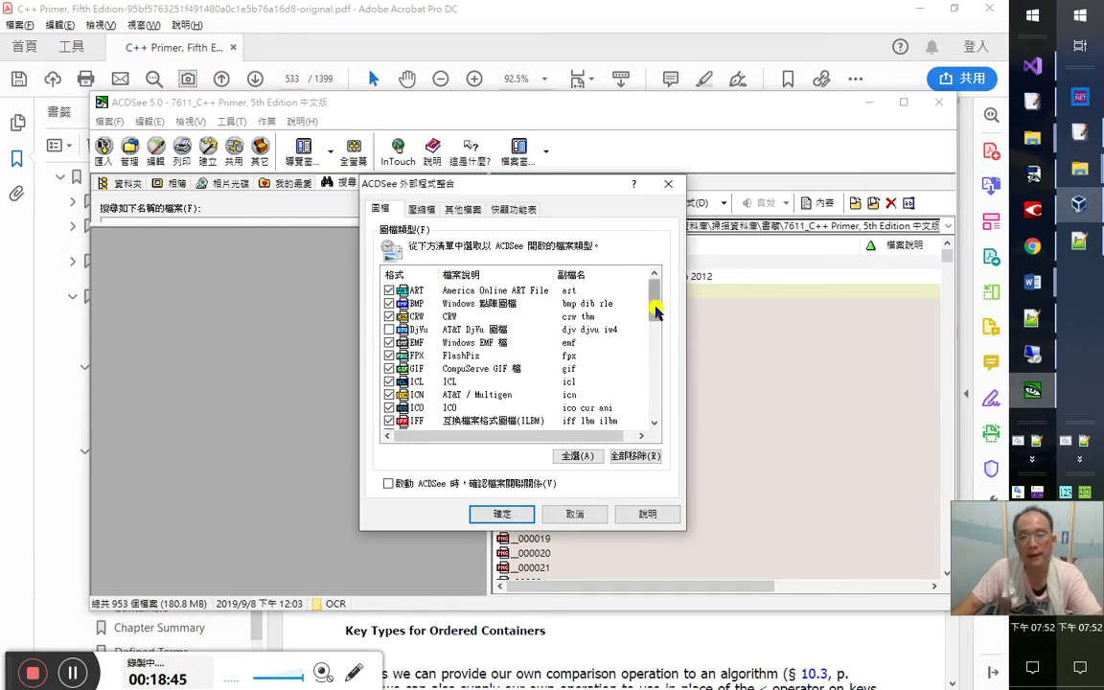
# Review the image formats associated with ACDSee, dismiss the file association settings and close ACDSee
pyautogui.moveTo(656, 310); pyautogui.dragTo(657, 355)
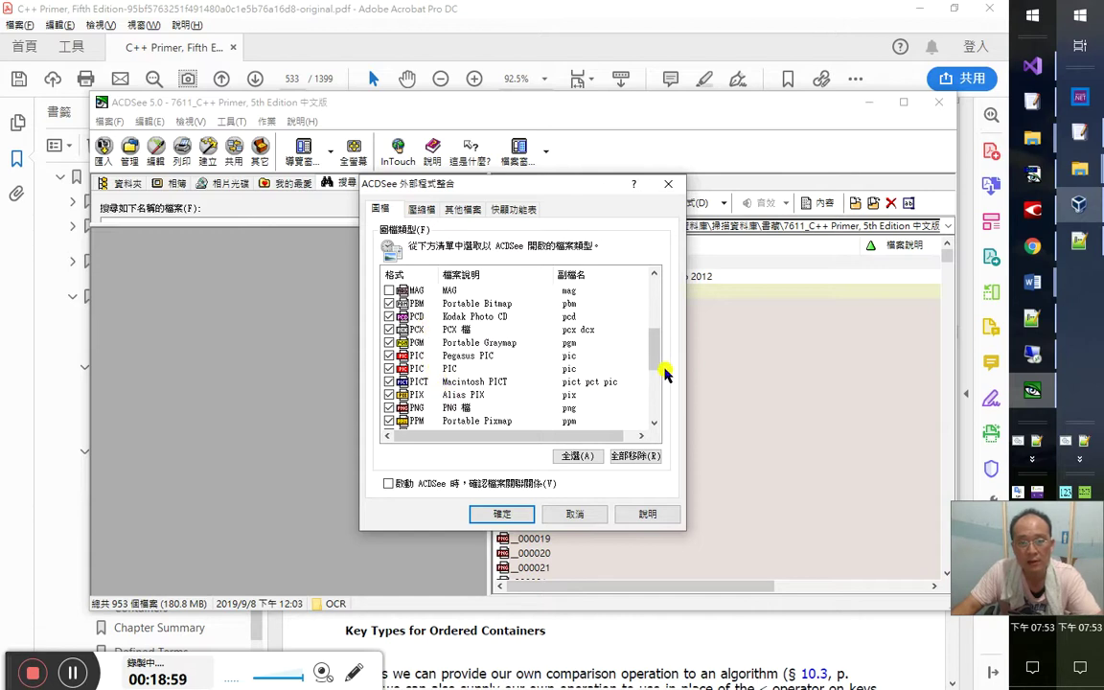
pyautogui.moveTo(655, 358)
pyautogui.mouseDown()
pyautogui.moveTo(658, 342)
pyautogui.moveTo(656, 381)
pyautogui.moveTo(656, 351)
pyautogui.mouseUp()
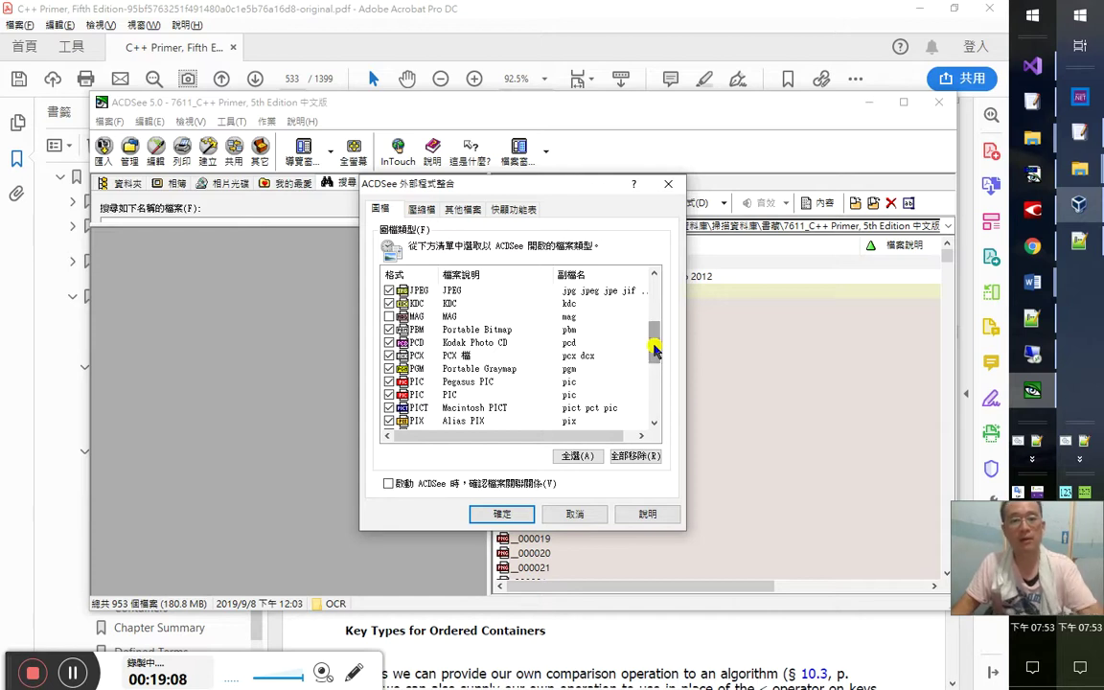
pyautogui.click(668, 183)
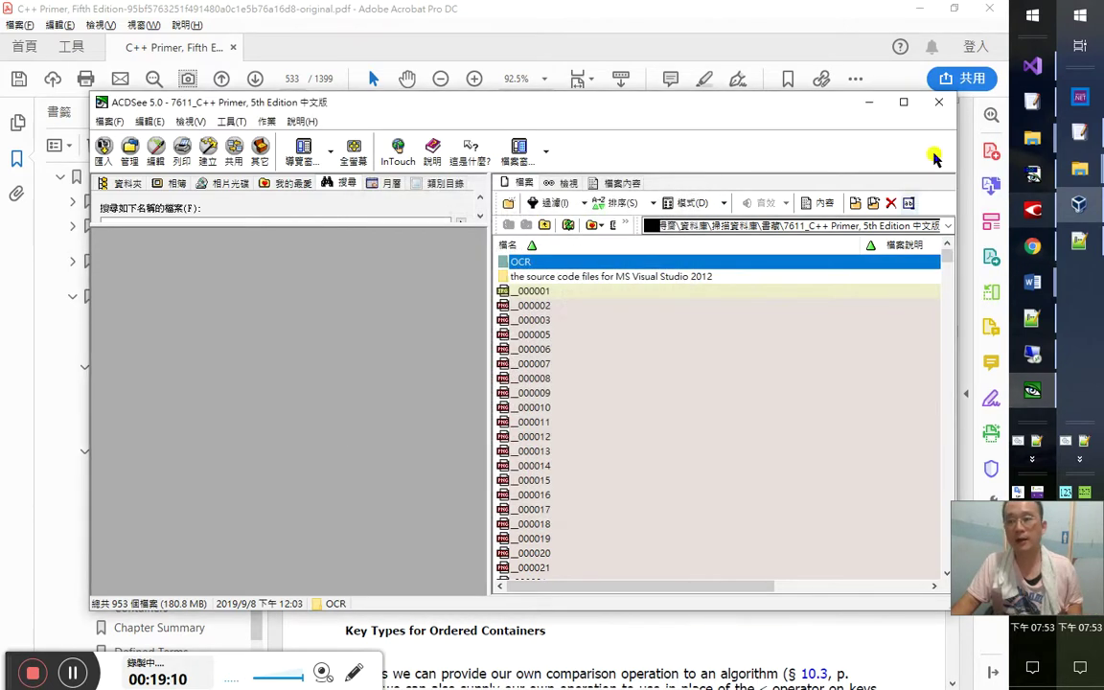
pyautogui.click(940, 109)
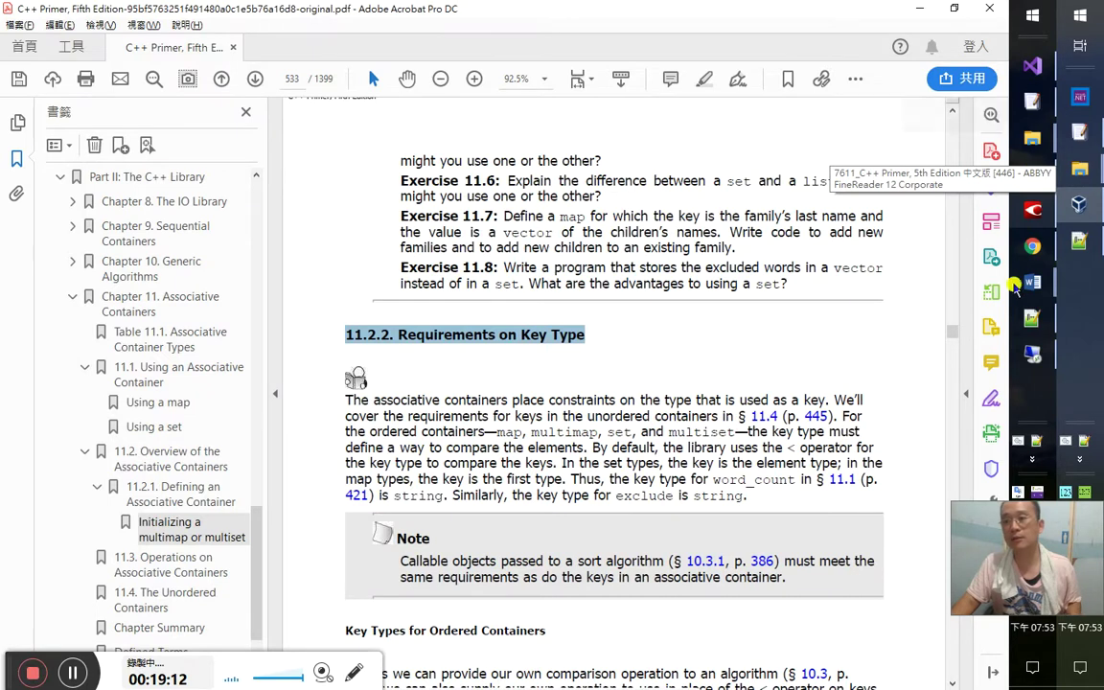
# Open the properties of the Adobe Acrobat DC taskbar shortcut and copy its location path from the general information
pyautogui.click(1040, 185)
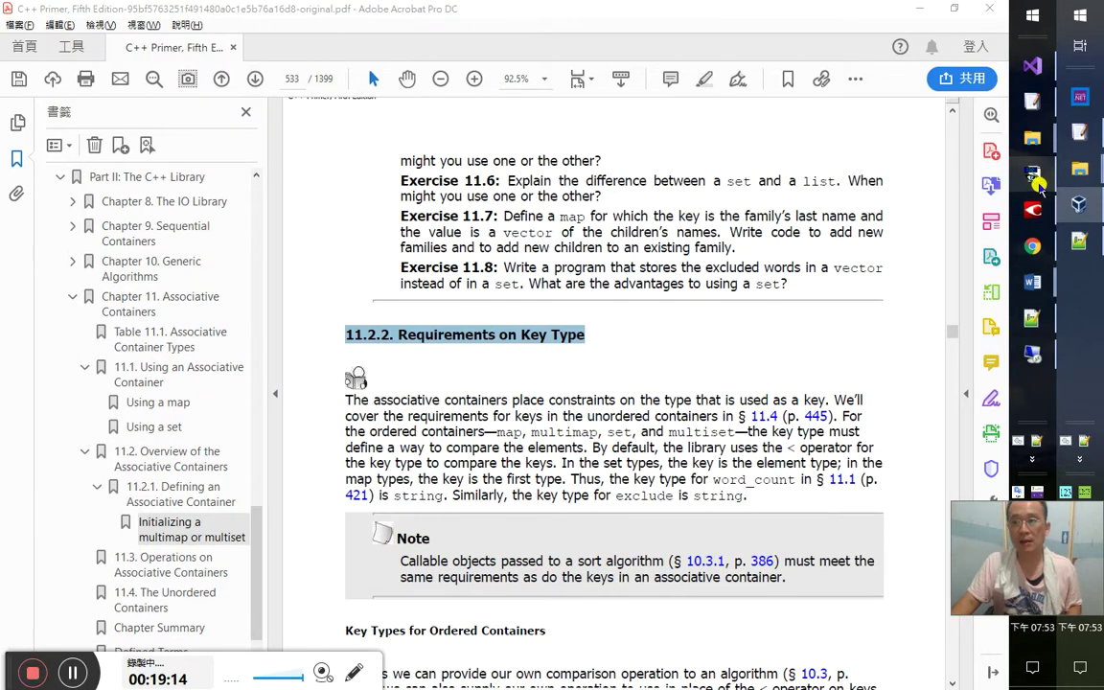
pyautogui.rightClick(1040, 185)
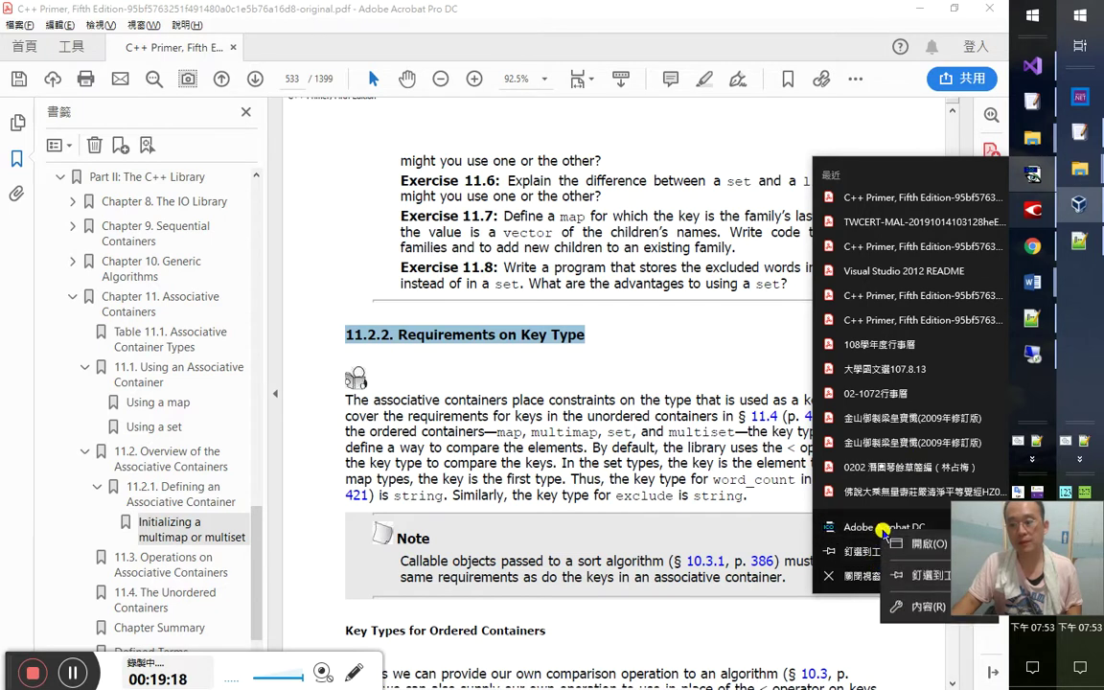
pyautogui.click(863, 575)
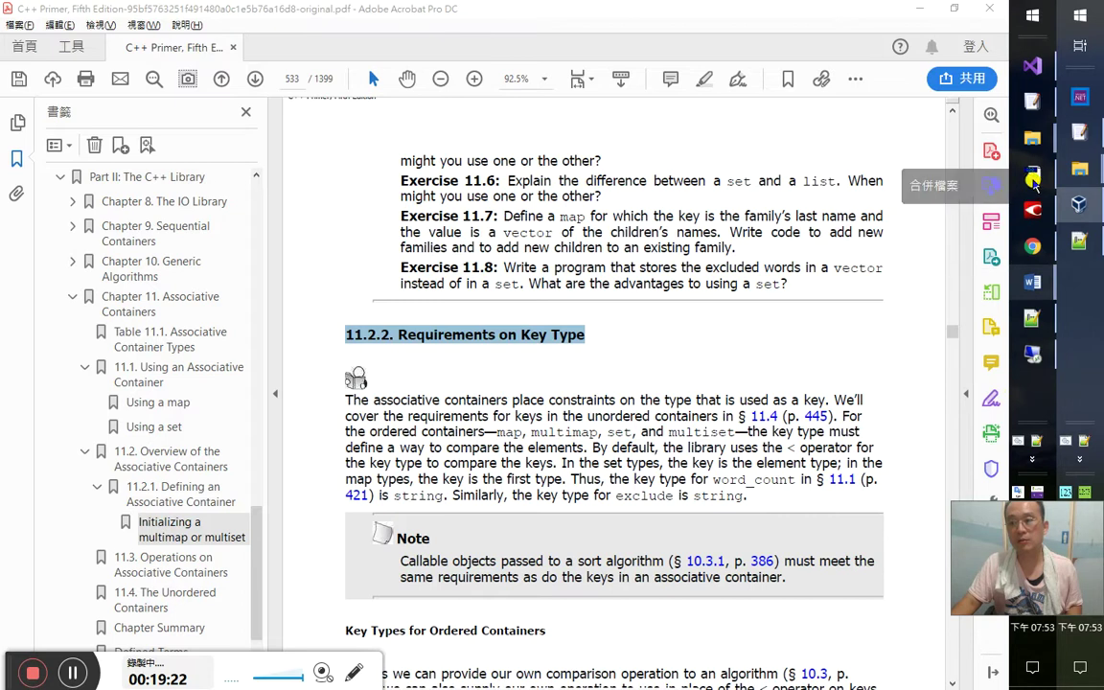
pyautogui.hotkey('alt', 'Tab')
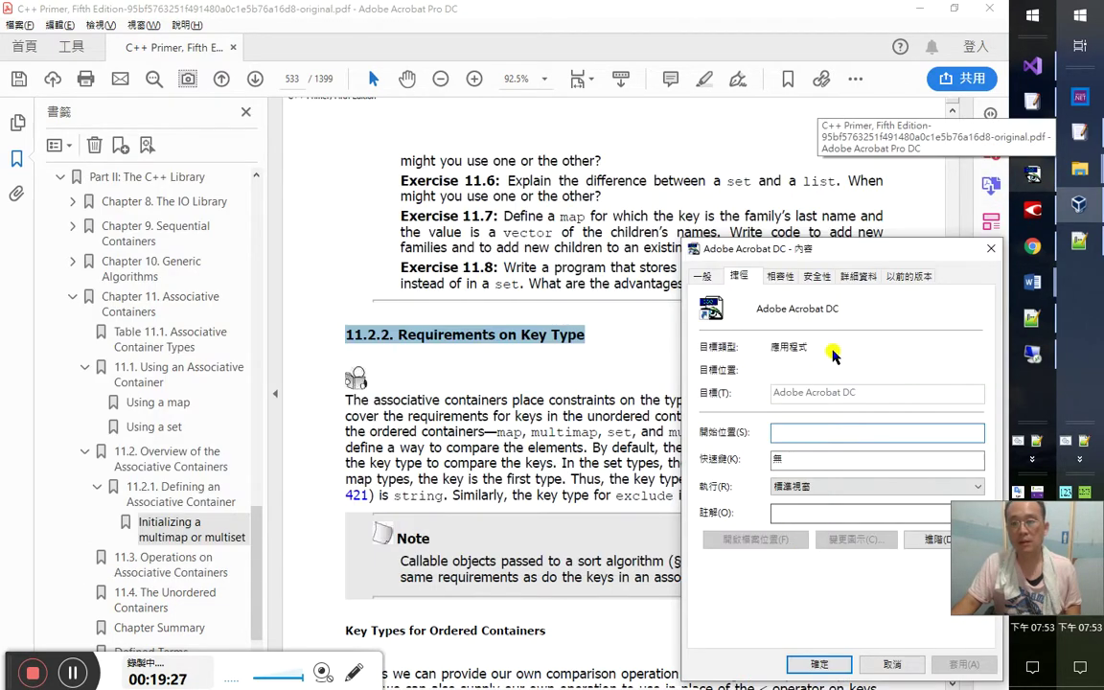
pyautogui.click(704, 277)
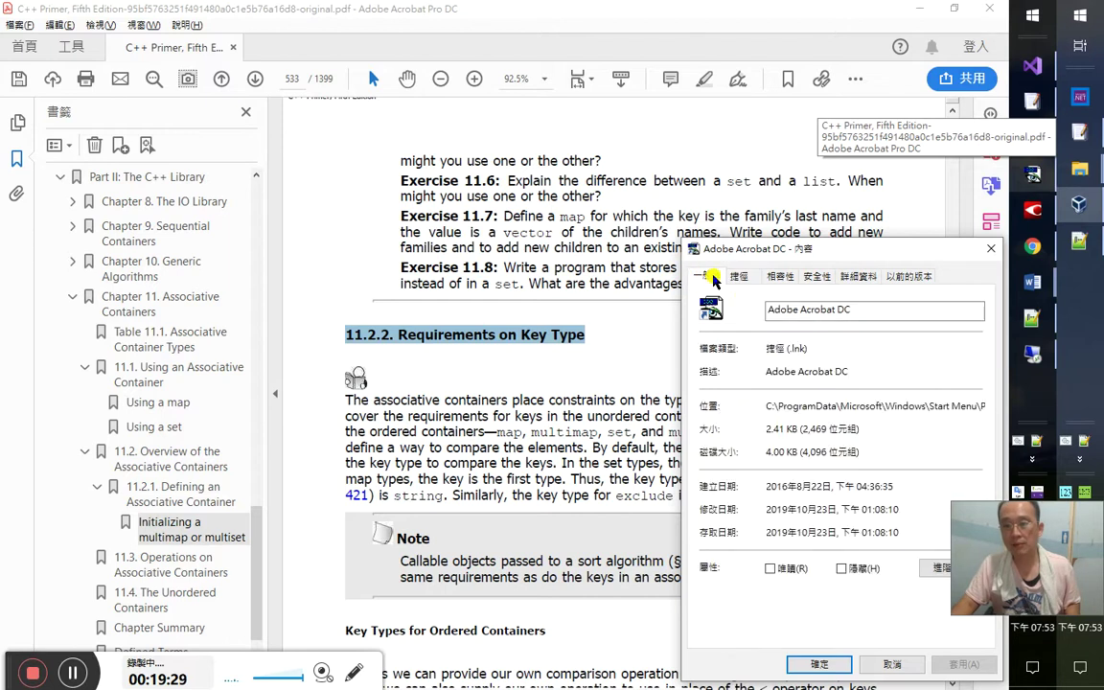
pyautogui.moveTo(804, 254); pyautogui.dragTo(511, 232)
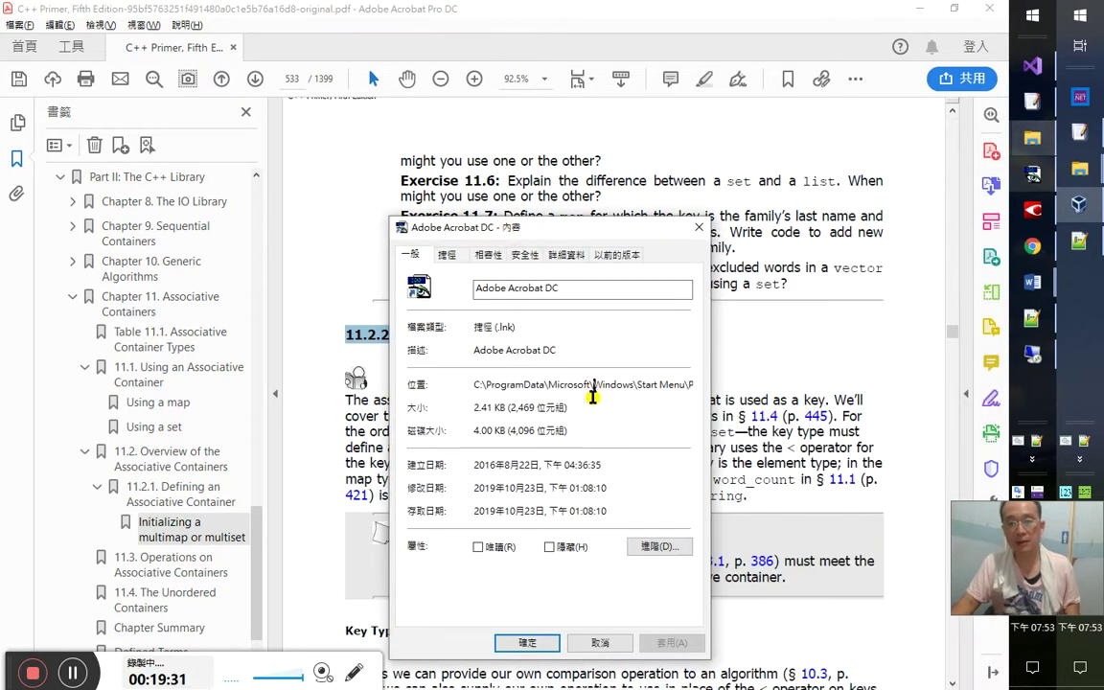
pyautogui.click(593, 385)
pyautogui.hotkey('ctrl', 'a')
pyautogui.hotkey('ctrl', 'c')
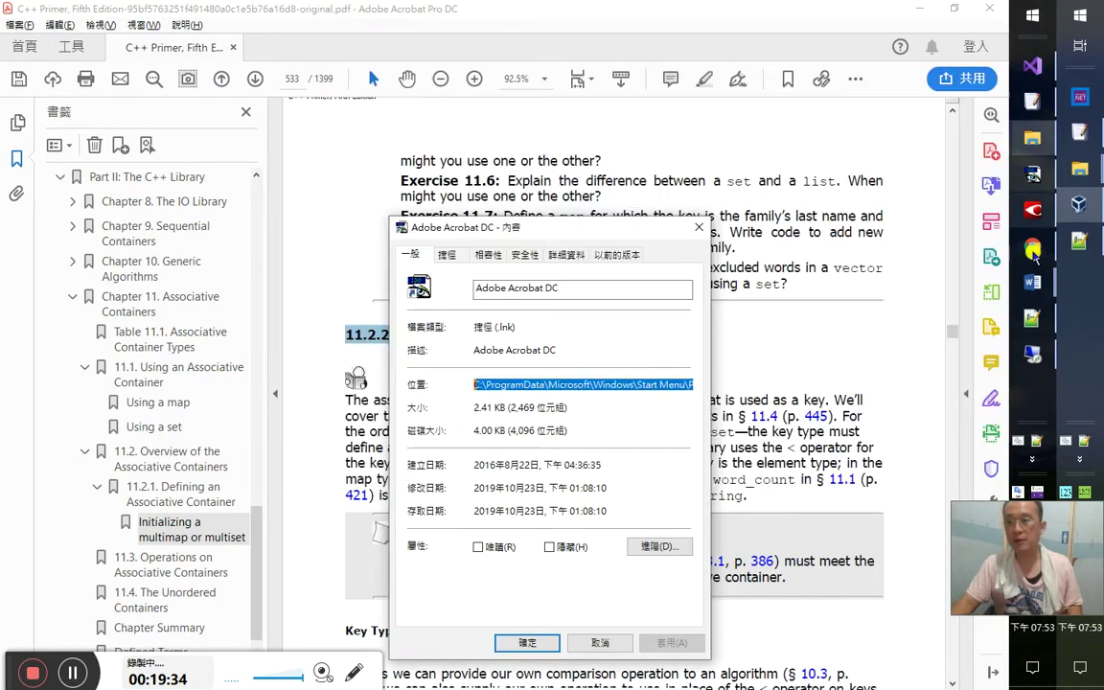
# Switch to the OneDrive File Explorer window and go to the folder C:\ProgramData\Microsoft\Windows\Start Menu\Programs
pyautogui.click(1031, 137)
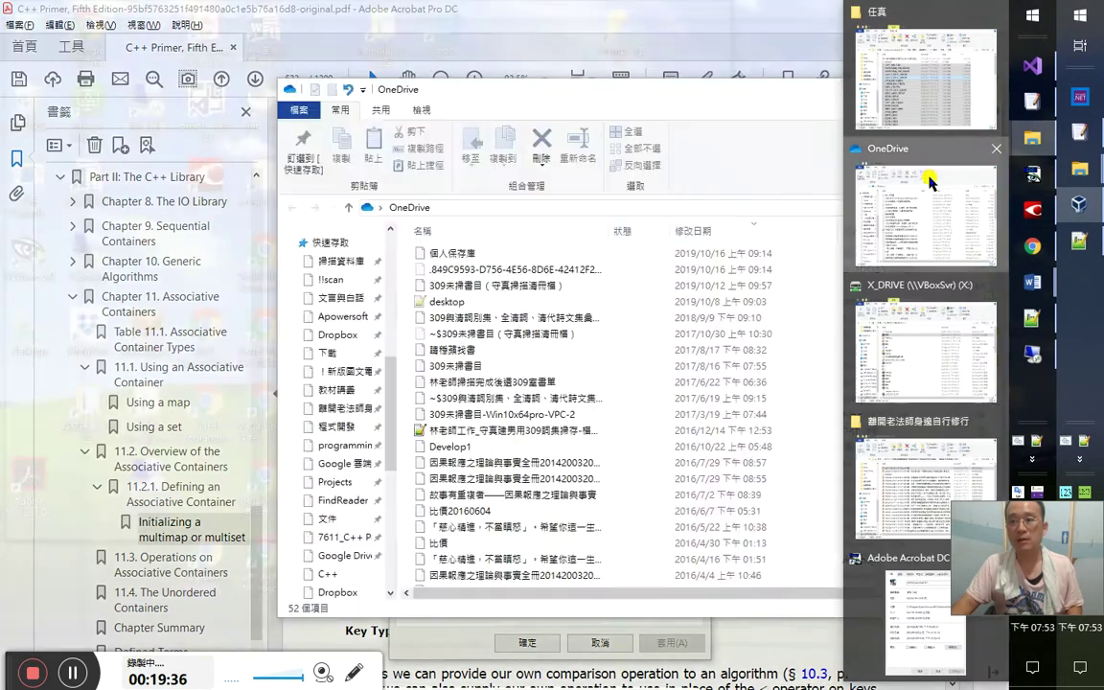
pyautogui.click(926, 206)
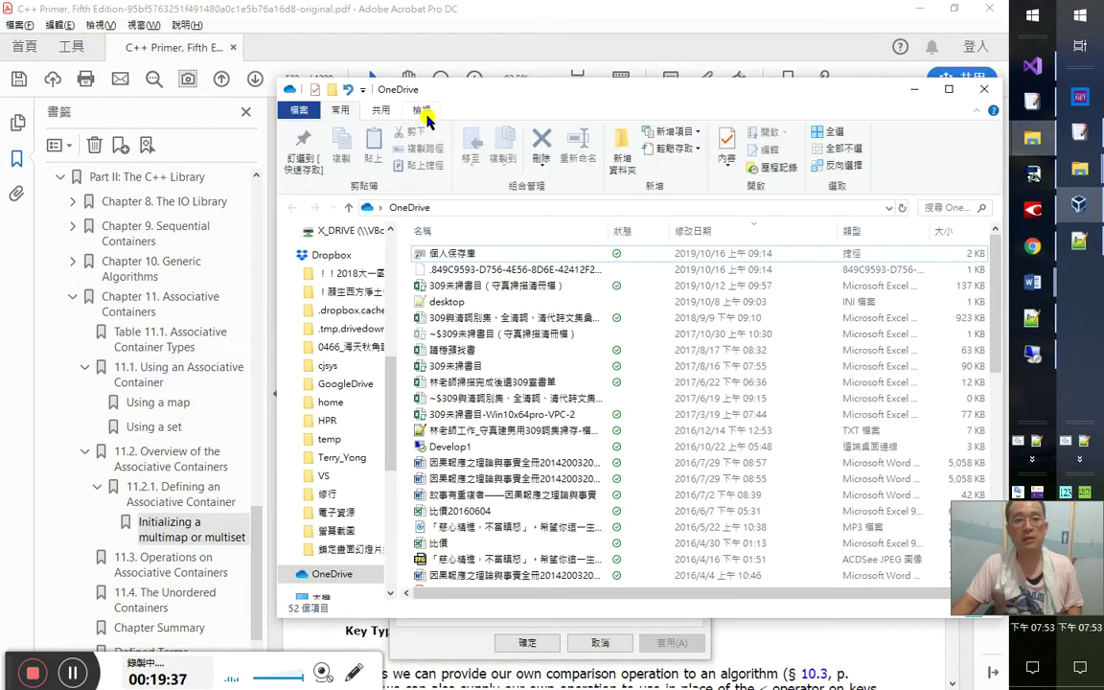
pyautogui.click(560, 210)
pyautogui.hotkey('ctrl', 'v')
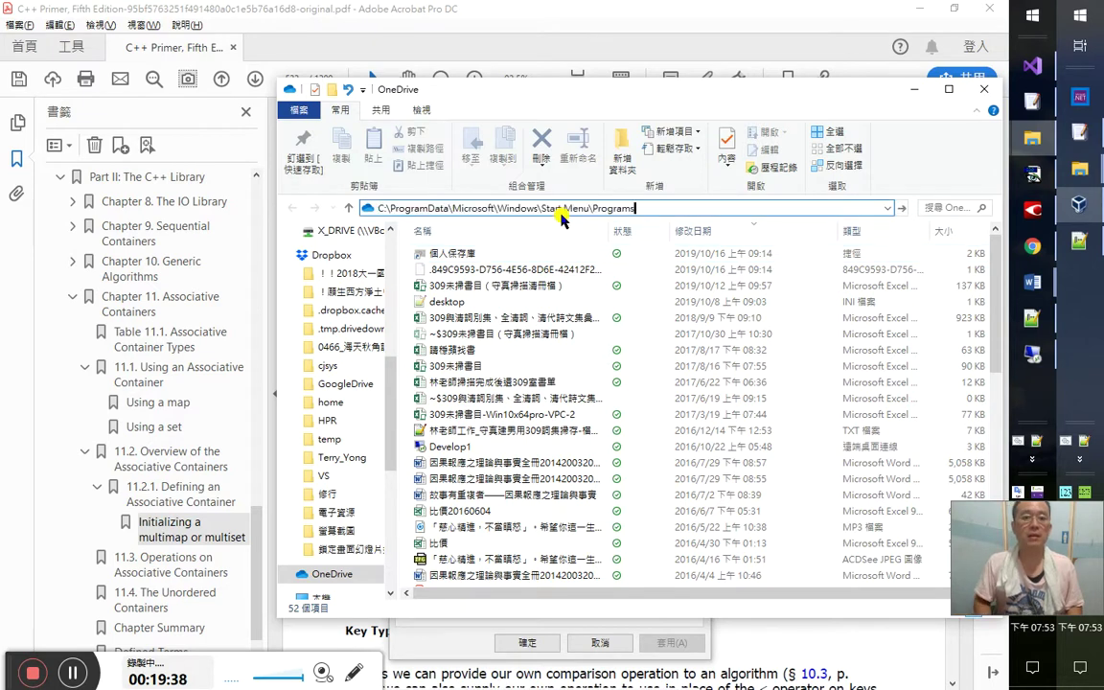
pyautogui.press('Return')
# Reposition the Programs folder window and select the Adobe Acrobat DC shortcut in its file list
pyautogui.moveTo(578, 99); pyautogui.dragTo(370, 53)
pyautogui.click(594, 352)
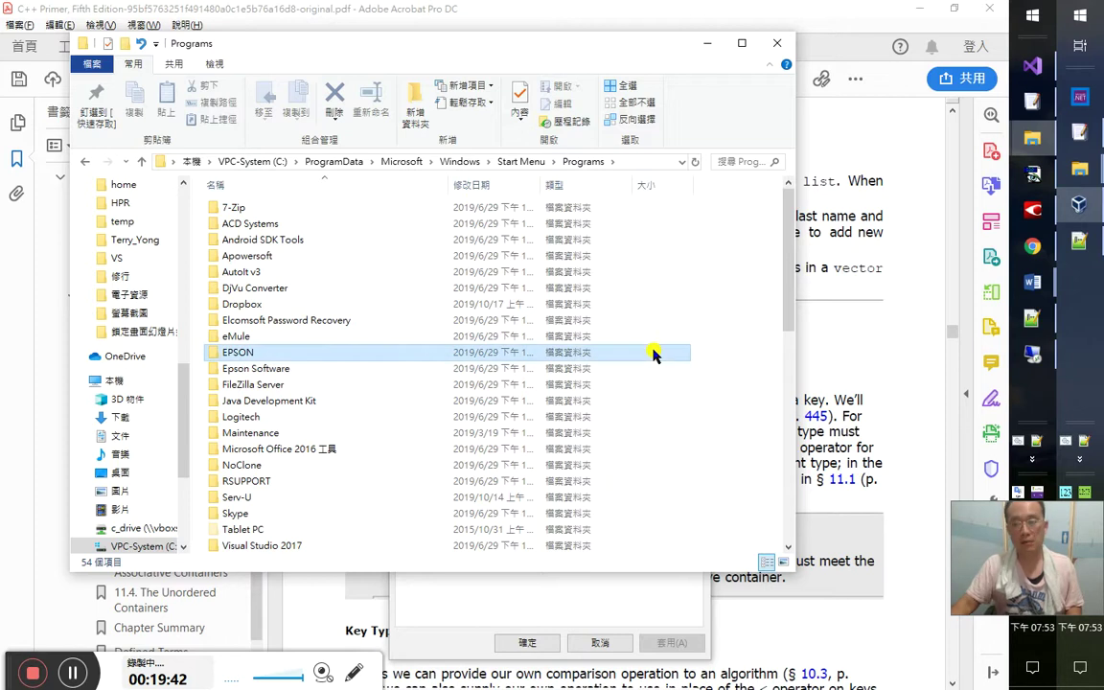
pyautogui.press('End')
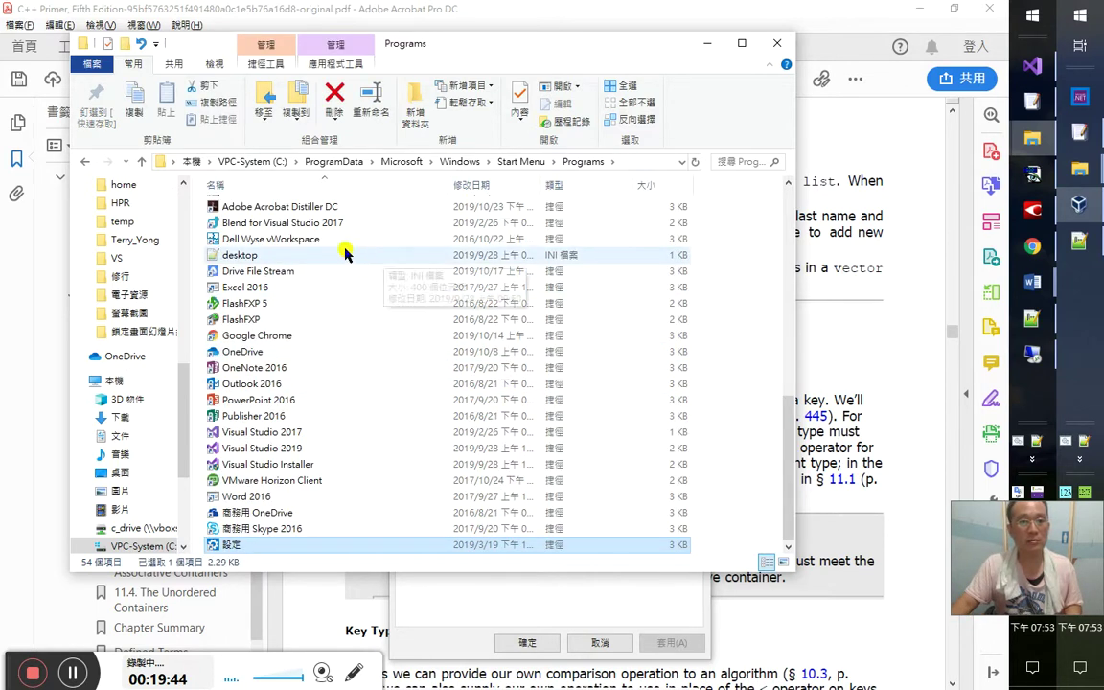
pyautogui.scroll(1, 360, 266)
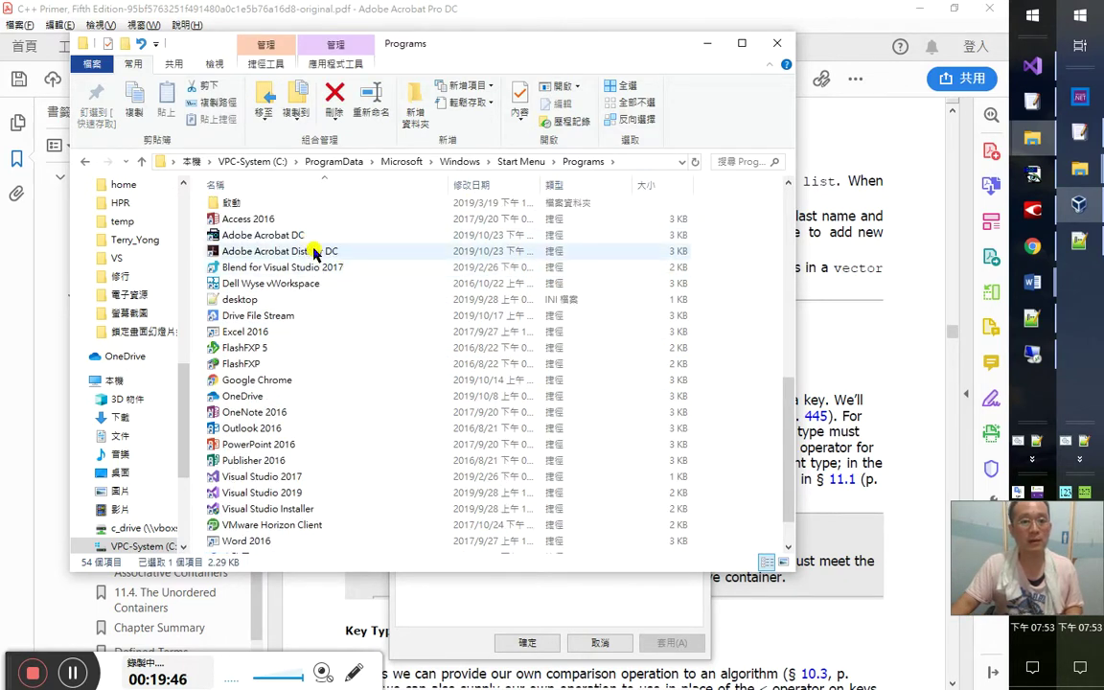
pyautogui.click(316, 235)
# Clear the desktop, bring back the Programs folder beside the desktop's Adobe Acrobat DC shortcut, and close the properties dialog
pyautogui.press('super+d')
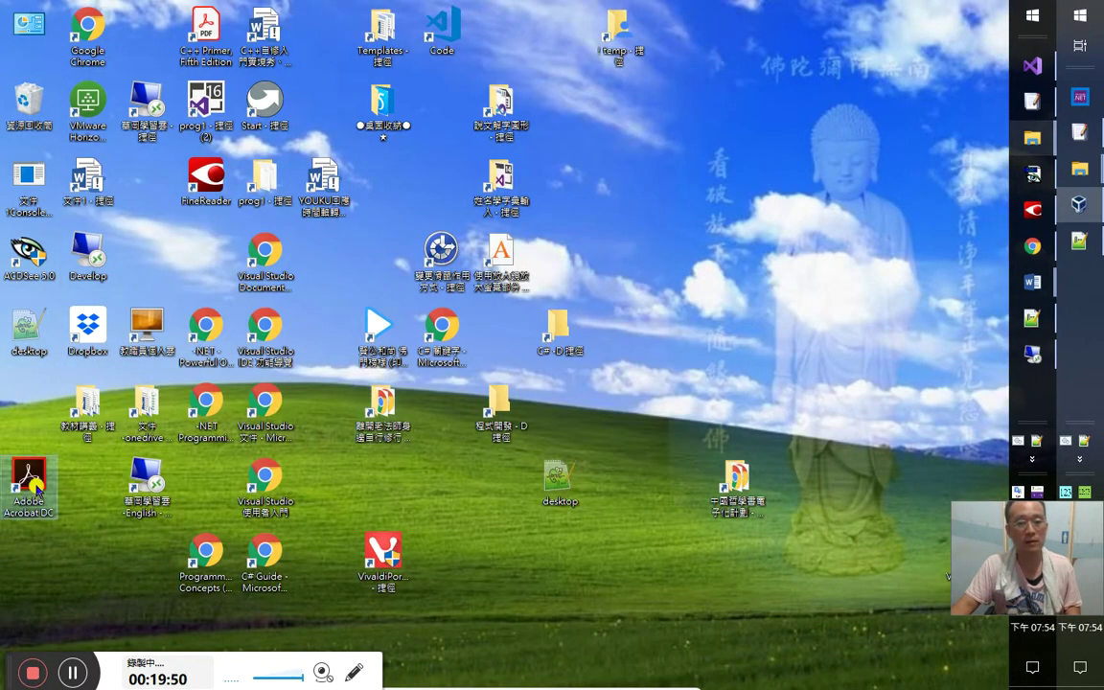
pyautogui.click(1034, 144)
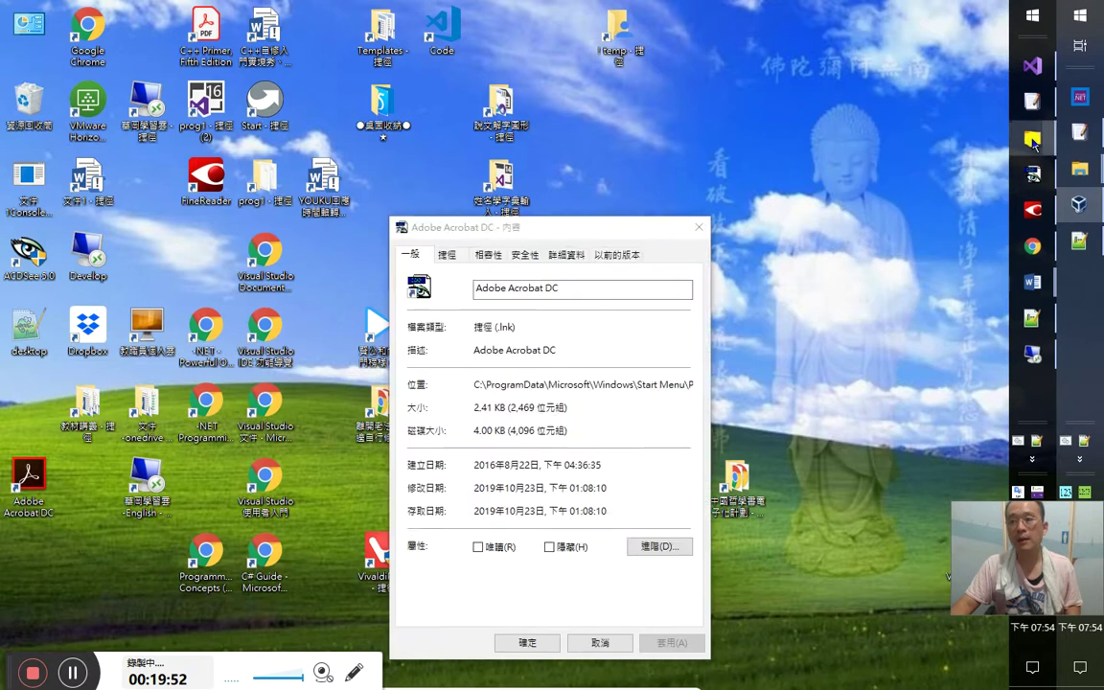
pyautogui.click(682, 610)
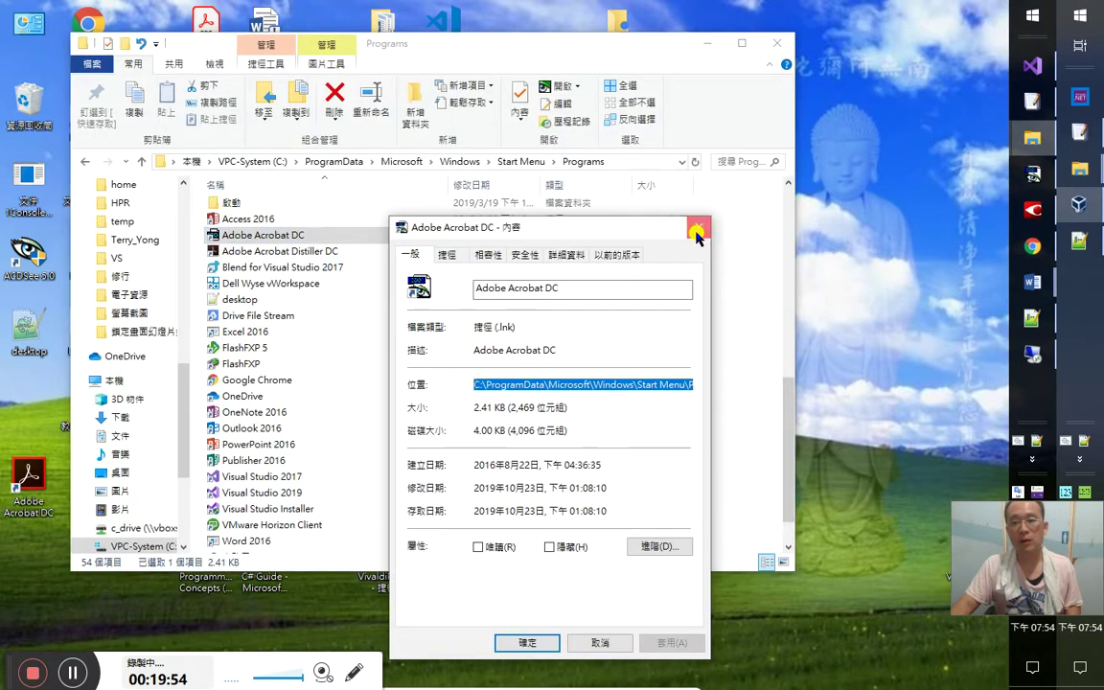
pyautogui.click(627, 211)
pyautogui.moveTo(625, 51); pyautogui.dragTo(818, 64)
# Move the desktop's Adobe Acrobat DC shortcut into the Programs folder, replacing the existing one and granting administrator permission
pyautogui.moveTo(27, 476); pyautogui.dragTo(552, 372)
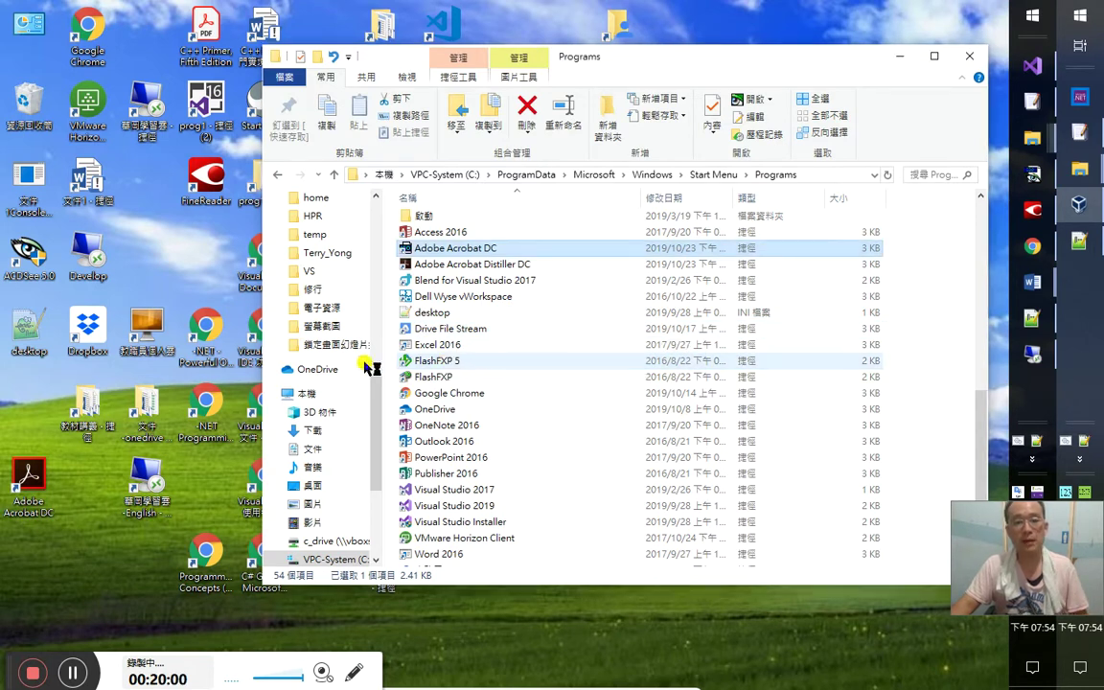
pyautogui.moveTo(29, 488); pyautogui.dragTo(916, 303)
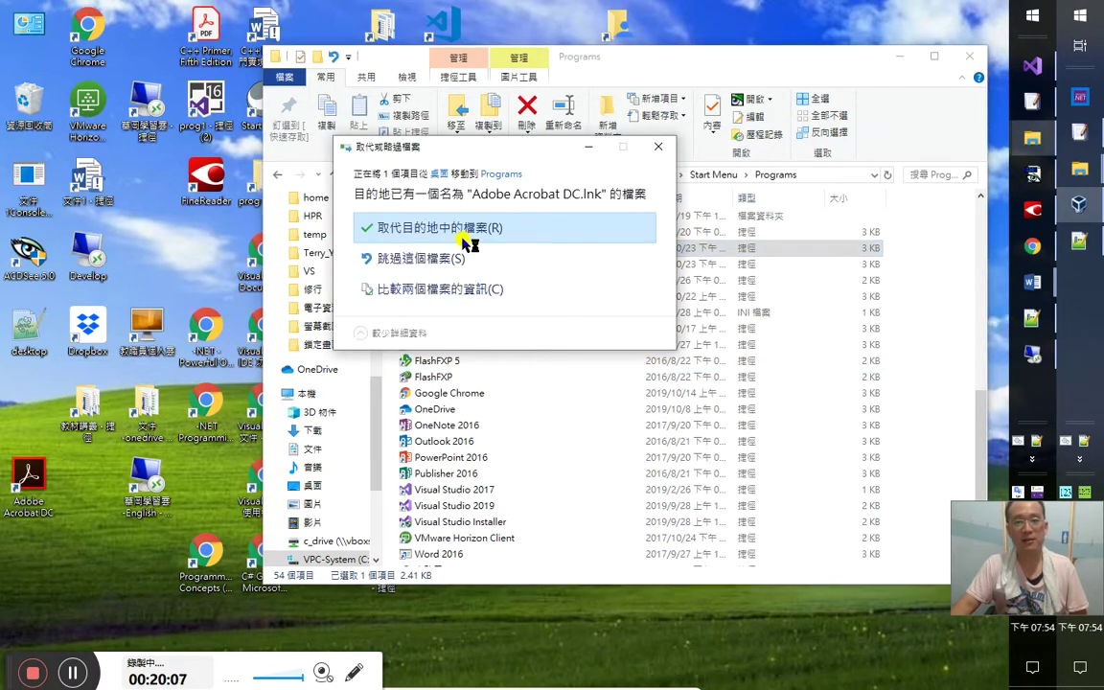
pyautogui.click(462, 233)
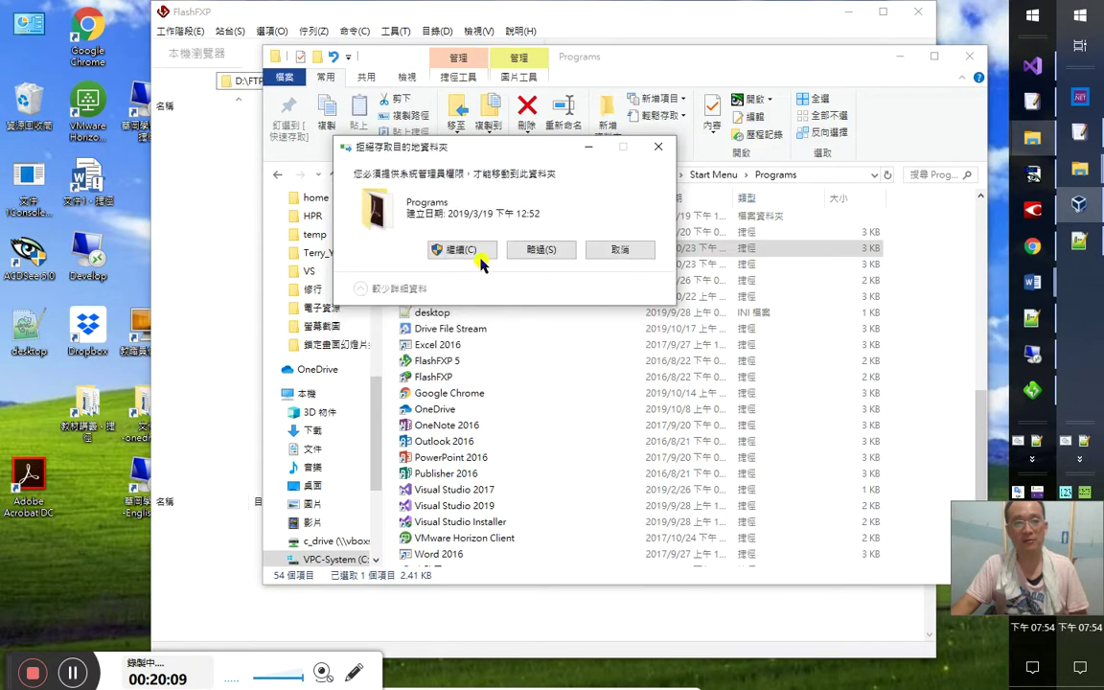
pyautogui.click(458, 251)
# Bring FlashFXP to the front and start its live check for available updates
pyautogui.click(555, 13)
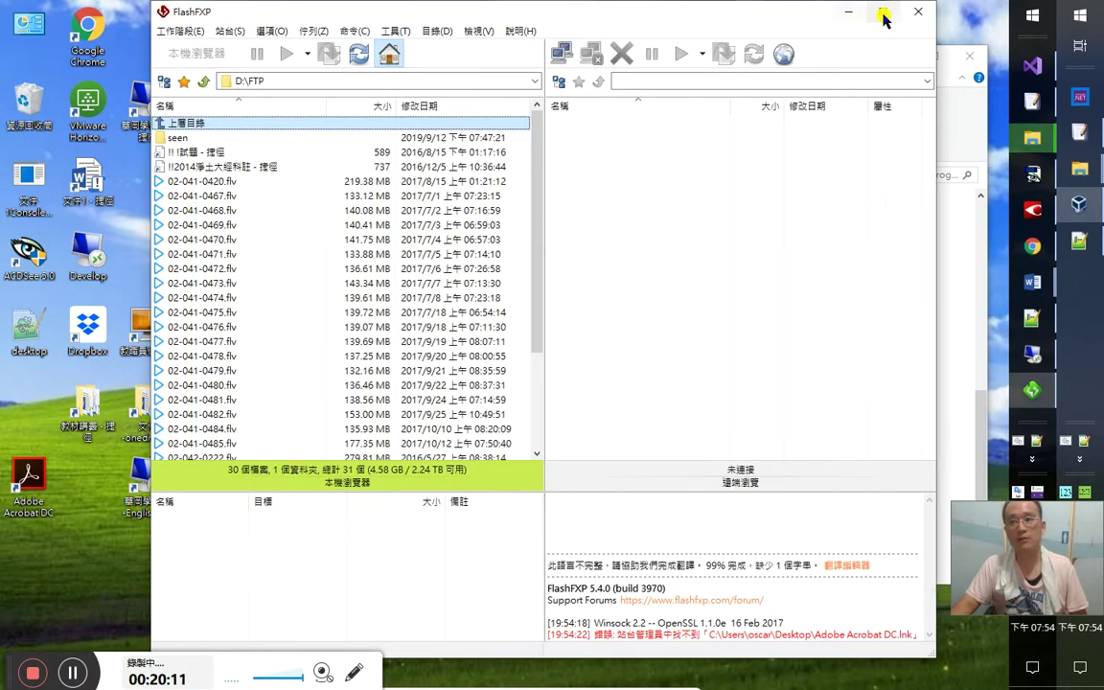
pyautogui.click(521, 31)
pyautogui.click(561, 106)
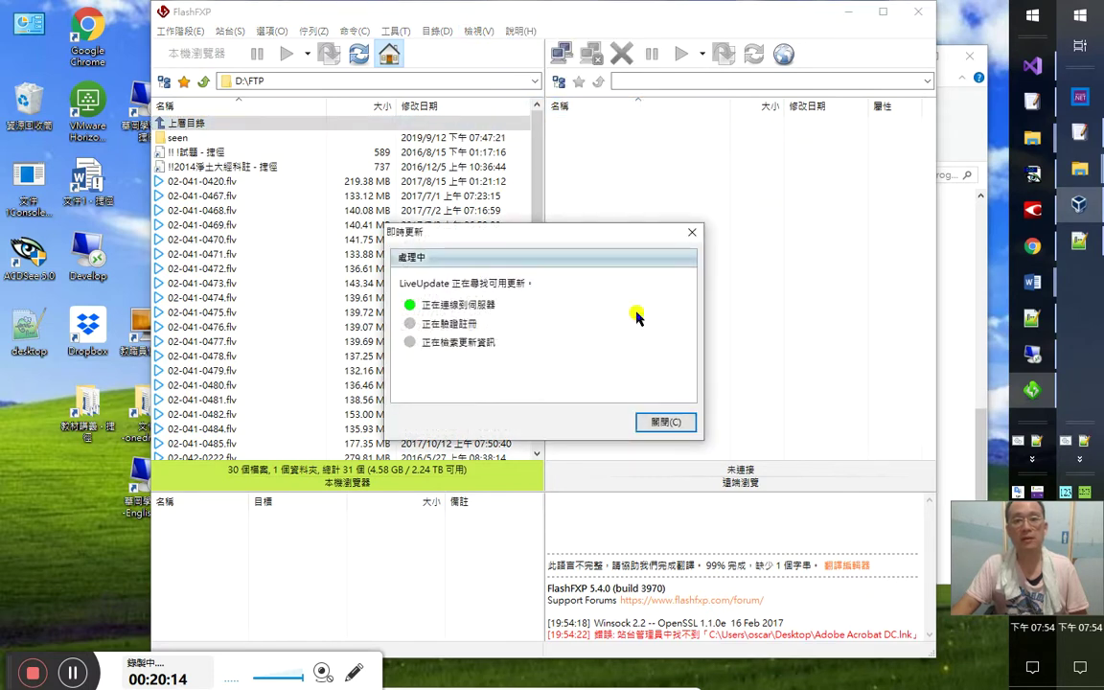
# Launch FlashFXP from its shortcut in the Programs folder and return to that folder window
pyautogui.click(959, 125)
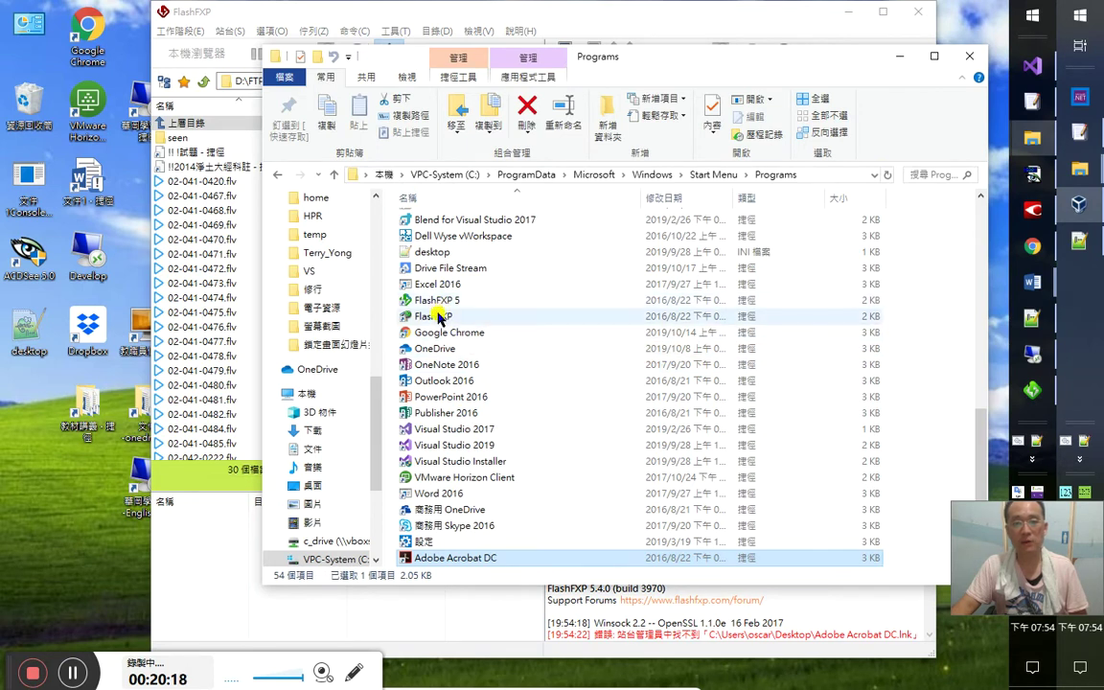
pyautogui.doubleClick(433, 316)
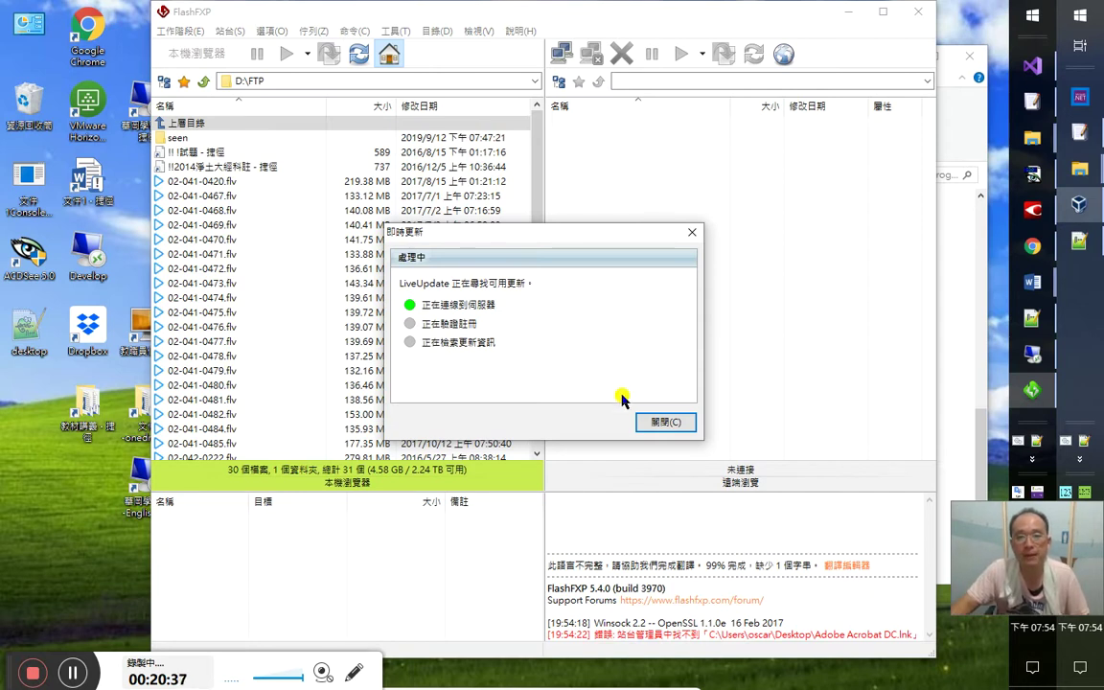
pyautogui.click(964, 286)
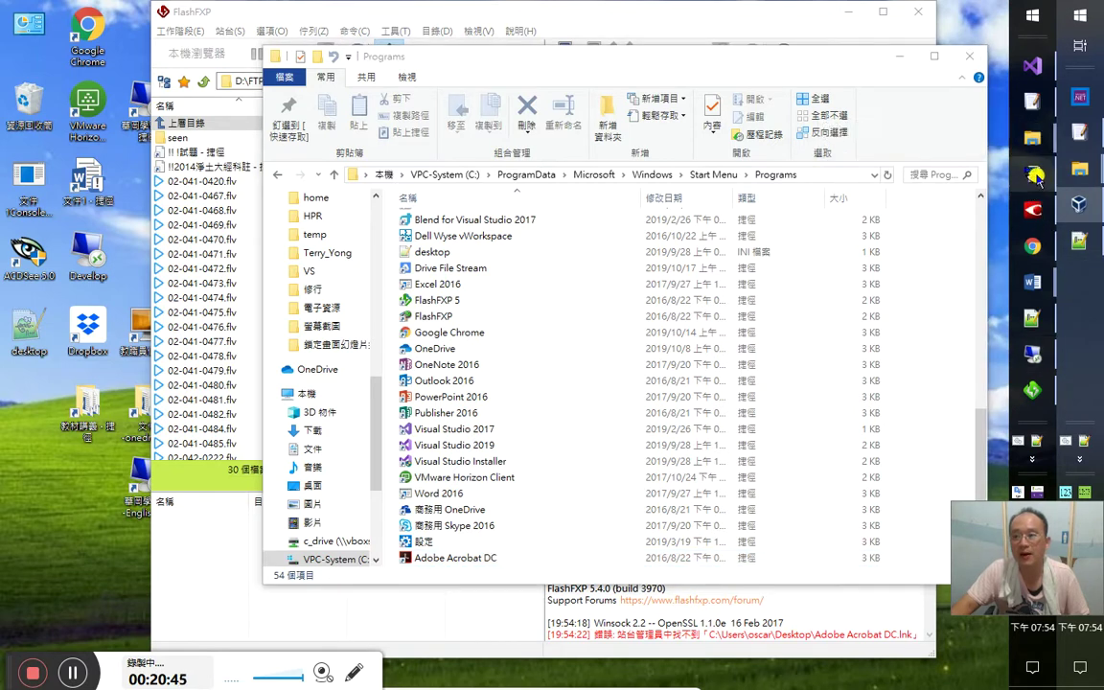
# Close the open Adobe Acrobat window from its taskbar entry, saving the PDF's changes, and minimize the Programs folder window
pyautogui.rightClick(1035, 176)
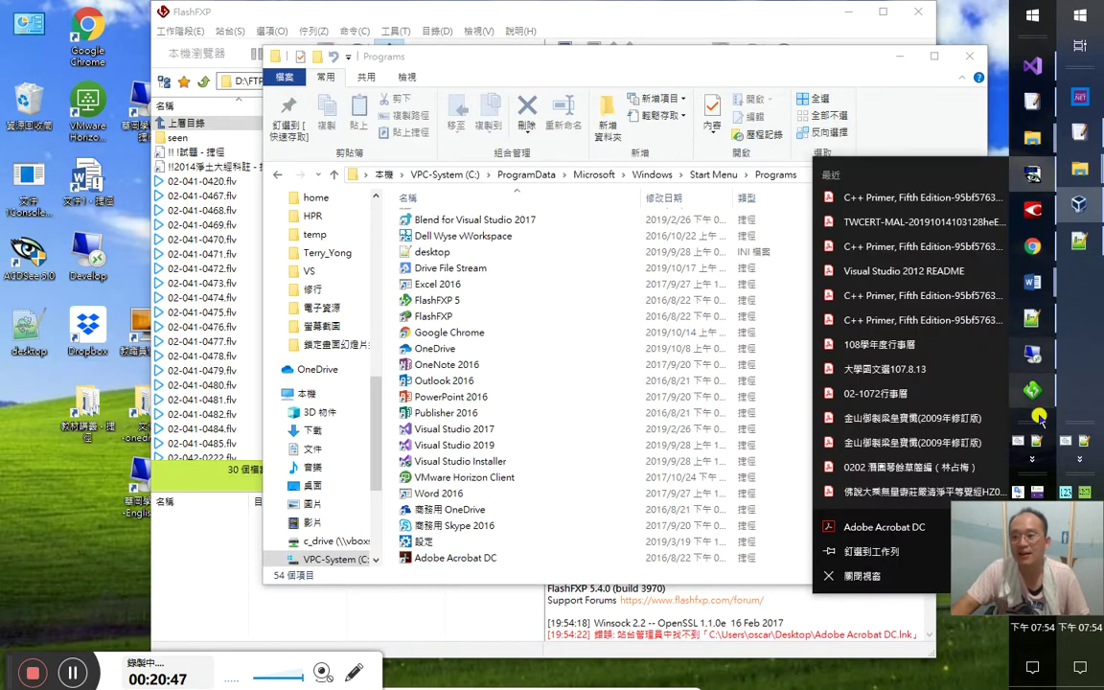
pyautogui.click(1032, 418)
pyautogui.rightClick(1031, 412)
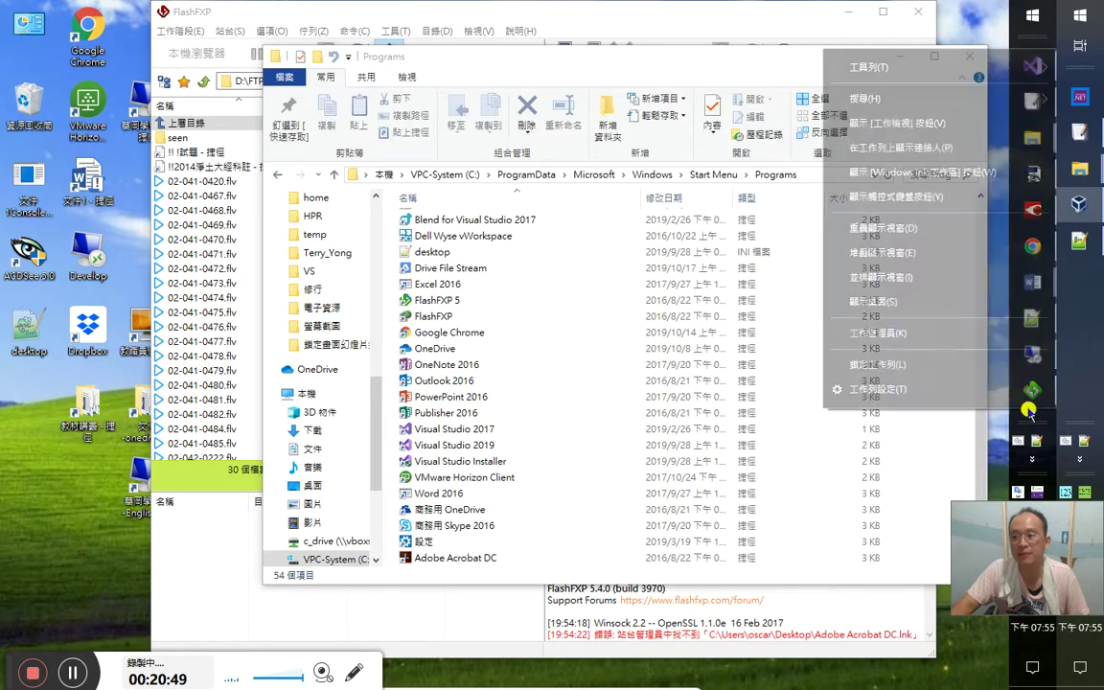
pyautogui.click(1001, 102)
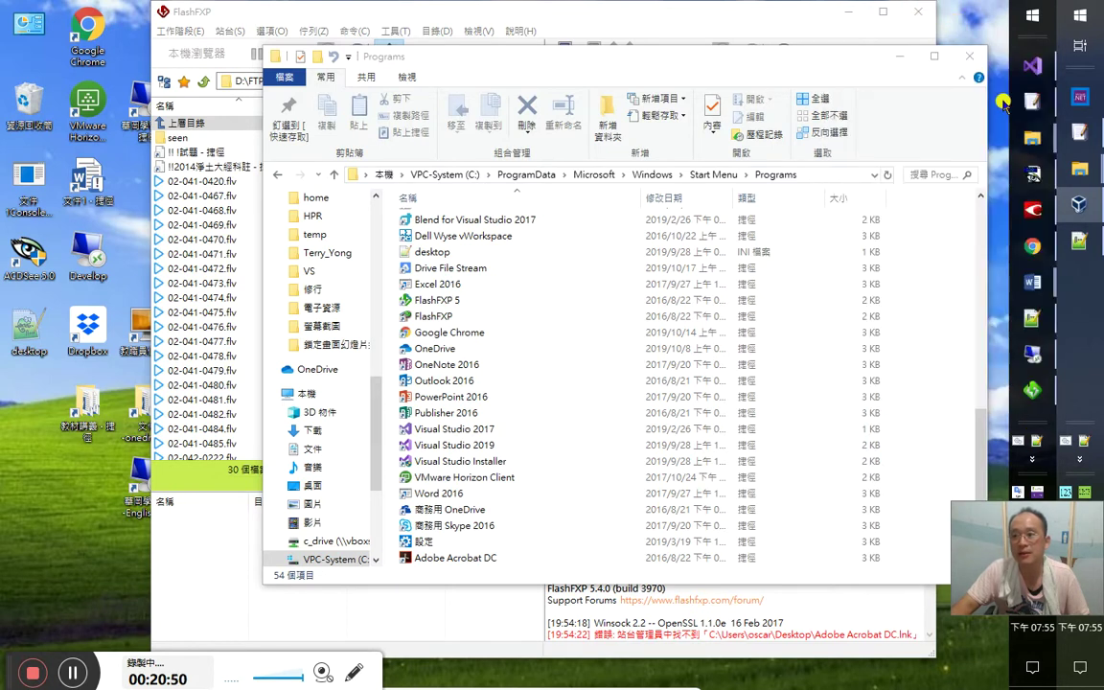
pyautogui.rightClick(1032, 174)
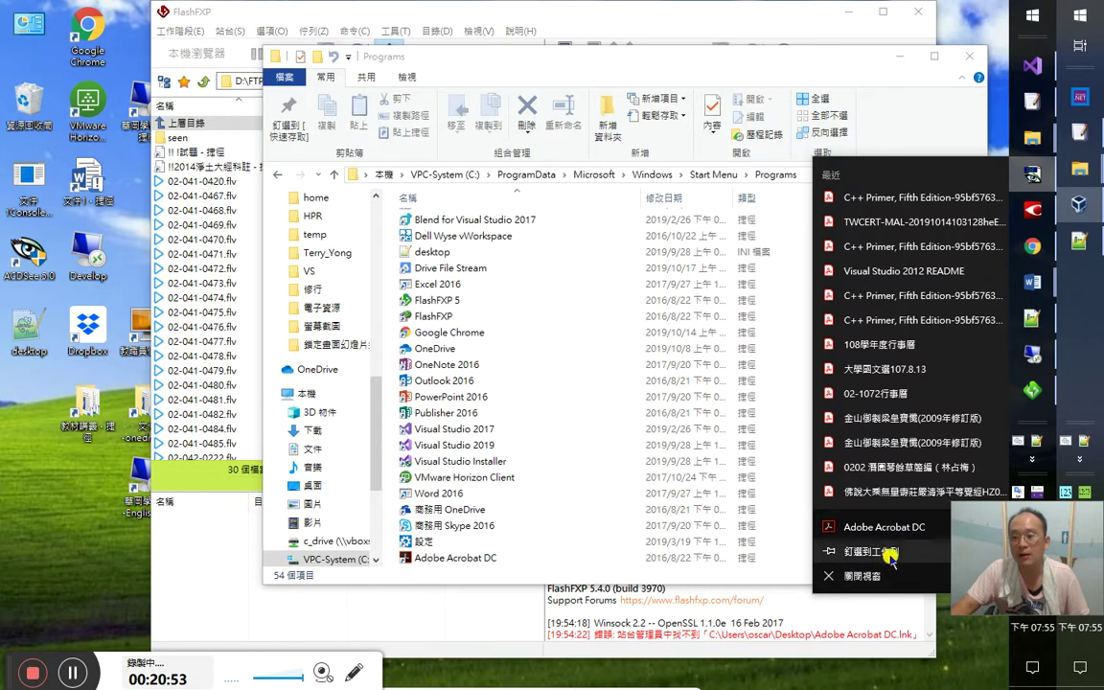
pyautogui.click(863, 575)
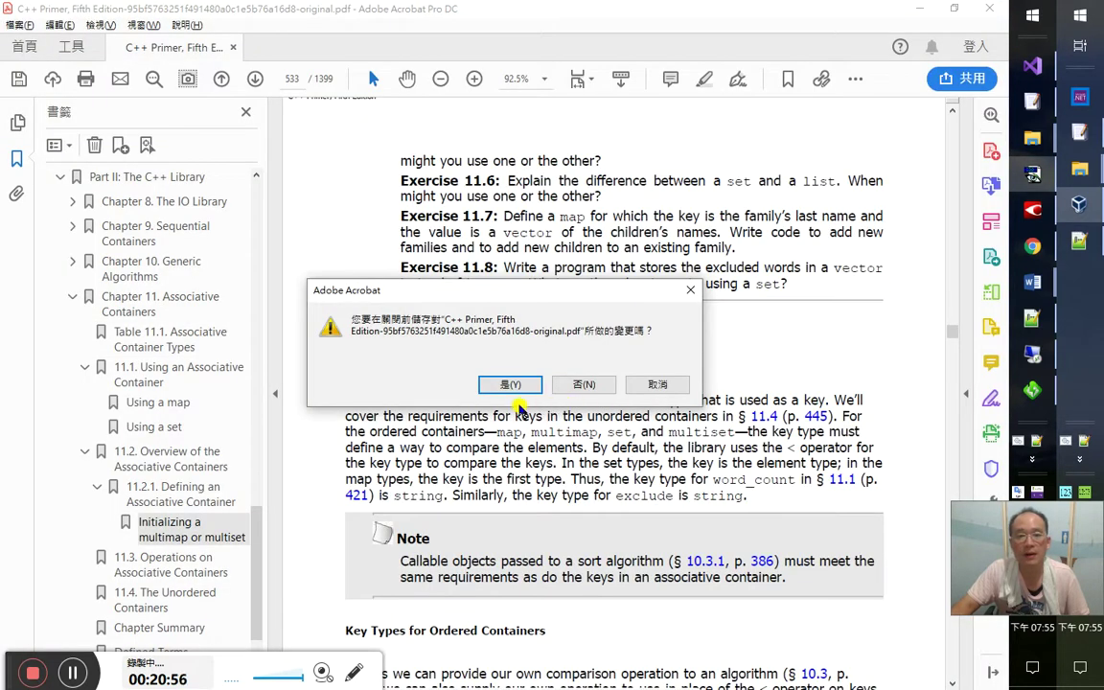
pyautogui.click(517, 388)
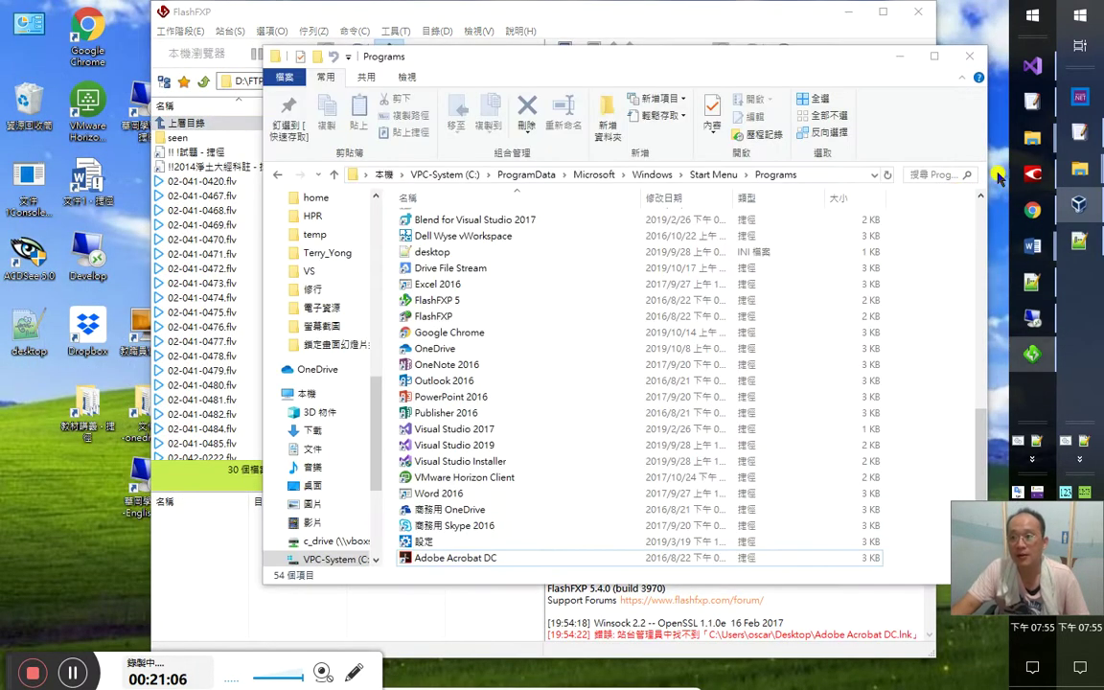
pyautogui.click(902, 58)
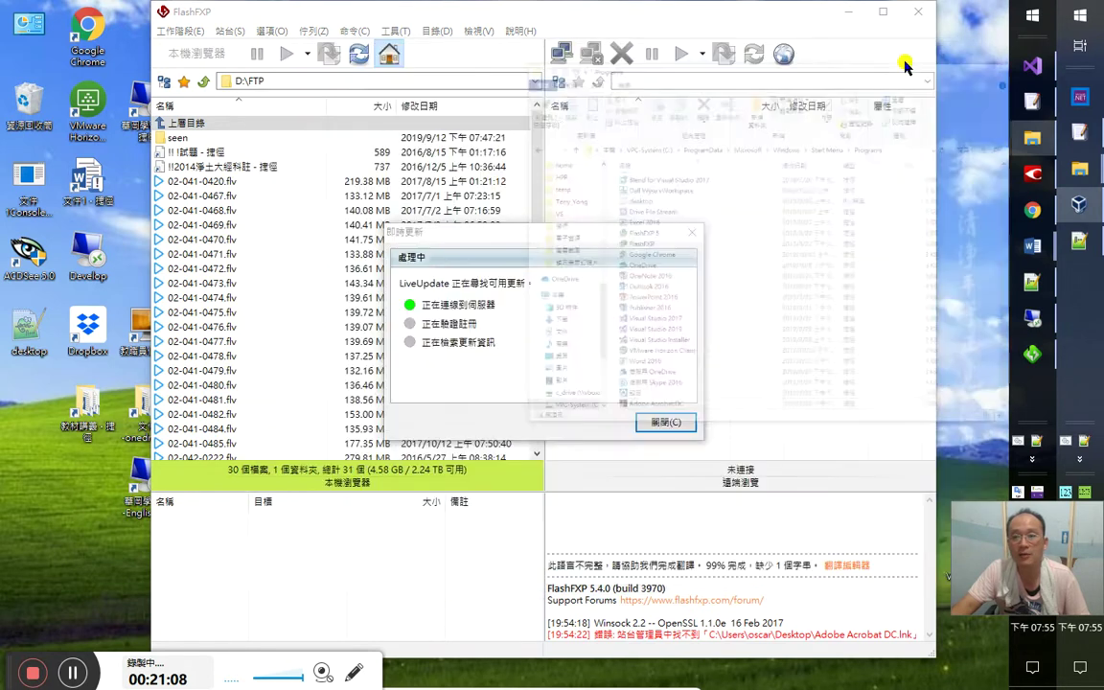
# Minimize FlashFXP and check the Adobe Acrobat DC icon in the Start Menu
pyautogui.click(848, 12)
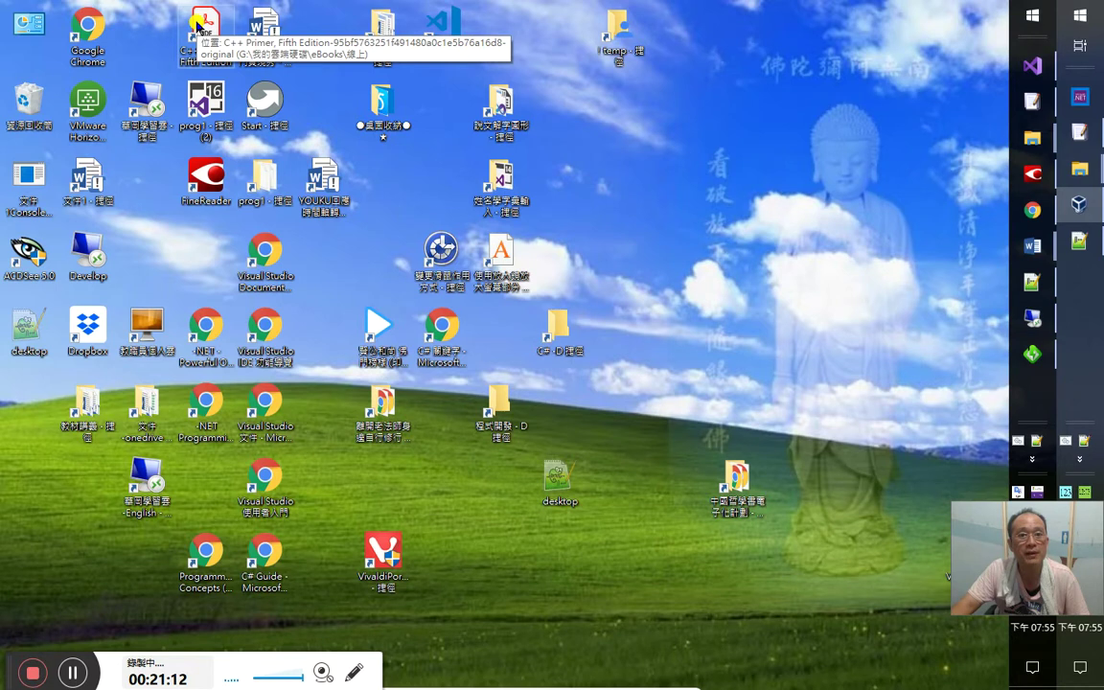
pyautogui.click(1032, 16)
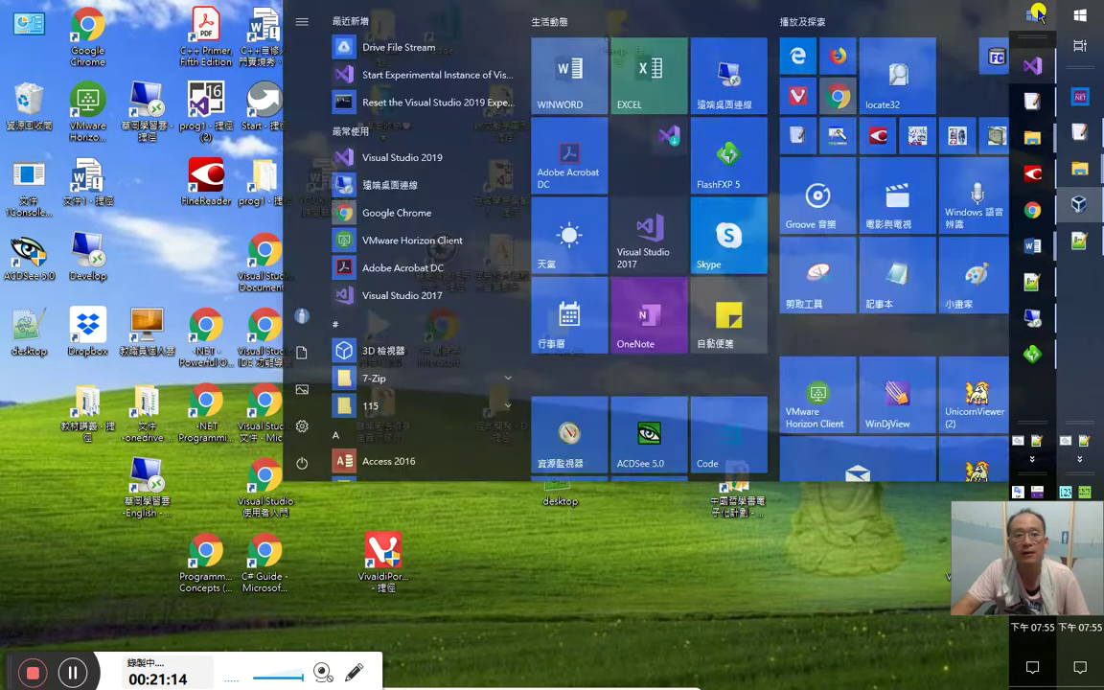
pyautogui.click(195, 280)
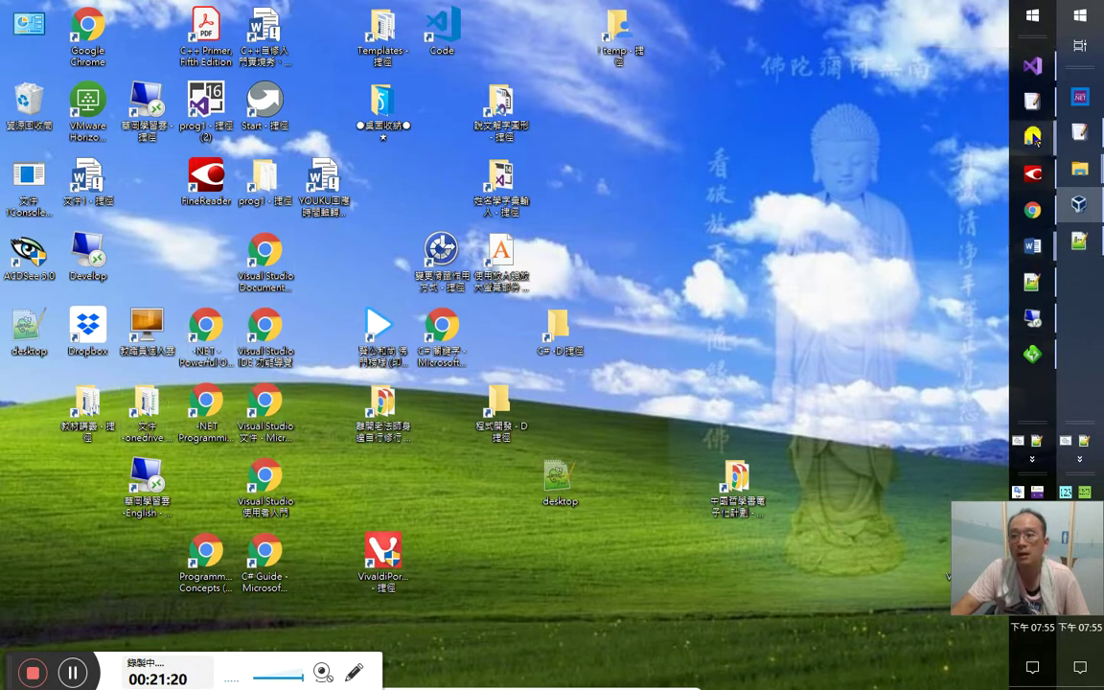
# Put the Adobe Acrobat DC shortcut from the Programs folder onto the desktop and close the folder window
pyautogui.moveTo(1035, 139)
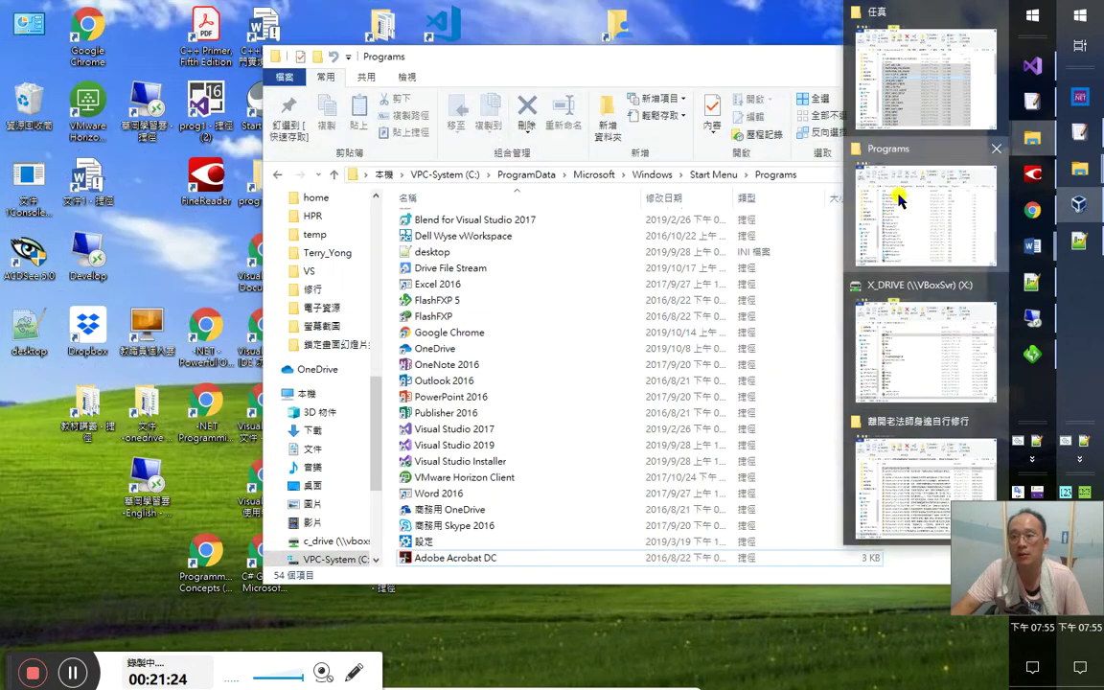
pyautogui.click(898, 199)
pyautogui.moveTo(423, 558); pyautogui.dragTo(46, 489)
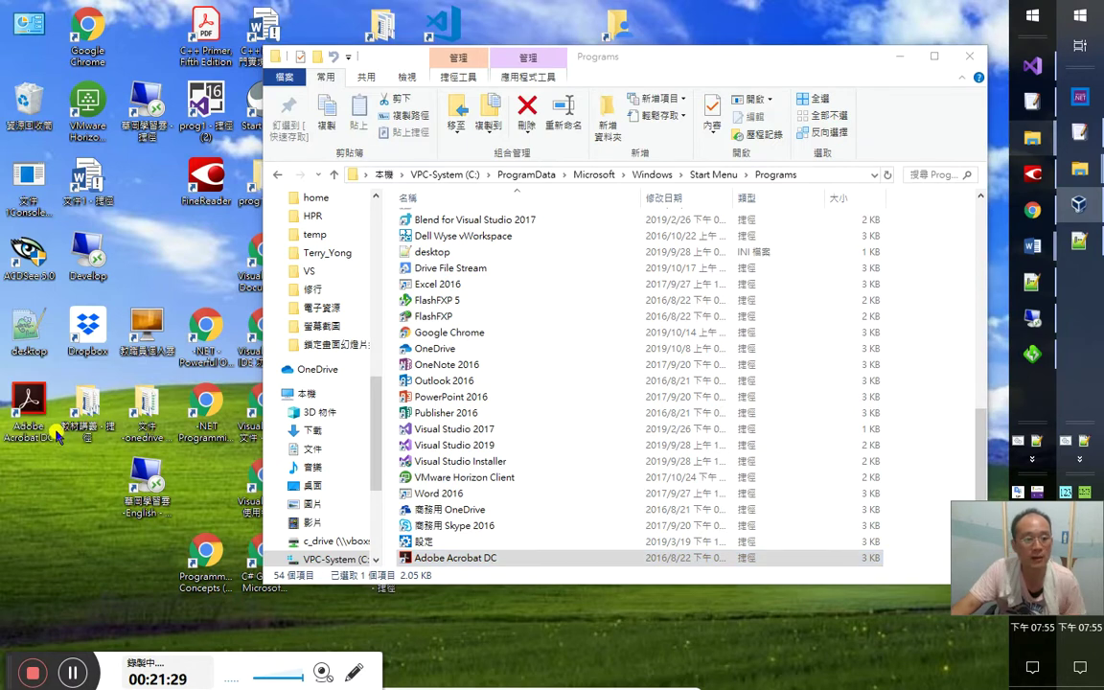
pyautogui.click(969, 56)
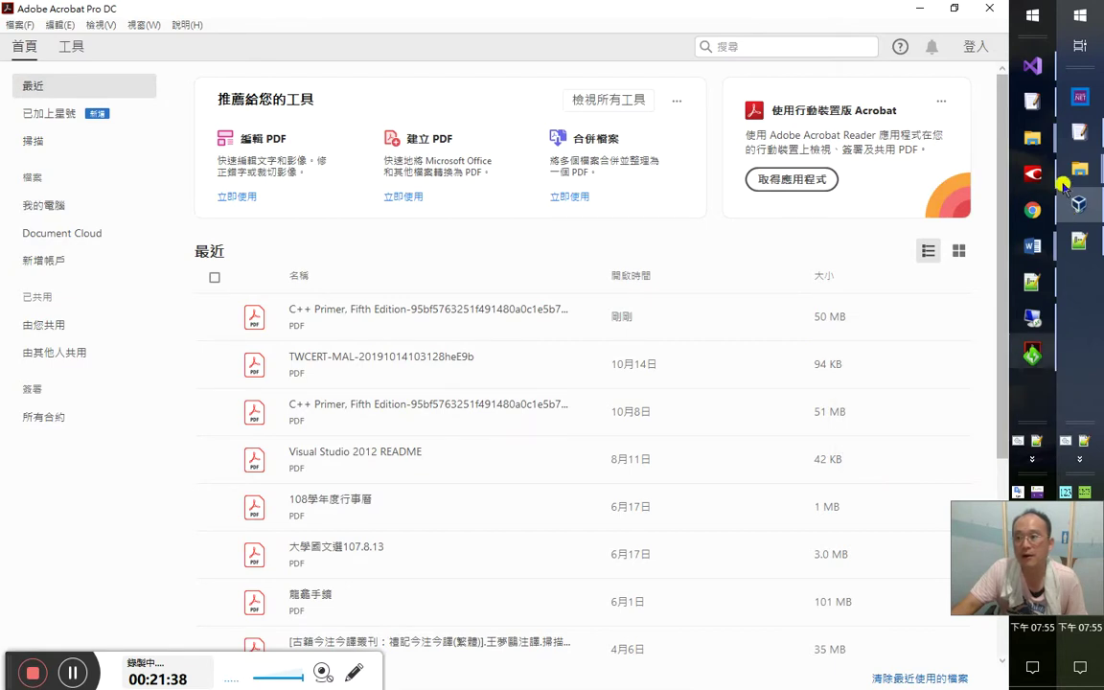
# Move Acrobat's taskbar icon directly below File Explorer and open the C++ Primer, Fifth Edition PDF from the recent files
pyautogui.moveTo(1052, 163)
pyautogui.moveTo(1032, 347)
pyautogui.moveTo(1032, 350); pyautogui.dragTo(1032, 173)
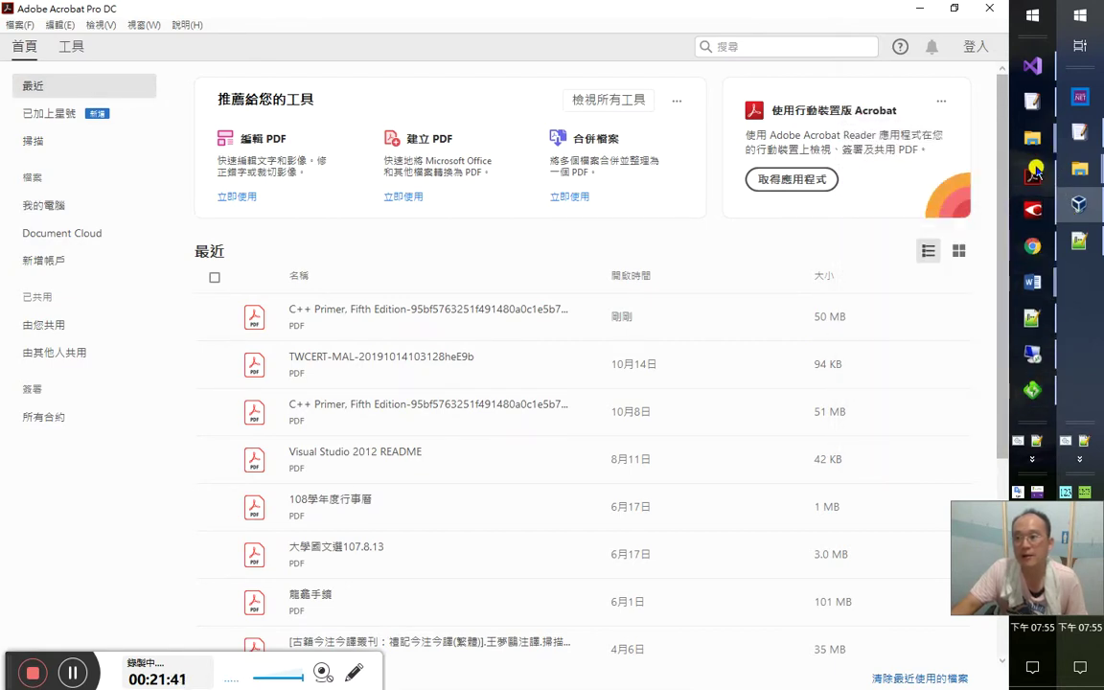
pyautogui.click(403, 318)
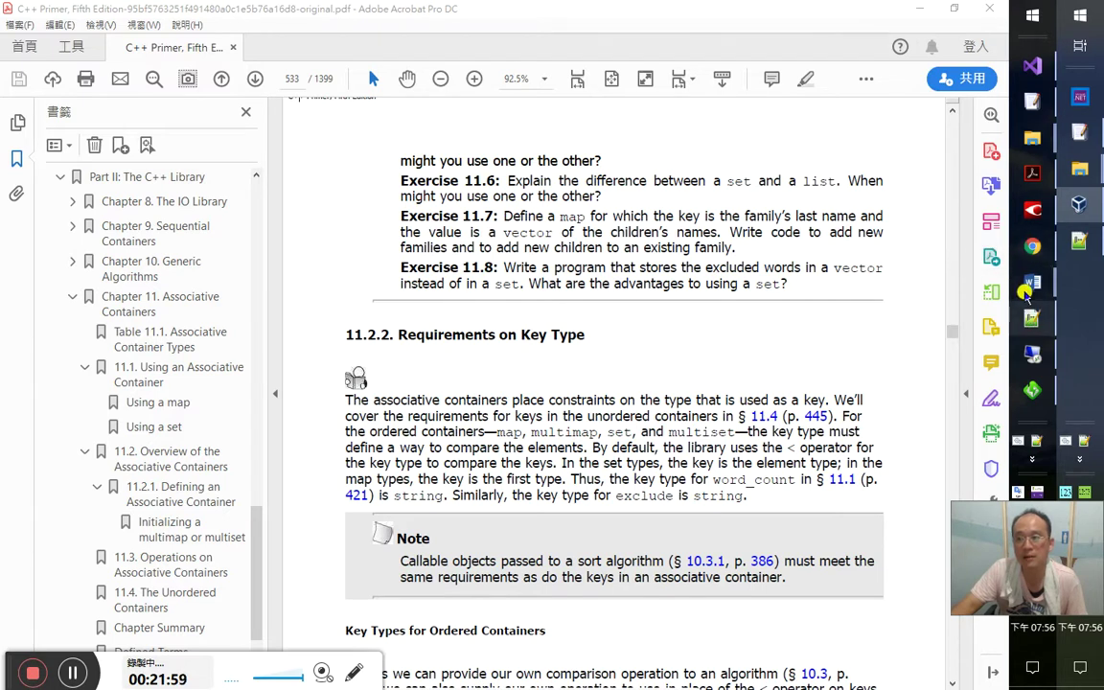
# Switch to Chrome and open Google Drive in a new tab
pyautogui.click(1034, 249)
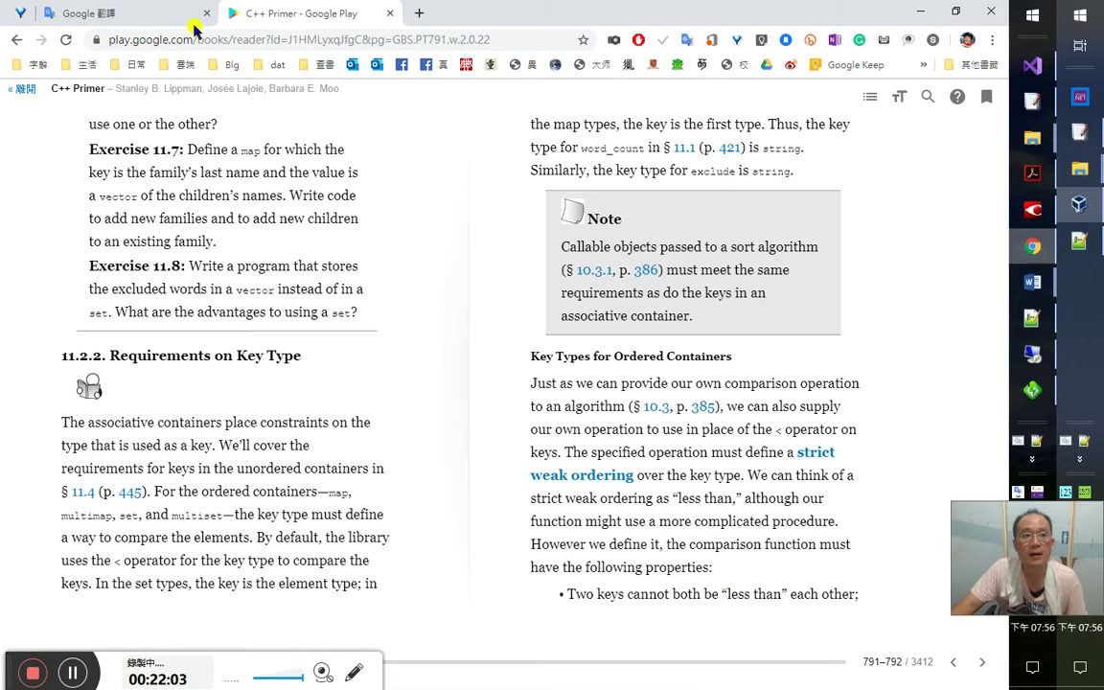
pyautogui.middleClick(759, 68)
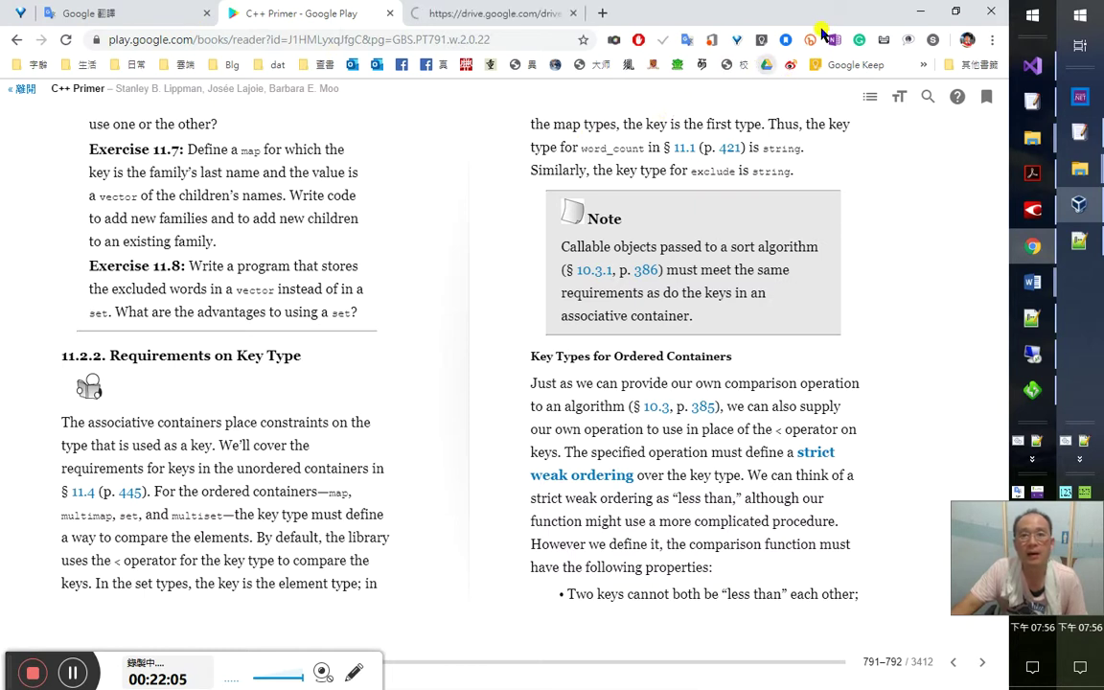
pyautogui.middleClick(535, 17)
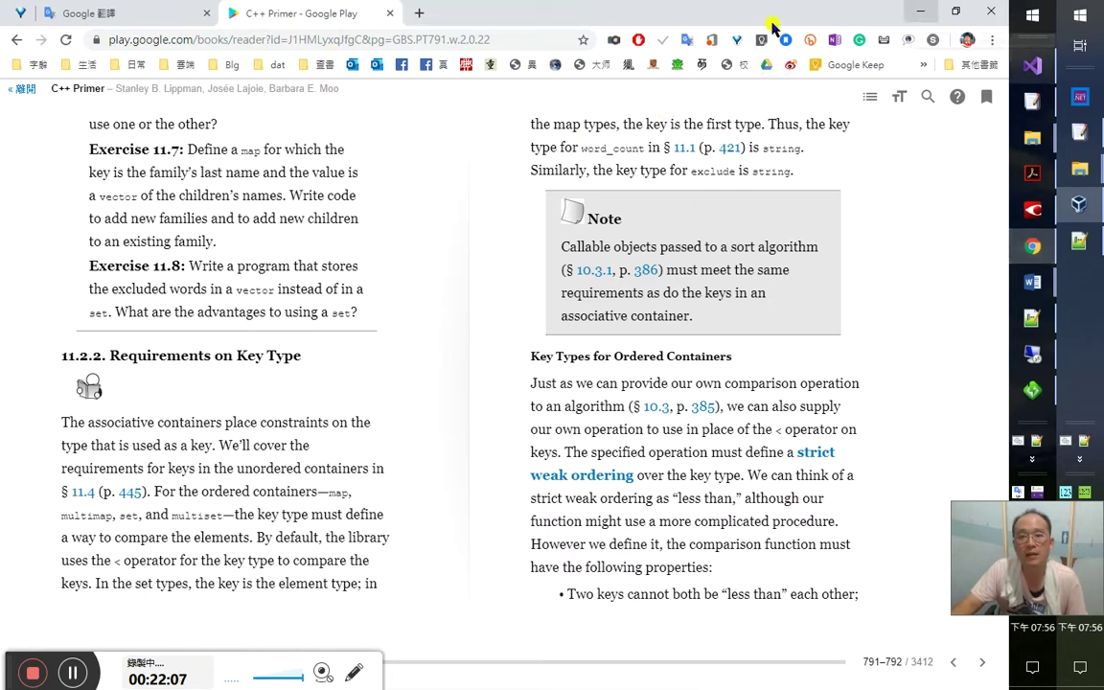
pyautogui.middleClick(767, 69)
pyautogui.click(460, 19)
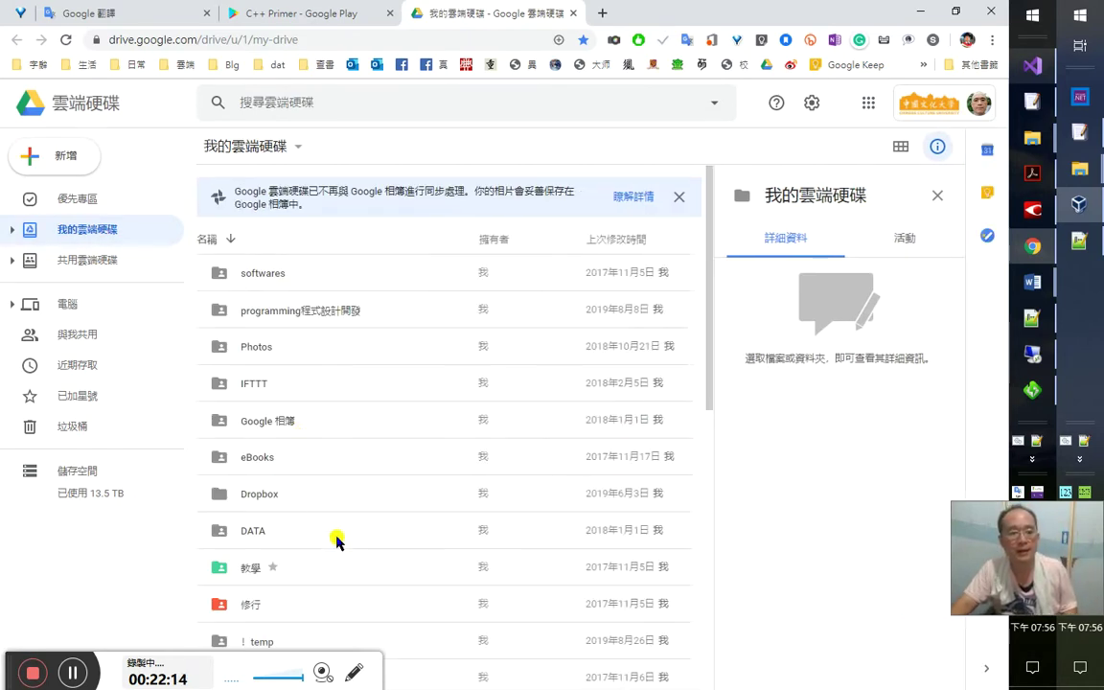
# Go to the eBooks folder through the starred 115 folder and open its 線上 subfolder
pyautogui.click(304, 457)
pyautogui.doubleClick(304, 457)
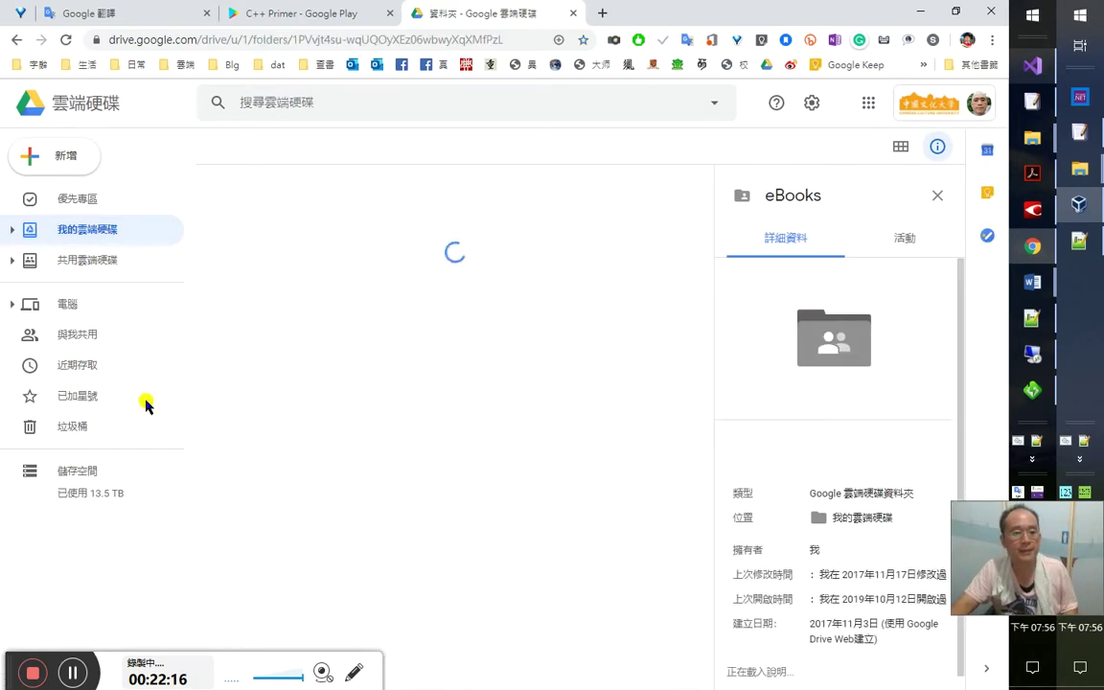
pyautogui.click(75, 398)
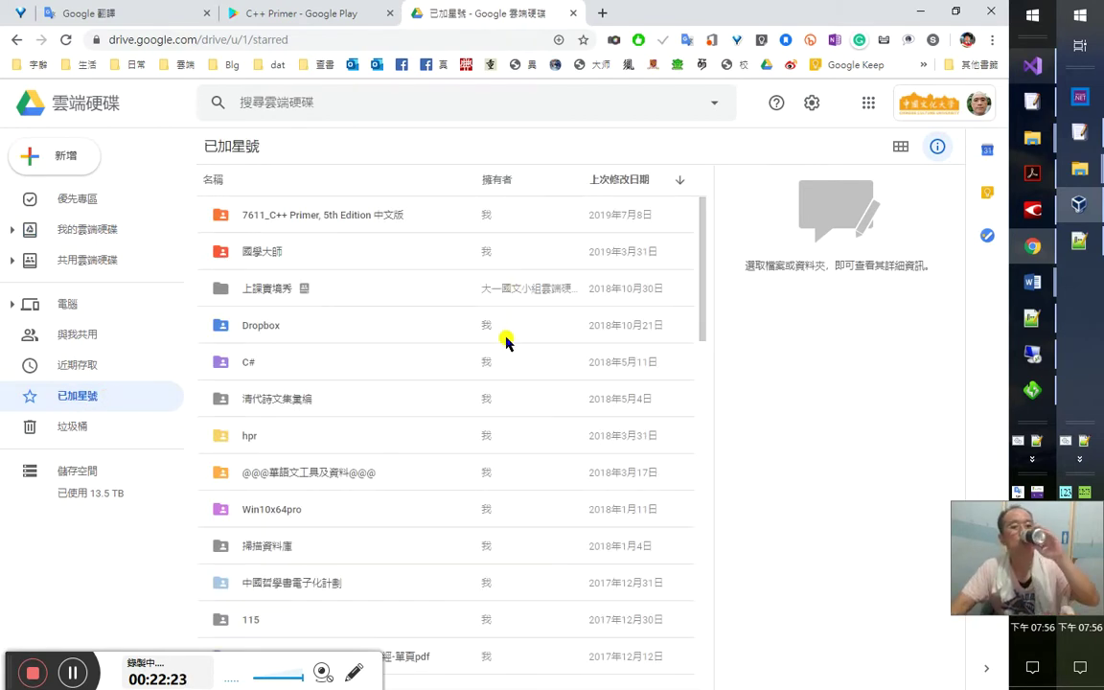
pyautogui.scroll(-3, 424, 388)
pyautogui.click(328, 389)
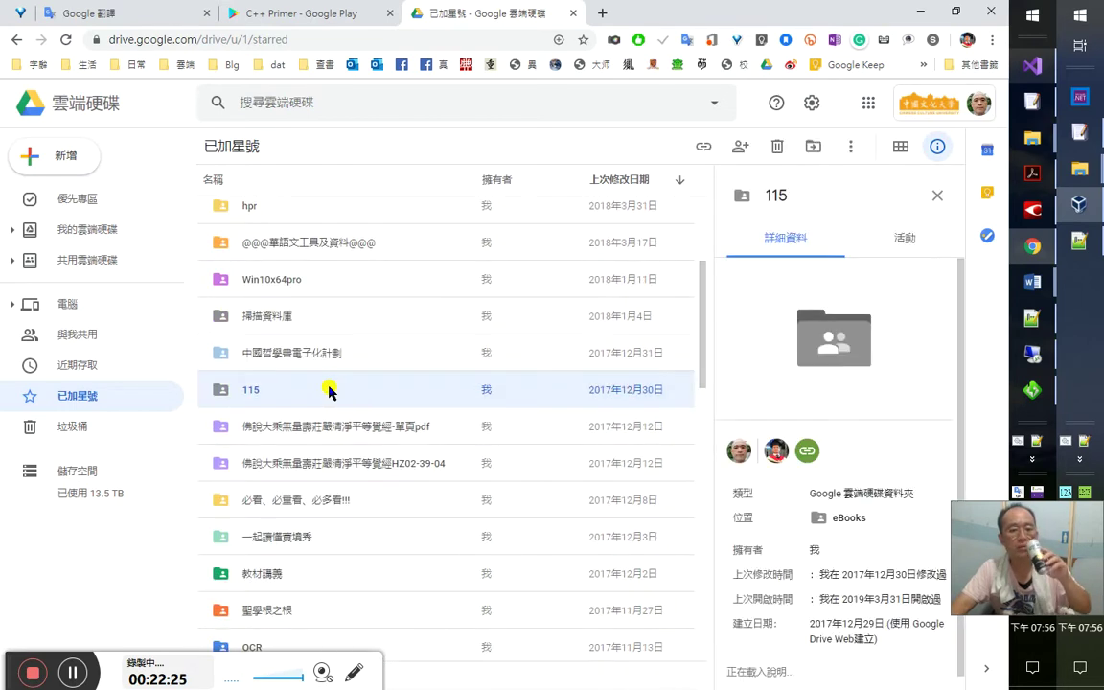
pyautogui.scroll(-5, 331, 388)
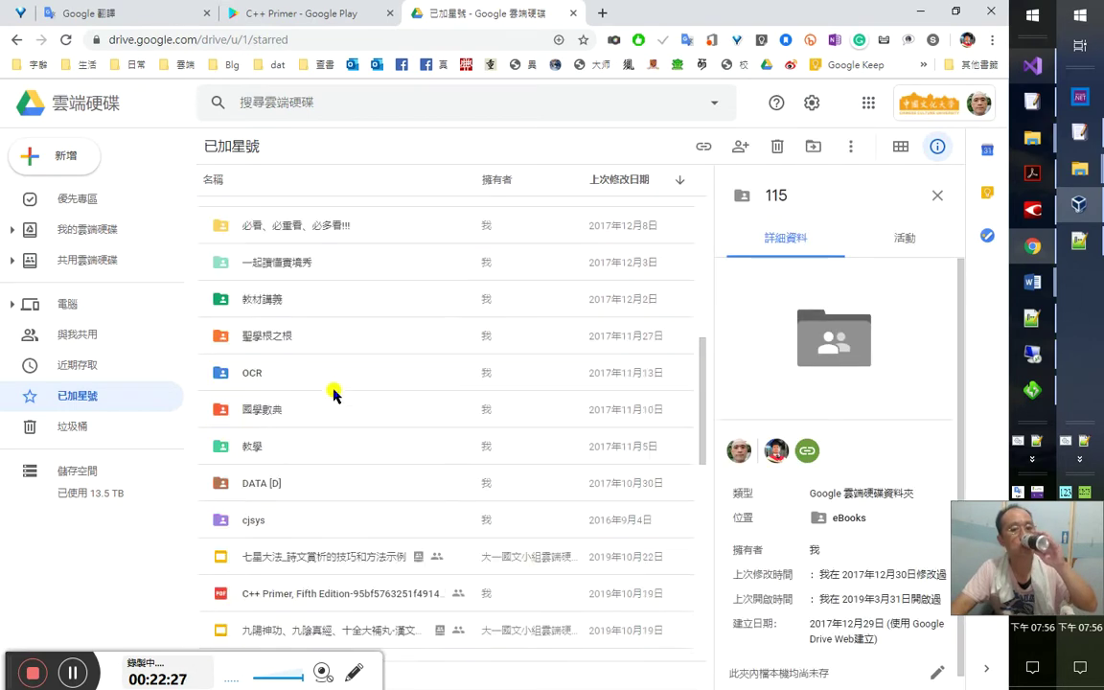
pyautogui.scroll(-3, 339, 388)
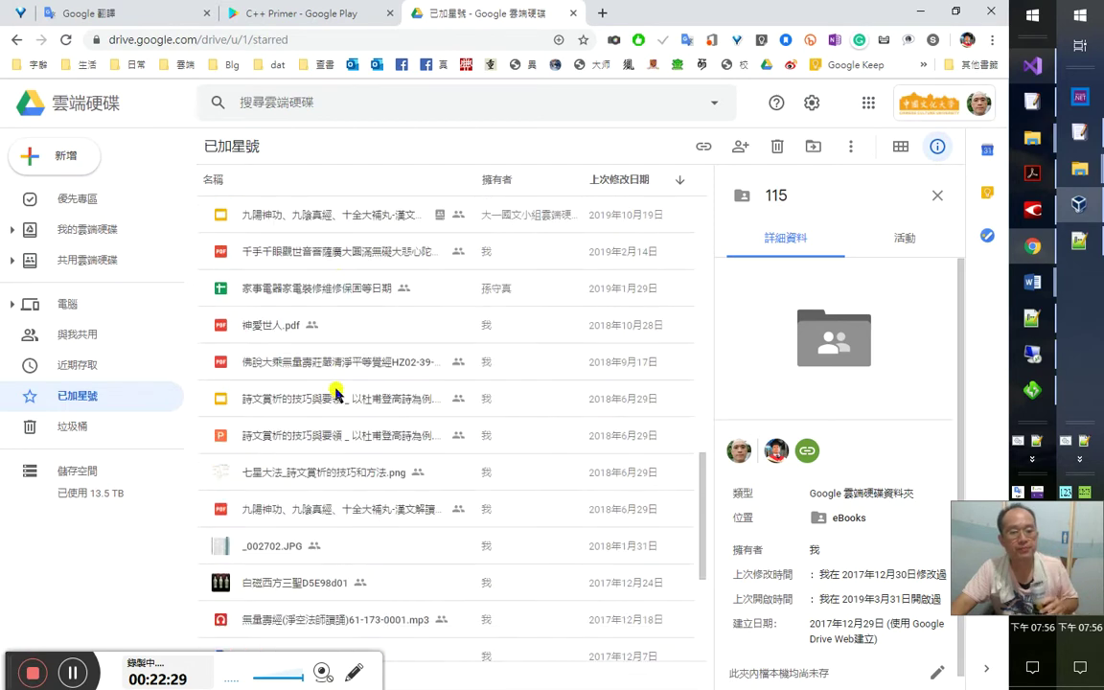
pyautogui.scroll(3, 252, 345)
pyautogui.scroll(4, 255, 257)
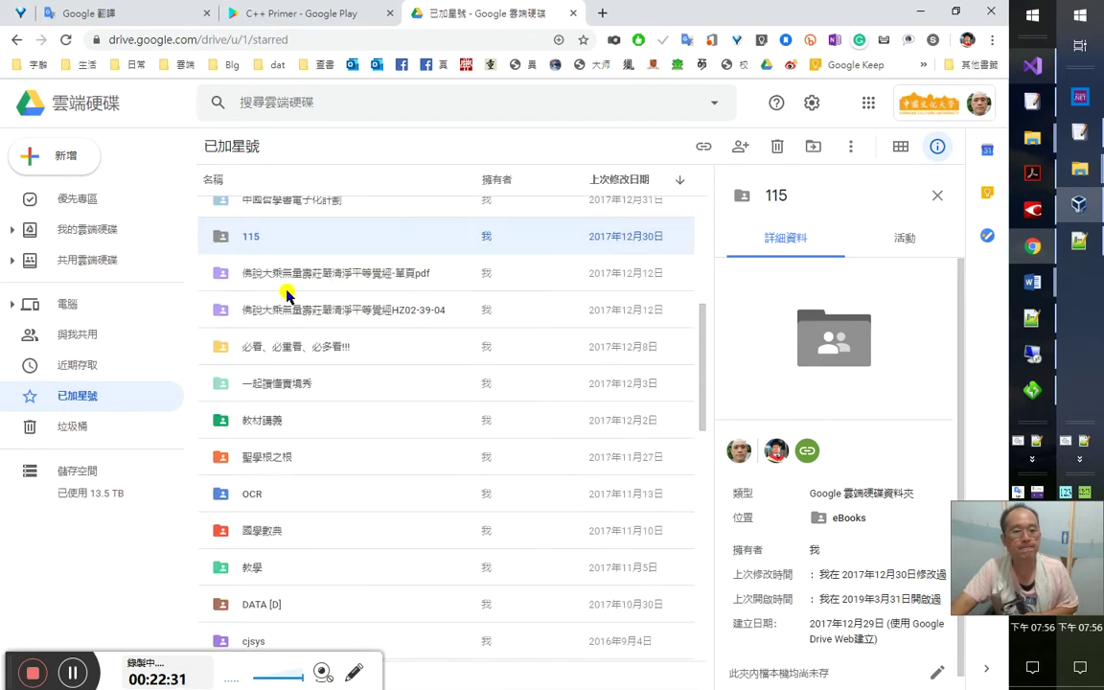
pyautogui.doubleClick(283, 243)
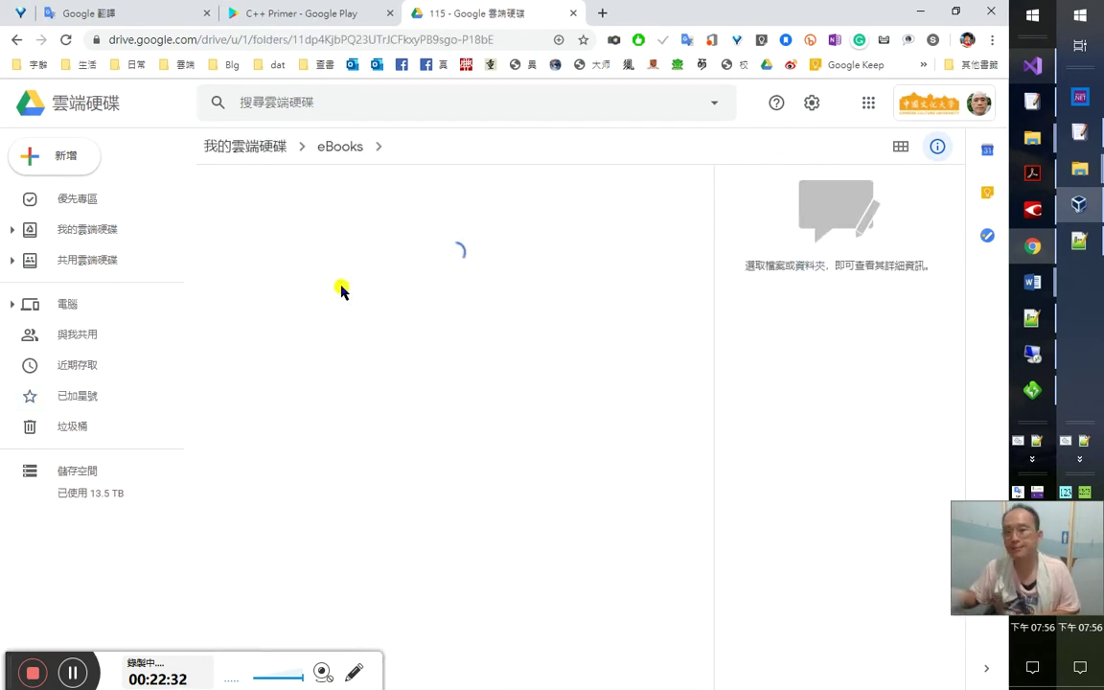
pyautogui.click(347, 148)
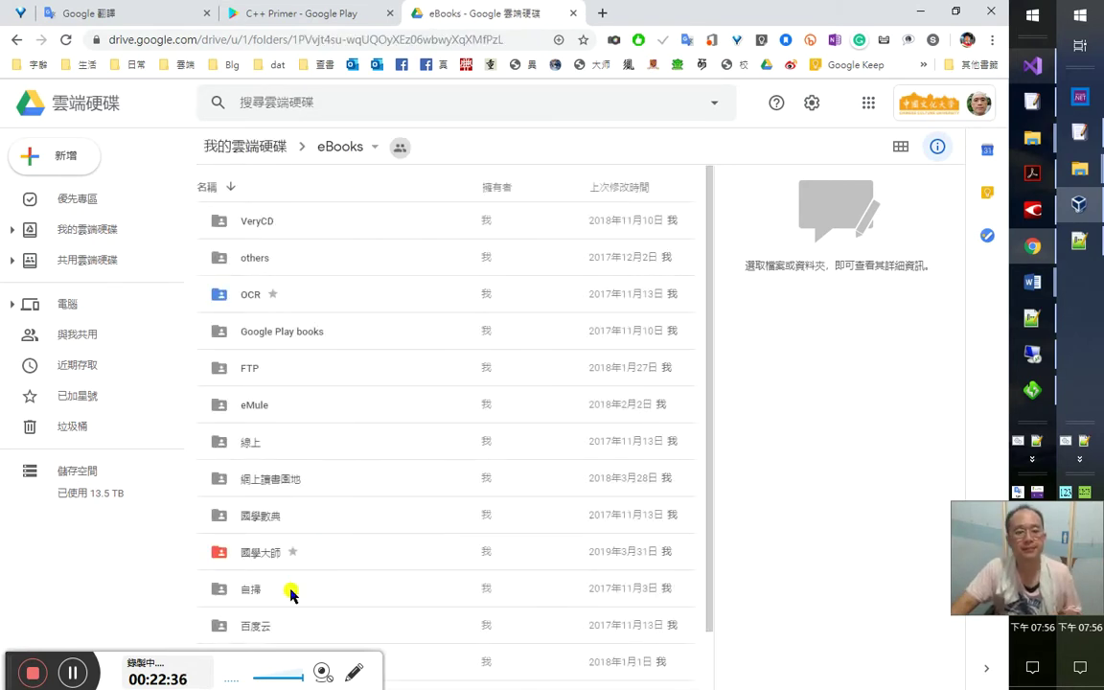
# Bring the 任真 File Explorer window in front of the Google Drive page
pyautogui.hotkey('alt', 'Tab')
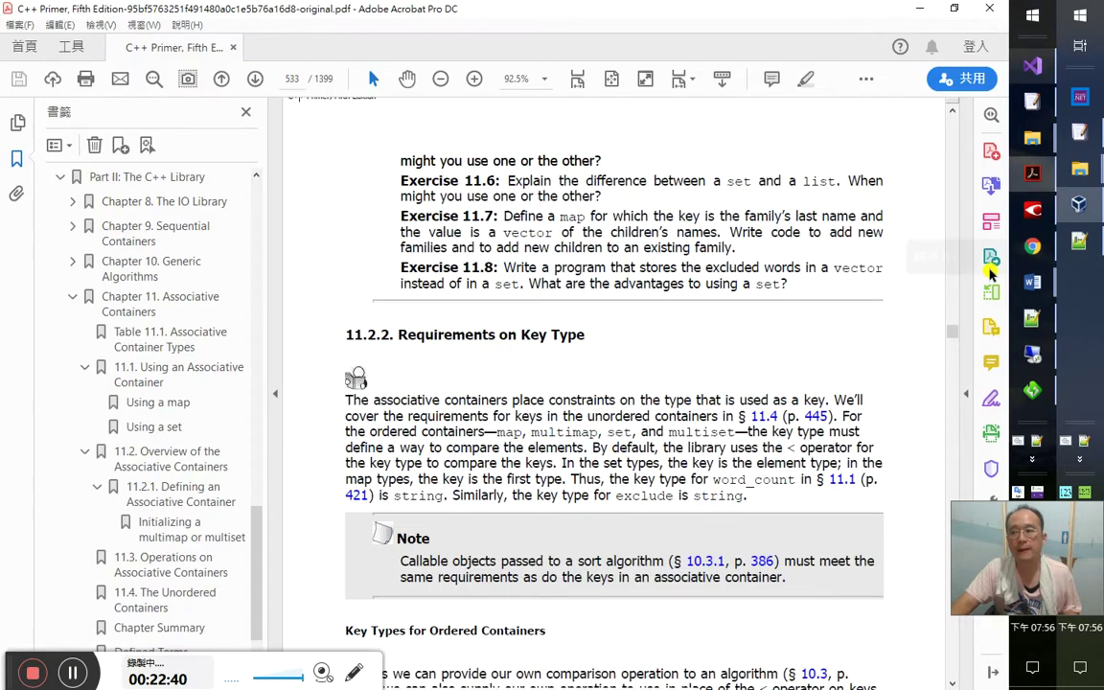
pyautogui.hotkey('alt', 'Tab')
pyautogui.hotkey('alt', 'Tab')
pyautogui.hotkey('alt', 'Tab')
pyautogui.hotkey('alt', 'Tab')
pyautogui.hotkey('alt', 'Tab')
pyautogui.hotkey('alt', 'Tab')
pyautogui.hotkey('alt', 'Tab')
pyautogui.hotkey('alt', 'Tab')
pyautogui.hotkey('alt', 'Tab')
pyautogui.hotkey('alt', 'Tab')
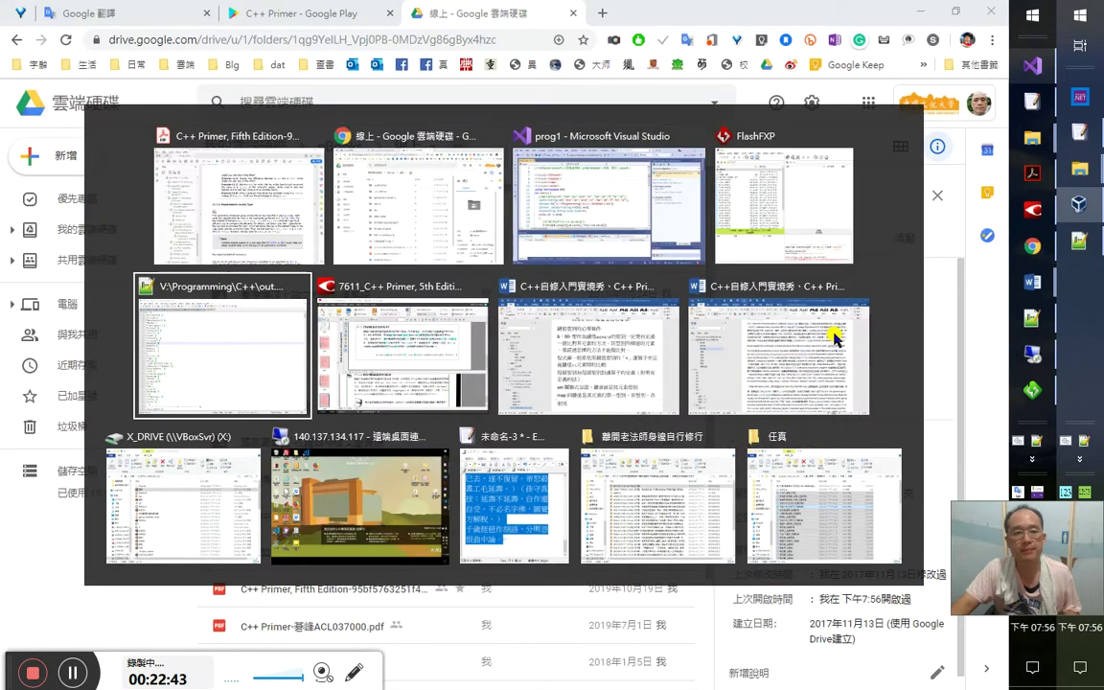
pyautogui.hotkey('alt', 'Tab')
pyautogui.hotkey('alt', 'Tab')
pyautogui.hotkey('alt', 'Tab')
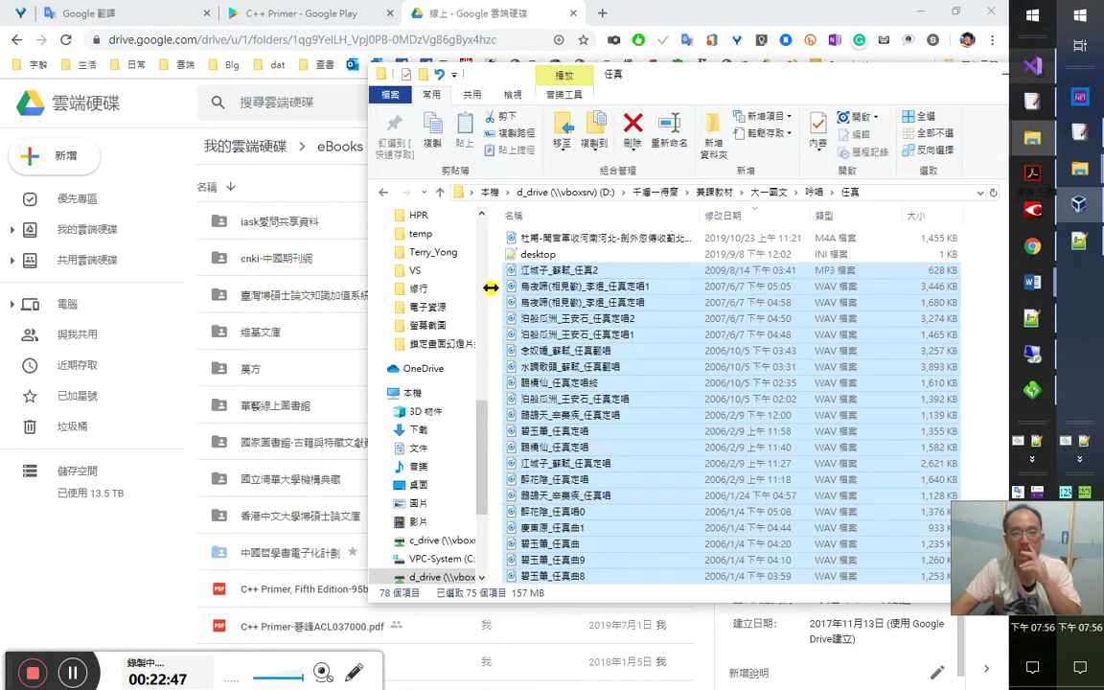
# Go to drive V: in File Explorer and upload the C++ Primer, Fifth Edition PDF to the 線上 folder in Google Drive
pyautogui.click(867, 191)
pyautogui.press('BackSpace')
pyautogui.write('v:')
pyautogui.press('Return')
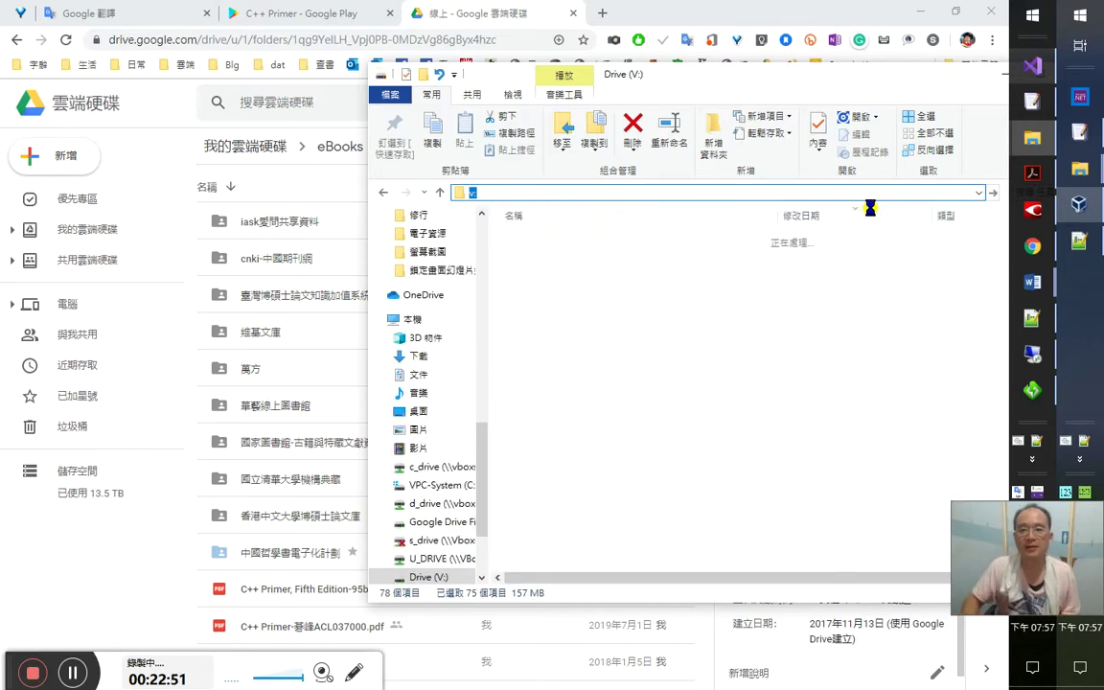
pyautogui.moveTo(559, 233); pyautogui.dragTo(308, 595)
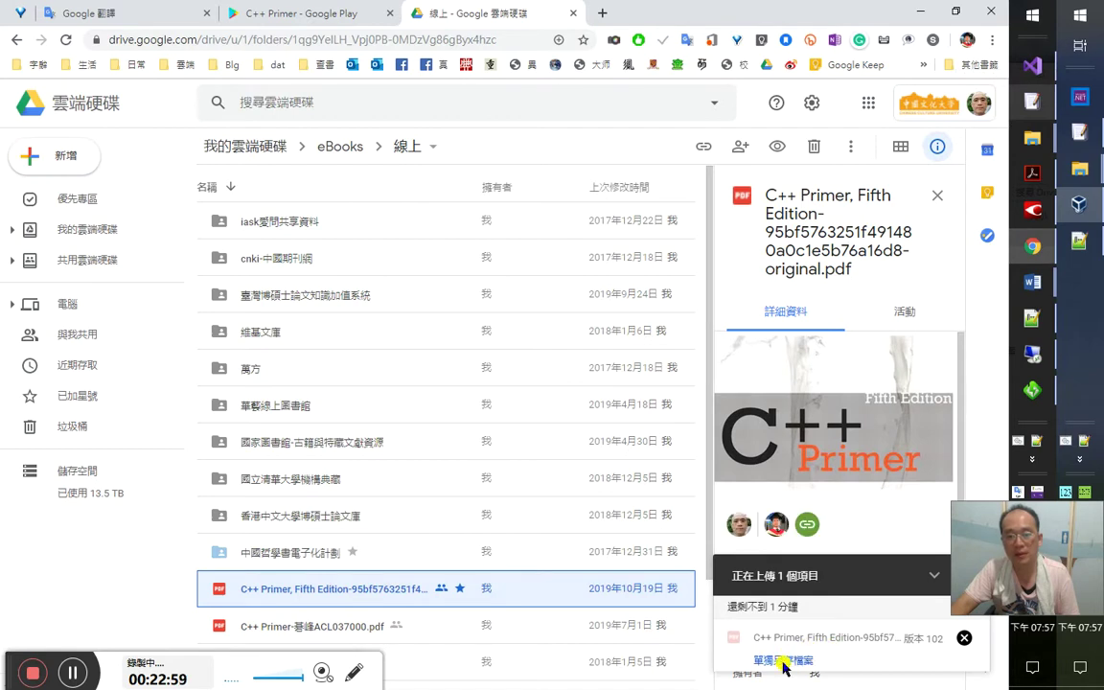
# Return to the C++ Primer PDF in Acrobat, and bring the Google Drive page back to check the upload
pyautogui.click(920, 12)
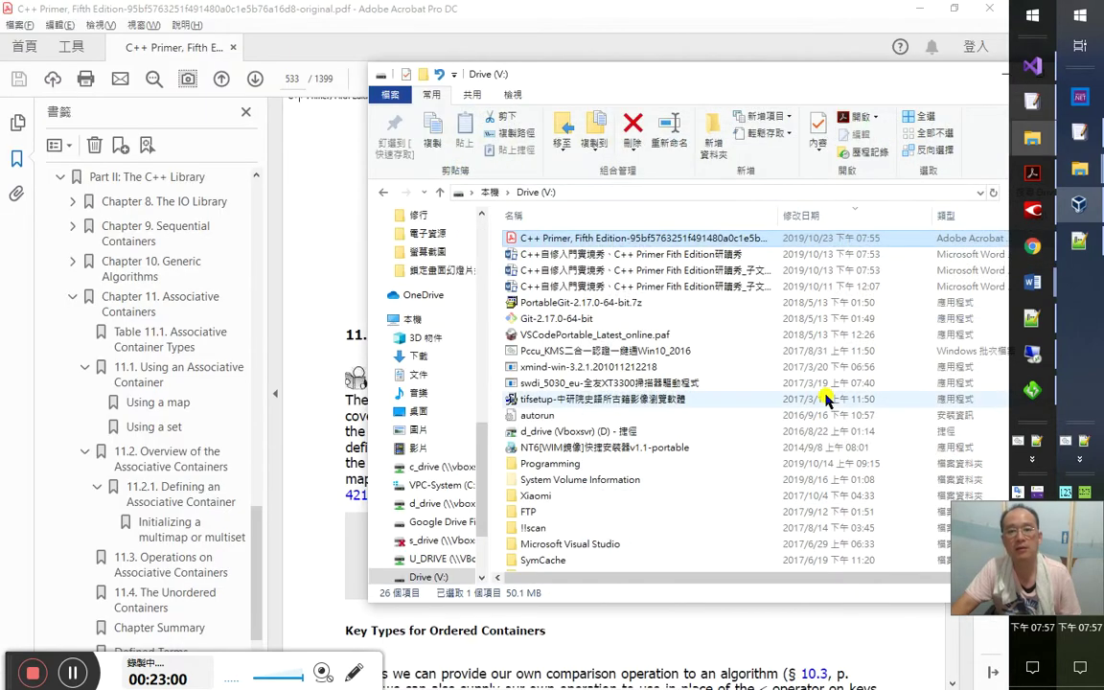
pyautogui.click(410, 59)
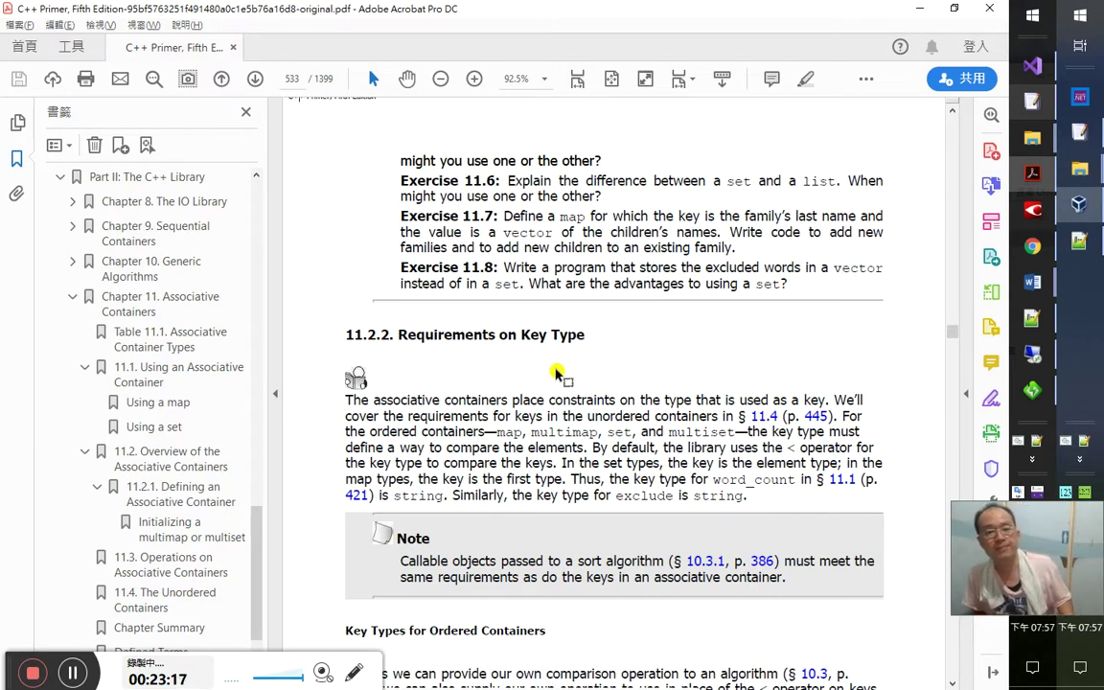
pyautogui.hotkey('alt', 'Tab')
pyautogui.press('Tab')
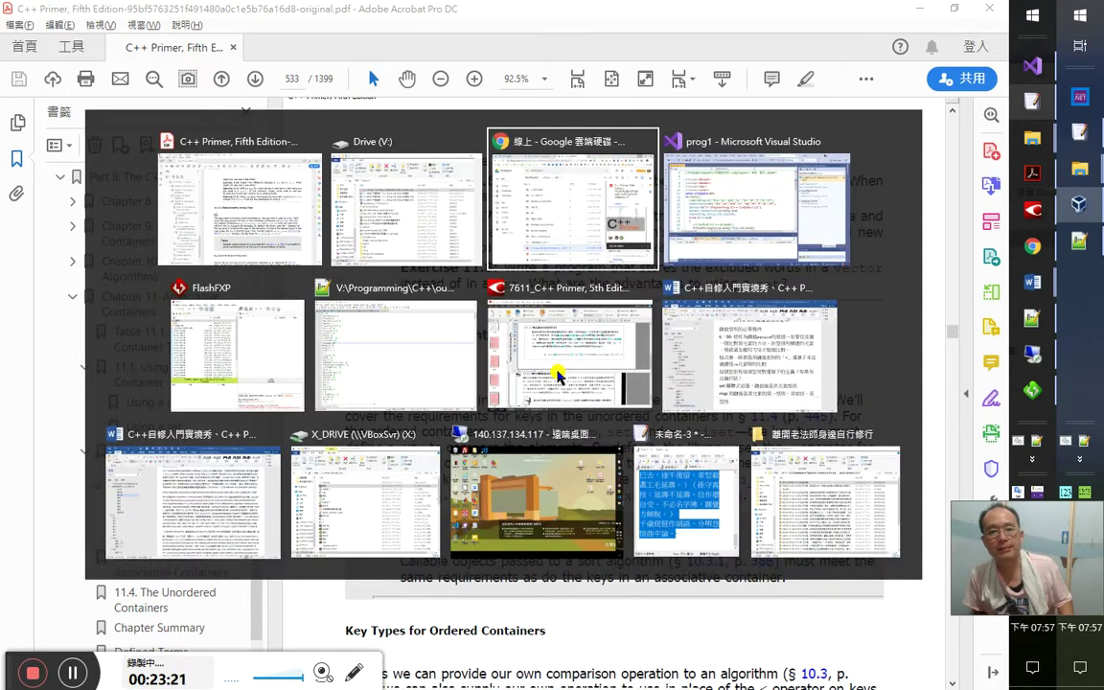
pyautogui.hotkey('alt', 'Tab')
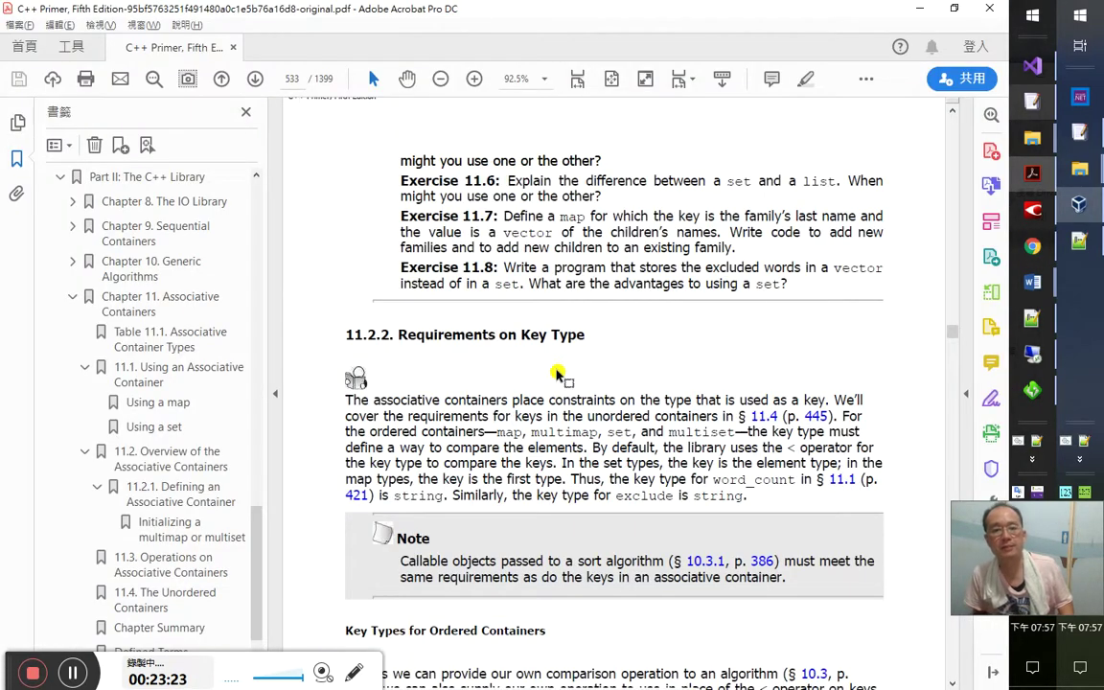
pyautogui.hotkey('alt', 'Tab')
pyautogui.press('Tab')
pyautogui.press('Tab')
pyautogui.hotkey('alt', 'shift', 'Tab')
pyautogui.hotkey('alt', 'shift', 'Tab')
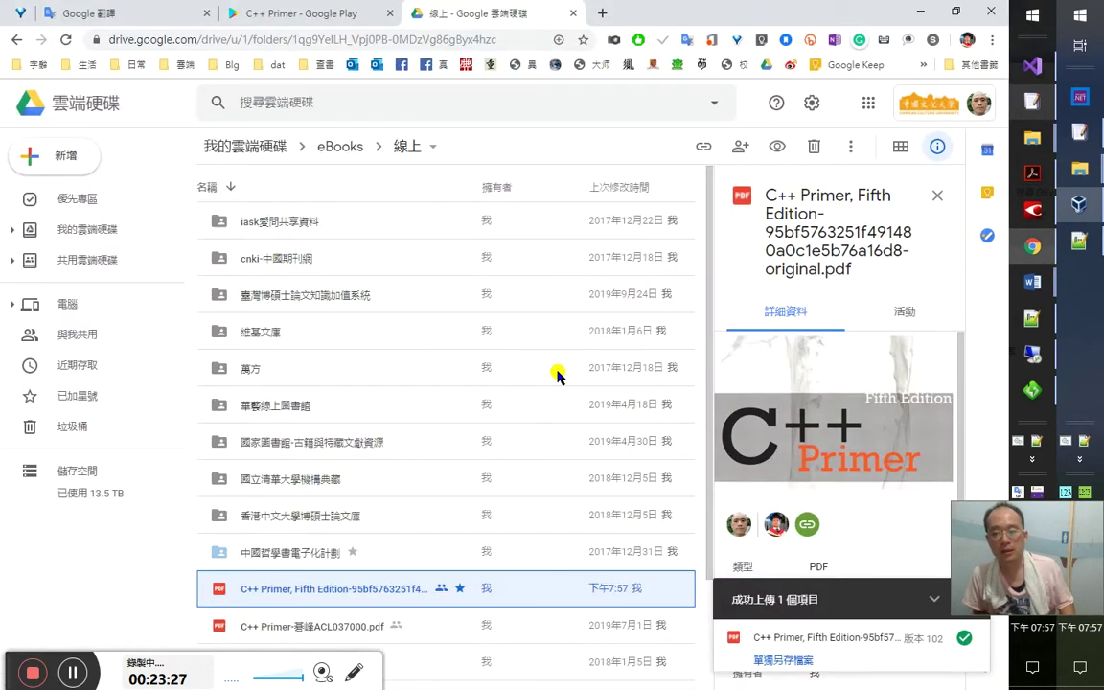
# Close the Google Drive tab, reopen it and pin it in Chrome
pyautogui.hotkey('ctrl', 'shift', 'Tab')
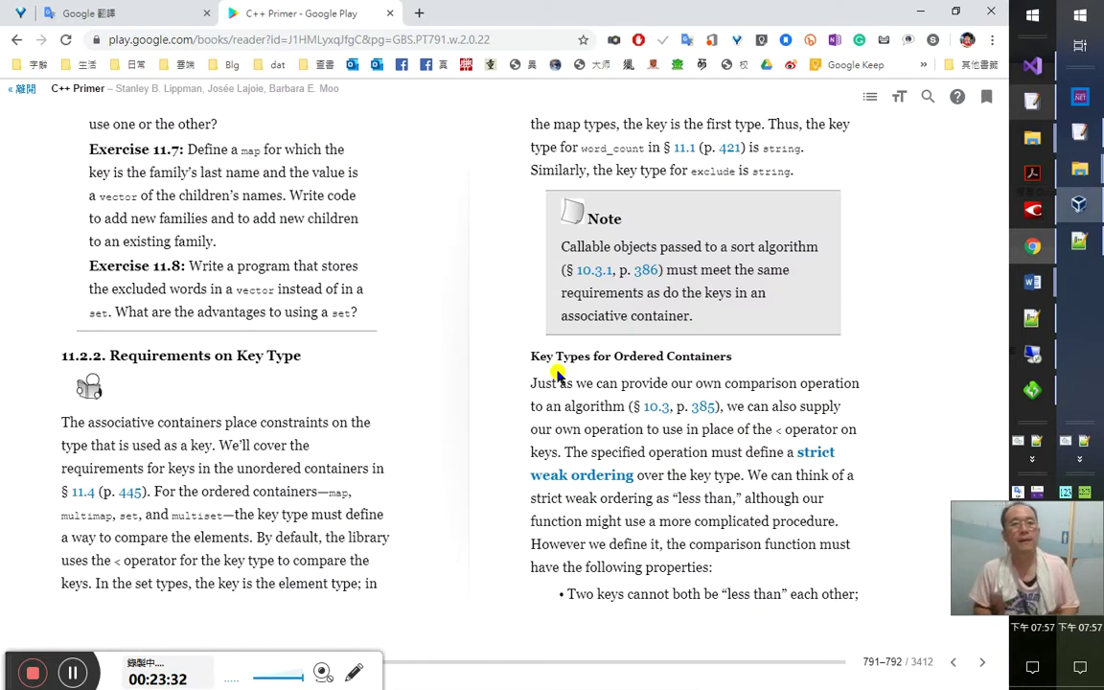
pyautogui.hotkey('ctrl', 'shift', 't')
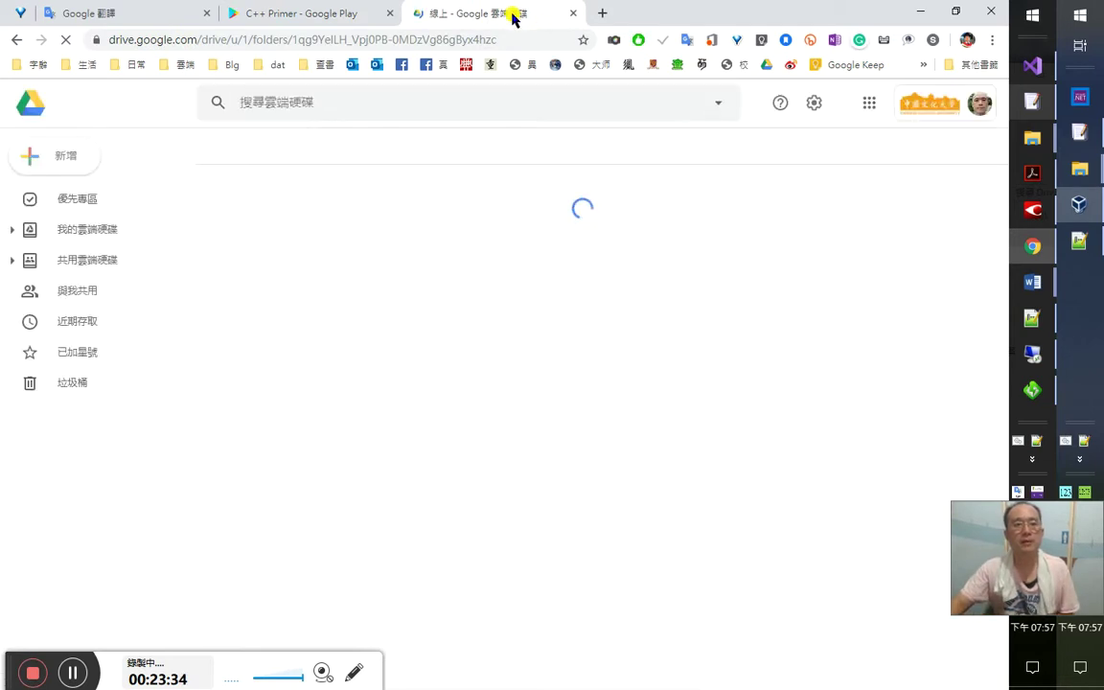
pyautogui.rightClick(514, 20)
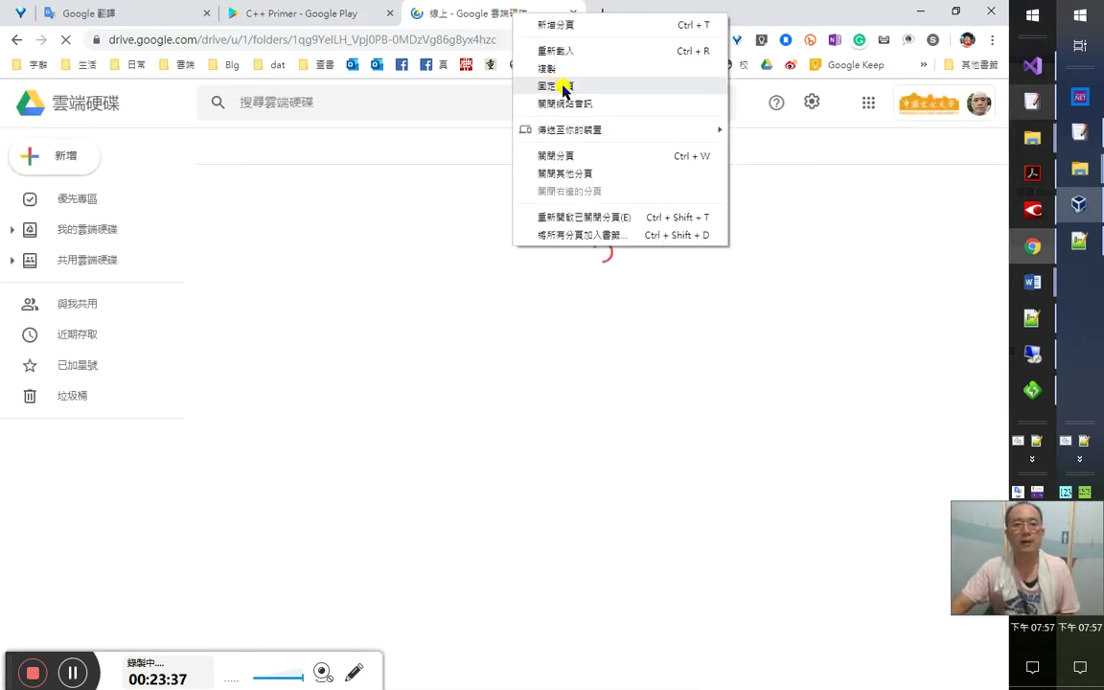
pyautogui.click(562, 86)
# Switch to the C++ Primer book on Google Play and look over the open windows
pyautogui.click(350, 17)
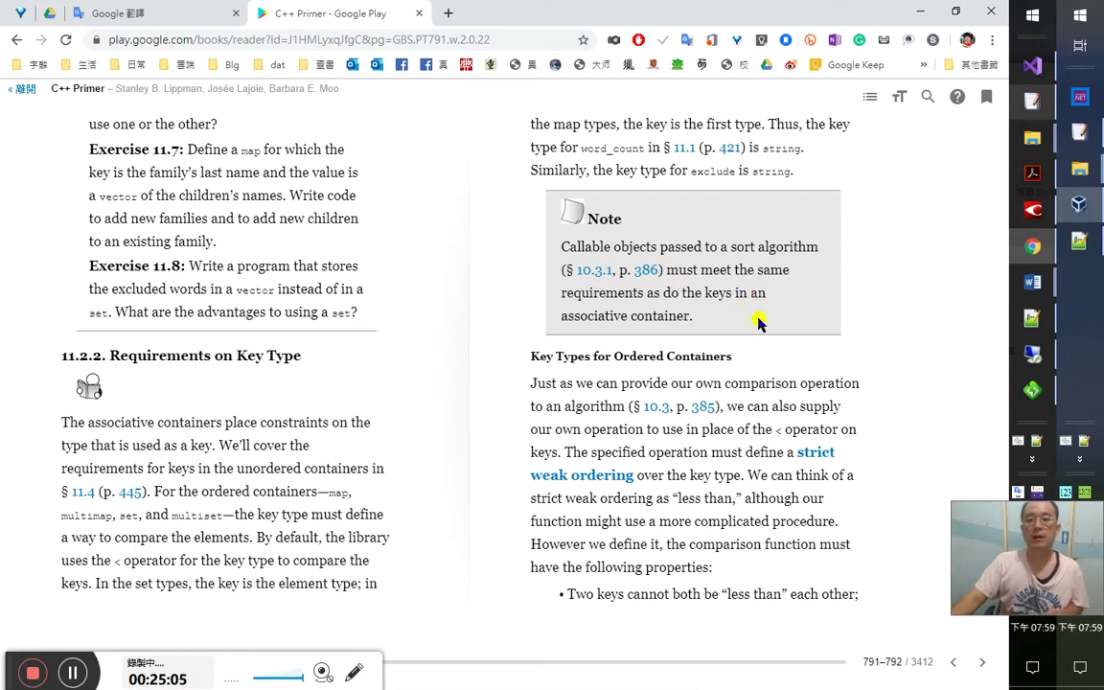
pyautogui.hotkey('alt', 'Tab')
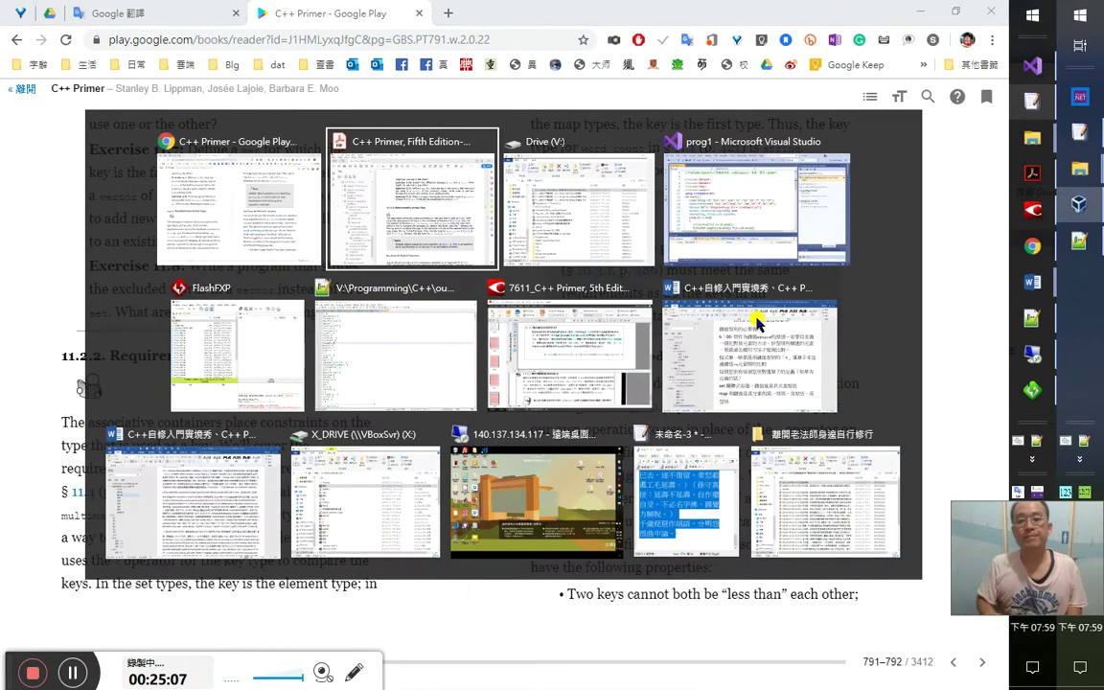
pyautogui.press('Escape')
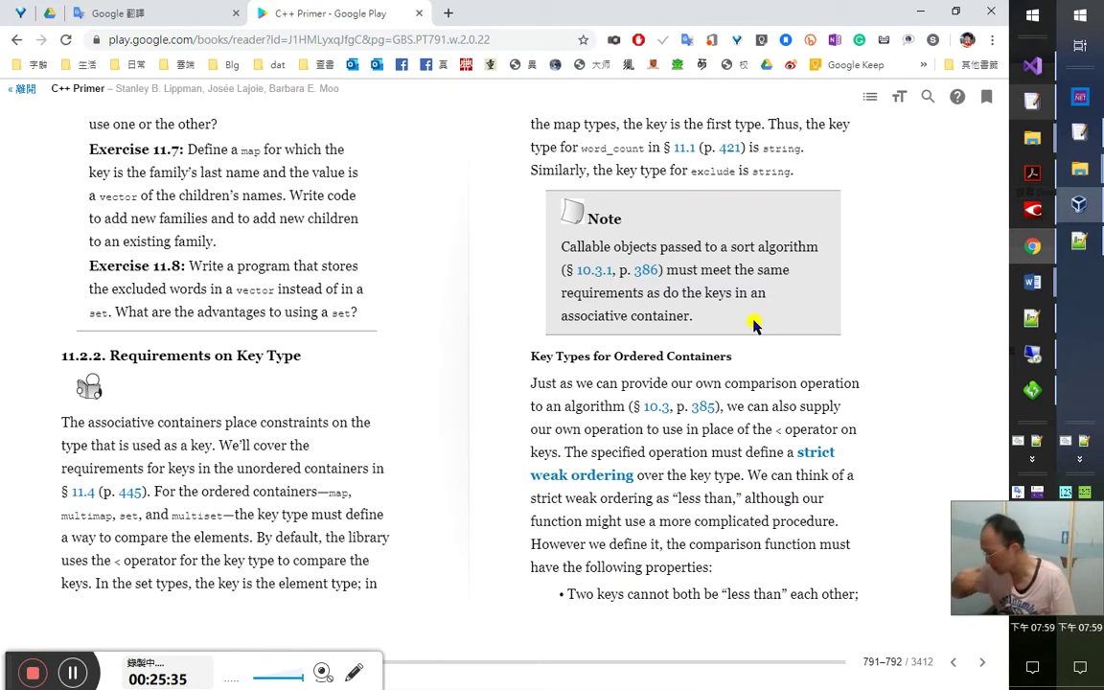
# Bring the FlashFXP window to the front and close its LiveUpdate dialog
pyautogui.hotkey('alt', 'Tab')
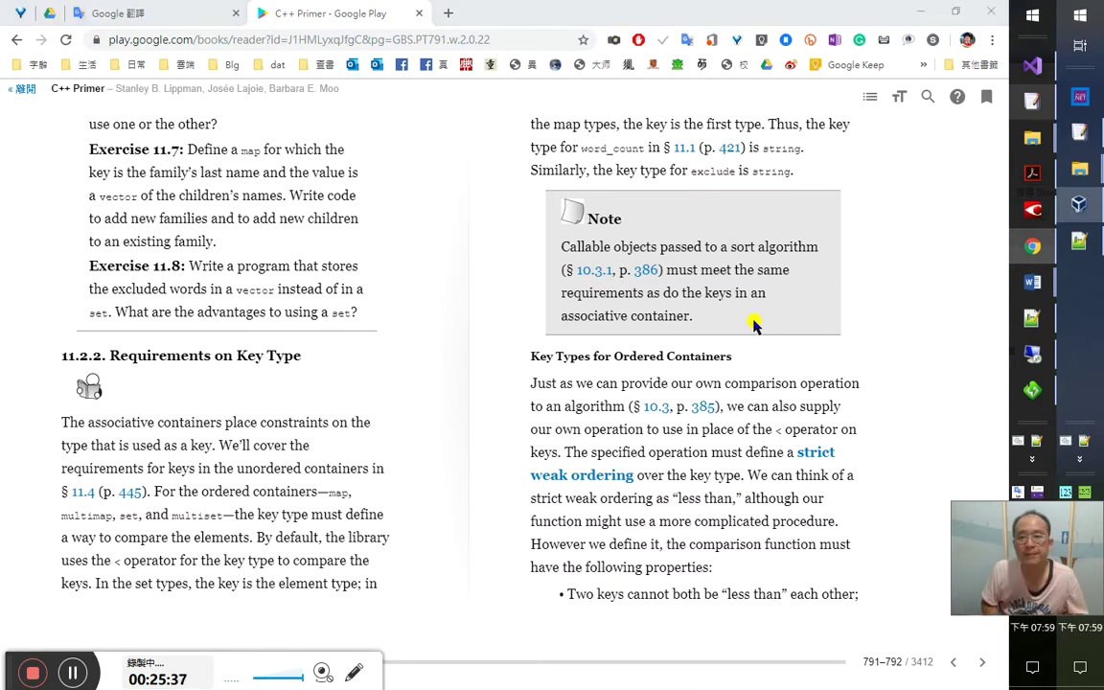
pyautogui.hotkey('alt', 'shift', 'Tab')
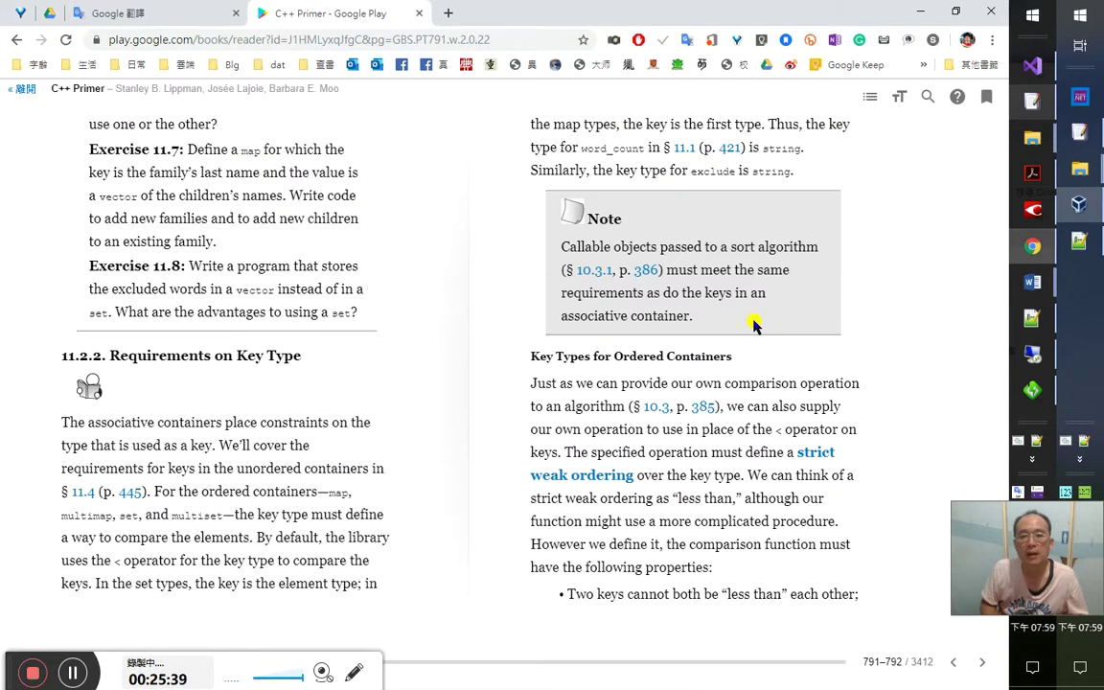
pyautogui.hotkey('alt', 'Tab')
pyautogui.hotkey('alt', 'Tab')
pyautogui.hotkey('alt', 'Tab')
pyautogui.hotkey('alt', 'Tab')
pyautogui.hotkey('alt', 'Tab')
pyautogui.hotkey('alt', 'Tab')
pyautogui.hotkey('alt', 'shift', 'Tab')
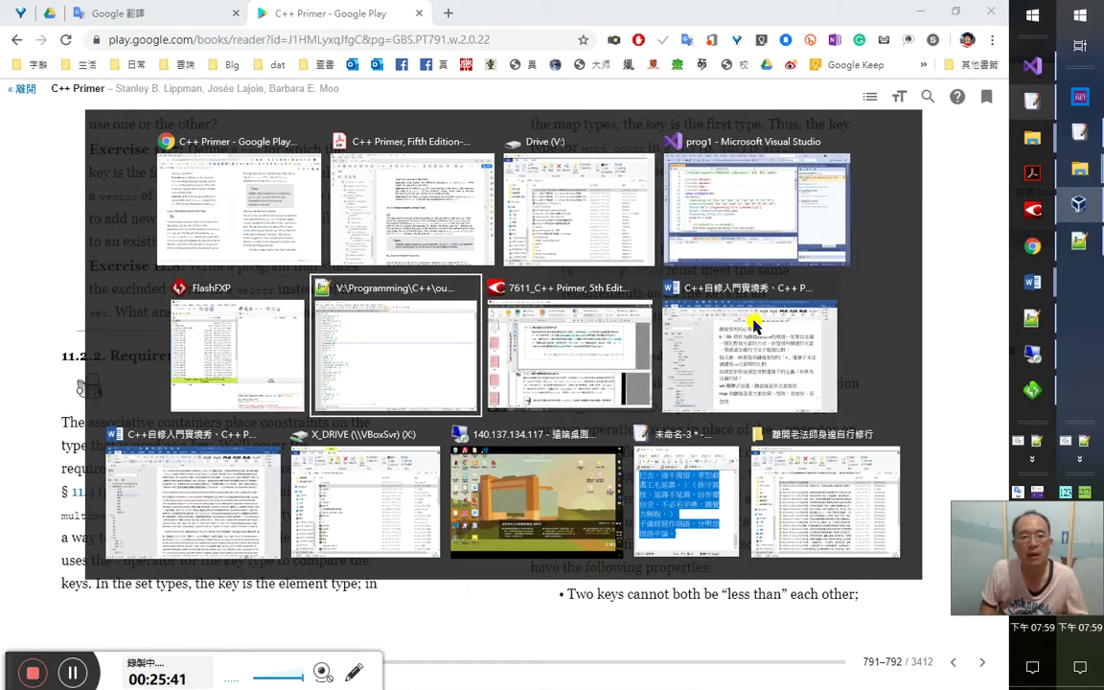
pyautogui.hotkey('alt', 'shift', 'Tab')
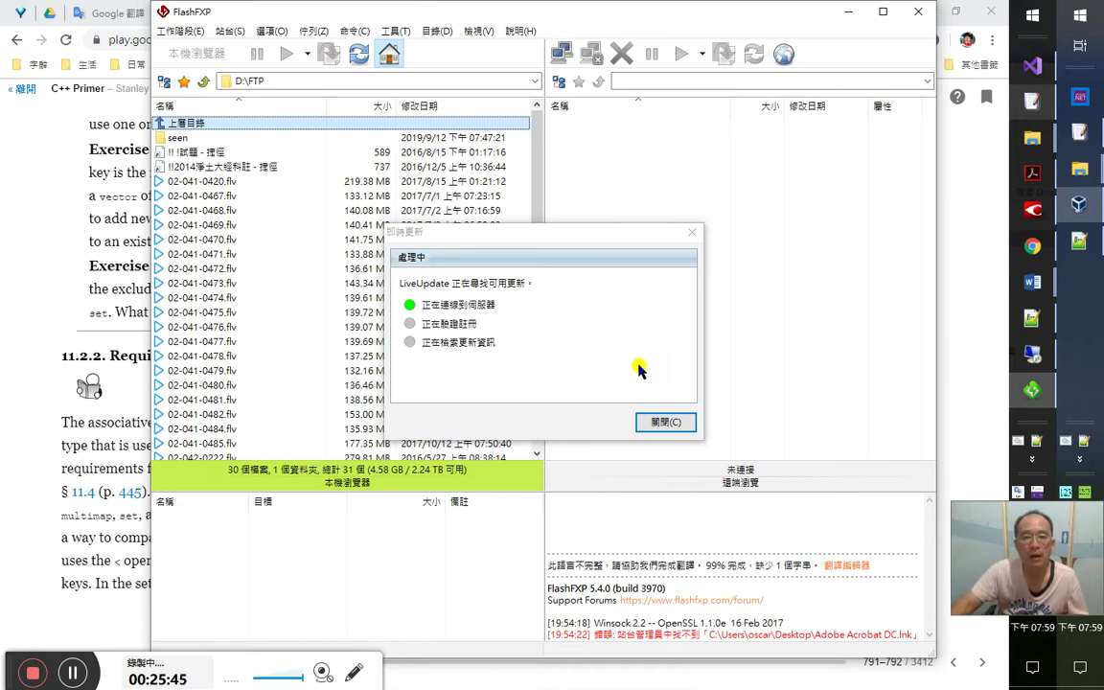
pyautogui.click(410, 323)
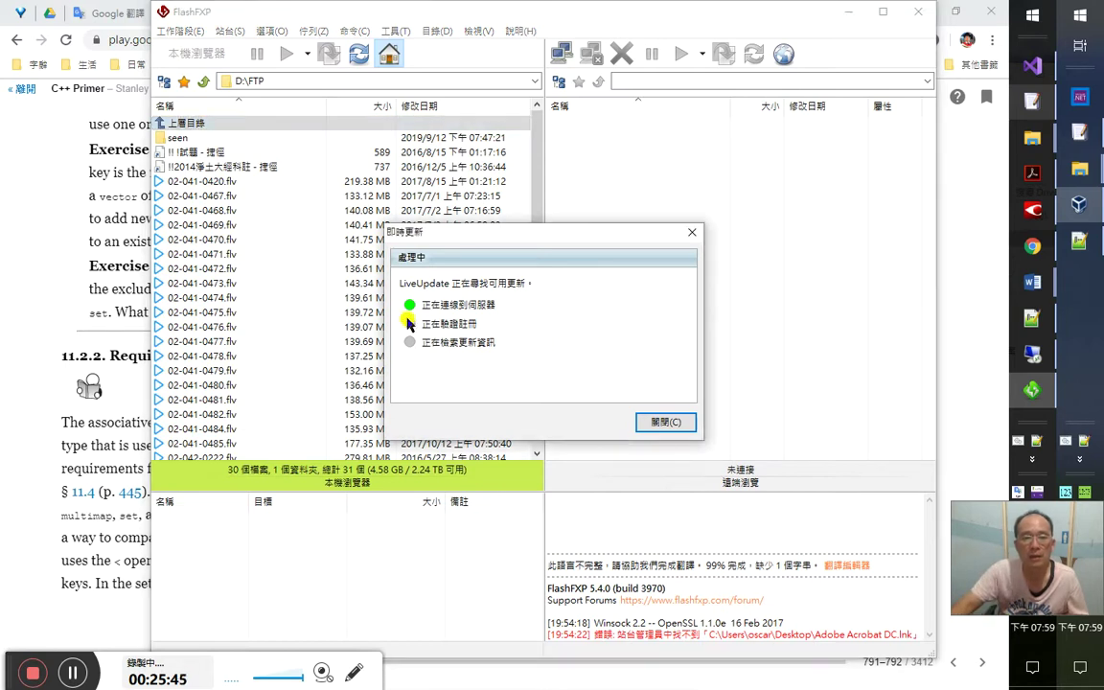
pyautogui.click(666, 423)
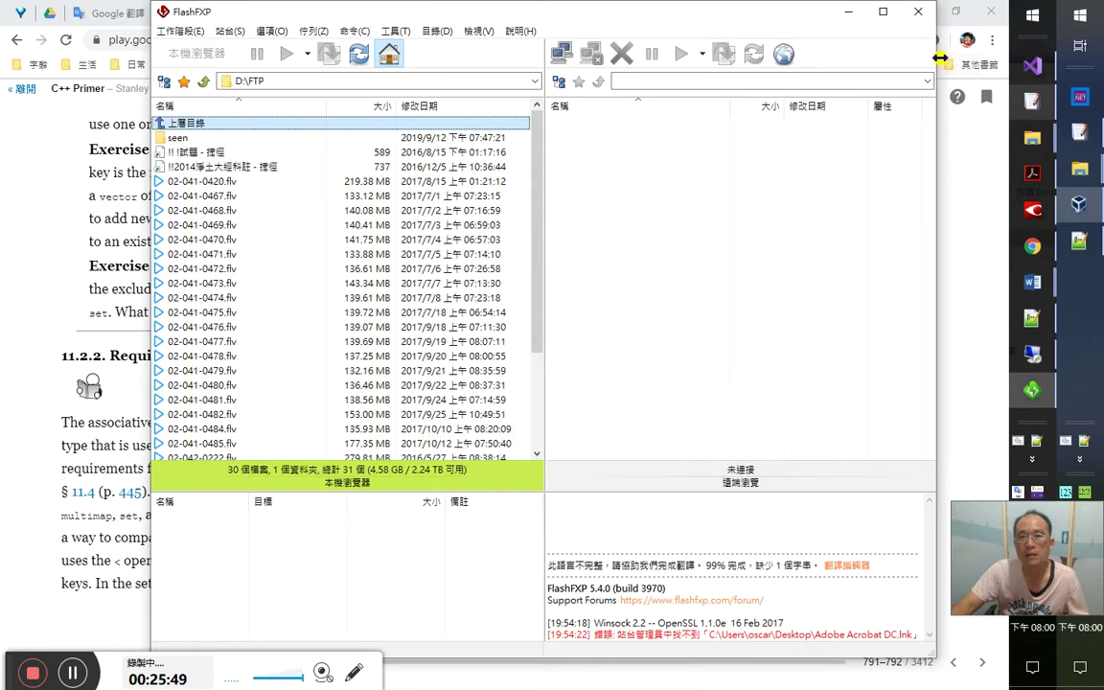
# Connect FlashFXP to the 淨宗學院 site and close the FlashFXP window
pyautogui.click(561, 59)
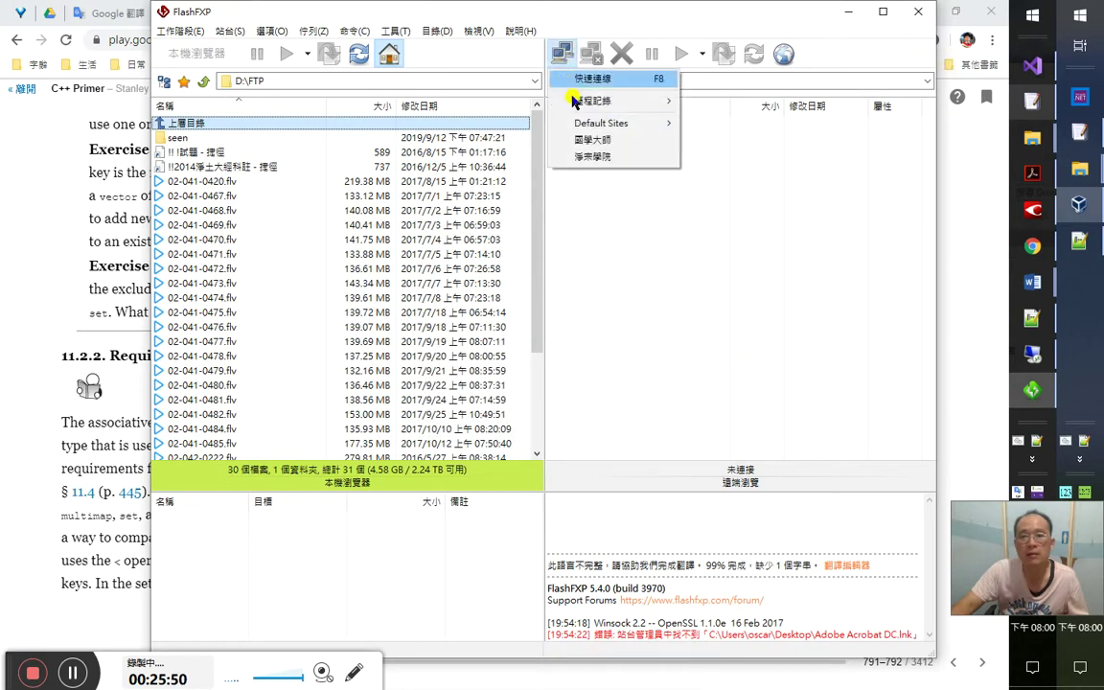
pyautogui.click(590, 153)
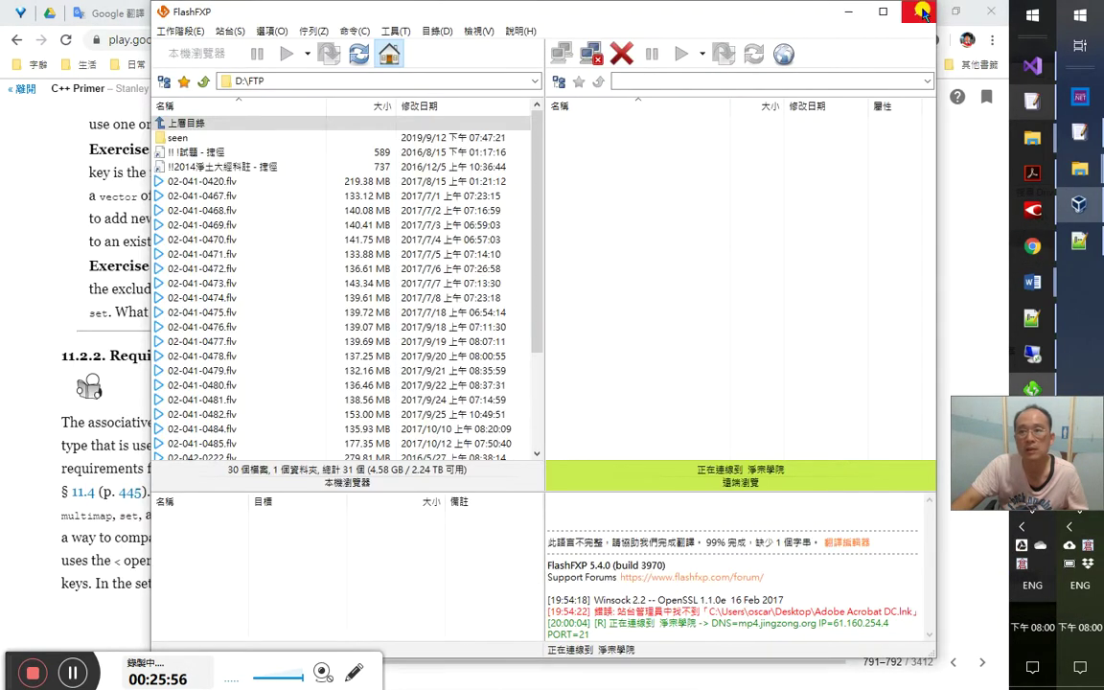
pyautogui.click(849, 12)
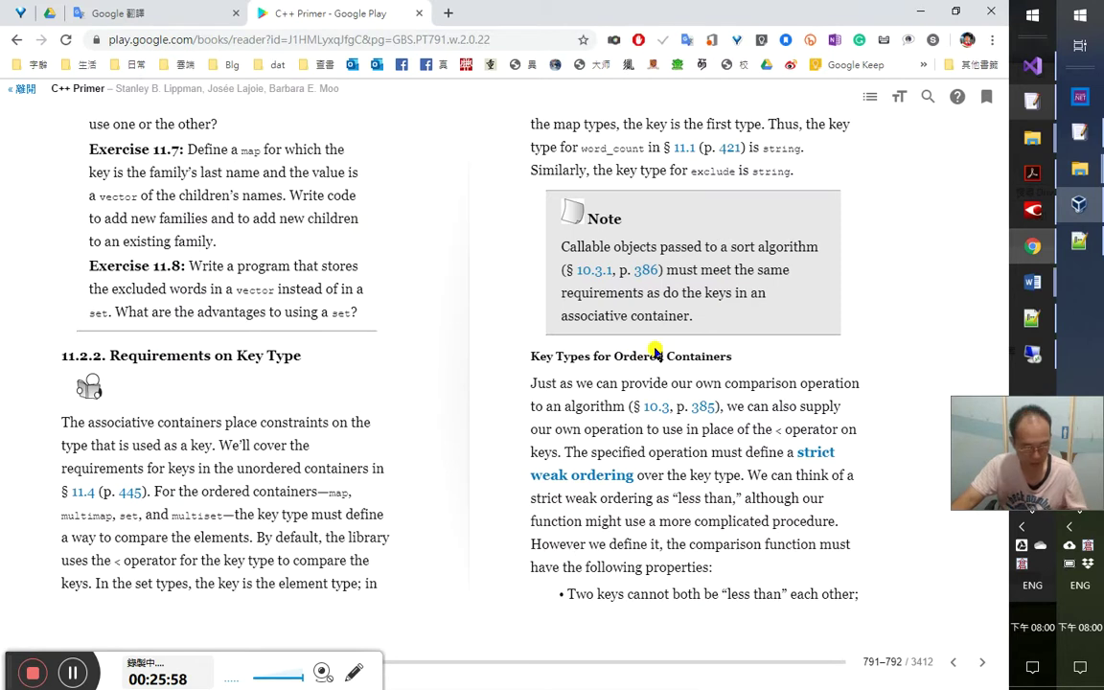
# Show the desktop, open the FileZilla Server window to view its log, and hide it again
pyautogui.press('super+d')
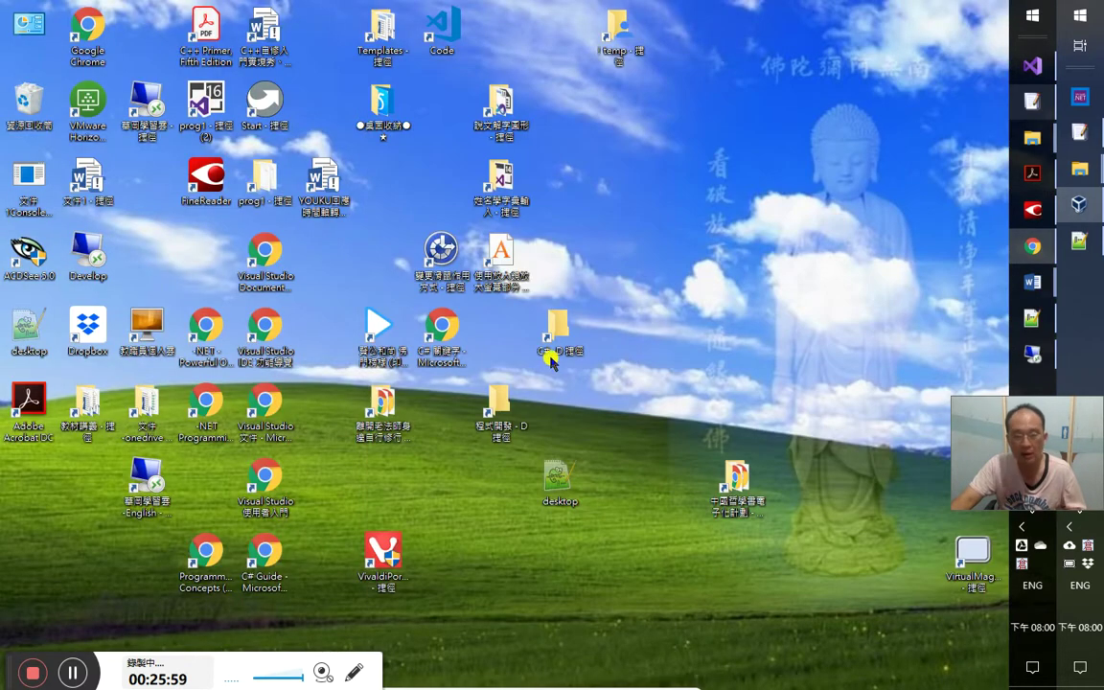
pyautogui.click(1038, 13)
pyautogui.press('Escape')
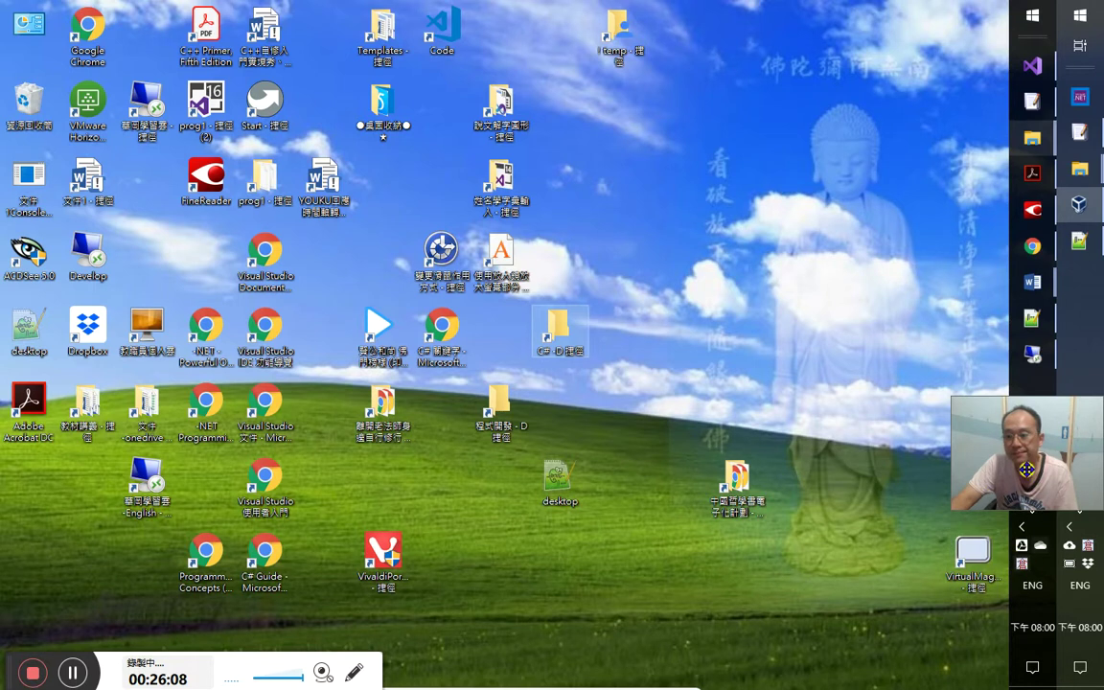
pyautogui.moveTo(1026, 469); pyautogui.dragTo(1026, 280)
pyautogui.click(1022, 526)
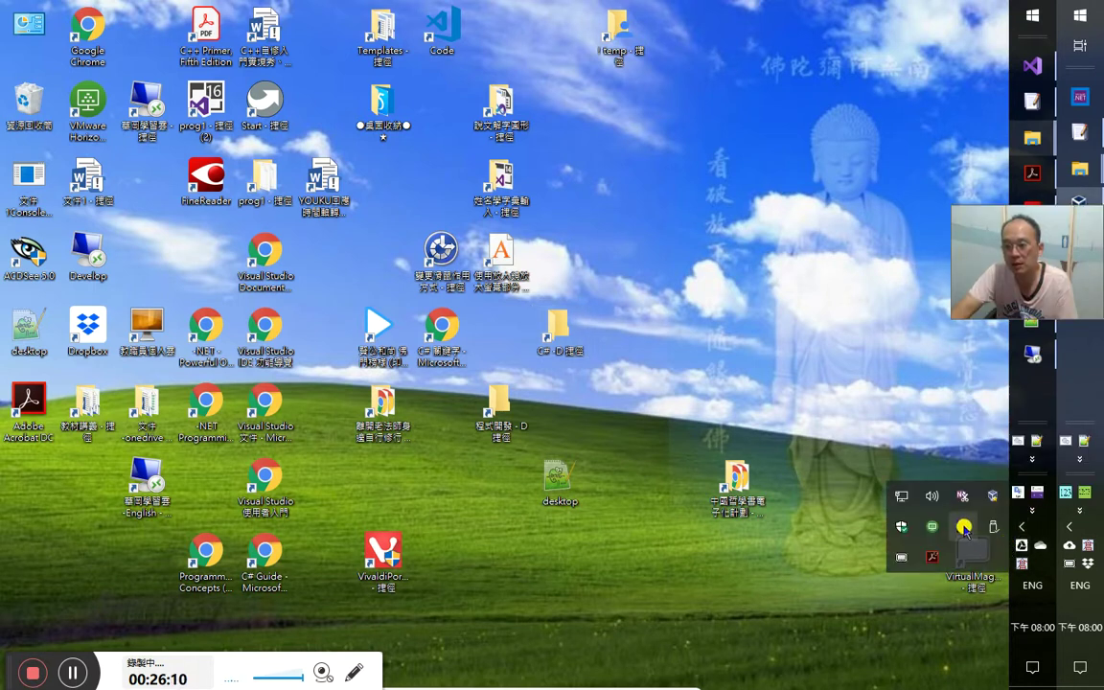
pyautogui.click(963, 526)
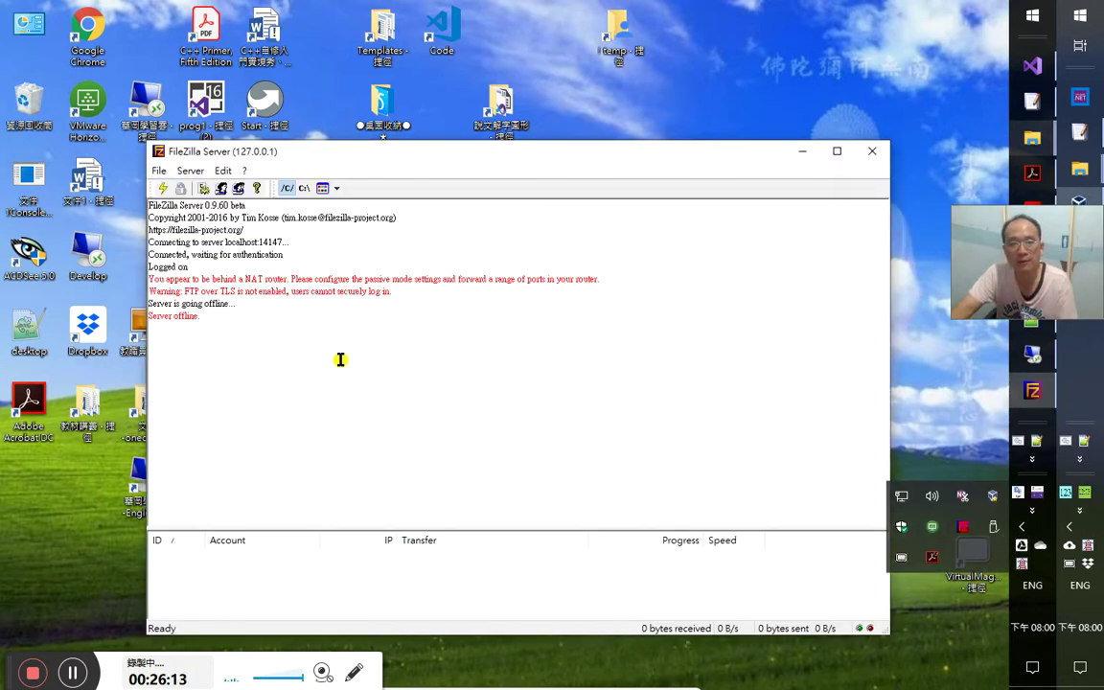
pyautogui.click(807, 156)
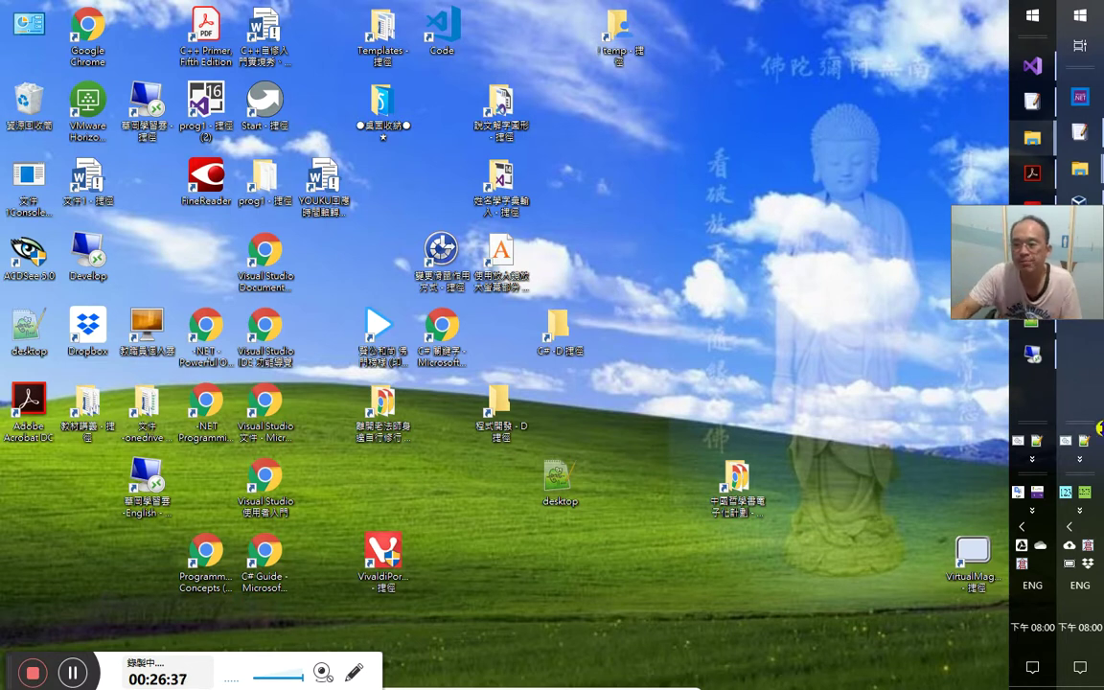
# Return to C++ Primer in Chrome and read the map key type sentences of section 11.2.2 in FineReader
pyautogui.moveTo(1063, 283); pyautogui.dragTo(1063, 499)
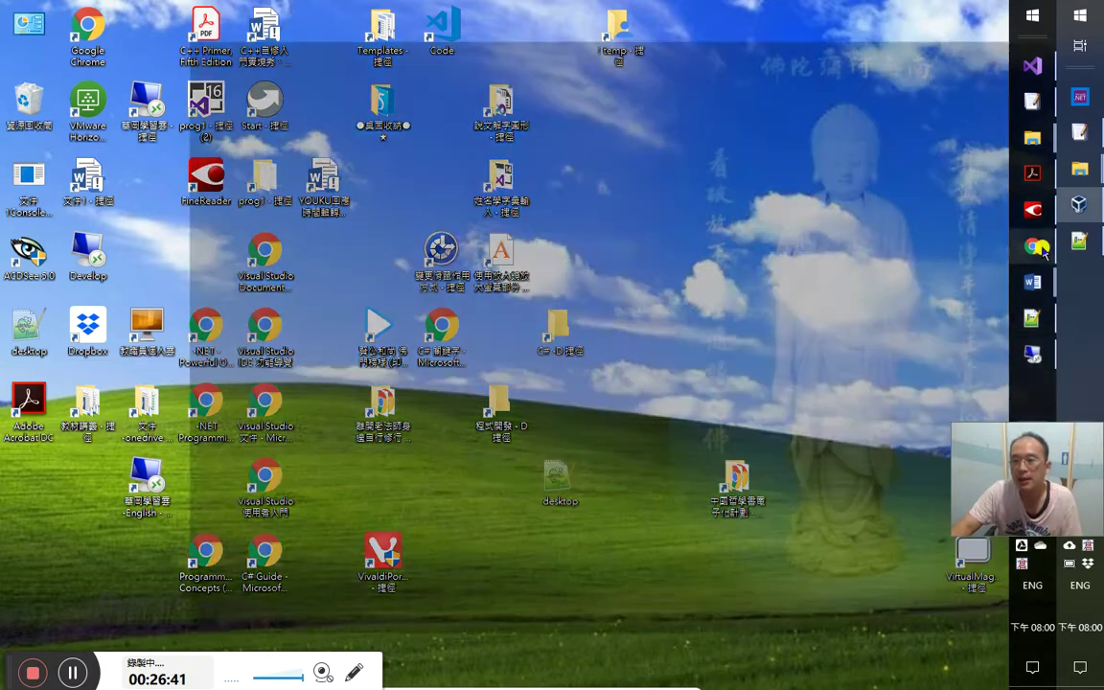
pyautogui.click(1035, 247)
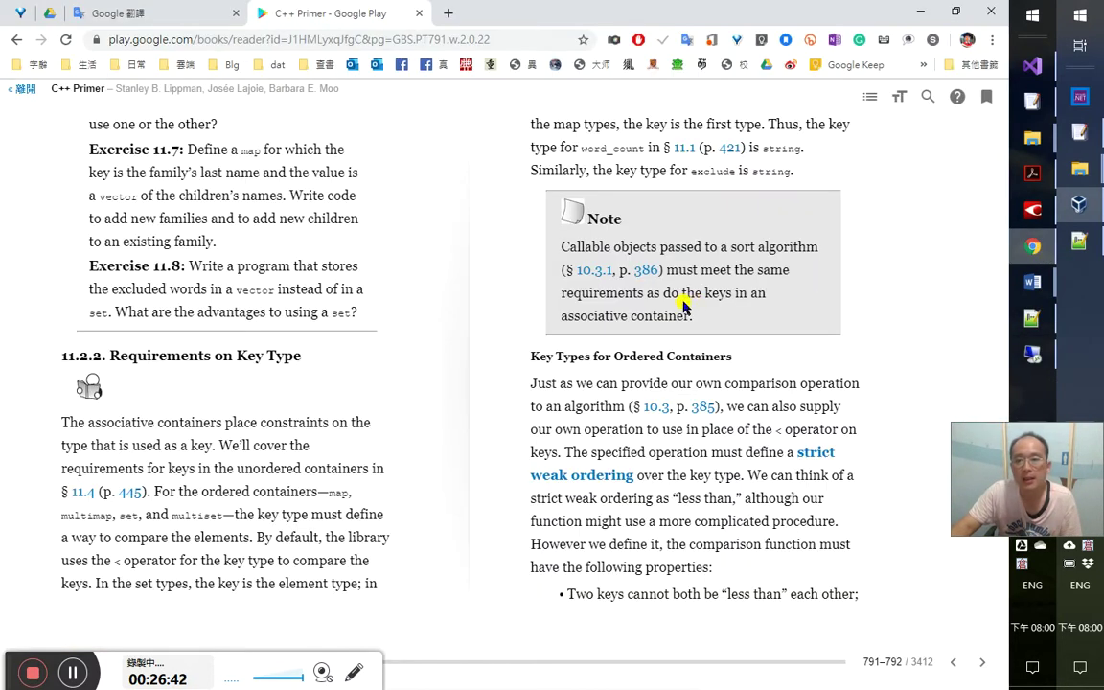
pyautogui.click(1078, 242)
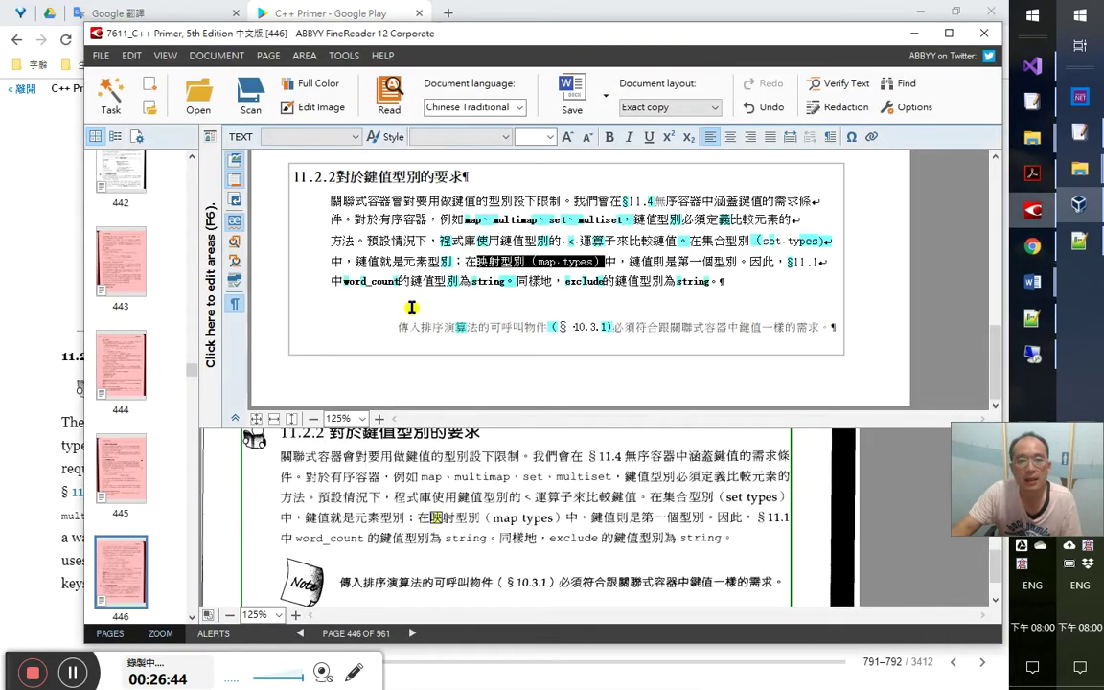
pyautogui.click(594, 251)
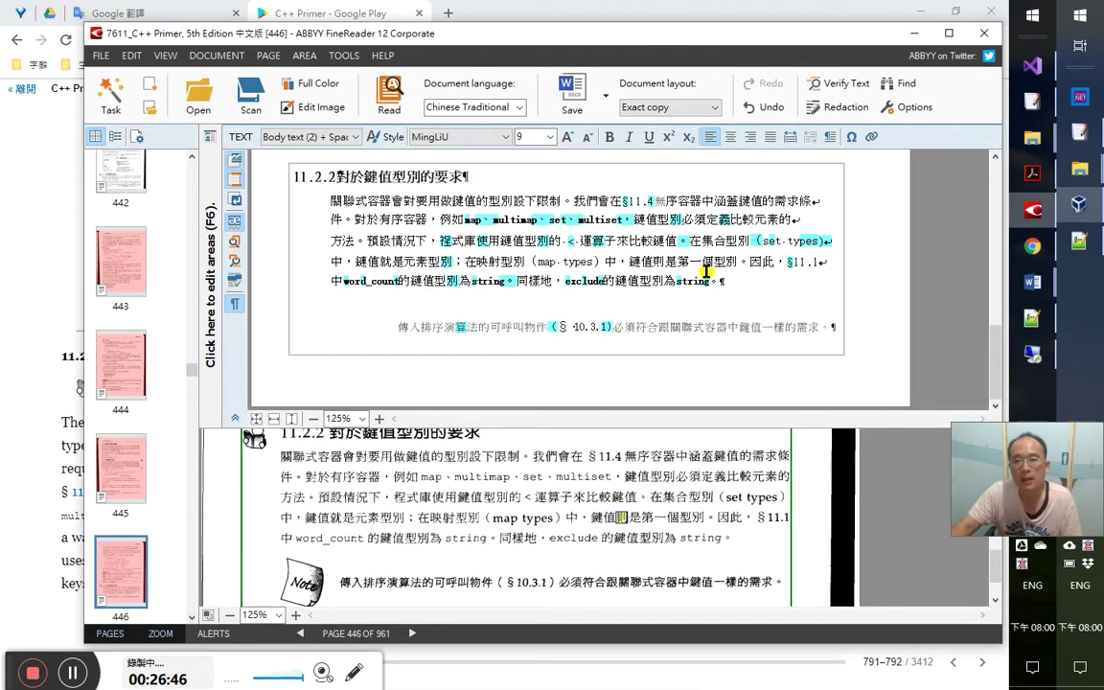
pyautogui.moveTo(654, 260); pyautogui.dragTo(820, 262)
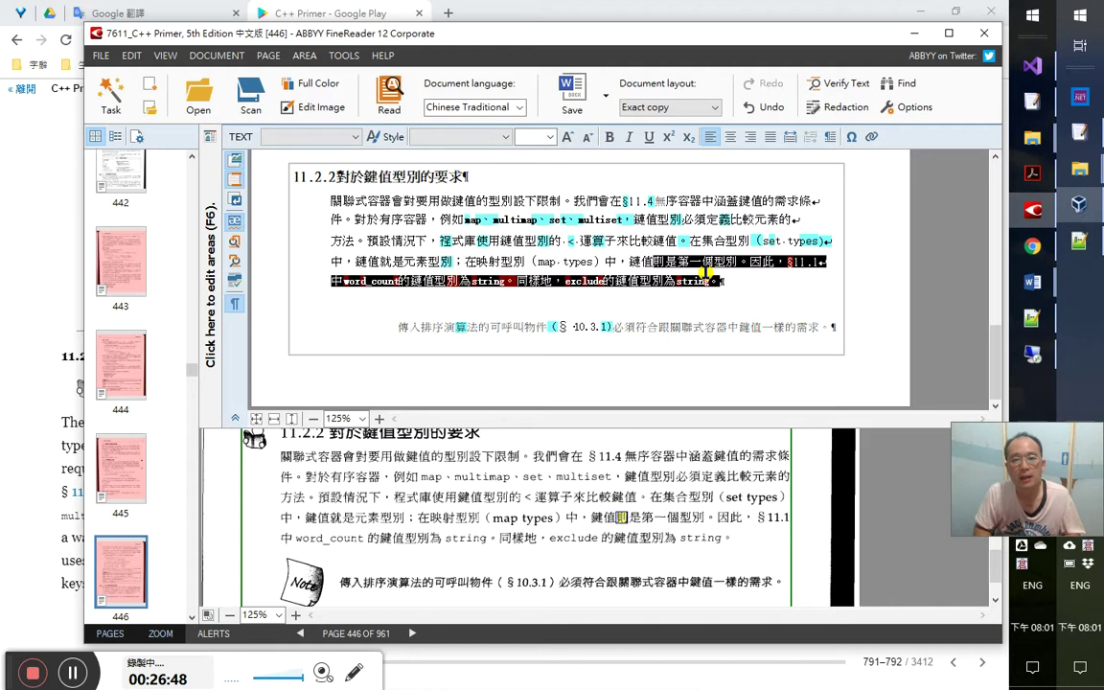
pyautogui.click(705, 278)
# Insert "Note:" before the note about callable objects on page 446 and select the rest of its text
pyautogui.press('Down')
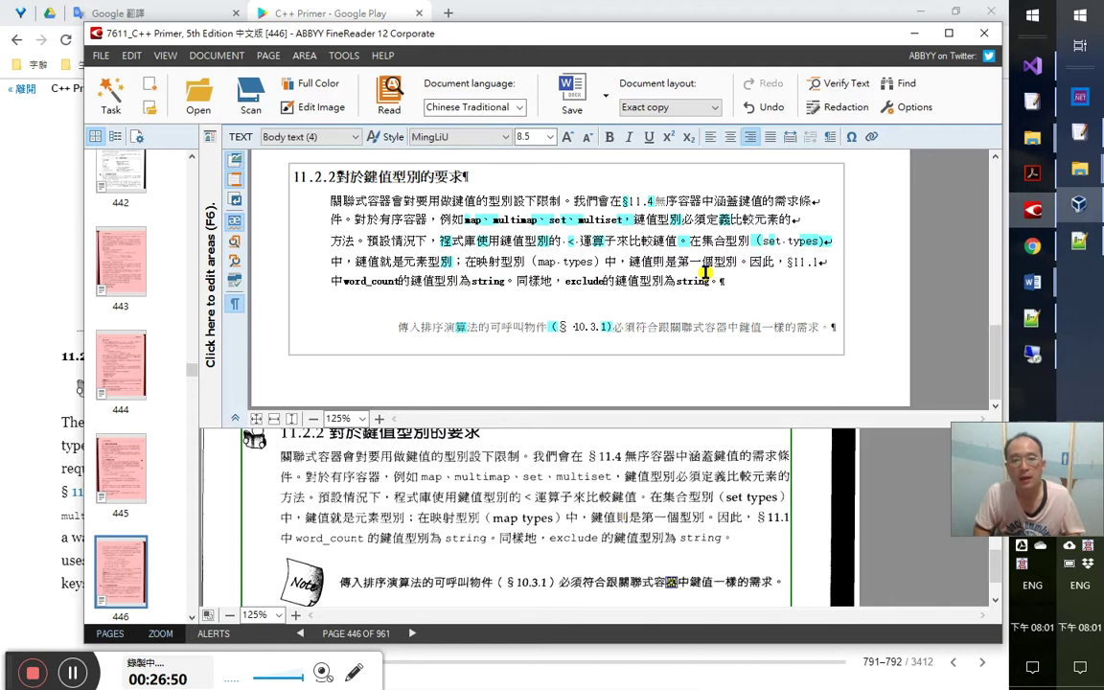
pyautogui.press('Home')
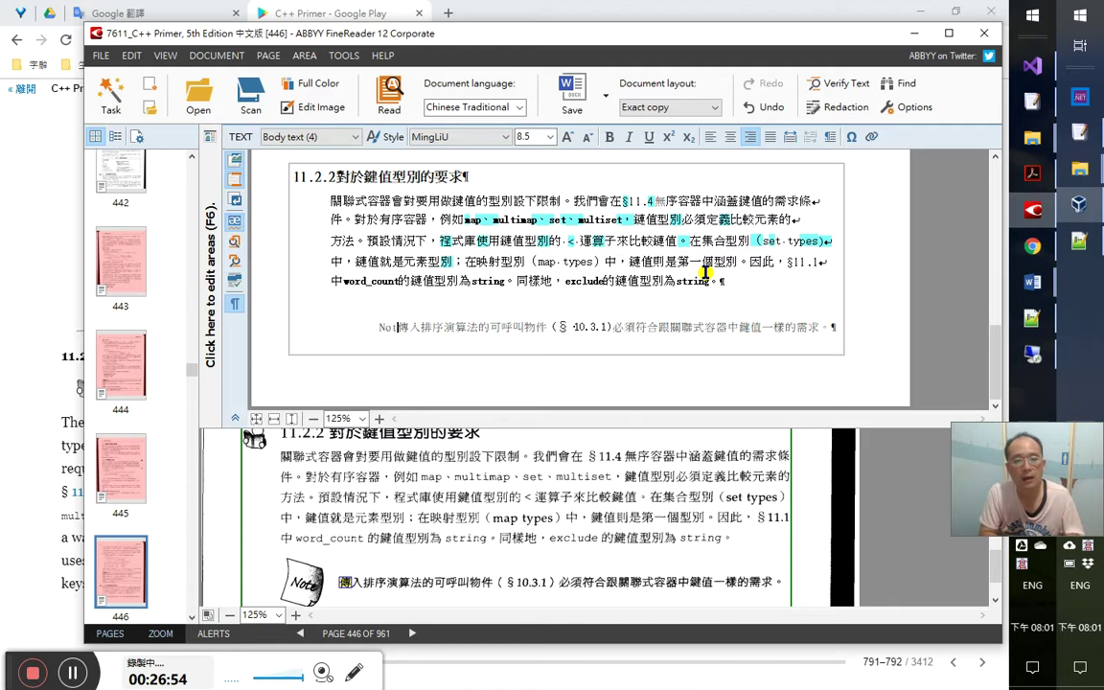
pyautogui.hotkey('shift', 'Left')
pyautogui.press('Right')
pyautogui.press('Right')
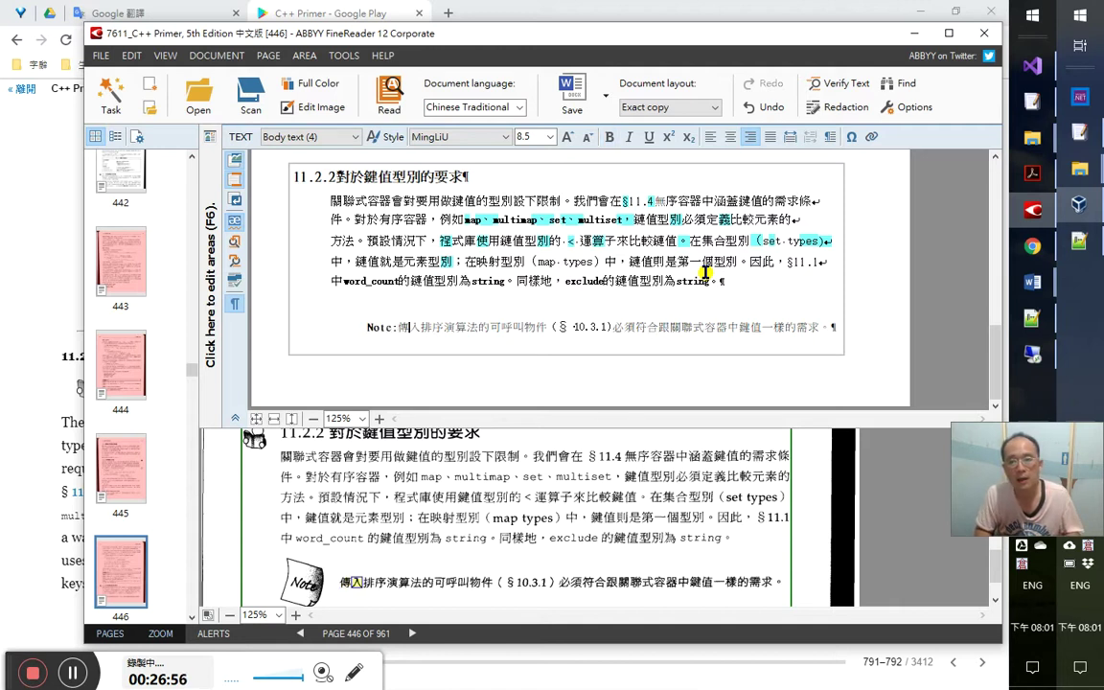
pyautogui.hotkey('shift', 'End')
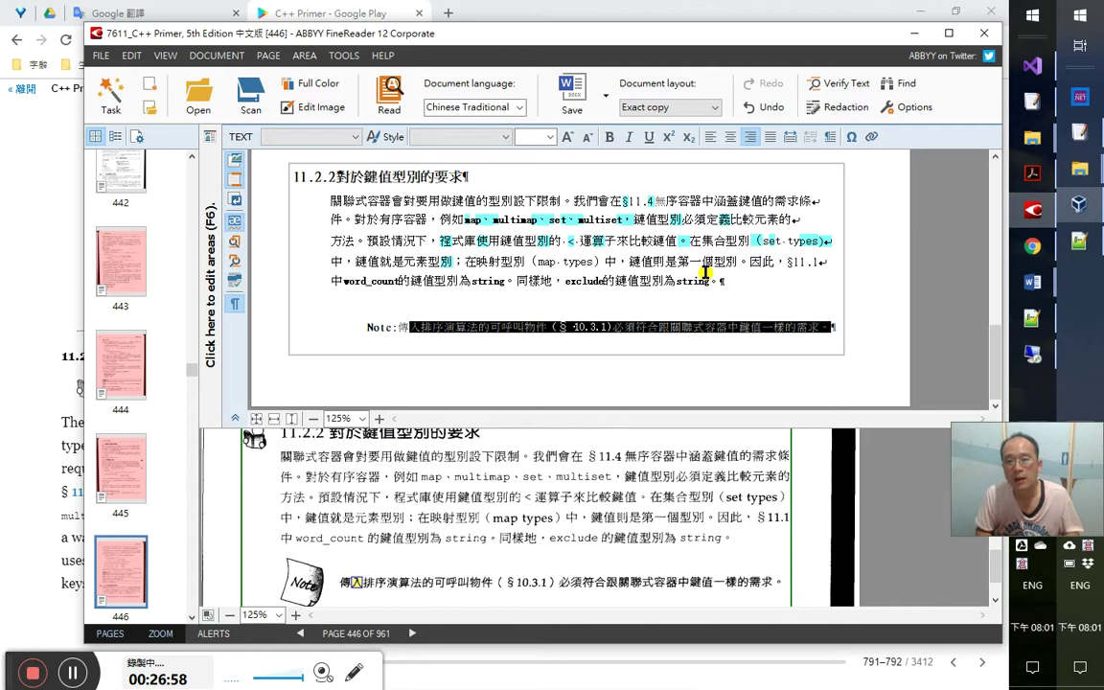
# Switch to the Word notes, add a 頁 425 line at the end, and format it as Heading 2 (標題 2)
pyautogui.hotkey('alt', 'Tab')
pyautogui.hotkey('alt', 'Tab')
pyautogui.hotkey('alt', 'Tab')
pyautogui.hotkey('alt', 'Tab')
pyautogui.hotkey('alt', 'Tab')
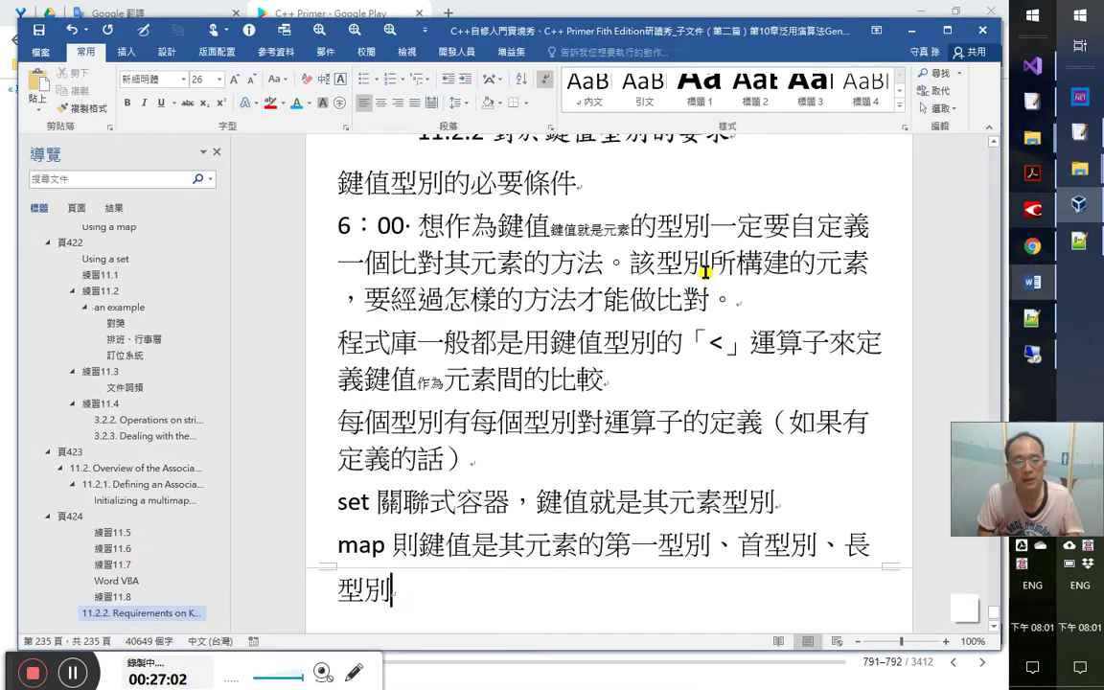
pyautogui.press('Return')
pyautogui.press('Return')
pyautogui.write('ma')
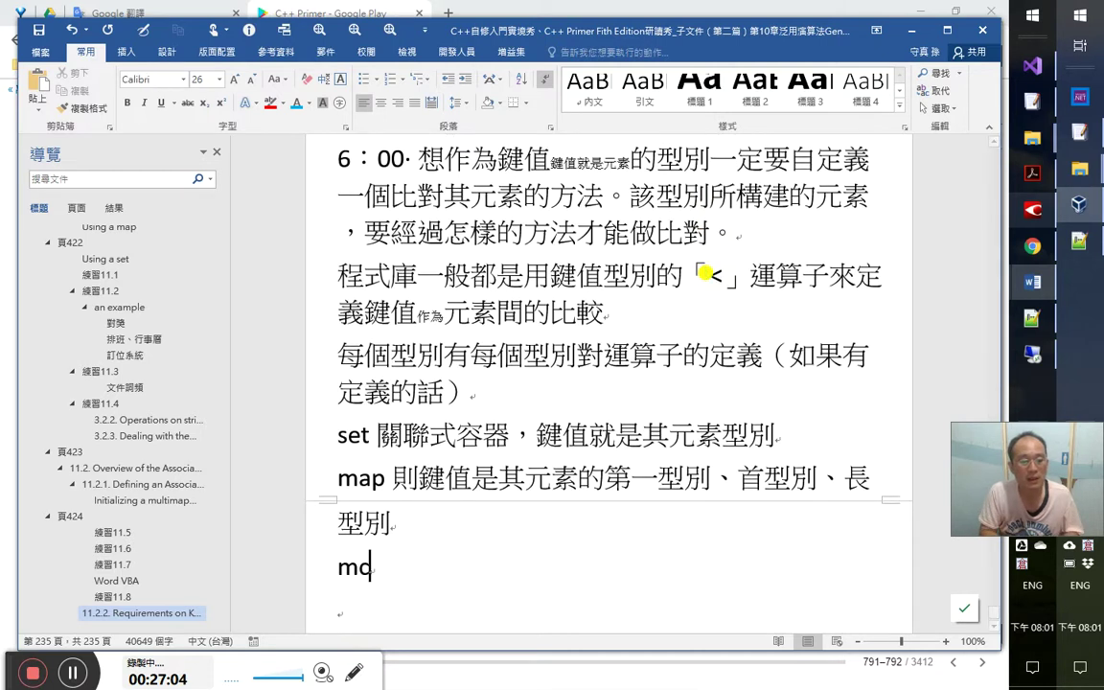
pyautogui.press('space')
pyautogui.press('Return')
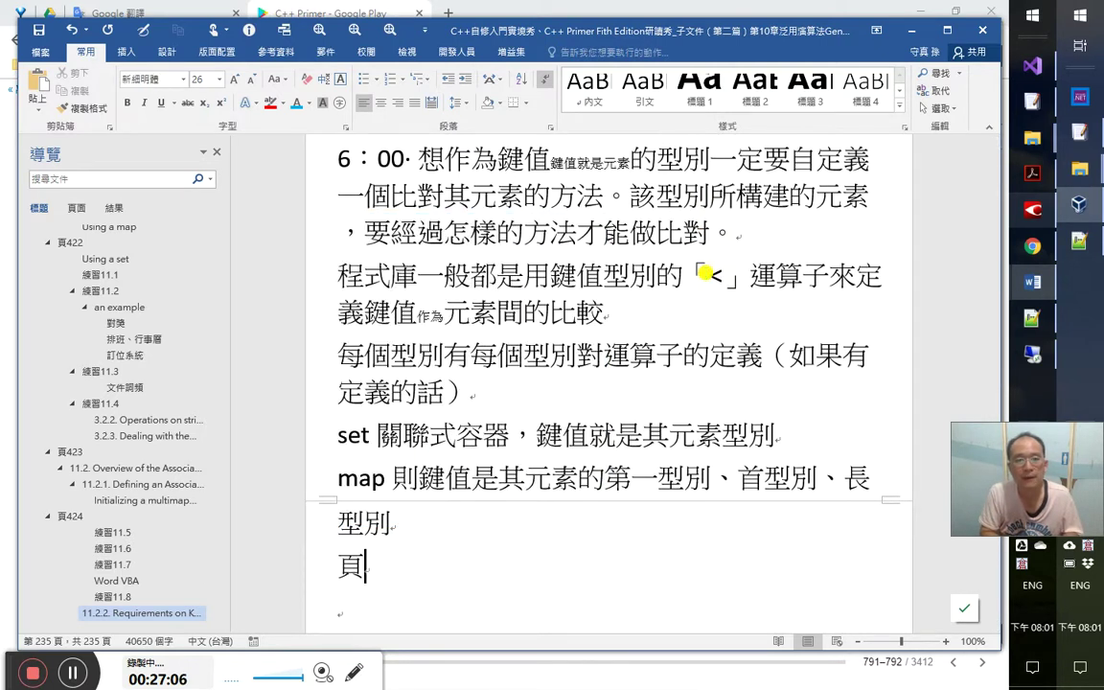
pyautogui.write('425')
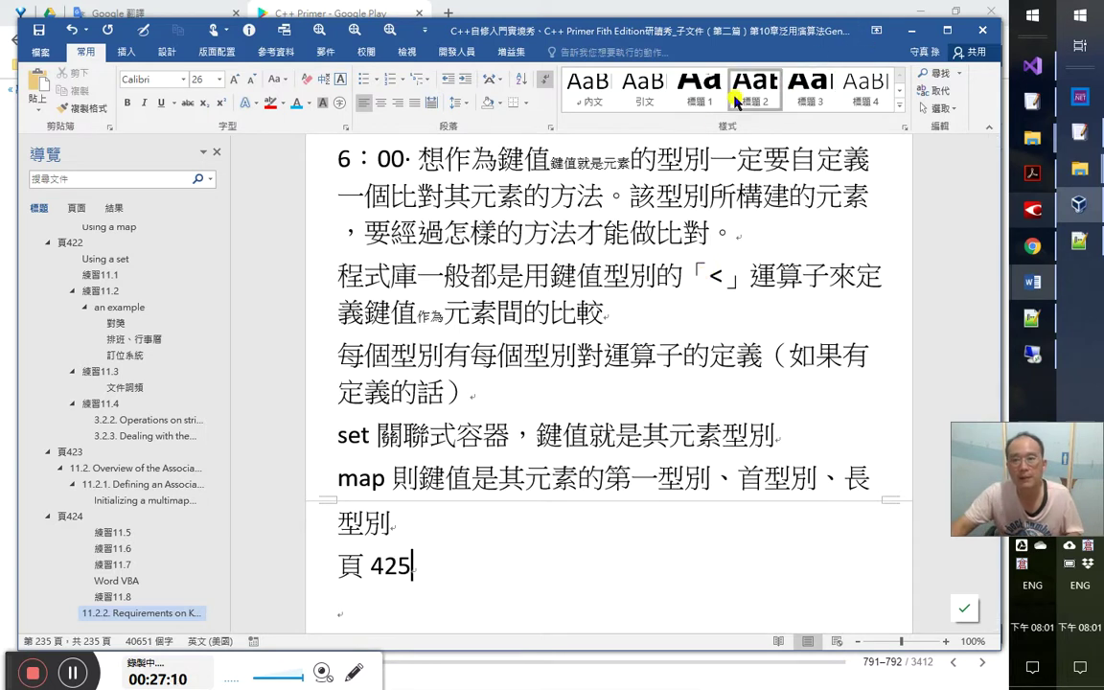
pyautogui.click(755, 81)
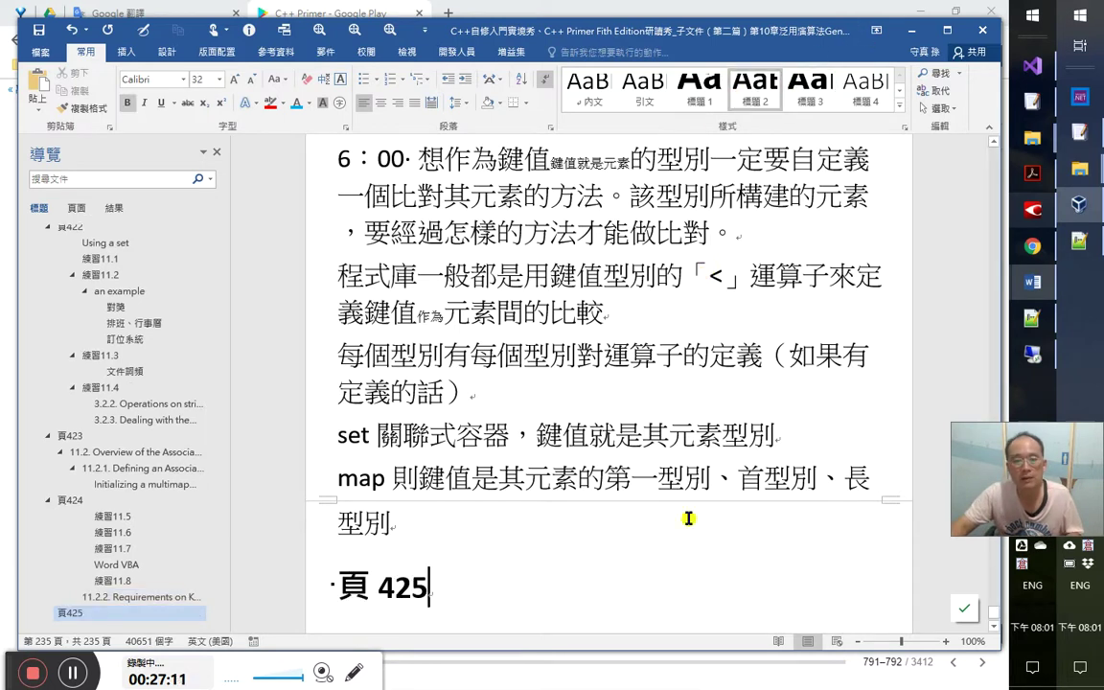
pyautogui.press('Return')
# Make the section heading 有序容器的鍵值型別 bold on page 447 in FineReader
pyautogui.hotkey('alt', 'Tab')
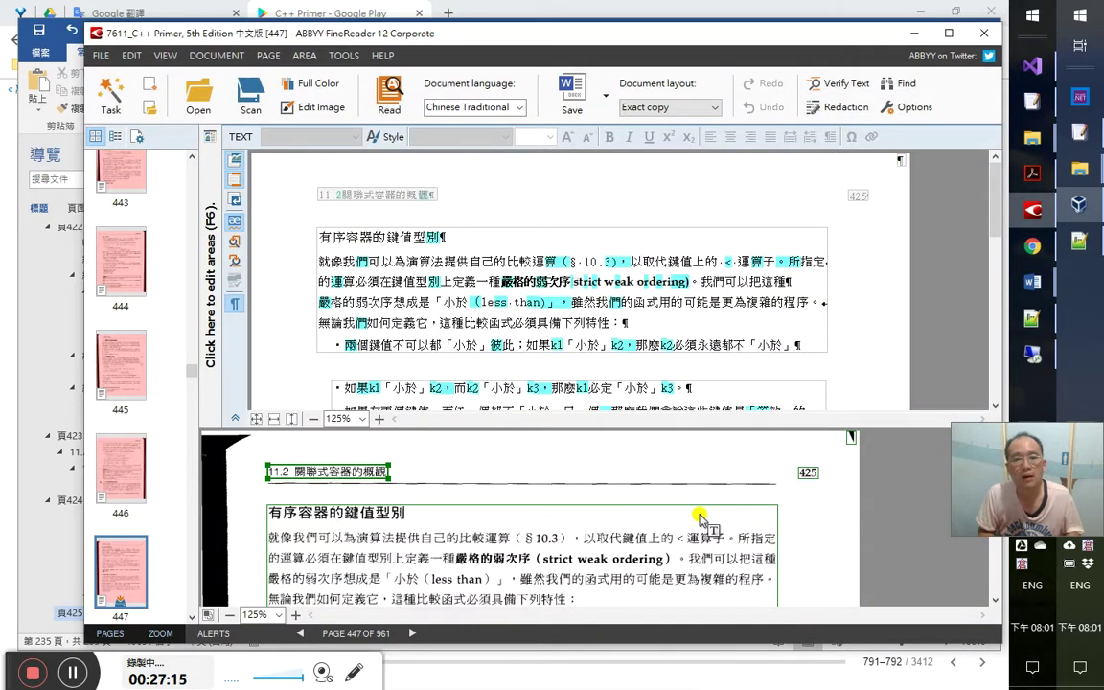
pyautogui.click(465, 236)
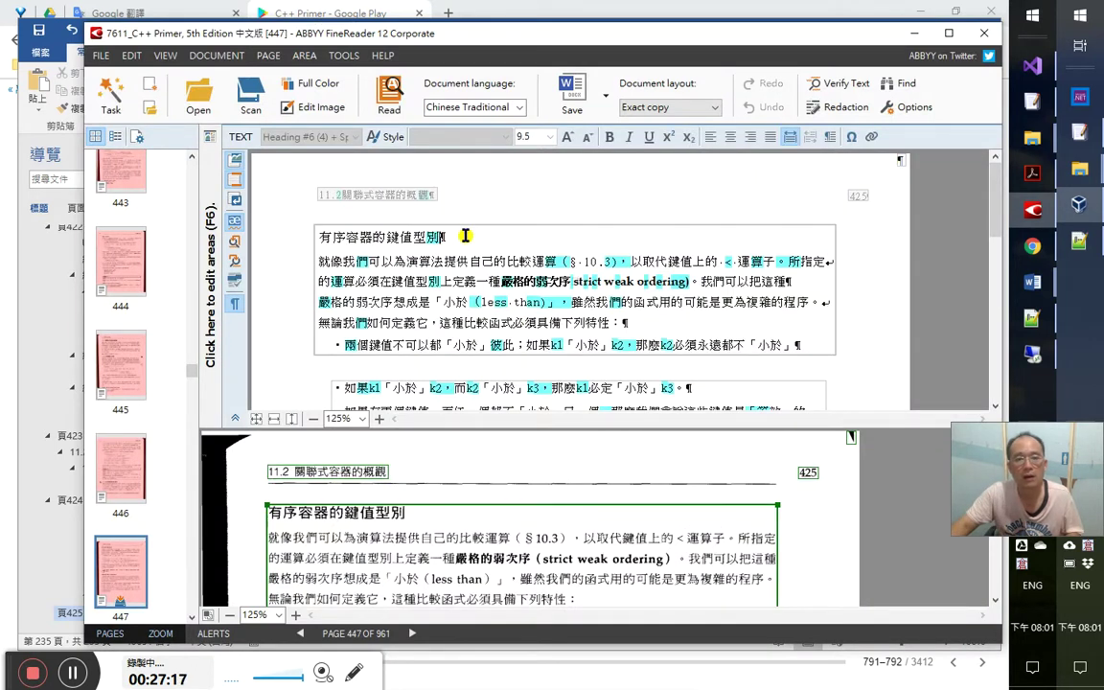
pyautogui.tripleClick(464, 236)
pyautogui.hotkey('ctrl', 'b')
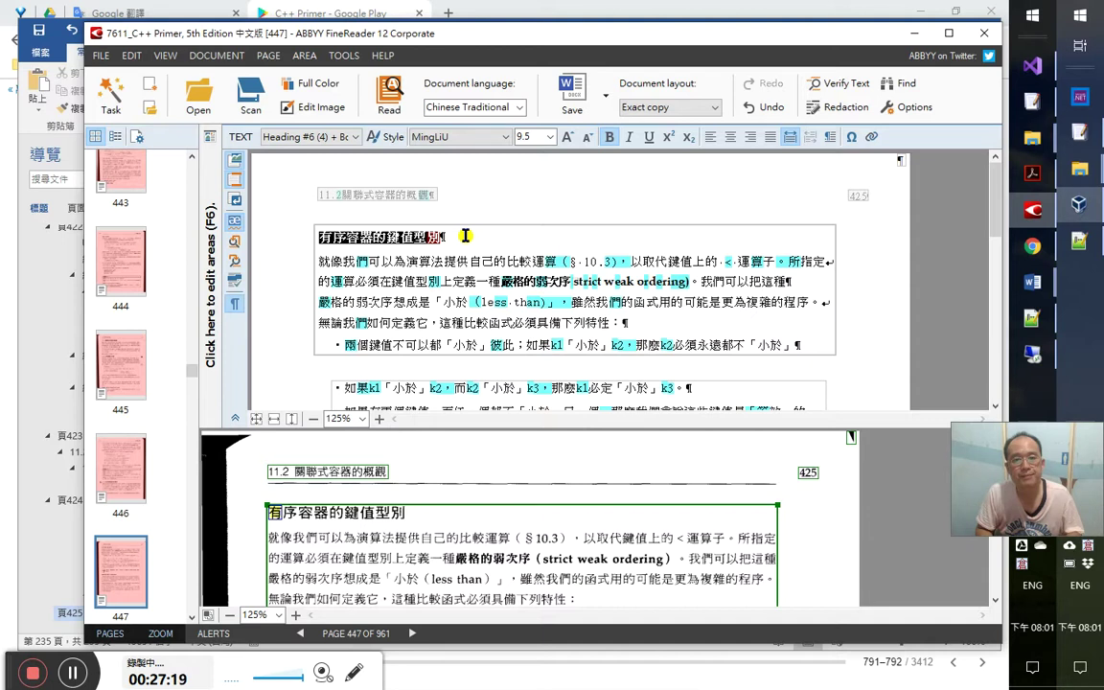
# Insert the section title 有序容器的鍵值型別 below the 頁 425 heading in the Word notes
pyautogui.hotkey('alt', 'Tab')
pyautogui.write('有序容器的鍵值型別')
pyautogui.press('Return')
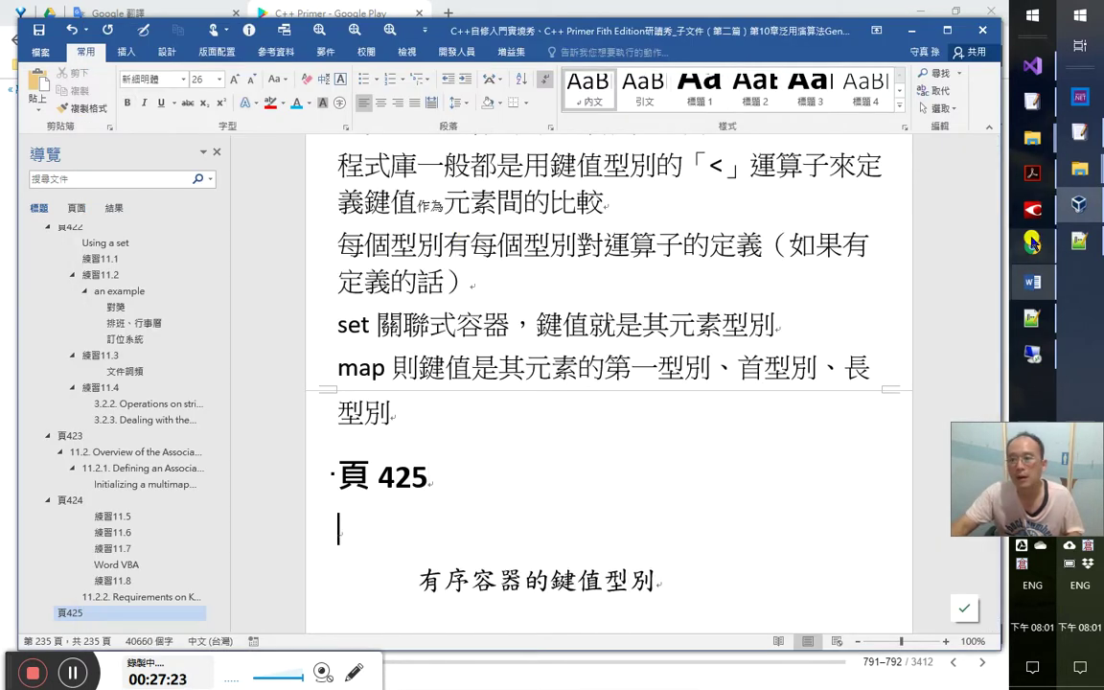
# Copy the section title "Key Types for Ordered Containers" from the C++ Primer PDF into the Word notes under the 頁 425 heading
pyautogui.click(1032, 173)
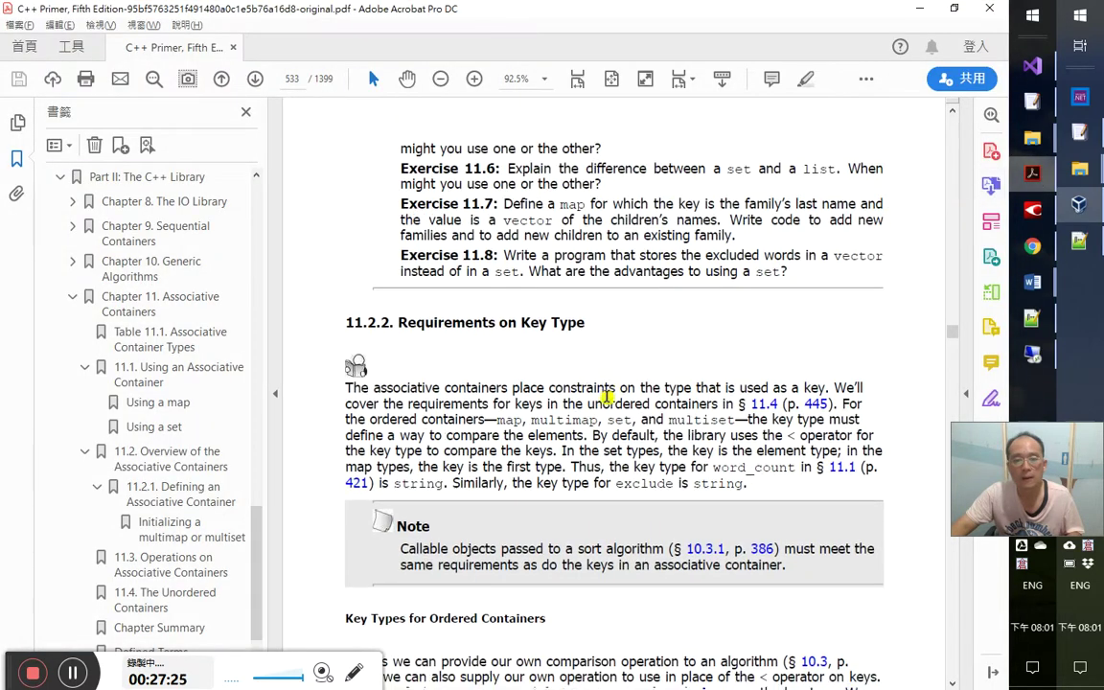
pyautogui.scroll(-1, 610, 399)
pyautogui.moveTo(345, 542); pyautogui.dragTo(545, 544)
pyautogui.hotkey('ctrl', 'c')
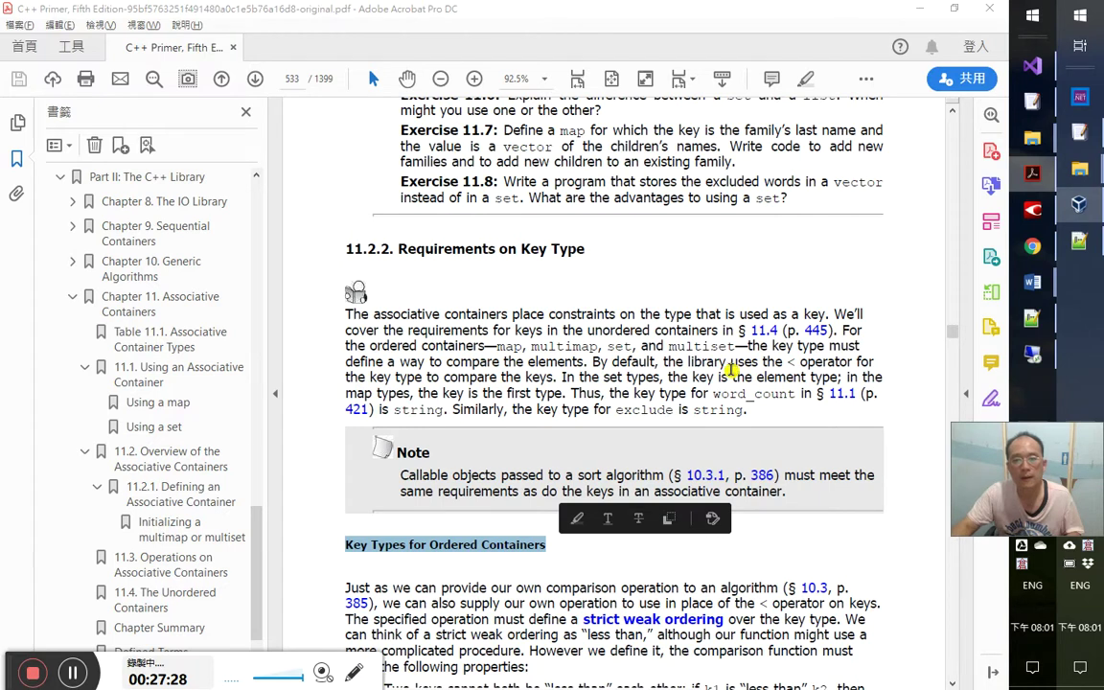
pyautogui.hotkey('alt', 'Tab')
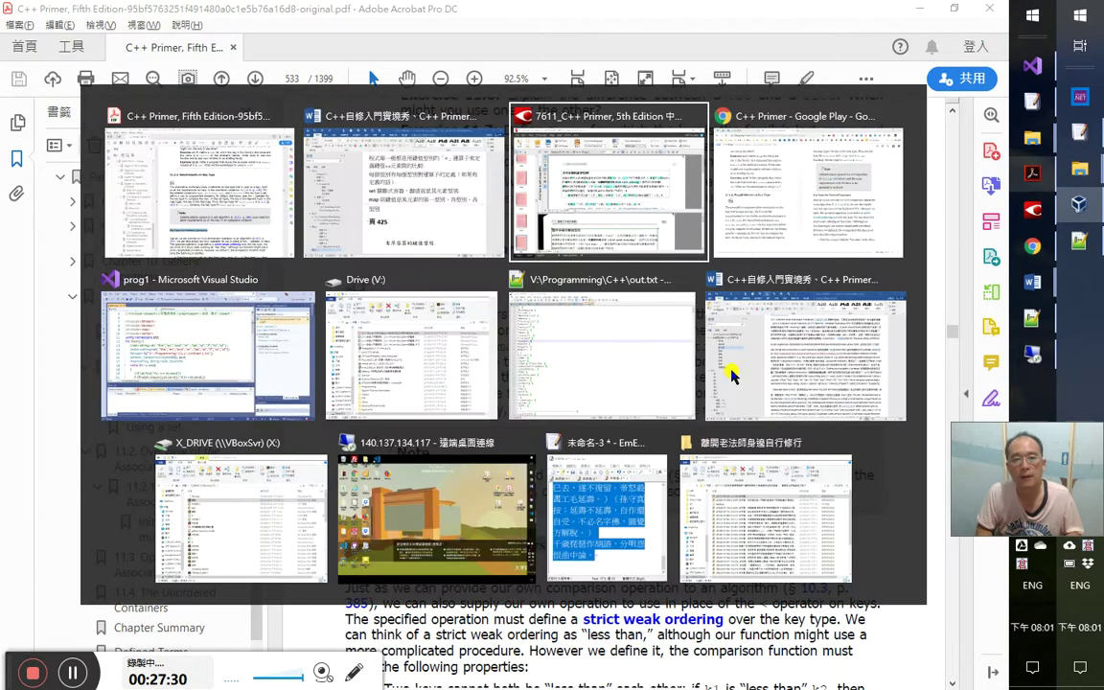
pyautogui.hotkey('ctrl', 'v')
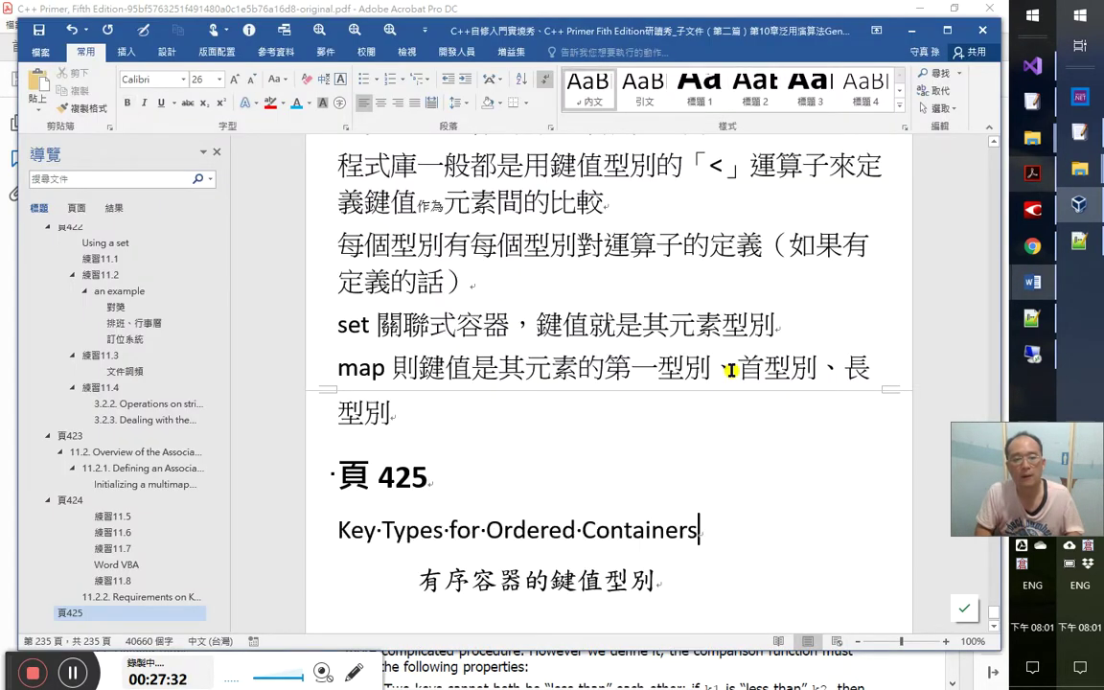
# Format "Key Types for Ordered Containers" as a subheading nested under 頁 425 and add an empty line below the Chinese title
pyautogui.hotkey('ctrl', 'alt', '1')
pyautogui.hotkey('alt', 'shift', 'Right')
pyautogui.hotkey('alt', 'shift', 'Right')
pyautogui.hotkey('alt', 'shift', 'Right')
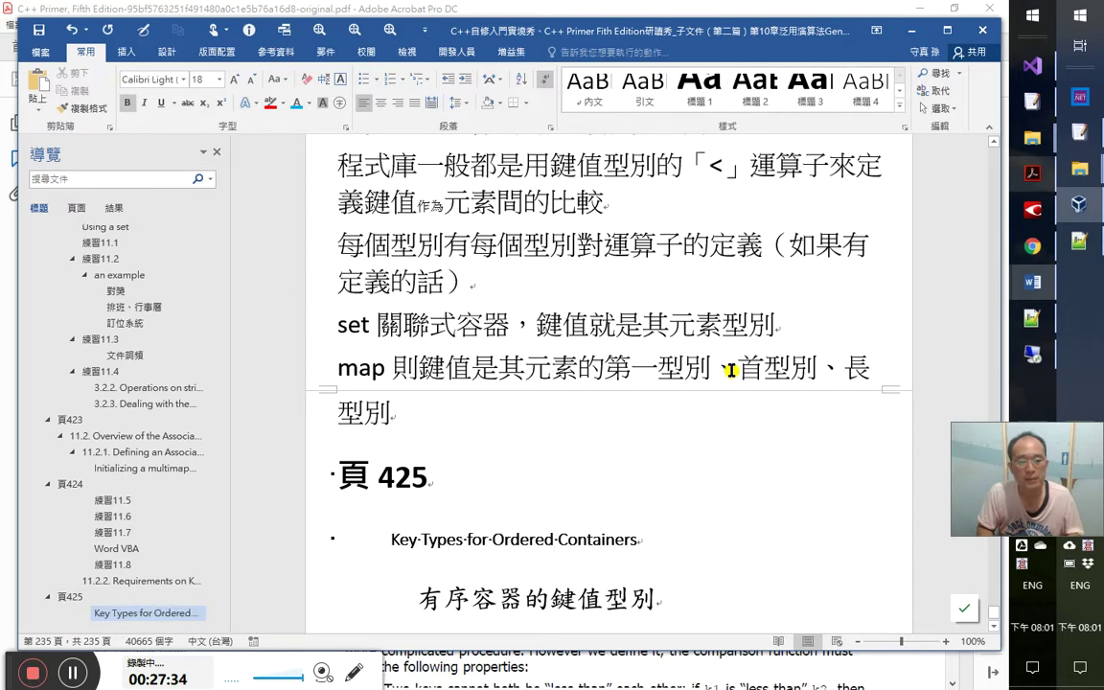
pyautogui.press('Return')
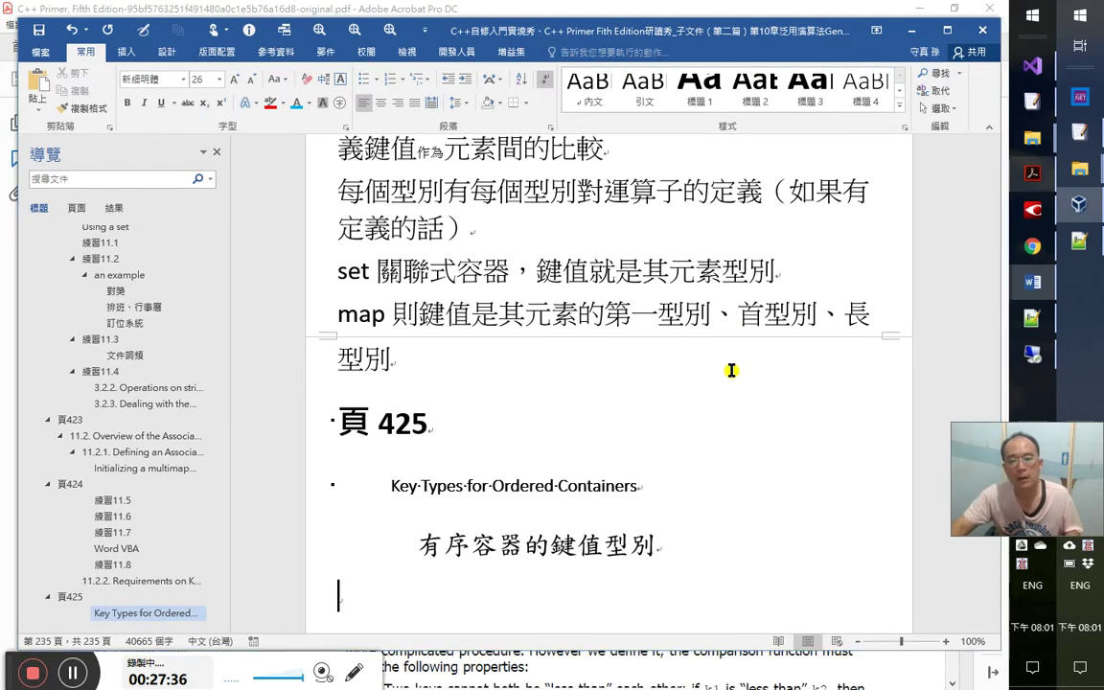
# Switch to Chrome, open the Facebook profile in a new tab, and look at the C++ live-stream post on its timeline
pyautogui.hotkey('alt', 'Tab')
pyautogui.hotkey('alt', 'Tab')
pyautogui.hotkey('alt', 'Tab')
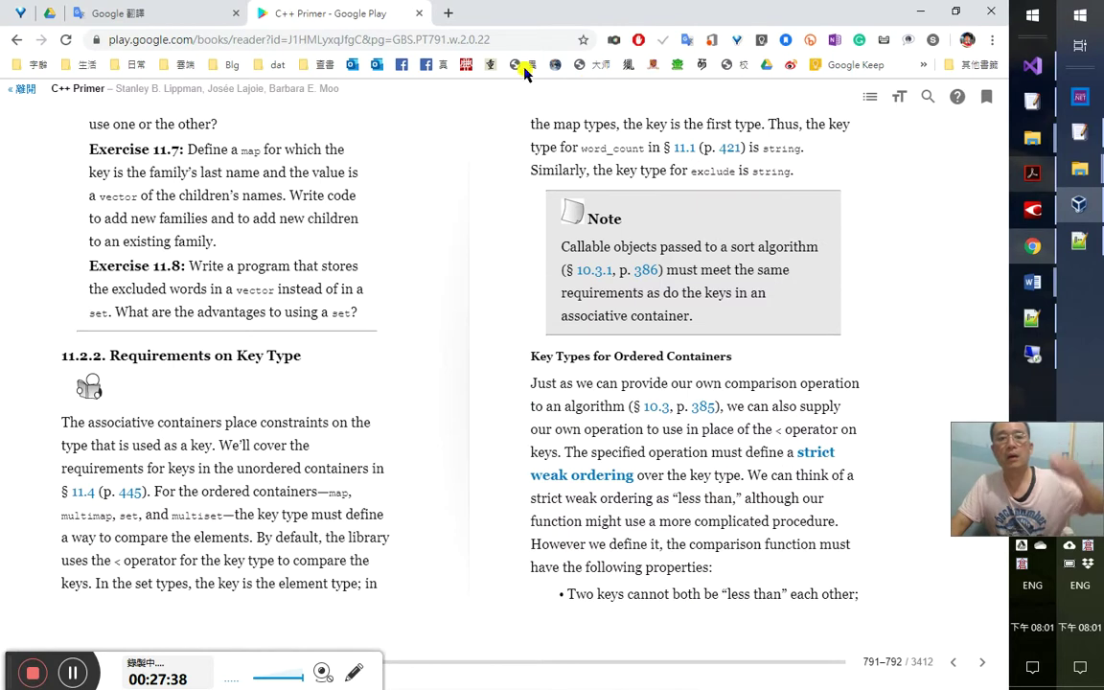
pyautogui.middleClick(402, 64)
pyautogui.click(480, 16)
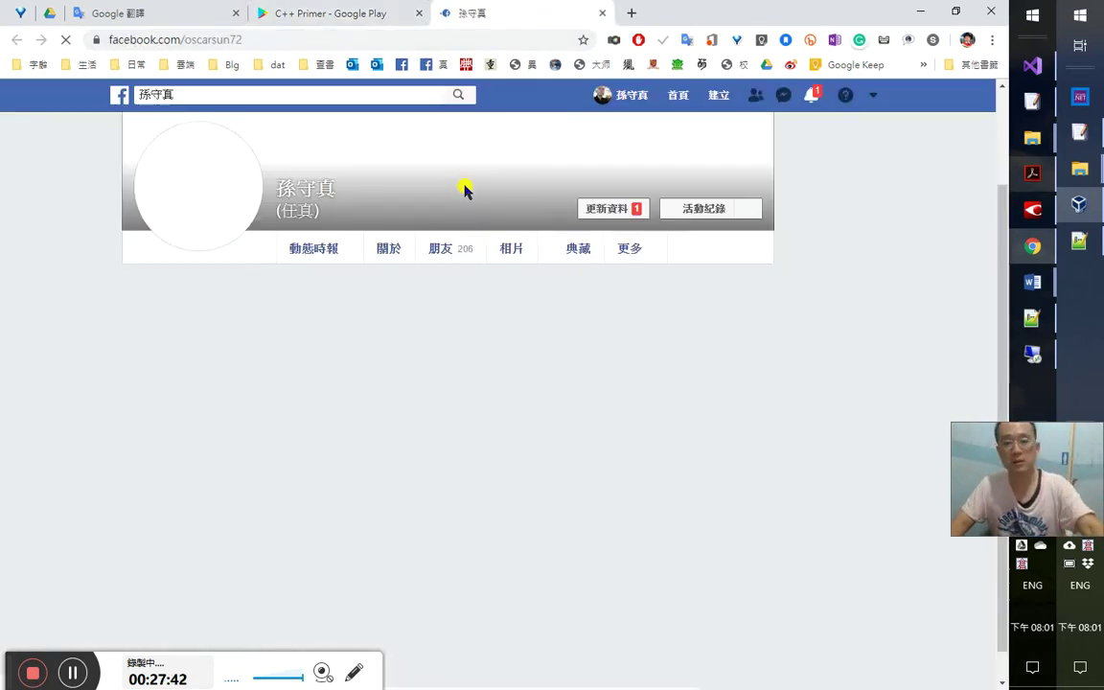
pyautogui.scroll(-2, 614, 421)
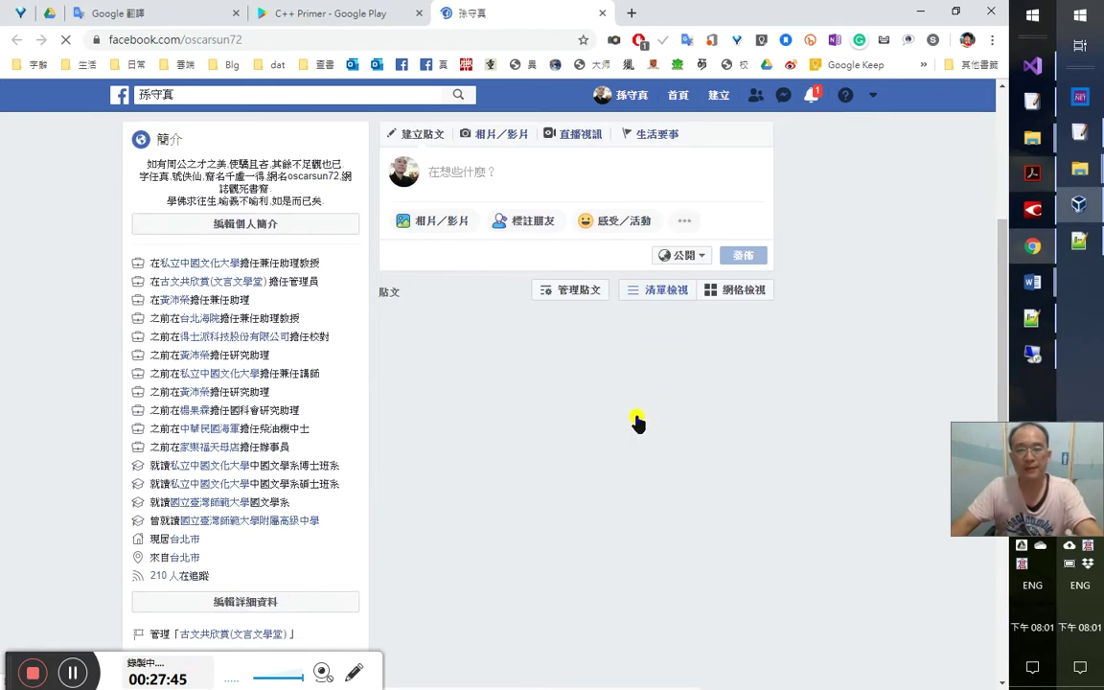
pyautogui.scroll(-5, 633, 420)
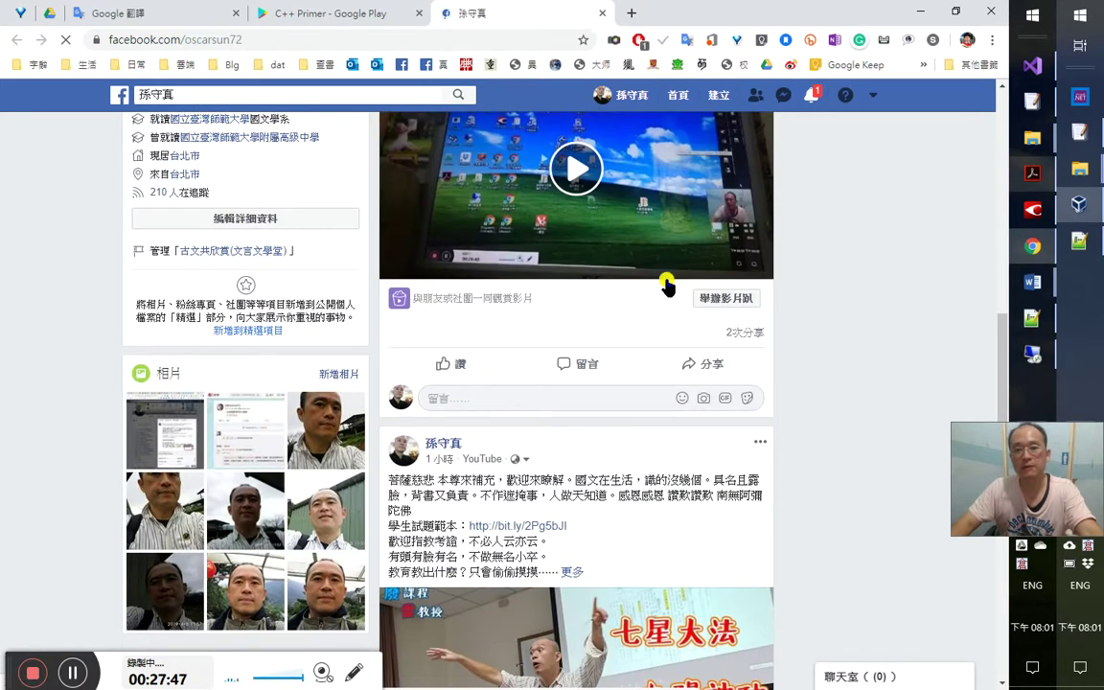
pyautogui.scroll(3, 719, 383)
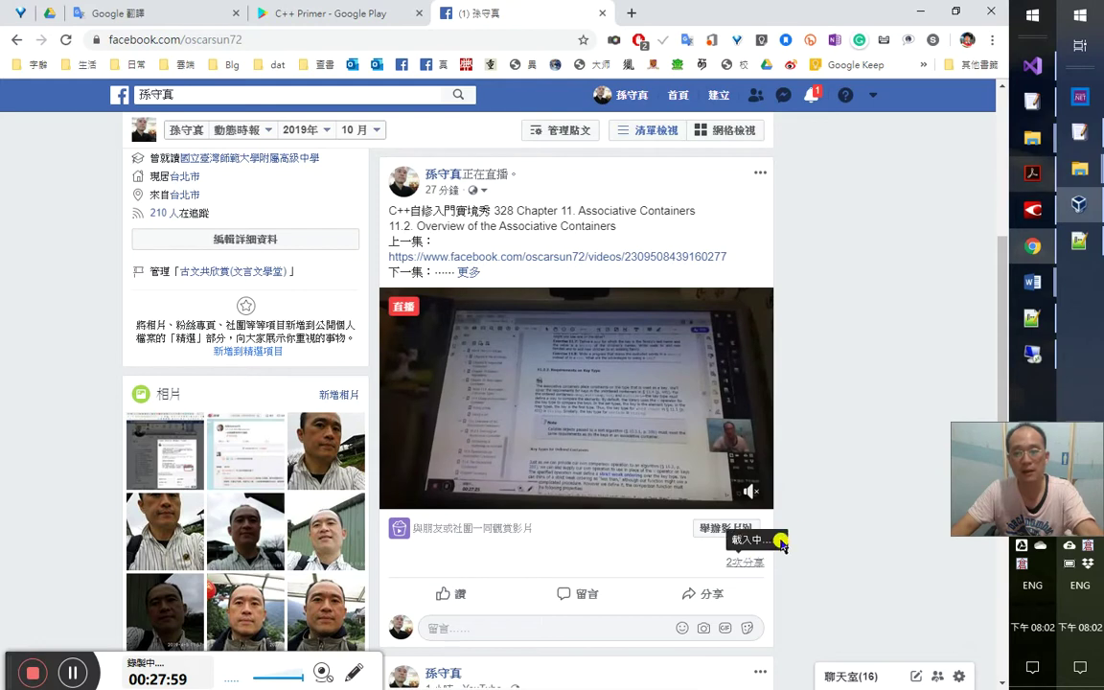
# Expand the shared 古文共欣賞(文言文學堂) post beginning 畫圖省識春風面 and read its full text alongside the neighbouring posts
pyautogui.scroll(-3, 802, 540)
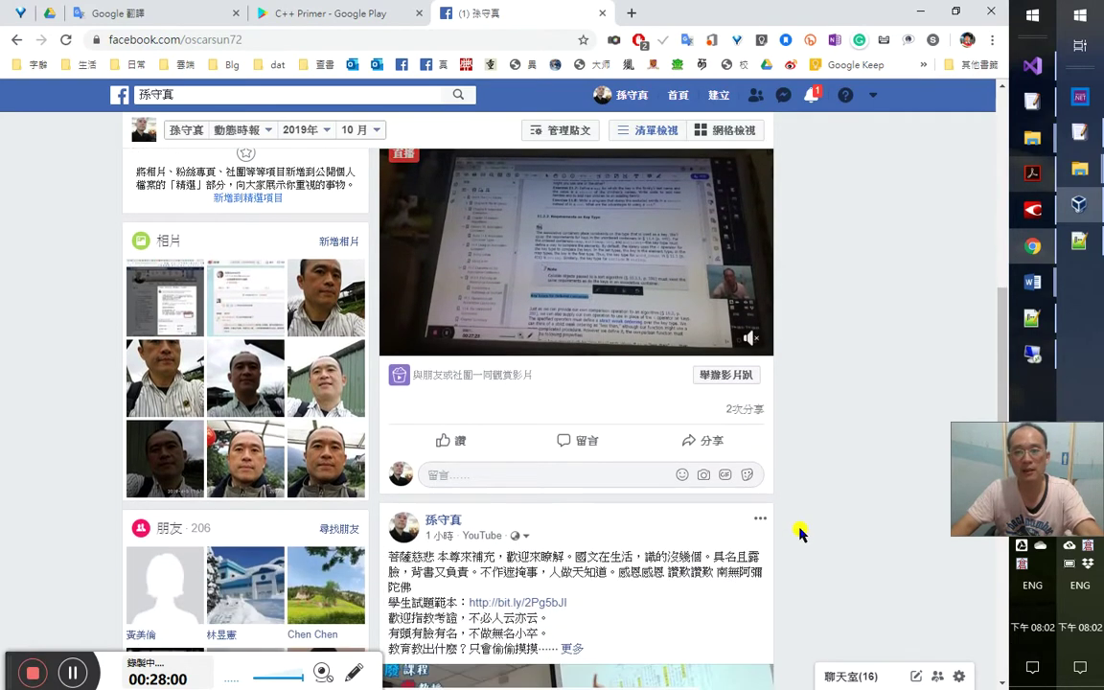
pyautogui.scroll(-10, 801, 533)
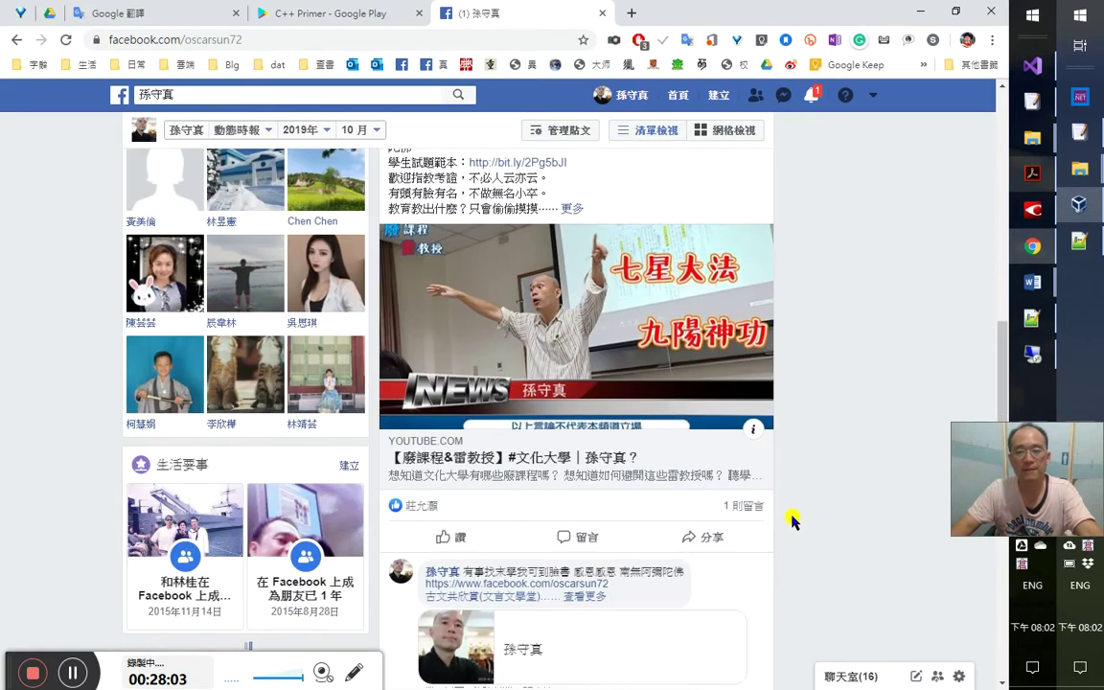
pyautogui.scroll(-10, 791, 521)
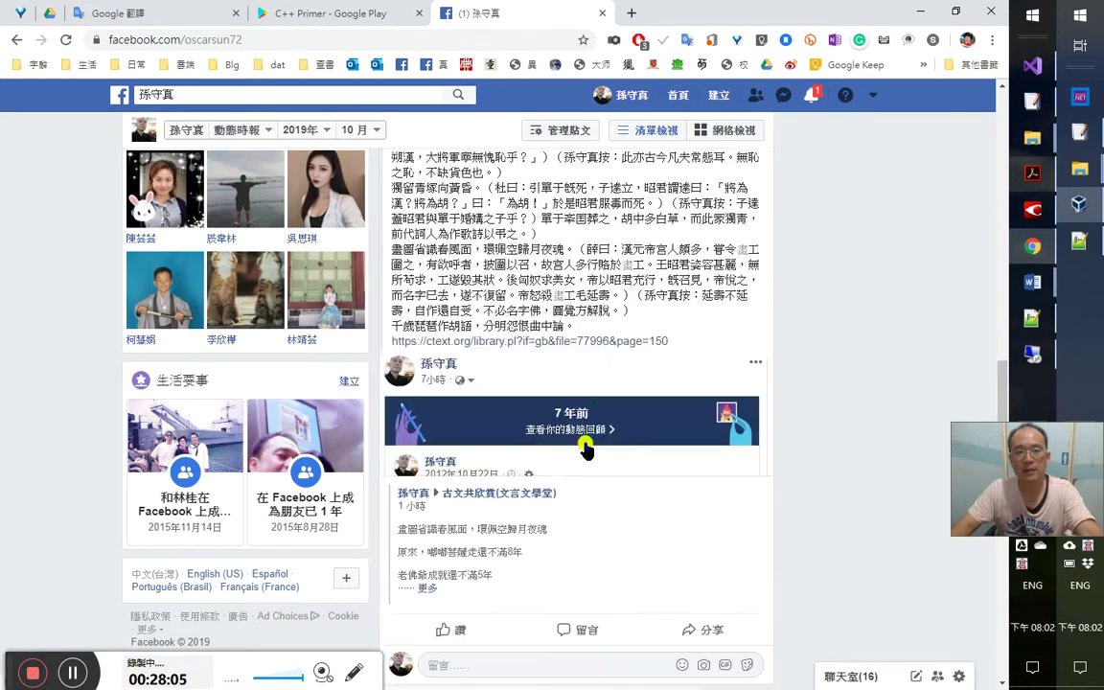
pyautogui.scroll(3, 419, 461)
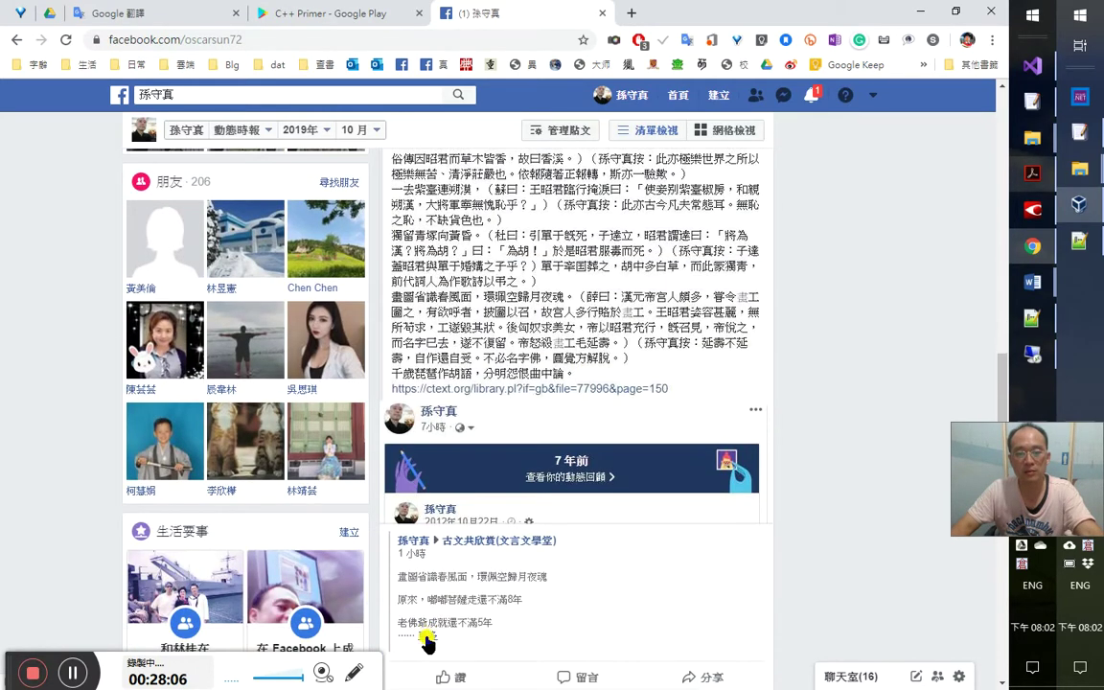
pyautogui.click(424, 632)
pyautogui.scroll(-5, 562, 616)
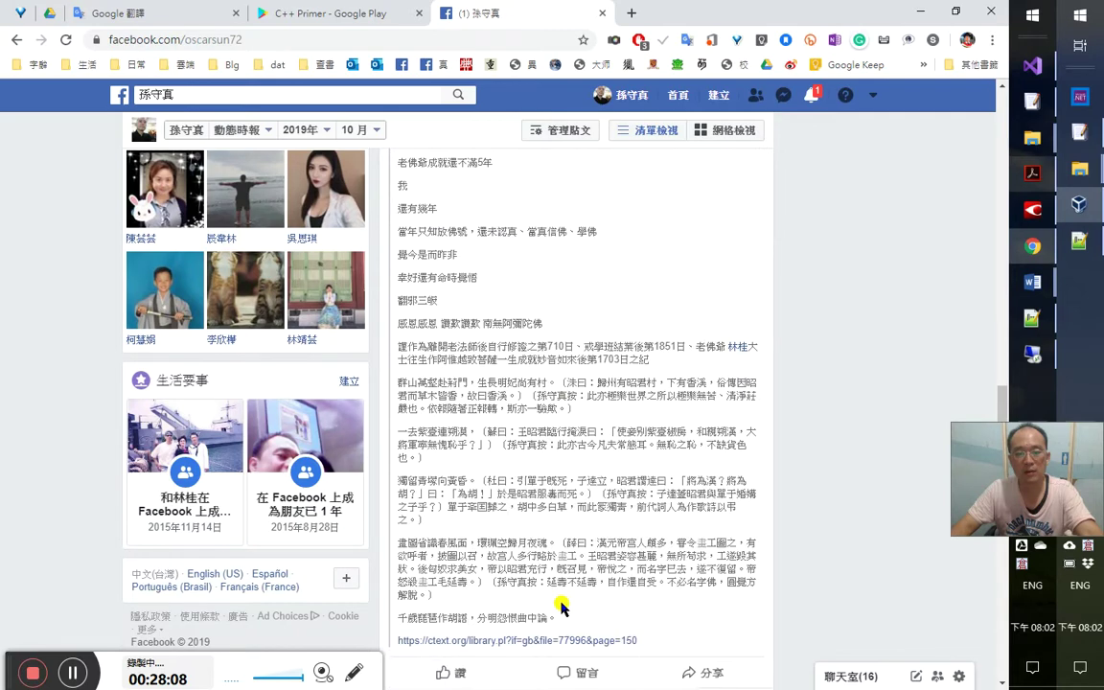
pyautogui.scroll(-8, 562, 601)
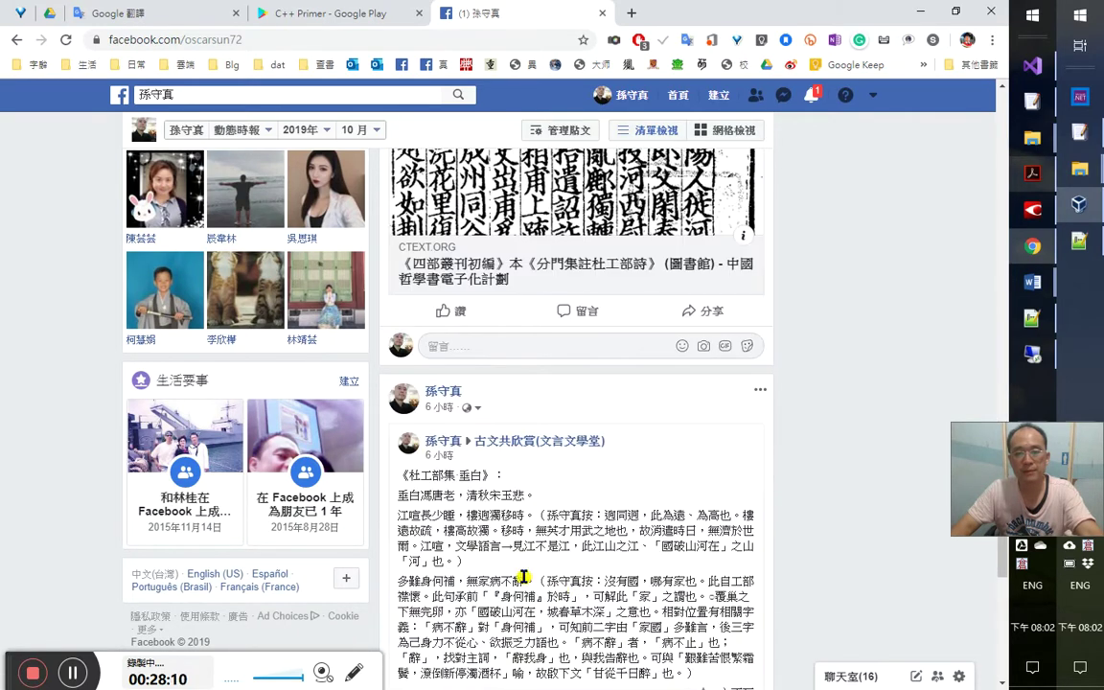
pyautogui.scroll(-2, 476, 508)
pyautogui.scroll(10, 469, 489)
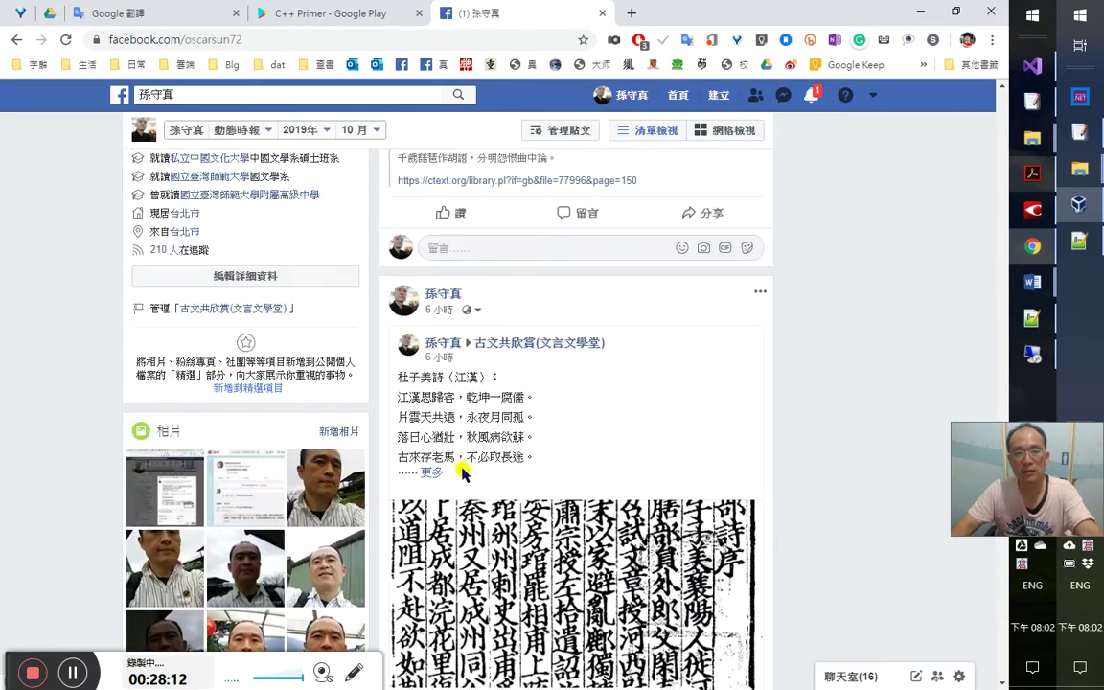
pyautogui.scroll(10, 460, 479)
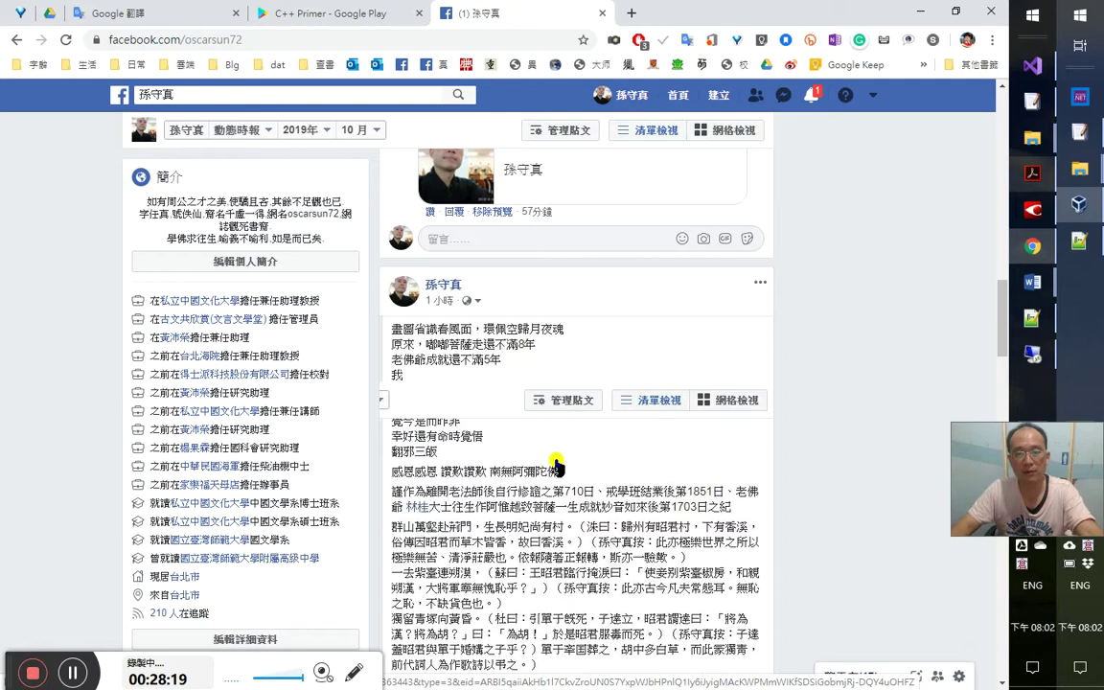
pyautogui.scroll(-10, 486, 436)
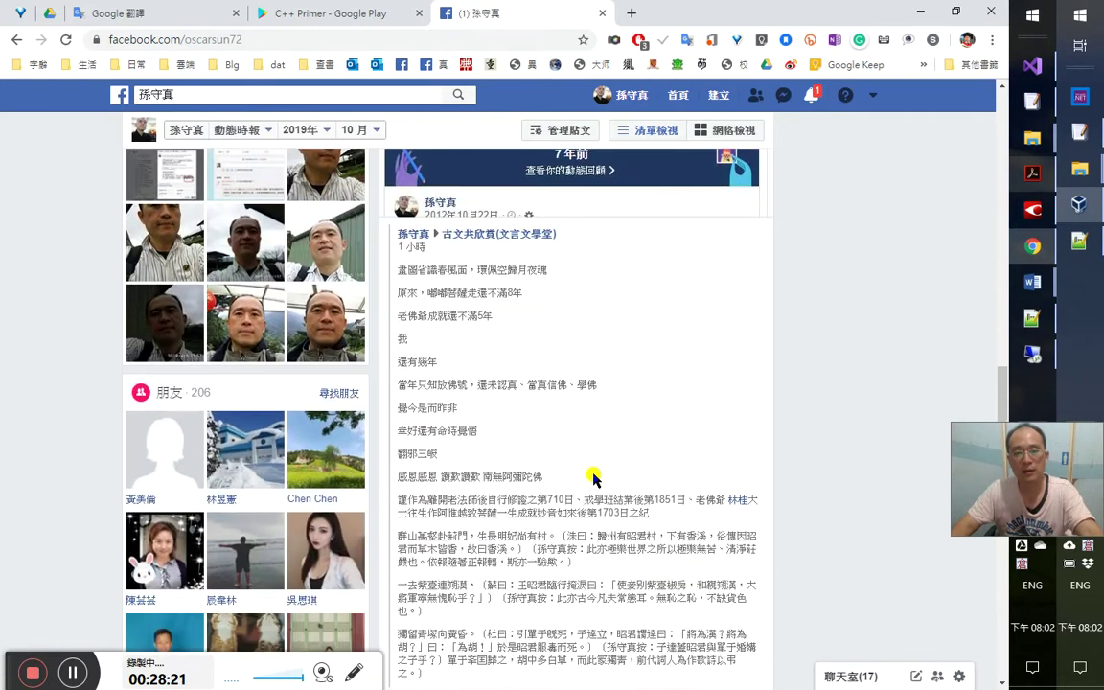
pyautogui.scroll(-8, 553, 463)
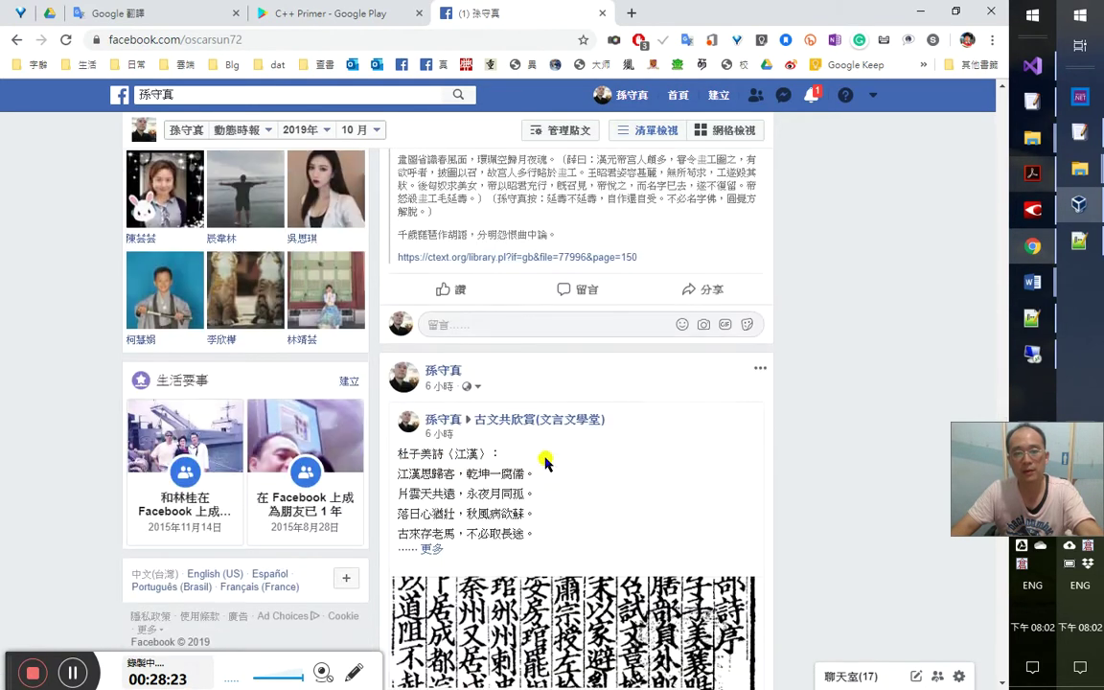
# Examine the older timeline posts back to the seven-year memory about the dog, checking its date against today's date in the system calendar
pyautogui.scroll(-10, 810, 587)
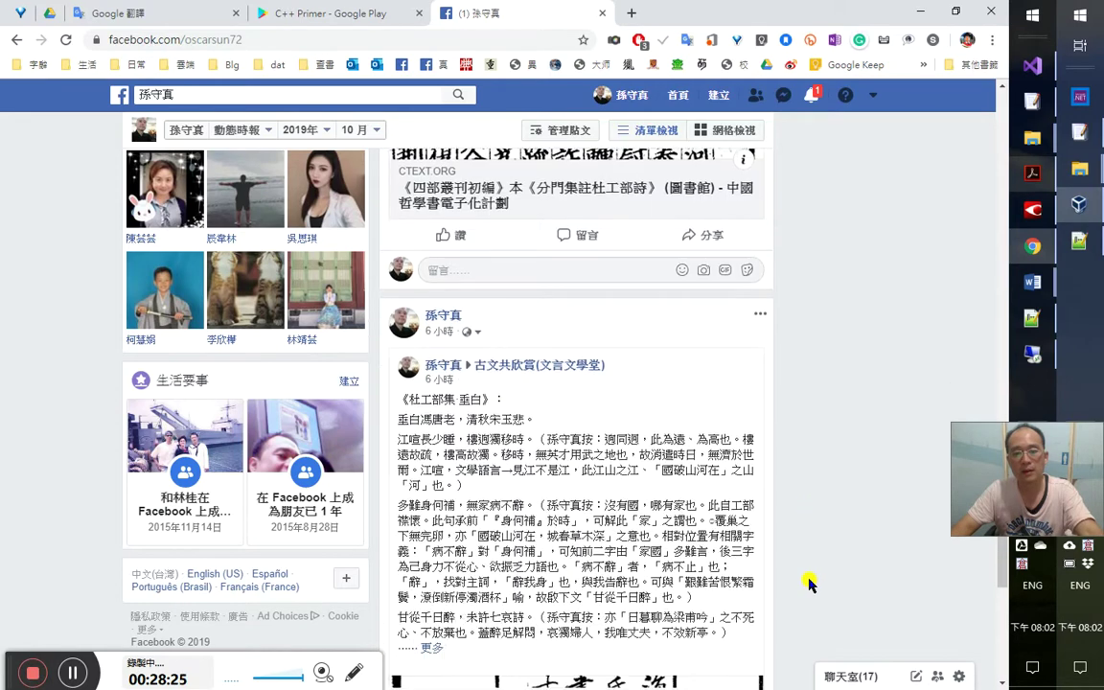
pyautogui.scroll(-15, 810, 582)
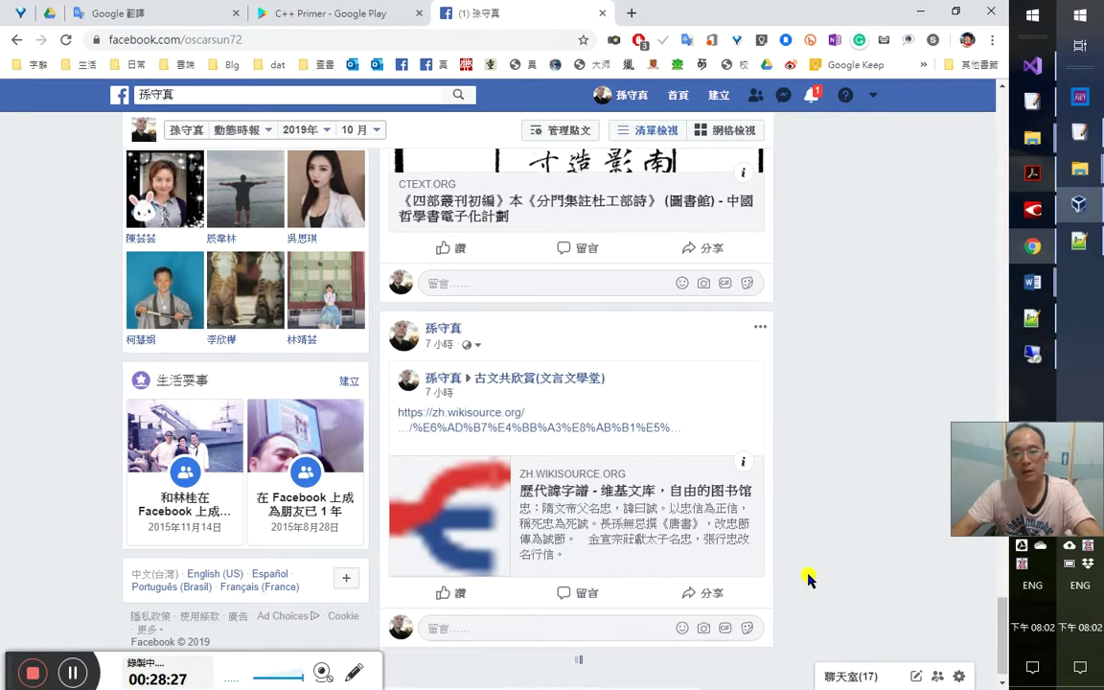
pyautogui.scroll(-15, 805, 580)
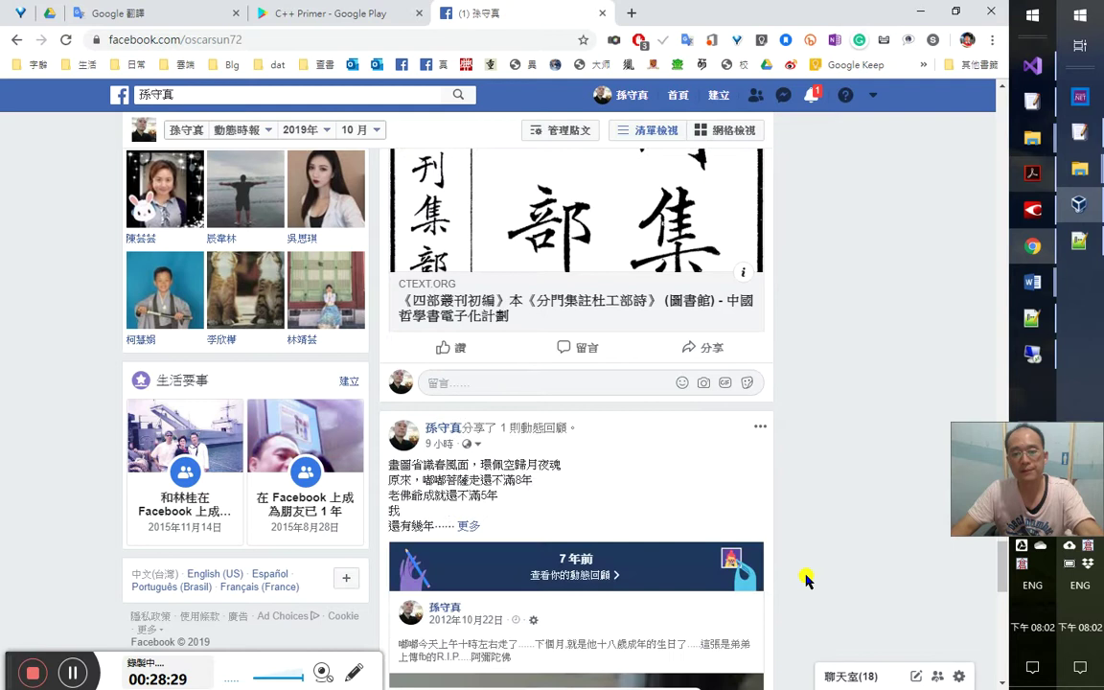
pyautogui.scroll(-3, 806, 575)
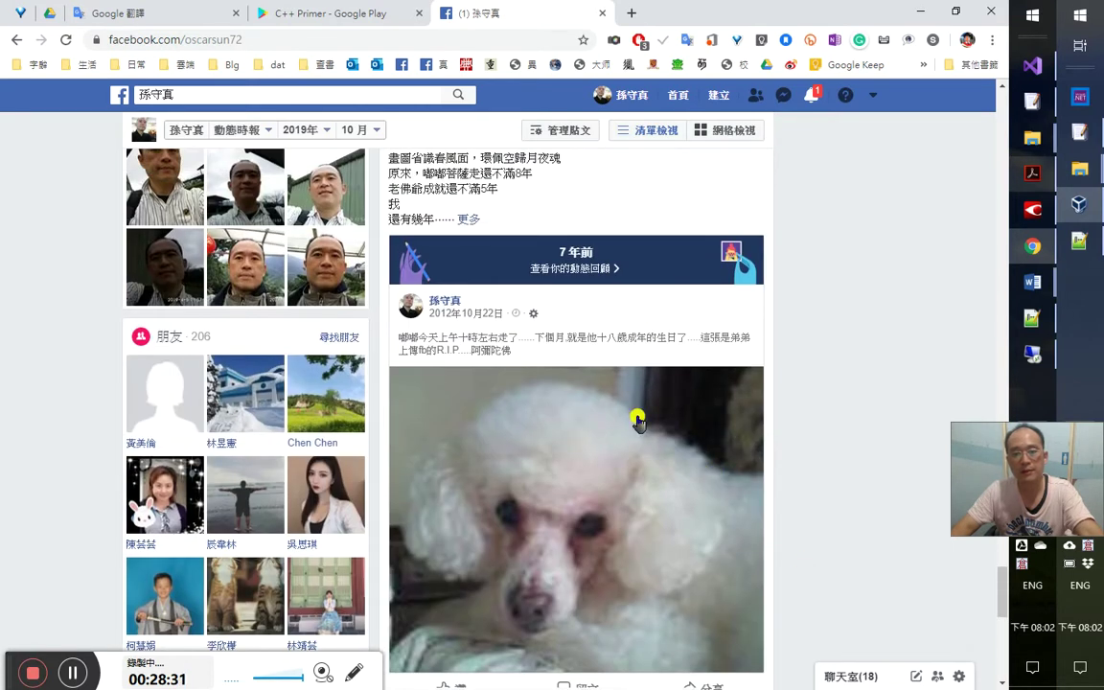
pyautogui.scroll(2, 635, 419)
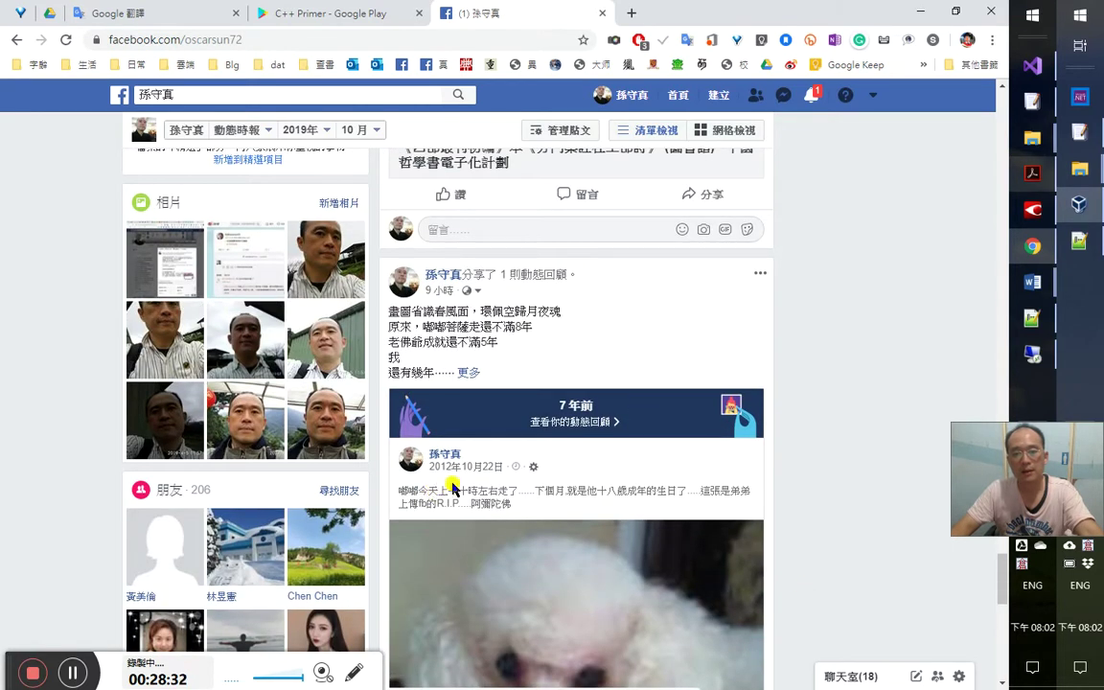
pyautogui.click(1083, 631)
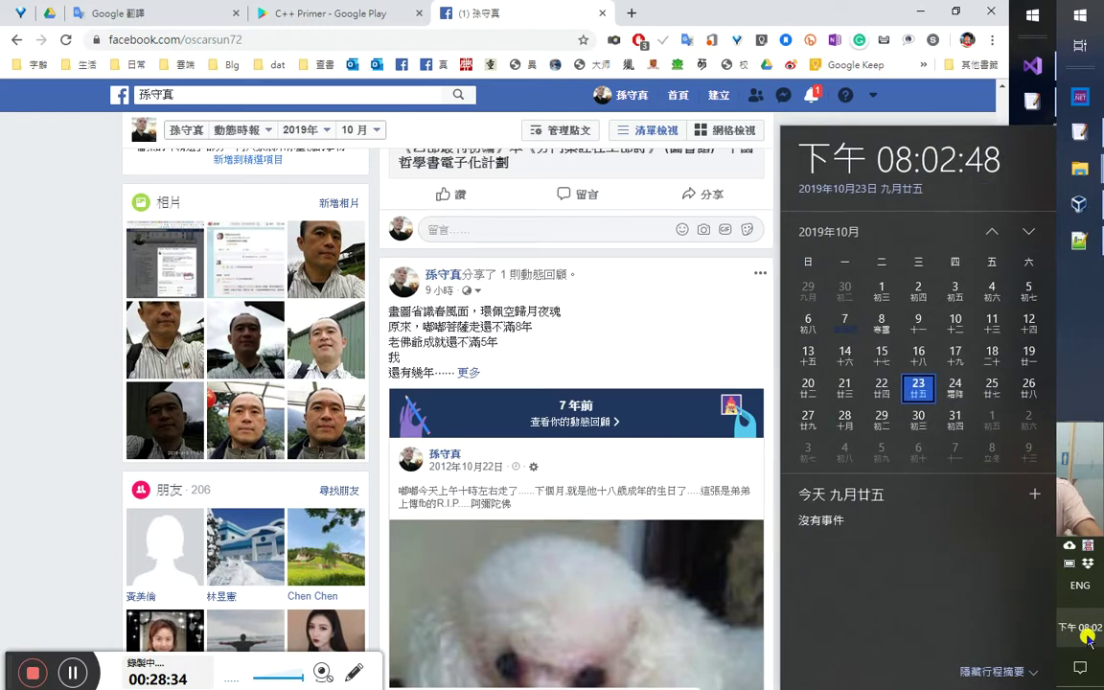
pyautogui.click(1086, 635)
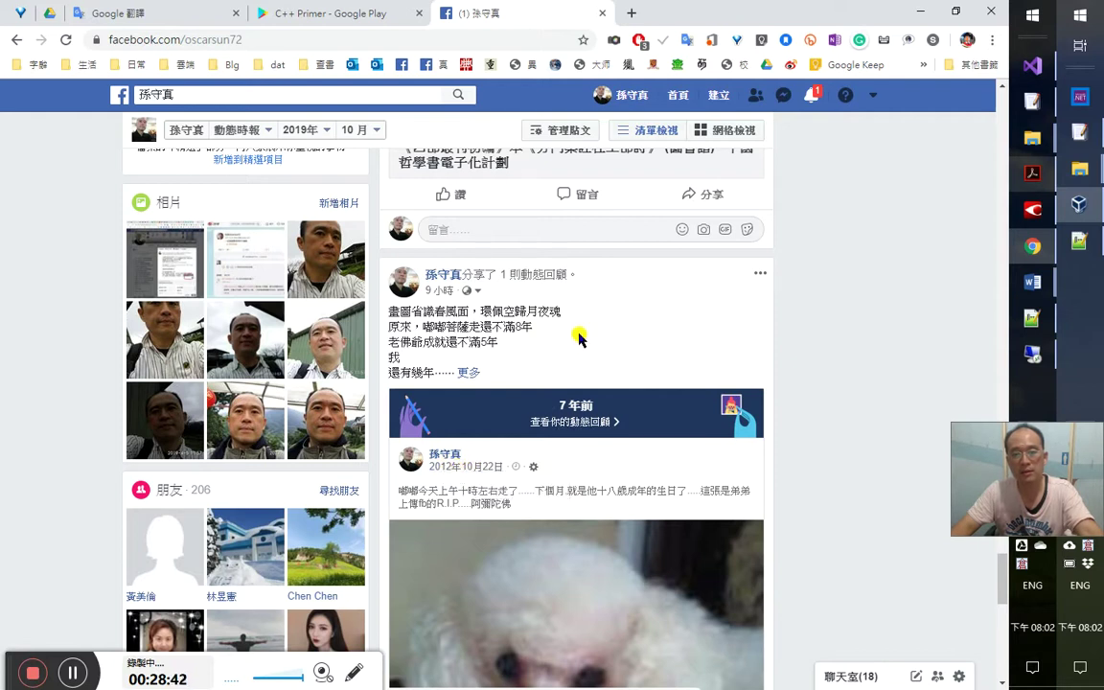
pyautogui.moveTo(489, 314); pyautogui.dragTo(591, 321)
# Expand the poem post beginning 劍外忽傳收薊北 and read its four verse lines and links
pyautogui.scroll(4, 613, 316)
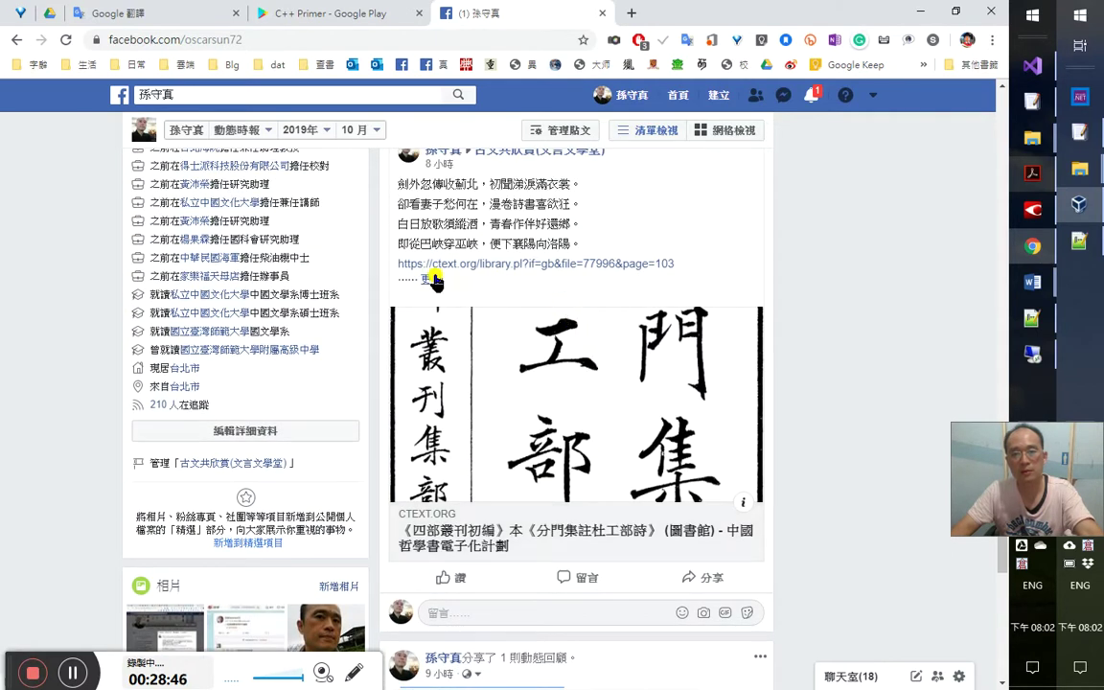
pyautogui.click(430, 279)
pyautogui.moveTo(410, 184); pyautogui.dragTo(597, 244)
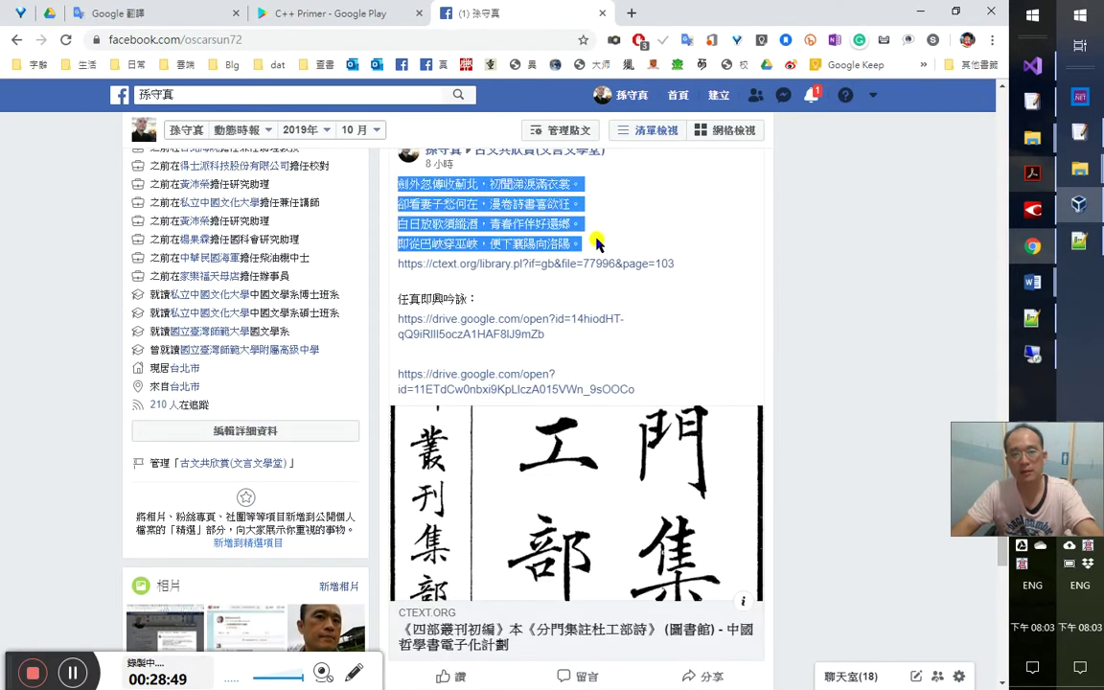
pyautogui.click(596, 246)
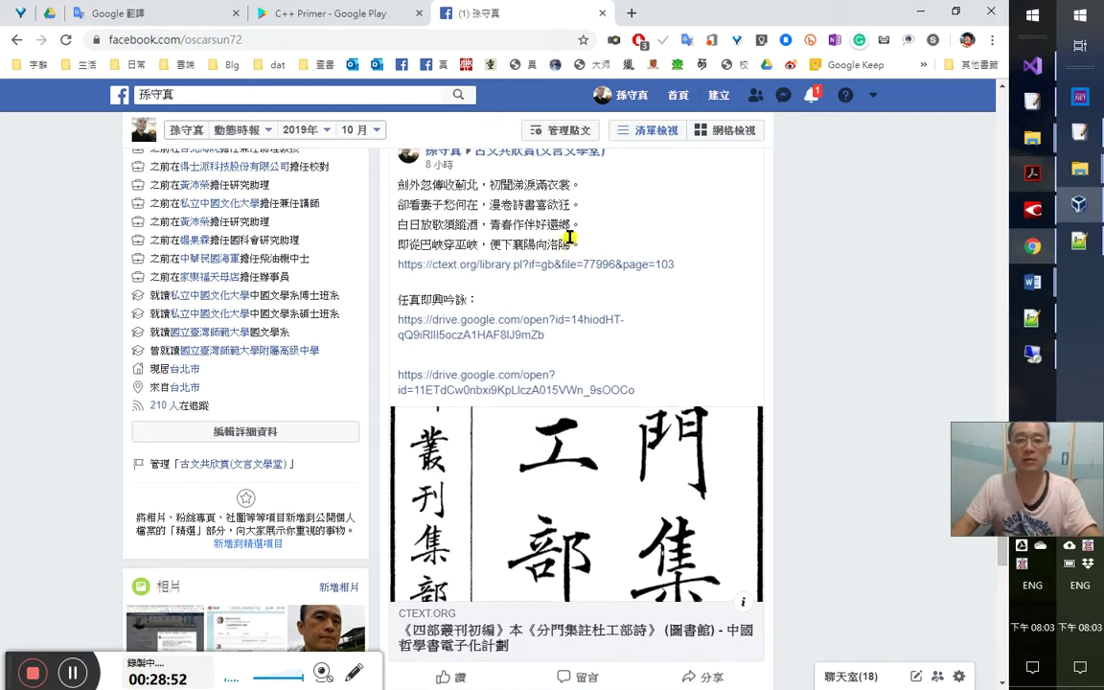
pyautogui.scroll(3, 396, 89)
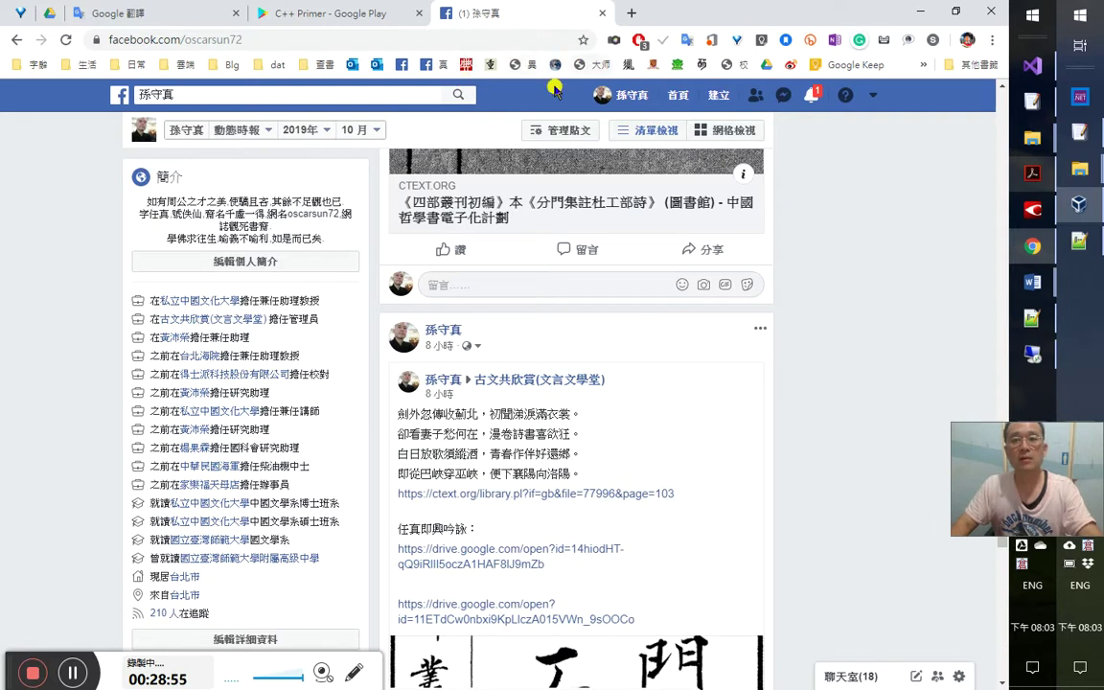
# Open the Facebook profile in another tab, review the notifications, and open the newest one in a background tab
pyautogui.click(657, 39)
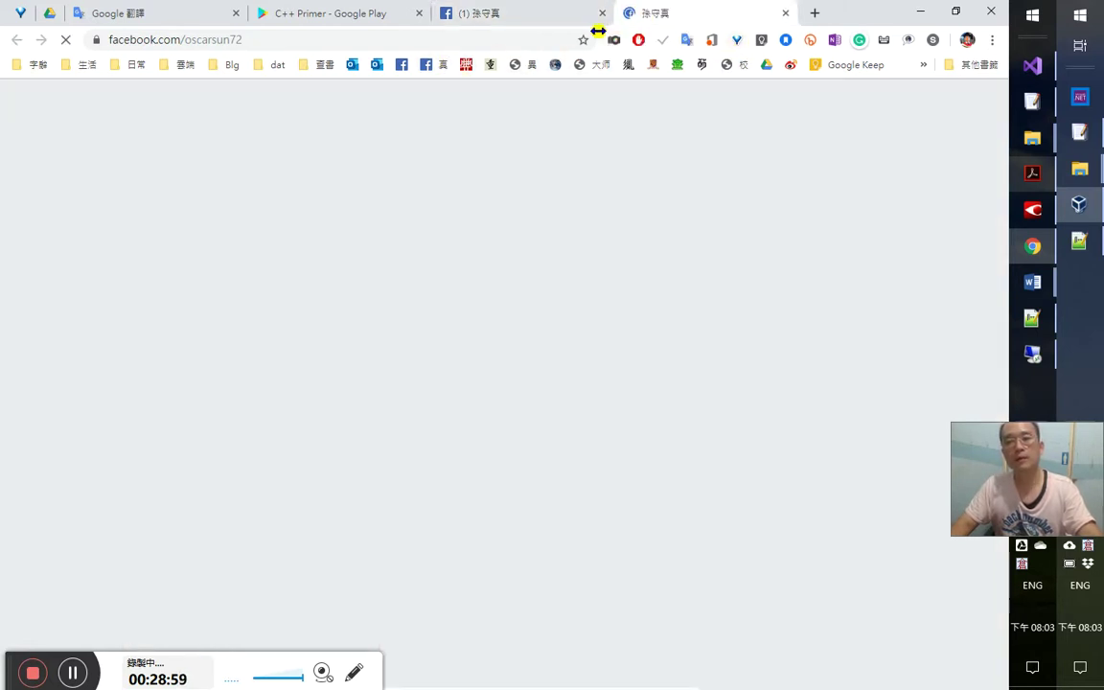
pyautogui.click(816, 96)
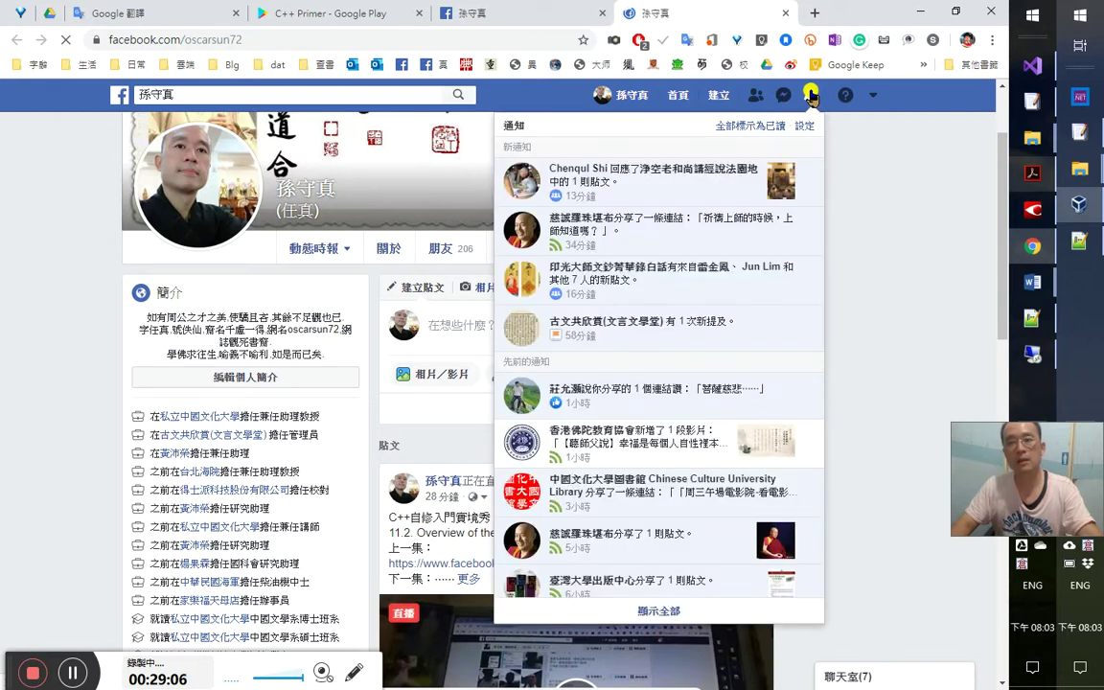
pyautogui.middleClick(733, 180)
pyautogui.click(862, 543)
pyautogui.scroll(-1, 862, 542)
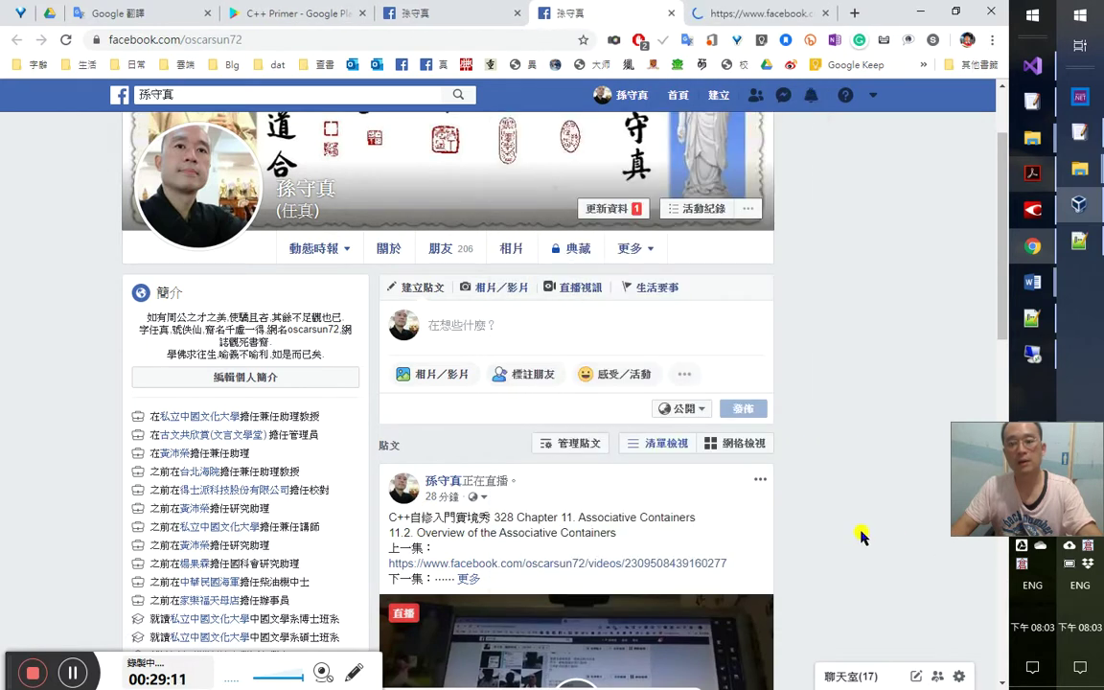
# Expand the timeline post beginning 菩薩慈悲 本尊來補充 and open its linked YouTube video in a background tab
pyautogui.scroll(-1, 859, 523)
pyautogui.scroll(-3, 857, 518)
pyautogui.scroll(-6, 406, 571)
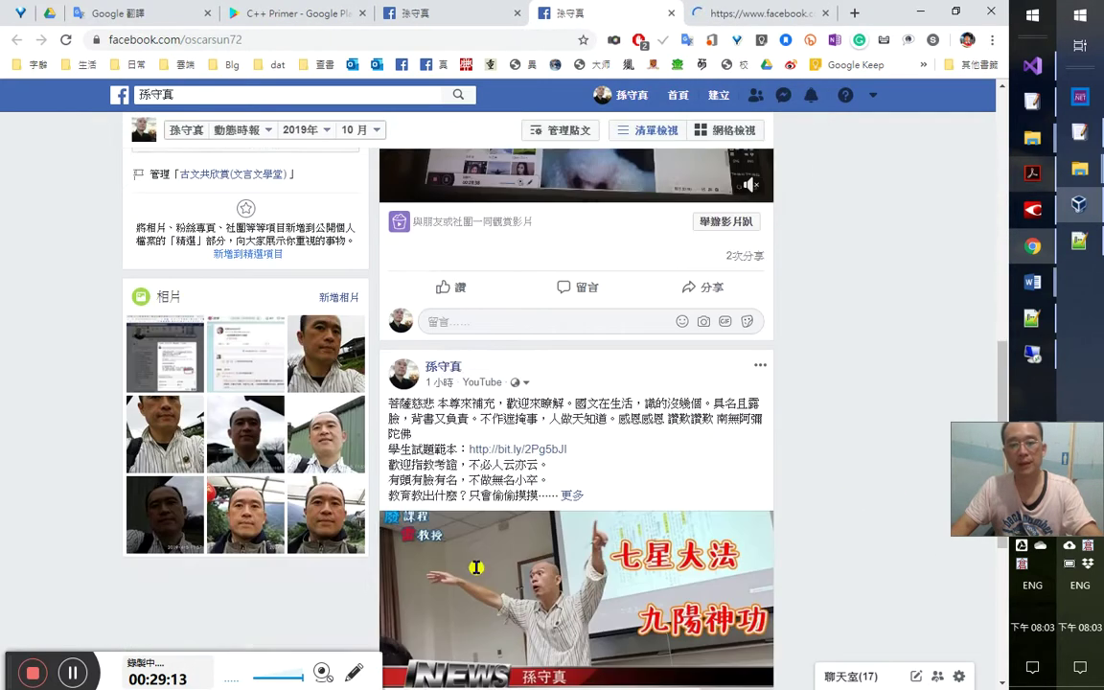
pyautogui.click(572, 265)
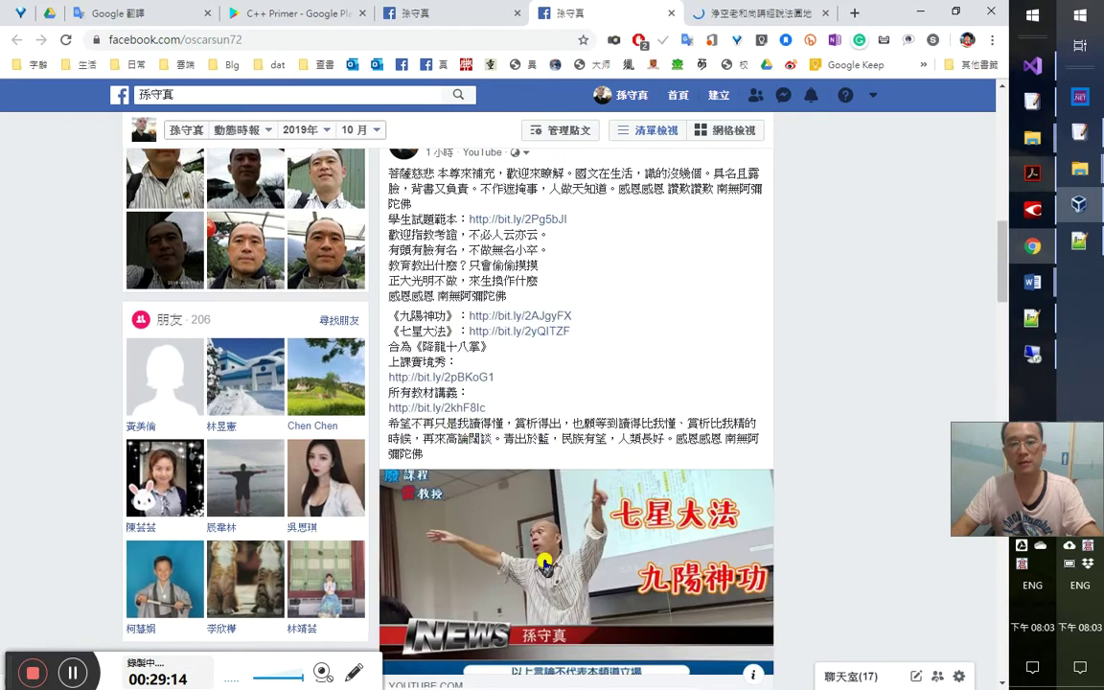
pyautogui.click(549, 576)
pyautogui.click(525, 27)
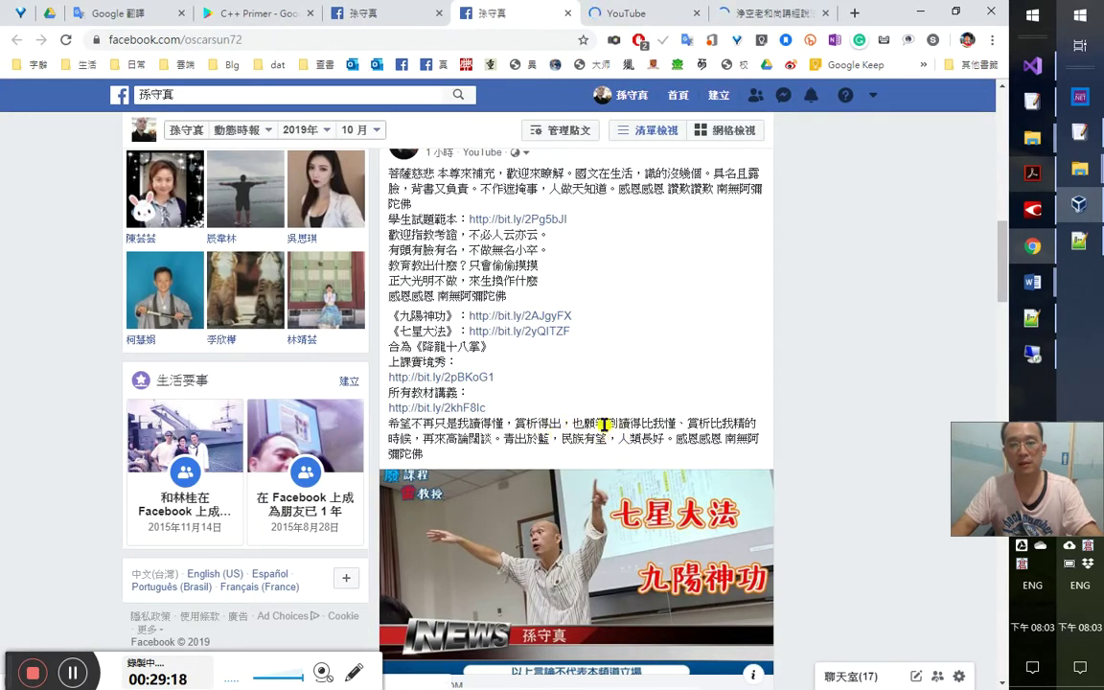
# Read the post's closing lines about 賞析得出 and 青出於藍, highlighting the phrases along the way
pyautogui.moveTo(573, 423); pyautogui.dragTo(688, 423)
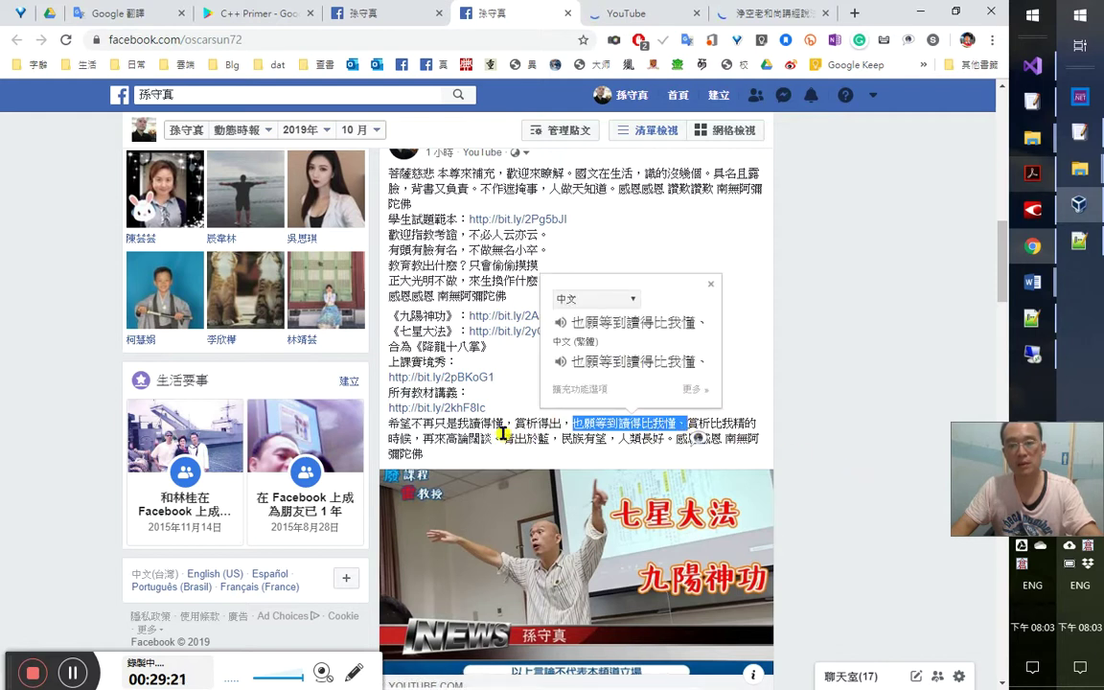
pyautogui.moveTo(502, 437); pyautogui.dragTo(573, 438)
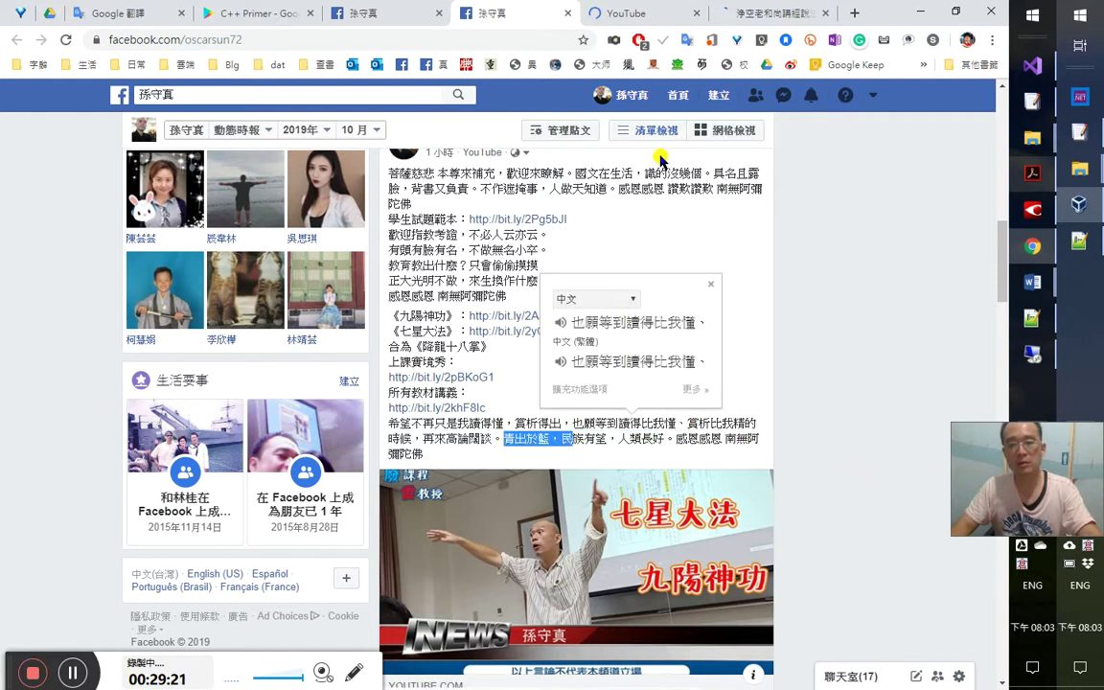
pyautogui.doubleClick(506, 423)
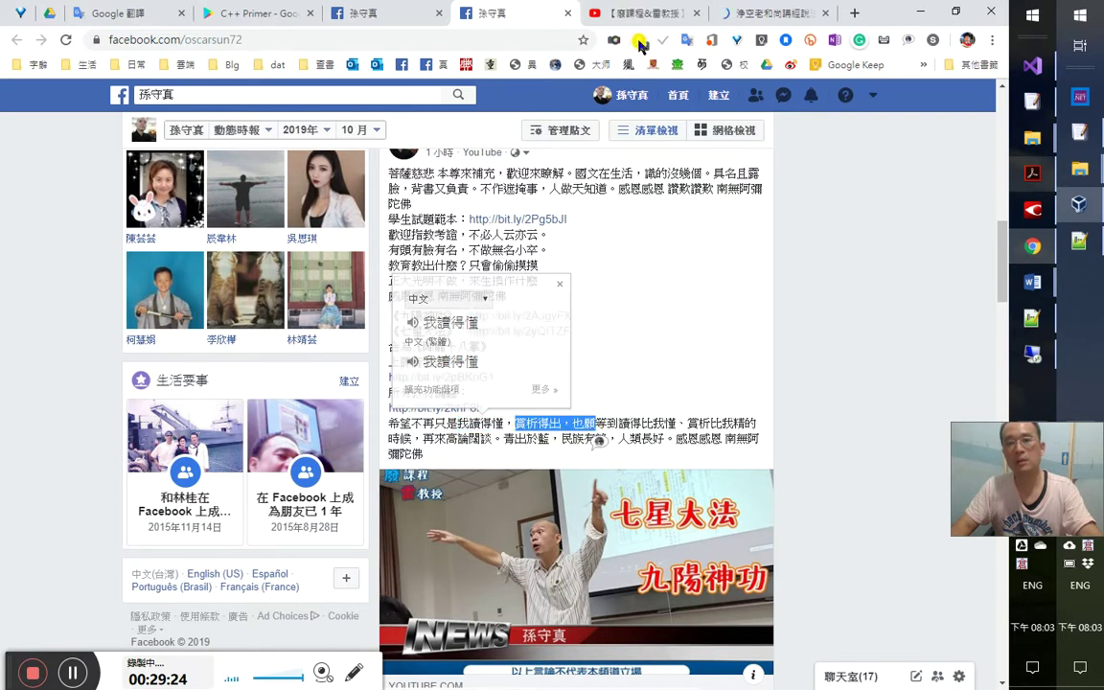
# View the 【廢課程&雷教授】 YouTube video and examine its comment section, including the comment count and the existing comment
pyautogui.click(642, 12)
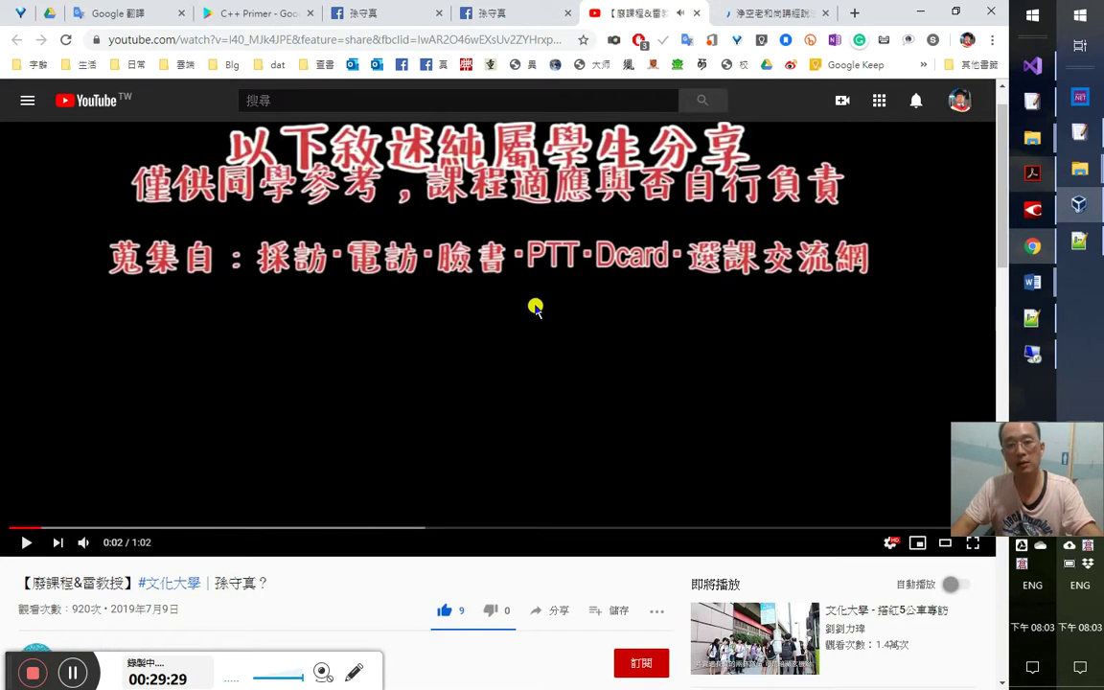
pyautogui.scroll(-3, 496, 384)
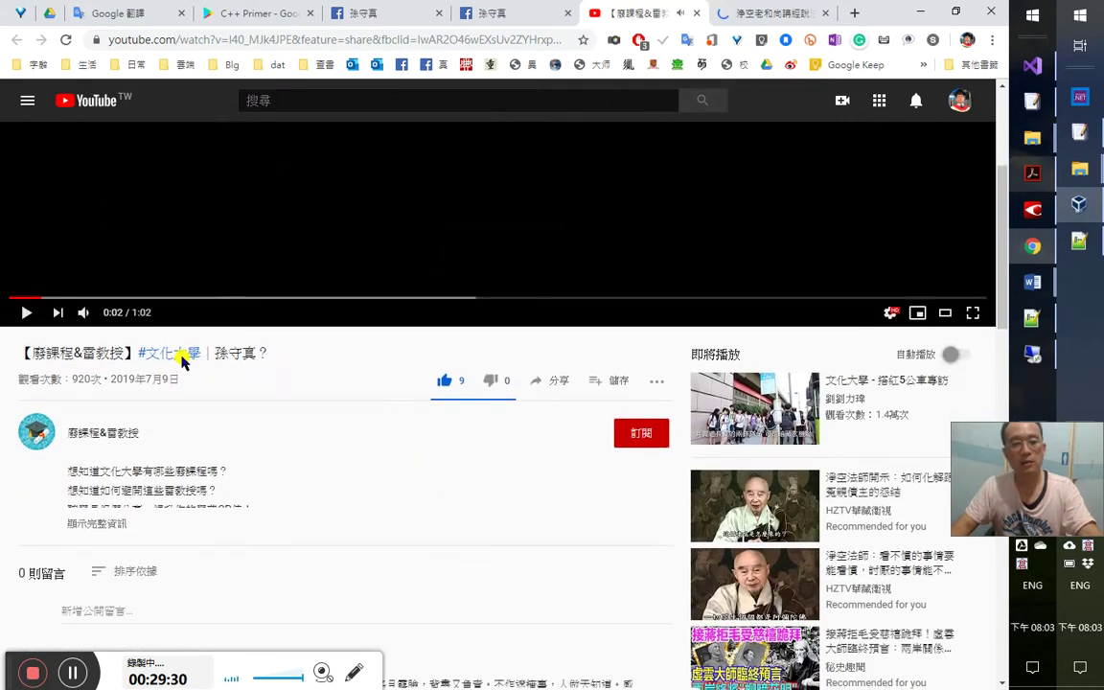
pyautogui.scroll(-3, 323, 530)
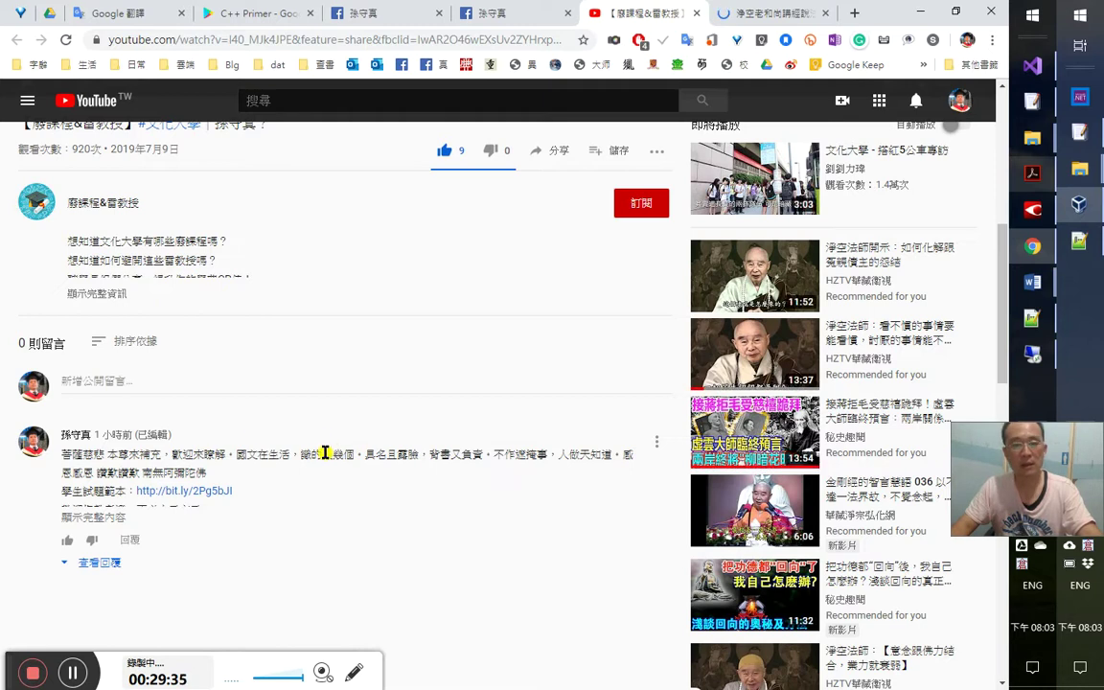
pyautogui.click(71, 368)
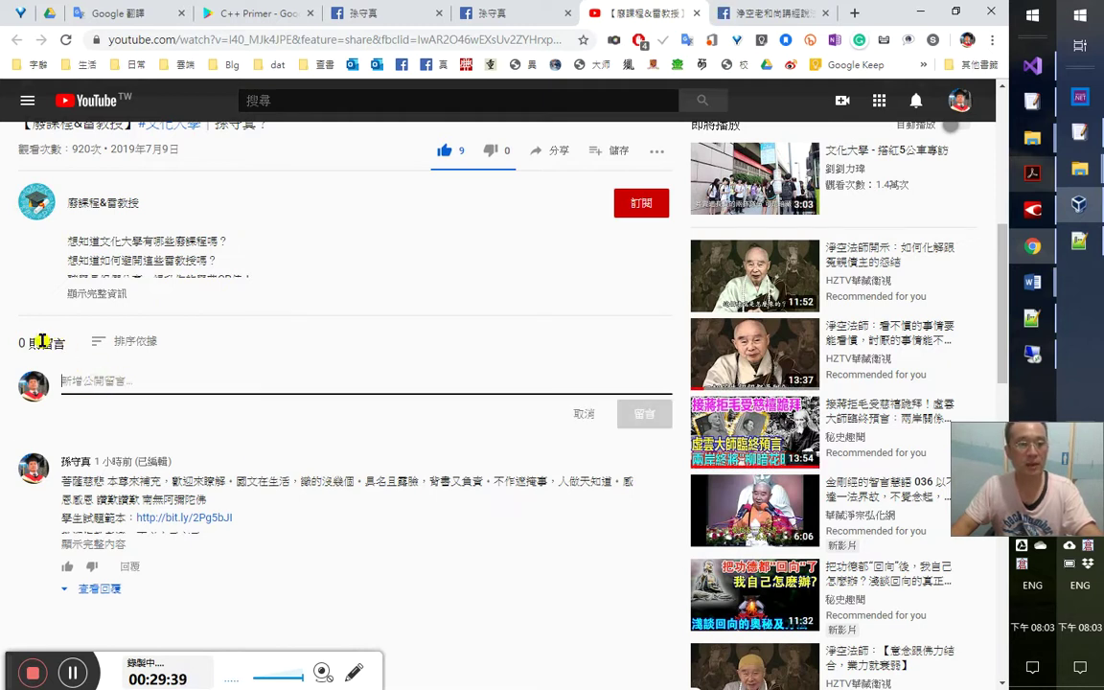
# Copy the YouTube video's address and load it in a new incognito window
pyautogui.click(288, 41)
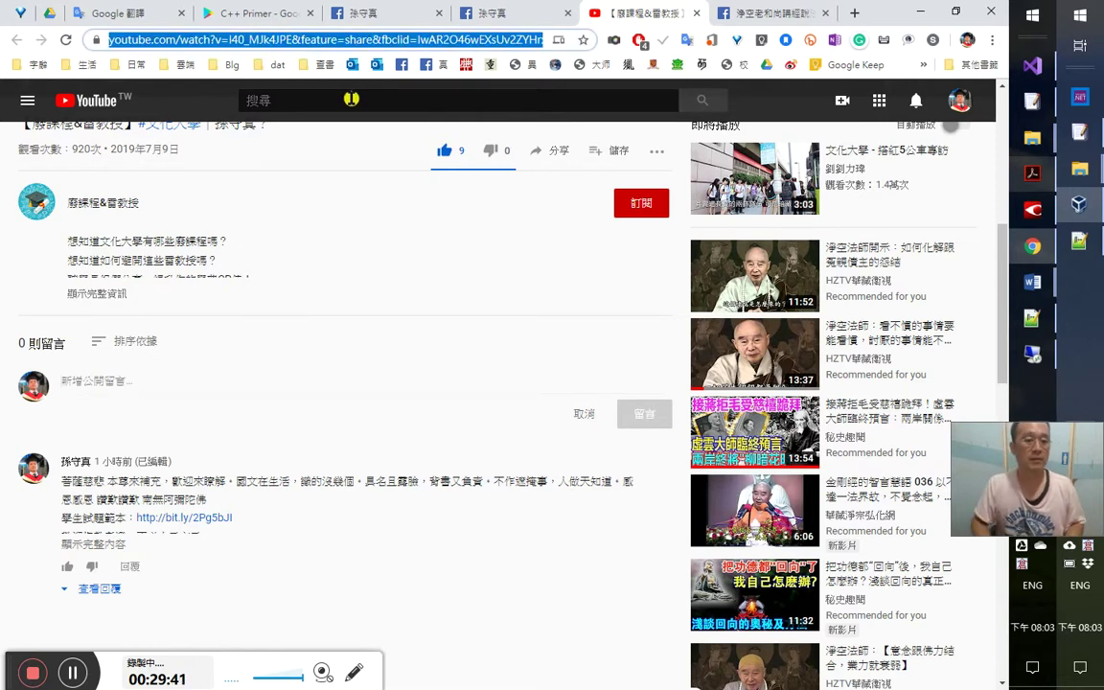
pyautogui.hotkey('ctrl', 'c')
pyautogui.hotkey('ctrl', 'shift', 'n')
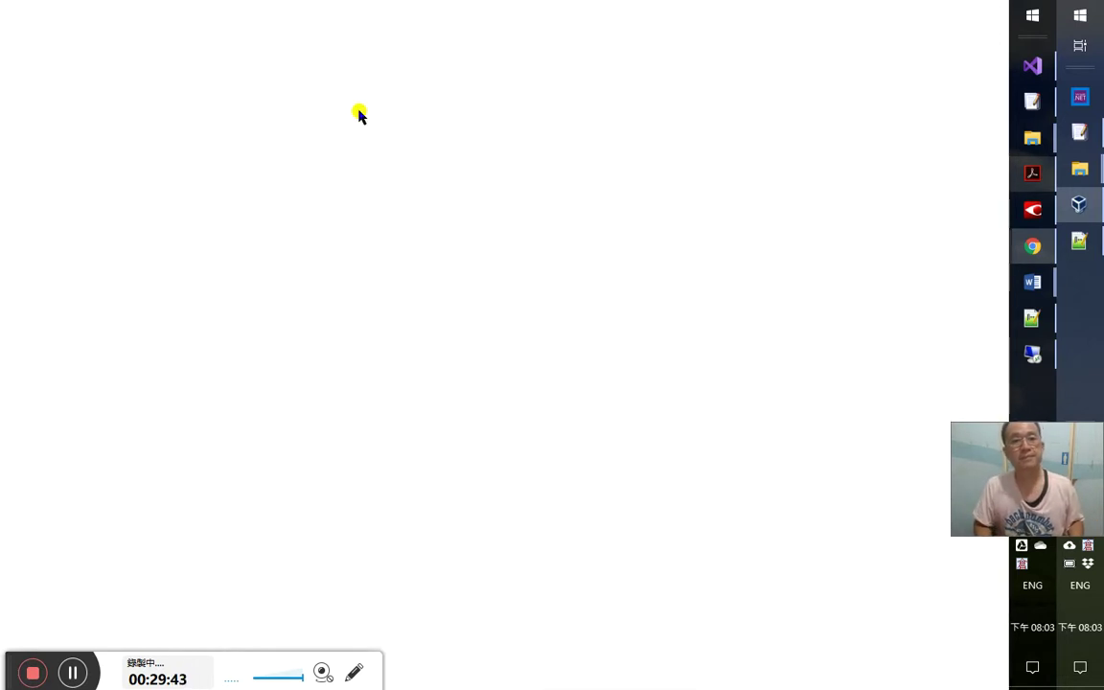
pyautogui.hotkey('ctrl', 'v')
pyautogui.press('Return')
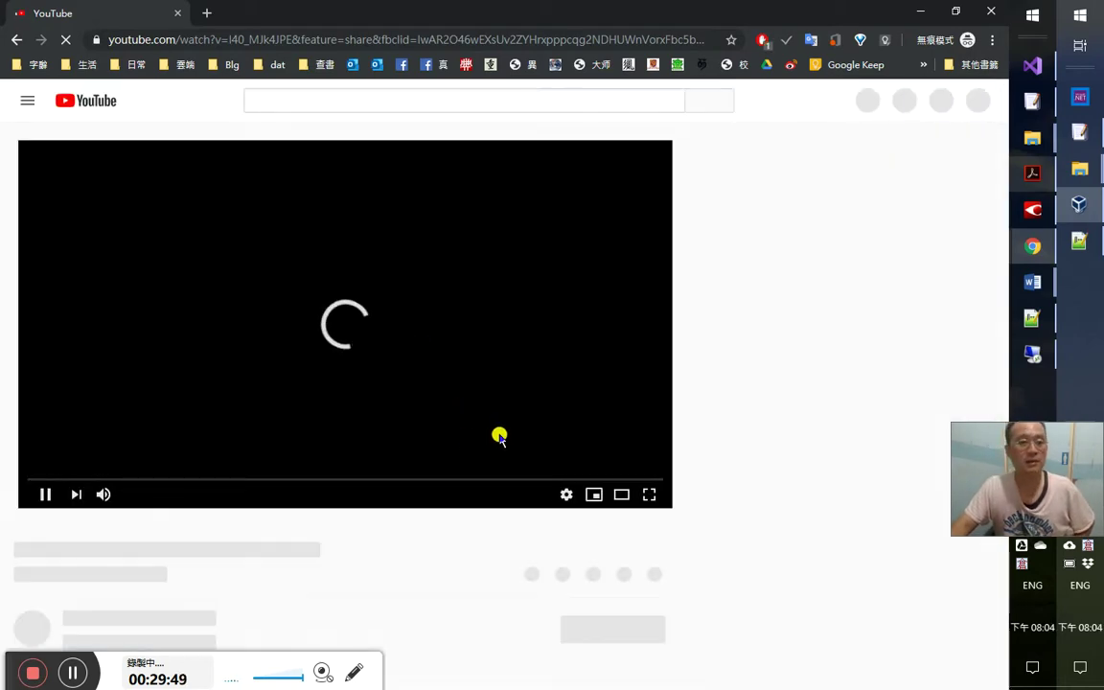
# Check the video's comment section while signed out, backing out of the Google sign-in page and pausing the video
pyautogui.scroll(-1, 498, 439)
pyautogui.scroll(-2, 499, 436)
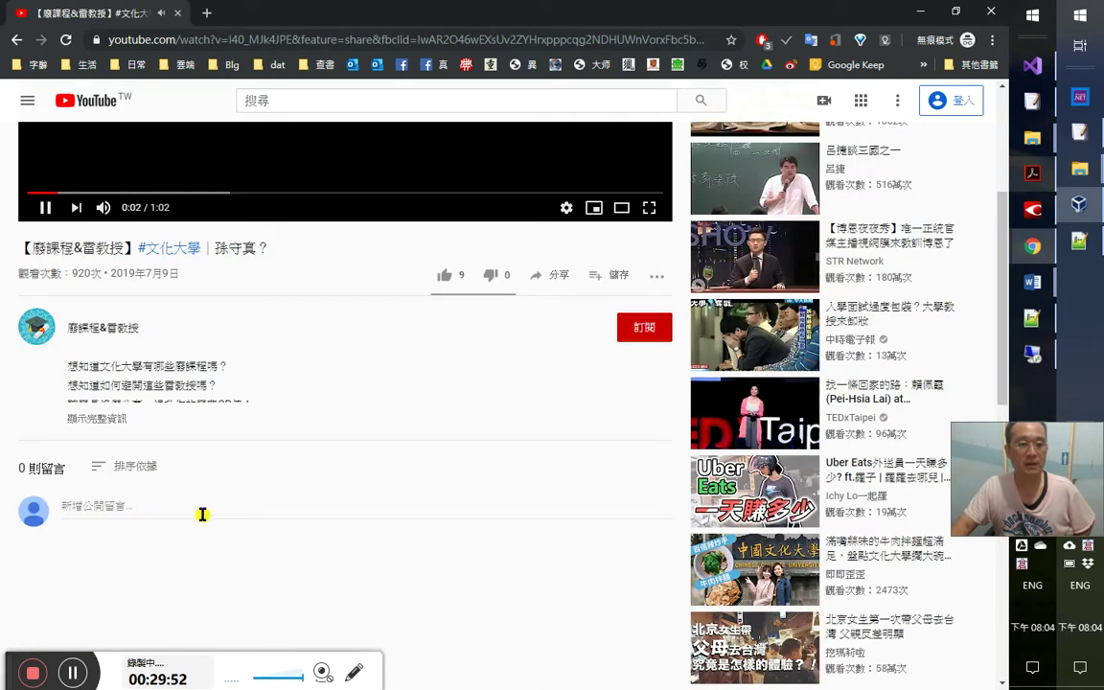
pyautogui.click(202, 515)
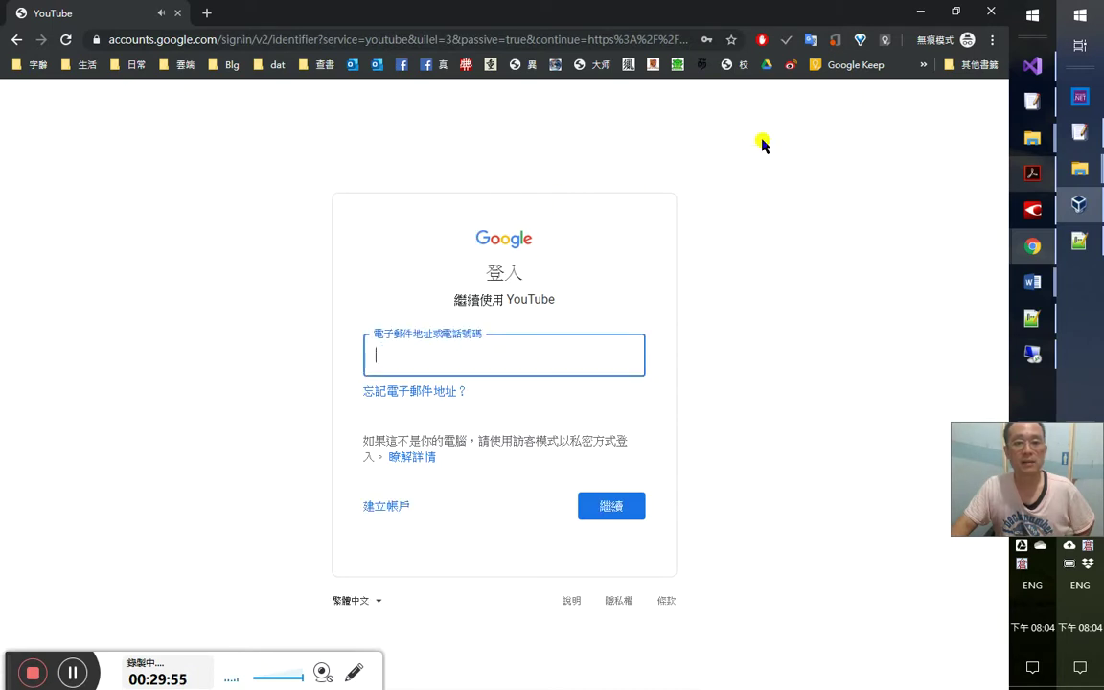
pyautogui.click(15, 39)
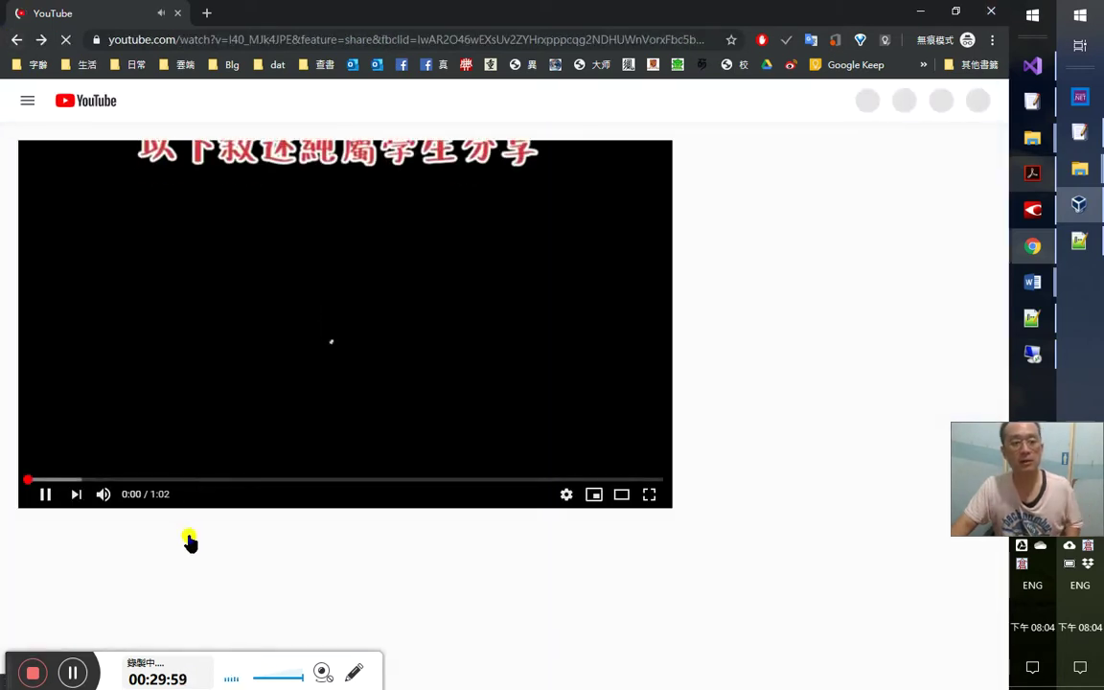
pyautogui.click(419, 456)
pyautogui.scroll(-3, 419, 456)
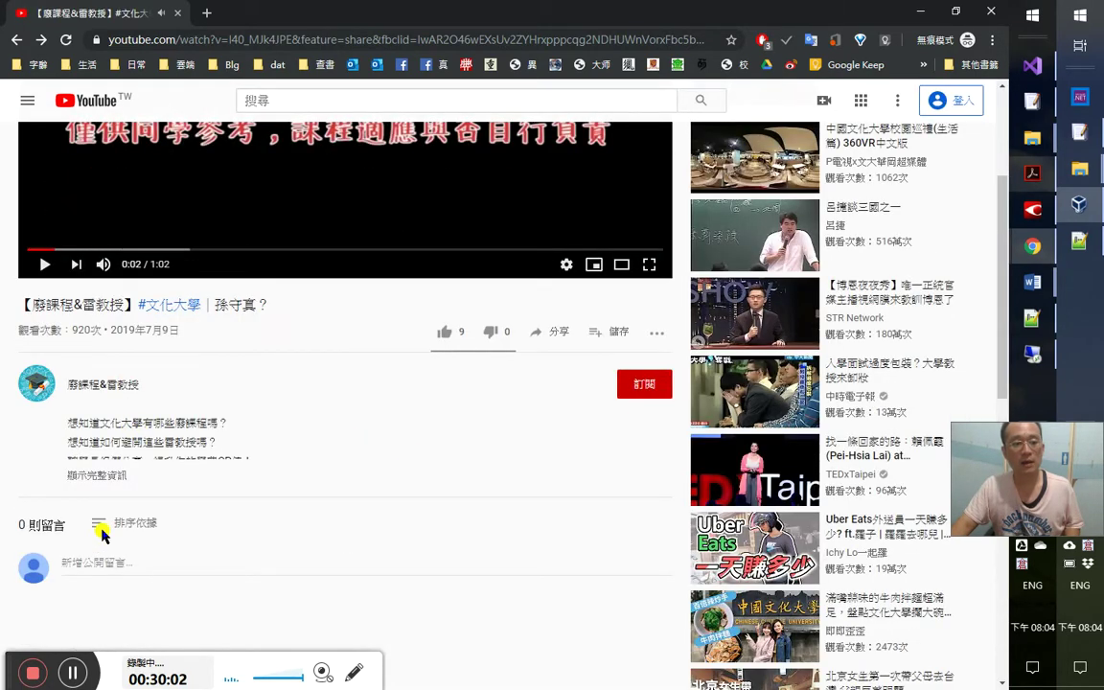
# Return to the signed-in YouTube window and expand the existing comment to show it below the video details
pyautogui.hotkey('alt', 'Tab')
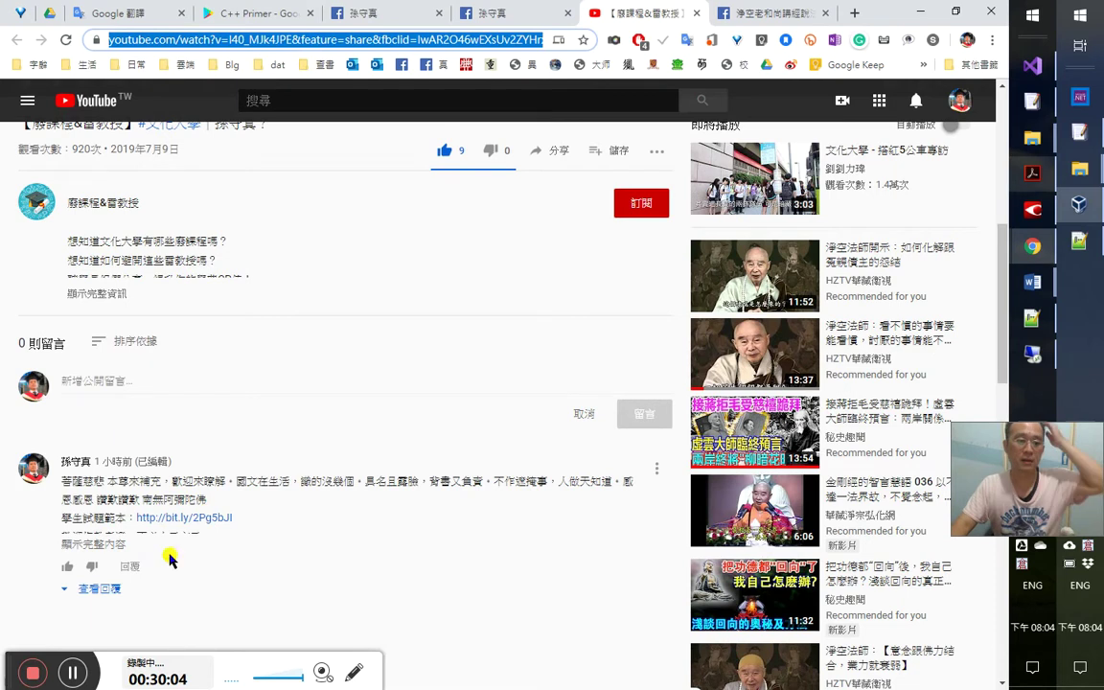
pyautogui.click(113, 545)
pyautogui.scroll(-2, 316, 527)
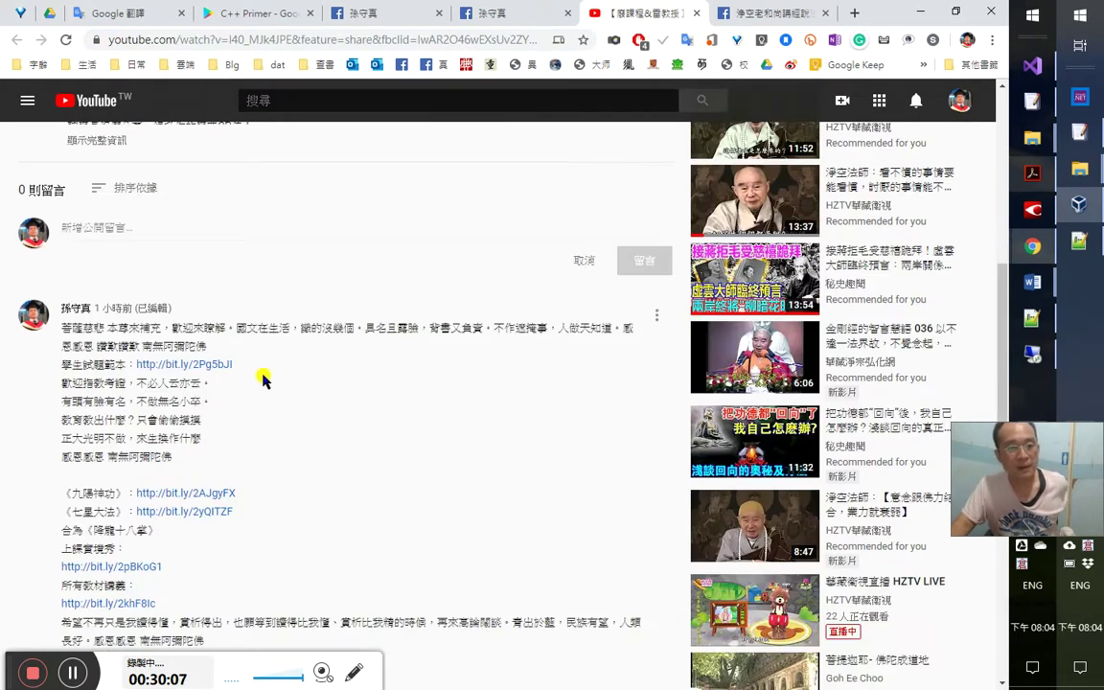
pyautogui.scroll(3, 265, 399)
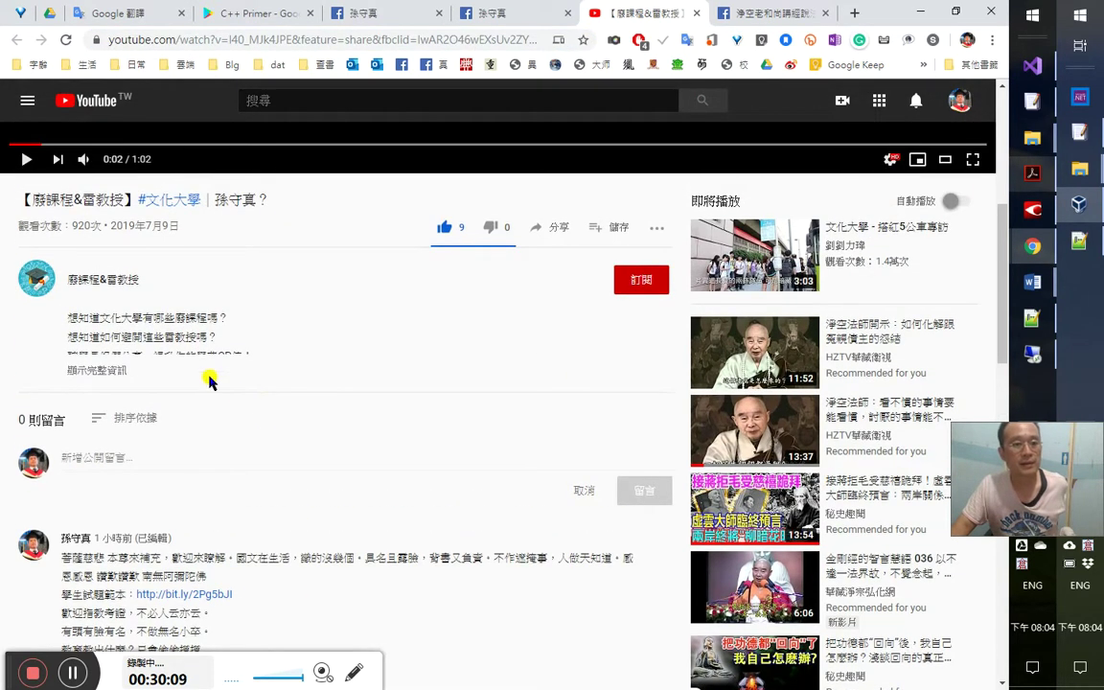
# Capture a screenshot of the YouTube page with the snipping tool, covering the video details and the comment section
pyautogui.press('super')
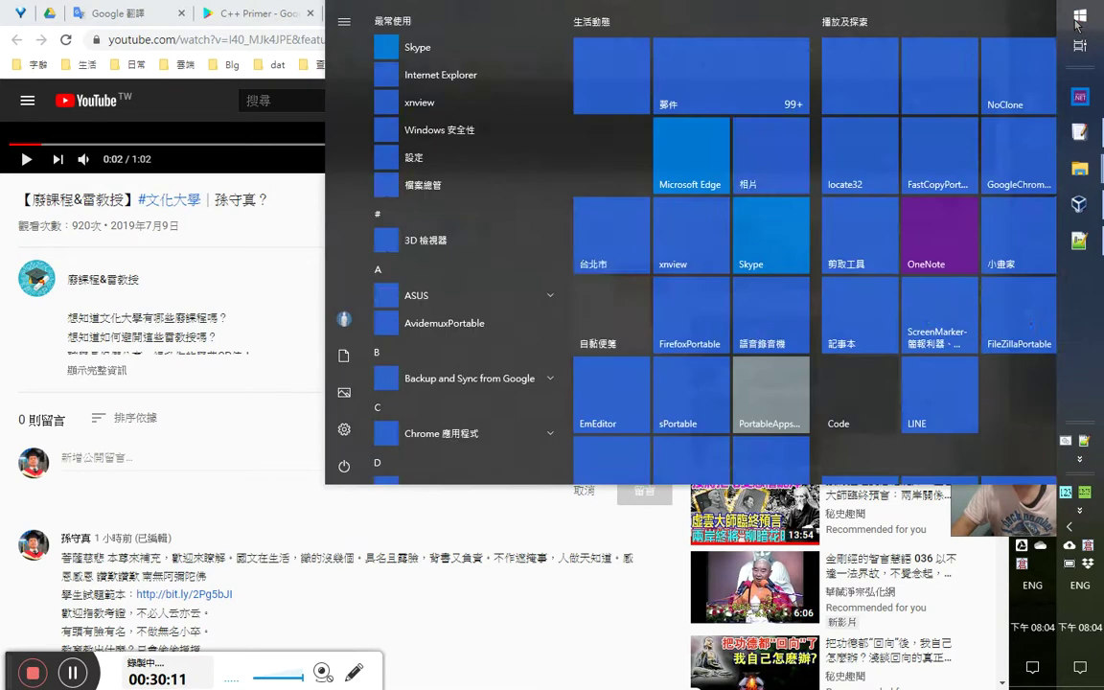
pyautogui.press('Escape')
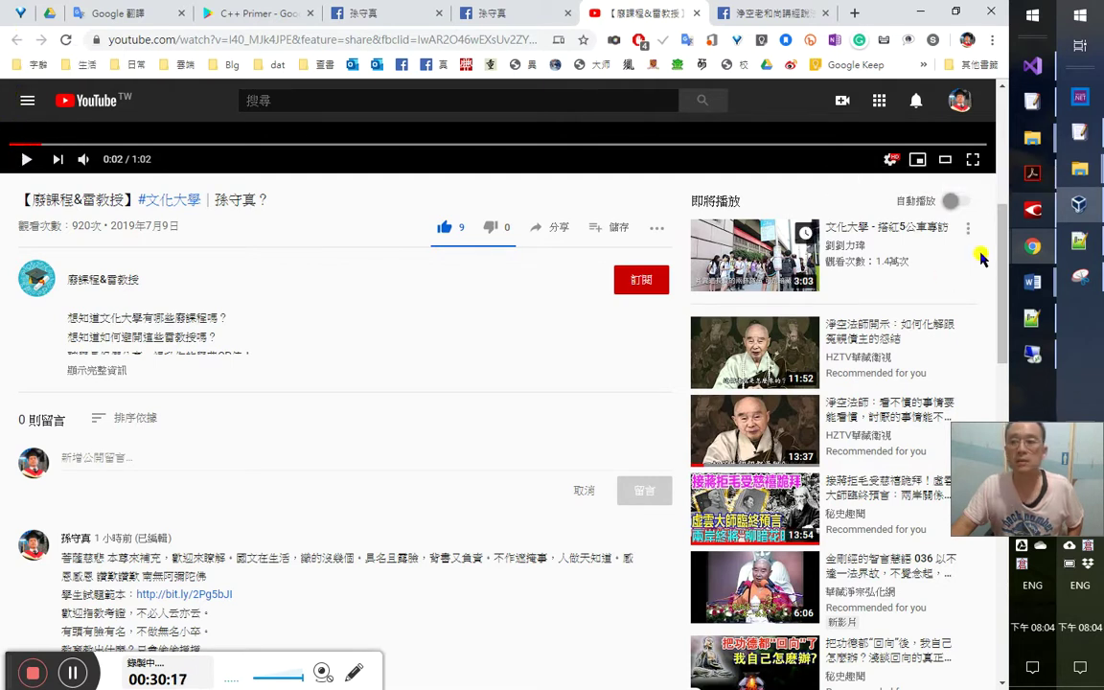
pyautogui.click(714, 248)
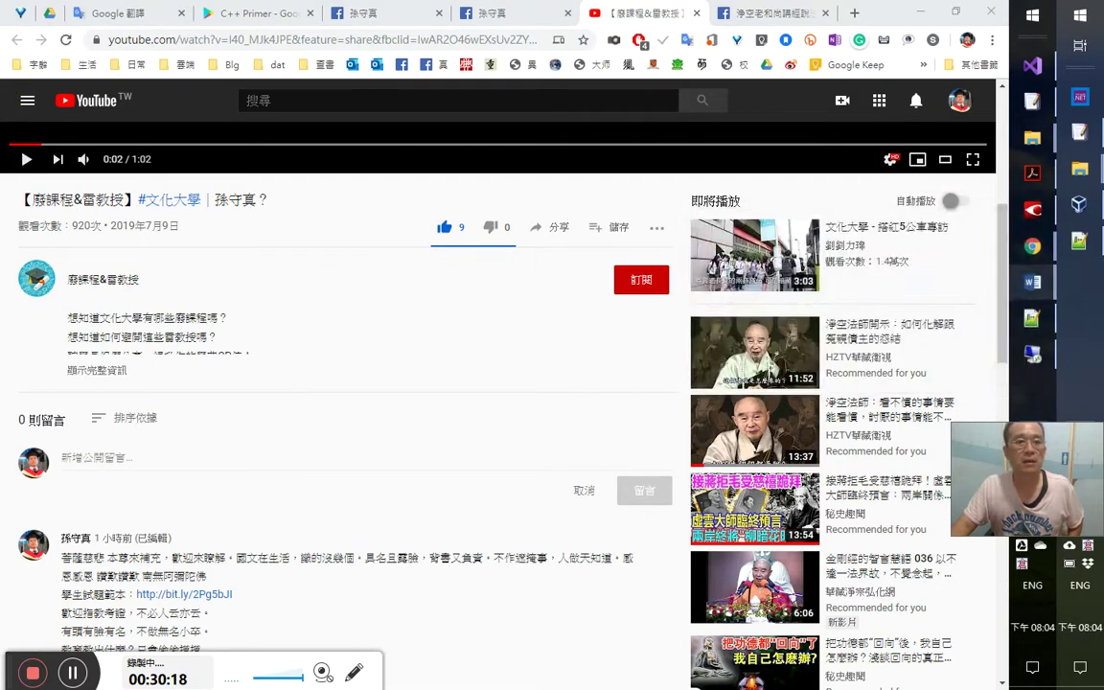
pyautogui.moveTo(5, 33); pyautogui.dragTo(675, 654)
pyautogui.hotkey('alt', 'Tab')
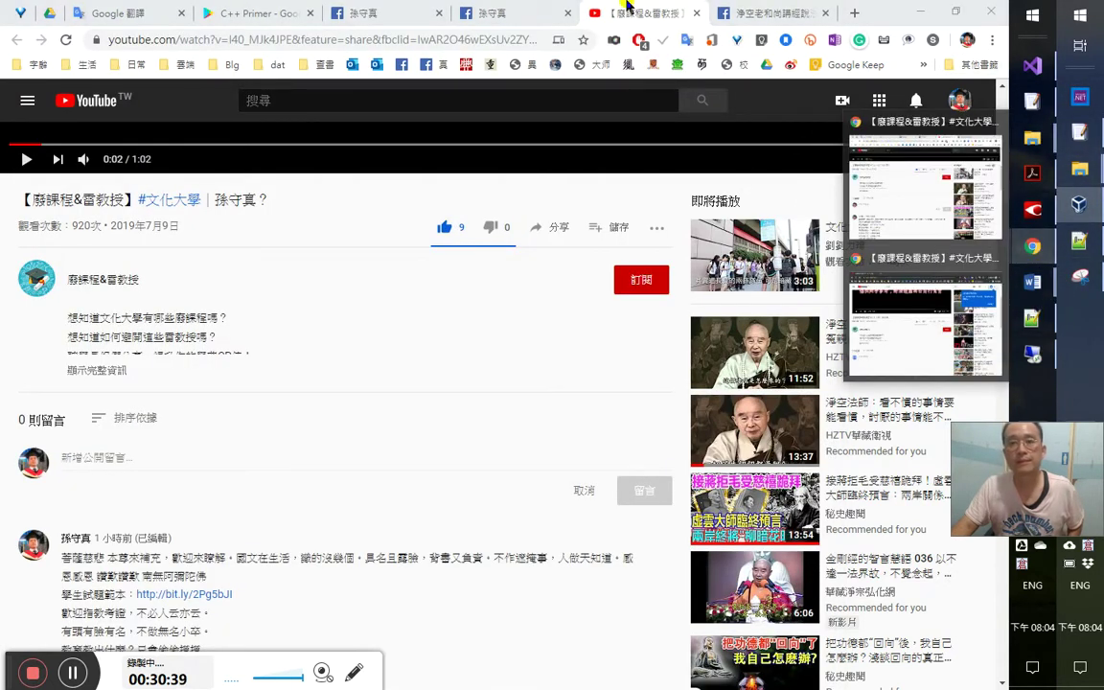
# Post the captured screenshot as a comment under the Facebook post sharing the 【廢課程&雷教授】 video
pyautogui.click(467, 16)
pyautogui.scroll(-3, 498, 431)
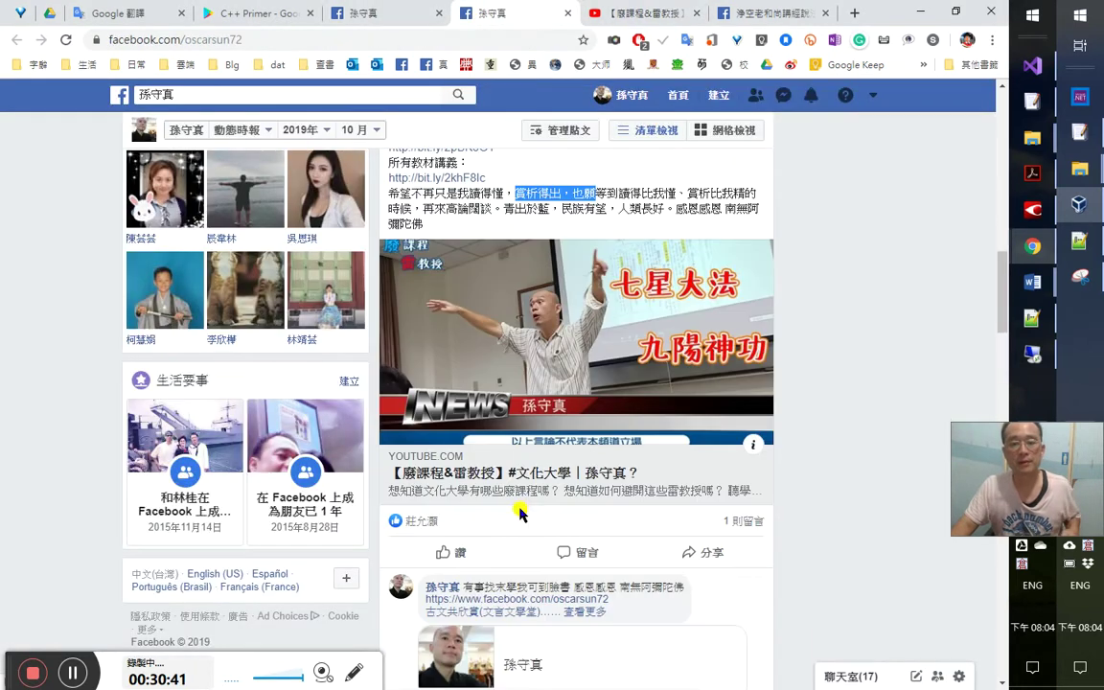
pyautogui.scroll(-2, 520, 515)
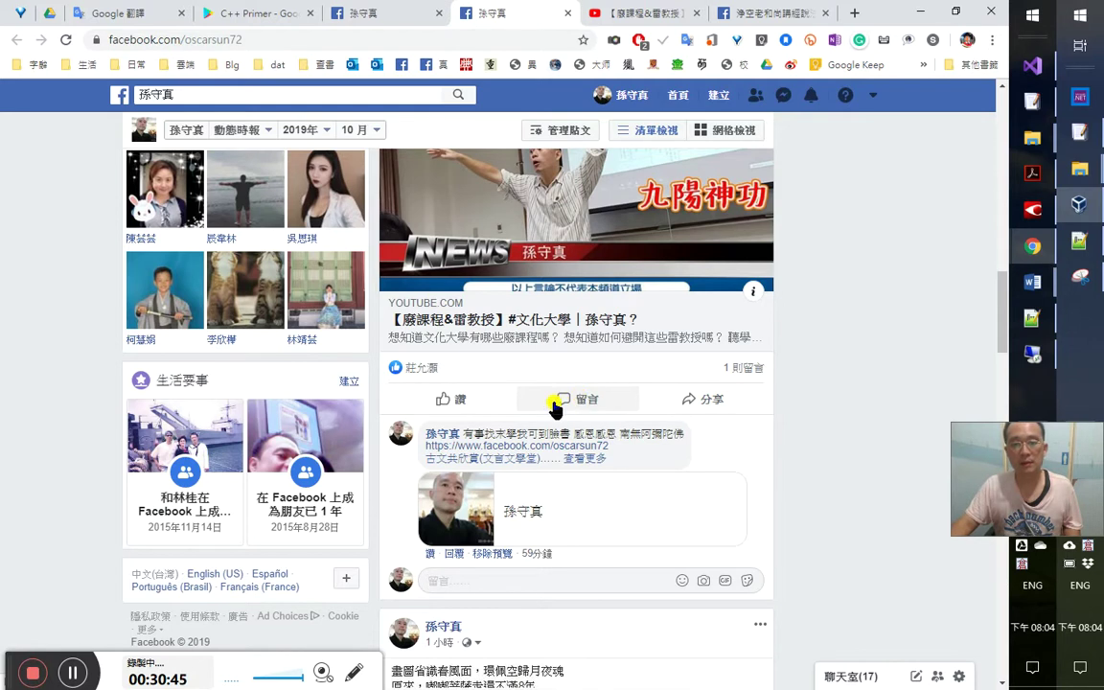
pyautogui.hotkey('ctrl', 'v')
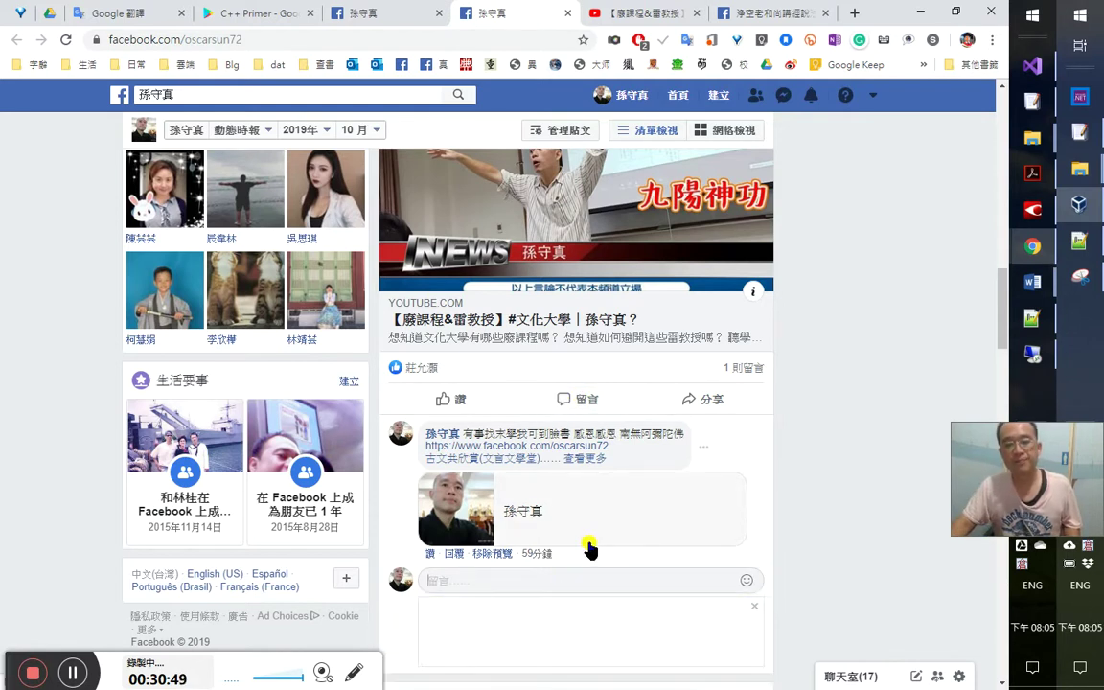
pyautogui.scroll(-2, 613, 549)
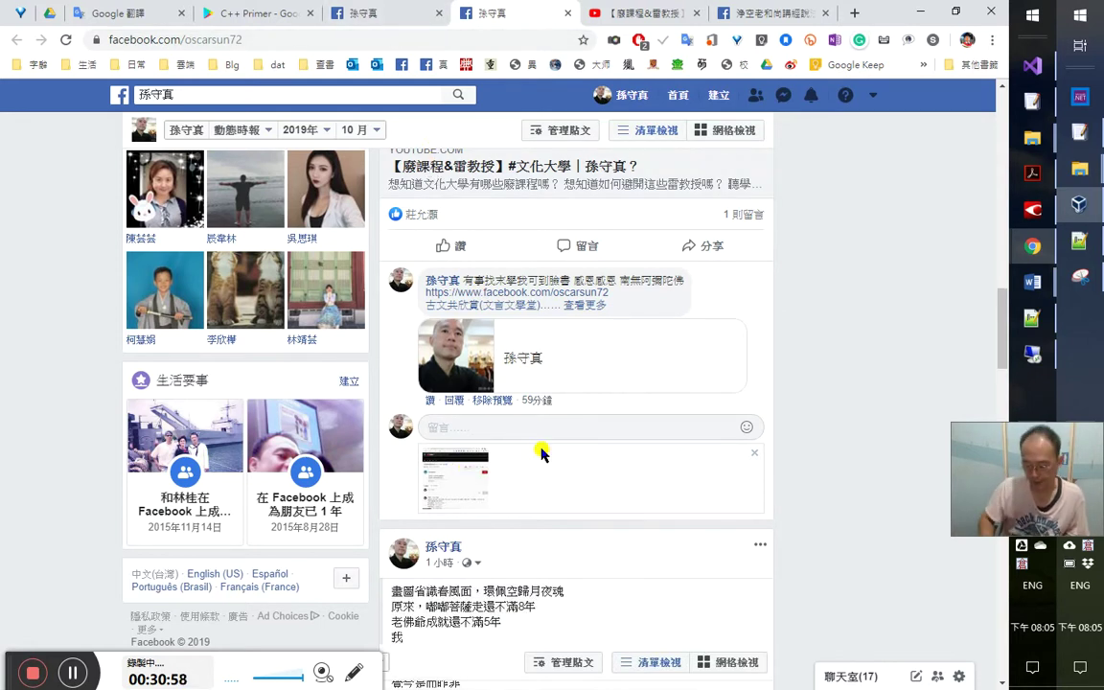
pyautogui.press('Return')
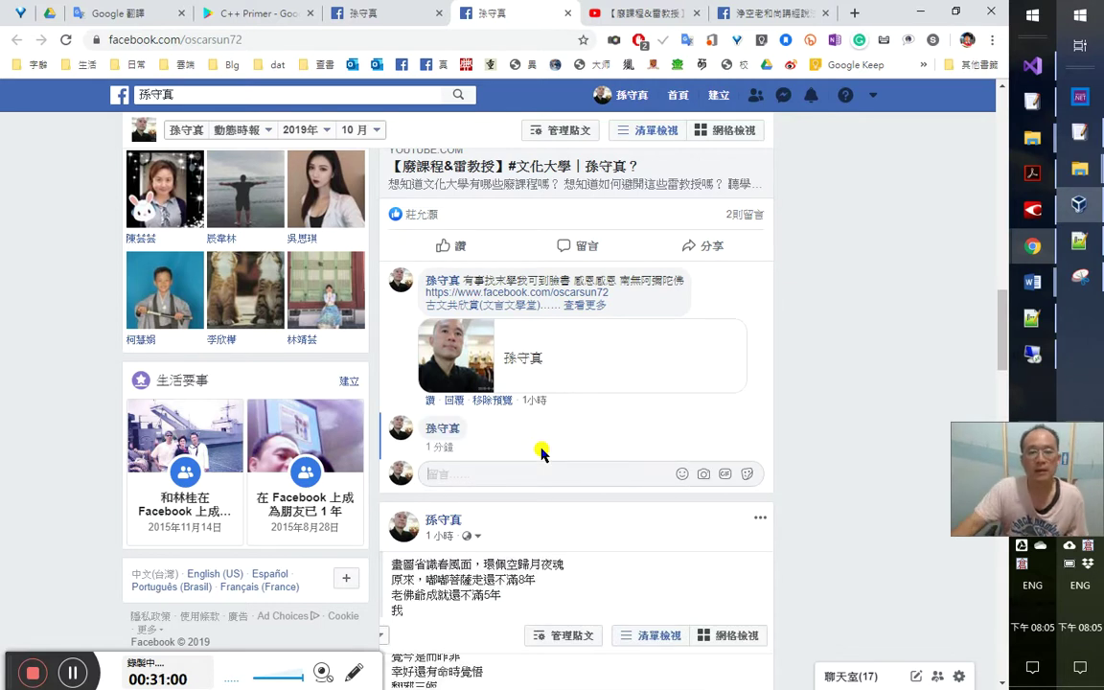
# View the posted screenshot enlarged and compare it with the YouTube comment section
pyautogui.scroll(-1, 508, 426)
pyautogui.click(506, 422)
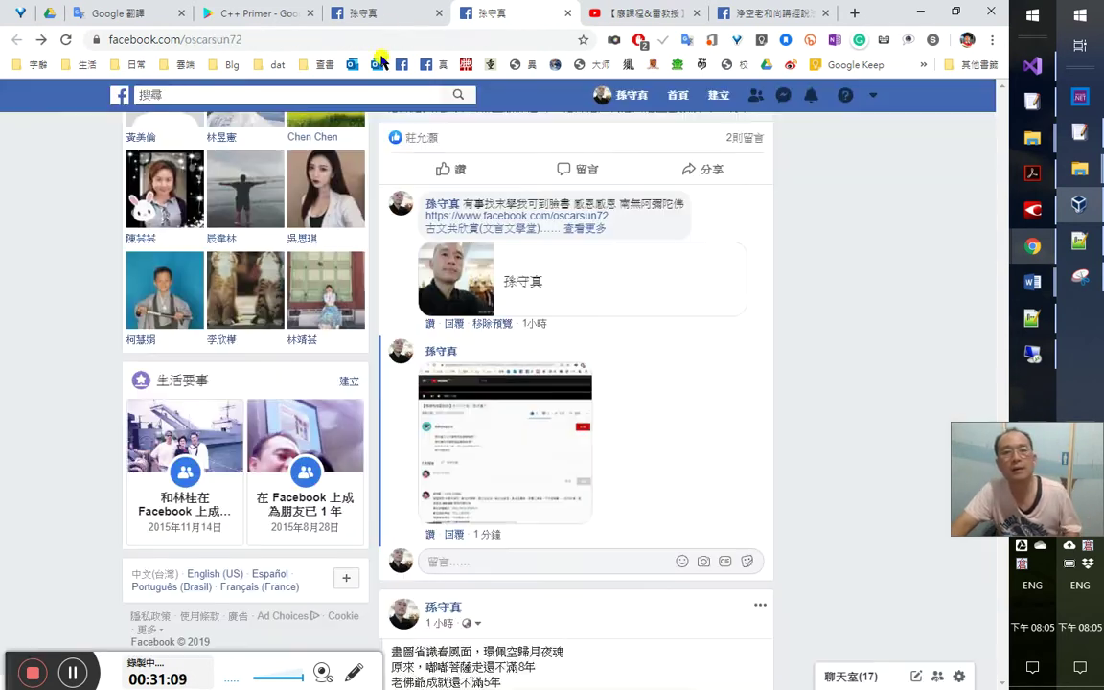
pyautogui.click(396, 89)
pyautogui.click(618, 19)
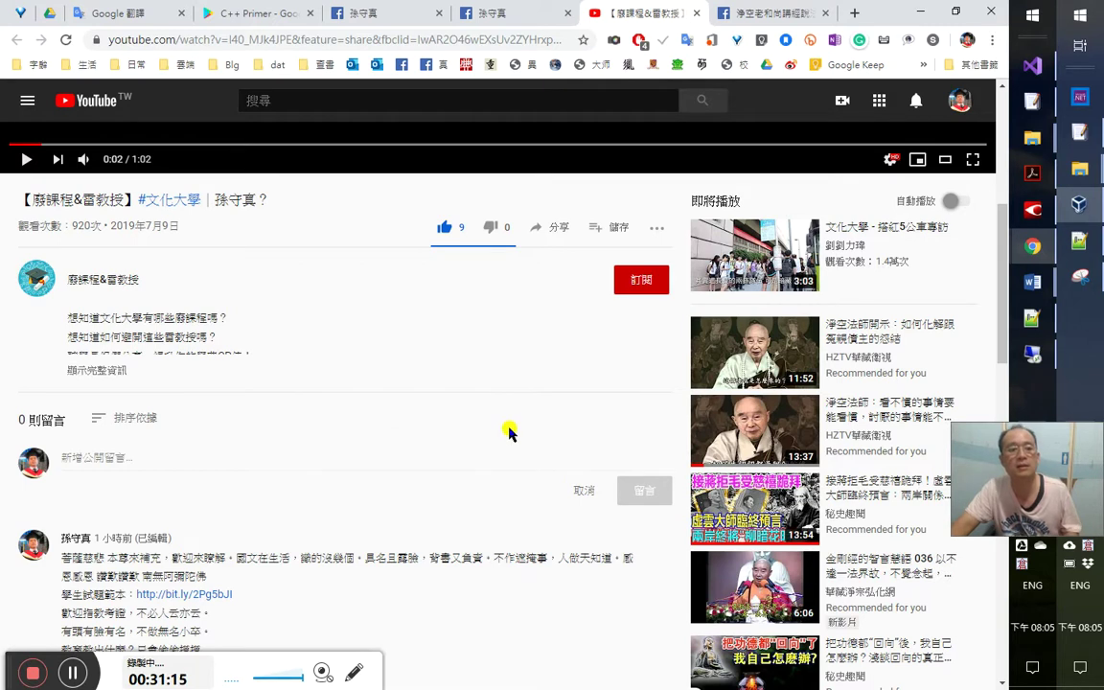
pyautogui.click(490, 20)
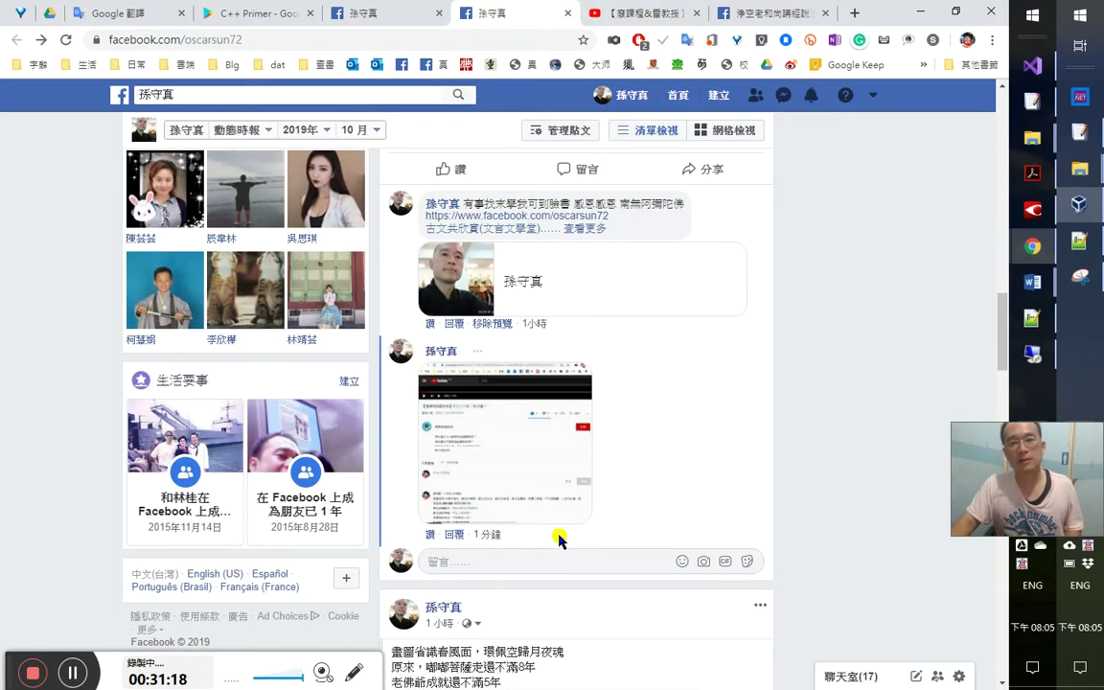
# Load the 古文共欣賞(文言文學堂) group in the profile tab and view the notified post in the 淨空老和尚講經說法園地 tab
pyautogui.scroll(2, 559, 540)
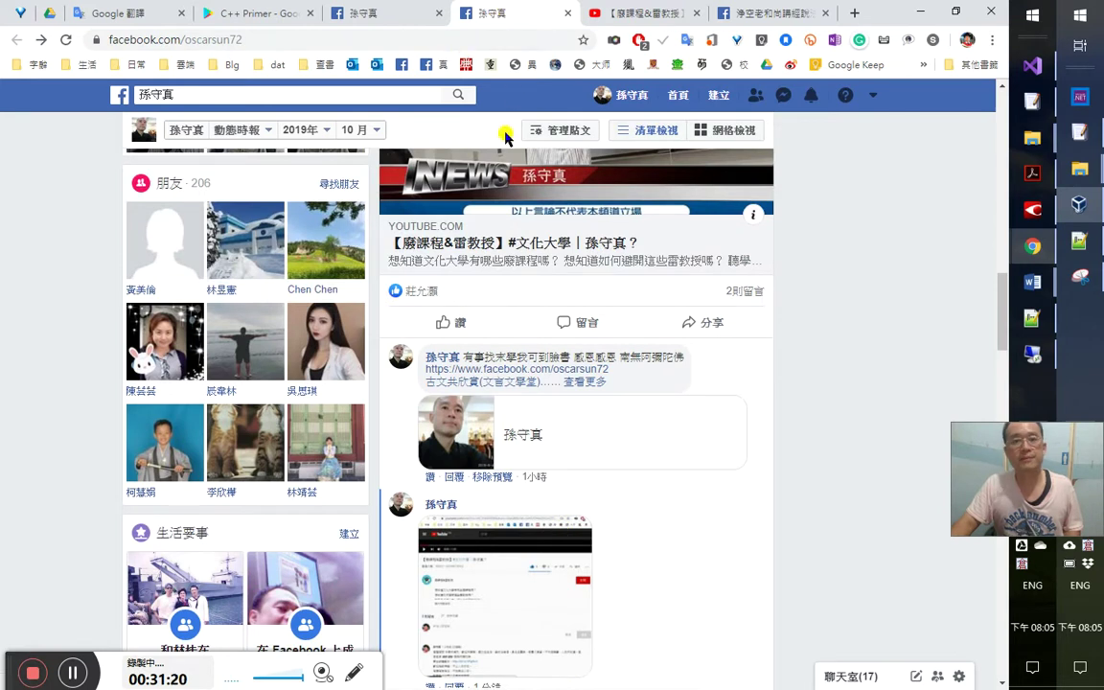
pyautogui.click(405, 64)
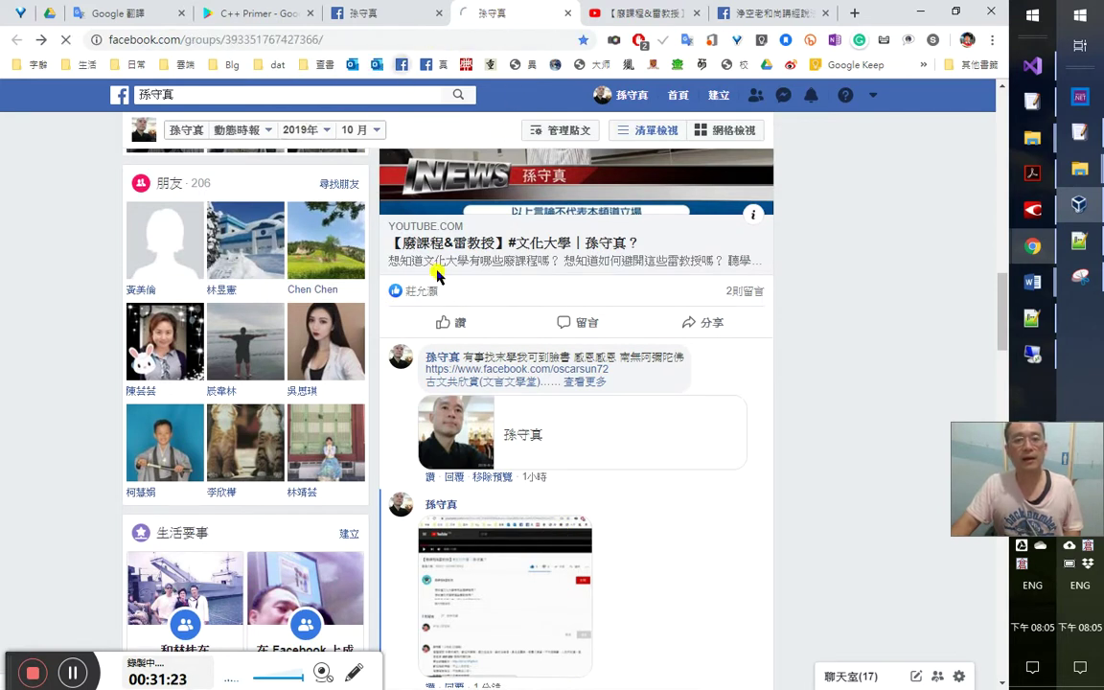
pyautogui.click(771, 12)
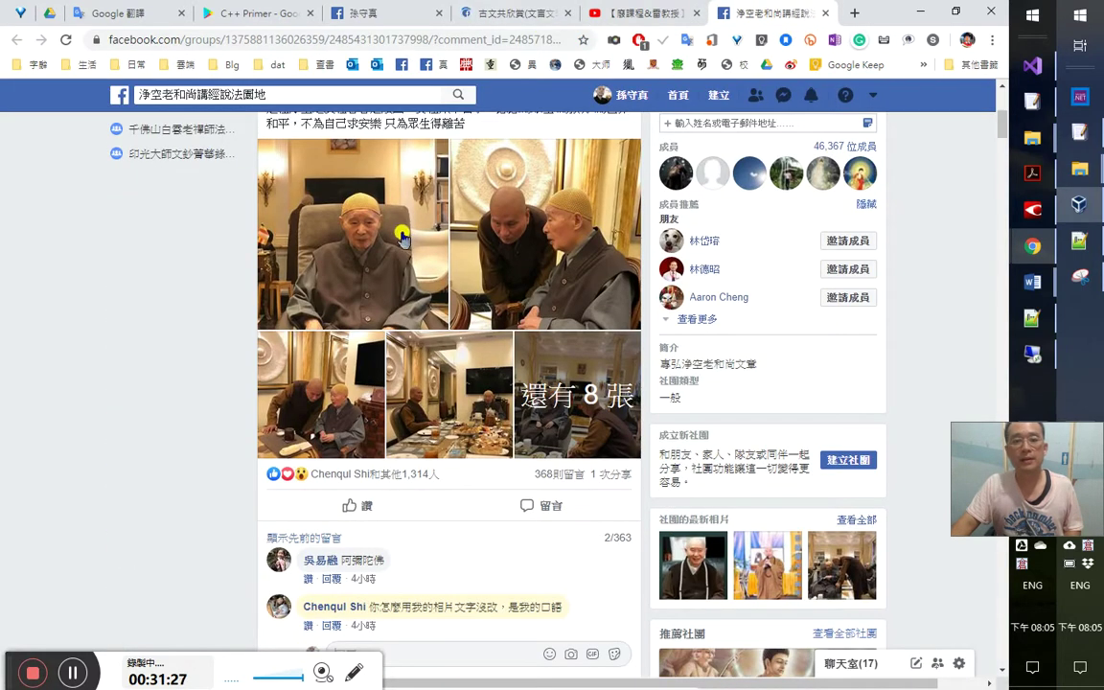
# Read the notified post in the 淨空老和尚講經說法園地 group together with its photos and latest comments
pyautogui.scroll(1, 519, 562)
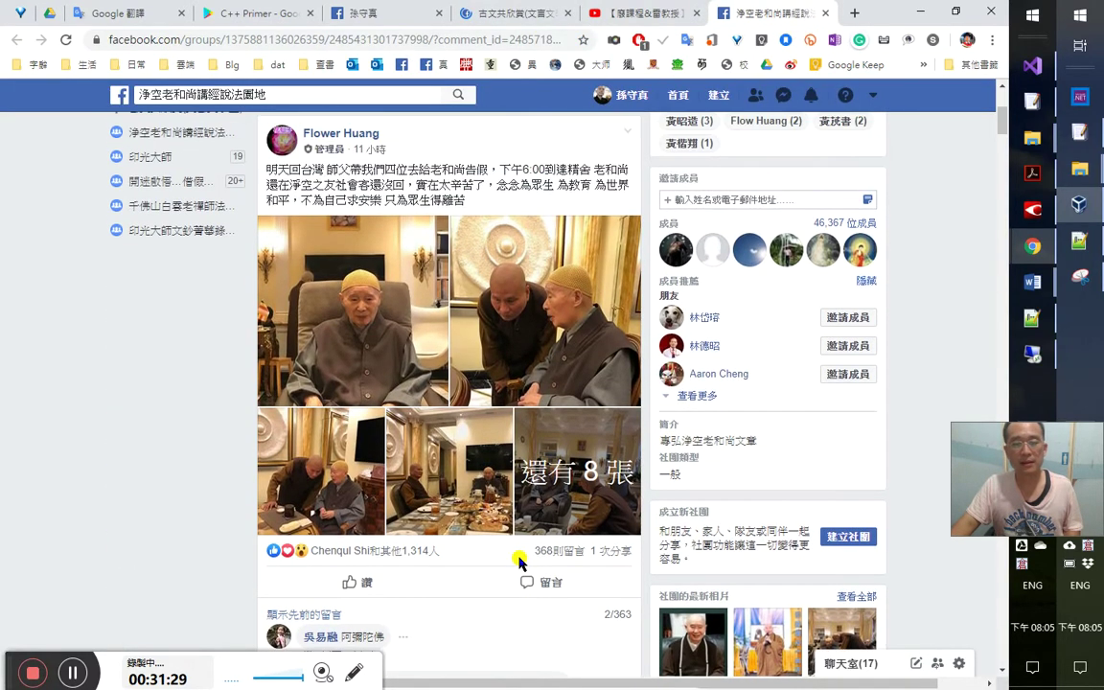
pyautogui.scroll(-2, 521, 562)
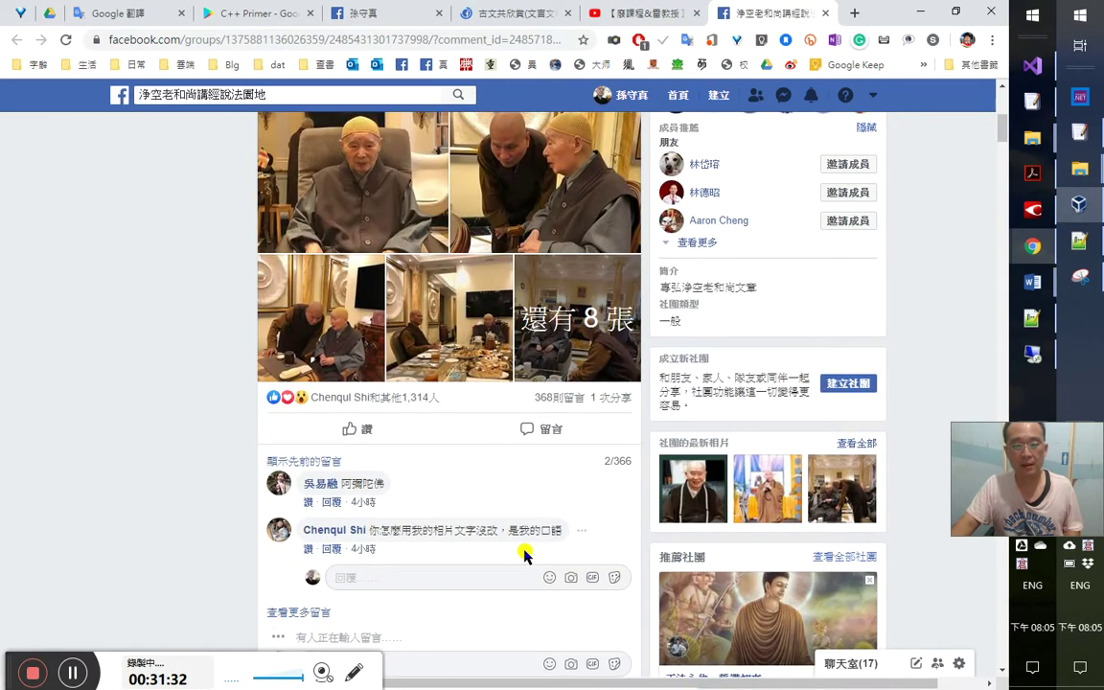
pyautogui.scroll(2, 525, 554)
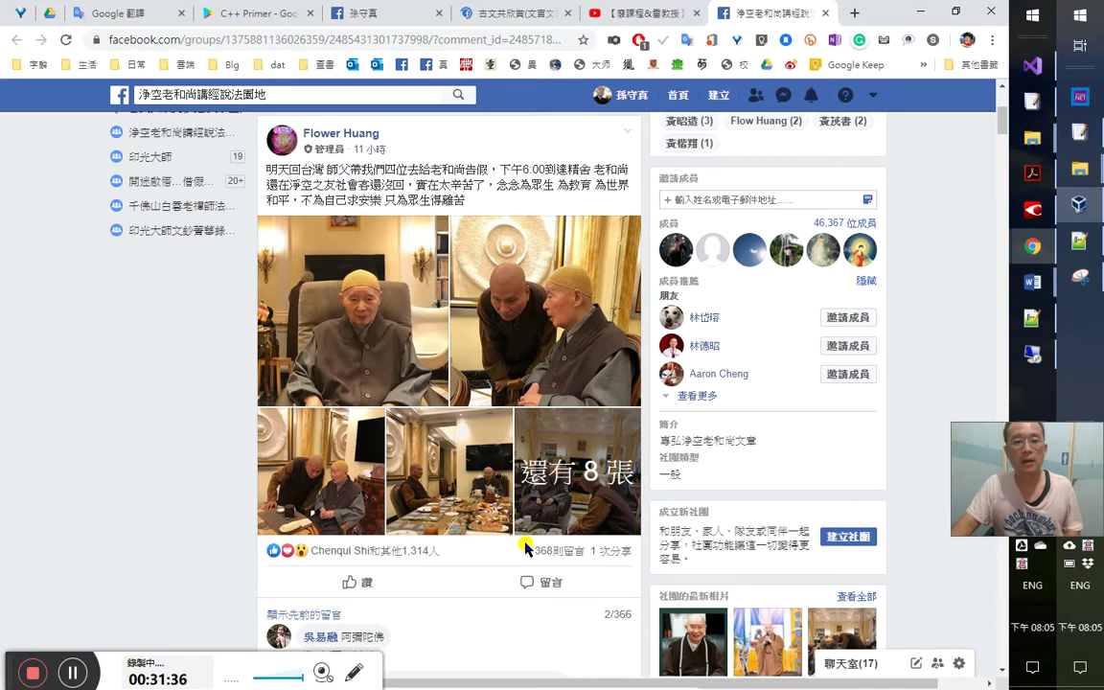
pyautogui.scroll(-3, 525, 549)
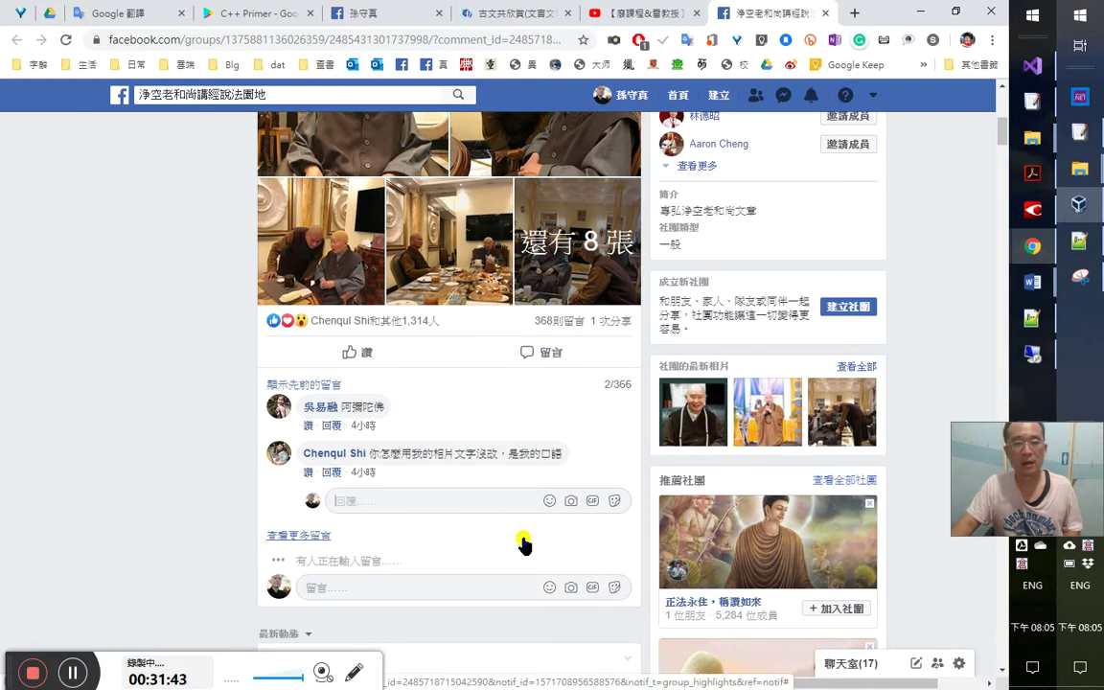
pyautogui.scroll(3, 523, 545)
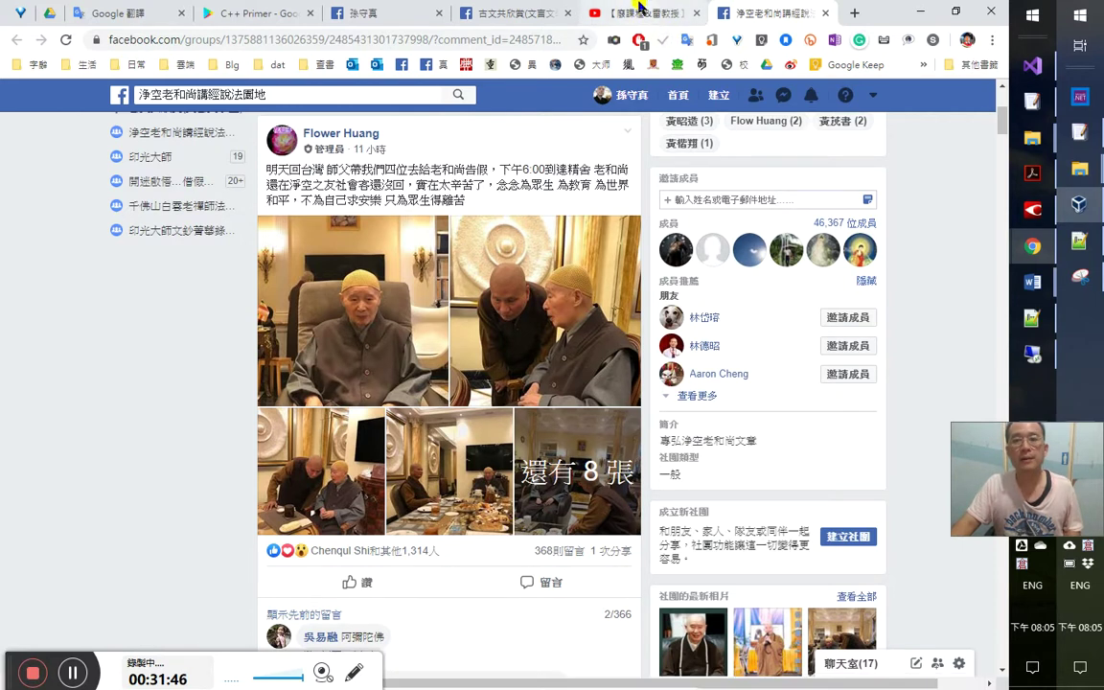
# Post the copied YouTube screenshot as a comment under the 【廢課程&雷教授】 video post in the 古文共欣賞(文言文學堂) group
pyautogui.click(637, 13)
pyautogui.click(517, 14)
pyautogui.scroll(-15, 374, 246)
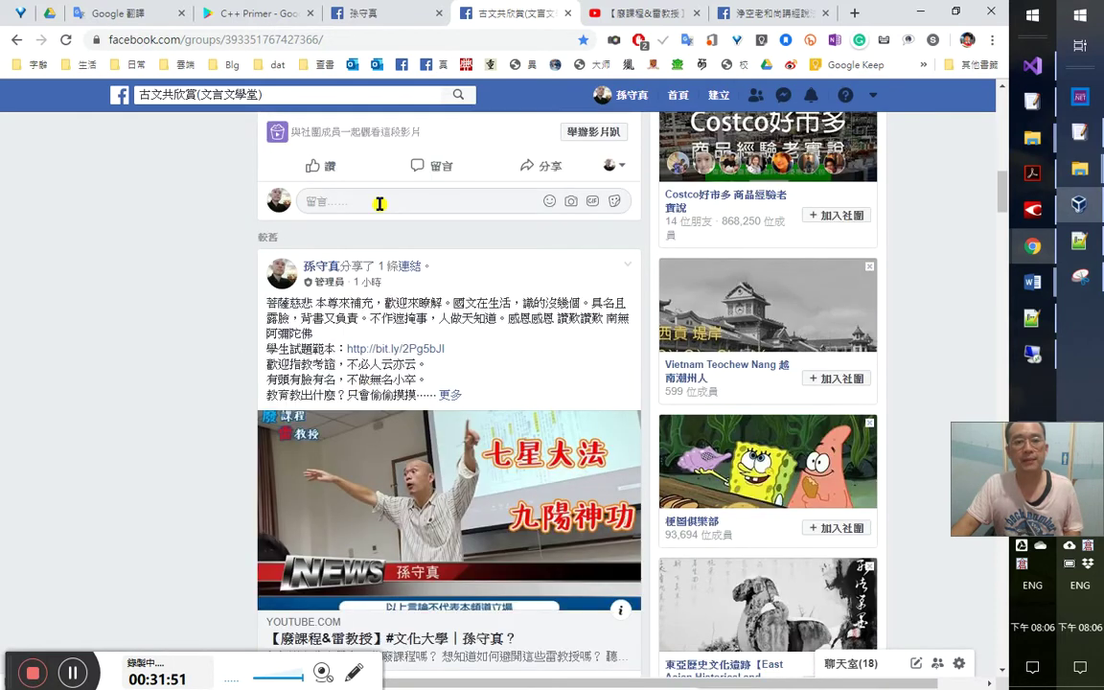
pyautogui.scroll(-3, 380, 203)
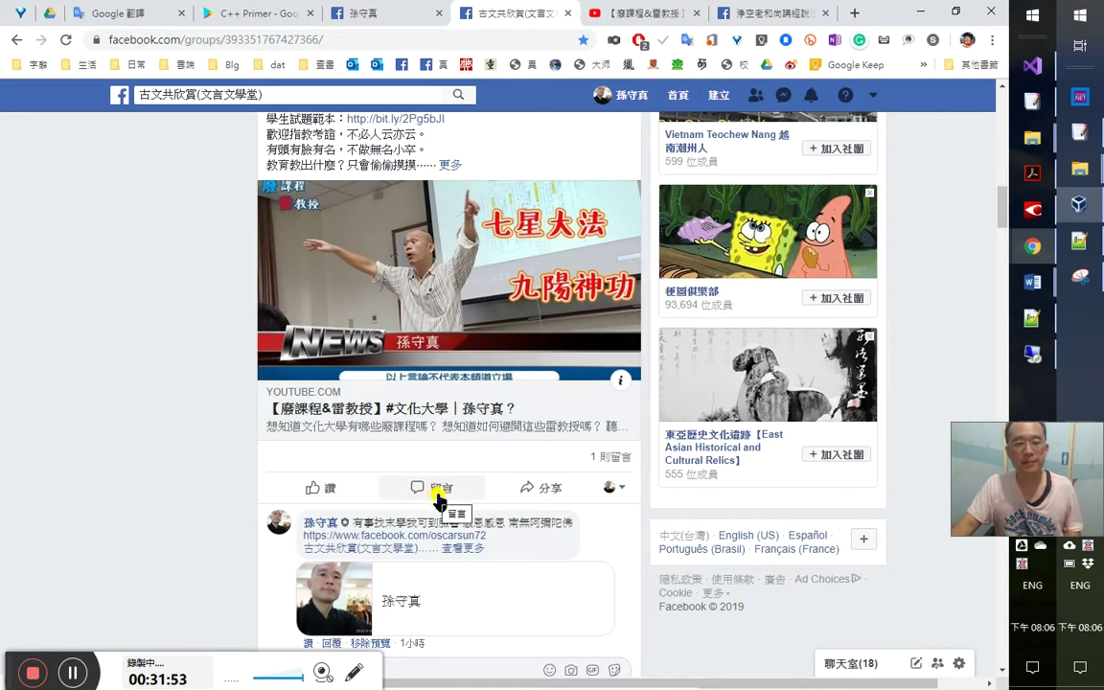
pyautogui.scroll(-3, 422, 499)
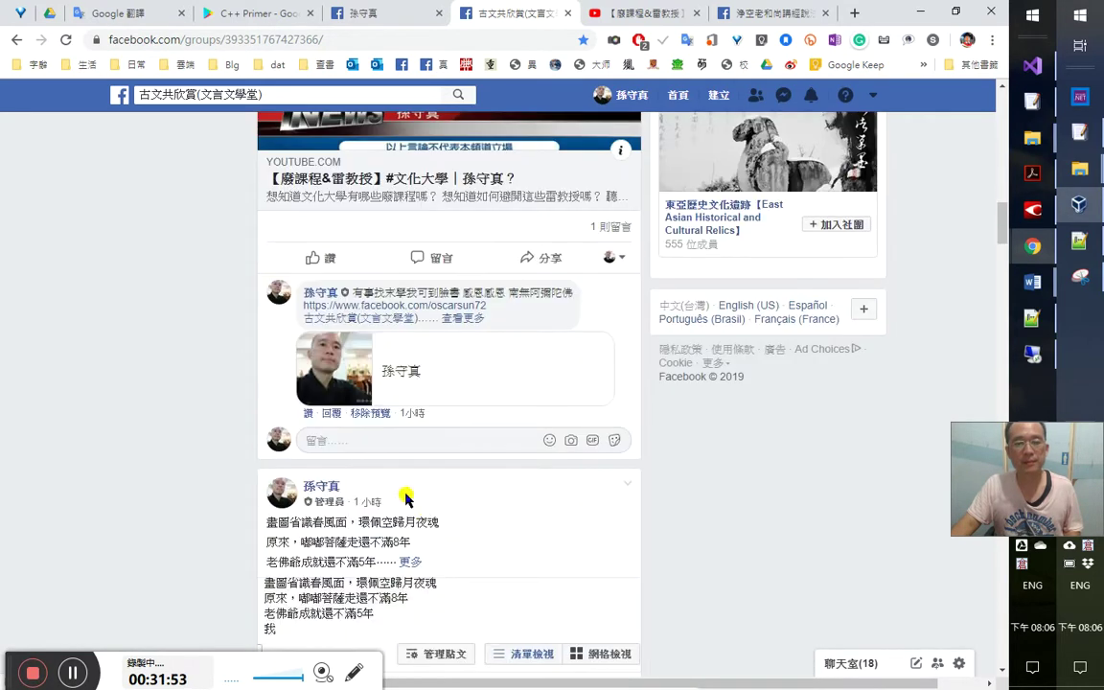
pyautogui.click(388, 433)
pyautogui.hotkey('ctrl', 'v')
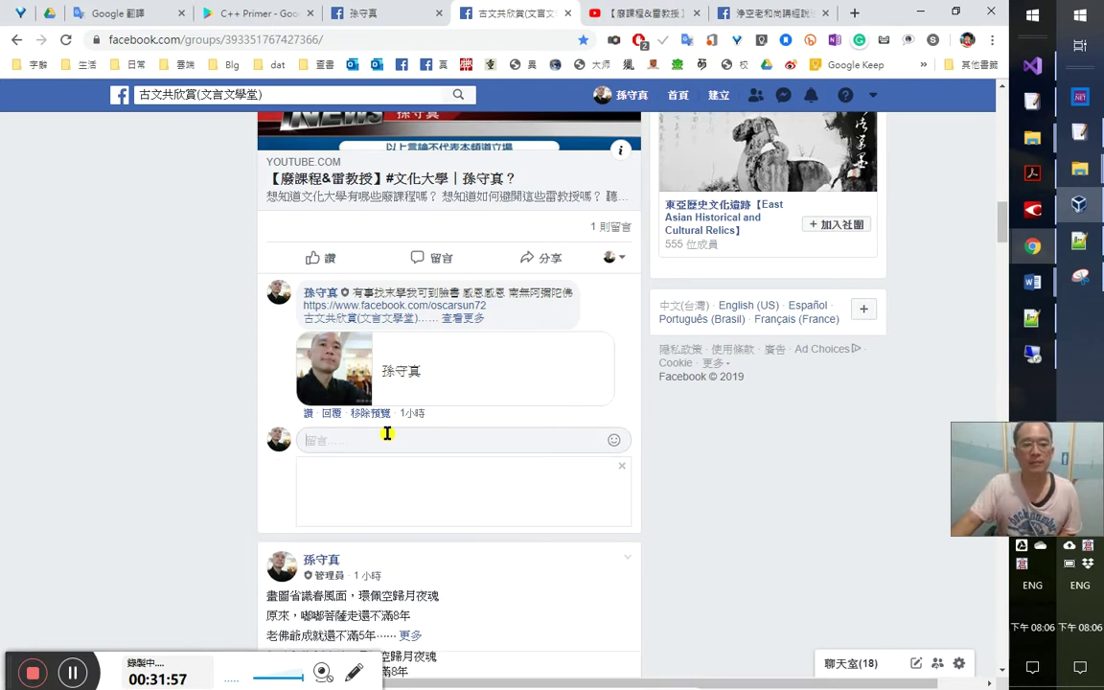
pyautogui.press('Return')
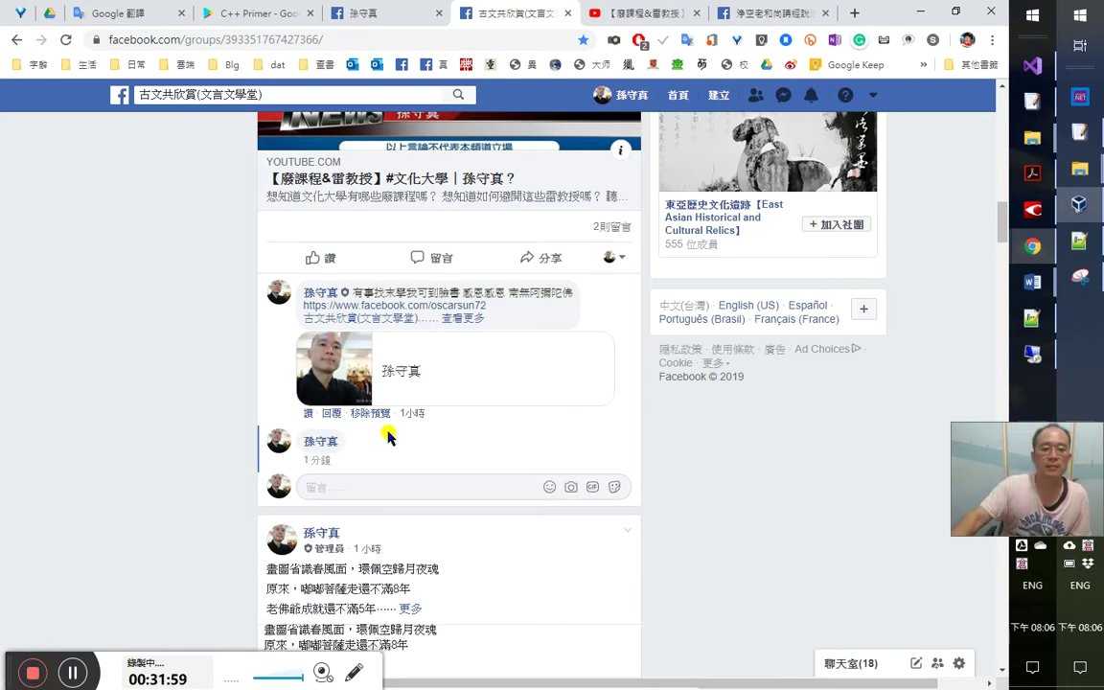
pyautogui.scroll(-3, 480, 489)
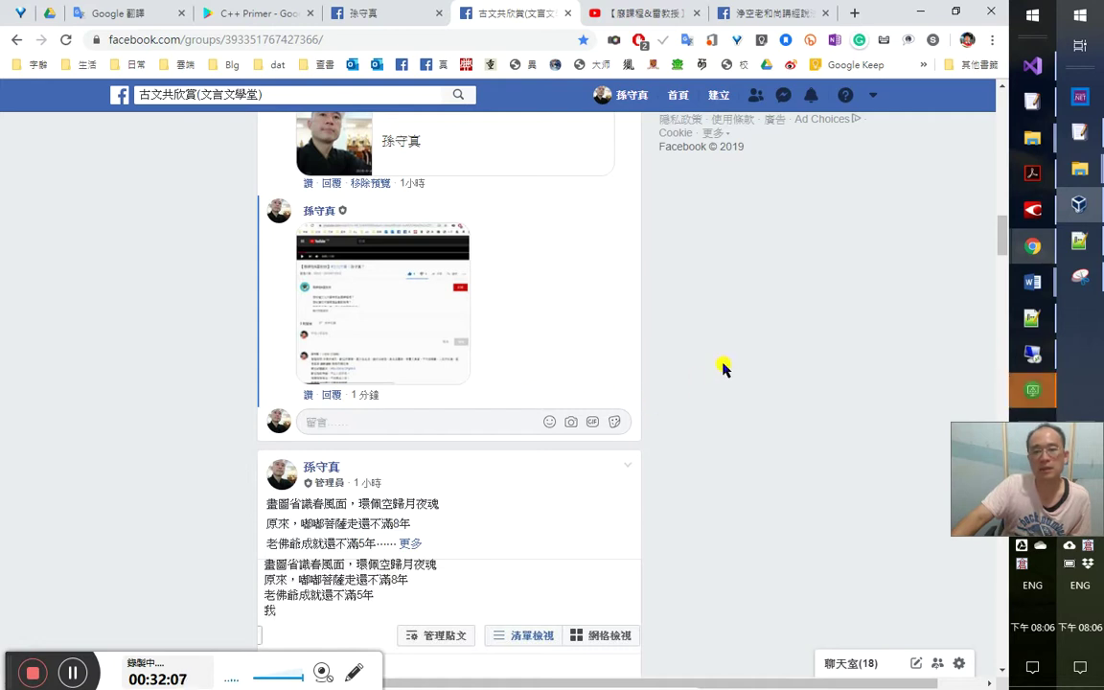
# Switch to VMware Horizon Client and try to reconnect to the 教職員個人雲 desktop, dismissing the error and the sign-in
pyautogui.click(1021, 389)
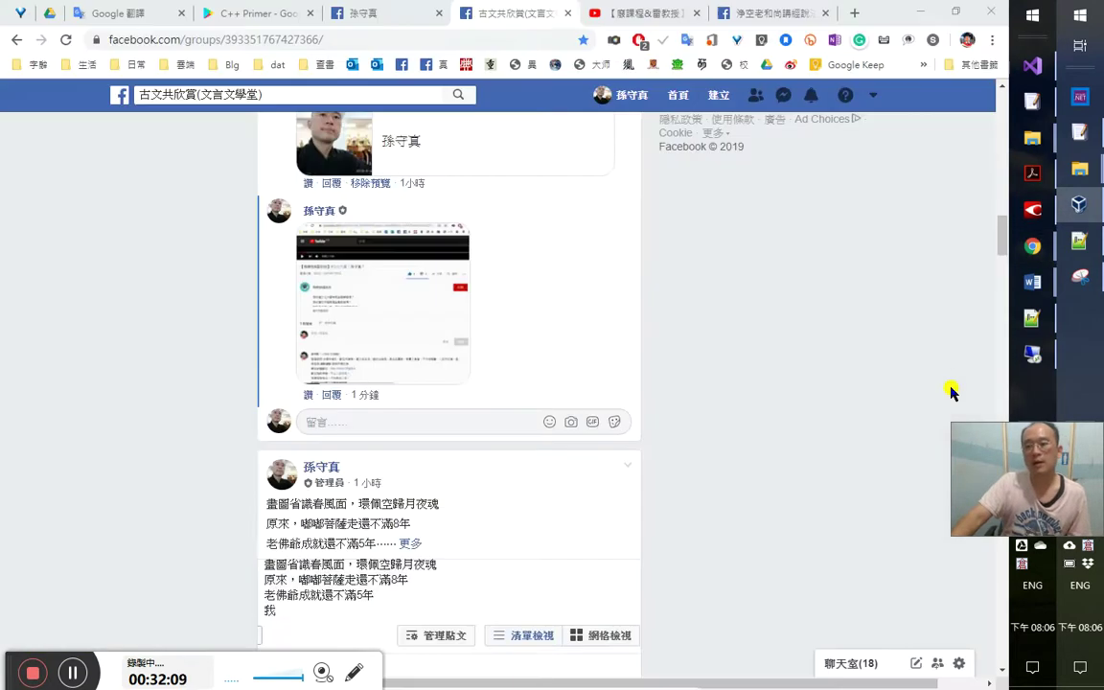
pyautogui.click(536, 405)
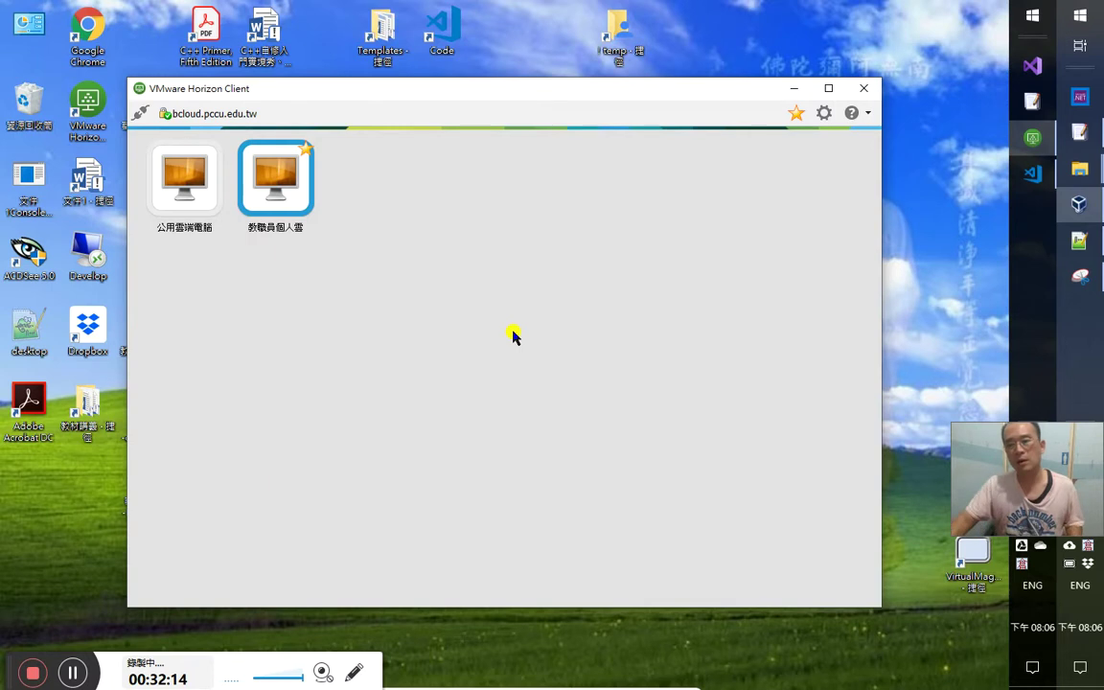
pyautogui.doubleClick(266, 165)
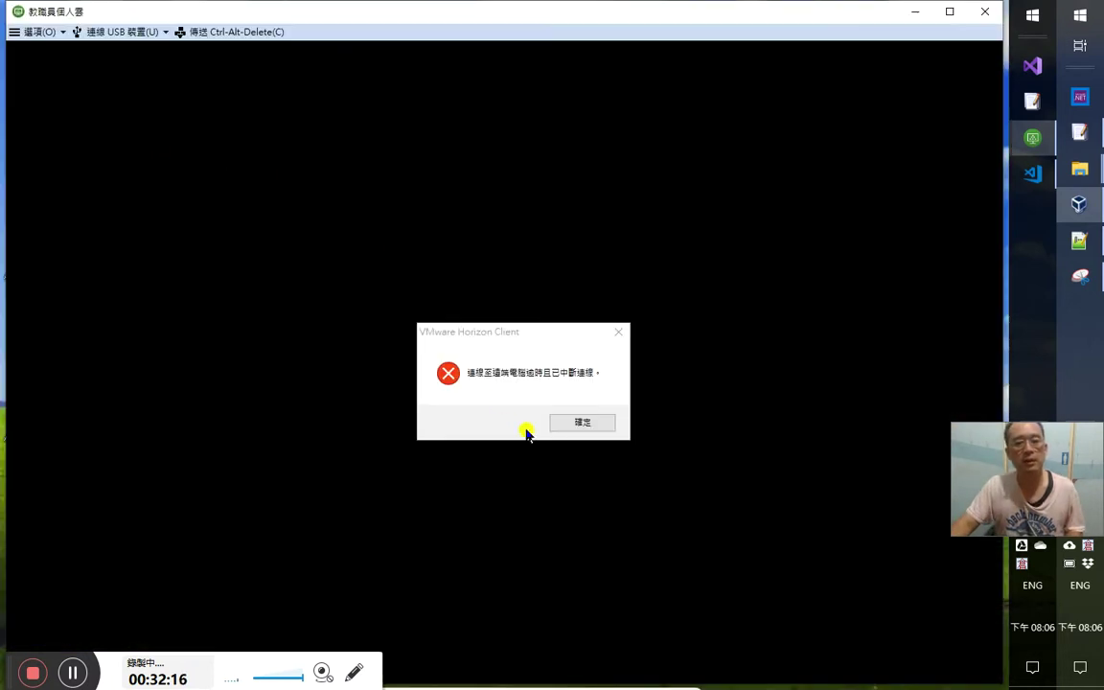
pyautogui.click(580, 423)
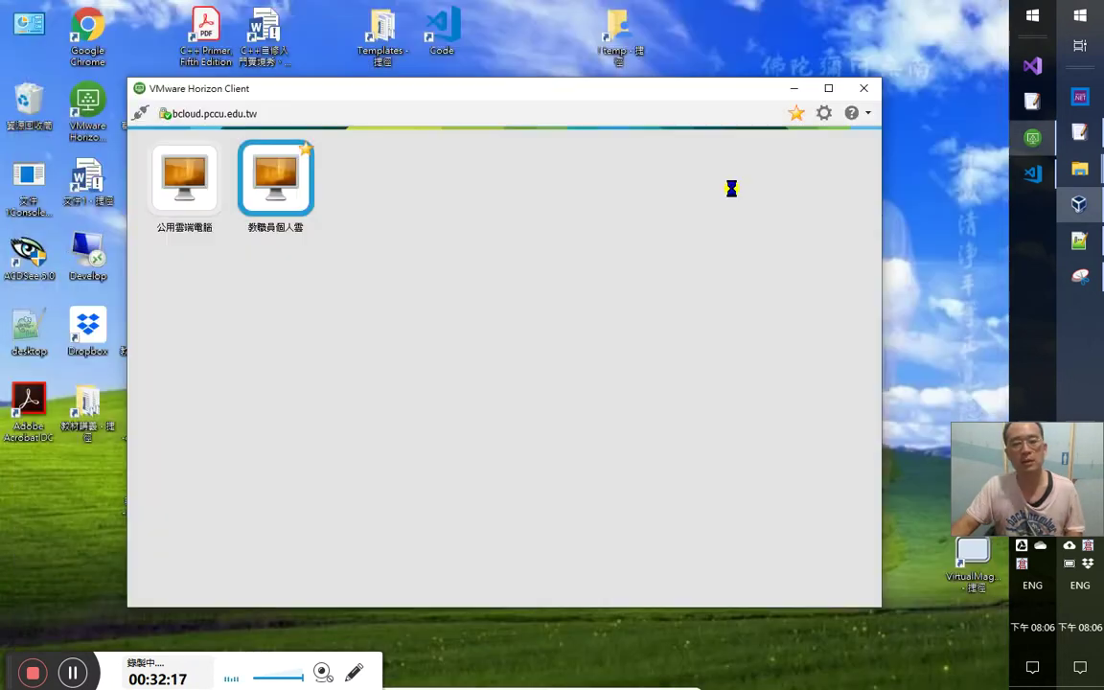
pyautogui.click(89, 115)
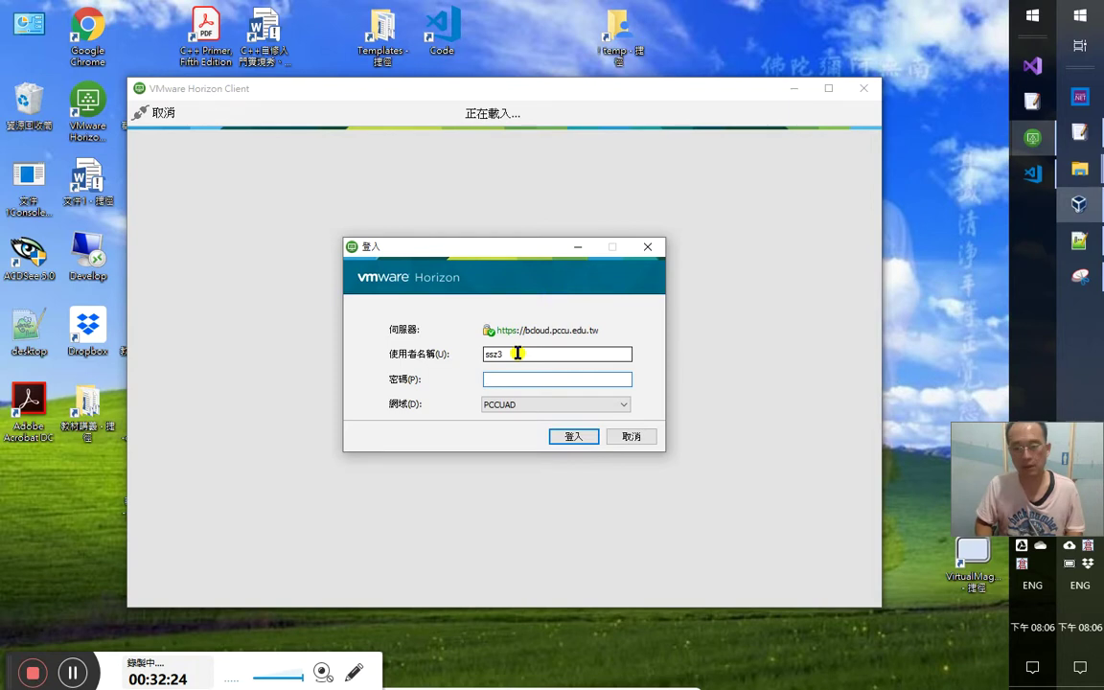
pyautogui.press('Escape')
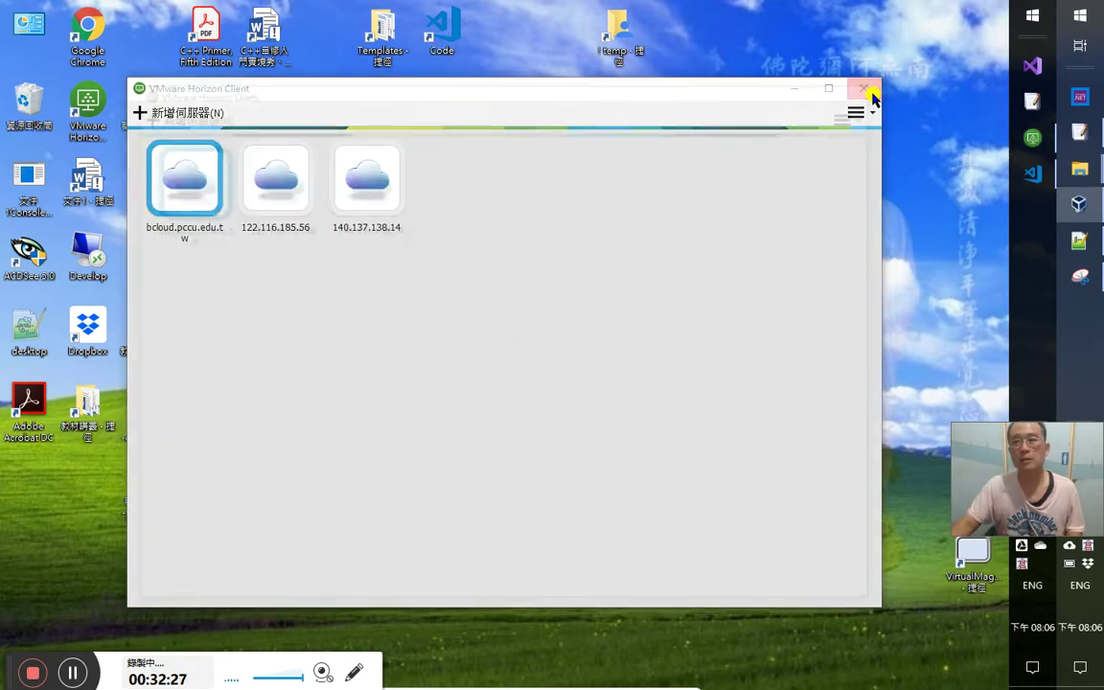
# Sign in to the bcloud.pccu.edu.tw server with the account password, and minimize the 教職員個人雲 desktop and the client window
pyautogui.doubleClick(204, 204)
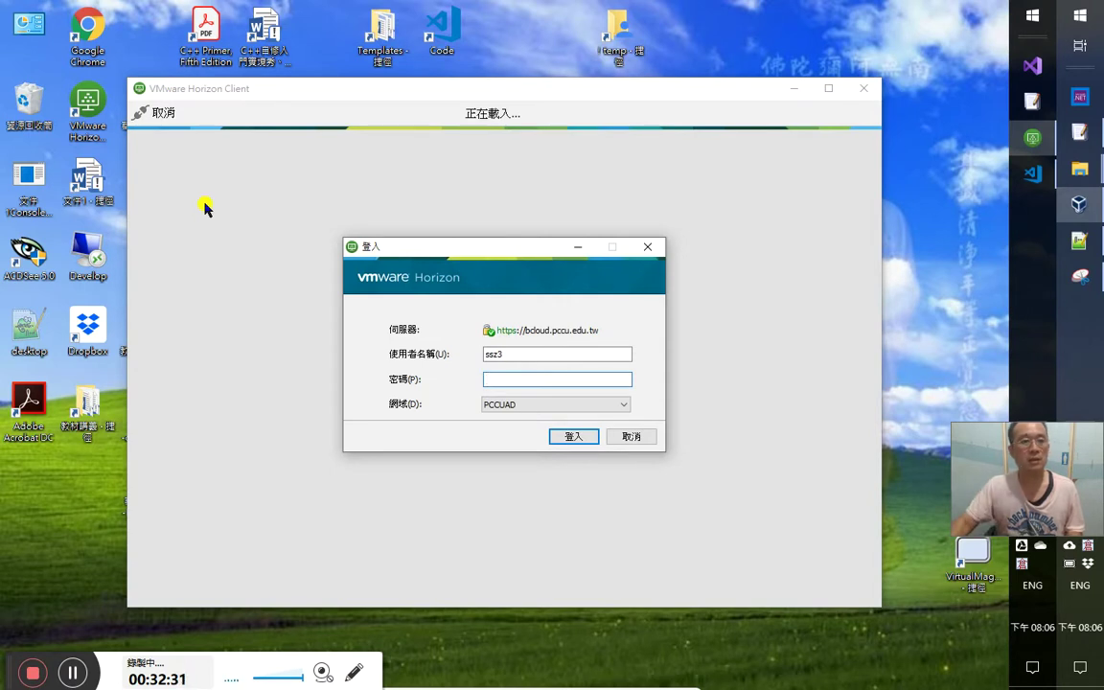
pyautogui.moveTo(1034, 140)
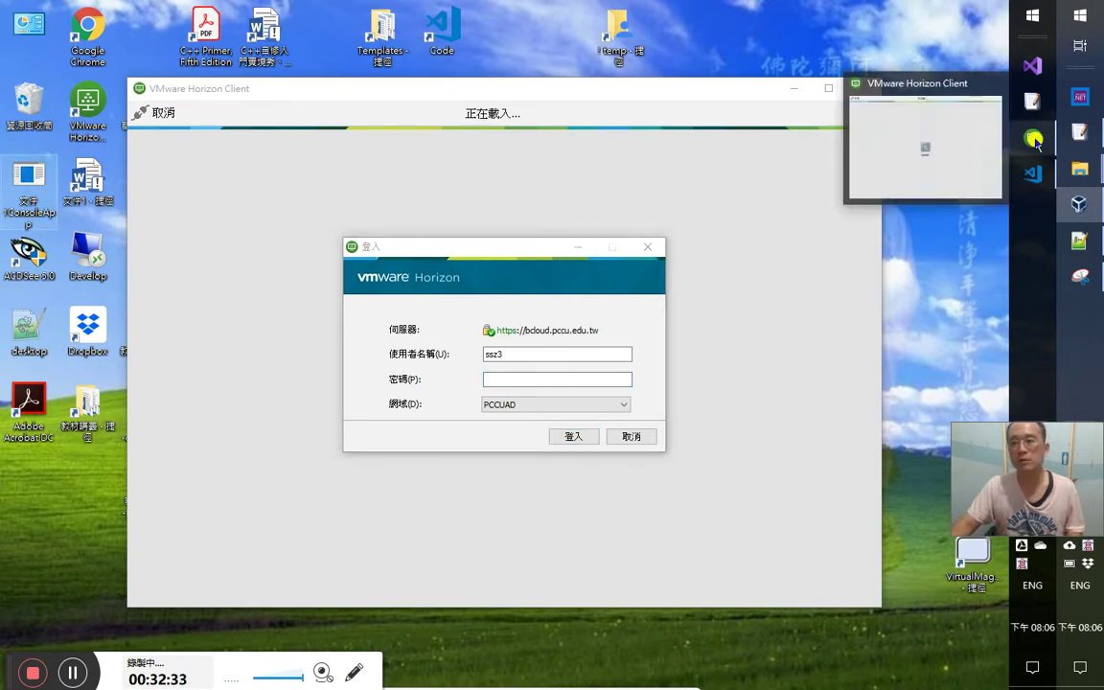
pyautogui.click(526, 379)
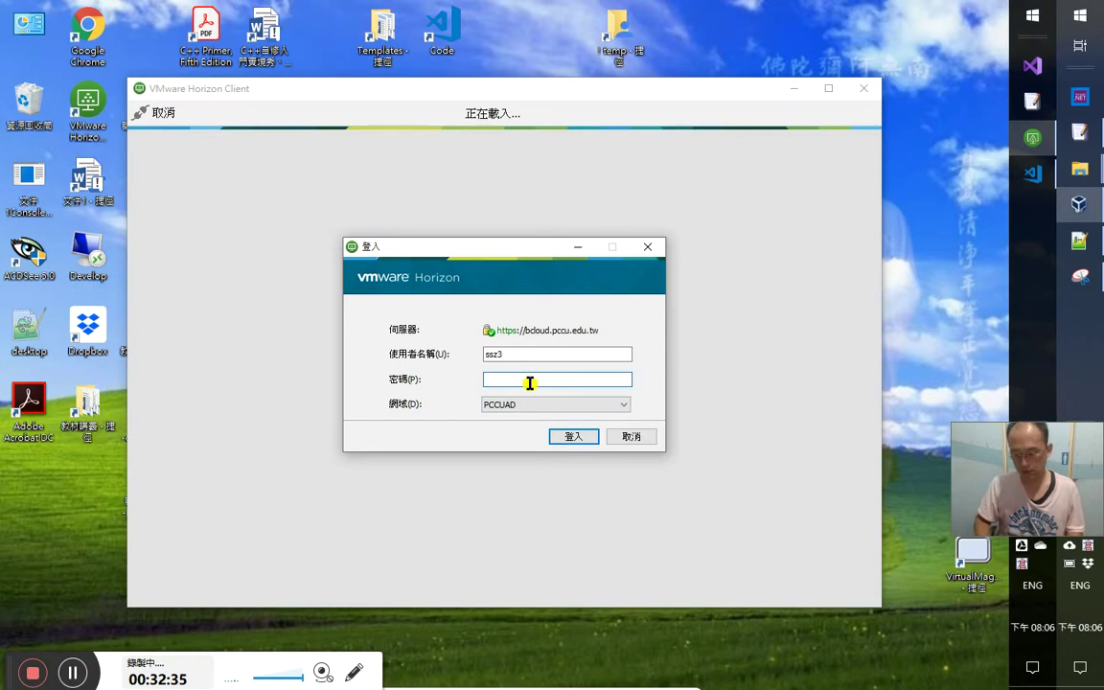
pyautogui.press('Return')
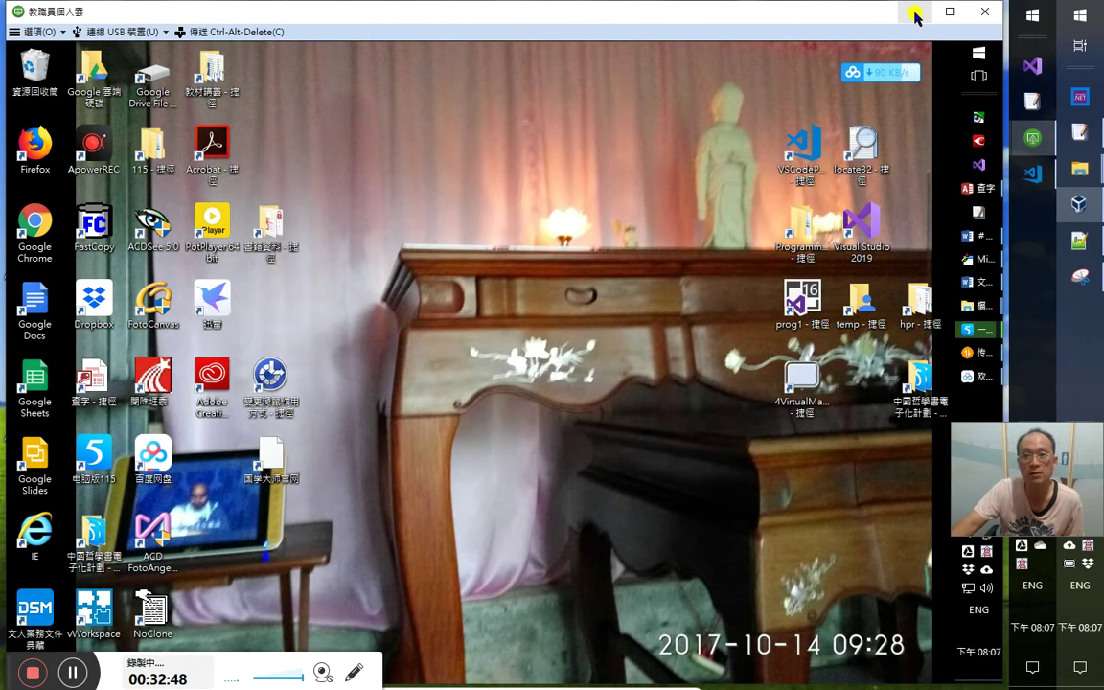
pyautogui.click(915, 13)
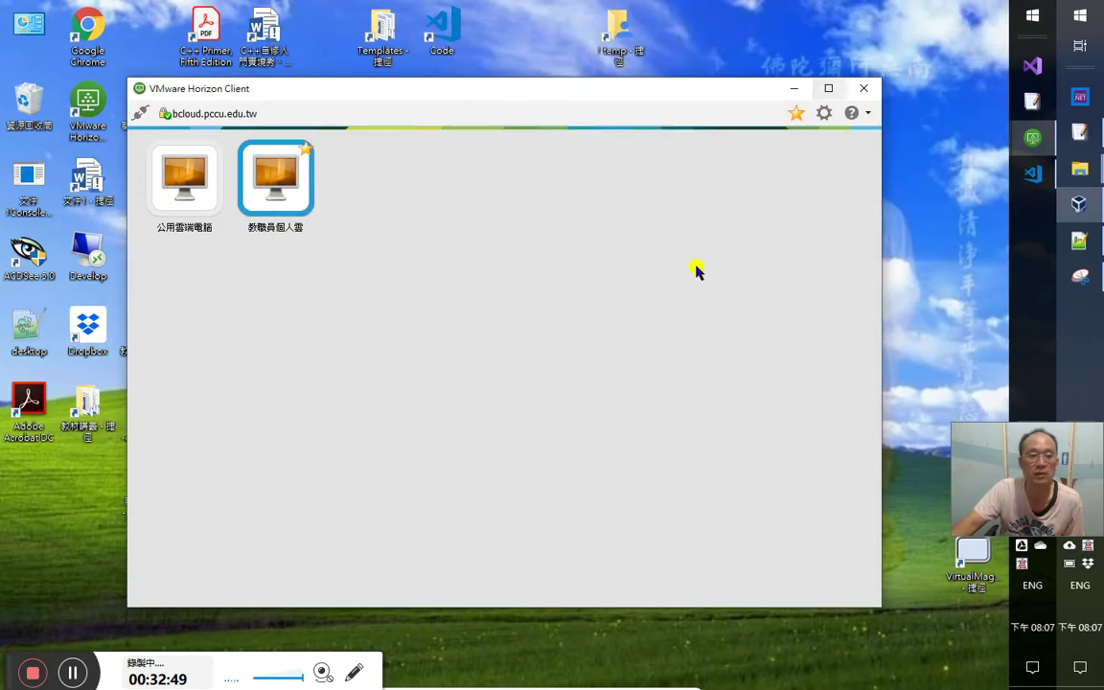
pyautogui.click(801, 89)
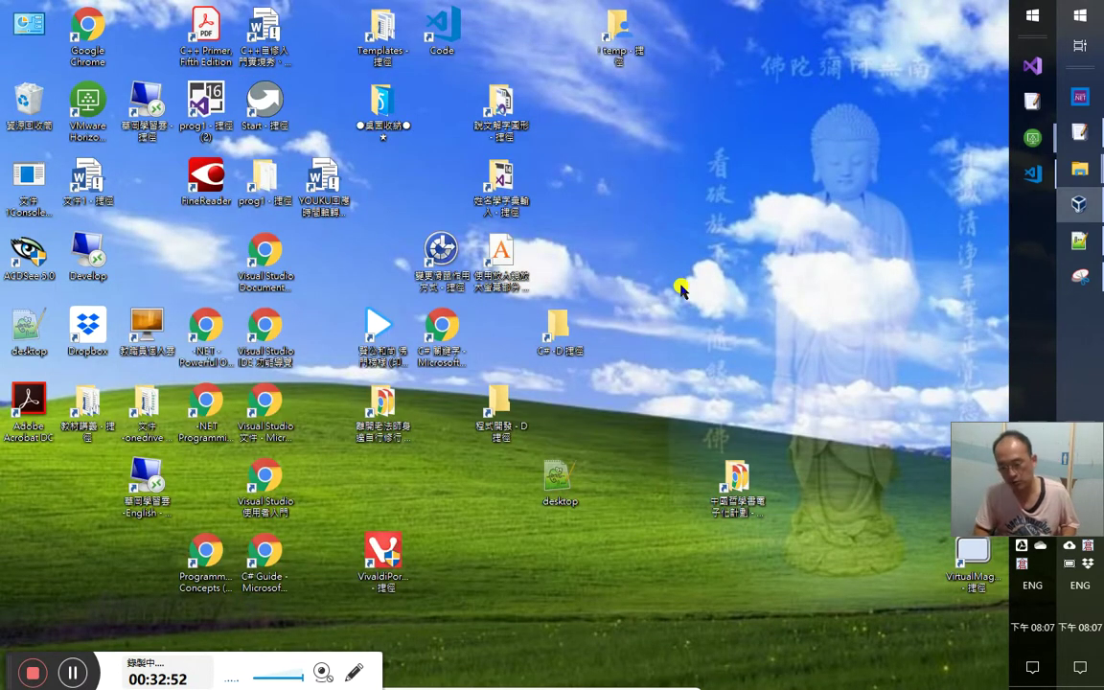
# Copy the captured YouTube screenshot again from the snipping tool and return to the Facebook group in Chrome
pyautogui.hotkey('alt', 'Tab')
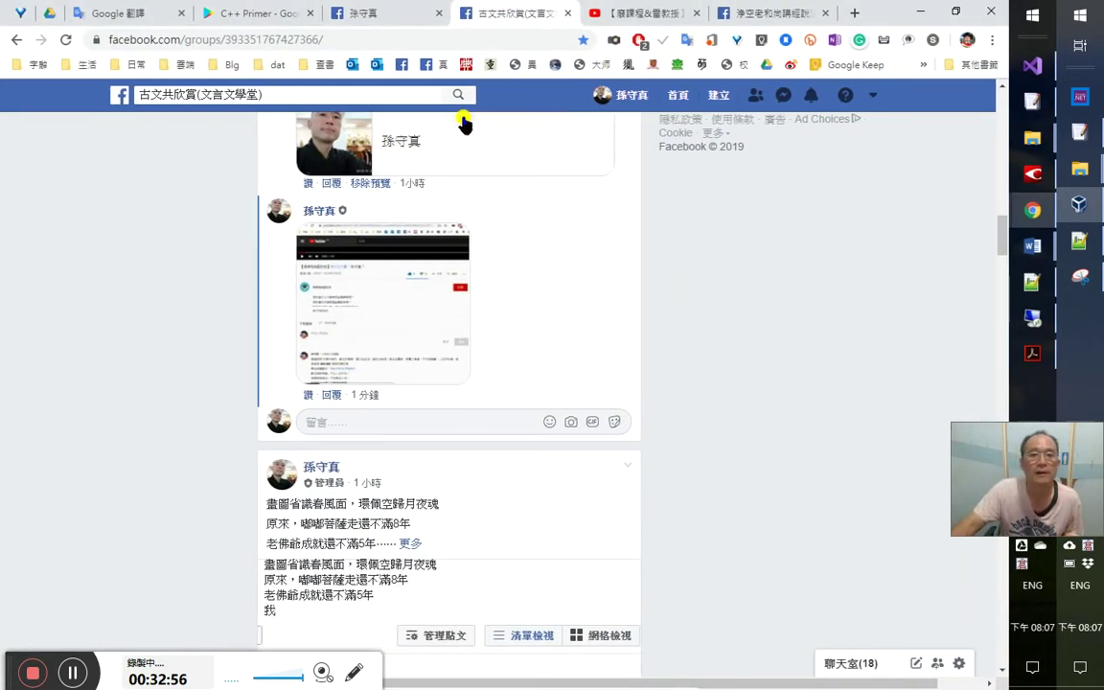
pyautogui.click(1079, 277)
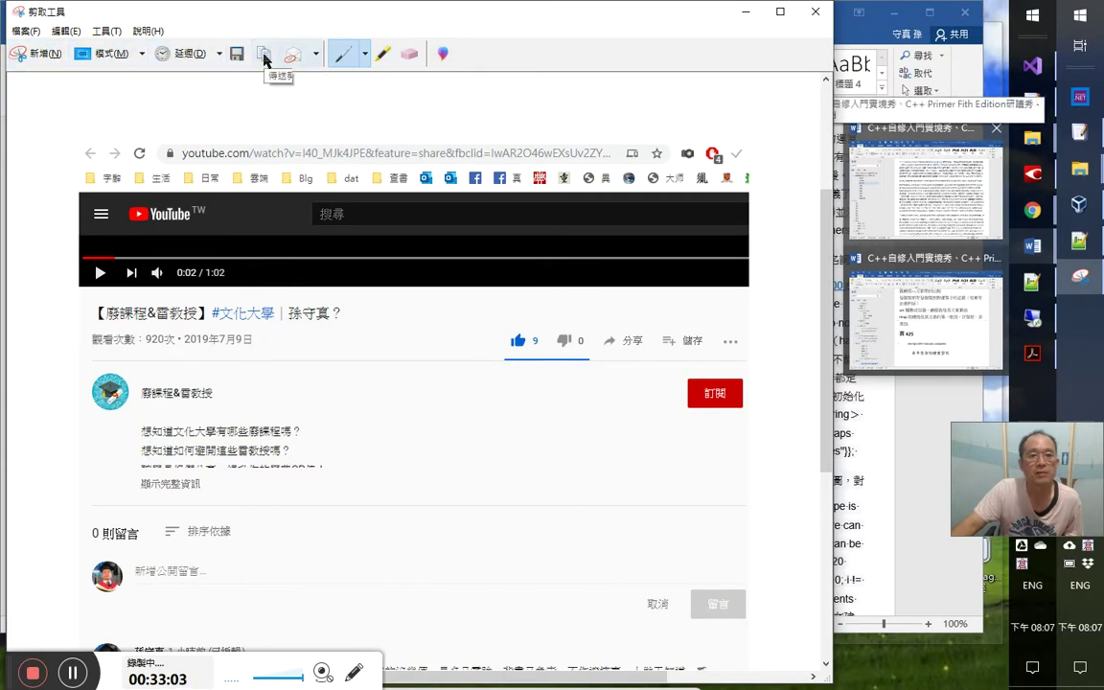
pyautogui.click(745, 12)
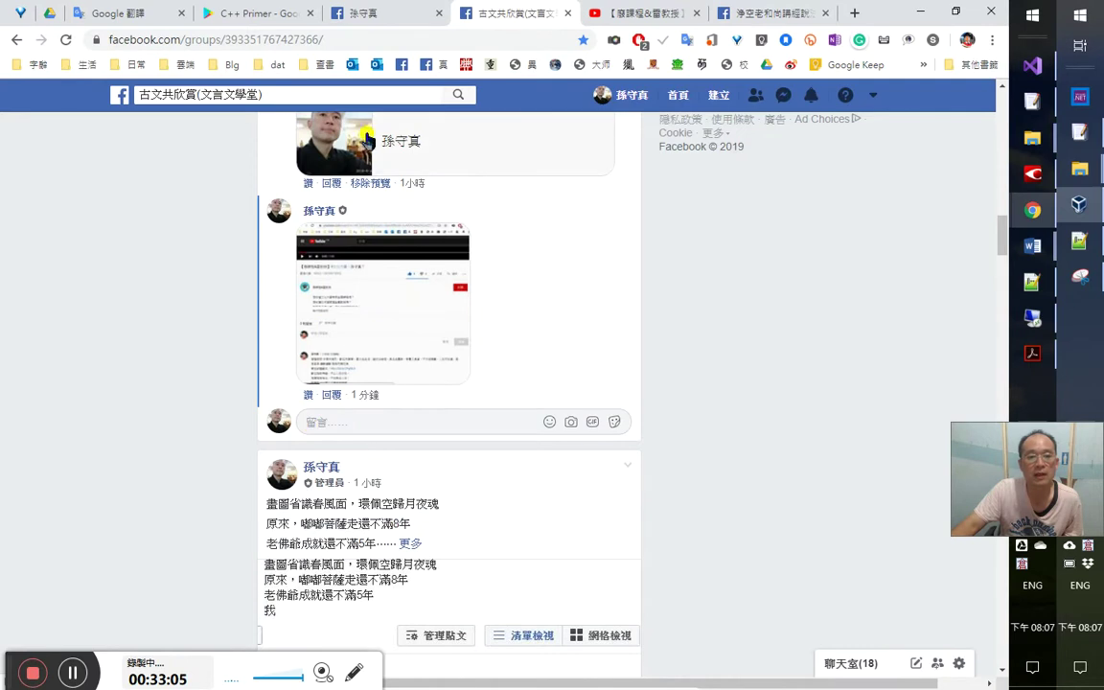
# Load the 古文共欣賞(文言文學堂) fan page and look through it for its posts
pyautogui.press('F5')
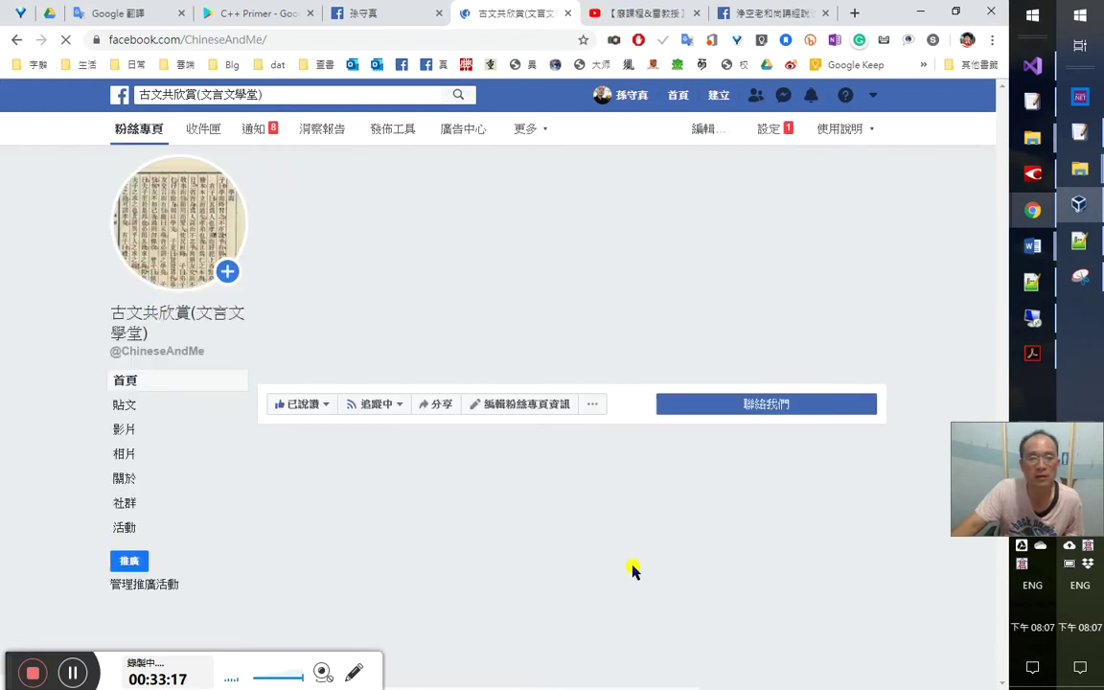
pyautogui.scroll(-2, 628, 568)
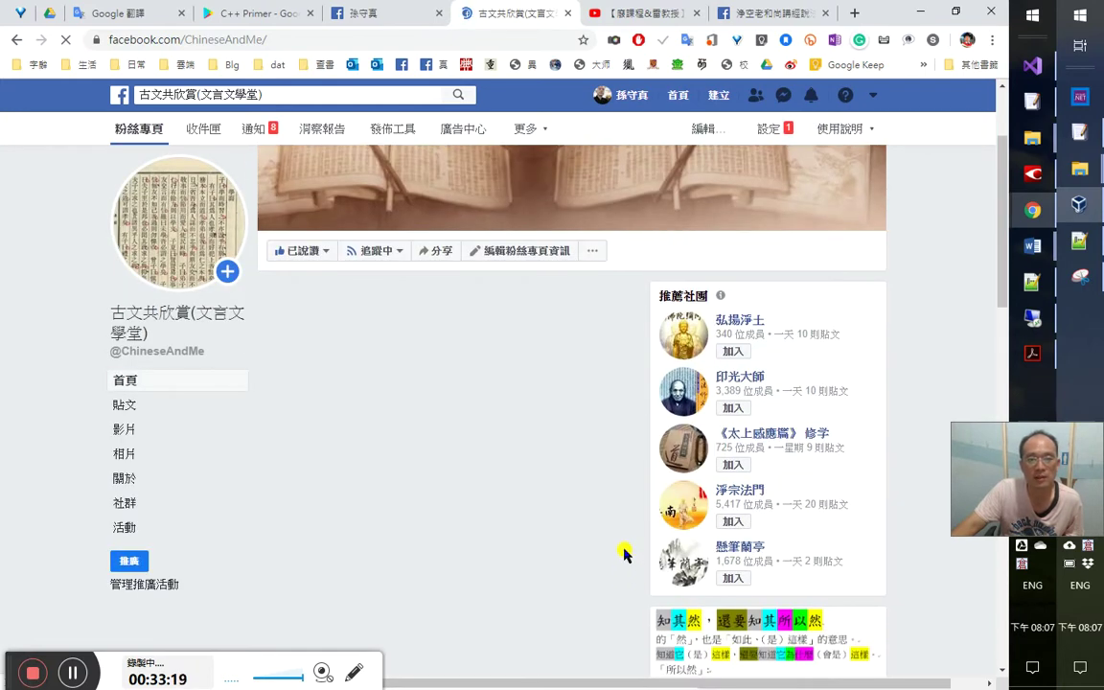
pyautogui.scroll(-1, 625, 558)
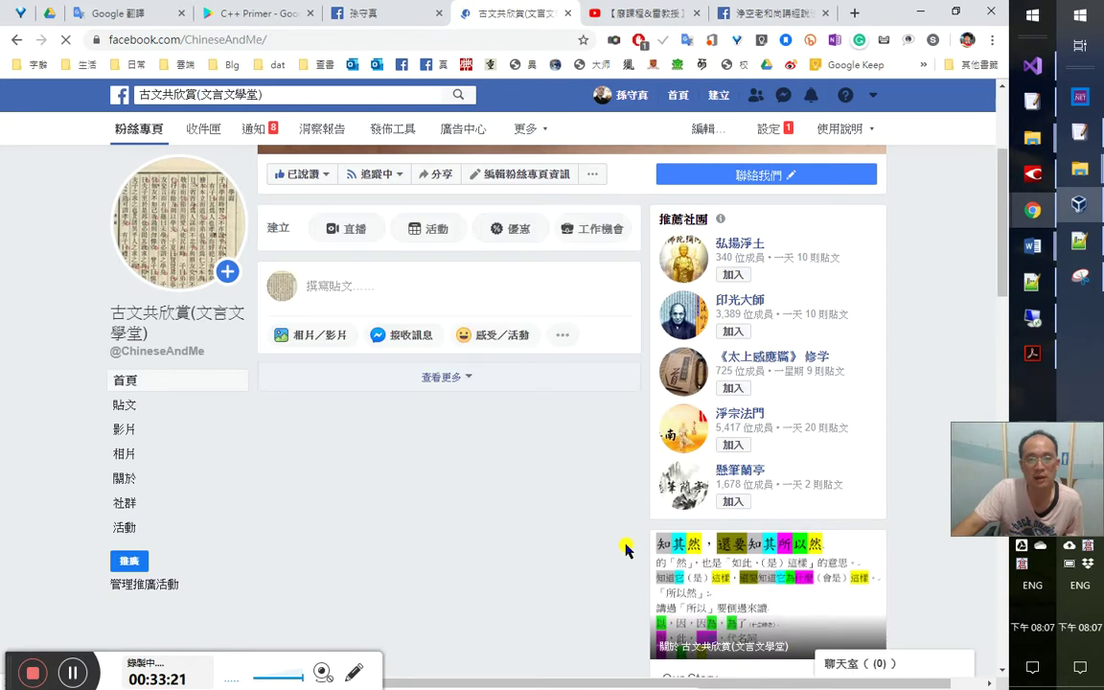
pyautogui.scroll(-3, 629, 551)
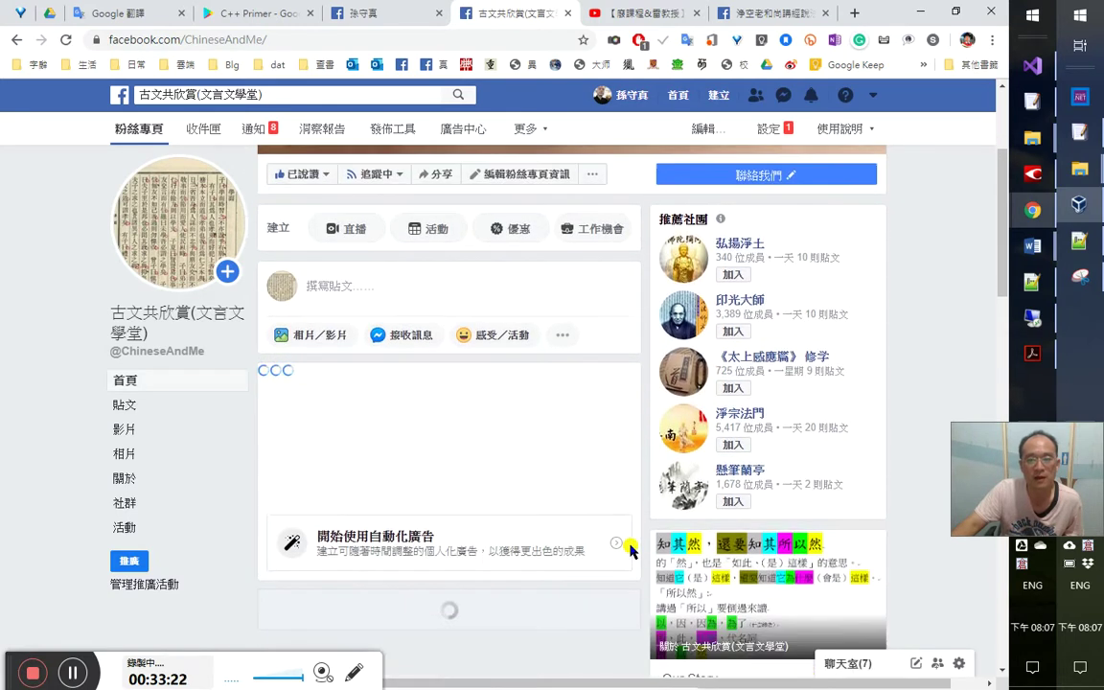
pyautogui.scroll(-3, 630, 556)
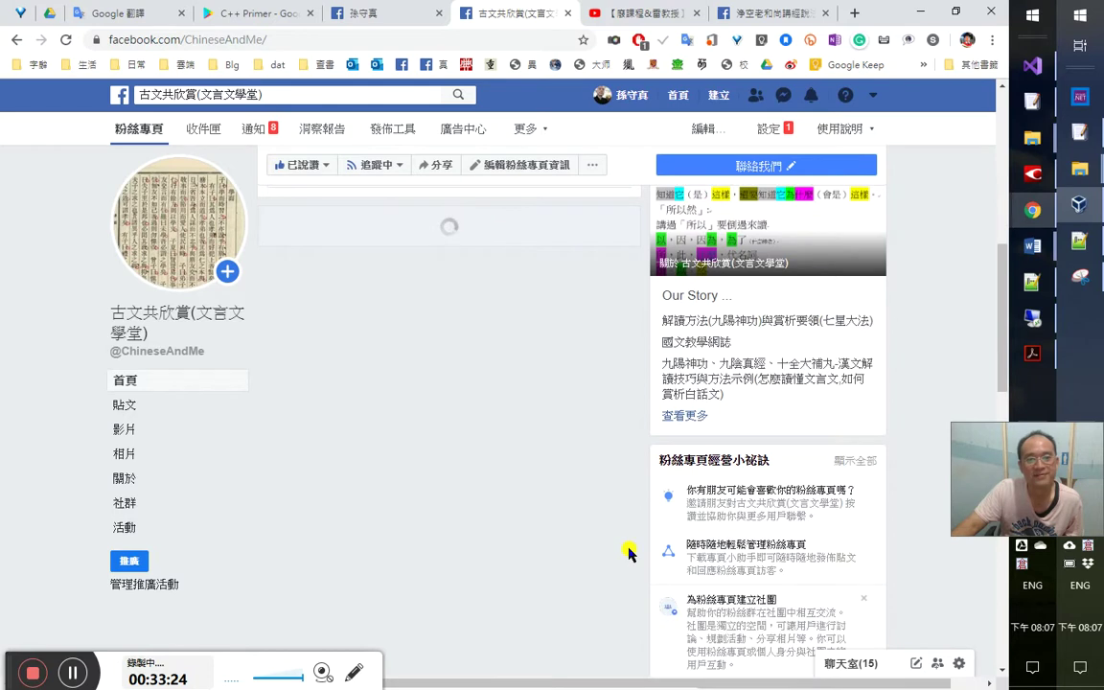
pyautogui.scroll(2, 629, 551)
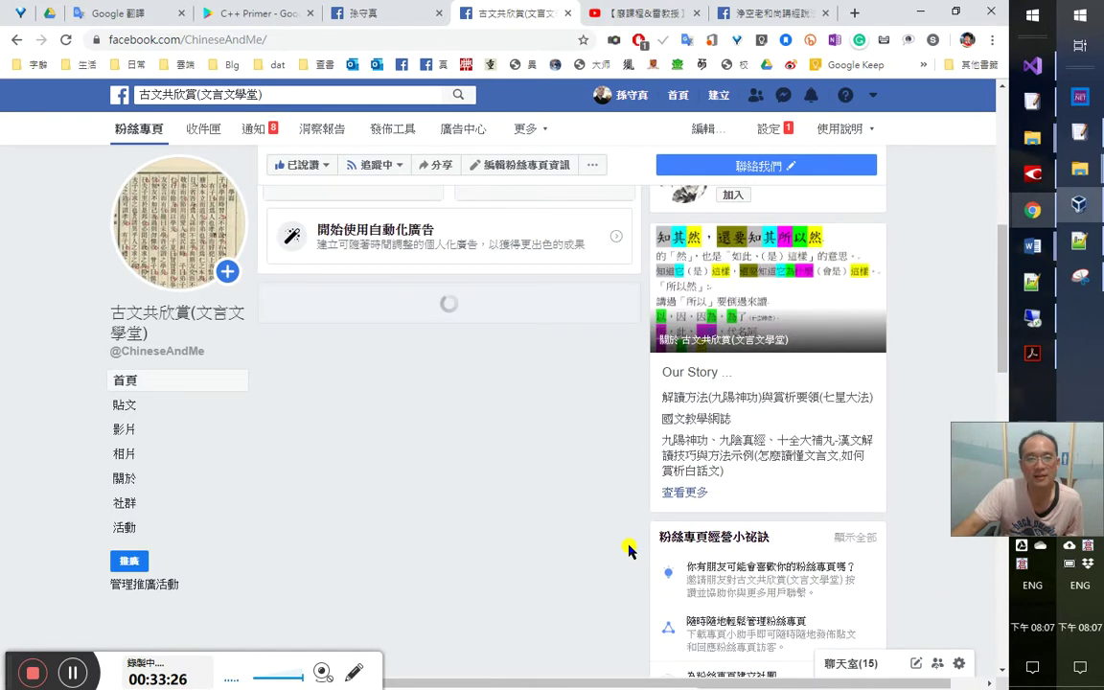
# Find the poem post in the Facebook profile tab and select 襄 in the line ending 便下襄陽向洛陽
pyautogui.click(394, 13)
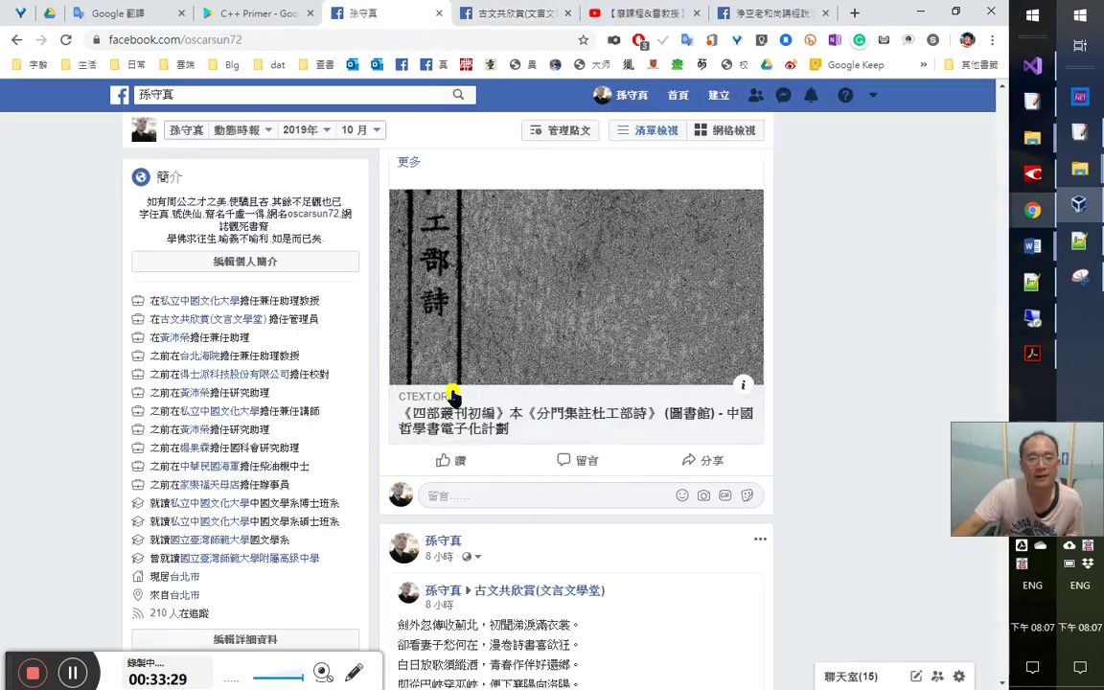
pyautogui.scroll(-2, 455, 391)
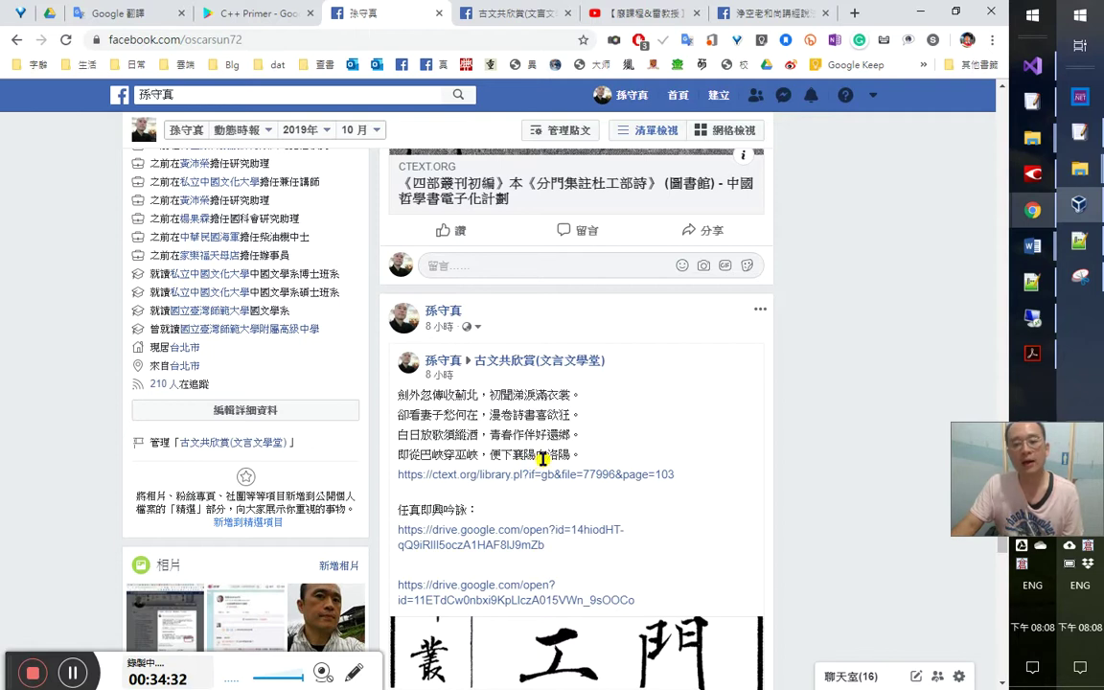
pyautogui.doubleClick(504, 454)
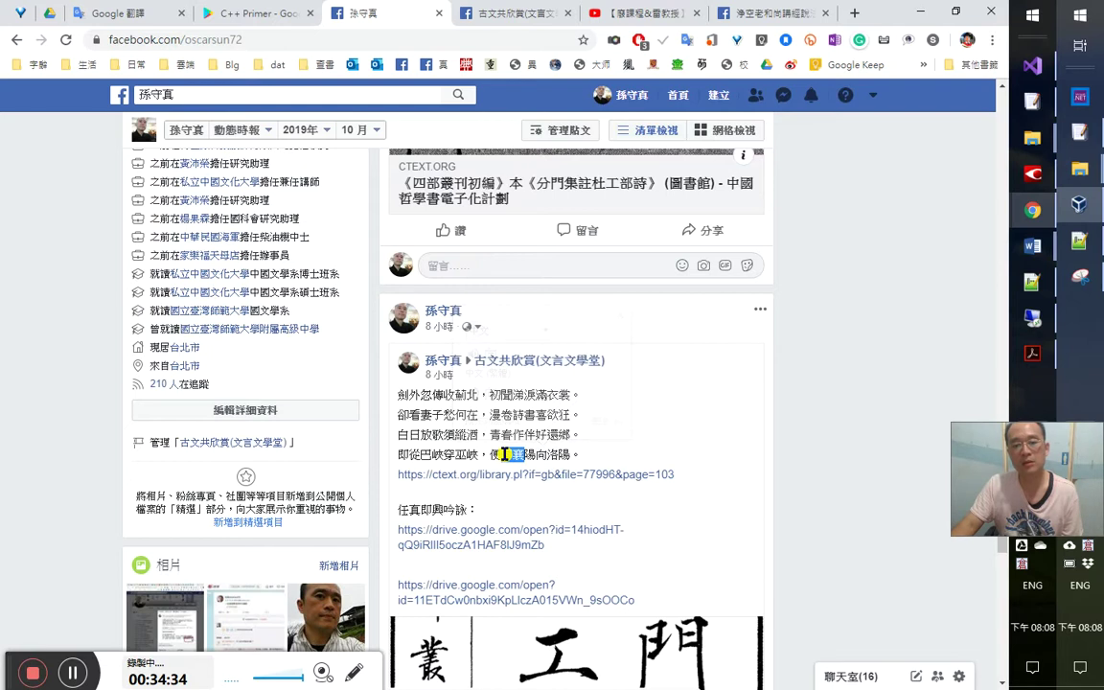
# Highlight 下, 襄 and 向 one at a time in the poem's last line, 便下襄陽向洛陽, to read it closely
pyautogui.doubleClick(505, 454)
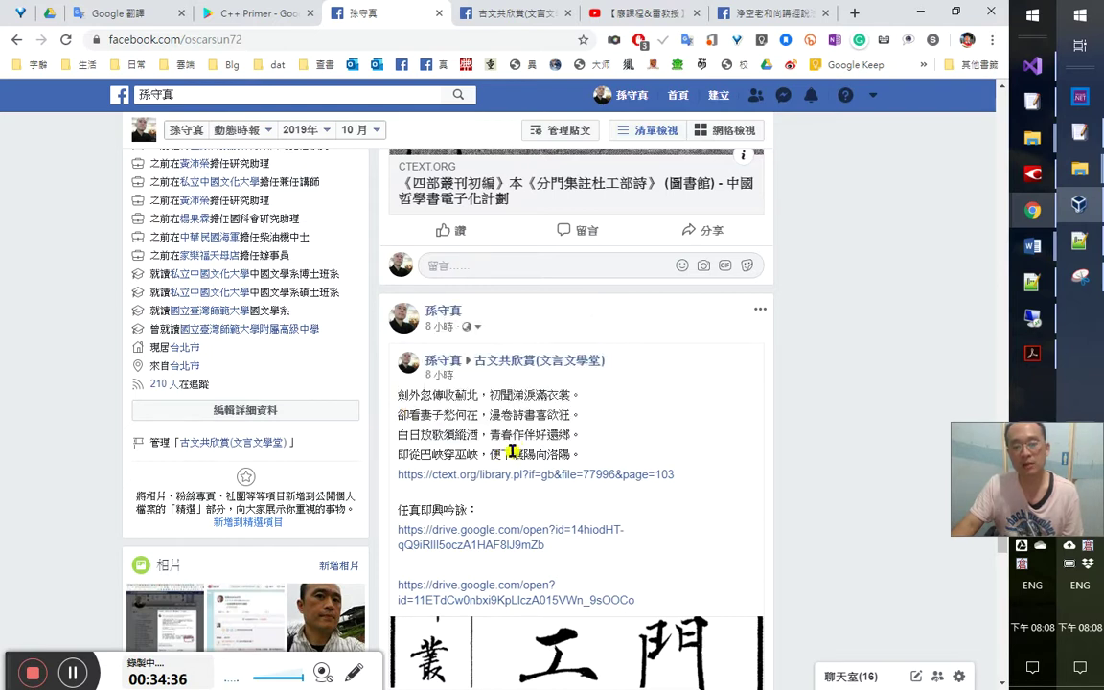
pyautogui.doubleClick(515, 454)
pyautogui.click(539, 455)
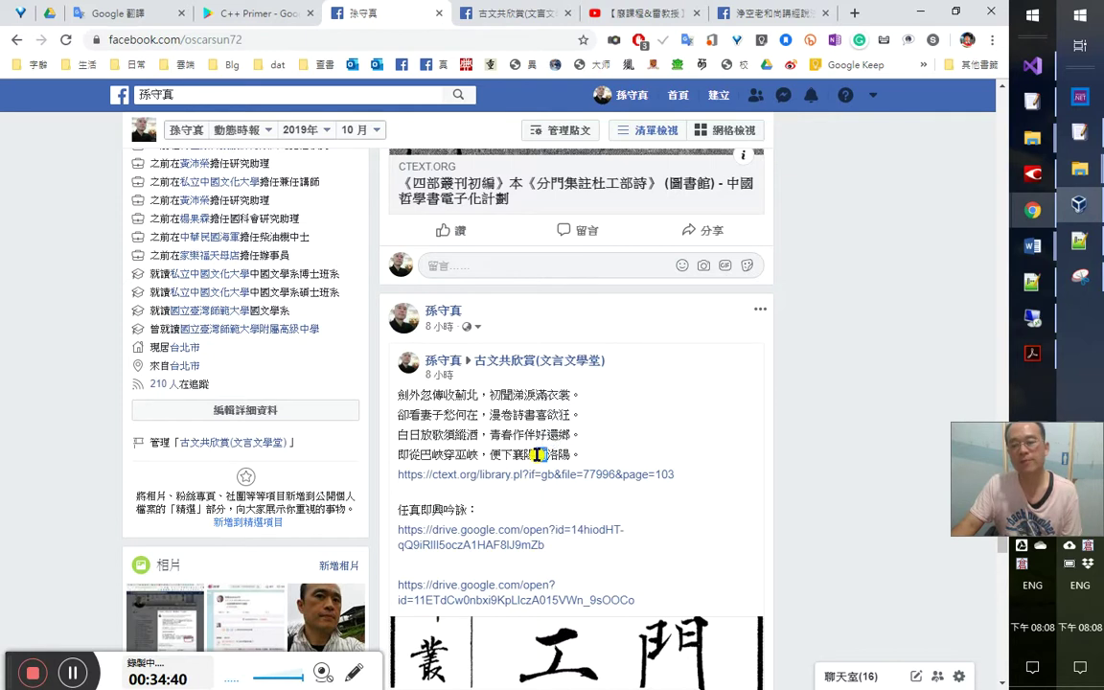
pyautogui.doubleClick(507, 454)
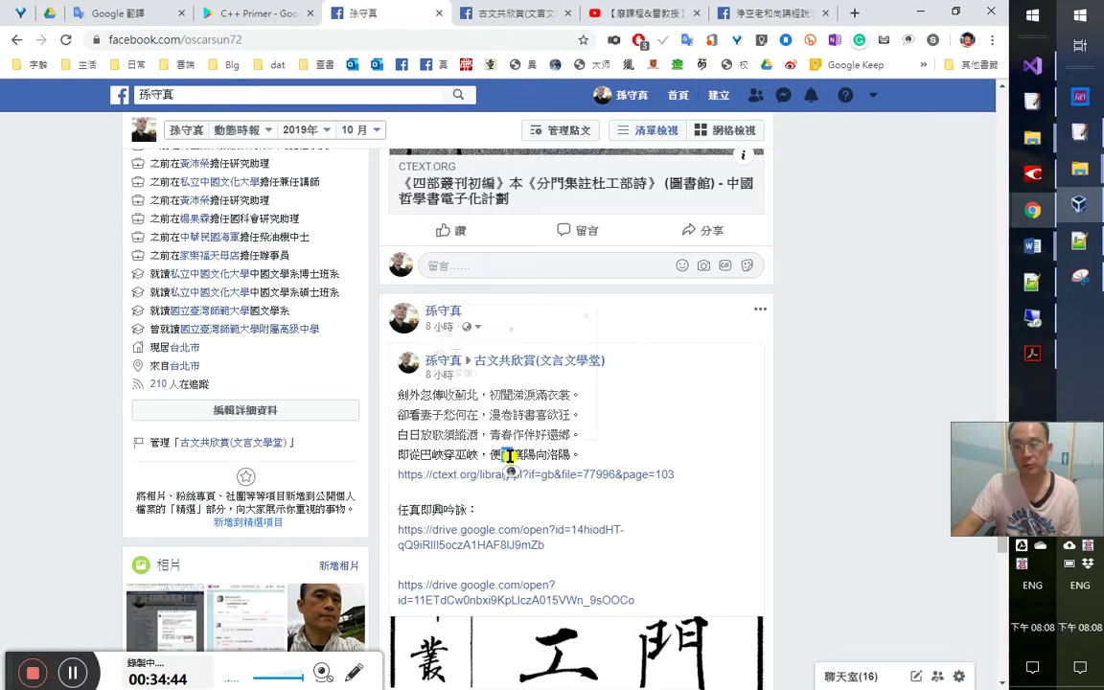
pyautogui.doubleClick(509, 454)
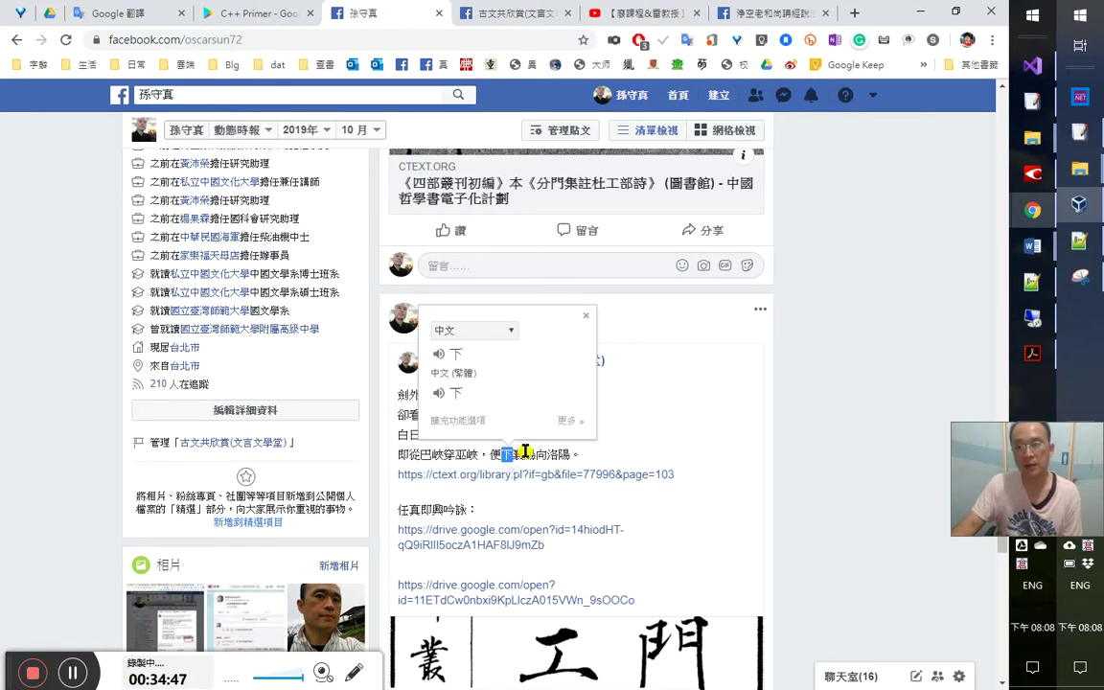
pyautogui.click(554, 458)
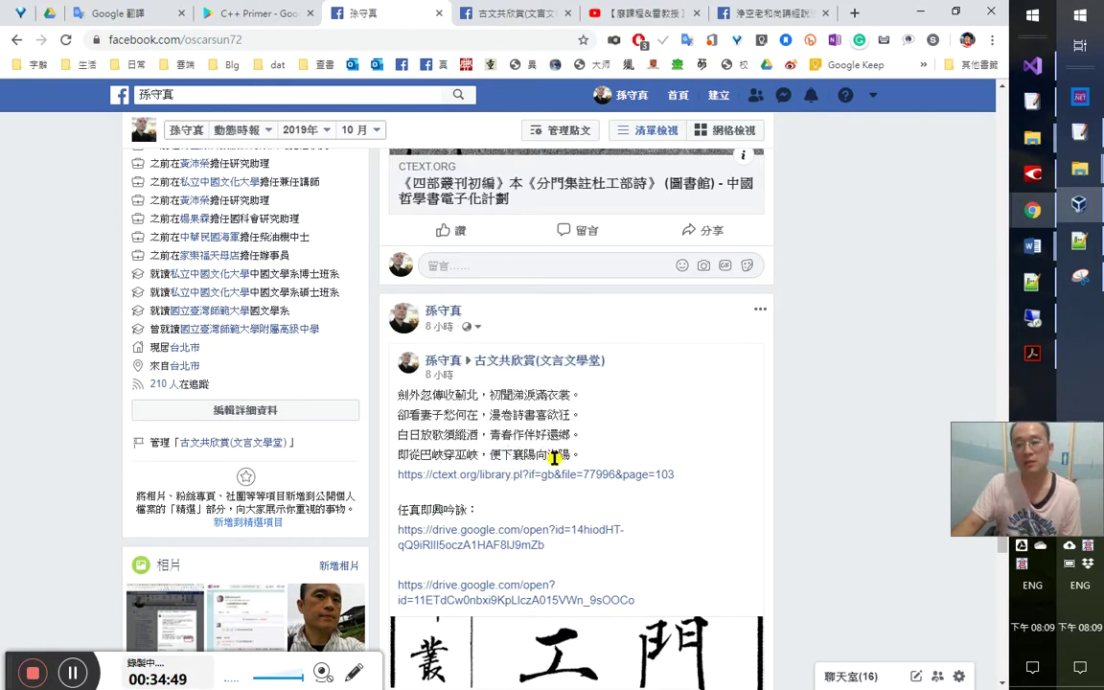
# Glance at the 【廢課程&雷教授】 YouTube video page, return to the poem post and highlight 襄陽 in its last line
pyautogui.click(623, 16)
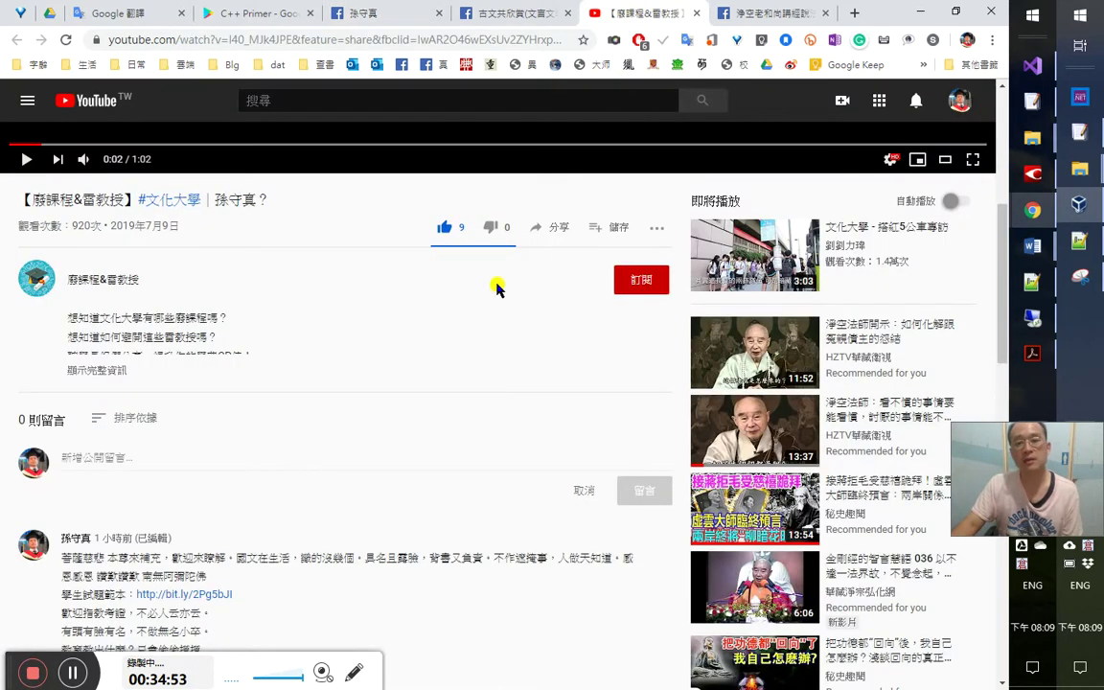
pyautogui.click(379, 17)
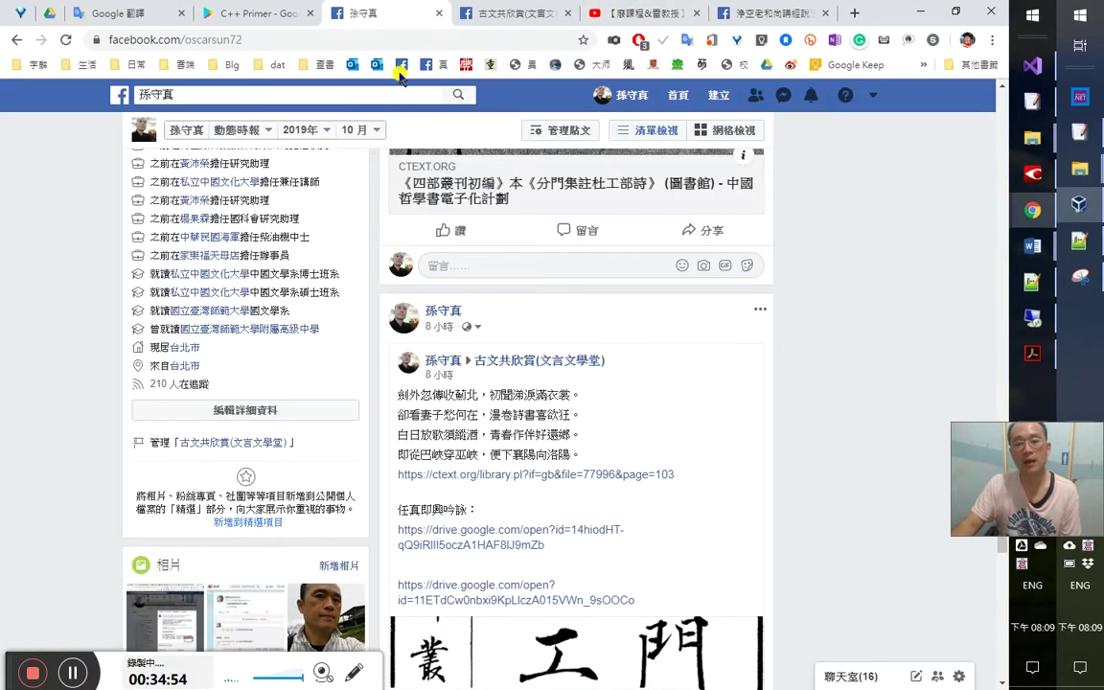
pyautogui.moveTo(539, 457); pyautogui.dragTo(513, 460)
pyautogui.doubleClick(517, 456)
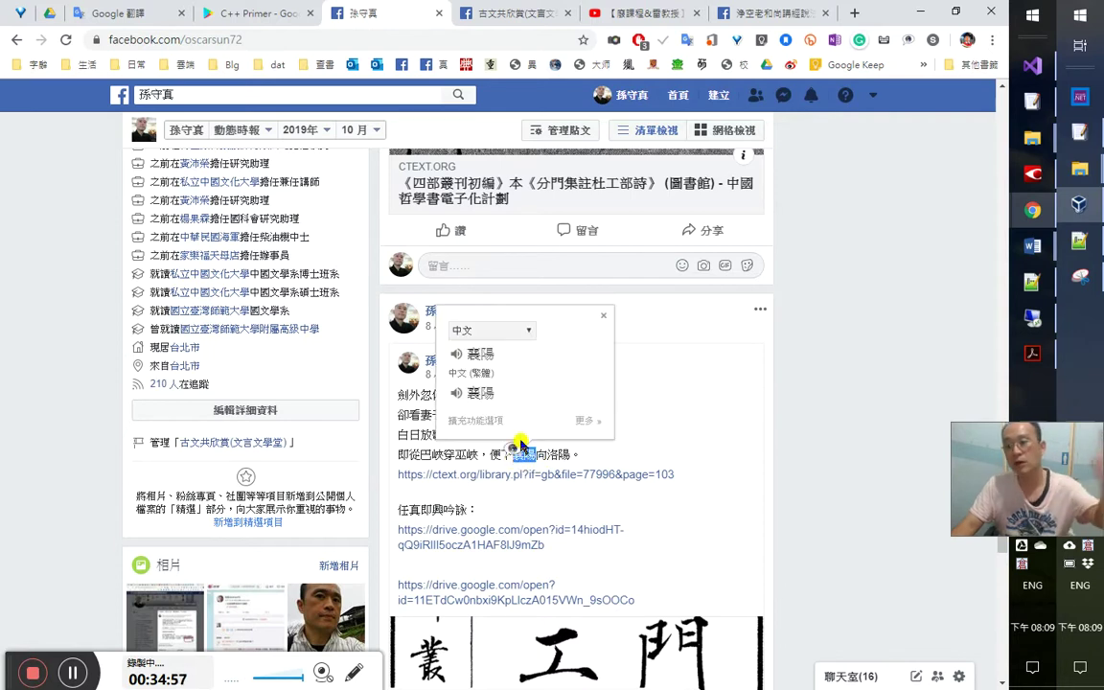
pyautogui.moveTo(536, 457); pyautogui.dragTo(497, 455)
pyautogui.click(522, 458)
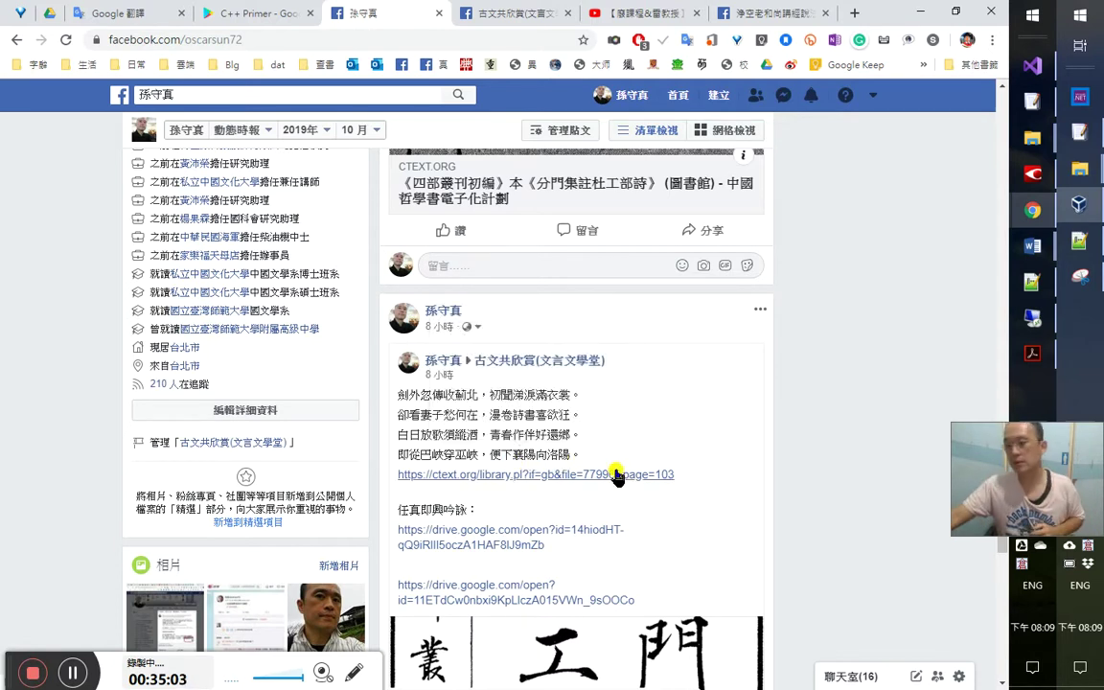
# Highlight 下 in the poem's last line and open the post's linked ctext.org scan of 分門集註杜工部詩 at page 103
pyautogui.doubleClick(507, 460)
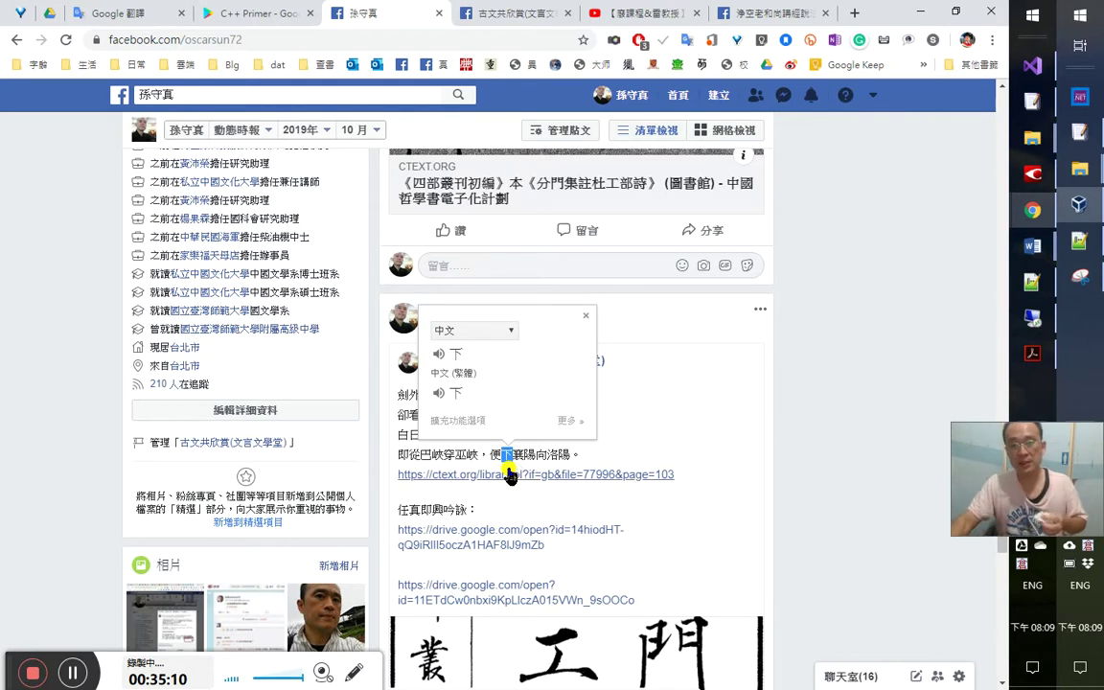
pyautogui.click(491, 520)
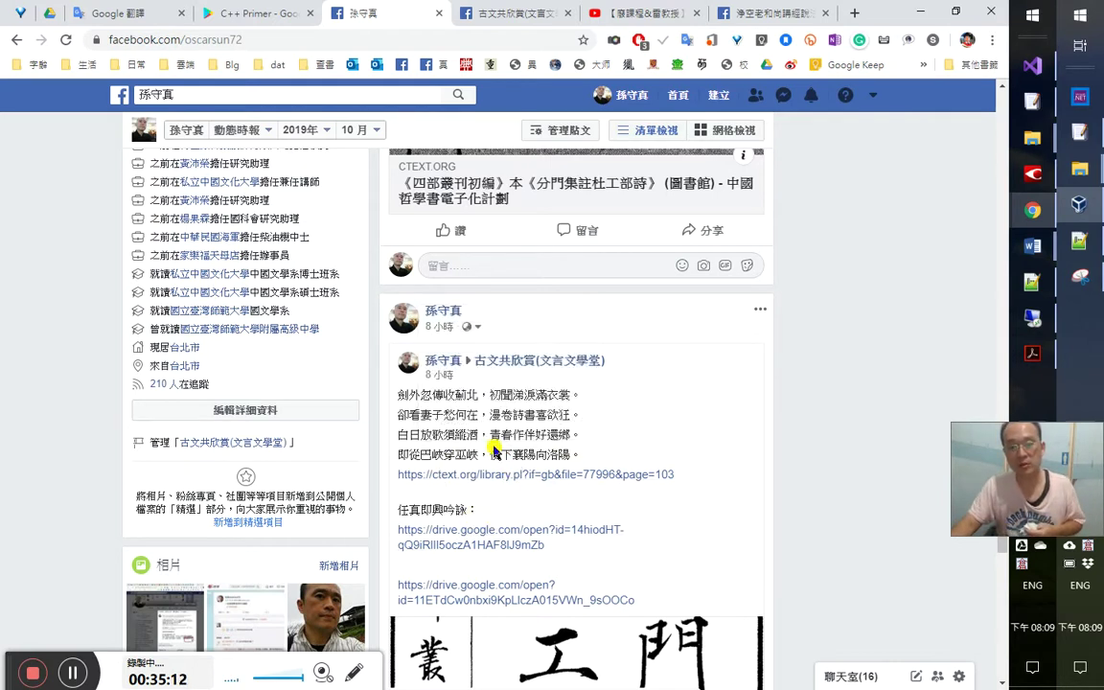
pyautogui.doubleClick(507, 454)
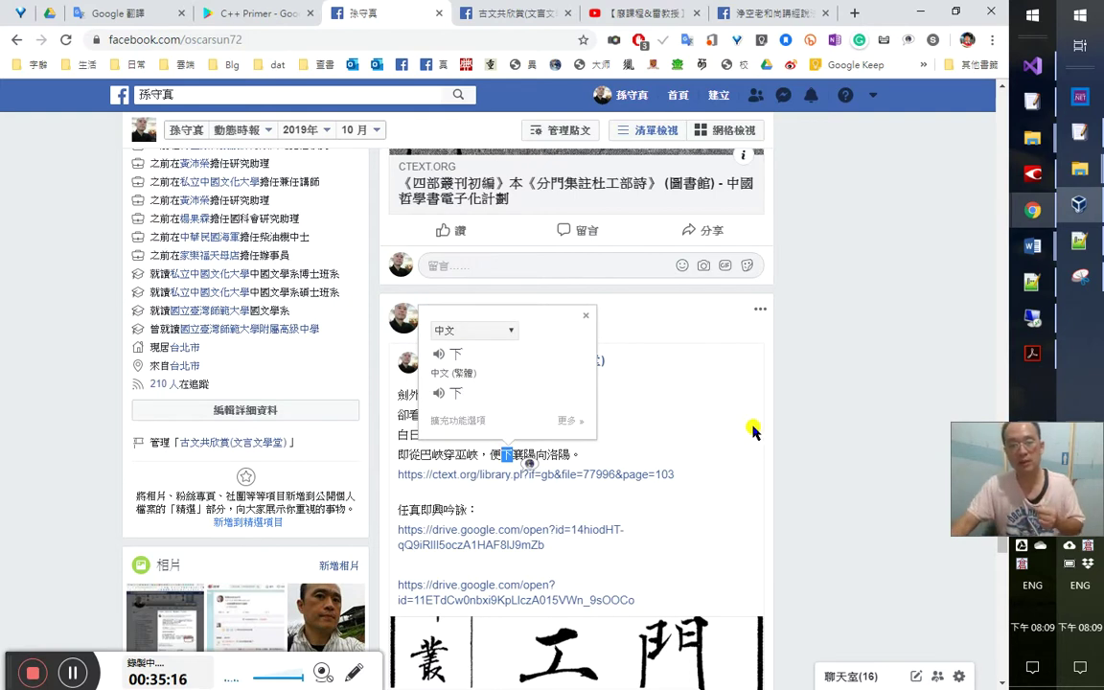
pyautogui.scroll(-2, 616, 585)
pyautogui.click(619, 583)
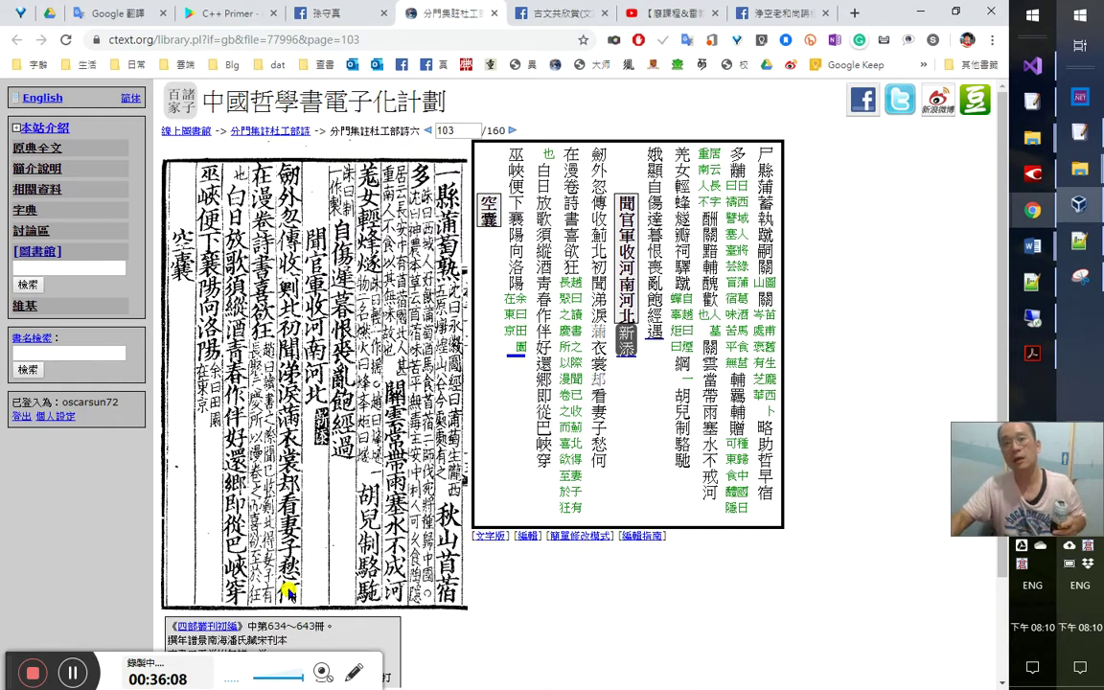
# Play a moment of the 【廢課程&雷教授】 YouTube video, pause it and view the description below
pyautogui.click(637, 14)
pyautogui.scroll(5, 553, 396)
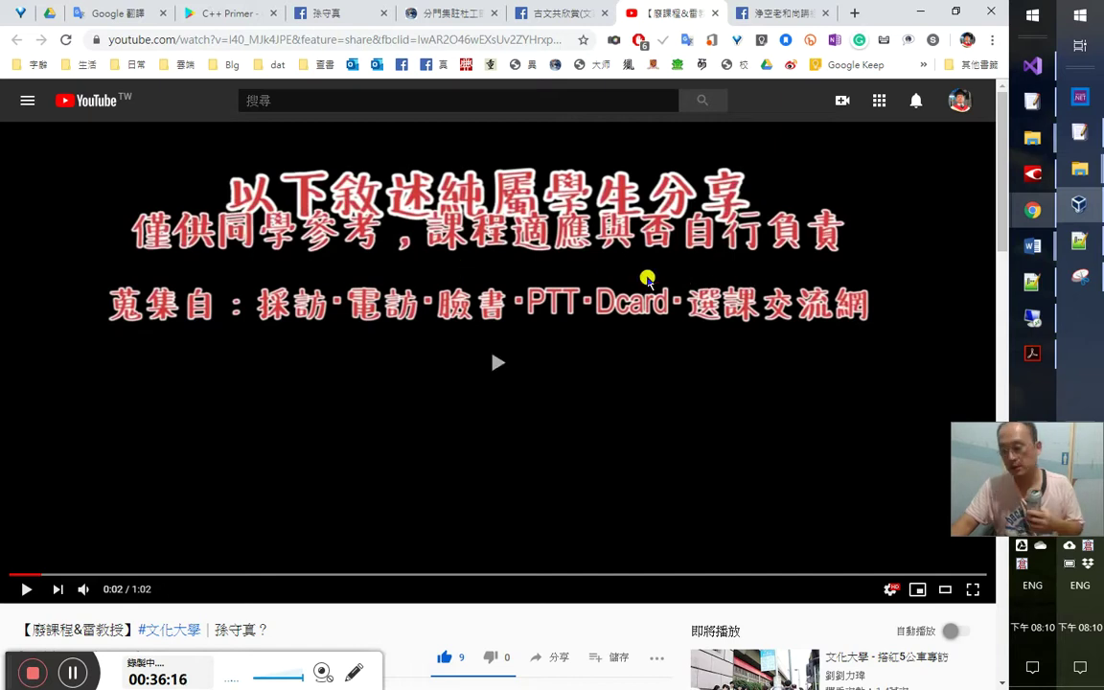
pyautogui.click(579, 342)
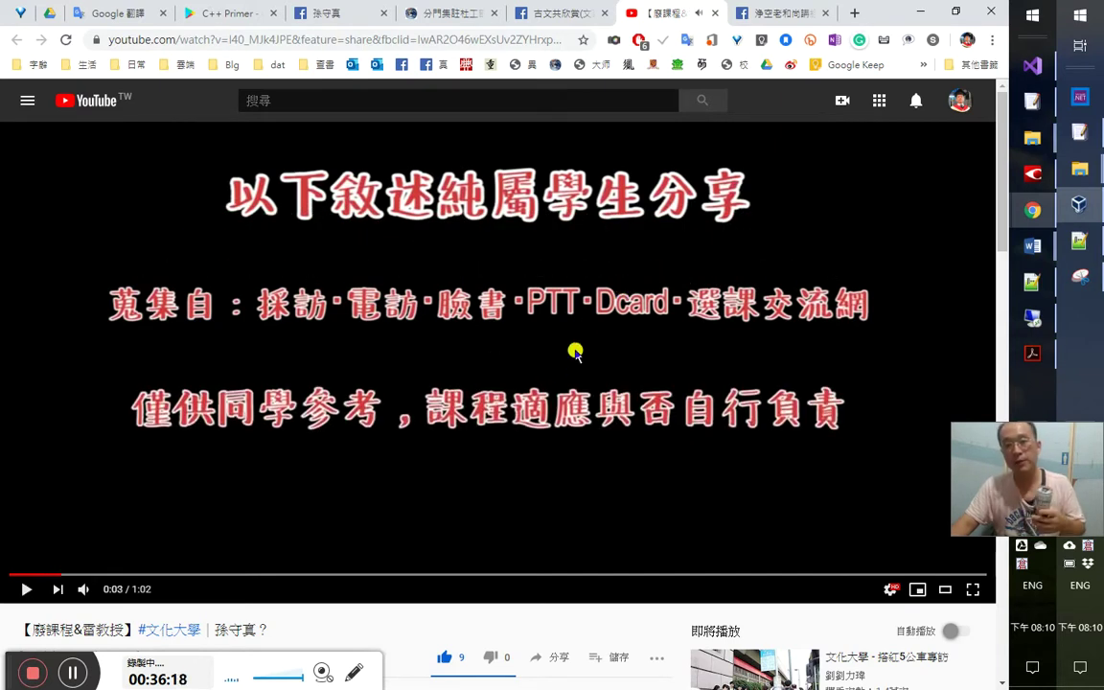
pyautogui.scroll(-2, 557, 475)
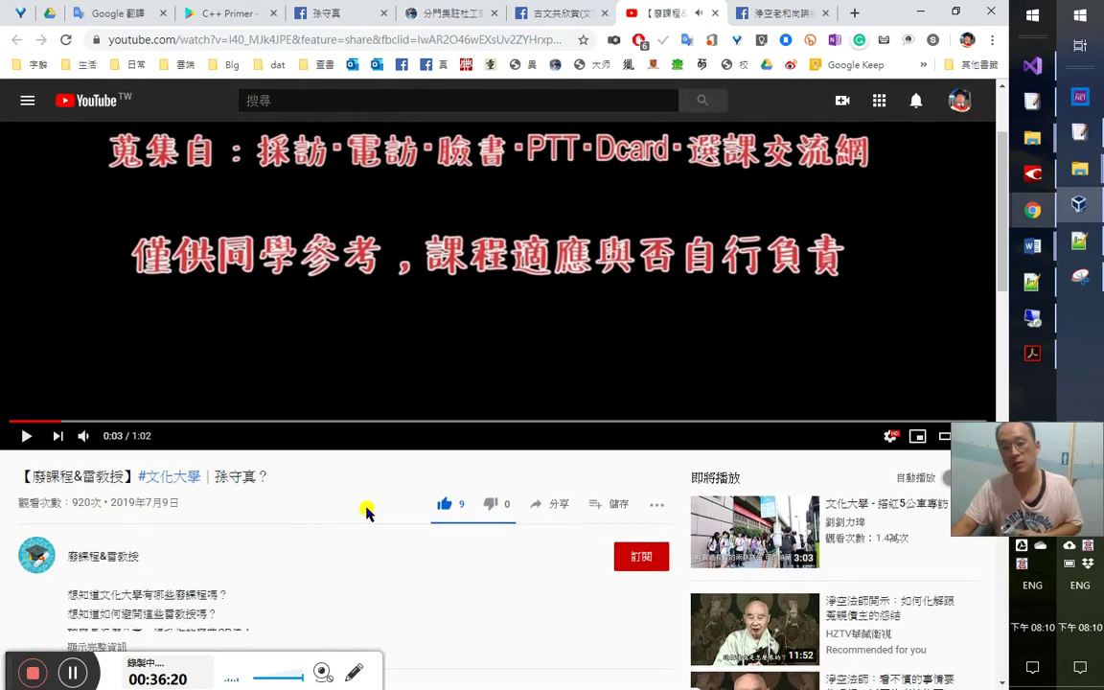
pyautogui.scroll(-1, 367, 513)
# Go back to the 古文共欣賞(文言文學堂) fan page and open its Our Story note
pyautogui.click(562, 12)
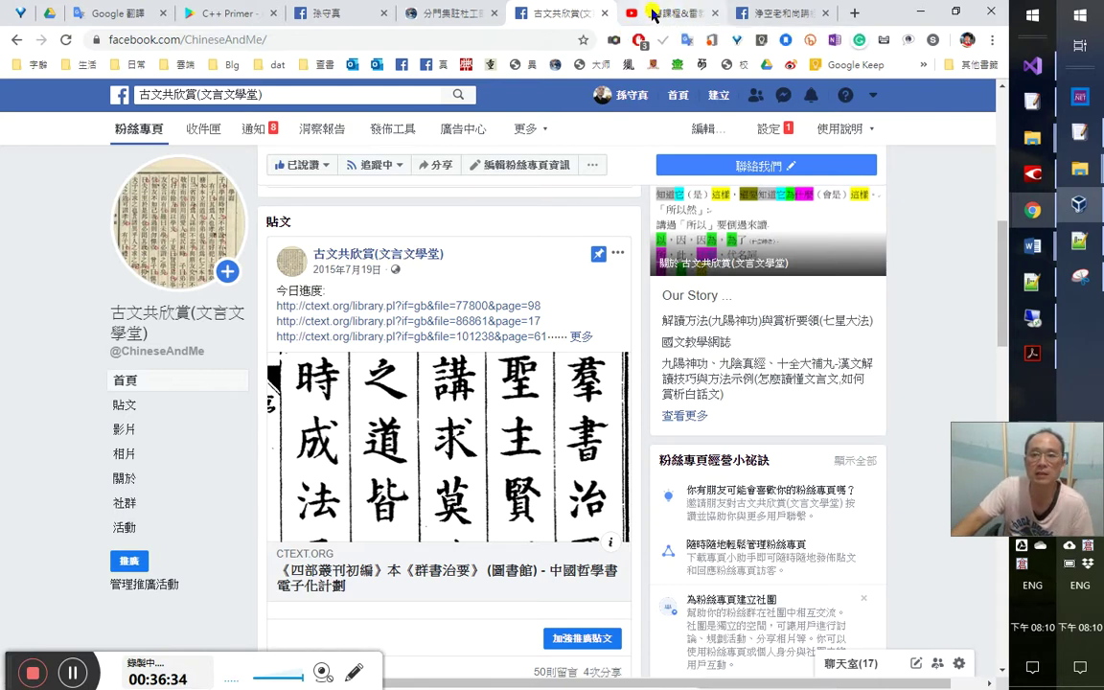
pyautogui.click(653, 13)
pyautogui.click(562, 15)
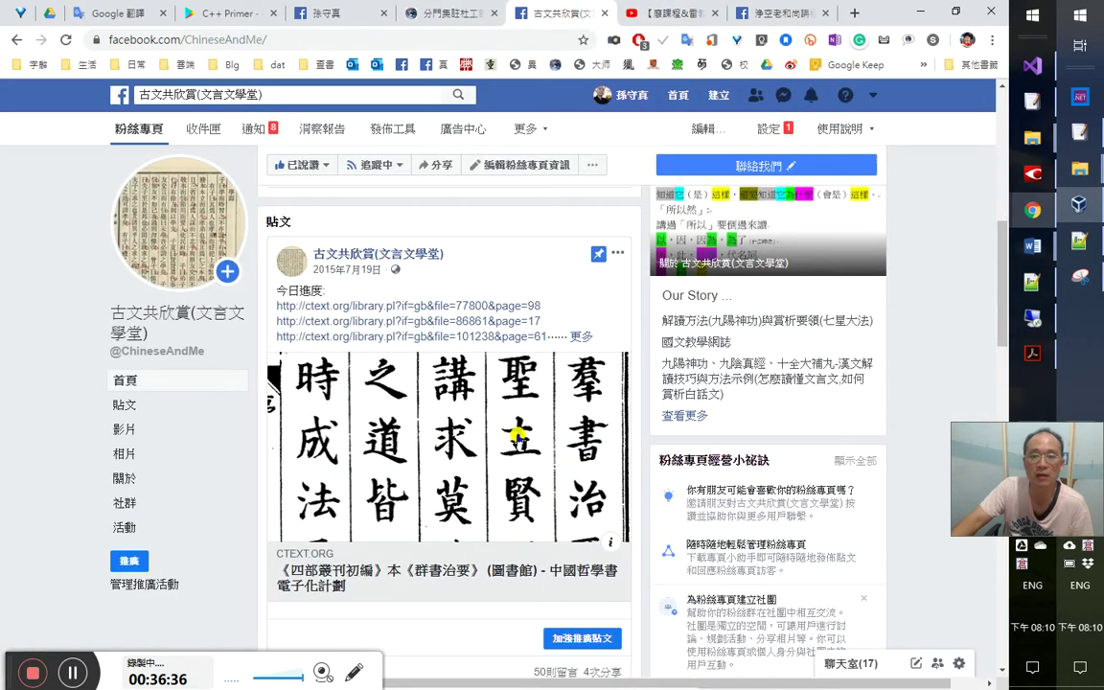
pyautogui.scroll(-2, 584, 242)
pyautogui.scroll(3, 821, 334)
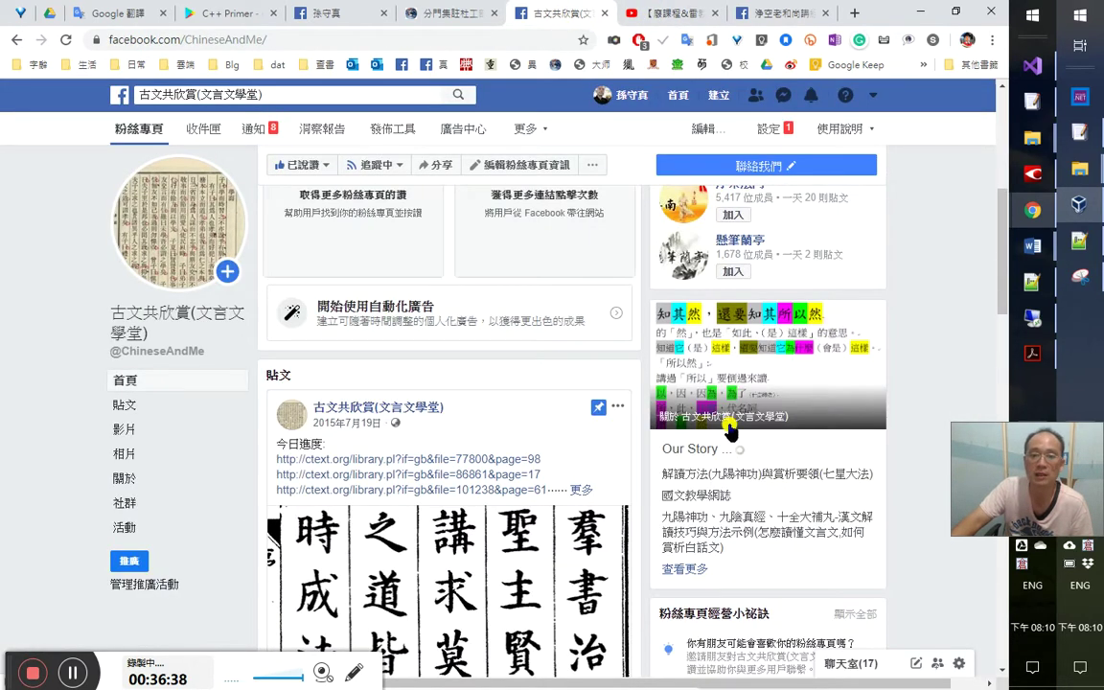
pyautogui.click(658, 385)
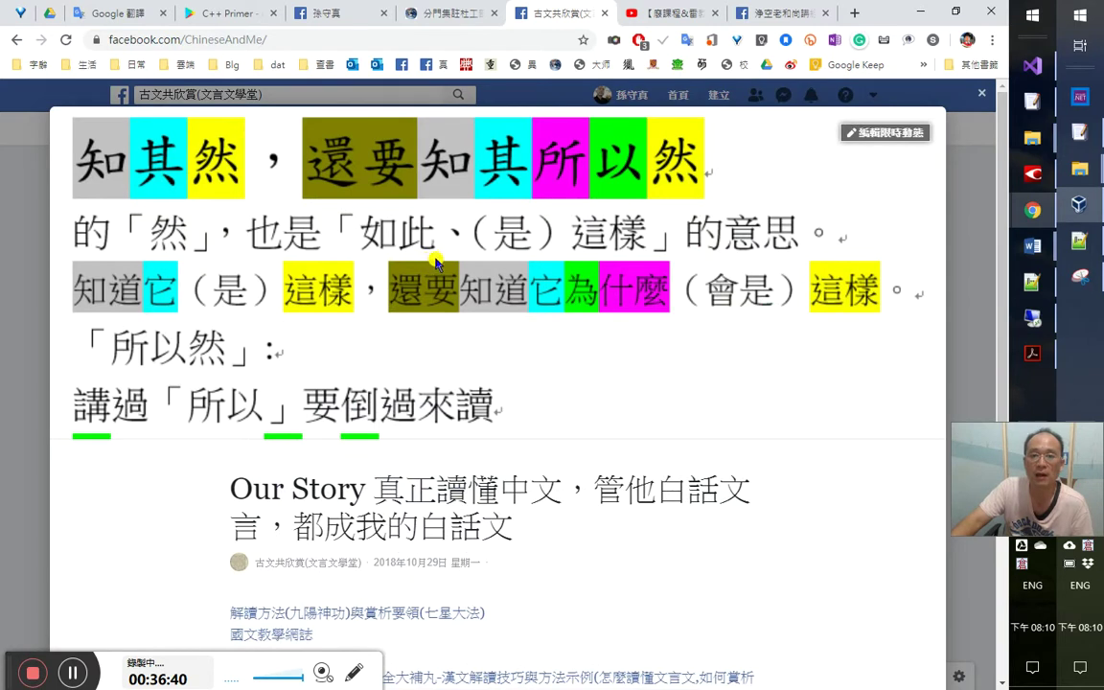
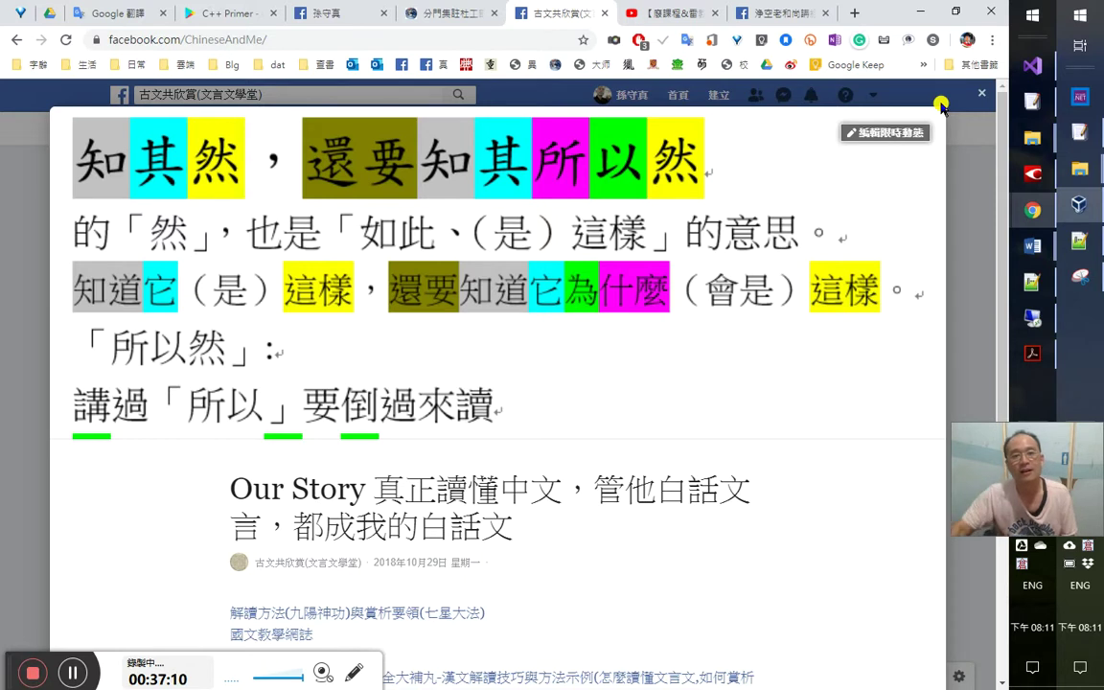
# Close the Our Story note, look over the fan page's pinned post and close the fan page tab
pyautogui.moveTo(925, 139)
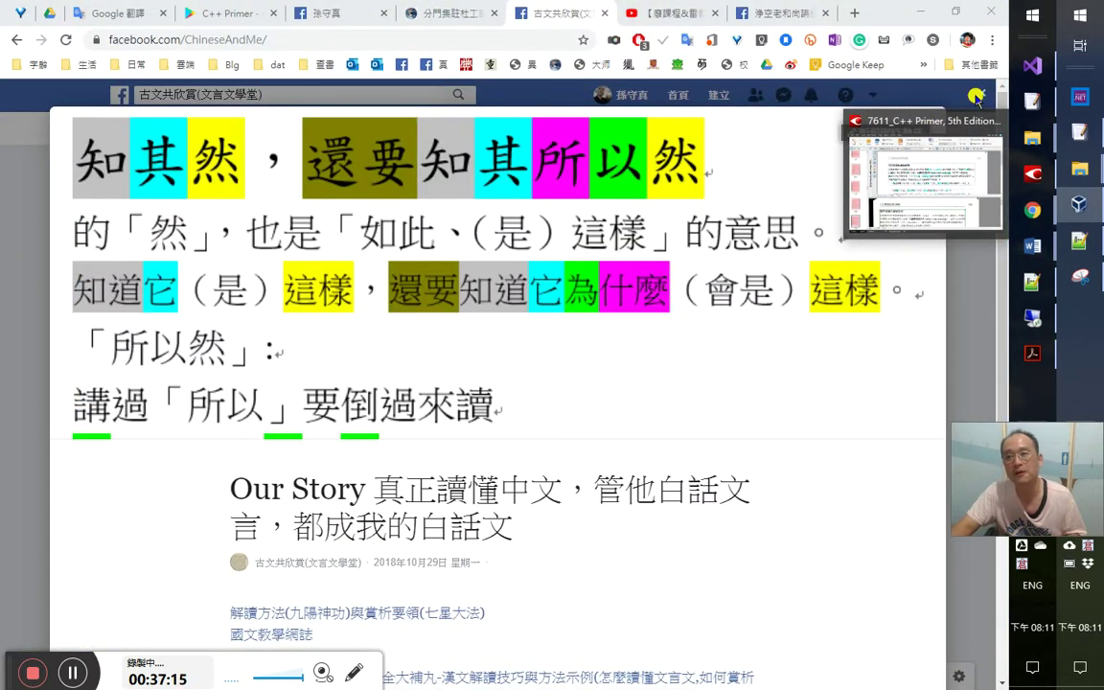
pyautogui.click(977, 97)
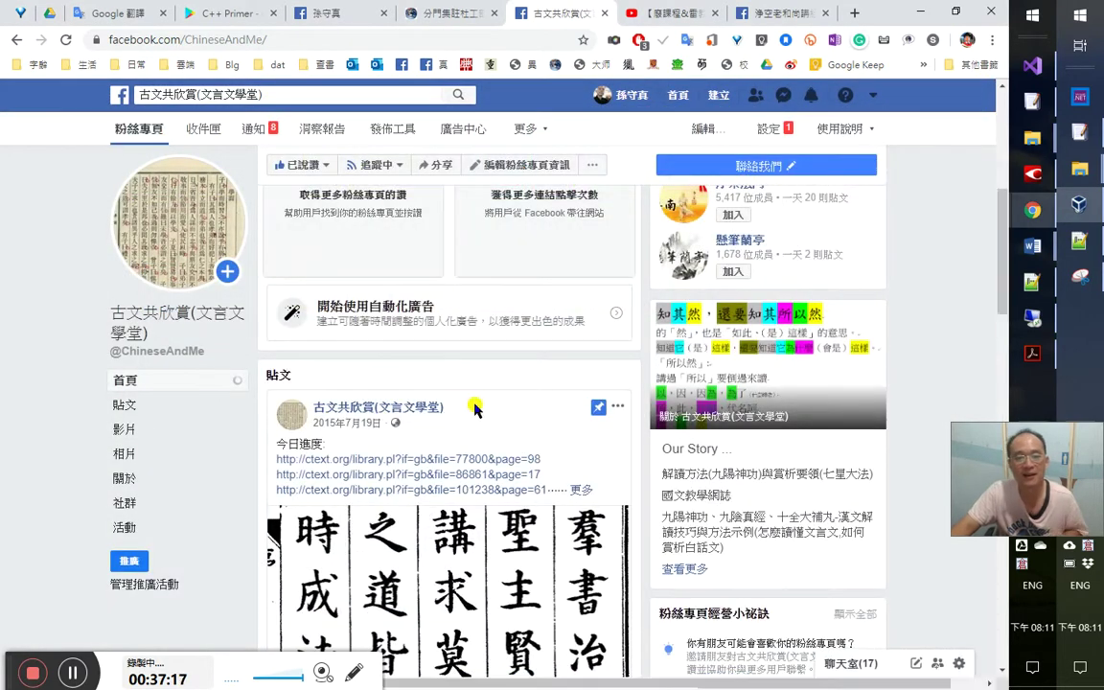
pyautogui.scroll(-1, 484, 374)
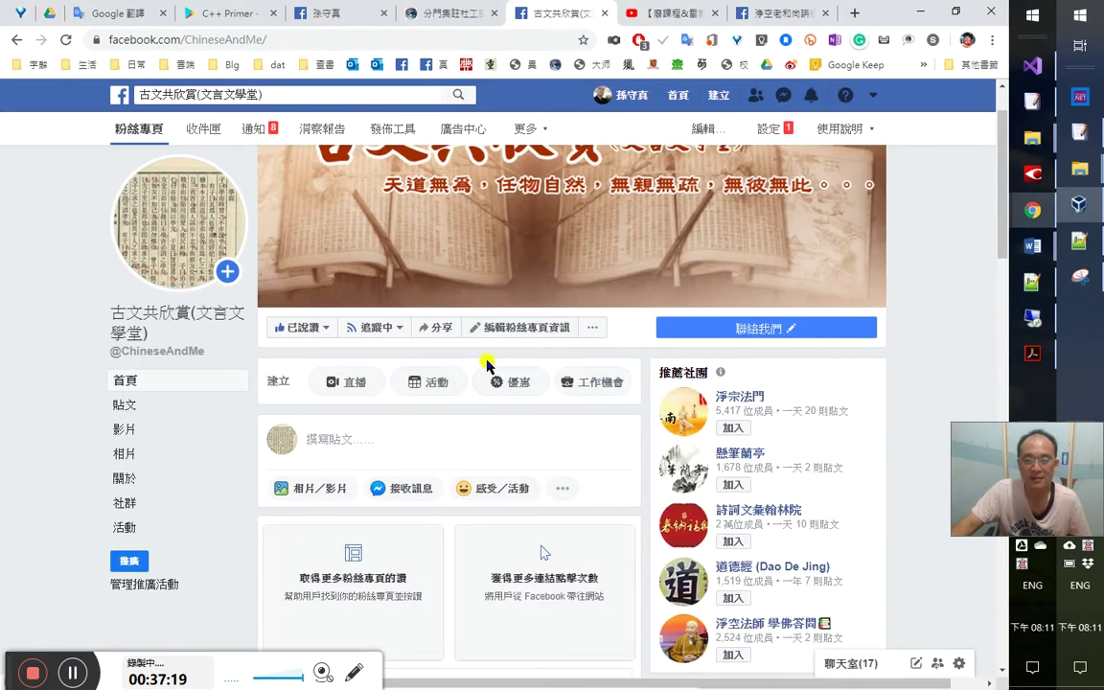
pyautogui.scroll(-5, 488, 364)
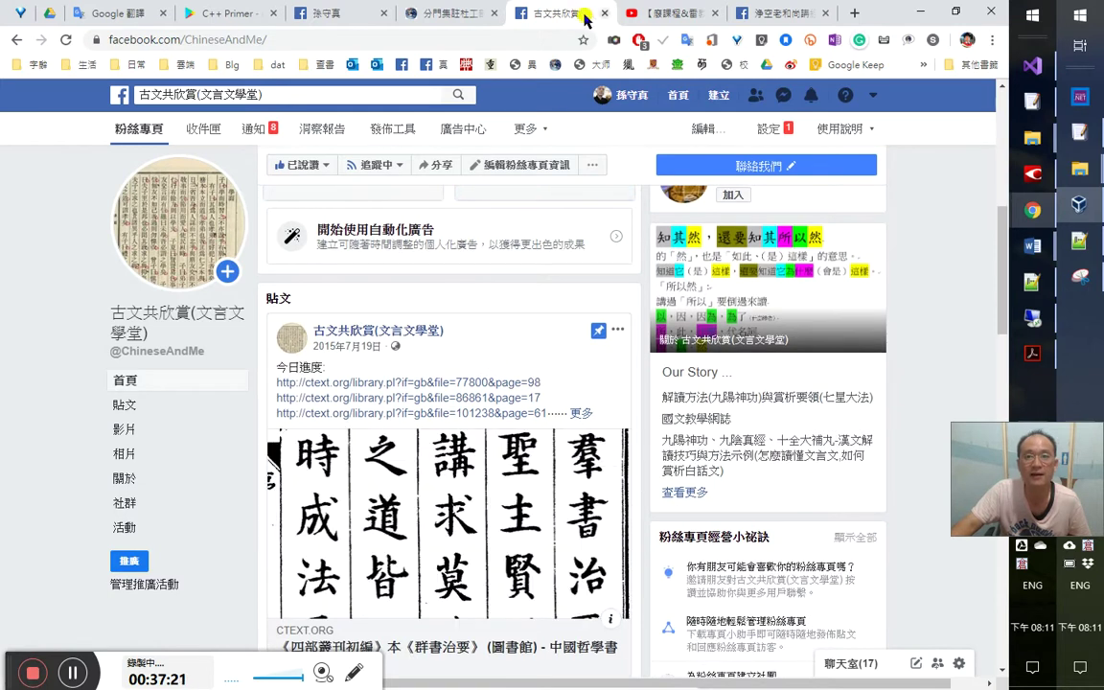
pyautogui.click(604, 13)
# Return to the poem post on the Facebook profile and highlight 向 and 穿 in the last line
pyautogui.click(331, 13)
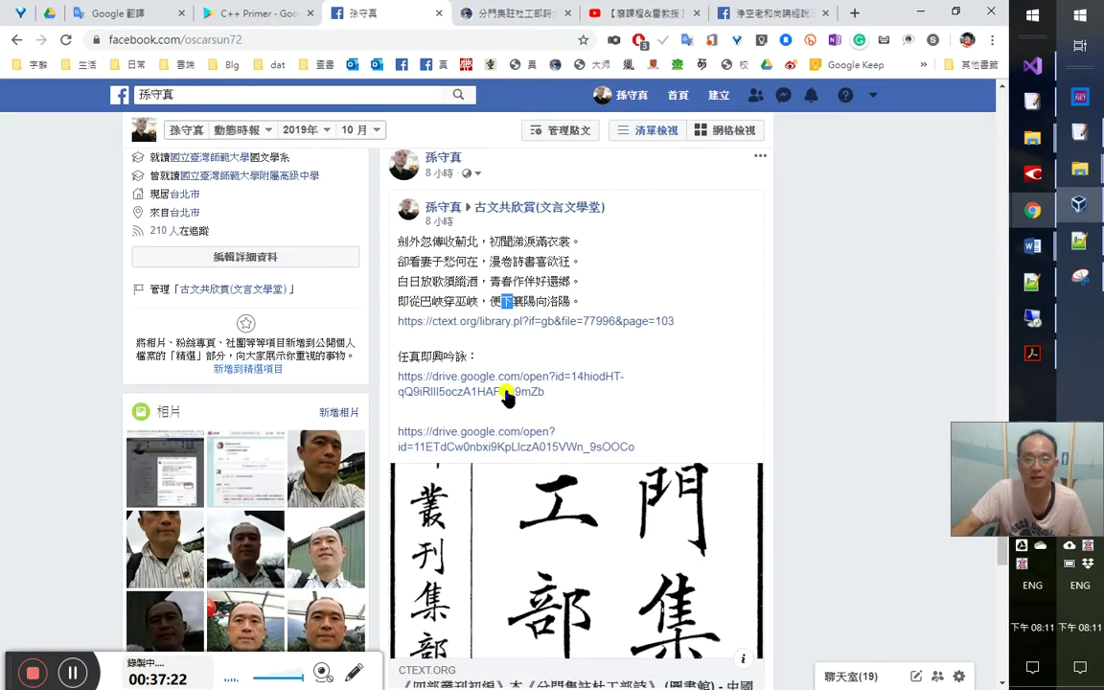
pyautogui.doubleClick(542, 300)
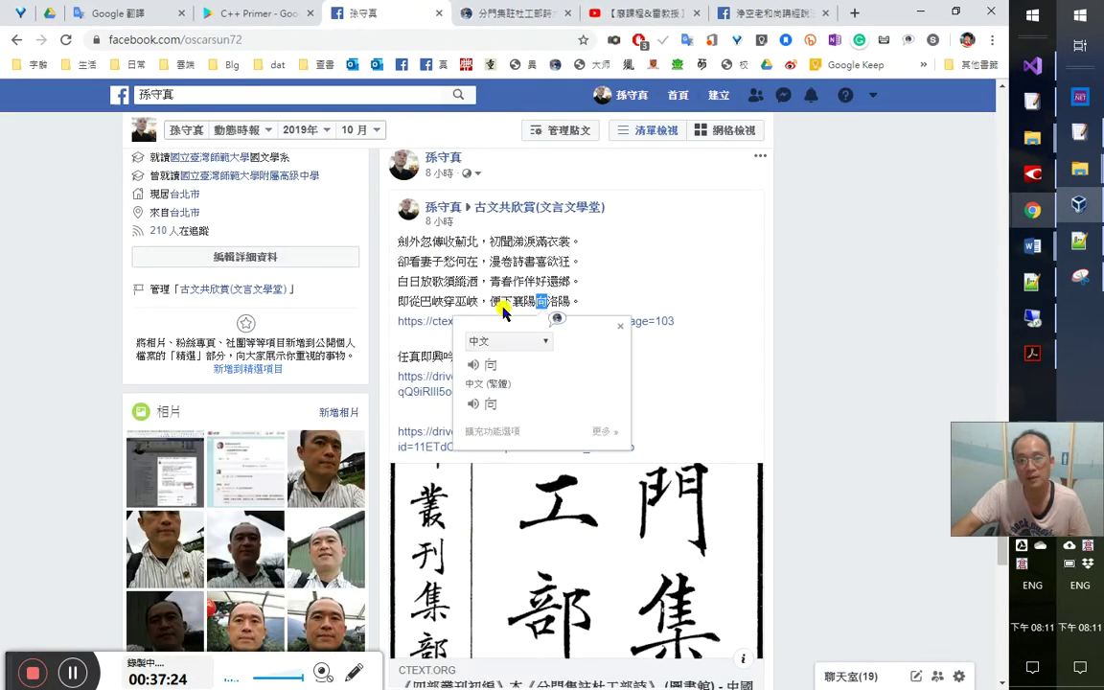
pyautogui.doubleClick(450, 301)
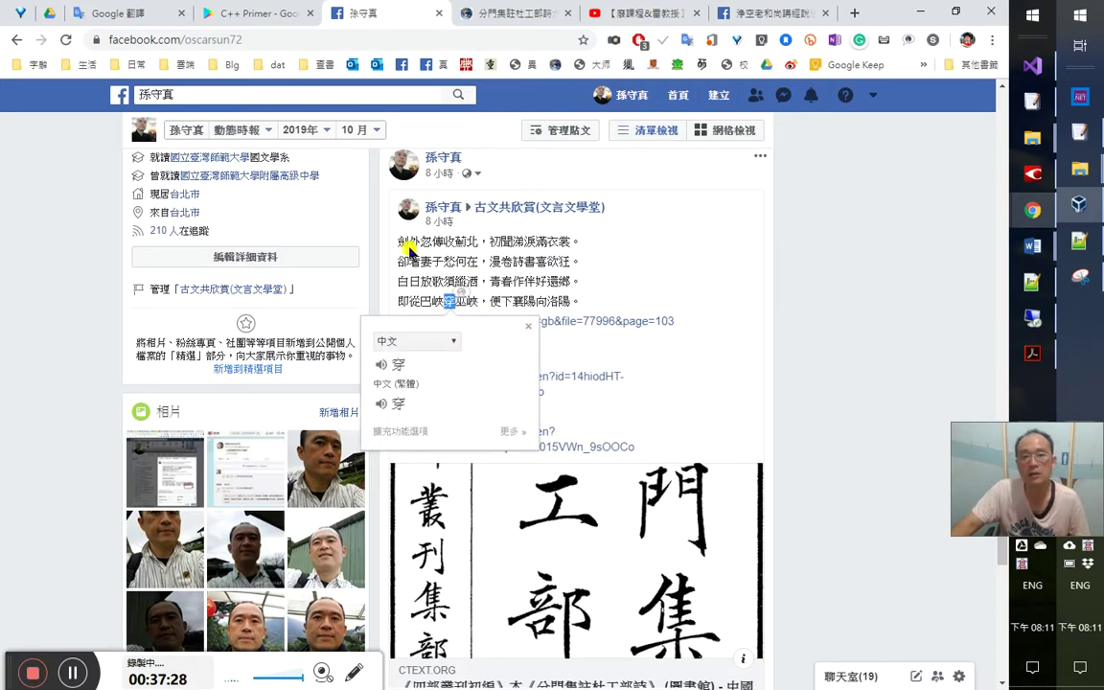
# Highlight 初聞涕淚滿衣裳 in the poem's first line and look up the translation of 初
pyautogui.moveTo(399, 241); pyautogui.dragTo(491, 241)
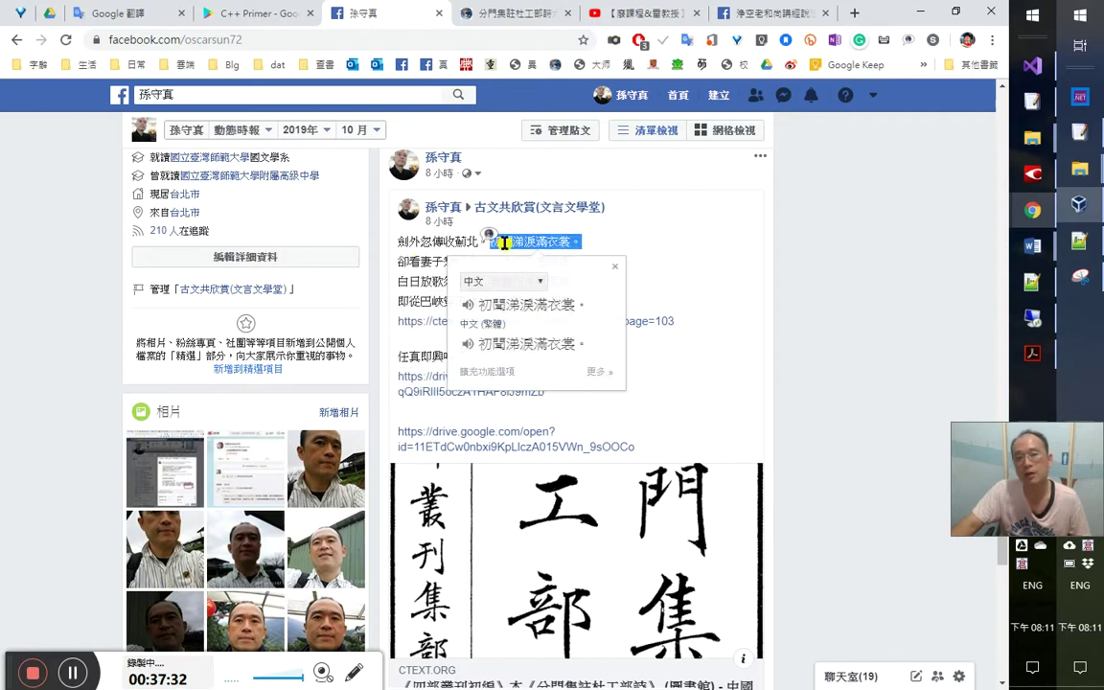
pyautogui.click(511, 244)
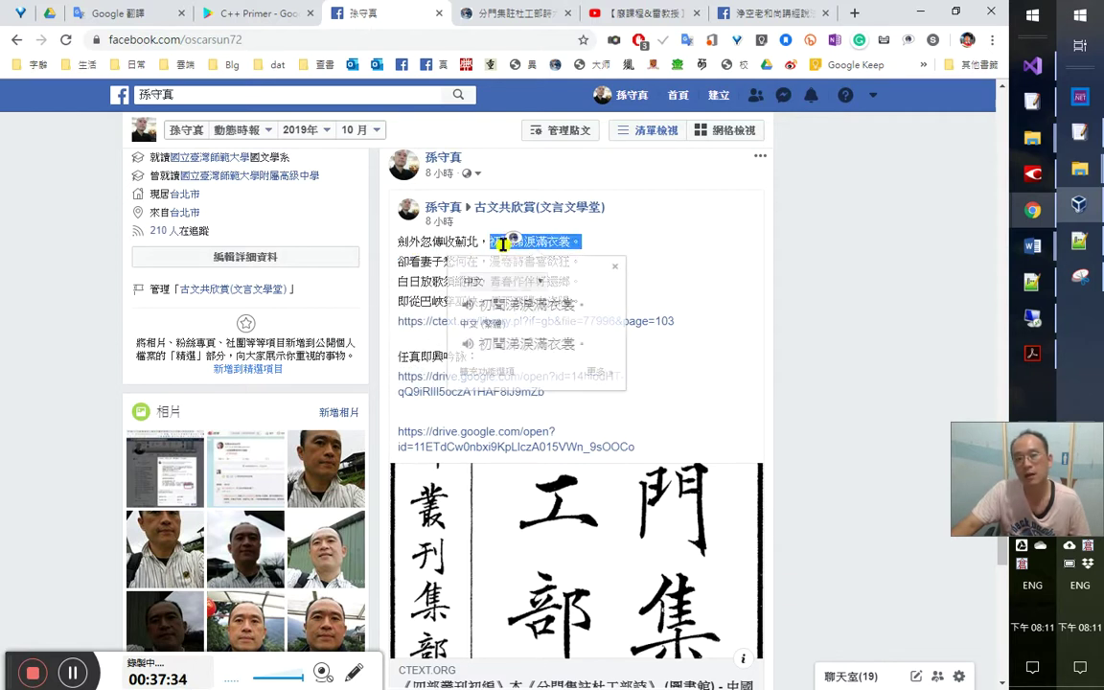
pyautogui.click(503, 240)
pyautogui.doubleClick(494, 241)
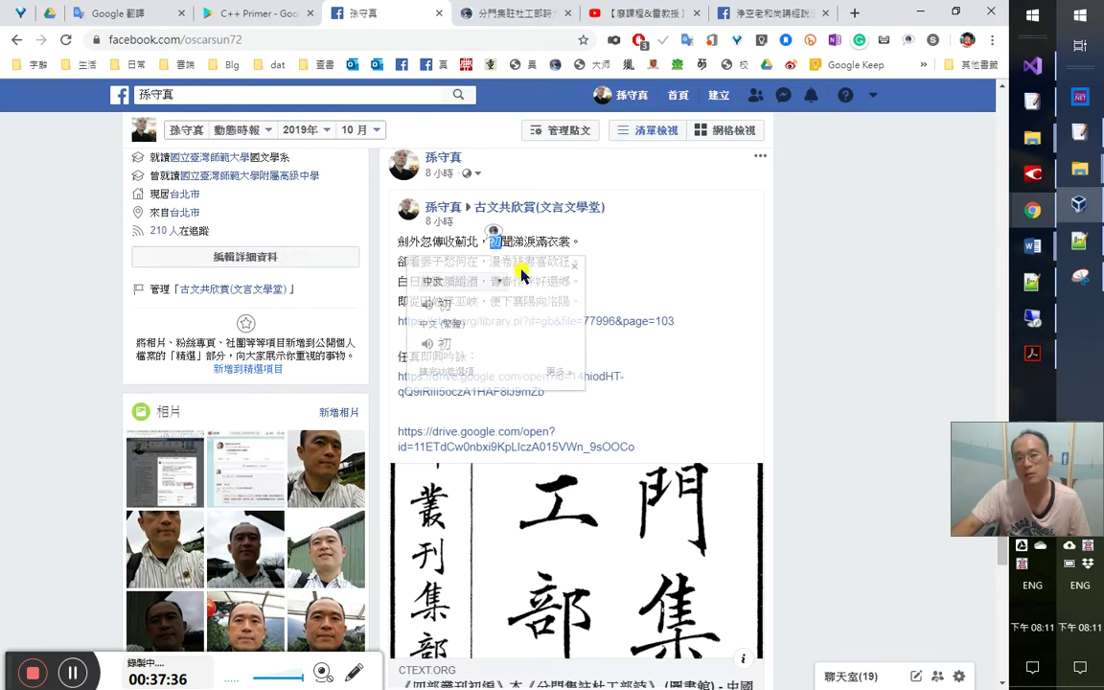
pyautogui.click(500, 240)
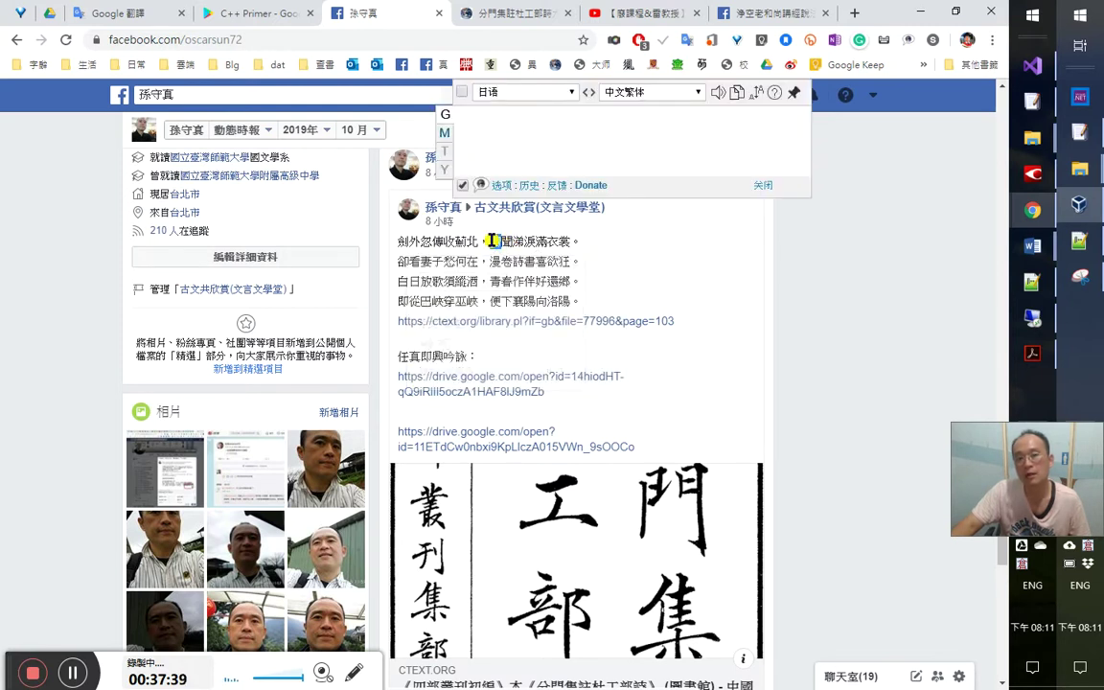
pyautogui.click(492, 241)
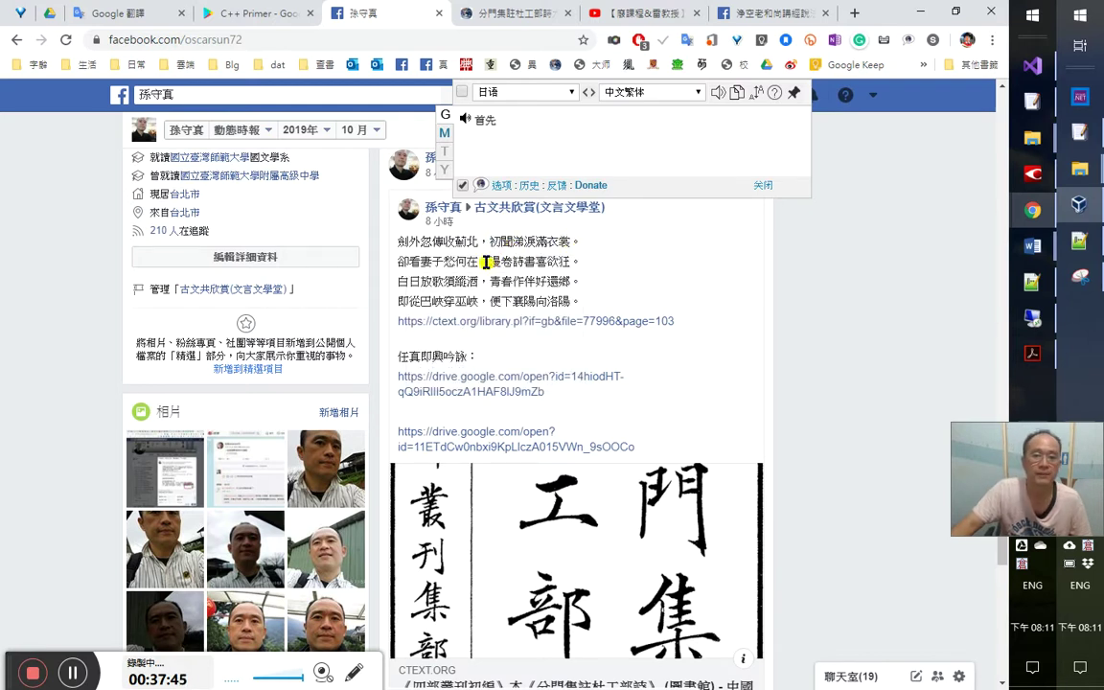
# Highlight the poem's second line, 卻看妻子愁何在,漫卷詩書喜欲狂, through to the start of the third
pyautogui.moveTo(478, 261); pyautogui.dragTo(410, 260)
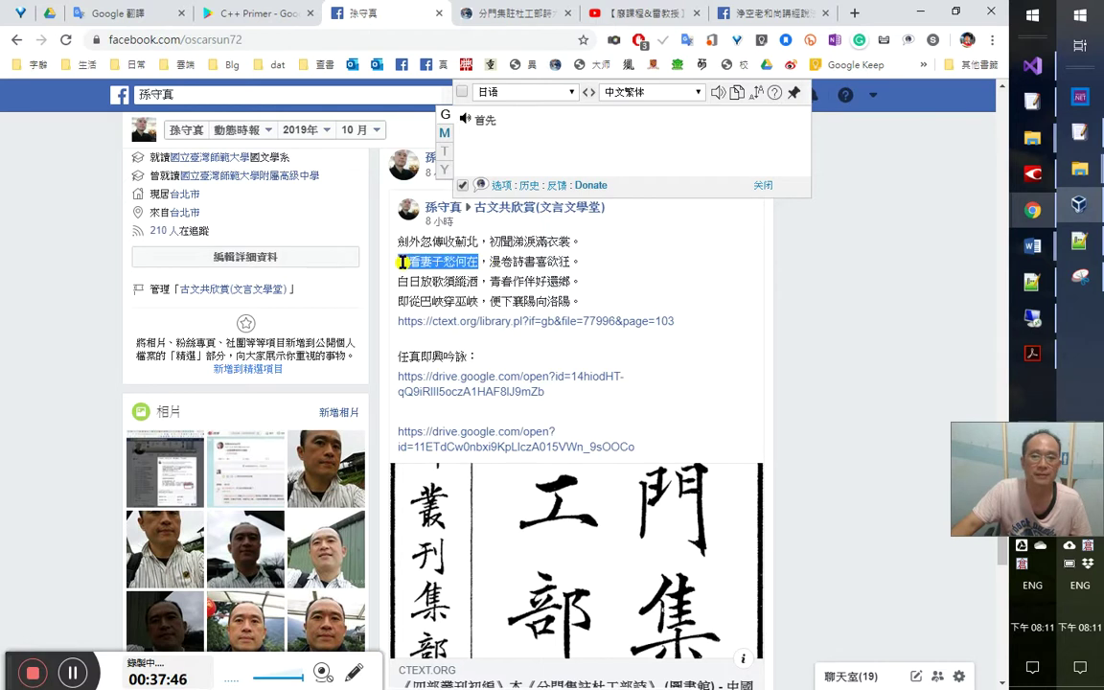
pyautogui.click(489, 257)
pyautogui.moveTo(395, 261); pyautogui.dragTo(416, 277)
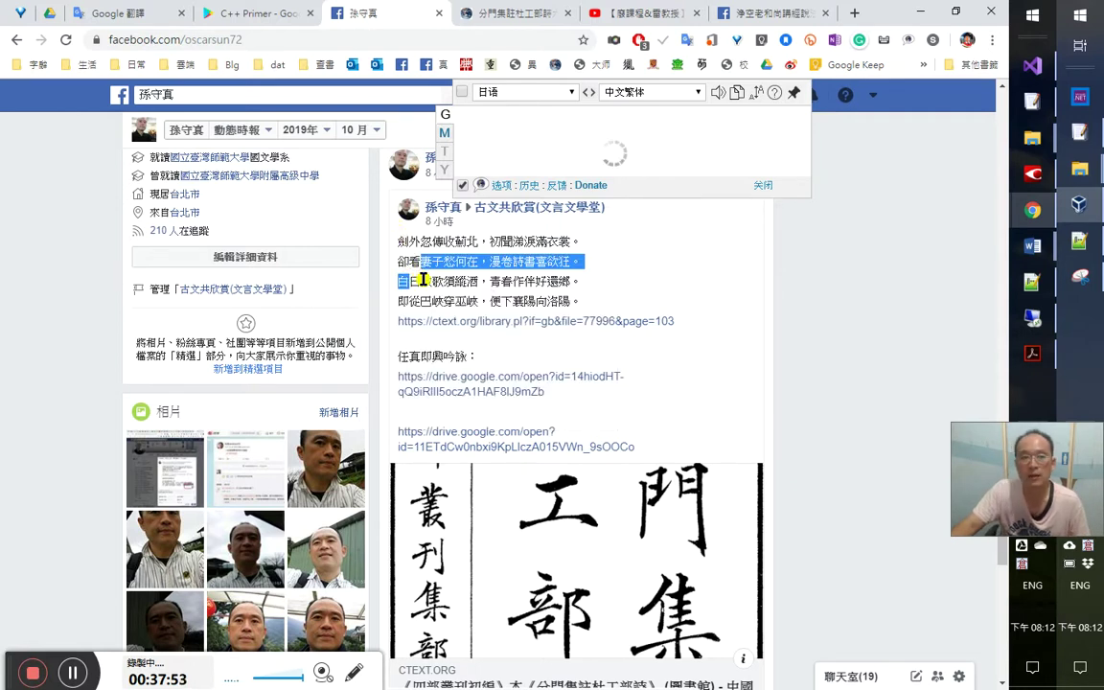
# Highlight the text from 看妻子愁何在 onwards in the poem's second line, and single out the word 妻子
pyautogui.click(419, 263)
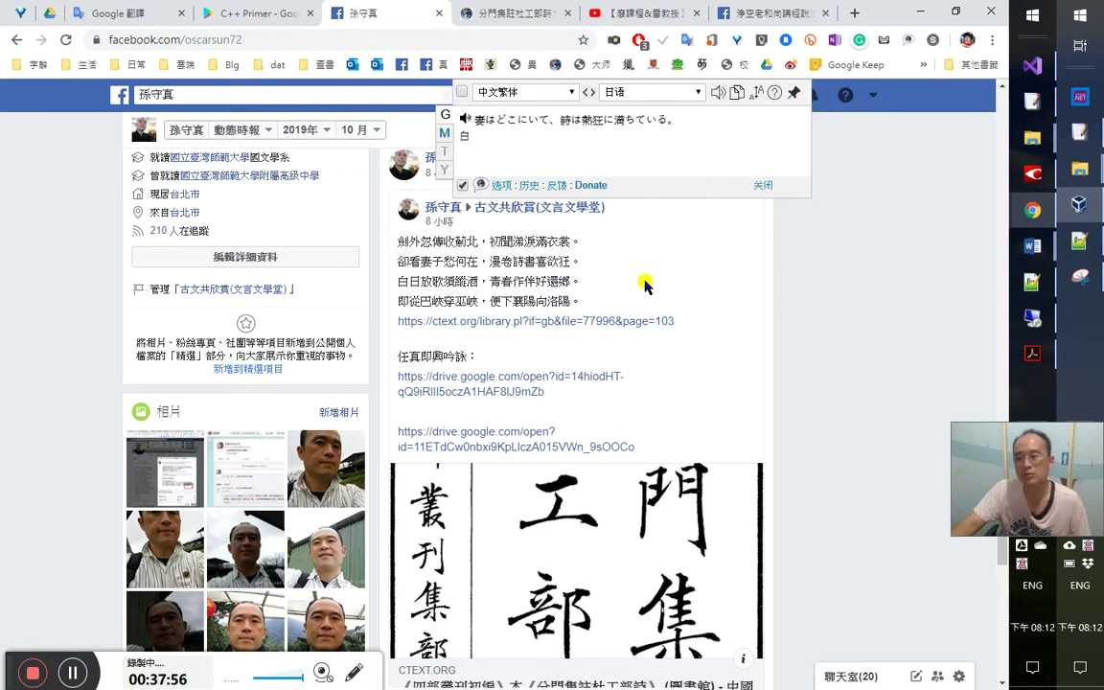
pyautogui.moveTo(409, 260); pyautogui.dragTo(417, 273)
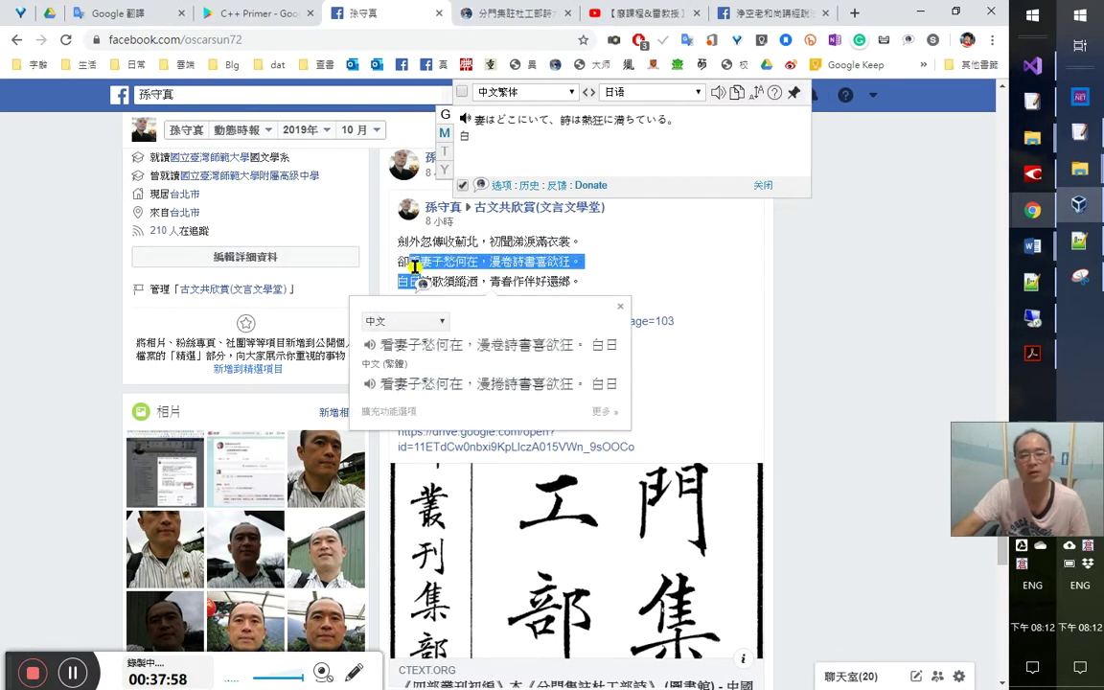
pyautogui.click(428, 265)
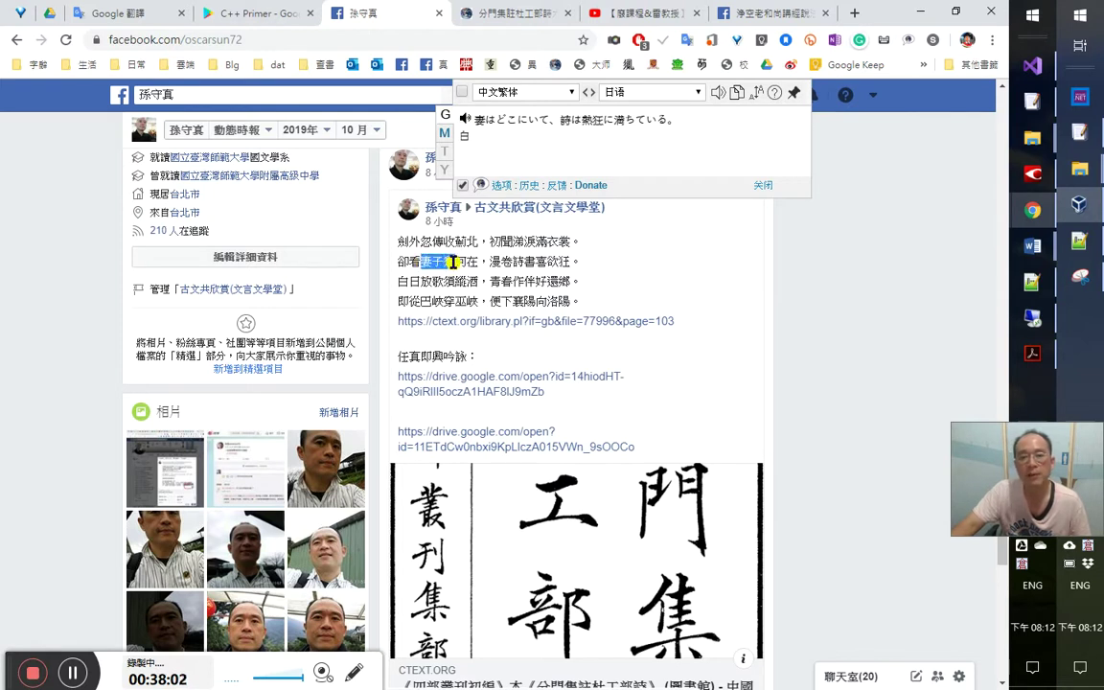
pyautogui.click(632, 276)
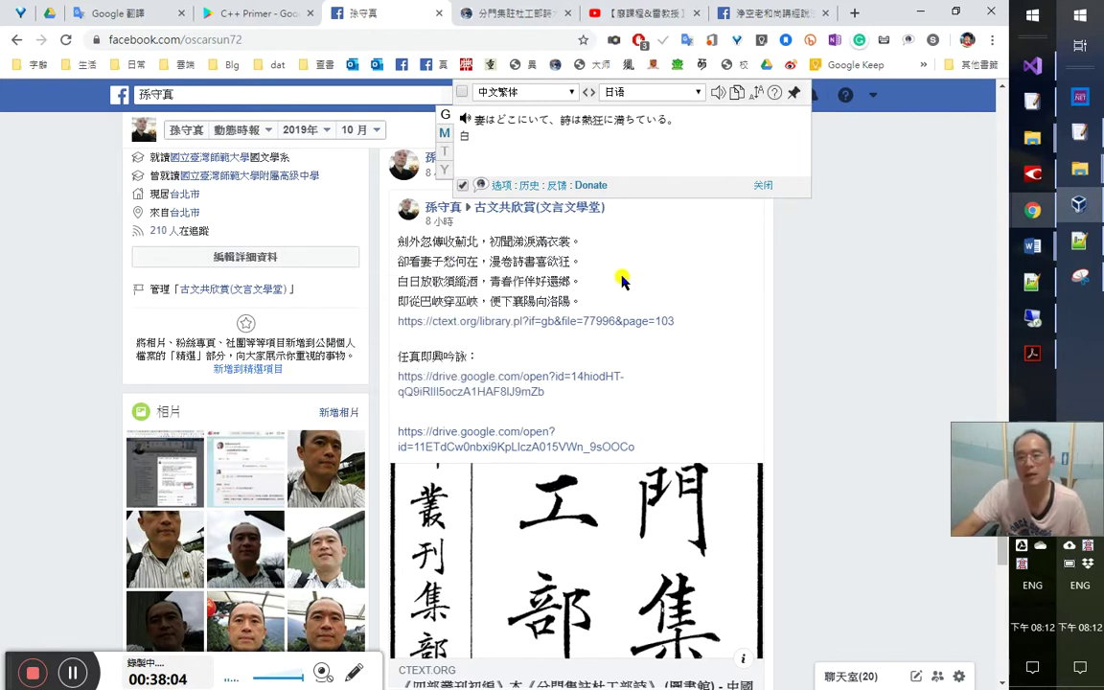
pyautogui.doubleClick(425, 264)
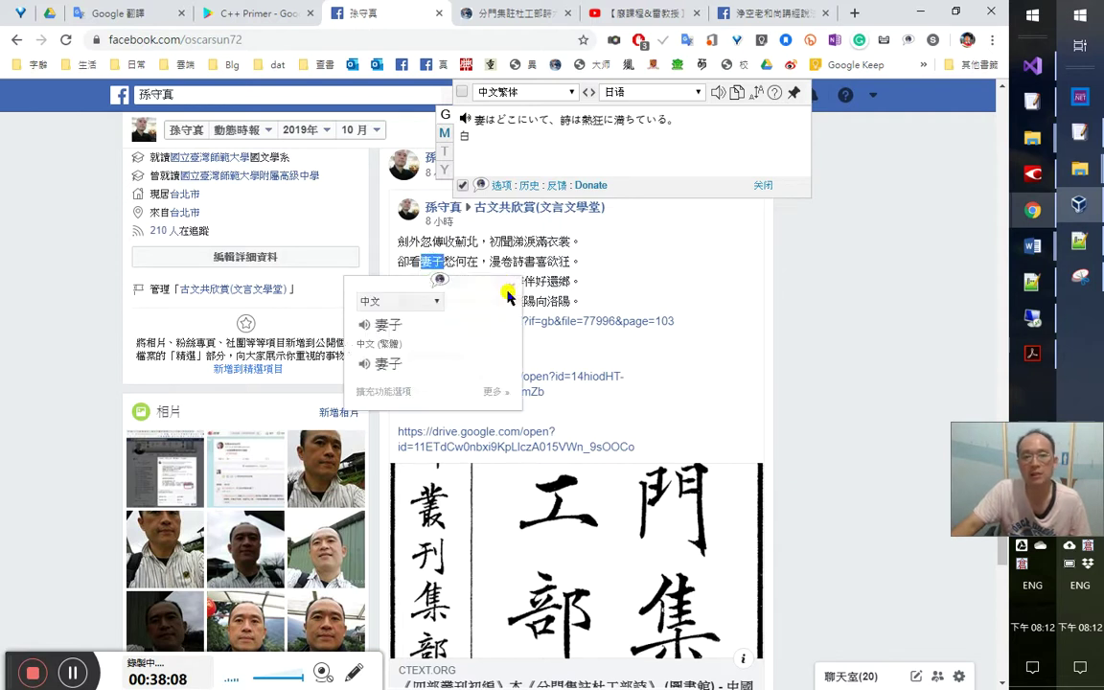
pyautogui.click(627, 261)
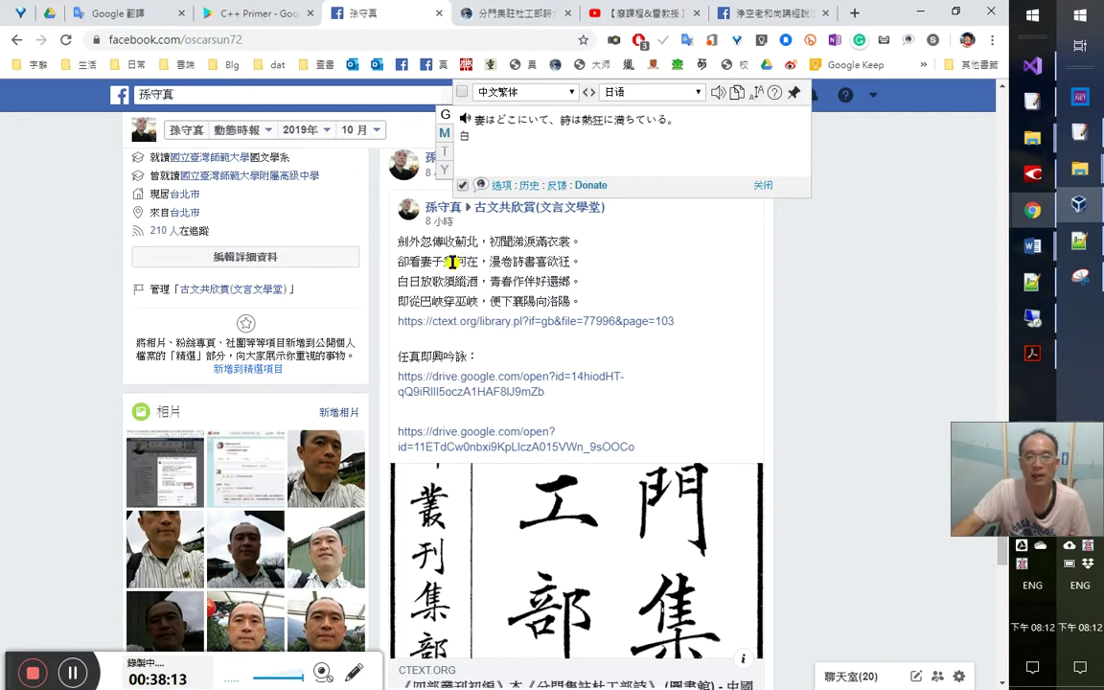
# Highlight 何在 in the poem's second line, followed by the single characters 何 and 喜
pyautogui.moveTo(455, 261); pyautogui.dragTo(478, 262)
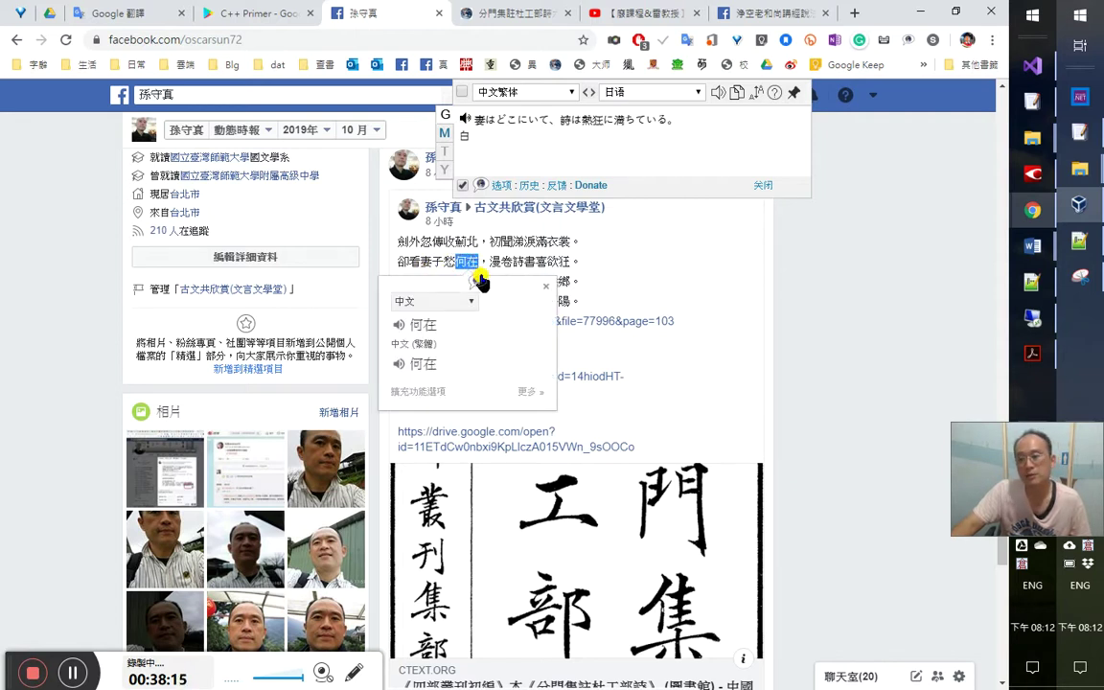
pyautogui.click(646, 284)
pyautogui.moveTo(480, 261); pyautogui.dragTo(456, 262)
pyautogui.click(468, 264)
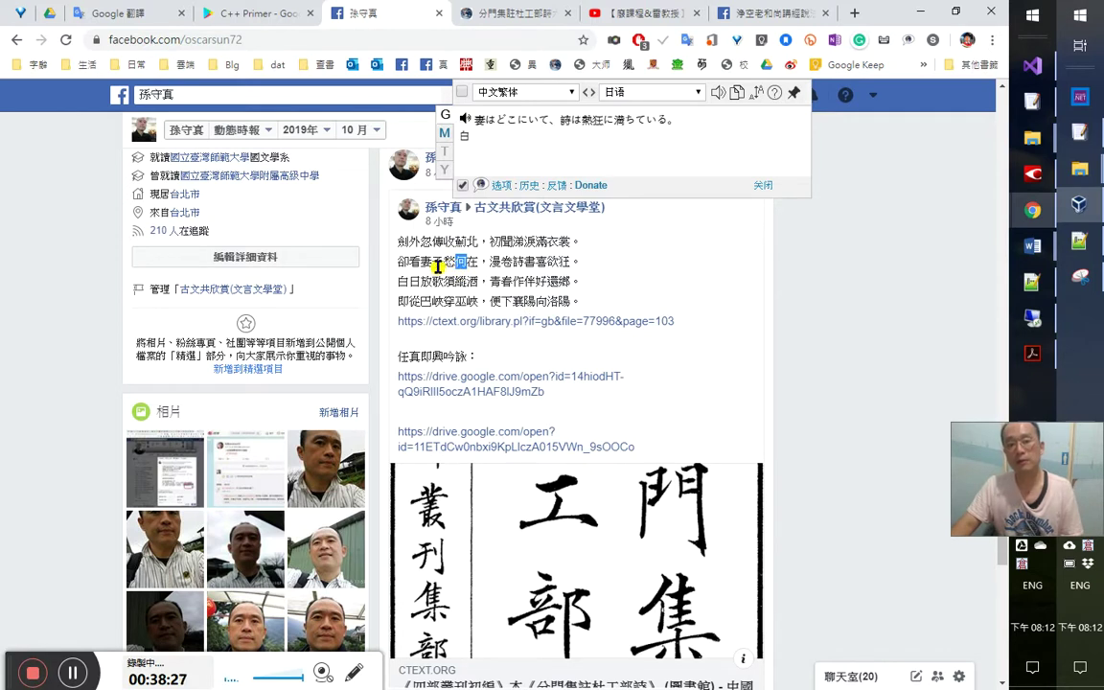
pyautogui.doubleClick(533, 240)
pyautogui.click(642, 269)
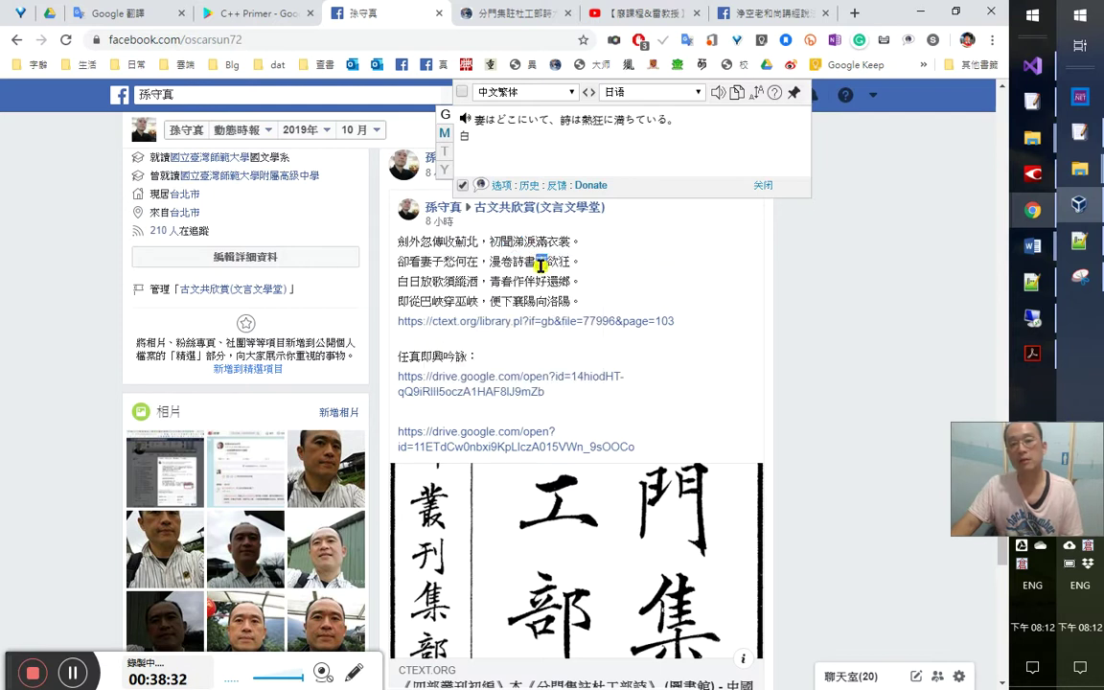
# Highlight 喜欲狂 at the end of the poem's second line, and single out the character 卷
pyautogui.moveTo(581, 262)
pyautogui.mouseDown()
pyautogui.moveTo(526, 275)
pyautogui.moveTo(491, 262)
pyautogui.moveTo(563, 263)
pyautogui.mouseUp()
pyautogui.click(582, 268)
pyautogui.click(556, 270)
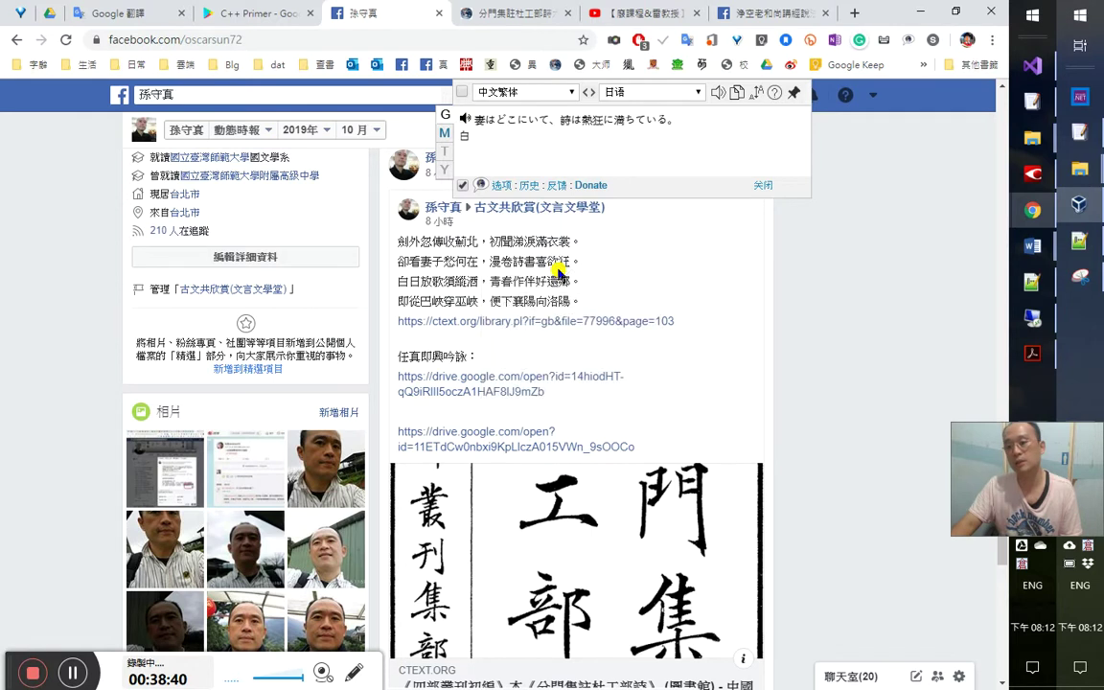
pyautogui.moveTo(536, 262); pyautogui.dragTo(581, 262)
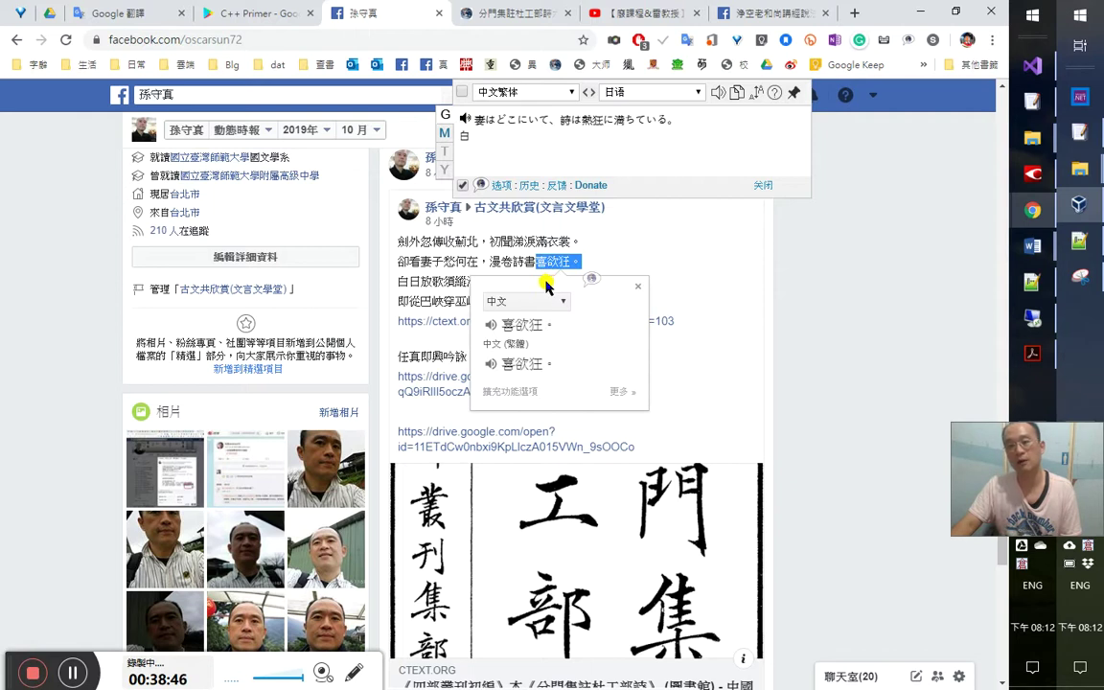
pyautogui.doubleClick(552, 261)
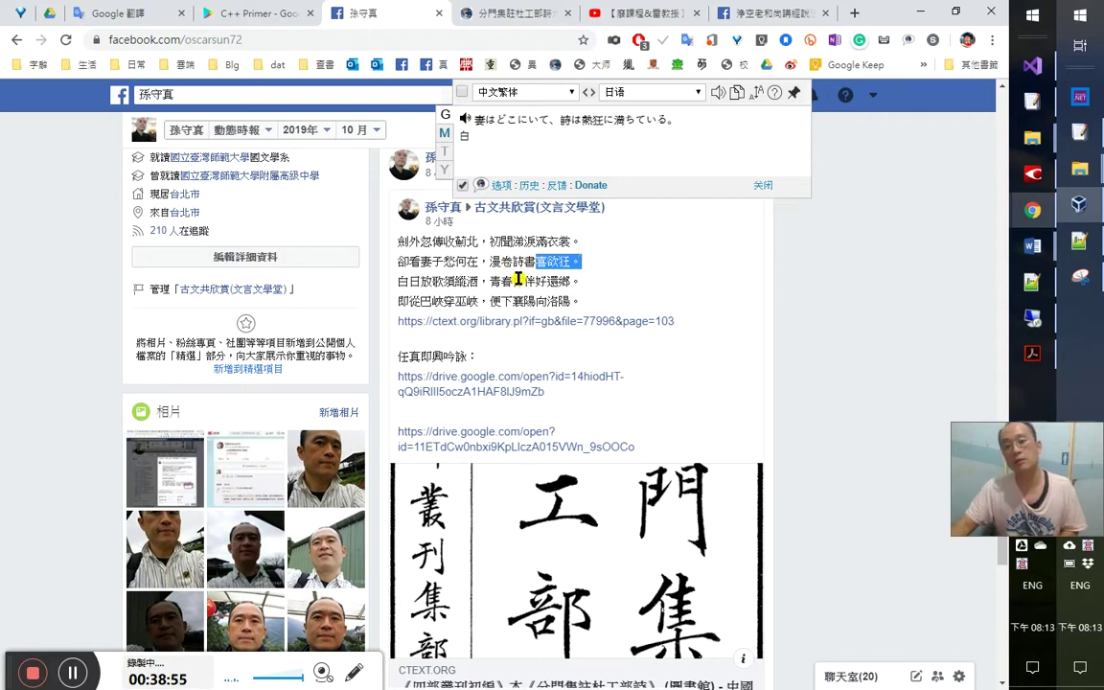
pyautogui.doubleClick(506, 259)
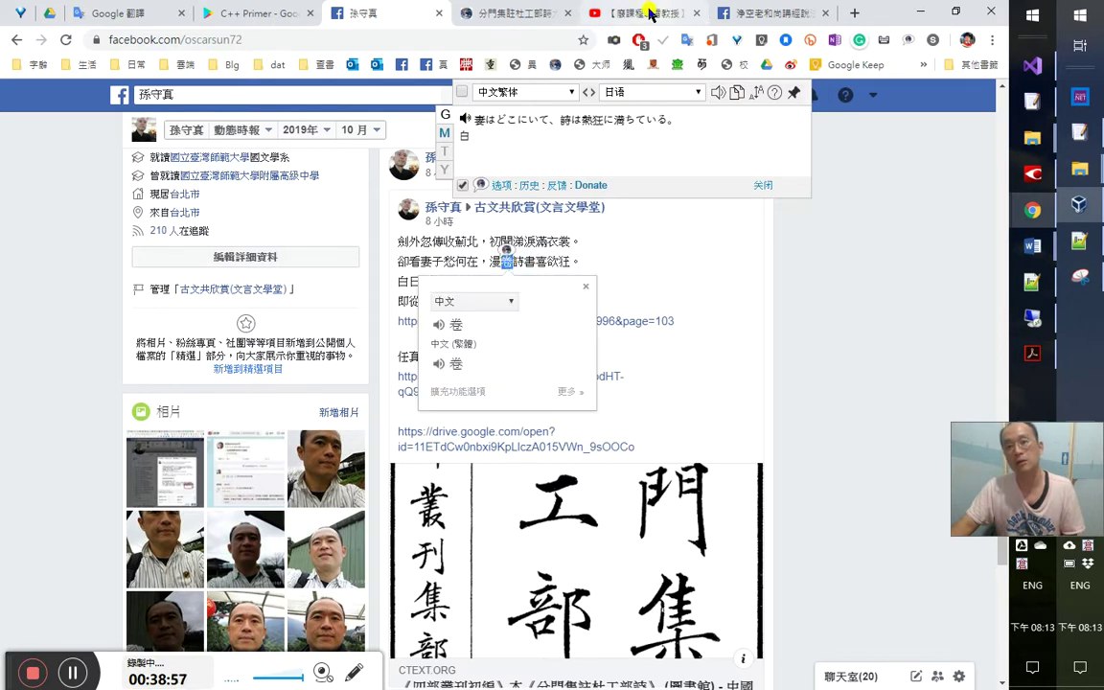
# Switch to the 廢課程&雷教授 YouTube video, play it and pause at 0:17
pyautogui.click(628, 14)
pyautogui.click(581, 278)
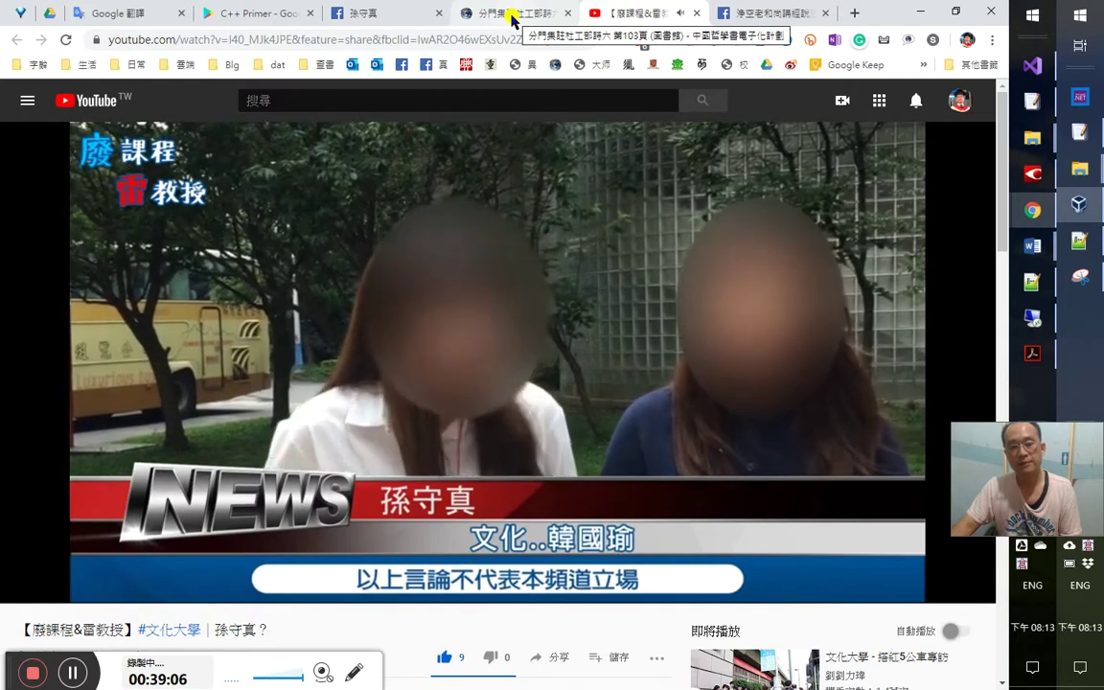
pyautogui.moveTo(578, 288)
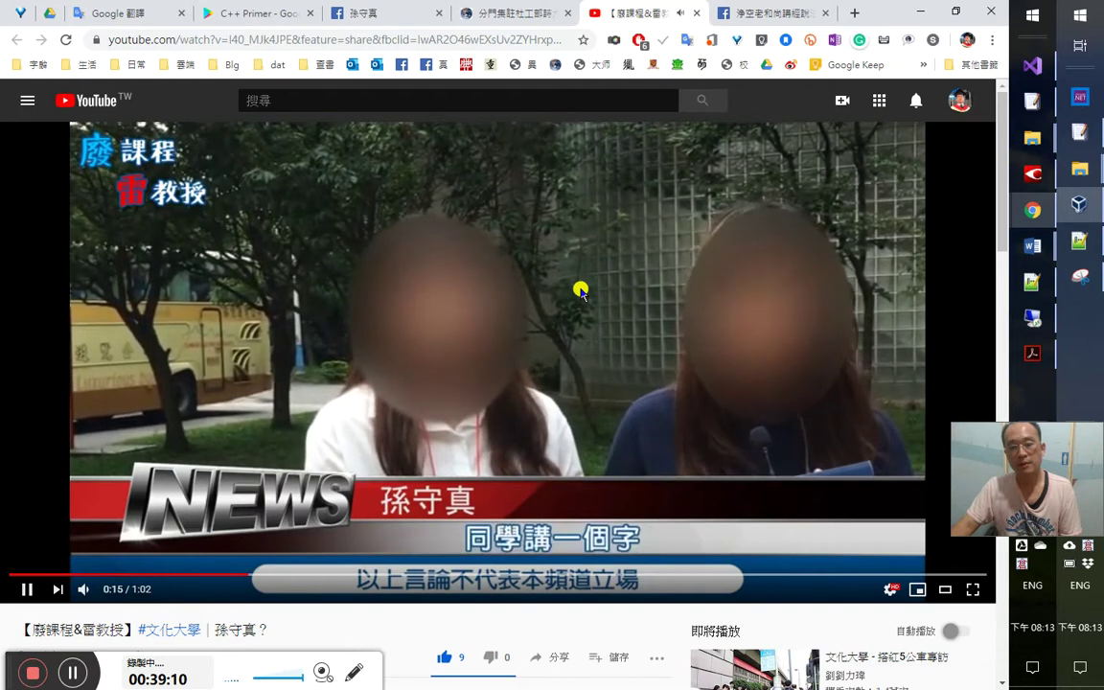
pyautogui.click(580, 289)
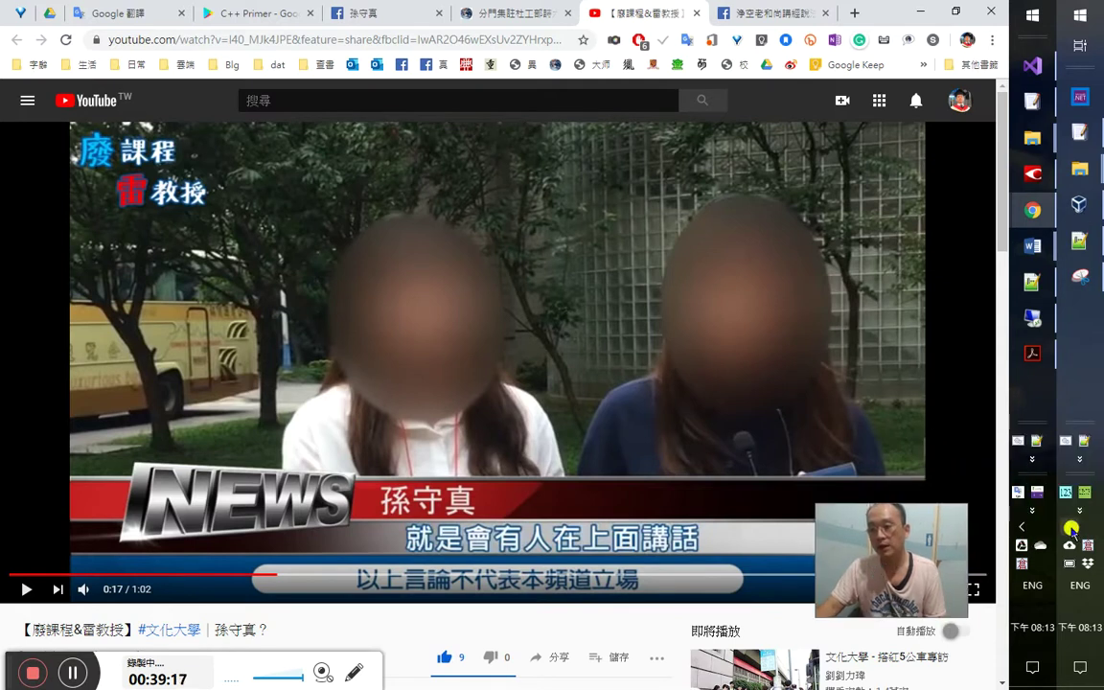
pyautogui.click(1072, 537)
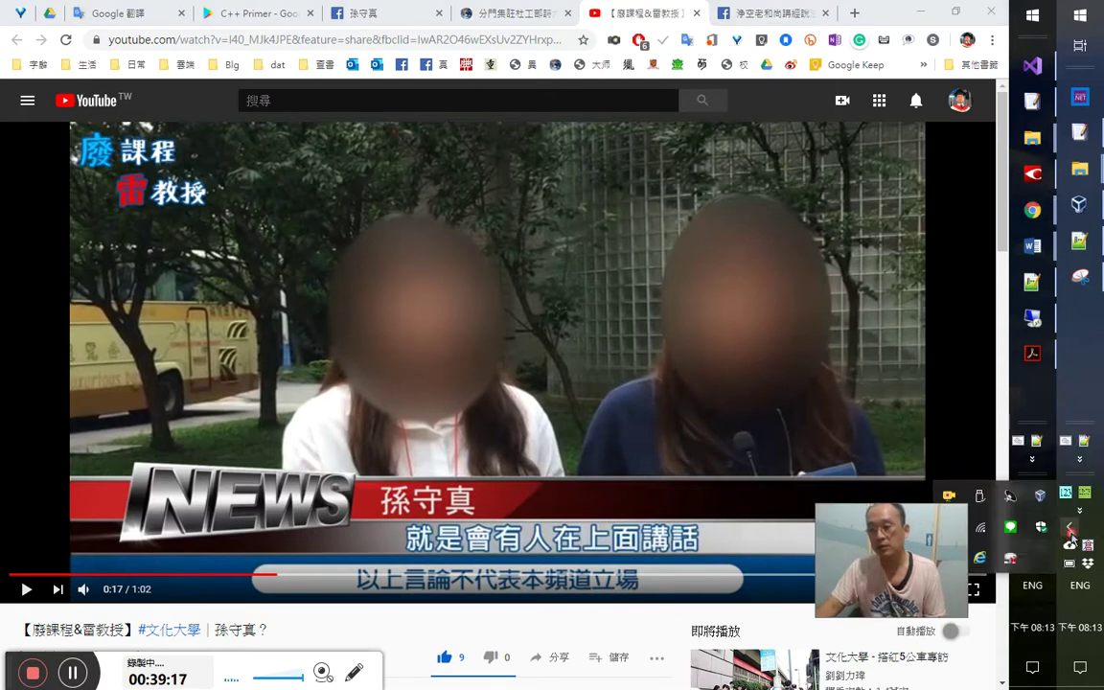
pyautogui.click(986, 559)
pyautogui.click(1033, 136)
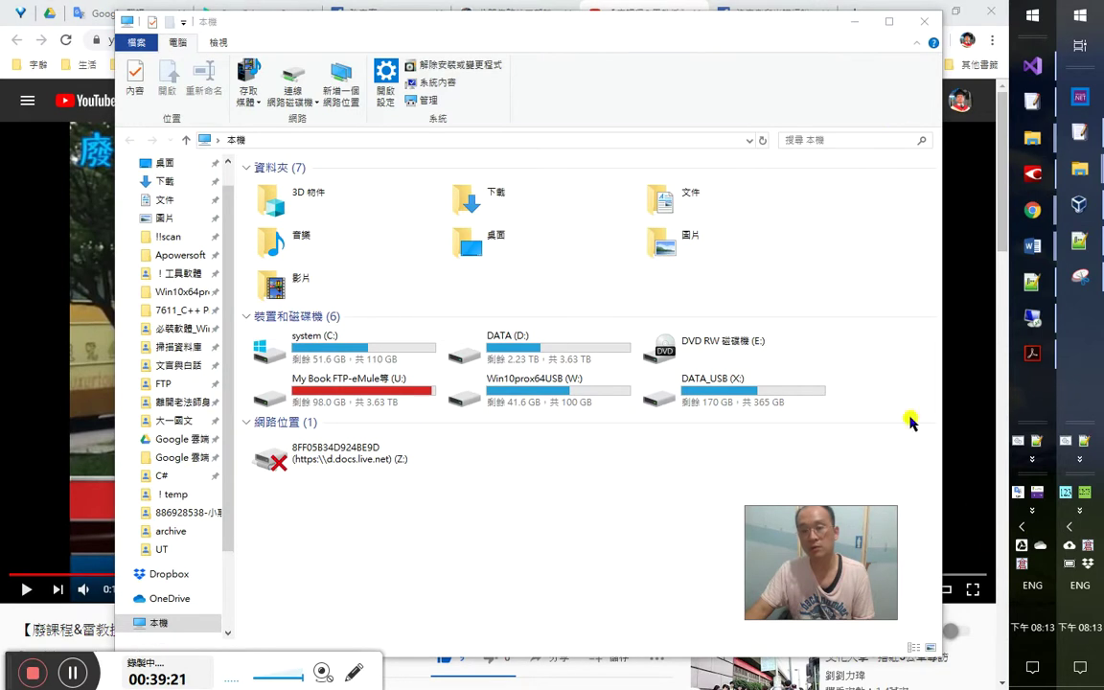
pyautogui.click(924, 22)
pyautogui.click(1070, 526)
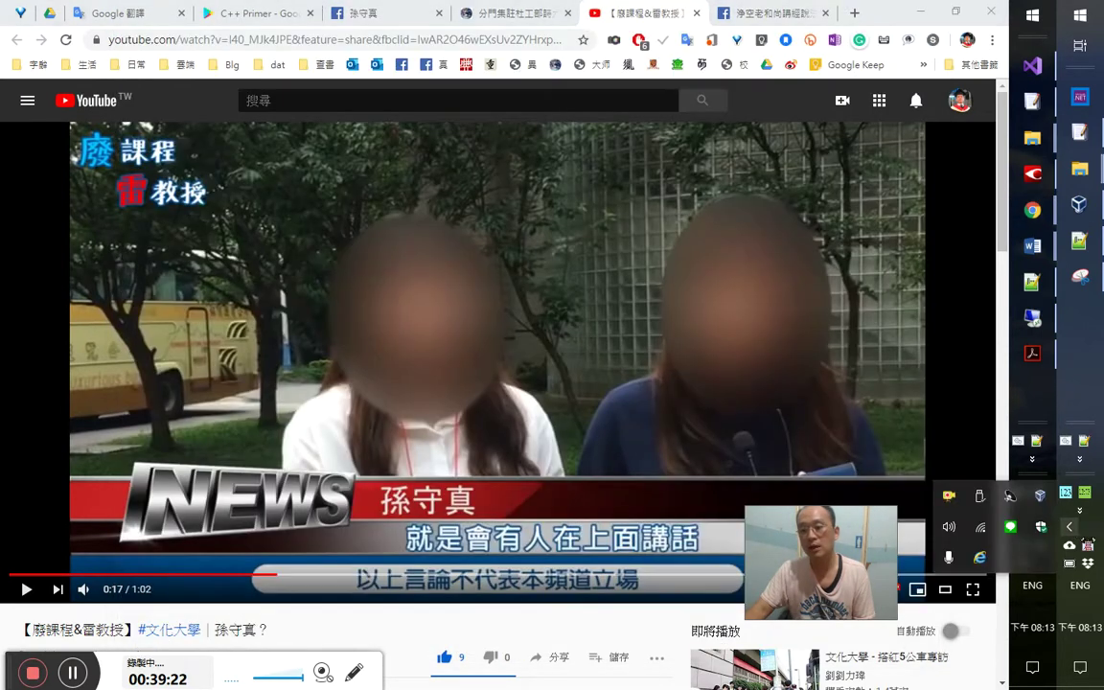
pyautogui.click(980, 559)
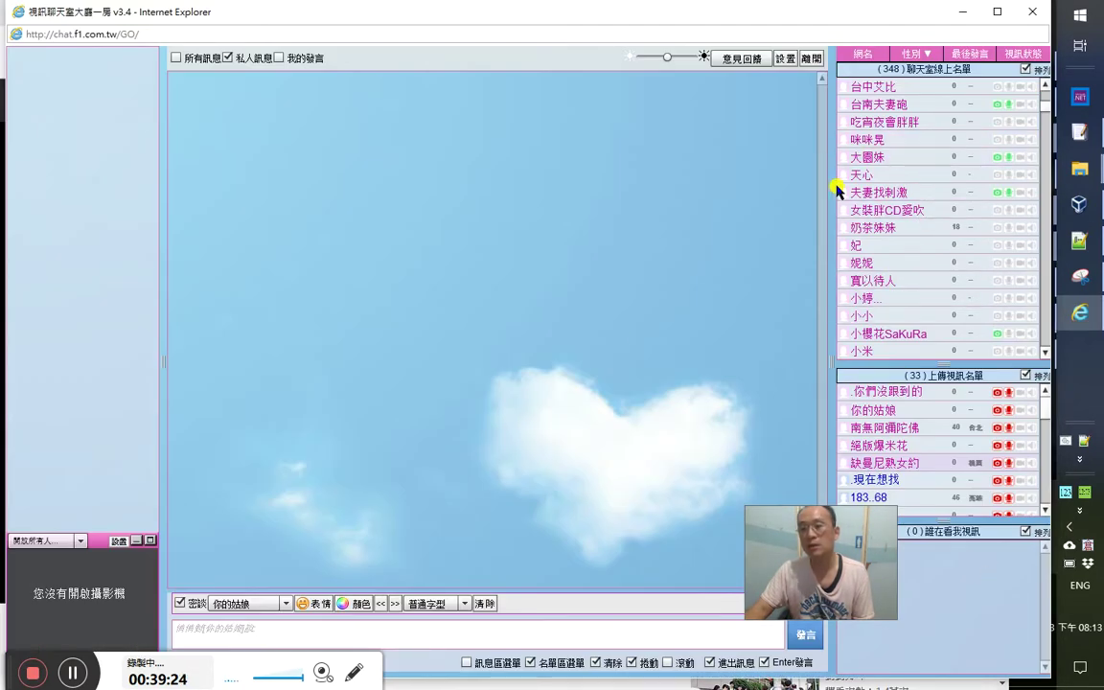
pyautogui.click(961, 14)
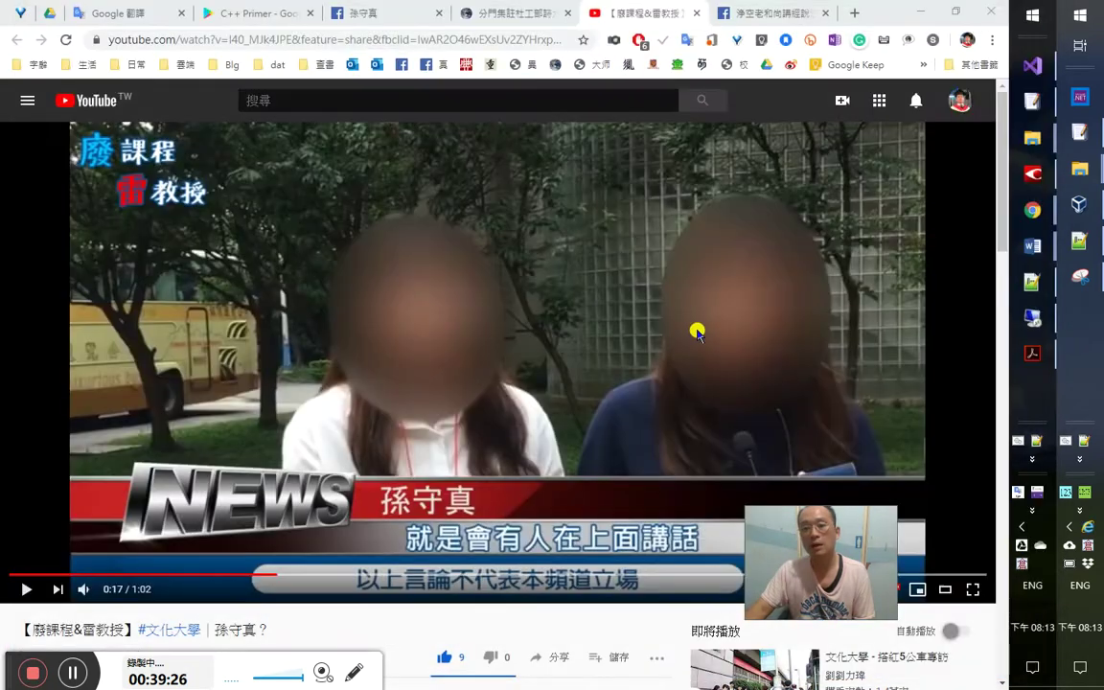
pyautogui.moveTo(833, 592); pyautogui.dragTo(1041, 581)
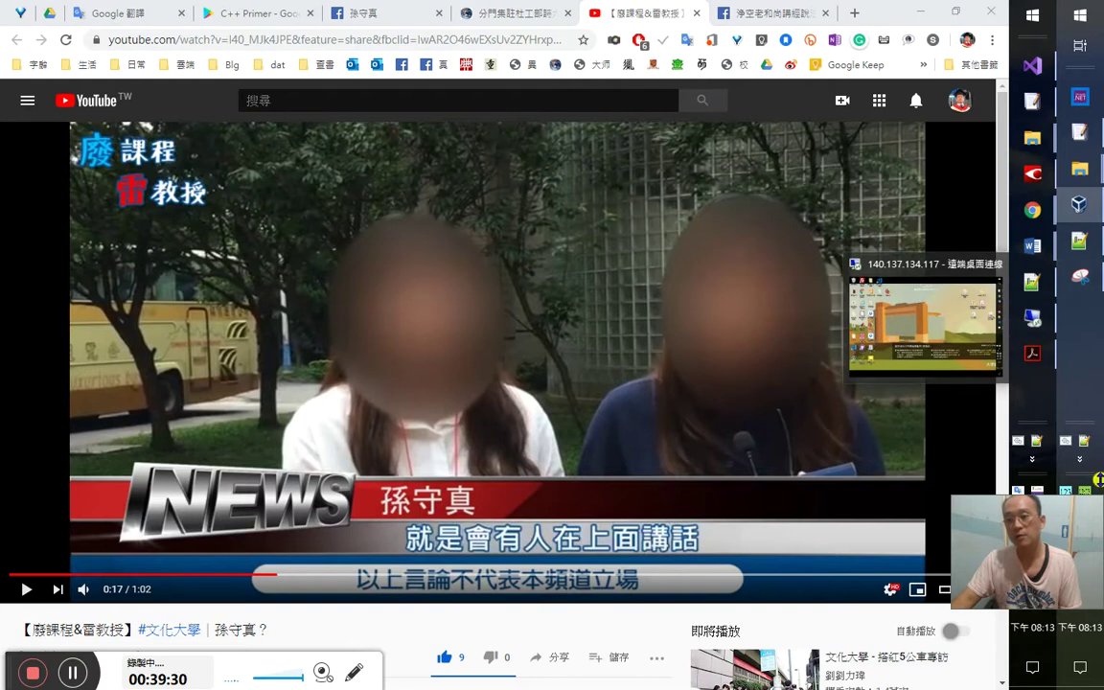
pyautogui.moveTo(1082, 553); pyautogui.dragTo(935, 551)
pyautogui.click(1088, 526)
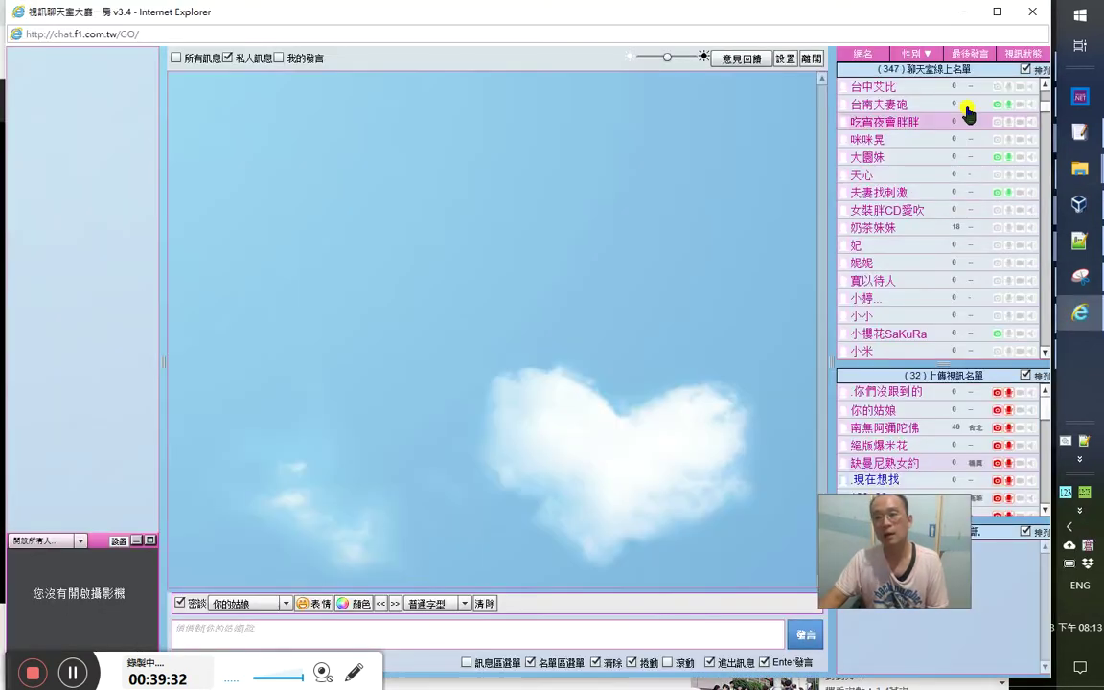
pyautogui.click(961, 13)
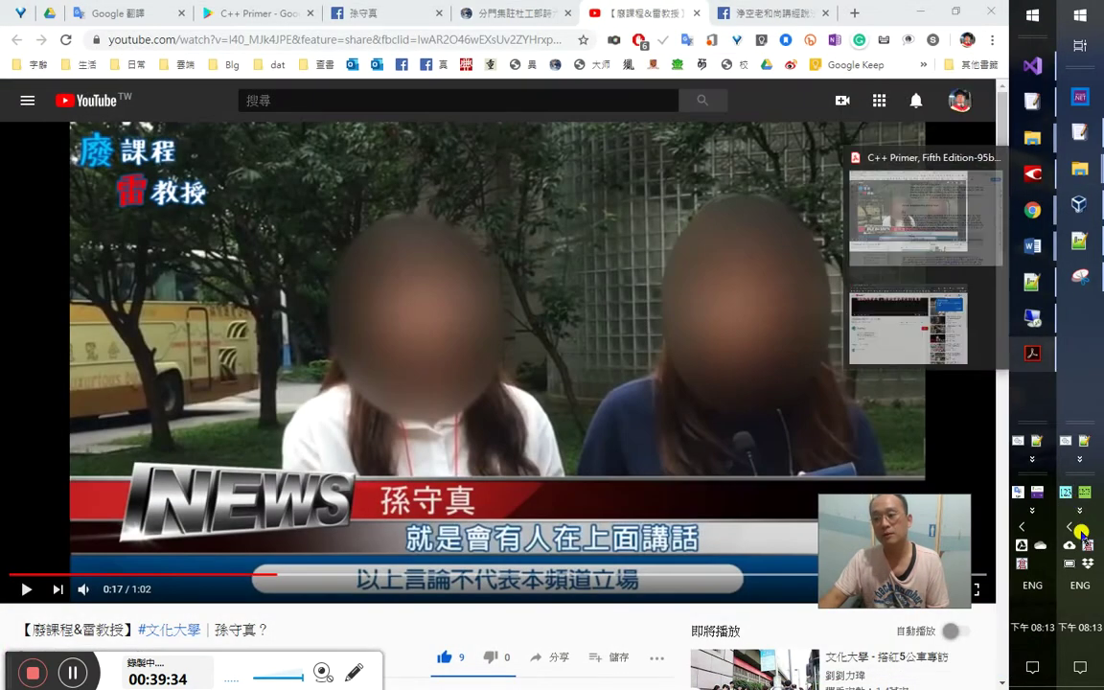
pyautogui.click(979, 557)
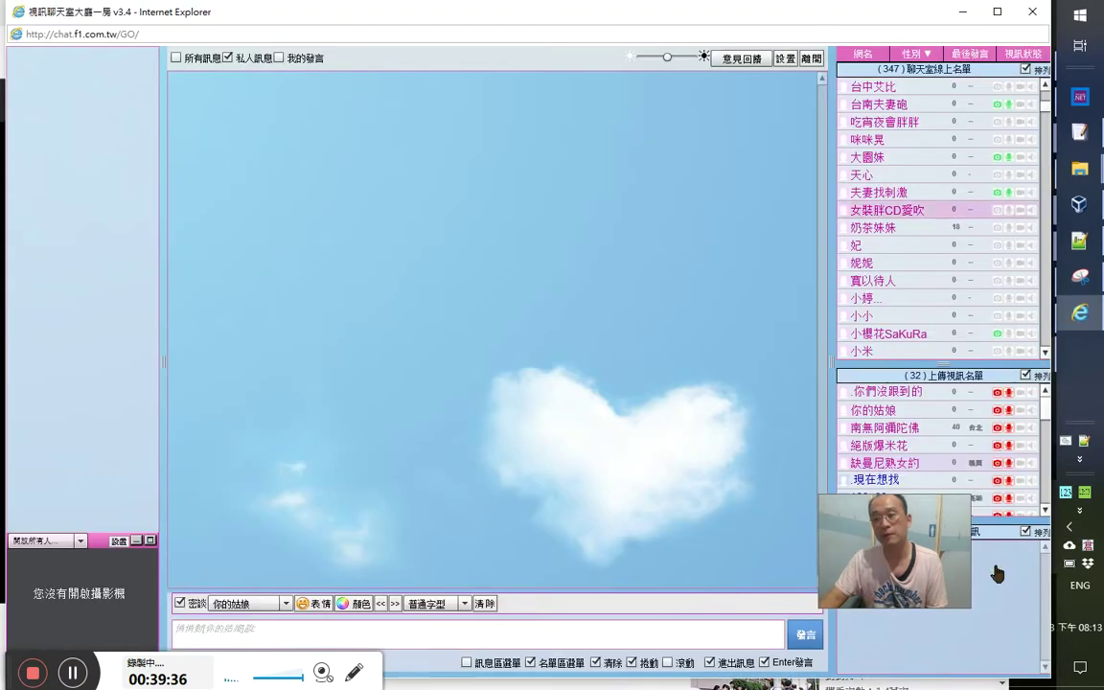
pyautogui.click(963, 15)
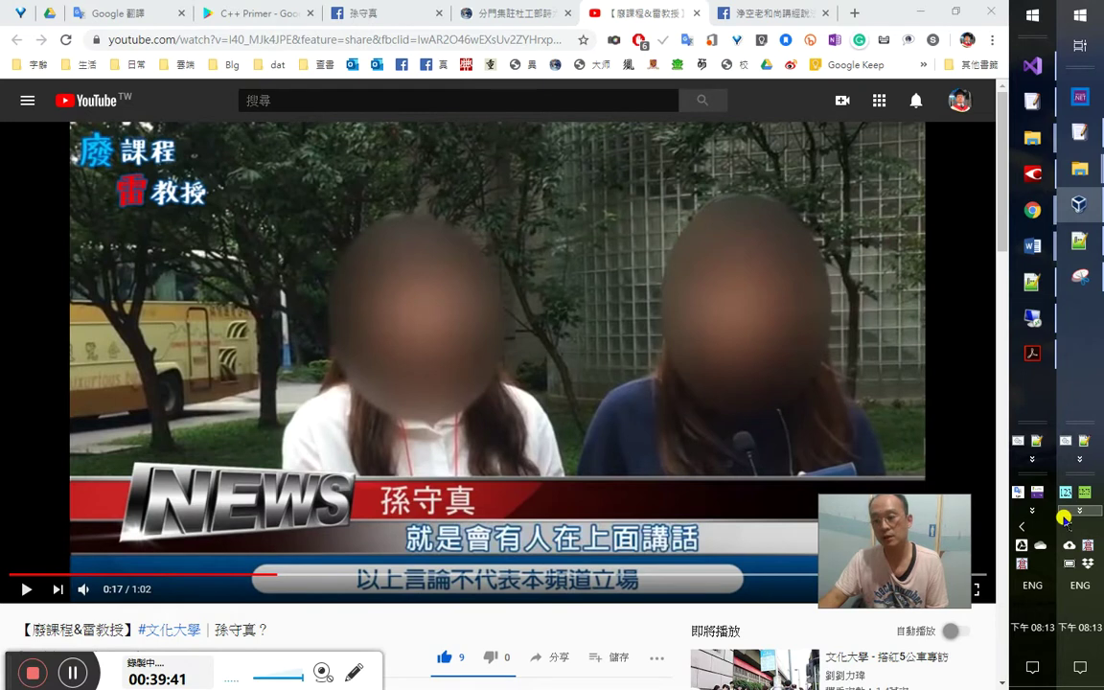
# Skip to the end of the YouTube video, resume it from just before the midpoint and pause at 0:30
pyautogui.press('End')
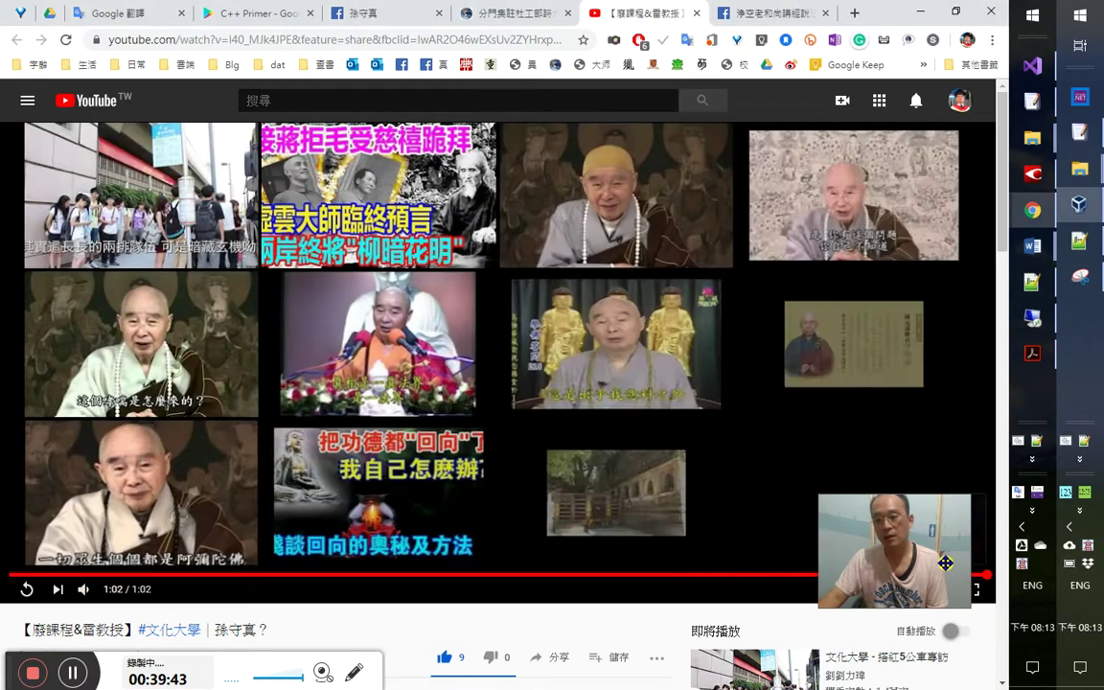
pyautogui.moveTo(944, 562); pyautogui.dragTo(1076, 558)
pyautogui.click(436, 574)
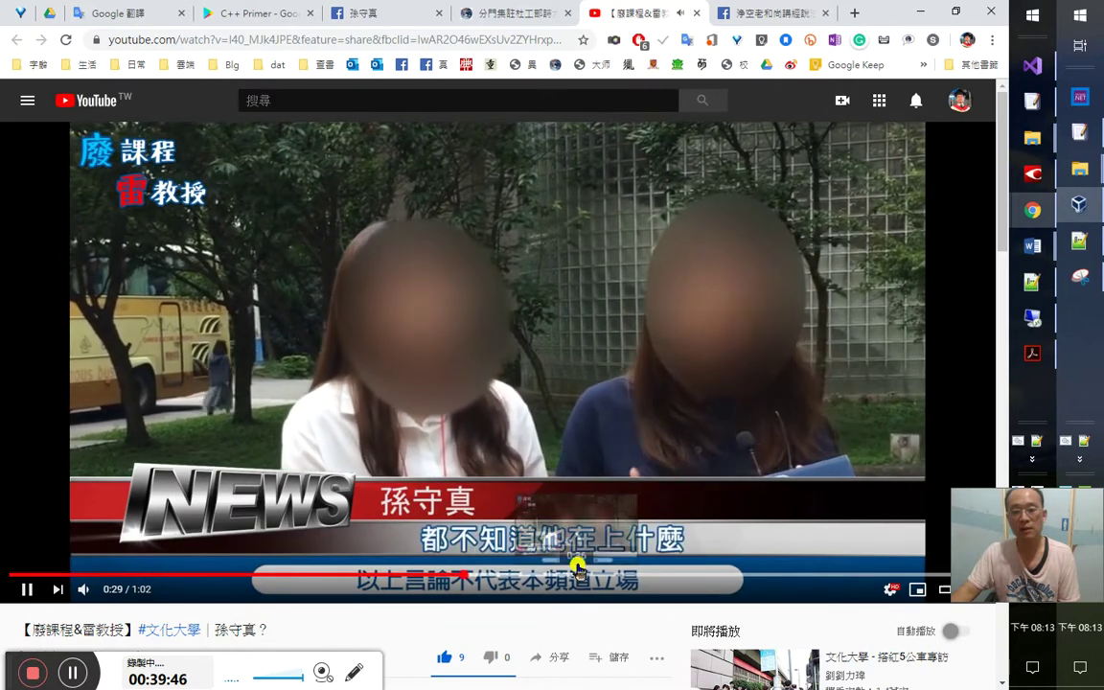
pyautogui.click(486, 468)
# Glance at the scanned poem page, return to the video, play it briefly and go back to 0:25
pyautogui.click(484, 17)
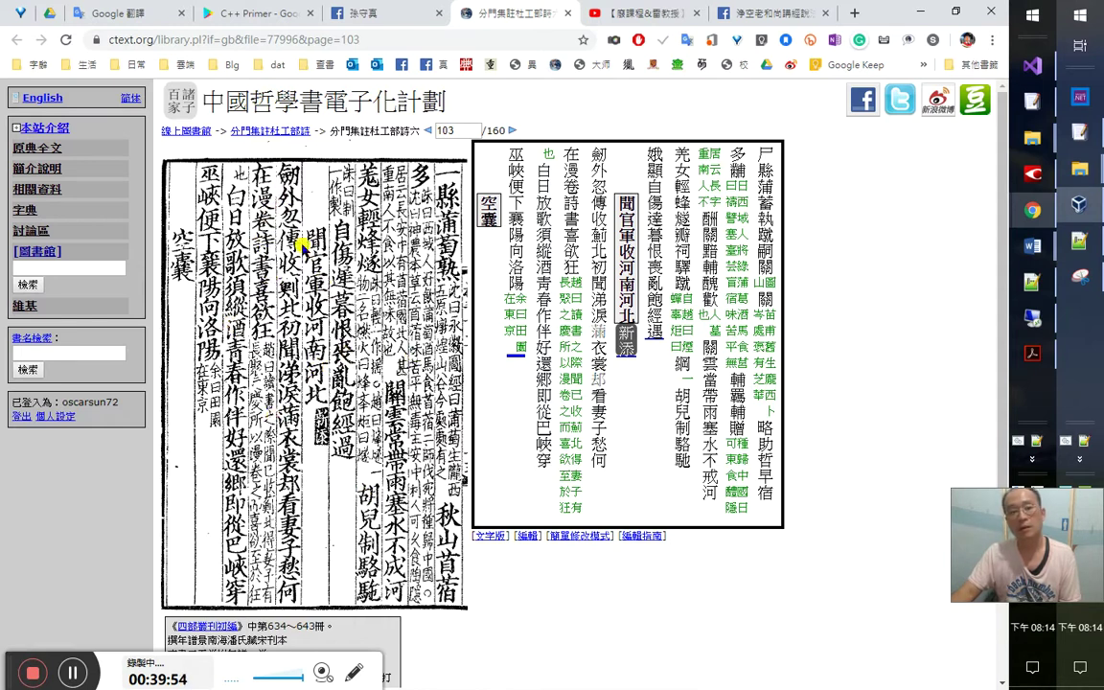
pyautogui.click(594, 13)
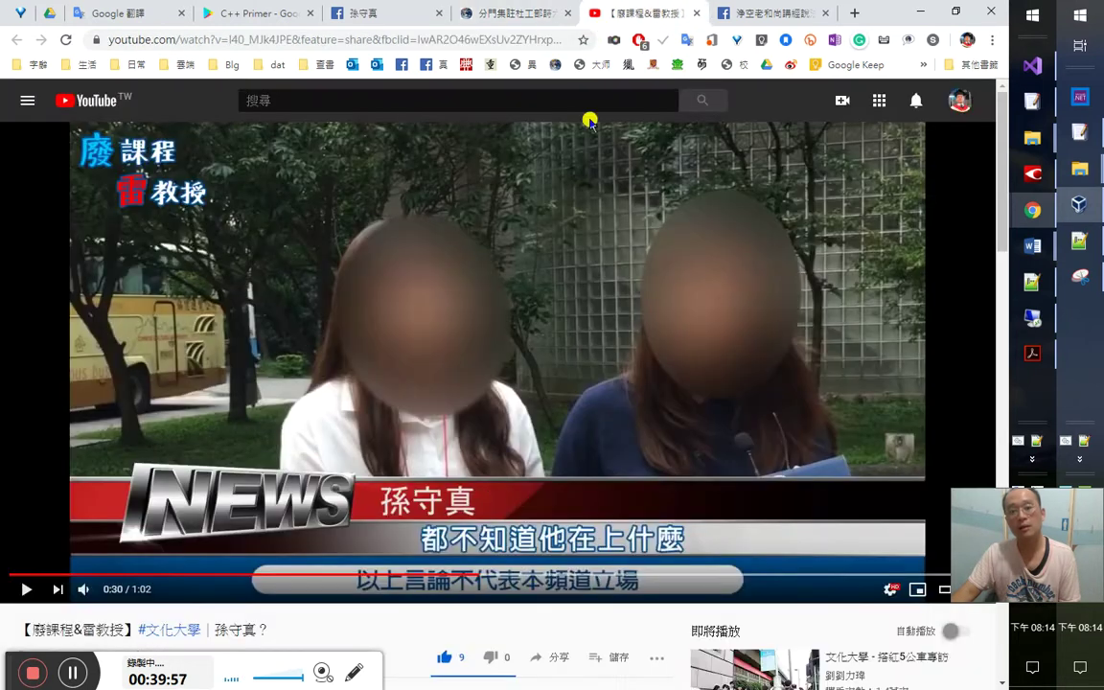
pyautogui.click(458, 506)
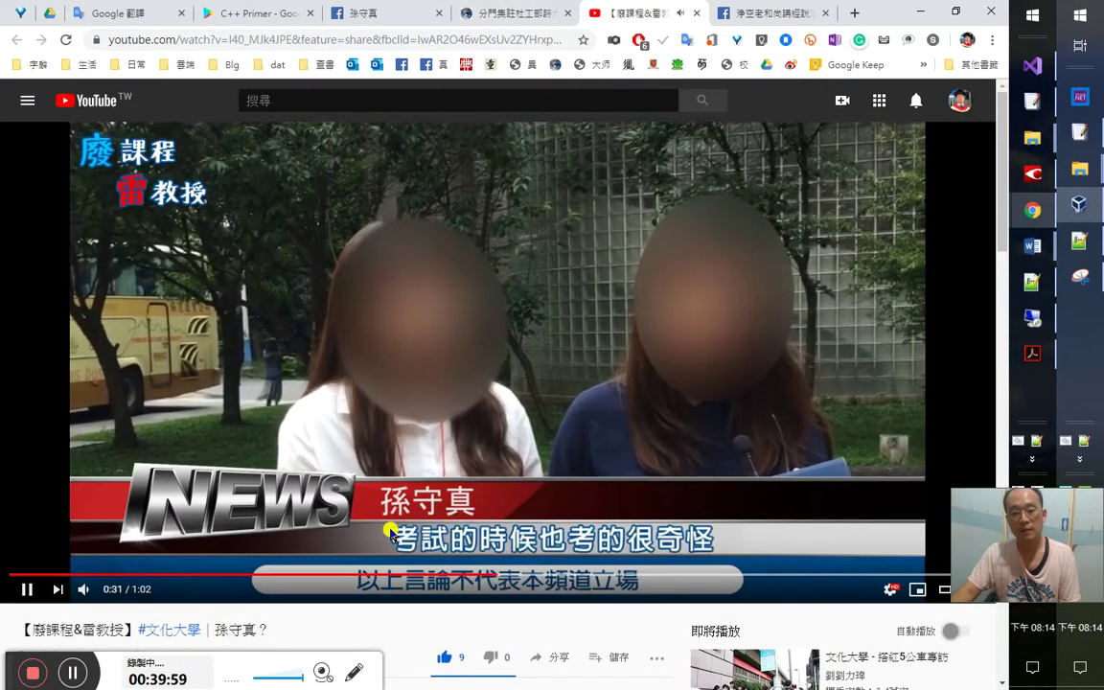
pyautogui.click(389, 526)
pyautogui.click(410, 577)
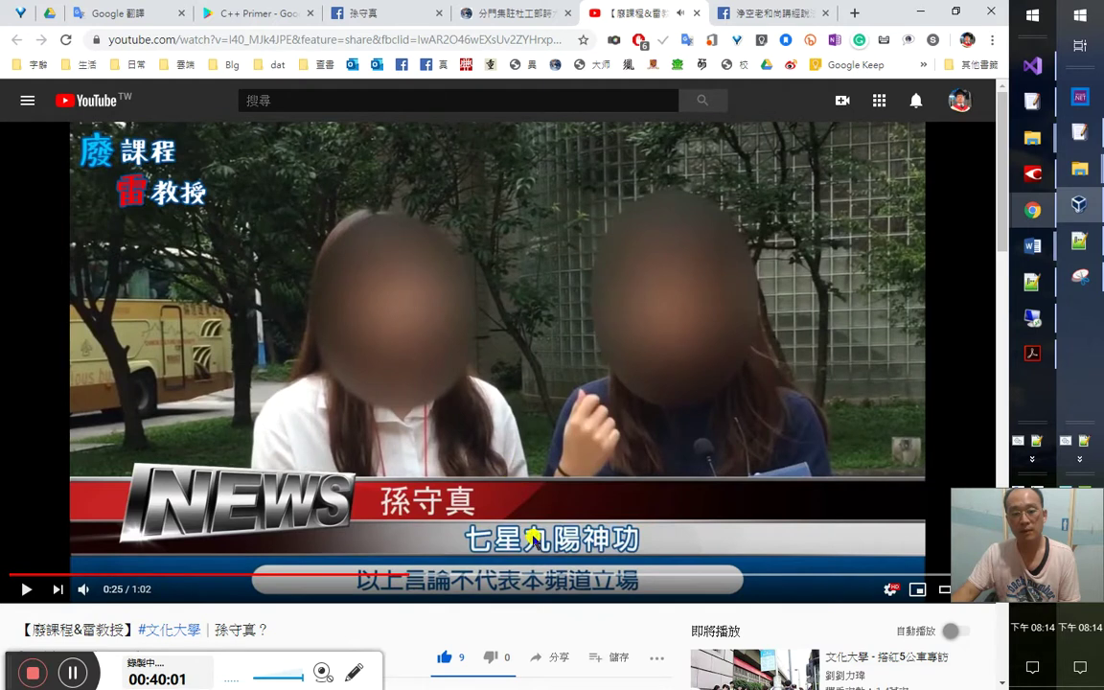
# Look at the scanned poem page again, search for 疑鄰竊斧 in a new tab and open its idiom dictionary entry
pyautogui.click(510, 17)
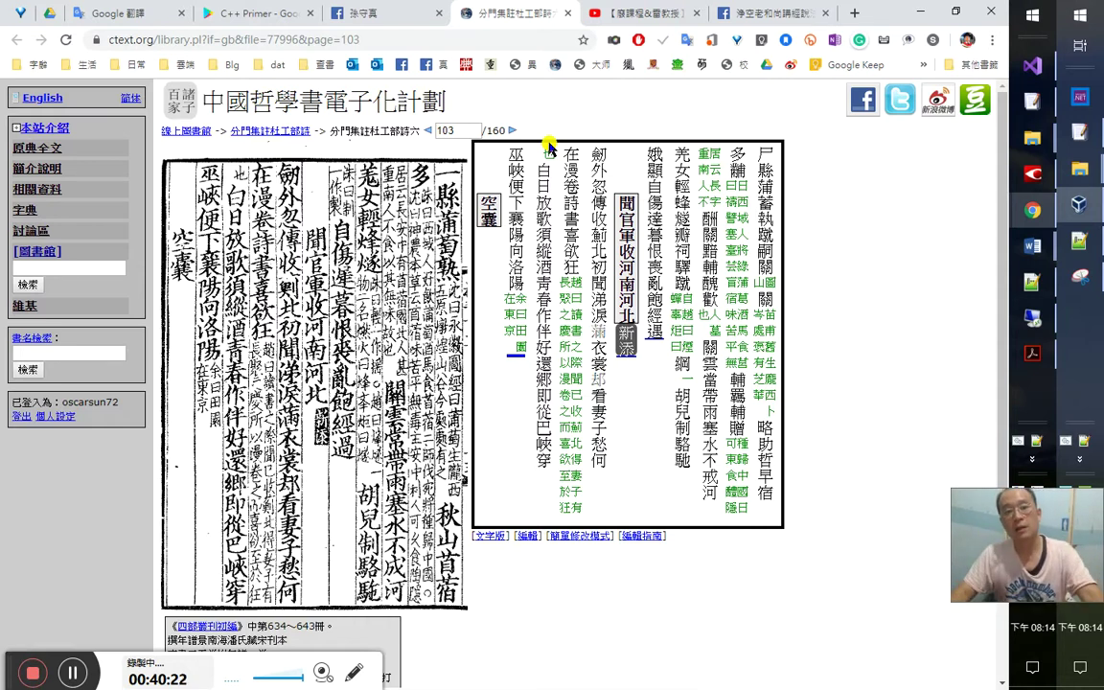
pyautogui.click(852, 18)
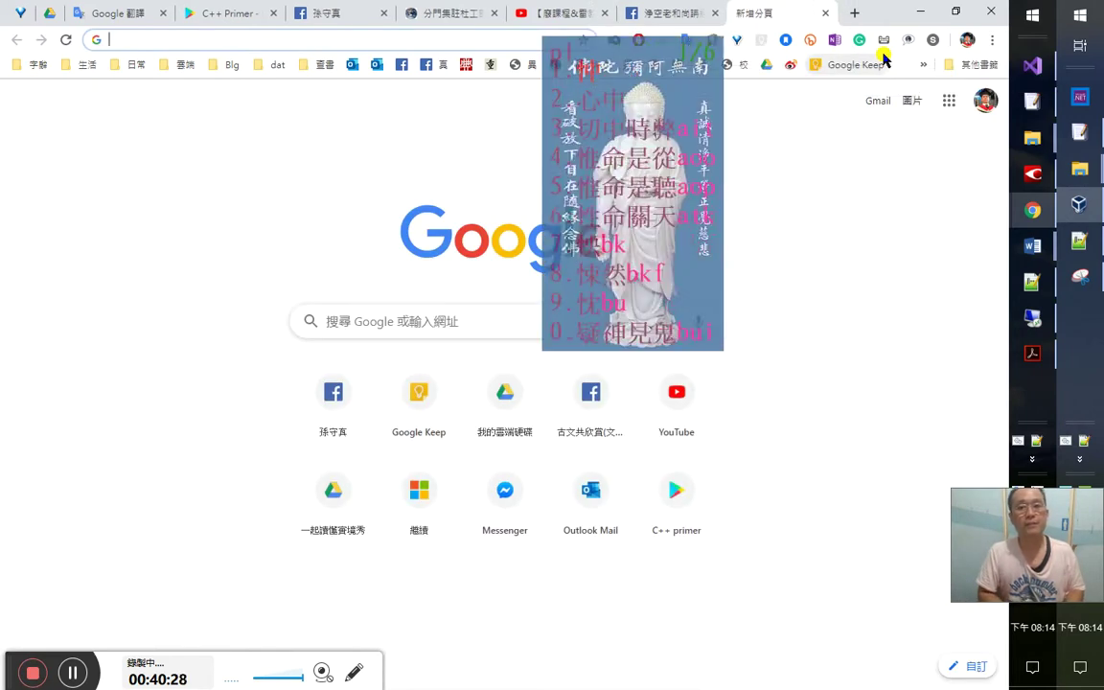
pyautogui.write('疑鄰竊斧')
pyautogui.press('Return')
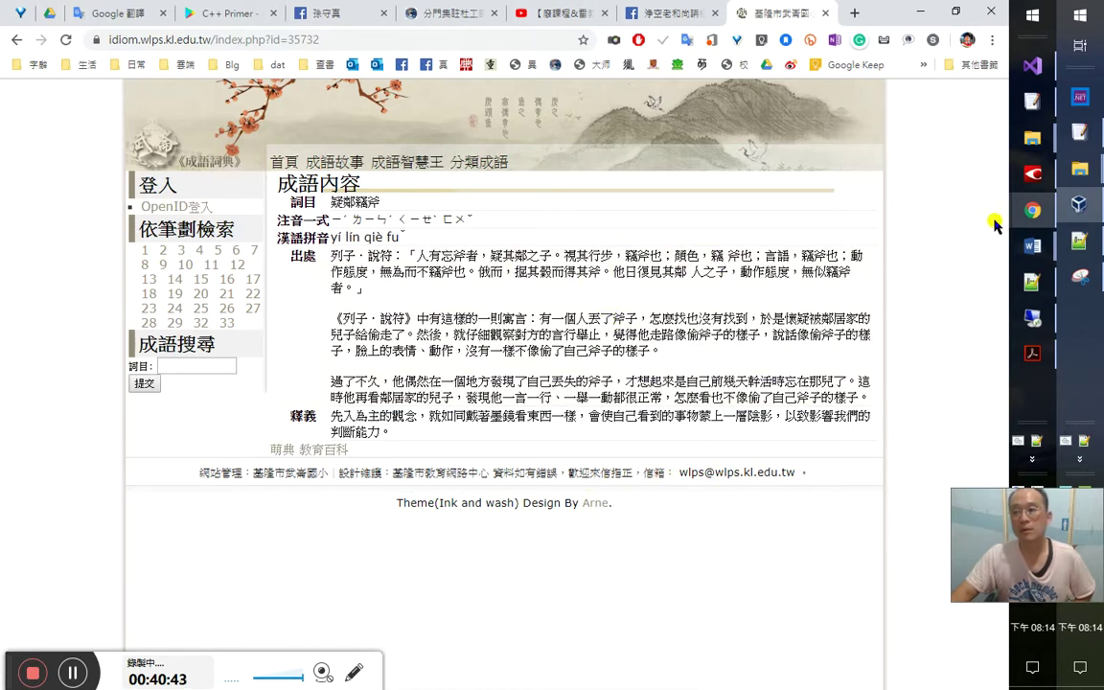
# Load the Outlook mailbox in a new browser tab and return to the 疑鄰竊斧 idiom dictionary entry
pyautogui.moveTo(1032, 210)
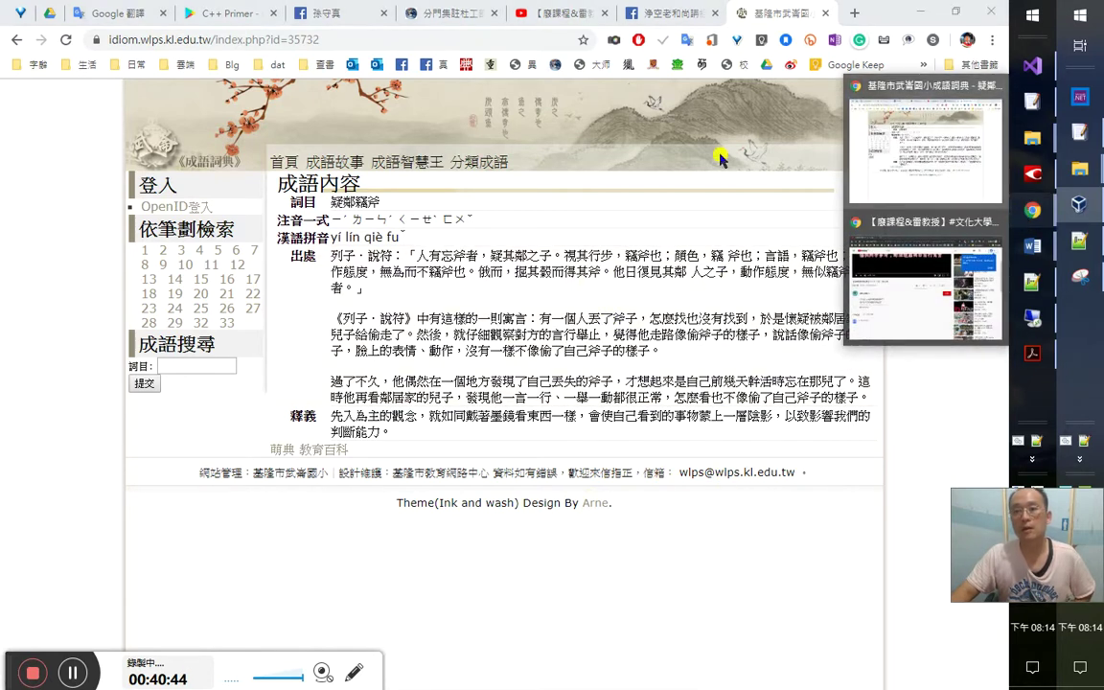
pyautogui.click(855, 13)
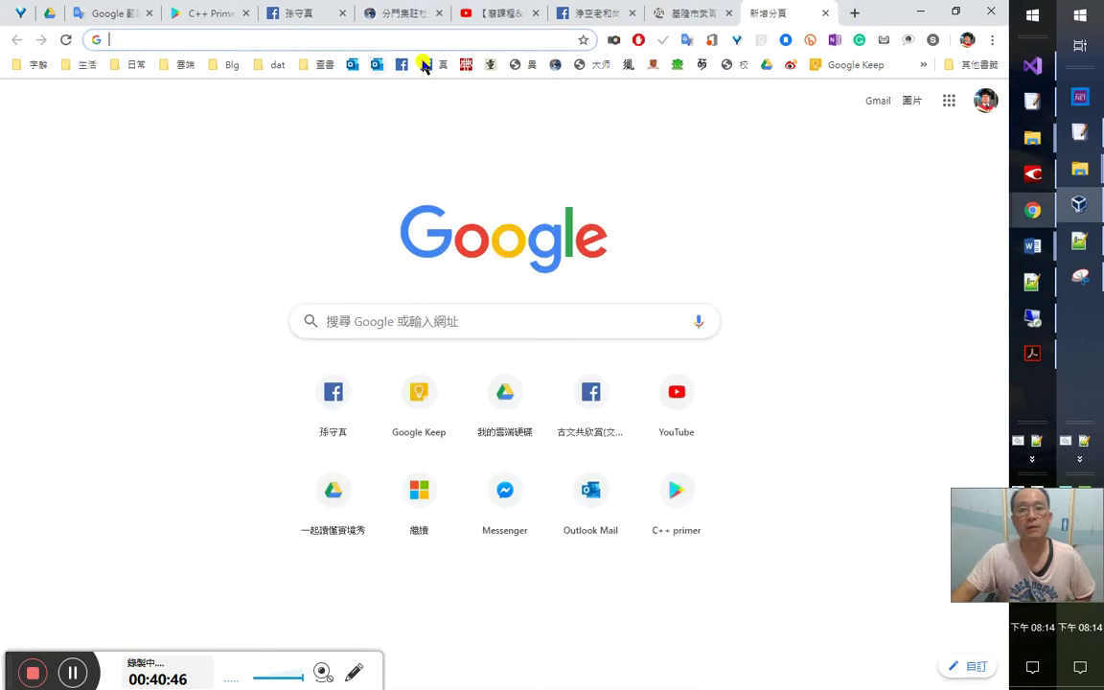
pyautogui.click(352, 64)
pyautogui.click(692, 12)
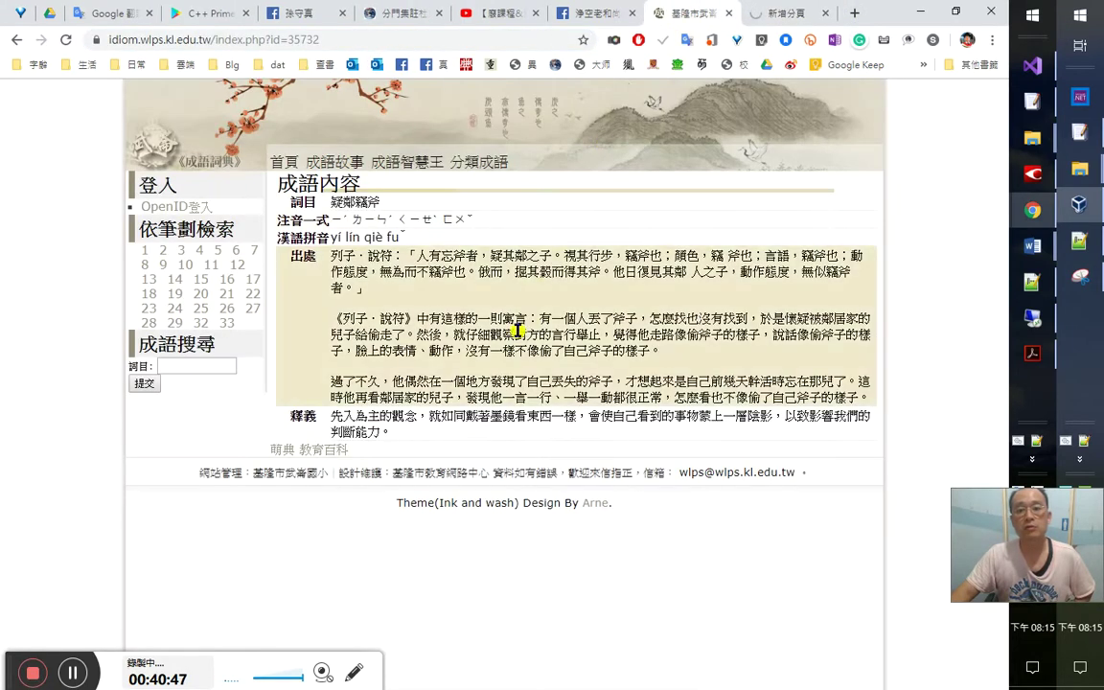
# Look up the character 穀 in the idiom's 列子 source passage and highlight phrases of the passage while reading it
pyautogui.doubleClick(541, 277)
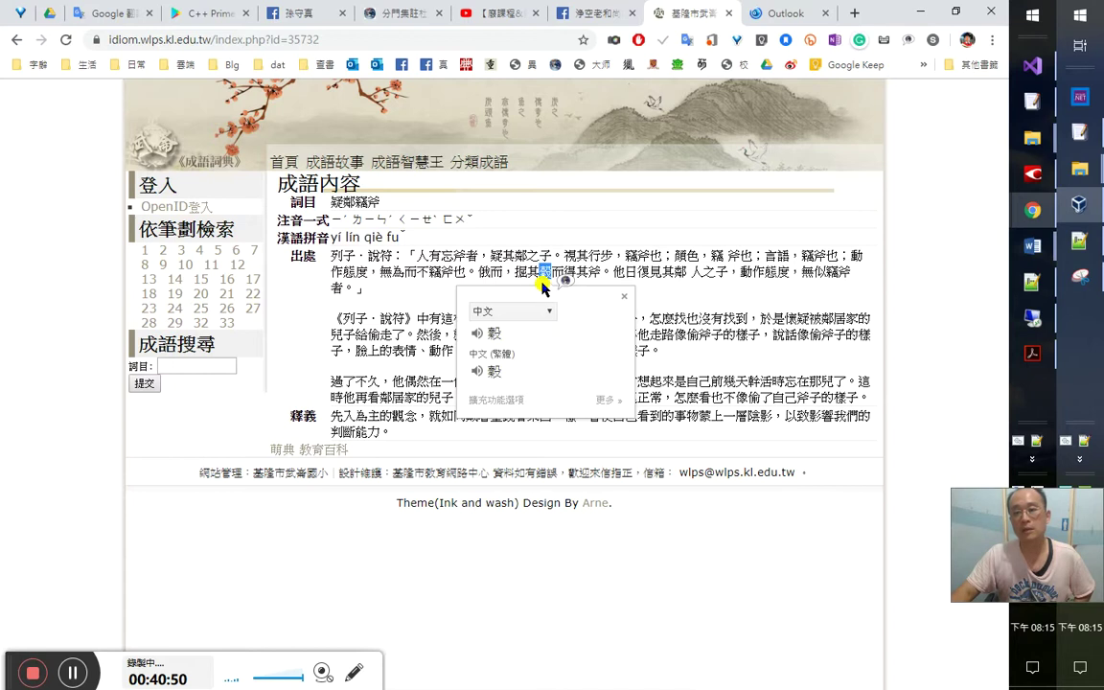
pyautogui.moveTo(417, 255); pyautogui.dragTo(705, 273)
pyautogui.moveTo(429, 257); pyautogui.dragTo(461, 272)
pyautogui.click(467, 272)
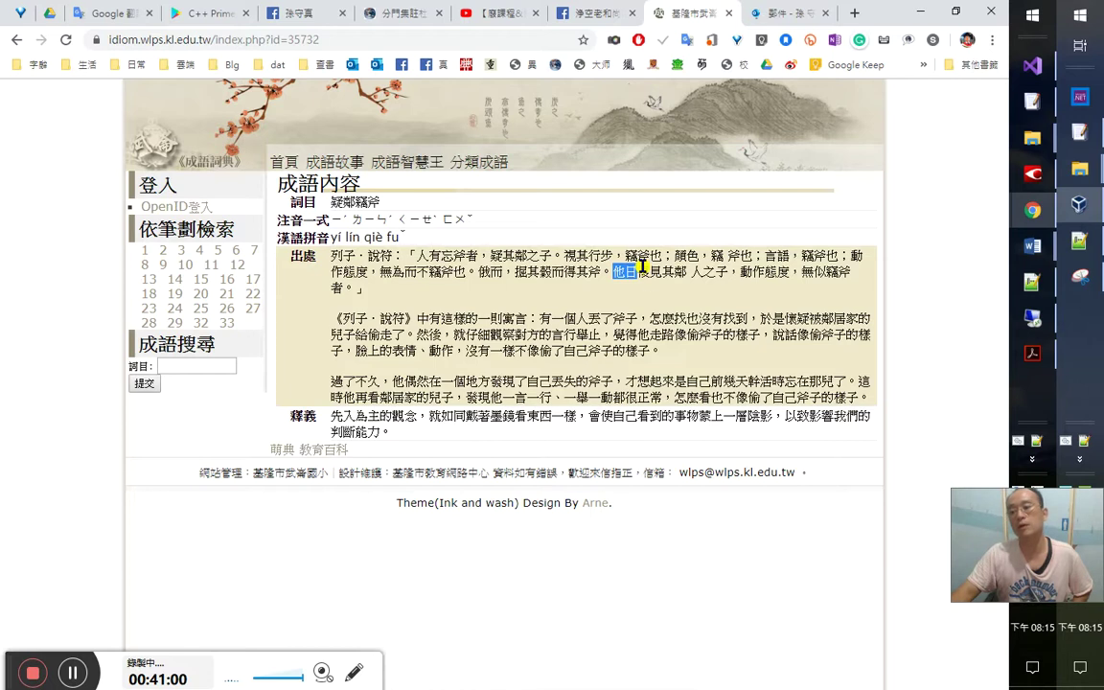
# Switch to the Outlook inbox and open the GitHub notification about VBA-Docs pull request #1137
pyautogui.click(770, 14)
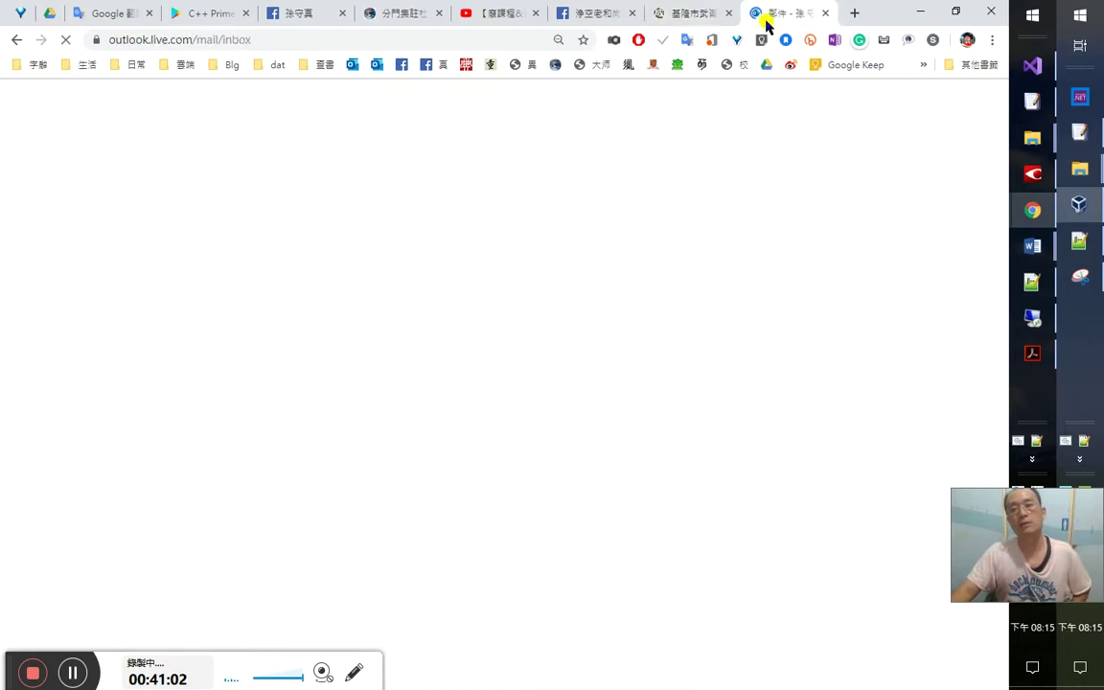
pyautogui.click(694, 13)
pyautogui.click(781, 14)
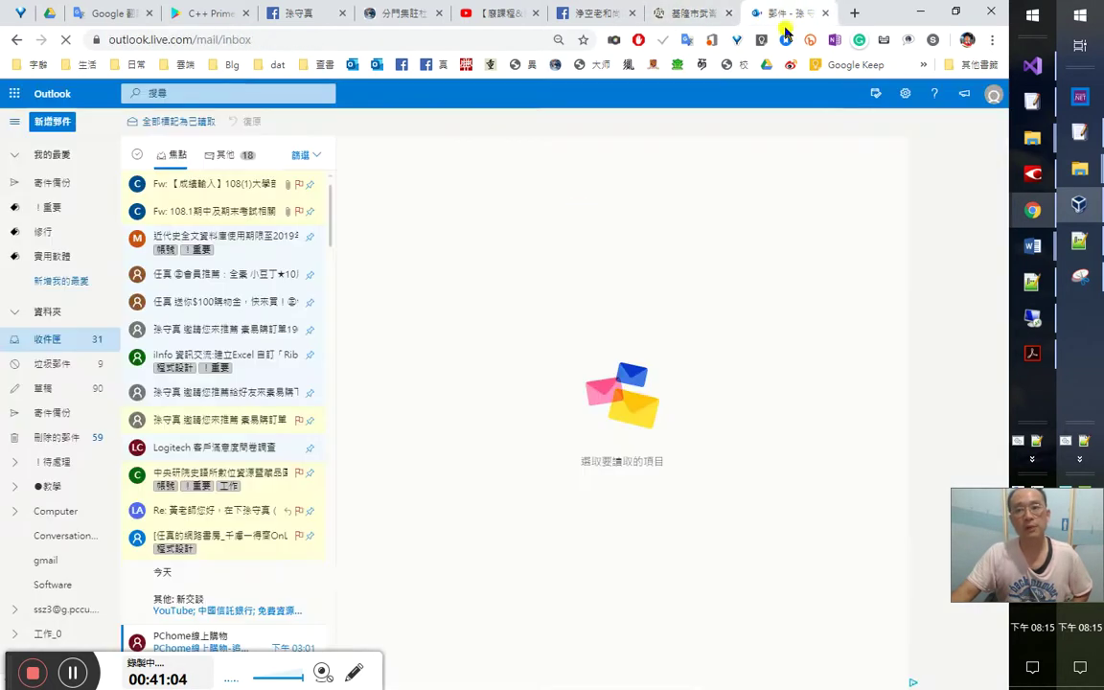
pyautogui.scroll(-2, 217, 489)
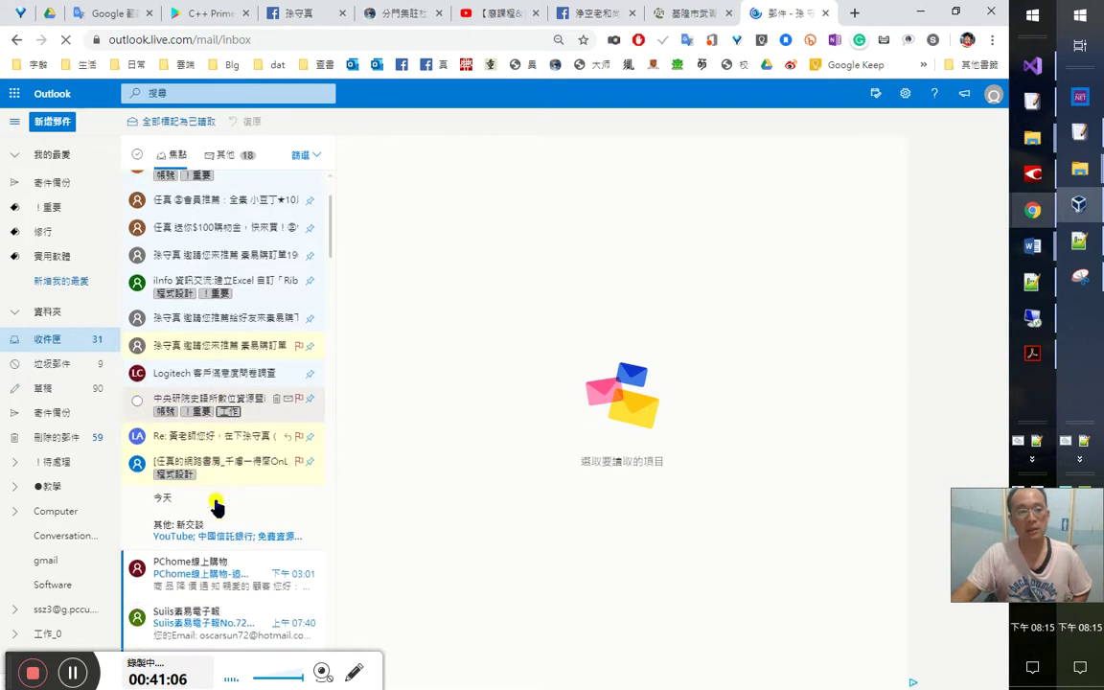
pyautogui.scroll(-2, 217, 506)
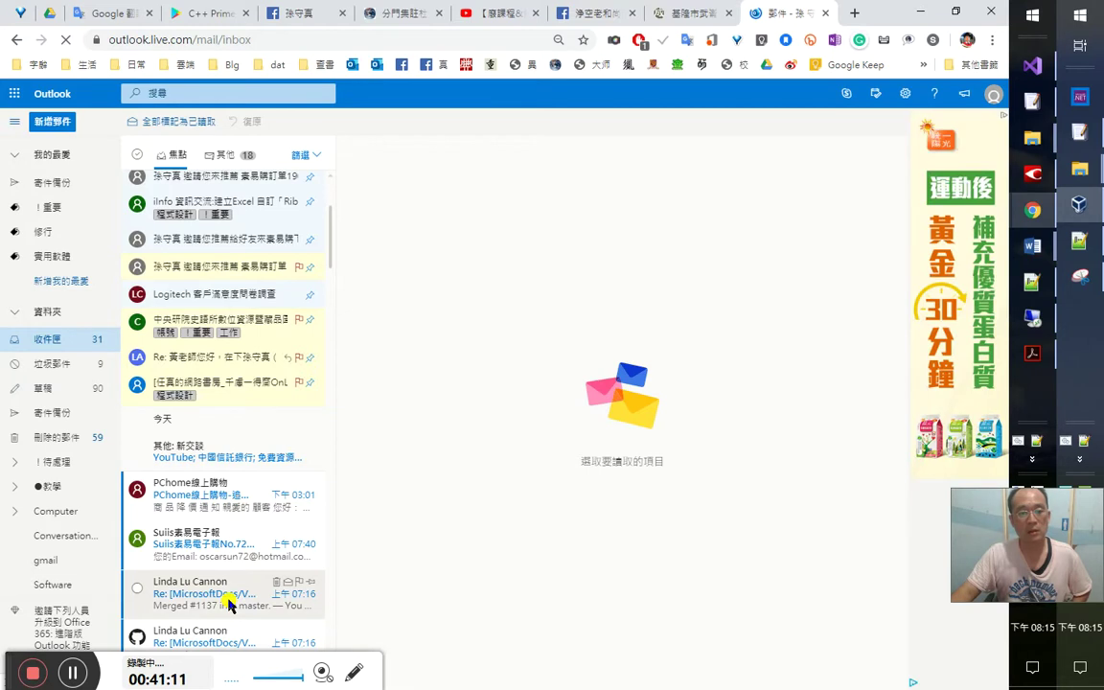
pyautogui.click(287, 584)
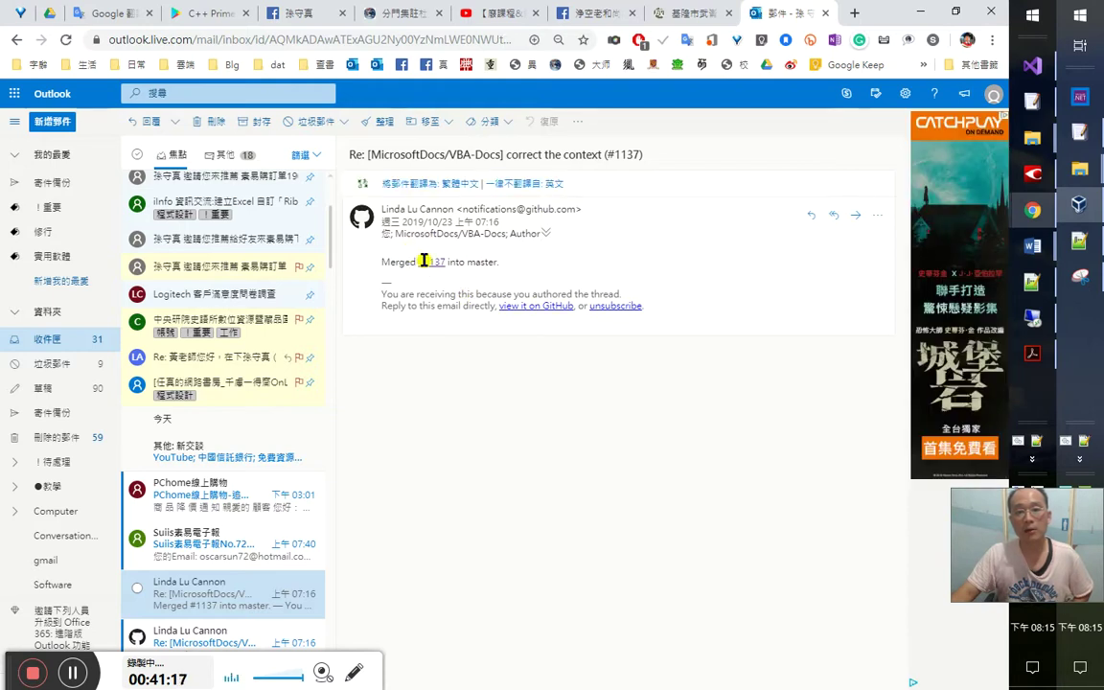
# Translate the line "Merged #1137 into master.", open the linked pull request in a new tab and return to the mailbox
pyautogui.moveTo(527, 259); pyautogui.dragTo(384, 261)
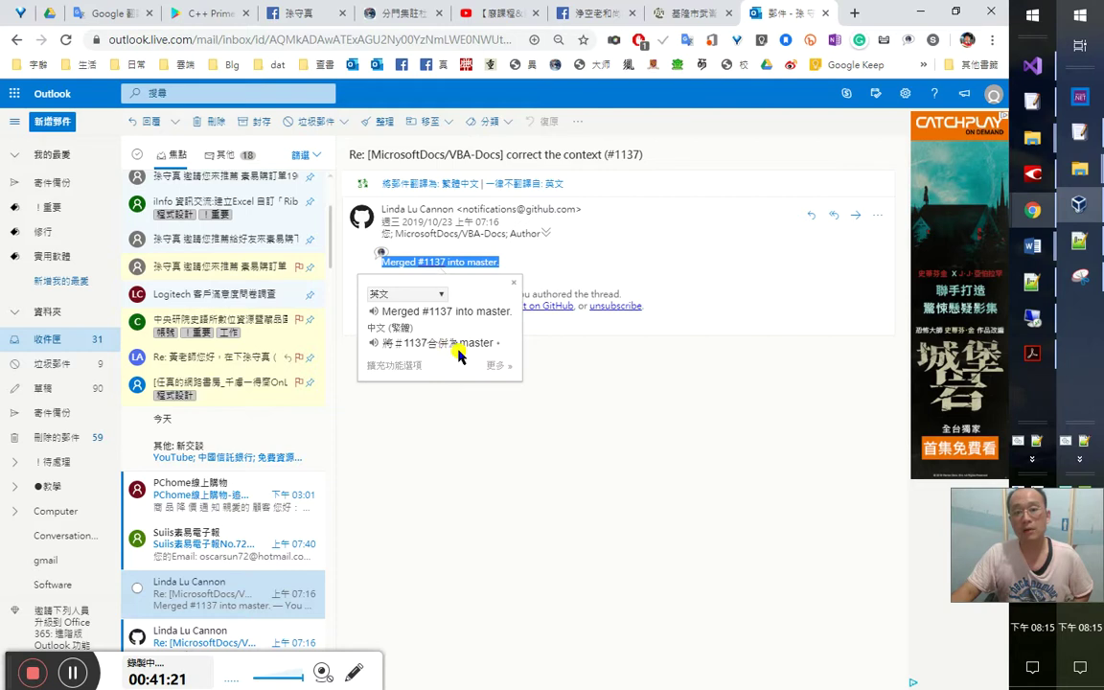
pyautogui.click(441, 215)
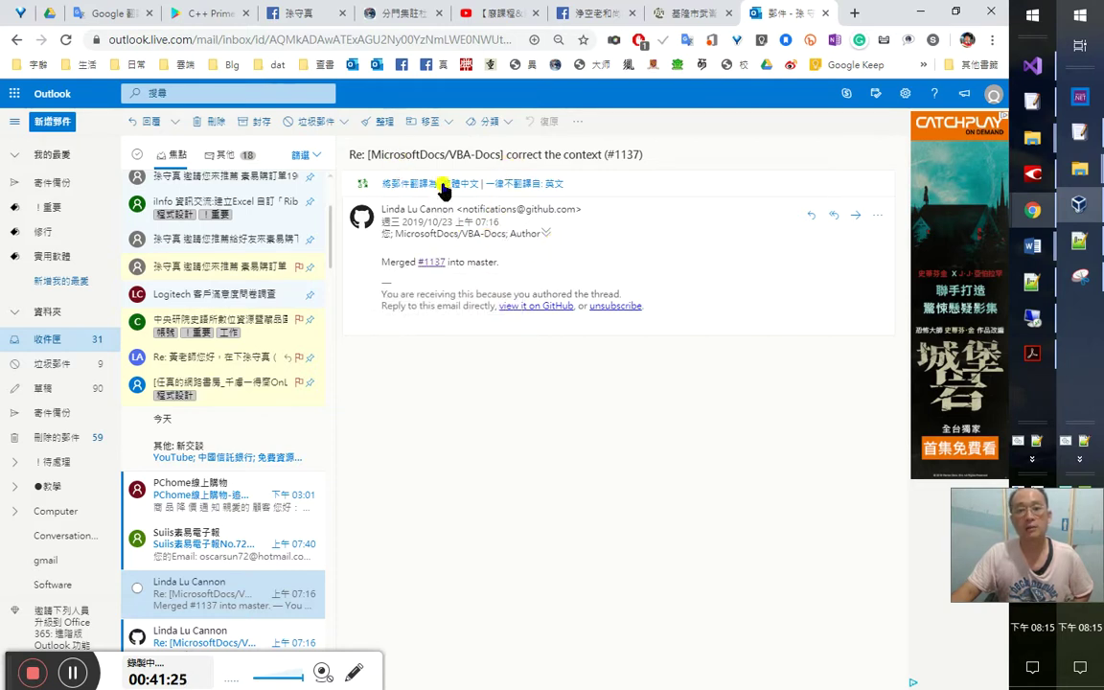
pyautogui.click(432, 262)
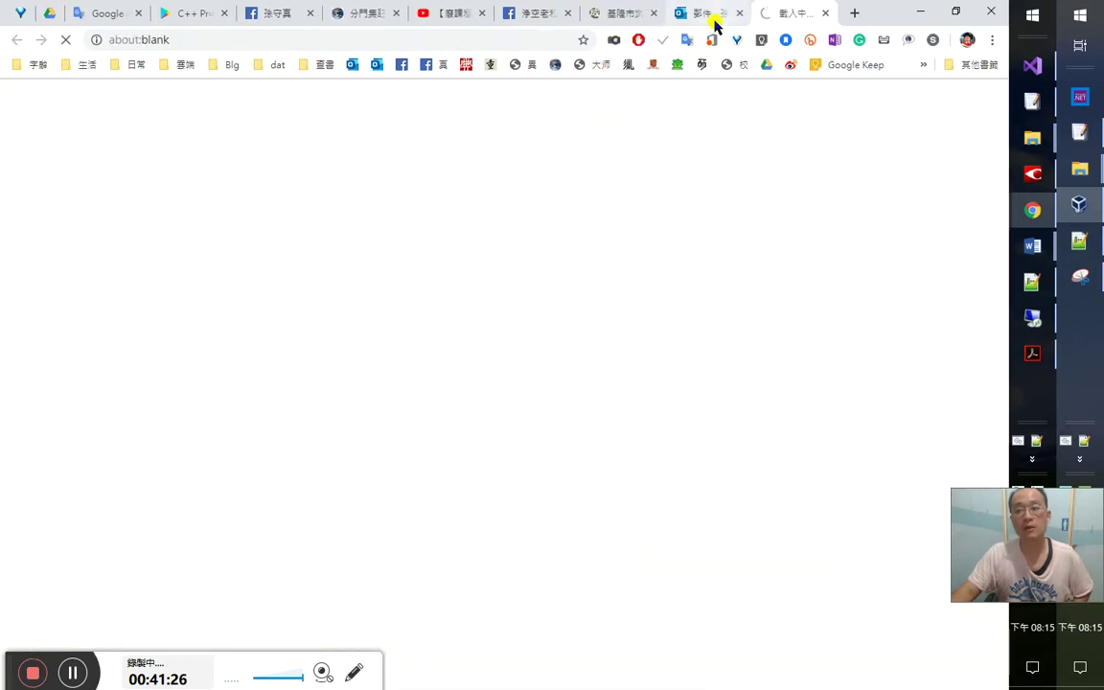
pyautogui.click(714, 17)
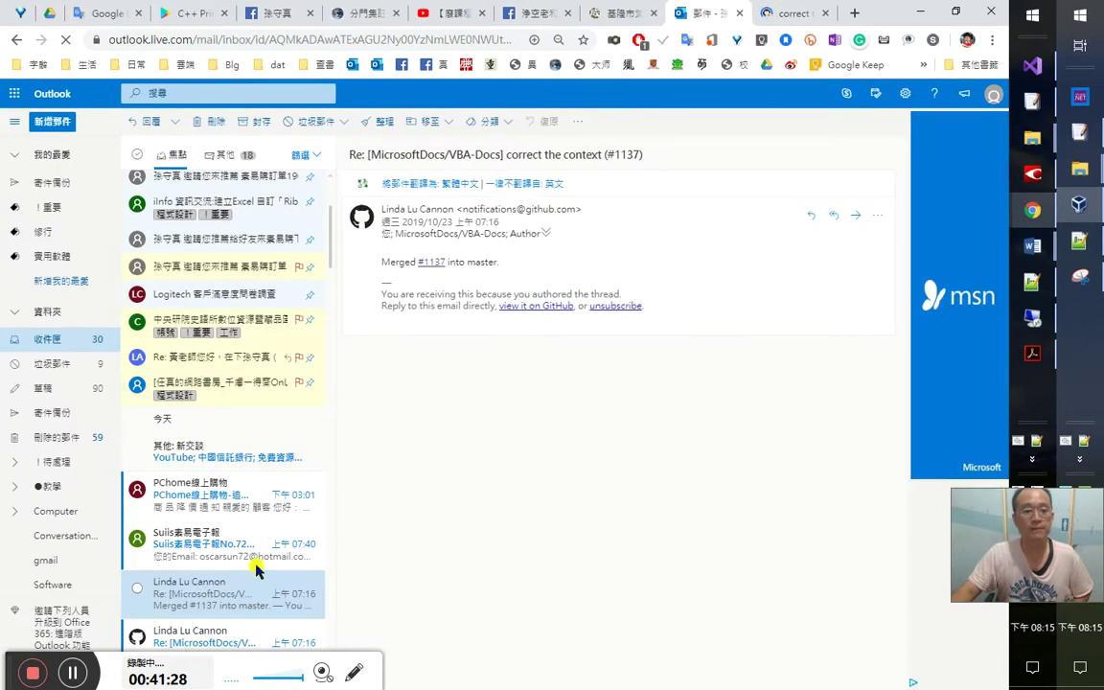
# Move the #1137 notification out of the inbox and open pull request #1135 from the next notification, then return to the mail
pyautogui.click(431, 127)
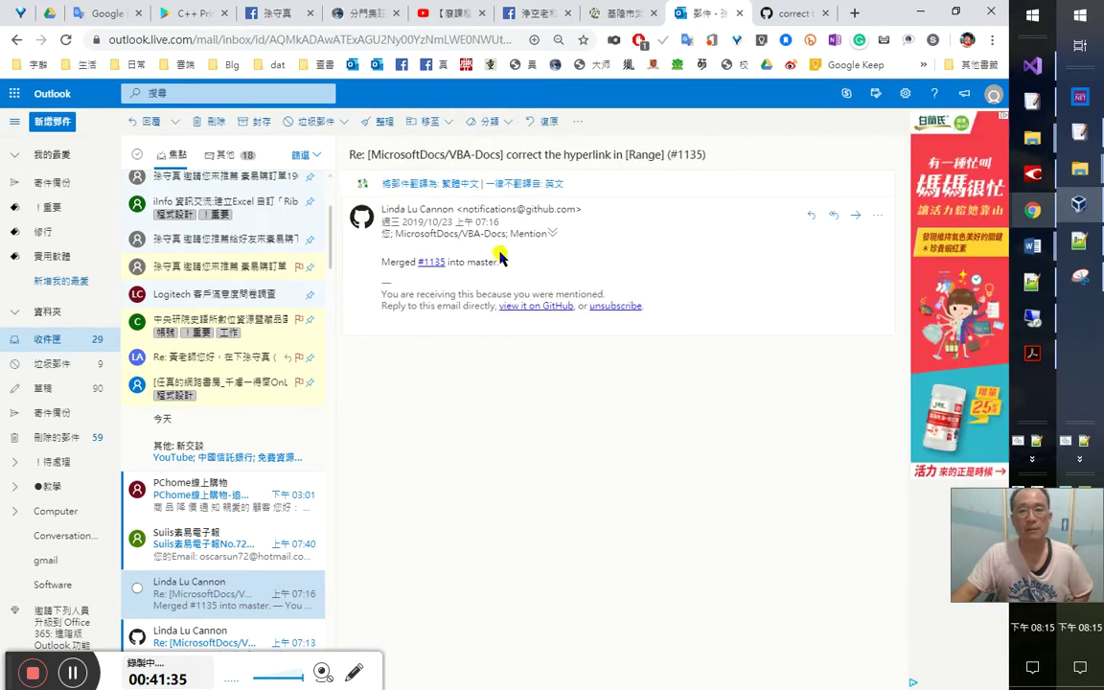
pyautogui.tripleClick(417, 262)
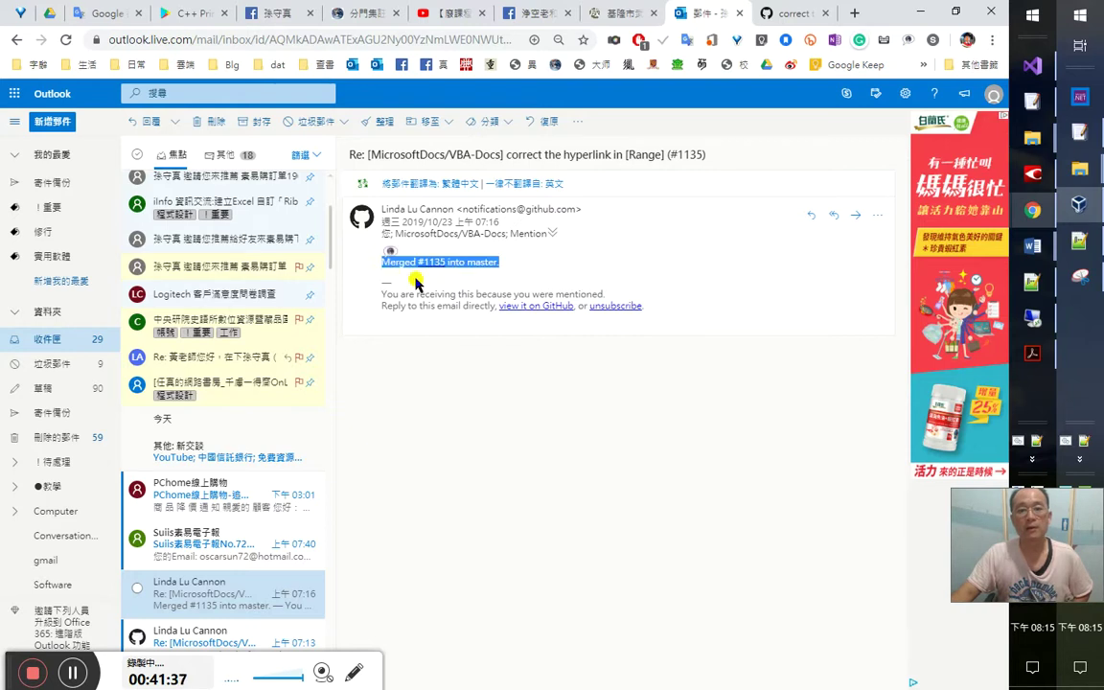
pyautogui.click(432, 263)
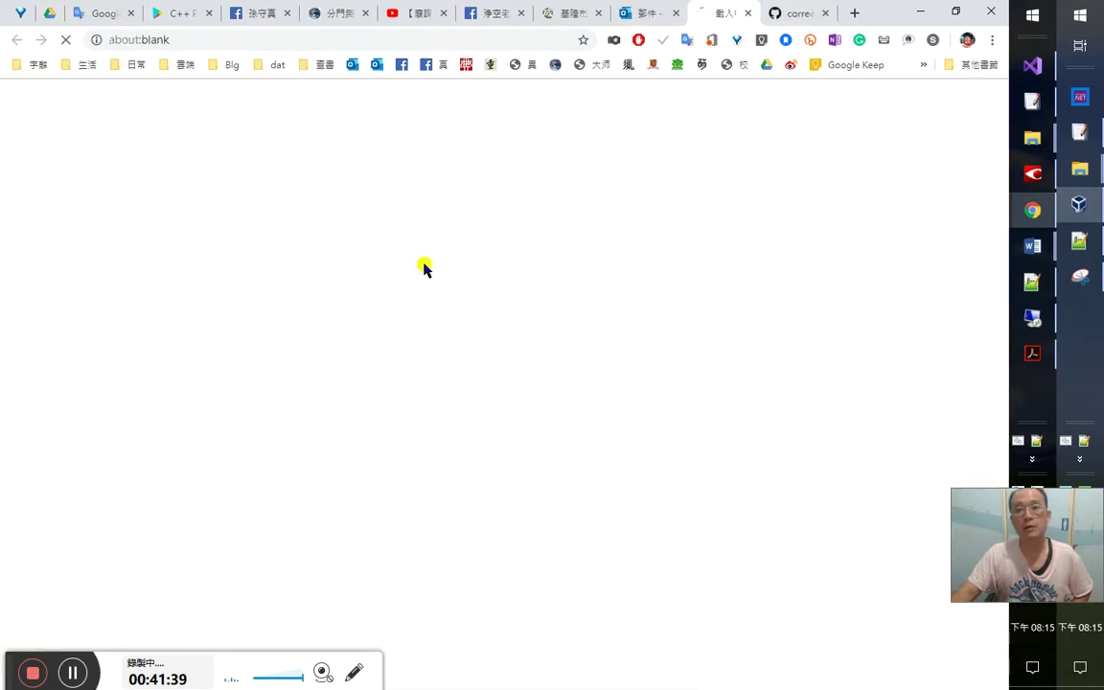
pyautogui.click(640, 14)
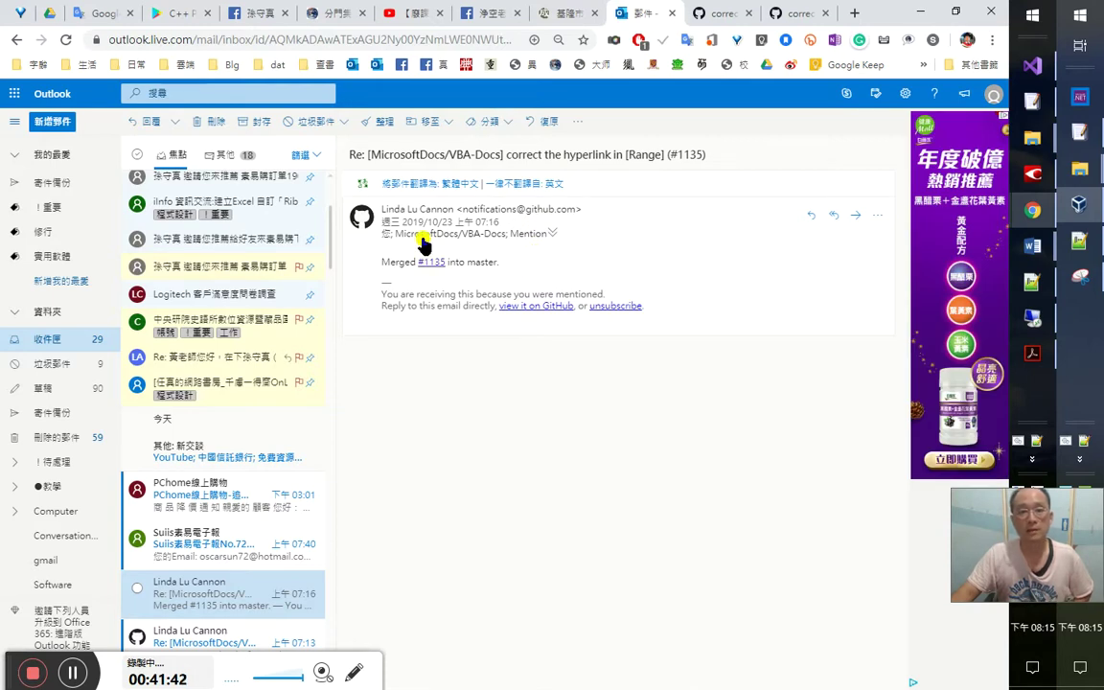
# Read the description of pull request #1135, view its linked Document.Range method page and go back to the pull request
pyautogui.click(714, 14)
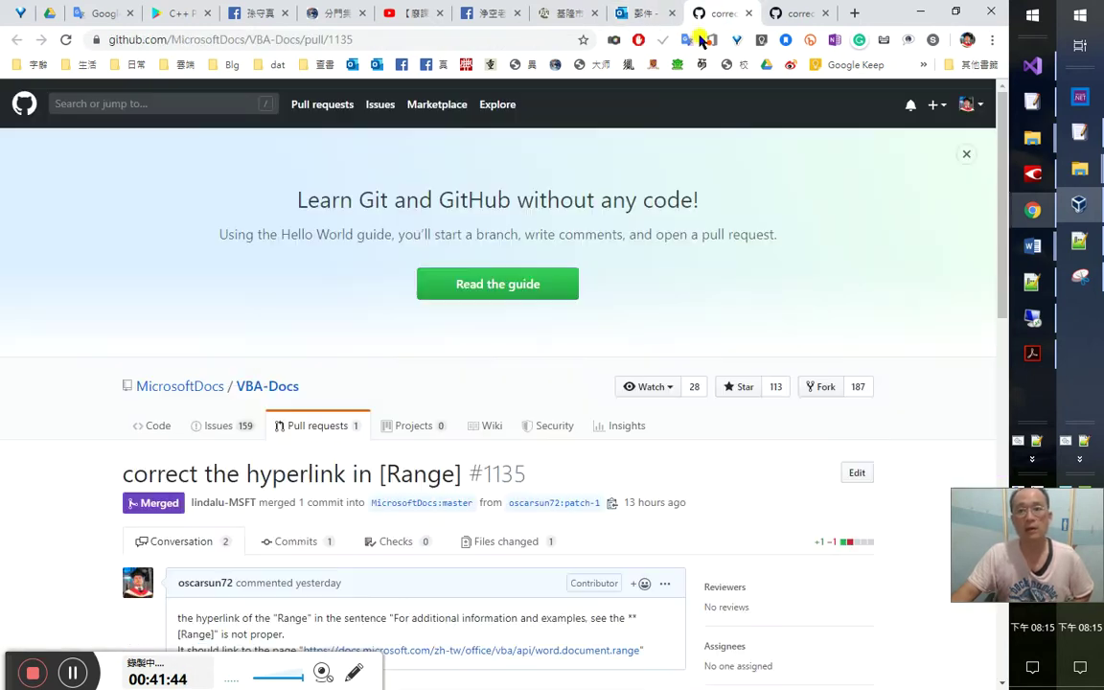
pyautogui.scroll(-2, 618, 425)
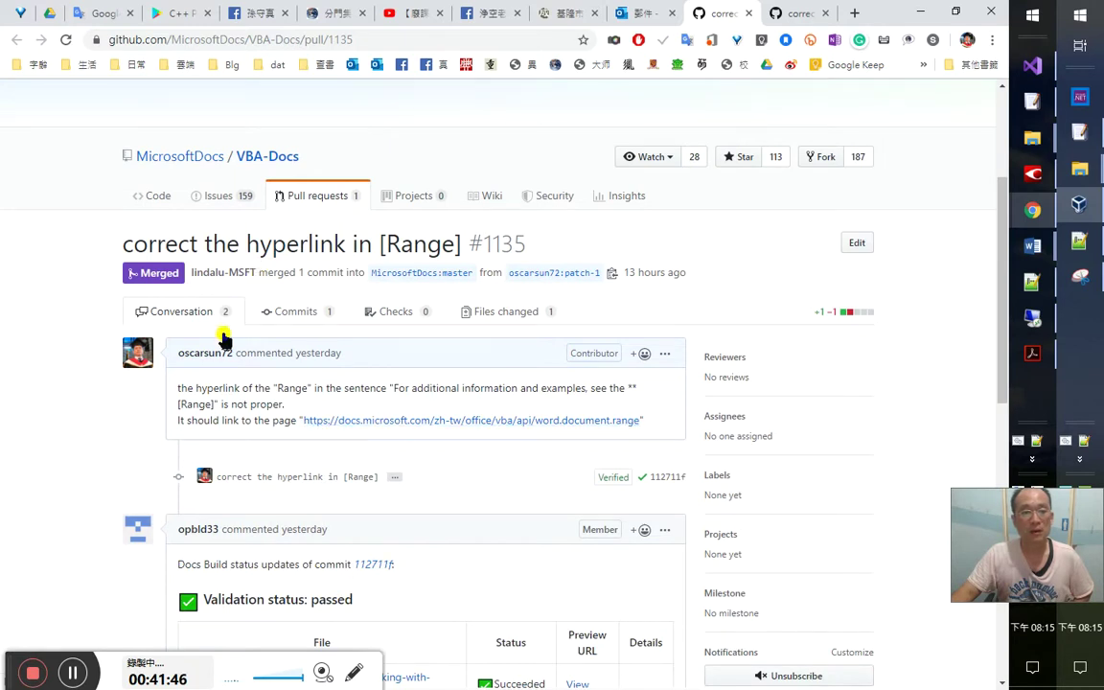
pyautogui.scroll(1, 631, 301)
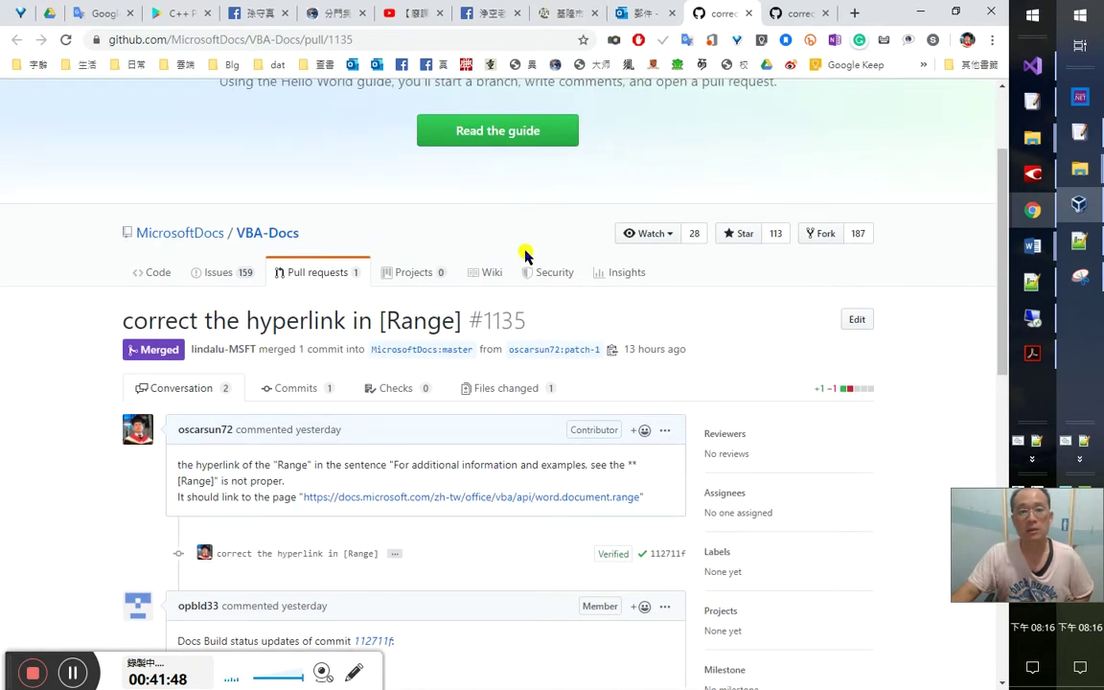
pyautogui.scroll(-1, 611, 388)
pyautogui.scroll(-1, 431, 509)
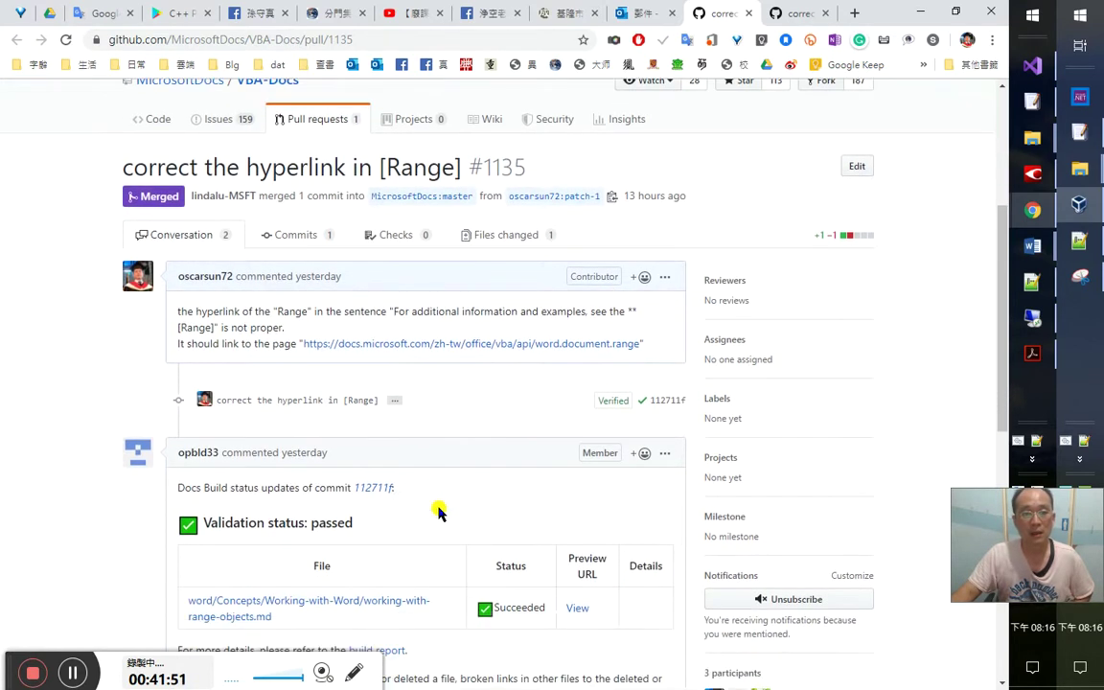
pyautogui.click(472, 345)
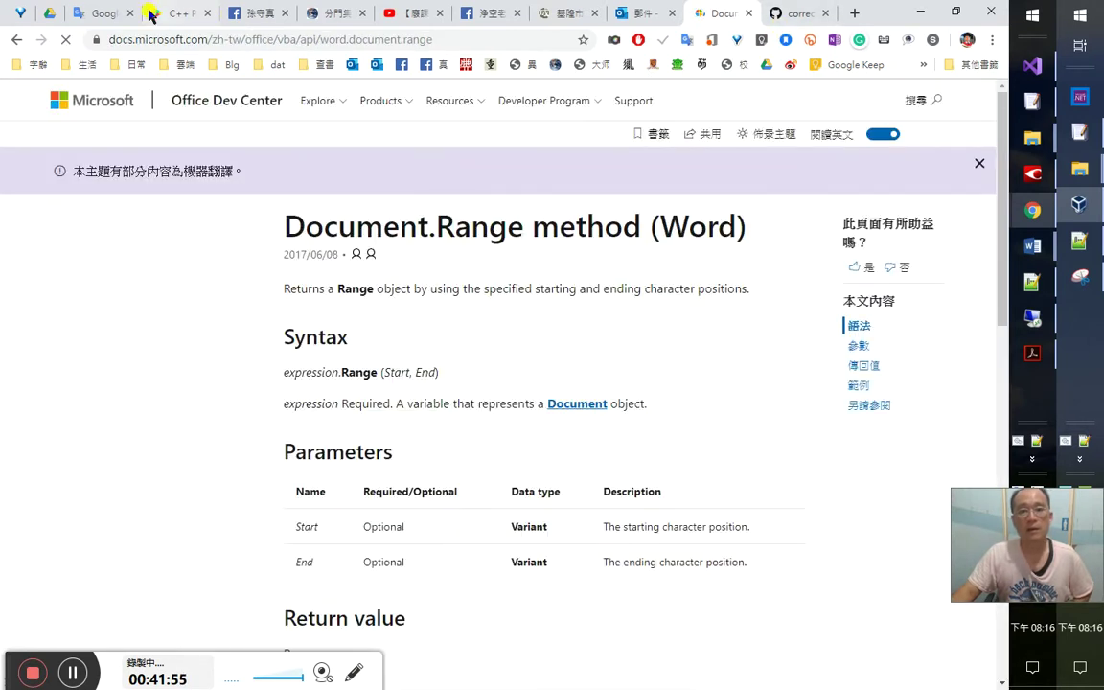
pyautogui.click(13, 40)
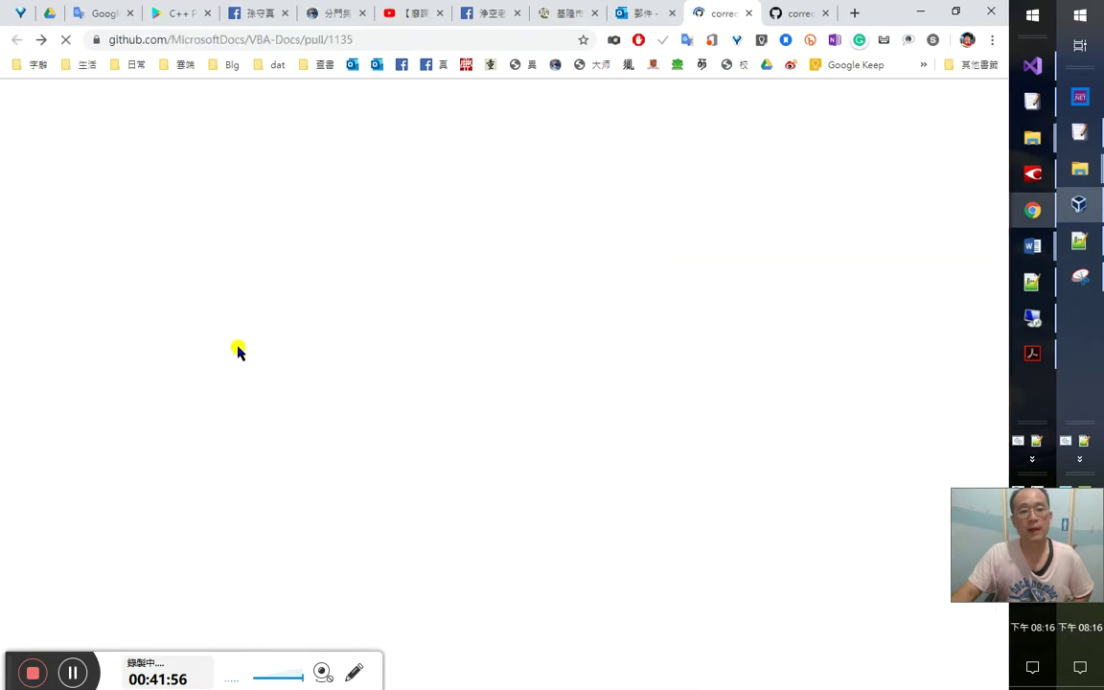
# Read the description of pull request #1137, then look over the comments and details of the YouTube video
pyautogui.click(805, 12)
pyautogui.scroll(-2, 338, 470)
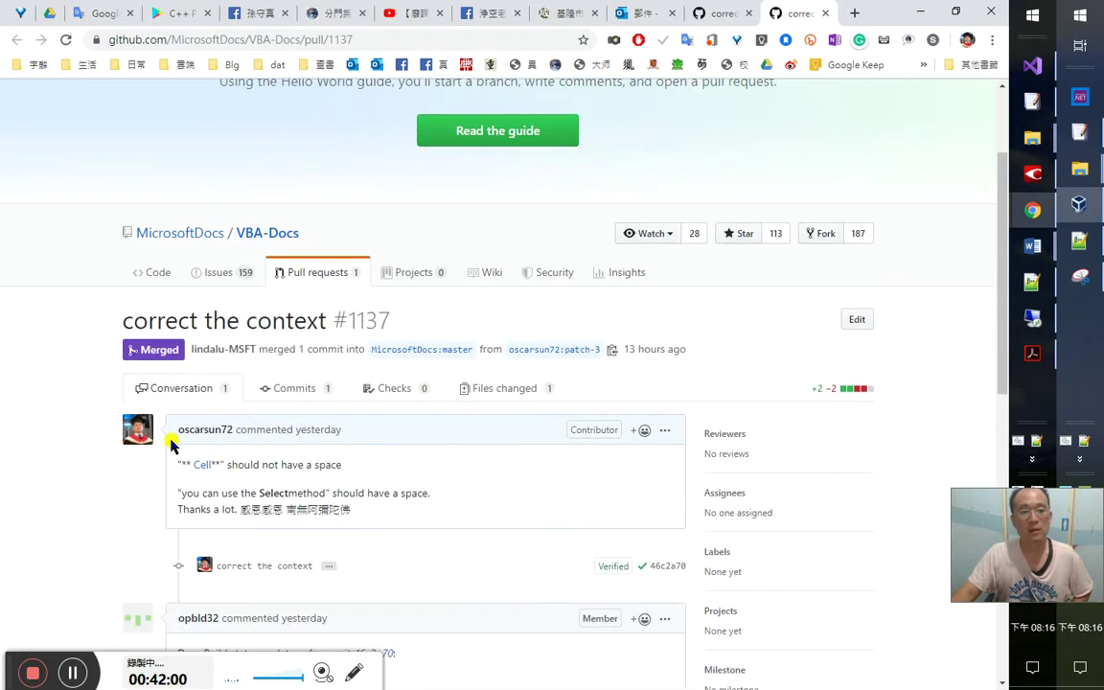
pyautogui.scroll(-5, 153, 595)
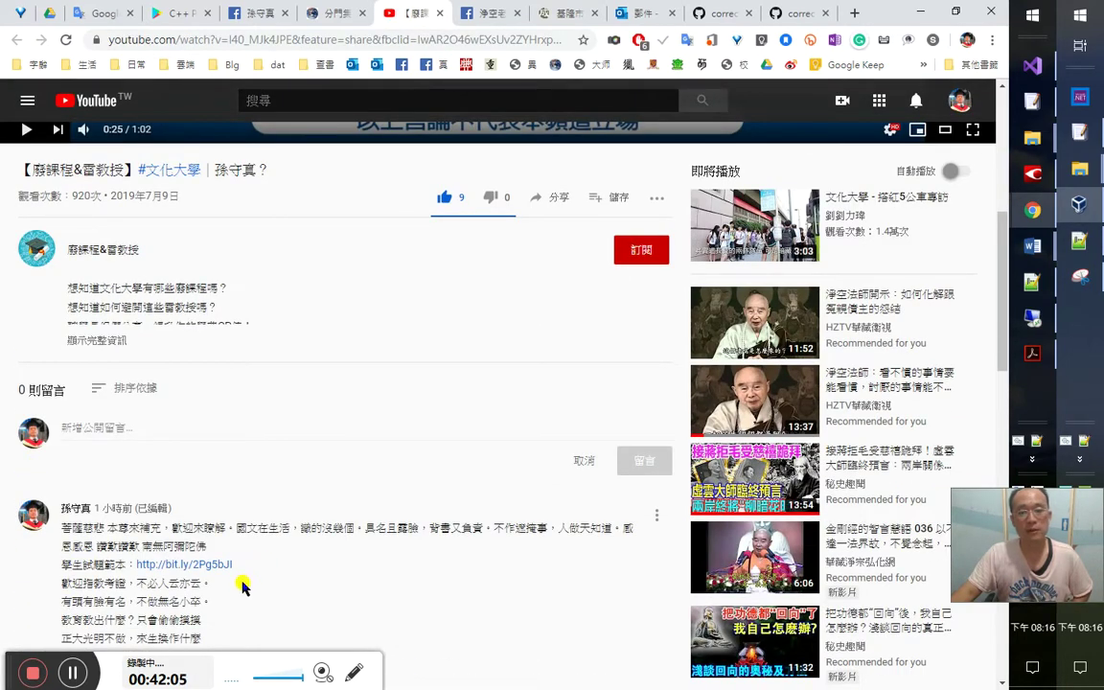
pyautogui.scroll(1, 265, 572)
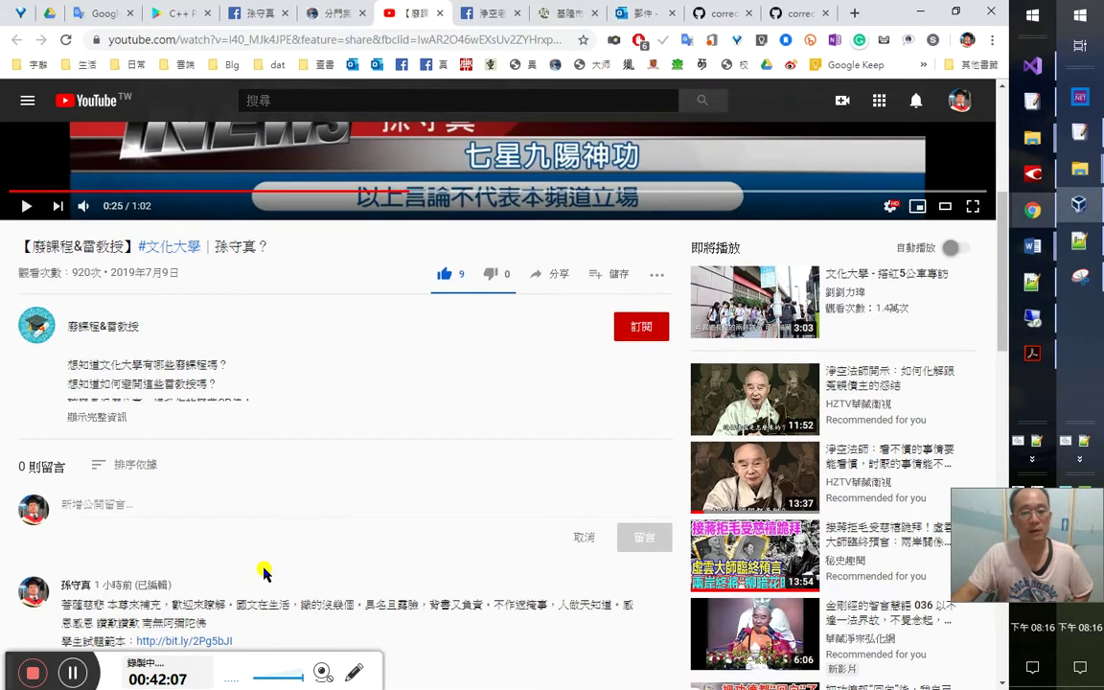
pyautogui.scroll(1, 276, 565)
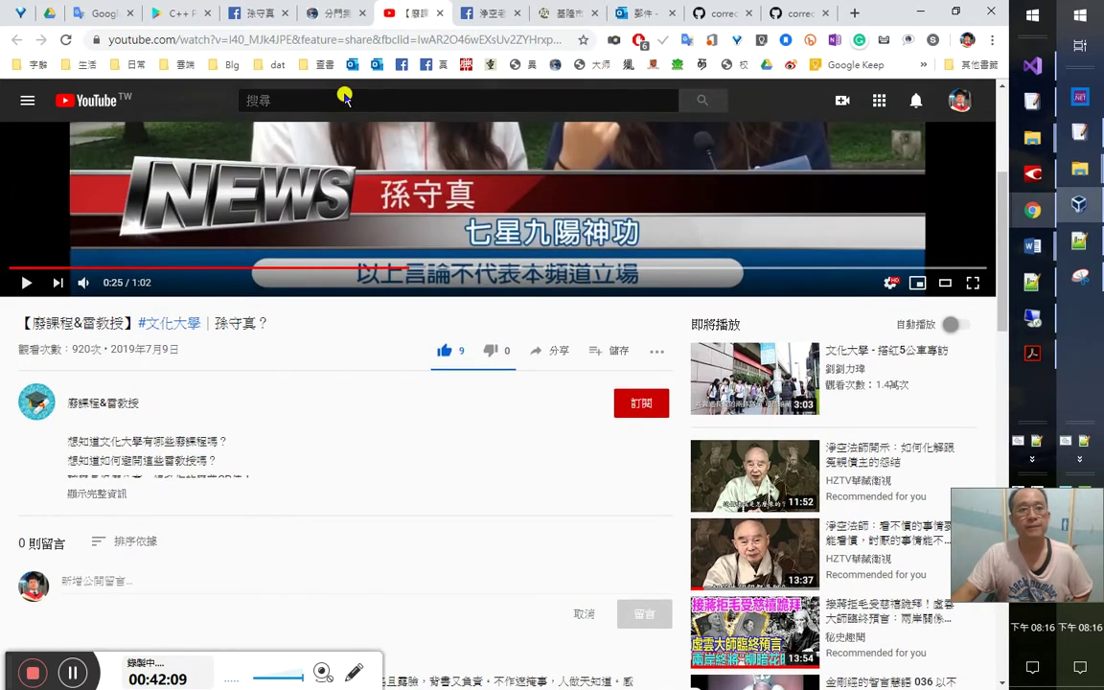
# Return to pull request #1137 and examine its validation status and merge record
pyautogui.click(789, 14)
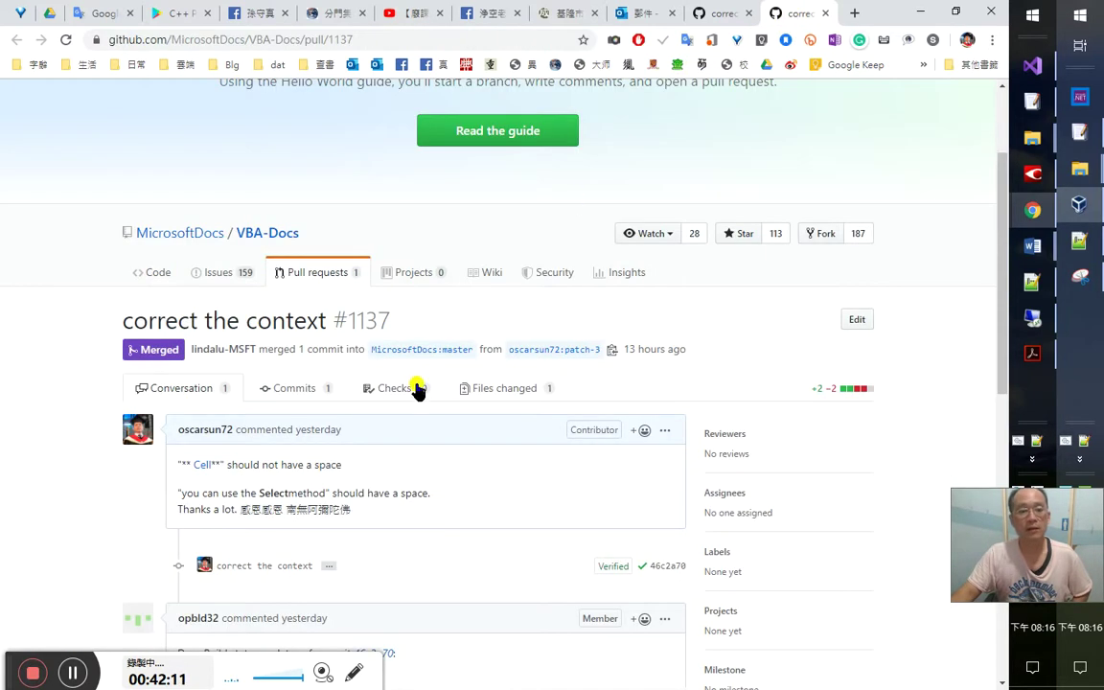
pyautogui.scroll(-4, 445, 388)
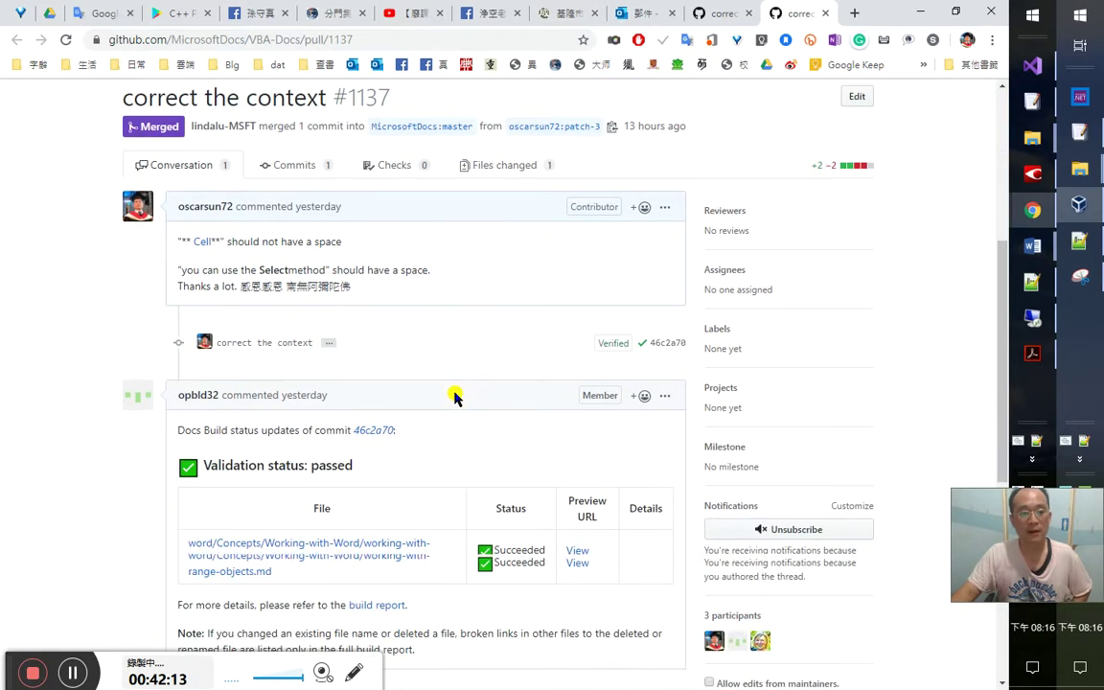
pyautogui.scroll(-2, 454, 392)
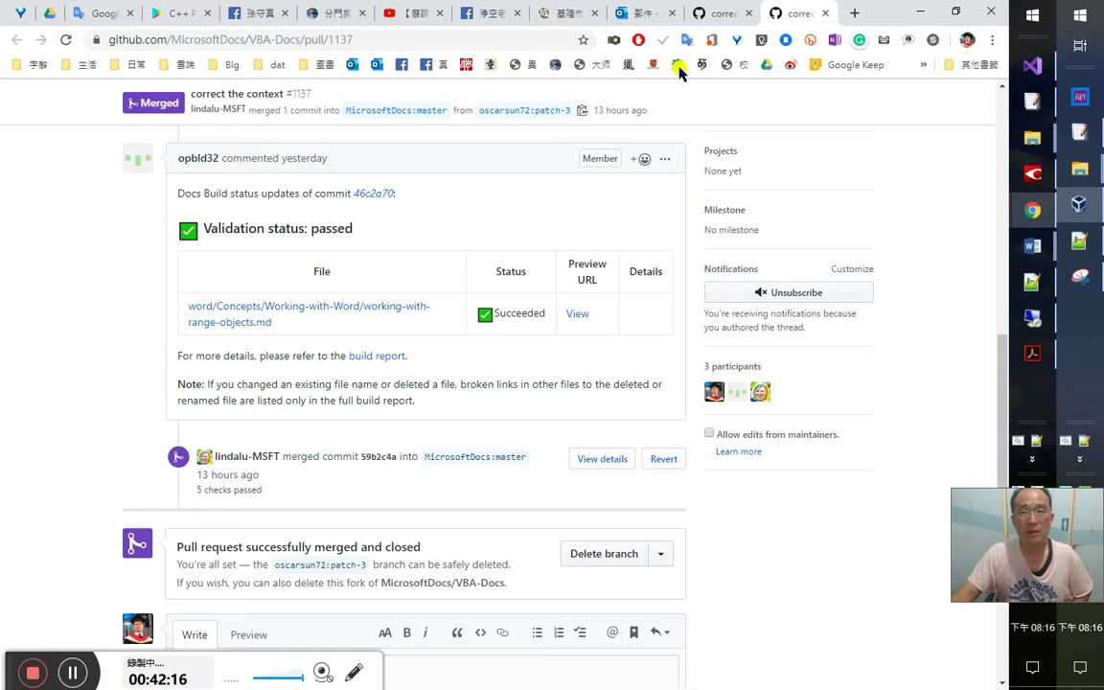
# Read the collaborator's comment and merge record in pull request #1135, then switch back to pull request #1137
pyautogui.click(710, 13)
pyautogui.scroll(-2, 316, 467)
pyautogui.scroll(-2, 337, 473)
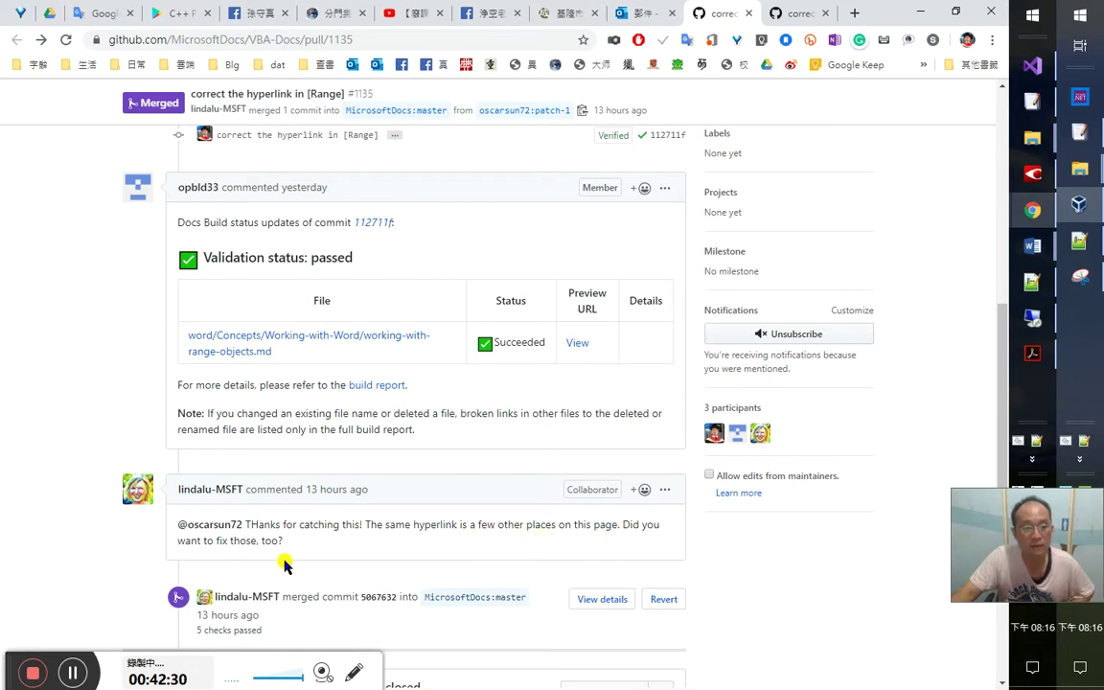
pyautogui.scroll(-1, 287, 555)
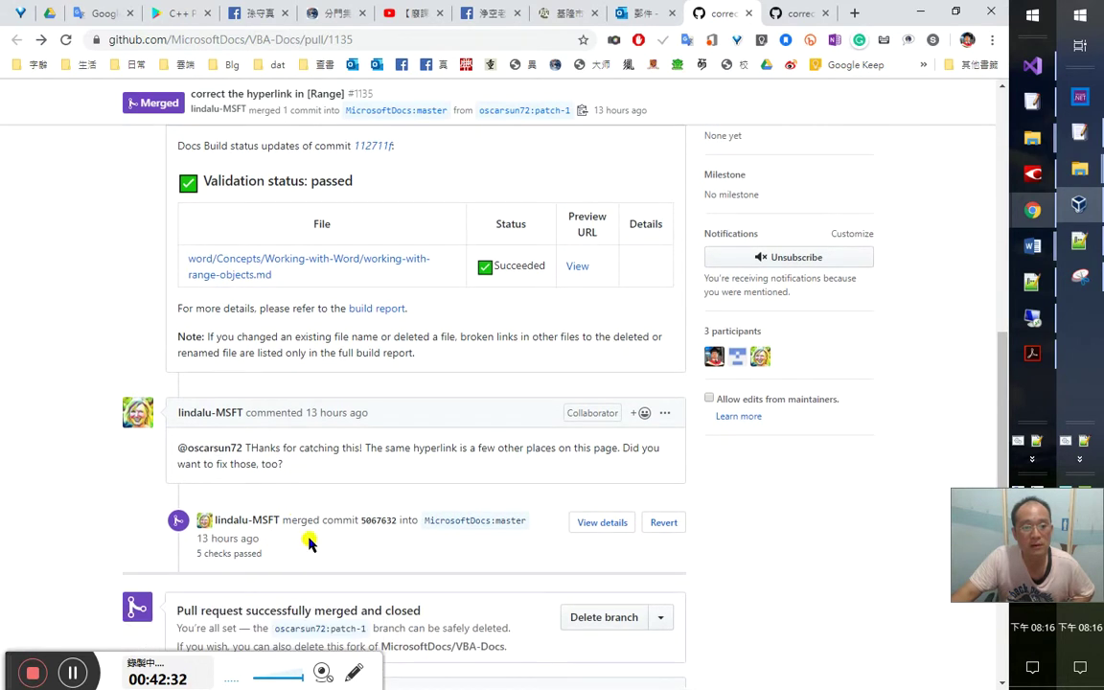
pyautogui.scroll(-2, 403, 465)
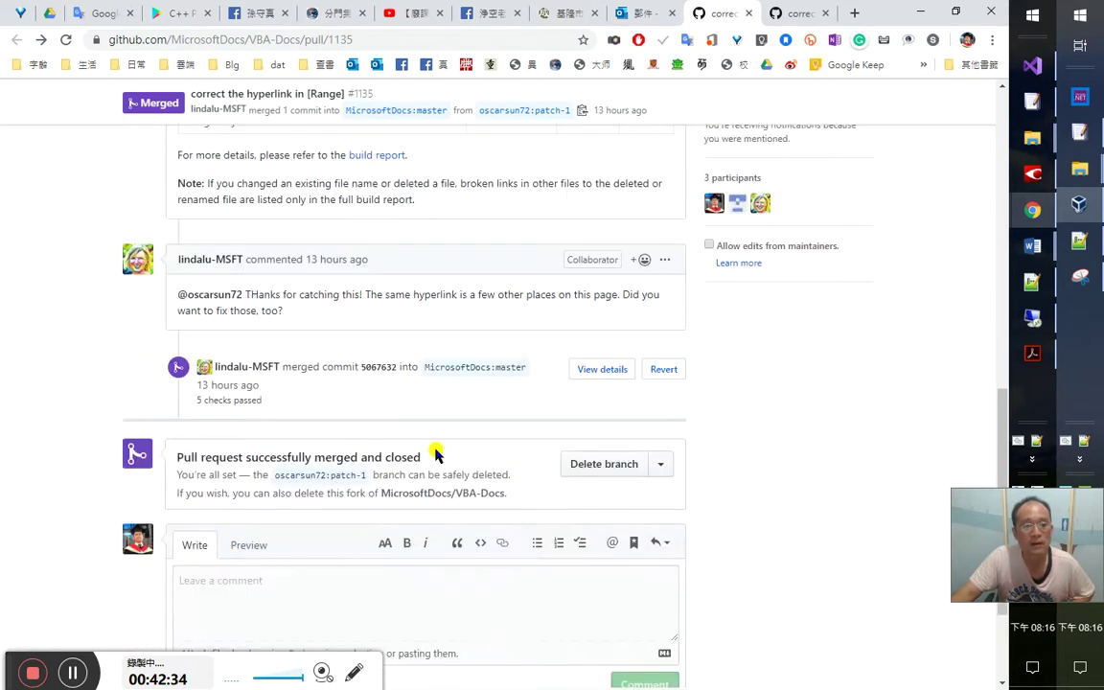
pyautogui.click(779, 15)
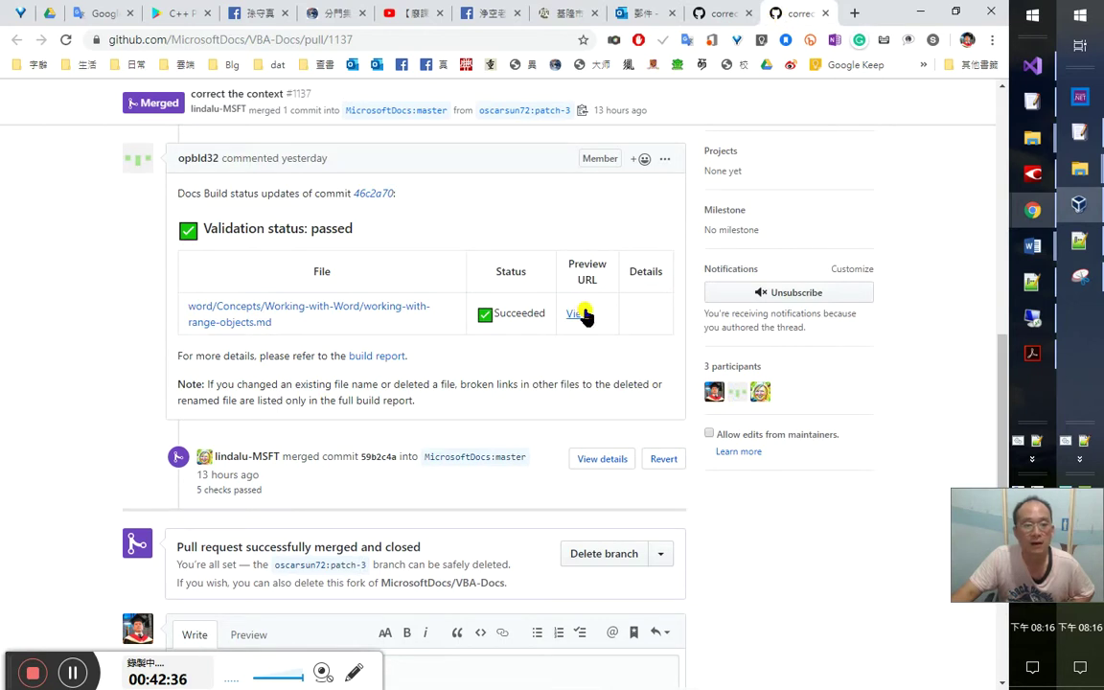
# Reread pull request #1137 from its opening description through the build validation table to the merge record
pyautogui.scroll(3, 583, 317)
pyautogui.scroll(2, 476, 349)
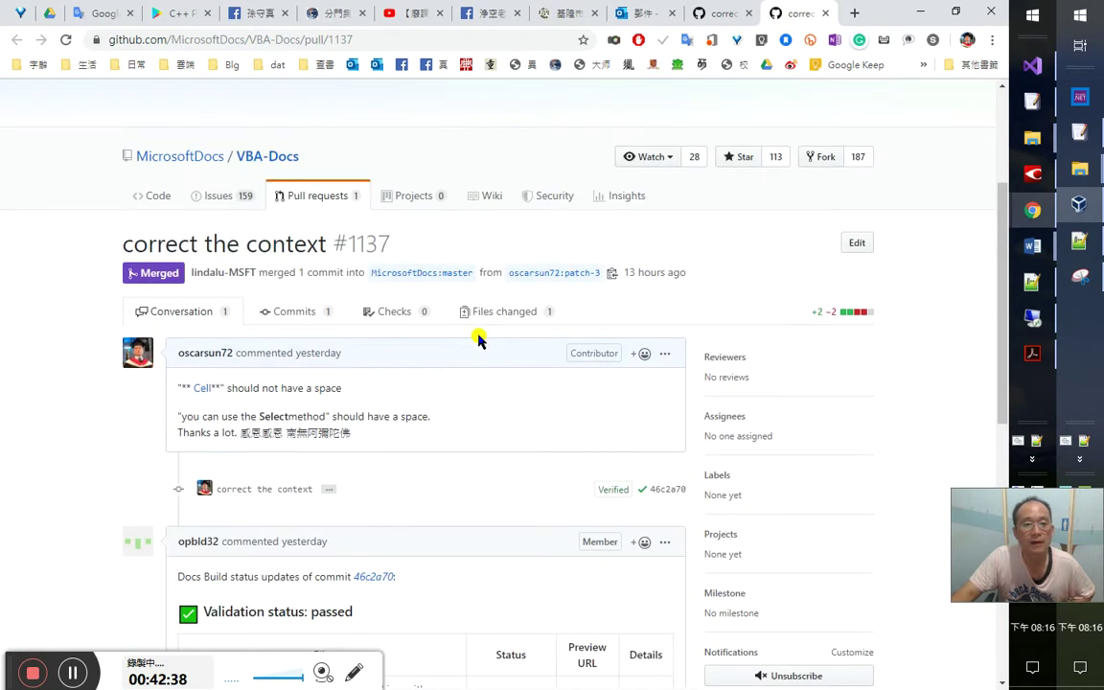
pyautogui.scroll(-1, 482, 341)
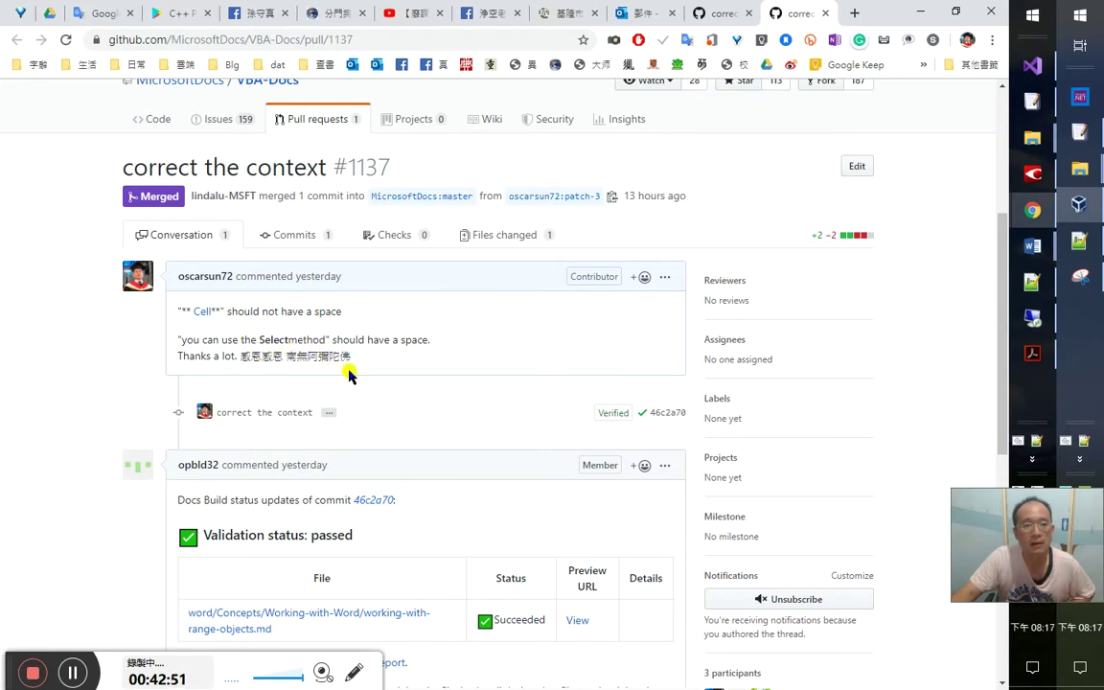
pyautogui.scroll(-1, 408, 386)
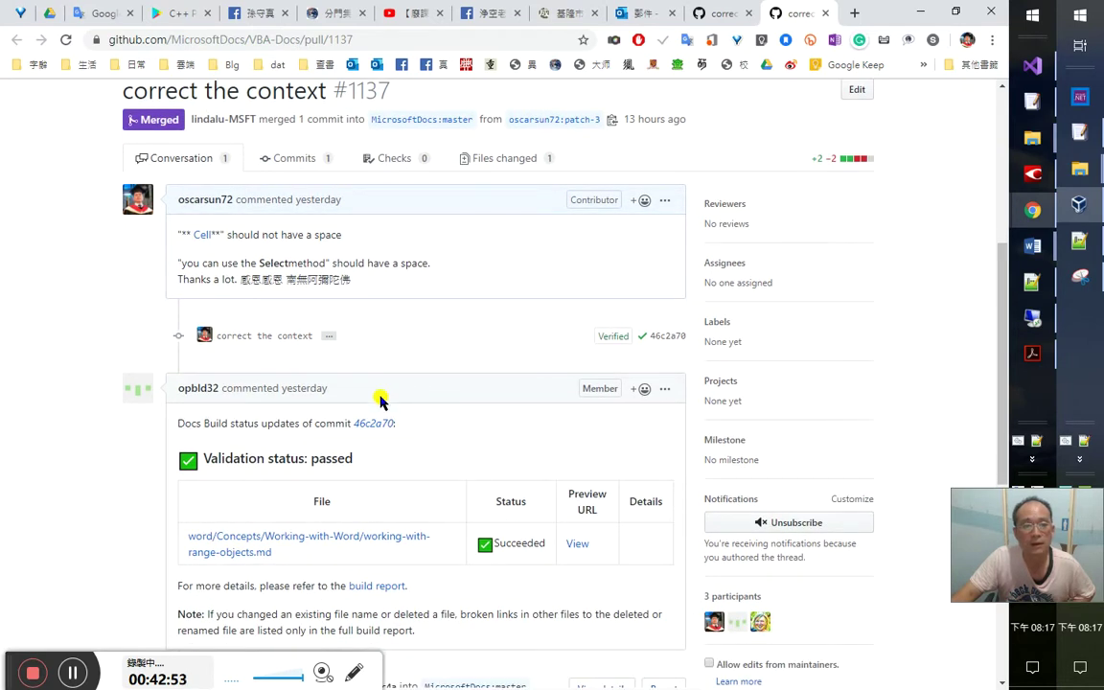
pyautogui.scroll(-1, 386, 410)
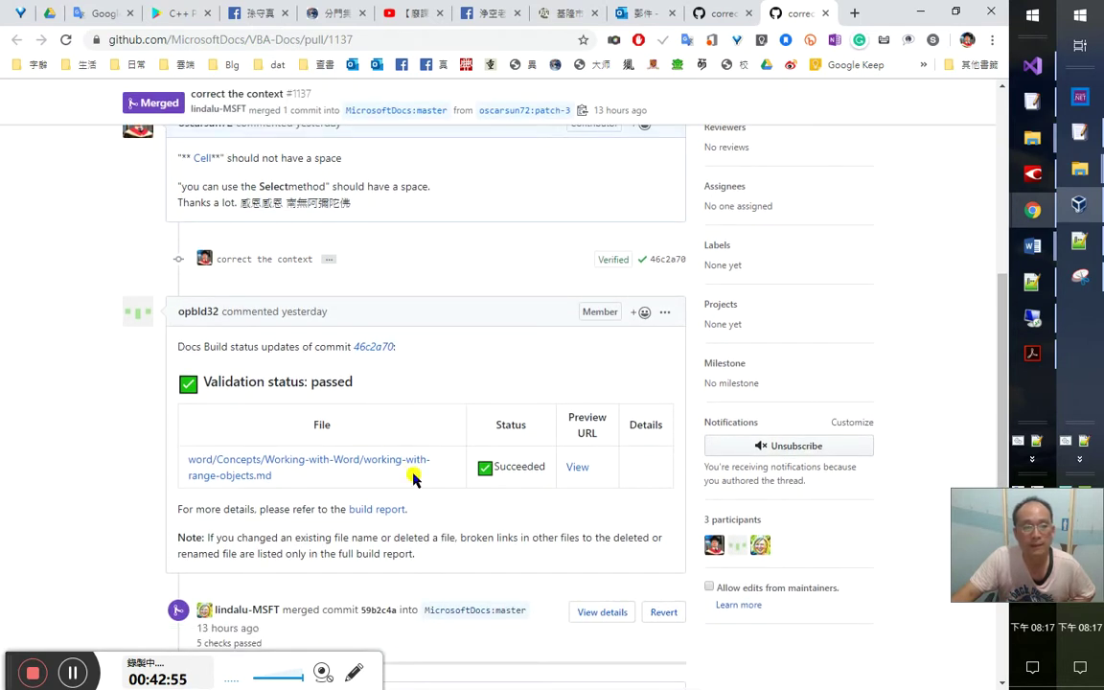
pyautogui.scroll(-1, 340, 474)
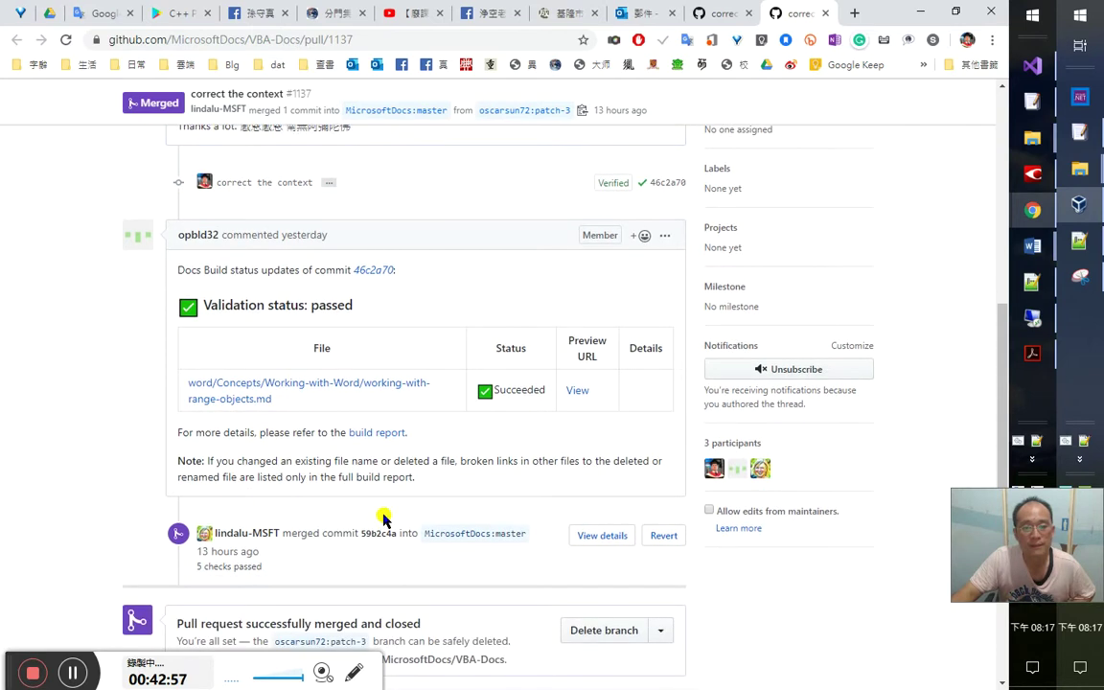
pyautogui.scroll(-1, 384, 519)
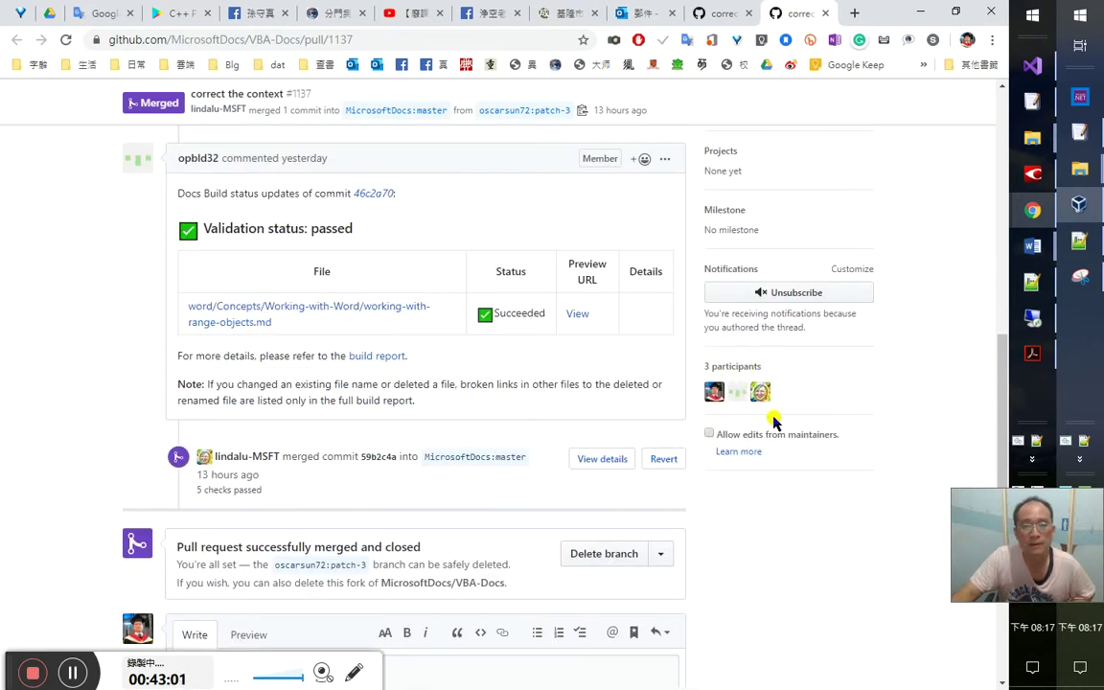
# Glance at the open YouTube video page, then return to pull request #1137 and review its validation and merge record
pyautogui.click(414, 13)
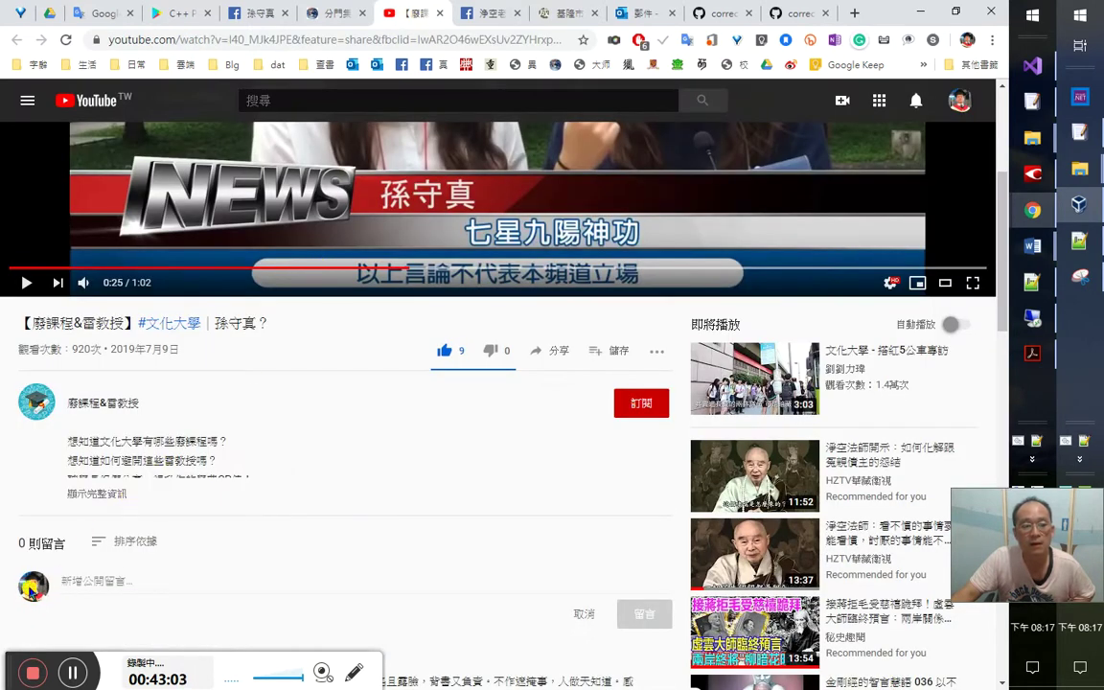
pyautogui.click(782, 13)
pyautogui.scroll(-1, 528, 412)
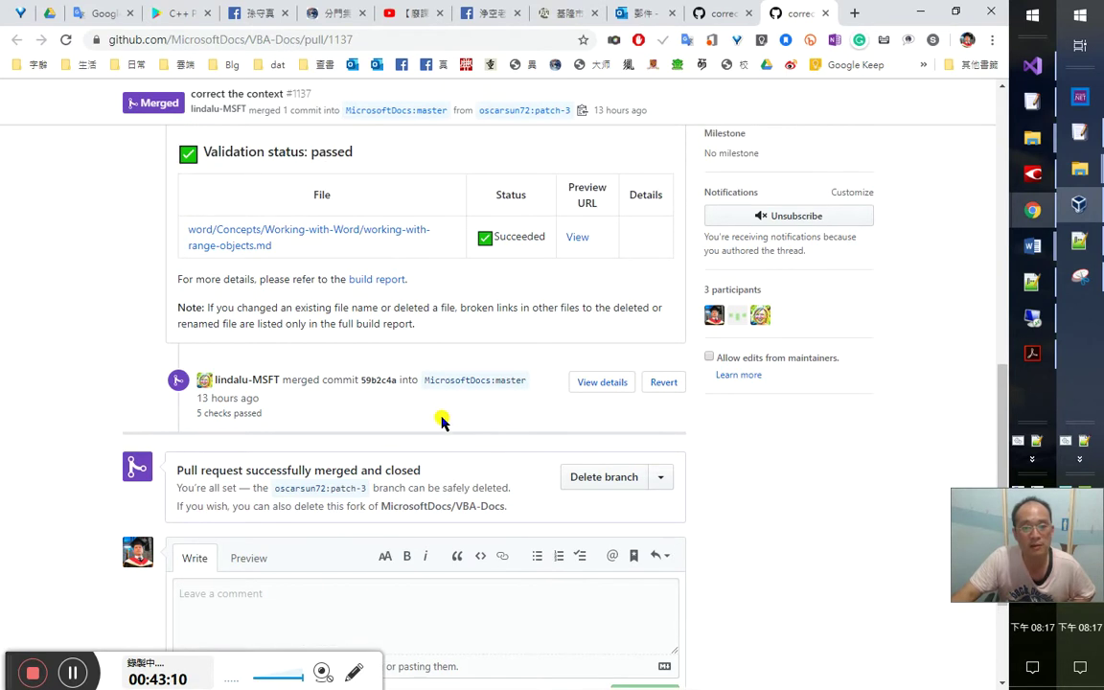
pyautogui.scroll(2, 444, 421)
pyautogui.scroll(-1, 444, 424)
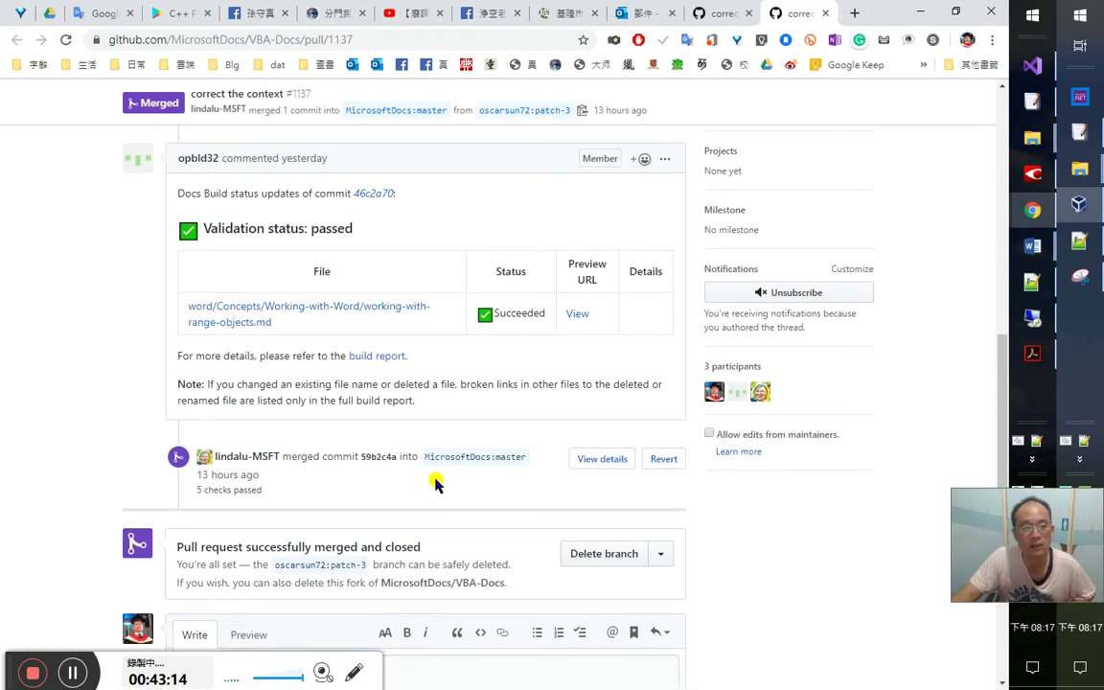
# Translate the phrase "You're all set" in the merged-and-closed notice of pull request #1137, then dismiss the translation
pyautogui.scroll(-2, 436, 480)
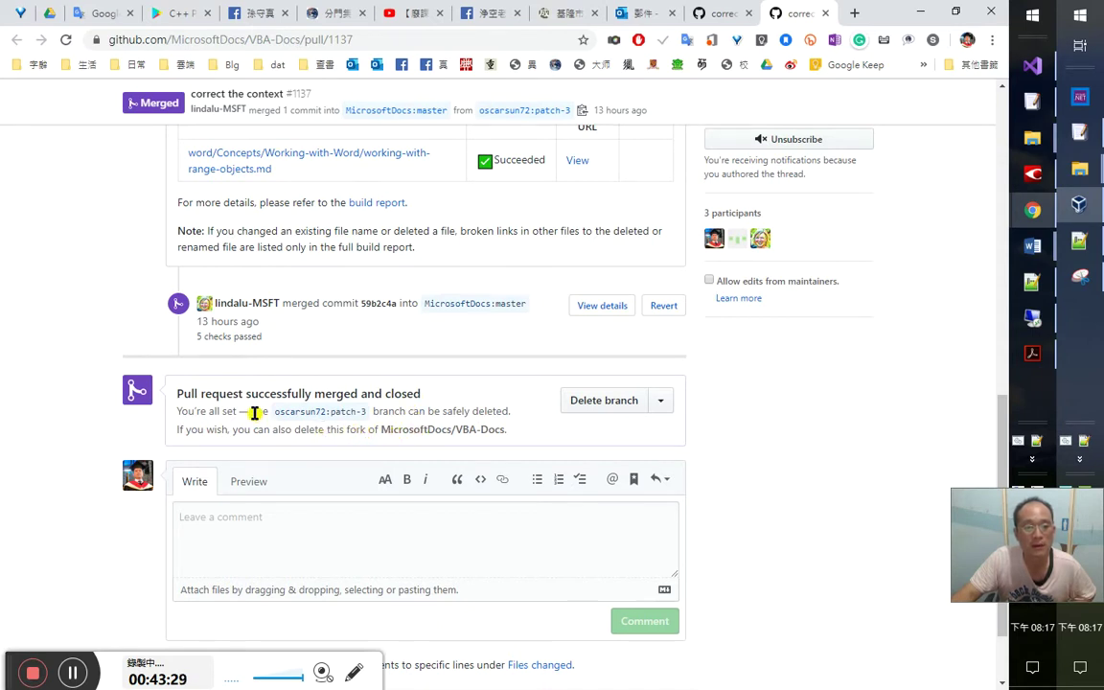
pyautogui.moveTo(235, 412); pyautogui.dragTo(165, 419)
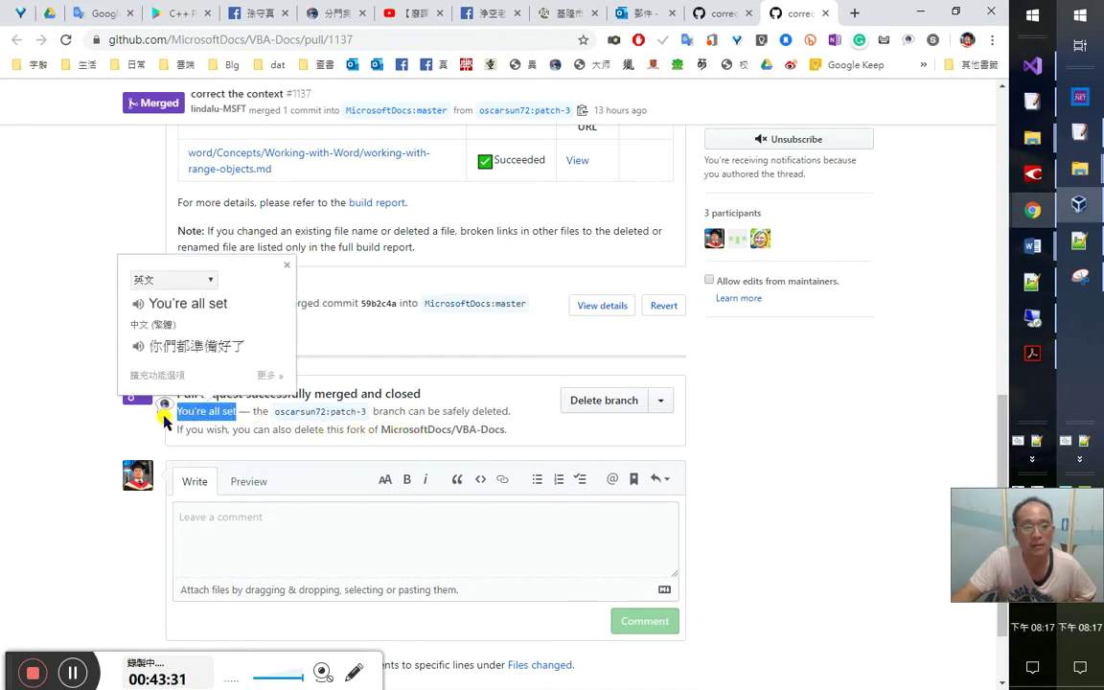
pyautogui.click(388, 345)
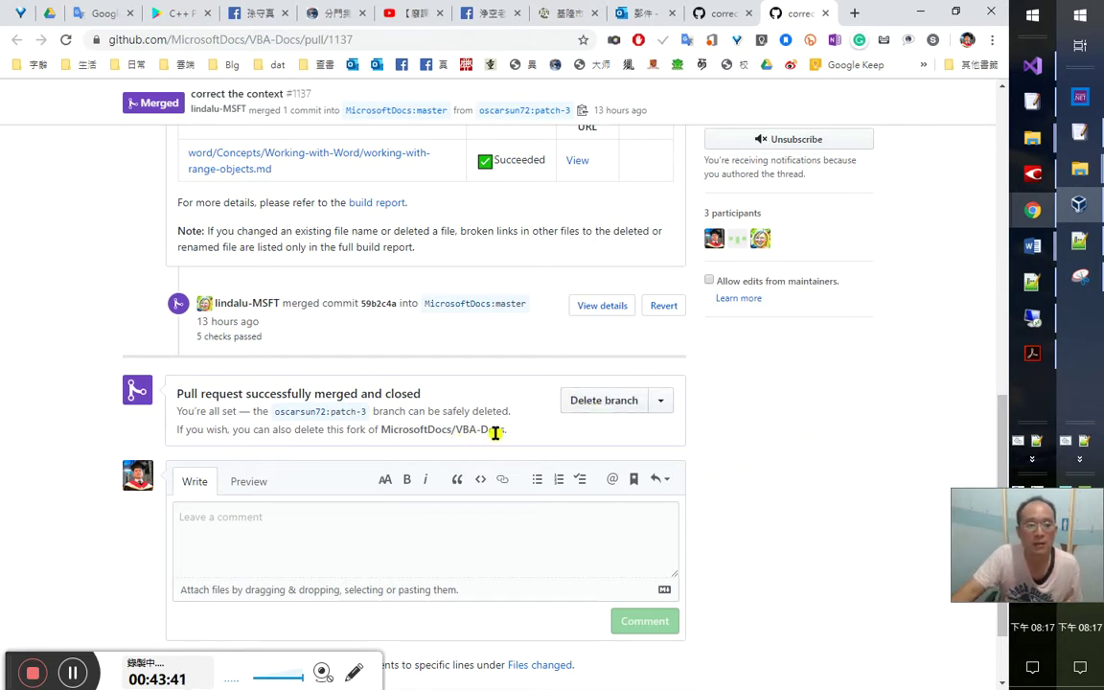
# Look over pull request #1137 and view the branch deletion options in its merged notice without choosing one
pyautogui.scroll(5, 594, 464)
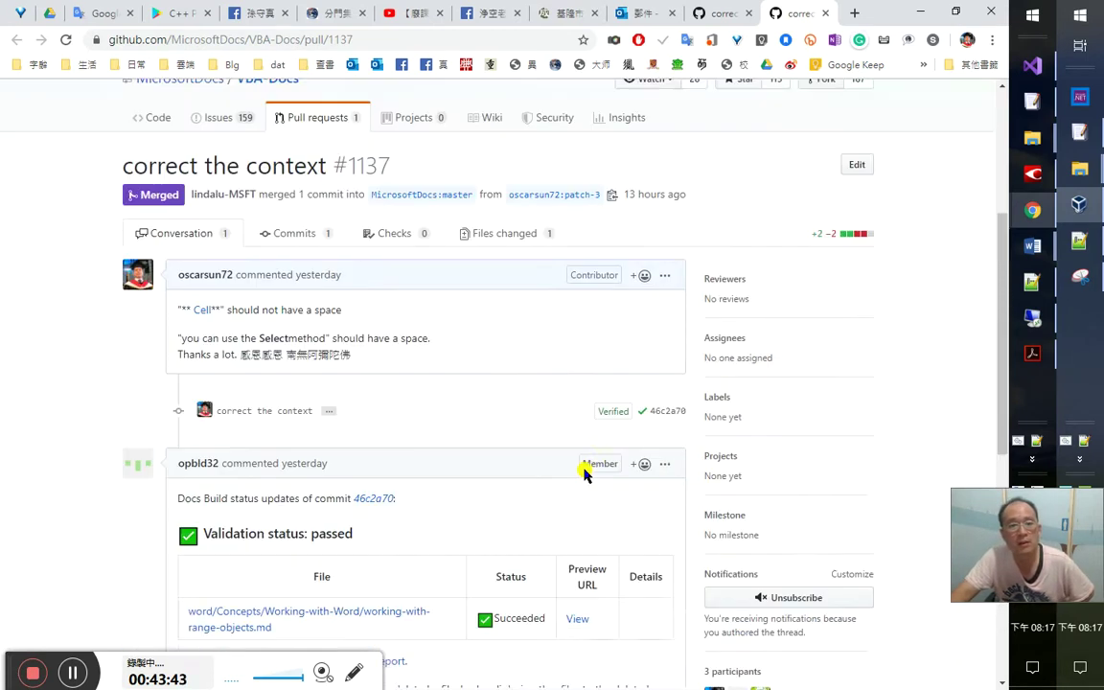
pyautogui.scroll(-4, 583, 471)
pyautogui.scroll(-1, 586, 468)
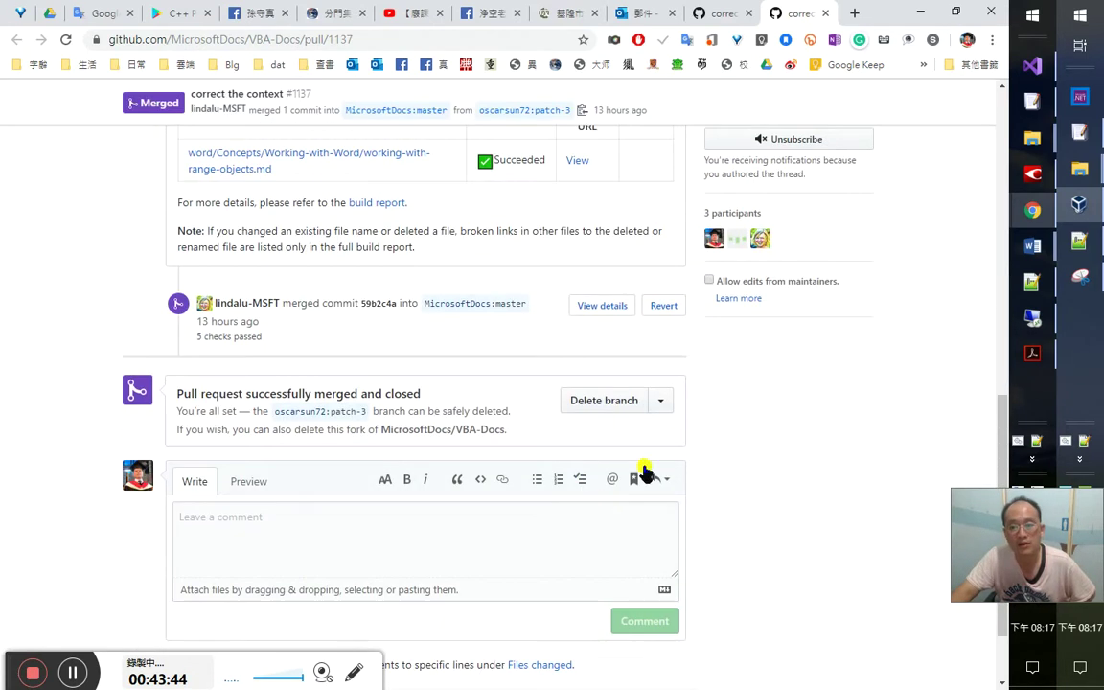
pyautogui.click(659, 409)
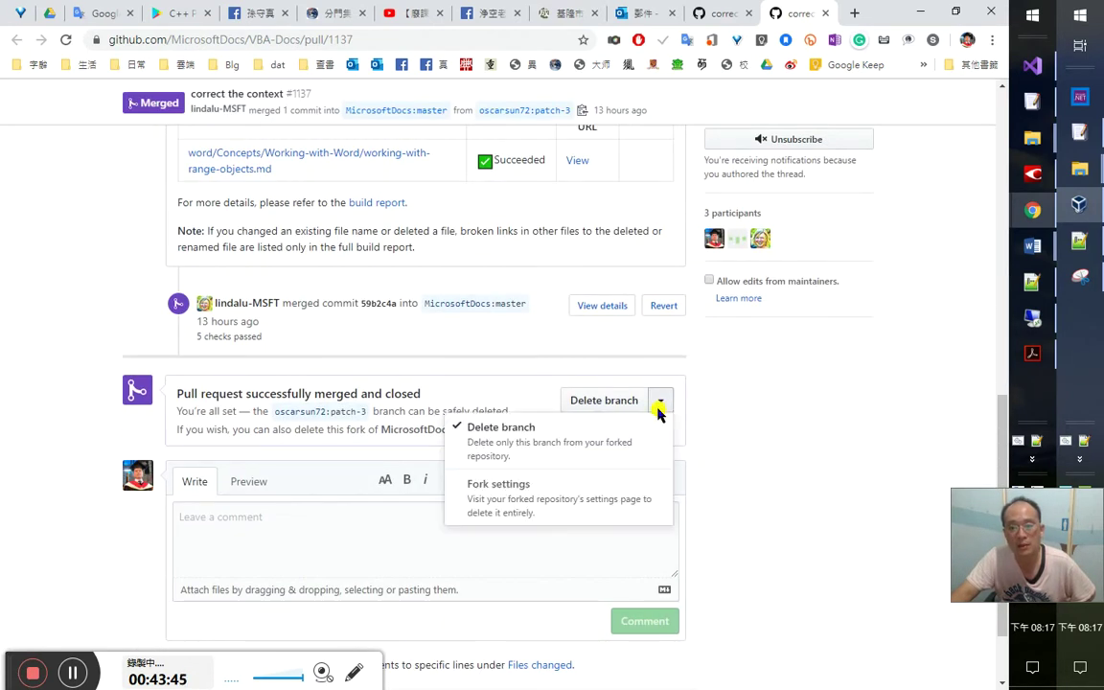
pyautogui.click(801, 417)
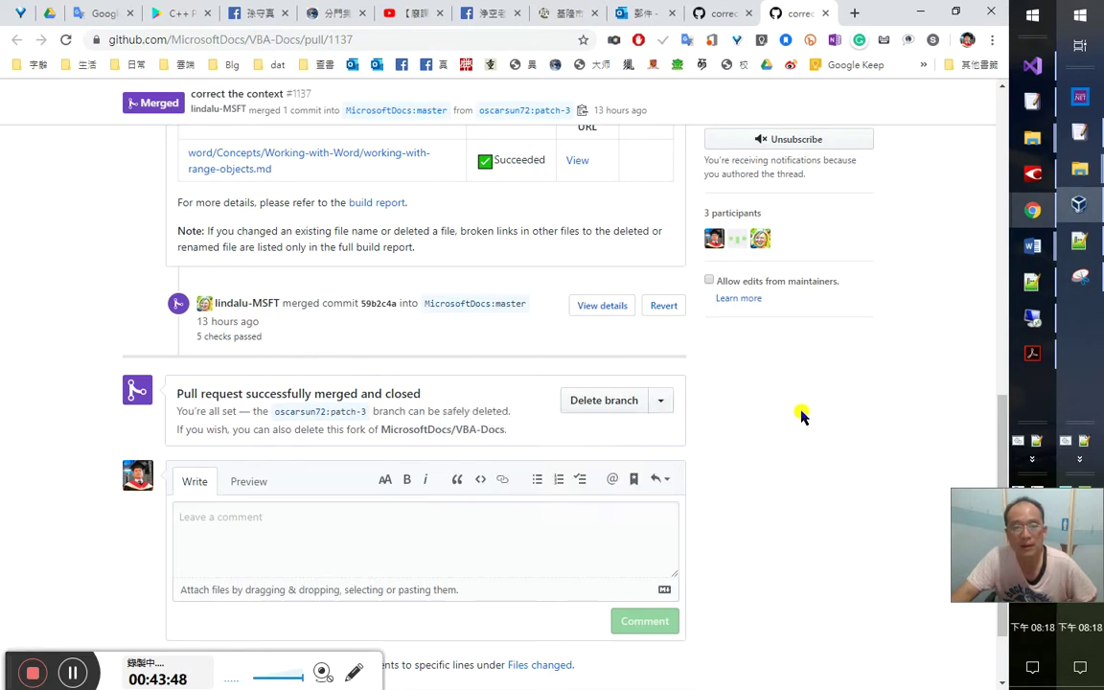
# Go over the description, validation status and merge record of pull request #1137 once more and close its page
pyautogui.scroll(3, 802, 414)
pyautogui.scroll(2, 801, 411)
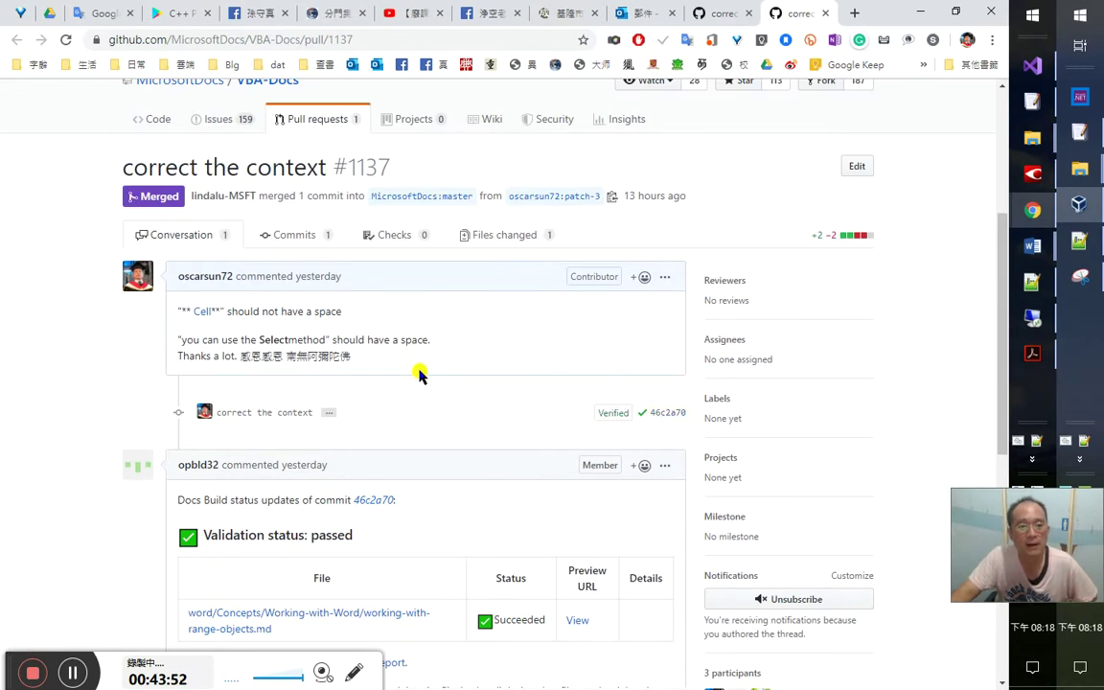
pyautogui.scroll(-2, 433, 382)
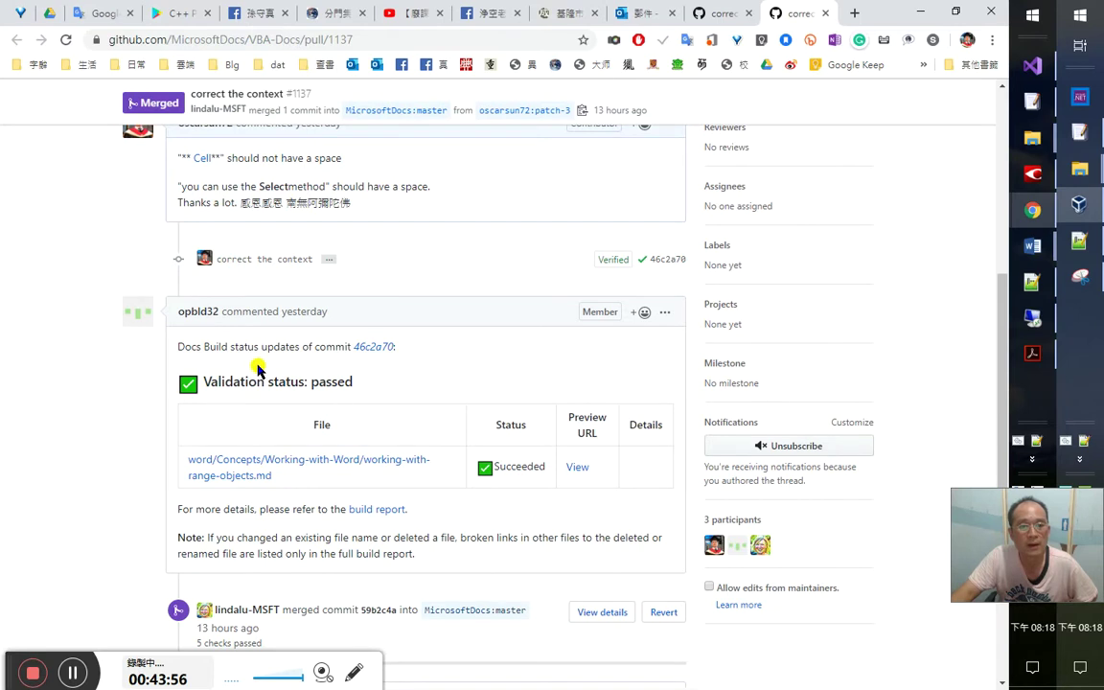
pyautogui.scroll(-1, 374, 381)
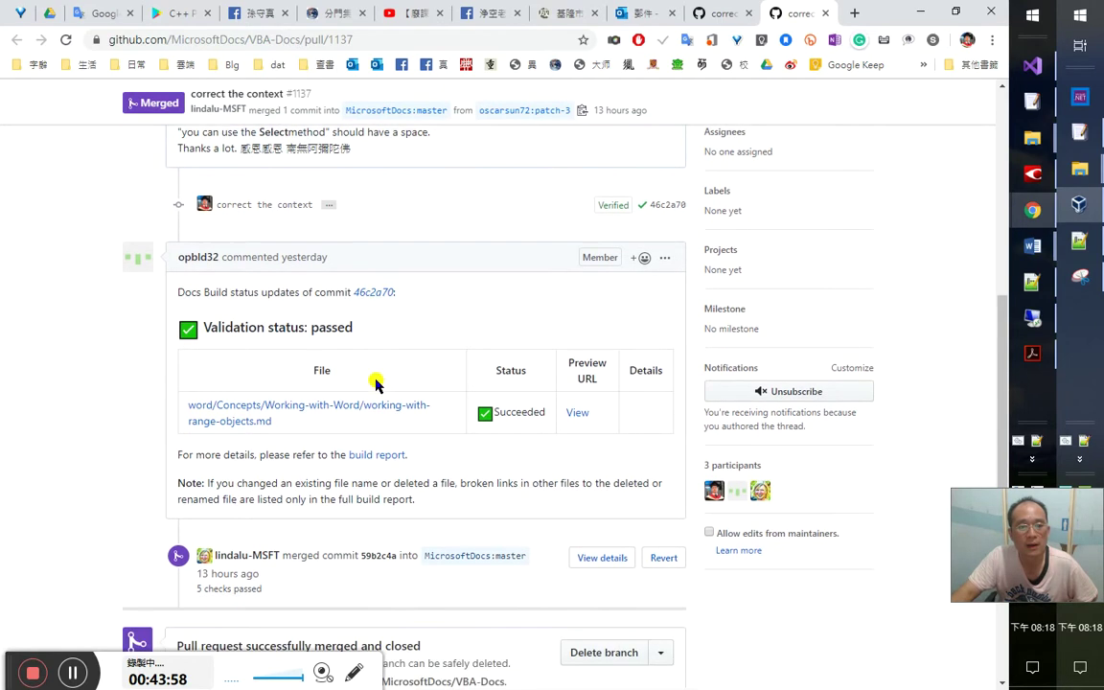
pyautogui.scroll(-2, 376, 385)
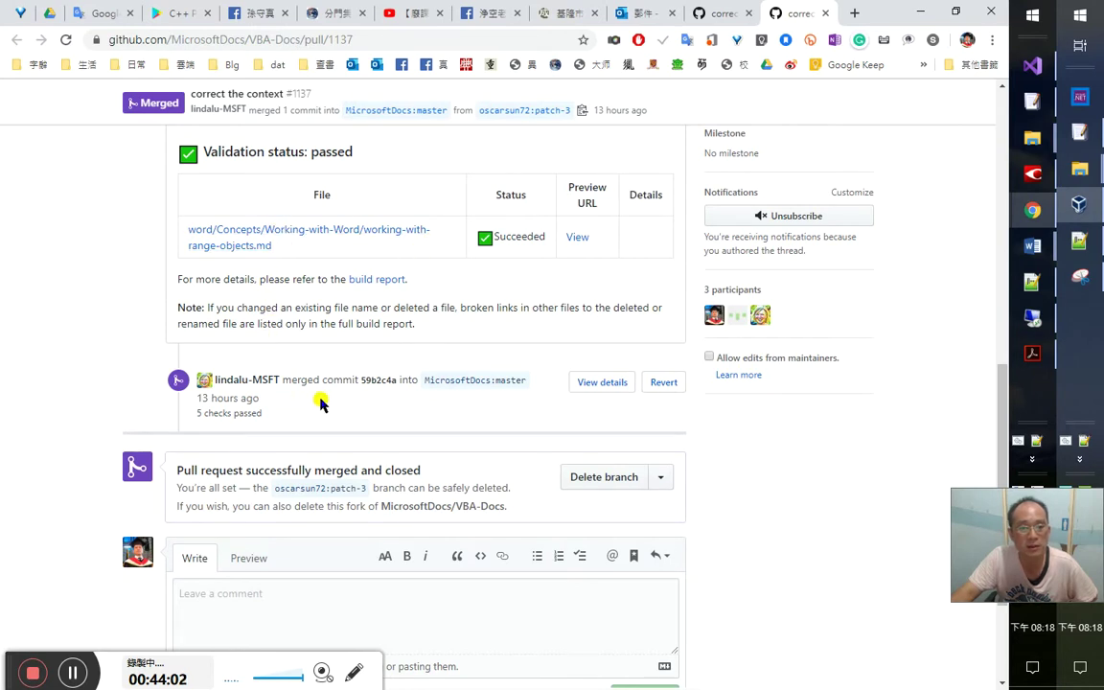
pyautogui.scroll(-1, 356, 431)
pyautogui.scroll(3, 536, 239)
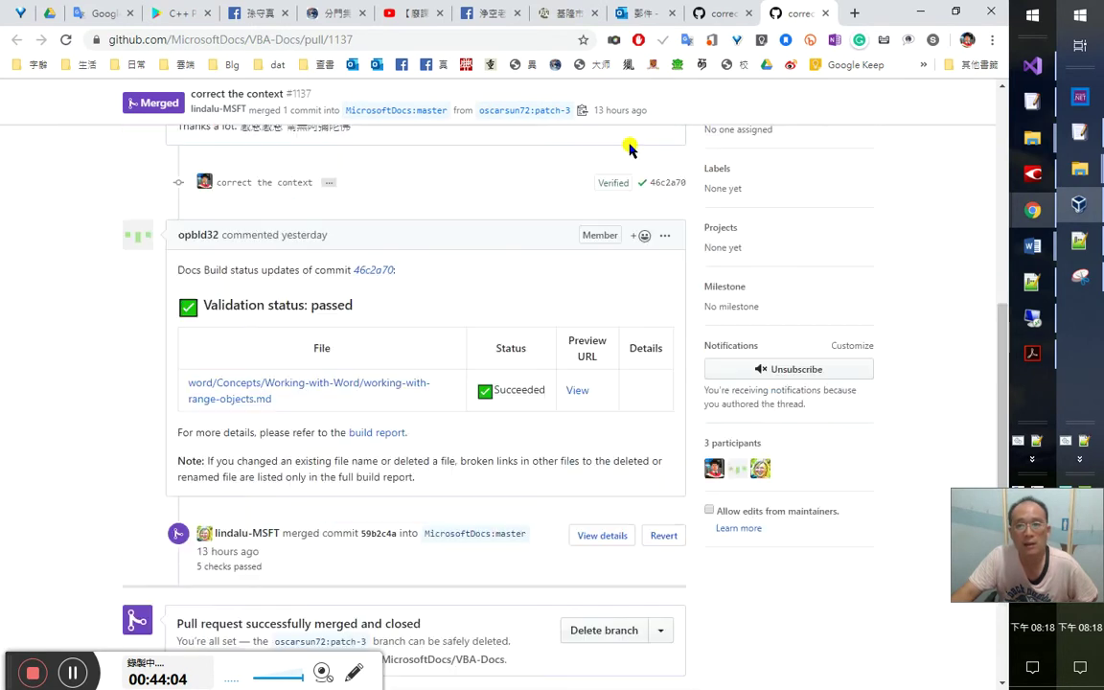
pyautogui.scroll(3, 767, 268)
pyautogui.middleClick(789, 13)
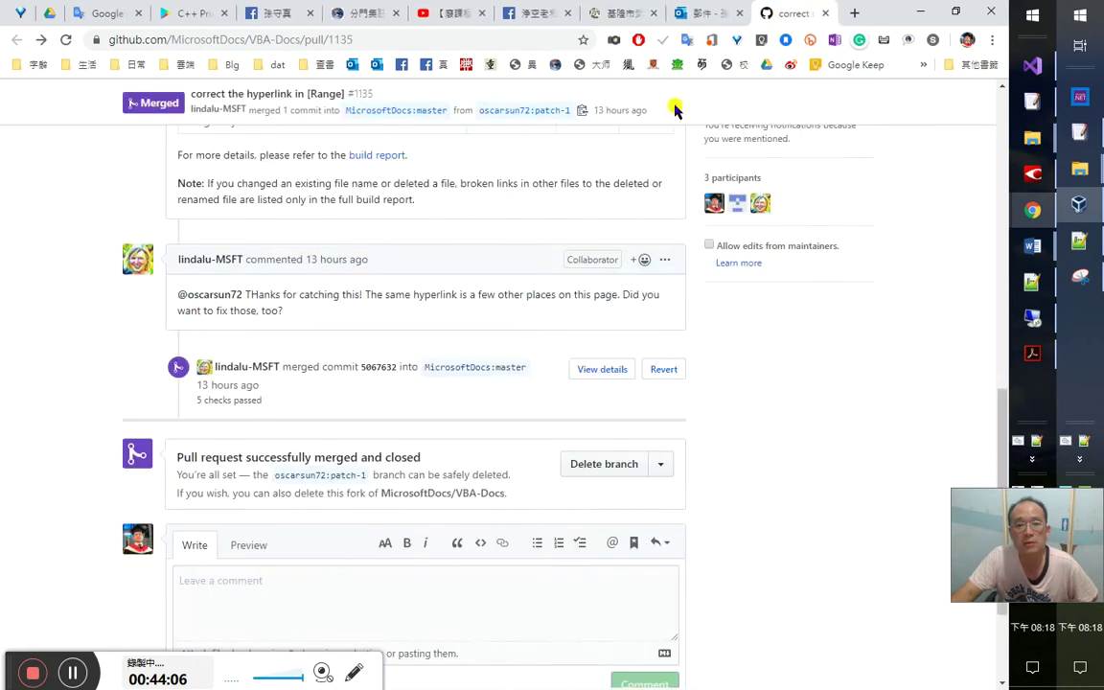
# Read the description of pull request #1135, open its linked Document.Range method page separately and close that page again
pyautogui.scroll(5, 374, 410)
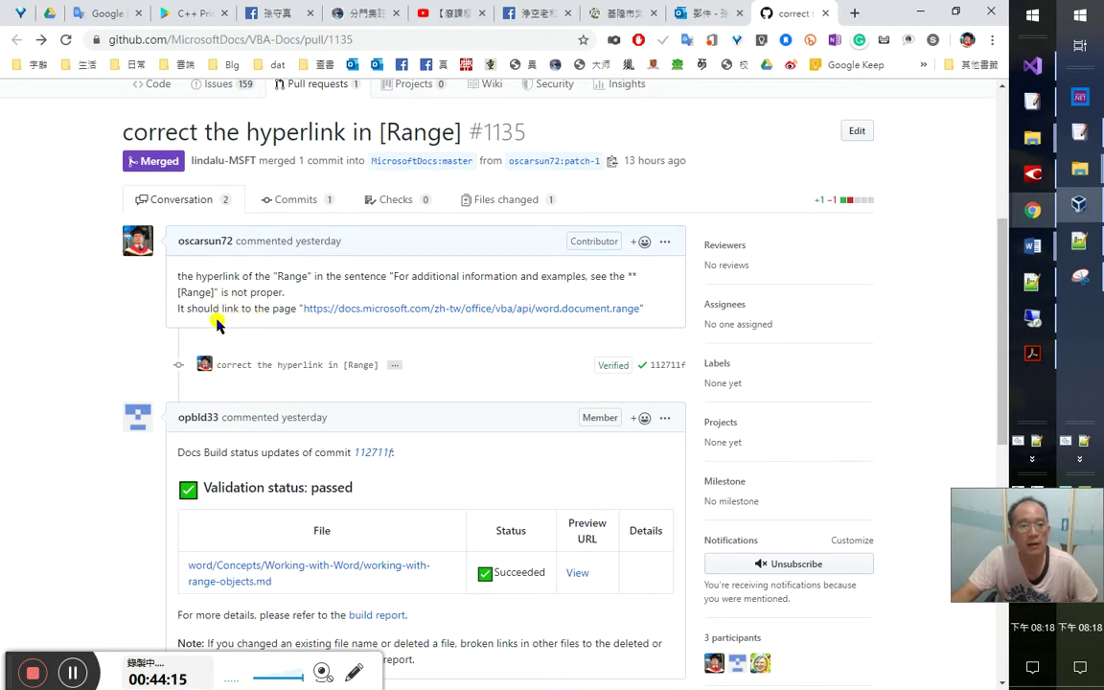
pyautogui.keyDown('ctrl'); pyautogui.click(419, 310); pyautogui.keyUp('ctrl')
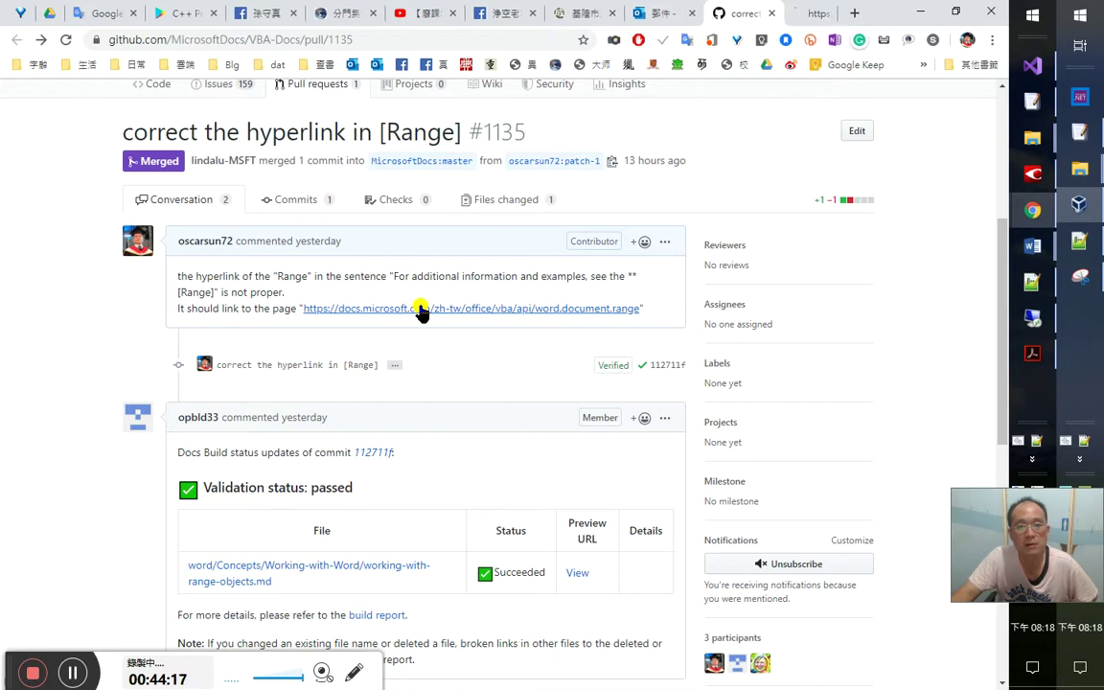
pyautogui.click(795, 15)
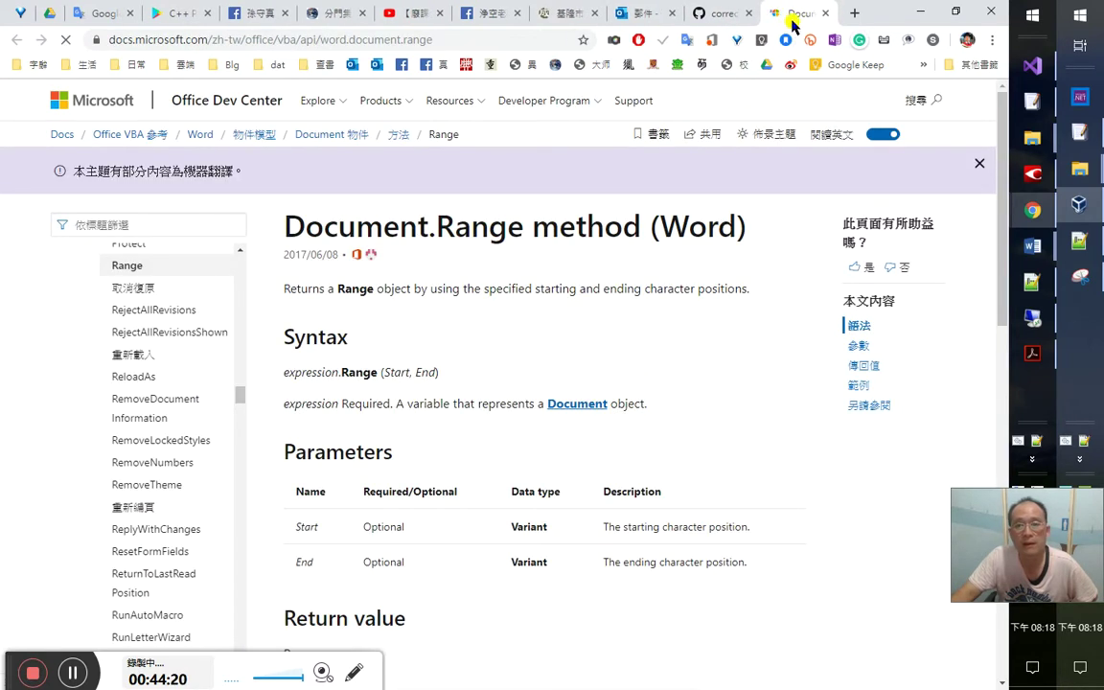
pyautogui.hotkey('ctrl', 'w')
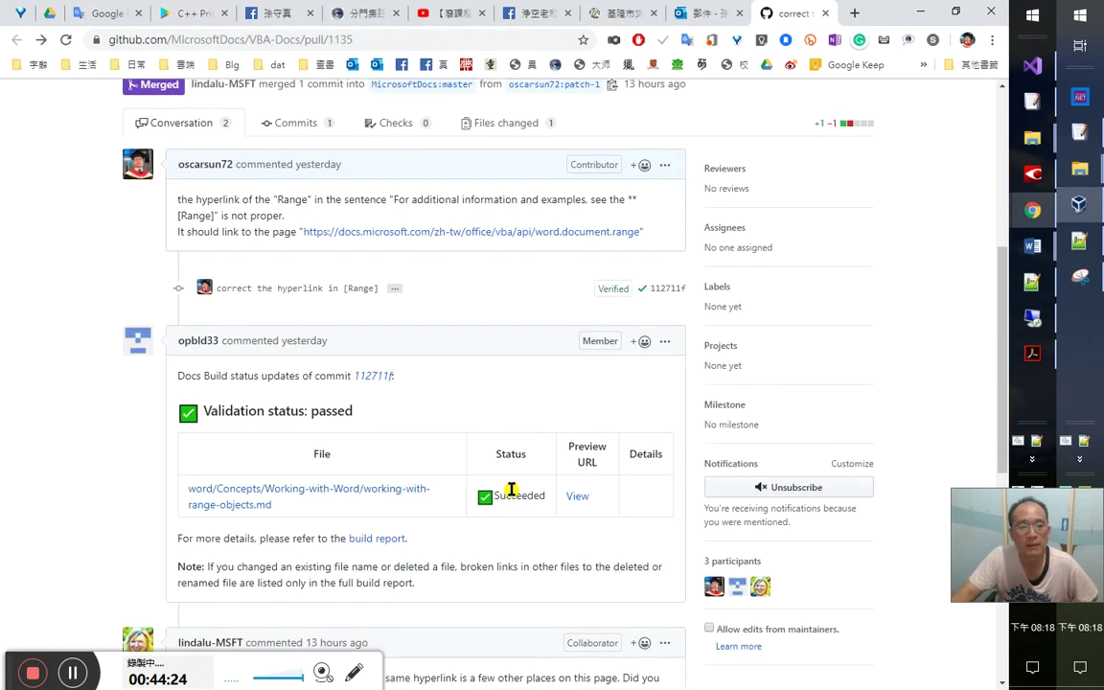
# Translate the collaborator's comment in pull request #1135, first the sentence about the same hyperlink and then the whole message
pyautogui.scroll(-1, 512, 490)
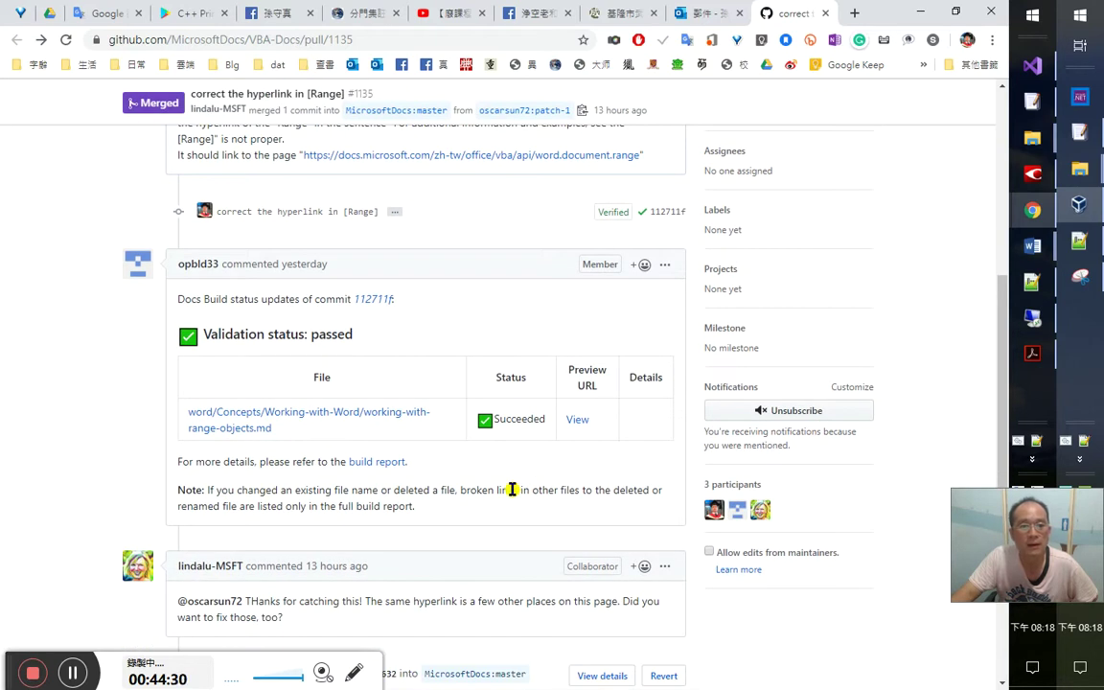
pyautogui.scroll(-2, 512, 490)
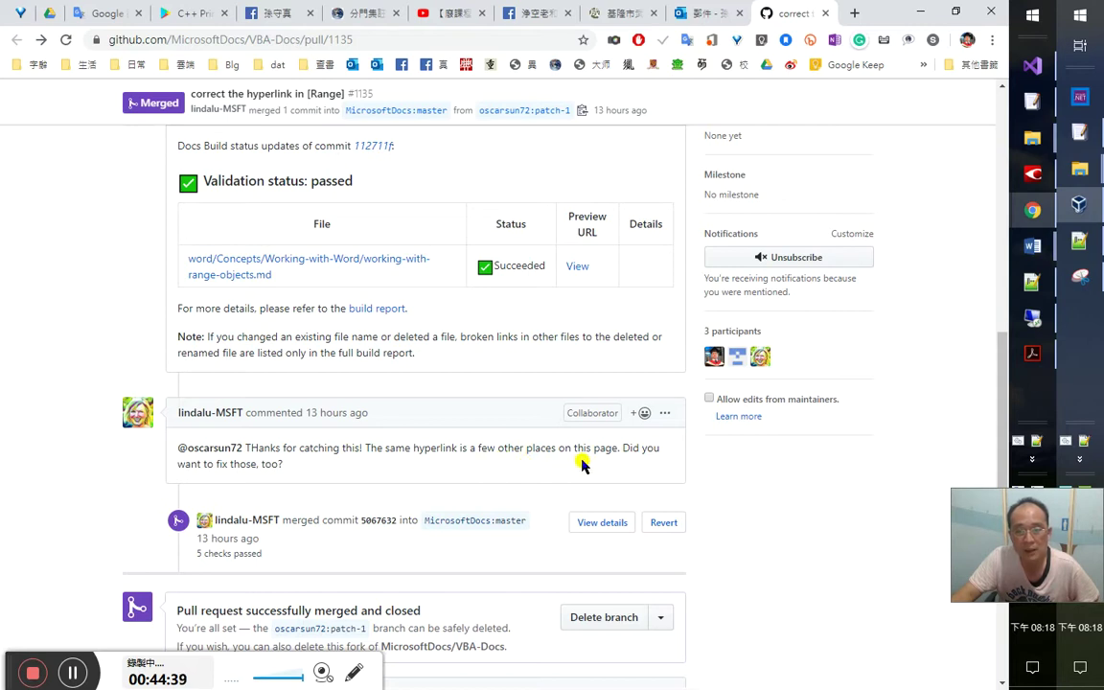
pyautogui.moveTo(619, 449); pyautogui.dragTo(365, 445)
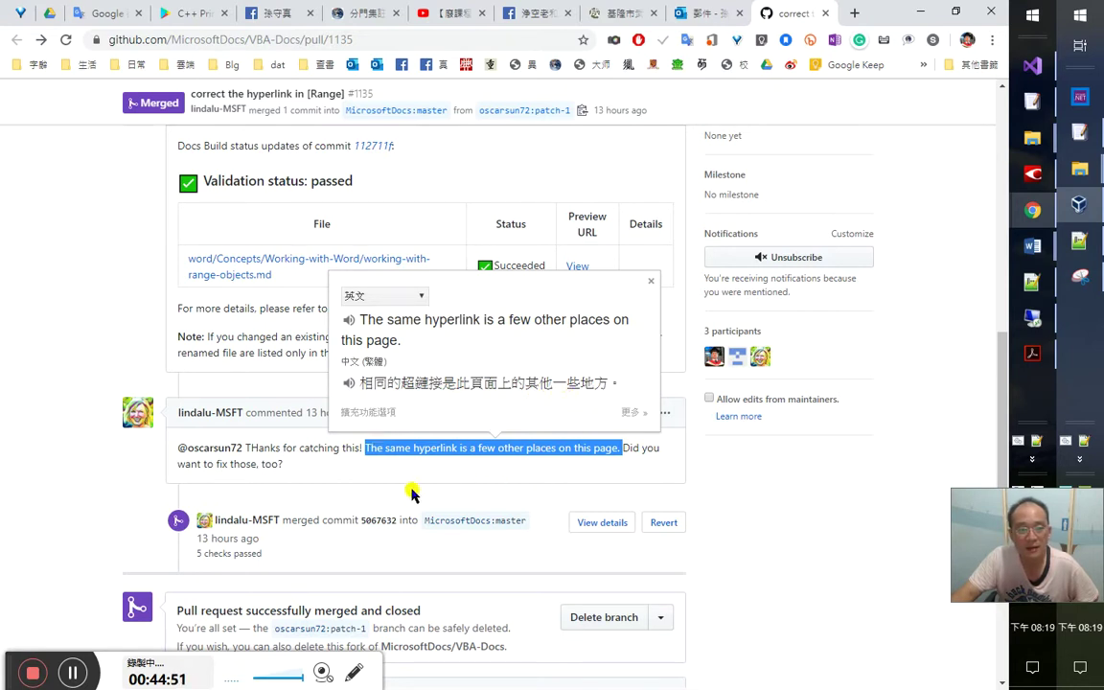
pyautogui.click(289, 470)
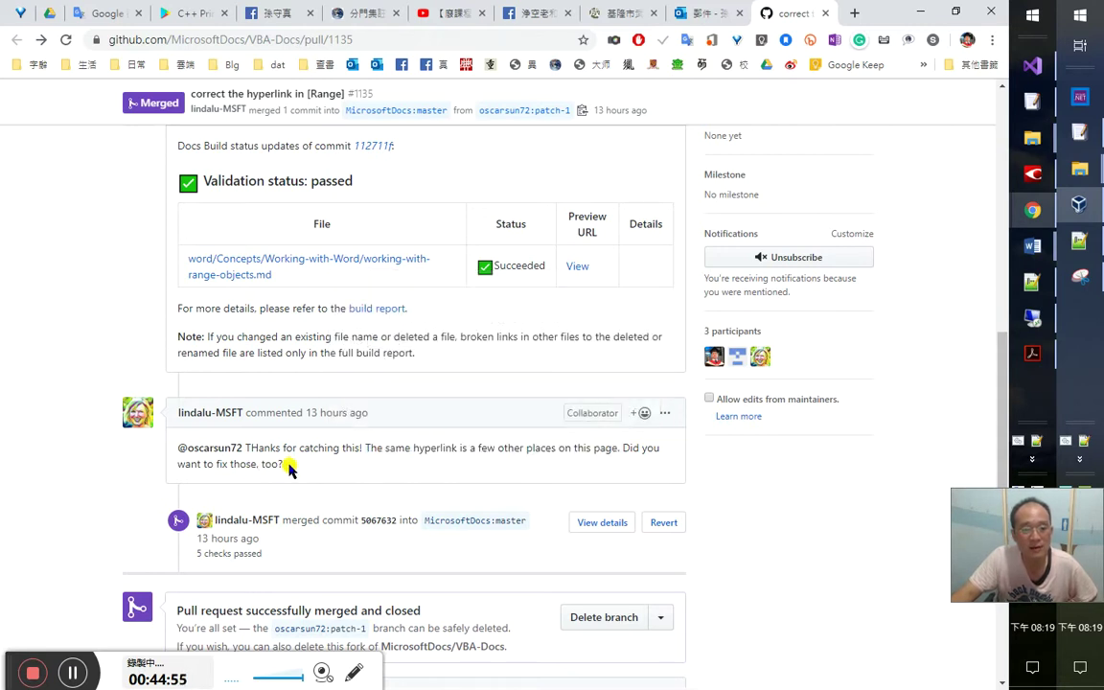
pyautogui.moveTo(289, 470); pyautogui.dragTo(252, 448)
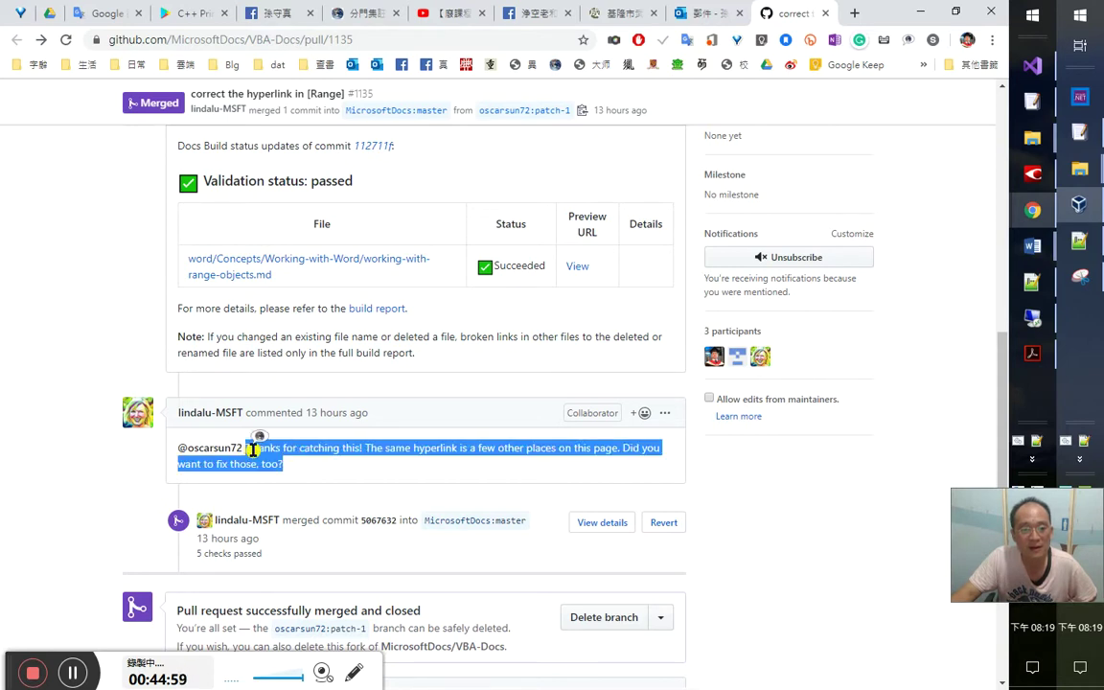
pyautogui.click(259, 437)
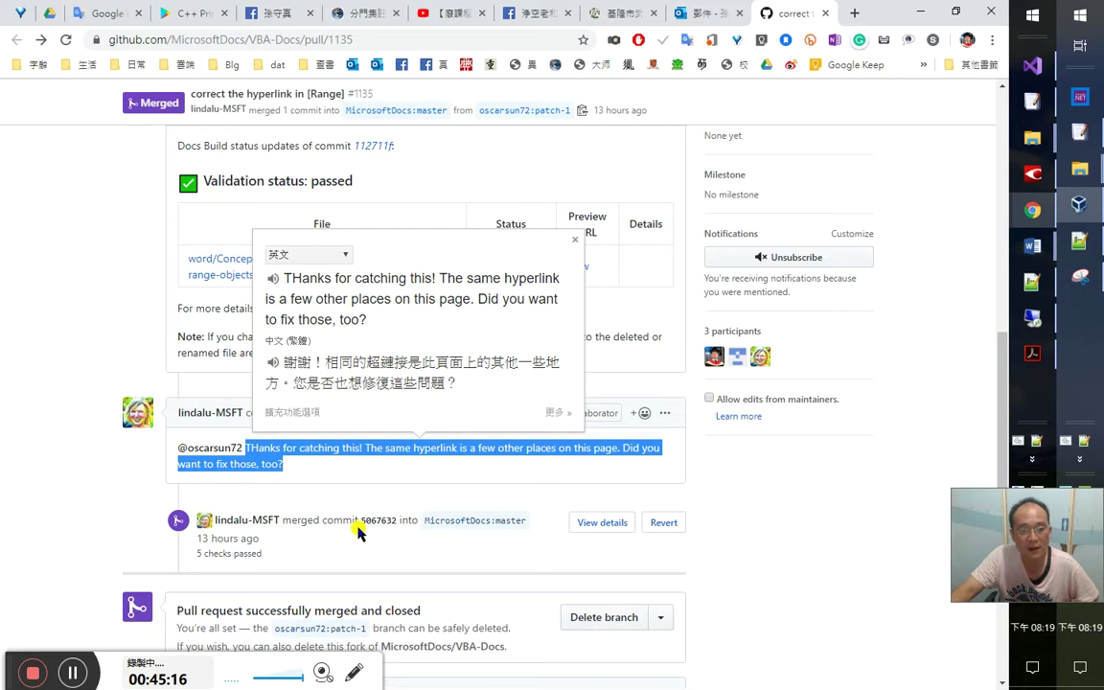
pyautogui.click(398, 464)
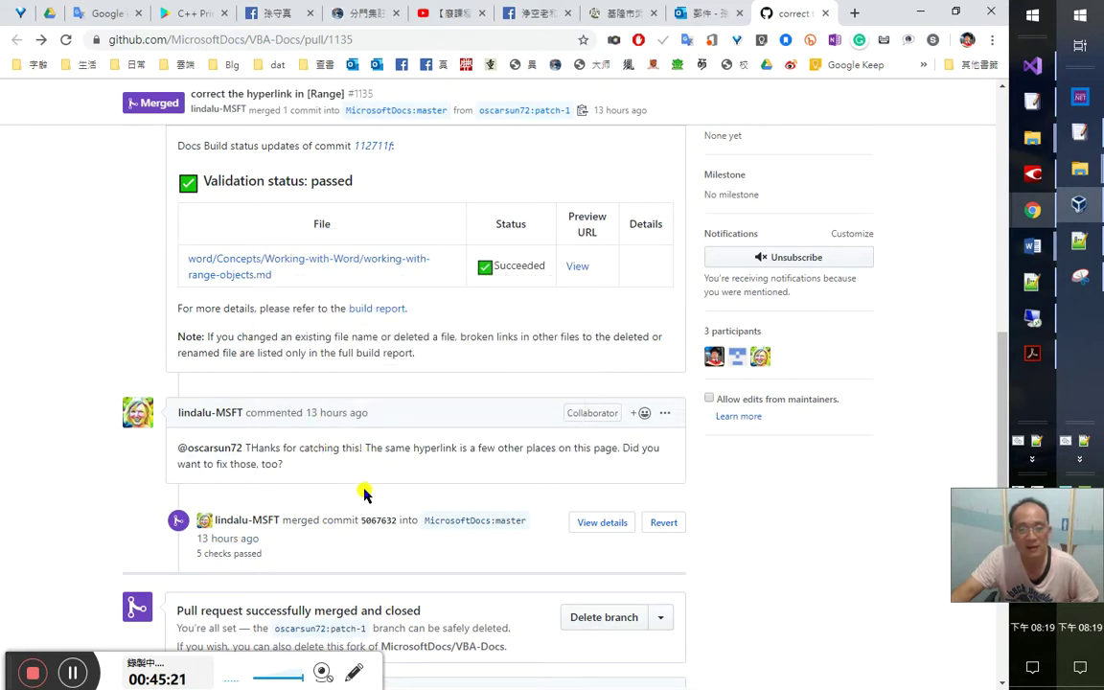
# Add a heart reaction to the collaborator's comment in pull request #1135 and view the comment's further options without choosing one
pyautogui.scroll(-1, 497, 554)
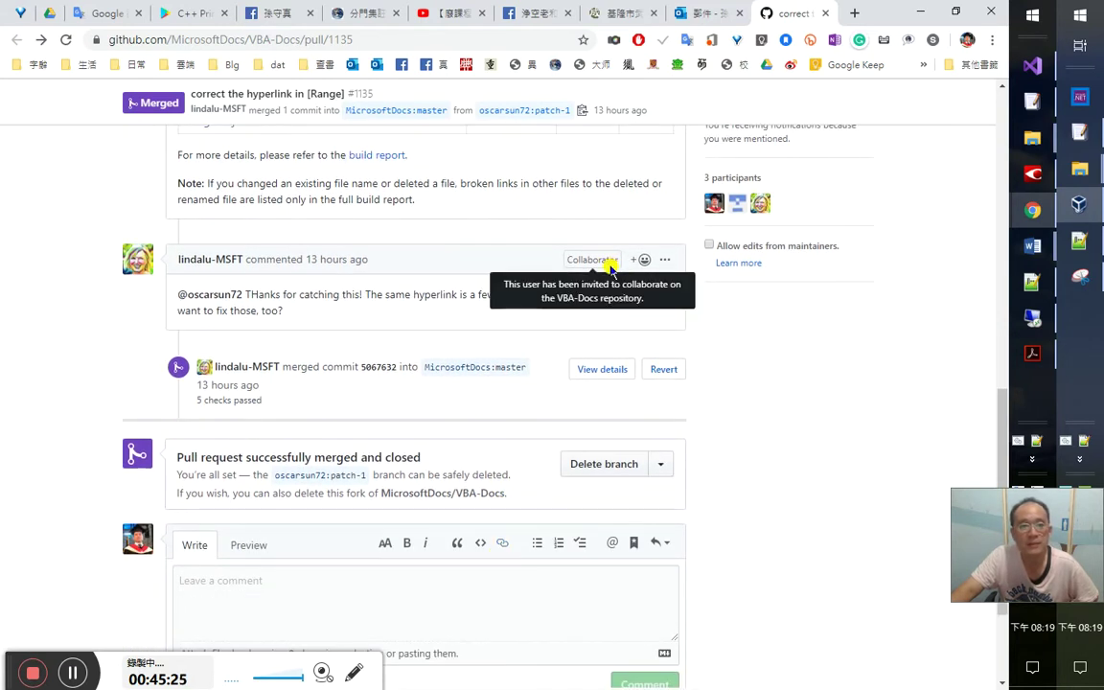
pyautogui.click(645, 261)
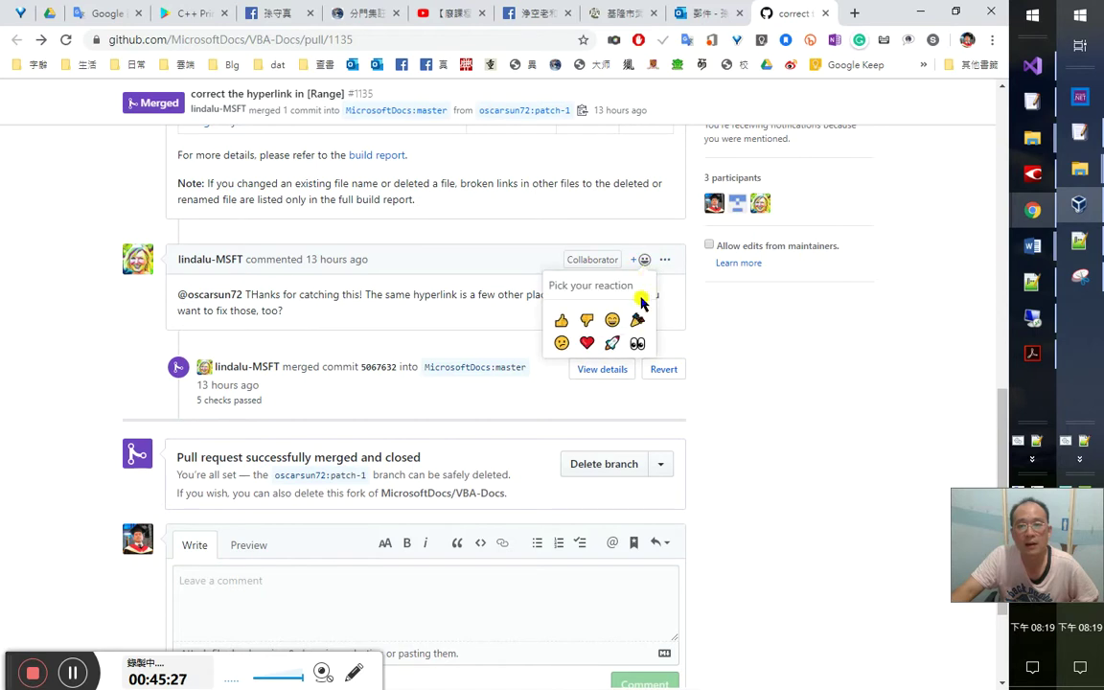
pyautogui.click(583, 340)
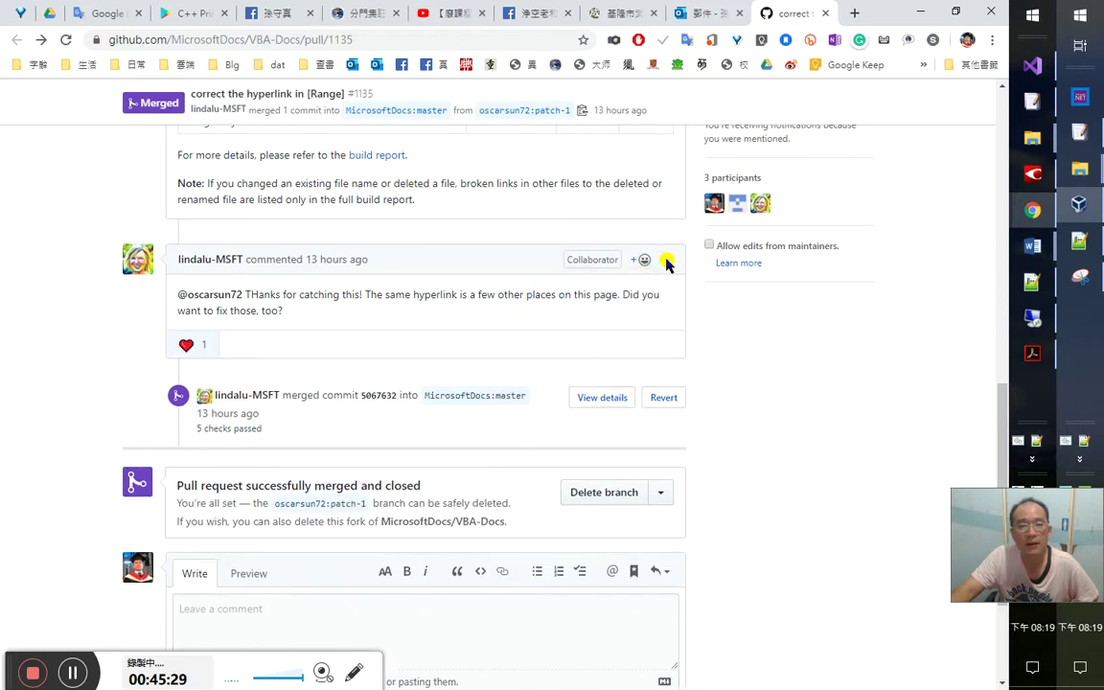
pyautogui.click(666, 261)
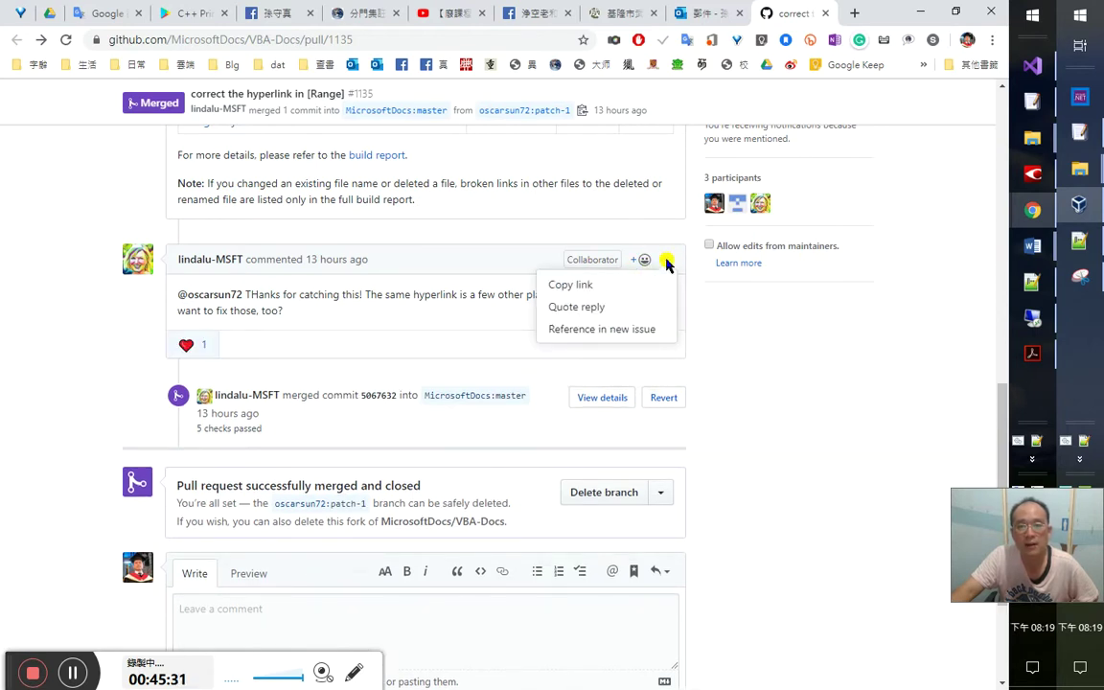
pyautogui.click(700, 329)
# Translate the word "Collaborator" in the comment's role label, close the translation and return to the pull request's opening description
pyautogui.moveTo(588, 269)
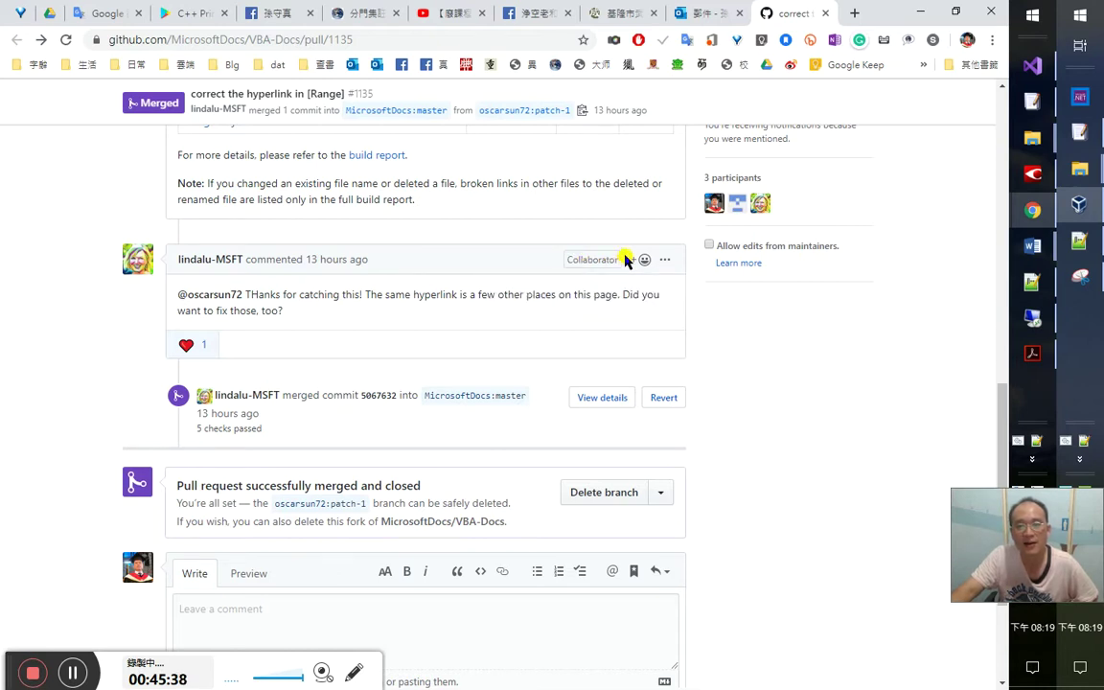
pyautogui.moveTo(617, 261); pyautogui.dragTo(563, 261)
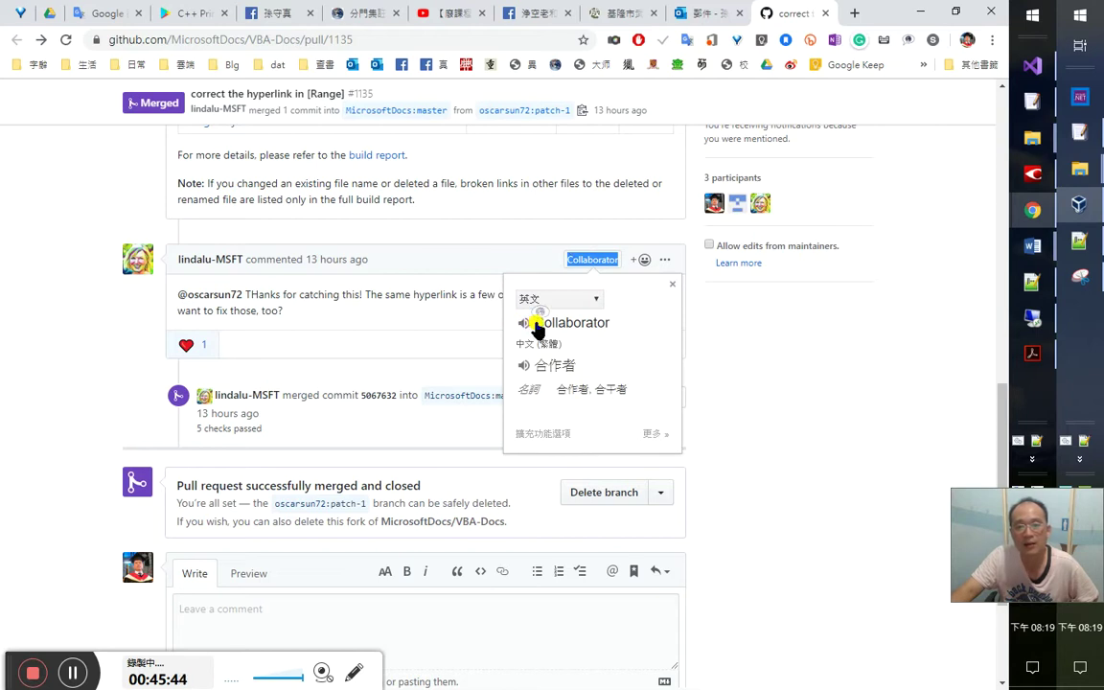
pyautogui.click(720, 308)
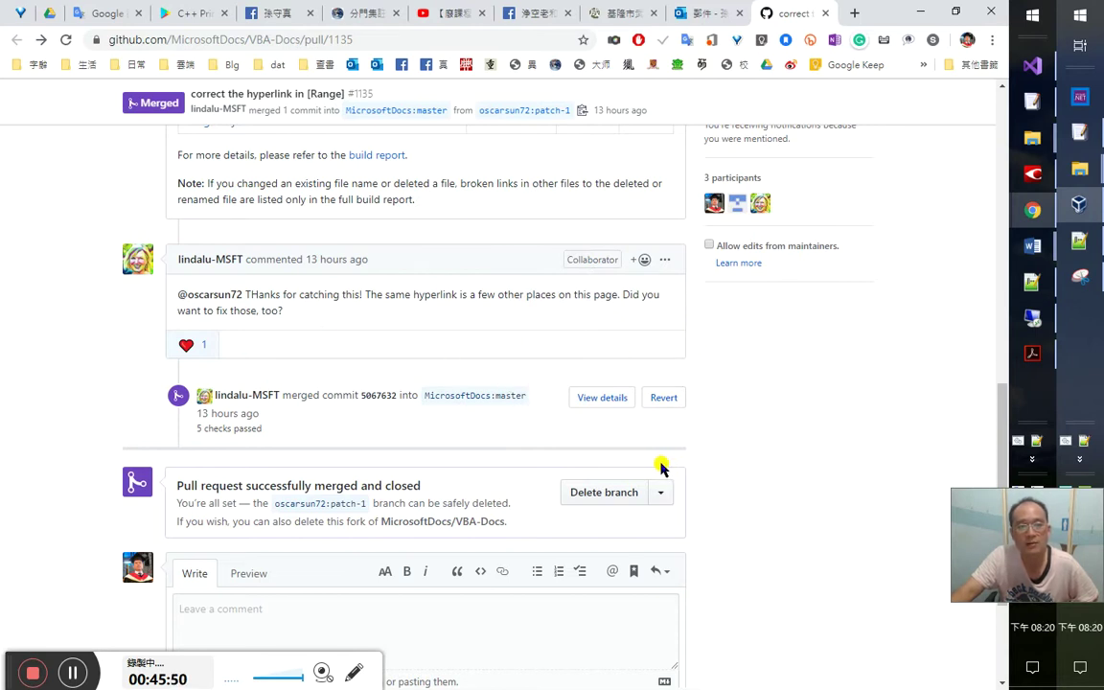
pyautogui.scroll(8, 660, 467)
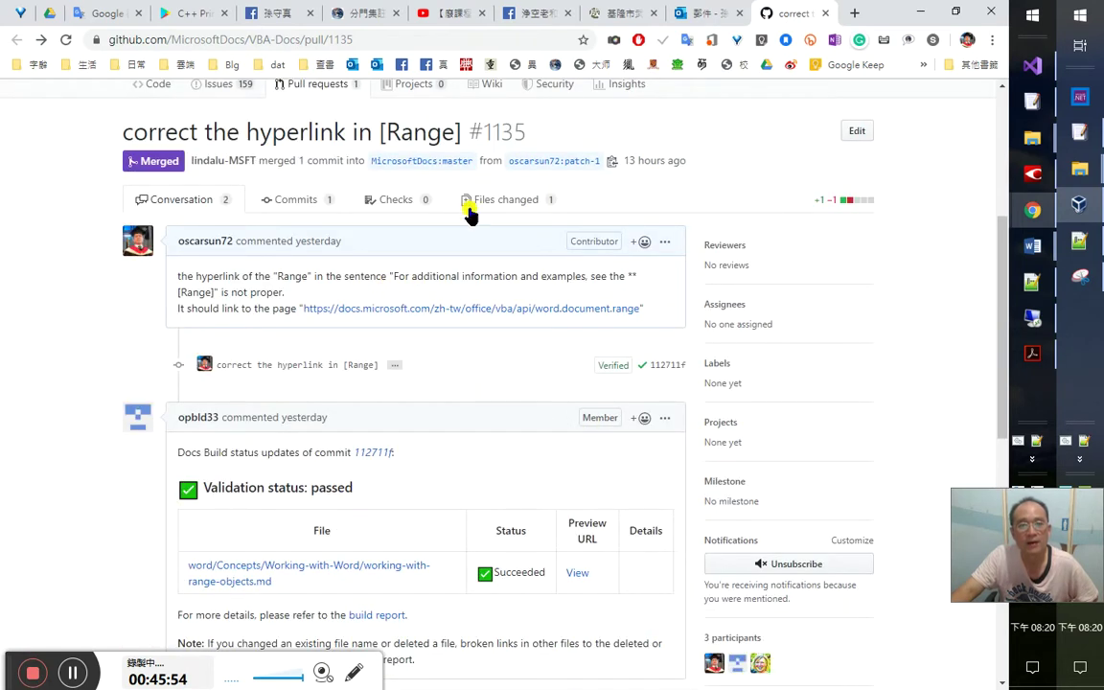
# Read through the conversation and merge status of pull request #1135 and close its page
pyautogui.scroll(-5, 709, 414)
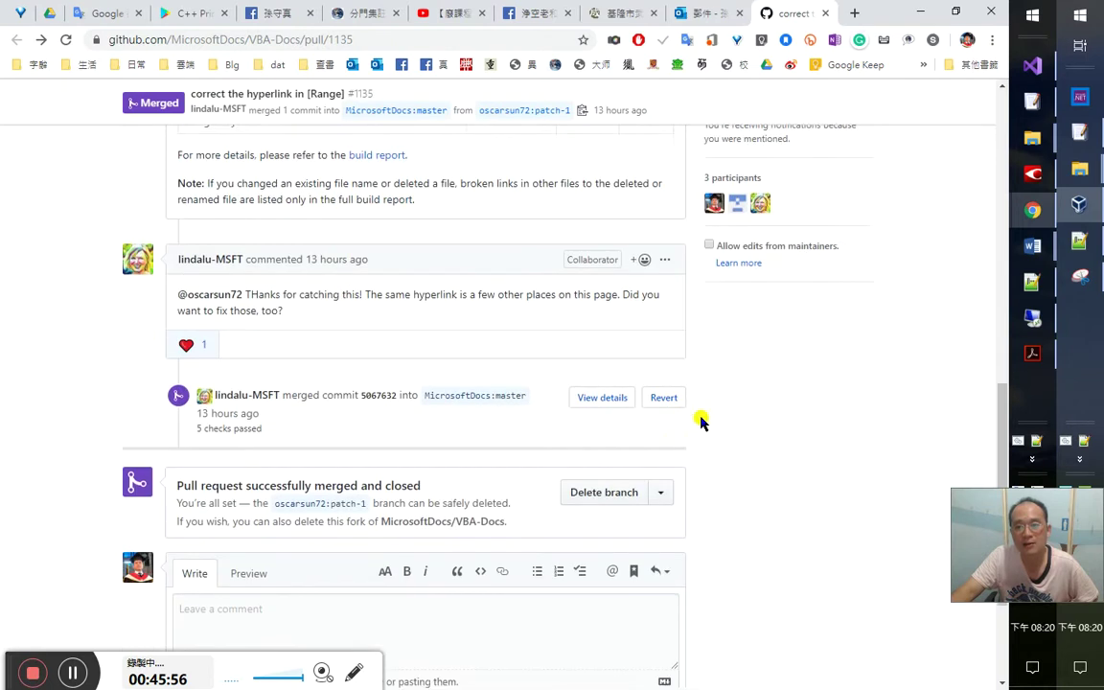
pyautogui.scroll(2, 695, 414)
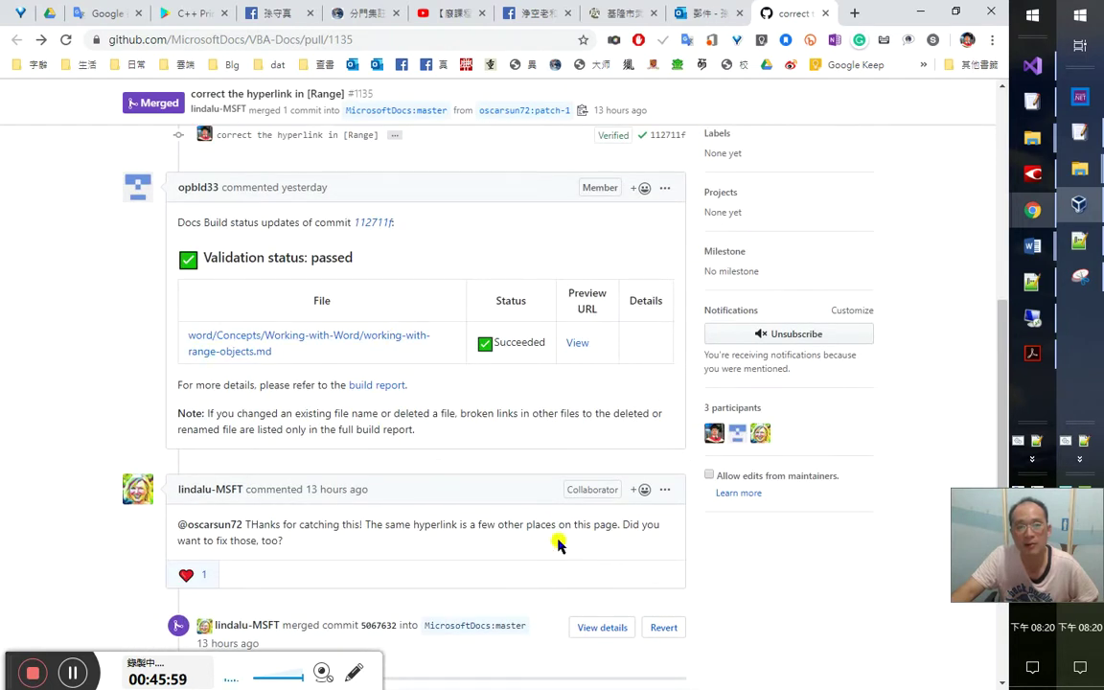
pyautogui.scroll(-2, 565, 545)
pyautogui.scroll(4, 556, 504)
pyautogui.scroll(4, 552, 493)
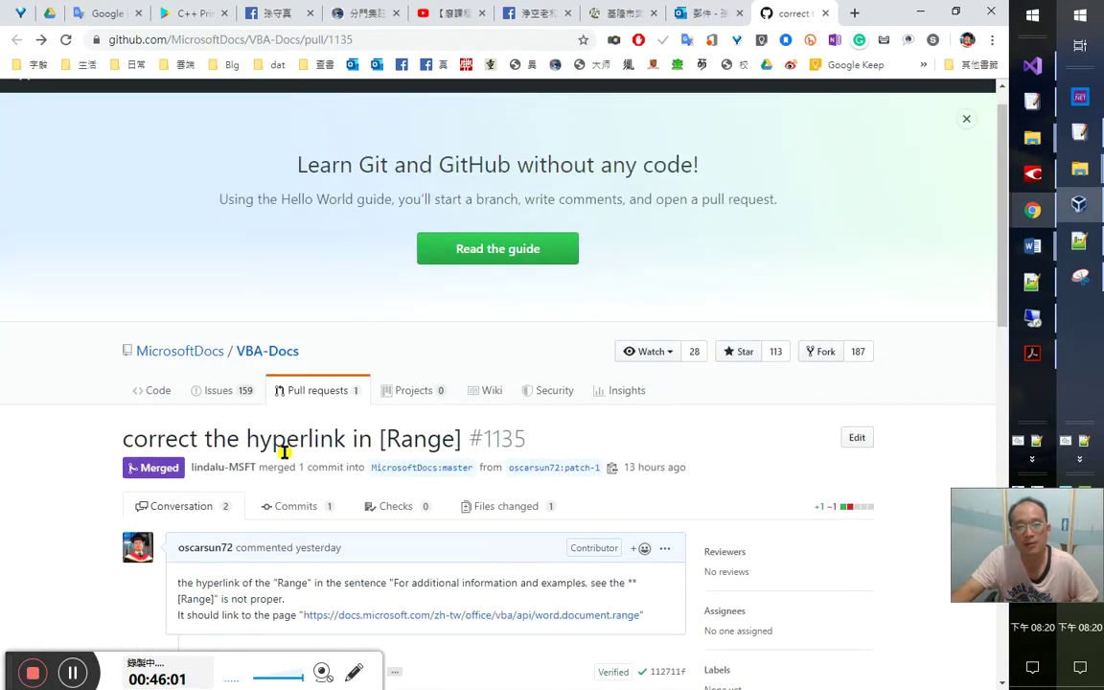
pyautogui.scroll(-2, 249, 326)
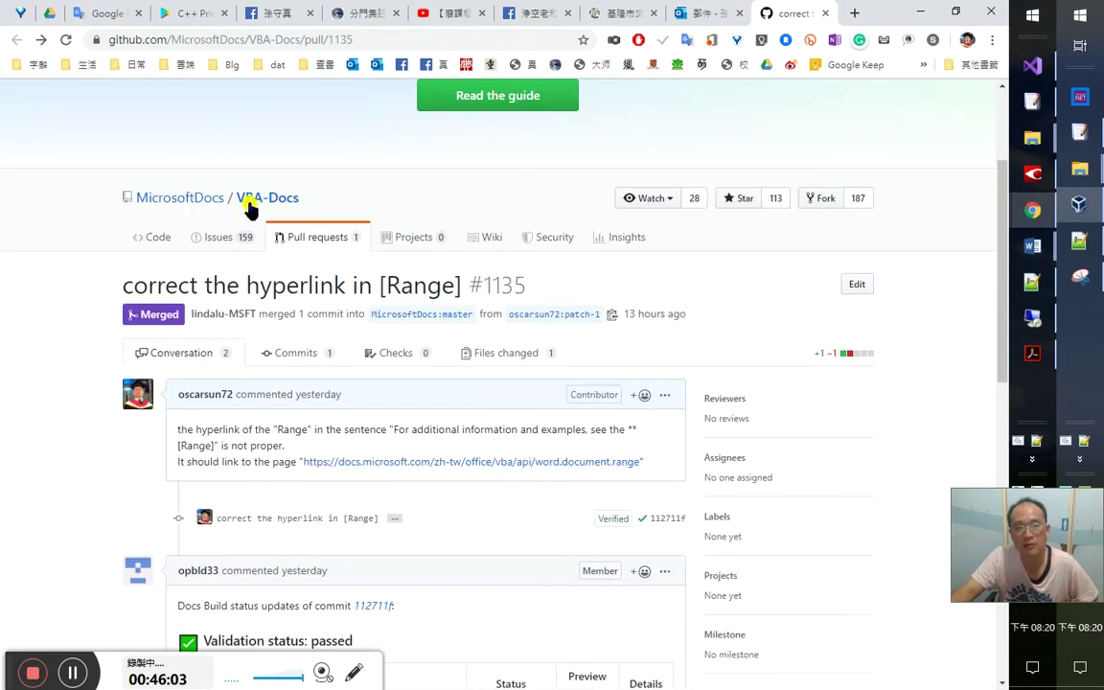
pyautogui.scroll(-8, 470, 460)
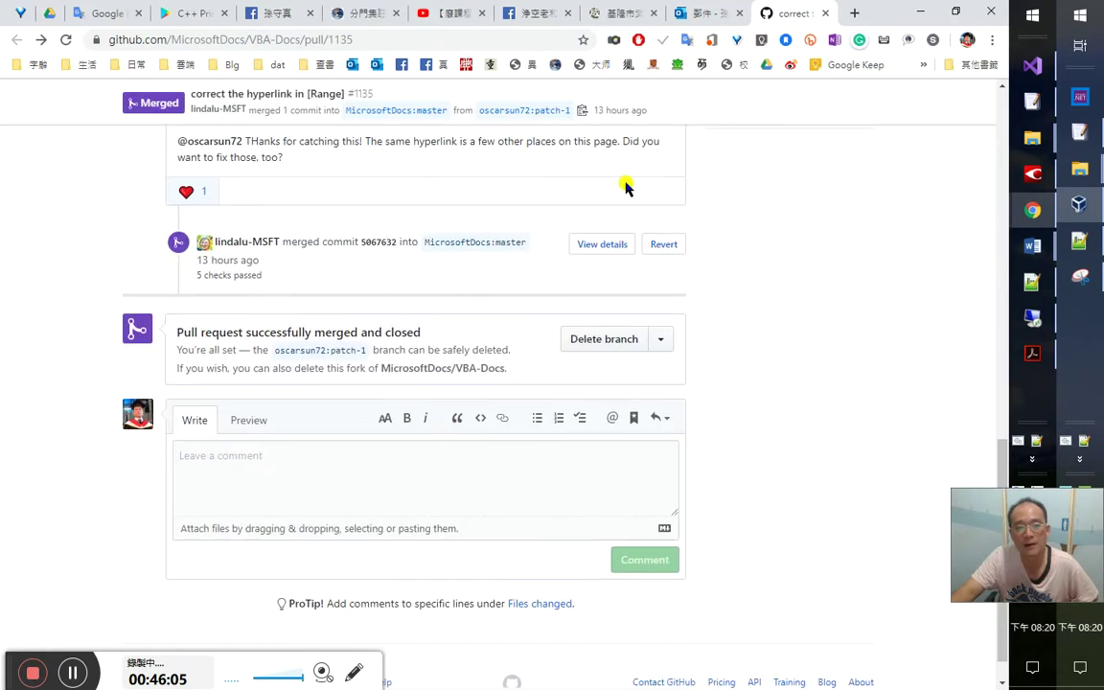
pyautogui.click(826, 12)
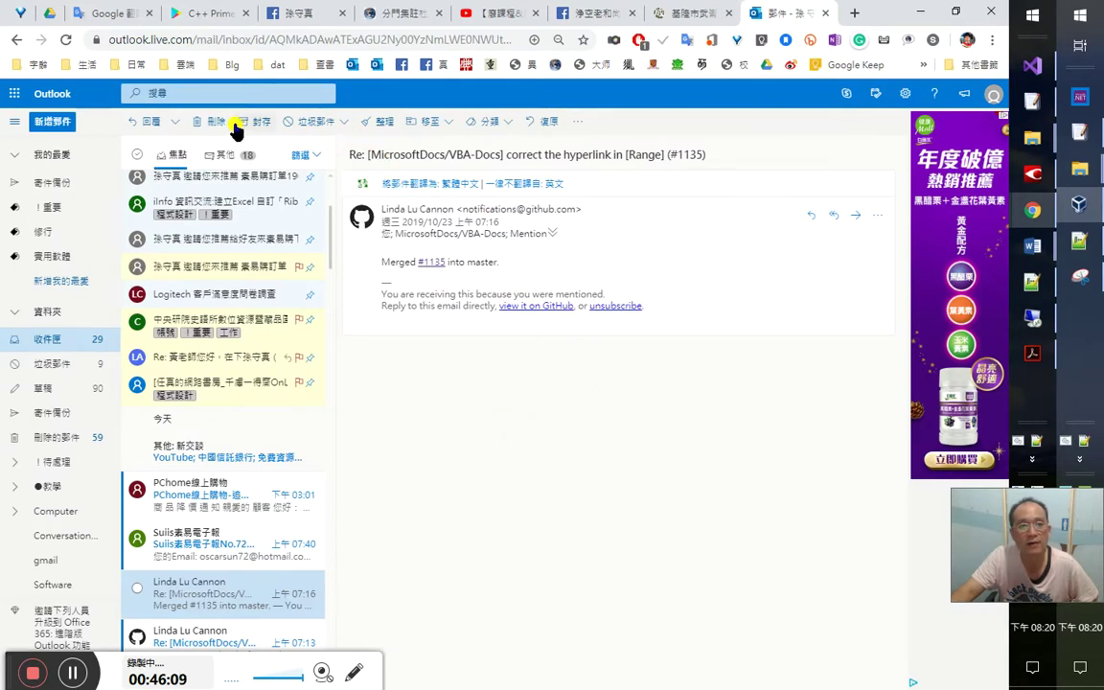
# Open the GitHub link from the #1135 merge email in a new tab and return to the mailbox
pyautogui.click(488, 123)
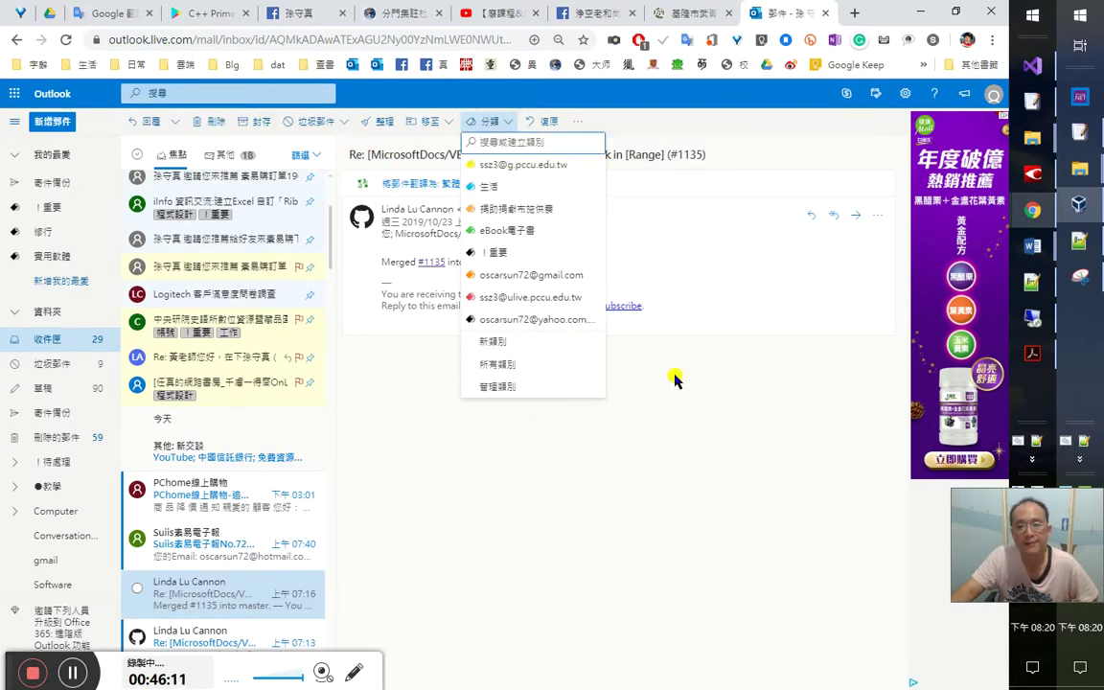
pyautogui.click(593, 314)
pyautogui.click(562, 307)
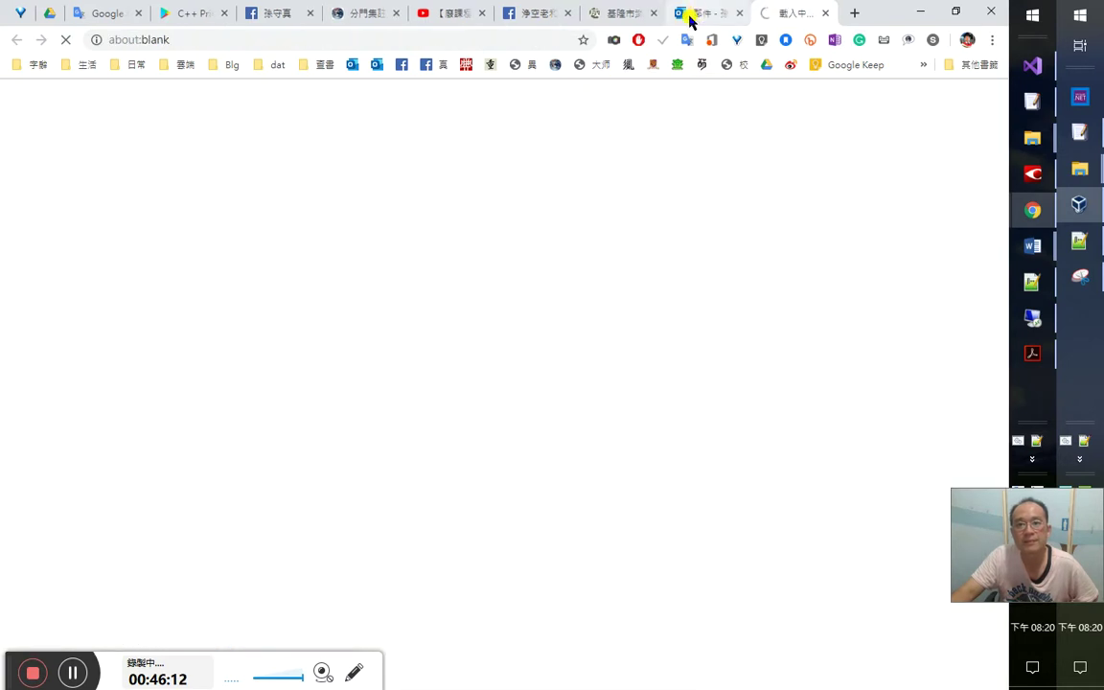
pyautogui.click(692, 15)
# Move the #1135 merge email out of the inbox into the suggested 程式開發 folder
pyautogui.click(491, 123)
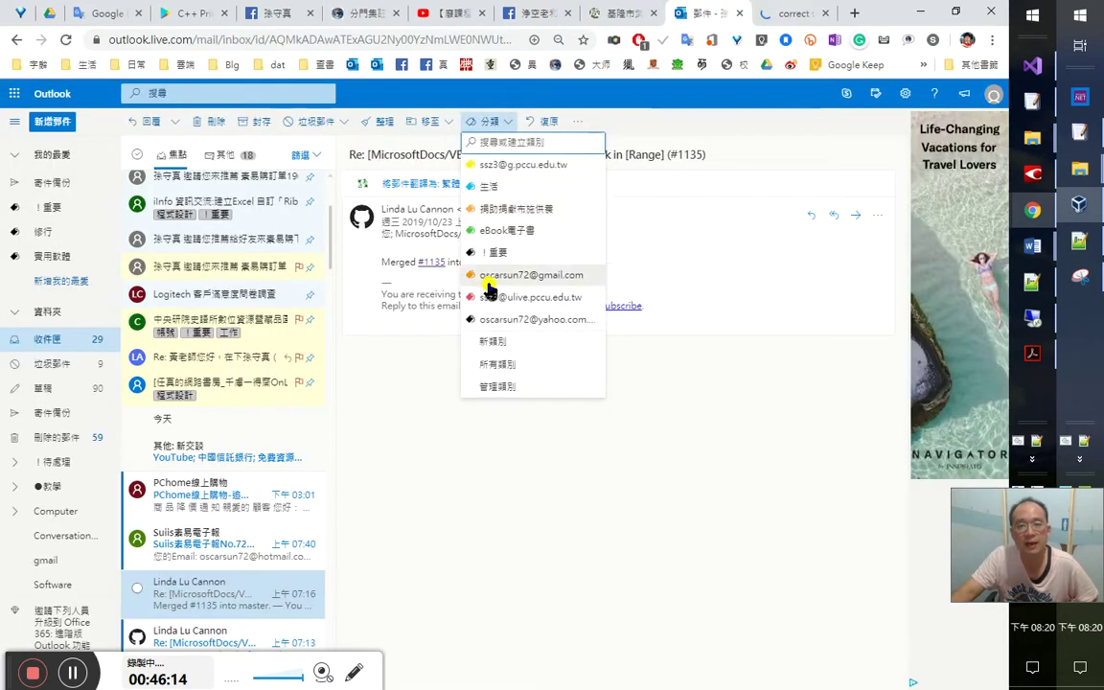
pyautogui.click(434, 123)
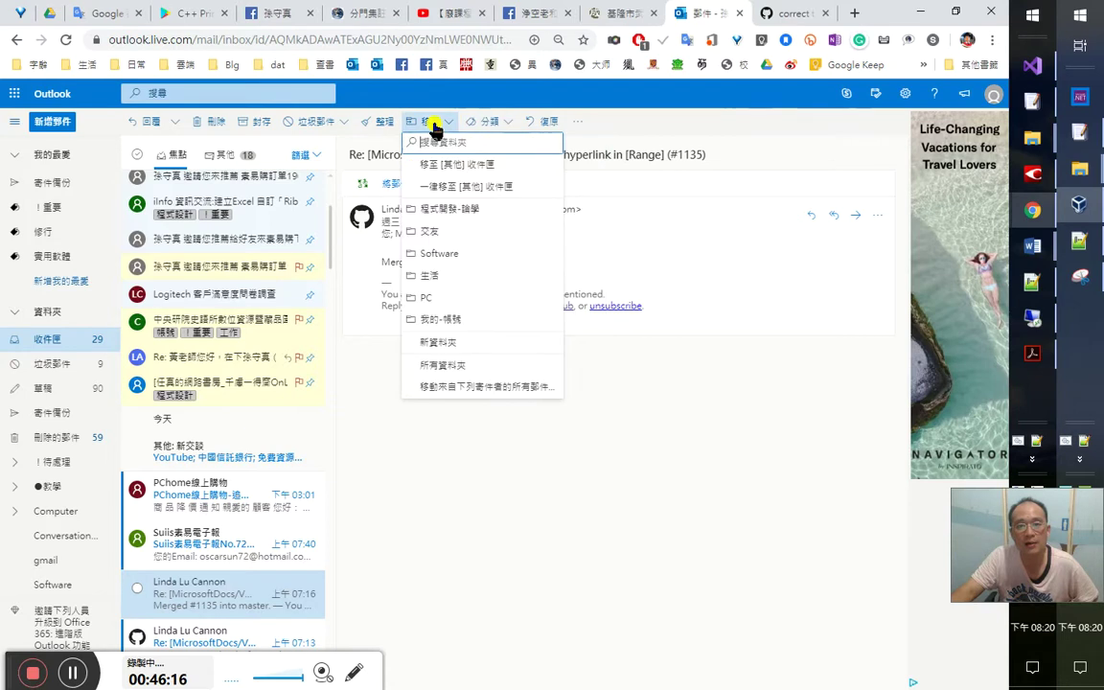
pyautogui.click(464, 219)
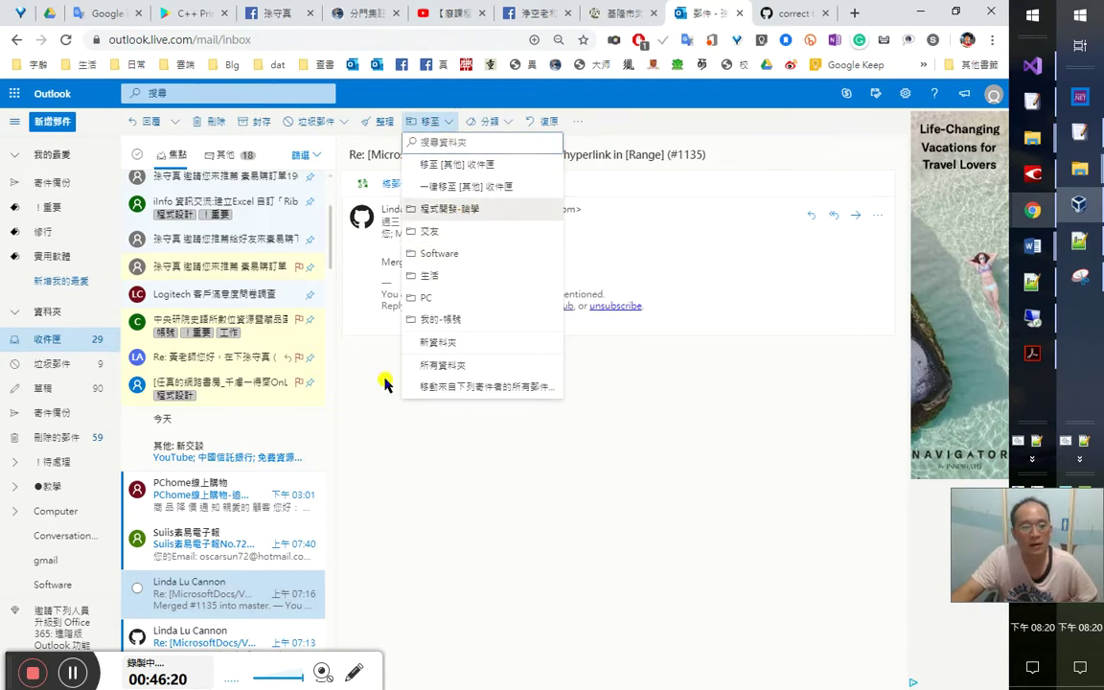
# Delete the PChome price-drop notification and the Suiis newsletter No.720 from the inbox
pyautogui.click(206, 499)
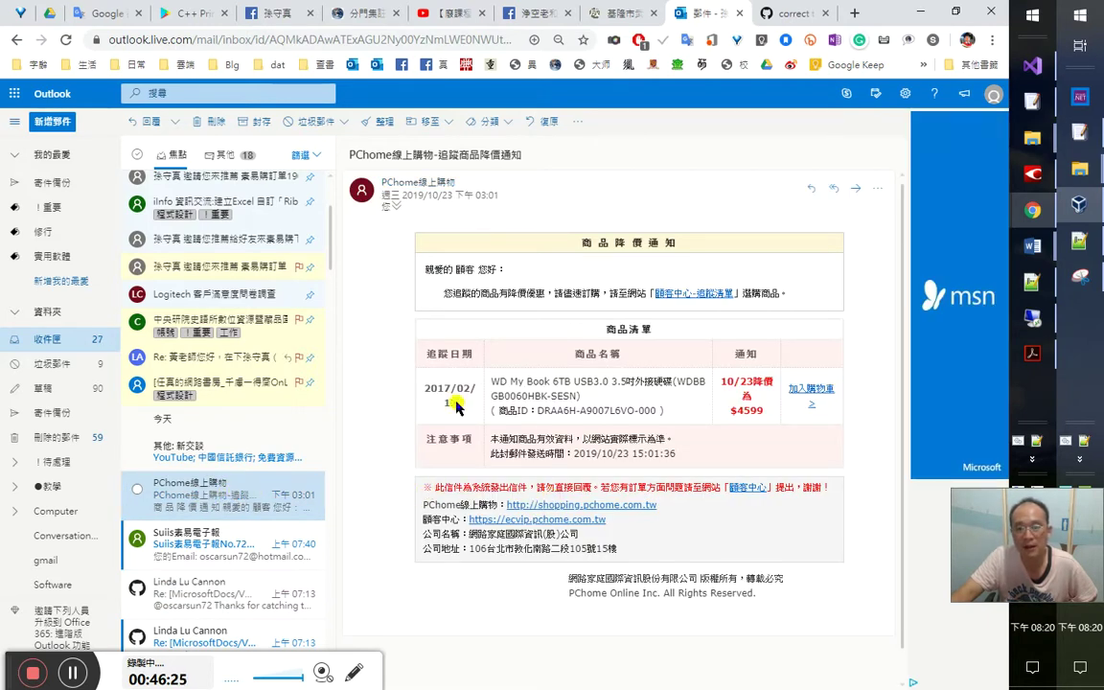
pyautogui.click(207, 121)
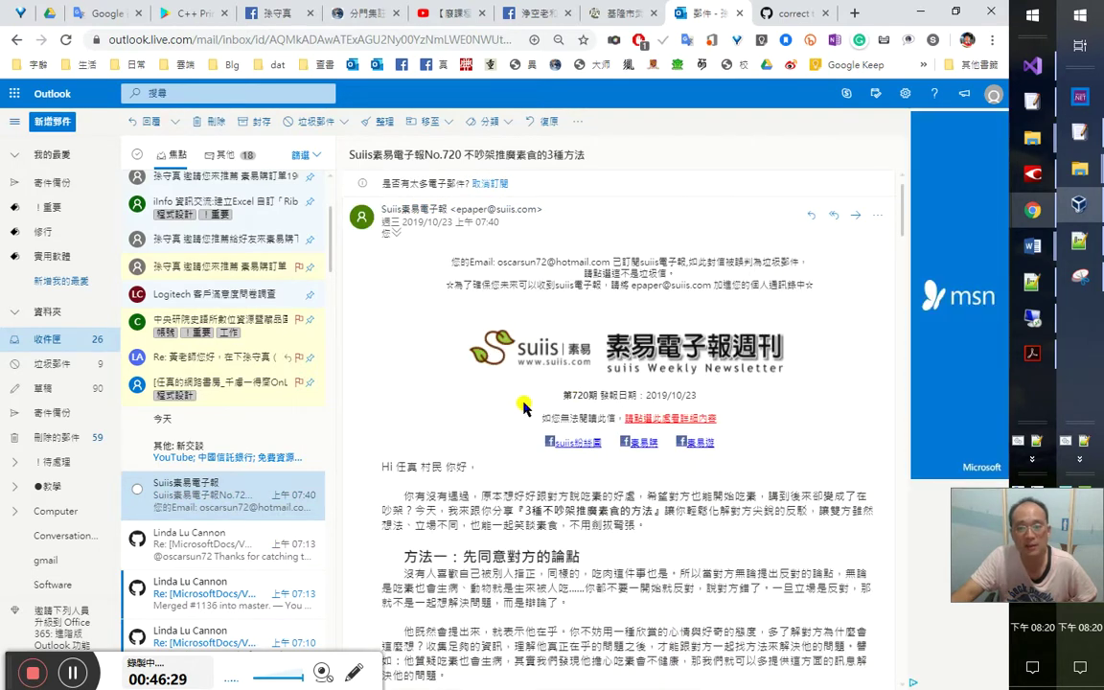
pyautogui.click(207, 121)
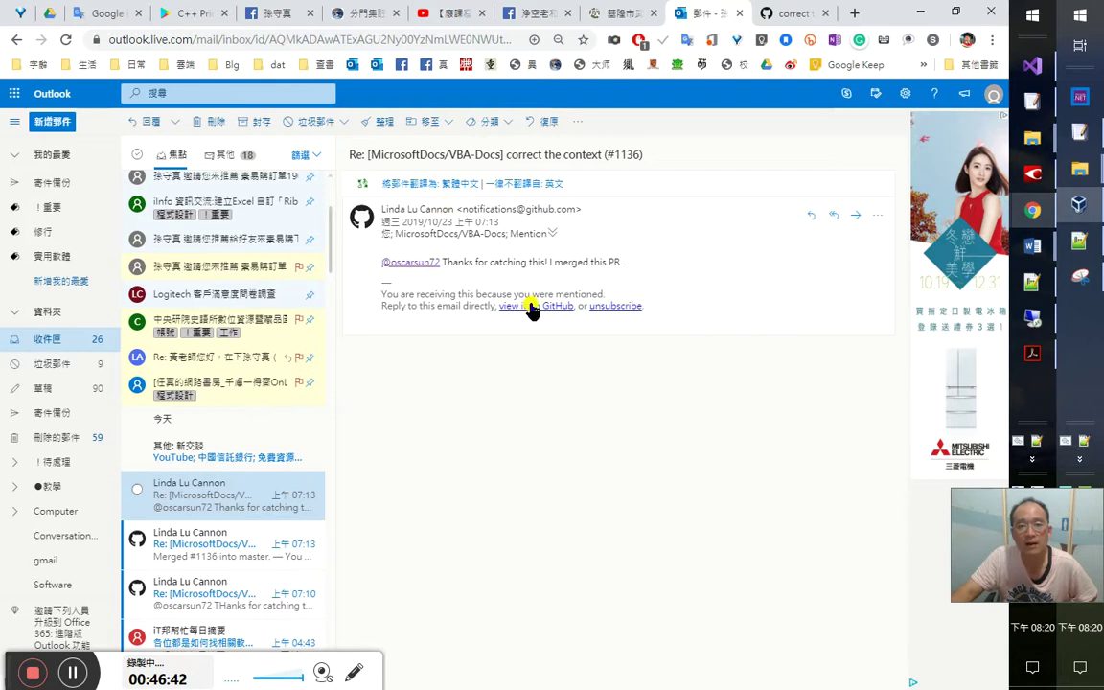
# Open the GitHub link from the "correct the context (#1136)" email in a new tab and return to the email
pyautogui.click(530, 305)
pyautogui.click(640, 13)
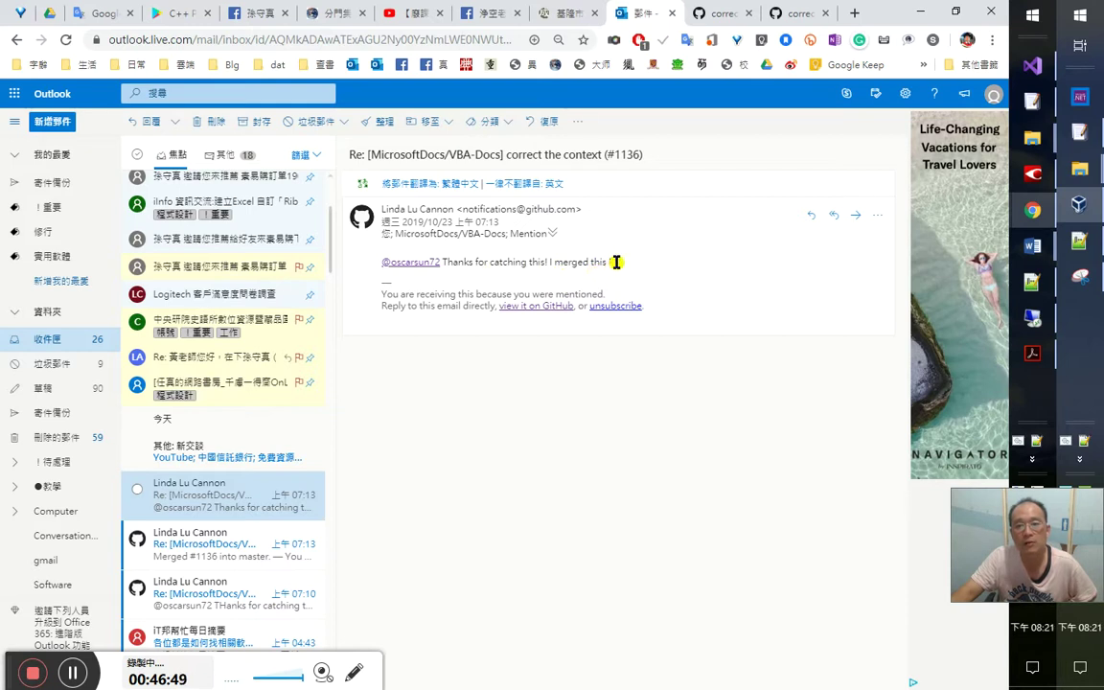
pyautogui.moveTo(618, 263); pyautogui.dragTo(610, 264)
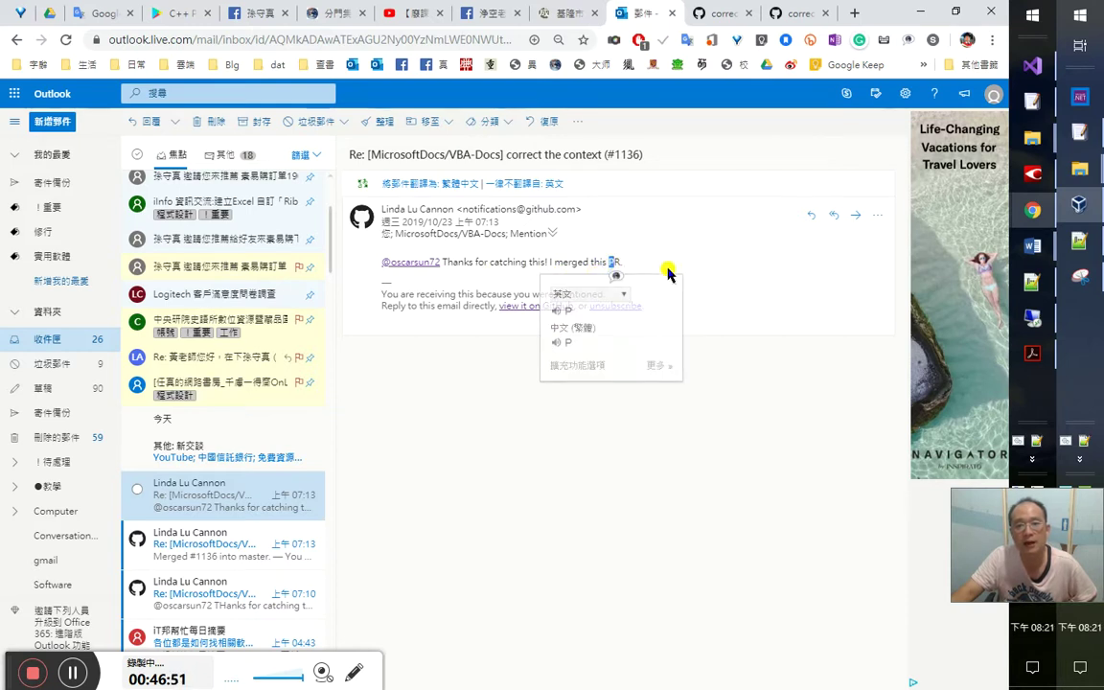
# Go to the pull request #1136 page and open the commenting collaborator's profile in a background tab
pyautogui.click(717, 13)
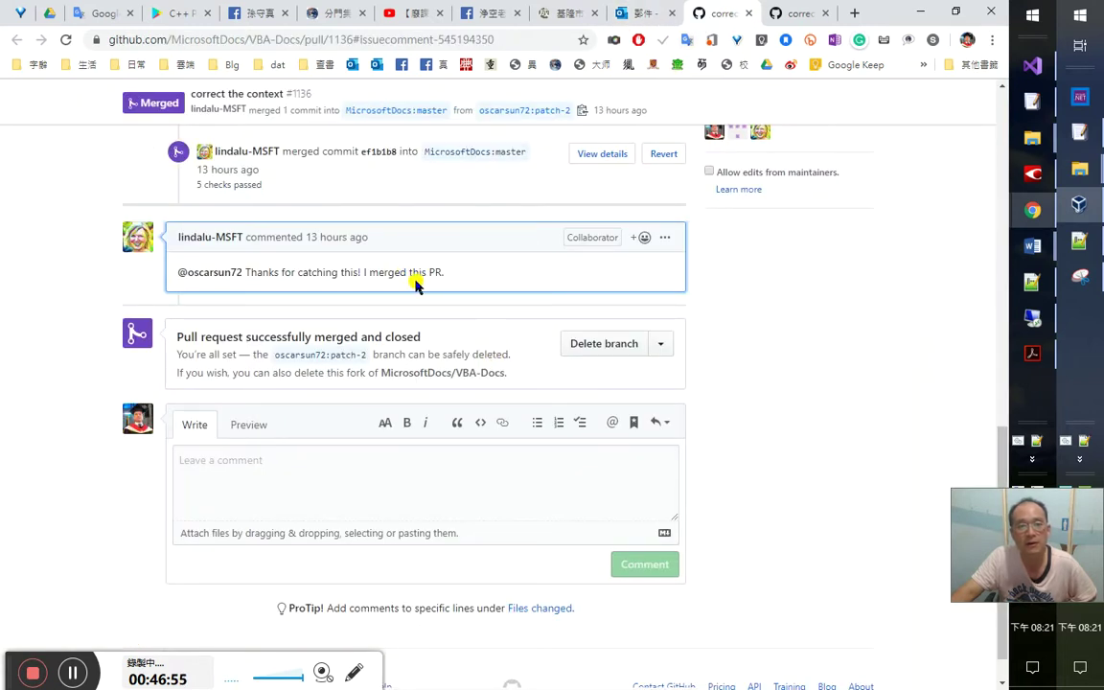
pyautogui.scroll(1, 434, 355)
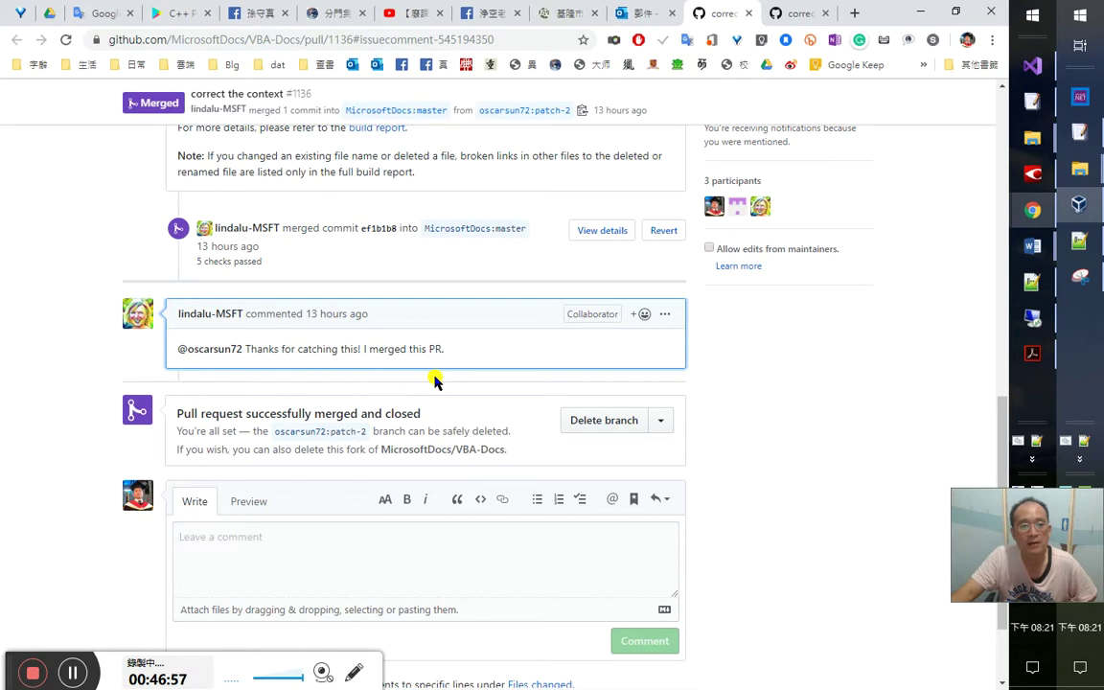
pyautogui.middleClick(186, 314)
# Translate the phrase 'not "three to six". Thanks.' in the opening comment of pull request #1136
pyautogui.scroll(4, 729, 390)
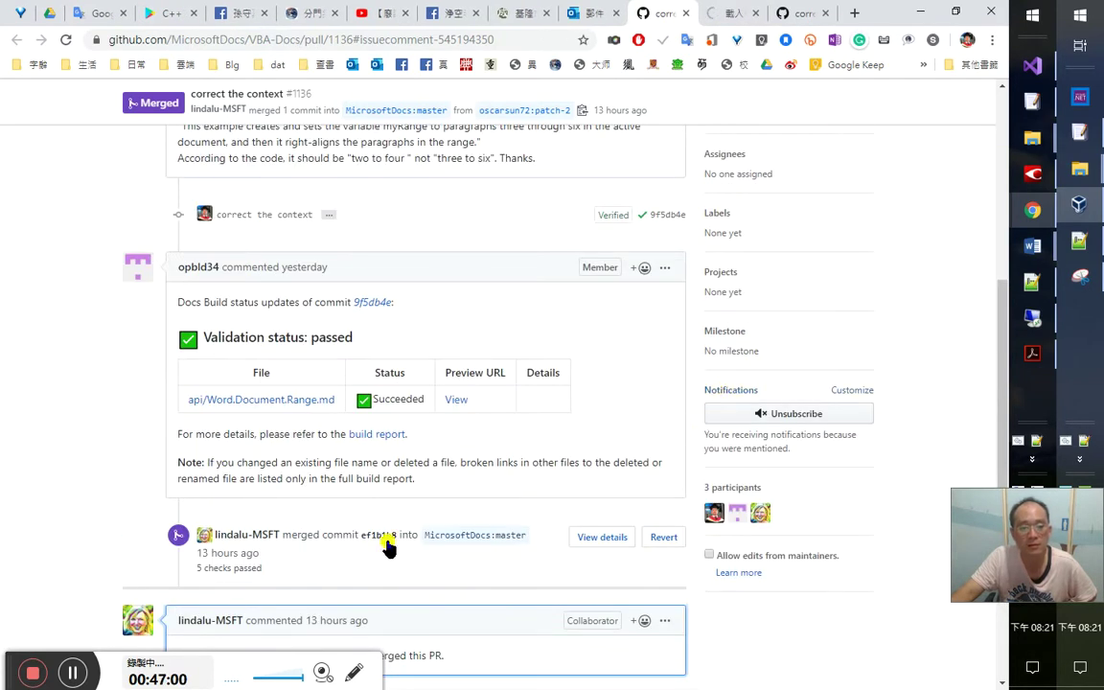
pyautogui.scroll(2, 439, 554)
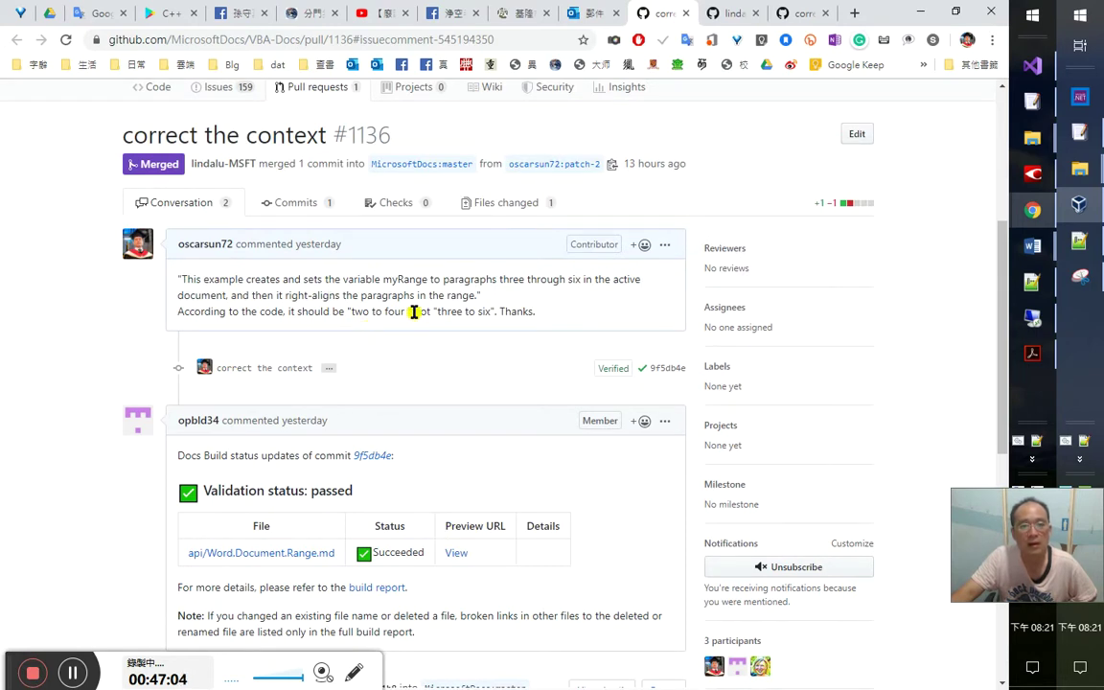
pyautogui.moveTo(414, 312); pyautogui.dragTo(537, 313)
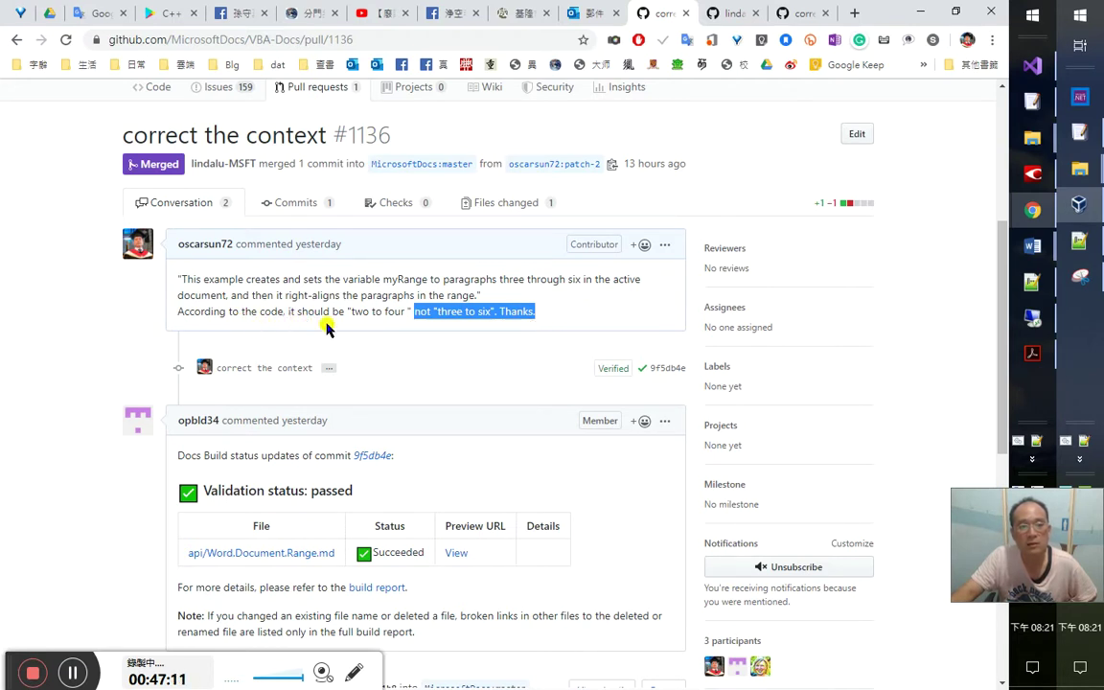
pyautogui.click(545, 324)
# Review the closing comments of pull request #1136 and expand the check details of its merge
pyautogui.scroll(-3, 523, 412)
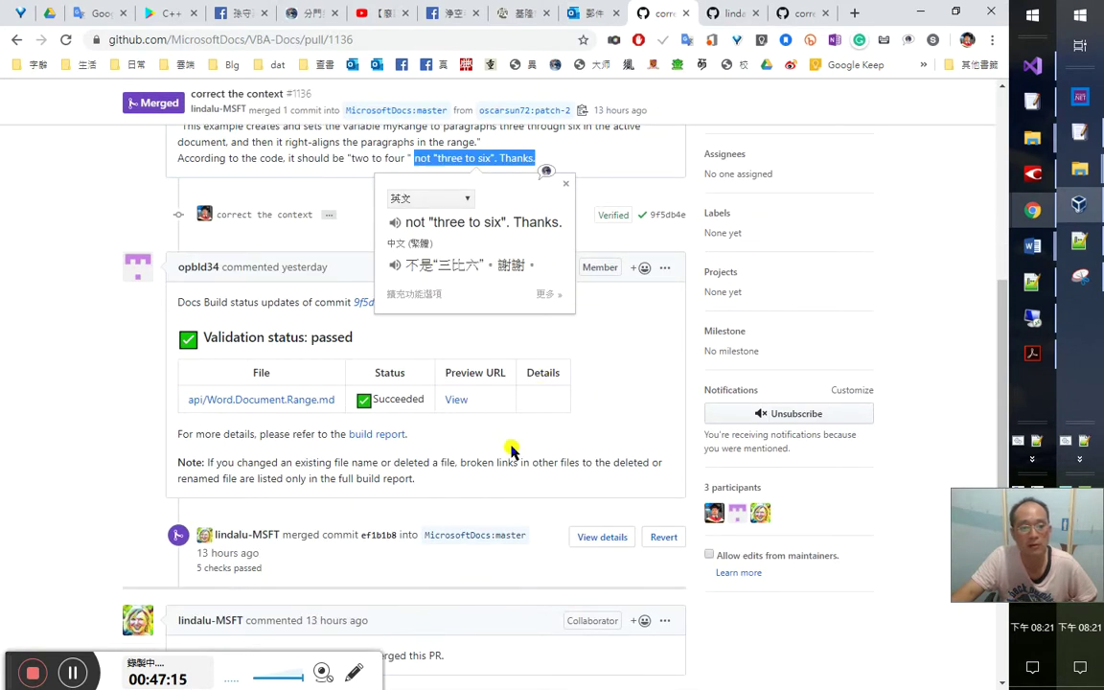
pyautogui.scroll(-2, 489, 447)
pyautogui.scroll(-2, 422, 556)
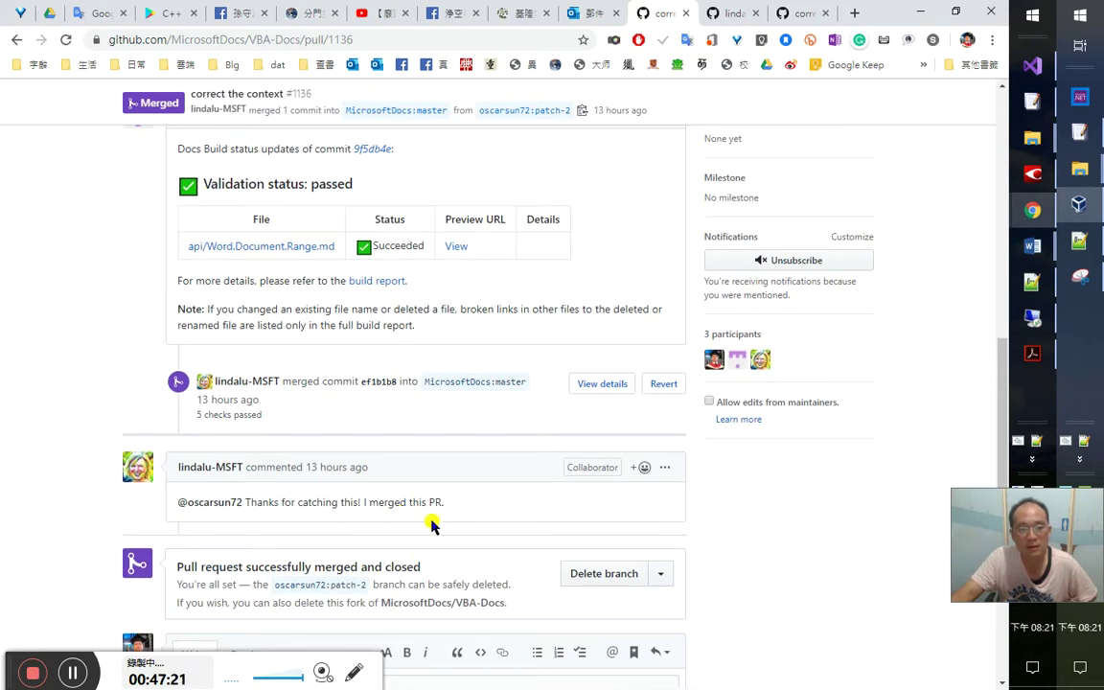
pyautogui.scroll(-3, 674, 573)
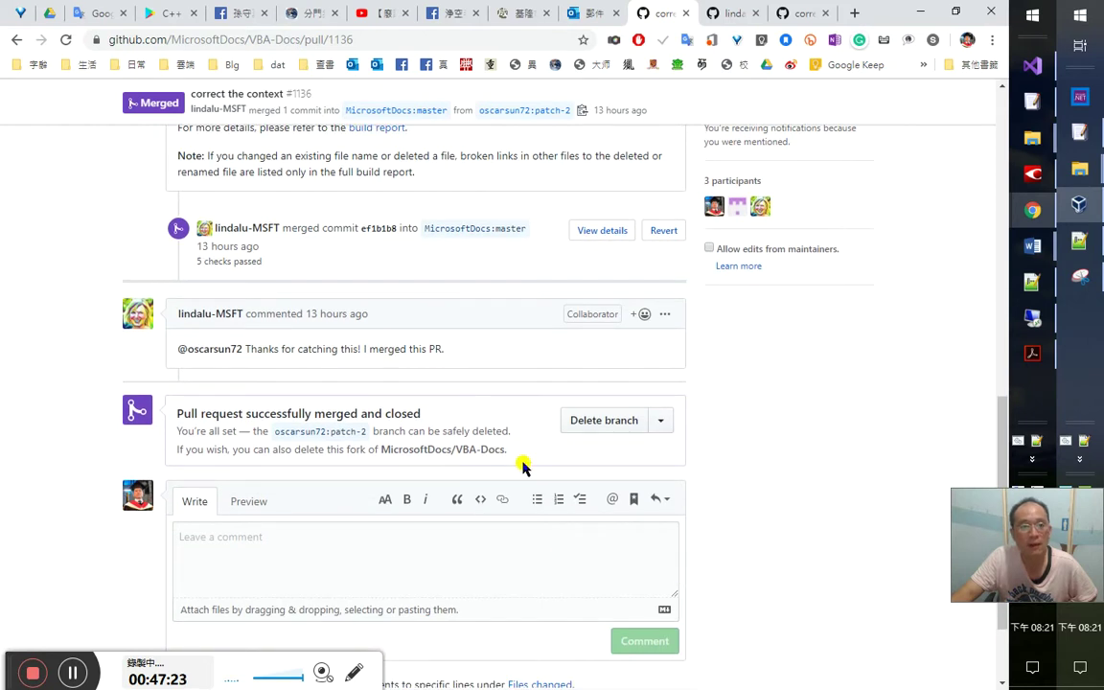
pyautogui.scroll(3, 522, 464)
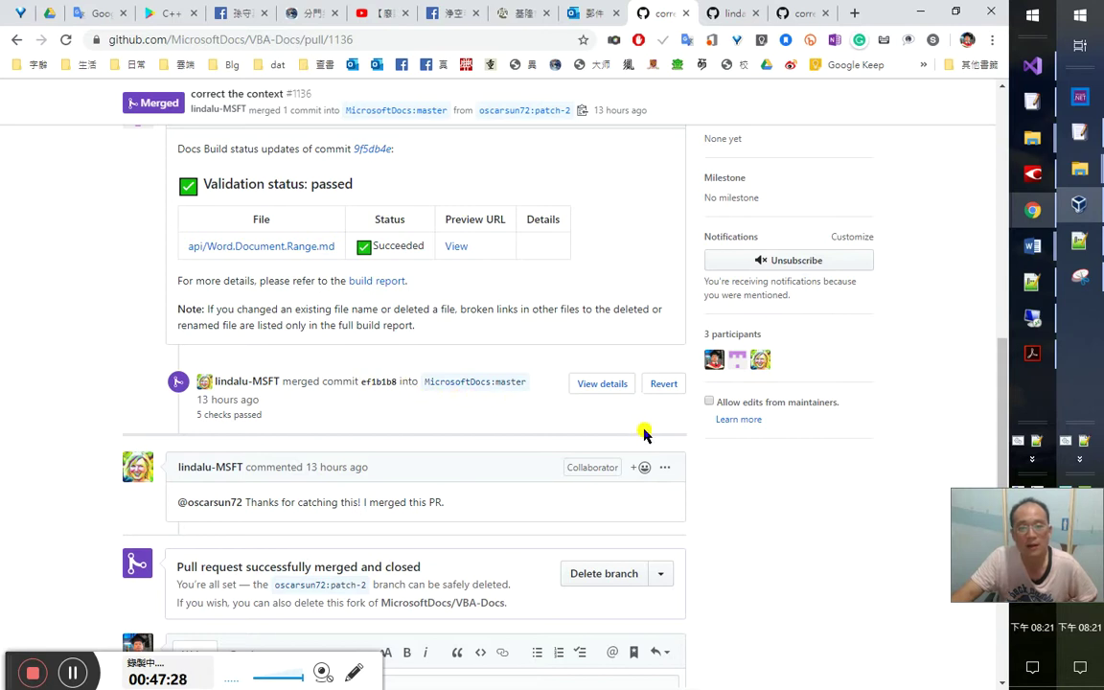
pyautogui.click(609, 386)
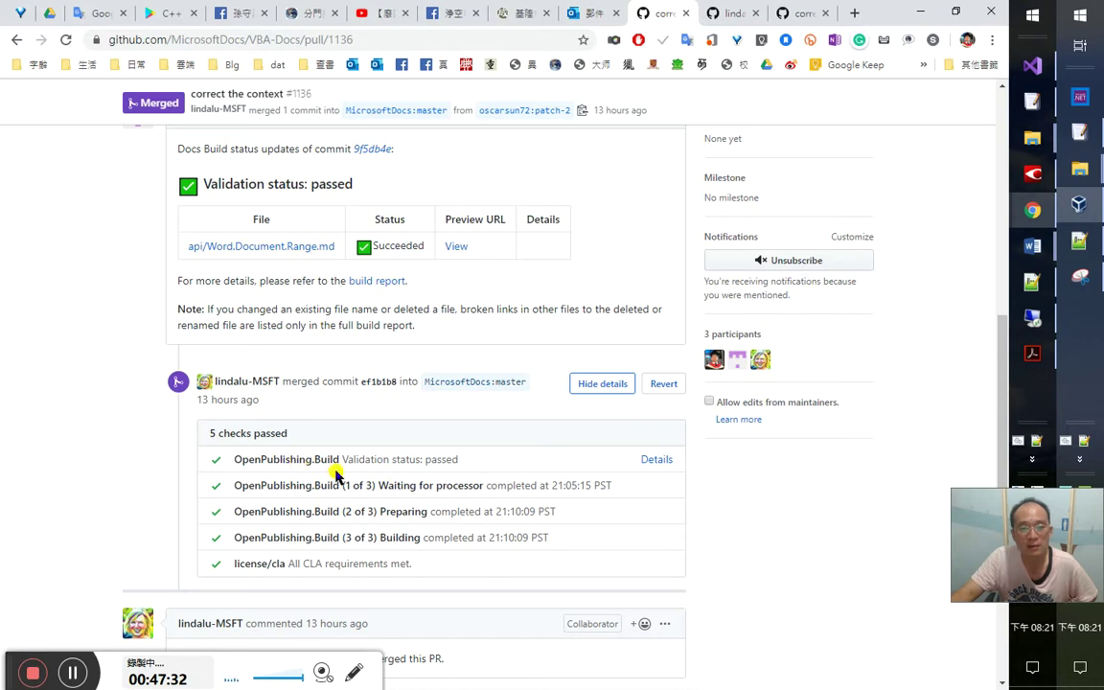
# Open the repository page behind the MicrosoftDocs:master base branch, look it over and return to pull request #1136
pyautogui.scroll(10, 460, 481)
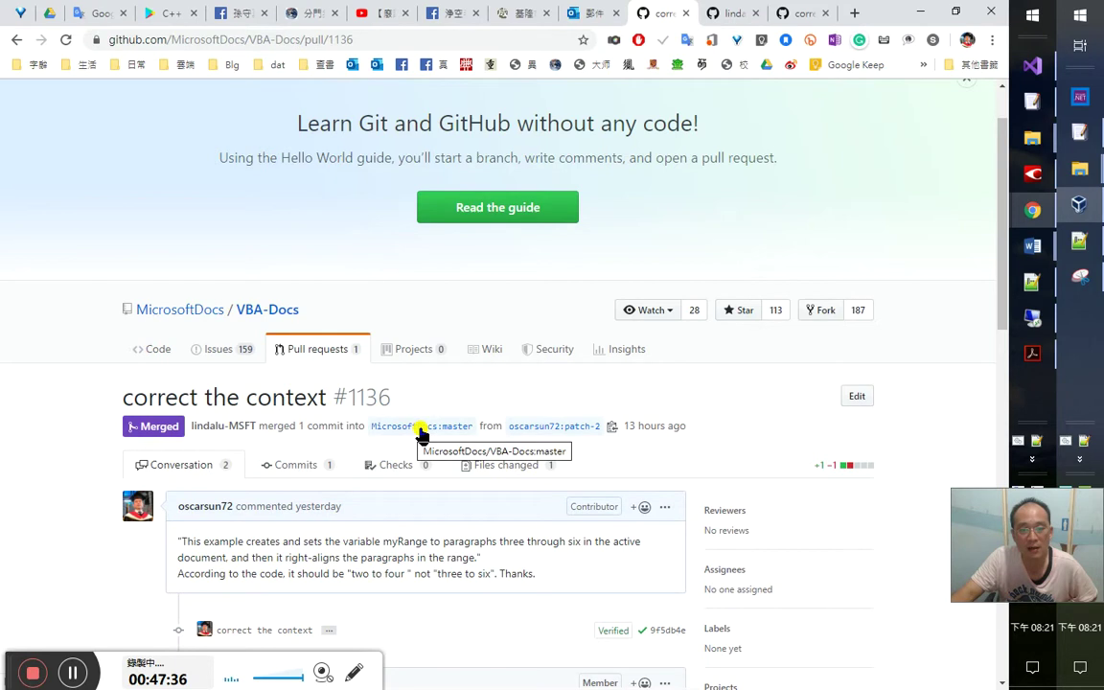
pyautogui.doubleClick(443, 431)
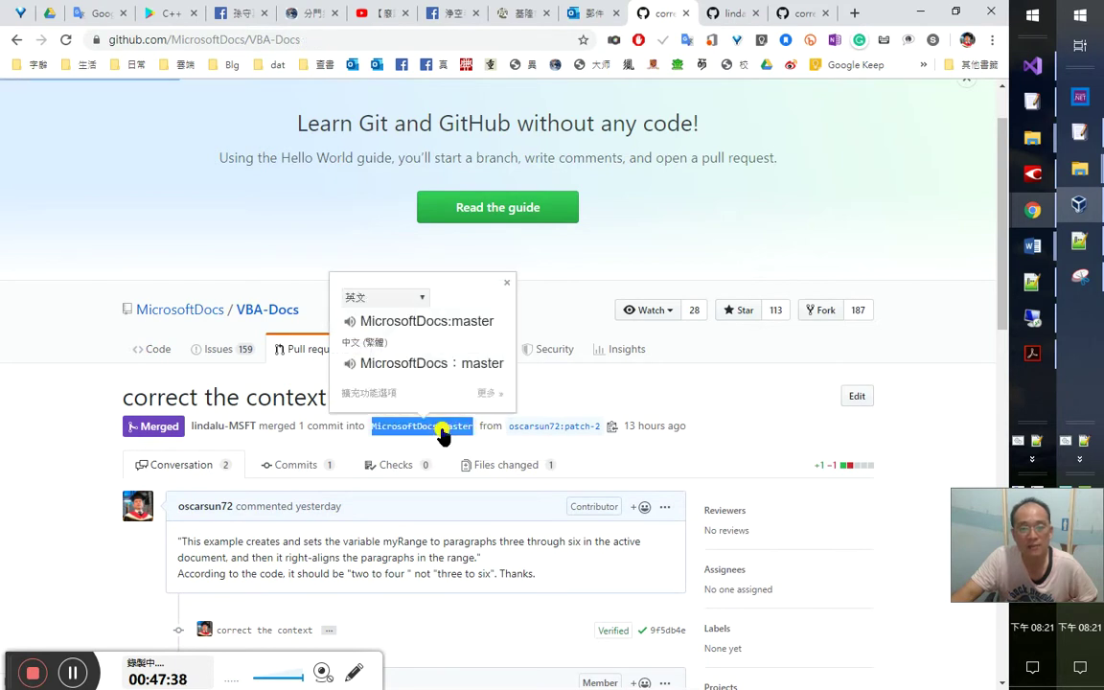
pyautogui.scroll(-3, 443, 436)
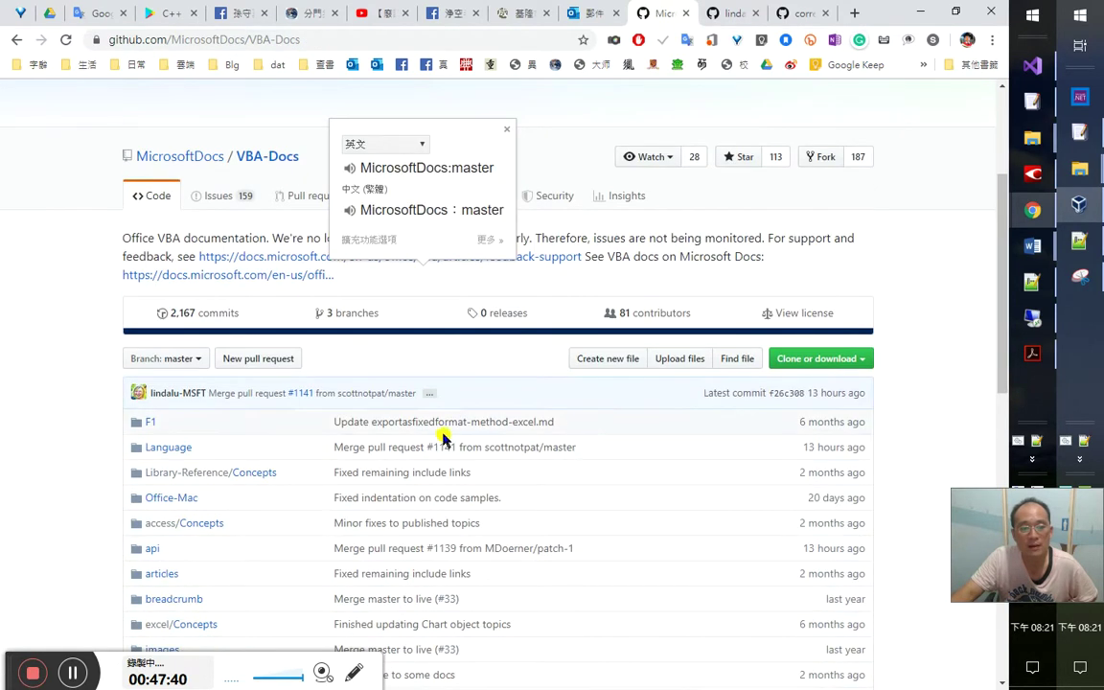
pyautogui.scroll(3, 518, 408)
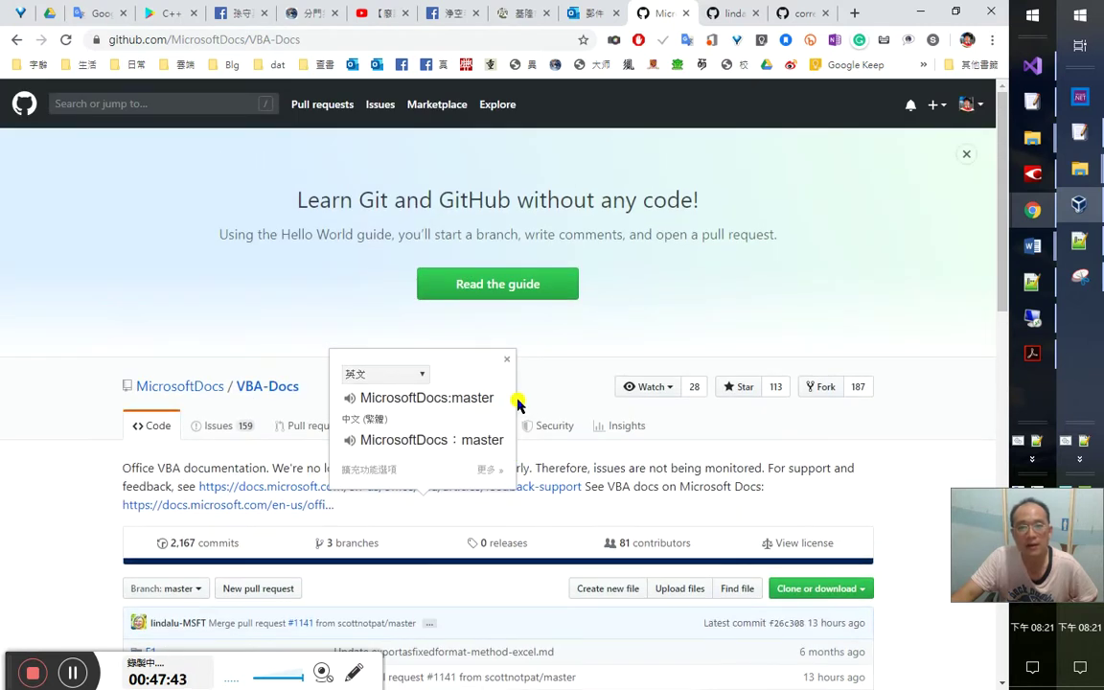
pyautogui.click(595, 327)
pyautogui.click(16, 39)
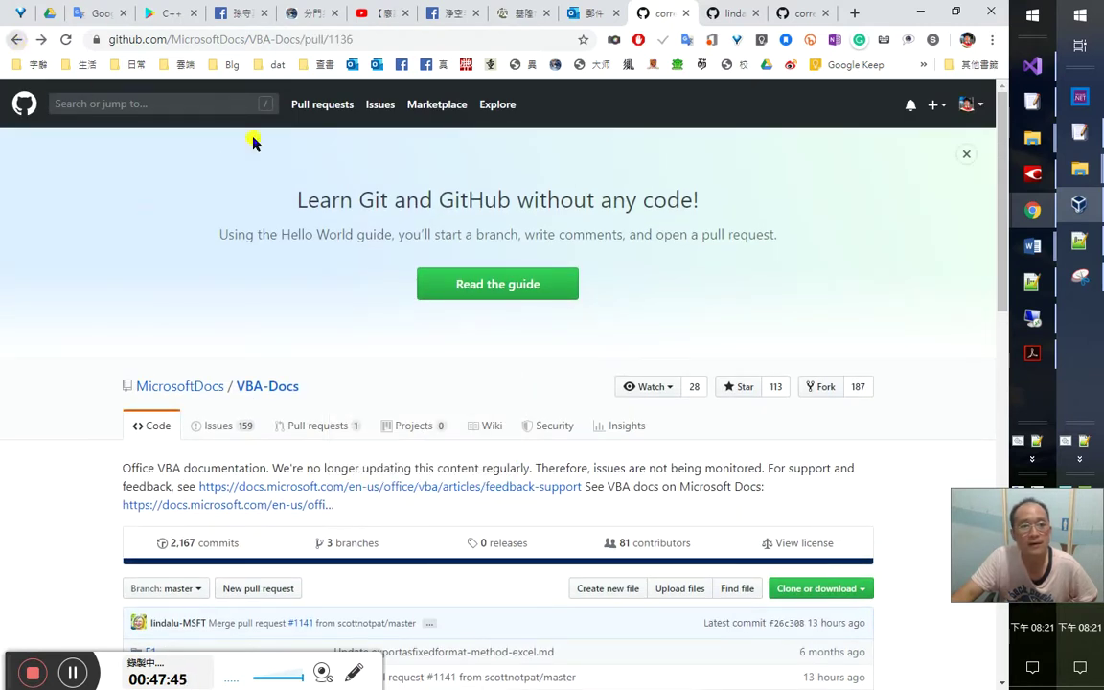
# Switch to the collaborator's GitHub profile and translate "in a comment" in the profile status
pyautogui.click(720, 13)
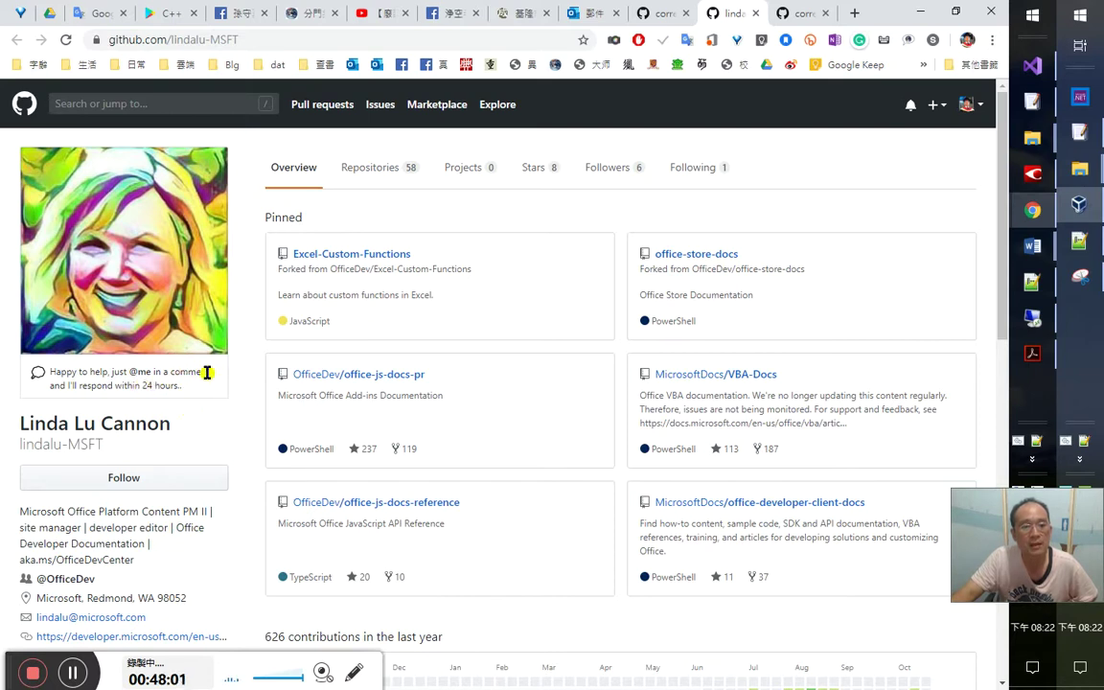
pyautogui.moveTo(209, 372); pyautogui.dragTo(151, 376)
pyautogui.click(152, 366)
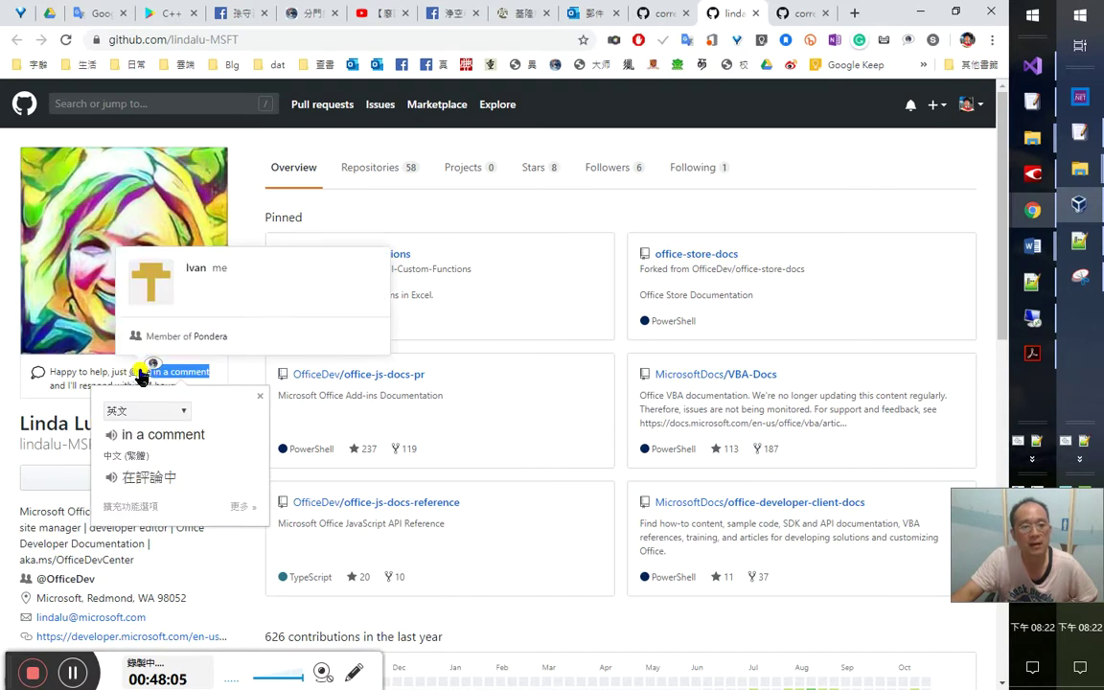
pyautogui.click(139, 376)
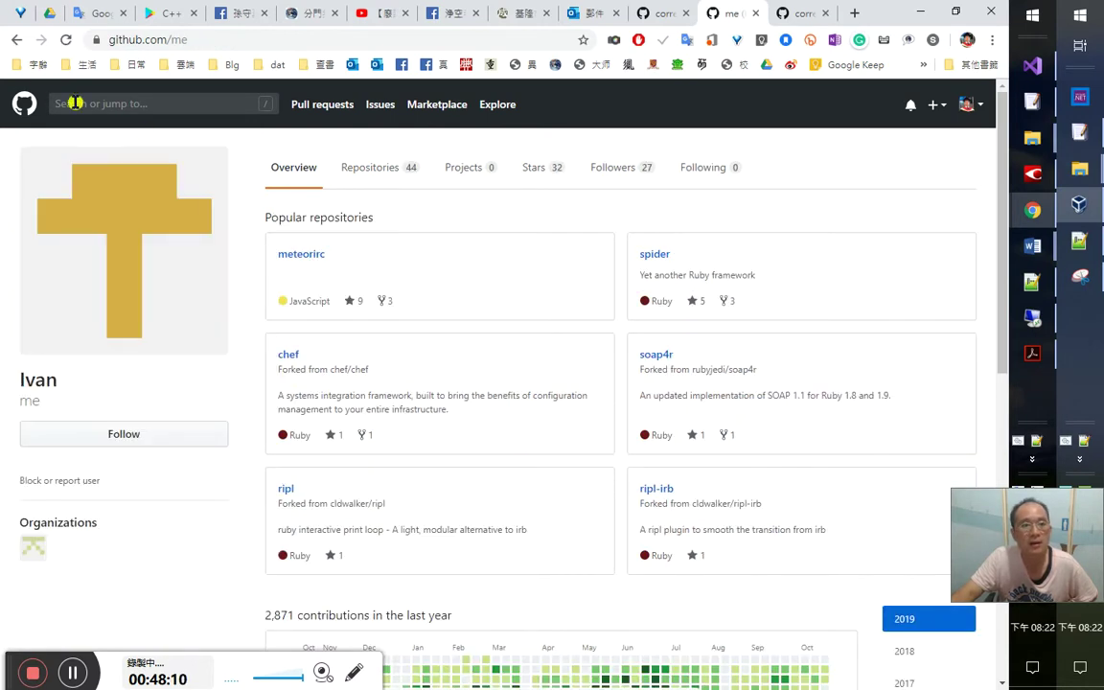
pyautogui.click(18, 43)
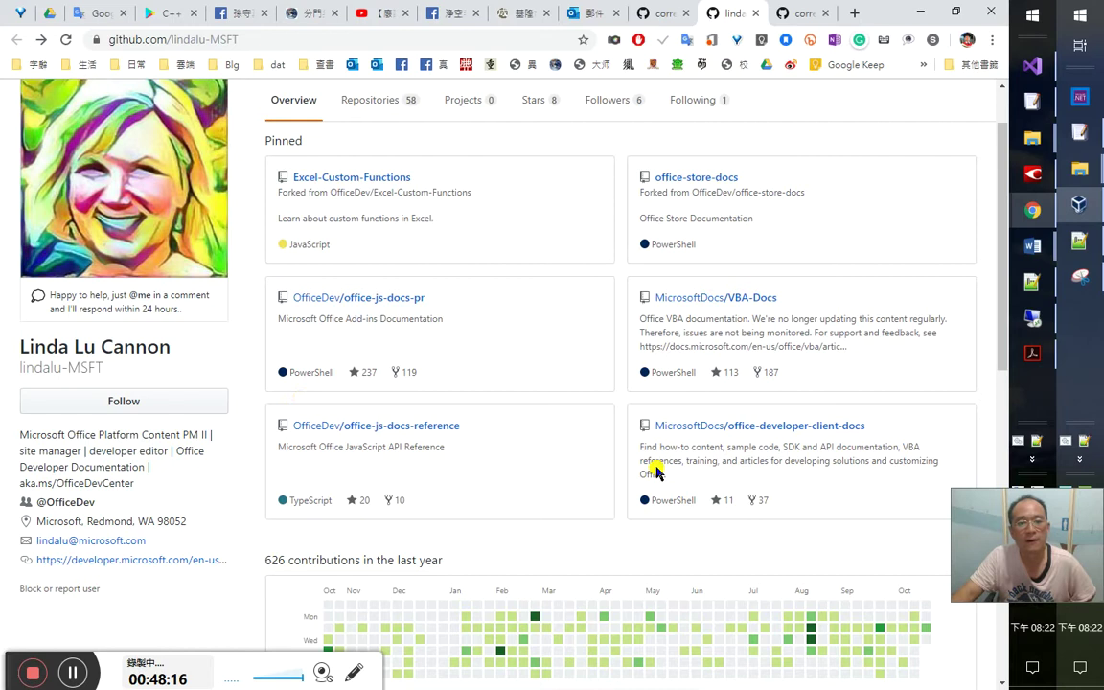
# Follow the collaborator from her GitHub profile
pyautogui.scroll(1, 654, 463)
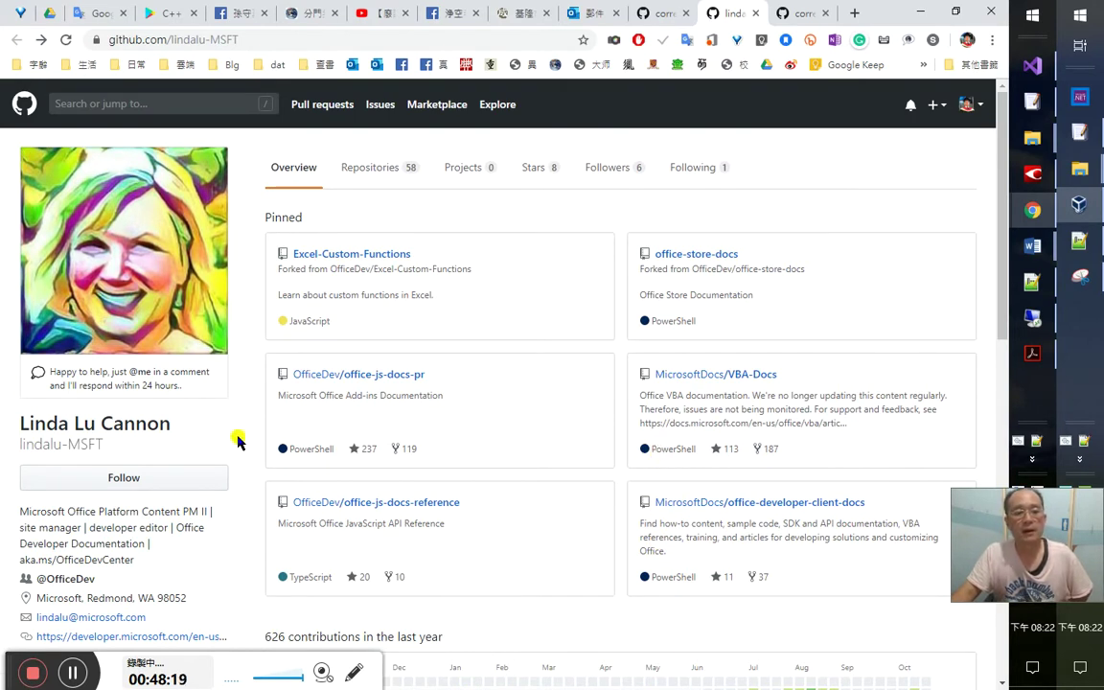
pyautogui.click(168, 483)
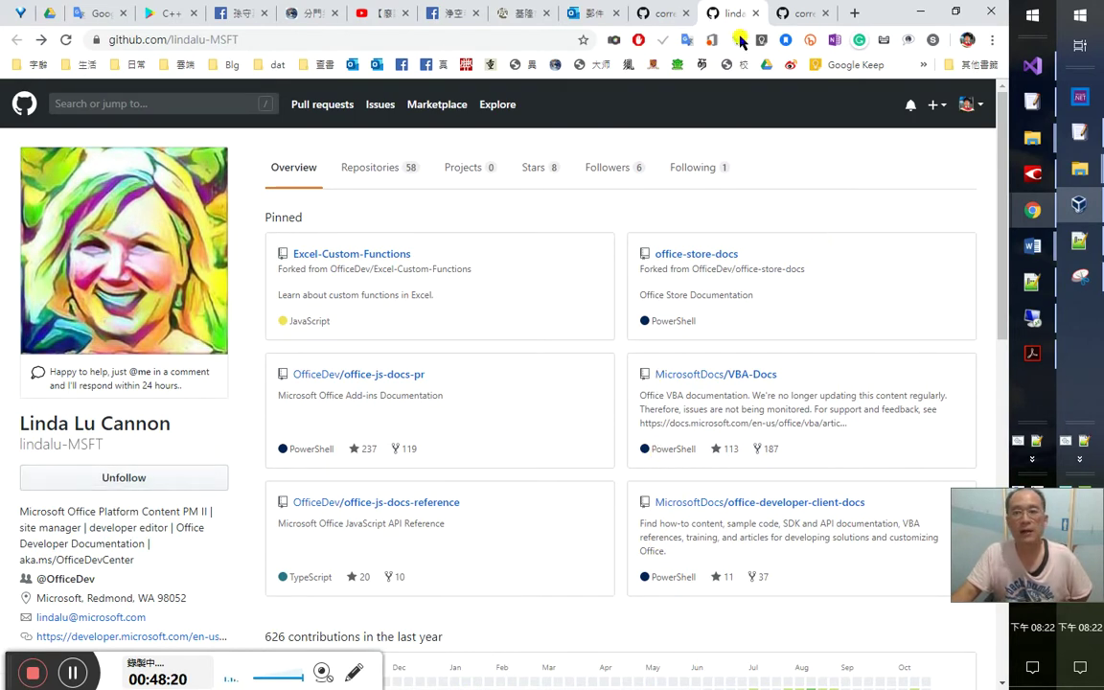
# Switch to pull request #1135, open the profile of its participant opbld33 and return to the pull request
pyautogui.click(810, 13)
pyautogui.scroll(3, 671, 401)
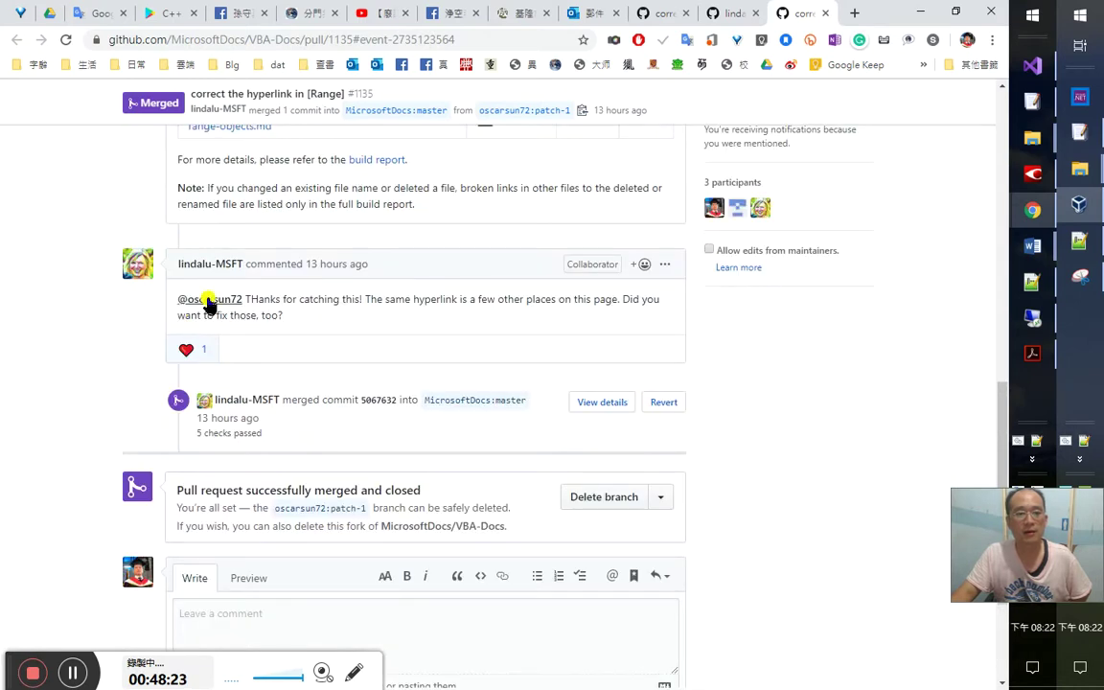
pyautogui.moveTo(737, 221)
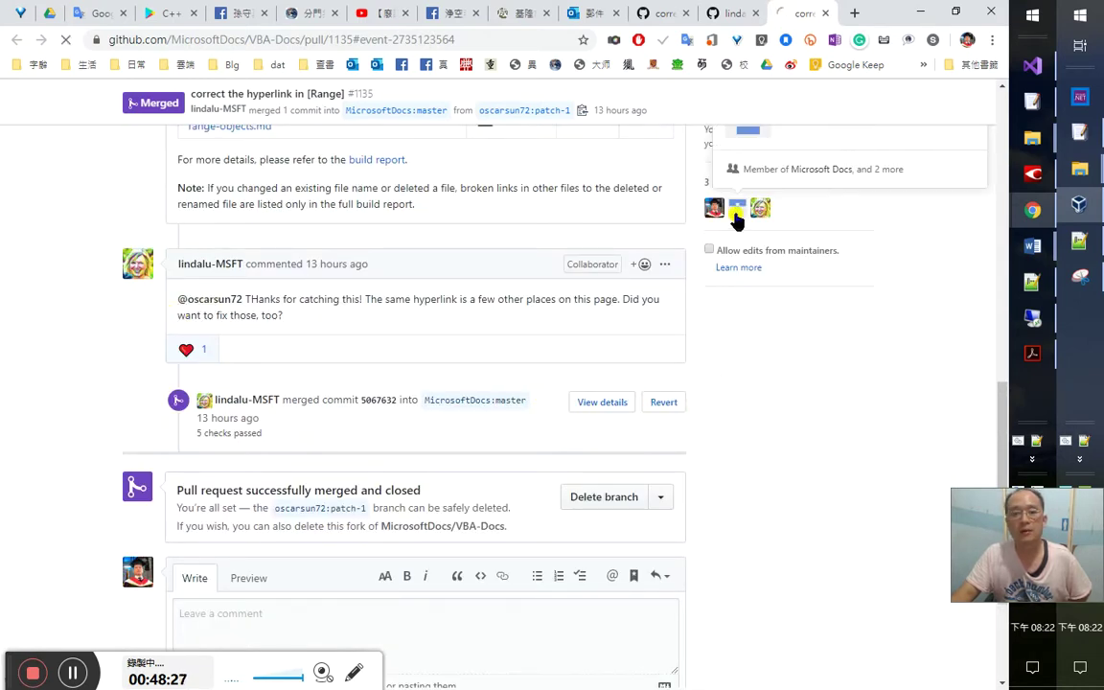
pyautogui.scroll(3, 739, 333)
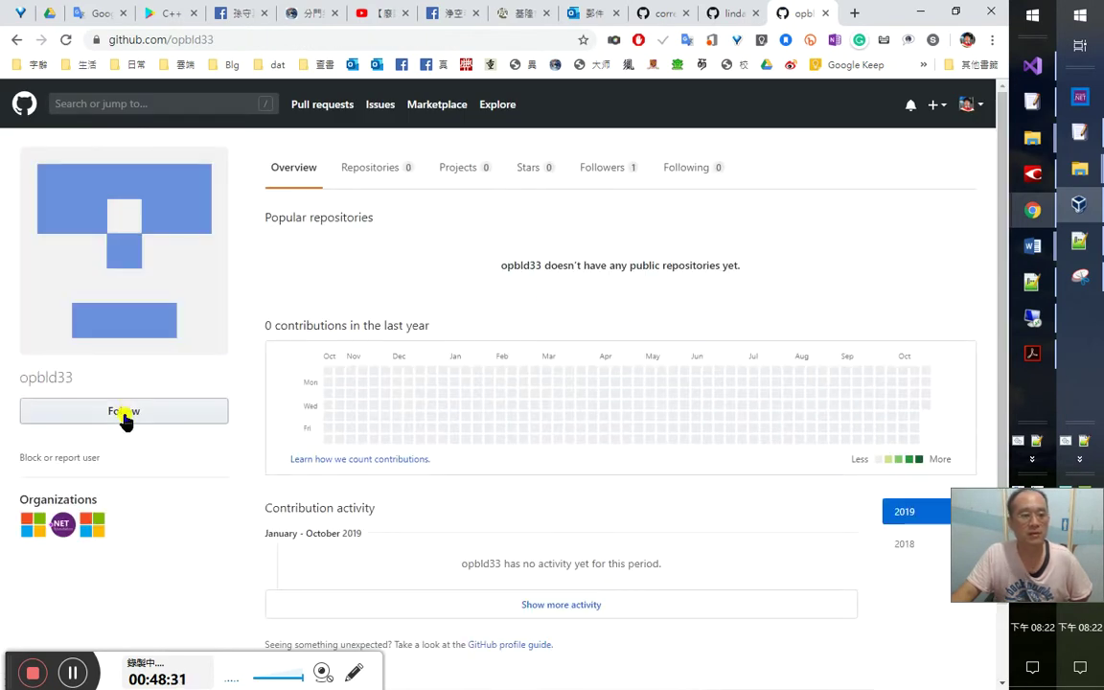
pyautogui.click(16, 39)
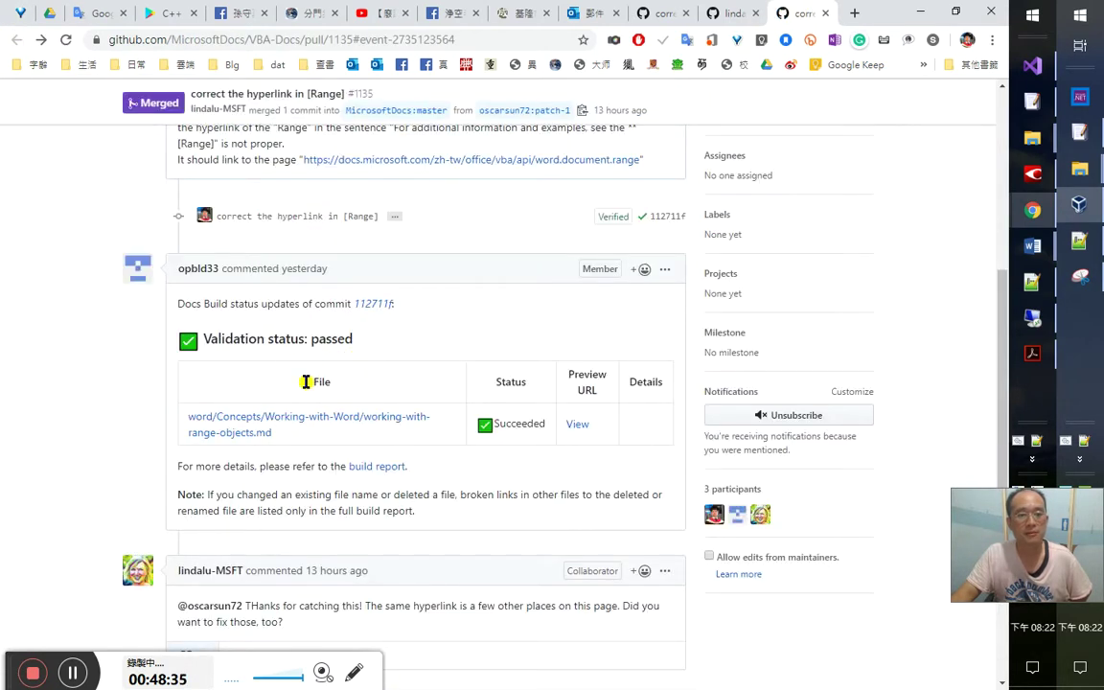
# Review the conversation of pull request #1135 from its description to the merge status, including the build validation comment
pyautogui.scroll(5, 538, 463)
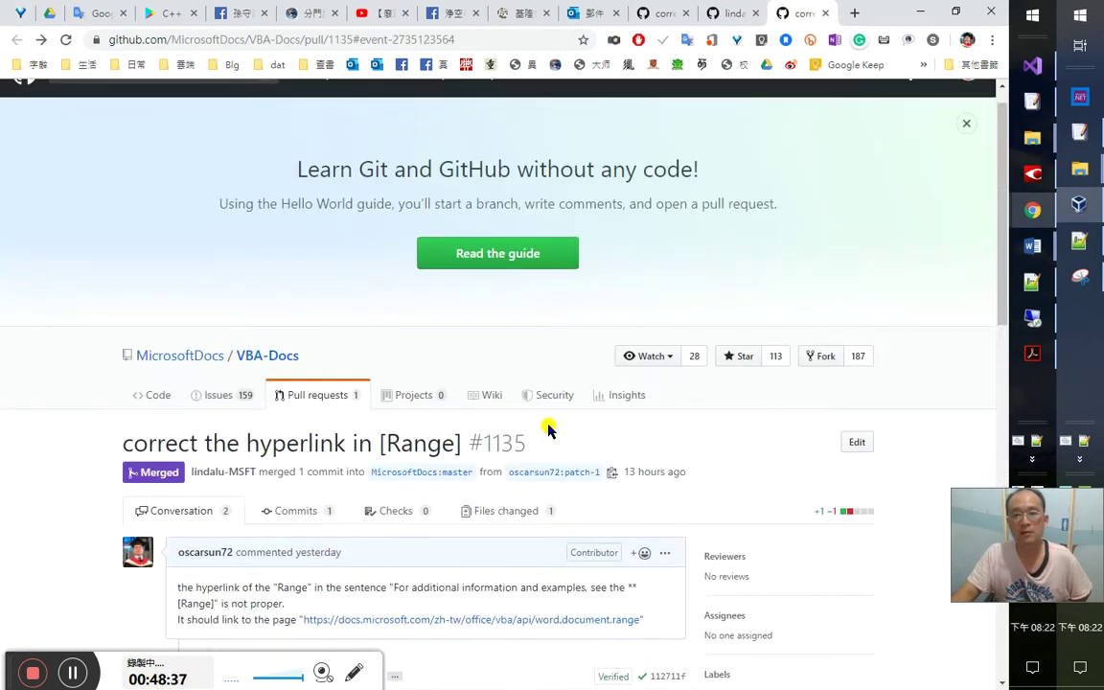
pyautogui.scroll(-2, 548, 424)
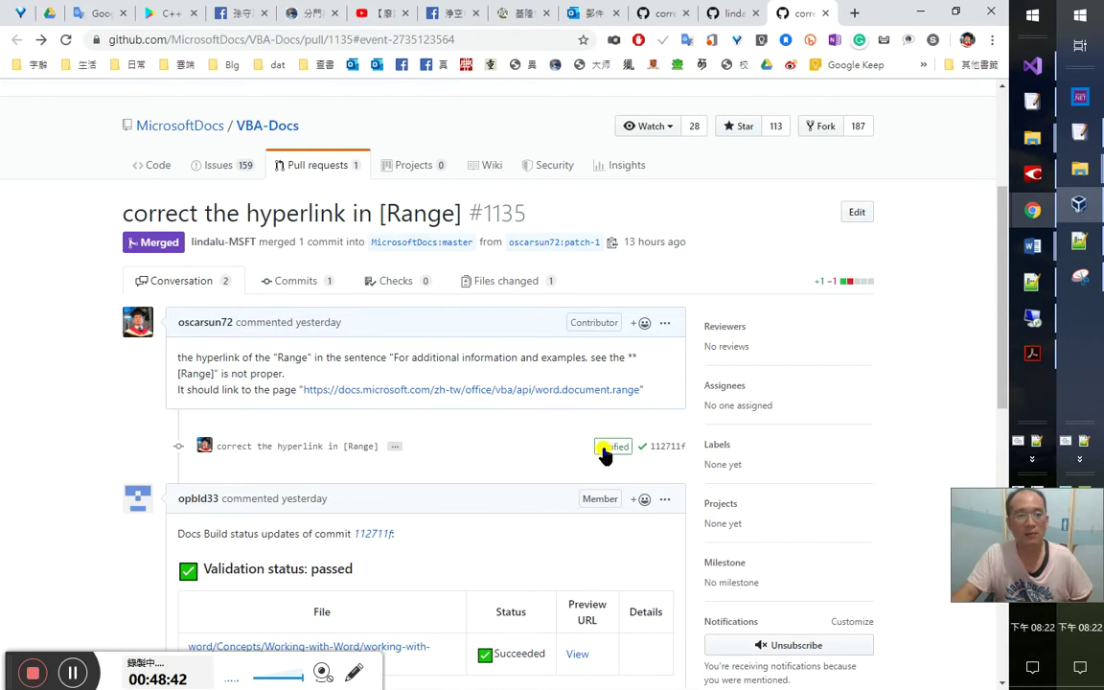
pyautogui.scroll(-5, 510, 420)
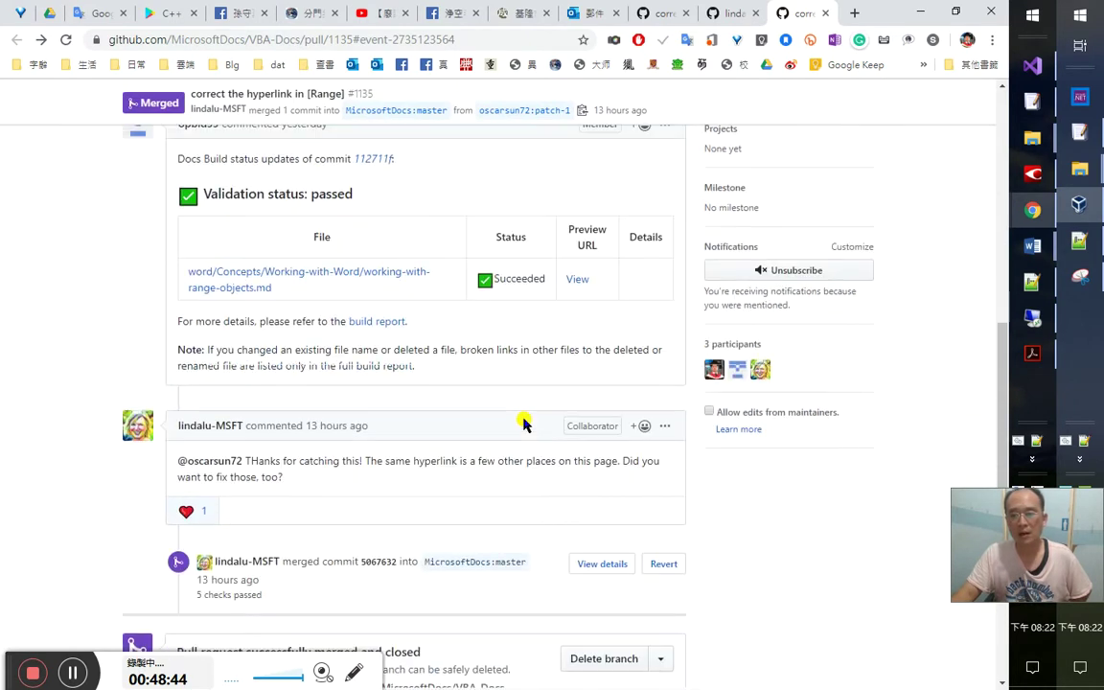
pyautogui.scroll(-2, 525, 419)
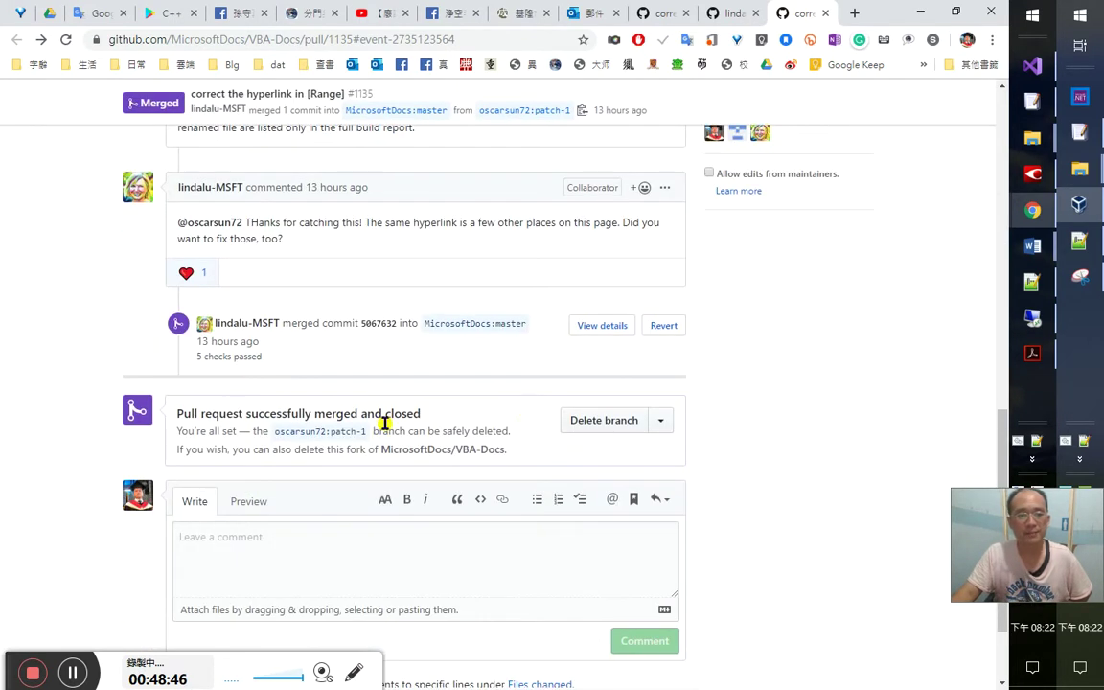
pyautogui.scroll(6, 463, 437)
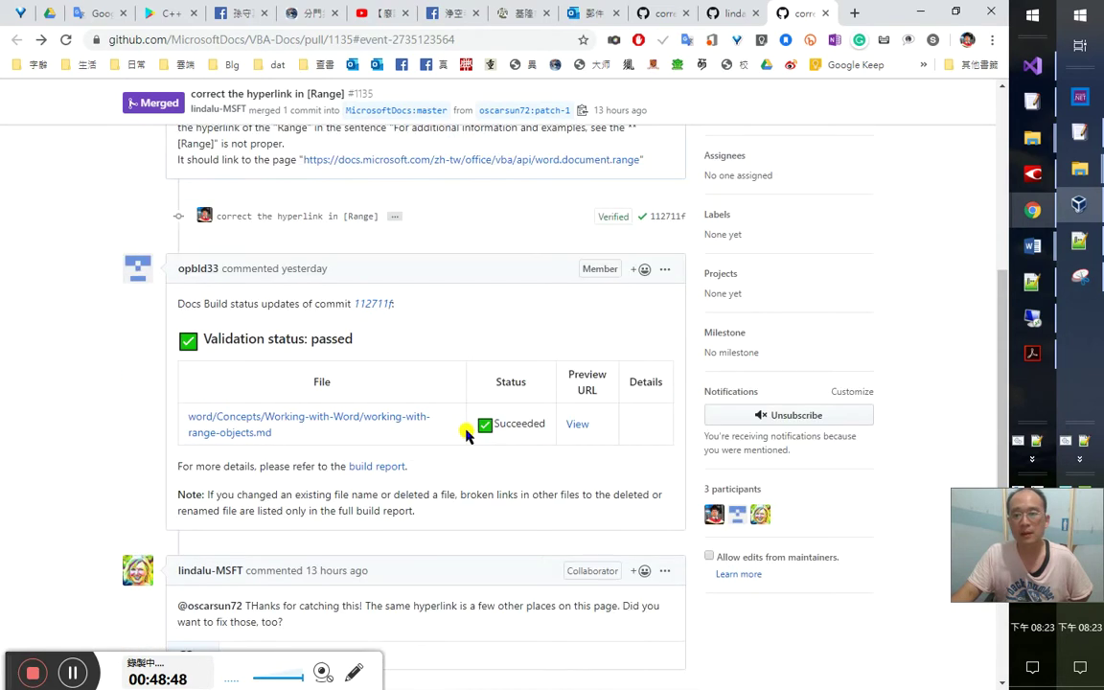
# Return to pull request #1136 by way of the collaborator's profile and look over its conversation
pyautogui.click(734, 12)
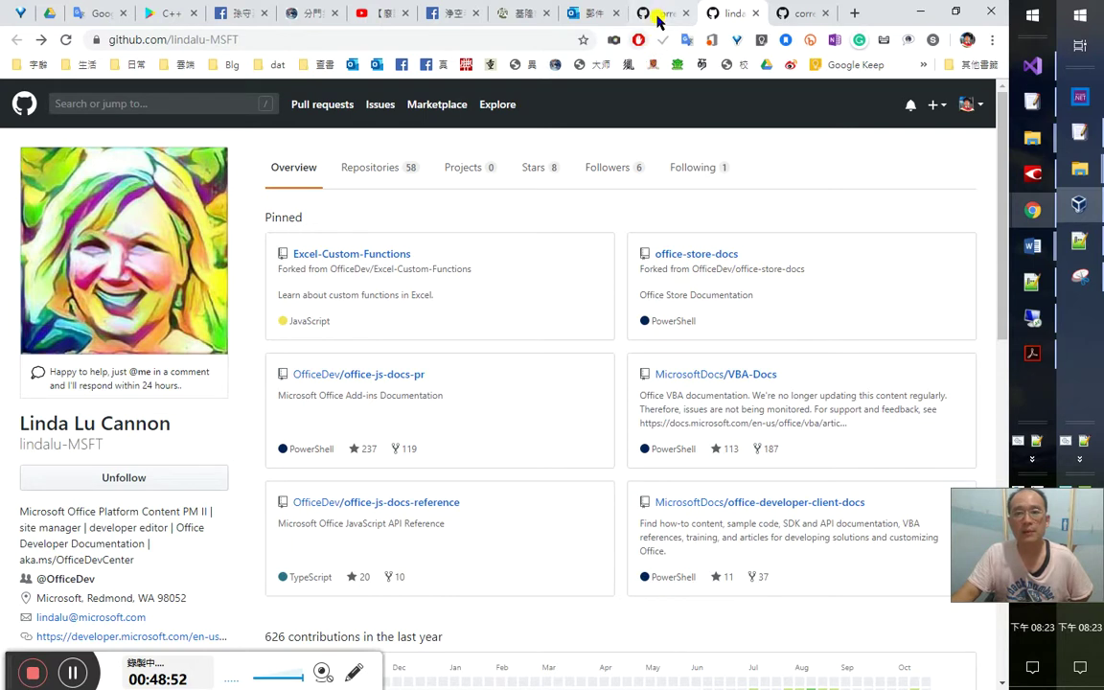
pyautogui.click(658, 16)
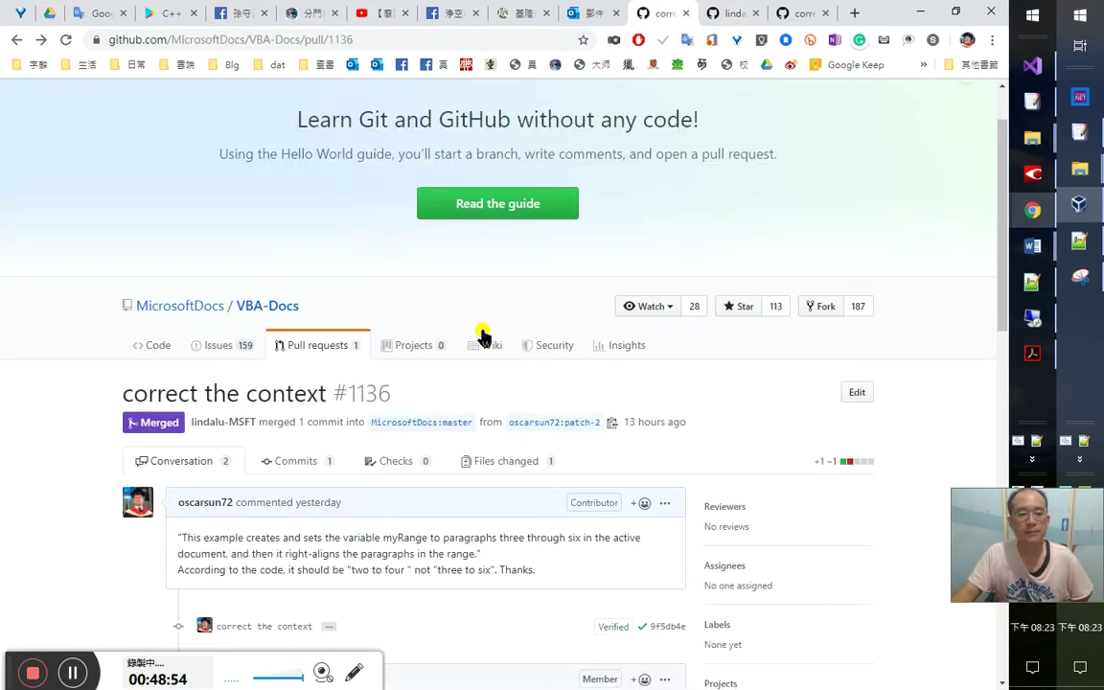
pyautogui.scroll(-3, 484, 331)
pyautogui.scroll(-2, 489, 330)
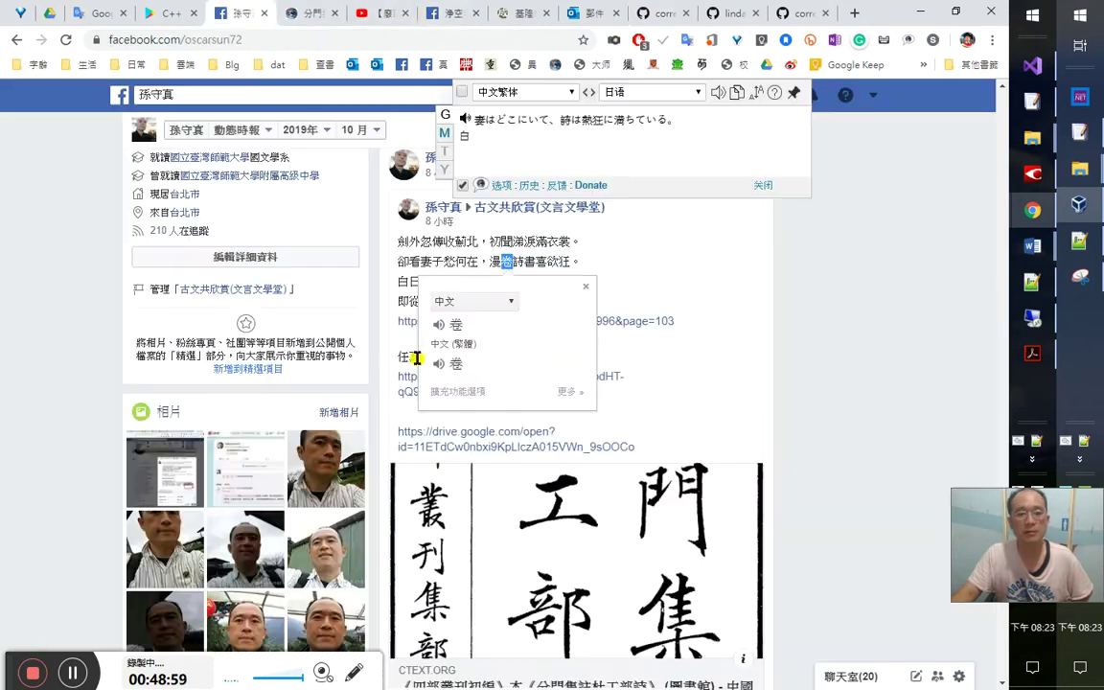
# Switch to the Facebook timeline and open the audio file link and the Google Drive folder link in the poem post
pyautogui.click(230, 13)
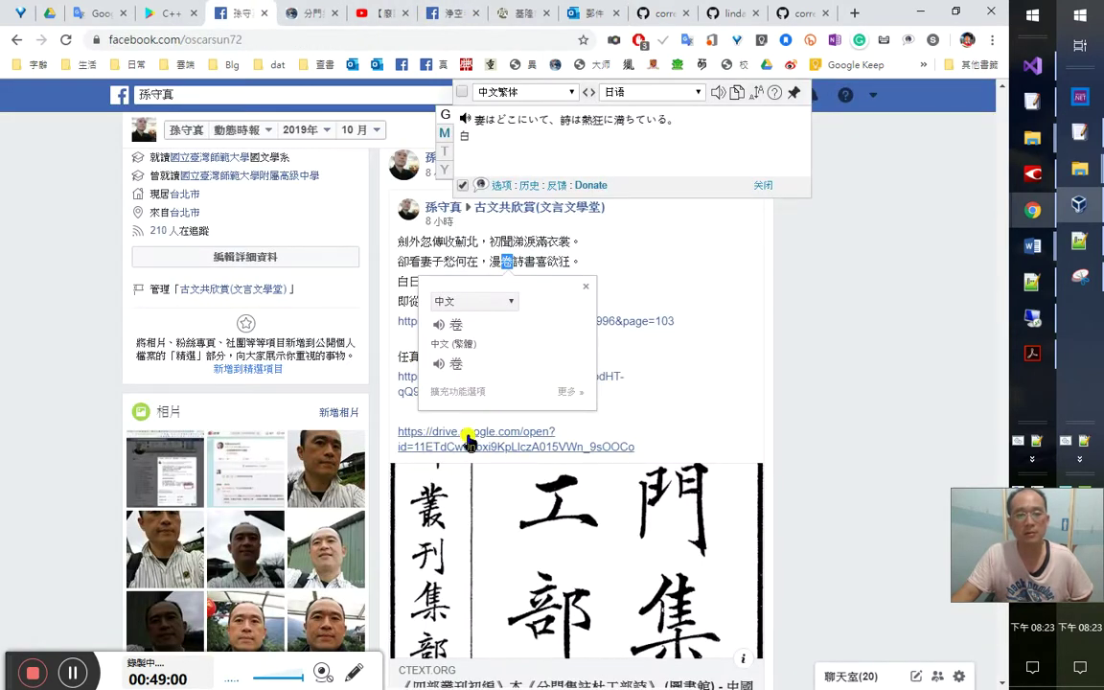
pyautogui.click(409, 387)
pyautogui.click(409, 374)
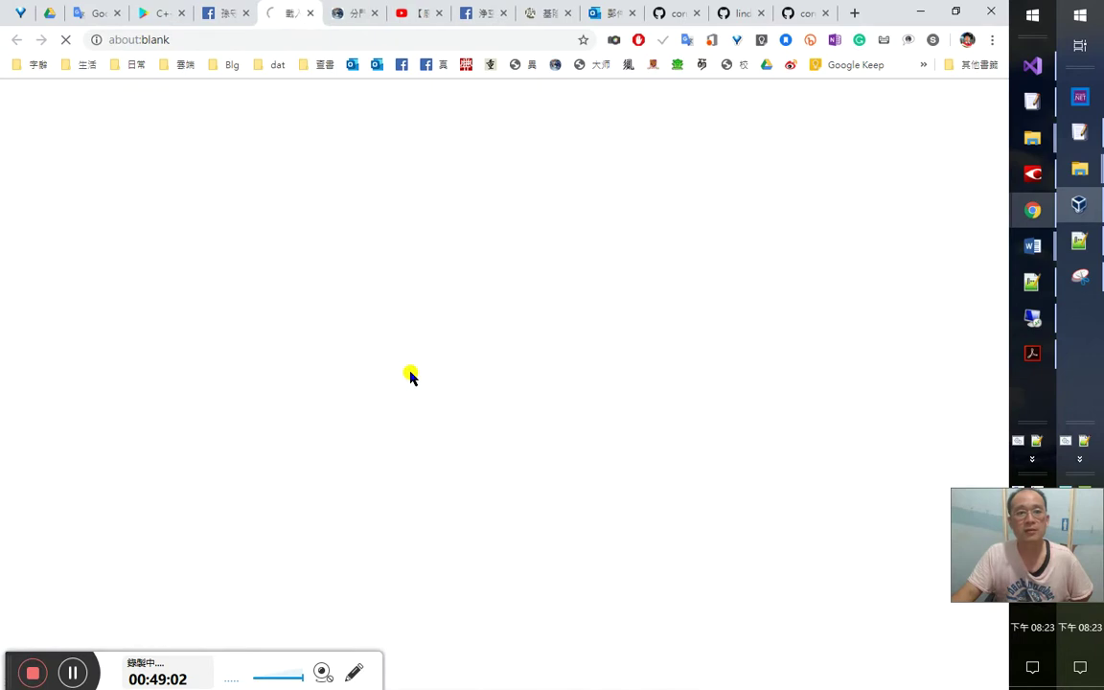
pyautogui.click(227, 17)
pyautogui.click(497, 438)
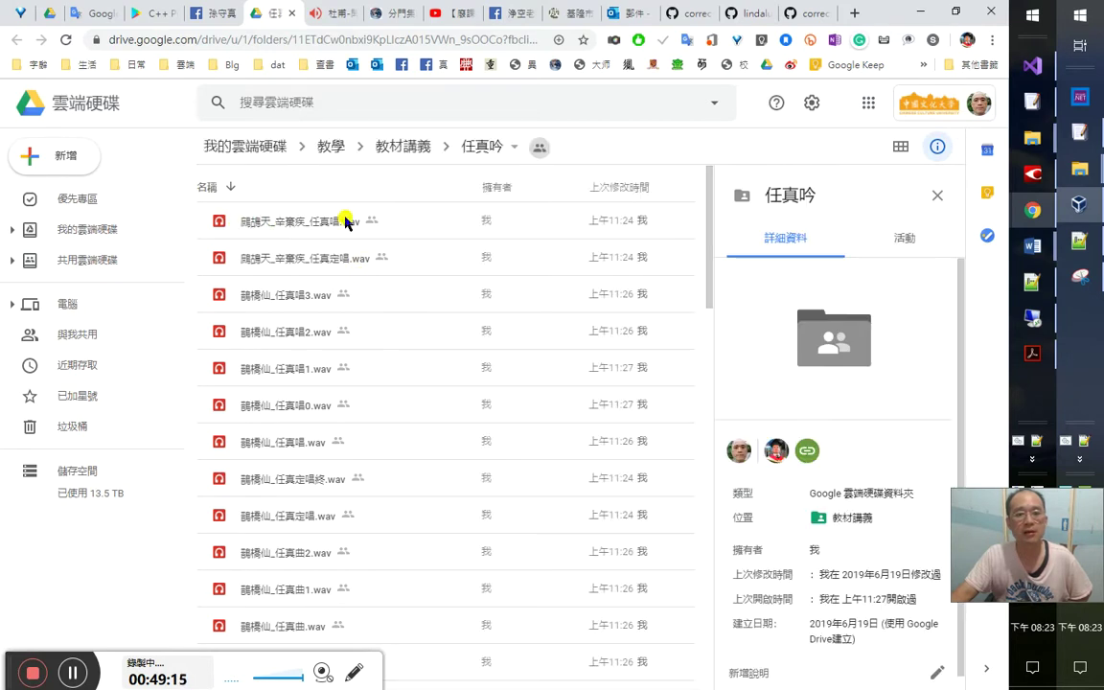
# Play the first WAV recording in the shared Drive folder and pause it
pyautogui.click(484, 218)
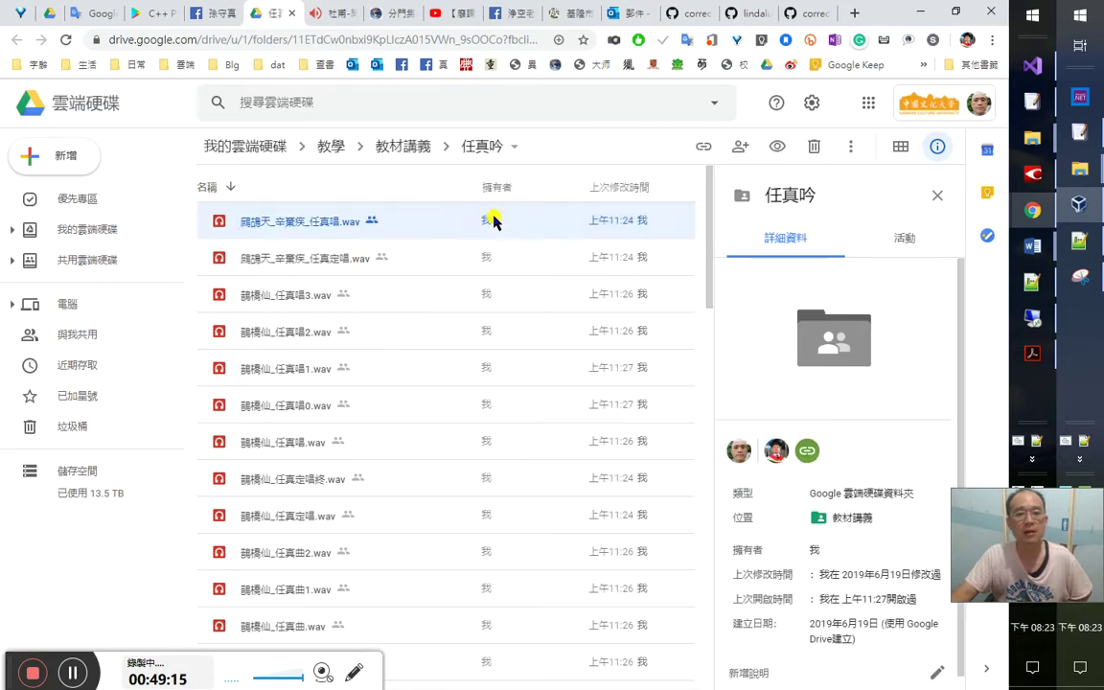
pyautogui.doubleClick(660, 222)
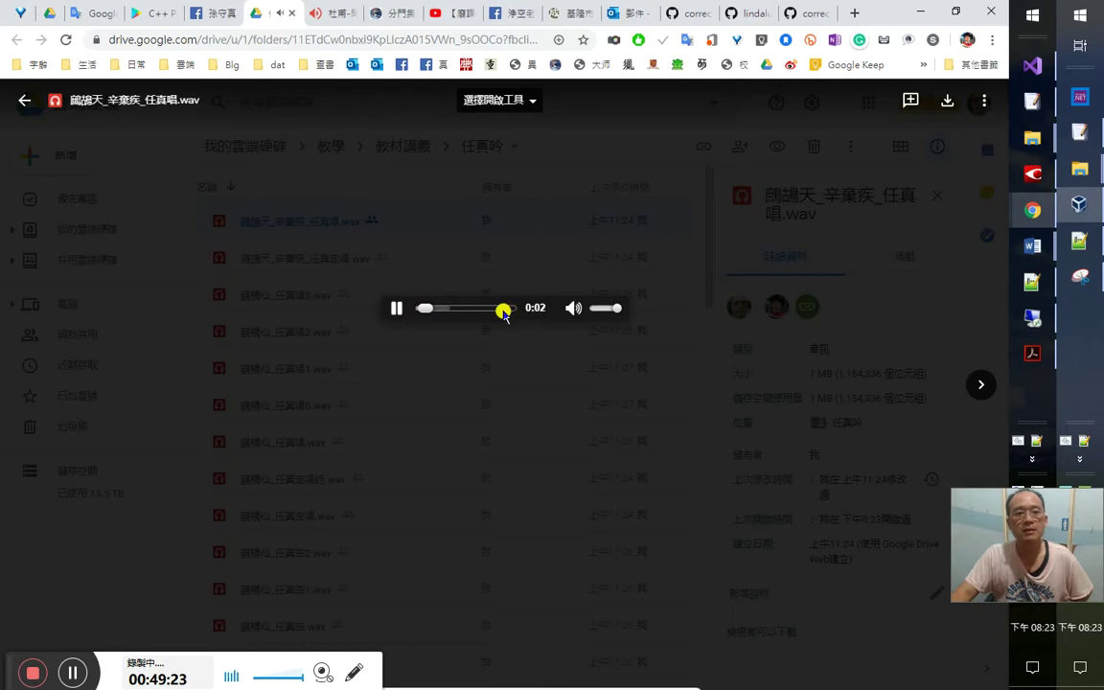
pyautogui.click(396, 309)
# Play the Du Fu .m4a recording, glance at the poem's ctext.org page and show the recording's file details
pyautogui.click(323, 16)
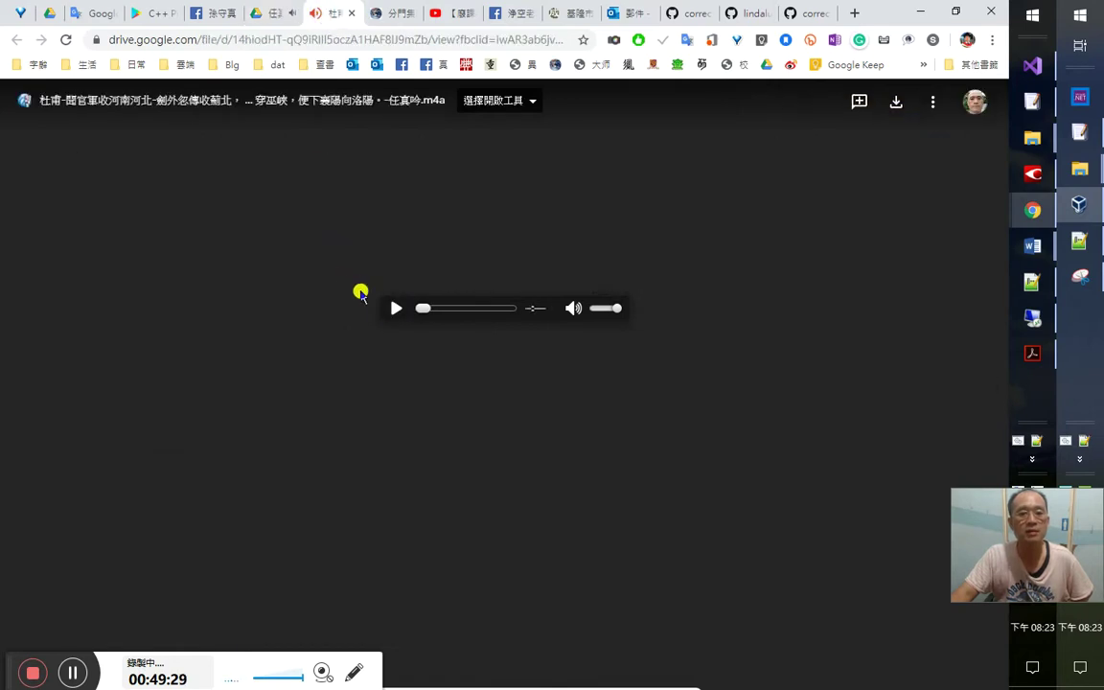
pyautogui.click(398, 308)
pyautogui.click(390, 14)
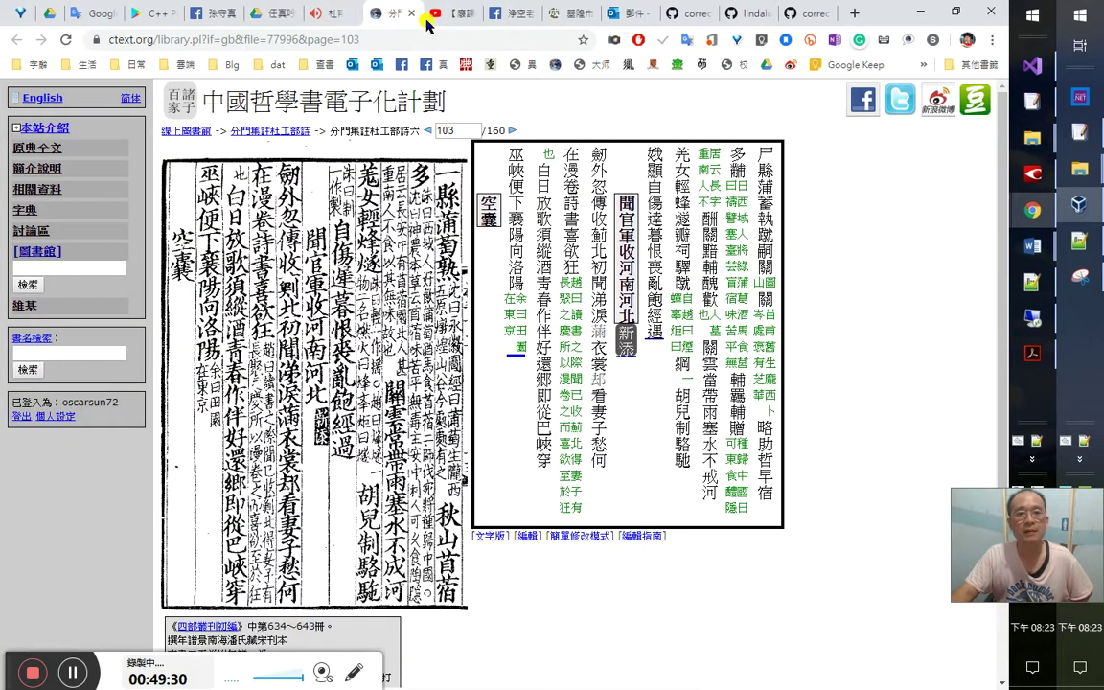
pyautogui.click(334, 15)
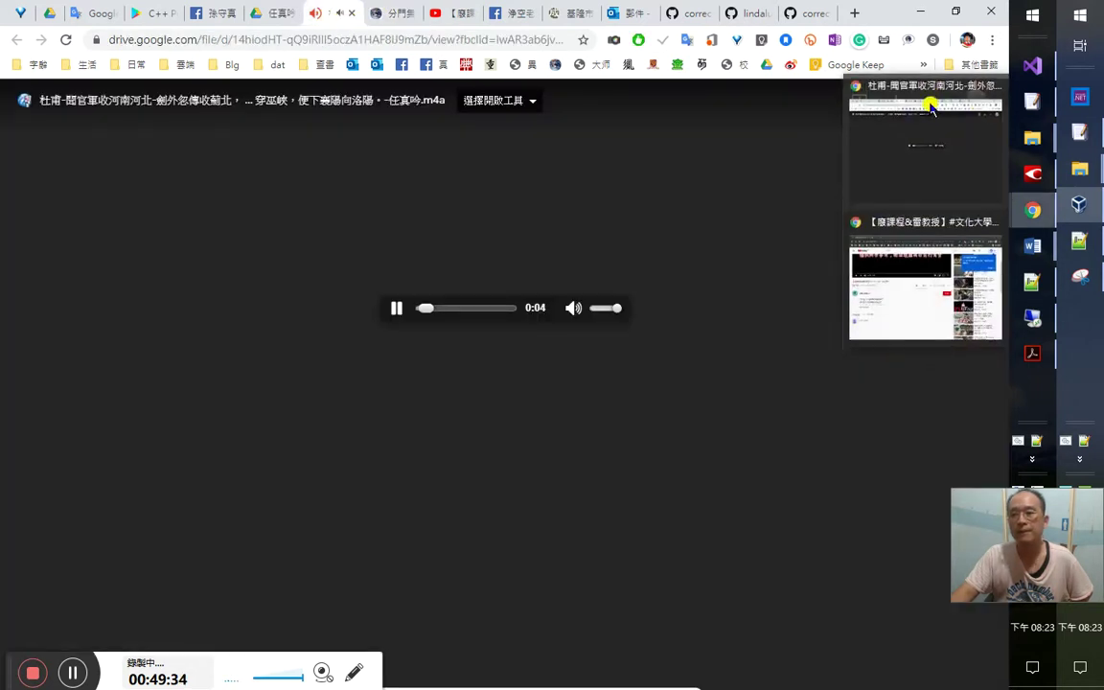
pyautogui.click(932, 102)
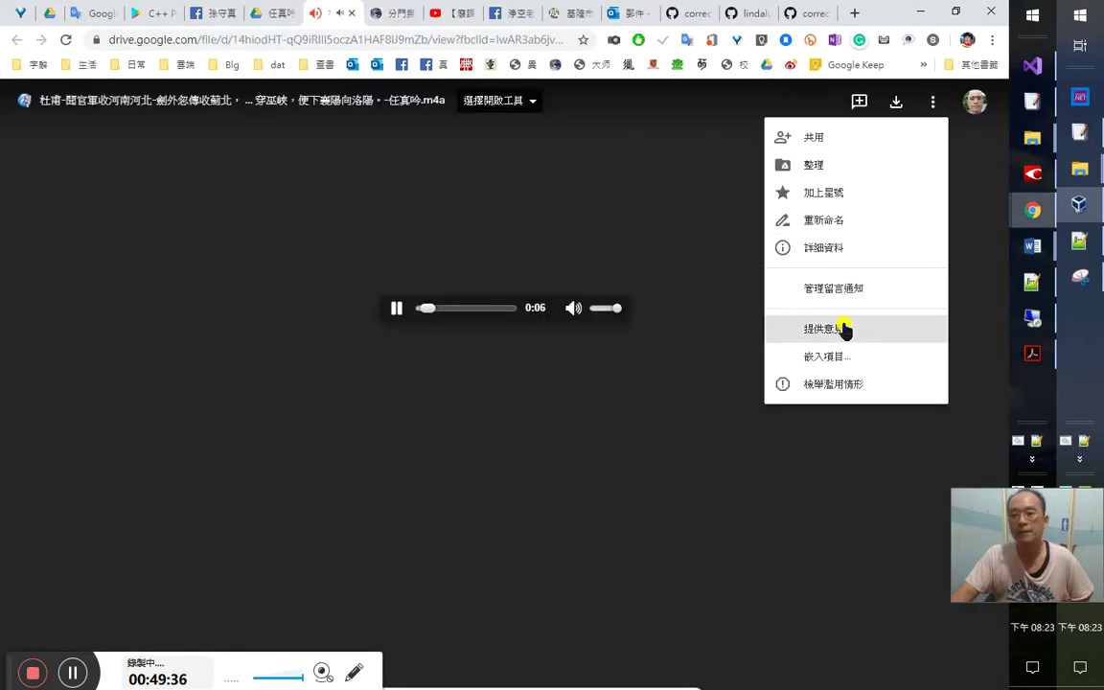
pyautogui.click(824, 248)
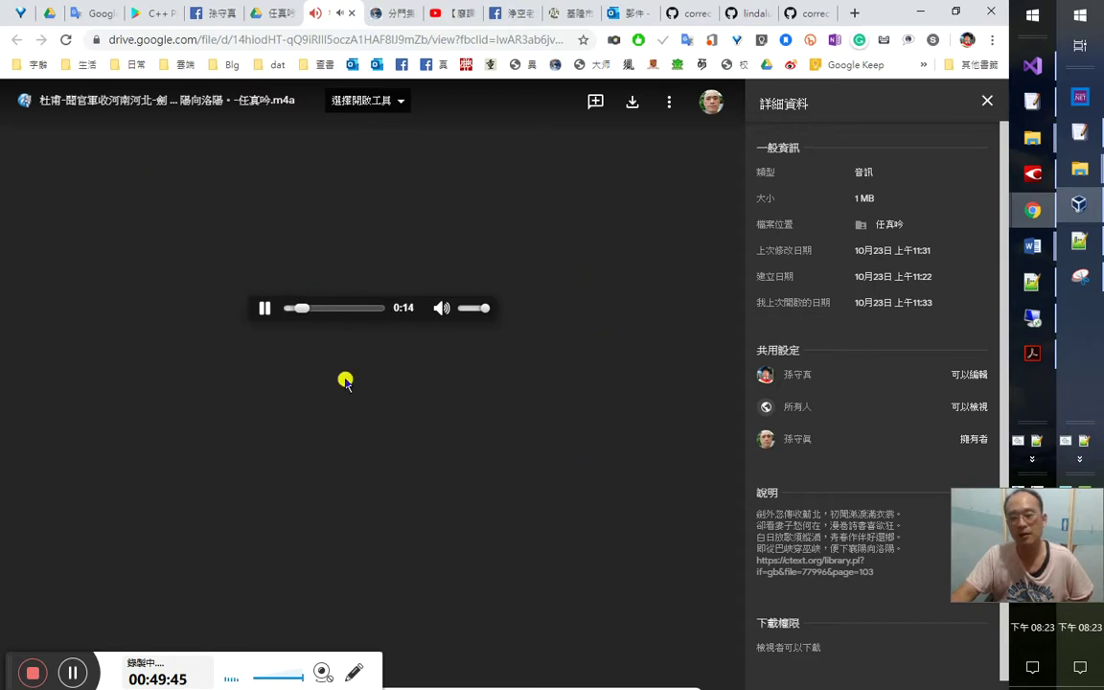
# Close the ctext.org poem page and the idiom dictionary page, looking over the YouTube video and Facebook group pages in between
pyautogui.click(393, 16)
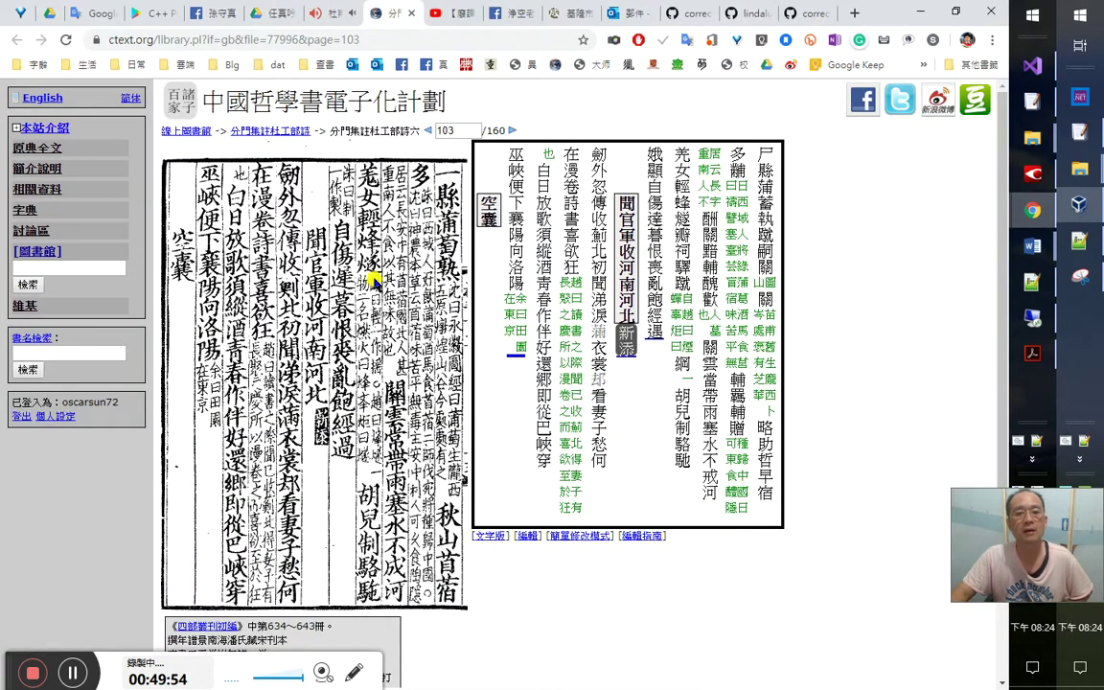
pyautogui.click(411, 14)
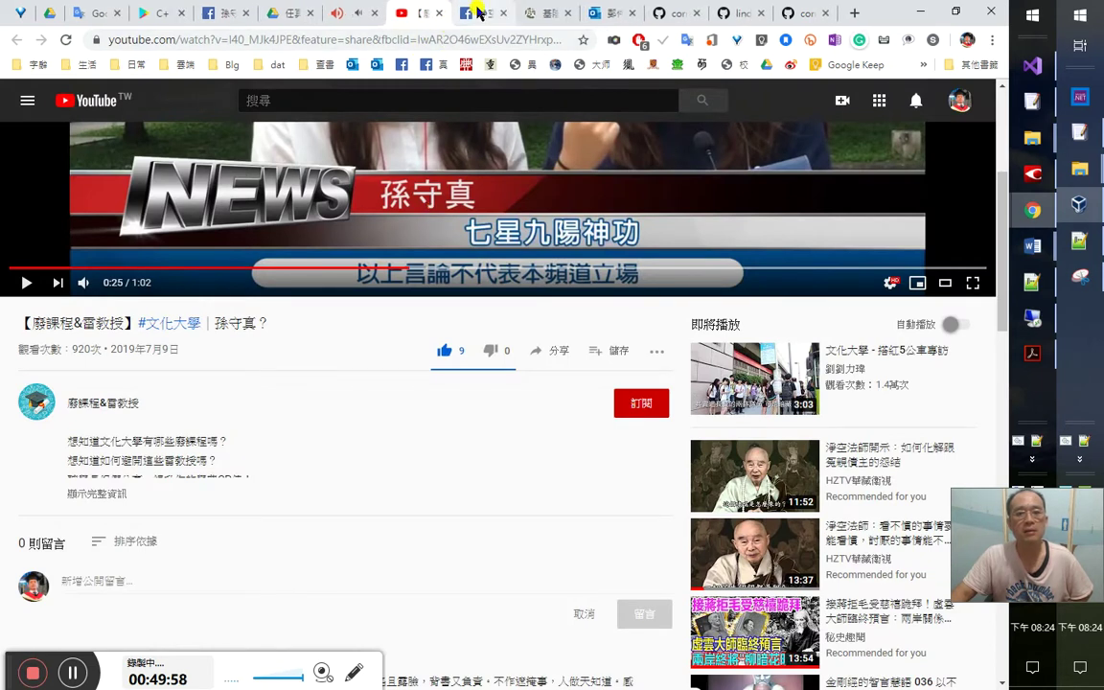
pyautogui.click(475, 13)
pyautogui.scroll(2, 518, 247)
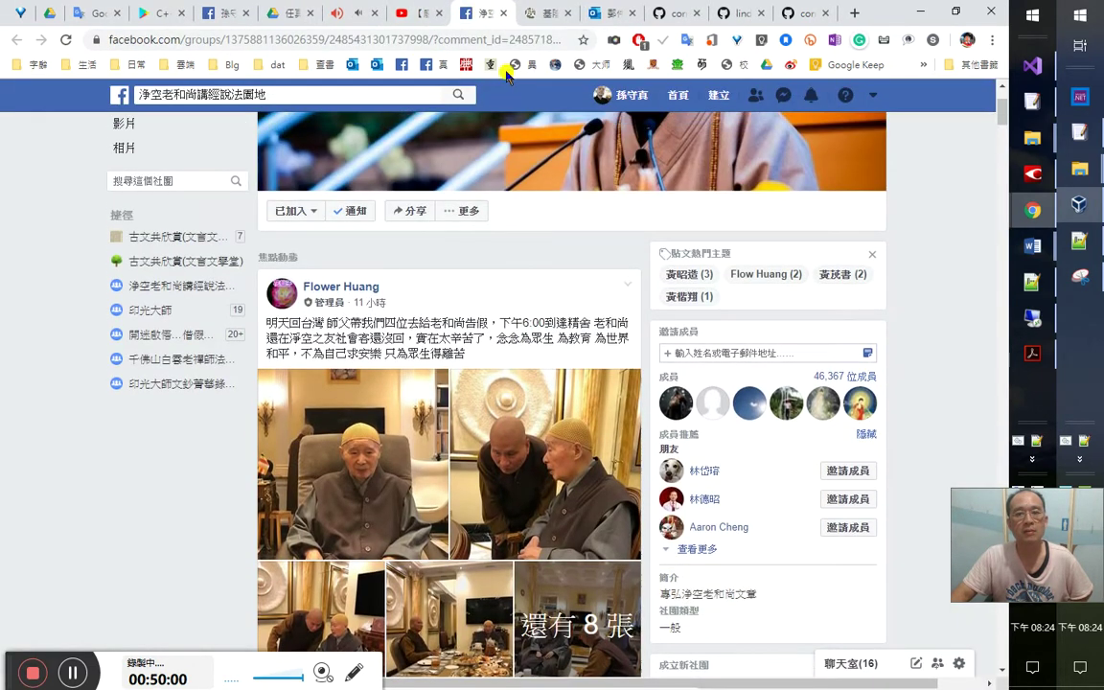
pyautogui.click(544, 17)
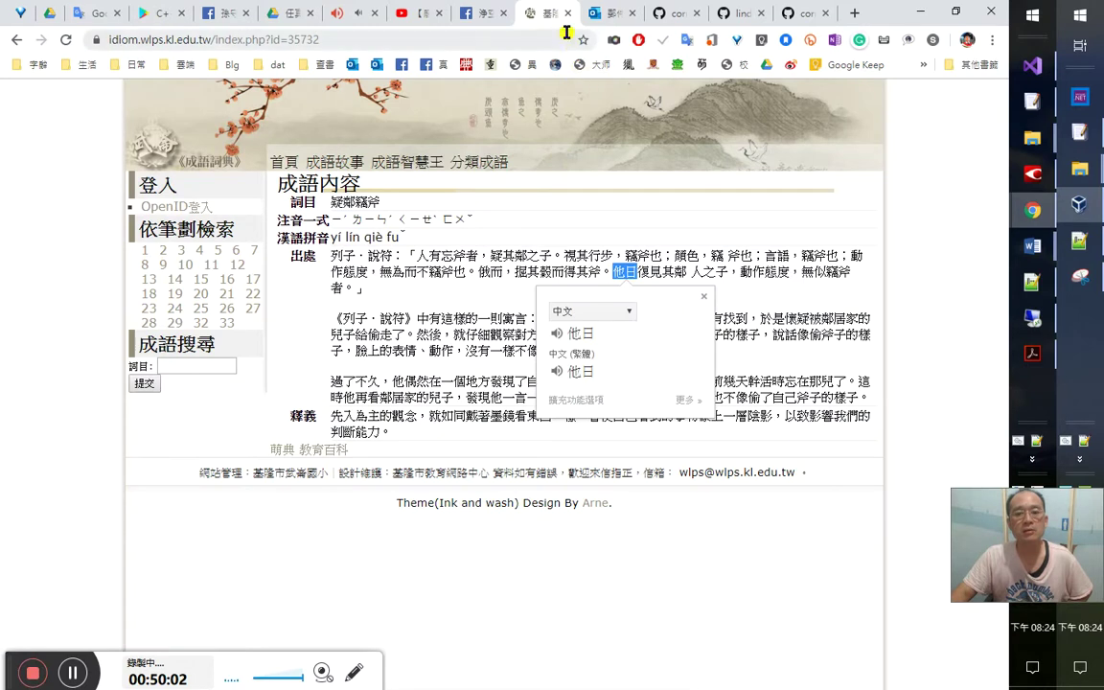
pyautogui.click(569, 14)
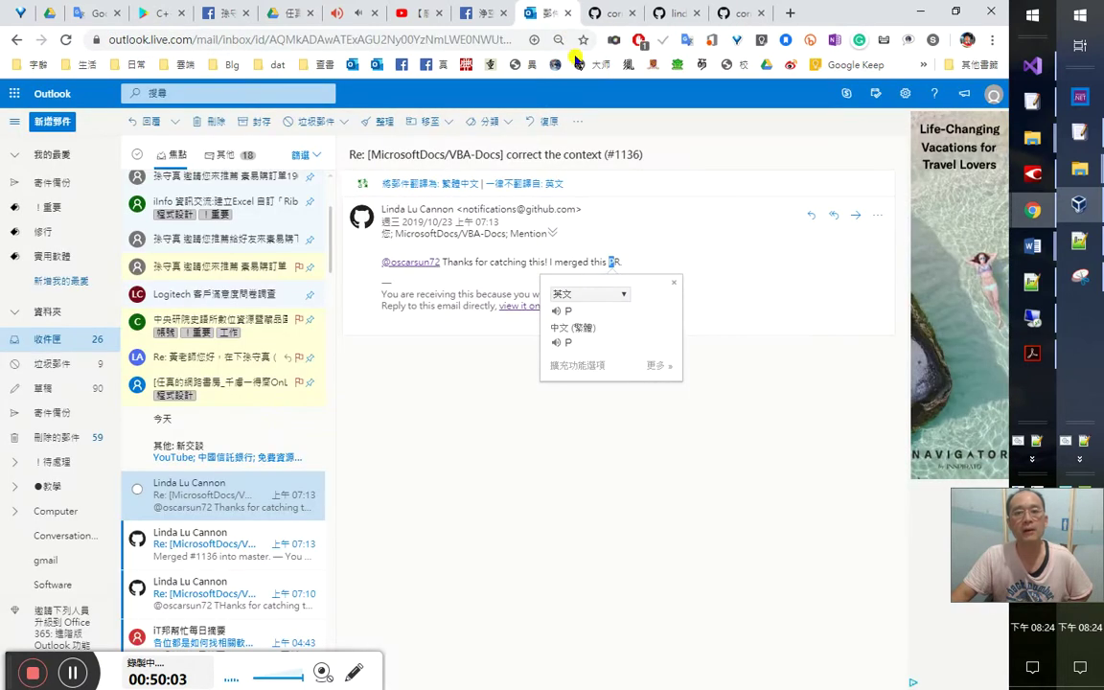
# Dismiss the translation pop-up in the #1136 notification email and revisit pull request #1136 and the collaborator's profile
pyautogui.click(726, 230)
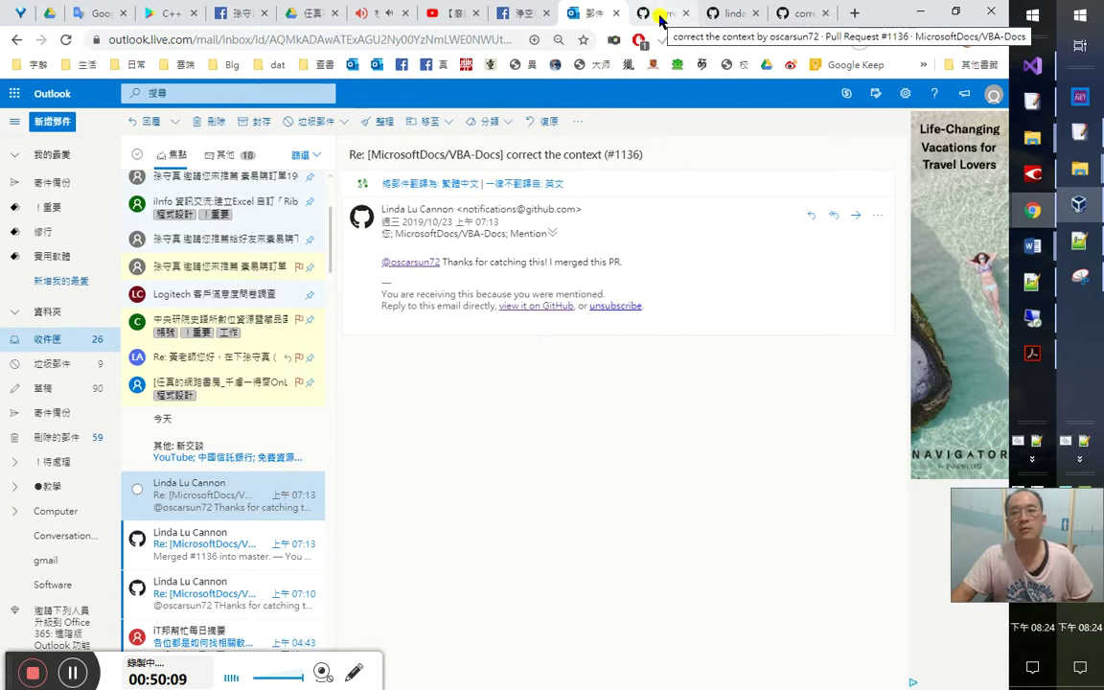
pyautogui.click(660, 16)
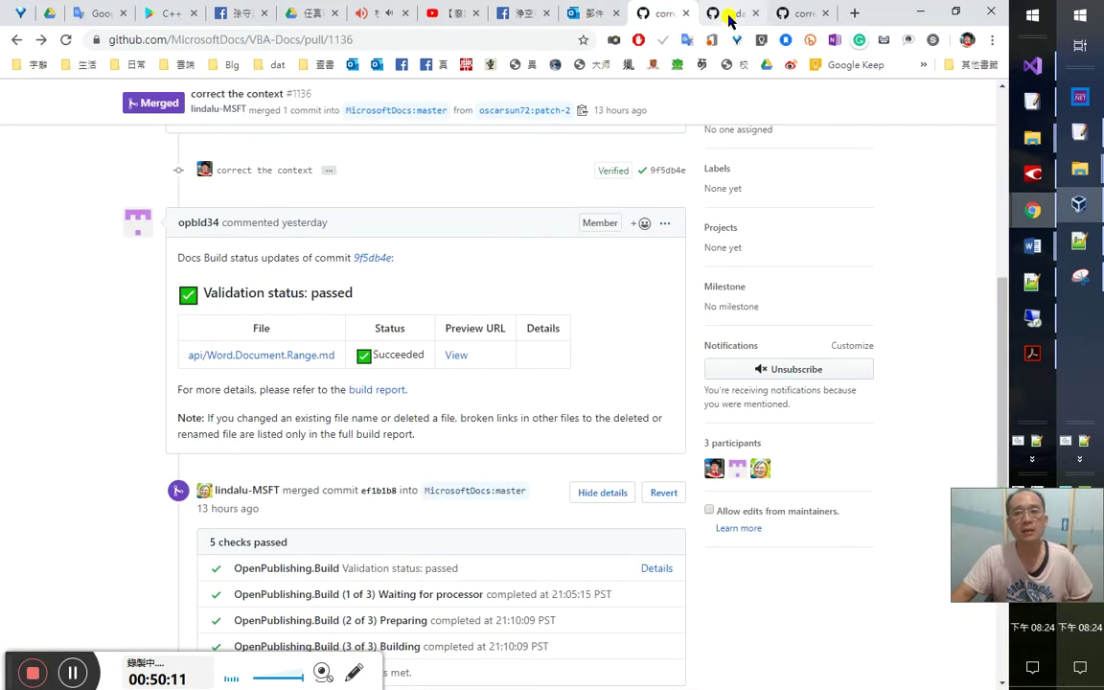
pyautogui.click(728, 19)
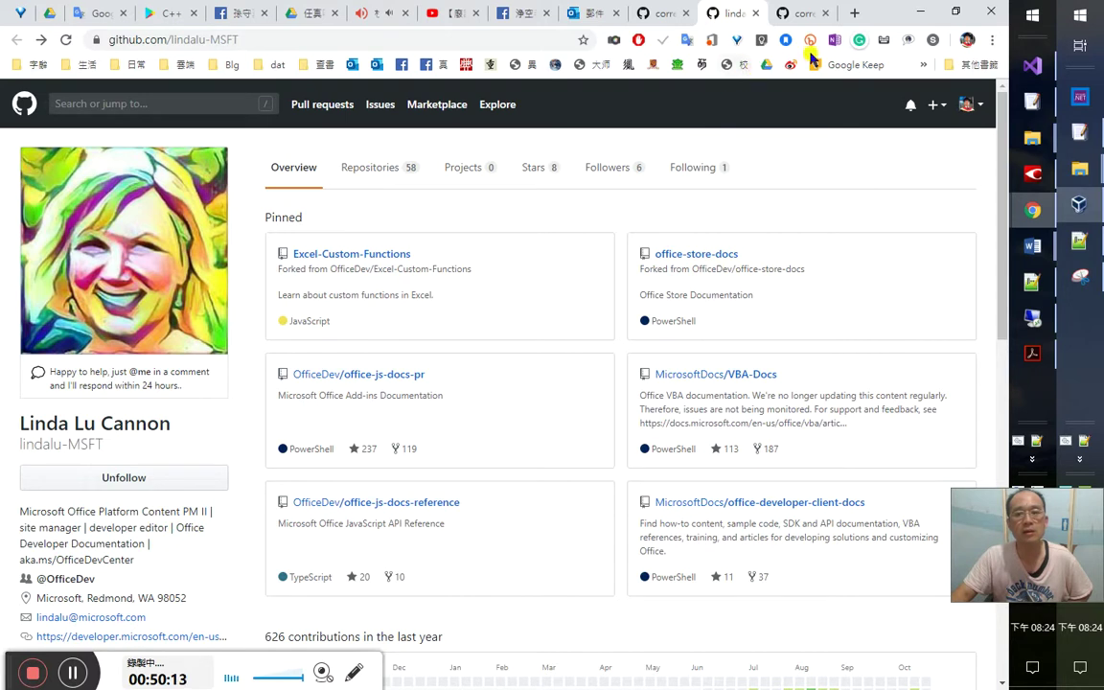
# Open the word.document.range documentation page linked in pull request #1135 and examine its text down to the last code example
pyautogui.click(803, 15)
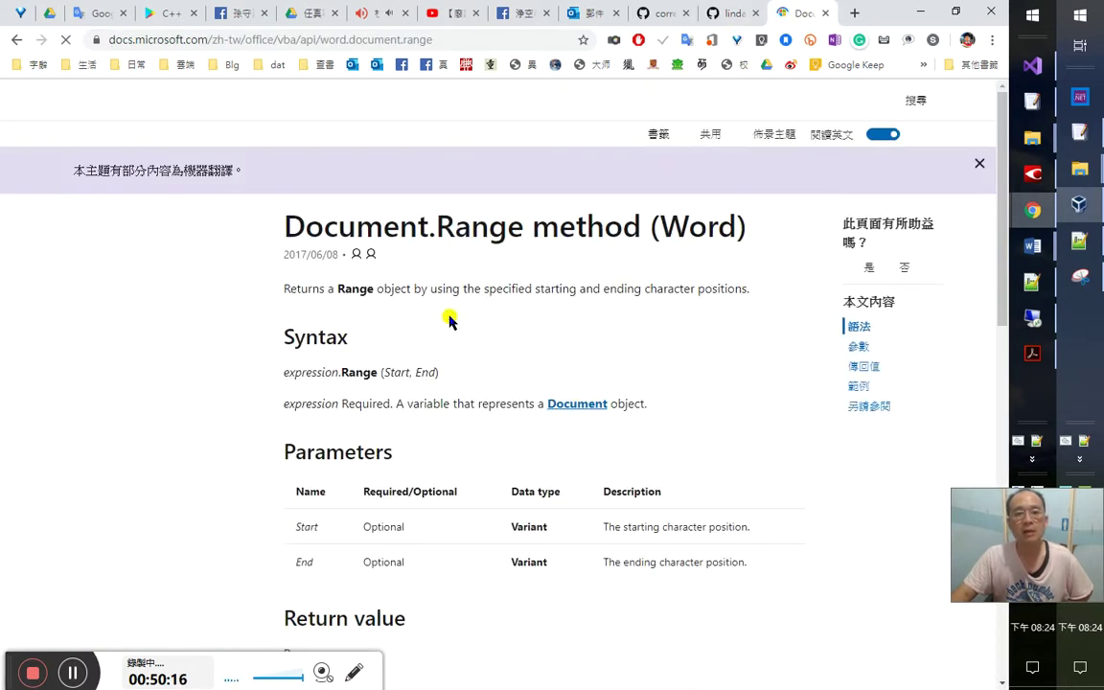
pyautogui.scroll(-3, 513, 322)
pyautogui.scroll(-8, 513, 321)
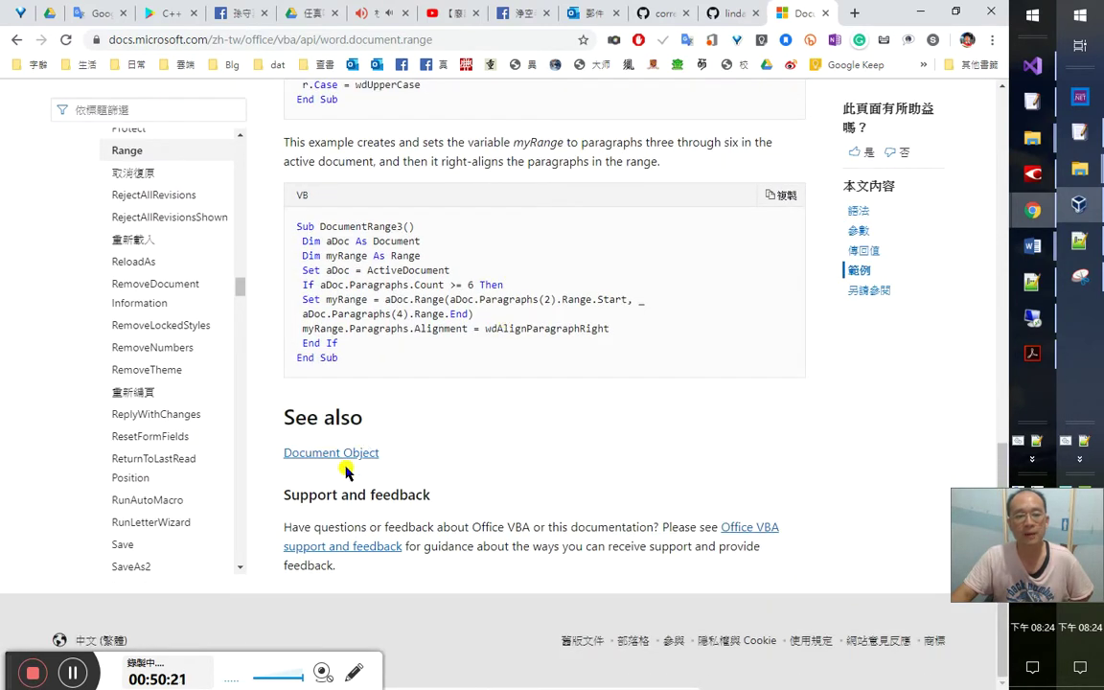
pyautogui.scroll(10, 419, 479)
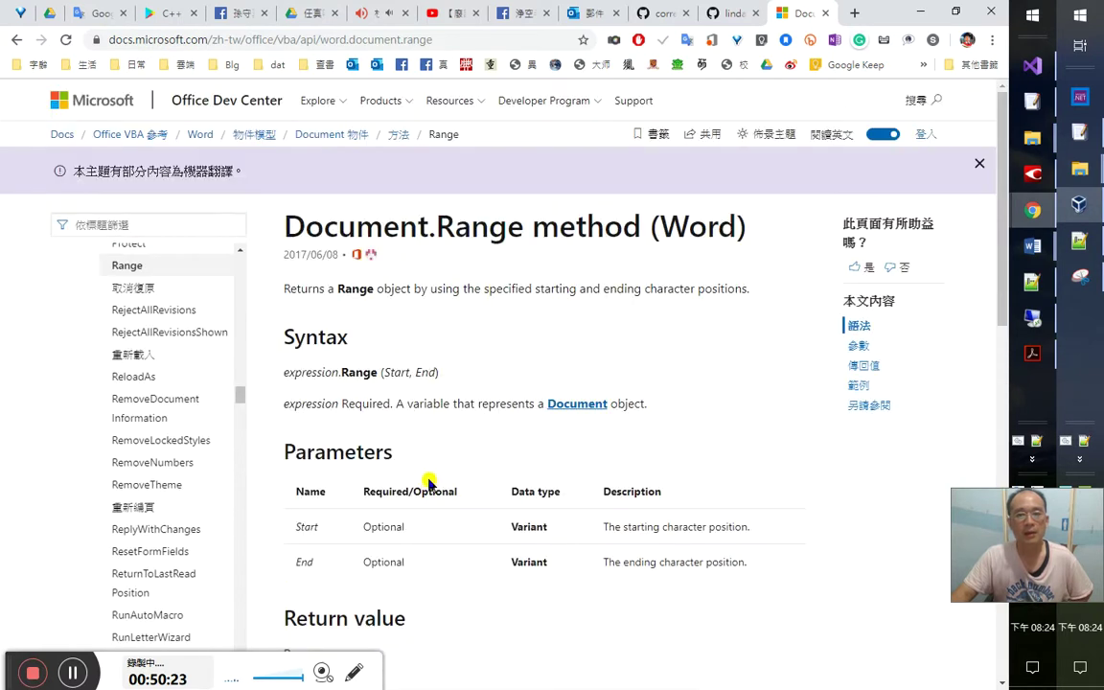
# Filter the documentation's table of contents by "range" on the Document.Range method page
pyautogui.click(167, 222)
pyautogui.click(134, 266)
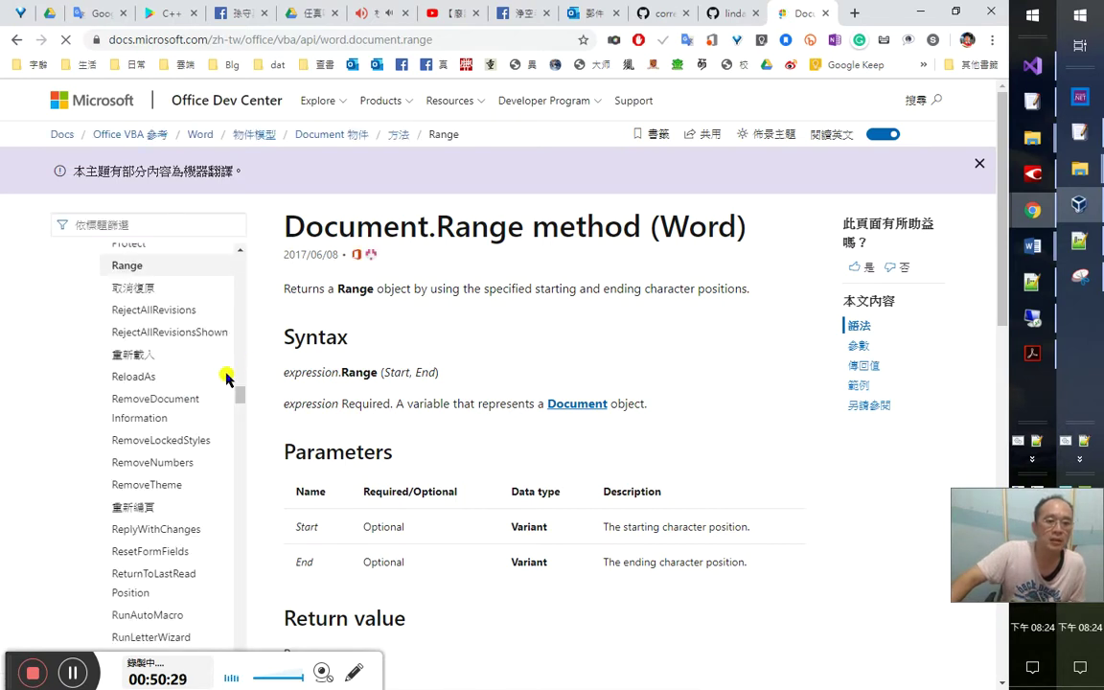
pyautogui.moveTo(235, 388); pyautogui.dragTo(237, 369)
pyautogui.scroll(6, 236, 370)
pyautogui.click(140, 224)
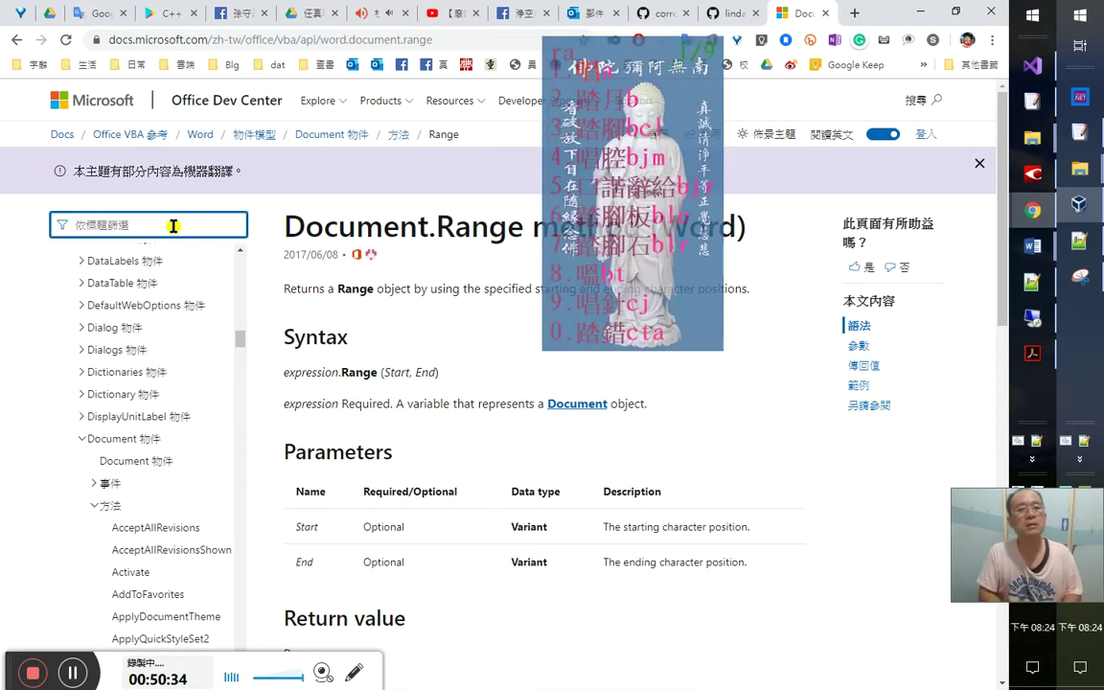
pyautogui.write('range')
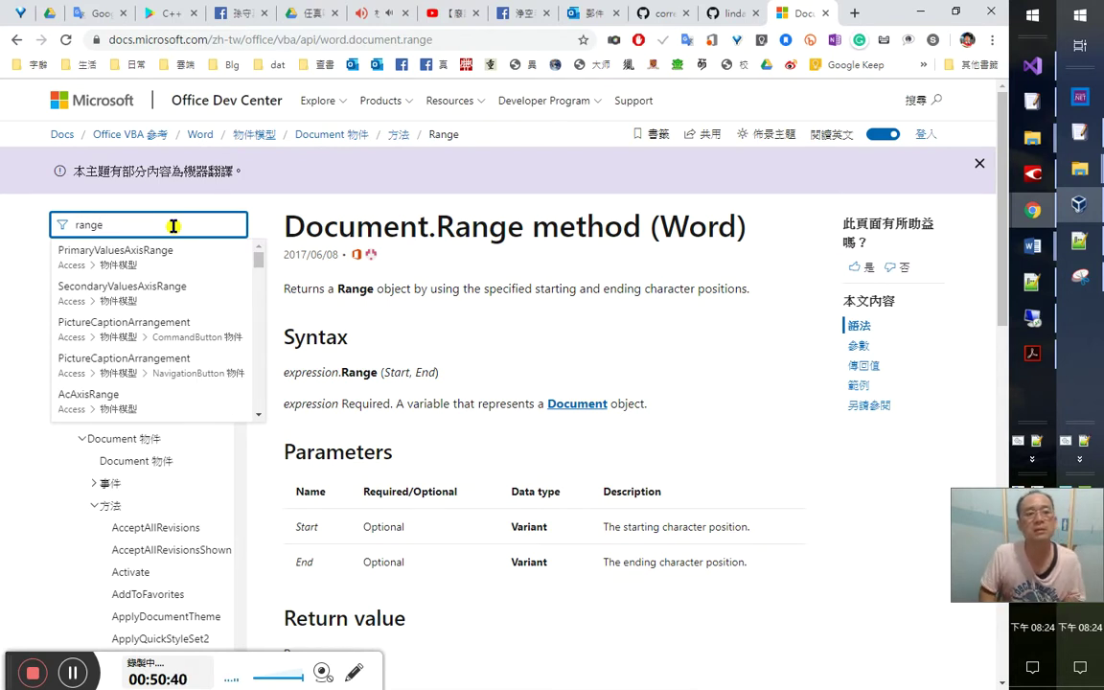
pyautogui.doubleClick(173, 227)
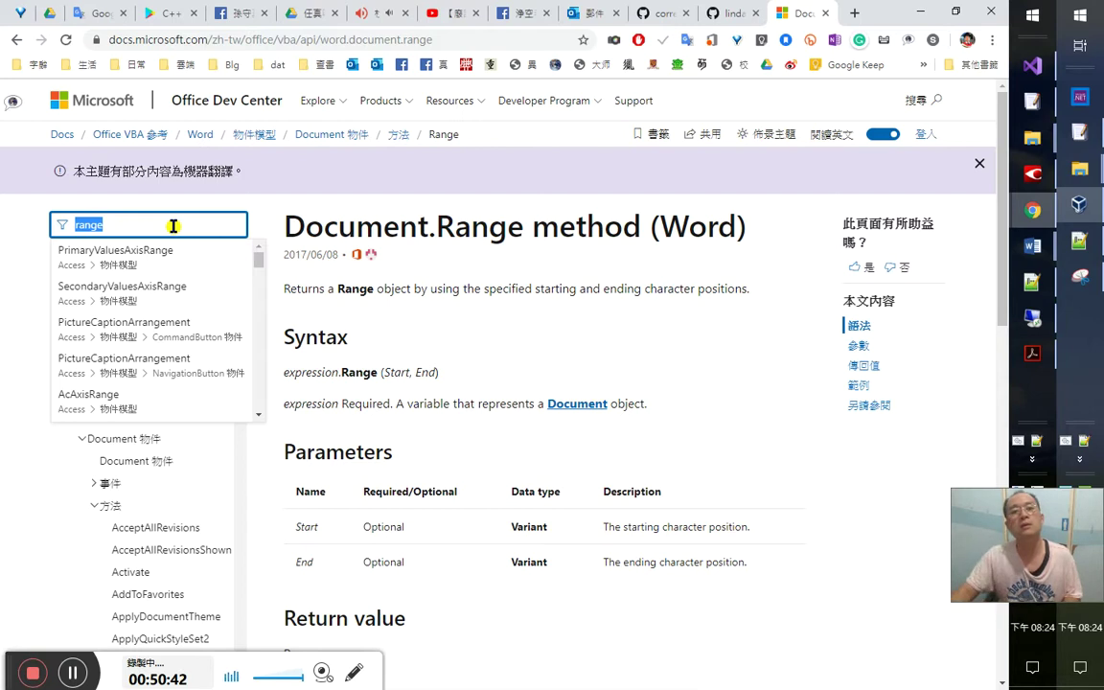
# Find "word range" among the browser's address suggestions, open the Range object (Word) documentation page and view its remarks
pyautogui.click(326, 40)
pyautogui.write('wor')
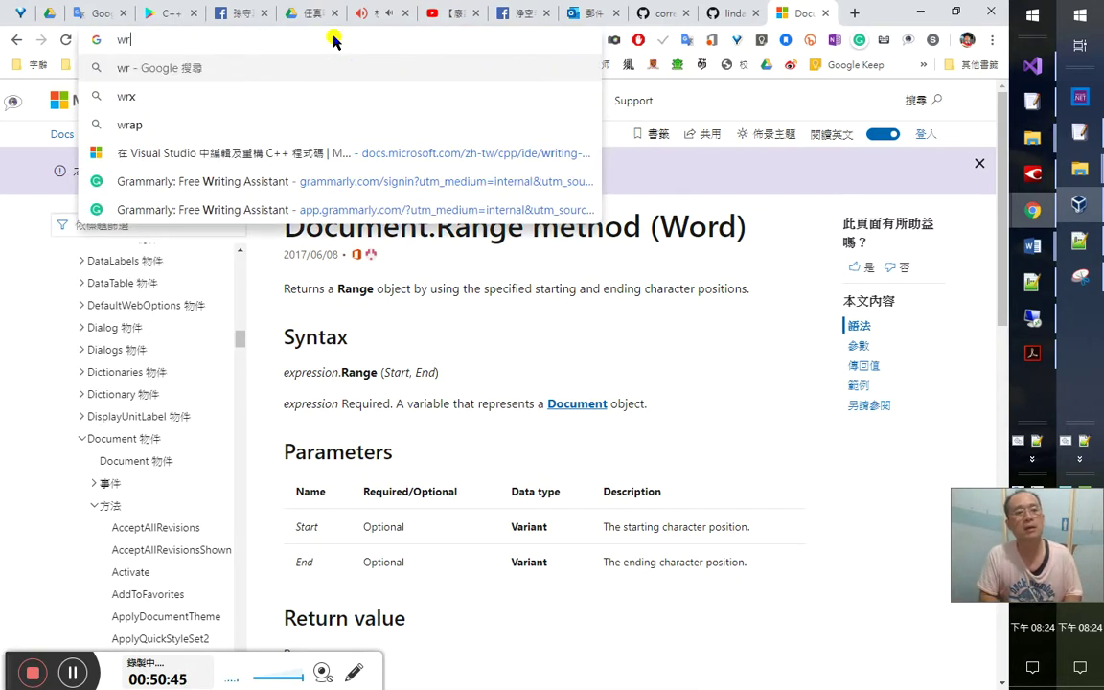
pyautogui.write('d')
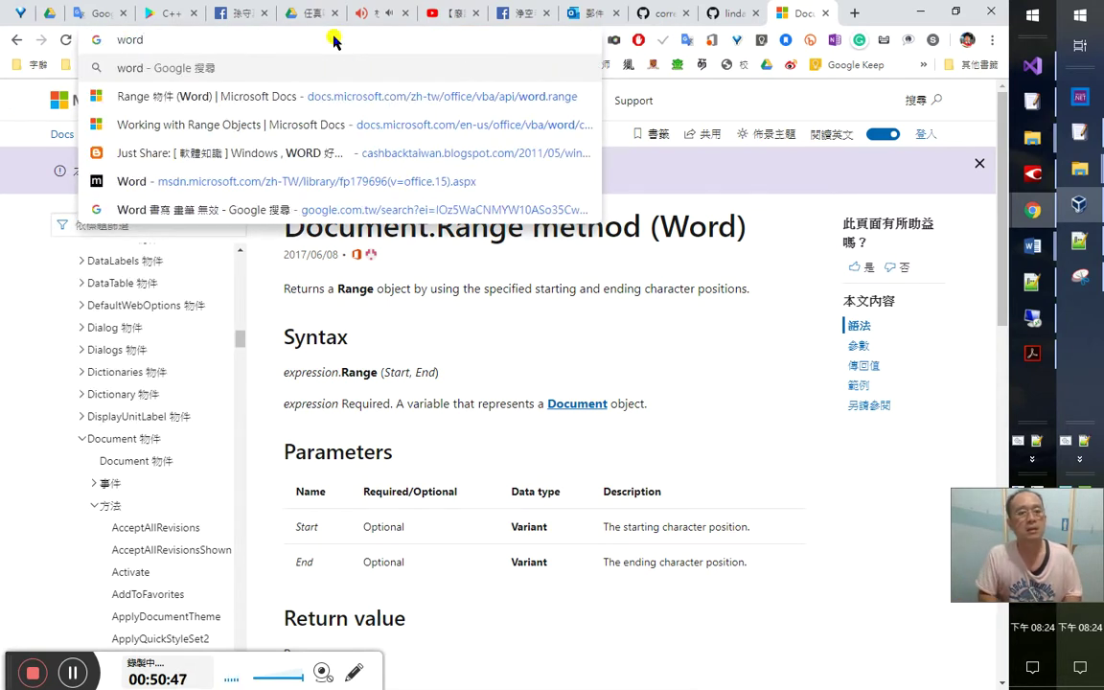
pyautogui.write(' range')
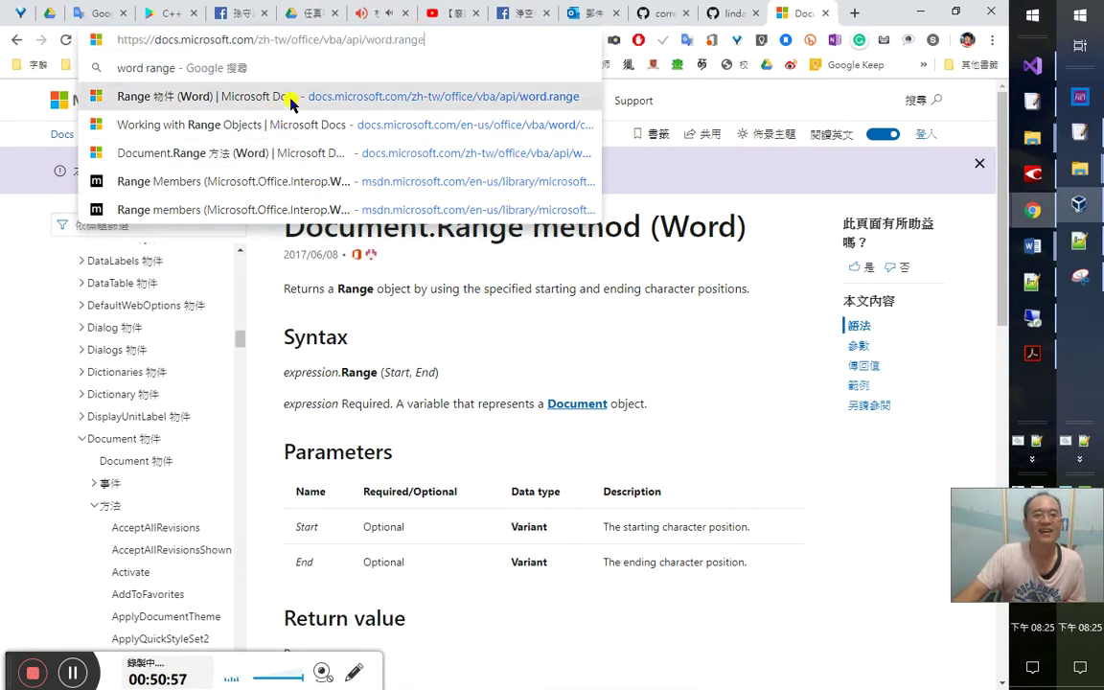
pyautogui.click(289, 100)
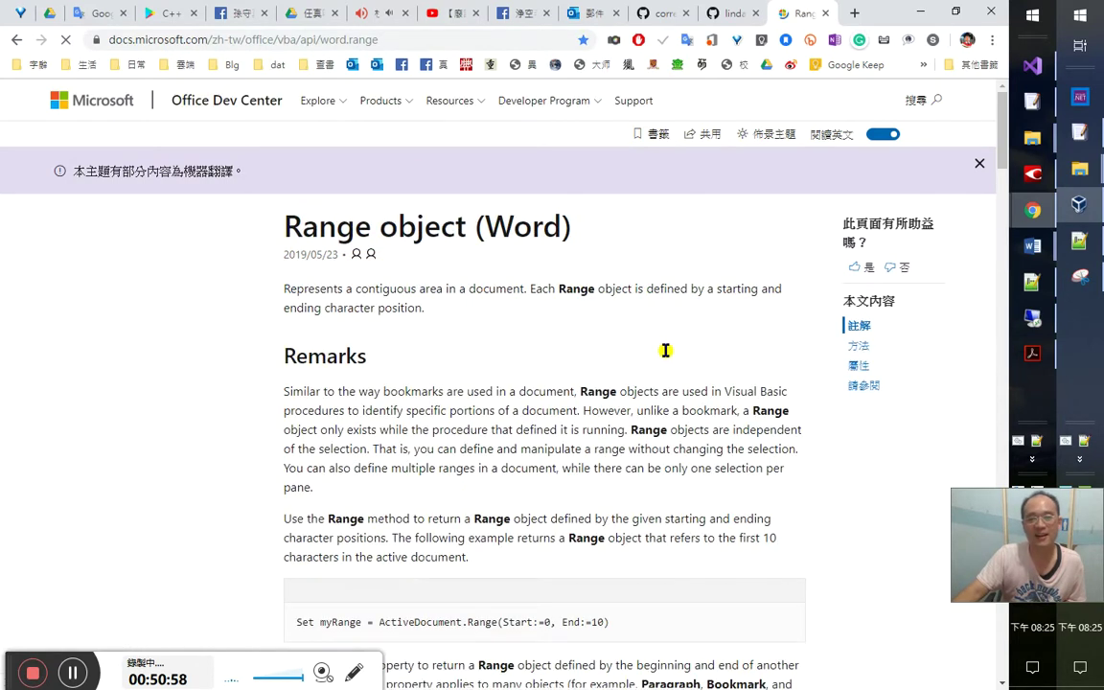
pyautogui.scroll(-2, 393, 594)
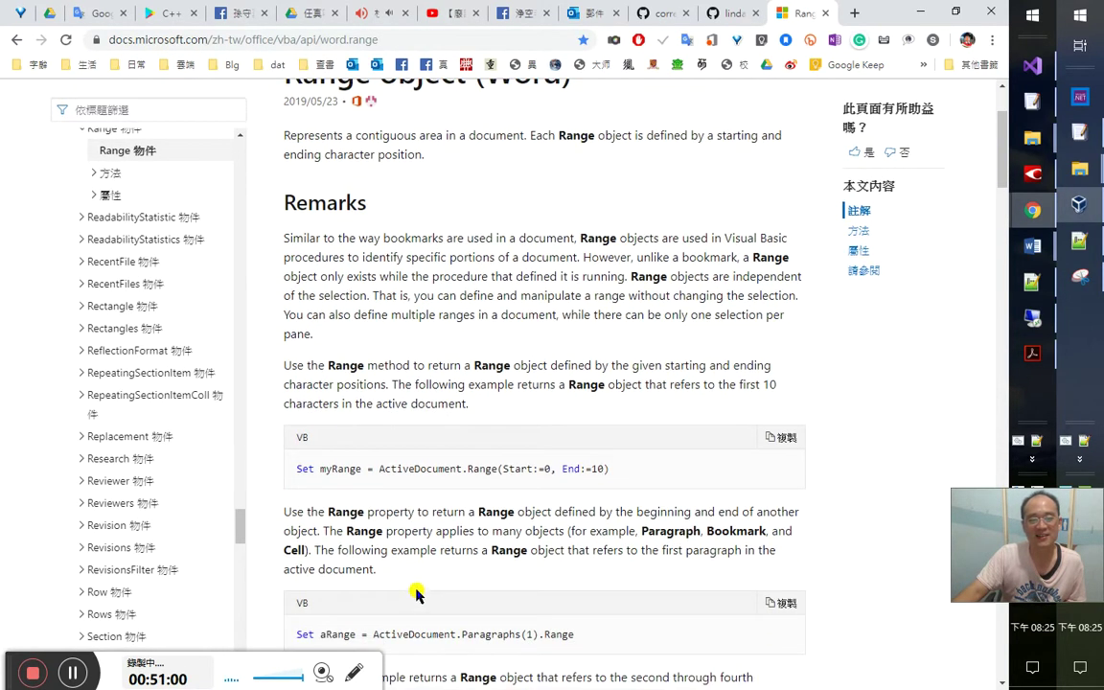
pyautogui.scroll(-2, 412, 593)
# Glance over the Du Fu recording and the YouTube video, and check the poem post and notifications on Facebook
pyautogui.click(372, 13)
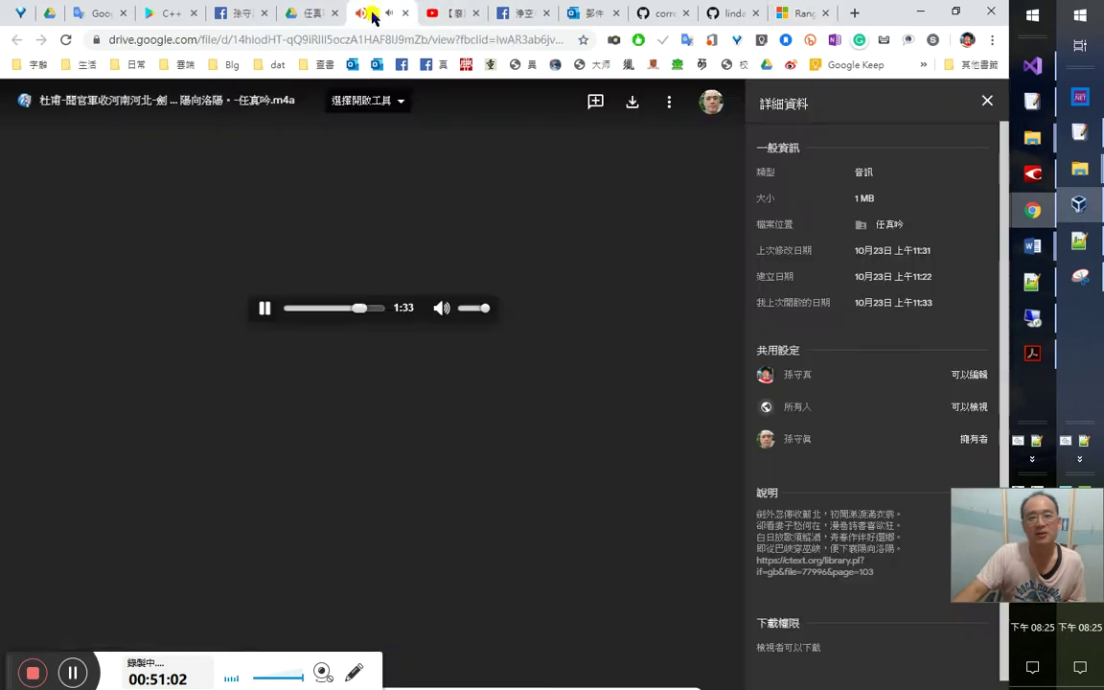
pyautogui.click(433, 14)
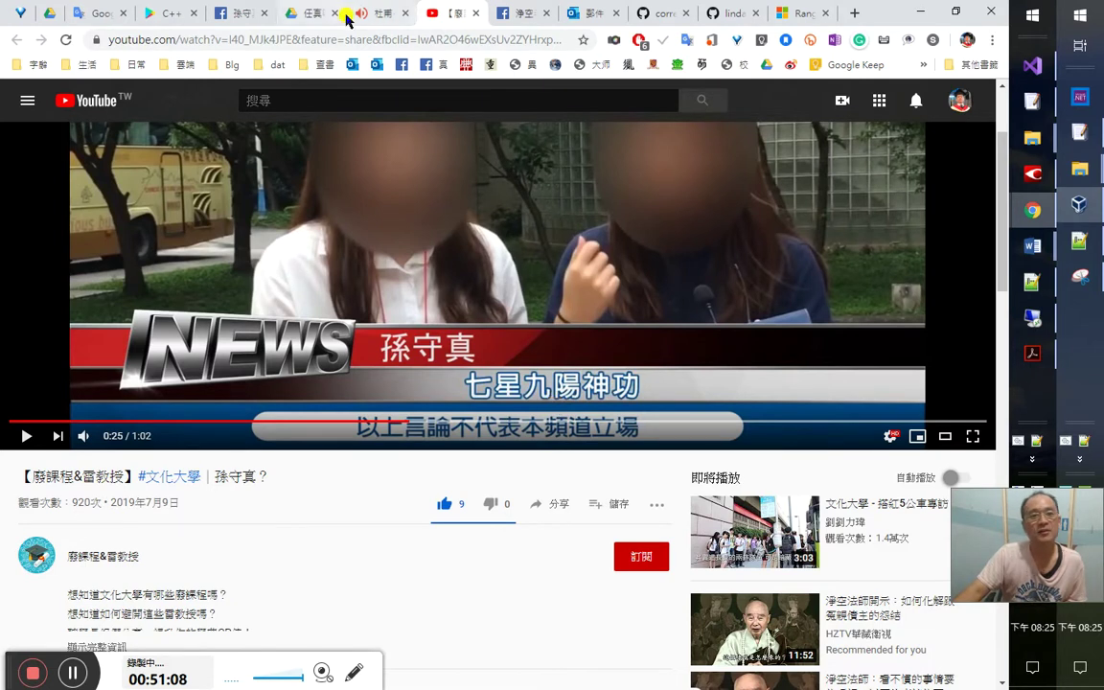
pyautogui.click(255, 21)
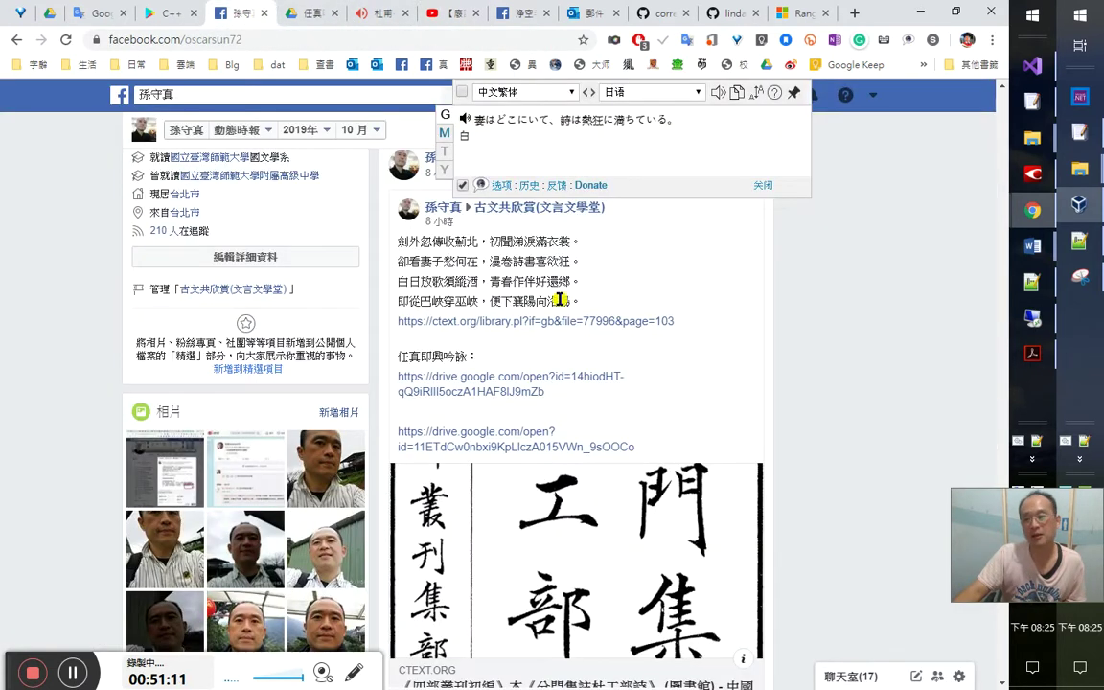
pyautogui.moveTo(492, 299); pyautogui.dragTo(540, 301)
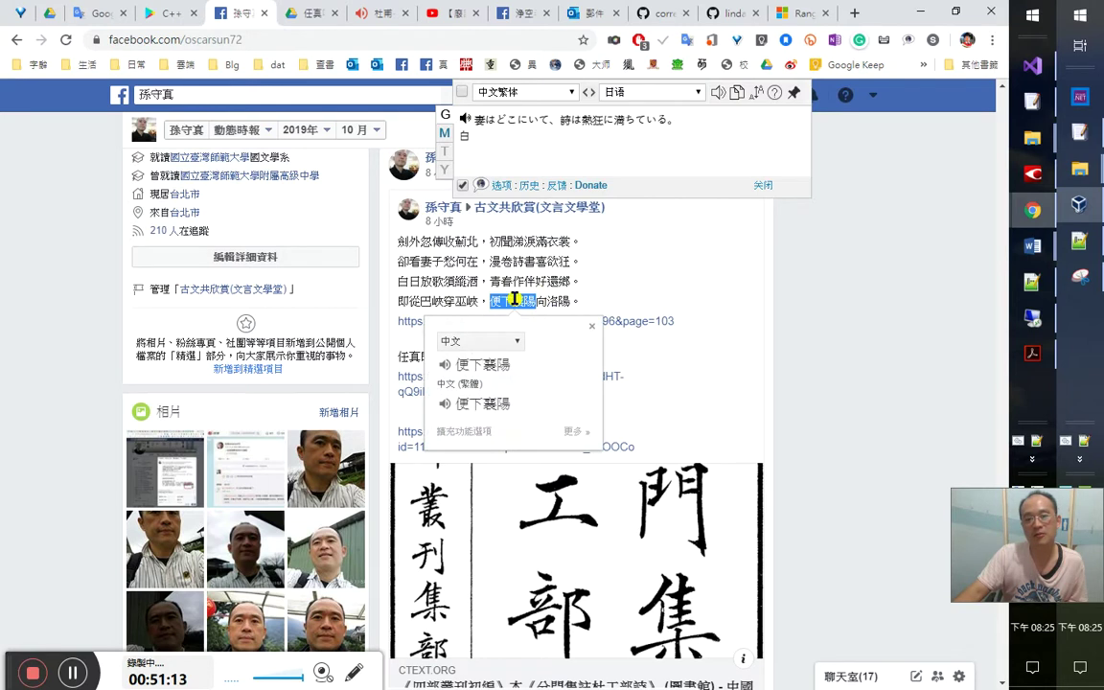
pyautogui.click(515, 299)
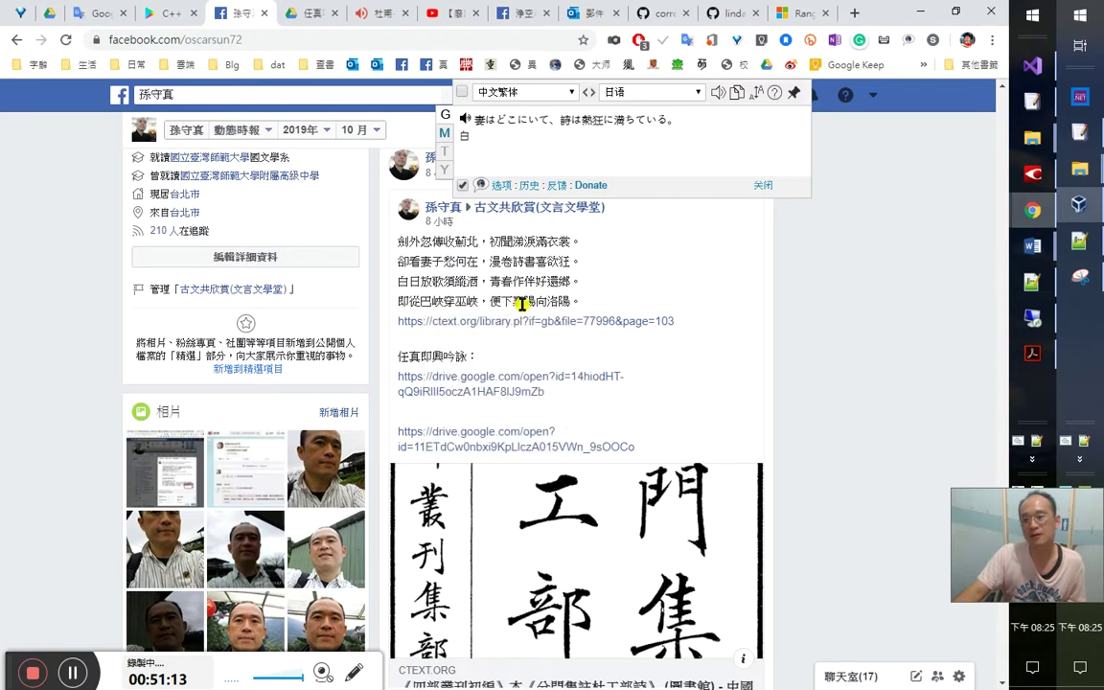
pyautogui.click(816, 100)
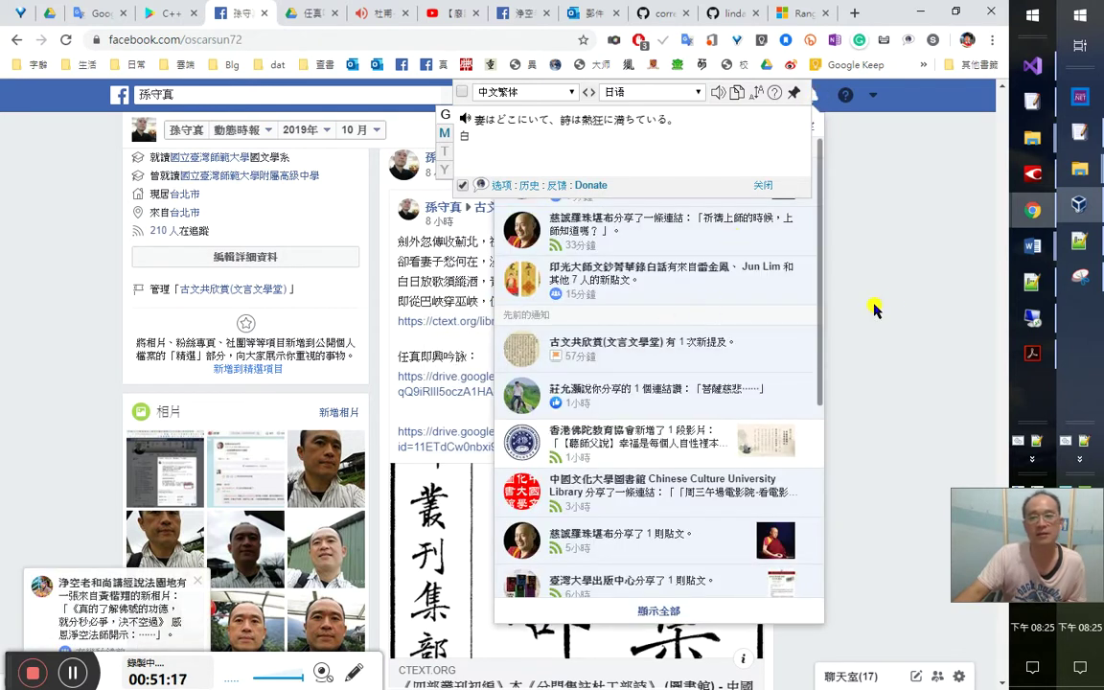
pyautogui.click(901, 295)
# Return to the Range object (Word) page and examine its remarks and code examples down to the Methods list
pyautogui.click(783, 19)
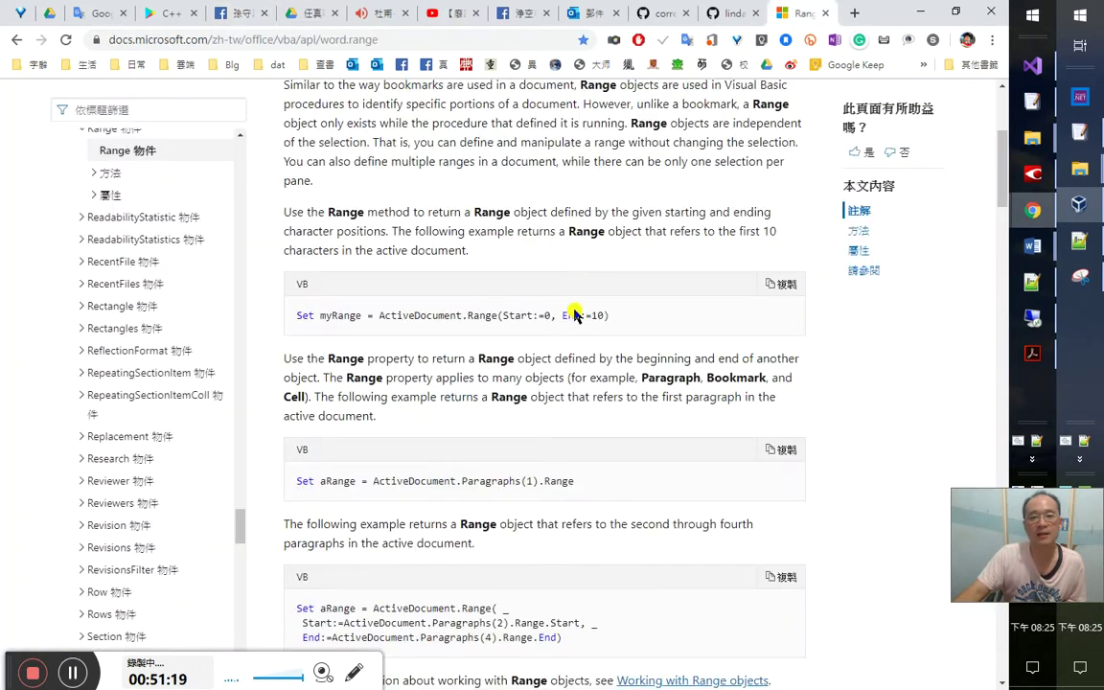
pyautogui.scroll(-5, 813, 330)
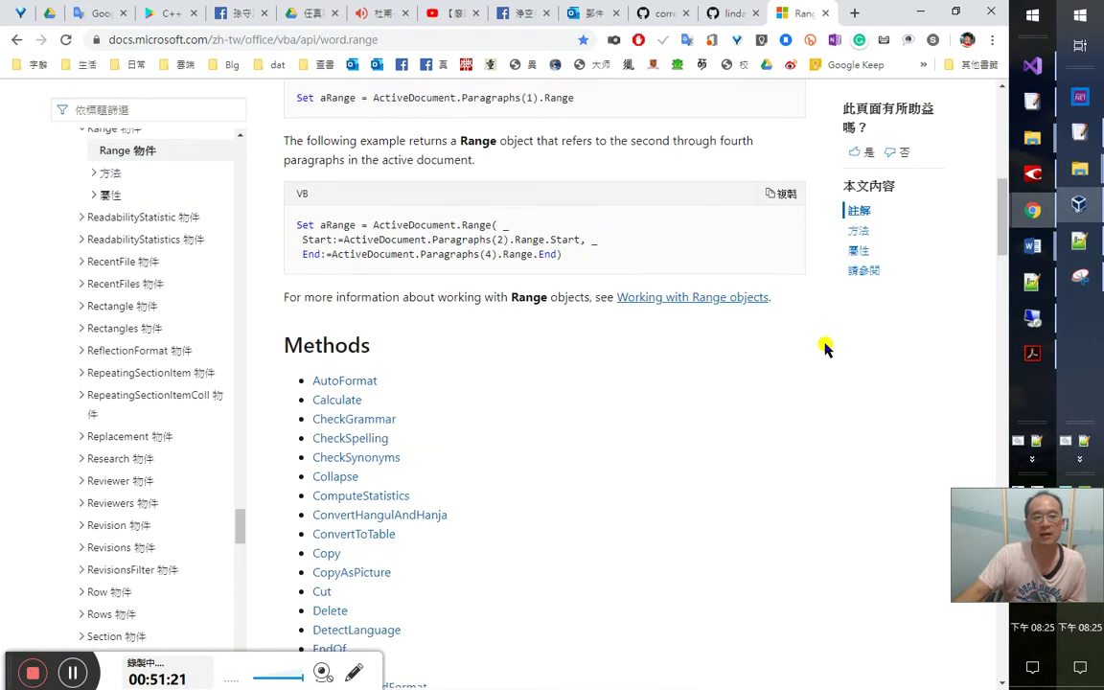
pyautogui.scroll(2, 825, 348)
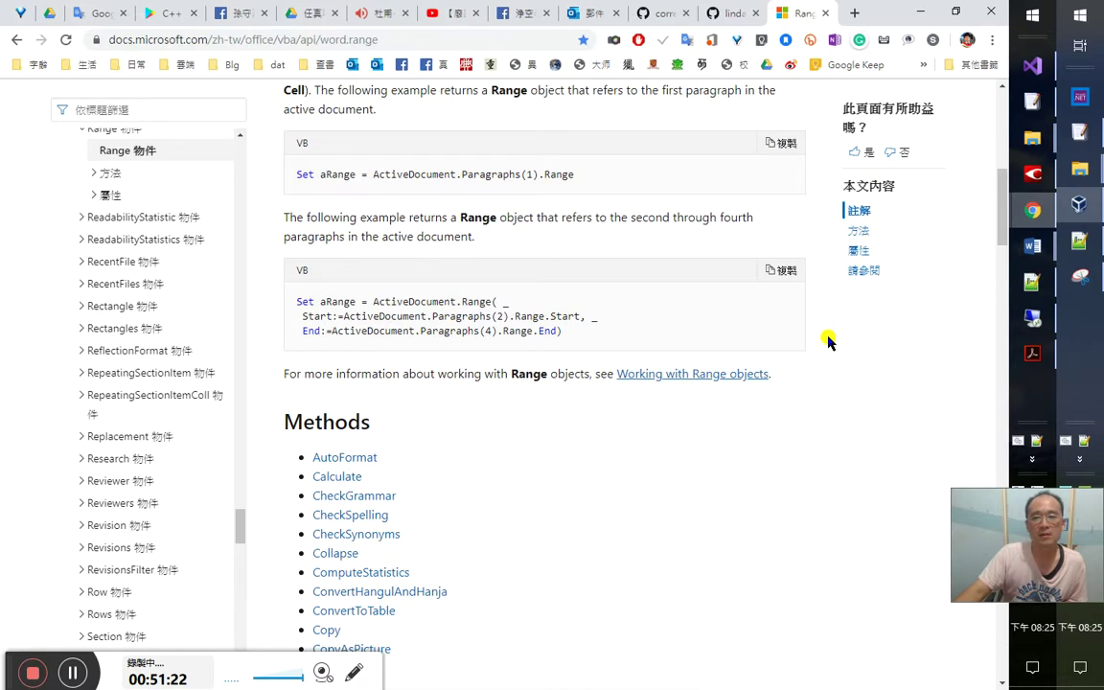
pyautogui.scroll(2, 830, 341)
pyautogui.scroll(2, 829, 335)
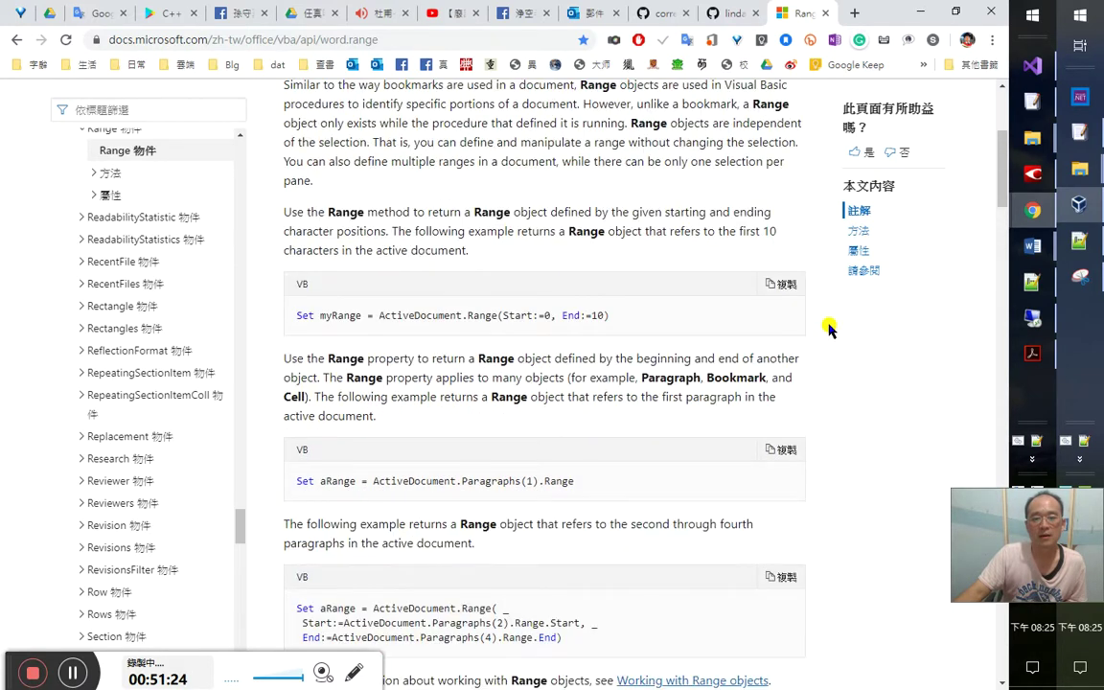
pyautogui.scroll(-1, 595, 553)
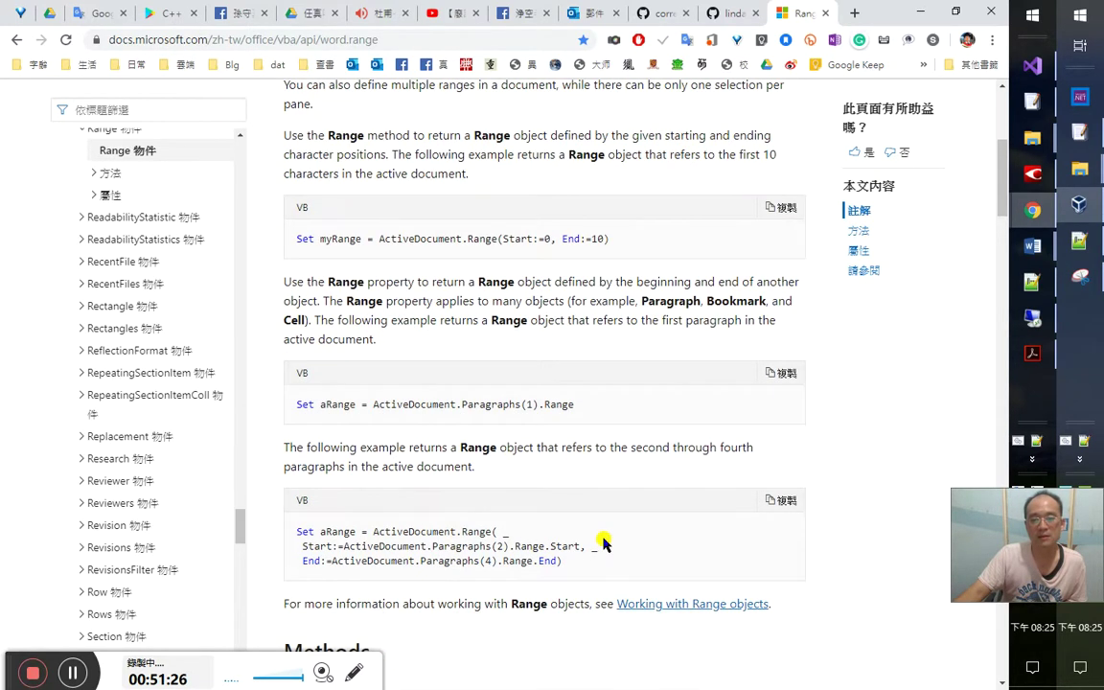
pyautogui.scroll(4, 604, 536)
pyautogui.scroll(-4, 620, 474)
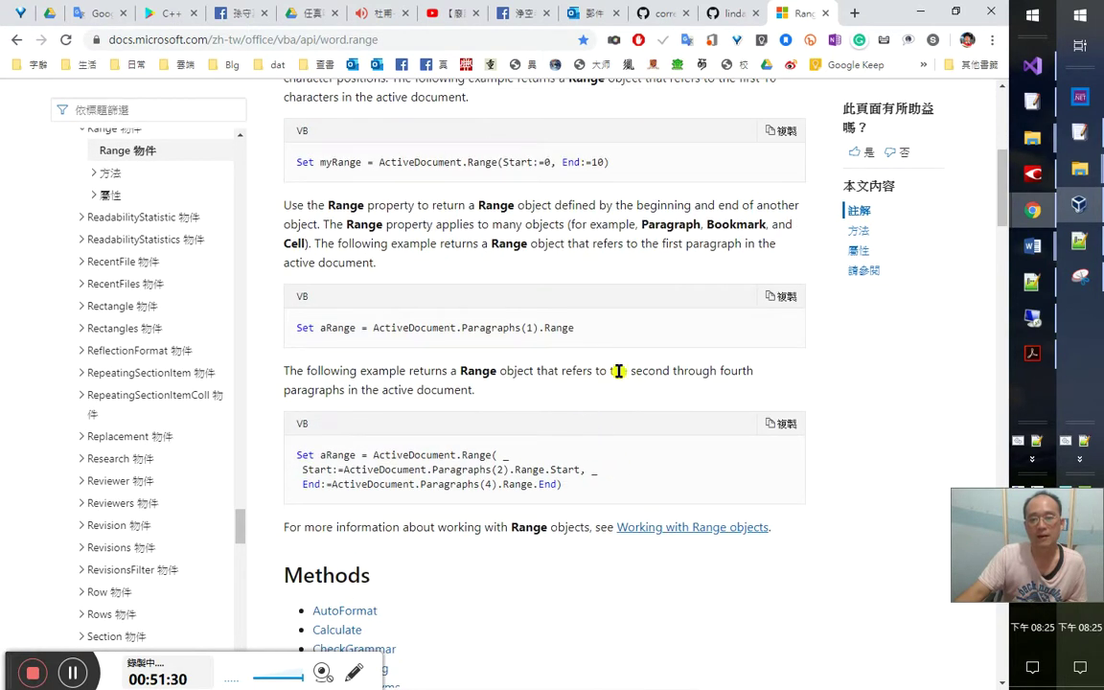
# Glance at the collaborator's GitHub profile and go back to the Document.Range method documentation page
pyautogui.click(731, 14)
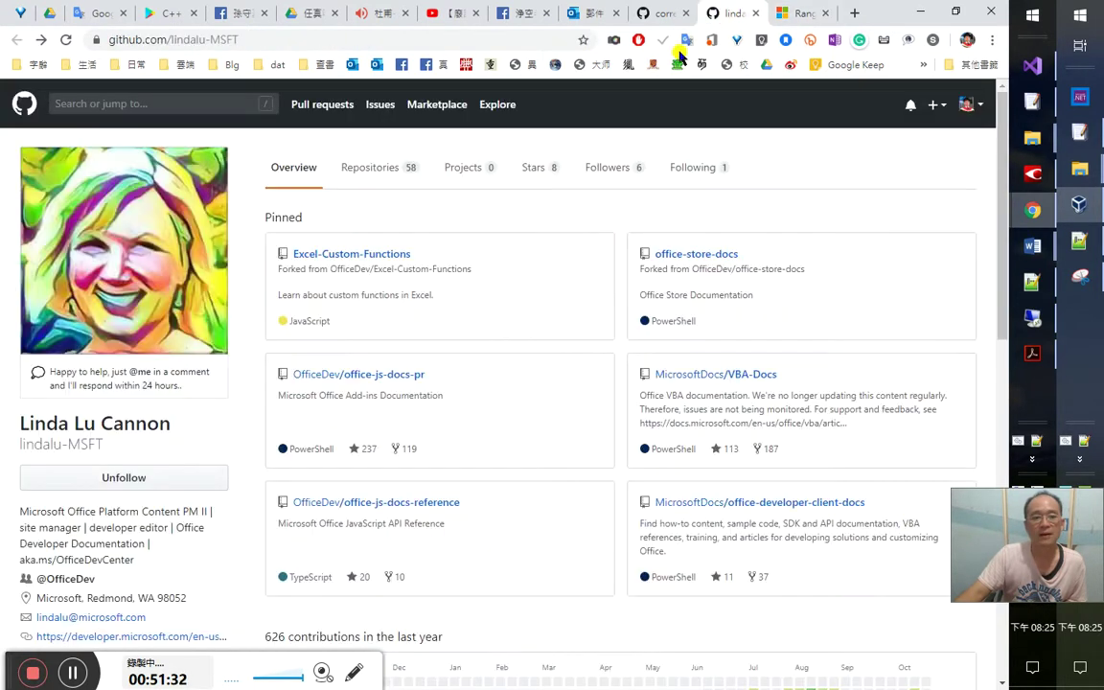
pyautogui.click(796, 16)
pyautogui.click(16, 42)
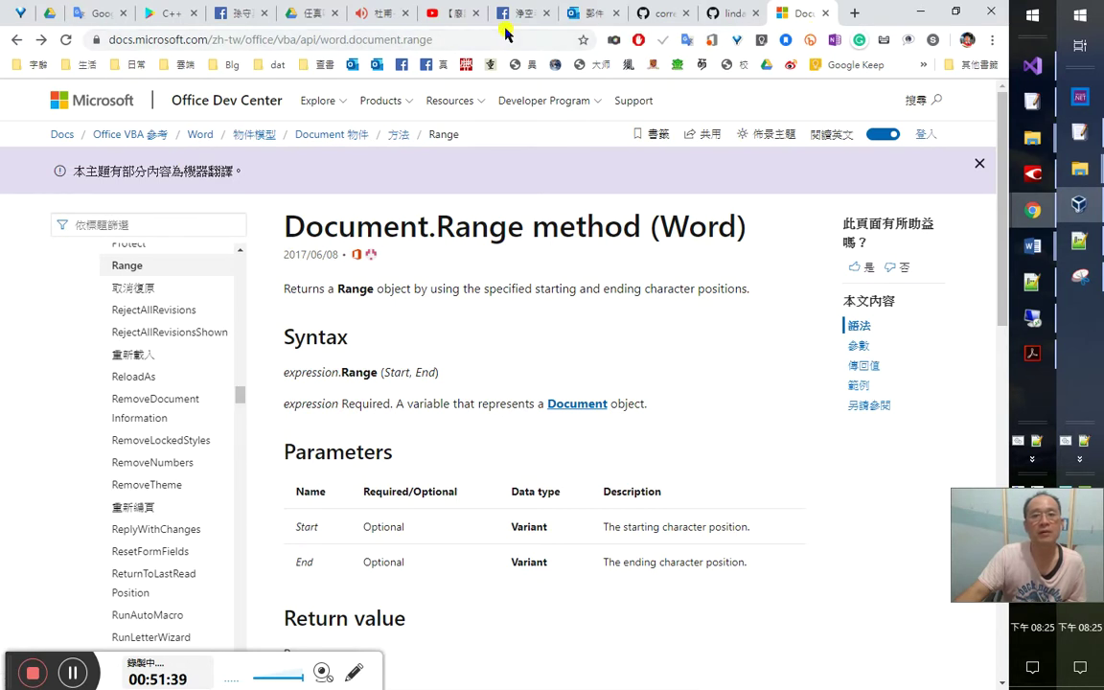
# Find "range" among the browser's address suggestions and open the Working with Range Objects article
pyautogui.click(439, 39)
pyautogui.write('Wo')
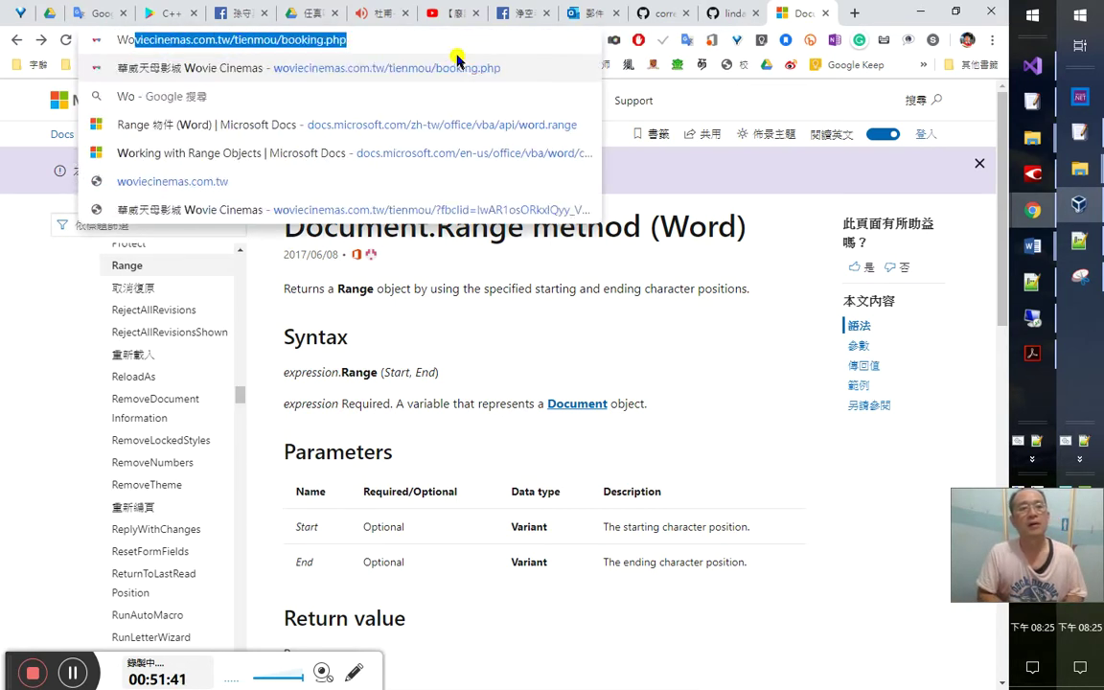
pyautogui.write('rd')
pyautogui.press('BackSpace')
pyautogui.press('BackSpace')
pyautogui.press('Escape')
pyautogui.write('range')
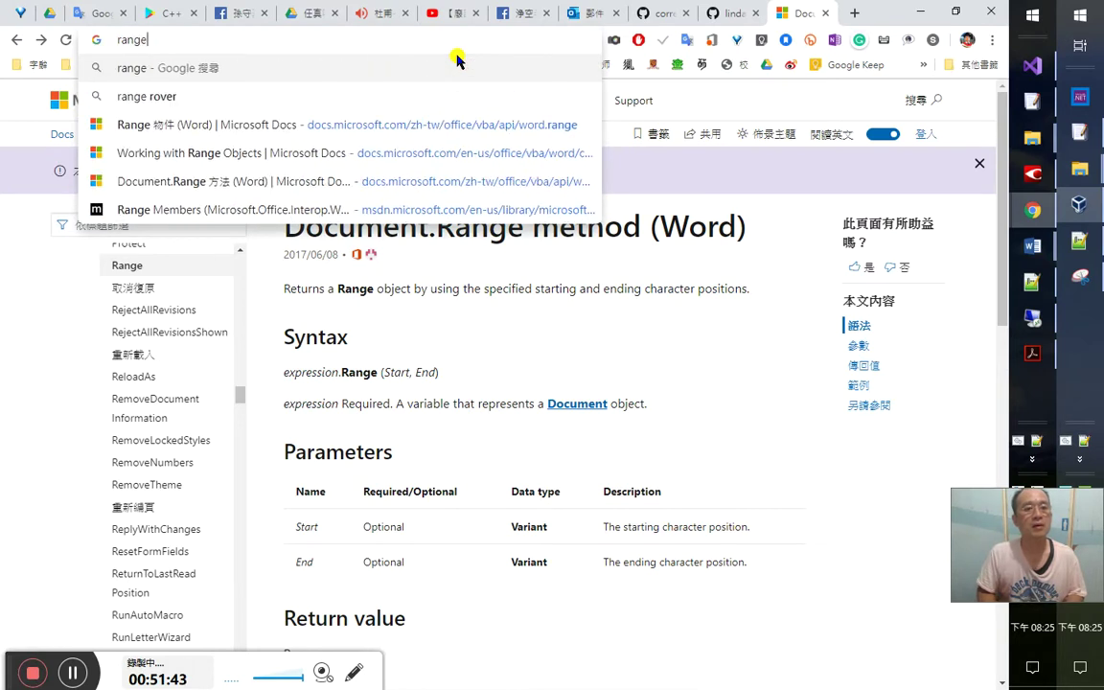
pyautogui.click(369, 156)
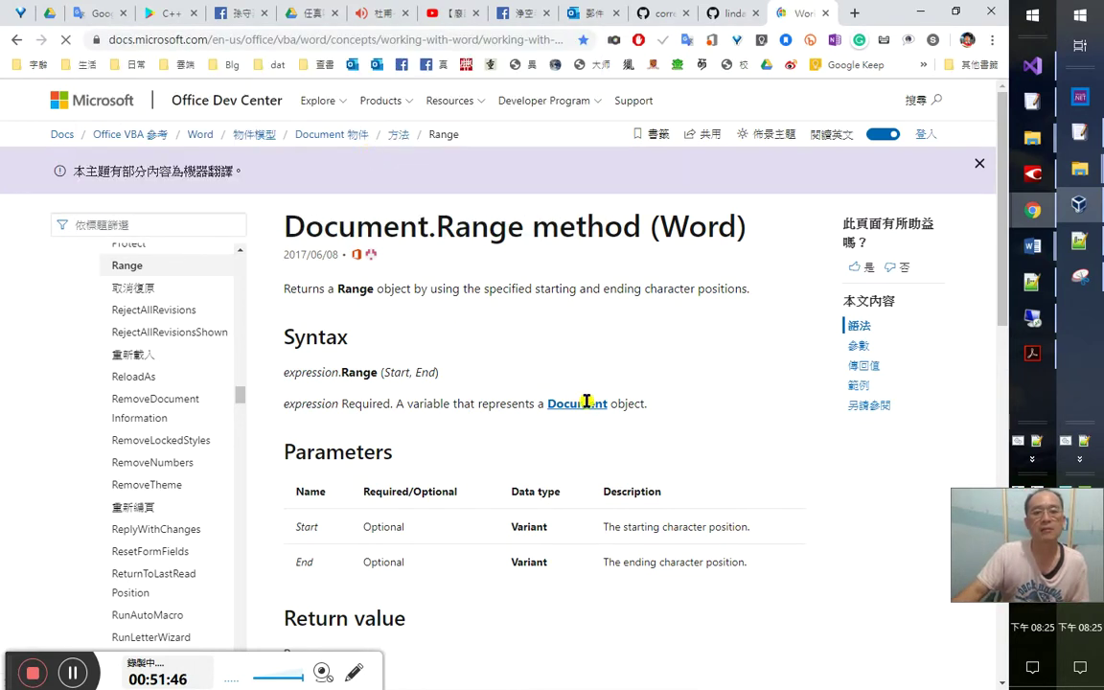
# Examine the Working with Range Objects article's code examples through the section on redefining a Range object and the closing note
pyautogui.scroll(-10, 606, 413)
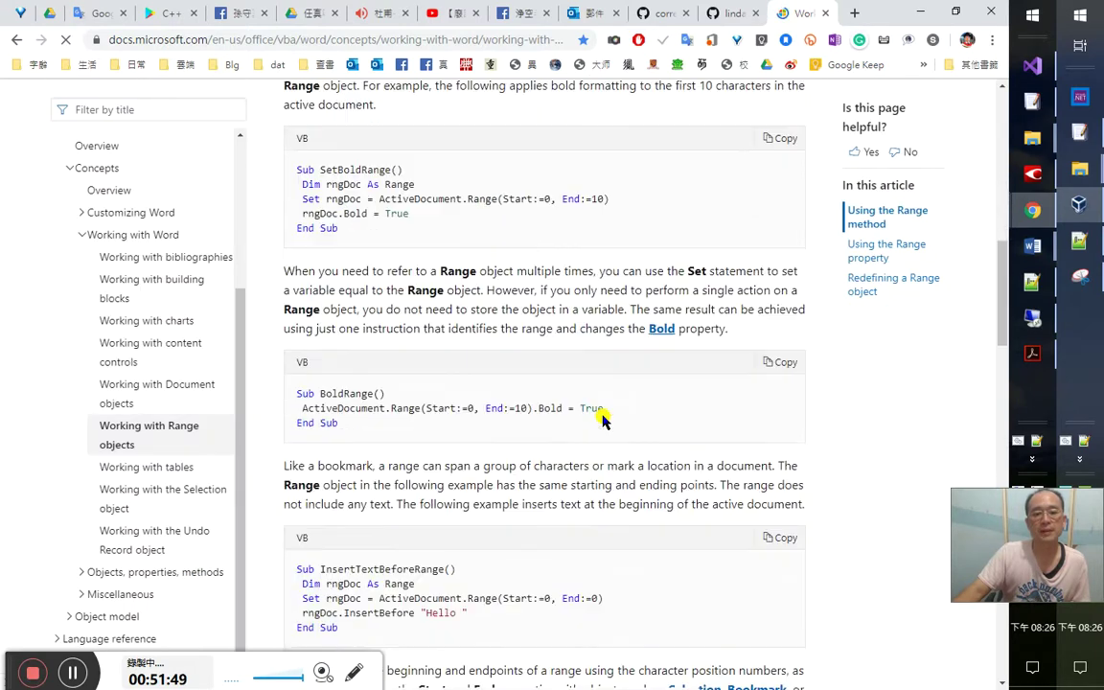
pyautogui.scroll(-2, 602, 418)
pyautogui.scroll(-2, 598, 422)
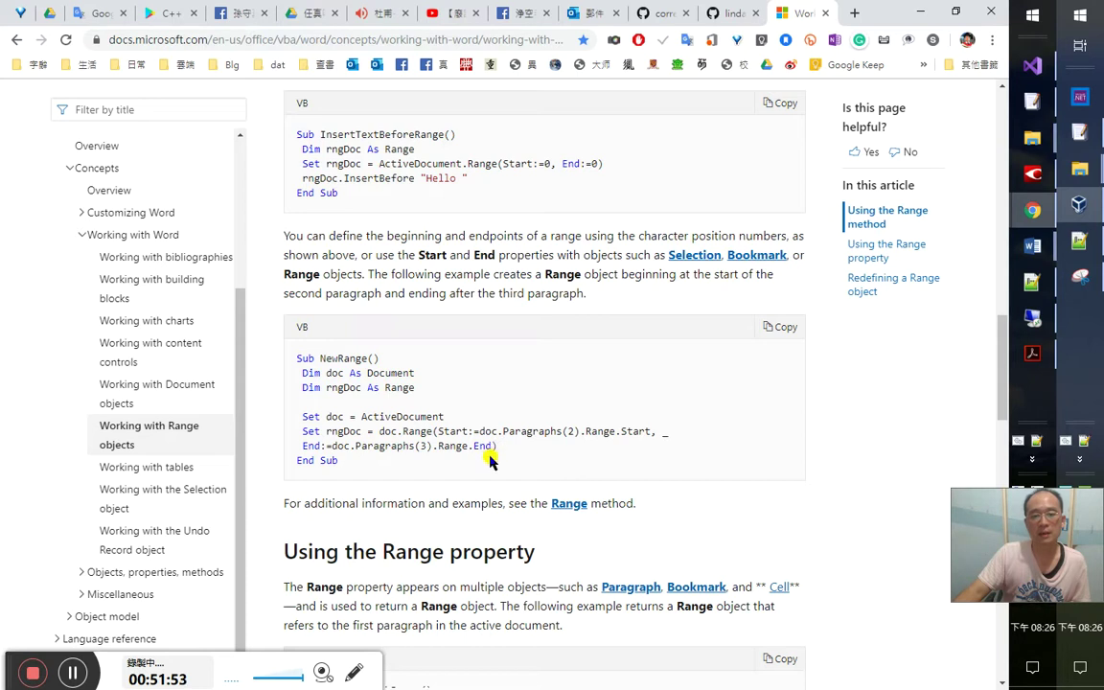
pyautogui.scroll(-4, 575, 468)
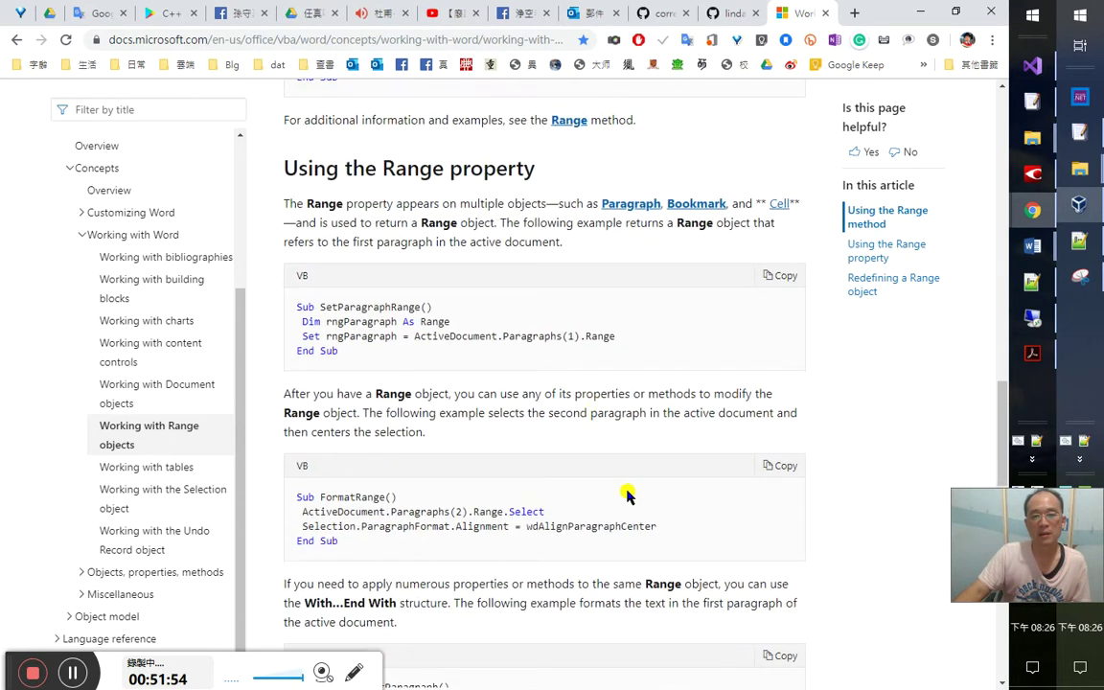
pyautogui.scroll(-3, 659, 500)
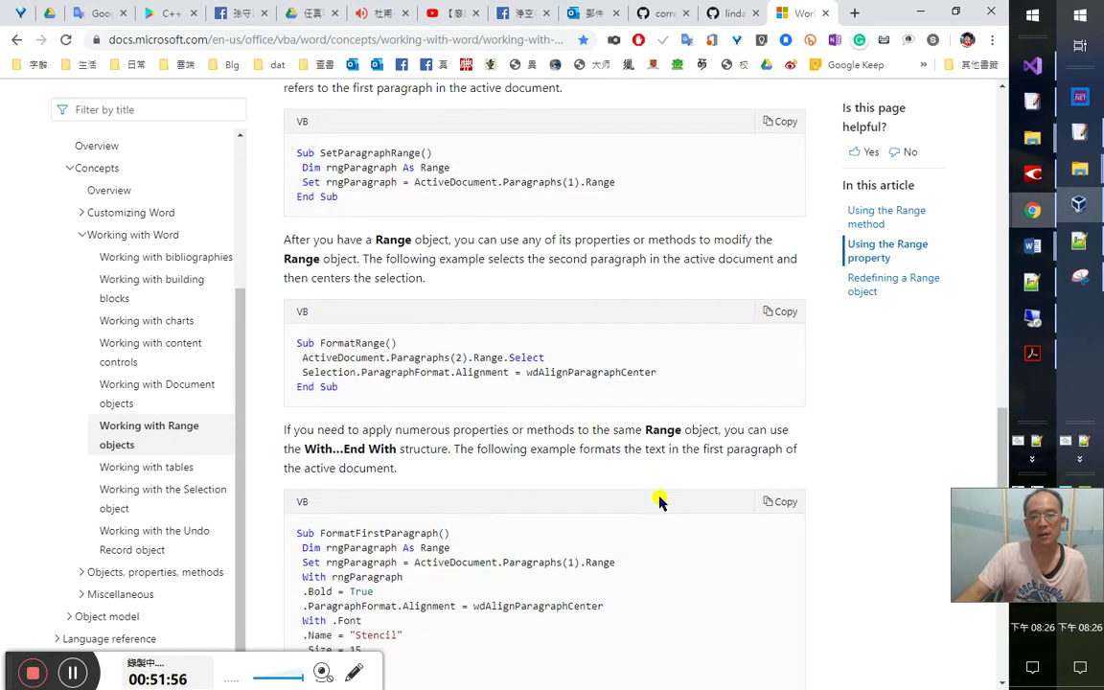
pyautogui.scroll(-4, 663, 499)
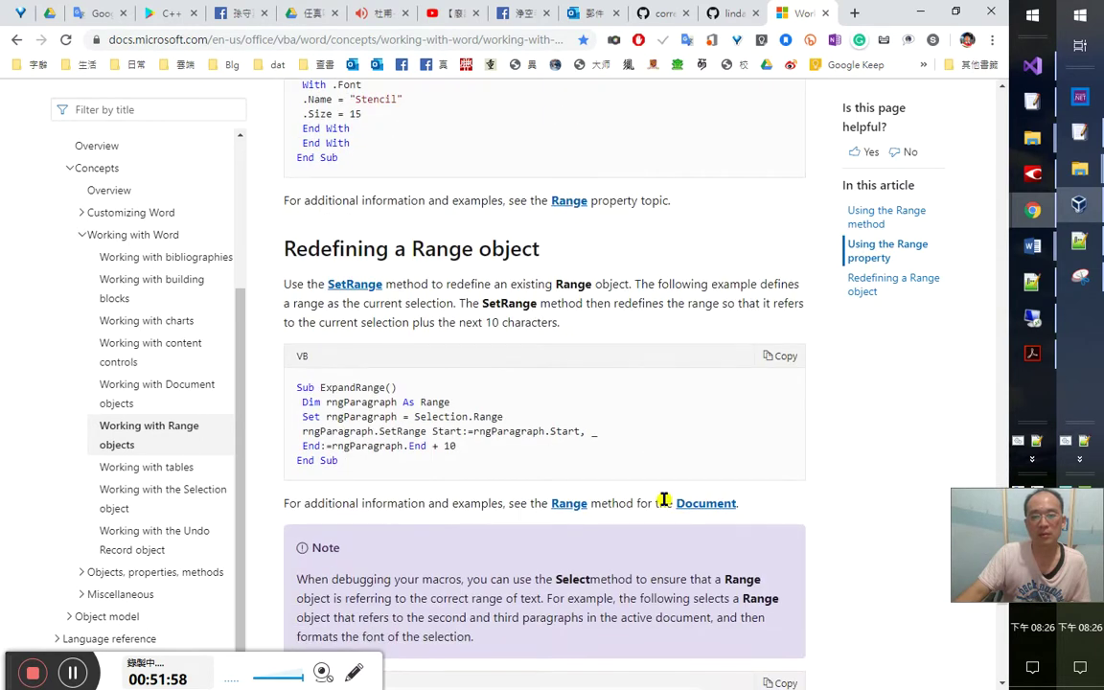
pyautogui.scroll(-4, 801, 528)
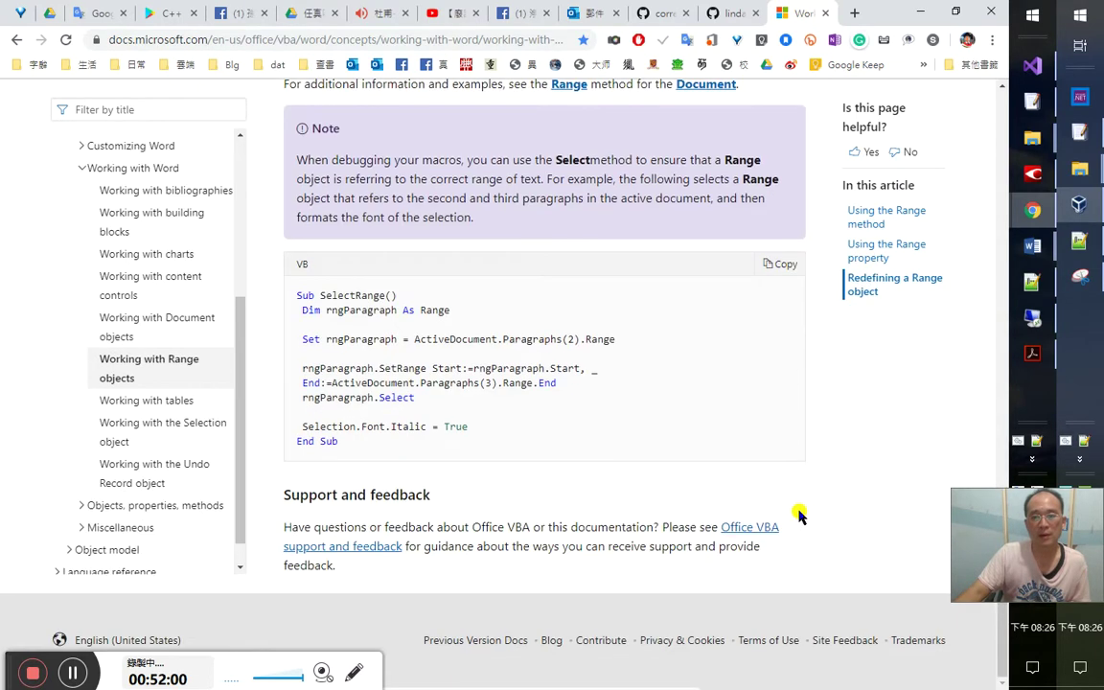
pyautogui.scroll(2, 592, 366)
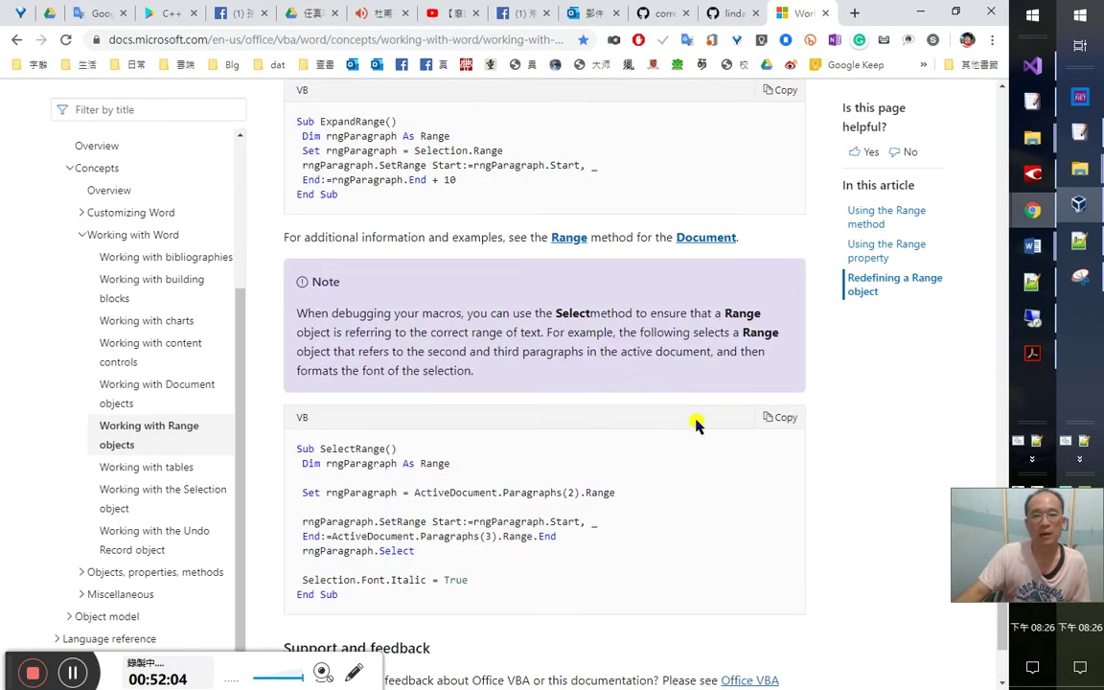
pyautogui.scroll(-2, 701, 431)
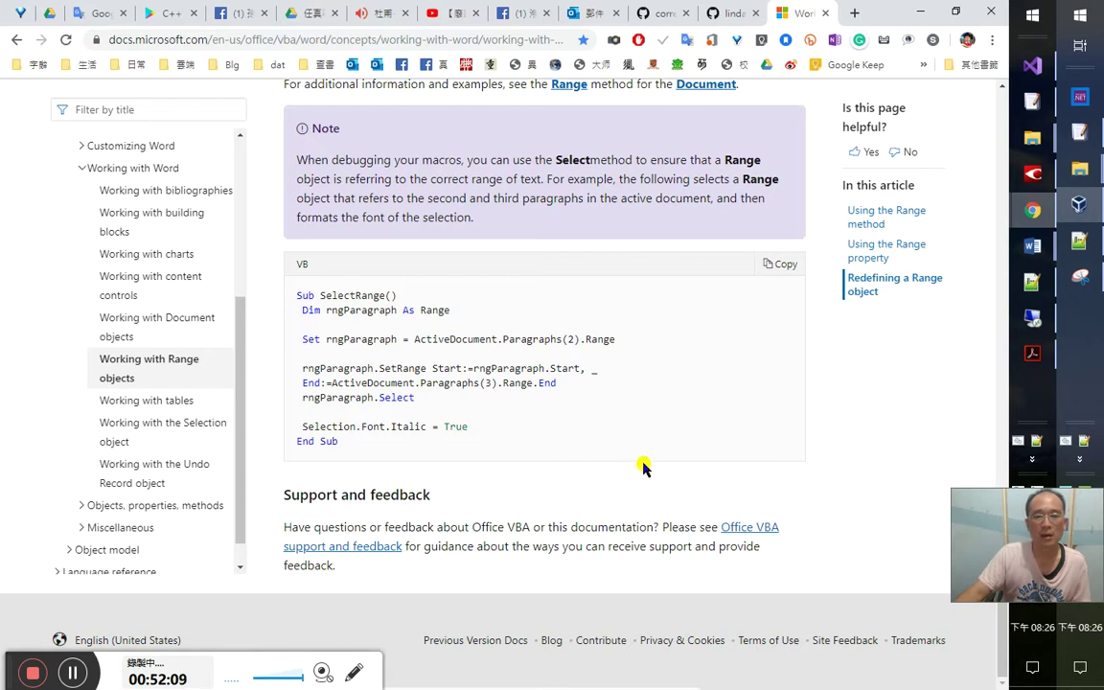
pyautogui.scroll(6, 623, 460)
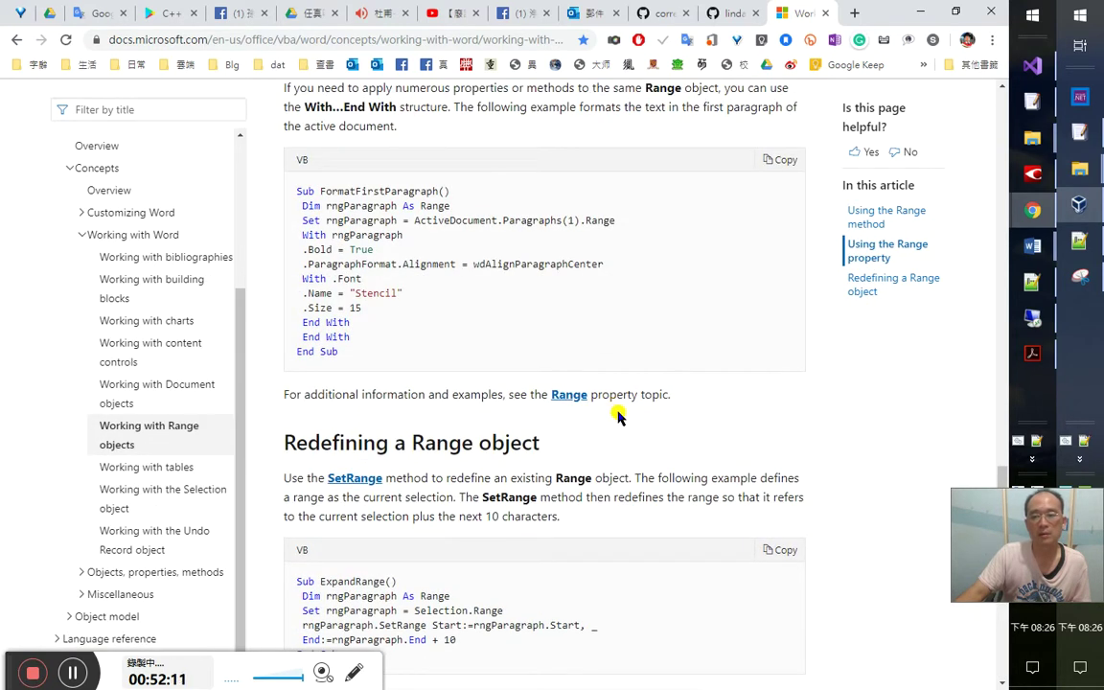
# Leave the Working with Range Objects article and close the collaborator's profile and pull request pages to return to the Outlook inbox
pyautogui.scroll(8, 616, 415)
pyautogui.scroll(3, 613, 419)
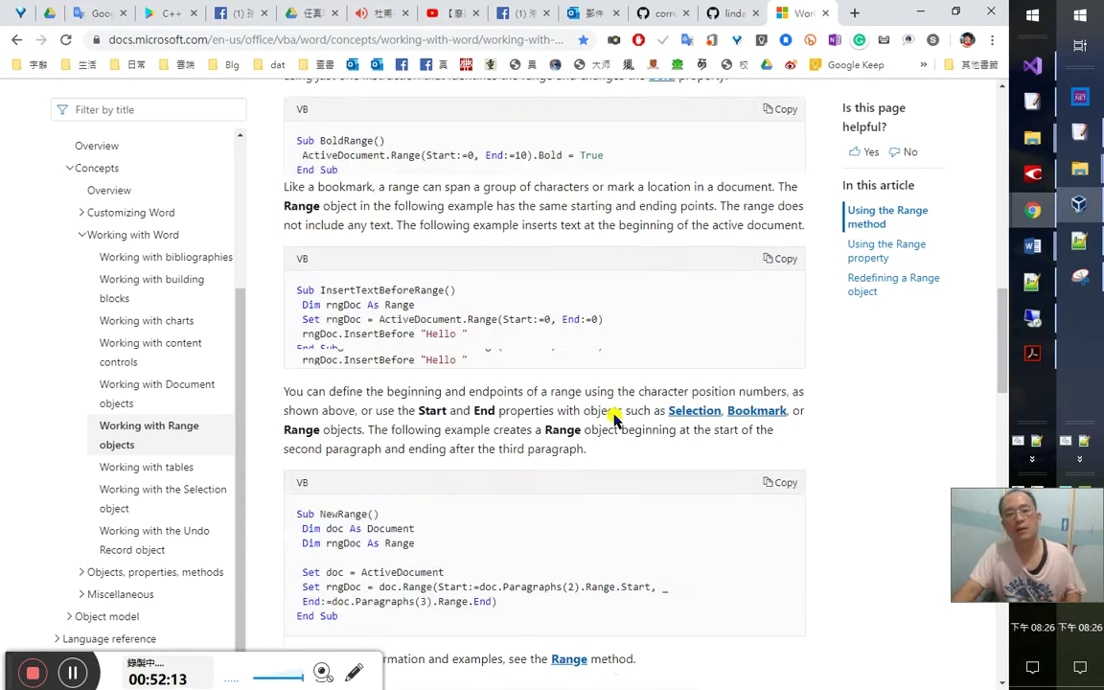
pyautogui.hotkey('alt', 'Left')
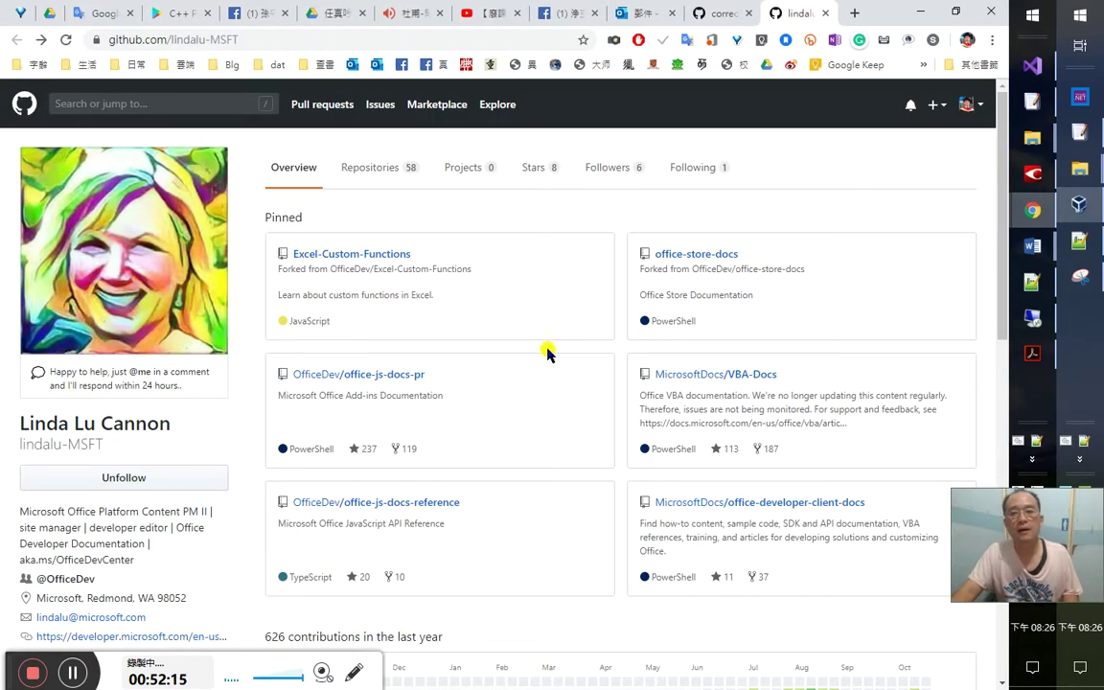
pyautogui.hotkey('ctrl', 'w')
pyautogui.hotkey('ctrl', 'w')
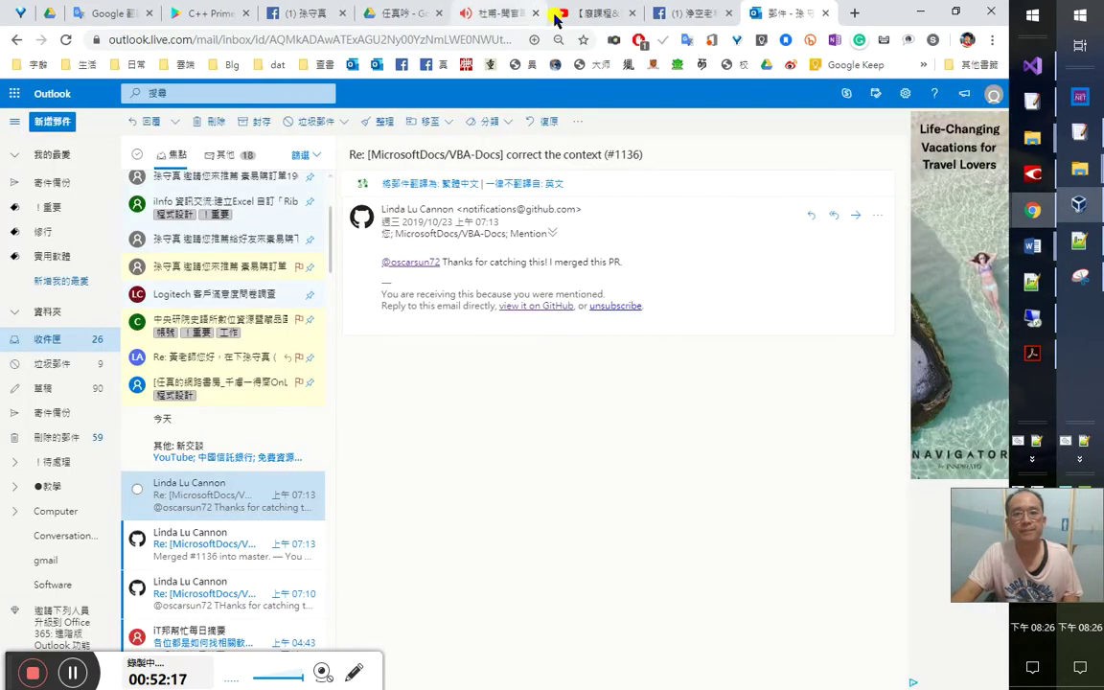
# Resume playback of the 杜甫-聞官軍收河南河北 audio recording in Google Drive and return to the Outlook inbox
pyautogui.click(556, 16)
pyautogui.click(479, 13)
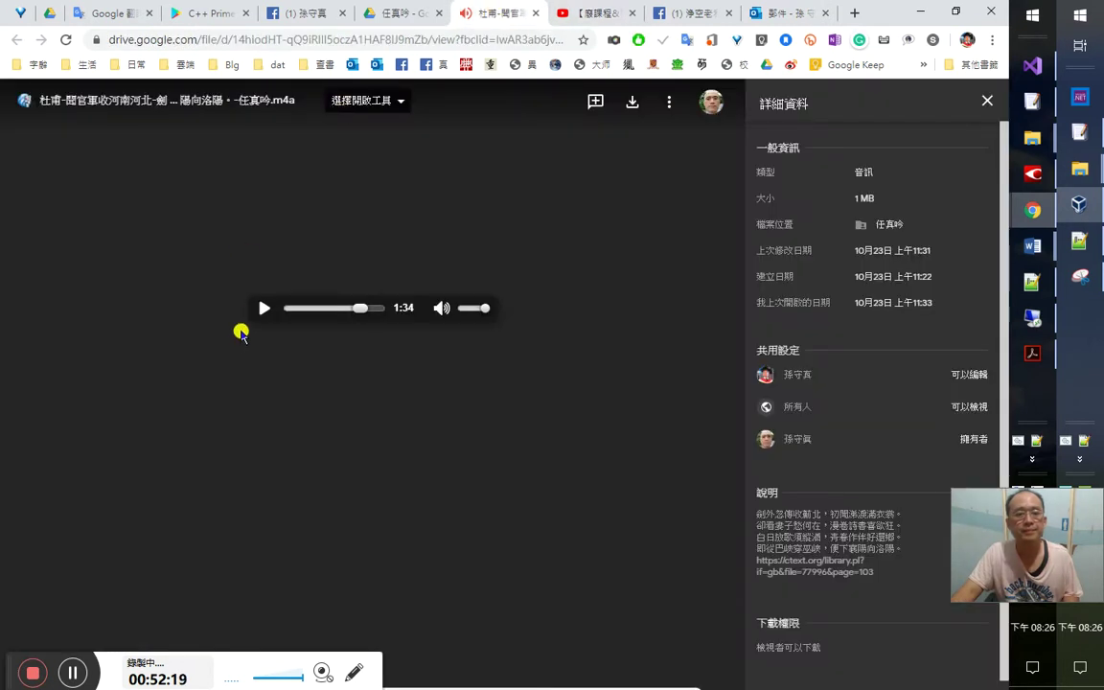
pyautogui.click(259, 308)
pyautogui.click(782, 13)
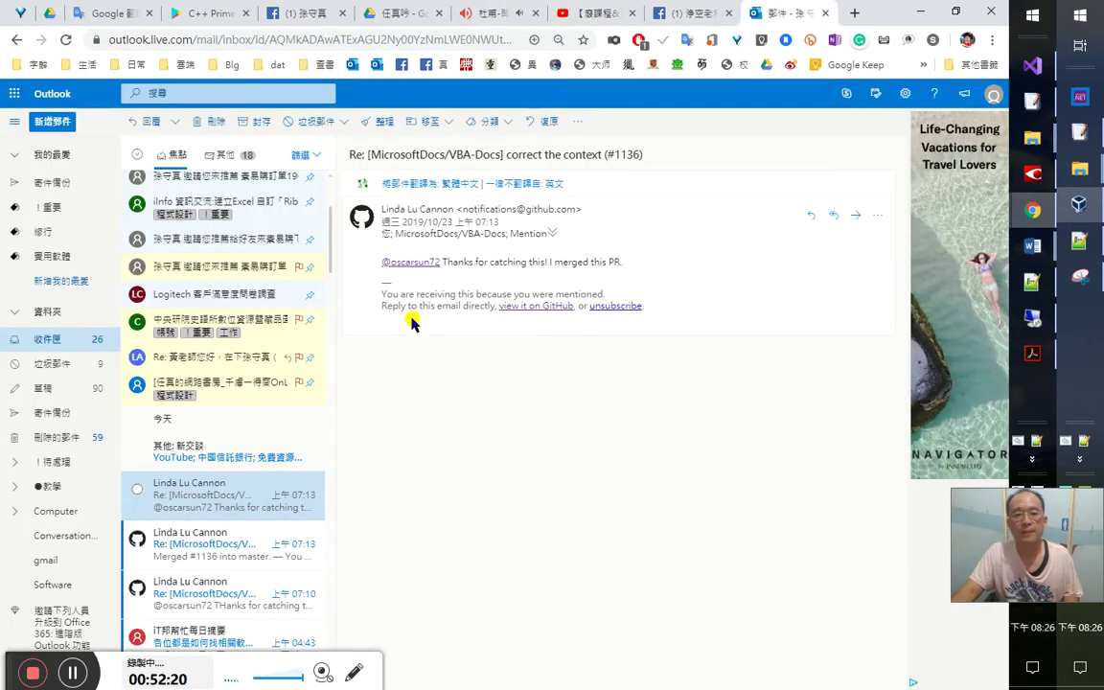
pyautogui.click(471, 12)
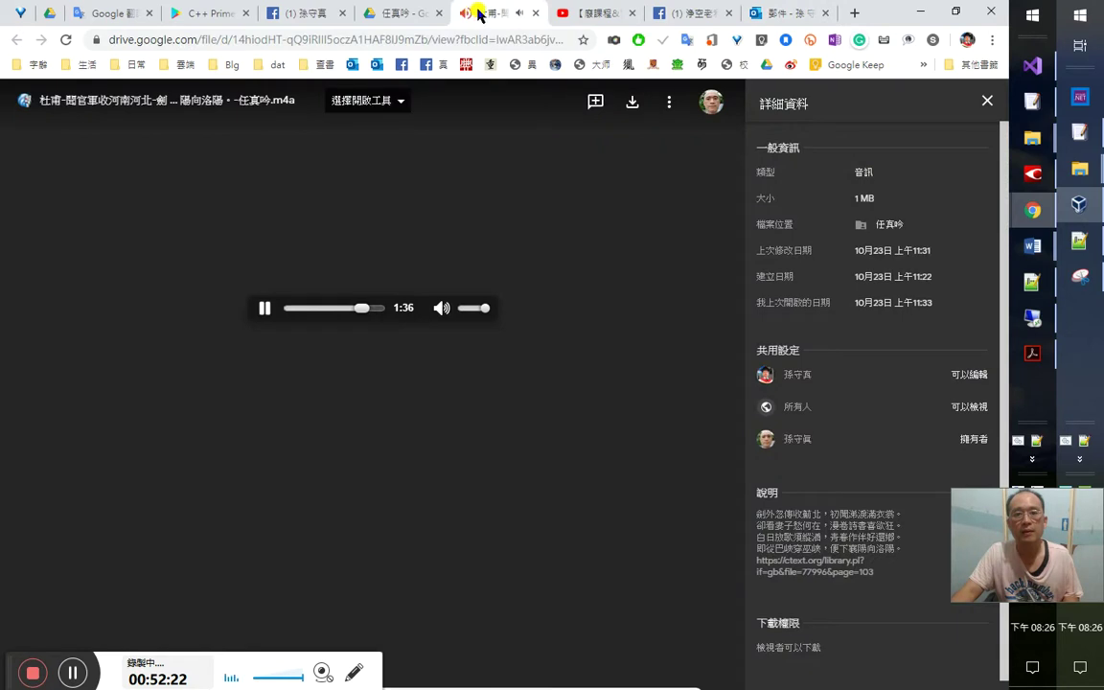
pyautogui.click(781, 14)
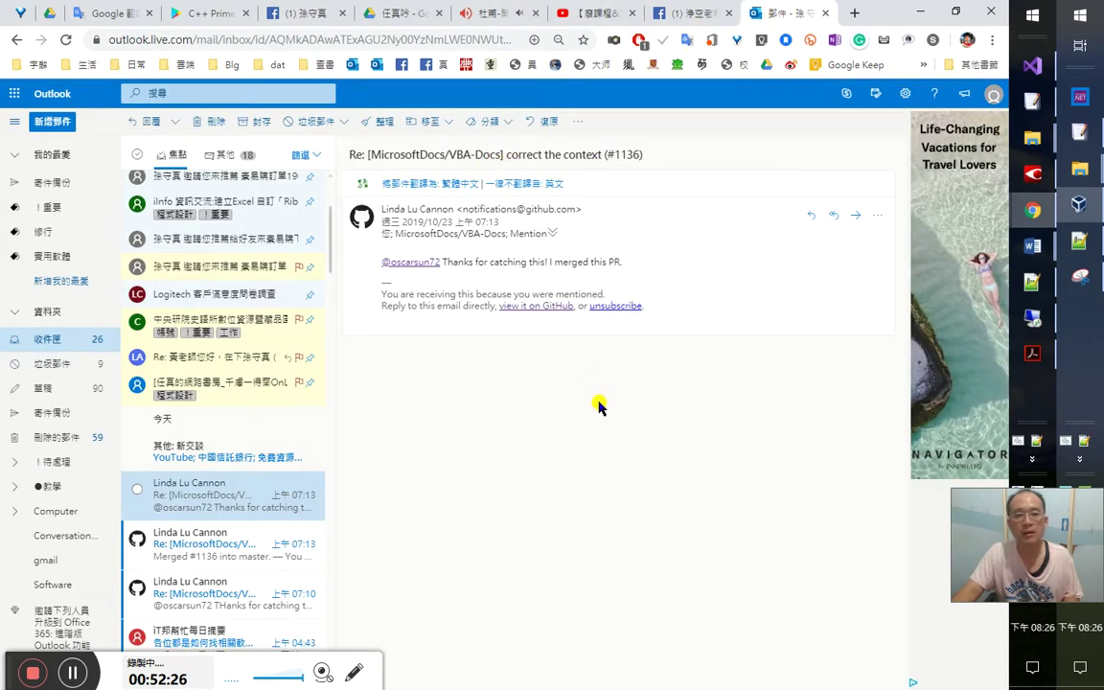
# Move the two #1136 notification emails to the 程式開發-論學 folder, opening the second one's pull request on GitHub
pyautogui.click(433, 125)
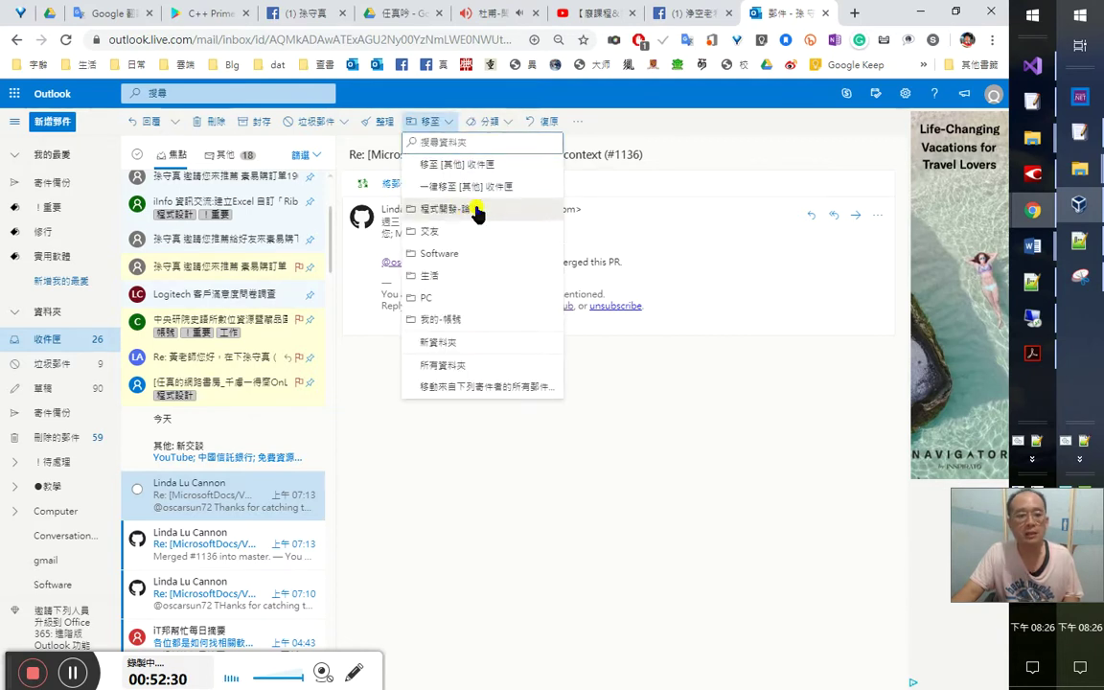
pyautogui.click(476, 211)
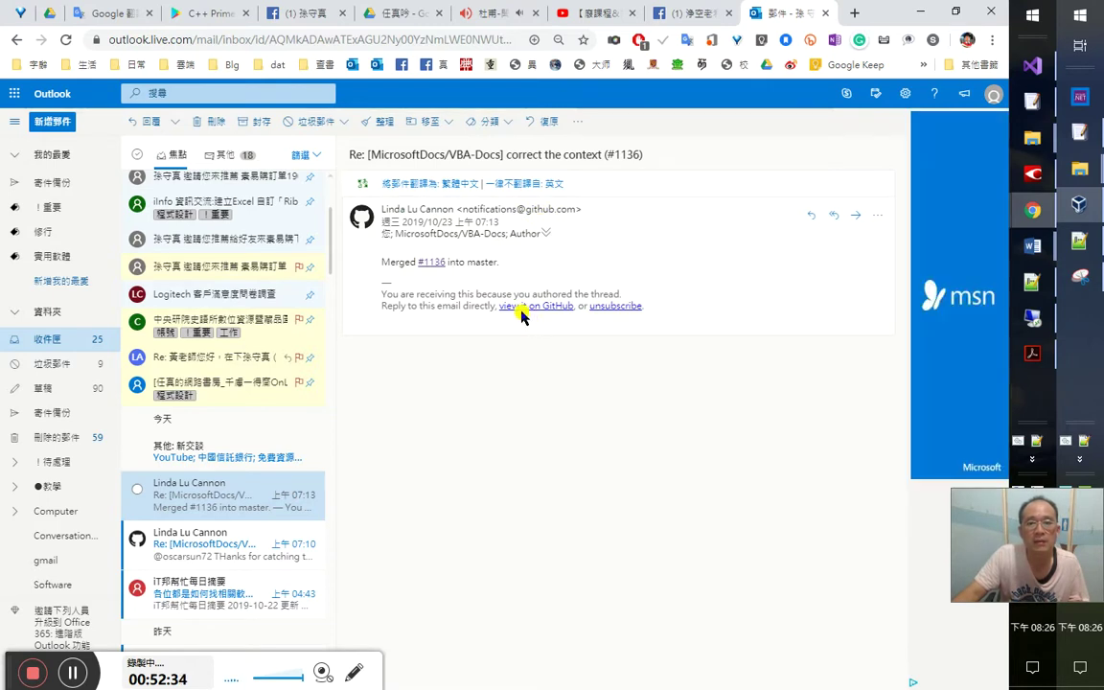
pyautogui.click(515, 313)
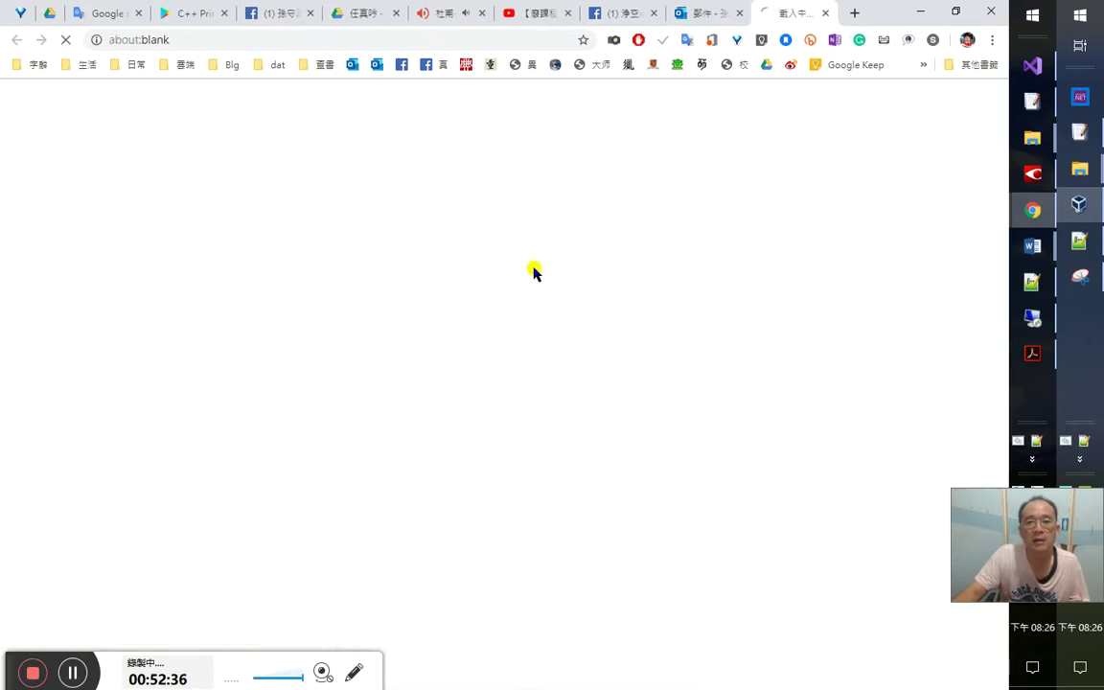
pyautogui.click(704, 12)
pyautogui.click(431, 122)
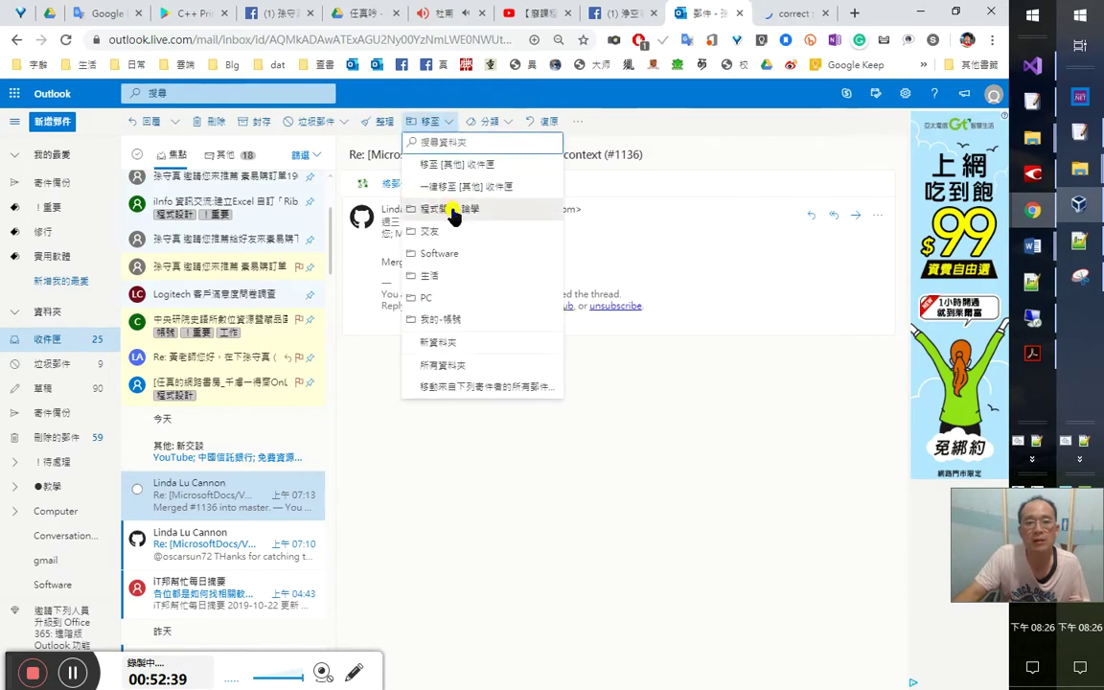
pyautogui.click(454, 213)
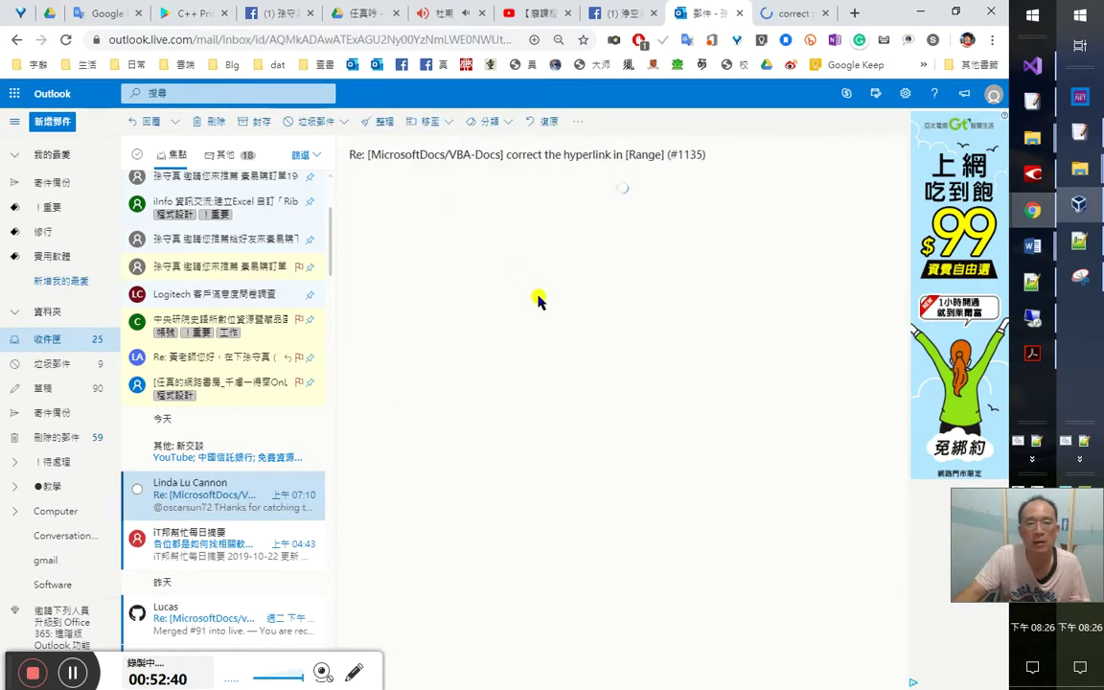
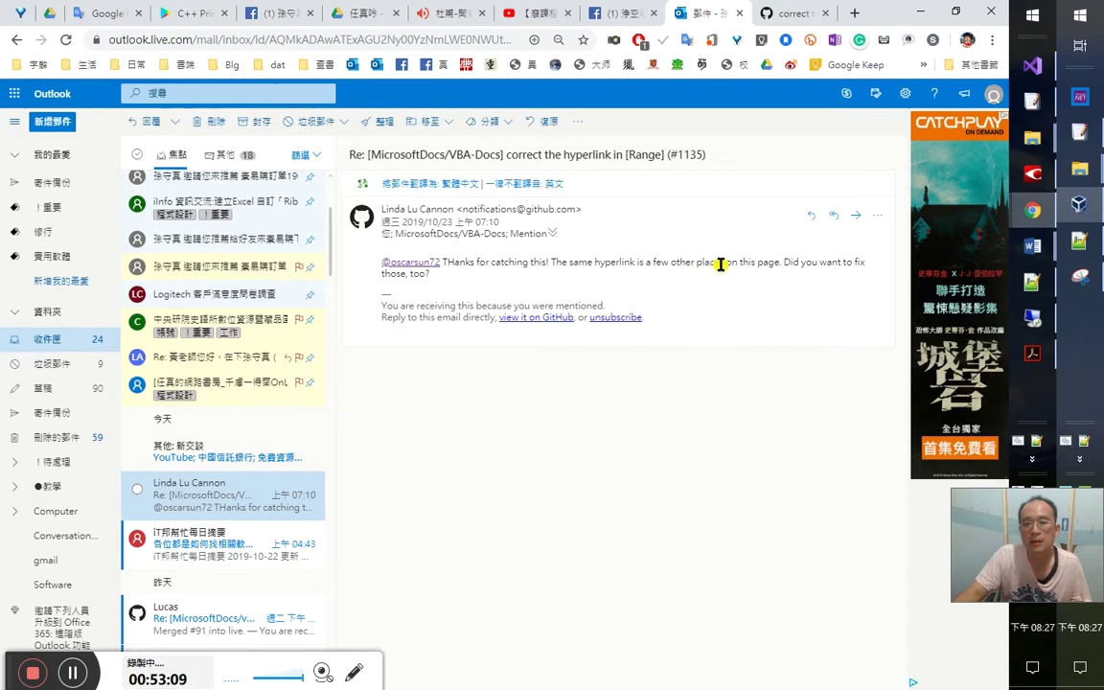
# Translate the sentence about the same hyperlink in the #1135 email and glance at the #1136 pull request conversation
pyautogui.moveTo(781, 263); pyautogui.dragTo(556, 263)
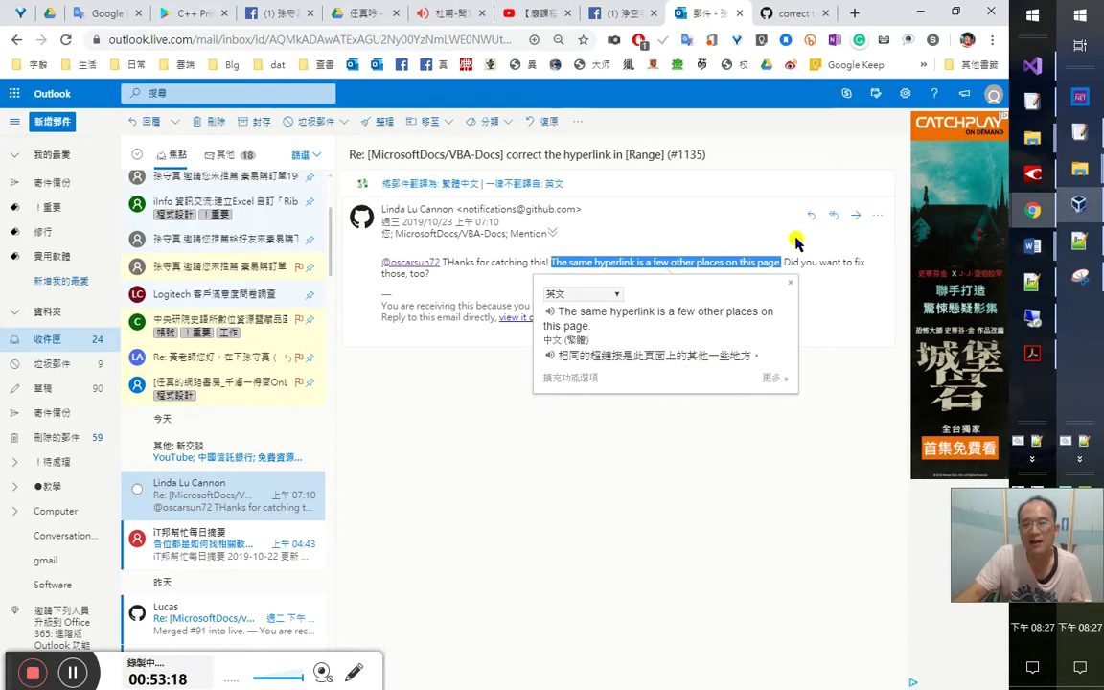
pyautogui.click(692, 215)
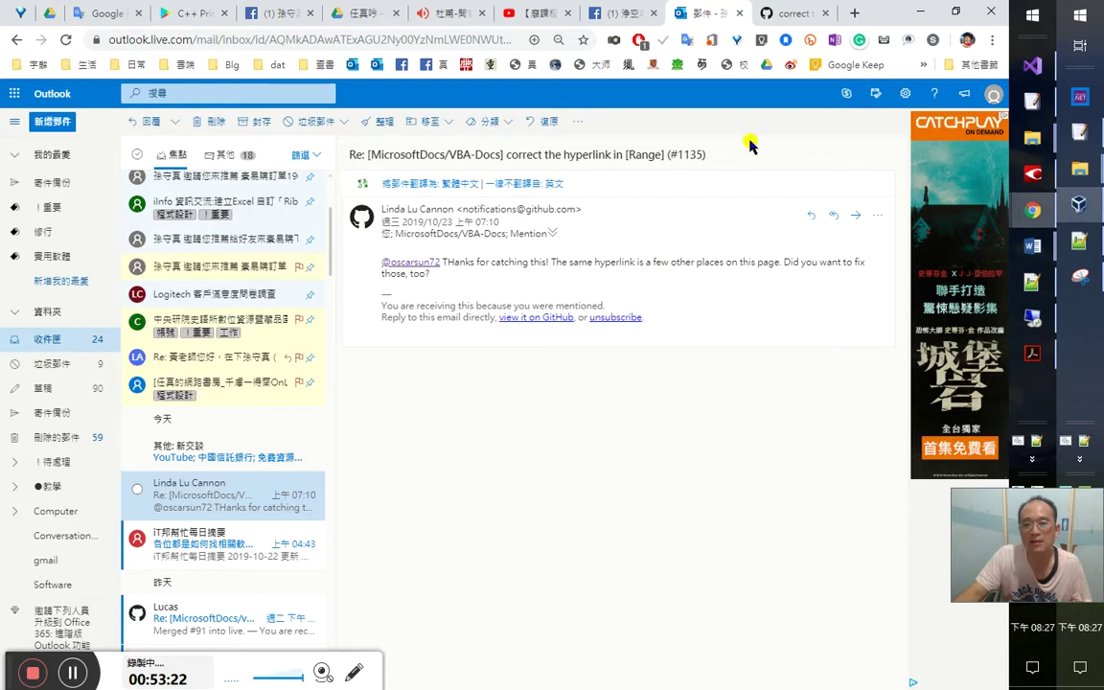
pyautogui.click(767, 14)
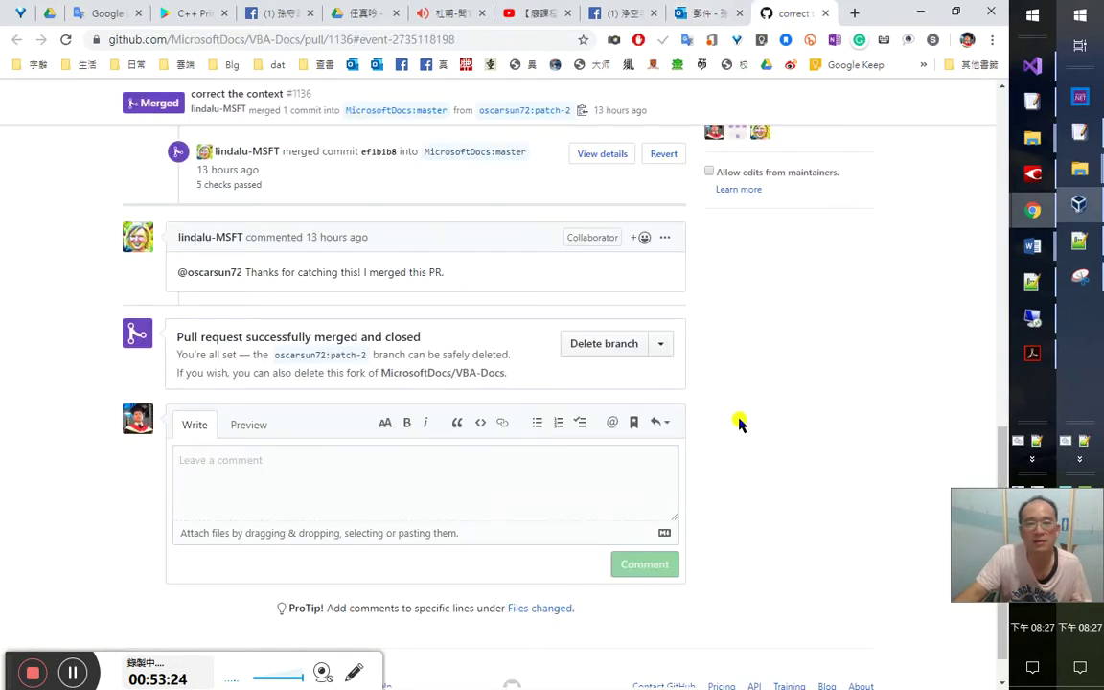
pyautogui.scroll(3, 740, 422)
pyautogui.click(709, 12)
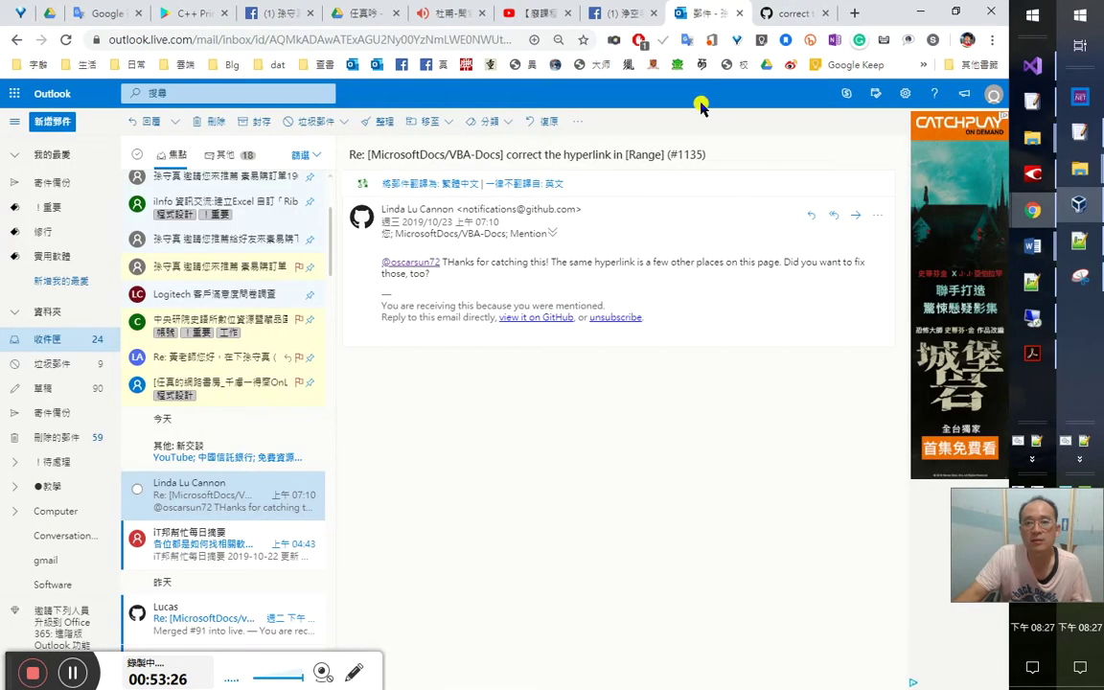
# Move the #1135 hyperlink email to the 程式開發-論學 folder and close the #1136 pull request page
pyautogui.click(427, 121)
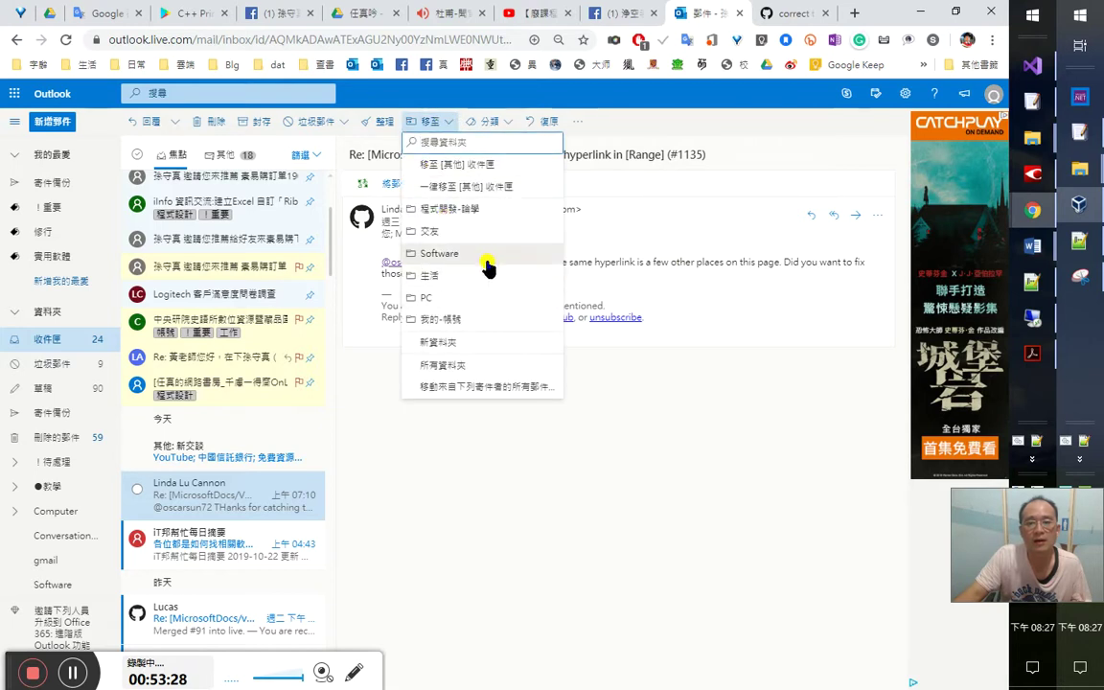
pyautogui.click(494, 209)
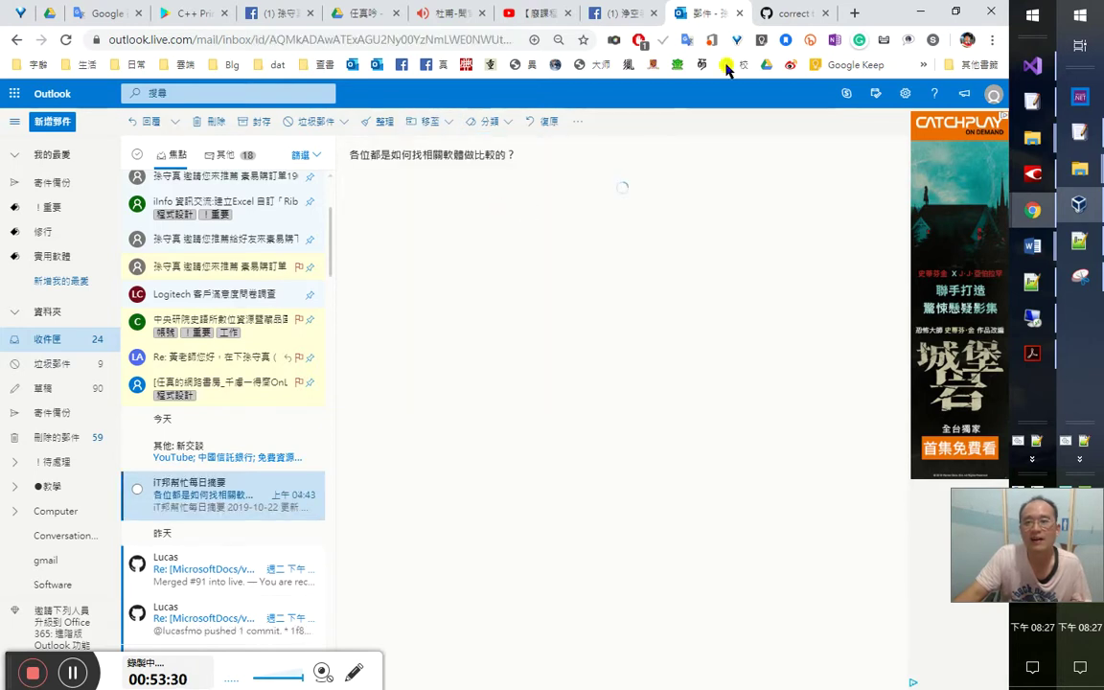
pyautogui.click(791, 12)
pyautogui.scroll(-2, 623, 470)
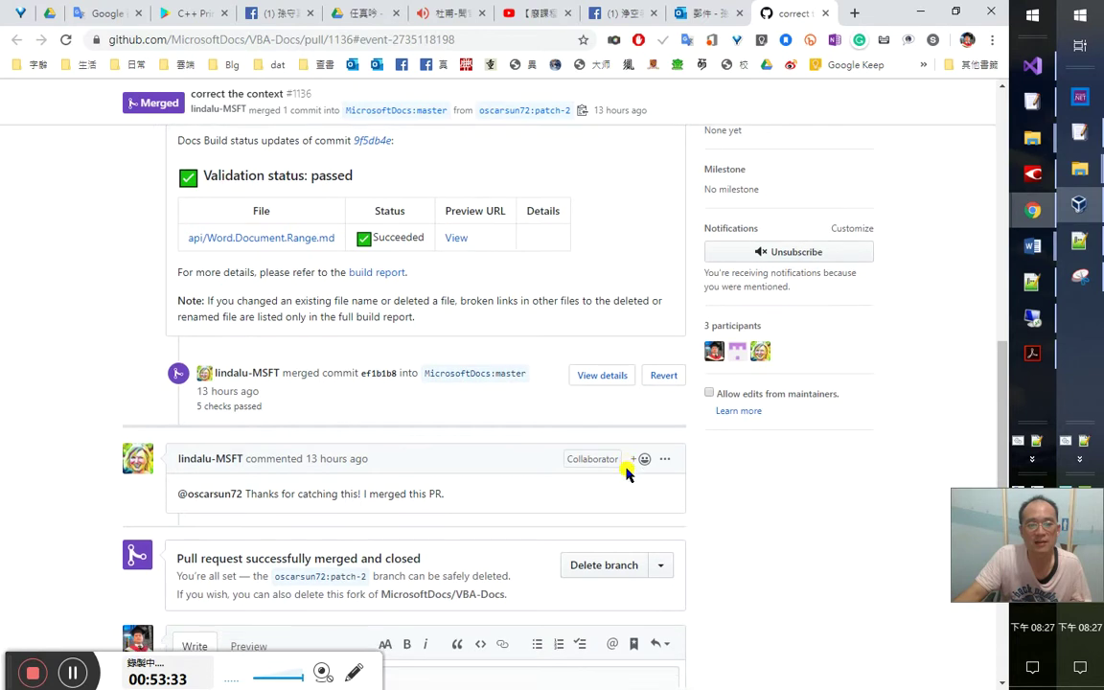
pyautogui.middleClick(797, 14)
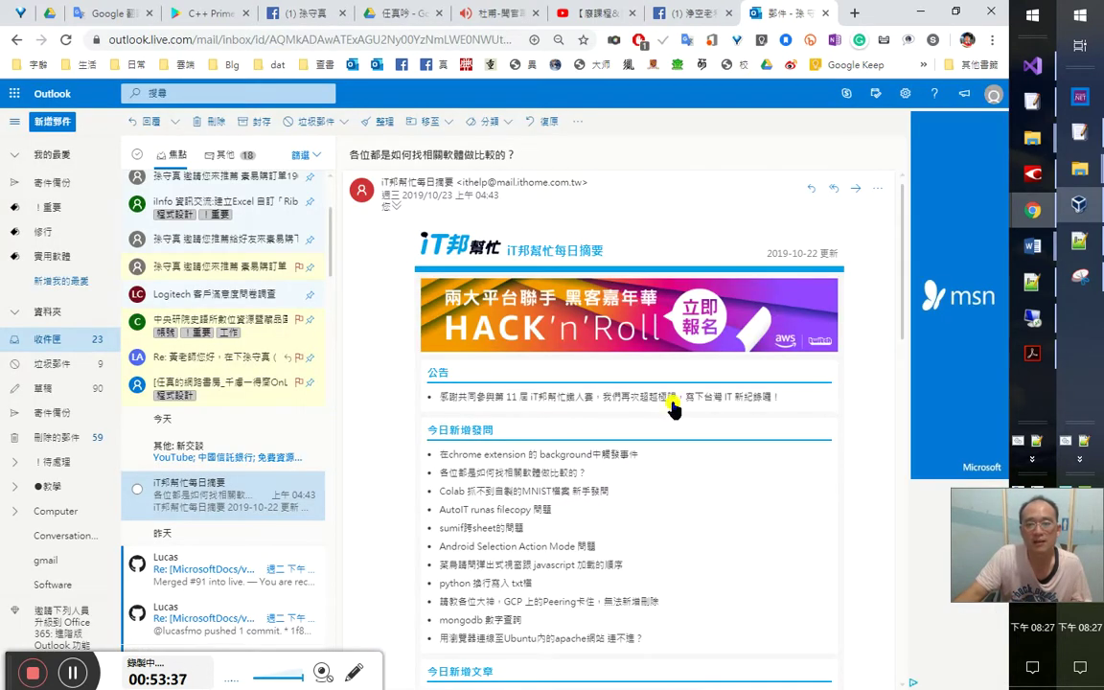
# Open the question 各位都是如何找相關軟體做比較的? from the iT邦幫忙 daily digest email and return to the inbox
pyautogui.scroll(-2, 671, 402)
pyautogui.scroll(2, 671, 398)
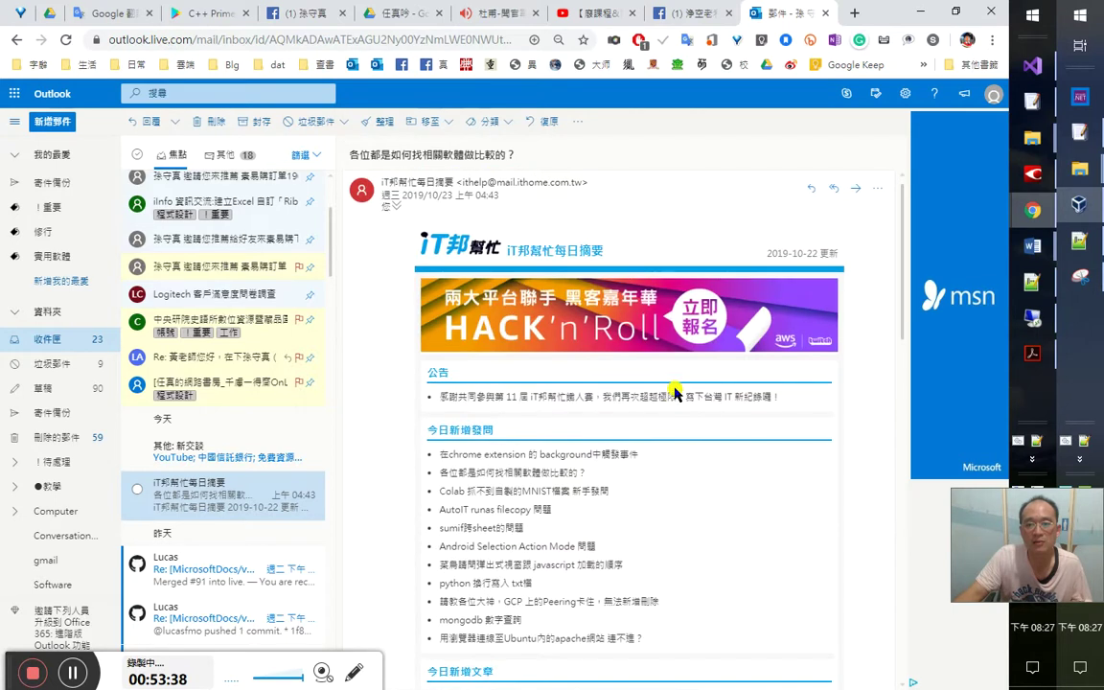
pyautogui.click(537, 473)
pyautogui.click(707, 15)
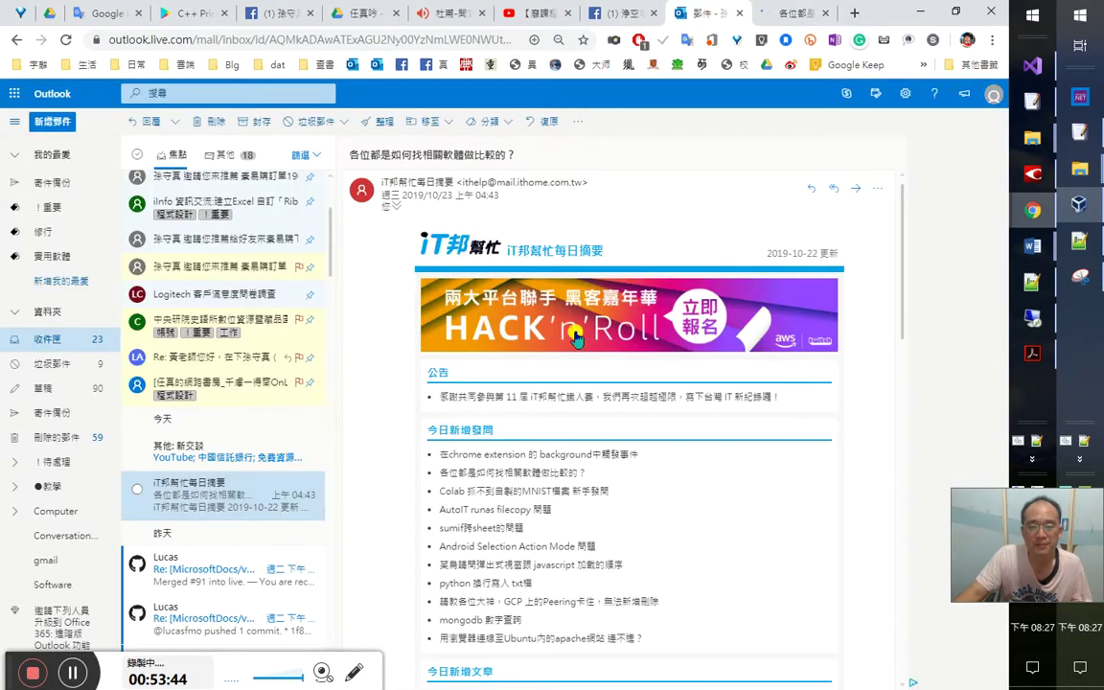
# Play the 杜甫-聞官軍收河南河北 recording in Google Drive again, glance at the YouTube video page, and return to the Outlook inbox
pyautogui.click(527, 13)
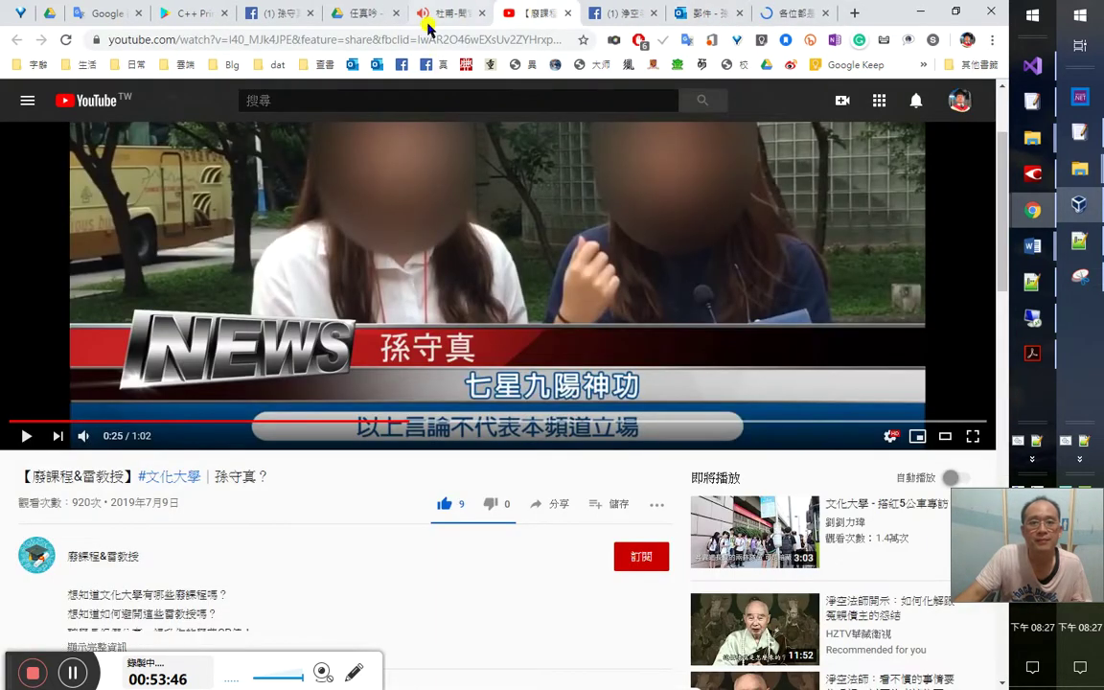
pyautogui.click(429, 23)
pyautogui.click(265, 310)
pyautogui.click(524, 12)
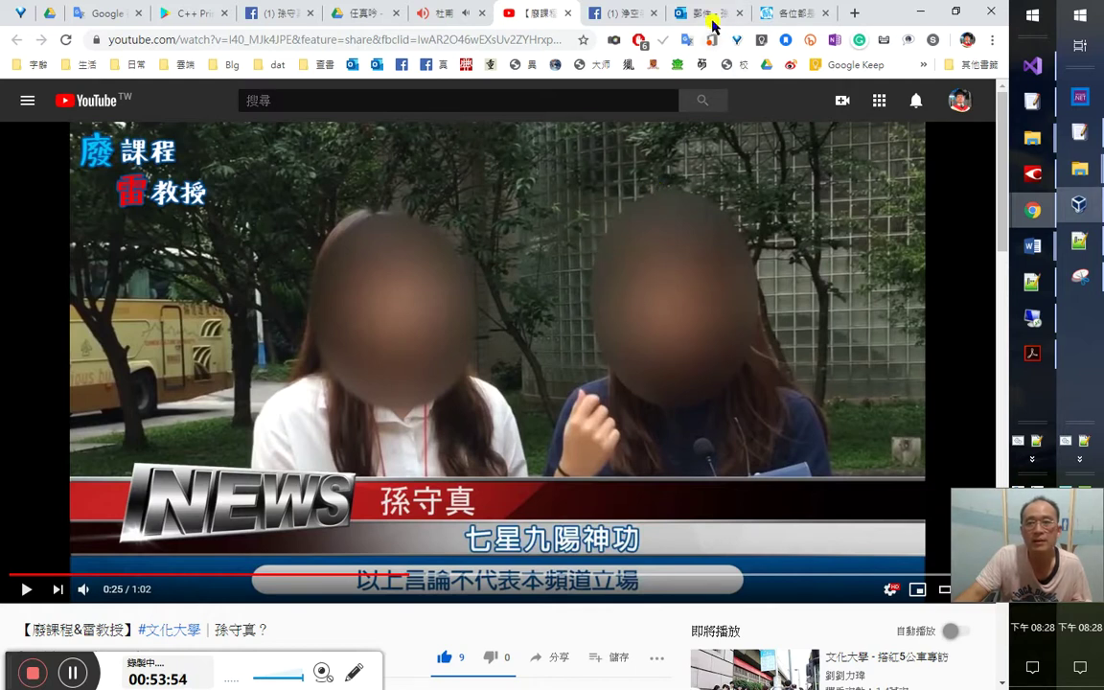
pyautogui.click(710, 13)
pyautogui.click(450, 14)
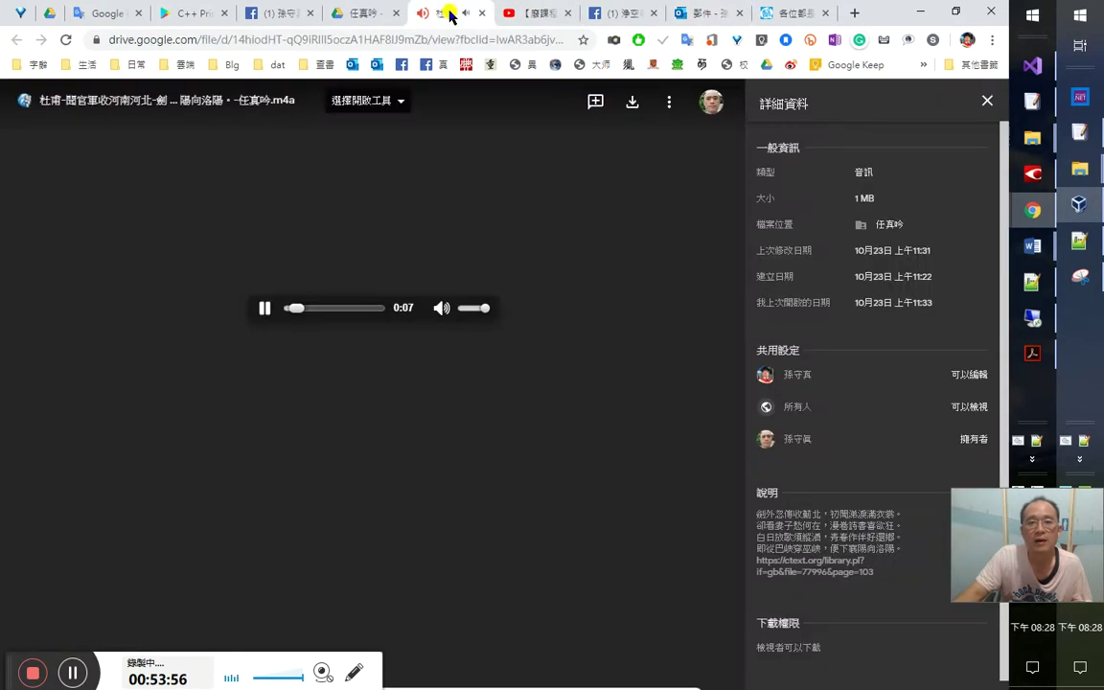
pyautogui.click(505, 14)
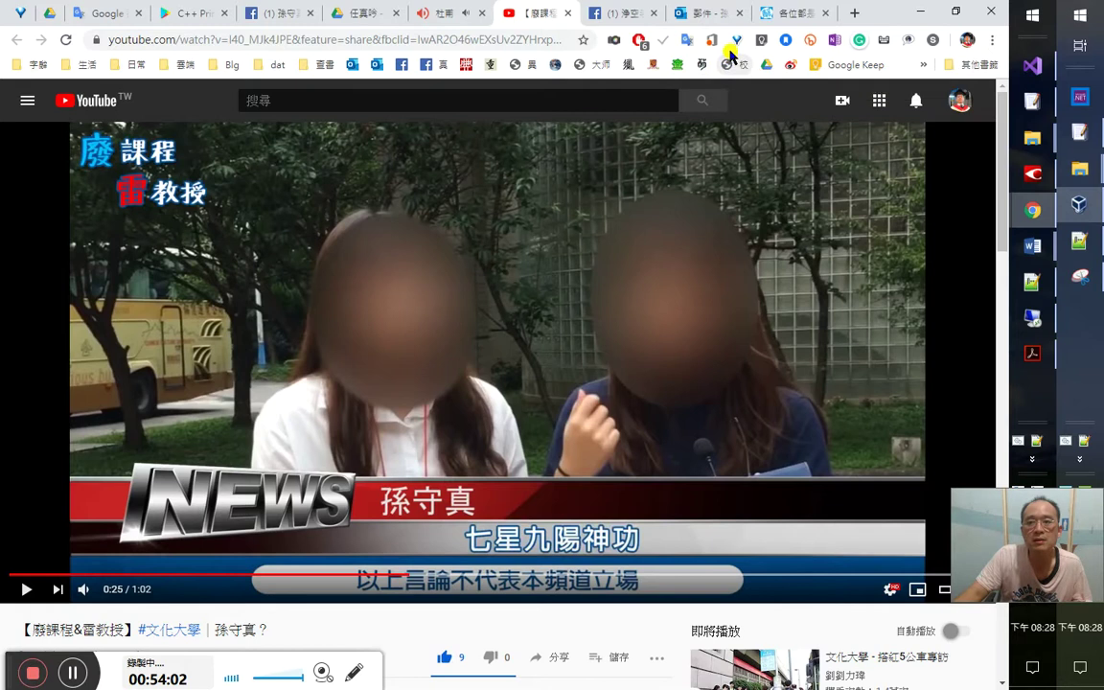
pyautogui.click(705, 13)
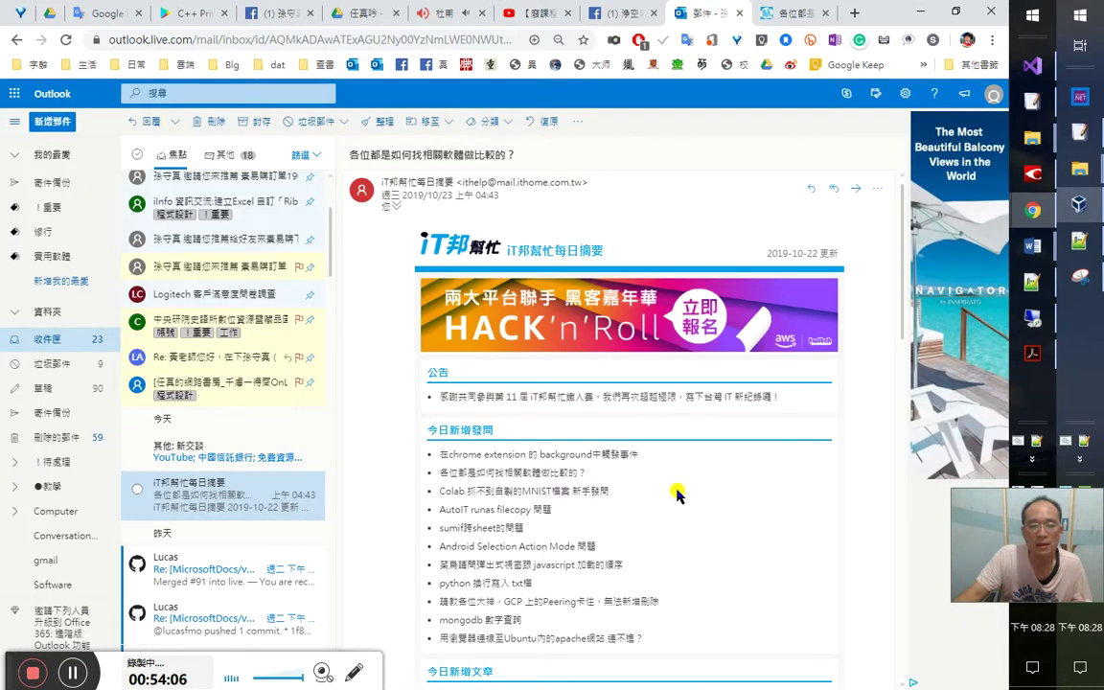
# Skim the iT邦幫忙 daily digest, then delete it and the three visualstudio-docs.zh-tw #91 notification emails
pyautogui.scroll(-1, 677, 493)
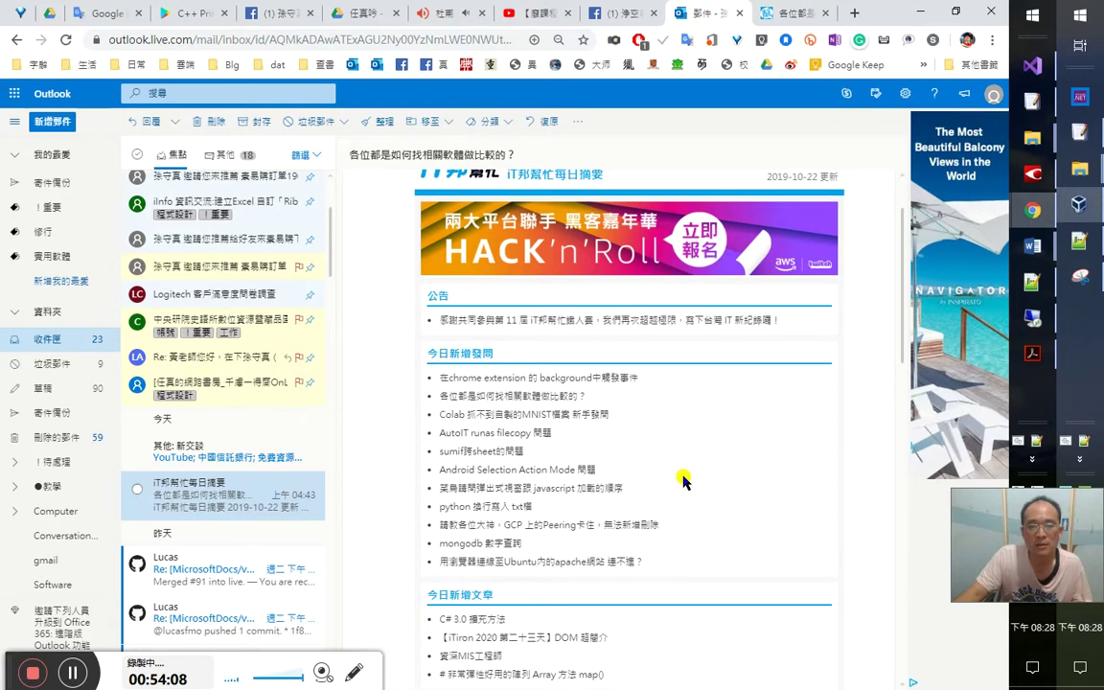
pyautogui.scroll(-2, 683, 480)
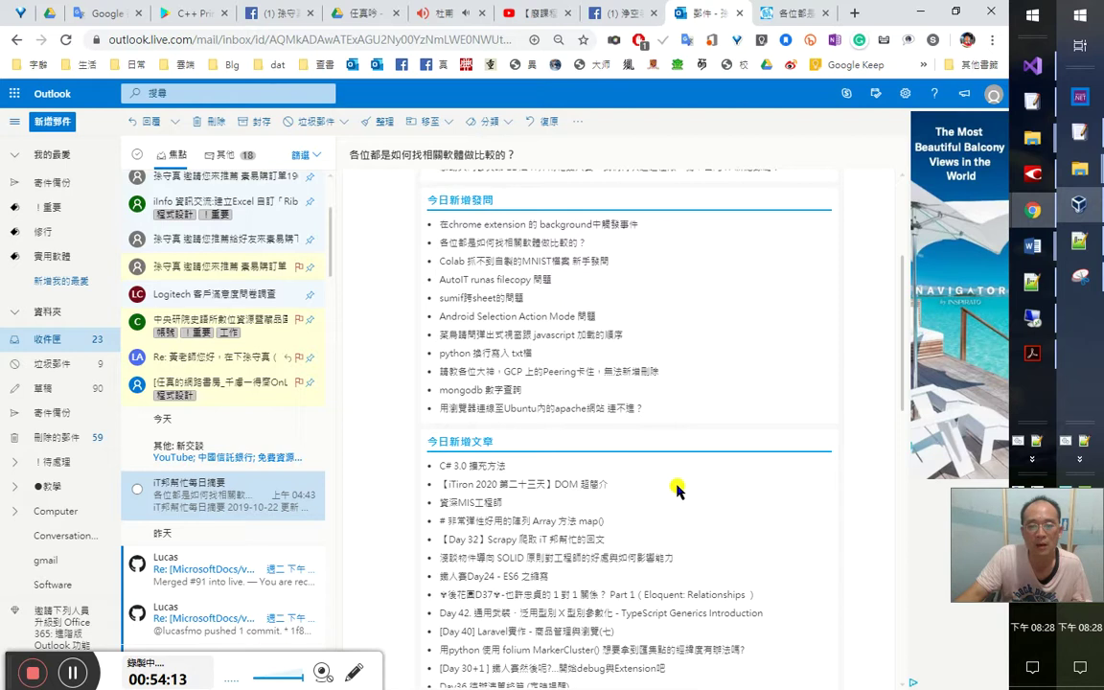
pyautogui.click(218, 123)
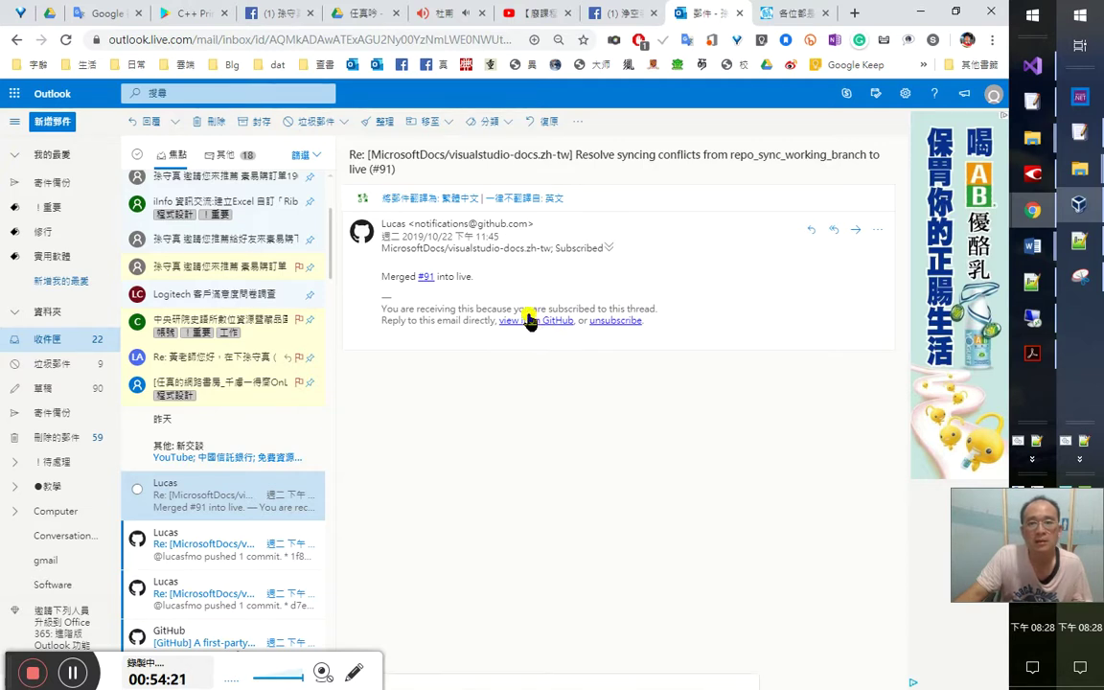
pyautogui.click(214, 121)
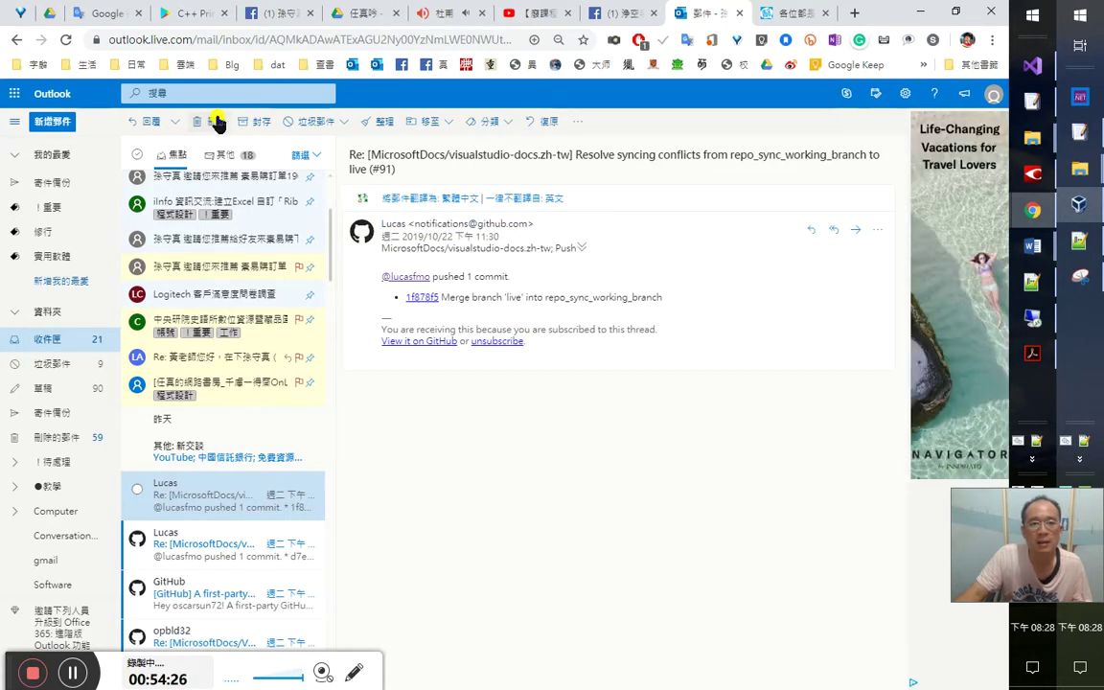
pyautogui.click(206, 119)
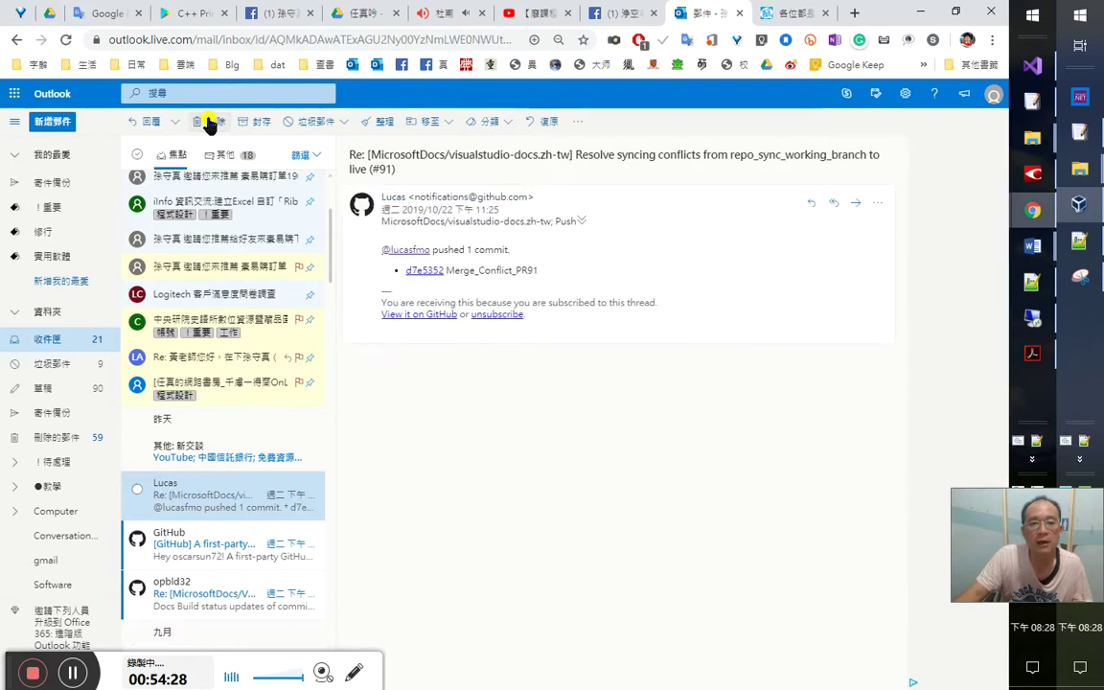
pyautogui.click(206, 119)
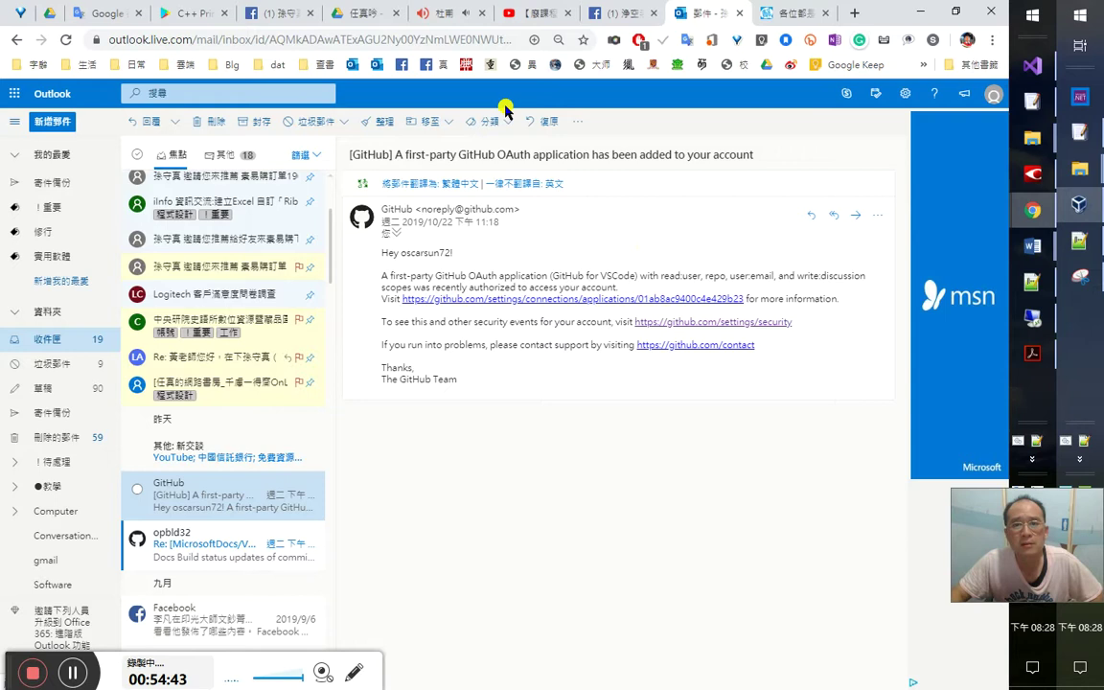
# Pause the 杜甫-聞官軍收河南河北 recording in Google Drive
pyautogui.click(456, 17)
pyautogui.click(270, 308)
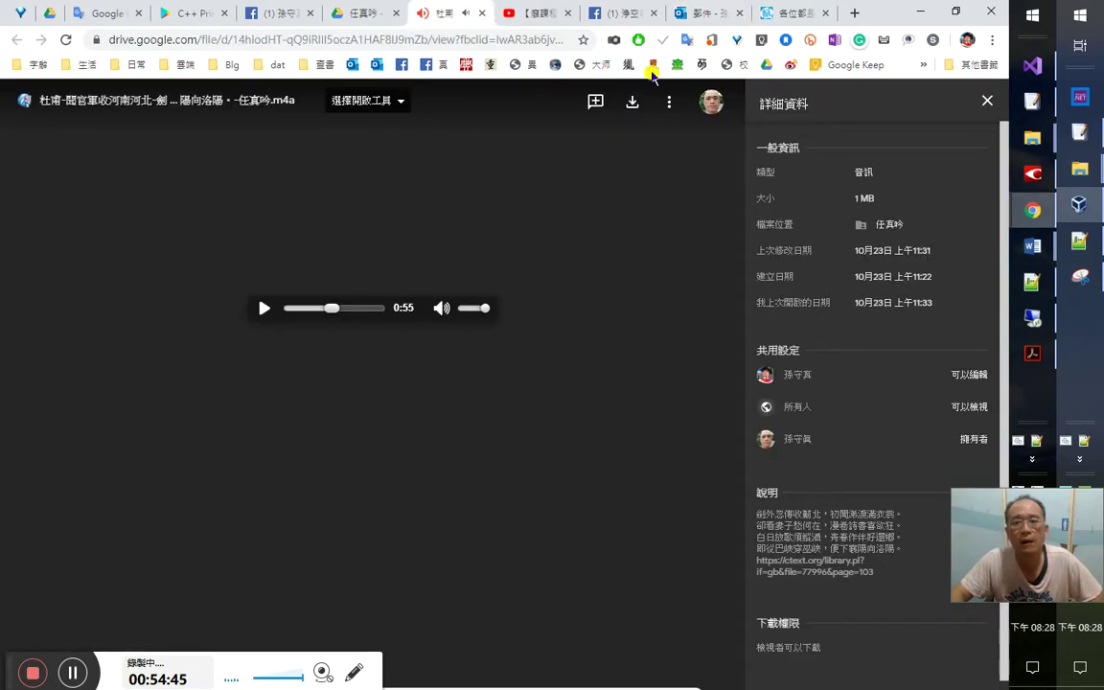
# Return to Outlook and translate the opening sentence of the GitHub email about the newly added first-party OAuth application
pyautogui.click(694, 17)
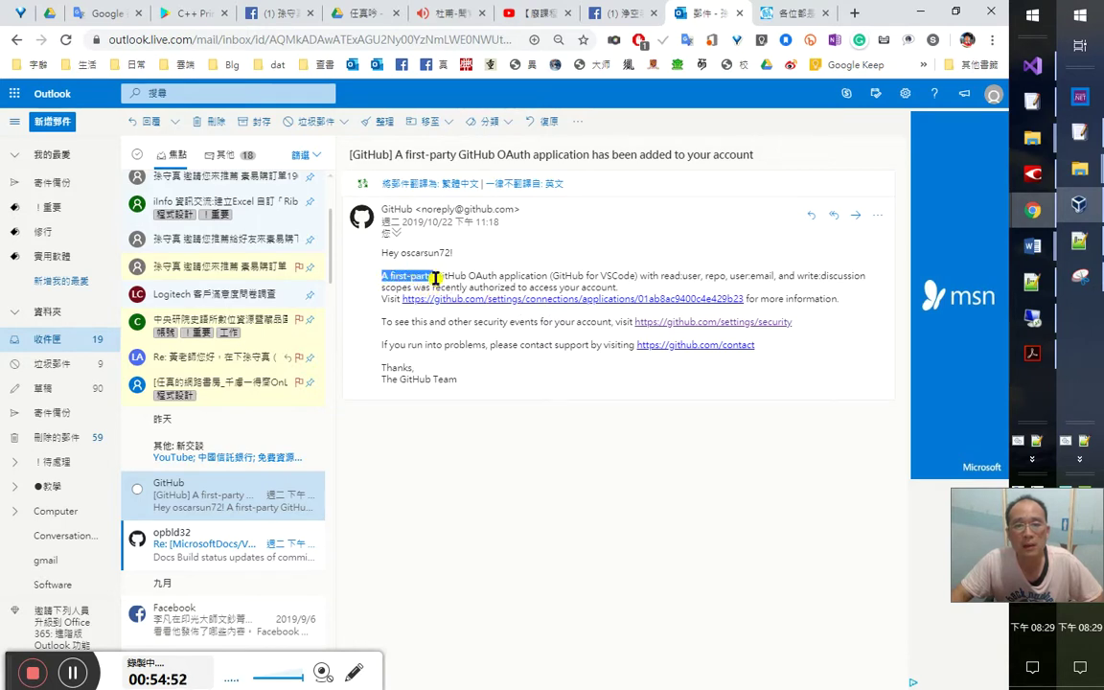
pyautogui.moveTo(493, 278); pyautogui.dragTo(589, 276)
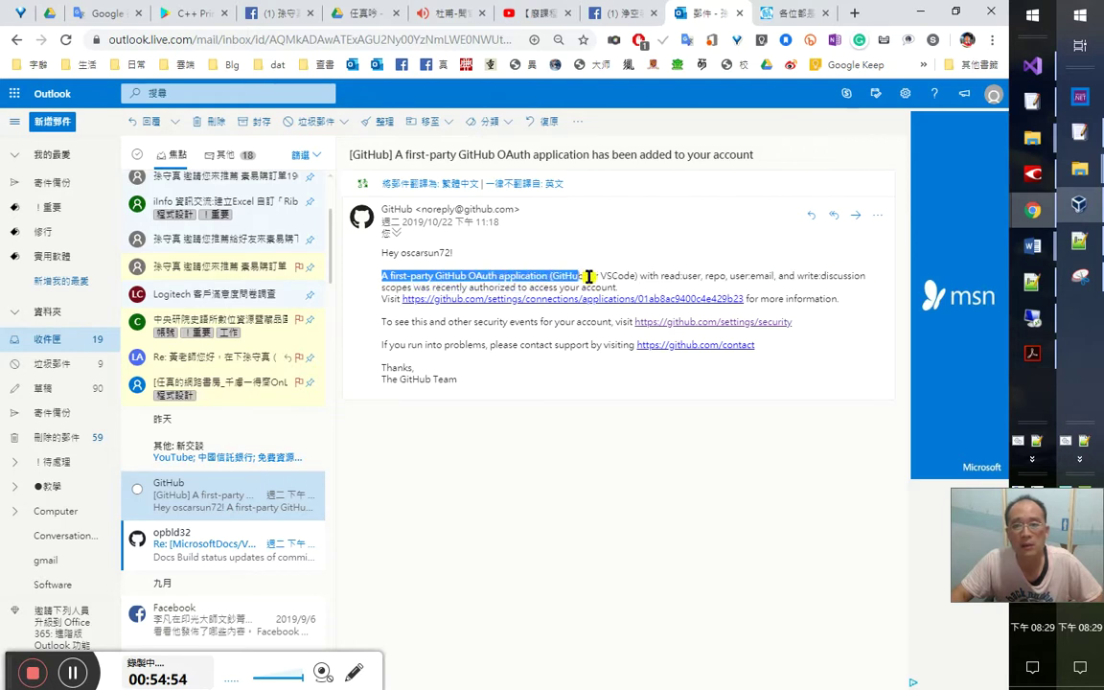
pyautogui.moveTo(677, 275); pyautogui.dragTo(704, 276)
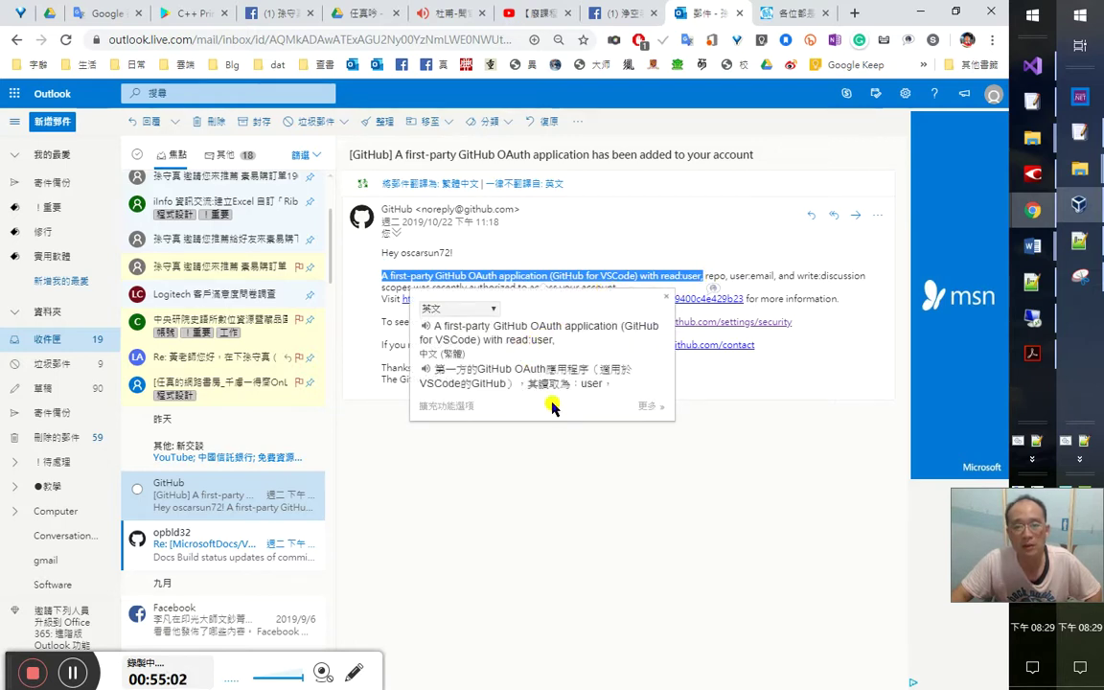
pyautogui.click(688, 250)
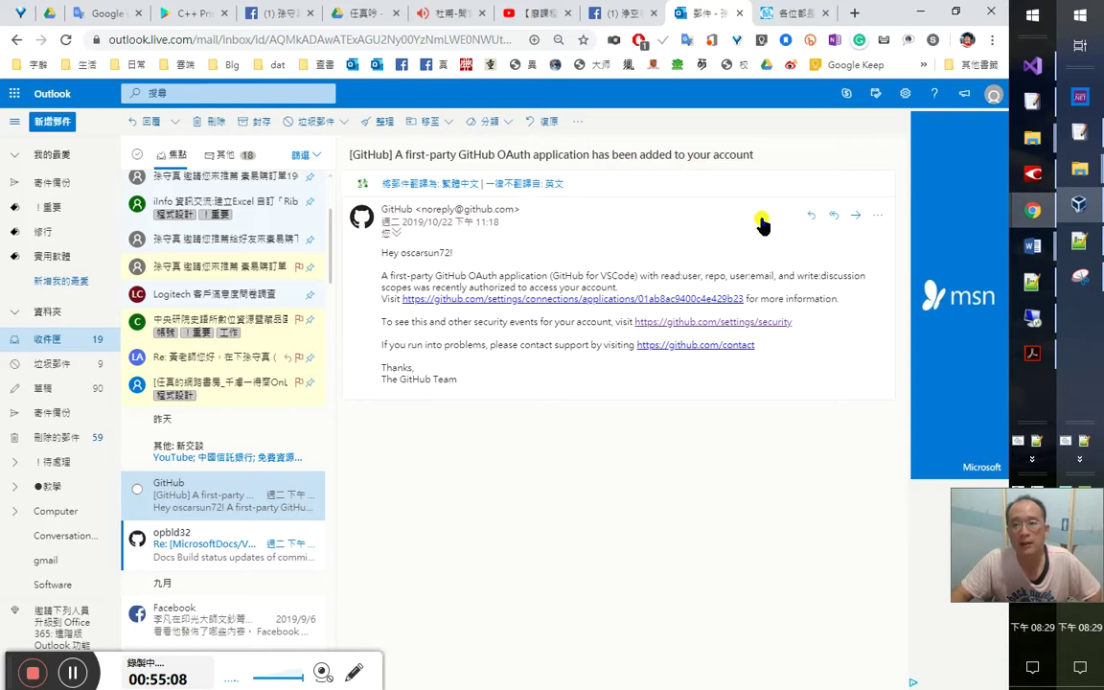
# Check the GitHub for VSCode permissions page linked in the OAuth email, and move the email to the 我的-帳號 folder
pyautogui.click(619, 299)
pyautogui.click(630, 12)
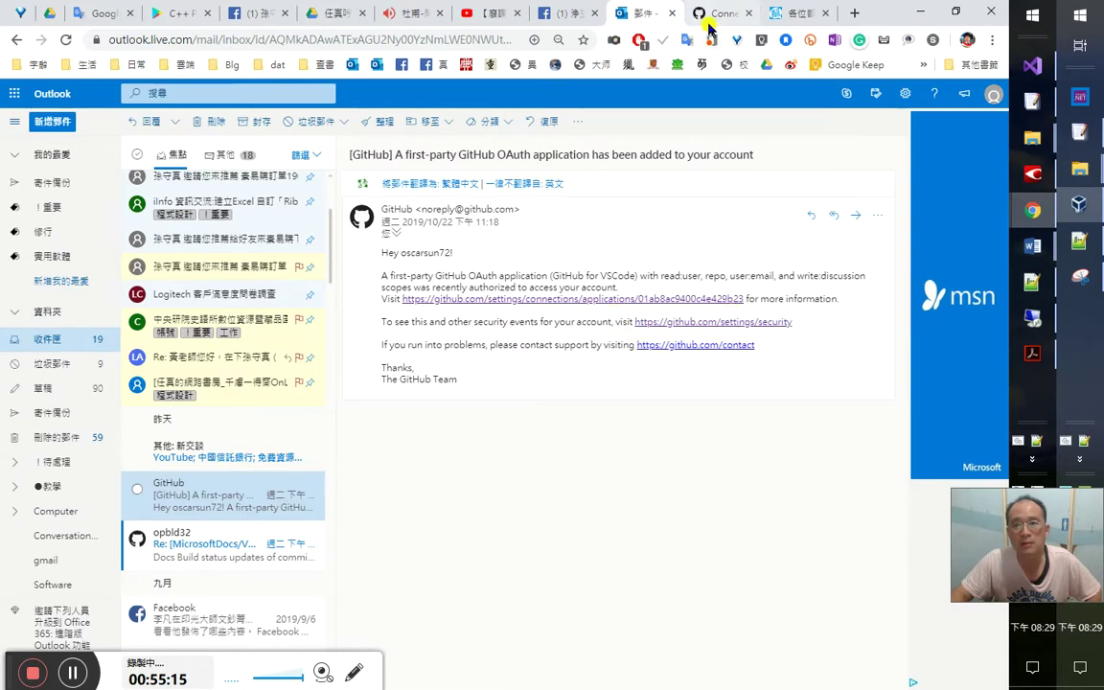
pyautogui.click(708, 23)
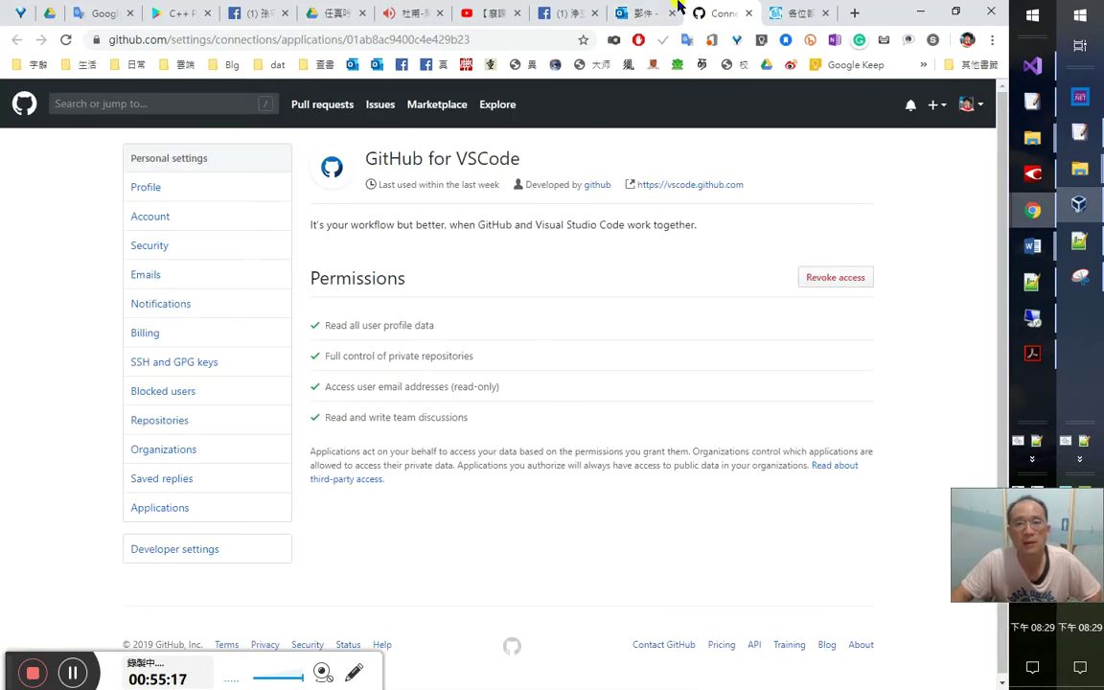
pyautogui.click(638, 13)
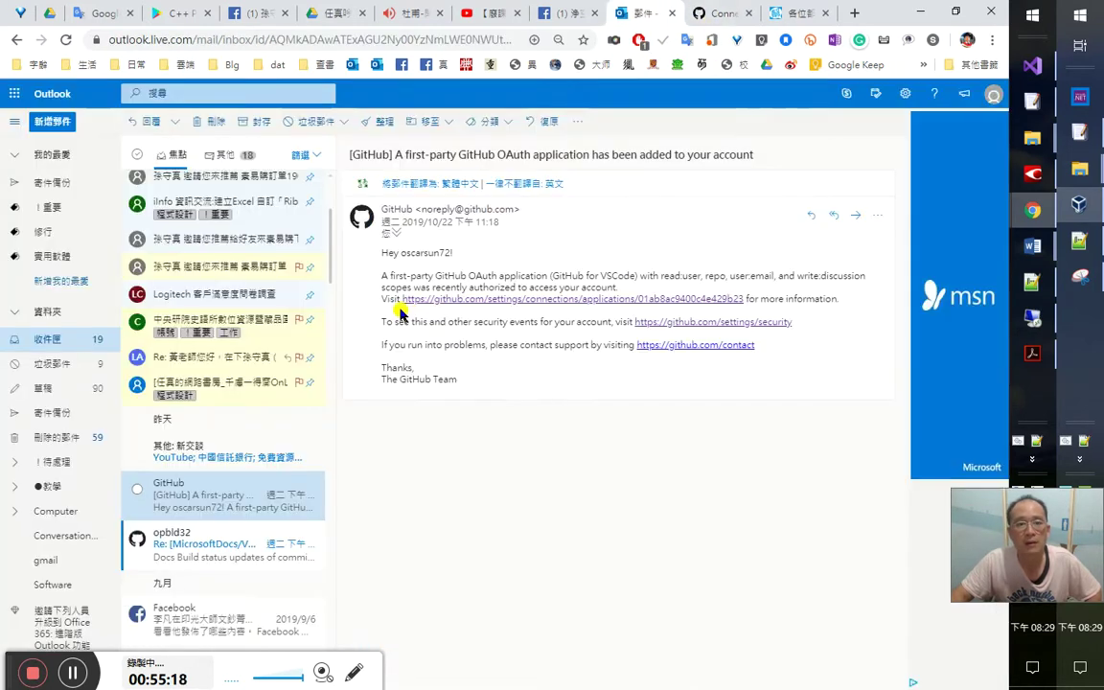
pyautogui.click(431, 121)
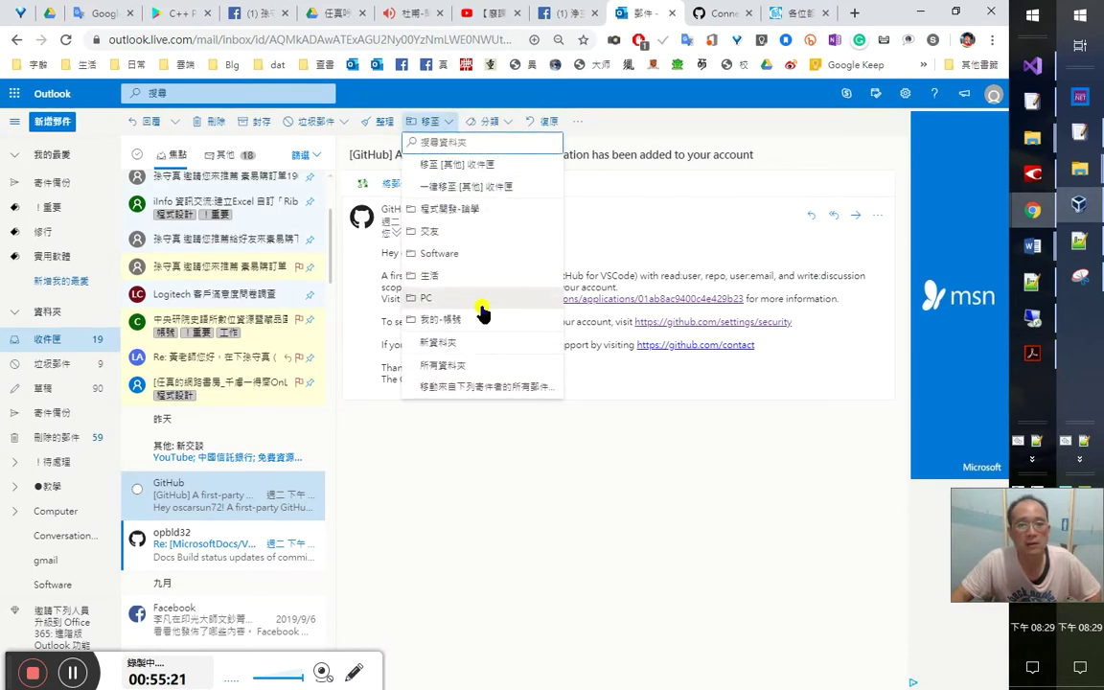
pyautogui.click(458, 328)
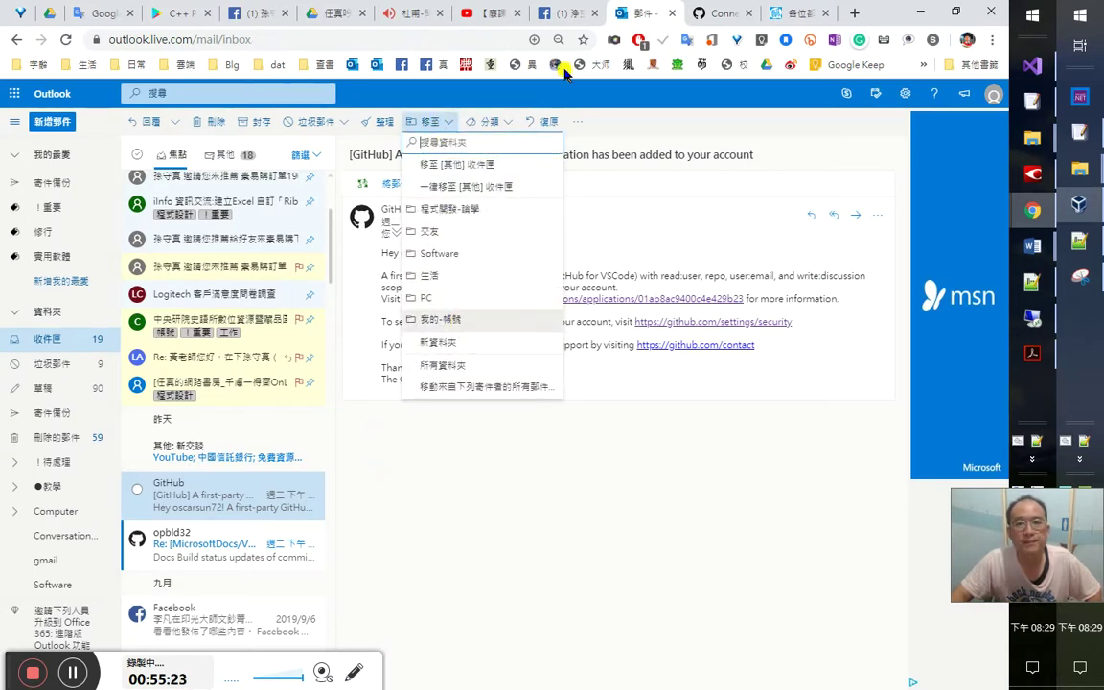
# Resume the 杜甫-聞官軍收河南河北 recording in Google Drive and close the GitHub for VSCode permissions page
pyautogui.click(487, 13)
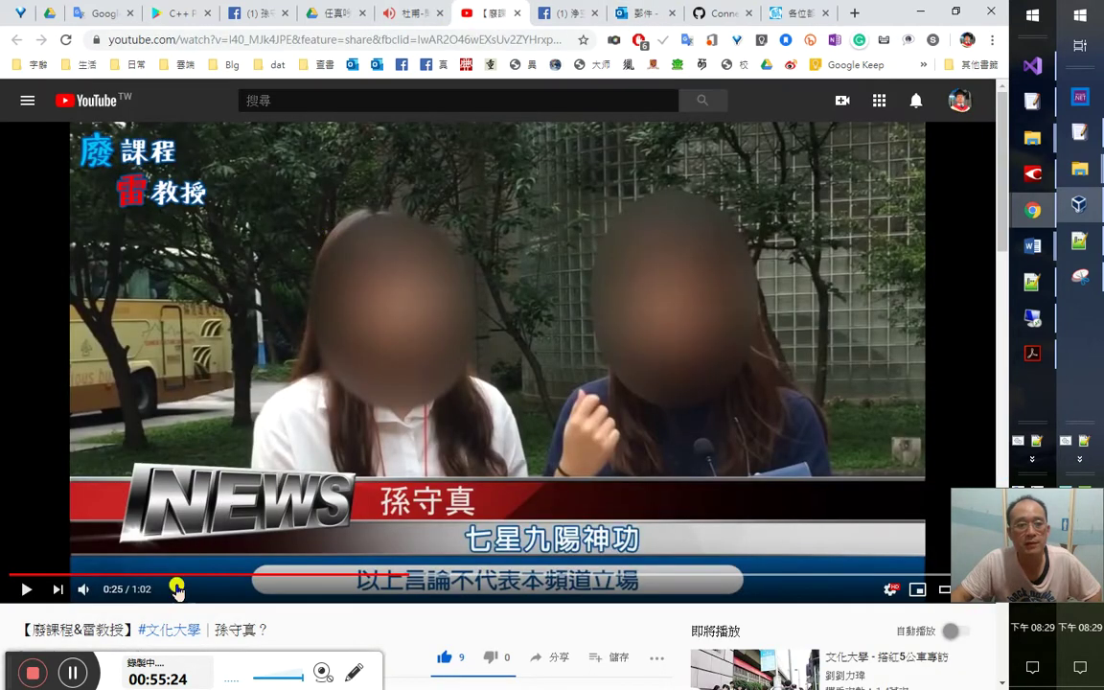
pyautogui.click(388, 16)
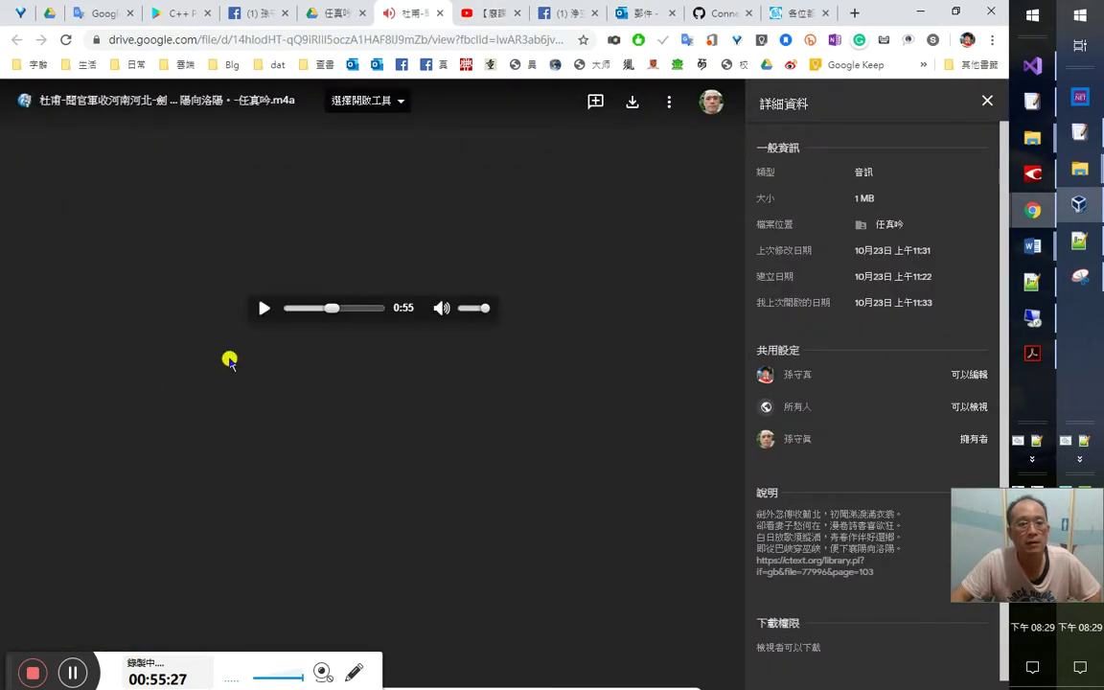
pyautogui.click(697, 14)
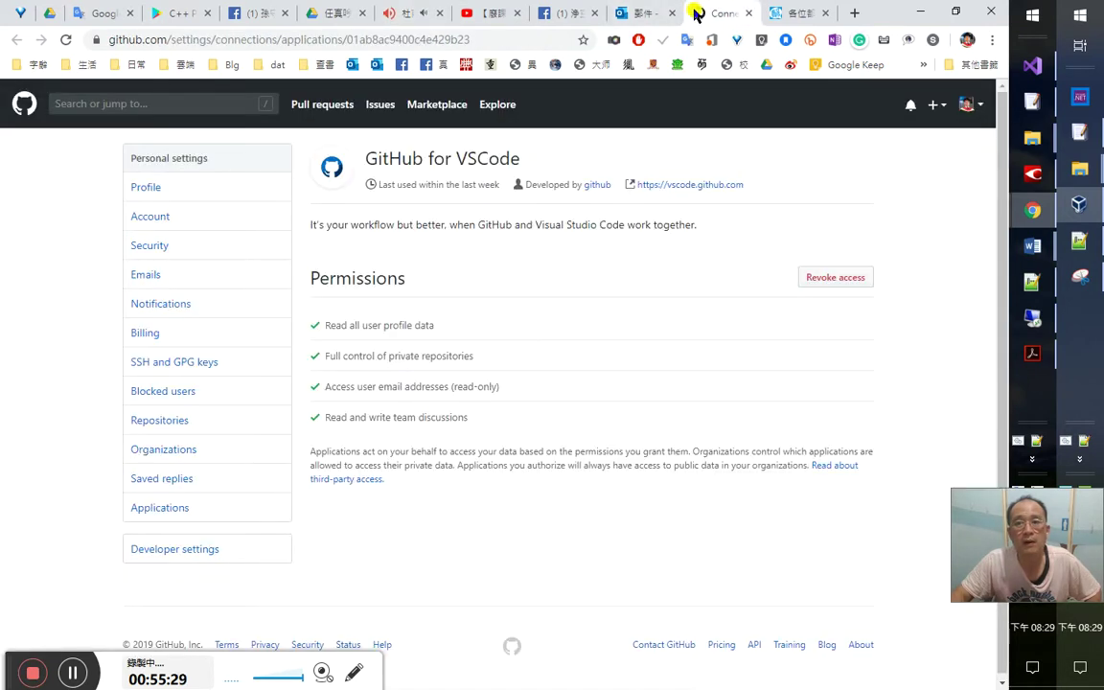
pyautogui.middleClick(703, 13)
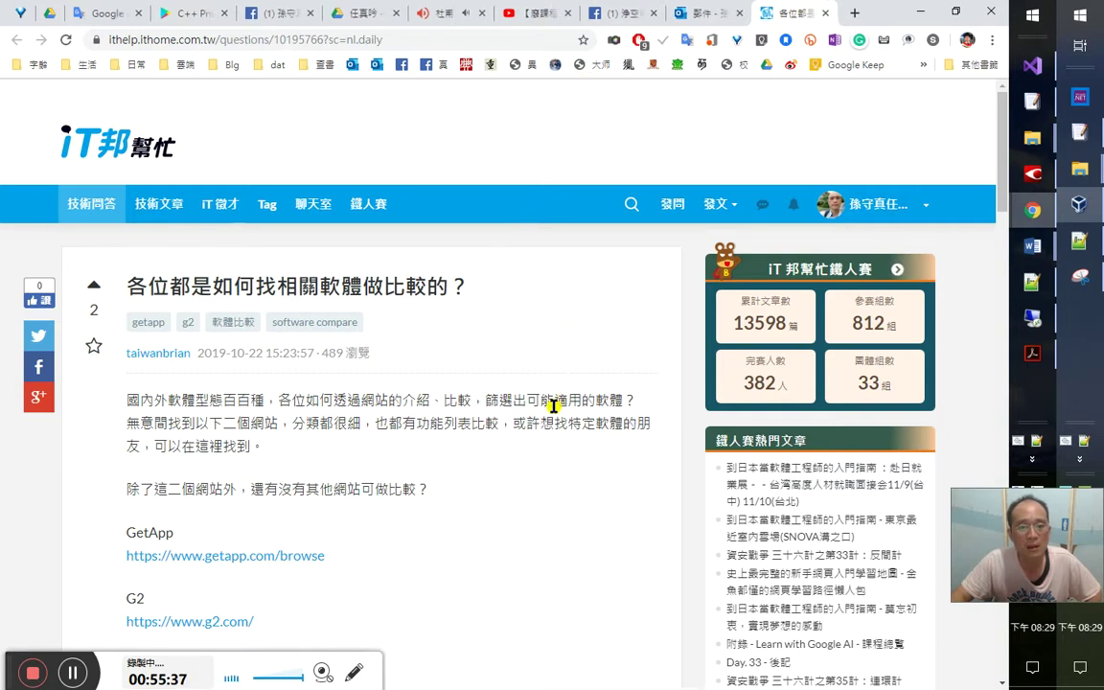
# Read the iT邦幫忙 question on comparing software with its discussion, and open its GetApp and G2 links in new tabs
pyautogui.scroll(-1, 553, 405)
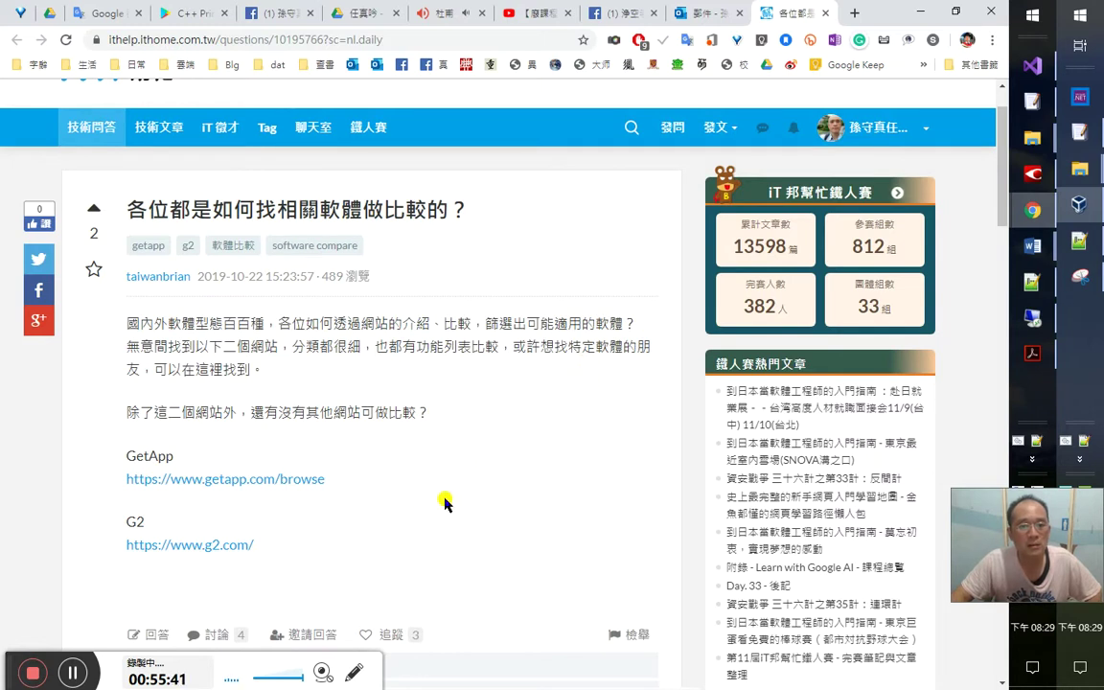
pyautogui.scroll(-4, 316, 500)
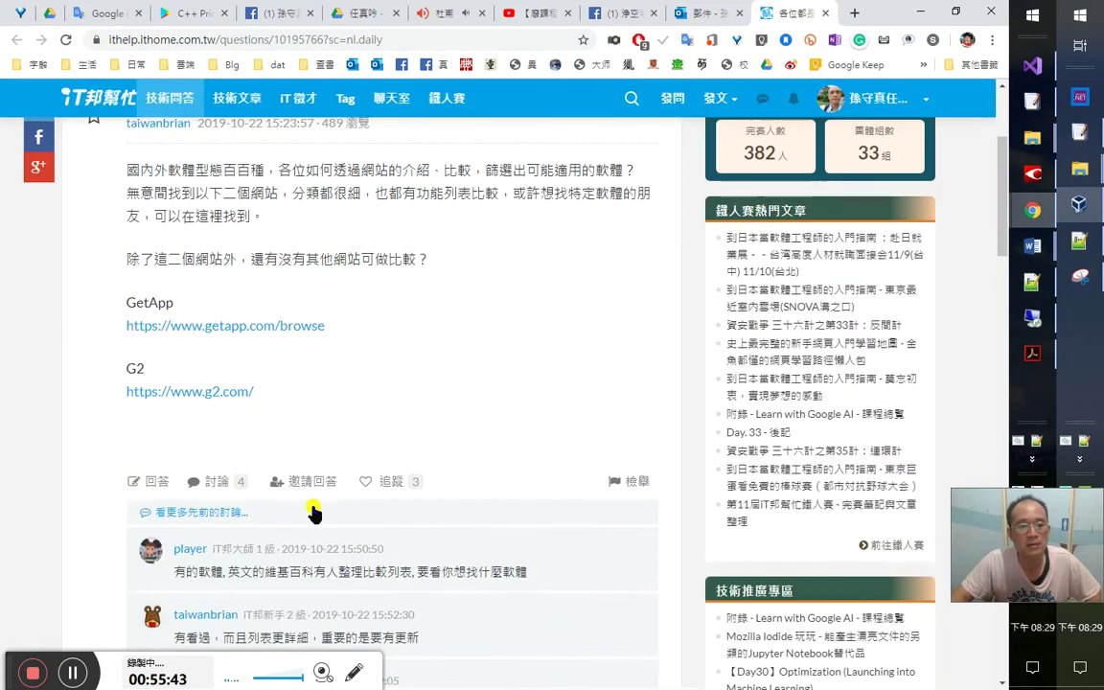
pyautogui.scroll(-4, 320, 499)
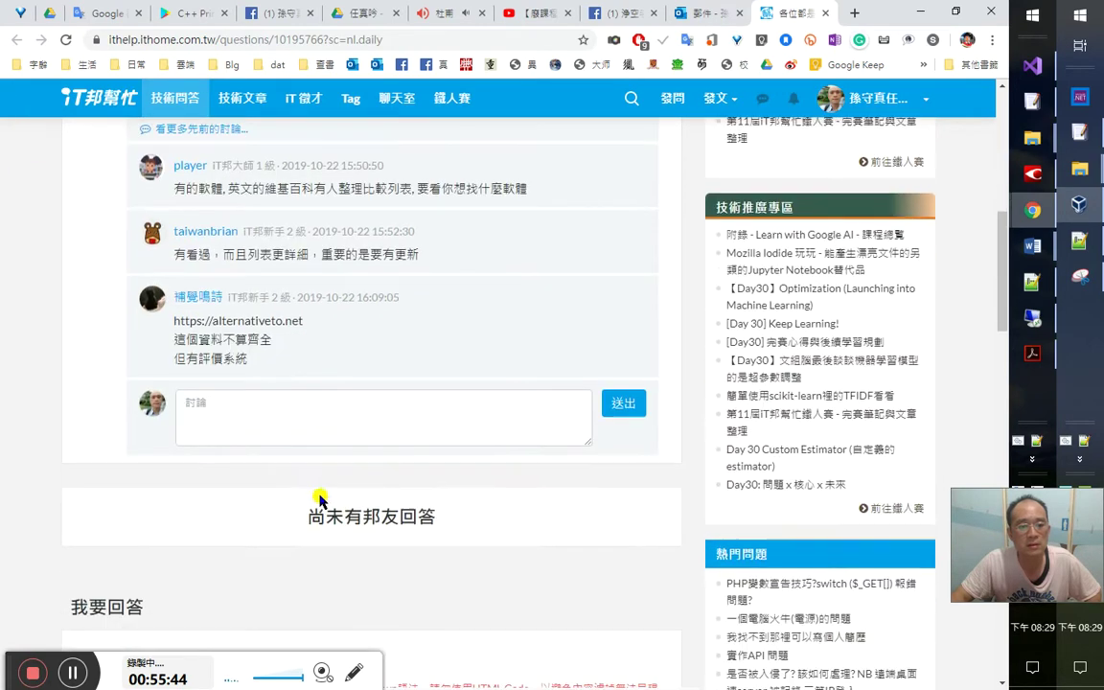
pyautogui.scroll(3, 323, 509)
pyautogui.scroll(3, 323, 509)
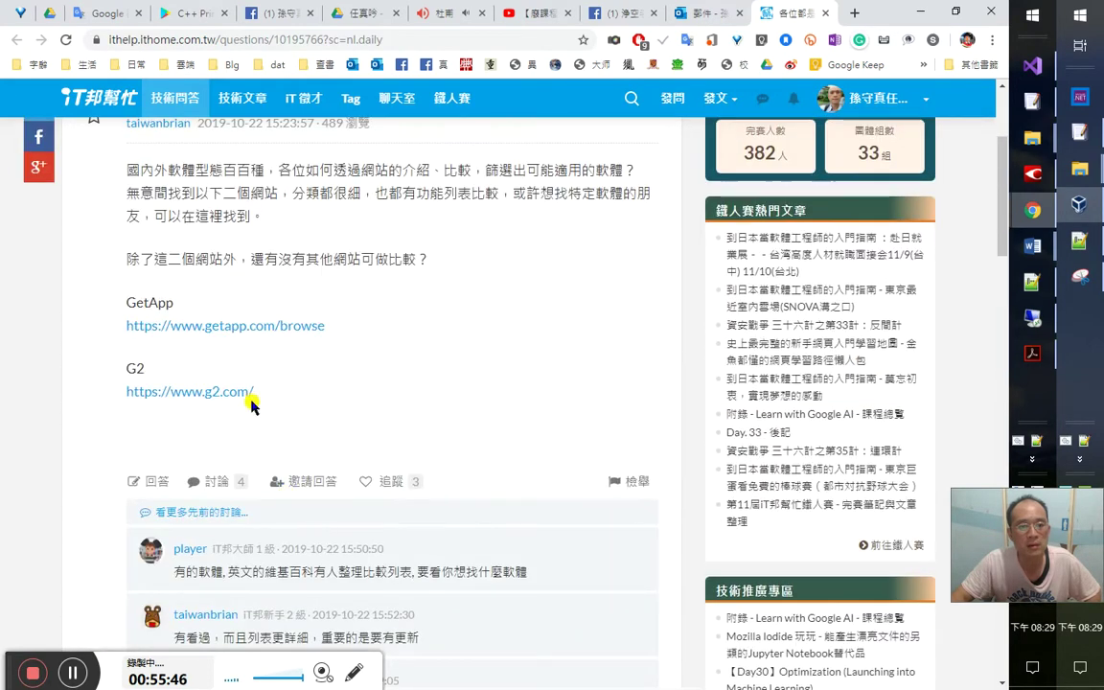
pyautogui.middleClick(274, 324)
pyautogui.middleClick(210, 392)
# Return to Outlook and move the VBA-Docs "correct the context (#1137)" build status email to the 程式開發 folder
pyautogui.click(604, 11)
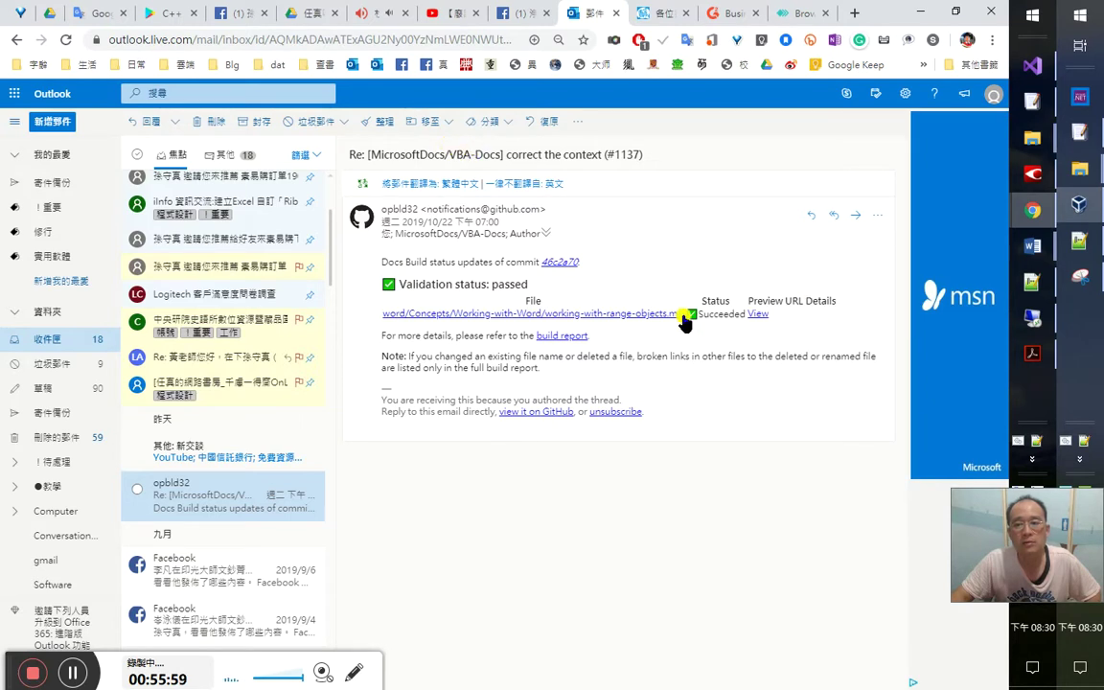
pyautogui.click(432, 122)
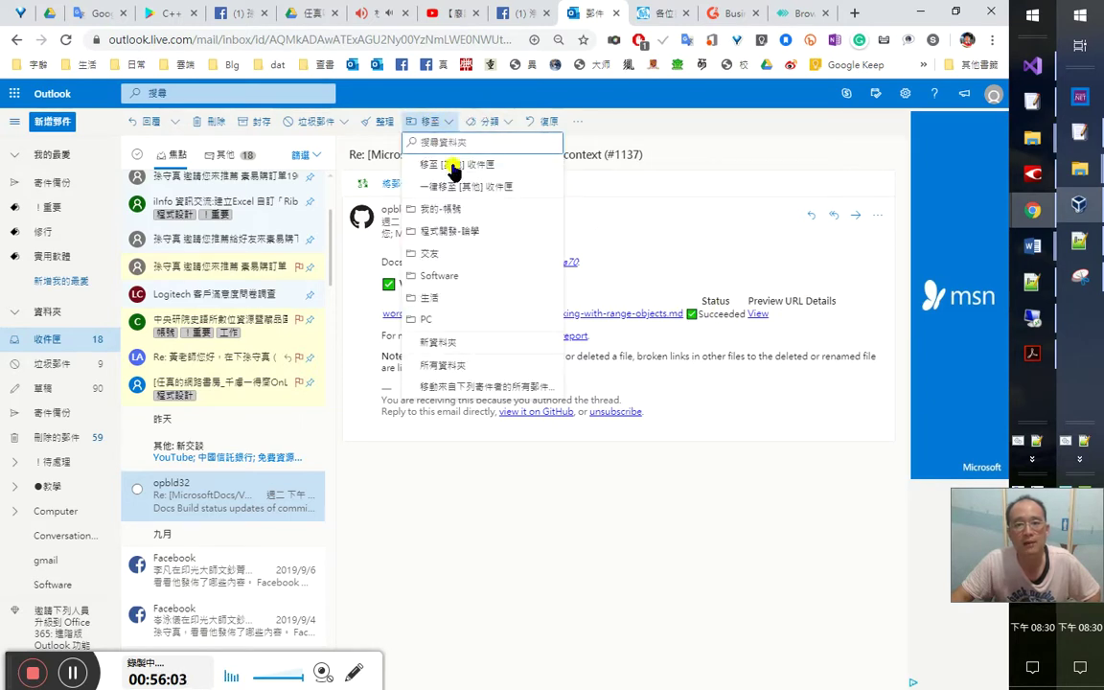
pyautogui.click(486, 235)
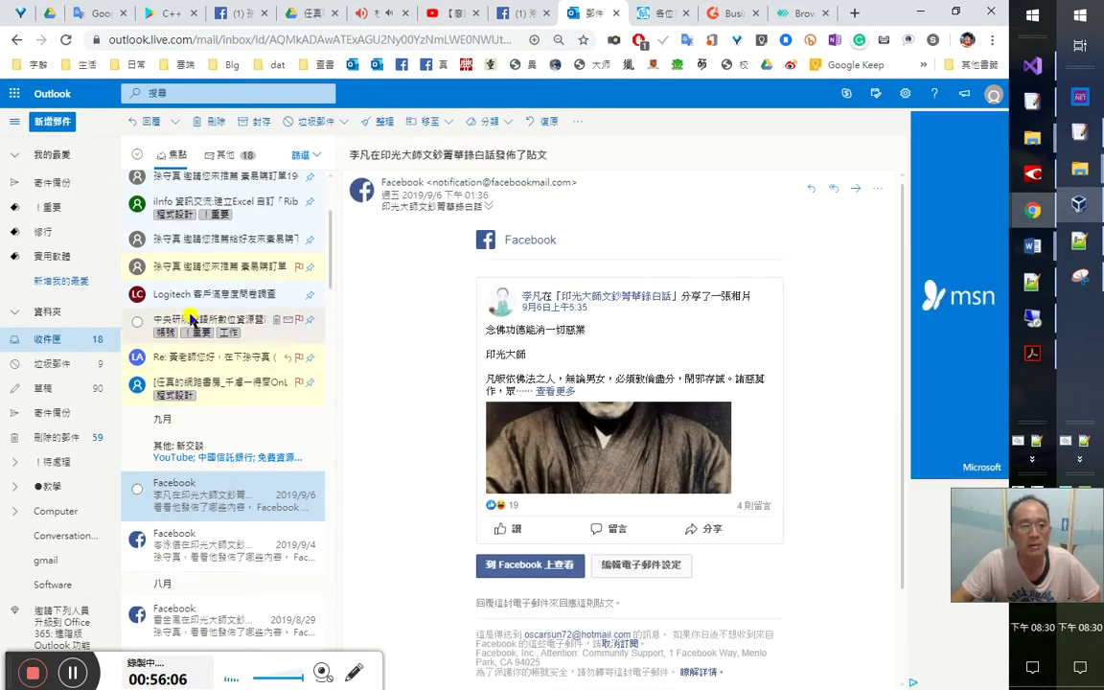
# In the 其他 inbox, delete the YouTube notifications for both 生命電視台LIFE TV uploads, the 招財納福貓 video and the 太上感應篇第12集 live stream
pyautogui.click(218, 156)
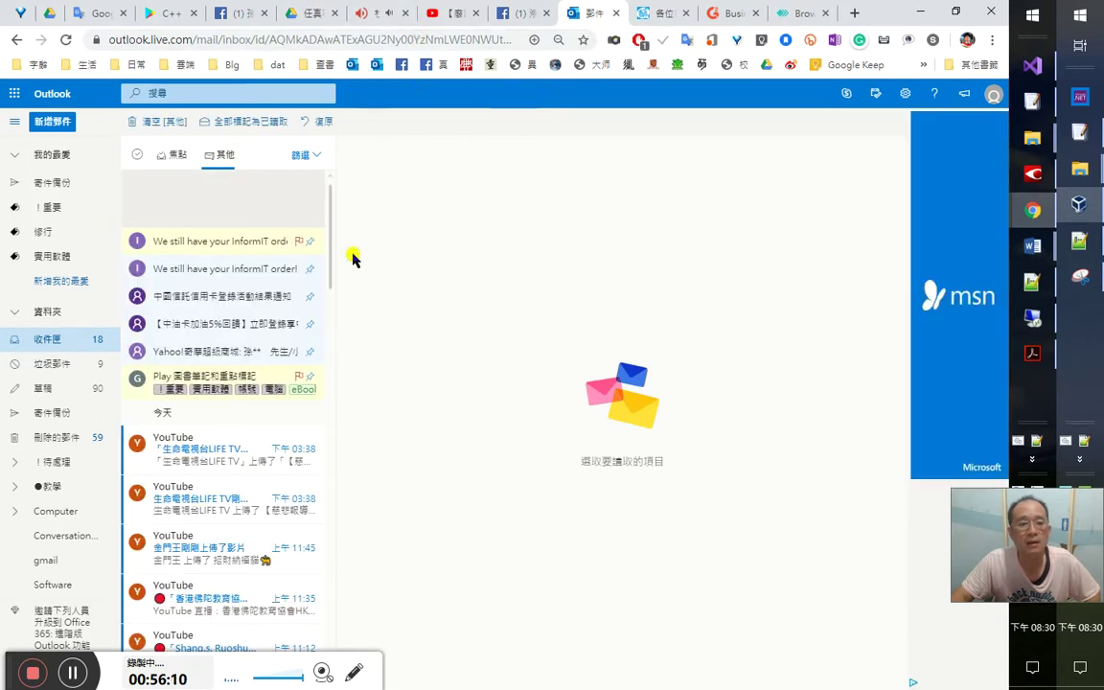
pyautogui.click(229, 449)
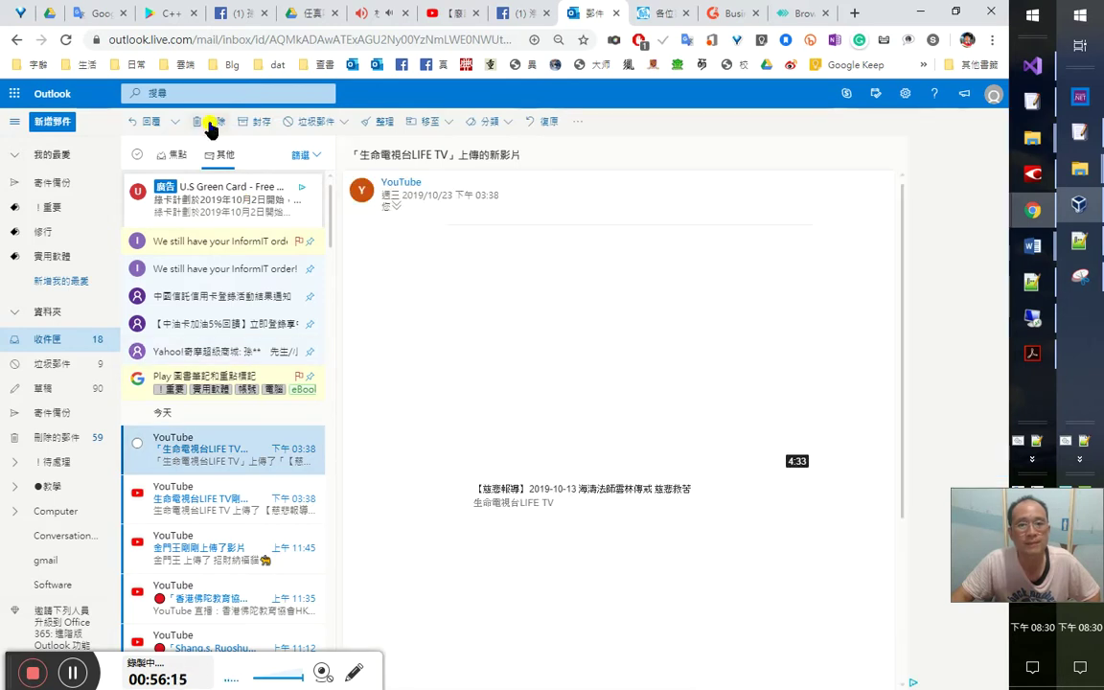
pyautogui.click(211, 130)
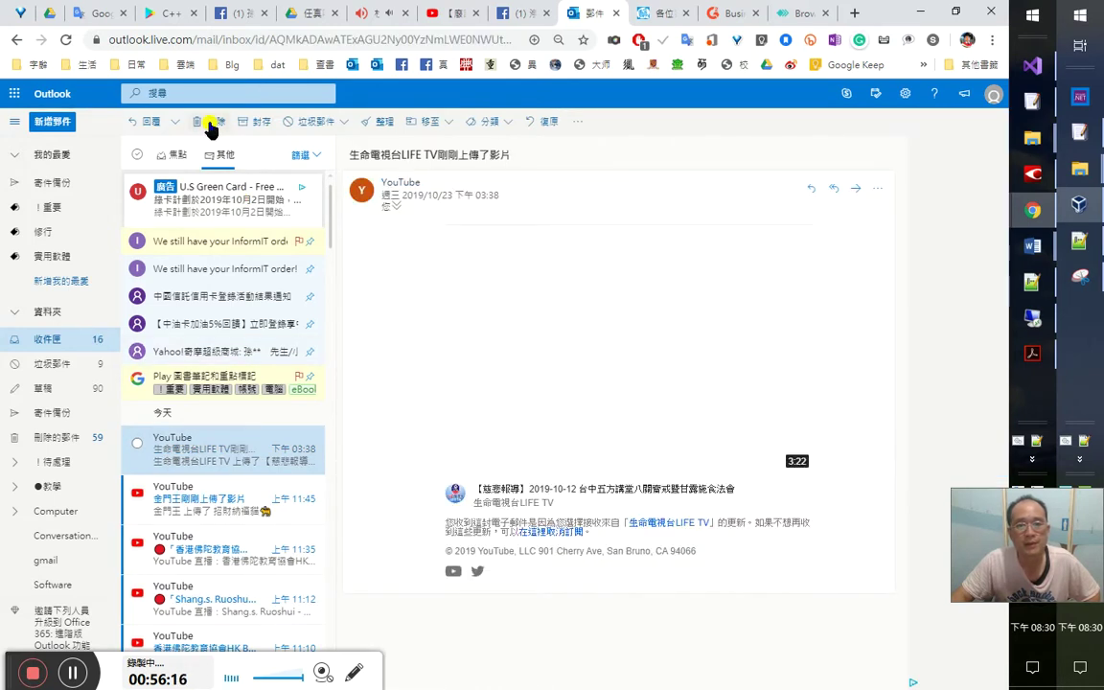
pyautogui.click(210, 130)
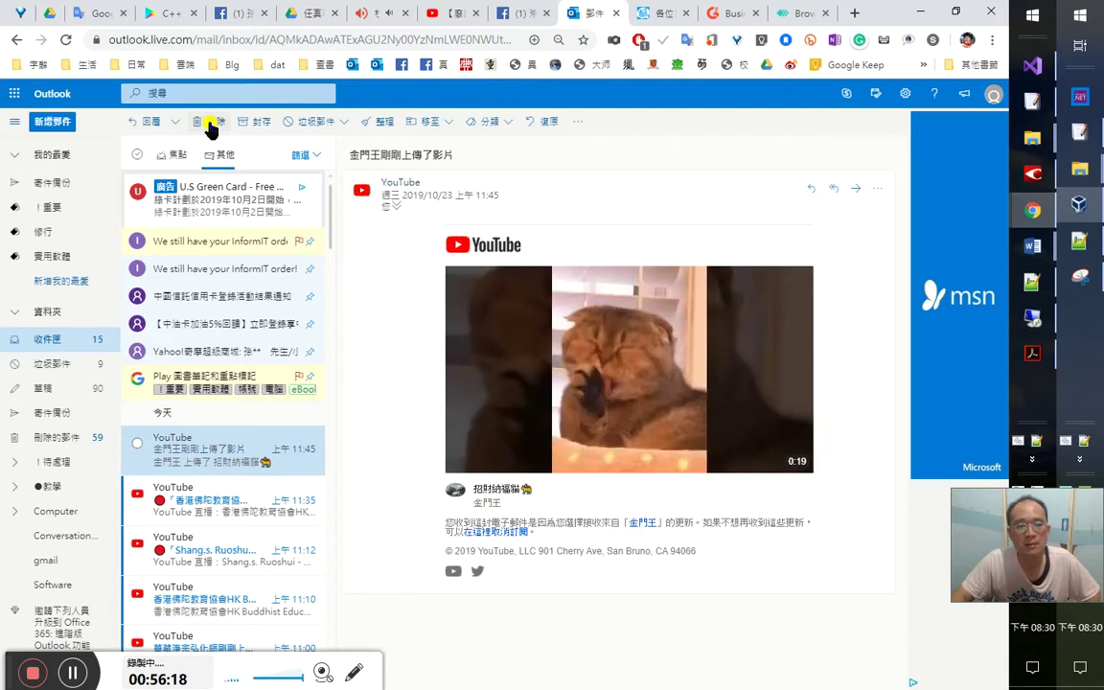
pyautogui.click(211, 129)
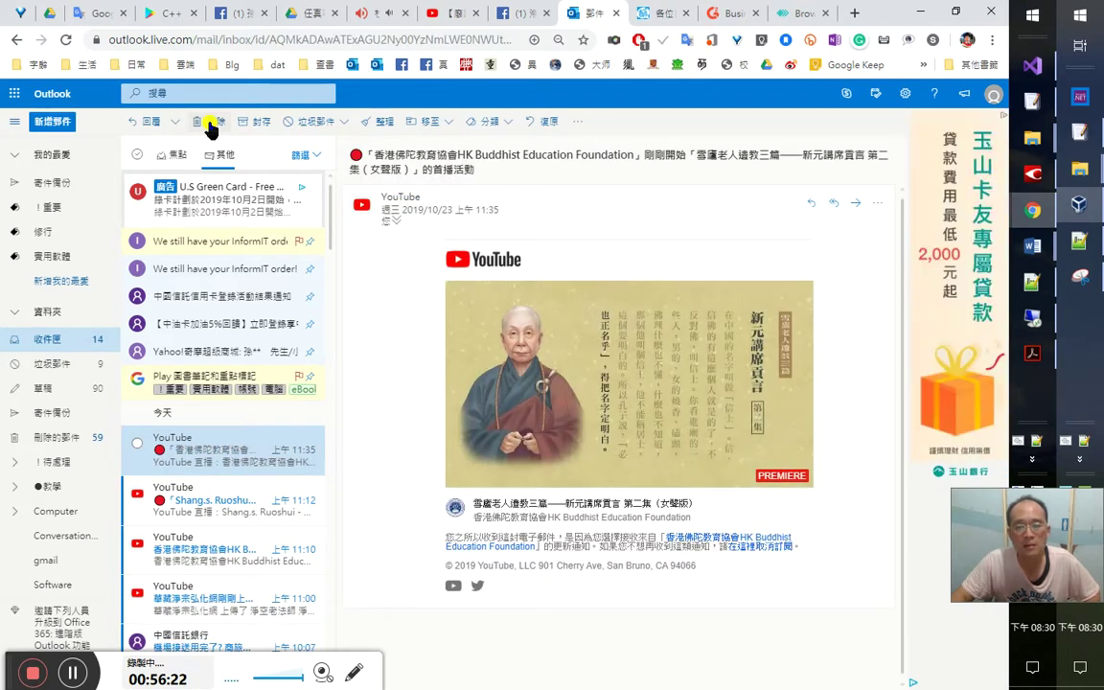
pyautogui.click(231, 505)
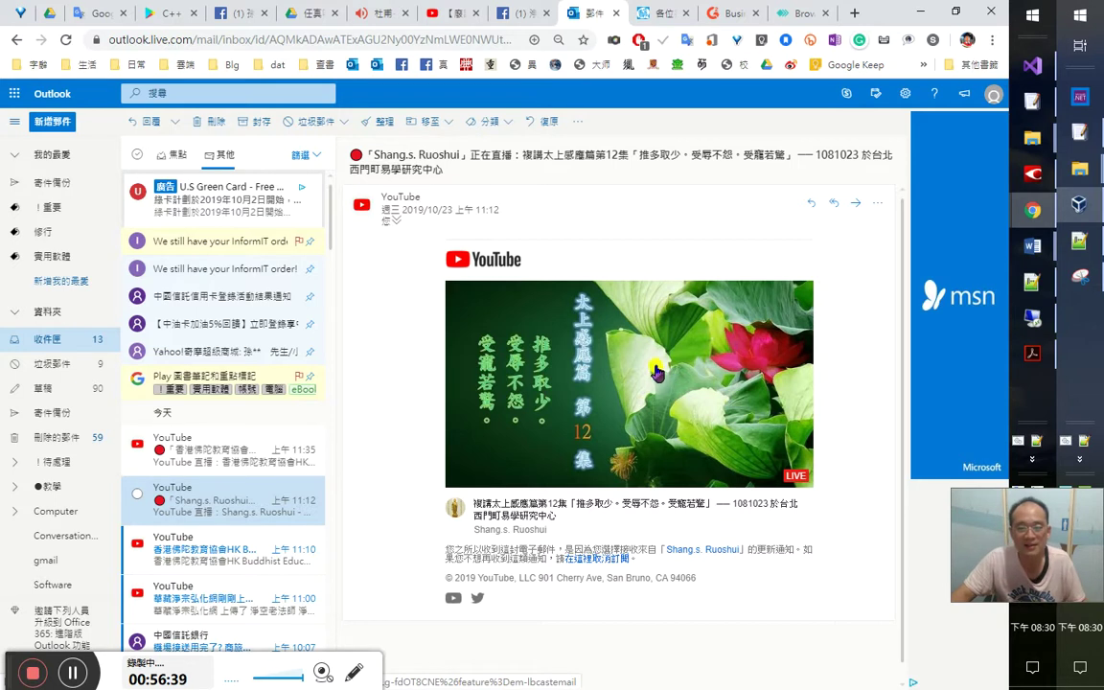
pyautogui.click(197, 120)
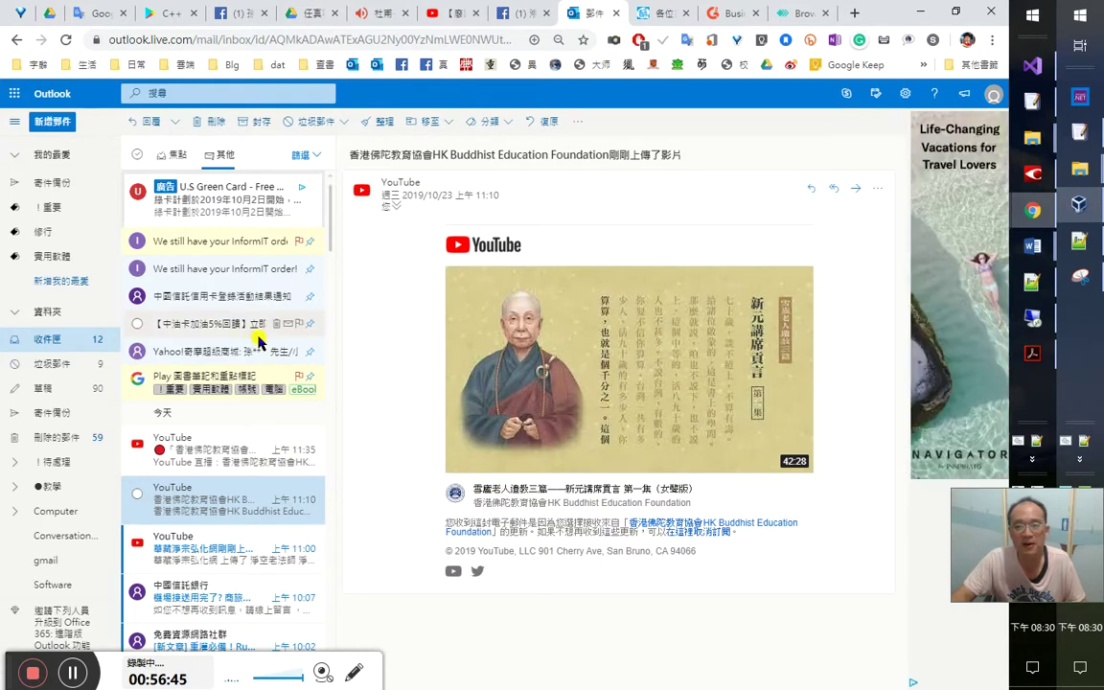
# Close the YouTube video page, look over the G2 and GetApp sites, and close them together with the iT邦幫忙 question page
pyautogui.click(449, 13)
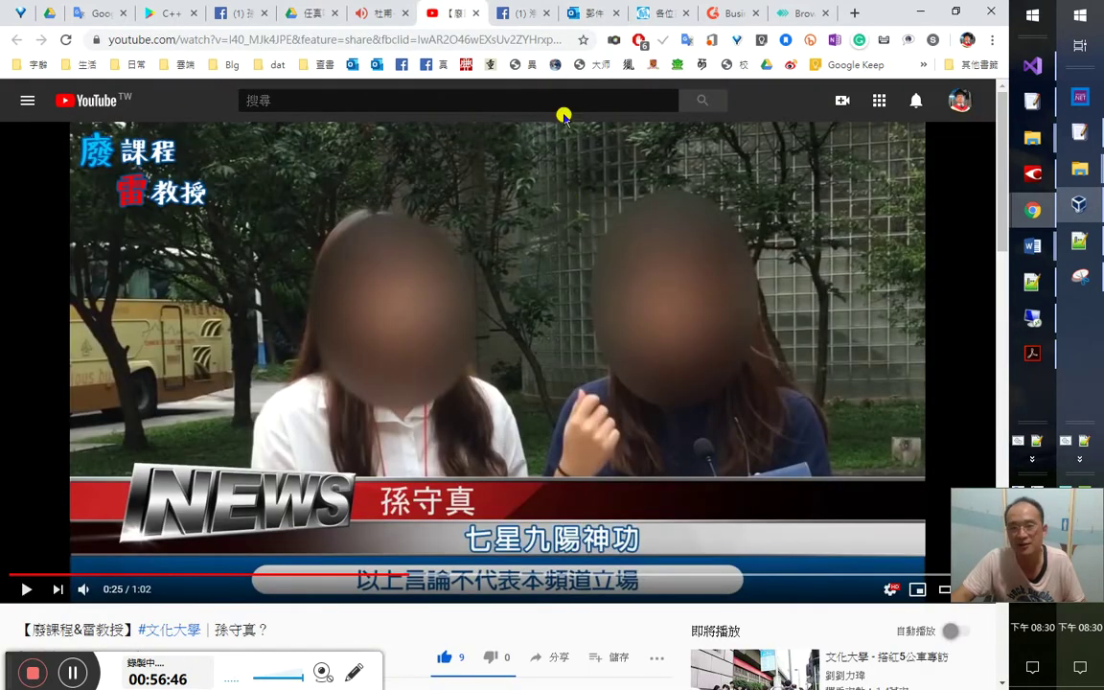
pyautogui.click(476, 12)
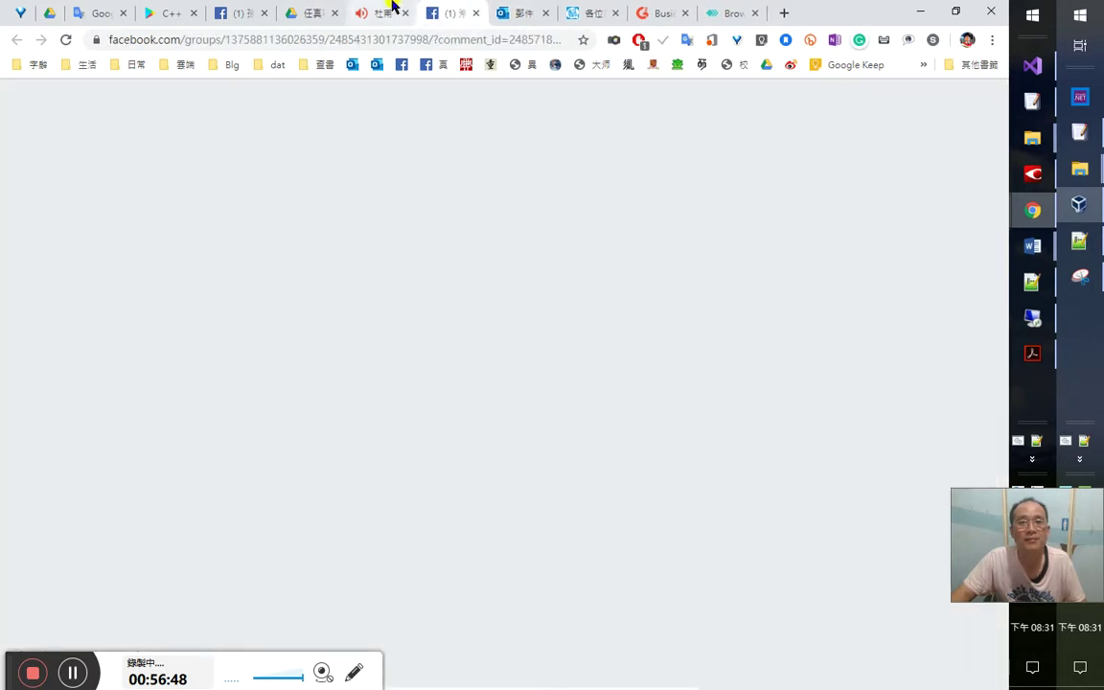
pyautogui.click(660, 12)
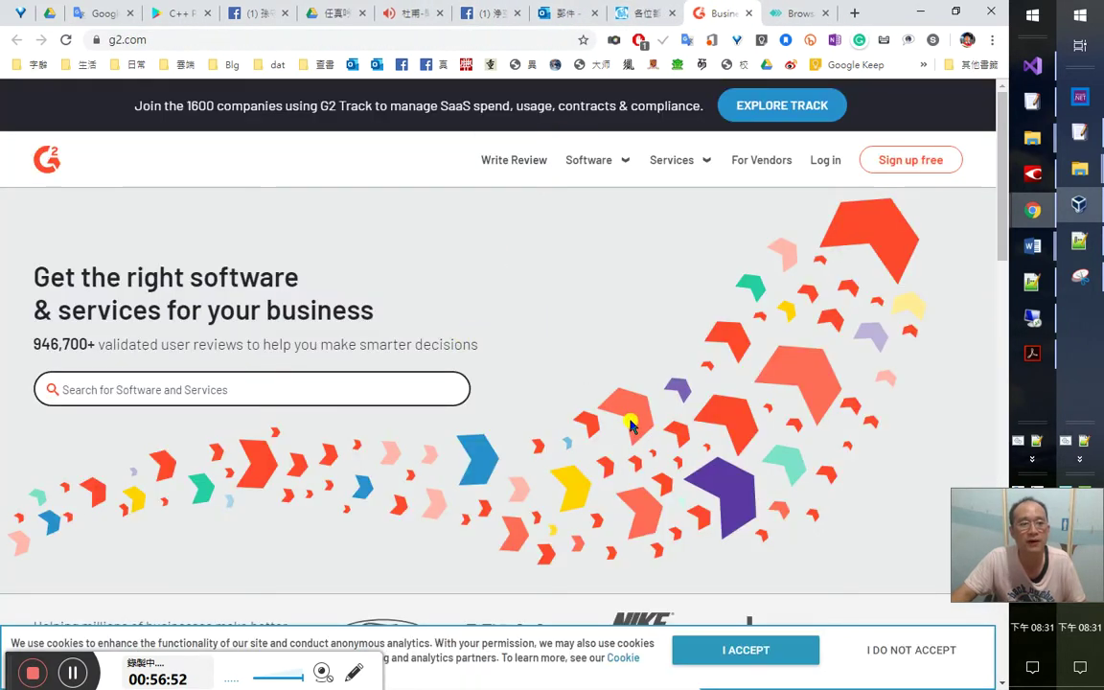
pyautogui.moveTo(855, 618)
pyautogui.scroll(-3, 869, 557)
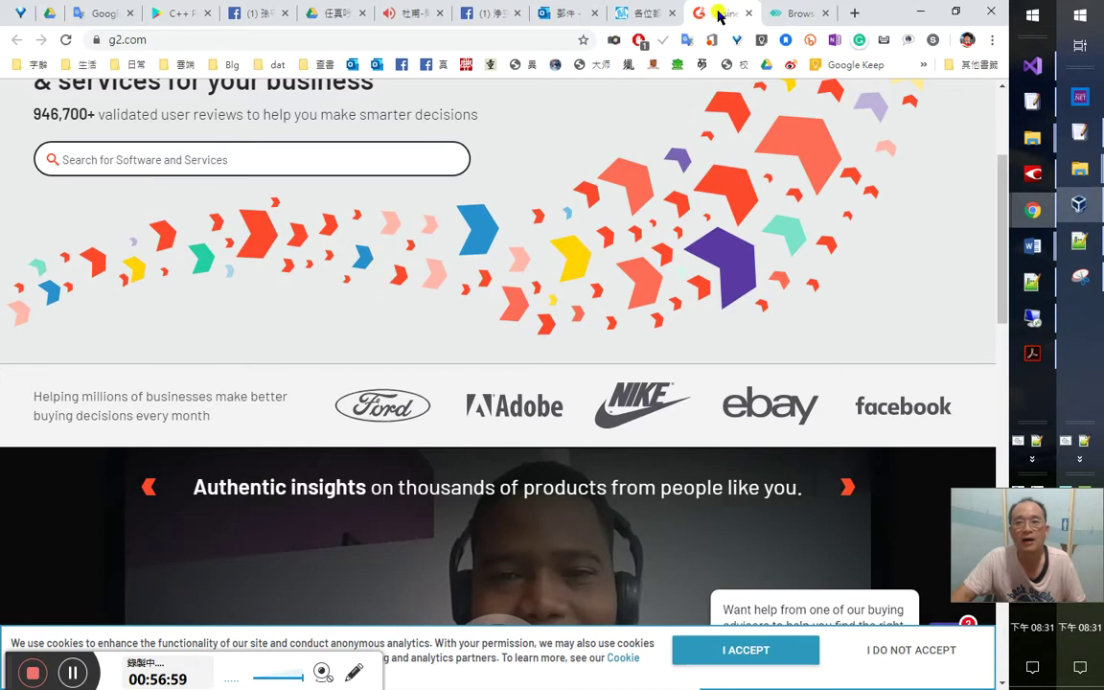
pyautogui.middleClick(720, 13)
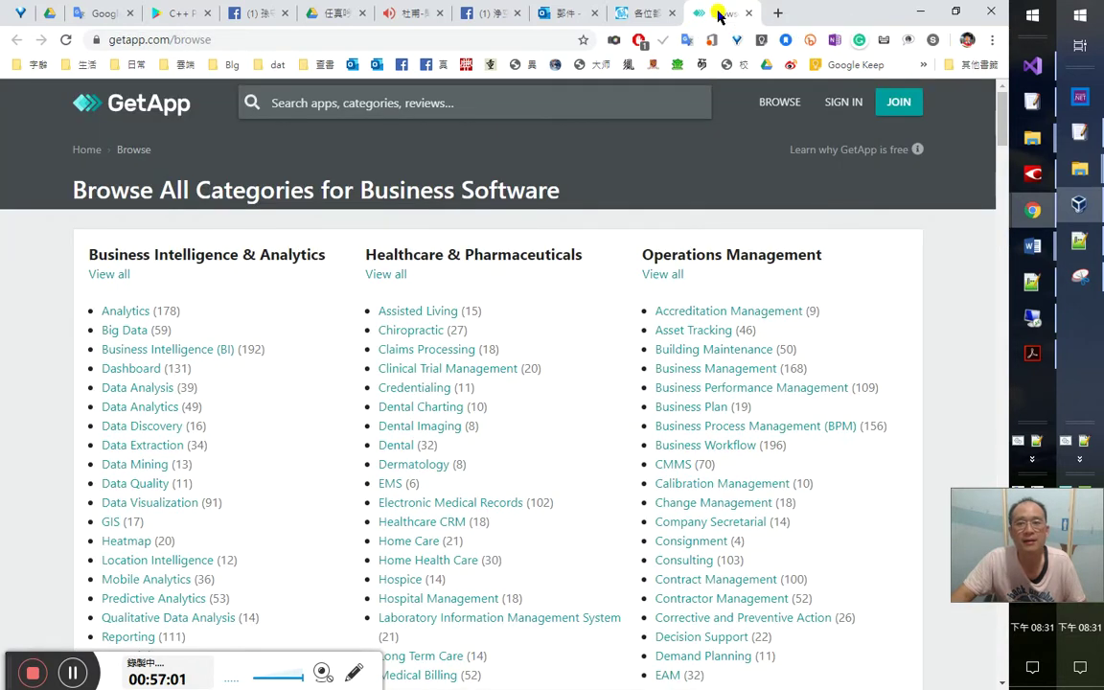
pyautogui.middleClick(719, 14)
pyautogui.middleClick(717, 13)
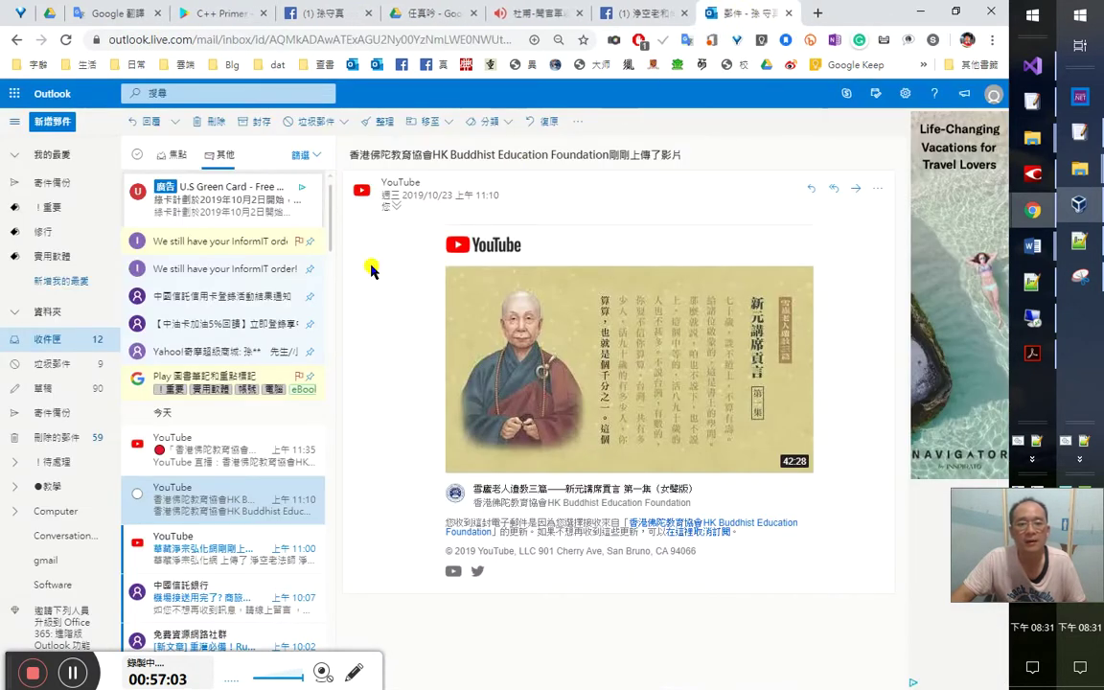
# Open the 華藏淨宗弘化網 YouTube notification email, play the 杜甫-聞官軍收河南河北 recording in Google Drive, and return to the inbox
pyautogui.click(213, 544)
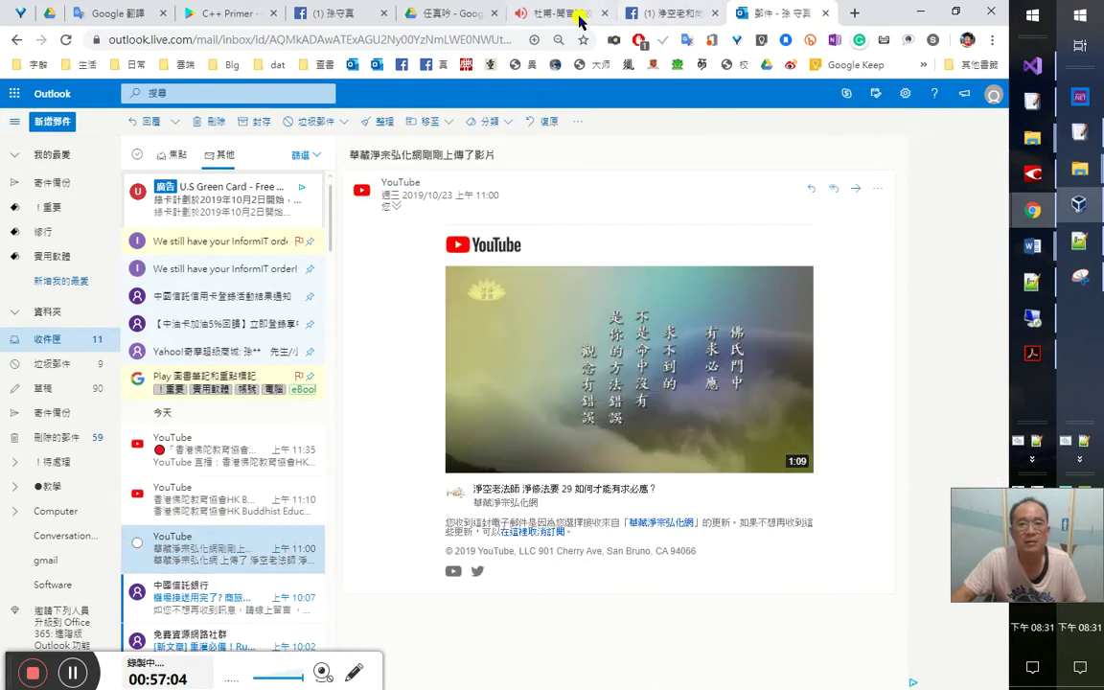
pyautogui.click(579, 12)
pyautogui.click(264, 309)
pyautogui.click(773, 10)
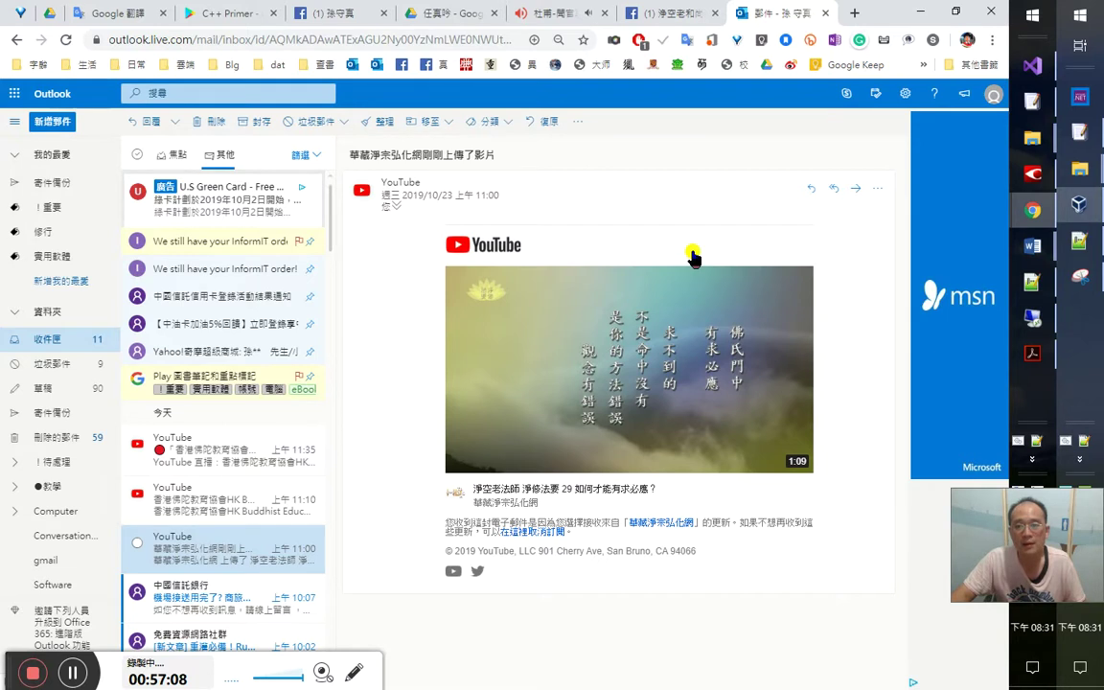
# In the 其他 inbox, delete the 中國信託銀行 airport-transfer promotion and the 免費資源網路社群 article email about Rufus
pyautogui.click(221, 592)
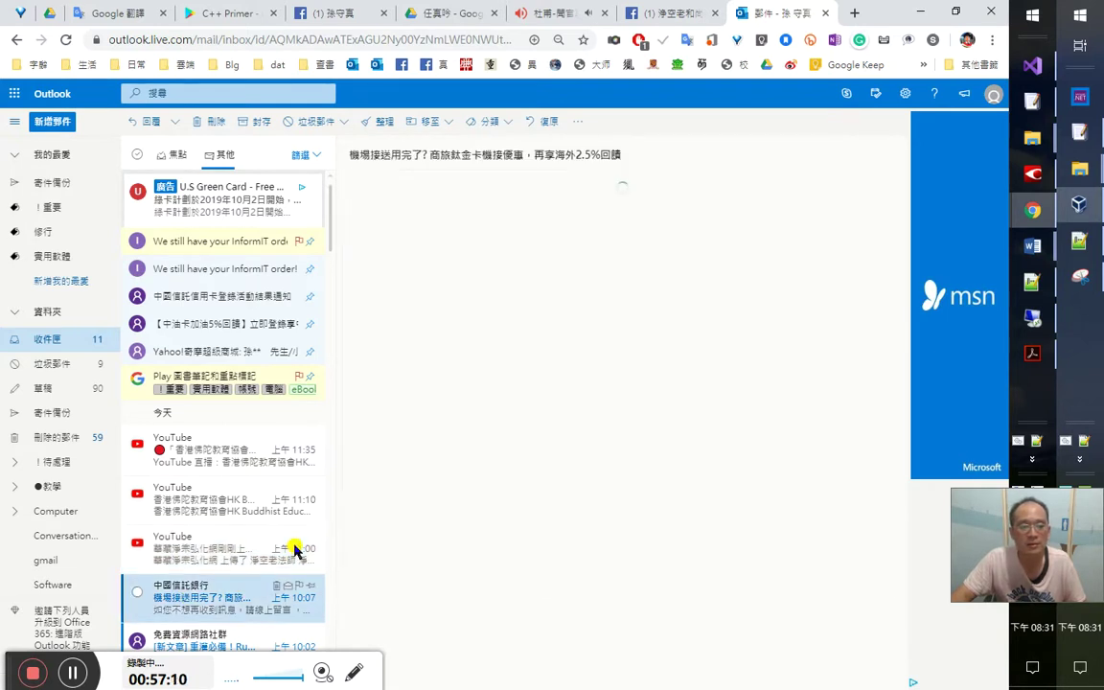
pyautogui.scroll(-1, 295, 544)
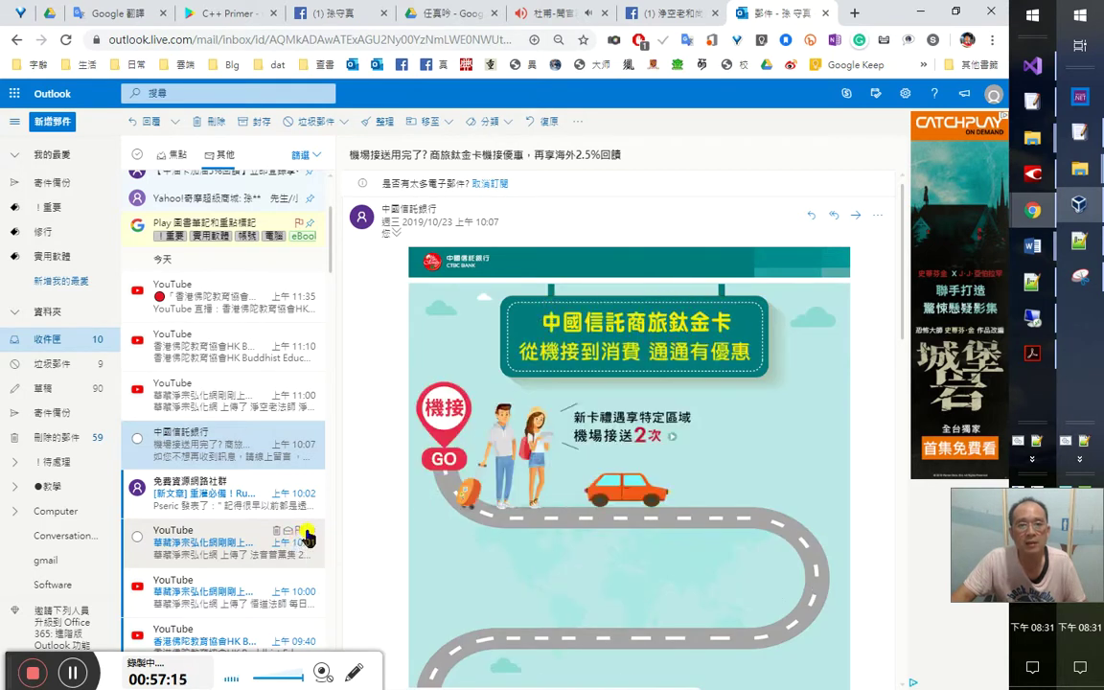
pyautogui.click(209, 121)
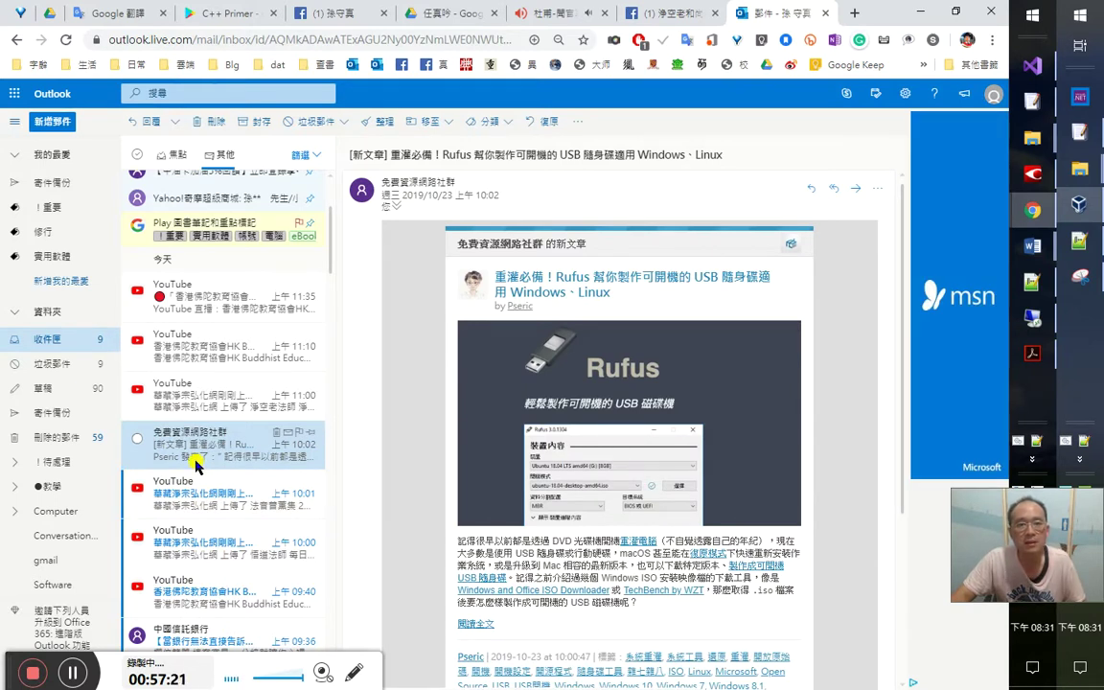
pyautogui.click(210, 118)
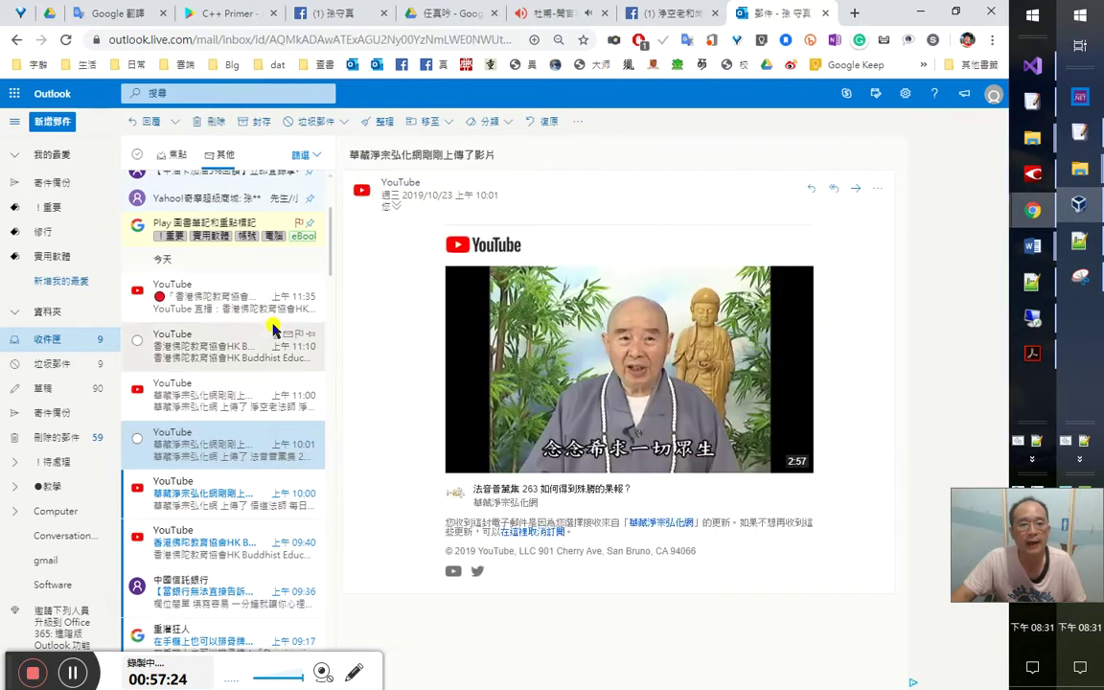
# View the 10:00 華藏淨宗弘化網 and 09:40 香港佛陀教育協會 YouTube notifications, and delete the 中國信託銀行 email about mortgage amounts
pyautogui.click(237, 494)
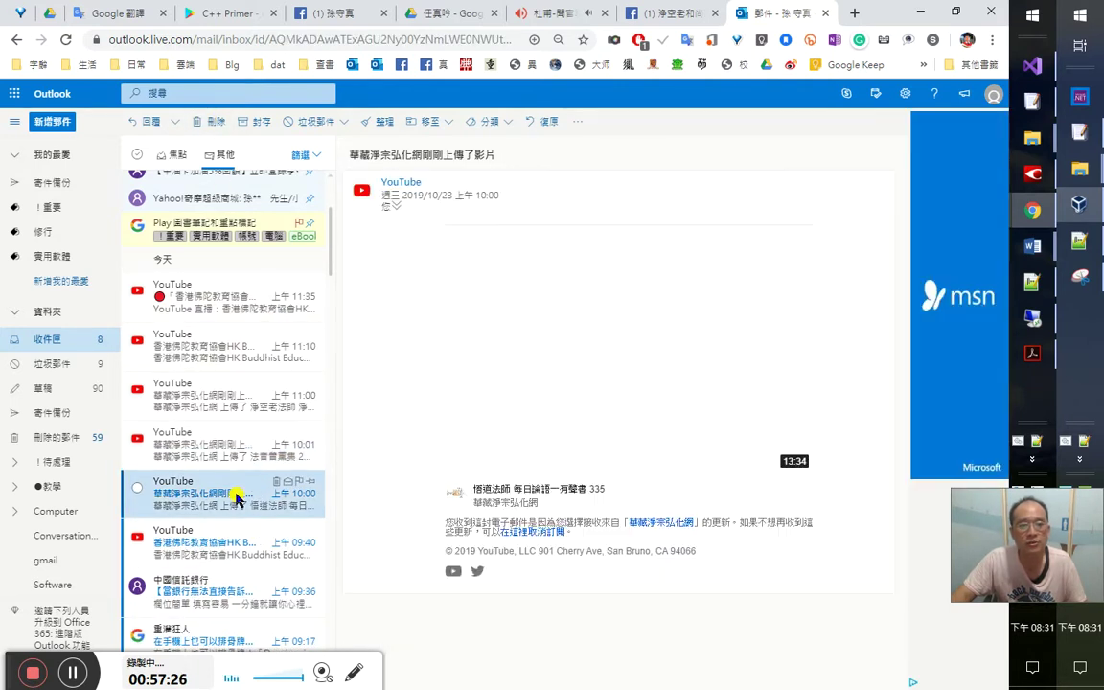
pyautogui.click(210, 570)
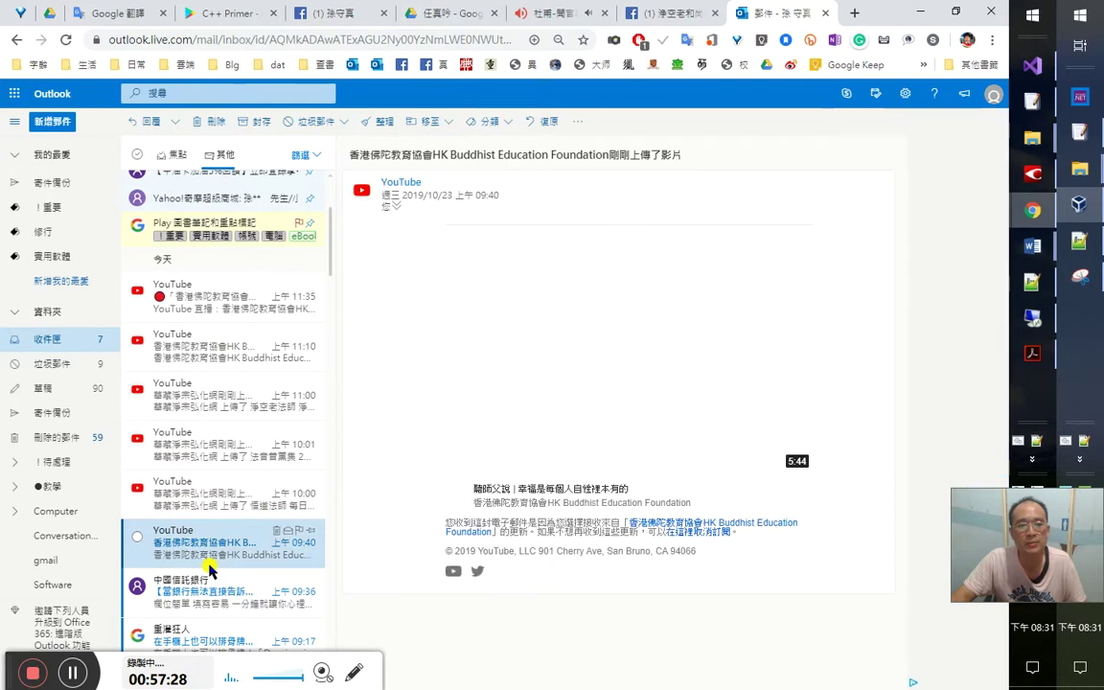
pyautogui.click(202, 607)
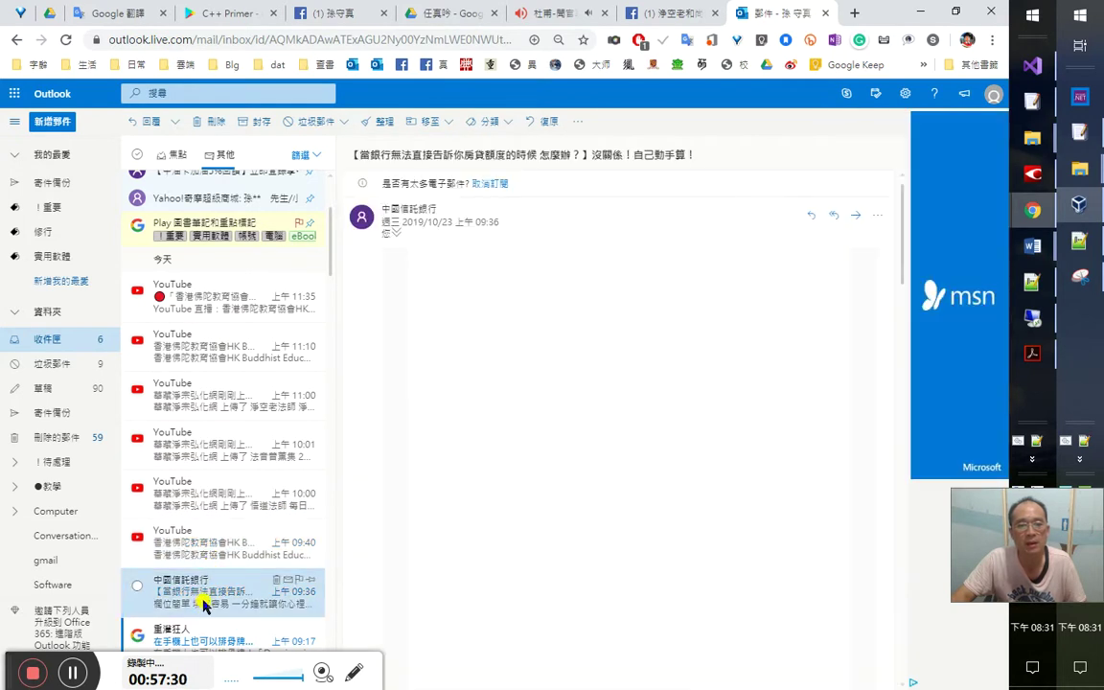
pyautogui.scroll(-3, 212, 591)
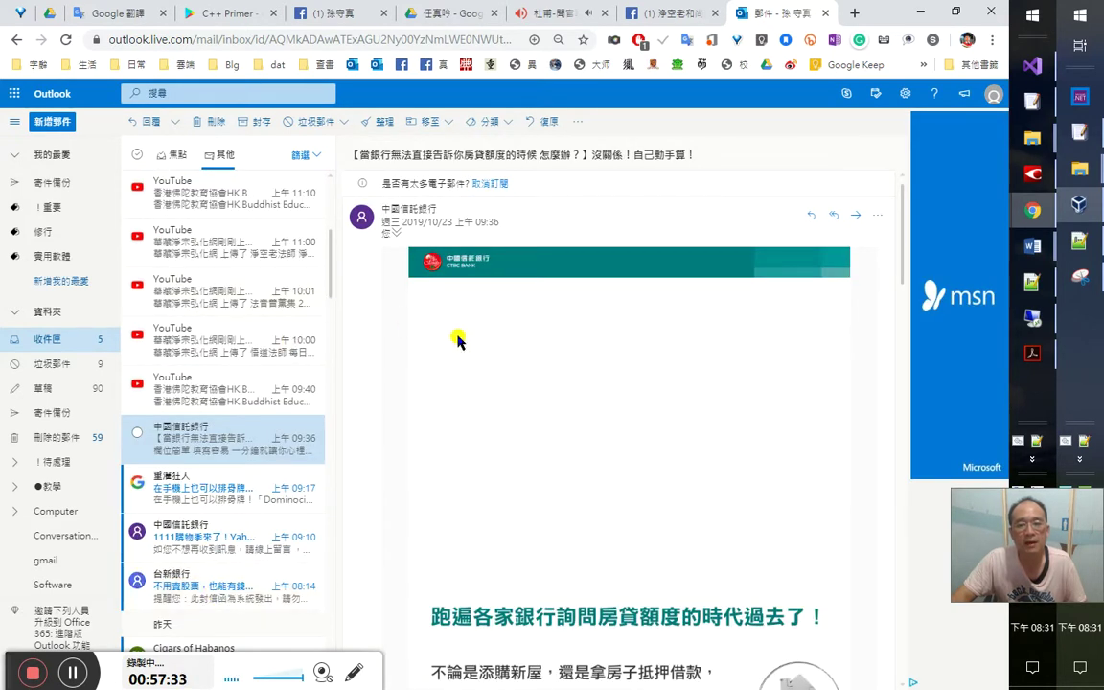
pyautogui.click(212, 124)
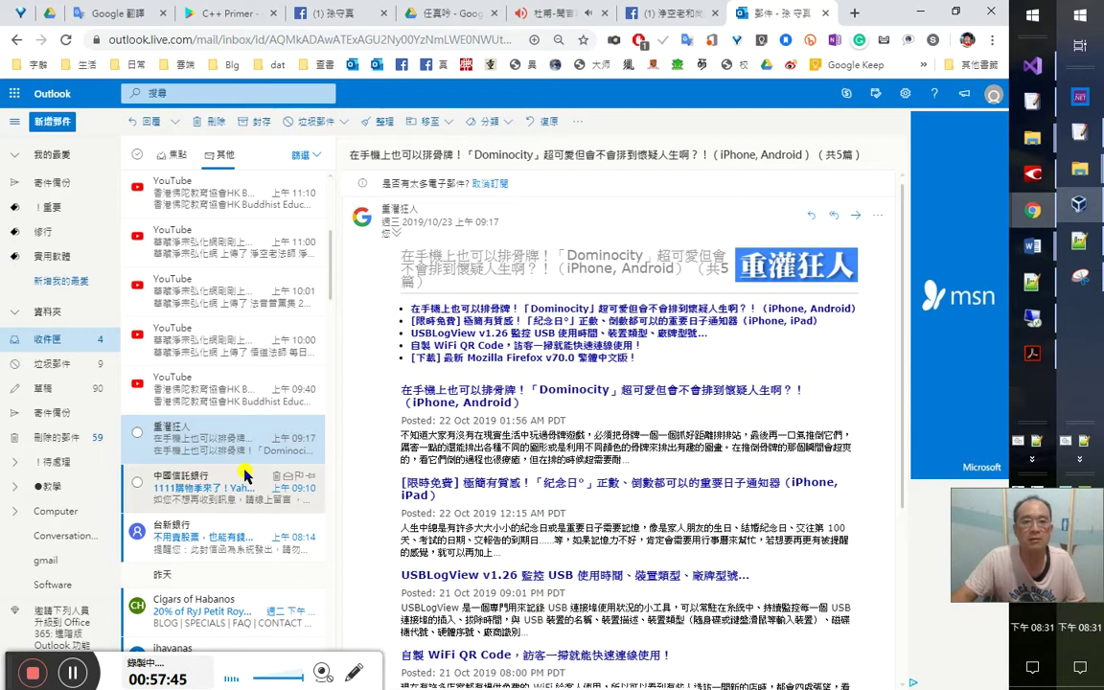
# Delete the 重灌狂人 newsletter, the 中國信託銀行 1111 Yahoo card promotion and the 台新銀行 email
pyautogui.click(210, 122)
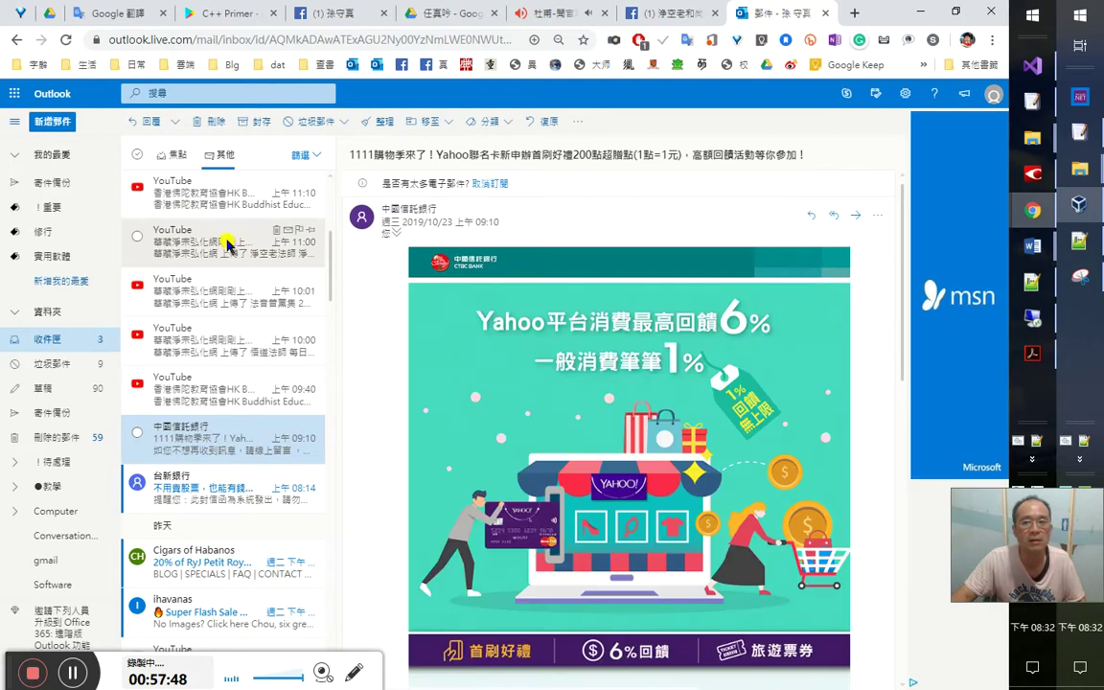
pyautogui.click(213, 121)
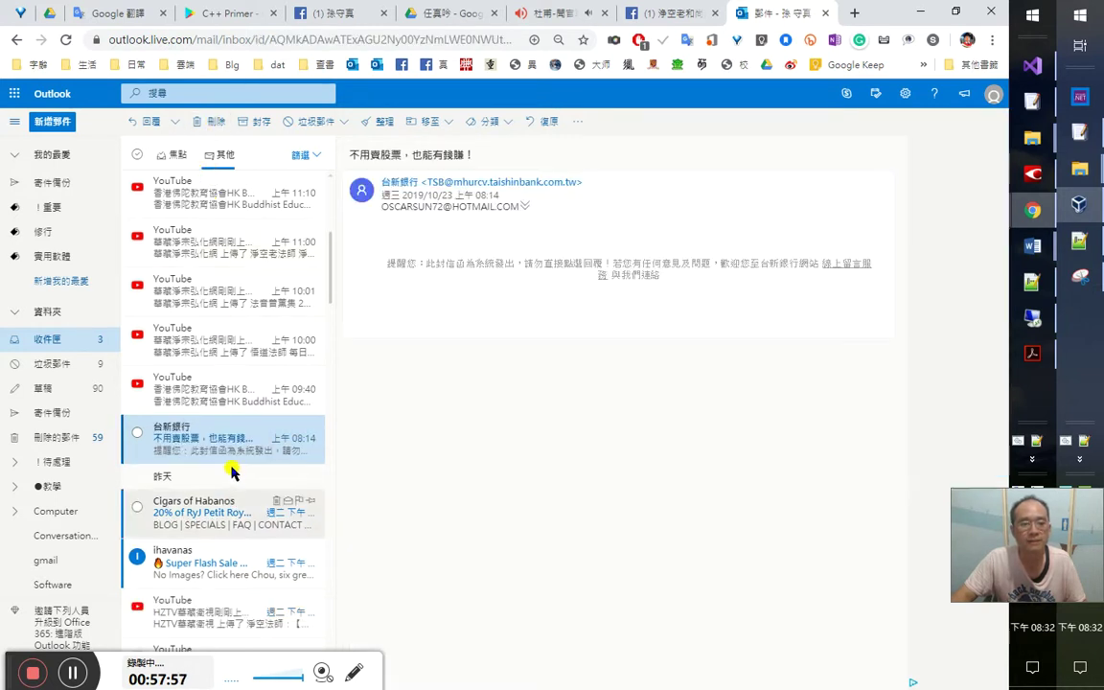
pyautogui.click(214, 121)
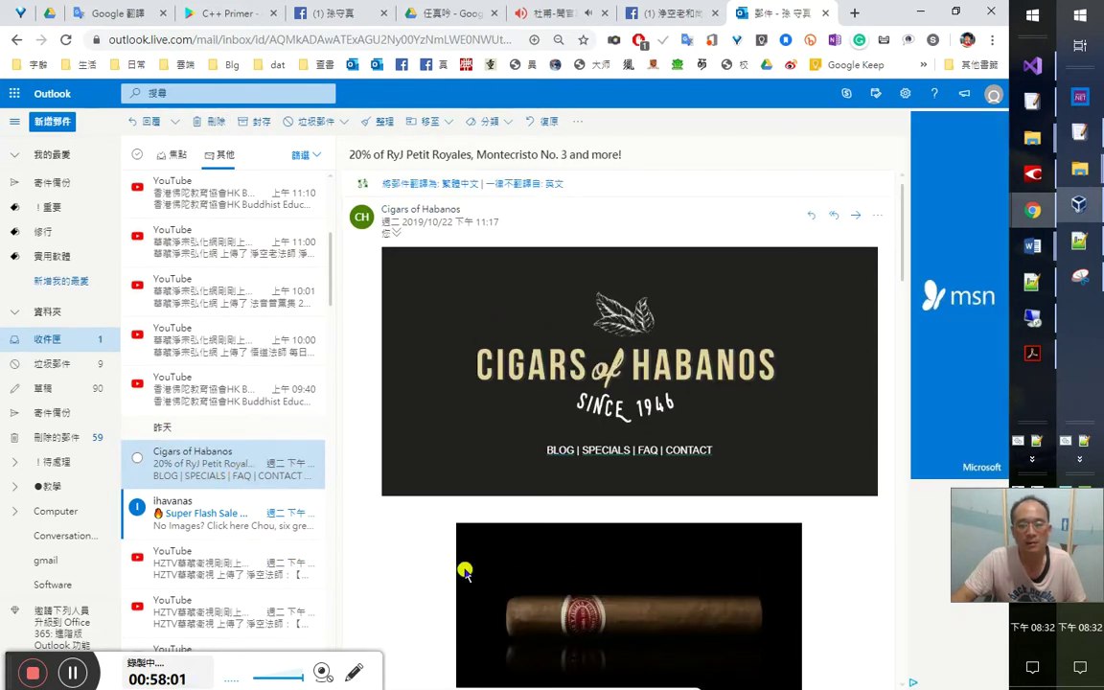
# Read the Romeo y Julieta Petit Royales offer from Cigars of Habanos, and delete that email and the ihavanas Super Flash Sale email
pyautogui.scroll(-3, 461, 566)
pyautogui.scroll(-1, 461, 567)
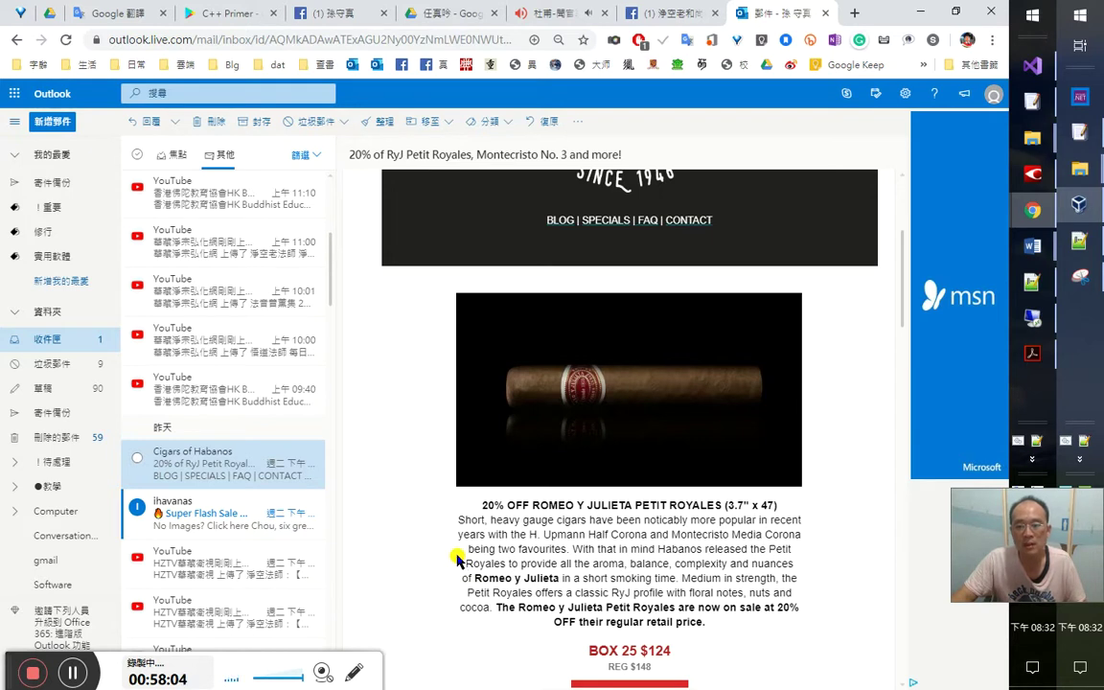
pyautogui.scroll(-1, 465, 554)
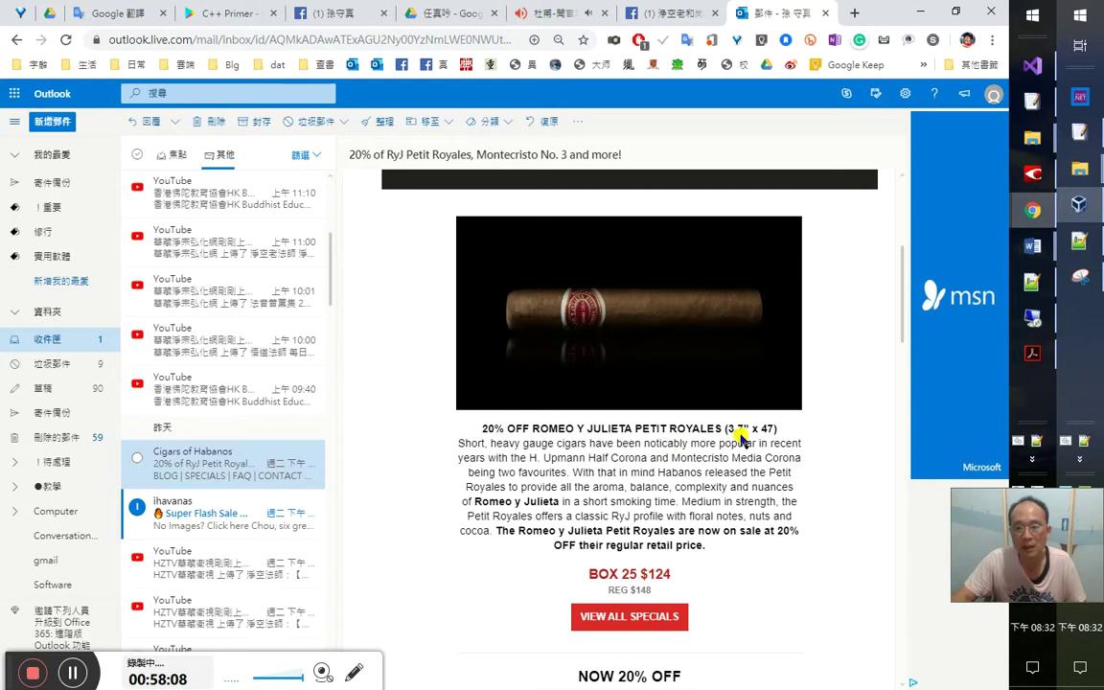
pyautogui.moveTo(742, 431); pyautogui.dragTo(713, 431)
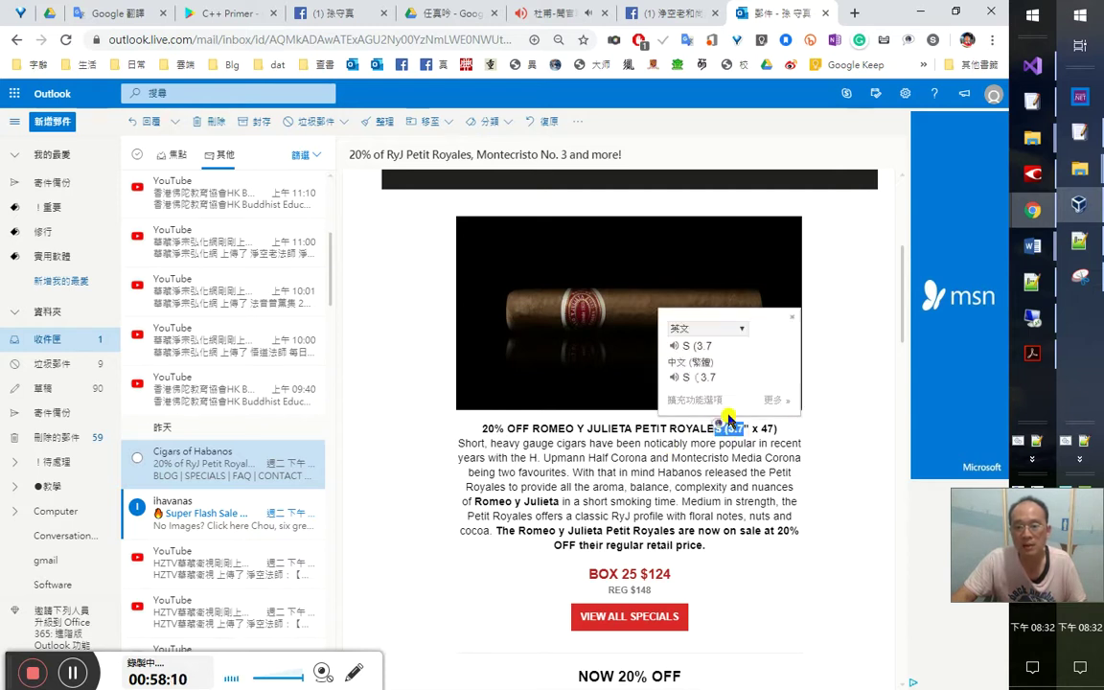
pyautogui.click(827, 443)
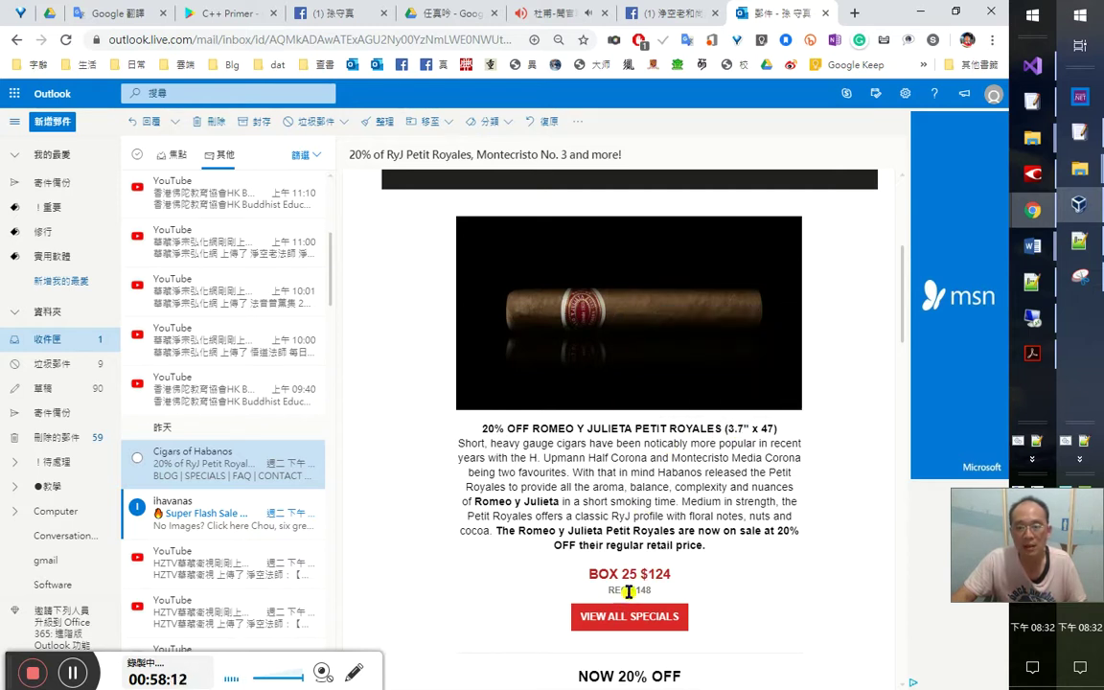
pyautogui.moveTo(664, 575); pyautogui.dragTo(620, 575)
pyautogui.click(403, 414)
pyautogui.click(211, 121)
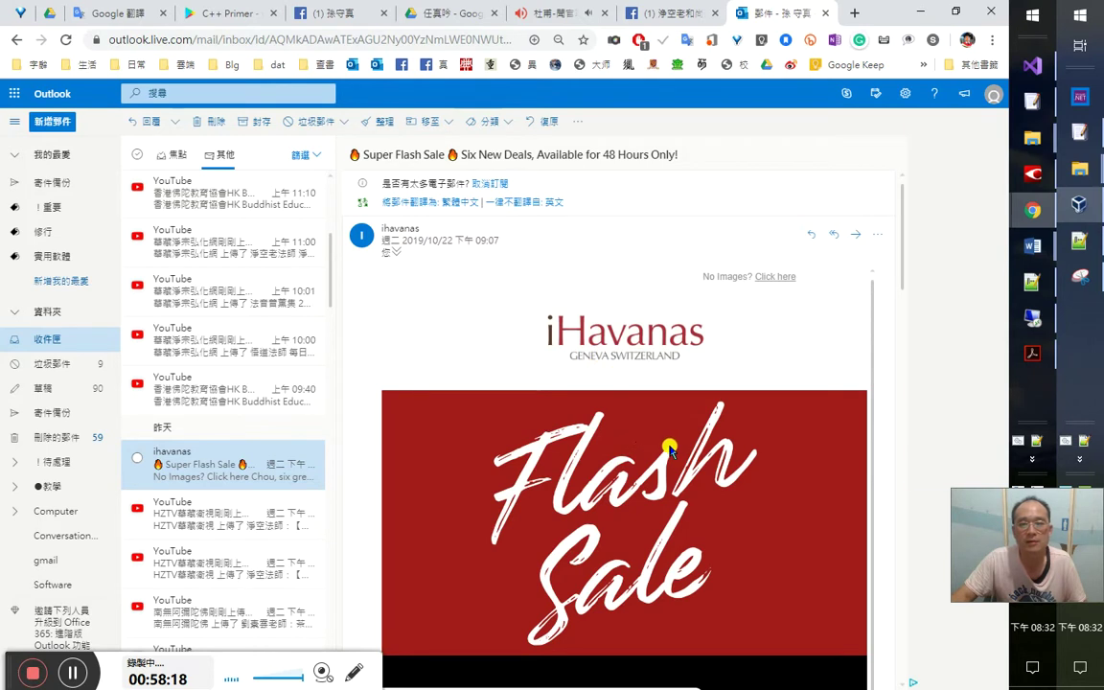
pyautogui.click(212, 124)
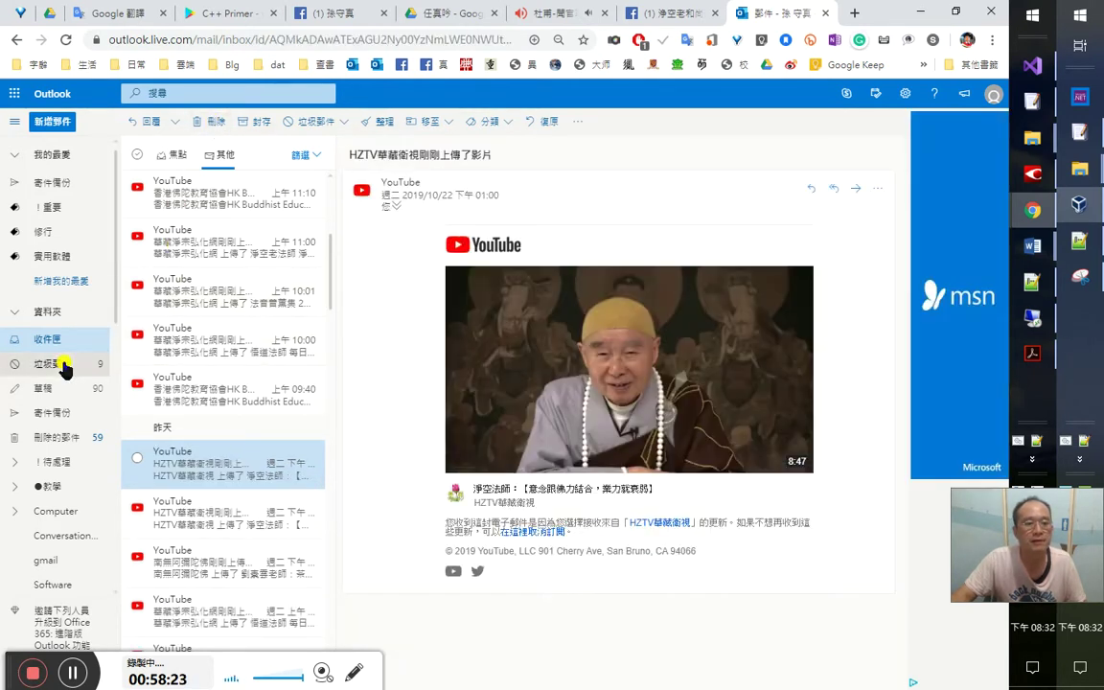
# In the 垃圾郵件 folder, read the "Your Abandoned Package For Delivery" emails and report the one from Assistance Inspection Director as phishing
pyautogui.click(74, 372)
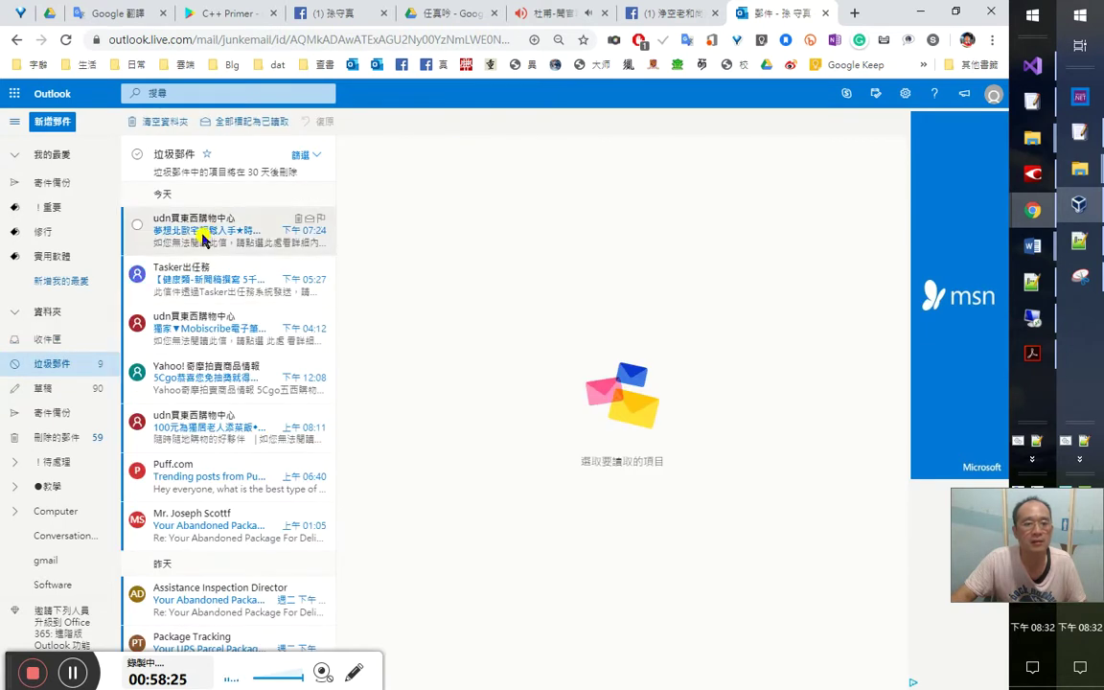
pyautogui.moveTo(215, 518)
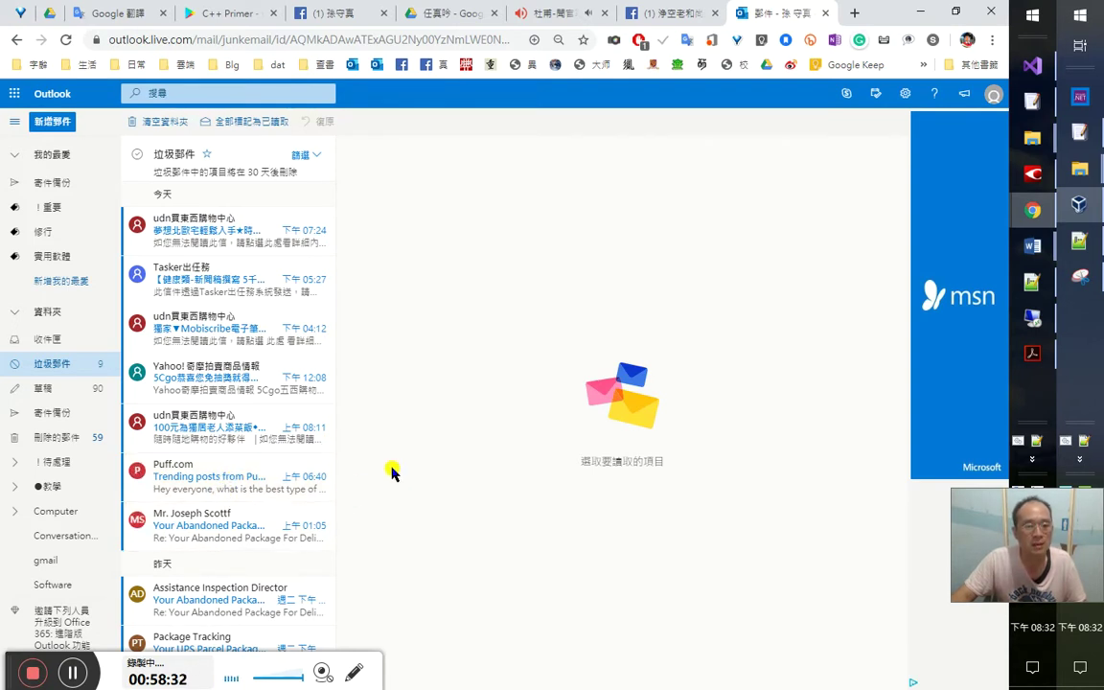
pyautogui.click(233, 533)
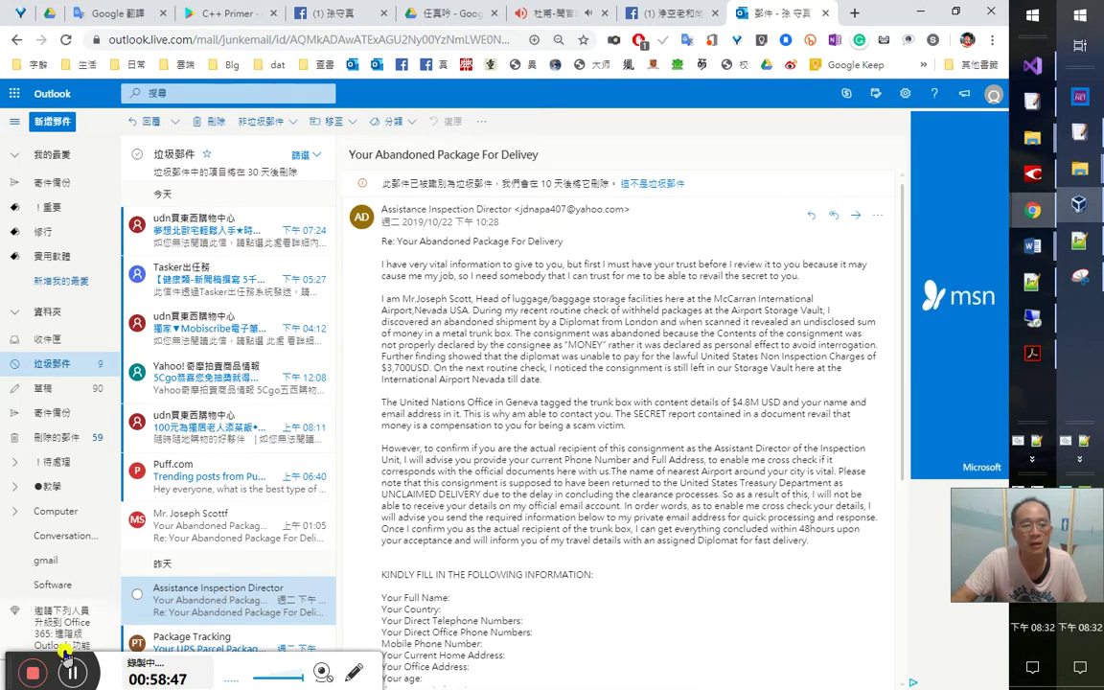
pyautogui.moveTo(6, 665); pyautogui.dragTo(505, 632)
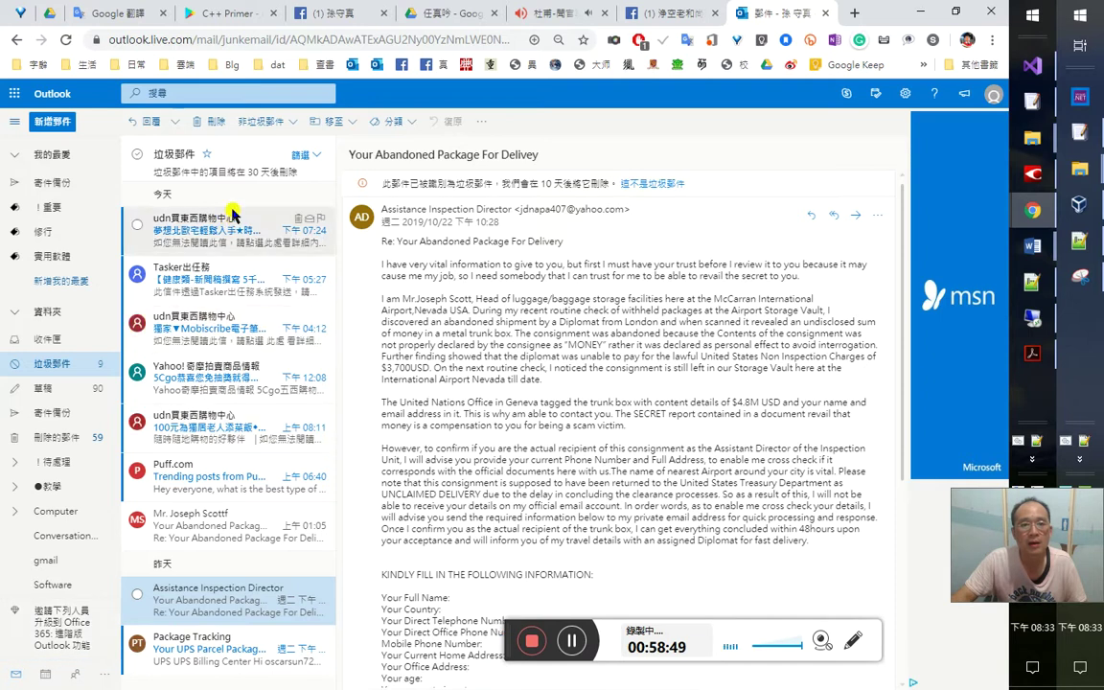
pyautogui.click(262, 122)
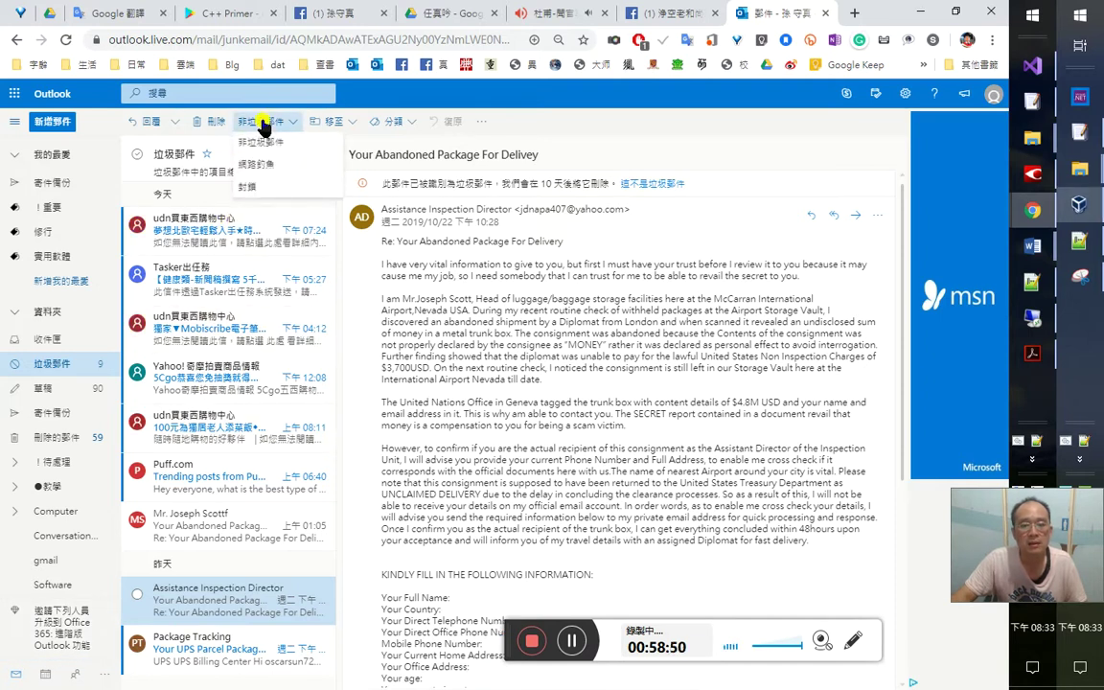
pyautogui.click(277, 166)
pyautogui.click(512, 418)
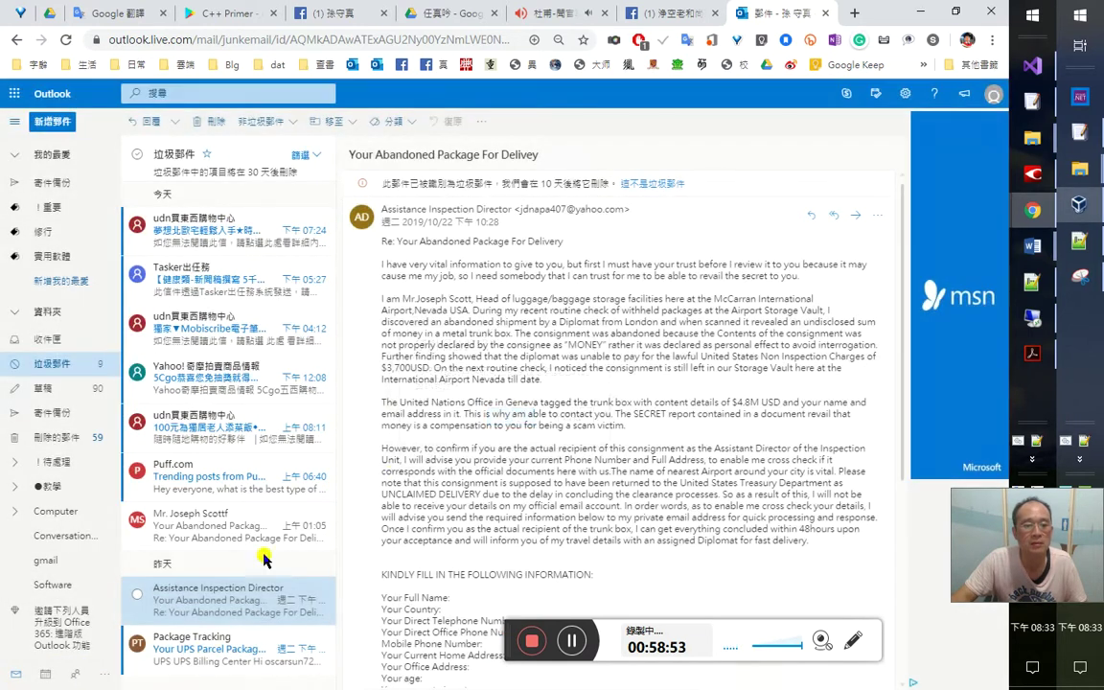
# Open the Package Tracking email about a delivered UPS parcel and report it as phishing
pyautogui.click(225, 610)
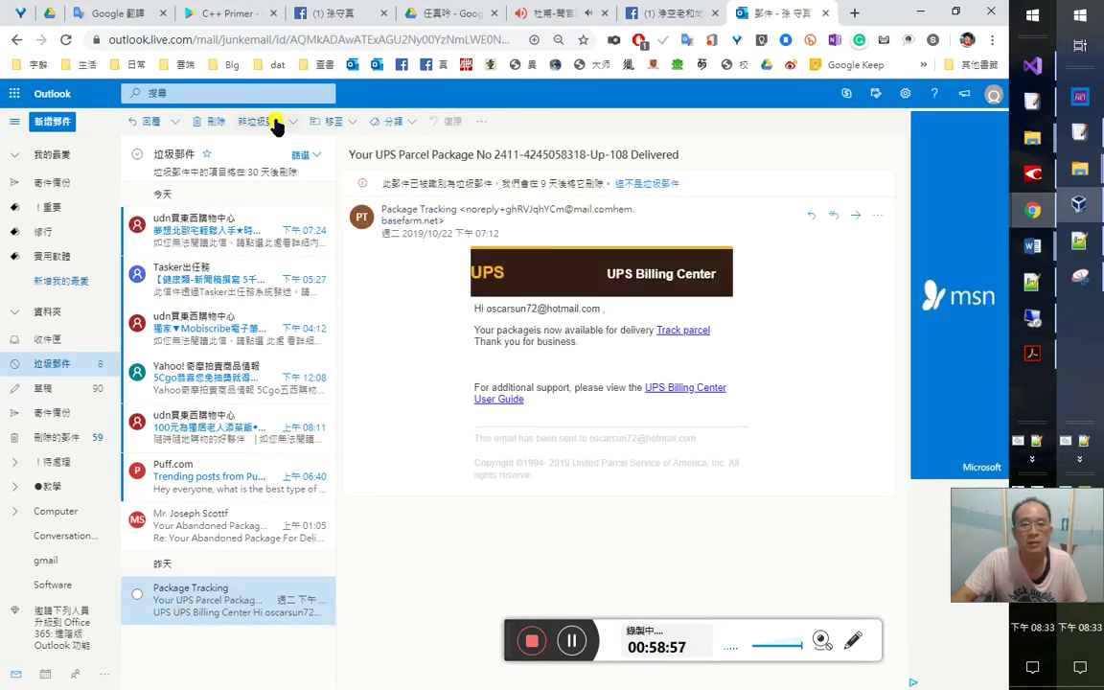
pyautogui.click(327, 122)
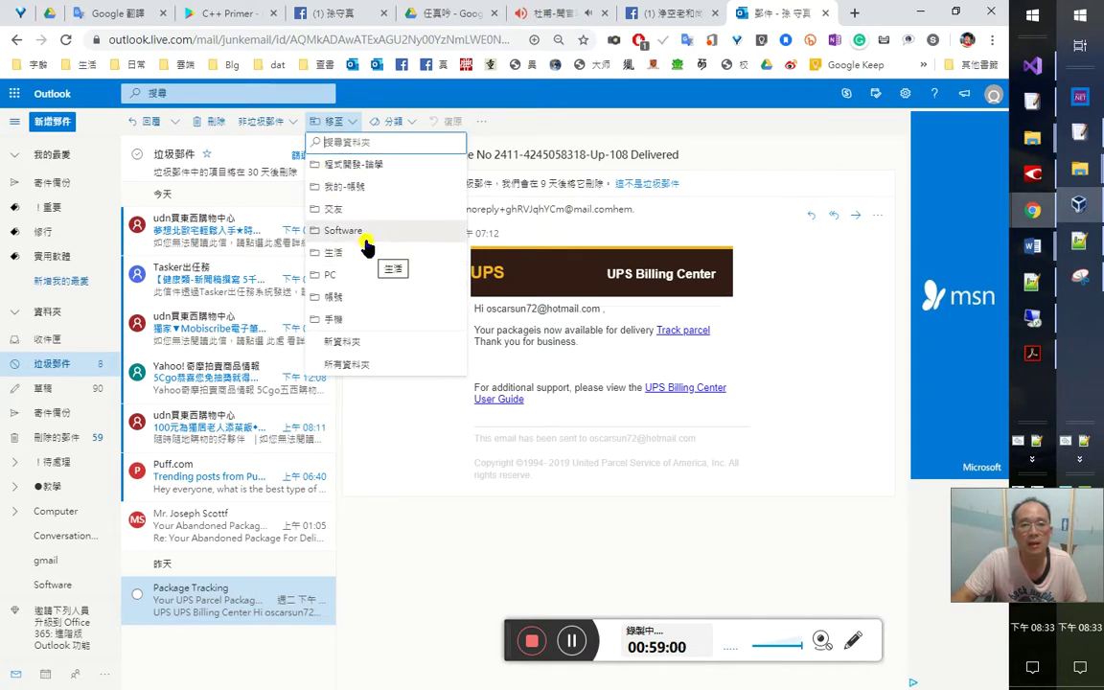
pyautogui.click(267, 121)
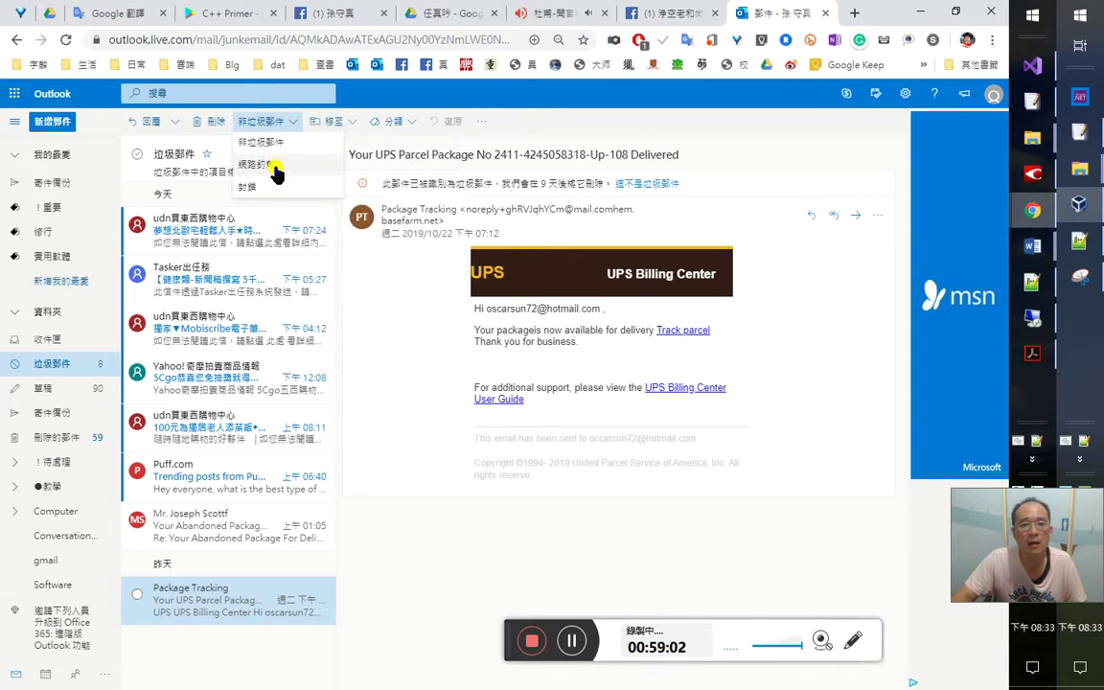
pyautogui.click(276, 168)
pyautogui.click(511, 417)
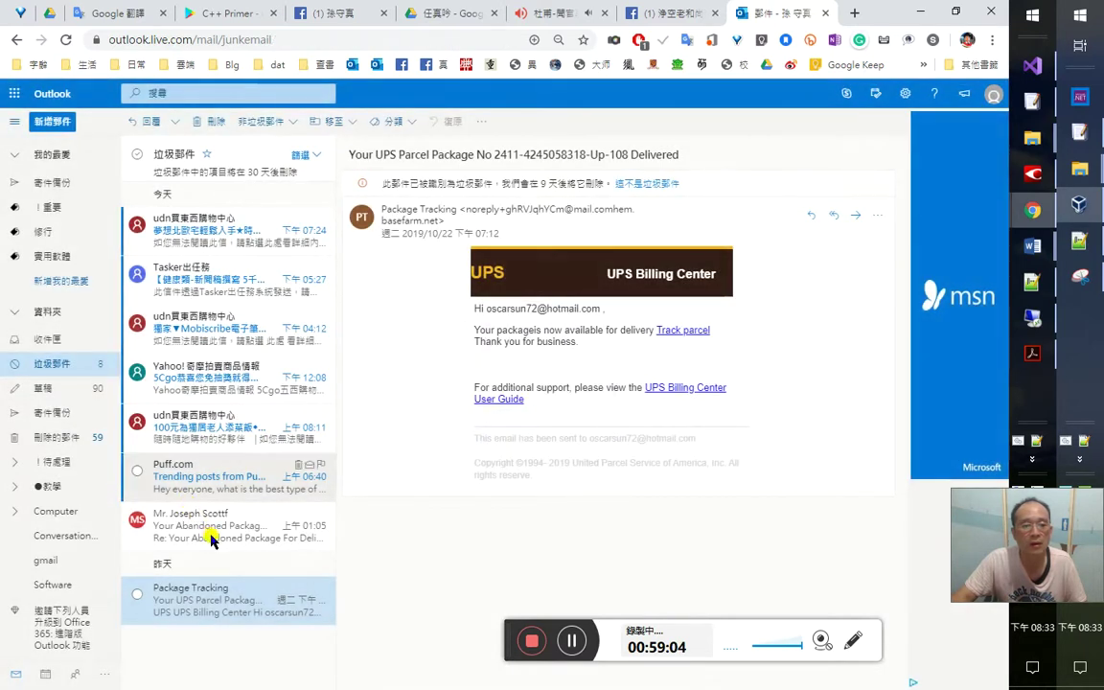
# Report the remaining "Your Abandoned Package For Delivery" email in the 垃圾郵件 folder as phishing
pyautogui.click(210, 533)
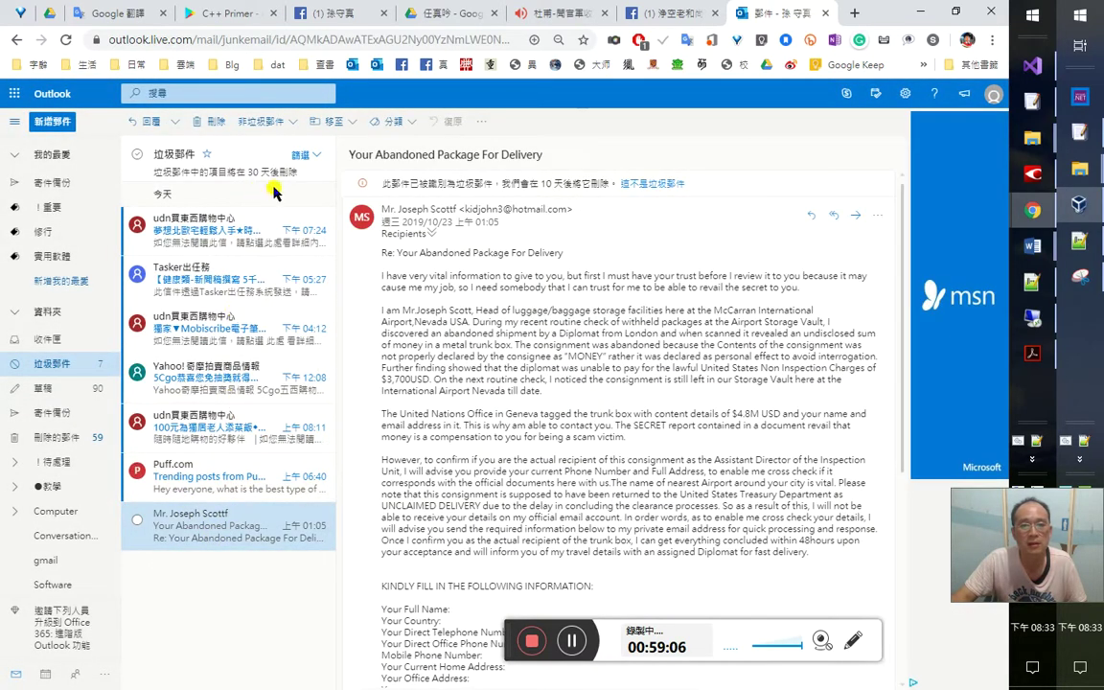
pyautogui.click(261, 121)
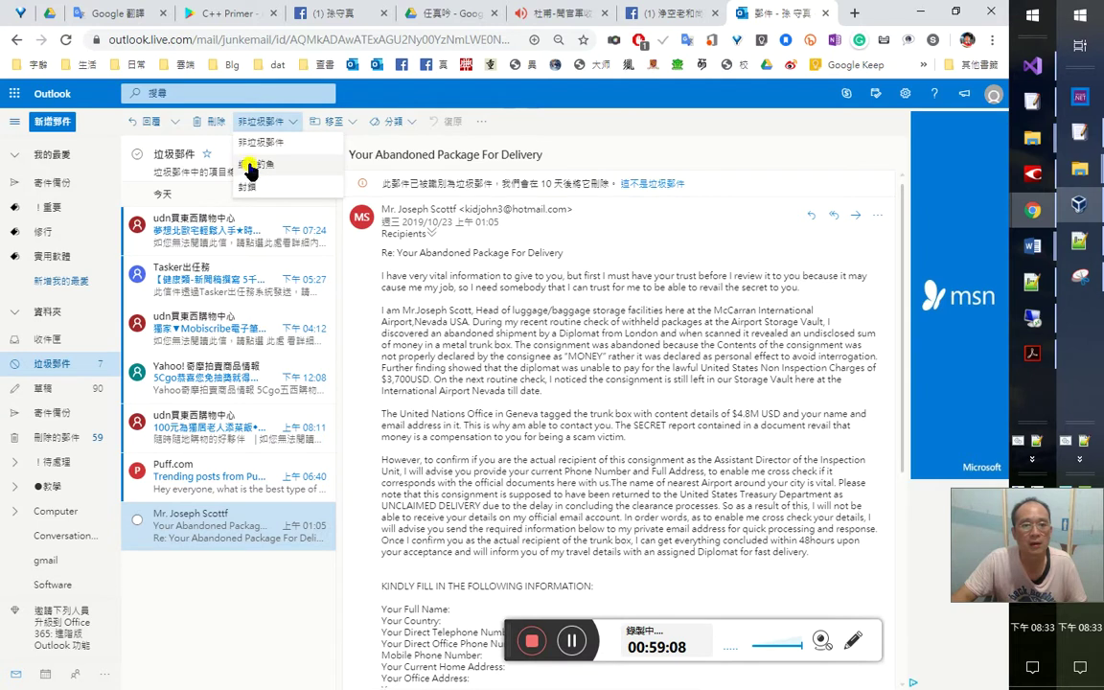
pyautogui.click(251, 166)
pyautogui.click(512, 418)
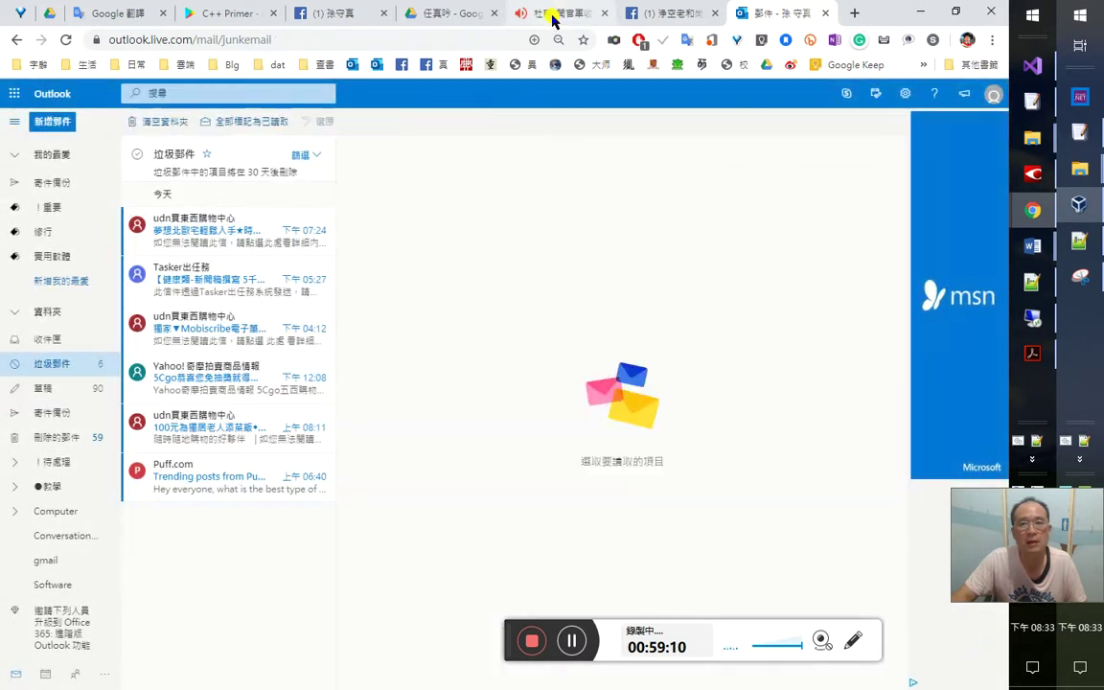
# Close the 淨空老和尚 Facebook group page
pyautogui.click(668, 15)
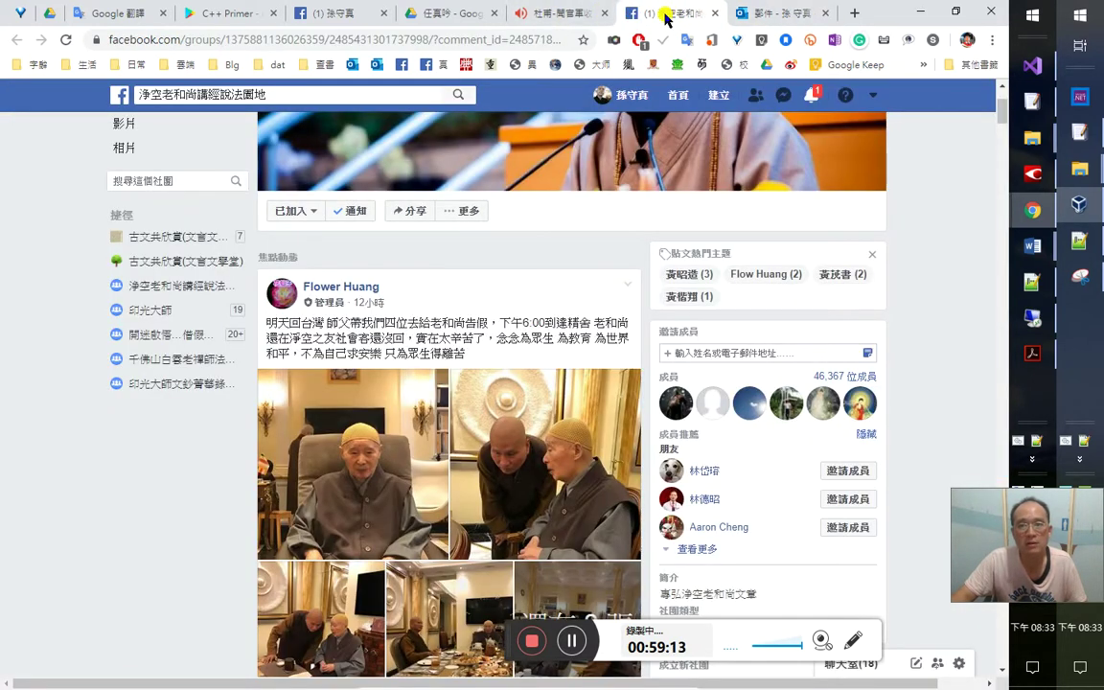
pyautogui.middleClick(666, 13)
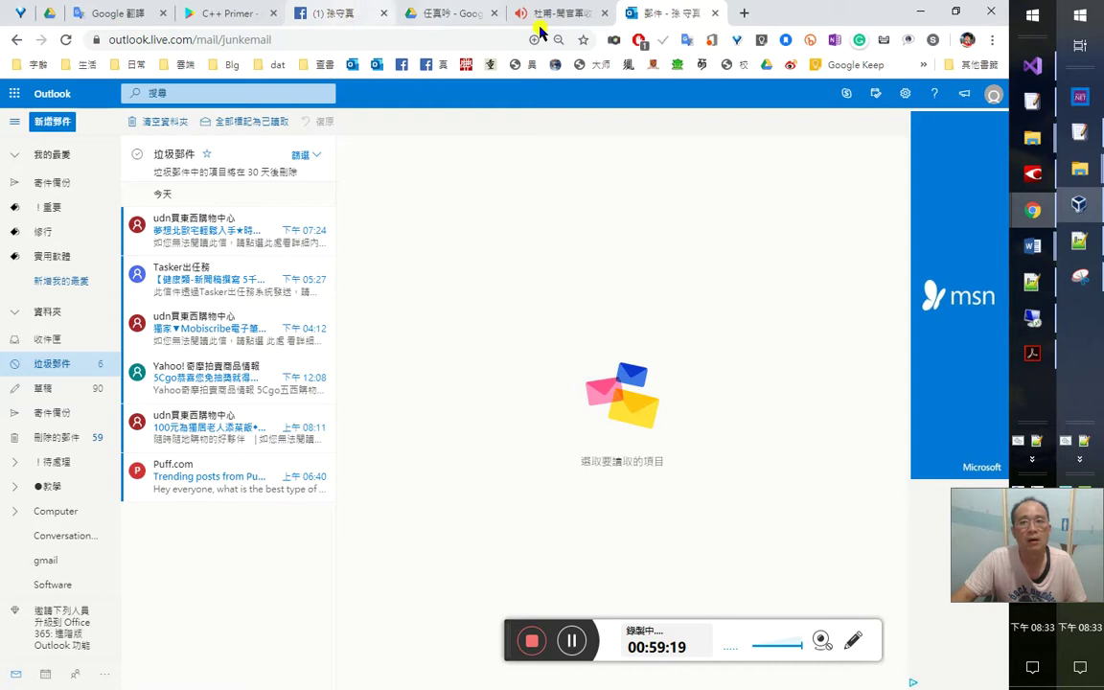
# Delete all the emails in the 垃圾郵件 folder and close the Outlook page
pyautogui.click(184, 479)
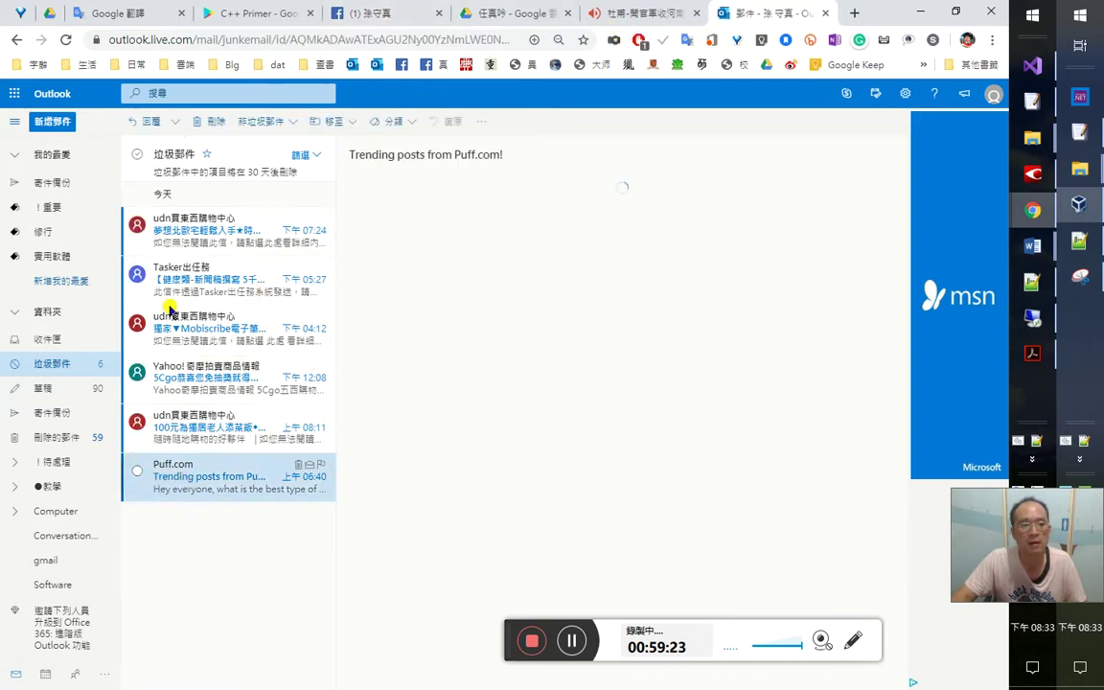
pyautogui.click(137, 156)
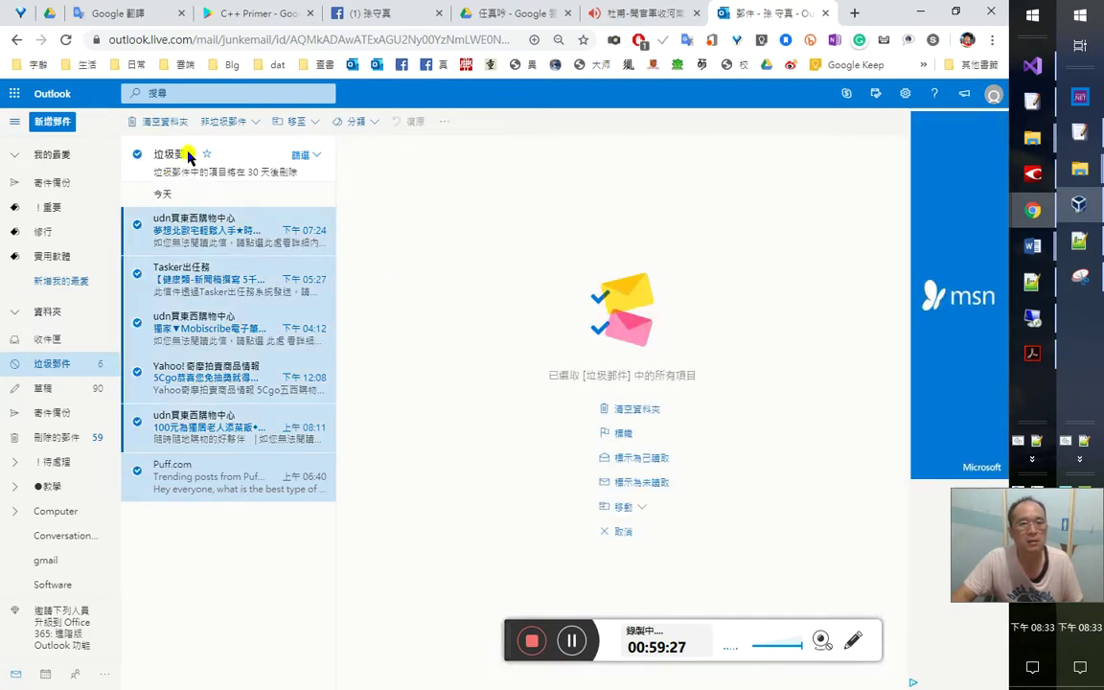
pyautogui.click(158, 121)
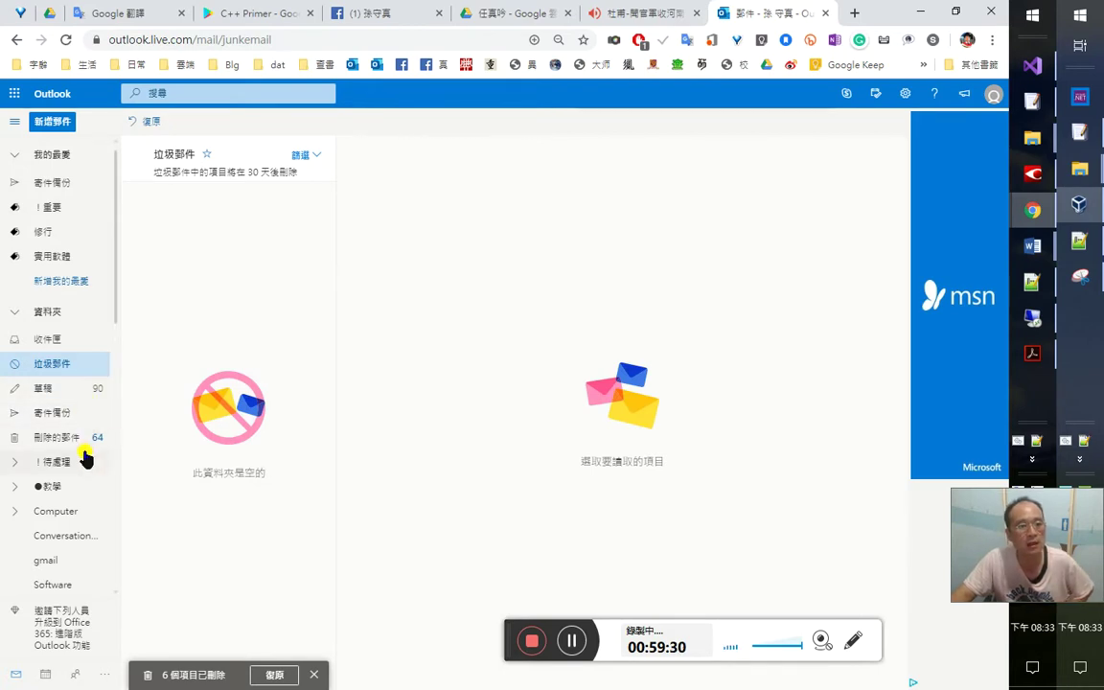
pyautogui.scroll(-4, 50, 526)
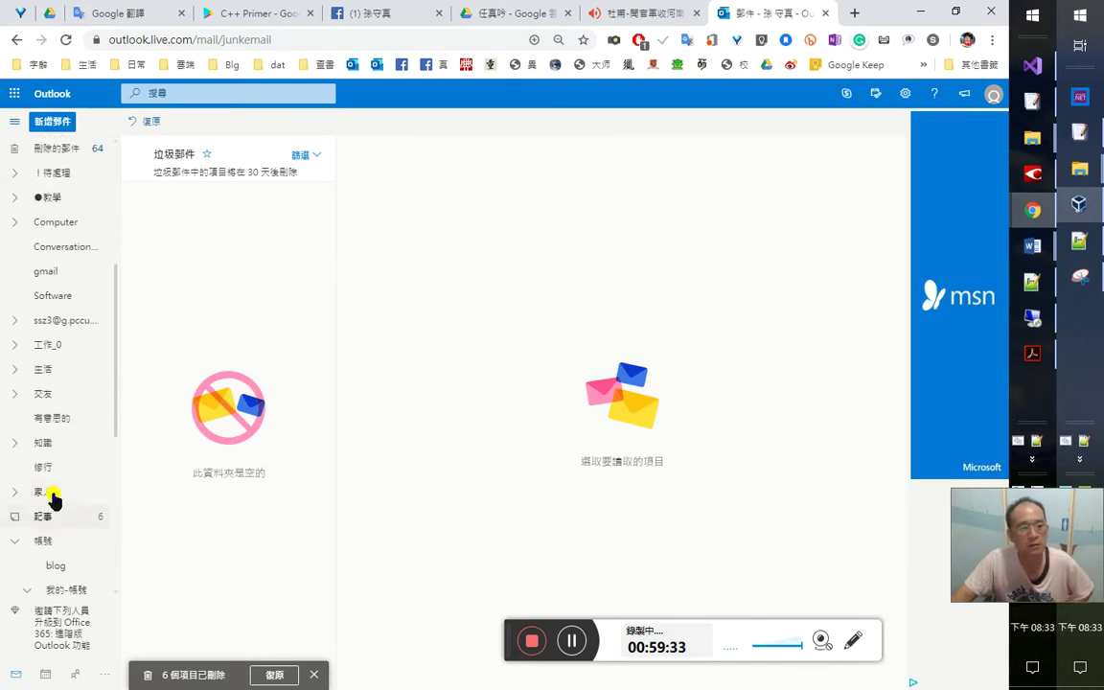
pyautogui.scroll(4, 53, 508)
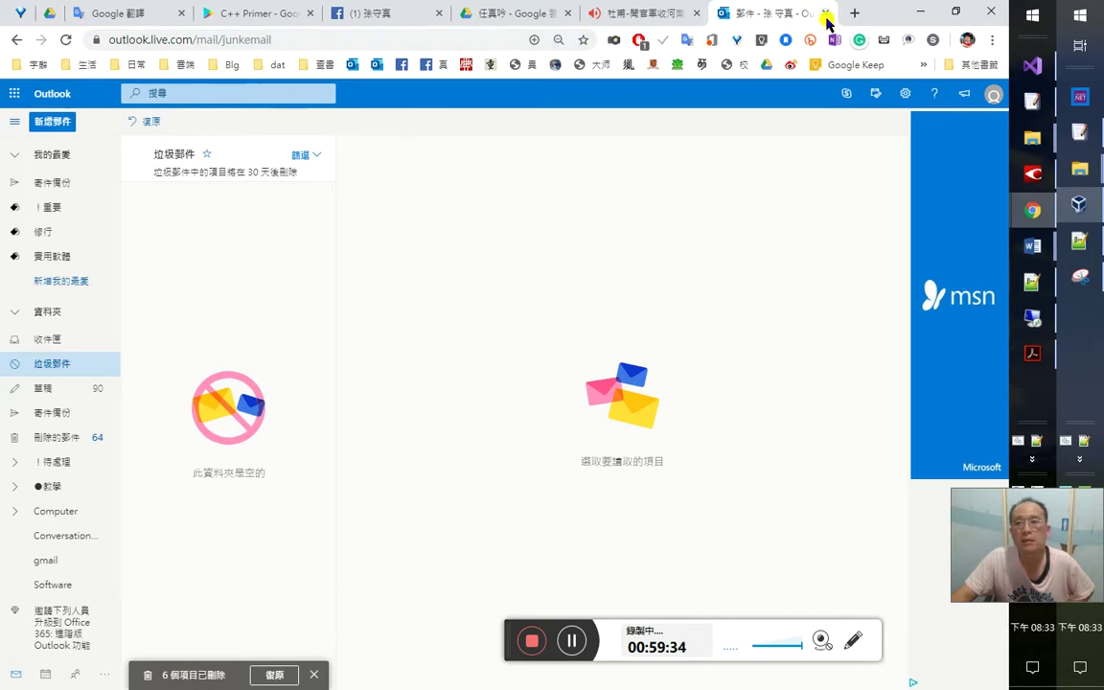
pyautogui.click(825, 14)
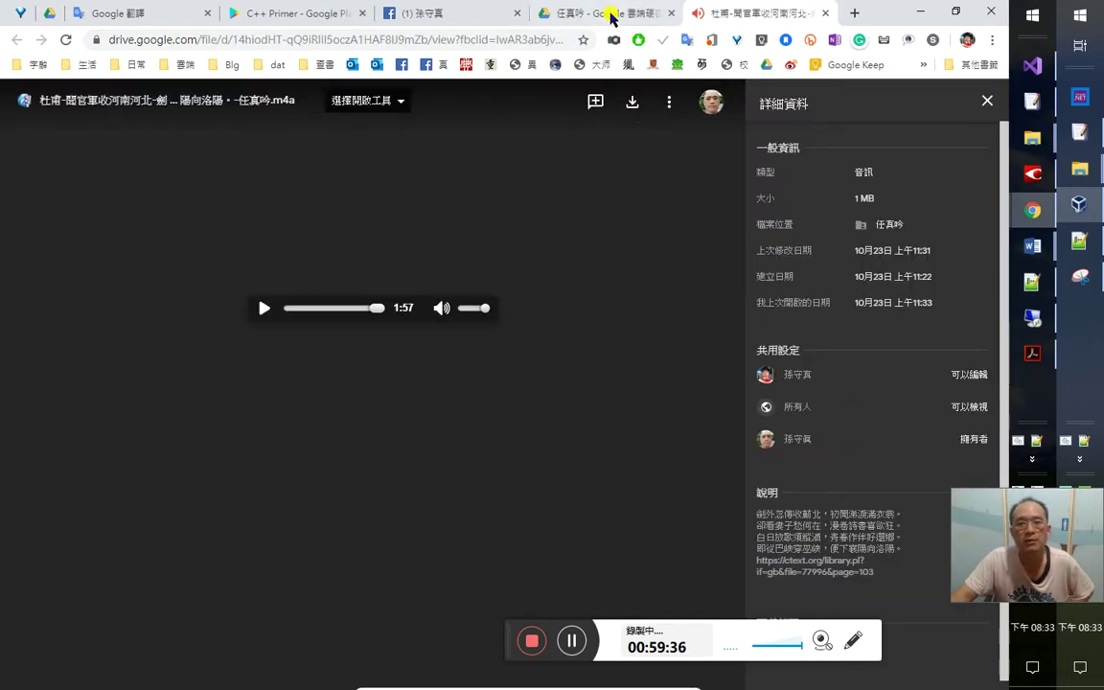
# Play the 杜甫-聞官軍收河南河北 audio recording in Google Drive and close the 任真吟 folder page
pyautogui.click(615, 14)
pyautogui.click(710, 15)
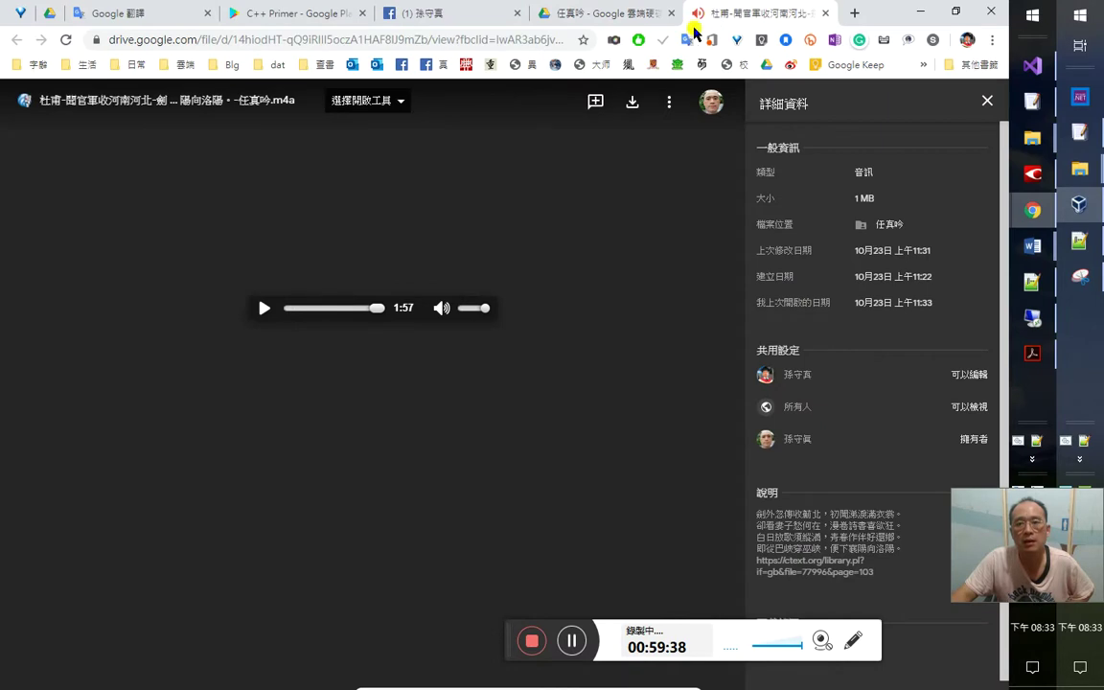
pyautogui.click(265, 308)
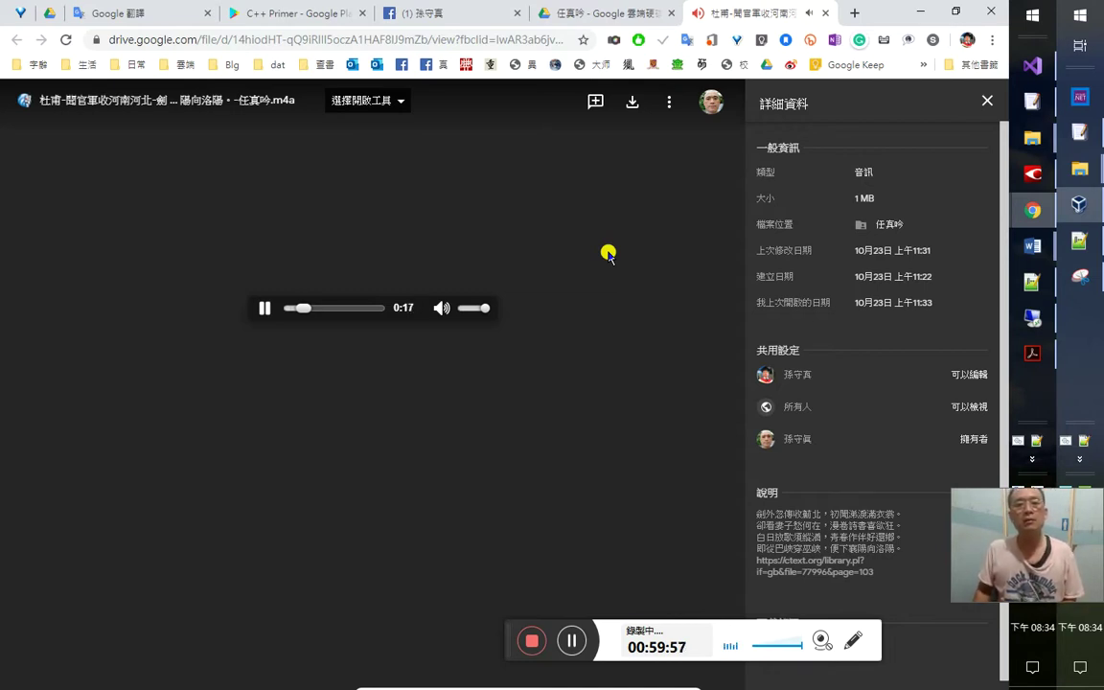
pyautogui.click(582, 12)
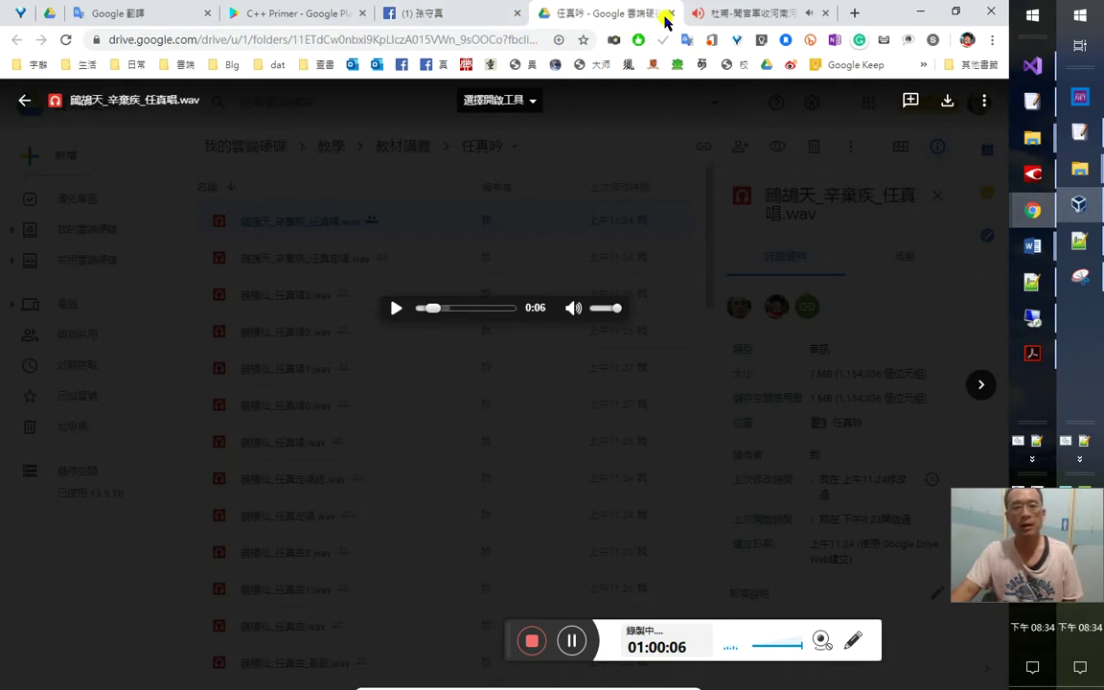
pyautogui.click(671, 14)
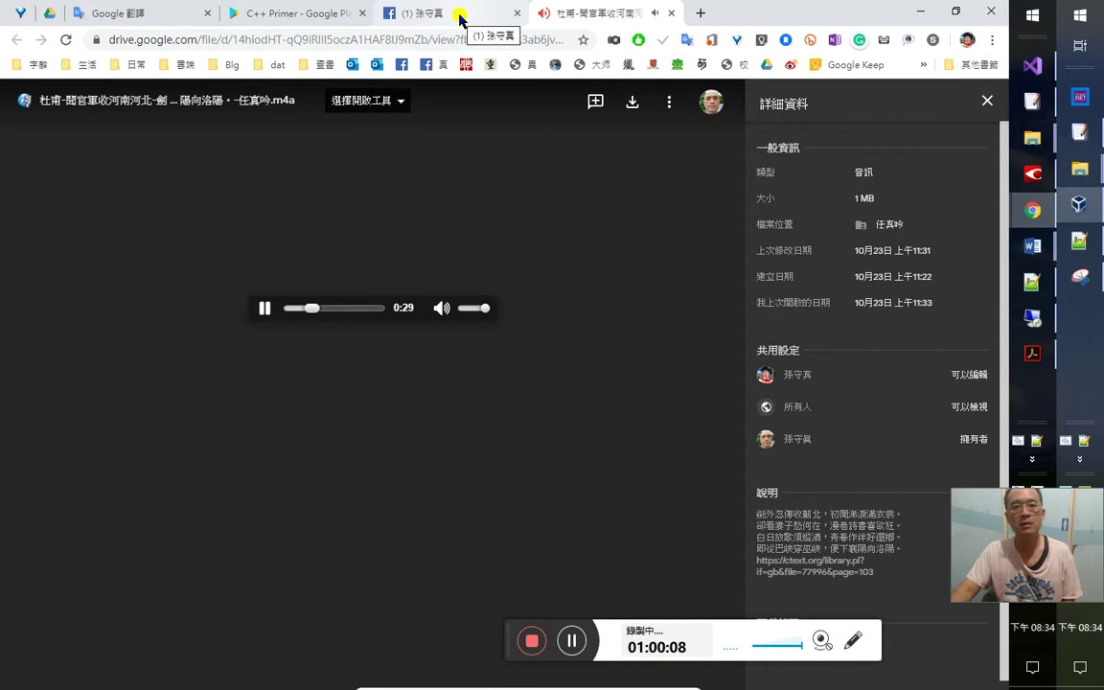
# Pause the 杜甫 recording and examine the 白日放歌須縱酒 verse in the Facebook post
pyautogui.click(460, 19)
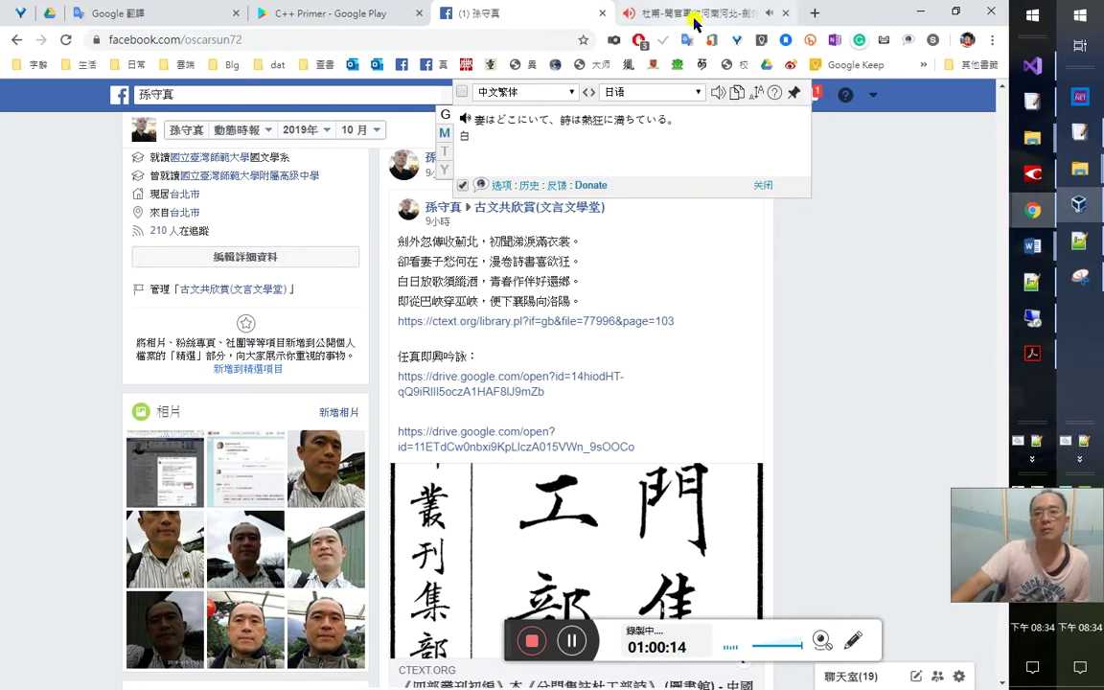
pyautogui.click(696, 21)
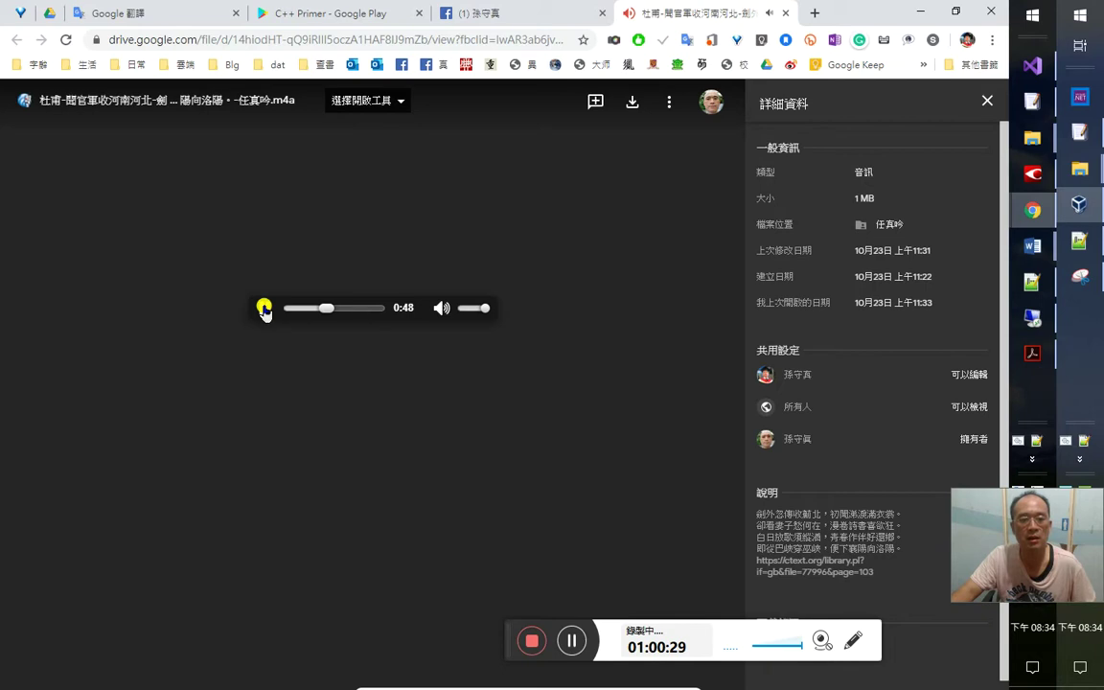
pyautogui.click(265, 313)
pyautogui.click(493, 12)
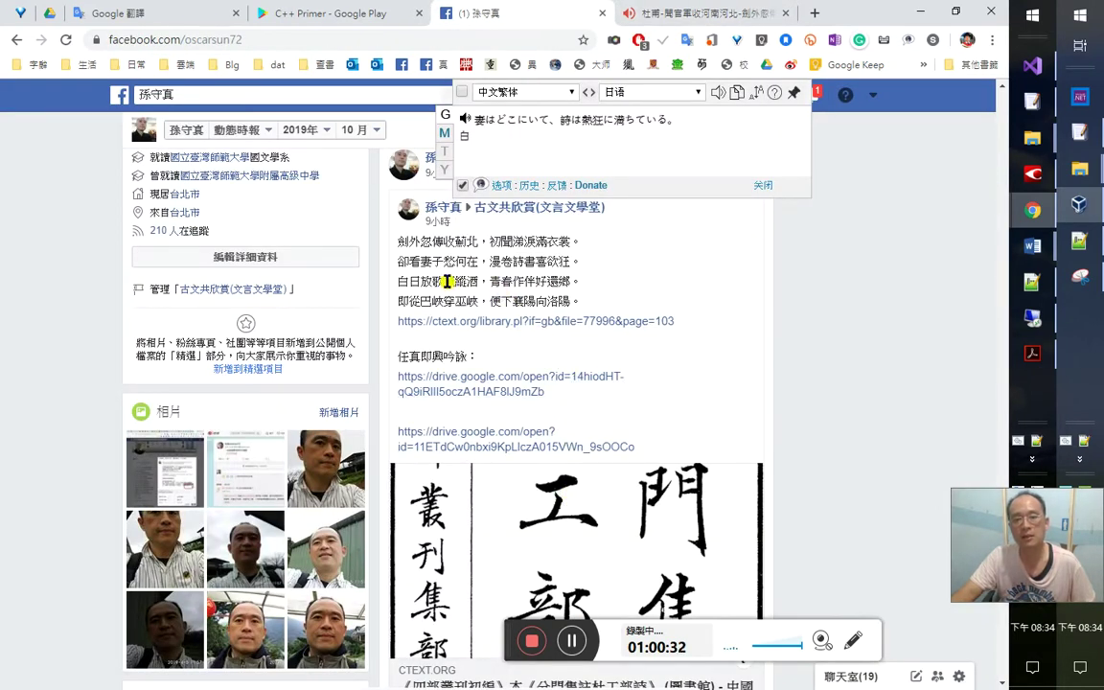
pyautogui.moveTo(400, 281); pyautogui.dragTo(491, 281)
pyautogui.click(575, 284)
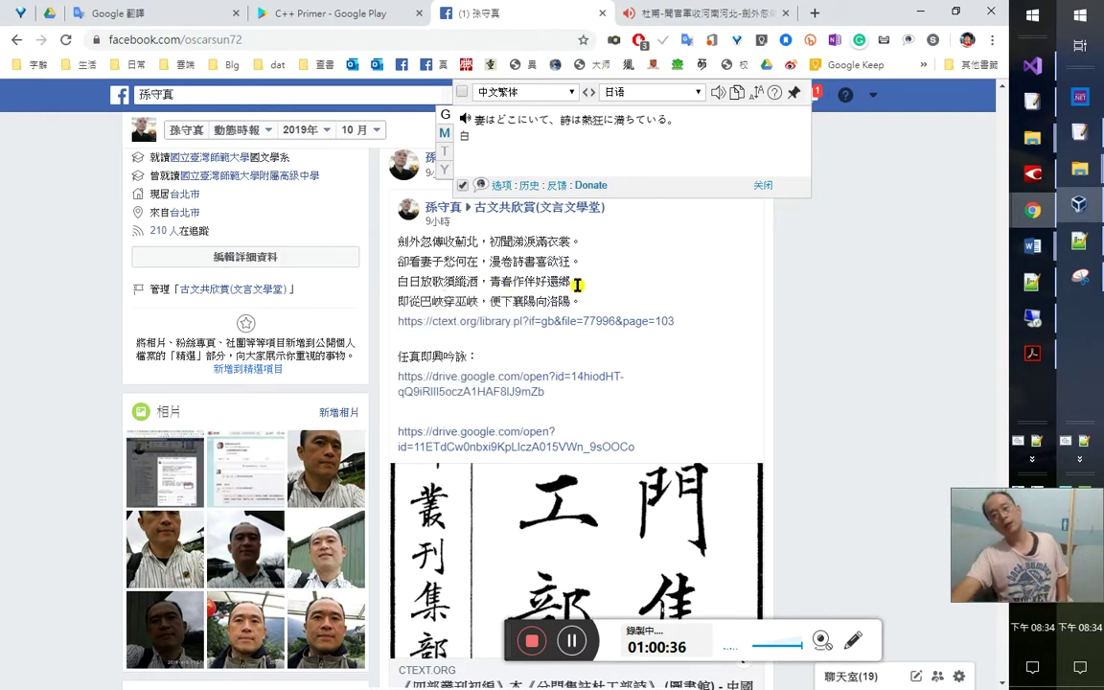
pyautogui.moveTo(491, 280); pyautogui.dragTo(410, 281)
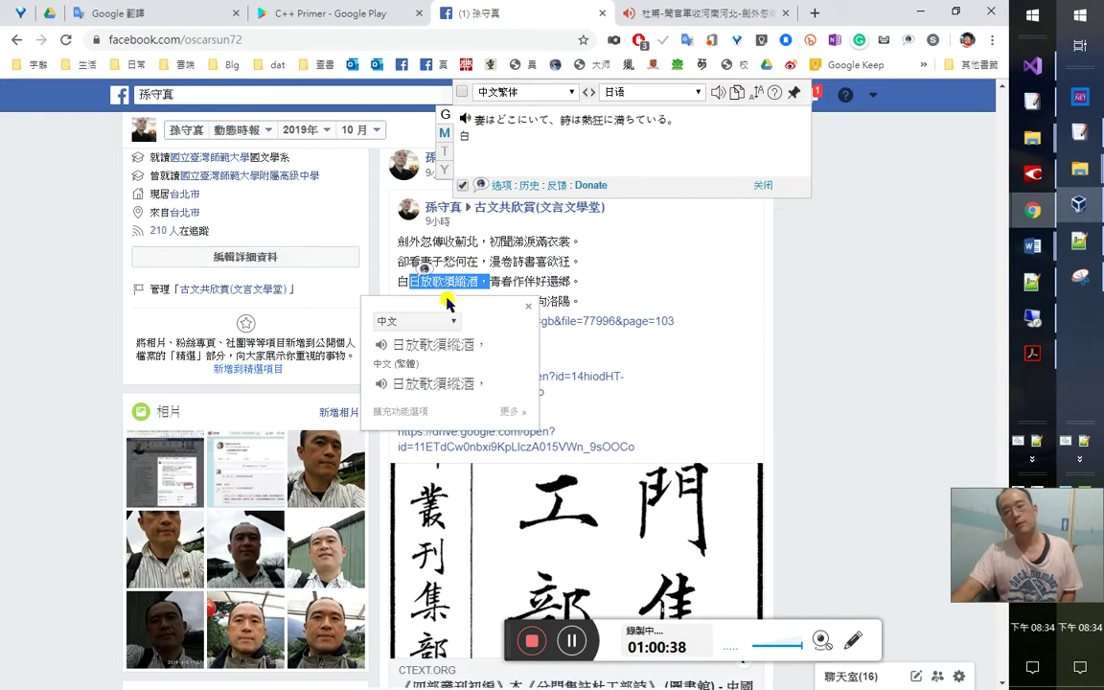
# Close the Facebook profile page and the Google Drive recording, leaving the C++ Primer book in Google Play open
pyautogui.click(1075, 407)
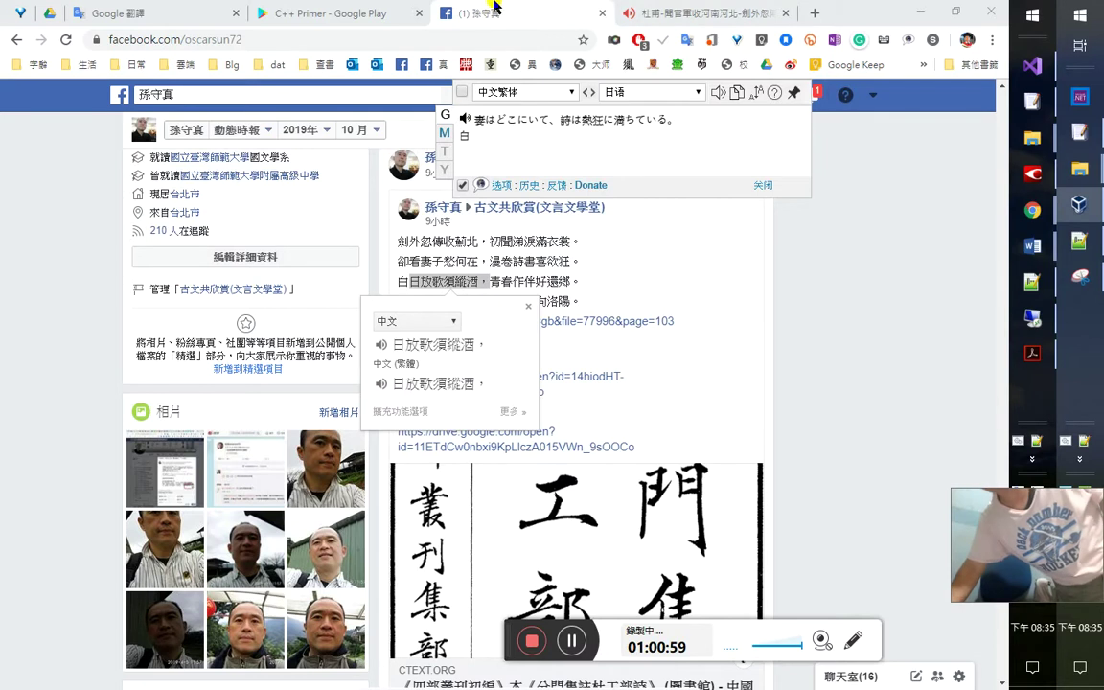
pyautogui.click(518, 13)
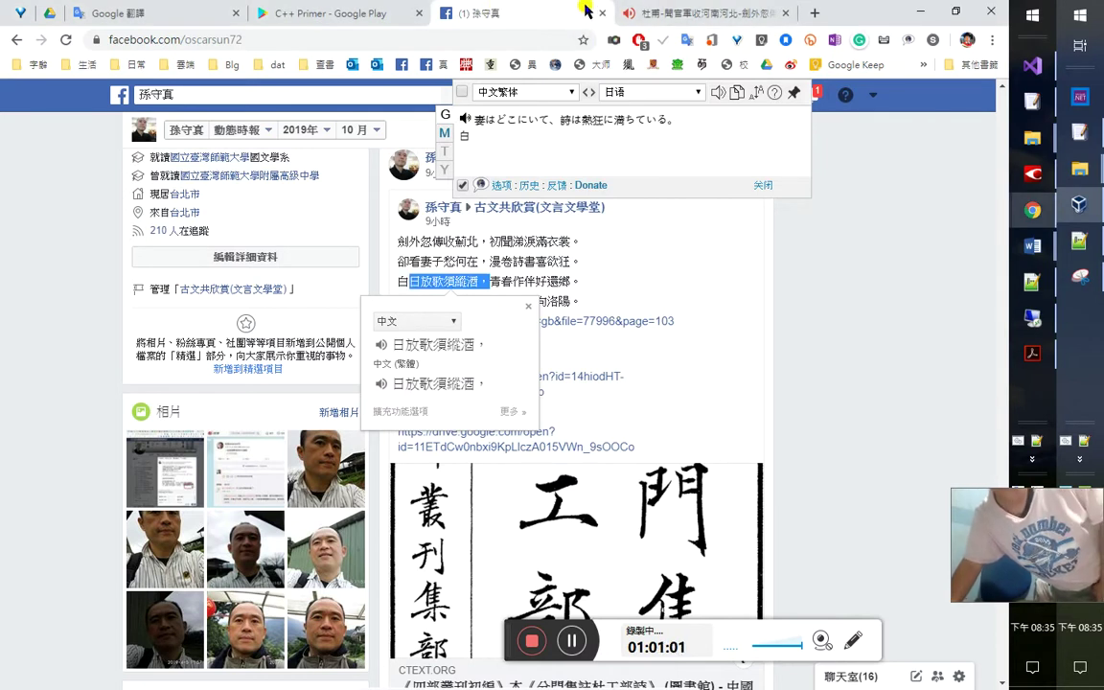
pyautogui.click(602, 13)
pyautogui.click(608, 12)
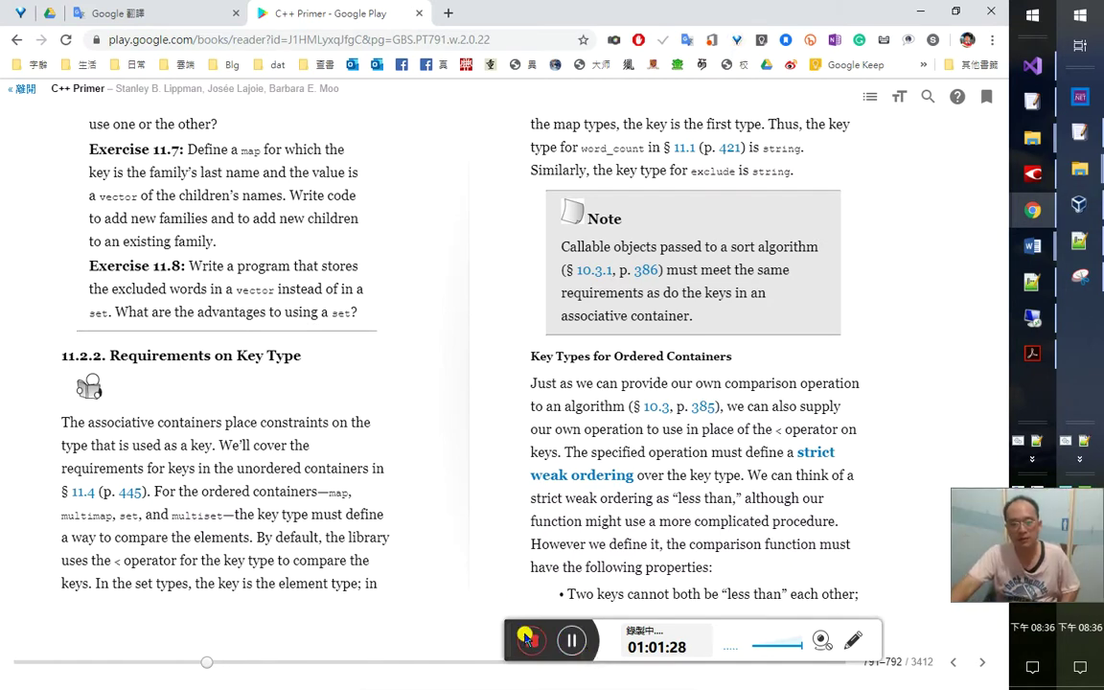
pyautogui.moveTo(513, 634); pyautogui.dragTo(12, 661)
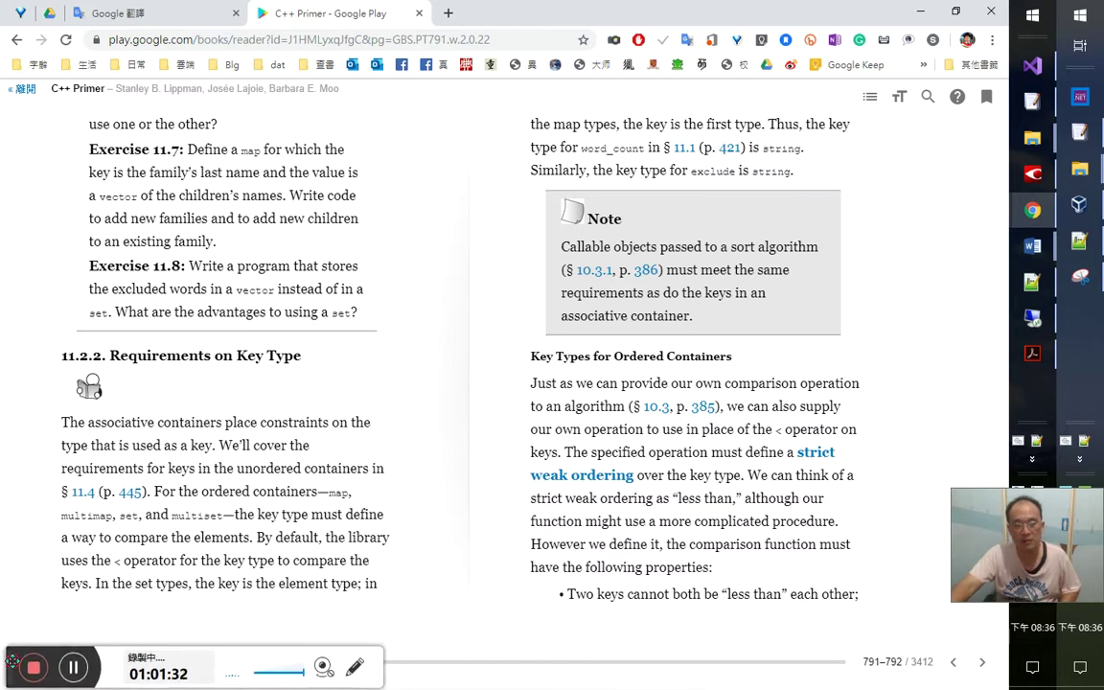
pyautogui.click(77, 669)
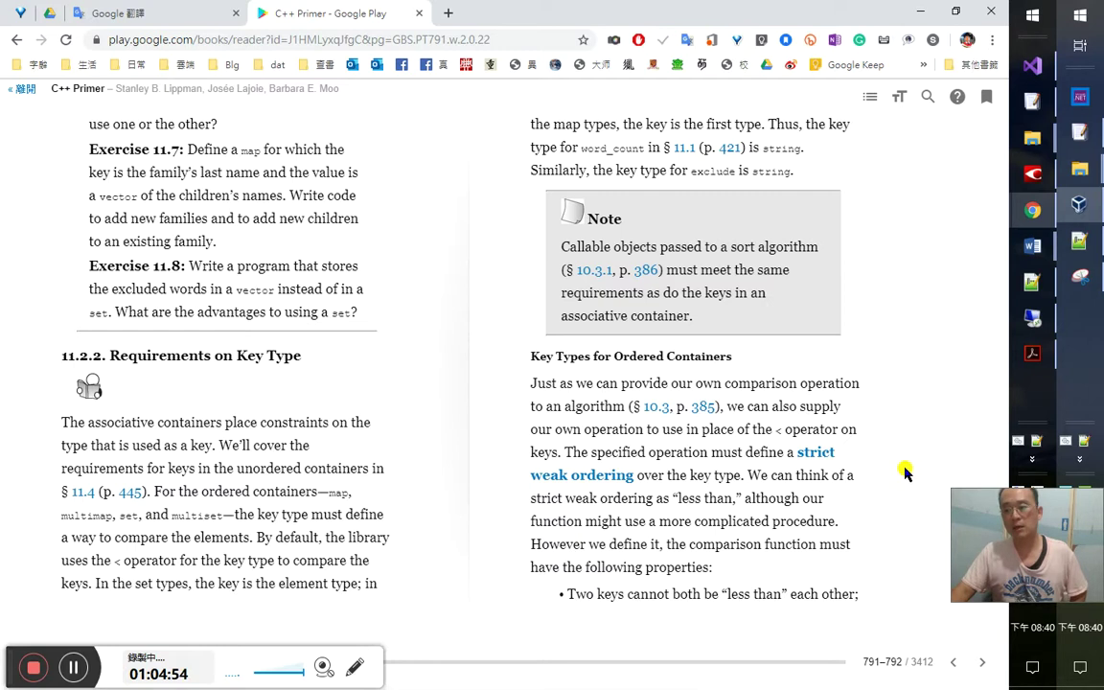
pyautogui.moveTo(1012, 525); pyautogui.dragTo(1018, 542)
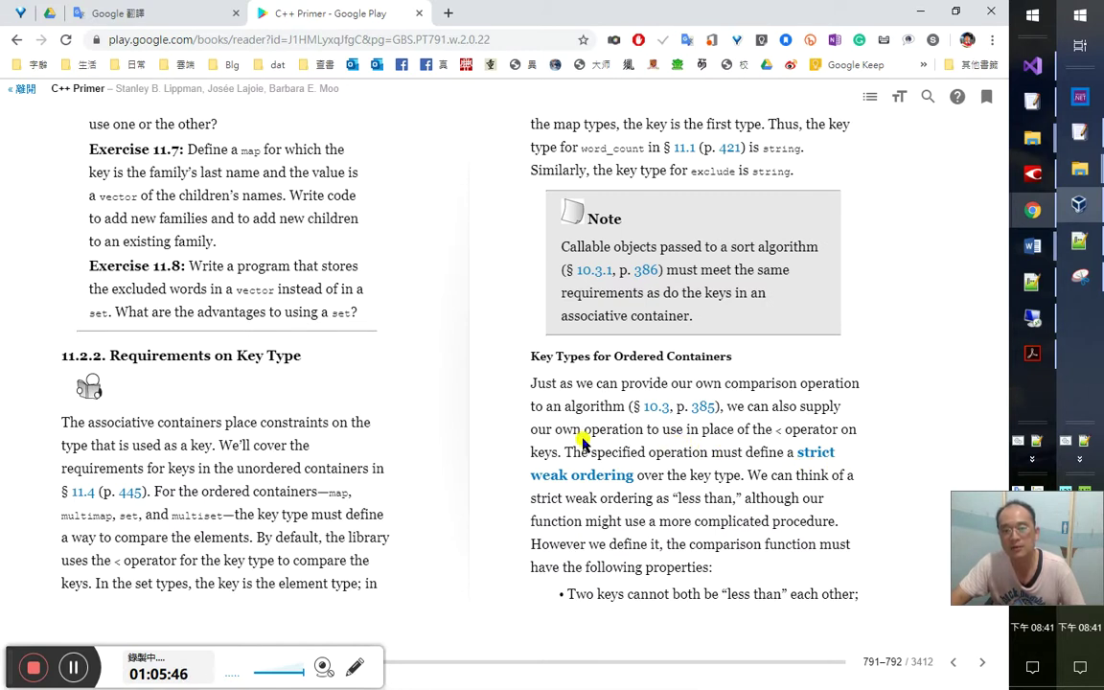
# Select the whole introductory paragraph under "Key Types for Ordered Containers" in the C++ Primer book
pyautogui.moveTo(534, 383); pyautogui.dragTo(715, 572)
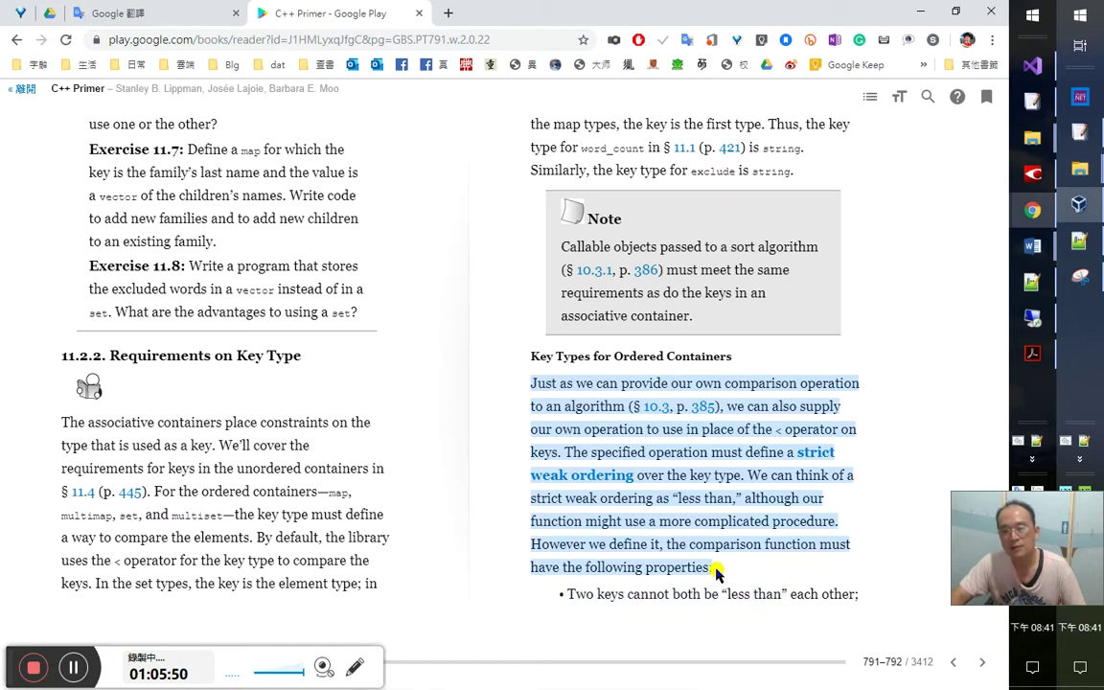
pyautogui.moveTo(1069, 548); pyautogui.dragTo(1069, 618)
# Switch to the Internet Explorer video chat room, view the 南無阿彌陀佛 video feed with its sound, and minimize the chat room
pyautogui.click(1069, 526)
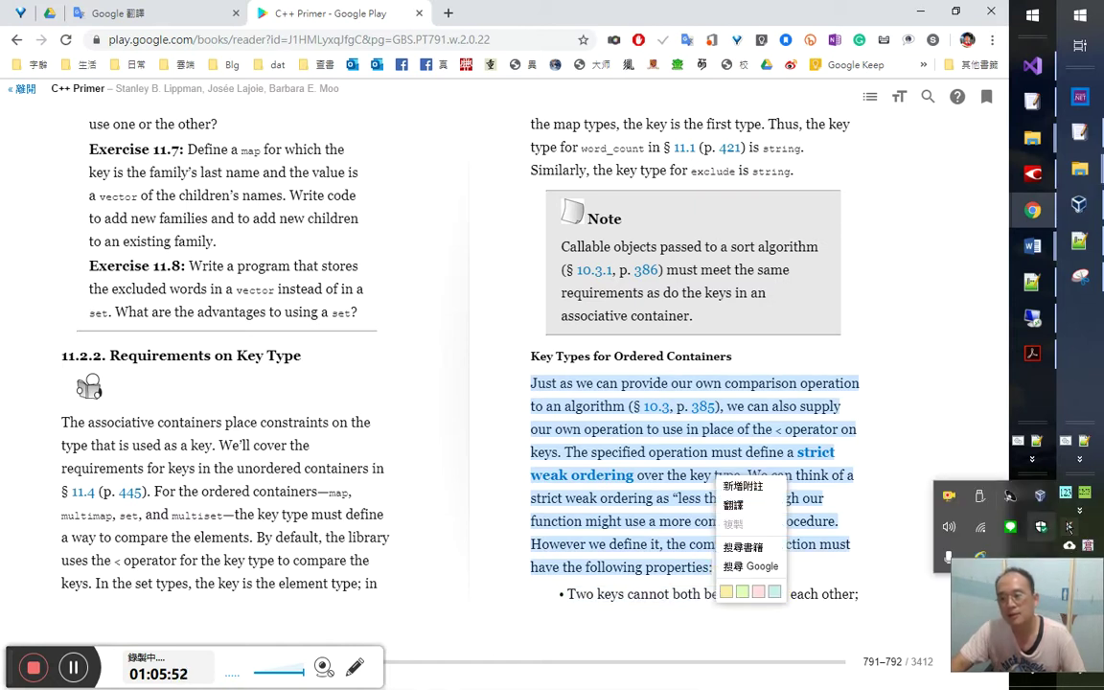
pyautogui.click(980, 559)
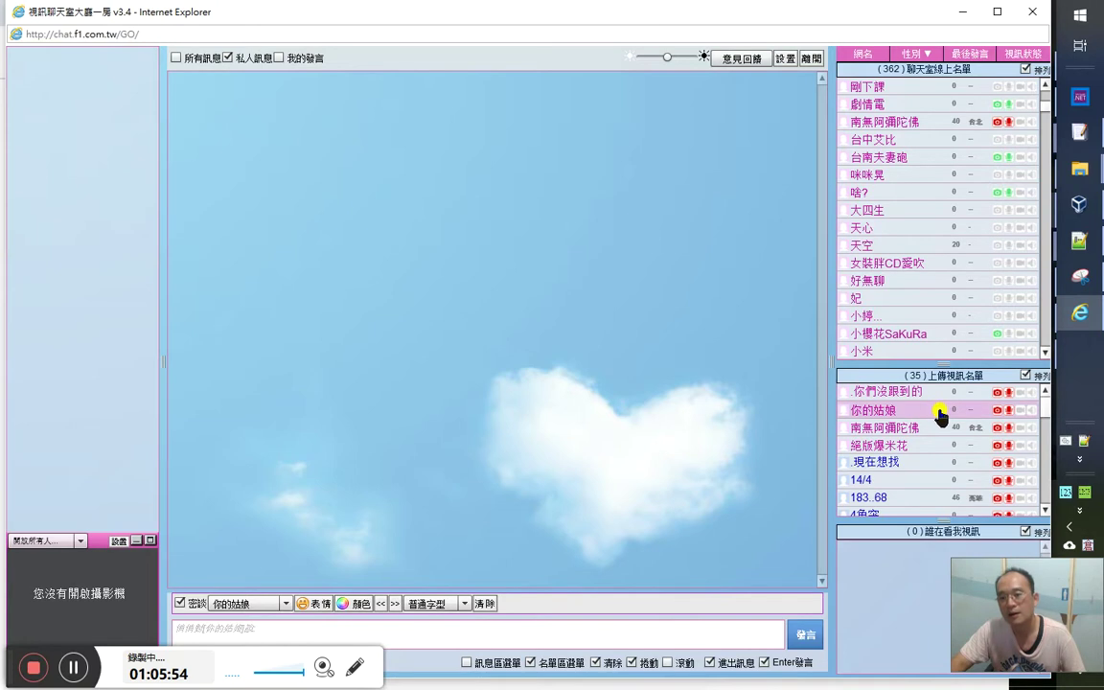
pyautogui.click(867, 428)
pyautogui.click(865, 482)
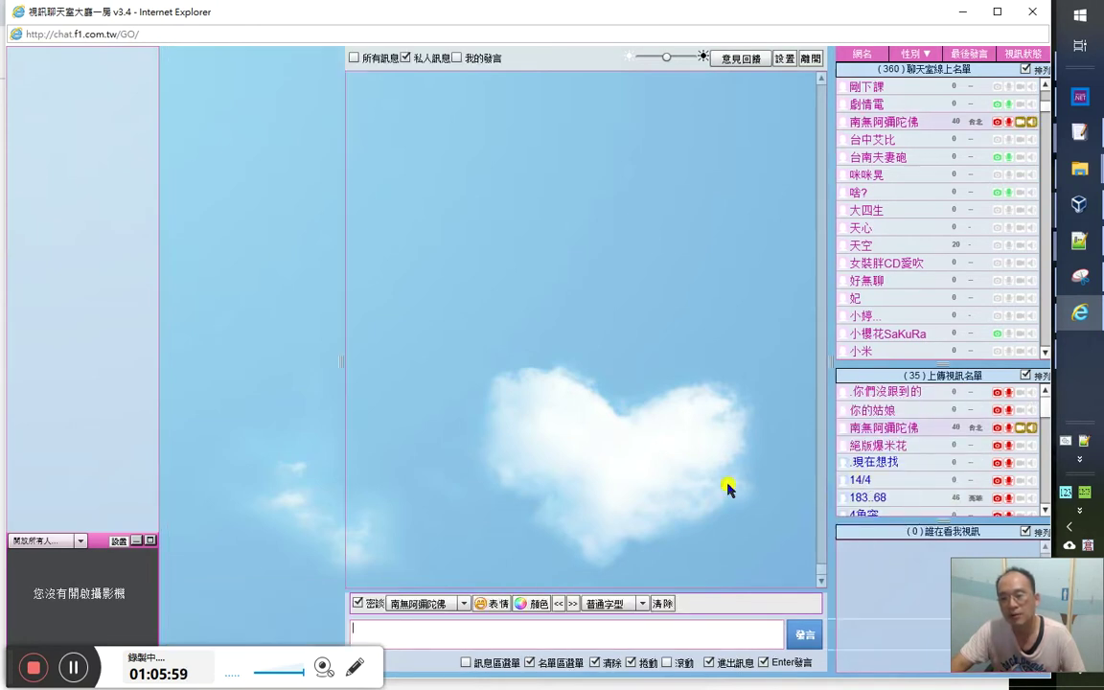
pyautogui.click(178, 387)
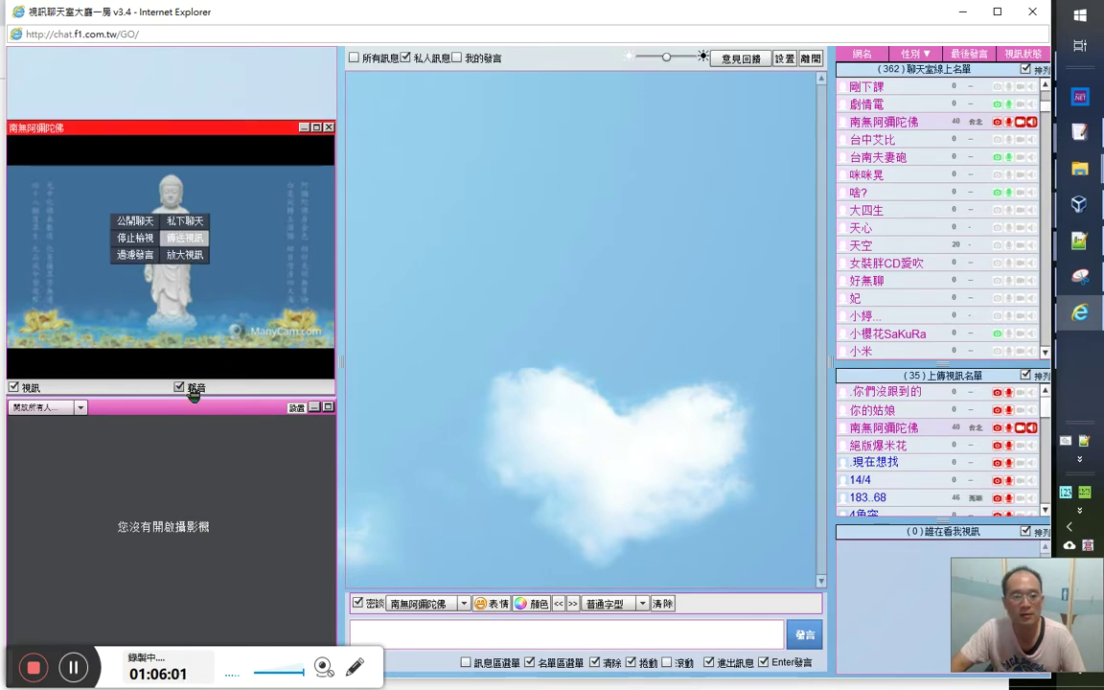
pyautogui.click(965, 13)
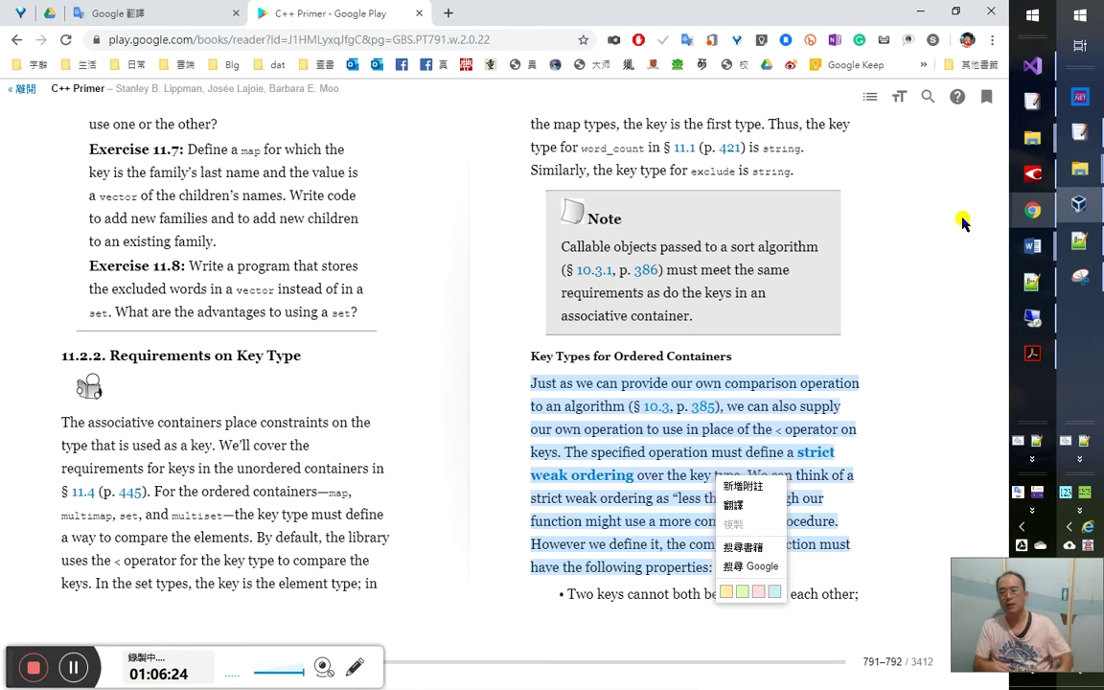
# Check section 11.2.2 in the Acrobat copy of C++ Primer, return to the Google Play book, and clear the paragraph selection
pyautogui.moveTo(1027, 593); pyautogui.dragTo(1035, 538)
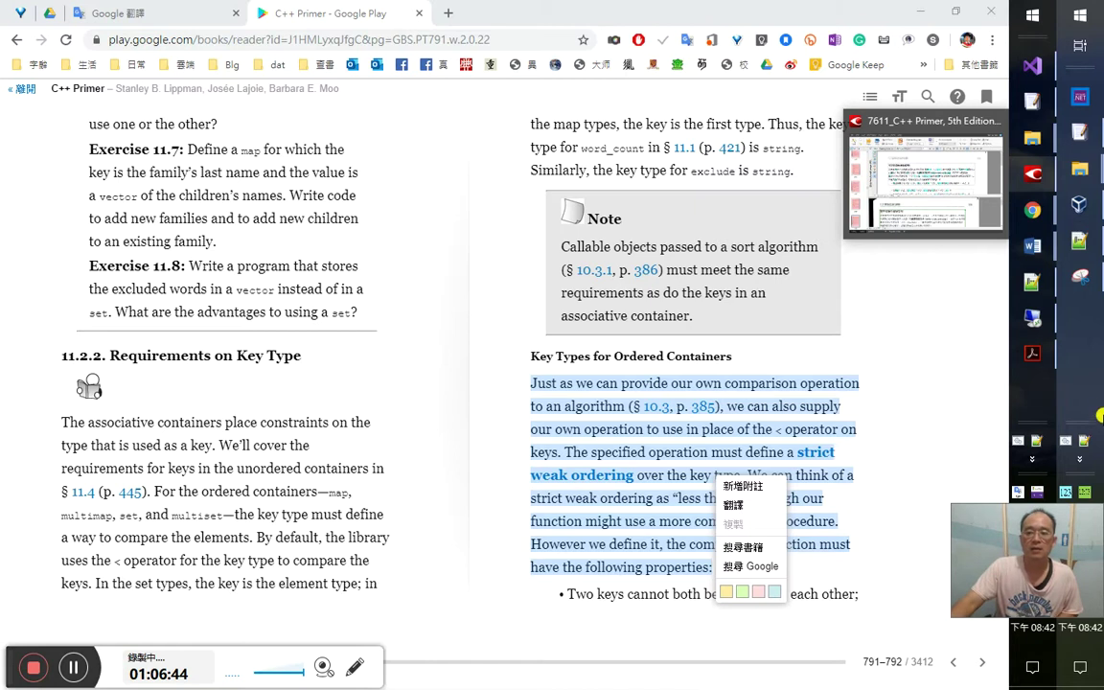
pyautogui.click(925, 177)
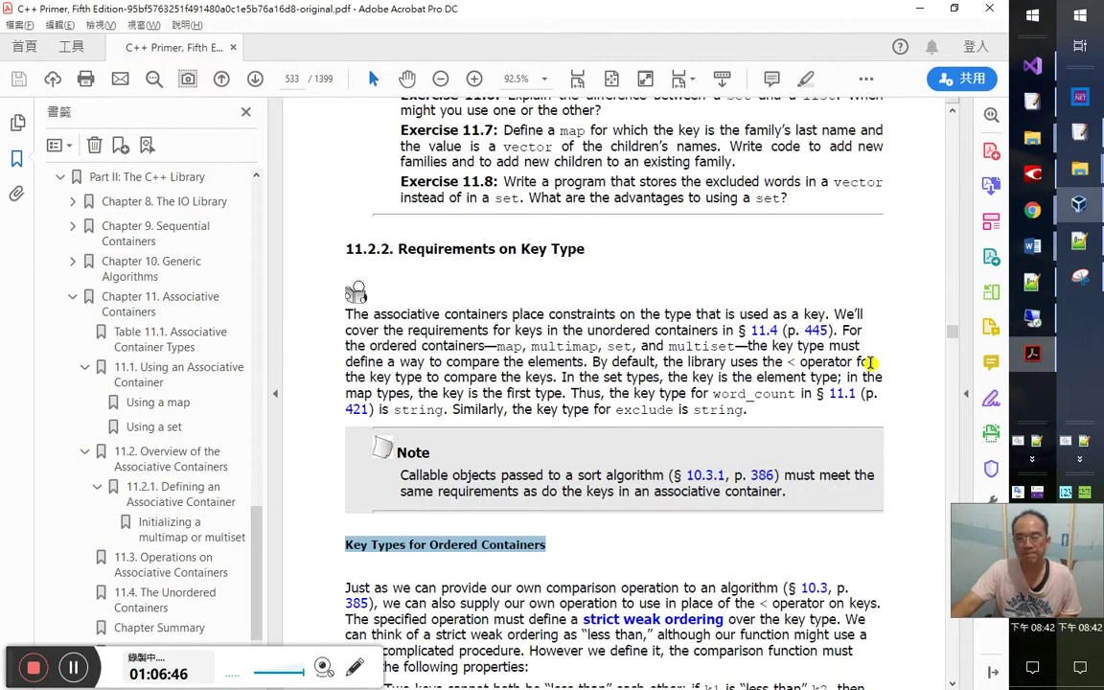
pyautogui.moveTo(1032, 66)
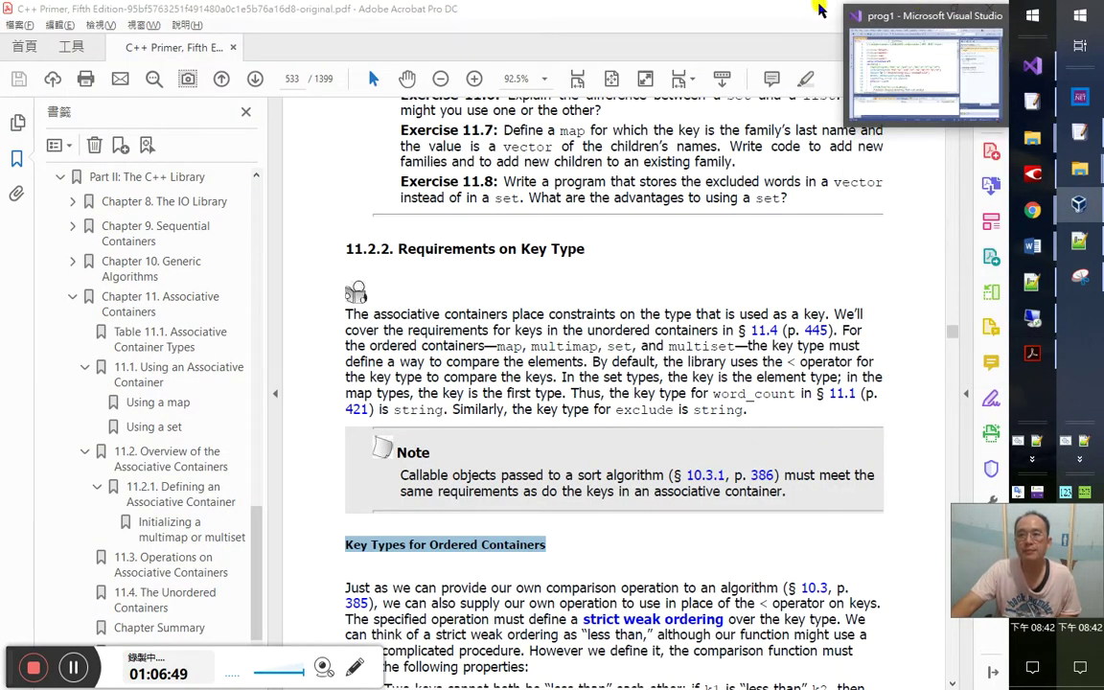
pyautogui.hotkey('alt', 'Tab')
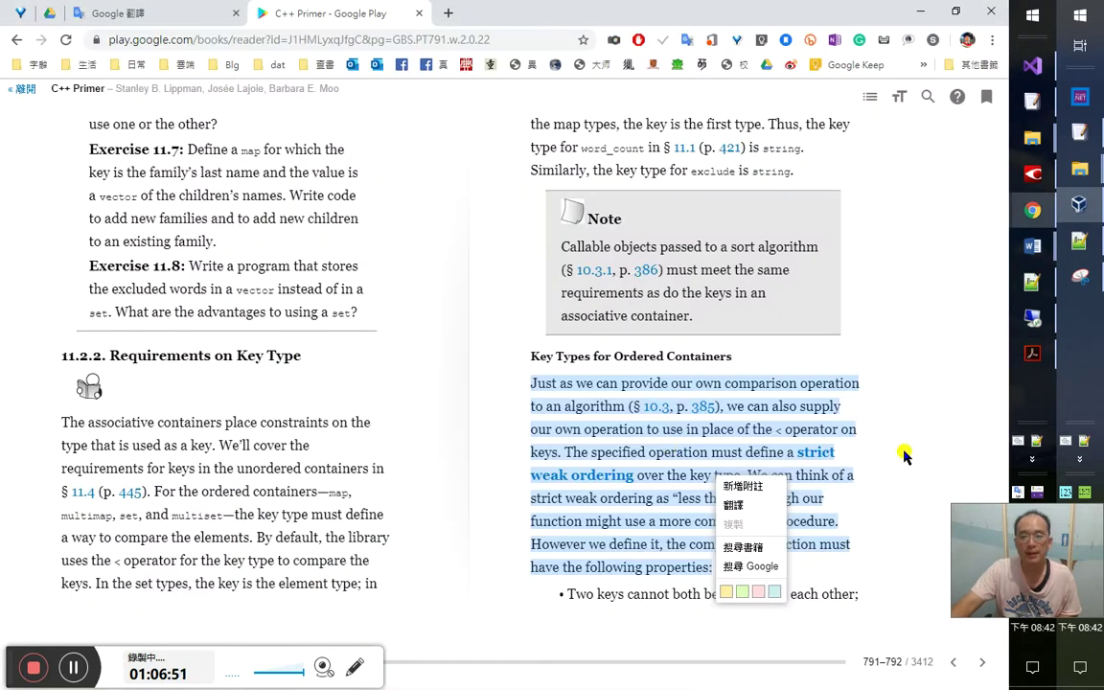
pyautogui.click(904, 456)
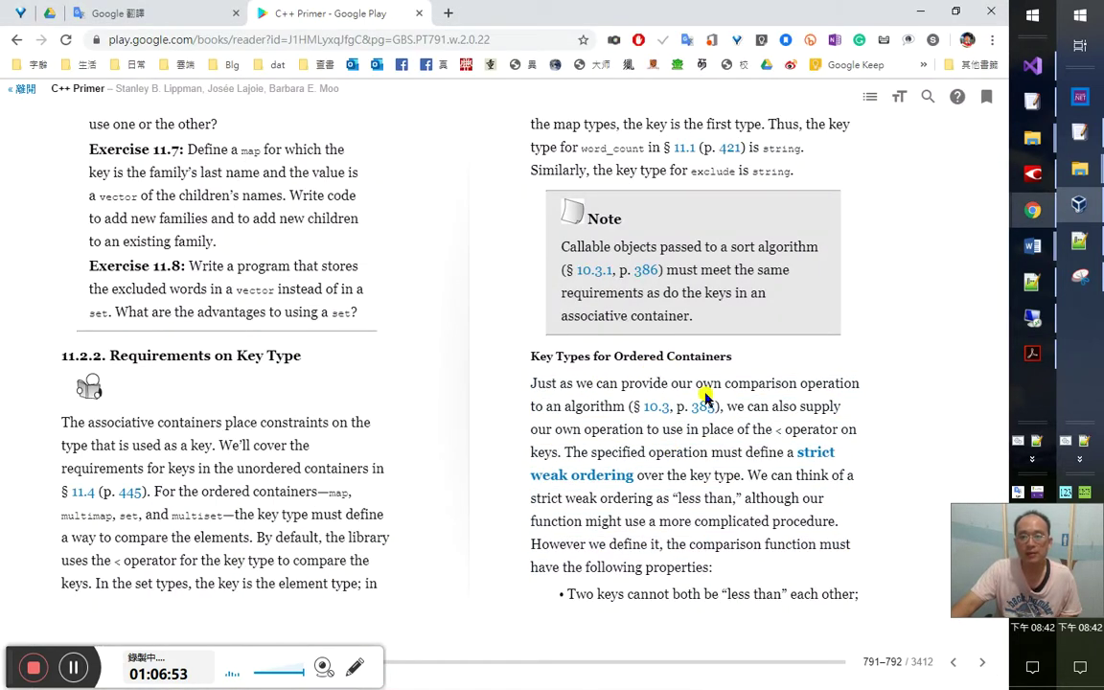
pyautogui.hotkey('alt', 'Tab')
pyautogui.hotkey('alt', 'Tab')
pyautogui.hotkey('alt', 'Tab')
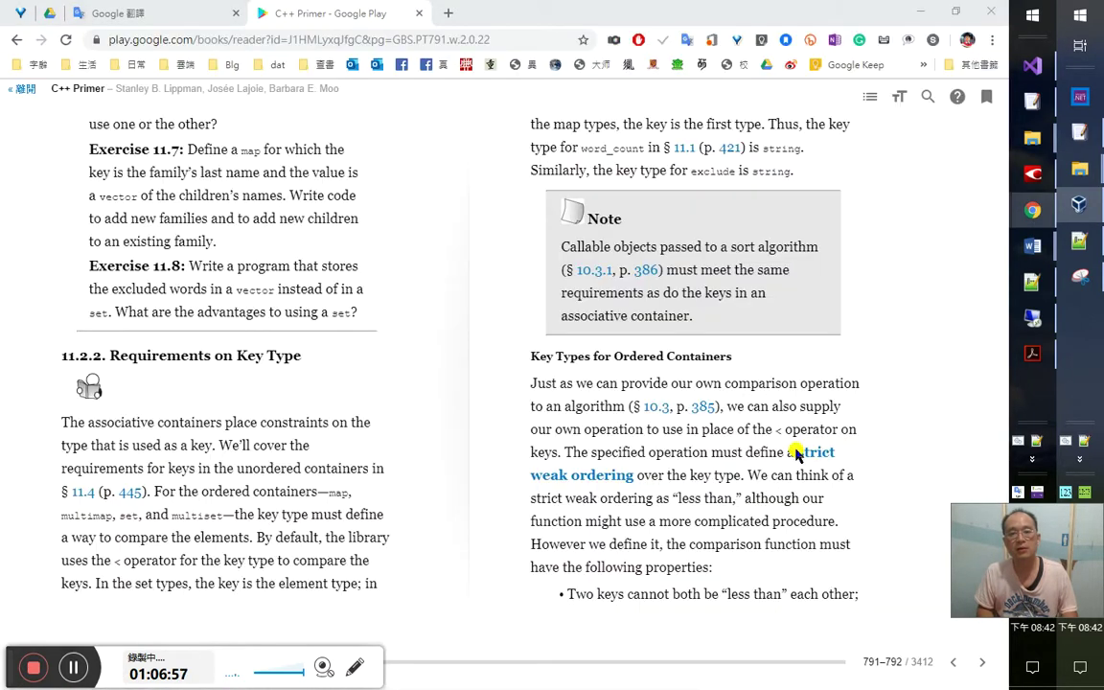
# Check the page 425 notes in Word and the YouTube video page, and return to the Word notes
pyautogui.hotkey('alt', 'Tab')
pyautogui.press('Tab')
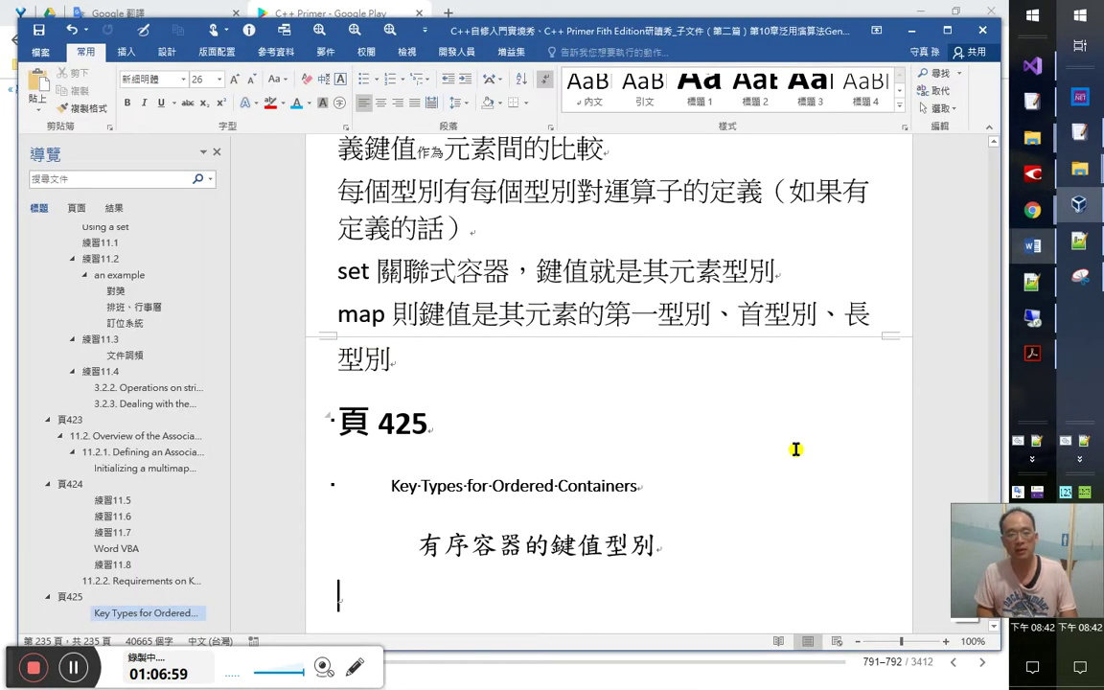
pyautogui.hotkey('alt', 'Tab')
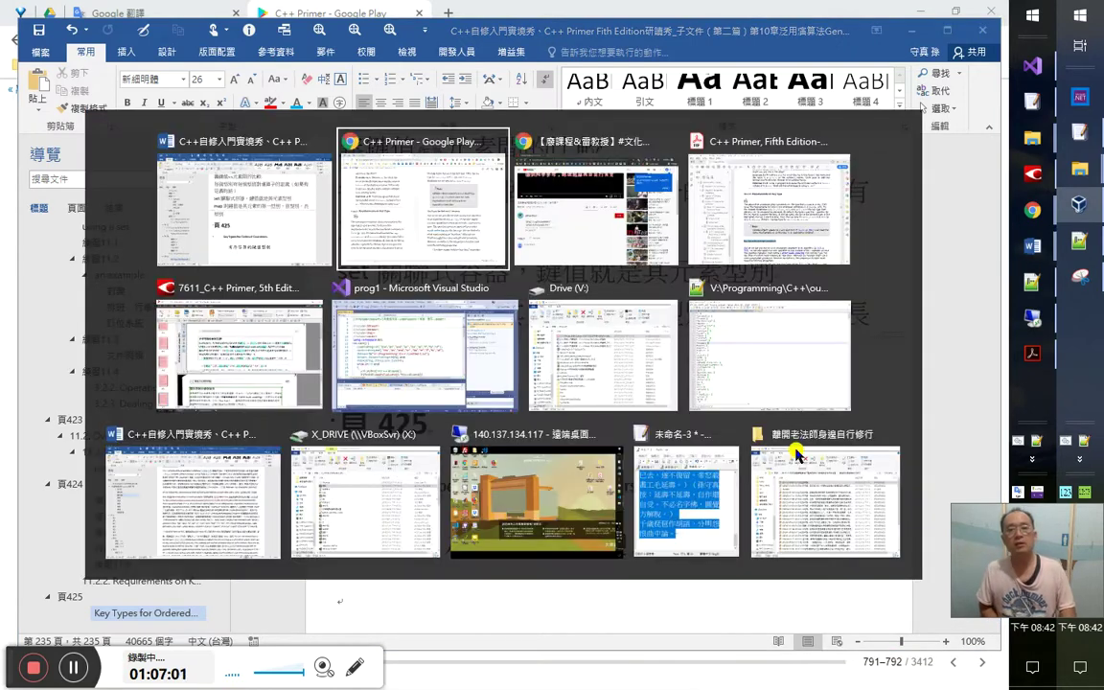
pyautogui.press('Tab')
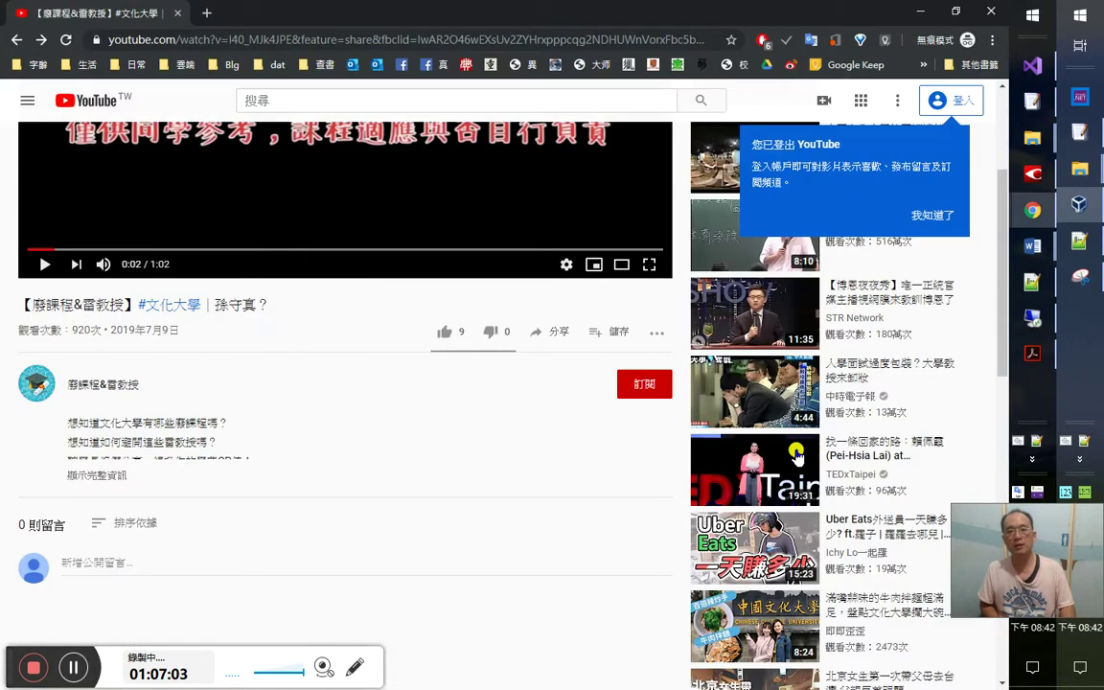
pyautogui.hotkey('alt', 'Tab')
pyautogui.hotkey('alt', 'Tab')
pyautogui.hotkey('alt', 'Tab')
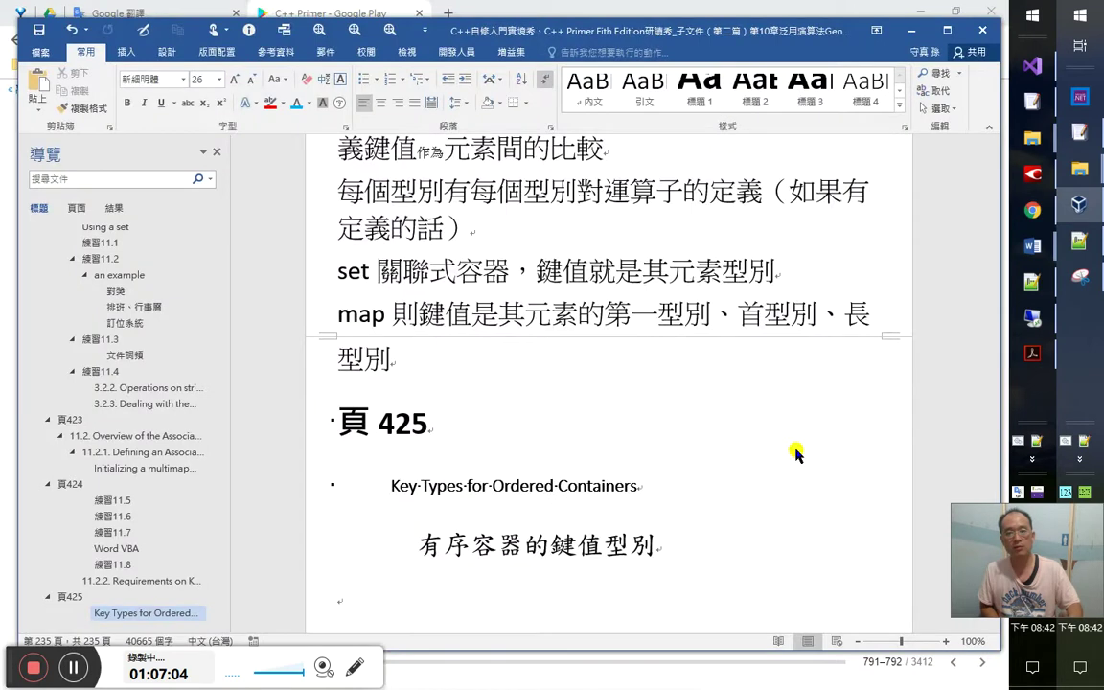
# Compare the Key Types for Ordered Containers passage in the Google Play book with the page 425 notes in Word
pyautogui.hotkey('alt', 'Tab')
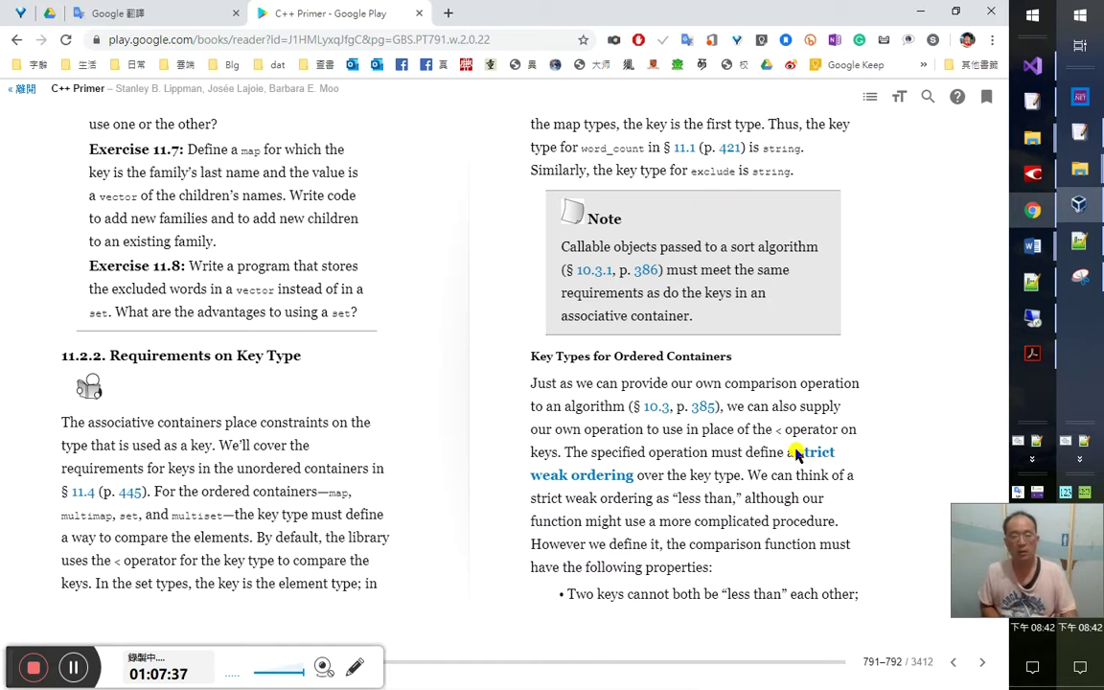
pyautogui.hotkey('alt', 'Tab')
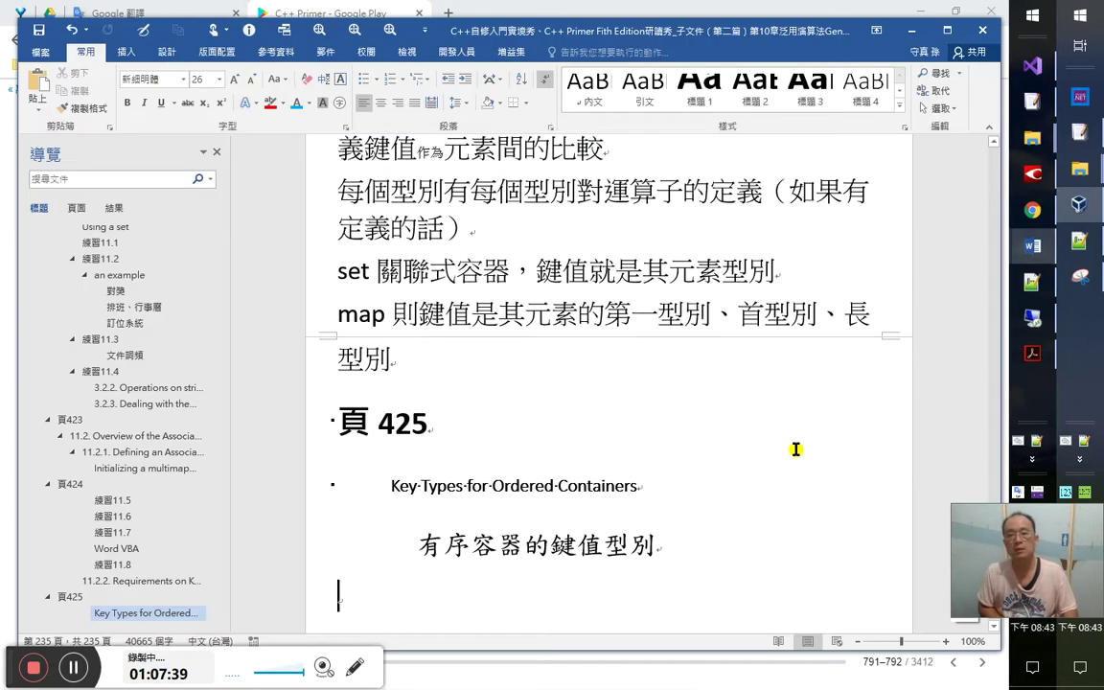
pyautogui.hotkey('alt', 'Tab')
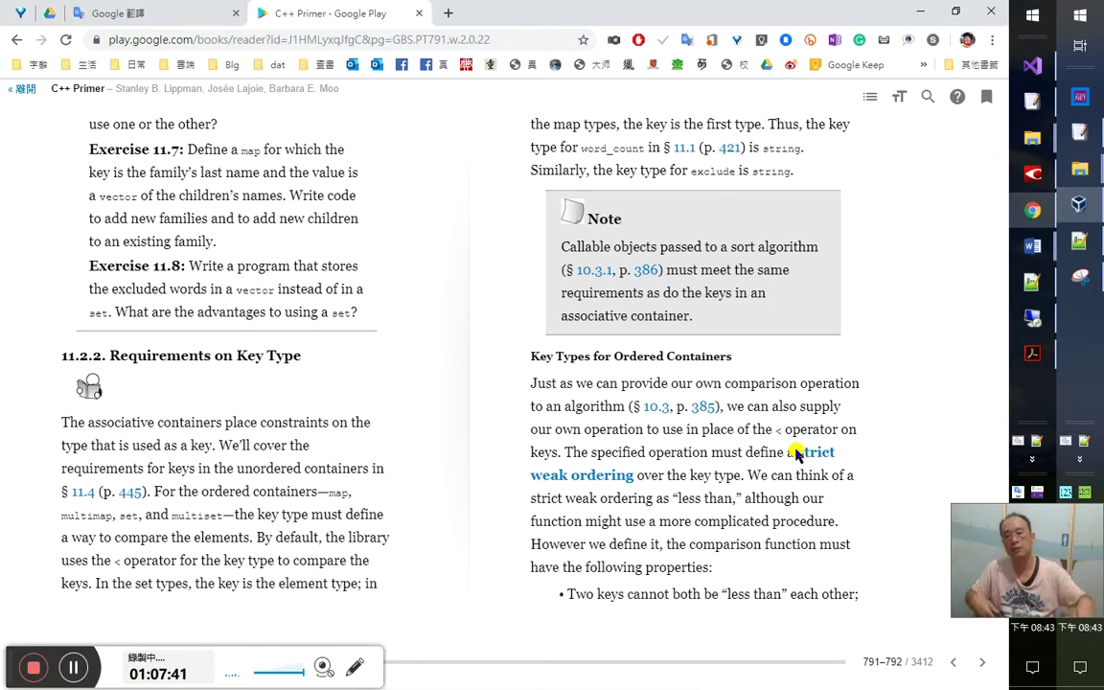
pyautogui.hotkey('alt', 'Tab')
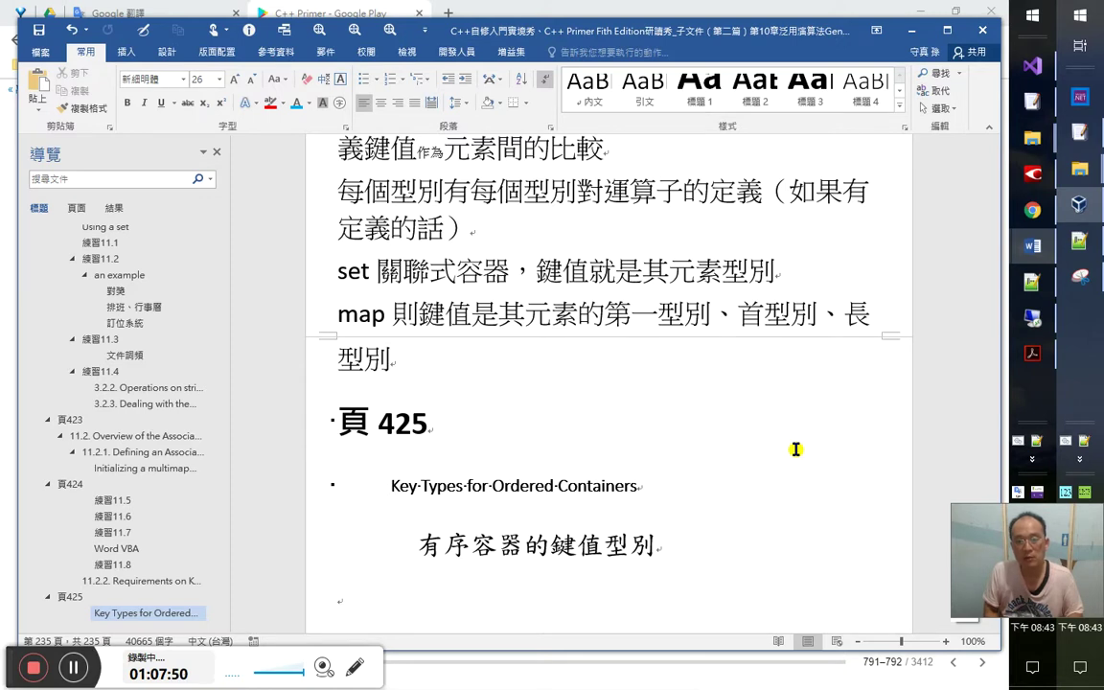
pyautogui.hotkey('alt', 'Tab')
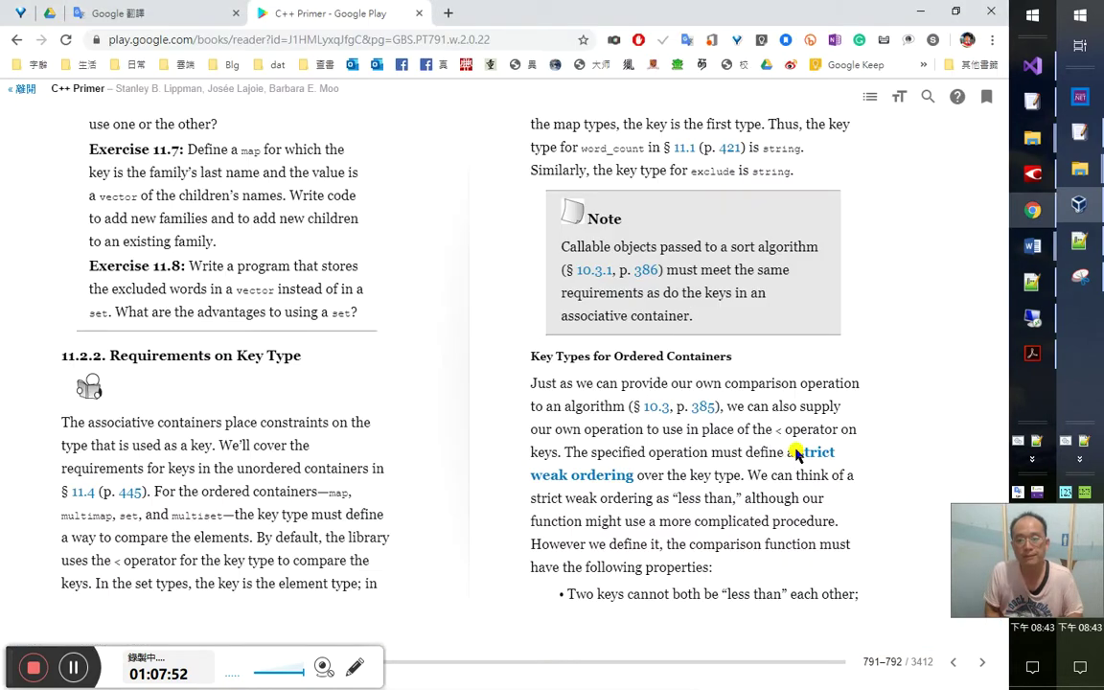
# Check section 11.2.2 in the Acrobat copy of C++ Primer and return to the Word notes
pyautogui.hotkey('alt', 'Tab')
pyautogui.hotkey('alt', 'Tab')
pyautogui.hotkey('alt', 'Tab')
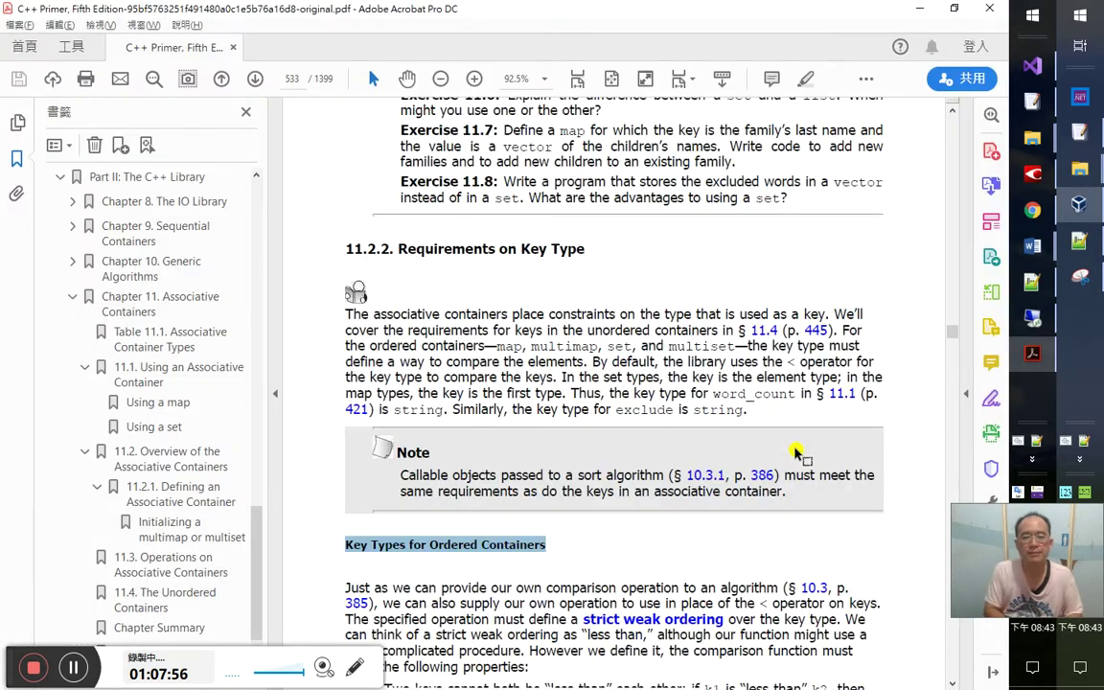
pyautogui.hotkey('alt', 'space')
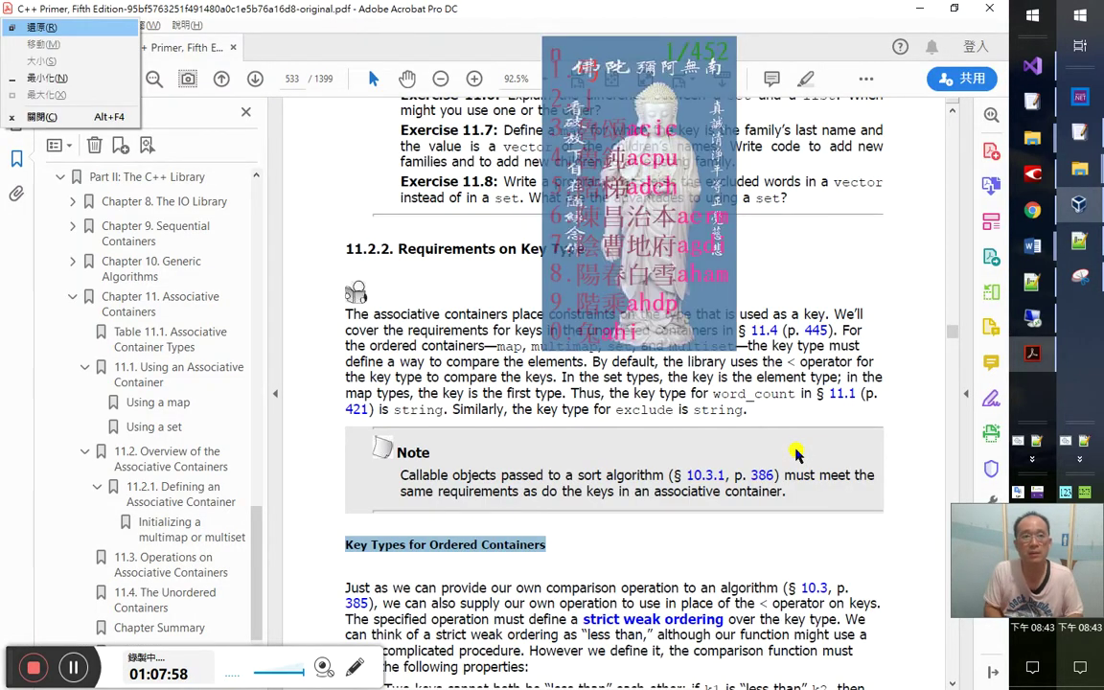
pyautogui.hotkey('alt', 'Tab')
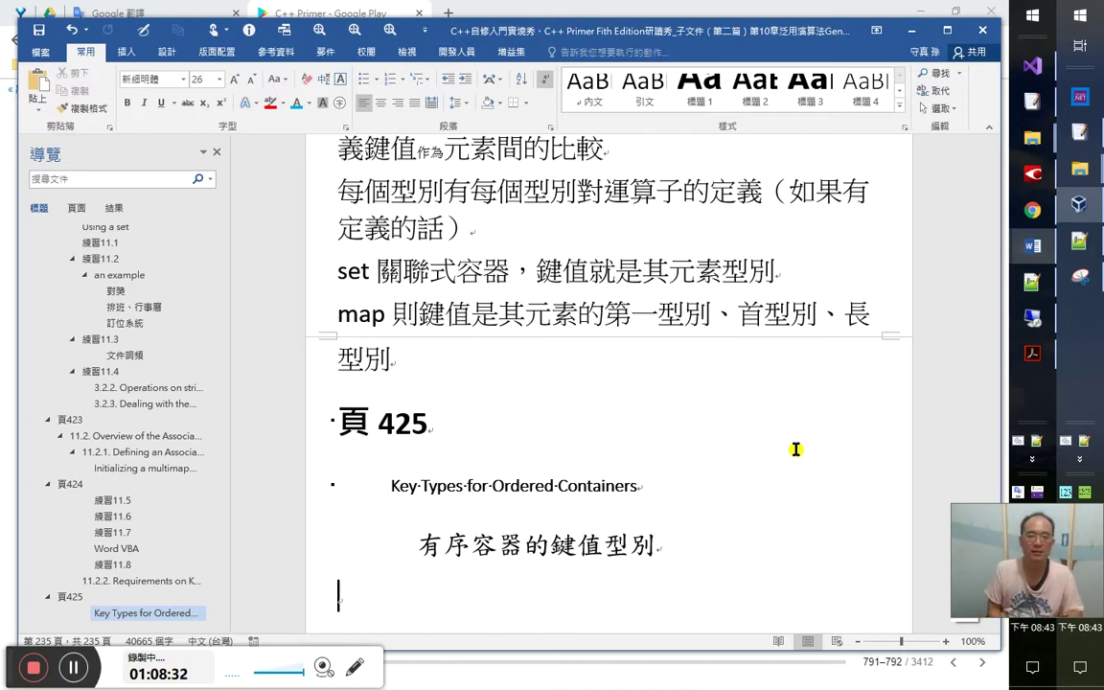
# Return to the Google Play book, view the Snipping Tool capture of the YouTube page, and minimize the capture window
pyautogui.hotkey('alt', 'Tab')
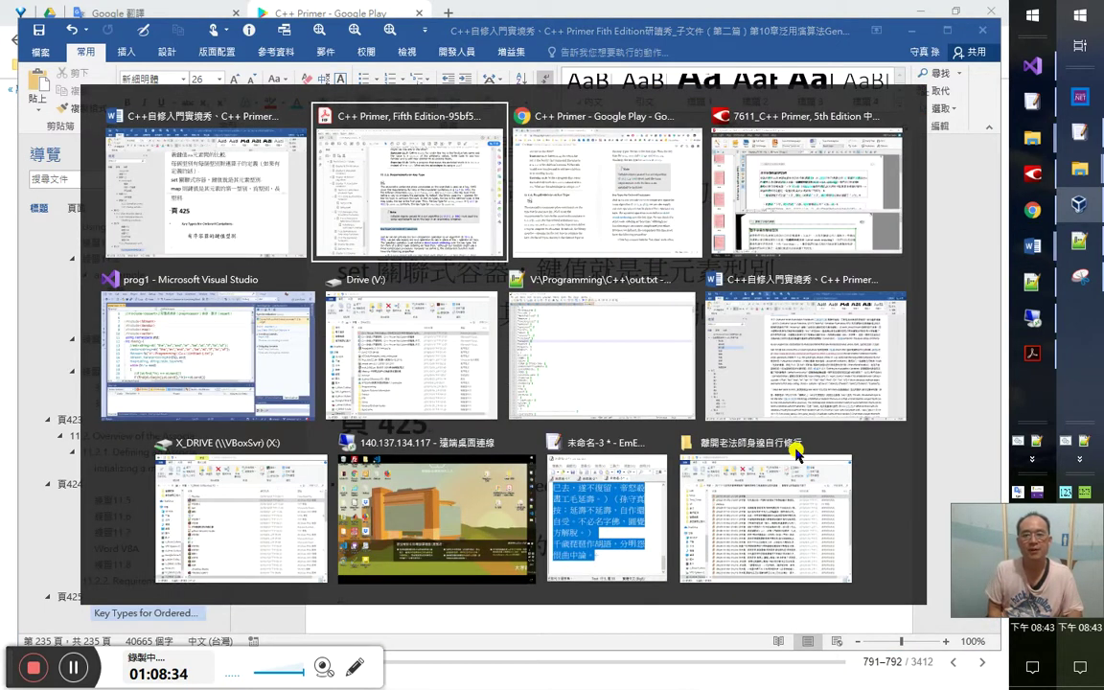
pyautogui.hotkey('alt', 'Tab')
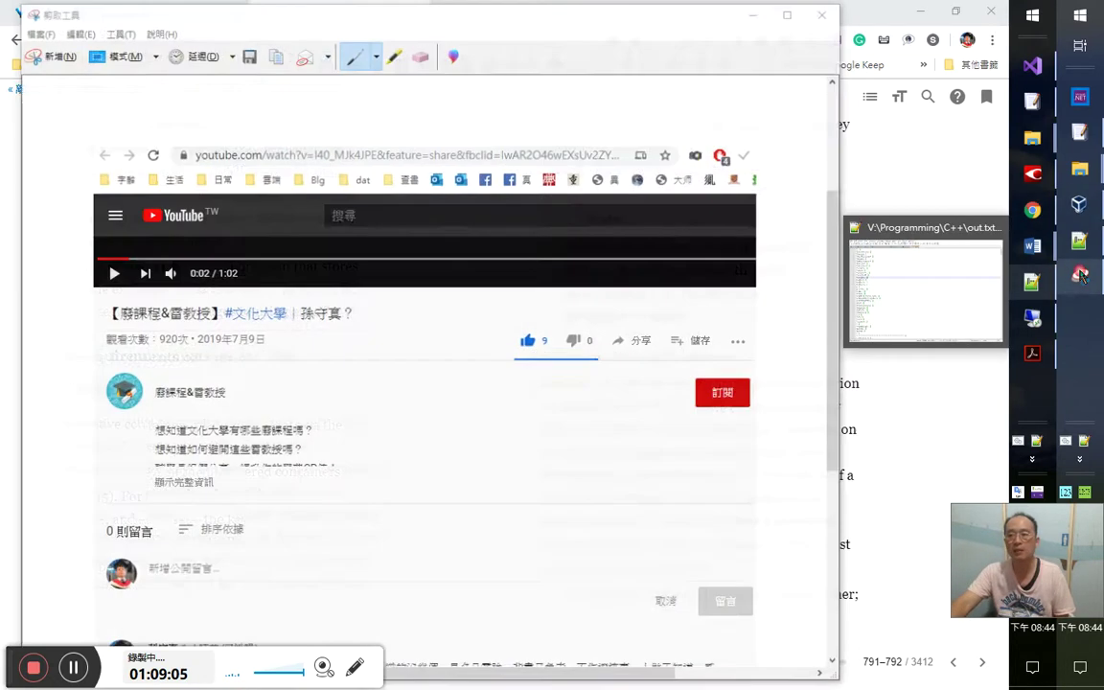
pyautogui.click(1080, 278)
pyautogui.click(745, 12)
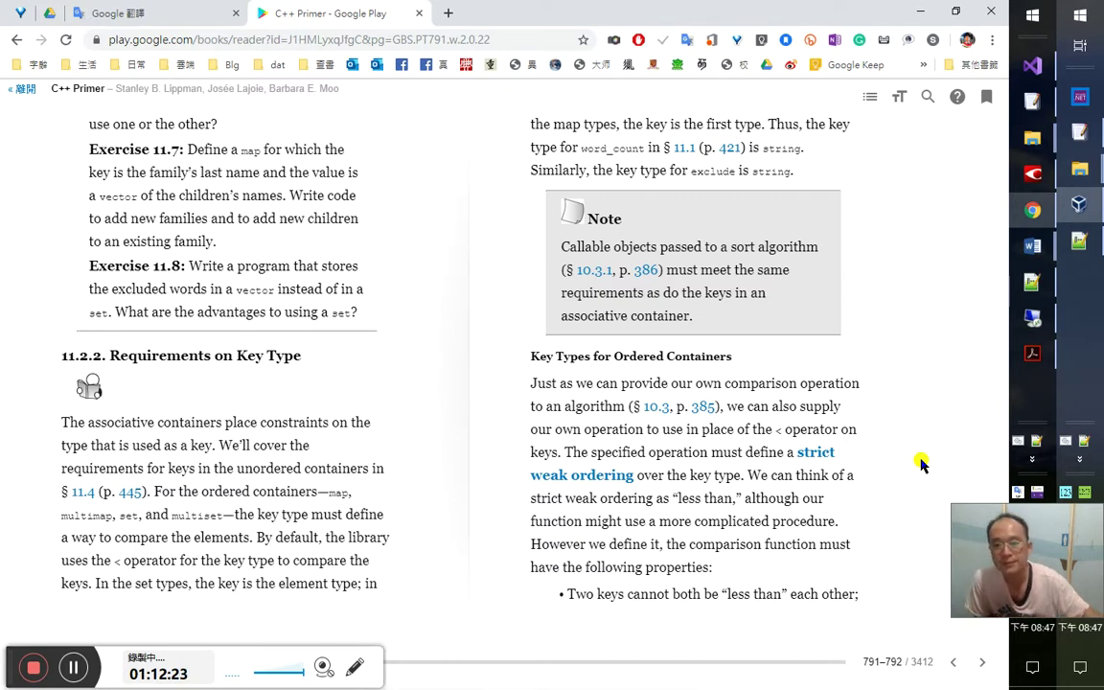
# In the Word notes, enter the timestamp 1：12：30 on its own line below the heading 有序容器的鍵值型別
pyautogui.hotkey('alt', 'Tab')
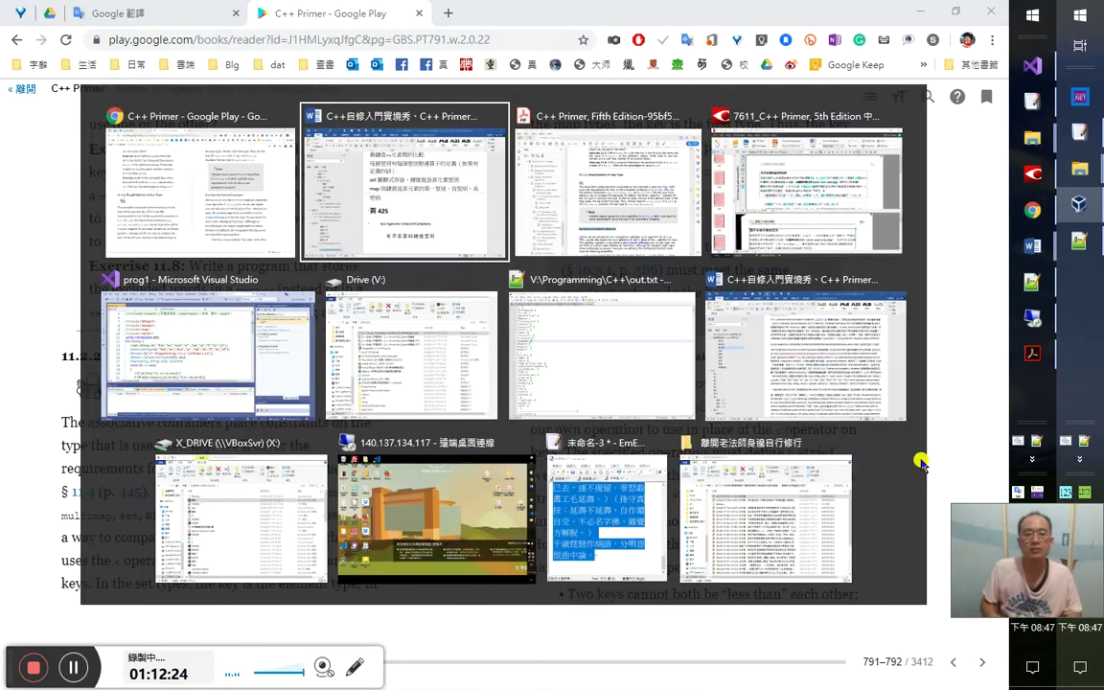
pyautogui.write('1：12：30')
pyautogui.press('Return')
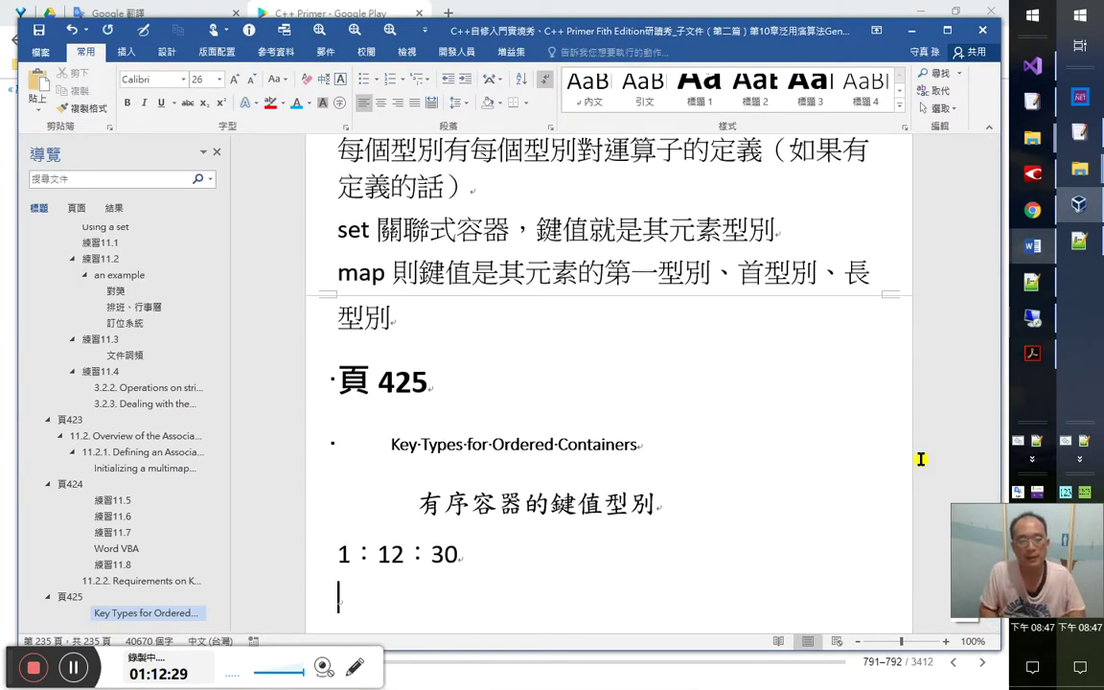
# Check the Note in the Google Play book, and add the line "sort 演算法也有類似的需求" after the map note above 頁 425 in Word
pyautogui.hotkey('alt', 'Tab')
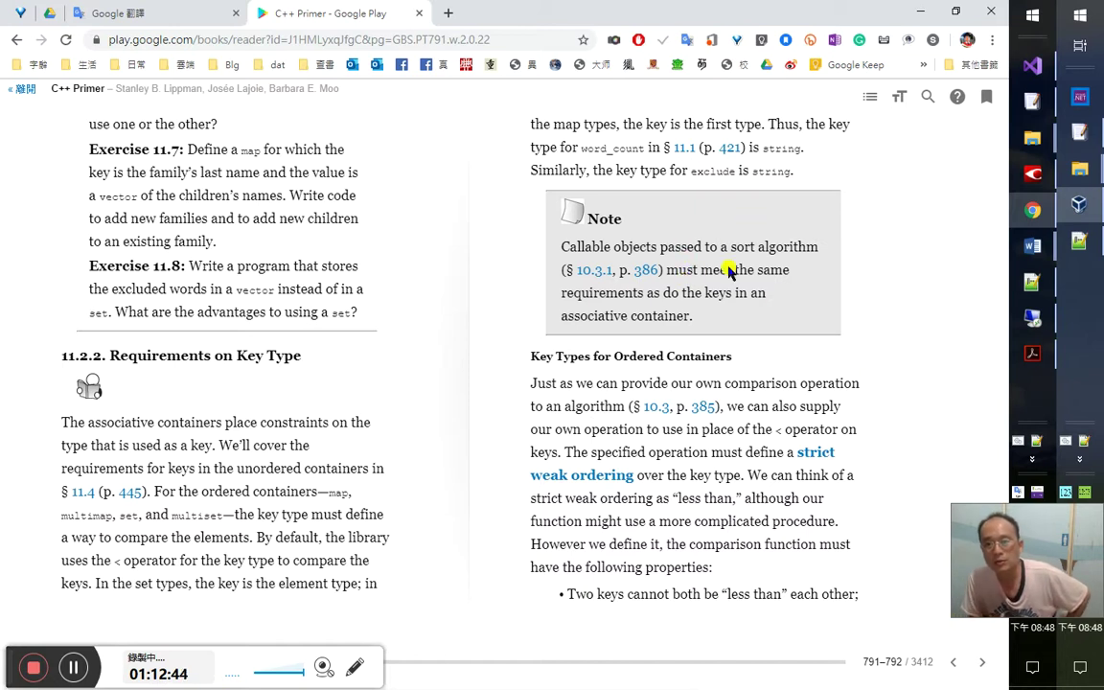
pyautogui.hotkey('alt', 'Tab')
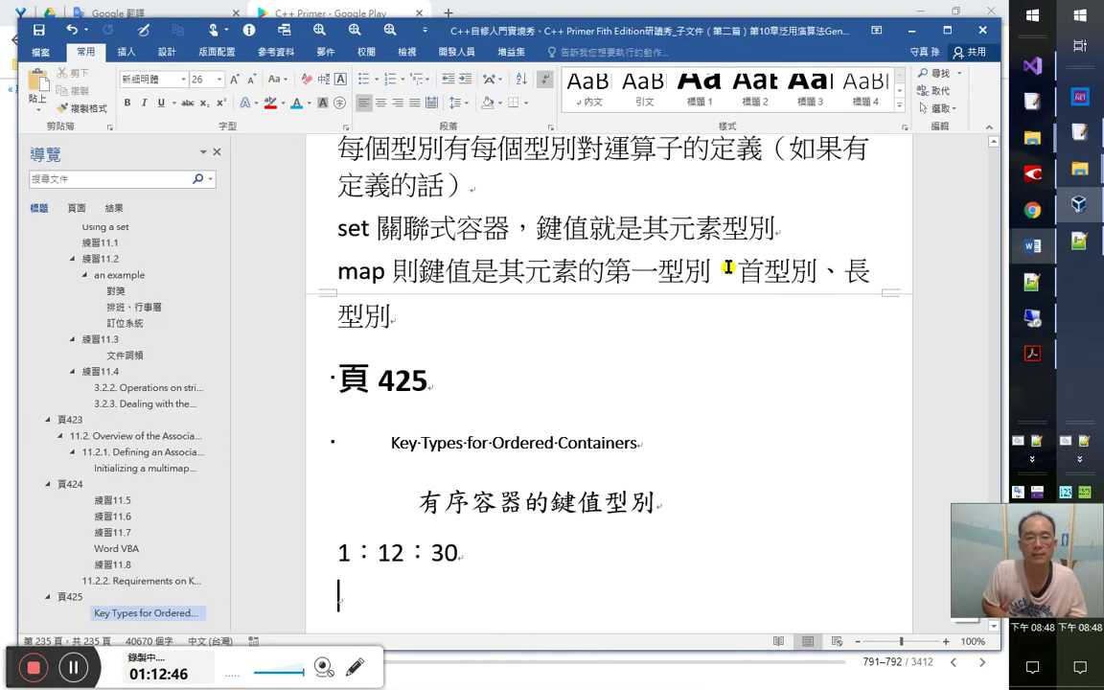
pyautogui.press('Up')
pyautogui.press('Up')
pyautogui.press('Up')
pyautogui.press('Up')
pyautogui.press('Up')
pyautogui.press('Up')
pyautogui.press('Up')
pyautogui.press('Up')
pyautogui.press('Up')
pyautogui.press('Up')
pyautogui.press('Up')
pyautogui.press('Up')
pyautogui.press('Up')
pyautogui.press('Up')
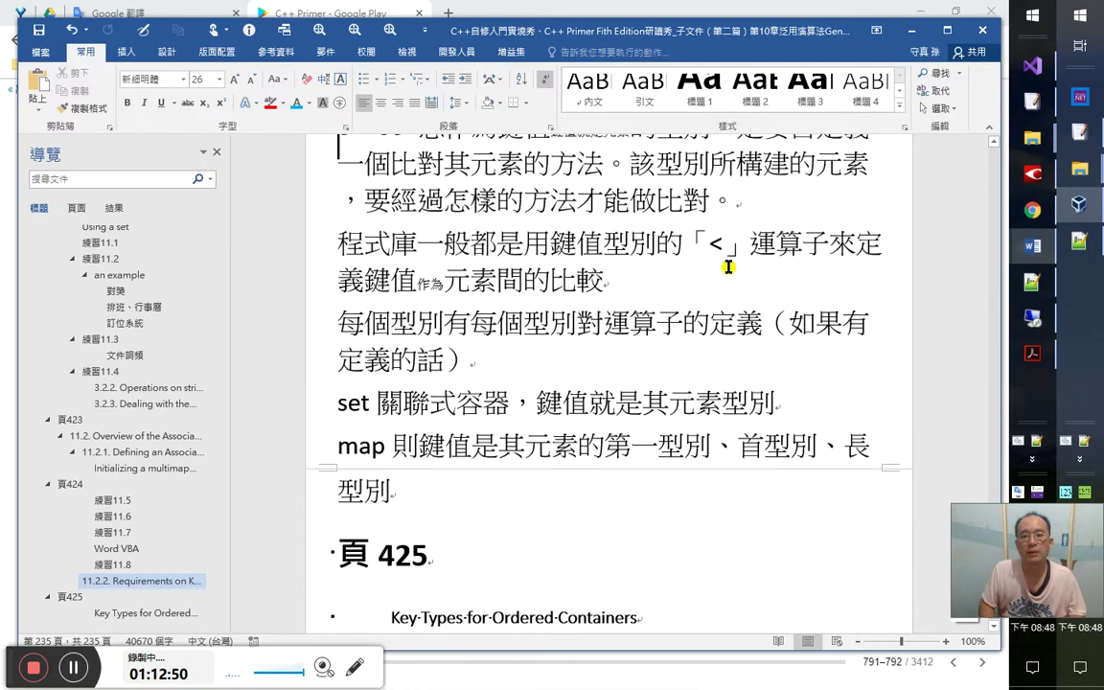
pyautogui.press('Down')
pyautogui.press('Down')
pyautogui.press('Down')
pyautogui.press('Down')
pyautogui.press('Down')
pyautogui.press('Down')
pyautogui.press('Down')
pyautogui.press('Down')
pyautogui.press('Down')
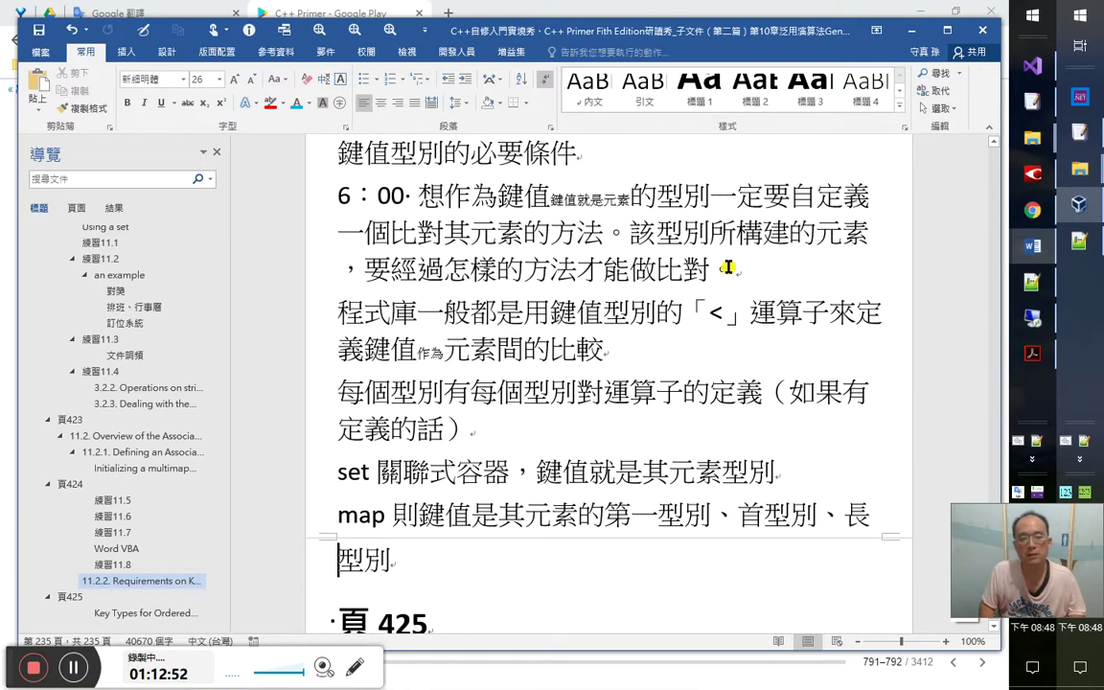
pyautogui.press('End')
pyautogui.press('Return')
pyautogui.write('sort')
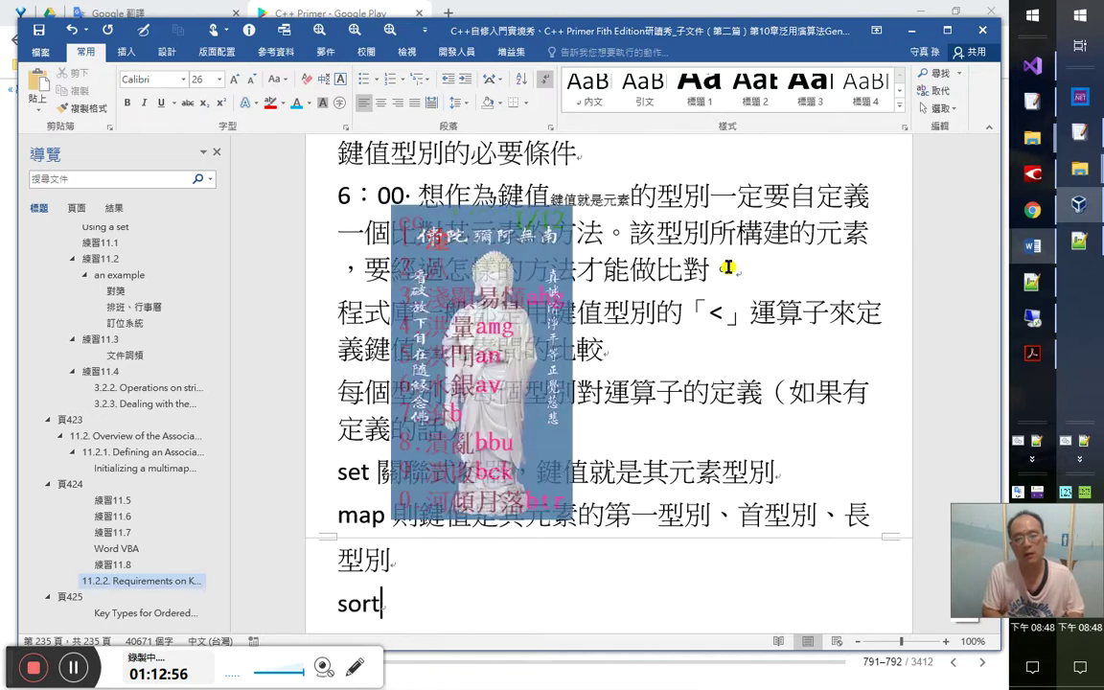
pyautogui.write(' 演算法也有')
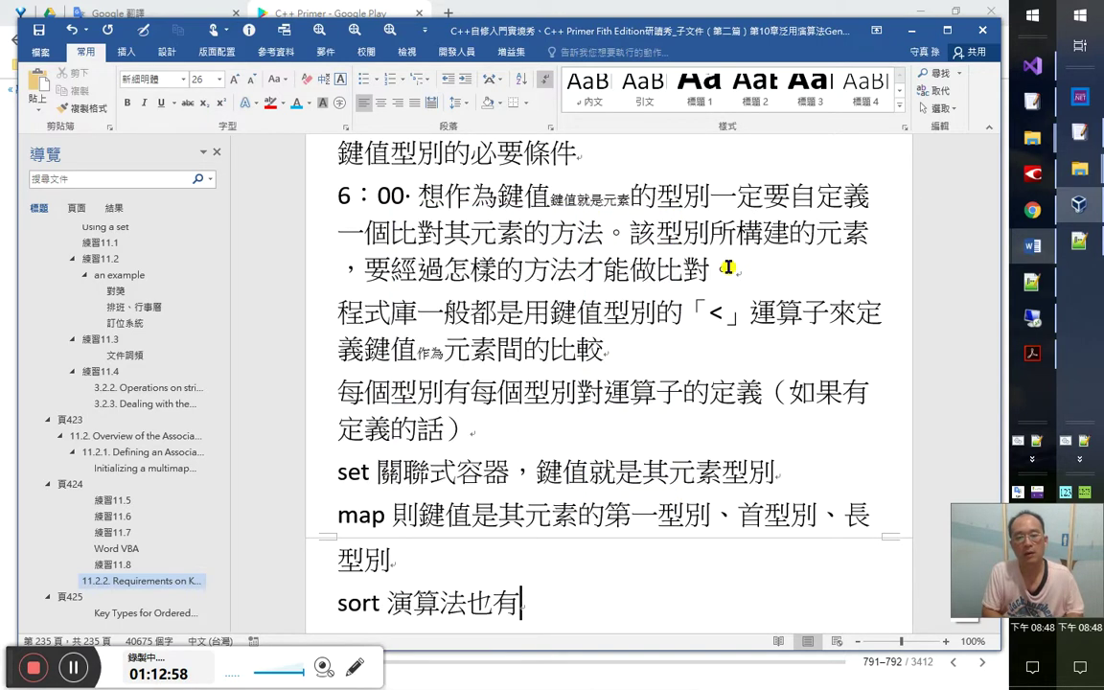
pyautogui.write('類似的需求')
pyautogui.press('Down')
pyautogui.press('Down')
pyautogui.press('Down')
pyautogui.press('Down')
pyautogui.press('Down')
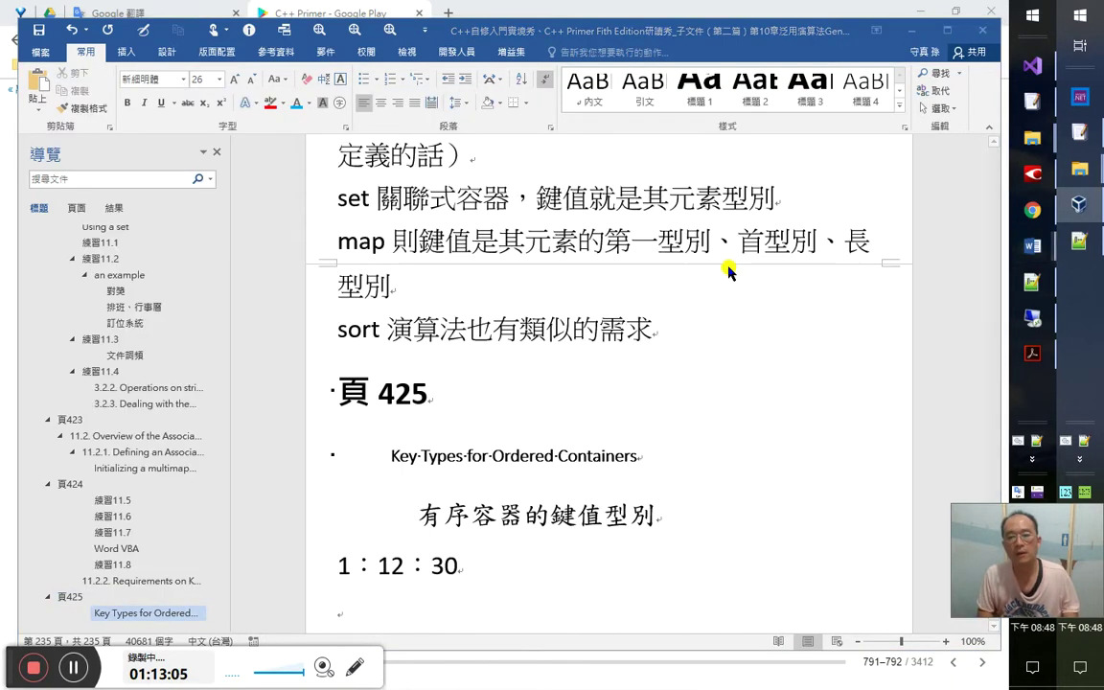
# Return to the Google Play book, check the current date and time in the system calendar, and close the calendar
pyautogui.hotkey('alt', 'Tab')
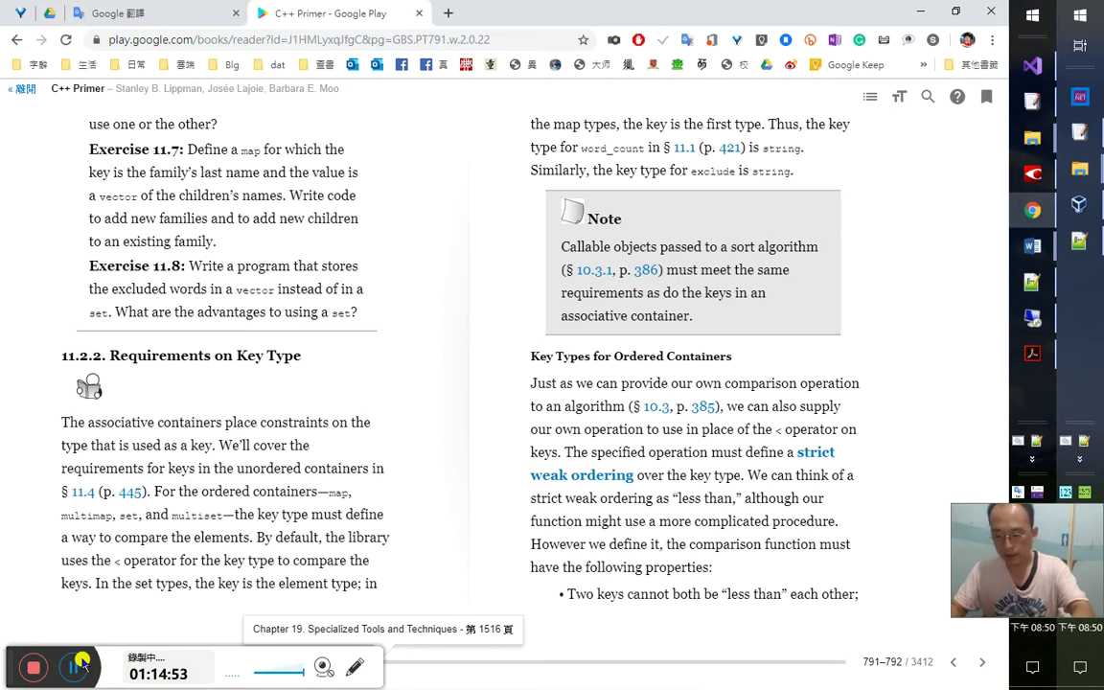
pyautogui.click(83, 661)
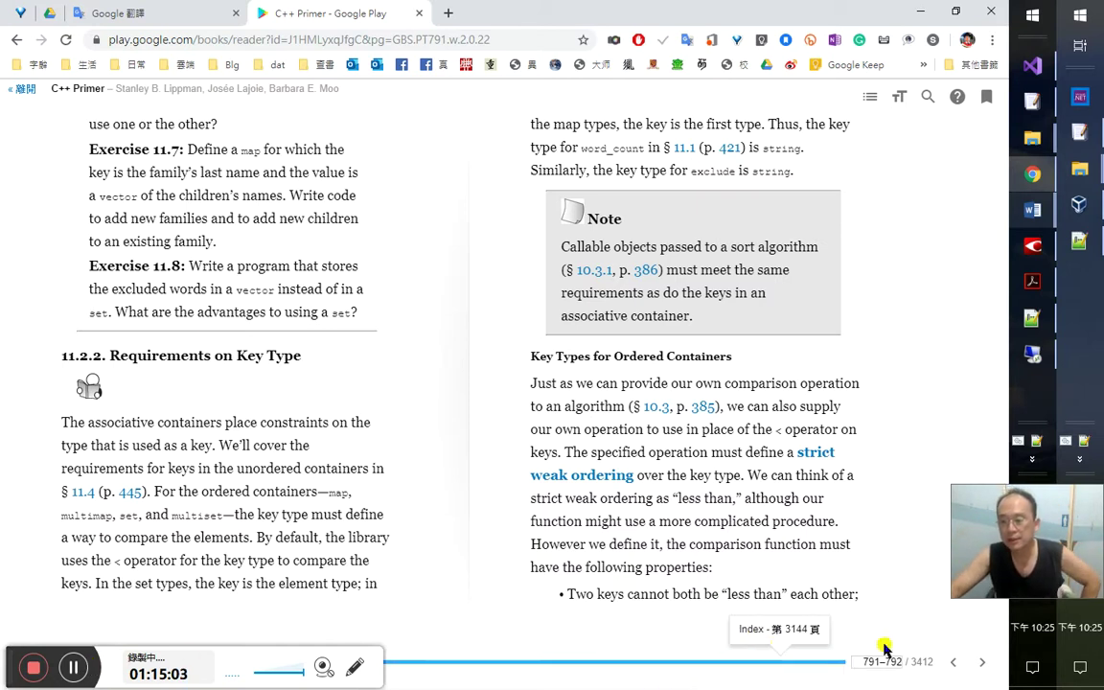
pyautogui.click(1081, 628)
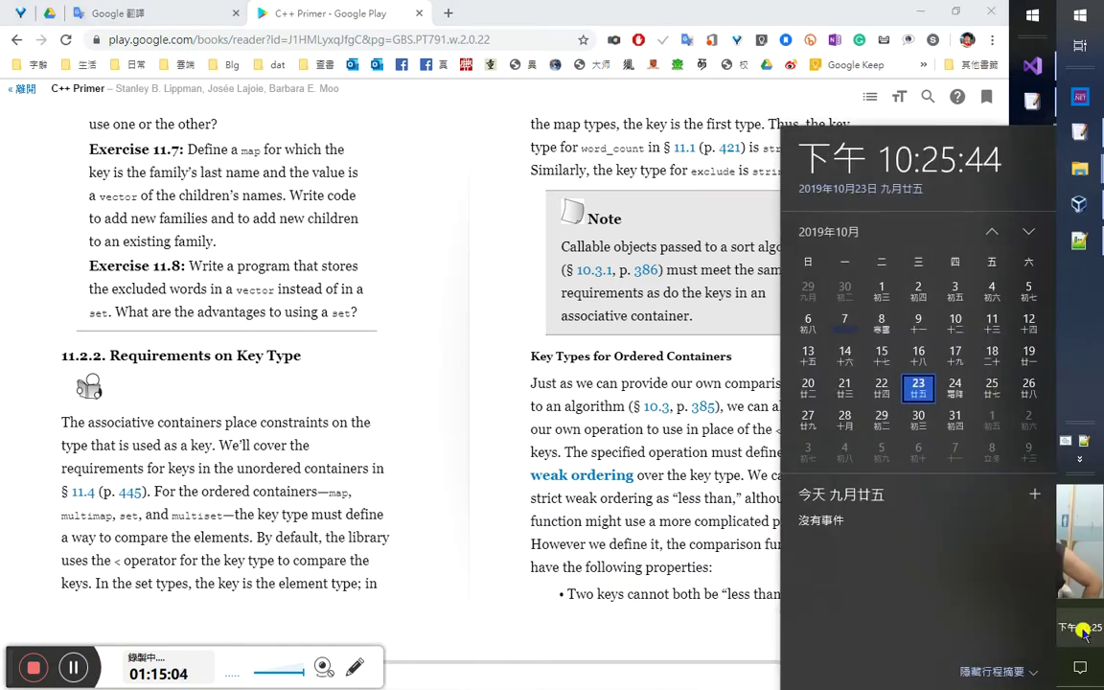
pyautogui.click(713, 360)
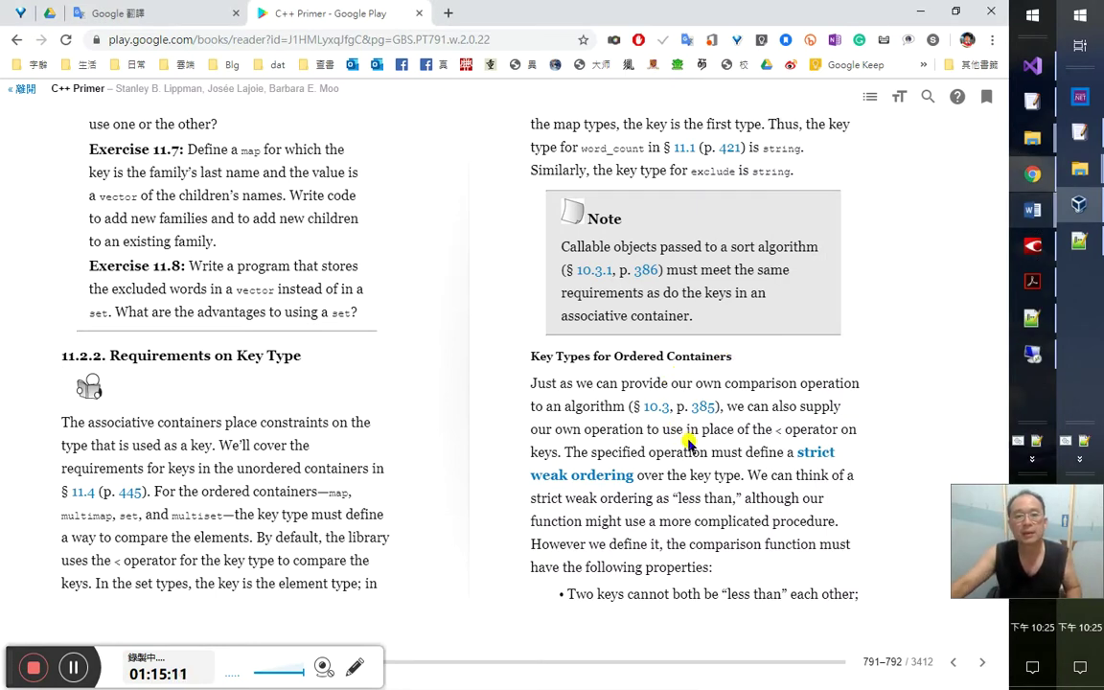
# Add the timestamp 1：15：19 on a line below 1：12：30 in the Word notes
pyautogui.hotkey('alt', 'Tab')
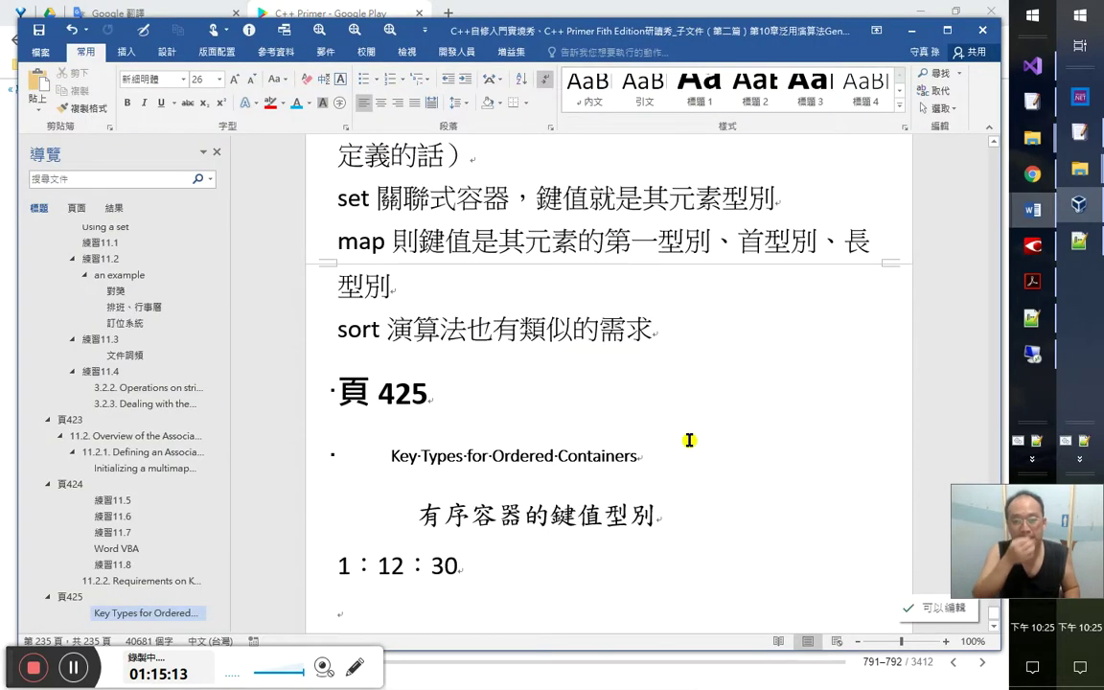
pyautogui.hotkey('alt', 'Tab')
pyautogui.hotkey('alt', 'Tab')
pyautogui.write('1：15：10')
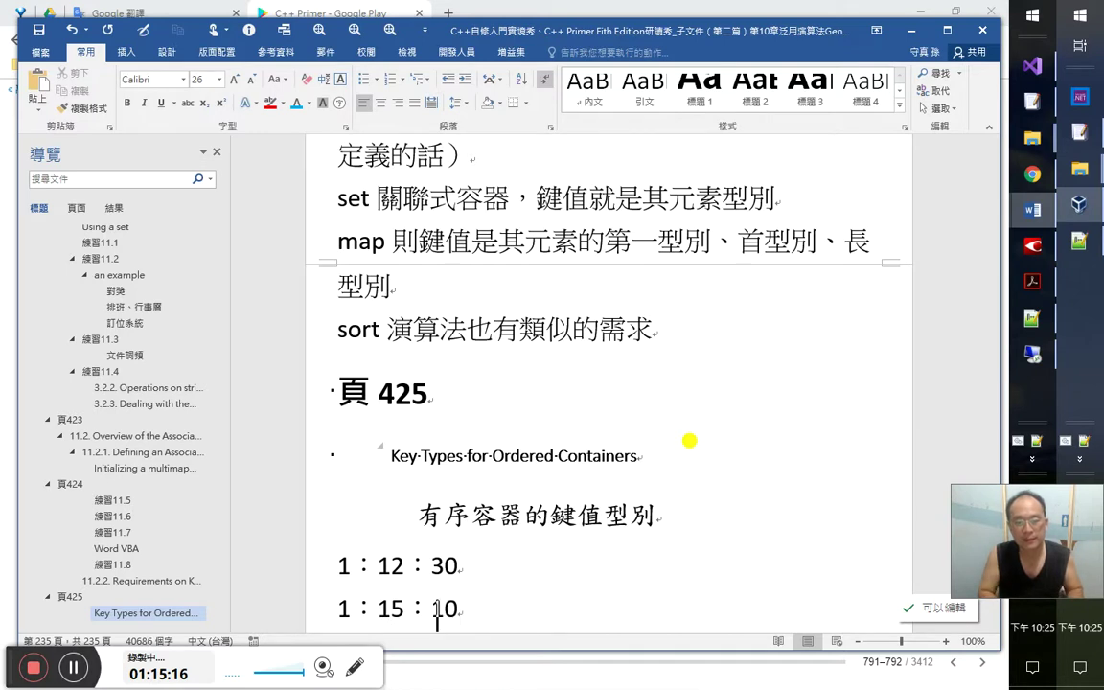
pyautogui.press('Return')
pyautogui.press('Left')
pyautogui.press('Left')
pyautogui.press('Delete')
pyautogui.write('9')
pyautogui.press('Down')
# Join the 1：15：19 timestamp onto the same line as 1：12：30
pyautogui.press('Up')
pyautogui.press('Up')
pyautogui.press('End')
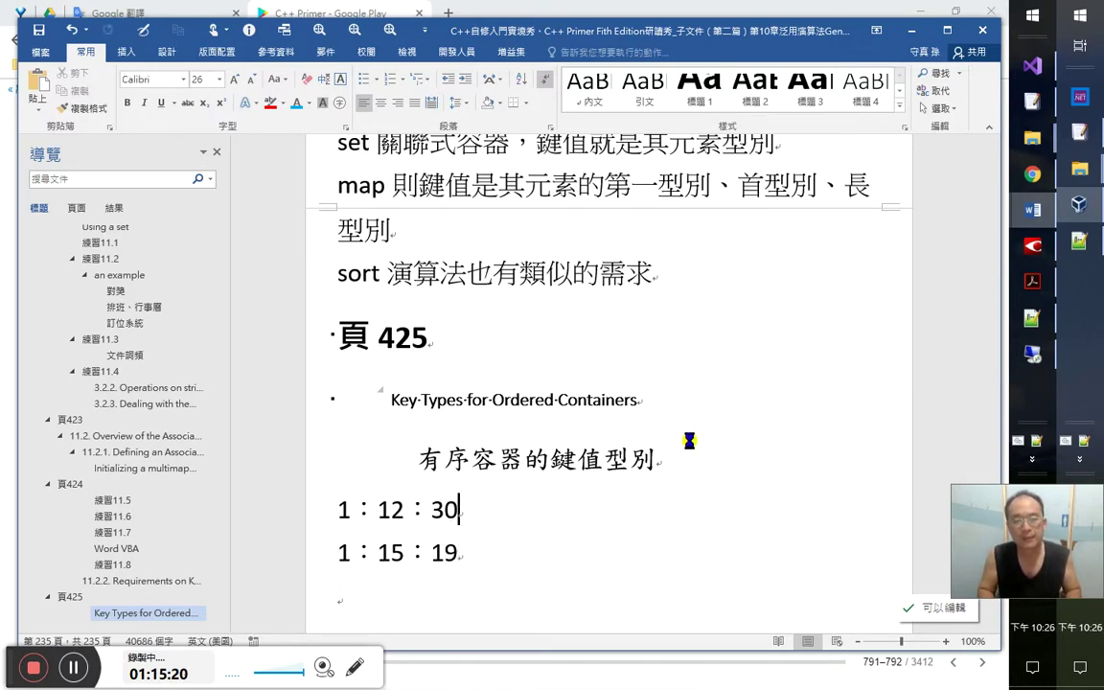
pyautogui.press('Delete')
# Switch to the Google Play book and read the Key Types for Ordered Containers paragraph
pyautogui.hotkey('alt', 'Tab')
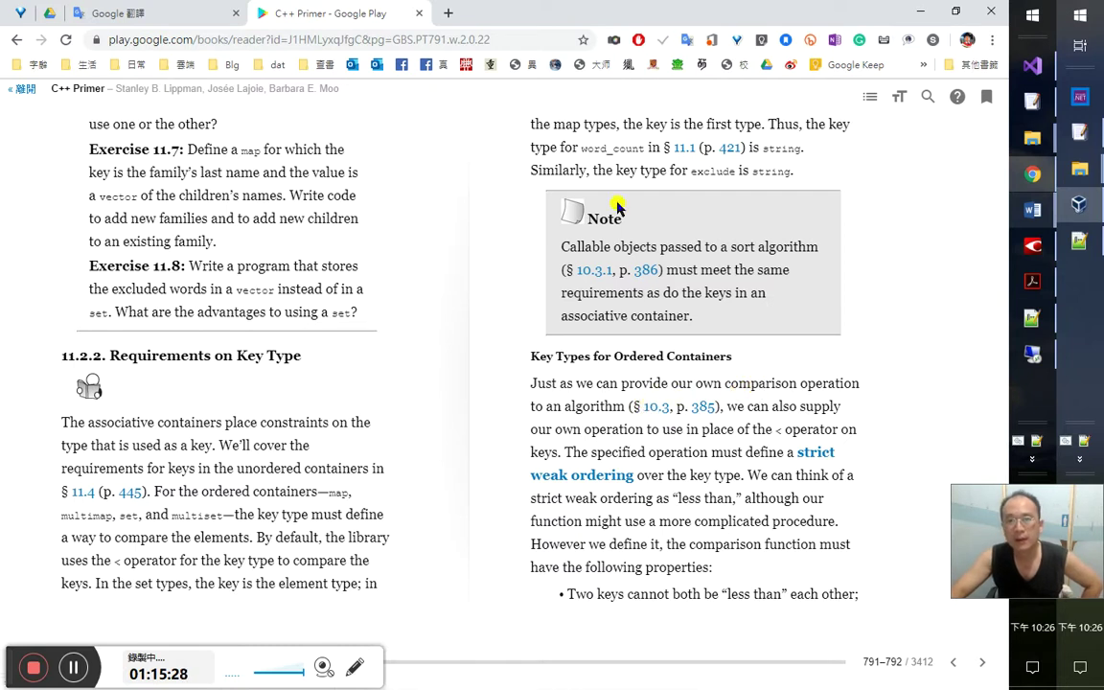
pyautogui.middleClick(398, 64)
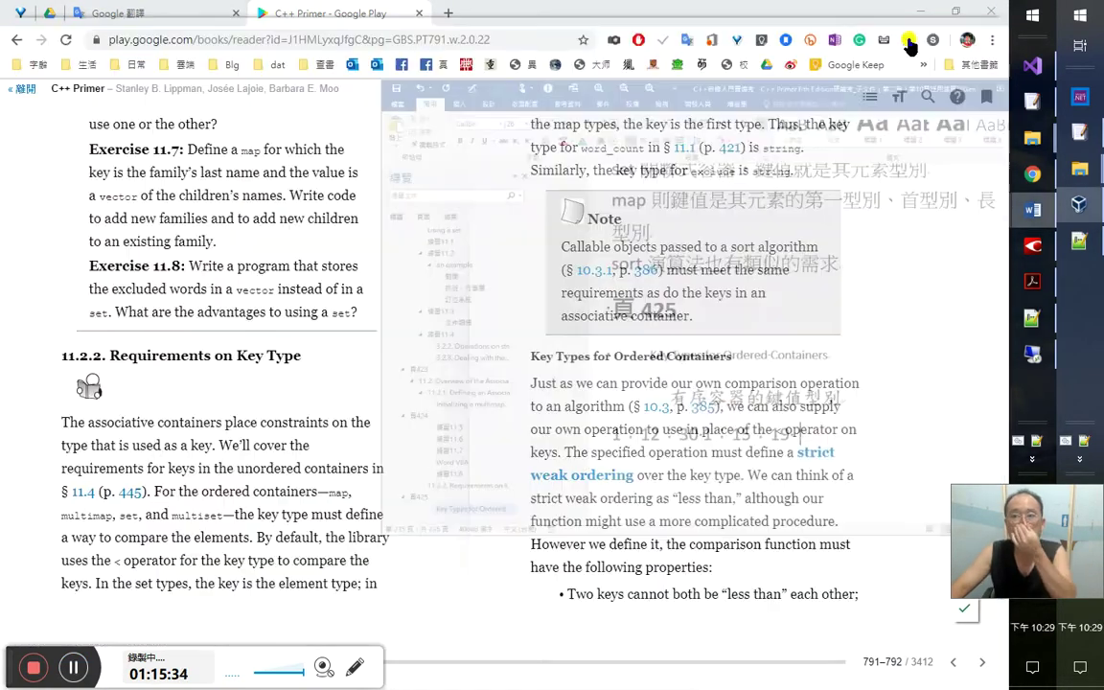
pyautogui.click(915, 32)
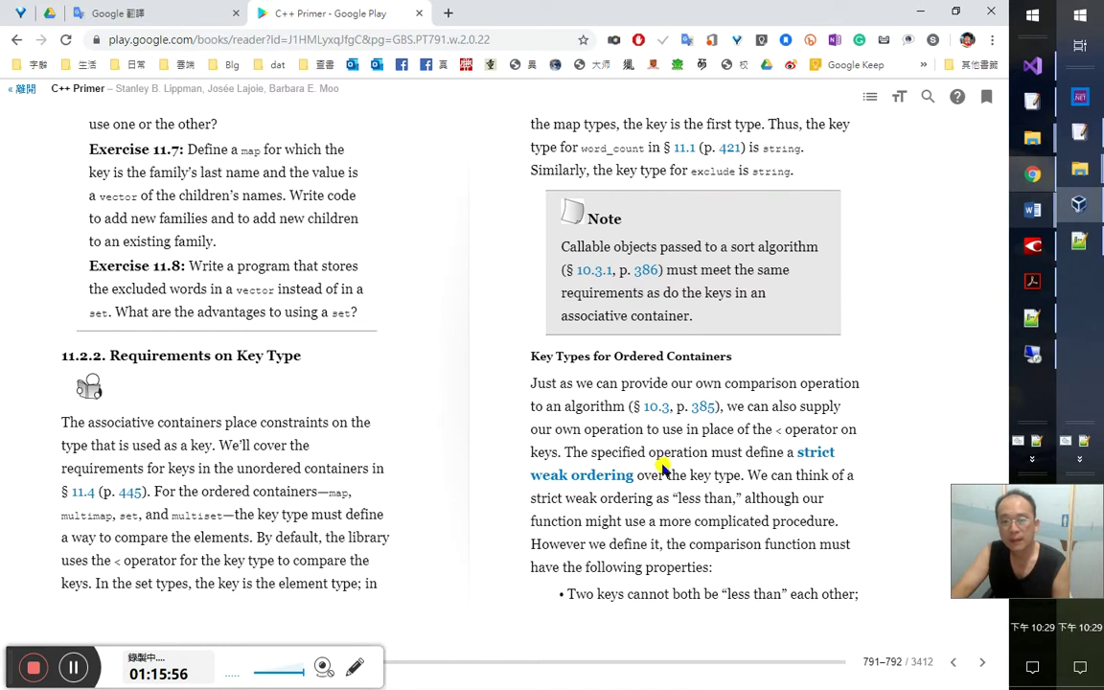
# Return to Word and start a note below the timestamps with "就像提供自己的比較式"
pyautogui.hotkey('alt', 'Tab')
pyautogui.press('Down')
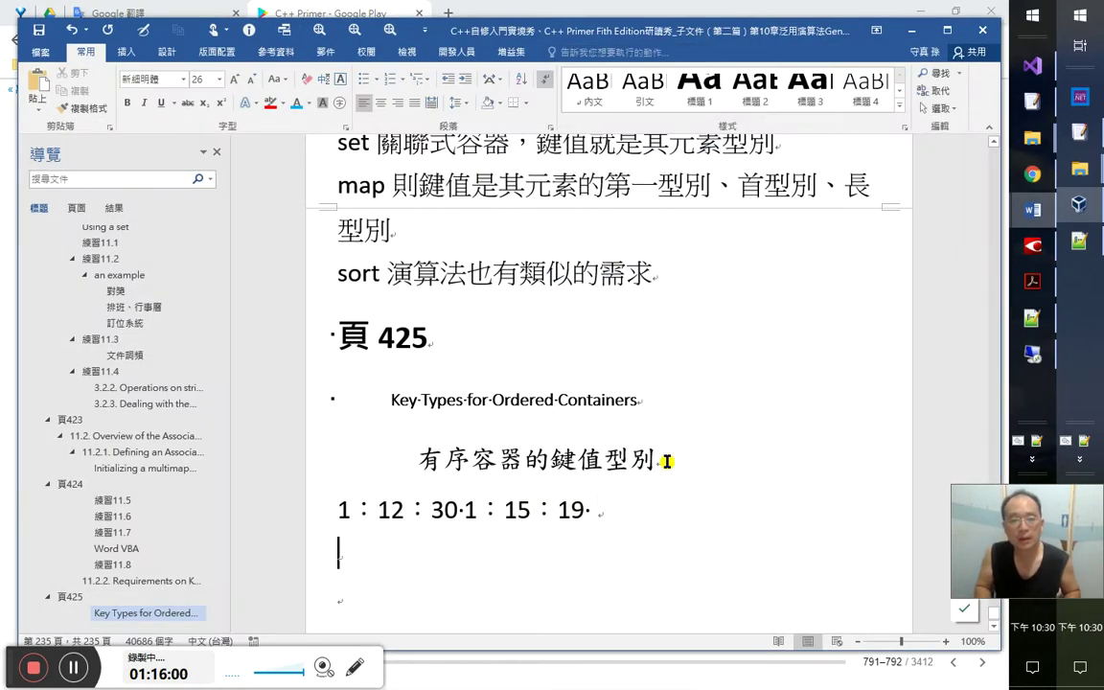
pyautogui.write('就像夫')
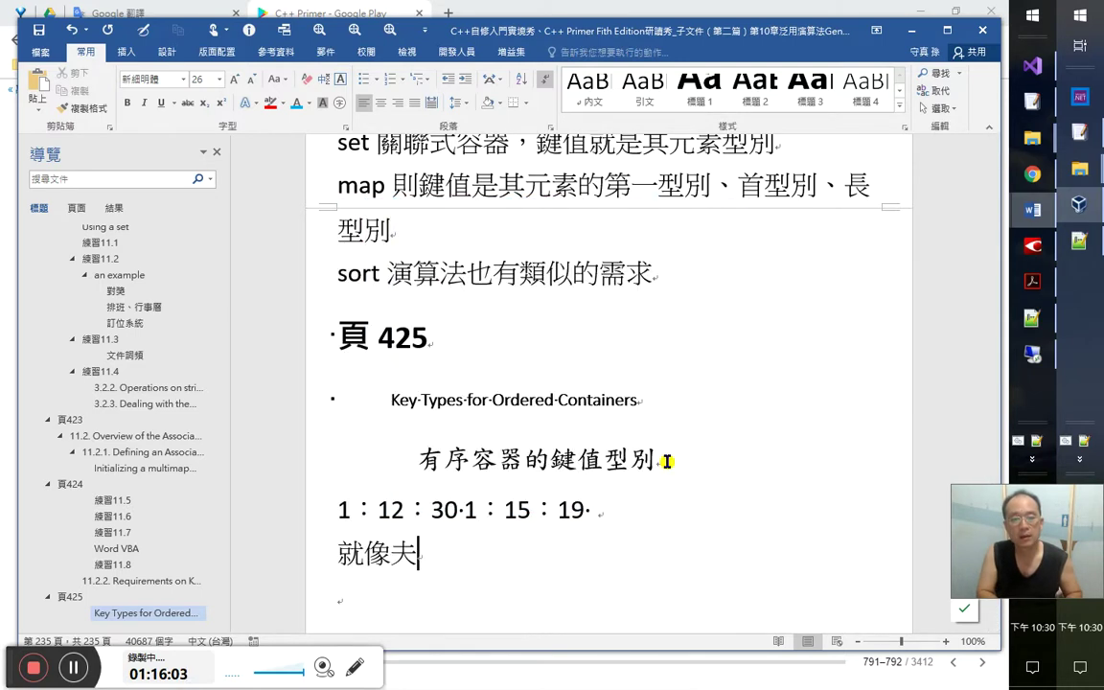
pyautogui.press('BackSpace')
pyautogui.write('qo')
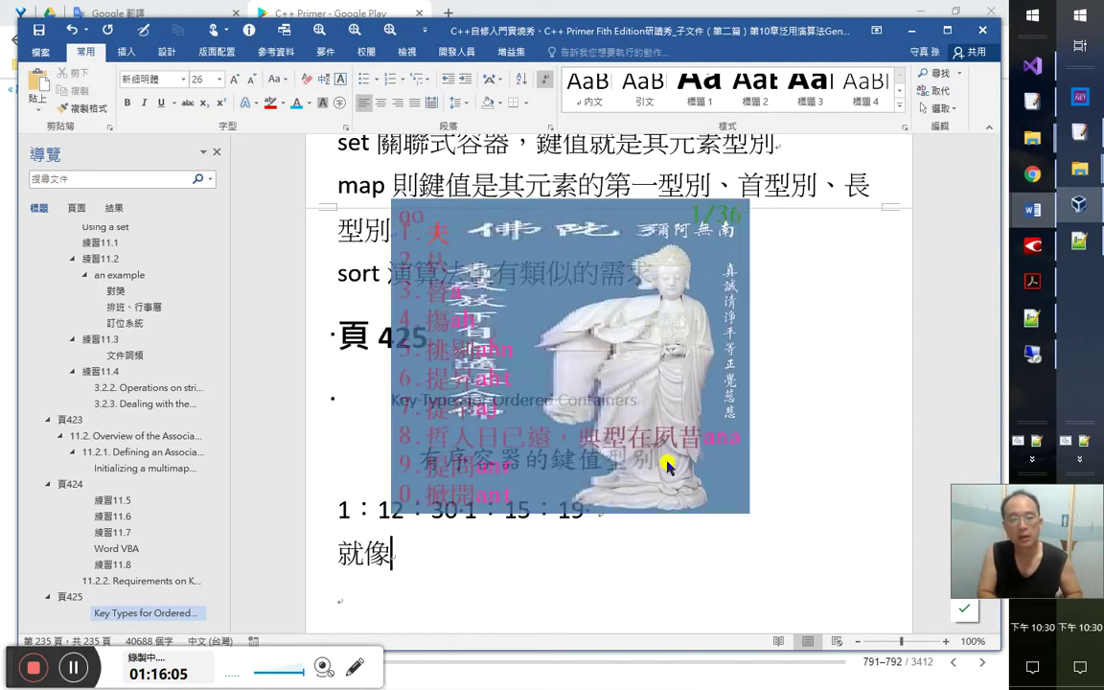
pyautogui.write('提供自己的')
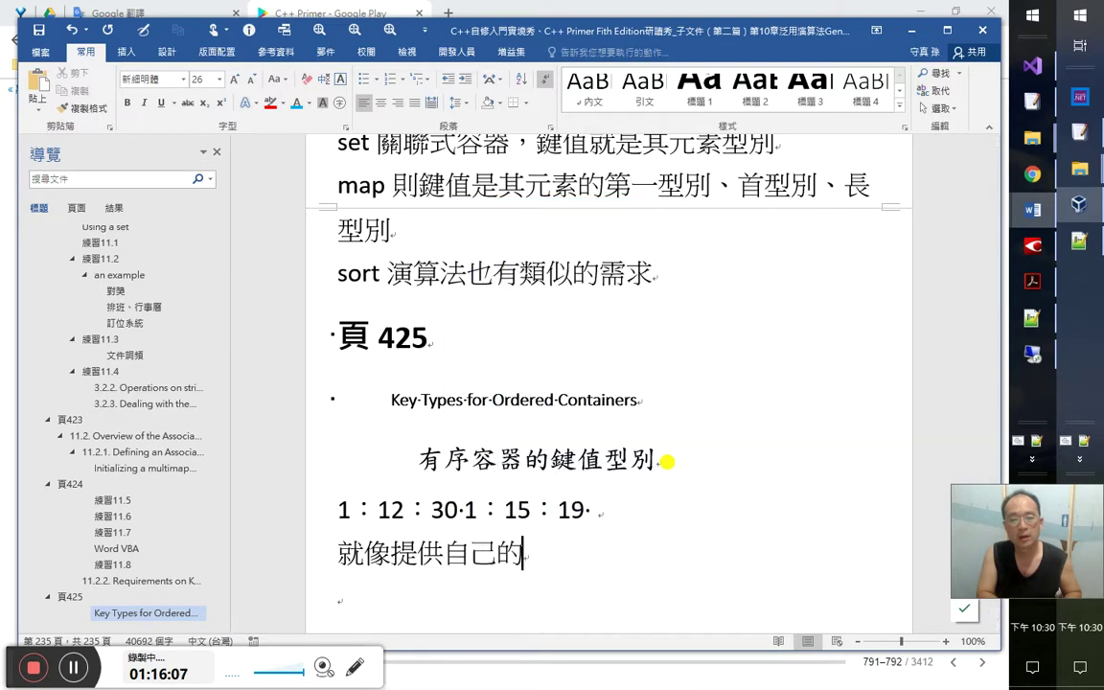
pyautogui.write('比較')
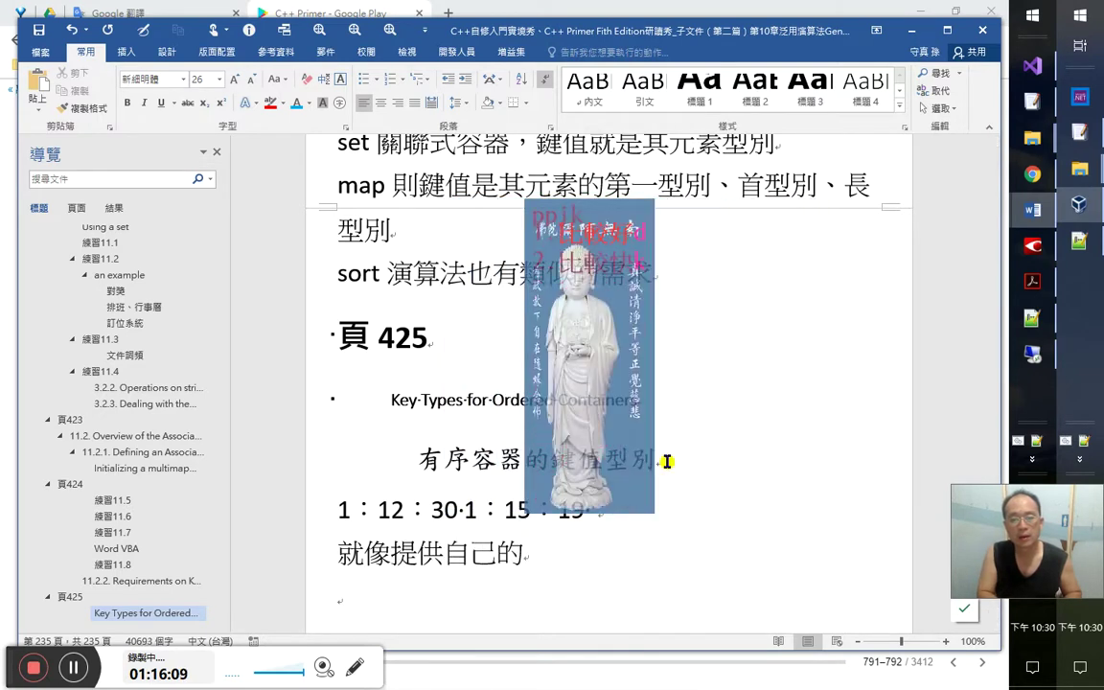
pyautogui.write('式')
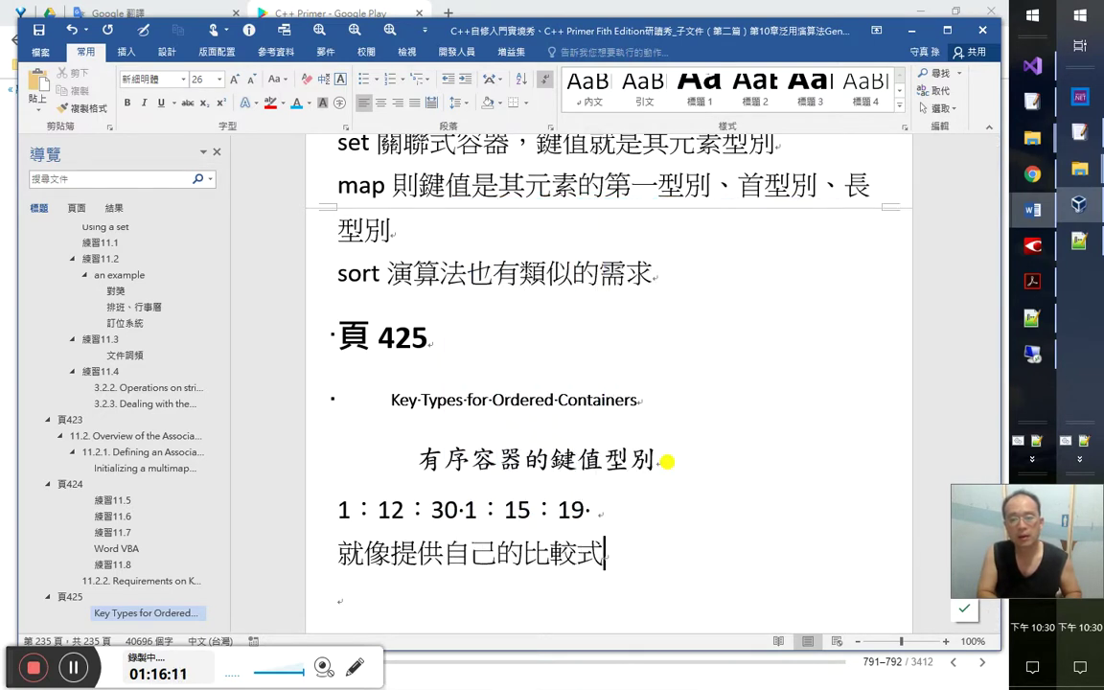
# Continue the note with "來取代原來演算法內定的比較式，"
pyautogui.write('來取代')
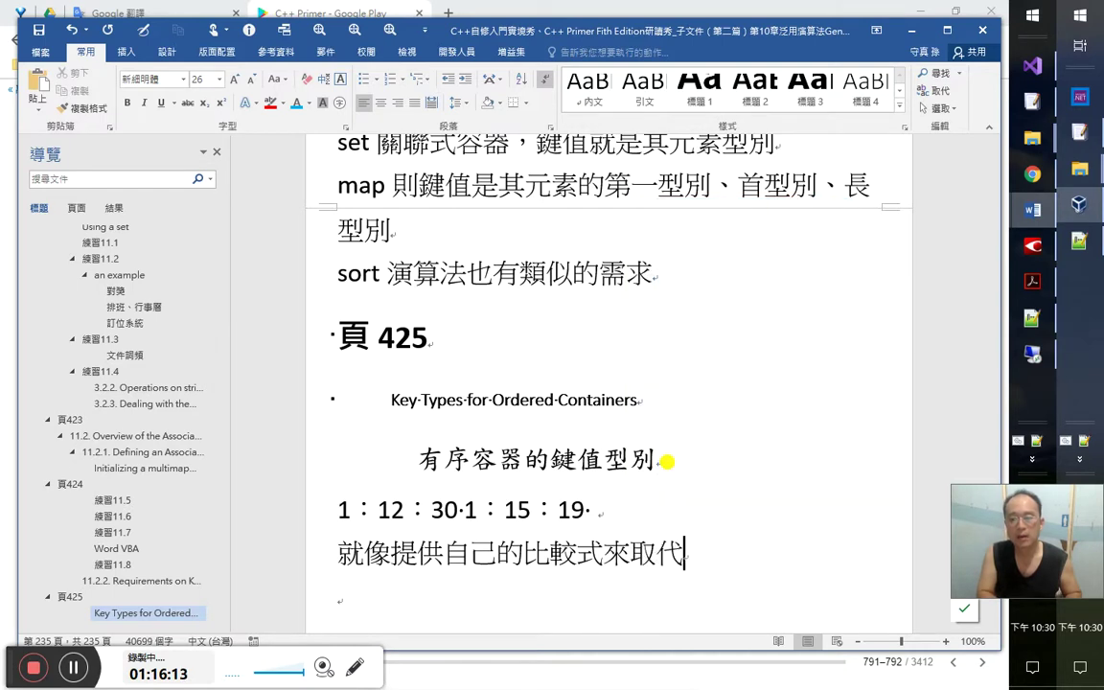
pyautogui.write('原來演算法')
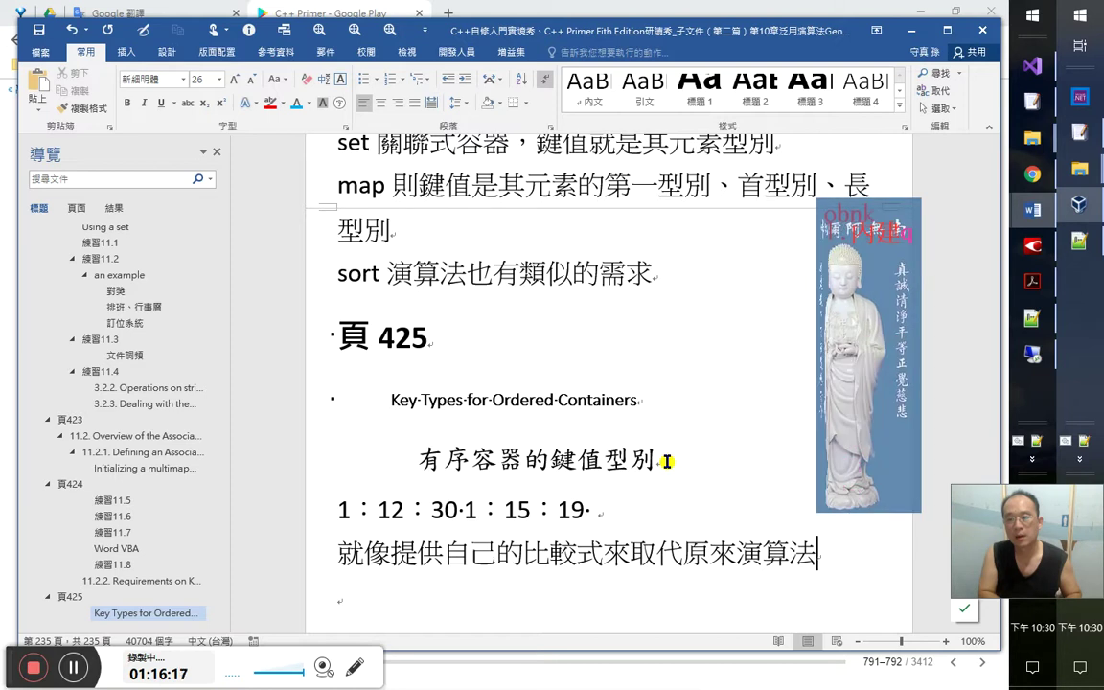
pyautogui.write('內定')
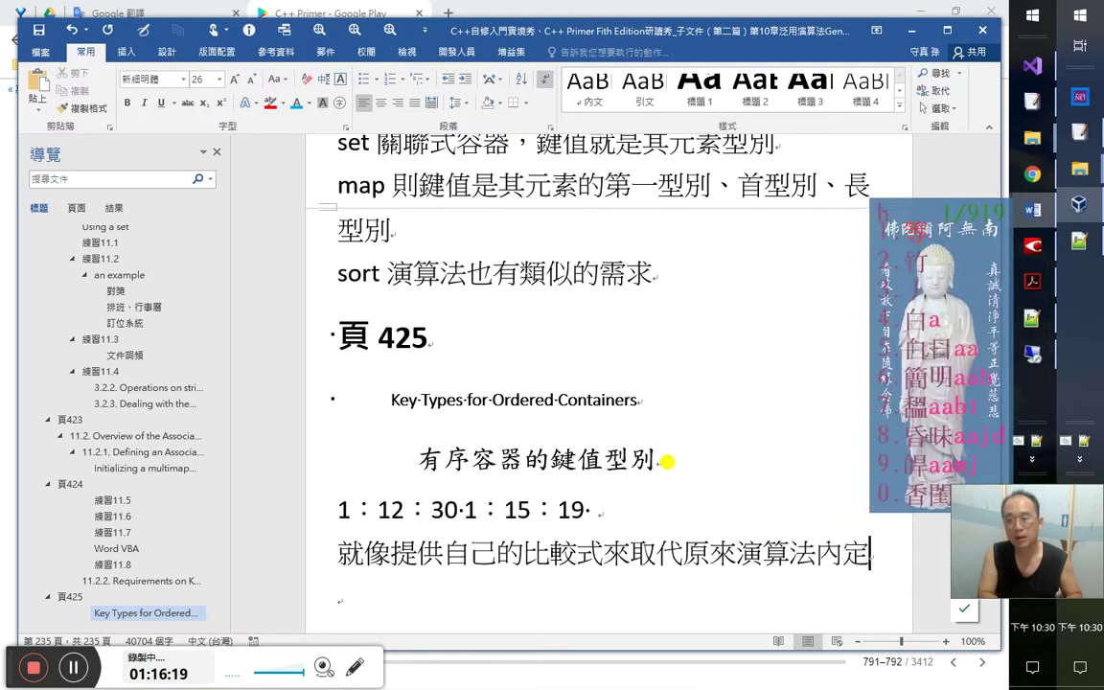
pyautogui.write('的比較')
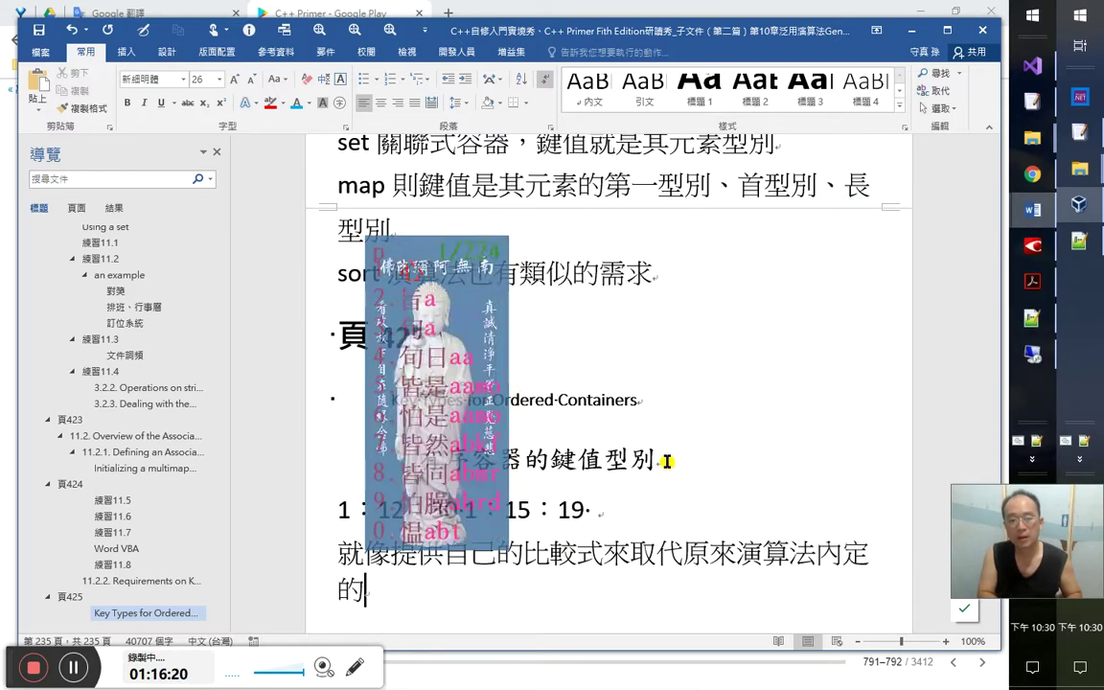
pyautogui.write('式，序')
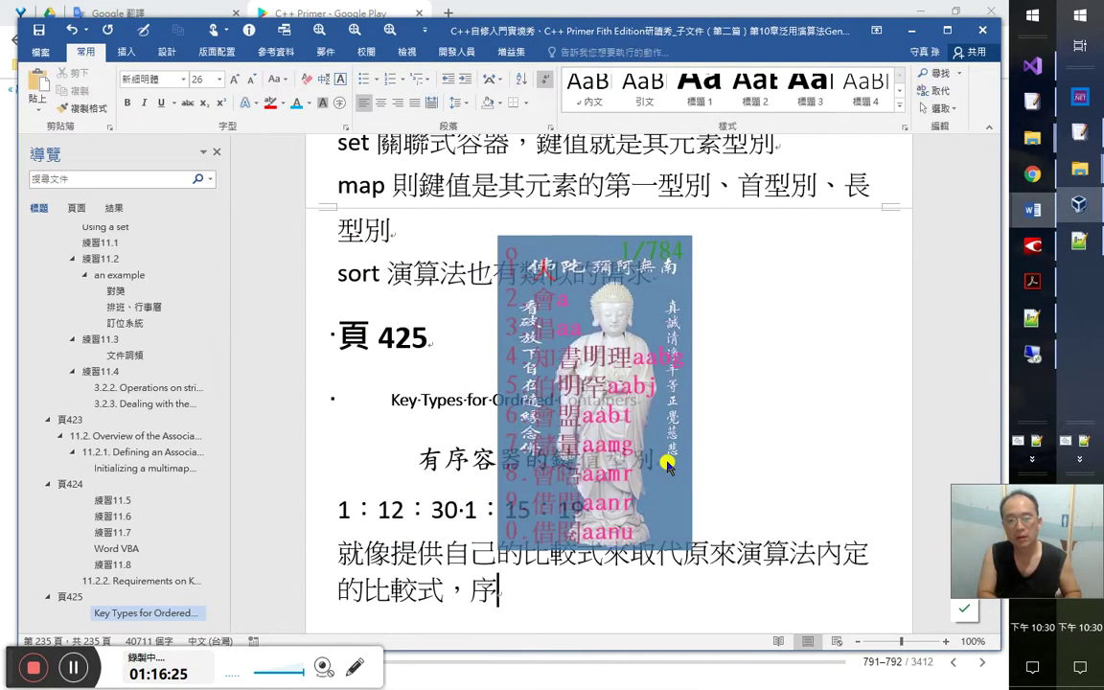
pyautogui.press('BackSpace')
# Add the clause "我們也可以用自己的運算式來取代" after the comma in the note
pyautogui.write('我們')
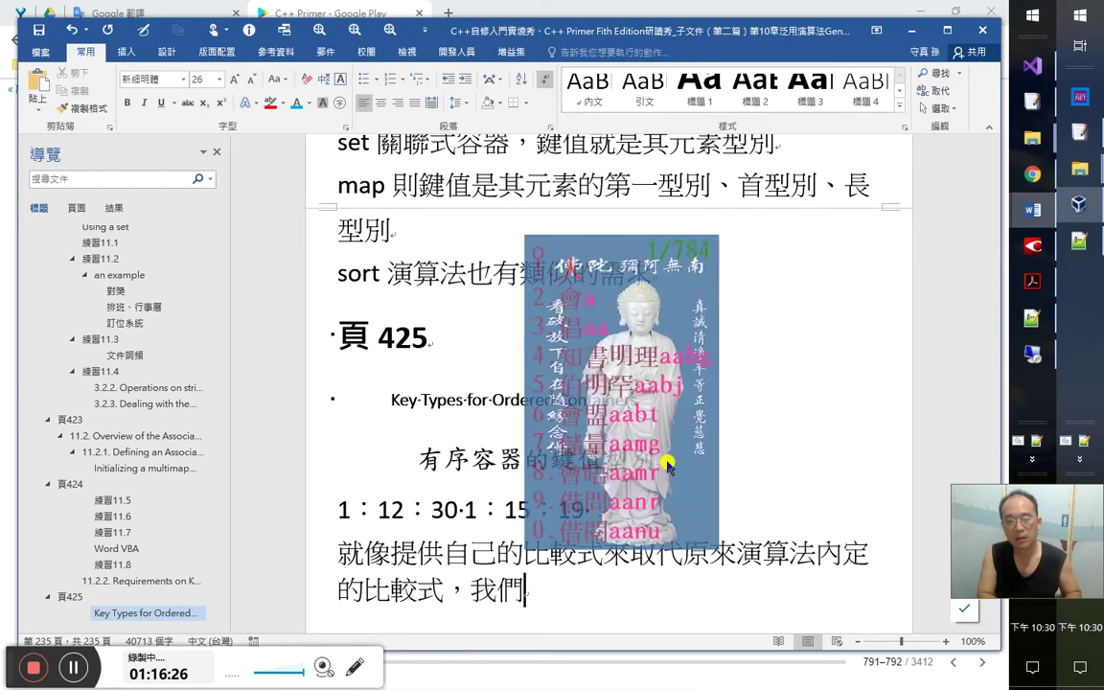
pyautogui.write('也可以用自己的')
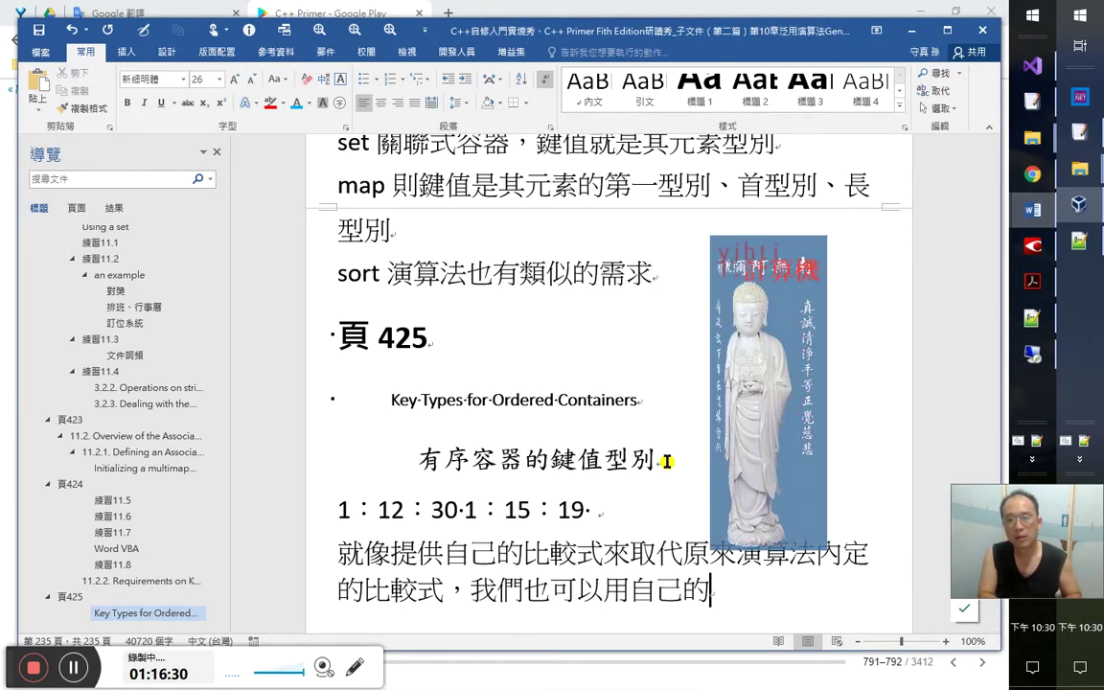
pyautogui.write('計算機')
pyautogui.press('BackSpace')
pyautogui.press('BackSpace')
pyautogui.press('BackSpace')
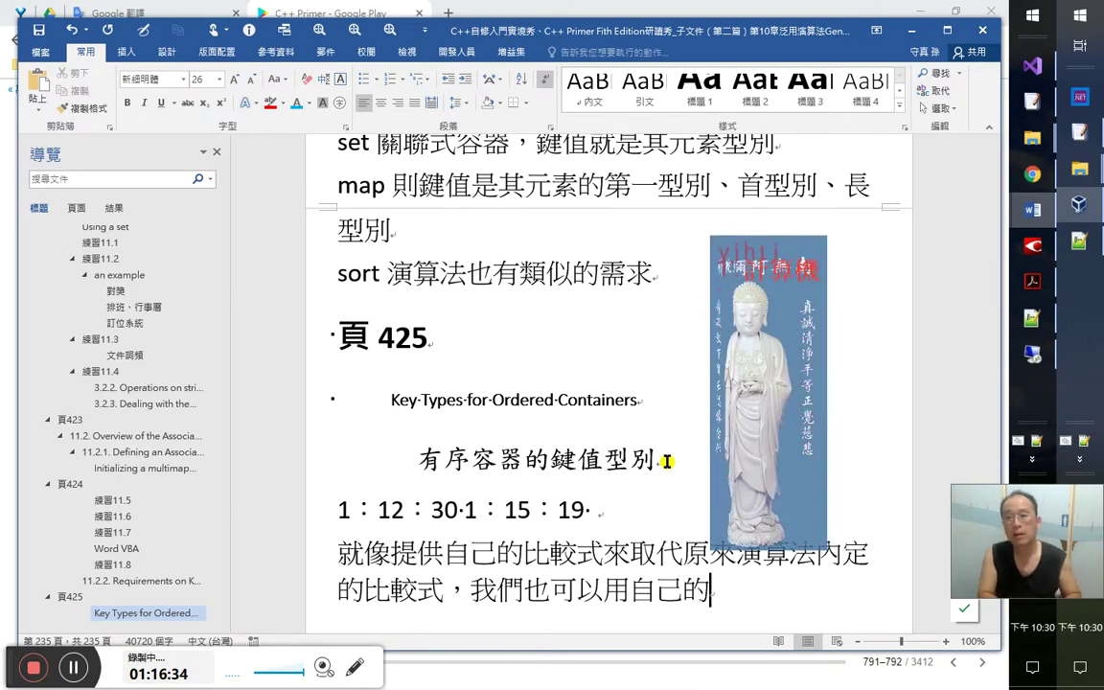
pyautogui.write('hjy')
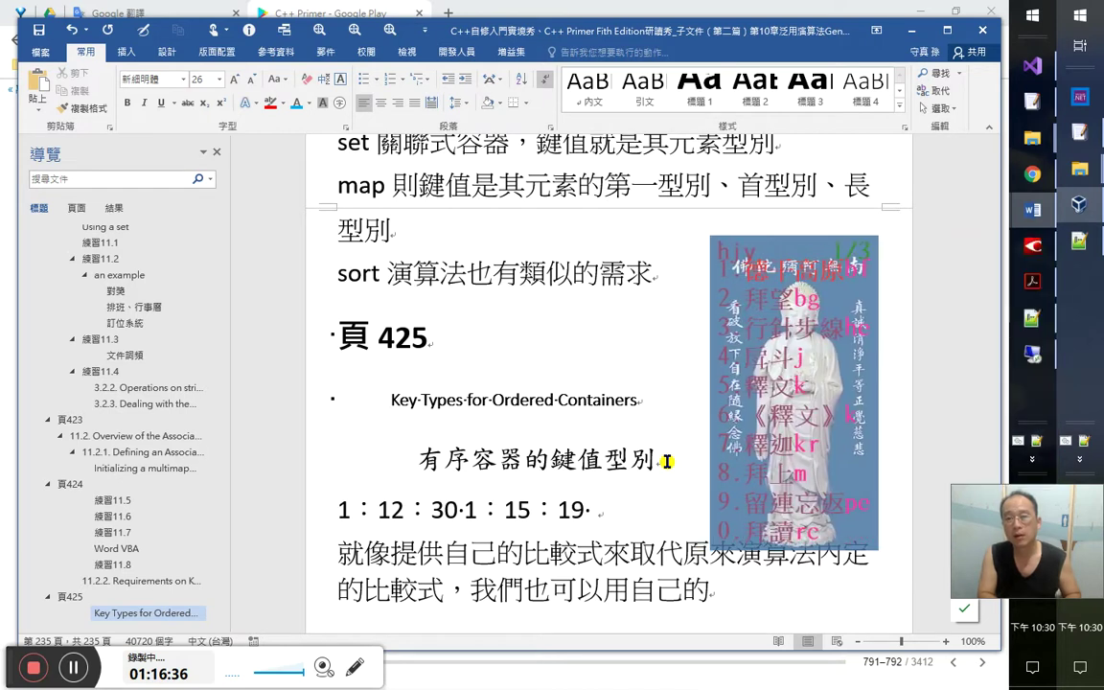
pyautogui.press('BackSpace')
pyautogui.press('BackSpace')
pyautogui.press('BackSpace')
pyautogui.write('y運算式')
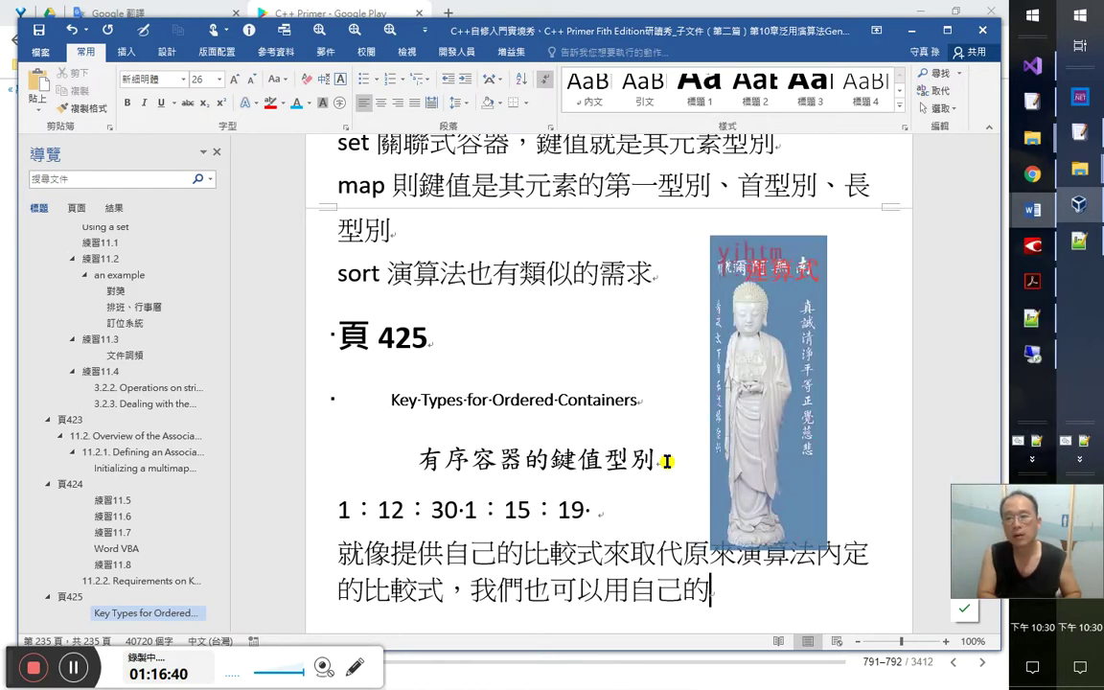
pyautogui.write('d來取代')
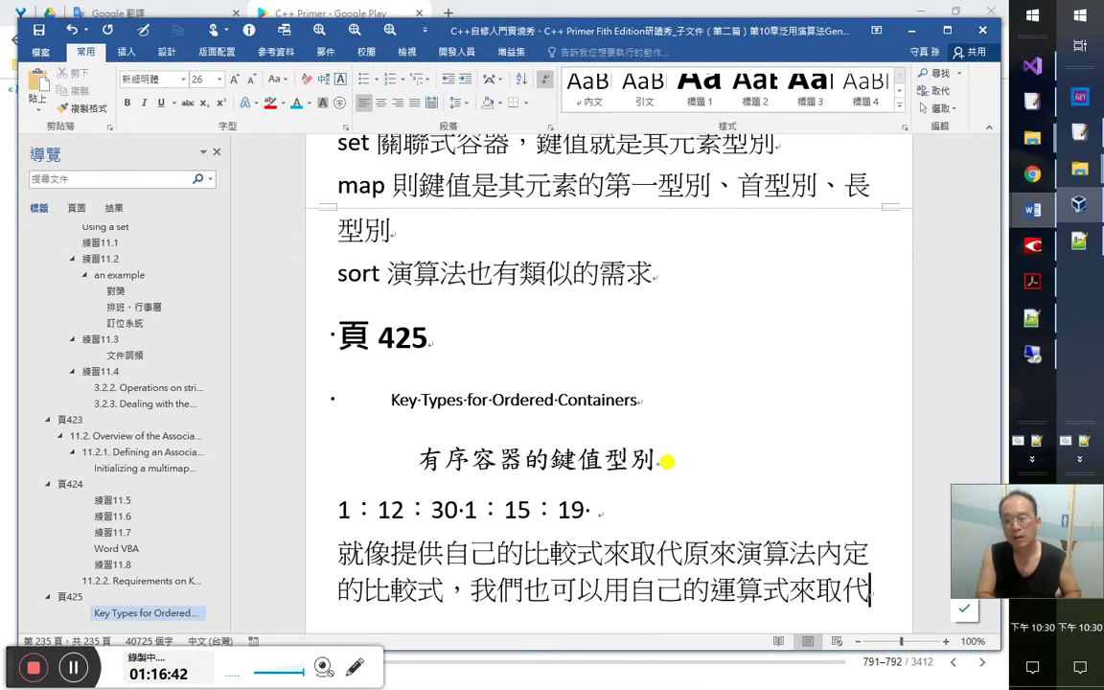
# Insert "對「<」" before 運算 in the second clause and extend the term to "運算子的"
pyautogui.press('Left')
pyautogui.press('Left')
pyautogui.press('Left')
pyautogui.press('Left')
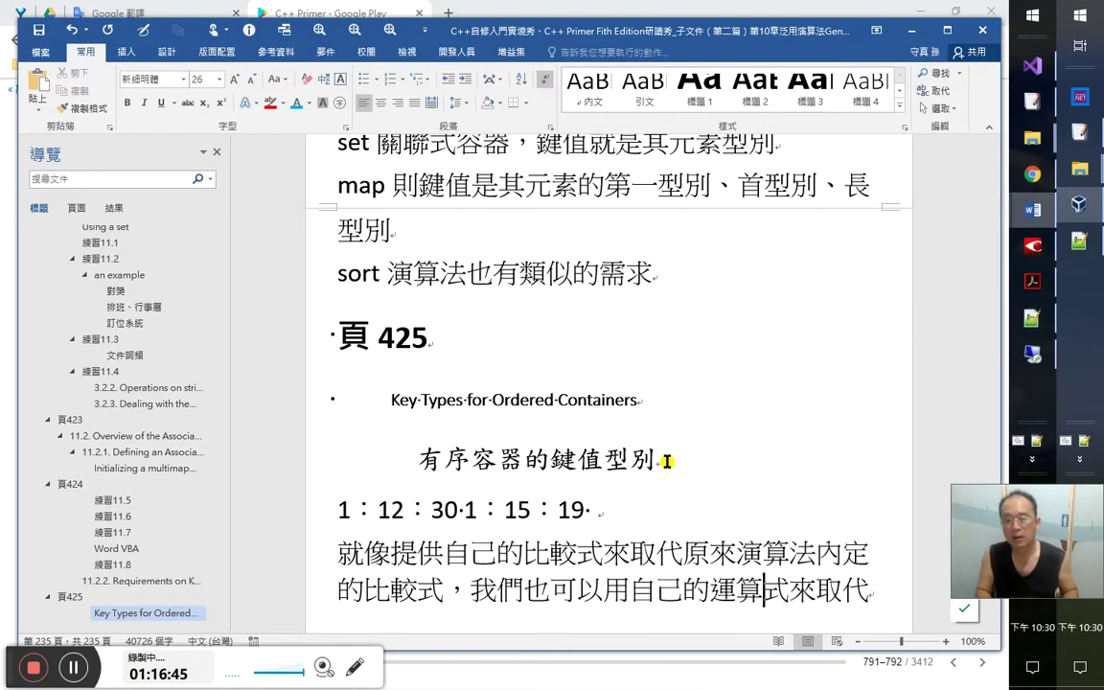
pyautogui.write('對')
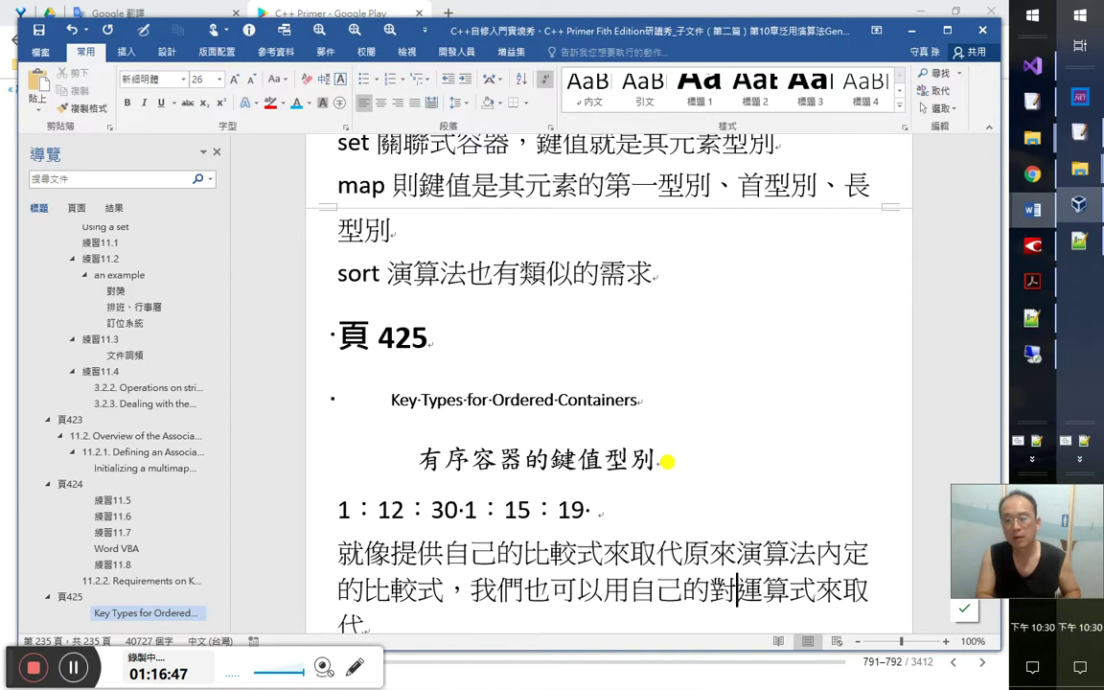
pyautogui.write('「<」運算')
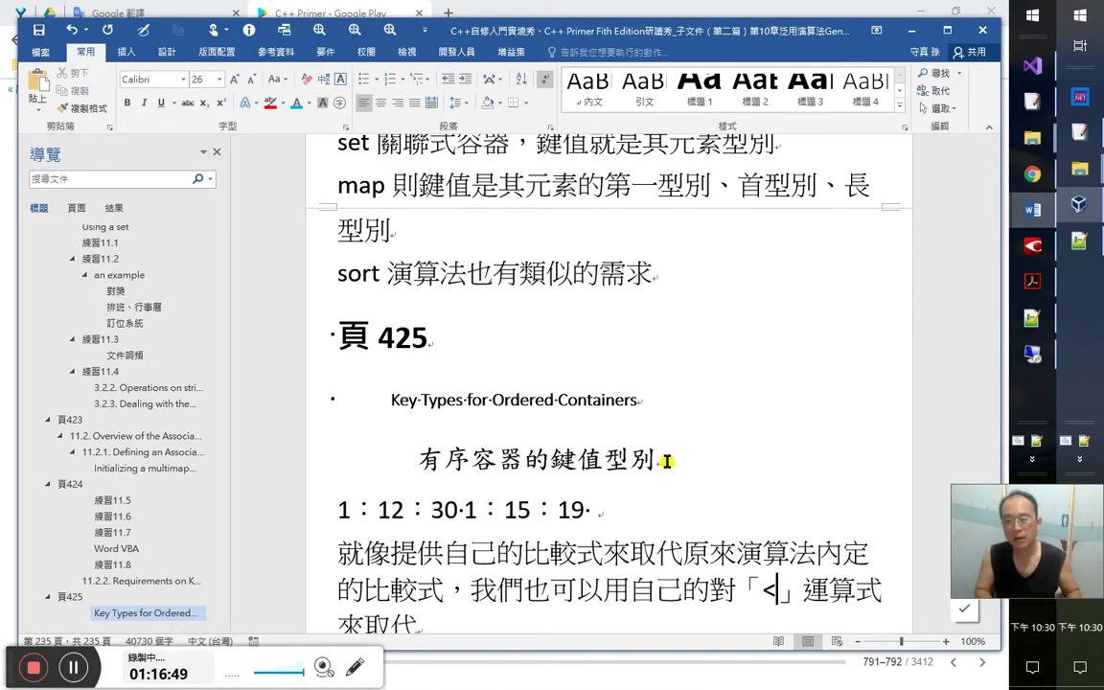
pyautogui.write('子的')
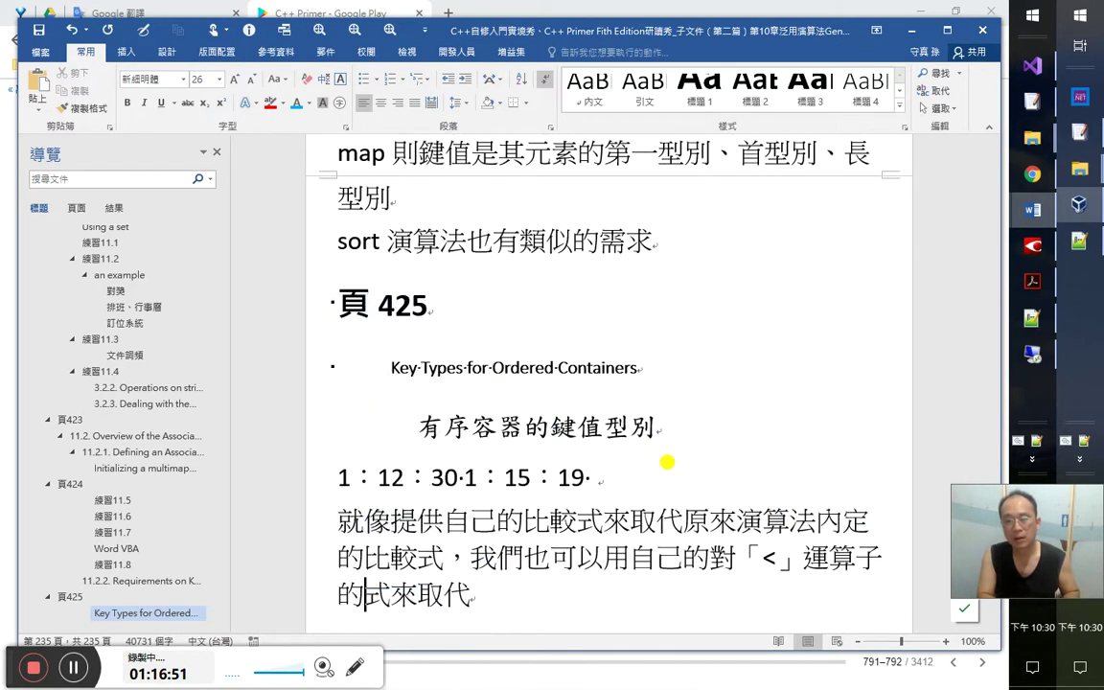
# Remove the 的 after 自己 and reword the phrase following 運算子 to read "操作的方式來取代"
pyautogui.write('拖來')
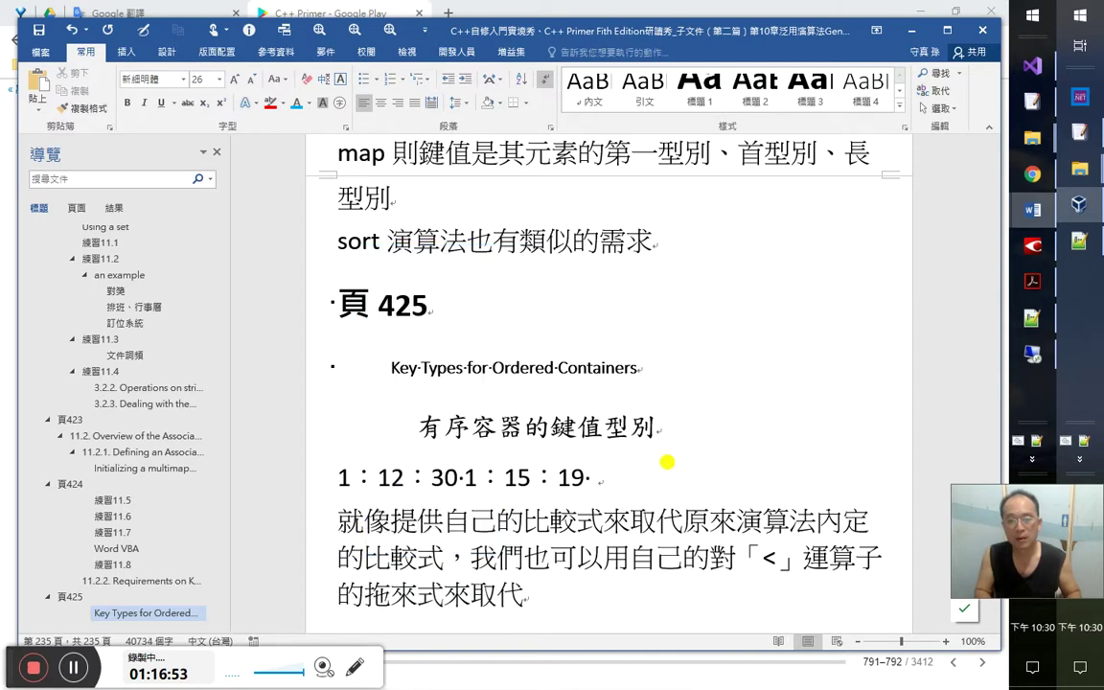
pyautogui.press('End')
pyautogui.press('Left')
pyautogui.press('Left')
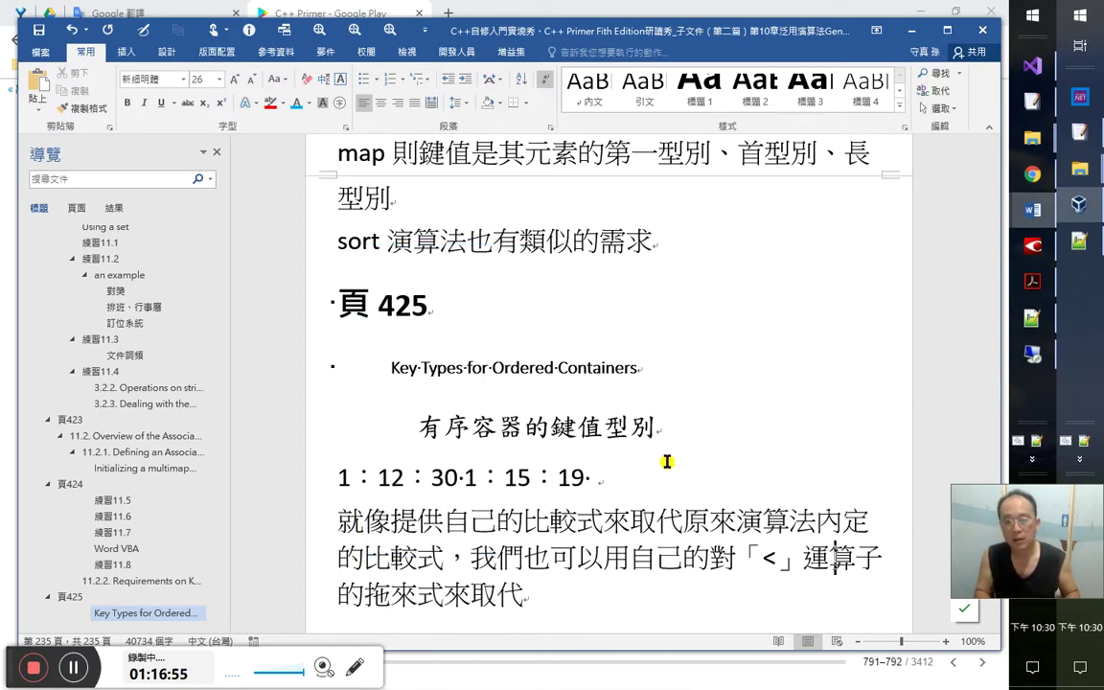
pyautogui.press('Left')
pyautogui.press('Left')
pyautogui.press('Delete')
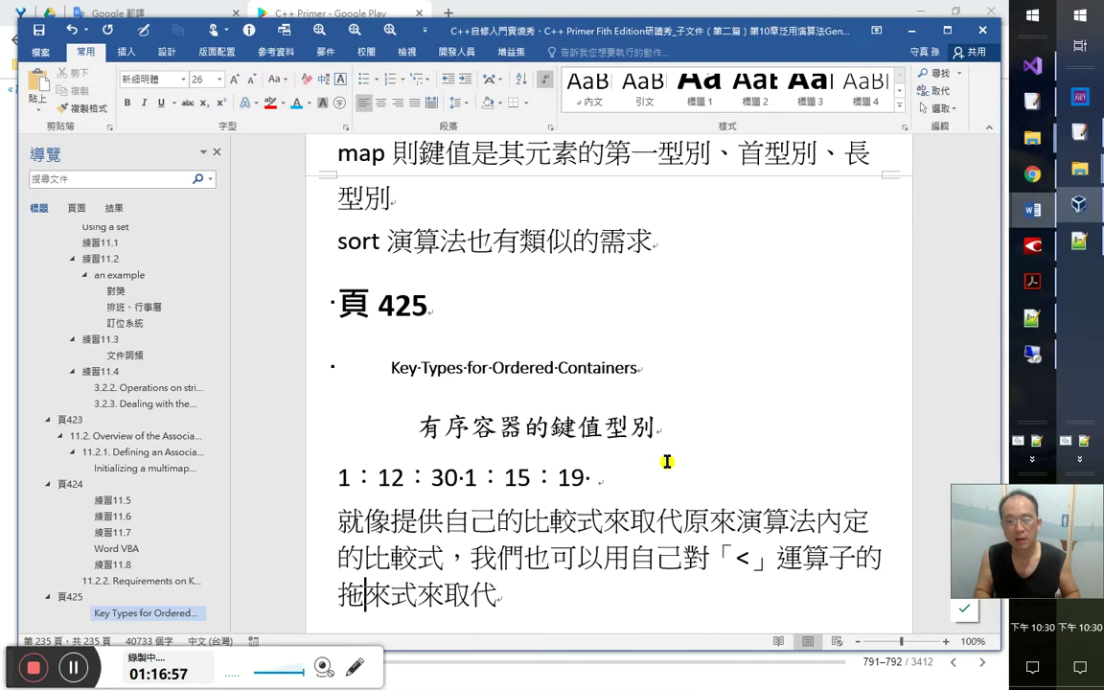
pyautogui.press('Delete')
pyautogui.press('Left')
pyautogui.write('操作')
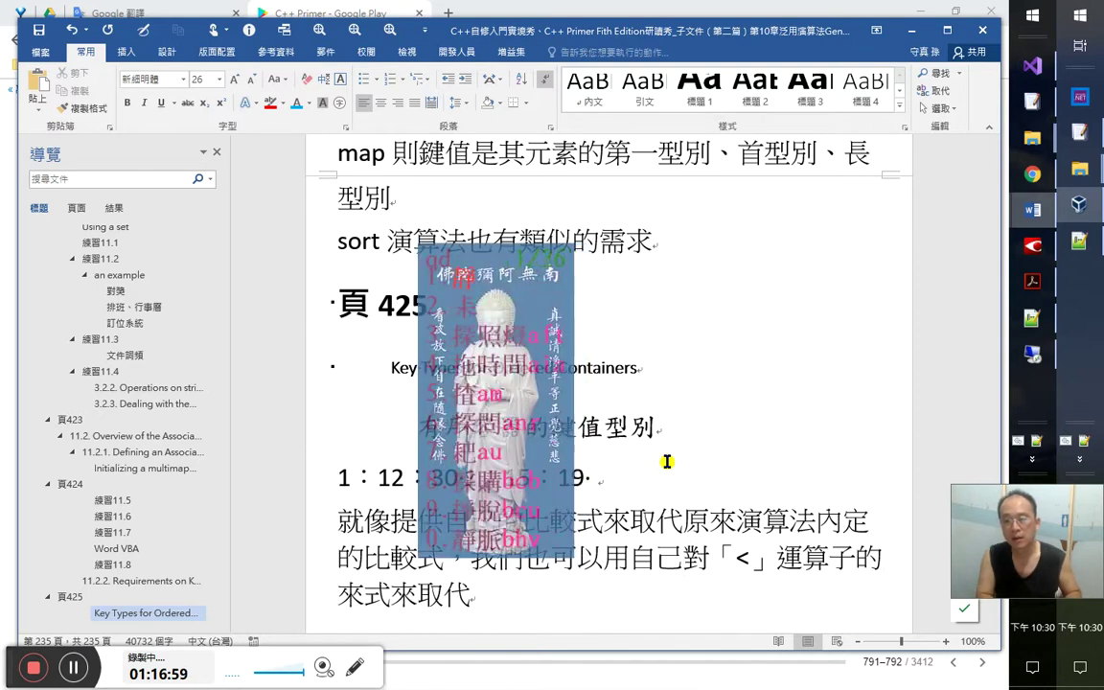
pyautogui.press('Right')
pyautogui.write('方式')
pyautogui.press('Delete')
pyautogui.press('Delete')
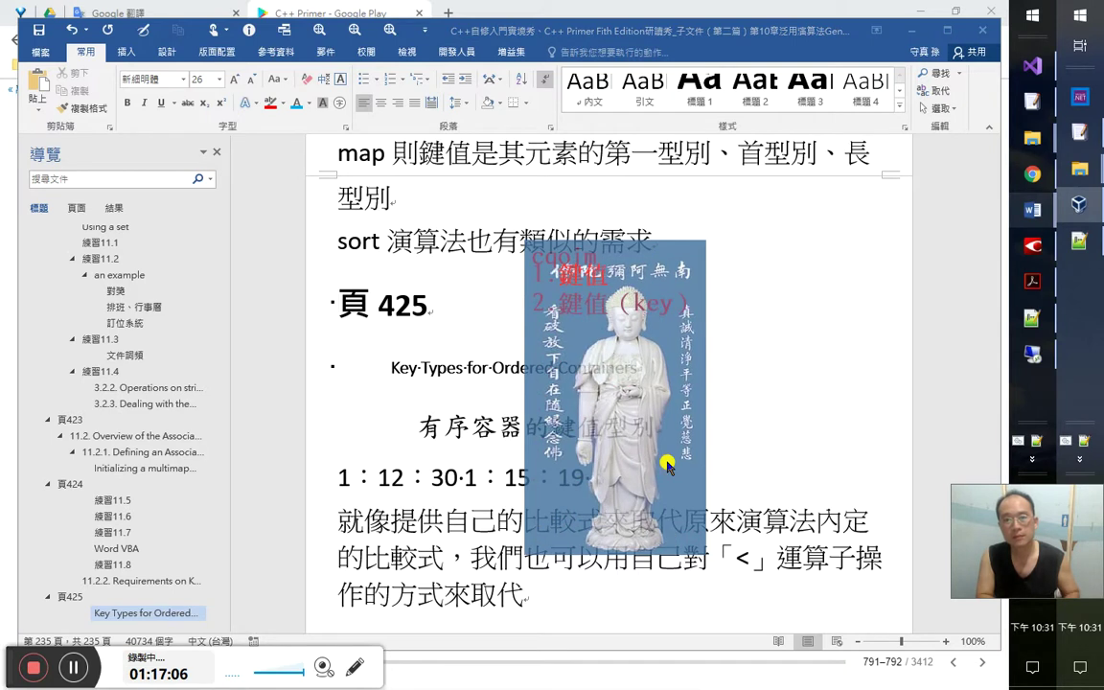
# Append "鍵值（key）型別制定的" to the end of the note and move to the line below
pyautogui.write('鍵值（key）到')
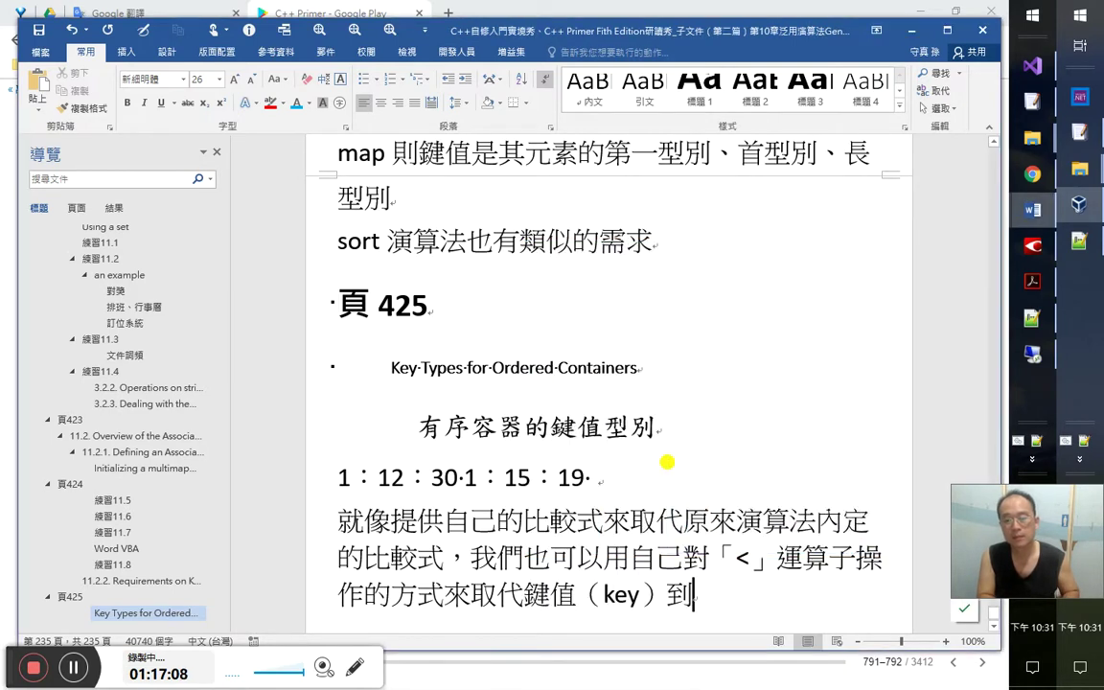
pyautogui.press('BackSpace')
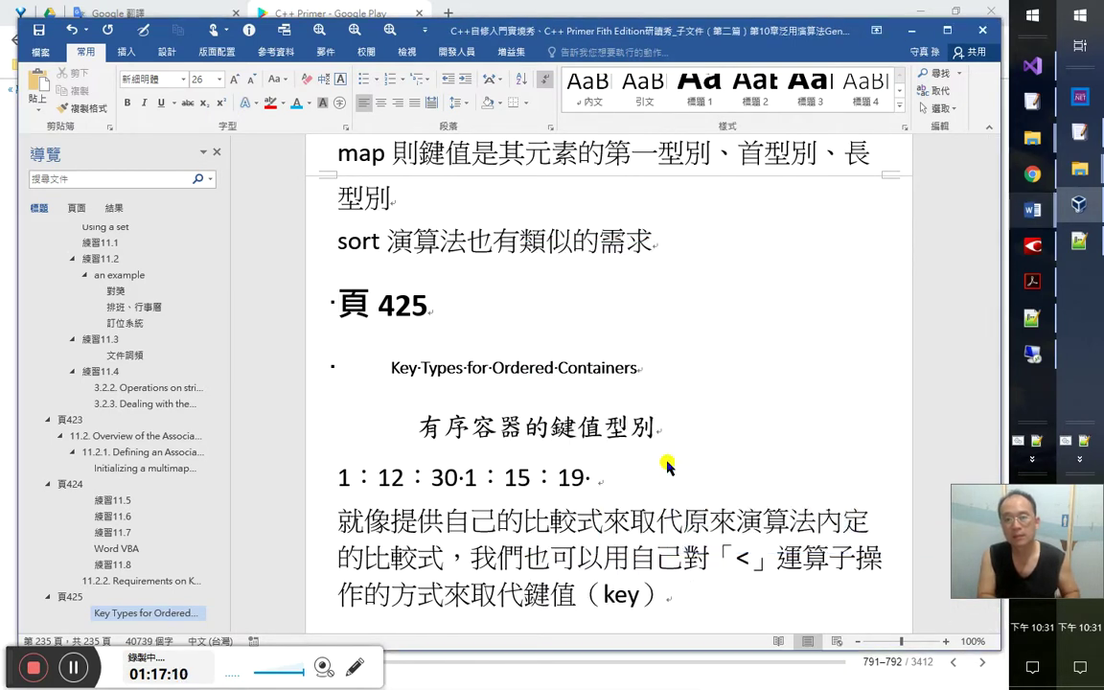
pyautogui.write('型別')
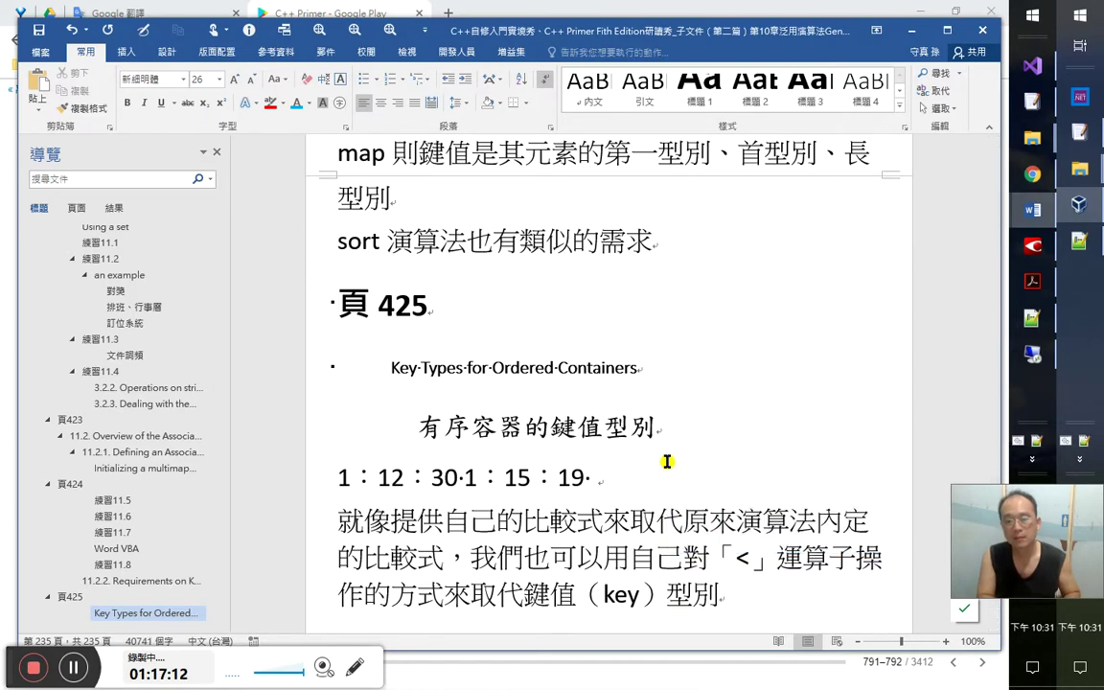
pyautogui.write('制定的')
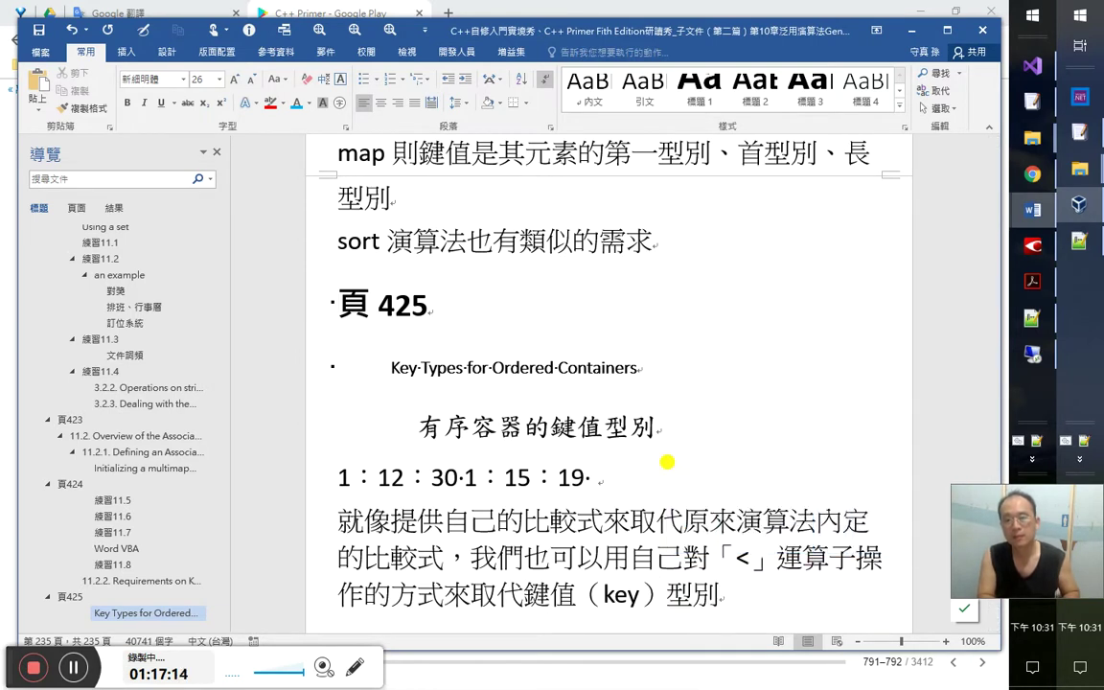
pyautogui.scroll(-1, 667, 462)
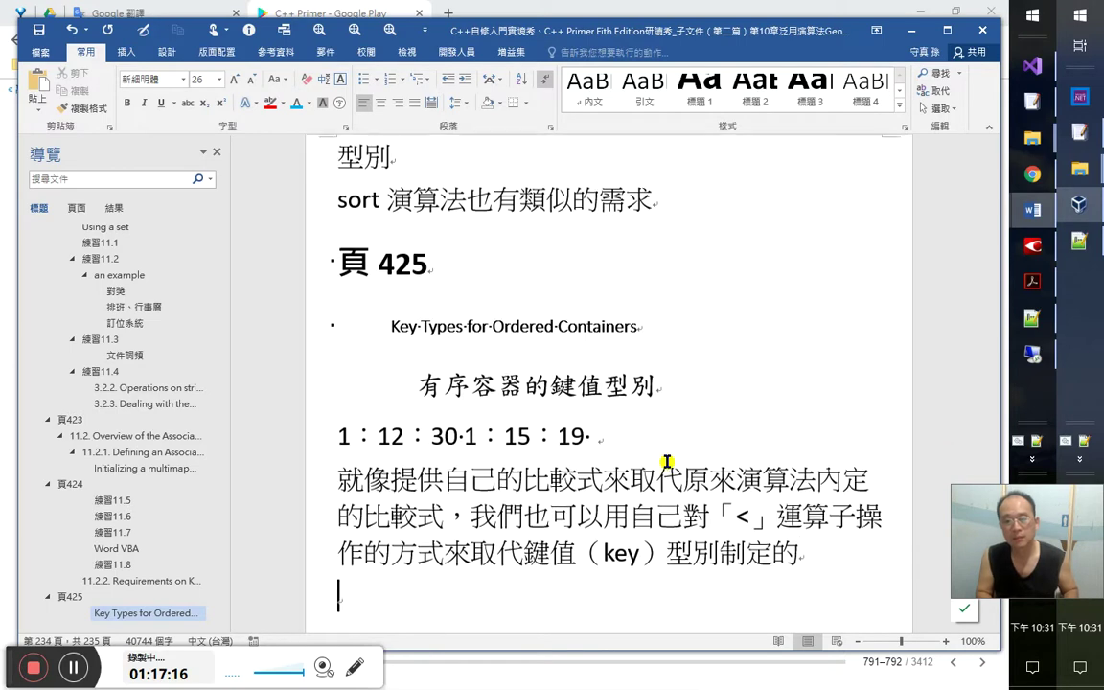
pyautogui.hotkey('alt', 'Tab')
pyautogui.hotkey('alt', 'Tab')
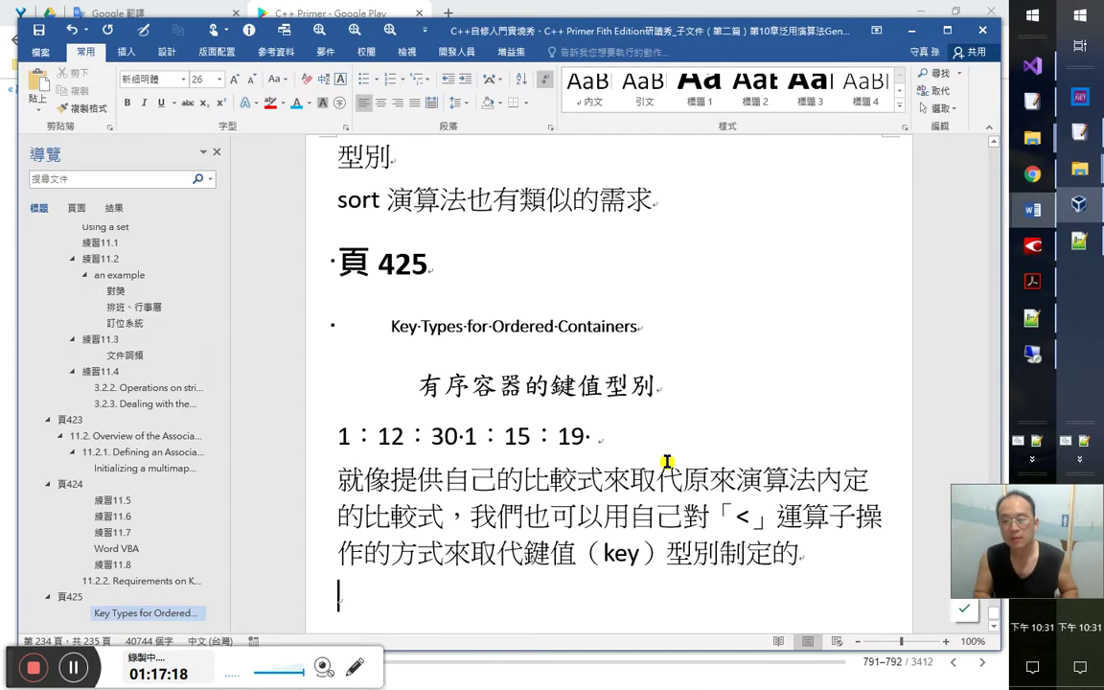
# Complete the Chinese note with "原方式" after 型別制定的 and start a new line
pyautogui.write('原方式')
pyautogui.press('Return')
# Translate the sentence "The specified operation must define a strict weak ordering over the key type." into Traditional Chinese in the Google Play book reader
pyautogui.hotkey('alt', 'Tab')
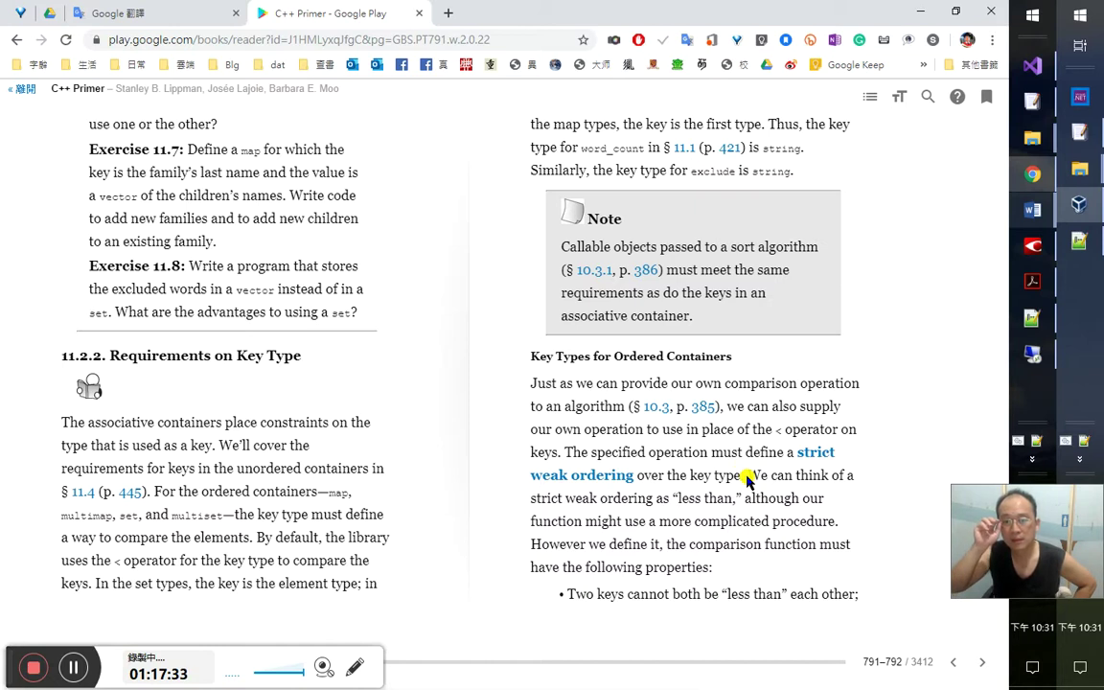
pyautogui.moveTo(744, 476); pyautogui.dragTo(565, 453)
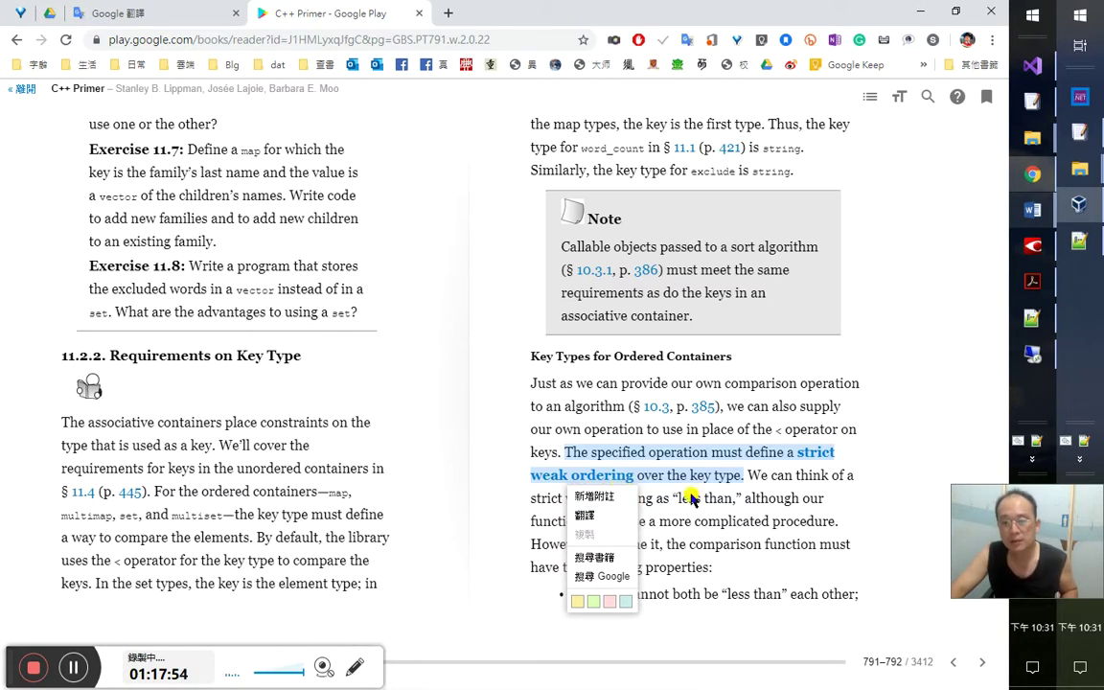
pyautogui.click(618, 518)
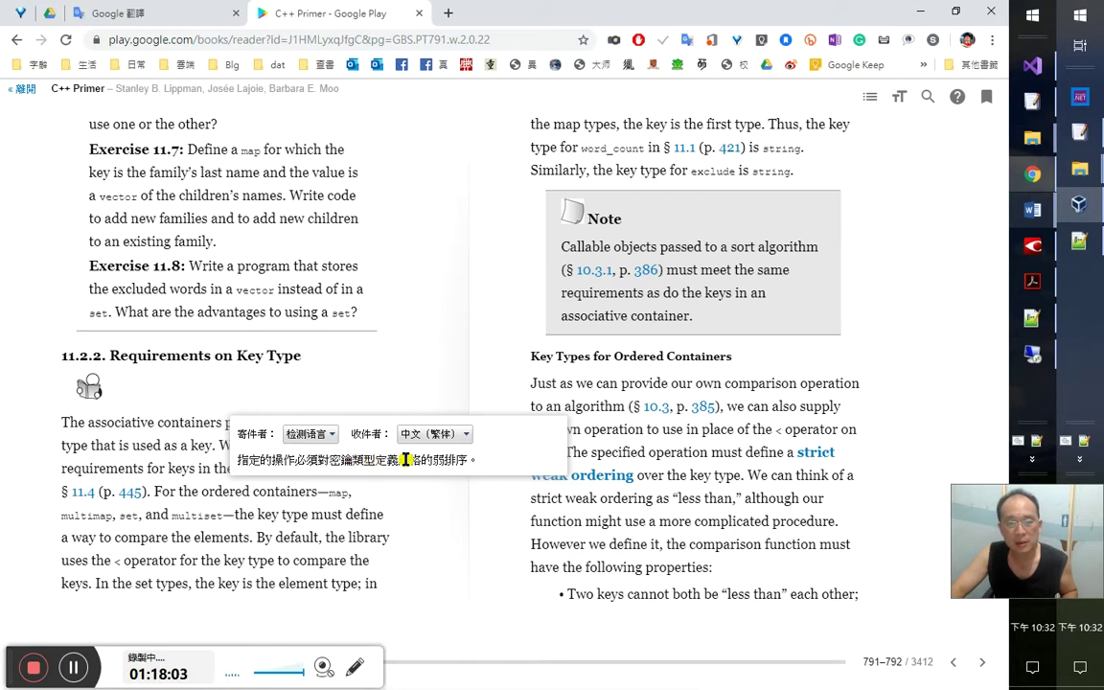
pyautogui.click(837, 426)
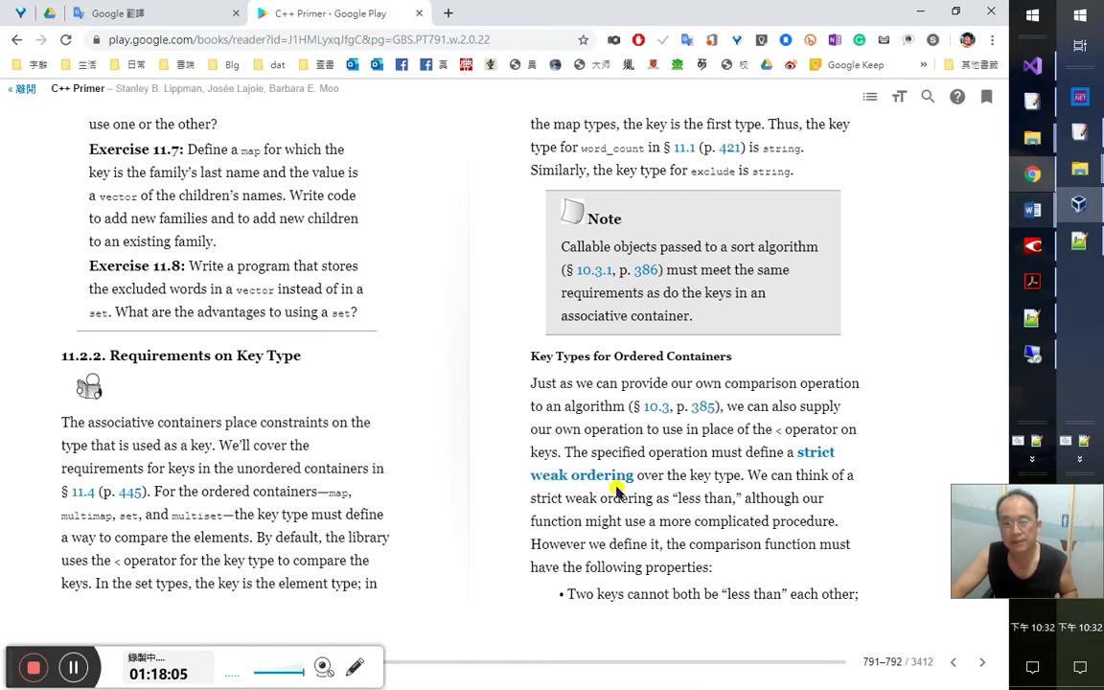
# Switch to ABBYY FineReader and clear the uncertain-character highlighting from "§ 10.3" to the end of the paragraph's first line
pyautogui.hotkey('alt', 'Tab')
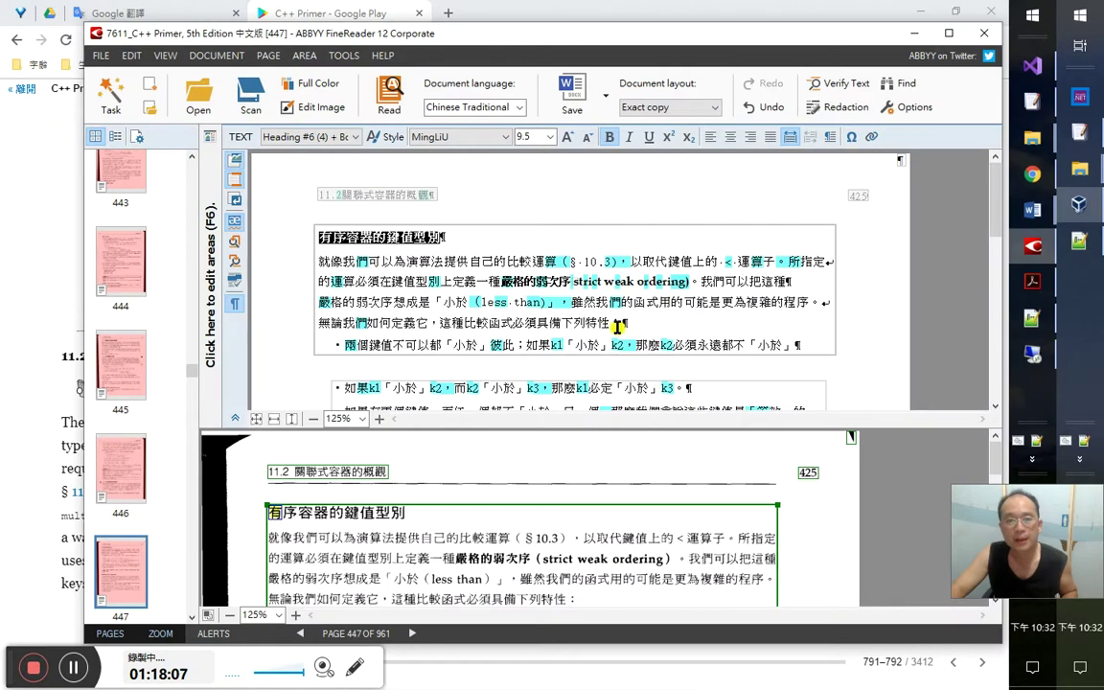
pyautogui.click(512, 283)
pyautogui.press('Right')
pyautogui.press('Right')
pyautogui.press('Right')
pyautogui.press('Right')
pyautogui.press('Right')
pyautogui.press('Up')
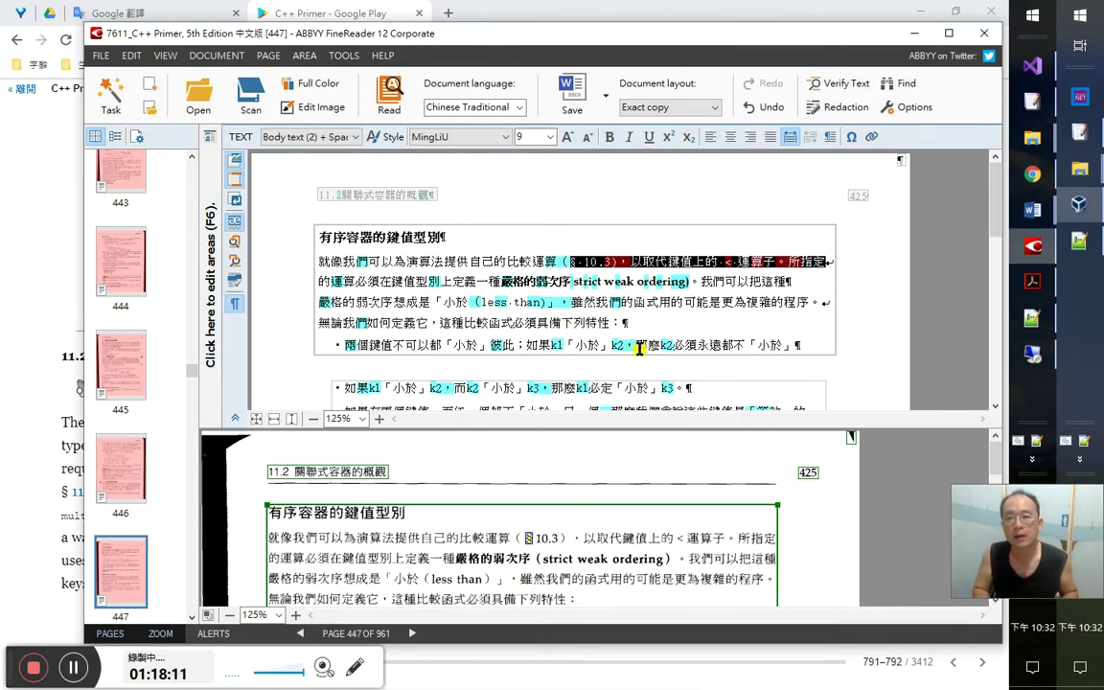
# Clear the uncertain-character highlighting on "運算（" before § 10.3 in the recognized text
pyautogui.press('Left')
pyautogui.press('Left')
pyautogui.press('Left')
pyautogui.press('Left')
pyautogui.press('Left')
pyautogui.press('Left')
pyautogui.press('Left')
pyautogui.press('Left')
pyautogui.press('Left')
pyautogui.press('Left')
pyautogui.press('Left')
pyautogui.press('Left')
pyautogui.press('Left')
pyautogui.press('Left')
pyautogui.press('Left')
pyautogui.press('Left')
pyautogui.press('Left')
pyautogui.press('Left')
pyautogui.press('Left')
pyautogui.press('Left')
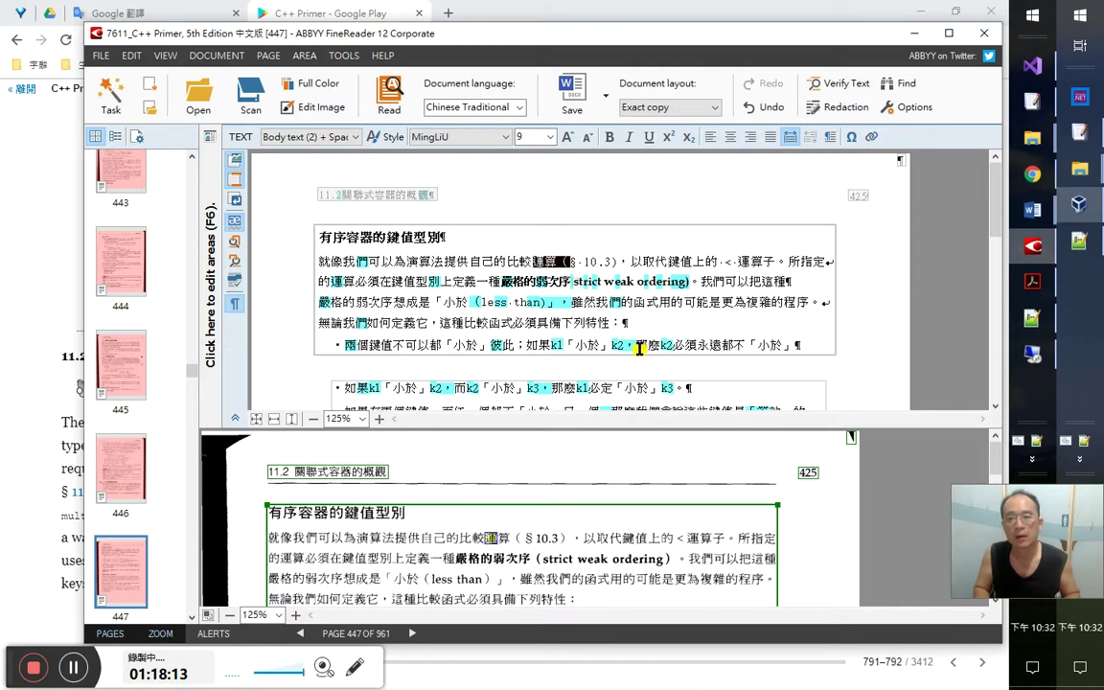
pyautogui.press('Right')
pyautogui.hotkey('shift', 'Right')
pyautogui.hotkey('shift', 'Right')
pyautogui.hotkey('shift', 'Right')
pyautogui.hotkey('shift', 'Right')
pyautogui.hotkey('shift', 'Right')
# Select "的運算必須在鍵值型別上定" at the start of the paragraph's second line to clear its uncertain-character highlighting
pyautogui.press('Right')
pyautogui.press('Right')
pyautogui.press('Right')
pyautogui.press('Right')
pyautogui.press('Right')
pyautogui.press('Right')
pyautogui.press('Right')
pyautogui.press('Right')
pyautogui.press('Right')
pyautogui.press('Right')
pyautogui.press('Right')
pyautogui.press('Right')
pyautogui.press('Right')
pyautogui.press('Right')
pyautogui.press('Right')
pyautogui.press('Right')
pyautogui.press('Right')
pyautogui.press('Right')
pyautogui.press('Right')
pyautogui.press('Right')
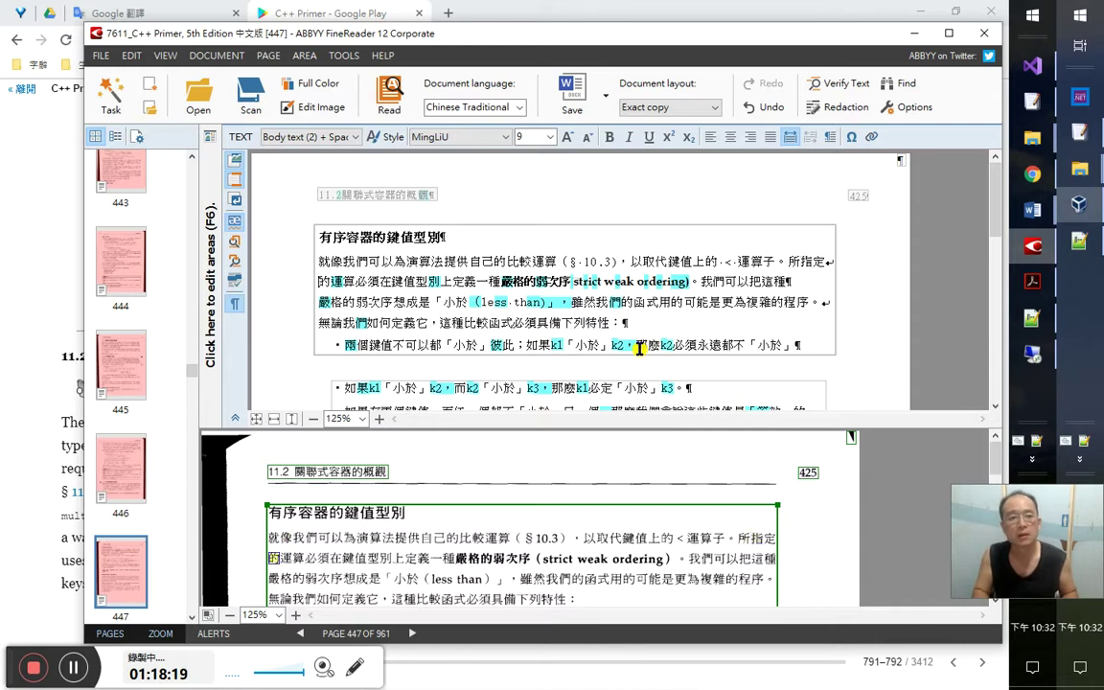
pyautogui.hotkey('shift', 'Right')
pyautogui.hotkey('shift', 'Right')
pyautogui.hotkey('shift', 'Right')
pyautogui.hotkey('shift', 'Right')
pyautogui.hotkey('shift', 'Right')
pyautogui.hotkey('shift', 'Right')
pyautogui.hotkey('shift', 'Right')
pyautogui.hotkey('shift', 'Right')
pyautogui.hotkey('shift', 'Right')
pyautogui.hotkey('shift', 'Right')
pyautogui.hotkey('shift', 'Right')
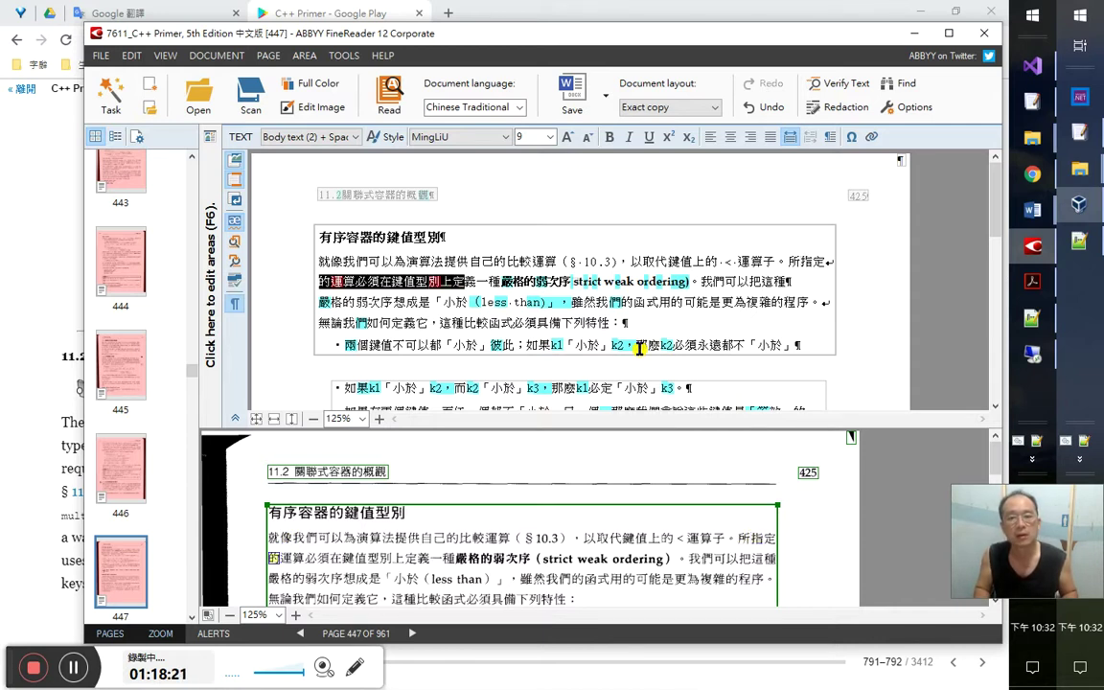
# Insert a full-width opening parenthesis before "strict weak ordering" and clear the remaining uncertain-character highlighting on that line
pyautogui.press('Right')
pyautogui.press('Right')
pyautogui.press('Right')
pyautogui.hotkey('shift', 'End')
pyautogui.press('Left')
pyautogui.press('Right')
pyautogui.press('Right')
pyautogui.press('Right')
pyautogui.press('Right')
pyautogui.press('Right')
pyautogui.press('Right')
pyautogui.press('Right')
pyautogui.press('Right')
pyautogui.press('Right')
pyautogui.press('Right')
pyautogui.press('Right')
pyautogui.press('Right')
pyautogui.press('Right')
pyautogui.press('Right')
pyautogui.press('Right')
pyautogui.press('Right')
pyautogui.press('Right')
pyautogui.press('Right')
pyautogui.press('Right')
pyautogui.press('Right')
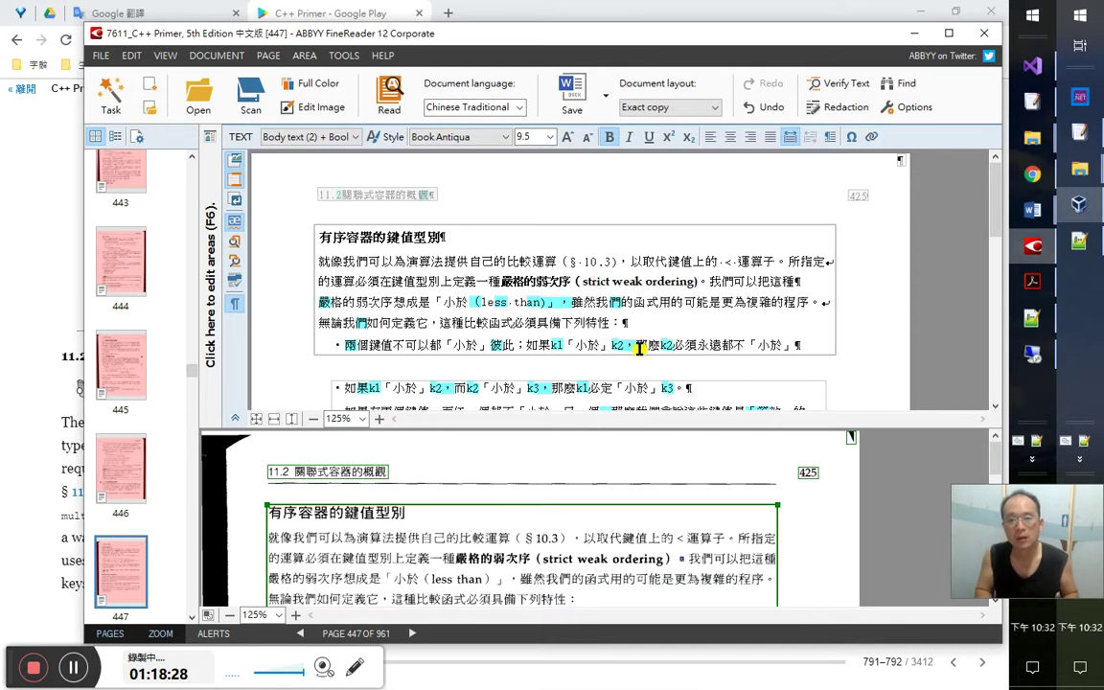
# Replace the parenthesis after "strict weak ordering" with a full-width "）" and join the line ending in 我們可以把這種 to the following one
pyautogui.hotkey('ctrl', 'z')
pyautogui.hotkey('ctrl', 'y')
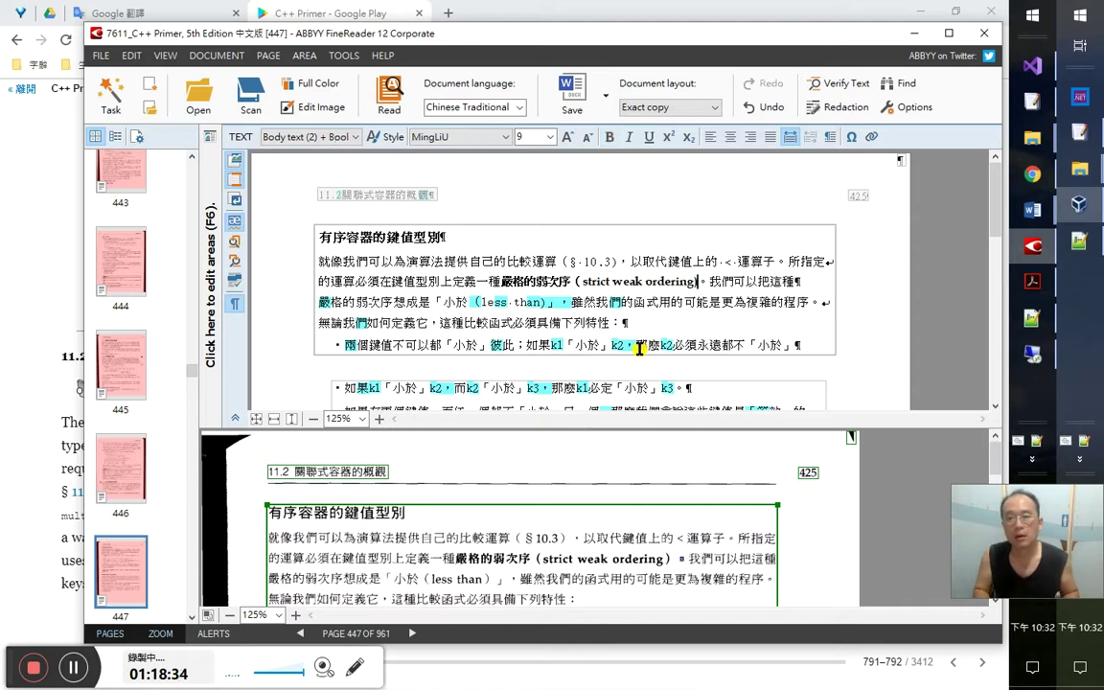
pyautogui.press('Delete')
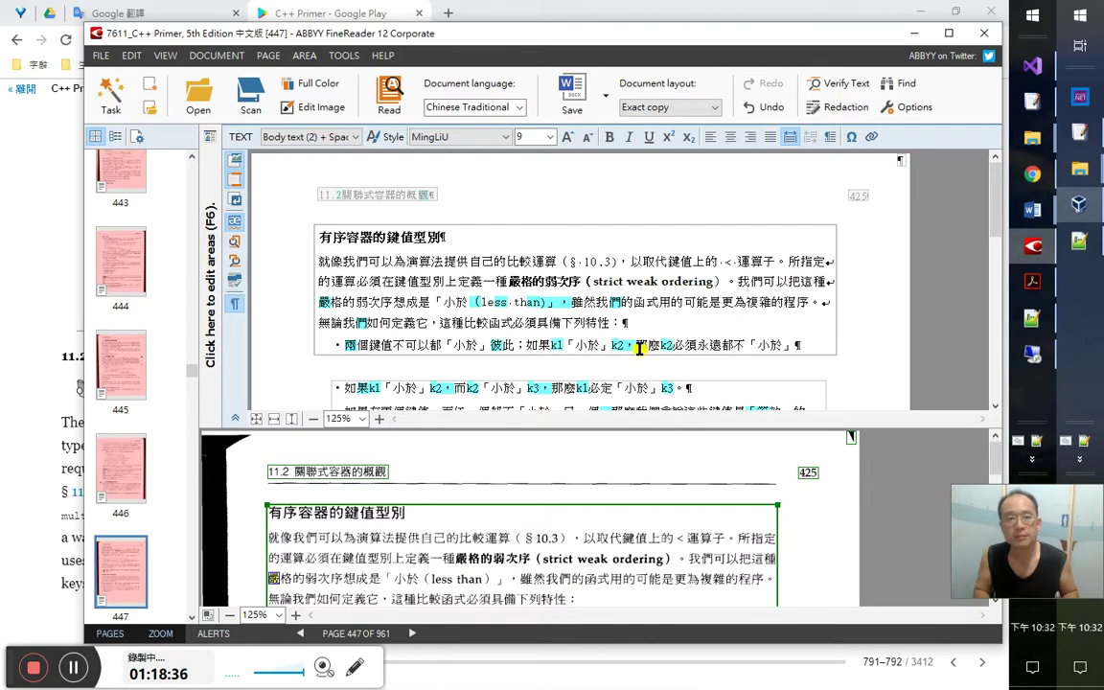
# Clear the uncertain-character highlighting on the third line, from "嚴格的弱次序想成是「小於（less than）」" through its end
pyautogui.hotkey('shift', 'Right')
pyautogui.hotkey('shift', 'Right')
pyautogui.hotkey('shift', 'Right')
pyautogui.hotkey('shift', 'Right')
pyautogui.hotkey('shift', 'Right')
pyautogui.hotkey('shift', 'Right')
pyautogui.hotkey('shift', 'Right')
pyautogui.hotkey('shift', 'Right')
pyautogui.hotkey('shift', 'Right')
pyautogui.hotkey('shift', 'Right')
pyautogui.hotkey('shift', 'Right')
pyautogui.hotkey('shift', 'Right')
pyautogui.hotkey('shift', 'Right')
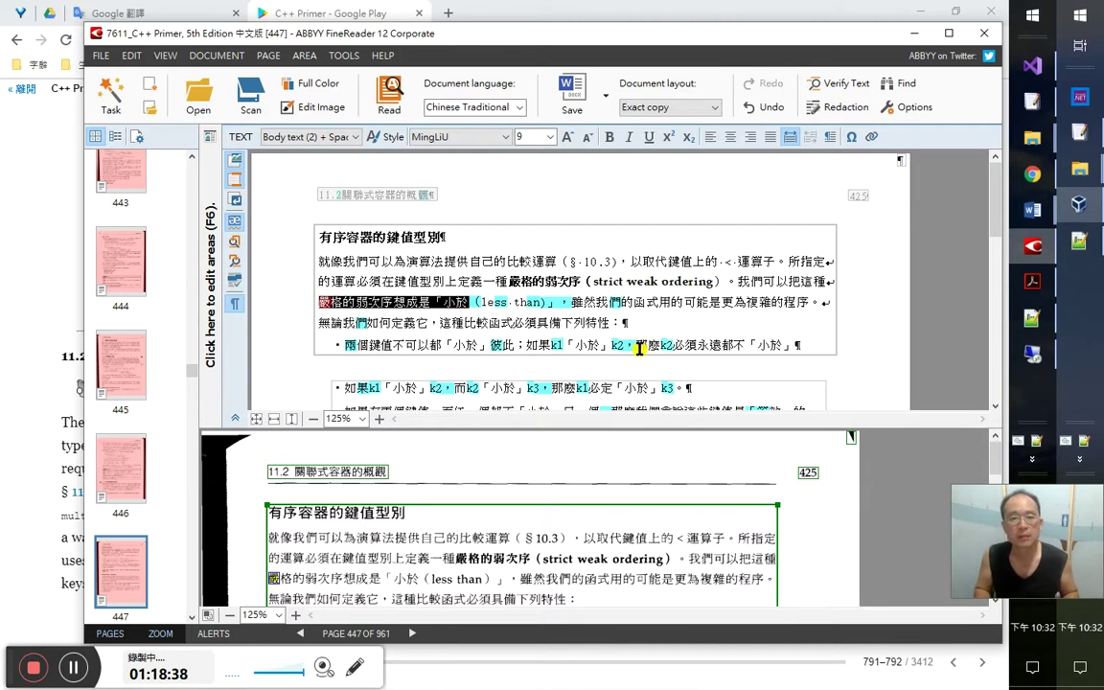
pyautogui.hotkey('shift', 'Right')
pyautogui.hotkey('shift', 'Right')
pyautogui.hotkey('shift', 'Right')
pyautogui.hotkey('shift', 'Right')
pyautogui.hotkey('shift', 'Right')
pyautogui.hotkey('shift', 'Right')
pyautogui.hotkey('shift', 'Right')
pyautogui.hotkey('shift', 'Right')
pyautogui.hotkey('shift', 'Right')
pyautogui.hotkey('shift', 'Right')
pyautogui.hotkey('shift', 'Right')
pyautogui.hotkey('shift', 'Right')
pyautogui.hotkey('shift', 'Right')
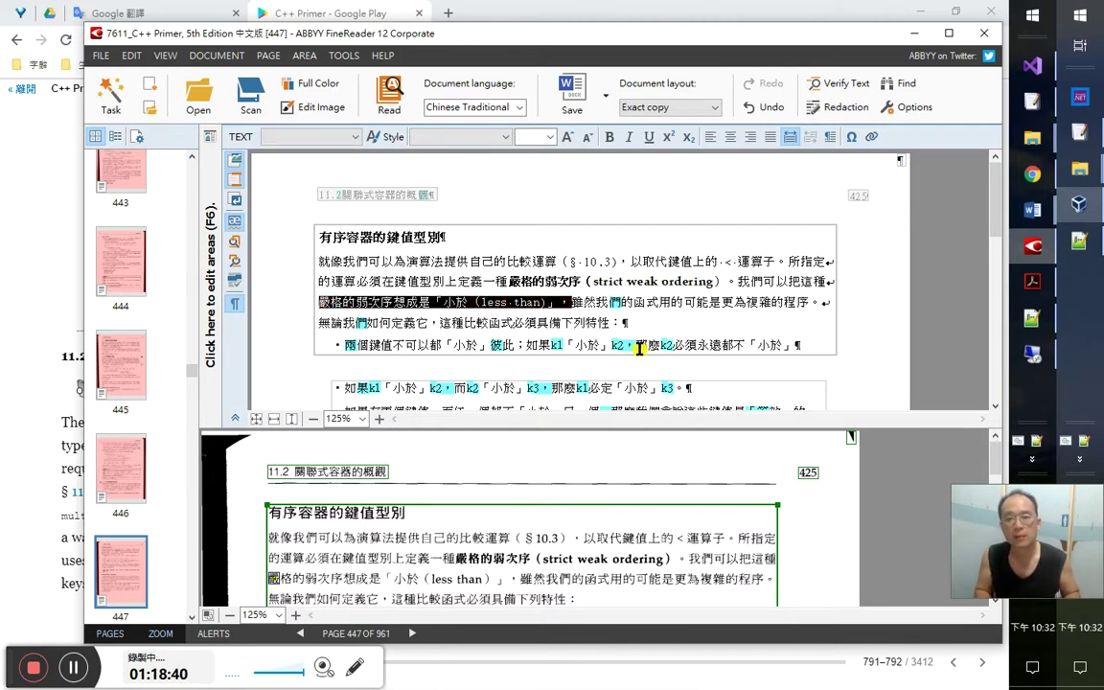
pyautogui.press('Right')
pyautogui.hotkey('shift', 'End')
pyautogui.click(640, 348)
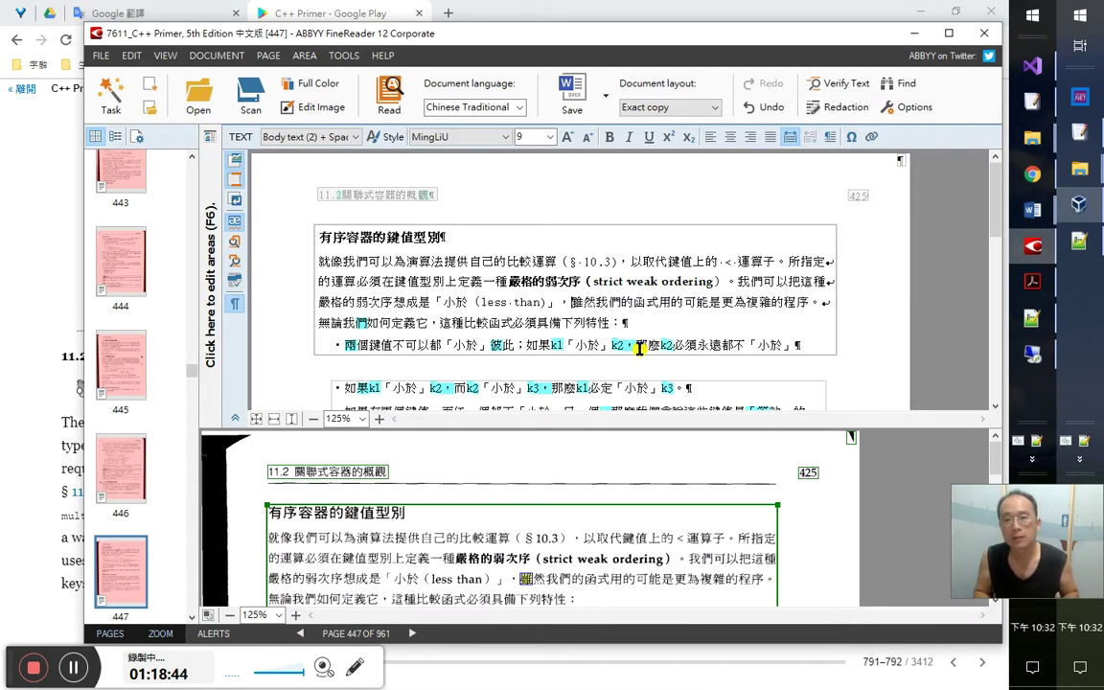
# Copy the bold term 嚴格的弱次序（strict weak ordering） from the recognized paragraph's second line
pyautogui.press('Up')
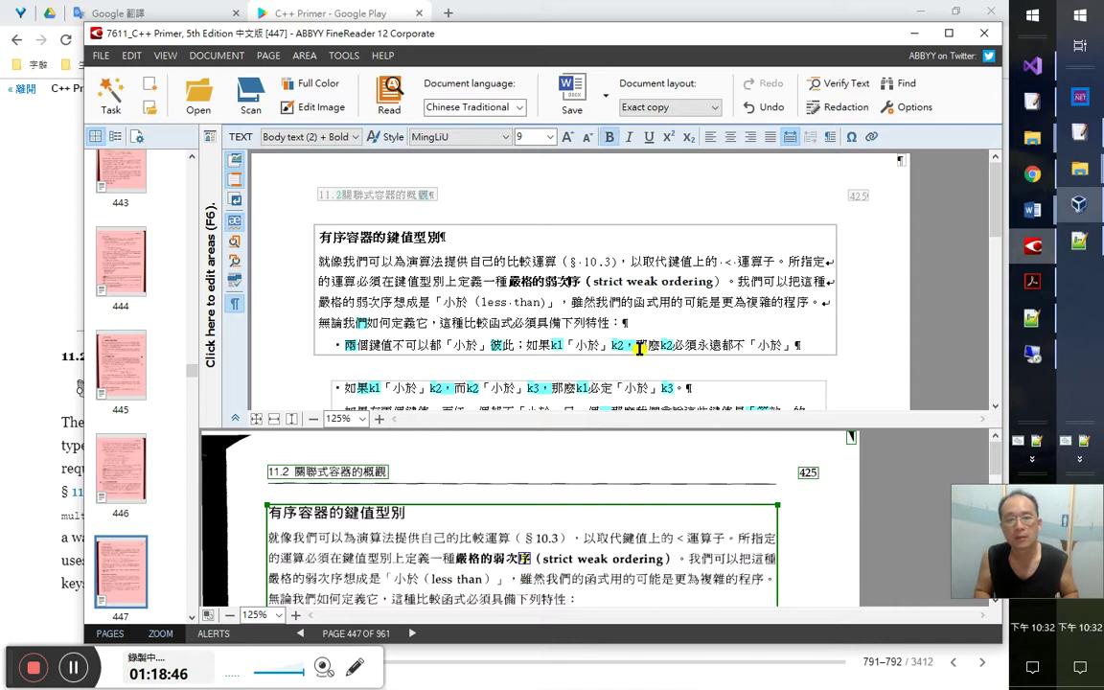
pyautogui.press('Right')
pyautogui.press('Right')
pyautogui.press('Right')
pyautogui.press('Right')
pyautogui.press('Right')
pyautogui.press('Right')
pyautogui.press('Right')
pyautogui.press('Right')
pyautogui.press('Right')
pyautogui.press('Right')
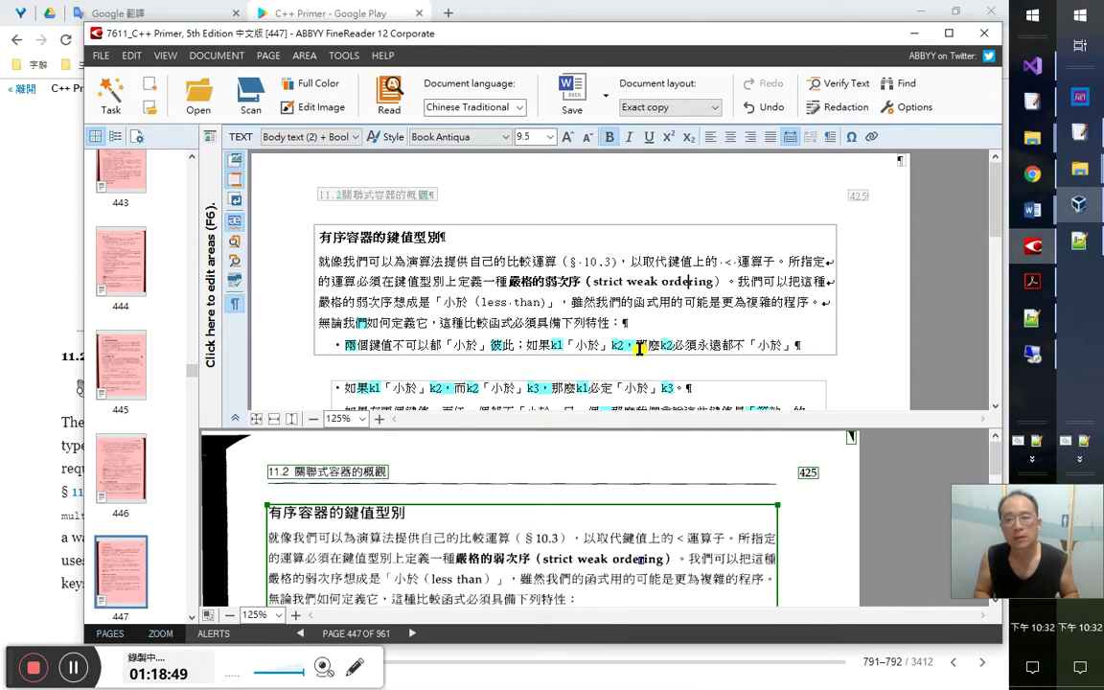
pyautogui.hotkey('shift', 'Left')
pyautogui.hotkey('shift', 'Left')
pyautogui.hotkey('shift', 'Left')
pyautogui.hotkey('shift', 'Left')
pyautogui.hotkey('shift', 'Left')
pyautogui.hotkey('shift', 'Left')
pyautogui.hotkey('shift', 'Left')
pyautogui.hotkey('shift', 'Left')
pyautogui.hotkey('shift', 'Left')
pyautogui.hotkey('shift', 'Left')
pyautogui.hotkey('shift', 'Left')
pyautogui.hotkey('shift', 'Left')
pyautogui.hotkey('shift', 'Left')
pyautogui.hotkey('shift', 'Left')
pyautogui.hotkey('shift', 'Left')
pyautogui.hotkey('shift', 'Left')
pyautogui.hotkey('shift', 'Left')
pyautogui.hotkey('shift', 'Left')
pyautogui.hotkey('shift', 'Left')
pyautogui.hotkey('shift', 'Left')
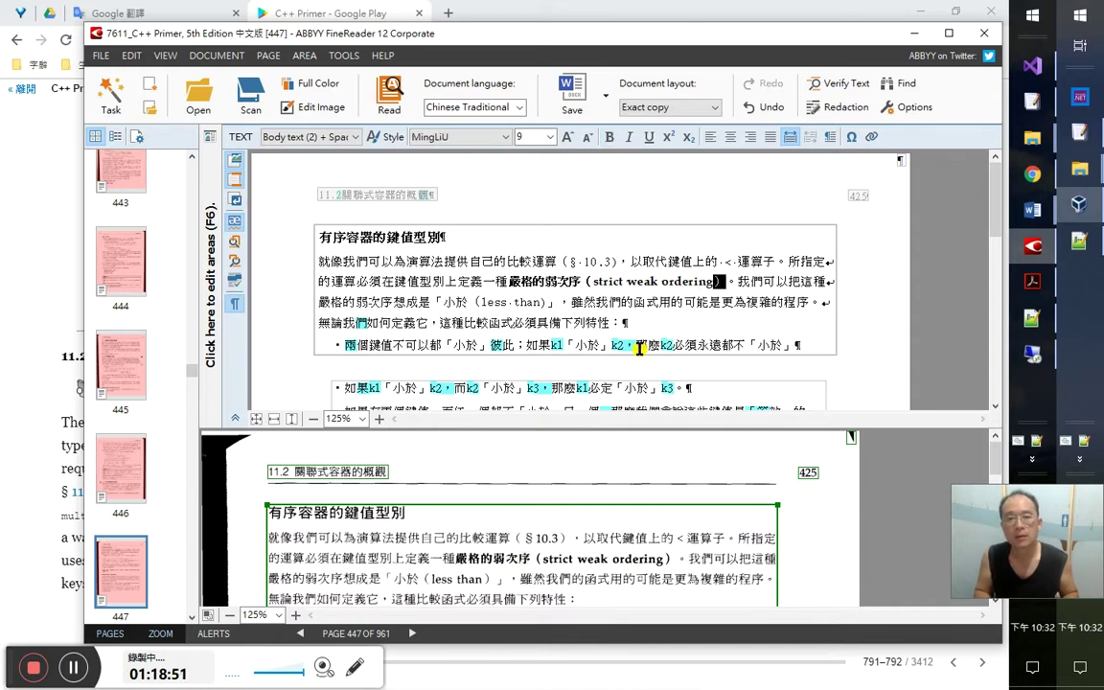
pyautogui.hotkey('shift', 'Left')
pyautogui.hotkey('shift', 'Left')
pyautogui.hotkey('shift', 'Left')
pyautogui.hotkey('shift', 'Left')
pyautogui.hotkey('shift', 'Left')
pyautogui.hotkey('shift', 'Left')
pyautogui.hotkey('shift', 'Left')
pyautogui.hotkey('ctrl', 'c')
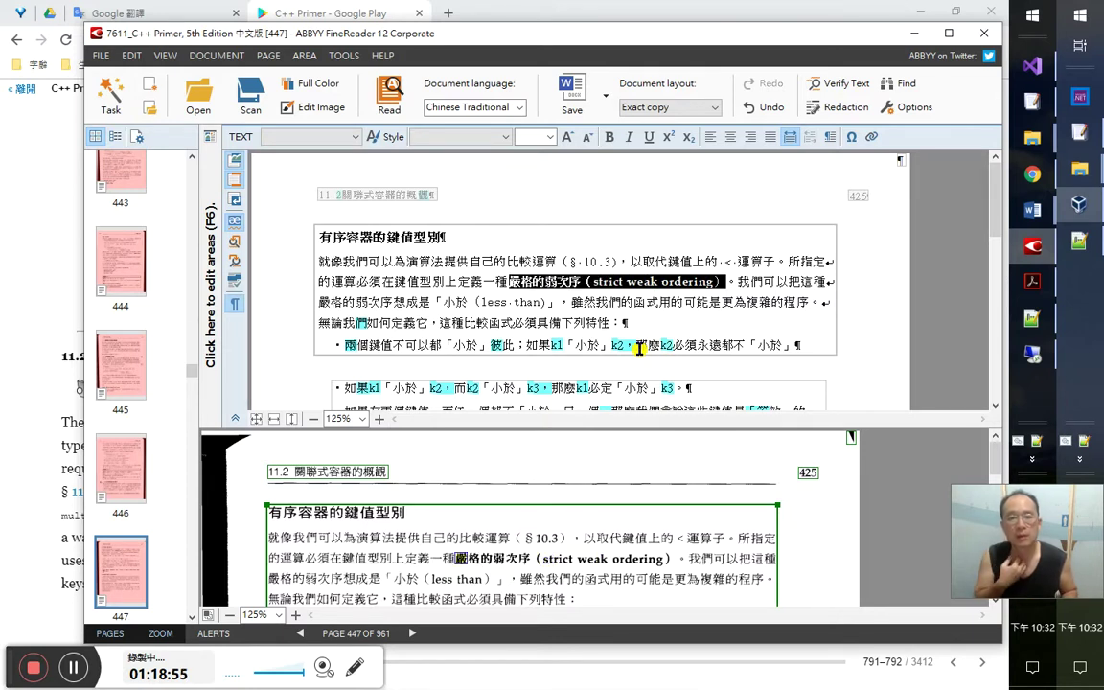
# Switch to Notepad++ and search all opened documents for the copied term 嚴格的弱次序（strict weak ordering）
pyautogui.hotkey('alt', 'Tab')
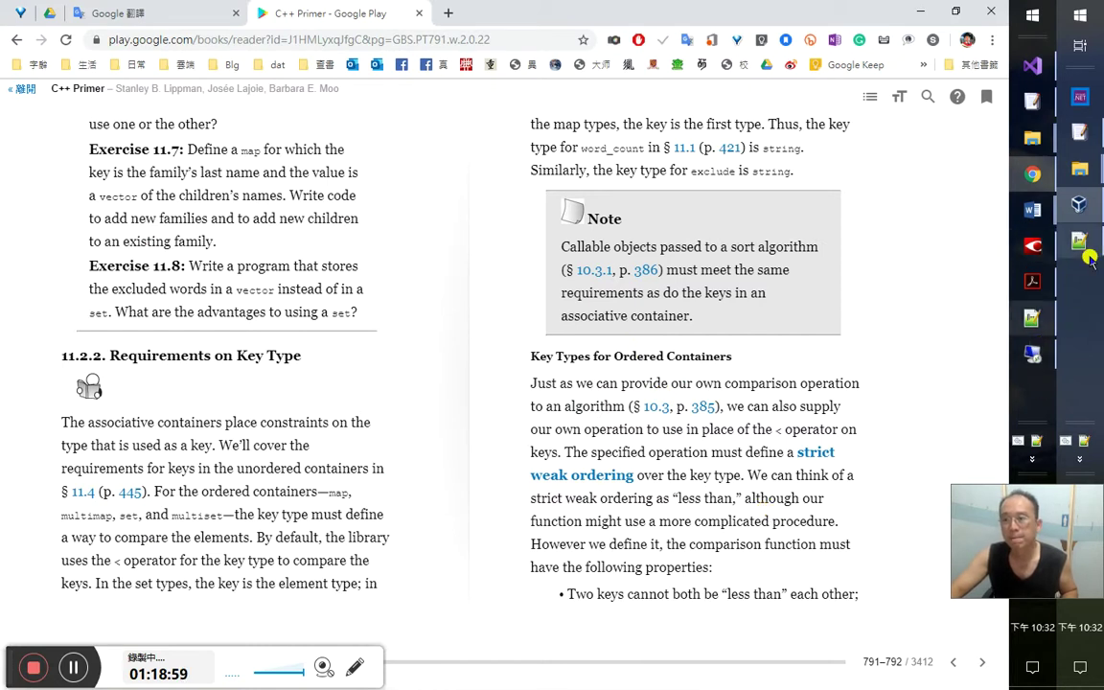
pyautogui.click(1036, 359)
pyautogui.hotkey('ctrl', 'f')
pyautogui.hotkey('ctrl', 'v')
pyautogui.hotkey('alt', 'o')
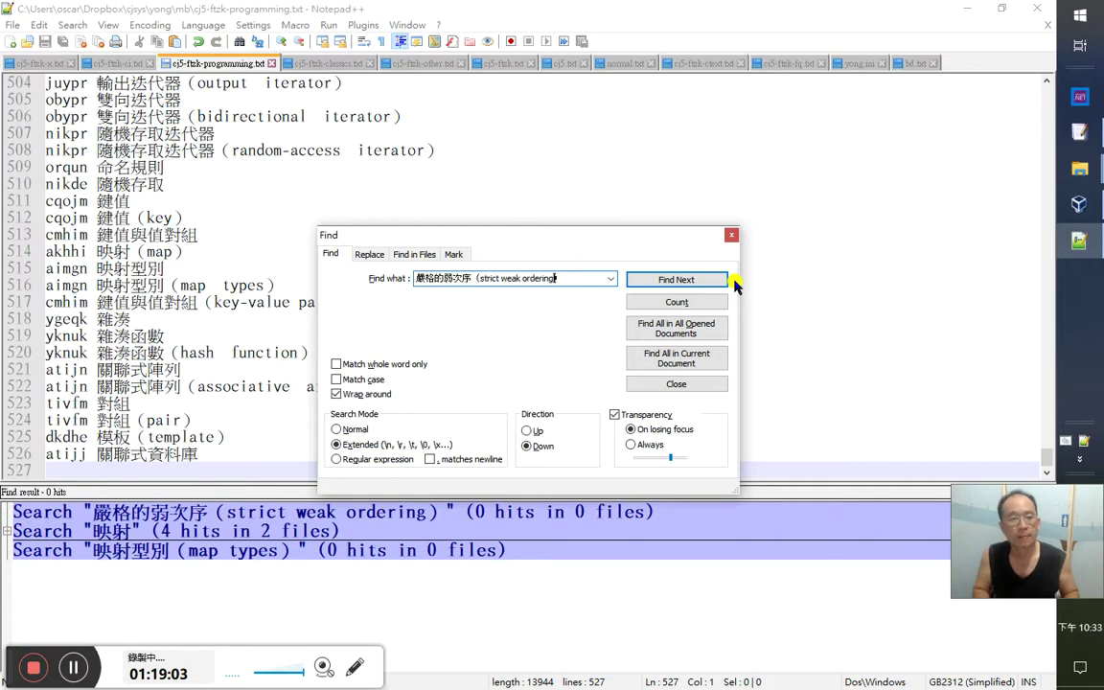
# Shorten the search text to 嚴格的弱次序 and search all opened documents again
pyautogui.hotkey('shift', 'Left')
pyautogui.hotkey('shift', 'Left')
pyautogui.hotkey('shift', 'Left')
pyautogui.hotkey('shift', 'Left')
pyautogui.hotkey('shift', 'Left')
pyautogui.hotkey('shift', 'Left')
pyautogui.hotkey('shift', 'Left')
pyautogui.hotkey('shift', 'Left')
pyautogui.hotkey('shift', 'Left')
pyautogui.hotkey('shift', 'Left')
pyautogui.hotkey('shift', 'Left')
pyautogui.hotkey('shift', 'Left')
pyautogui.hotkey('shift', 'Left')
pyautogui.hotkey('shift', 'Left')
pyautogui.hotkey('shift', 'Left')
pyautogui.hotkey('shift', 'Left')
pyautogui.hotkey('shift', 'Left')
pyautogui.hotkey('shift', 'Left')
pyautogui.hotkey('shift', 'Left')
pyautogui.hotkey('shift', 'Left')
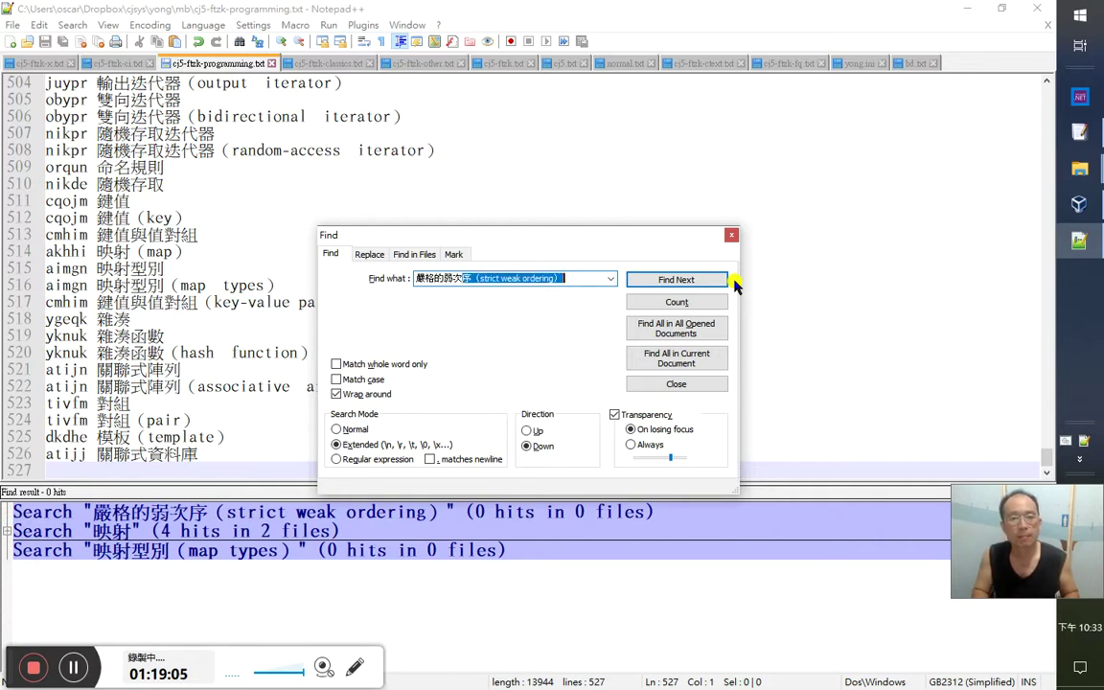
pyautogui.press('End')
pyautogui.hotkey('shift', 'Left')
pyautogui.hotkey('shift', 'Left')
pyautogui.hotkey('shift', 'Left')
pyautogui.hotkey('shift', 'Left')
pyautogui.hotkey('shift', 'Left')
pyautogui.hotkey('shift', 'Left')
pyautogui.hotkey('shift', 'Left')
pyautogui.hotkey('shift', 'Left')
pyautogui.hotkey('shift', 'Left')
pyautogui.hotkey('shift', 'Left')
pyautogui.hotkey('shift', 'Left')
pyautogui.hotkey('shift', 'Left')
pyautogui.hotkey('shift', 'Left')
pyautogui.hotkey('shift', 'Left')
pyautogui.hotkey('shift', 'Left')
pyautogui.hotkey('shift', 'Left')
pyautogui.hotkey('shift', 'Left')
pyautogui.hotkey('shift', 'Left')
pyautogui.hotkey('shift', 'Left')
pyautogui.hotkey('shift', 'Left')
pyautogui.press('Delete')
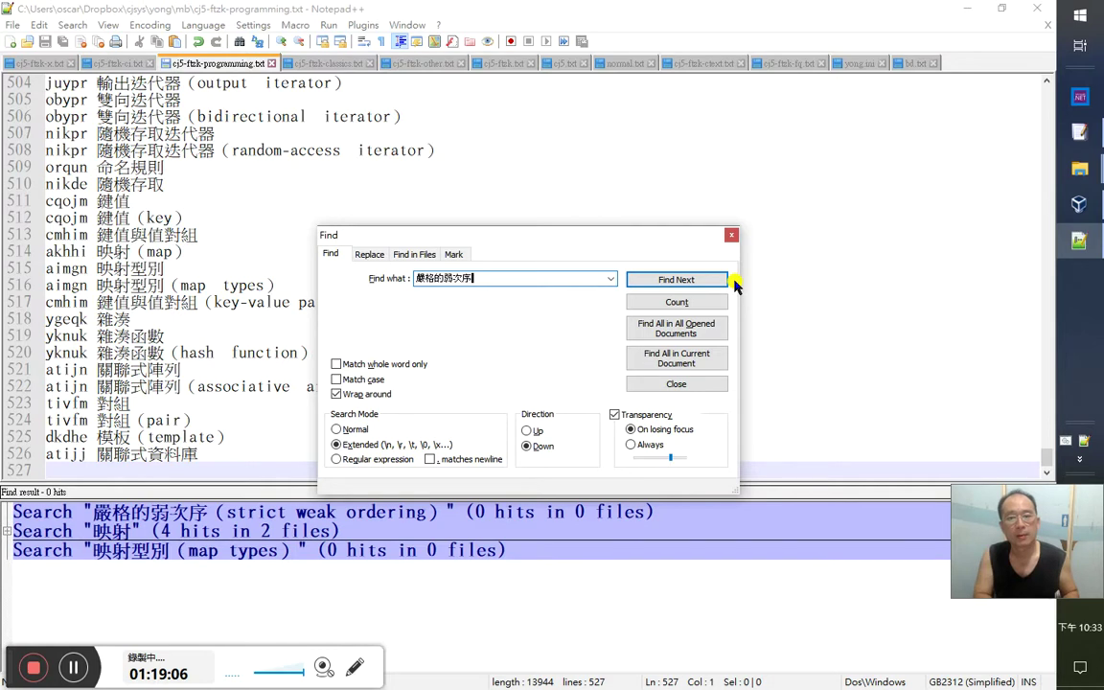
pyautogui.hotkey('alt', 'o')
# Add 嚴格的弱次序（strict weak ordering） as a new last entry in cj5-ftzk-programming.txt, prefixed with the code rrhon
pyautogui.press('Escape')
pyautogui.hotkey('ctrl', 'v')
pyautogui.hotkey('ctrl', 'd')
pyautogui.press('Down')
pyautogui.hotkey('shift', 'End')
pyautogui.press('Delete')
pyautogui.press('Up')
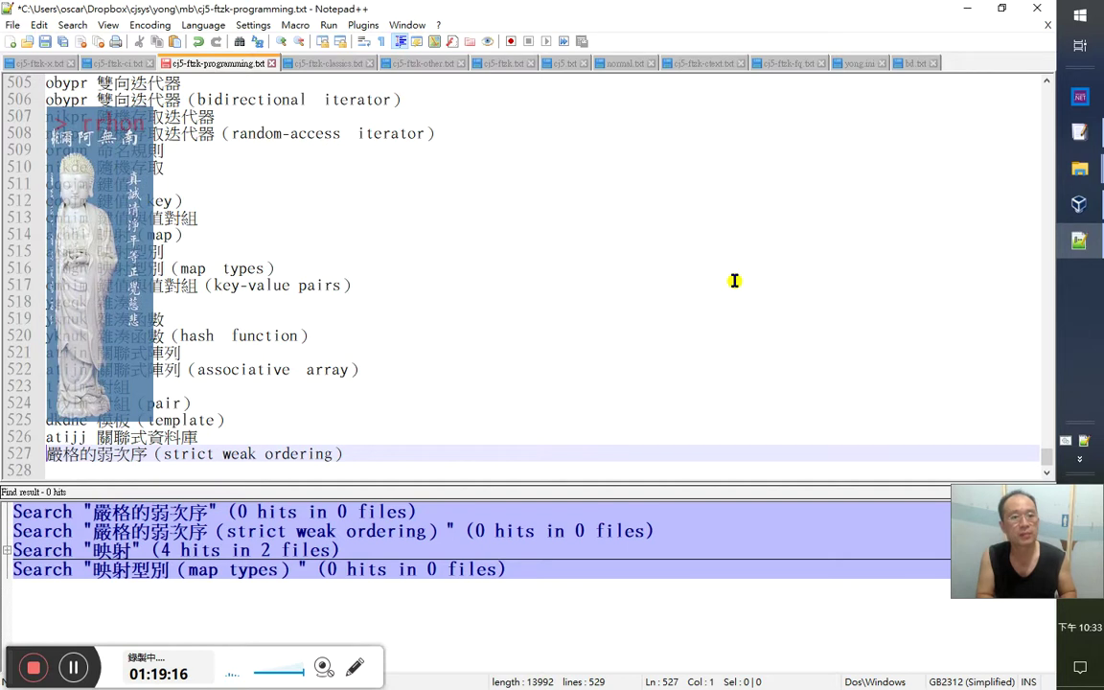
pyautogui.write('rrhon')
pyautogui.press('Right')
pyautogui.press('Right')
pyautogui.press('Right')
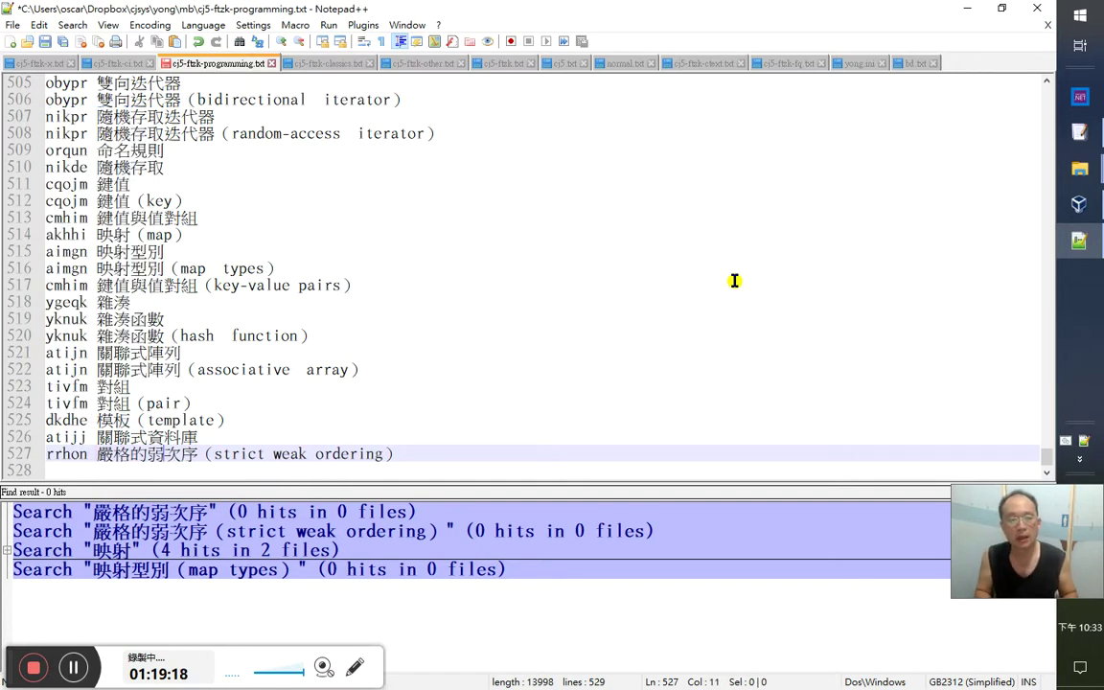
# Duplicate the rrhon entry and trim the first copy to just 嚴格的弱次序
pyautogui.hotkey('ctrl', 'd')
pyautogui.hotkey('shift', 'End')
pyautogui.press('Delete')
pyautogui.press('Down')
pyautogui.press('Right')
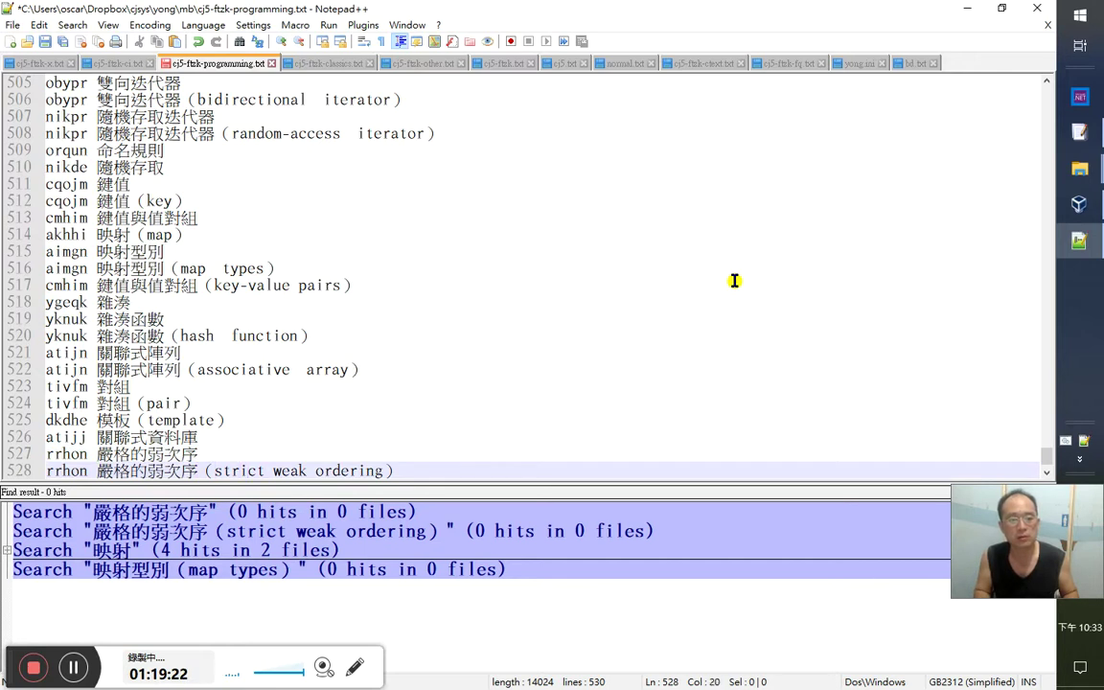
# Double the spaces between the words of "strict weak ordering", add a line break after the entry, save the file and minimize Notepad++
pyautogui.press('Right')
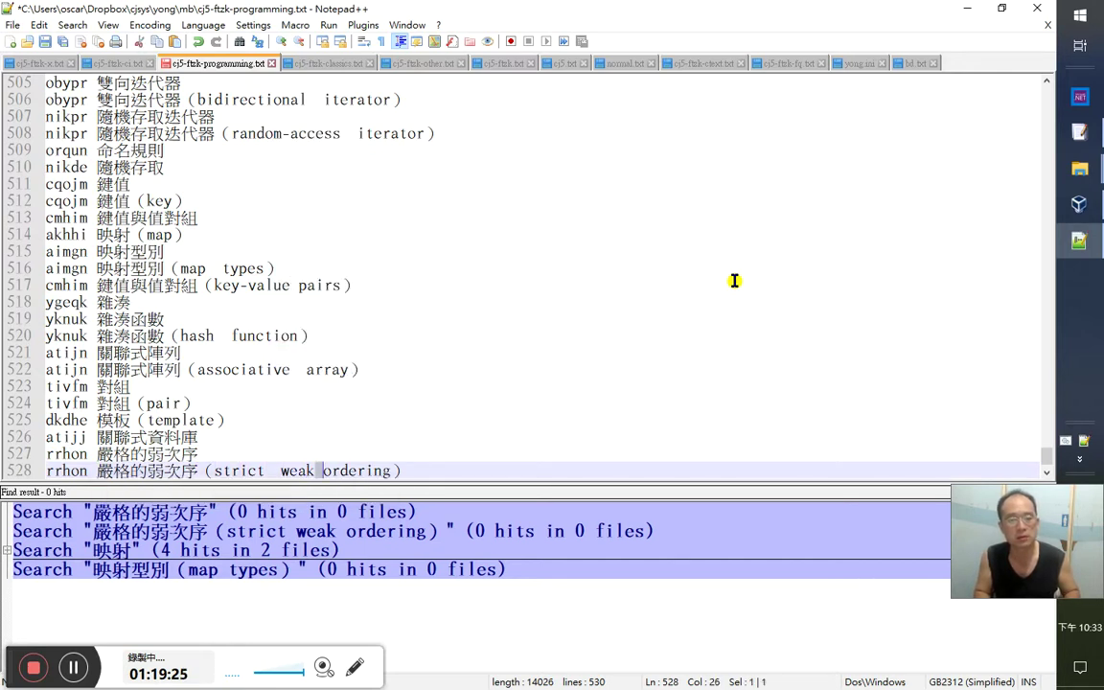
pyautogui.press('End')
pyautogui.press('Return')
pyautogui.hotkey('ctrl', 's')
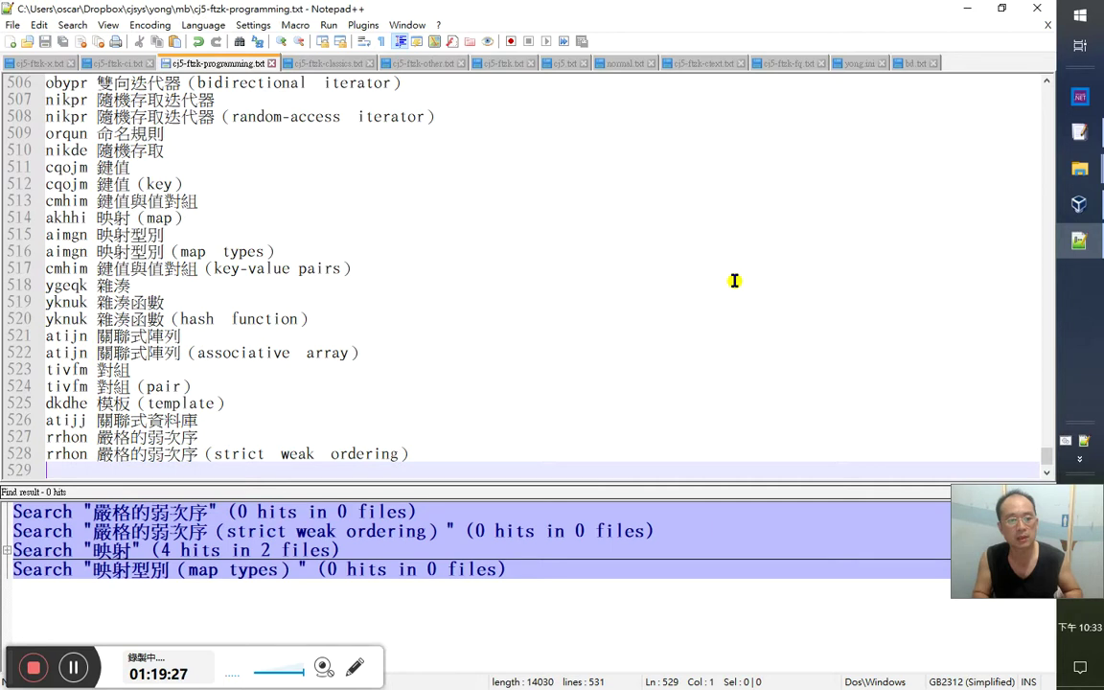
pyautogui.click(966, 9)
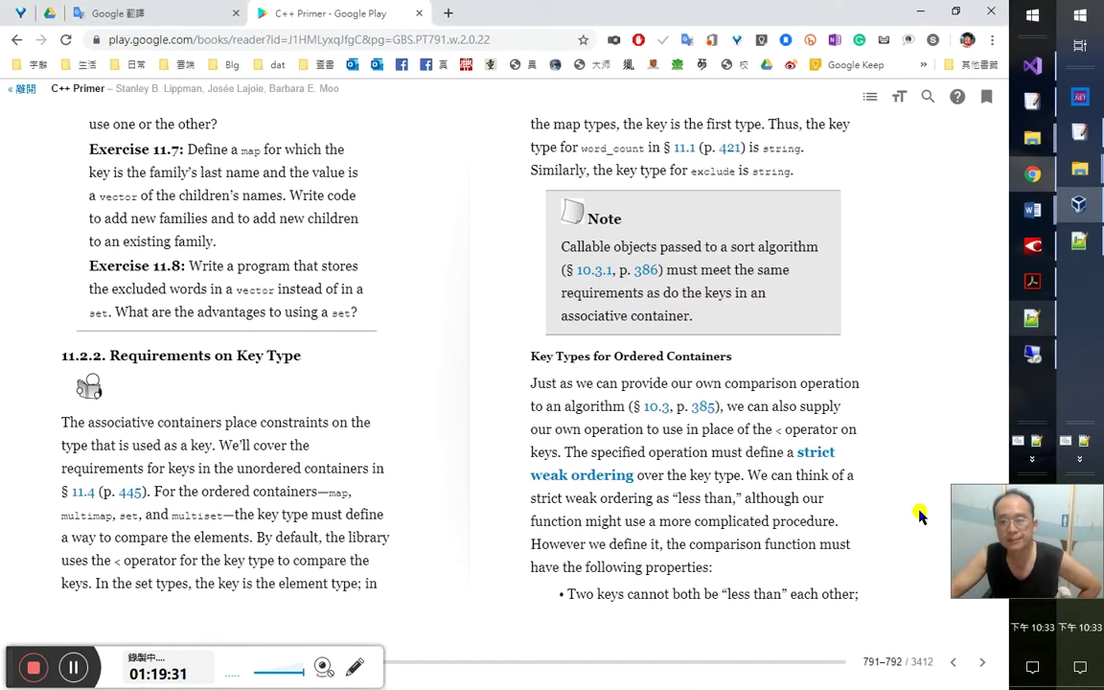
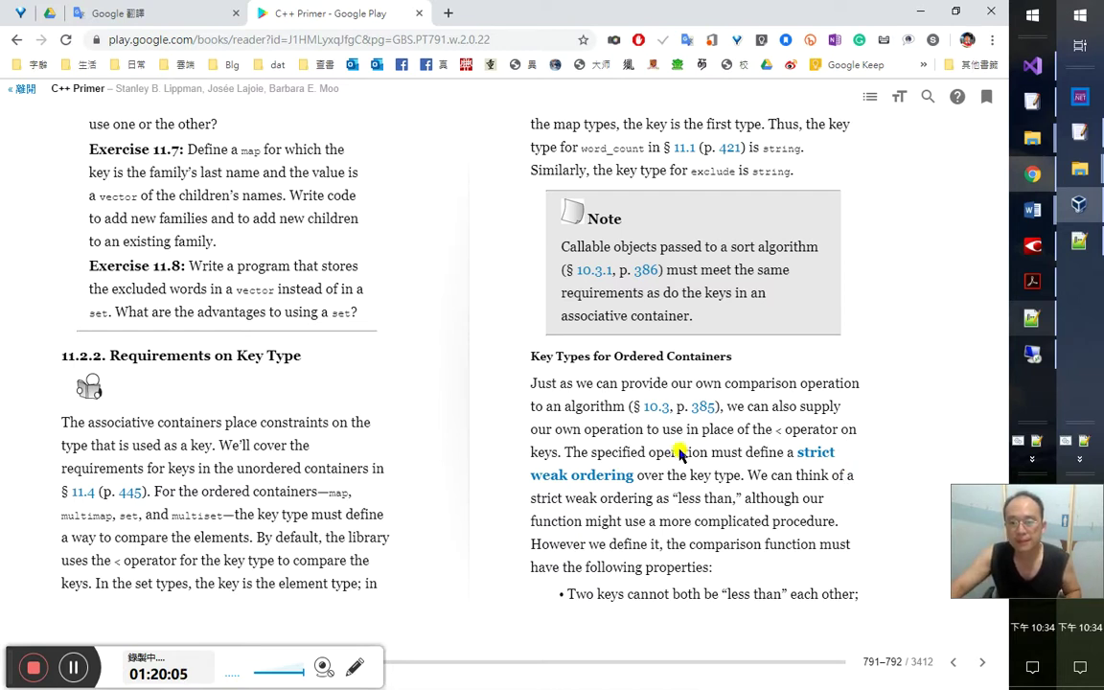
# Restart Chrome and return to the C++ Primer book in Google Play
pyautogui.moveTo(567, 453); pyautogui.dragTo(744, 476)
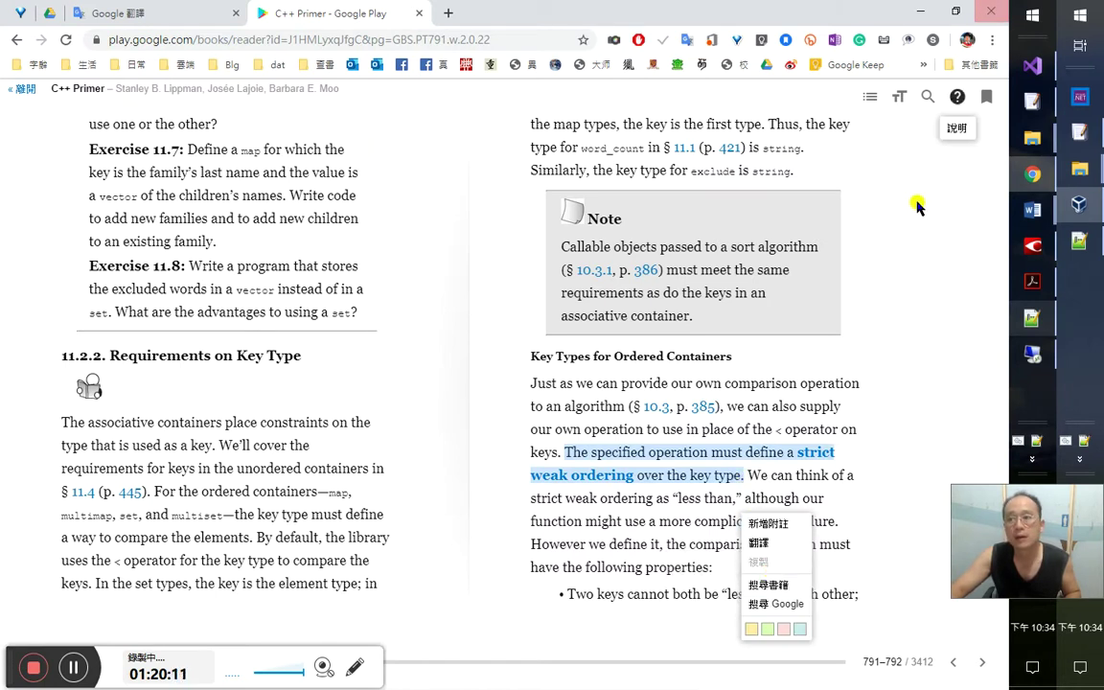
pyautogui.hotkey('alt', 'Tab')
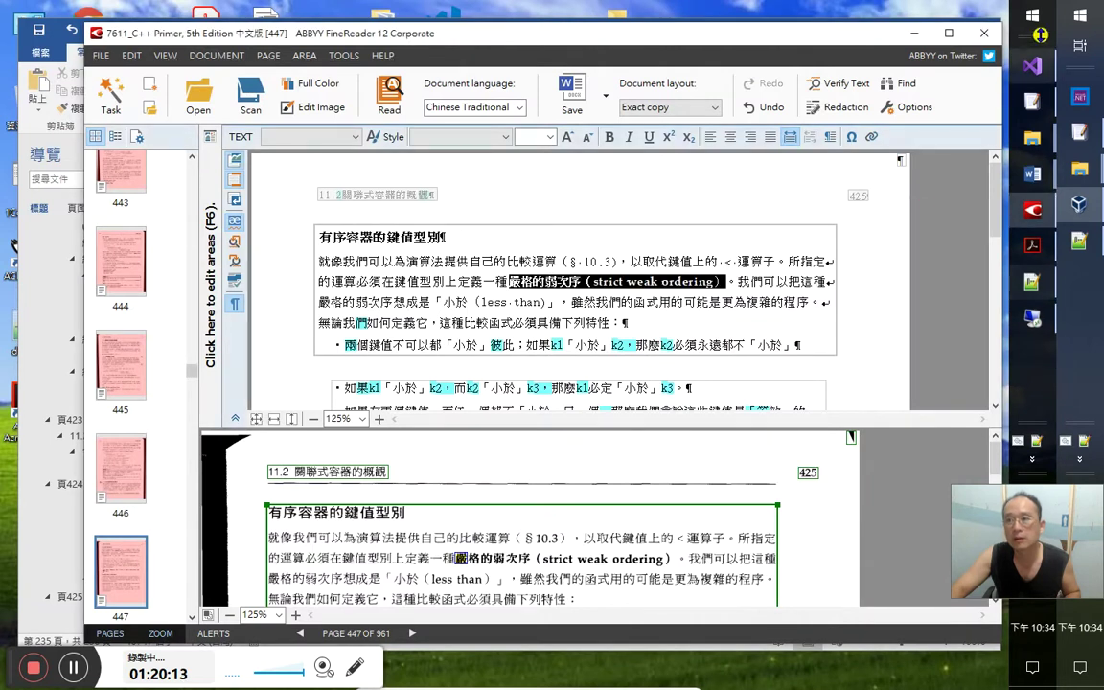
pyautogui.click(1036, 21)
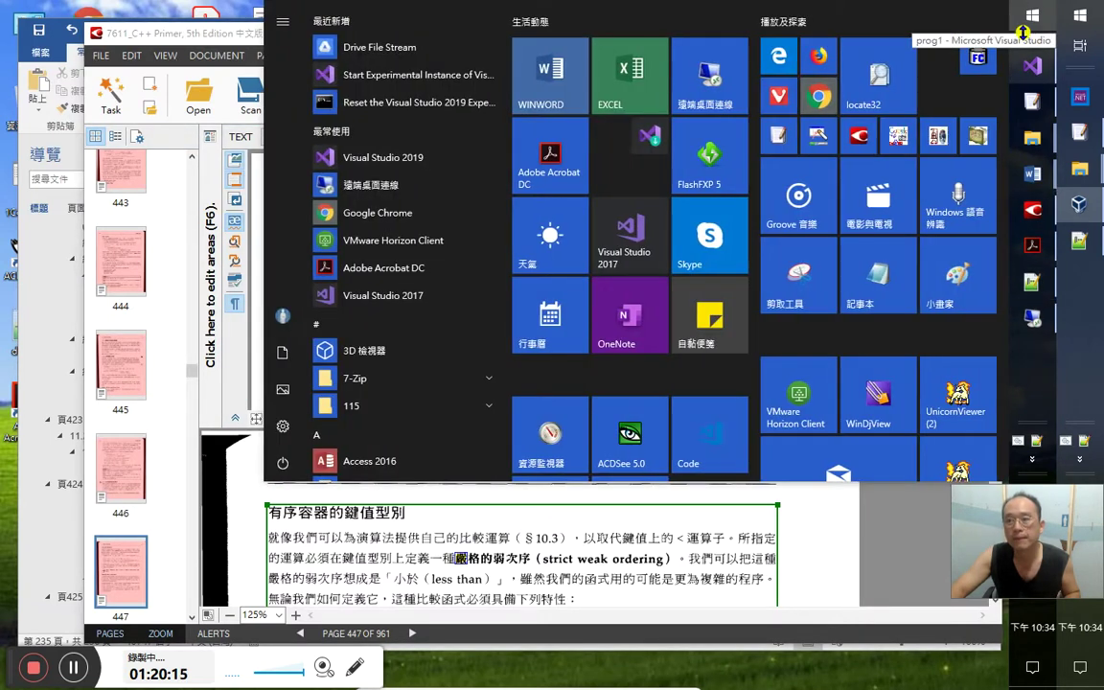
pyautogui.press('Escape')
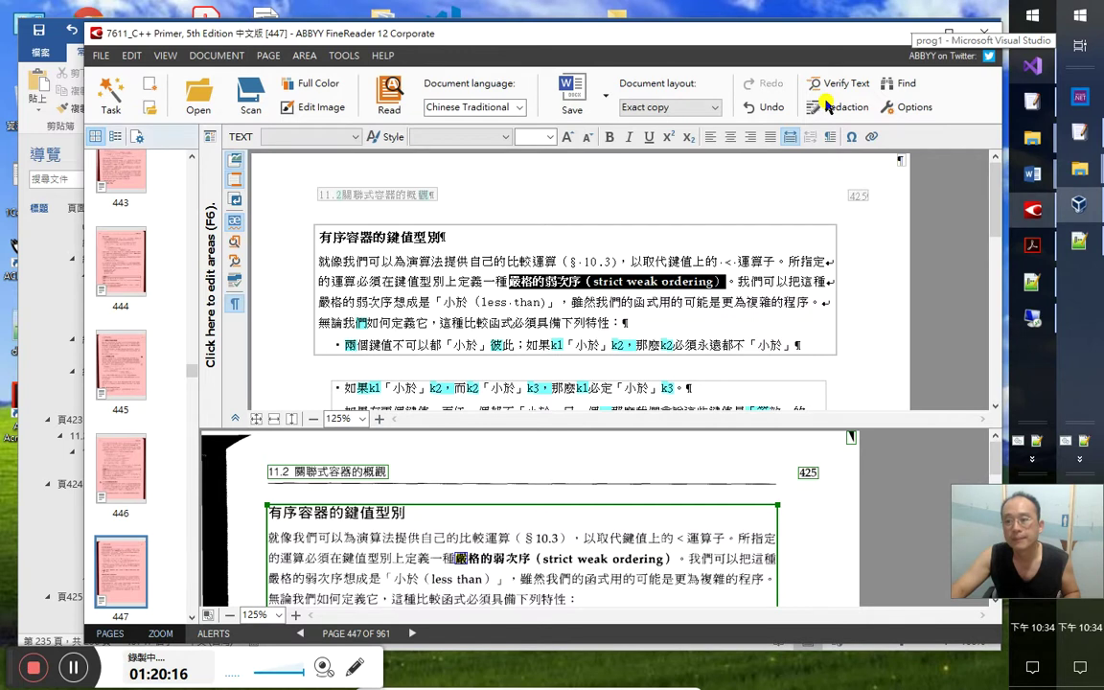
pyautogui.hotkey('alt', 'Tab')
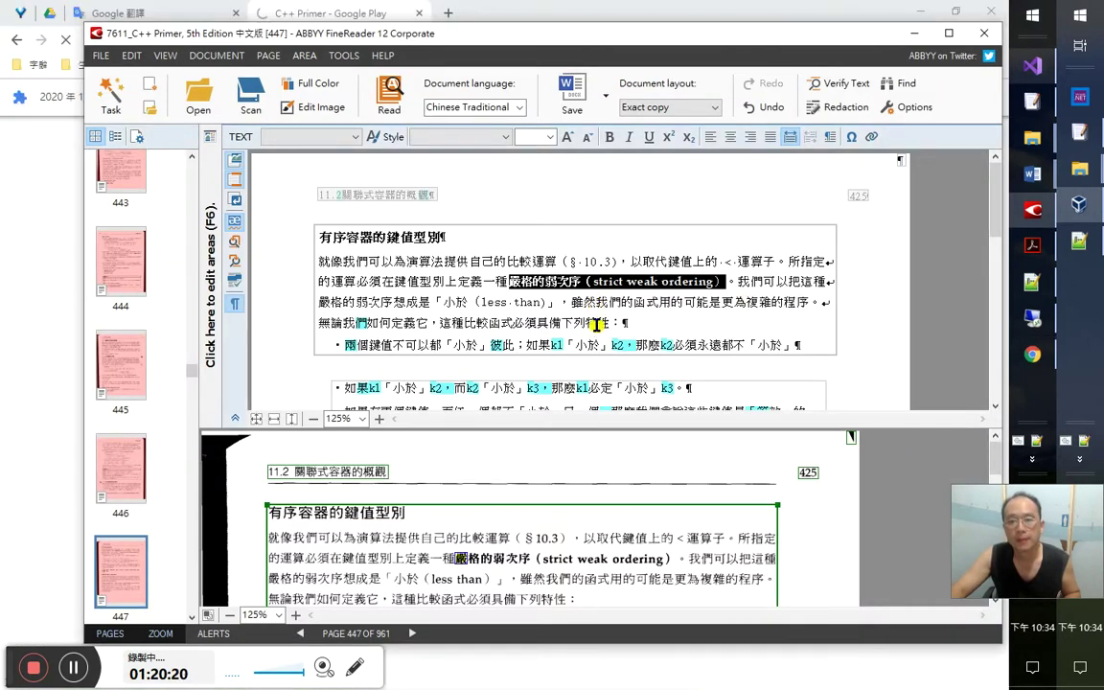
pyautogui.hotkey('alt', 'Tab')
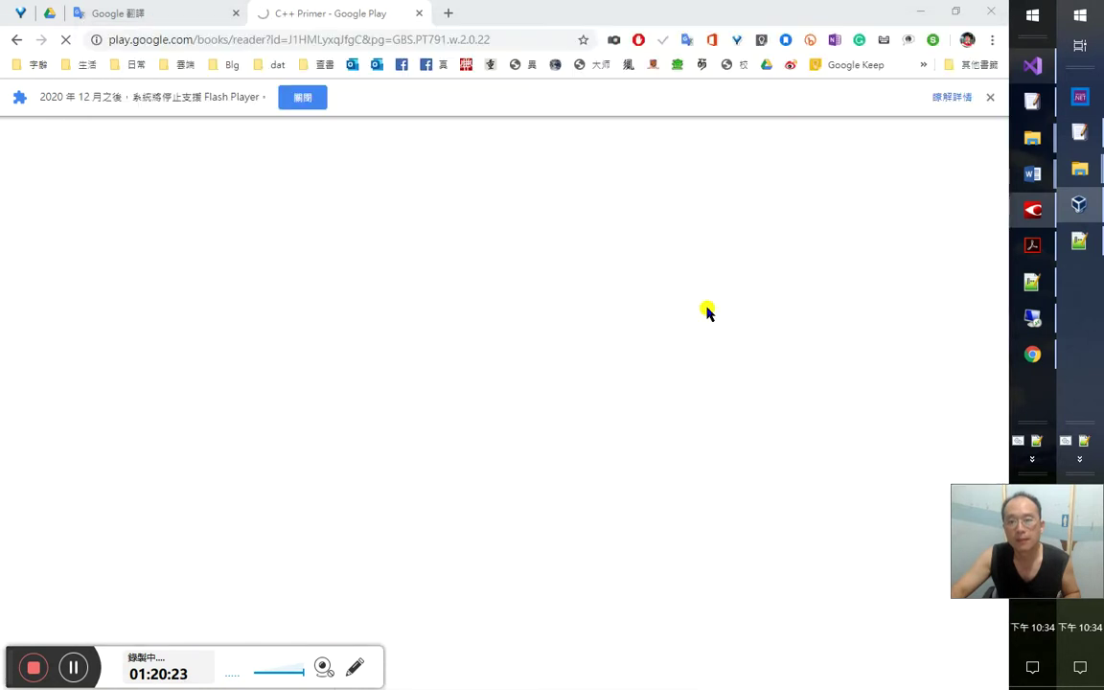
pyautogui.hotkey('ctrl', '1')
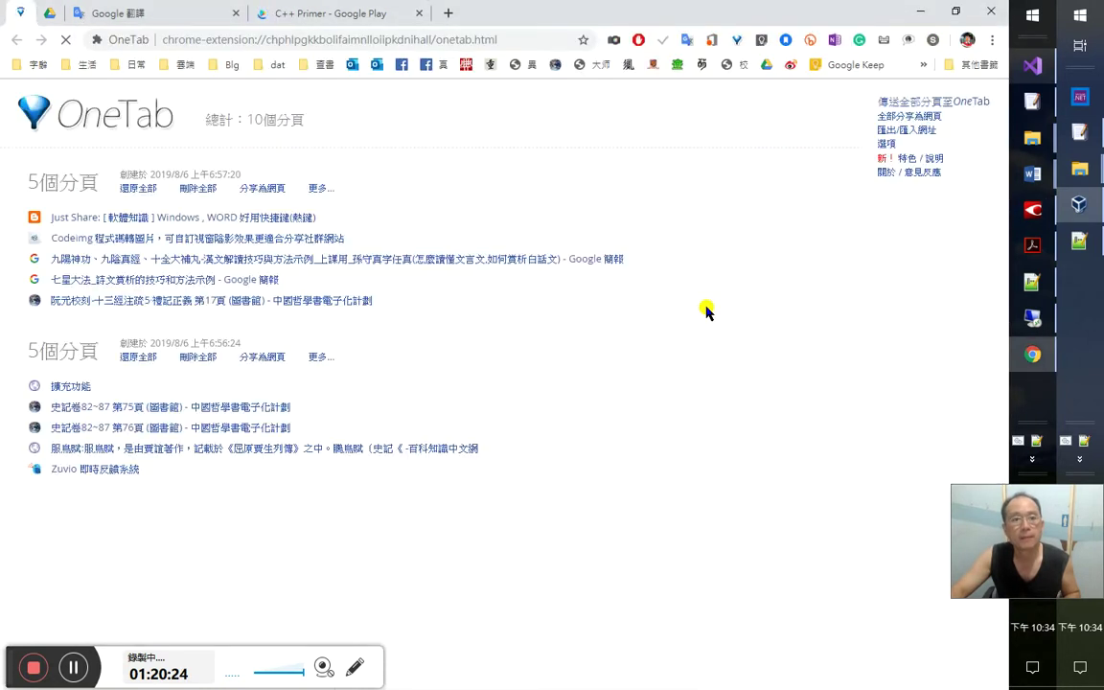
pyautogui.click(309, 13)
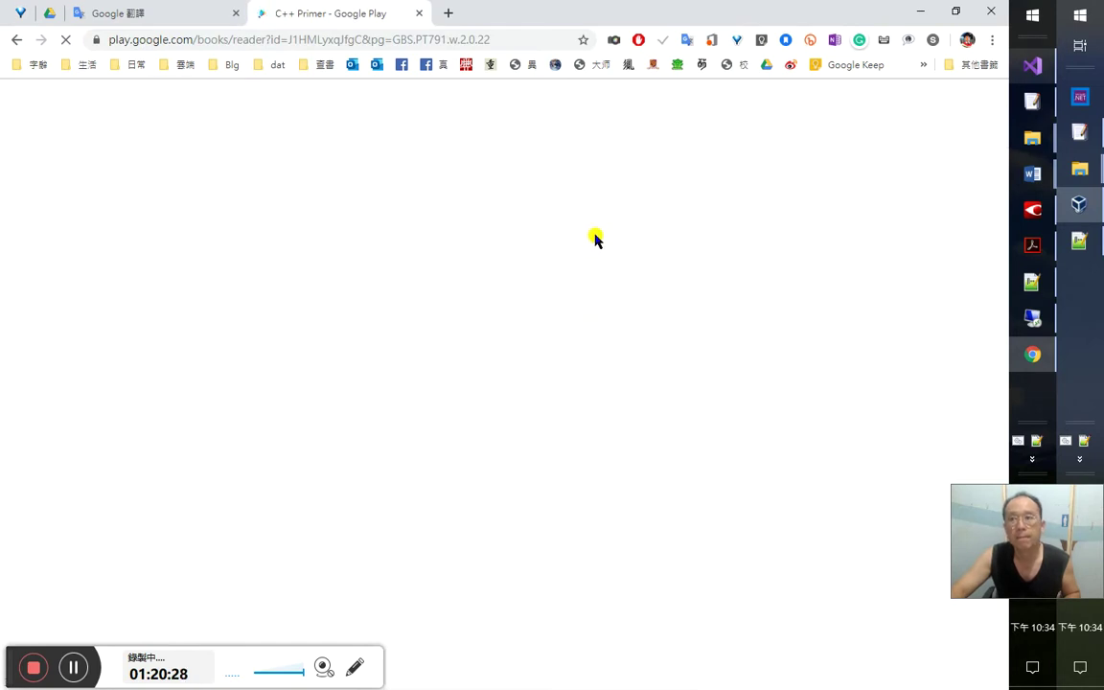
# Open the ImTranslator extension, toggle the checkbox beside the 检测语言 source language, and close it again
pyautogui.click(909, 40)
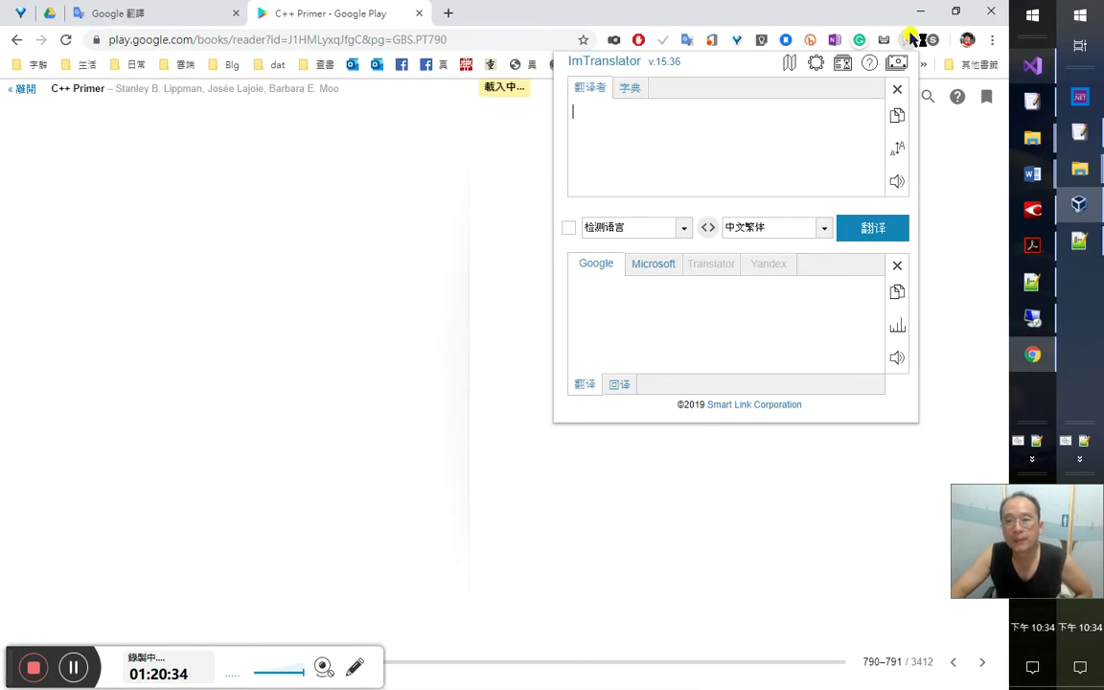
pyautogui.click(569, 227)
pyautogui.moveTo(905, 63)
pyautogui.click(909, 42)
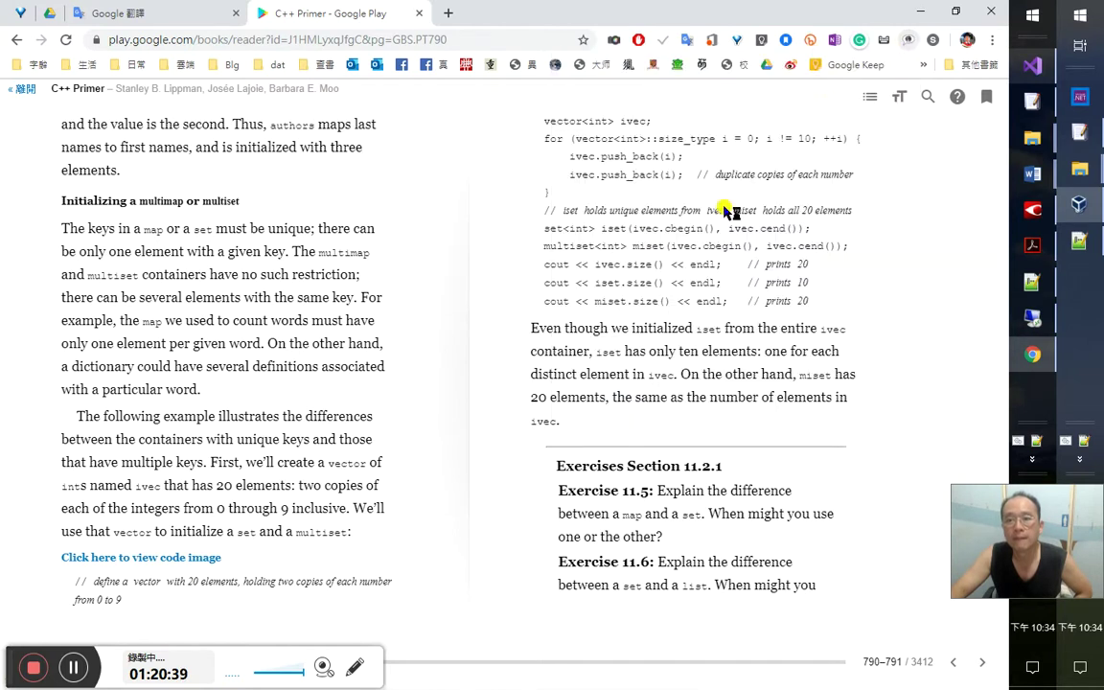
# Go to pages 791–792 and select the sentence "The specified operation must define a strict weak ordering over the key type."
pyautogui.click(980, 663)
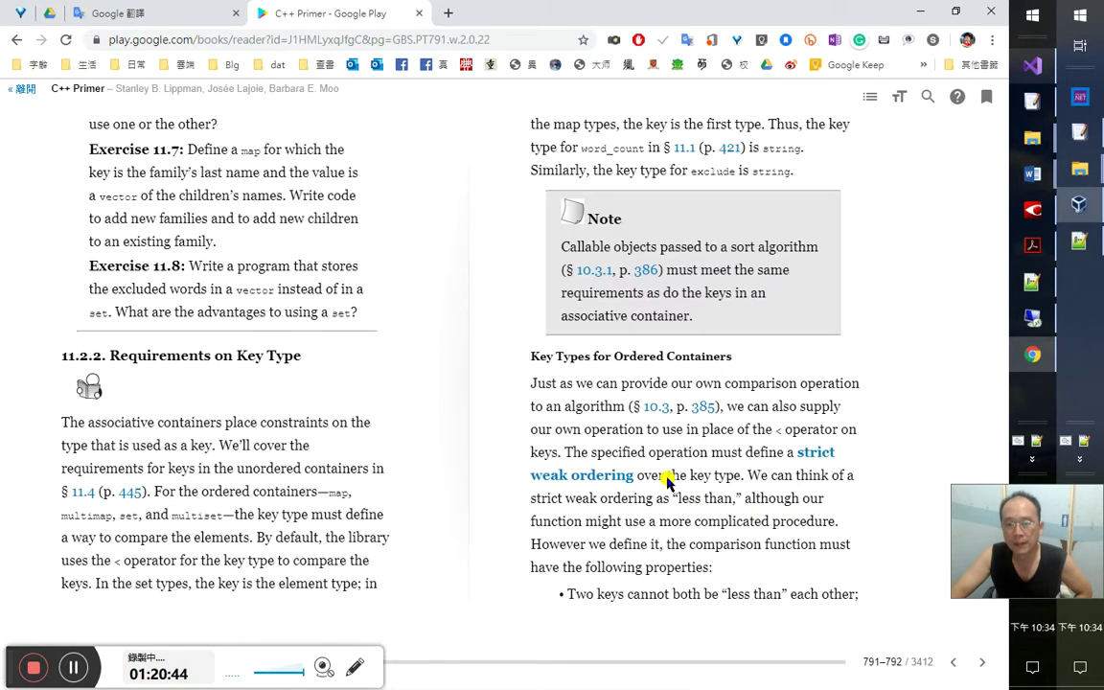
pyautogui.moveTo(744, 476); pyautogui.dragTo(570, 452)
pyautogui.click(602, 535)
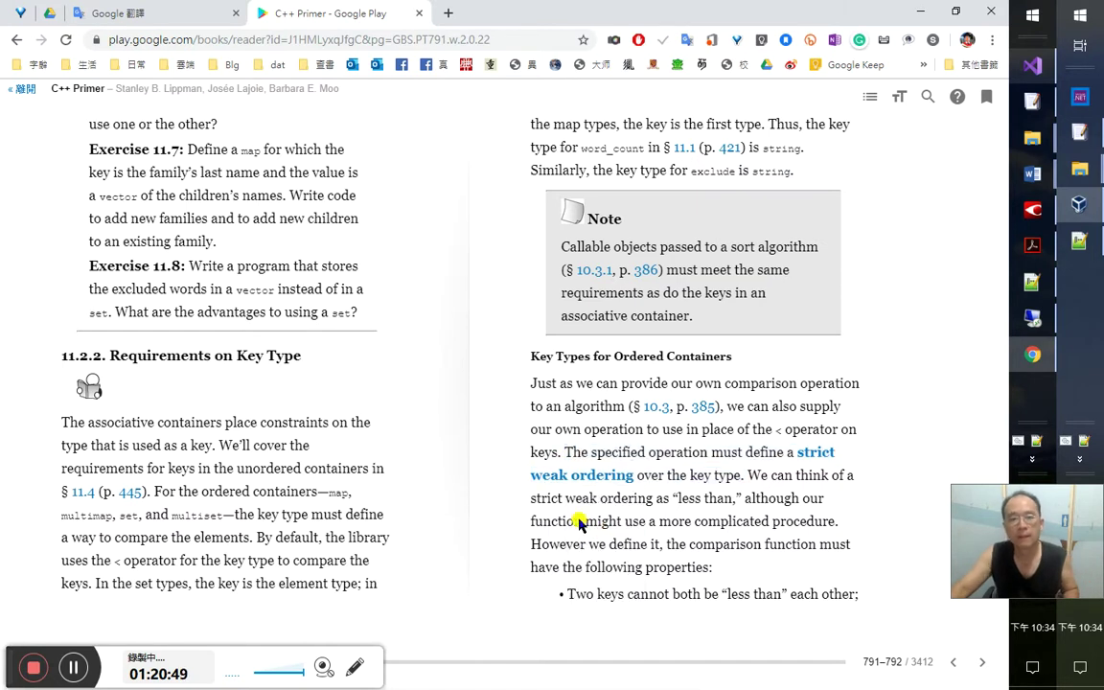
# Switch to the Word notes and begin a new line under the page 425 paragraph with 而我們自訂的運算
pyautogui.hotkey('alt', 'Tab')
pyautogui.hotkey('alt', 'Tab')
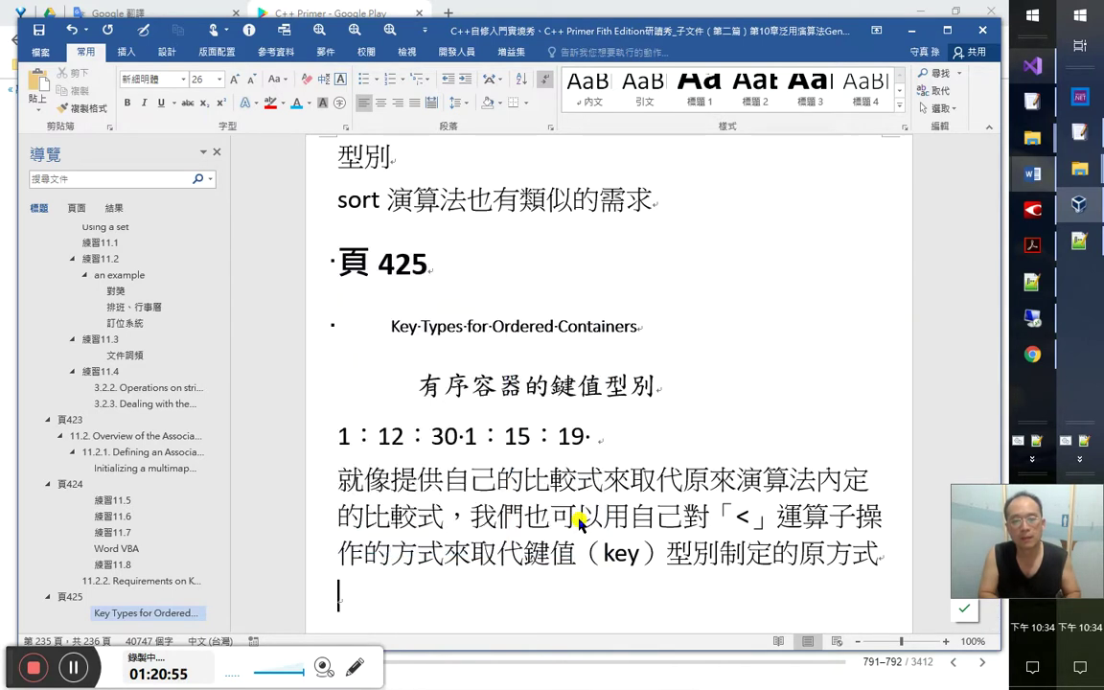
pyautogui.write('而我們')
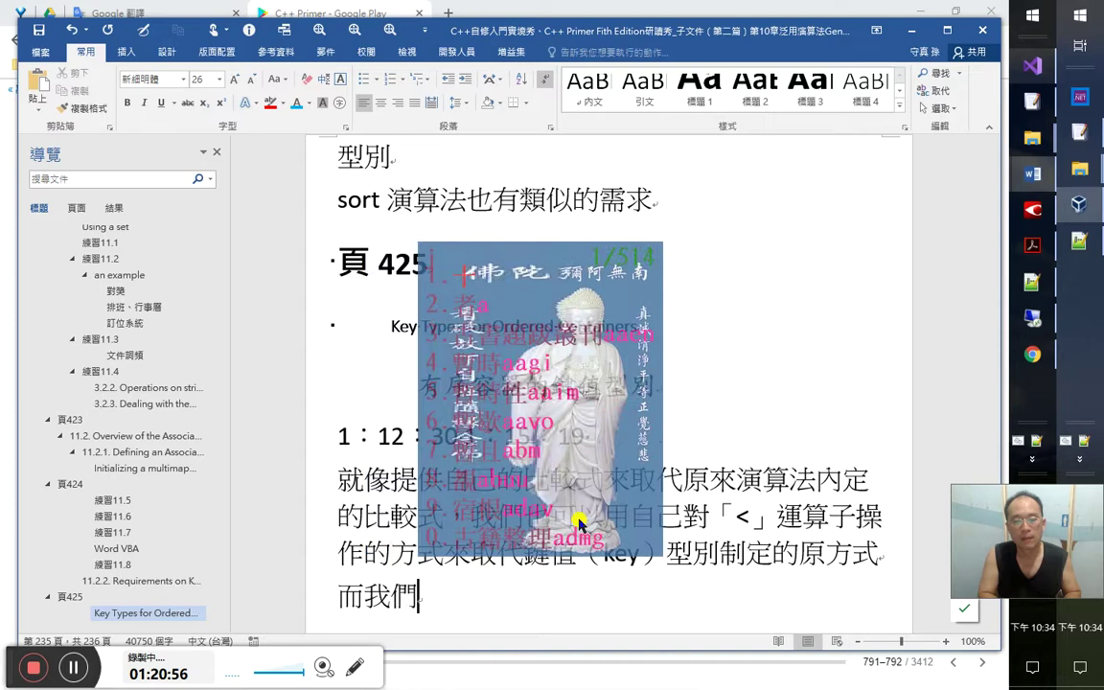
pyautogui.write('自')
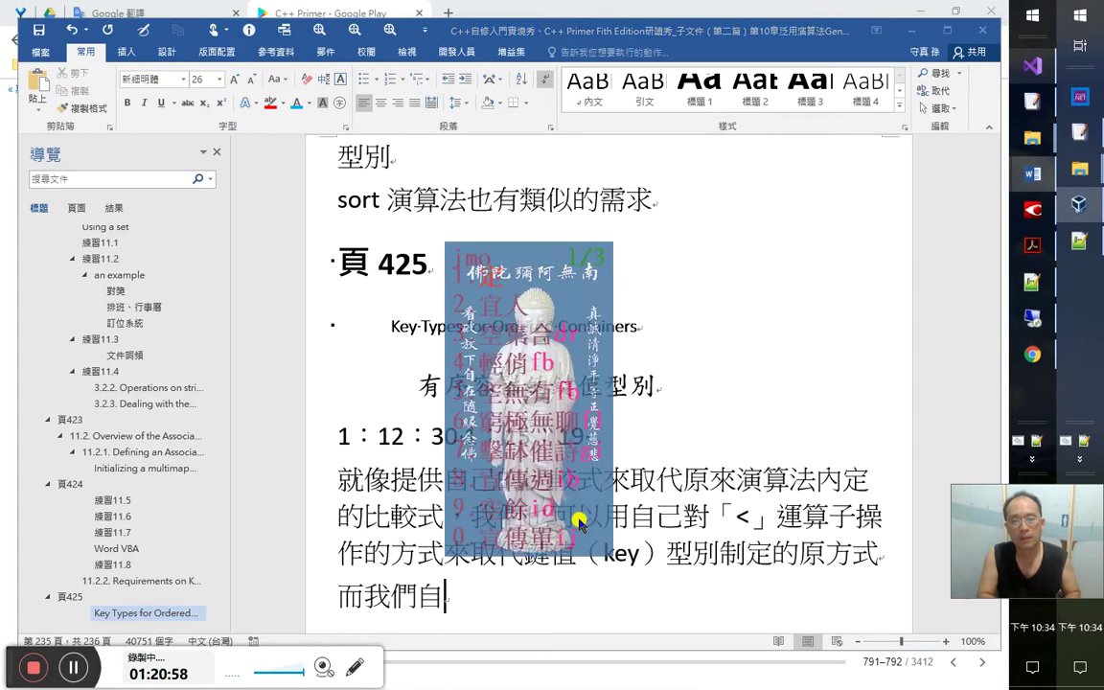
pyautogui.write('訂的')
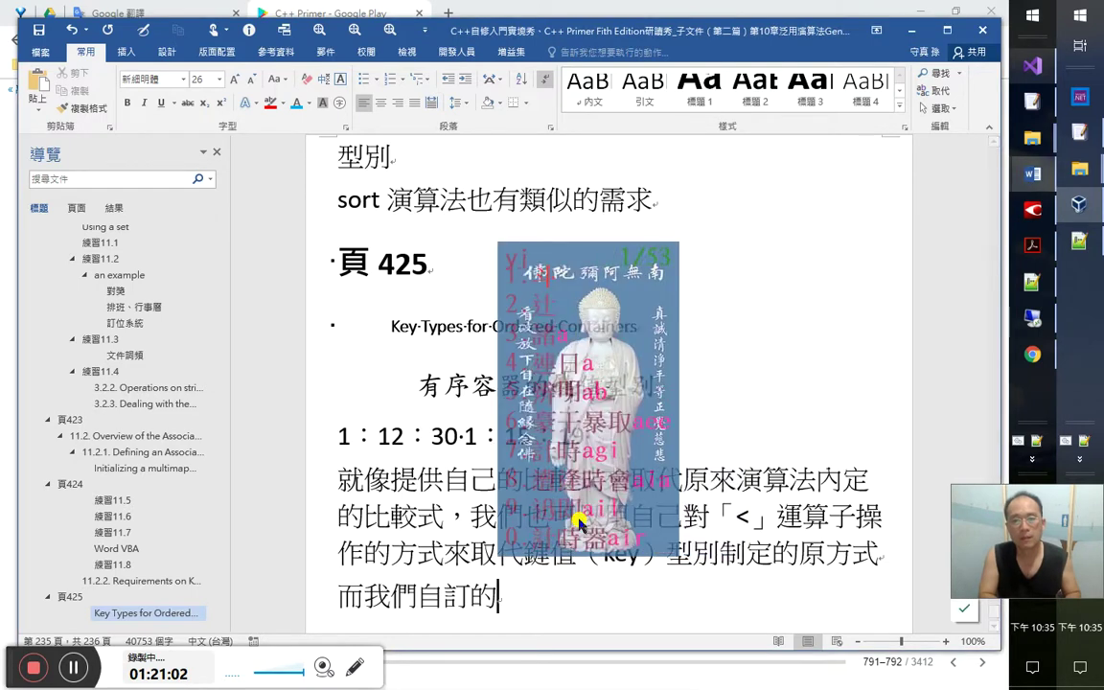
pyautogui.write('運算，')
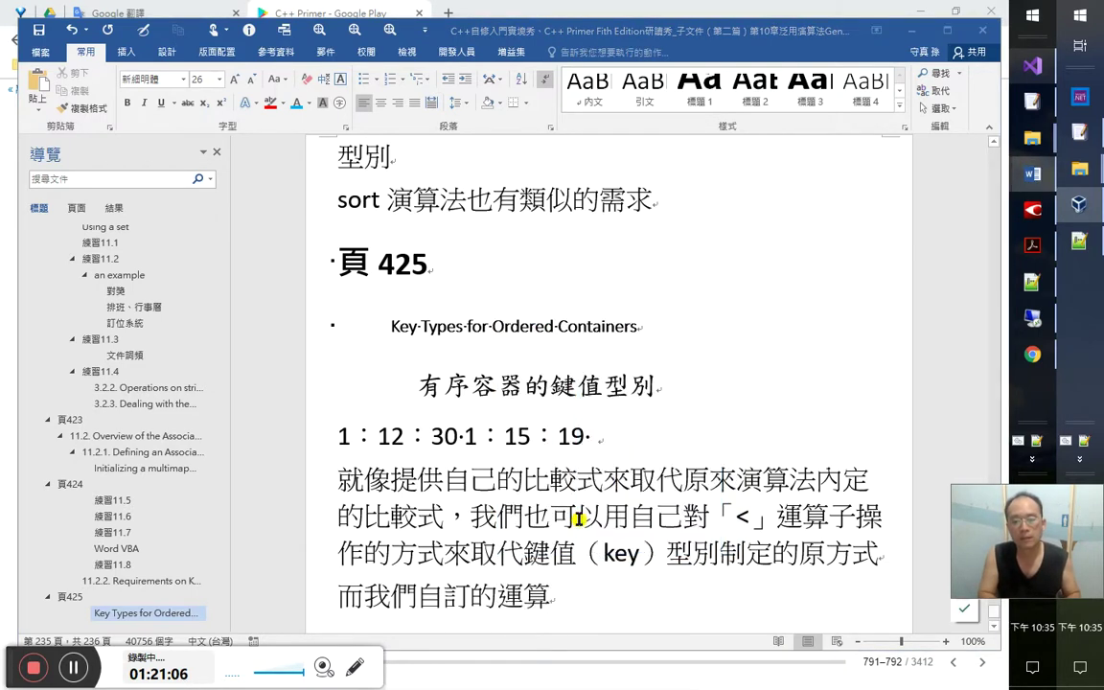
# End the line 而我們自訂的運算 with a colon and paste the copied "The specified operation must define a strict weak ordering" sentence below it
pyautogui.press('BackSpace')
pyautogui.write('：')
pyautogui.press('Return')
pyautogui.hotkey('ctrl', 'v')
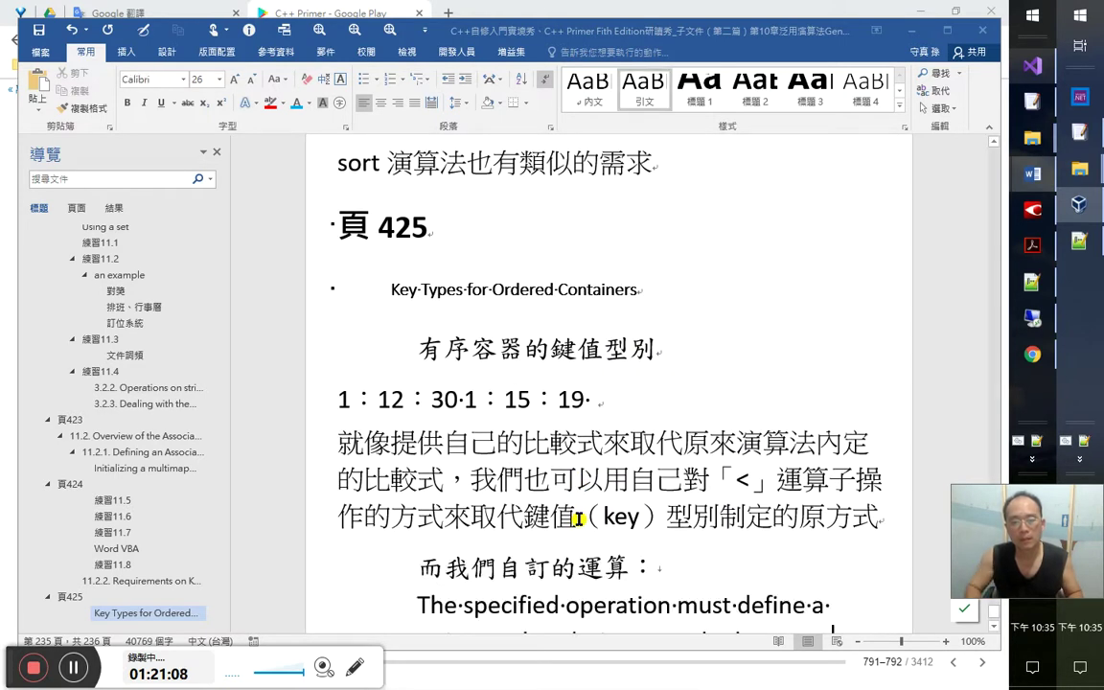
# Separate the line 而我們自訂的運算： from the pasted quotation and apply the 內文 style to that line
pyautogui.press('Up')
pyautogui.press('Delete')
pyautogui.press('Return')
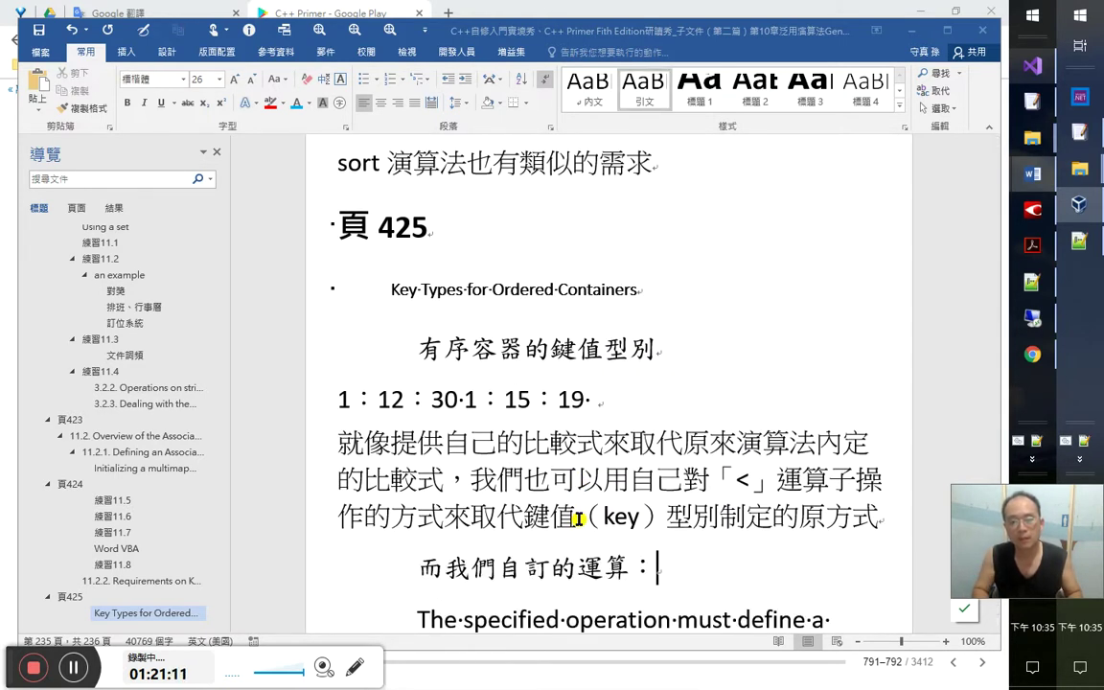
pyautogui.click(588, 87)
pyautogui.scroll(-3, 635, 227)
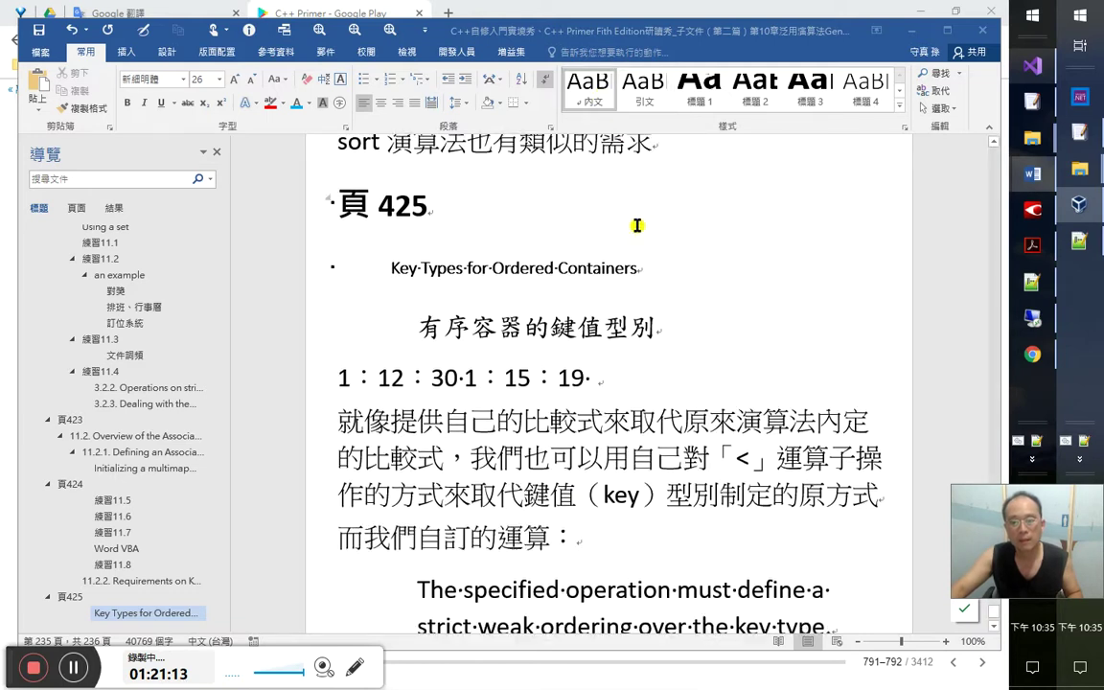
pyautogui.click(631, 538)
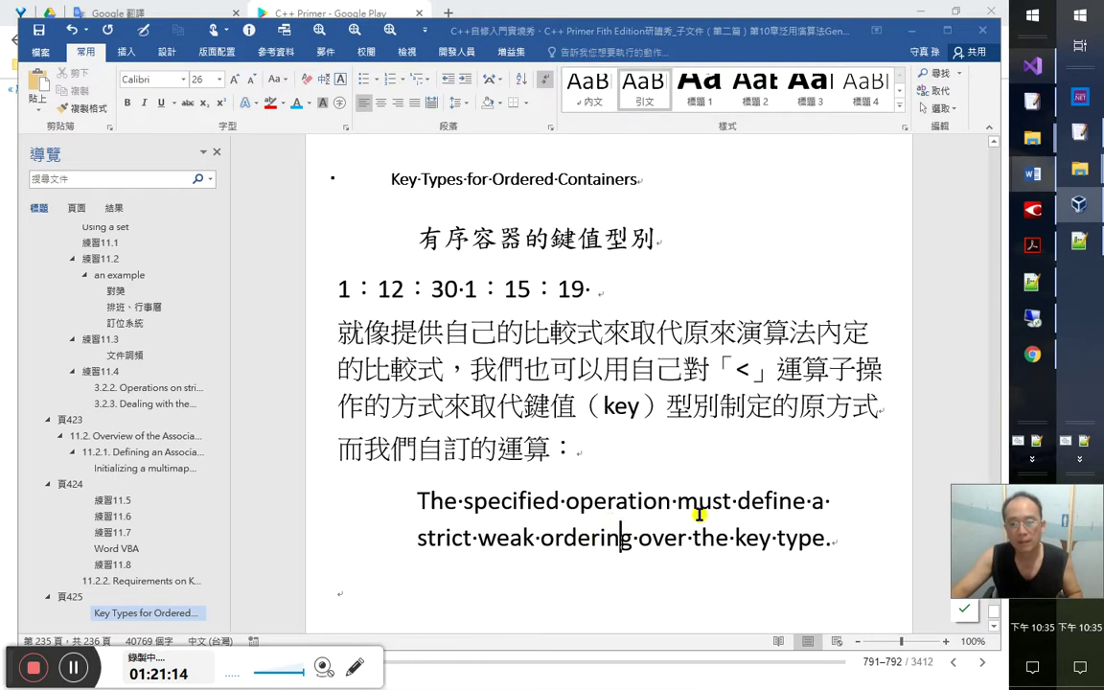
pyautogui.click(669, 500)
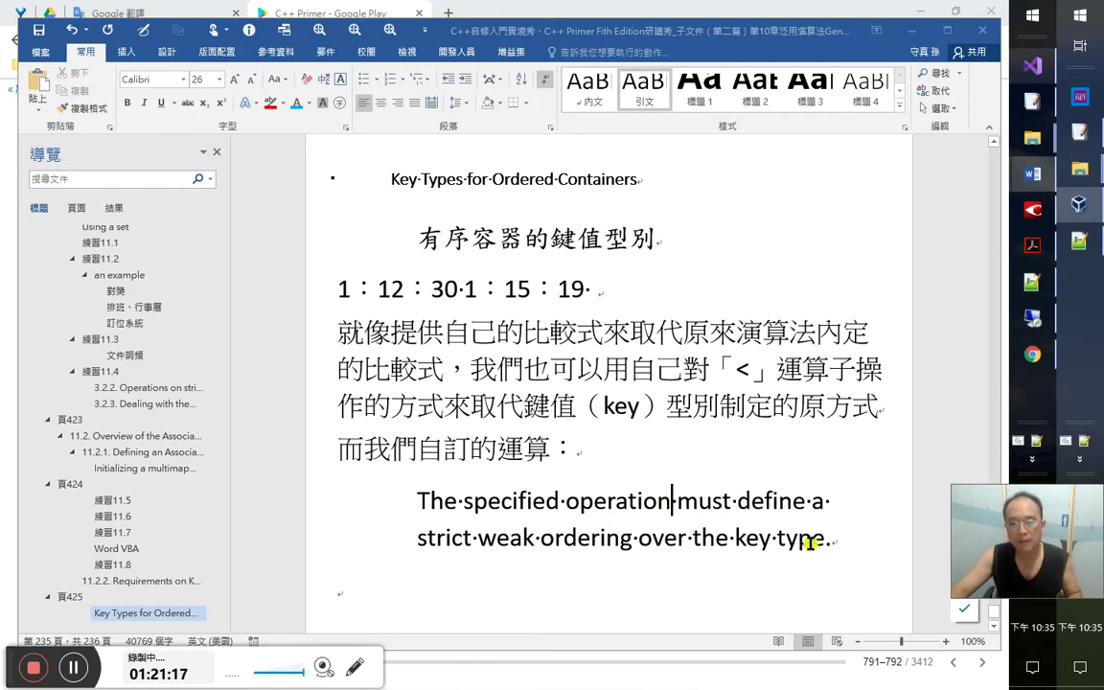
pyautogui.click(382, 587)
pyautogui.hotkey('ctrl', 'v')
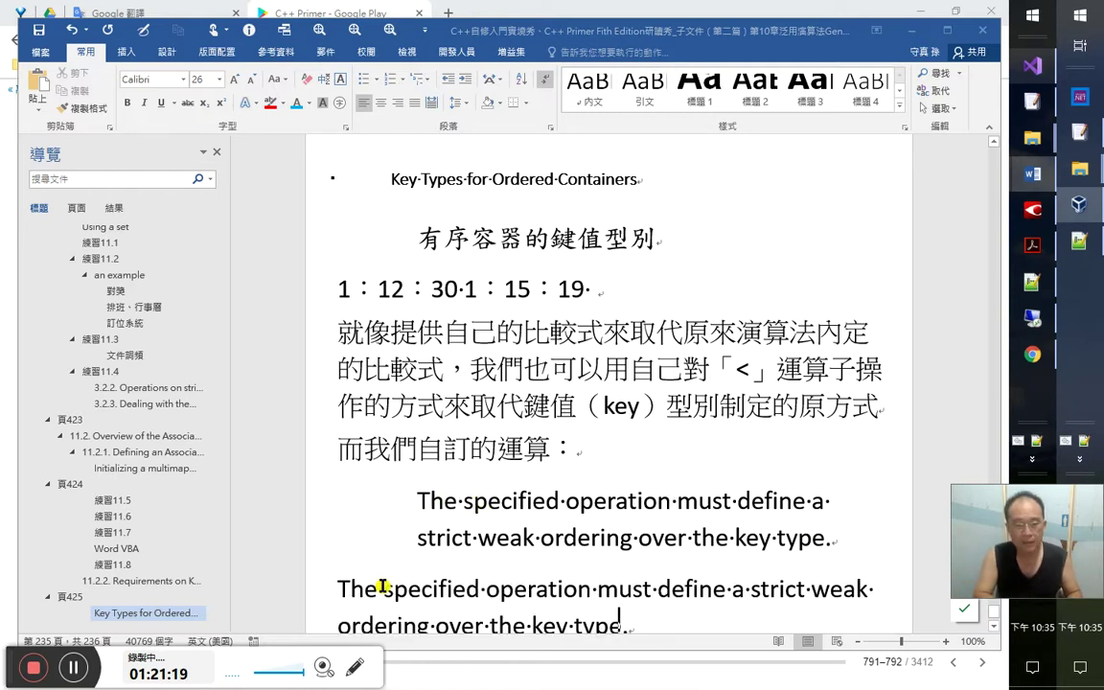
pyautogui.scroll(-2, 474, 537)
pyautogui.hotkey('ctrl', 'z')
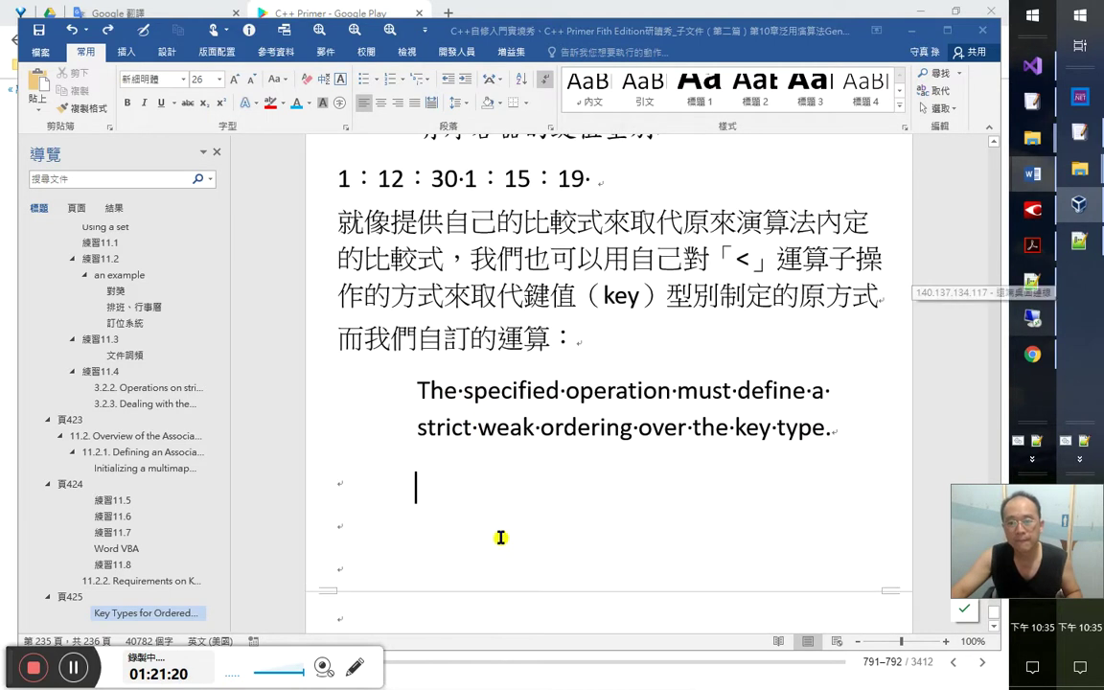
# Color the words "must define a strict weak ordering over the key type" in the quotation light blue
pyautogui.moveTo(675, 390); pyautogui.dragTo(825, 428)
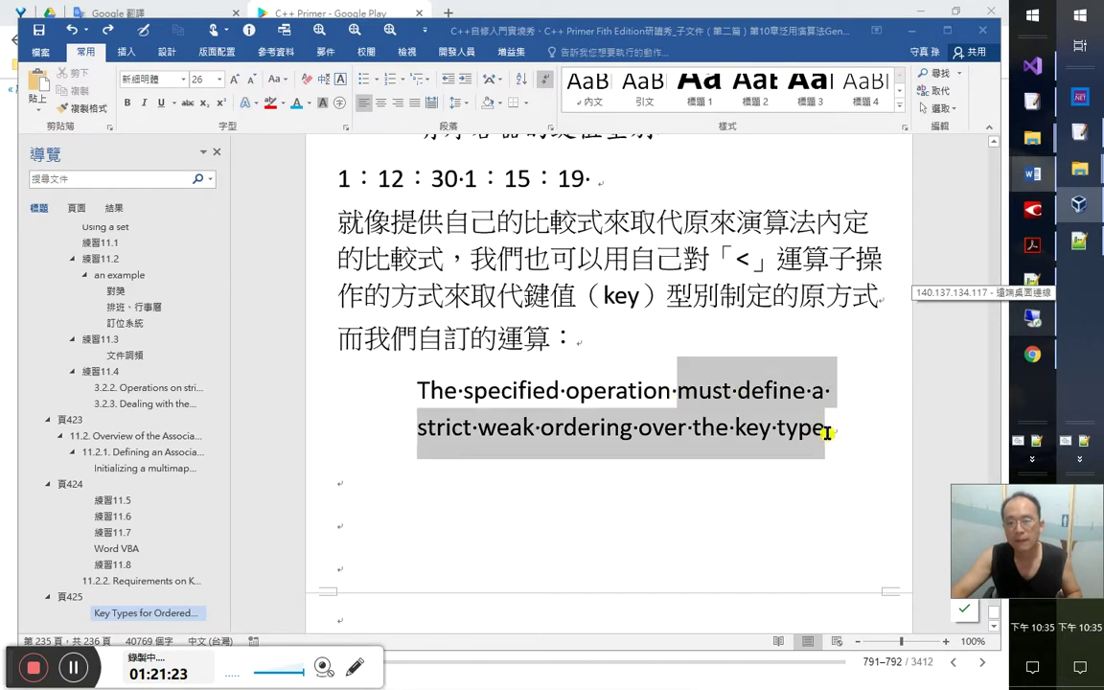
pyautogui.click(296, 104)
pyautogui.click(637, 428)
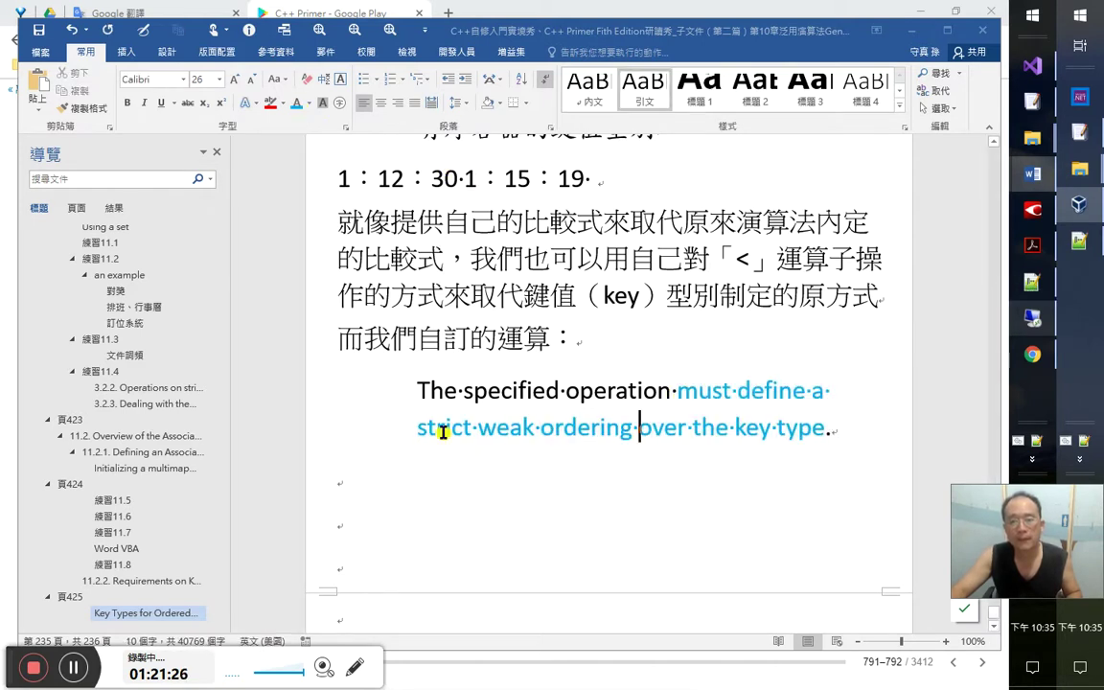
# Color the words "strict weak ordering" in the quotation dark red
pyautogui.moveTo(411, 426); pyautogui.dragTo(638, 428)
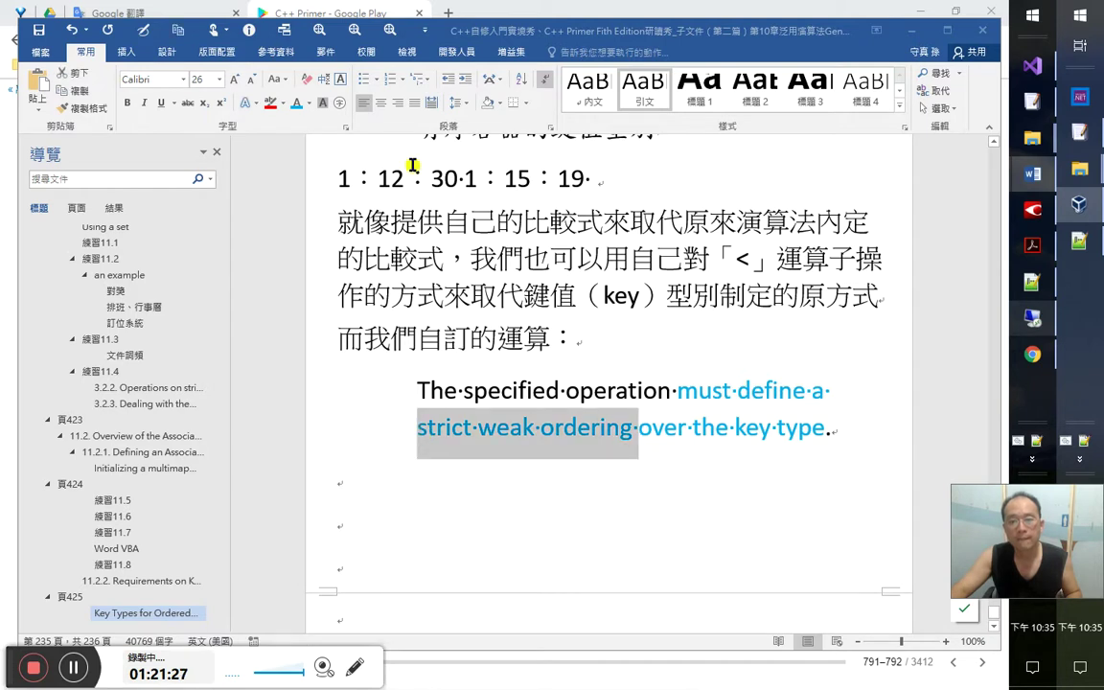
pyautogui.click(308, 104)
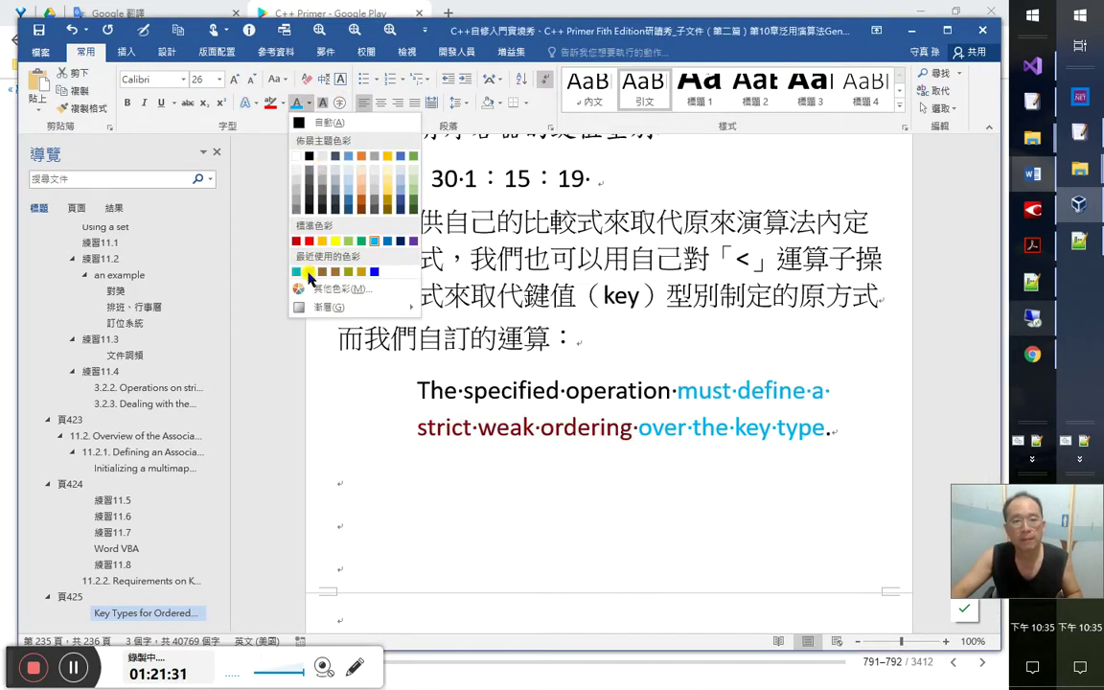
pyautogui.click(353, 355)
pyautogui.click(431, 481)
pyautogui.scroll(-1, 523, 508)
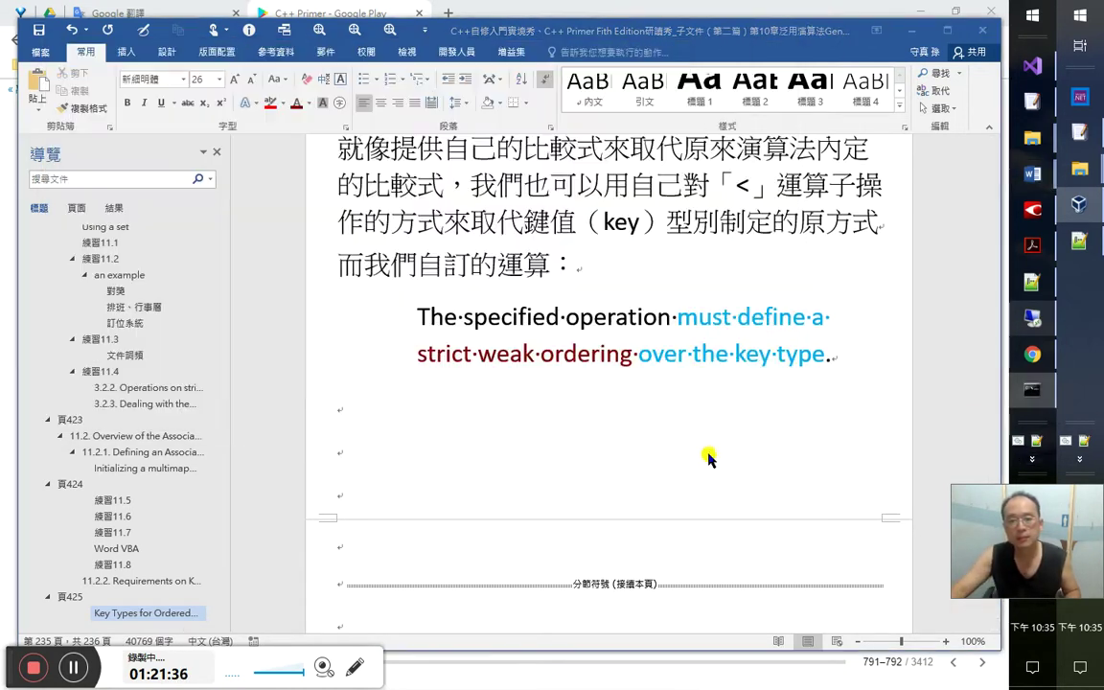
# Enter the term 嚴格的弱次序（strict weak ordering） on the empty line directly below the quotation
pyautogui.click(708, 455)
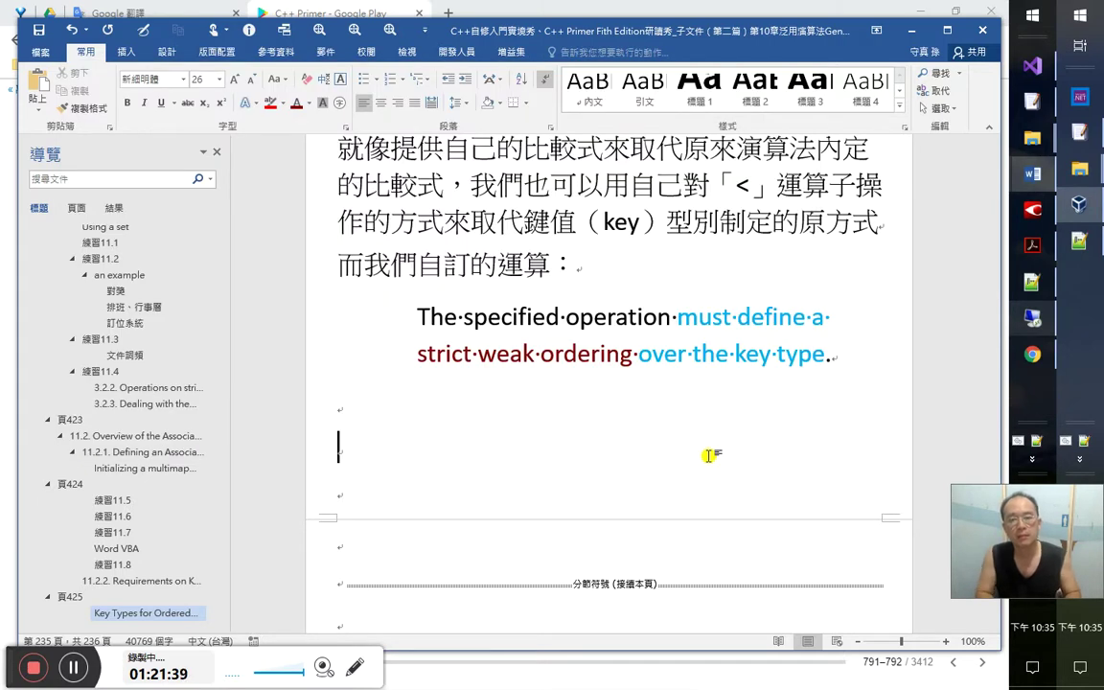
pyautogui.press('Up')
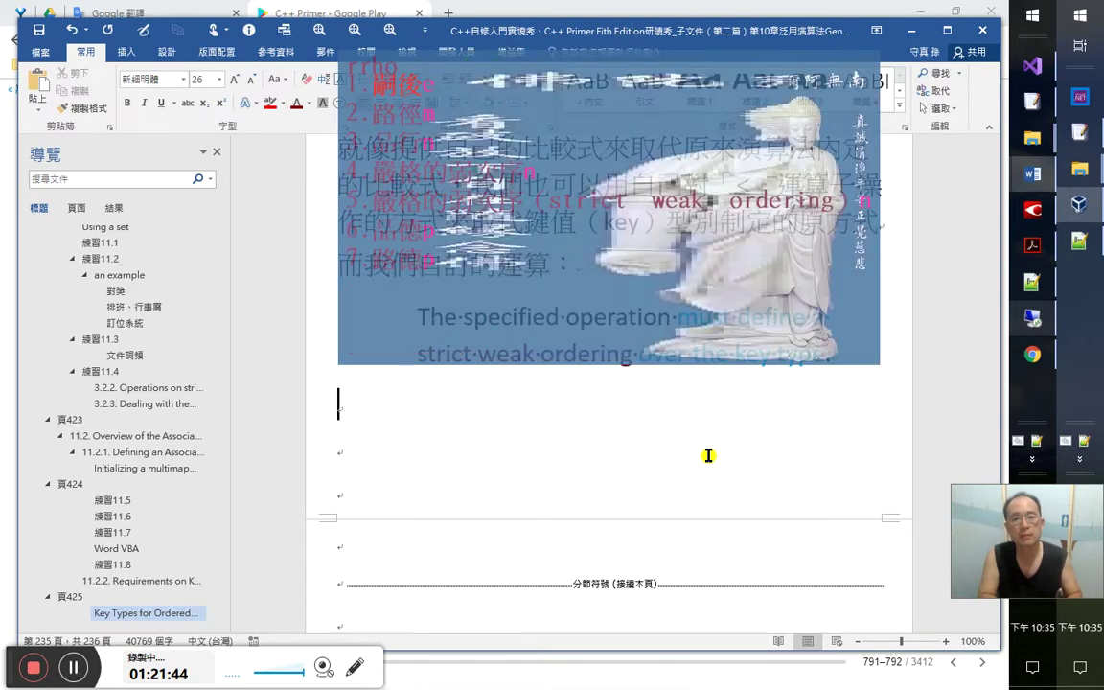
pyautogui.press('5')
pyautogui.press('Home')
pyautogui.press('Right')
pyautogui.press('Right')
pyautogui.press('Right')
pyautogui.press('Right')
pyautogui.press('Right')
pyautogui.press('Right')
pyautogui.press('Right')
pyautogui.hotkey('shift', 'Right')
pyautogui.press('Right')
pyautogui.press('Right')
pyautogui.press('Right')
pyautogui.press('Right')
pyautogui.hotkey('shift', 'Right')
pyautogui.press('Down')
# Switch to the C++ Primer e-book in Chrome and look up the Chinese translation of "procedure"
pyautogui.hotkey('alt', 'Tab')
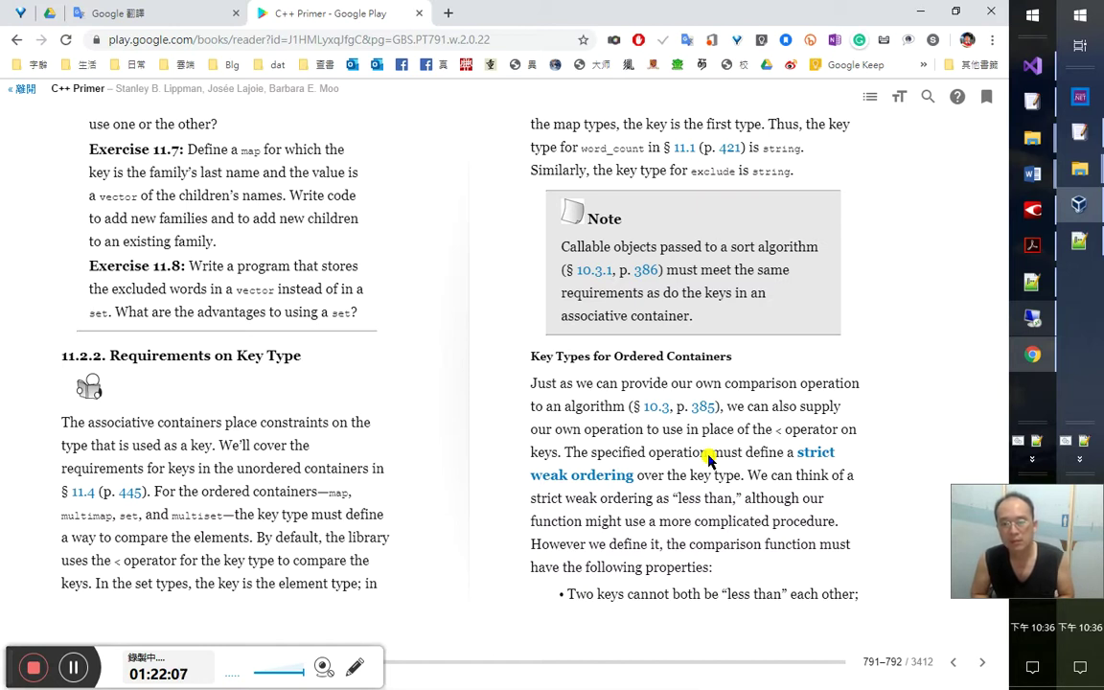
pyautogui.doubleClick(809, 521)
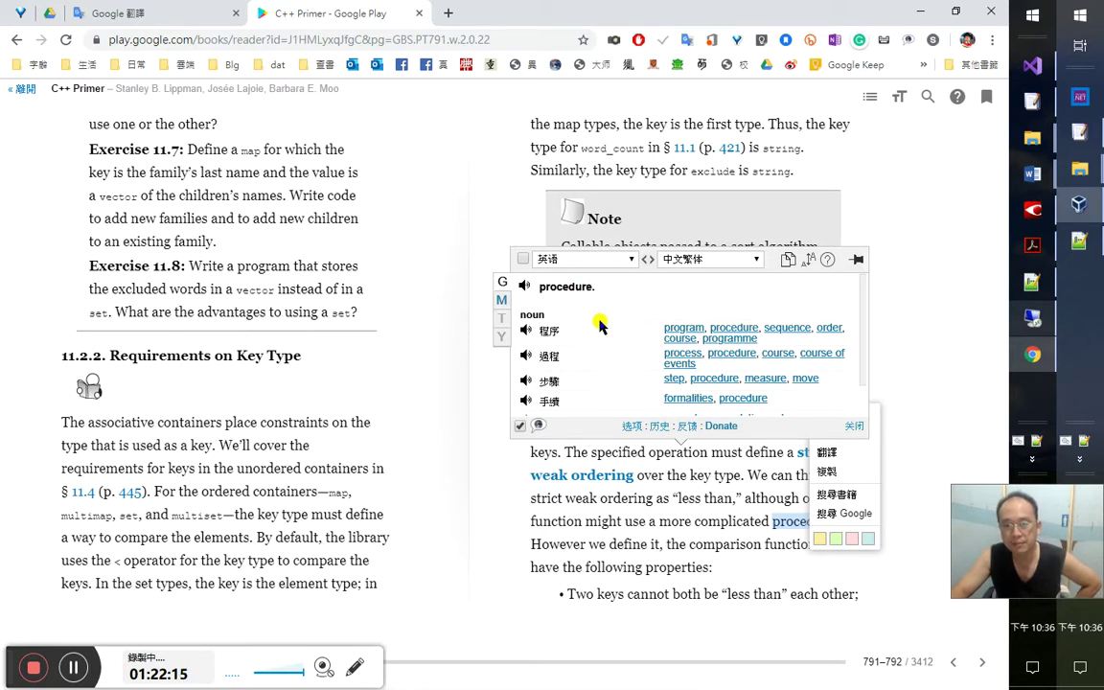
pyautogui.click(884, 575)
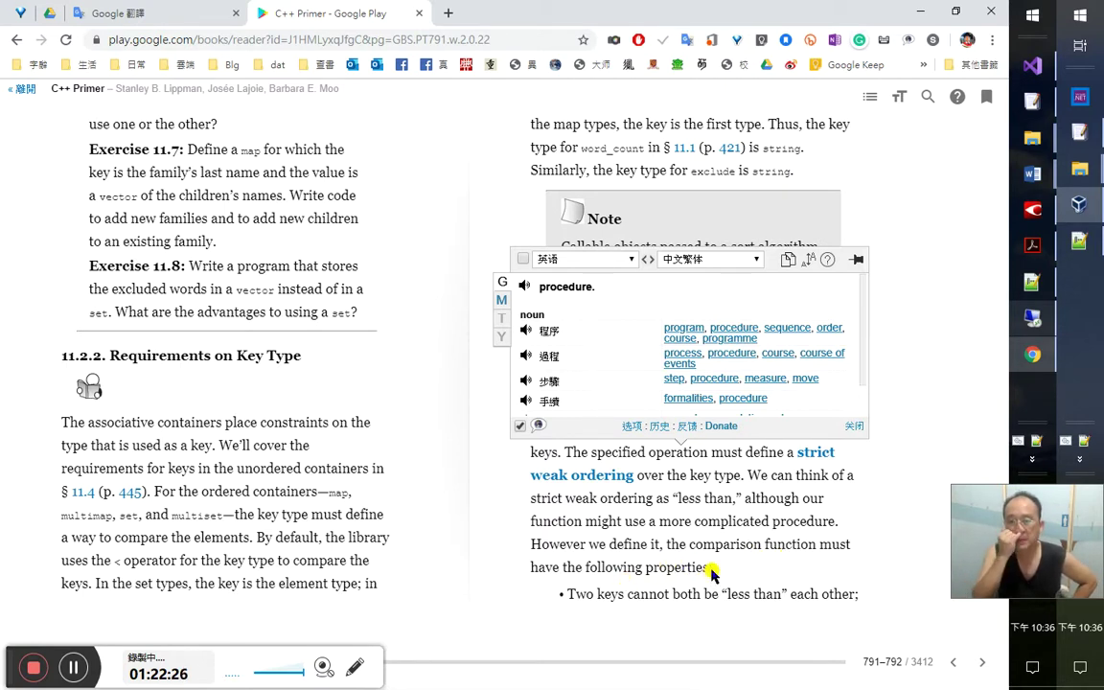
# Switch to ABBYY FineReader and highlight the sentence 無論我們如何定義它，這種比較函式必須具備下列特性： for reading
pyautogui.hotkey('alt', 'Tab')
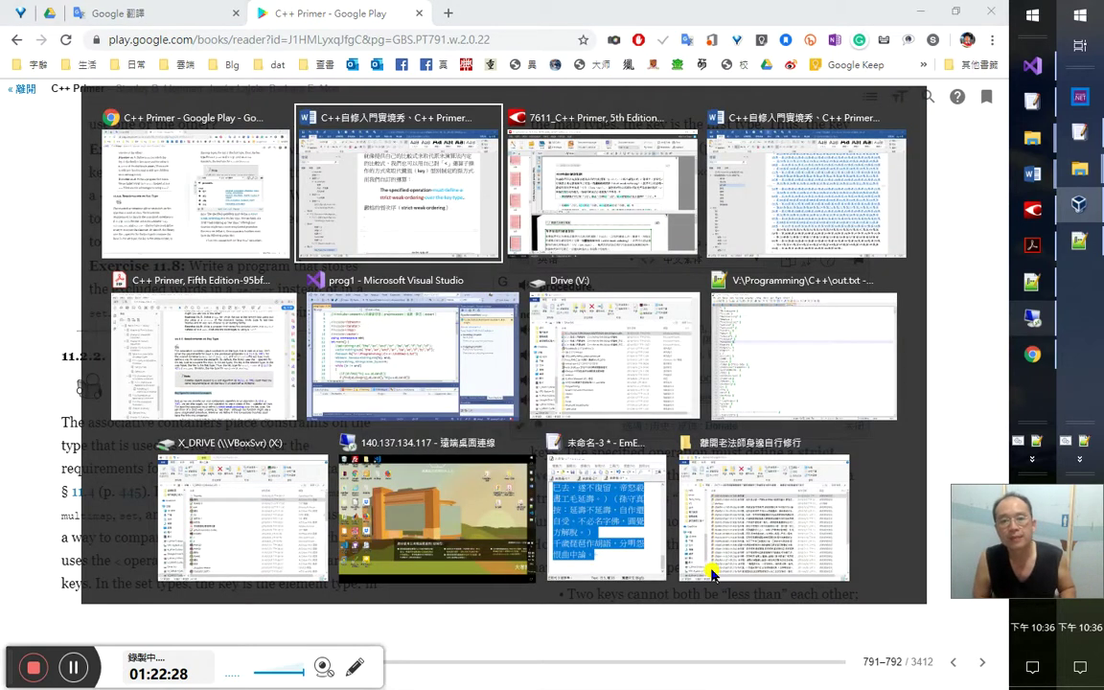
pyautogui.hotkey('alt', 'Tab')
pyautogui.press('Right')
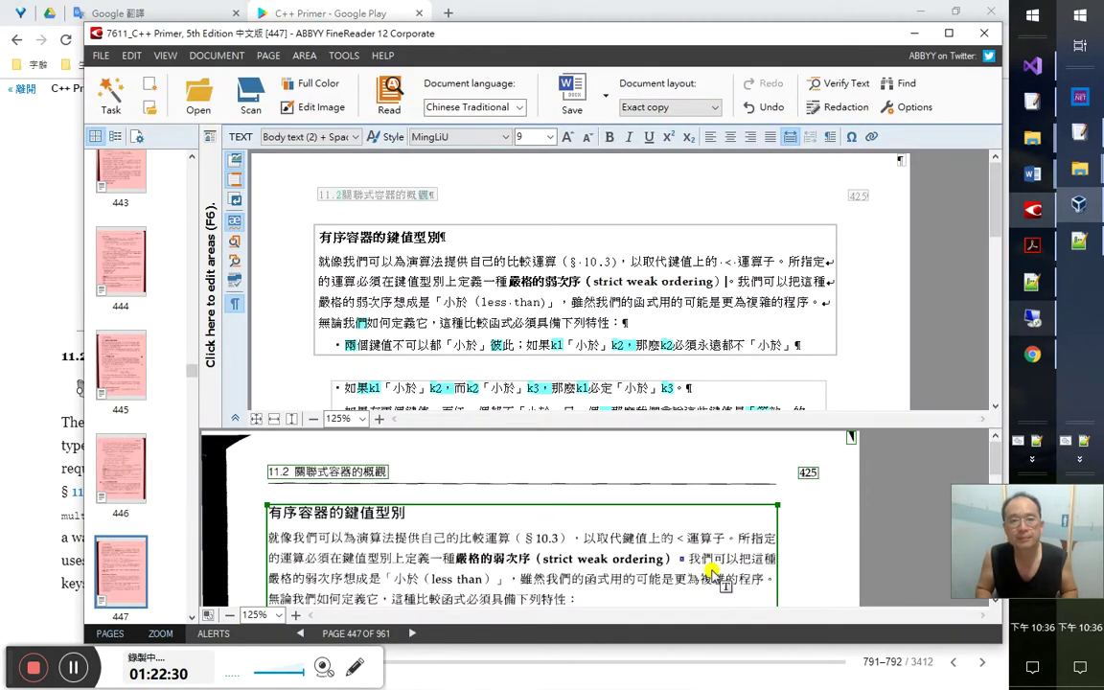
pyautogui.press('Down')
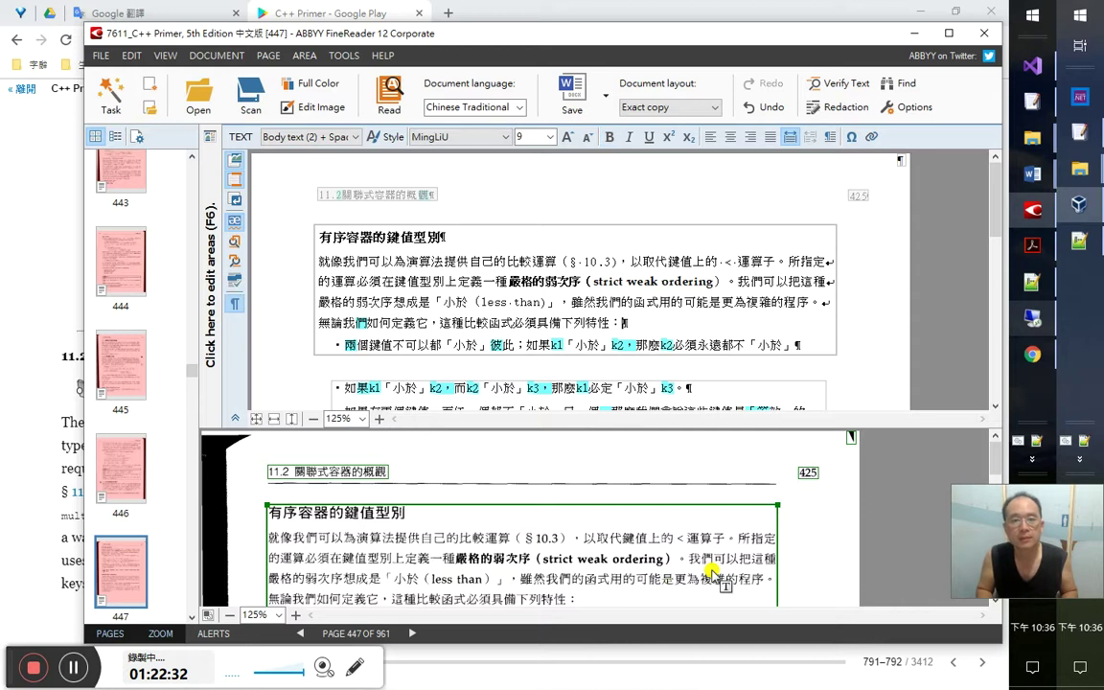
pyautogui.hotkey('shift', 'End')
# Translate the phrase "However we define it" in the Chrome e-book and compare it with the Chinese text in FineReader
pyautogui.hotkey('alt', 'Tab')
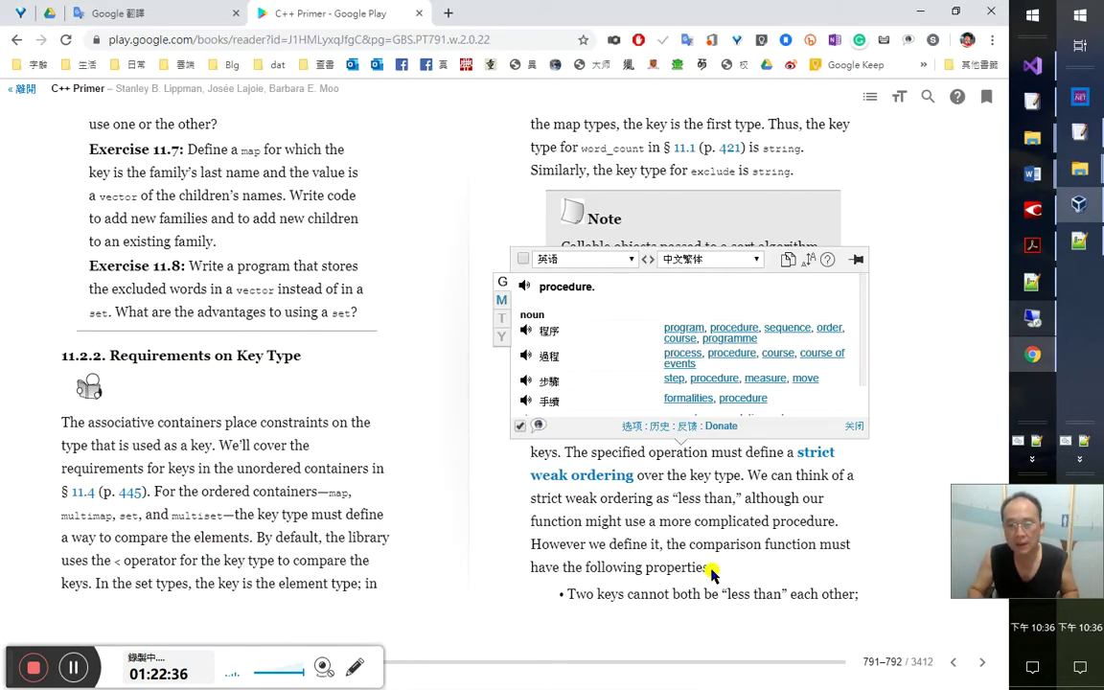
pyautogui.moveTo(664, 544); pyautogui.dragTo(518, 544)
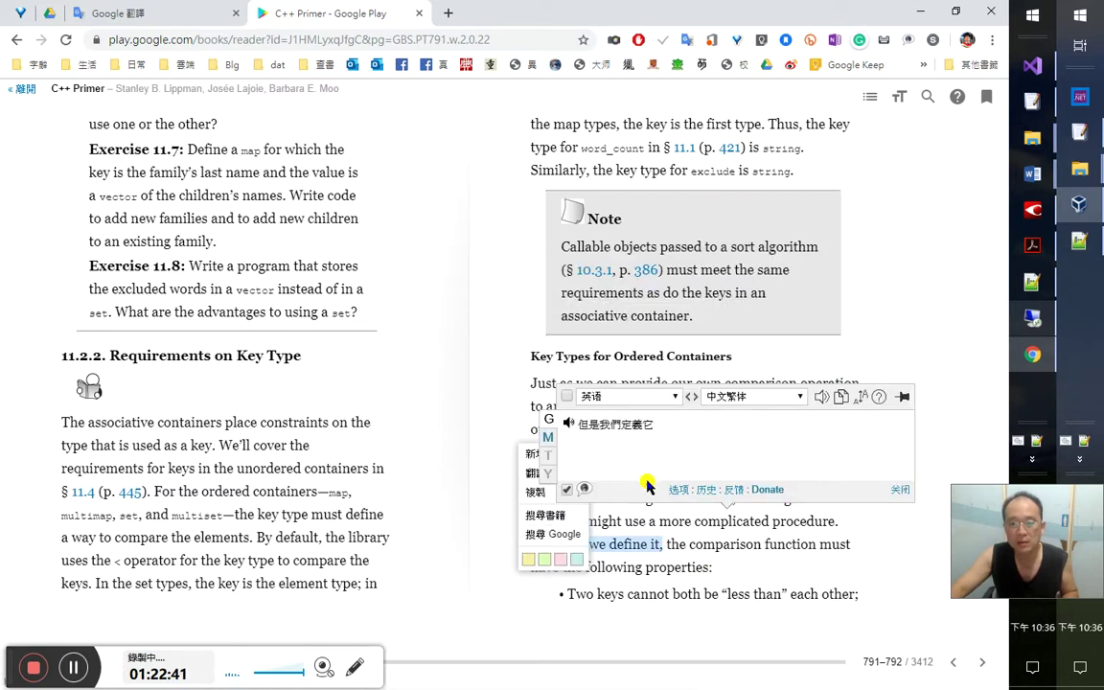
pyautogui.click(670, 544)
pyautogui.hotkey('alt', 'Tab')
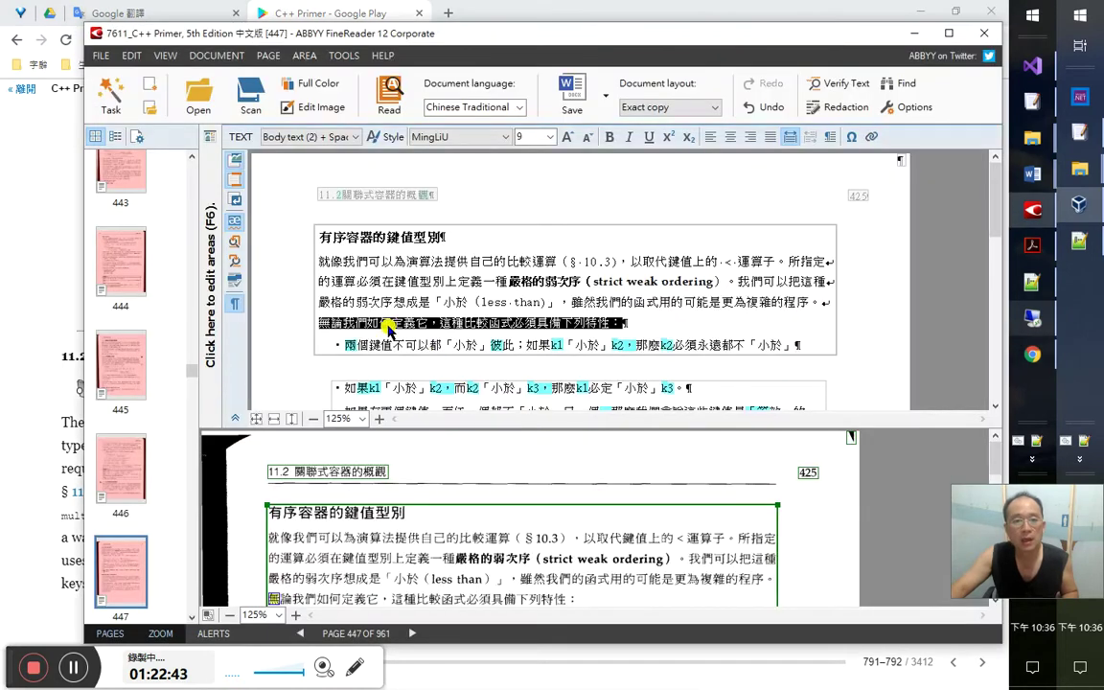
# Return to Chrome and translate the full sentence "However we define it, the comparison function must have the following properties:"
pyautogui.hotkey('alt', 'Tab')
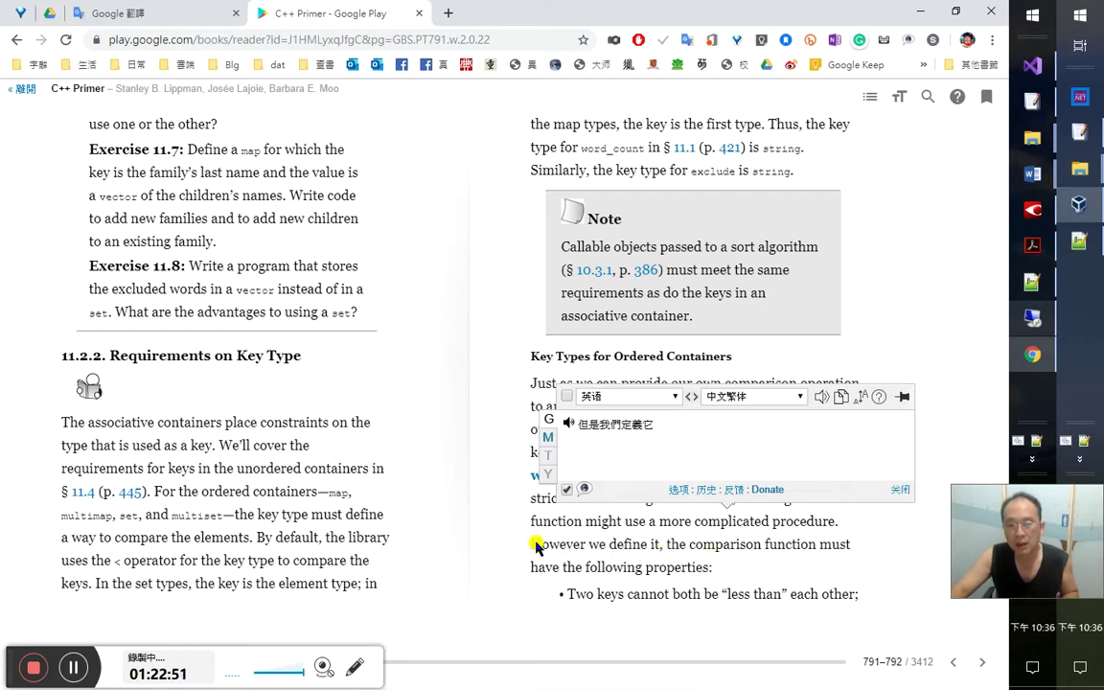
pyautogui.moveTo(533, 545); pyautogui.dragTo(715, 570)
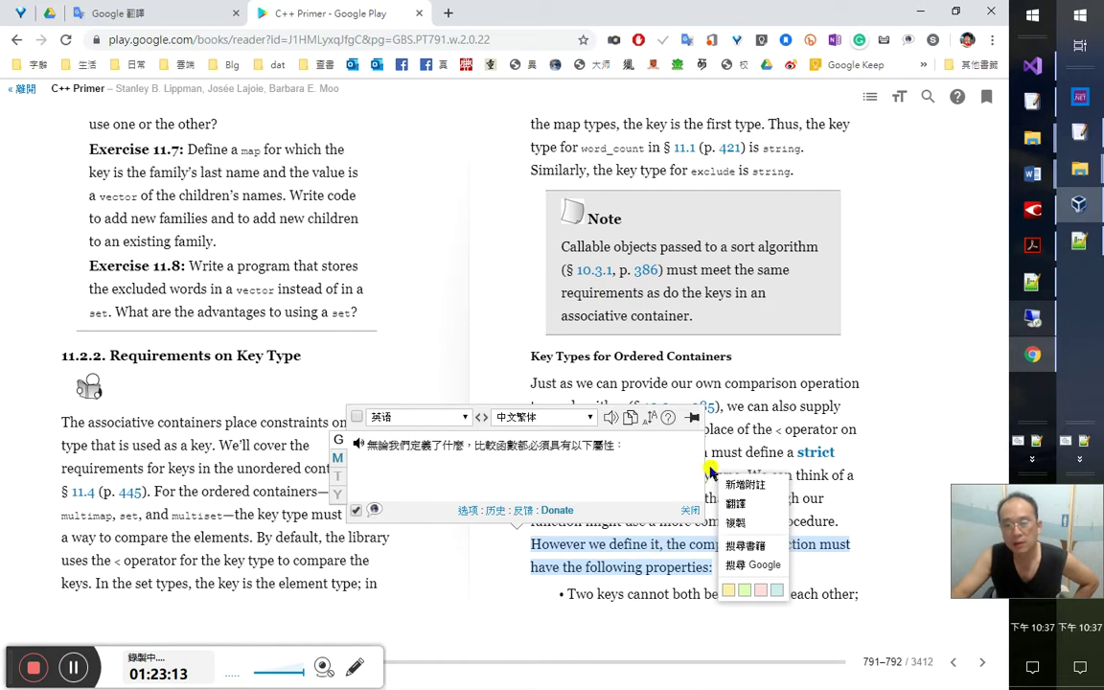
pyautogui.click(937, 582)
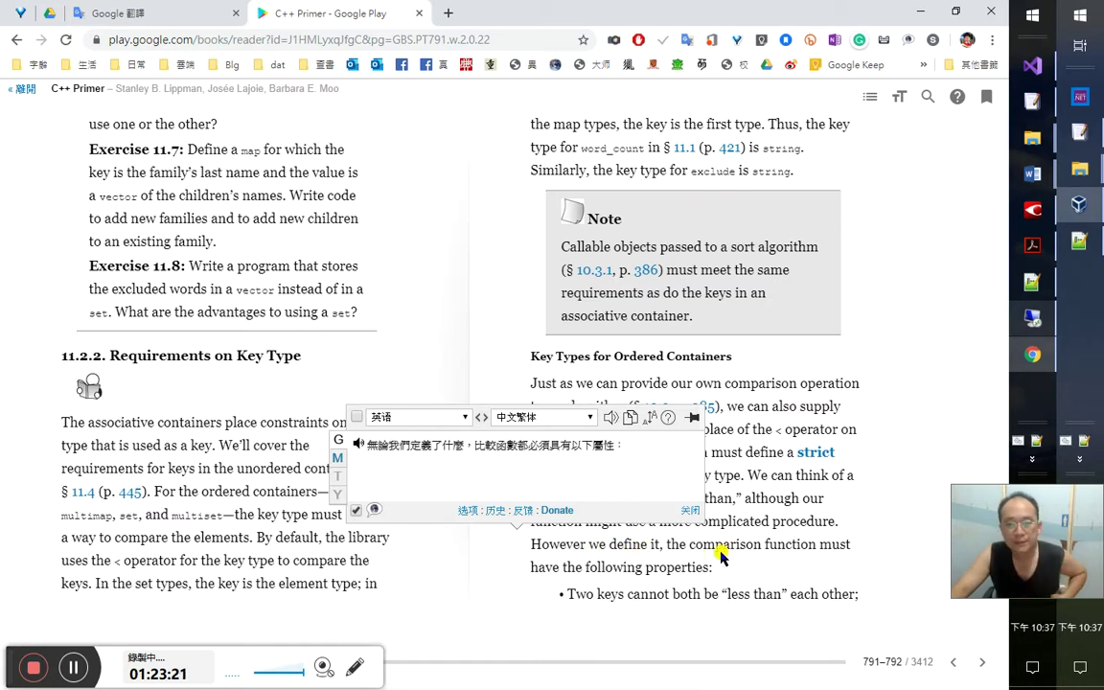
pyautogui.doubleClick(669, 567)
pyautogui.moveTo(670, 566); pyautogui.dragTo(526, 546)
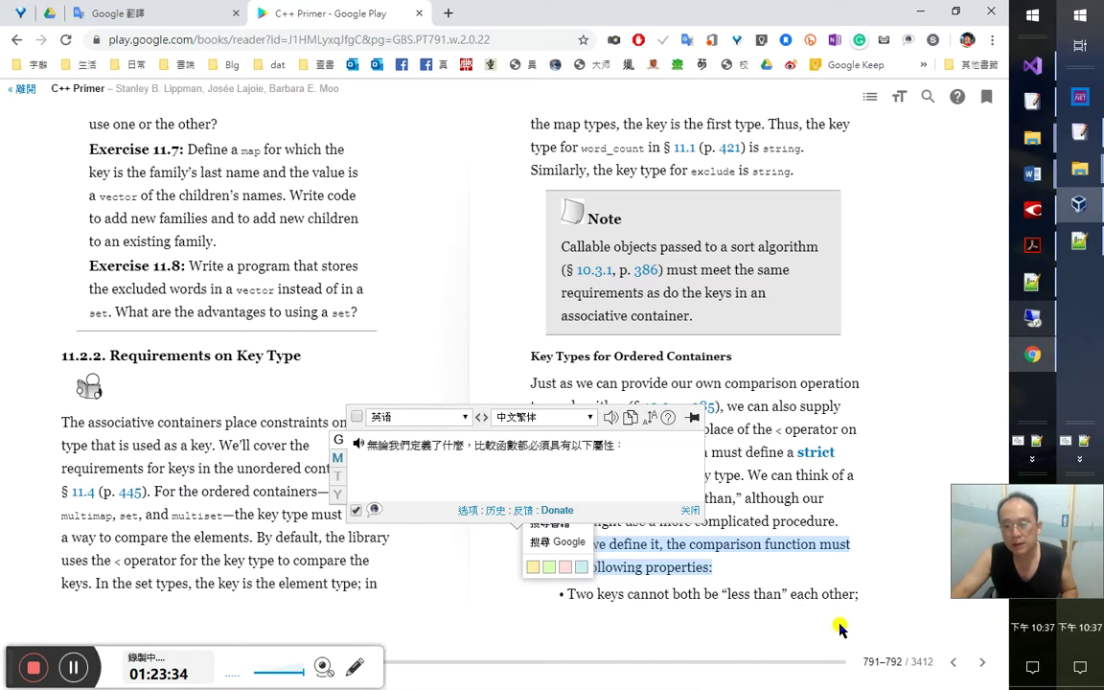
# Switch to the Word notes and enter 自訂的比較函式式 on the line below 嚴格的弱次序（strict weak ordering）
pyautogui.hotkey('alt', 'Tab')
pyautogui.hotkey('alt', 'Tab')
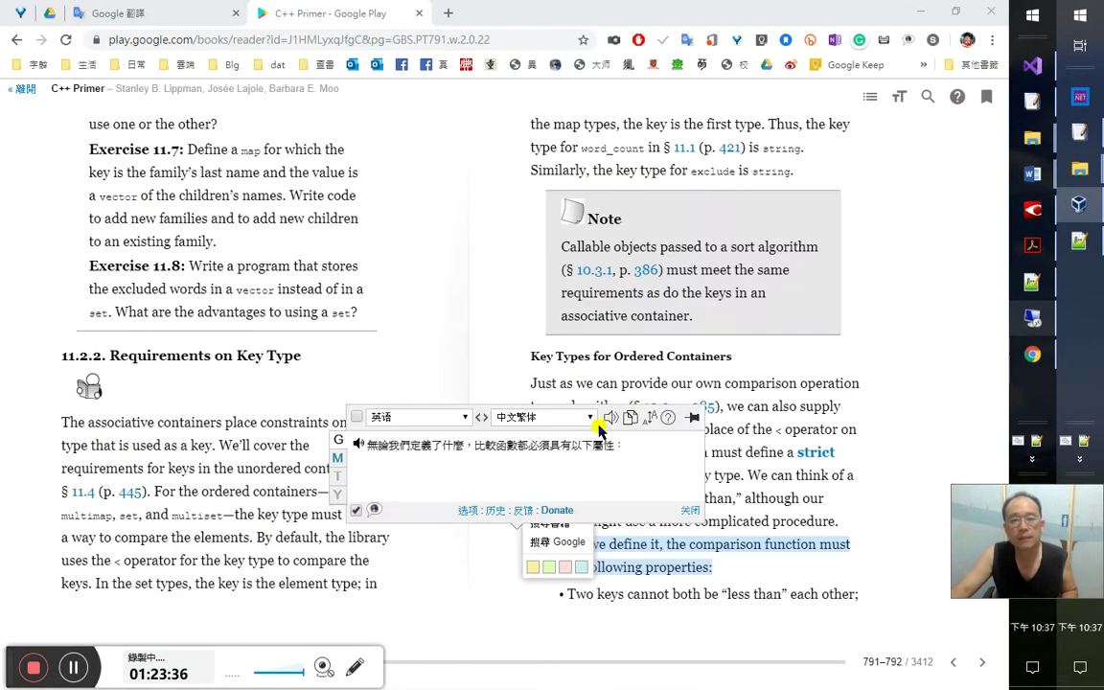
pyautogui.hotkey('alt', 'Tab')
pyautogui.press('Tab')
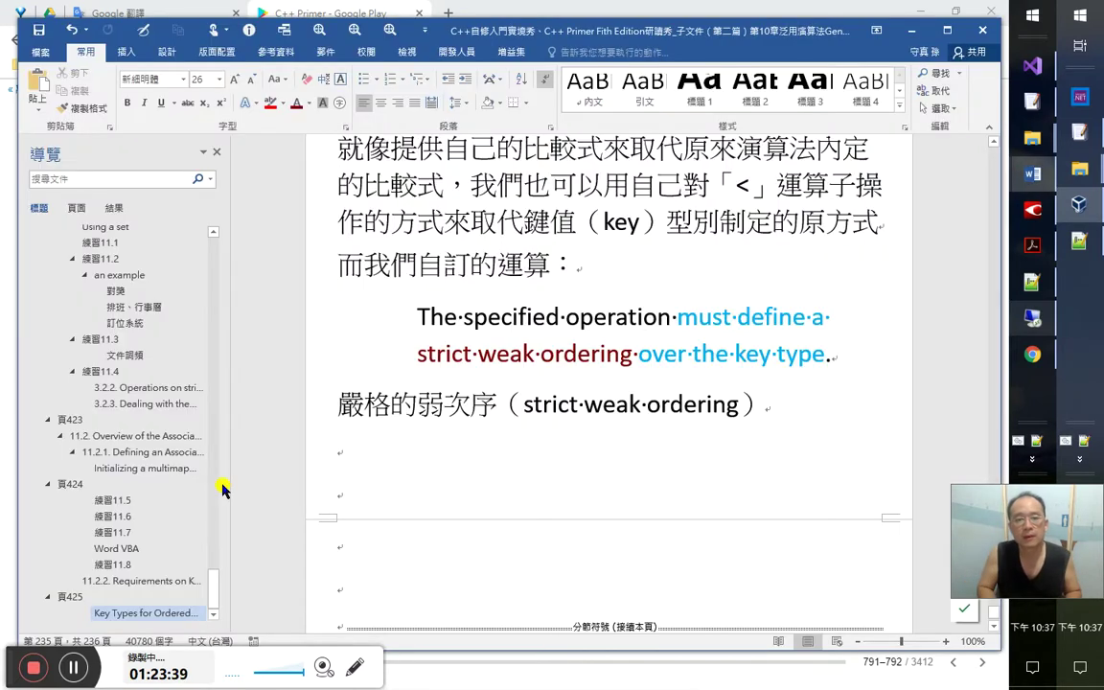
pyautogui.click(328, 452)
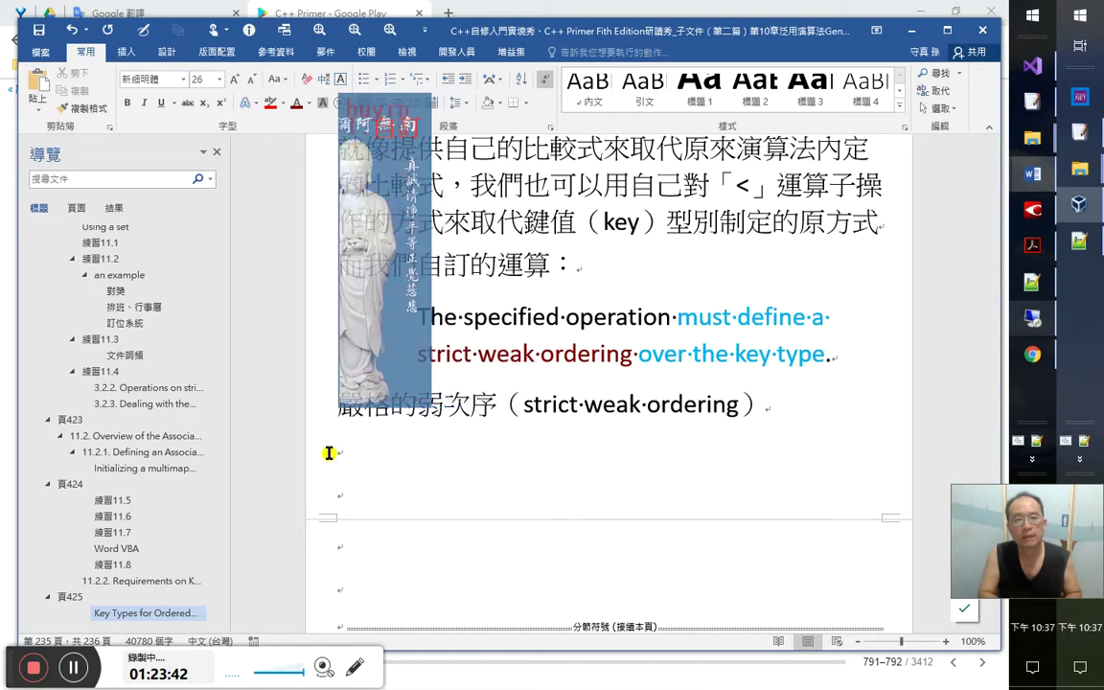
pyautogui.write('自訂的')
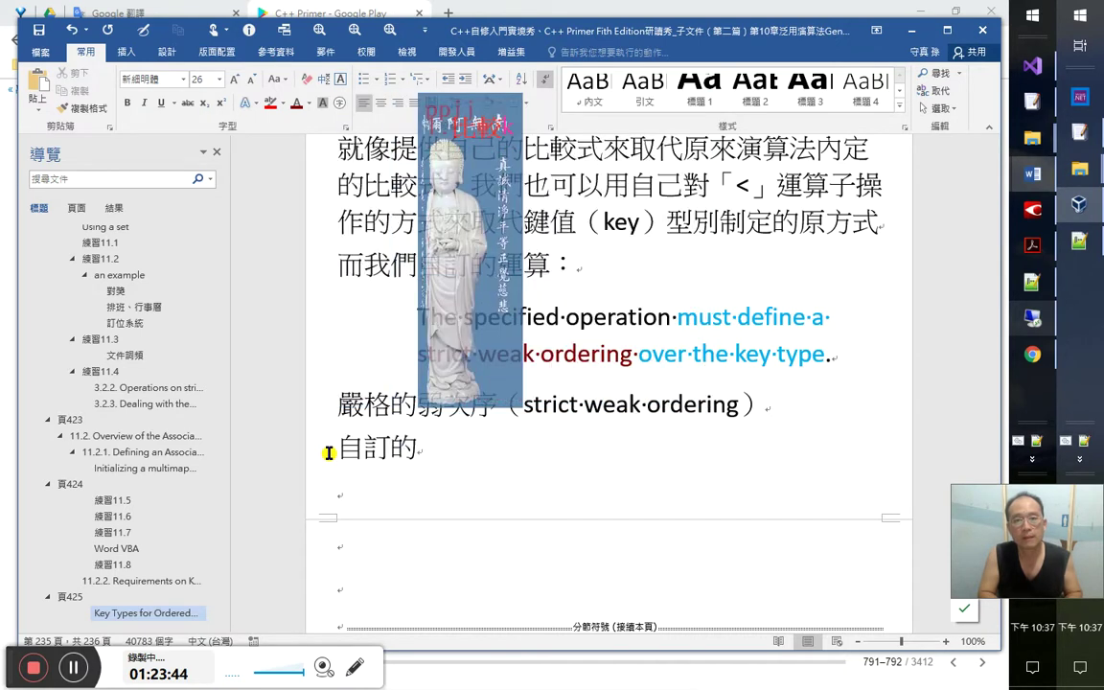
pyautogui.write('比較')
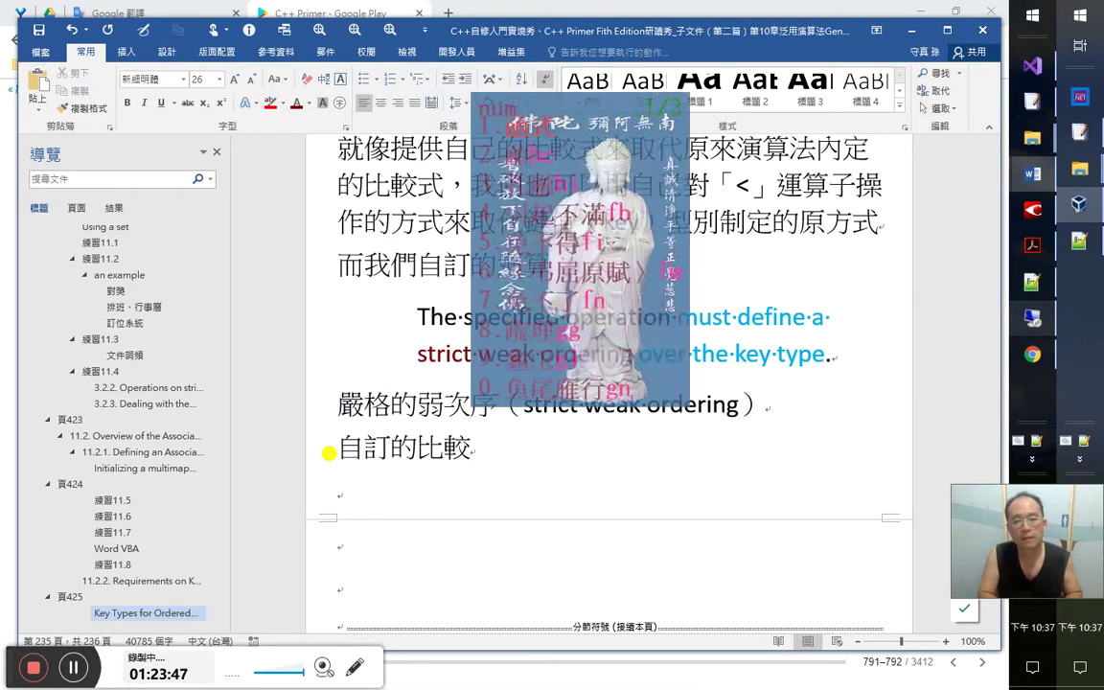
pyautogui.write('函式式')
# Compare the "However we define it" sentence in FineReader with the Chrome e-book, and clear the text selection there
pyautogui.hotkey('alt', 'Tab')
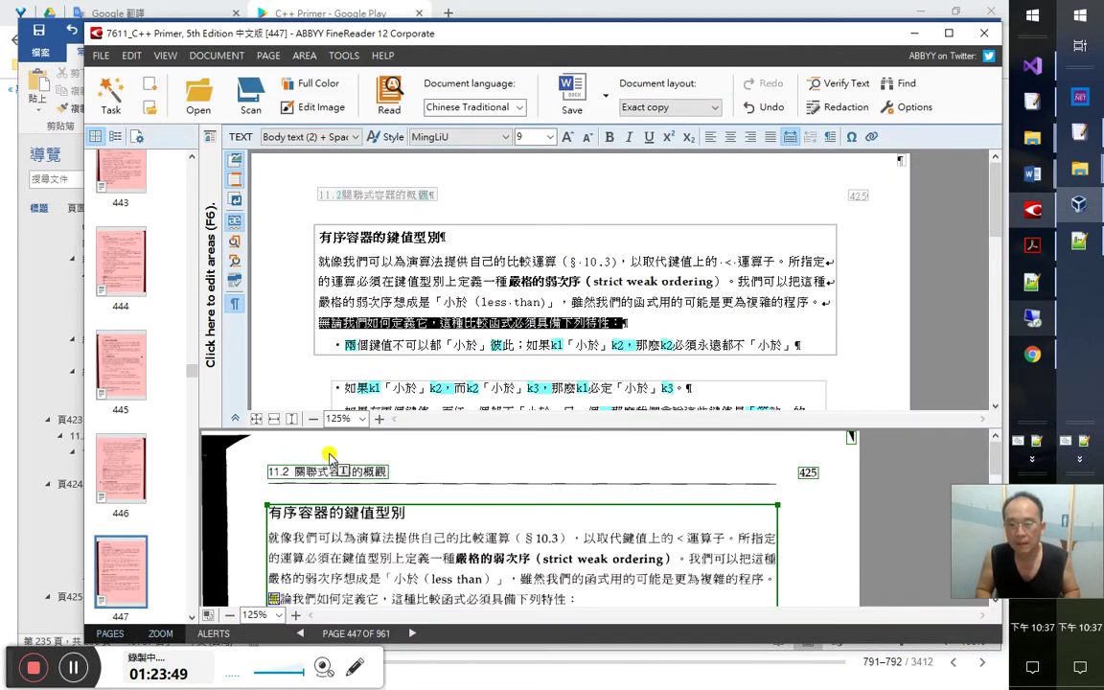
pyautogui.hotkey('alt', 'Tab')
pyautogui.hotkey('alt', 'Tab')
pyautogui.hotkey('alt', 'Tab')
pyautogui.press('Tab')
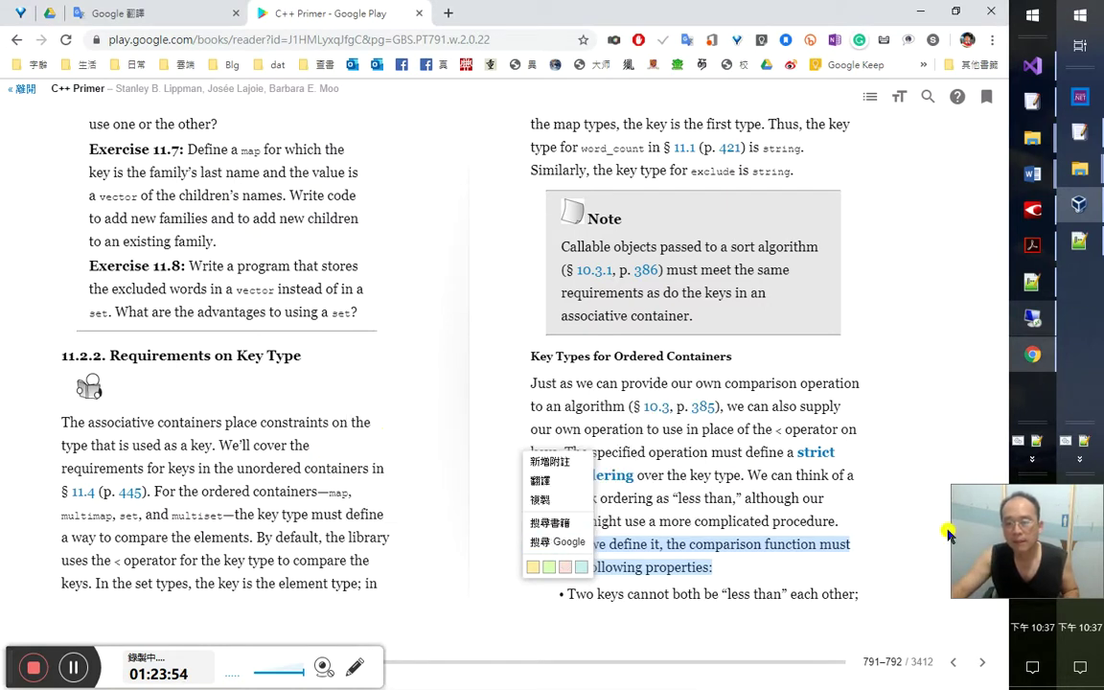
pyautogui.click(905, 532)
pyautogui.hotkey('alt', 'Tab')
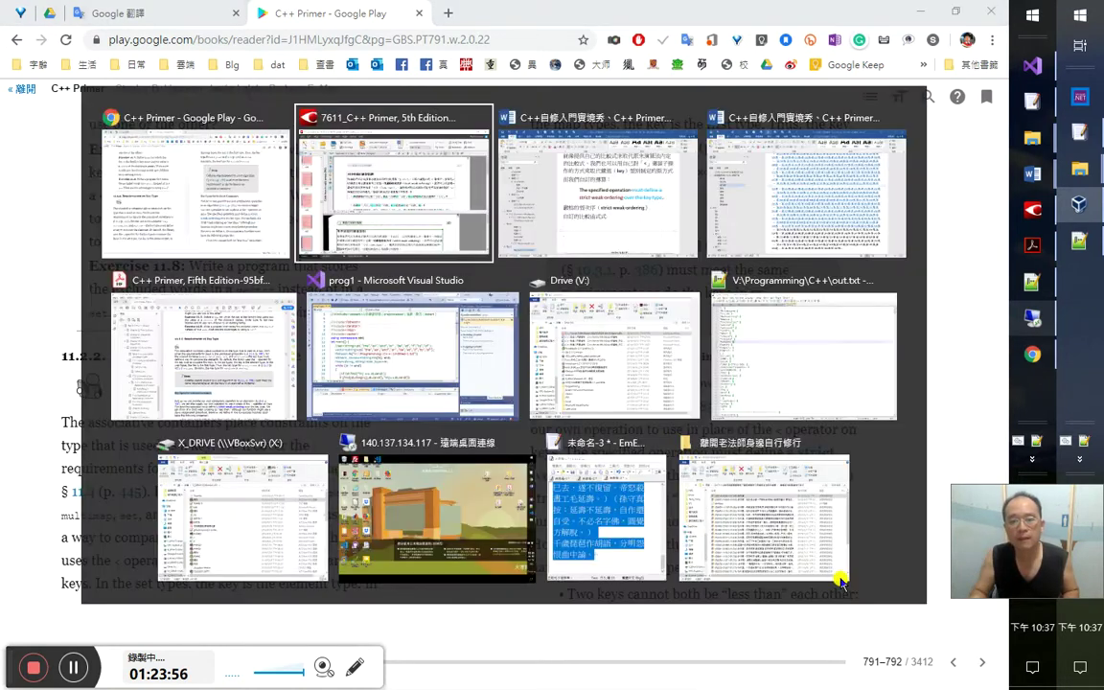
# Return to the Word notes and complete the last line as 自訂的比較函式必須符合以下條件：, followed by a new line
pyautogui.hotkey('alt', 'Tab')
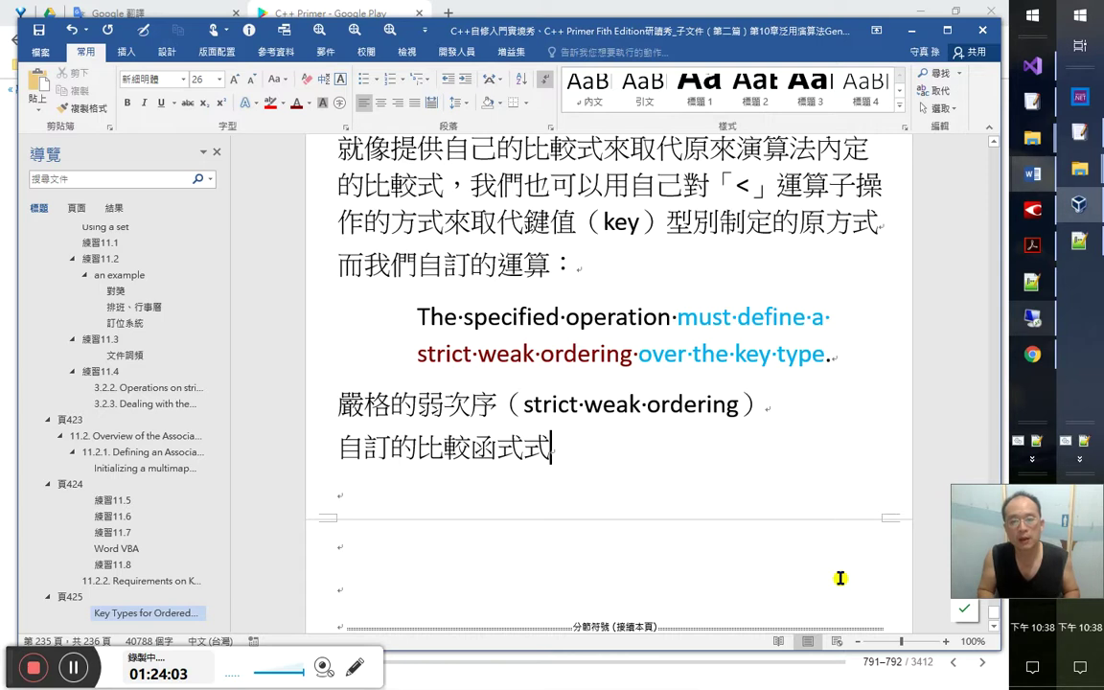
pyautogui.hotkey('shift', 'Left')
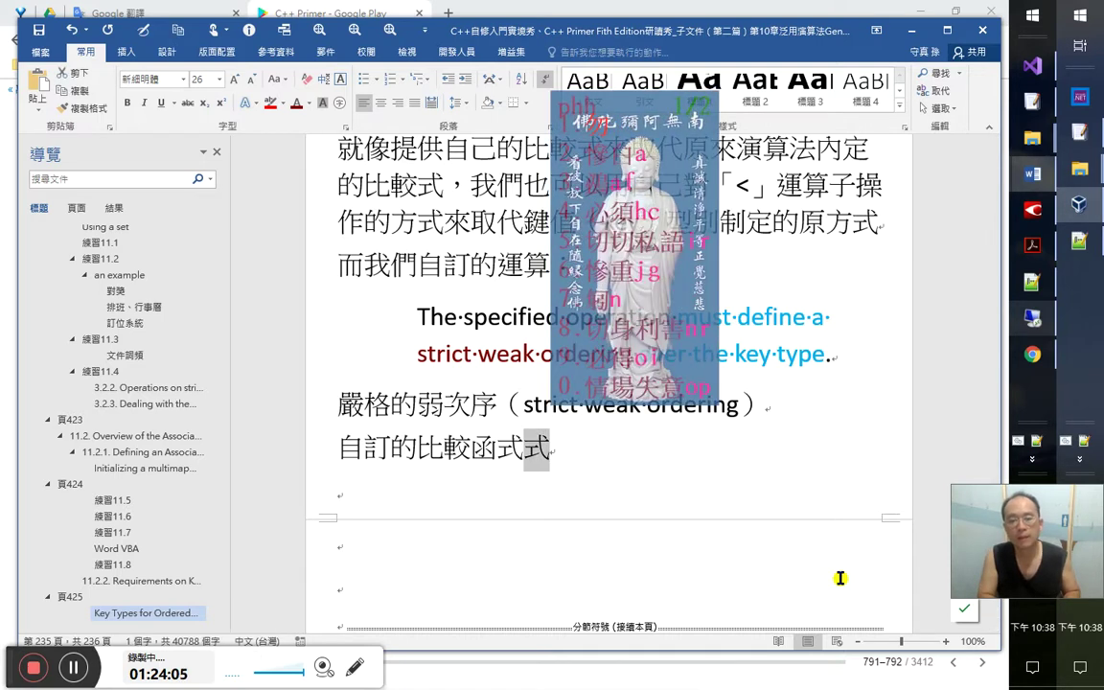
pyautogui.write('必須符合')
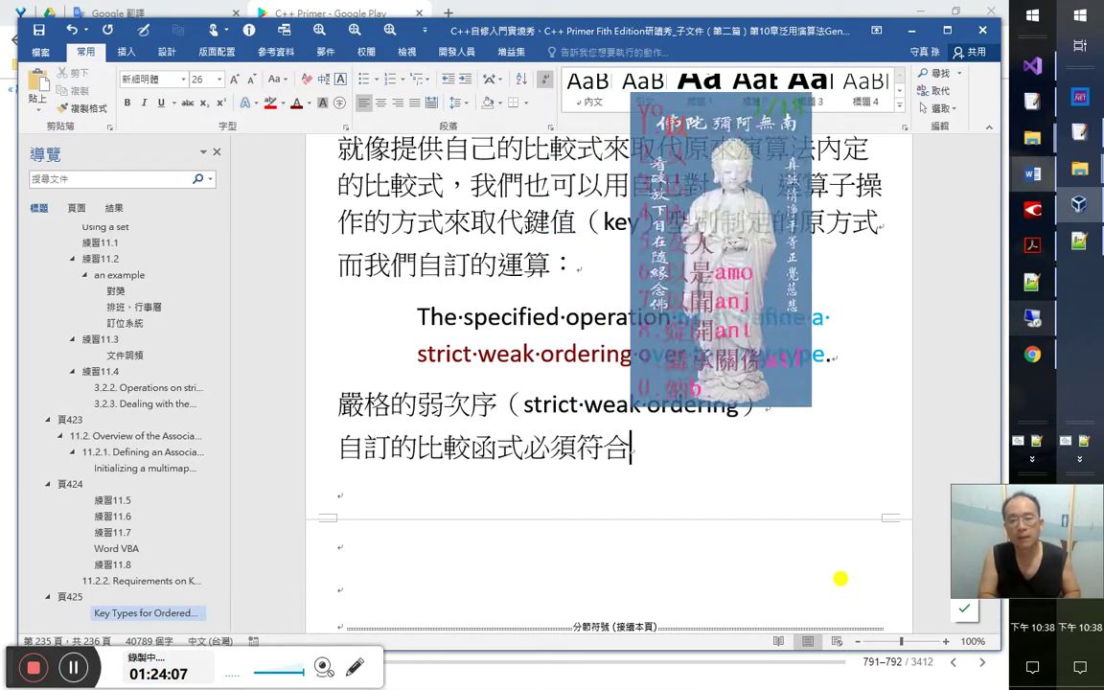
pyautogui.write('以下條件：')
pyautogui.press('Return')
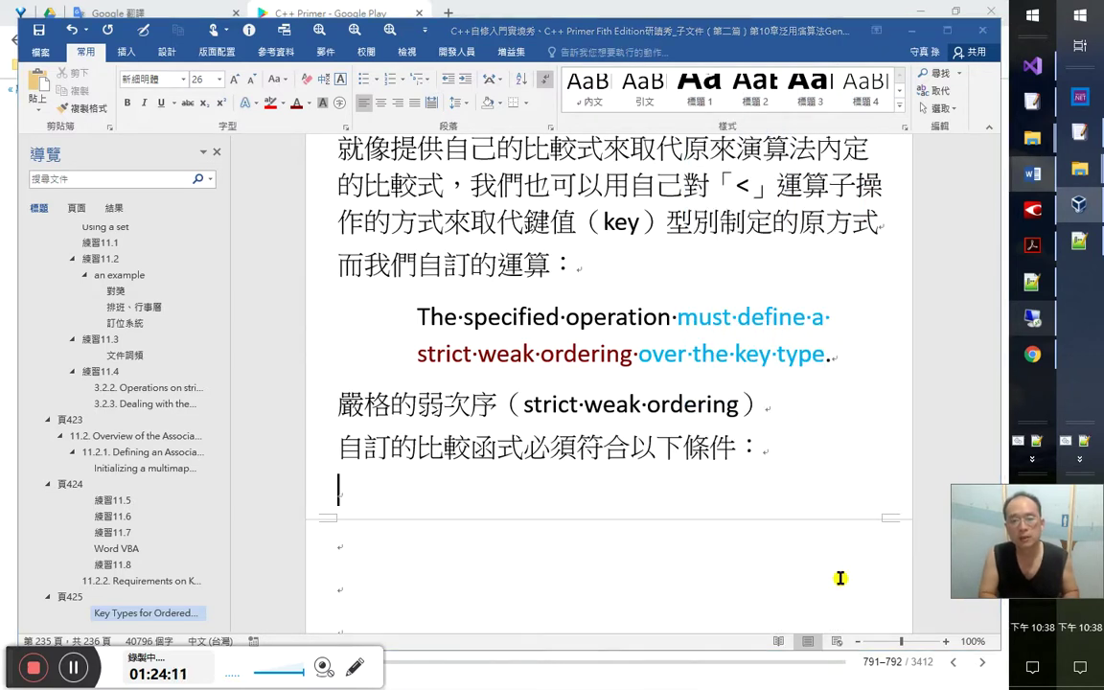
# Check the first bullet in the Chrome e-book, enter 1.兩個鍵值間不可互為小於 in the Word notes, and start item 2
pyautogui.hotkey('alt', 'Tab')
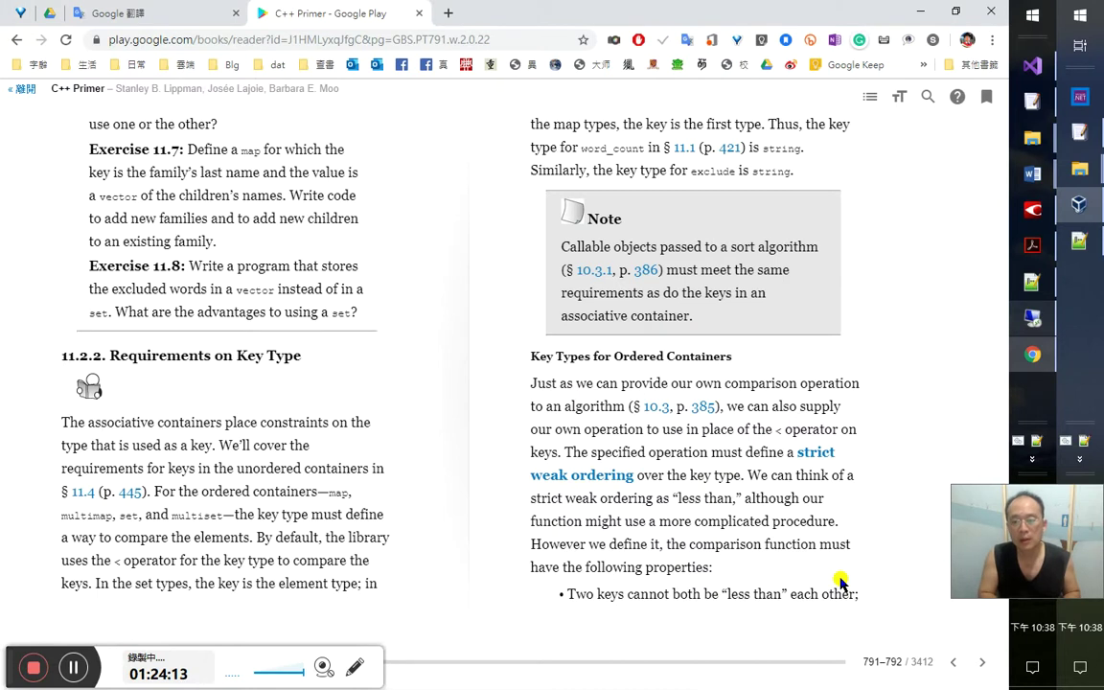
pyautogui.hotkey('alt', 'Tab')
pyautogui.write('兩個')
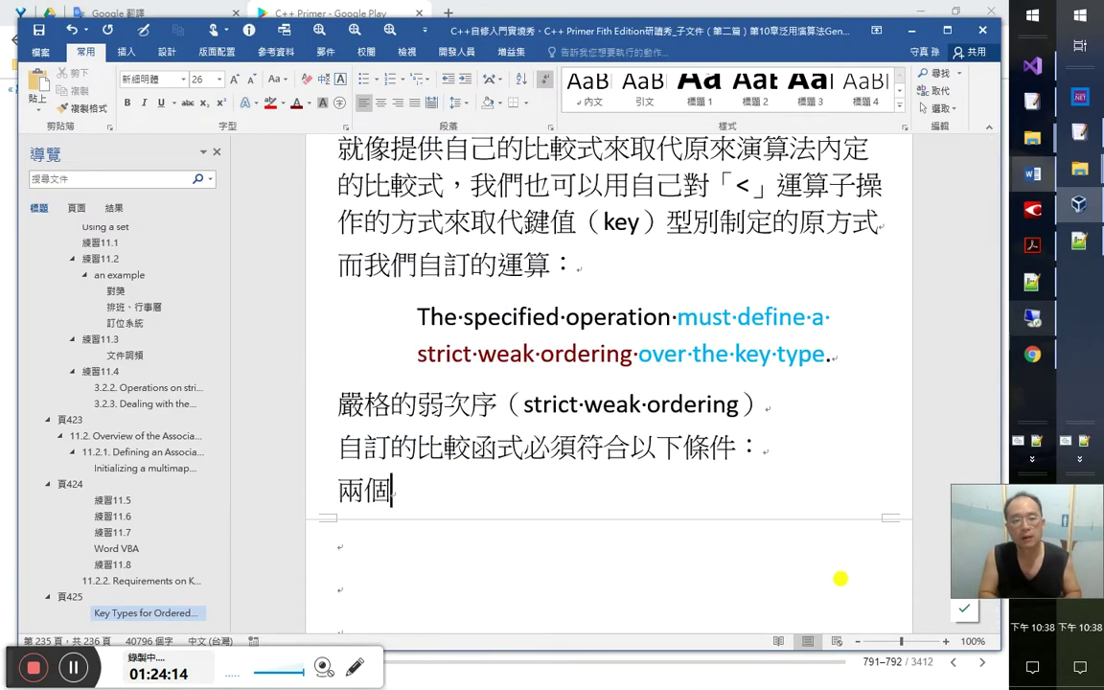
pyautogui.write('1.')
pyautogui.press('End')
pyautogui.write('鍵值間不可互')
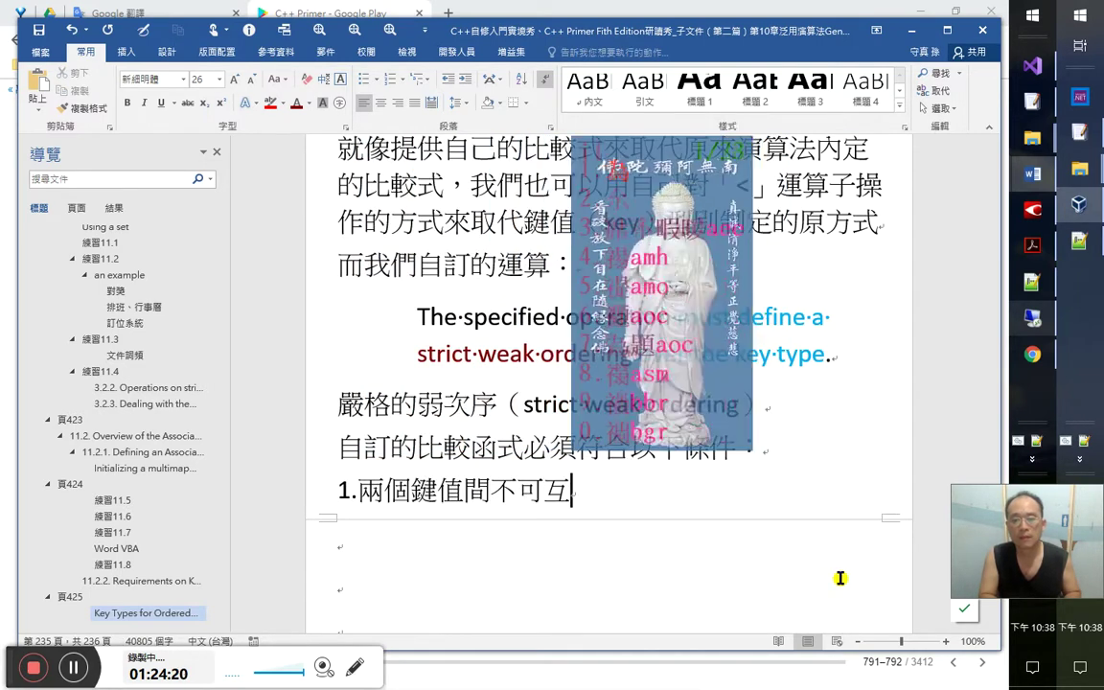
pyautogui.write('為a')
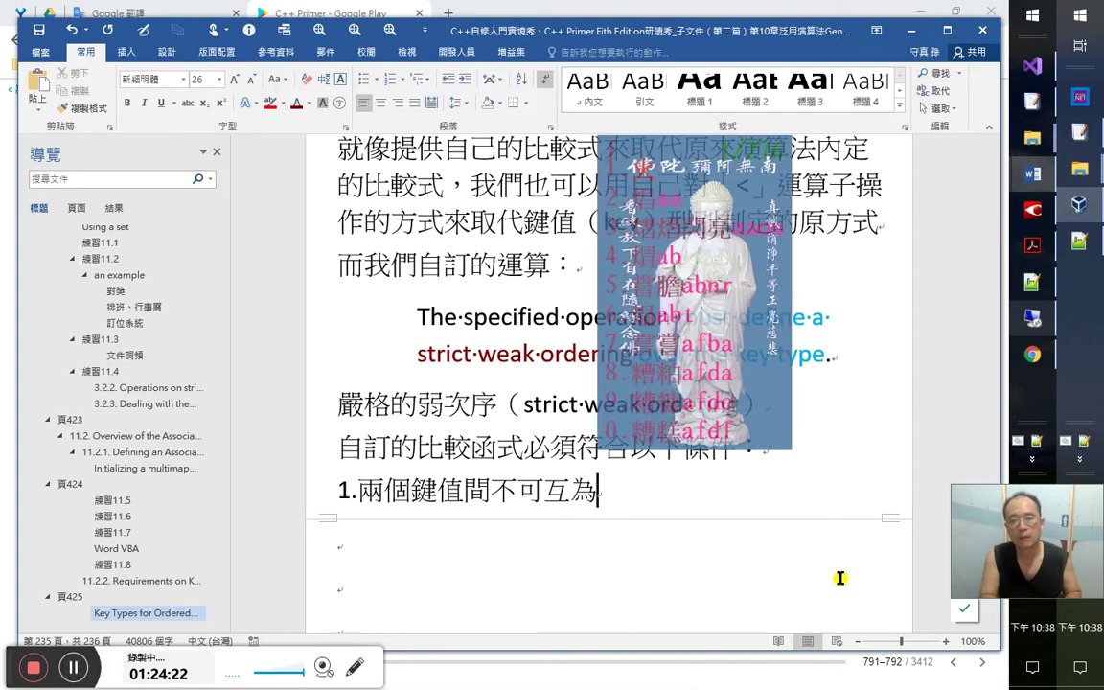
pyautogui.write('小於')
pyautogui.press('Return')
pyautogui.write('2.')
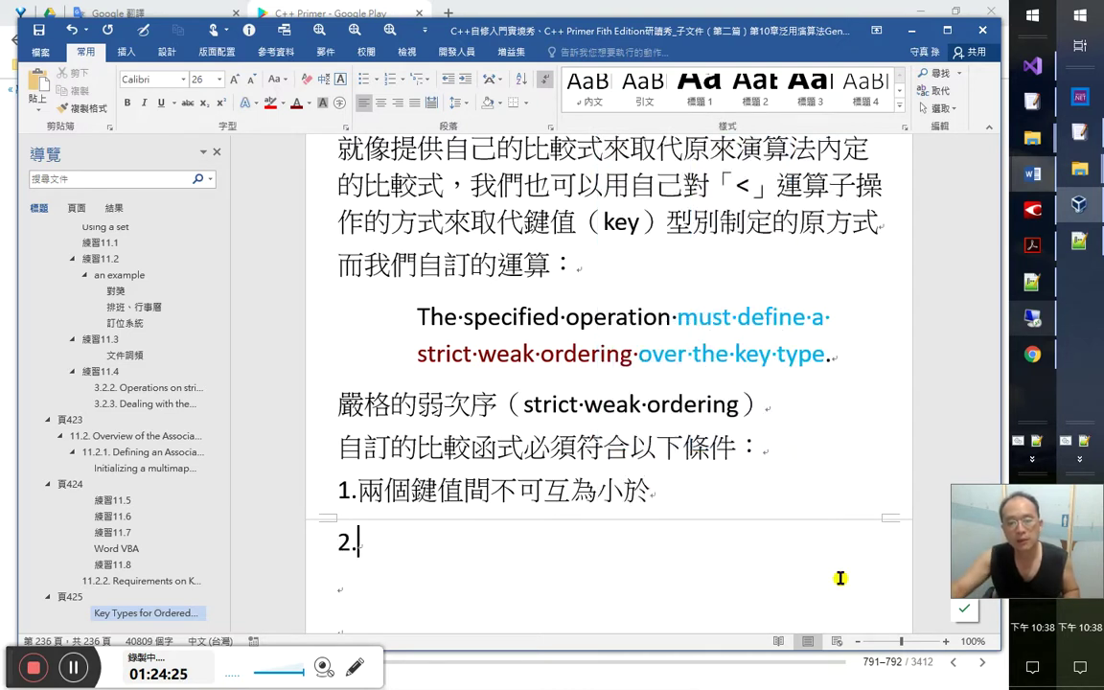
# Switch to the Chrome e-book and turn between pages 791–792 and 792–793 to read the first "less than" property
pyautogui.hotkey('alt', 'Tab')
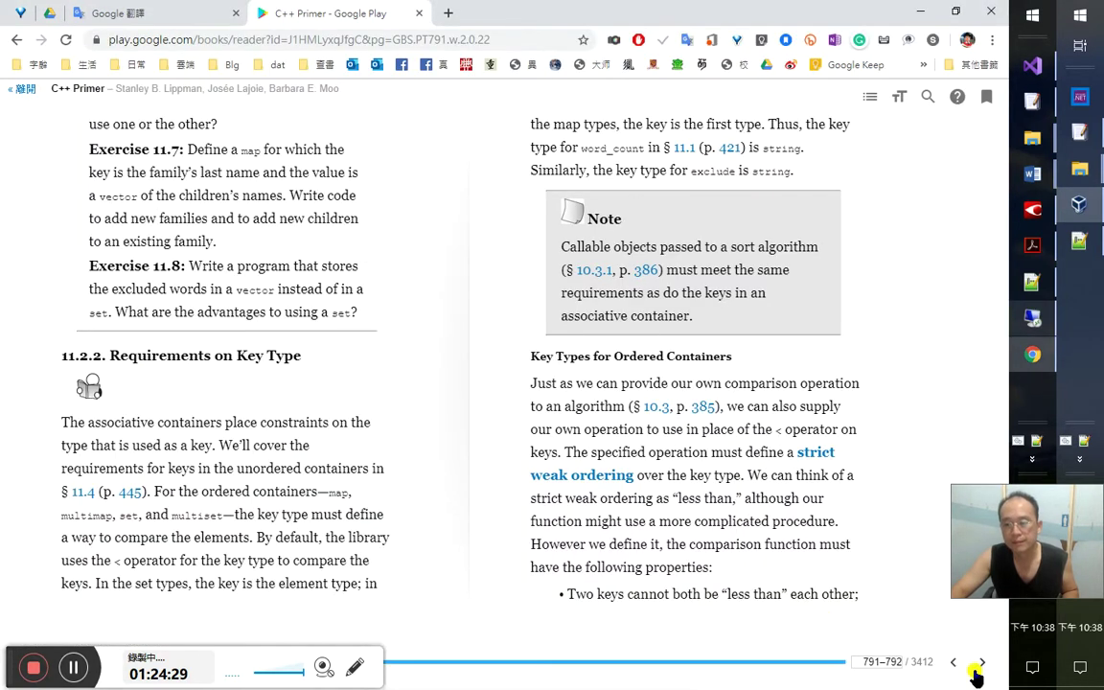
pyautogui.press('Right')
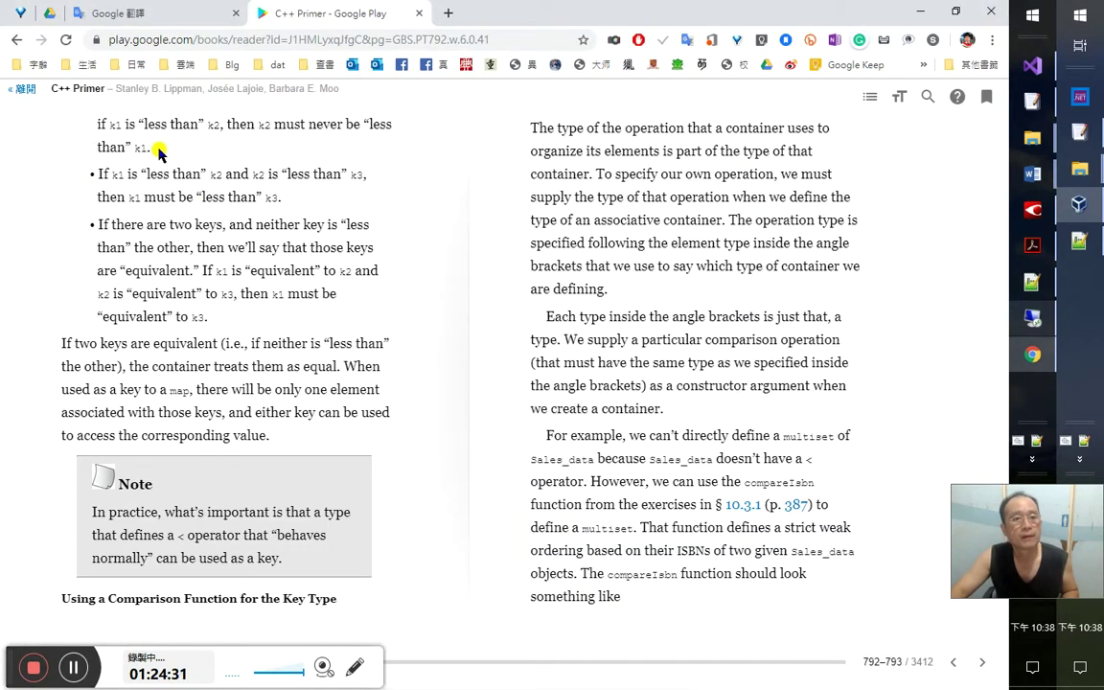
pyautogui.press('Left')
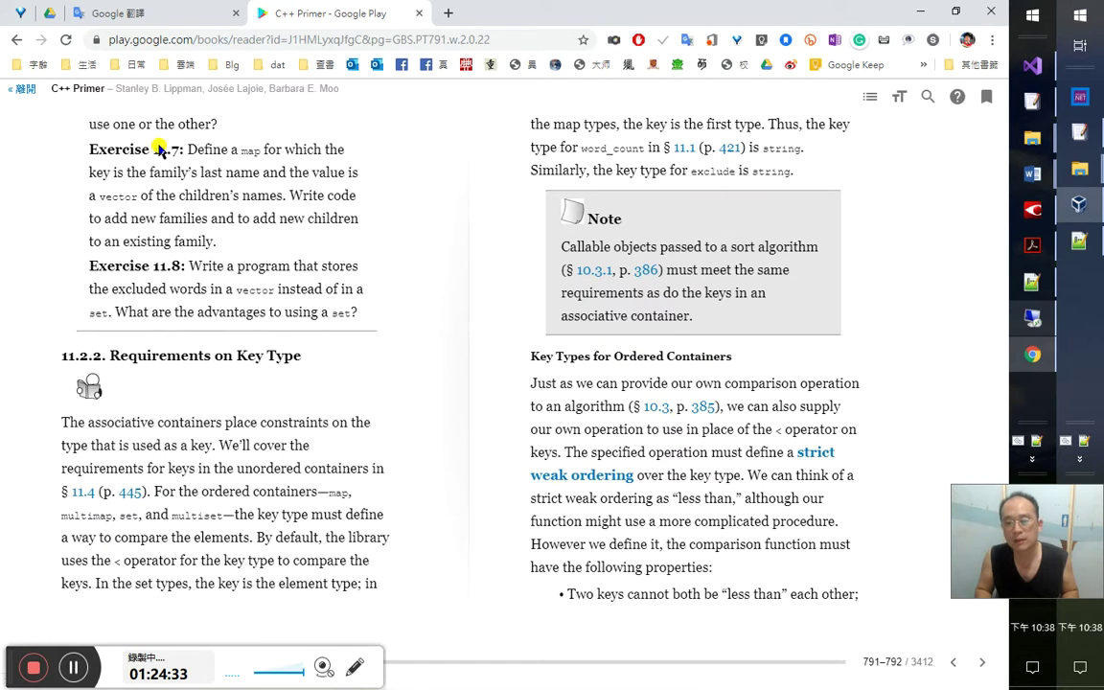
pyautogui.press('Right')
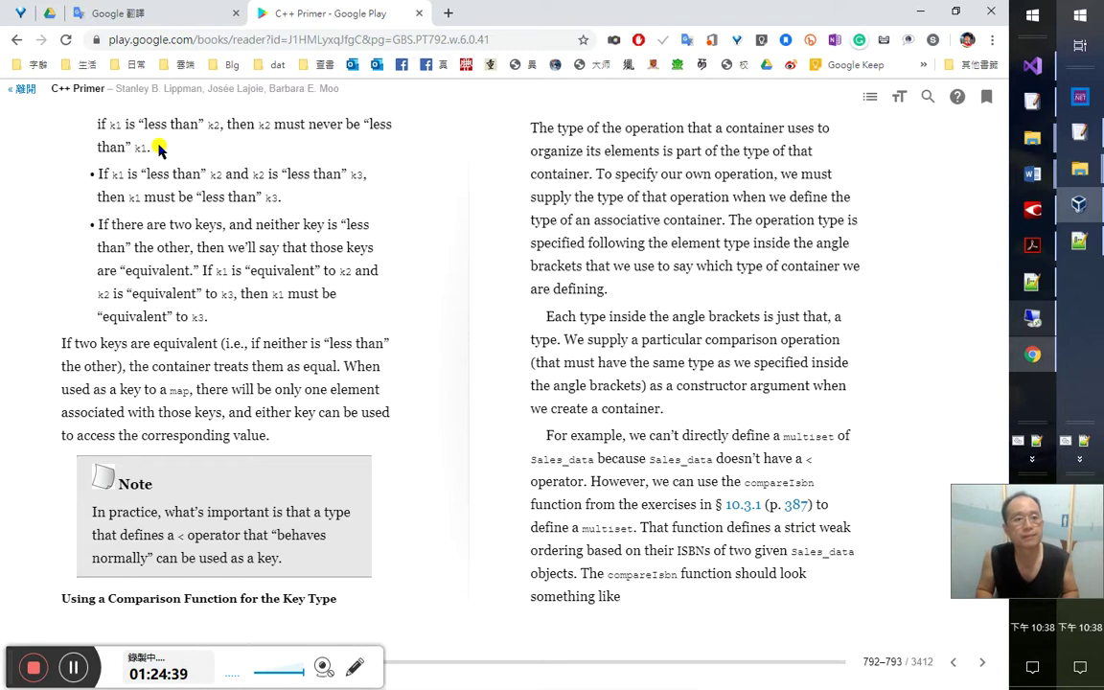
# Switch to FineReader and highlight the two halves of the first bullet, beginning 兩個鍵值不可以都「小於」彼此, for reading
pyautogui.hotkey('alt', 'Tab')
pyautogui.hotkey('alt', 'Tab')
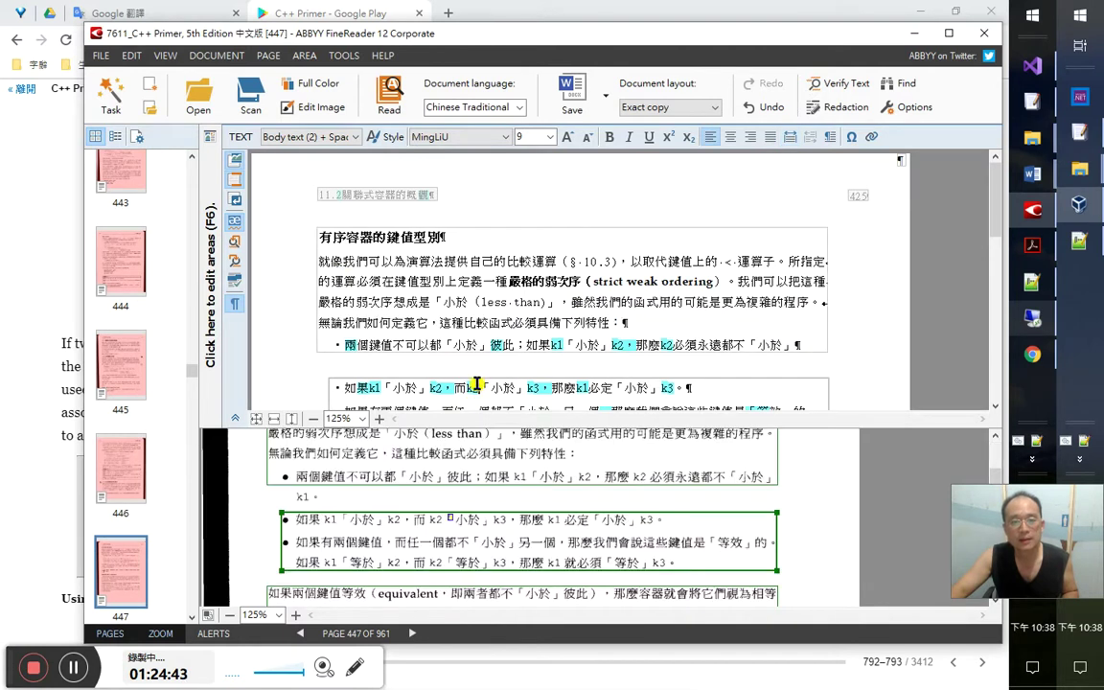
pyautogui.moveTo(527, 347); pyautogui.dragTo(346, 346)
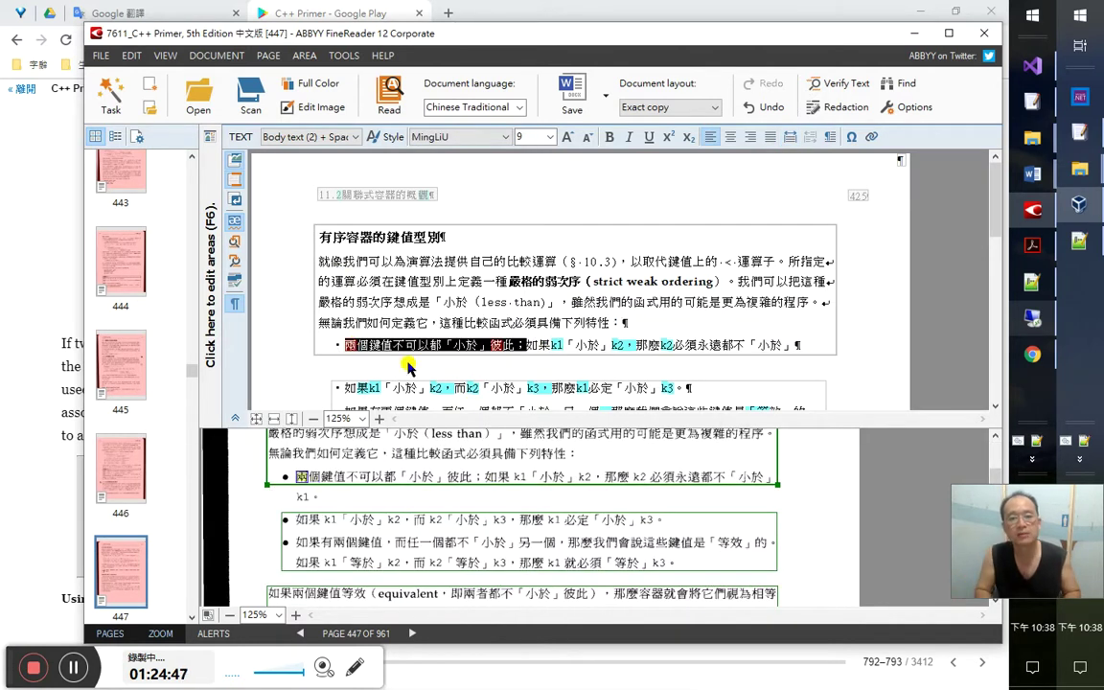
pyautogui.write('兩個鍵值不可以都「小於」彼此；')
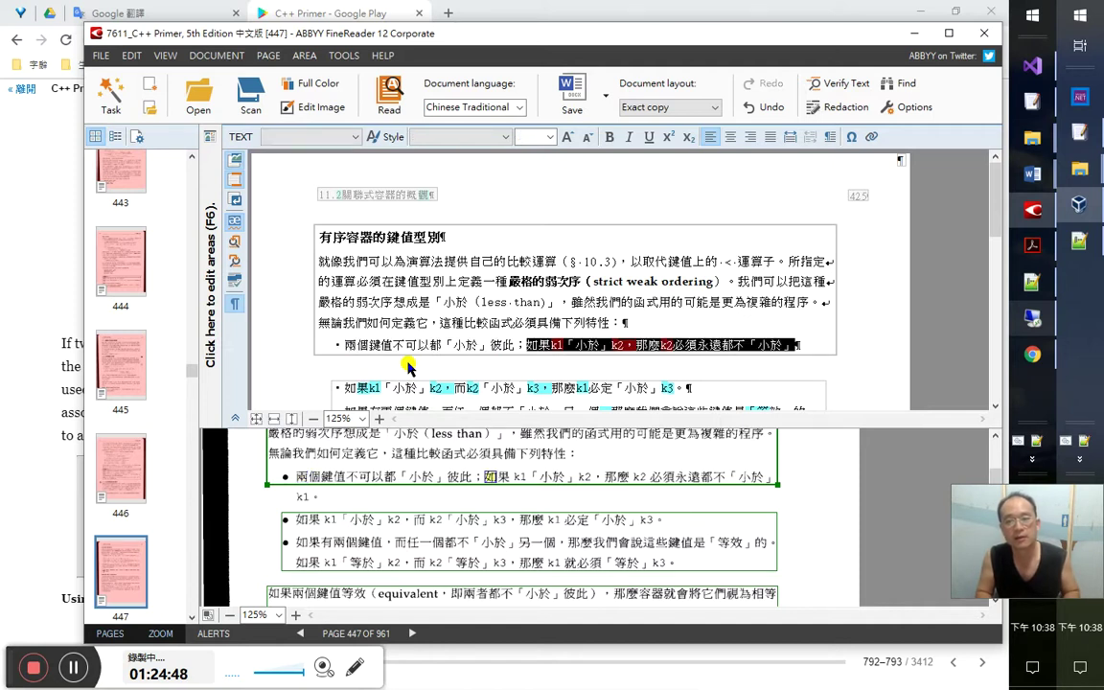
pyautogui.press('Right')
pyautogui.press('Right')
pyautogui.press('Right')
pyautogui.press('Right')
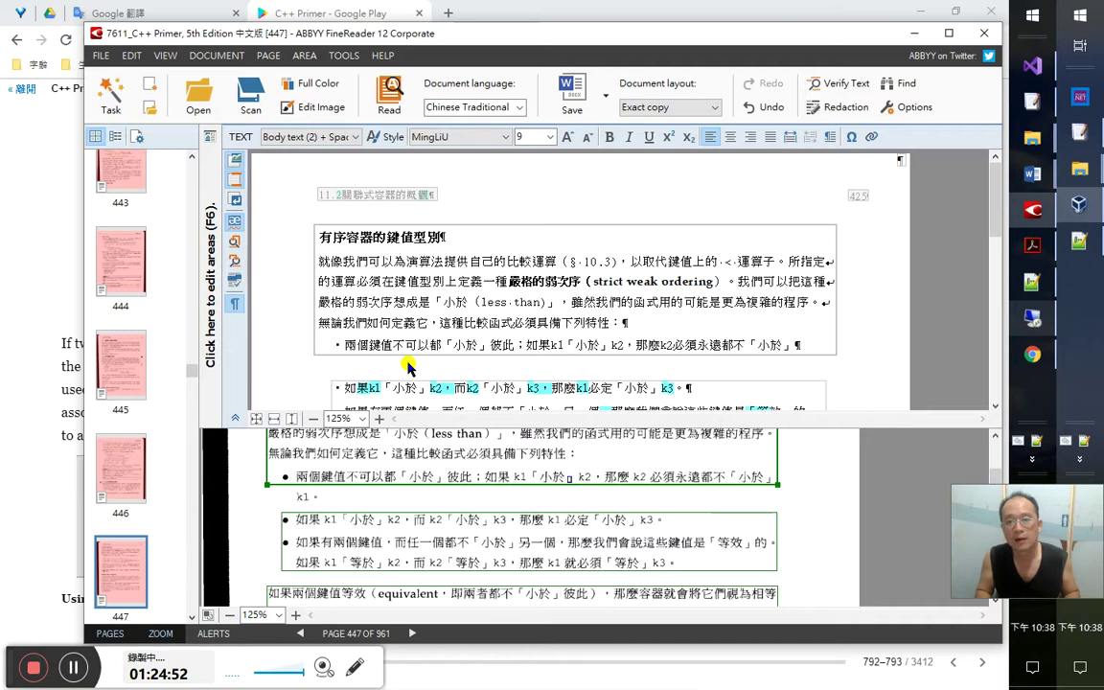
pyautogui.press('Down')
# Recheck the Chrome e-book, return to Word and append 絕對的等差級別 after 嚴格的弱次序（strict weak ordering）
pyautogui.hotkey('alt', 'Tab')
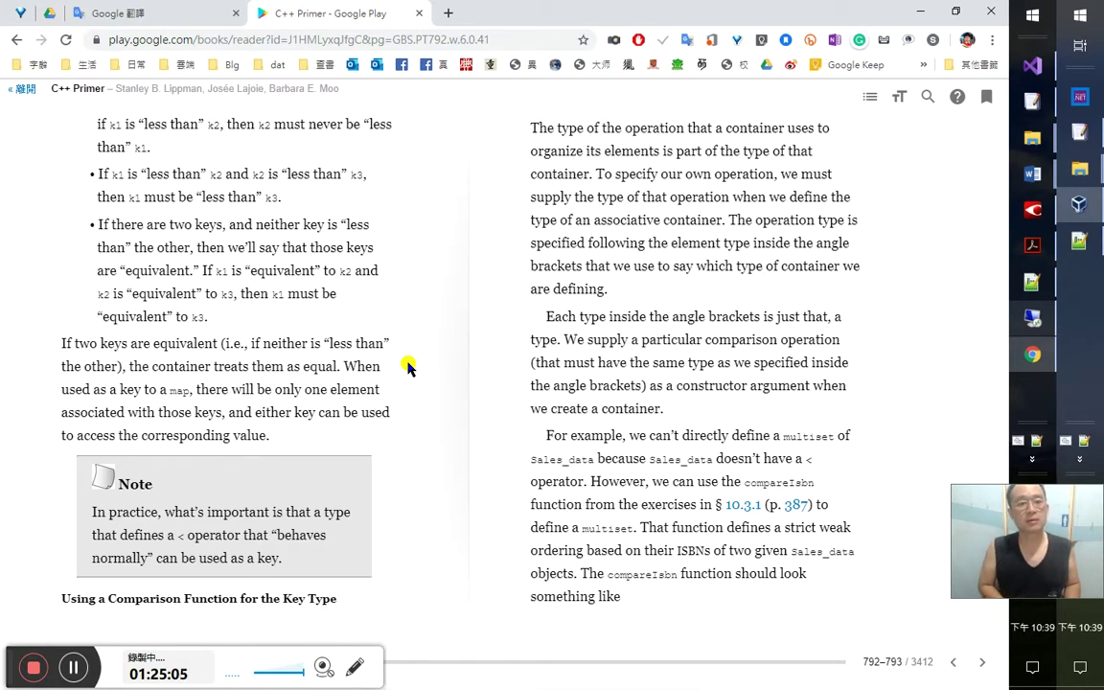
pyautogui.hotkey('alt', 'Tab')
pyautogui.press('Tab')
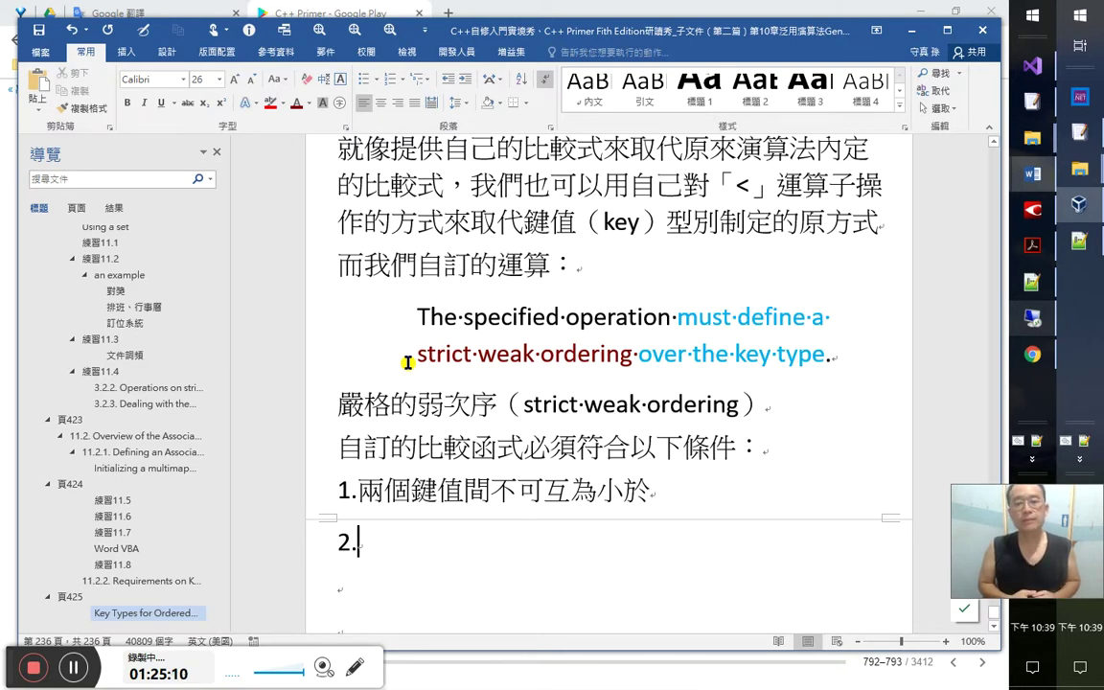
pyautogui.press('Up')
pyautogui.press('Up')
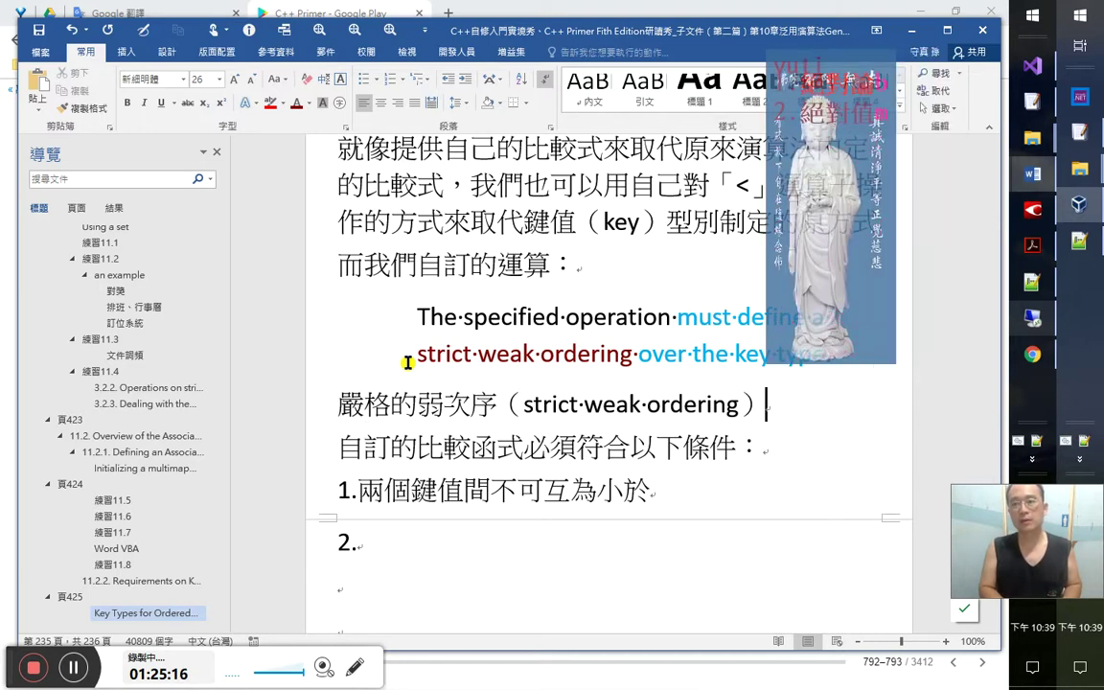
pyautogui.write('絕對的')
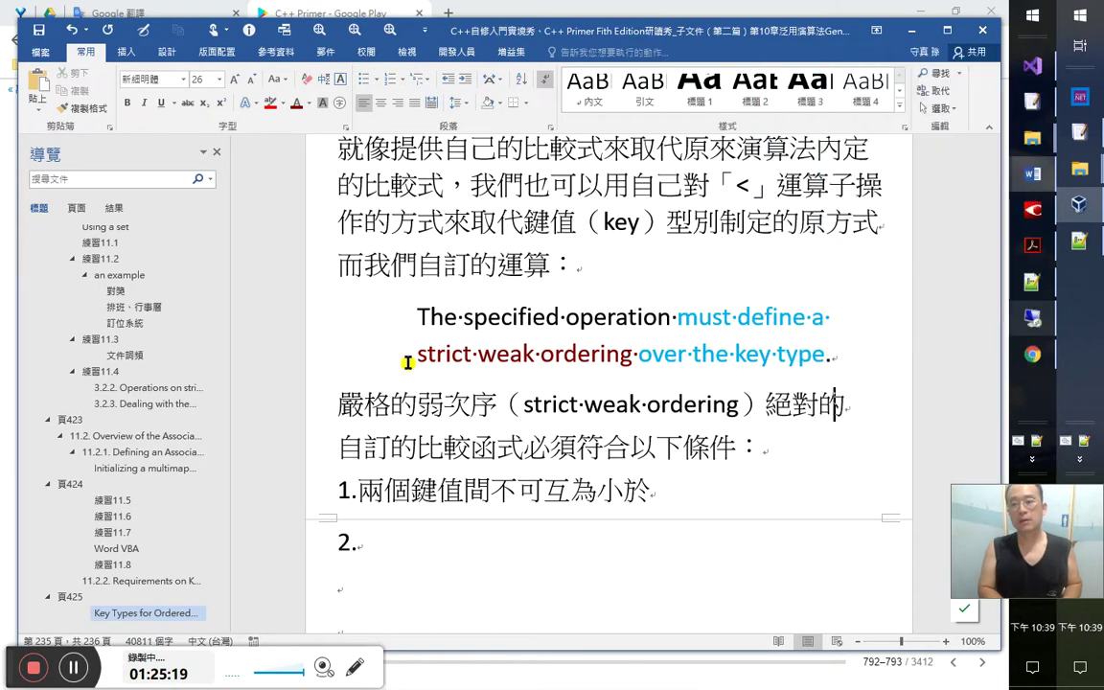
pyautogui.write('等甘')
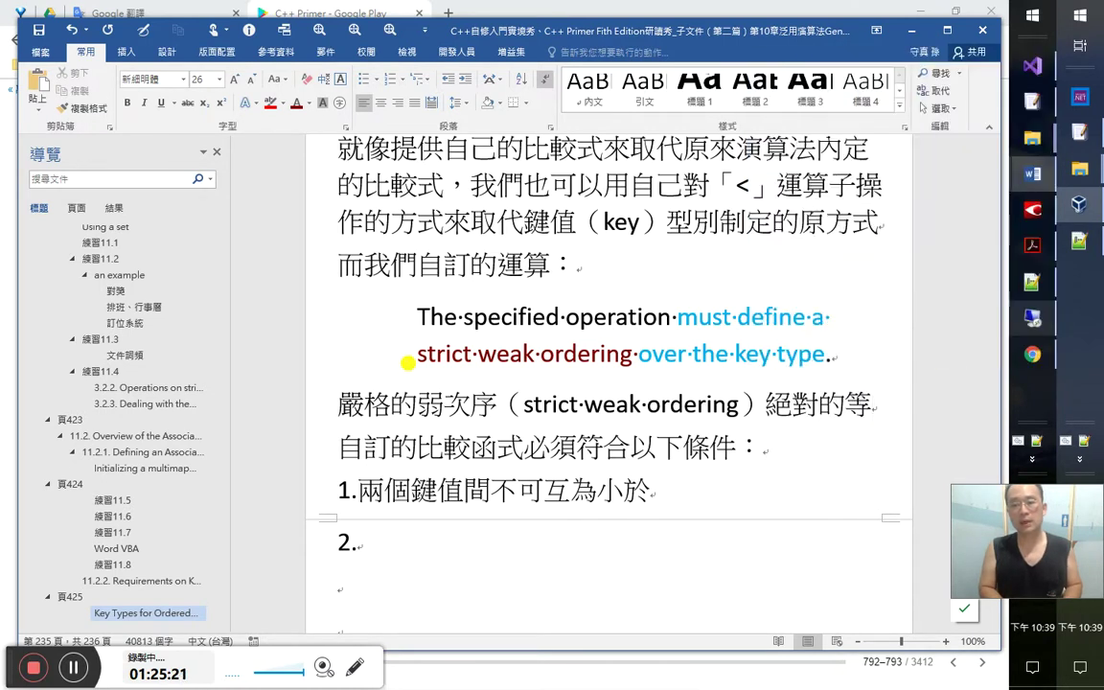
pyautogui.write('差')
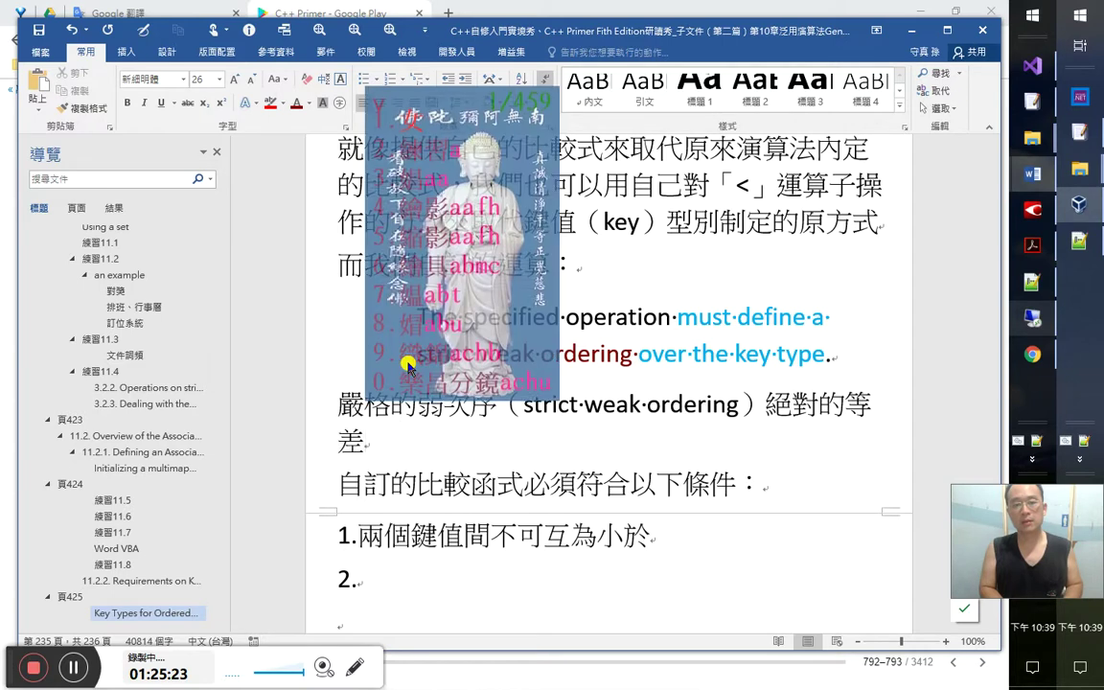
pyautogui.write('級別')
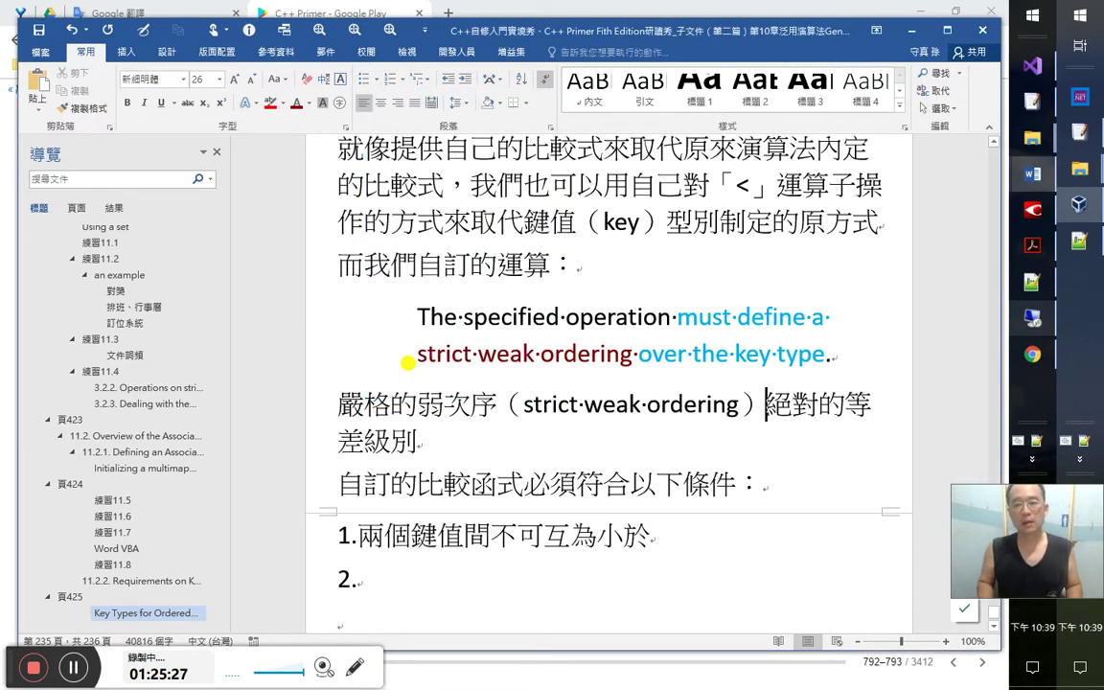
# Move 絕對的等差級別 to its own line and precede it with →由下文 上下文（前後文） 判斷，應翻成：
pyautogui.press('Return')
pyautogui.write('-->')
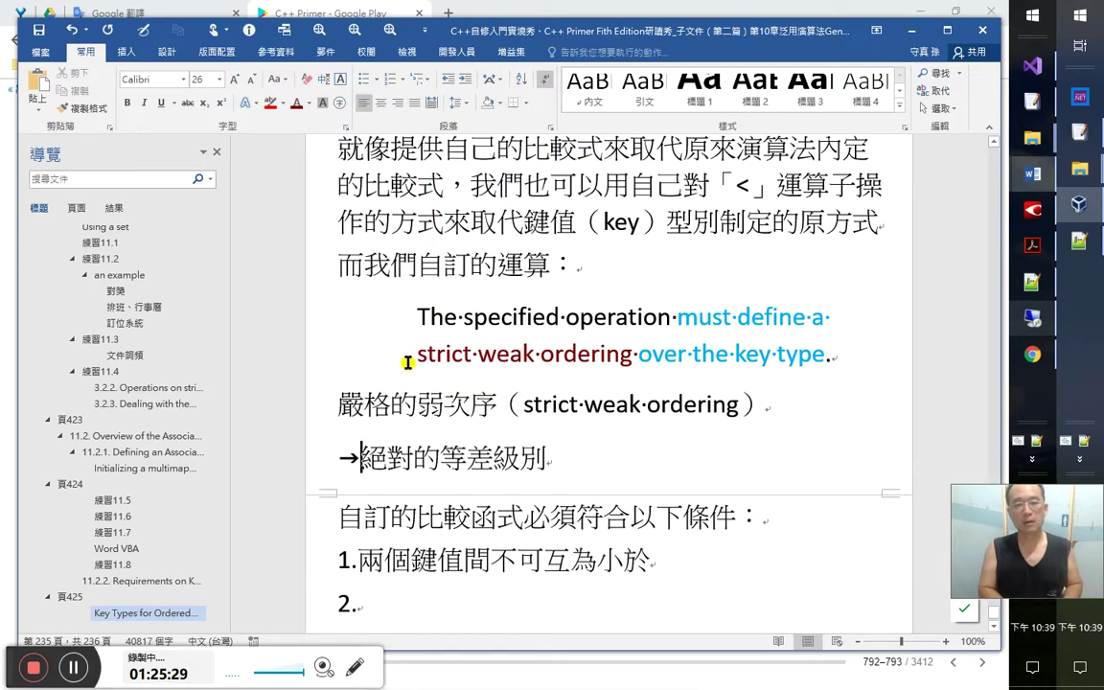
pyautogui.write('由下文')
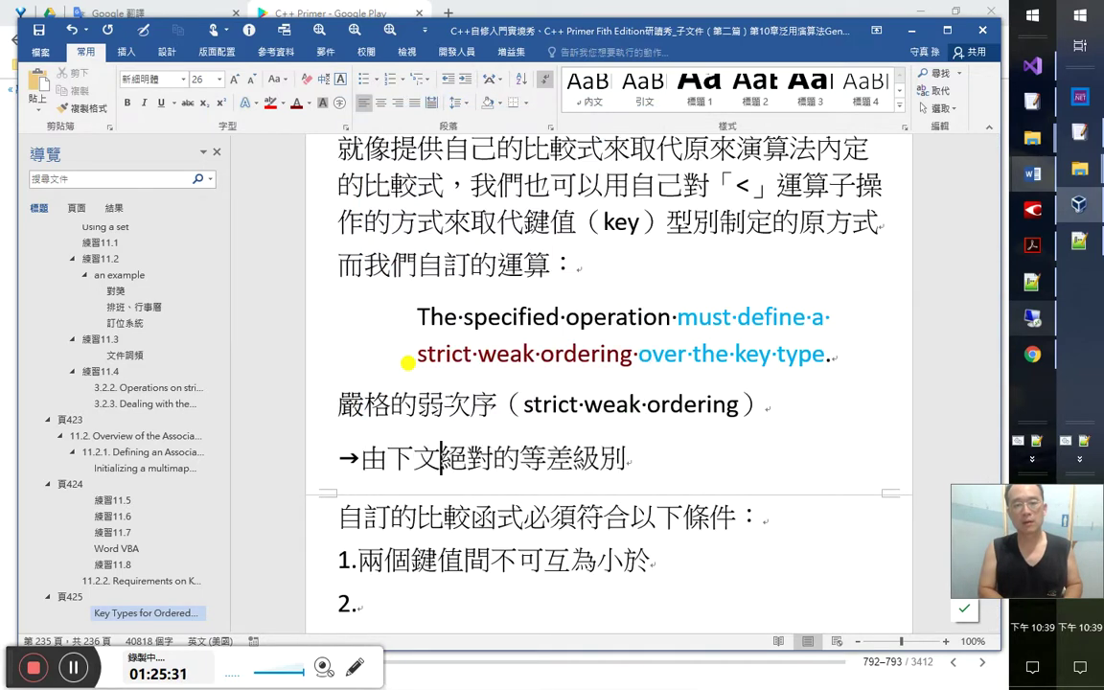
pyautogui.write(' 上下文')
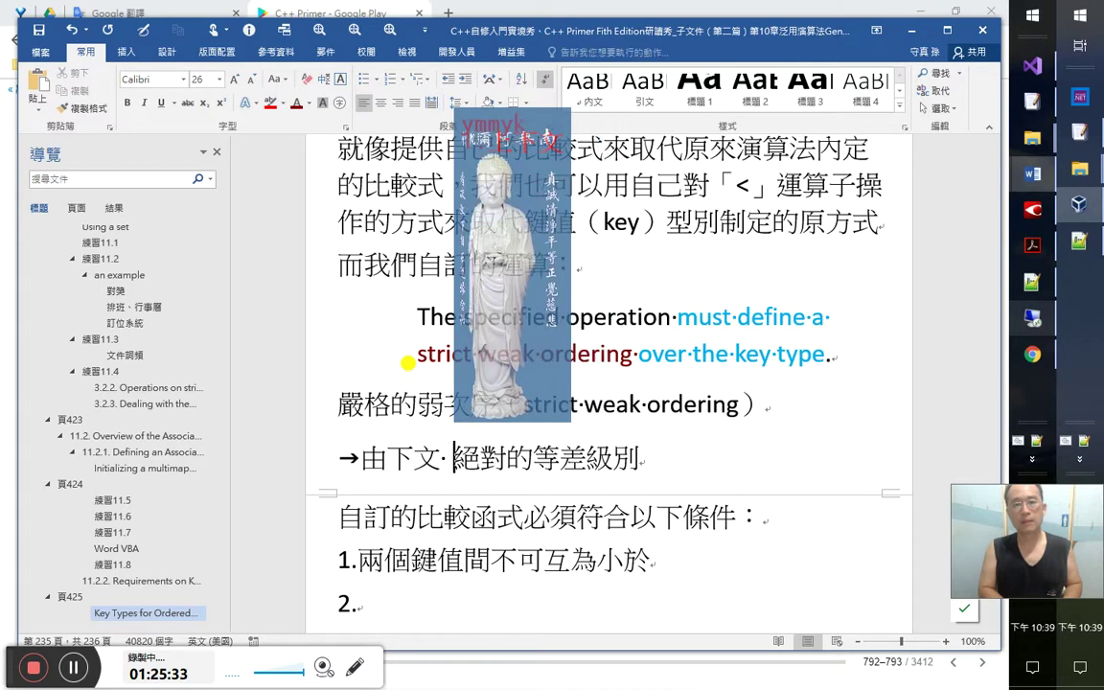
pyautogui.hotkey('shift', 'Left')
pyautogui.hotkey('shift', 'Left')
pyautogui.hotkey('shift', 'Left')
pyautogui.write('上下文（前後文）')
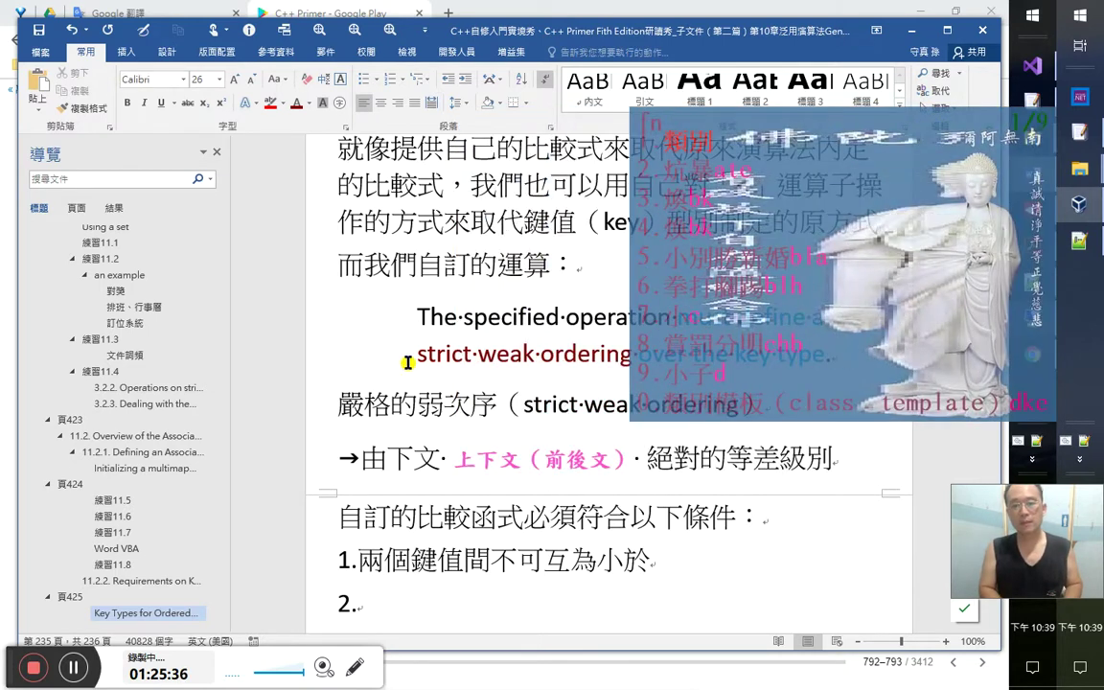
pyautogui.write('判斷')
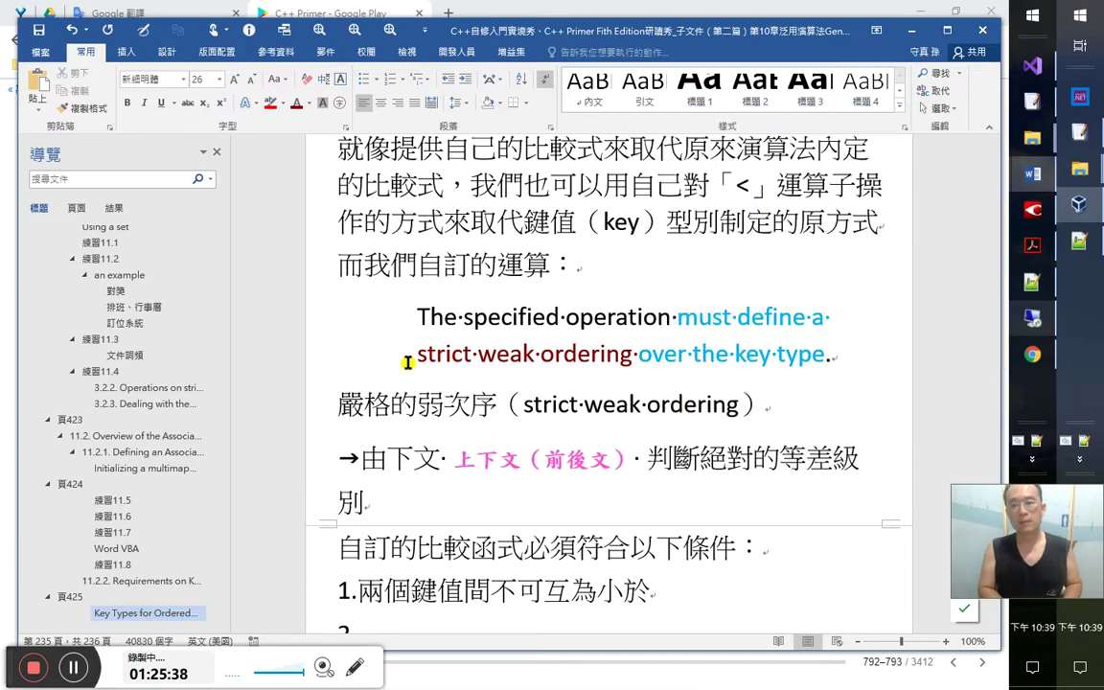
pyautogui.write('，')
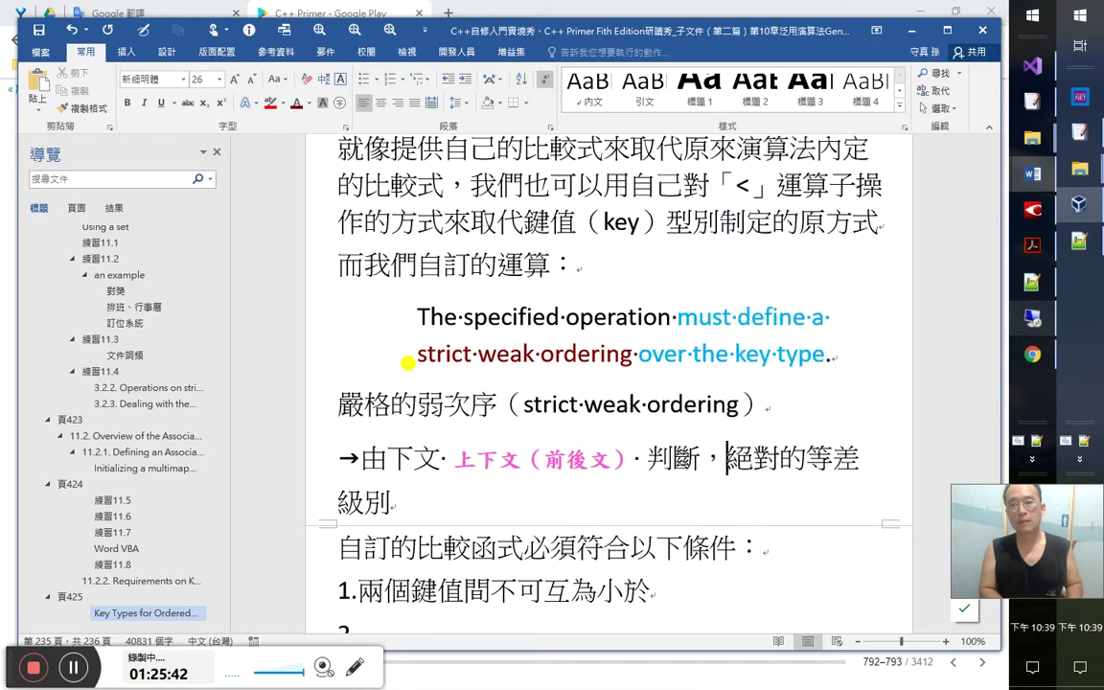
pyautogui.write('應翻成：')
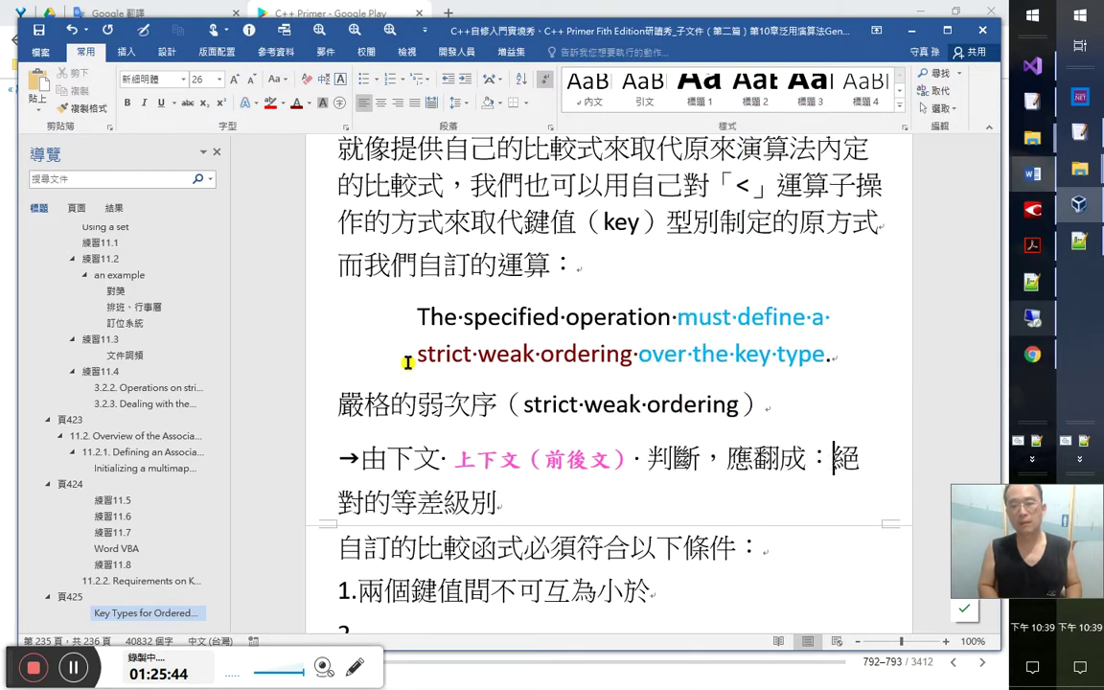
# Colour strict in the parentheses and its translation 絕對的 dark red as a matching pair
pyautogui.hotkey('shift', 'Left')
pyautogui.hotkey('shift', 'Left')
pyautogui.hotkey('shift', 'Left')
pyautogui.hotkey('shift', 'Left')
pyautogui.hotkey('shift', 'Left')
pyautogui.hotkey('shift', 'Left')
pyautogui.hotkey('shift', 'Left')
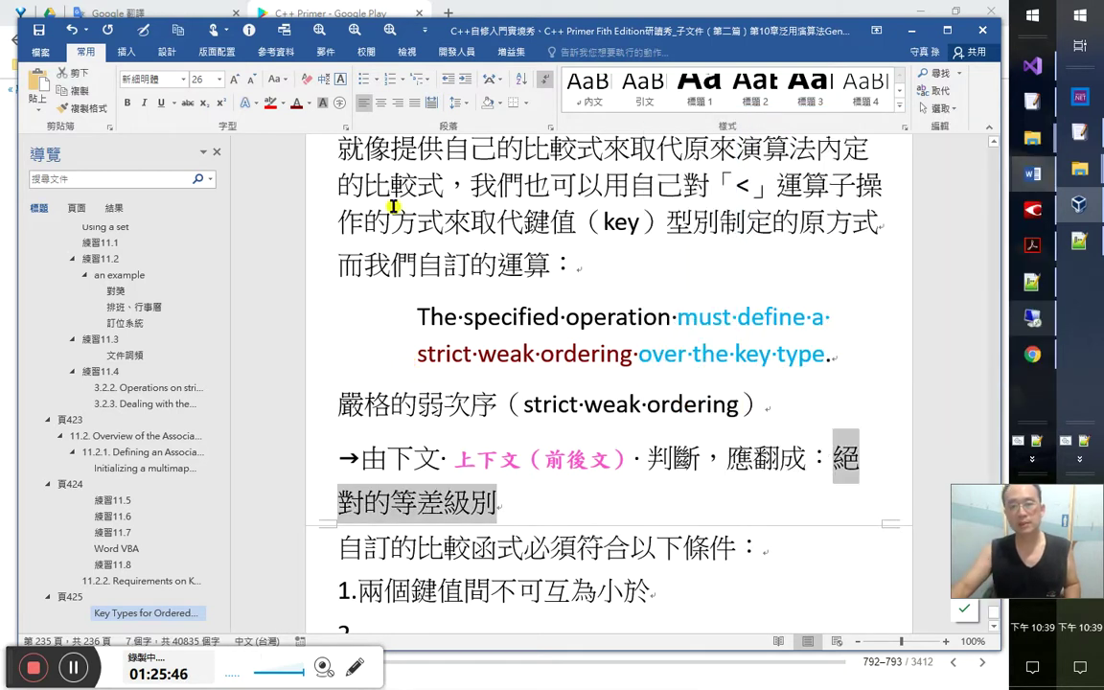
pyautogui.moveTo(523, 405); pyautogui.dragTo(578, 406)
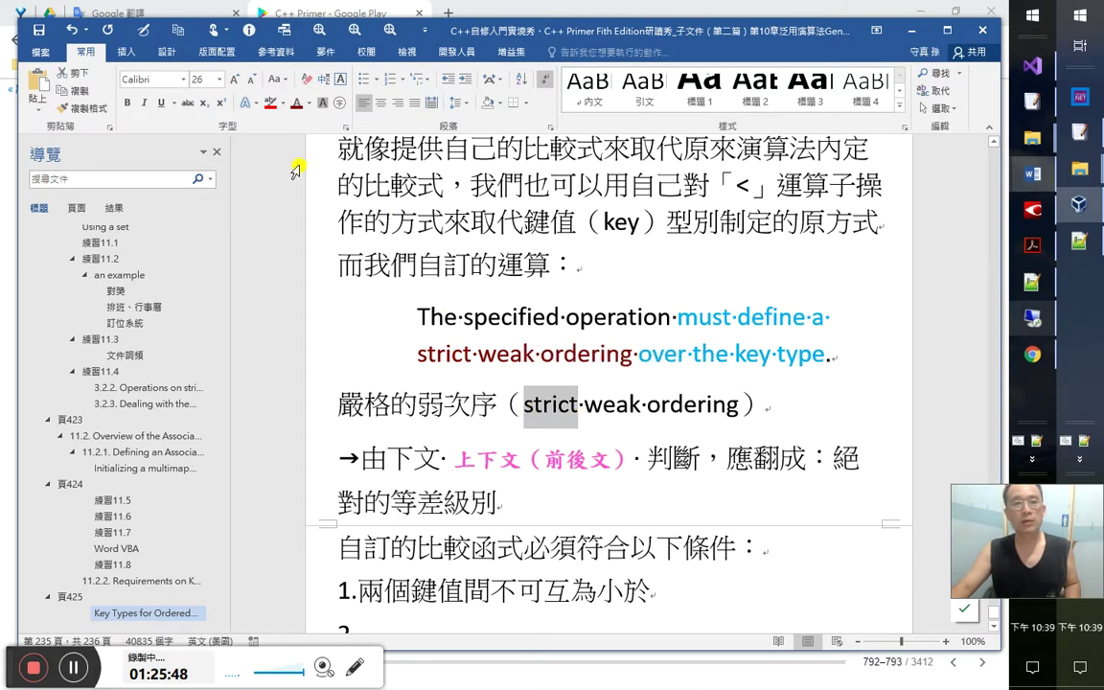
pyautogui.moveTo(392, 502); pyautogui.dragTo(442, 503)
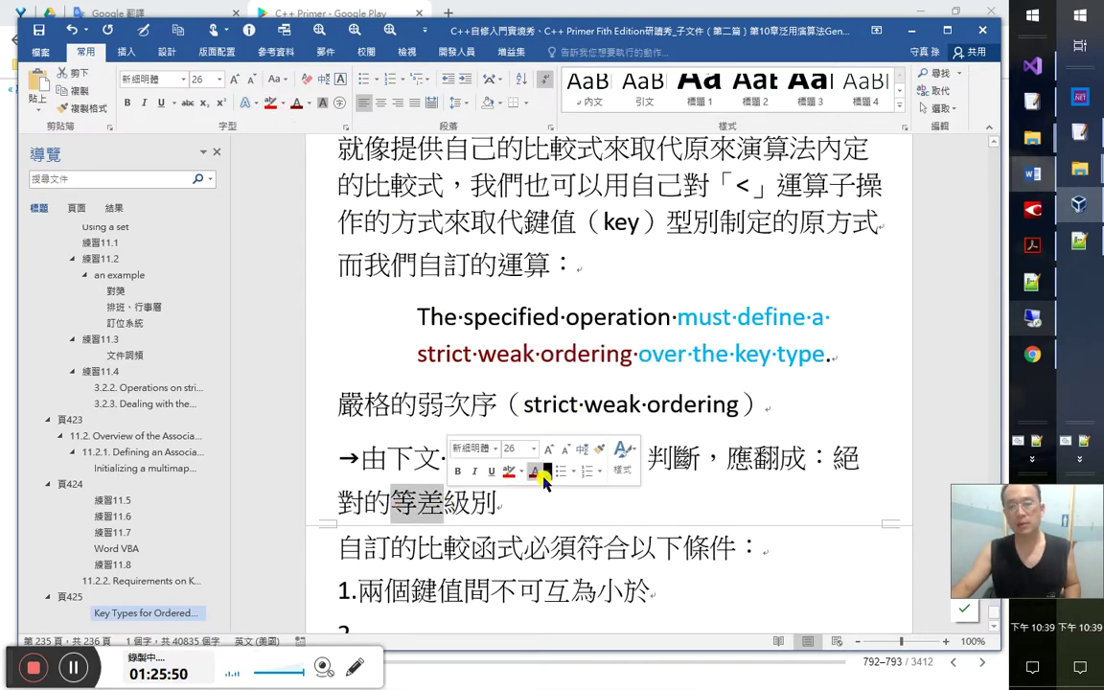
pyautogui.moveTo(578, 406); pyautogui.dragTo(518, 407)
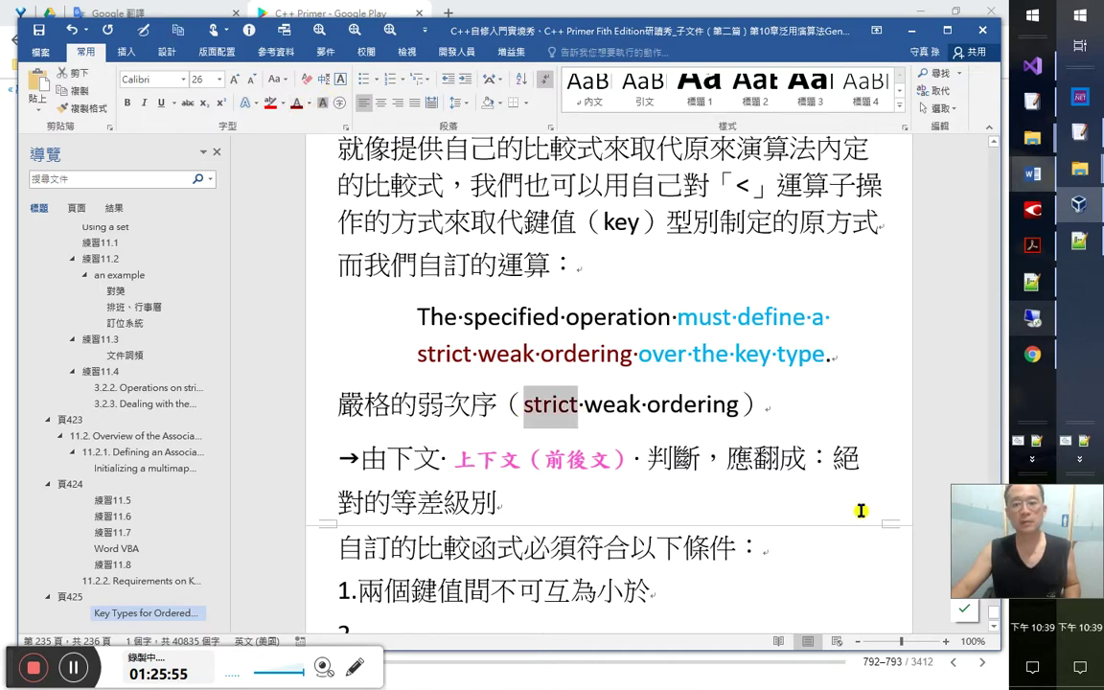
pyautogui.moveTo(833, 463); pyautogui.dragTo(389, 503)
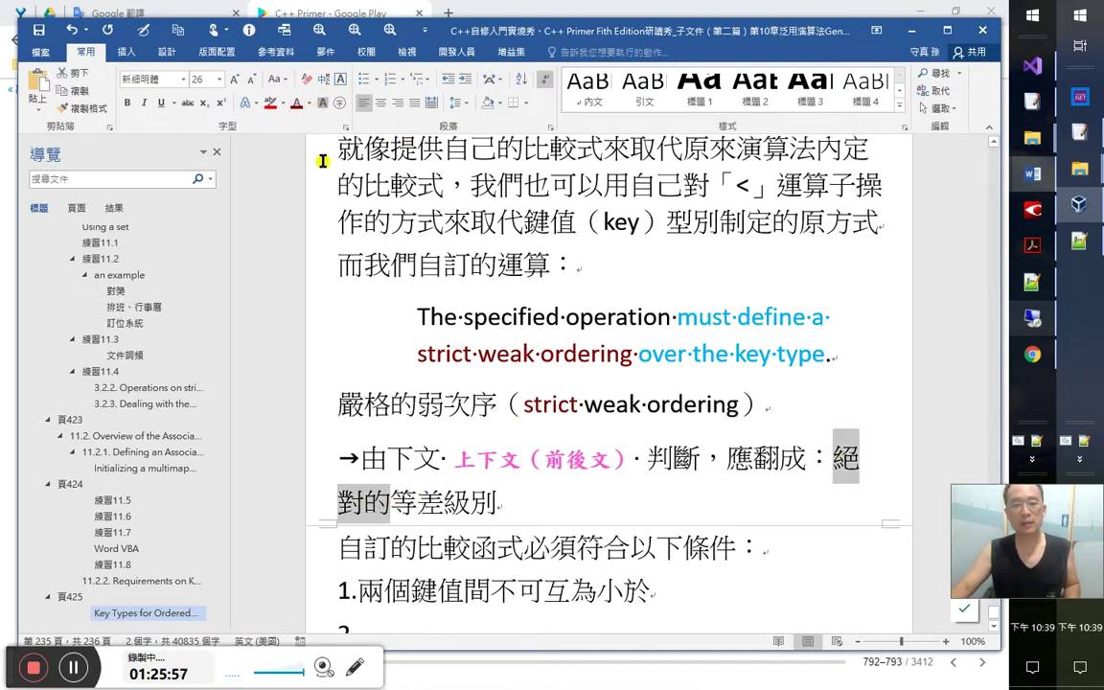
pyautogui.click(295, 103)
# Apply grey character shading to 等差 and to the matching English word weak in the parentheses
pyautogui.moveTo(391, 502); pyautogui.dragTo(443, 501)
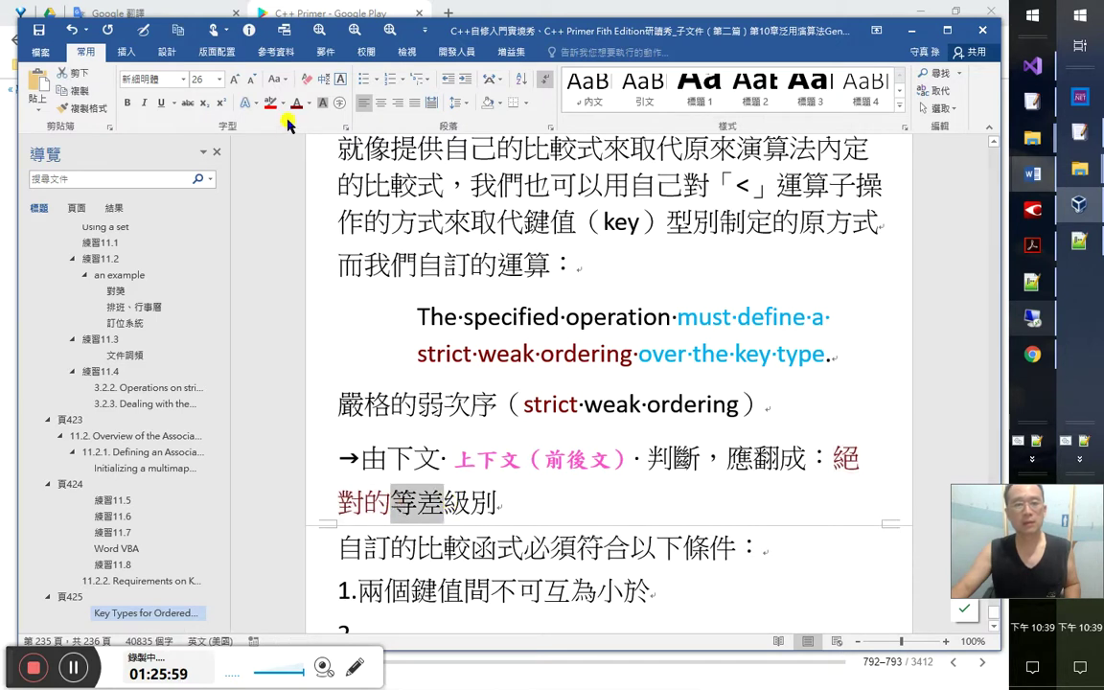
pyautogui.click(641, 404)
pyautogui.keyDown('shift'); pyautogui.click(582, 405); pyautogui.keyUp('shift')
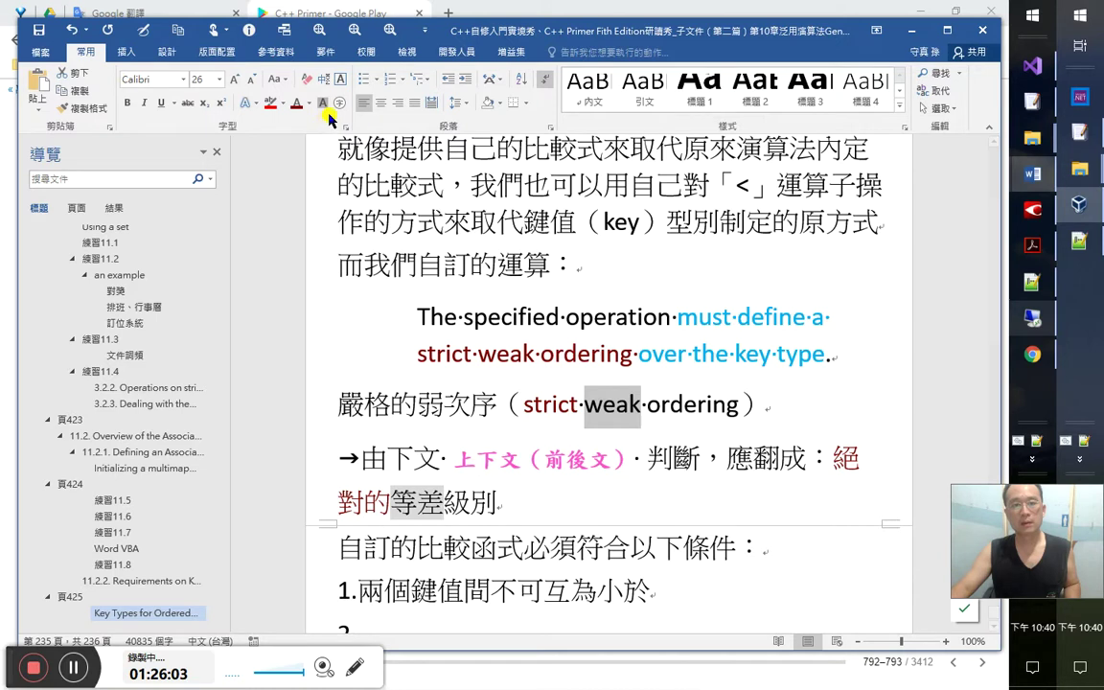
# Colour 級別 and the matching English word ordering in the parentheses with the recently used golden brown
pyautogui.moveTo(498, 500); pyautogui.dragTo(458, 491)
pyautogui.click(459, 489)
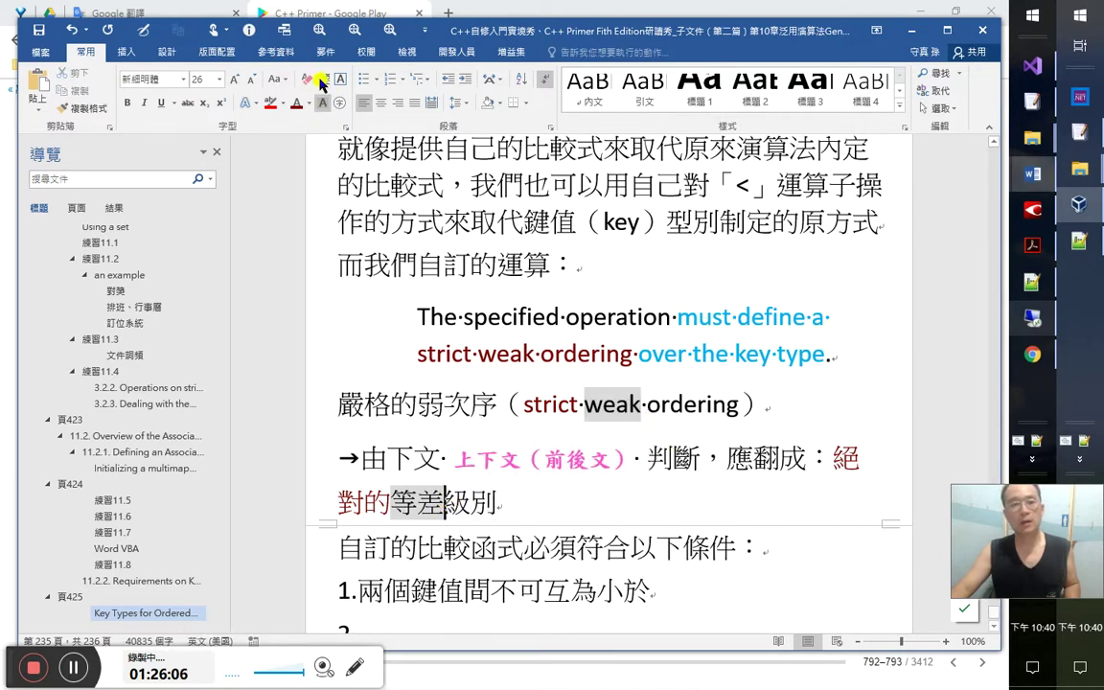
pyautogui.click(308, 104)
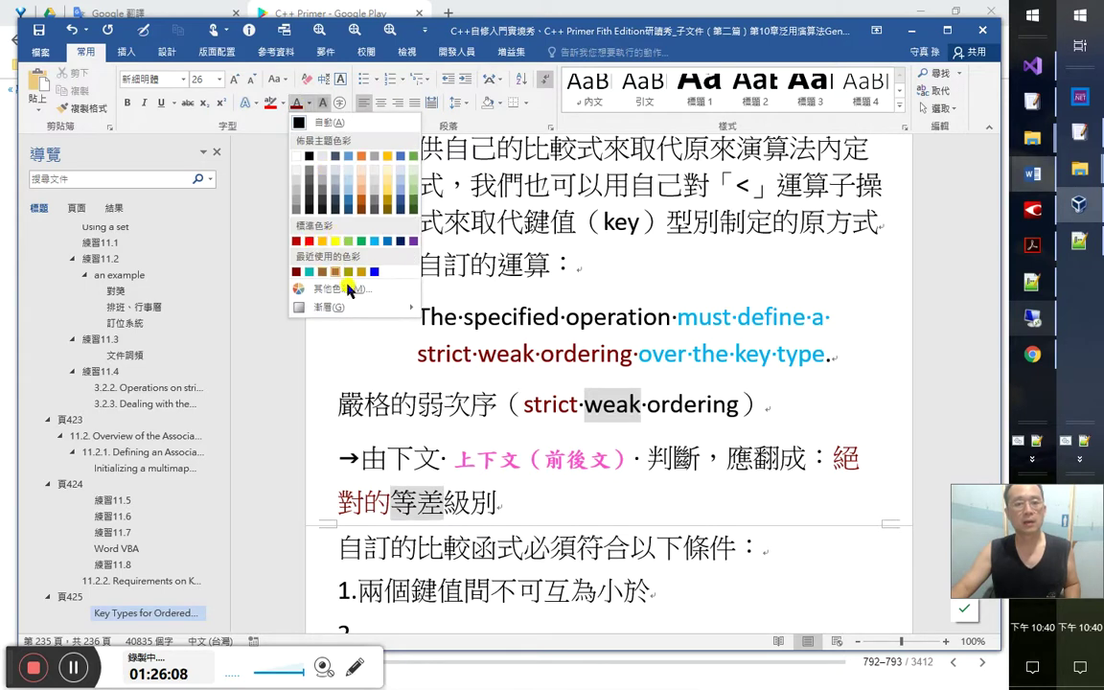
pyautogui.click(335, 272)
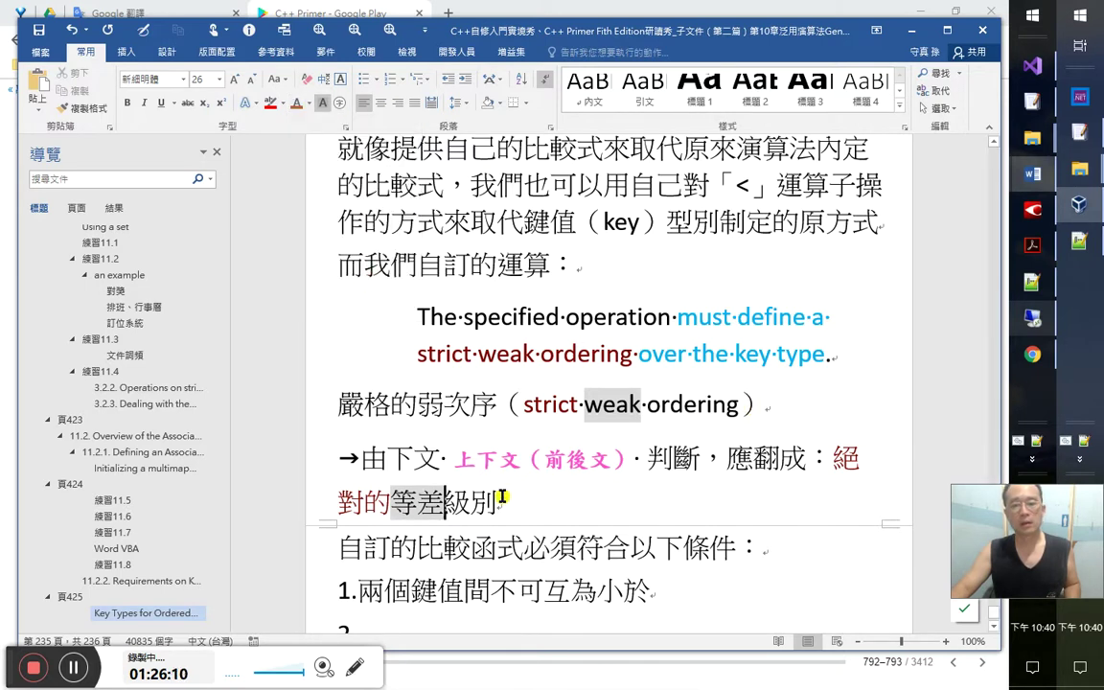
pyautogui.hotkey('shift', 'End')
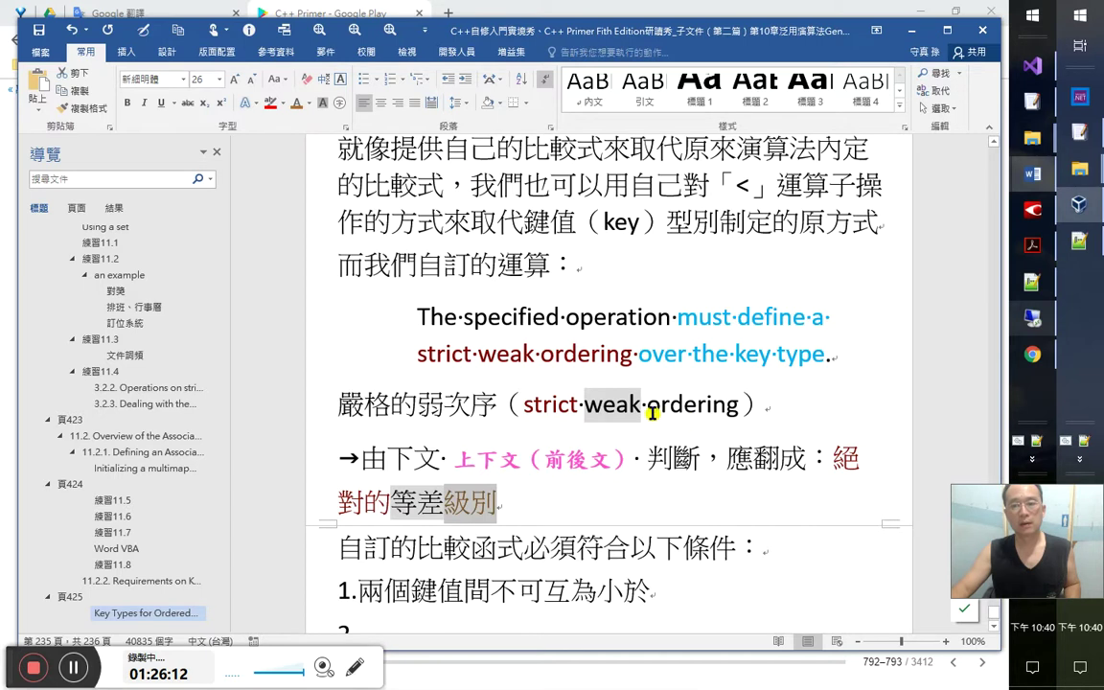
pyautogui.moveTo(651, 407); pyautogui.dragTo(735, 412)
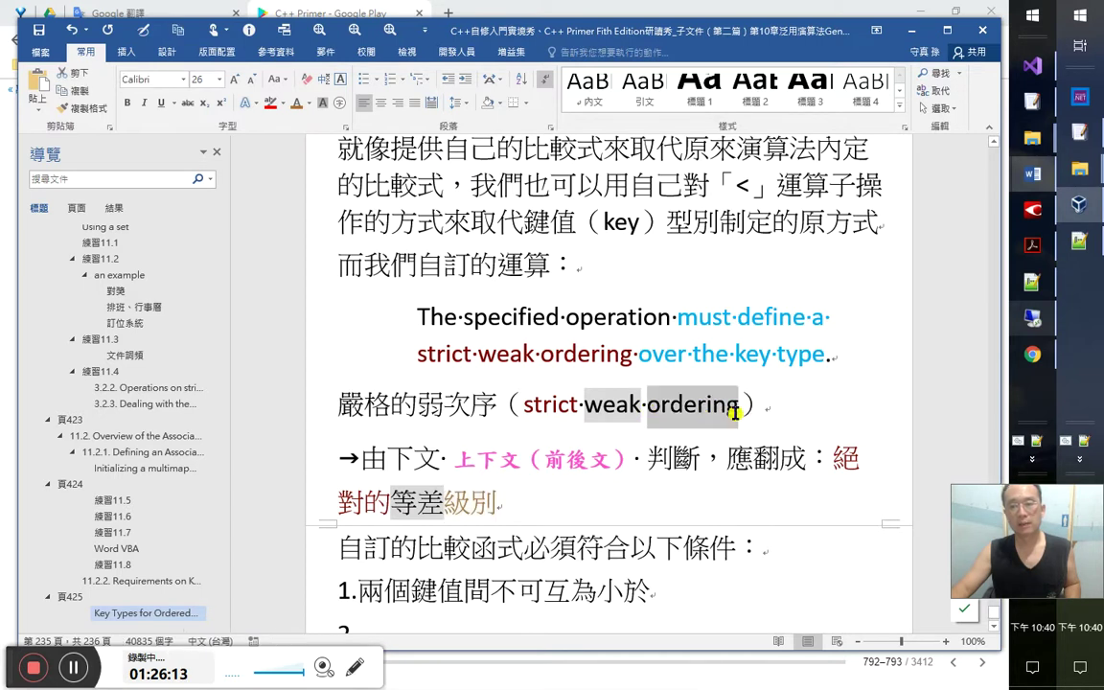
pyautogui.click(296, 102)
pyautogui.click(739, 412)
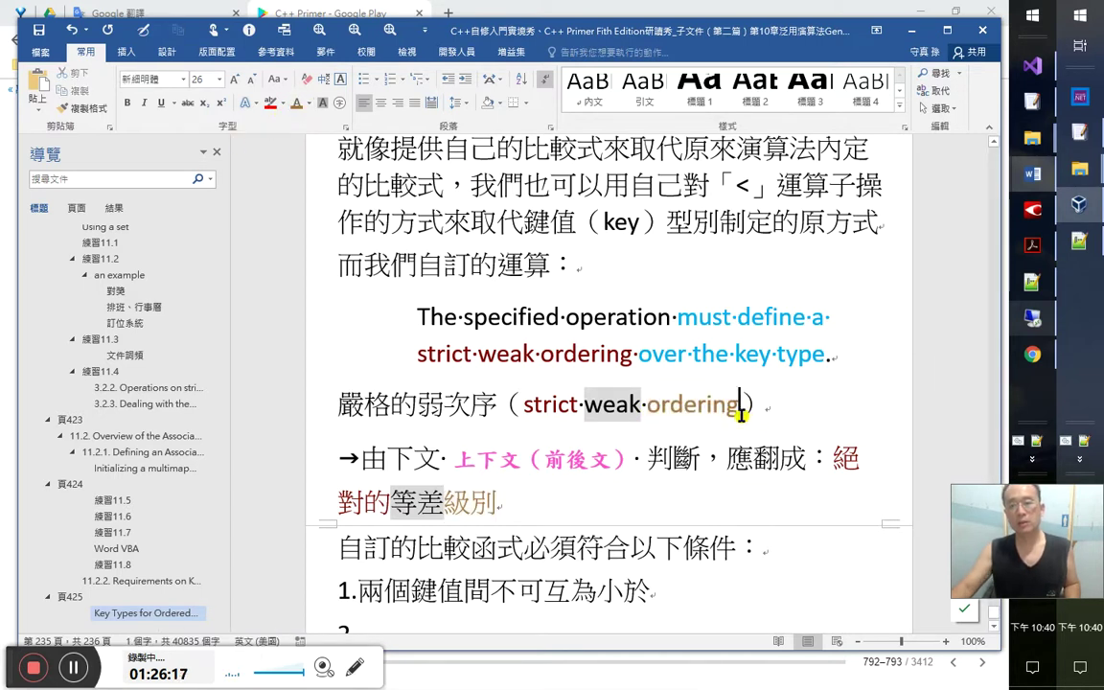
# Switch to Google Translate in Chrome, translate ordering into Traditional Chinese, and look through the listed meanings of order
pyautogui.hotkey('shift', 'Left')
pyautogui.hotkey('shift', 'Left')
pyautogui.hotkey('shift', 'Left')
pyautogui.hotkey('shift', 'Left')
pyautogui.hotkey('shift', 'Left')
pyautogui.hotkey('shift', 'Left')
pyautogui.hotkey('shift', 'Left')
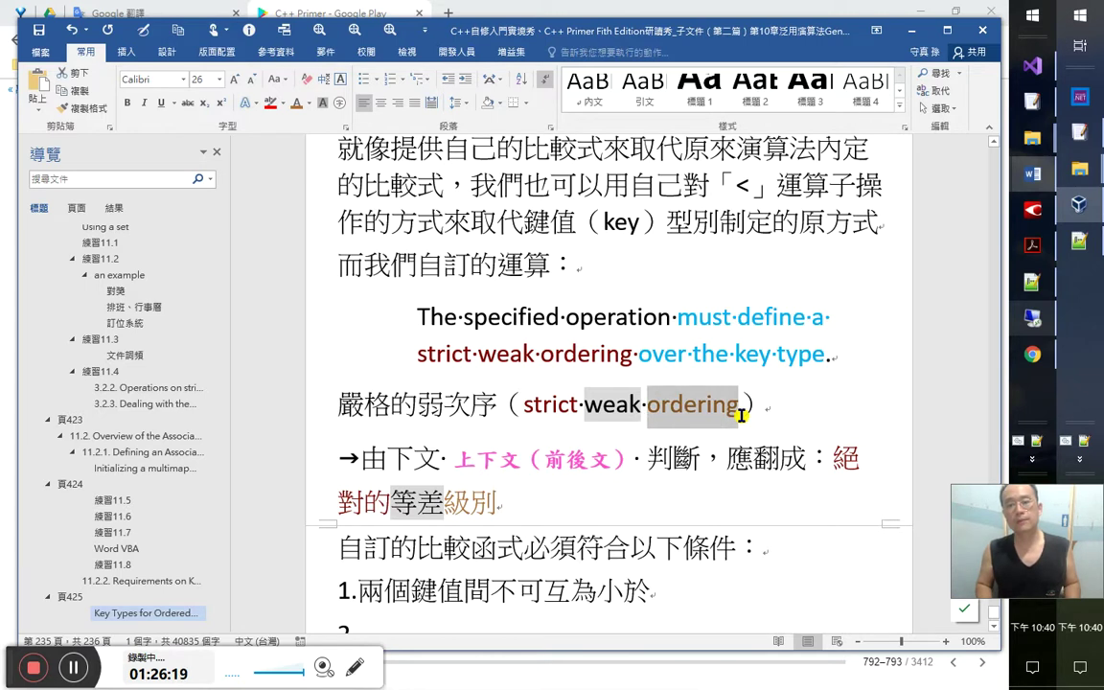
pyautogui.hotkey('alt', 'Tab')
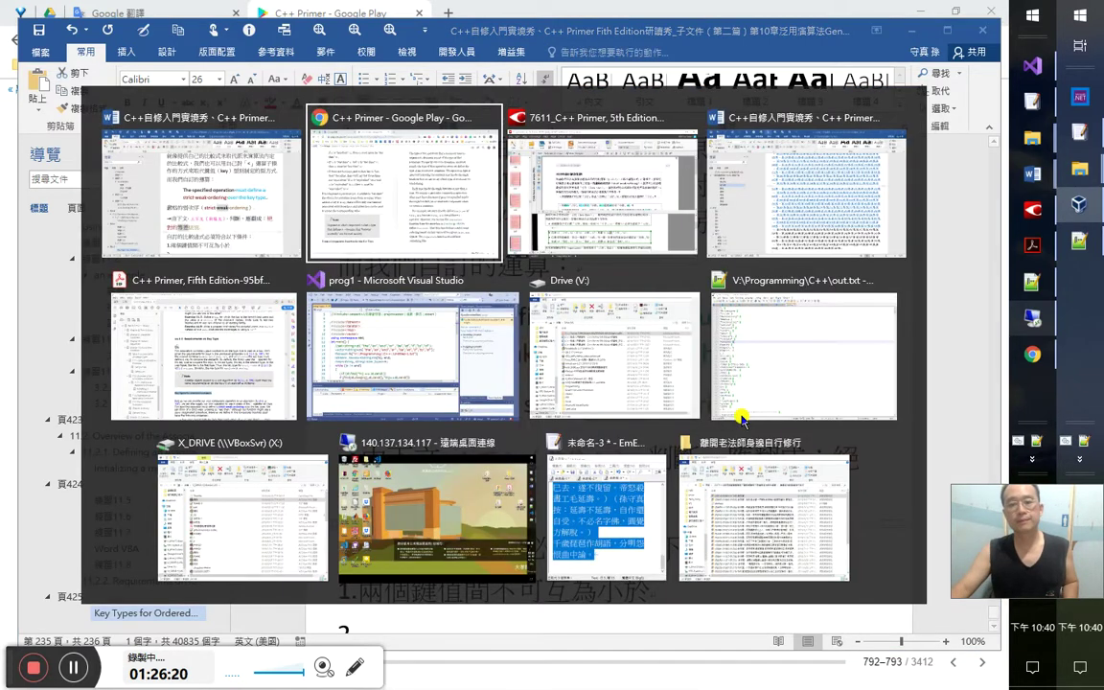
pyautogui.press('Escape')
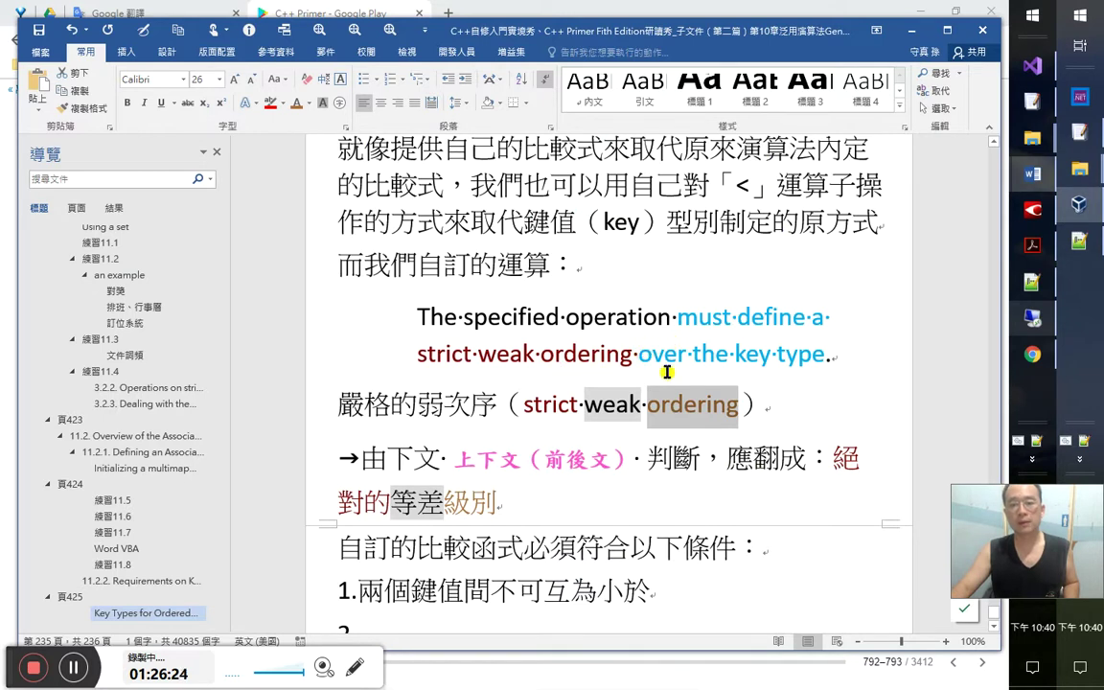
pyautogui.hotkey('alt', 'Tab')
pyautogui.hotkey('alt', 'Tab')
pyautogui.click(384, 172)
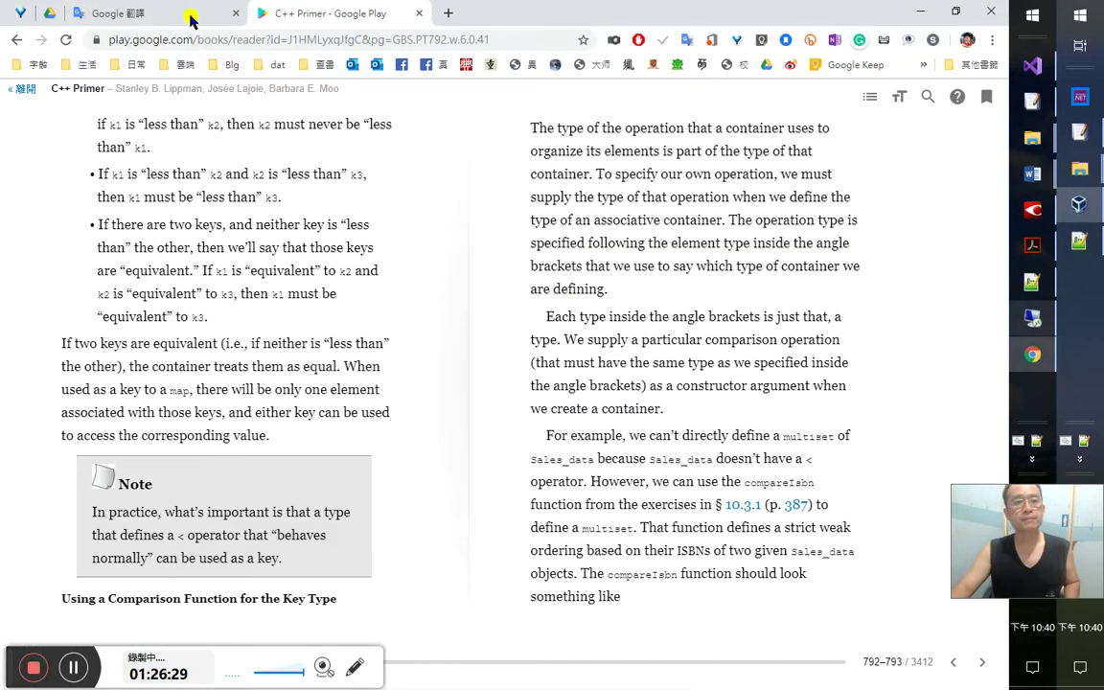
pyautogui.click(197, 13)
pyautogui.tripleClick(306, 241)
pyautogui.write('ordering')
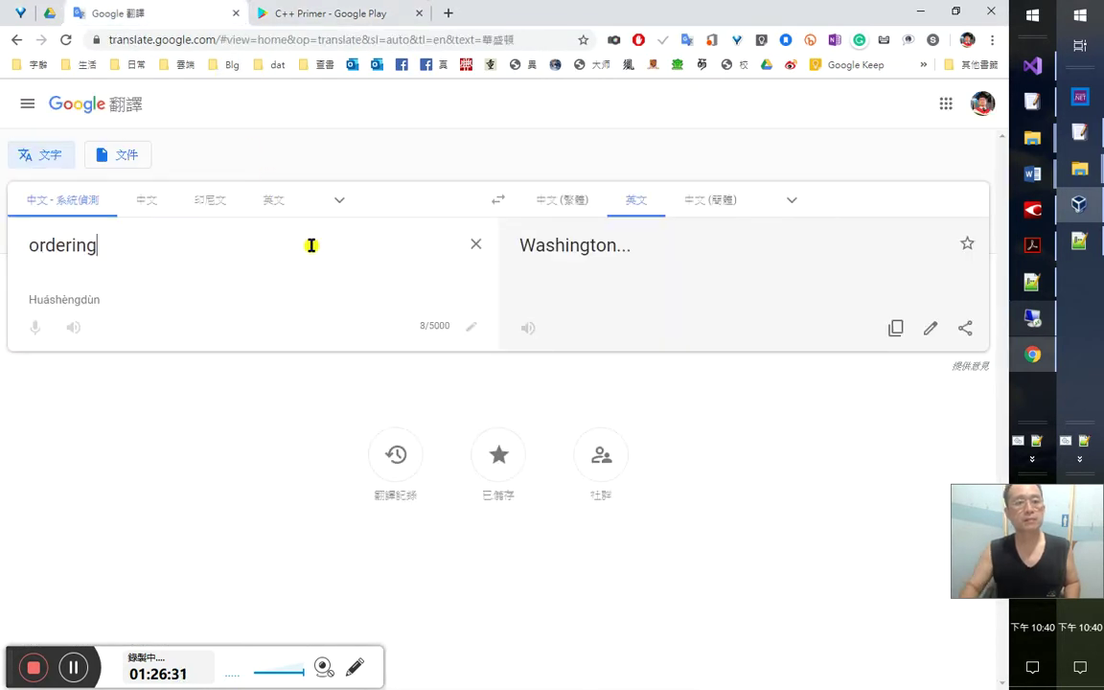
pyautogui.click(560, 215)
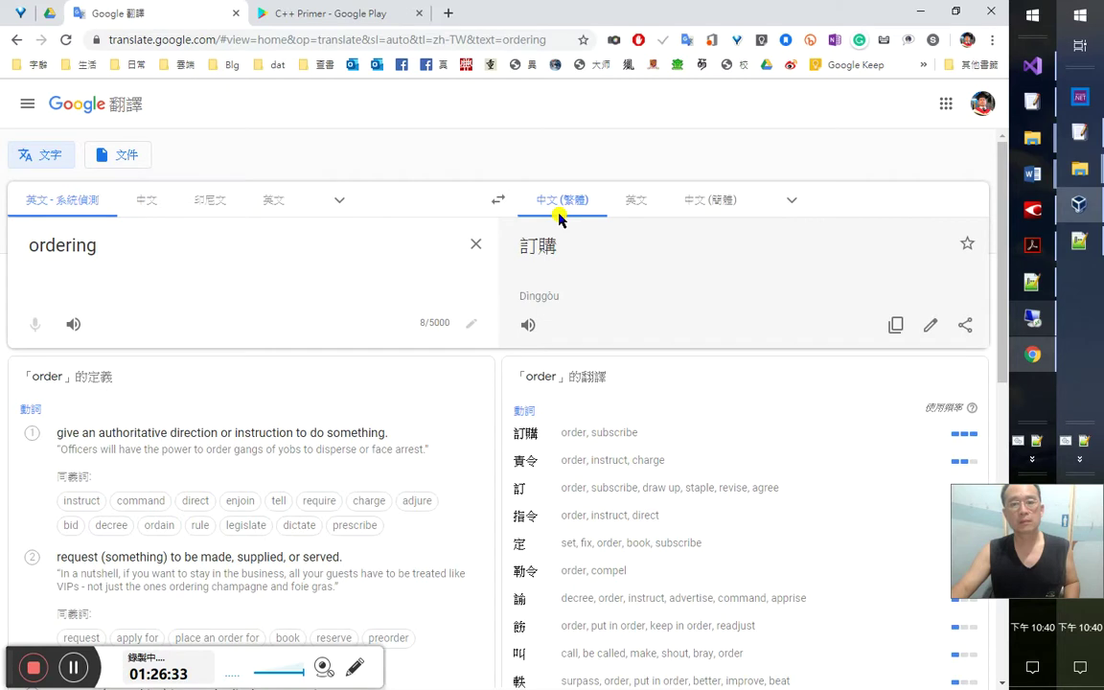
pyautogui.scroll(-4, 694, 533)
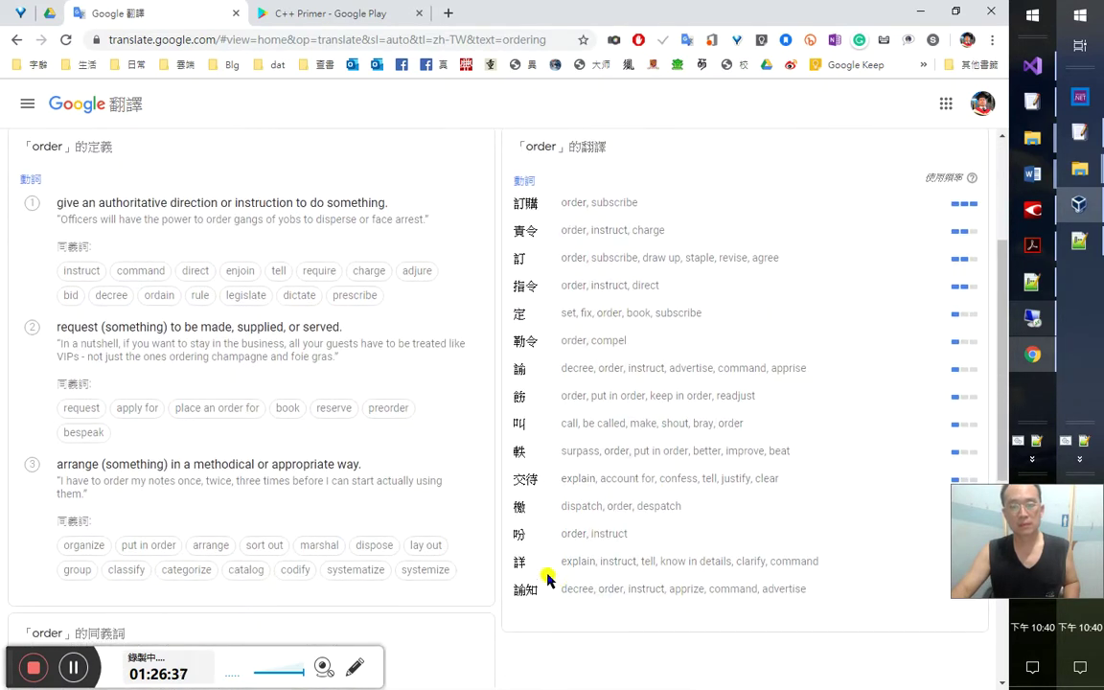
pyautogui.scroll(4, 553, 373)
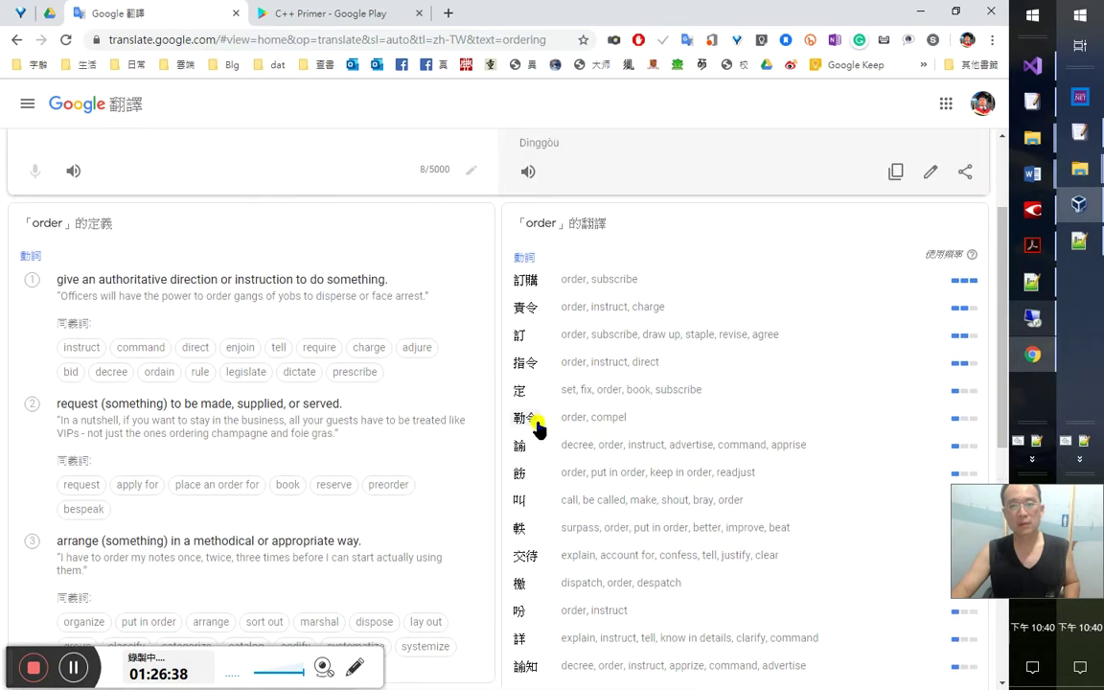
# Return to Word and copy the phrase strict weak ordering from the line beginning 嚴格的弱次序
pyautogui.hotkey('alt', 'Tab')
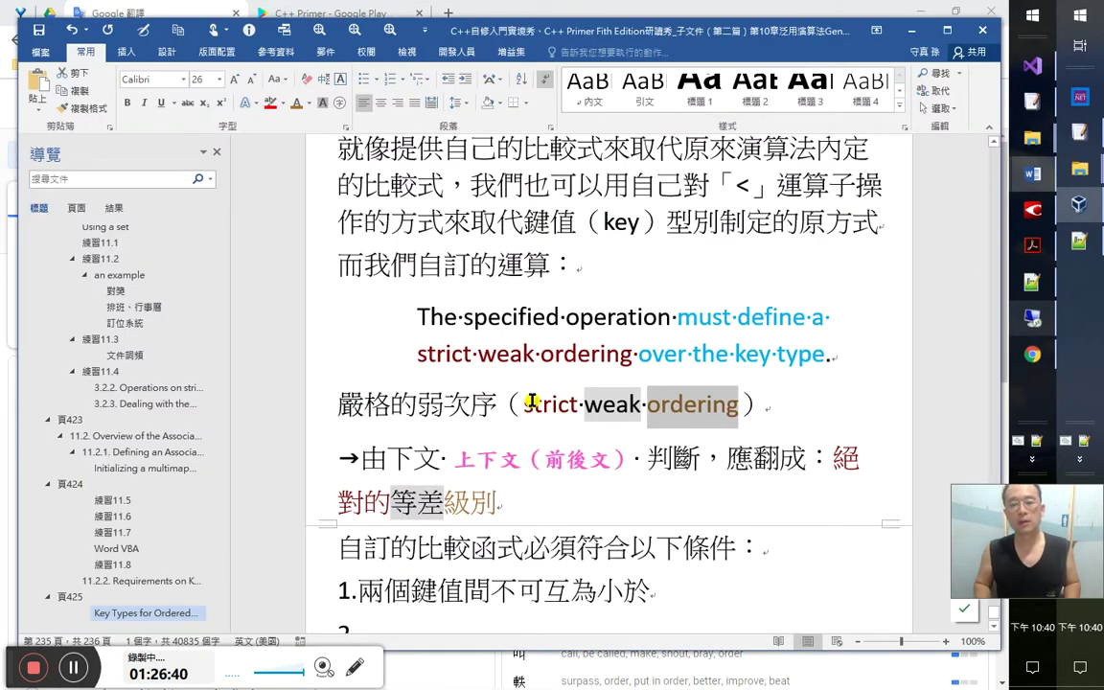
pyautogui.press('Down')
pyautogui.press('Down')
pyautogui.press('End')
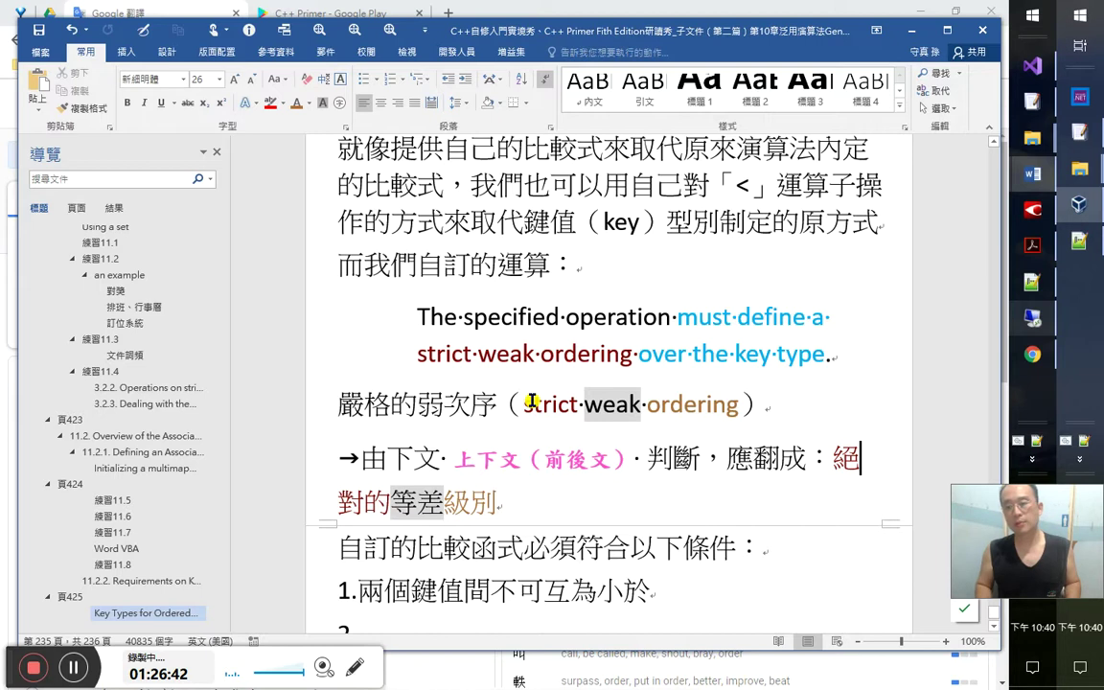
pyautogui.press('Up')
pyautogui.press('Up')
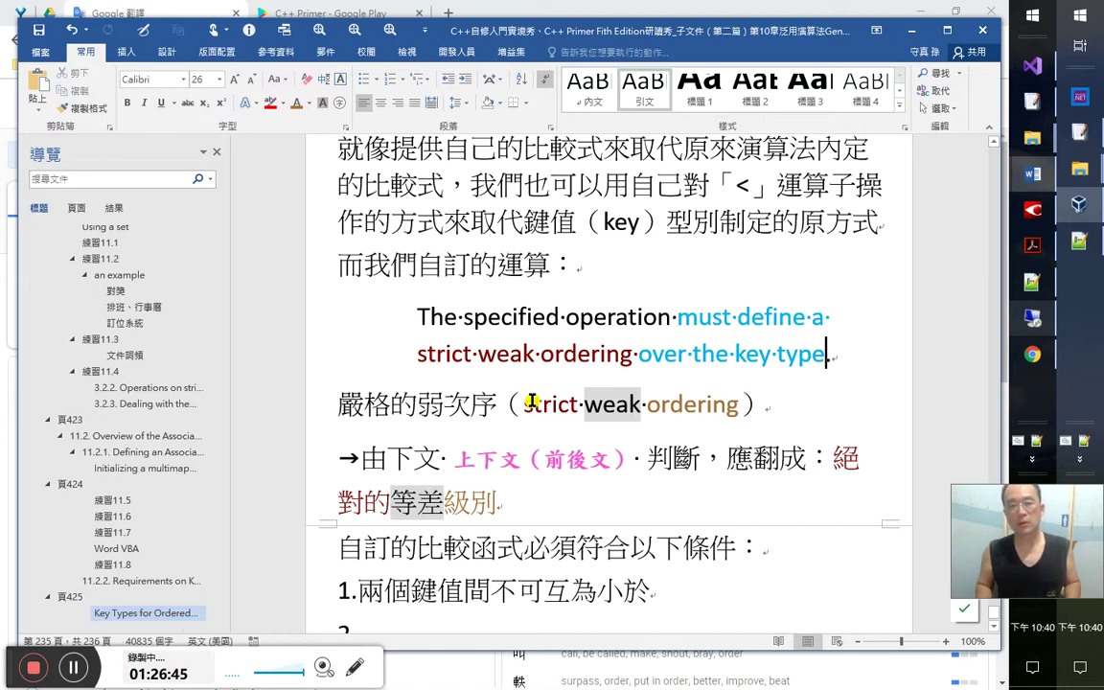
pyautogui.hotkey('ctrl', 'Left')
pyautogui.hotkey('ctrl', 'Left')
pyautogui.press('Down')
pyautogui.press('Left')
pyautogui.press('Left')
pyautogui.press('Left')
pyautogui.press('Left')
pyautogui.press('Left')
pyautogui.hotkey('ctrl', 'Left')
pyautogui.hotkey('ctrl', 'shift', 'Right')
pyautogui.hotkey('ctrl', 'shift', 'Right')
pyautogui.hotkey('ctrl', 'shift', 'Right')
pyautogui.hotkey('ctrl', 'c')
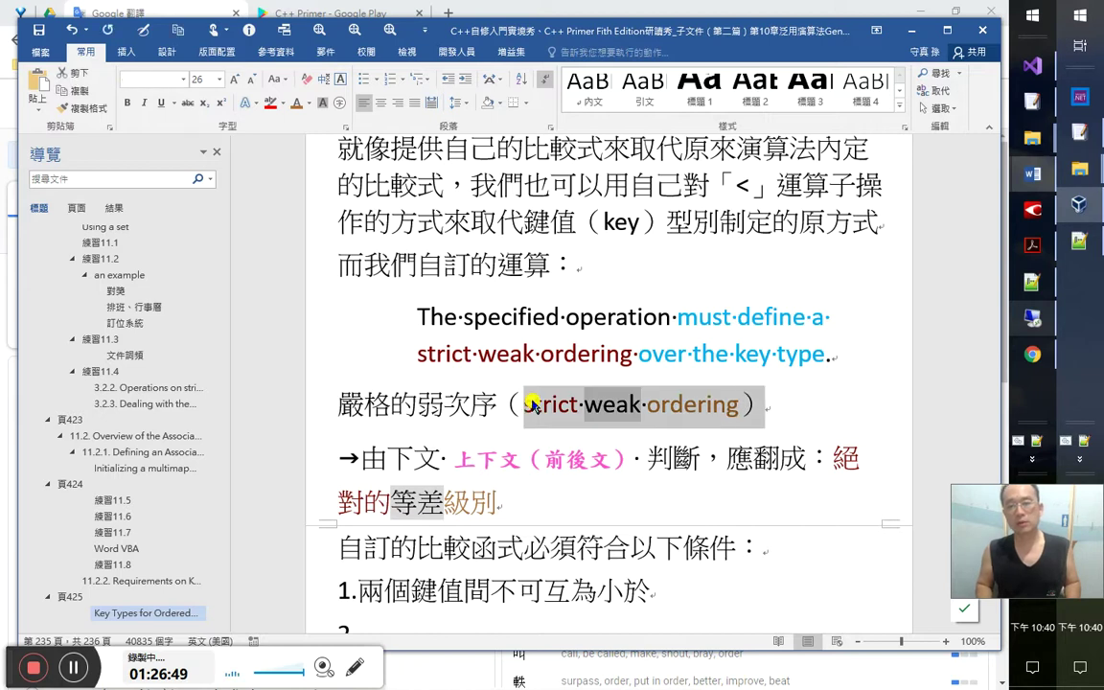
# Switch to Google Translate and replace the source text with the copied phrase strict weak ordering
pyautogui.hotkey('alt', 'Tab')
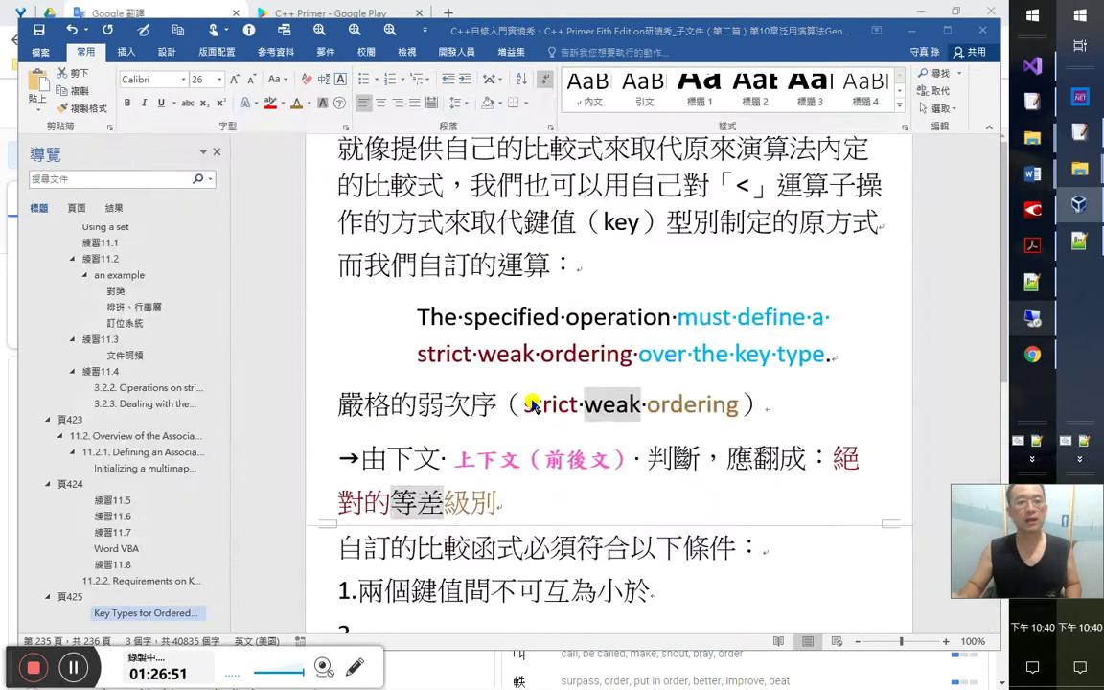
pyautogui.hotkey('ctrl', 'a')
pyautogui.hotkey('ctrl', 'v')
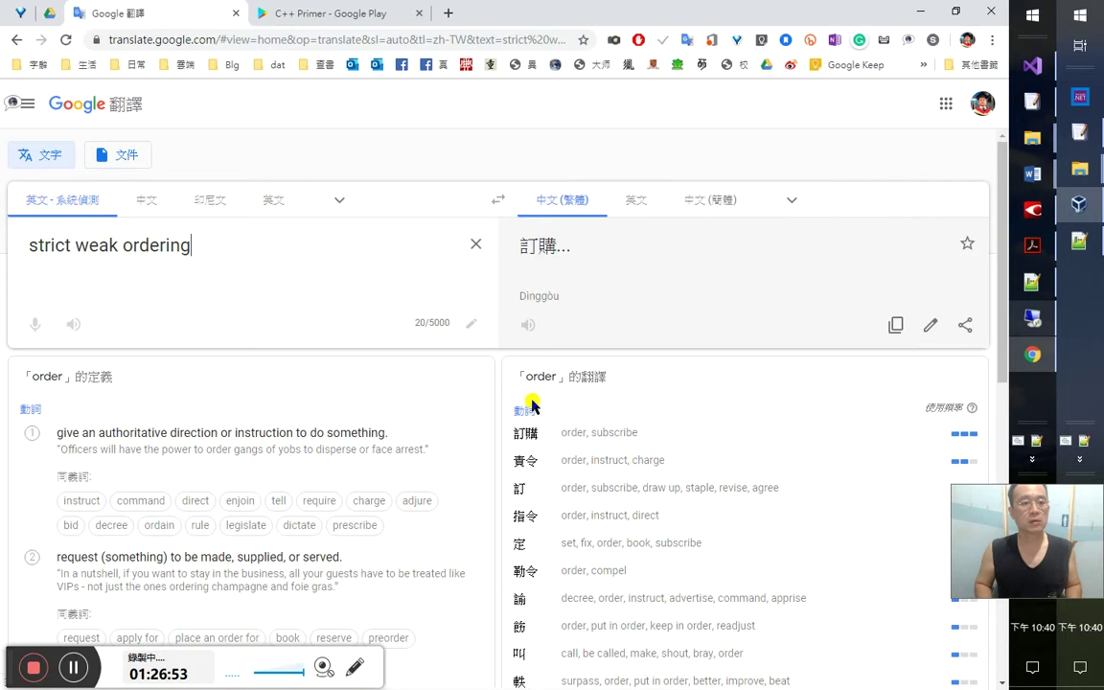
# Return to Word, append 。weak 就是「<」. after 級別, and give weak 就是「<」. the black text and grey shading of weak above
pyautogui.hotkey('alt', 'Tab')
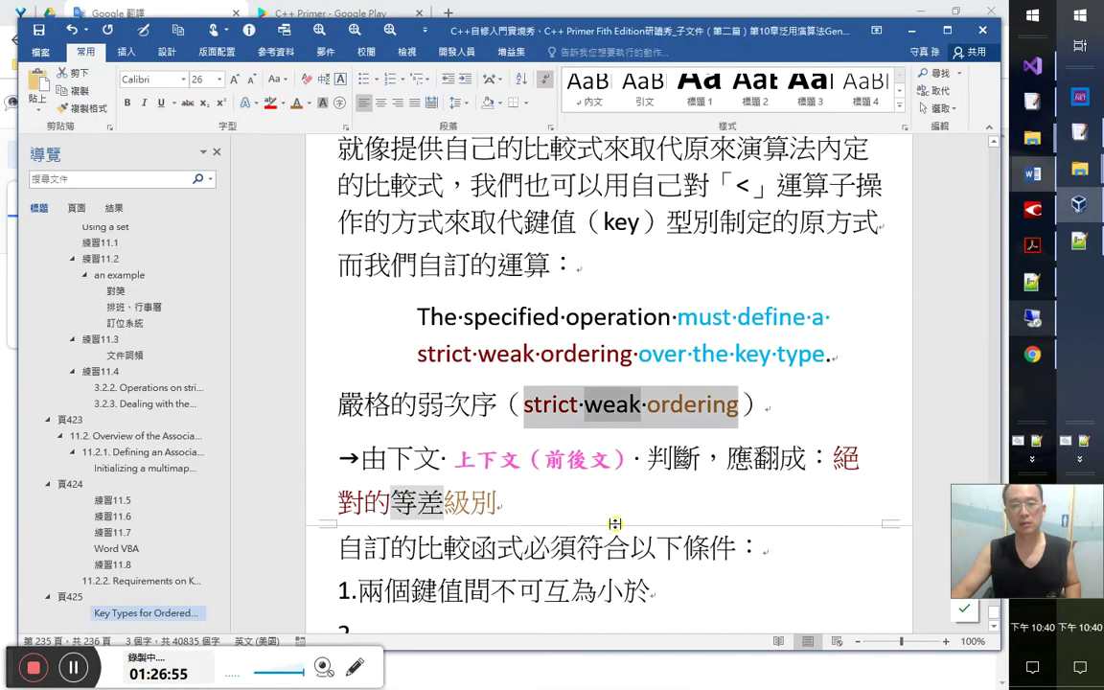
pyautogui.click(340, 407)
pyautogui.click(541, 502)
pyautogui.write('。weak 就是「<」.')
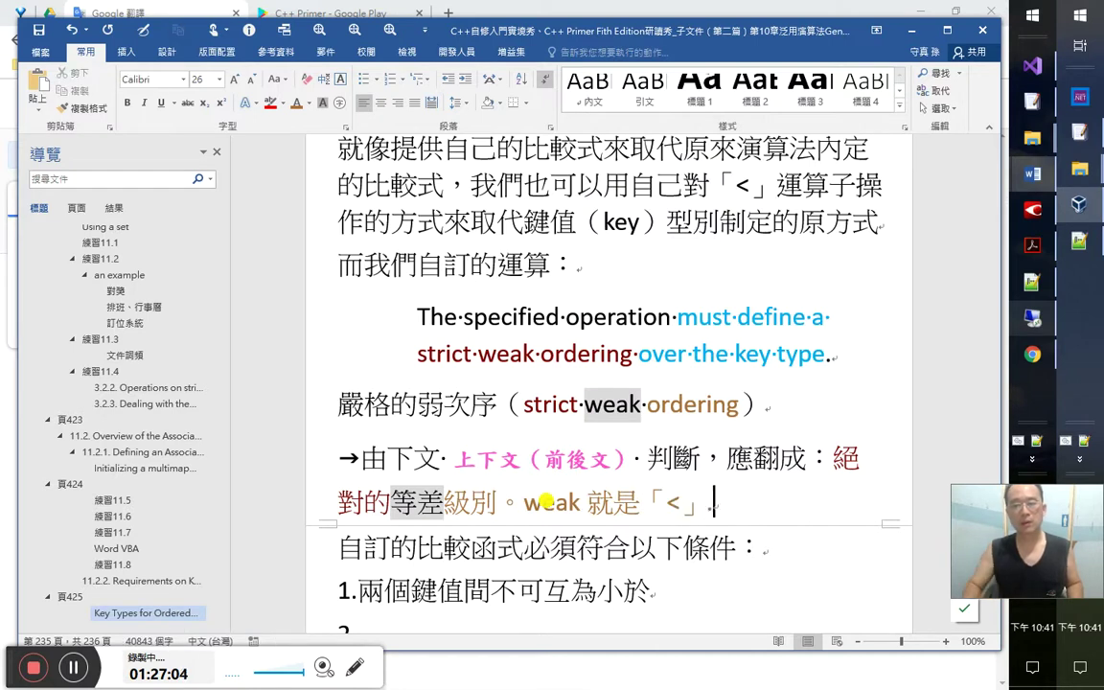
pyautogui.press('End')
pyautogui.write('.')
pyautogui.click(87, 109)
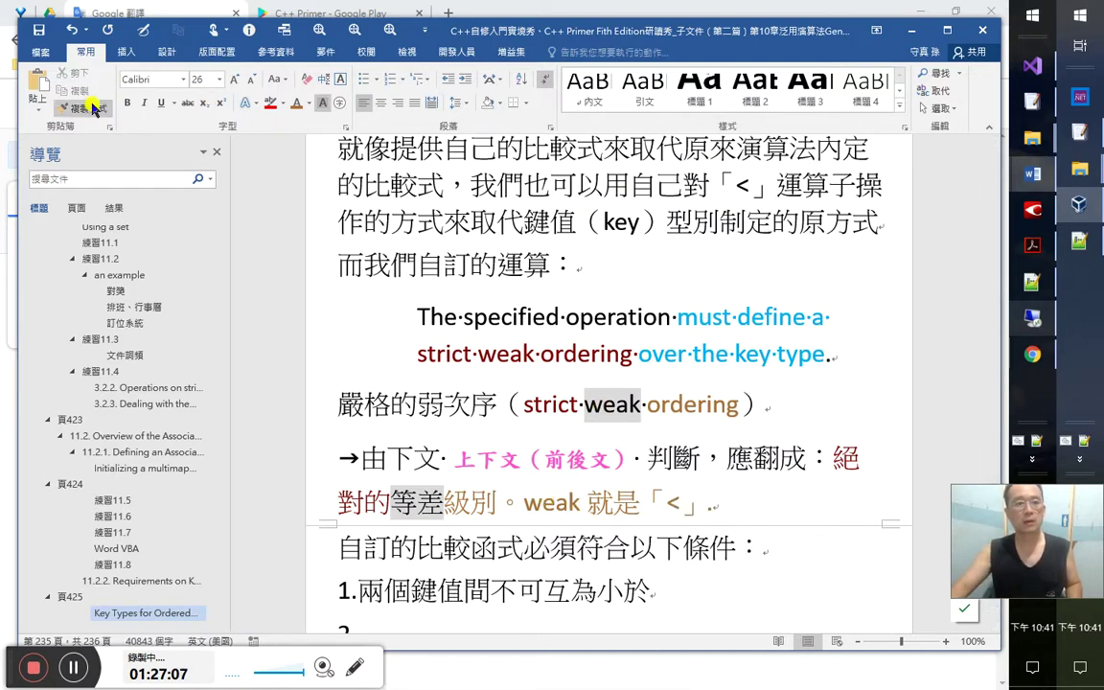
pyautogui.moveTo(526, 503)
pyautogui.mouseDown()
pyautogui.moveTo(699, 516)
pyautogui.moveTo(714, 505)
pyautogui.mouseUp()
# Switch to the Chrome e-book and copy the sentence from If there are two keys through those keys are “equivalent.”
pyautogui.click(794, 587)
pyautogui.press('Down')
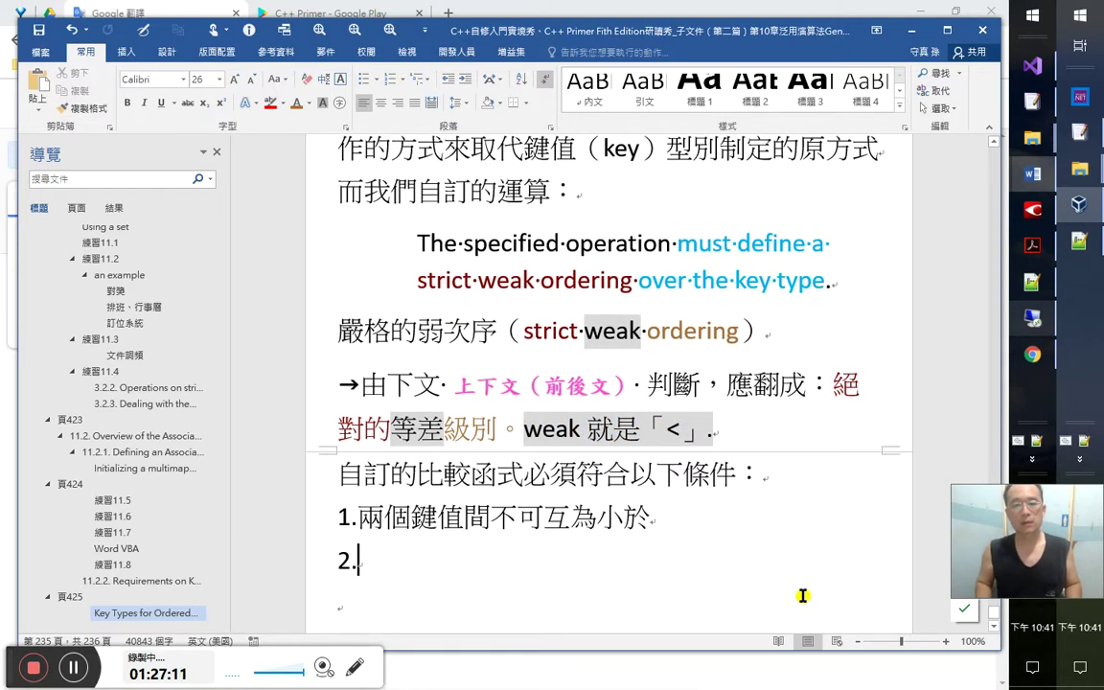
pyautogui.hotkey('alt', 'Tab')
pyautogui.hotkey('alt', 'Tab')
pyautogui.hotkey('alt', 'shift', 'Tab')
pyautogui.hotkey('ctrl', 'Tab')
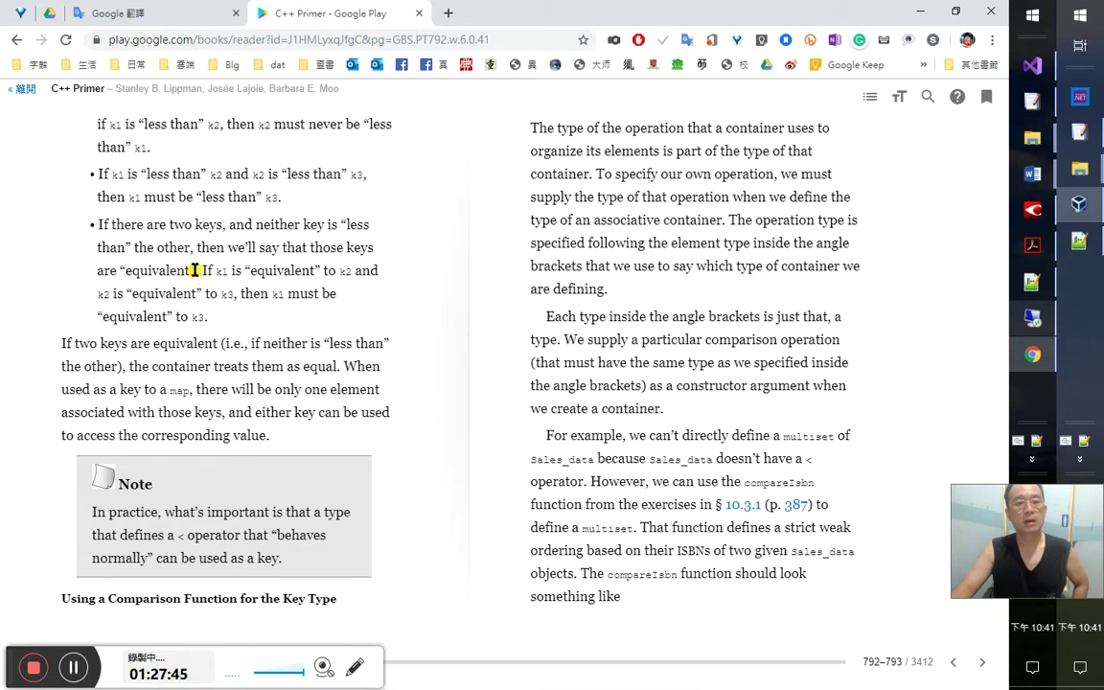
pyautogui.moveTo(198, 274); pyautogui.dragTo(98, 222)
pyautogui.hotkey('ctrl', 'c')
pyautogui.click(134, 303)
# Return to Word and paste the copied sentence as an indented quotation on a new line below 2
pyautogui.hotkey('alt', 'Tab')
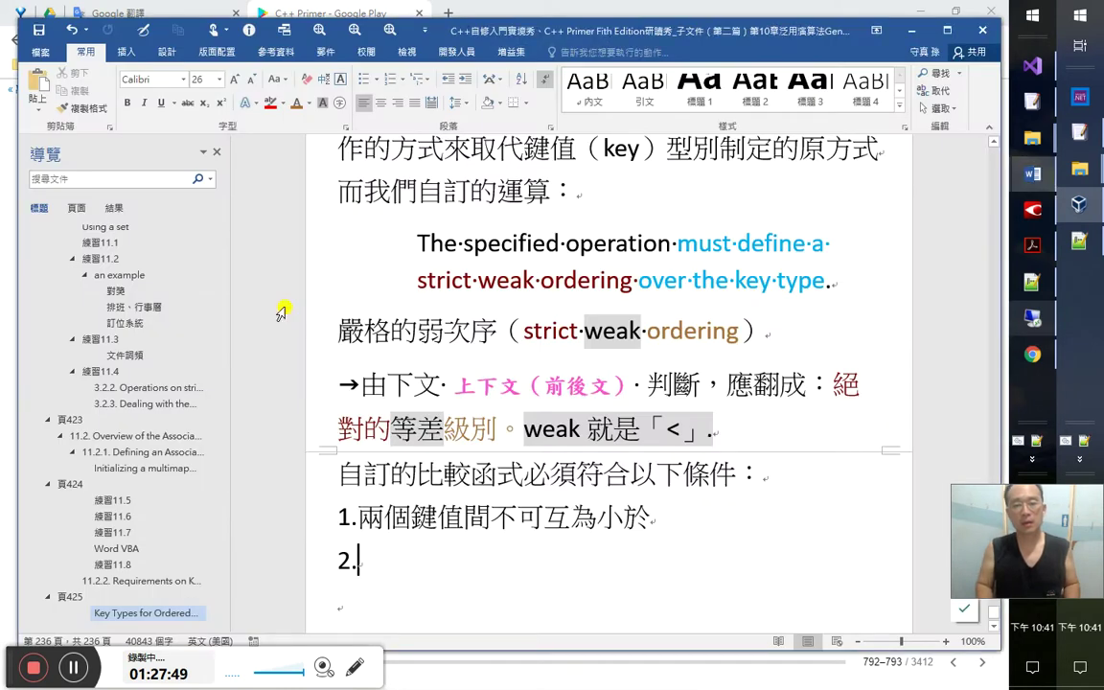
pyautogui.press('Return')
pyautogui.hotkey('ctrl', 'v')
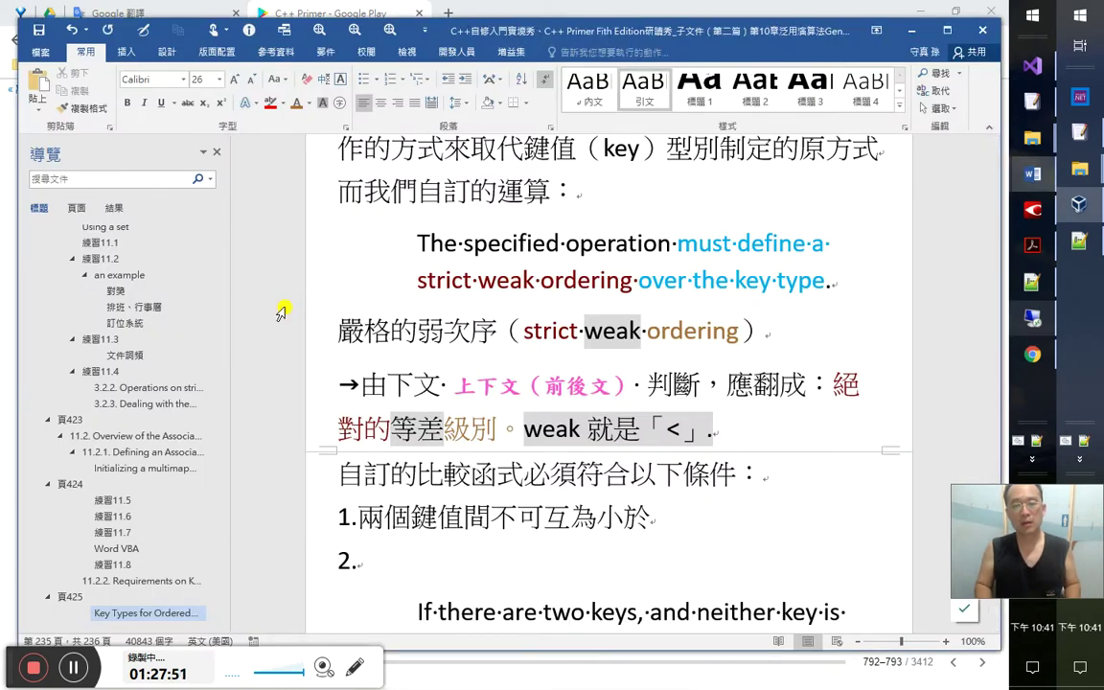
pyautogui.hotkey('ctrl', 'Up')
pyautogui.hotkey('ctrl', 'Up')
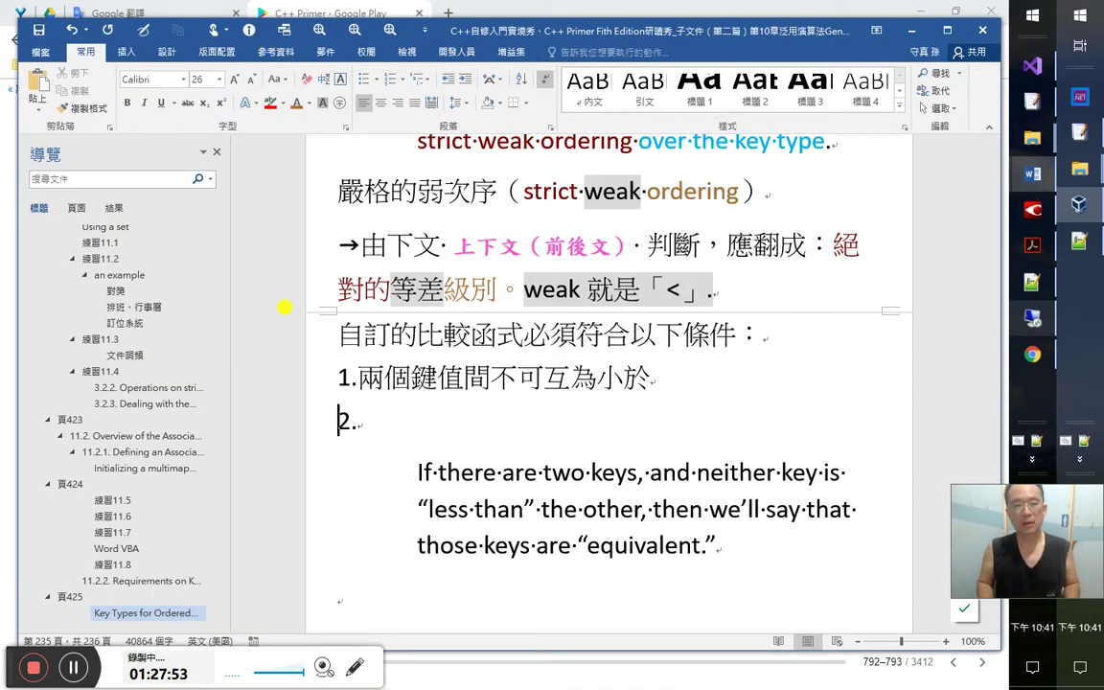
# After 2., write 如有兩個鍵值，彼此相持不下， as the first part of the second condition
pyautogui.write('vr')
pyautogui.press('BackSpace')
pyautogui.press('BackSpace')
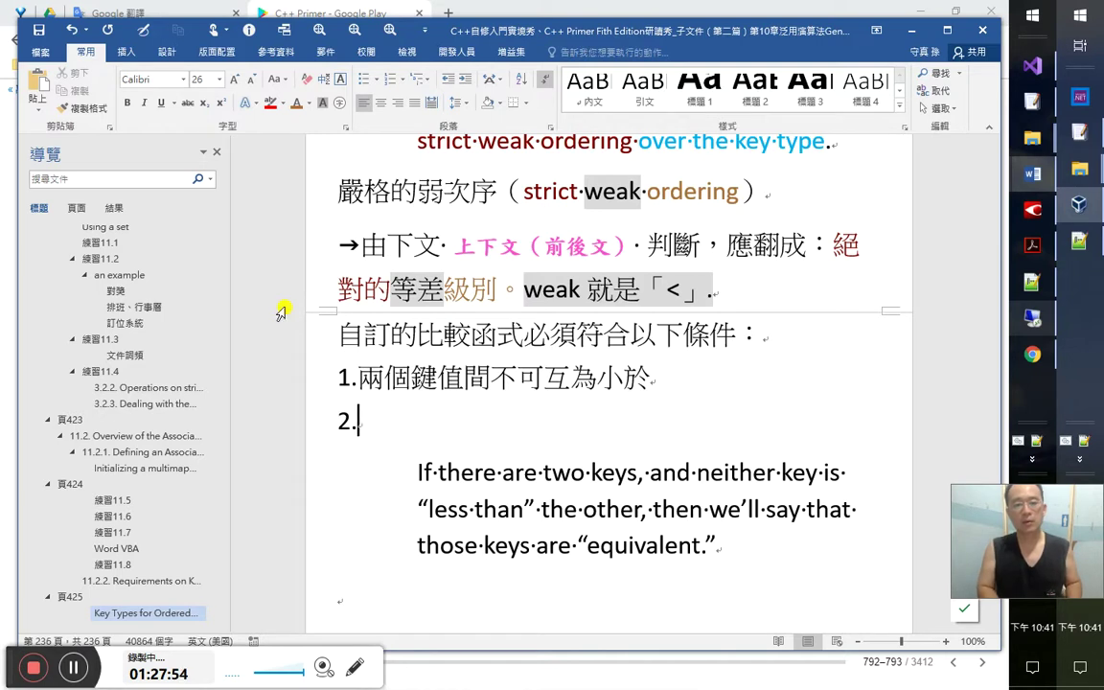
pyautogui.write('wd')
pyautogui.write('如有')
pyautogui.write('兩個鍵值')
pyautogui.write('，')
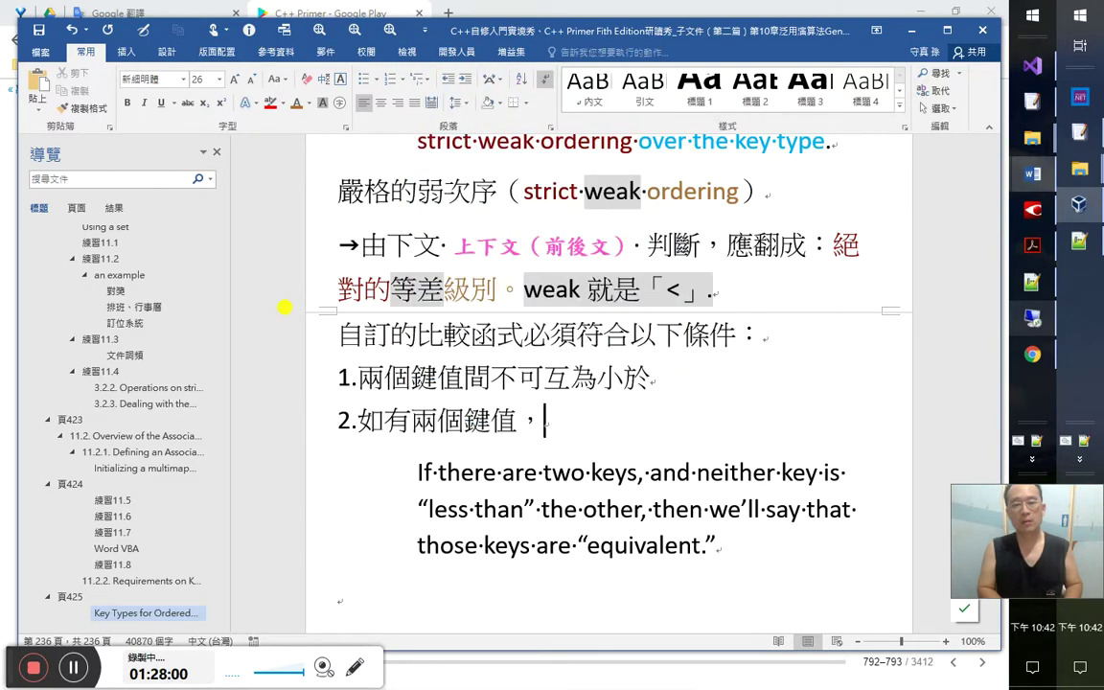
pyautogui.write('彼此不')
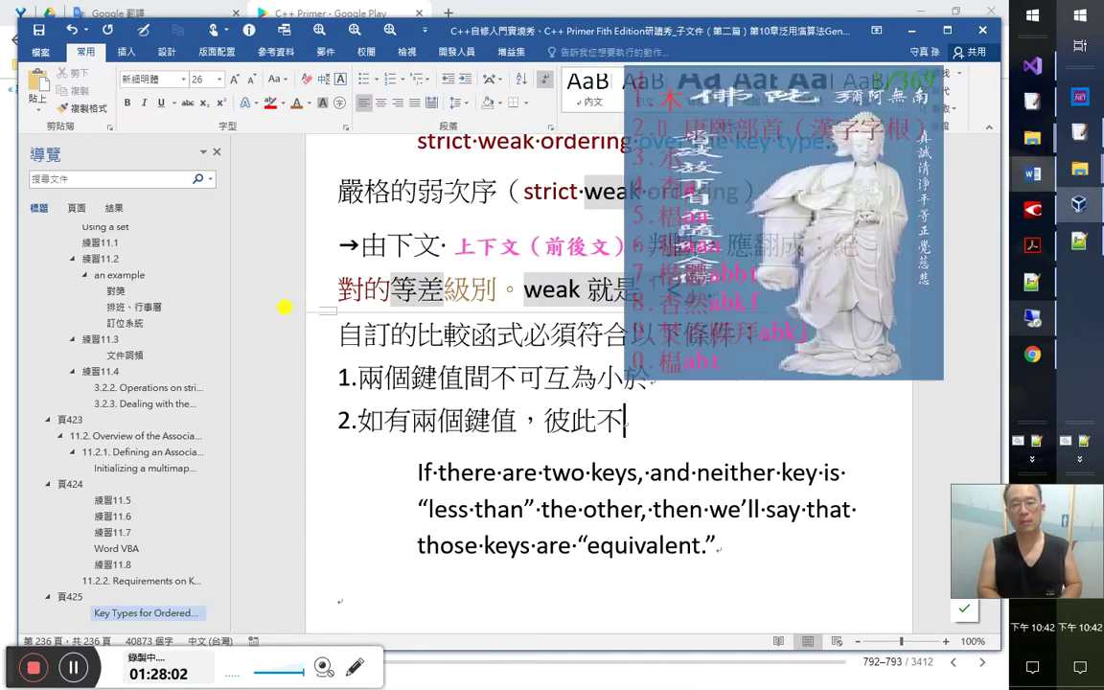
pyautogui.write('相')
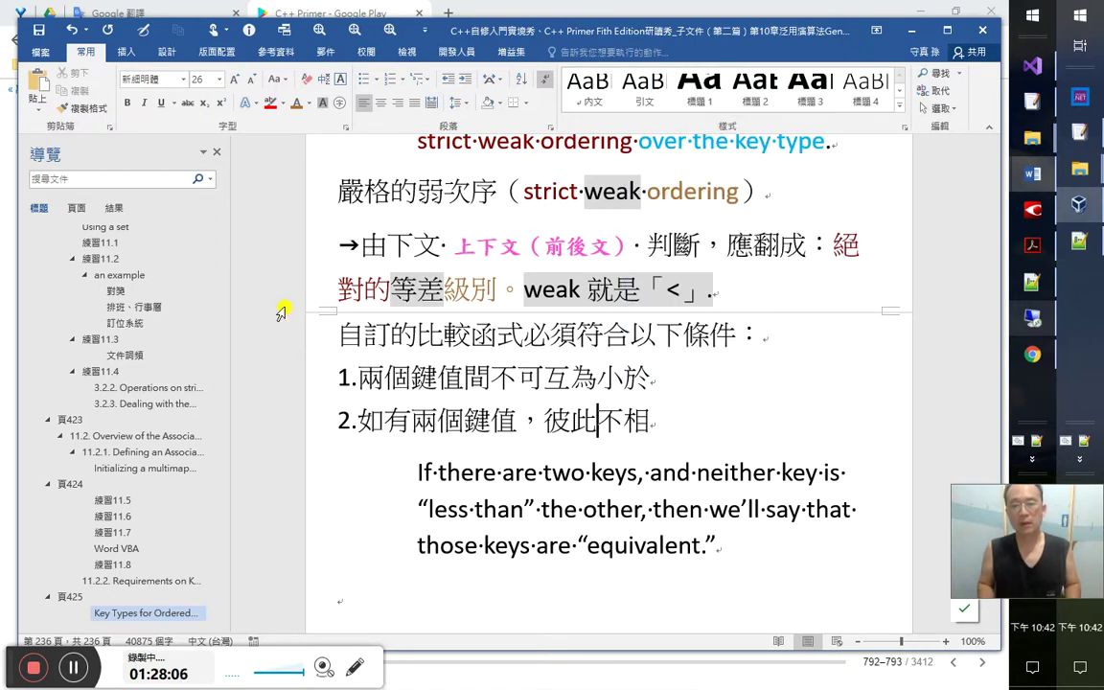
pyautogui.hotkey('shift', 'Left')
pyautogui.hotkey('shift', 'Left')
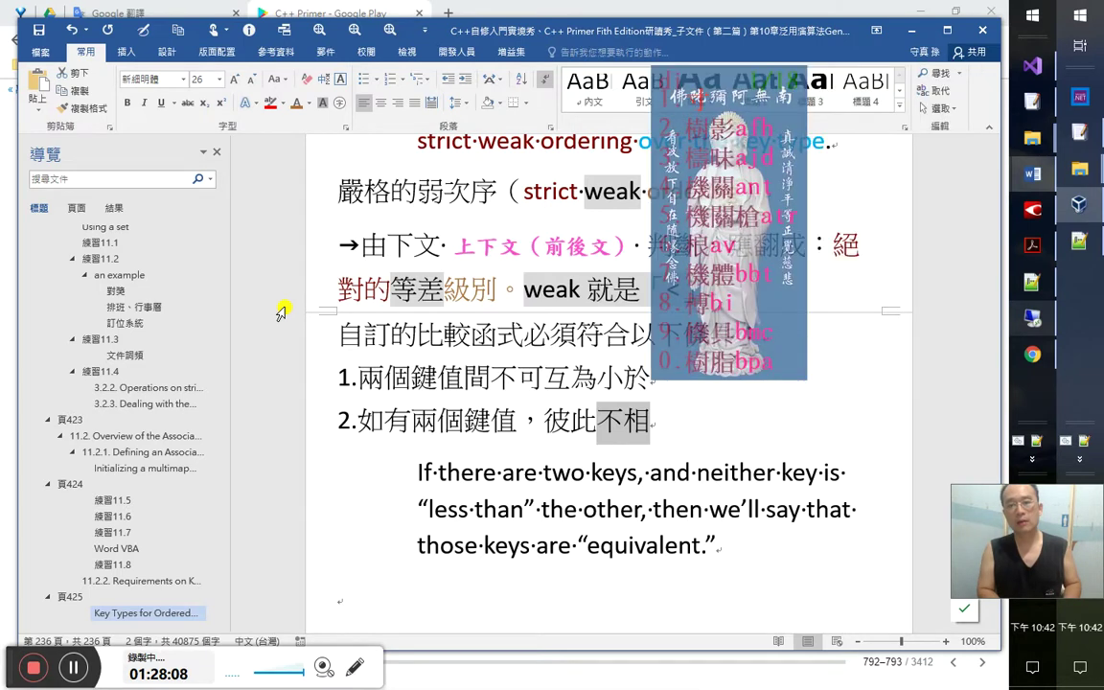
pyautogui.write('相持不下，臥')
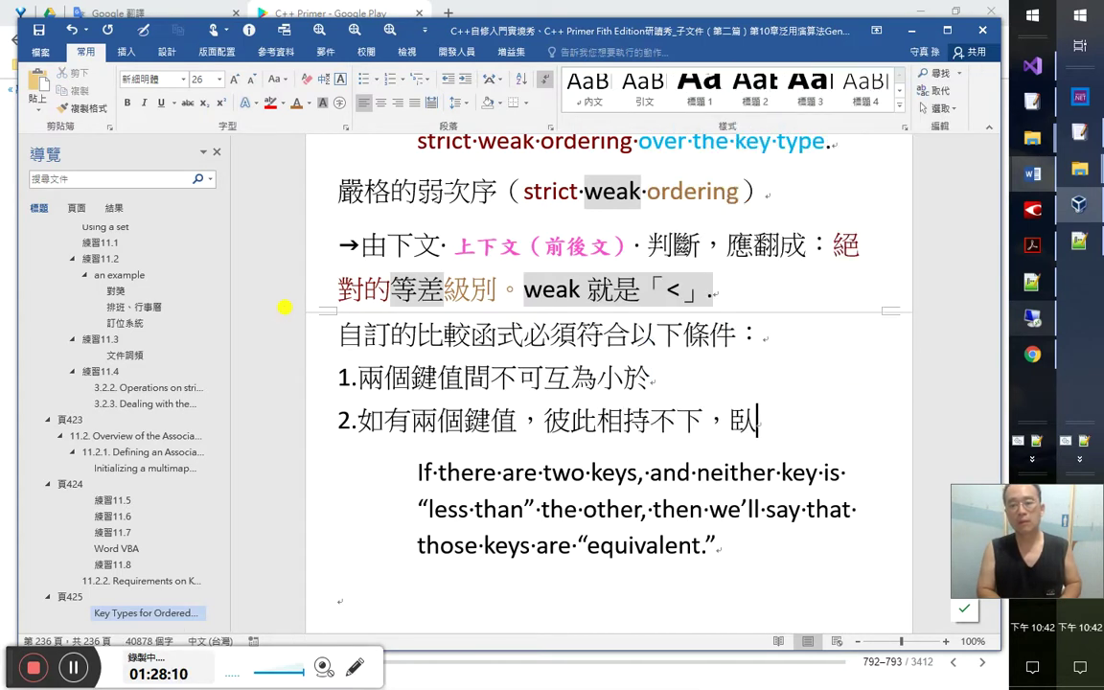
pyautogui.press('BackSpace')
# Complete the second condition with 那麼必然是旗鼓相當： and go to the empty line below the quotation
pyautogui.write('那麼')
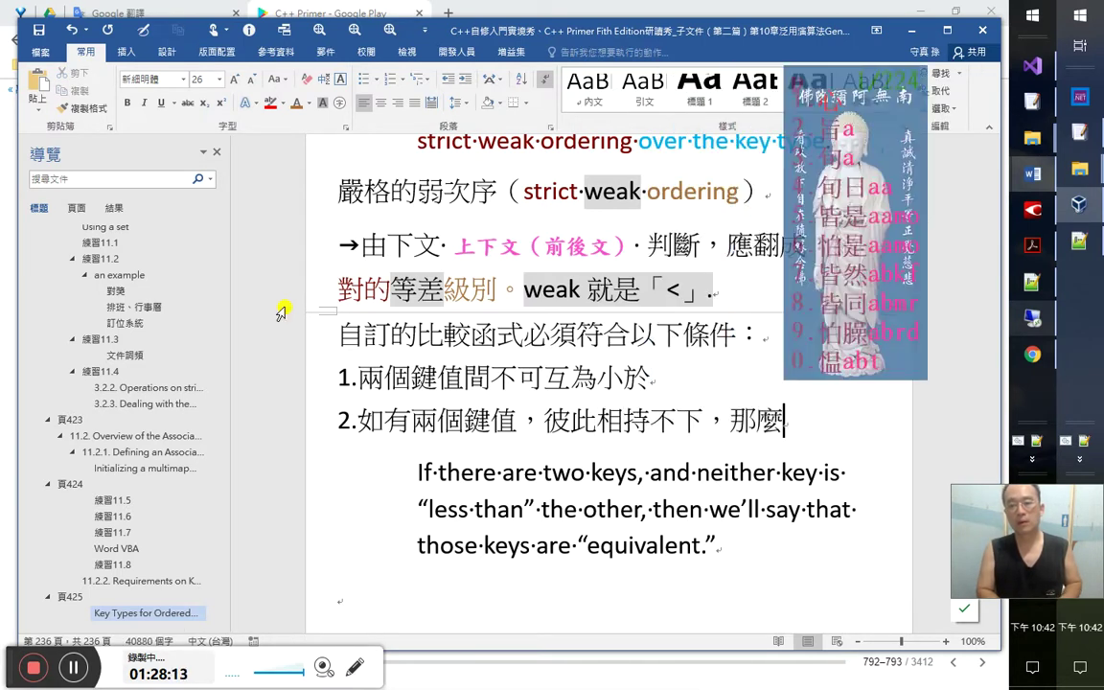
pyautogui.write('必然是')
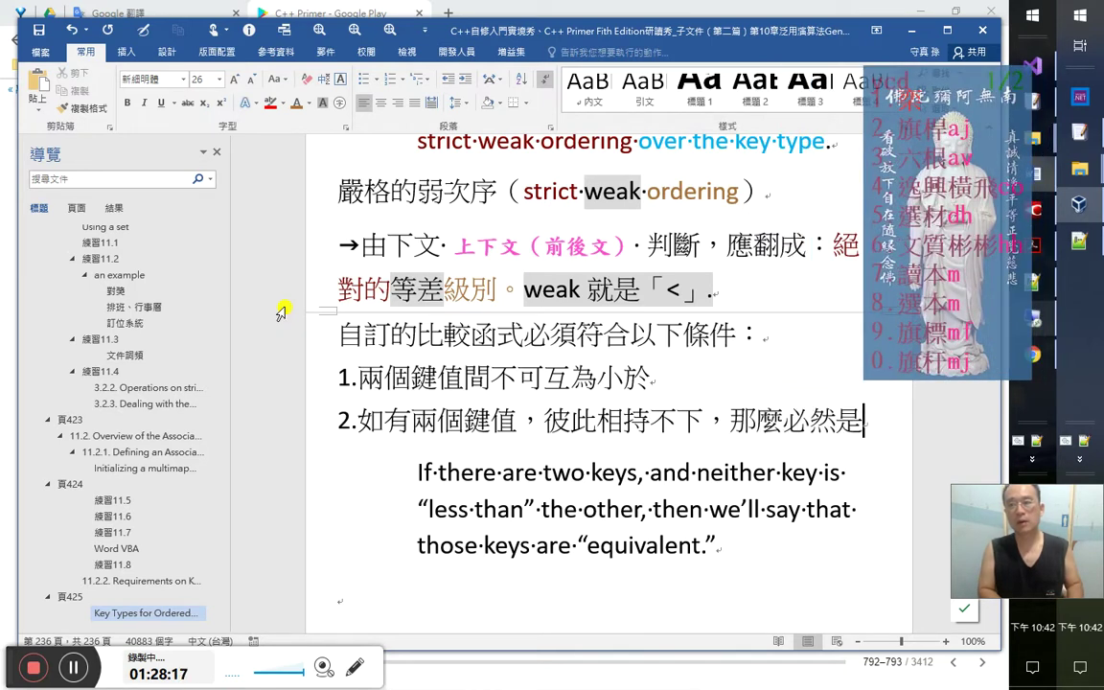
pyautogui.write('a')
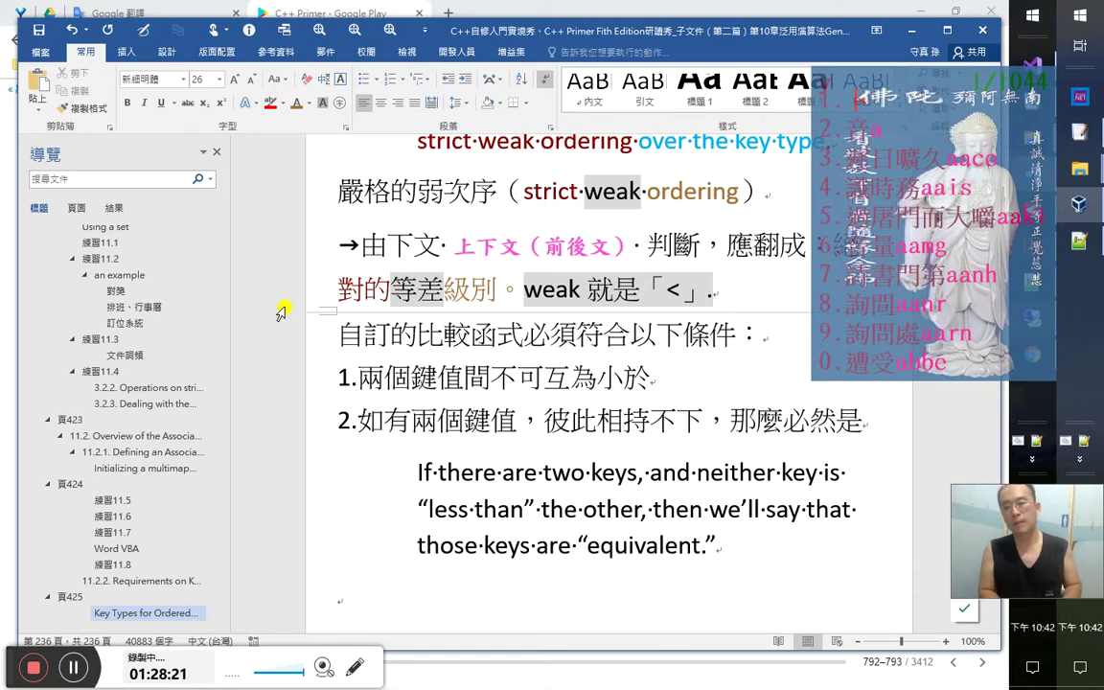
pyautogui.write('e')
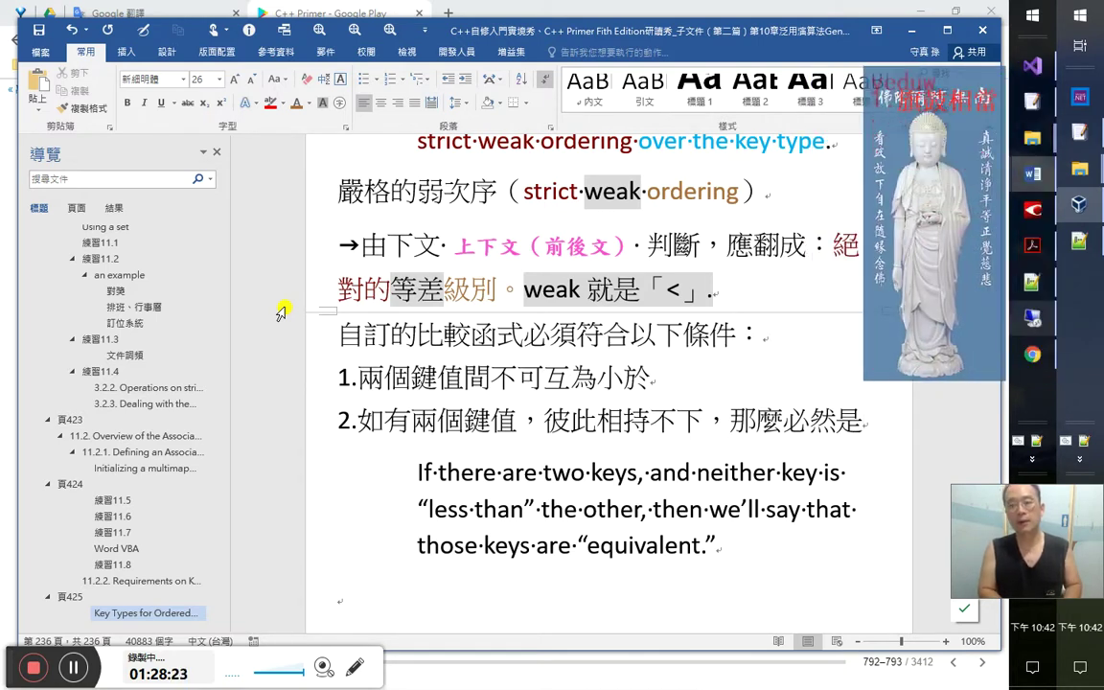
pyautogui.write('3')
pyautogui.press('Down')
pyautogui.press('Down')
pyautogui.press('Down')
pyautogui.press('Down')
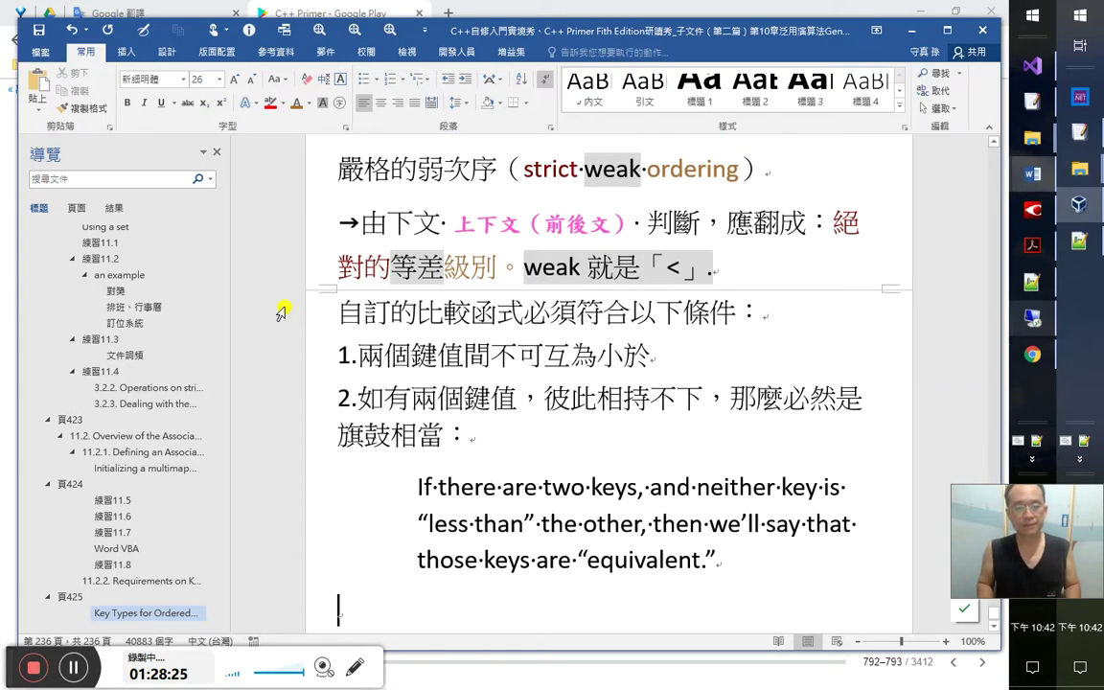
# Compare the second condition in the notes with the Chrome e-book's bullet on equivalent keys and return to Word
pyautogui.hotkey('alt', 'Tab')
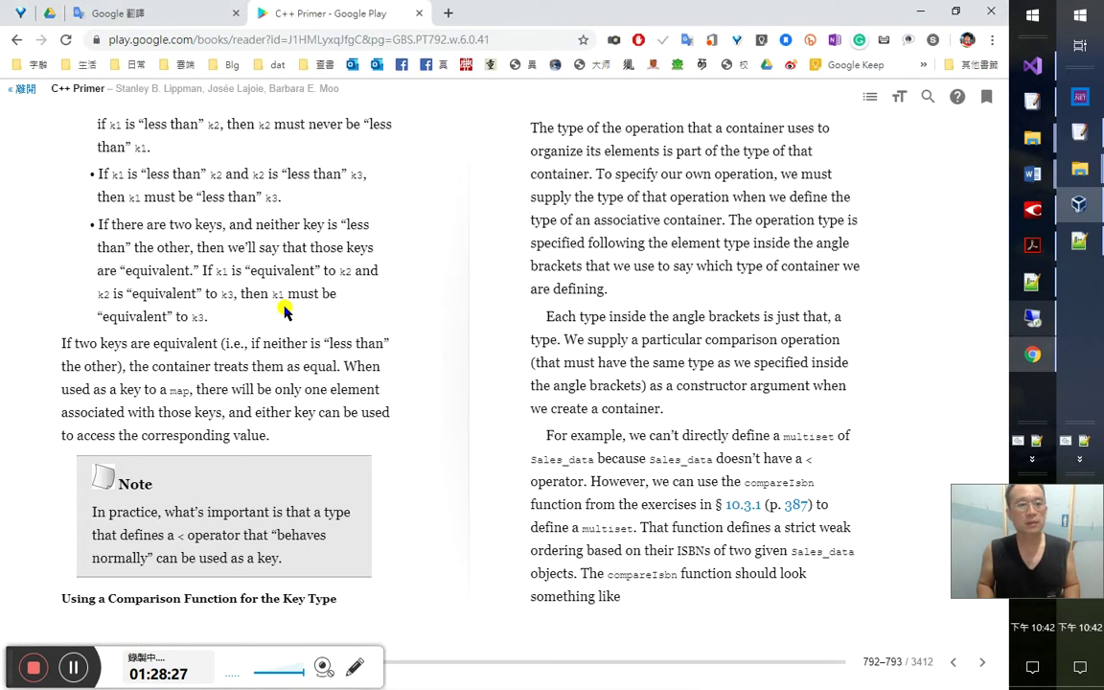
pyautogui.hotkey('alt', 'Tab')
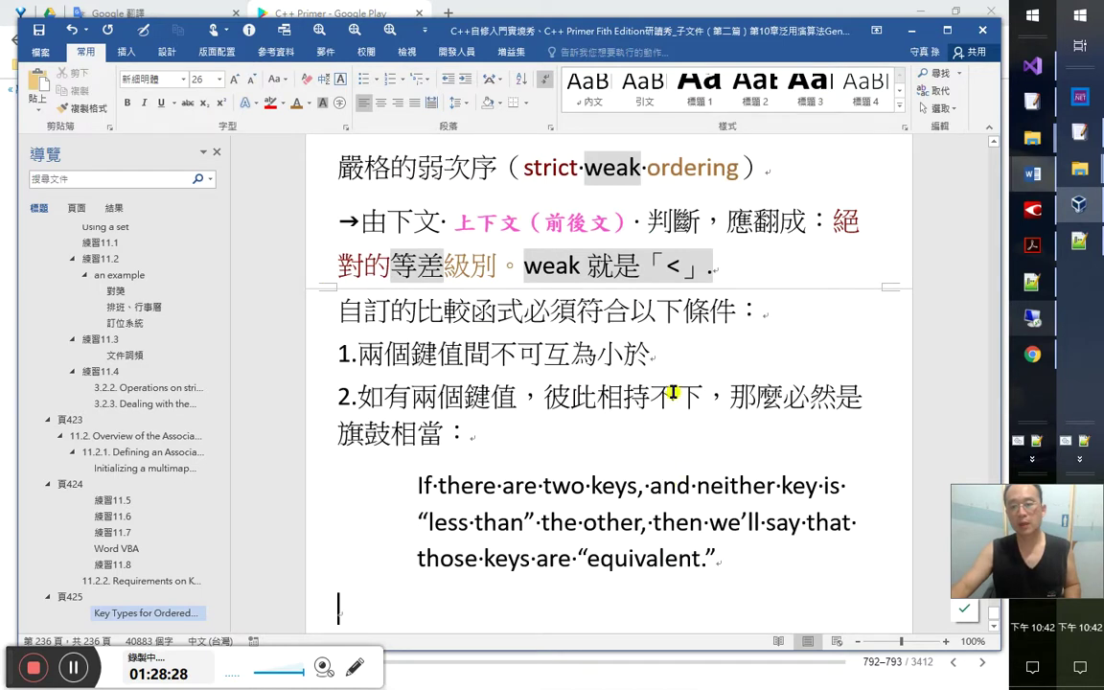
pyautogui.moveTo(676, 396); pyautogui.dragTo(703, 397)
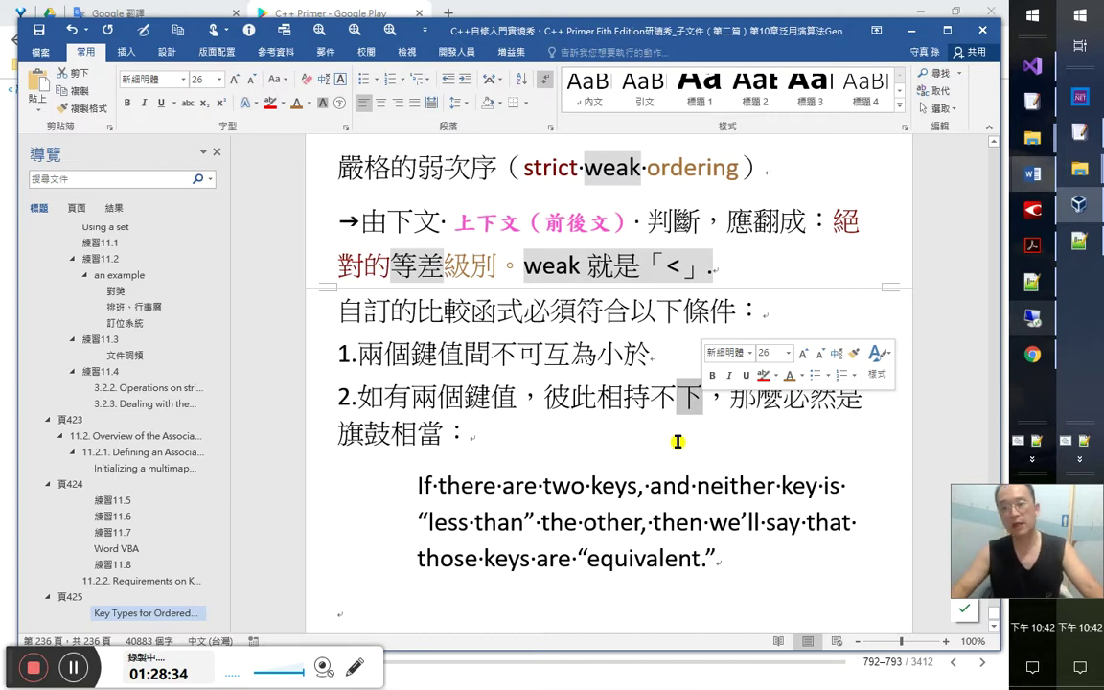
pyautogui.click(556, 464)
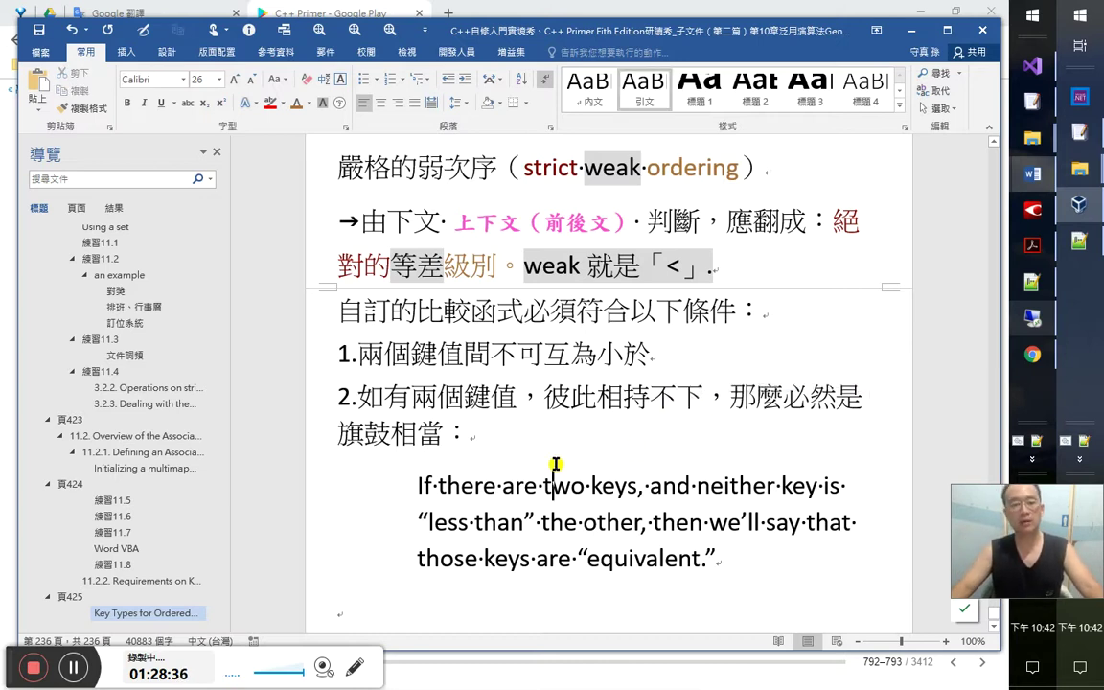
pyautogui.hotkey('alt', 'Tab')
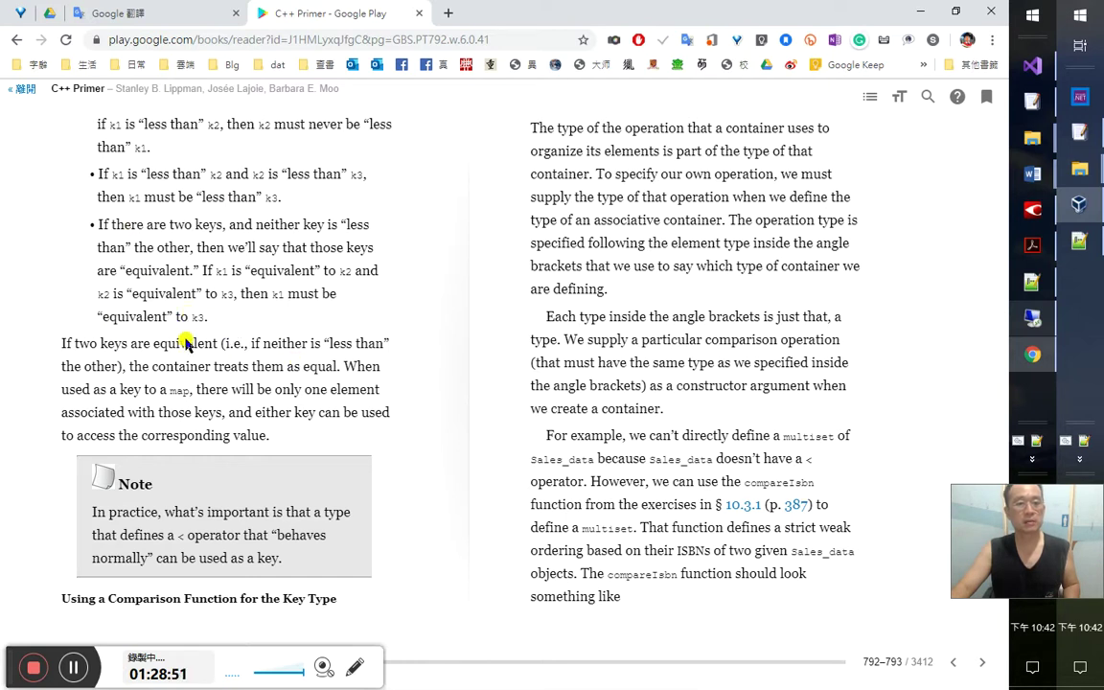
pyautogui.hotkey('alt', 'Tab')
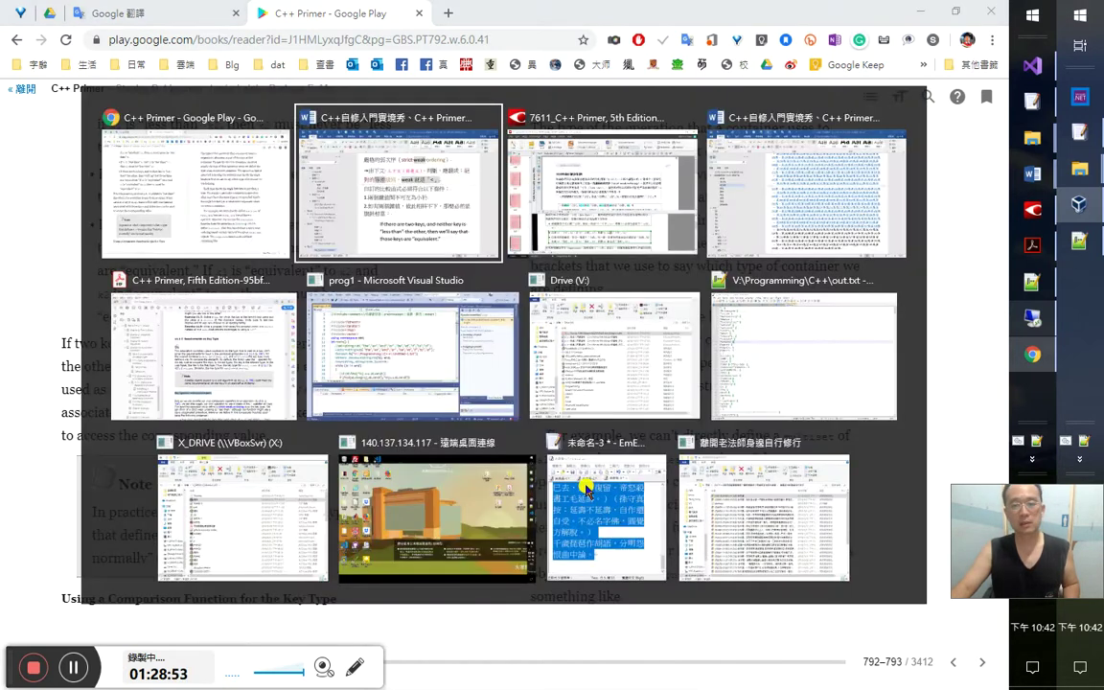
pyautogui.click(617, 320)
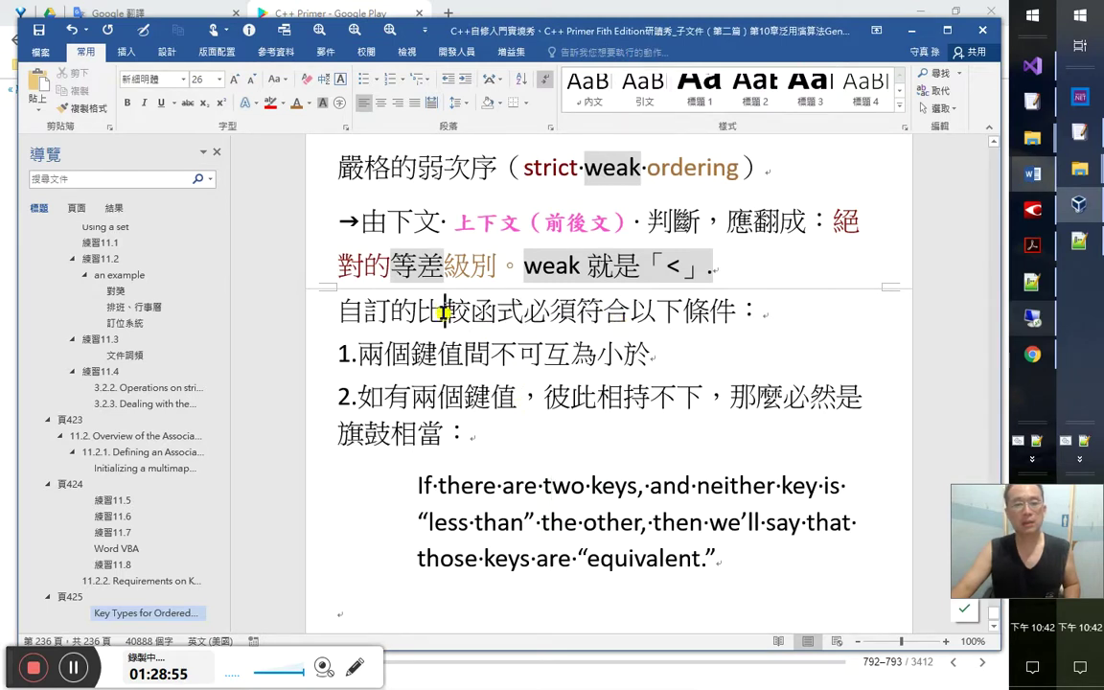
pyautogui.hotkey('alt', 'Tab')
pyautogui.hotkey('alt', 'Tab')
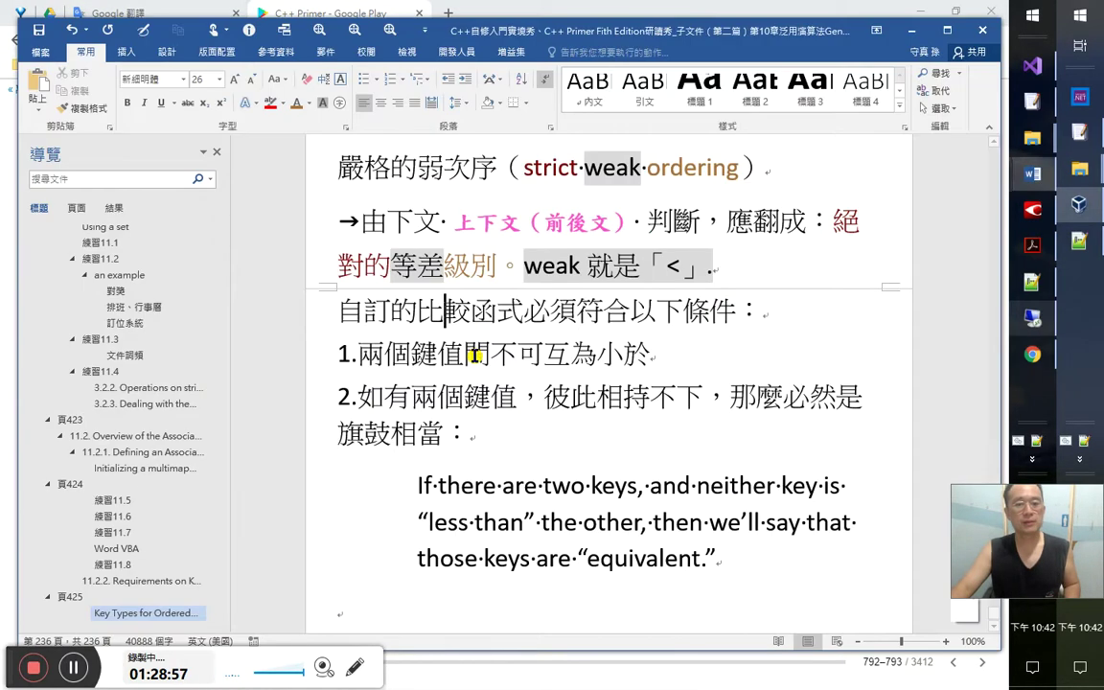
# Begin an explanatory paragraph below the quotation with 意思就是我們自訂的「<」
pyautogui.click(530, 599)
pyautogui.scroll(-1, 537, 595)
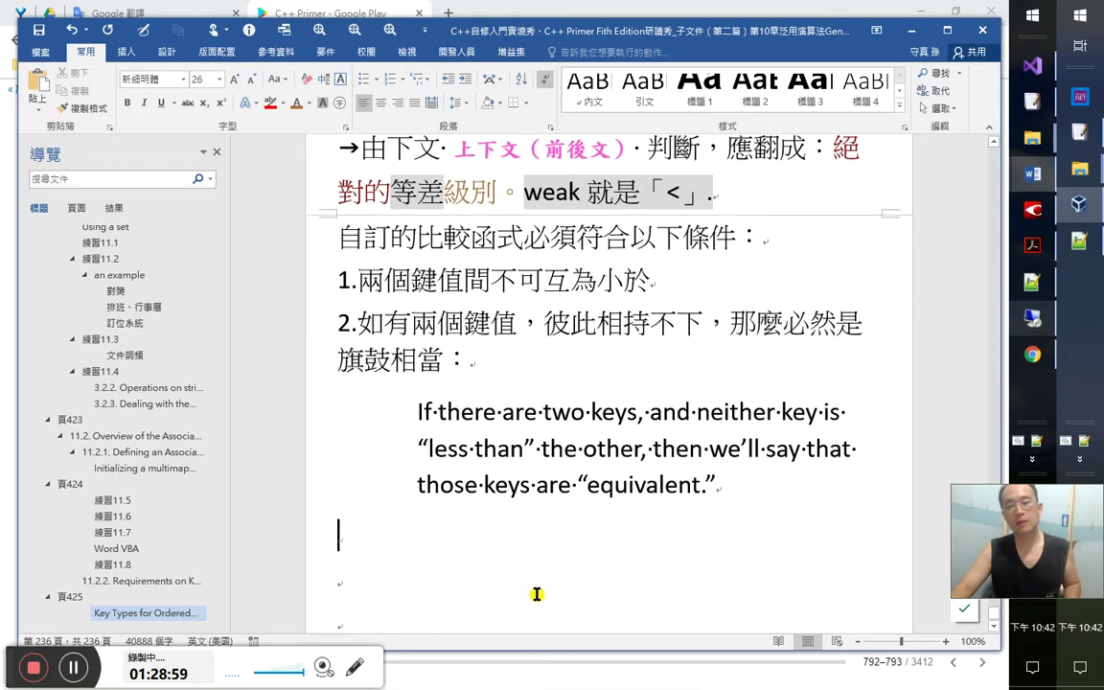
pyautogui.hotkey('alt', 'shift')
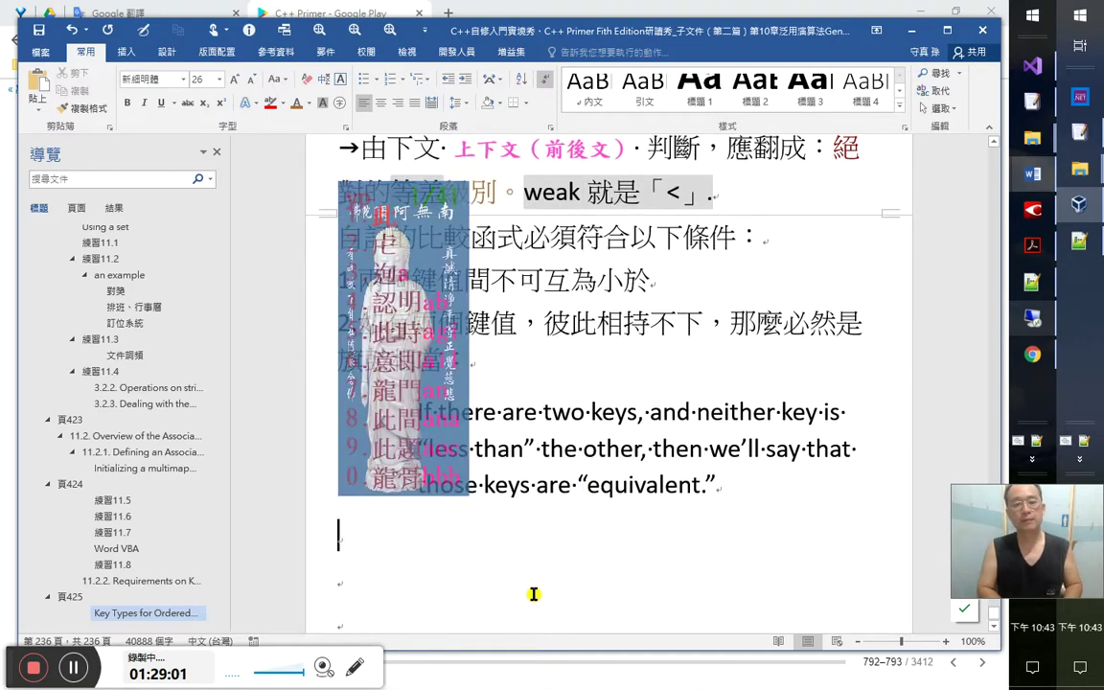
pyautogui.write('意思就是')
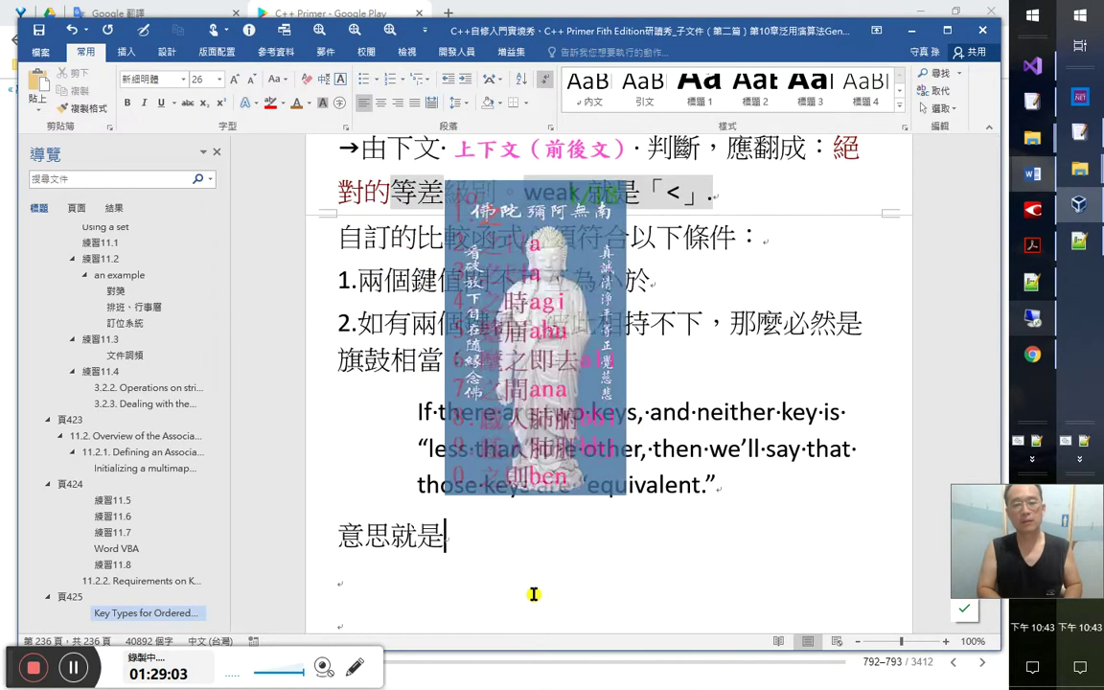
pyautogui.write('我們自訂的')
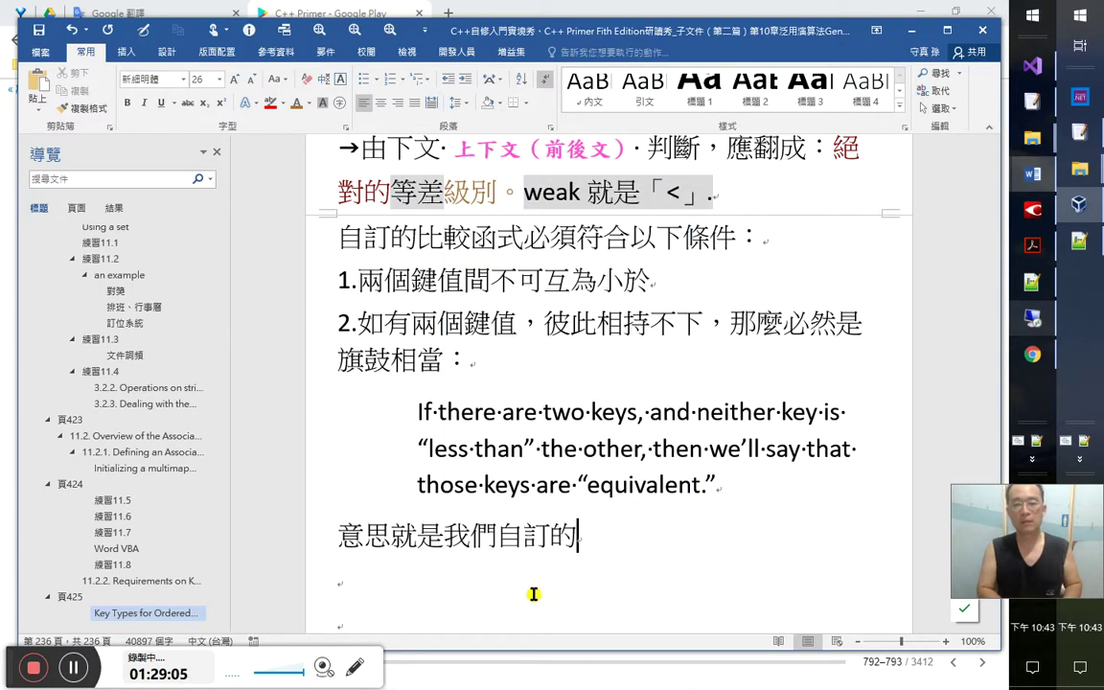
pyautogui.write('「」')
pyautogui.write('《」')
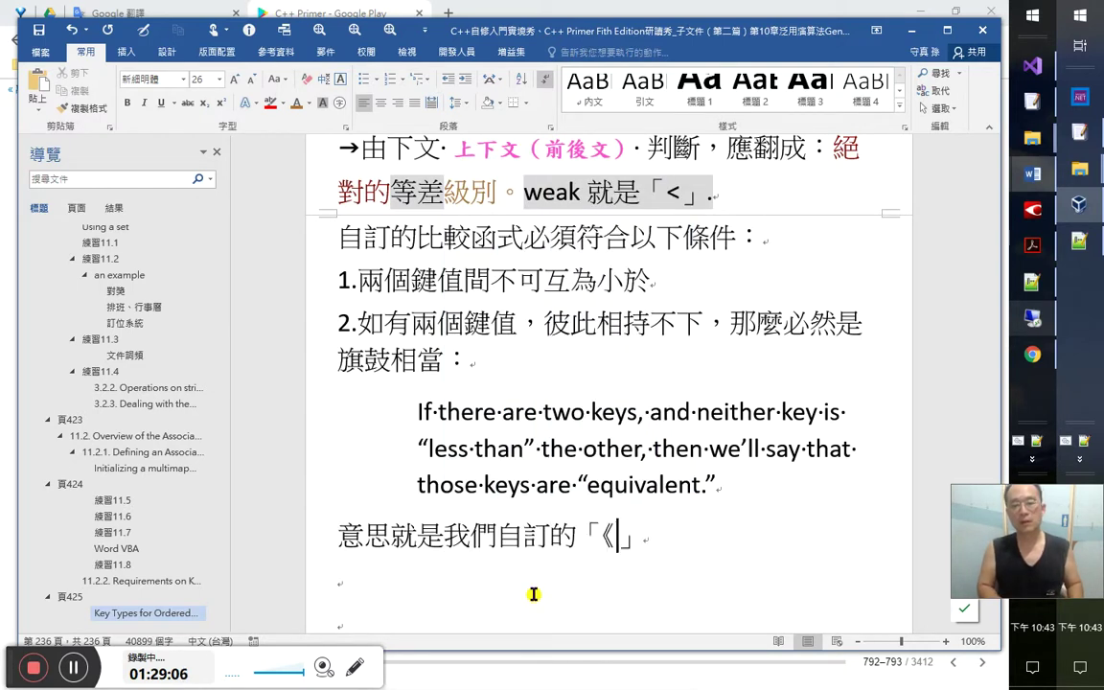
pyautogui.write('<')
pyautogui.press('Delete')
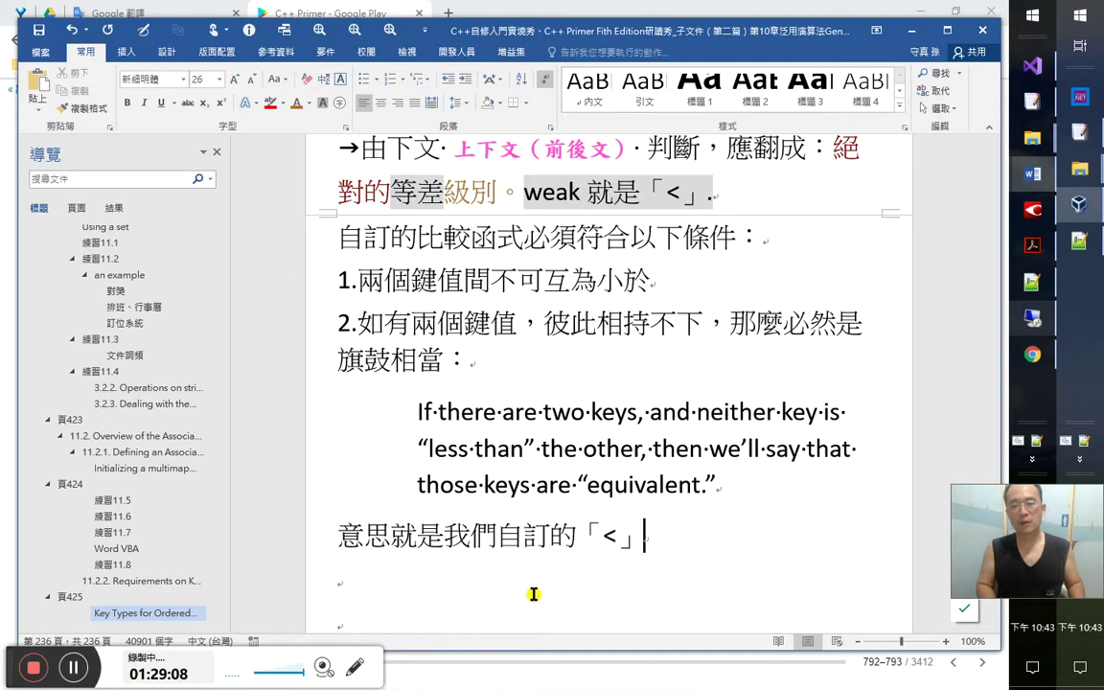
pyautogui.press('Right')
# Continue the explanatory sentence after 「<」 with 一定要有不可逆轉、踰越的
pyautogui.write('一定要有一可')
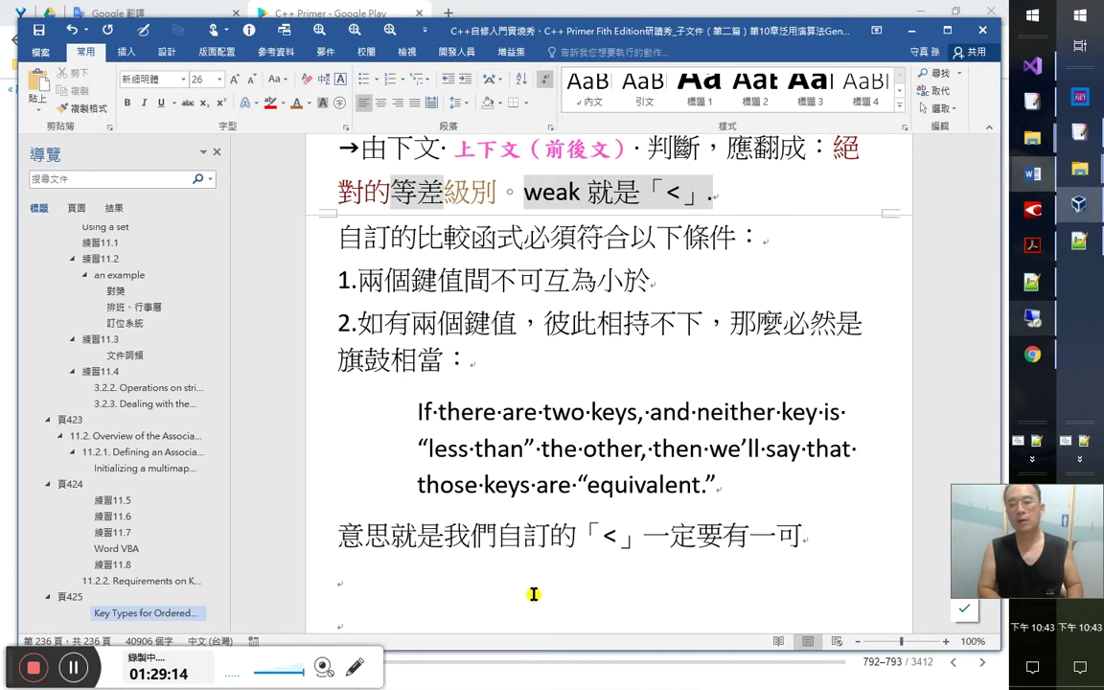
pyautogui.press('BackSpace')
pyautogui.press('BackSpace')
pyautogui.write('不可')
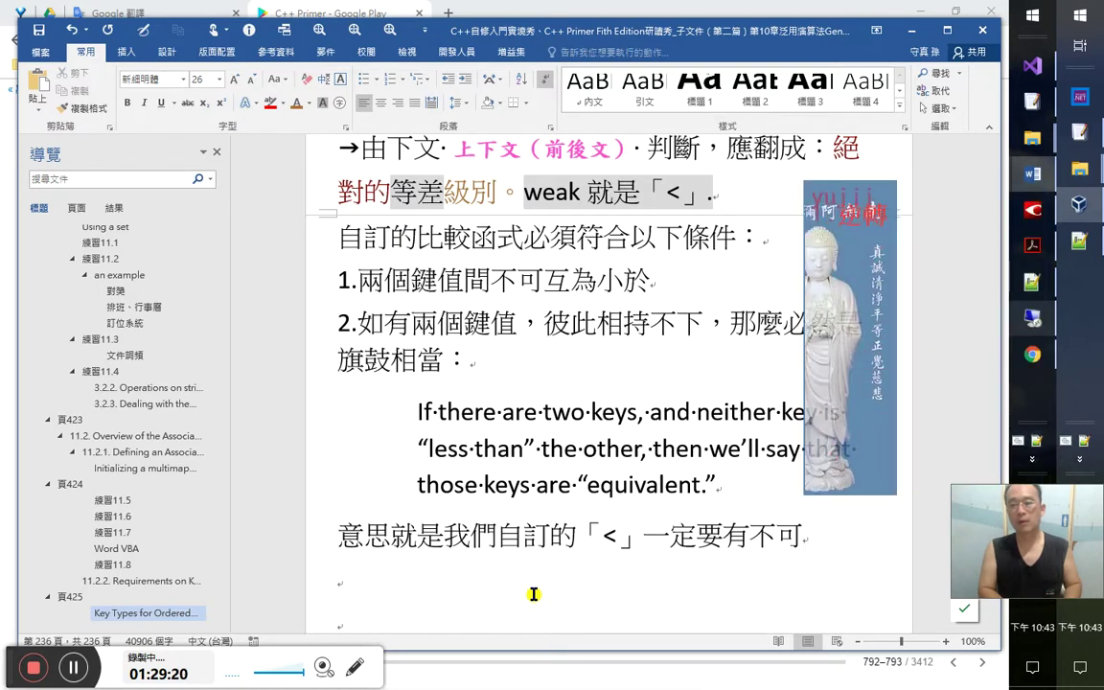
pyautogui.write('逆轉、')
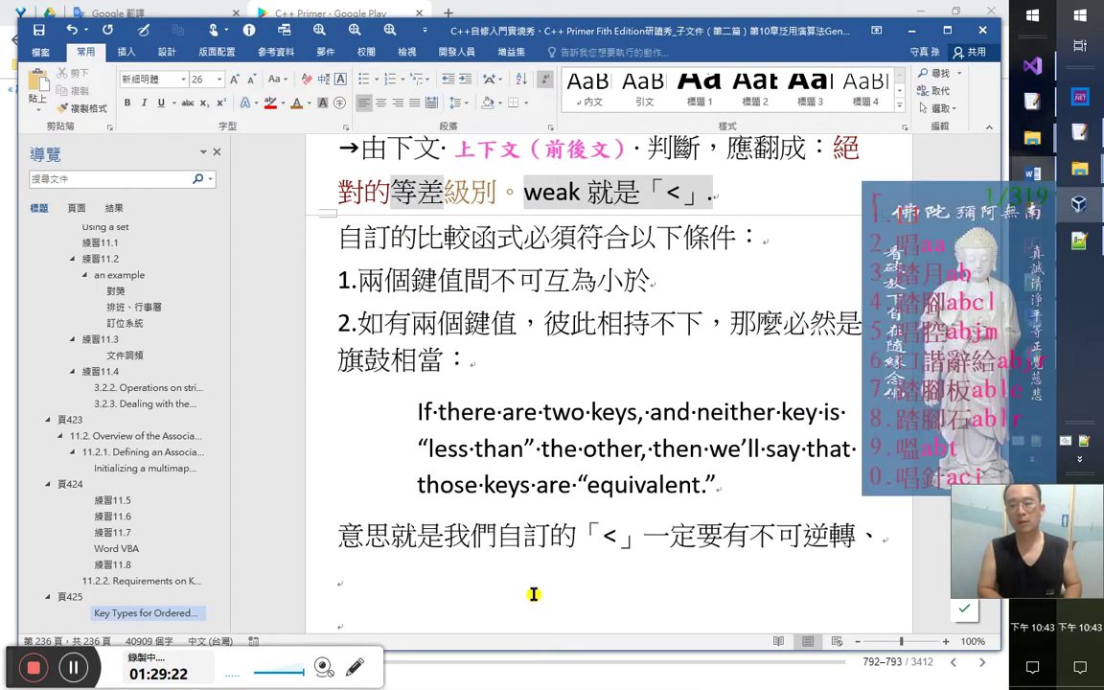
pyautogui.write('踰越的')
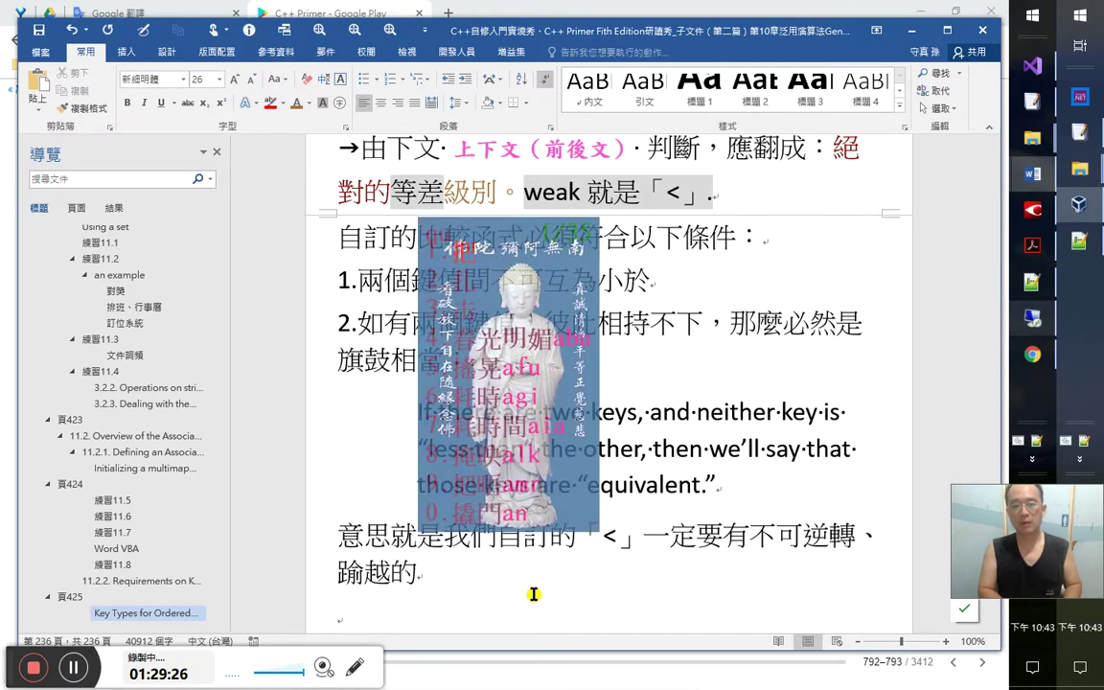
# Finish the explanatory sentence with 規矩、一致性 and start a new line below it
pyautogui.write('規規矩矩')
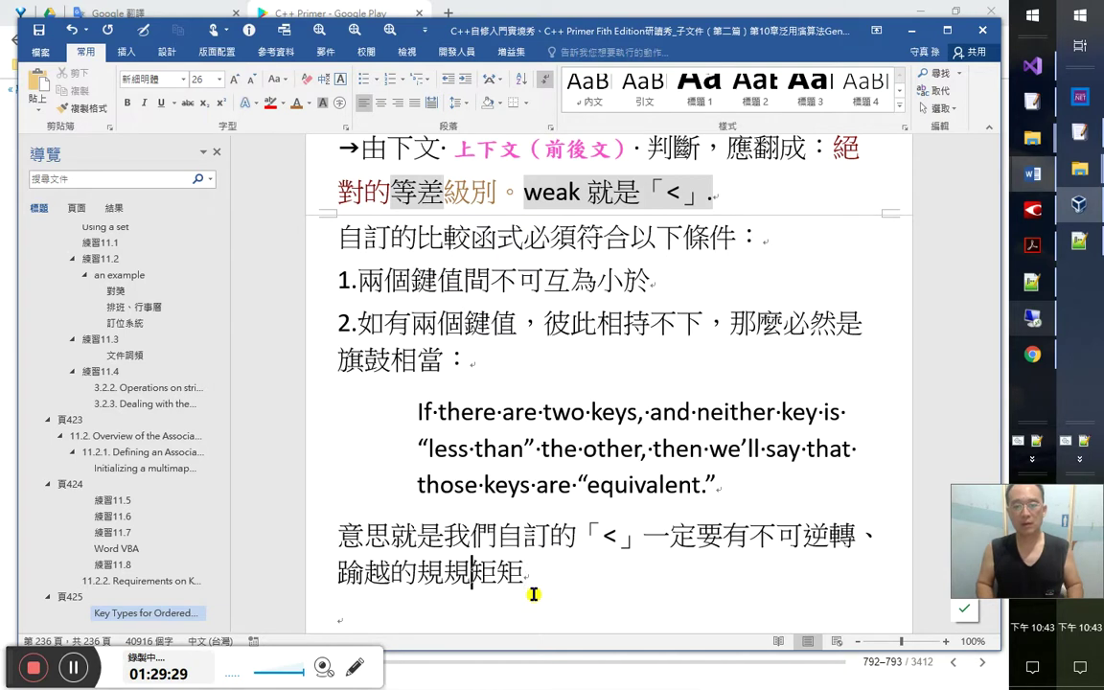
pyautogui.press('Delete')
pyautogui.press('Delete')
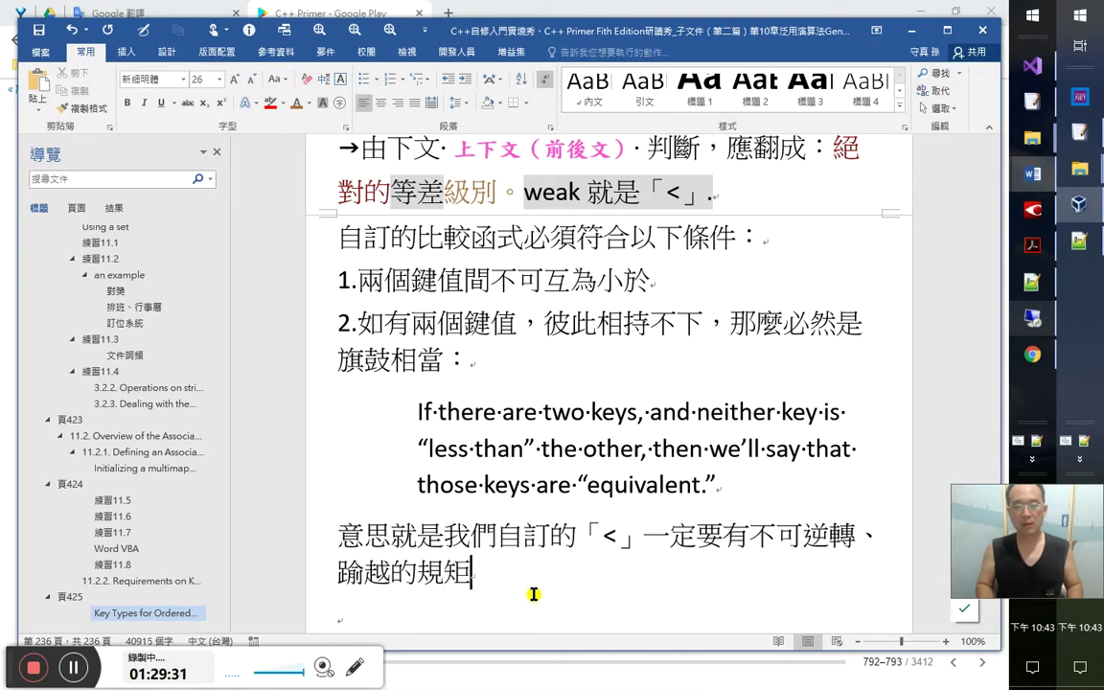
pyautogui.click(534, 595)
pyautogui.write('、')
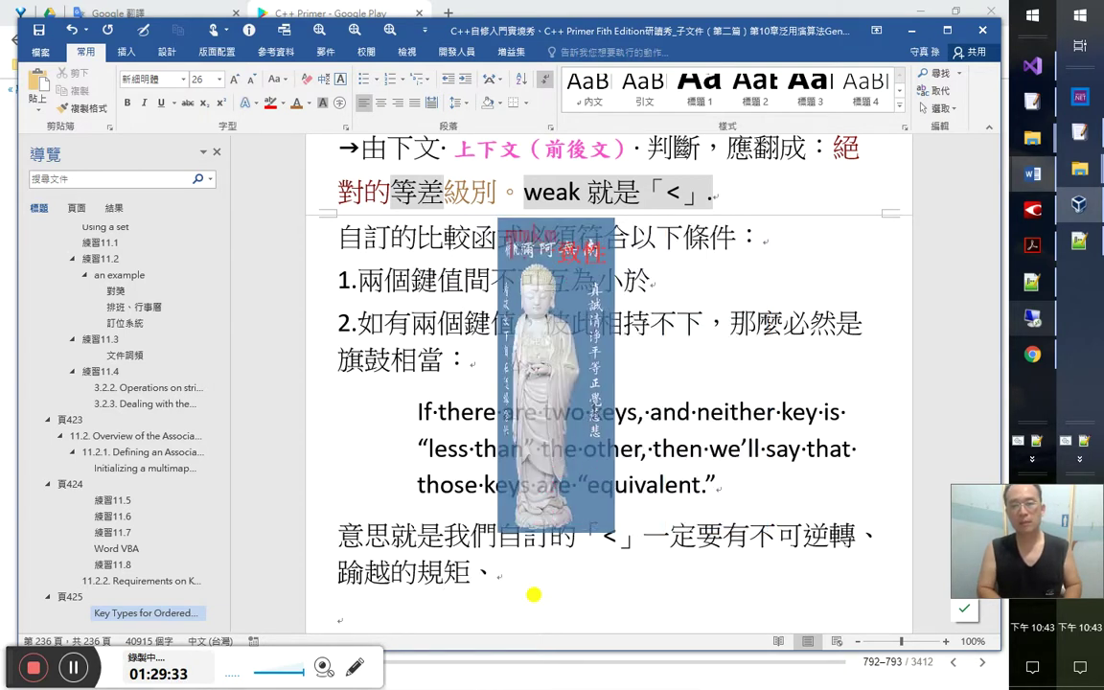
pyautogui.write('一致性')
pyautogui.press('Down')
pyautogui.press('Left')
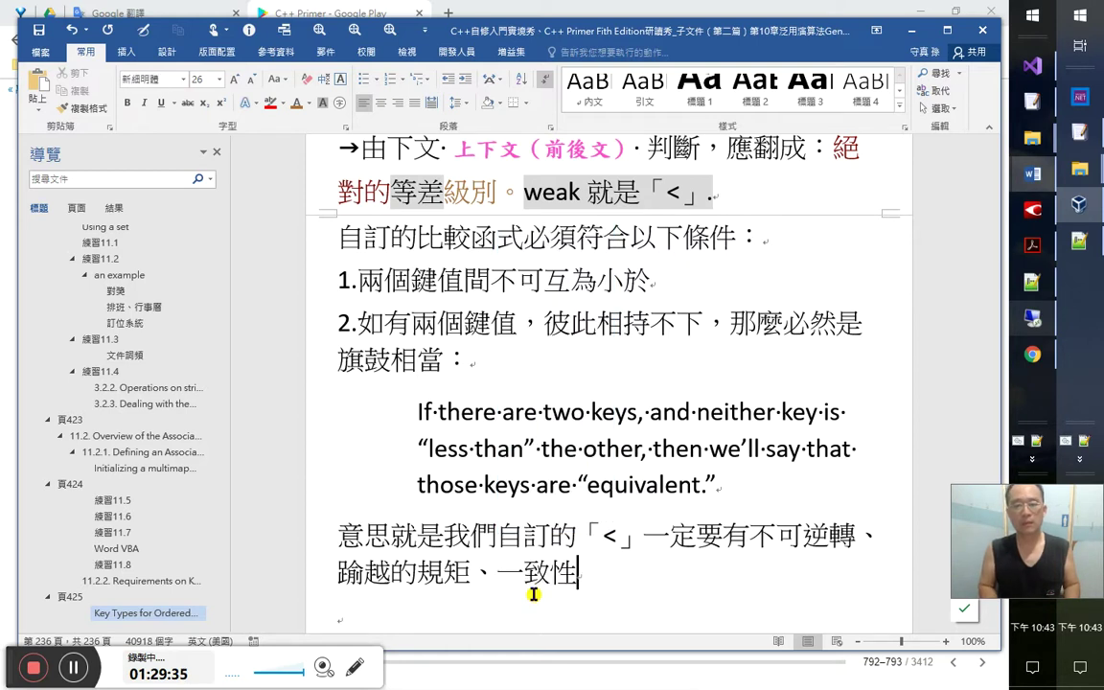
pyautogui.press('Return')
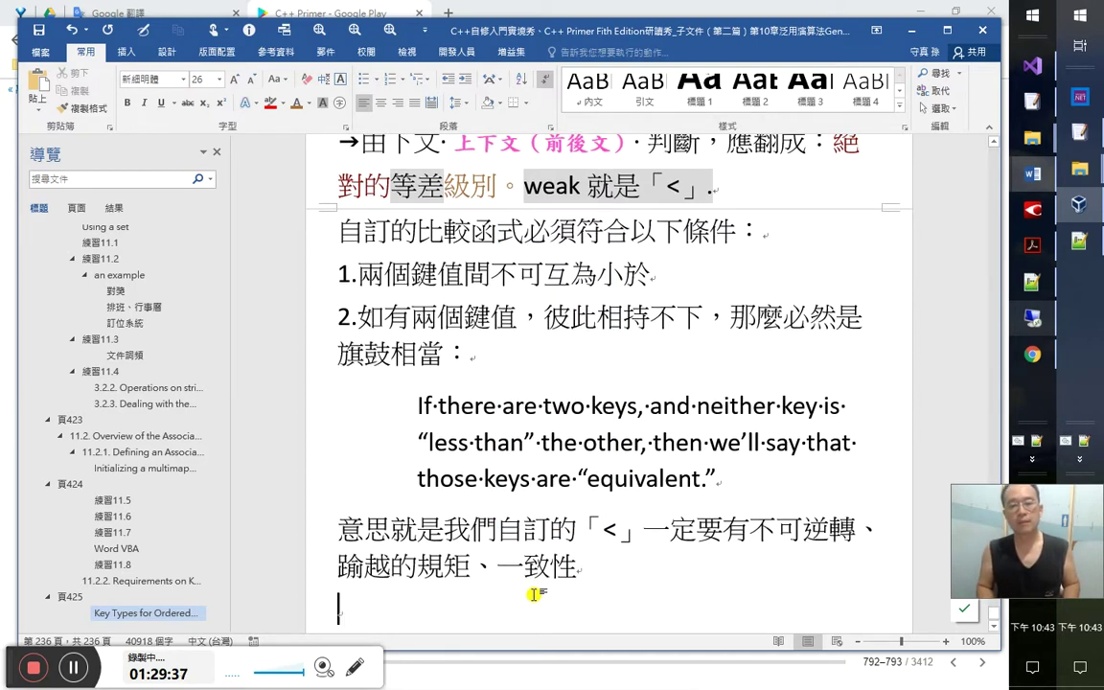
# Check the e-book passage in Chrome, return to Word, extend the explanatory sentence with ，這就叫, and copy the phrase 這就叫
pyautogui.hotkey('alt', 'Tab')
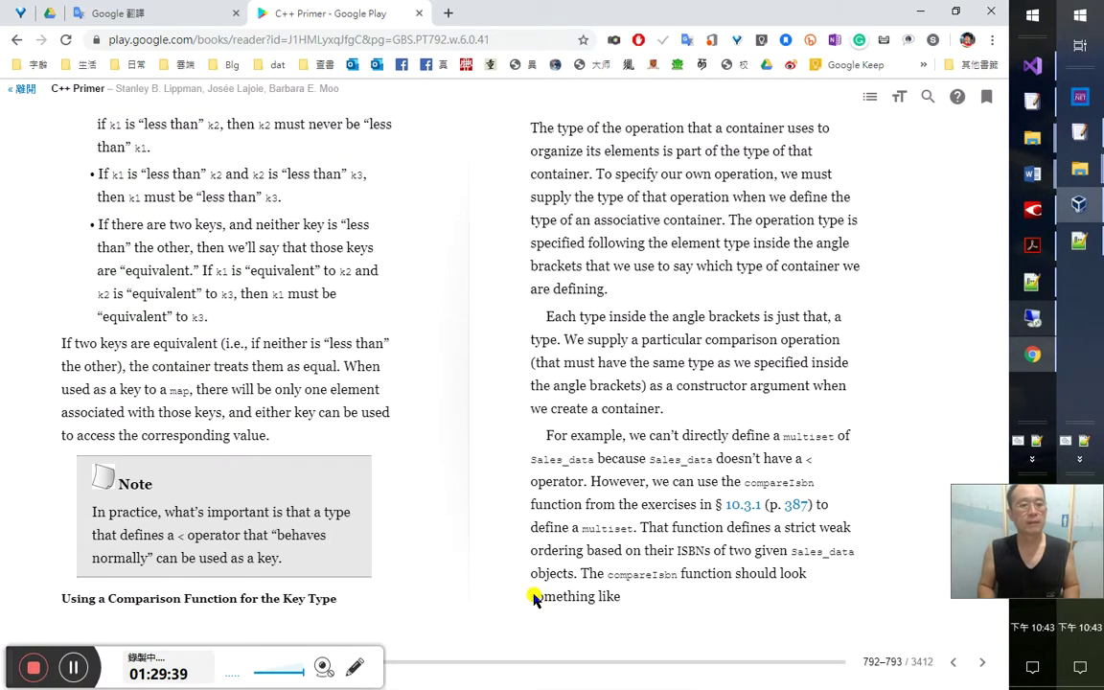
pyautogui.hotkey('alt', 'Tab')
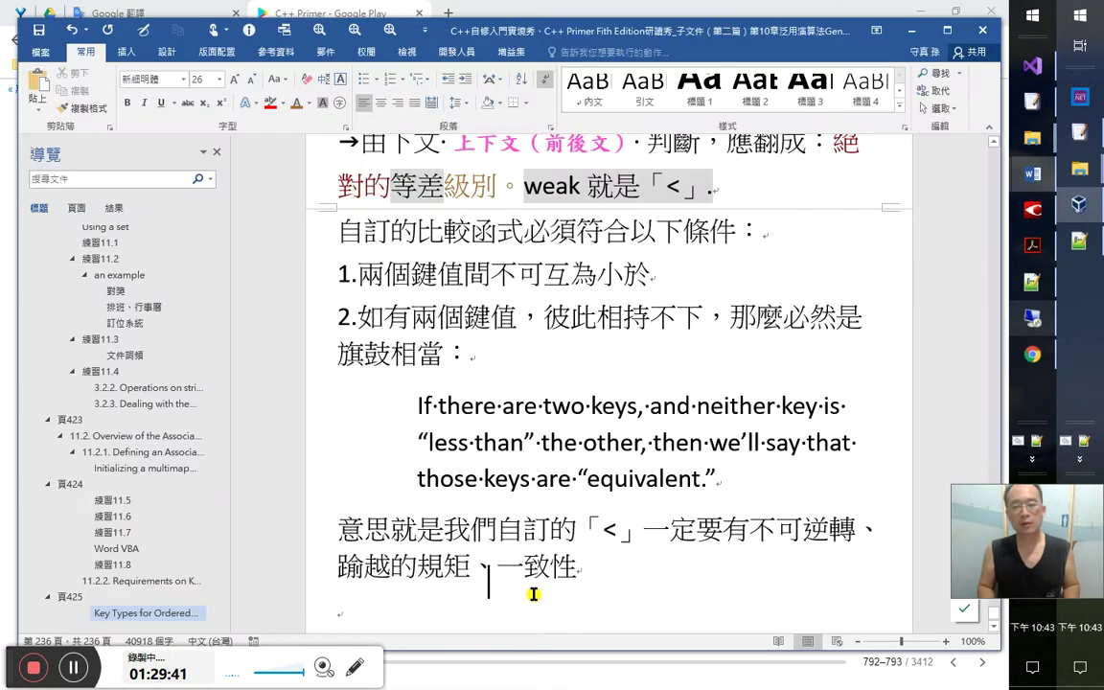
pyautogui.write('，')
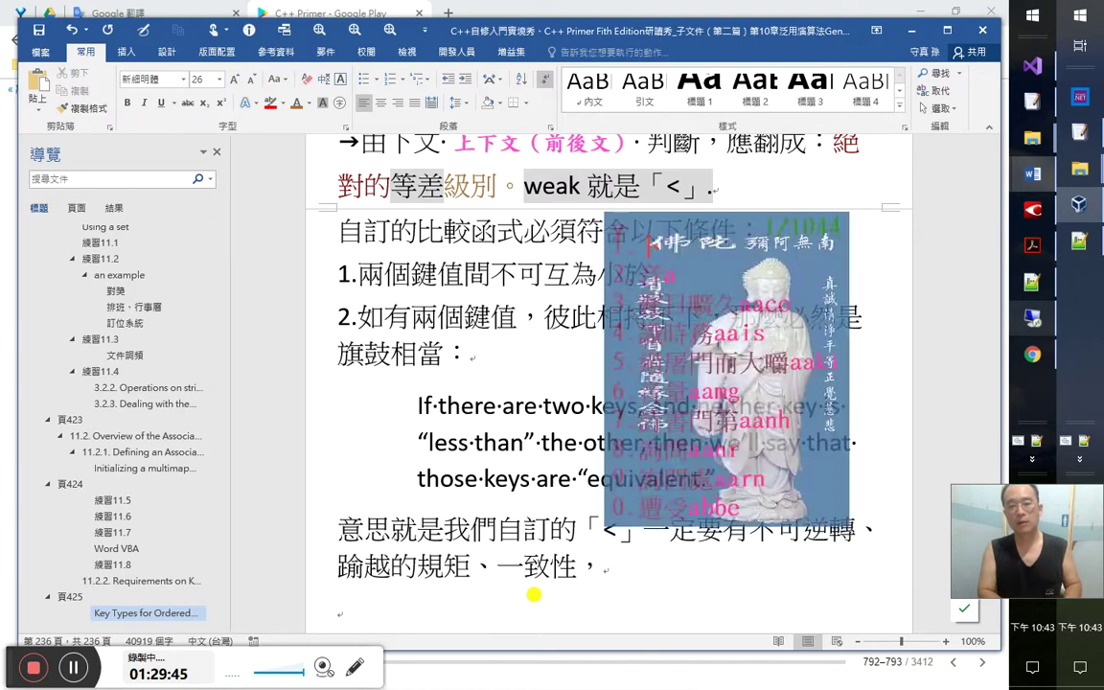
pyautogui.write('這就叫')
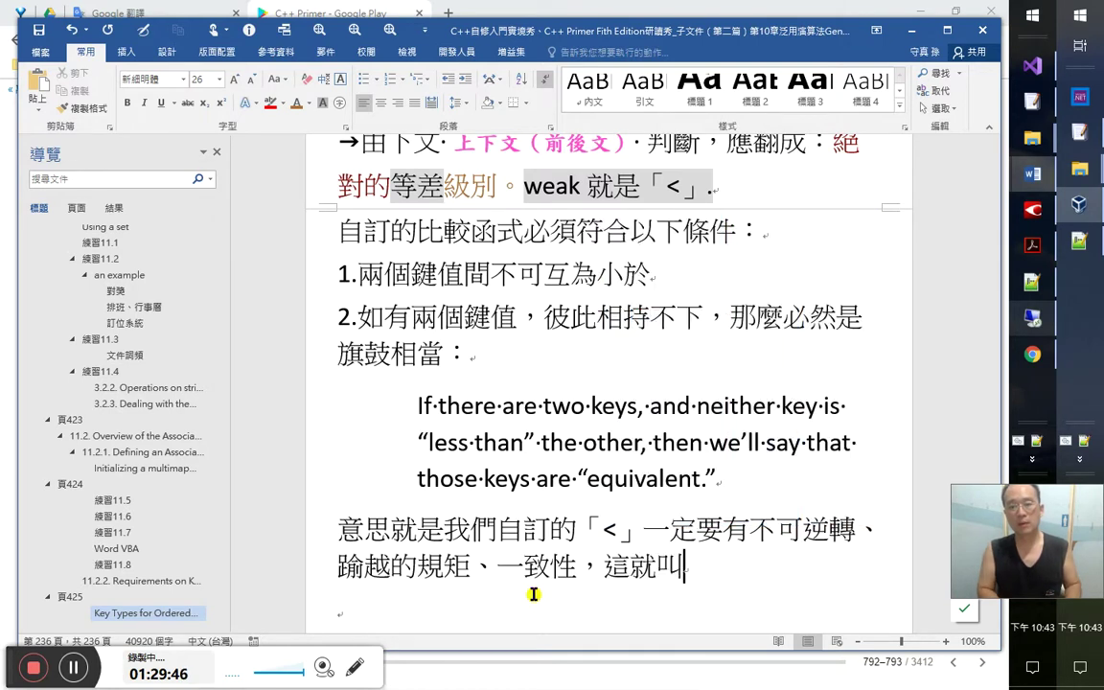
pyautogui.hotkey('shift', 'Left')
pyautogui.hotkey('shift', 'Left')
pyautogui.hotkey('shift', 'Left')
pyautogui.hotkey('ctrl', 'c')
# Add 「strick」 in corner brackets after 這就叫 at the end of the explanatory sentence
pyautogui.press('Right')
pyautogui.write('「」')
pyautogui.press('Left')
pyautogui.write('strict wea')
pyautogui.write('k')
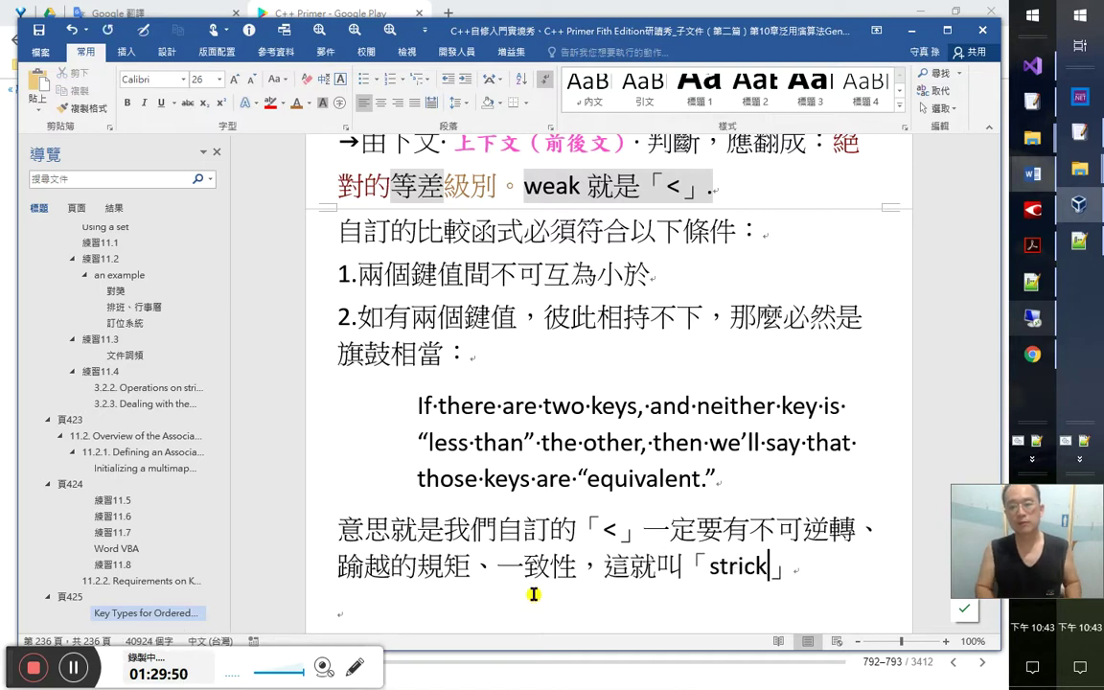
# Copy the dark red formatting of 絕對的 onto the word strick with Format Painter
pyautogui.scroll(2, 594, 594)
pyautogui.scroll(2, 569, 387)
pyautogui.scroll(-7, 595, 432)
pyautogui.doubleClick(707, 492)
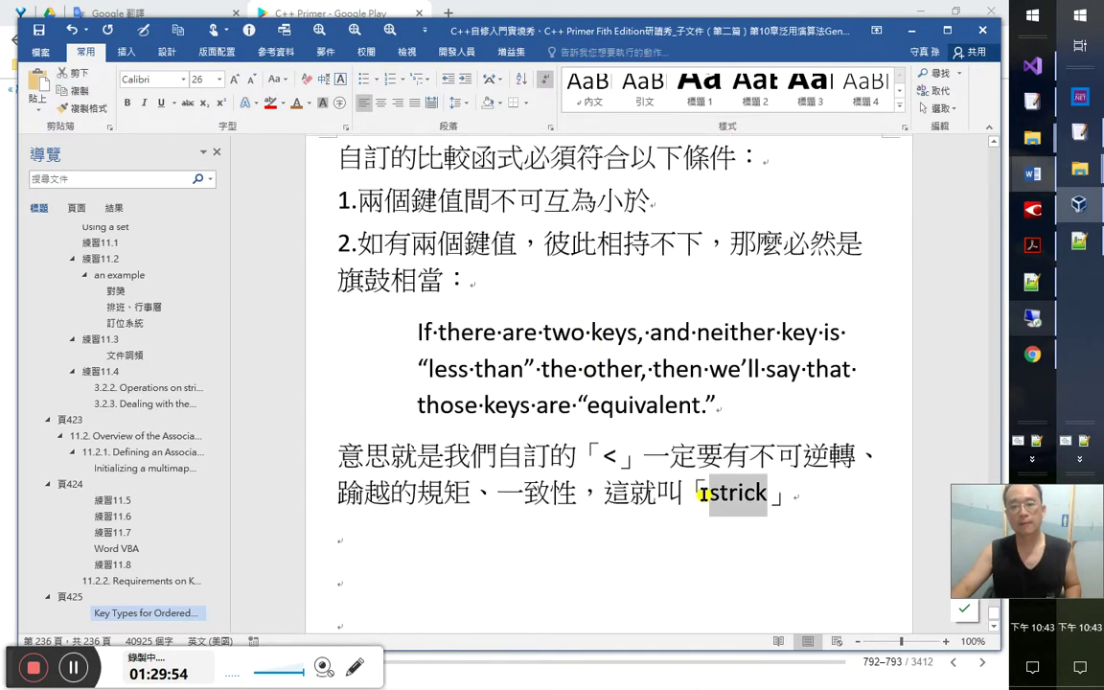
pyautogui.scroll(5, 428, 181)
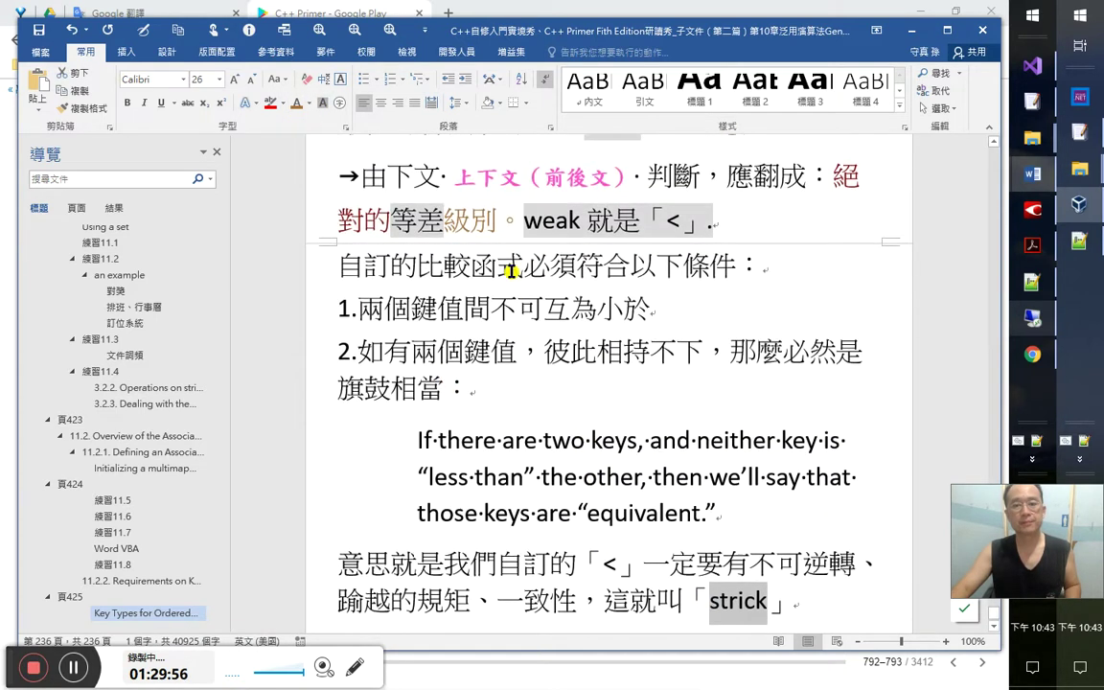
pyautogui.scroll(-8, 604, 315)
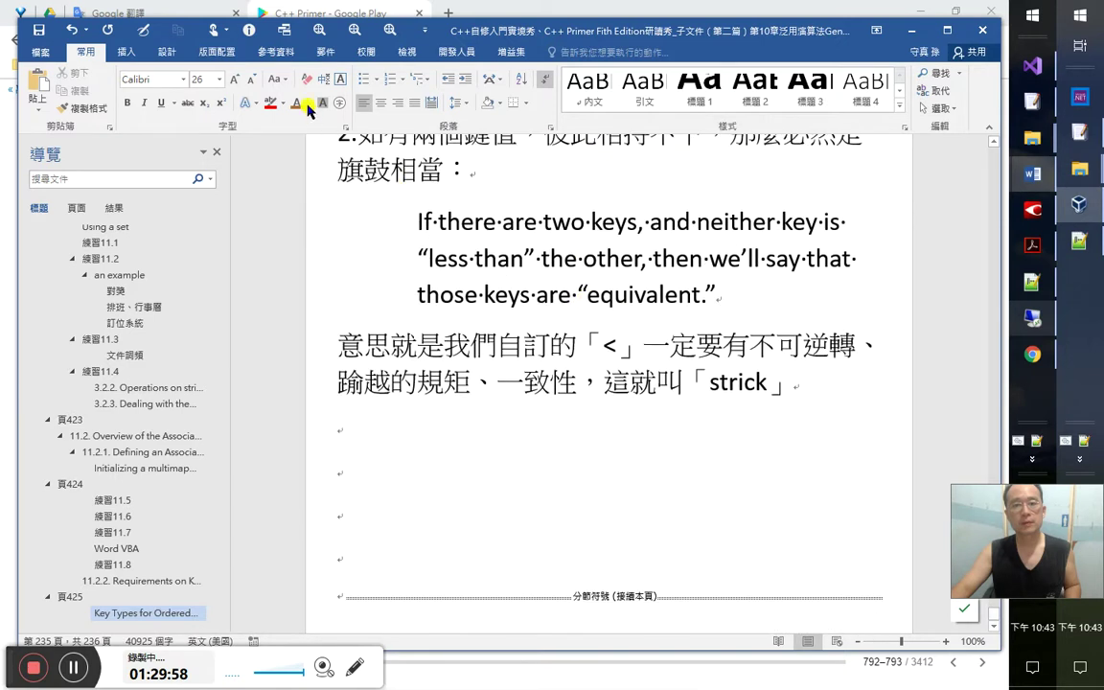
pyautogui.doubleClick(89, 109)
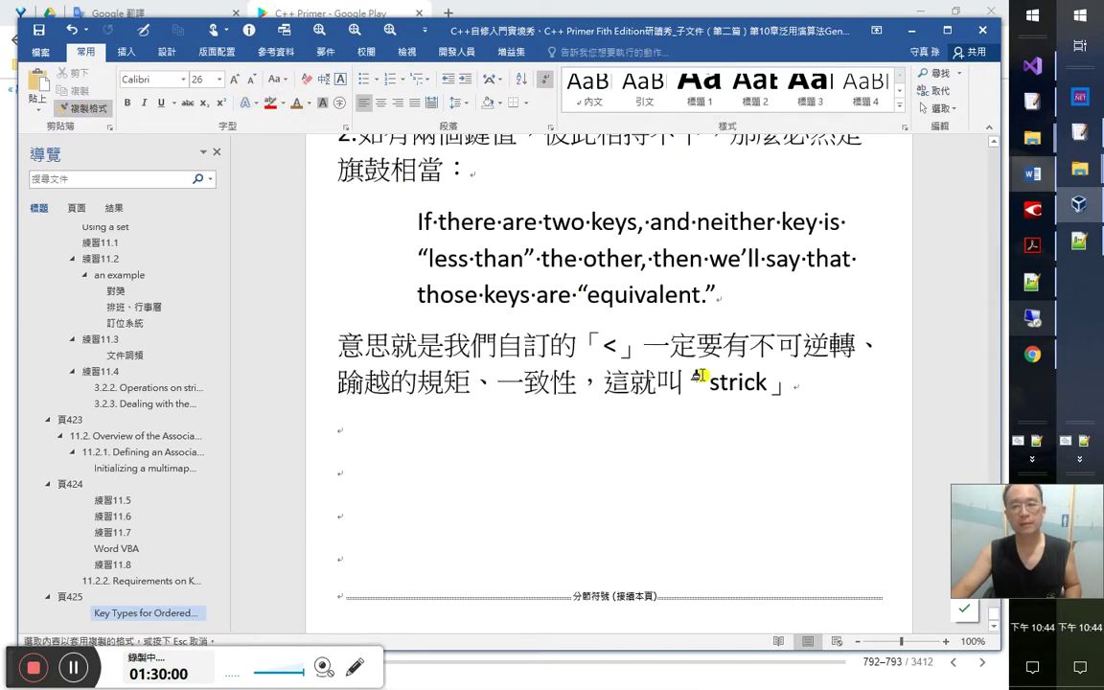
pyautogui.moveTo(712, 381); pyautogui.dragTo(772, 383)
pyautogui.click(668, 422)
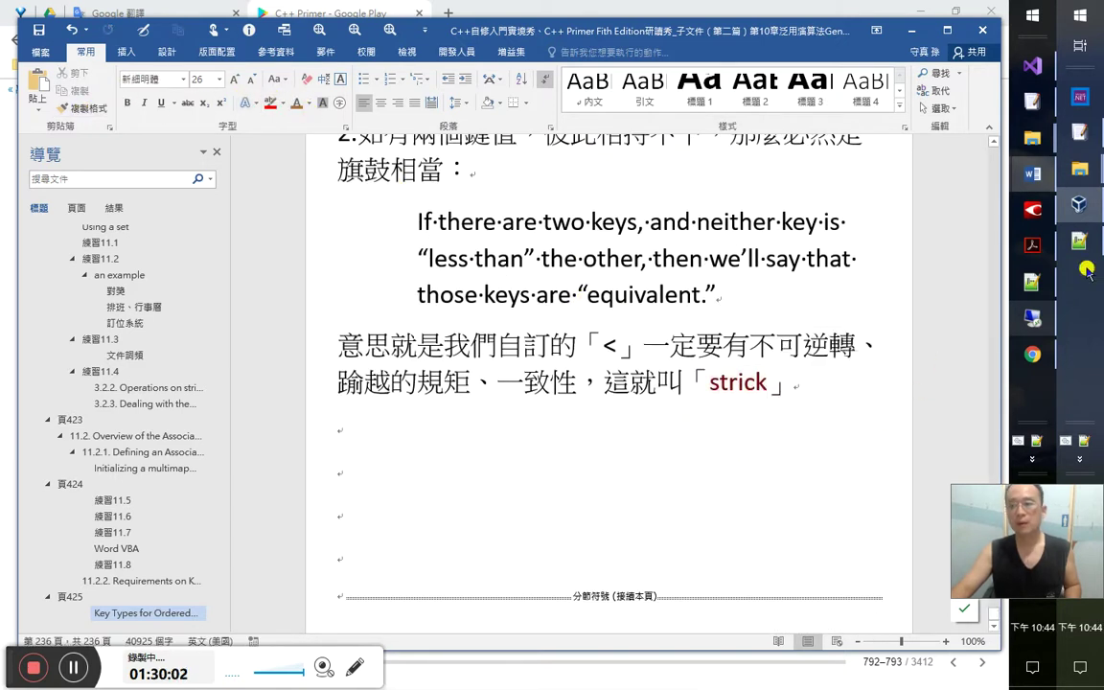
# Switch to Notepad++, search all opened documents for 這就叫, and remove a surplus blank line at the end of cj5-ftzk-programming.txt
pyautogui.hotkey('alt', 'Tab')
pyautogui.hotkey('ctrl', 'f')
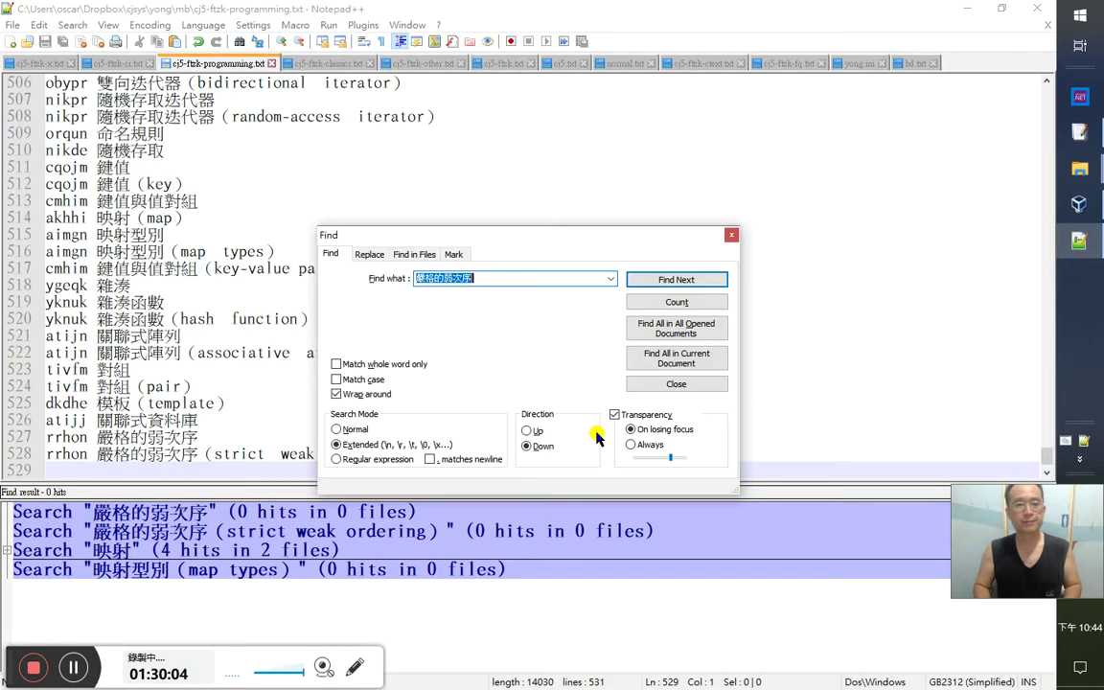
pyautogui.hotkey('alt', 'o')
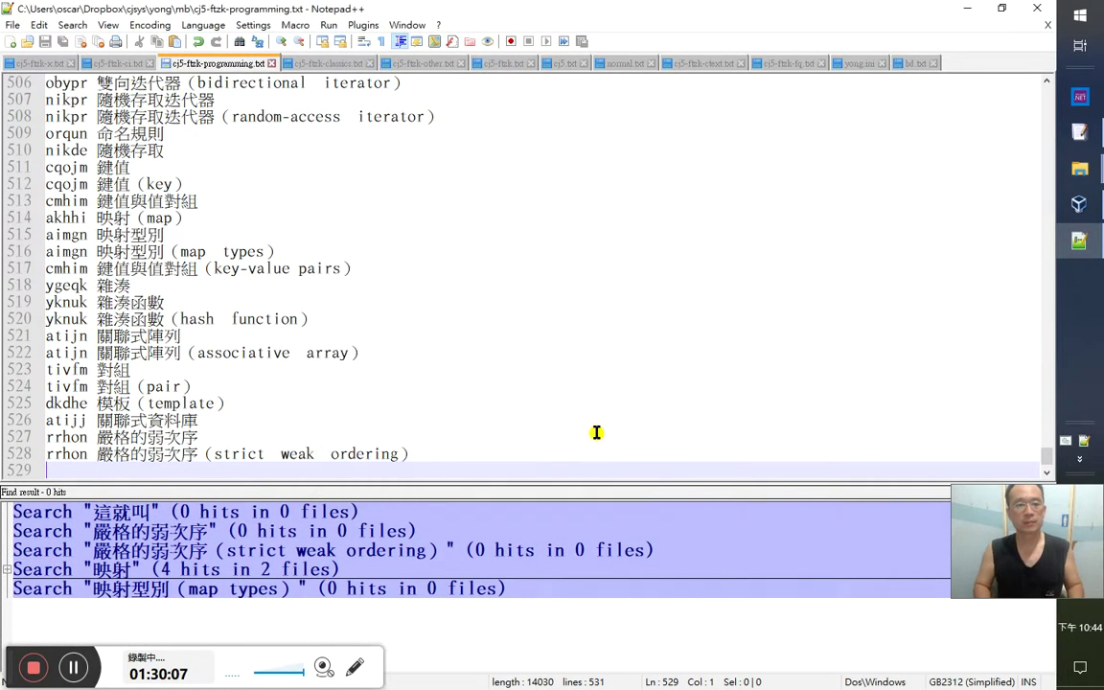
pyautogui.hotkey('ctrl', 'End')
pyautogui.press('BackSpace')
pyautogui.press('BackSpace')
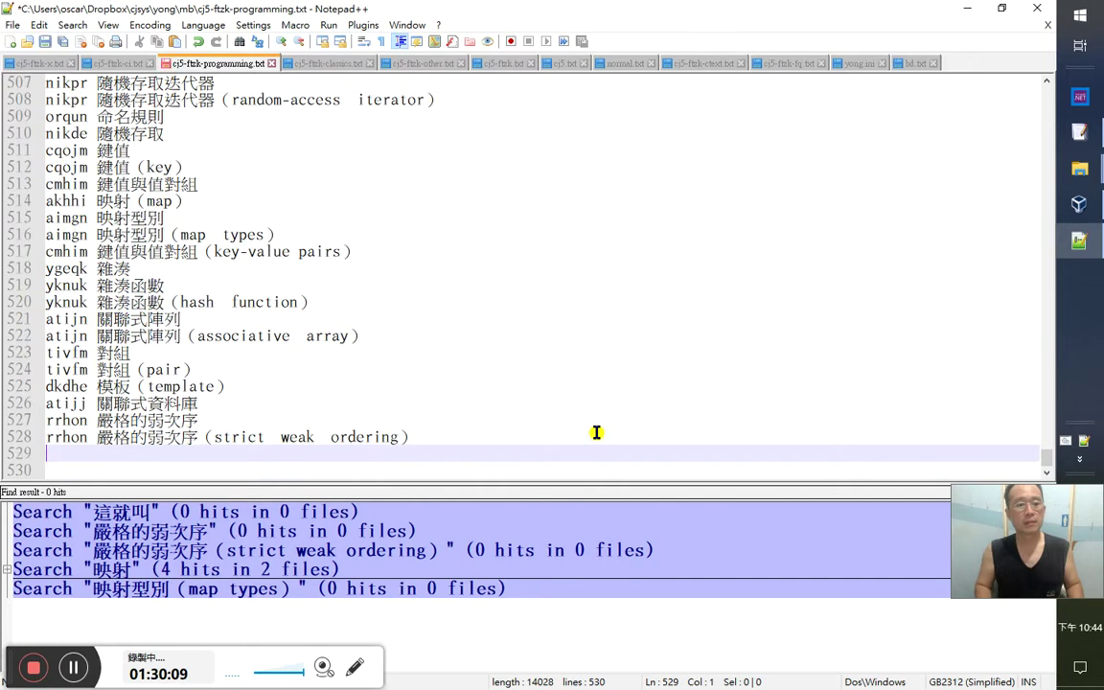
# Add the entry yryul 這就叫 at the end of cj5-ftzk.txt, save the file, and minimize Notepad++
pyautogui.hotkey('ctrl', 'Tab')
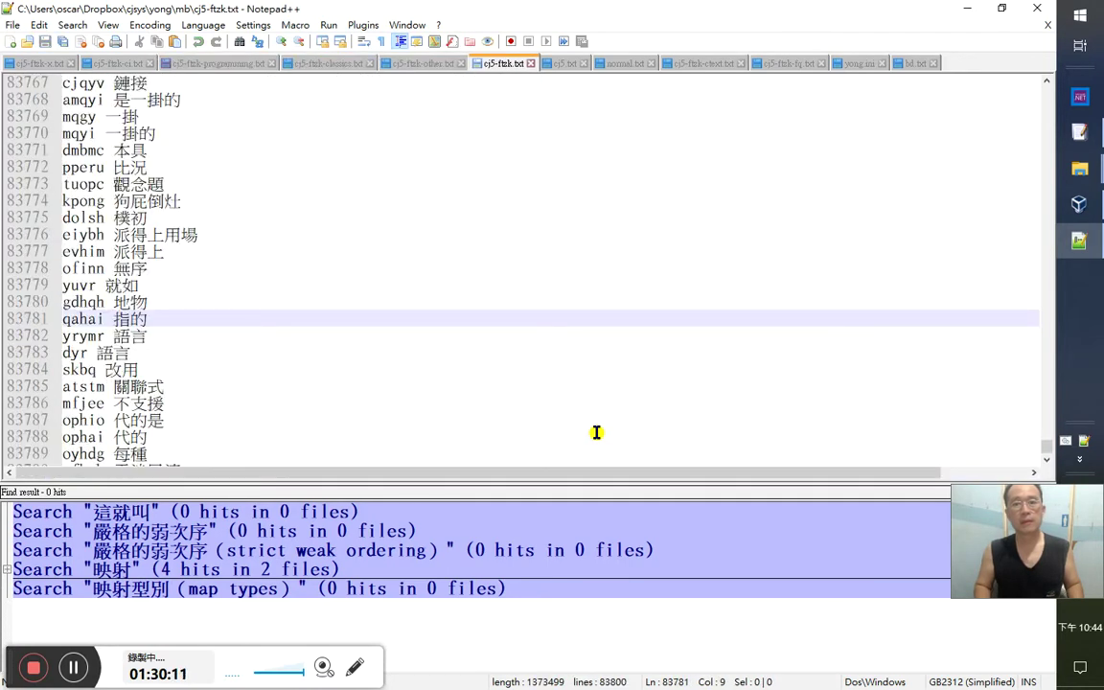
pyautogui.hotkey('ctrl', 'End')
pyautogui.hotkey('ctrl', 'v')
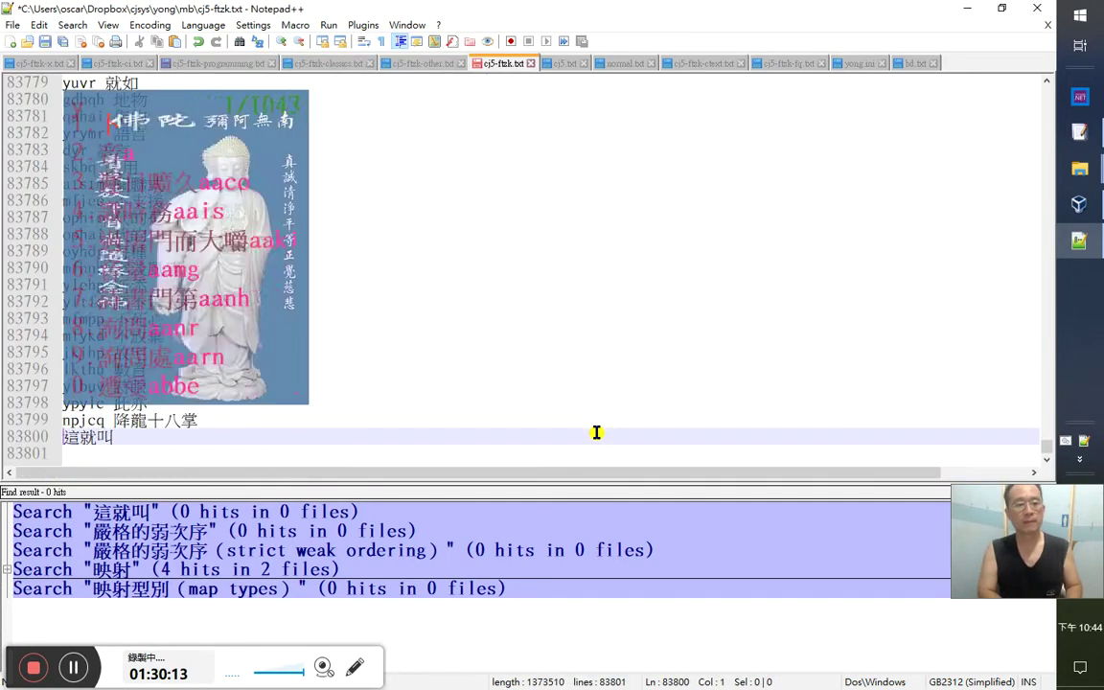
pyautogui.write('yryul')
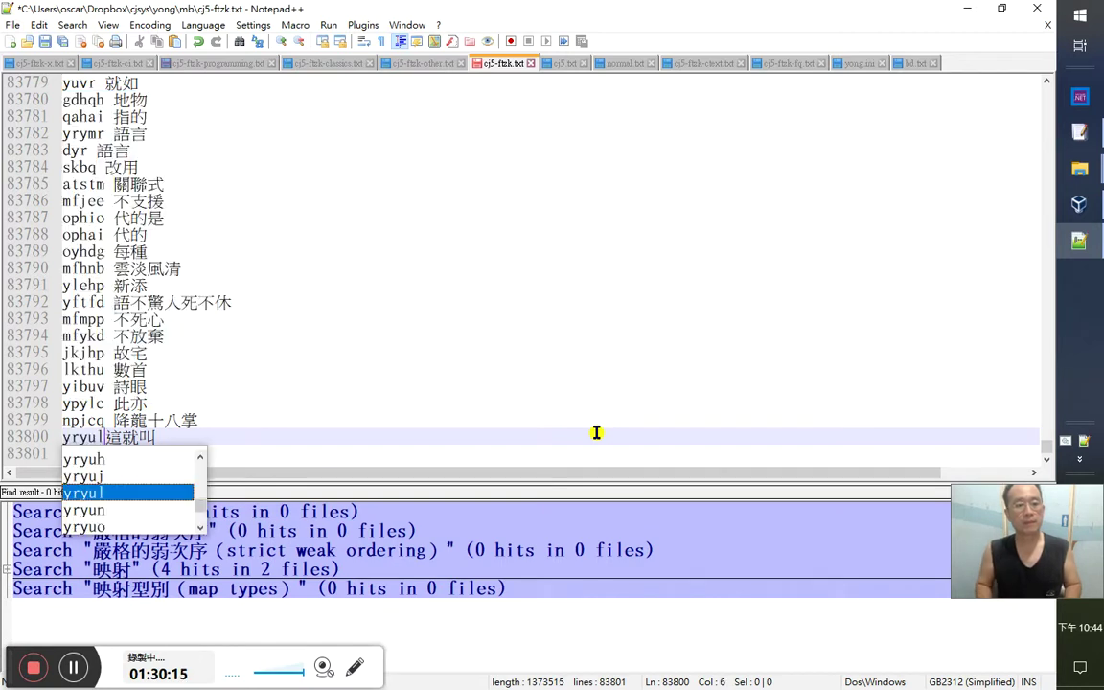
pyautogui.press('Down')
pyautogui.hotkey('alt', 'space')
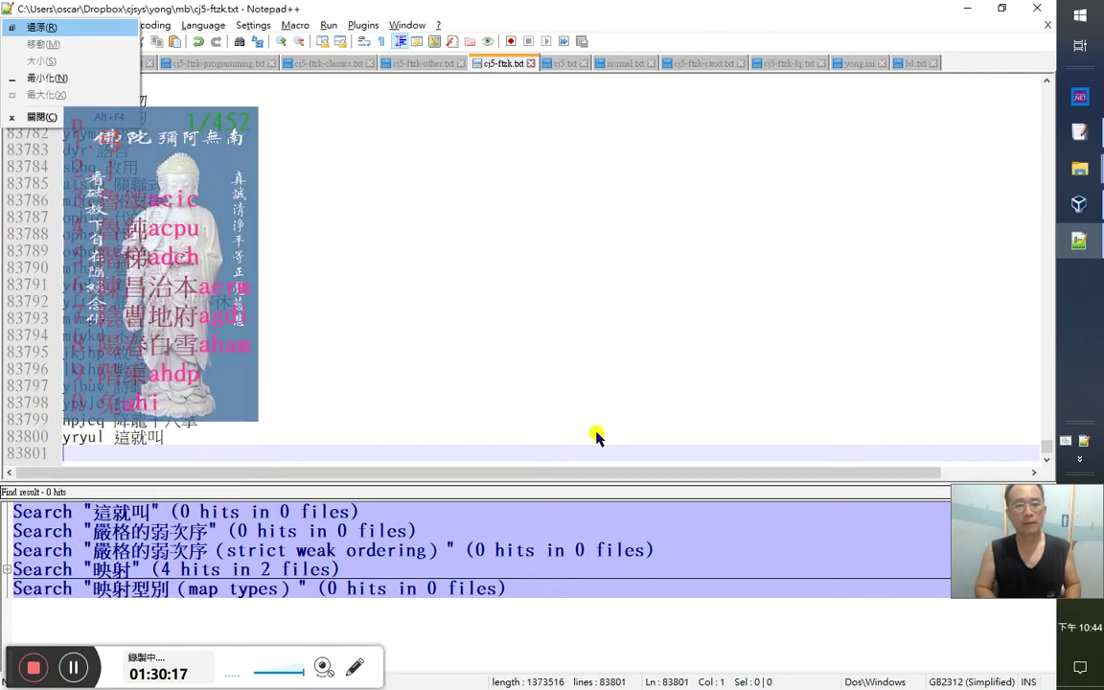
pyautogui.press('n')
# Return to Word and write 鍵值相等，則容器待之 on the line below the strick sentence
pyautogui.hotkey('alt', 'Tab')
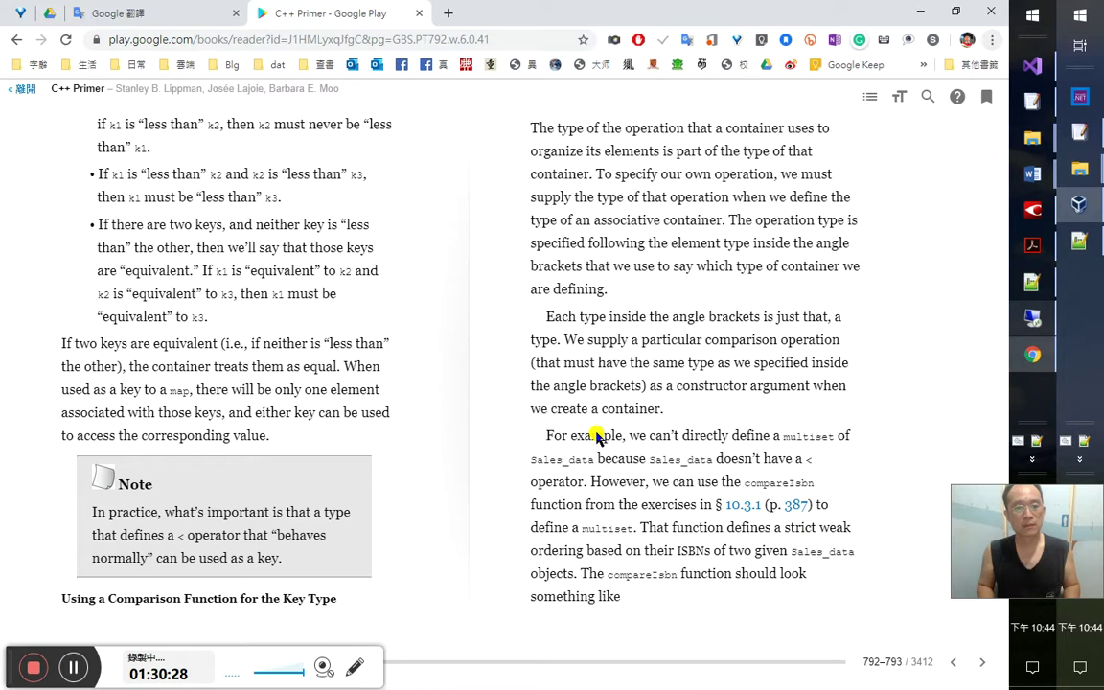
pyautogui.hotkey('alt', 'Tab')
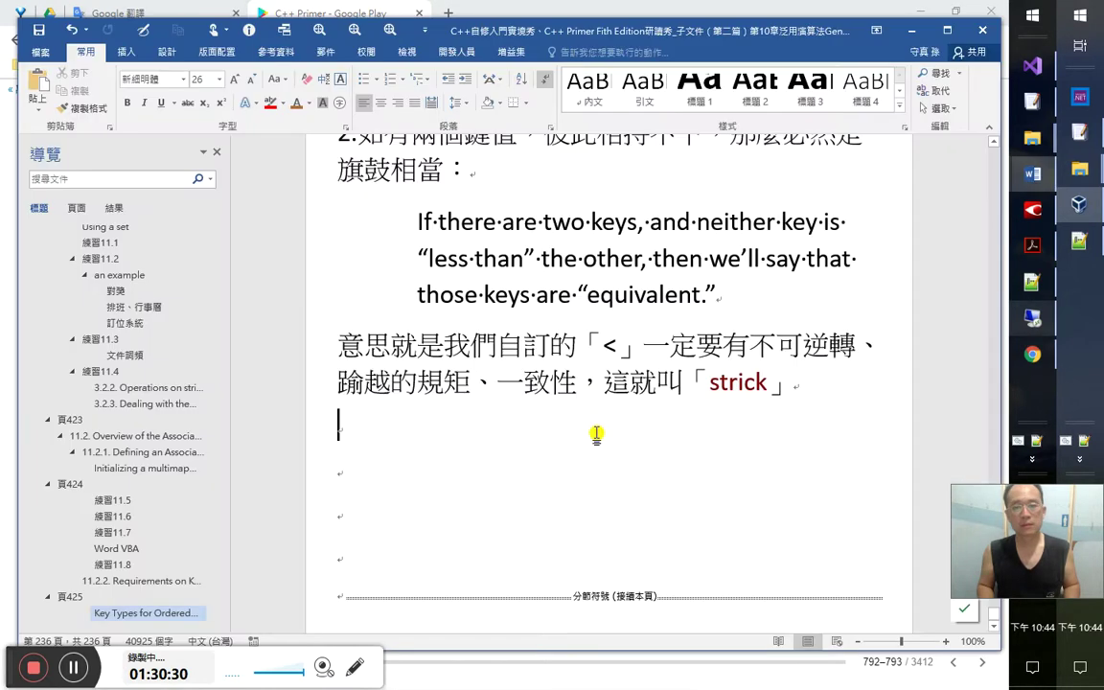
pyautogui.write('鍵值')
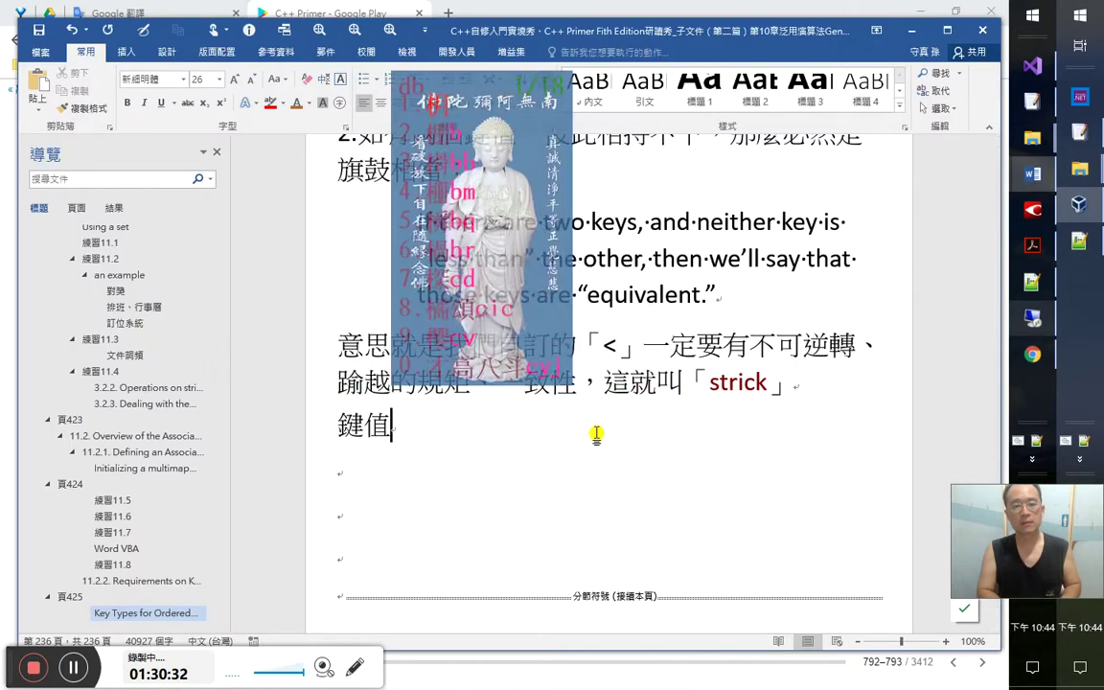
pyautogui.write('相等，')
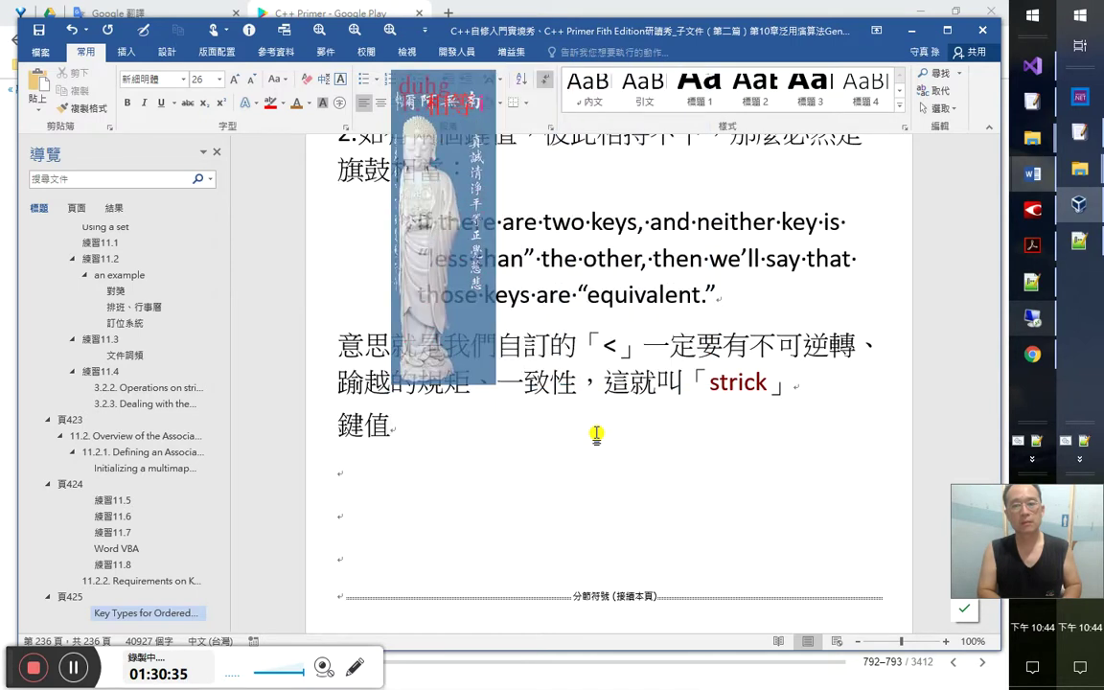
pyautogui.write('則容器')
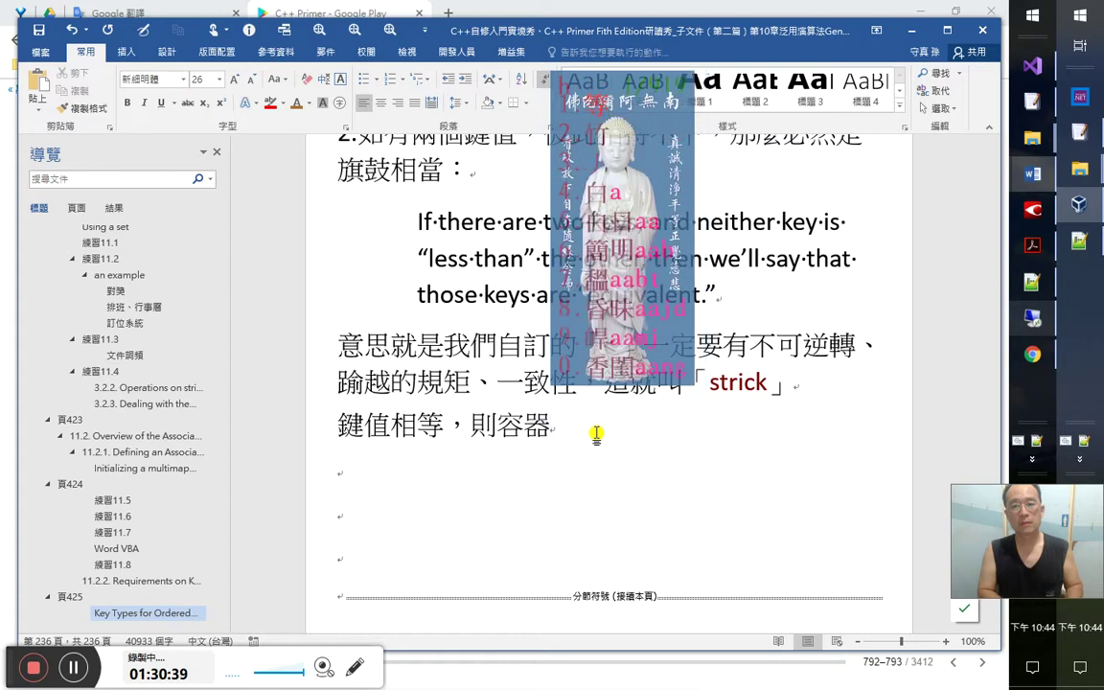
pyautogui.write('等待')
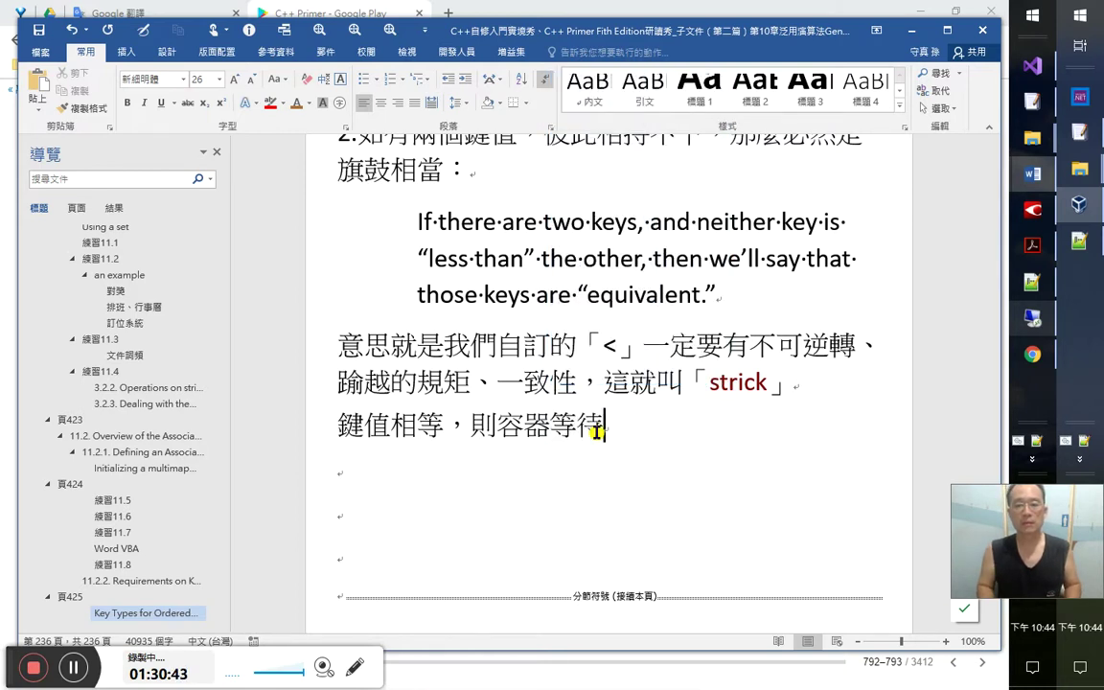
pyautogui.press('BackSpace')
pyautogui.press('BackSpace')
pyautogui.write('待之')
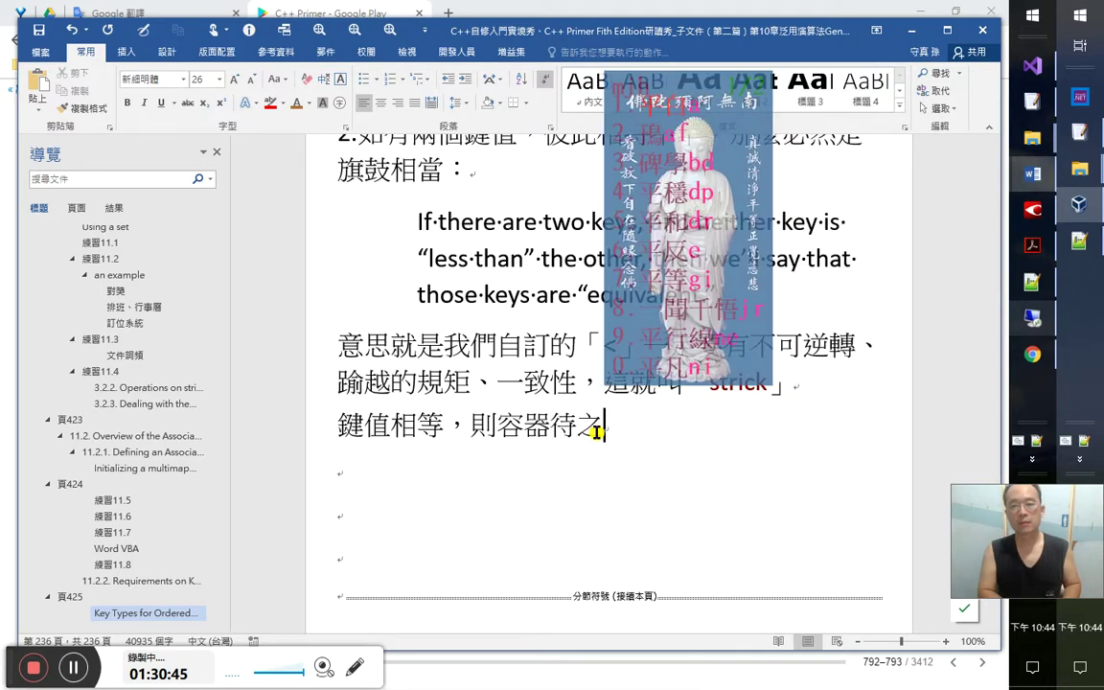
# Insert 平等 before 待之 so the line reads 鍵值相等，則容器平等待之
pyautogui.write('平等')
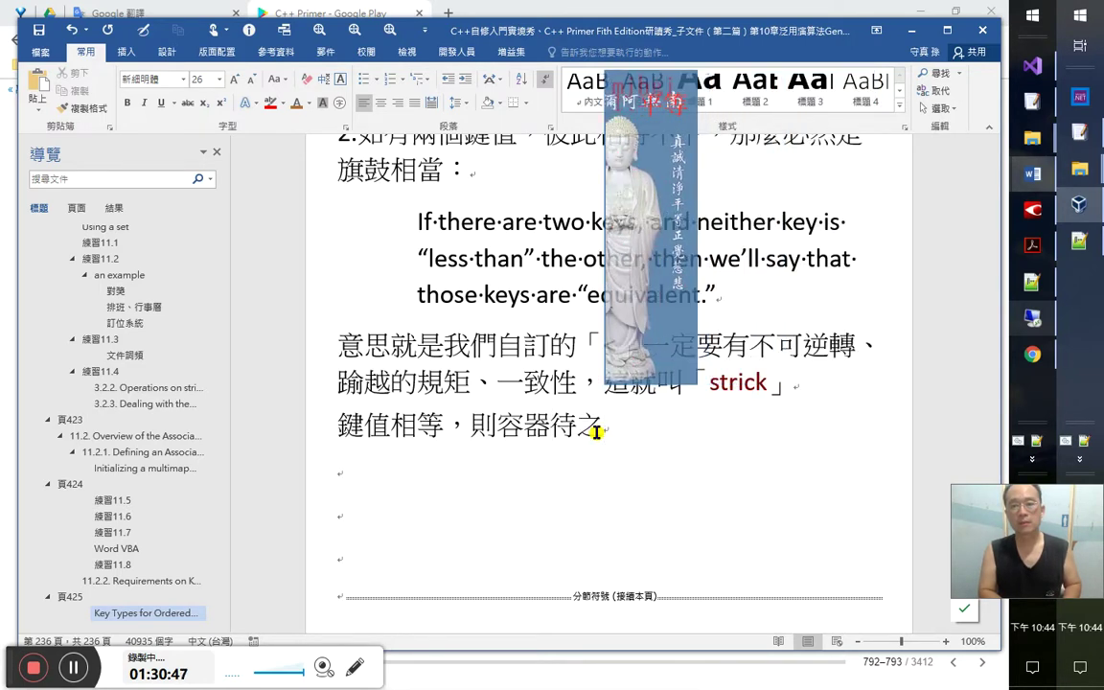
pyautogui.hotkey('shift', 'Left')
pyautogui.hotkey('shift', 'Left')
pyautogui.hotkey('ctrl', 'x')
pyautogui.press('Left')
pyautogui.press('Left')
pyautogui.hotkey('ctrl', 'v')
pyautogui.press('End')
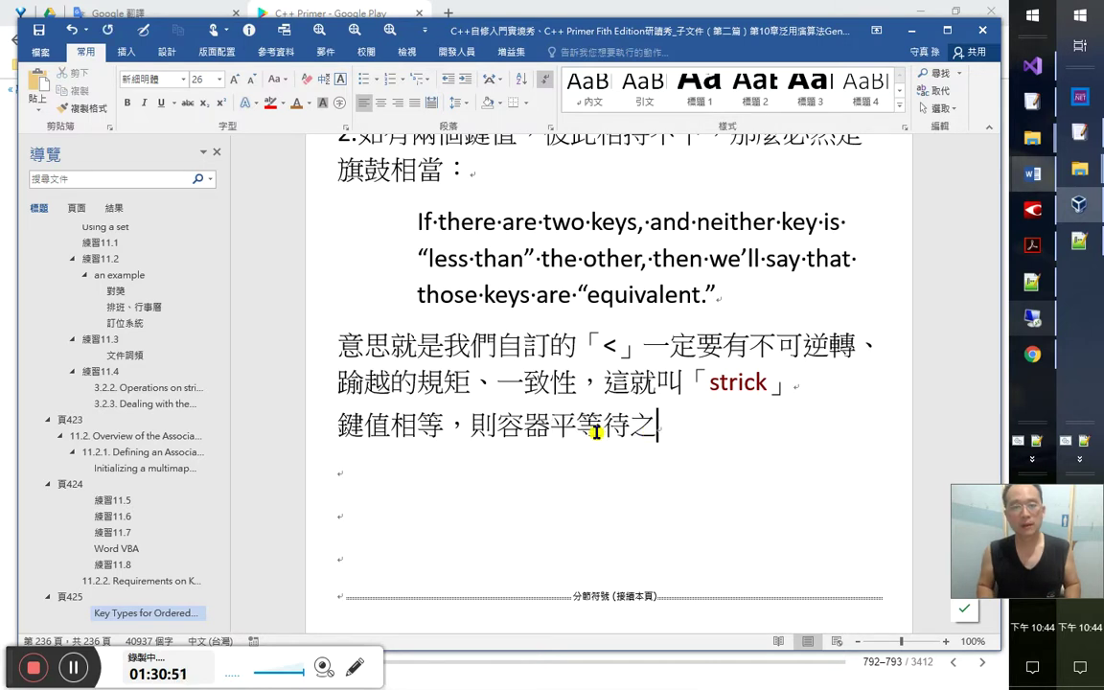
# Check the e-book paragraph on equivalent keys in Chrome, then write 和 iterator 一樣 on the next line in Word
pyautogui.hotkey('alt', 'Tab')
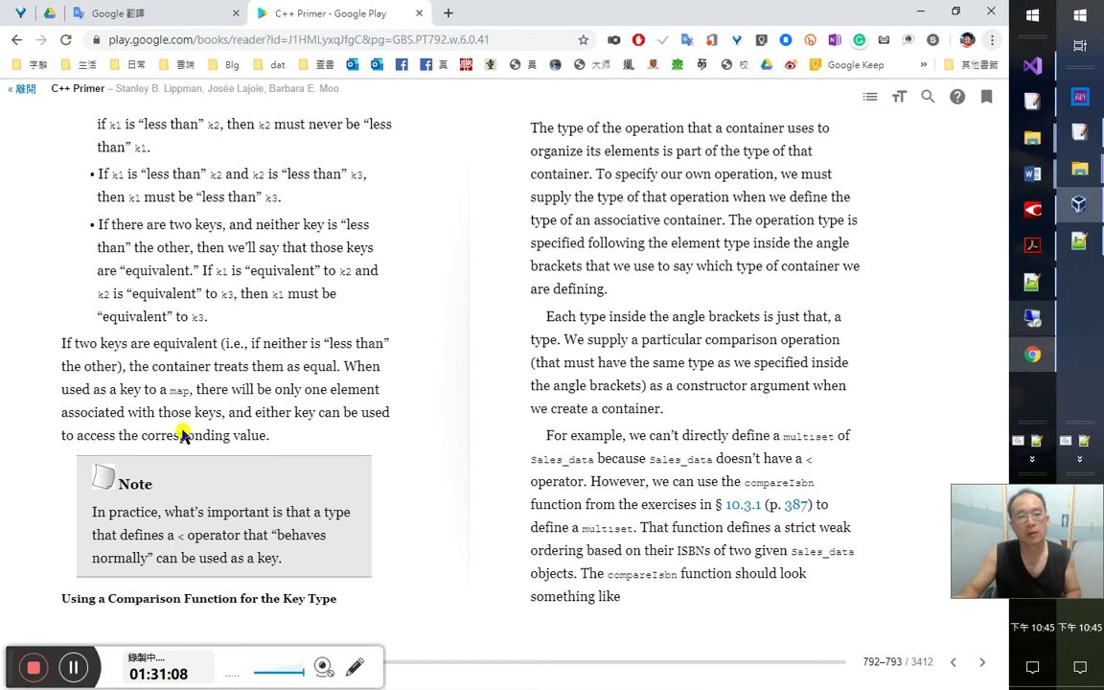
pyautogui.hotkey('alt', 'Tab')
pyautogui.press('Down')
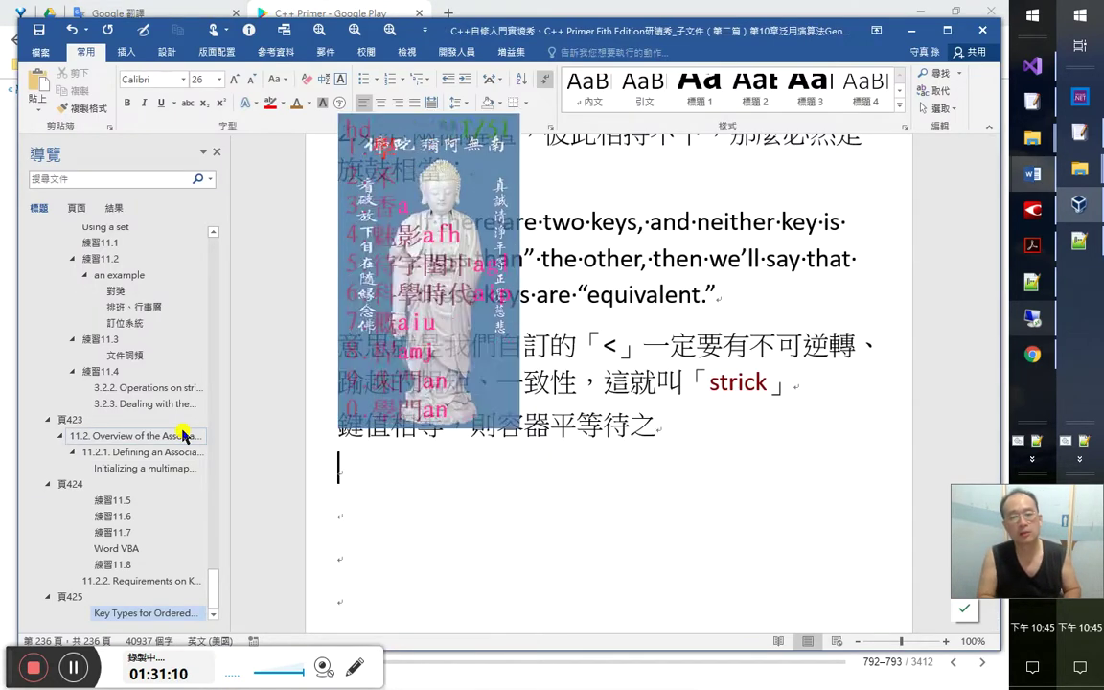
pyautogui.write('和 iterator ')
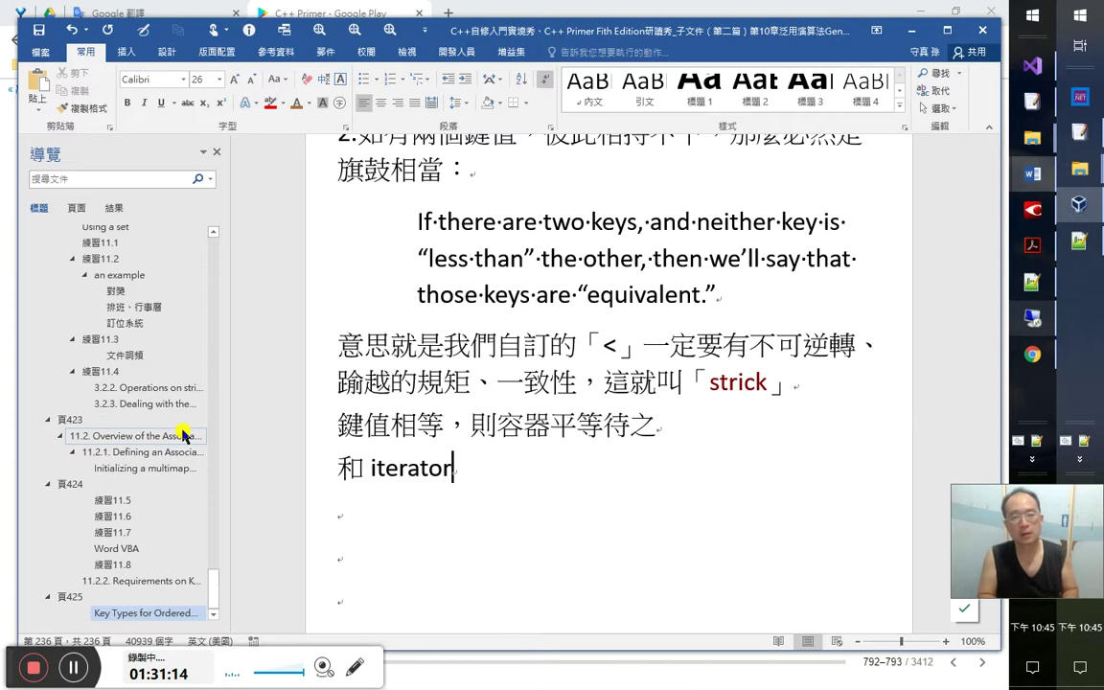
pyautogui.write('一樣')
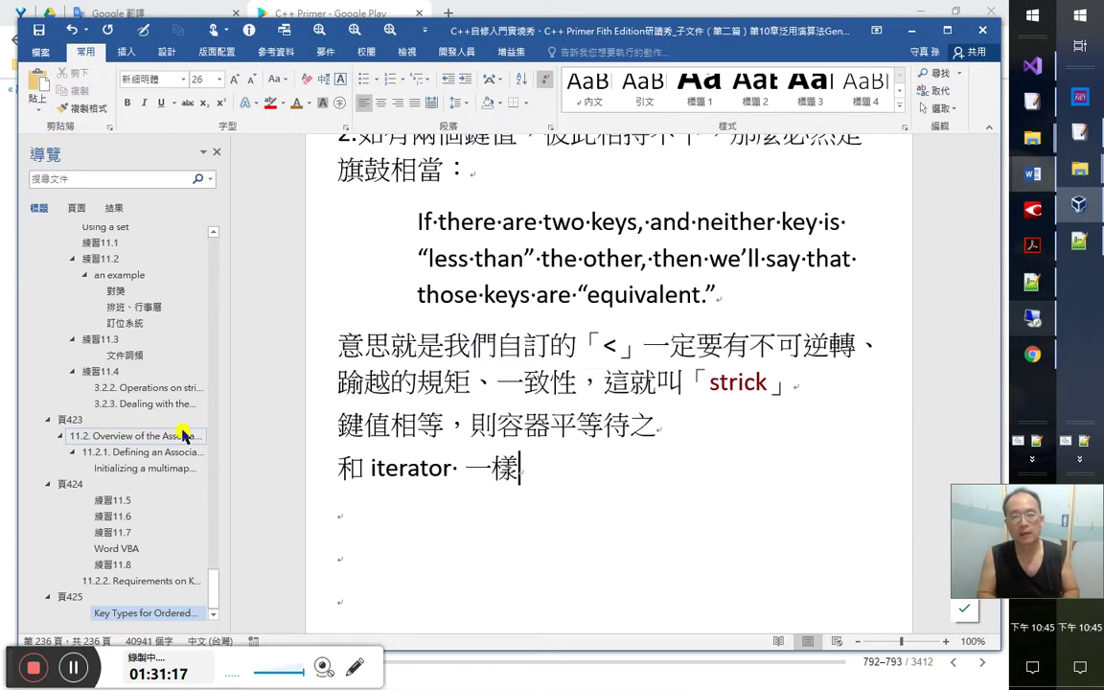
# Insert 、argument after iterator and add a comma after 一樣
pyautogui.press('Left')
pyautogui.press('Left')
pyautogui.write('、')
pyautogui.hotkey('alt', 'shift')
pyautogui.write('argument')
pyautogui.press('End')
pyautogui.write('，')
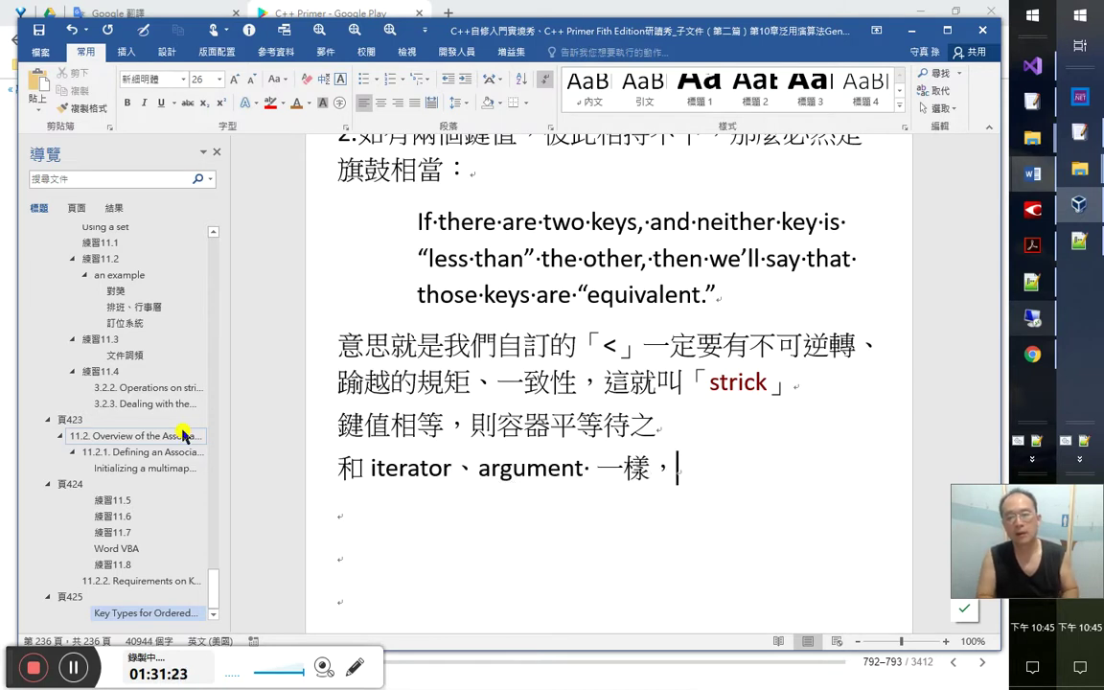
# Finish the sentence with key 也是用介係詞「to」 and move to the line below
pyautogui.write('key')
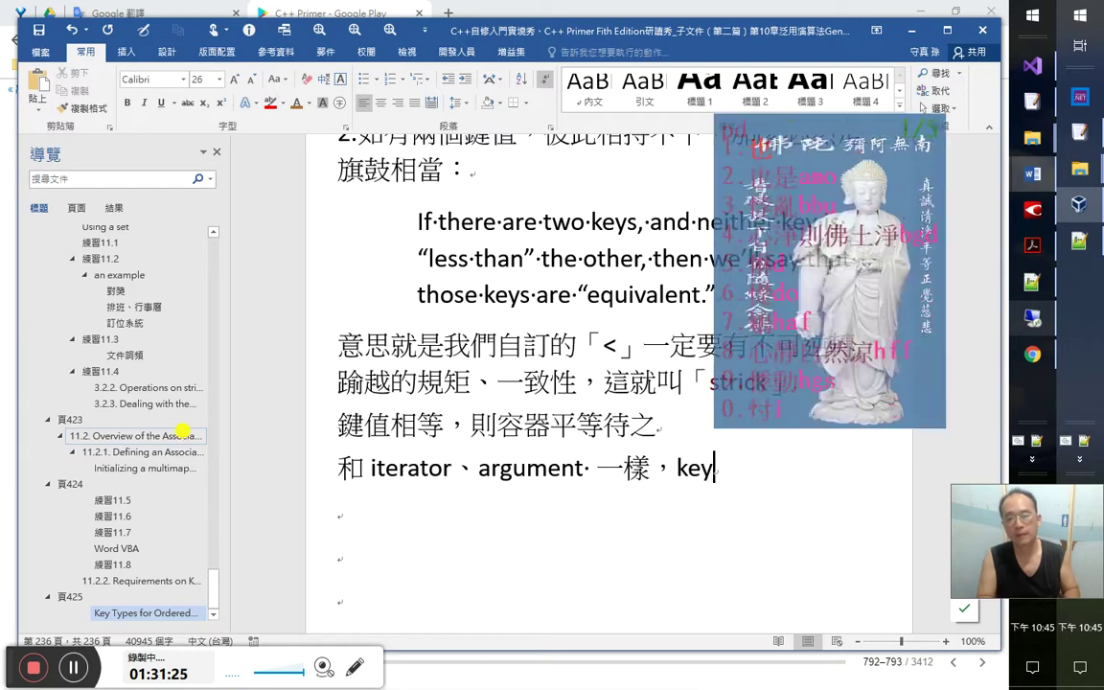
pyautogui.write(' 也是用修')
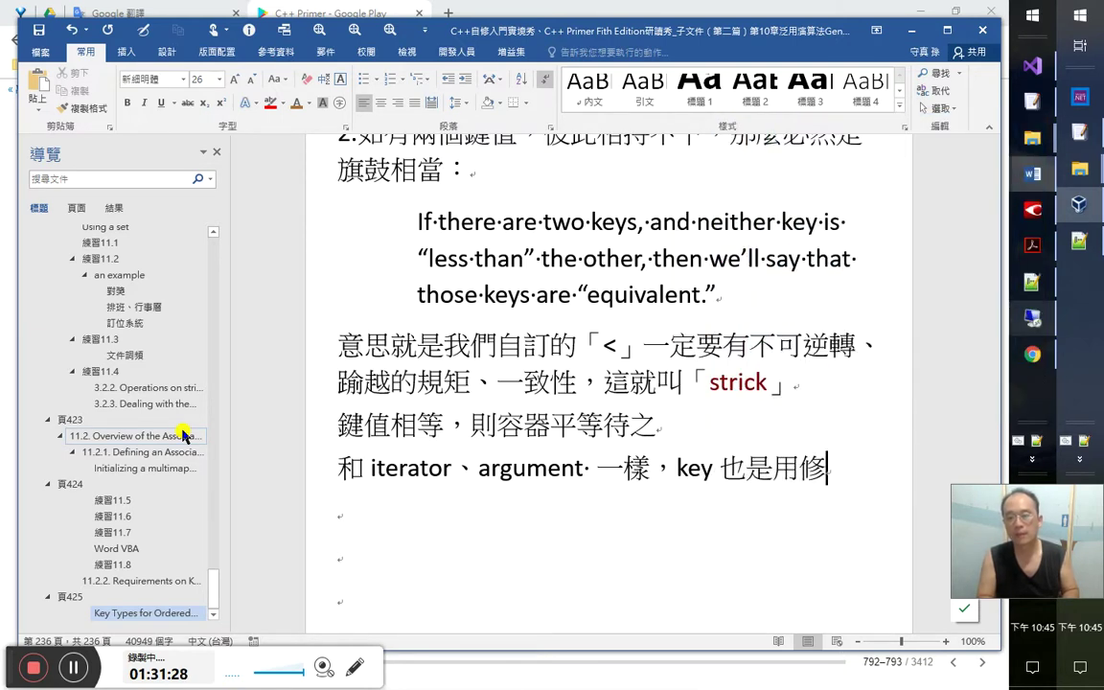
pyautogui.press('BackSpace')
pyautogui.write('olof')
pyautogui.write('r')
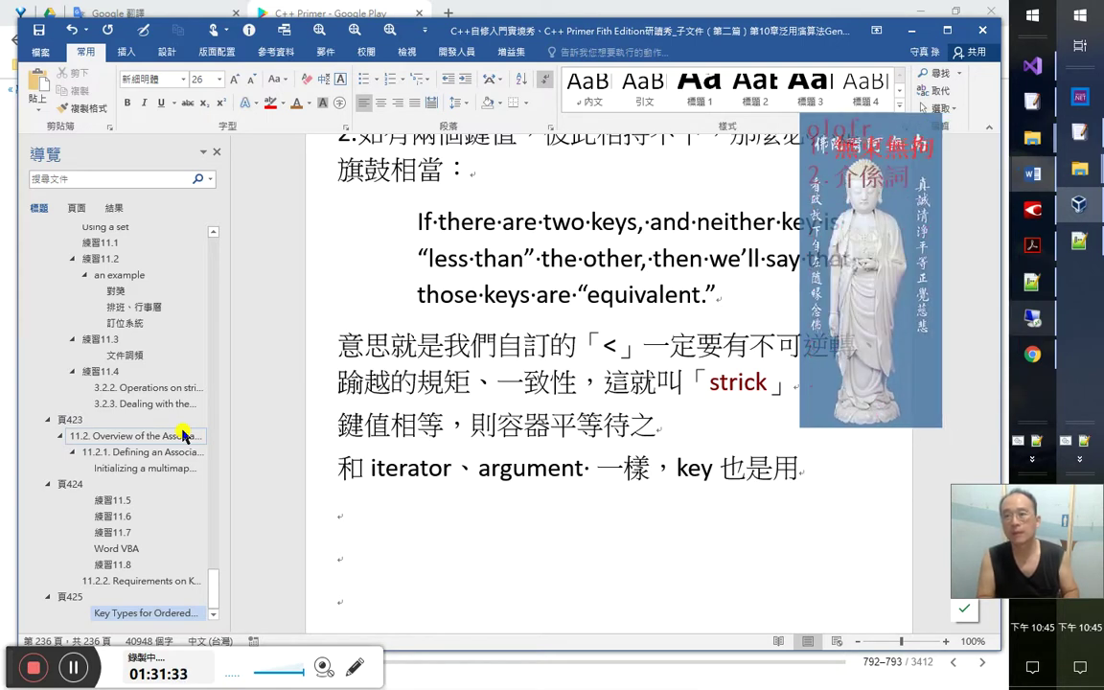
pyautogui.write('2「」')
pyautogui.press('Left')
pyautogui.press('shift')
pyautogui.write('to')
pyautogui.press('Right')
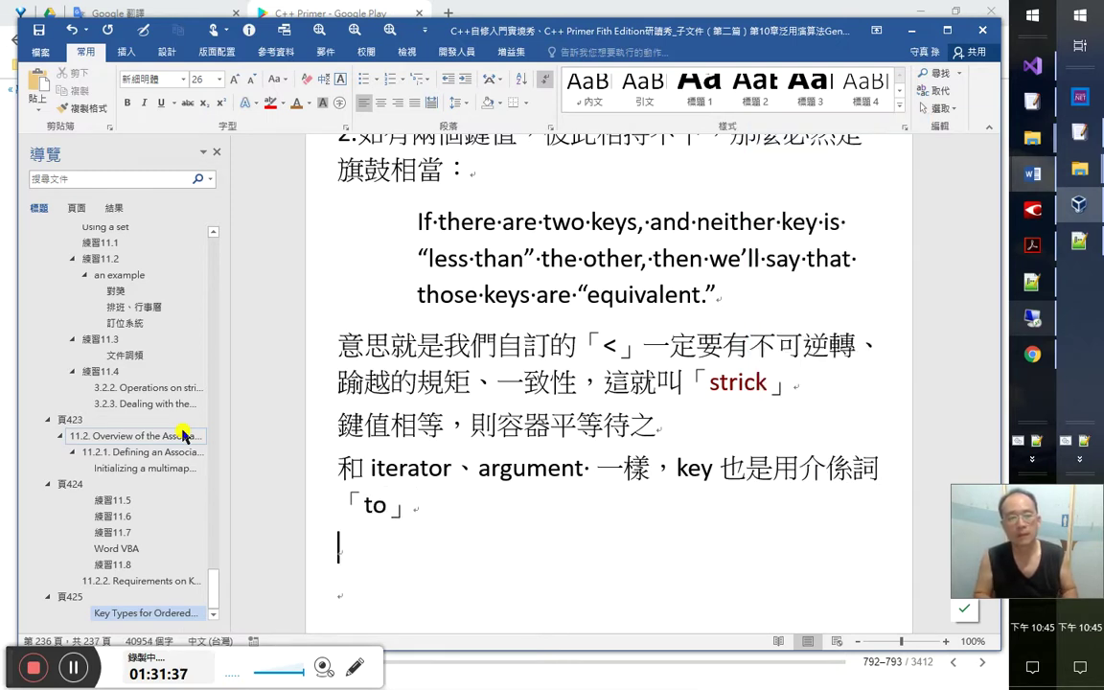
# Check the e-book's equivalent-keys paragraph in Chrome, then append a colon and the word key after 「to」 in Word
pyautogui.hotkey('alt', 'Tab')
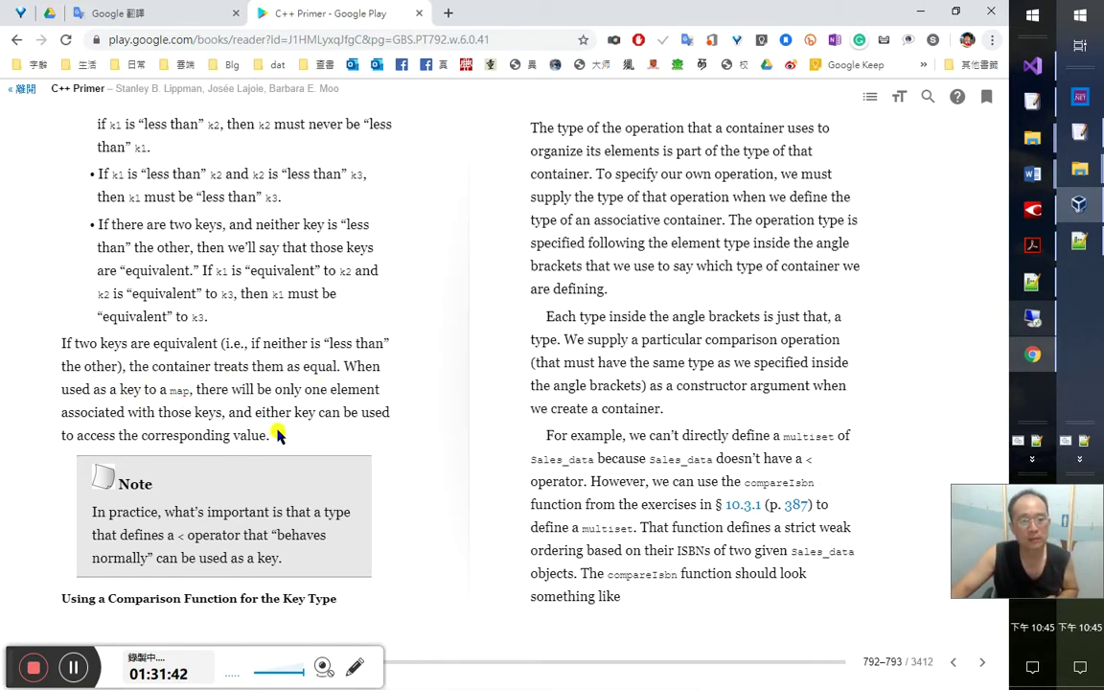
pyautogui.hotkey('alt', 'Tab')
pyautogui.write('：eky')
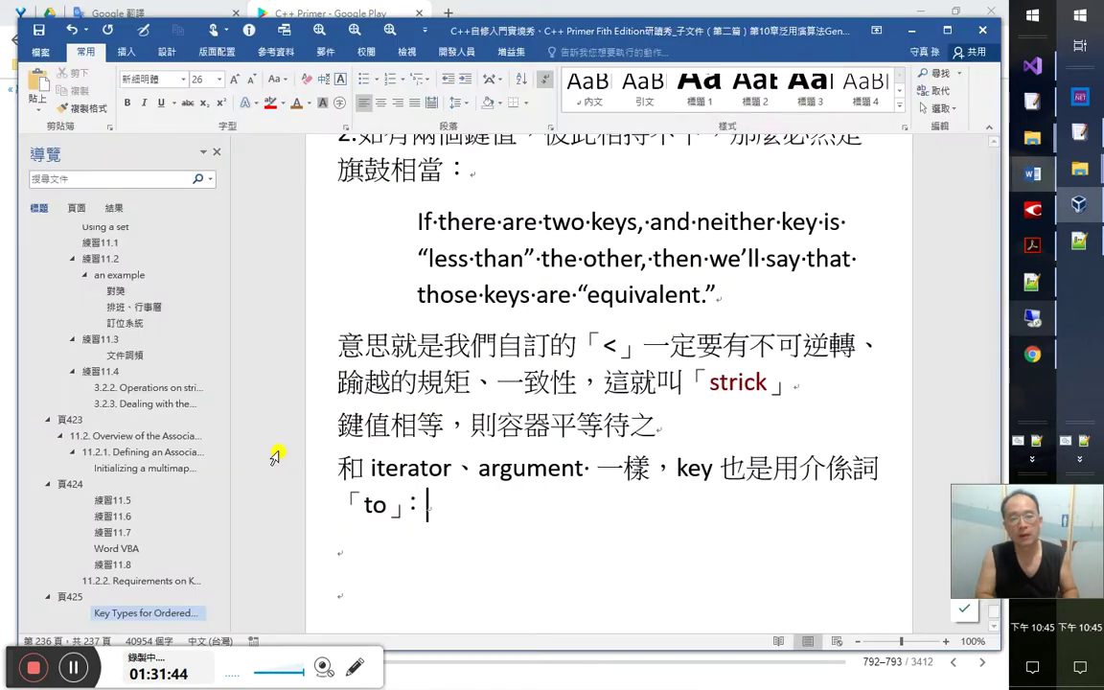
pyautogui.press('BackSpace')
pyautogui.press('BackSpace')
pyautogui.press('BackSpace')
pyautogui.write('ekyp')
pyautogui.press('Left')
pyautogui.press('Left')
pyautogui.press('Left')
pyautogui.press('Delete')
pyautogui.press('Right')
pyautogui.write('e')
pyautogui.press('Right')
pyautogui.press('Delete')
# Continue the line after key with to a map ，作為 map 的一個 key
pyautogui.write('to ap')
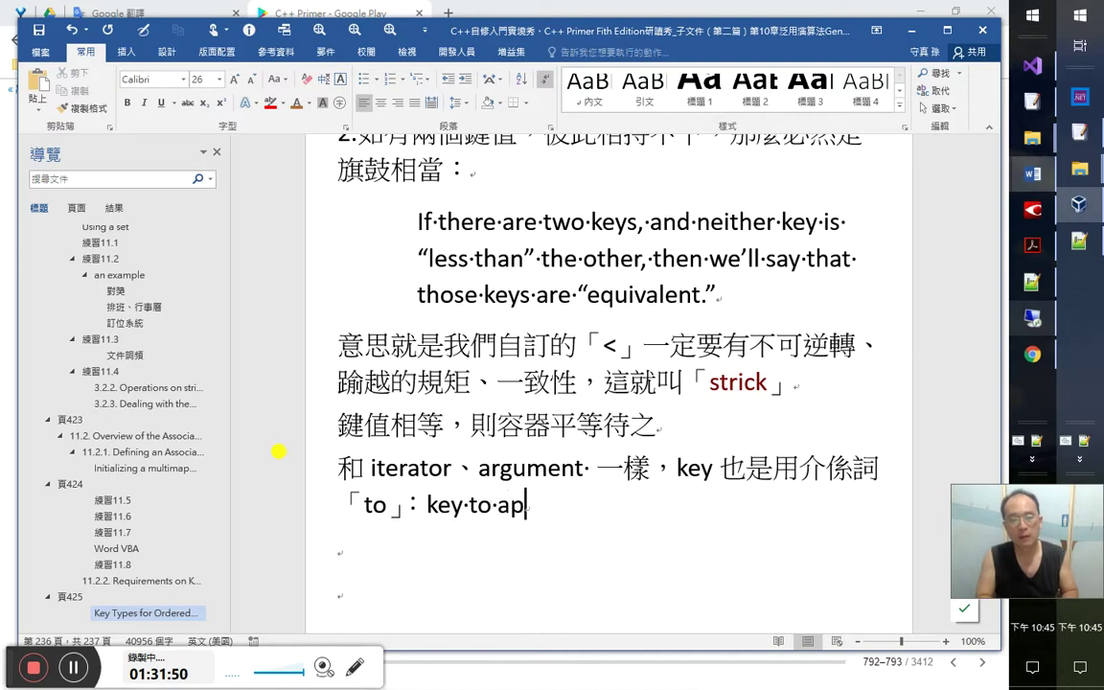
pyautogui.press('BackSpace')
pyautogui.write(' map ，作為')
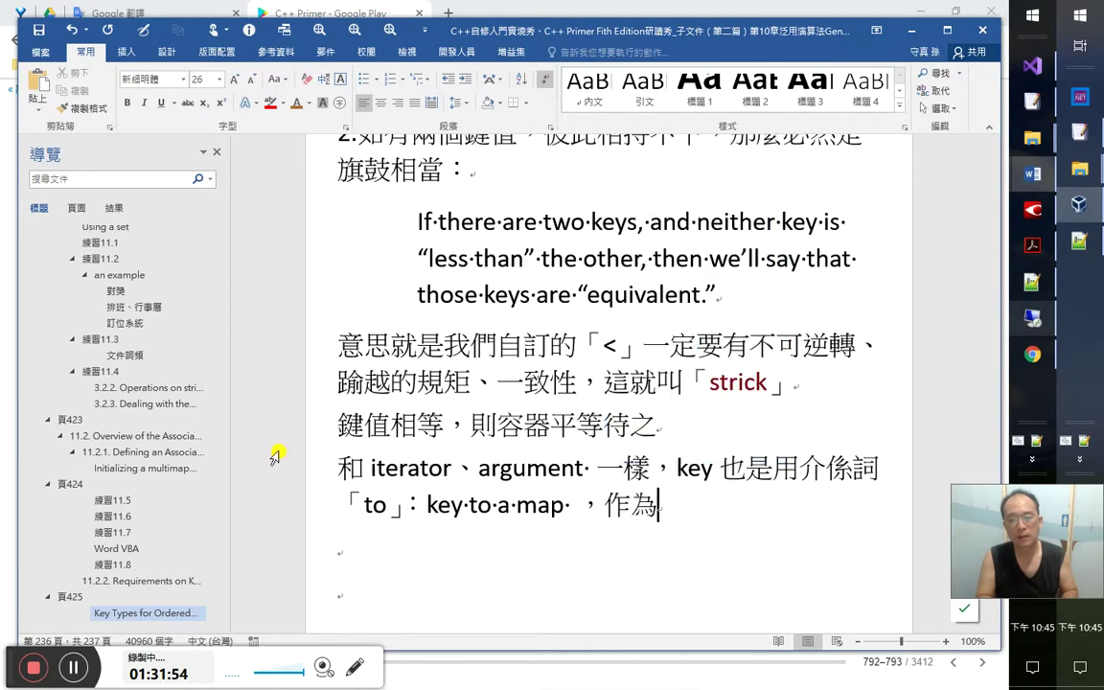
pyautogui.write('map的')
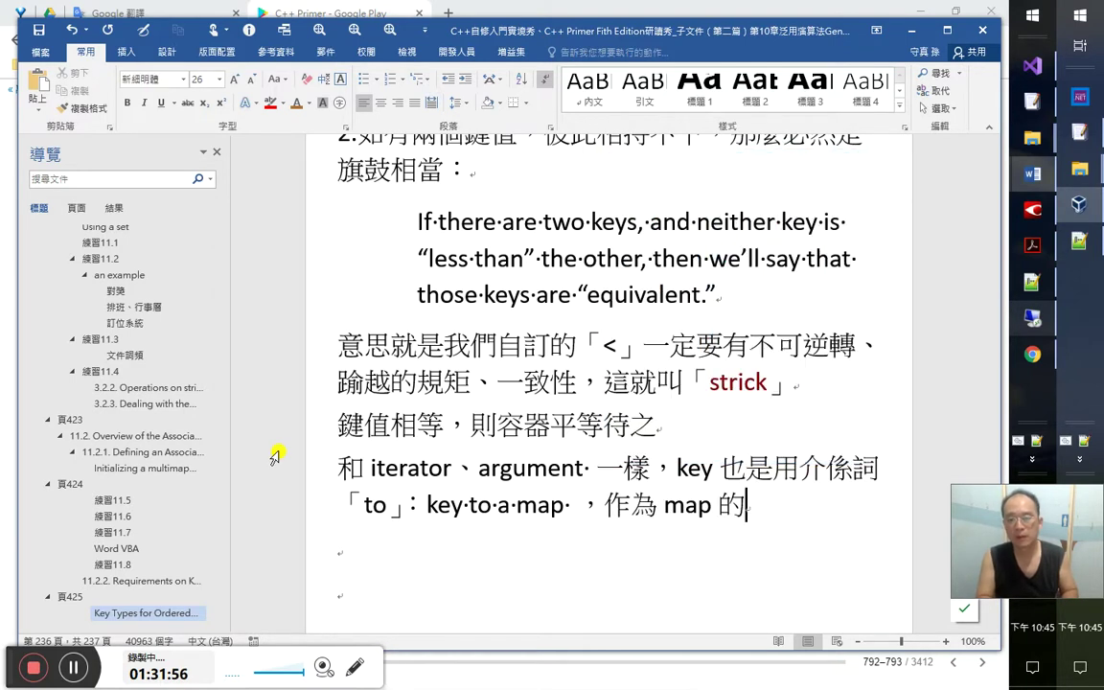
pyautogui.write('一個key')
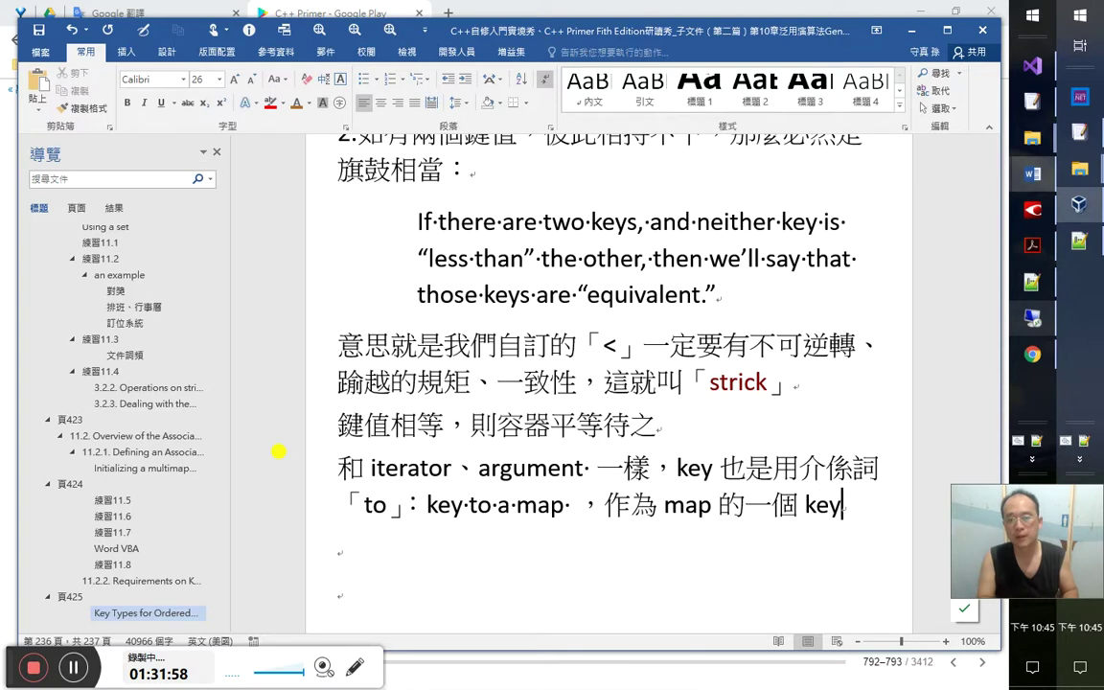
# Check the e-book wording in Chrome and insert the article a before key to a map in the Word note
pyautogui.hotkey('alt', 'Tab')
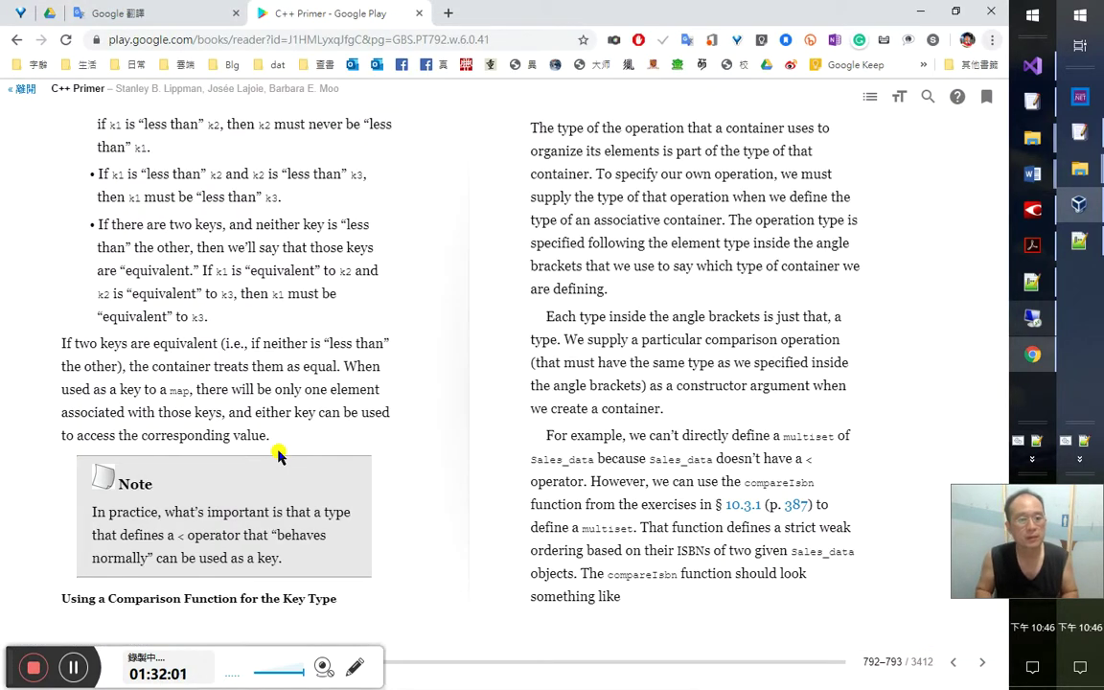
pyautogui.hotkey('alt', 'Tab')
pyautogui.write('a')
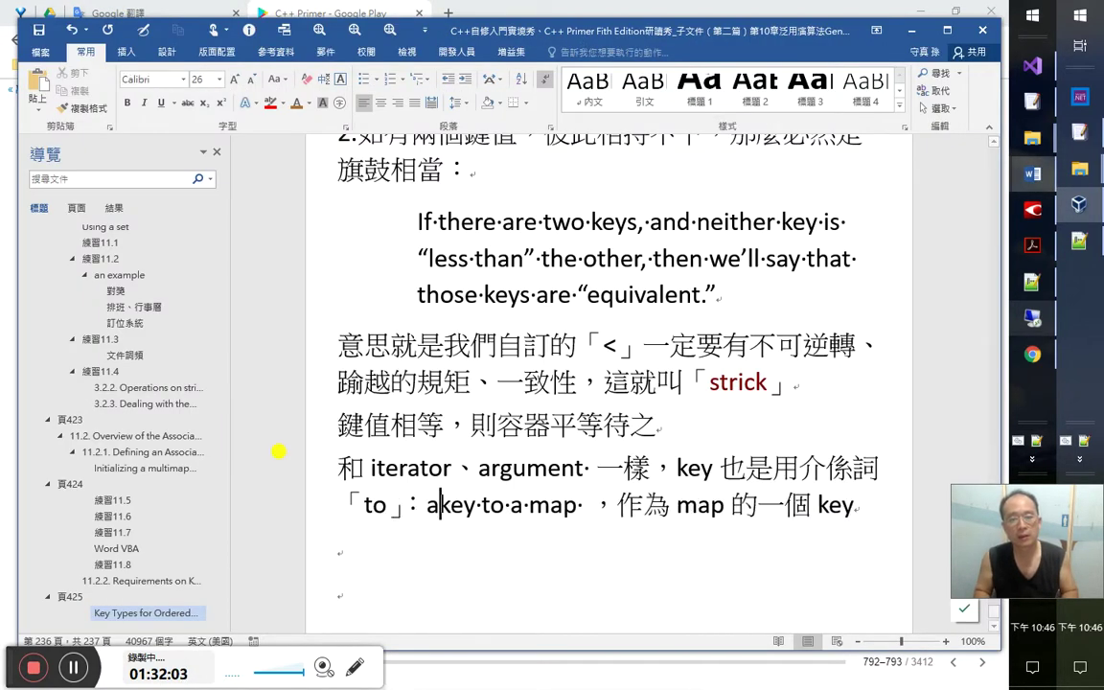
pyautogui.hotkey('alt', 'Tab')
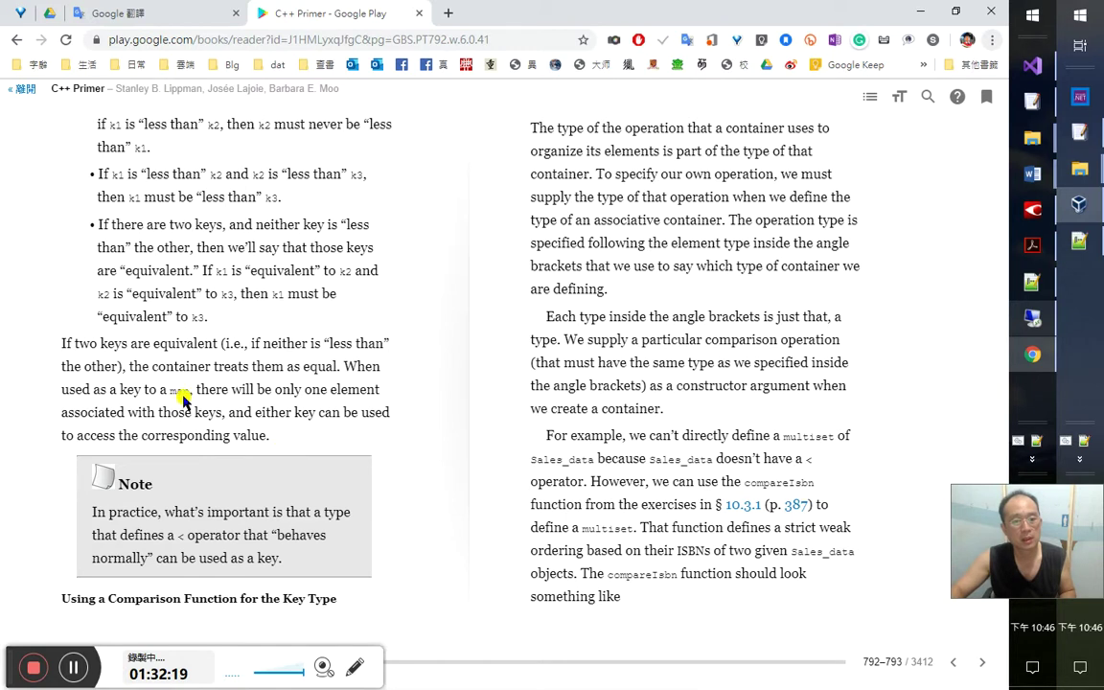
pyautogui.hotkey('alt', 'Tab')
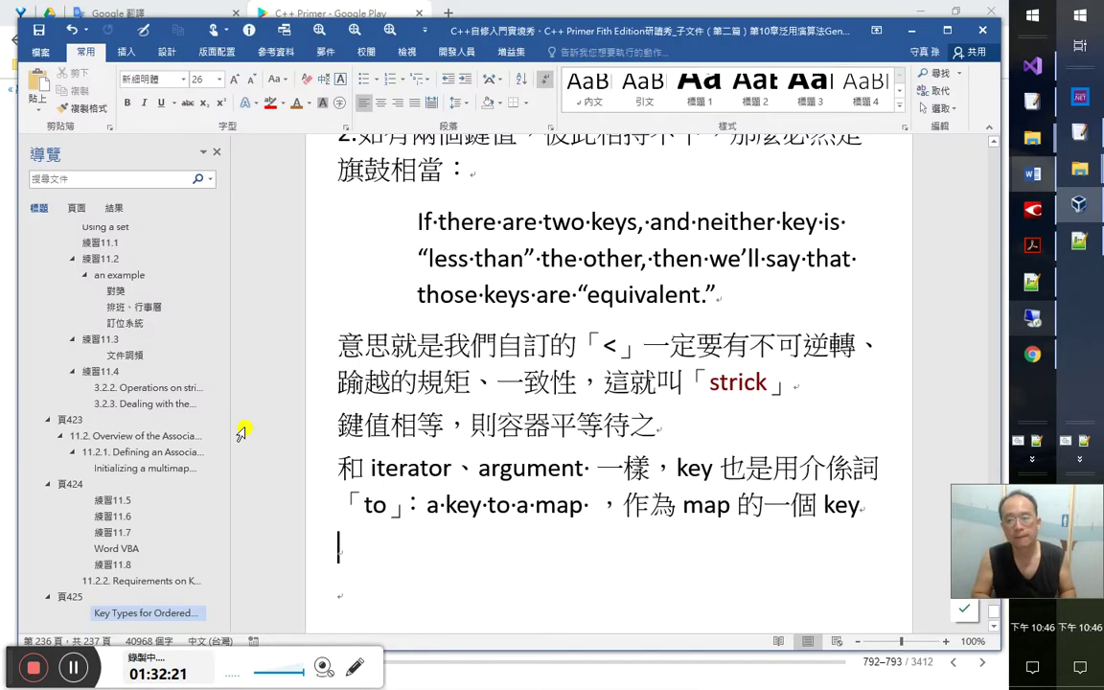
# Start the next note line with 因為 map 不可重複，所以
pyautogui.press('BackSpace')
pyautogui.write('wkk')
pyautogui.press('BackSpace')
pyautogui.press('BackSpace')
pyautogui.write('w[')
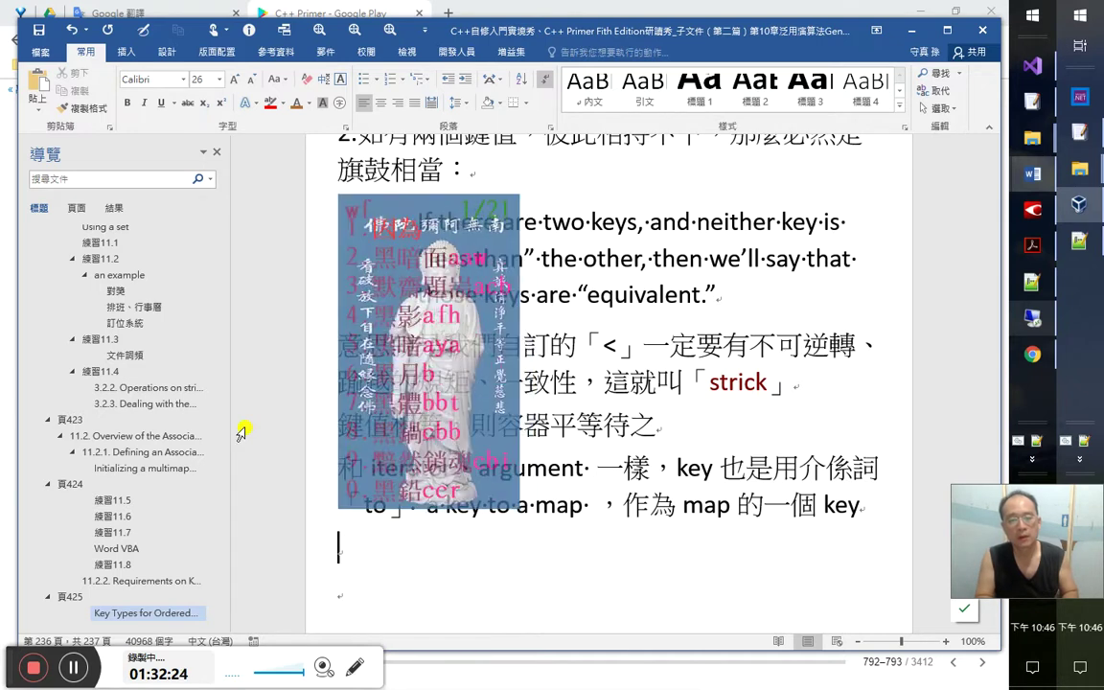
pyautogui.press('space')
pyautogui.write('map')
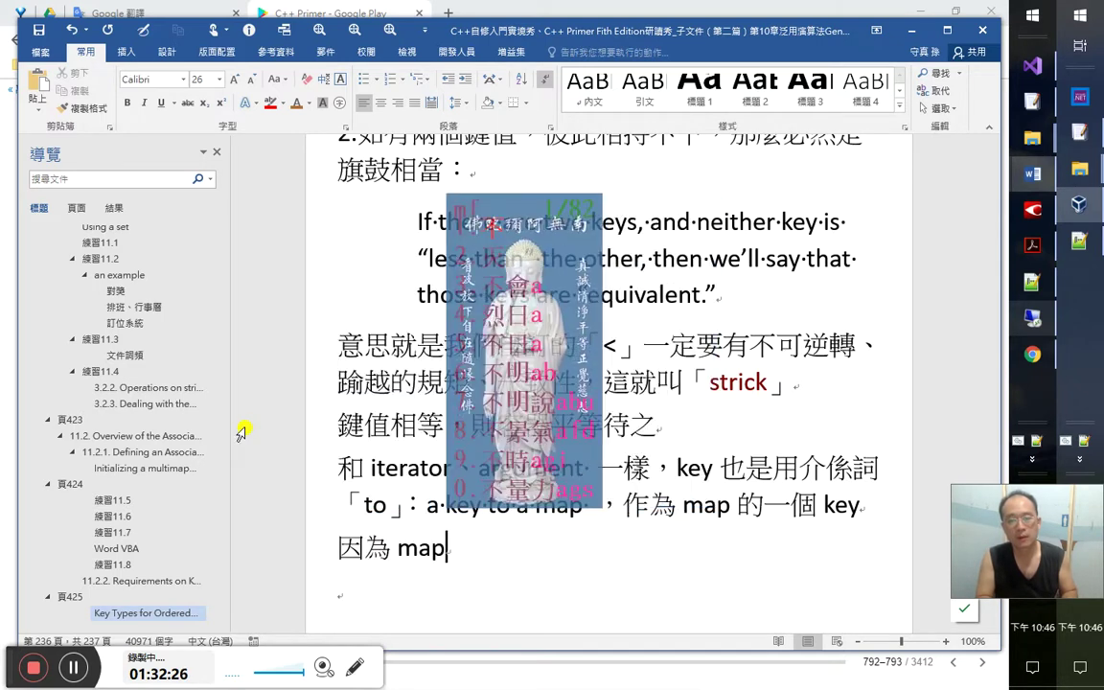
pyautogui.write(' 不可')
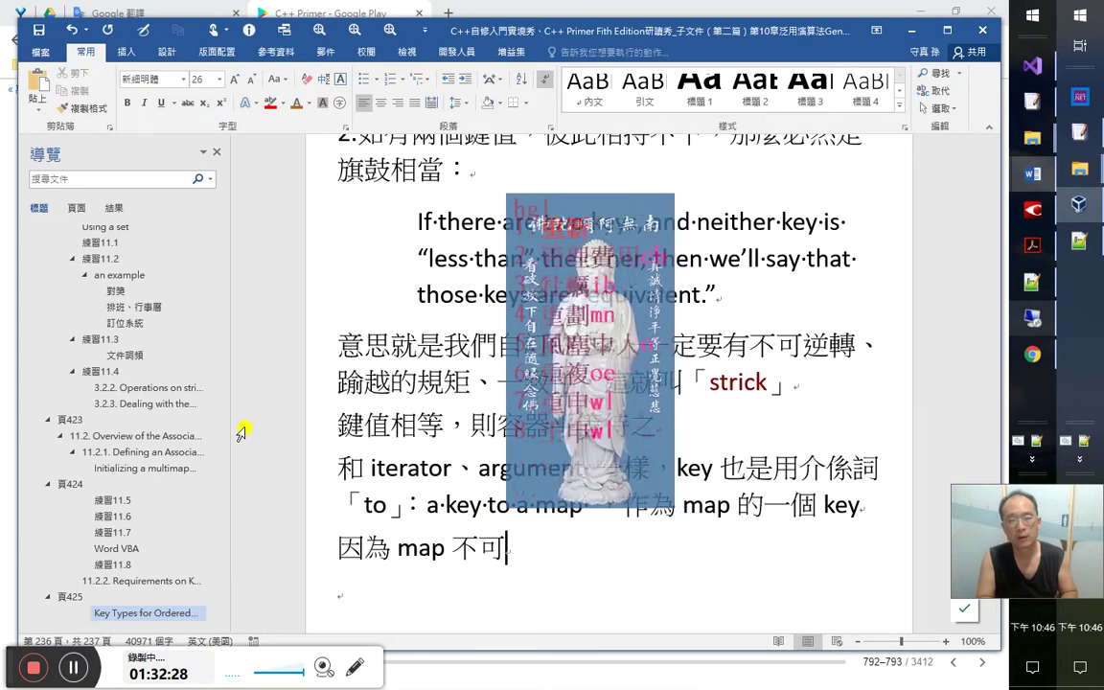
pyautogui.write('重複，所以')
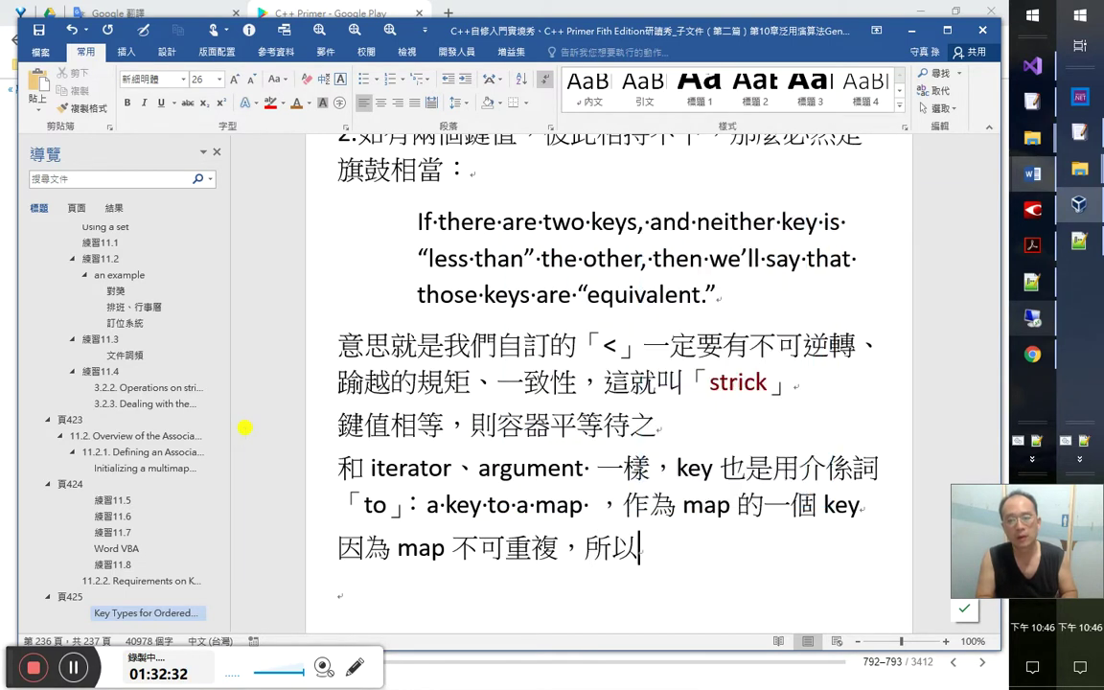
# Continue the sentence with 唯有一個元素能關聯, add 關聯式容器（associative container）的關聯, and finish with 到這個鍵值（key）
pyautogui.write('唯有一個元素能')
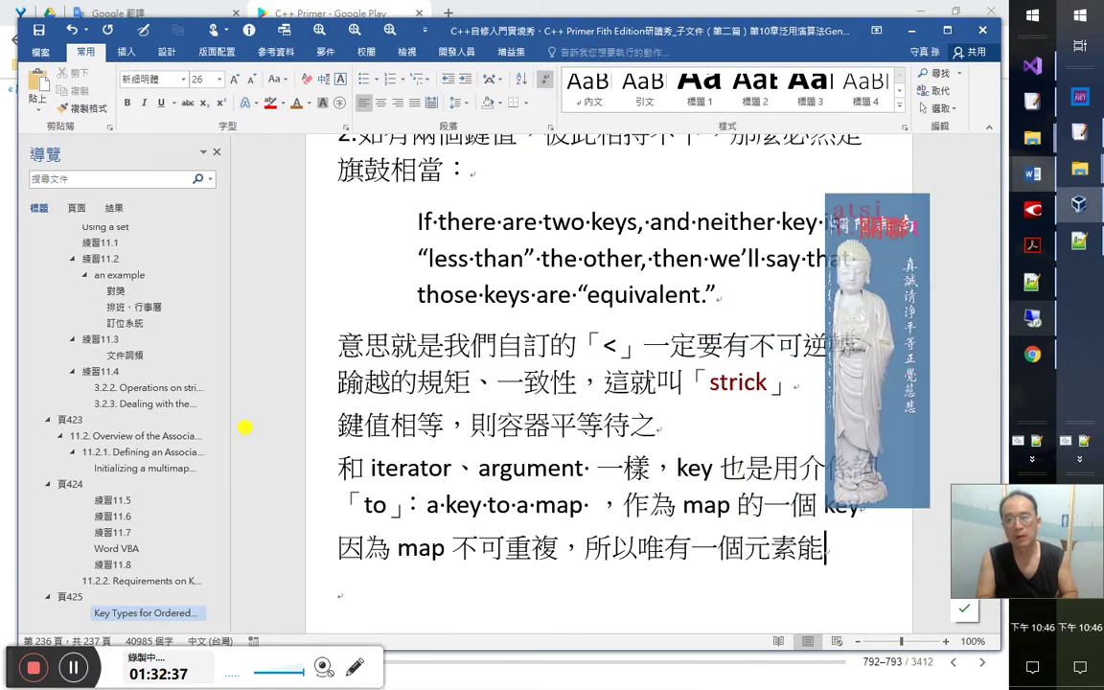
pyautogui.write('關聯')
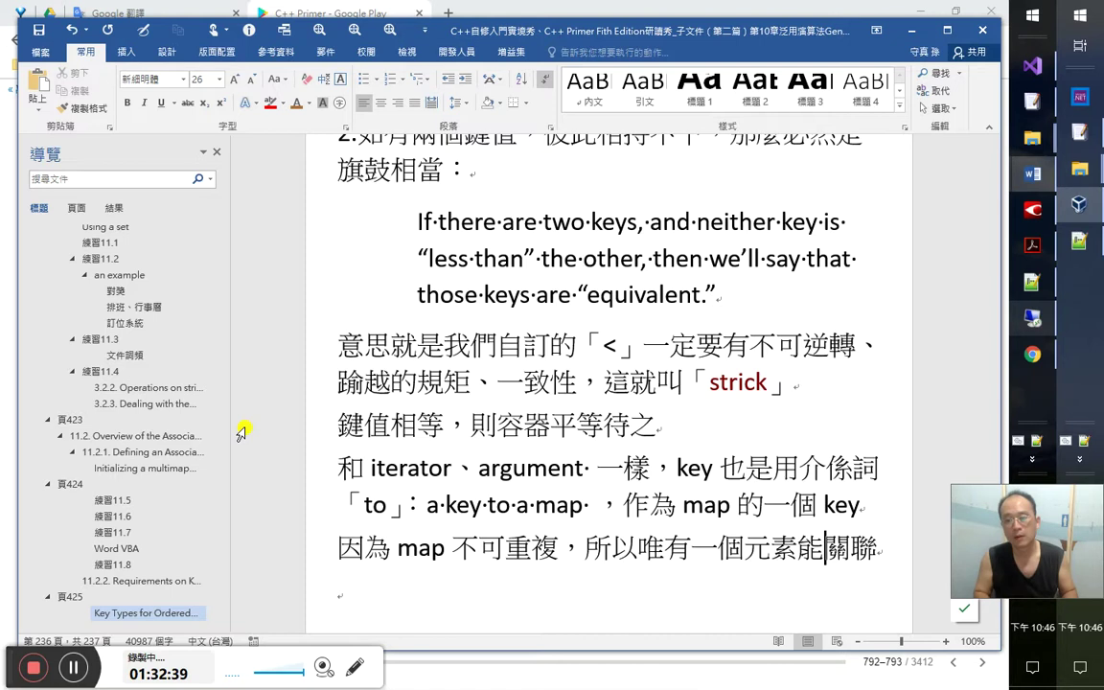
pyautogui.write('atir')
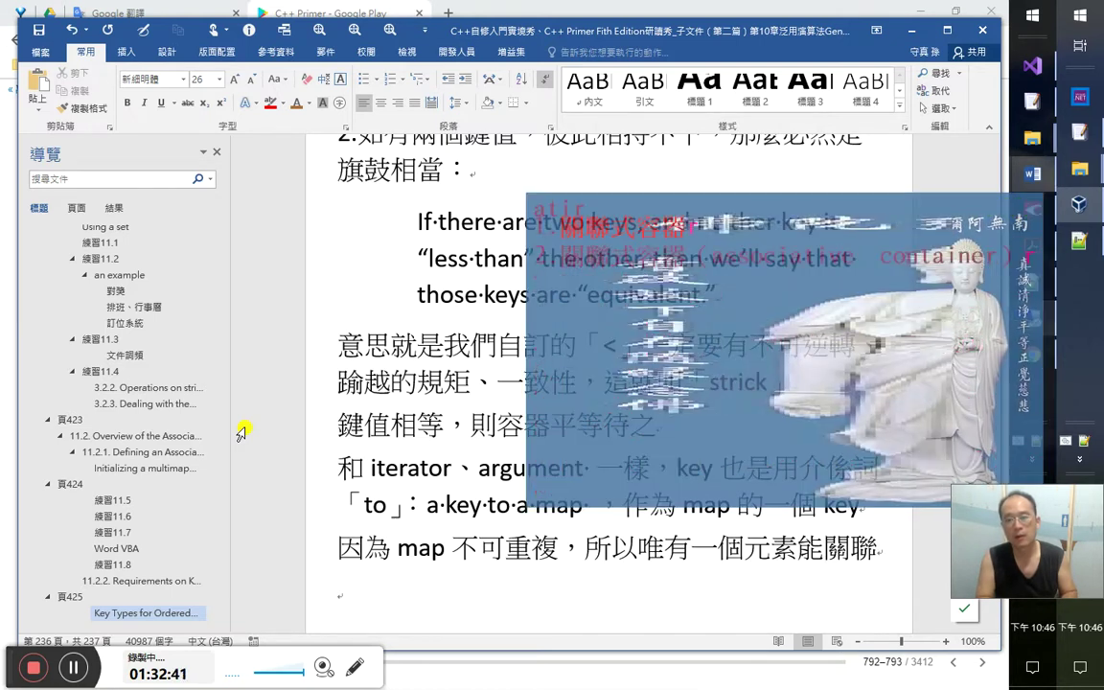
pyautogui.write('2的關聯')
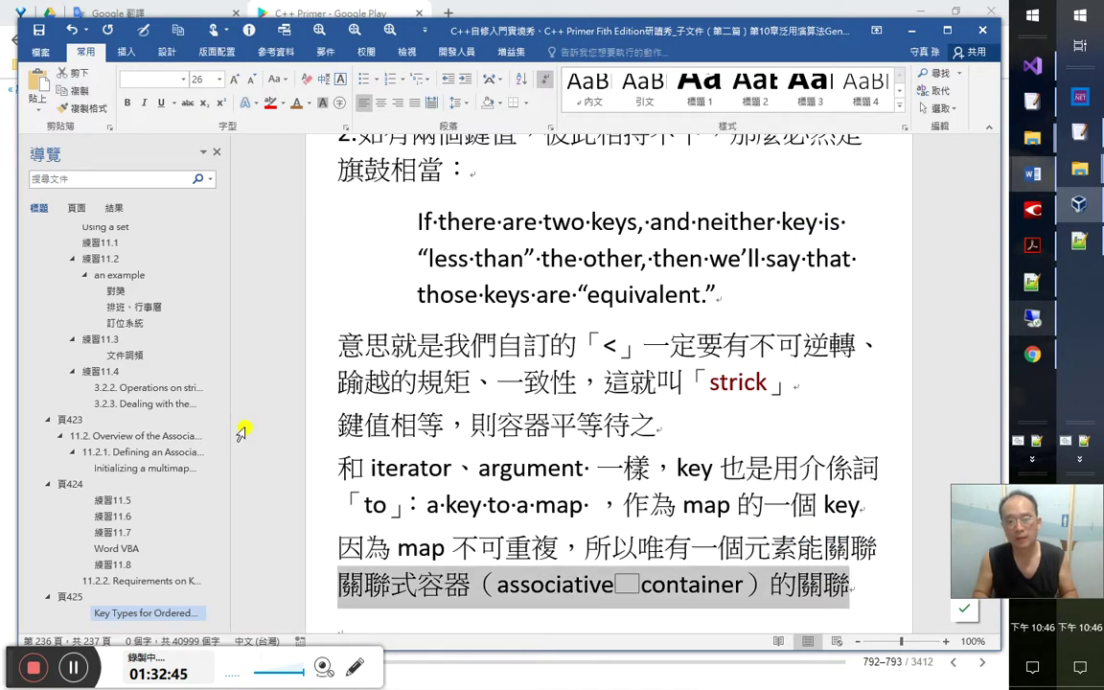
pyautogui.write('到這個')
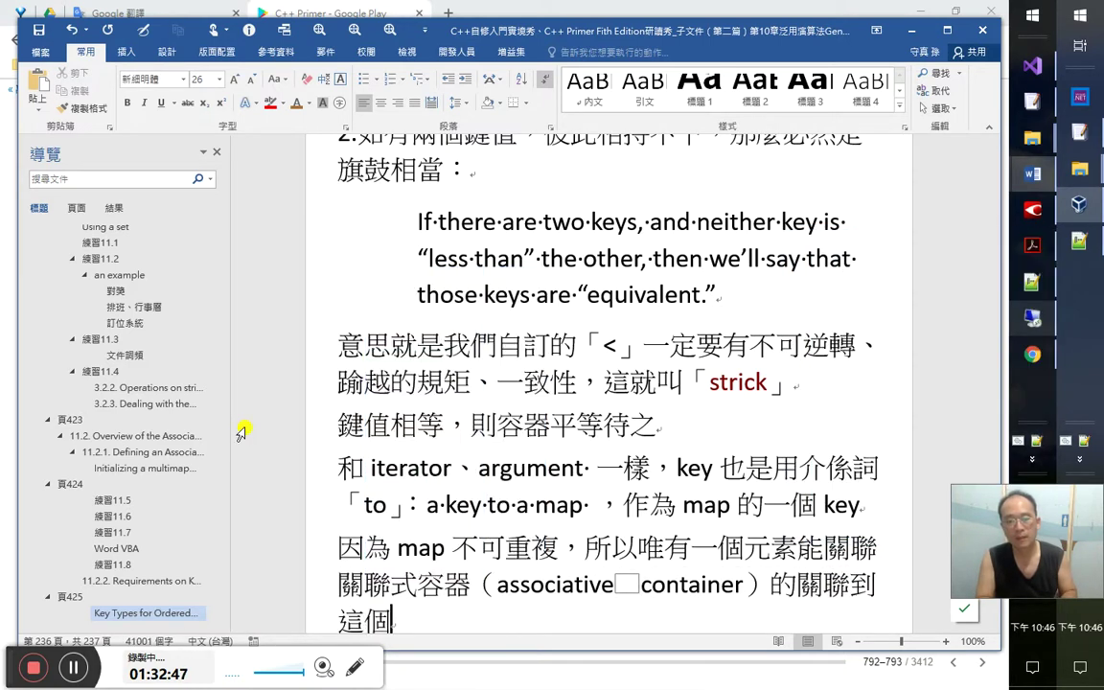
pyautogui.write('2')
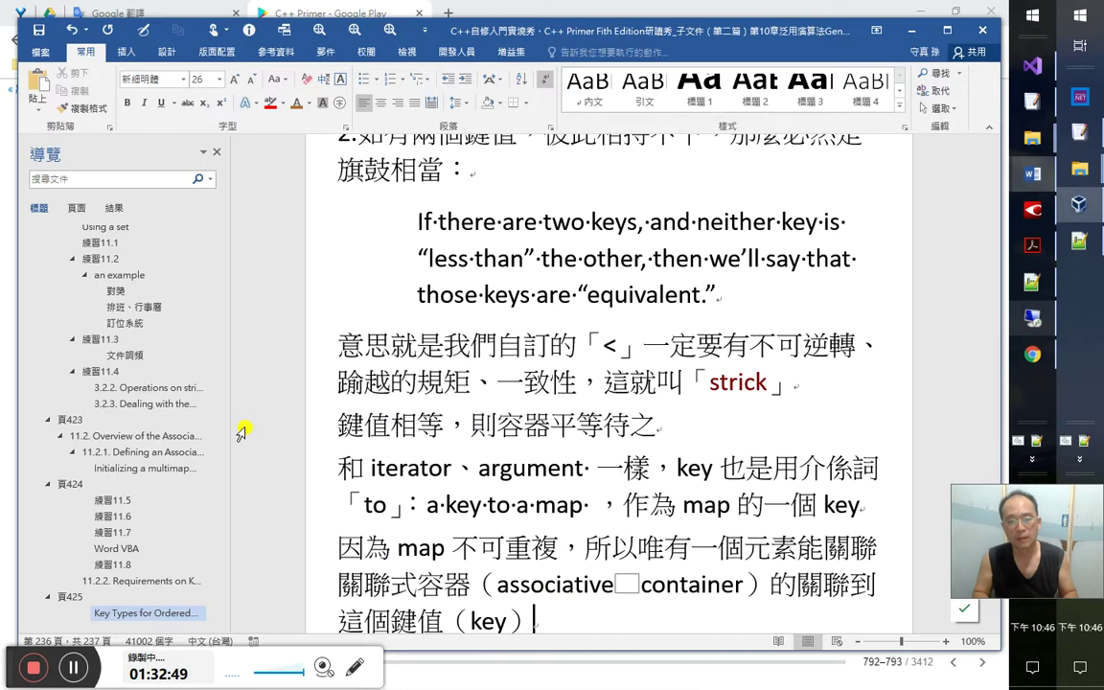
# Format the explanatory text 關聯式容器（associative container）的關聯 as subscript
pyautogui.hotkey('shift', 'Home')
pyautogui.press('End')
pyautogui.press('Left')
pyautogui.press('Left')
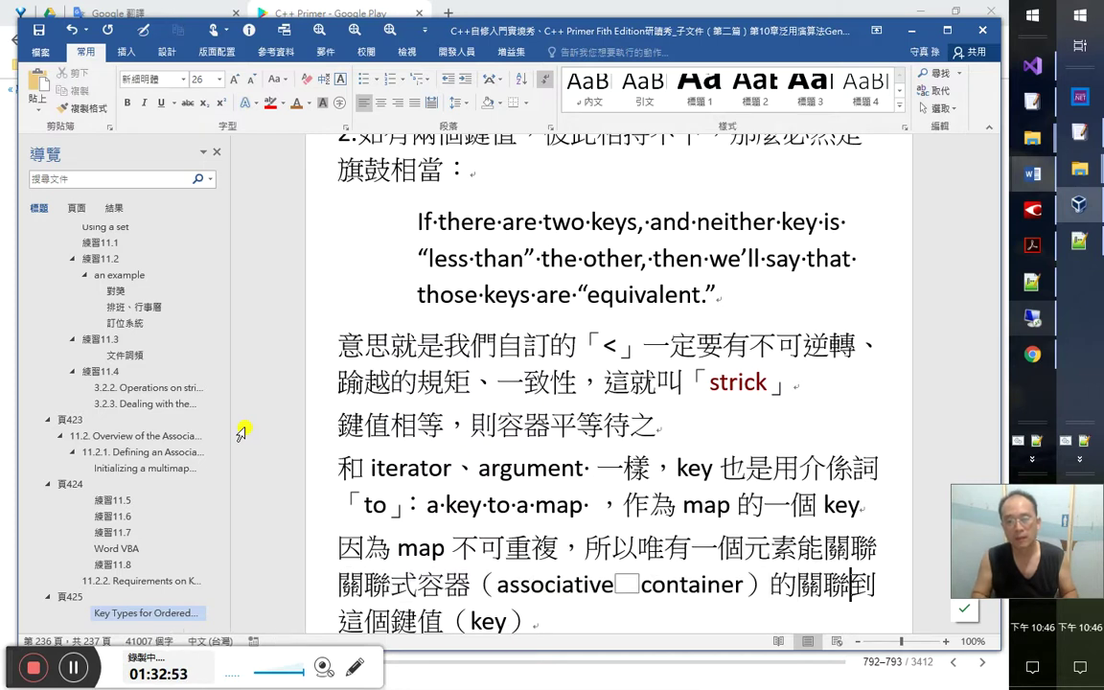
pyautogui.hotkey('shift', 'Home')
pyautogui.hotkey('ctrl', '=')
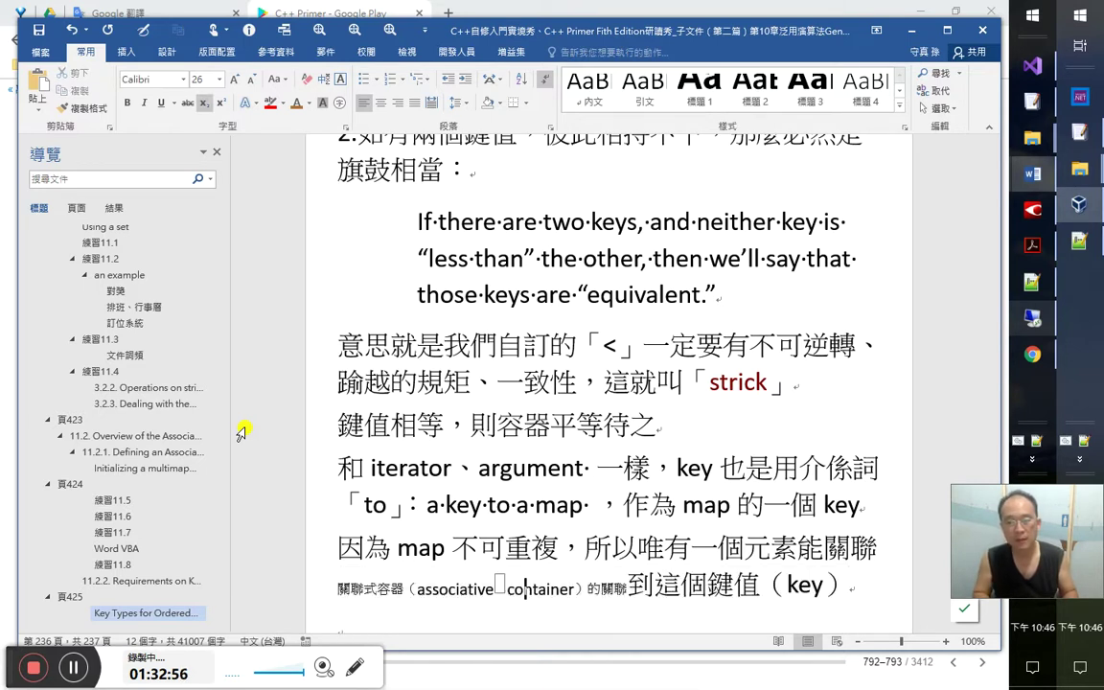
# Make the word 關聯 after 元素能 bold and move to the empty line below the sentence
pyautogui.press('Up')
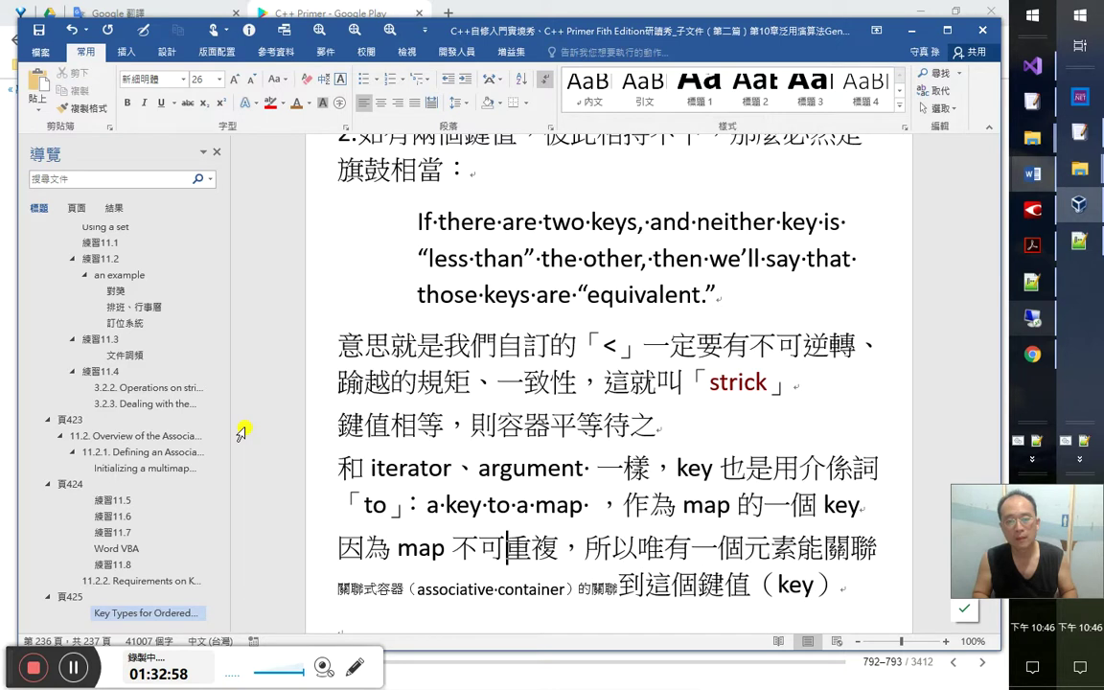
pyautogui.press('End')
pyautogui.hotkey('shift', 'Left')
pyautogui.hotkey('shift', 'Left')
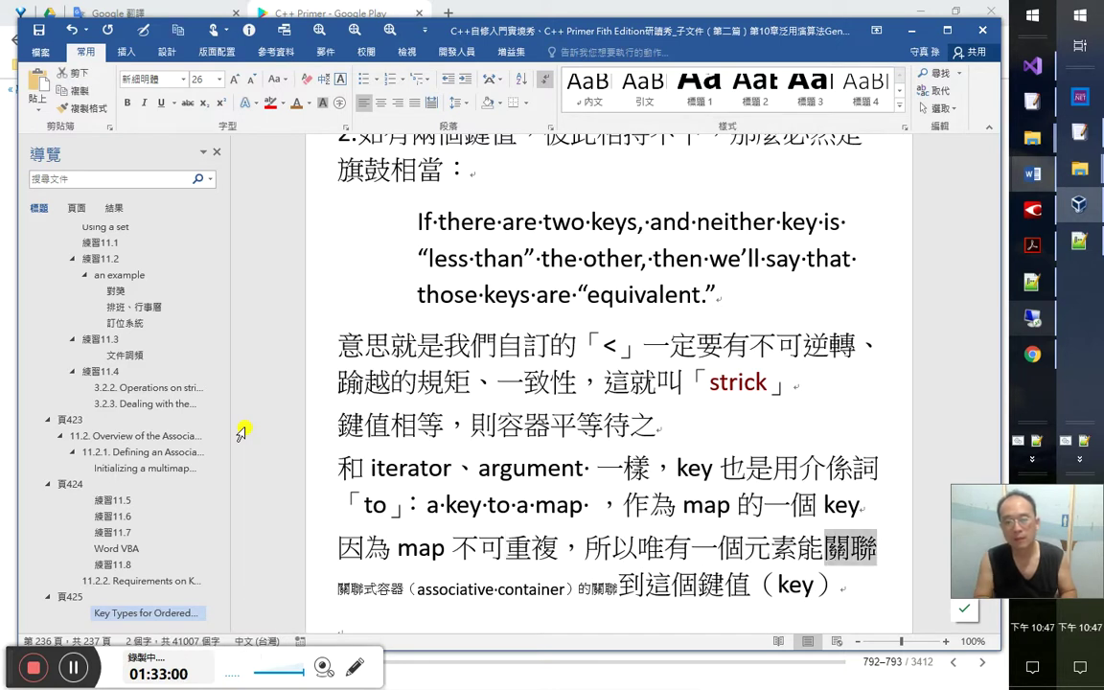
pyautogui.hotkey('ctrl', 'b')
pyautogui.press('Down')
pyautogui.press('Down')
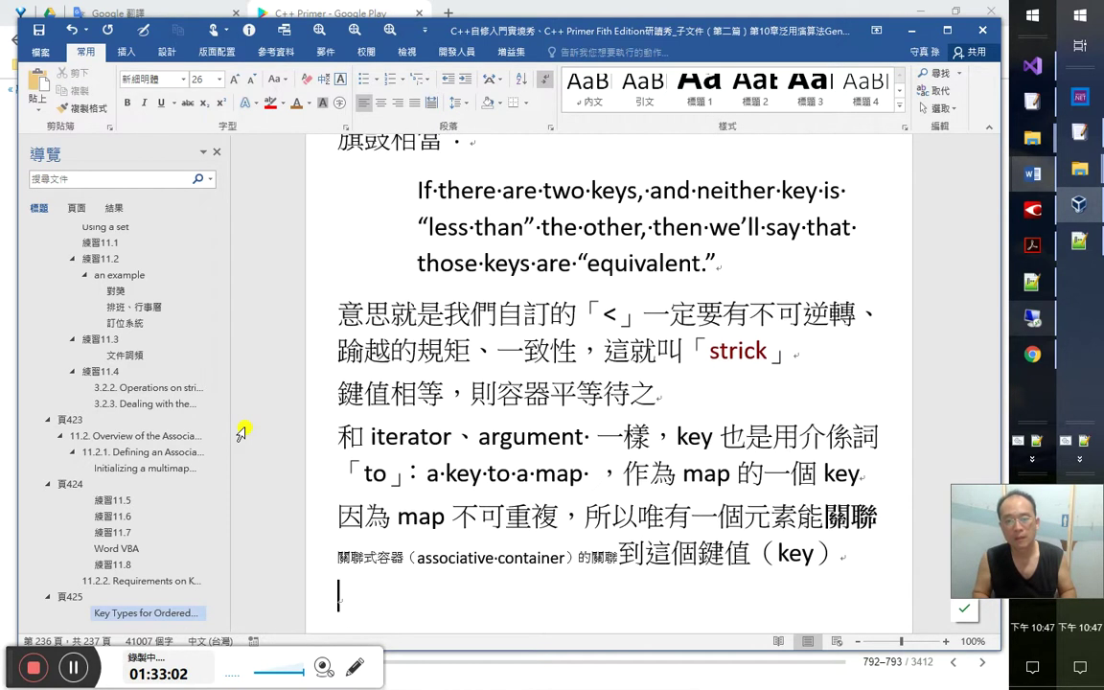
# Compare the note with the e-book sentence in Chrome, then insert 在它之中 before 唯有一個元素 in Word
pyautogui.hotkey('alt', 'Tab')
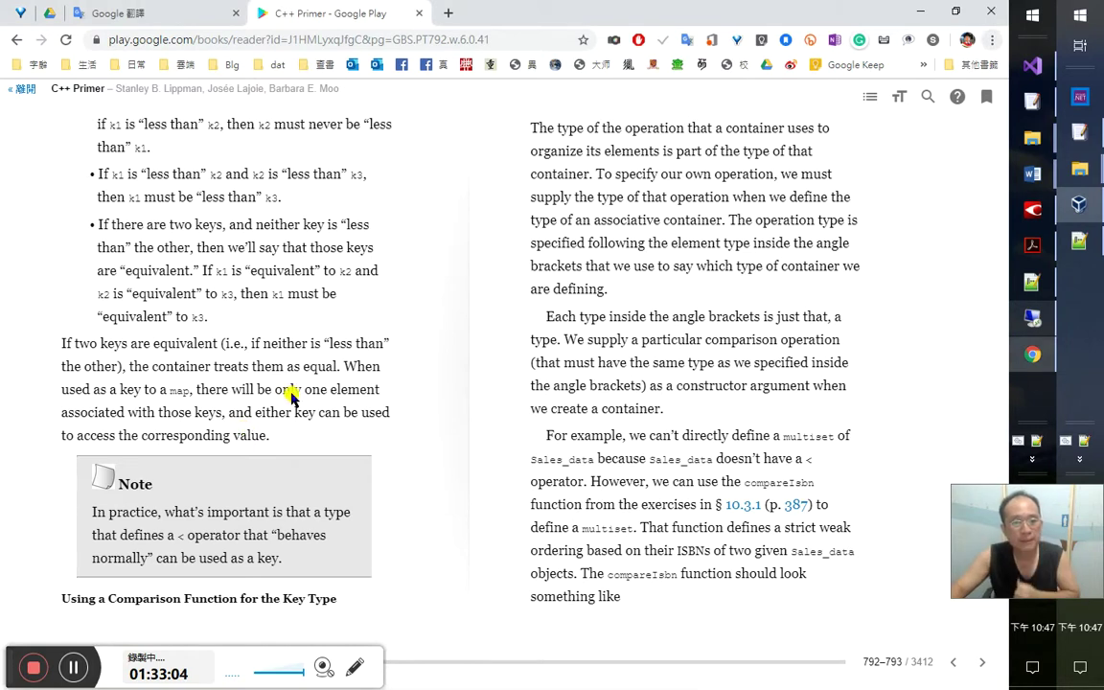
pyautogui.hotkey('alt', 'Tab')
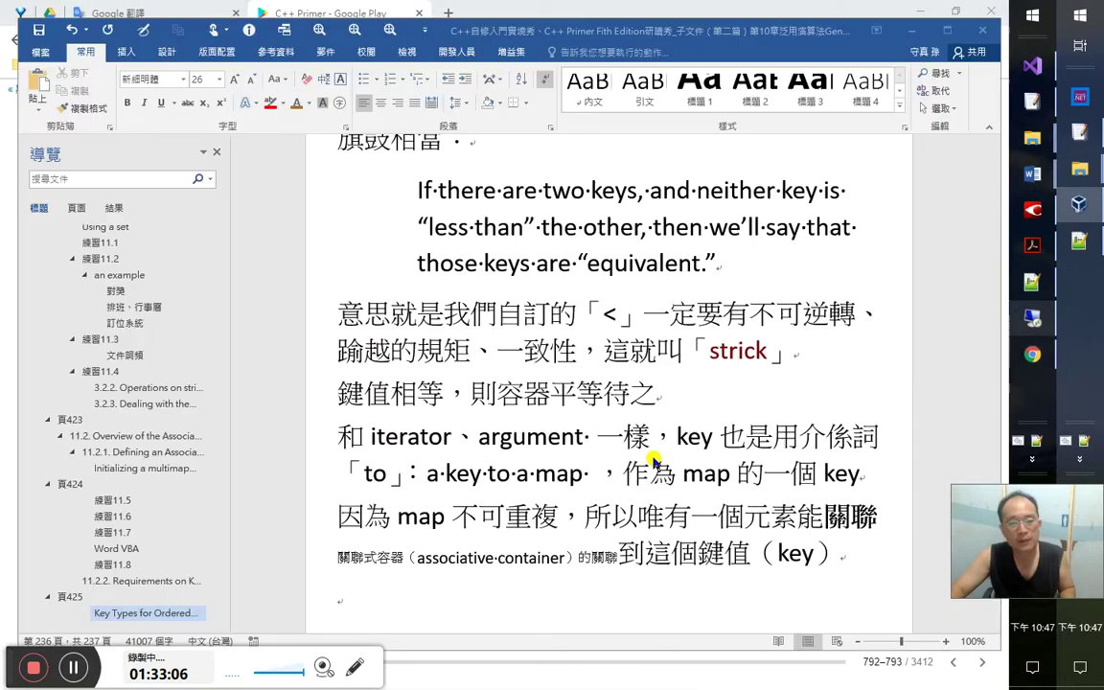
pyautogui.hotkey('alt', 'Tab')
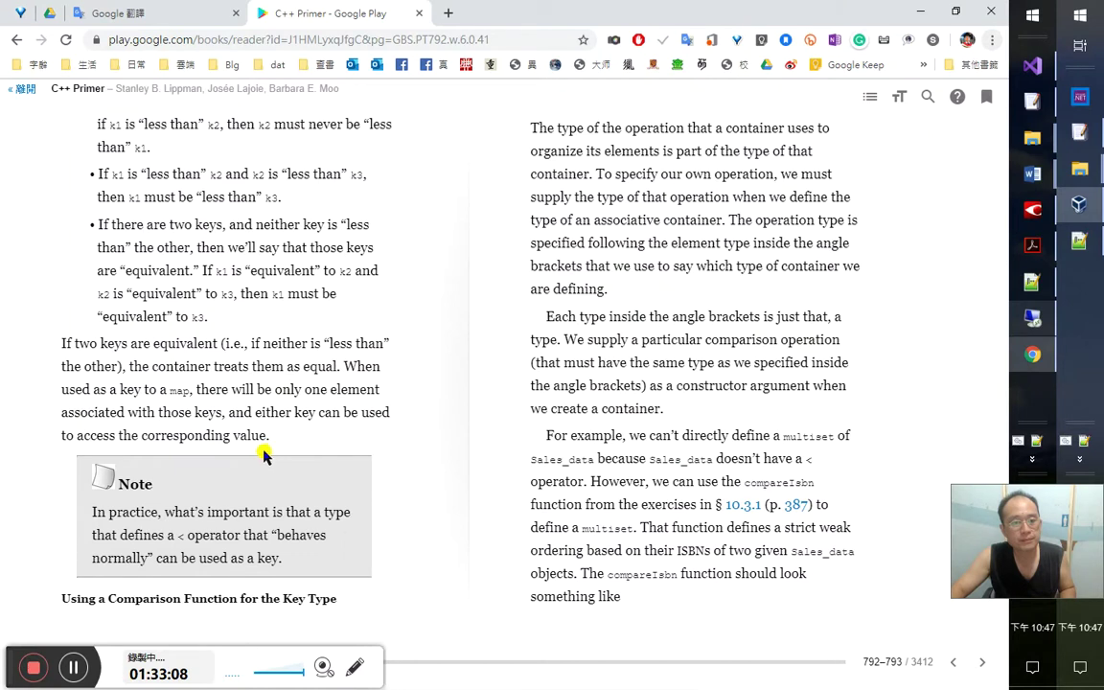
pyautogui.hotkey('alt', 'Tab')
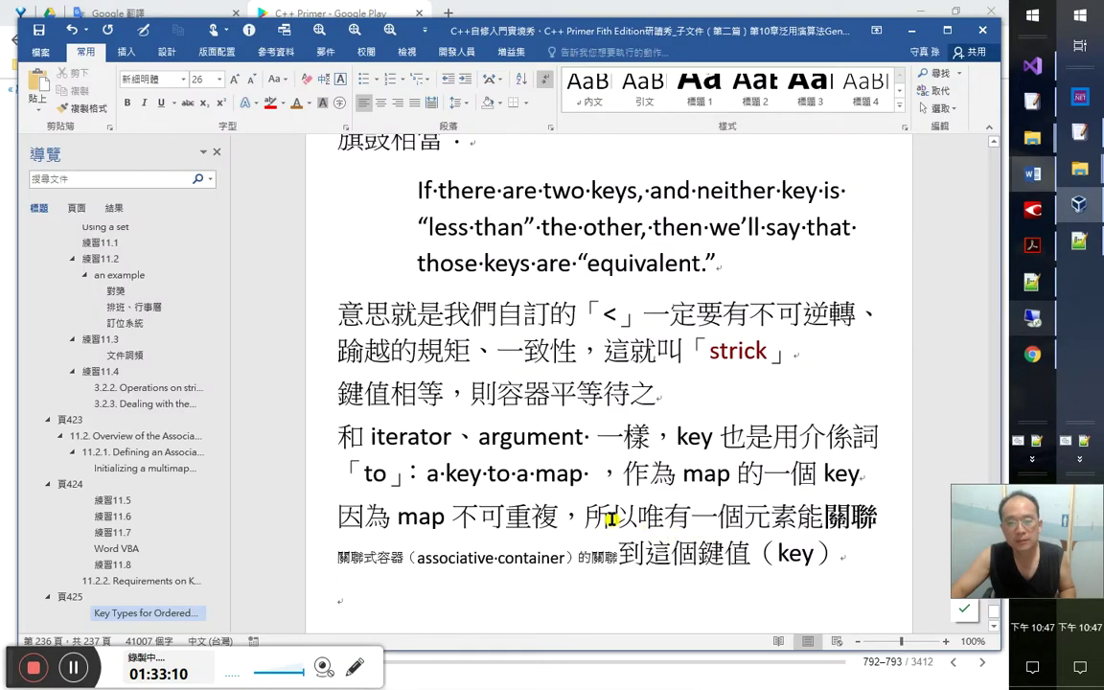
pyautogui.hotkey('alt', 'Tab')
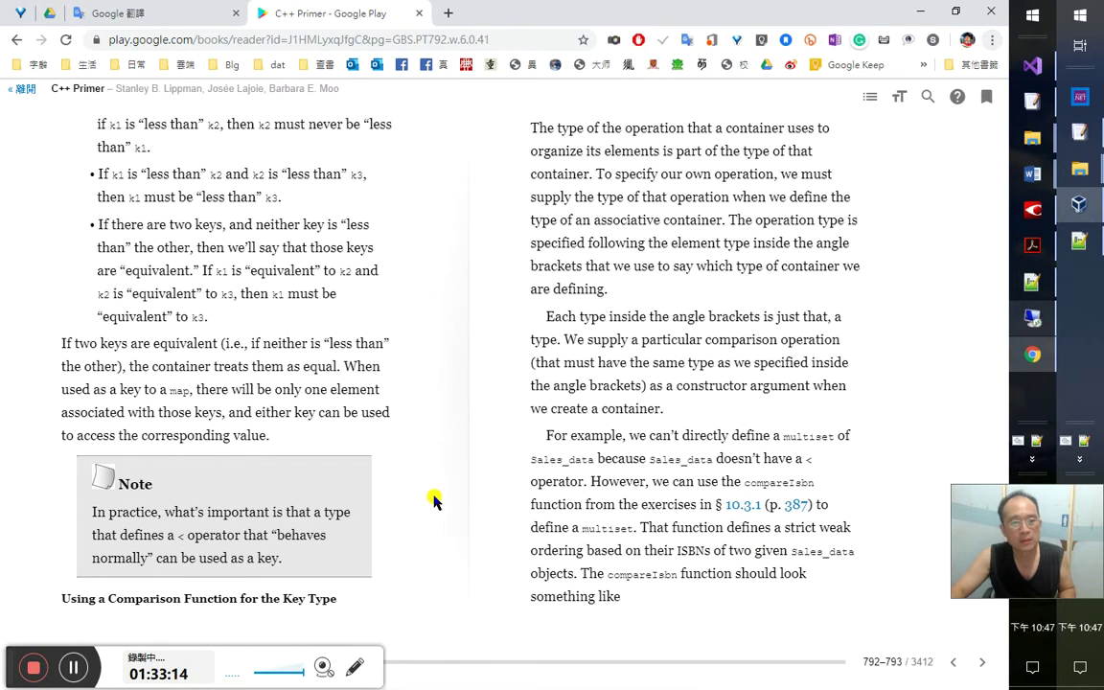
pyautogui.hotkey('alt', 'Tab')
pyautogui.write('在它之中')
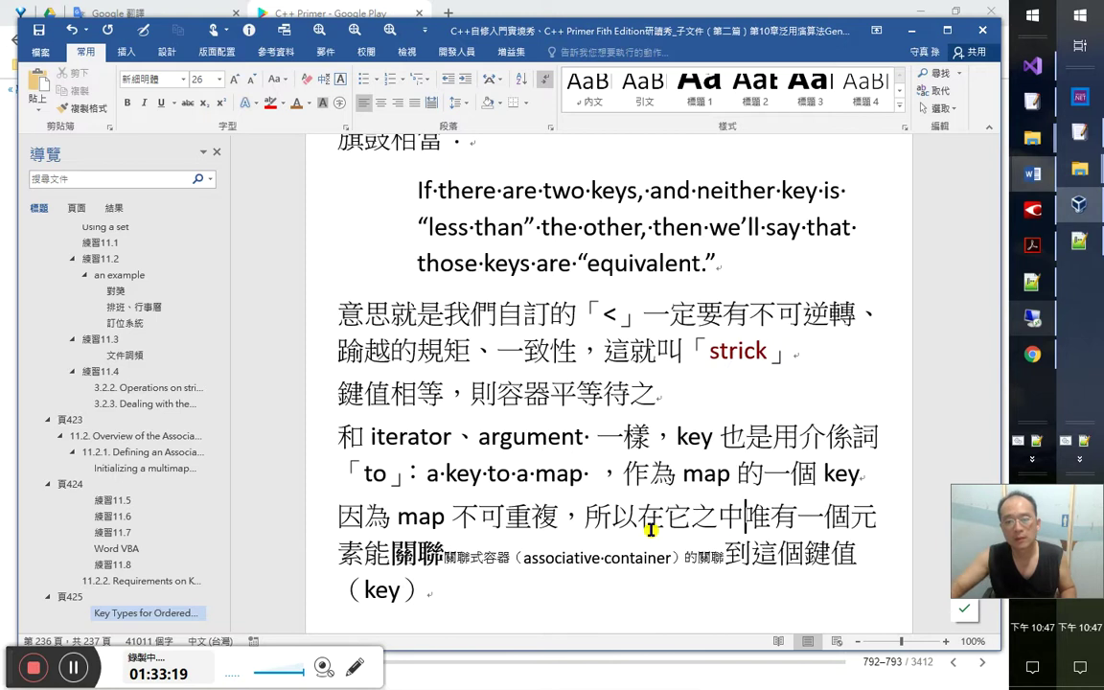
# Reread the e-book sentence, then locate the matching Chinese paragraph on equivalent keys in ABBYY FineReader
pyautogui.hotkey('alt', 'Tab')
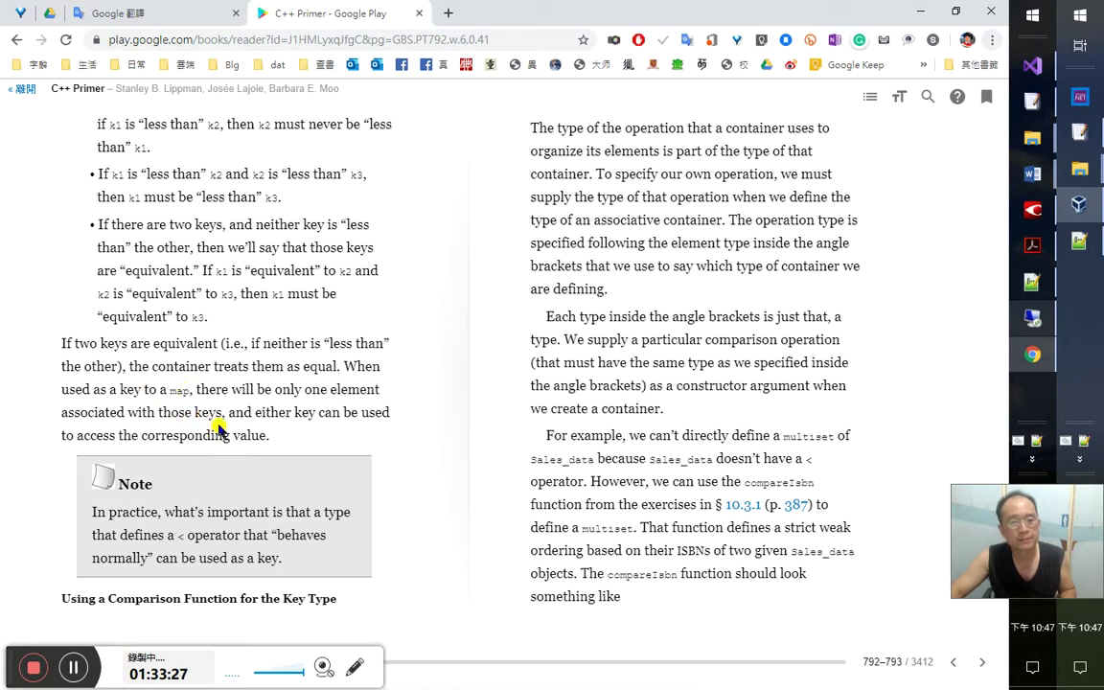
pyautogui.hotkey('alt', 'Tab')
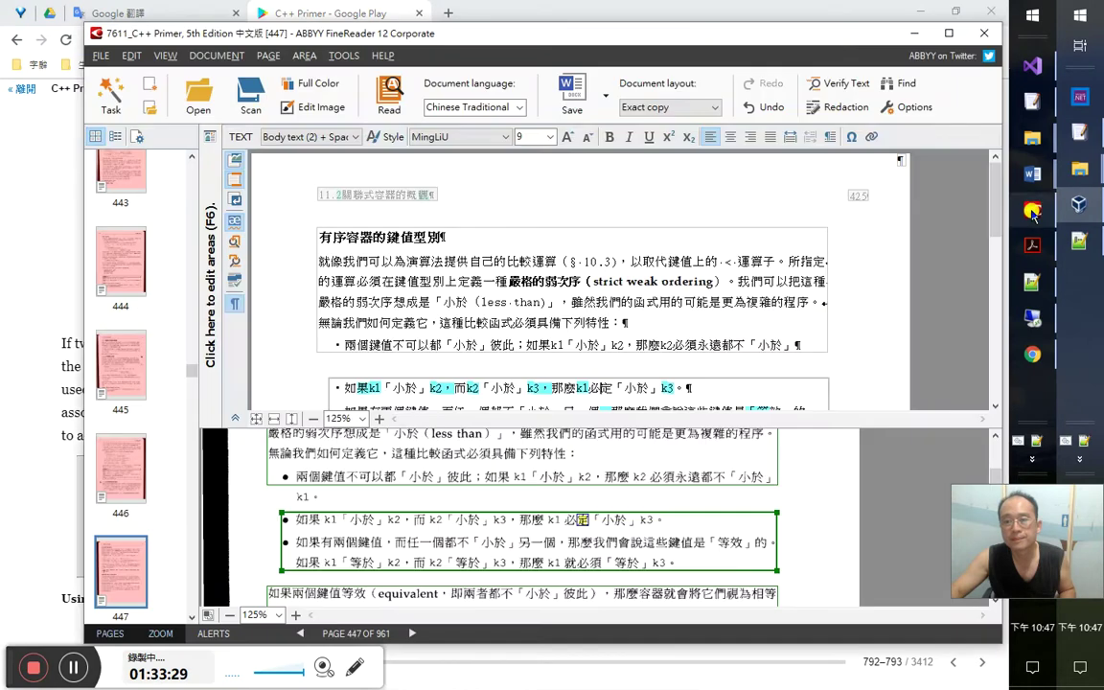
pyautogui.scroll(-8, 577, 351)
pyautogui.scroll(4, 535, 308)
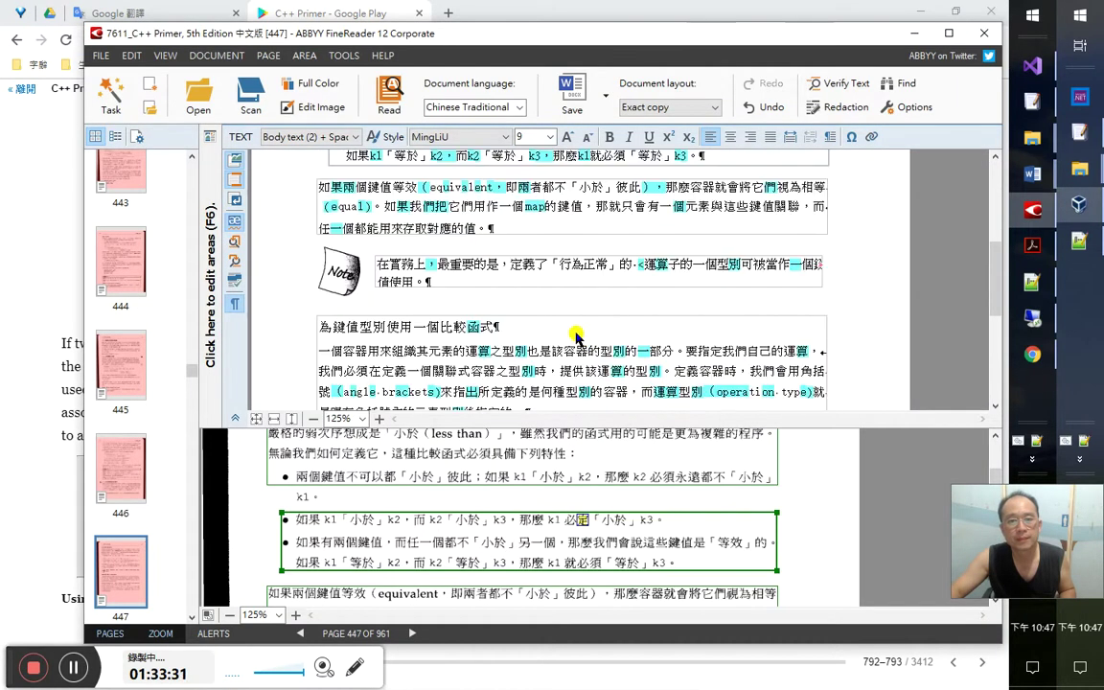
pyautogui.click(514, 275)
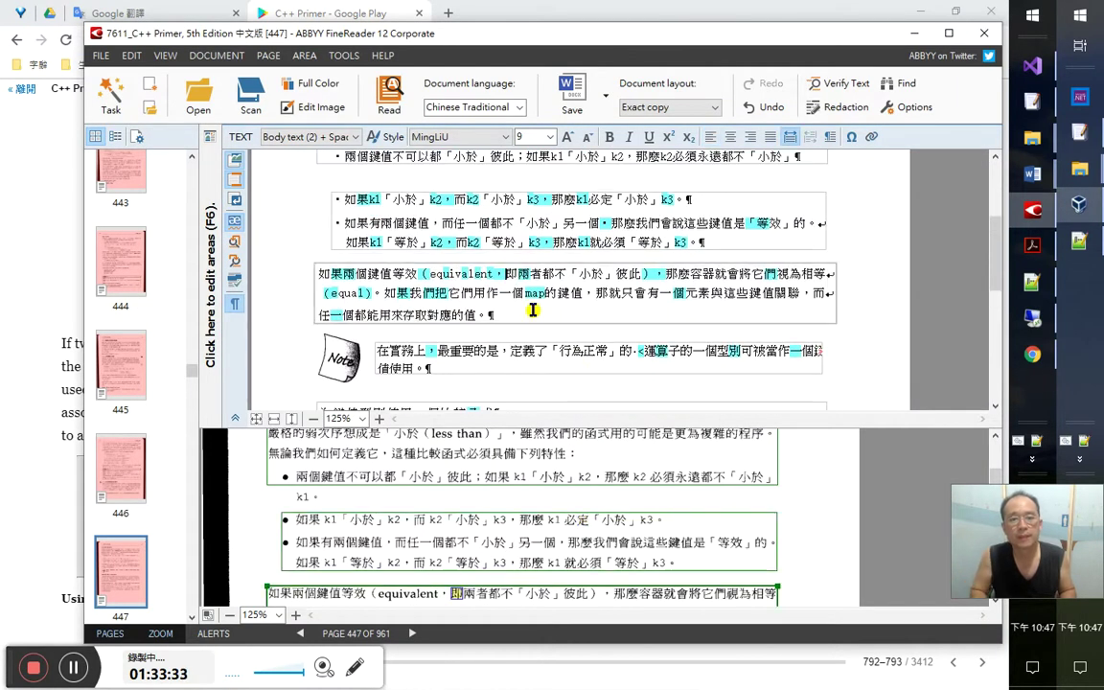
# Read the FineReader paragraph on equivalent keys used as map keys and compare it with the English sentence in the Chrome e-book
pyautogui.press('Down')
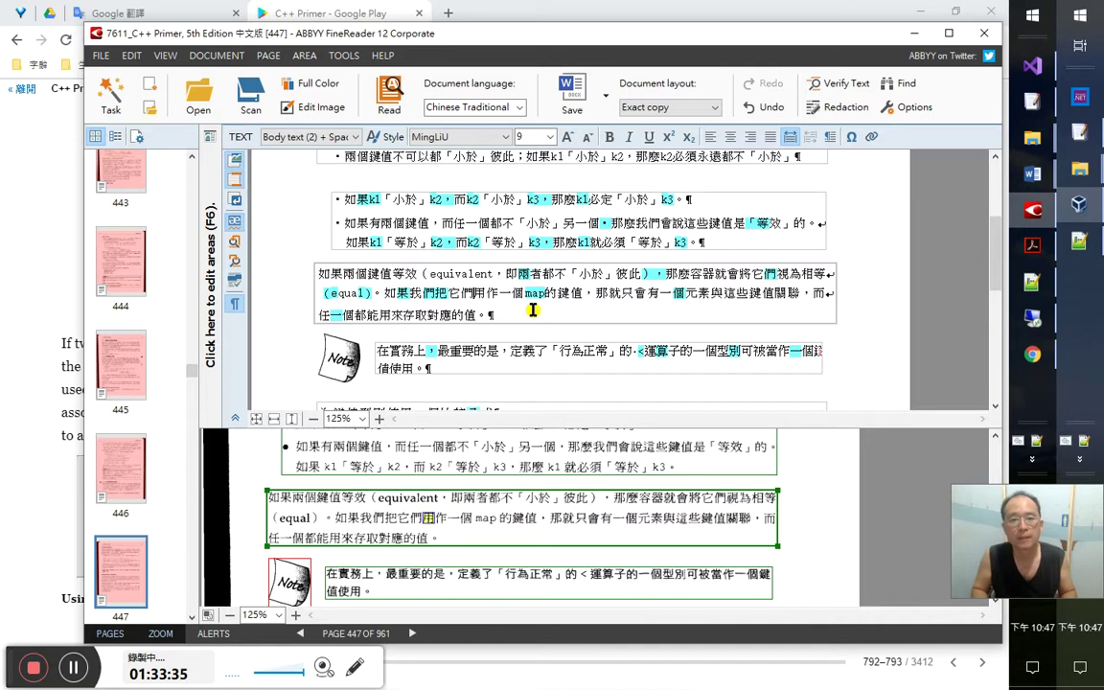
pyautogui.press('Left')
pyautogui.press('Left')
pyautogui.press('Left')
pyautogui.press('Left')
pyautogui.press('Left')
pyautogui.press('Left')
pyautogui.press('Left')
pyautogui.press('Left')
pyautogui.hotkey('shift', 'Right')
pyautogui.hotkey('shift', 'Right')
pyautogui.hotkey('shift', 'Right')
pyautogui.hotkey('shift', 'Right')
pyautogui.hotkey('shift', 'Right')
pyautogui.hotkey('shift', 'Right')
pyautogui.hotkey('shift', 'Right')
pyautogui.hotkey('shift', 'Right')
pyautogui.hotkey('shift', 'Right')
pyautogui.hotkey('shift', 'Right')
pyautogui.hotkey('shift', 'Right')
pyautogui.hotkey('shift', 'Right')
pyautogui.hotkey('shift', 'Right')
pyautogui.hotkey('shift', 'Right')
pyautogui.hotkey('shift', 'Right')
pyautogui.hotkey('shift', 'Right')
pyautogui.hotkey('shift', 'Right')
pyautogui.hotkey('shift', 'Right')
pyautogui.hotkey('shift', 'Right')
pyautogui.hotkey('shift', 'Right')
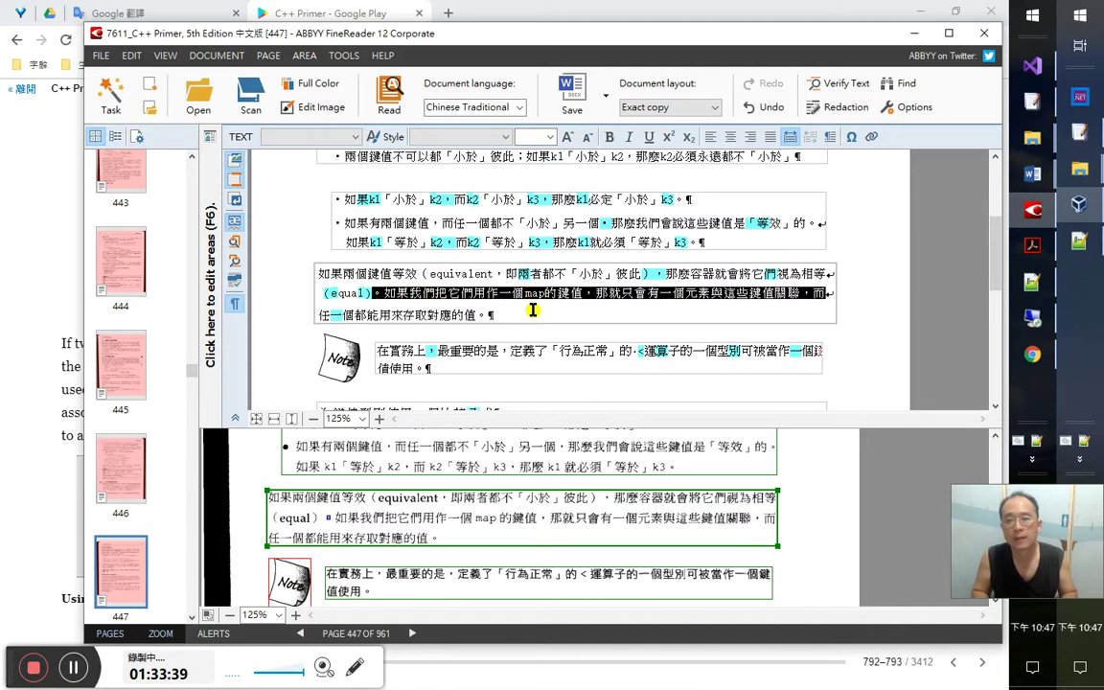
pyautogui.press('Right')
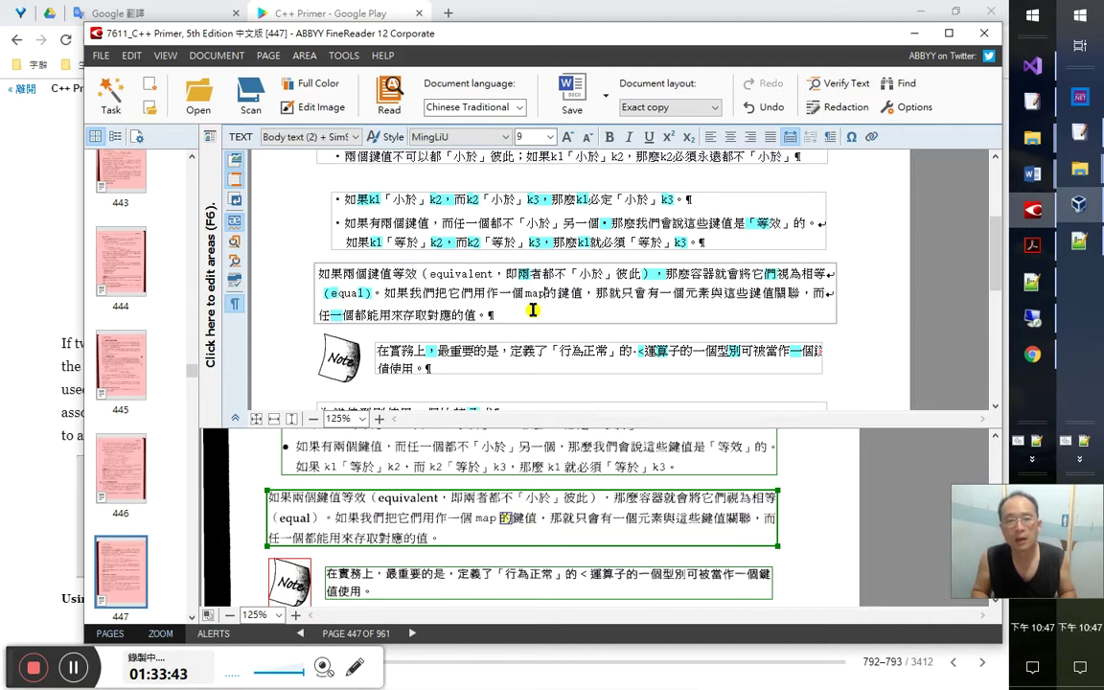
pyautogui.hotkey('shift', 'Left')
pyautogui.hotkey('shift', 'Left')
pyautogui.hotkey('shift', 'Left')
pyautogui.hotkey('shift', 'Left')
pyautogui.hotkey('shift', 'Left')
pyautogui.hotkey('shift', 'Left')
pyautogui.hotkey('shift', 'Left')
pyautogui.hotkey('shift', 'Left')
pyautogui.hotkey('shift', 'Left')
pyautogui.hotkey('shift', 'Left')
pyautogui.hotkey('shift', 'Left')
pyautogui.hotkey('shift', 'Left')
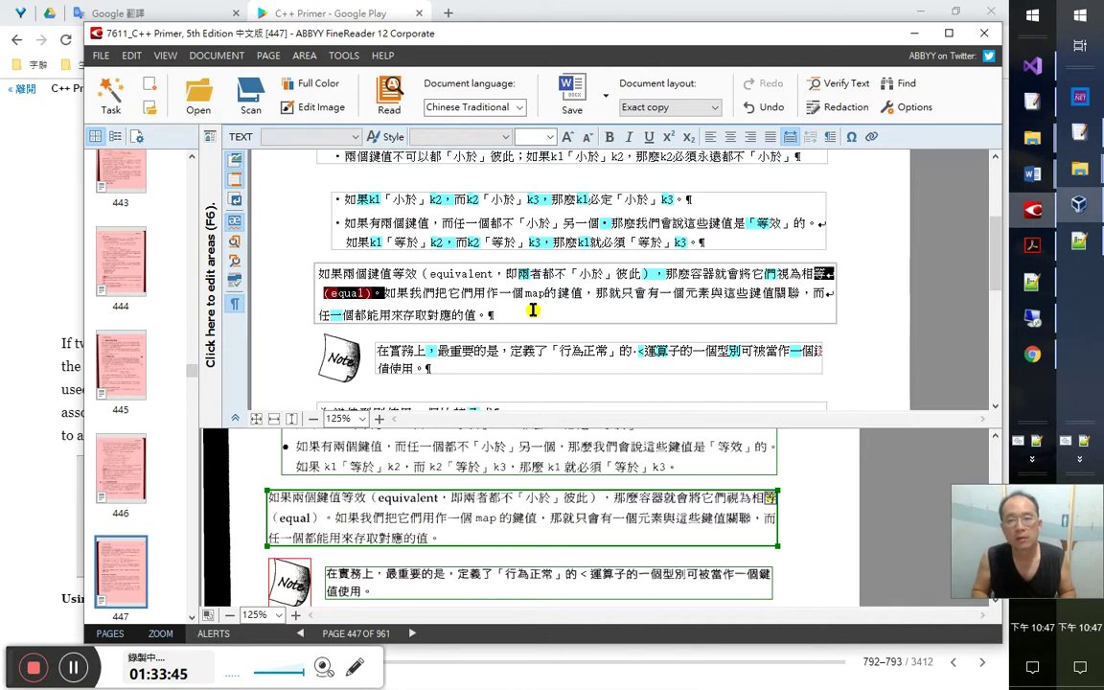
pyautogui.press('Right')
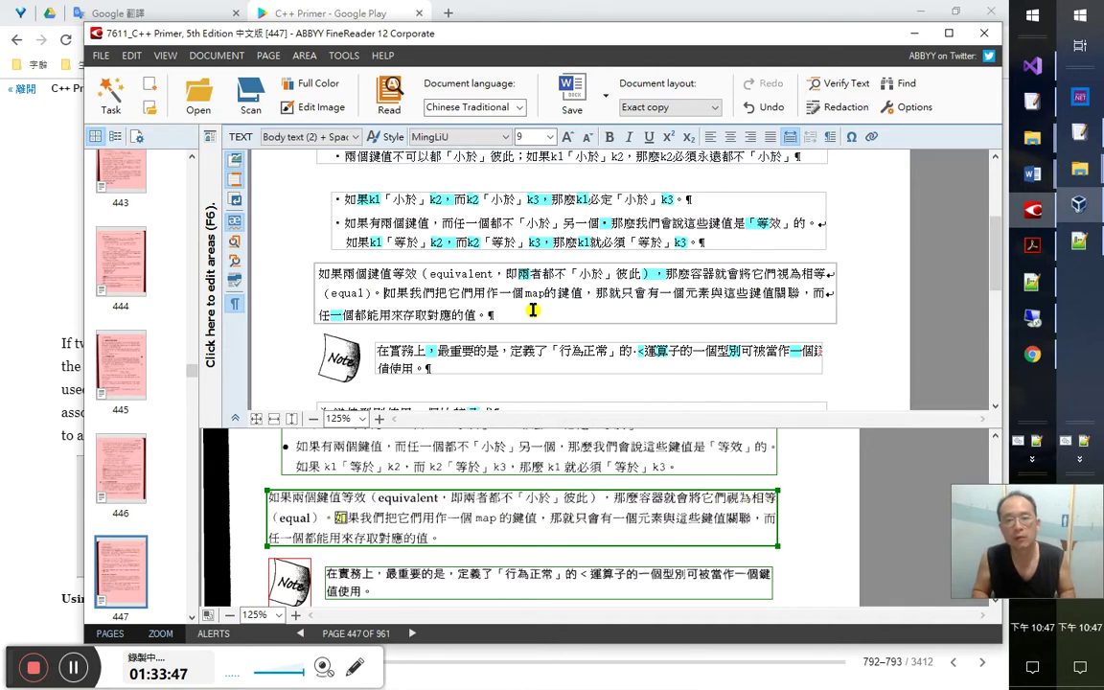
pyautogui.hotkey('alt', 'Tab')
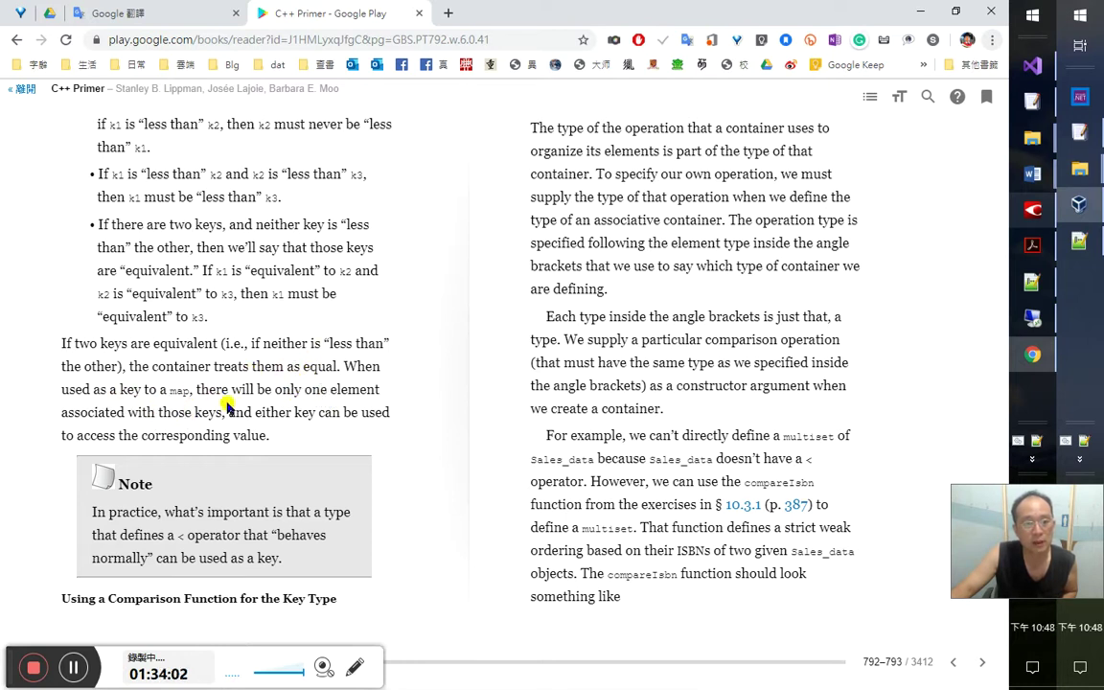
pyautogui.hotkey('alt', 'Tab')
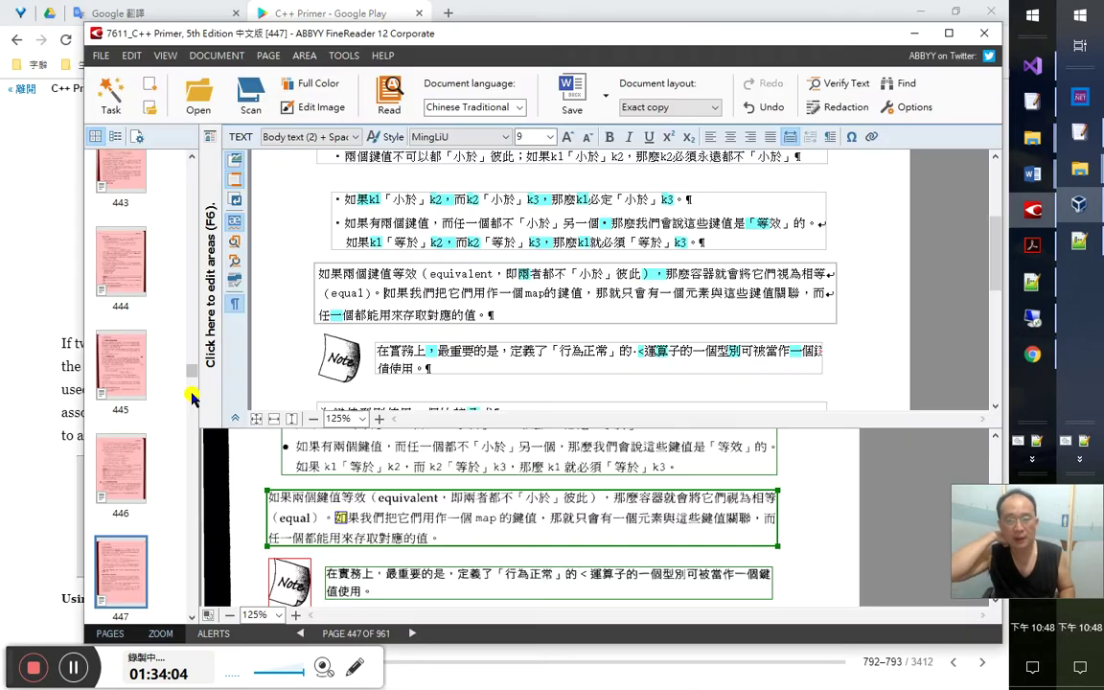
# Switch to the Word notes and replace map after 因為 in the last sentence with 這些 keys 是等值的，
pyautogui.hotkey('alt', 'Tab')
pyautogui.hotkey('alt', 'Tab')
pyautogui.press('Tab')
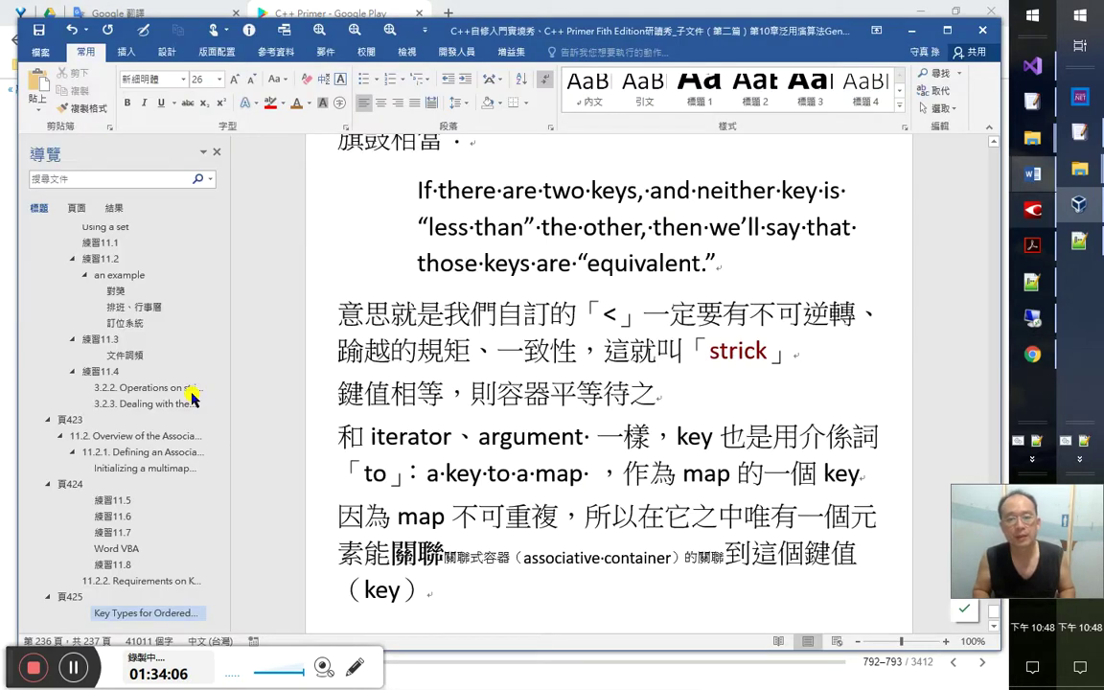
pyautogui.click(479, 517)
pyautogui.scroll(-1, 498, 522)
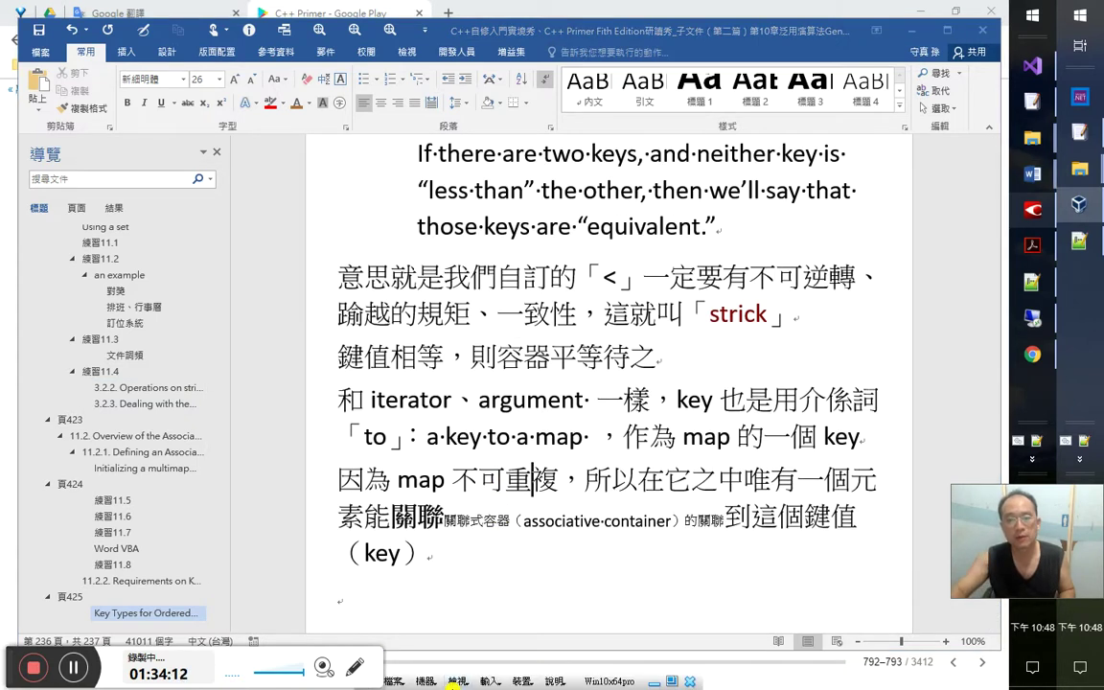
pyautogui.doubleClick(464, 479)
pyautogui.write('這些ke')
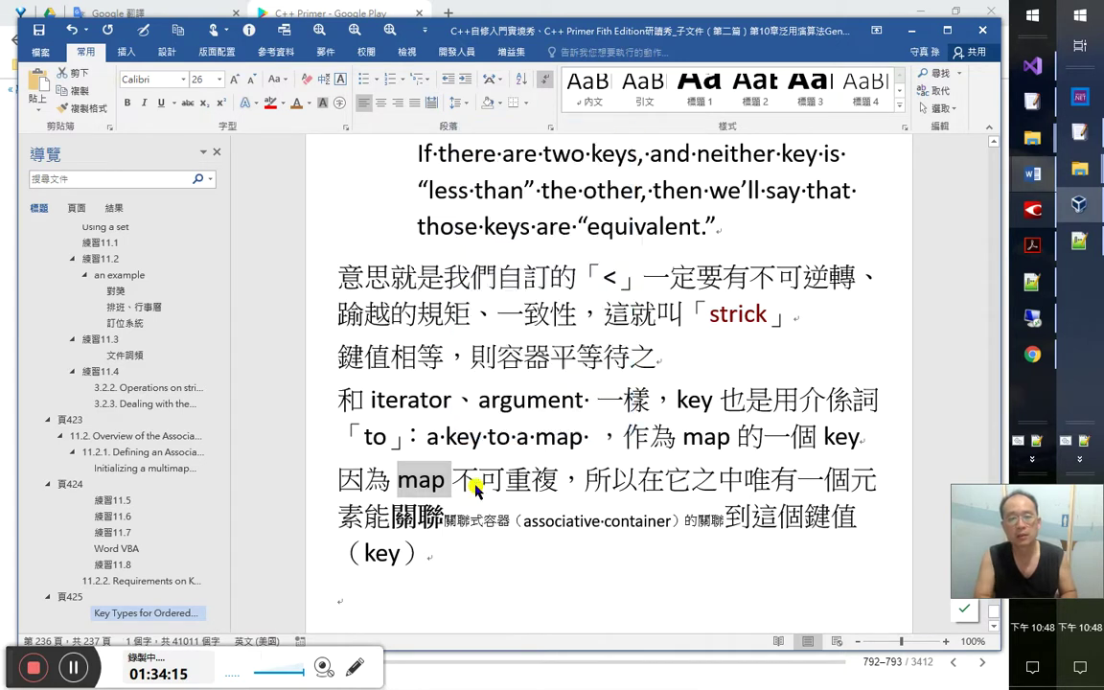
pyautogui.write('y')
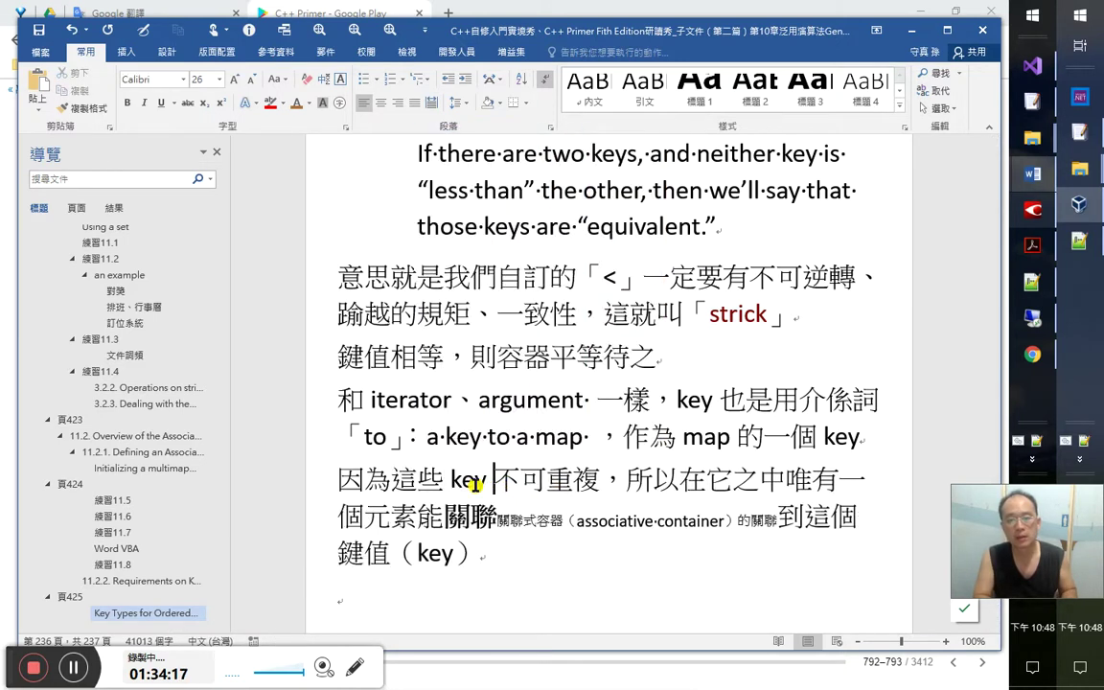
pyautogui.press('BackSpace')
pyautogui.write('s ')
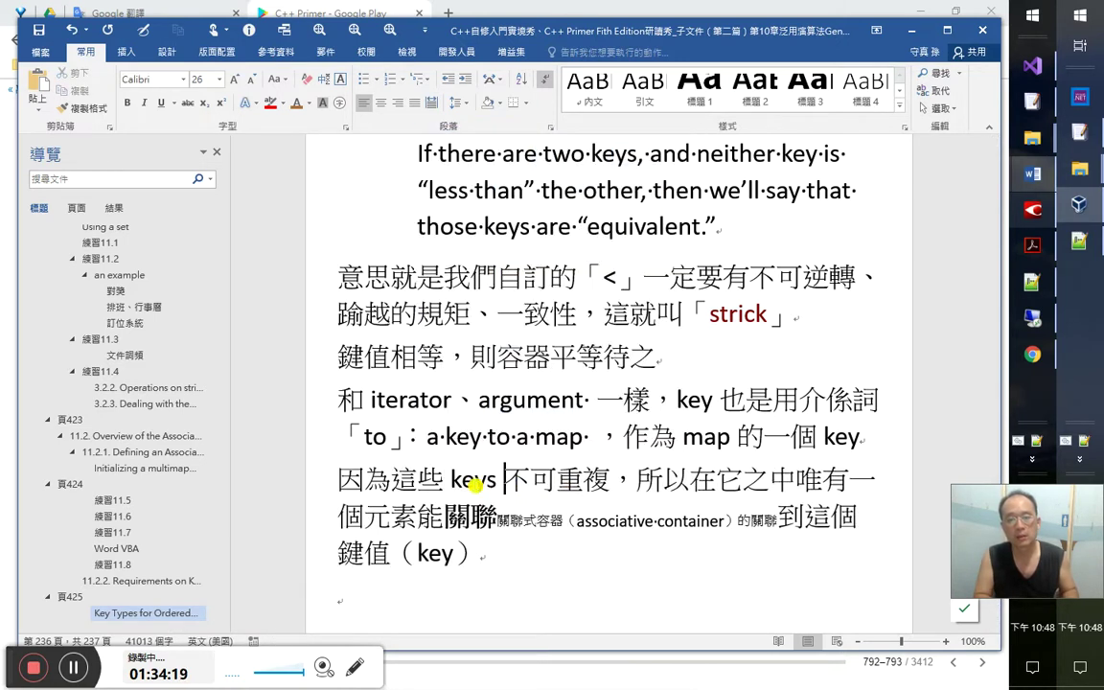
pyautogui.write('是')
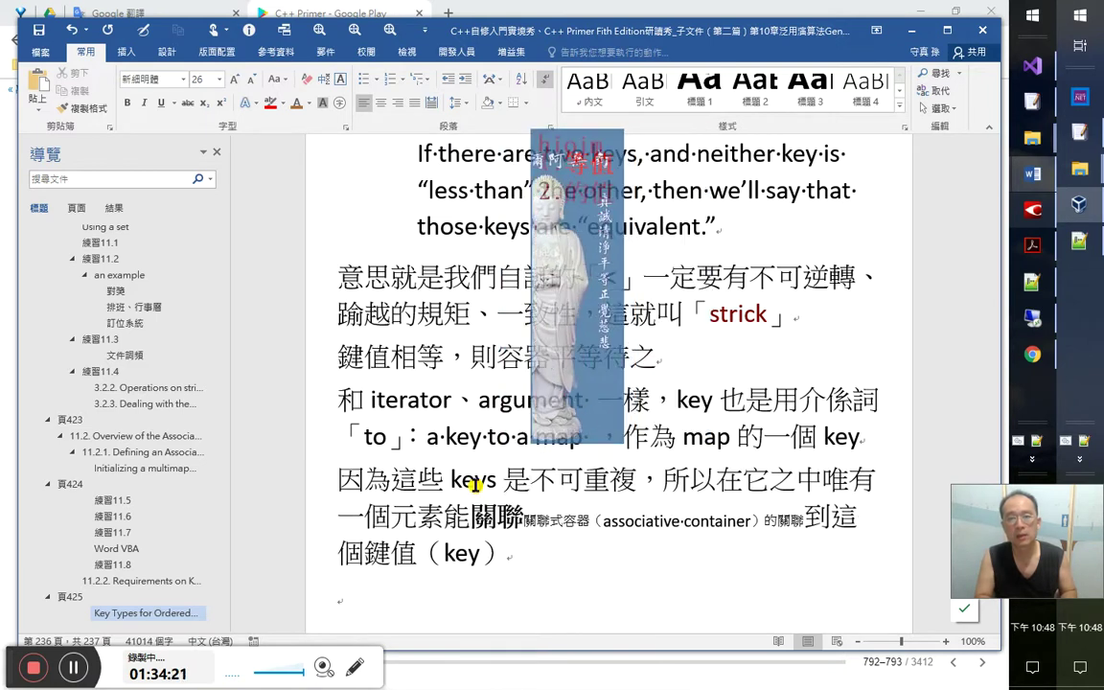
pyautogui.write('等值的，')
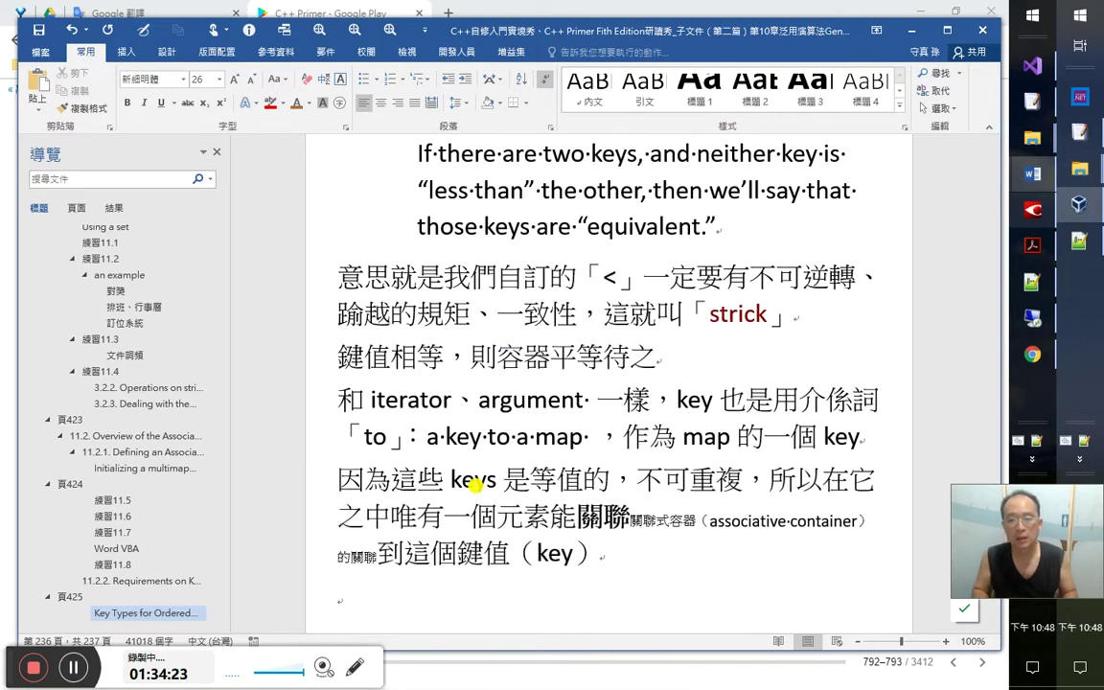
# Delete the phrase 不可重複， before 所以在 in the last sentence
pyautogui.hotkey('shift', 'Right')
pyautogui.hotkey('shift', 'Right')
pyautogui.hotkey('shift', 'Right')
pyautogui.hotkey('shift', 'Right')
pyautogui.hotkey('shift', 'Right')
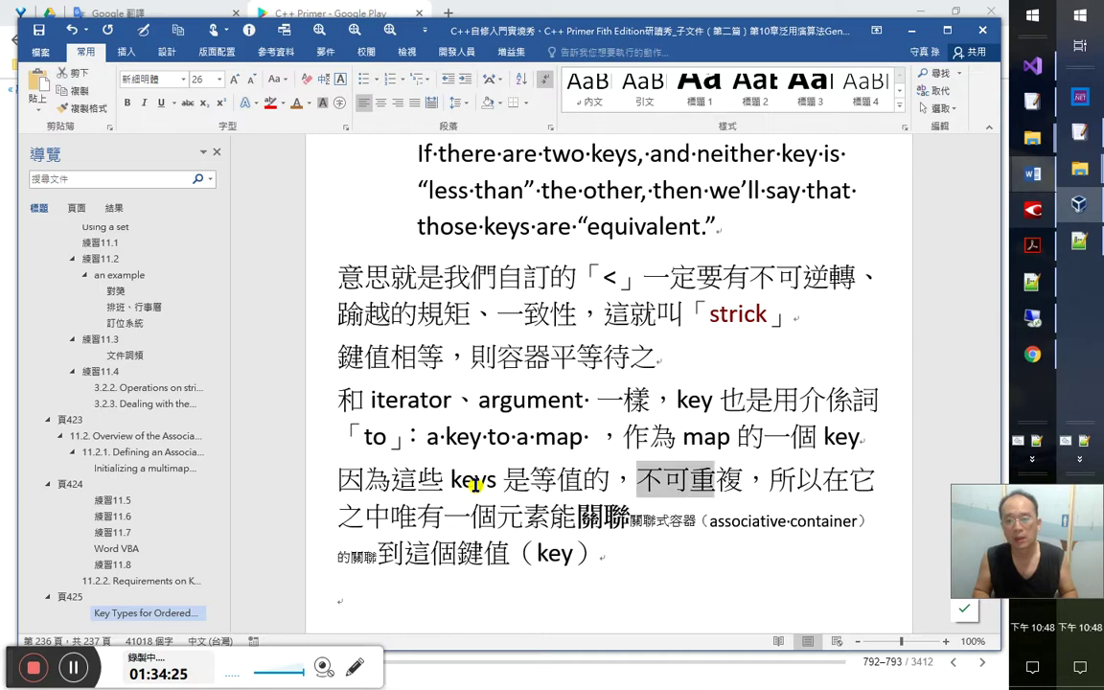
pyautogui.press('Delete')
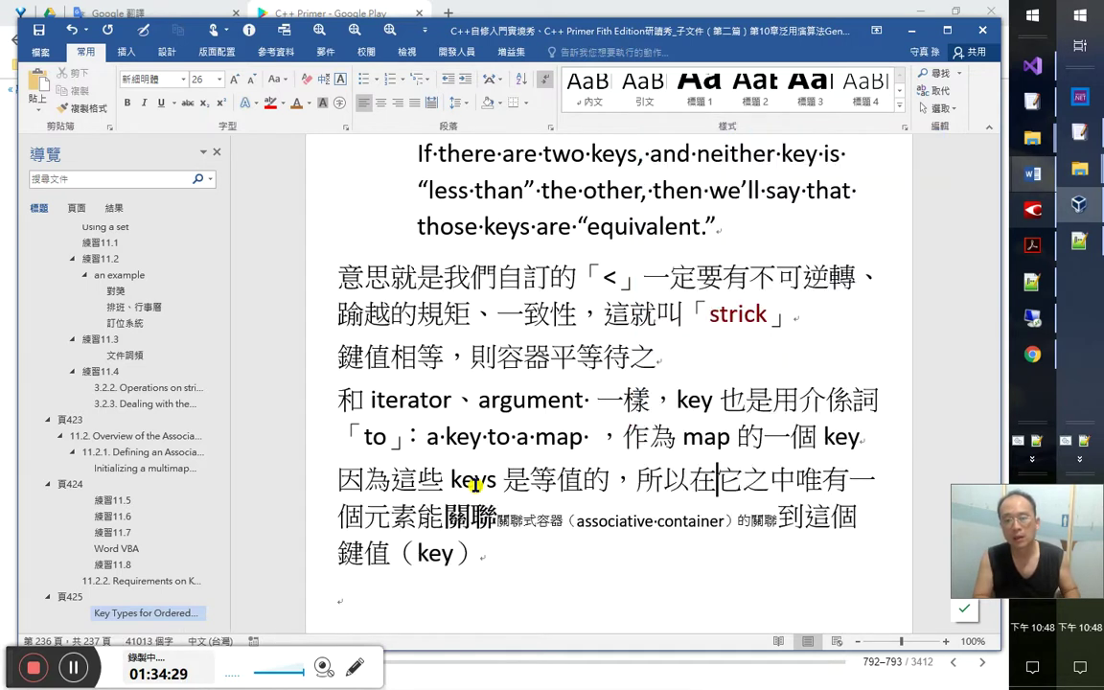
# Replace 它 with map so the last sentence reads 所以在 map 之中唯有一個元素
pyautogui.write('mpa')
pyautogui.press('BackSpace')
pyautogui.press('BackSpace')
pyautogui.write('ap')
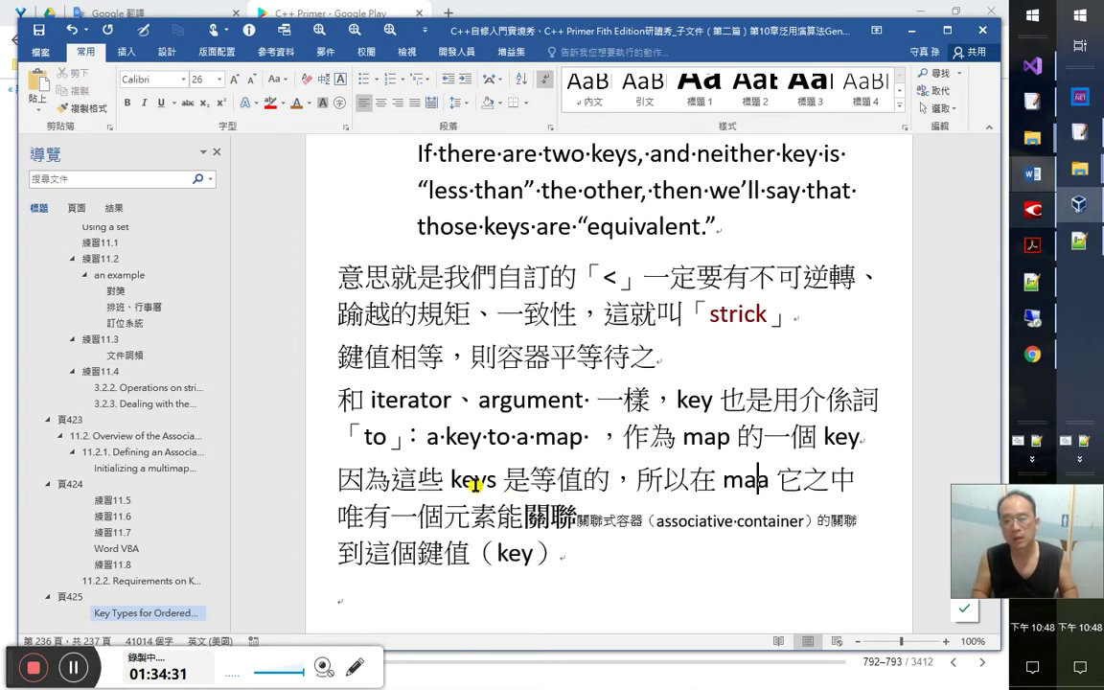
pyautogui.press('Delete')
pyautogui.press('Right')
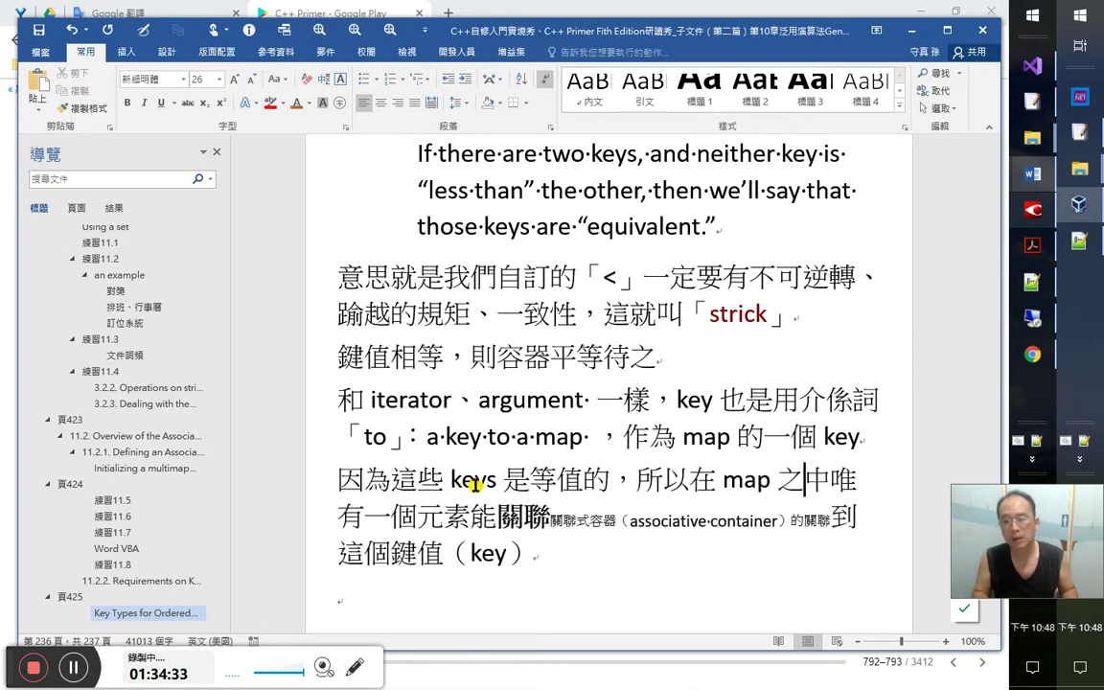
# Change 這個鍵值 at the end of the last sentence to 這些同值的鍵值
pyautogui.press('Right')
pyautogui.press('Right')
pyautogui.press('End')
pyautogui.hotkey('shift', 'Left')
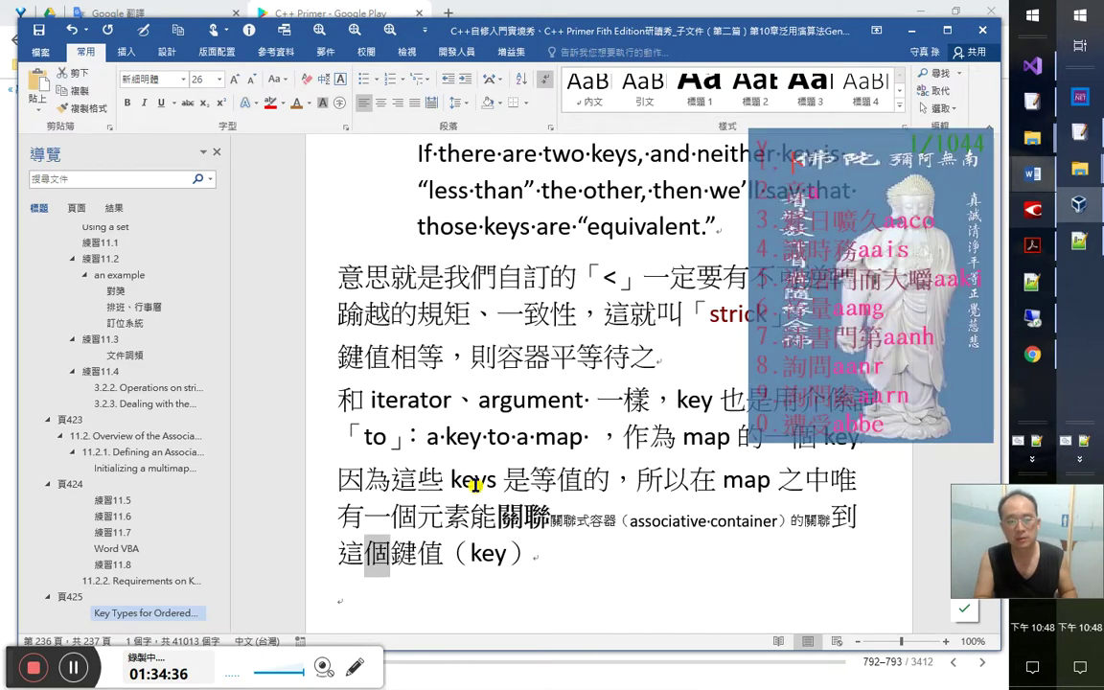
pyautogui.write('些同值')
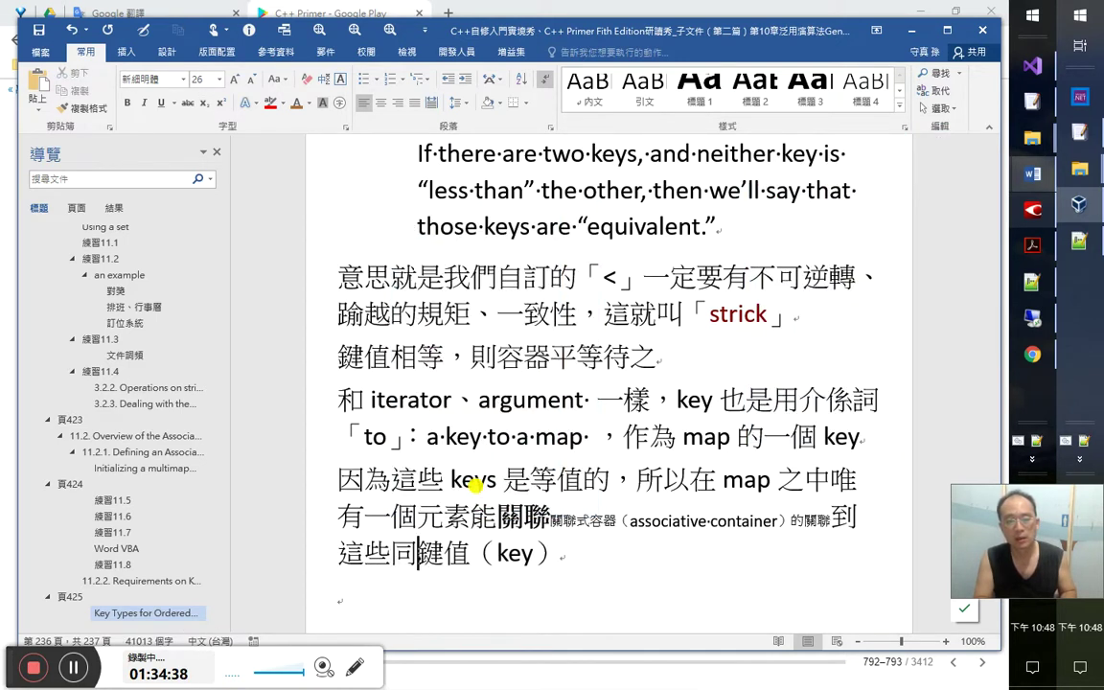
pyautogui.write('的')
pyautogui.press('Down')
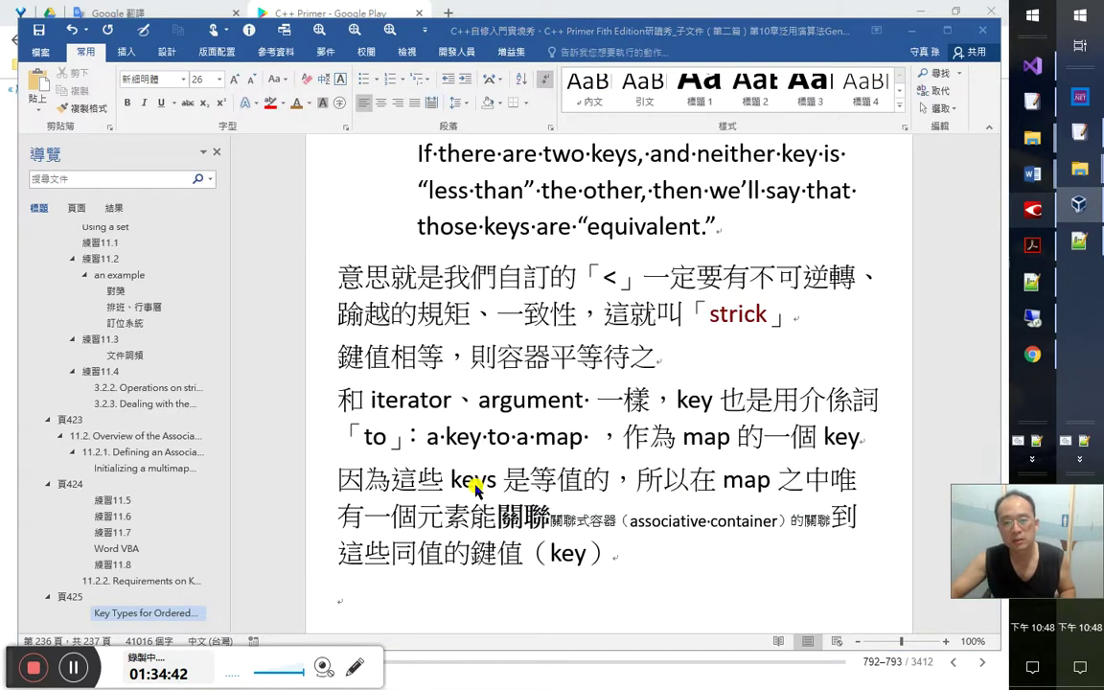
# Return to the e-book in Chrome, look up the translation of "either key", and reread the rest of that sentence
pyautogui.hotkey('alt', 'Tab')
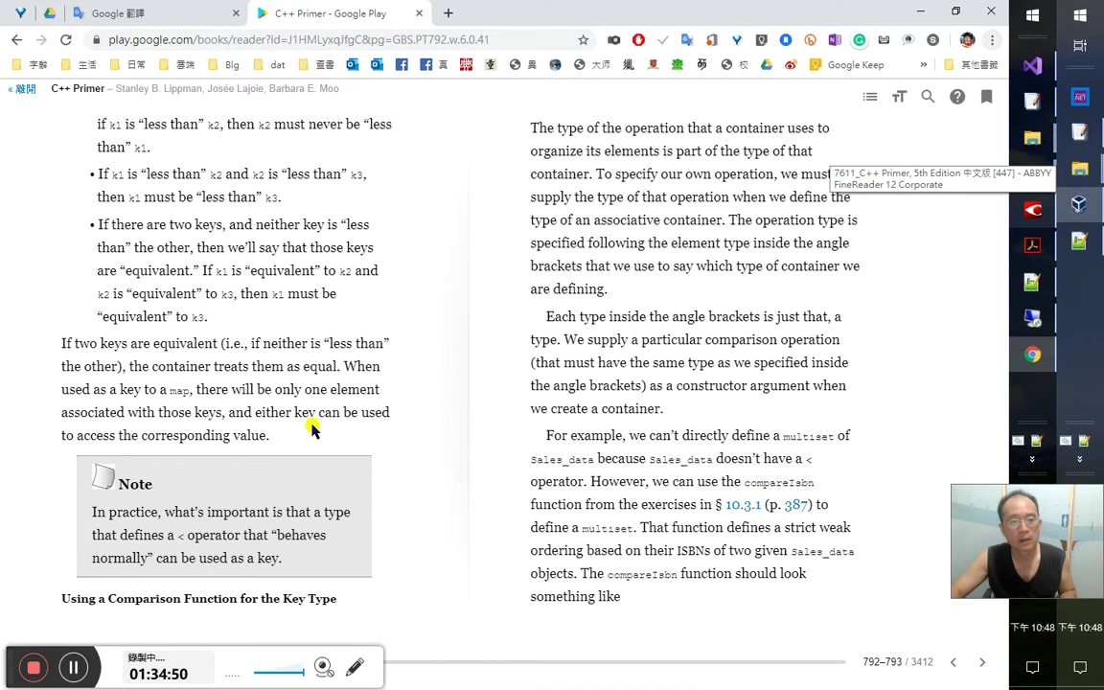
pyautogui.moveTo(316, 412); pyautogui.dragTo(263, 413)
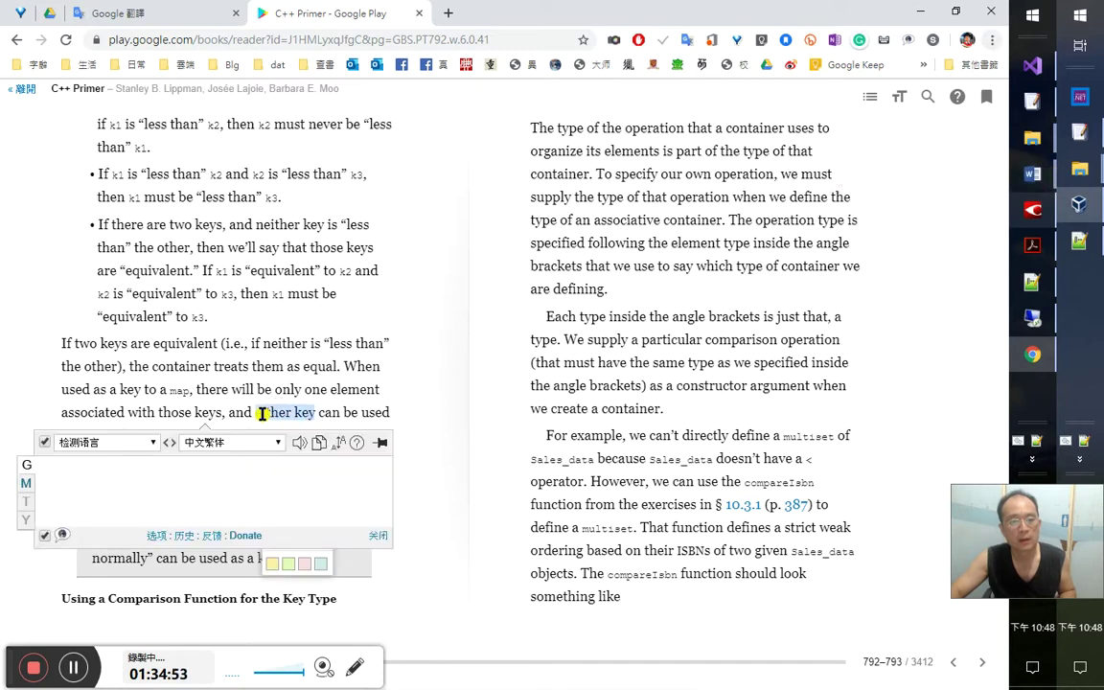
pyautogui.click(433, 414)
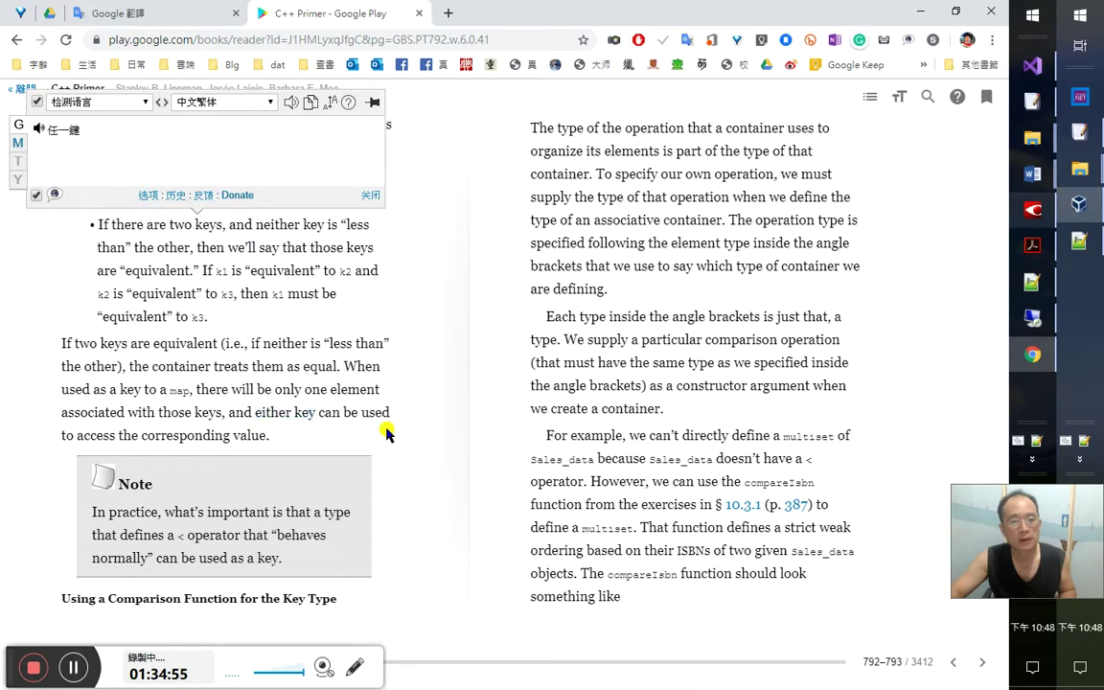
pyautogui.moveTo(285, 440); pyautogui.dragTo(251, 413)
# Switch to Word and add ，且它們任何一個都可以用來 after 鍵值（key） in the last sentence
pyautogui.hotkey('alt', 'Tab')
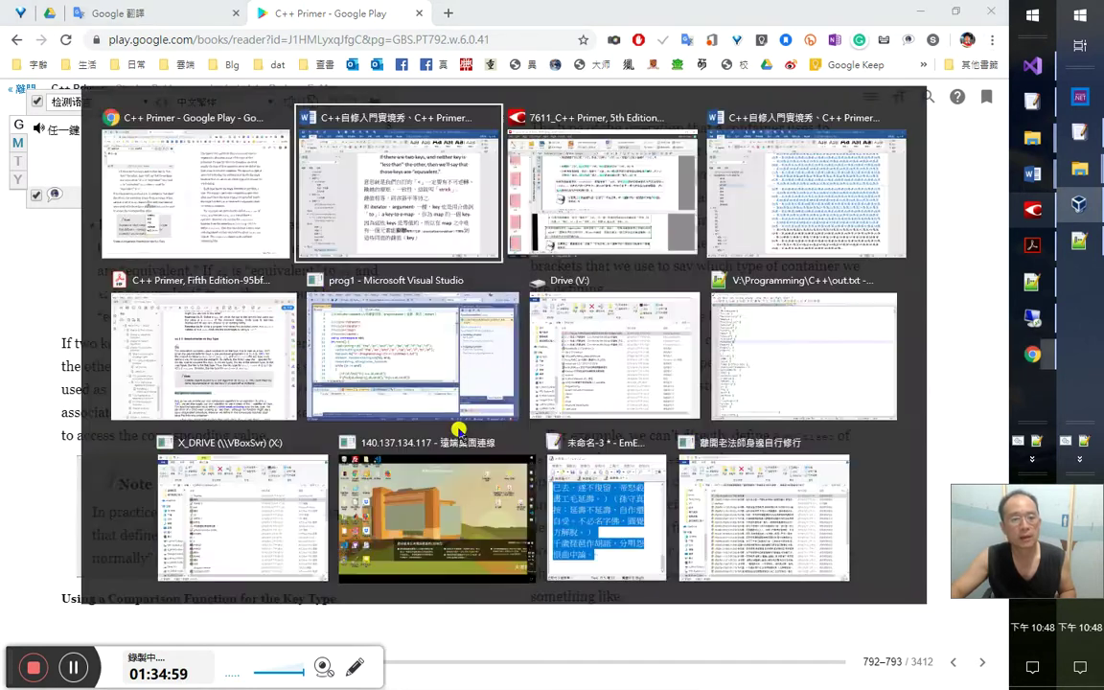
pyautogui.press('Left')
pyautogui.write('，且它們任')
pyautogui.write('何一個都')
pyautogui.write('可以嗎？用來')
pyautogui.press('Left')
pyautogui.press('Left')
pyautogui.press('BackSpace')
pyautogui.press('BackSpace')
pyautogui.press('BackSpace')
pyautogui.write('以用來')
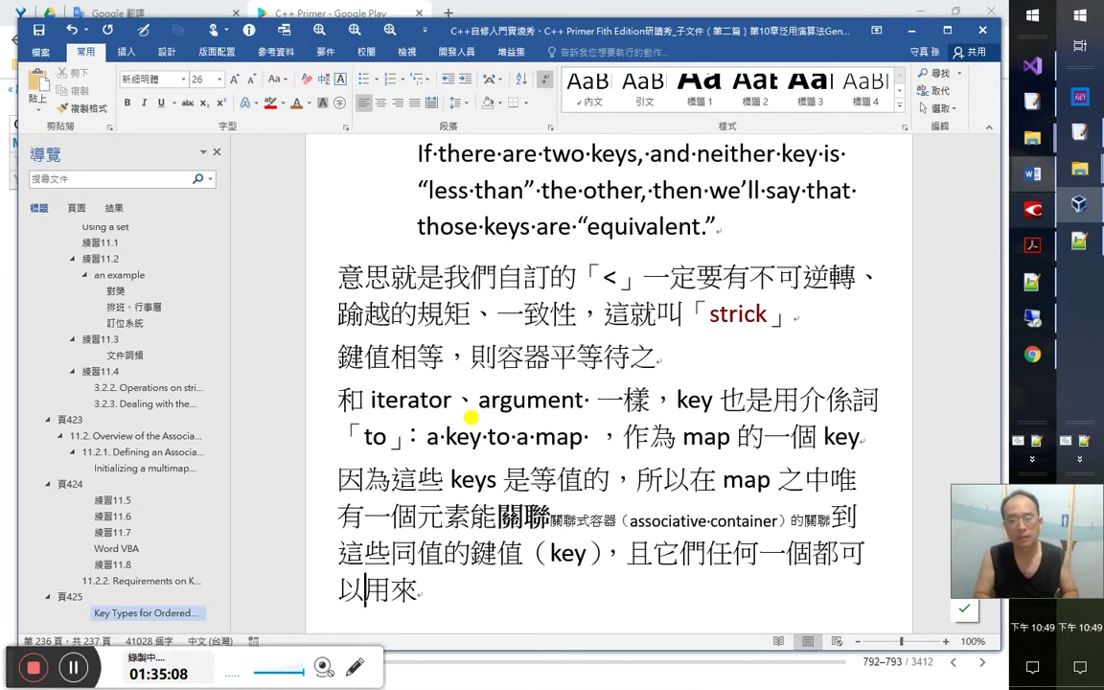
# Continue the sentence with 存取那個關聯到它們的元素 and end the paragraph
pyautogui.write('存取那個')
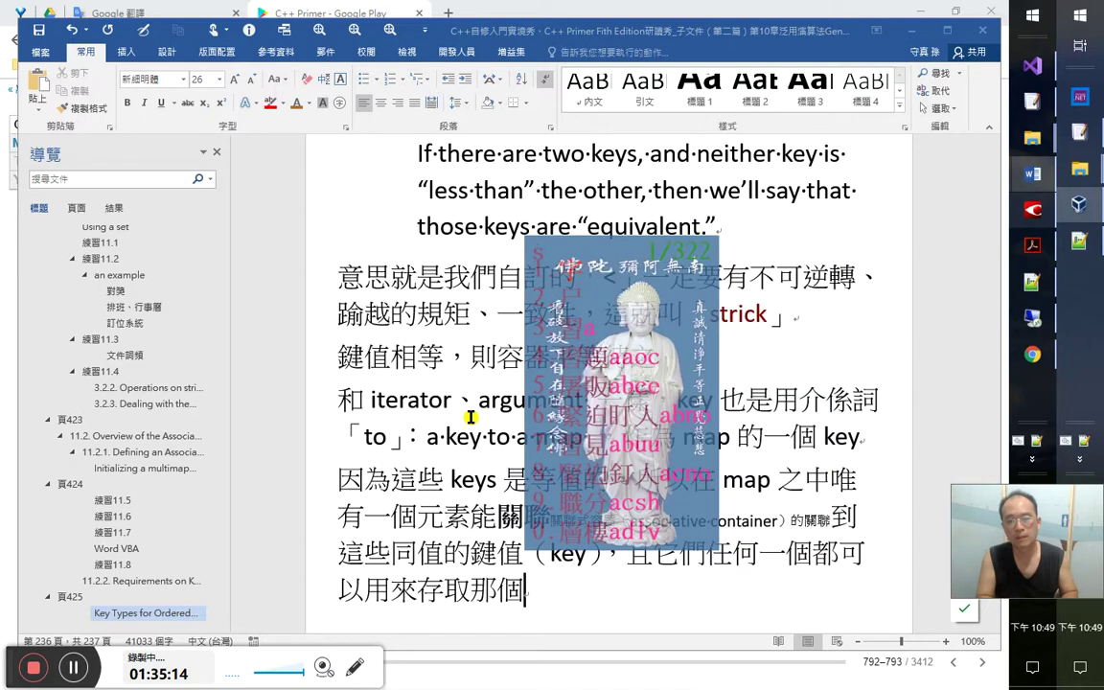
pyautogui.write('關聯')
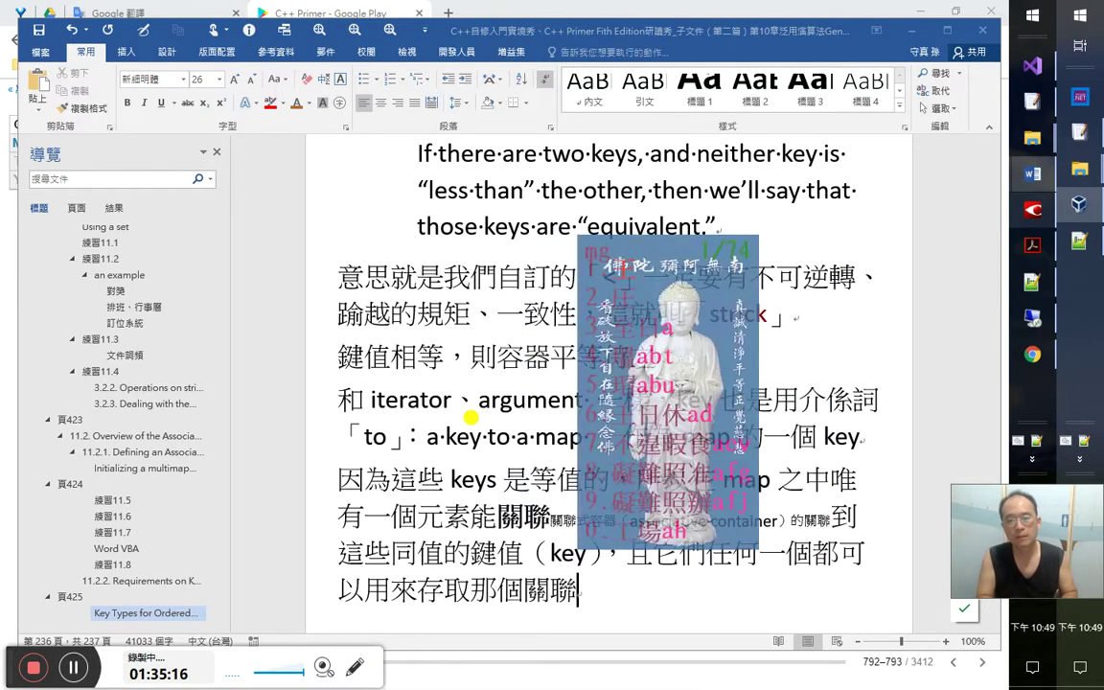
pyautogui.write('到它的')
pyautogui.press('Left')
pyautogui.write('們')
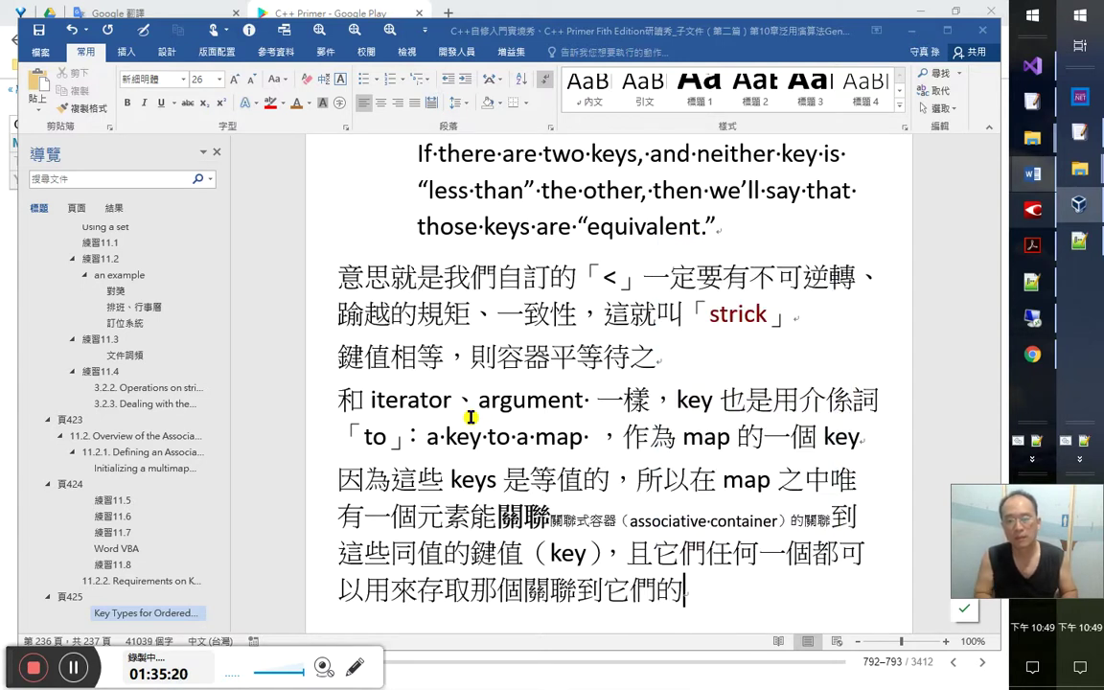
pyautogui.write('a')
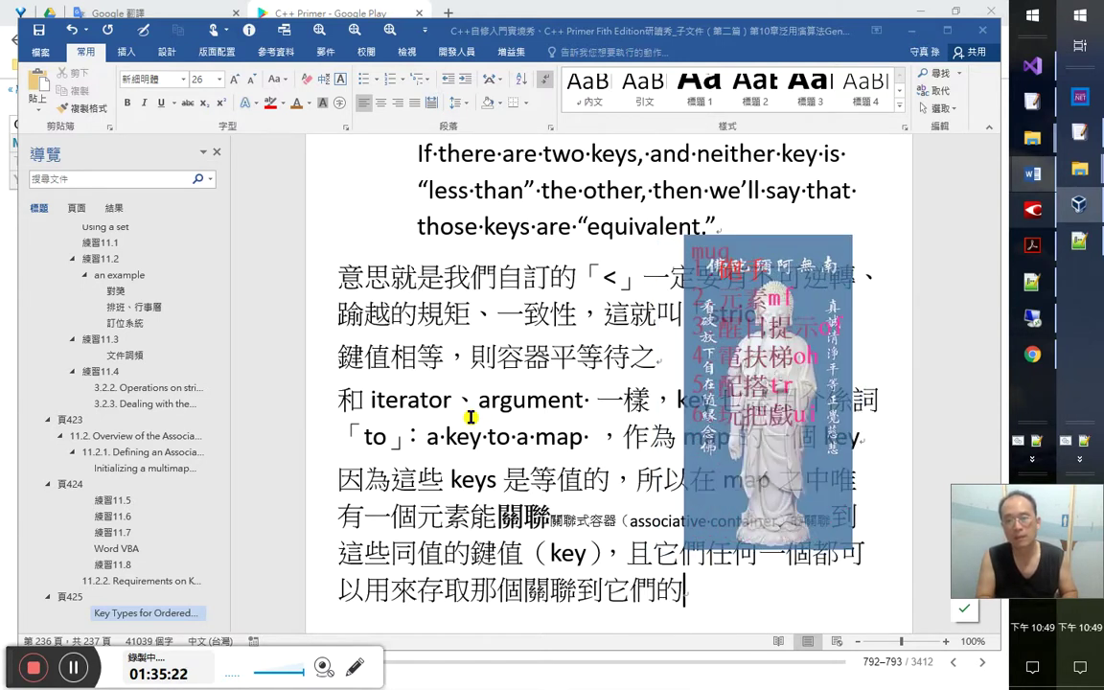
pyautogui.write('元素')
pyautogui.press('Return')
# Check "the corresponding value" in the Chrome e-book, then add 「值」 after 元素 at the end of the Word note
pyautogui.hotkey('alt', 'Tab')
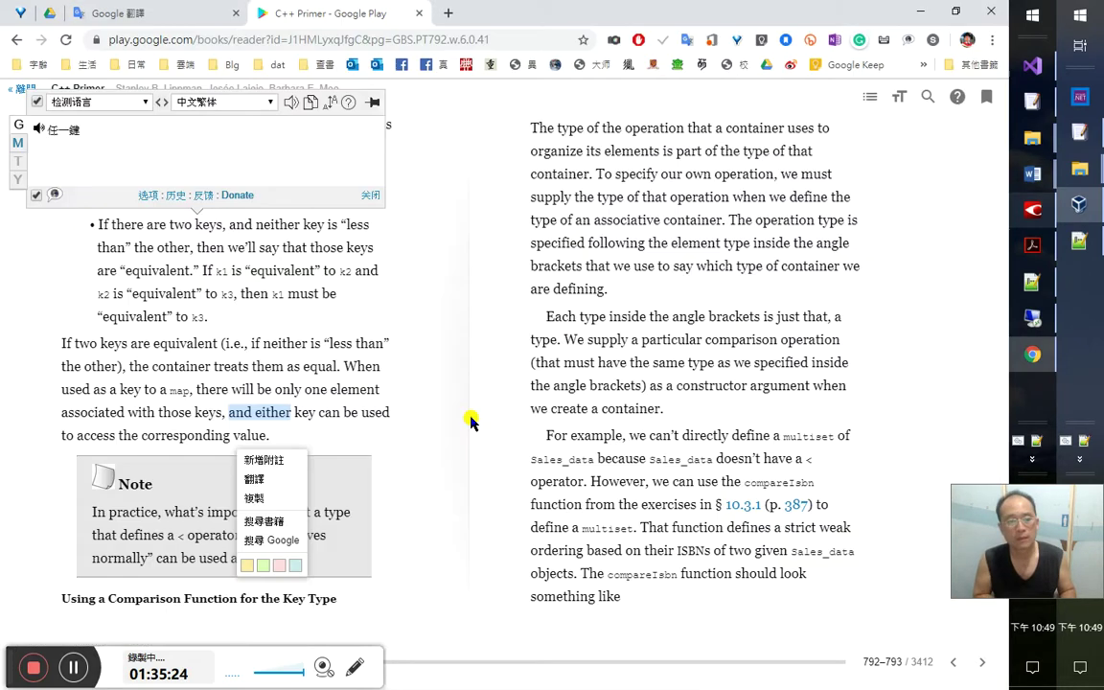
pyautogui.click(394, 422)
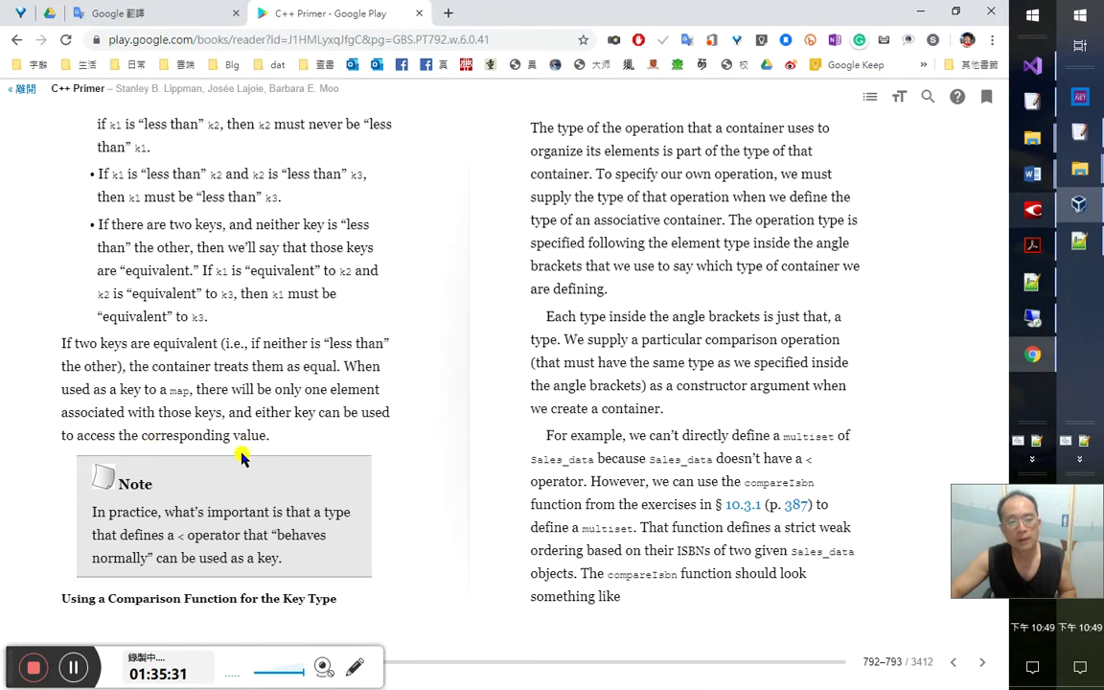
pyautogui.hotkey('alt', 'Tab')
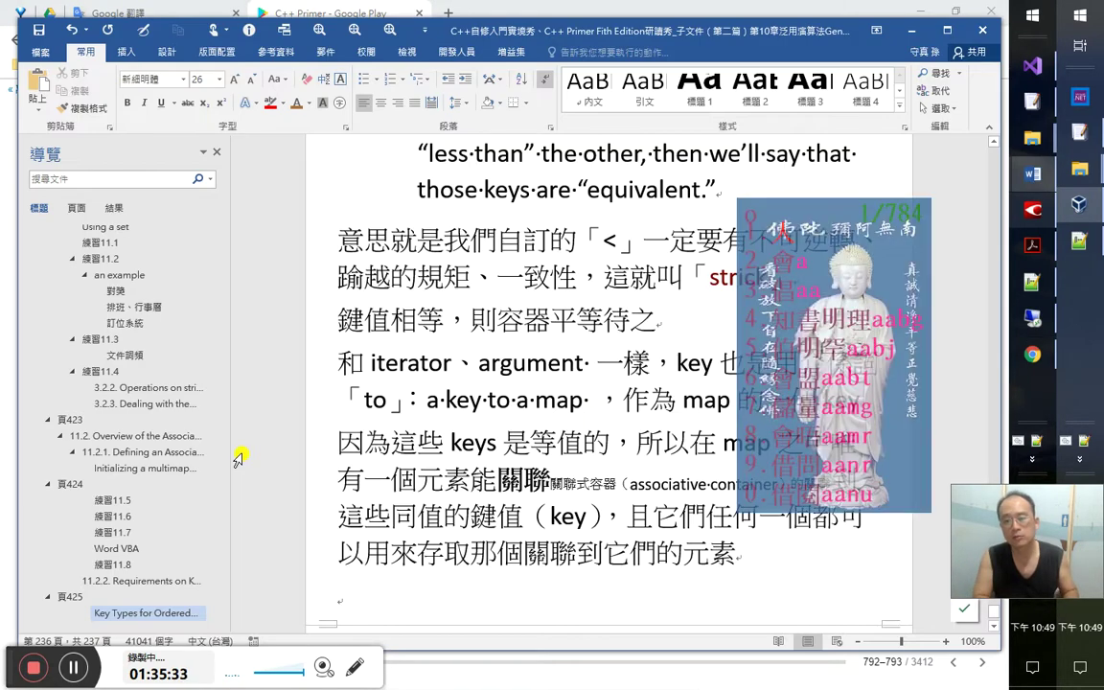
pyautogui.write('「值」')
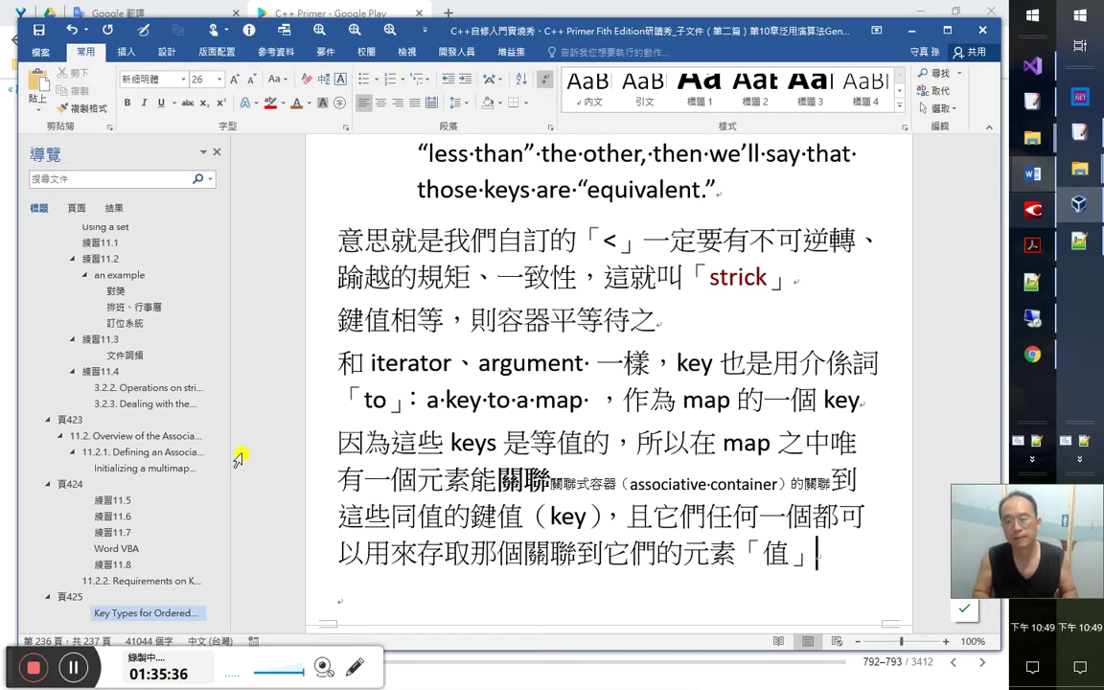
pyautogui.press('Left')
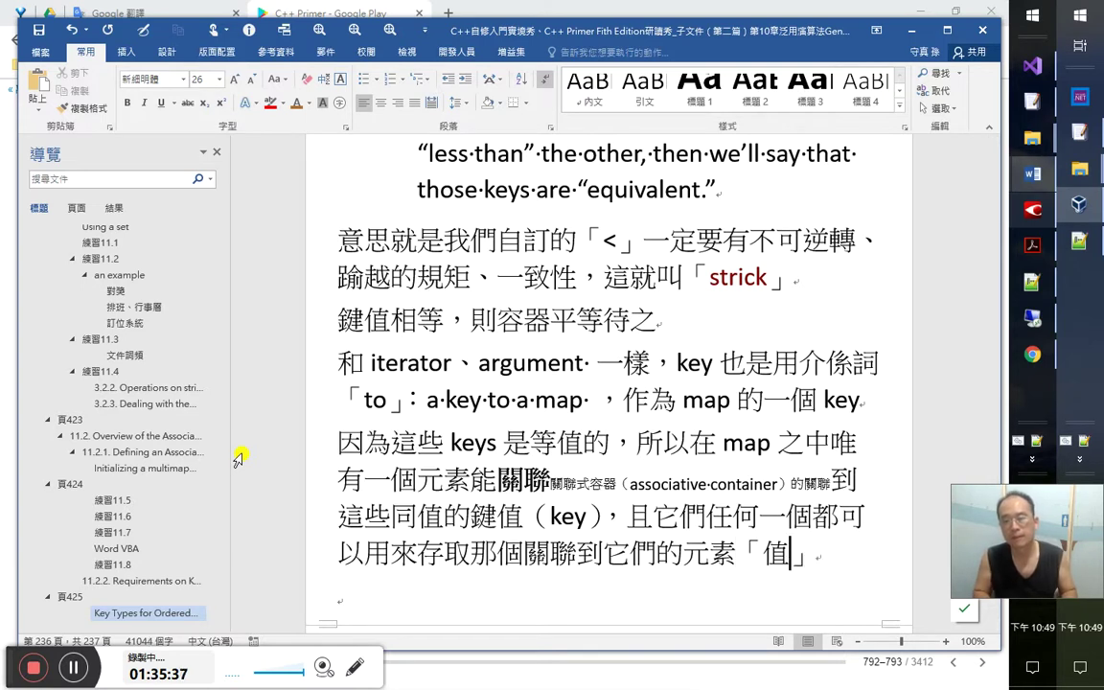
# Add value after 值 inside the quotation marks at the end of the last sentence
pyautogui.write('value')
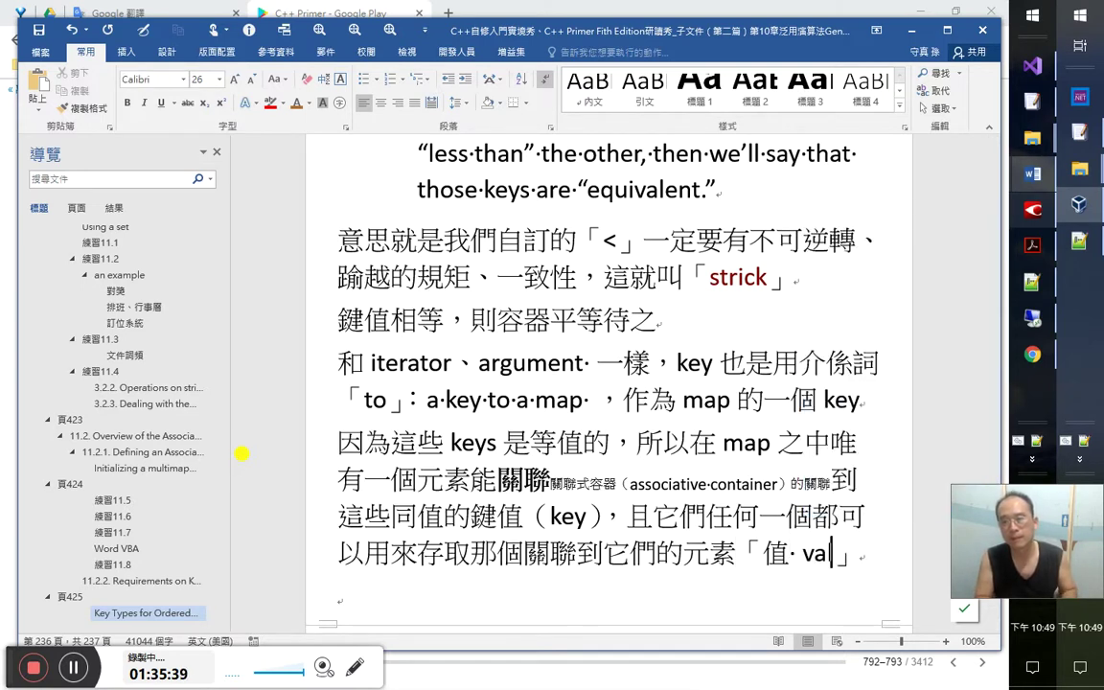
pyautogui.hotkey('alt', 'shift')
pyautogui.press('Right')
# Append the parenthetical （即鍵值與值對組（key-value 的值 after the quoted 「值 value」
pyautogui.write('（即a')
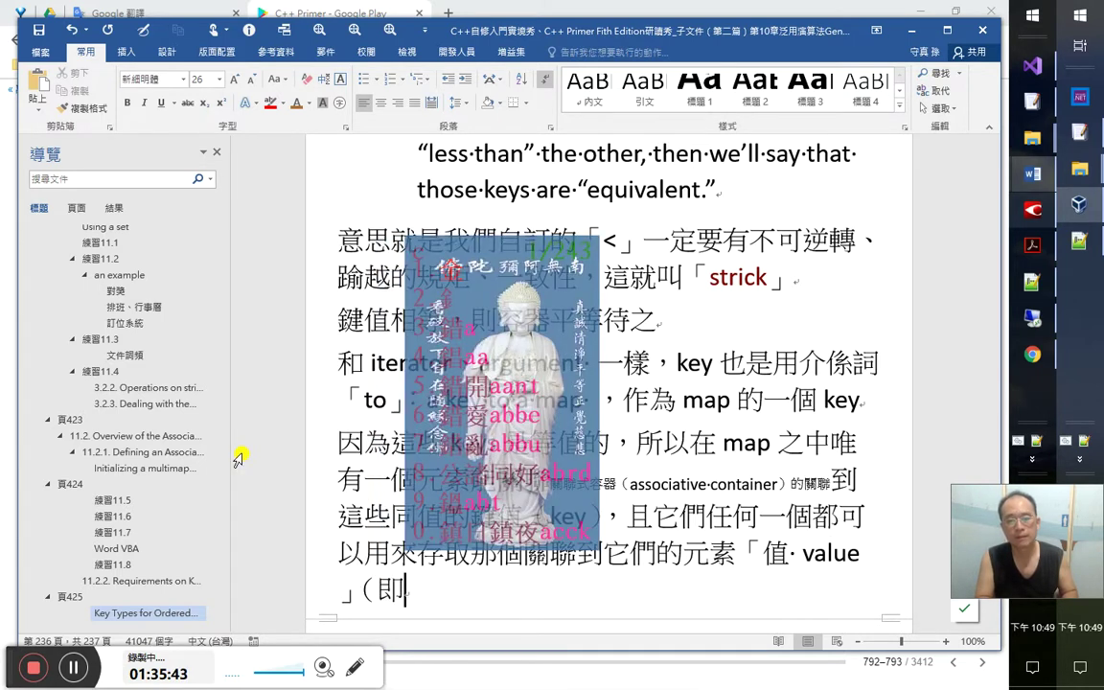
pyautogui.write('p')
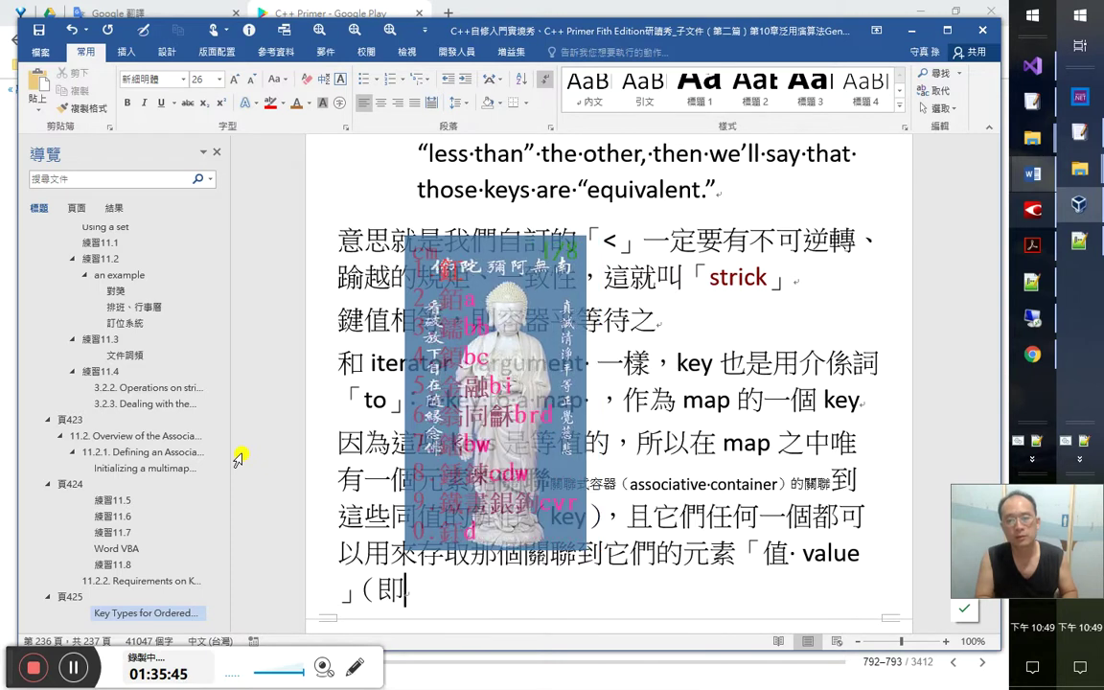
pyautogui.write('2')
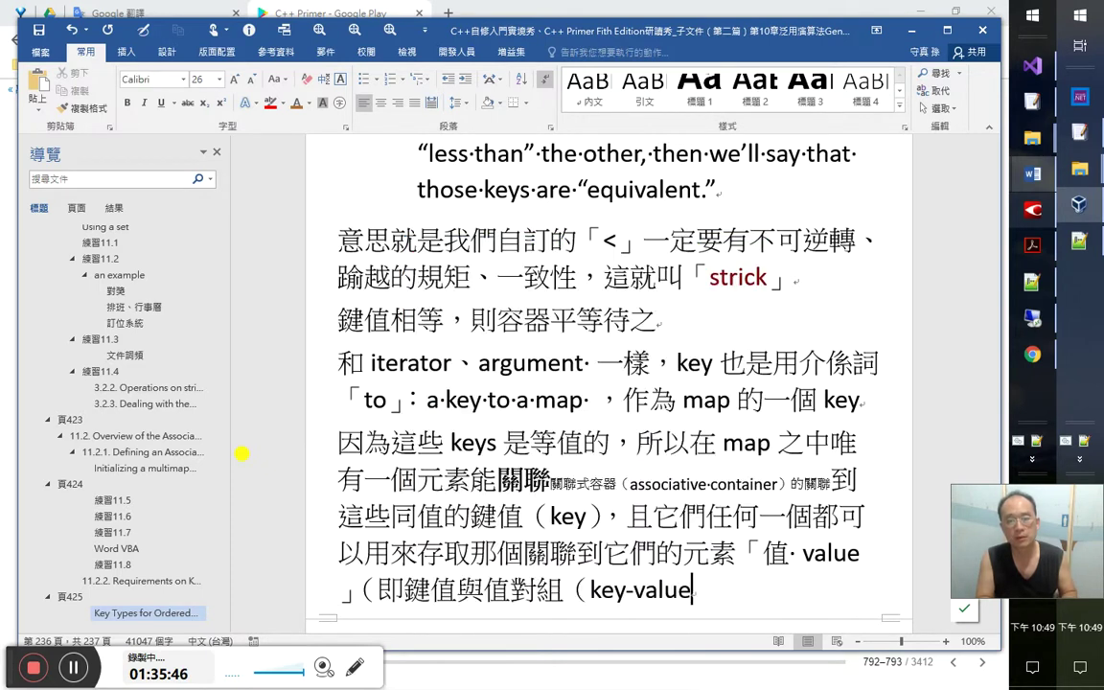
pyautogui.write(' 的')
pyautogui.write('值')
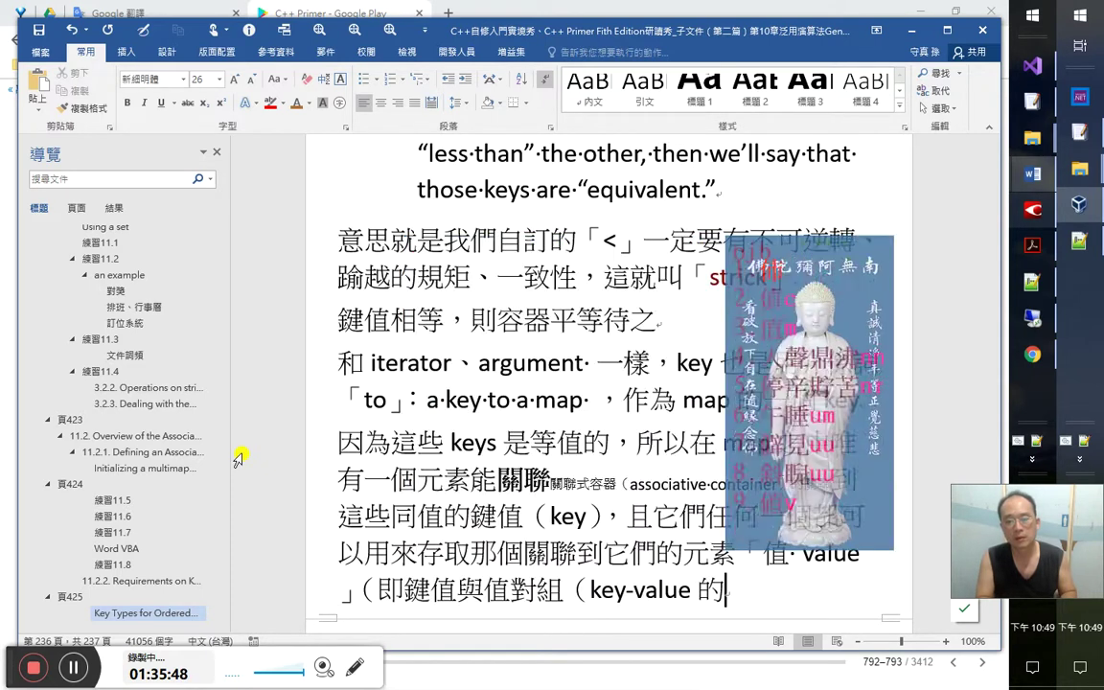
# Insert pair） between key-value and 的值, and close the outer parenthetical with ）
pyautogui.press('Left')
pyautogui.press('Left')
pyautogui.press('Left')
pyautogui.press('Right')
pyautogui.press('Right')
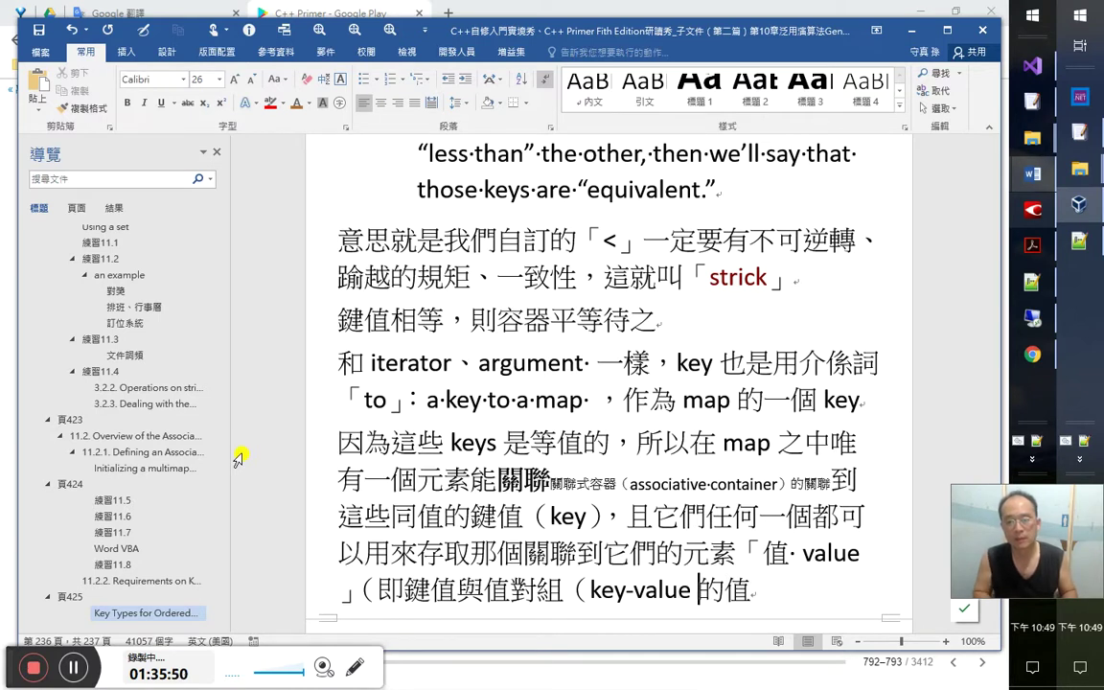
pyautogui.write(')')
pyautogui.press('Left')
pyautogui.write('pair')
pyautogui.press('Right')
pyautogui.write('）')
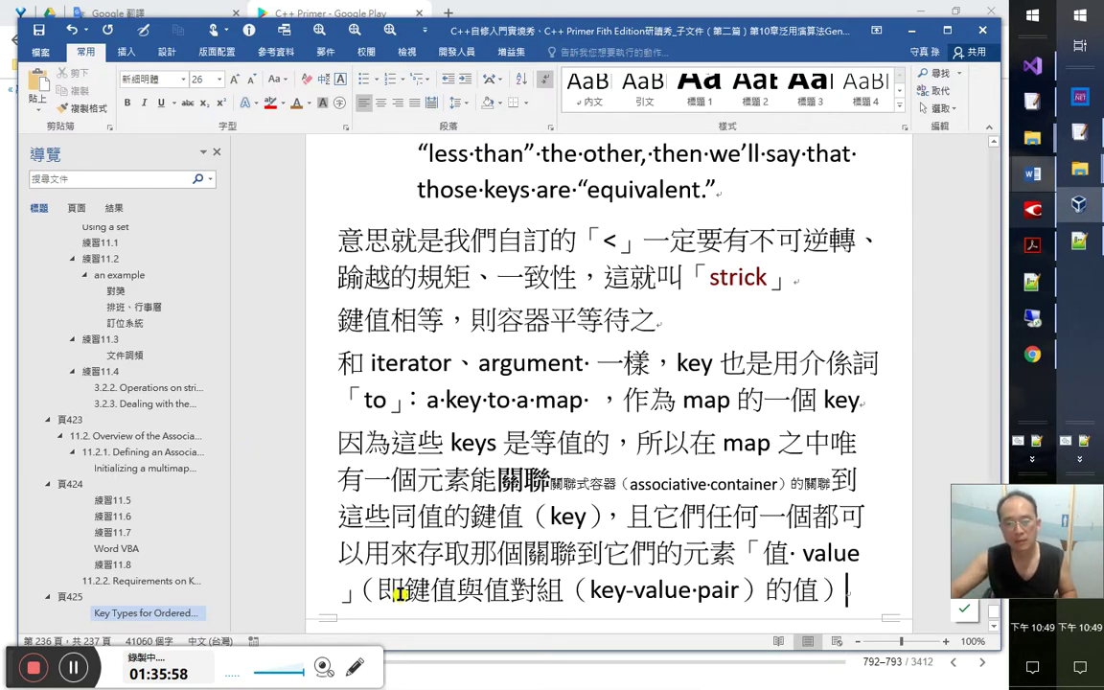
# Copy the term 鍵值與值對組（key-value pair） in the new parenthetical and make it bold
pyautogui.moveTo(383, 591); pyautogui.dragTo(766, 599)
pyautogui.hotkey('ctrl', 'c')
pyautogui.hotkey('ctrl', 'b')
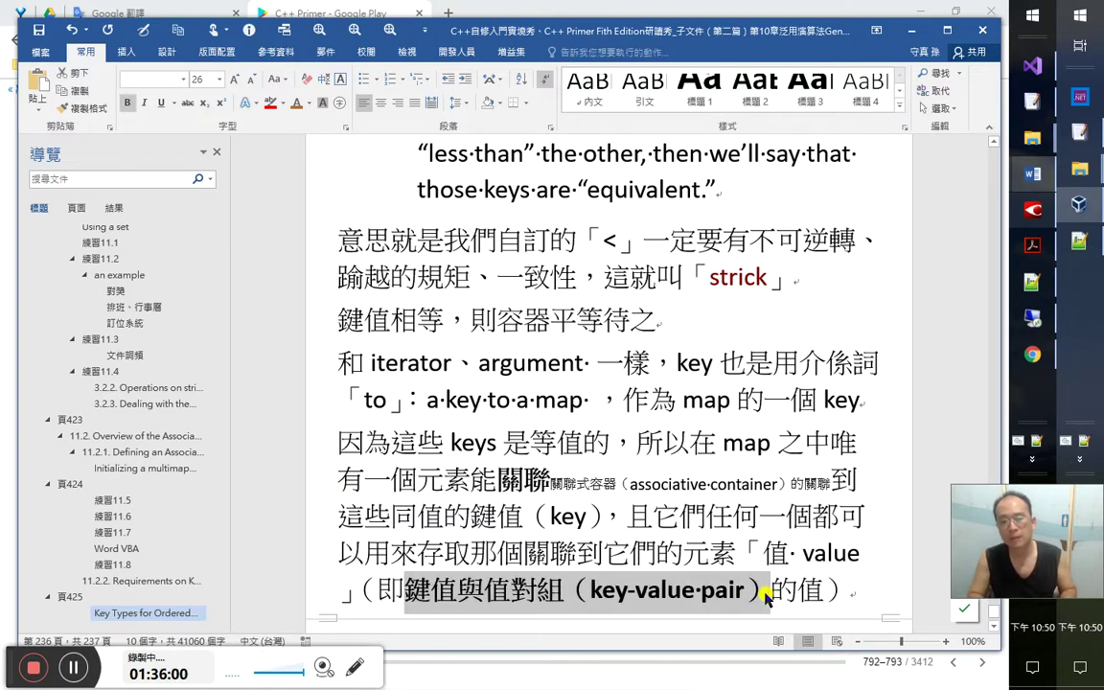
# Switch to Notepad++ and search cj5-ftzk.txt for the copied term 鍵值與值對組（key-value pair）
pyautogui.click(1083, 245)
pyautogui.hotkey('ctrl', 'f')
pyautogui.hotkey('ctrl', 'v')
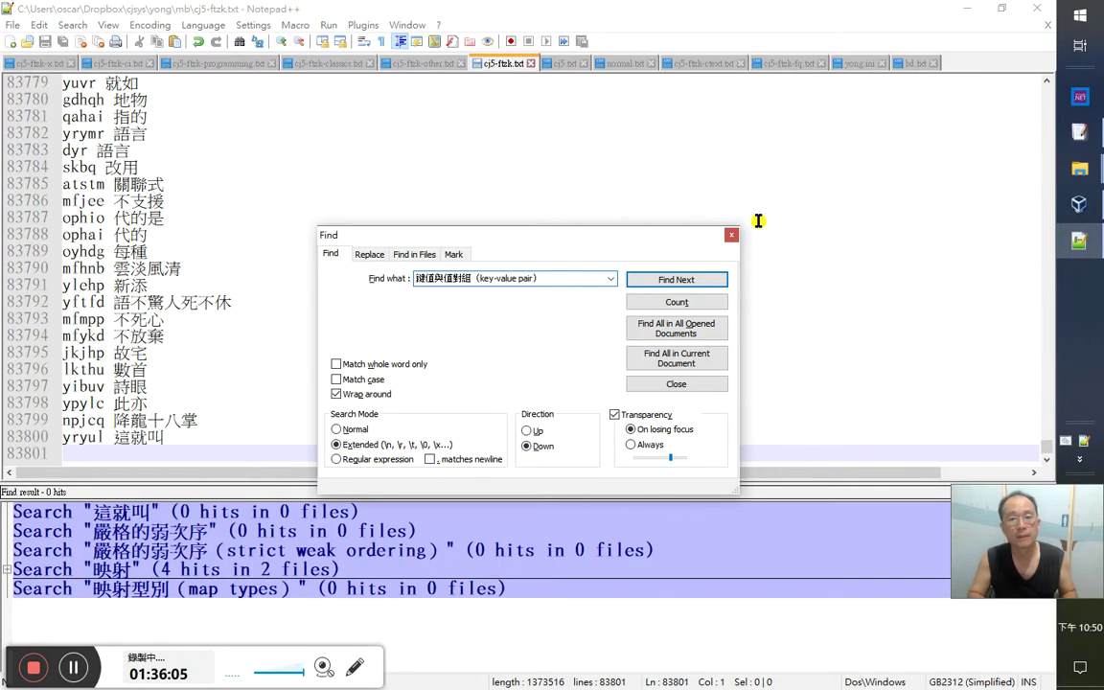
pyautogui.press('Return')
# Shorten the search term to 鍵值與值對組 and find all its occurrences in all opened documents
pyautogui.press('BackSpace')
pyautogui.press('BackSpace')
pyautogui.press('BackSpace')
pyautogui.press('BackSpace')
pyautogui.press('BackSpace')
pyautogui.press('BackSpace')
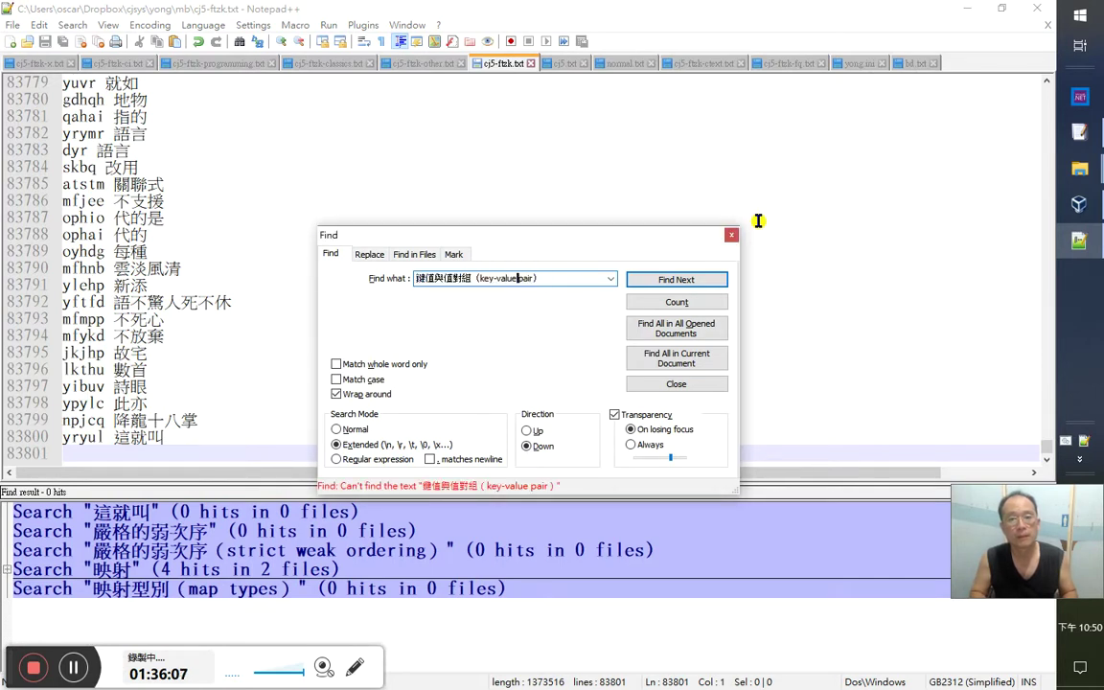
pyautogui.press('Return')
pyautogui.press('Delete')
pyautogui.press('Delete')
pyautogui.press('Delete')
pyautogui.press('Delete')
pyautogui.press('Delete')
pyautogui.press('Delete')
pyautogui.press('Delete')
pyautogui.press('Delete')
pyautogui.press('Delete')
pyautogui.press('Delete')
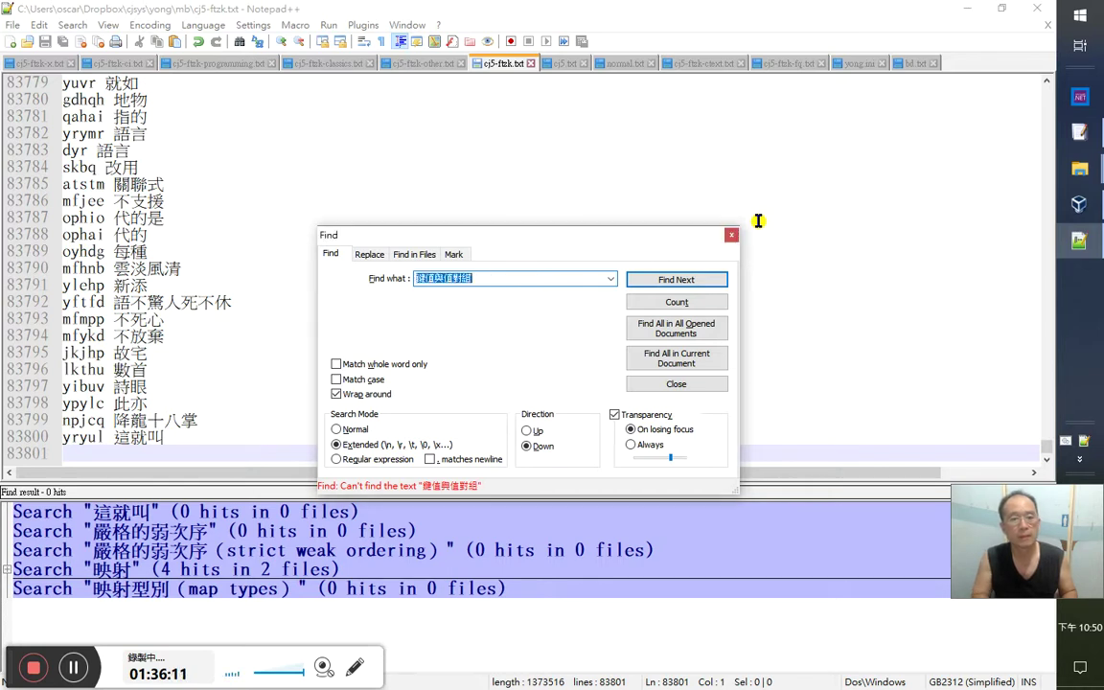
pyautogui.hotkey('alt', 'o')
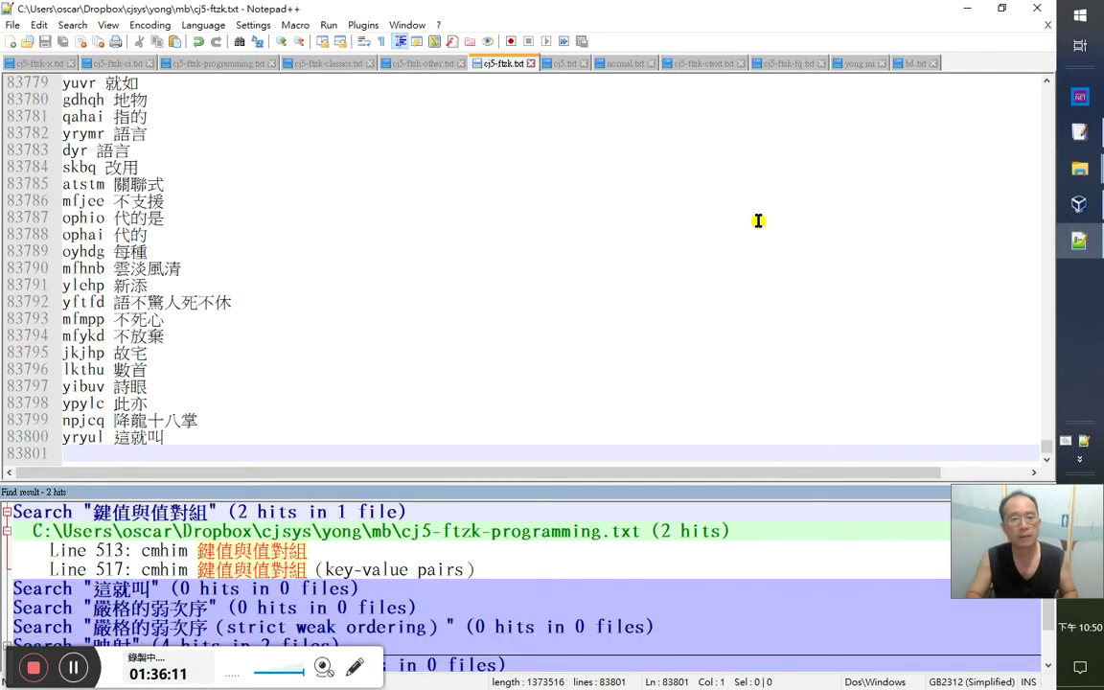
# Go to the key-value pairs entry on line 517 of cj5-ftzk-programming.txt, widen the space before pairs, and save the file
pyautogui.doubleClick(439, 572)
pyautogui.press('End')
pyautogui.press('Left')
pyautogui.press('Left')
pyautogui.press('Left')
pyautogui.press('Left')
pyautogui.press('Left')
pyautogui.press('Left')
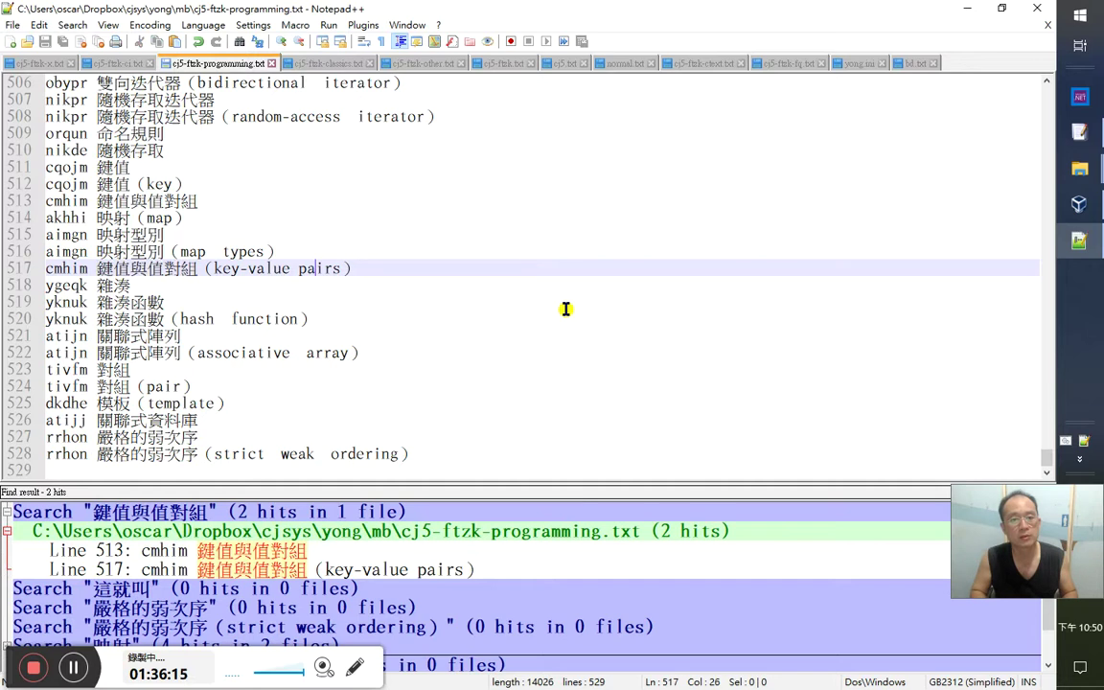
pyautogui.press('BackSpace')
pyautogui.press('Down')
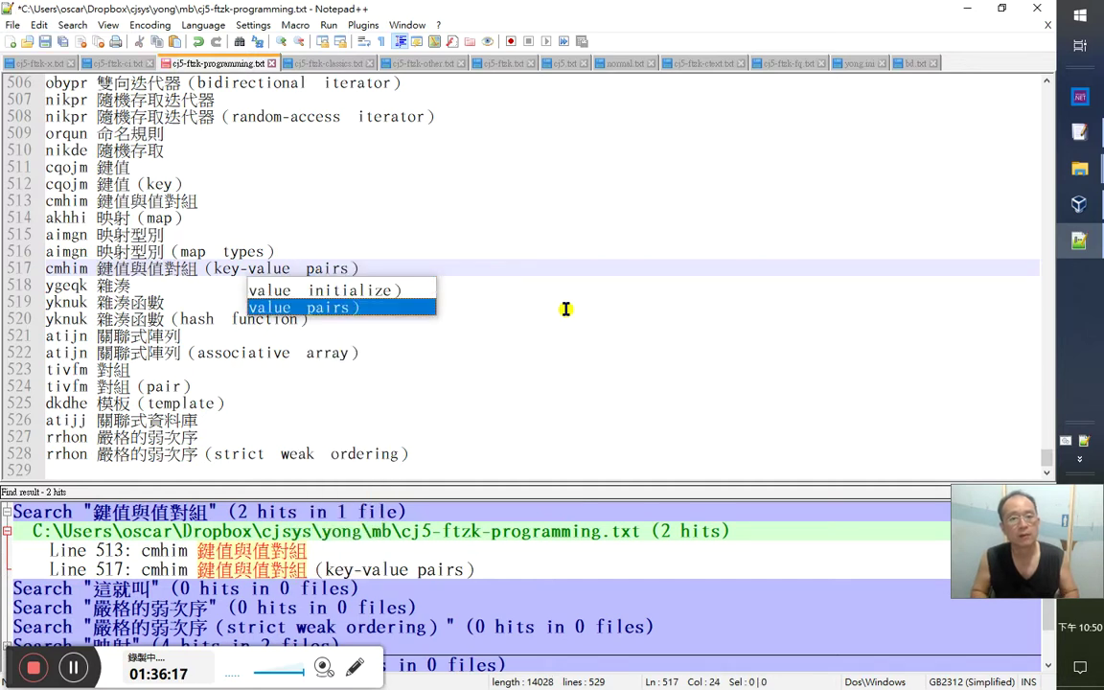
pyautogui.press('Return')
pyautogui.click(566, 308)
pyautogui.hotkey('ctrl', 's')
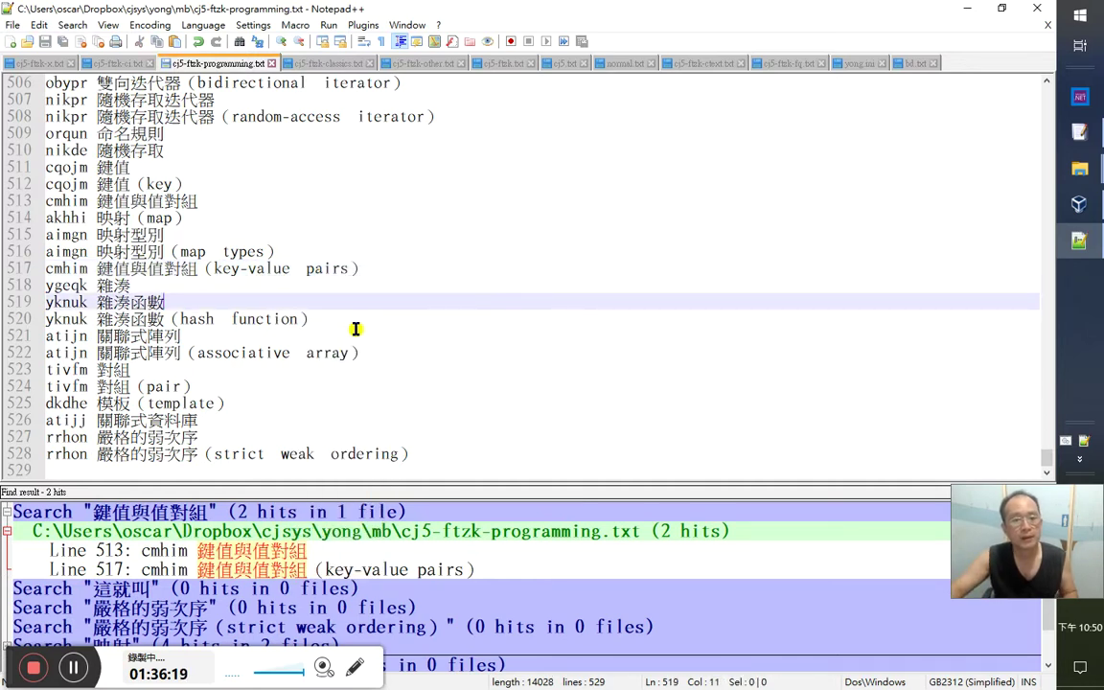
pyautogui.moveTo(290, 268); pyautogui.dragTo(146, 252)
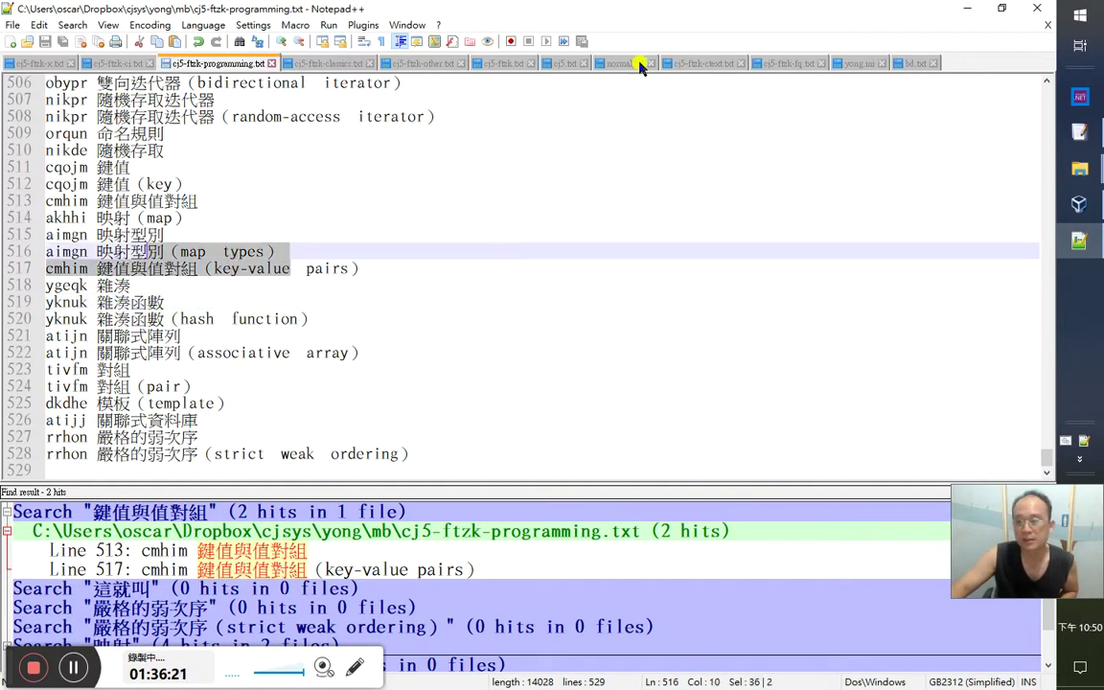
# Return to the Word notes and place the cursor on the blank line below the finished paragraph
pyautogui.click(967, 7)
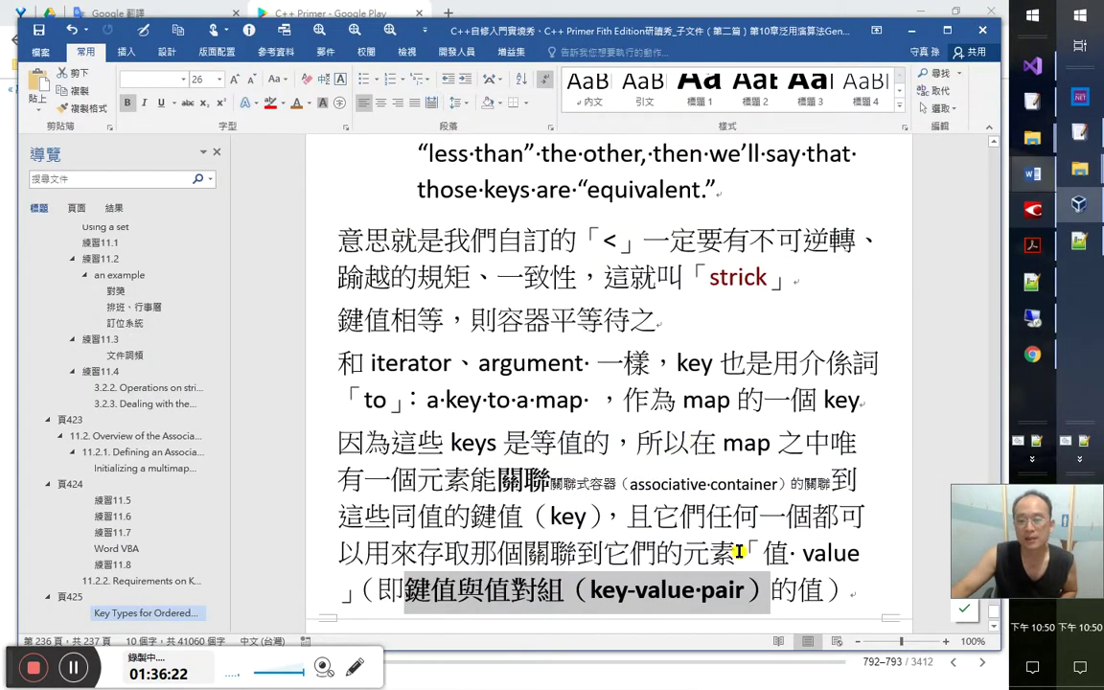
pyautogui.scroll(-1, 757, 580)
pyautogui.scroll(-1, 757, 580)
pyautogui.click(697, 517)
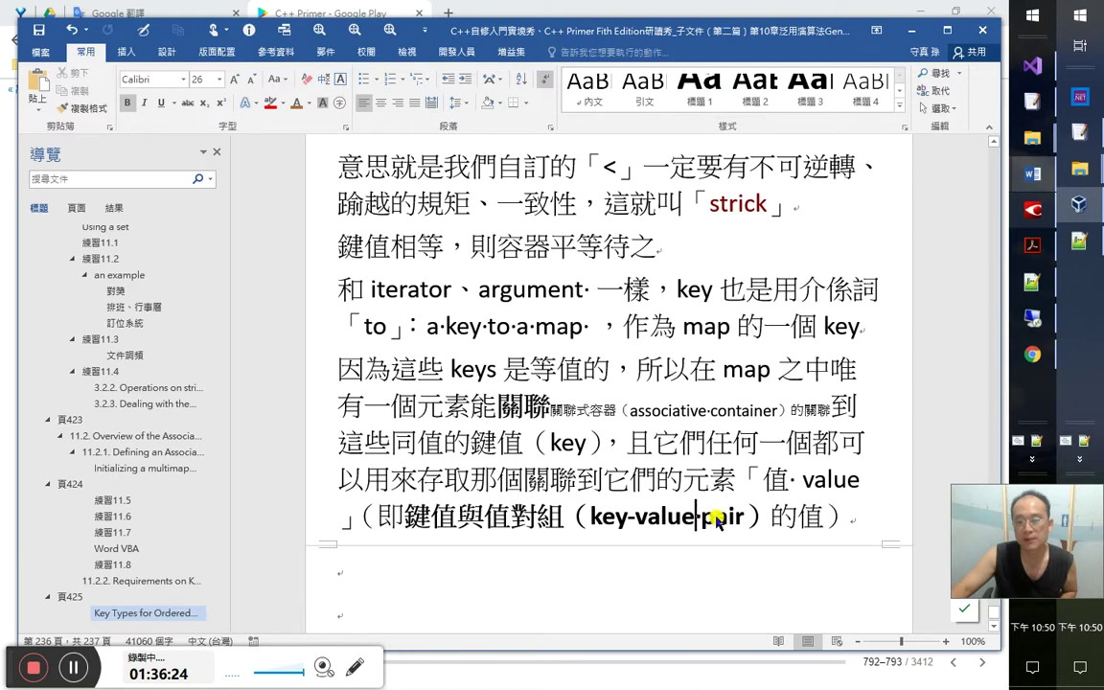
pyautogui.click(862, 526)
pyautogui.scroll(-3, 862, 526)
pyautogui.press('Down')
# Switch to ABBYY FineReader and go to the paragraph beginning 如果兩個鍵值等效 on page 447 of the Chinese edition
pyautogui.hotkey('alt', 'Tab')
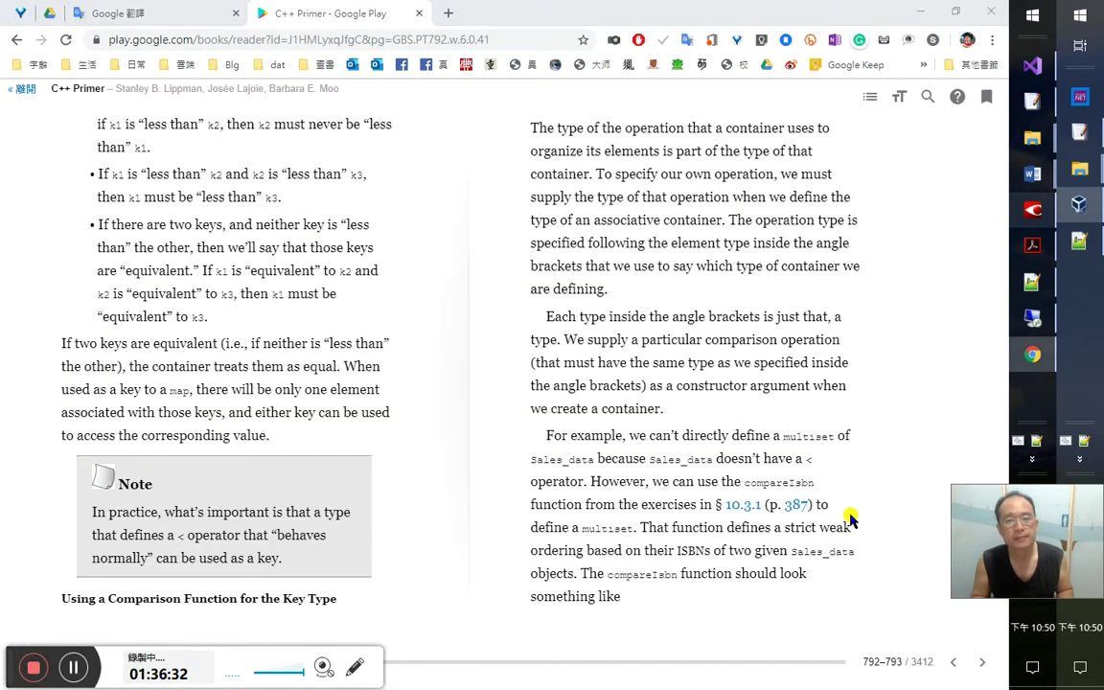
pyautogui.hotkey('alt', 'Tab')
pyautogui.press('Tab')
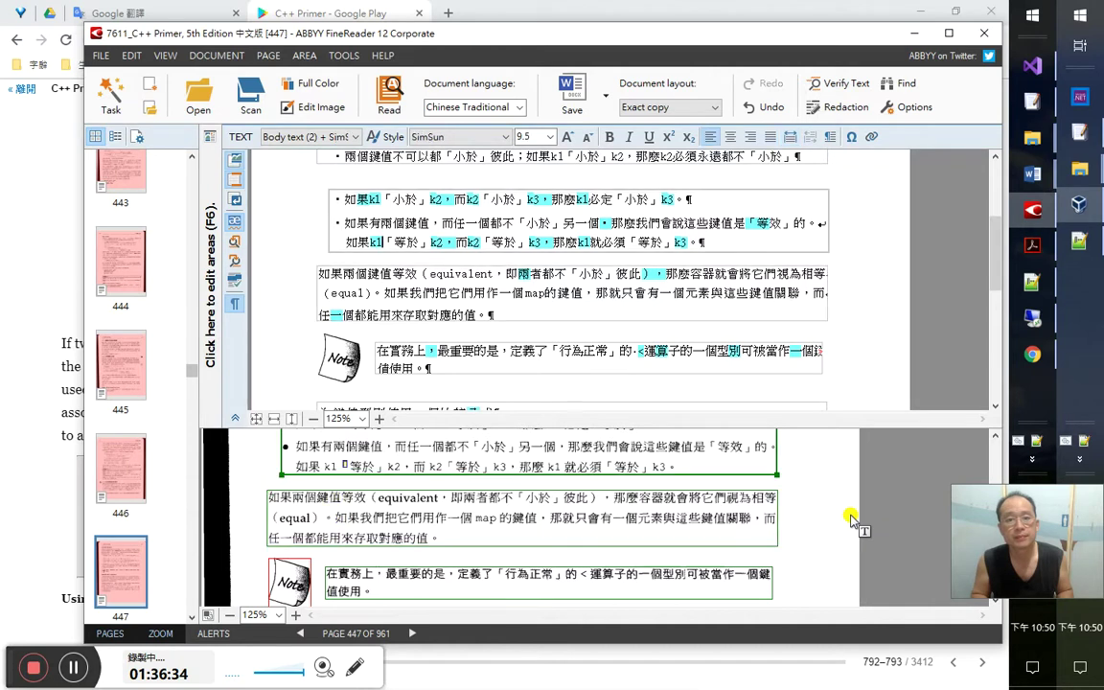
pyautogui.hotkey('shift', 'Up')
pyautogui.hotkey('shift', 'Down')
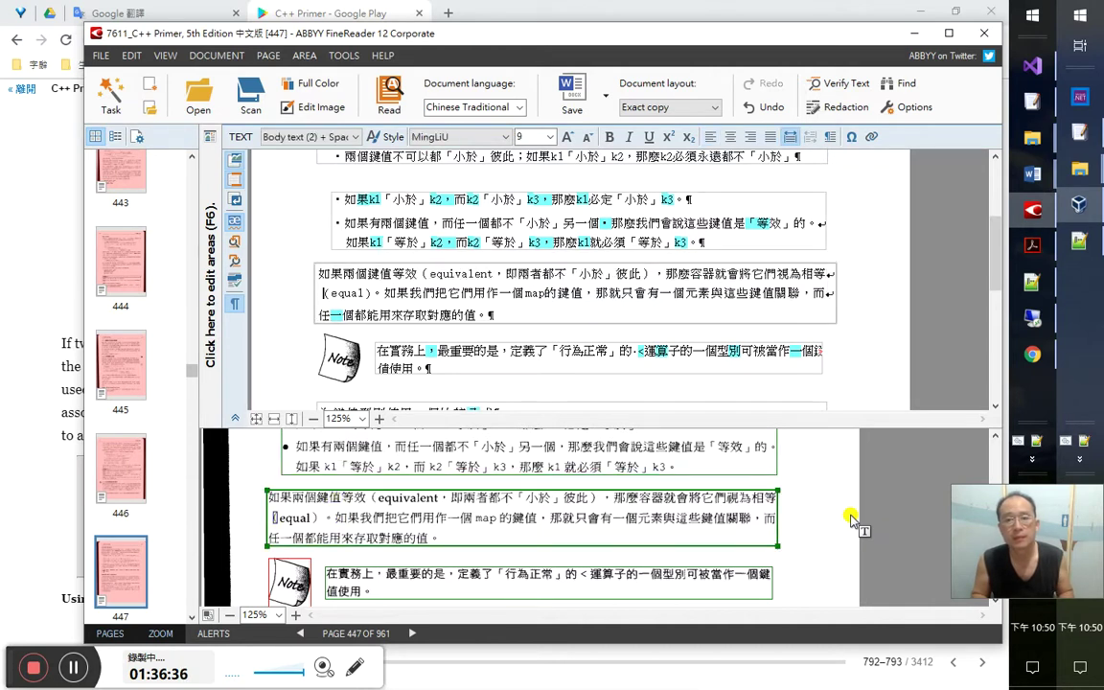
pyautogui.press('End')
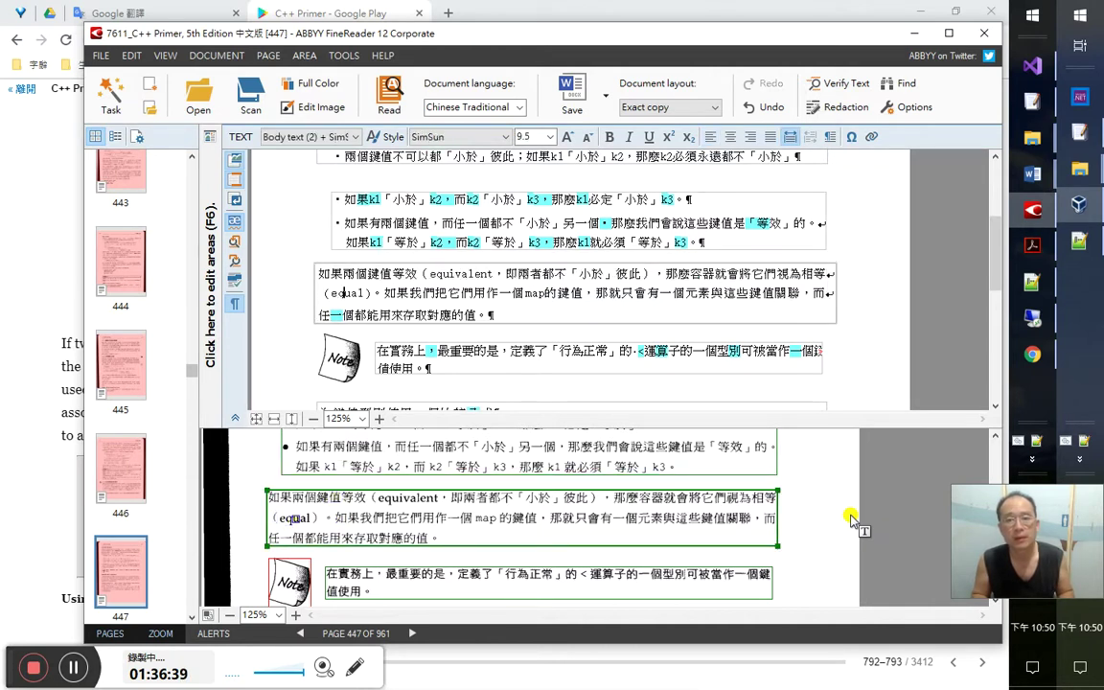
# Read how the Chinese edition translates using equivalent keys as a map key with only one associated element
pyautogui.press('Left')
pyautogui.press('Left')
pyautogui.press('Left')
pyautogui.press('Left')
pyautogui.press('Left')
pyautogui.press('Left')
pyautogui.press('Left')
pyautogui.press('Left')
pyautogui.press('Left')
pyautogui.press('Left')
pyautogui.press('Left')
pyautogui.press('Left')
pyautogui.press('Left')
pyautogui.press('Left')
pyautogui.press('Left')
pyautogui.press('Left')
pyautogui.press('Left')
pyautogui.press('Left')
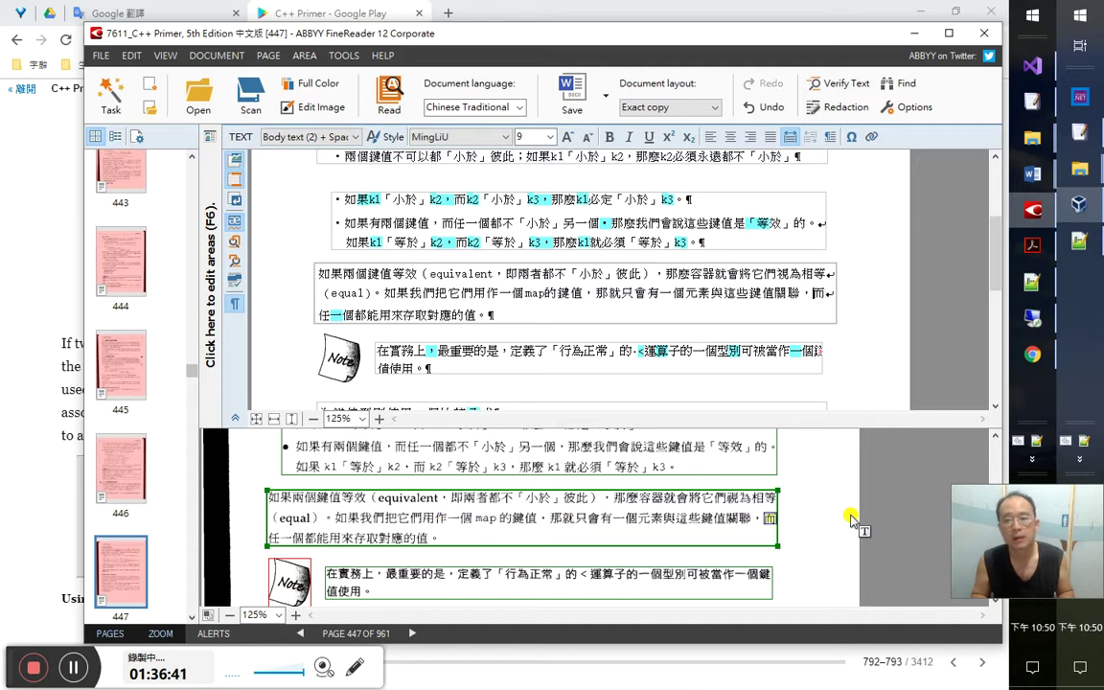
pyautogui.press('Right')
pyautogui.press('Right')
pyautogui.press('Right')
pyautogui.press('Right')
pyautogui.press('Right')
pyautogui.press('Right')
pyautogui.press('Right')
pyautogui.press('Right')
pyautogui.press('Right')
pyautogui.press('Right')
pyautogui.press('Right')
pyautogui.press('Right')
pyautogui.press('Right')
pyautogui.press('Right')
pyautogui.press('Right')
pyautogui.press('Right')
pyautogui.press('Right')
pyautogui.press('Right')
pyautogui.press('Right')
pyautogui.press('Right')
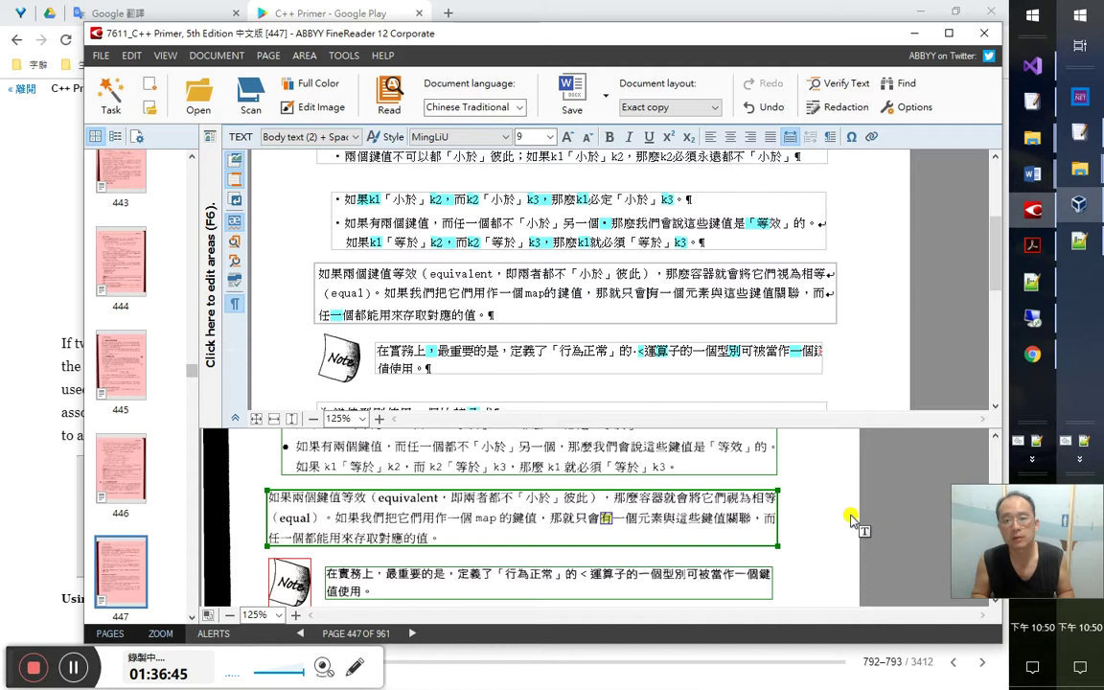
# Examine the Chinese edition's wording 任一個都能用來存取對應的值 for accessing the corresponding value
pyautogui.hotkey('shift', 'Right')
pyautogui.hotkey('shift', 'Right')
pyautogui.hotkey('shift', 'Right')
pyautogui.hotkey('shift', 'Right')
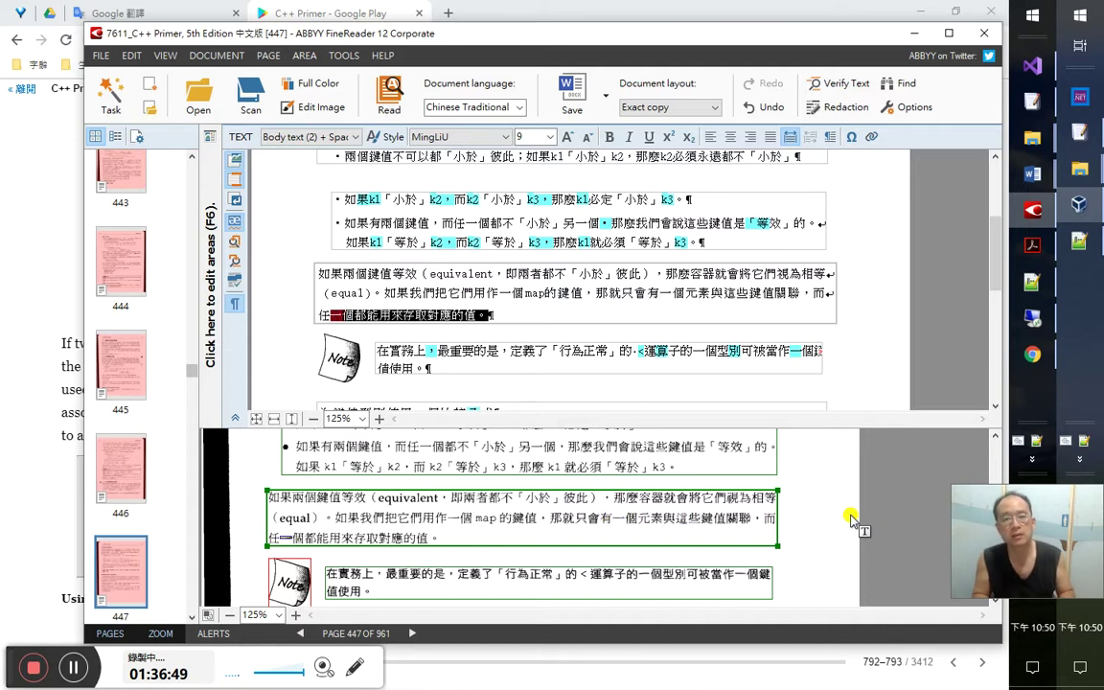
pyautogui.press('Left')
pyautogui.hotkey('shift', 'Left')
pyautogui.hotkey('shift', 'Right')
pyautogui.hotkey('shift', 'Right')
pyautogui.hotkey('shift', 'Right')
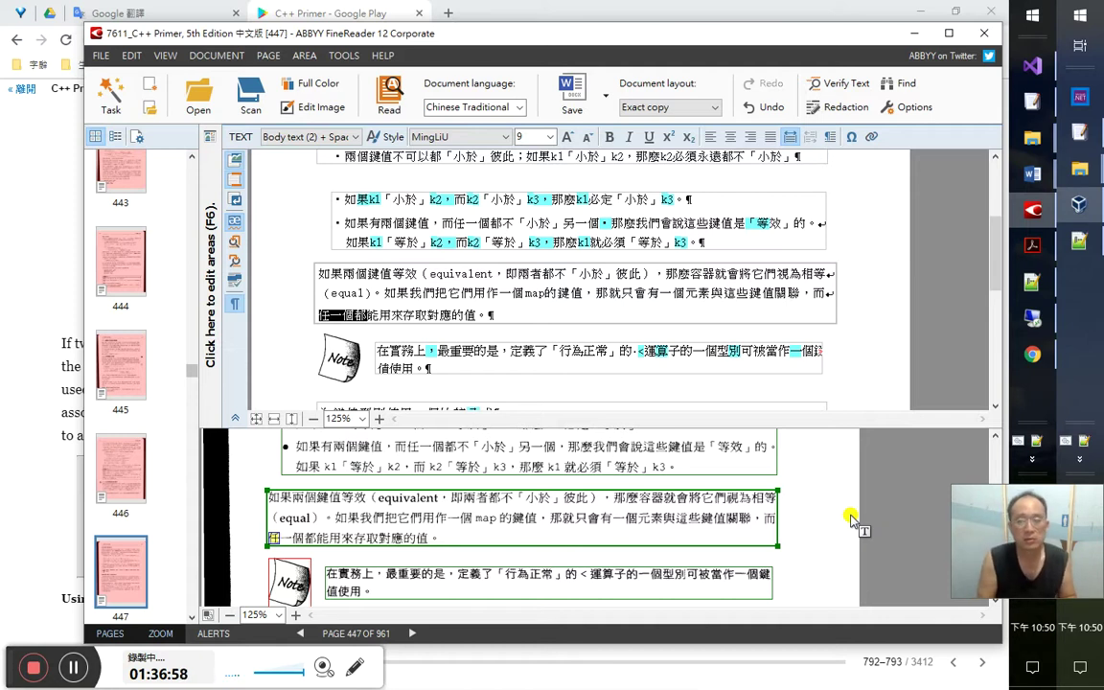
pyautogui.press('Right')
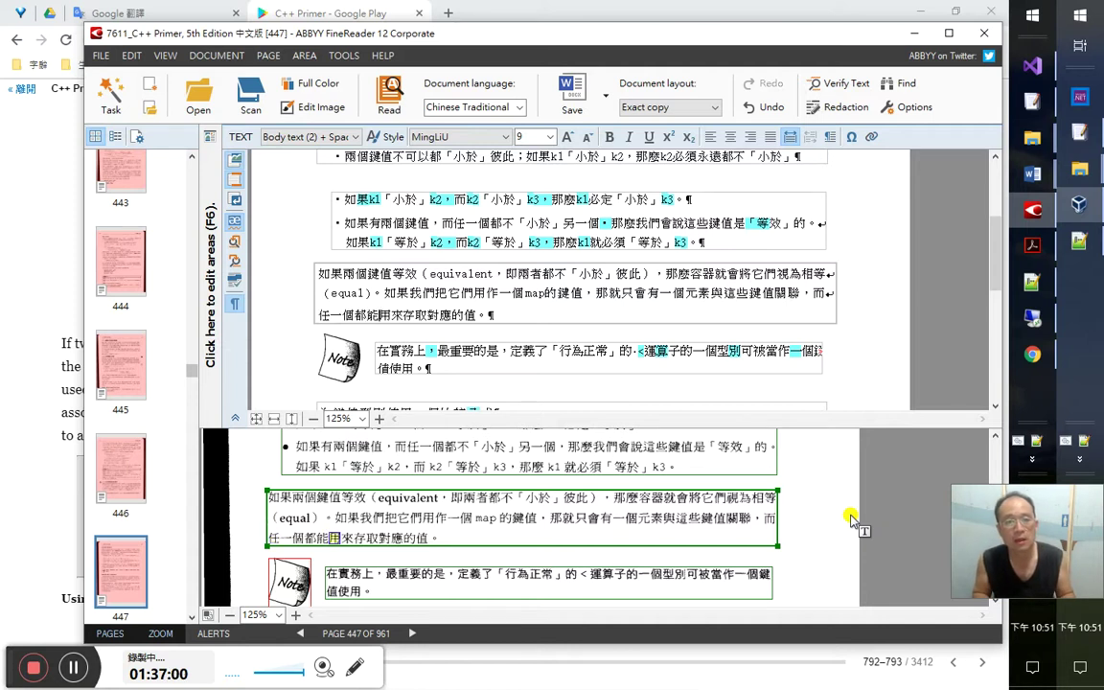
pyautogui.press('Right')
pyautogui.press('Right')
pyautogui.press('Right')
pyautogui.press('Right')
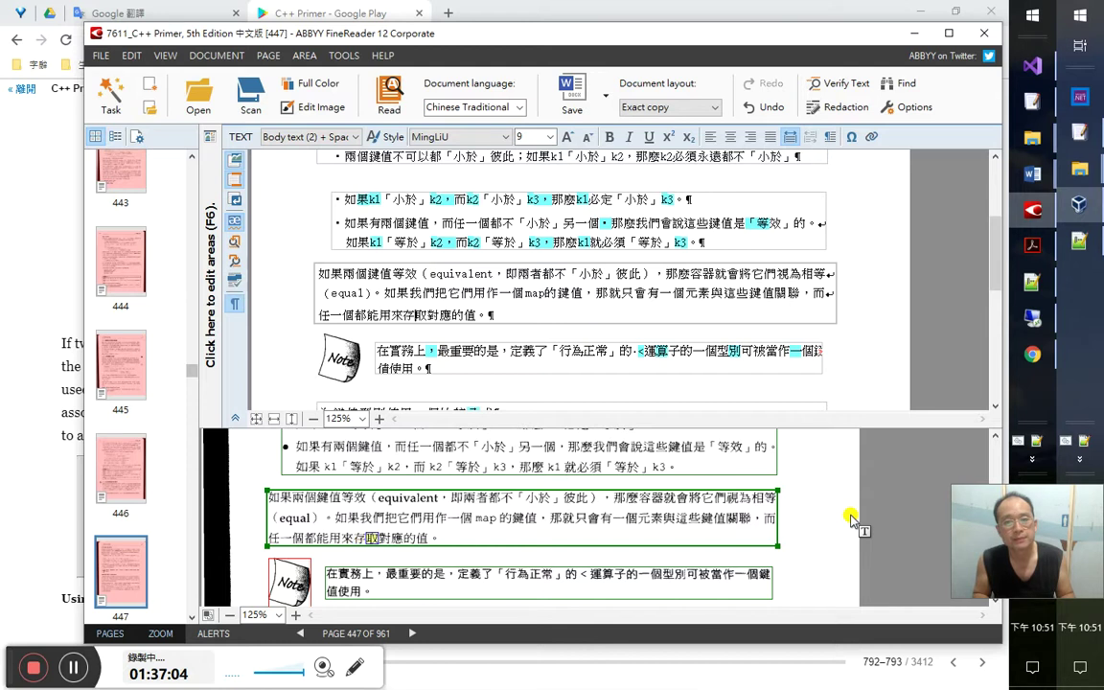
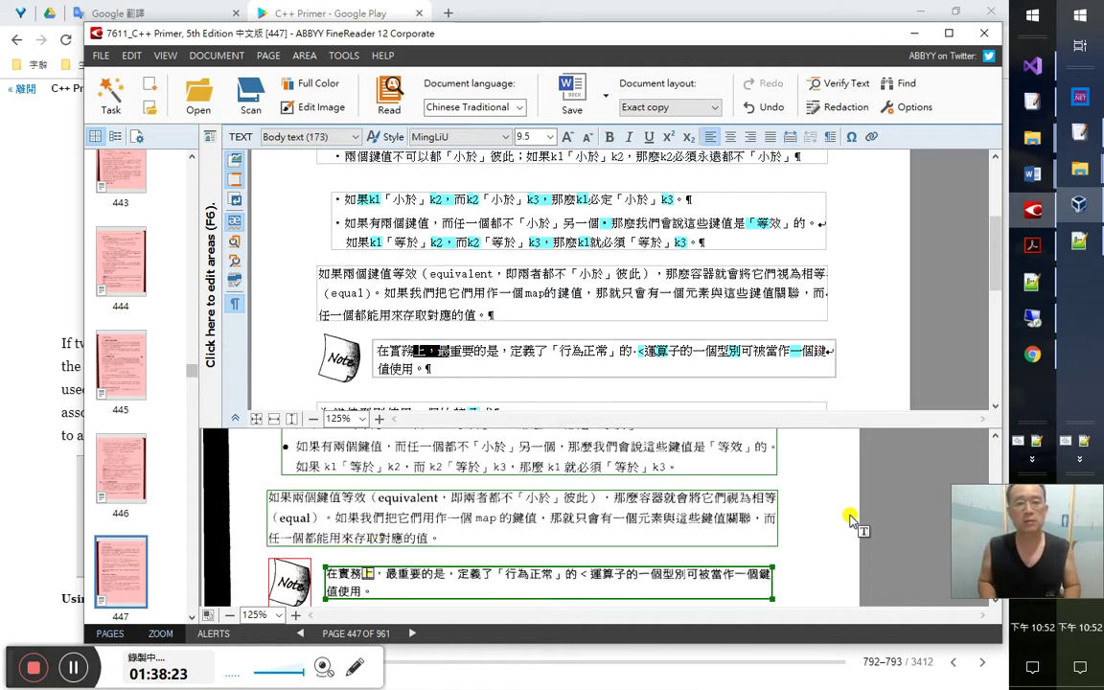
# Compare the e-book sentence on equivalent keys in Chrome with the last paragraph of the Word notes
pyautogui.hotkey('alt', 'Tab')
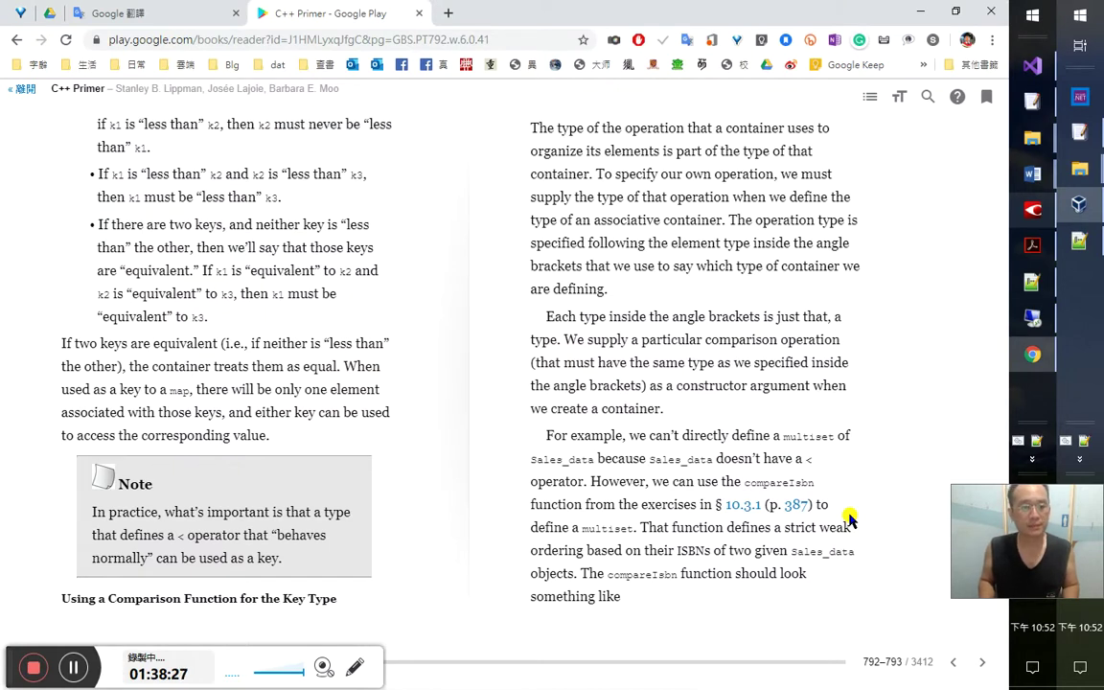
pyautogui.hotkey('alt', 'Tab')
pyautogui.hotkey('alt', 'Tab')
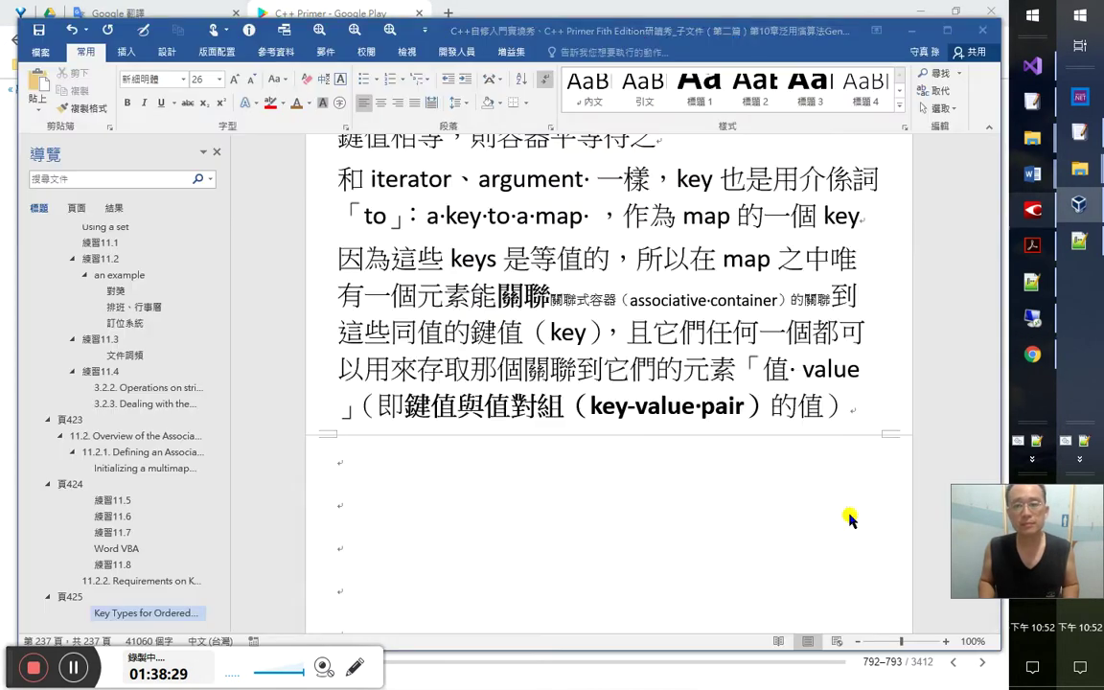
pyautogui.hotkey('alt', 'Tab')
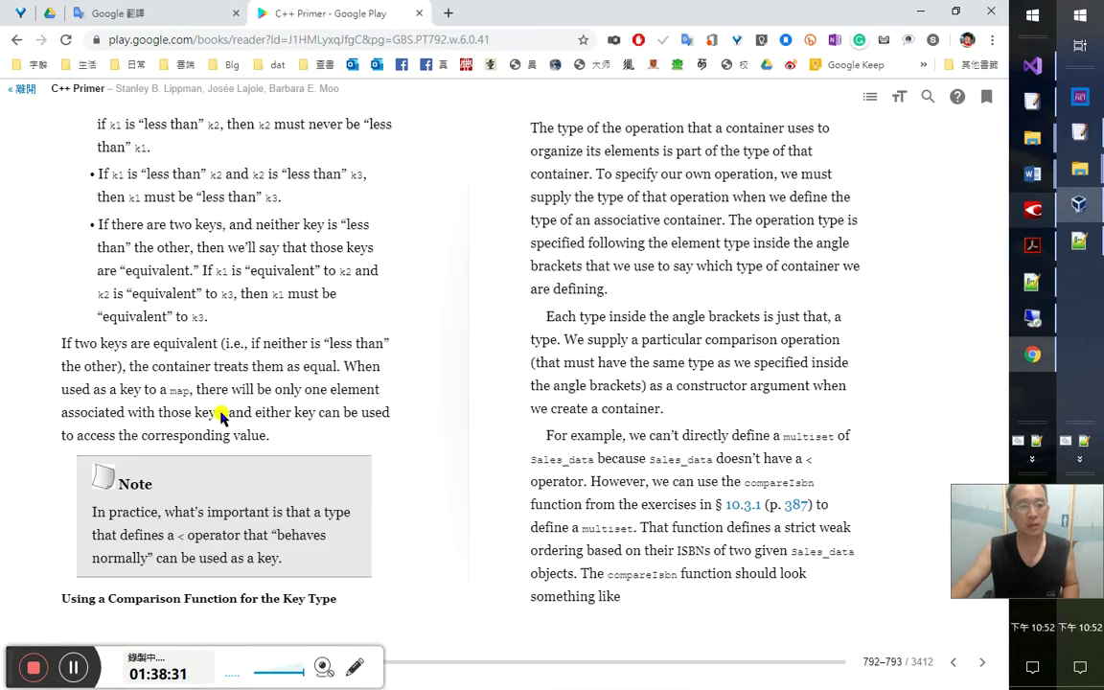
pyautogui.hotkey('alt', 'Tab')
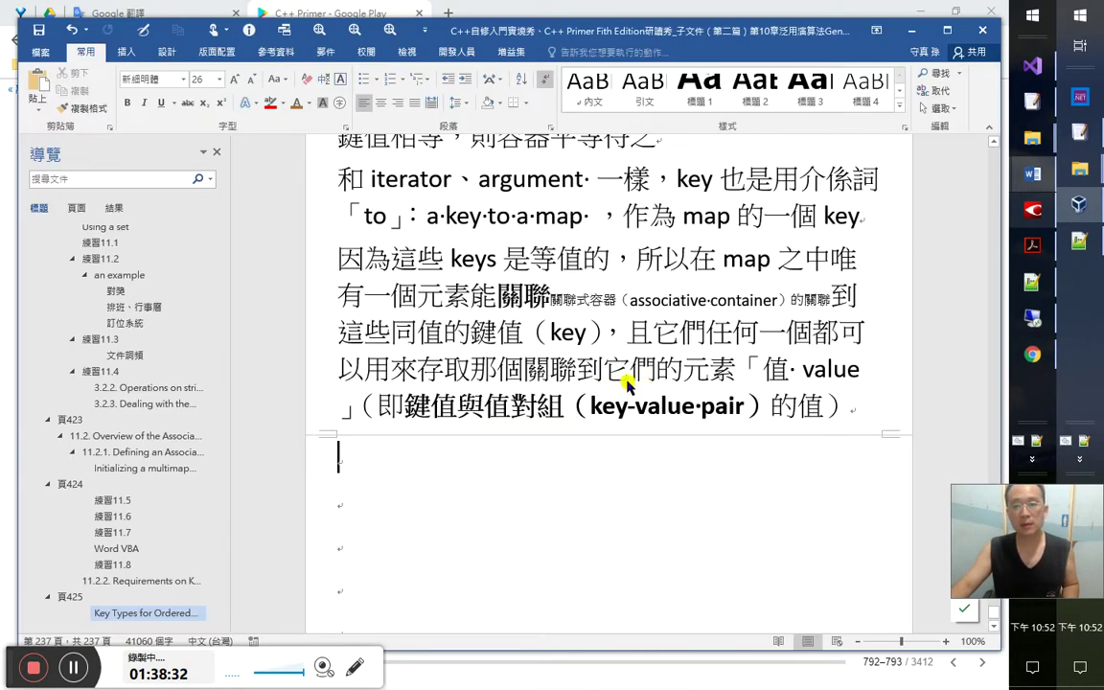
pyautogui.click(754, 387)
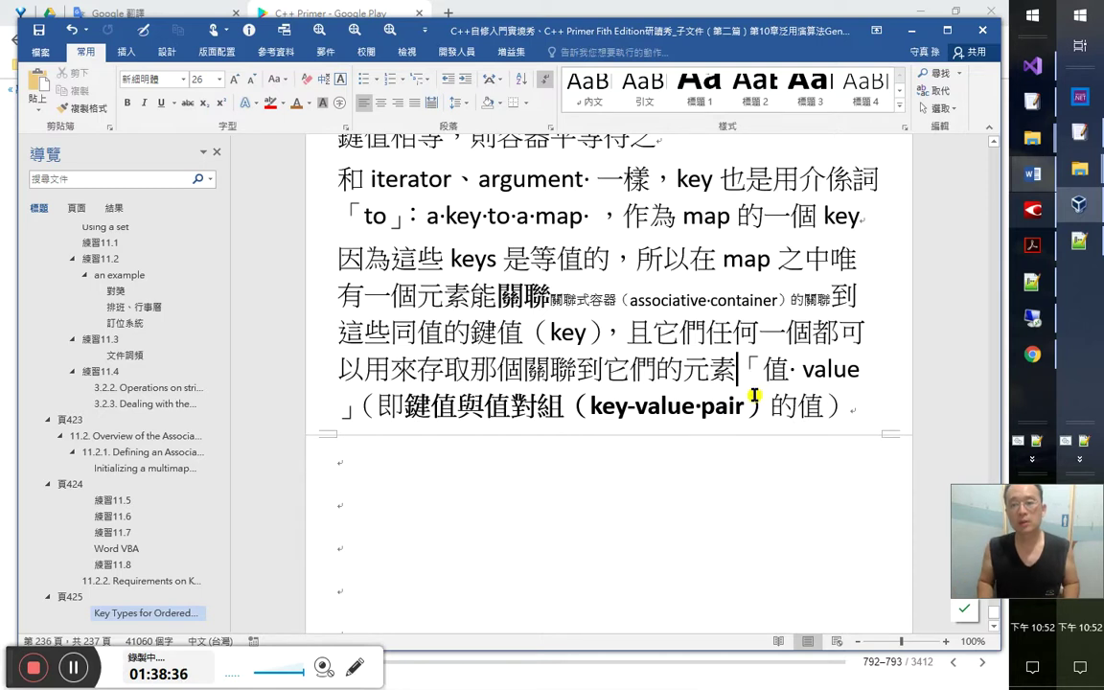
# Reread the phrase 關聯到它們的元素 in the last paragraph of the Word notes
pyautogui.press('Left')
pyautogui.press('Left')
pyautogui.press('Left')
pyautogui.press('Left')
pyautogui.press('Left')
pyautogui.press('Left')
pyautogui.press('Right')
pyautogui.press('Right')
pyautogui.press('Right')
pyautogui.press('Right')
pyautogui.press('Right')
pyautogui.press('Right')
pyautogui.press('Right')
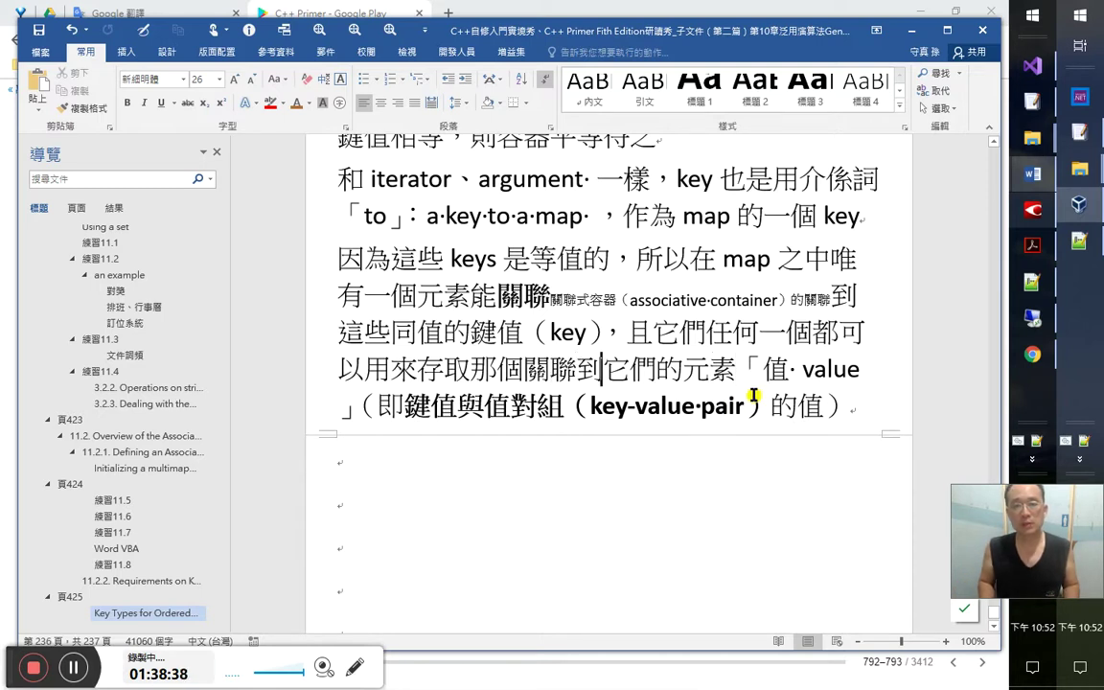
pyautogui.write('hai')
pyautogui.press('BackSpace')
pyautogui.press('BackSpace')
pyautogui.press('space')
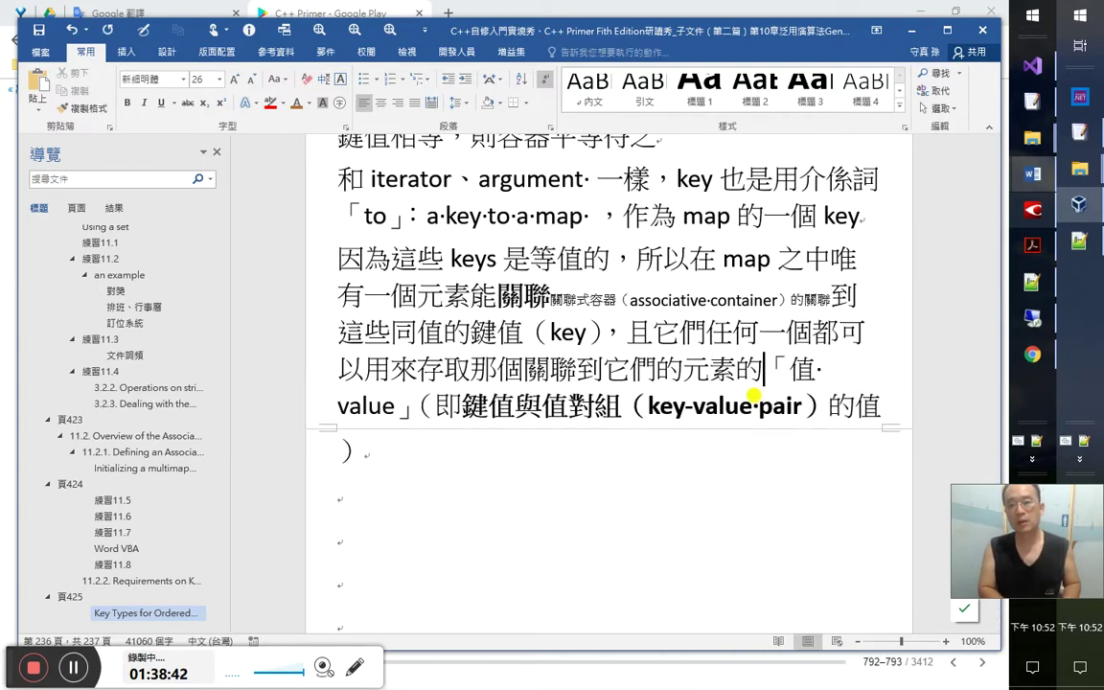
pyautogui.press('BackSpace')
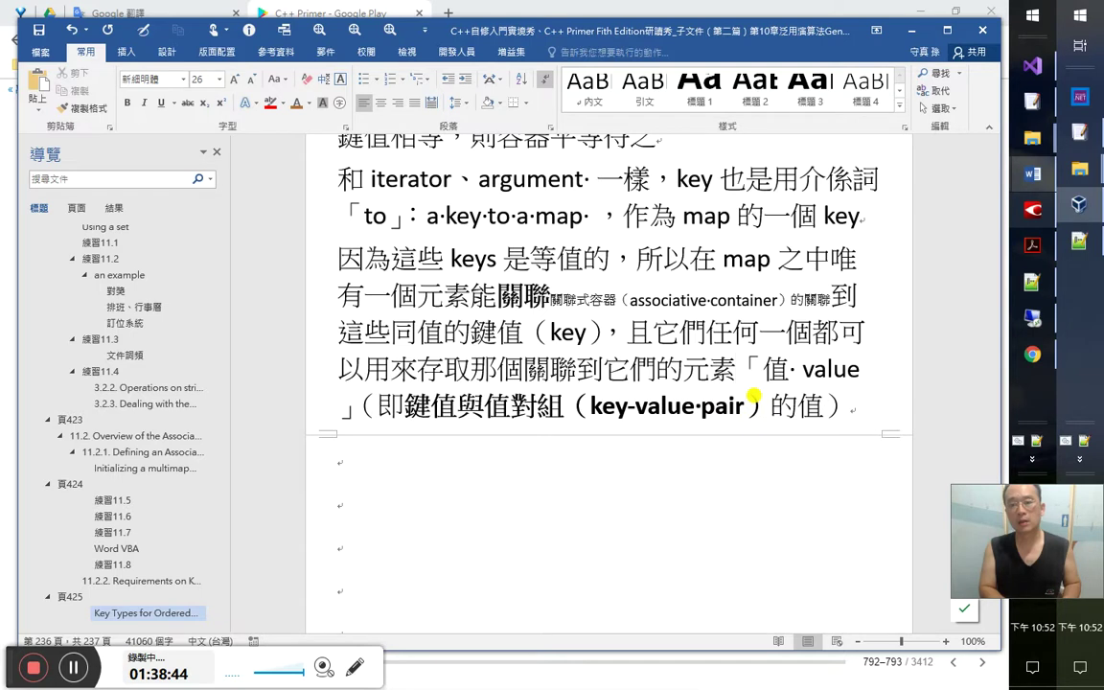
# Insert 相應的 between 元素 and 「值 value」 in the last paragraph of the Word notes
pyautogui.write('dj')
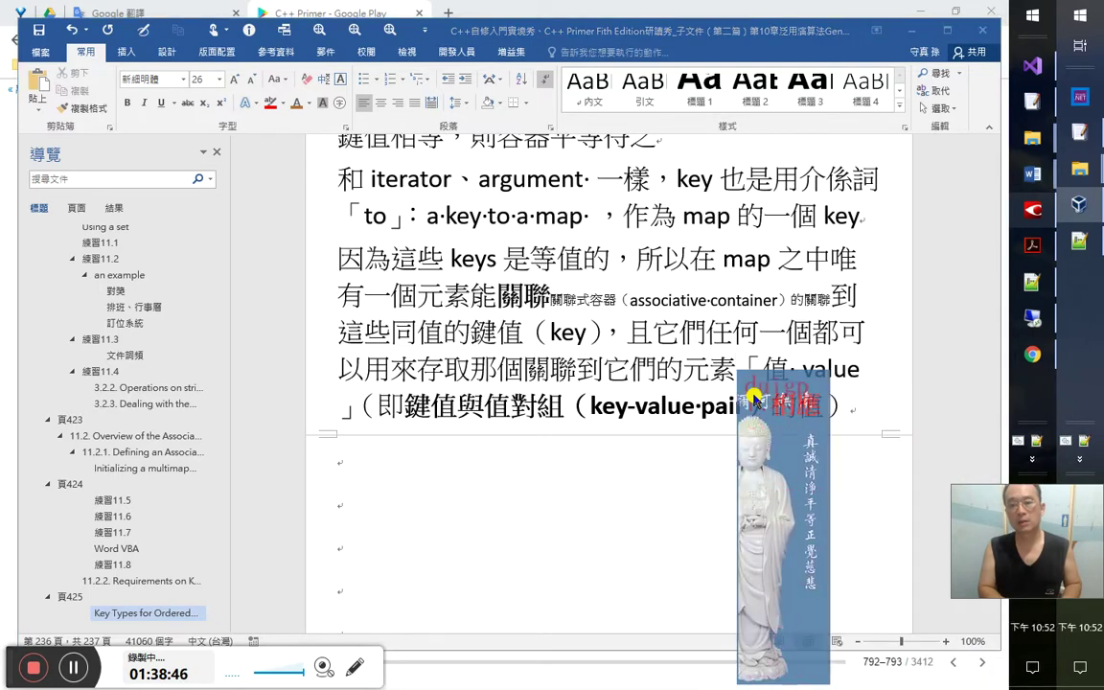
pyautogui.press('Escape')
pyautogui.write('相應')
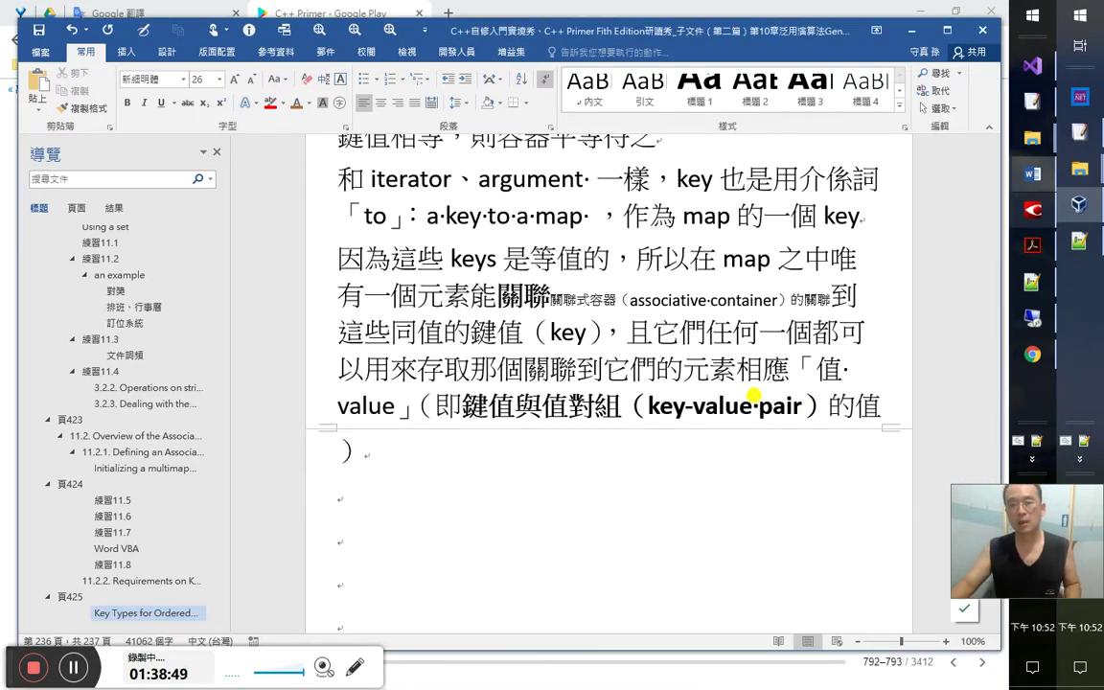
pyautogui.hotkey('shift', 'Left')
pyautogui.hotkey('shift', 'Left')
pyautogui.write('的')
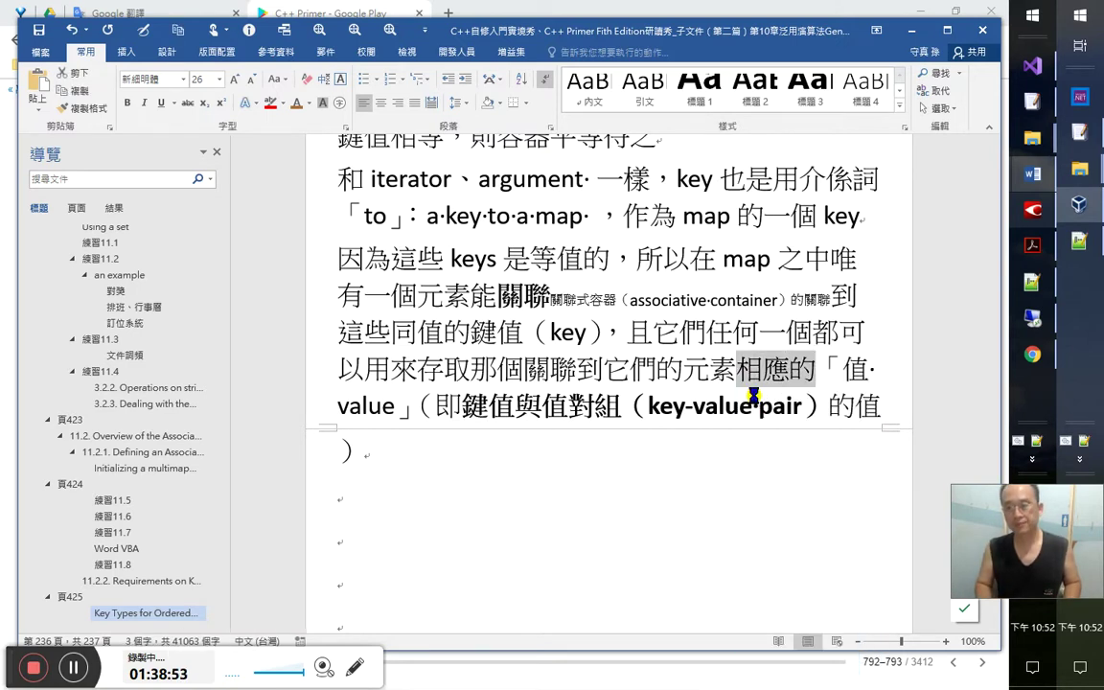
# Switch to Notepad++ and search the open term lists for 相應的
pyautogui.click(1080, 241)
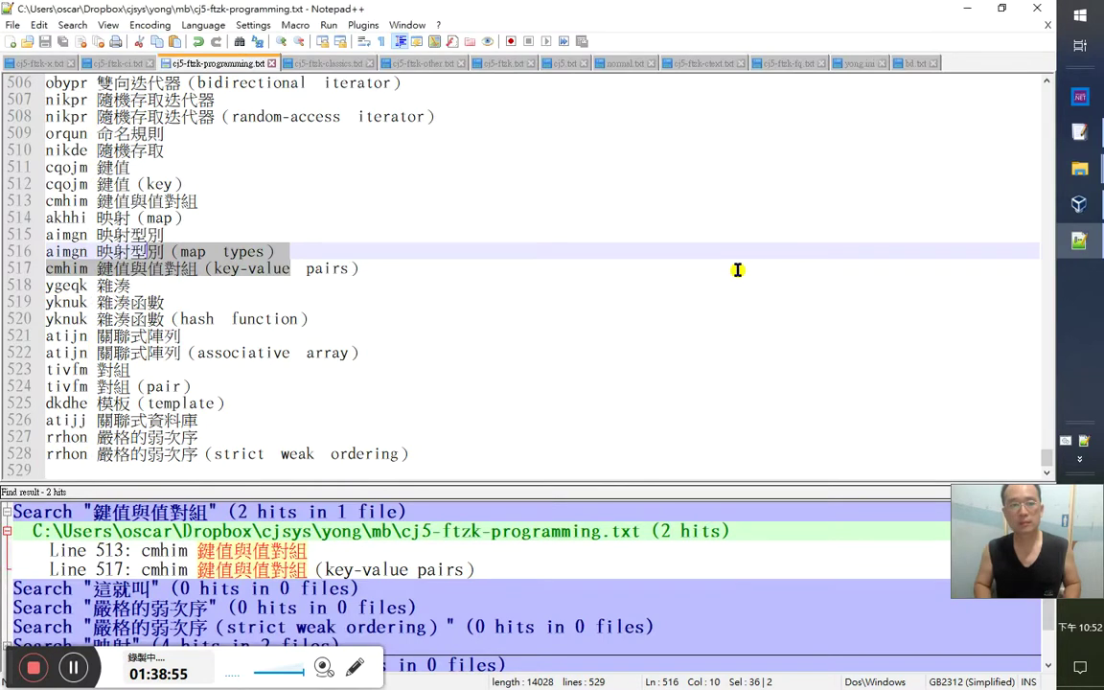
pyautogui.hotkey('ctrl', 'f')
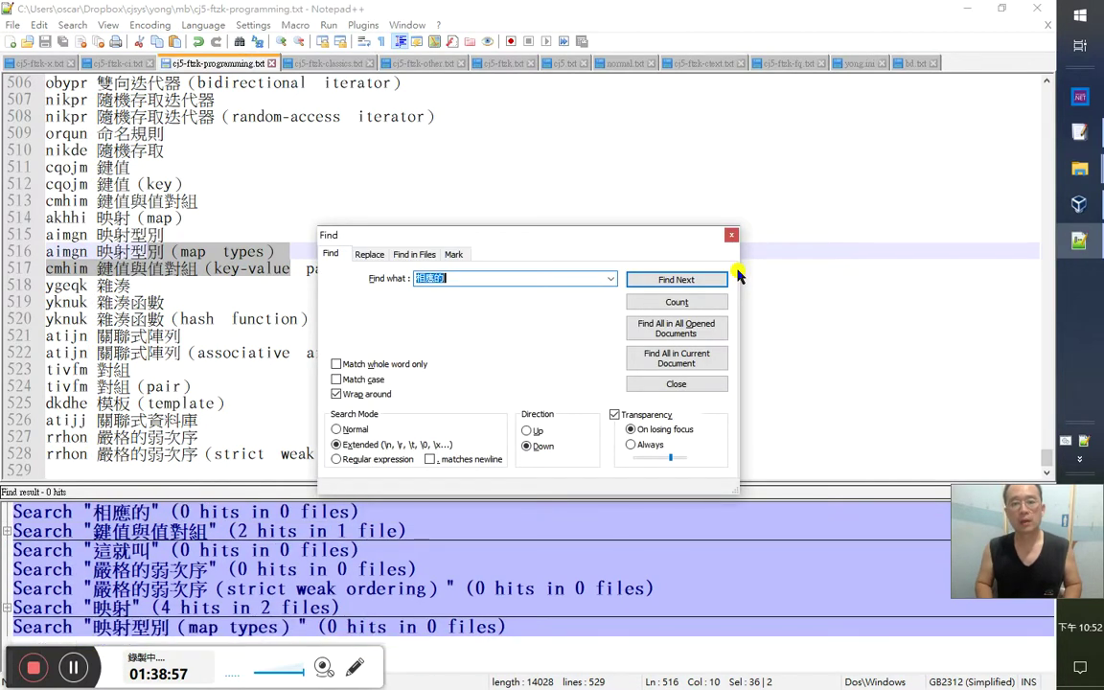
pyautogui.click(733, 237)
# Add the entry "duipi 相應的" at the end of cj5-ftzk.txt, save the file and return to the Word notes
pyautogui.hotkey('ctrl', 'Tab')
pyautogui.hotkey('ctrl', 'Tab')
pyautogui.hotkey('ctrl', 'Tab')
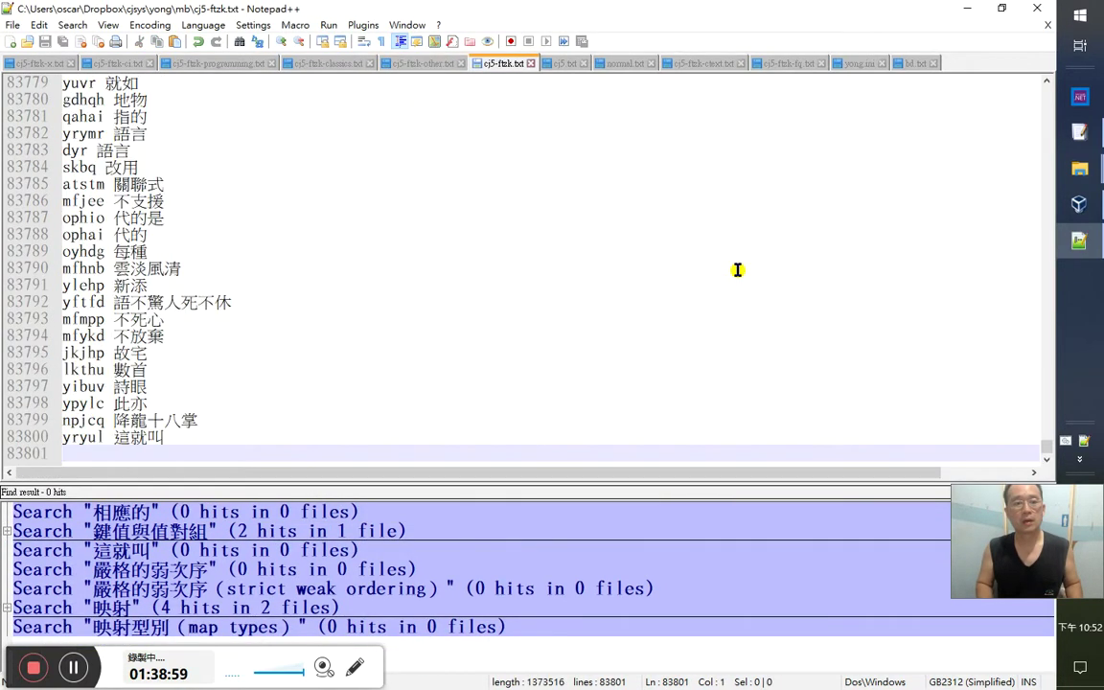
pyautogui.write('相應的')
pyautogui.press('Up')
pyautogui.write('aduipi')
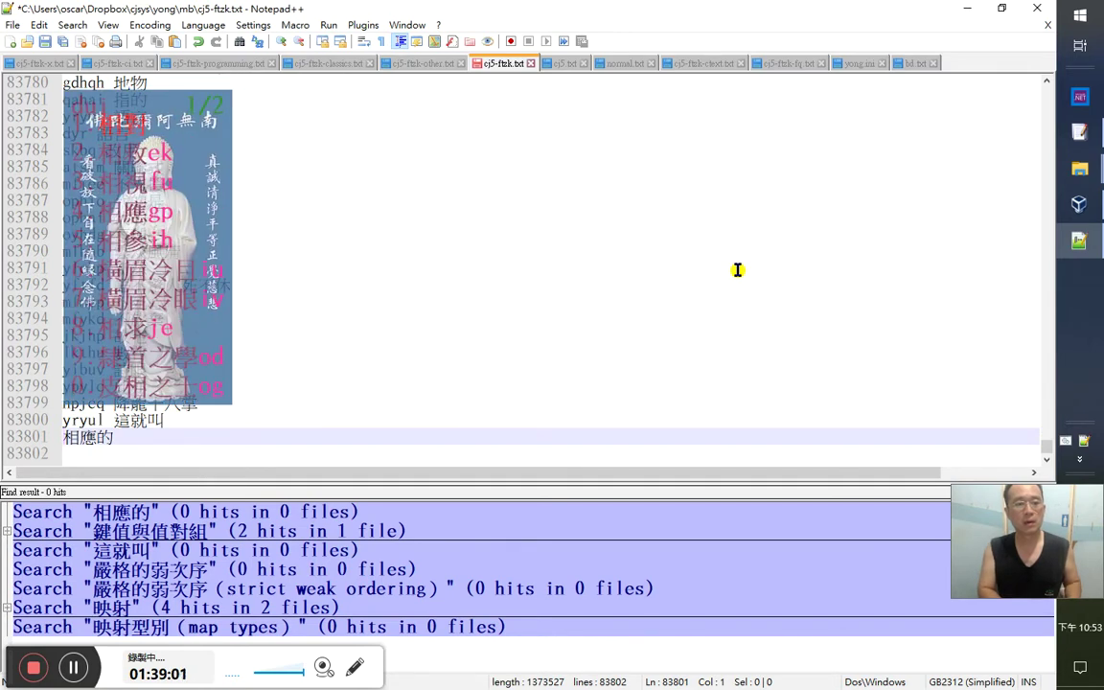
pyautogui.press('Down')
pyautogui.hotkey('ctrl', 's')
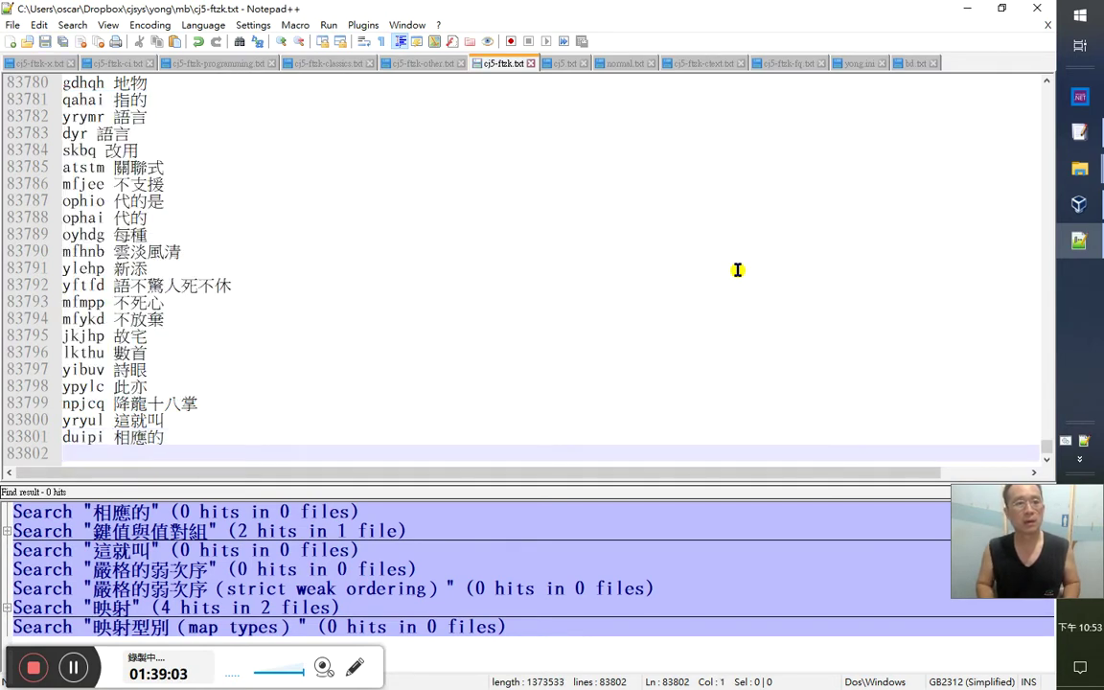
pyautogui.hotkey('alt', 'space')
pyautogui.press('n')
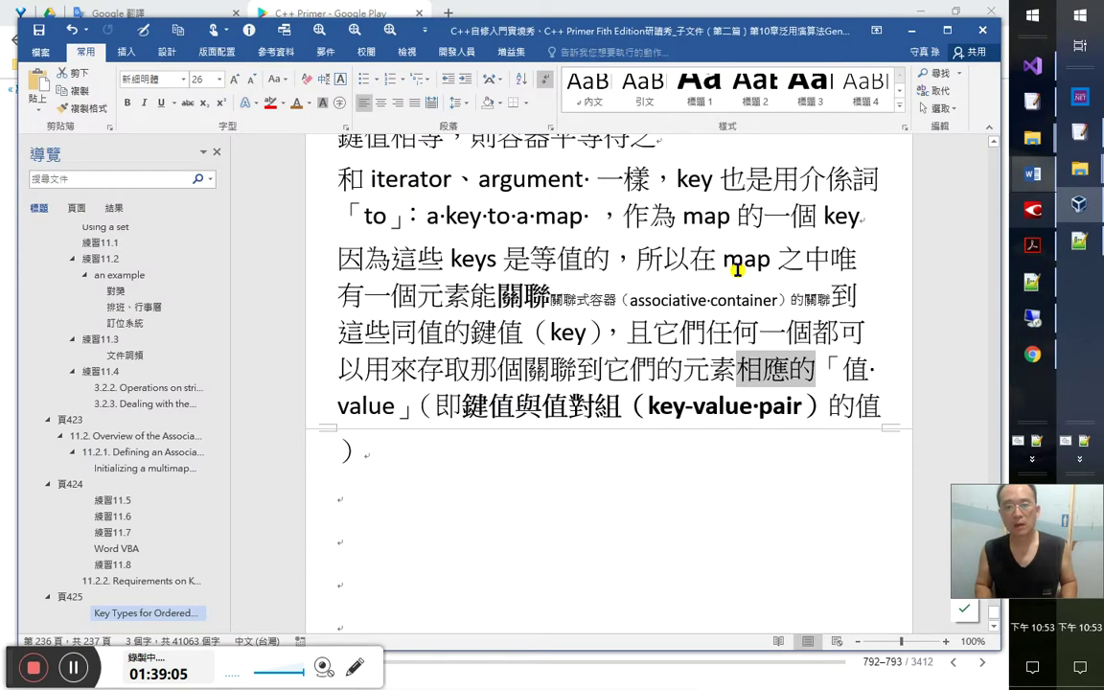
# Switch to the e-book in Chrome and read the Note about types defining a < operator, translating "In practice,"
pyautogui.hotkey('alt', 'Tab')
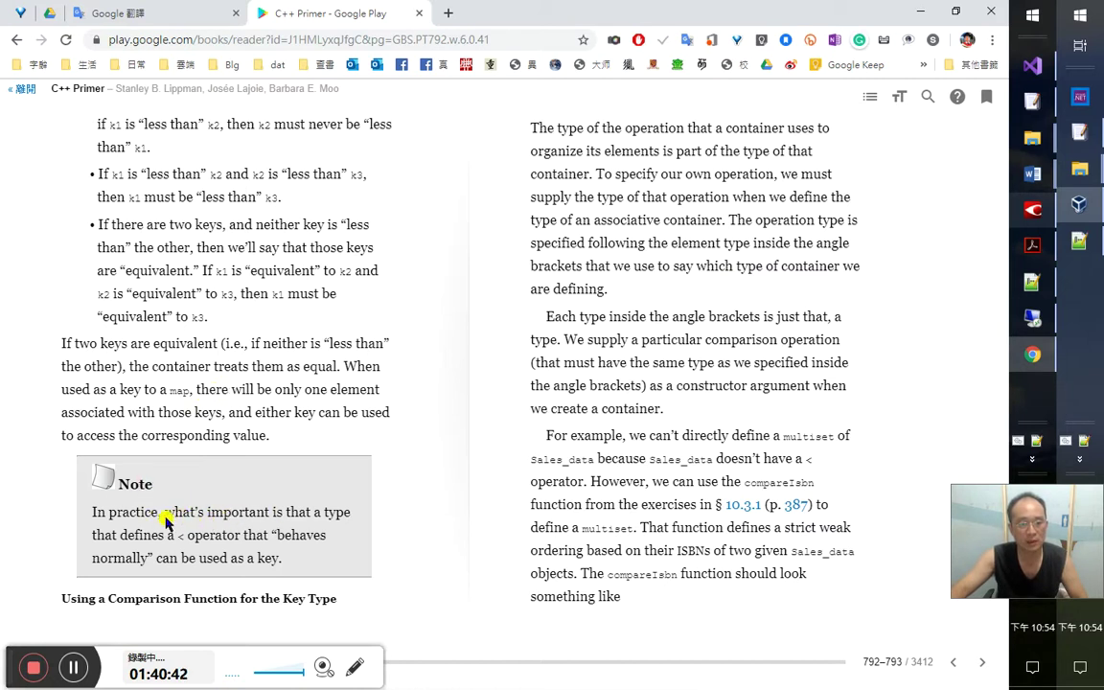
pyautogui.moveTo(159, 518); pyautogui.dragTo(100, 518)
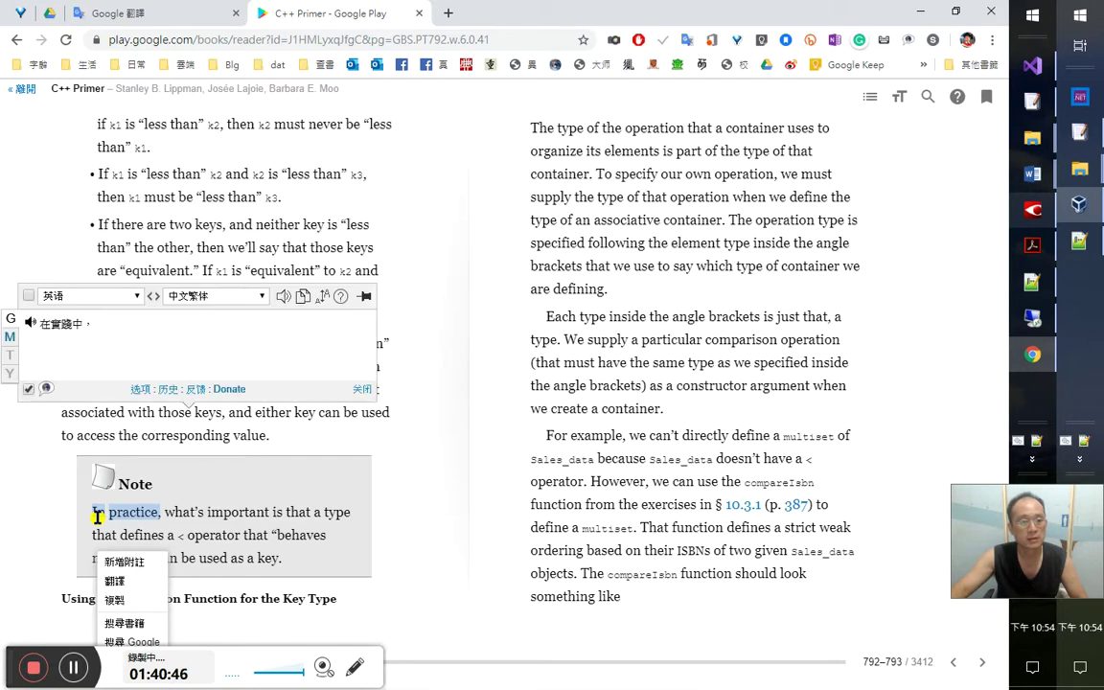
pyautogui.click(172, 518)
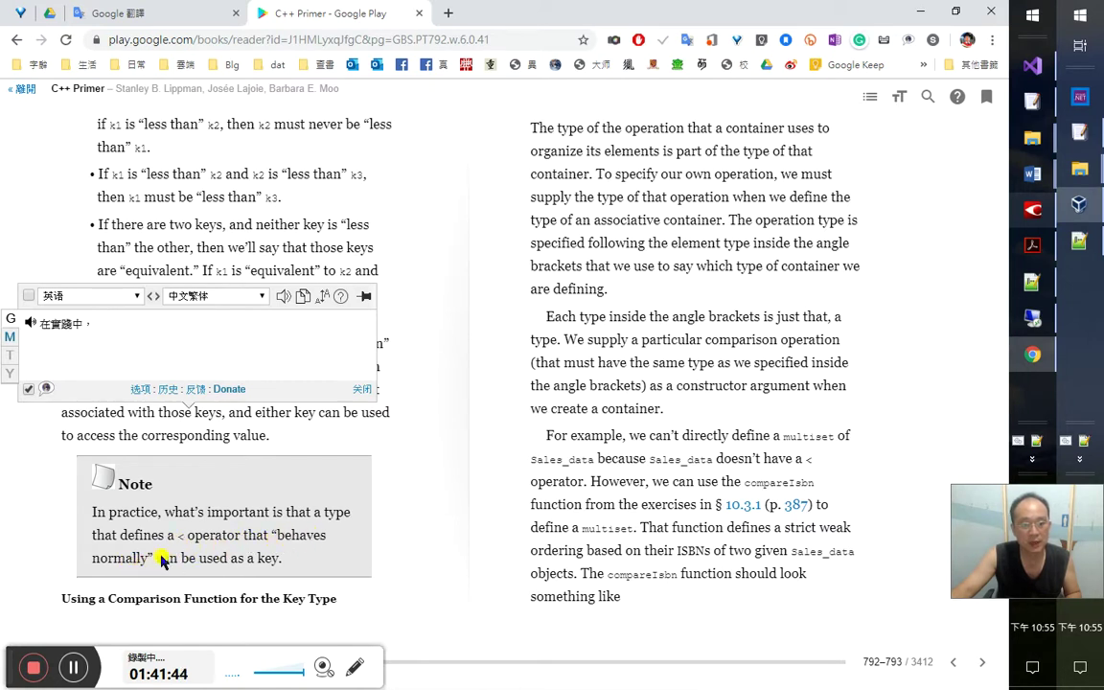
pyautogui.click(363, 389)
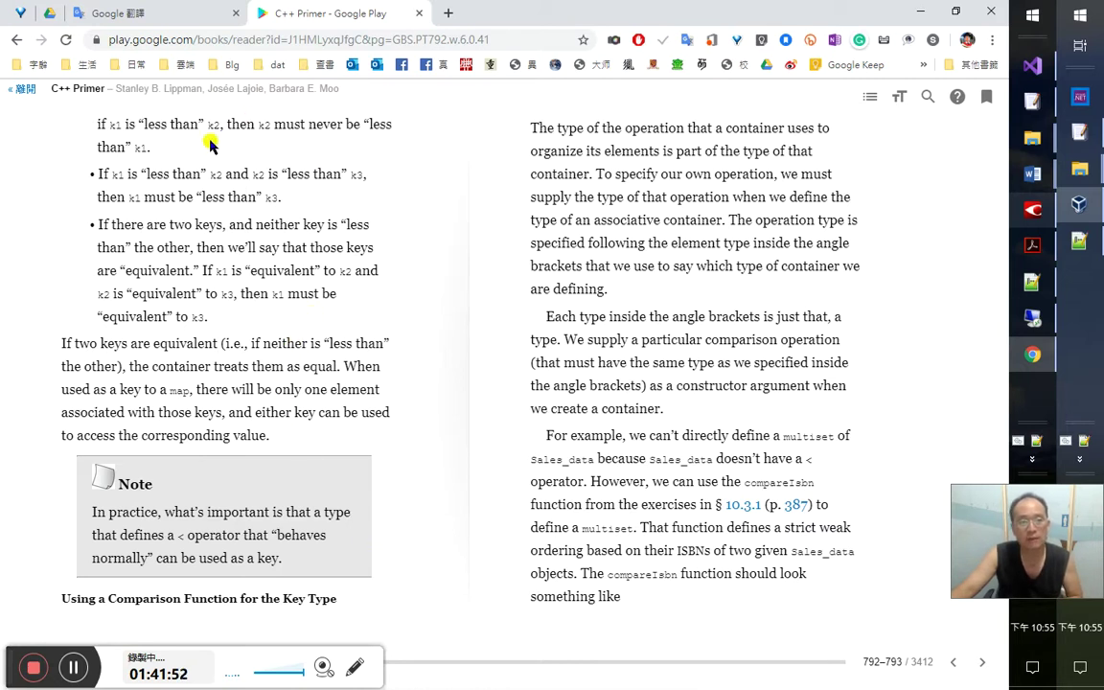
# Return to the Word notes and try highlighting the character 弱 in 嚴格的弱次序 in red
pyautogui.hotkey('alt', 'Tab')
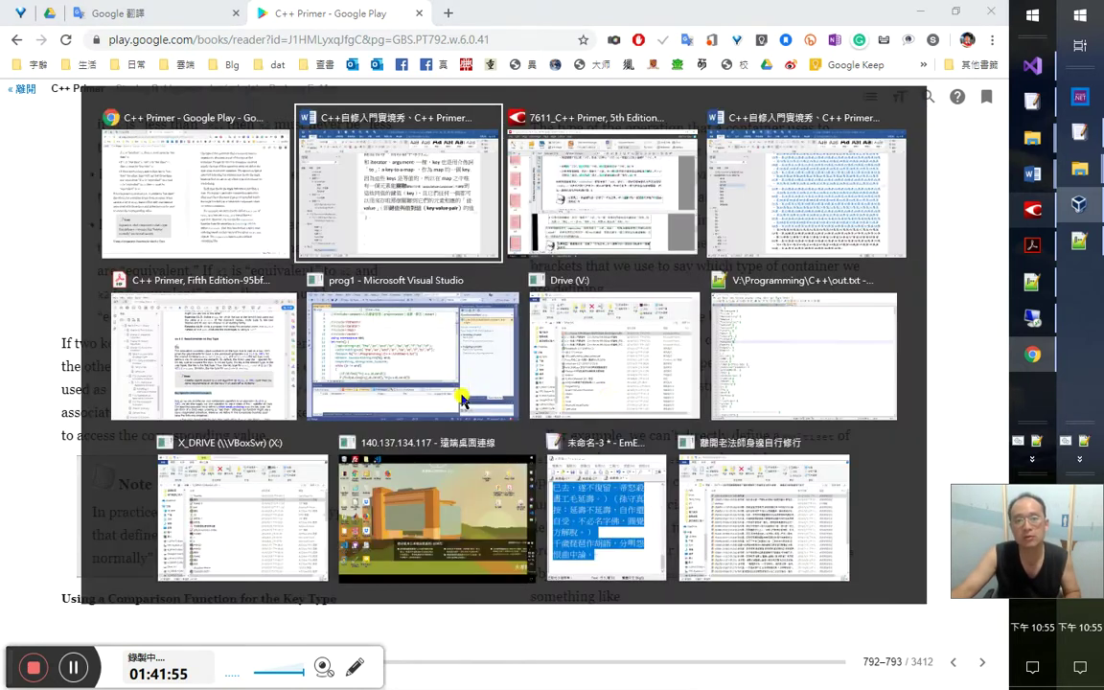
pyautogui.scroll(8, 745, 404)
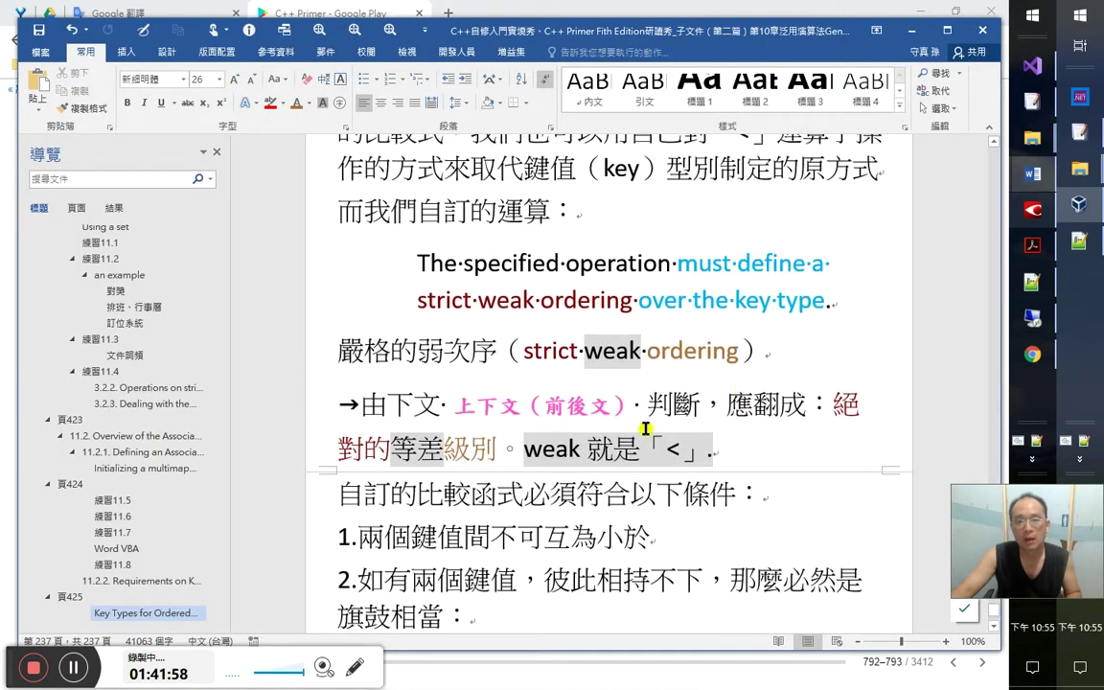
pyautogui.click(447, 449)
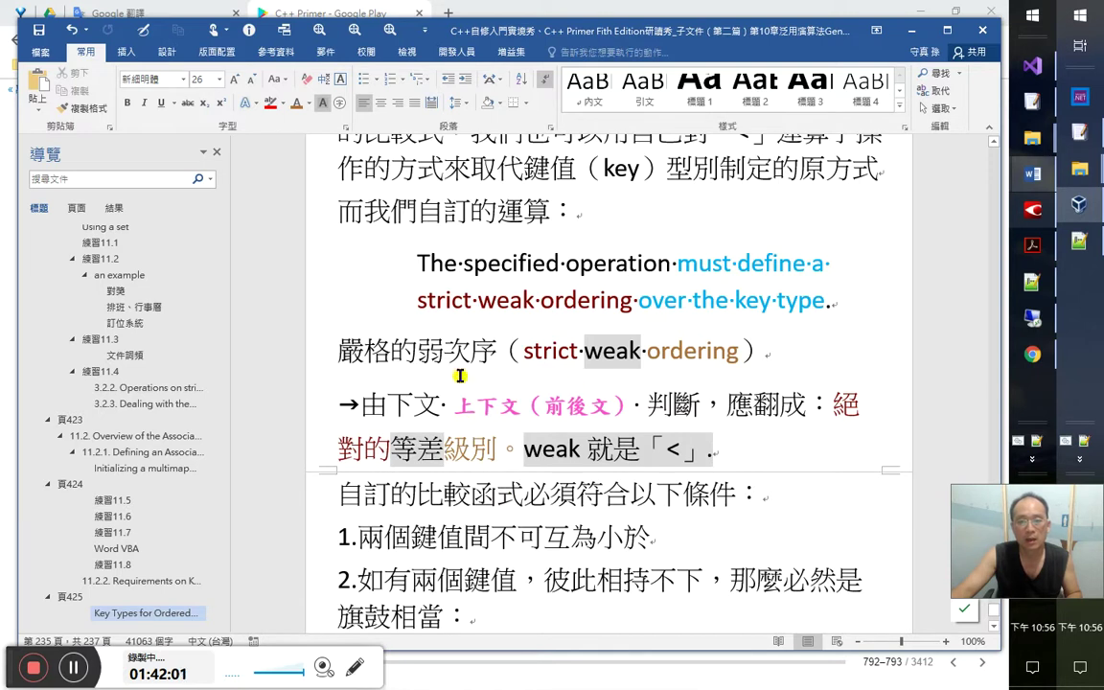
pyautogui.moveTo(497, 353); pyautogui.dragTo(341, 360)
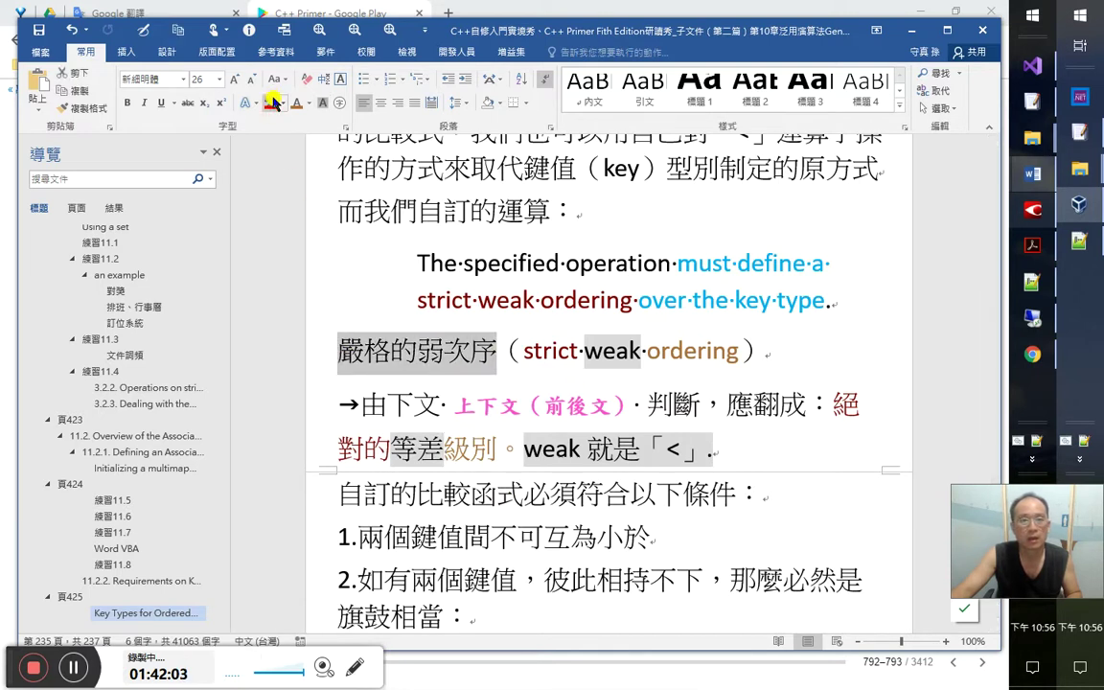
pyautogui.click(419, 301)
pyautogui.doubleClick(426, 350)
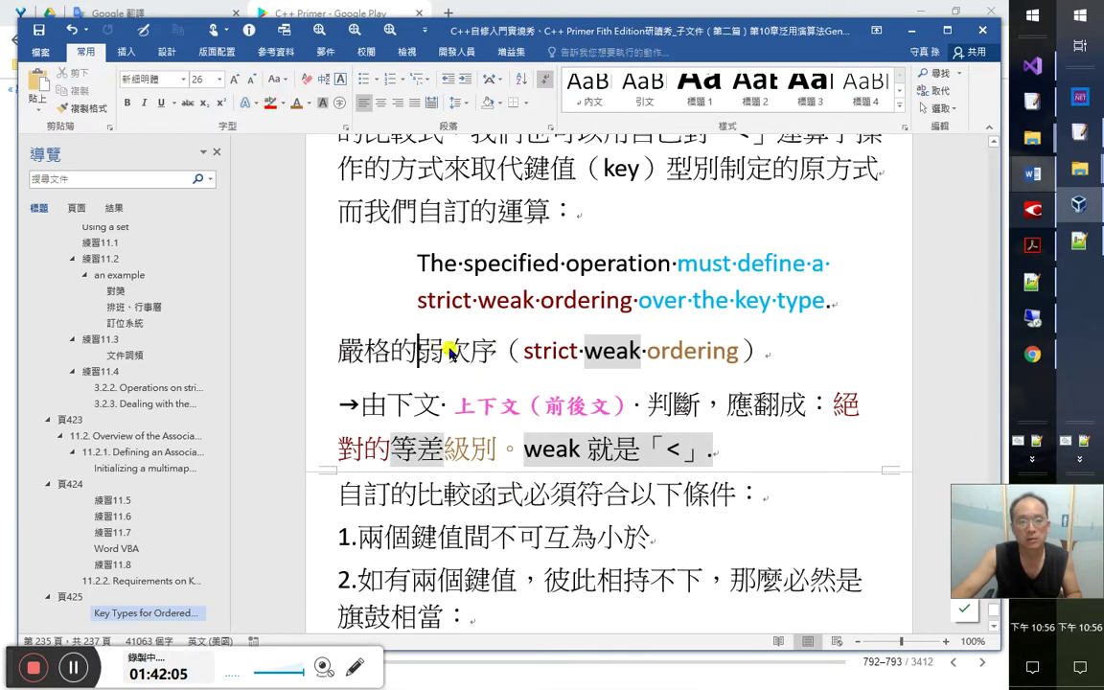
pyautogui.click(558, 505)
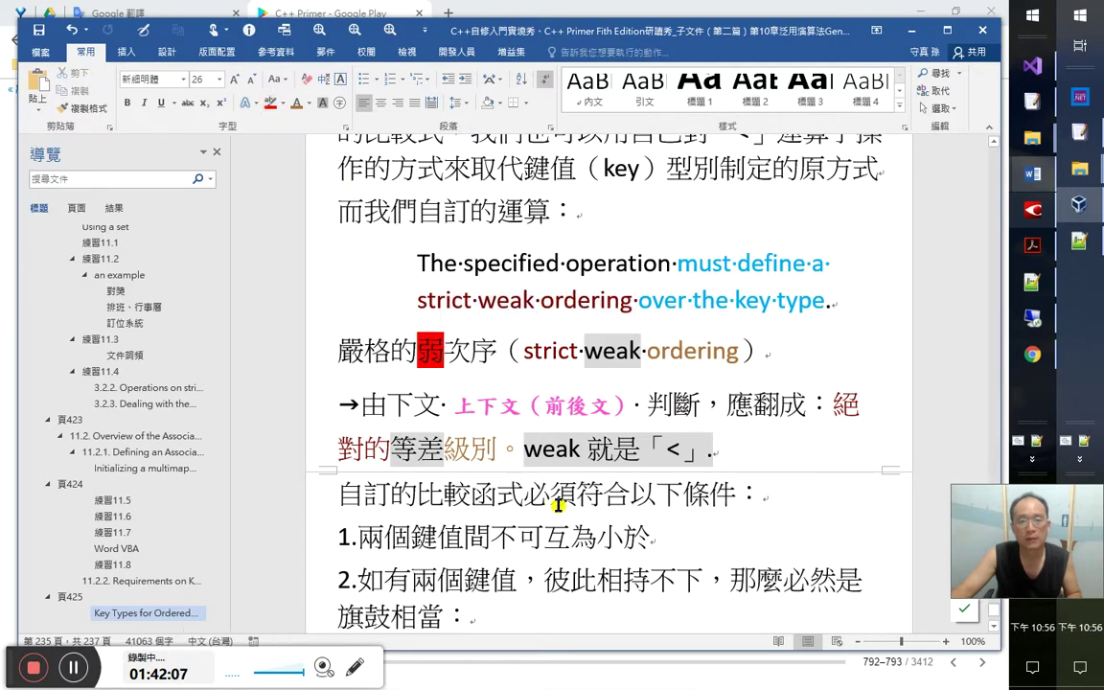
# Set the font colour of the character 弱 in 嚴格的弱次序 to red
pyautogui.doubleClick(431, 350)
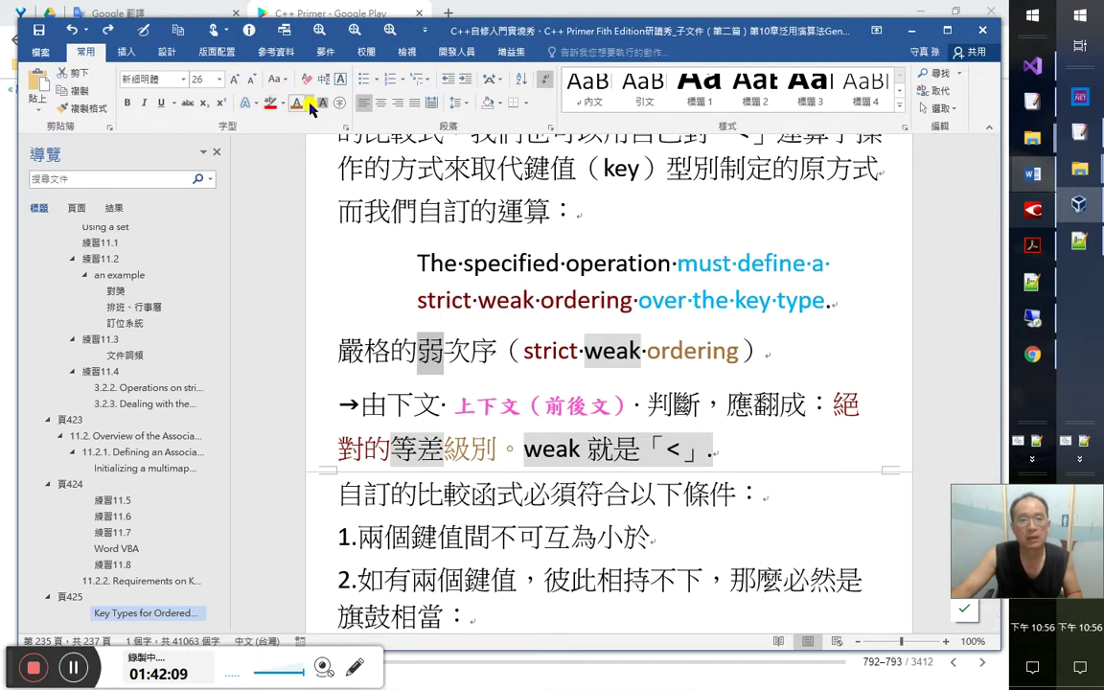
pyautogui.click(307, 103)
pyautogui.click(297, 241)
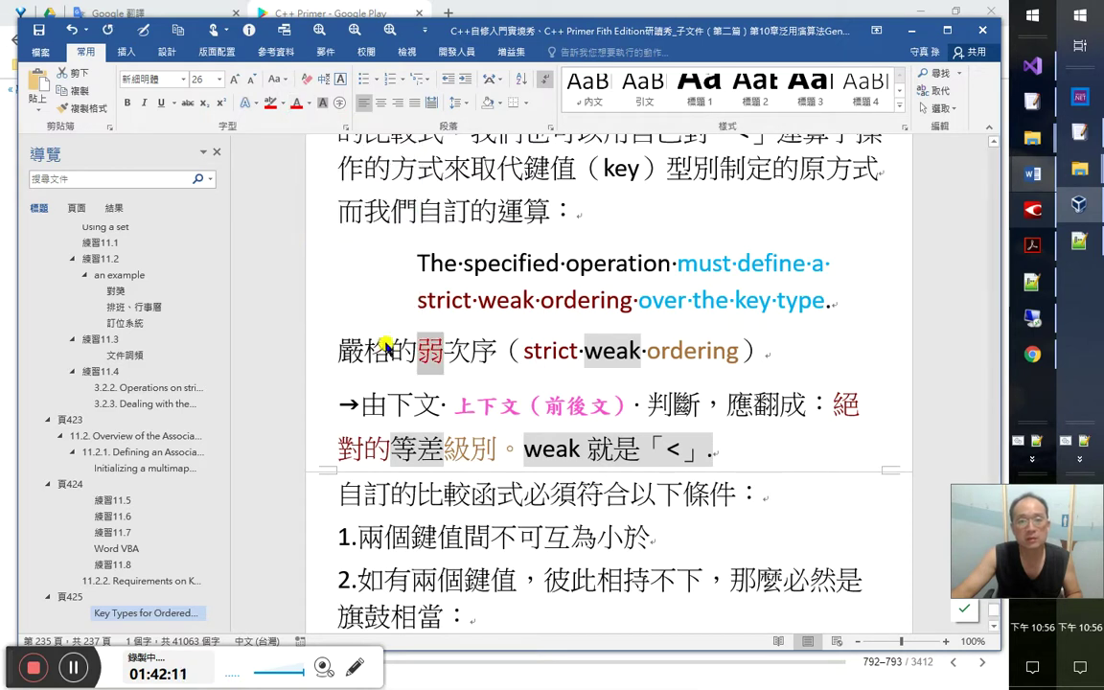
pyautogui.click(494, 463)
# Highlight the suggested translation 絕對的等差級別 in turquoise
pyautogui.scroll(-3, 494, 463)
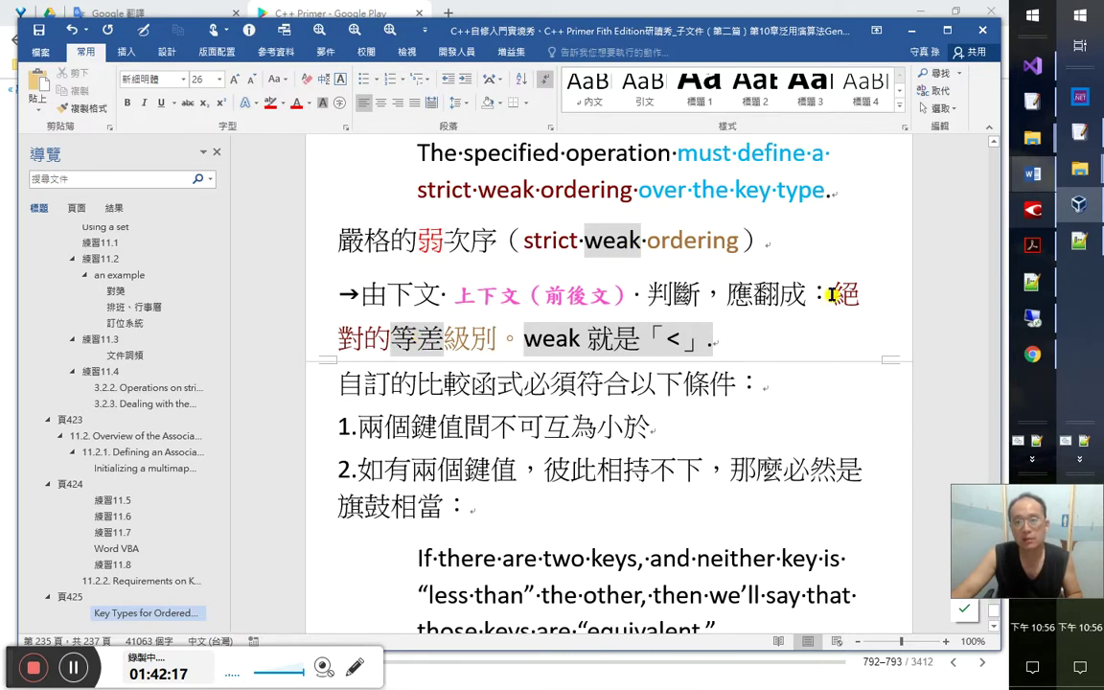
pyautogui.moveTo(832, 295); pyautogui.dragTo(496, 339)
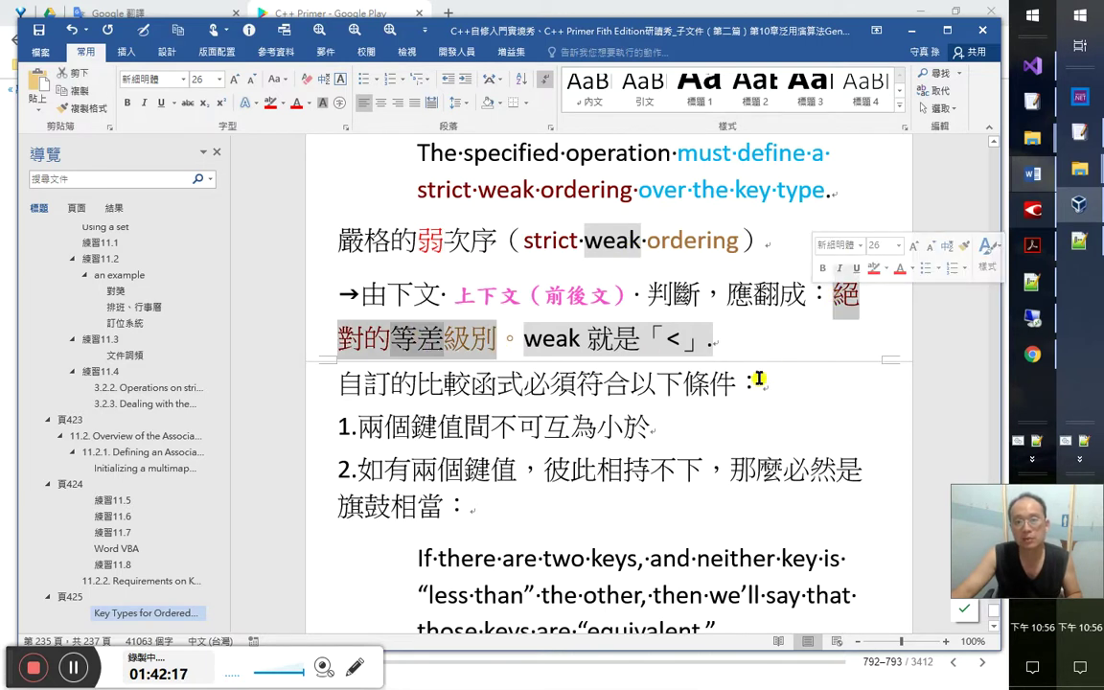
pyautogui.click(285, 106)
pyautogui.click(286, 116)
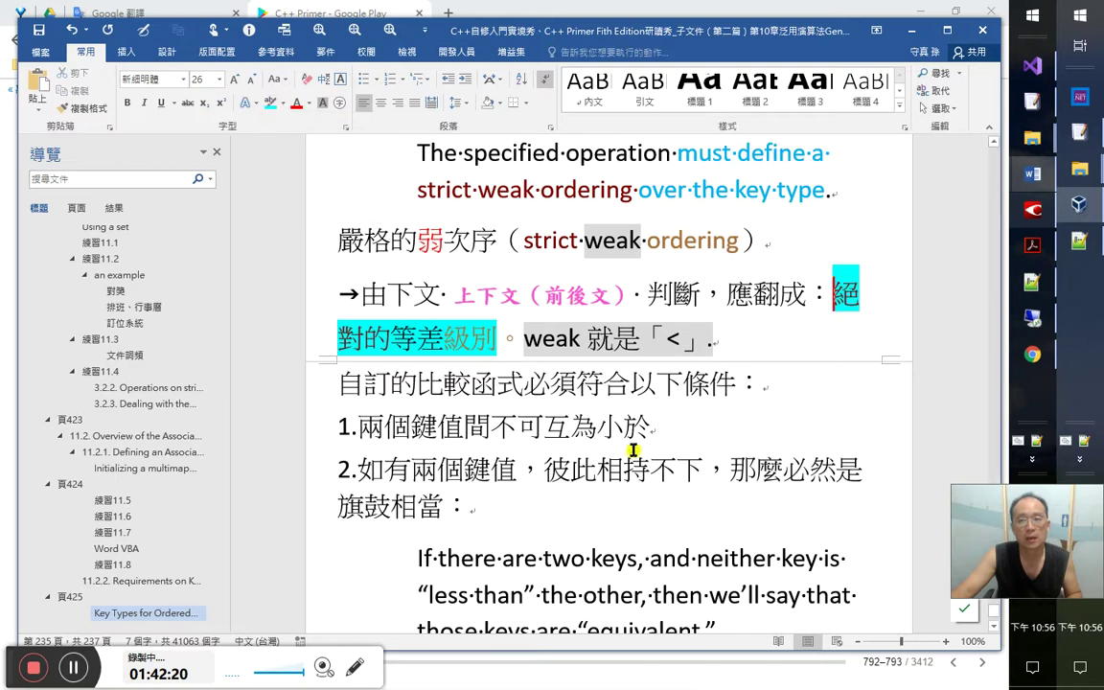
# Highlight the term 嚴格的弱次序 before (strict weak ordering) in bright green
pyautogui.moveTo(494, 239); pyautogui.dragTo(338, 240)
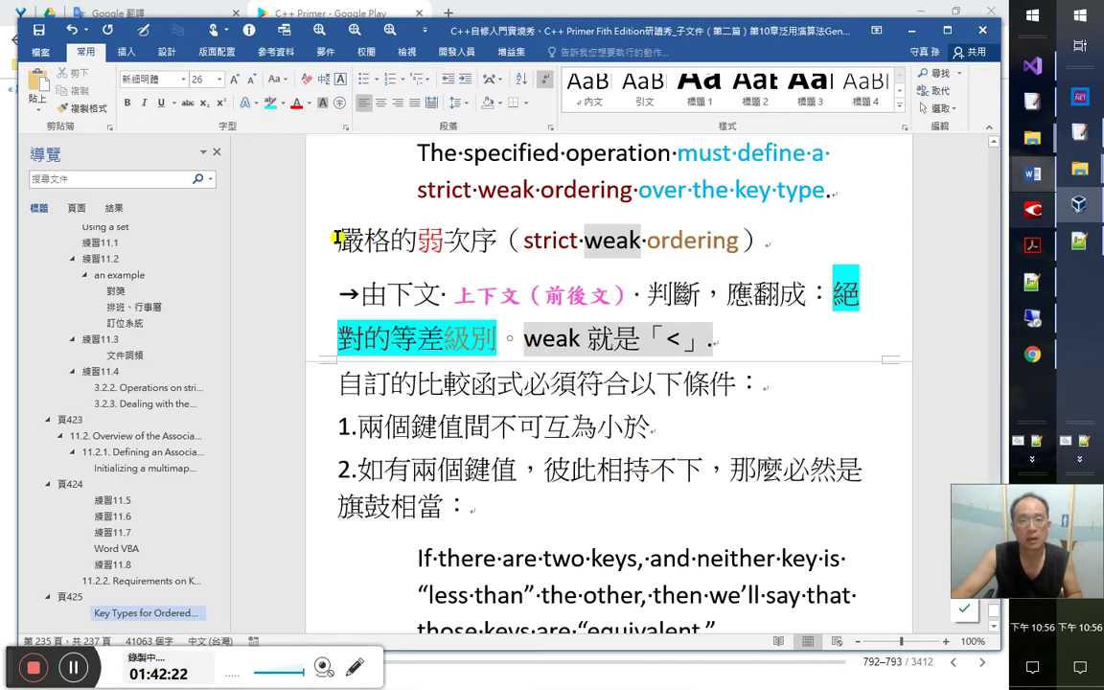
pyautogui.click(290, 103)
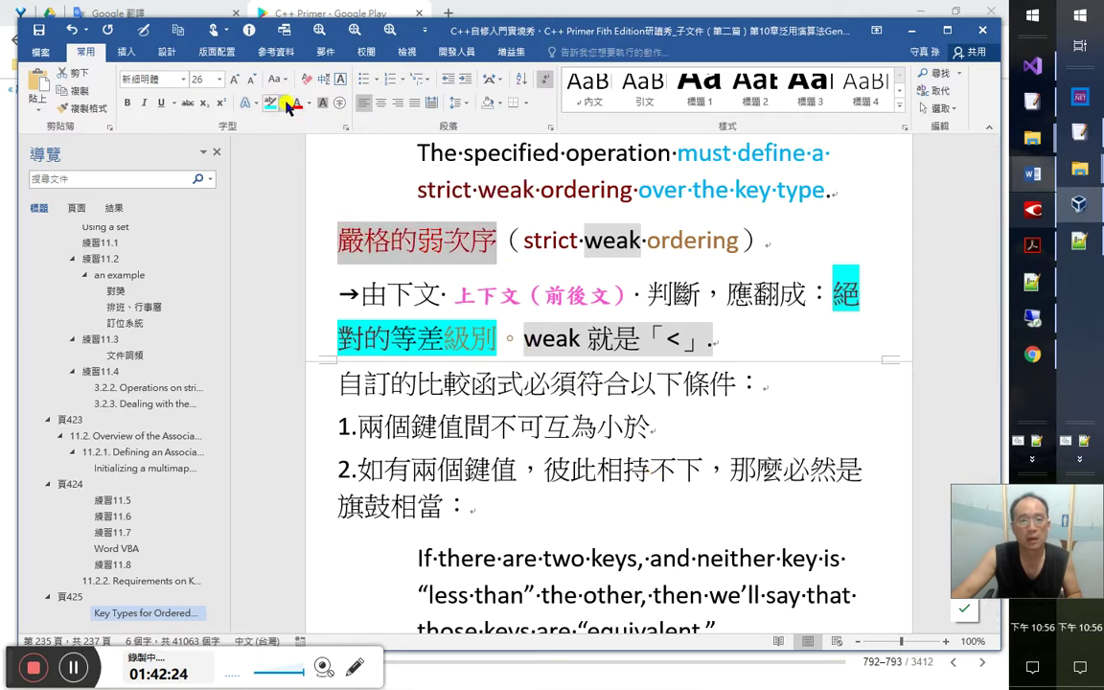
pyautogui.click(283, 102)
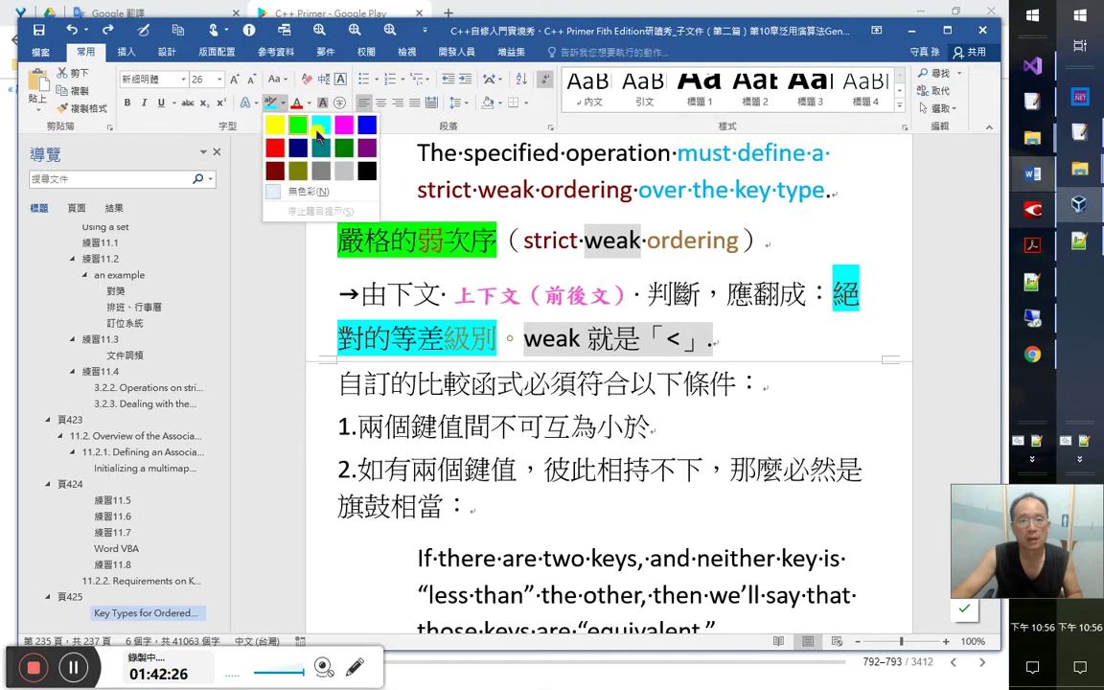
pyautogui.click(299, 130)
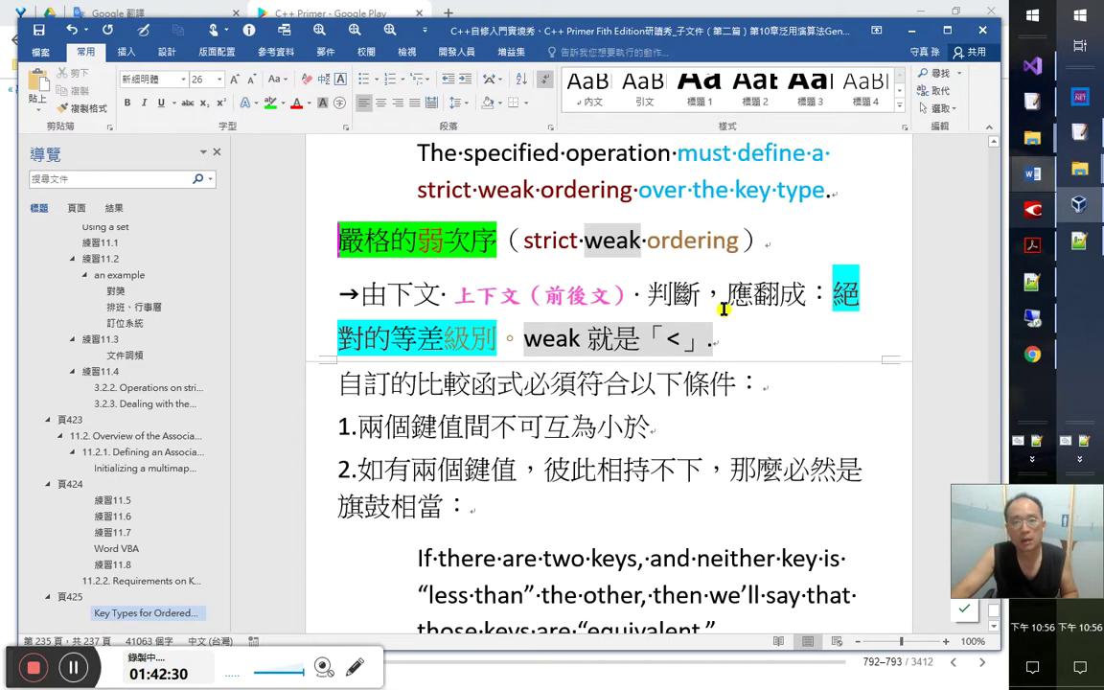
# Reduce the lead-in text from the arrow through 應翻成： to font size 16, leaving 絕對的等差級別 at its size
pyautogui.click(341, 294)
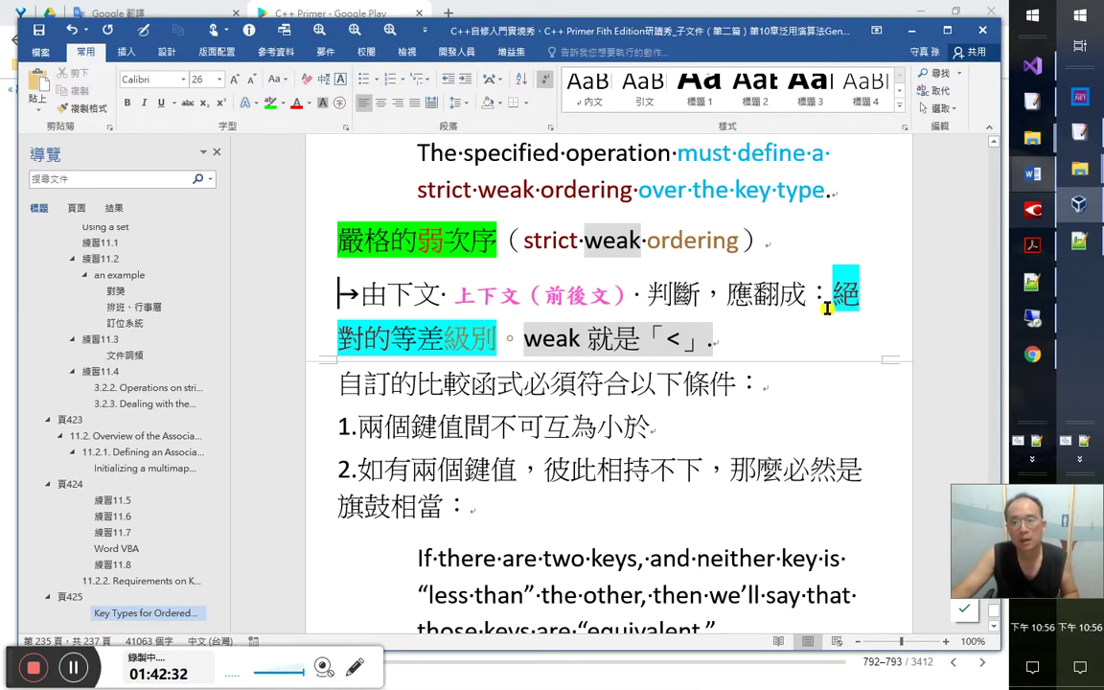
pyautogui.keyDown('shift'); pyautogui.click(826, 306); pyautogui.keyUp('shift')
pyautogui.hotkey('ctrl', 'shift', ',')
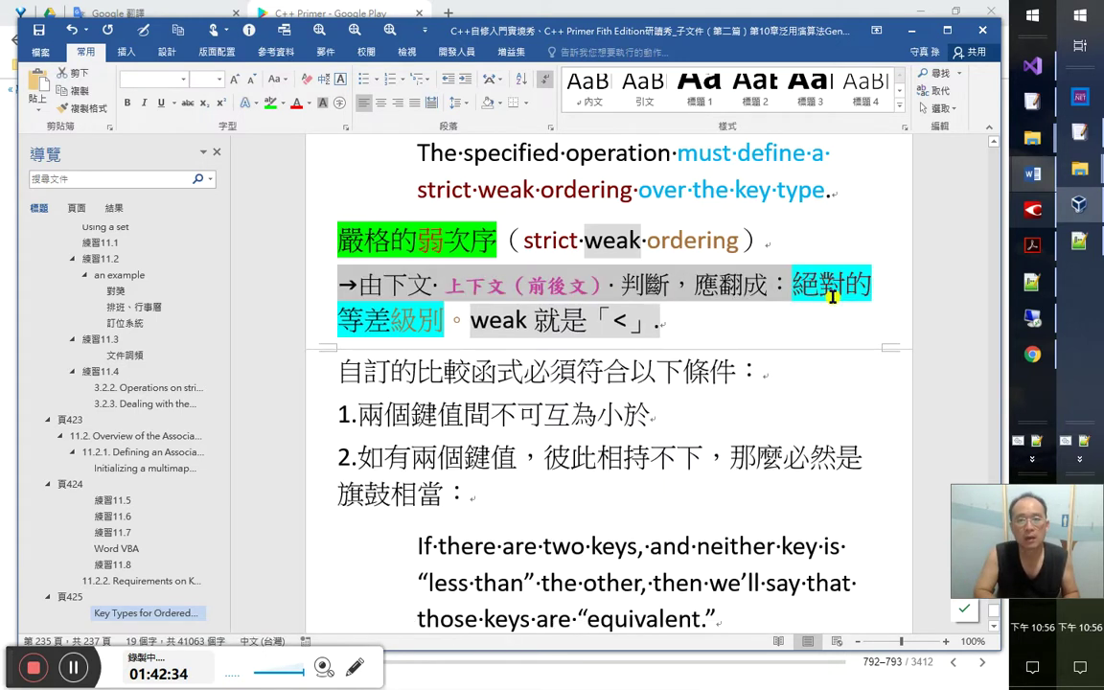
pyautogui.hotkey('ctrl', 'shift', ',')
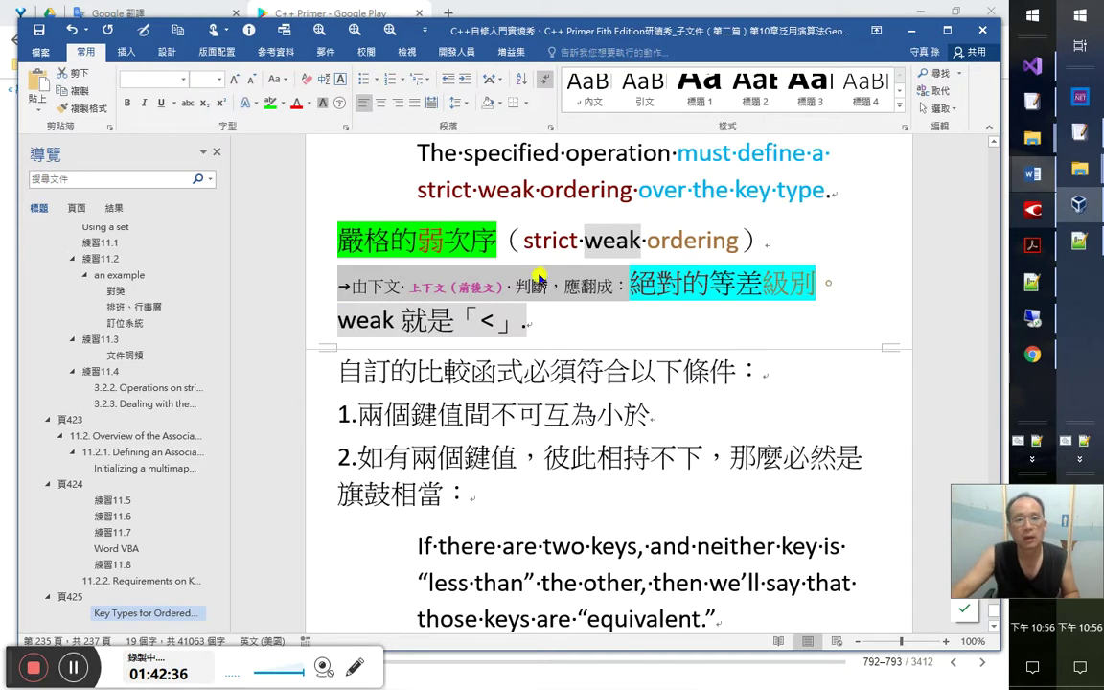
pyautogui.click(532, 286)
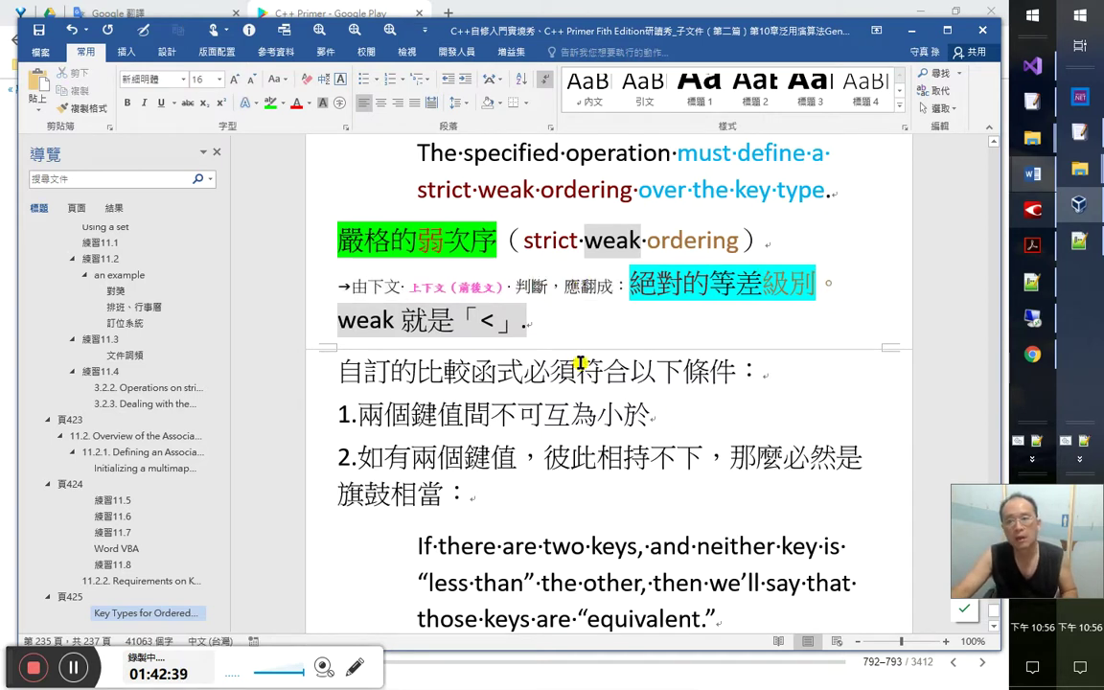
pyautogui.scroll(-1, 583, 360)
pyautogui.click(740, 248)
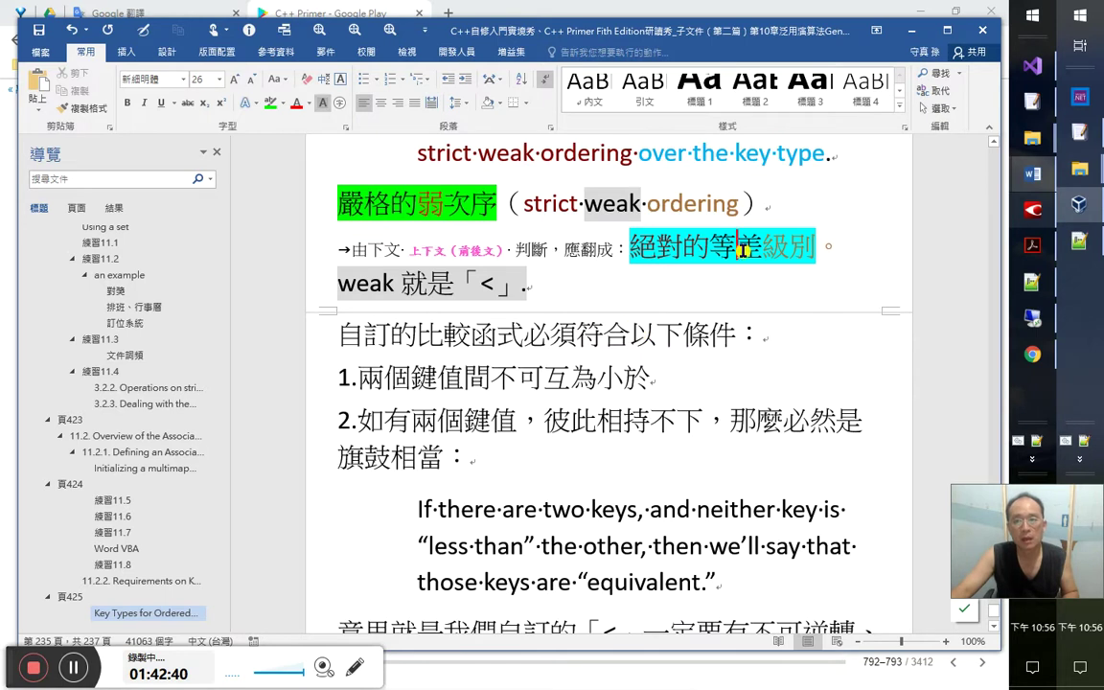
# Set the font colour of weak in (strict weak ordering) and of 等差 in 絕對的等差級別 to the same blue
pyautogui.hotkey('shift', 'Right')
pyautogui.hotkey('shift', 'Left')
pyautogui.scroll(2, 718, 319)
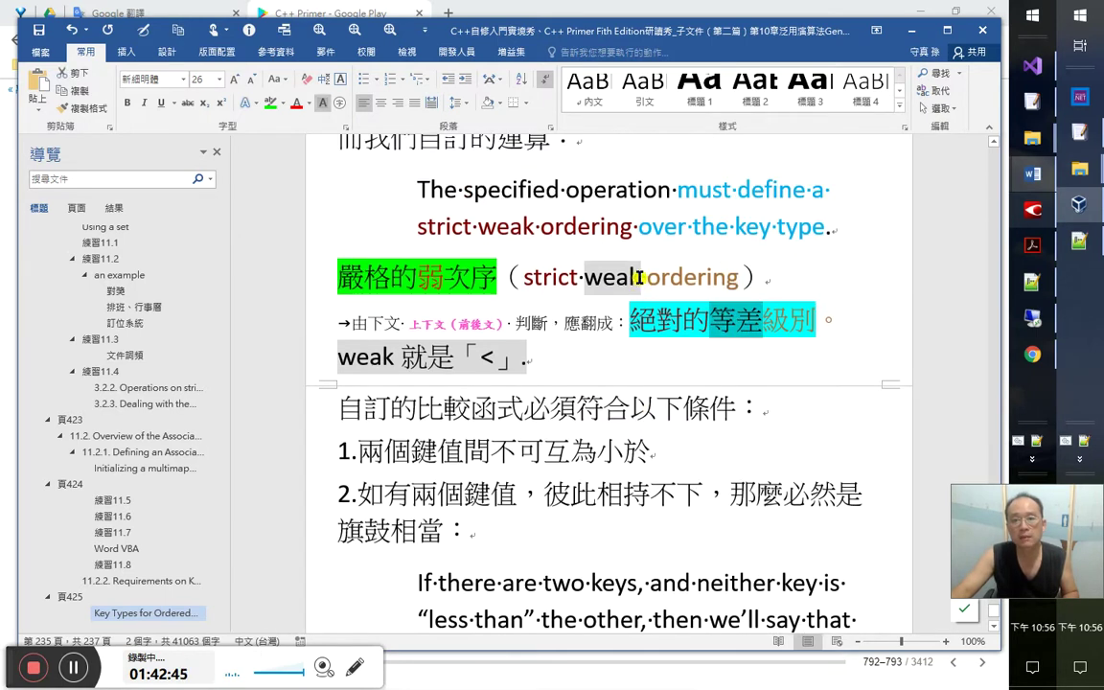
pyautogui.moveTo(641, 278); pyautogui.dragTo(584, 278)
pyautogui.click(307, 103)
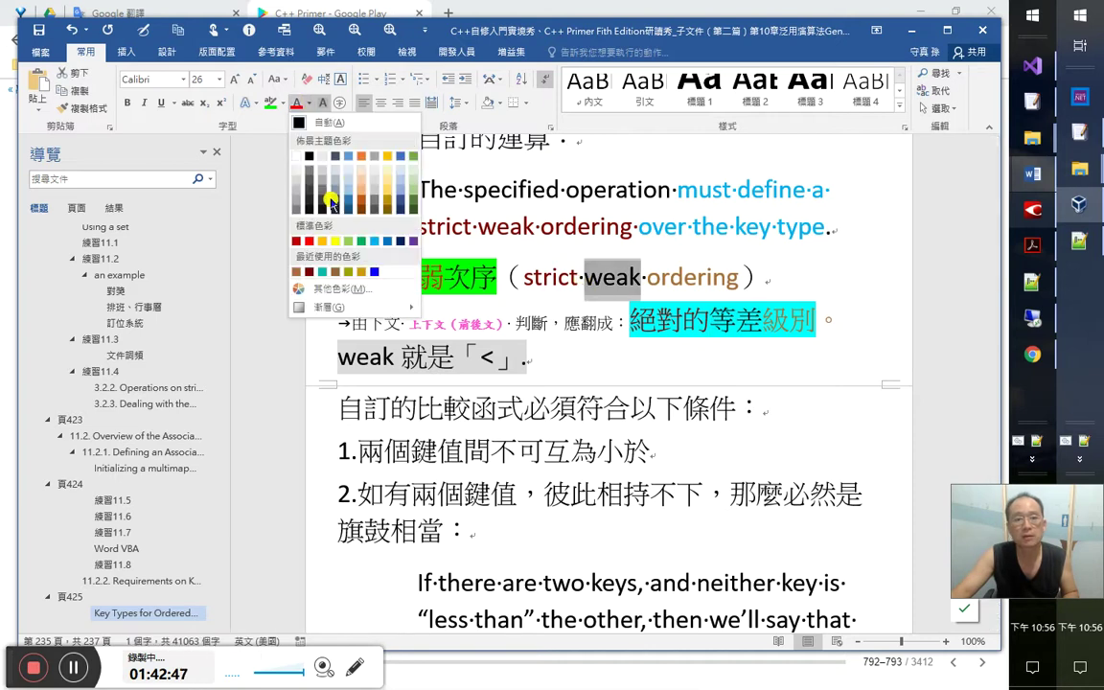
pyautogui.click(329, 199)
pyautogui.keyDown('shift'); pyautogui.click(759, 324); pyautogui.keyUp('shift')
pyautogui.click(775, 355)
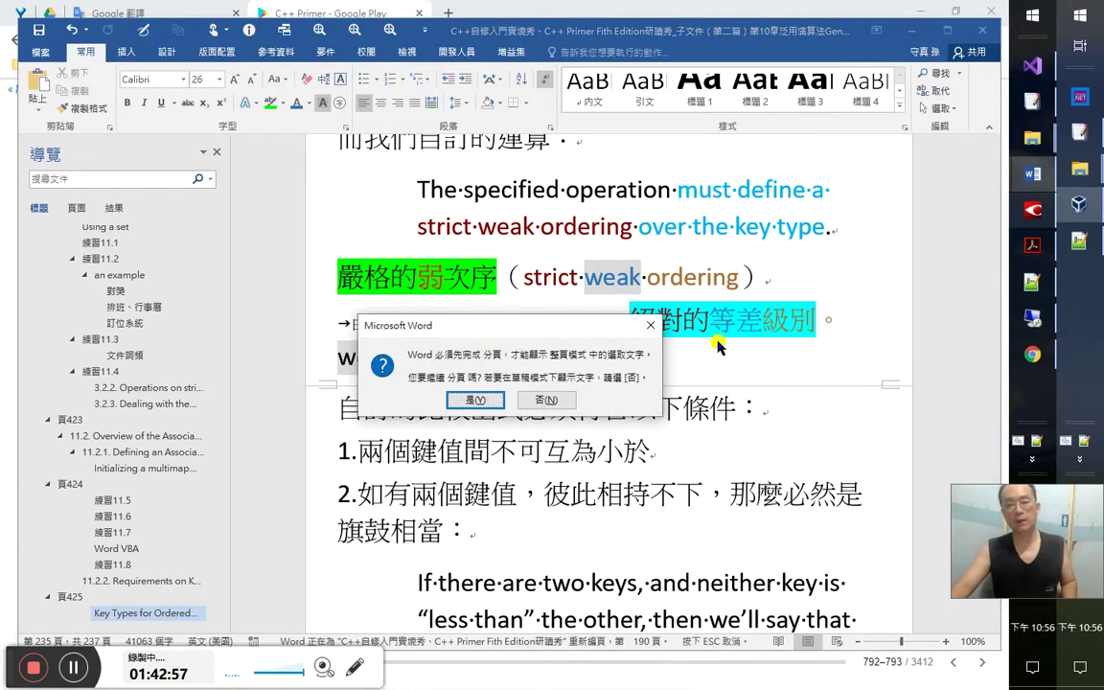
pyautogui.click(476, 400)
# Check the e-book's Note and start a line below the key-value pair paragraph with 只要一個型別定義了
pyautogui.scroll(-5, 525, 439)
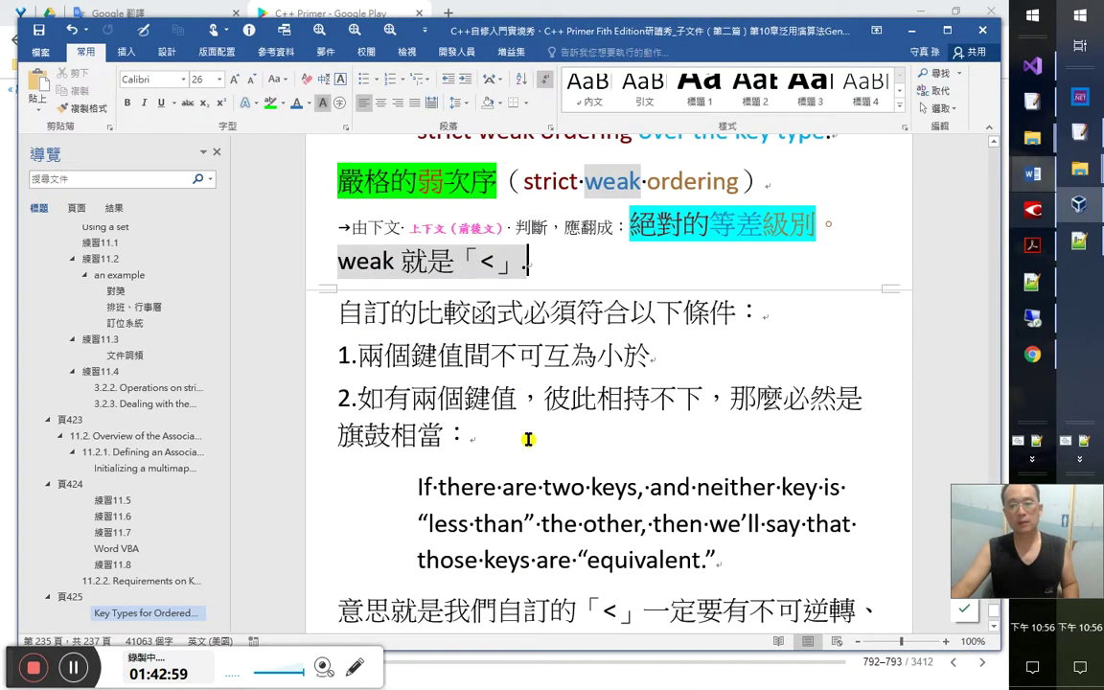
pyautogui.scroll(-6, 529, 436)
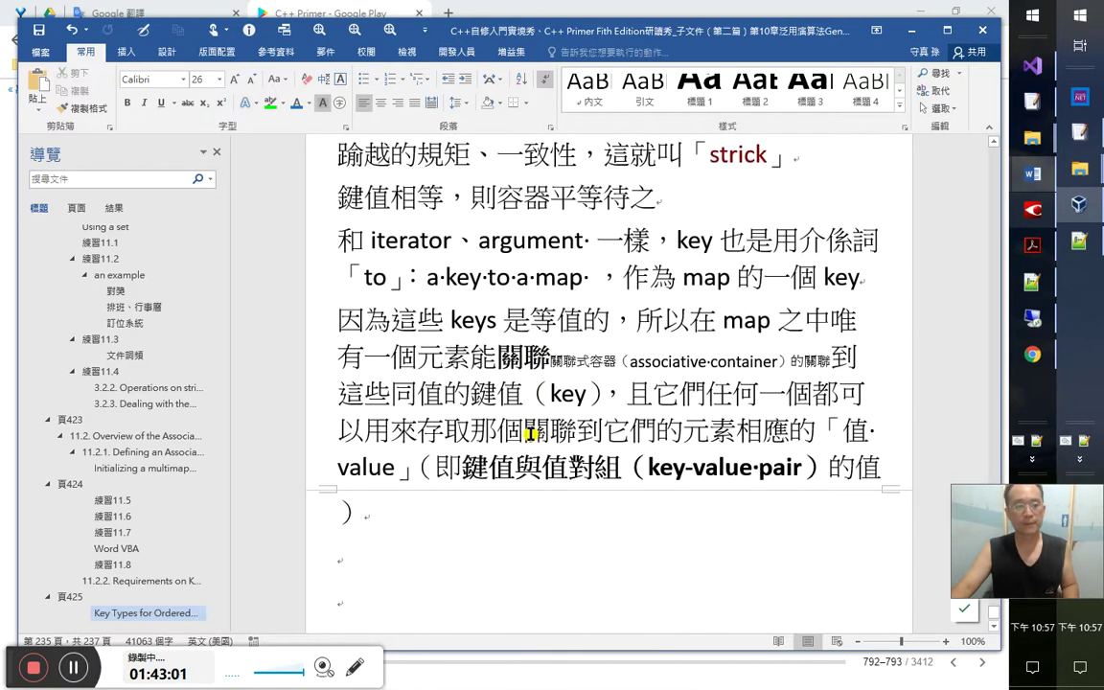
pyautogui.click(497, 494)
pyautogui.click(450, 547)
pyautogui.hotkey('alt', 'Tab')
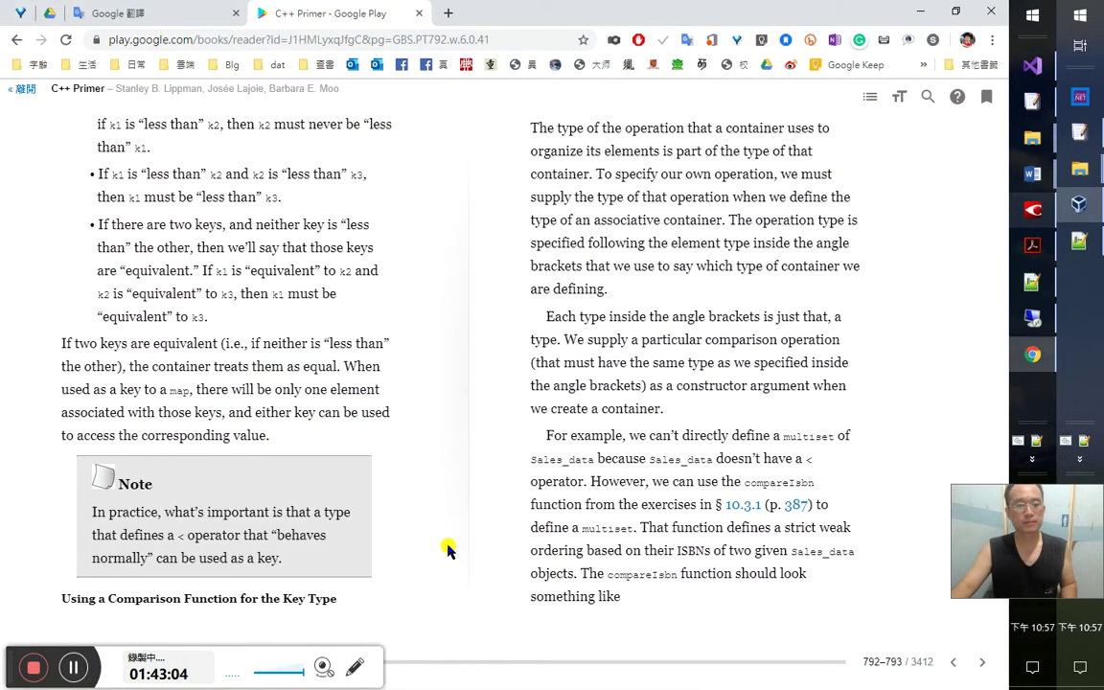
pyautogui.hotkey('alt', 'Tab')
pyautogui.write('只')
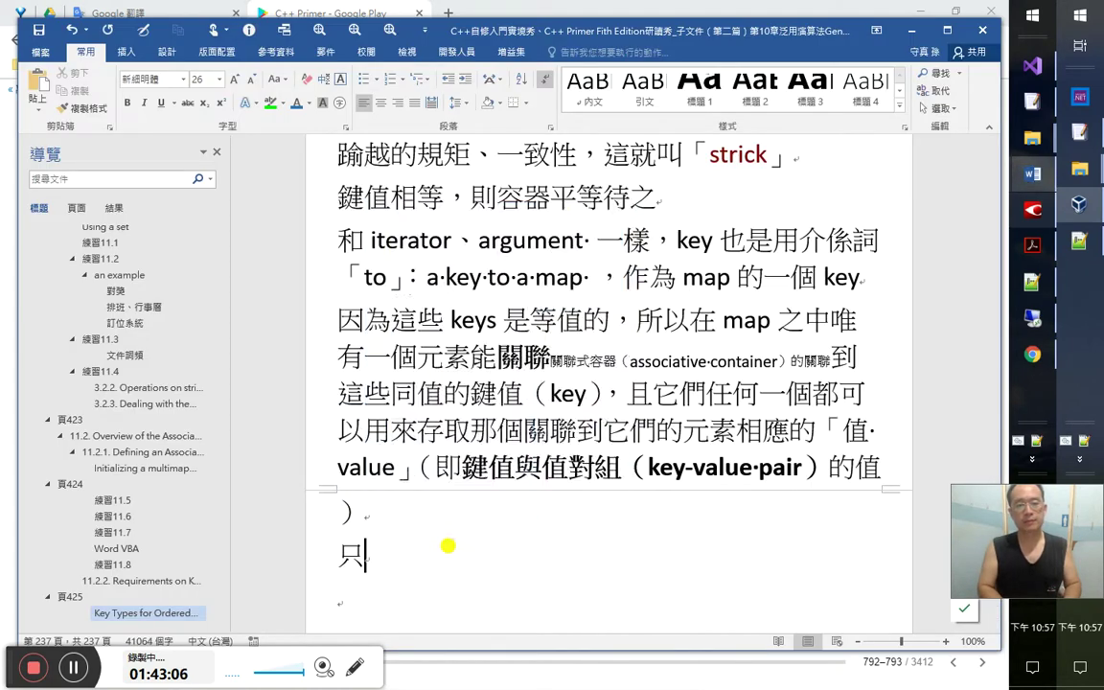
pyautogui.write('要一')
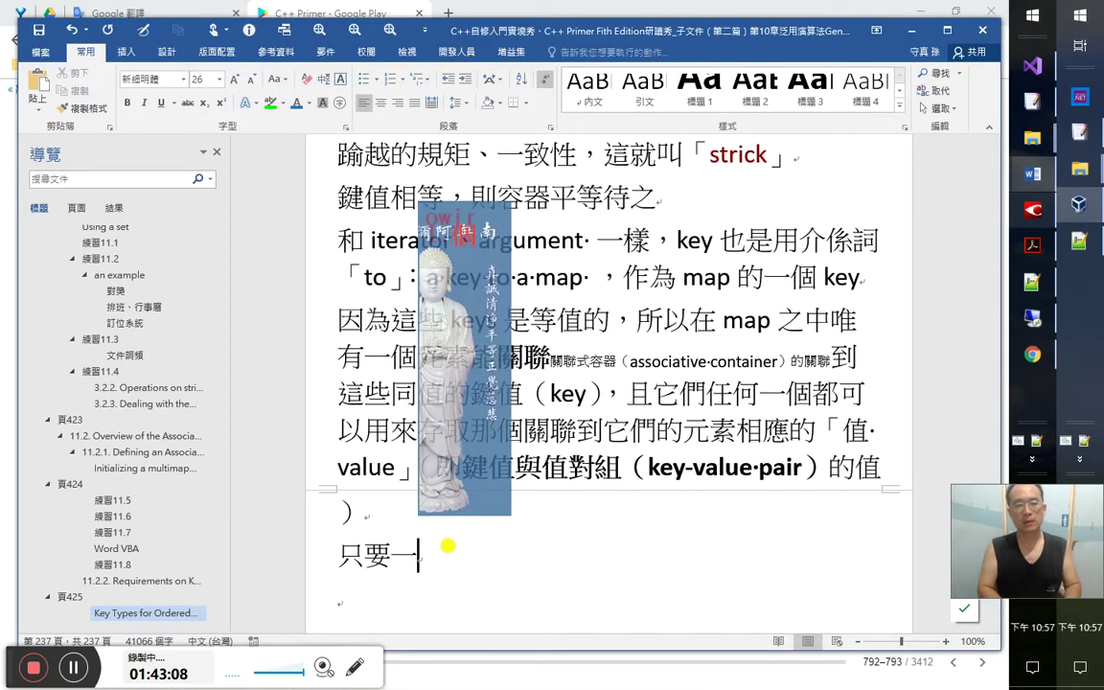
pyautogui.write('個型別')
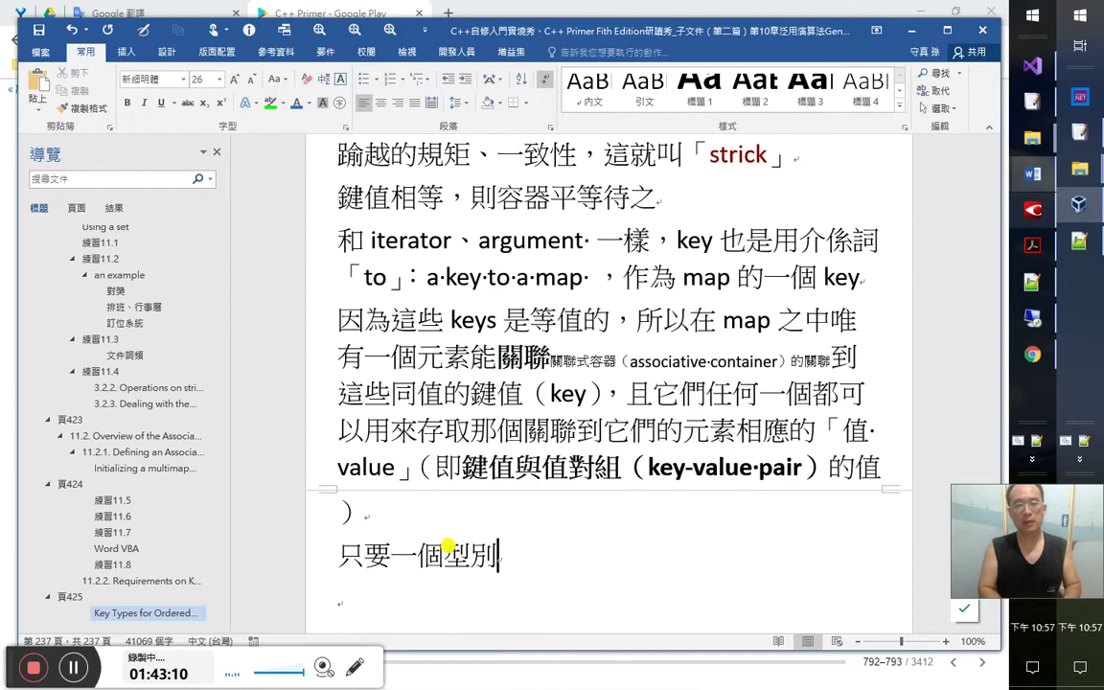
pyautogui.write('定義了')
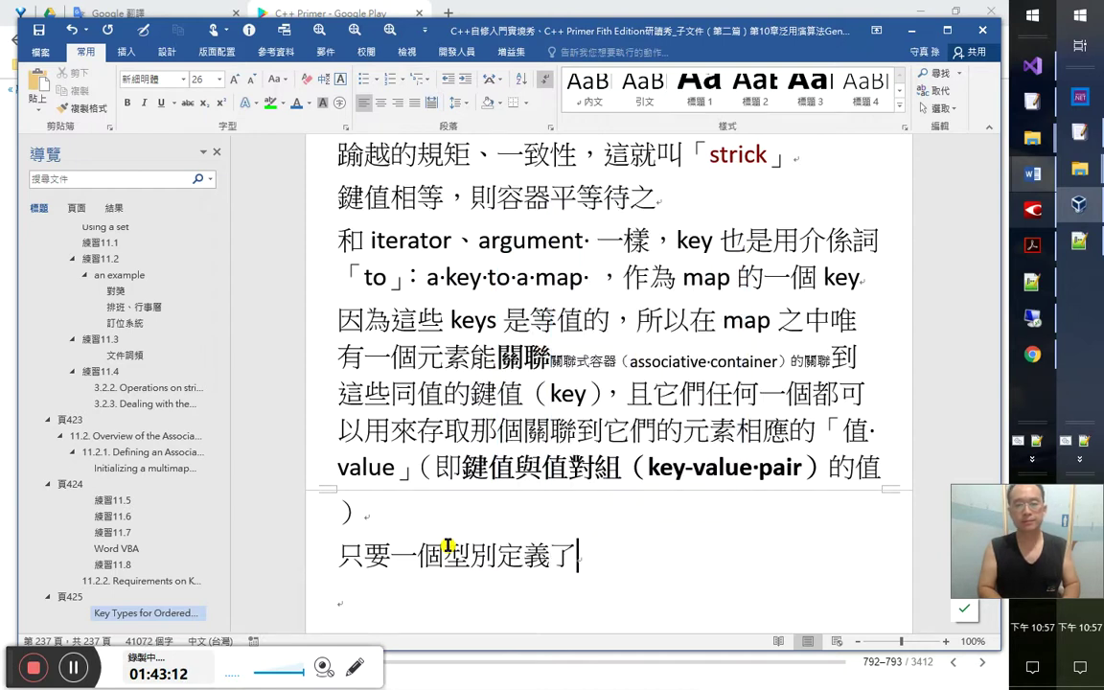
# Continue the new sentence with 有序的小於運算子, consulting the e-book's Note for the wording
pyautogui.write('有序的')
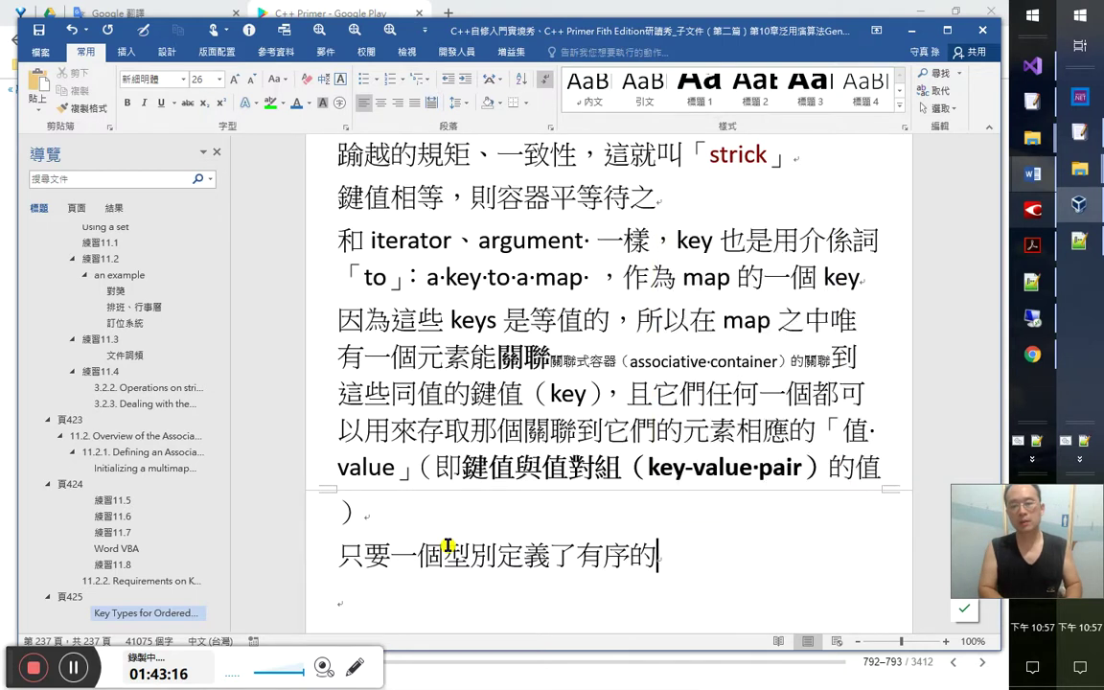
pyautogui.write('小於')
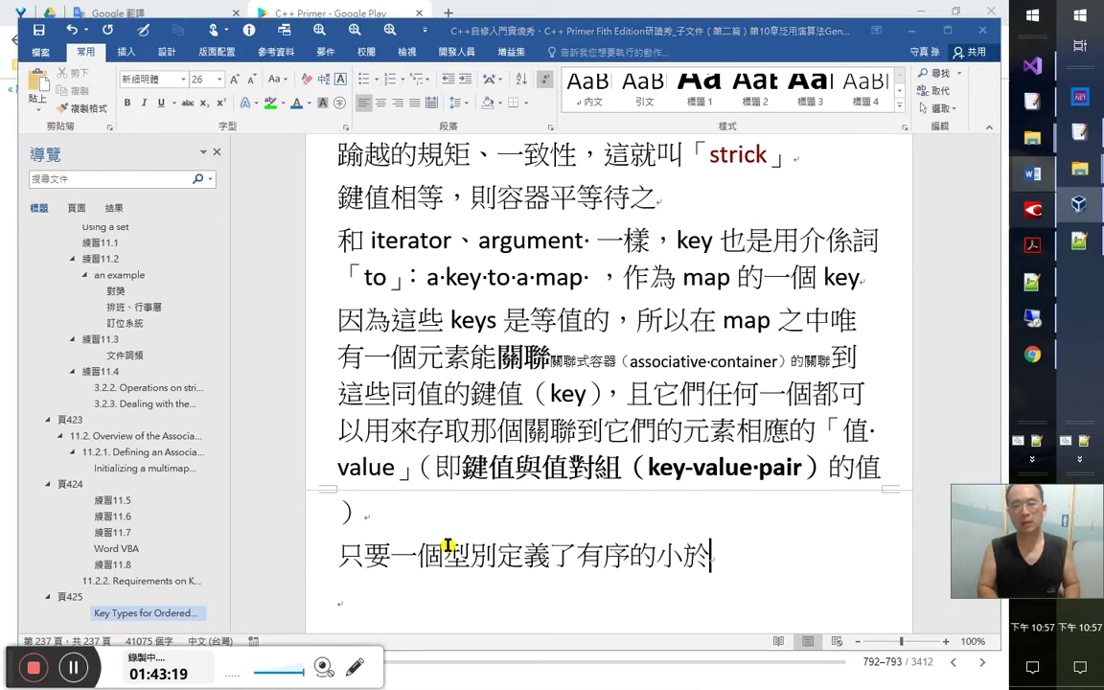
pyautogui.hotkey('alt', 'Tab')
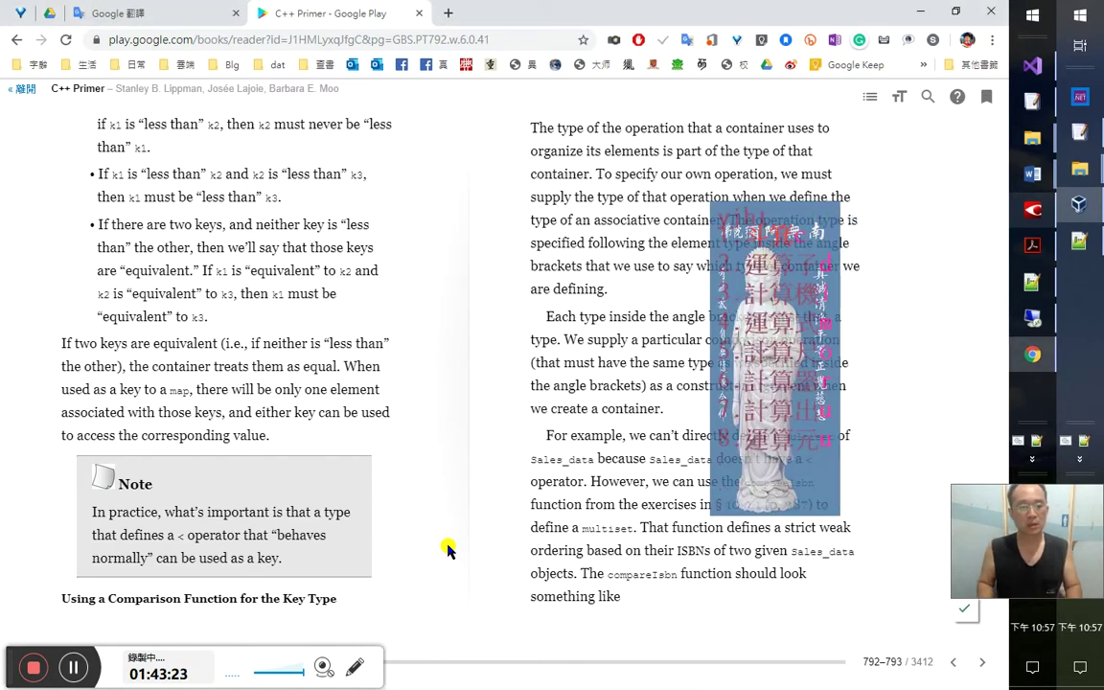
pyautogui.hotkey('alt', 'Tab')
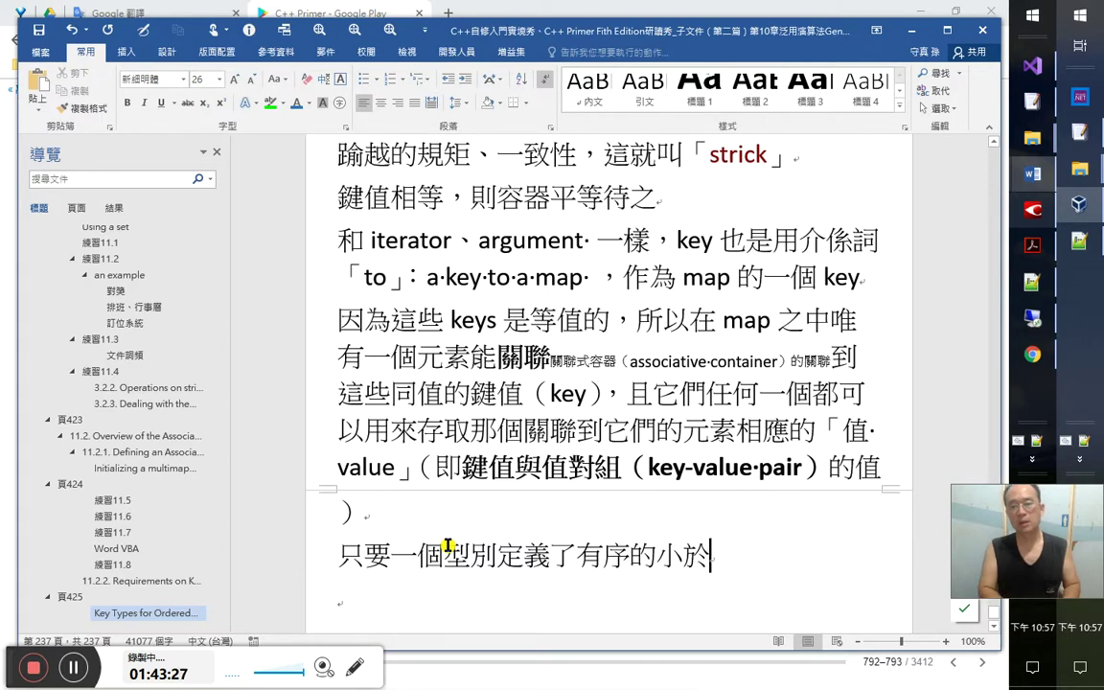
pyautogui.write('運算子')
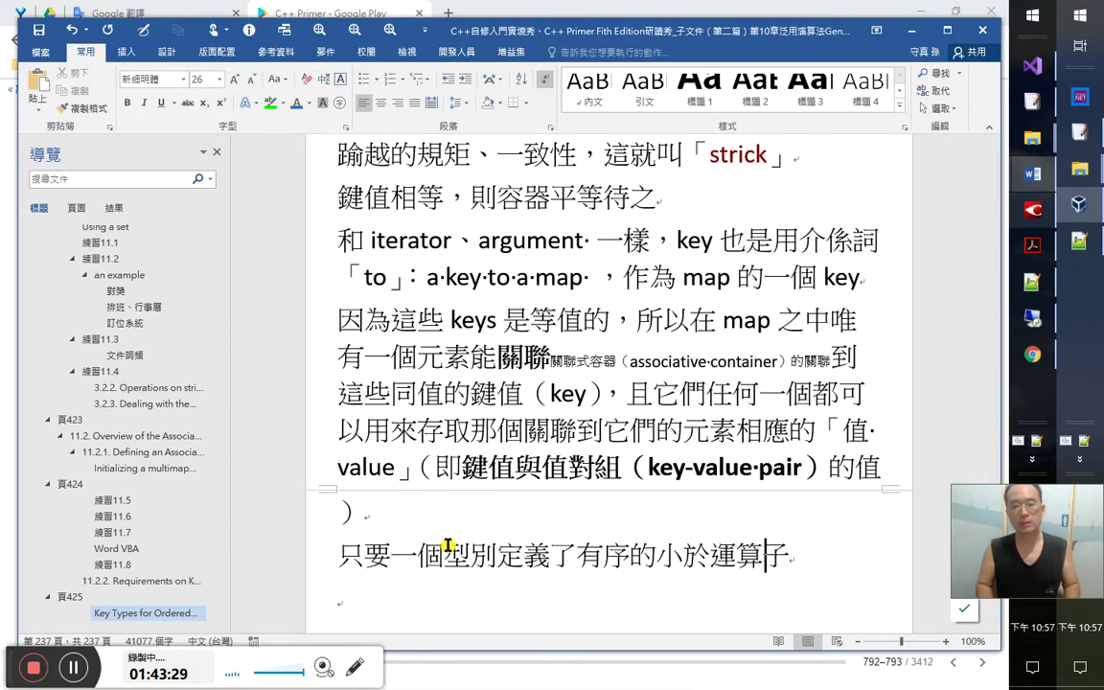
# Insert 正常表現 between 有序的 and 小於運算子
pyautogui.press('Left')
pyautogui.press('Left')
pyautogui.press('Left')
pyautogui.press('Left')
pyautogui.press('Left')
pyautogui.press('Left')
pyautogui.press('Left')
pyautogui.press('Left')
pyautogui.press('Left')
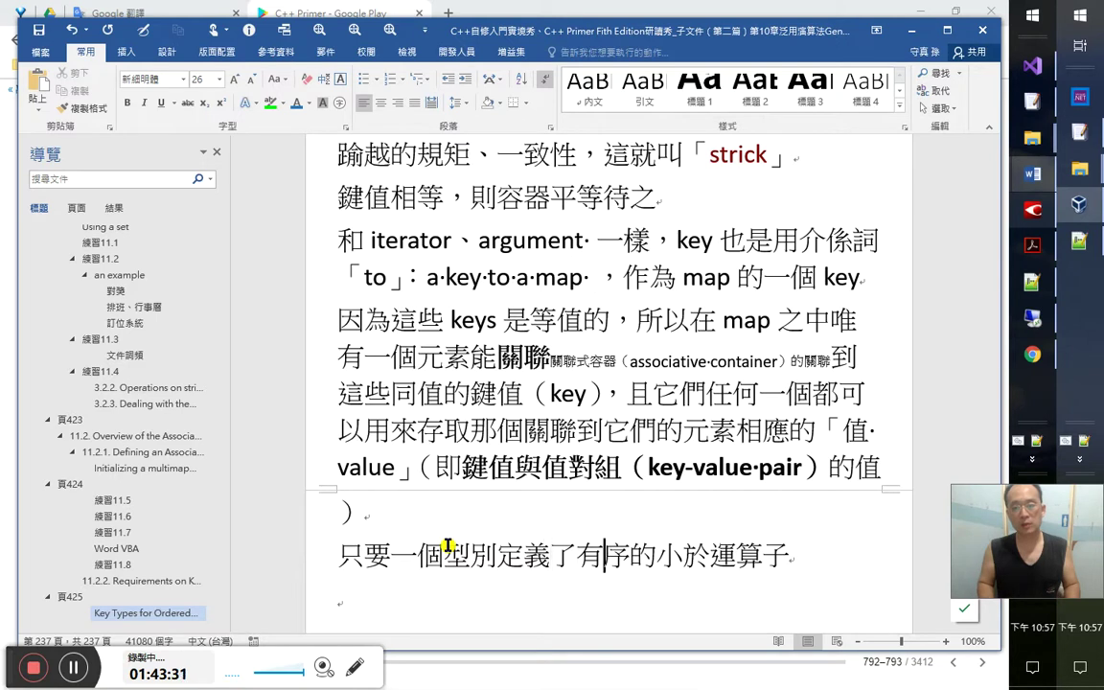
pyautogui.write('正常')
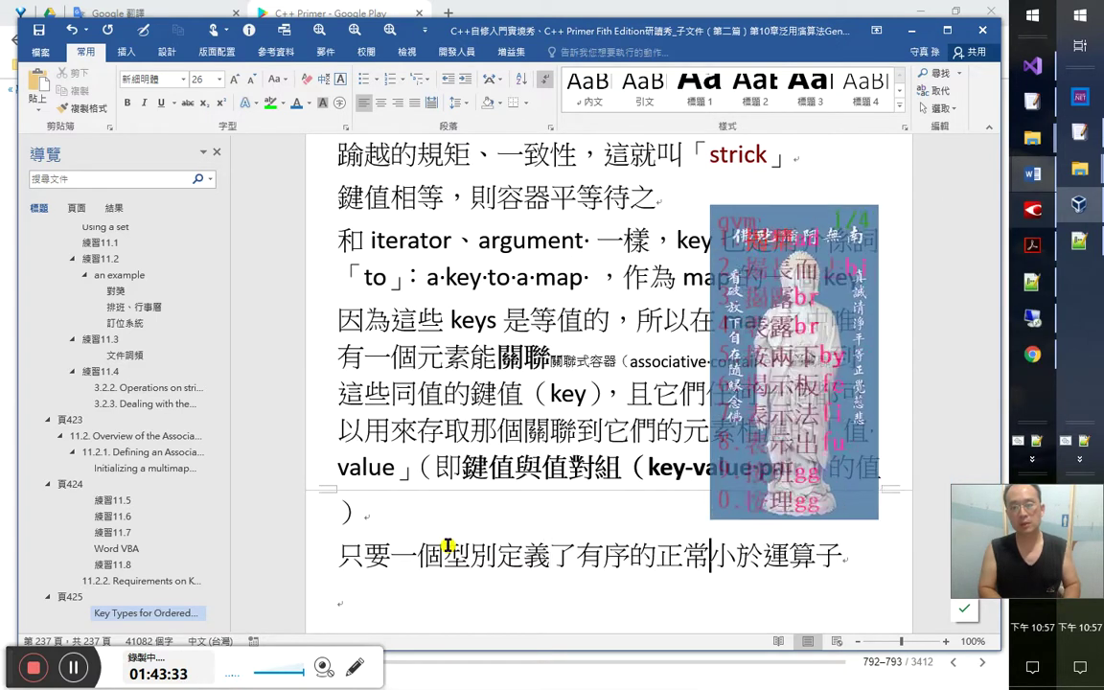
pyautogui.write('表現')
# Shrink 正常表現 to small annotation size and add 的 after it at the same reduced size
pyautogui.hotkey('shift', 'Left')
pyautogui.hotkey('shift', 'Left')
pyautogui.hotkey('shift', 'Left')
pyautogui.hotkey('shift', 'Left')
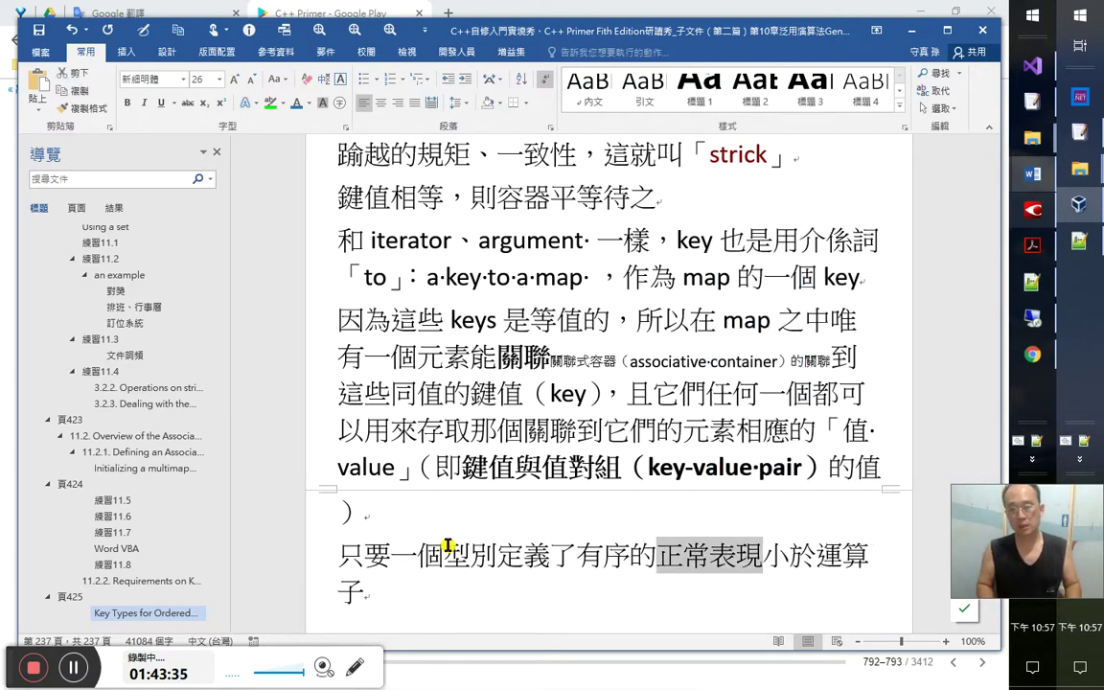
pyautogui.hotkey('ctrl', 'shift', ',')
pyautogui.hotkey('ctrl', 'shift', ',')
pyautogui.hotkey('ctrl', 'shift', ',')
pyautogui.hotkey('ctrl', 'shift', ',')
pyautogui.hotkey('ctrl', 'shift', ',')
pyautogui.hotkey('ctrl', 'shift', ',')
pyautogui.hotkey('ctrl', 'shift', ',')
pyautogui.hotkey('ctrl', 'shift', ',')
pyautogui.press('Right')
pyautogui.write('的')
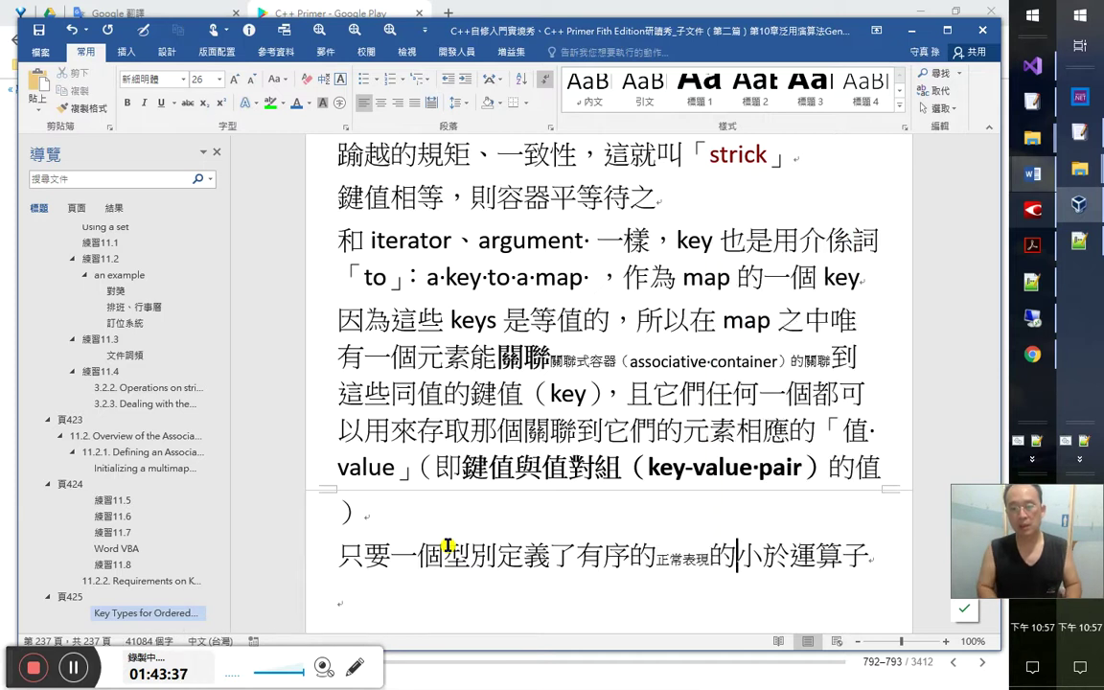
pyautogui.hotkey('shift', 'Left')
pyautogui.hotkey('ctrl', 'shift', ',')
pyautogui.hotkey('ctrl', 'shift', ',')
pyautogui.hotkey('ctrl', 'shift', ',')
pyautogui.hotkey('ctrl', 'shift', ',')
pyautogui.hotkey('ctrl', 'shift', ',')
pyautogui.hotkey('ctrl', 'shift', ',')
pyautogui.hotkey('ctrl', 'shift', ',')
pyautogui.hotkey('ctrl', 'shift', ',')
# Complete the sentence with 「<」，就可以用來作為鍵值型別 and start a new line below it
pyautogui.press('End')
pyautogui.write('「」')
pyautogui.press('Left')
pyautogui.write('<')
pyautogui.press('Right')
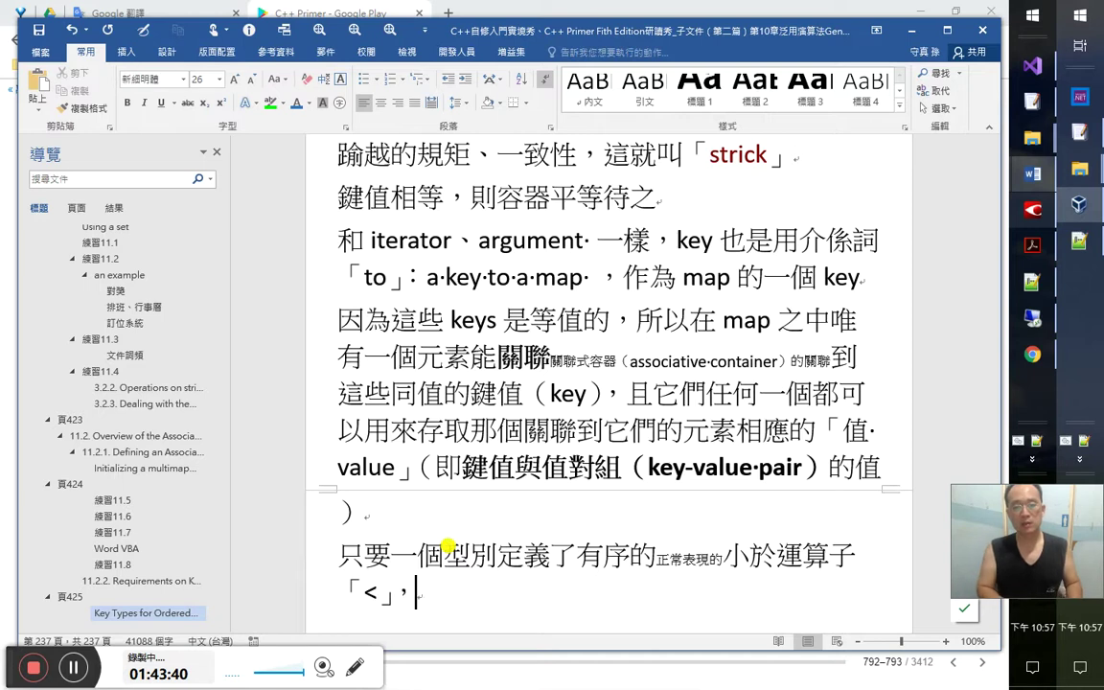
pyautogui.write('，就可以嗎？')
pyautogui.press('BackSpace')
pyautogui.write('用來作')
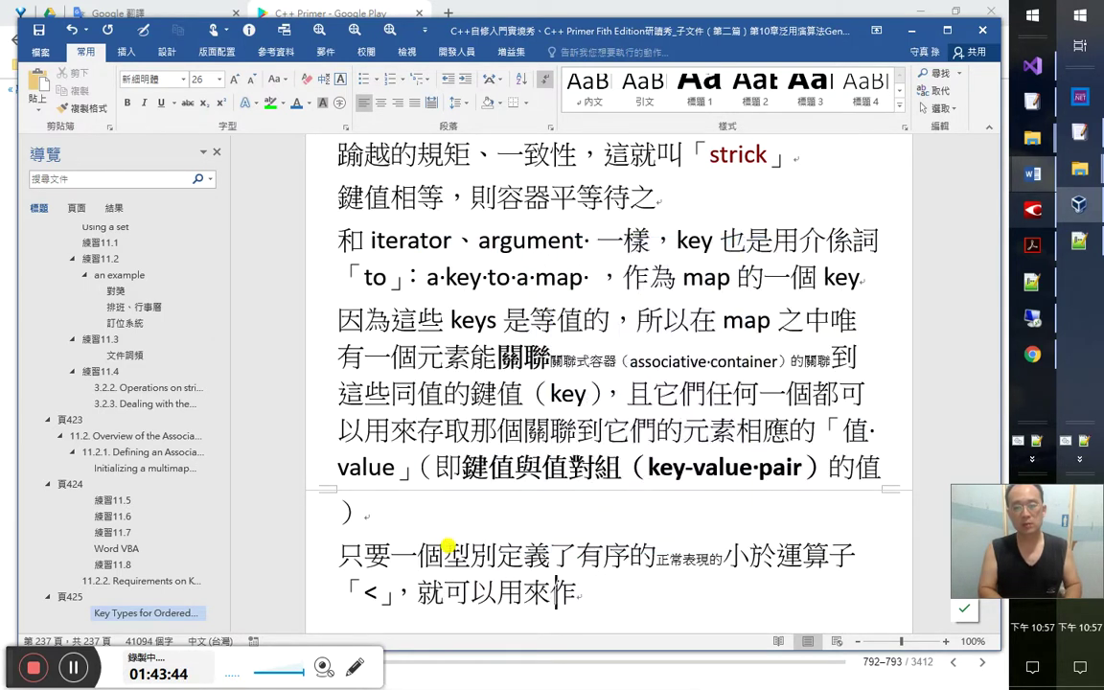
pyautogui.write('為')
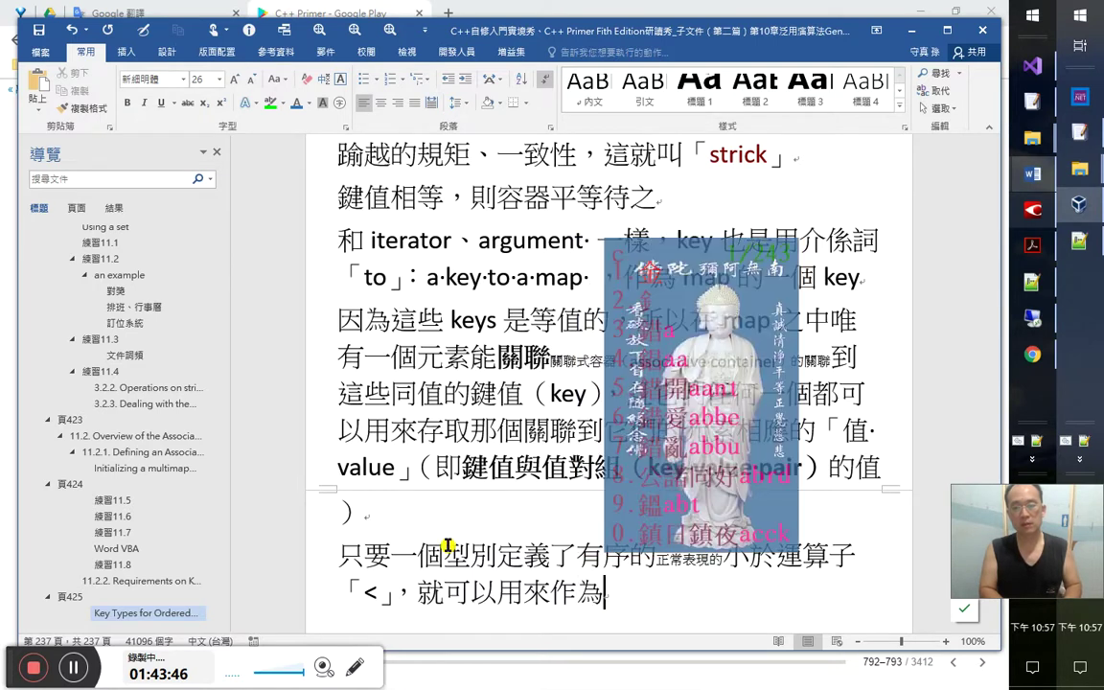
pyautogui.write('鍵值型別')
pyautogui.press('Return')
# Recheck the e-book's Note and put 型別 in parentheses so the sentence ends with 鍵值（型別）
pyautogui.hotkey('alt', 'Tab')
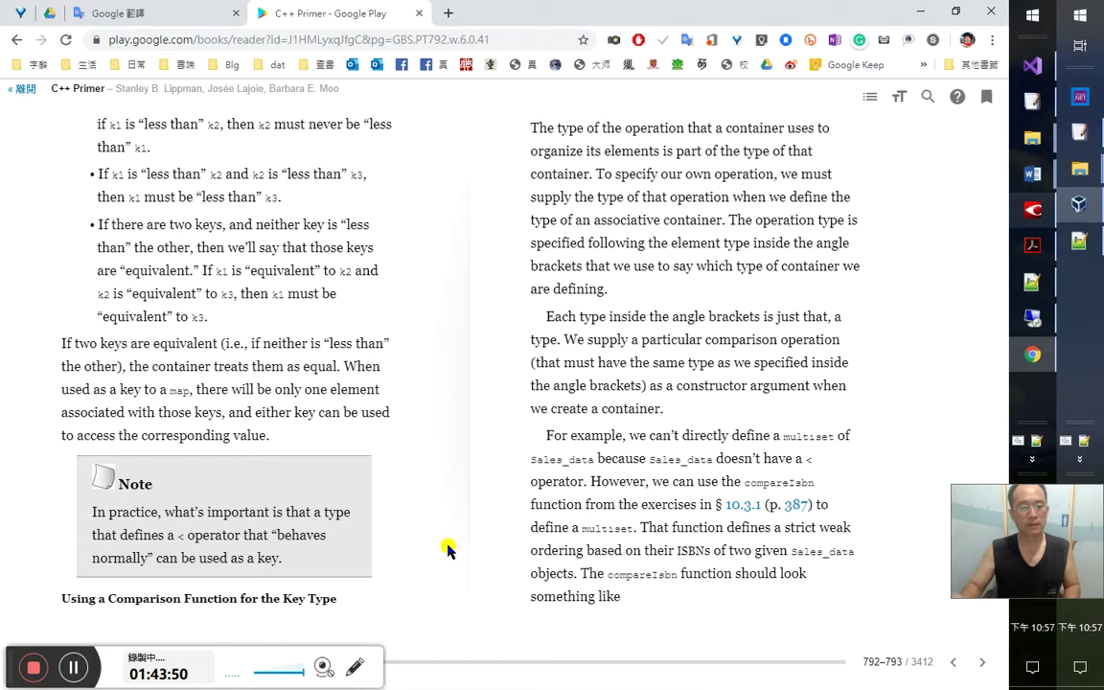
pyautogui.hotkey('alt', 'Tab')
pyautogui.click(671, 554)
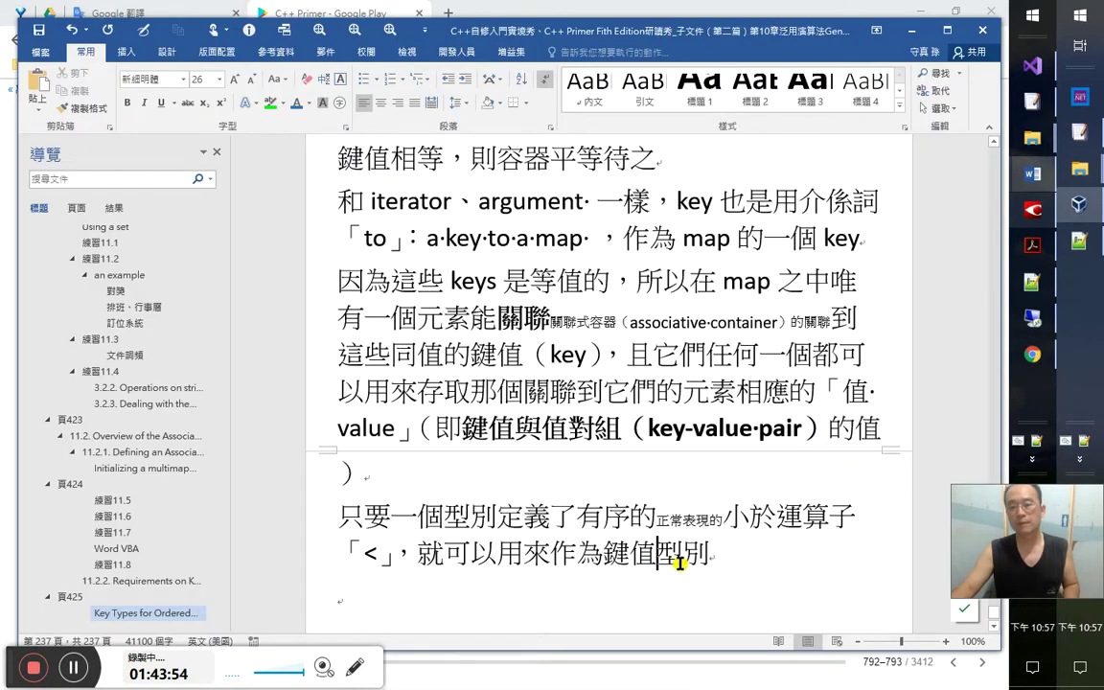
pyautogui.write('（型別）')
pyautogui.press('Down')
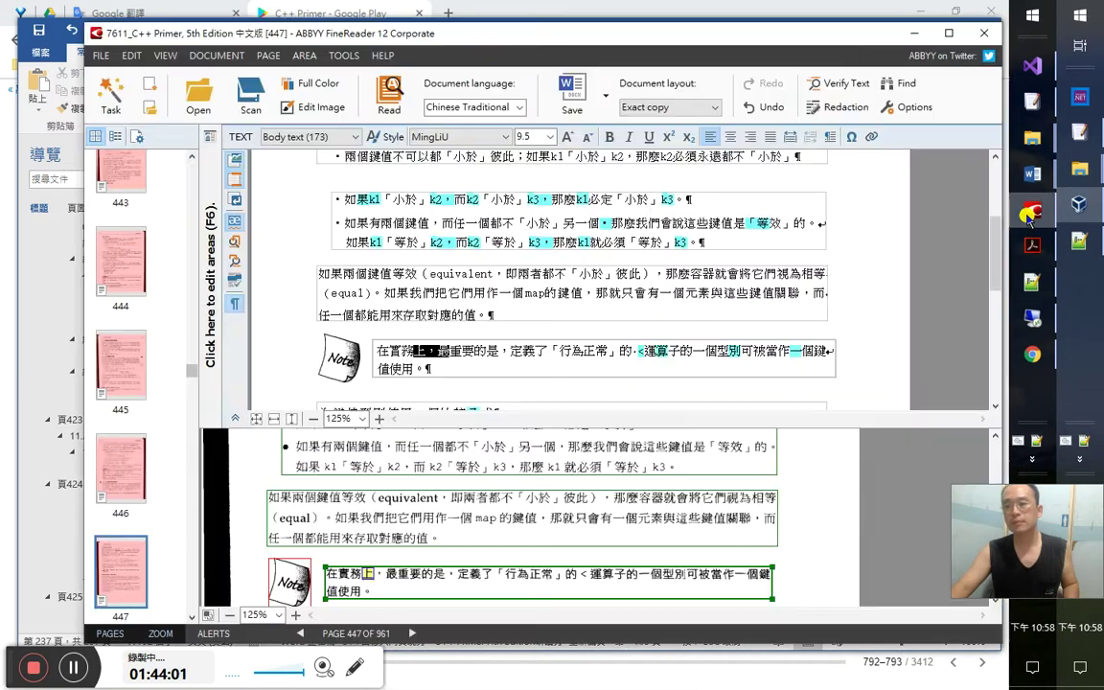
# Check the Chinese Note in ABBYY FineReader and copy the heading 為鍵值型別使用一個比較函式 below it
pyautogui.click(1032, 211)
pyautogui.moveTo(548, 297); pyautogui.dragTo(632, 311)
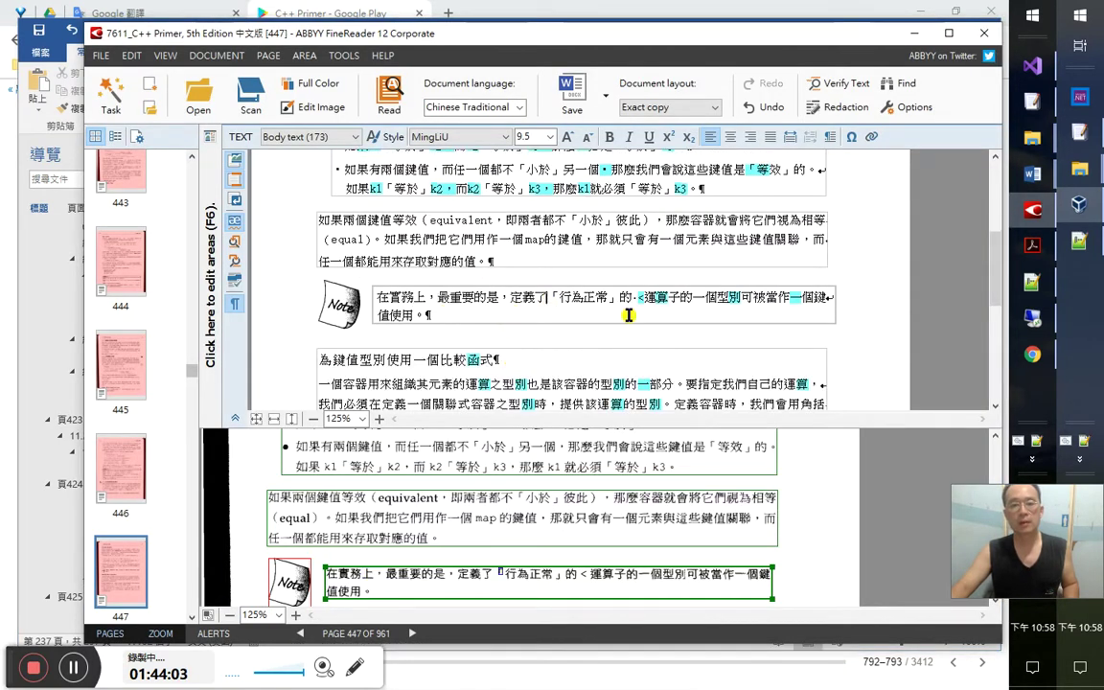
pyautogui.press('Left')
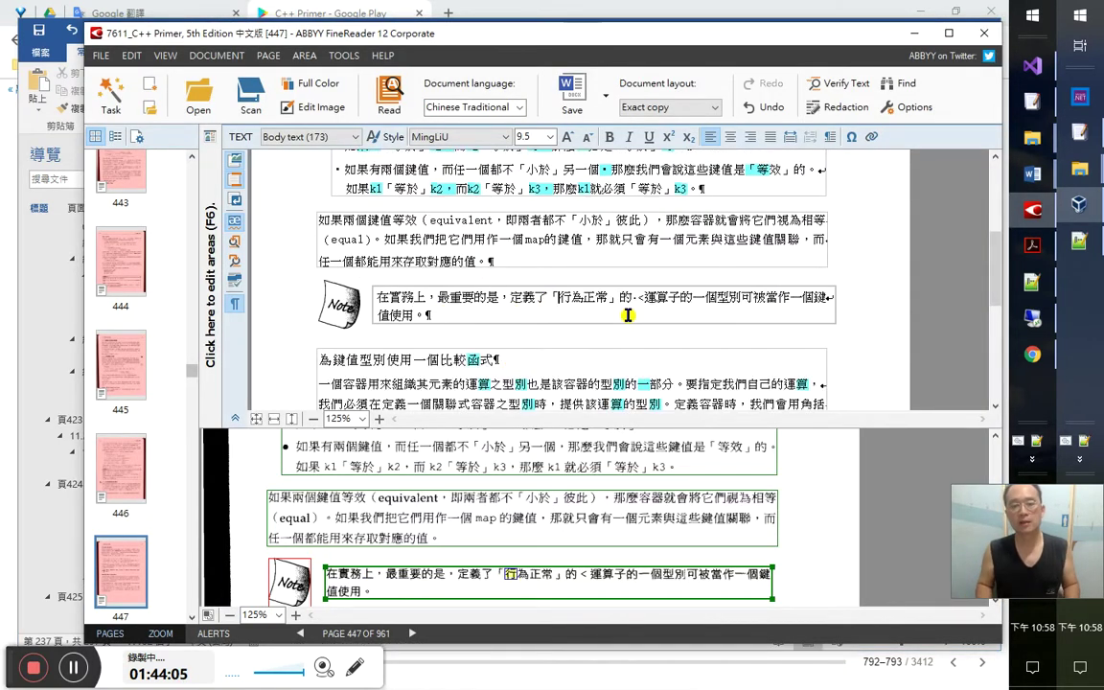
pyautogui.press('Right')
pyautogui.press('Right')
pyautogui.press('Right')
pyautogui.press('Right')
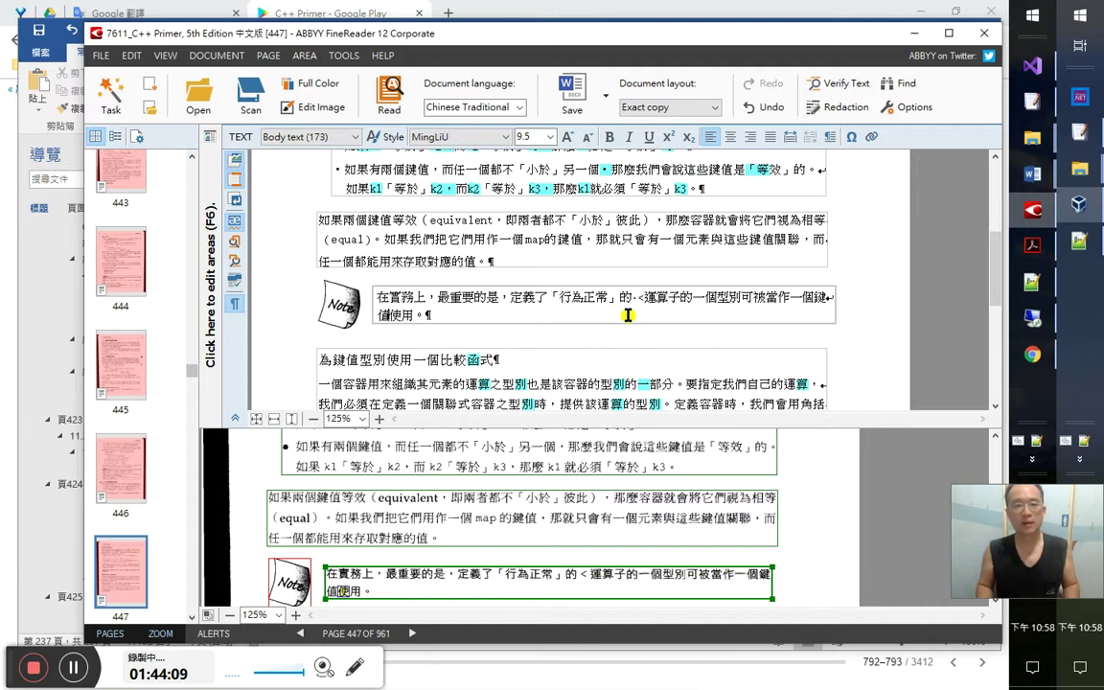
pyautogui.press('Down')
pyautogui.hotkey('shift', 'End')
pyautogui.hotkey('ctrl', 'c')
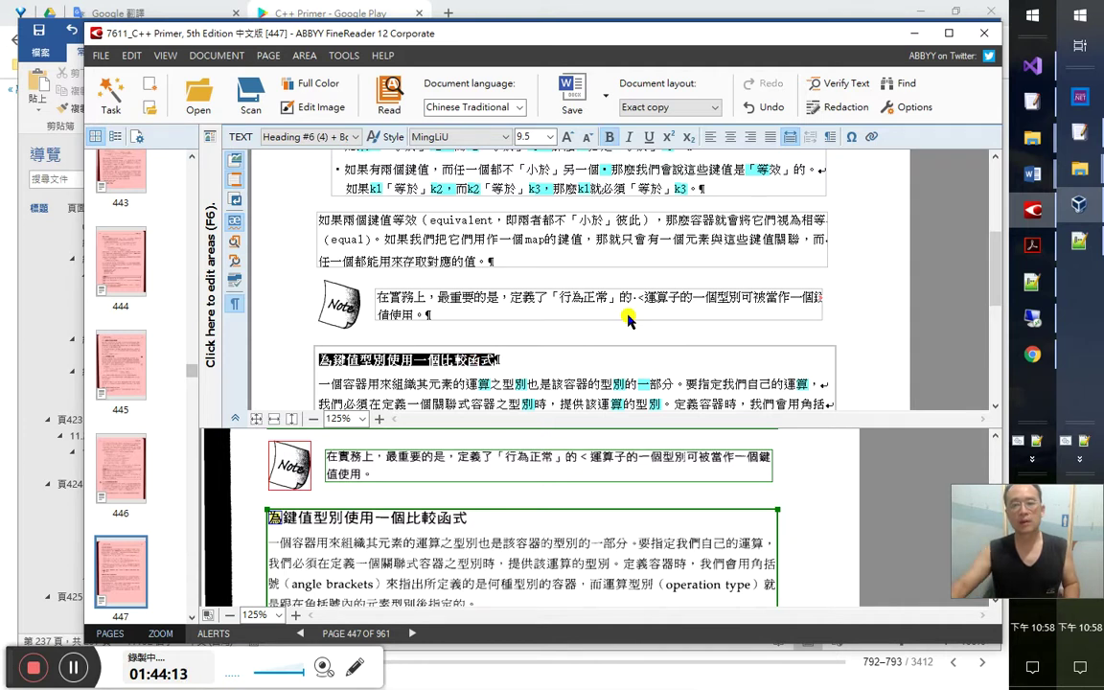
# Return to Word and enter the recording time 1：44：17 on the last line, leaving an empty line above it
pyautogui.hotkey('alt', 'Tab')
pyautogui.hotkey('ctrl', 'v')
pyautogui.hotkey('ctrl', 'z')
pyautogui.write('1：')
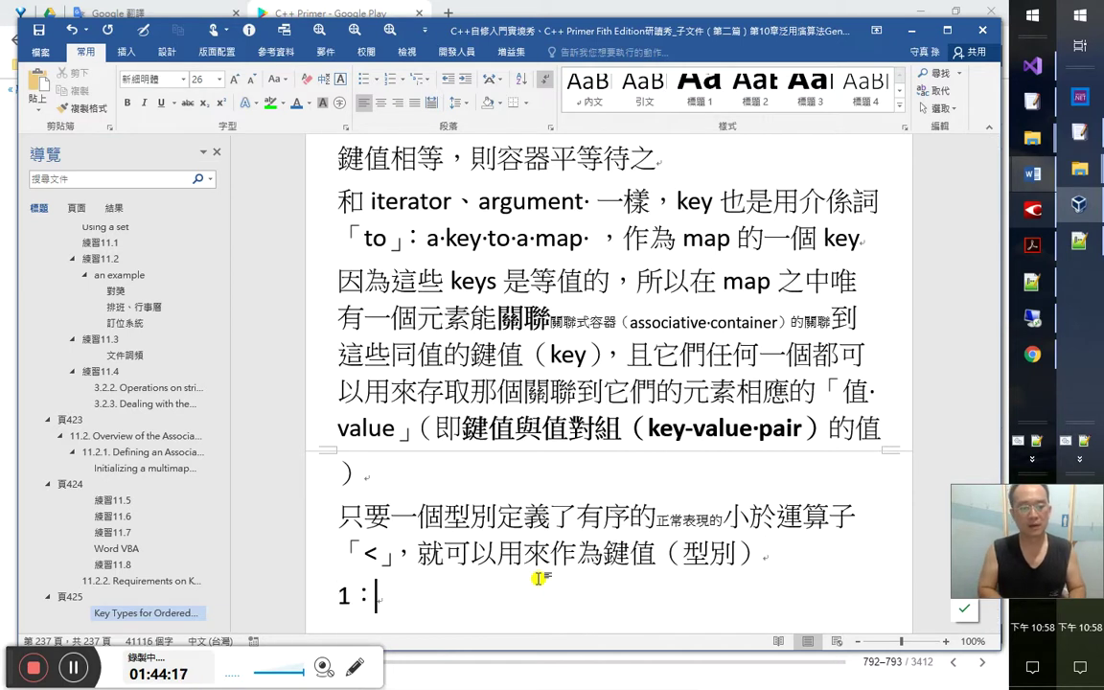
pyautogui.write('44：17')
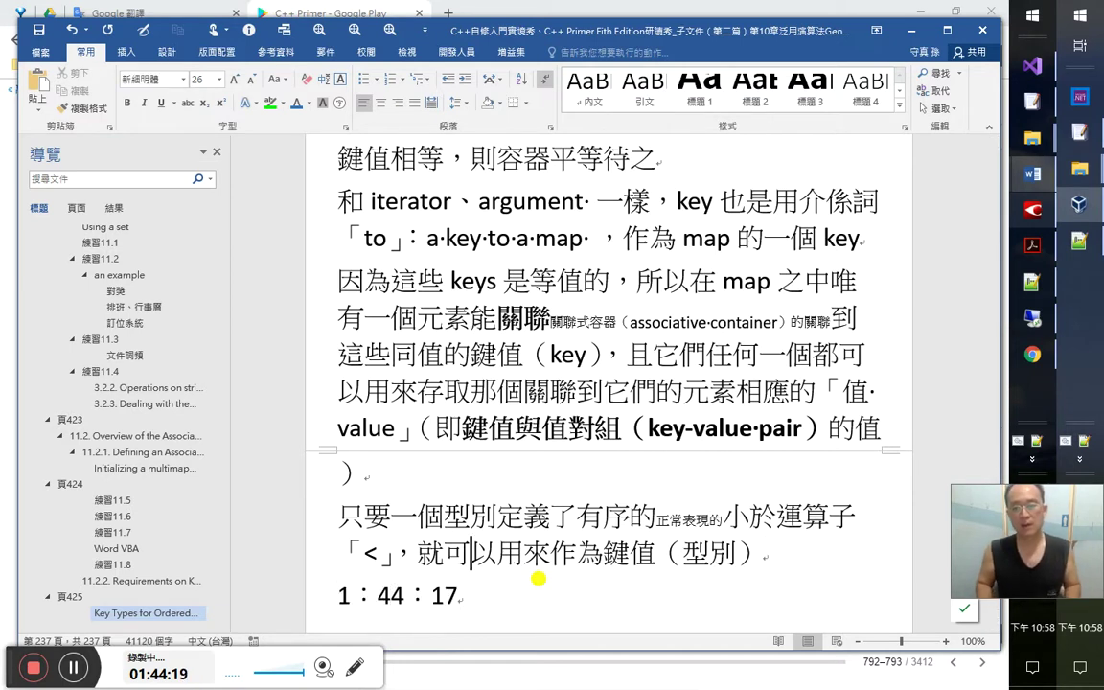
pyautogui.press('Return')
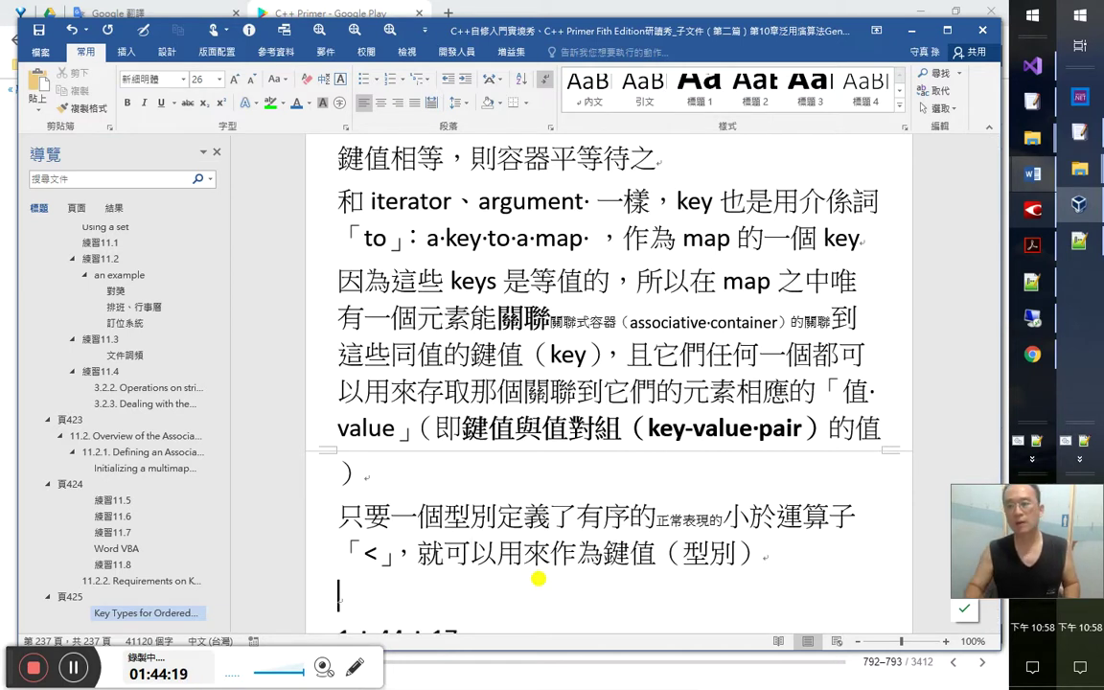
# Switch to the C++ Primer PDF in Acrobat, find the section after the Note and copy its heading "Using a Comparison Function for the Key Type"
pyautogui.click(1033, 241)
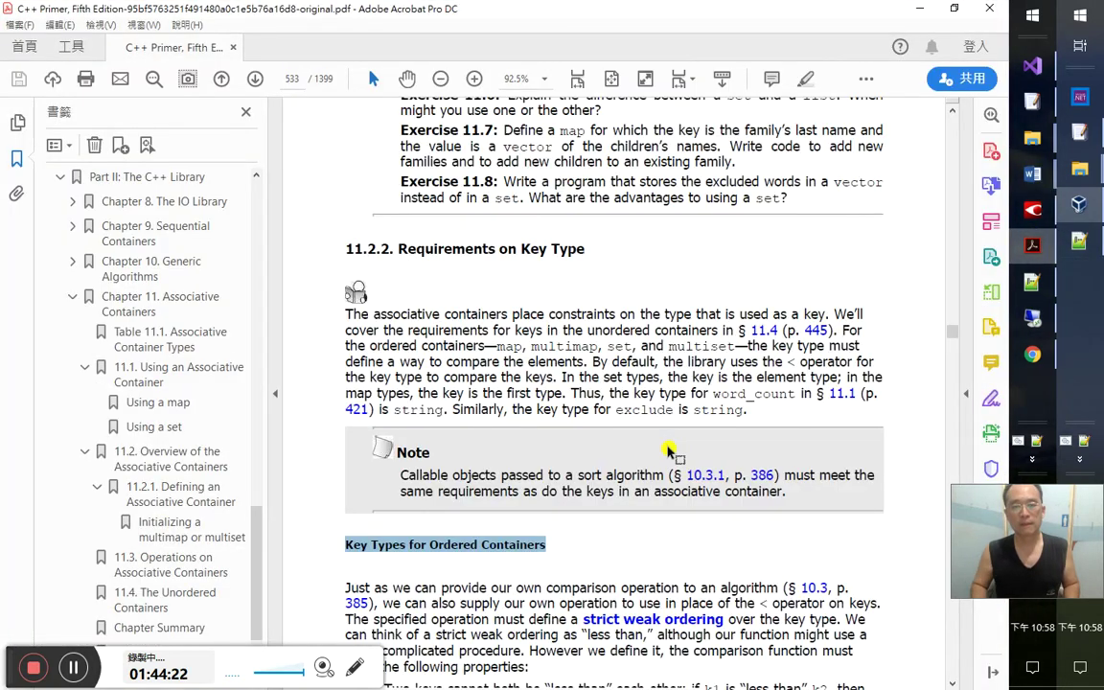
pyautogui.scroll(-8, 669, 450)
pyautogui.scroll(9, 669, 450)
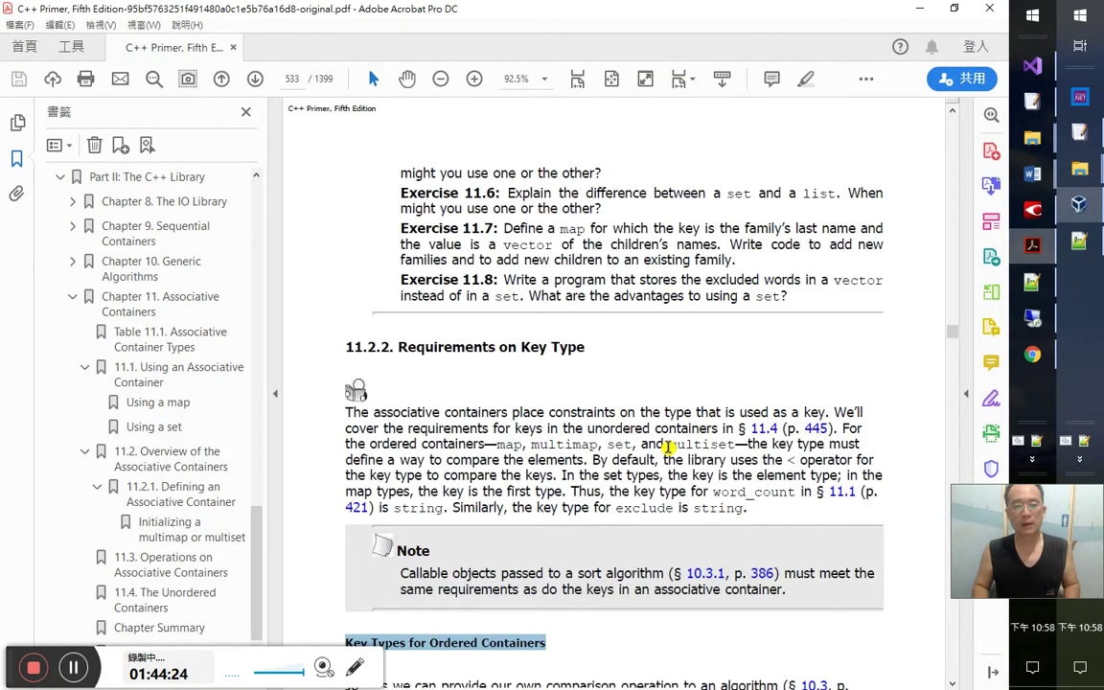
pyautogui.scroll(-6, 669, 447)
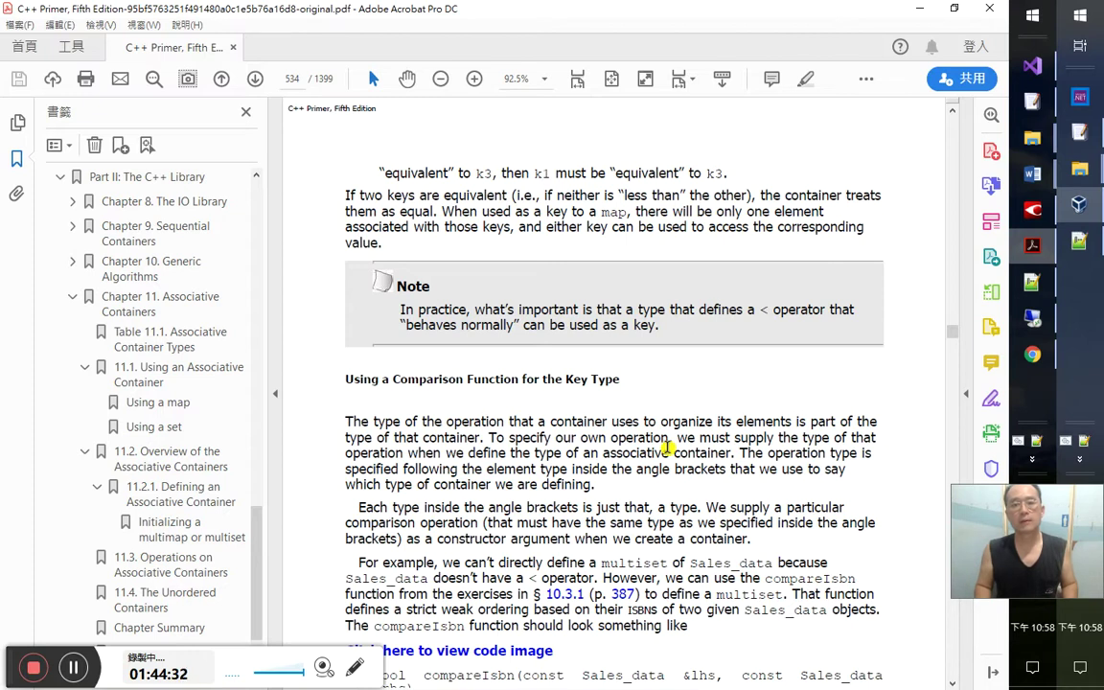
pyautogui.moveTo(345, 380)
pyautogui.mouseDown()
pyautogui.moveTo(629, 380)
pyautogui.moveTo(606, 385)
pyautogui.mouseUp()
pyautogui.hotkey('ctrl', 'c')
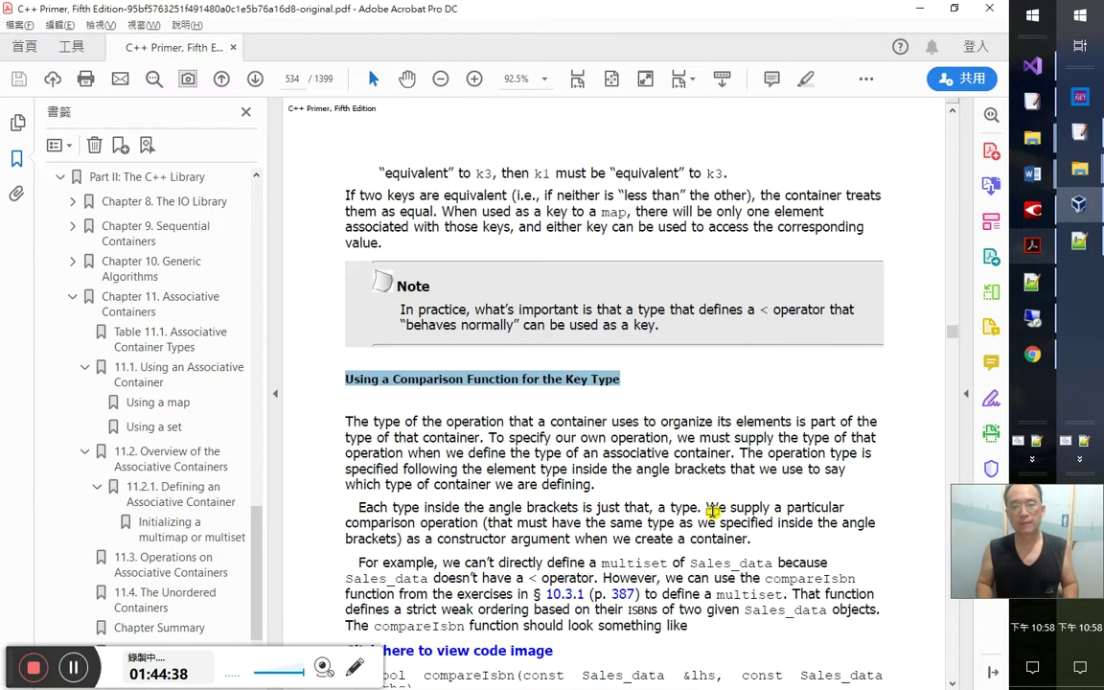
# In Word, insert the copied title as a subheading above 1：44：17 and add the Chinese title 為鍵值型別使用一個比較函式 below the time
pyautogui.hotkey('alt', 'Tab')
pyautogui.hotkey('ctrl', 'v')
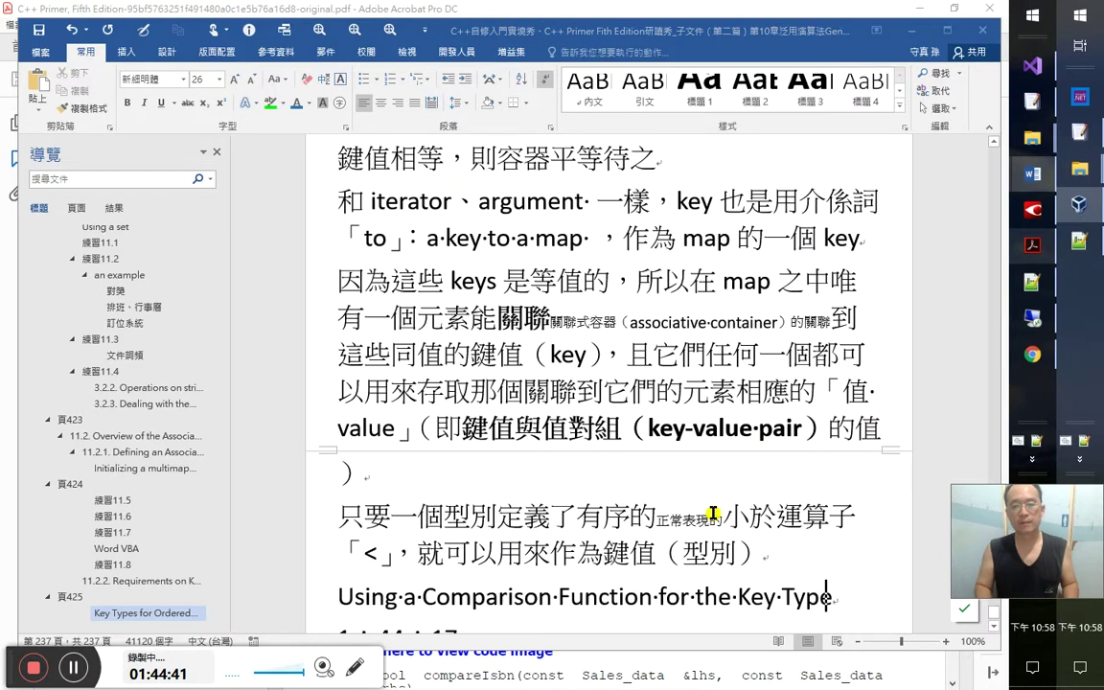
pyautogui.write('1：44：17 為鍵值型別使用一個比較函式')
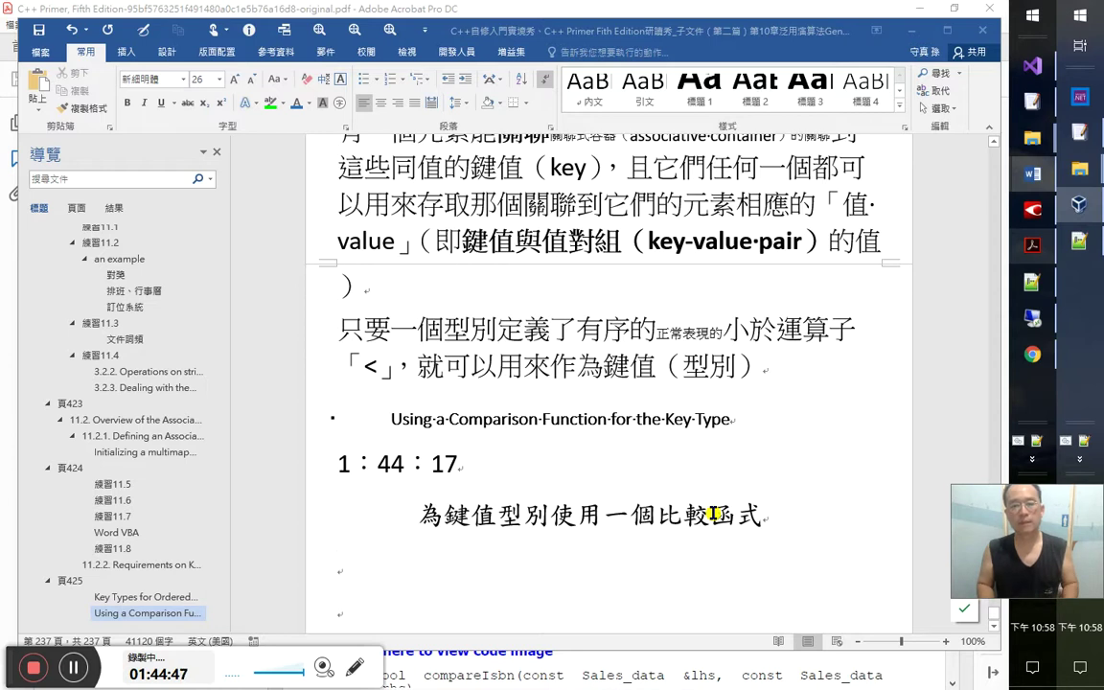
# Switch to the Google Play e-book and copy the section's first sentence, "The type of the operation that a container uses… type of that container."
pyautogui.hotkey('alt', 'Tab')
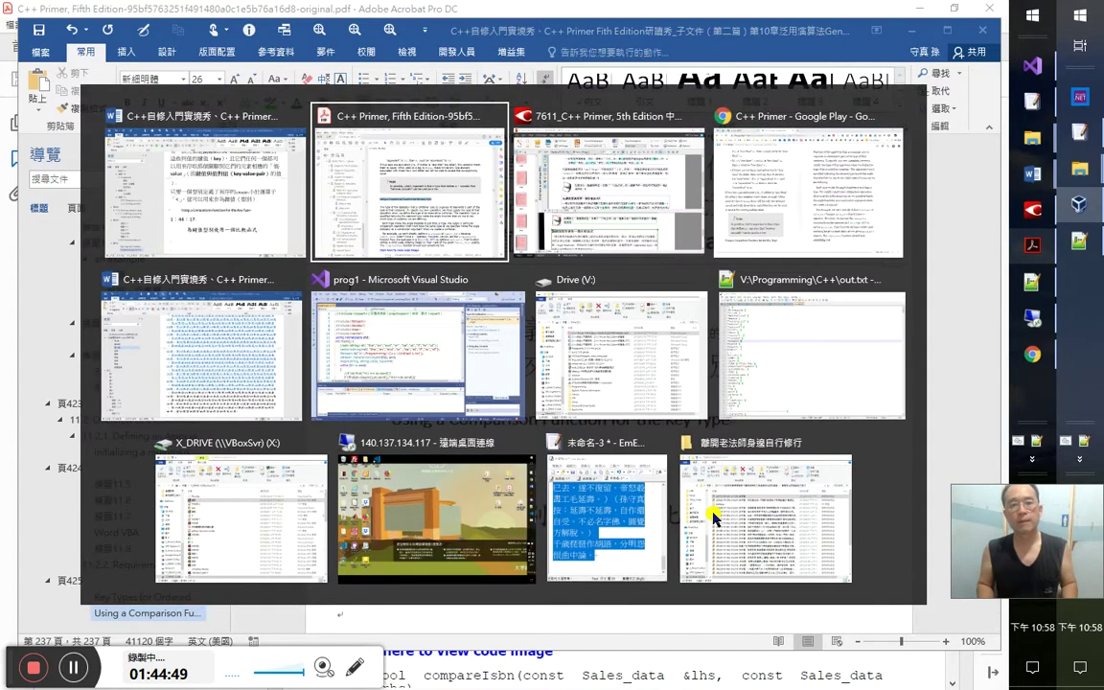
pyautogui.hotkey('alt', 'Tab')
pyautogui.hotkey('alt', 'Tab')
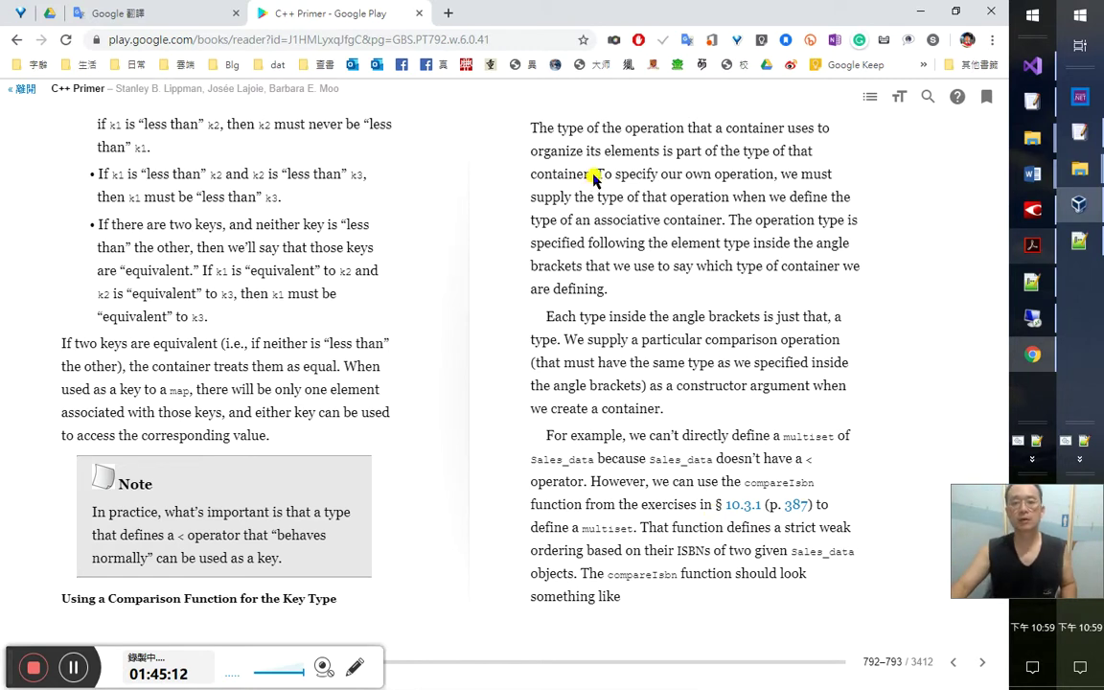
pyautogui.moveTo(594, 179); pyautogui.dragTo(530, 129)
pyautogui.hotkey('ctrl', 'c')
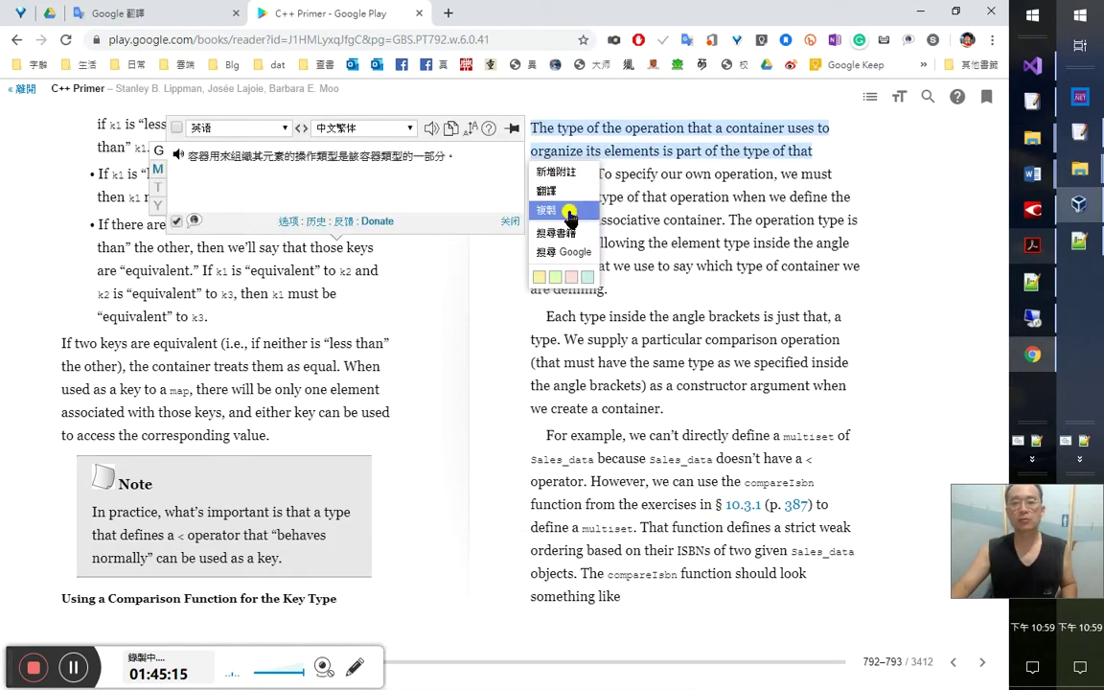
pyautogui.click(570, 211)
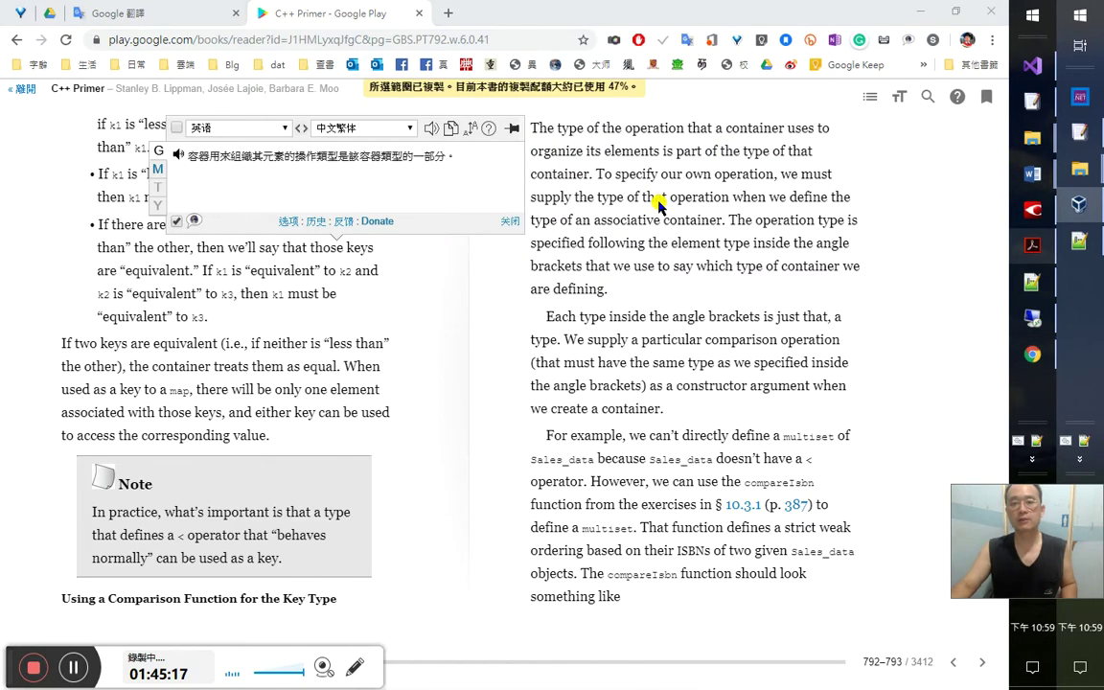
# Paste the sentence below the Chinese title in Word and begin its translation on the following line with 一個容器
pyautogui.hotkey('alt', 'Tab')
pyautogui.hotkey('ctrl', 'v')
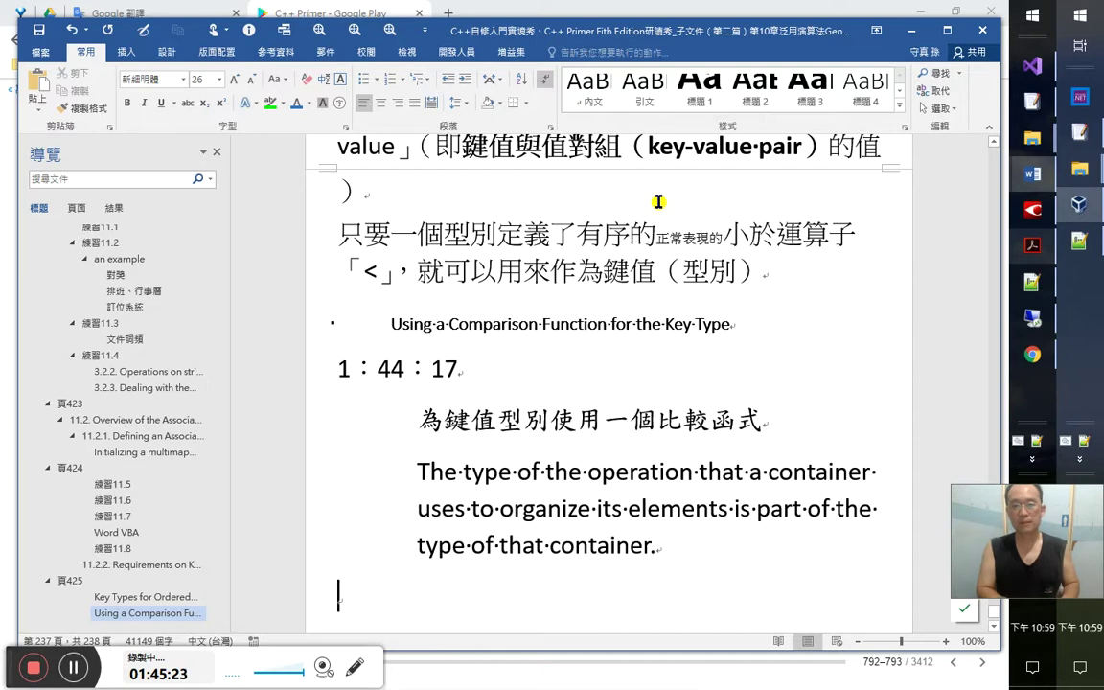
pyautogui.write('一個容器')
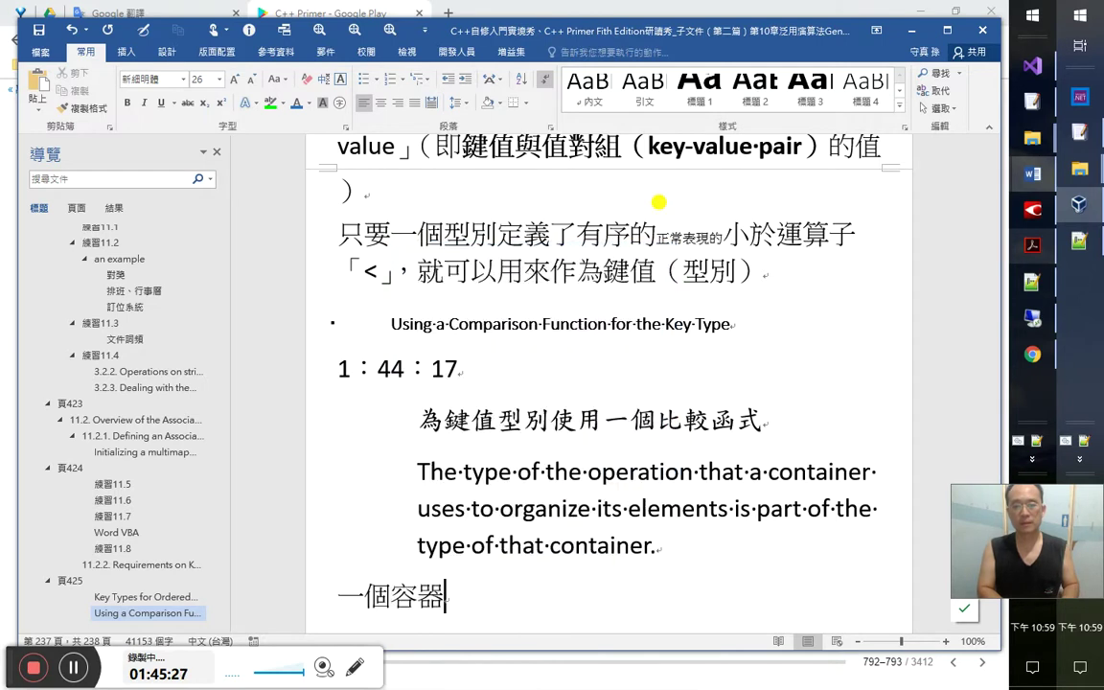
# Continue the Chinese translation after 一個容器 with 用來組織它的元素的 and add empty paragraphs below it
pyautogui.write('用來')
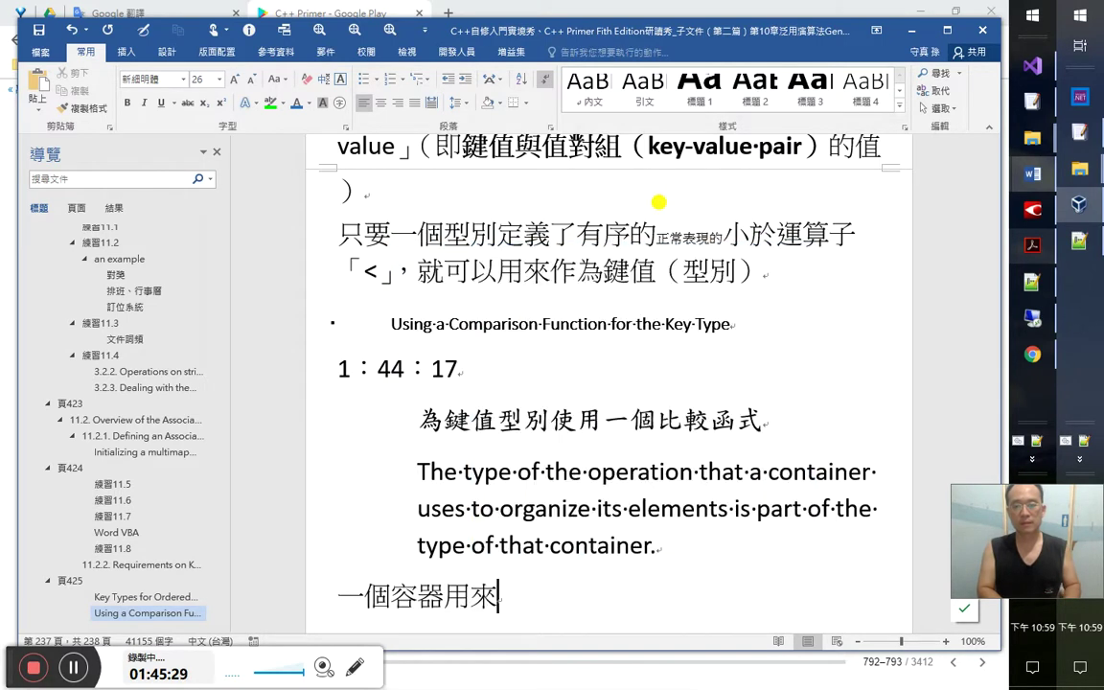
pyautogui.write('o組織它的')
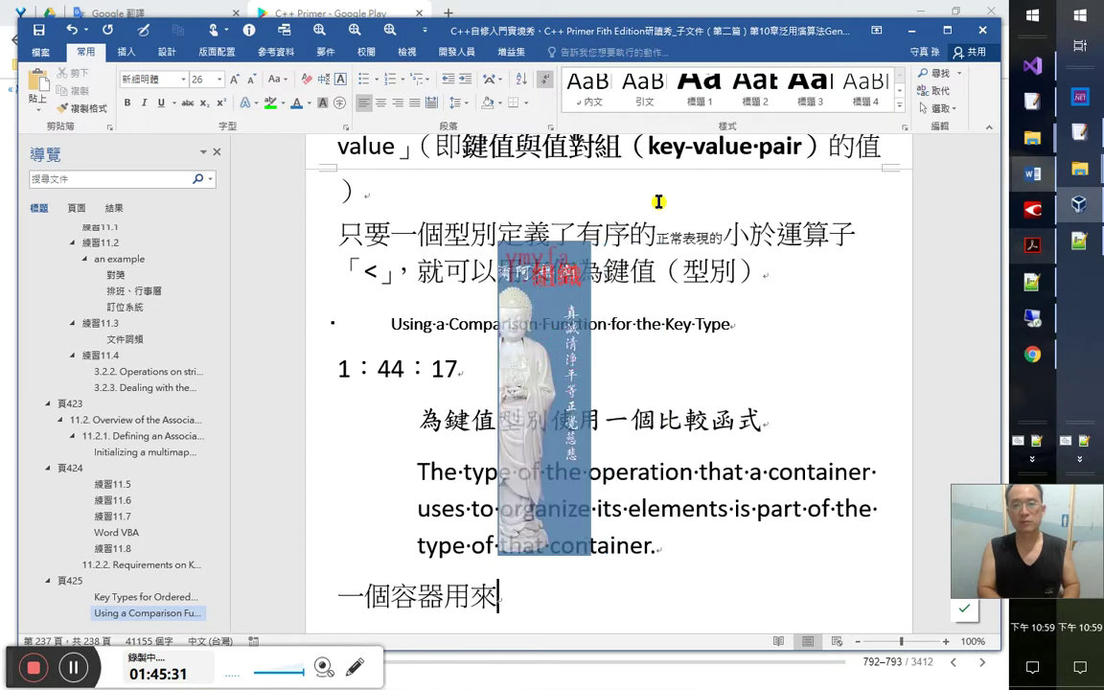
pyautogui.write('元素的')
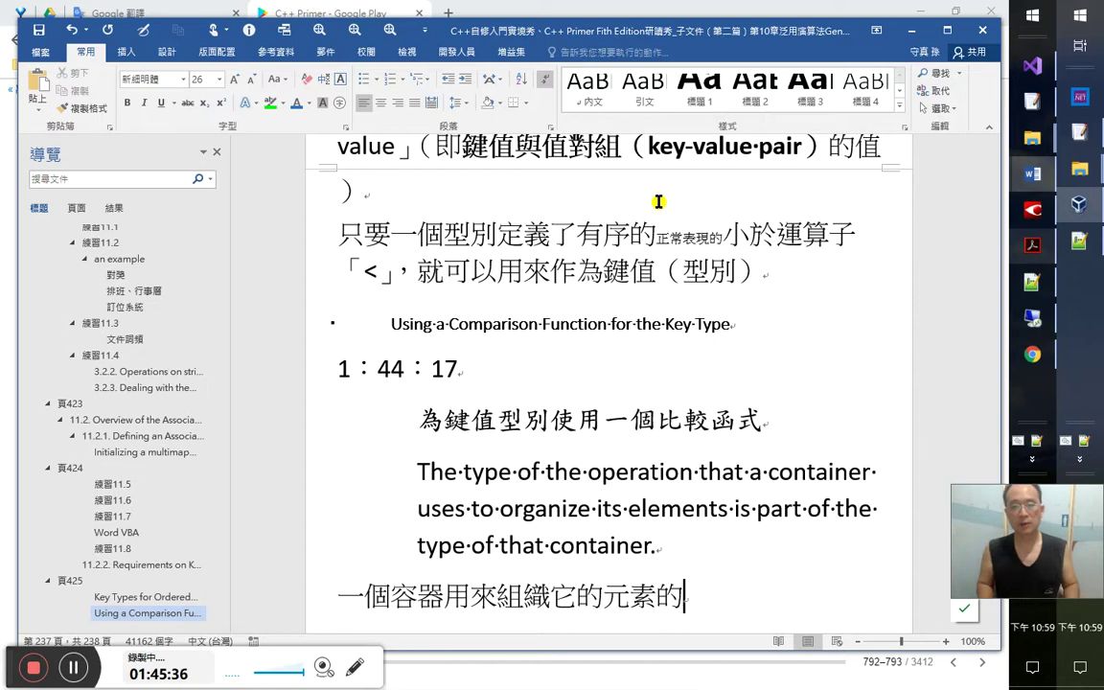
pyautogui.press('Return')
pyautogui.press('Return')
pyautogui.press('Left')
pyautogui.press('Left')
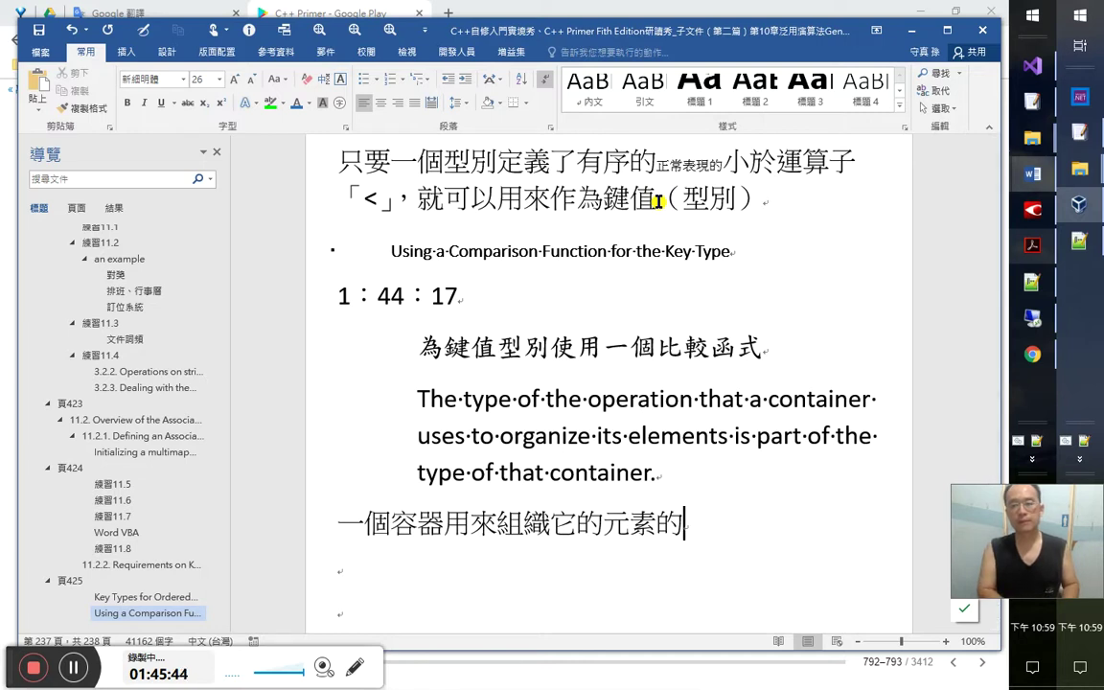
pyautogui.write('斗箕的')
pyautogui.press('Left')
pyautogui.press('Left')
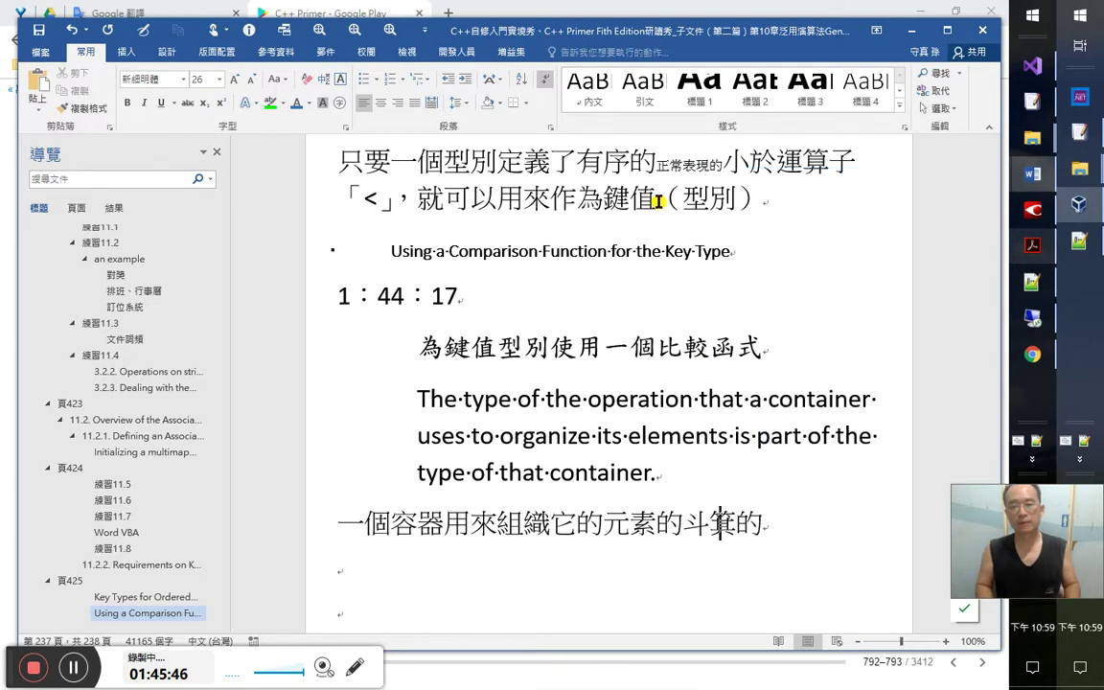
pyautogui.hotkey('shift', 'End')
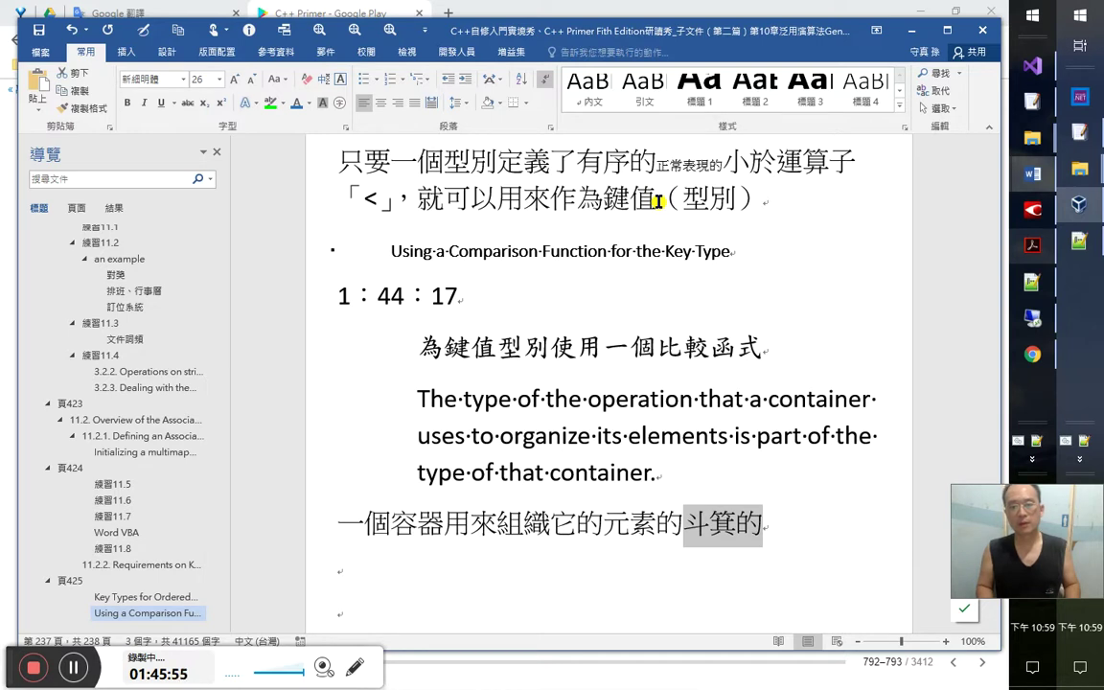
# Continue the sentence with 型別的運算 and trim the surplus 的 so it reads 一個容器用來組織它元素的型別運算，
pyautogui.write('型別')
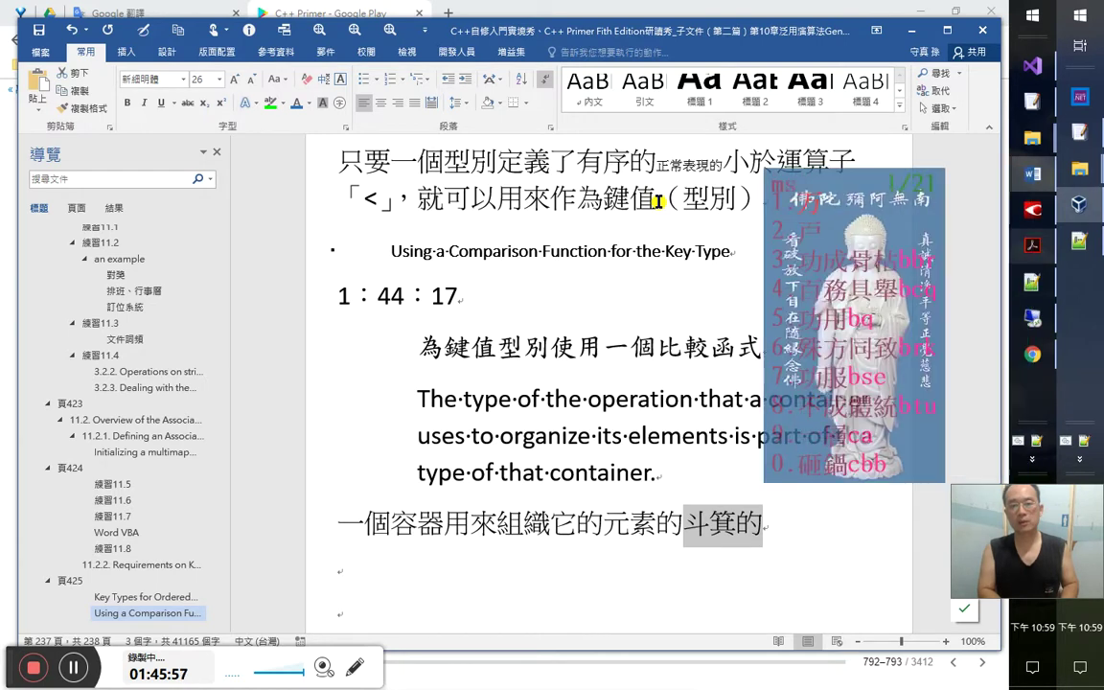
pyautogui.write('的運算')
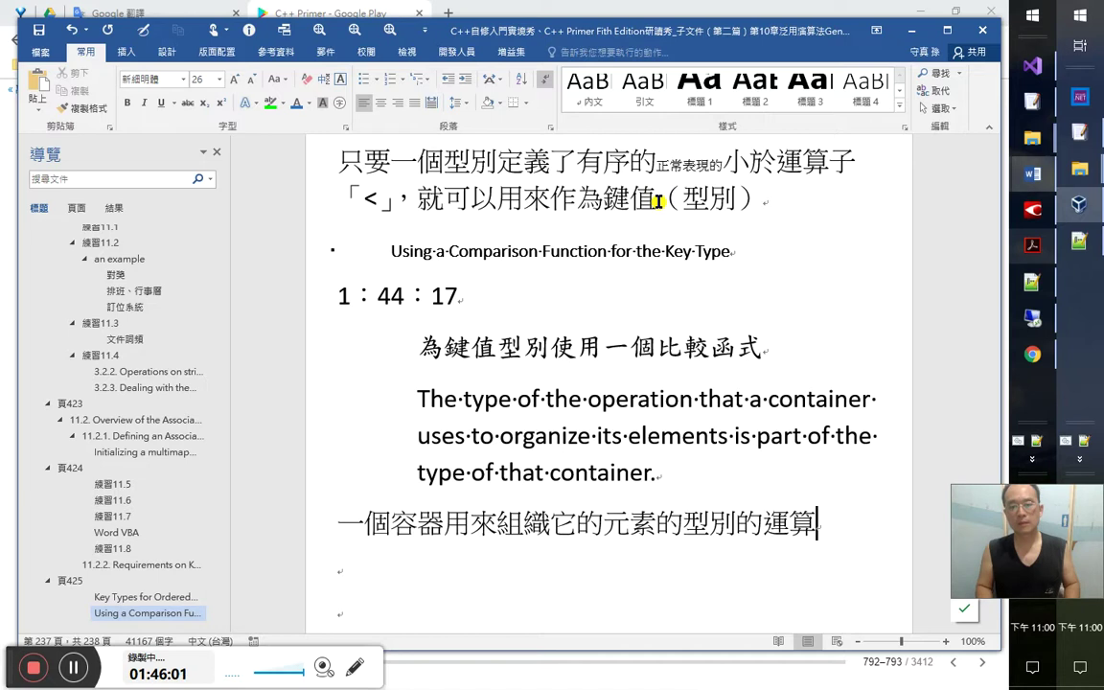
pyautogui.press('Left')
pyautogui.press('Right')
pyautogui.press('Right')
pyautogui.press('Delete')
pyautogui.press('End')
pyautogui.press('Delete')
pyautogui.press('End')
pyautogui.write('，')
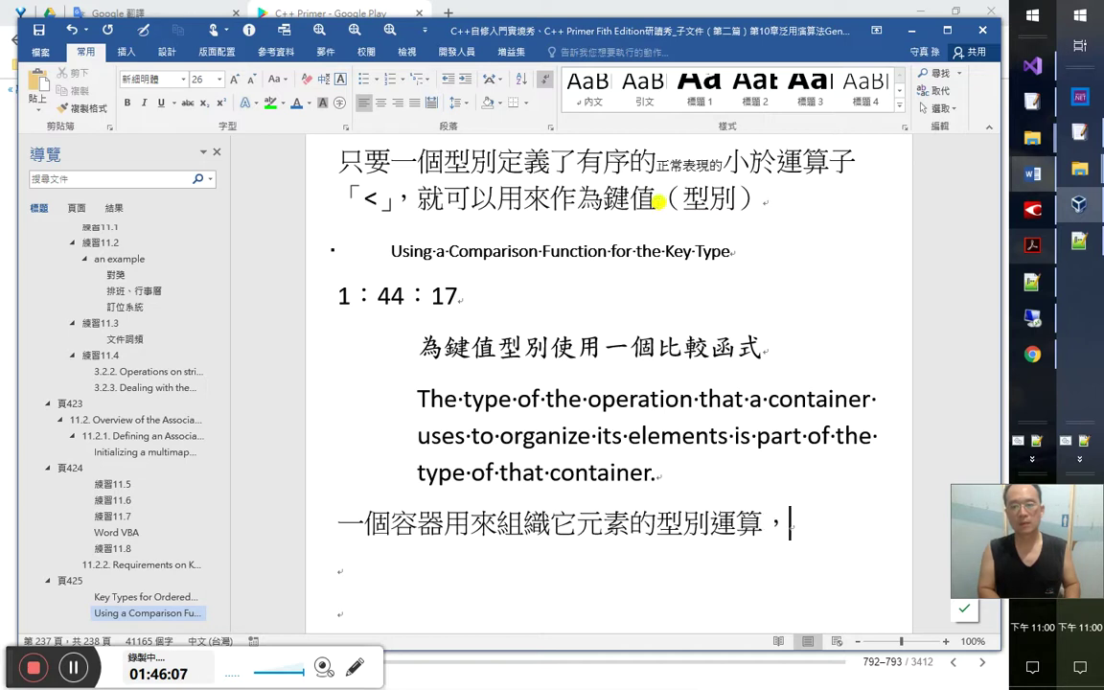
# Complete the translated sentence with 是這個容器型別構成的一部分 and move to the paragraph below
pyautogui.write('是這個容器的')
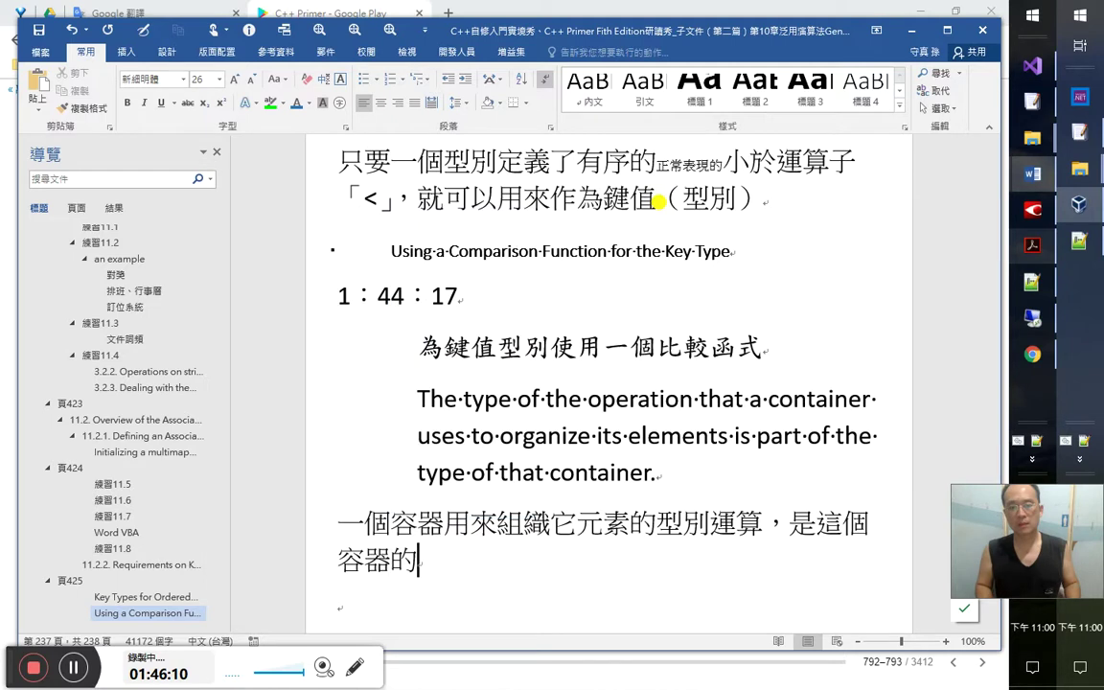
pyautogui.write('型別')
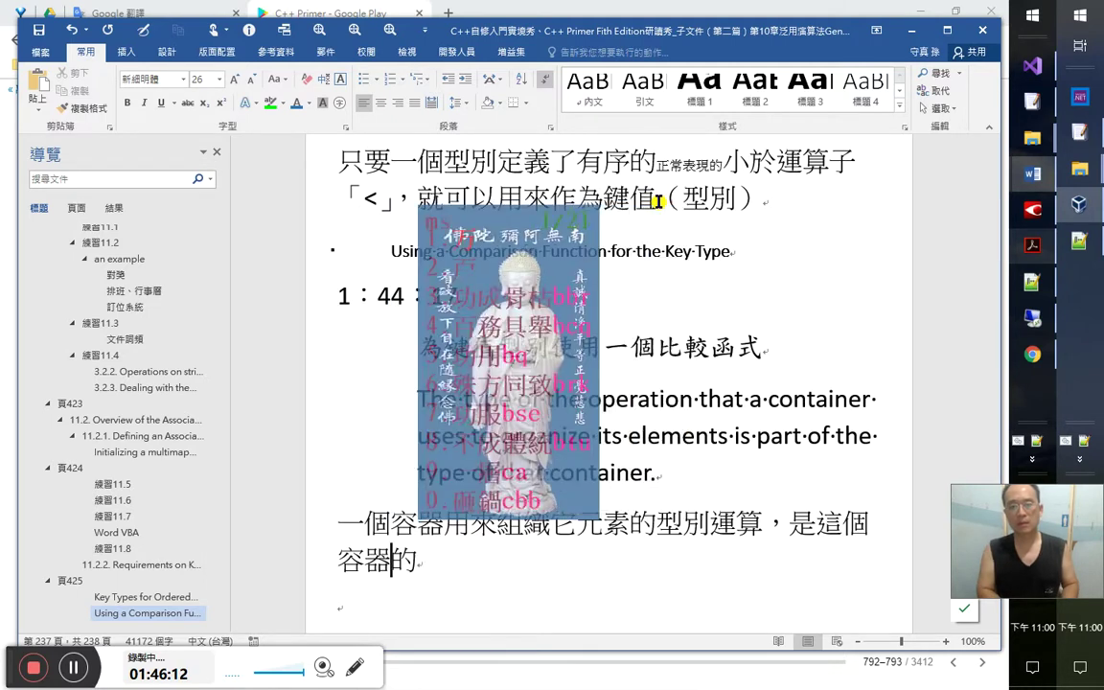
pyautogui.write('dt')
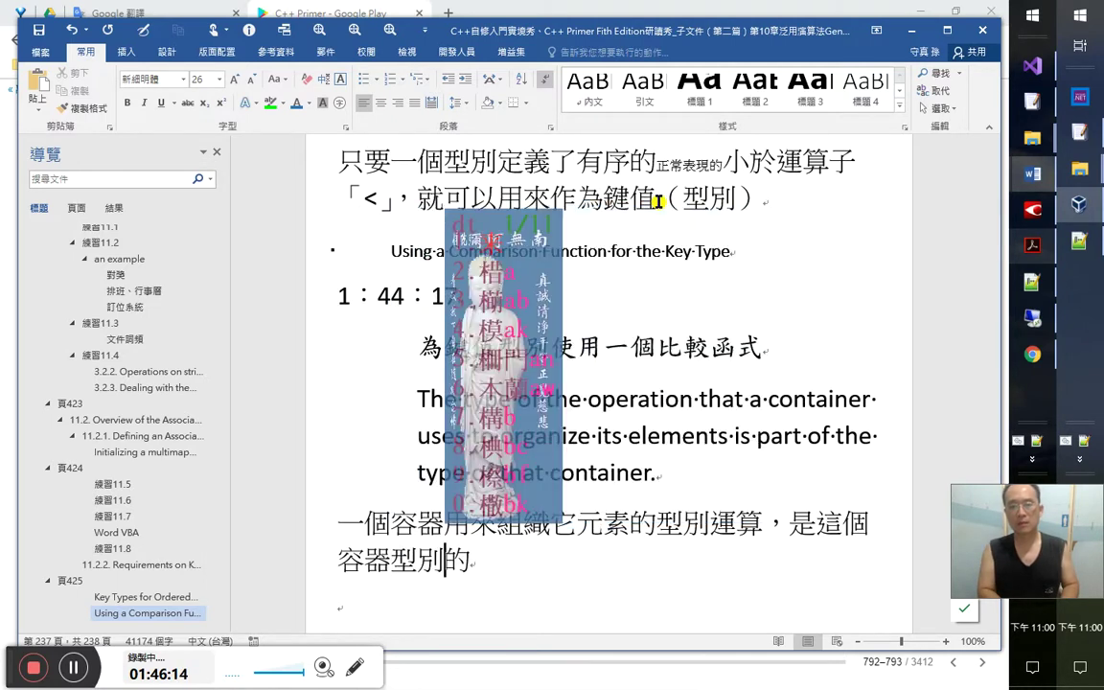
pyautogui.write('構成')
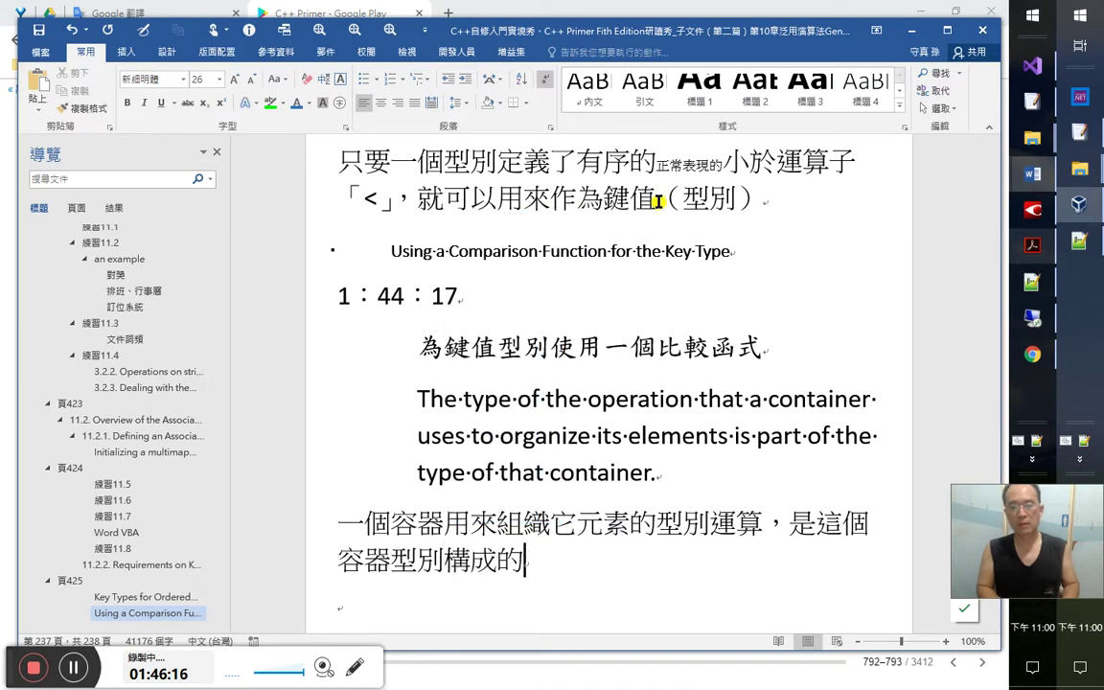
pyautogui.write('a一部分')
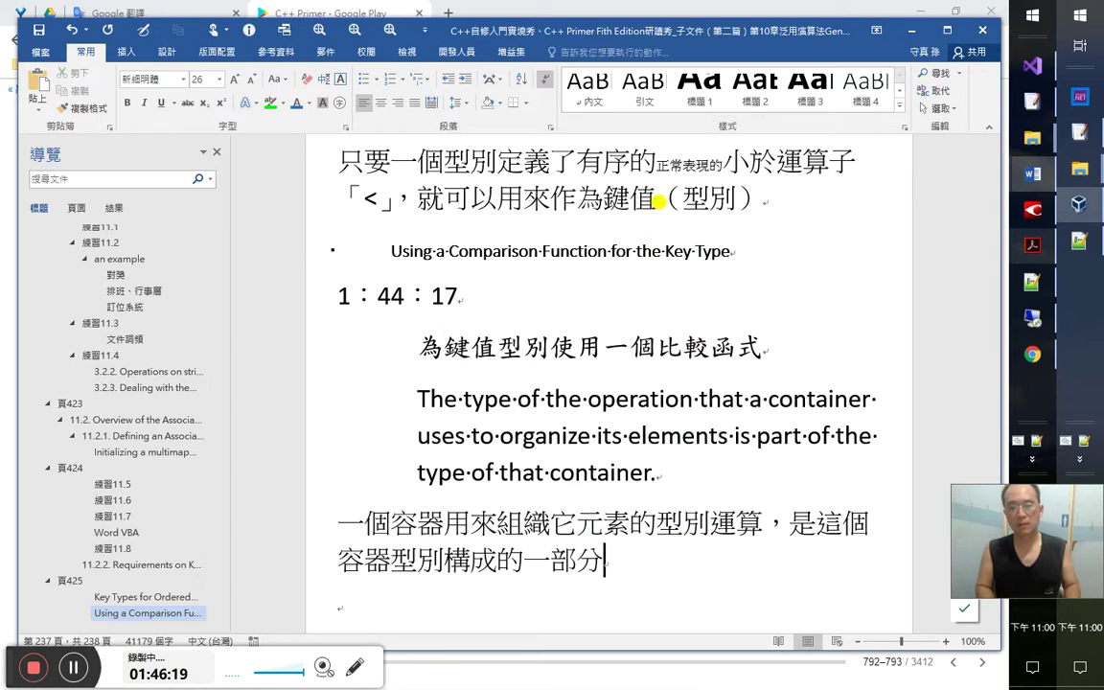
pyautogui.press('Return')
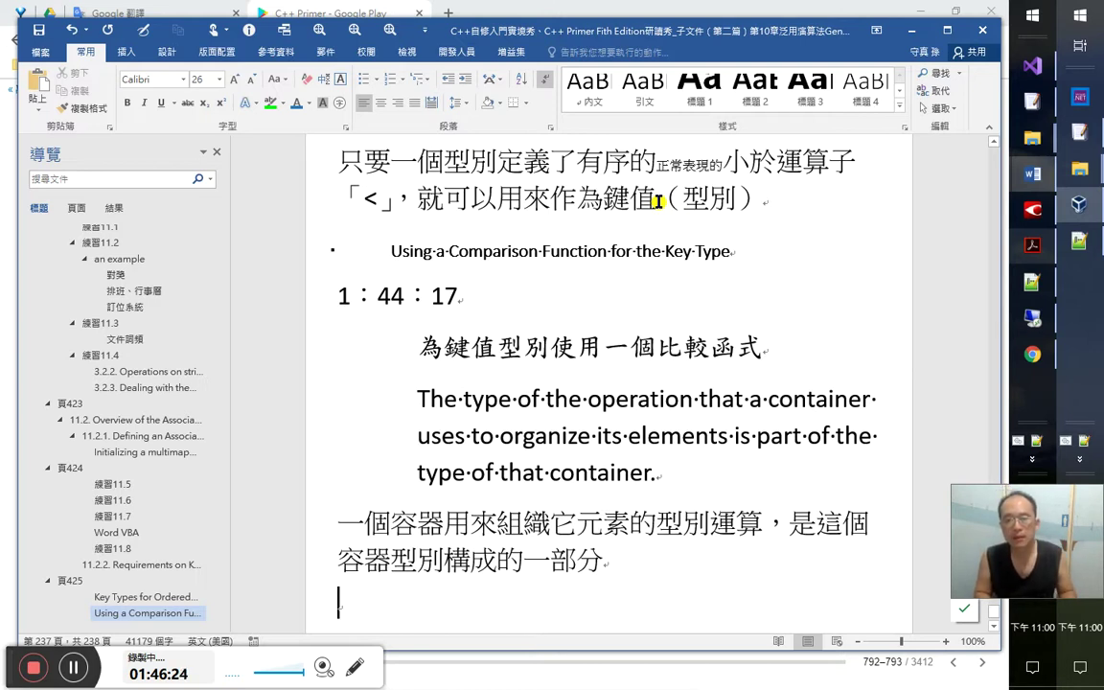
# Switch to ABBYY FineReader and compare the first sentence under 為鍵值型別使用一個比較函式 on page 447 with the own translation
pyautogui.scroll(-1, 659, 202)
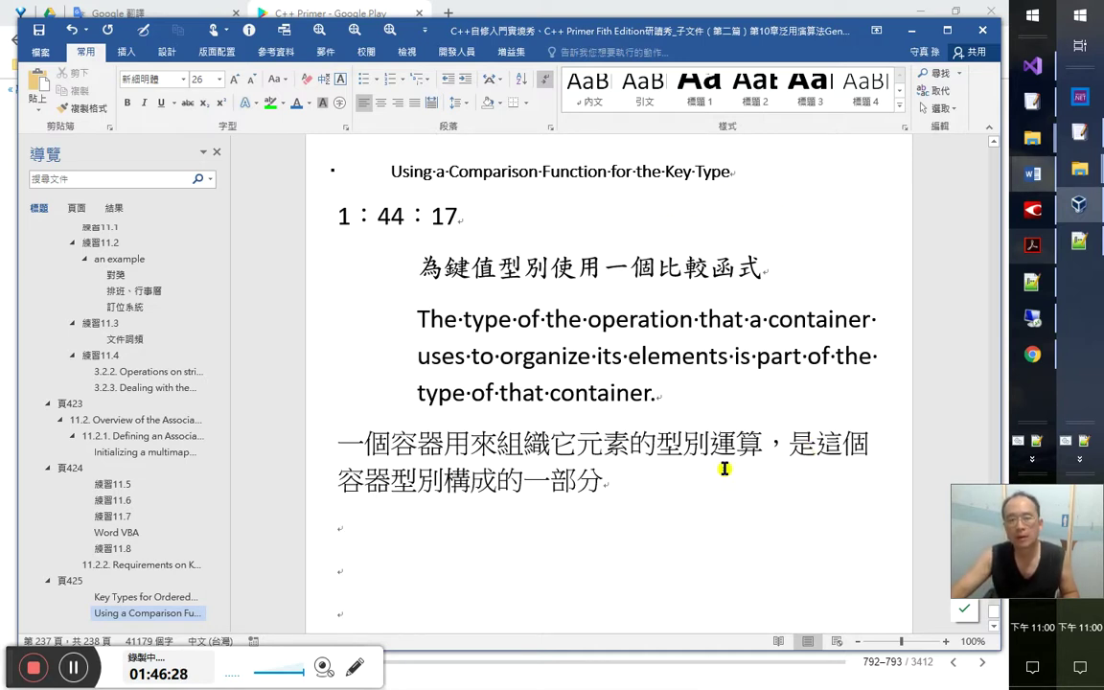
pyautogui.click(1032, 213)
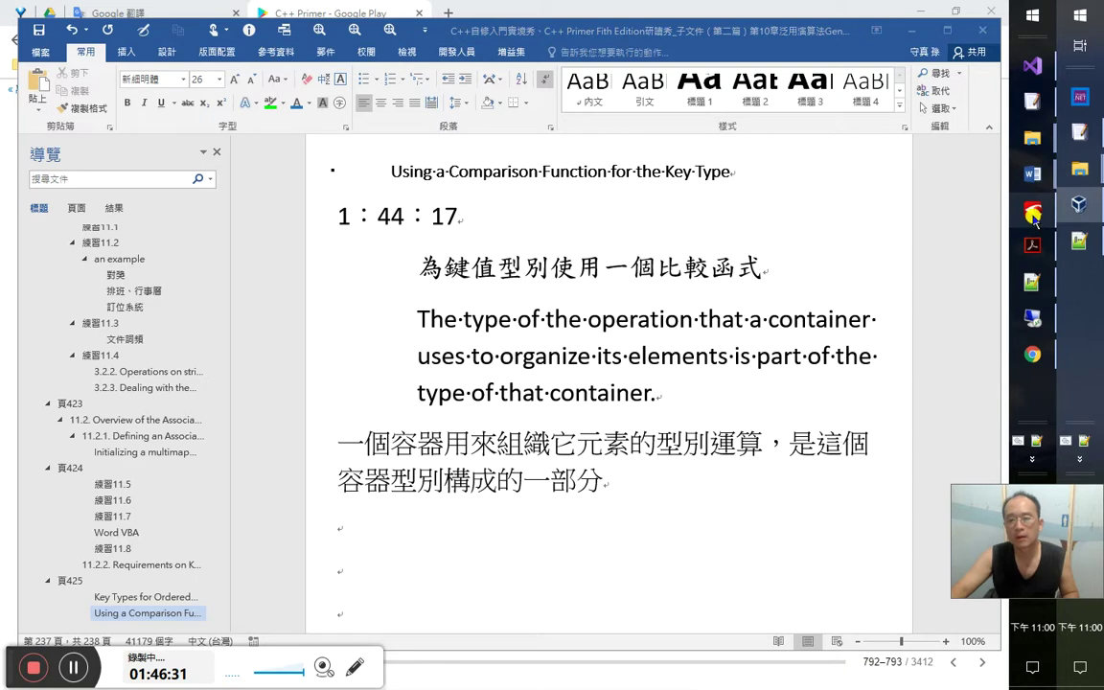
pyautogui.click(783, 445)
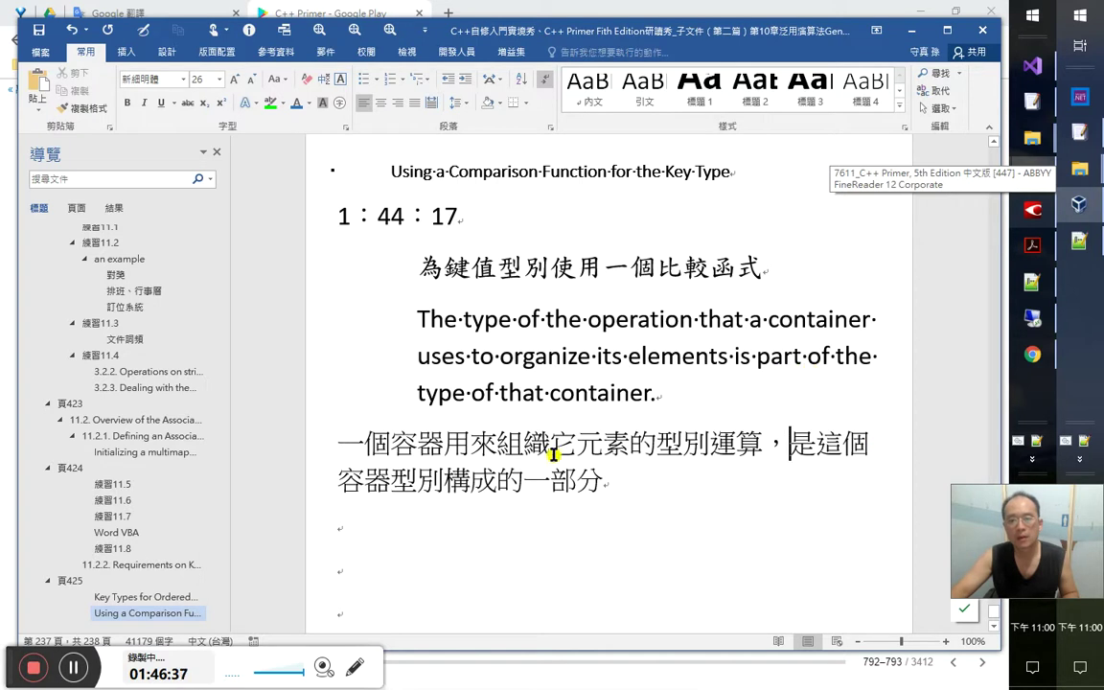
pyautogui.click(1040, 252)
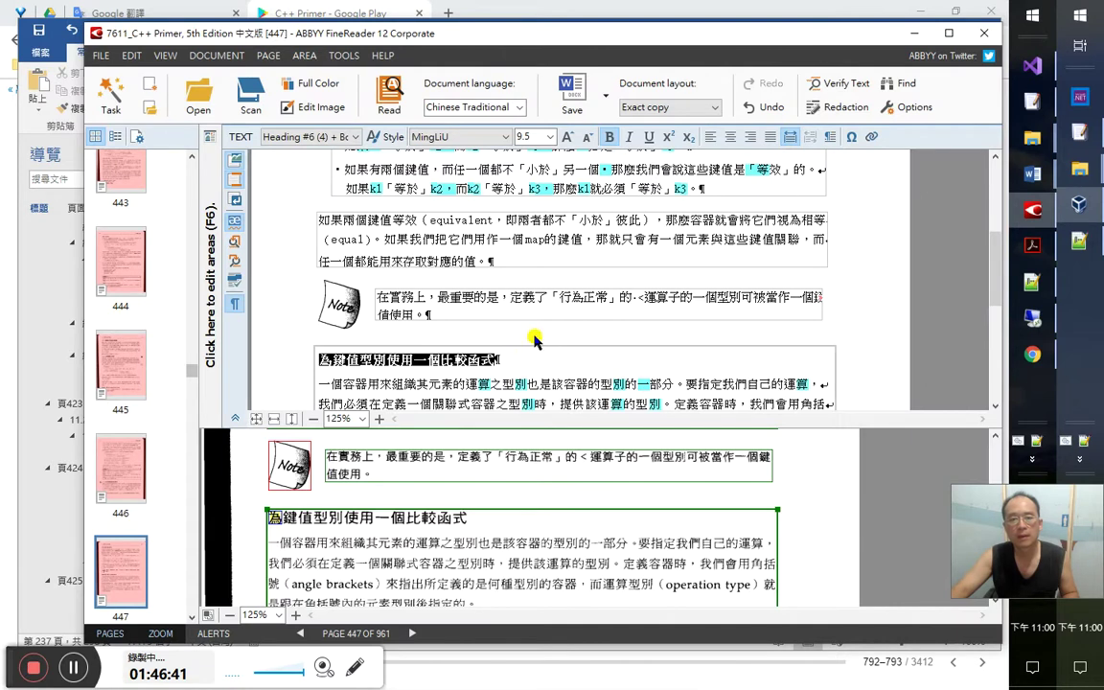
pyautogui.moveTo(418, 384); pyautogui.dragTo(587, 385)
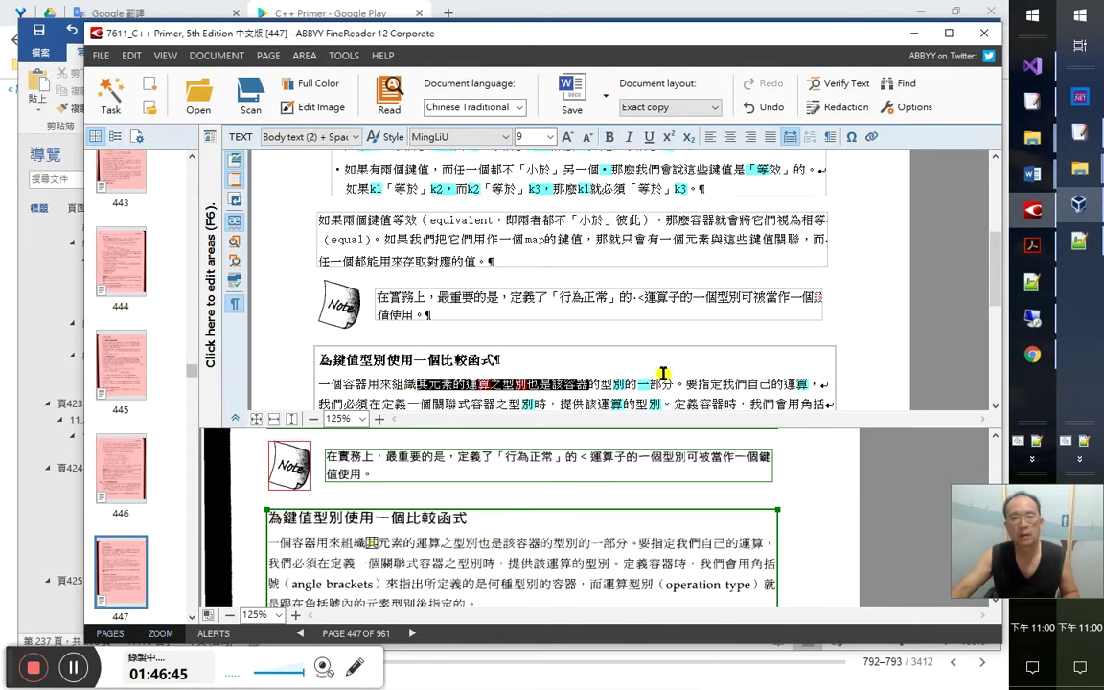
pyautogui.press('Right')
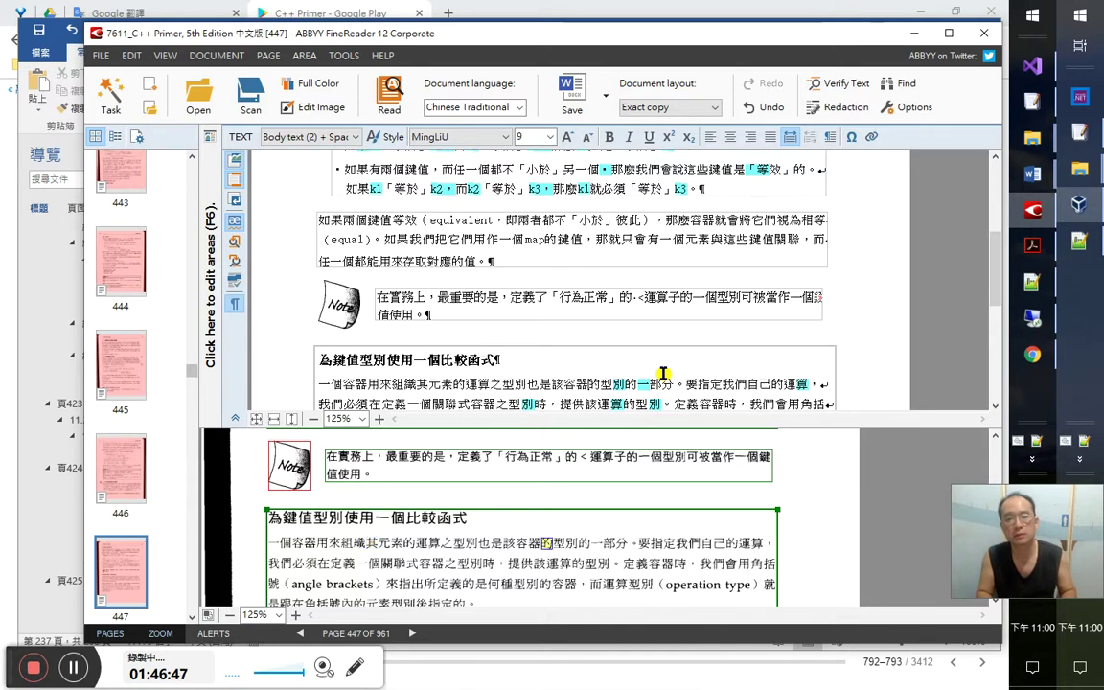
pyautogui.hotkey('shift', 'Right')
pyautogui.hotkey('shift', 'Right')
pyautogui.hotkey('shift', 'Right')
pyautogui.hotkey('shift', 'Right')
pyautogui.hotkey('shift', 'Right')
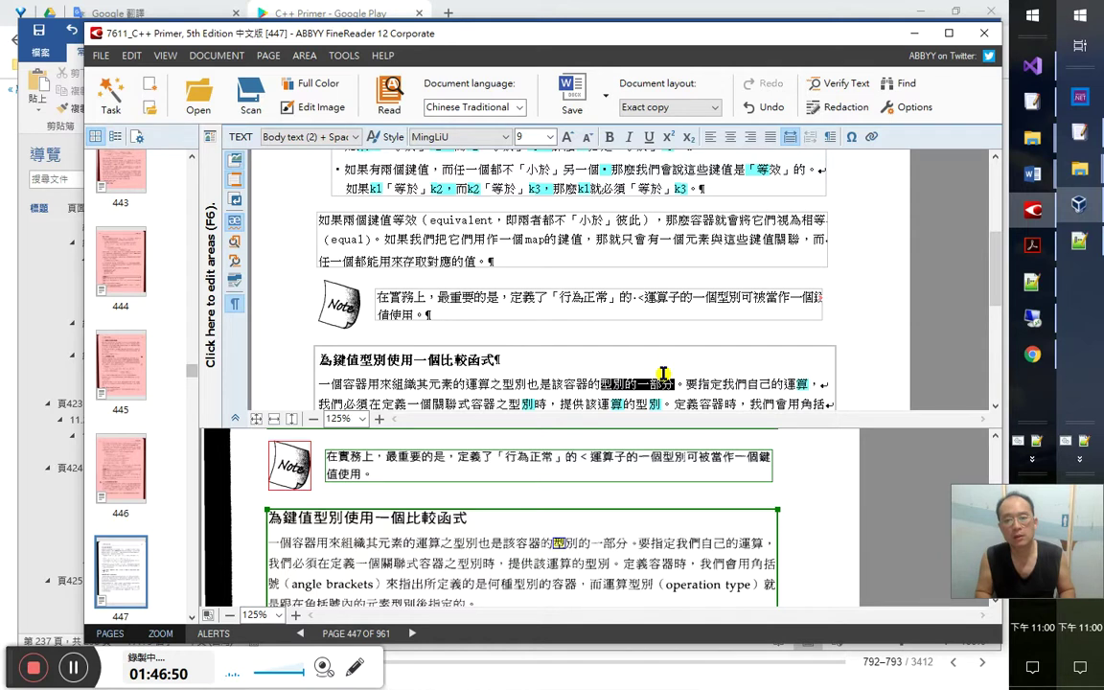
pyautogui.press('Right')
pyautogui.press('Right')
pyautogui.press('Right')
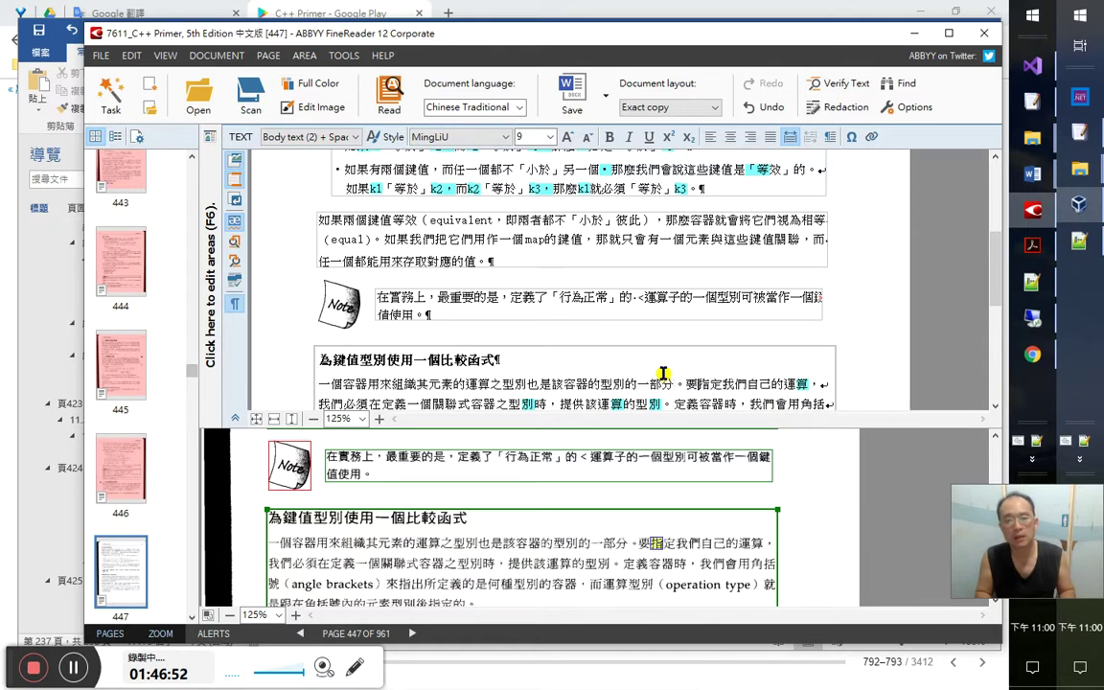
# Switch back to Word and reword 型別運算 in the translated sentence as 運算的所屬型別
pyautogui.hotkey('alt', 'Tab')
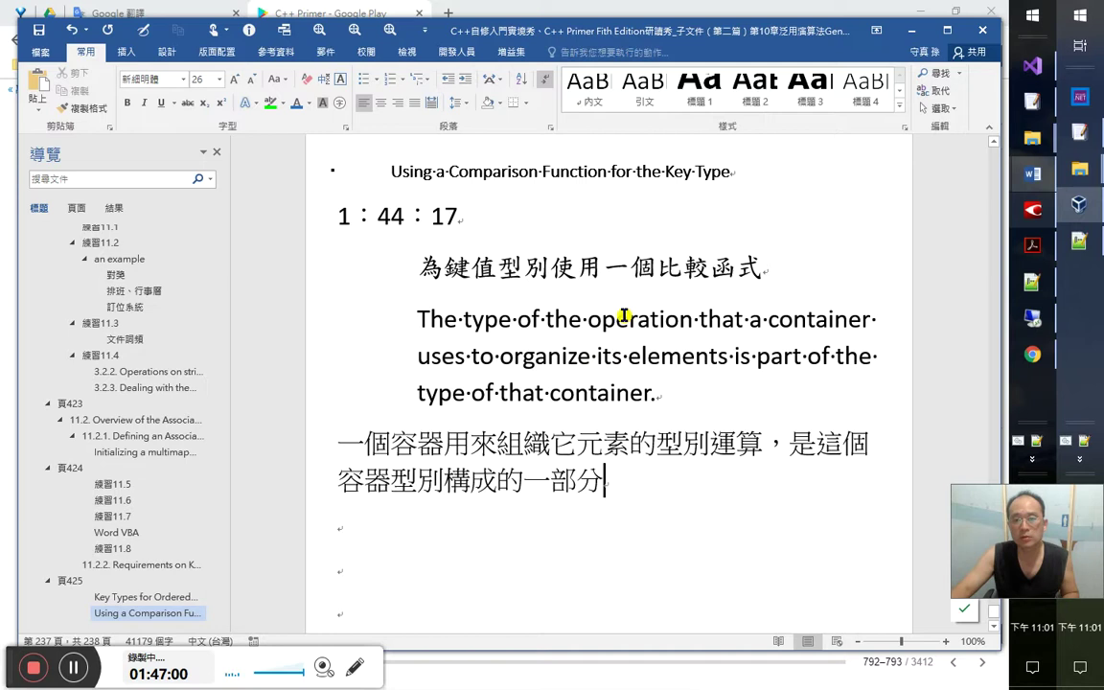
pyautogui.click(653, 445)
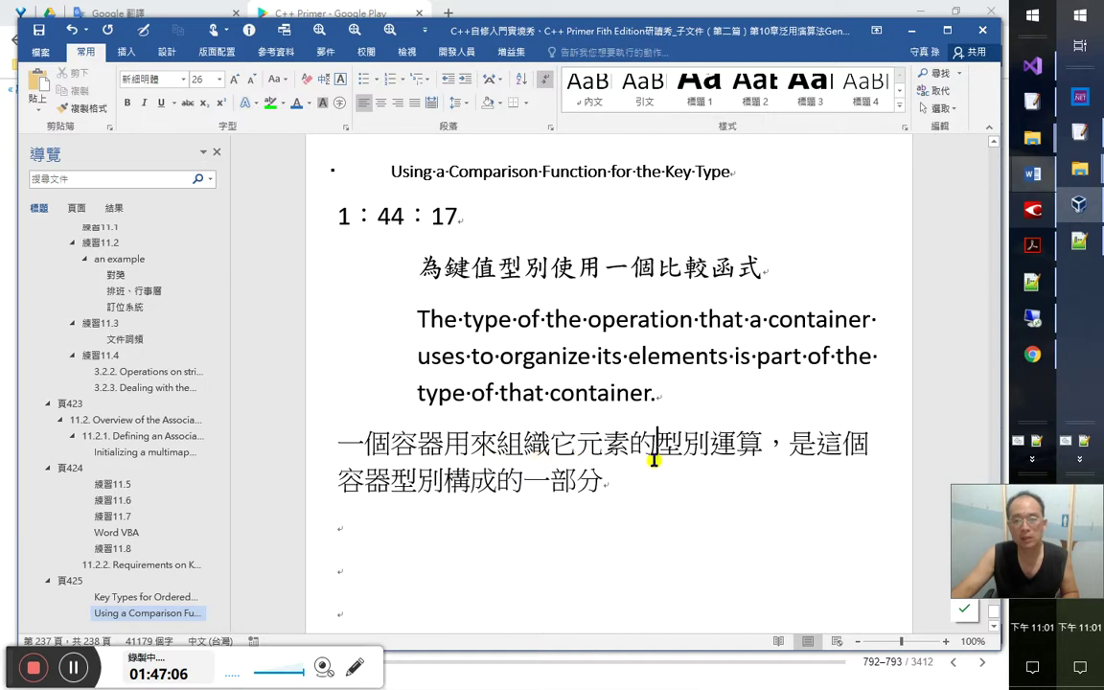
pyautogui.doubleClick(688, 454)
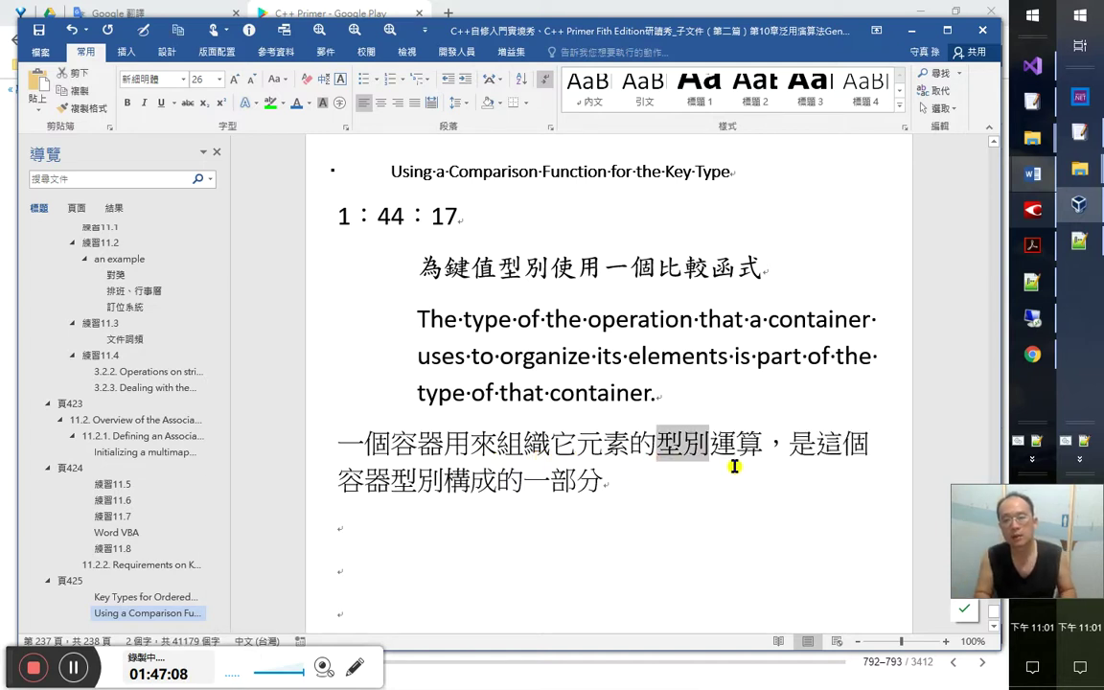
pyautogui.press('Delete')
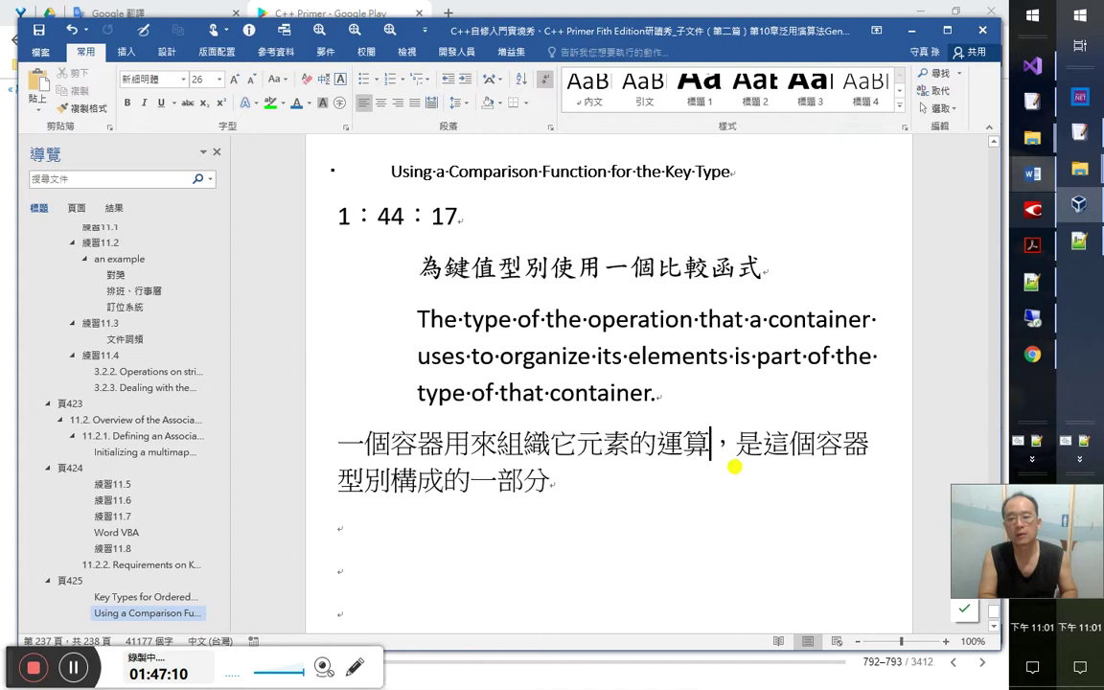
pyautogui.write('的')
pyautogui.write('所屬')
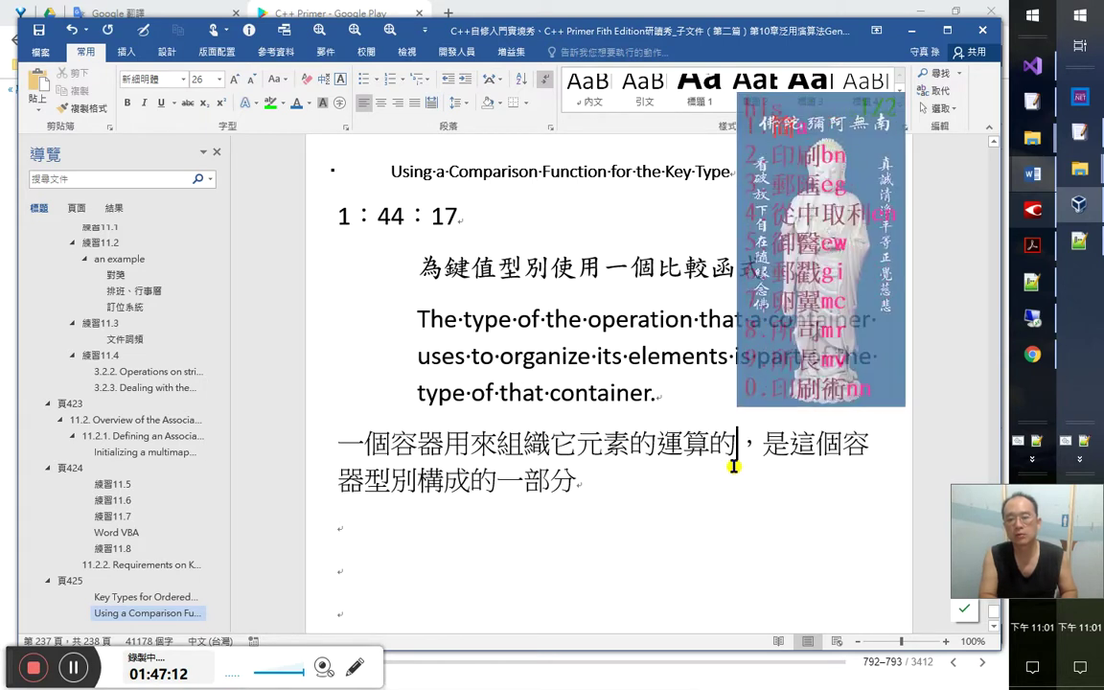
pyautogui.write('型別，')
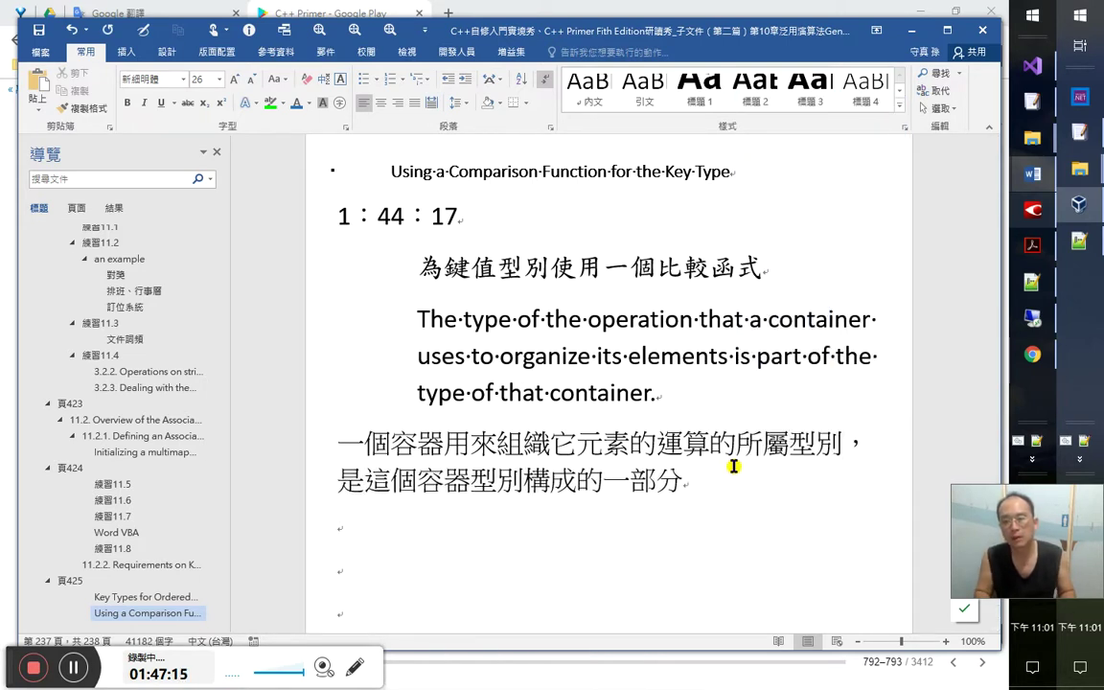
# Insert 也 before 是這個容器 in the second half of the translated sentence
pyautogui.write('也')
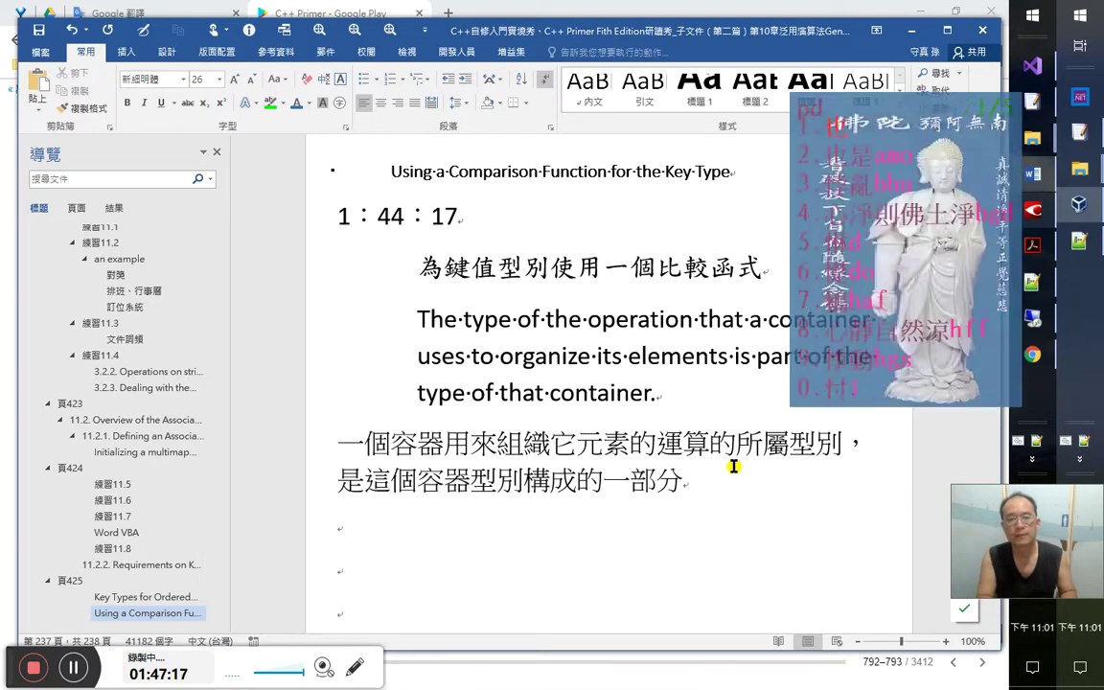
pyautogui.press('Right')
pyautogui.press('Right')
pyautogui.press('Right')
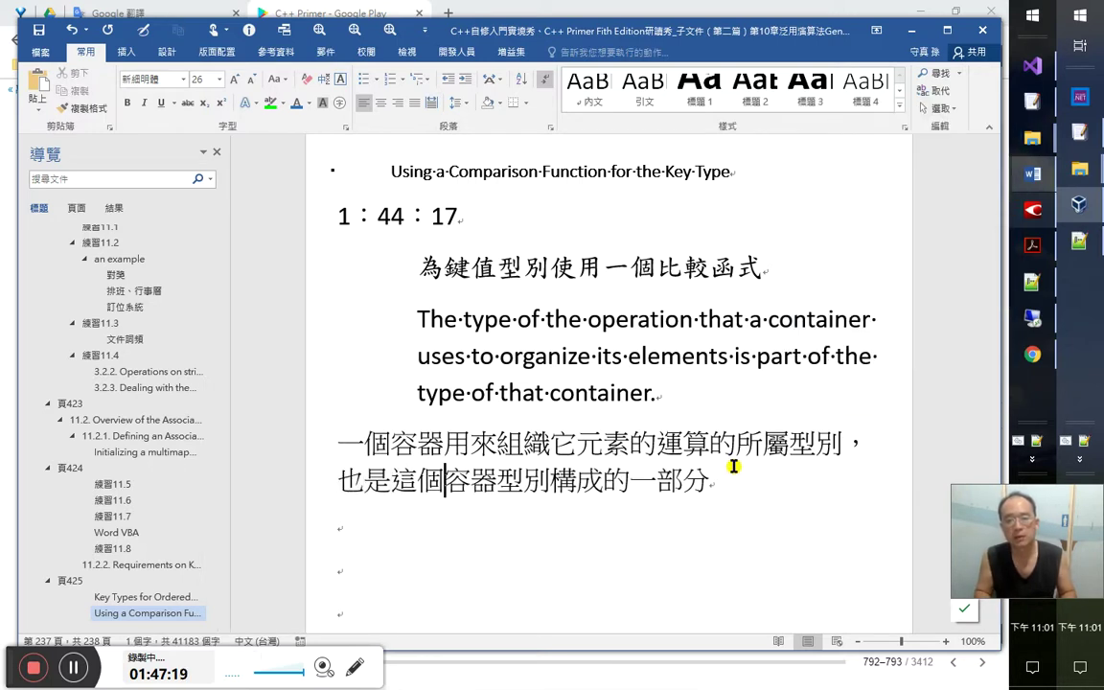
# Replace the 的 between 元素 and 運算 in the translated sentence with 所
pyautogui.press('Right')
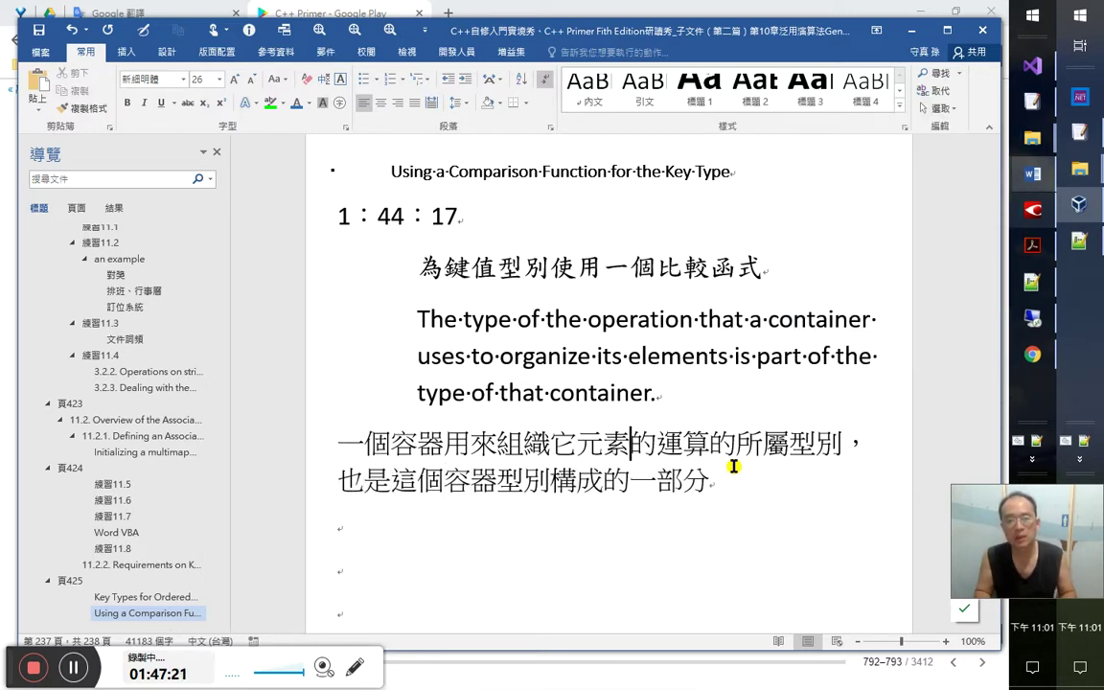
pyautogui.press('BackSpace')
pyautogui.press('Right')
pyautogui.press('Right')
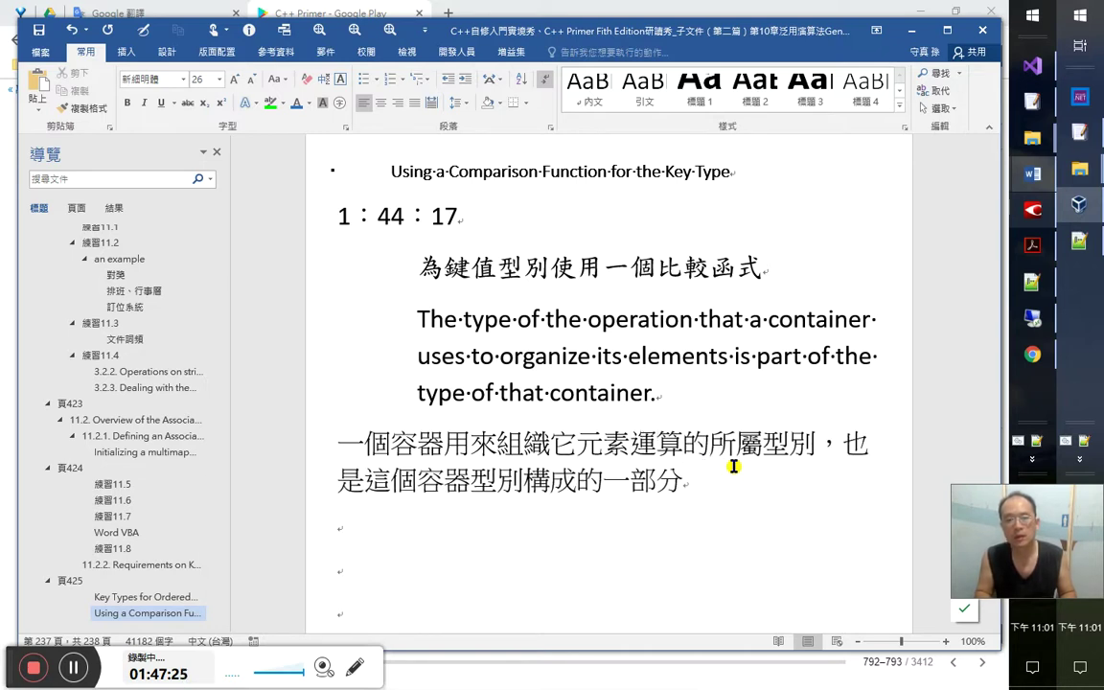
pyautogui.press('Left')
pyautogui.press('Left')
pyautogui.press('Left')
pyautogui.press('Right')
pyautogui.press('Right')
pyautogui.press('Right')
pyautogui.press('Right')
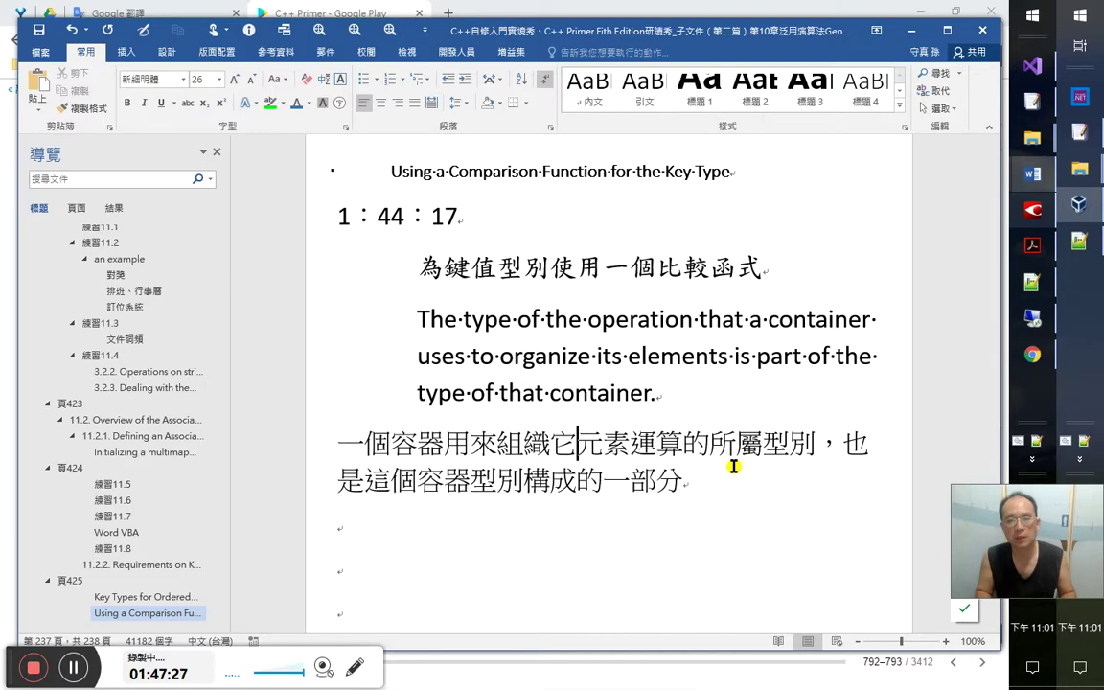
pyautogui.write('所')
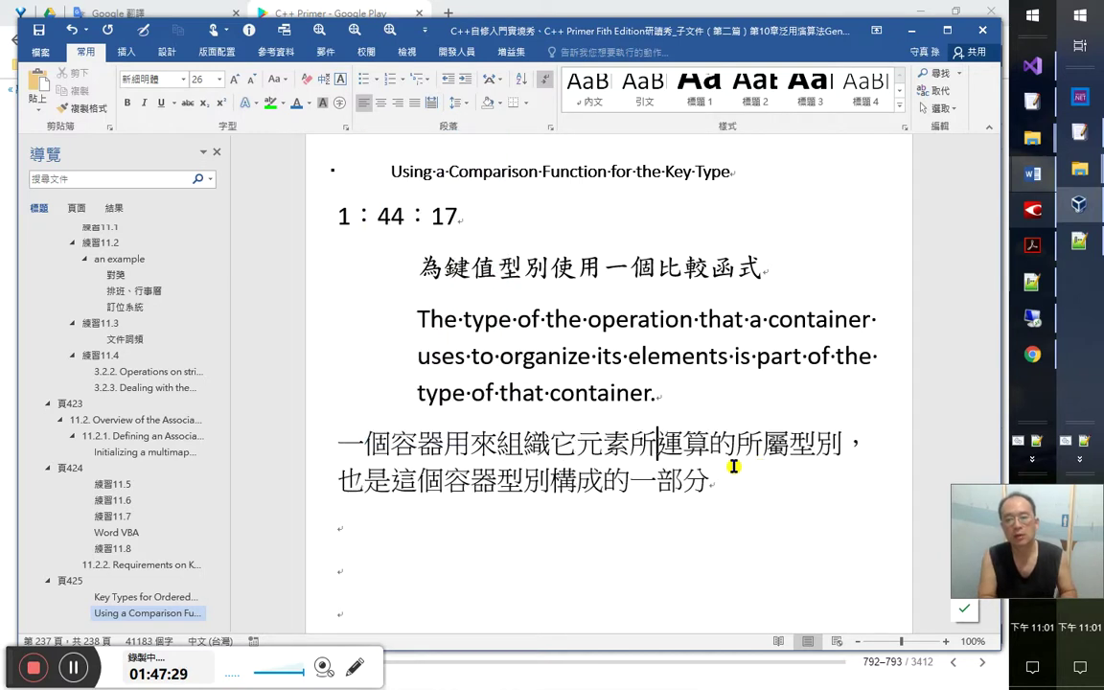
# Insert 用上的 between 所 and 運算 in the translated sentence
pyautogui.write('用上的')
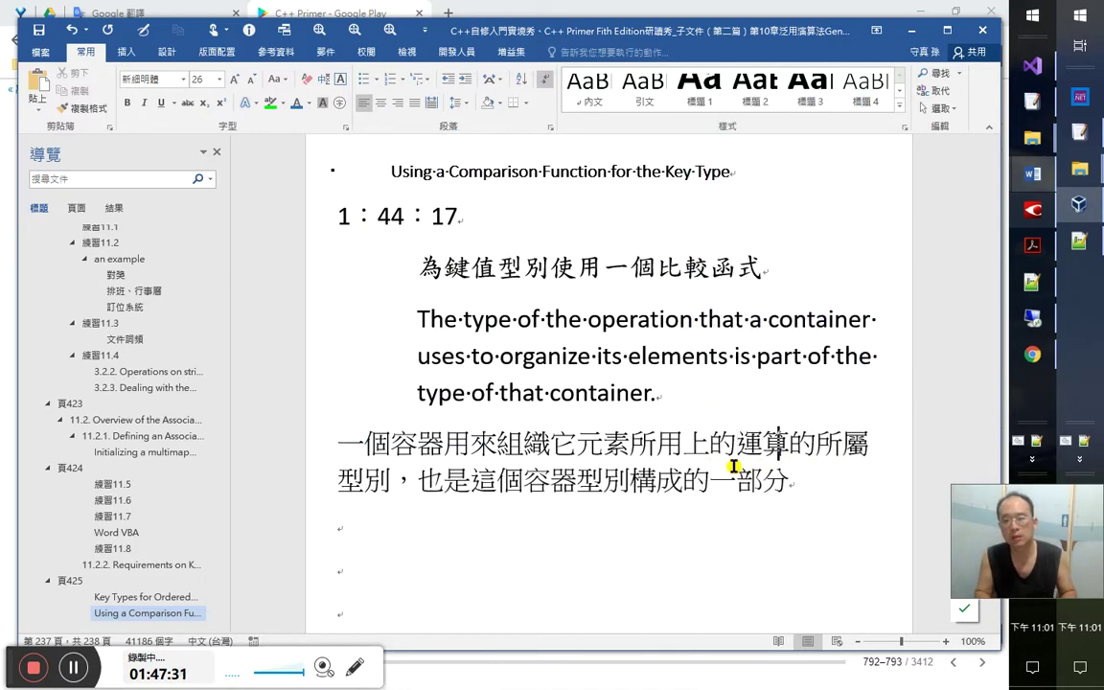
# Try replacing 的所屬 before 型別 in the translated sentence with 之
pyautogui.hotkey('shift', 'Right')
pyautogui.hotkey('shift', 'Right')
pyautogui.hotkey('shift', 'Right')
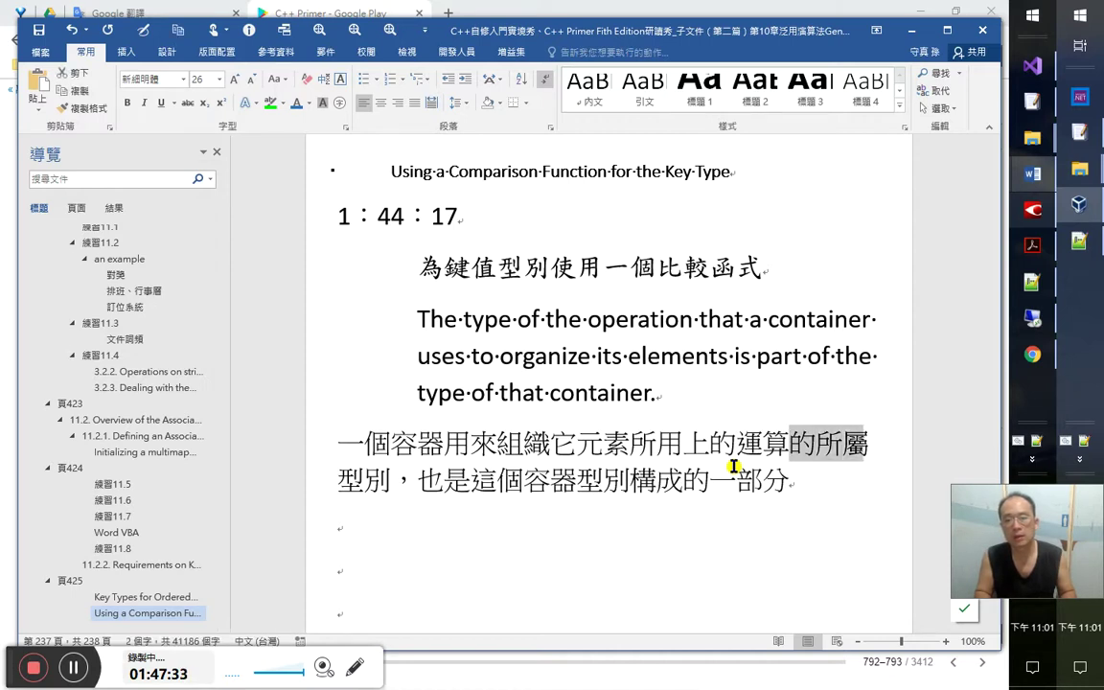
pyautogui.write('之')
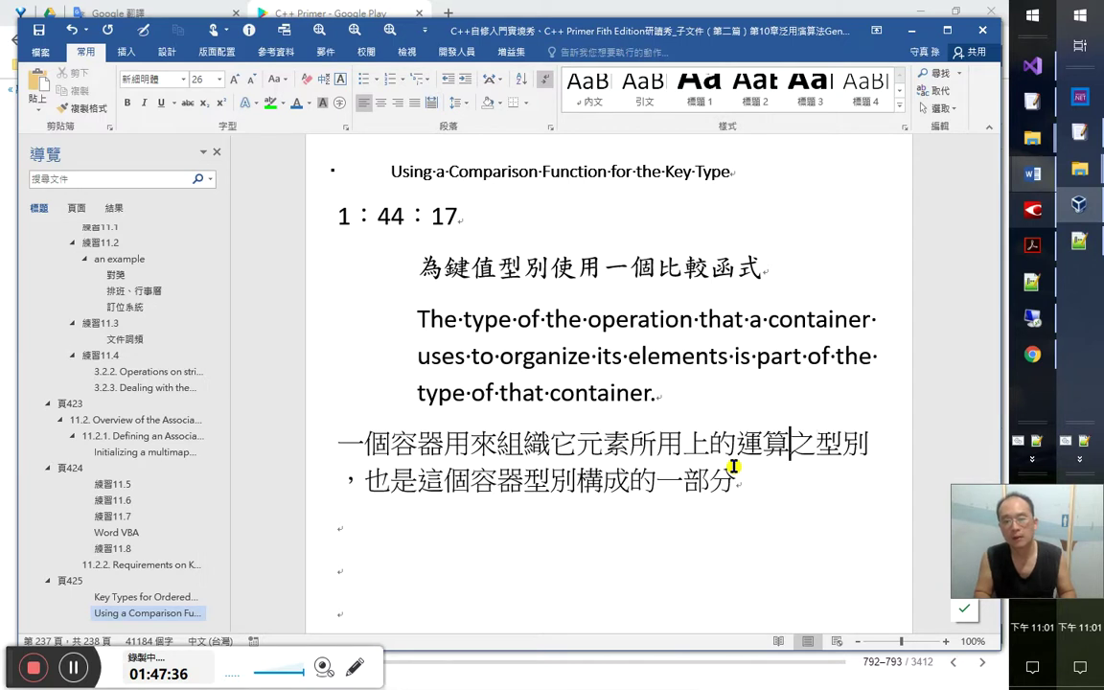
pyautogui.hotkey('ctrl', 'z')
# Reword the phrase after 運算 in the translated sentence as ，其所屬的型別
pyautogui.press('Left')
pyautogui.write('，其')
pyautogui.press('Delete')
pyautogui.press('Right')
pyautogui.press('Right')
pyautogui.write('等')
pyautogui.press('BackSpace')
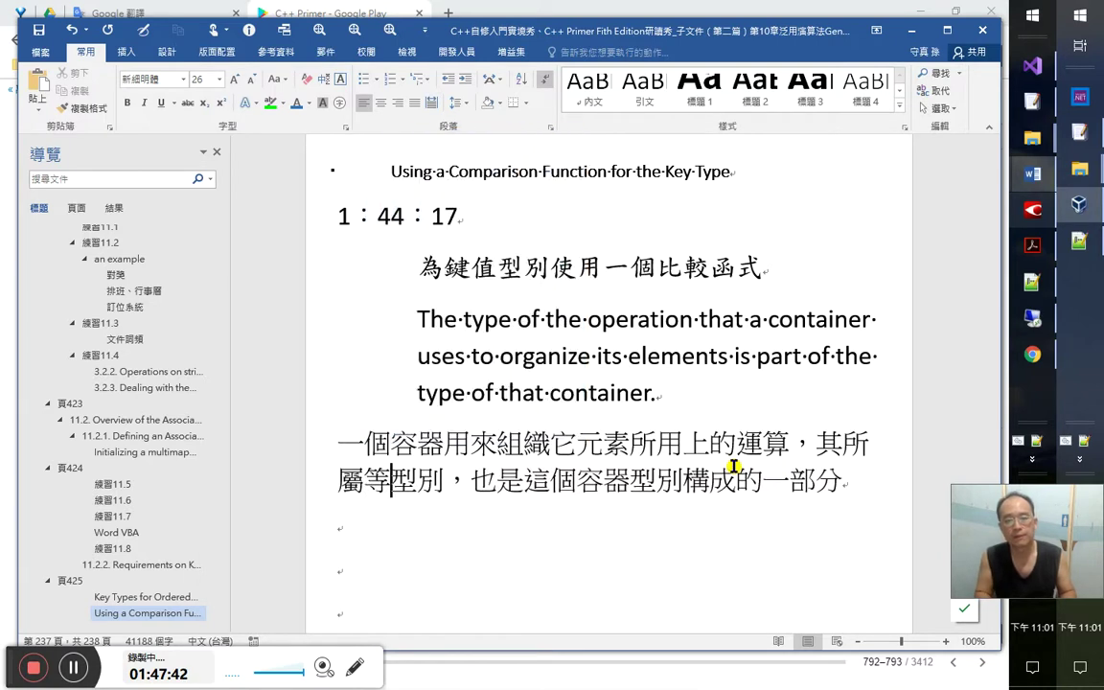
pyautogui.write('的')
pyautogui.press('Right')
pyautogui.press('Right')
pyautogui.press('Right')
pyautogui.press('Right')
pyautogui.press('Right')
pyautogui.press('Right')
pyautogui.press('Right')
pyautogui.press('Right')
pyautogui.press('Right')
pyautogui.press('Right')
pyautogui.press('Down')
pyautogui.press('Down')
# Switch to the C++ Primer book in Chrome and look up the definition of the word specify
pyautogui.hotkey('alt', 'Tab')
pyautogui.click(733, 469)
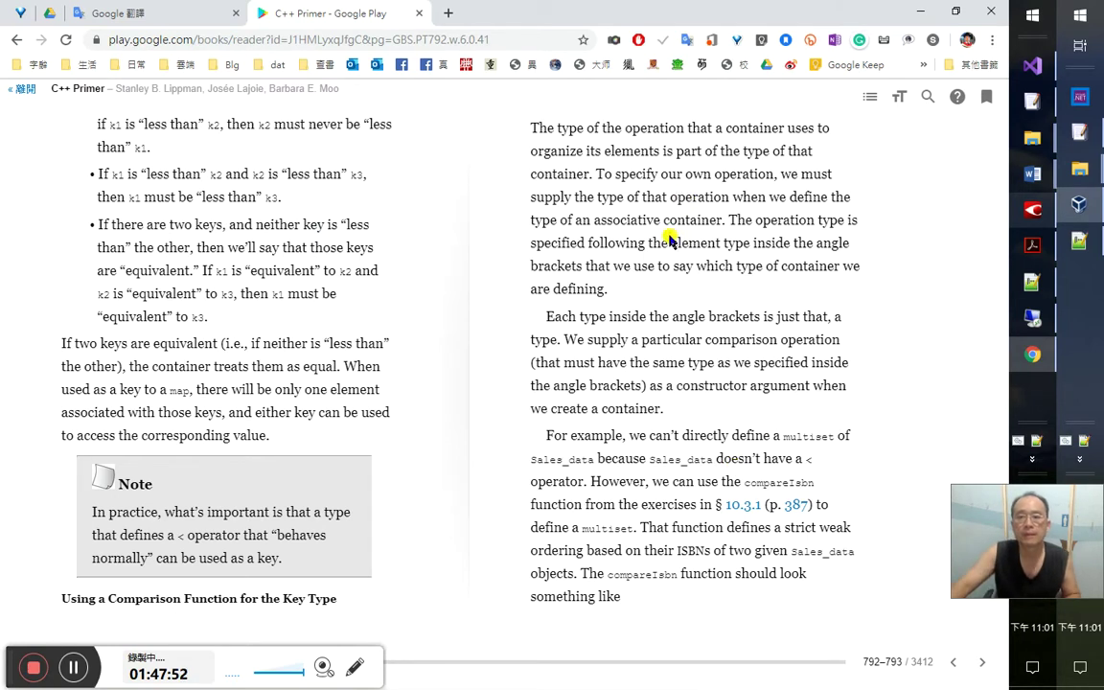
pyautogui.doubleClick(648, 176)
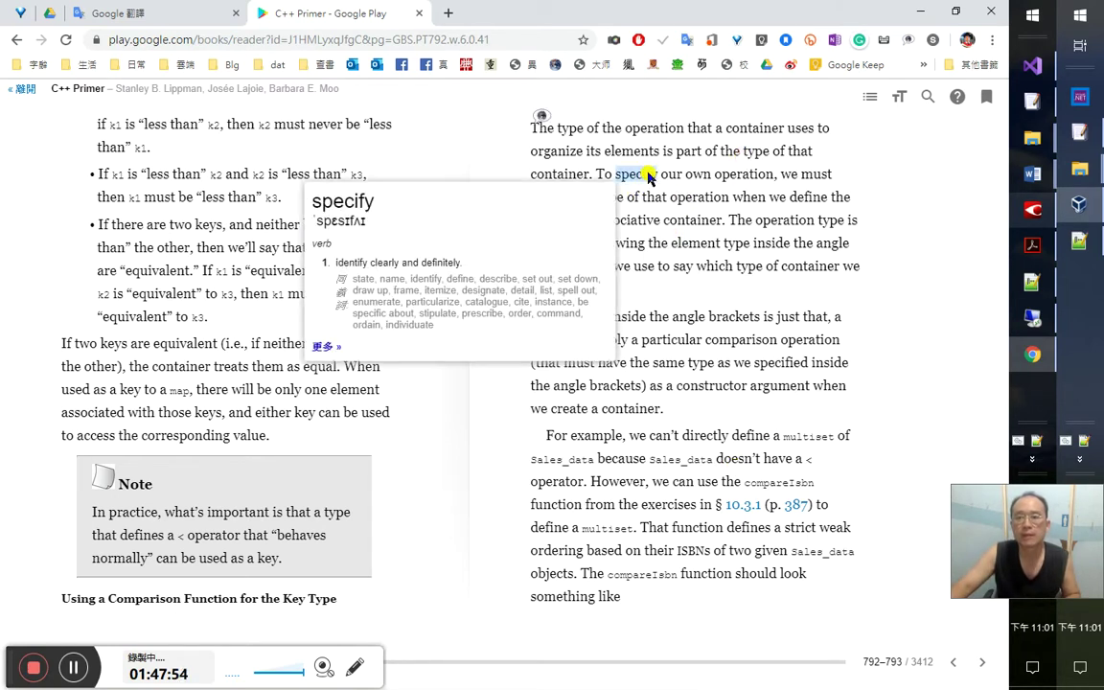
pyautogui.click(865, 182)
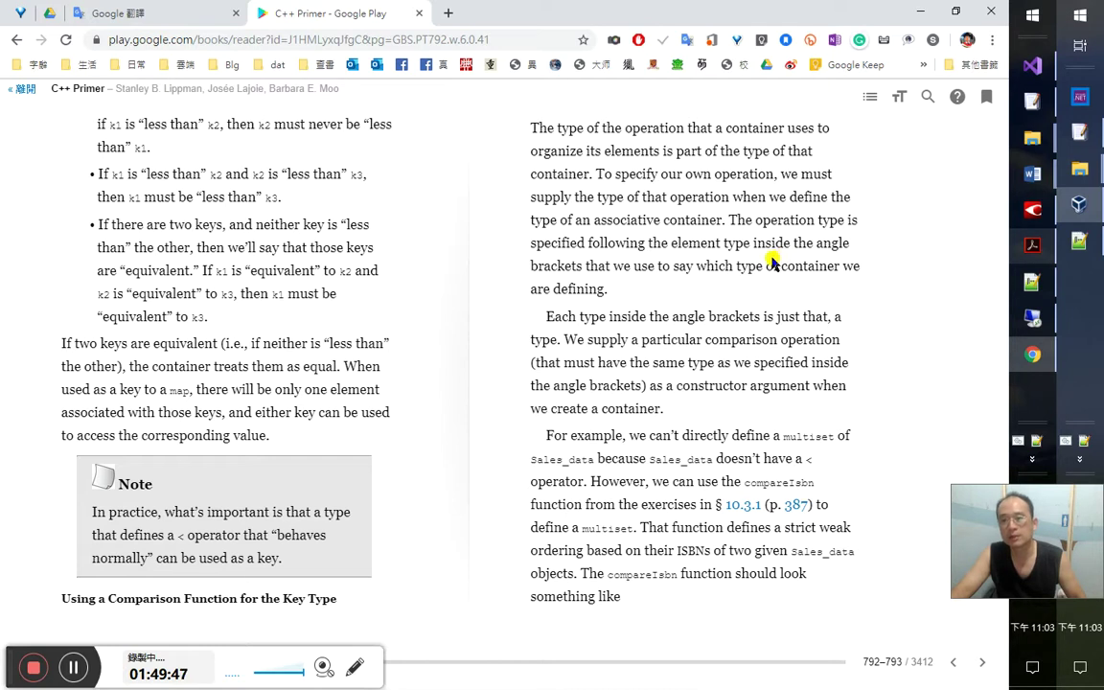
# Switch to ABBYY FineReader and examine the sentence from 要指定我們自己的運算 to 提供該運算的型別 on page 447
pyautogui.click(1032, 208)
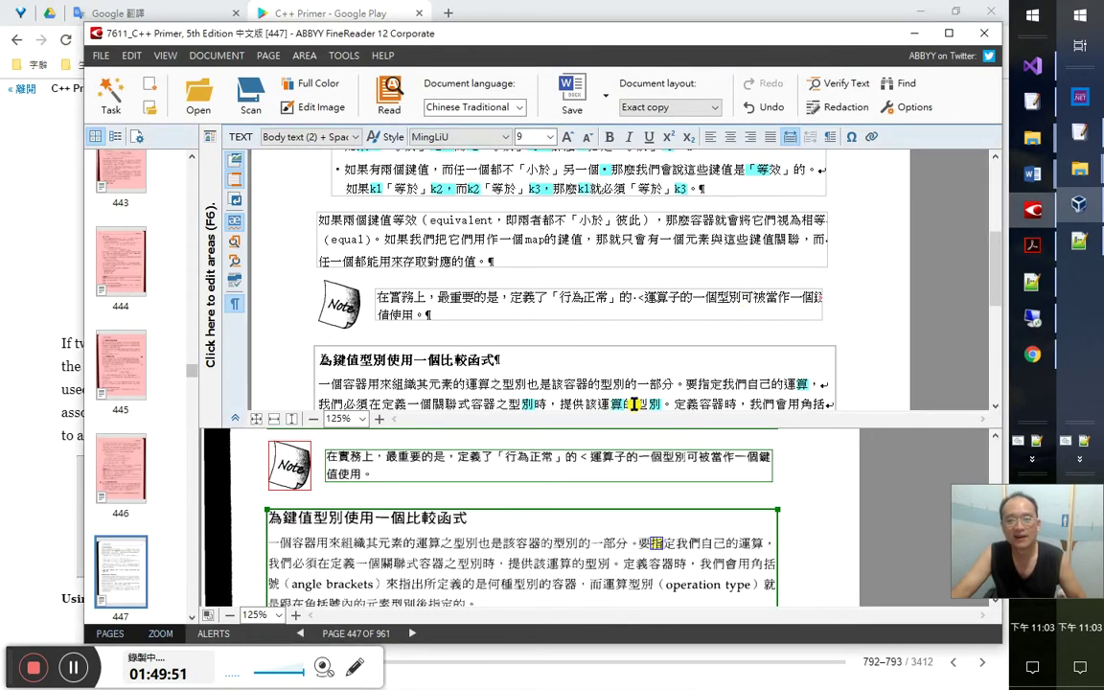
pyautogui.doubleClick(745, 387)
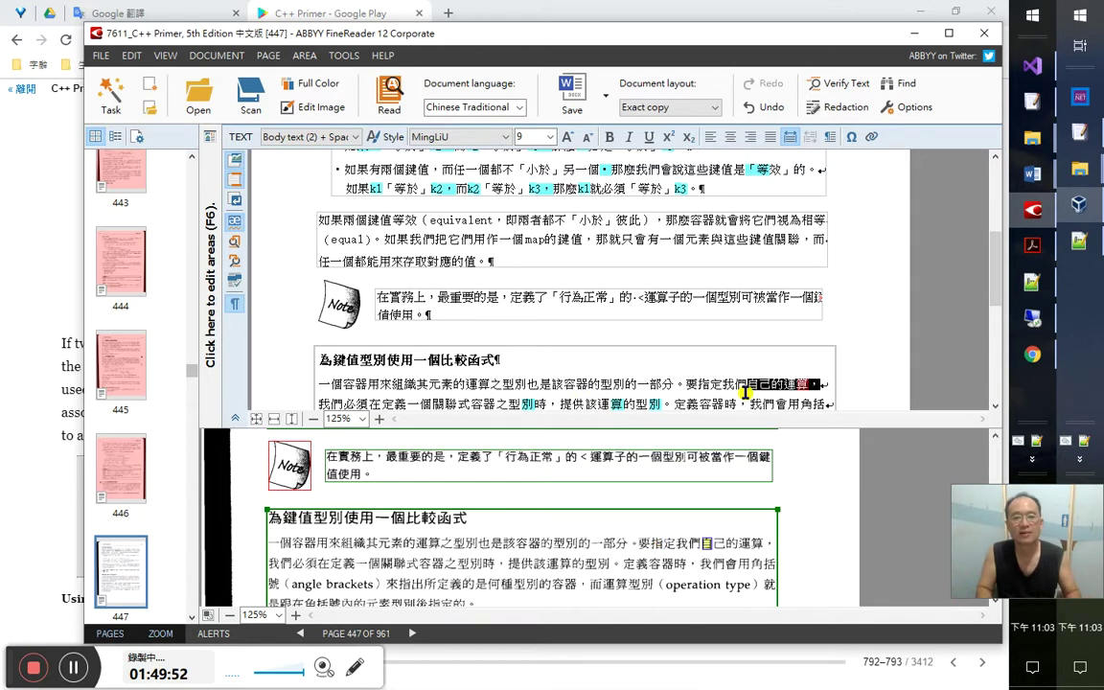
pyautogui.hotkey('shift', 'Right')
pyautogui.hotkey('shift', 'Right')
pyautogui.hotkey('shift', 'Right')
pyautogui.hotkey('shift', 'Right')
pyautogui.hotkey('shift', 'Right')
pyautogui.hotkey('shift', 'Right')
pyautogui.hotkey('shift', 'Right')
pyautogui.hotkey('shift', 'Right')
pyautogui.hotkey('shift', 'Right')
pyautogui.hotkey('shift', 'Right')
pyautogui.hotkey('shift', 'Right')
pyautogui.hotkey('shift', 'Right')
pyautogui.hotkey('shift', 'Right')
pyautogui.hotkey('shift', 'Right')
pyautogui.hotkey('shift', 'Right')
pyautogui.hotkey('shift', 'Right')
pyautogui.hotkey('shift', 'Right')
pyautogui.hotkey('shift', 'Right')
pyautogui.hotkey('shift', 'Right')
pyautogui.hotkey('shift', 'Right')
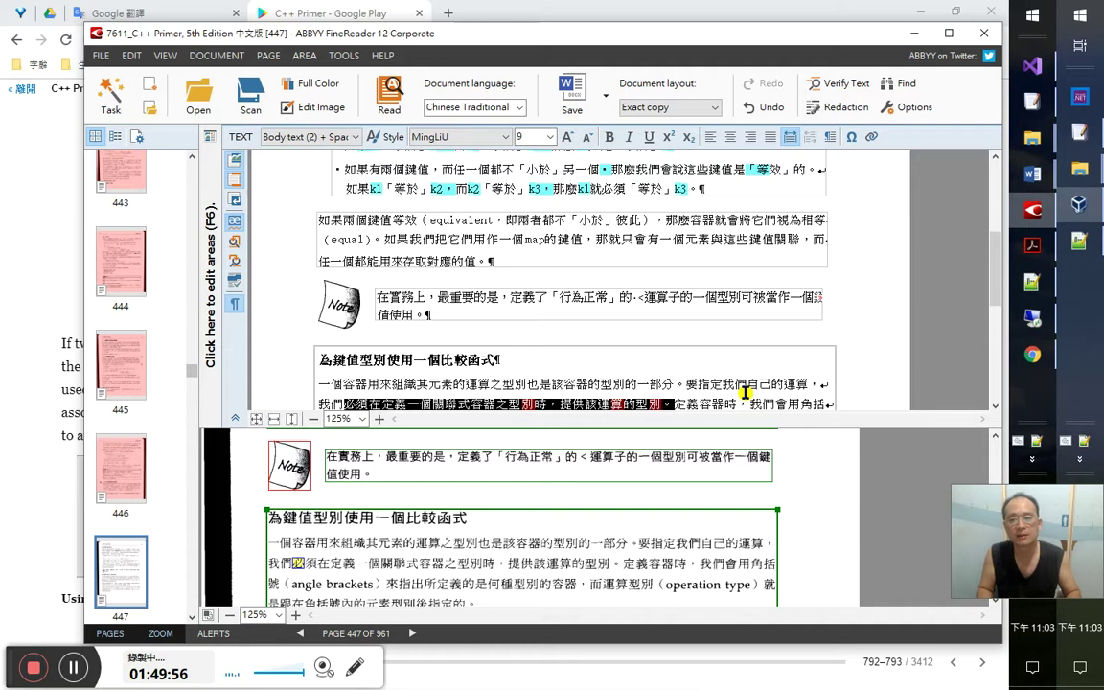
pyautogui.press('Right')
pyautogui.press('Right')
pyautogui.press('Right')
pyautogui.press('Right')
pyautogui.press('Right')
pyautogui.hotkey('shift', 'Up')
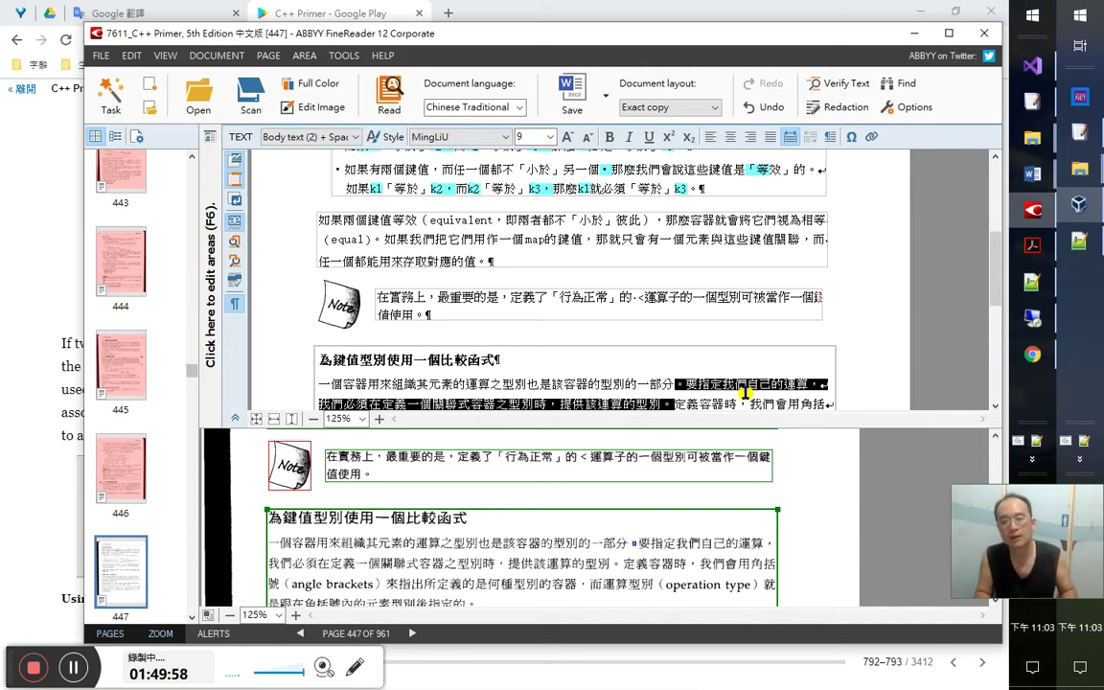
pyautogui.press('Down')
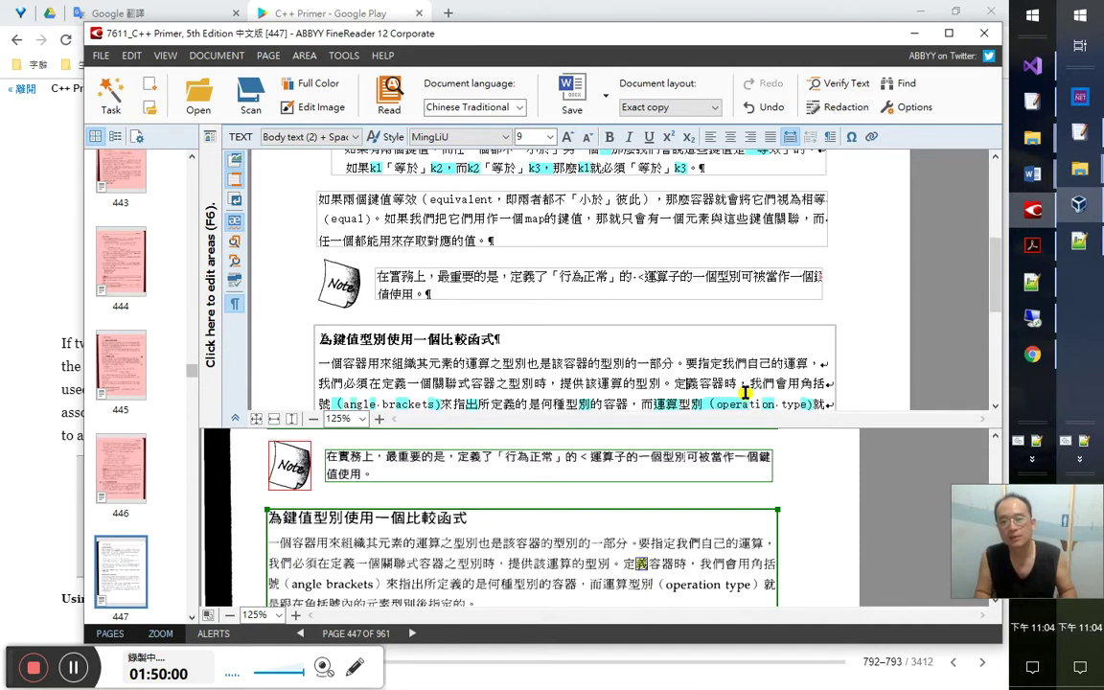
# Examine the sentence on angle brackets and operation type, through to 是跟在角括號內的元素型別後指定的
pyautogui.hotkey('shift', 'Right')
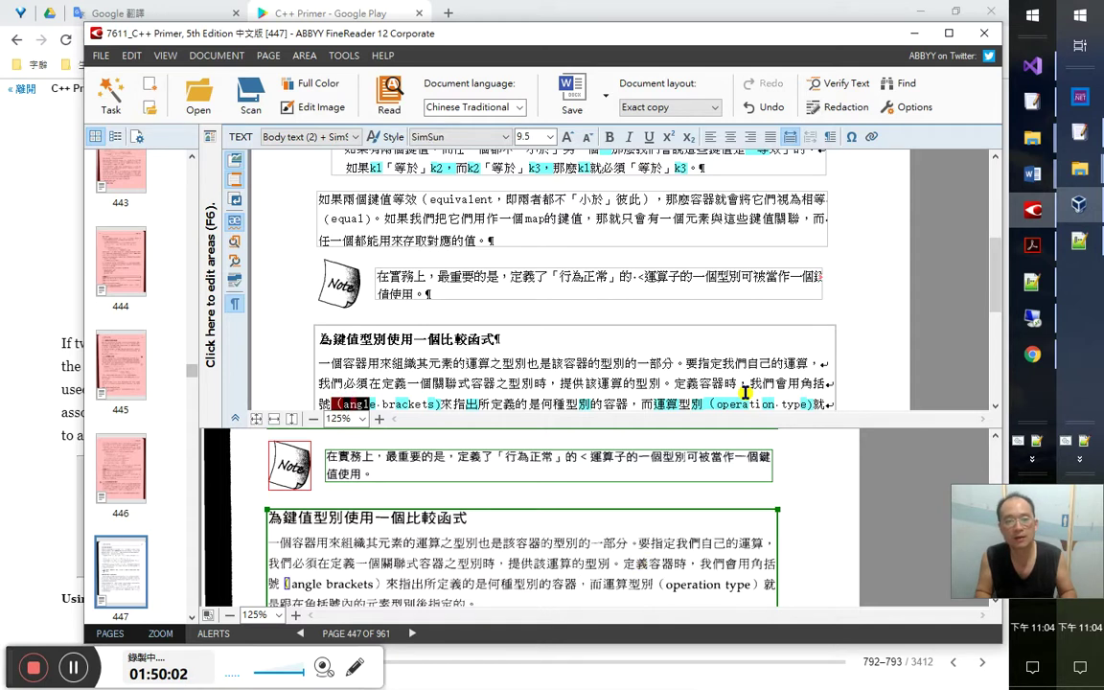
pyautogui.hotkey('shift', 'Right')
pyautogui.hotkey('shift', 'Right')
pyautogui.hotkey('shift', 'Right')
pyautogui.hotkey('shift', 'Right')
pyautogui.hotkey('shift', 'Right')
pyautogui.hotkey('shift', 'Right')
pyautogui.hotkey('shift', 'Right')
pyautogui.hotkey('shift', 'Right')
pyautogui.hotkey('shift', 'Right')
pyautogui.hotkey('shift', 'Right')
pyautogui.hotkey('shift', 'Right')
pyautogui.hotkey('shift', 'Right')
pyautogui.hotkey('shift', 'Right')
pyautogui.hotkey('shift', 'Right')
pyautogui.hotkey('shift', 'Right')
pyautogui.hotkey('shift', 'Right')
pyautogui.hotkey('shift', 'Right')
pyautogui.hotkey('shift', 'Right')
pyautogui.hotkey('shift', 'Right')
pyautogui.hotkey('shift', 'Right')
pyautogui.hotkey('shift', 'Right')
pyautogui.hotkey('shift', 'Right')
pyautogui.hotkey('shift', 'Right')
pyautogui.hotkey('shift', 'Right')
pyautogui.hotkey('shift', 'Right')
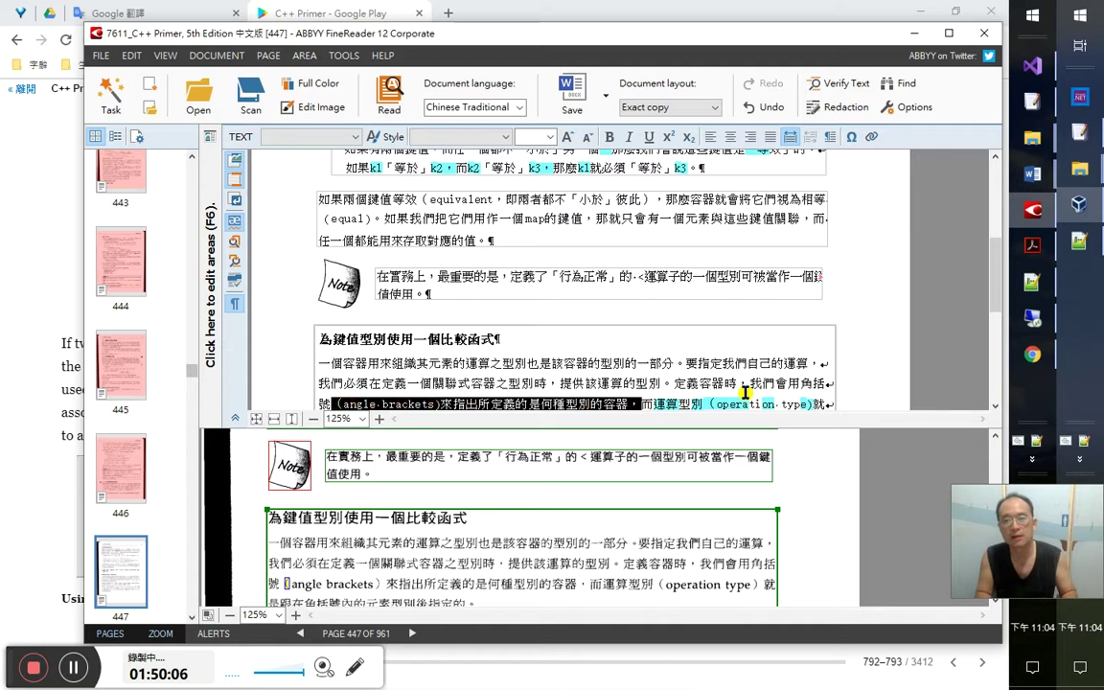
pyautogui.press('Right')
pyautogui.hotkey('shift', 'End')
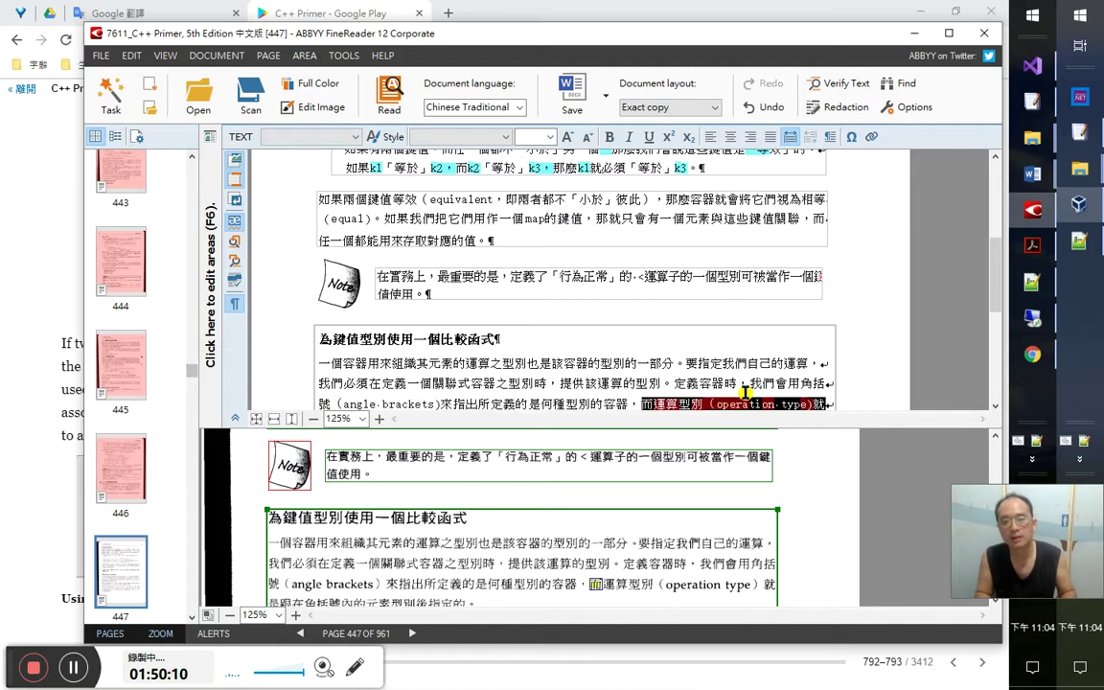
pyautogui.press('Right')
pyautogui.press('Right')
pyautogui.press('Right')
pyautogui.press('Right')
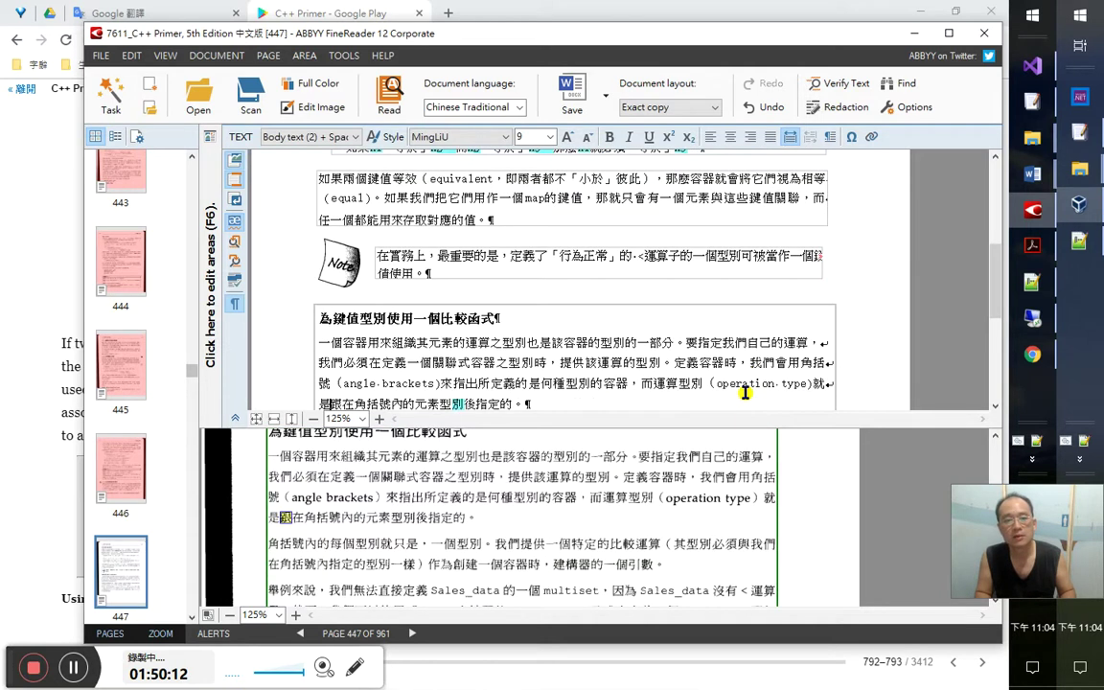
pyautogui.press('Right')
pyautogui.press('Right')
pyautogui.press('Right')
pyautogui.press('Right')
pyautogui.press('Right')
pyautogui.press('Right')
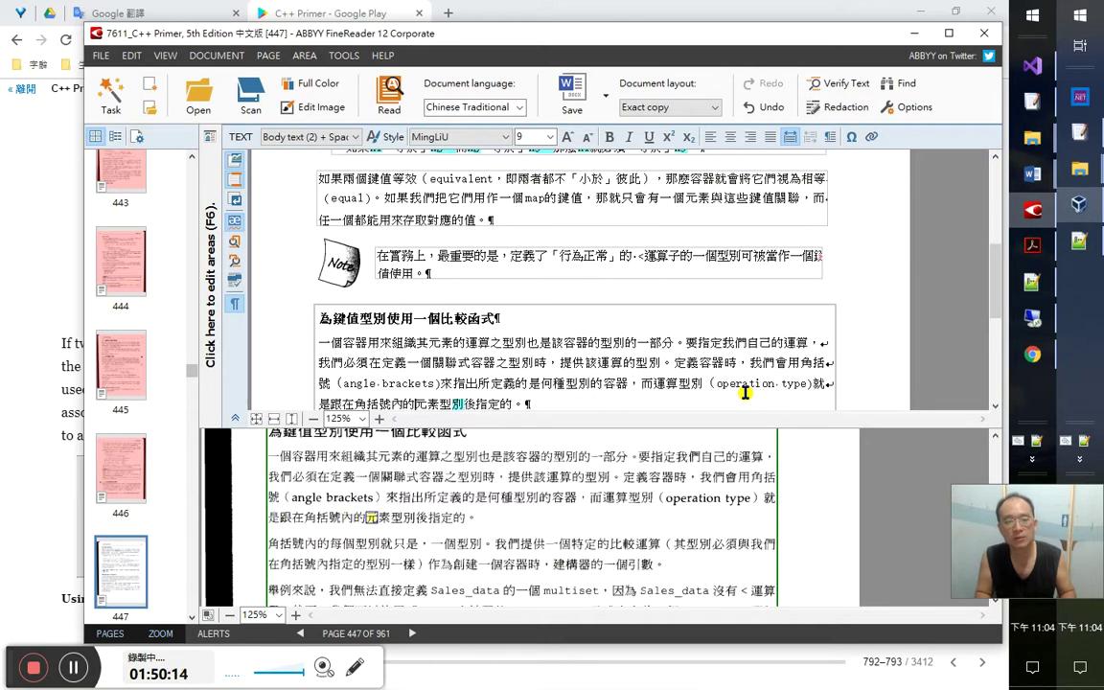
pyautogui.hotkey('shift', 'End')
# Compare the English sentence on each type inside the angle brackets in Chrome with 角括號內的每個型別就只是，一個型別 in FineReader
pyautogui.hotkey('alt', 'Tab')
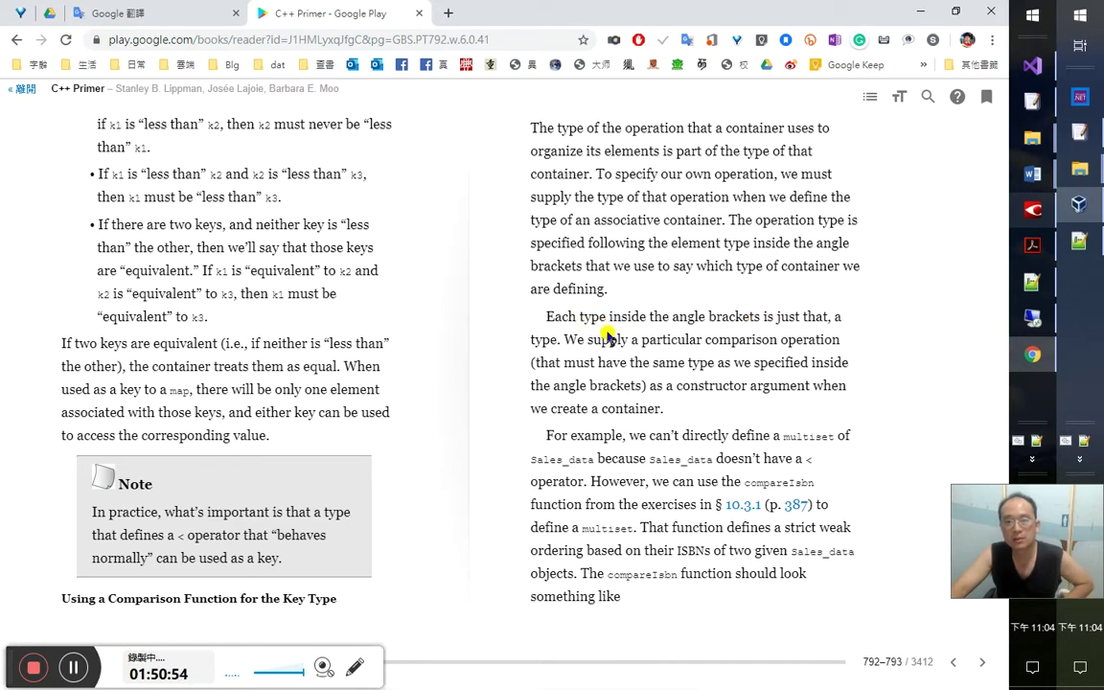
pyautogui.hotkey('alt', 'Tab')
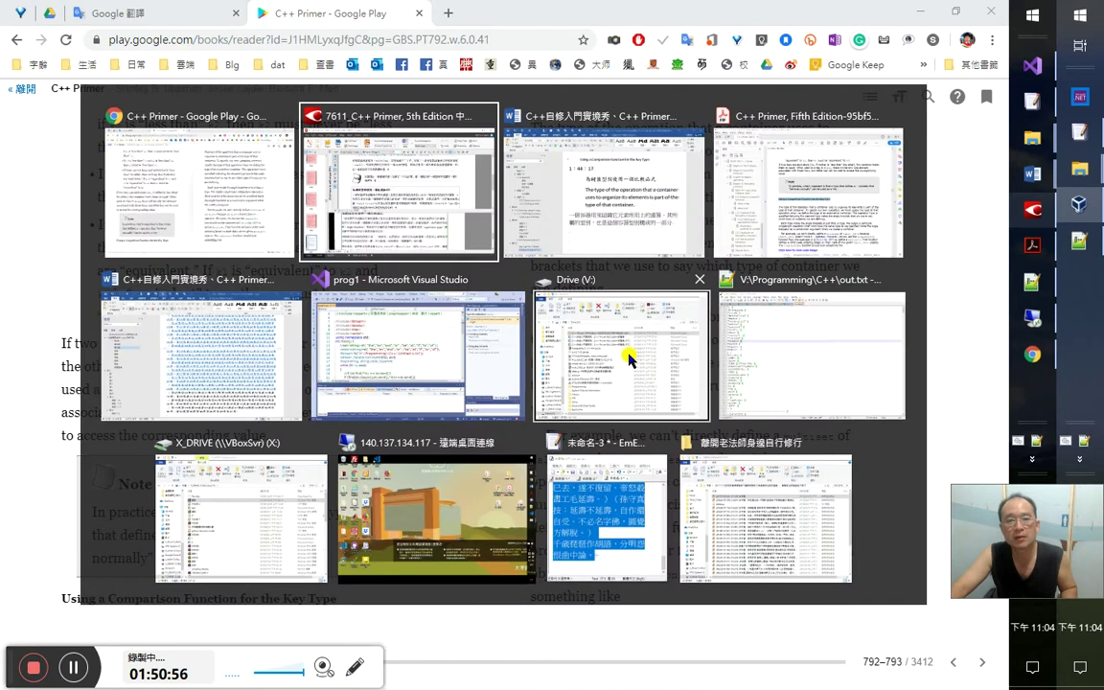
pyautogui.scroll(-1, 550, 403)
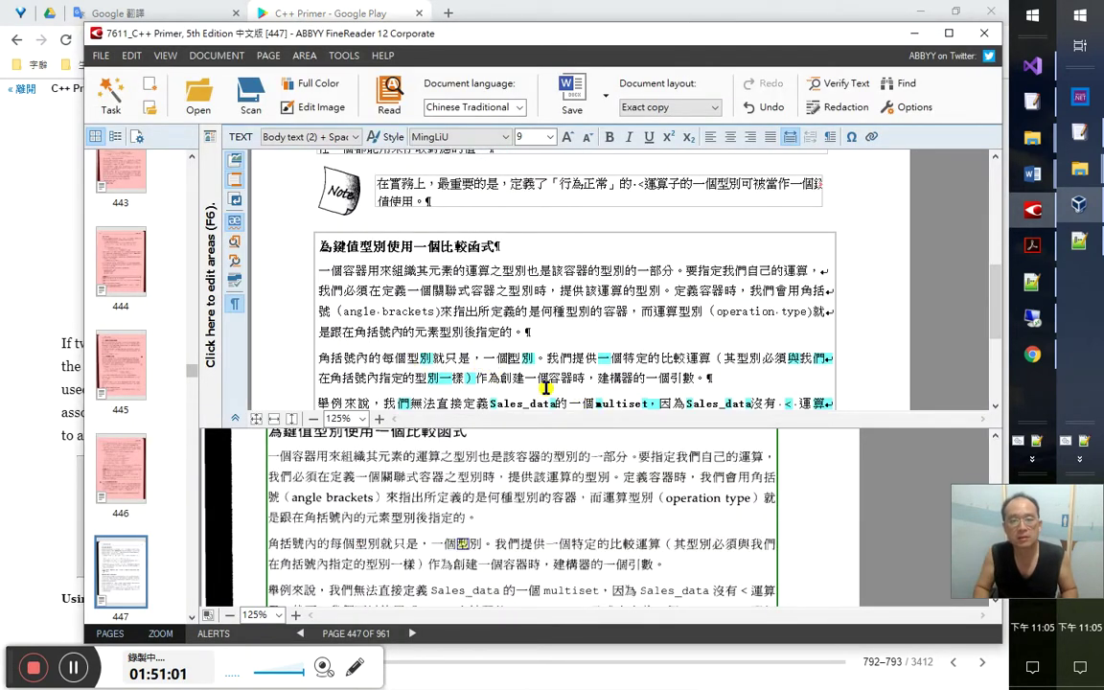
pyautogui.moveTo(319, 359); pyautogui.dragTo(546, 362)
# Compare the English sentence on supplying a comparison operation as a constructor argument in Chrome with its Chinese translation in FineReader
pyautogui.hotkey('alt', 'Tab')
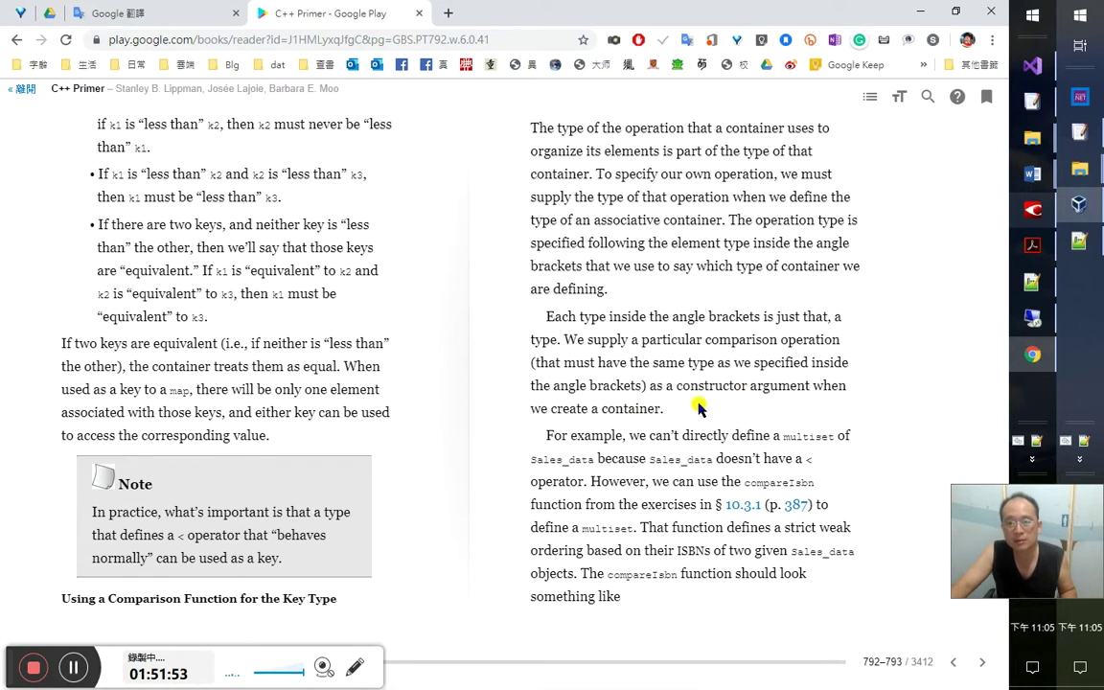
pyautogui.hotkey('alt', 'Tab')
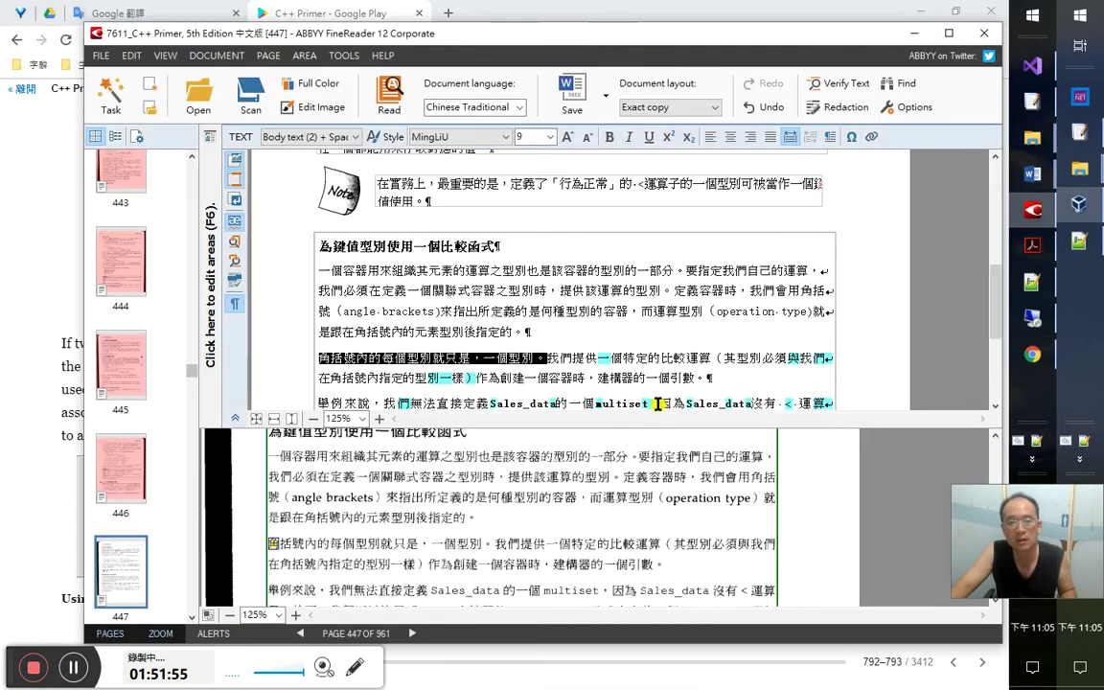
pyautogui.scroll(-1, 513, 359)
pyautogui.click(480, 288)
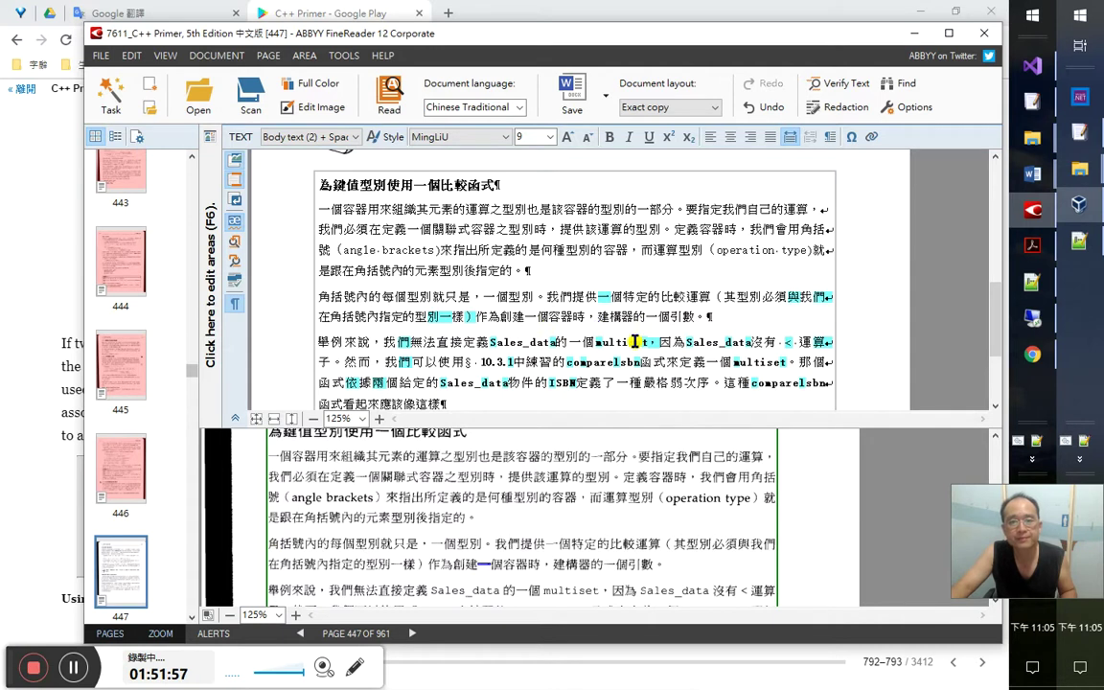
pyautogui.hotkey('shift', 'End')
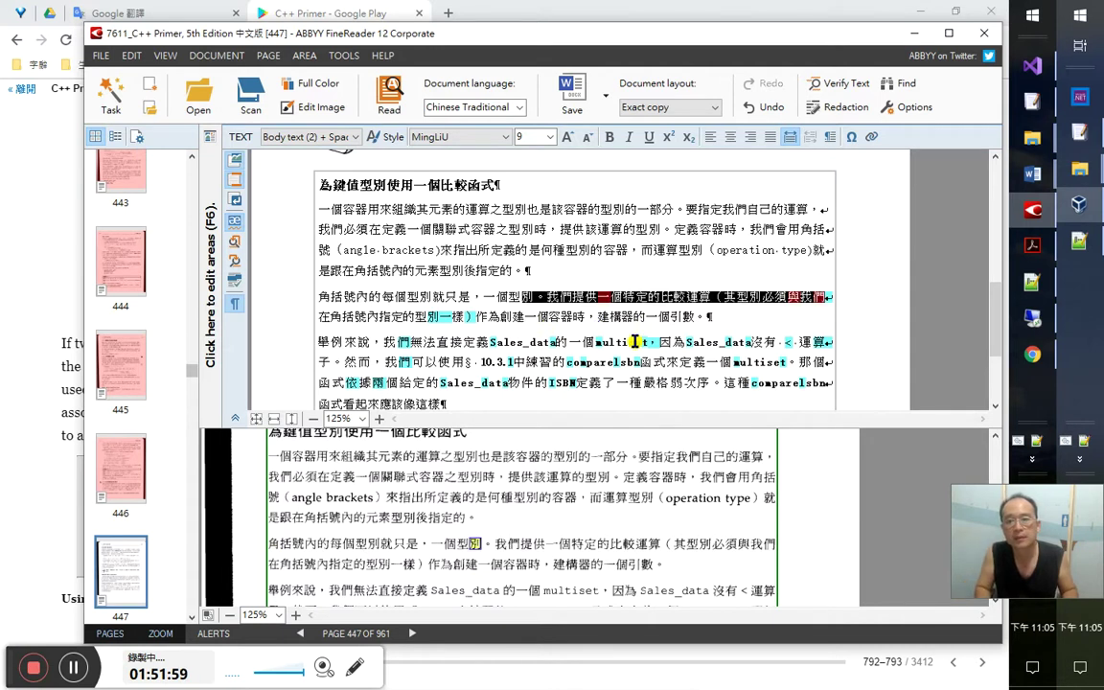
pyautogui.write('我們提供一個特定的比較運算（其型別必須與我們')
pyautogui.press('Right')
pyautogui.press('Right')
pyautogui.press('Right')
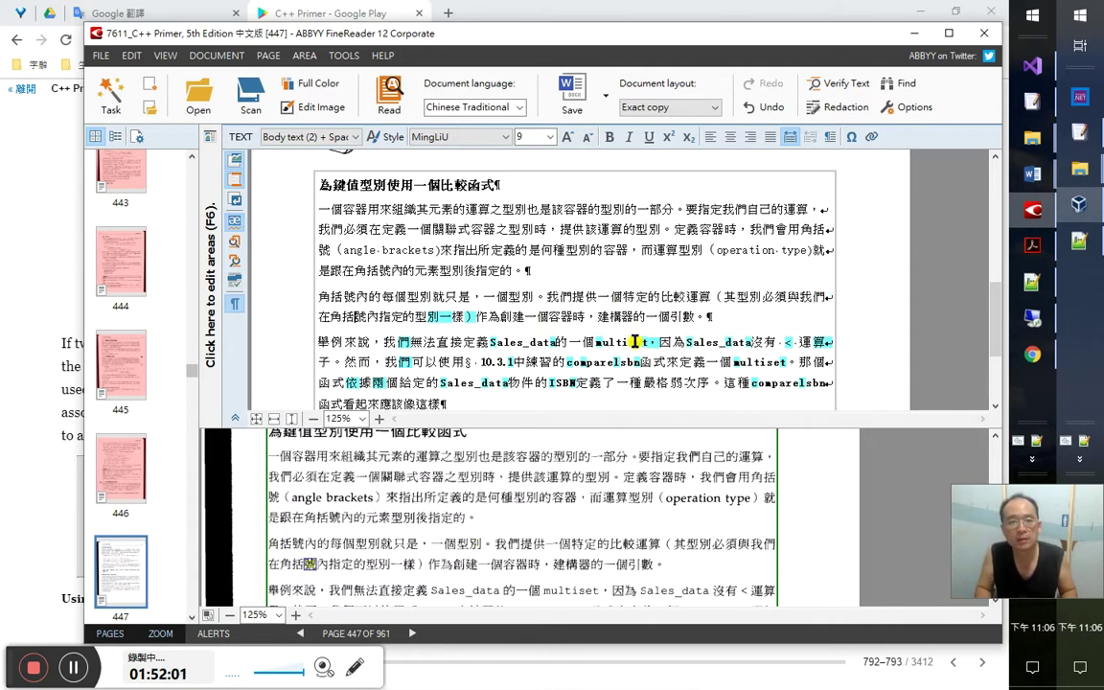
pyautogui.hotkey('shift', 'Right')
pyautogui.hotkey('shift', 'Right')
pyautogui.hotkey('shift', 'Right')
pyautogui.hotkey('shift', 'Right')
pyautogui.hotkey('shift', 'Right')
pyautogui.hotkey('shift', 'Right')
pyautogui.hotkey('shift', 'Right')
pyautogui.hotkey('shift', 'Right')
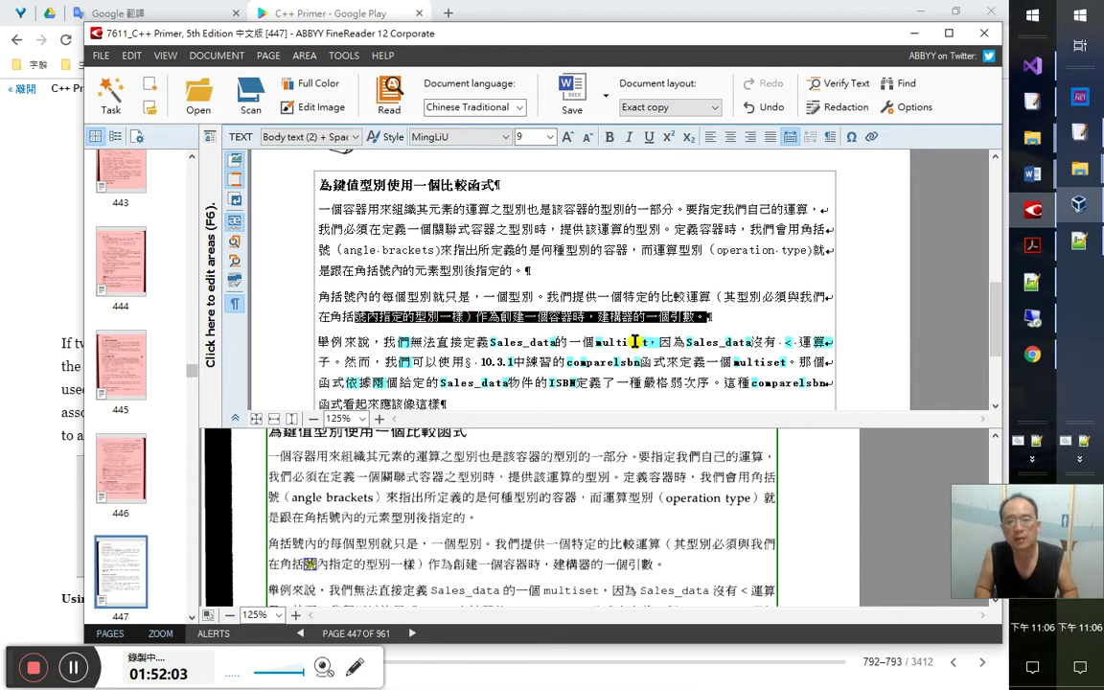
# Compare the English example about defining a multiset of Sales_data in Chrome with the 舉例來說 sentence in FineReader
pyautogui.hotkey('alt', 'Tab')
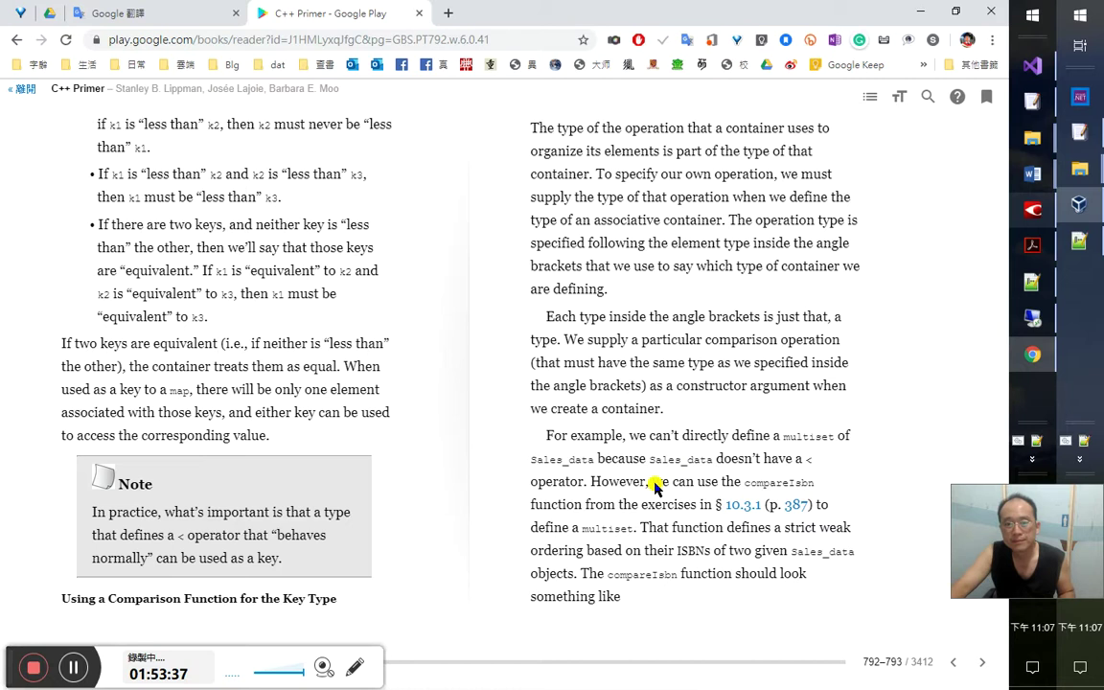
pyautogui.hotkey('alt', 'Tab')
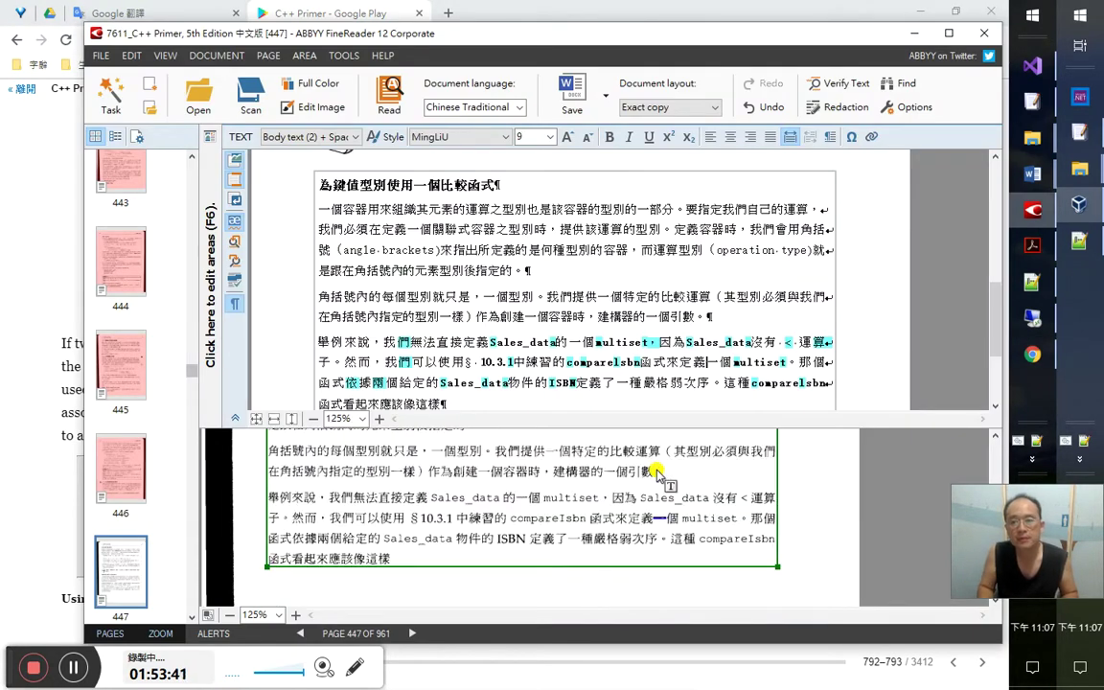
pyautogui.press('Up')
pyautogui.hotkey('ctrl', 'Left')
pyautogui.hotkey('ctrl', 'Left')
pyautogui.hotkey('ctrl', 'Left')
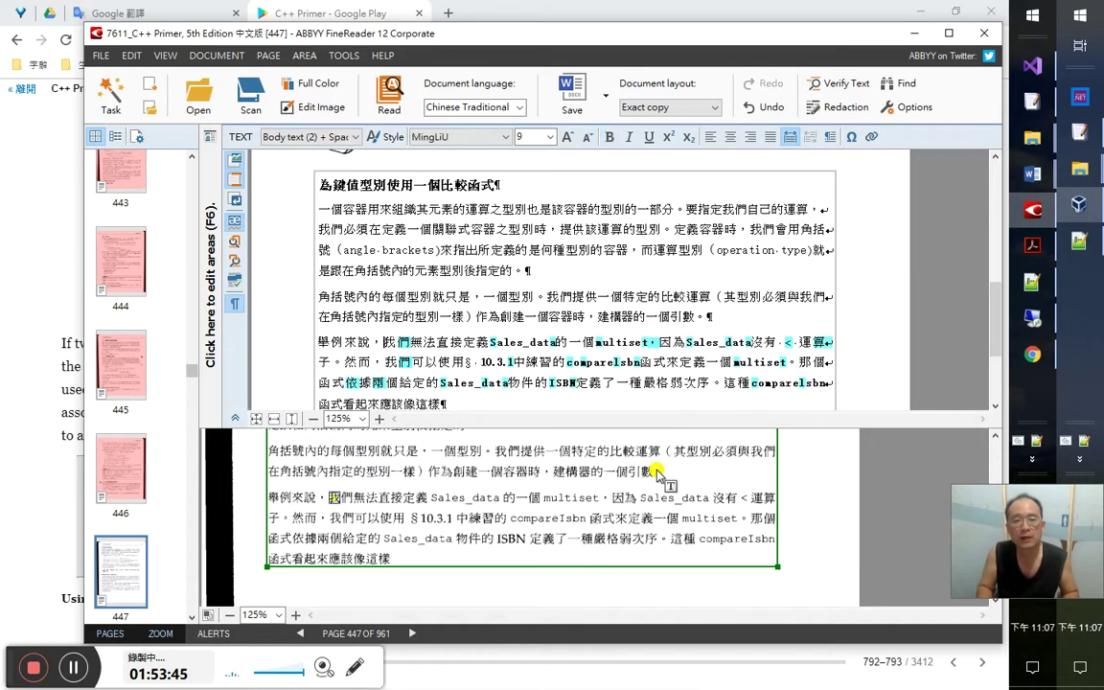
pyautogui.hotkey('shift', 'End')
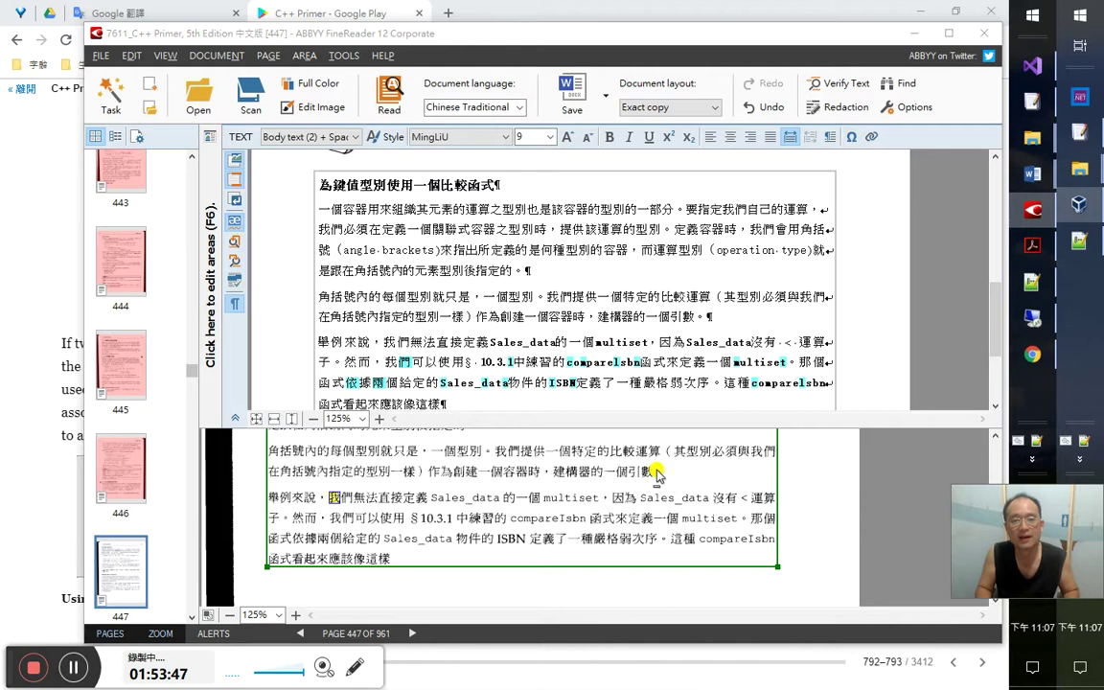
pyautogui.hotkey('alt', 'Tab')
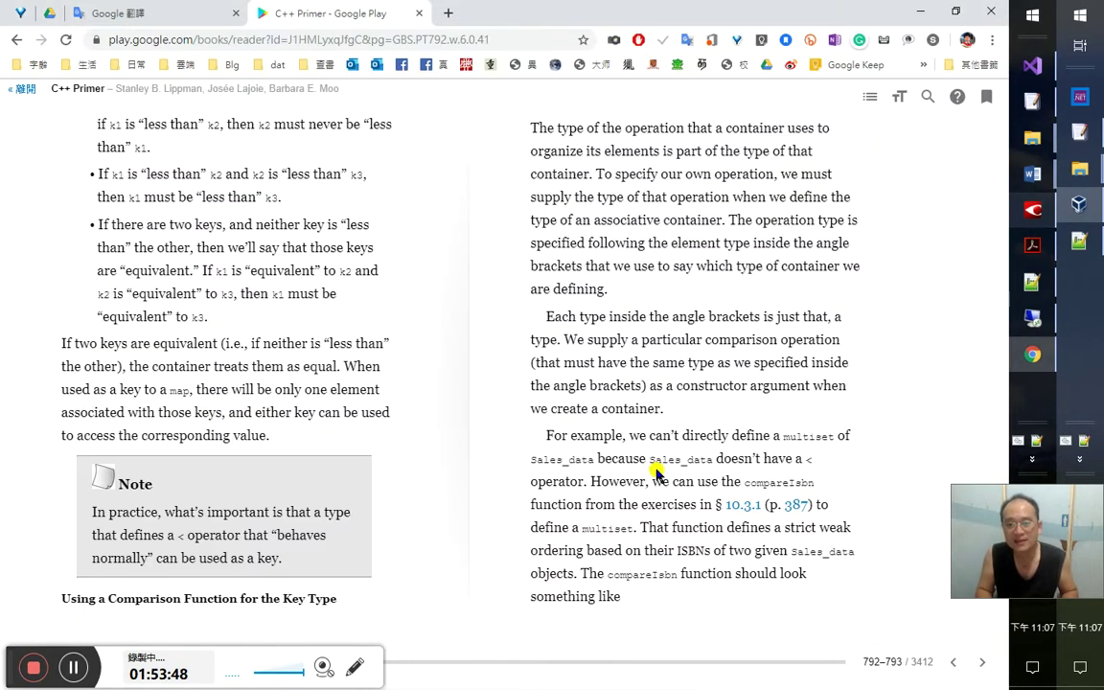
pyautogui.hotkey('alt', 'Tab')
pyautogui.press('Right')
pyautogui.press('Right')
pyautogui.press('Right')
pyautogui.press('Right')
pyautogui.press('Right')
pyautogui.press('Right')
pyautogui.press('Right')
pyautogui.press('Right')
pyautogui.press('Right')
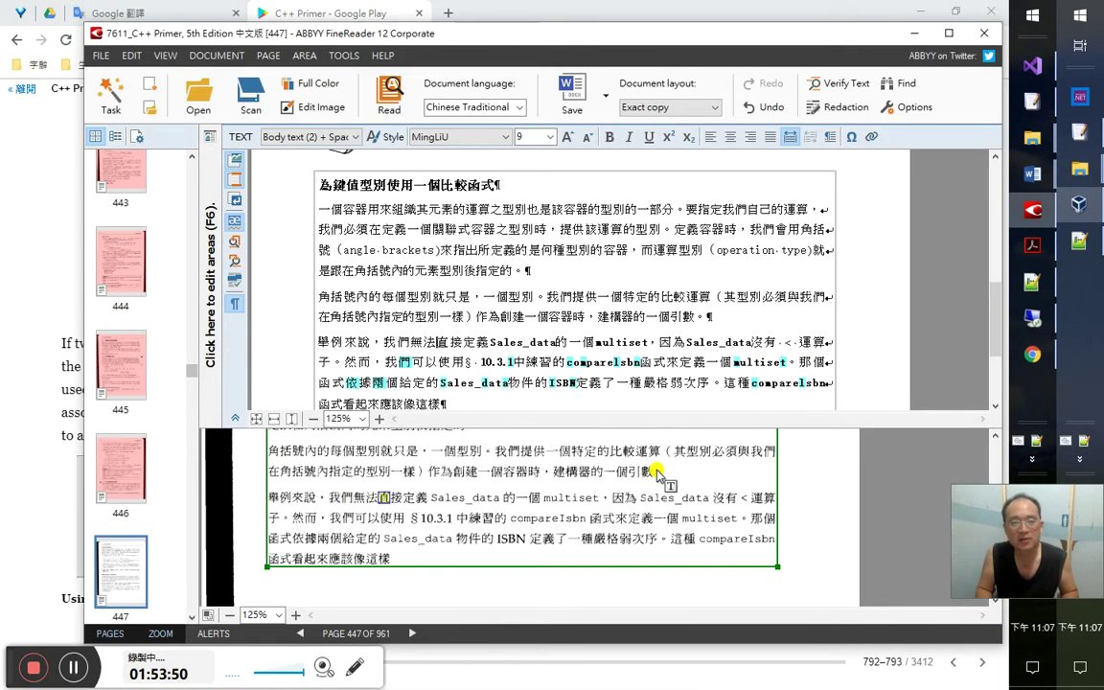
pyautogui.press('Right')
pyautogui.press('Right')
pyautogui.press('Right')
pyautogui.press('Right')
pyautogui.press('Right')
pyautogui.press('Right')
pyautogui.press('Right')
pyautogui.press('Right')
pyautogui.press('Right')
pyautogui.press('Right')
pyautogui.press('Right')
pyautogui.press('Right')
pyautogui.press('Right')
pyautogui.press('Left')
pyautogui.press('Left')
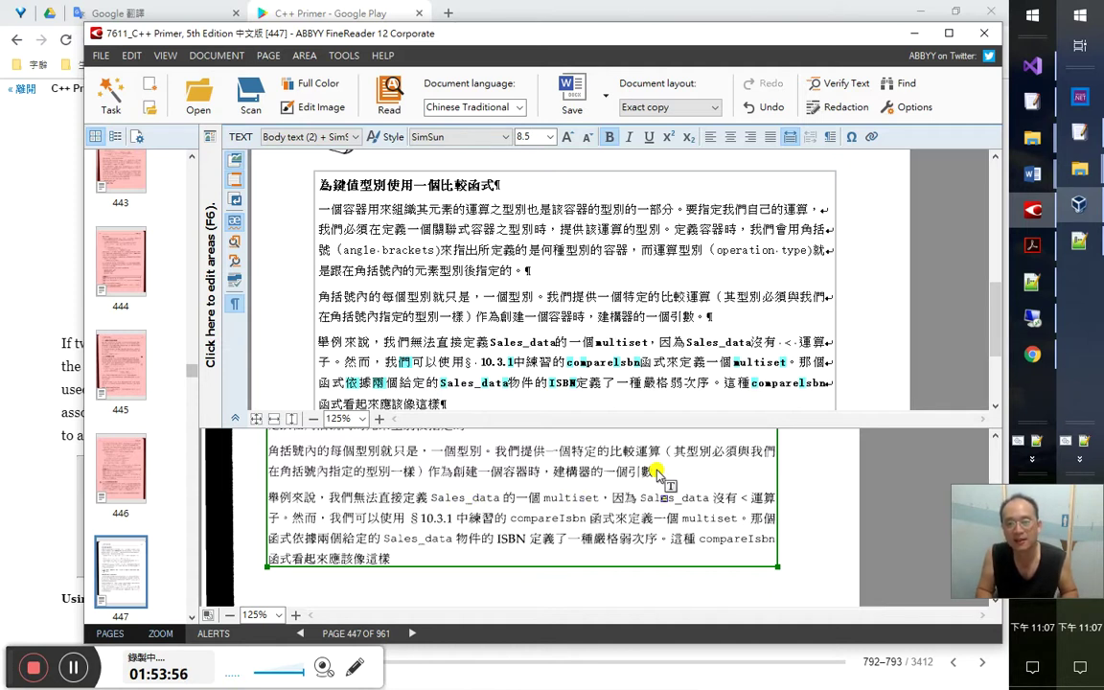
# Compare the 然而 sentence on defining a multiset with compareIsbn in FineReader with its English original in Chrome
pyautogui.press('Right')
pyautogui.press('Right')
pyautogui.press('Right')
pyautogui.press('Right')
pyautogui.press('Right')
pyautogui.press('Right')
pyautogui.press('Right')
pyautogui.press('Right')
pyautogui.press('Right')
pyautogui.press('Right')
pyautogui.press('Right')
pyautogui.press('Right')
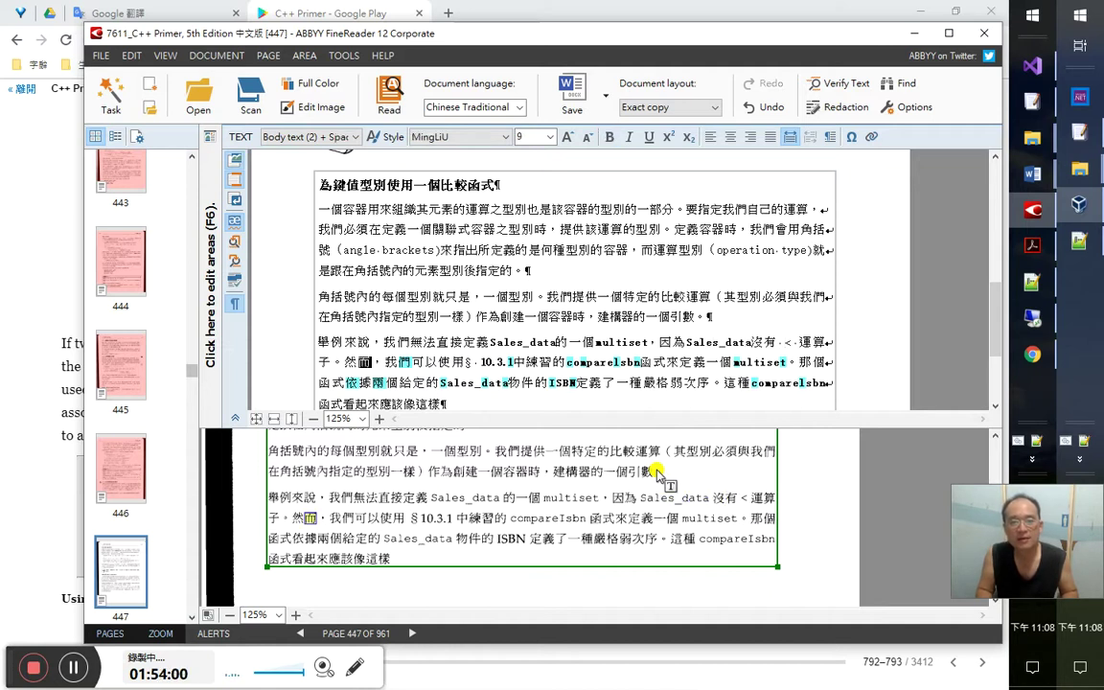
pyautogui.hotkey('shift', 'Right')
pyautogui.hotkey('shift', 'Right')
pyautogui.hotkey('shift', 'Right')
pyautogui.hotkey('shift', 'Right')
pyautogui.hotkey('shift', 'Right')
pyautogui.hotkey('shift', 'Right')
pyautogui.hotkey('shift', 'Right')
pyautogui.hotkey('shift', 'Right')
pyautogui.hotkey('shift', 'Right')
pyautogui.hotkey('shift', 'Right')
pyautogui.hotkey('shift', 'Right')
pyautogui.hotkey('shift', 'Right')
pyautogui.hotkey('shift', 'Right')
pyautogui.hotkey('shift', 'Right')
pyautogui.hotkey('shift', 'Right')
pyautogui.hotkey('shift', 'Right')
pyautogui.hotkey('shift', 'Right')
pyautogui.hotkey('shift', 'Right')
pyautogui.hotkey('shift', 'Right')
pyautogui.hotkey('shift', 'Right')
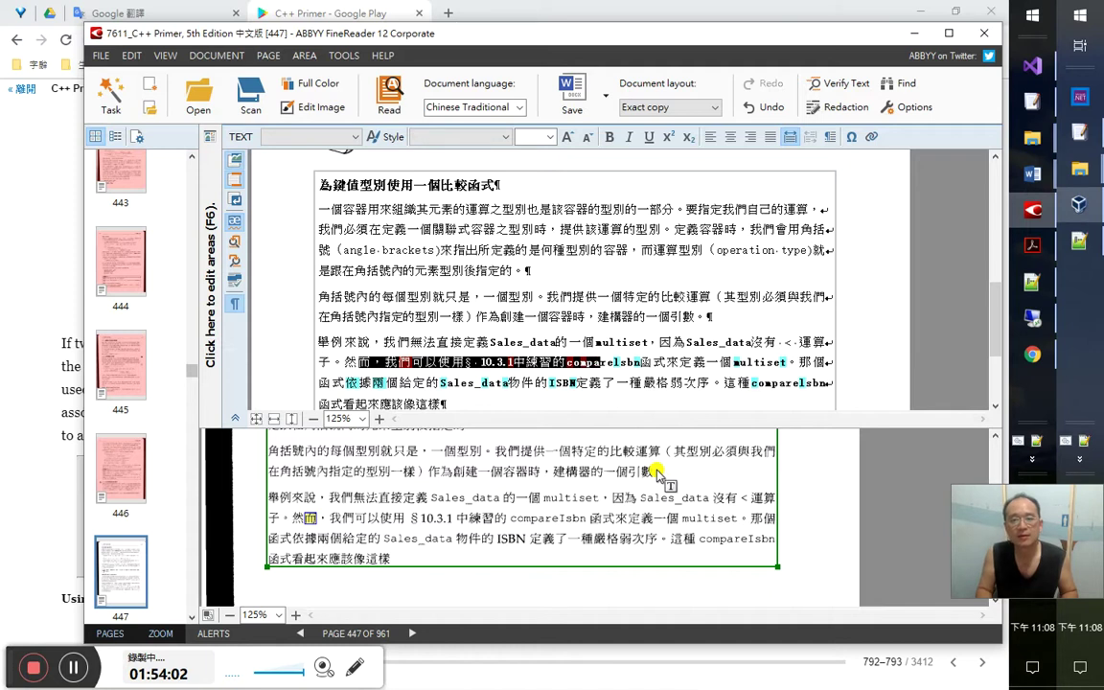
pyautogui.hotkey('shift', 'Right')
pyautogui.hotkey('shift', 'Right')
pyautogui.hotkey('shift', 'Right')
pyautogui.hotkey('shift', 'Right')
pyautogui.hotkey('shift', 'Right')
pyautogui.hotkey('shift', 'Right')
pyautogui.hotkey('shift', 'Right')
pyautogui.hotkey('shift', 'Right')
pyautogui.press('Right')
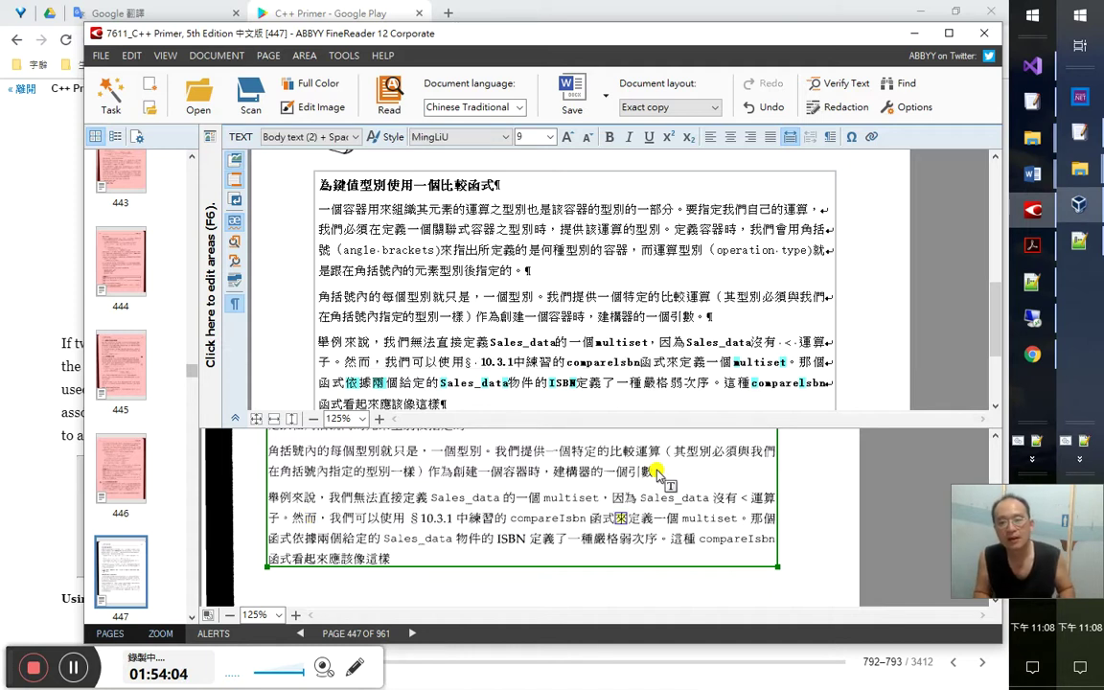
pyautogui.press('Right')
pyautogui.press('Right')
pyautogui.hotkey('shift', 'End')
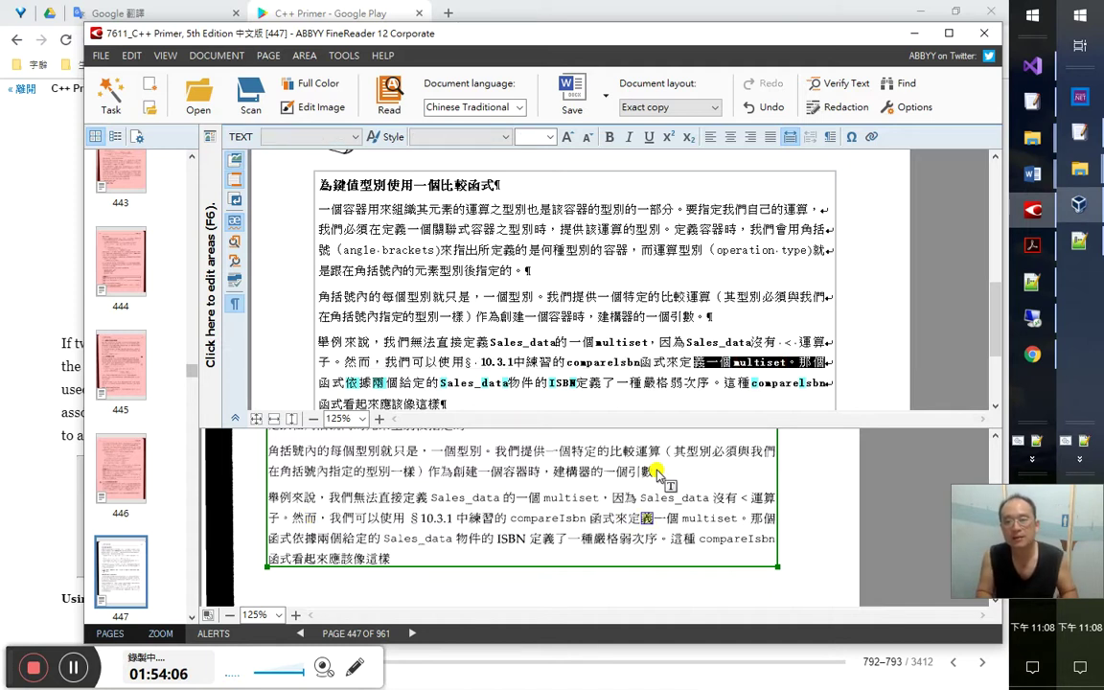
pyautogui.hotkey('alt', 'Tab')
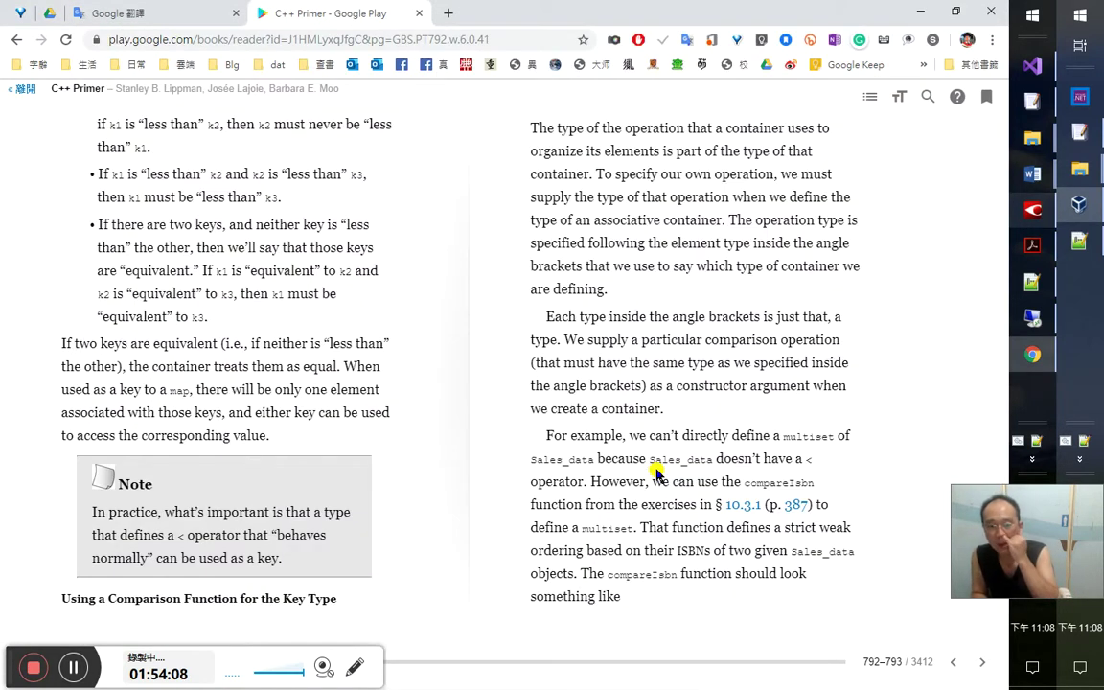
# In the Word notes, add 、有規則的、嚴謹的 after 正常表現的 in the sentence about a type defining the < operator
pyautogui.hotkey('alt', 'Tab')
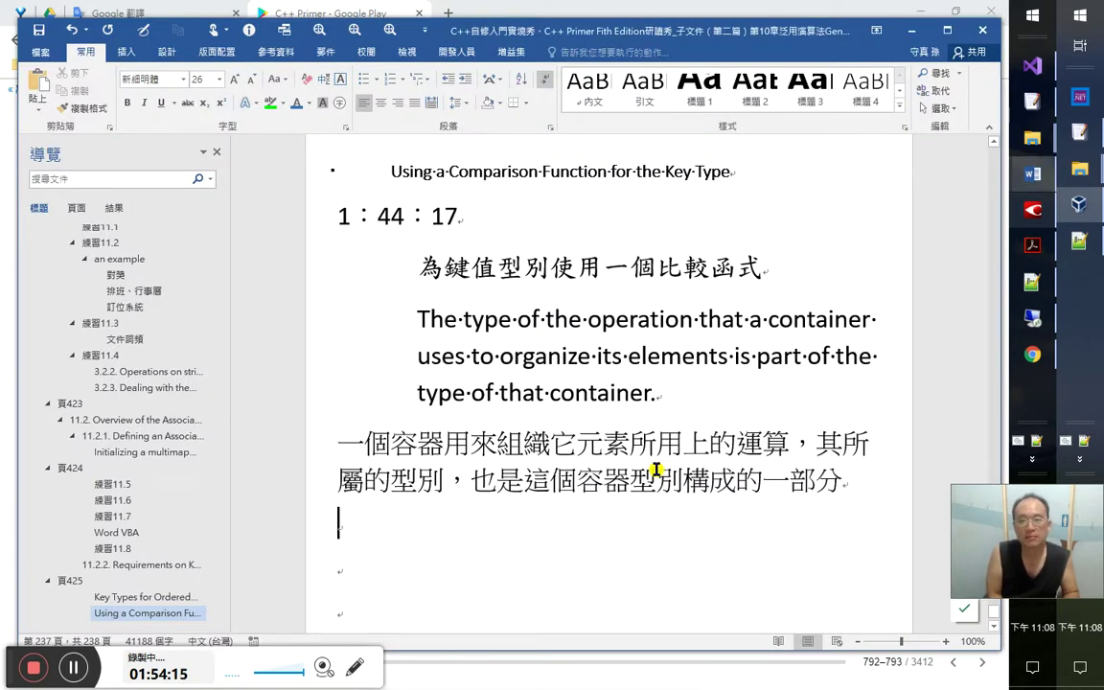
pyautogui.scroll(3, 660, 443)
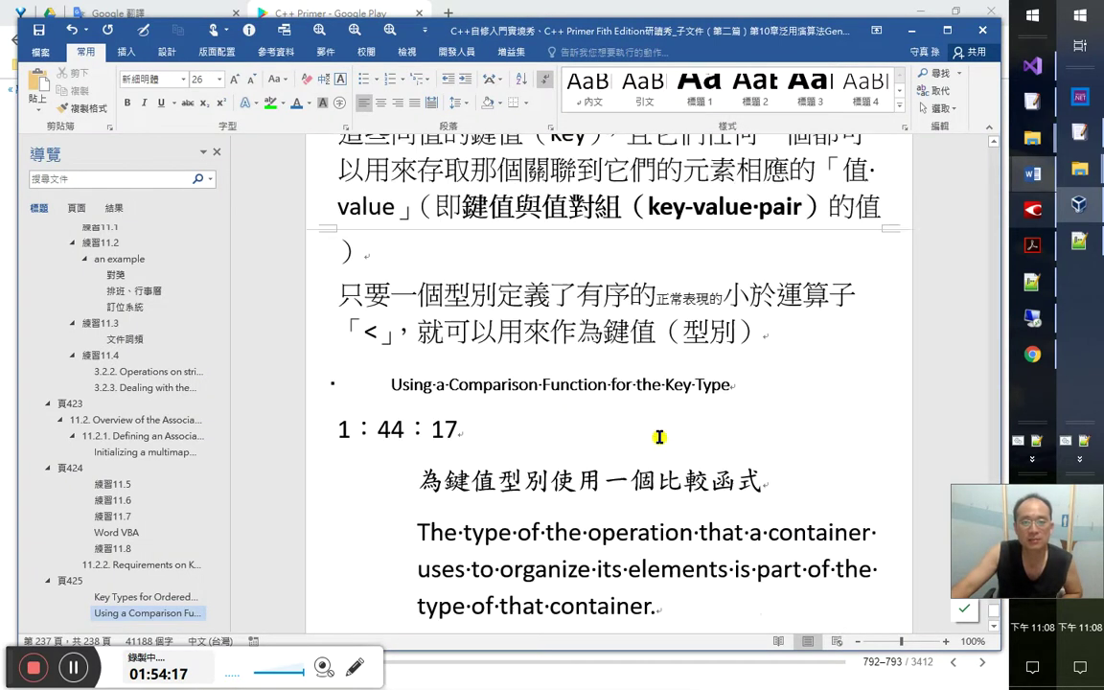
pyautogui.click(456, 414)
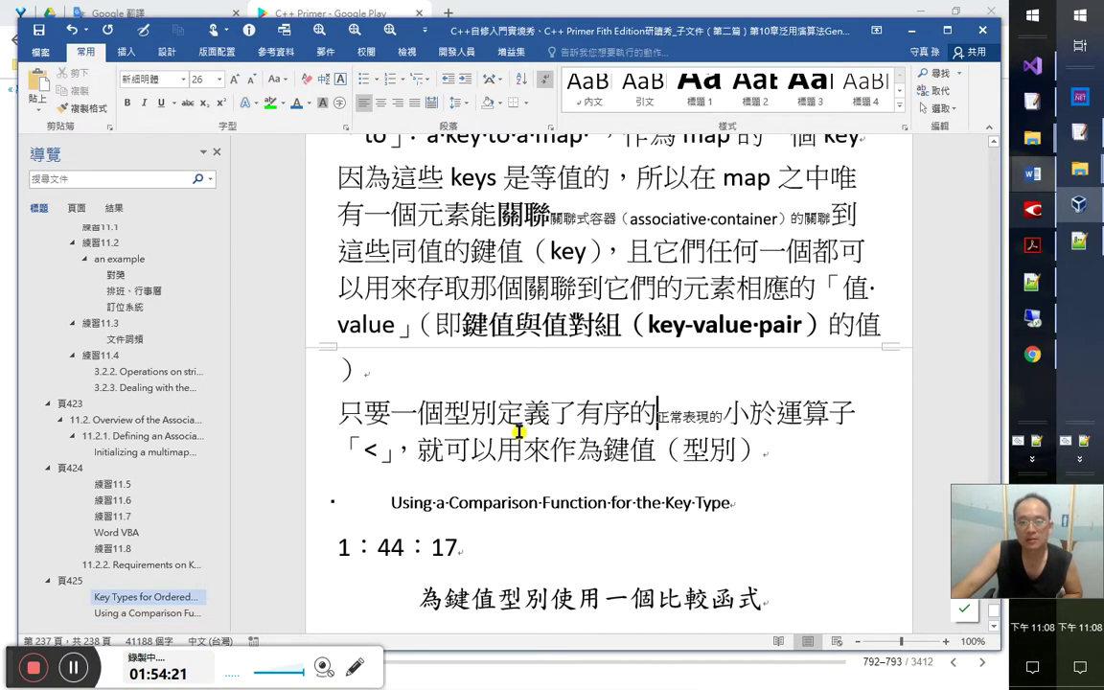
pyautogui.click(602, 420)
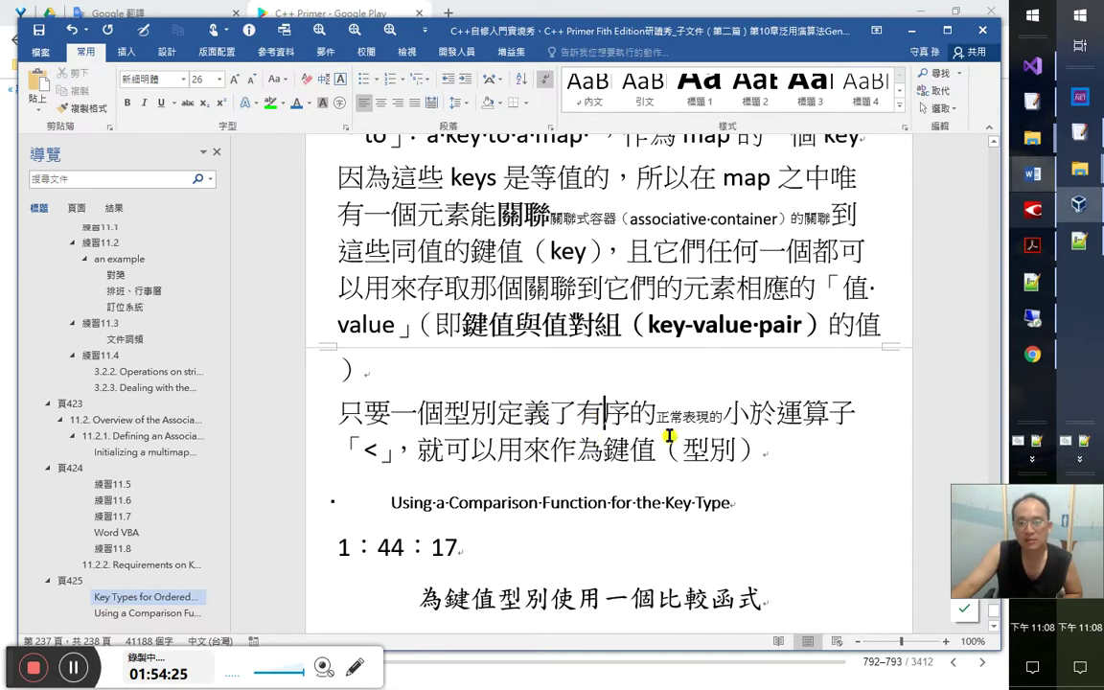
pyautogui.doubleClick(588, 413)
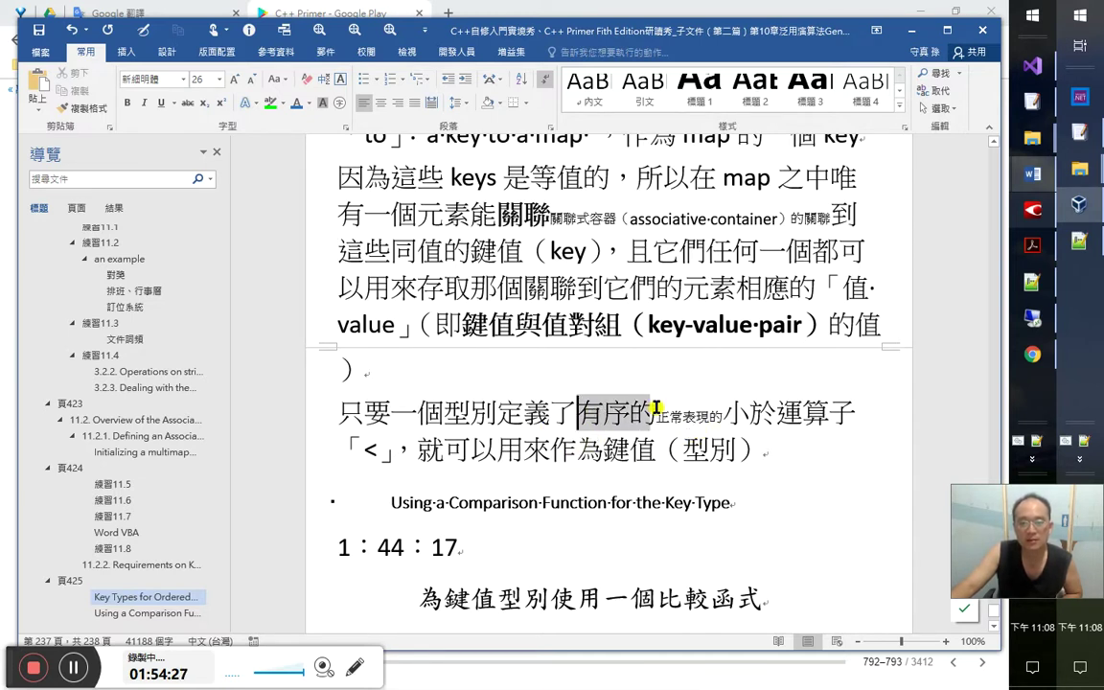
pyautogui.click(640, 446)
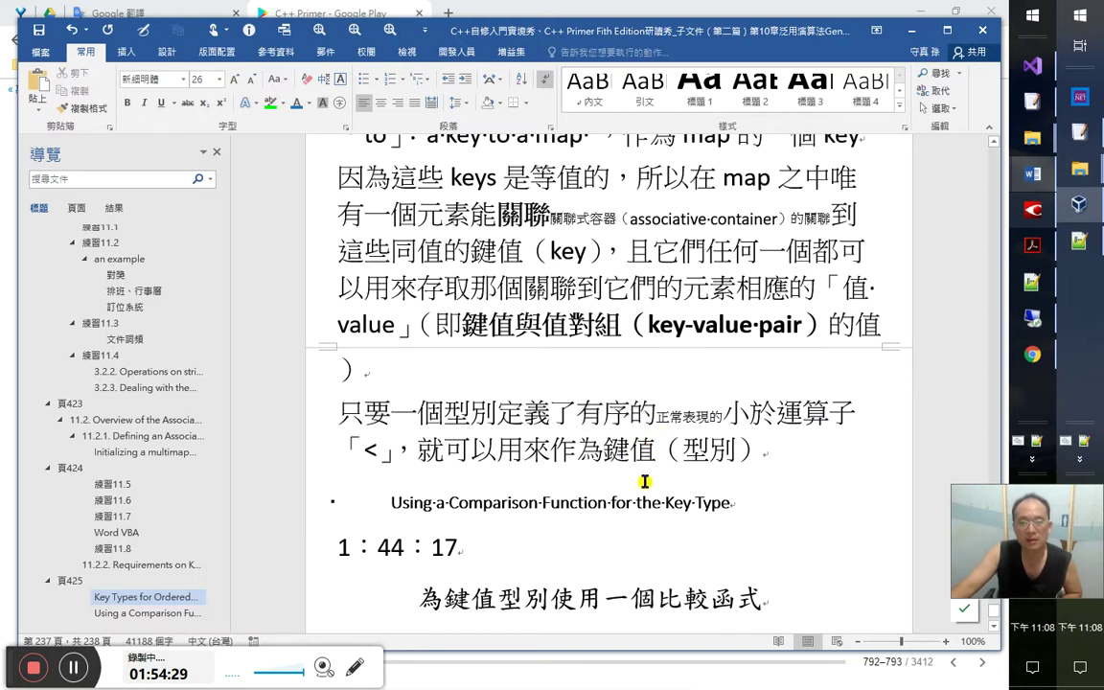
pyautogui.scroll(-1, 695, 515)
pyautogui.click(717, 381)
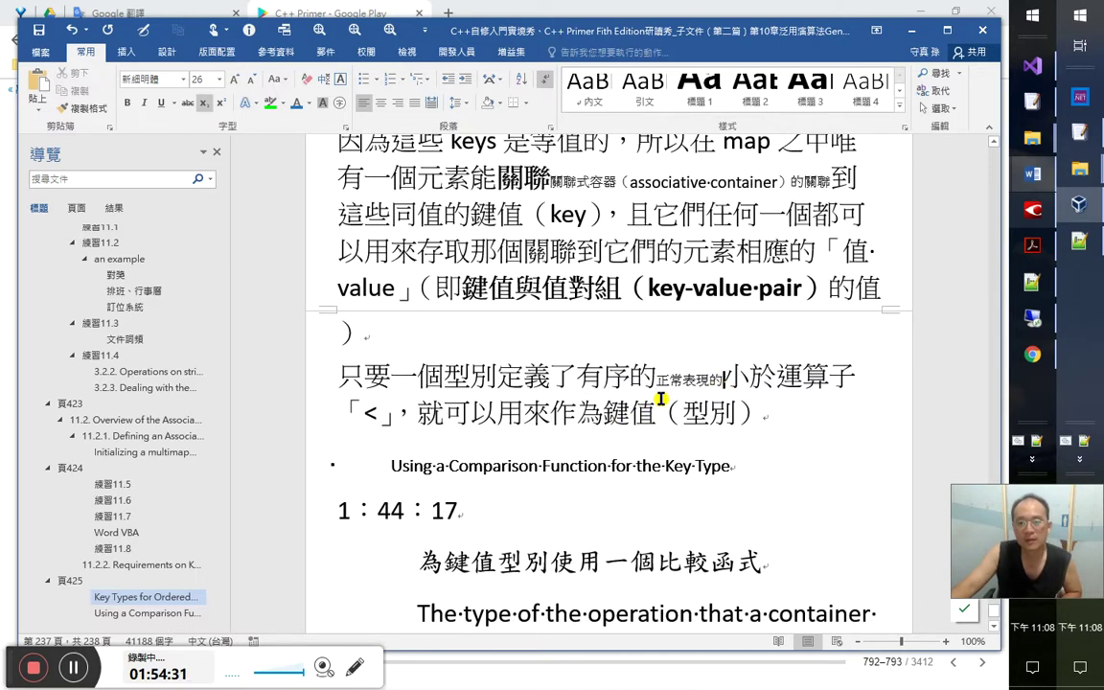
pyautogui.write('、kbgu')
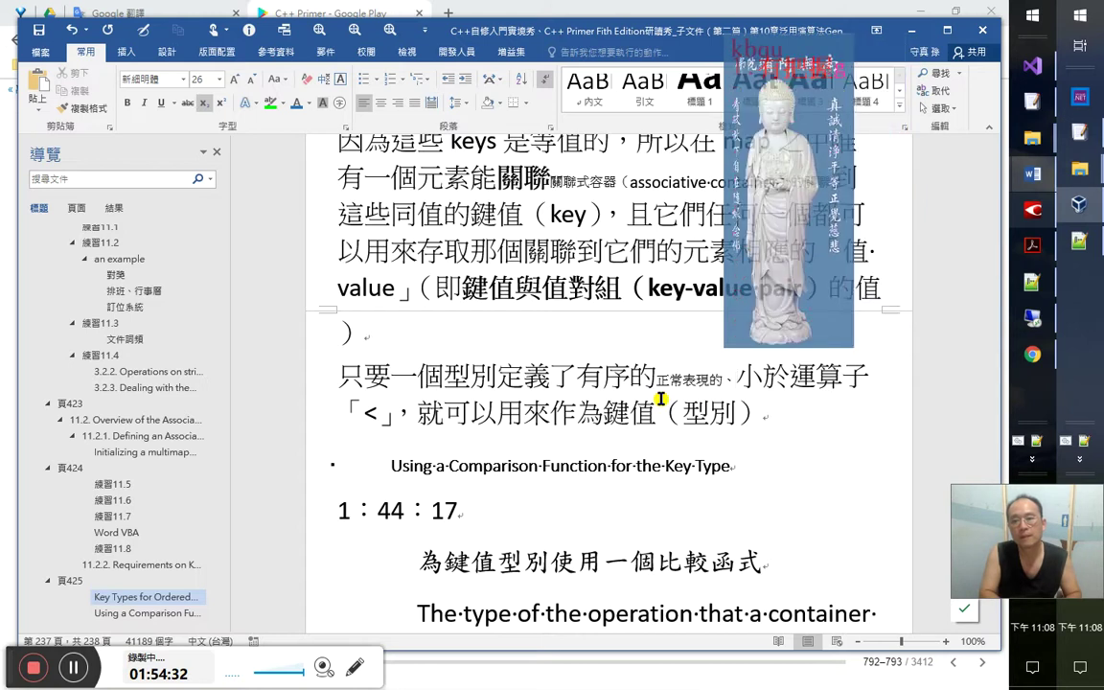
pyautogui.press('Escape')
pyautogui.write('kb')
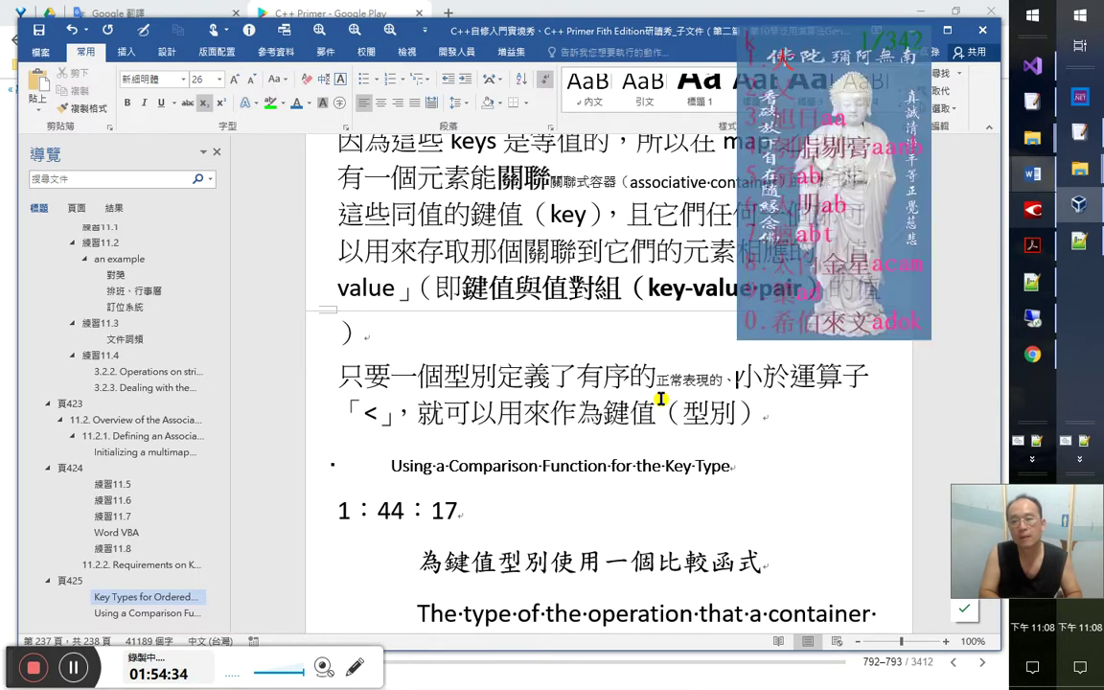
pyautogui.press('space')
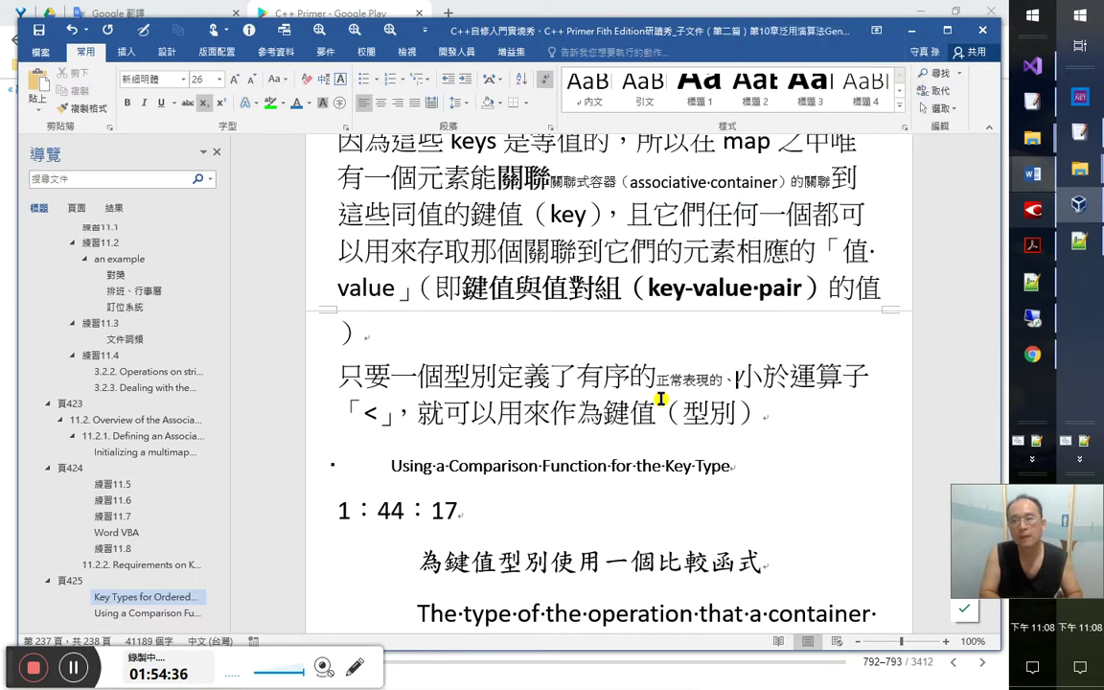
pyautogui.write('規則的、')
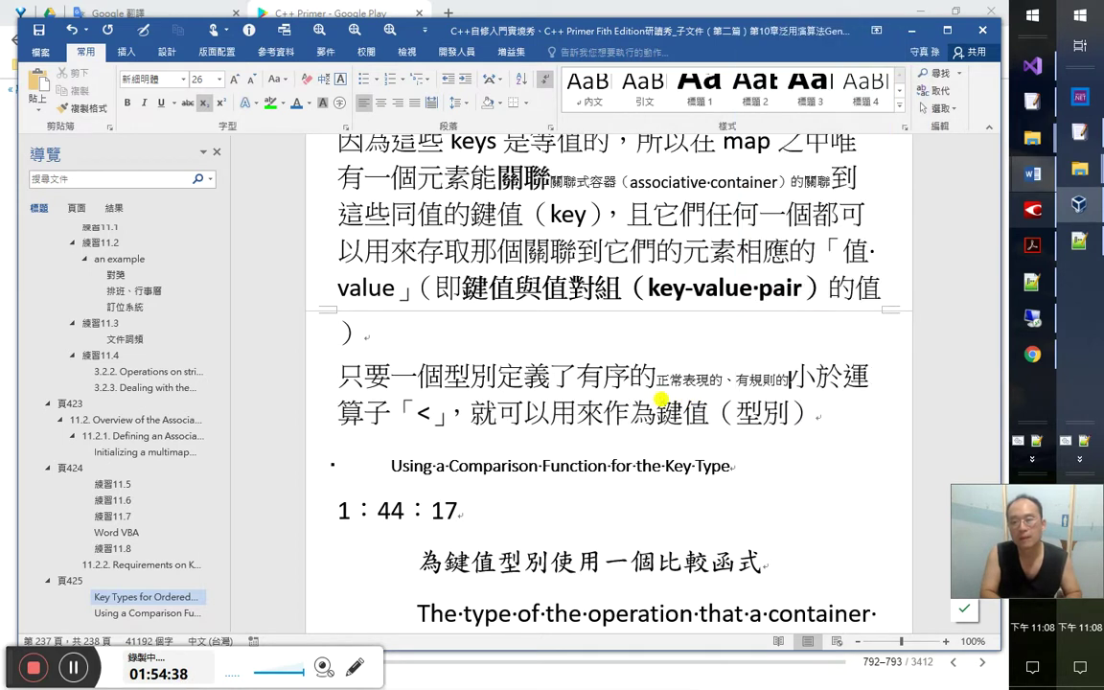
pyautogui.write('a')
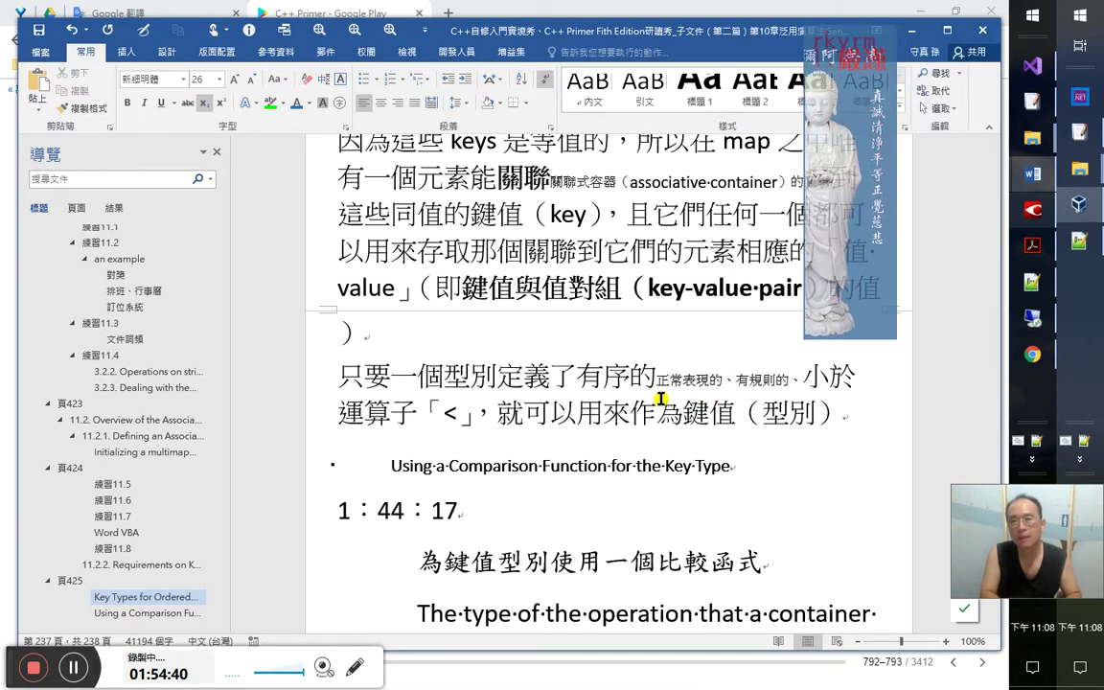
pyautogui.press('BackSpace')
pyautogui.write('嚴謹的')
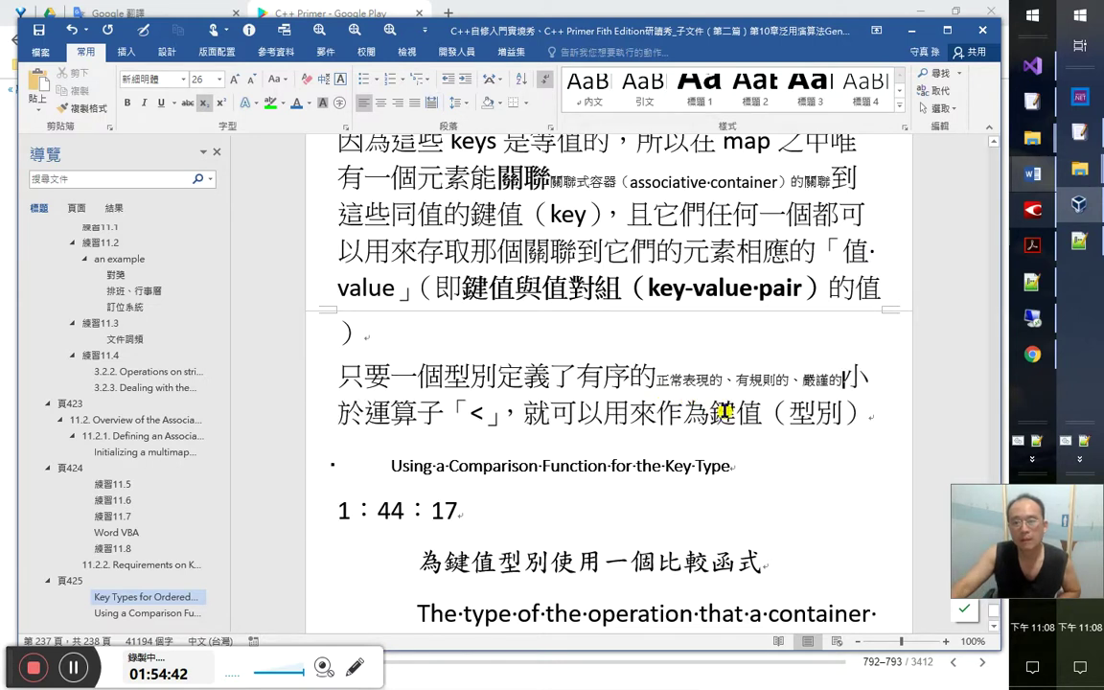
# Insert an empty paragraph below the Chinese translation of the sentence on the container's operation type
pyautogui.scroll(-5, 739, 482)
pyautogui.click(627, 497)
pyautogui.press('Return')
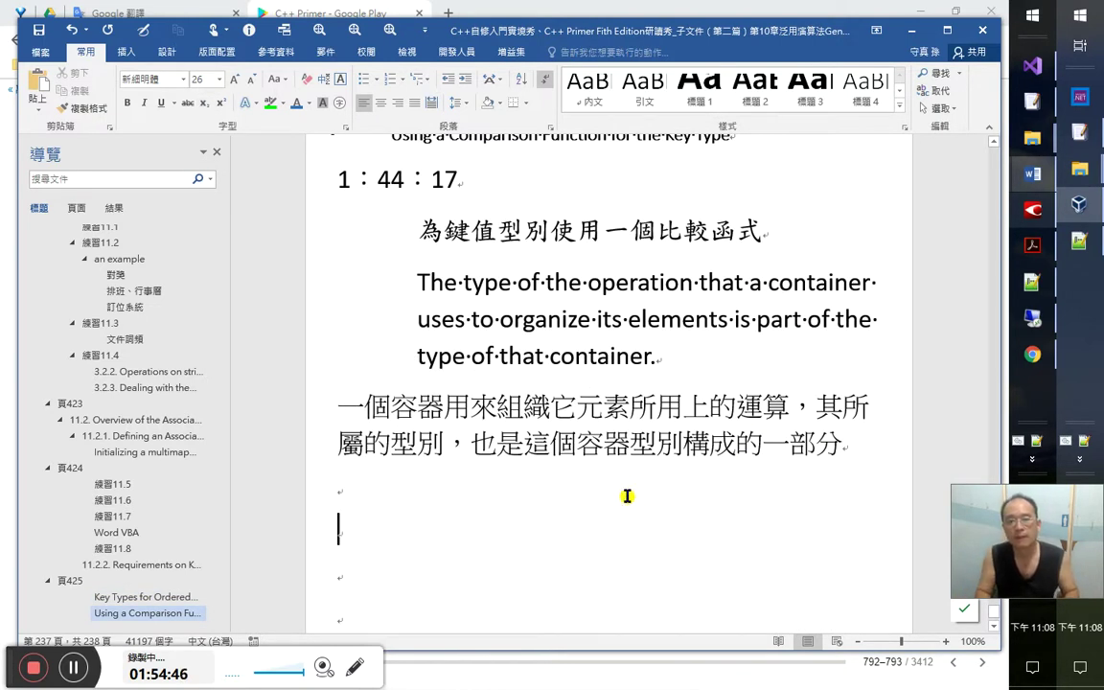
pyautogui.moveTo(1100, 543); pyautogui.dragTo(1076, 547)
pyautogui.click(653, 525)
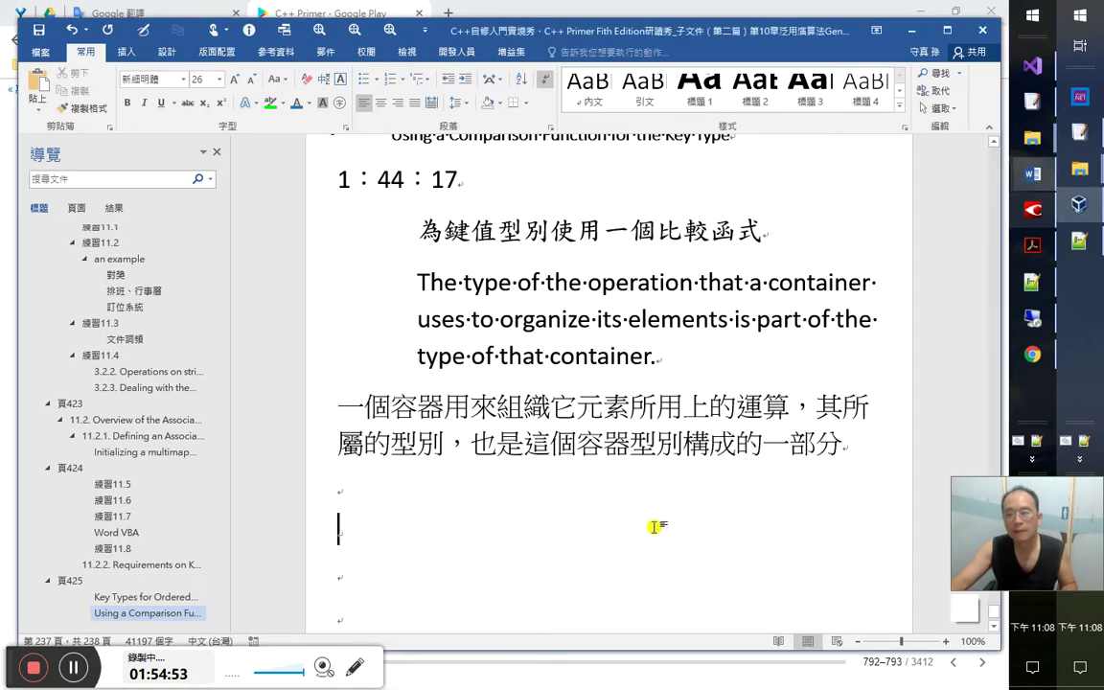
# Review the earlier Word note translating strict weak ordering as 絕對的等差級別, focusing on 絕對的 and 等差
pyautogui.hotkey('alt', 'Tab')
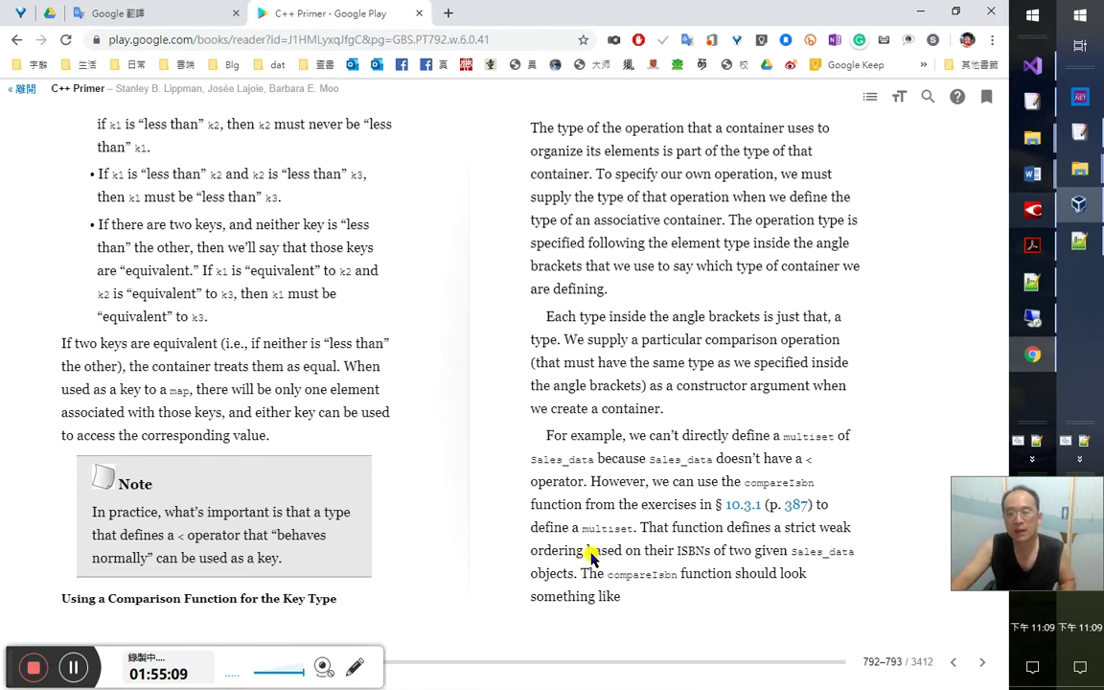
pyautogui.hotkey('alt', 'Tab')
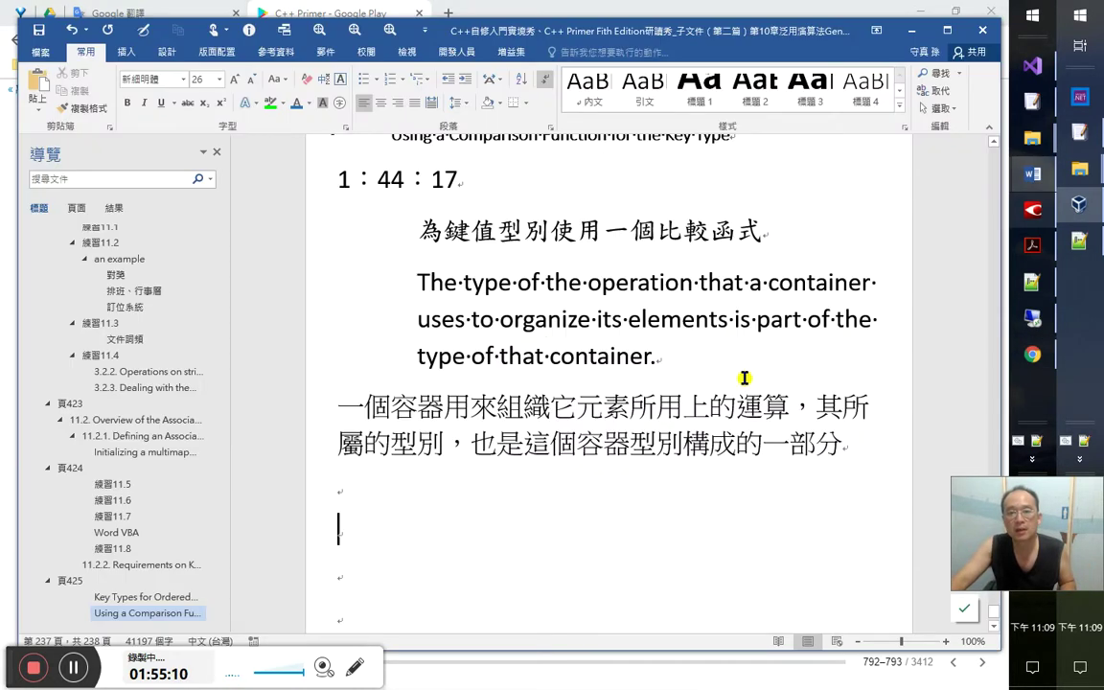
pyautogui.scroll(1, 756, 416)
pyautogui.scroll(-2, 756, 416)
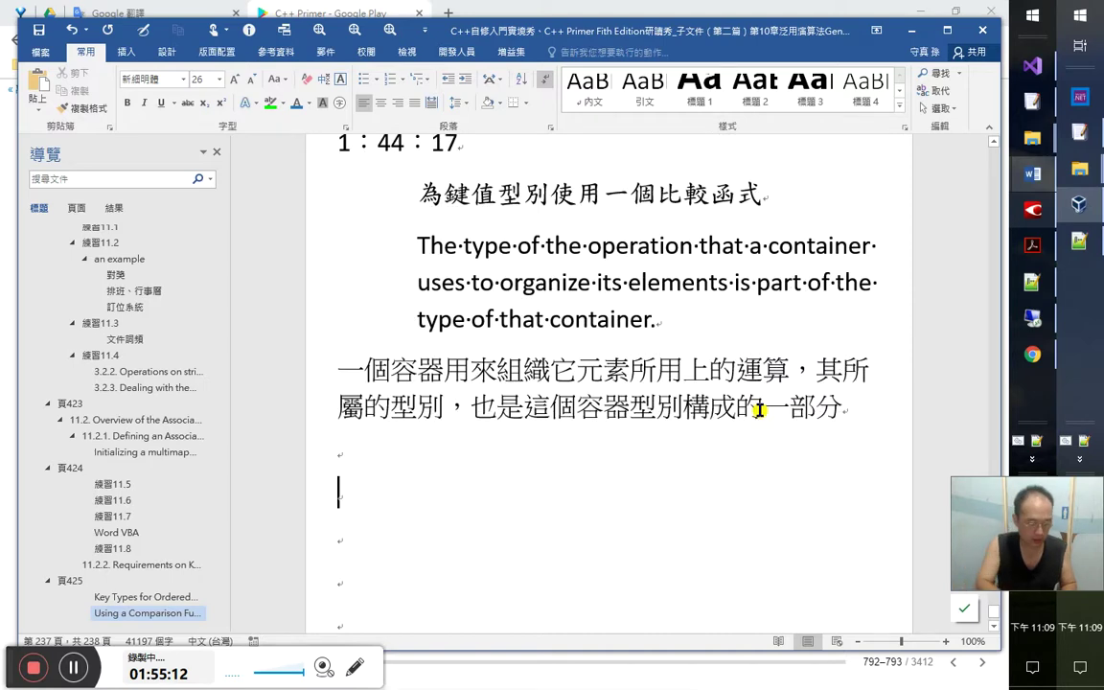
pyautogui.scroll(3, 684, 412)
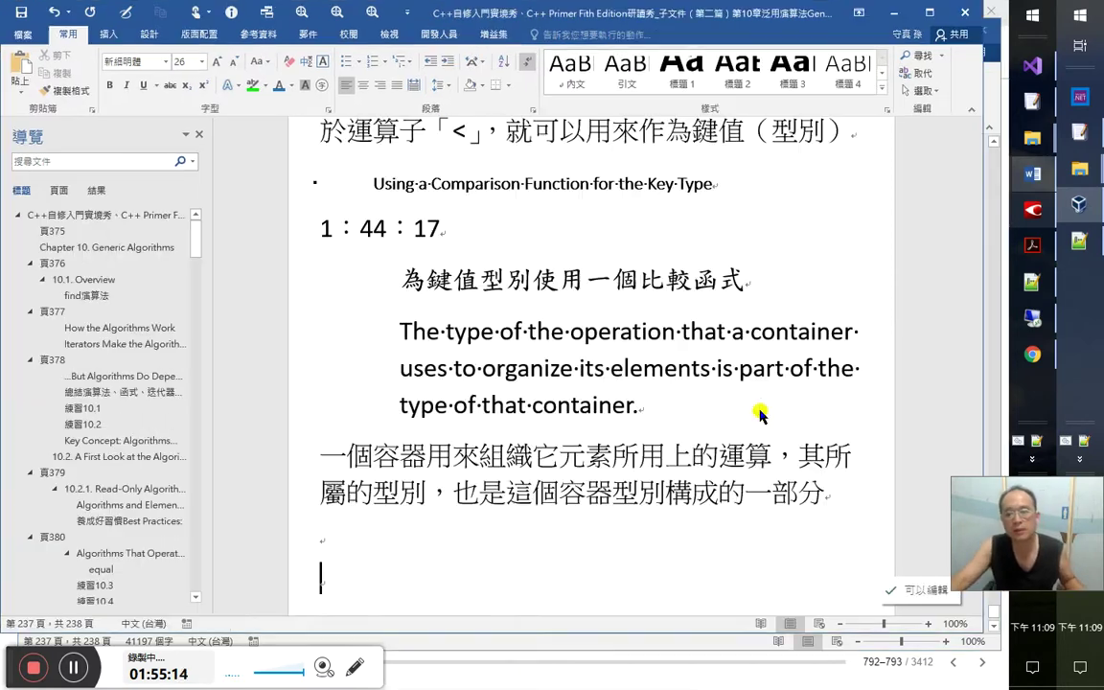
pyautogui.scroll(20, 684, 412)
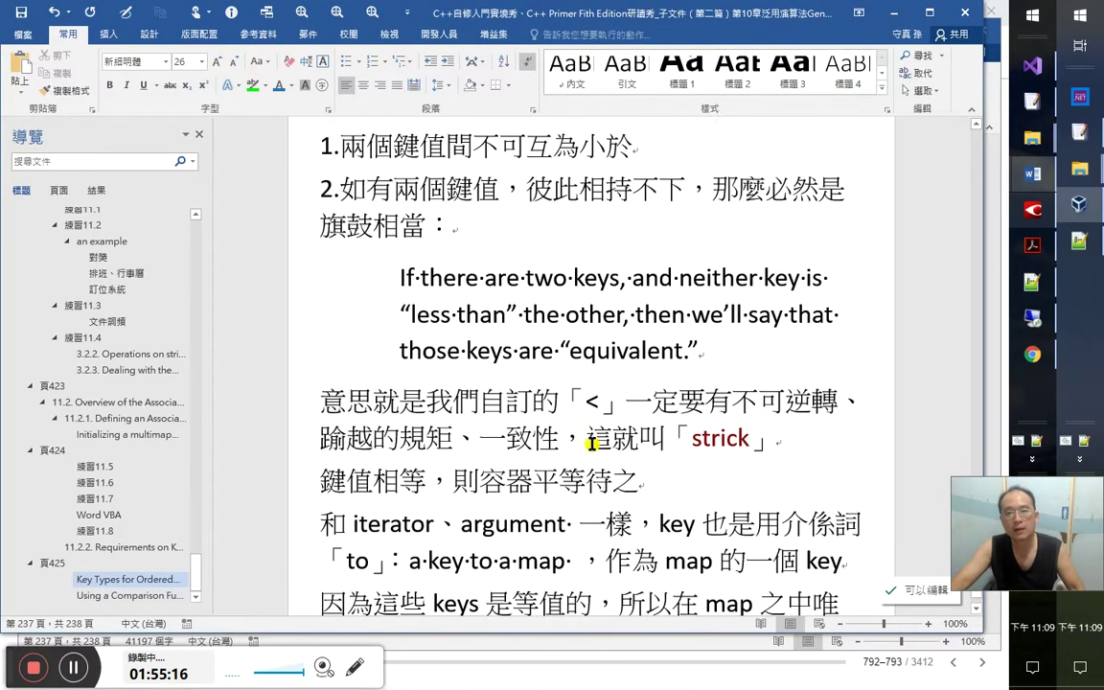
pyautogui.scroll(2, 596, 438)
pyautogui.click(669, 410)
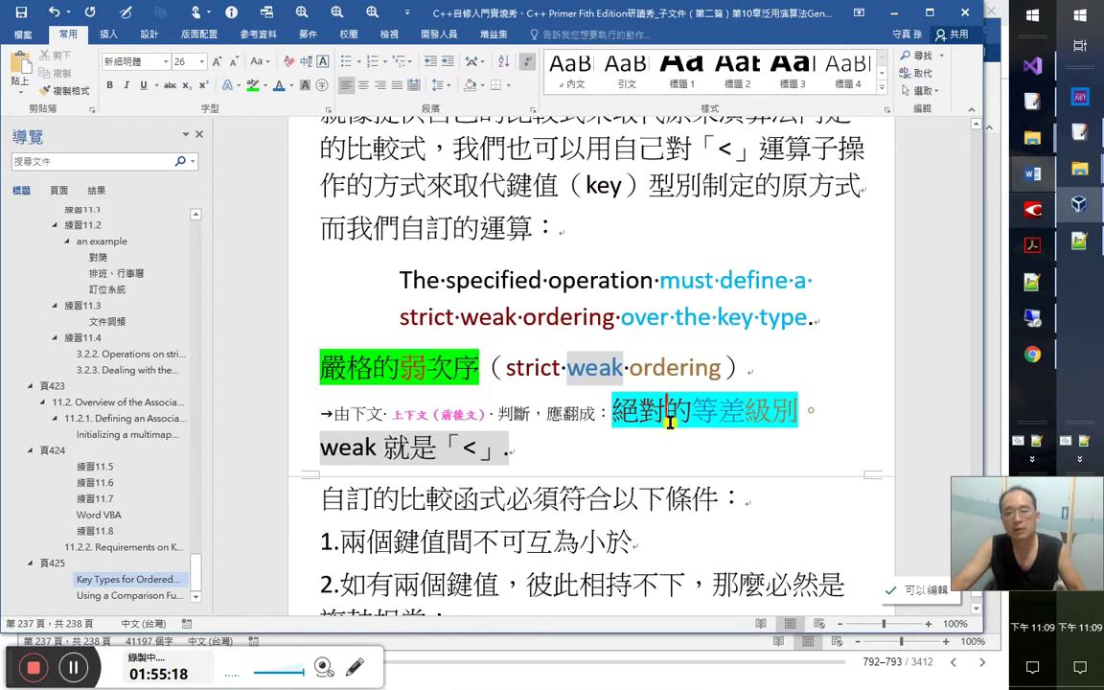
pyautogui.moveTo(691, 414); pyautogui.dragTo(618, 414)
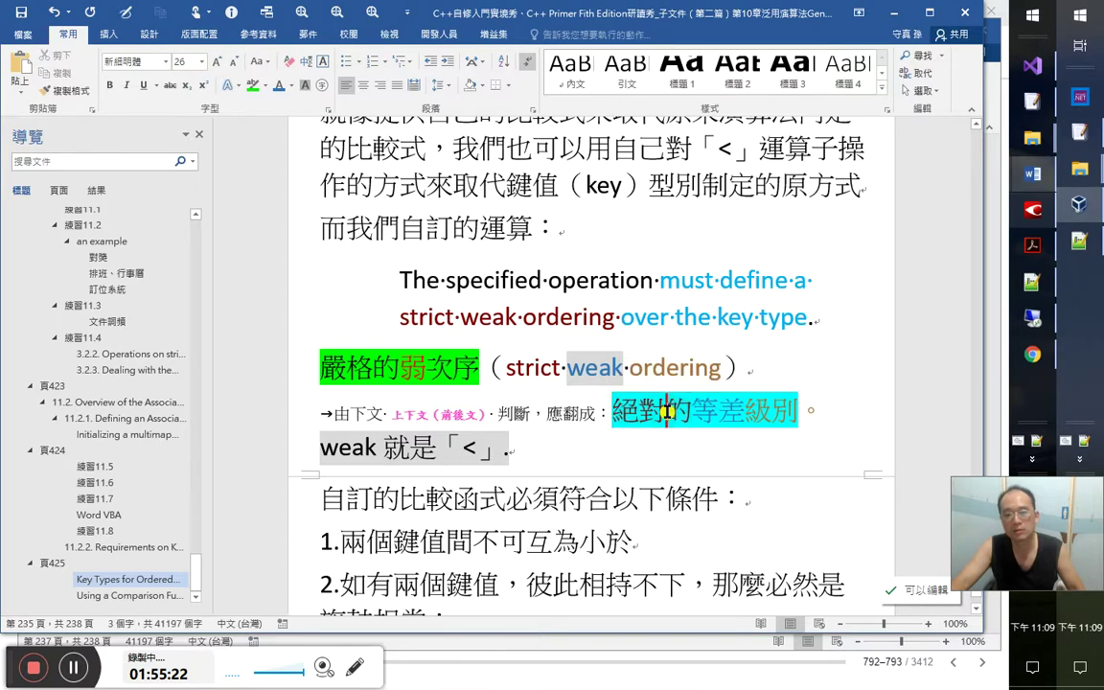
pyautogui.moveTo(692, 412); pyautogui.dragTo(740, 412)
pyautogui.scroll(-6, 868, 515)
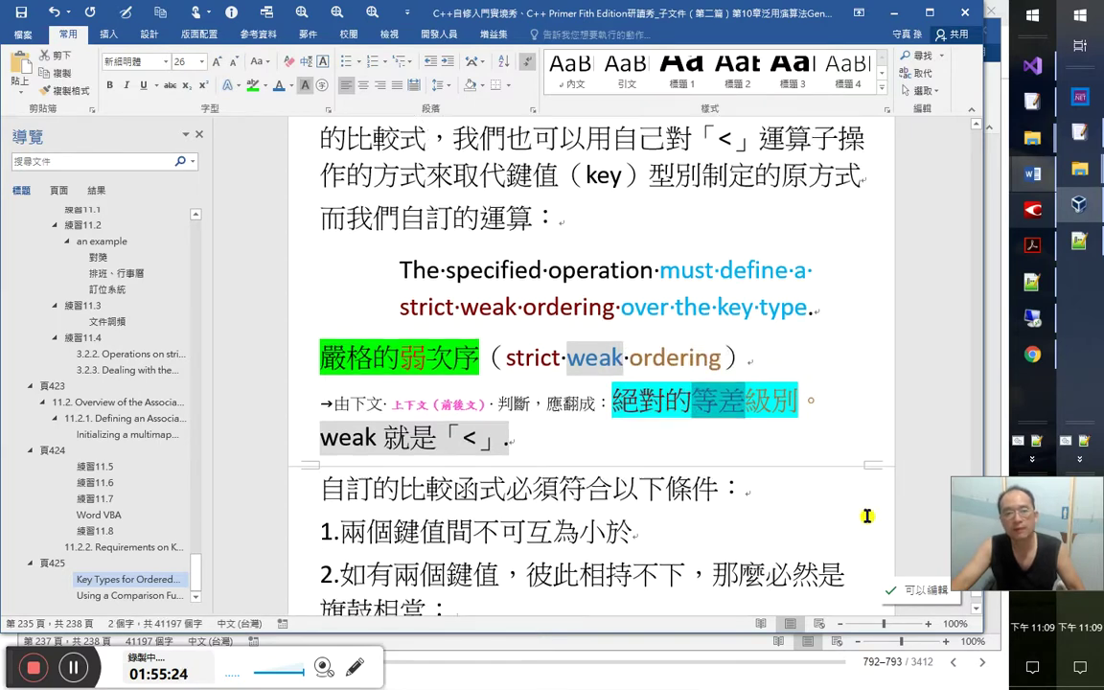
pyautogui.scroll(-12, 872, 513)
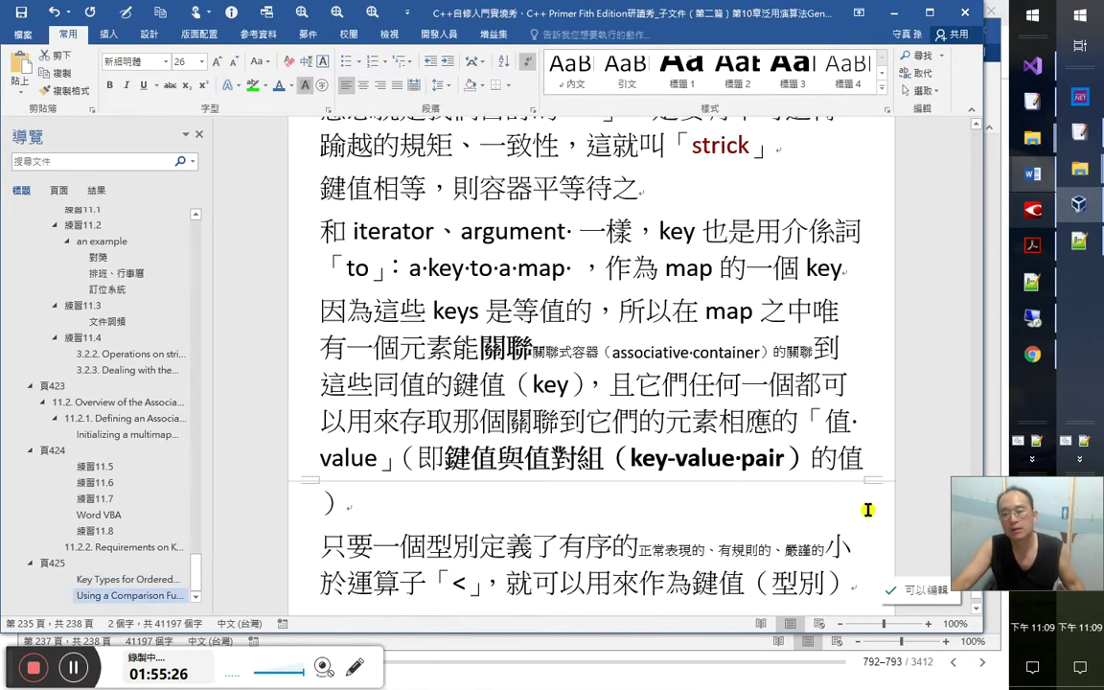
pyautogui.hotkey('alt', 'Tab')
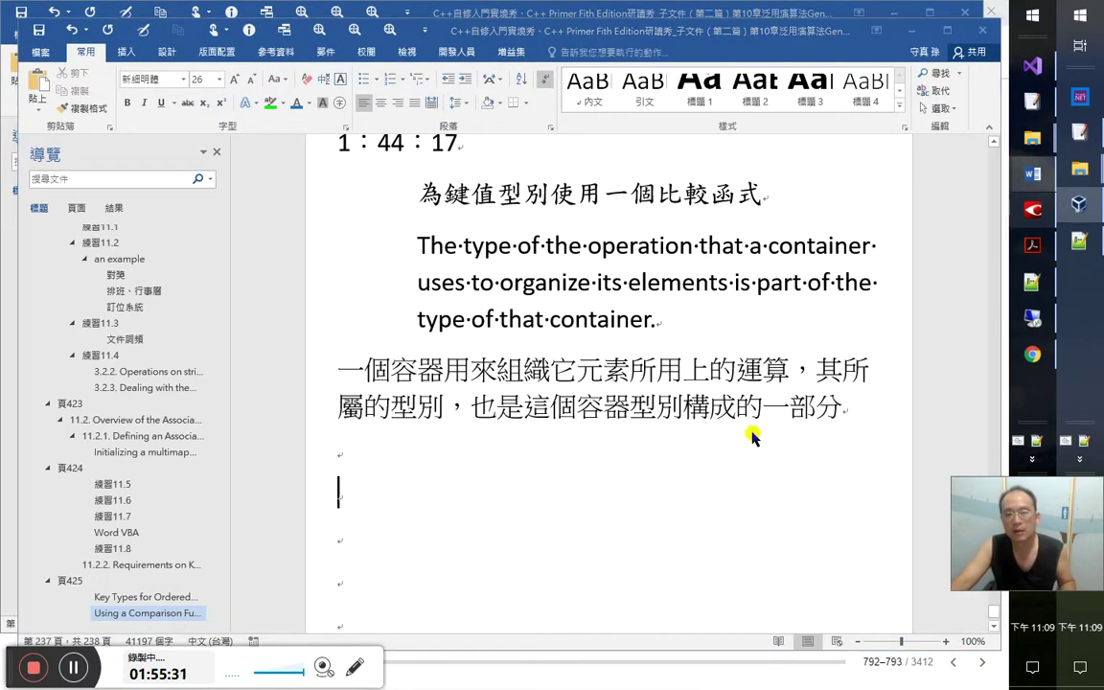
pyautogui.hotkey('alt', 'Tab')
pyautogui.hotkey('alt', 'Tab')
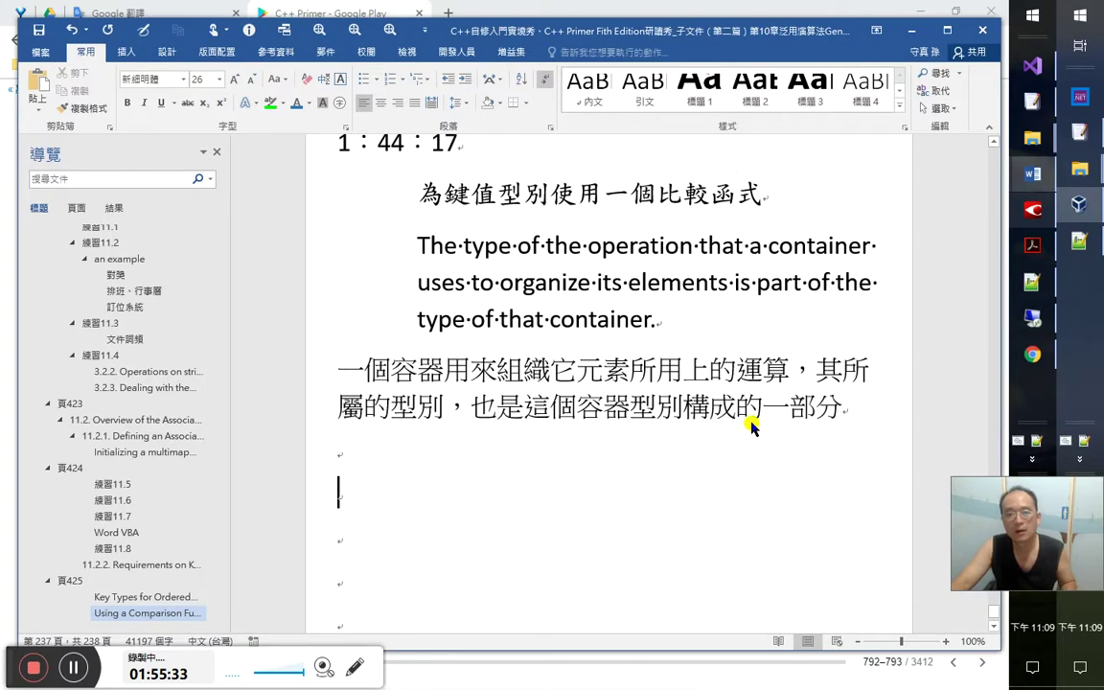
# In FineReader, proofread the 嚴格弱次序 sentence about compareIsbn and clear its uncertain-character marks, after consulting the English text in Chrome
pyautogui.hotkey('alt', 'Tab')
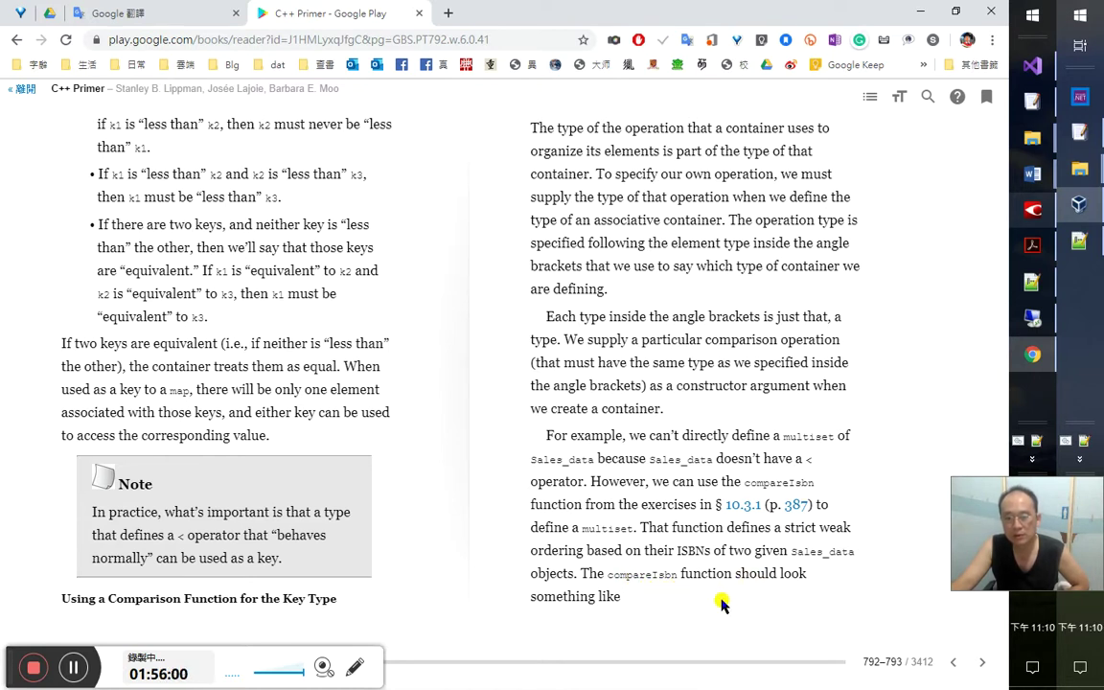
pyautogui.click(980, 663)
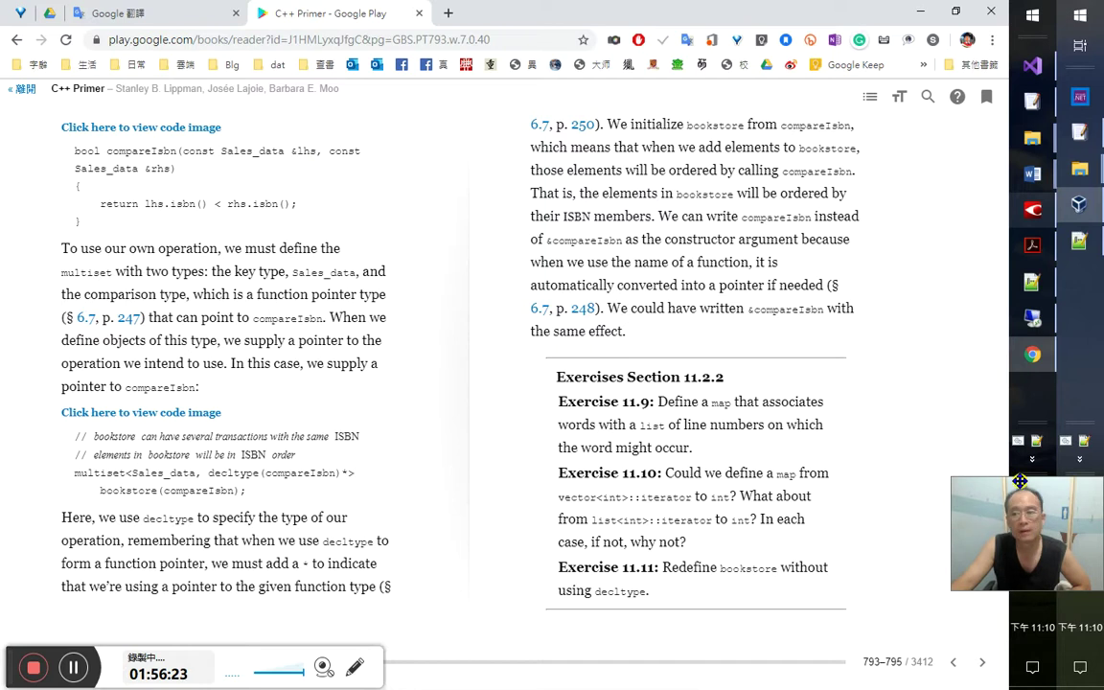
pyautogui.click(1036, 210)
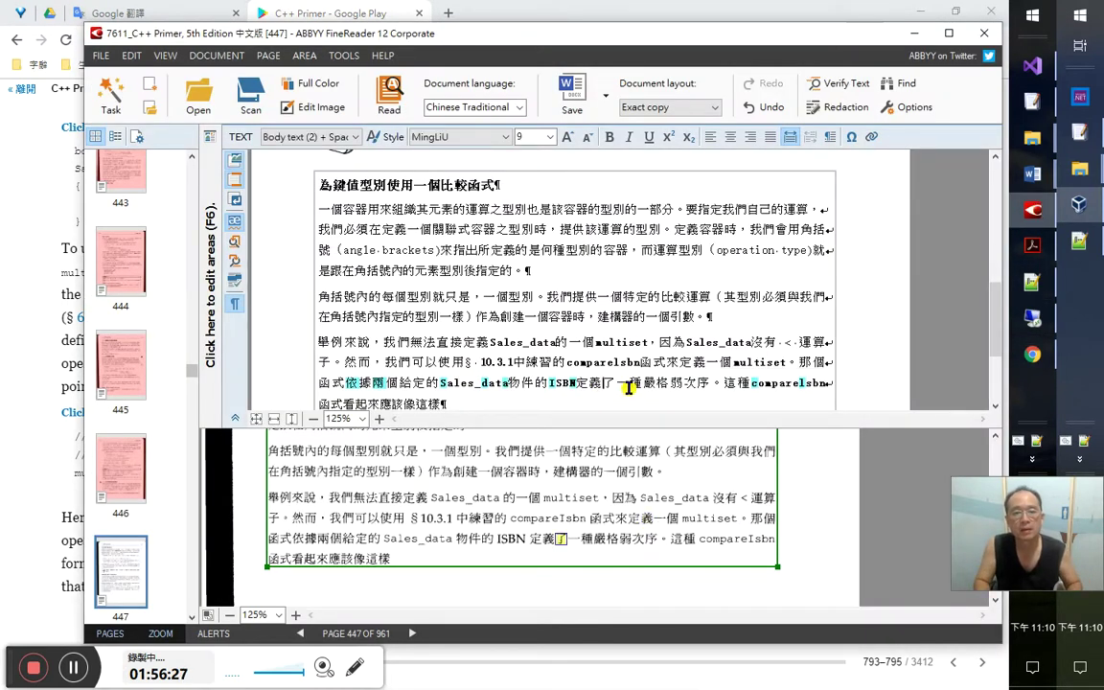
pyautogui.click(628, 387)
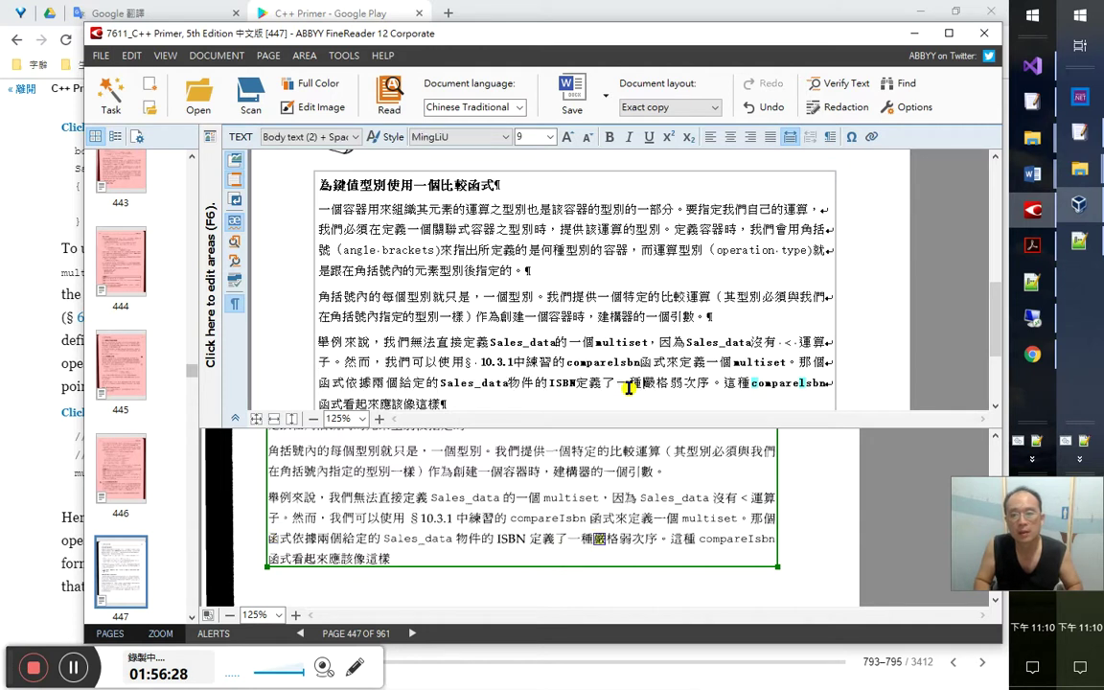
pyautogui.hotkey('shift', 'End')
pyautogui.press('Down')
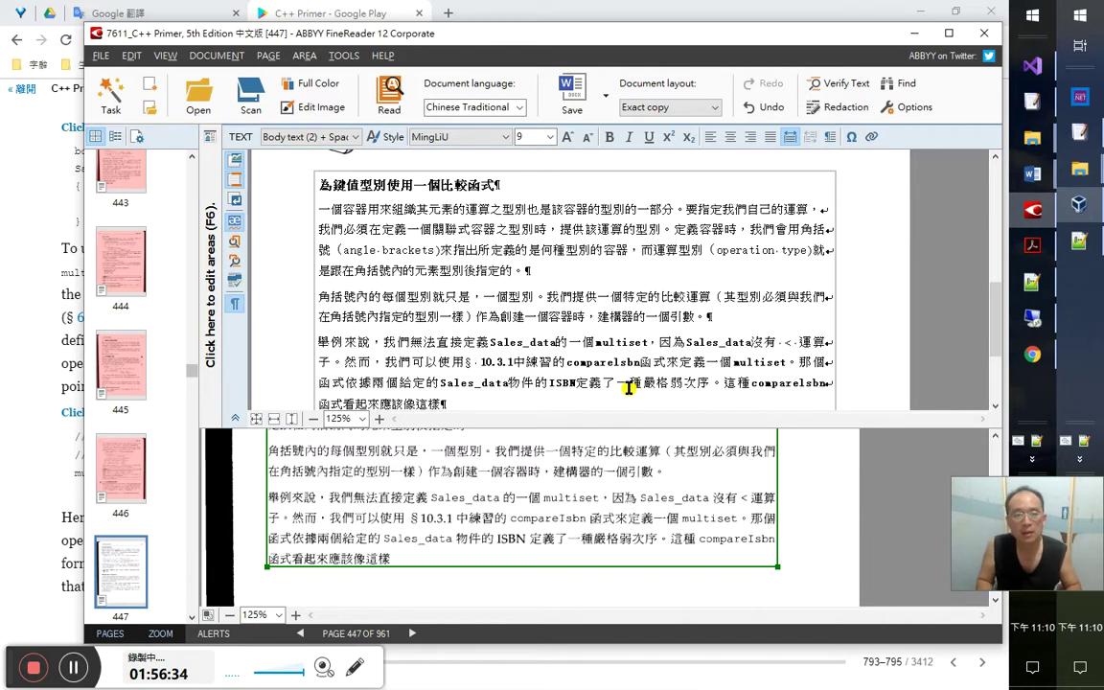
# In Chrome, look up something in the sentence introducing compareIsbn, and read on to the compareIsbn code page
pyautogui.hotkey('alt', 'Tab')
pyautogui.press('Left')
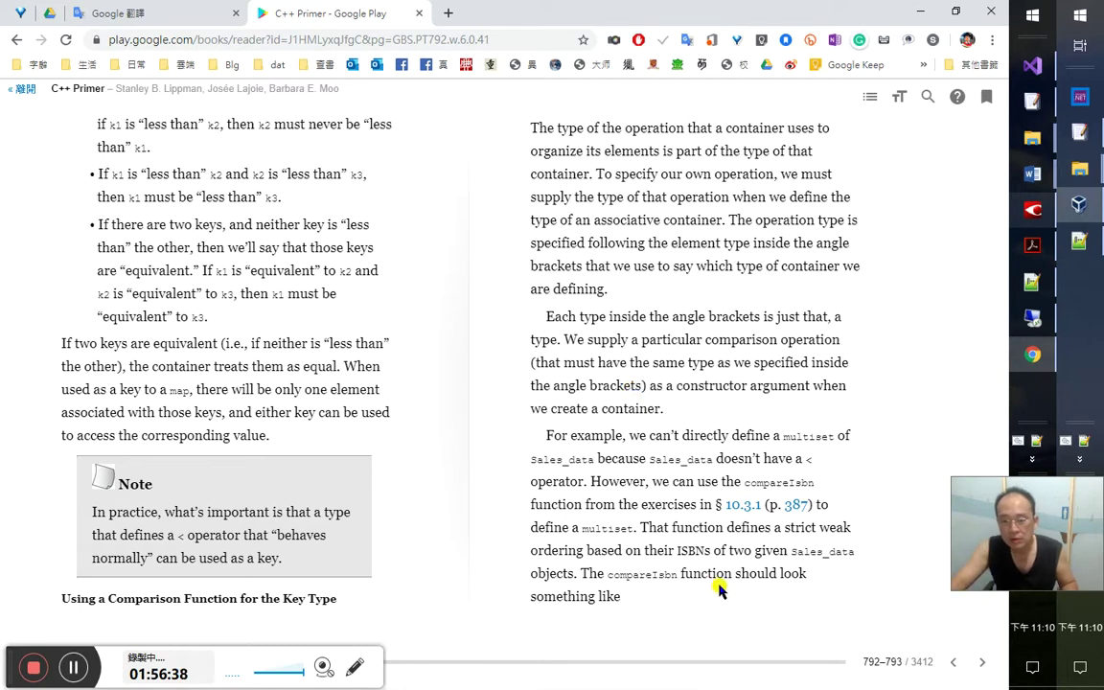
pyautogui.doubleClick(582, 599)
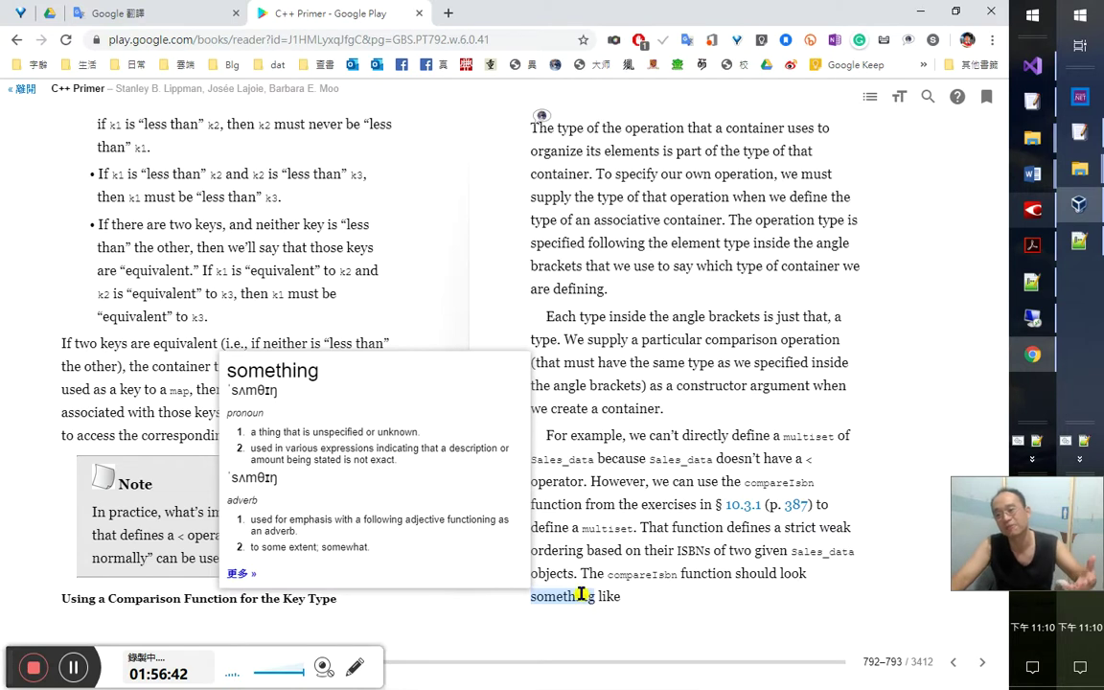
pyautogui.click(575, 602)
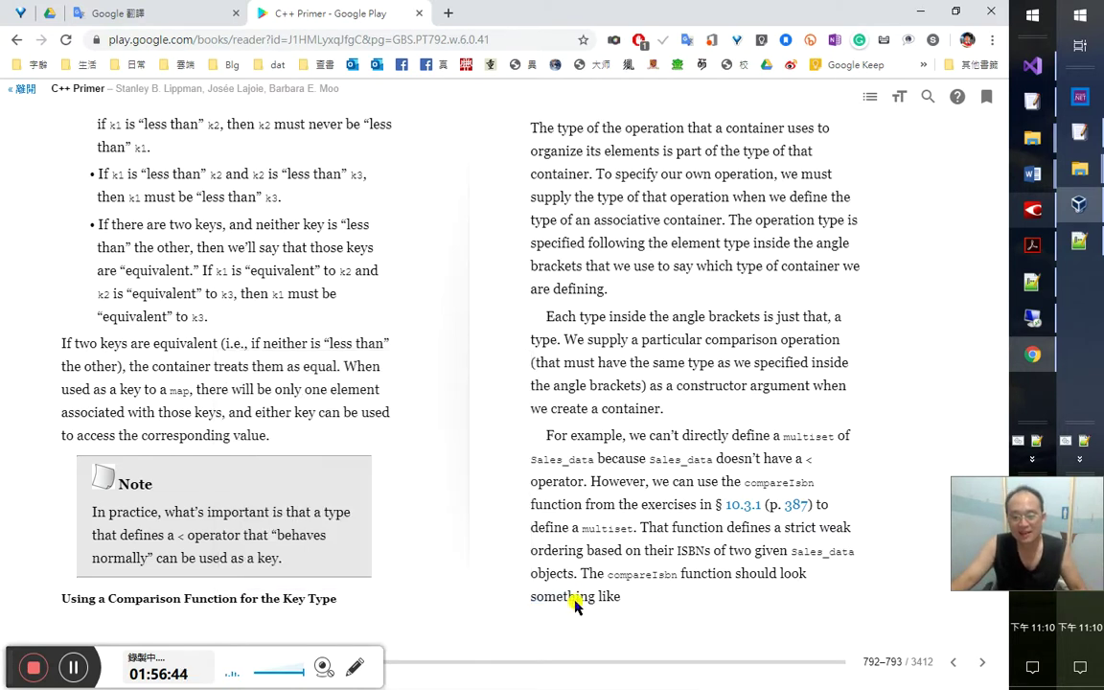
pyautogui.press('Right')
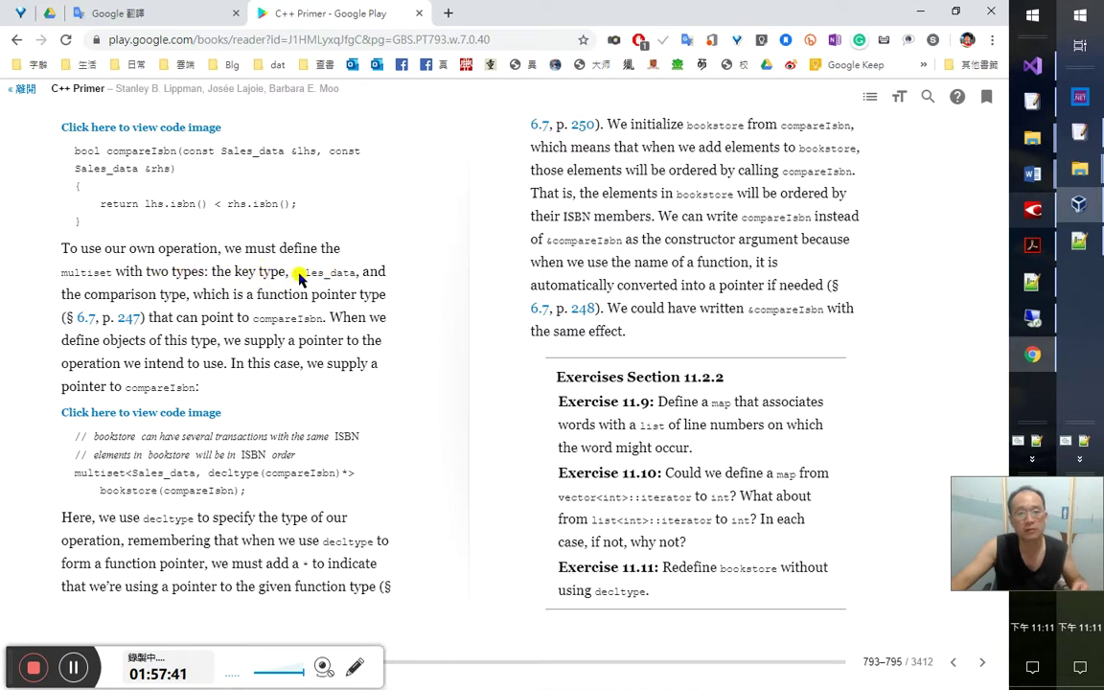
# Look up comparison in the paragraph on using our own operation and play its pronunciation
pyautogui.hotkey('alt', 'Tab')
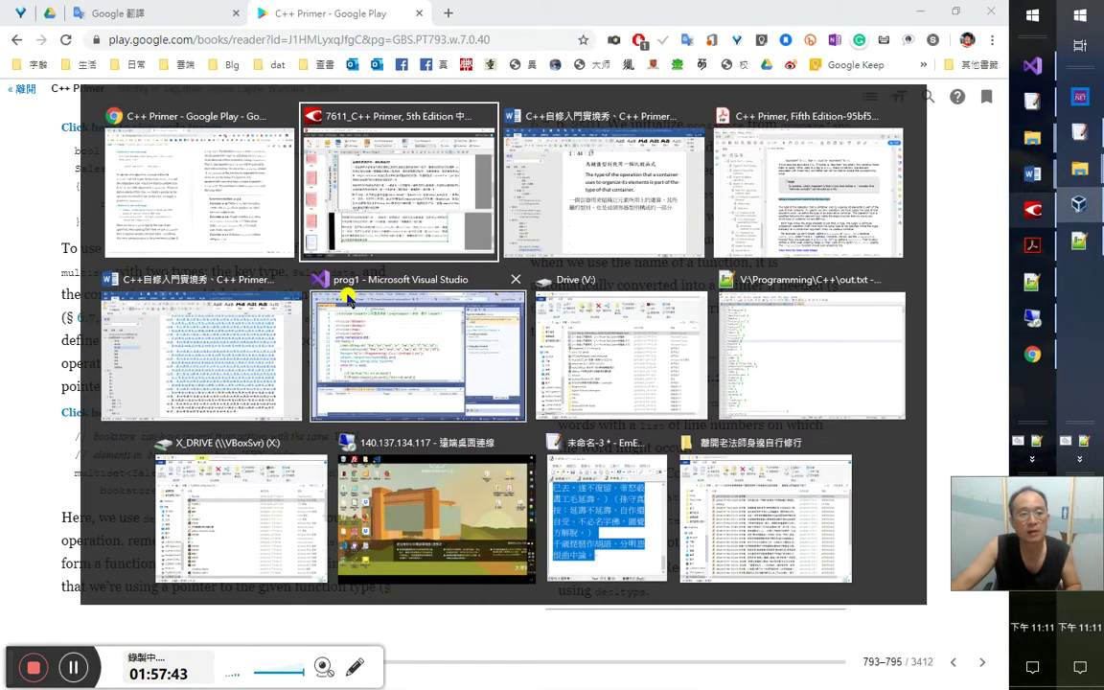
pyautogui.hotkey('alt', 'Tab')
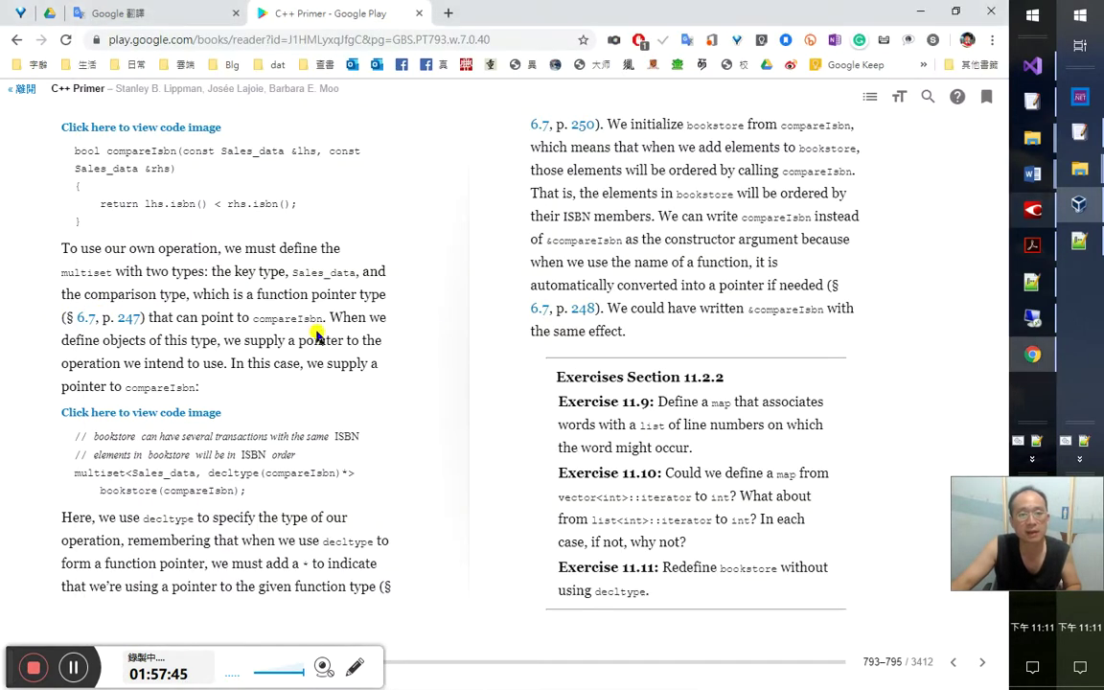
pyautogui.doubleClick(127, 295)
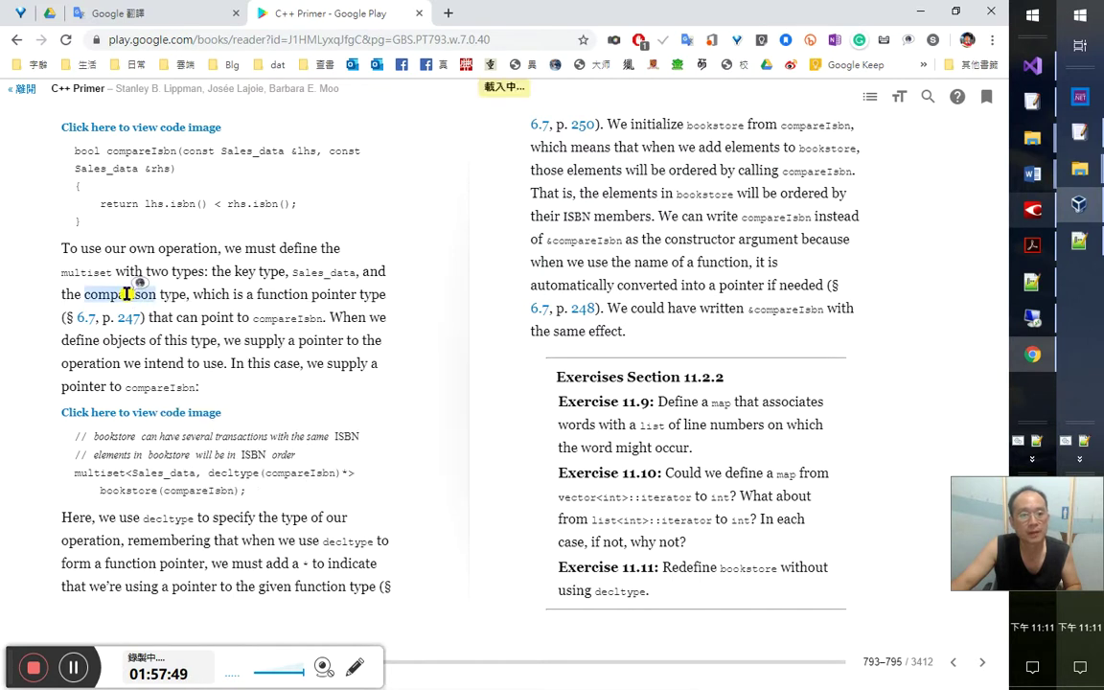
pyautogui.click(66, 157)
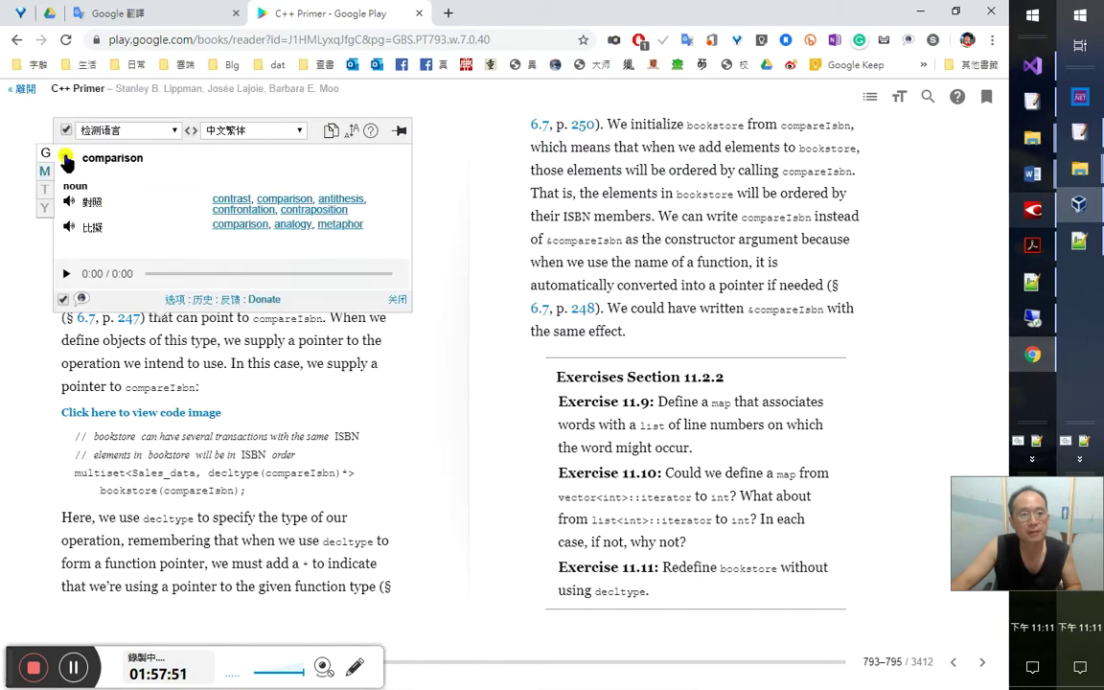
# Add the level-one heading 頁 426 to the Word notes with the timestamp 1：58：00 on the line beneath it
pyautogui.hotkey('alt', 'Tab')
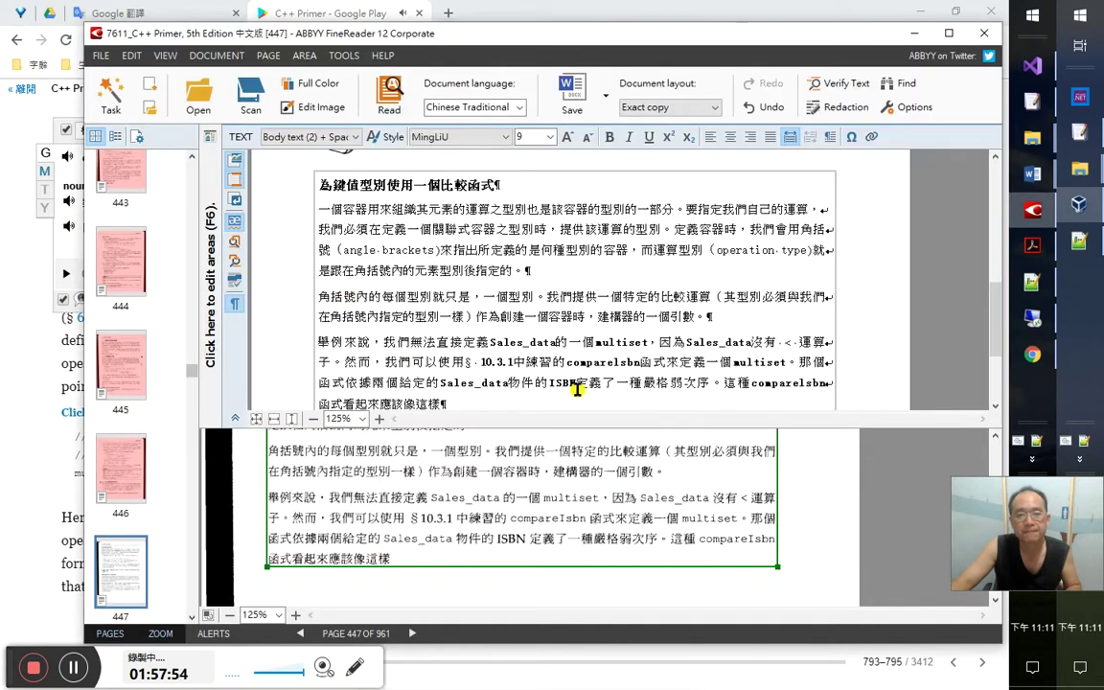
pyautogui.click(521, 347)
pyautogui.scroll(-2, 522, 341)
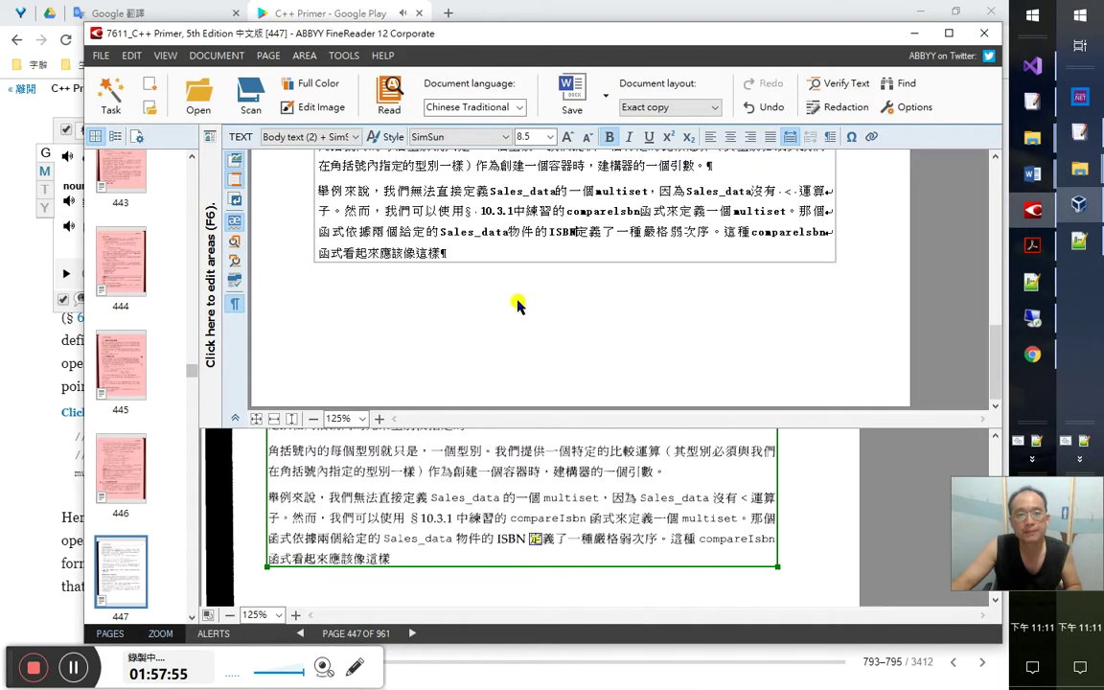
pyautogui.hotkey('alt', 'Tab')
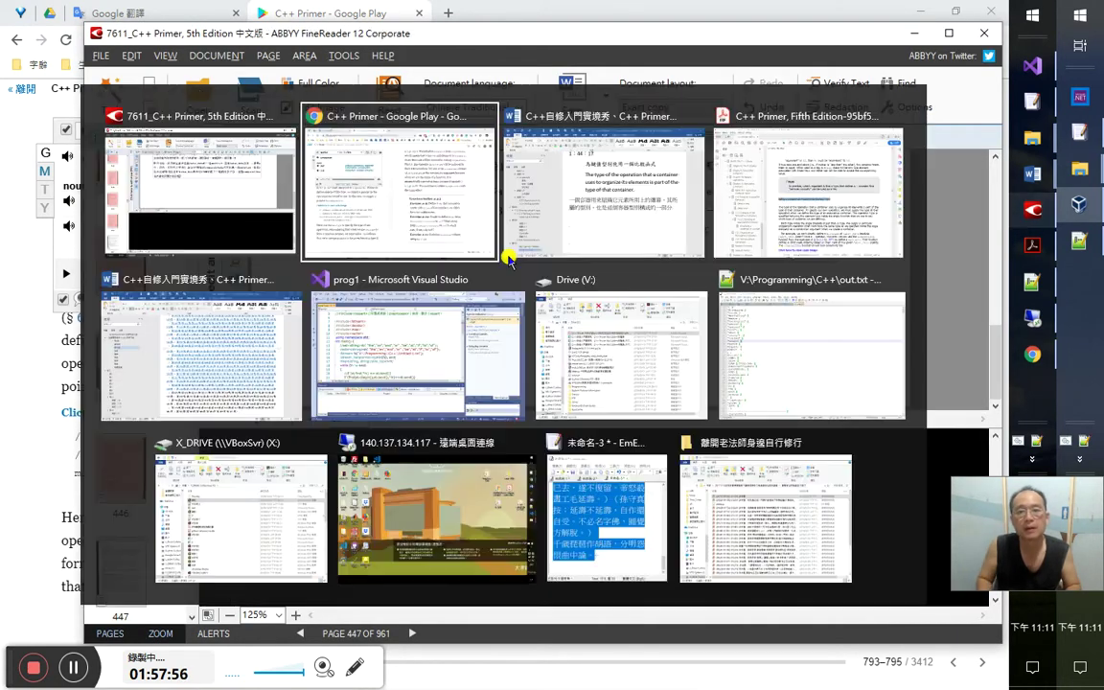
pyautogui.click(508, 255)
pyautogui.write('頁 426')
pyautogui.hotkey('ctrl', 'alt', '1')
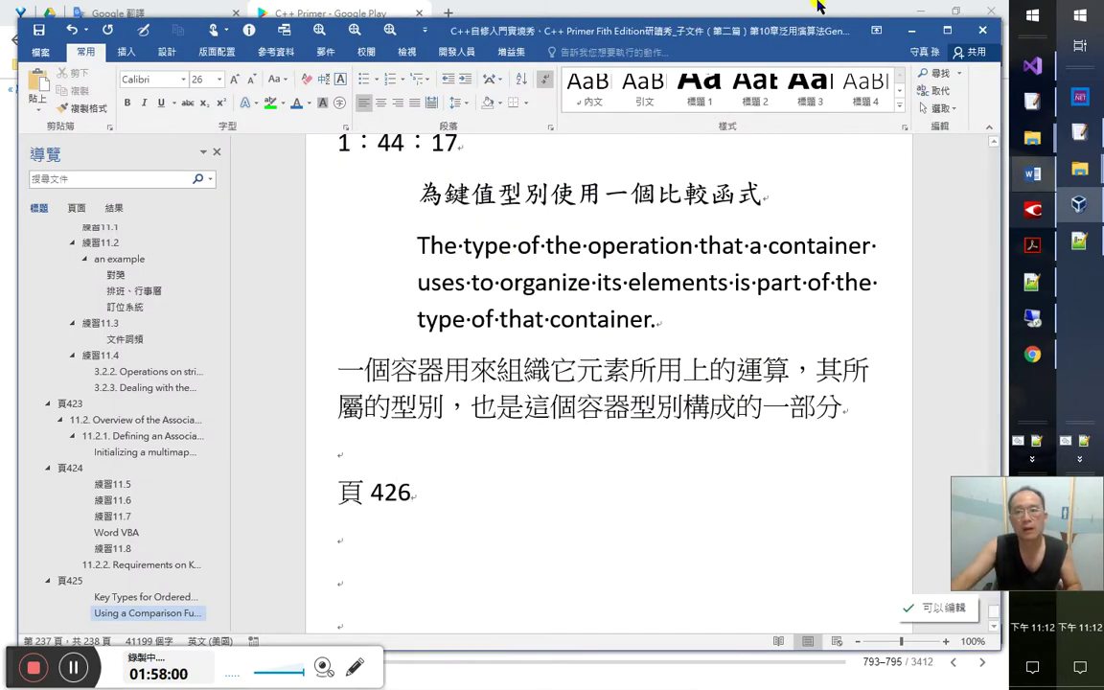
pyautogui.press('Return')
pyautogui.write('1：58：00')
# In FineReader, proofread the opening line of the 要使用我們自己的運算 paragraph on book page 426, clearing its uncertain-character marks
pyautogui.hotkey('alt', 'Tab')
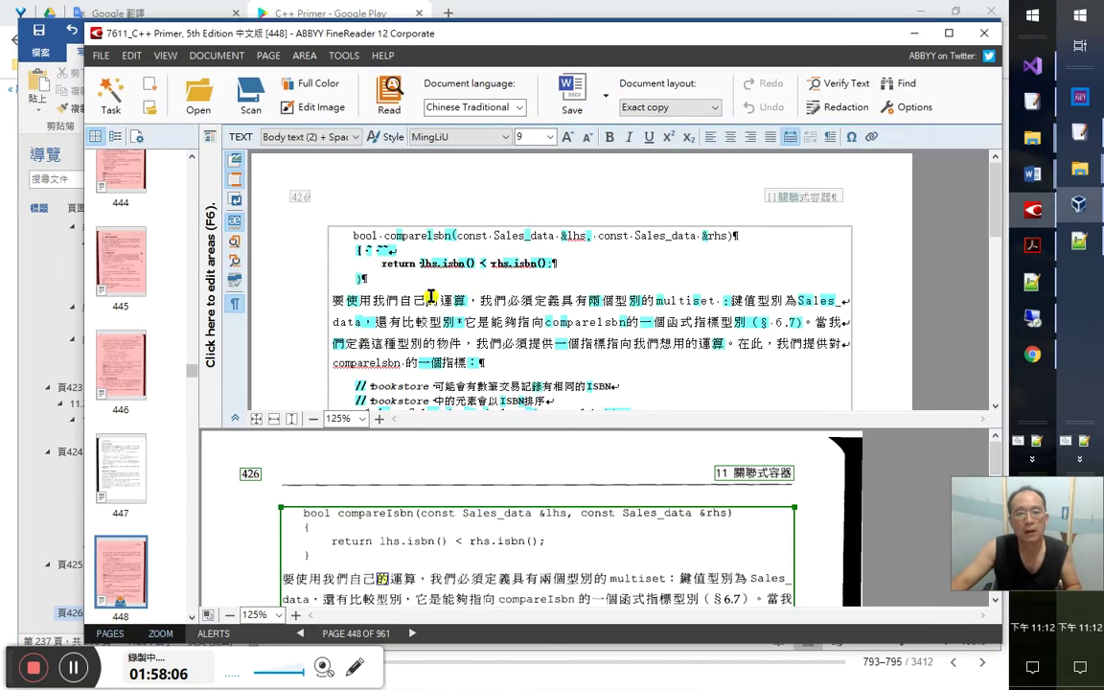
pyautogui.doubleClick(487, 301)
pyautogui.press('Right')
pyautogui.press('Right')
pyautogui.press('Right')
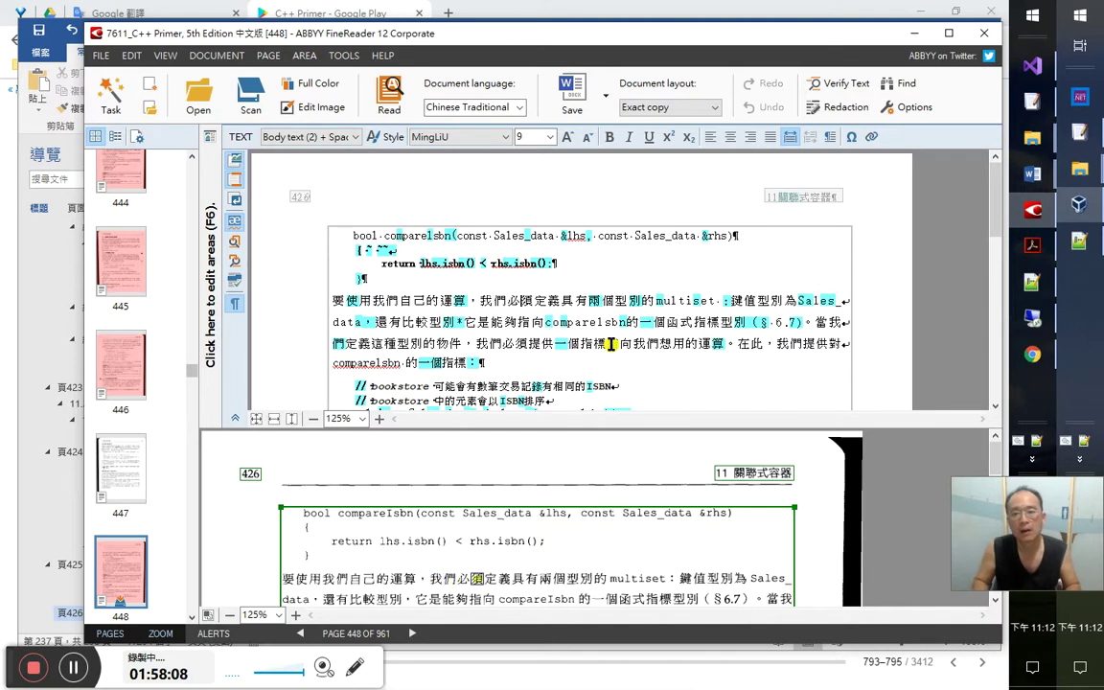
pyautogui.press('BackSpace')
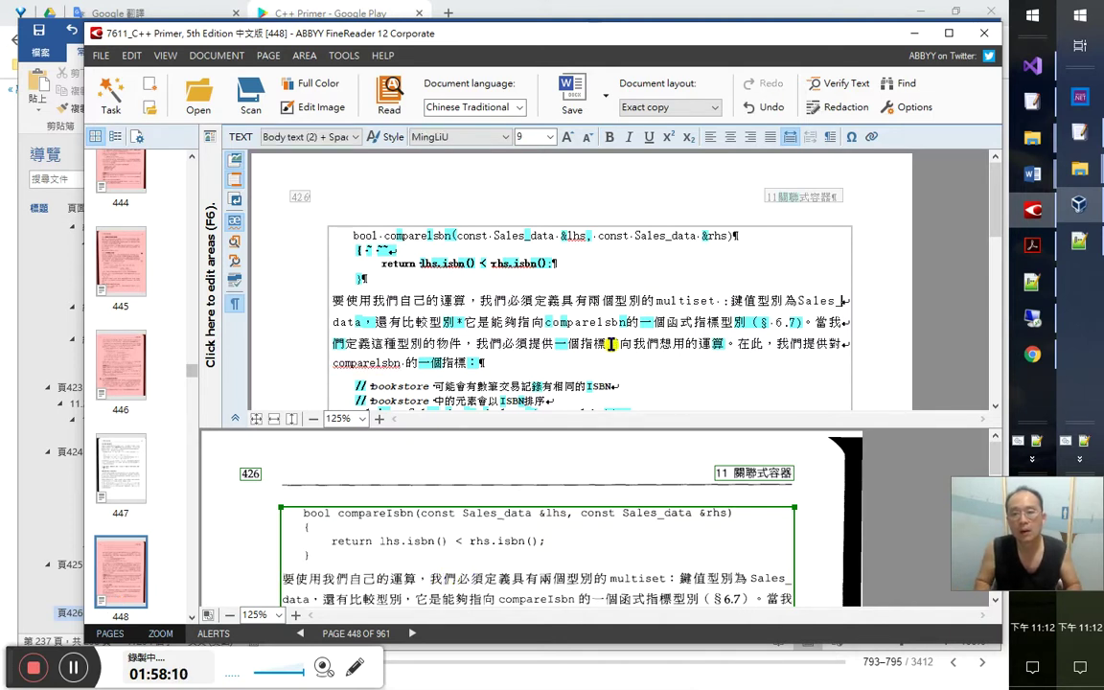
pyautogui.press('Right')
pyautogui.press('Right')
pyautogui.press('Right')
pyautogui.press('Right')
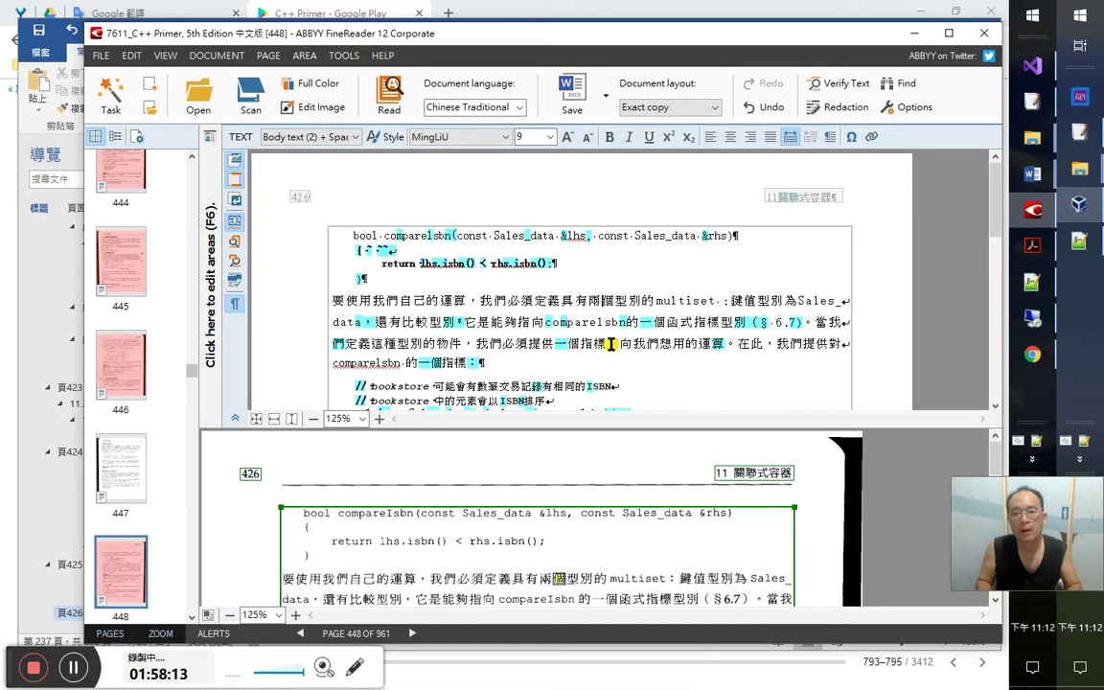
pyautogui.press('Right')
pyautogui.press('Right')
pyautogui.press('Right')
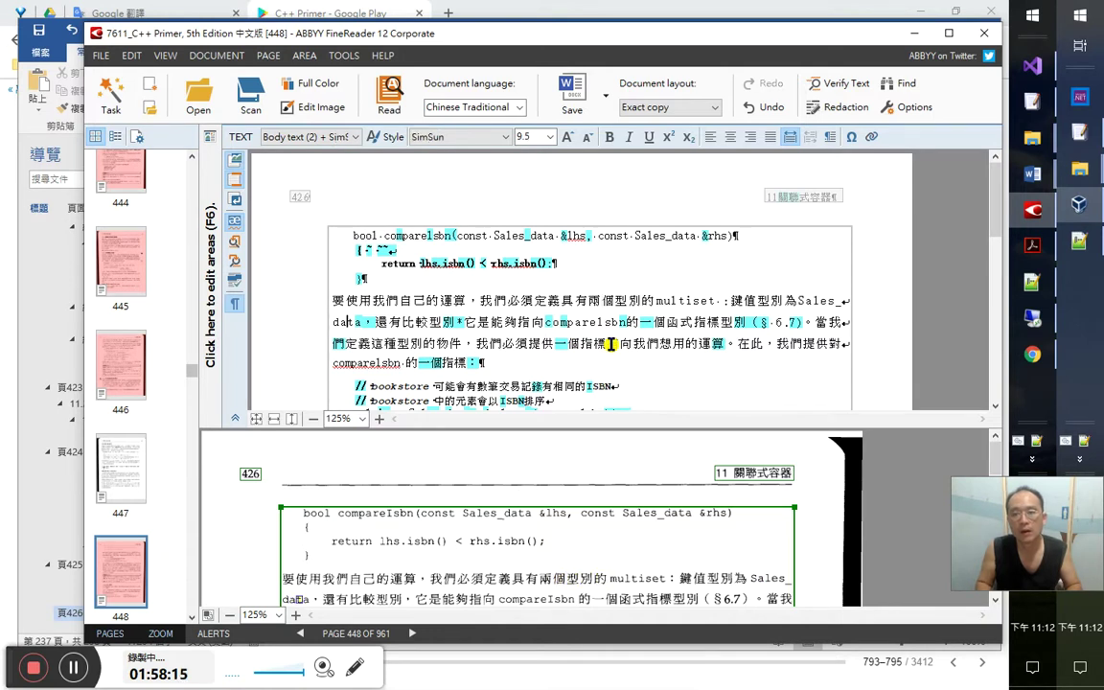
# Proofread the start of the 還有比較型別 clause and replace the misrecognized * after 型別 with ，
pyautogui.press('Right')
pyautogui.press('Right')
pyautogui.hotkey('shift', 'Right')
pyautogui.hotkey('shift', 'Right')
pyautogui.hotkey('shift', 'Right')
pyautogui.hotkey('shift', 'Right')
pyautogui.hotkey('shift', 'Right')
pyautogui.hotkey('shift', 'Right')
pyautogui.hotkey('shift', 'Right')
pyautogui.hotkey('shift', 'Right')
pyautogui.hotkey('shift', 'Right')
pyautogui.hotkey('shift', 'Right')
pyautogui.hotkey('shift', 'Right')
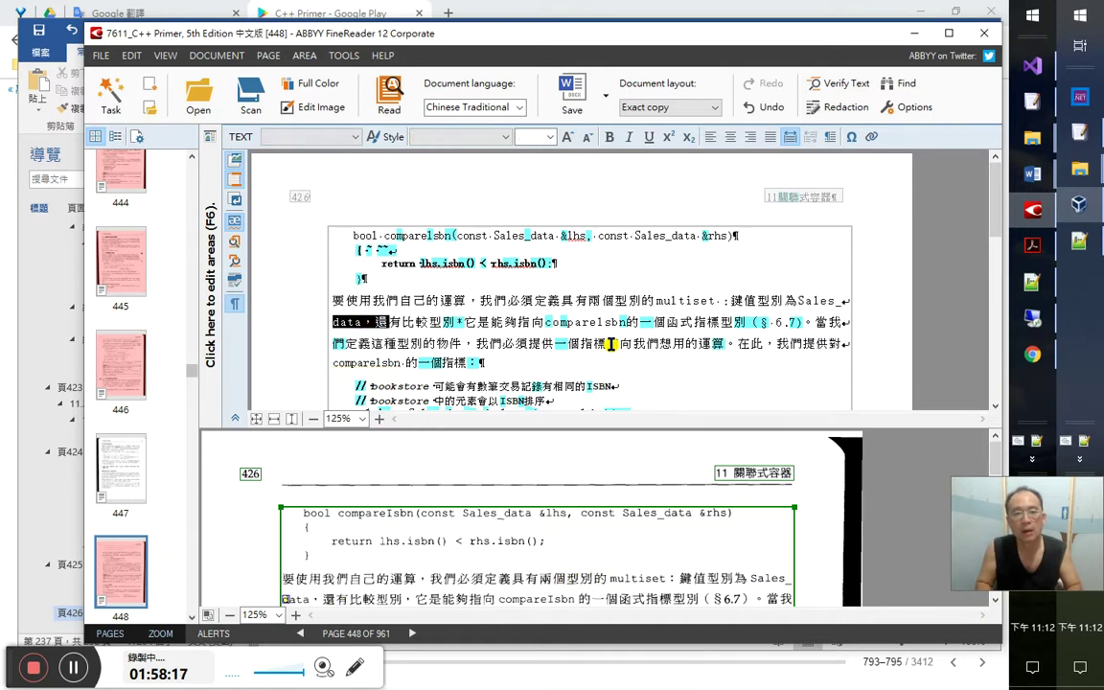
pyautogui.press('Left')
pyautogui.press('Right')
pyautogui.press('Right')
pyautogui.press('Right')
pyautogui.press('Right')
pyautogui.press('Right')
pyautogui.hotkey('shift', 'Right')
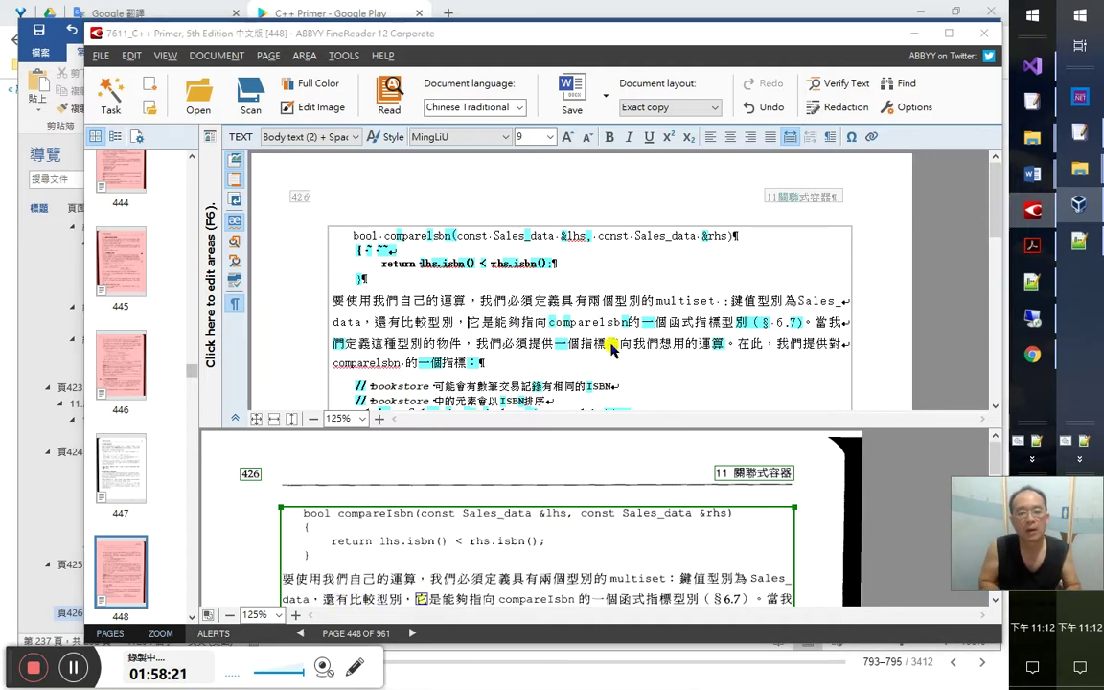
# Compare the English sentence on defining the multiset with two types in Chrome with its Chinese translation in FineReader, focusing on 鍵值型別為Sales_data
pyautogui.hotkey('alt', 'Tab')
pyautogui.hotkey('alt', 'Tab')
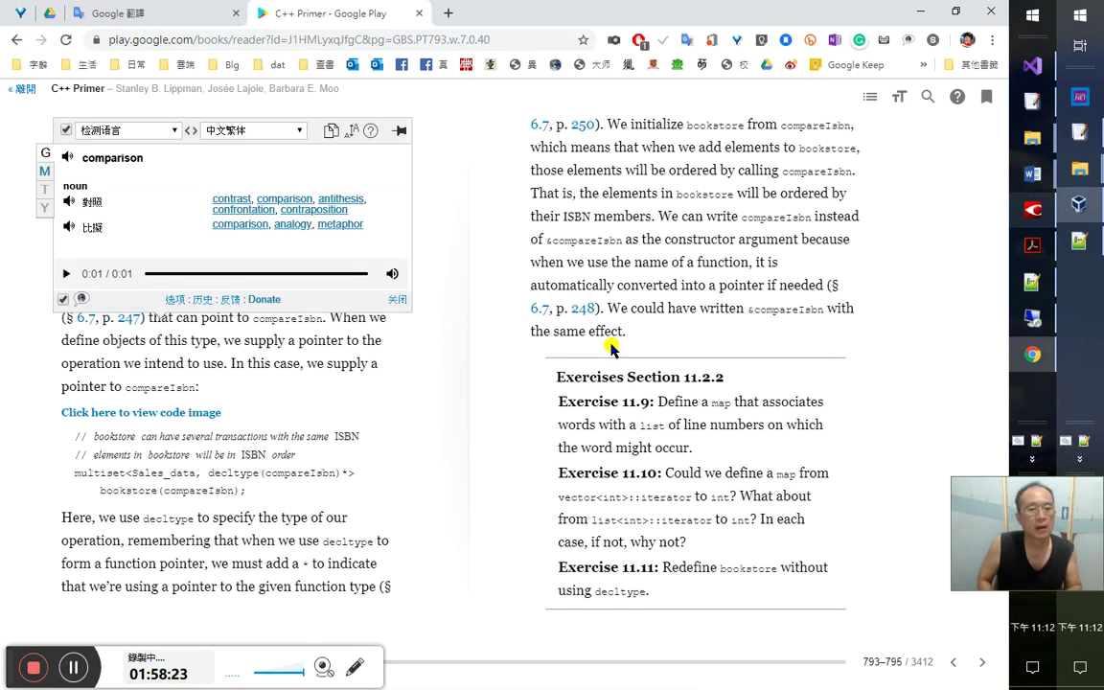
pyautogui.click(610, 343)
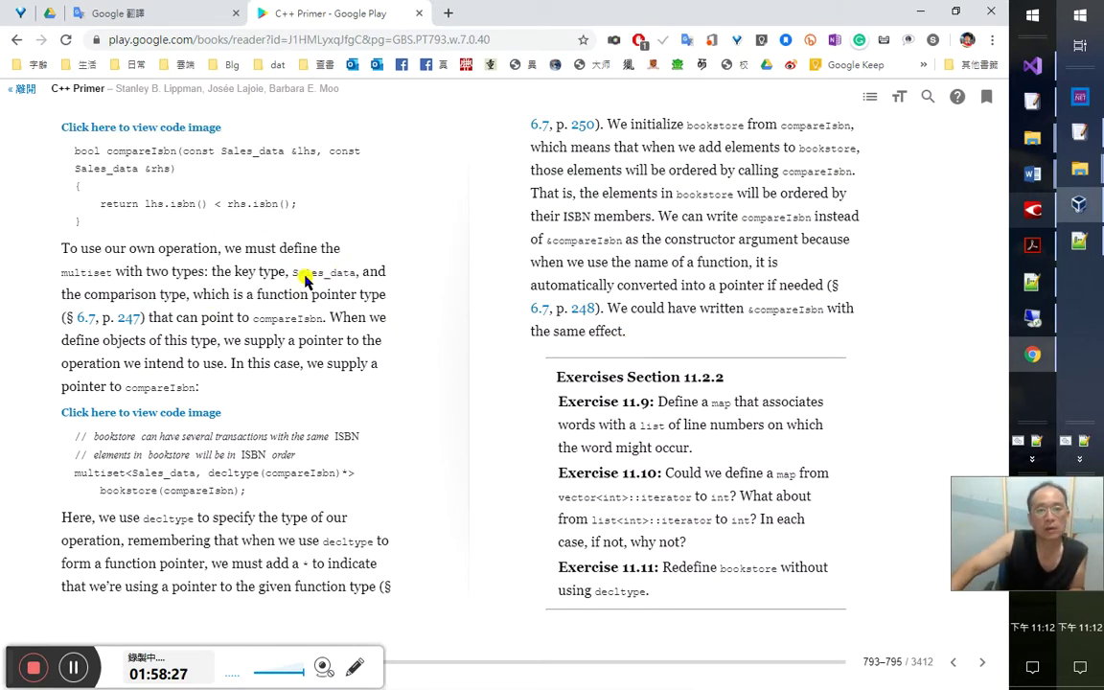
pyautogui.hotkey('alt', 'Tab')
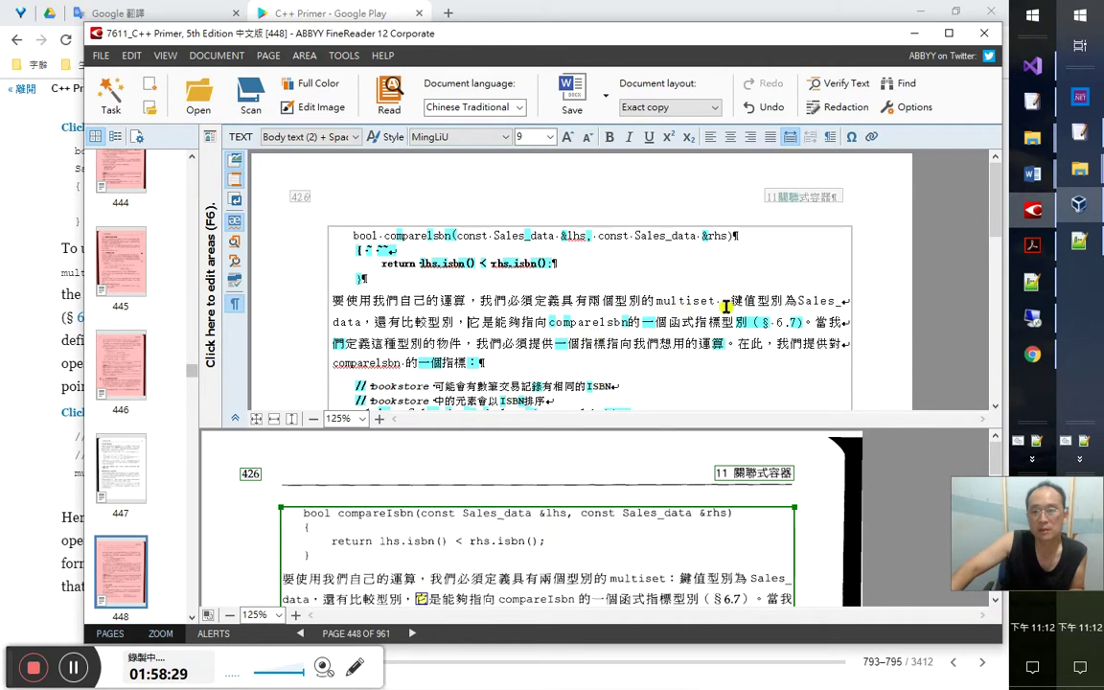
pyautogui.moveTo(767, 302); pyautogui.dragTo(822, 321)
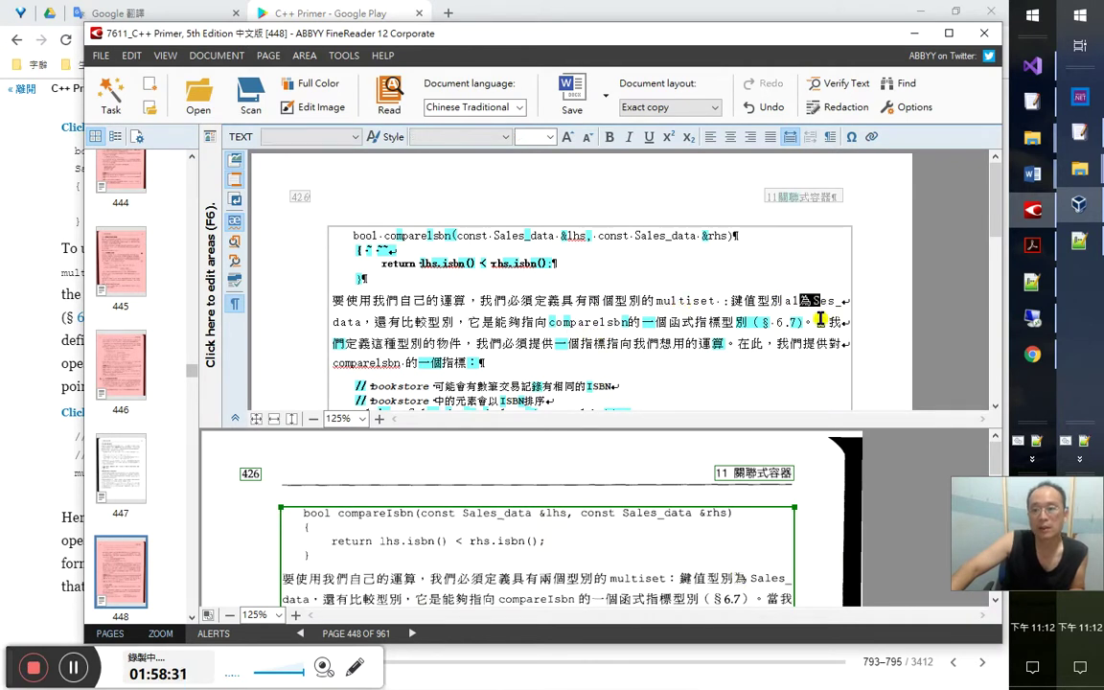
# In Chrome, get the Chinese translation of the phrase the comparison type, which is a function pointer type
pyautogui.hotkey('alt', 'Tab')
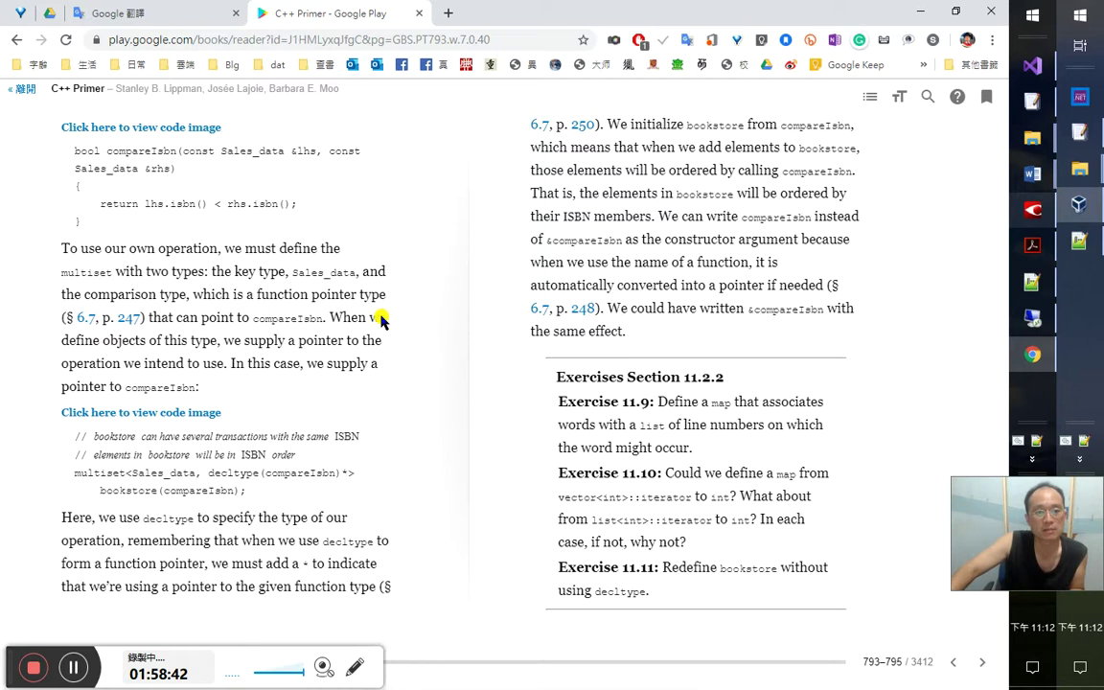
pyautogui.moveTo(388, 293); pyautogui.dragTo(64, 301)
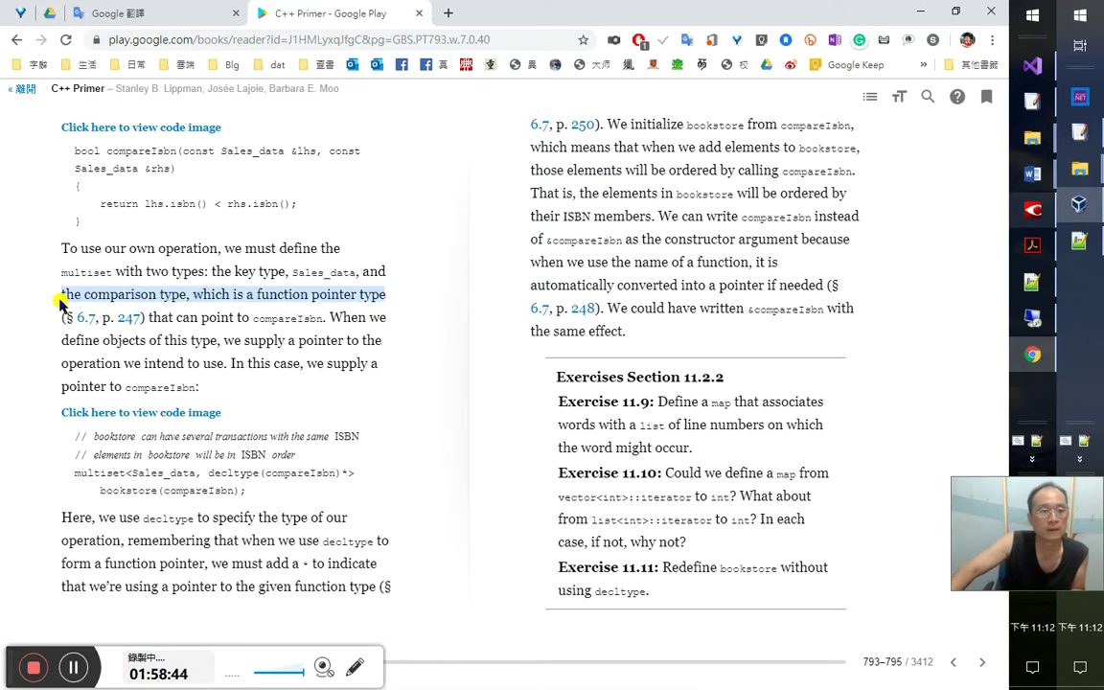
pyautogui.click(156, 322)
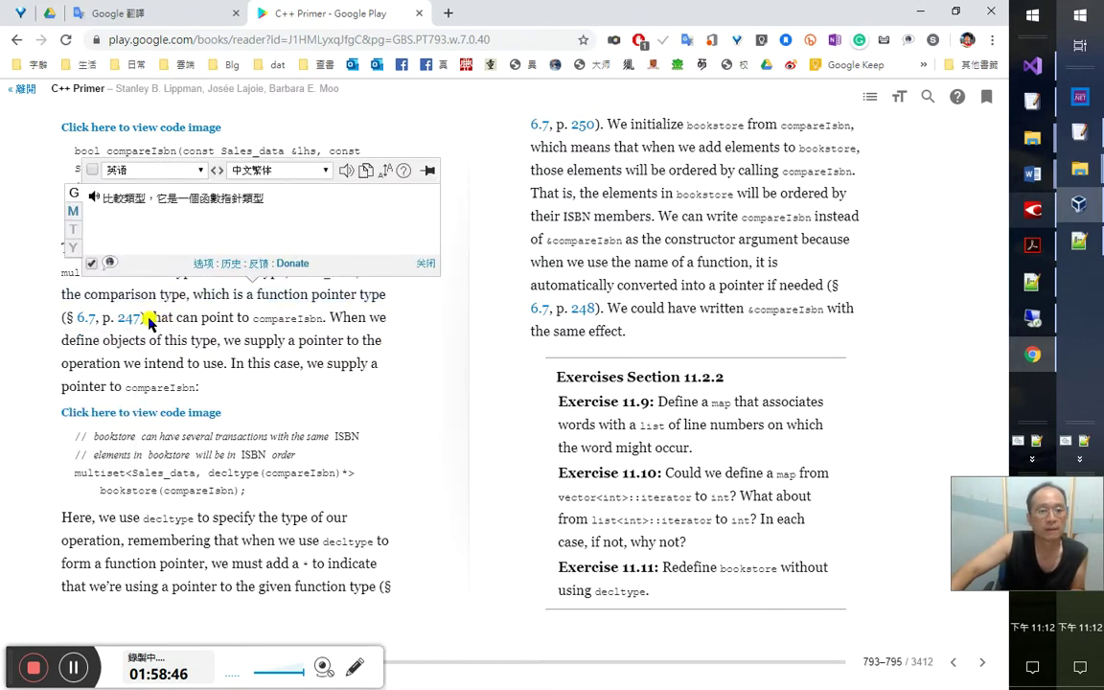
# Copy the passage from the comparison type, which is a function pointer type through compareIsbn on the book page
pyautogui.moveTo(331, 326); pyautogui.dragTo(61, 295)
pyautogui.click(60, 297)
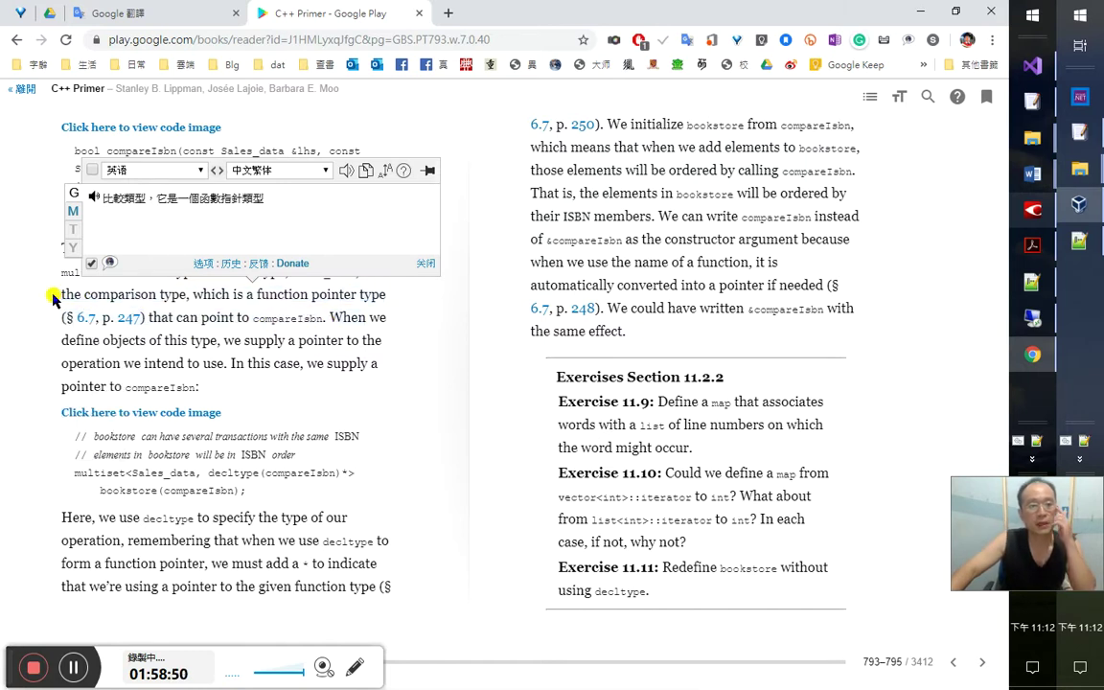
pyautogui.moveTo(326, 322); pyautogui.dragTo(70, 298)
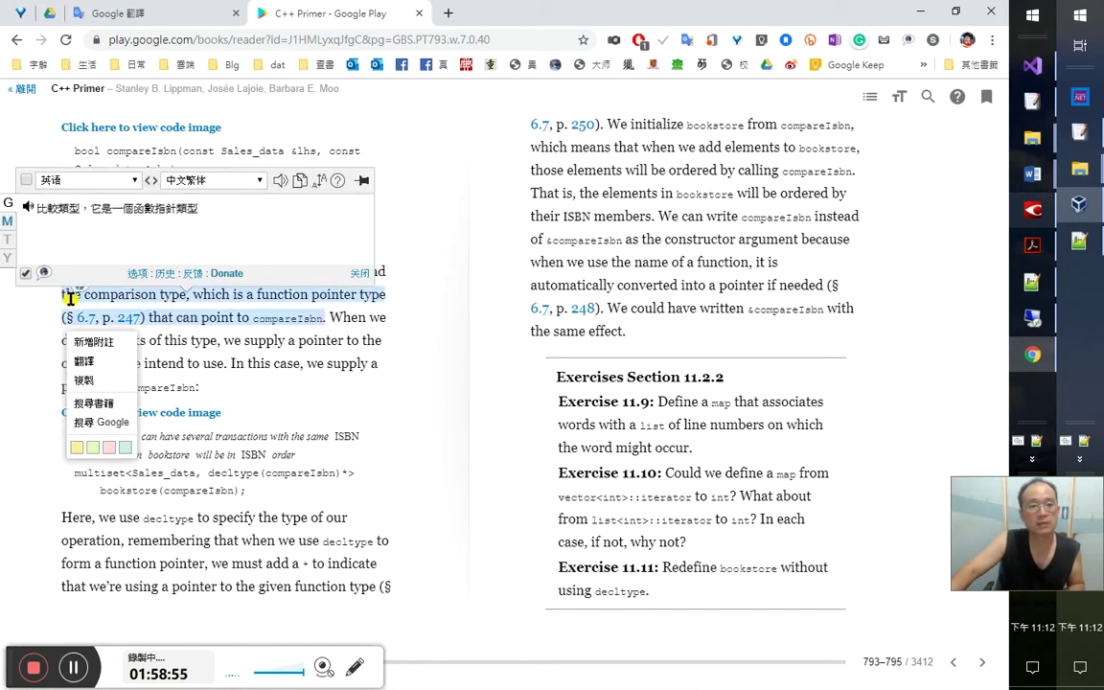
pyautogui.click(106, 380)
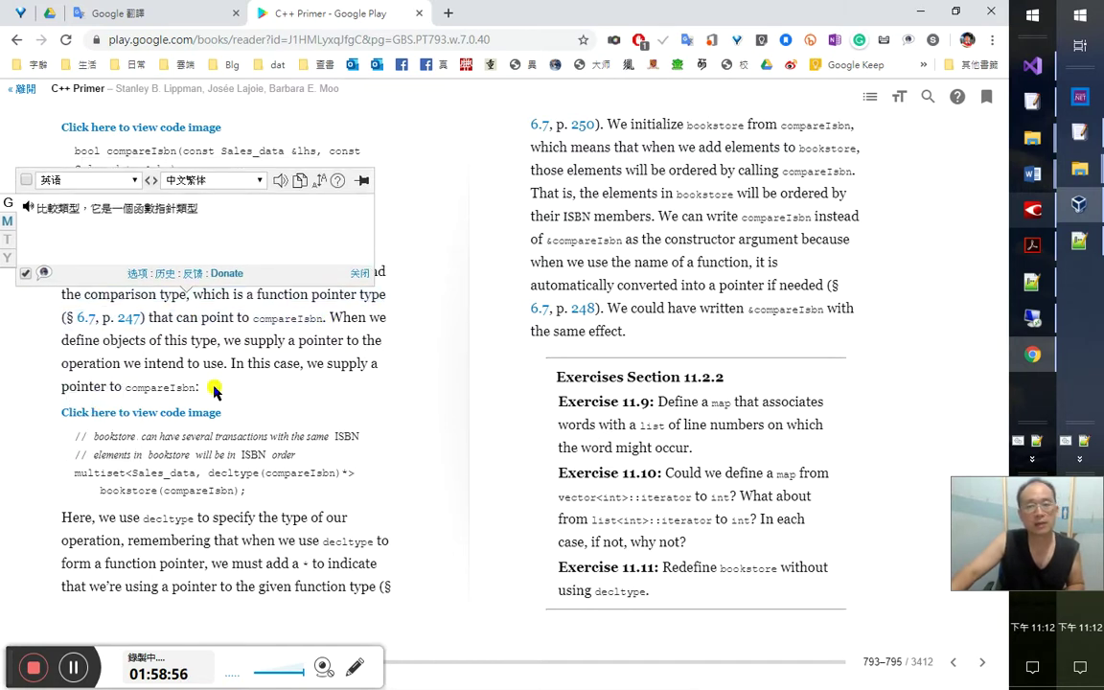
# In the Word notes, begin the page 426 note with 因為函式本身不是型別，要把它作為型別來定義容器，就必須使用函式指標（function pointer）
pyautogui.hotkey('alt', 'Tab')
pyautogui.hotkey('alt', 'Tab')
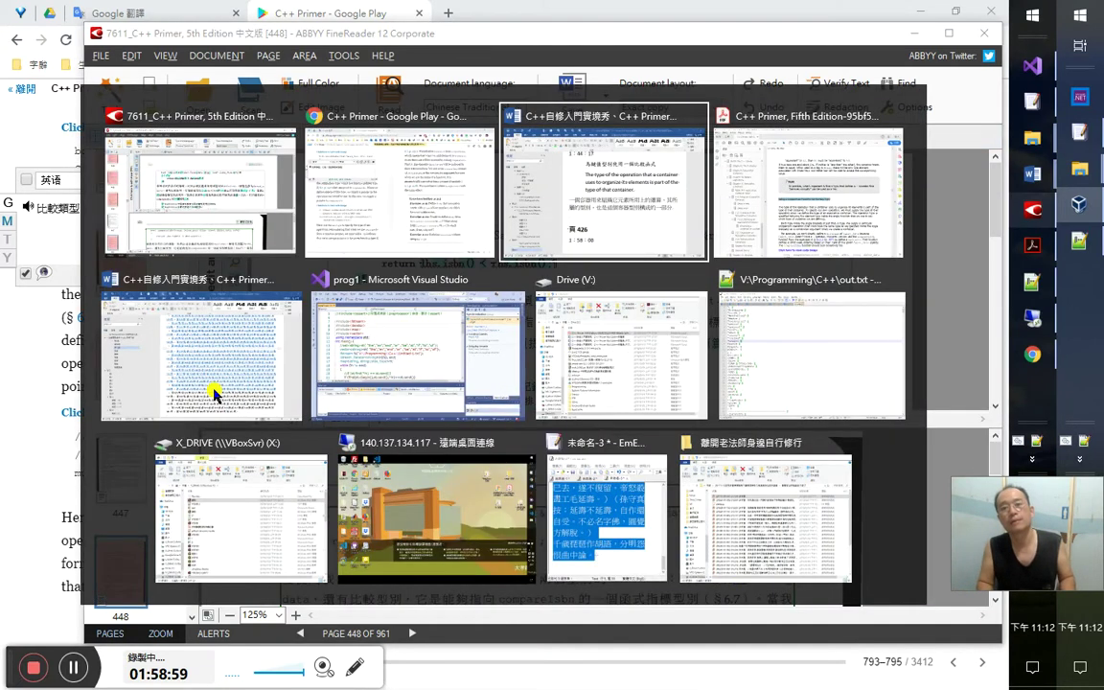
pyautogui.press('Down')
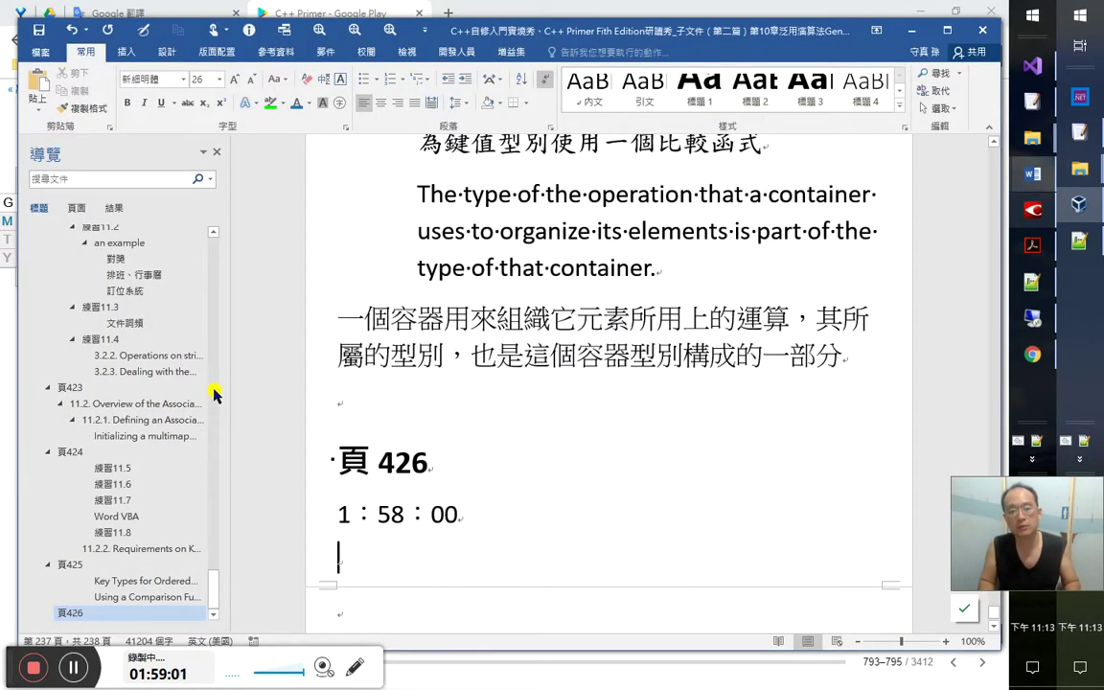
pyautogui.hotkey('alt', 'shift')
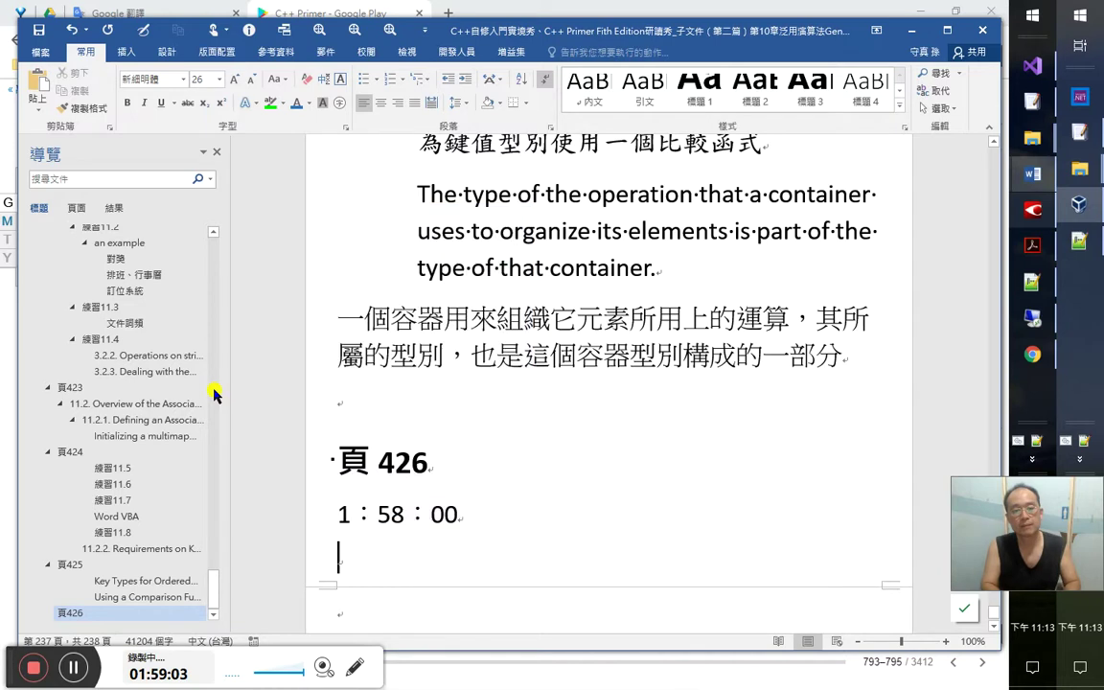
pyautogui.write('因為函式本身不是型別，')
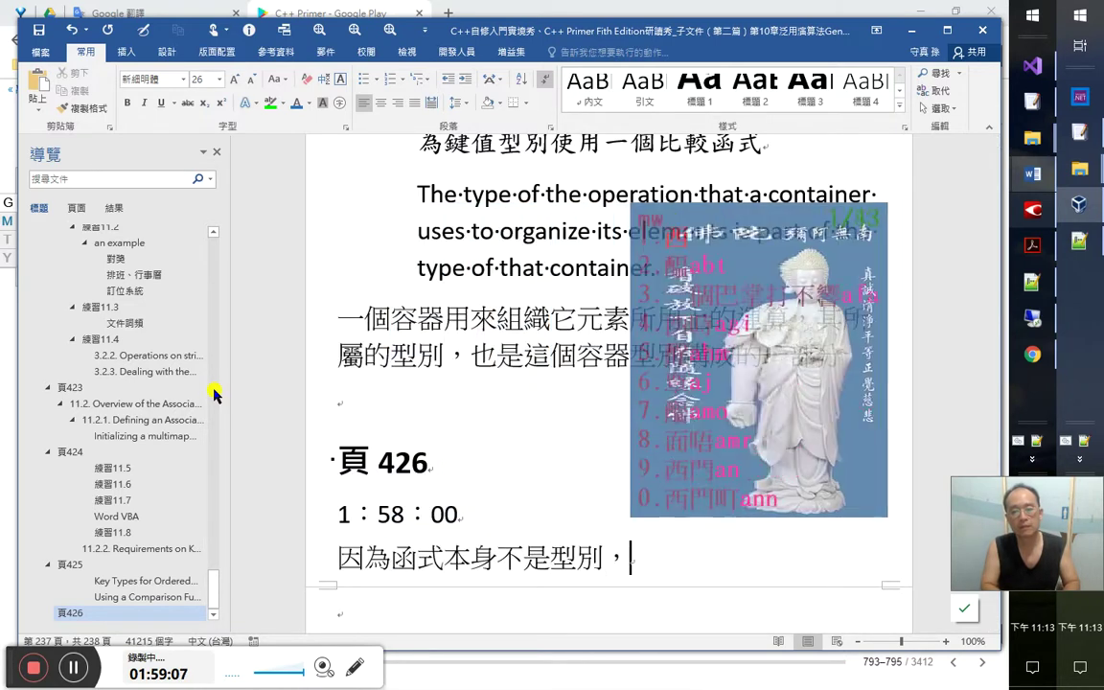
pyautogui.write('要把它作')
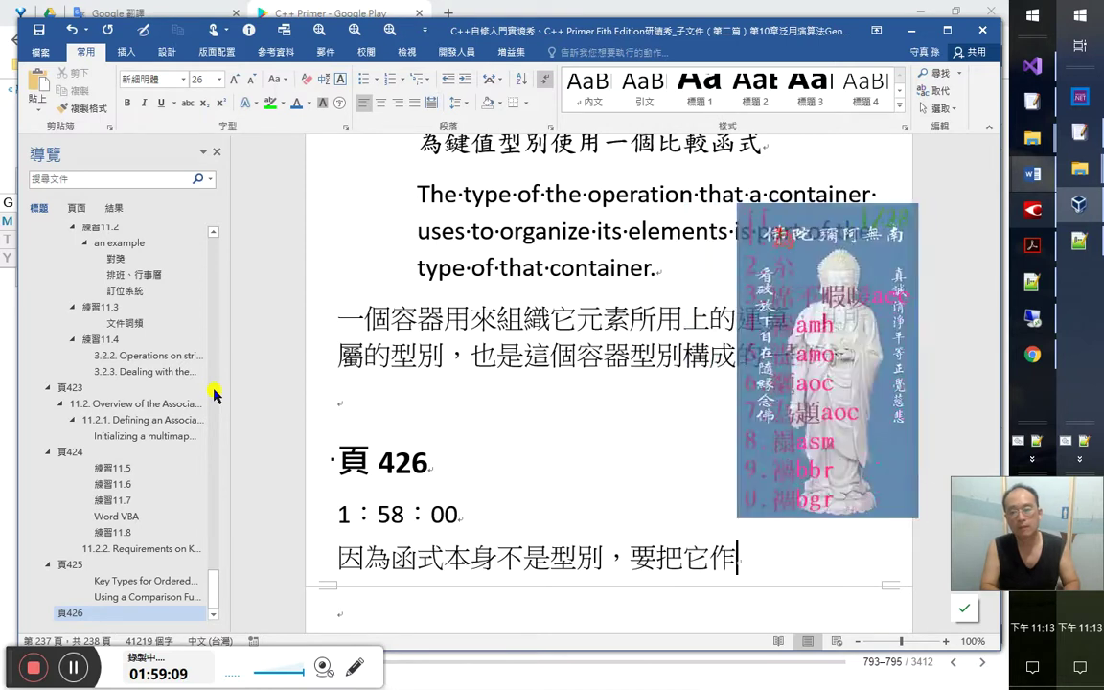
pyautogui.write('為型別來定義容器')
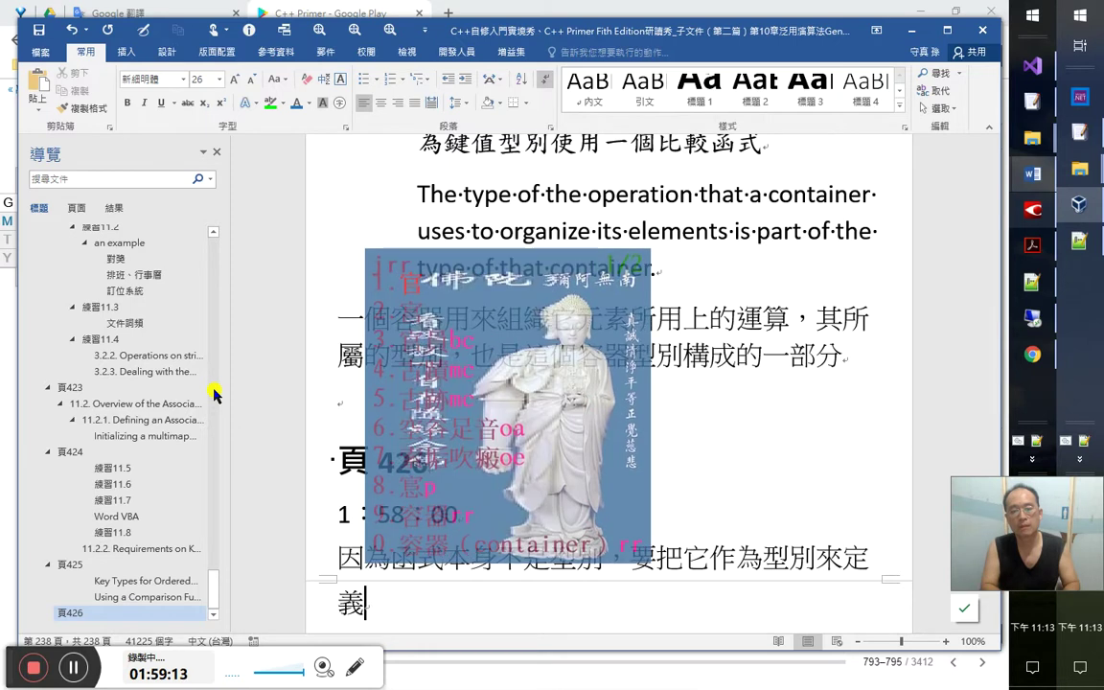
pyautogui.press('End')
pyautogui.press('Left')
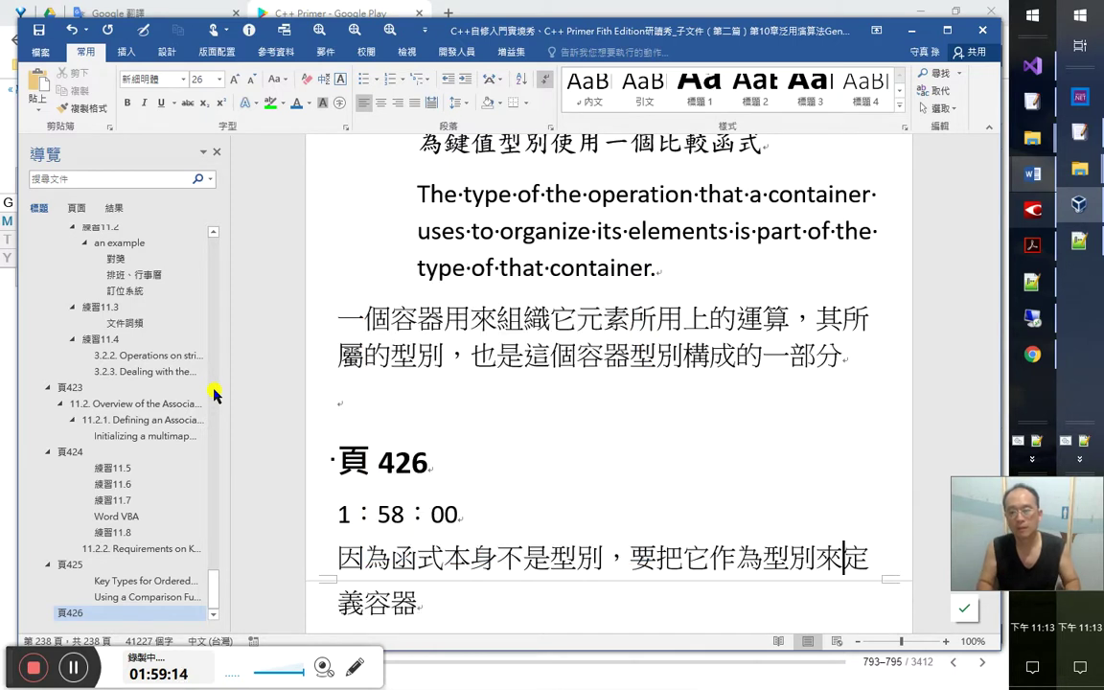
pyautogui.write('就')
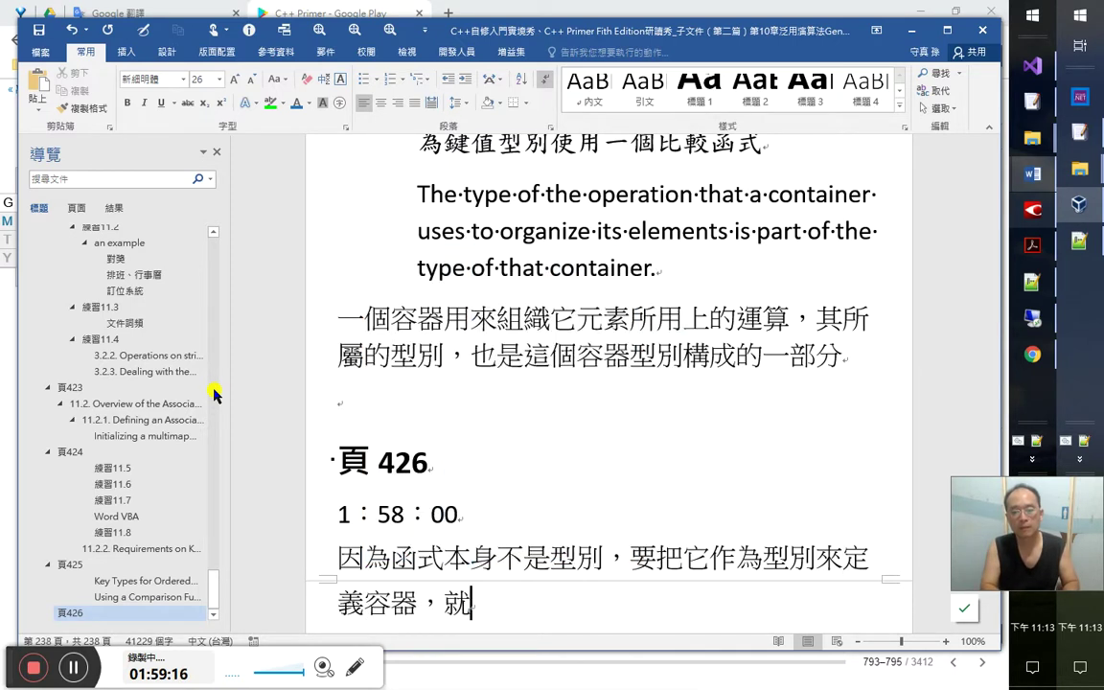
pyautogui.write('必須使用')
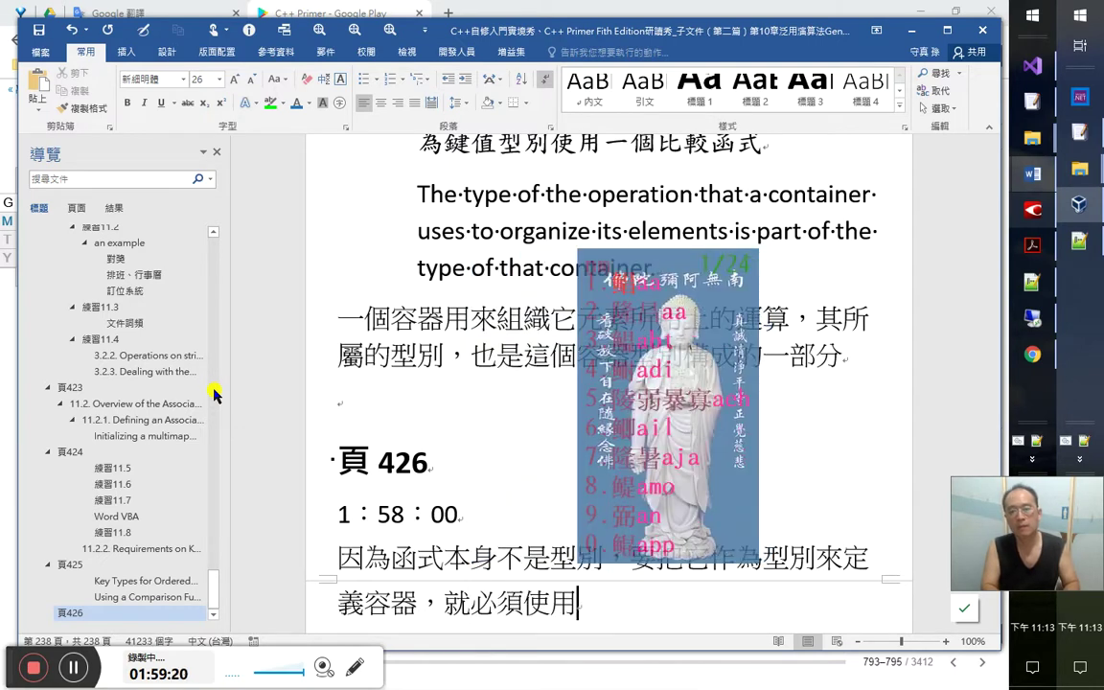
pyautogui.write('函式指標（function pointer）')
# End the function pointer note with a colon and add an empty paragraph beneath it
pyautogui.press('Up')
pyautogui.press('End')
pyautogui.hotkey('shift', 'Left')
pyautogui.write('：')
pyautogui.hotkey('ctrl', 'End')
pyautogui.press('Return')
pyautogui.press('Left')
pyautogui.press('Left')
pyautogui.press('Up')
pyautogui.press('End')
pyautogui.hotkey('shift', 'Left')
pyautogui.hotkey('ctrl', 'End')
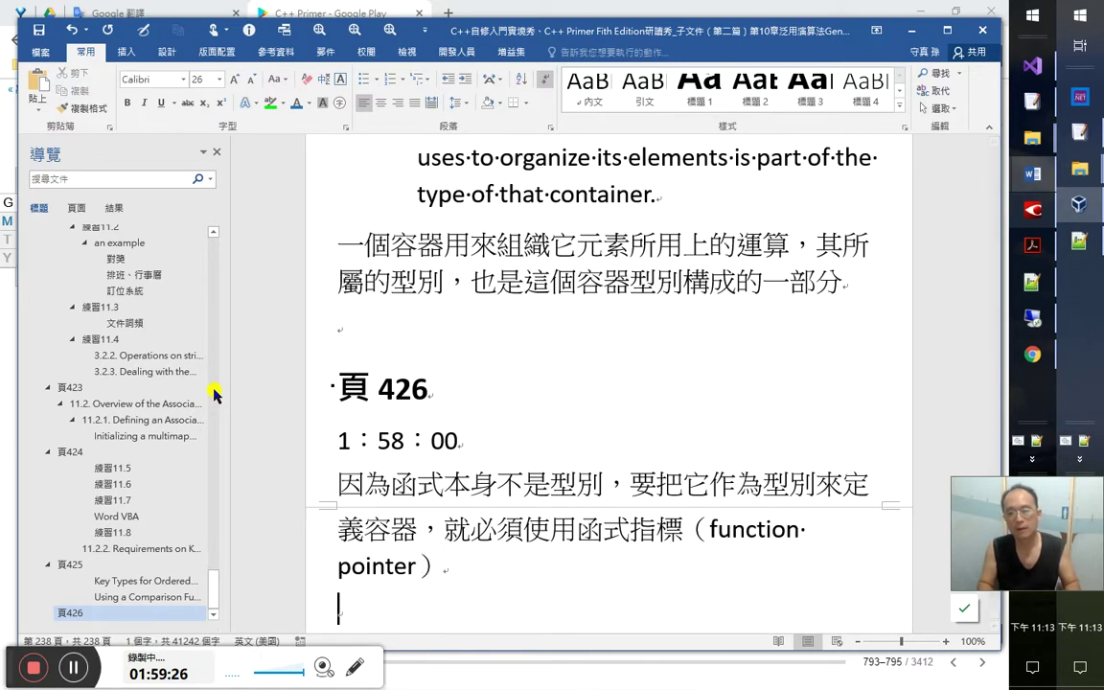
pyautogui.press('Left')
pyautogui.write('：')
pyautogui.hotkey('ctrl', 'End')
pyautogui.press('Left')
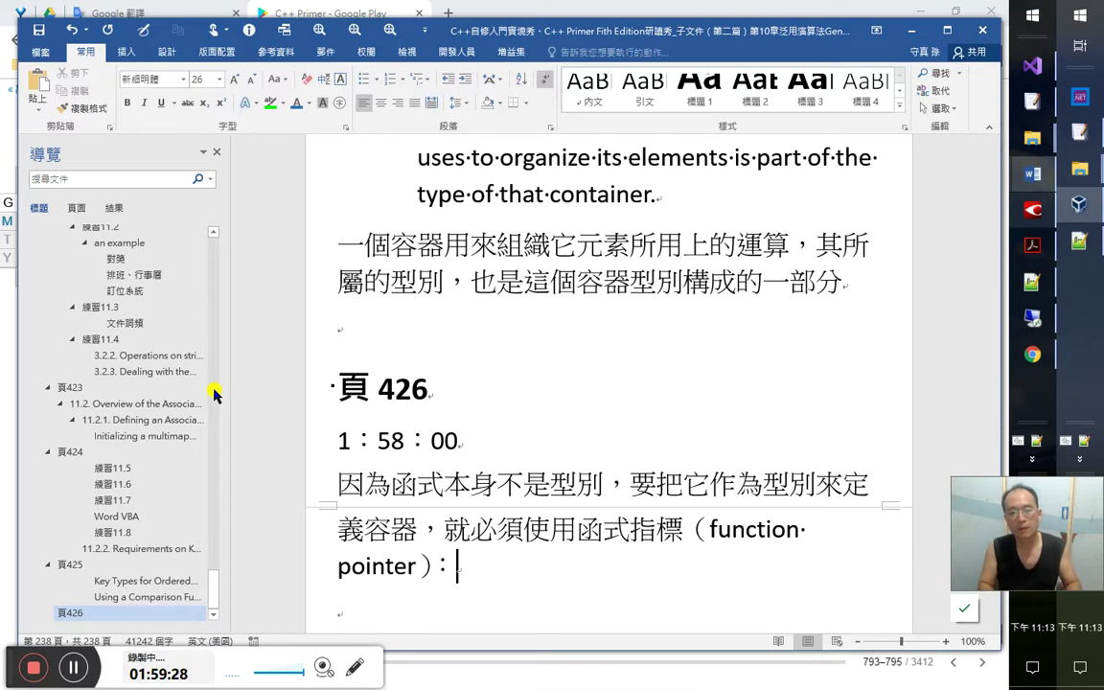
# Insert ，則用的是型別是指標此一複合型別（compound type） before the note's closing colon
pyautogui.write('，則用的是')
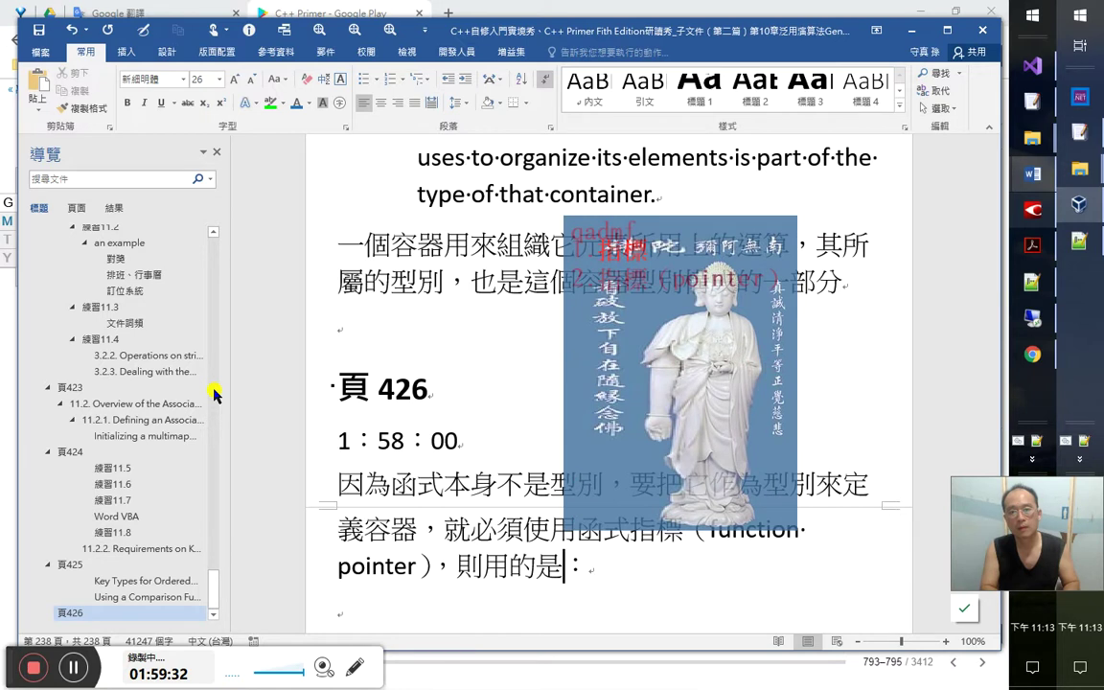
pyautogui.write('指標型別')
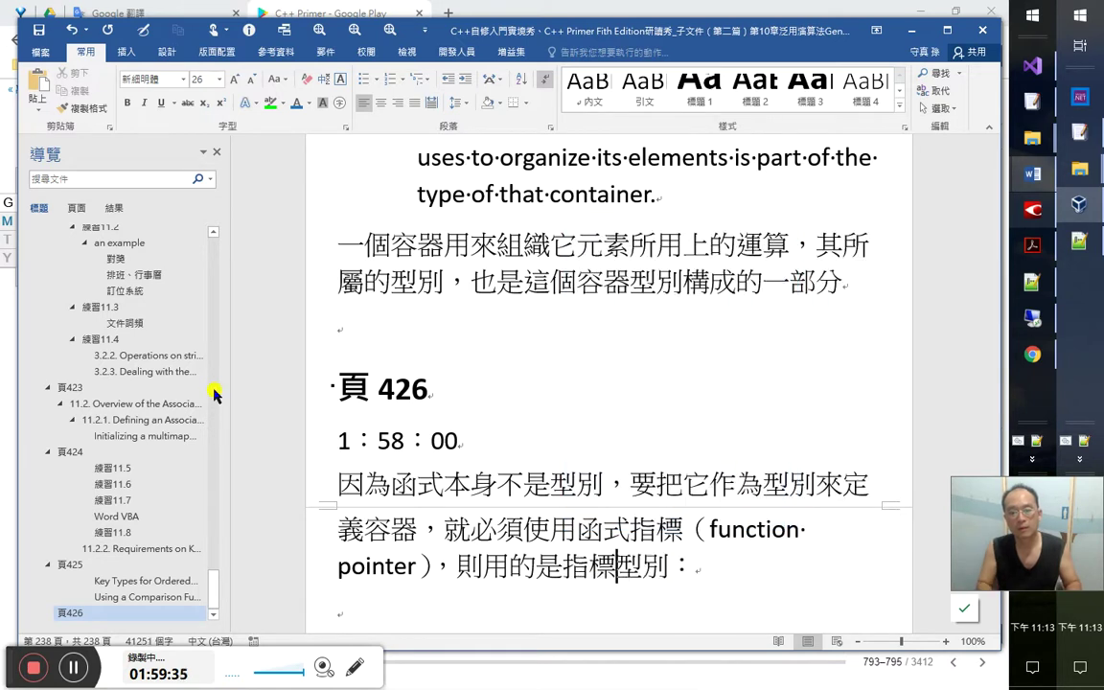
pyautogui.press('Left')
pyautogui.press('Left')
pyautogui.press('Left')
pyautogui.write('型別是')
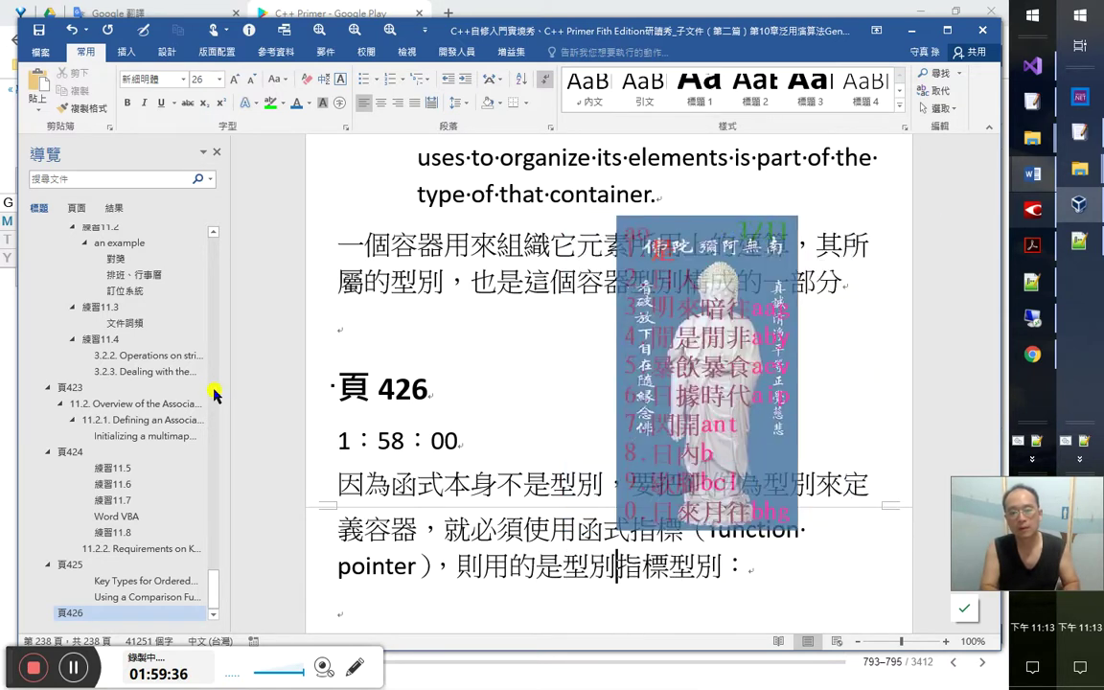
pyautogui.press('Delete')
pyautogui.press('Delete')
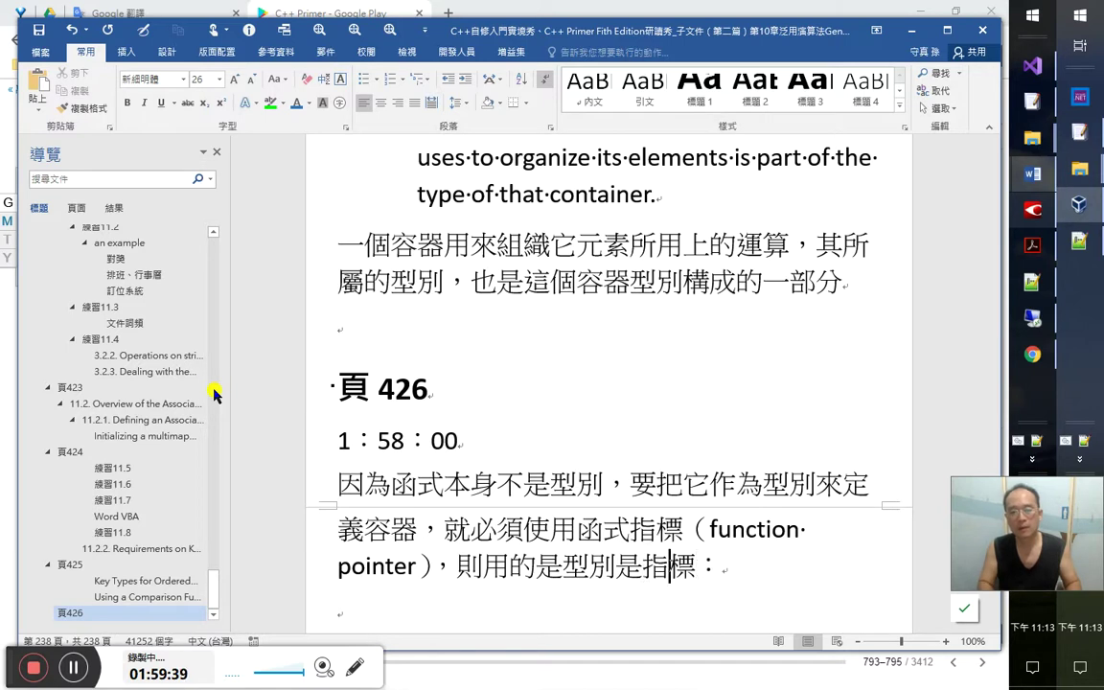
pyautogui.write('此一')
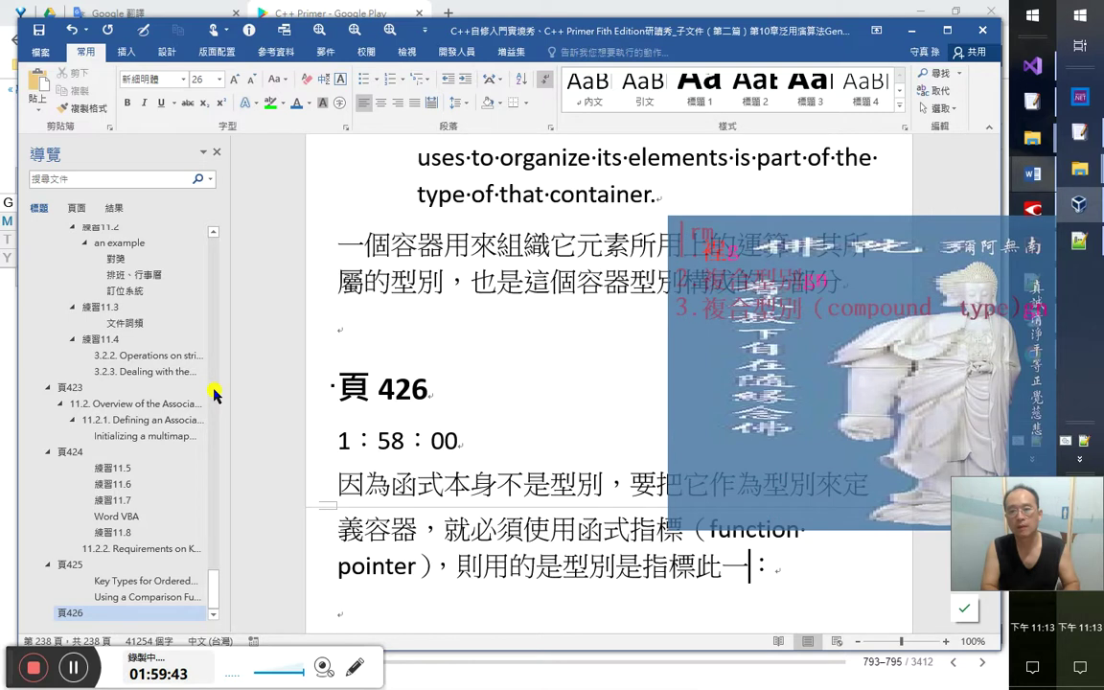
pyautogui.write('複合型別（compound\u3000type）')
# Paste the copied English passage about the comparison type as an indented quotation under the note
pyautogui.press('Left')
pyautogui.hotkey('shift', 'Left')
pyautogui.press('End')
pyautogui.press('Return')
pyautogui.hotkey('ctrl', 'v')
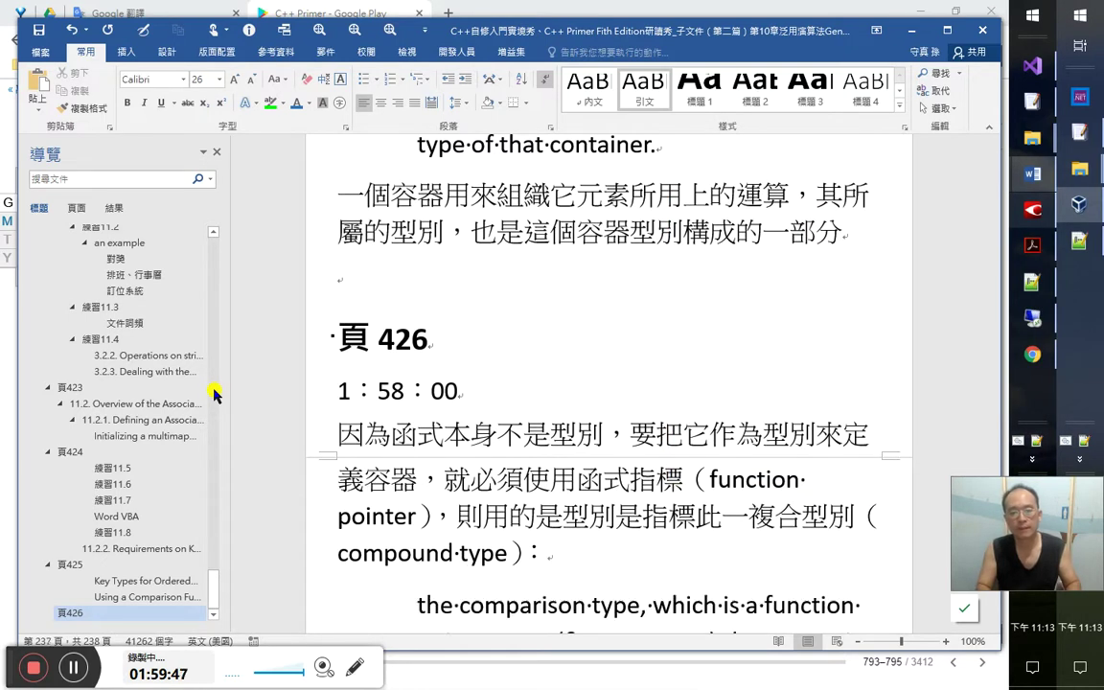
pyautogui.scroll(-2, 359, 436)
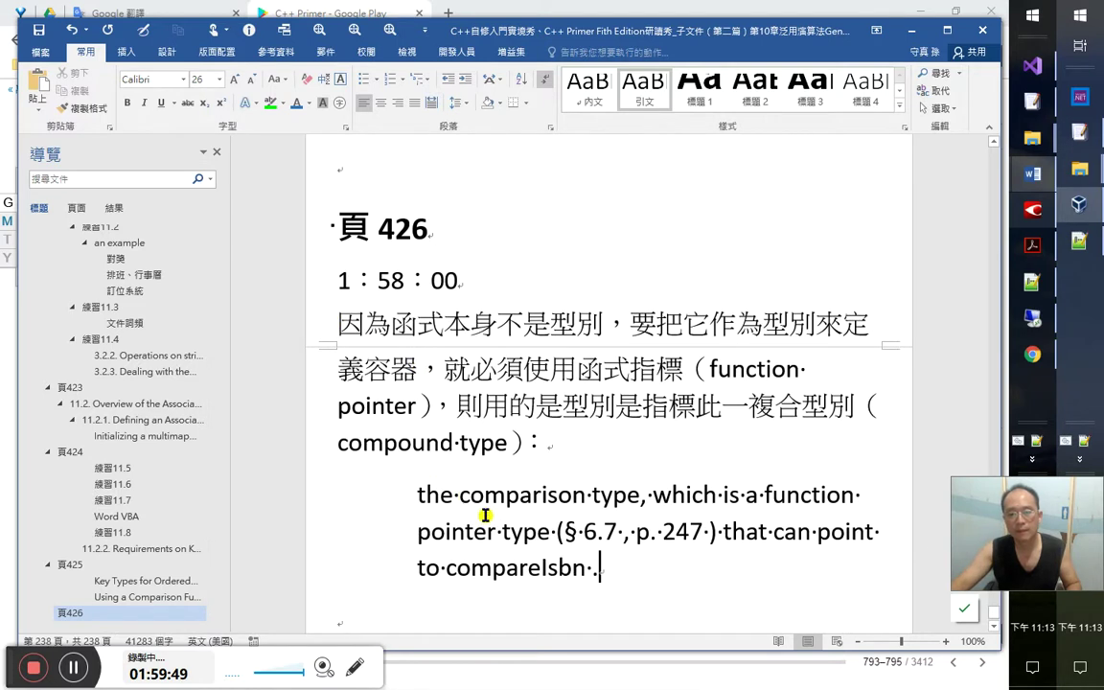
pyautogui.click(540, 532)
pyautogui.press('Return')
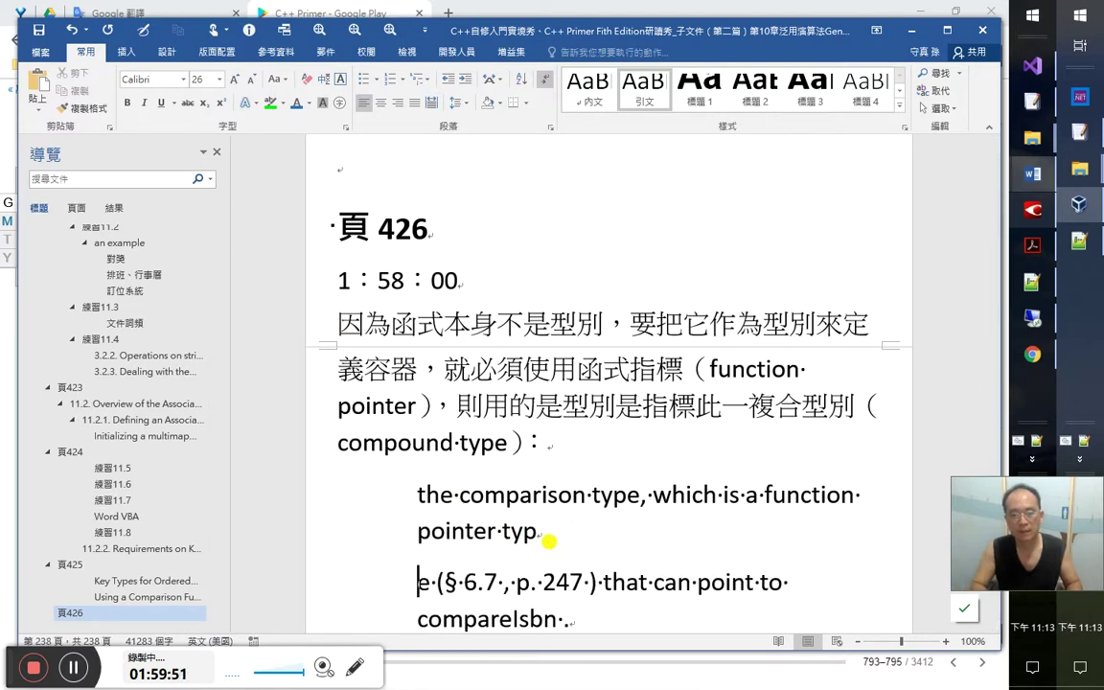
pyautogui.hotkey('ctrl', 'a')
pyautogui.hotkey('ctrl', 'End')
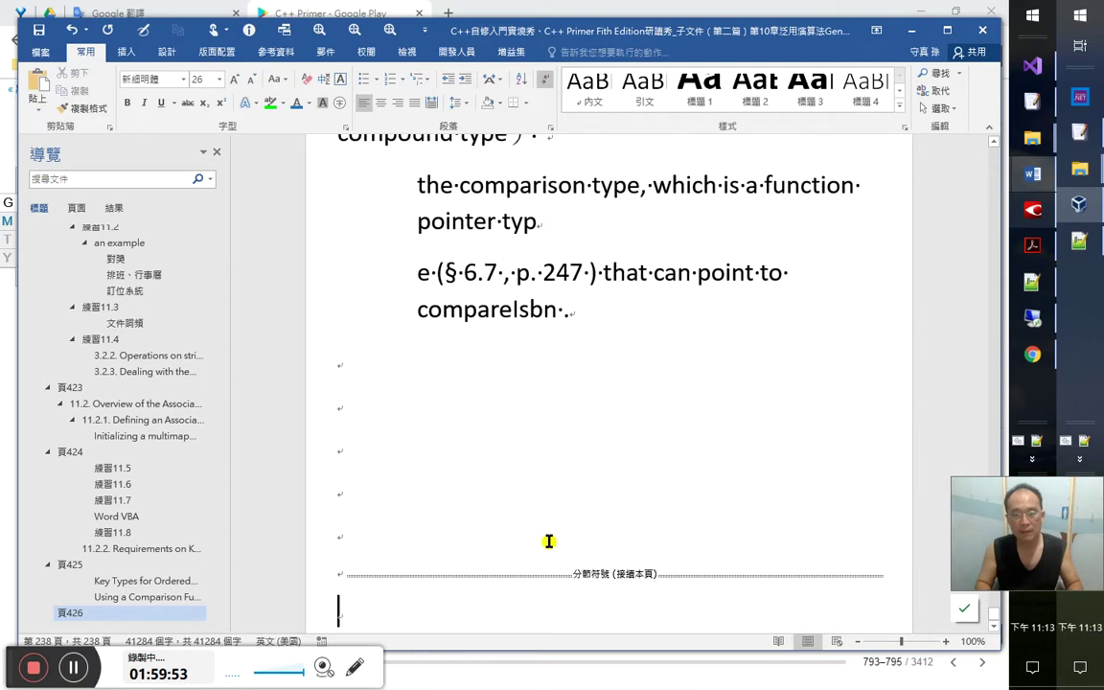
pyautogui.press('Up')
pyautogui.press('Up')
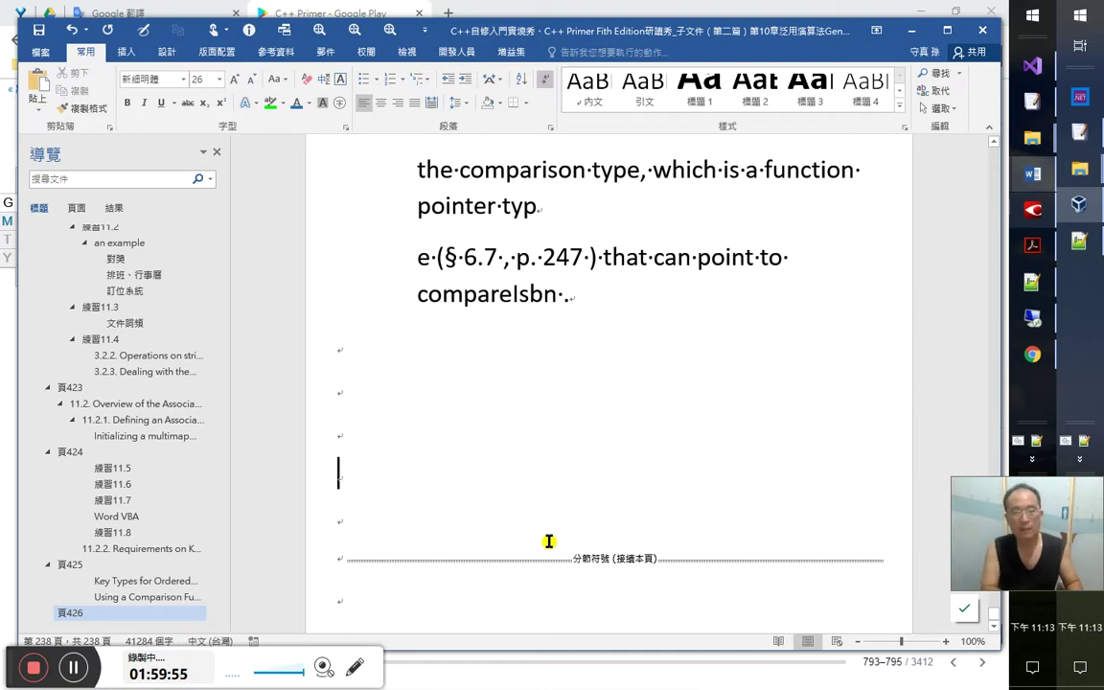
pyautogui.write('the comparison type, which is a function pointer type (§ 6.7 , p. 247 ) that can point to compareIsbn .')
pyautogui.hotkey('ctrl', 'z')
pyautogui.click(544, 204)
pyautogui.press('BackSpace')
pyautogui.press('Delete')
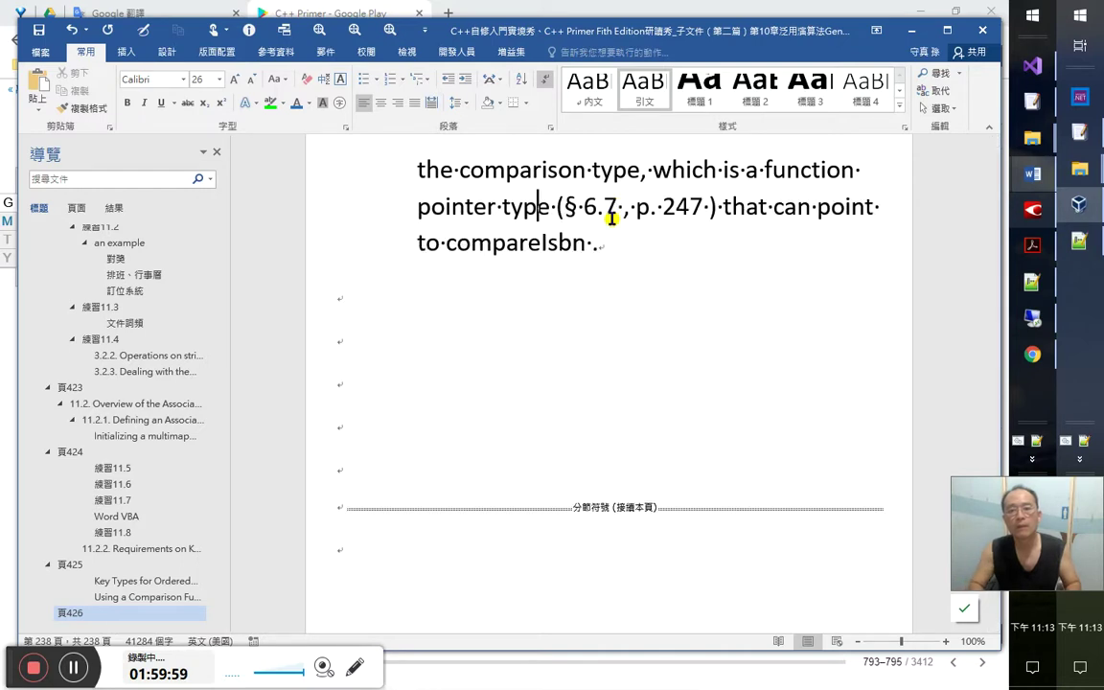
# Highlight the words function pointer type in yellow in the quoted English passage
pyautogui.scroll(1, 633, 218)
pyautogui.click(730, 280)
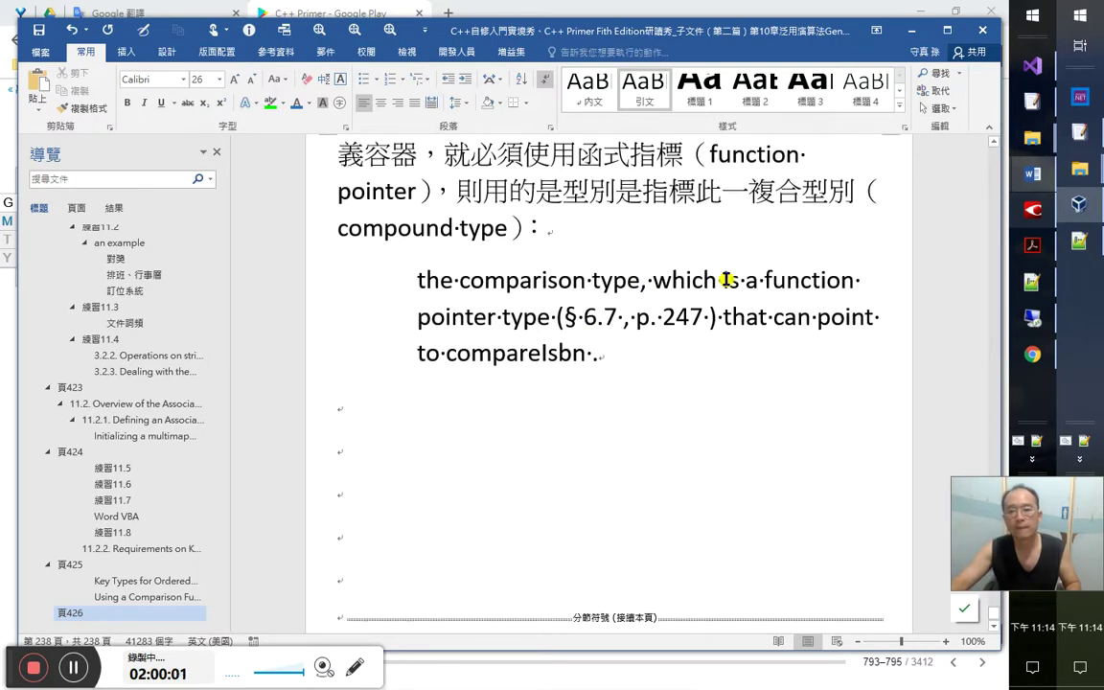
pyautogui.click(557, 316)
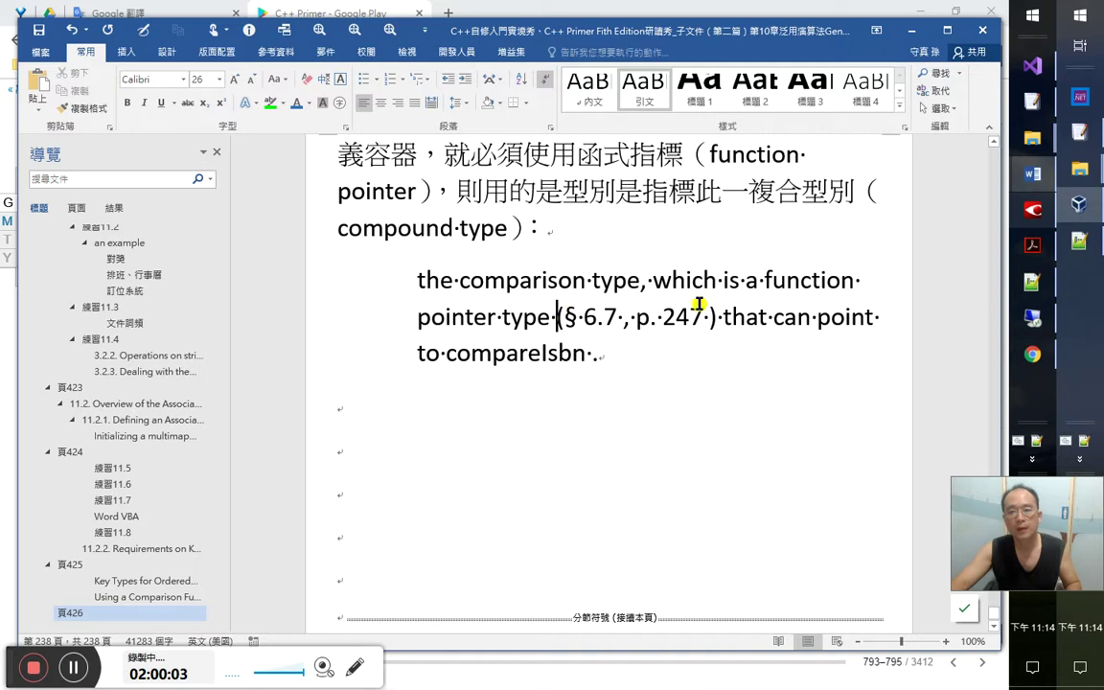
pyautogui.keyDown('shift'); pyautogui.click(764, 280); pyautogui.keyUp('shift')
pyautogui.click(284, 104)
pyautogui.click(281, 121)
pyautogui.click(646, 374)
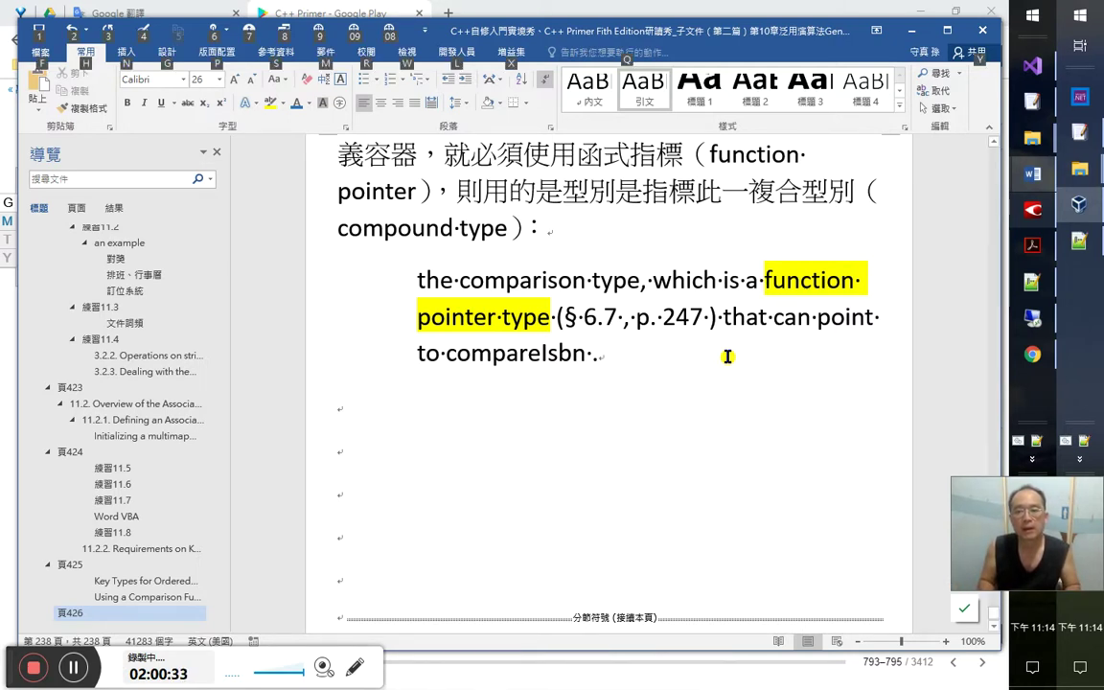
# Return to the book in Chrome and close the translation popup to reread the passage on the comparison type
pyautogui.hotkey('alt', 'Tab')
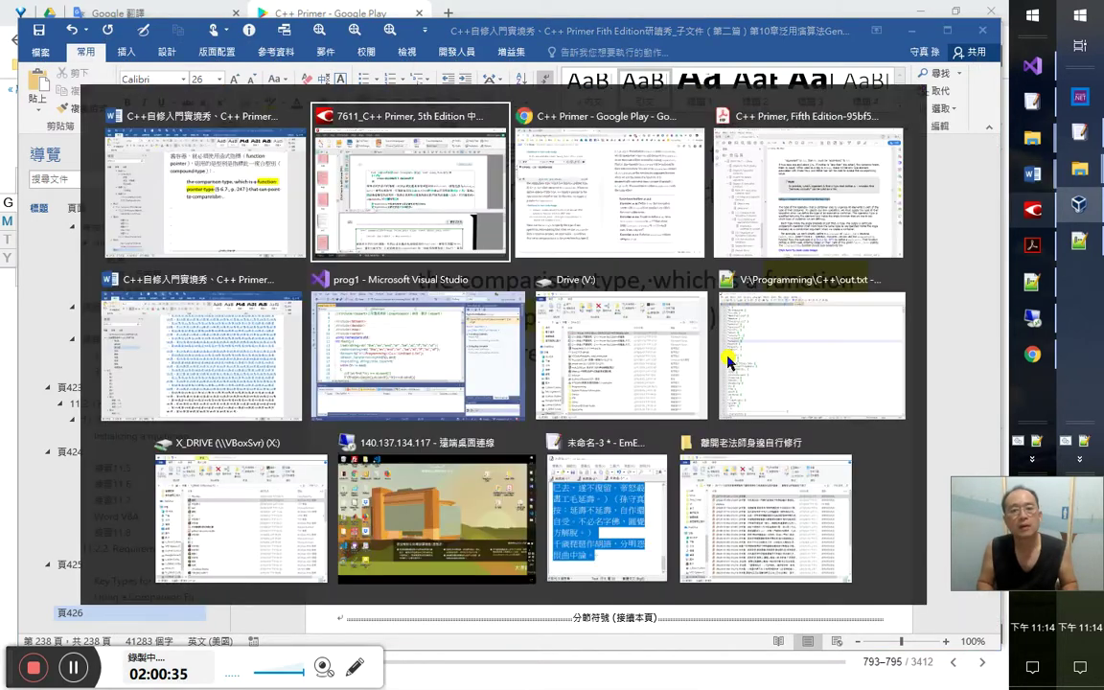
pyautogui.hotkey('alt', 'Tab')
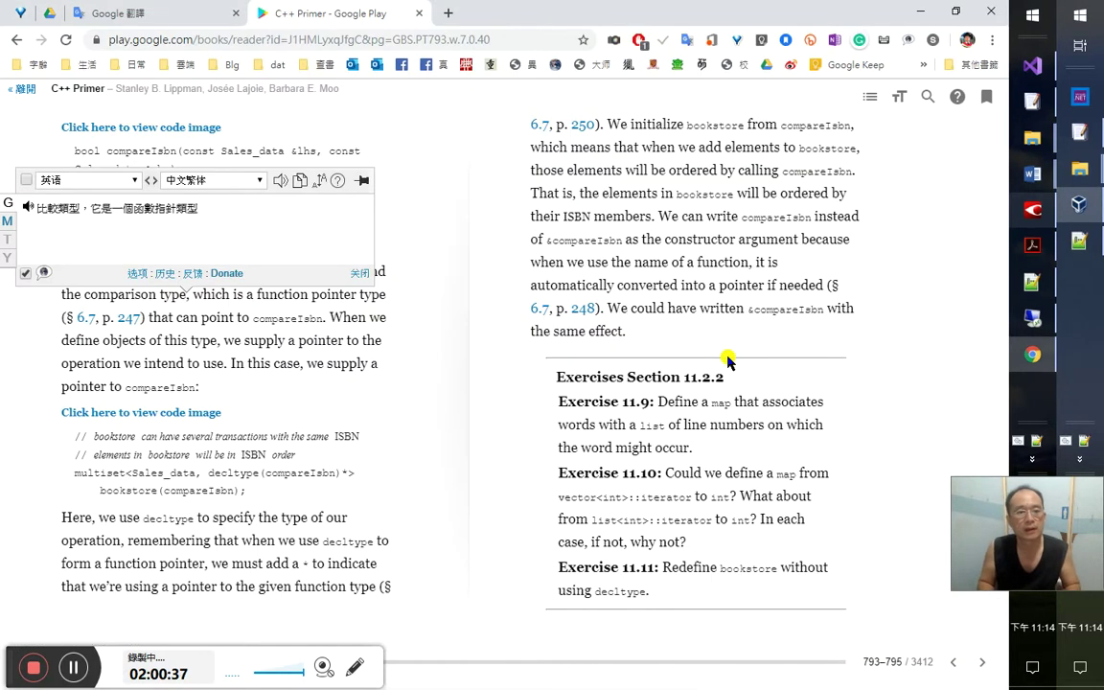
pyautogui.click(727, 361)
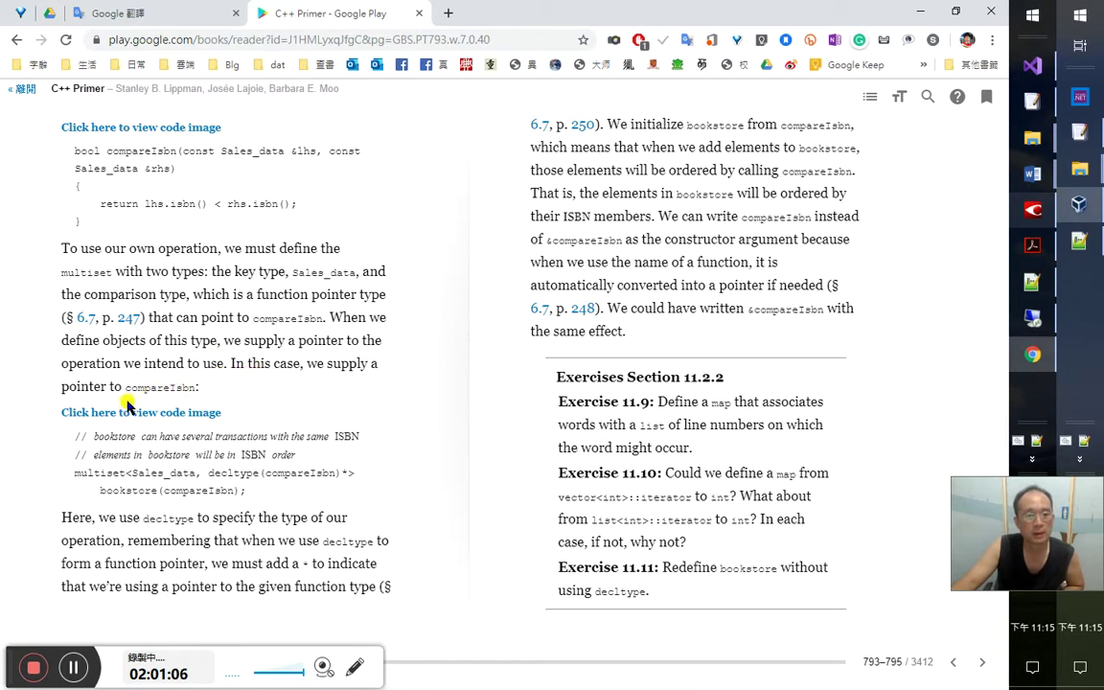
# In FineReader, proofread the clause 它是能夠指向compareIsbn的 on book page 426, clearing its uncertain-character marks
pyautogui.click(1032, 209)
pyautogui.scroll(-1, 721, 369)
pyautogui.click(633, 275)
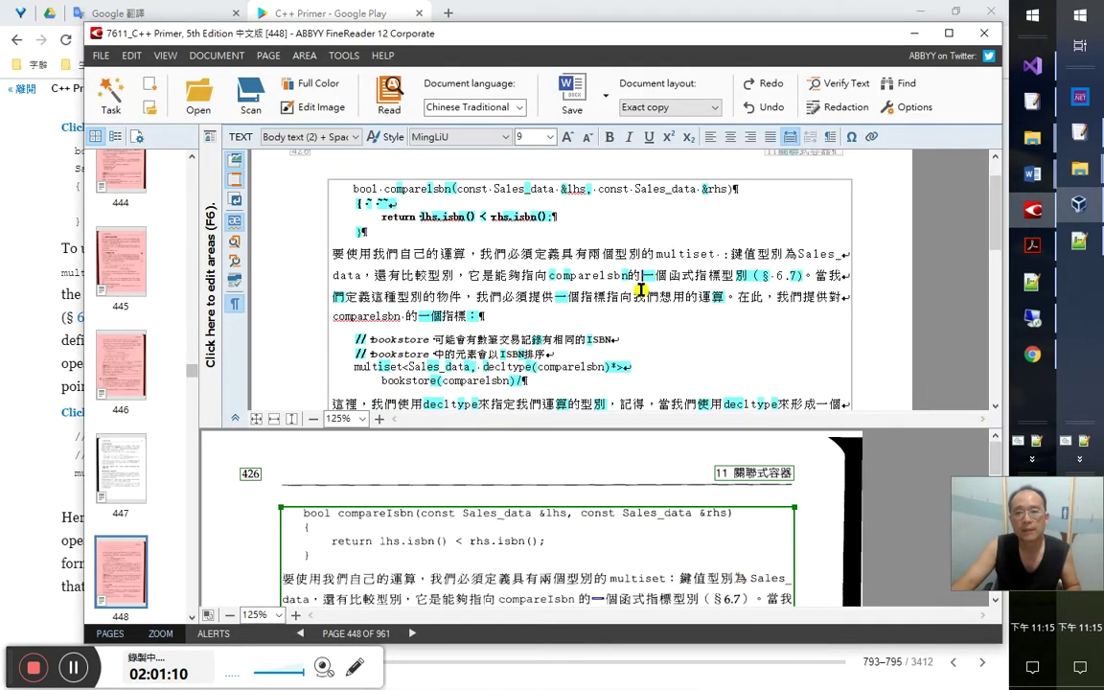
pyautogui.hotkey('shift', 'Home')
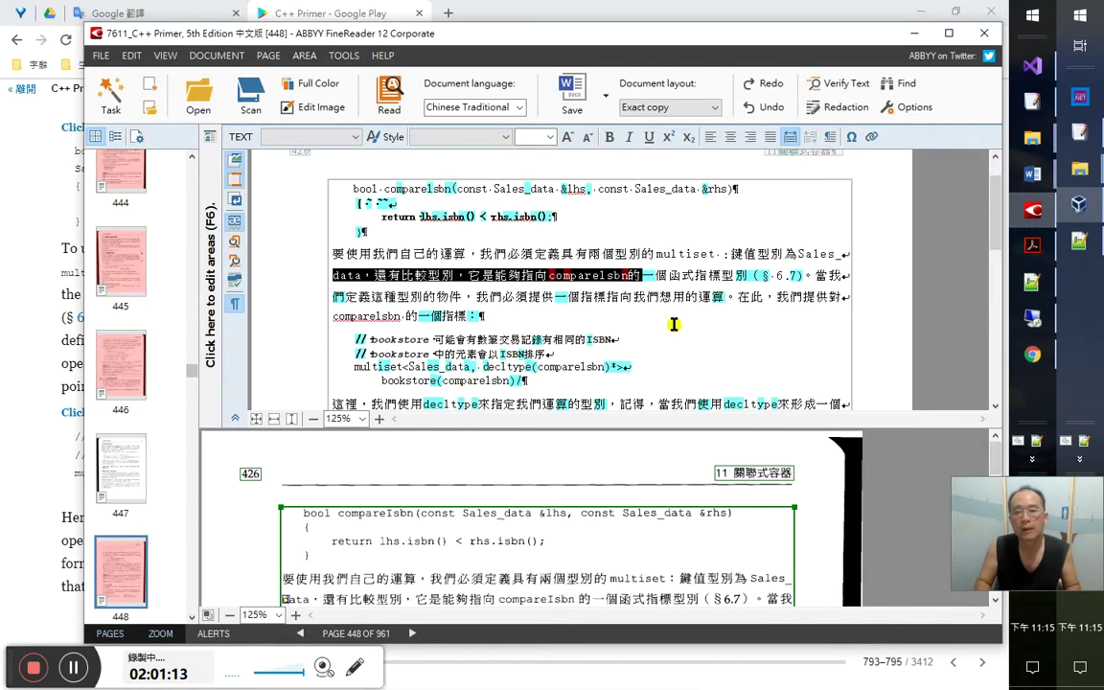
pyautogui.press('Left')
# Proofread the rest of that line, 一個函式指標型別（§6.7）。當我, clearing its uncertain-character marks
pyautogui.press('Right')
pyautogui.press('Right')
pyautogui.press('Right')
pyautogui.press('Right')
pyautogui.press('Right')
pyautogui.press('Right')
pyautogui.press('Right')
pyautogui.press('Right')
pyautogui.press('Right')
pyautogui.press('Right')
pyautogui.press('Right')
pyautogui.press('Right')
pyautogui.press('Right')
pyautogui.press('Right')
pyautogui.press('Right')
pyautogui.press('Right')
pyautogui.press('Right')
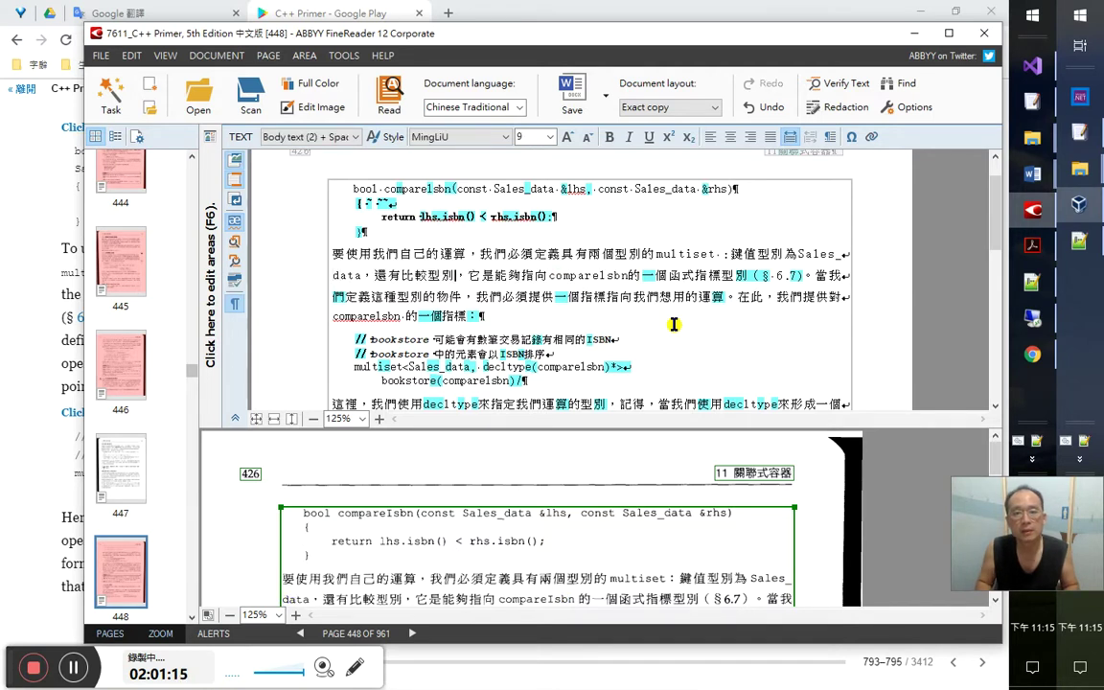
pyautogui.hotkey('shift', 'End')
pyautogui.press('Right')
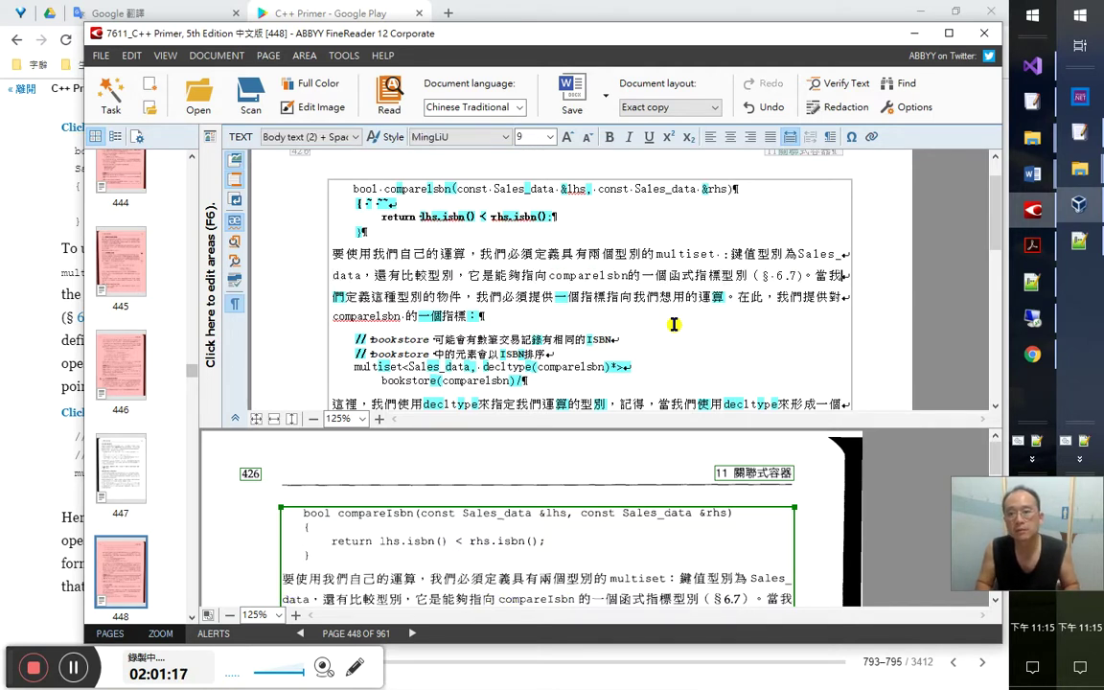
# Proofread 們定義這種型別的物件，我們必須 on book page 426 in FineReader, clearing its uncertain-character marks
pyautogui.press('Right')
pyautogui.hotkey('shift', 'Right')
pyautogui.hotkey('shift', 'Right')
pyautogui.hotkey('shift', 'Right')
pyautogui.hotkey('shift', 'Right')
pyautogui.press('Right')
pyautogui.press('Right')
pyautogui.press('Right')
pyautogui.press('Right')
pyautogui.press('Right')
pyautogui.press('Right')
pyautogui.press('Right')
pyautogui.press('Right')
pyautogui.press('Right')
pyautogui.press('Right')
pyautogui.press('Right')
pyautogui.press('Right')
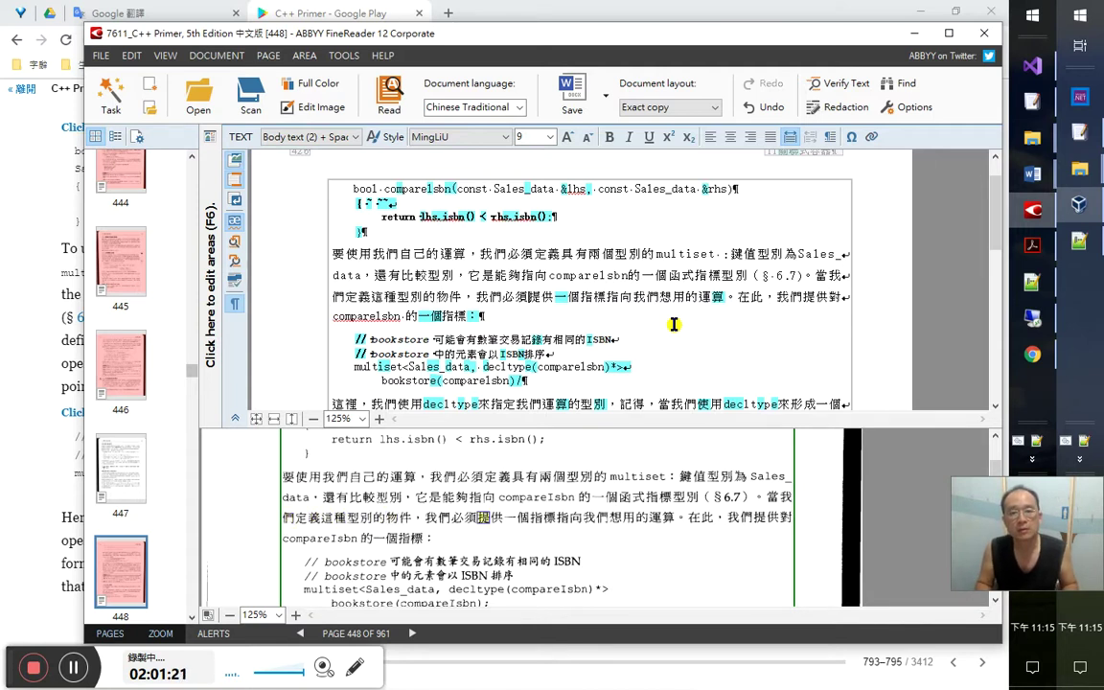
# Proofread the phrase 一個指標指向我們想用的運算 and clear its uncertain-character marks
pyautogui.hotkey('shift', 'Right')
pyautogui.hotkey('shift', 'Right')
pyautogui.hotkey('shift', 'Right')
pyautogui.hotkey('shift', 'Right')
pyautogui.hotkey('shift', 'Right')
pyautogui.hotkey('shift', 'Right')
pyautogui.hotkey('shift', 'Right')
pyautogui.hotkey('shift', 'Right')
pyautogui.hotkey('shift', 'Right')
pyautogui.hotkey('shift', 'Right')
pyautogui.hotkey('shift', 'Right')
pyautogui.hotkey('shift', 'Right')
pyautogui.hotkey('shift', 'Right')
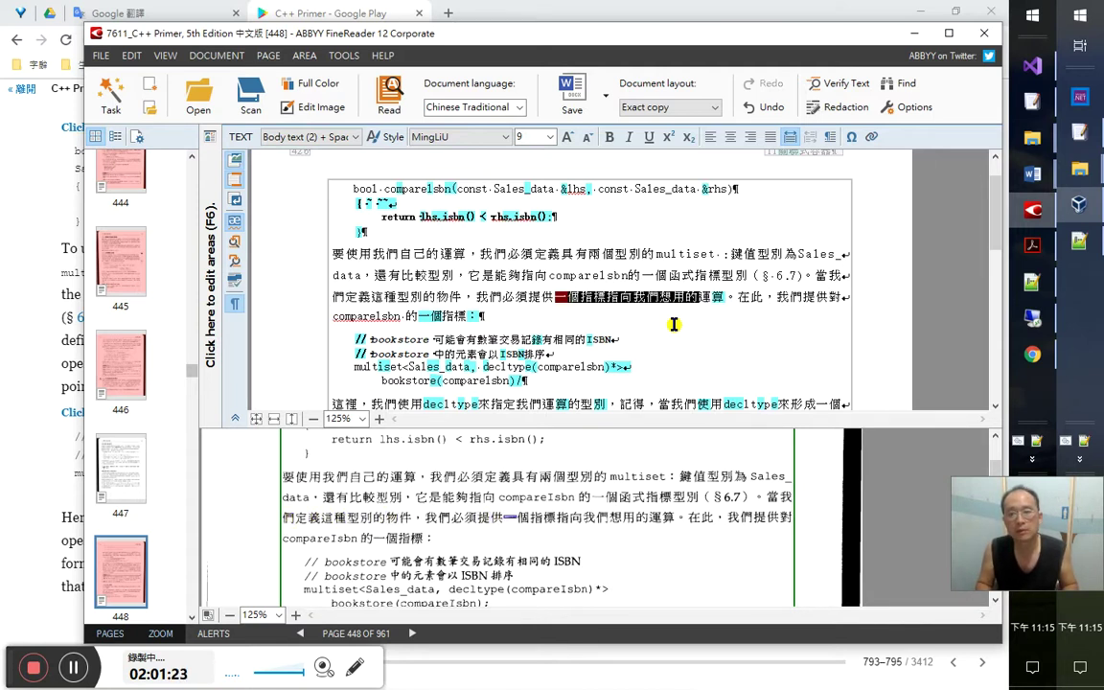
# Compare the English sentence on supplying a pointer to the operation in the Chrome book with its Chinese translation in FineReader
pyautogui.hotkey('alt', 'Tab')
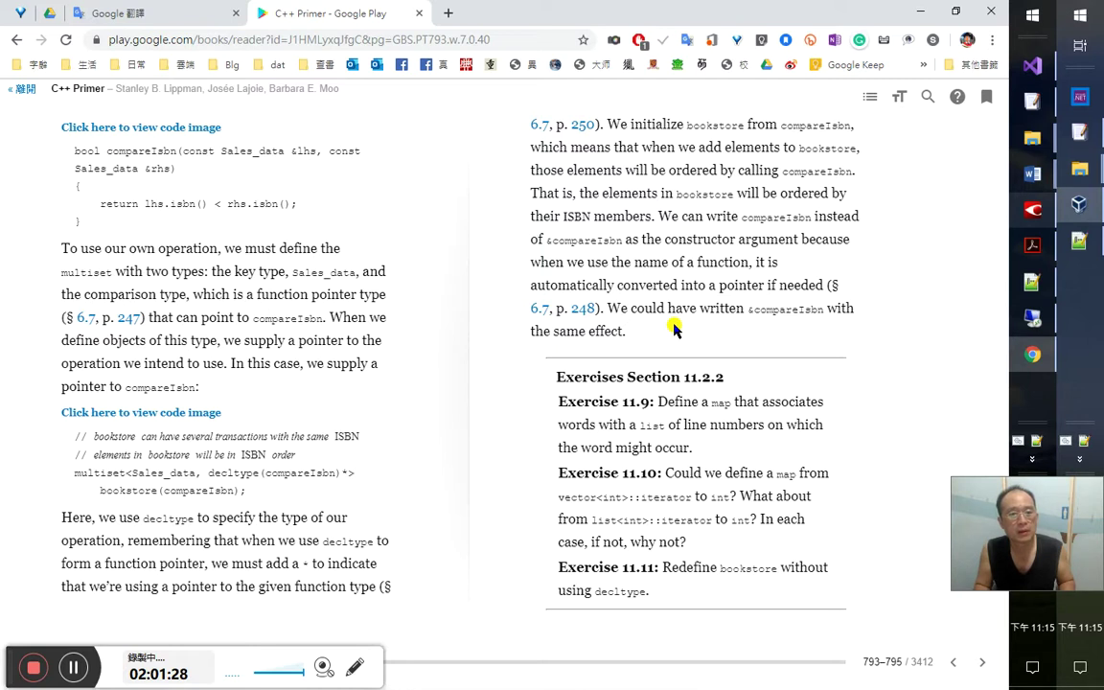
pyautogui.hotkey('alt', 'Tab')
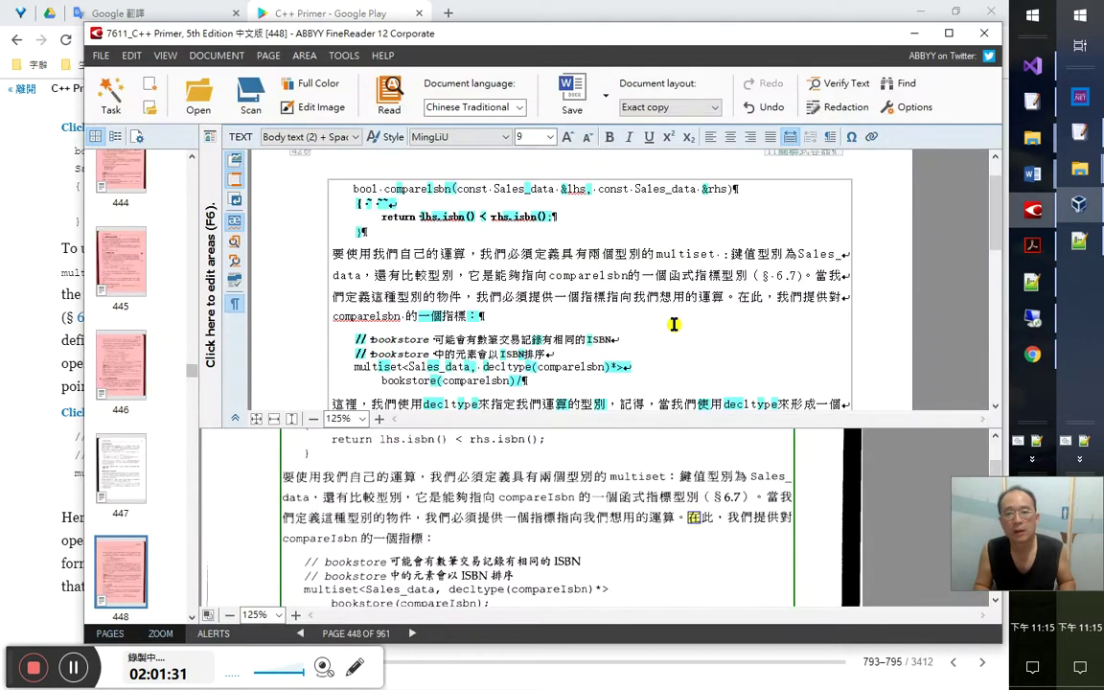
pyautogui.hotkey('alt', 'Tab')
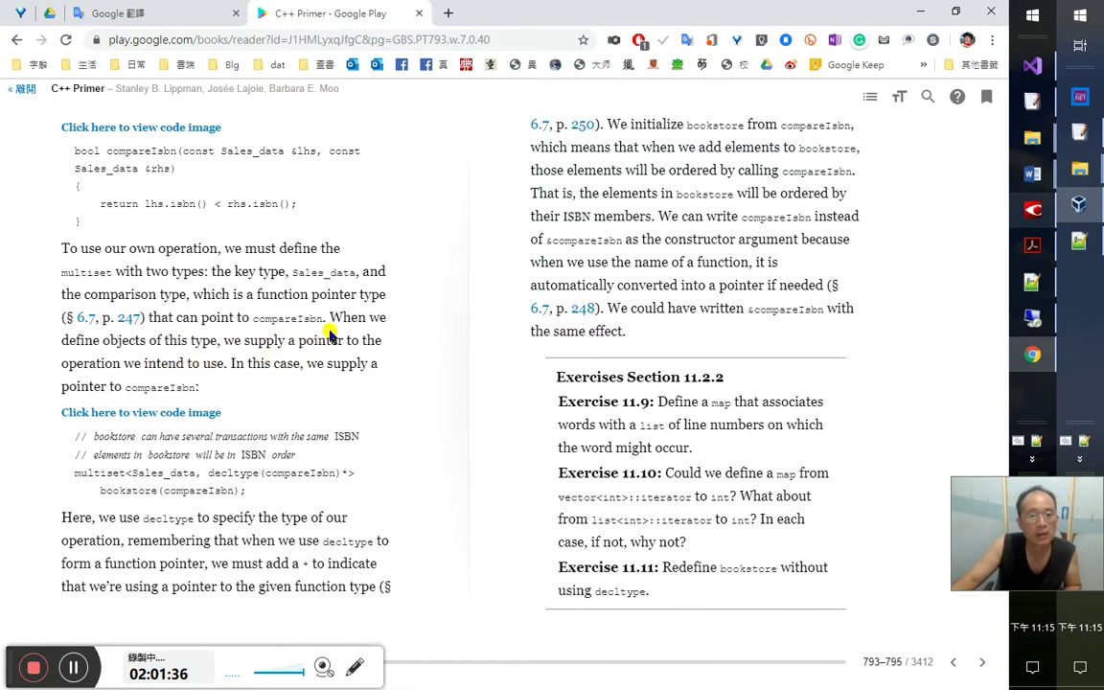
pyautogui.hotkey('alt', 'Tab')
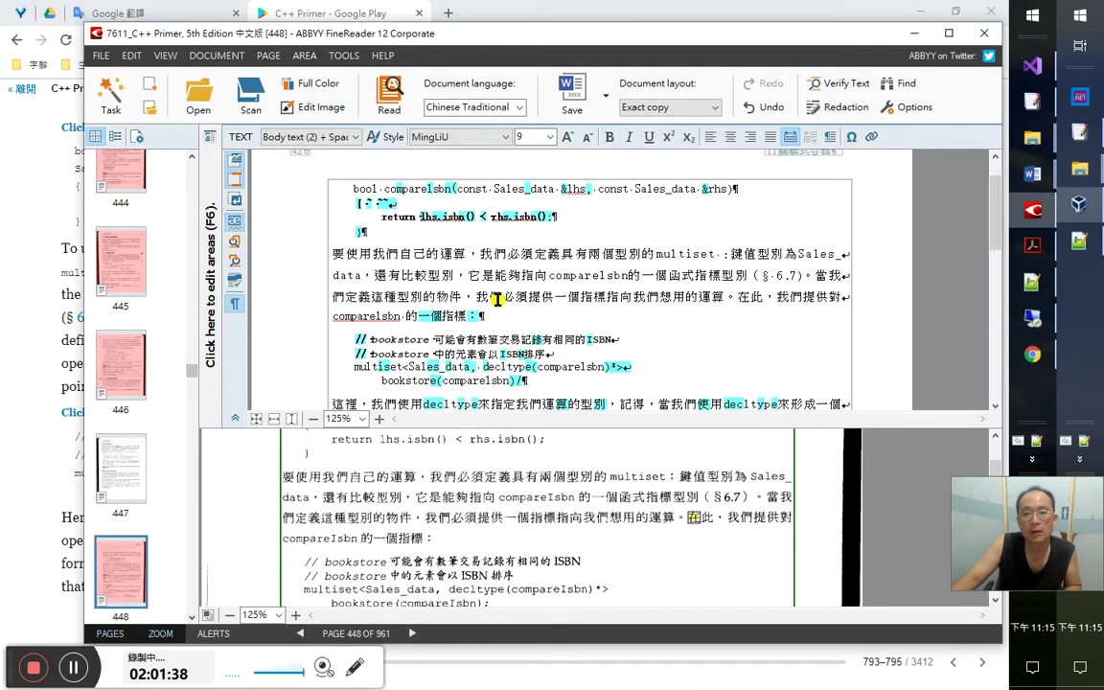
pyautogui.hotkey('alt', 'Tab')
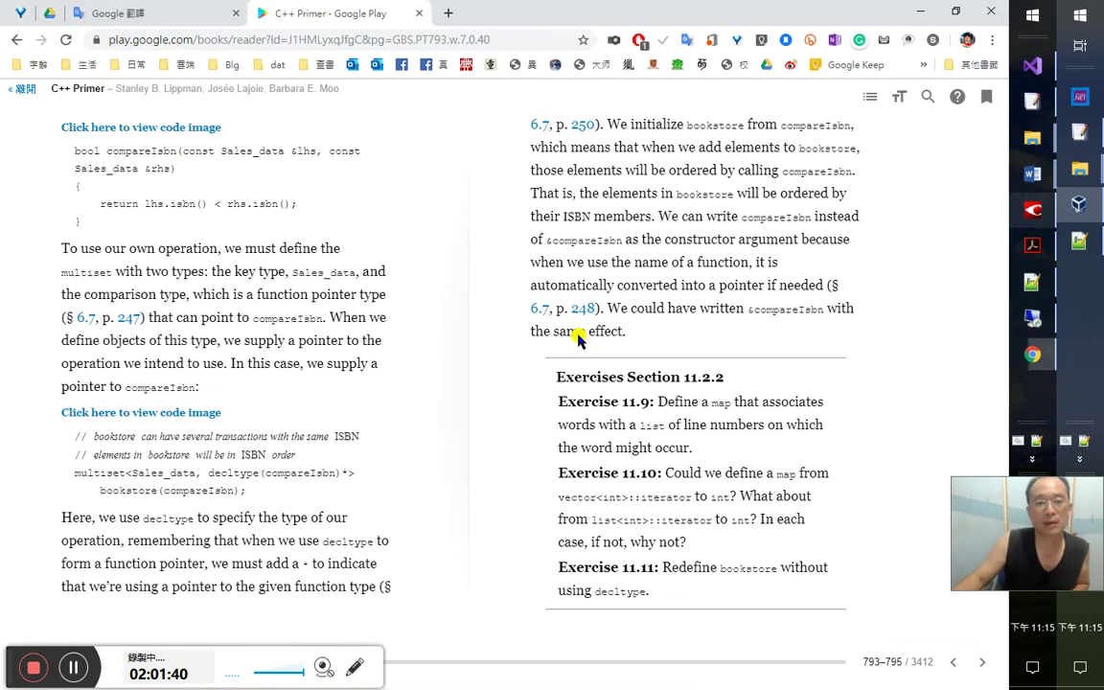
pyautogui.hotkey('alt', 'Tab')
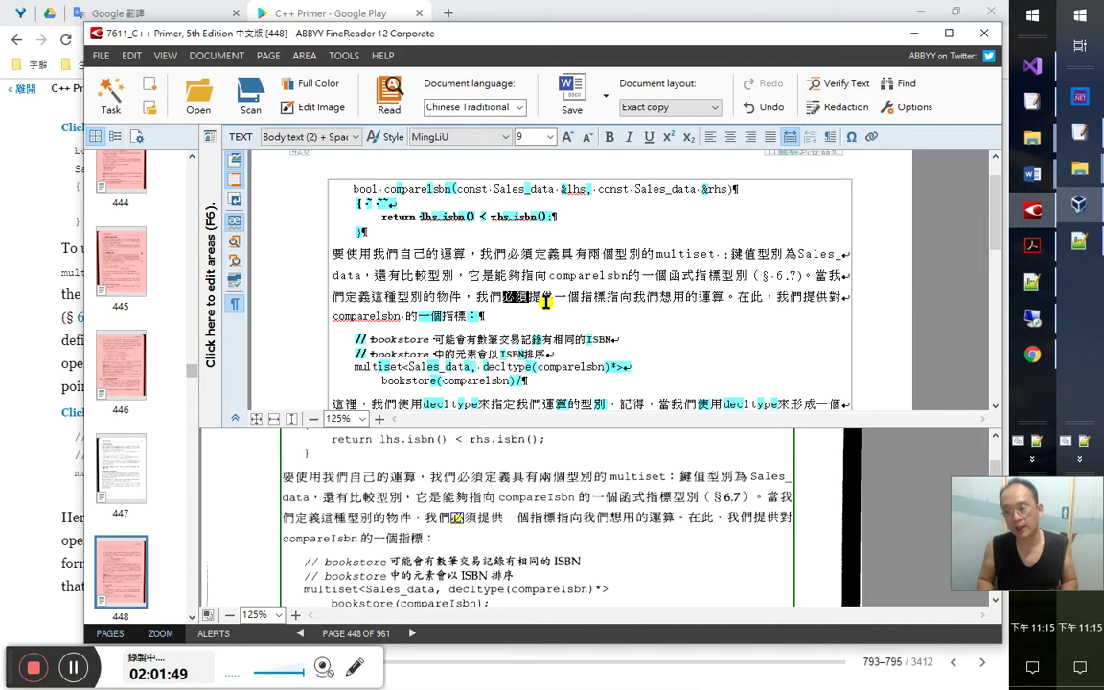
# Proofread the sentence 在此，我們提供對compareIsbn的一個指標： in FineReader, clearing its uncertain-character marks
pyautogui.press('Right')
pyautogui.press('Right')
pyautogui.press('Right')
pyautogui.press('Right')
pyautogui.press('Right')
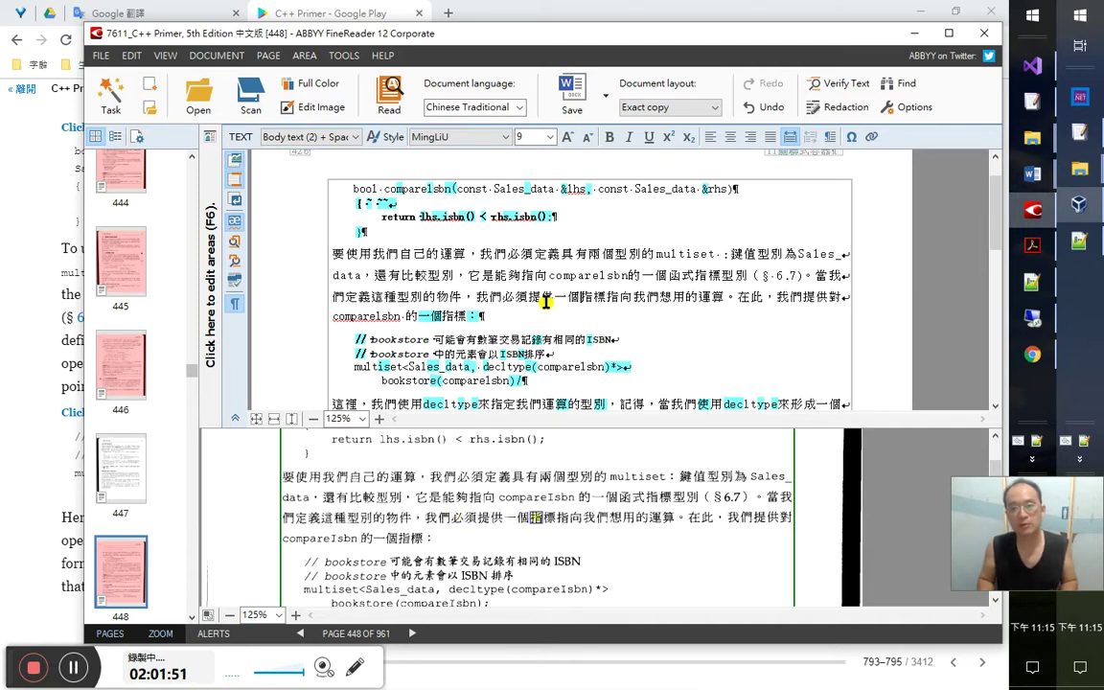
pyautogui.press('Left')
pyautogui.press('Left')
pyautogui.press('Left')
pyautogui.press('Left')
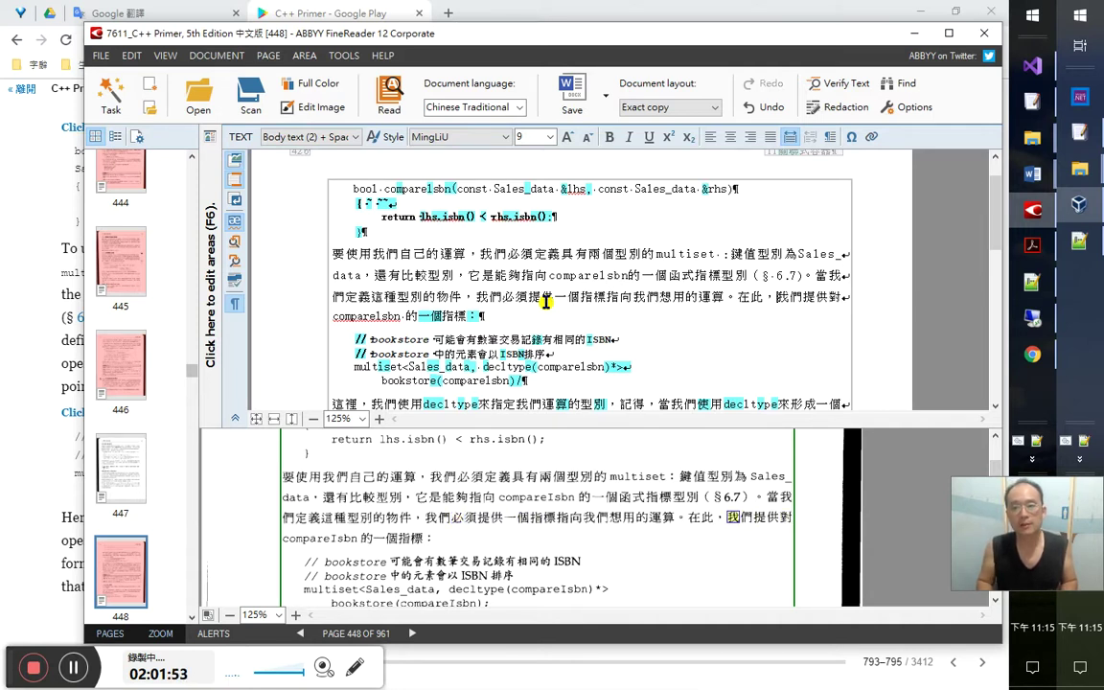
pyautogui.hotkey('alt', 'Tab')
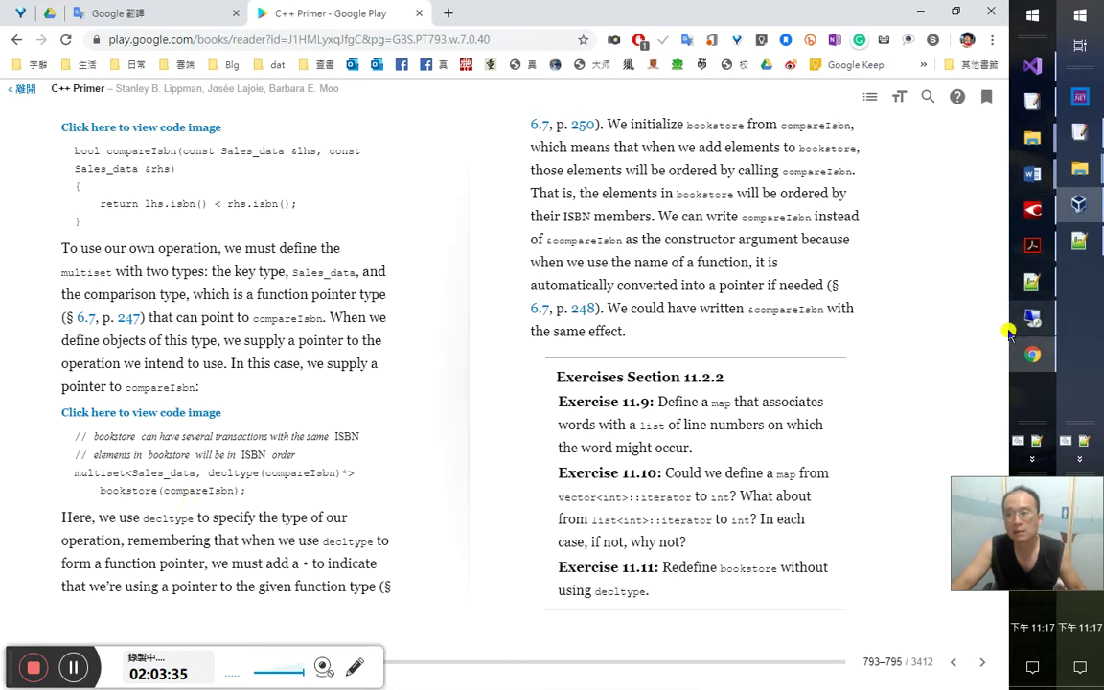
pyautogui.click(1064, 216)
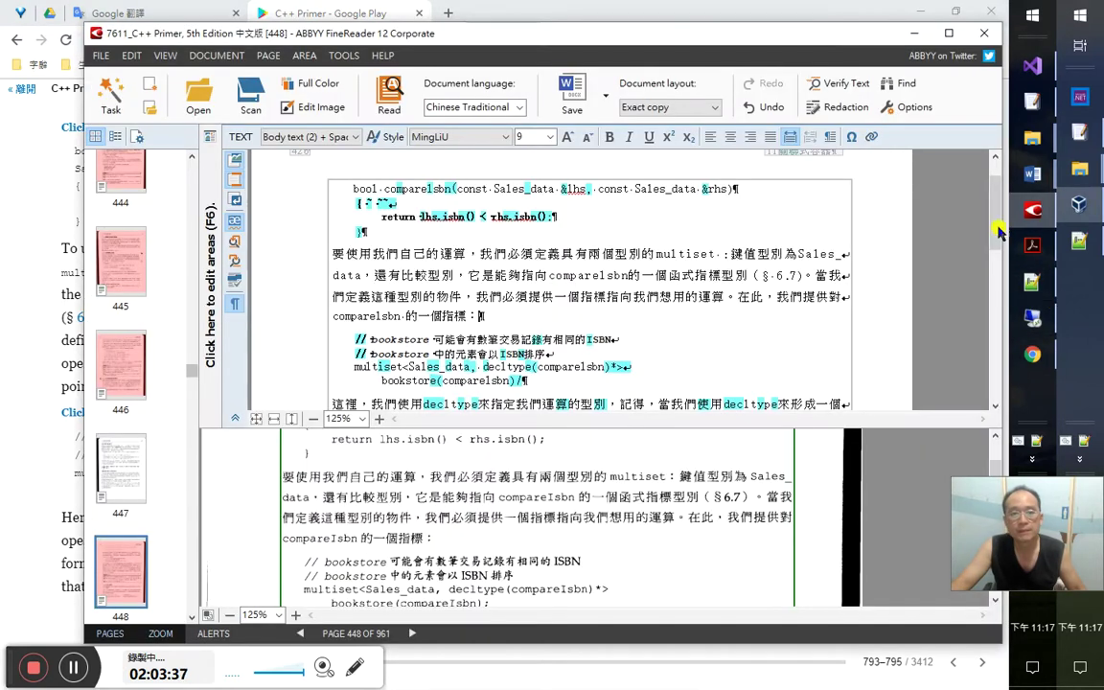
# Copy the two-line multiset bookstore declaration from the English book in Chrome
pyautogui.click(55, 398)
pyautogui.moveTo(74, 466); pyautogui.dragTo(250, 499)
pyautogui.rightClick(249, 498)
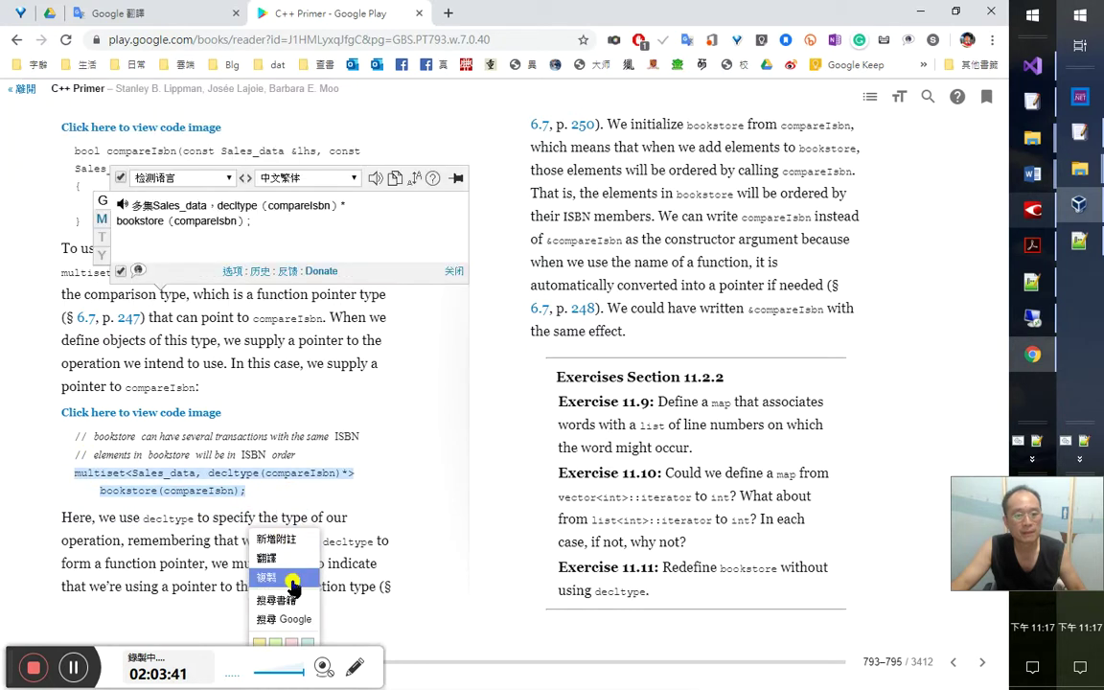
pyautogui.click(261, 525)
# Switch to Visual Studio Code and replace the contents of Untitled-1.txt with the copied multiset declaration
pyautogui.hotkey('alt', 'Tab')
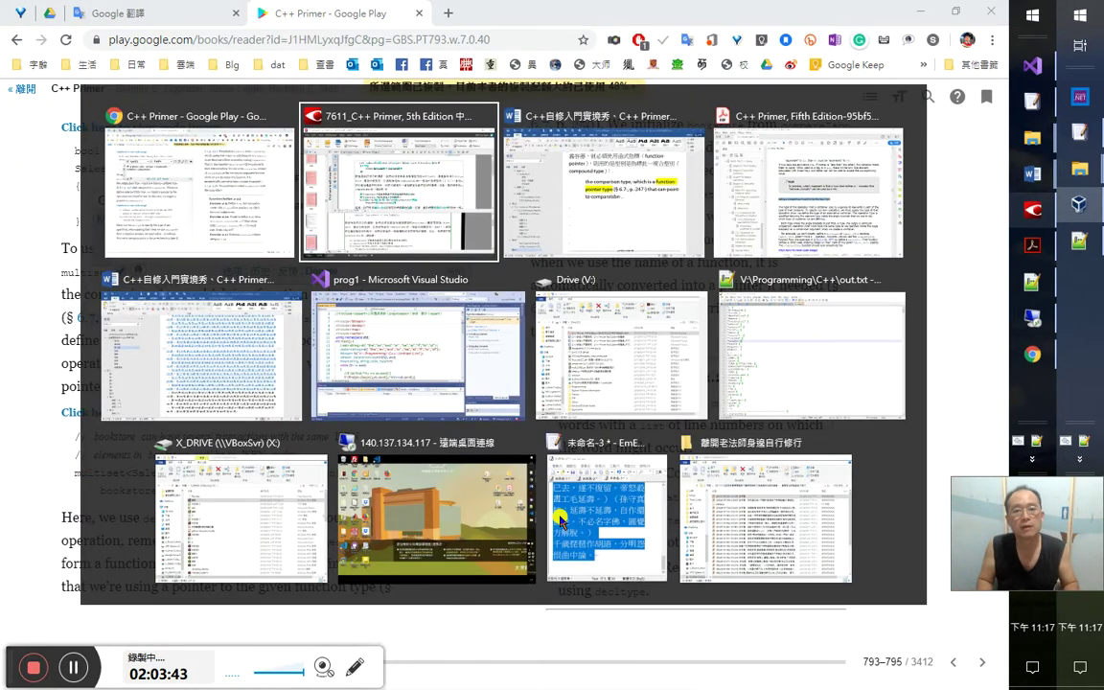
pyautogui.press('super+d')
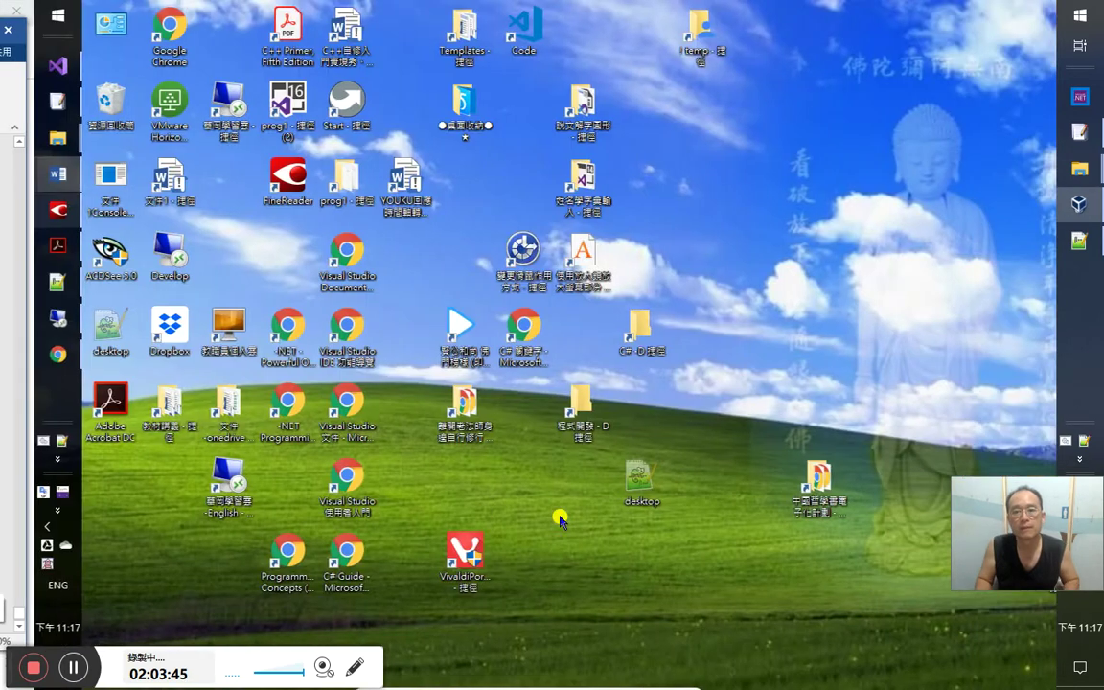
pyautogui.click(1028, 143)
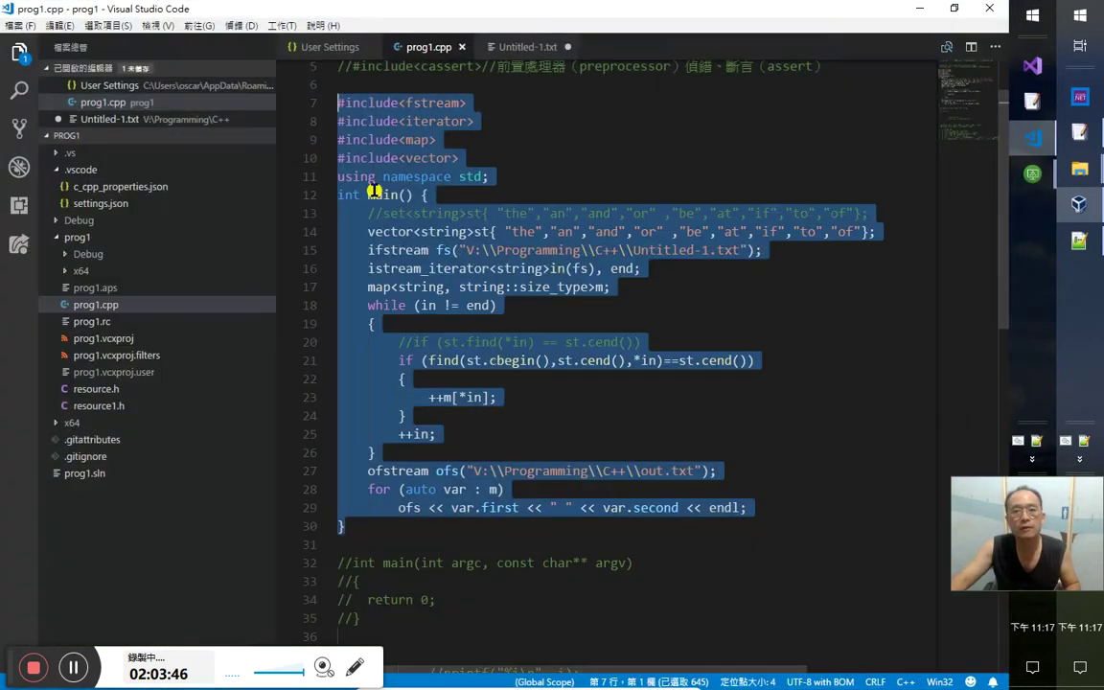
pyautogui.hotkey('ctrl', 'Tab')
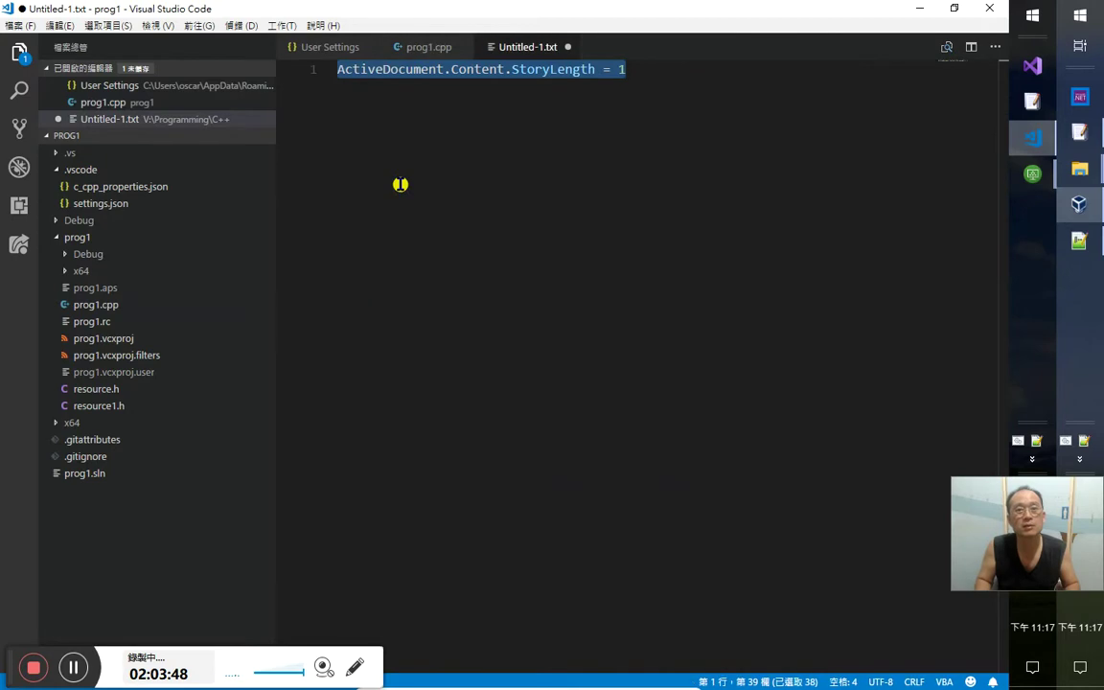
pyautogui.hotkey('ctrl', 'v')
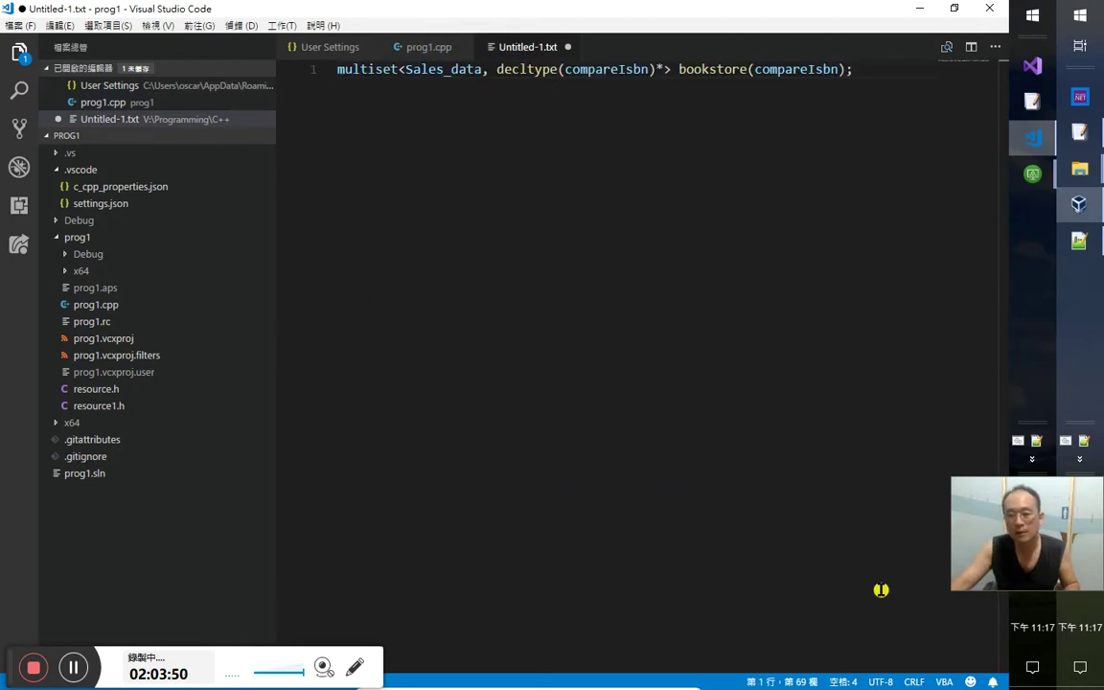
# Set the language mode of Untitled-1.txt to C++ and format the multiset declaration
pyautogui.click(944, 682)
pyautogui.click(343, 185)
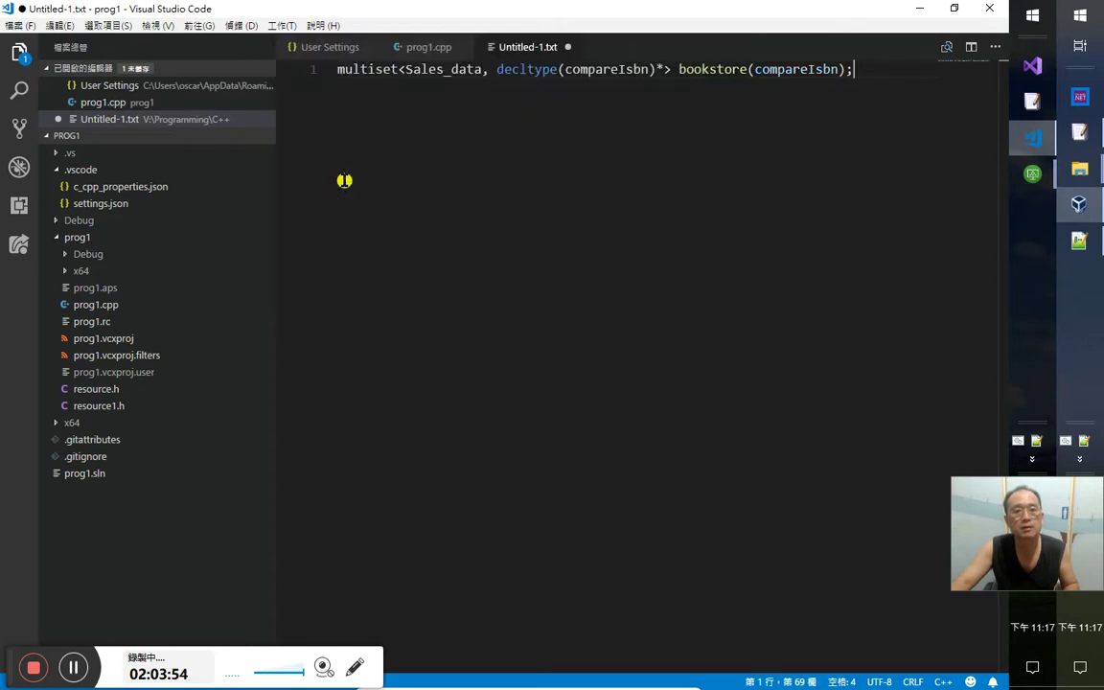
pyautogui.hotkey('ctrl', 'a')
pyautogui.press('Left')
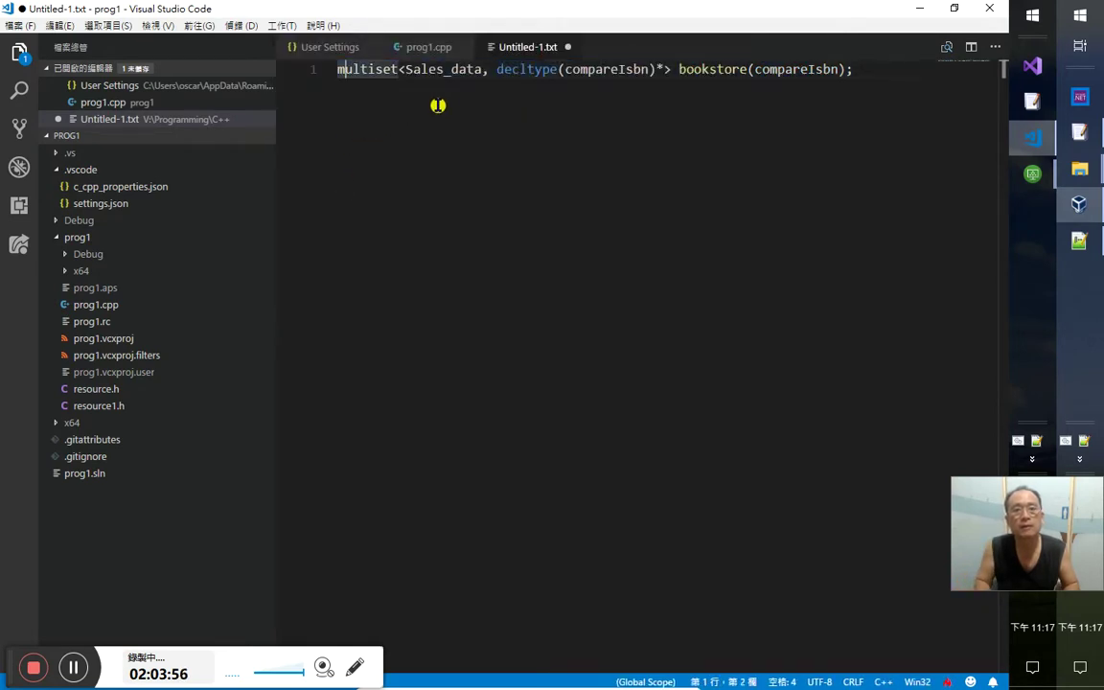
pyautogui.press('Right')
pyautogui.press('Right')
pyautogui.press('Right')
pyautogui.press('Right')
pyautogui.press('Right')
pyautogui.press('Right')
pyautogui.press('Right')
pyautogui.press('Right')
pyautogui.press('Right')
pyautogui.press('Right')
pyautogui.press('Right')
pyautogui.press('Right')
pyautogui.press('Right')
pyautogui.press('Right')
pyautogui.press('Right')
pyautogui.press('Right')
pyautogui.hotkey('shift', 'alt', 'f')
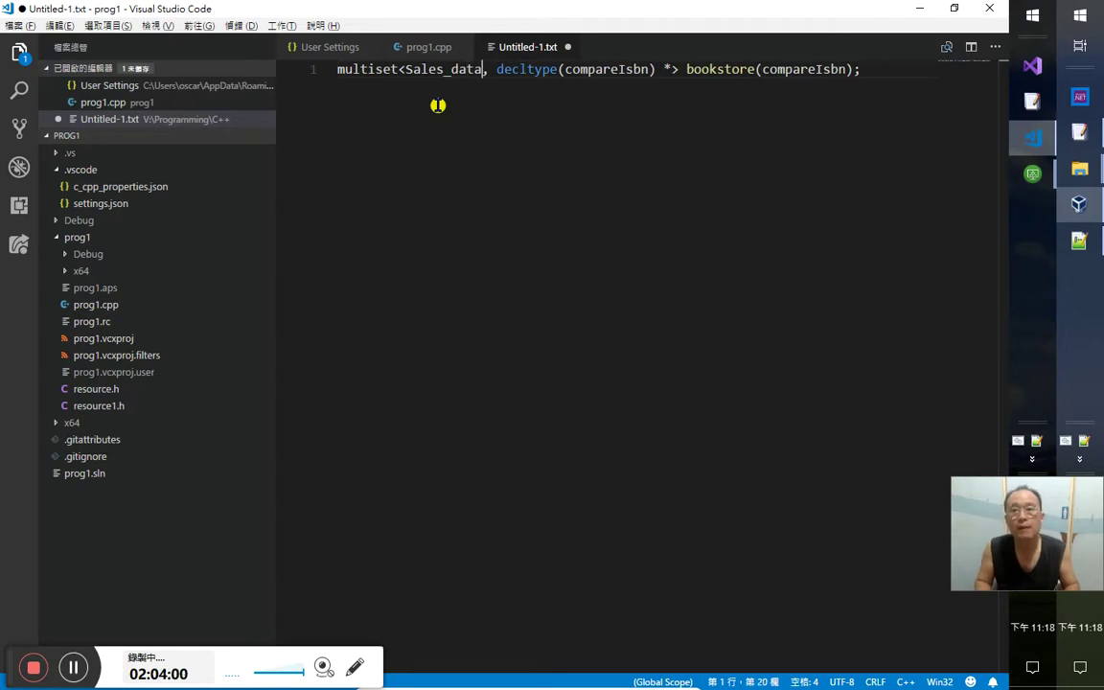
# Copy the formatted multiset declaration and paste it below the quoted English passage in the Word notes
pyautogui.hotkey('ctrl', 'a')
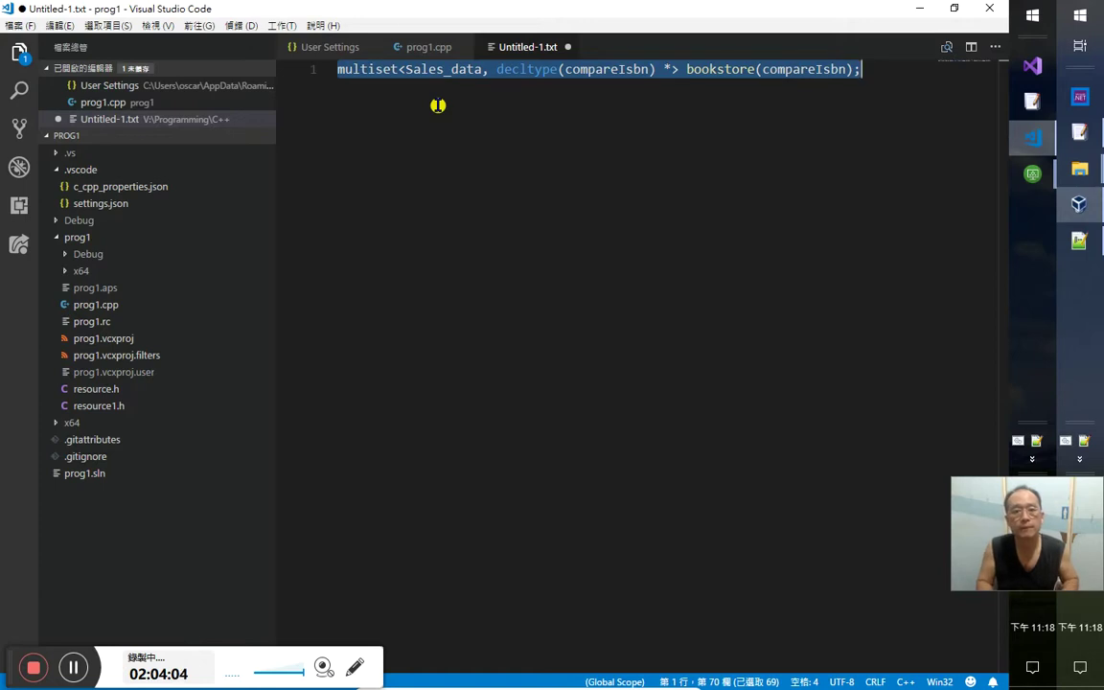
pyautogui.hotkey('alt', 'Tab')
pyautogui.hotkey('alt', 'Tab')
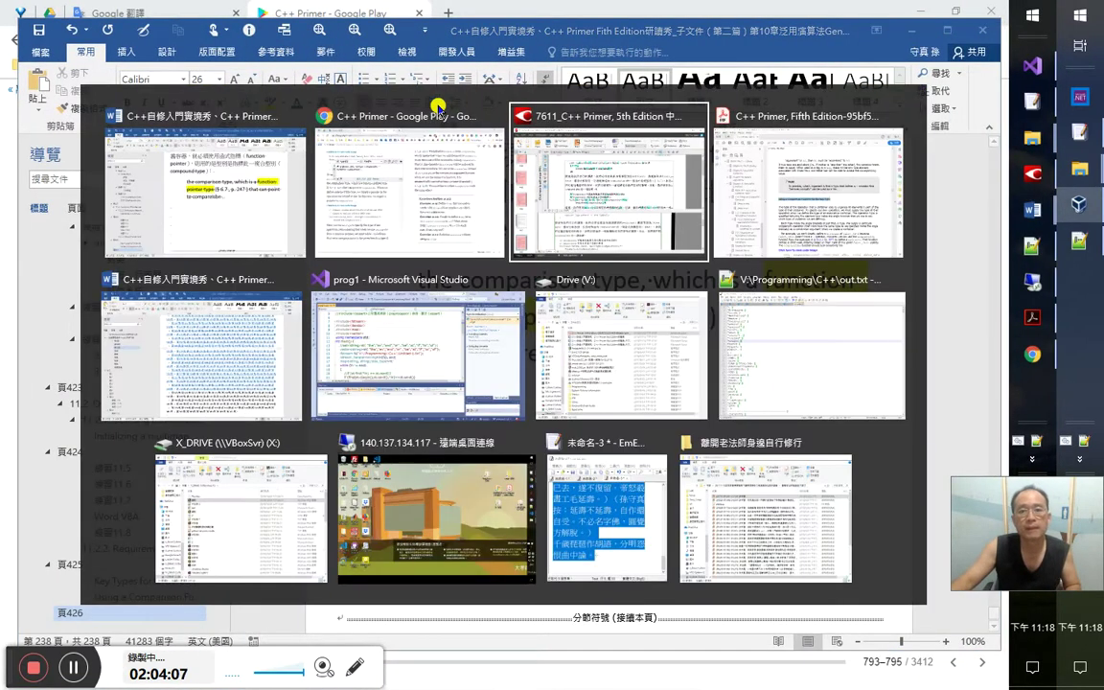
pyautogui.click(438, 108)
pyautogui.hotkey('alt', 'Tab')
pyautogui.press('Escape')
pyautogui.hotkey('alt', 'Tab')
pyautogui.press('Escape')
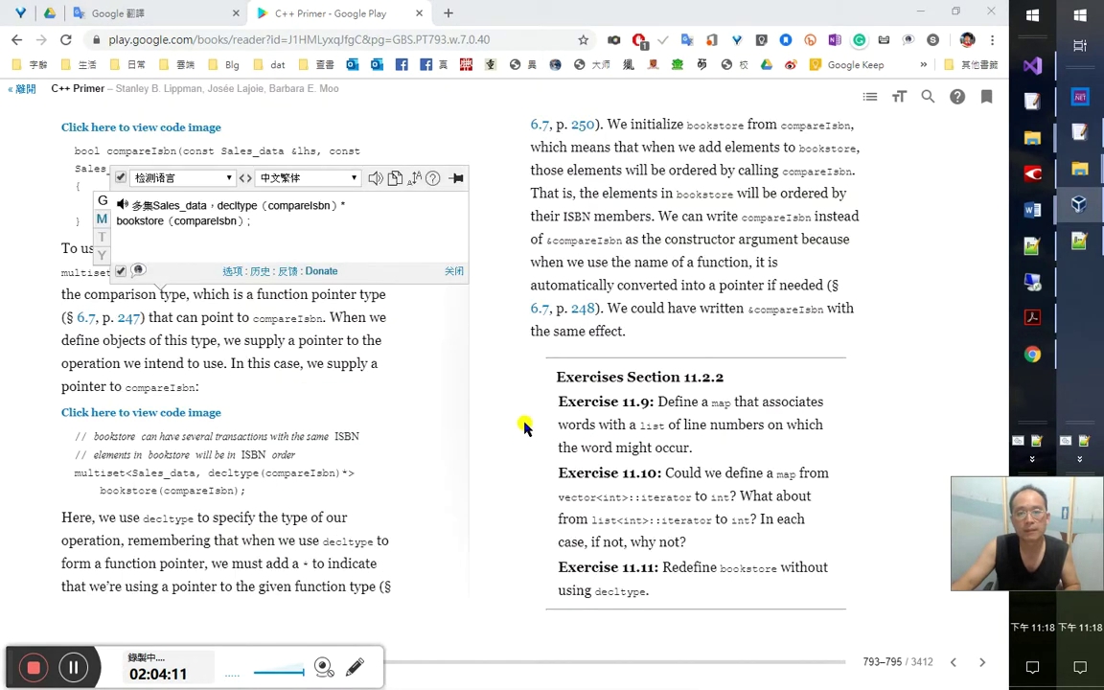
pyautogui.hotkey('alt', 'Tab')
pyautogui.hotkey('alt', 'shift', 'Tab')
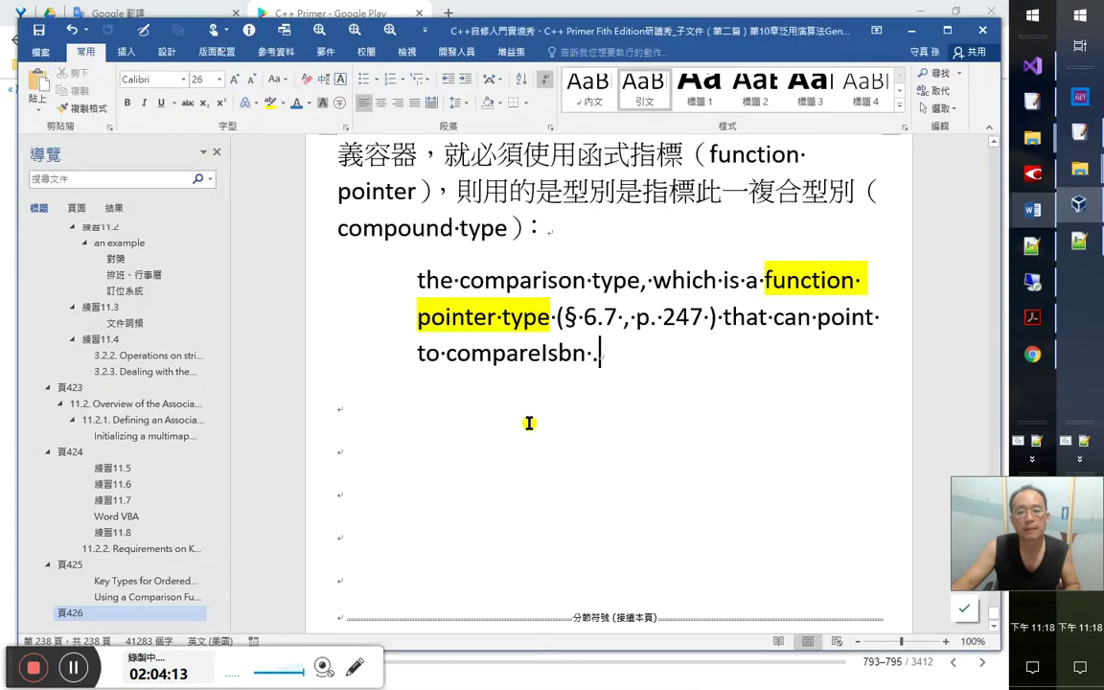
pyautogui.press('Down')
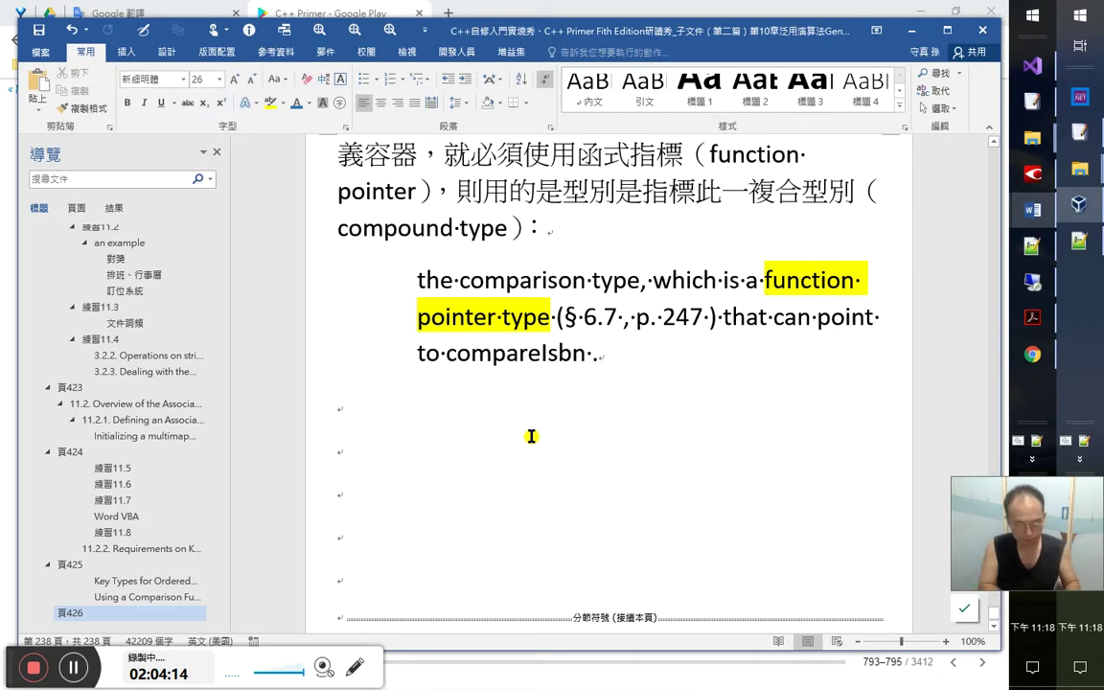
pyautogui.hotkey('ctrl', 'v')
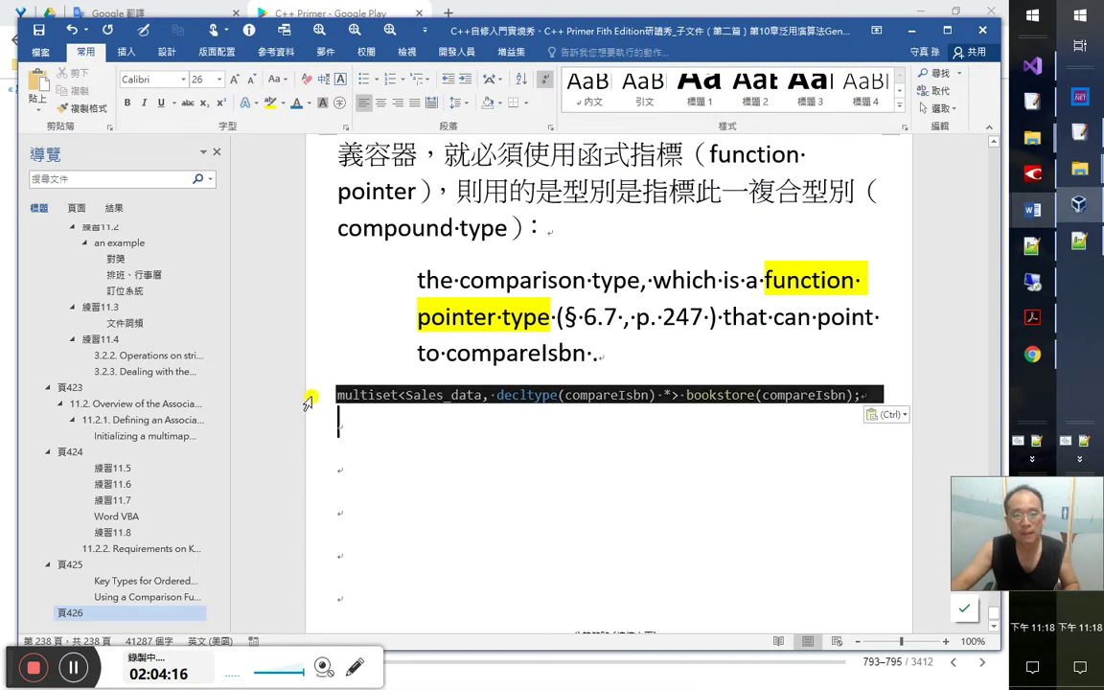
# Try to indent the pasted multiset declaration, and undo the indentation
pyautogui.click(307, 401)
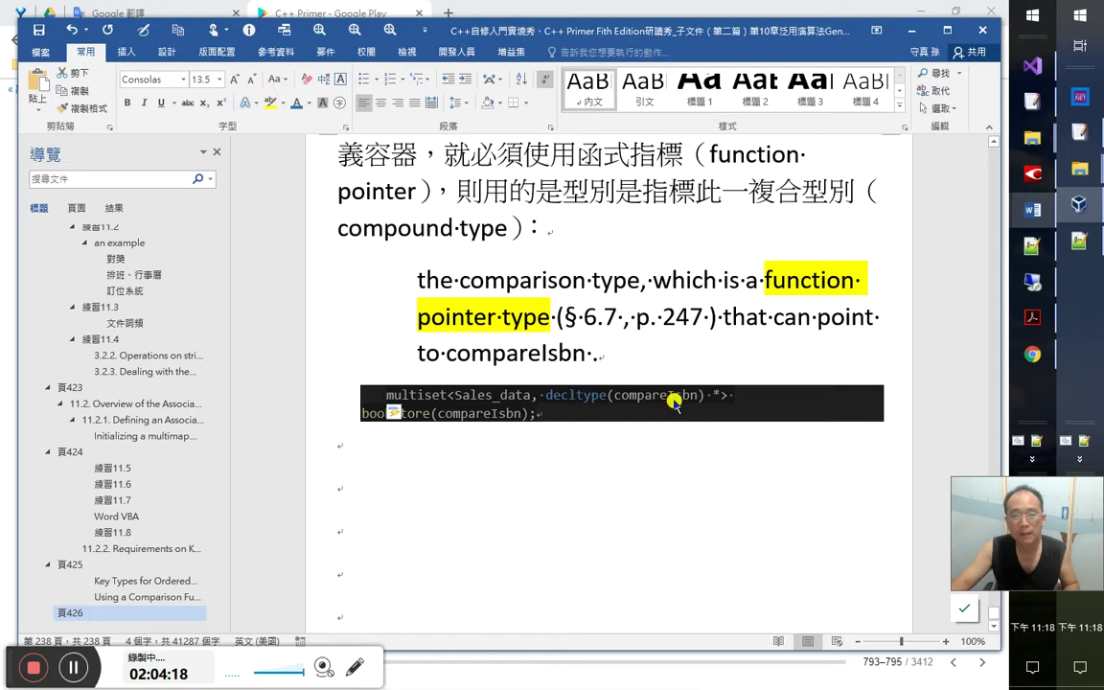
pyautogui.click(747, 403)
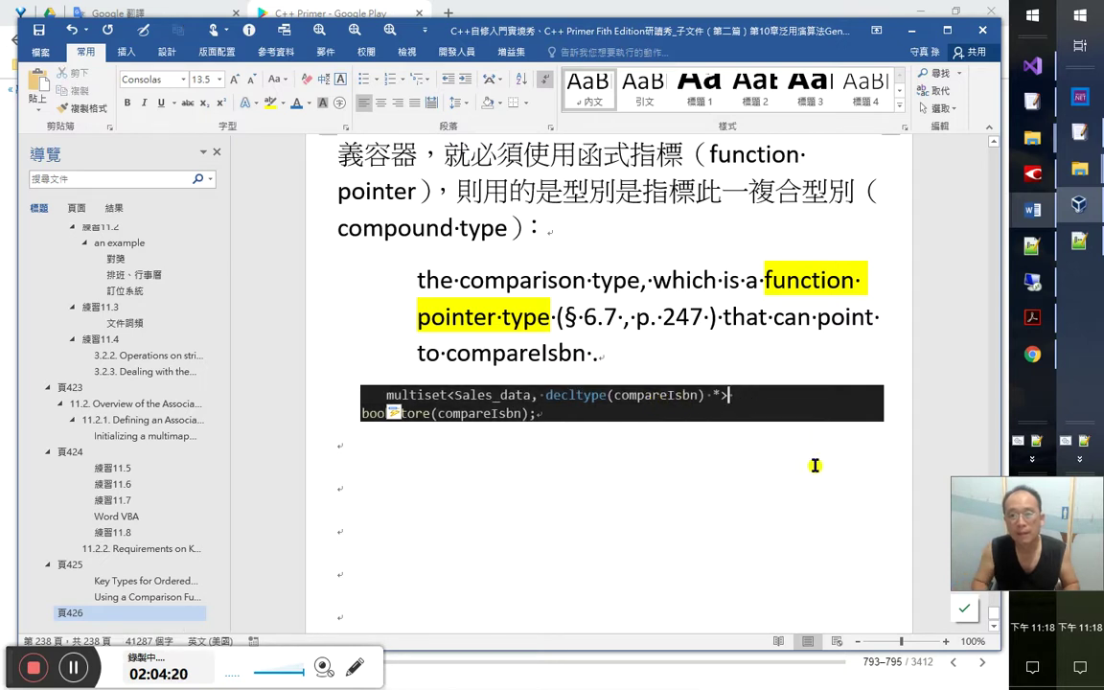
pyautogui.press('Delete')
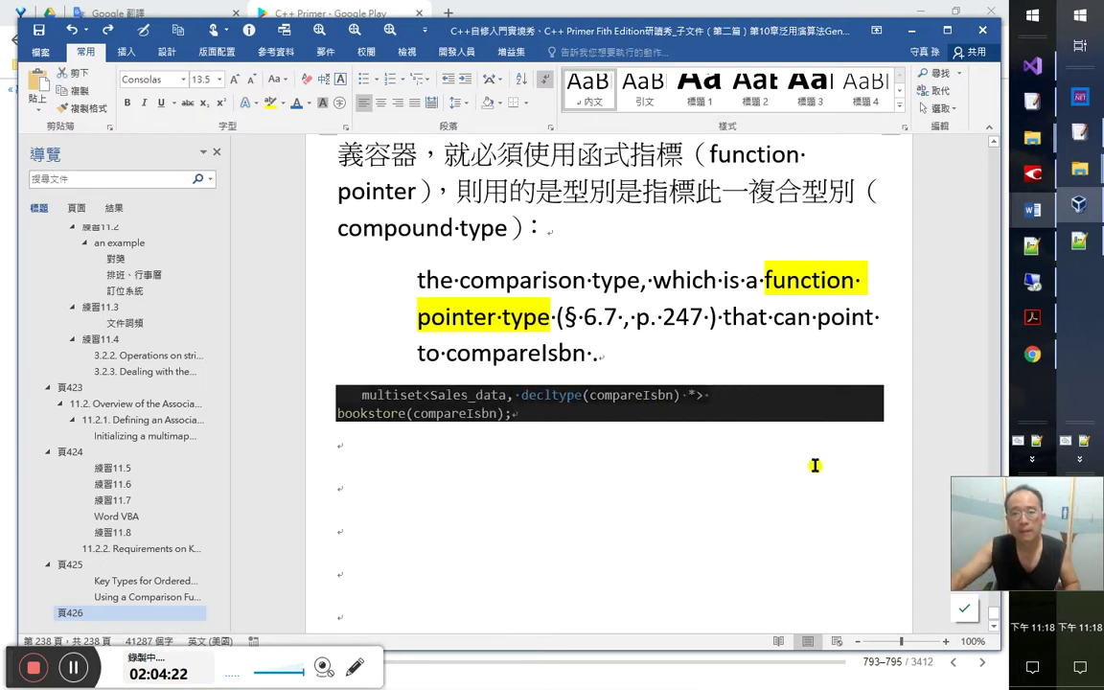
pyautogui.hotkey('ctrl', 'q')
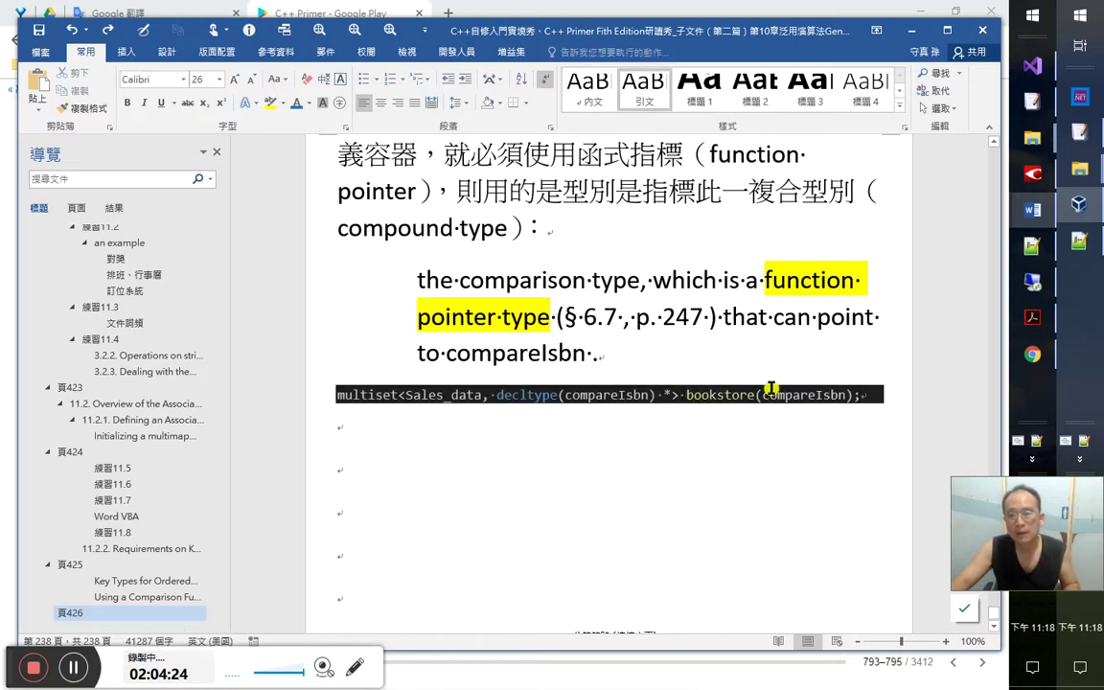
# Highlight both occurrences of compareIsbn in the pasted declaration in red
pyautogui.click(762, 395)
pyautogui.doubleClick(632, 395)
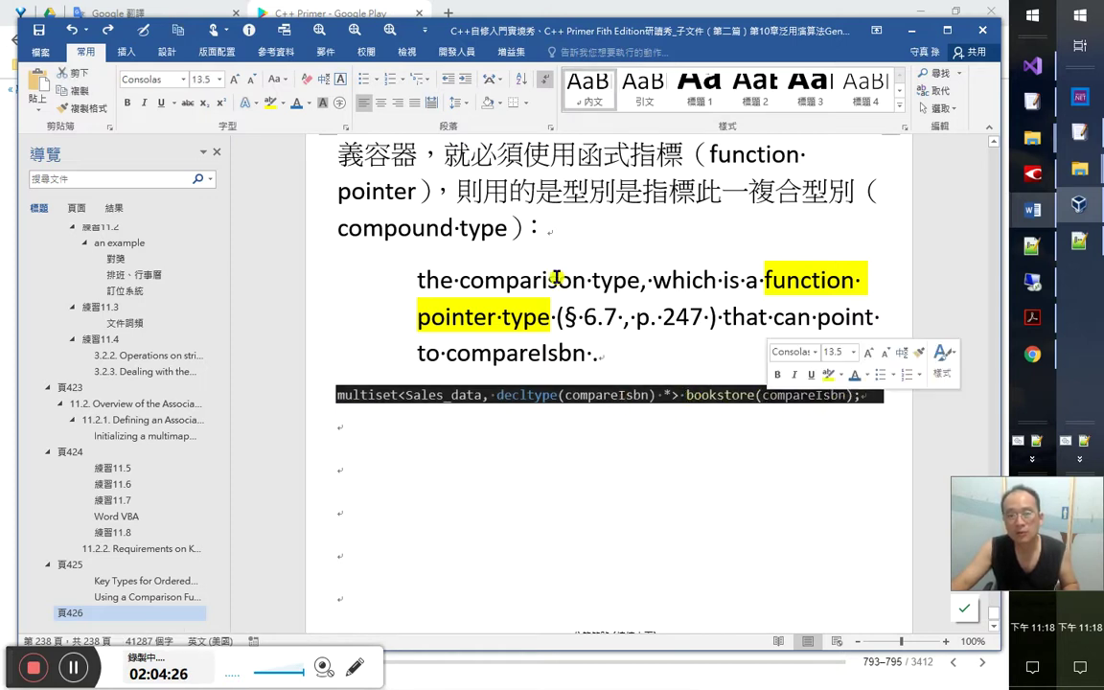
pyautogui.click(282, 104)
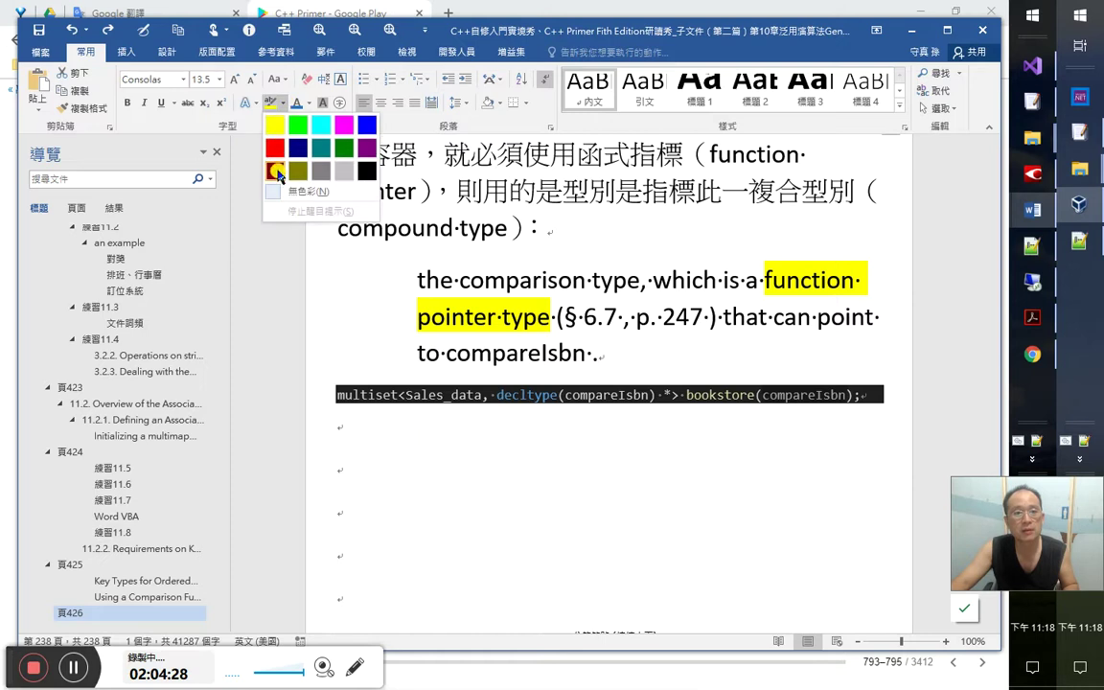
pyautogui.click(274, 151)
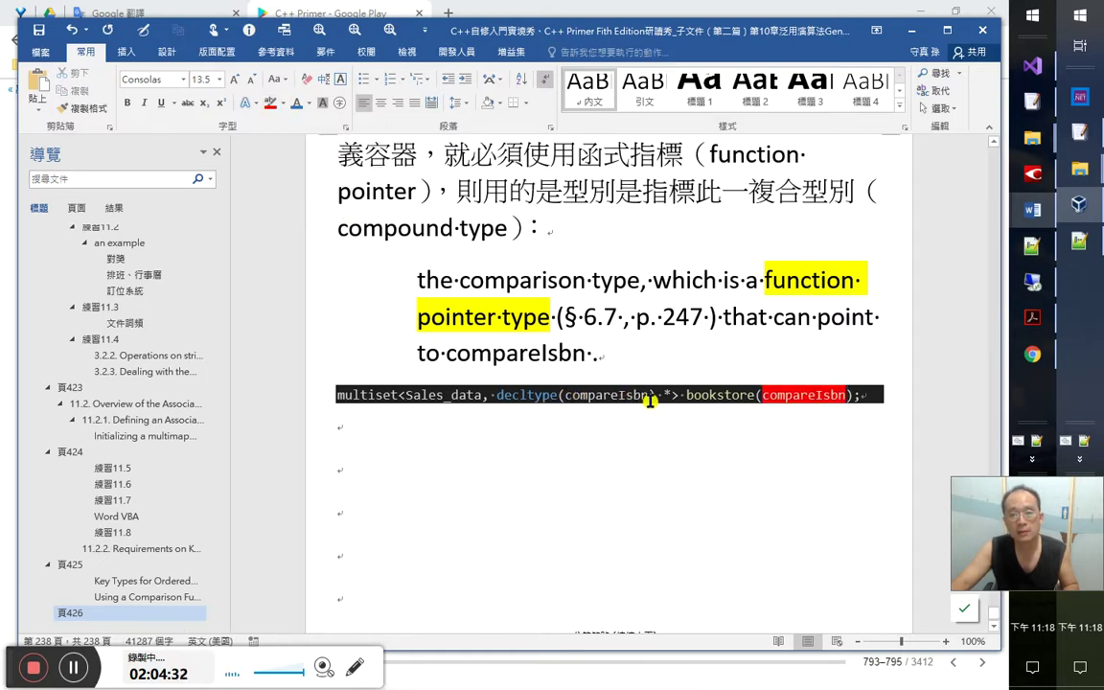
pyautogui.click(271, 103)
pyautogui.doubleClick(491, 394)
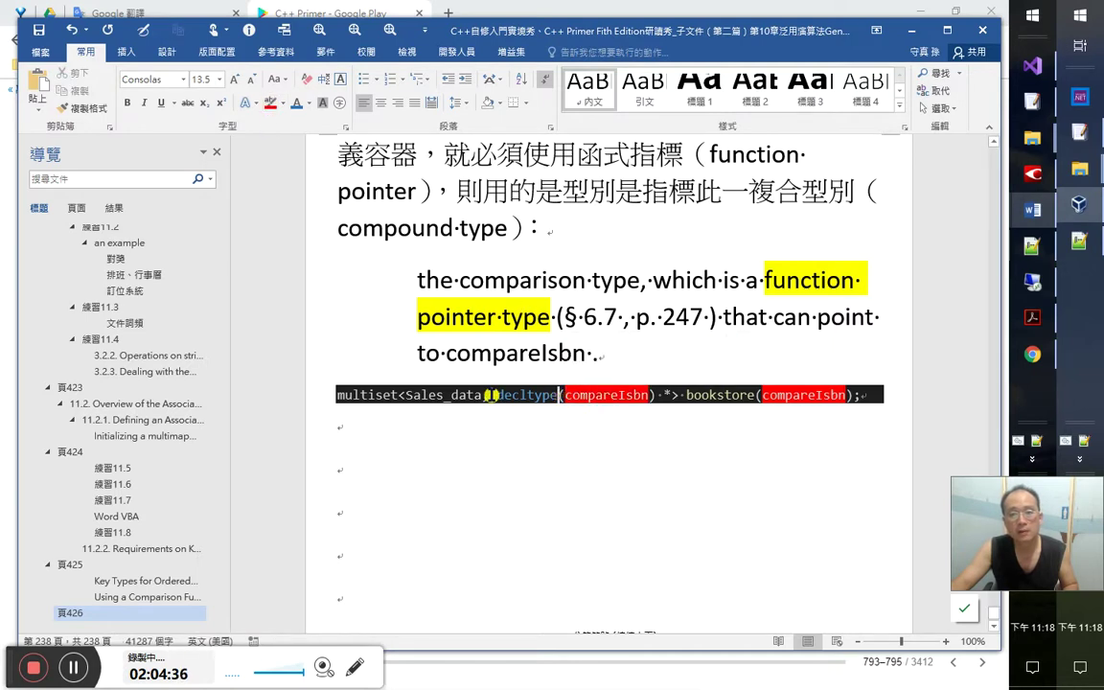
# Highlight decltype and the asterisk in the pasted multiset declaration in dark blue
pyautogui.click(282, 103)
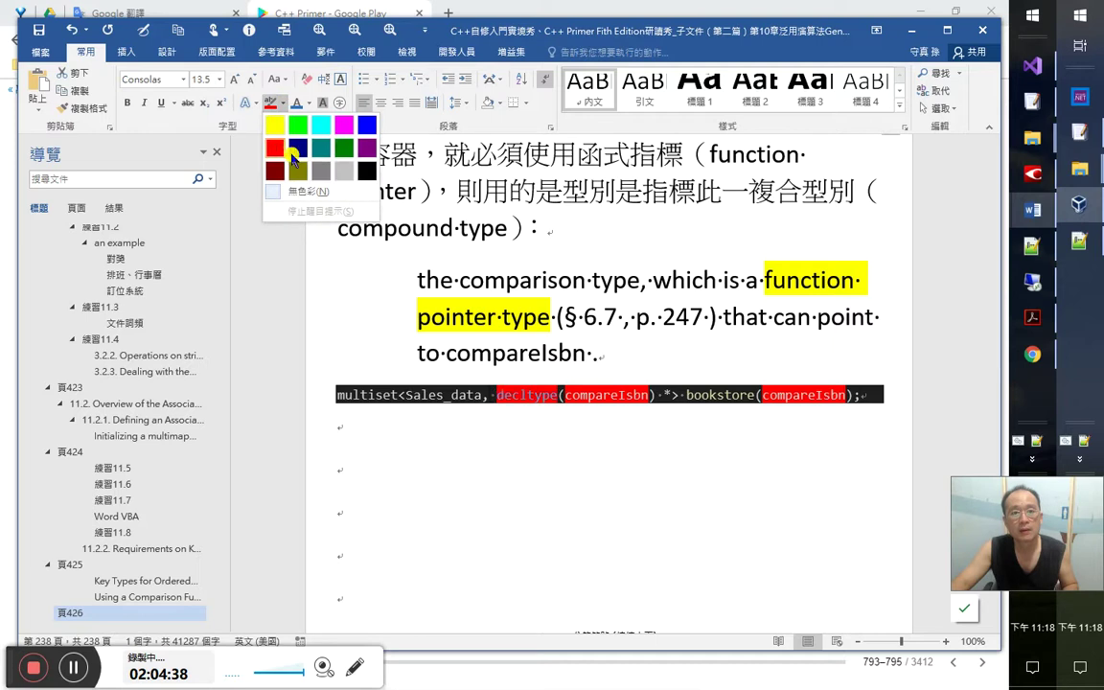
pyautogui.click(299, 158)
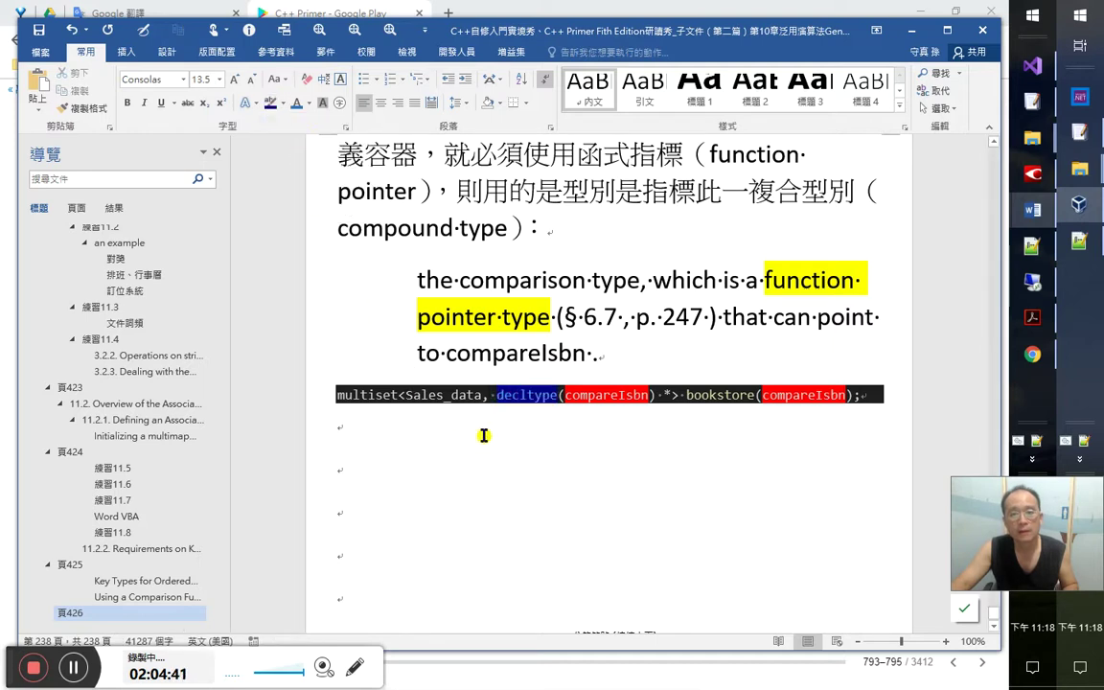
pyautogui.click(675, 397)
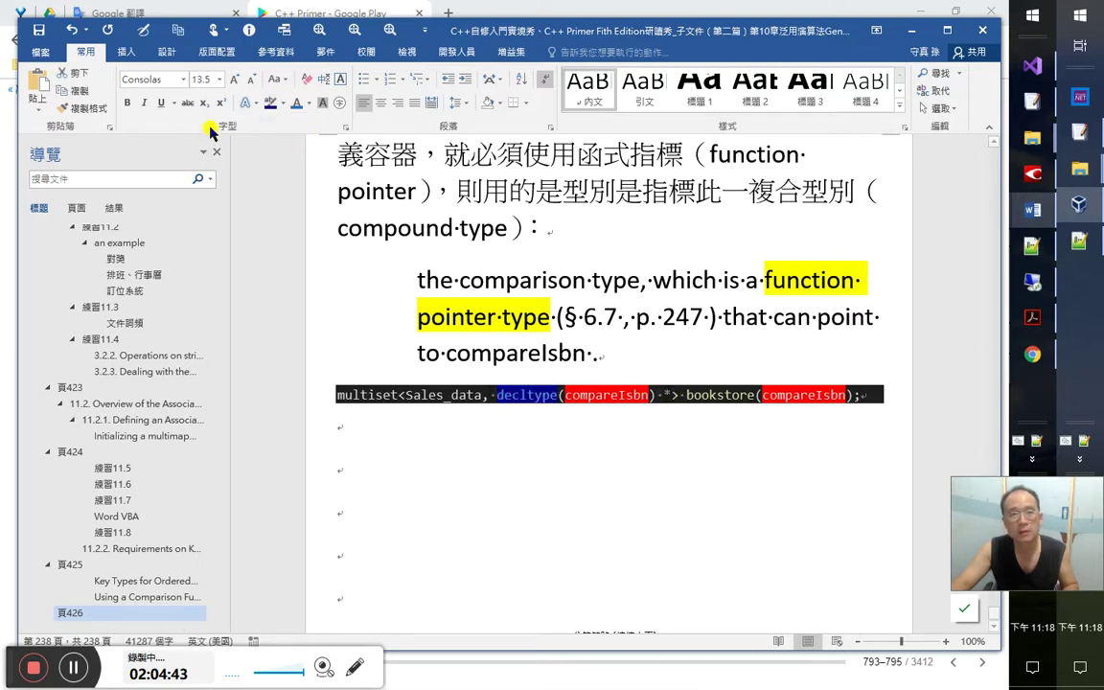
pyautogui.click(544, 428)
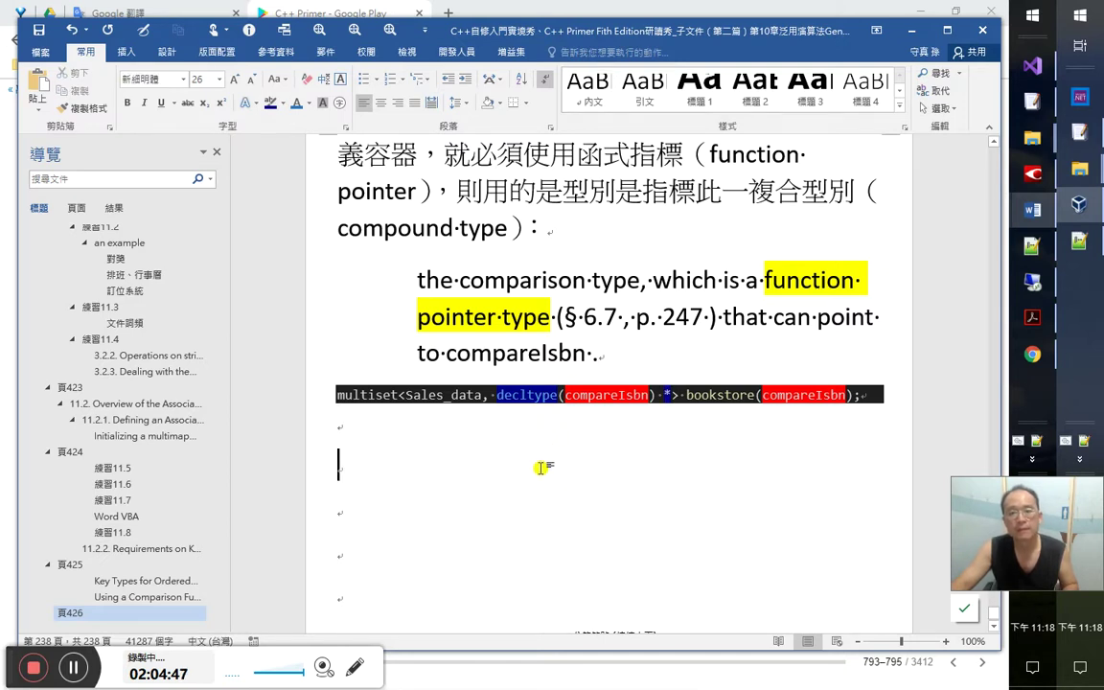
pyautogui.moveTo(542, 466); pyautogui.dragTo(497, 395)
pyautogui.moveTo(623, 403); pyautogui.dragTo(646, 404)
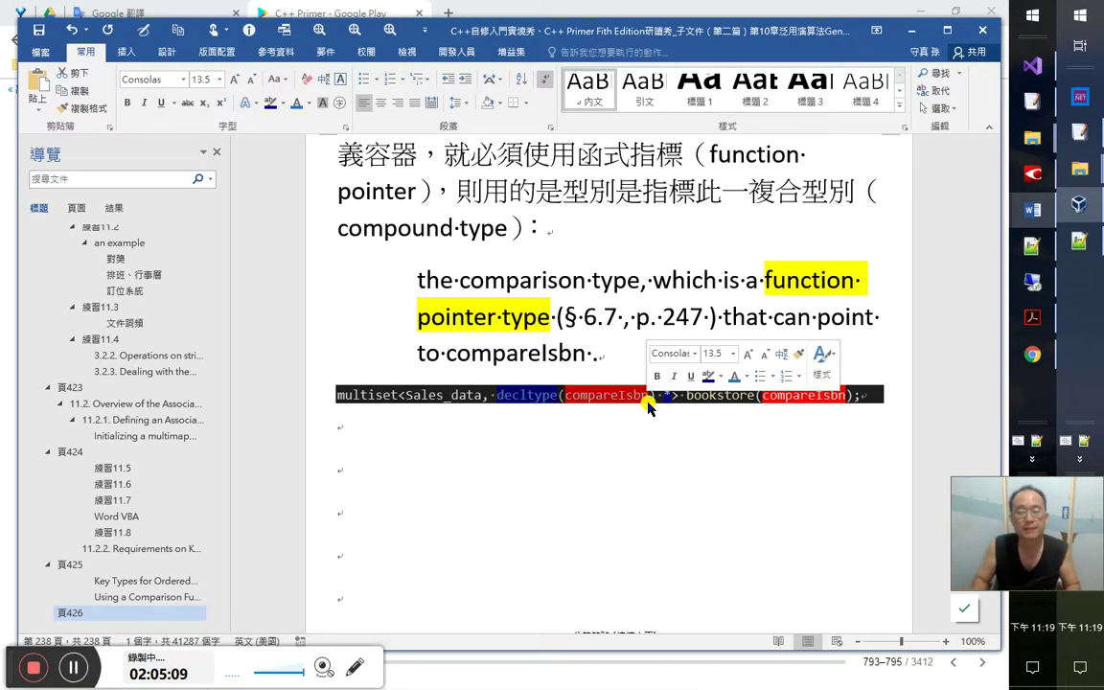
# Add the note 複習前面的函式指標（function pointer） below the multiset declaration, with a normal space between the two English words
pyautogui.press('Down')
pyautogui.press('Down')
pyautogui.write('複習')
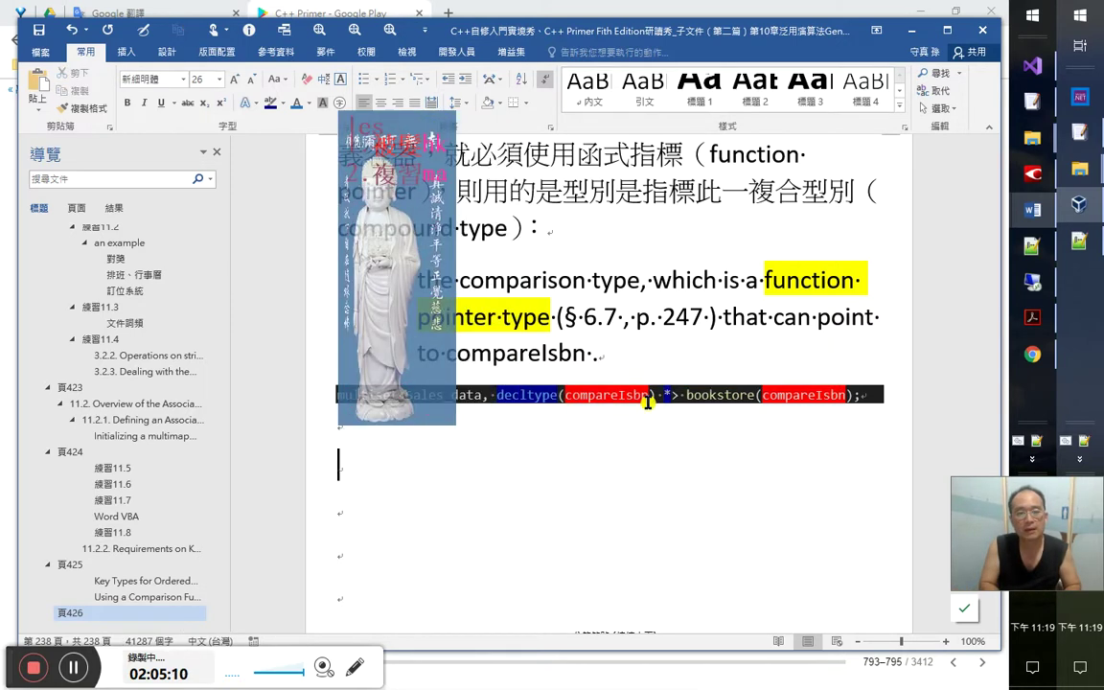
pyautogui.write('前面的')
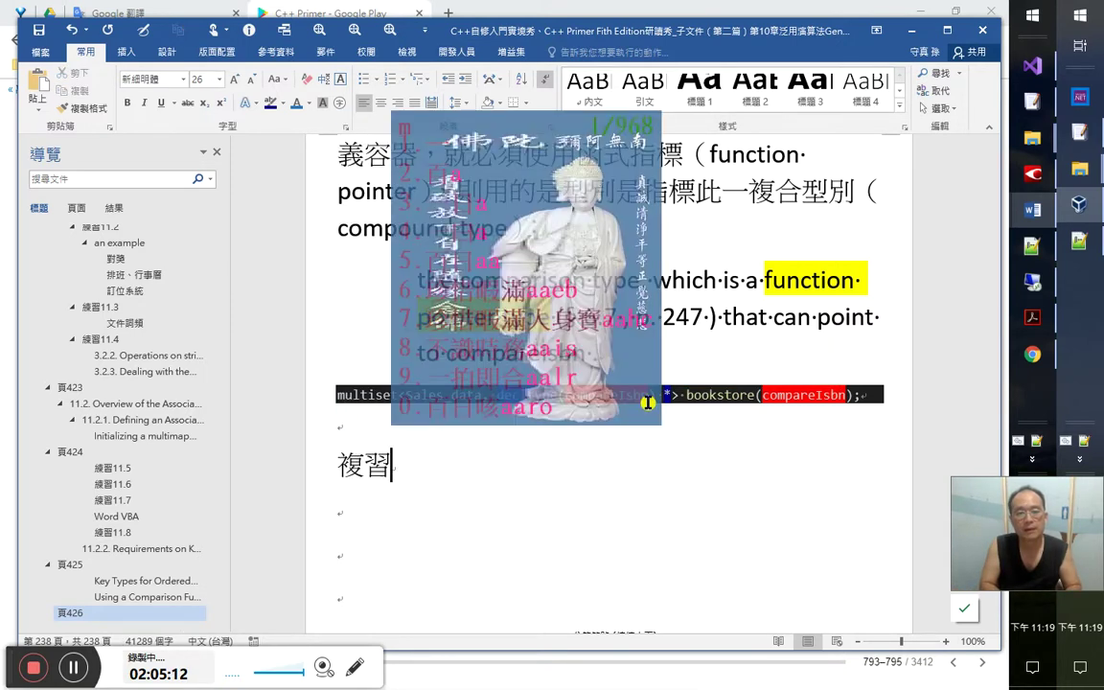
pyautogui.write('nu')
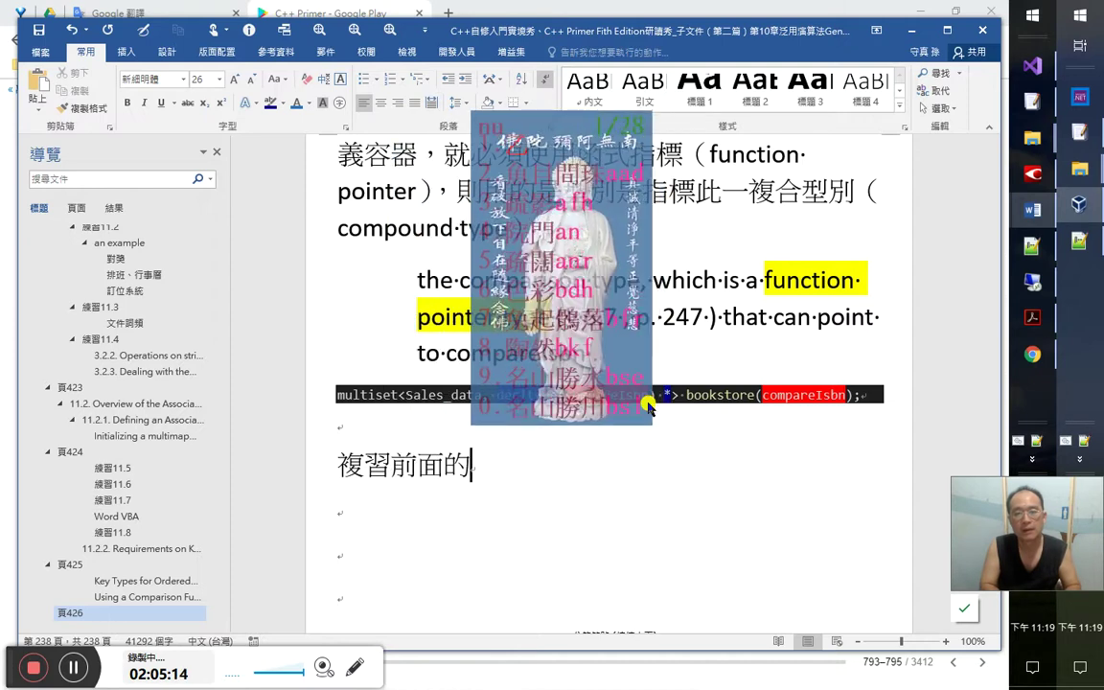
pyautogui.write('qa')
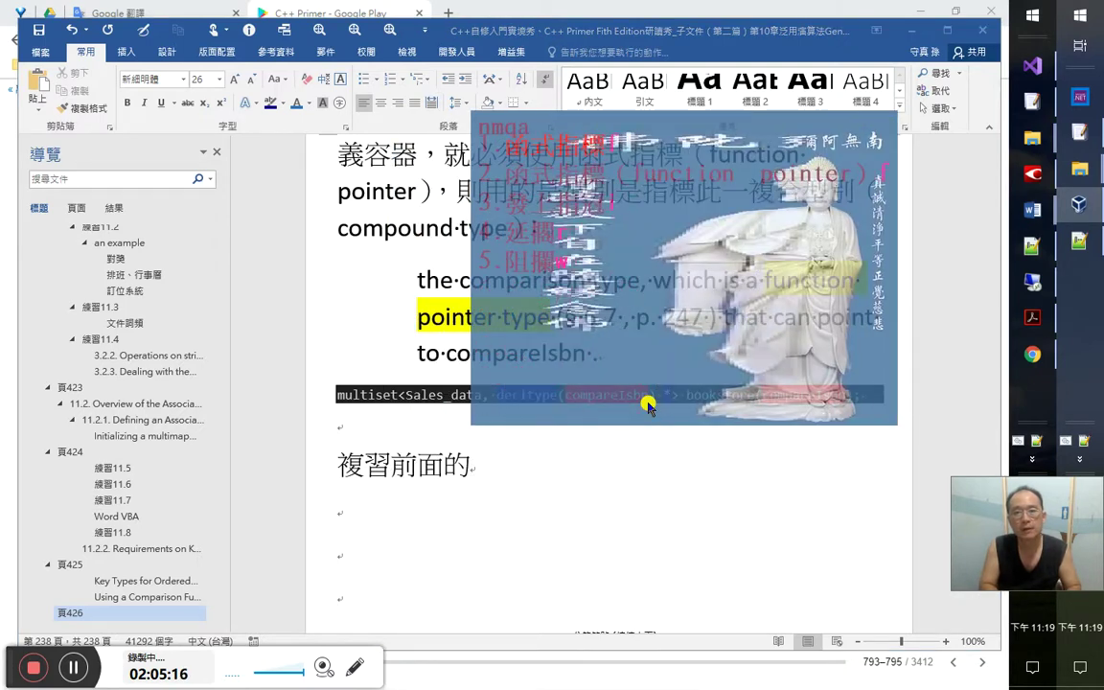
pyautogui.press('Escape')
pyautogui.write('函式指標（function\u3000pointer）')
pyautogui.press('Left')
pyautogui.press('Left')
pyautogui.press('Left')
pyautogui.press('Left')
pyautogui.press('Left')
pyautogui.press('Left')
pyautogui.press('Left')
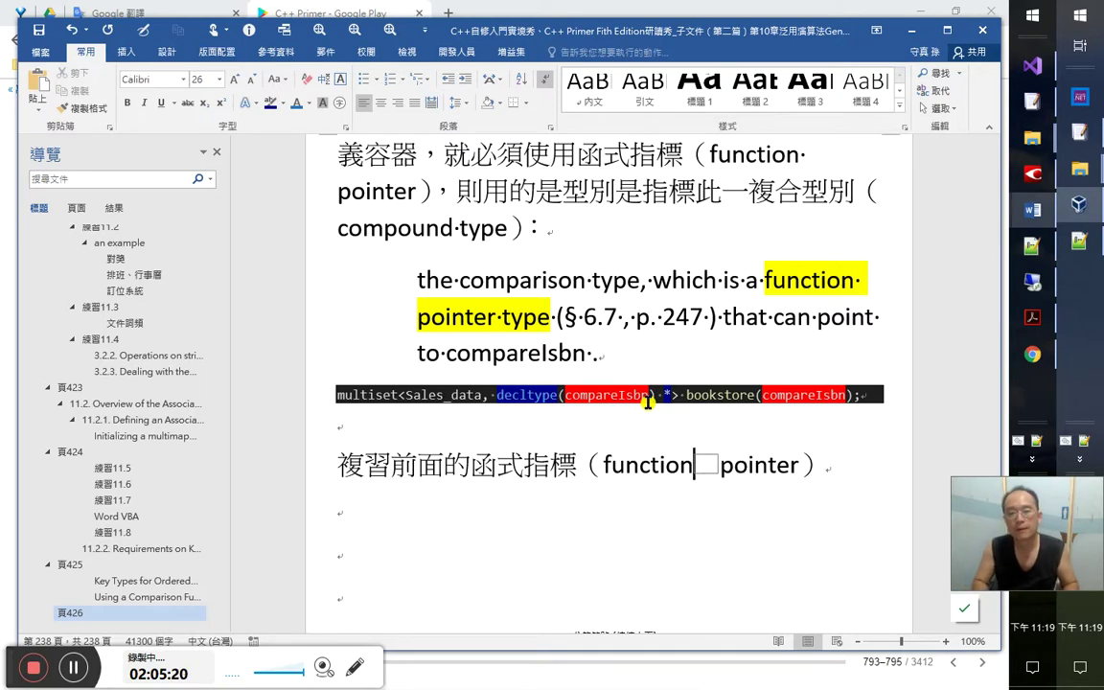
pyautogui.press('Delete')
# Insert the recording timestamp 2：5：20 above the function pointer review note and end it with a line break
pyautogui.press('Up')
pyautogui.write('2：5：20')
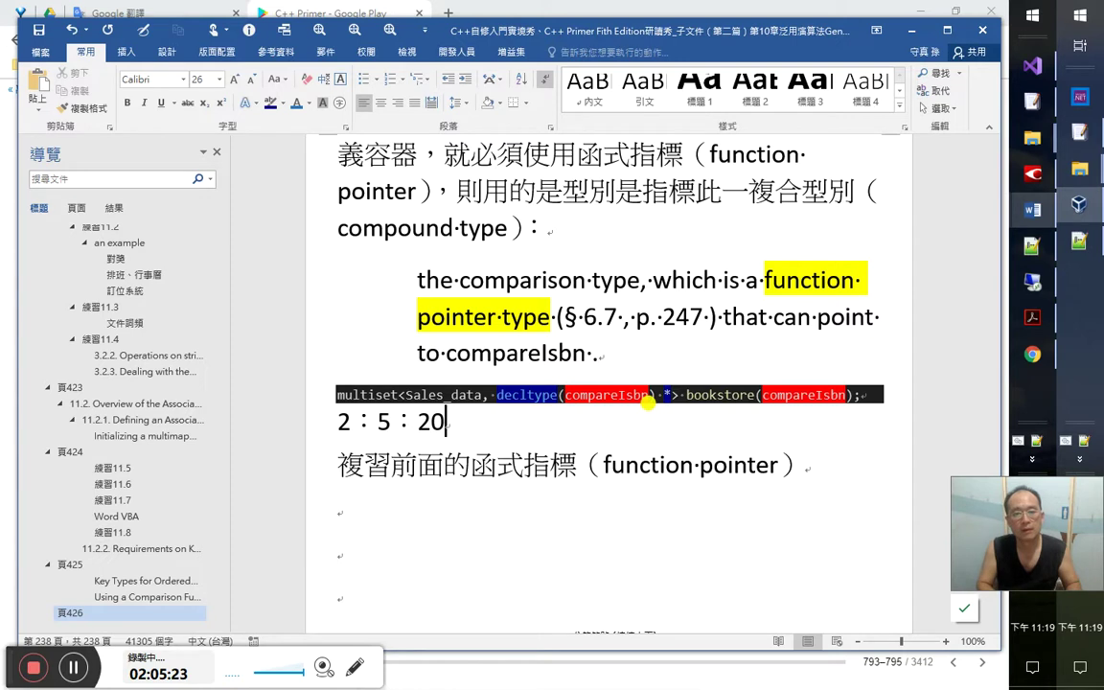
pyautogui.press('Return')
# Switch to ABBYY FineReader and replace the misread mark after bookstore, before 那些元素, with a full-width comma
pyautogui.hotkey('alt', 'Tab')
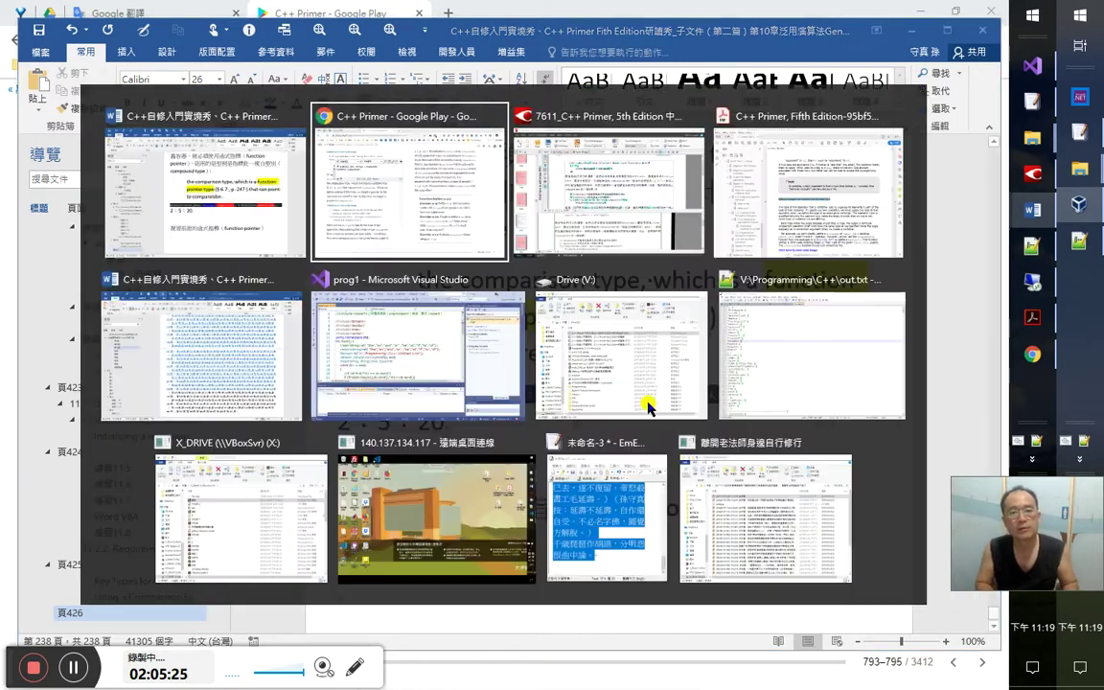
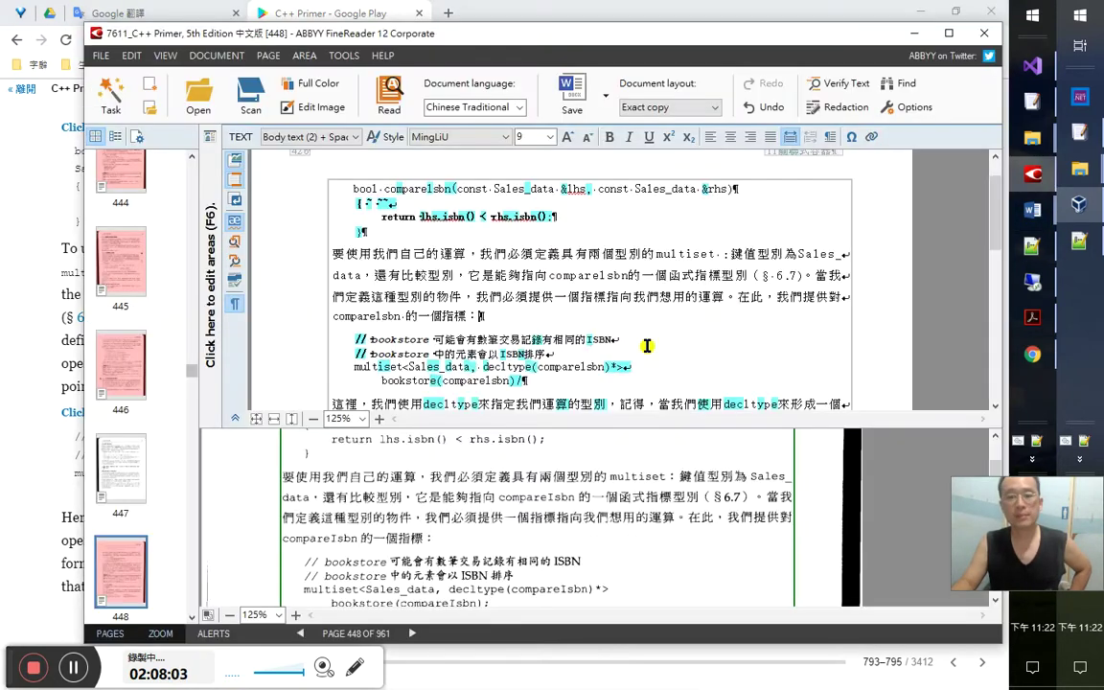
pyautogui.click(1033, 174)
pyautogui.click(597, 316)
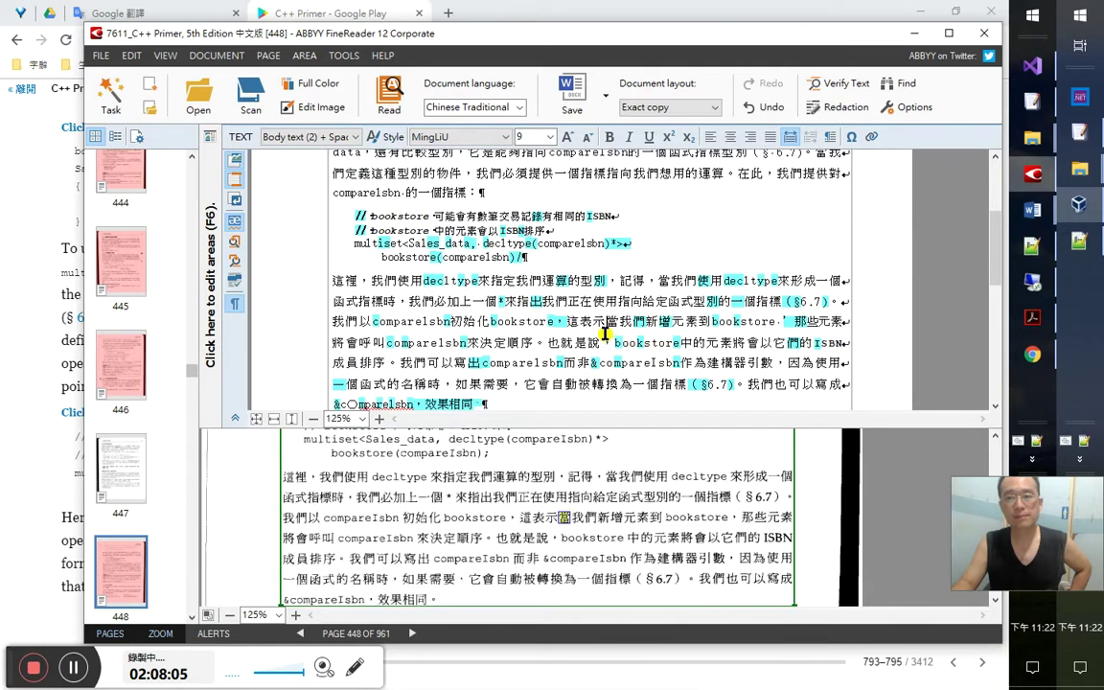
pyautogui.doubleClick(786, 323)
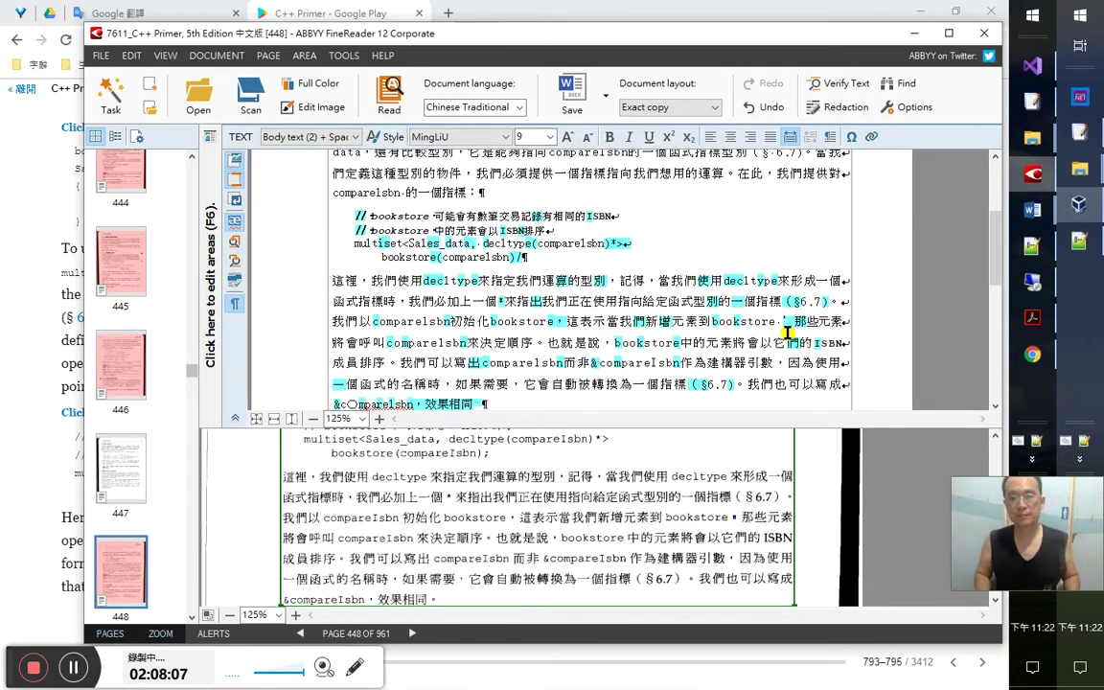
pyautogui.write('，')
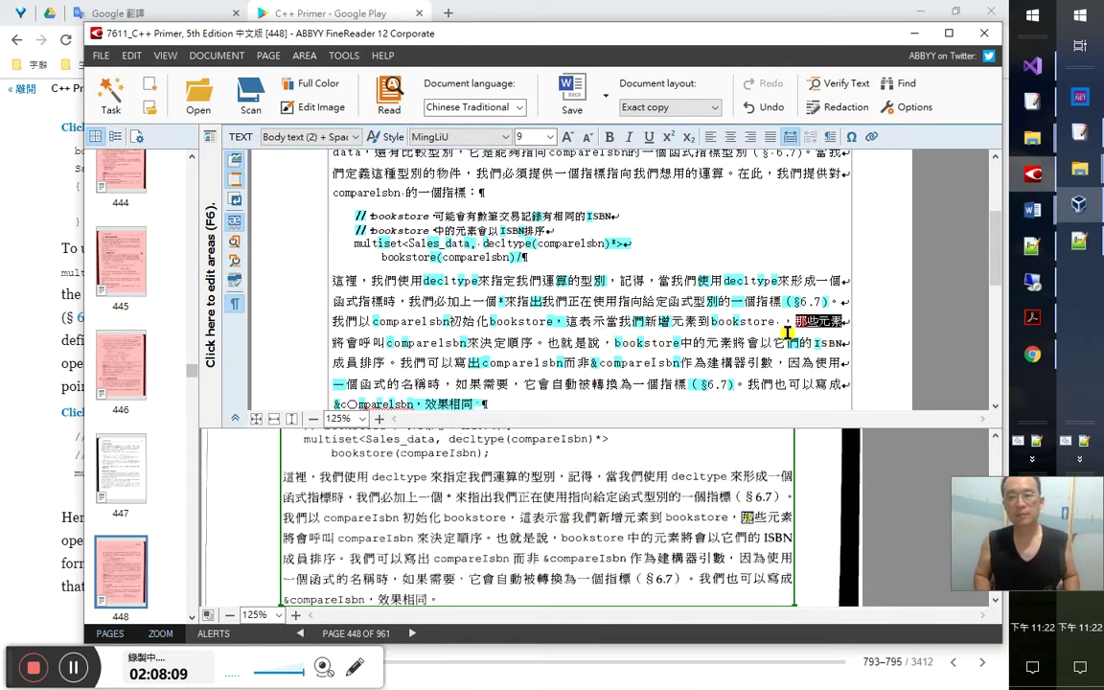
# Proofread the recognized line starting 將會呼叫compareIsbn against the scanned page and clear its uncertain-character marks
pyautogui.press('Right')
pyautogui.hotkey('shift', 'Right')
pyautogui.hotkey('shift', 'Right')
pyautogui.hotkey('shift', 'Right')
pyautogui.hotkey('shift', 'Right')
pyautogui.hotkey('shift', 'Right')
pyautogui.hotkey('shift', 'Right')
pyautogui.hotkey('shift', 'Right')
pyautogui.hotkey('shift', 'Right')
pyautogui.hotkey('shift', 'Right')
pyautogui.hotkey('shift', 'Right')
pyautogui.hotkey('shift', 'Right')
pyautogui.hotkey('shift', 'Right')
pyautogui.hotkey('shift', 'Right')
pyautogui.hotkey('shift', 'Right')
pyautogui.hotkey('shift', 'Right')
pyautogui.hotkey('shift', 'Right')
pyautogui.hotkey('shift', 'Right')
pyautogui.hotkey('shift', 'Right')
pyautogui.hotkey('shift', 'Right')
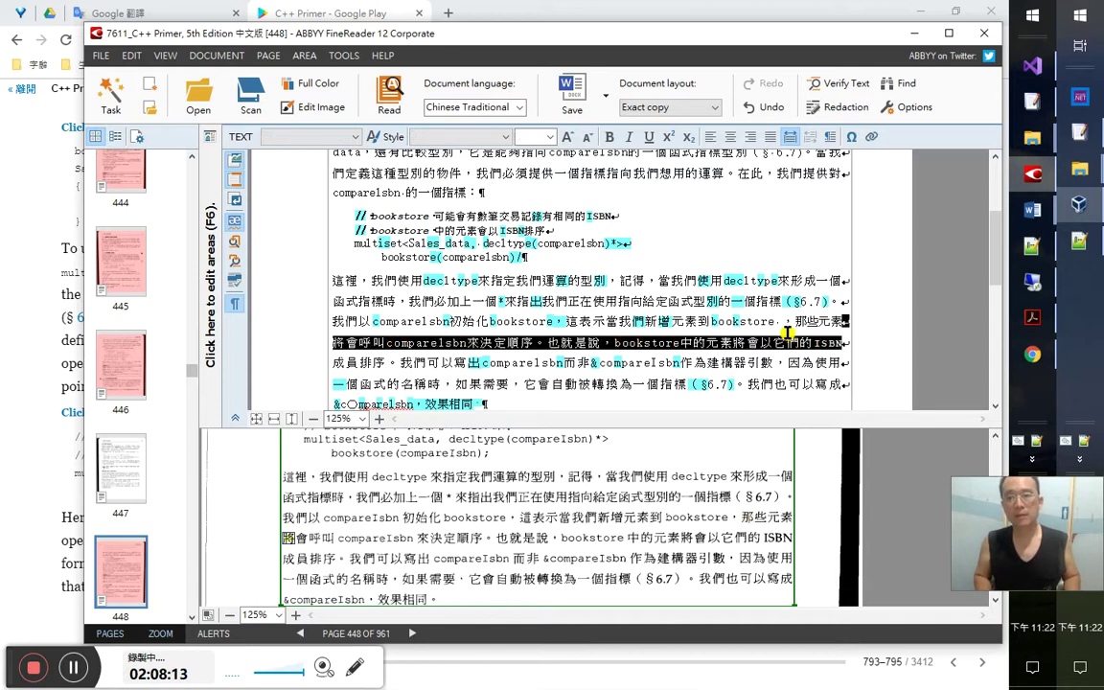
pyautogui.click(786, 333)
pyautogui.press('Left')
pyautogui.press('Left')
pyautogui.press('Left')
pyautogui.press('Left')
pyautogui.press('Left')
pyautogui.press('Left')
pyautogui.press('Left')
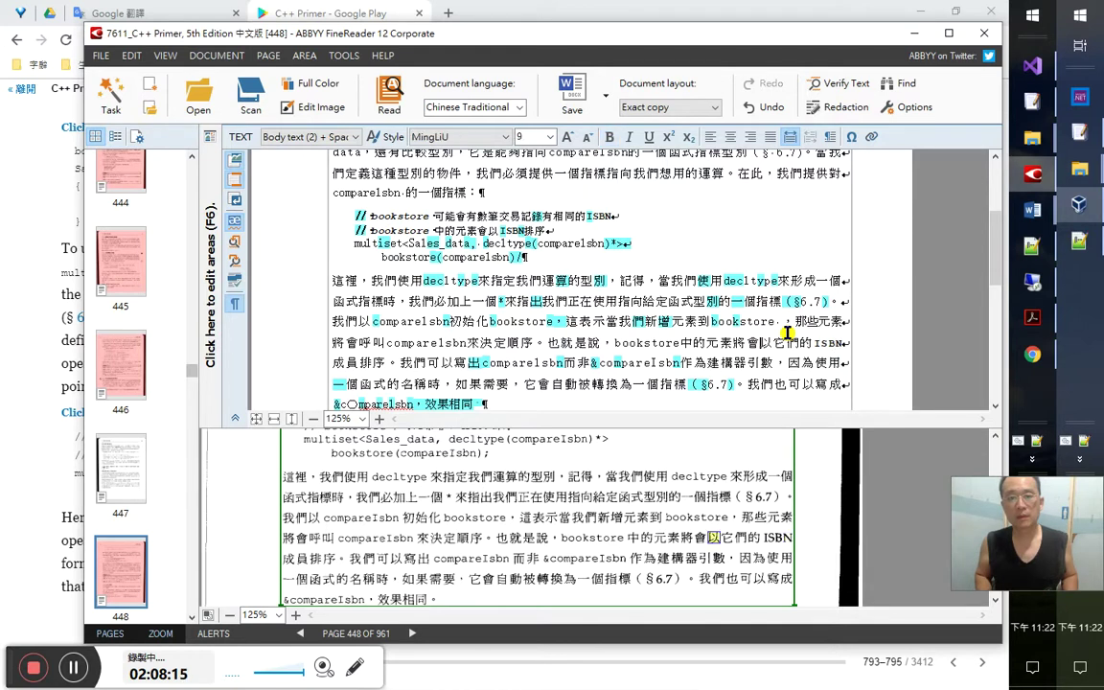
pyautogui.press('Right')
pyautogui.press('Right')
pyautogui.press('Right')
pyautogui.press('Right')
pyautogui.press('Right')
pyautogui.press('Right')
pyautogui.press('Right')
pyautogui.press('Right')
pyautogui.press('Right')
pyautogui.press('Right')
pyautogui.press('Right')
pyautogui.press('Right')
pyautogui.press('Right')
pyautogui.press('Right')
pyautogui.press('Right')
pyautogui.press('Right')
pyautogui.press('Right')
pyautogui.press('Right')
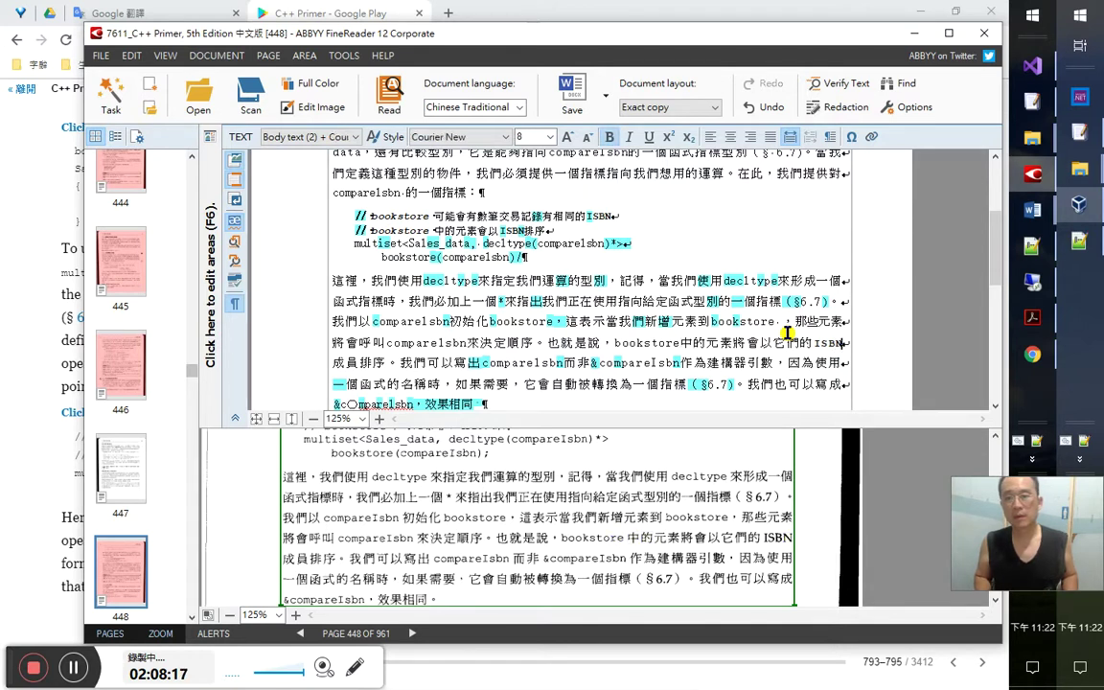
pyautogui.press('Right')
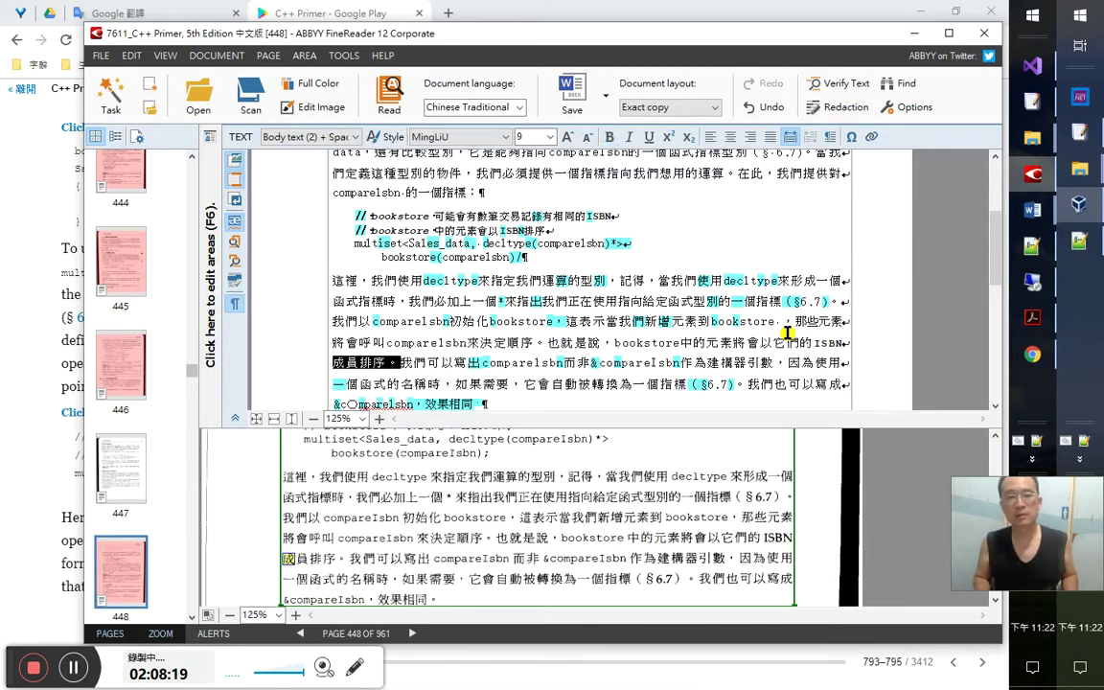
# Consult the English e-book's section 6.7 reference and add ，頁248 after §6.7 in the sentence about automatic conversion to a pointer
pyautogui.hotkey('alt', 'Tab')
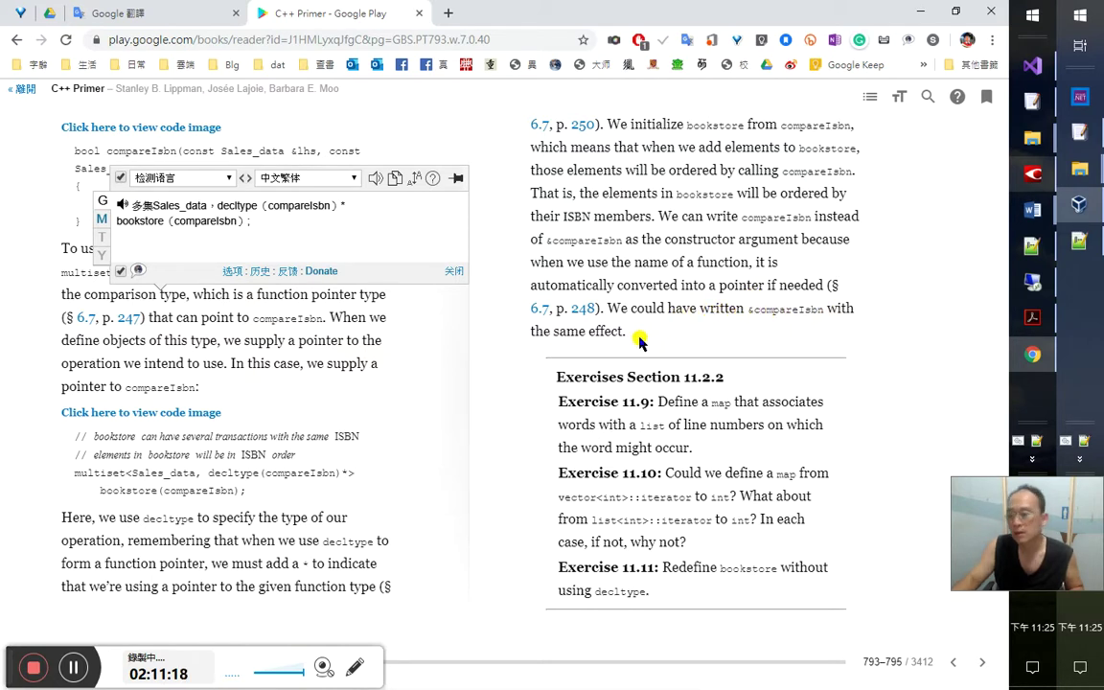
pyautogui.hotkey('alt', 'Tab')
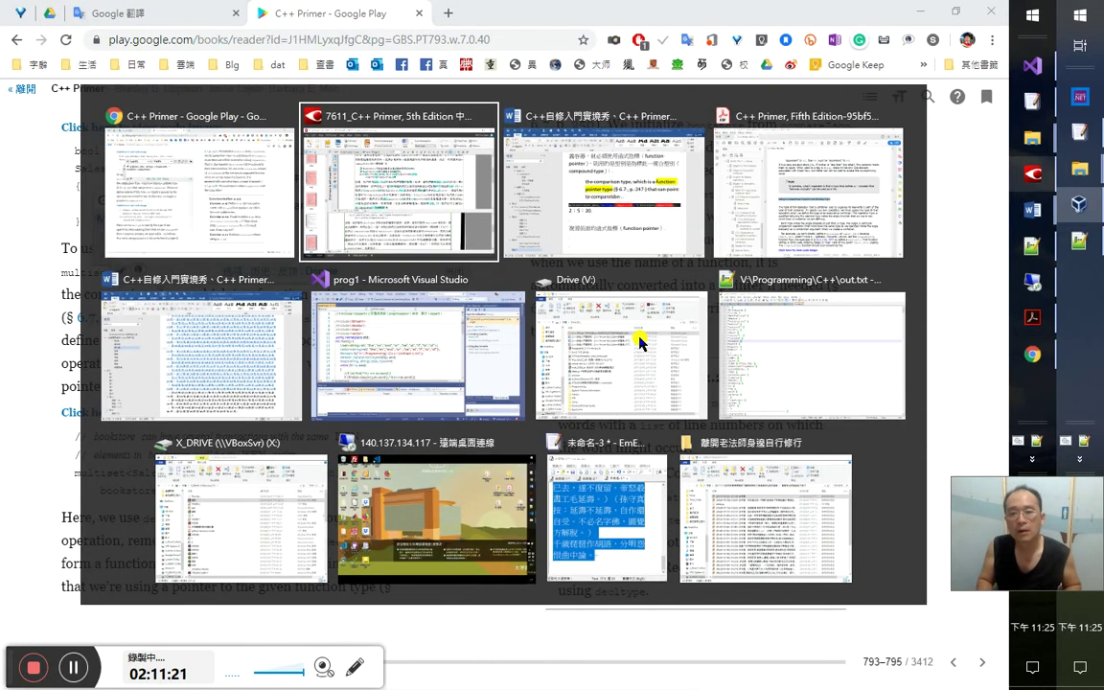
pyautogui.hotkey('alt', 'Tab')
pyautogui.hotkey('alt', 'shift', 'Tab')
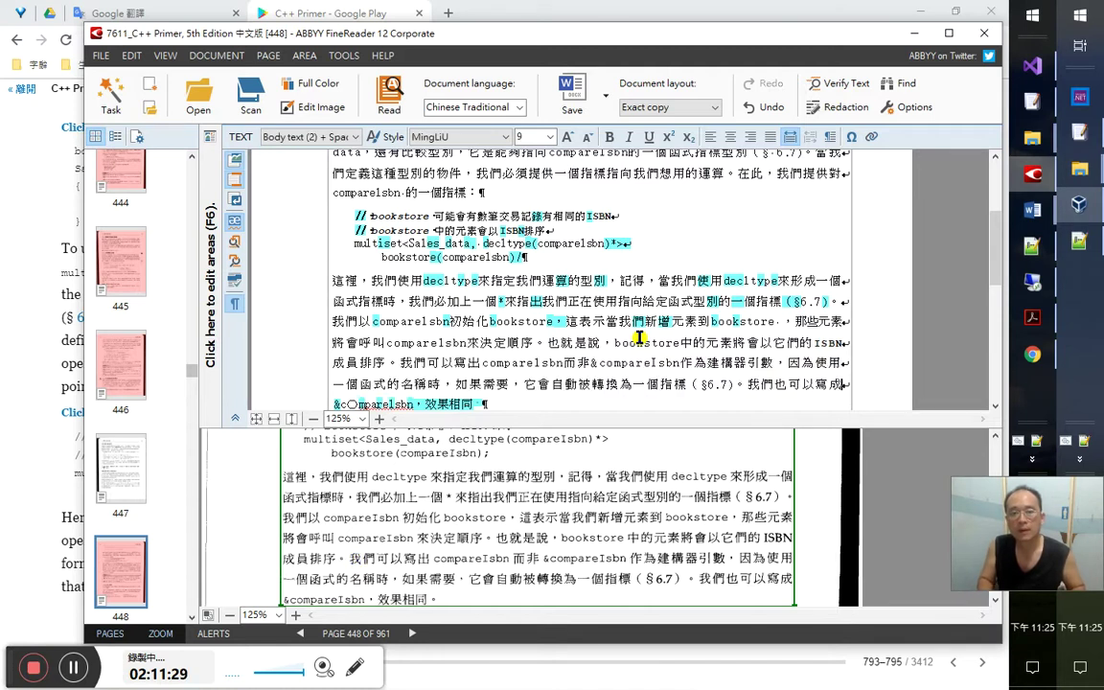
pyautogui.press('Left')
pyautogui.press('Left')
pyautogui.press('Left')
pyautogui.press('Down')
pyautogui.press('Down')
pyautogui.press('Up')
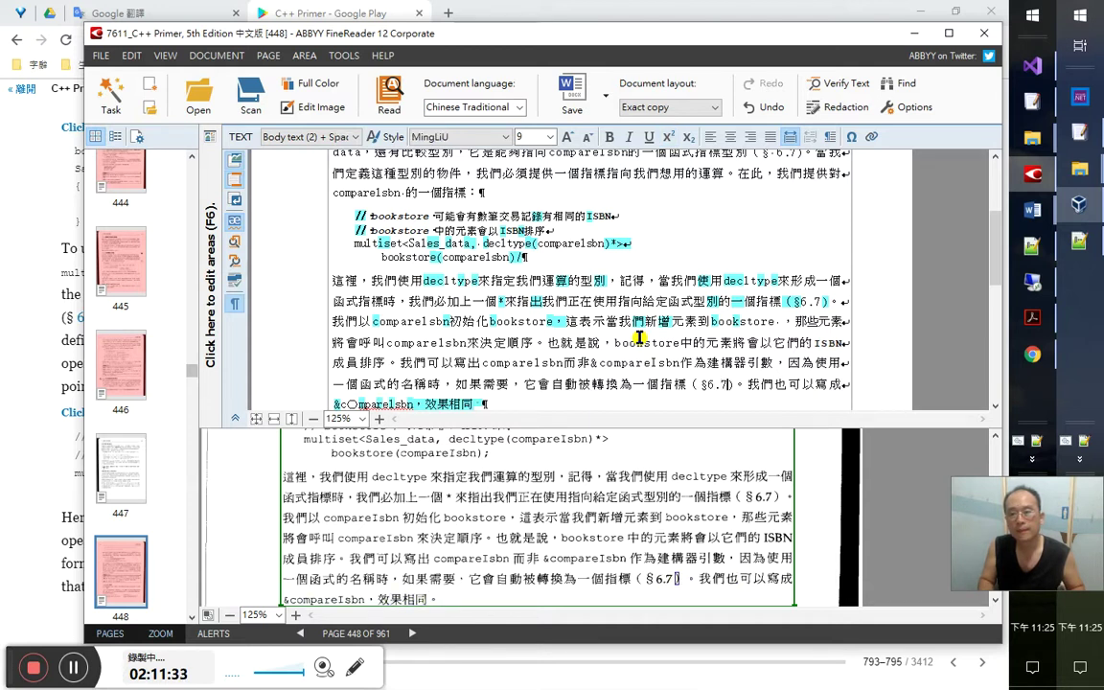
pyautogui.press('Right')
pyautogui.press('Left')
pyautogui.write('，頁258')
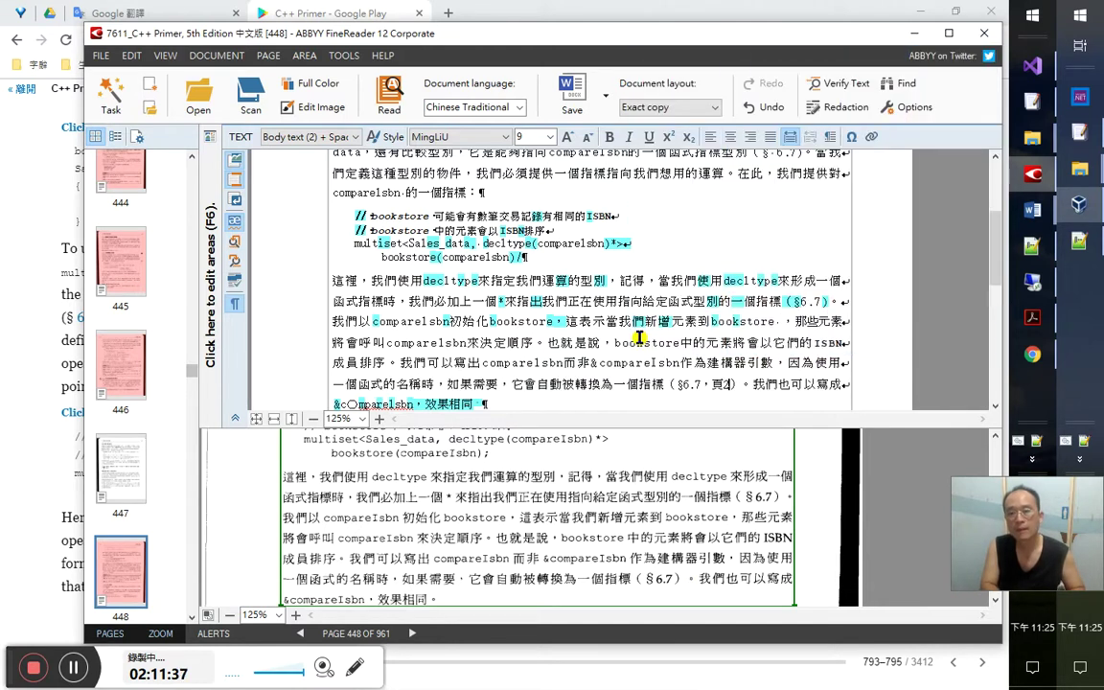
# Italicize the page reference just added after §6.7 in the recognized text
pyautogui.hotkey('shift', 'Left')
pyautogui.hotkey('shift', 'Left')
pyautogui.hotkey('shift', 'Left')
pyautogui.hotkey('shift', 'Left')
pyautogui.hotkey('shift', 'Left')
pyautogui.hotkey('ctrl', 'i')
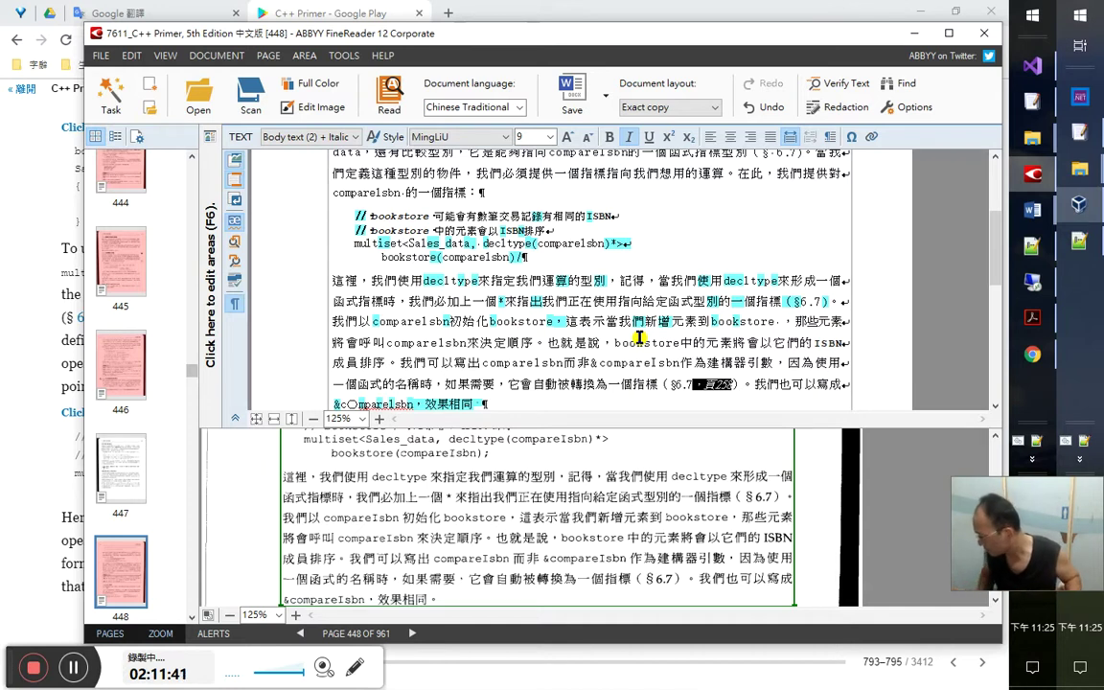
pyautogui.click(639, 337)
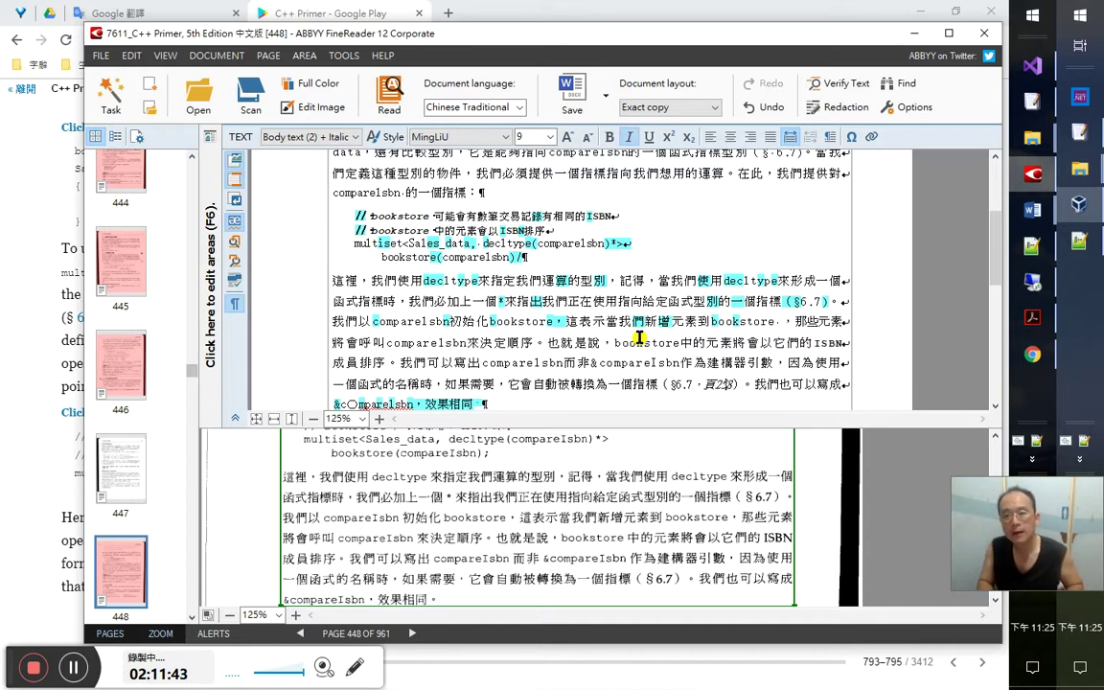
# Replace the misread c〇mpareIsbn with compareIsbn in all document pages, matching case
pyautogui.press('Down')
pyautogui.press('Down')
pyautogui.press('Down')
pyautogui.press('Home')
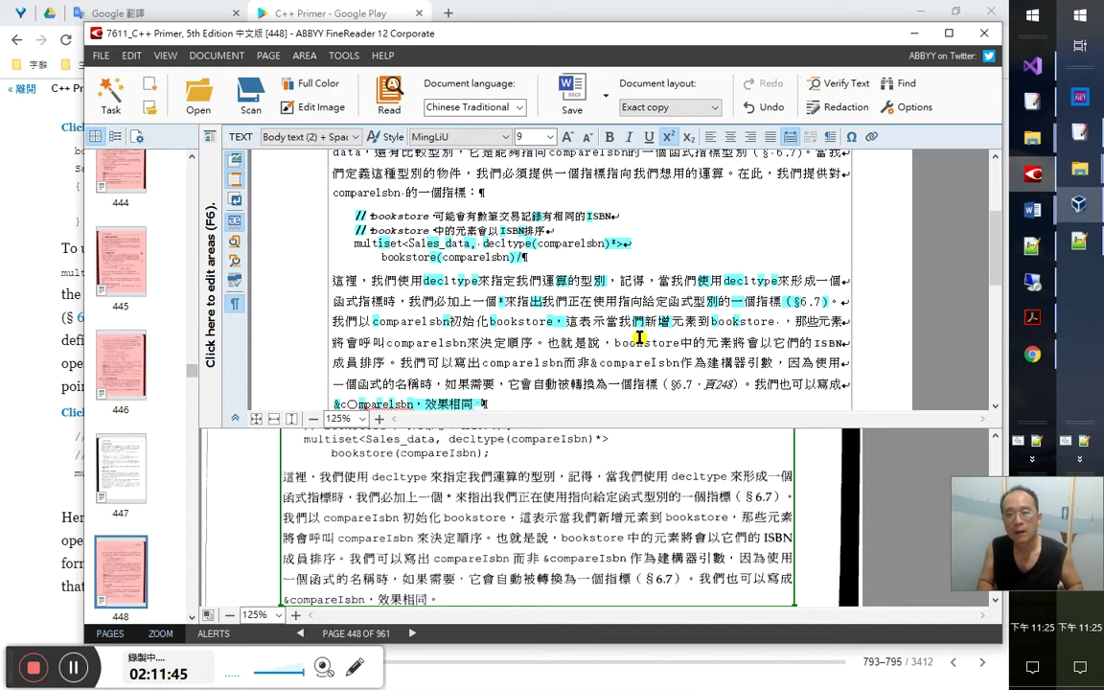
pyautogui.press('Right')
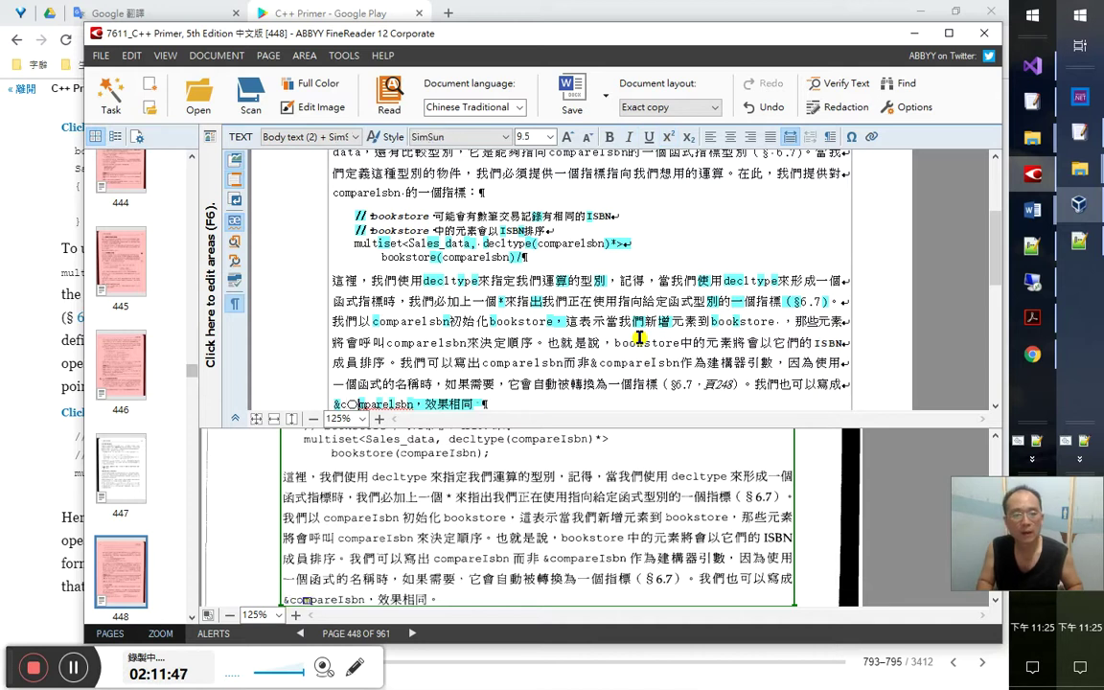
pyautogui.hotkey('shift', 'Right')
pyautogui.hotkey('shift', 'Right')
pyautogui.hotkey('shift', 'Right')
pyautogui.hotkey('shift', 'Right')
pyautogui.hotkey('shift', 'Right')
pyautogui.hotkey('shift', 'Right')
pyautogui.hotkey('shift', 'Right')
pyautogui.hotkey('shift', 'Right')
pyautogui.hotkey('shift', 'Right')
pyautogui.hotkey('shift', 'Right')
pyautogui.hotkey('shift', 'Right')
pyautogui.hotkey('shift', 'Right')
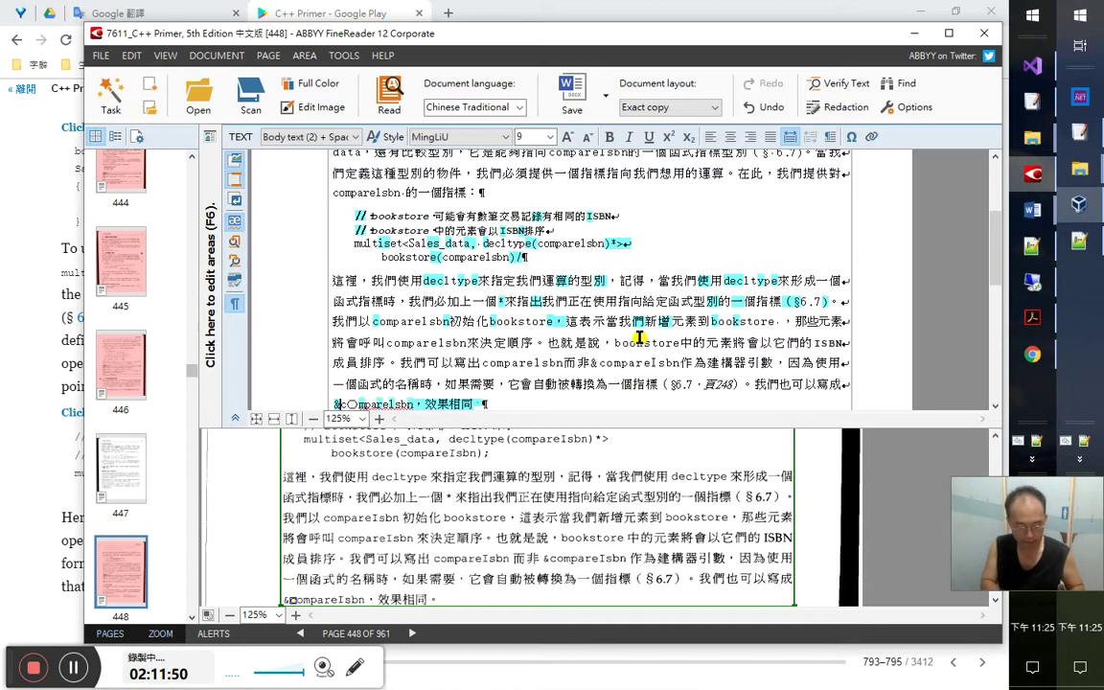
pyautogui.hotkey('ctrl', 'h')
pyautogui.press('Tab')
pyautogui.press('Home')
pyautogui.press('Right')
pyautogui.press('Delete')
pyautogui.write('o')
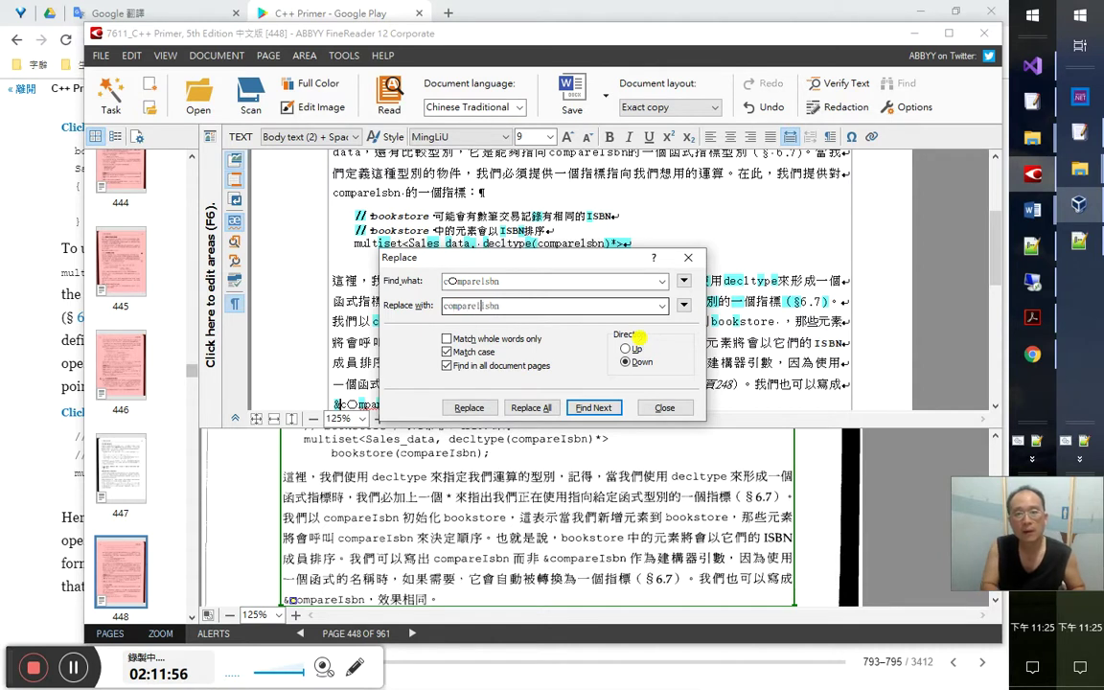
pyautogui.press('Return')
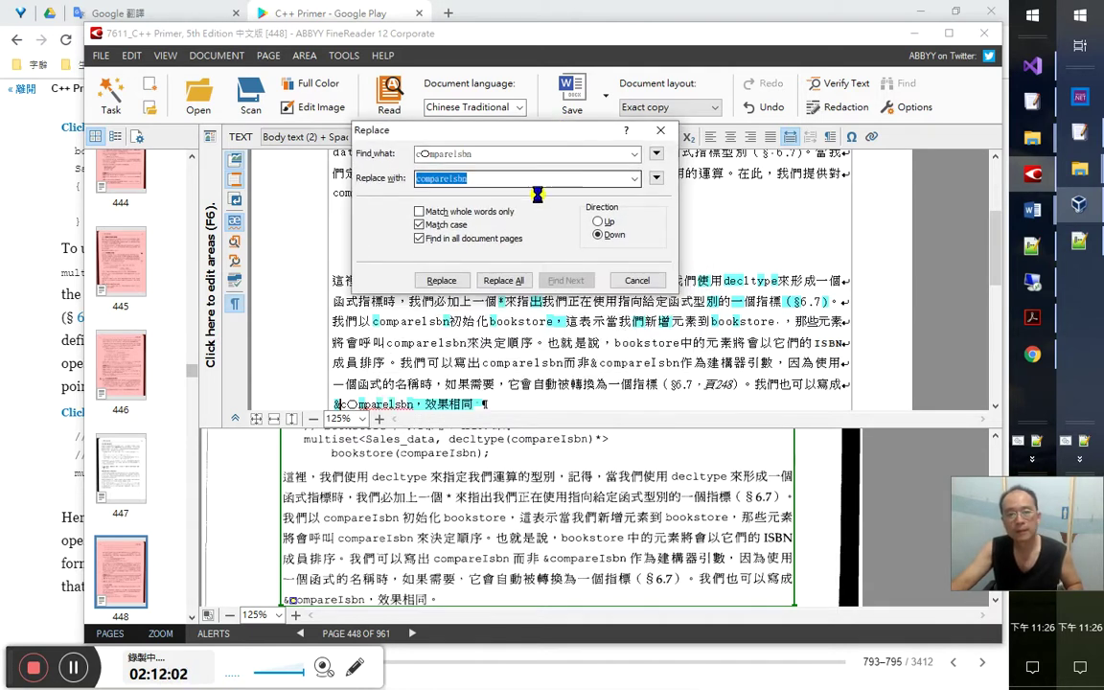
pyautogui.hotkey('alt', 'Tab')
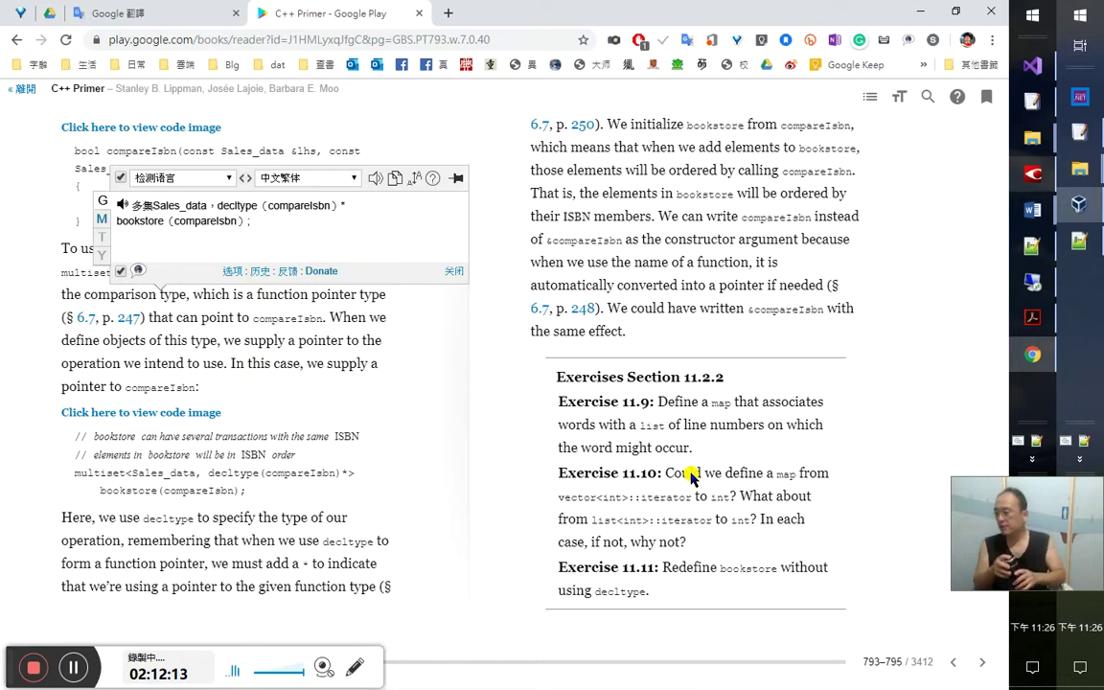
pyautogui.hotkey('alt', 'Tab')
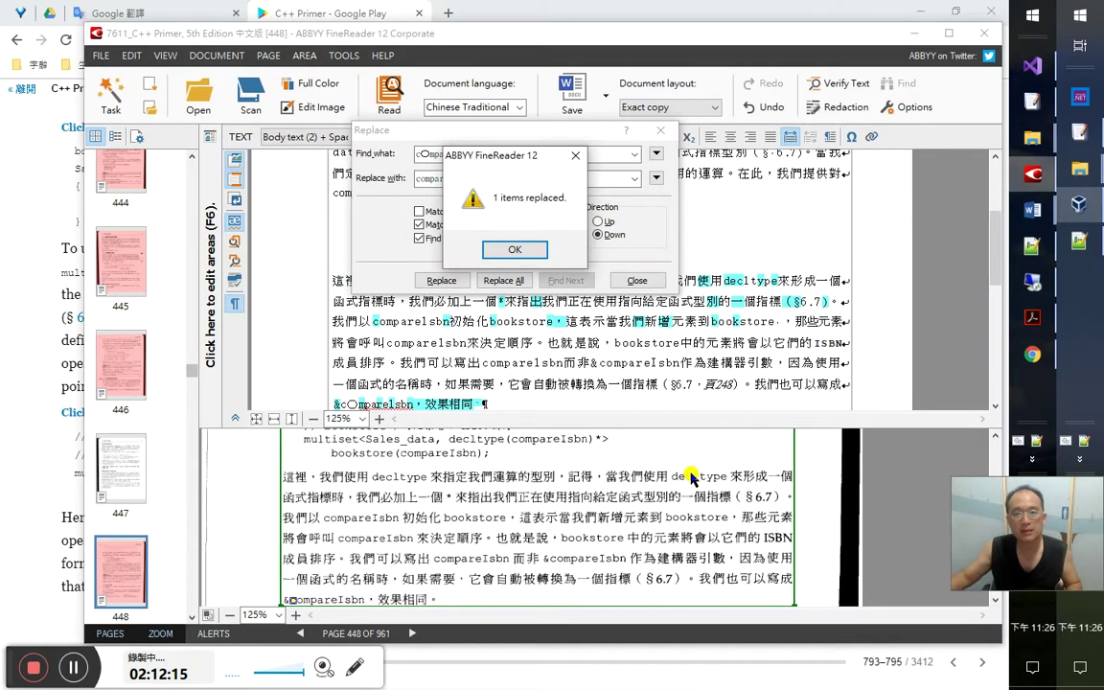
pyautogui.press('Return')
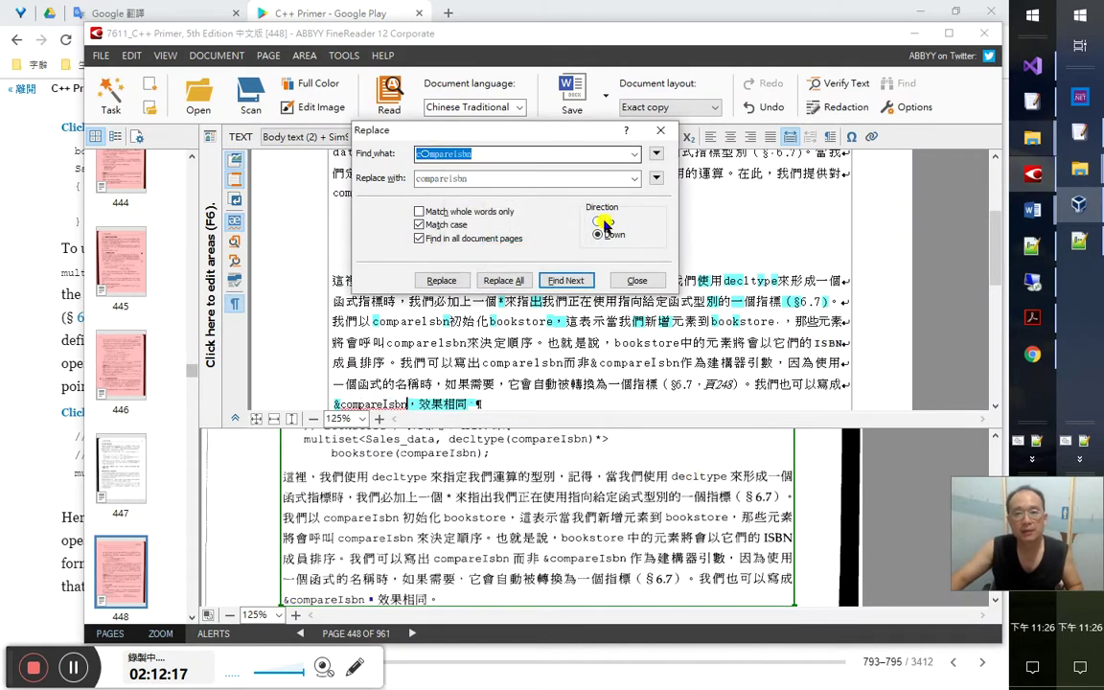
# Try the same c〇mpareIsbn replacement in the upward direction, and close the Replace dialog
pyautogui.click(601, 222)
pyautogui.click(514, 279)
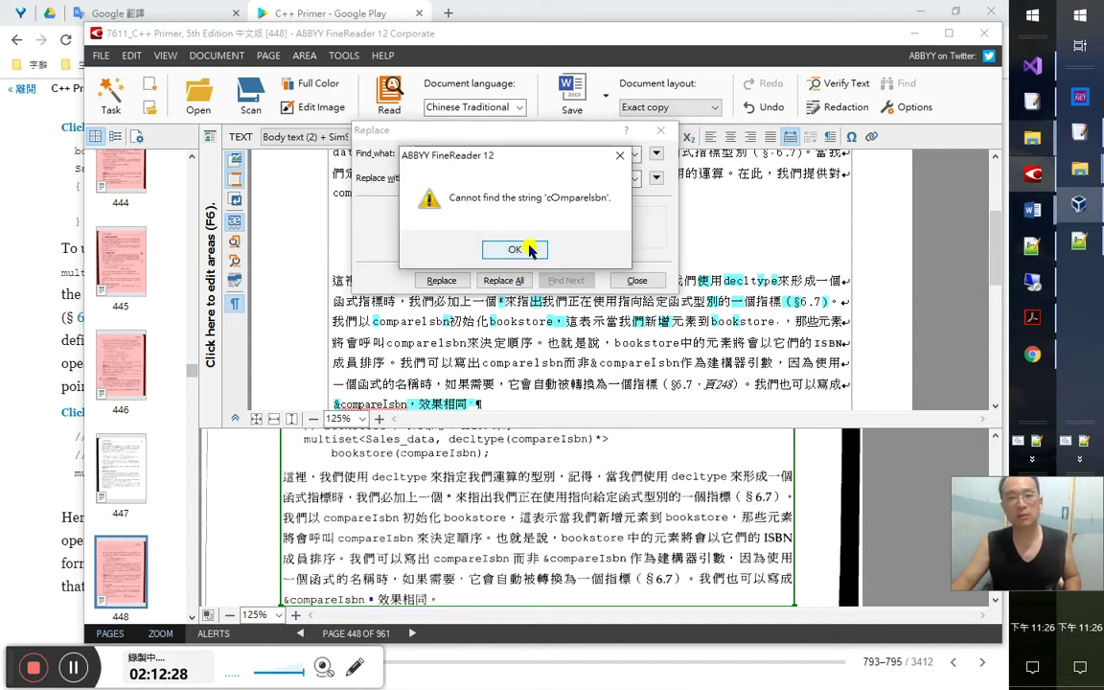
pyautogui.click(514, 248)
pyautogui.press('Escape')
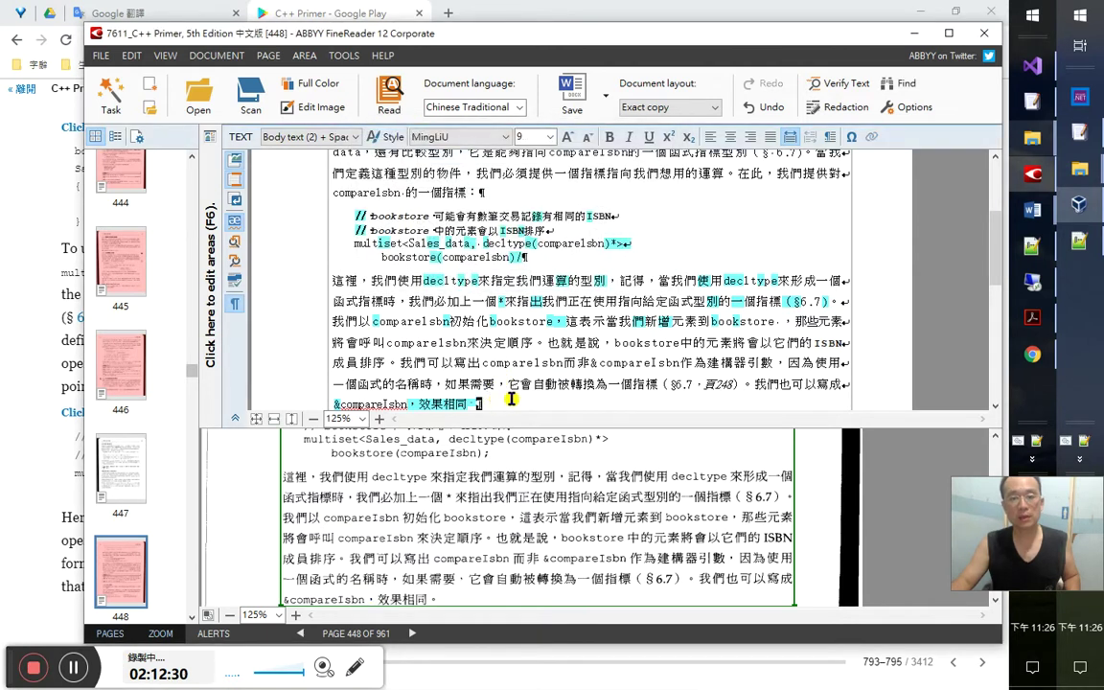
# Clear the uncertain-character marks from the paragraph's closing line &compareIsbn，效果相同
pyautogui.hotkey('shift', 'Up')
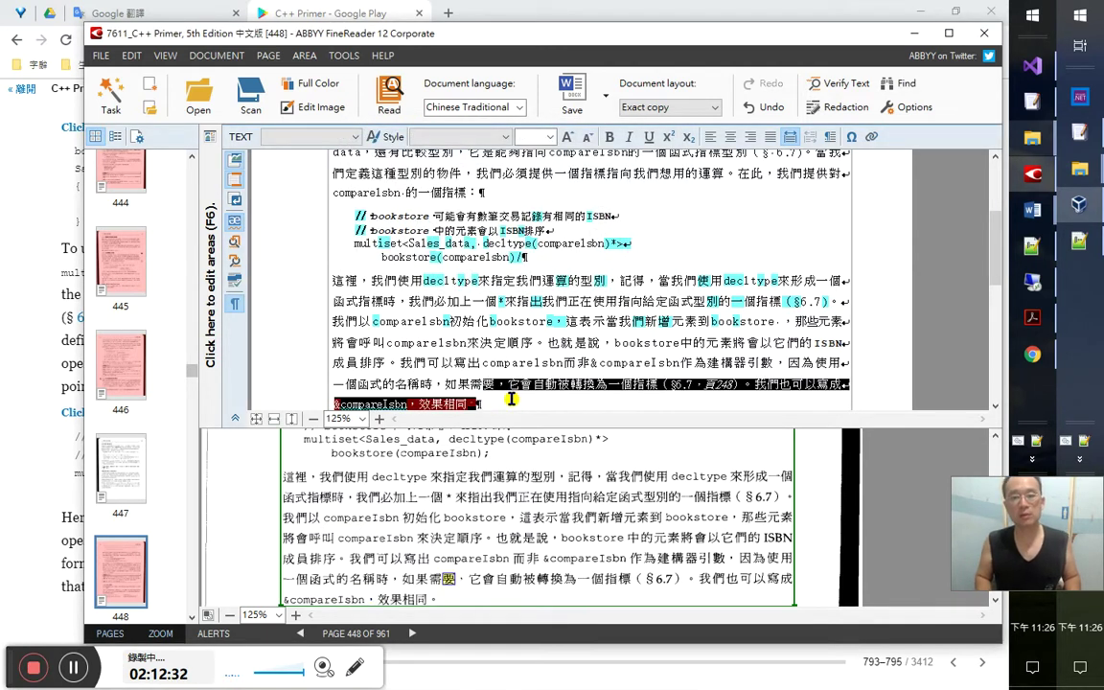
pyautogui.hotkey('shift', 'Home')
pyautogui.click(511, 398)
pyautogui.scroll(-1, 511, 398)
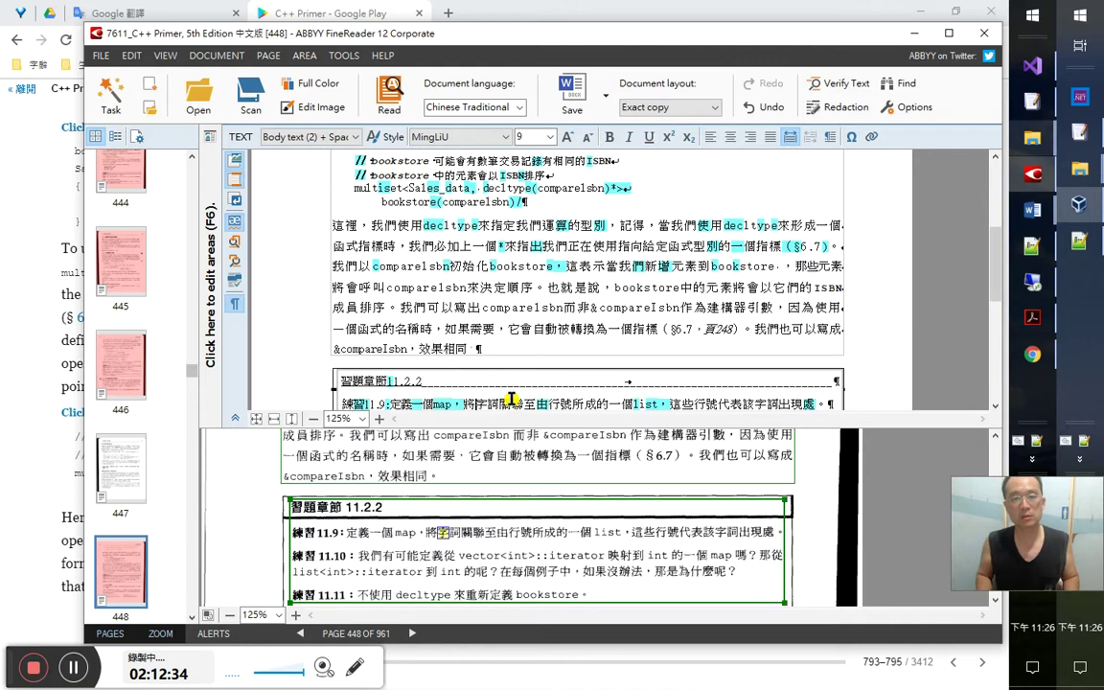
# Copy the recognized exercise heading 習題章節11.2.2 and make it bold
pyautogui.scroll(-1, 511, 399)
pyautogui.press('Up')
pyautogui.hotkey('shift', 'Home')
pyautogui.hotkey('ctrl', 'c')
pyautogui.hotkey('ctrl', 'b')
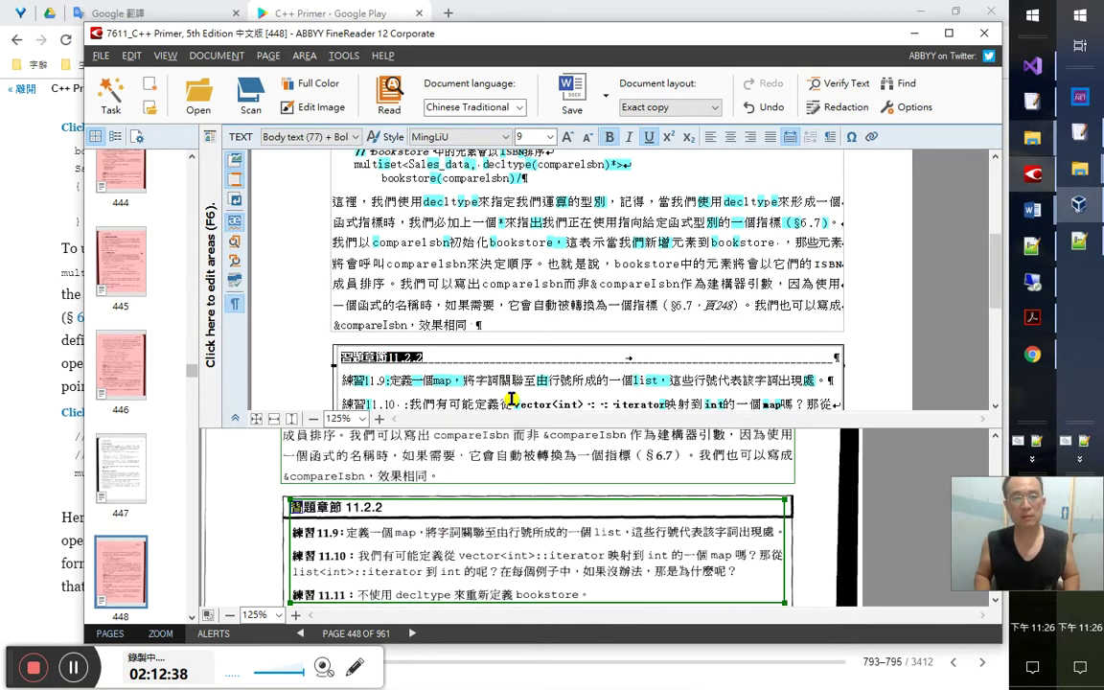
# Switch to the Word notes and paste the copied heading 習題章節 11.2.2 below the function pointer review line
pyautogui.hotkey('alt', 'Tab')
pyautogui.hotkey('alt', 'Tab')
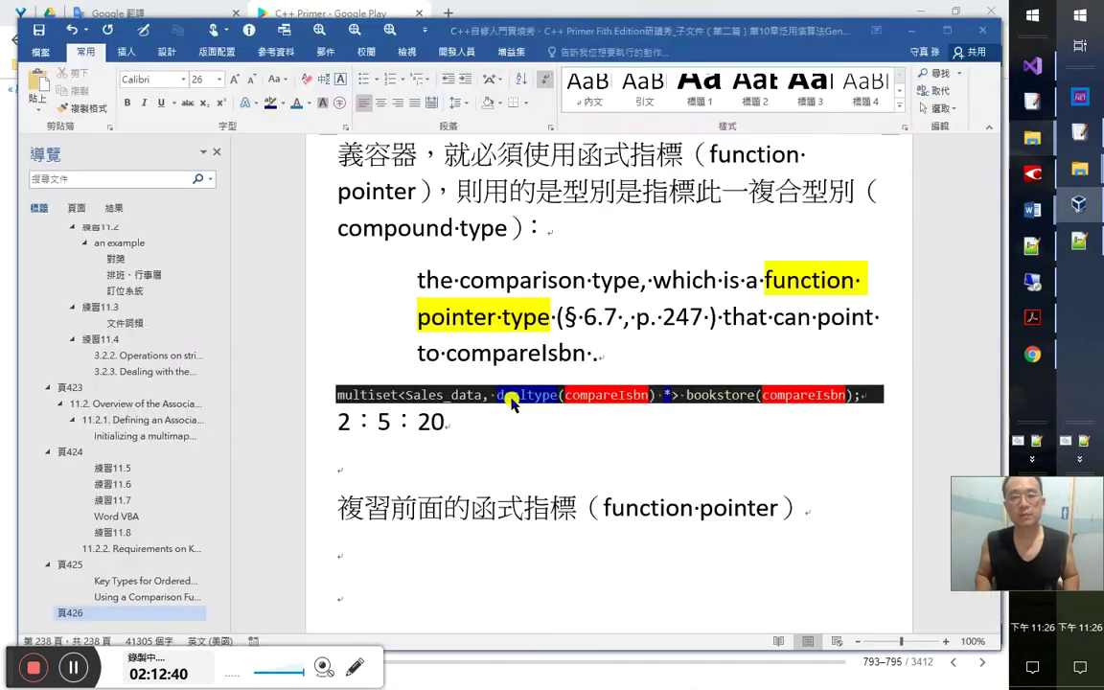
pyautogui.press('Down')
pyautogui.press('Down')
pyautogui.press('Down')
pyautogui.hotkey('alt', 'shift')
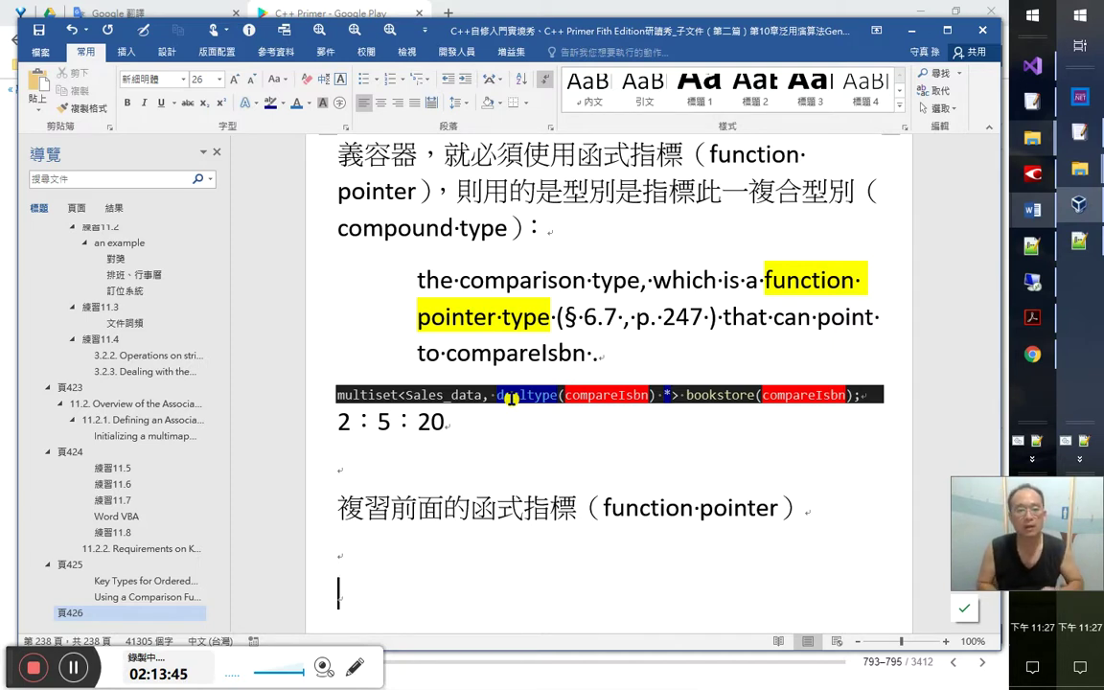
pyautogui.scroll(-2, 511, 398)
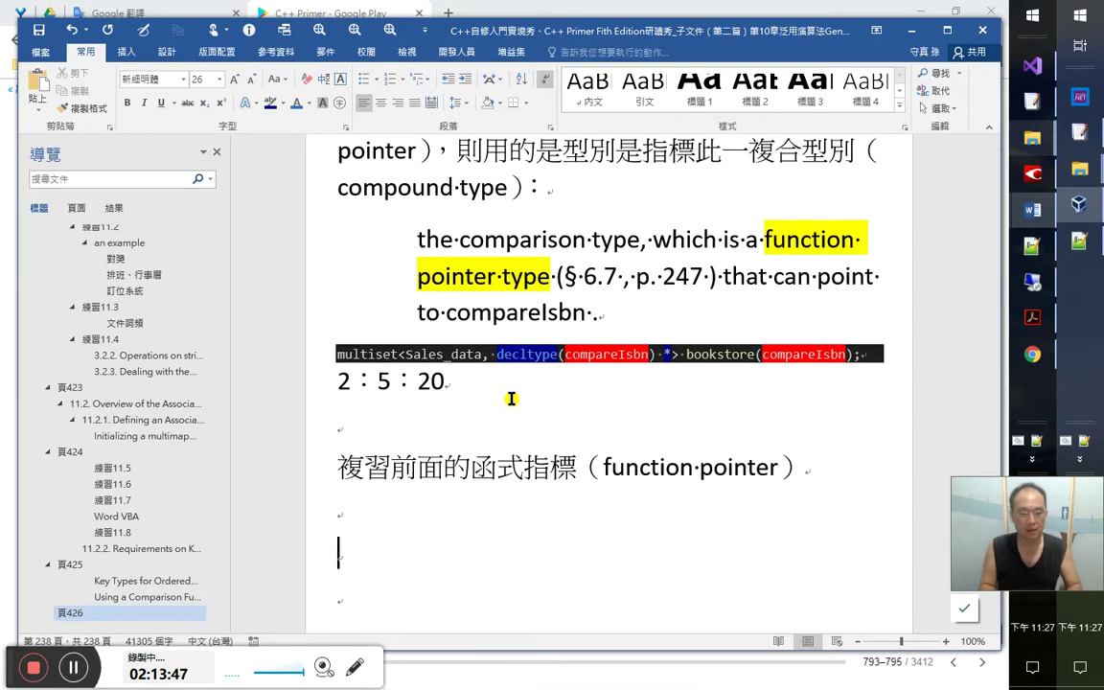
pyautogui.hotkey('alt', 'Tab')
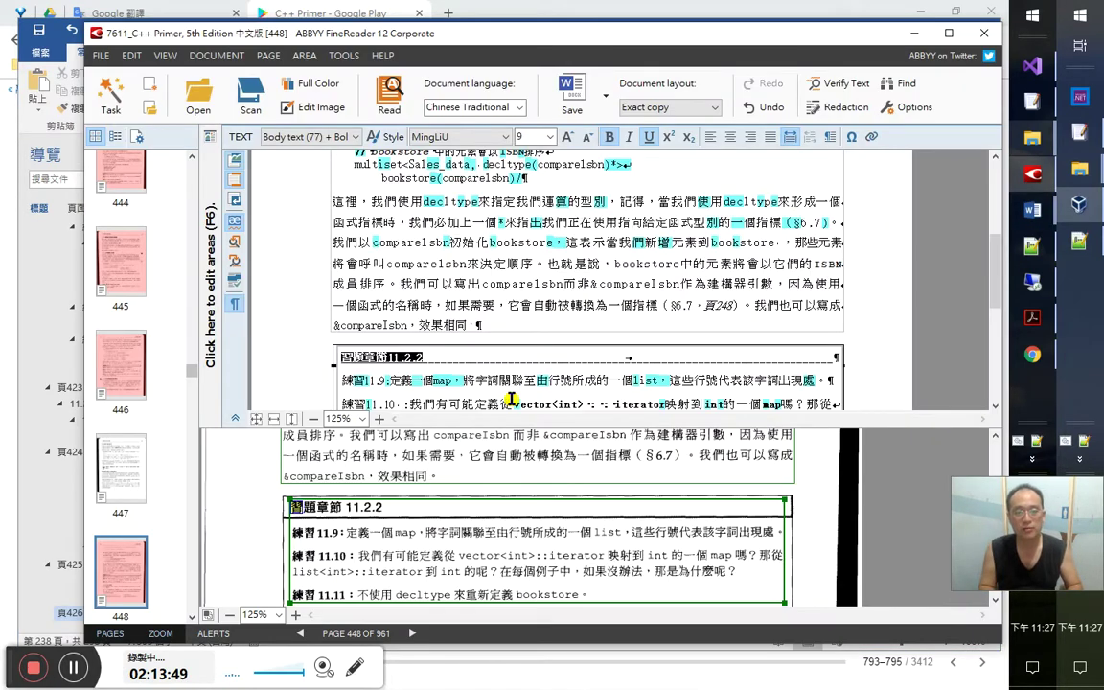
pyautogui.press('Down')
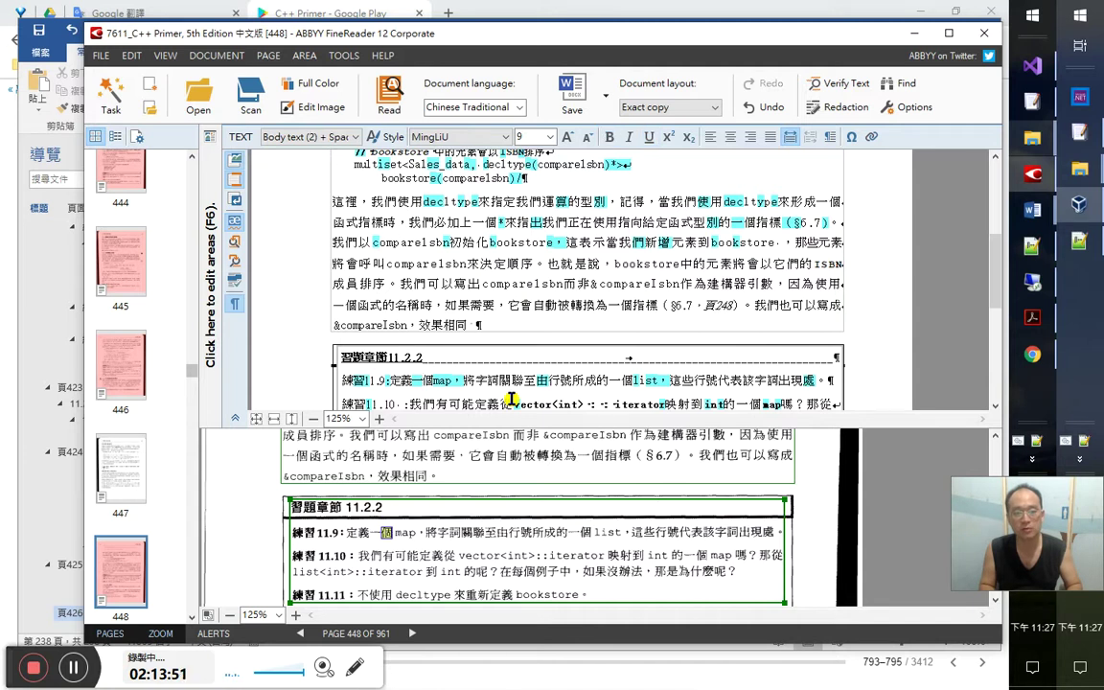
pyautogui.hotkey('alt', 'Tab')
pyautogui.press('Up')
pyautogui.hotkey('ctrl', 'v')
pyautogui.hotkey('alt', 'shift')
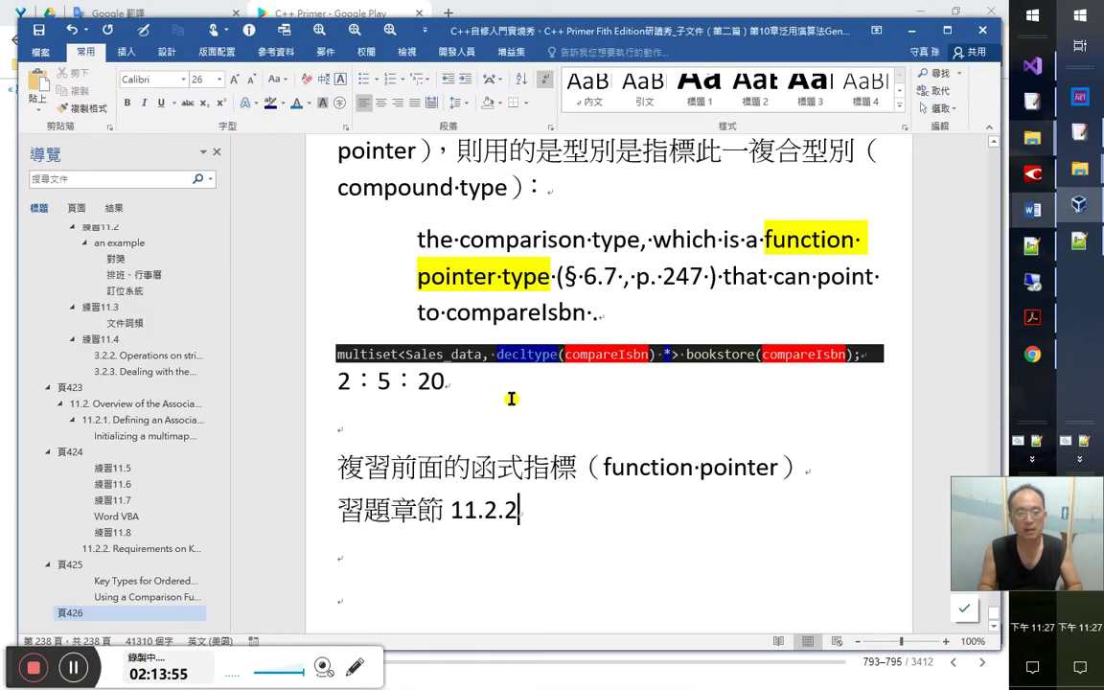
# Replace the pasted heading text with 練習
pyautogui.press('Home')
pyautogui.hotkey('shift', 'End')
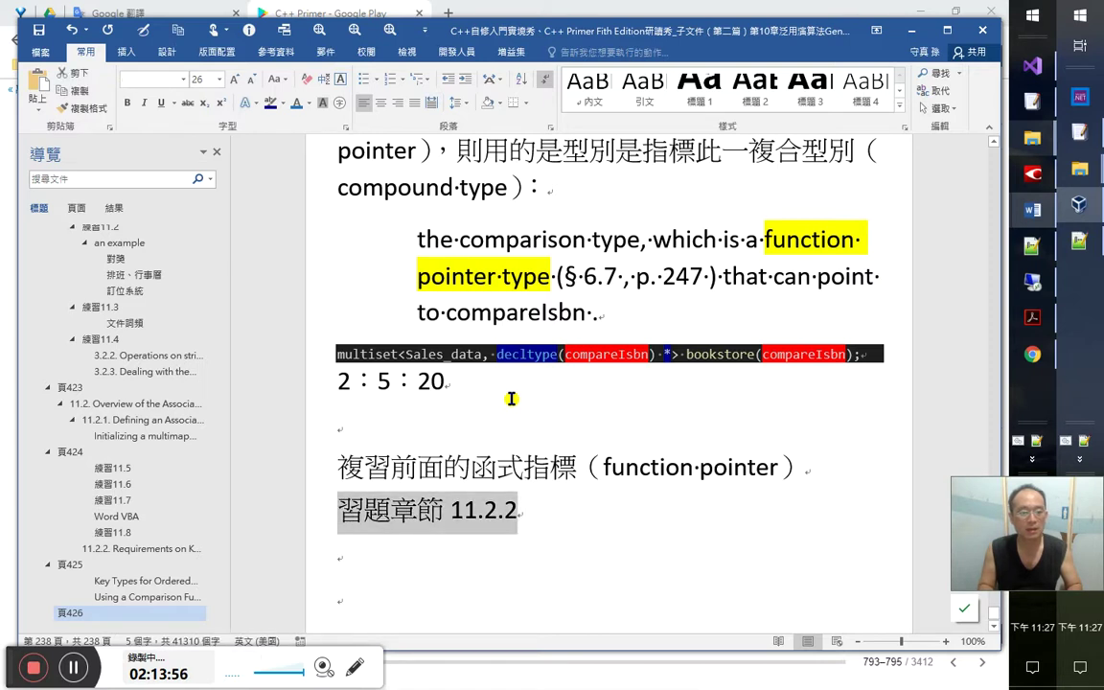
pyautogui.press('Delete')
pyautogui.write('v')
pyautogui.press('BackSpace')
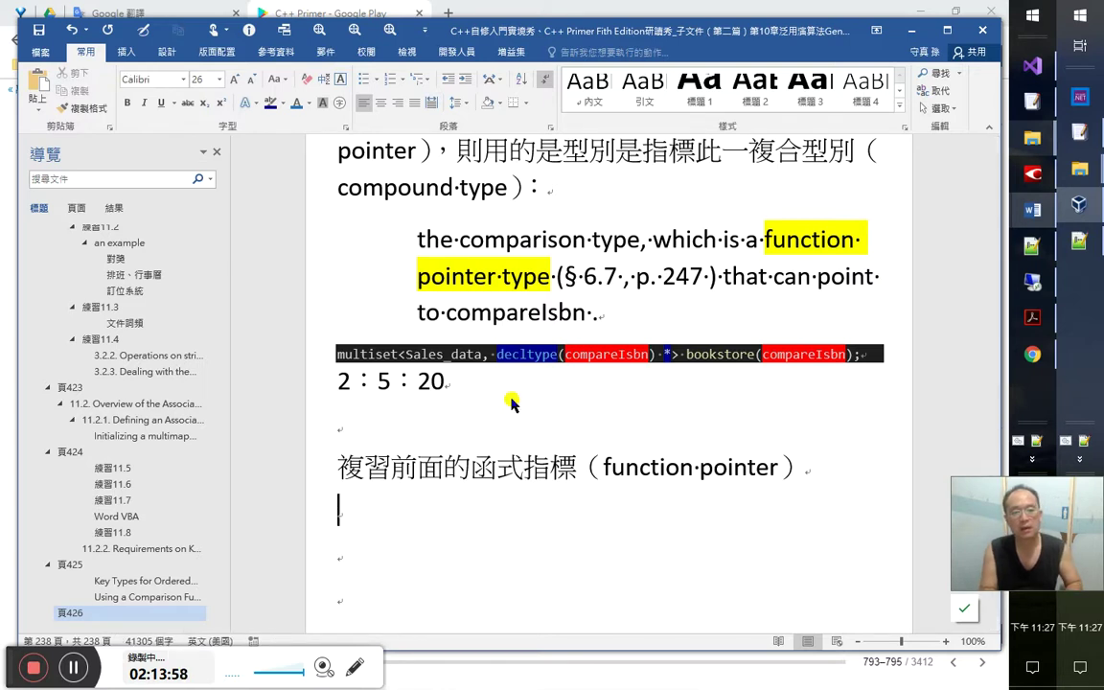
pyautogui.write('練習')
# Add the timestamp 2：14：00 on a new line under 複習前面的函式指標（function pointer）
pyautogui.press('Up')
pyautogui.press('End')
pyautogui.press('Return')
pyautogui.write('2：14：00')
# Format the 練習 line as Heading 3 and demote it one level
pyautogui.press('Down')
pyautogui.hotkey('ctrl', 'alt', '3')
pyautogui.hotkey('alt', 'shift', 'Right')
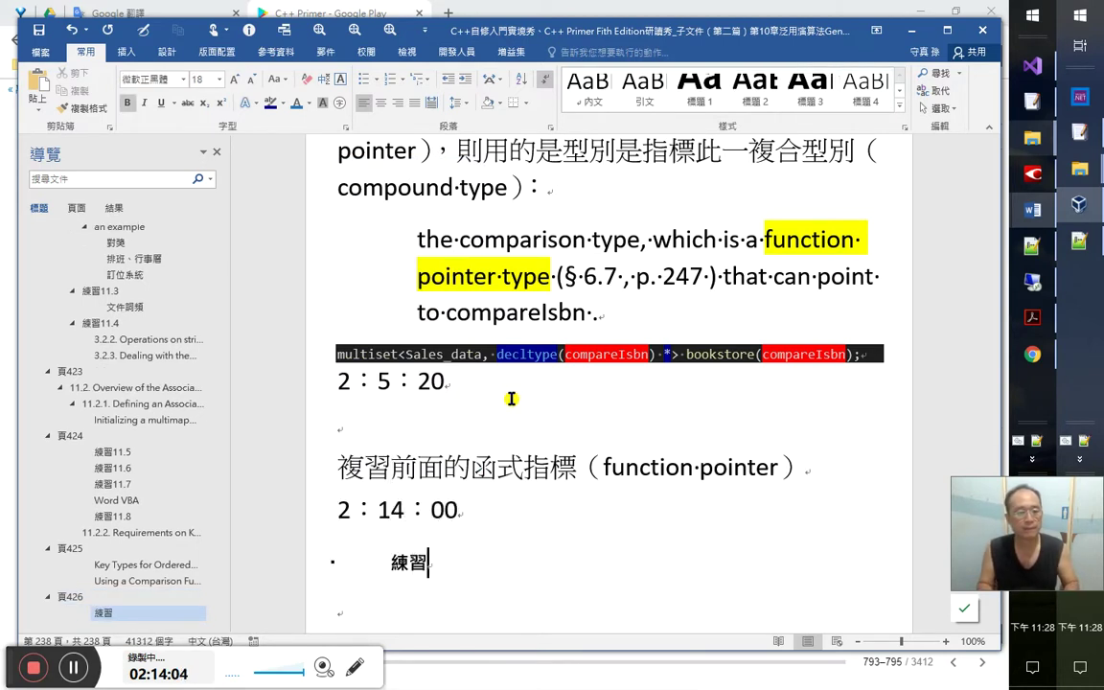
pyautogui.press('Down')
# Switch to ABBYY FineReader and bold the label 練習11.9: in the recognized exercise text
pyautogui.hotkey('alt', 'Tab')
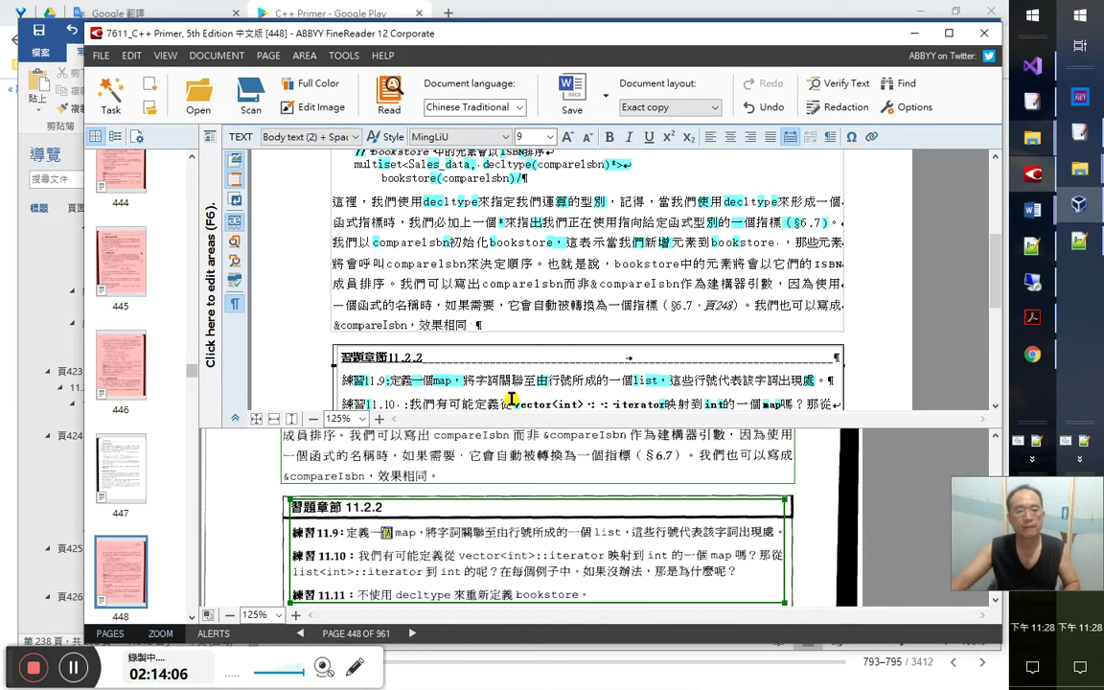
pyautogui.click(389, 381)
pyautogui.hotkey('shift', 'Home')
pyautogui.hotkey('ctrl', 'b')
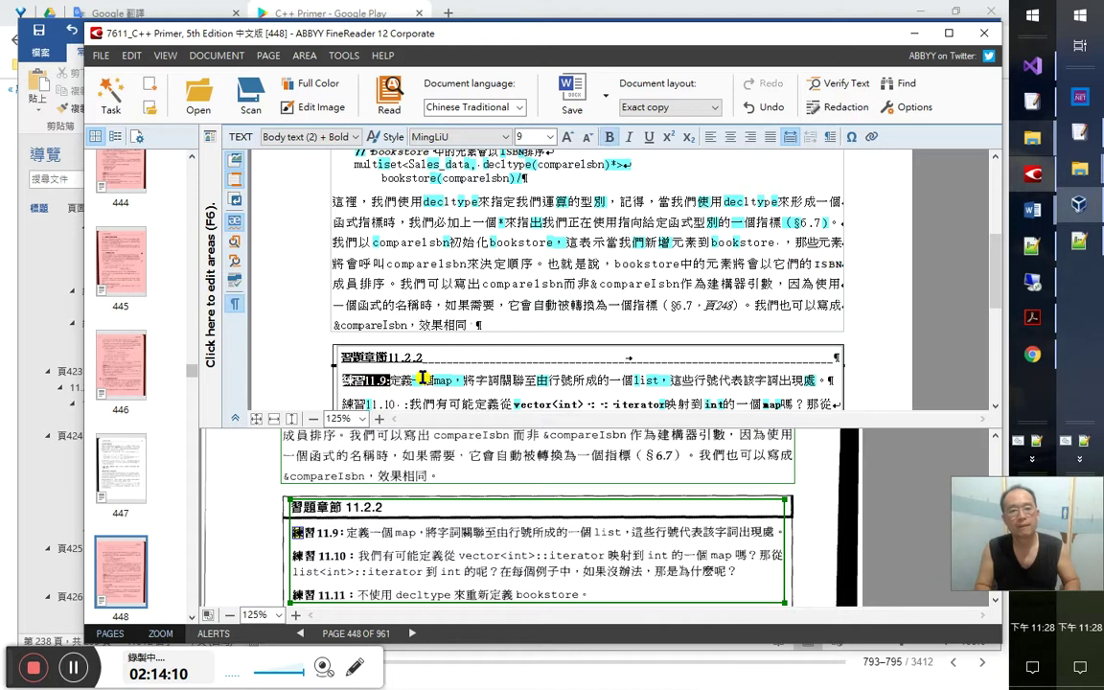
# Switch to the Word notes and enter 練習 11.9 as body text below the 練習 heading
pyautogui.hotkey('alt', 'Tab')
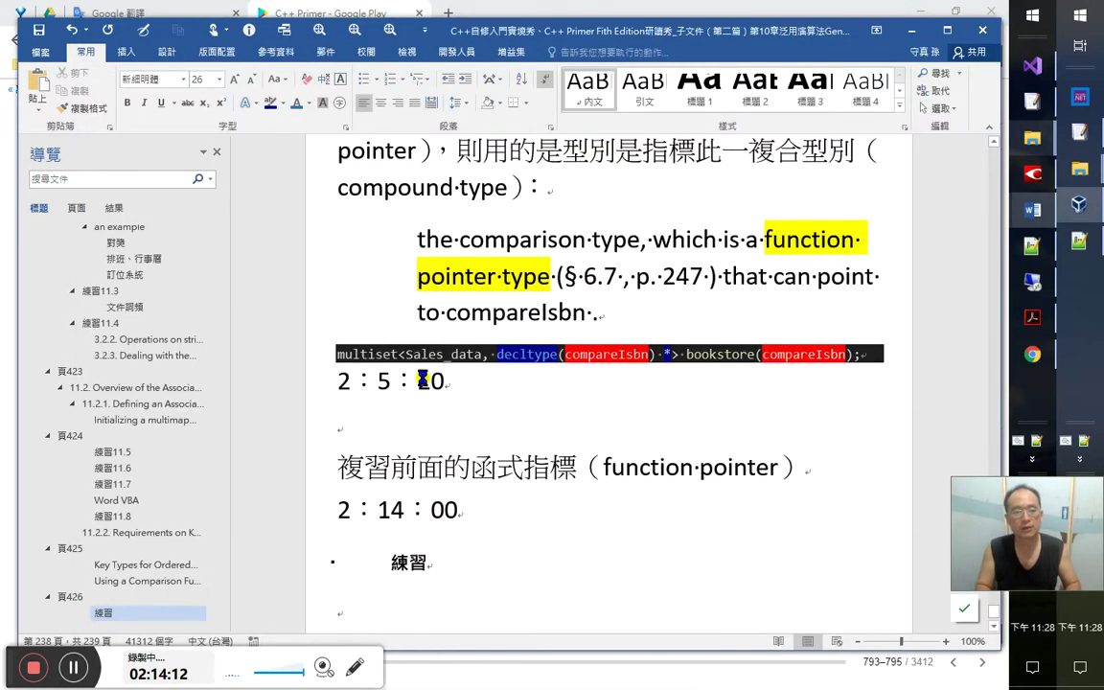
pyautogui.write('練習 11.9：')
pyautogui.press('BackSpace')
# Insert an empty line after the timestamp 2：14：00
pyautogui.press('Up')
pyautogui.press('Up')
pyautogui.press('Up')
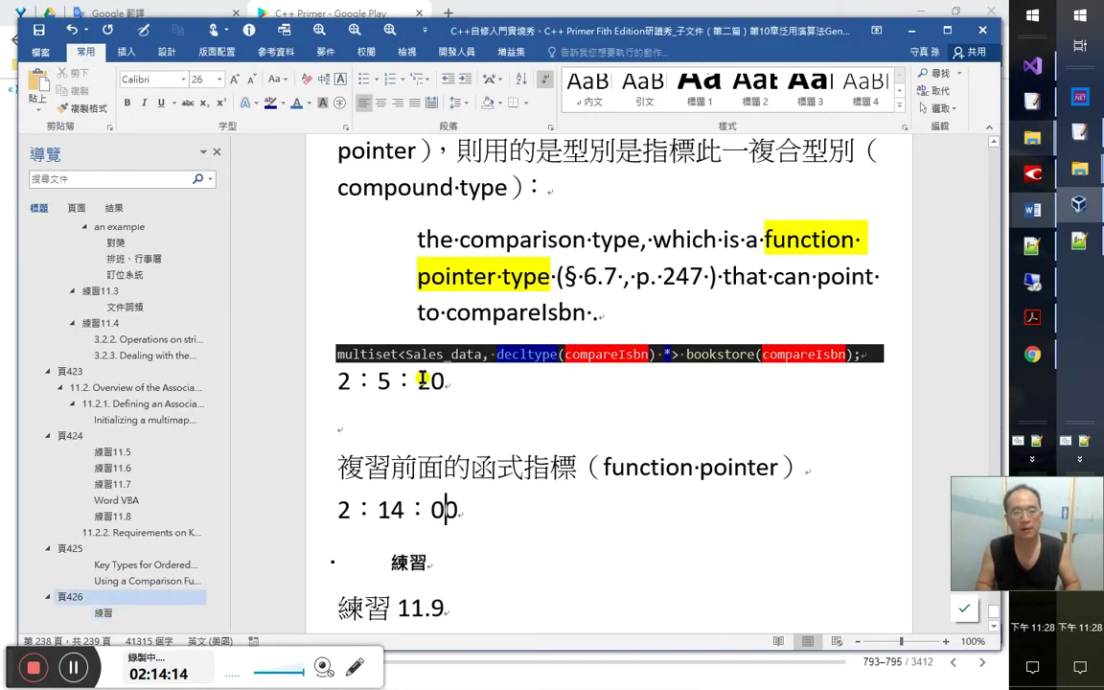
pyautogui.click(516, 500)
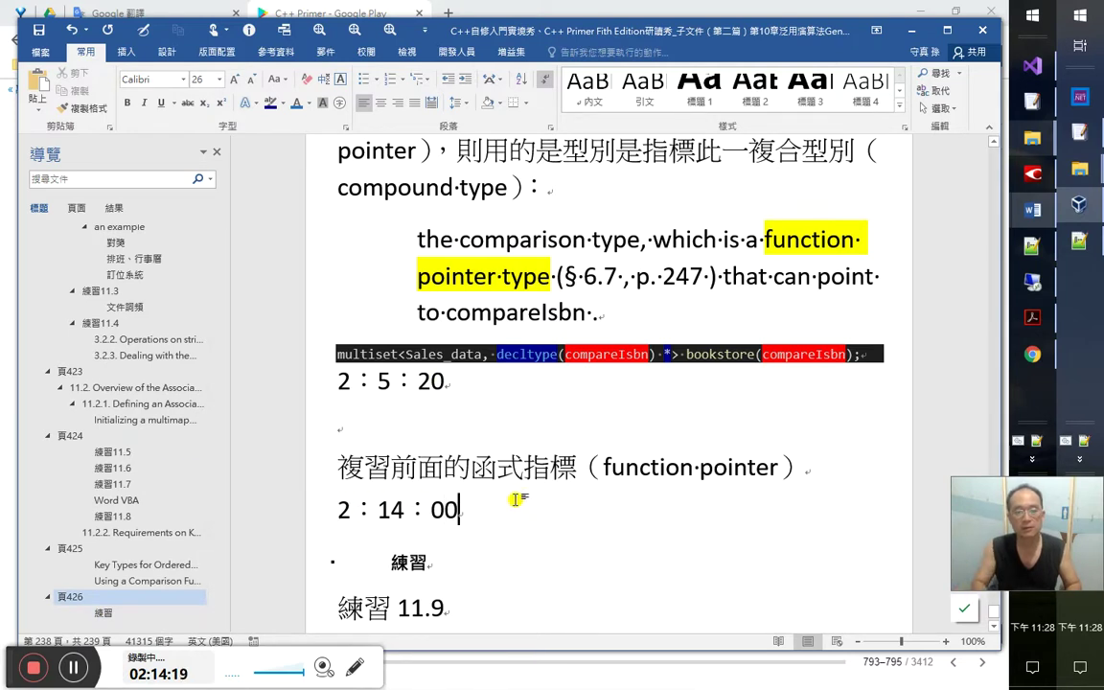
pyautogui.press('Return')
# Delete the body line 練習 11.9 and append 11.9 to the 練習 heading instead
pyautogui.press('Down')
pyautogui.press('Down')
pyautogui.hotkey('shift', 'End')
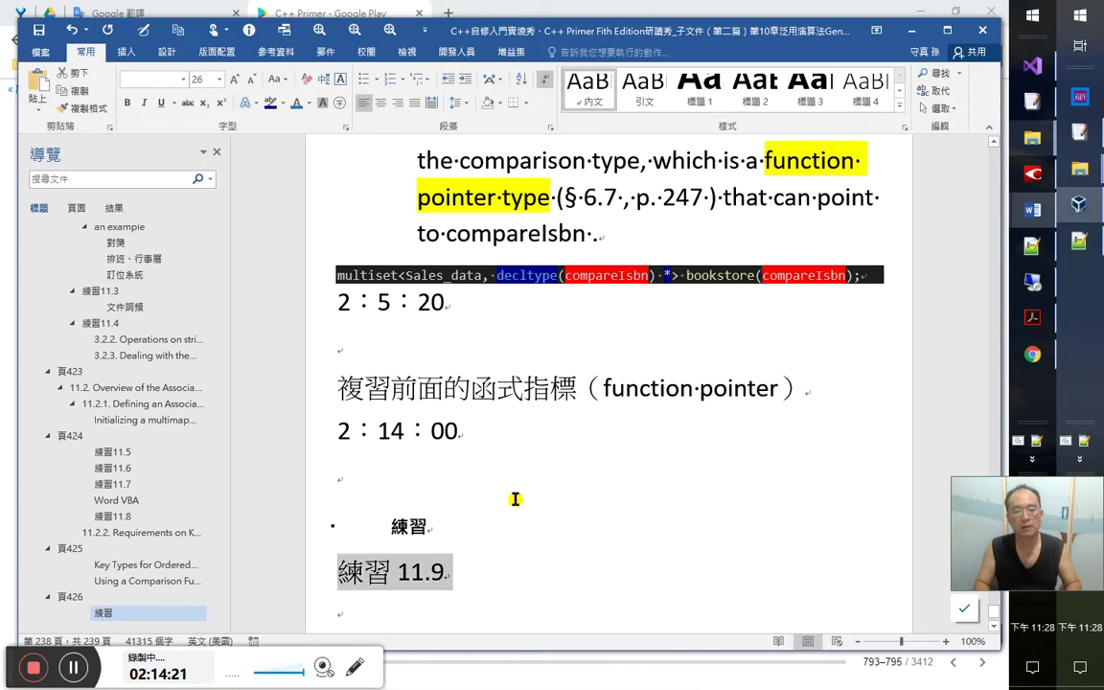
pyautogui.press('BackSpace')
pyautogui.press('BackSpace')
pyautogui.write('11.9')
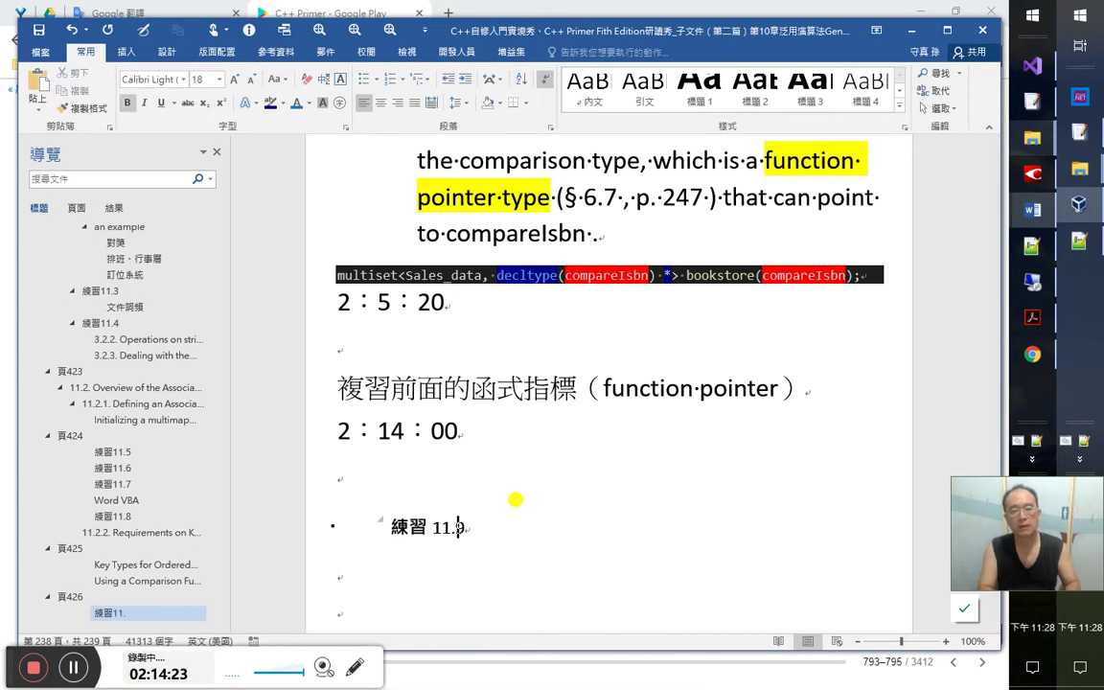
# Check the exercises on the scanned page in ABBYY FineReader, and shorten the Word heading to 練習 11
pyautogui.hotkey('alt', 'Tab')
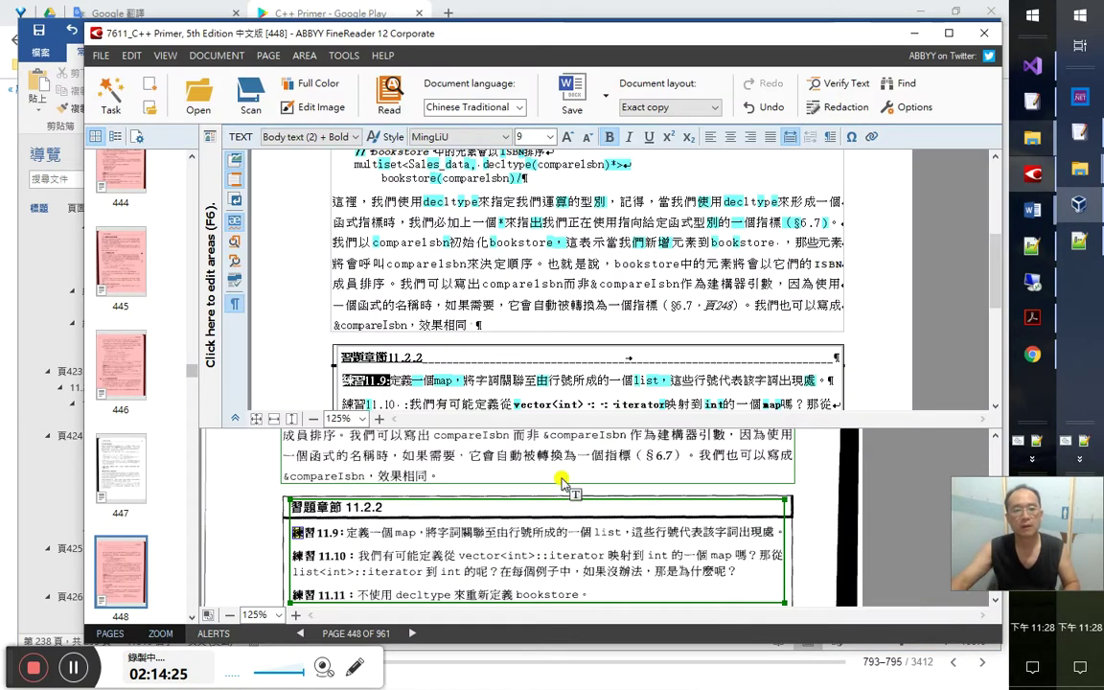
pyautogui.scroll(-3, 465, 324)
pyautogui.hotkey('alt', 'Tab')
pyautogui.press('BackSpace')
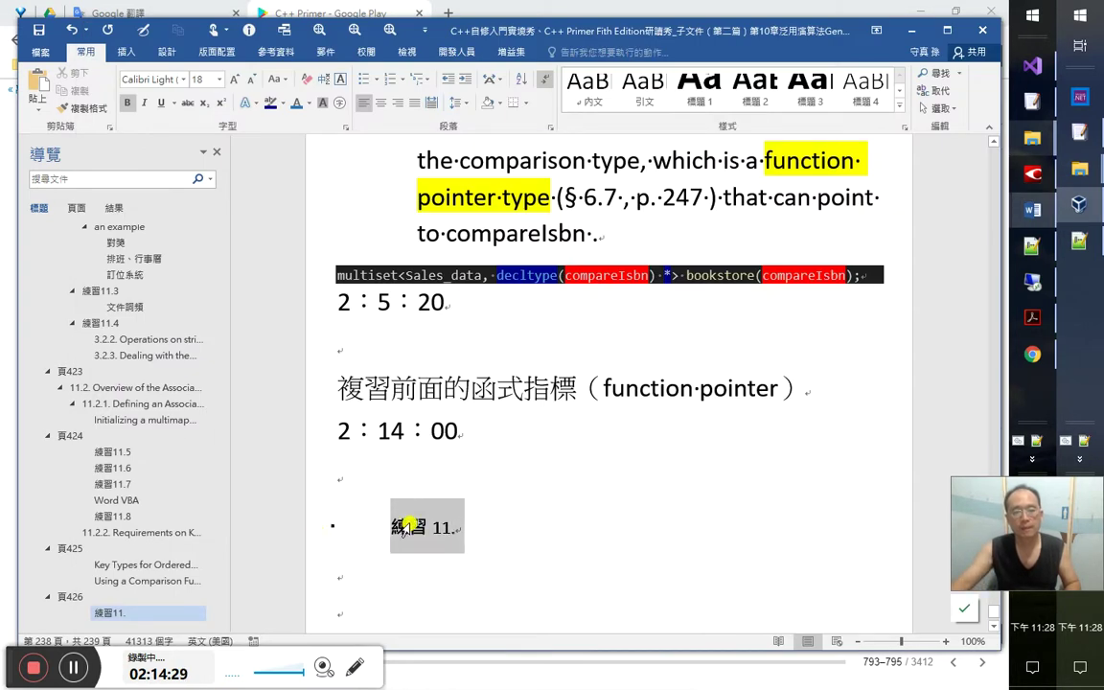
# Duplicate the 練習 11. heading twice so there is one for each of three exercises
pyautogui.click(313, 532)
pyautogui.click(312, 532)
pyautogui.hotkey('ctrl', 'c')
pyautogui.click(382, 578)
pyautogui.hotkey('ctrl', 'v')
pyautogui.tripleClick(403, 587)
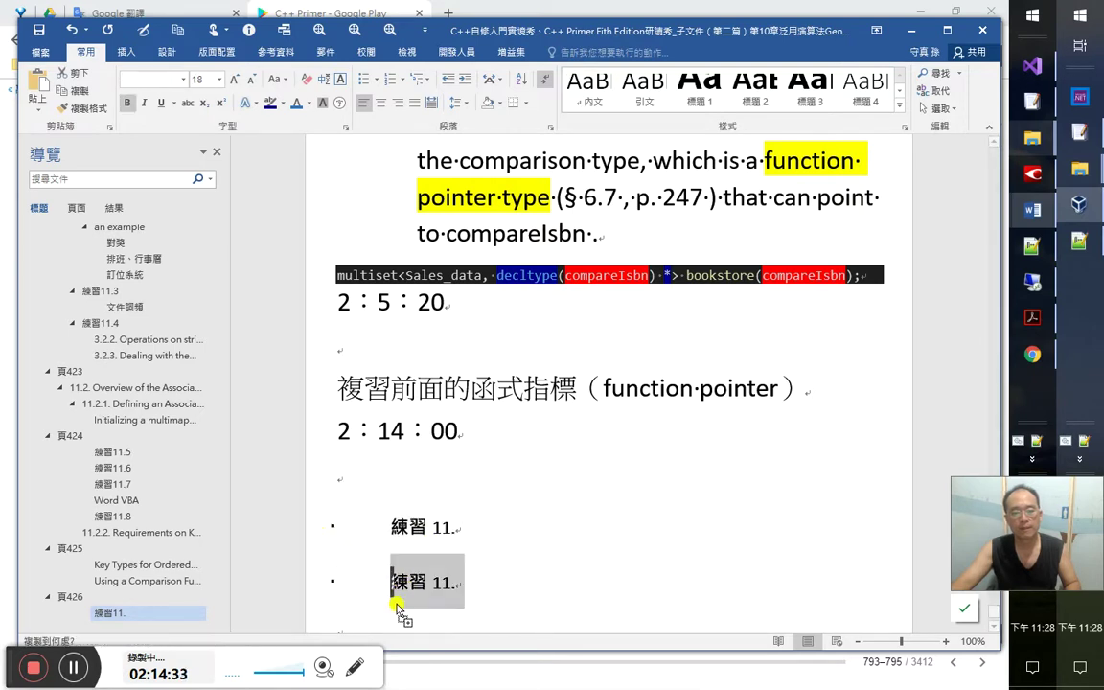
pyautogui.moveTo(402, 606); pyautogui.dragTo(474, 534)
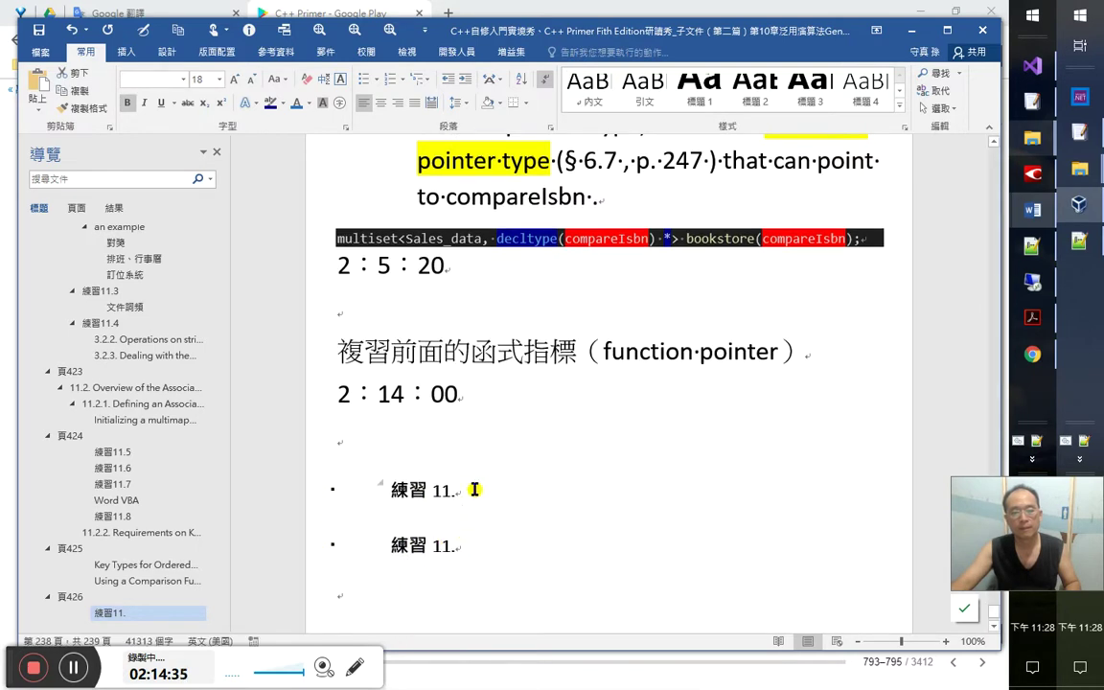
pyautogui.hotkey('ctrl', 'v')
# Complete the three exercise headings as 練習 11.9, 練習 11.10 and 練習 11.11
pyautogui.click(488, 468)
pyautogui.write('1')
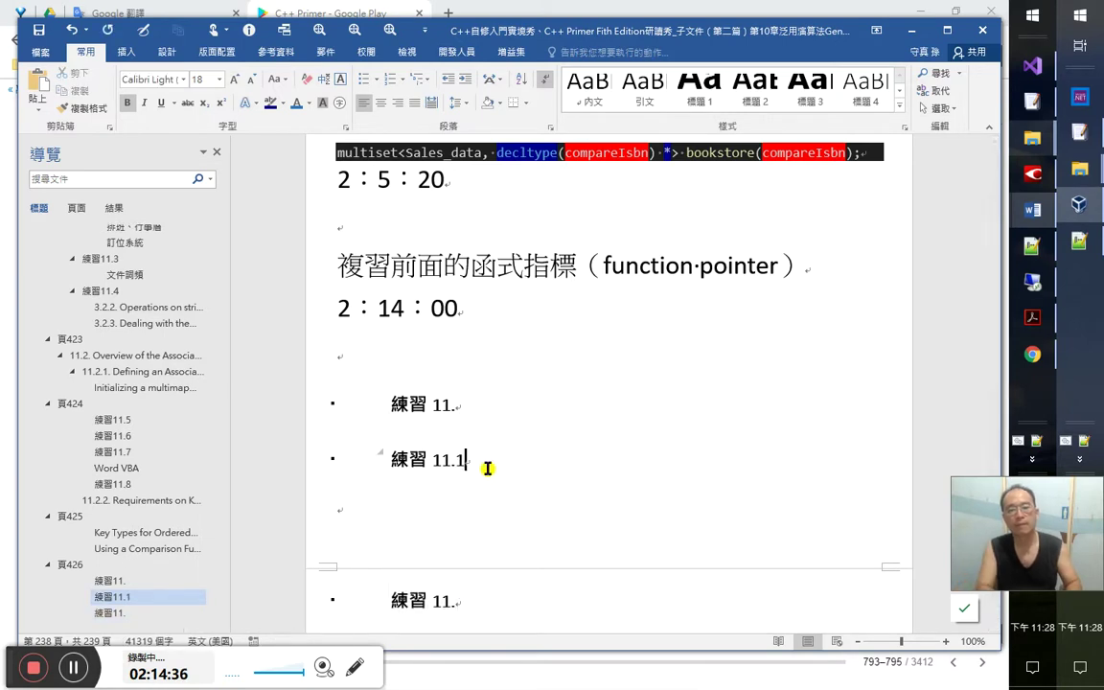
pyautogui.write('0')
pyautogui.press('Up')
pyautogui.write('9')
pyautogui.press('Down')
pyautogui.press('Down')
pyautogui.press('Down')
pyautogui.write('11')
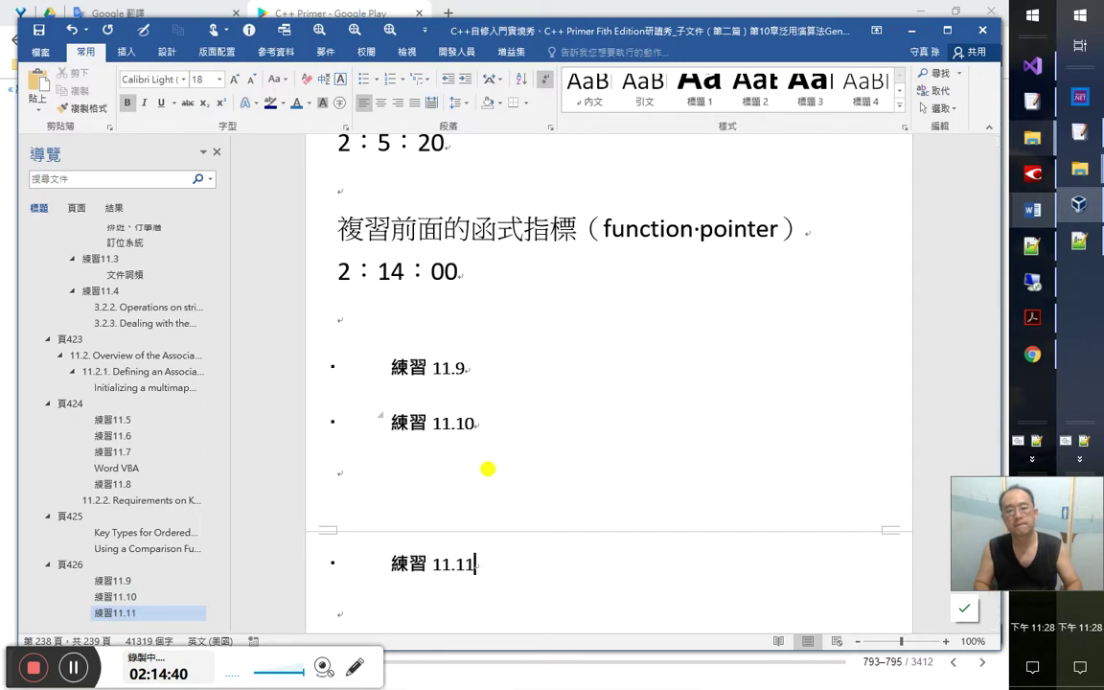
pyautogui.press('Up')
pyautogui.press('Up')
pyautogui.press('Up')
pyautogui.press('Up')
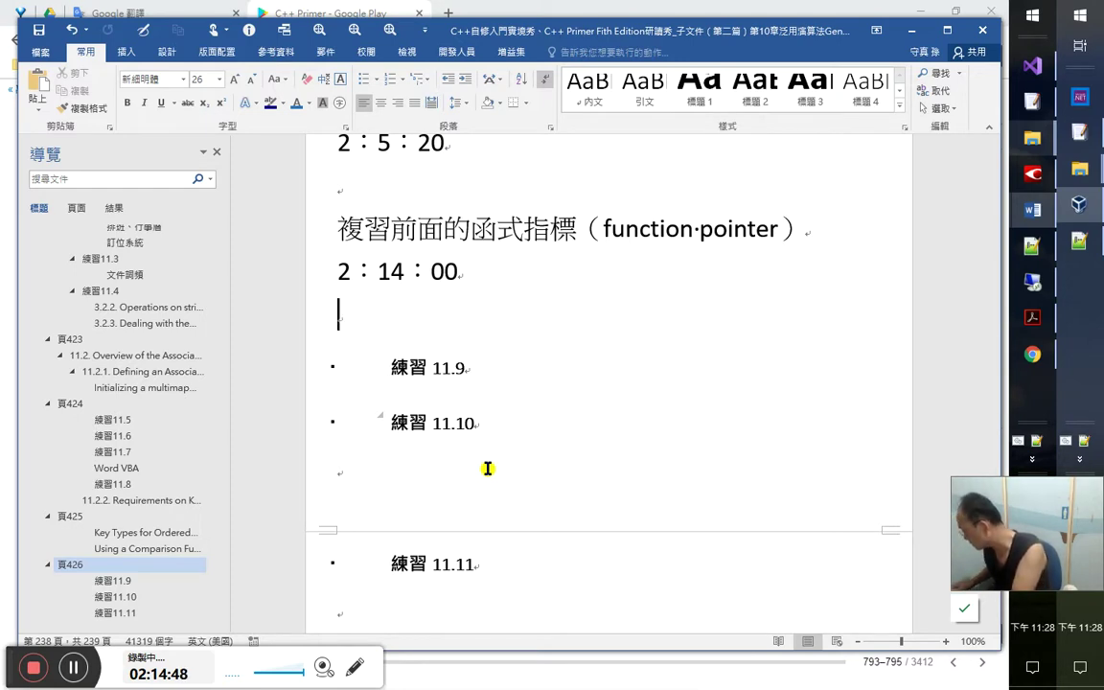
pyautogui.hotkey('alt', 'shift')
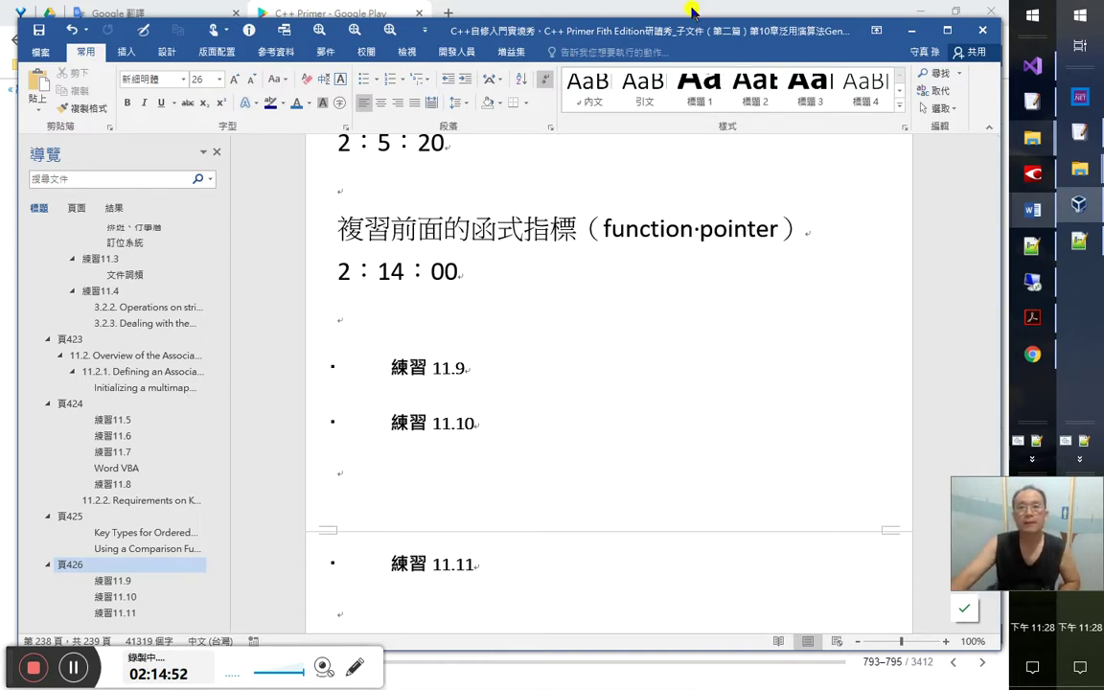
pyautogui.click(628, 13)
pyautogui.hotkey('alt', 'Tab')
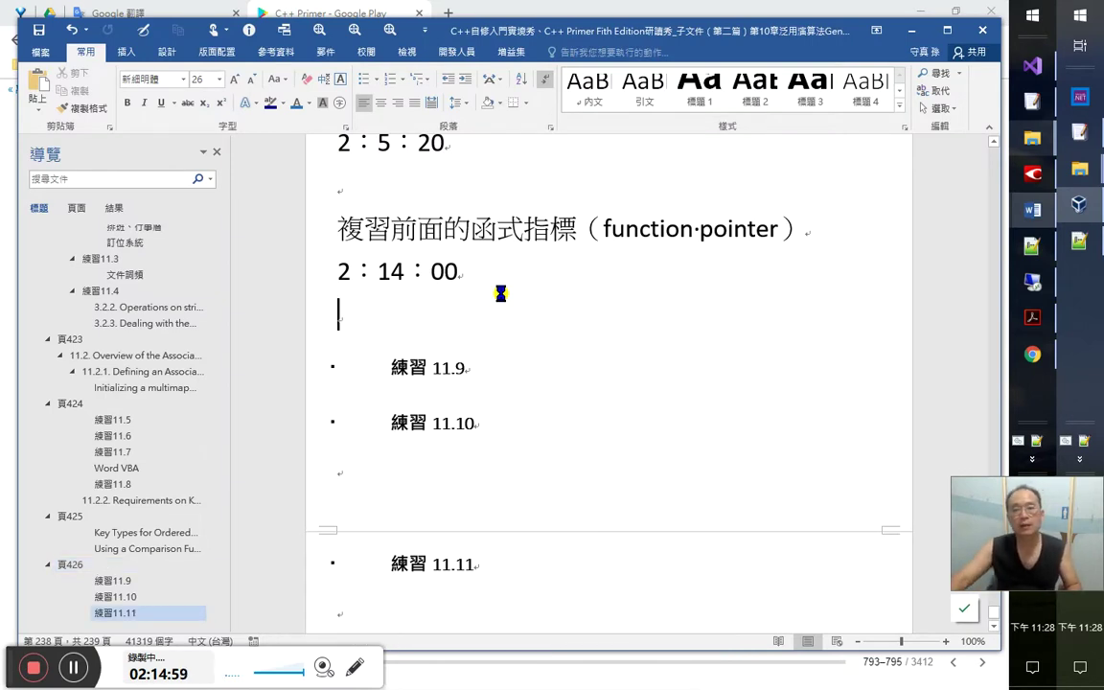
pyautogui.hotkey('alt', 'Tab')
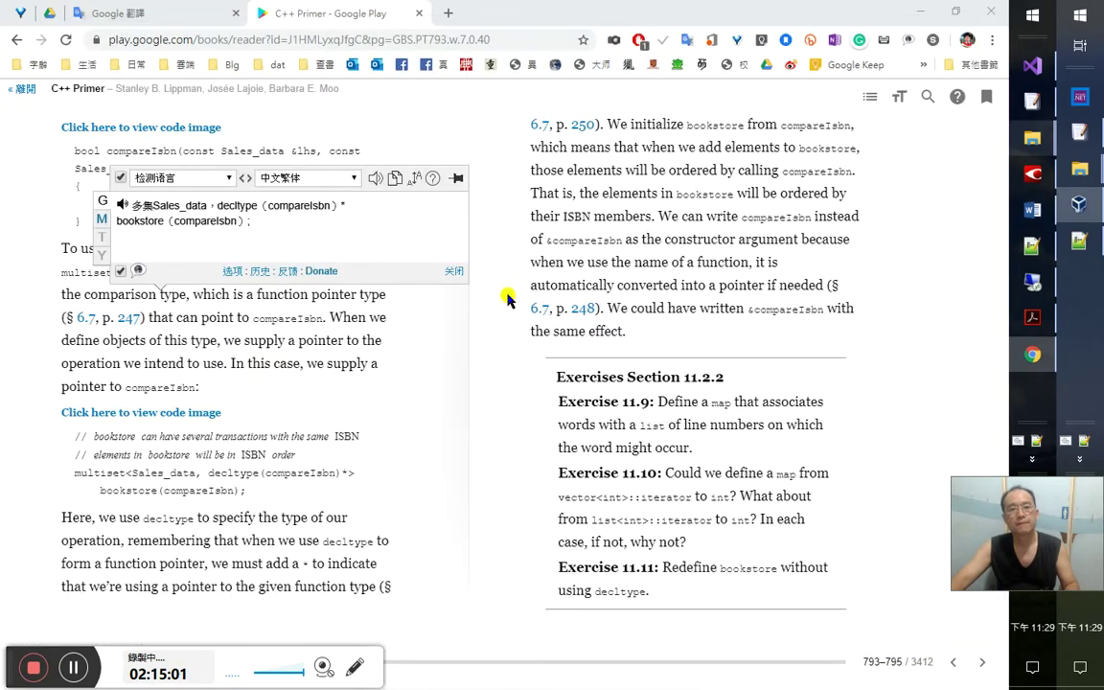
# Switch to the Word notes, collapse the entries under 第1集 in the heading outline, and go to section 6.7. Pointers to Functions
pyautogui.click(1032, 213)
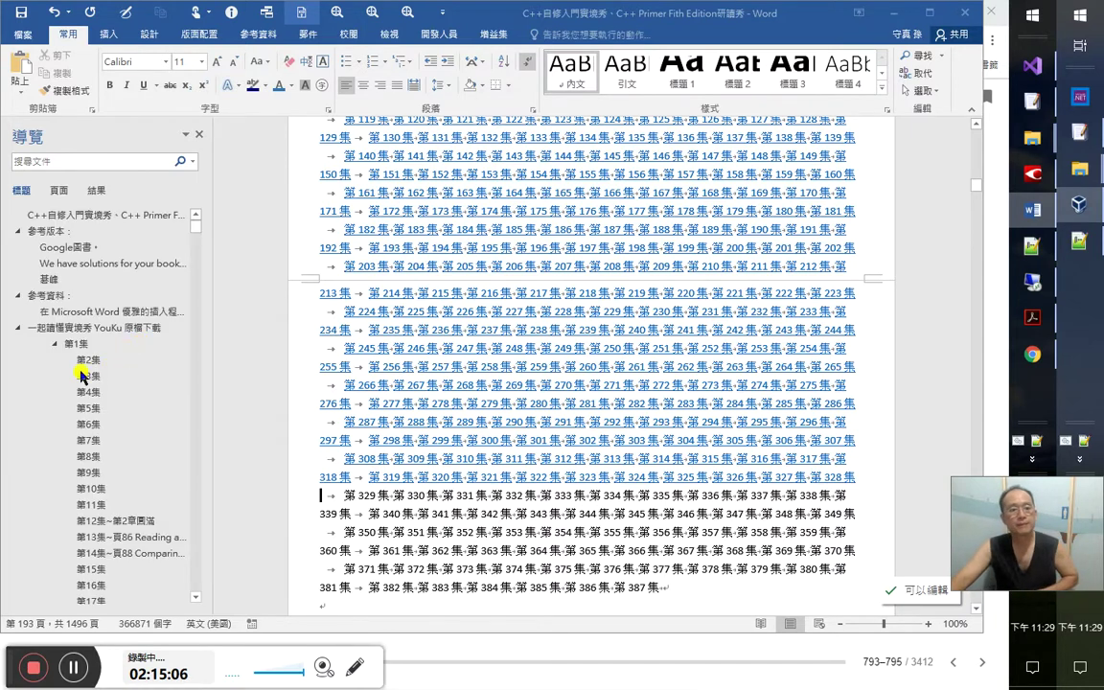
pyautogui.scroll(-10, 72, 335)
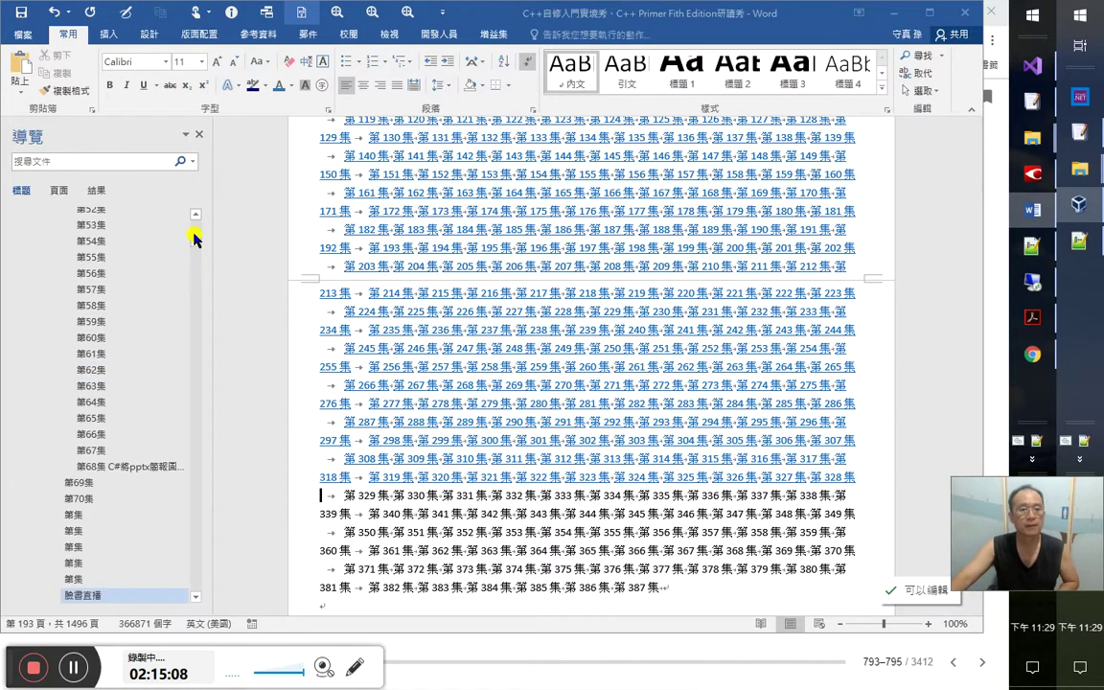
pyautogui.scroll(15, 192, 235)
pyautogui.click(53, 347)
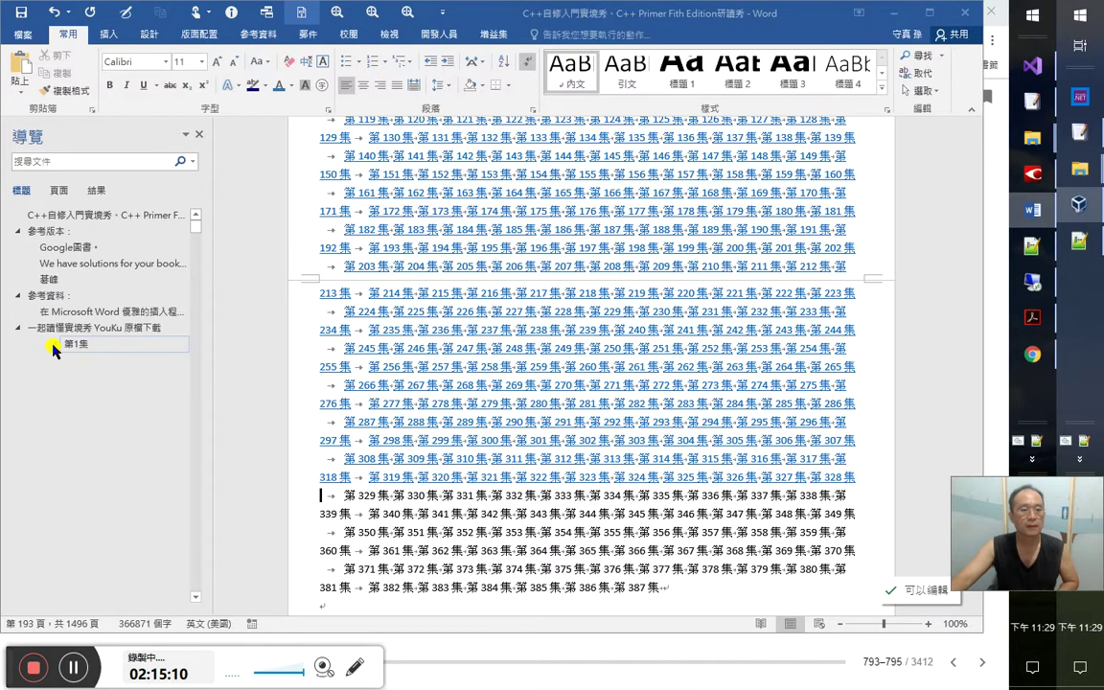
pyautogui.scroll(-6, 188, 316)
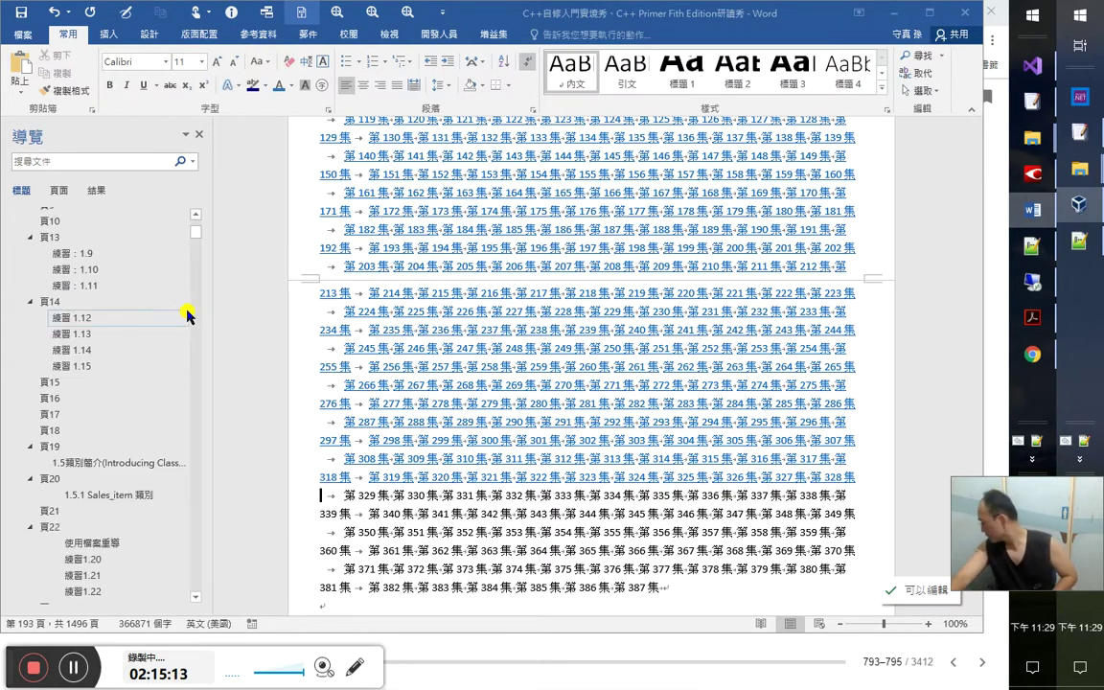
pyautogui.moveTo(196, 232); pyautogui.dragTo(215, 393)
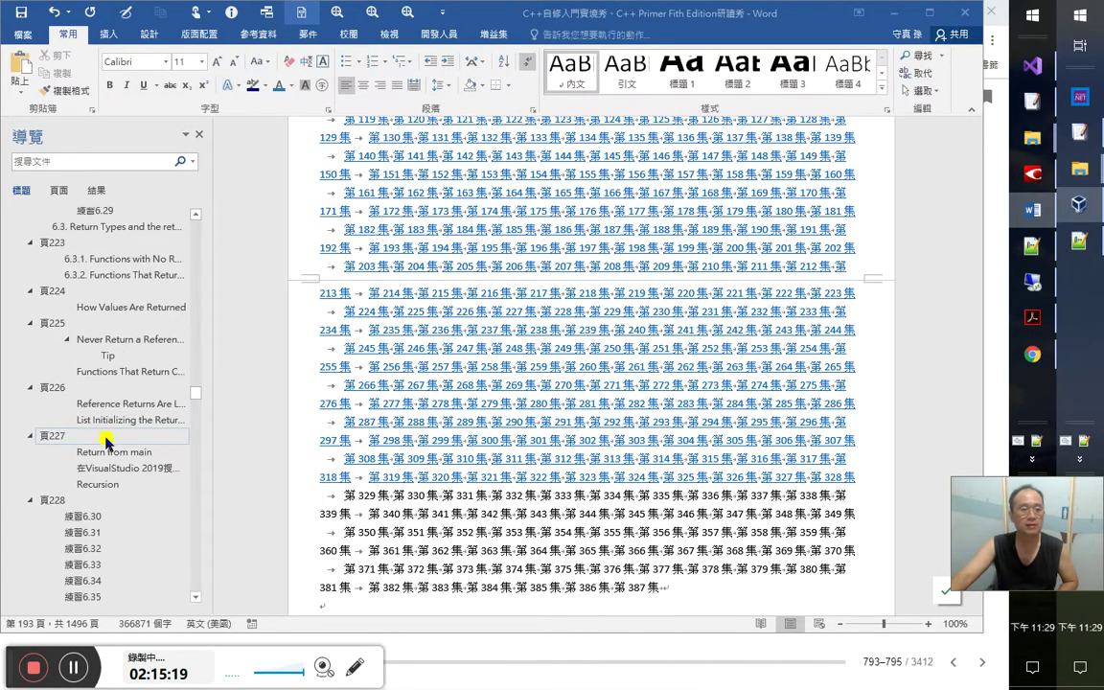
pyautogui.scroll(-3, 108, 436)
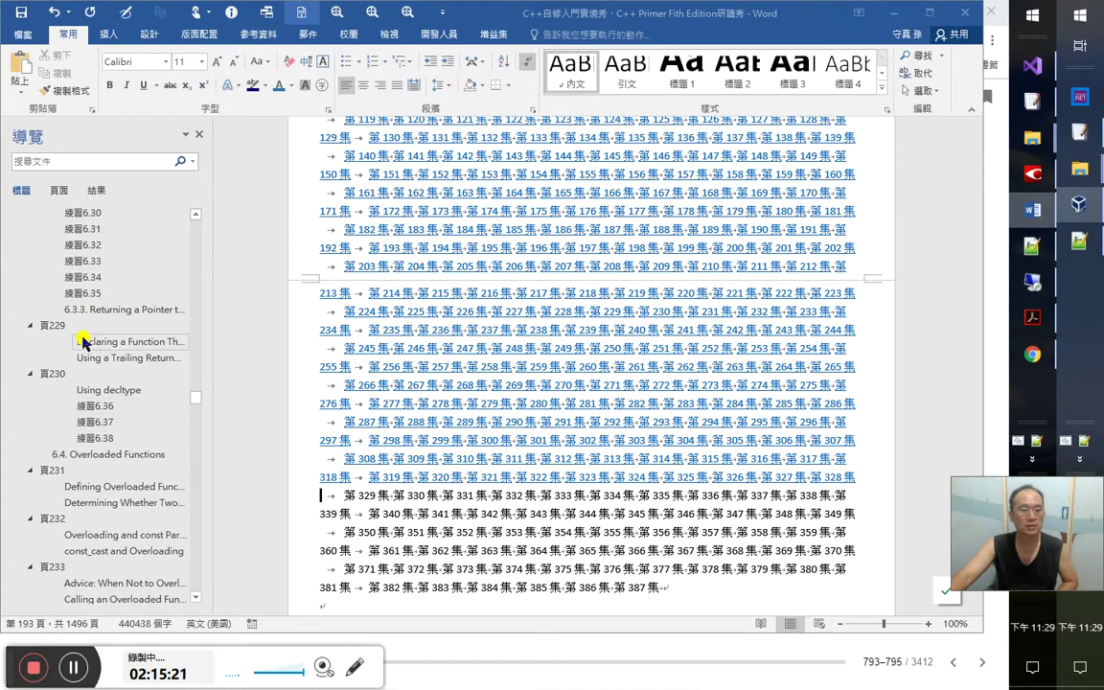
pyautogui.scroll(-3, 142, 403)
pyautogui.scroll(-7, 141, 406)
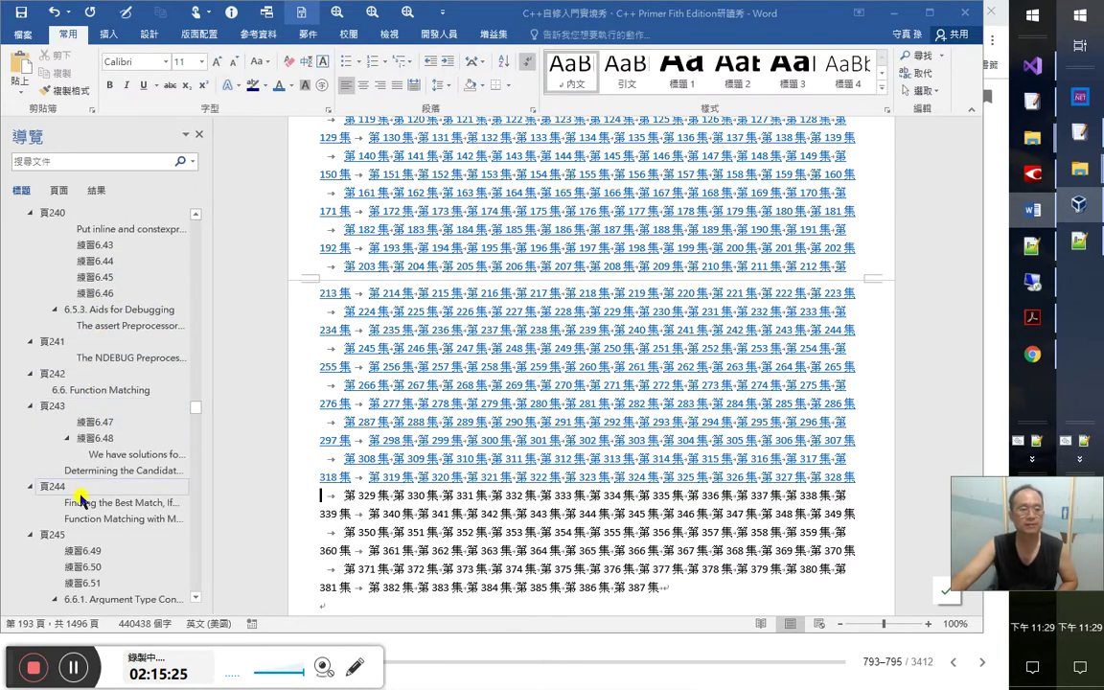
pyautogui.scroll(-6, 76, 491)
pyautogui.scroll(-3, 70, 496)
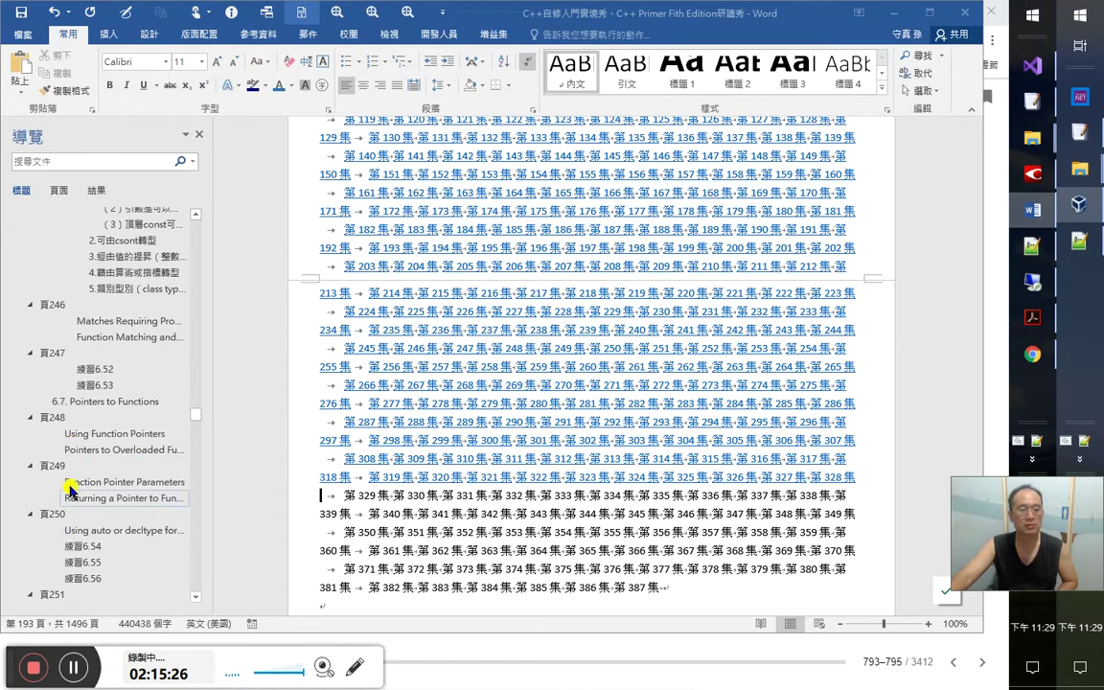
pyautogui.click(74, 354)
pyautogui.click(92, 402)
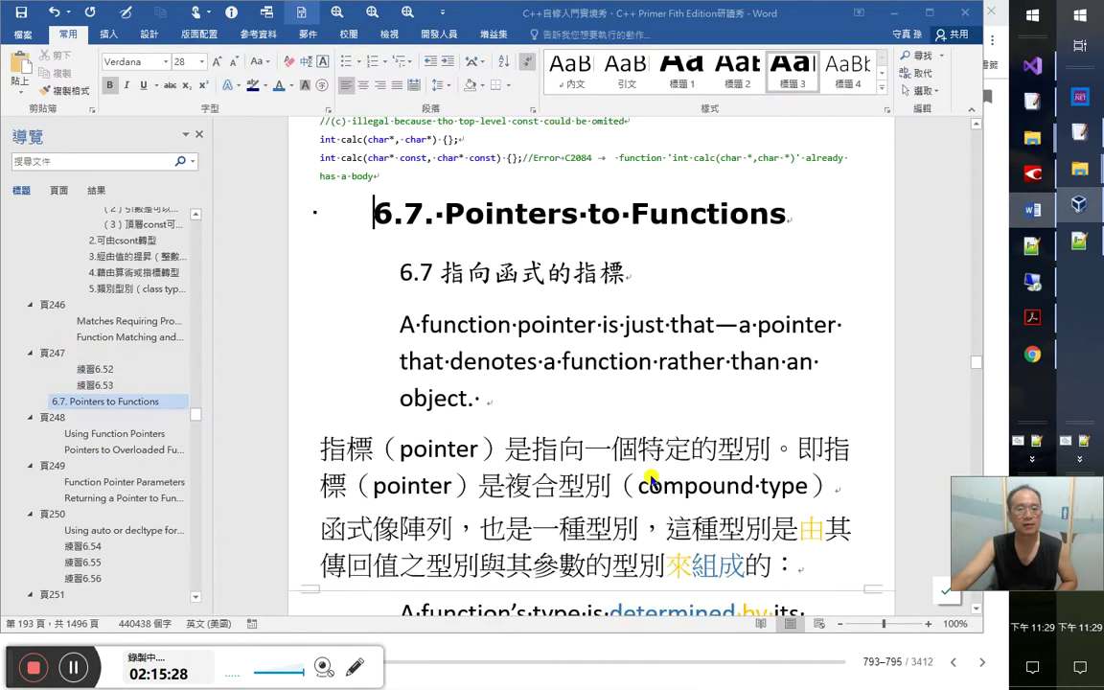
# Review the opening notes of section 6.7 on function pointers, compound types and functions as a type
pyautogui.scroll(1, 638, 273)
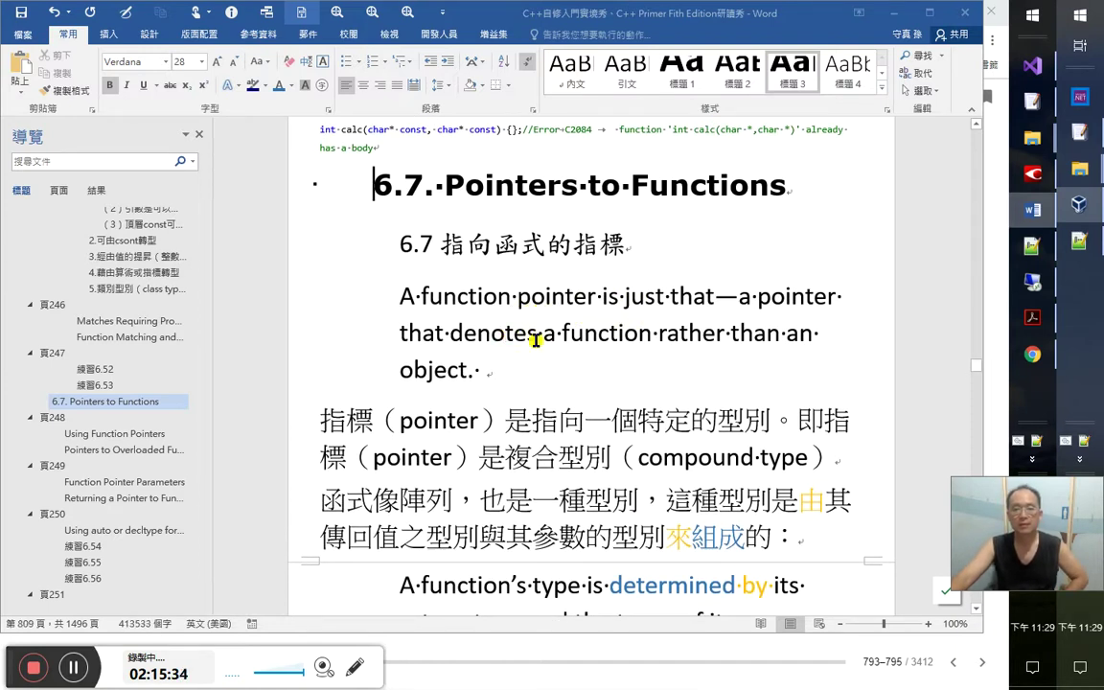
pyautogui.click(485, 369)
pyautogui.keyDown('shift'); pyautogui.click(398, 296); pyautogui.keyUp('shift')
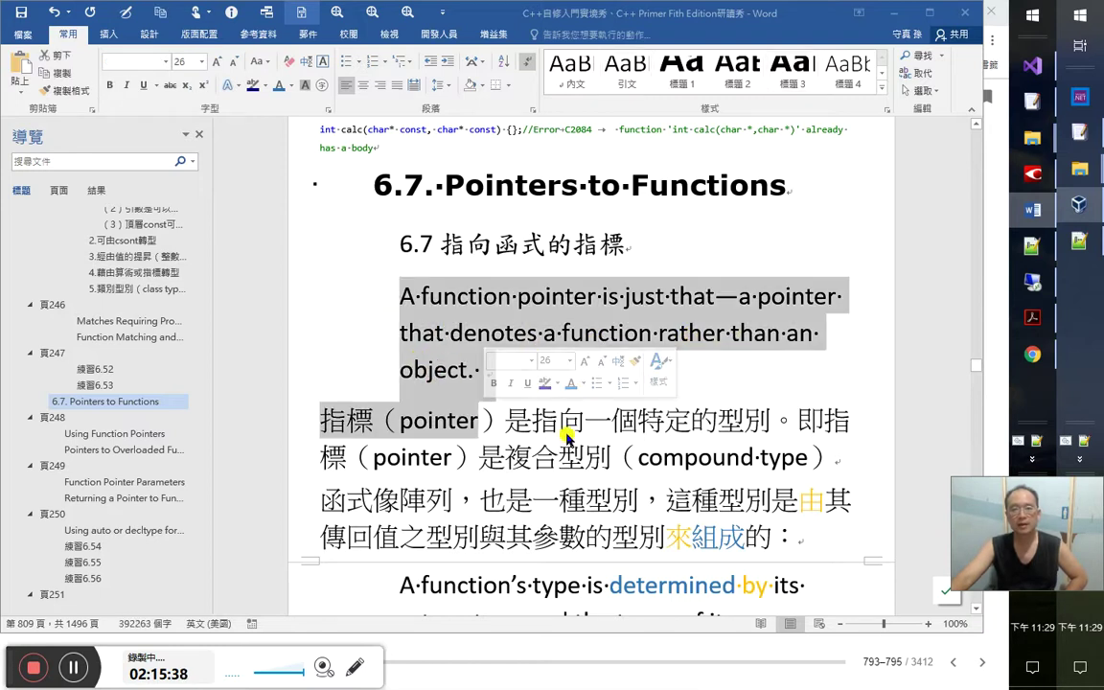
pyautogui.click(498, 436)
pyautogui.scroll(-1, 549, 484)
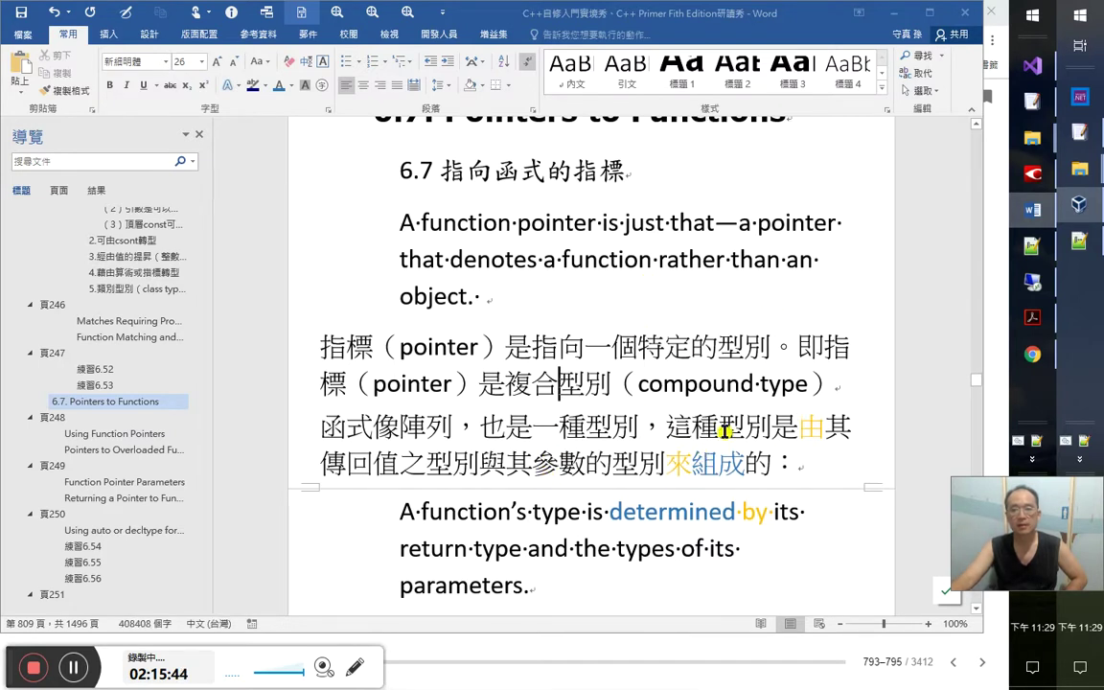
pyautogui.hotkey('alt', 'Tab')
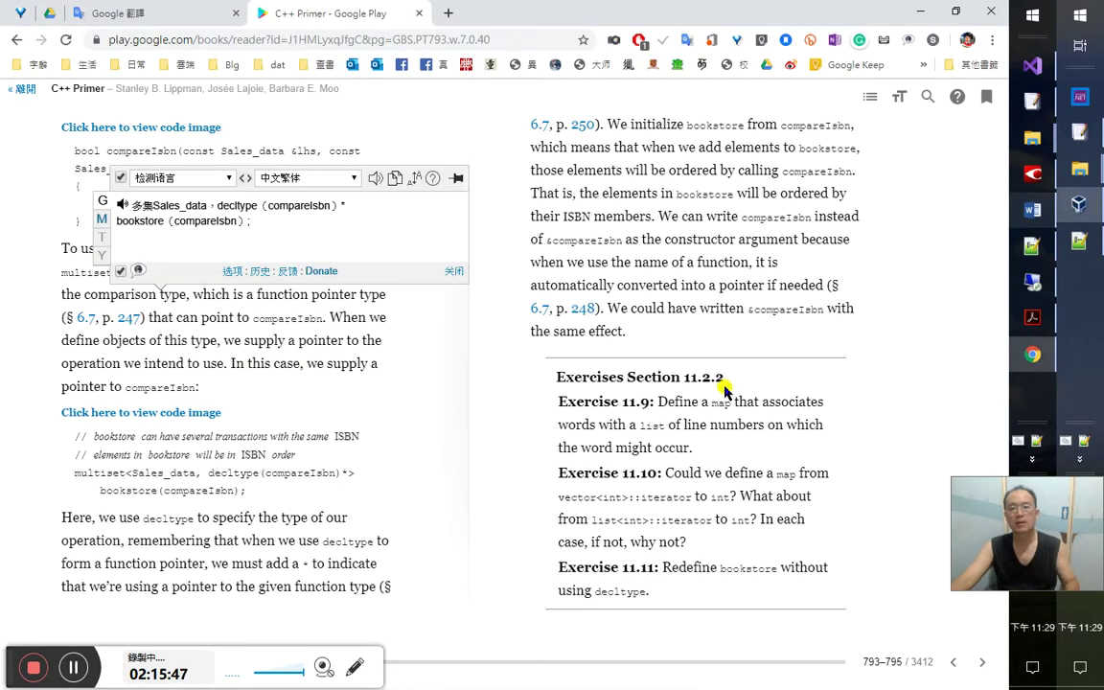
pyautogui.hotkey('alt', 'Tab')
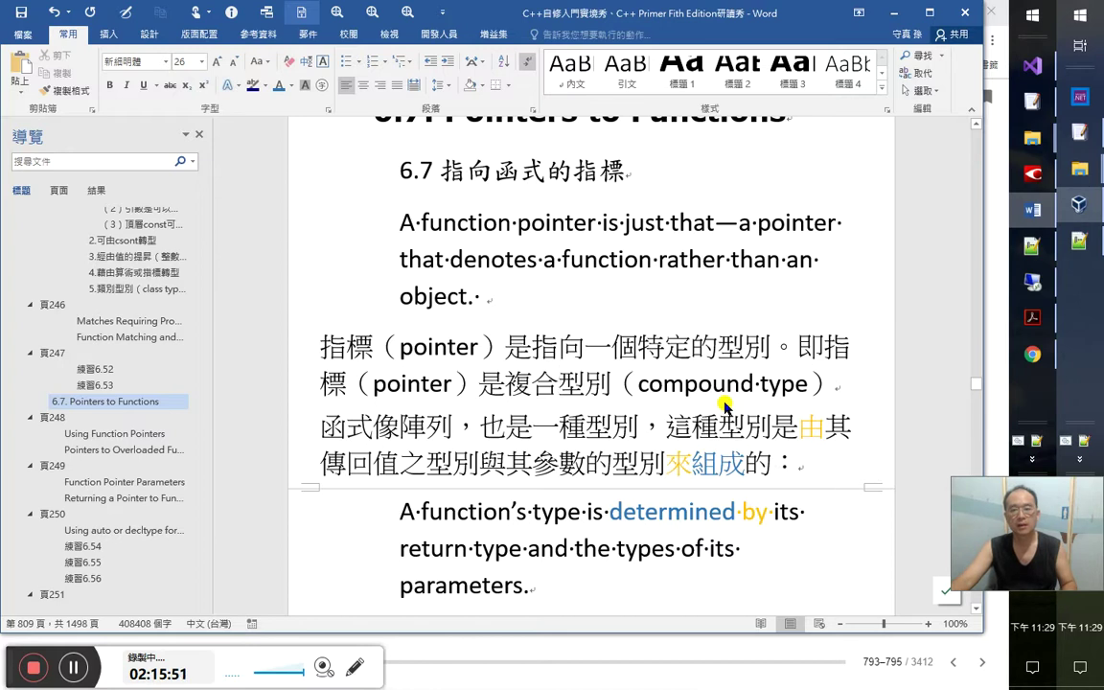
pyautogui.click(560, 427)
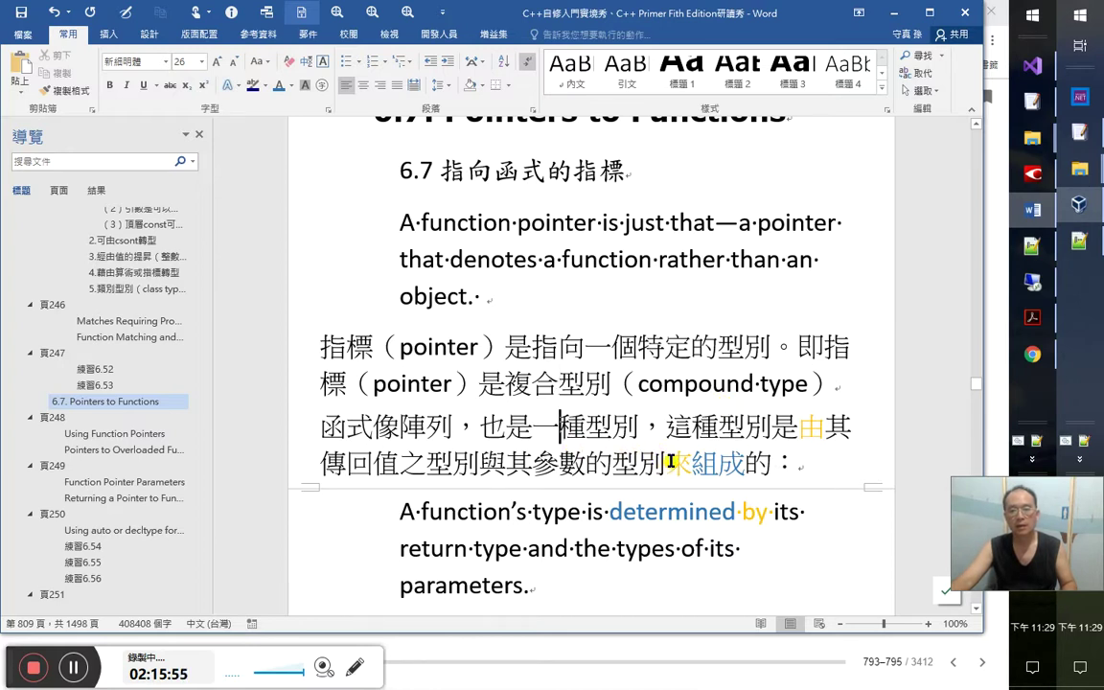
pyautogui.moveTo(321, 422); pyautogui.dragTo(656, 437)
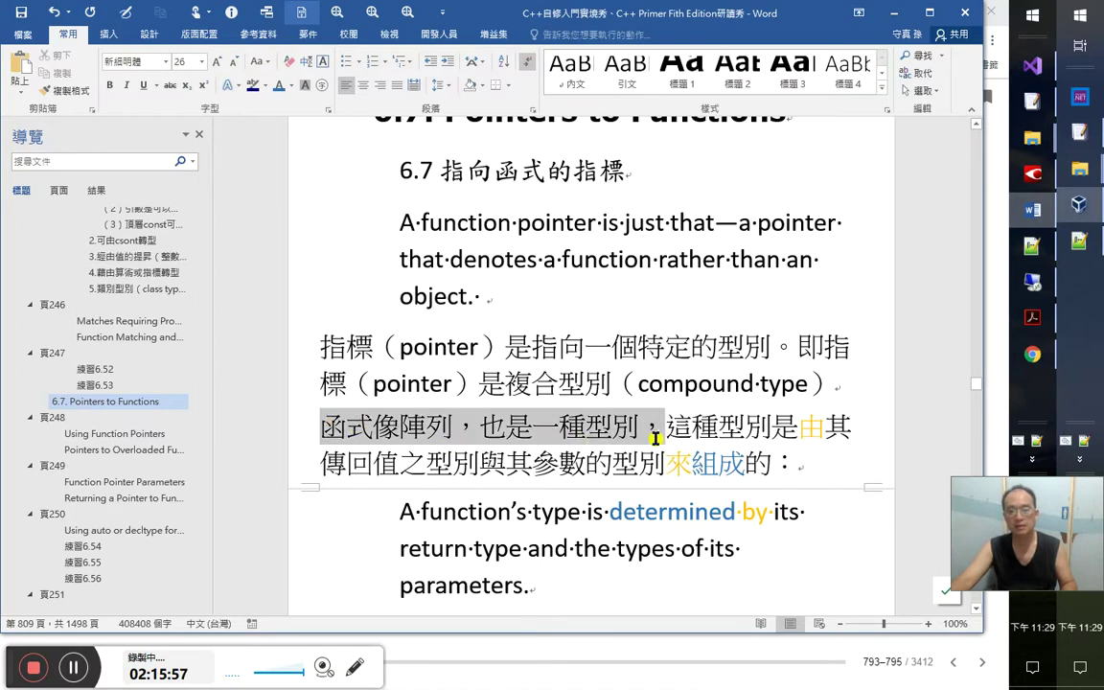
pyautogui.click(905, 478)
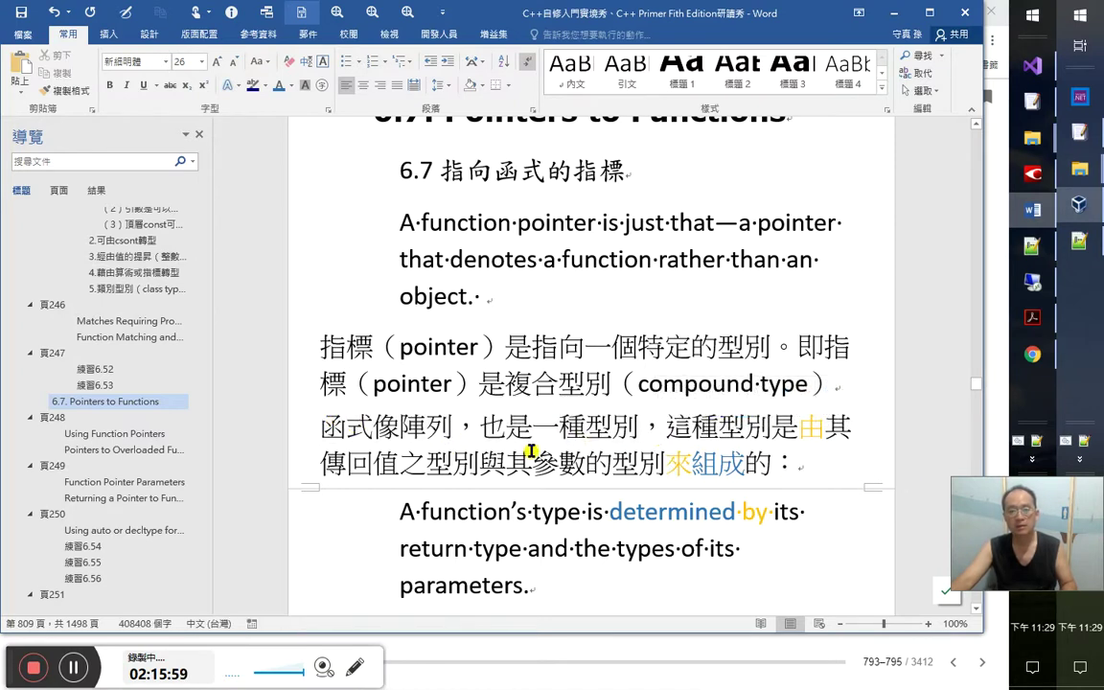
pyautogui.scroll(-1, 733, 467)
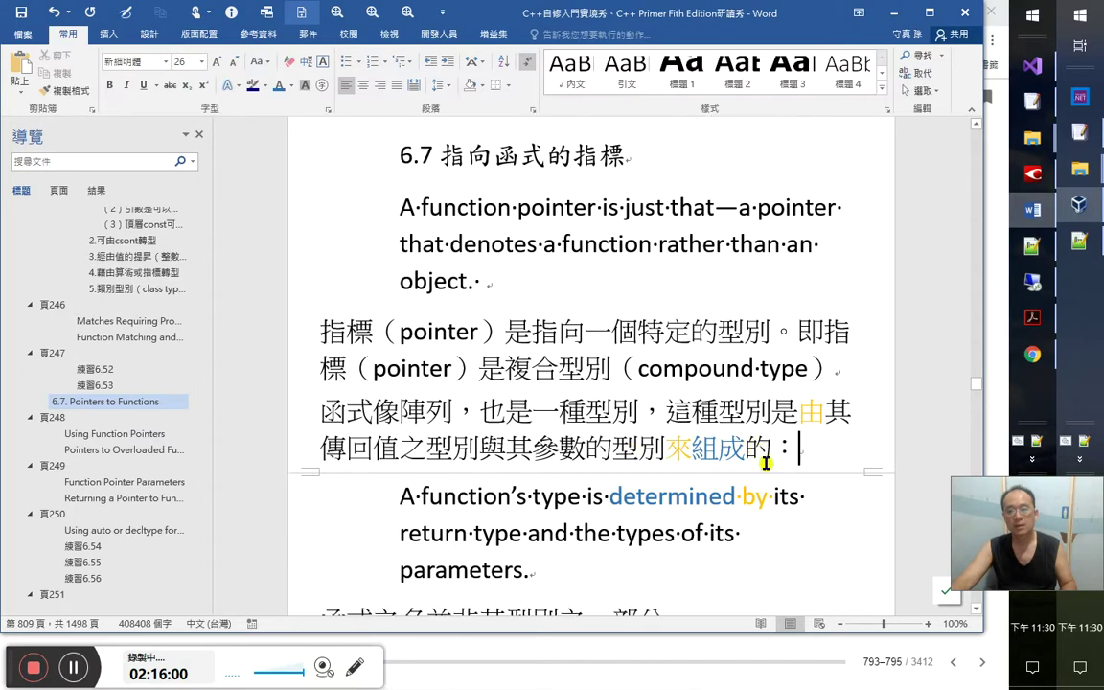
# Highlight the phrase 函式像陣列，也是一種型別 in yellow in the section 6.7 notes and save the document
pyautogui.moveTo(668, 389); pyautogui.dragTo(808, 423)
pyautogui.moveTo(636, 389); pyautogui.dragTo(278, 375)
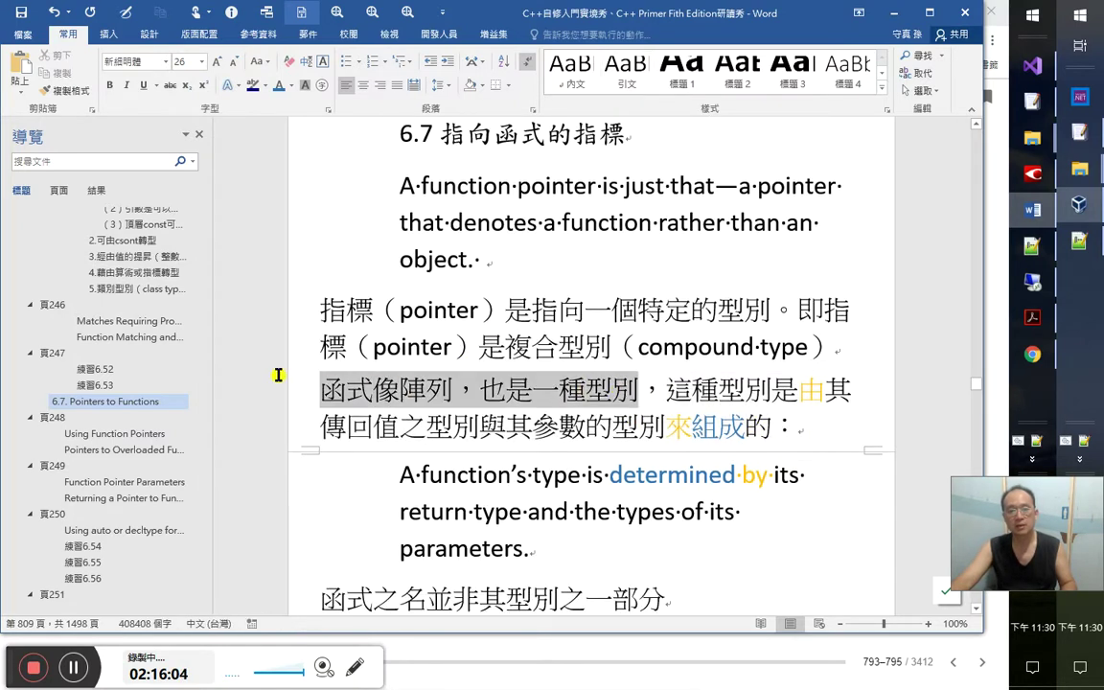
pyautogui.click(265, 86)
pyautogui.click(257, 105)
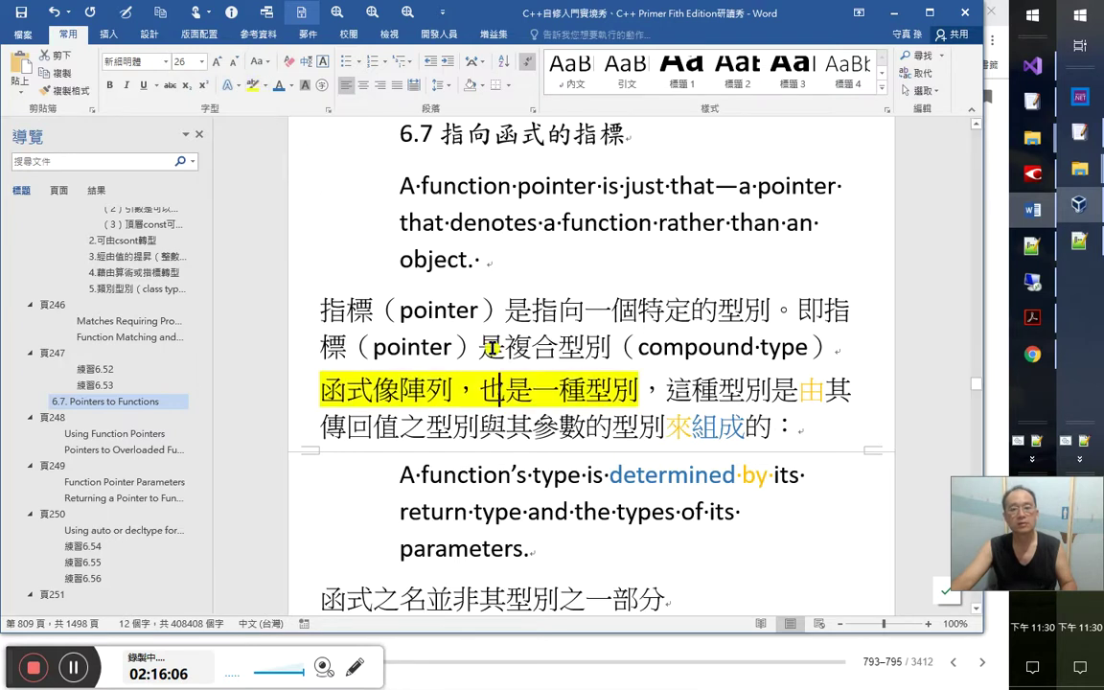
pyautogui.press('Left')
pyautogui.click(23, 12)
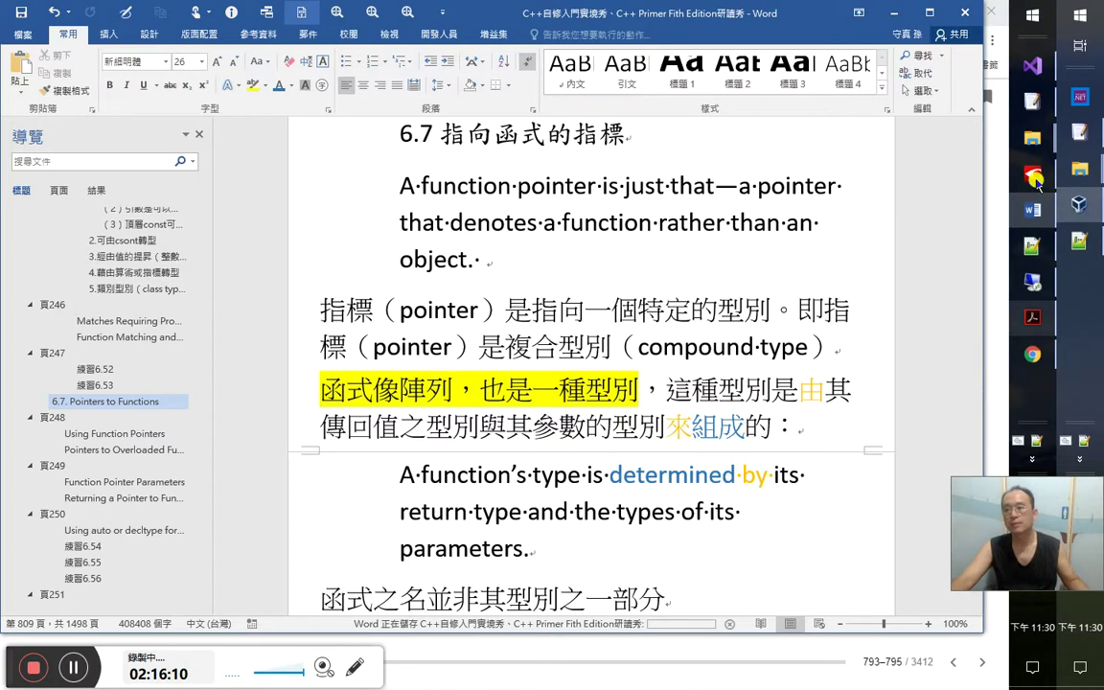
# In ABBYY FineReader, make the whole recognized heading 11.2.3 pair 型別 on page 448 bold
pyautogui.hotkey('alt', 'Tab')
pyautogui.click(422, 357)
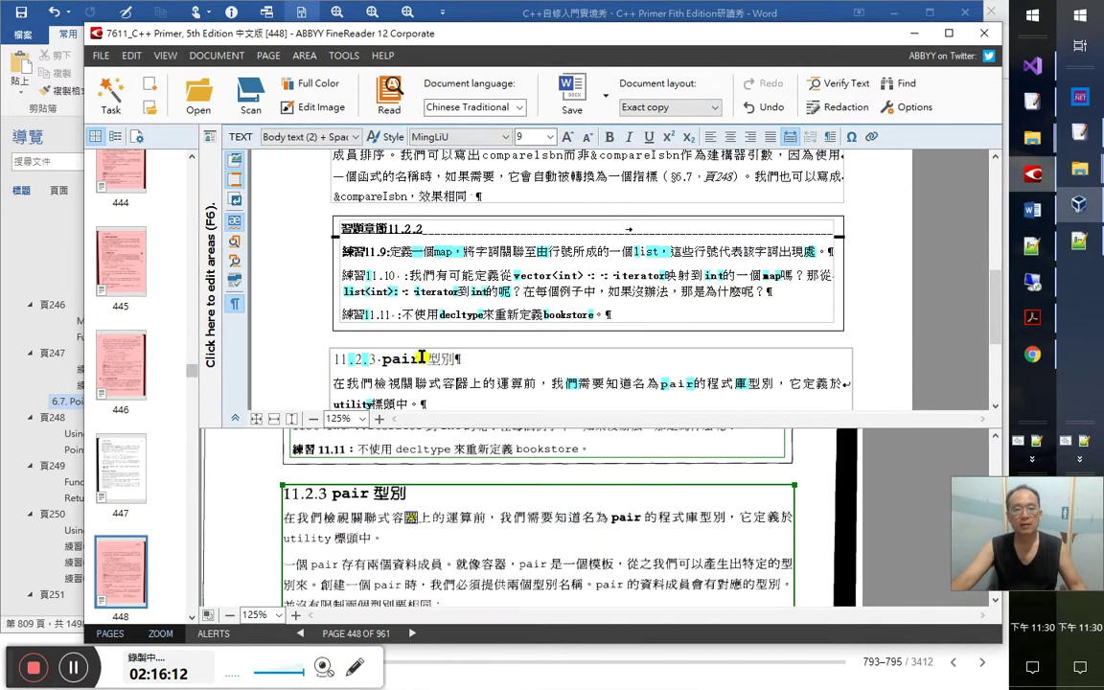
pyautogui.press('Home')
pyautogui.hotkey('shift', 'End')
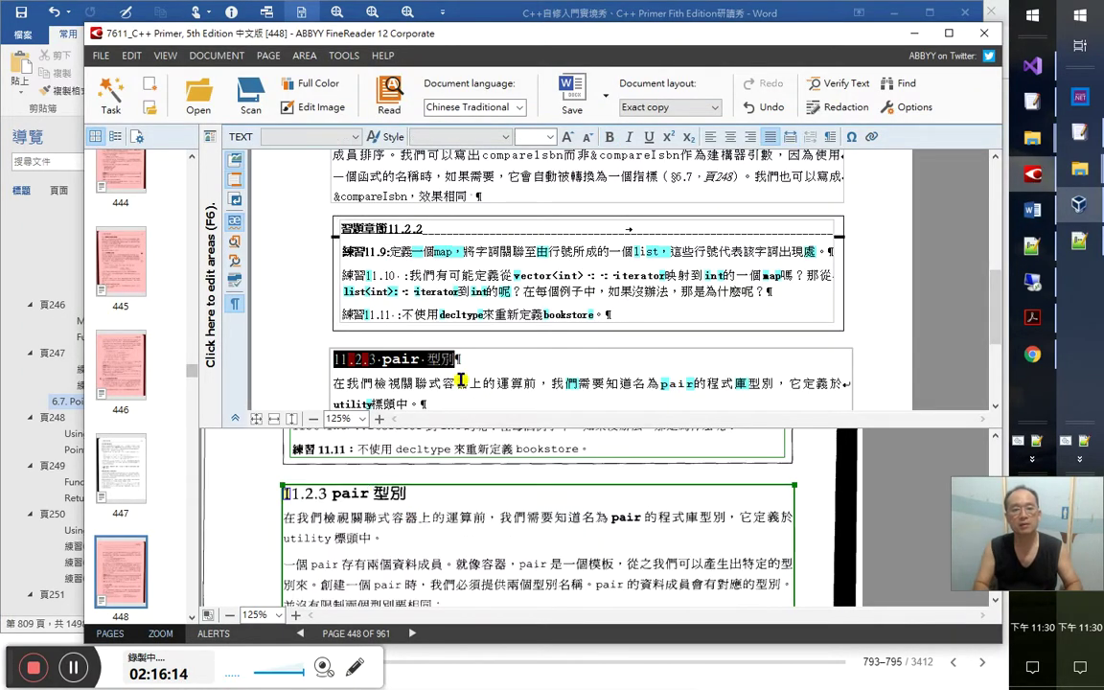
pyautogui.hotkey('ctrl', 'b')
pyautogui.press('End')
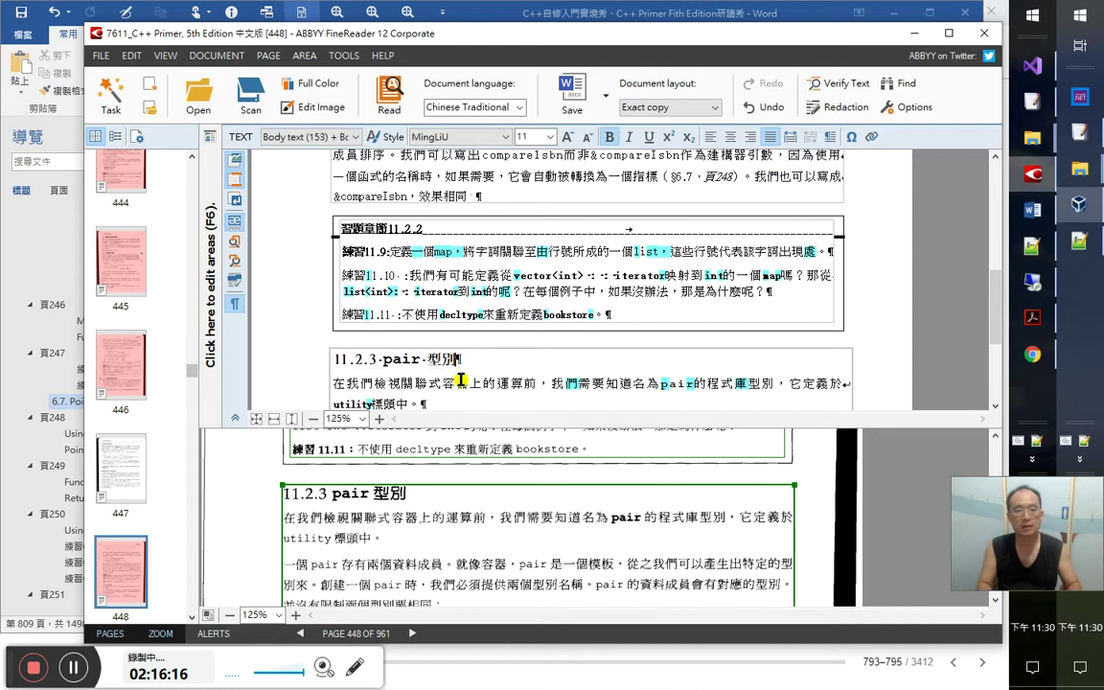
pyautogui.press('Left')
pyautogui.press('Left')
pyautogui.press('Left')
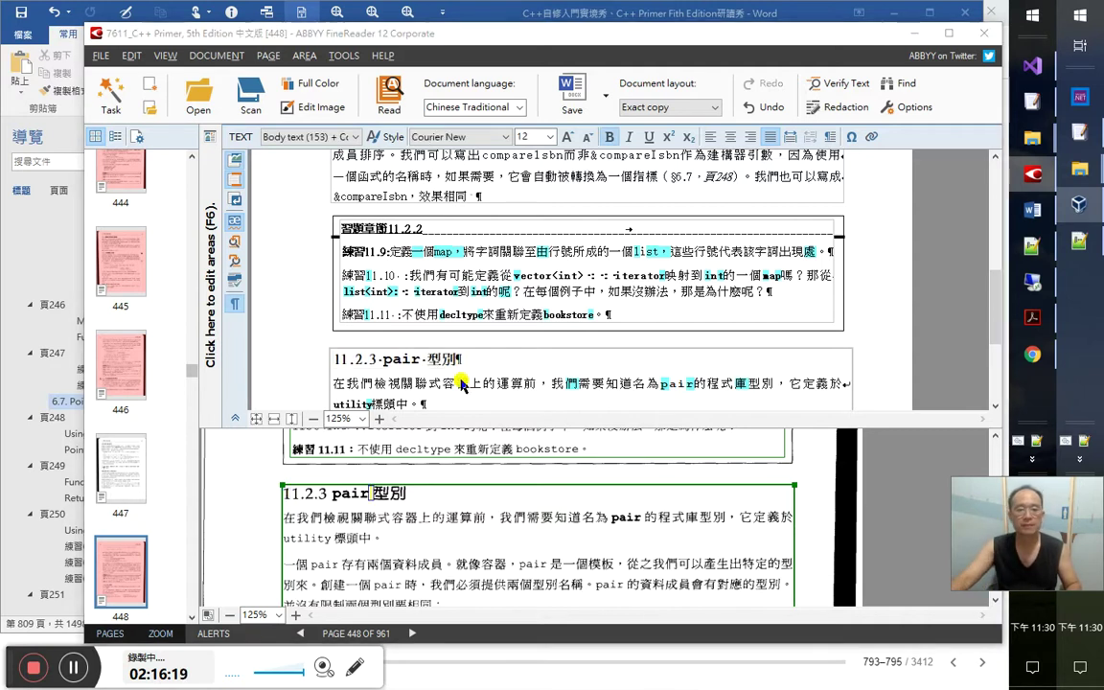
# Return to the Word notes and check the Chinese title of section 6.7, 指向函式的指標
pyautogui.hotkey('alt', 'Tab')
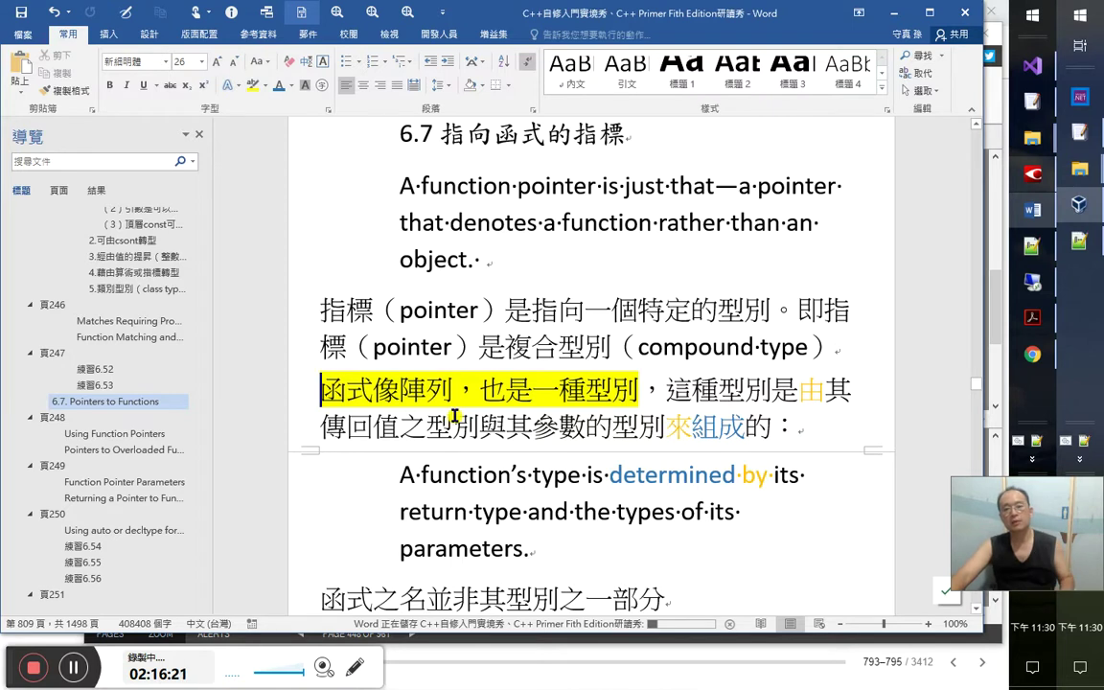
pyautogui.hotkey('alt', 'Tab')
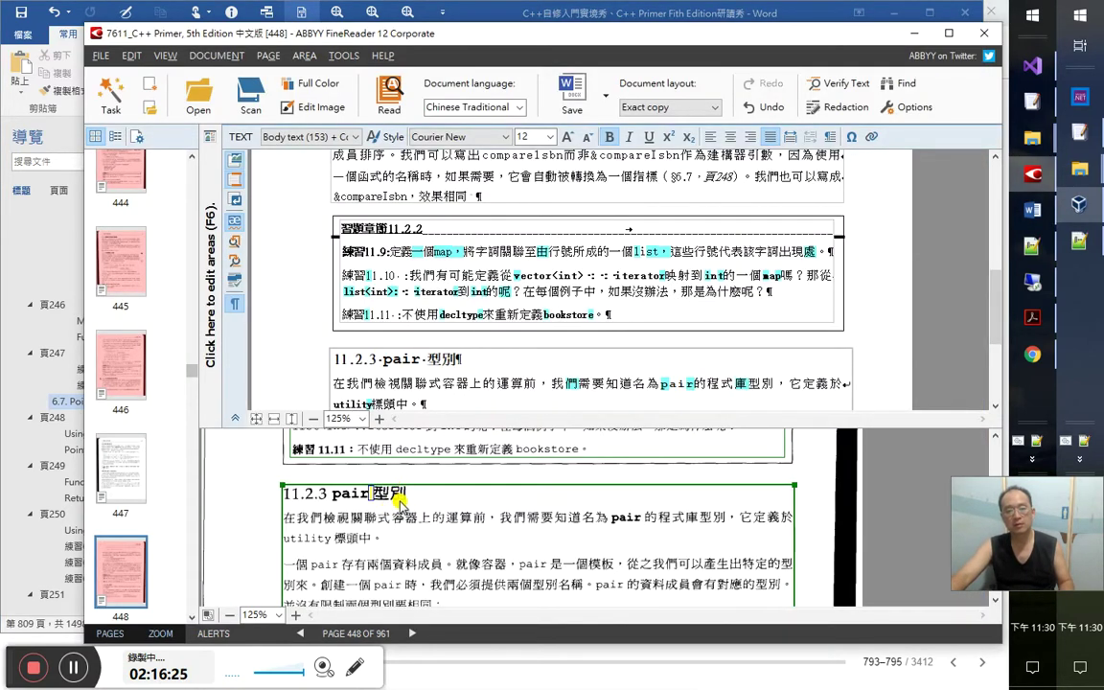
pyautogui.hotkey('alt', 'Tab')
pyautogui.scroll(1, 503, 339)
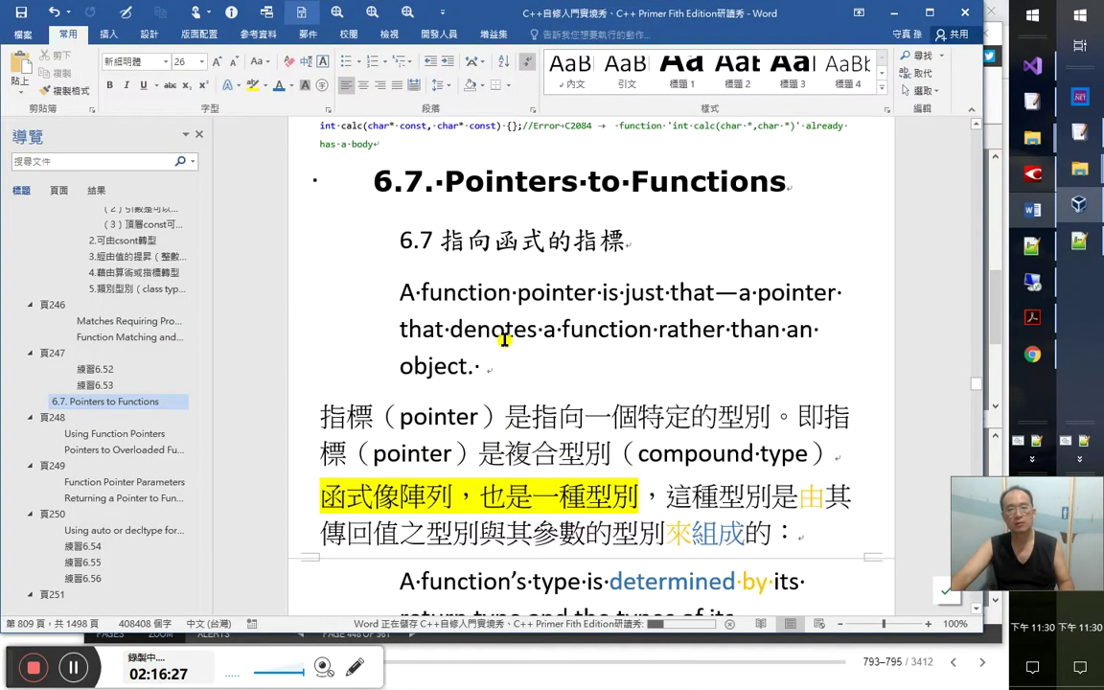
pyautogui.moveTo(443, 247); pyautogui.dragTo(629, 247)
# Open page 269 of the scanned book in ABBYY FineReader and locate section 6.7 指向函式的指標
pyautogui.hotkey('alt', 'Tab')
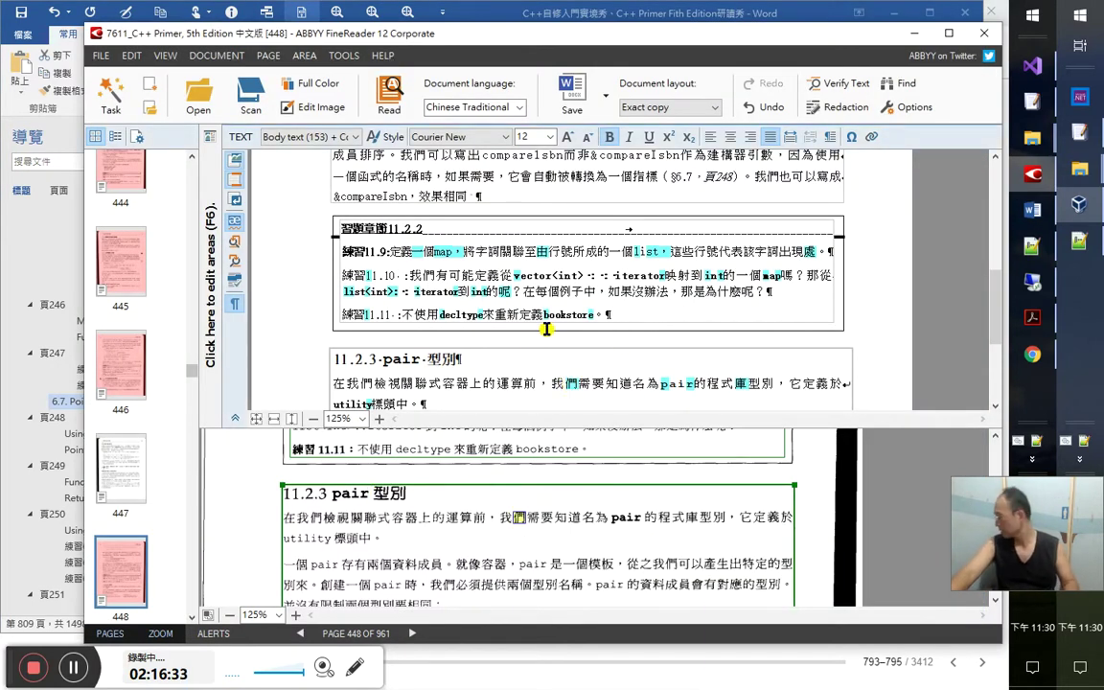
pyautogui.click(464, 316)
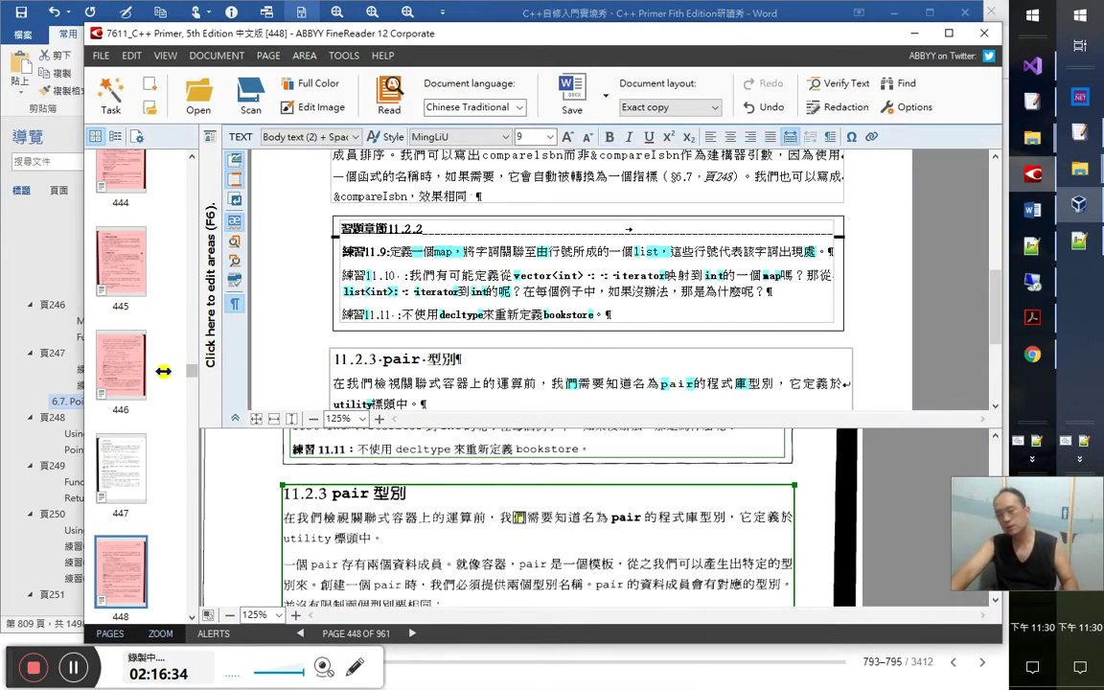
pyautogui.moveTo(191, 374); pyautogui.dragTo(192, 290)
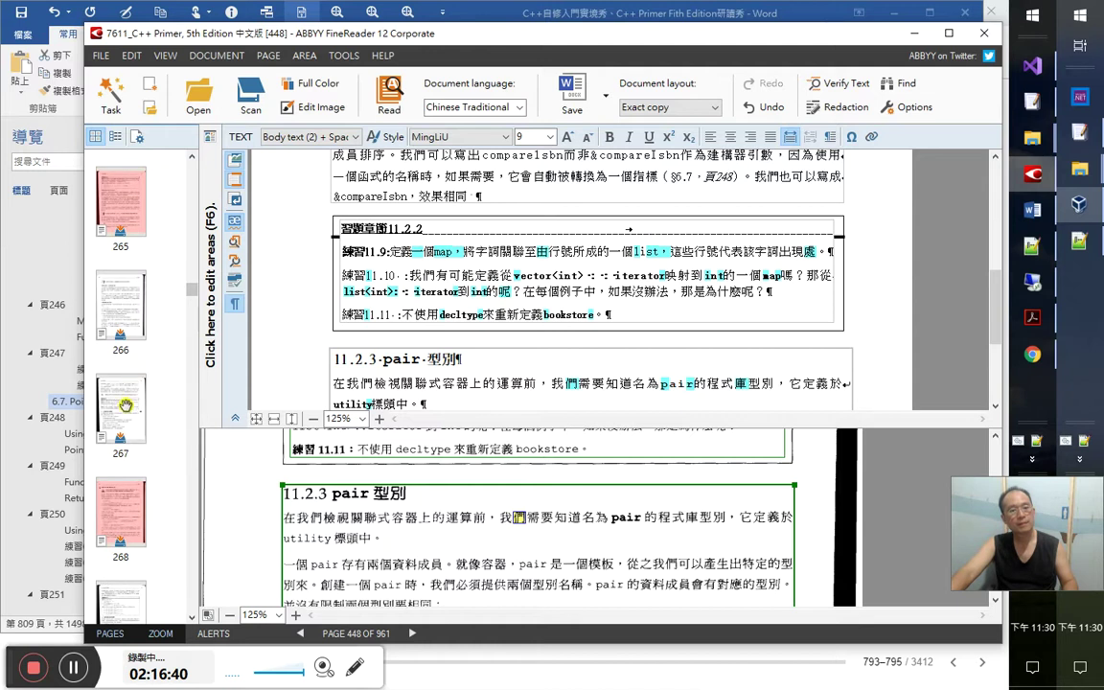
pyautogui.click(133, 612)
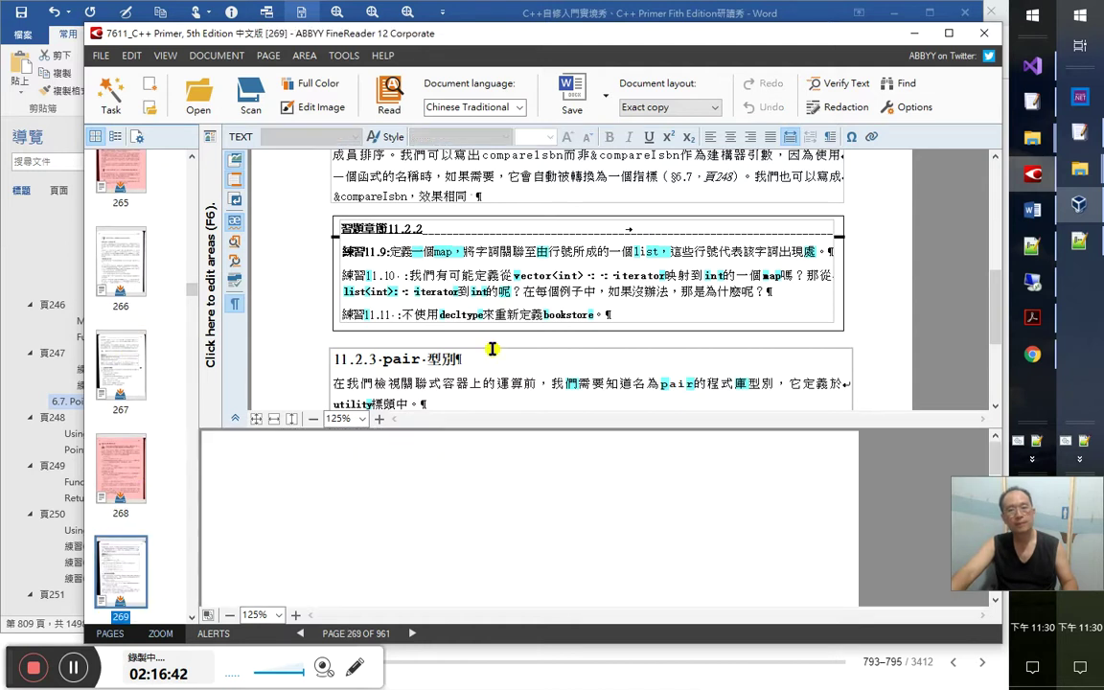
pyautogui.click(492, 349)
pyautogui.scroll(5, 470, 335)
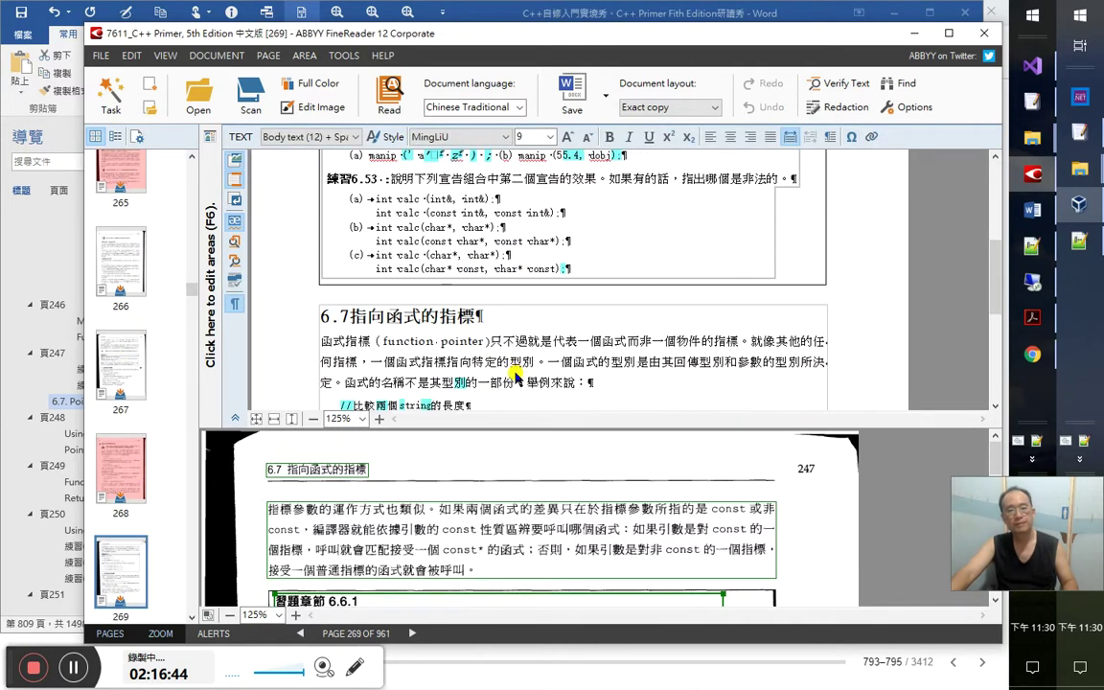
# Read the opening paragraph of section 6.7 about function pointers, following the recognized text against the scan
pyautogui.click(458, 301)
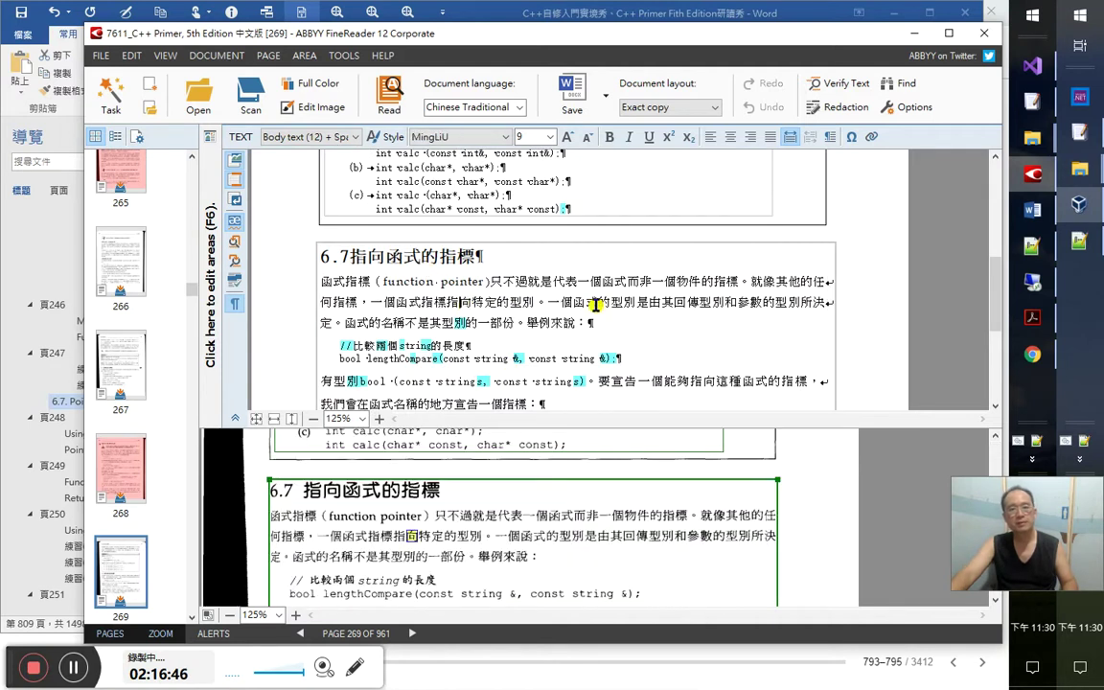
pyautogui.press('Right')
pyautogui.press('Right')
pyautogui.press('Right')
pyautogui.press('Right')
pyautogui.press('Right')
pyautogui.press('Right')
pyautogui.press('Right')
pyautogui.press('Right')
pyautogui.press('Right')
pyautogui.press('Right')
pyautogui.press('Right')
pyautogui.press('Right')
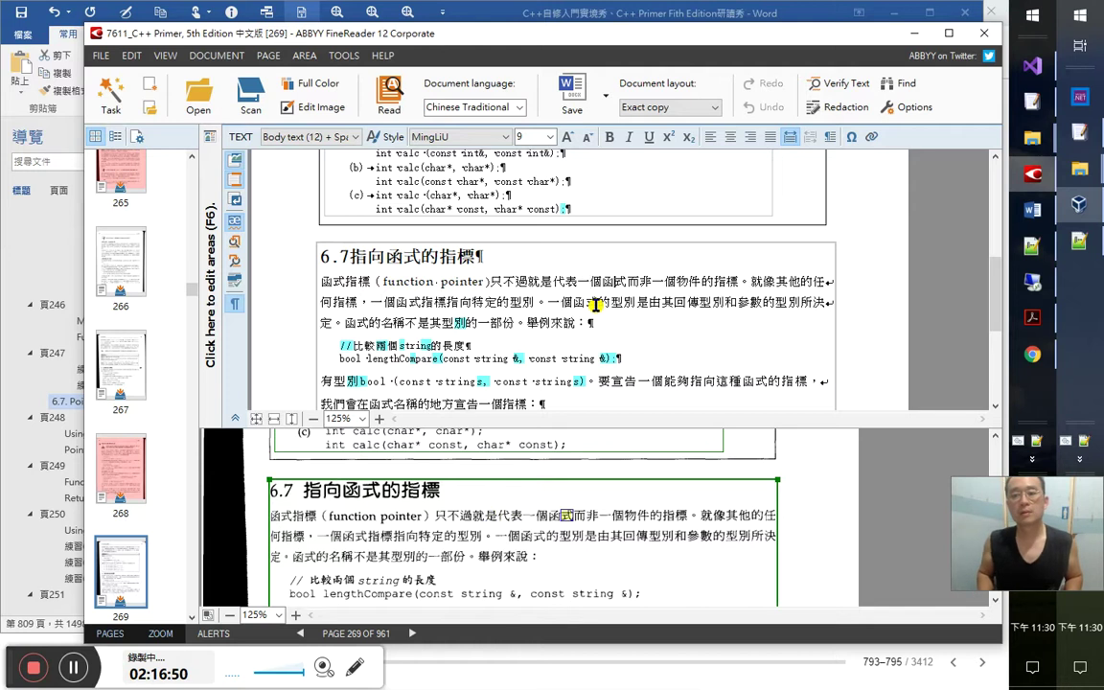
# Read the recognized sentence on a function's type being determined by its return and parameter types, following it against the scan
pyautogui.press('Down')
pyautogui.press('Home')
pyautogui.press('Right')
pyautogui.press('Right')
pyautogui.press('Right')
pyautogui.press('Right')
pyautogui.press('Right')
pyautogui.press('Right')
pyautogui.press('Right')
pyautogui.press('Right')
pyautogui.press('Right')
pyautogui.press('Right')
pyautogui.press('Right')
pyautogui.press('Right')
pyautogui.press('Right')
pyautogui.press('Right')
pyautogui.press('Right')
pyautogui.press('Right')
pyautogui.press('Right')
pyautogui.press('Right')
pyautogui.press('Right')
pyautogui.press('Right')
pyautogui.press('Right')
pyautogui.press('Right')
pyautogui.press('Right')
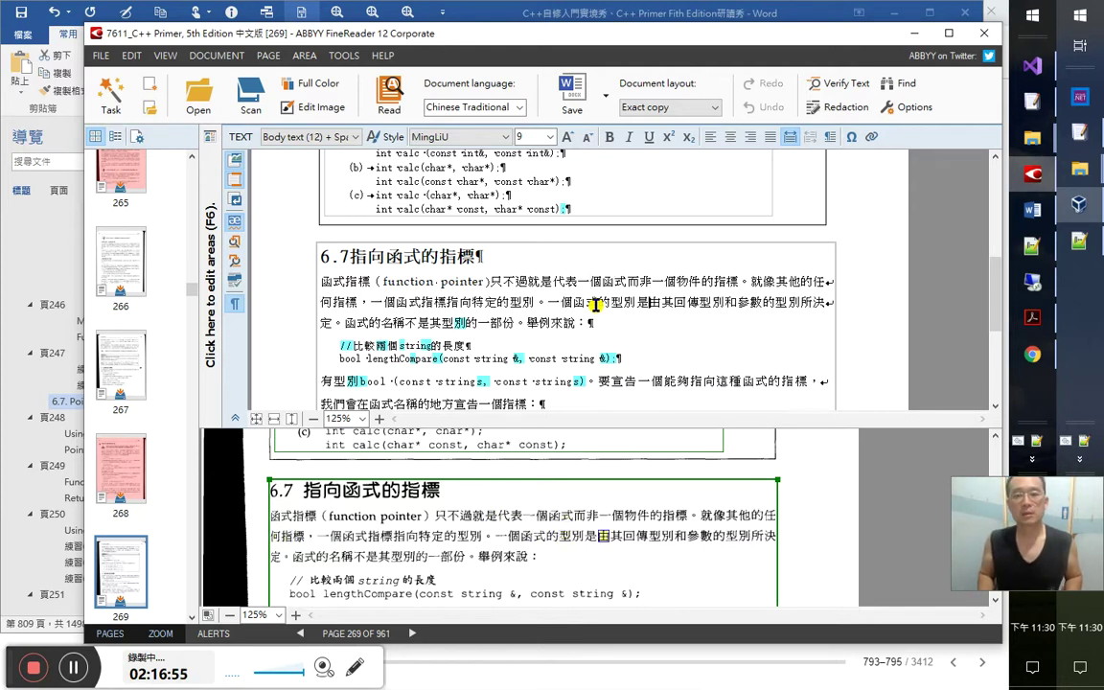
pyautogui.press('Right')
pyautogui.press('Right')
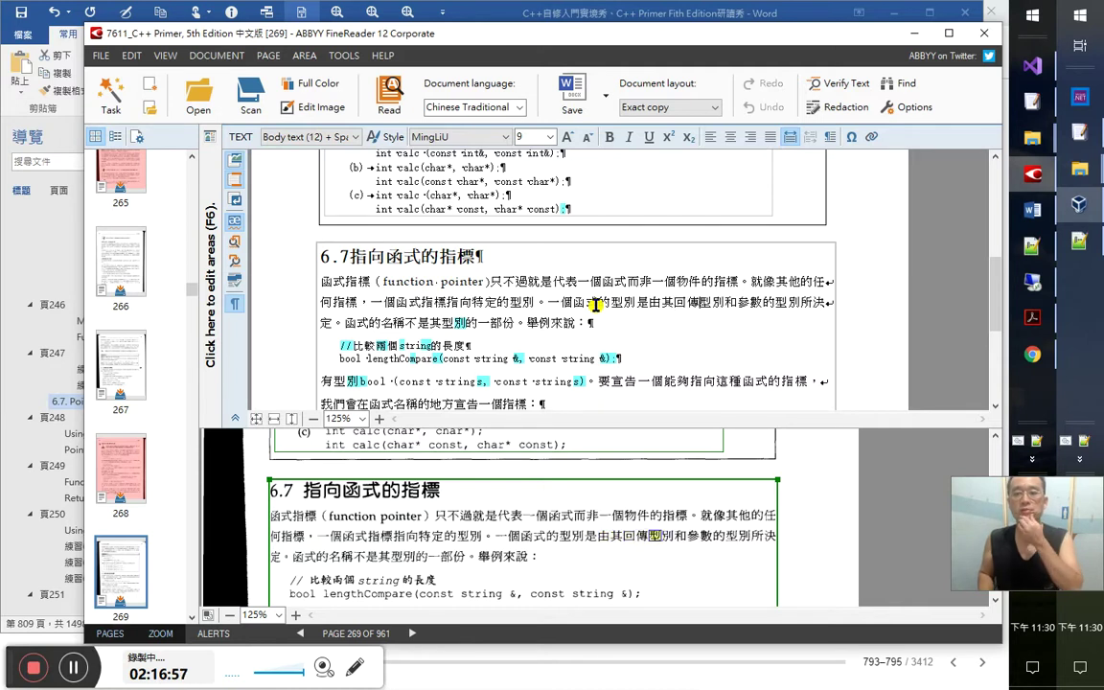
pyautogui.press('Left')
pyautogui.press('Left')
pyautogui.press('Left')
pyautogui.press('Left')
pyautogui.press('Left')
pyautogui.press('Left')
pyautogui.press('Left')
pyautogui.press('Left')
pyautogui.press('Left')
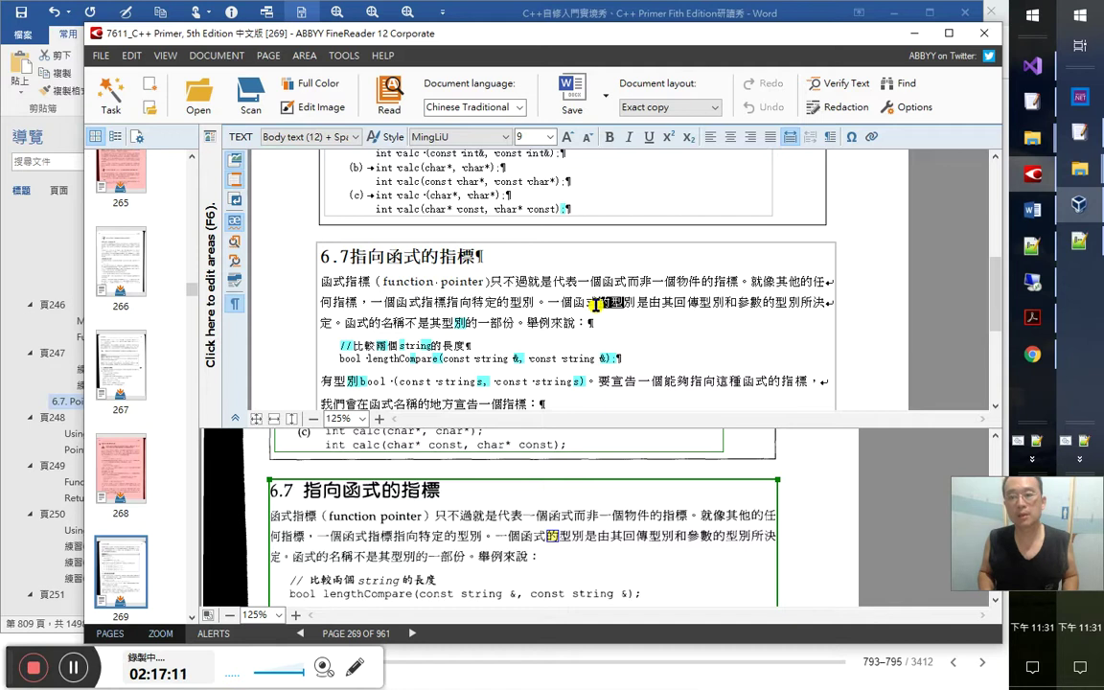
pyautogui.click(595, 304)
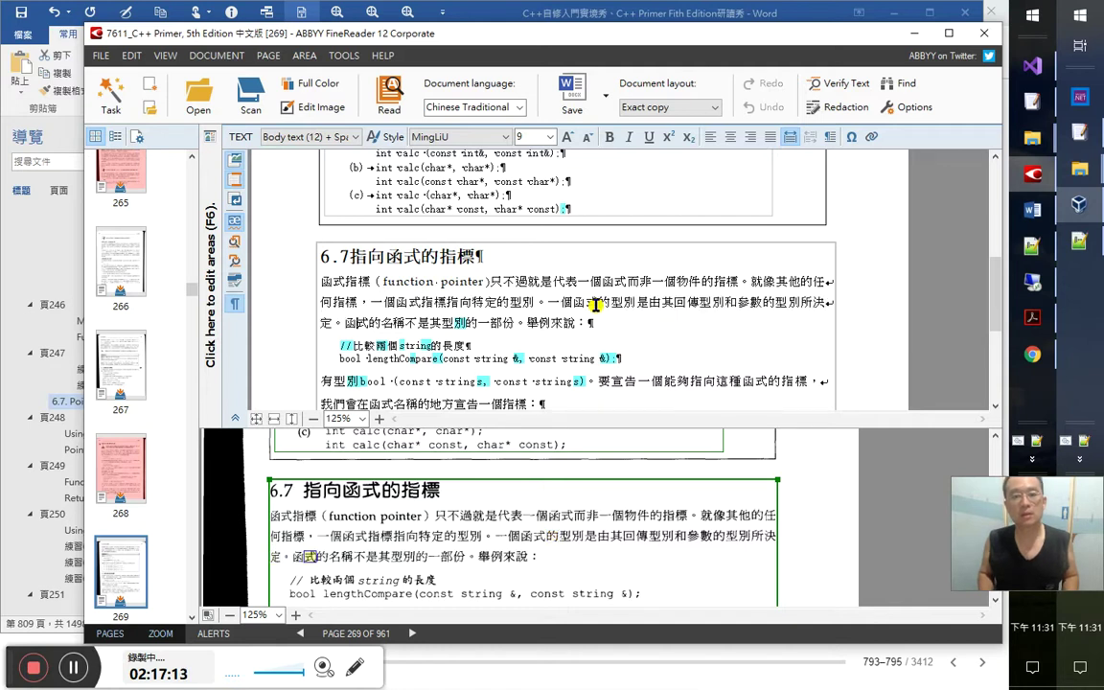
# Re-enter 型別的一部份。舉例來說： at the end of the opening paragraph to clear its uncertain-character mark
pyautogui.press('Right')
pyautogui.press('Right')
pyautogui.press('Right')
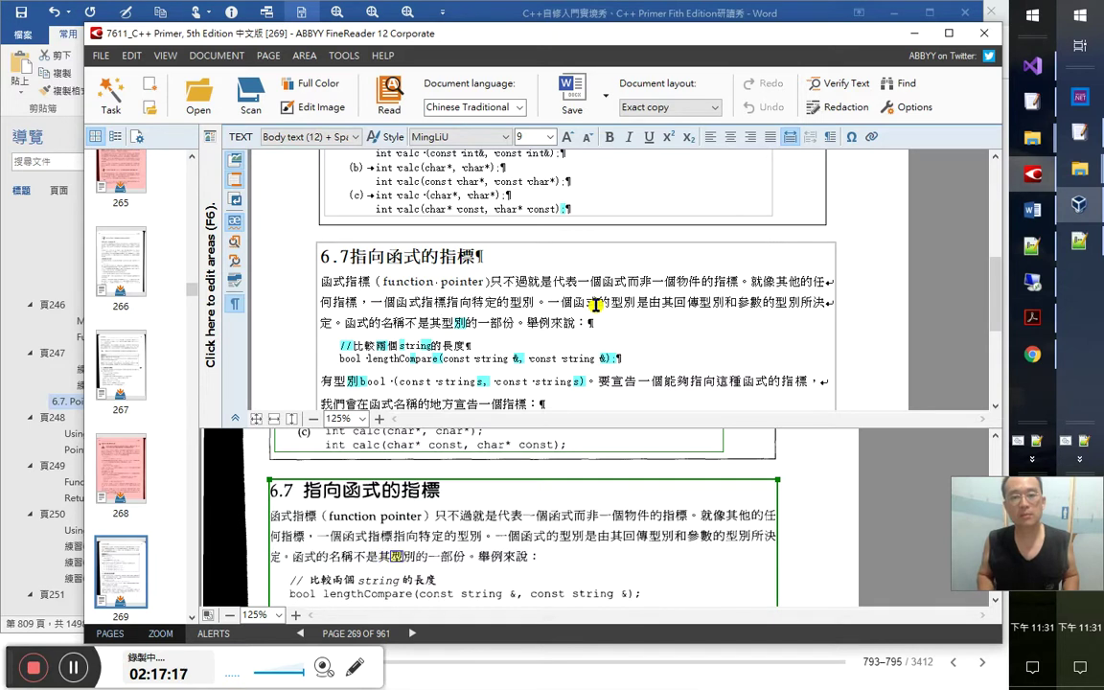
pyautogui.hotkey('shift', 'End')
pyautogui.write('型別的一部份。舉例來說：')
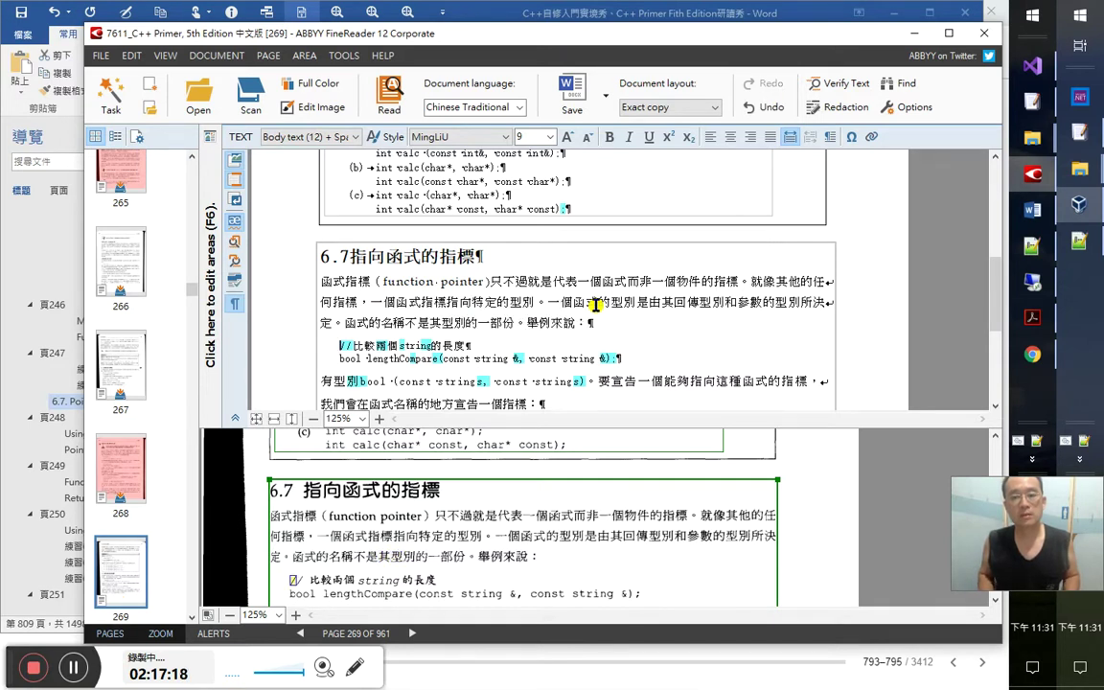
pyautogui.press('Right')
pyautogui.press('Right')
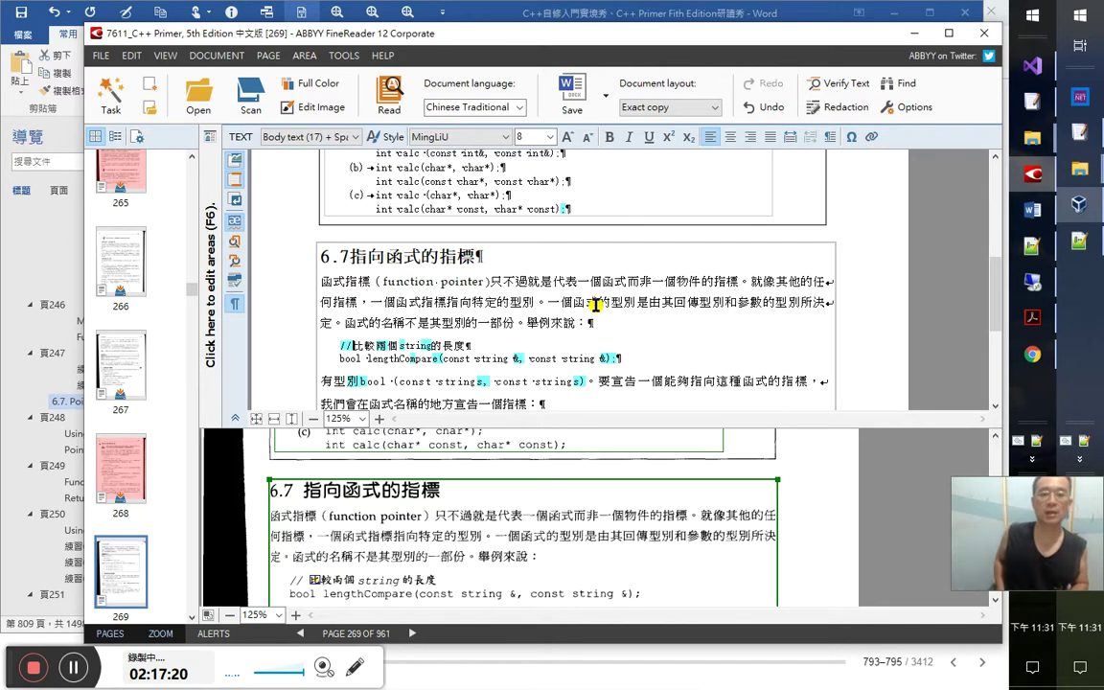
# Switch to the Word notes, color 傳回值之型別 and 參數的型別 dark gold, and make 參數的型別 bold
pyautogui.hotkey('alt', 'Tab')
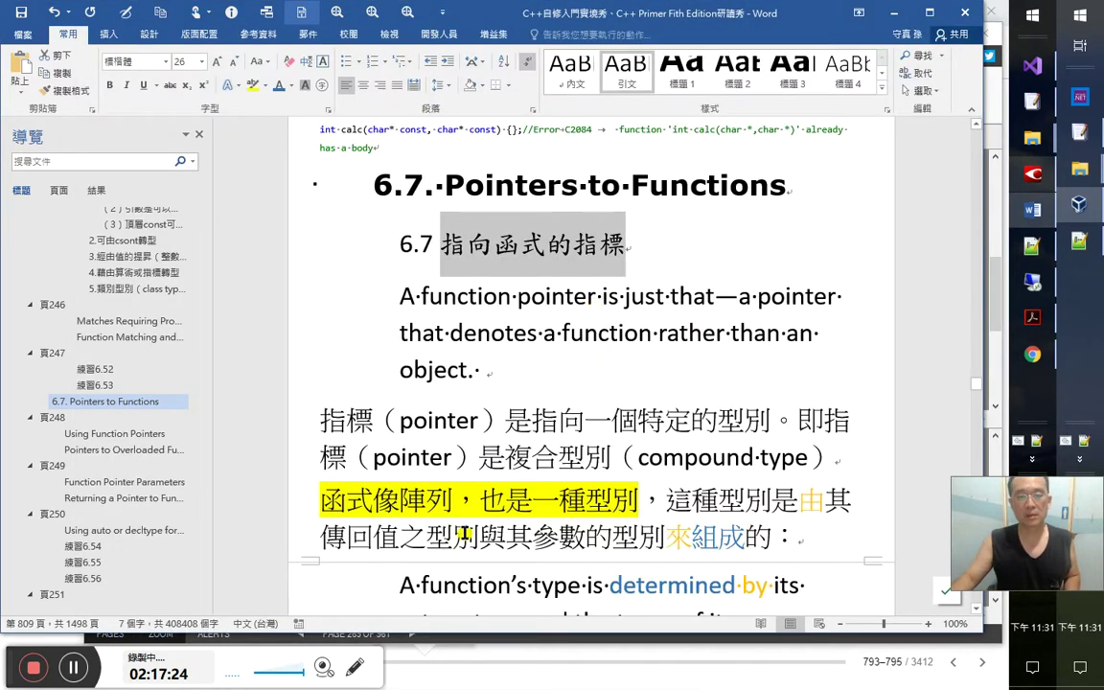
pyautogui.click(479, 537)
pyautogui.keyDown('shift'); pyautogui.click(320, 537); pyautogui.keyUp('shift')
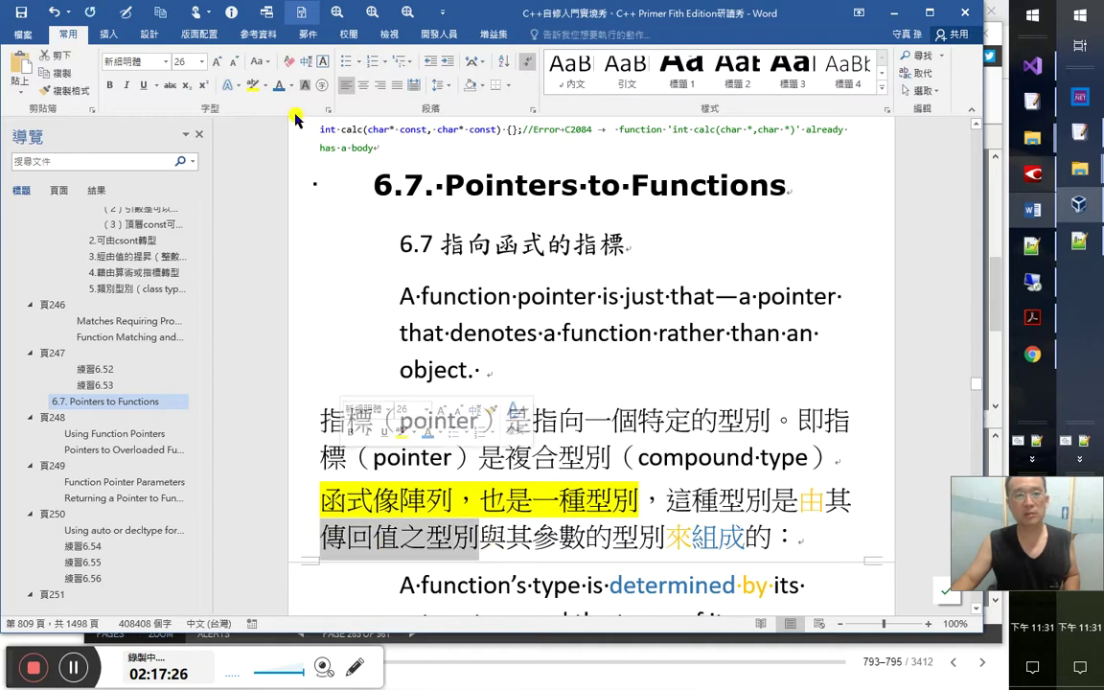
pyautogui.click(290, 86)
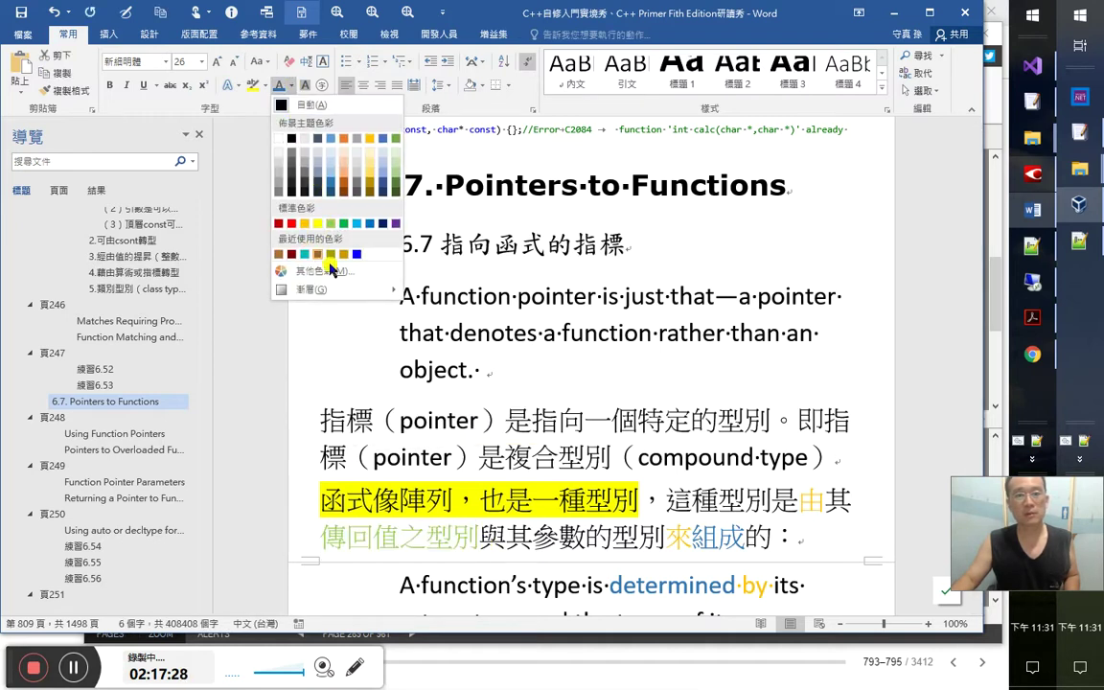
pyautogui.click(318, 254)
pyautogui.moveTo(534, 536); pyautogui.dragTo(665, 537)
pyautogui.click(279, 91)
pyautogui.scroll(-3, 811, 540)
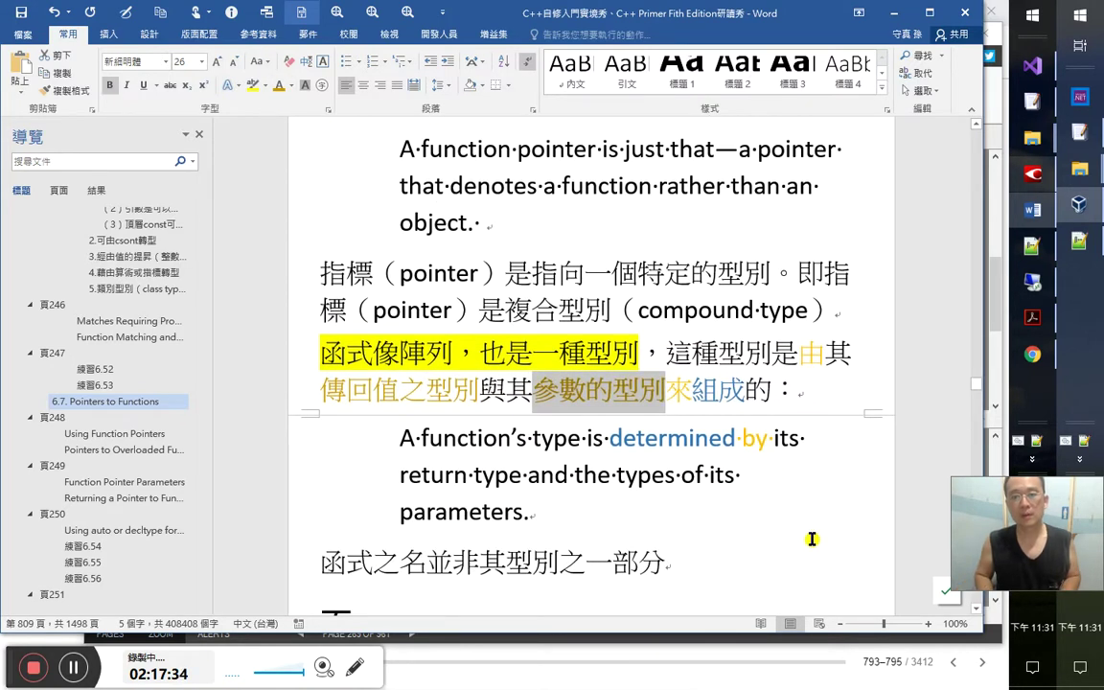
# Make 傳回值之型別 bold in the note about what a function's type consists of
pyautogui.press('Left')
pyautogui.press('Left')
pyautogui.press('Left')
pyautogui.hotkey('shift', 'Home')
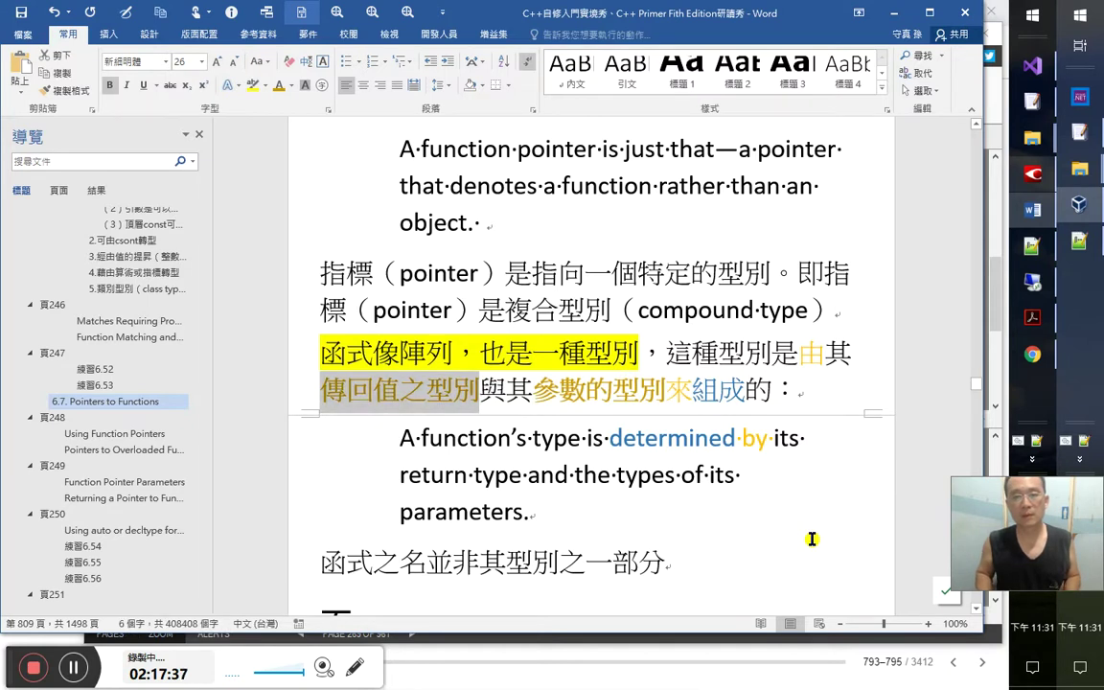
pyautogui.press('F4')
pyautogui.press('Up')
pyautogui.press('Right')
pyautogui.press('Right')
pyautogui.press('Right')
pyautogui.press('Right')
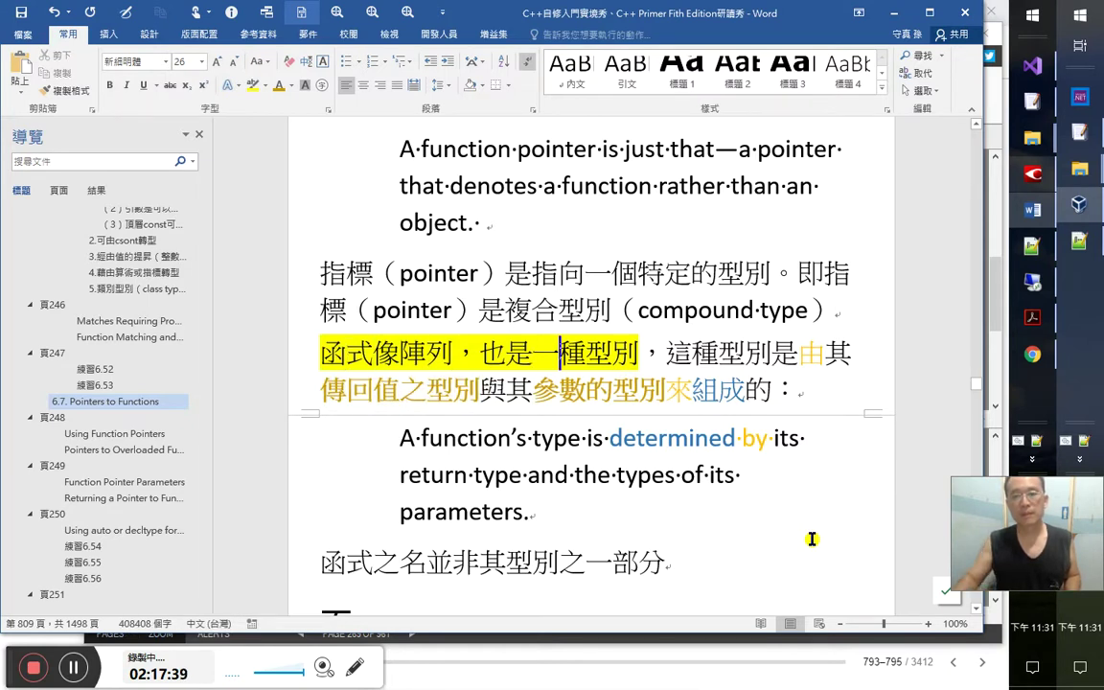
pyautogui.press('Down')
pyautogui.press('Left')
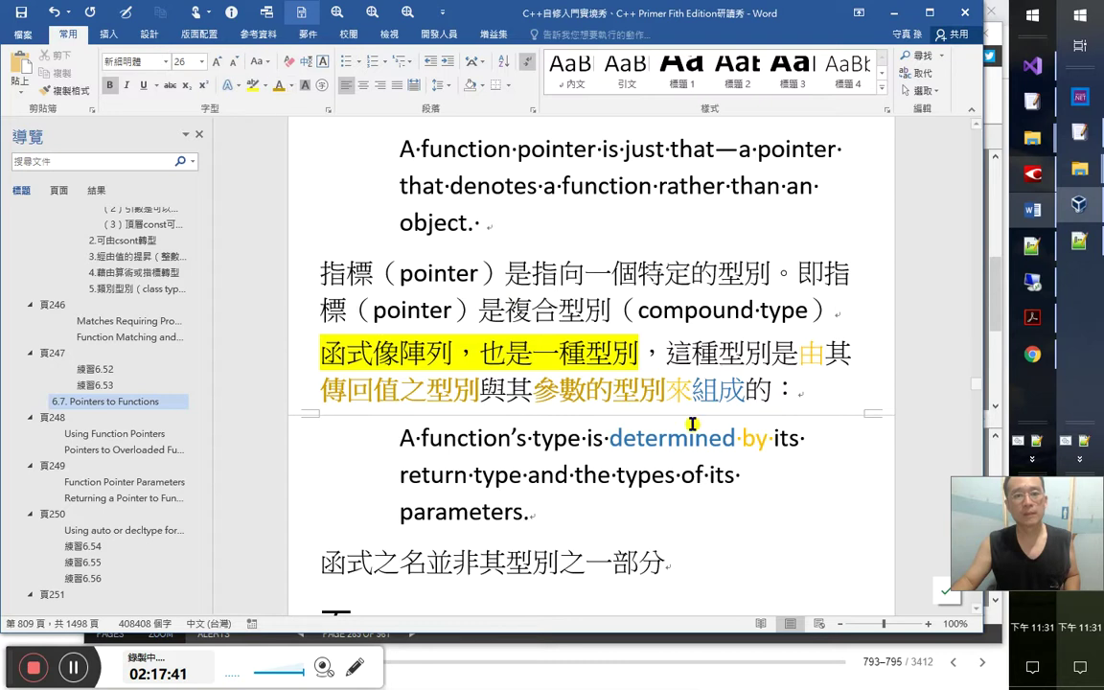
# Copy the bold dark gold formatting of 參數的型別 onto 型別 at the end of the highlighted phrase
pyautogui.moveTo(586, 353); pyautogui.dragTo(640, 351)
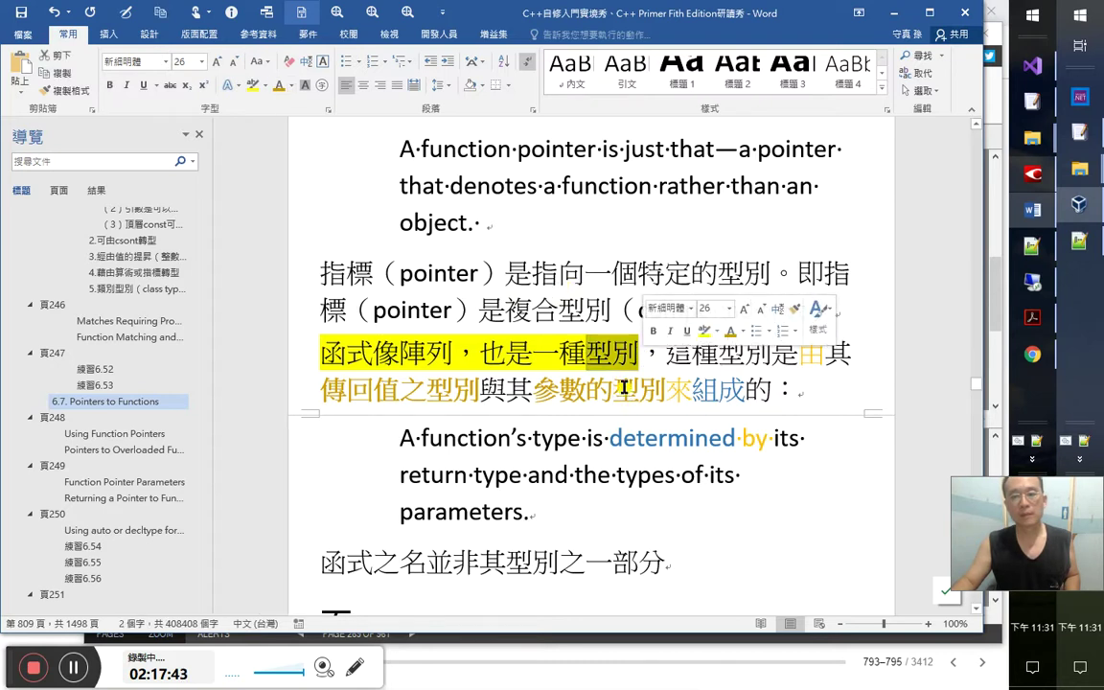
pyautogui.click(613, 389)
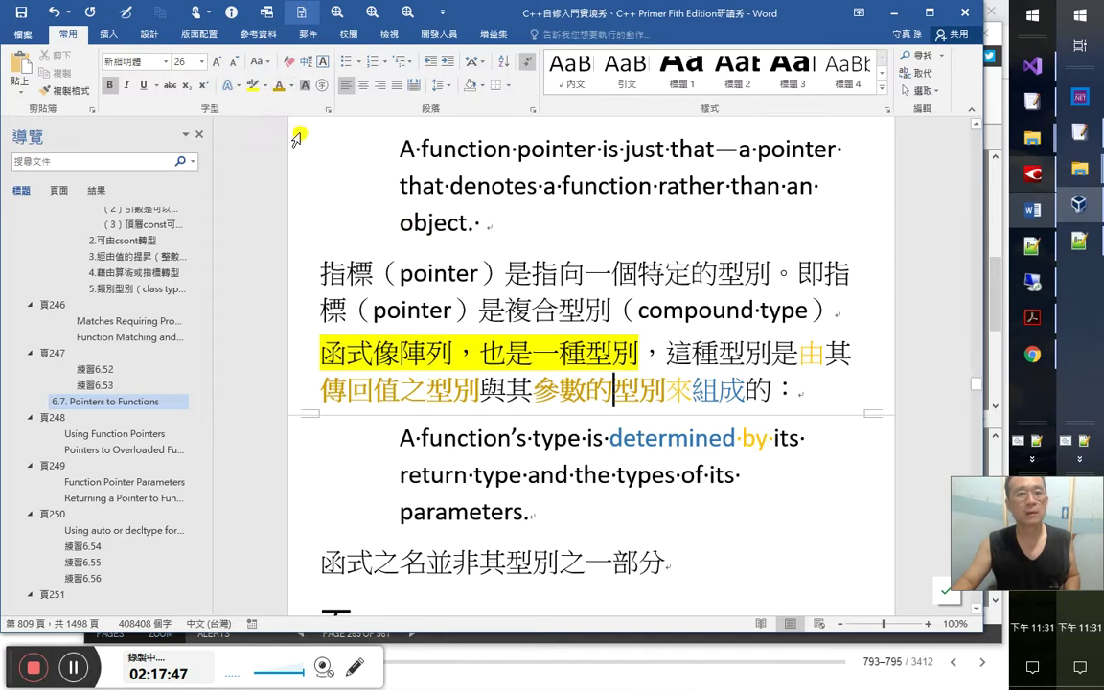
pyautogui.click(63, 90)
pyautogui.moveTo(638, 355); pyautogui.dragTo(587, 354)
# Color the word 函式 at the start of the highlighted phrase dark gold
pyautogui.doubleClick(368, 354)
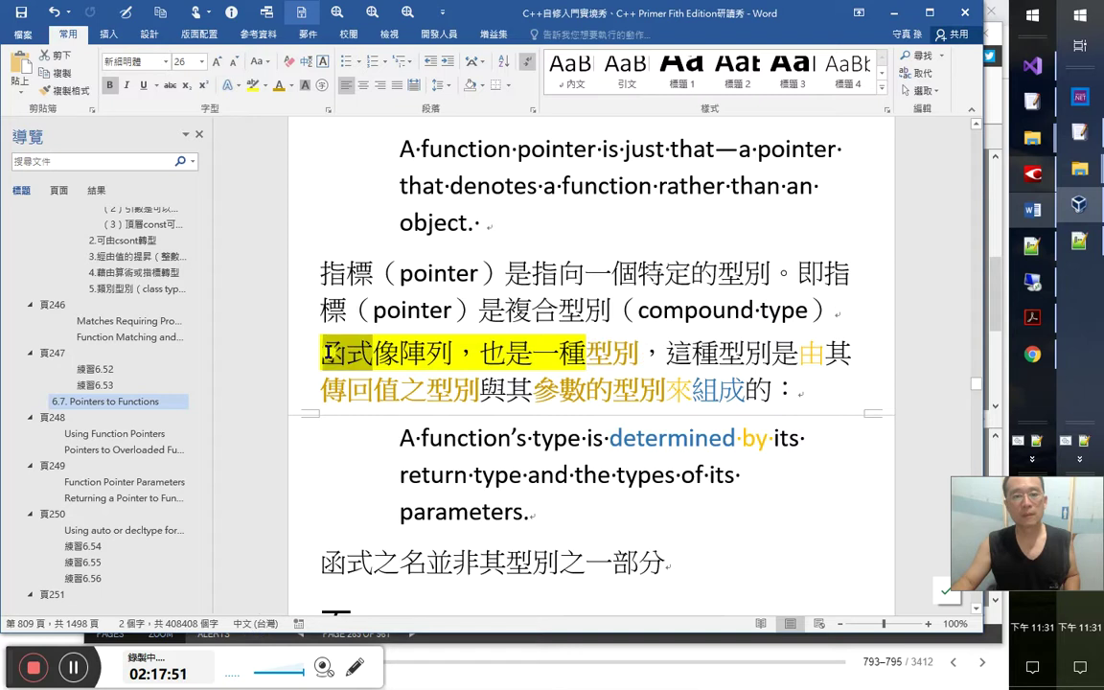
pyautogui.scroll(-2, 536, 404)
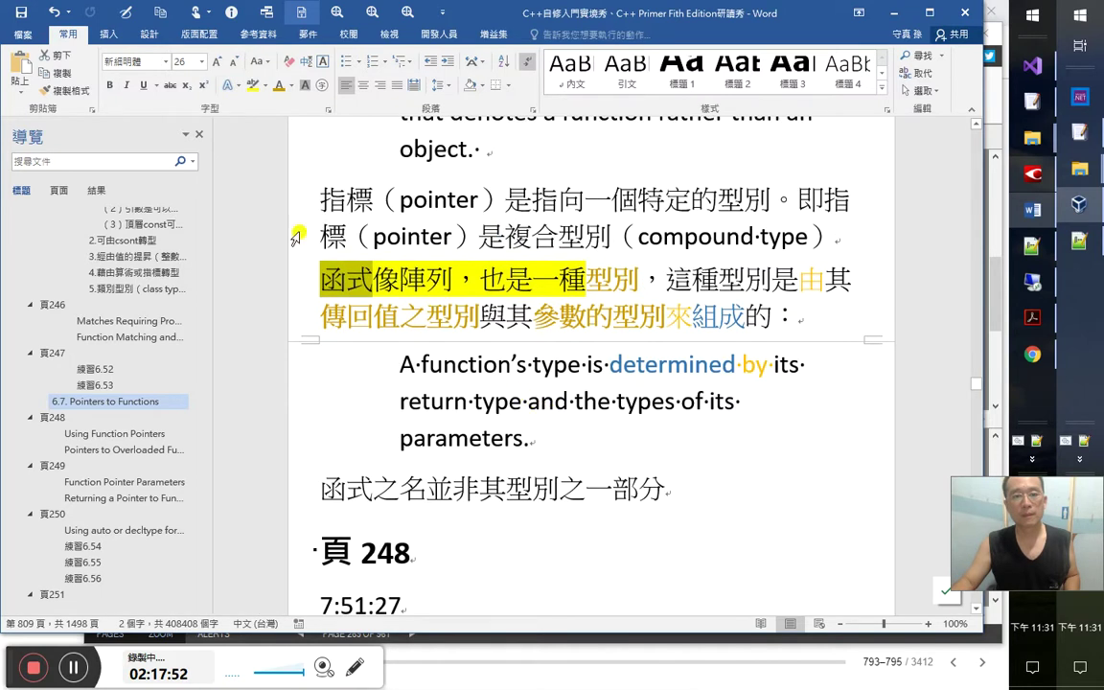
pyautogui.click(279, 85)
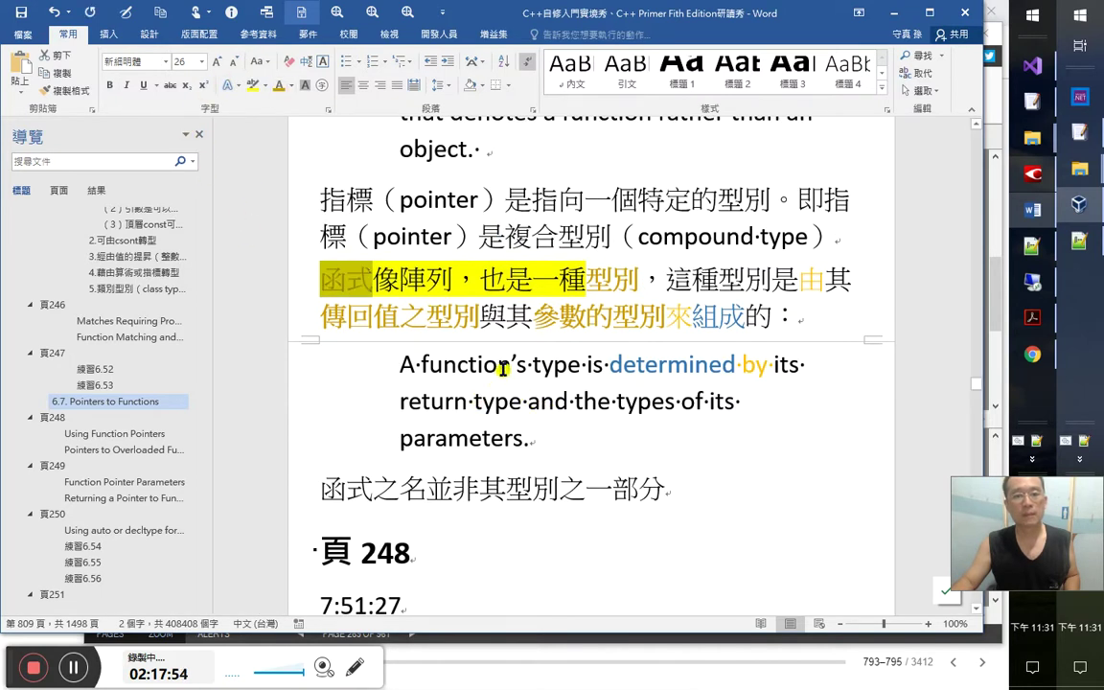
pyautogui.click(383, 283)
pyautogui.hotkey('shift', 'Left')
pyautogui.hotkey('shift', 'Left')
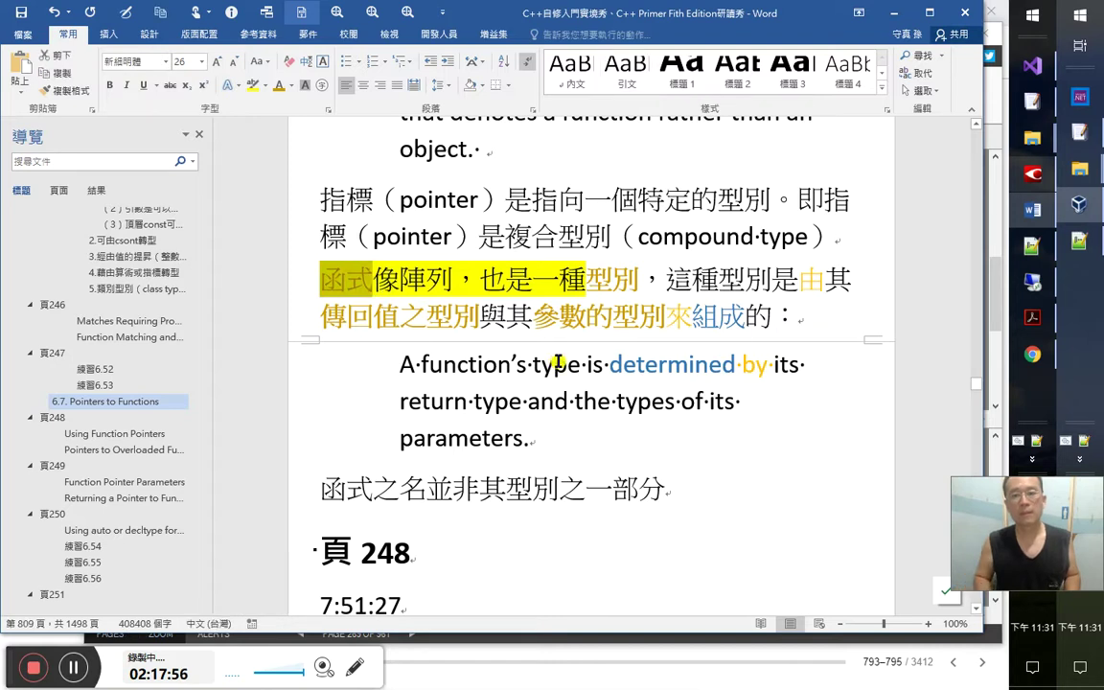
# Color "A function's type" dark gold in the English quotation below the note
pyautogui.press('Down')
pyautogui.press('Down')
pyautogui.press('Right')
pyautogui.press('Right')
pyautogui.press('Right')
pyautogui.press('Right')
pyautogui.press('Right')
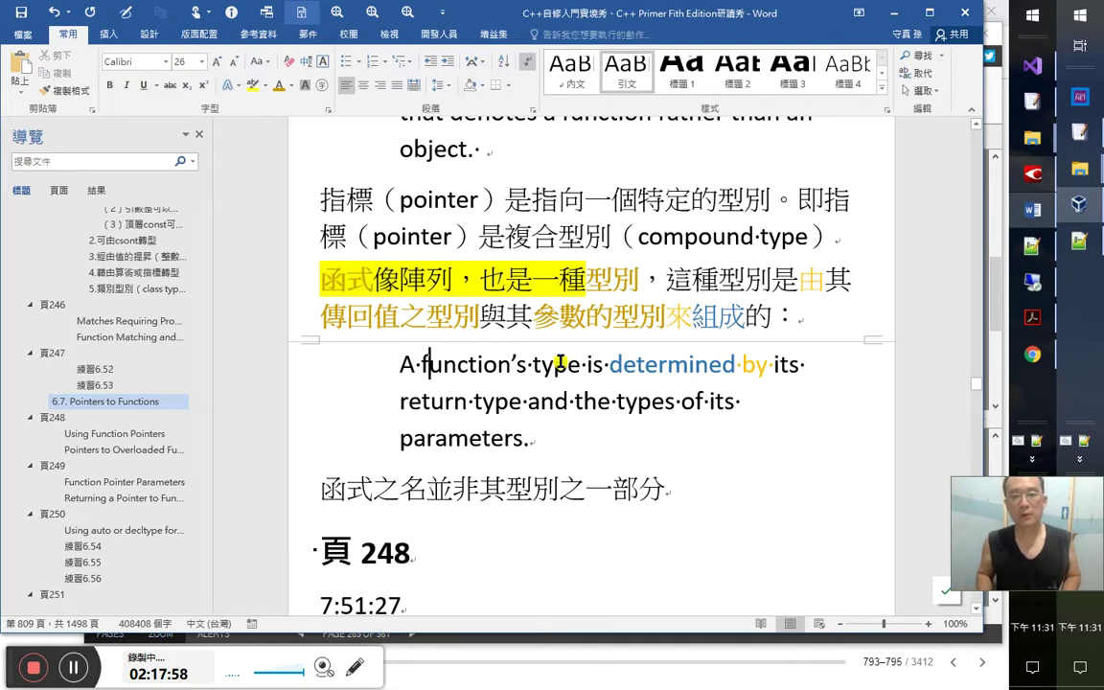
pyautogui.press('Down')
pyautogui.press('Down')
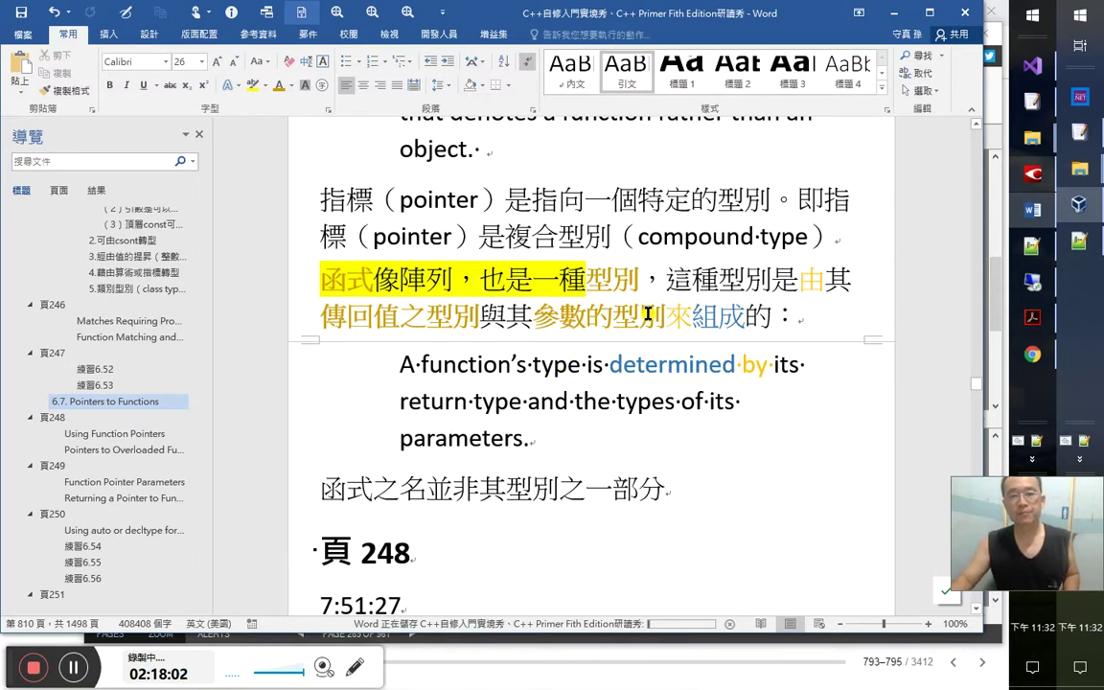
pyautogui.click(575, 284)
pyautogui.click(252, 84)
pyautogui.moveTo(569, 365); pyautogui.dragTo(580, 366)
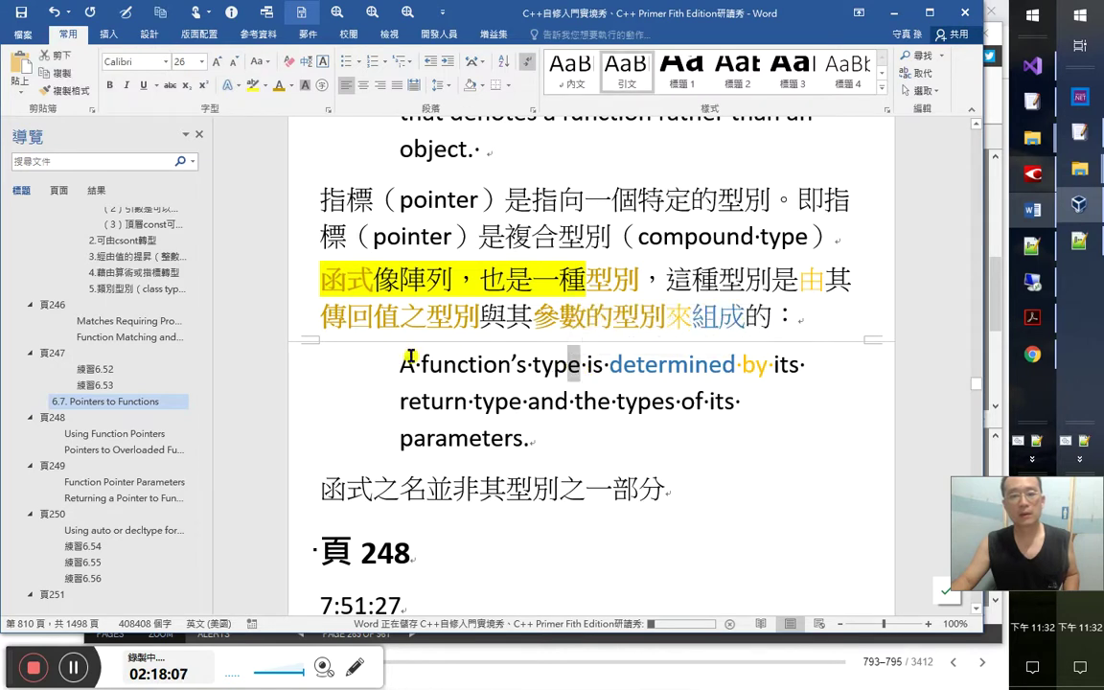
pyautogui.moveTo(400, 364); pyautogui.dragTo(579, 365)
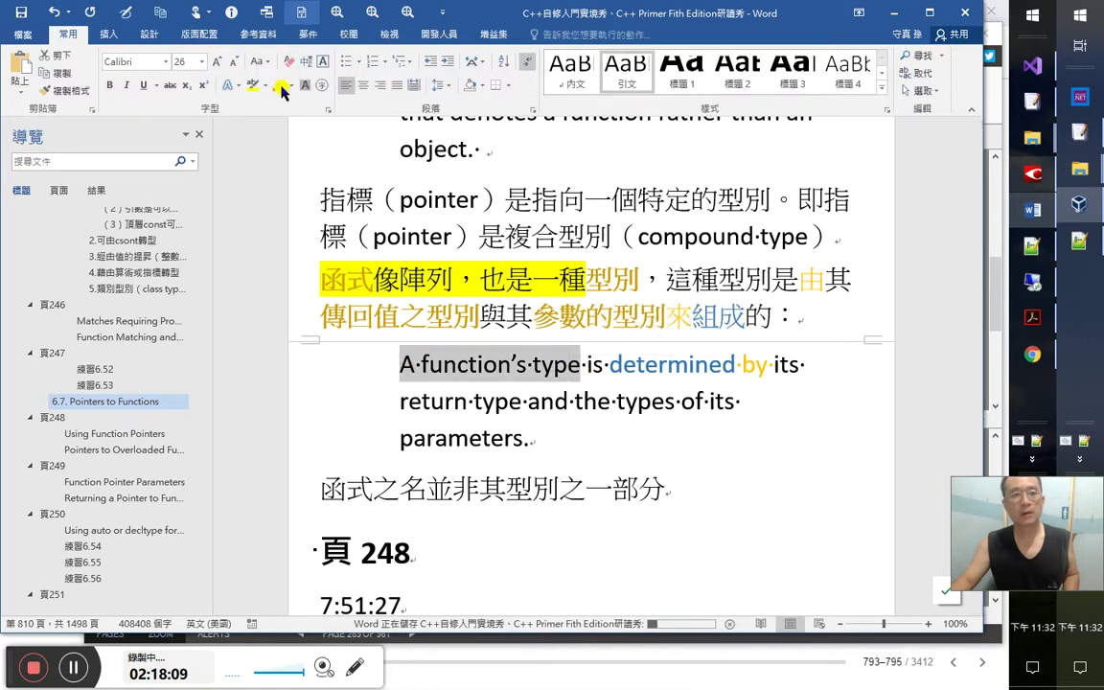
pyautogui.click(280, 84)
# Color "return type" and "the types of its parameters." dark gold in the same English quotation
pyautogui.click(522, 402)
pyautogui.moveTo(403, 402); pyautogui.dragTo(519, 422)
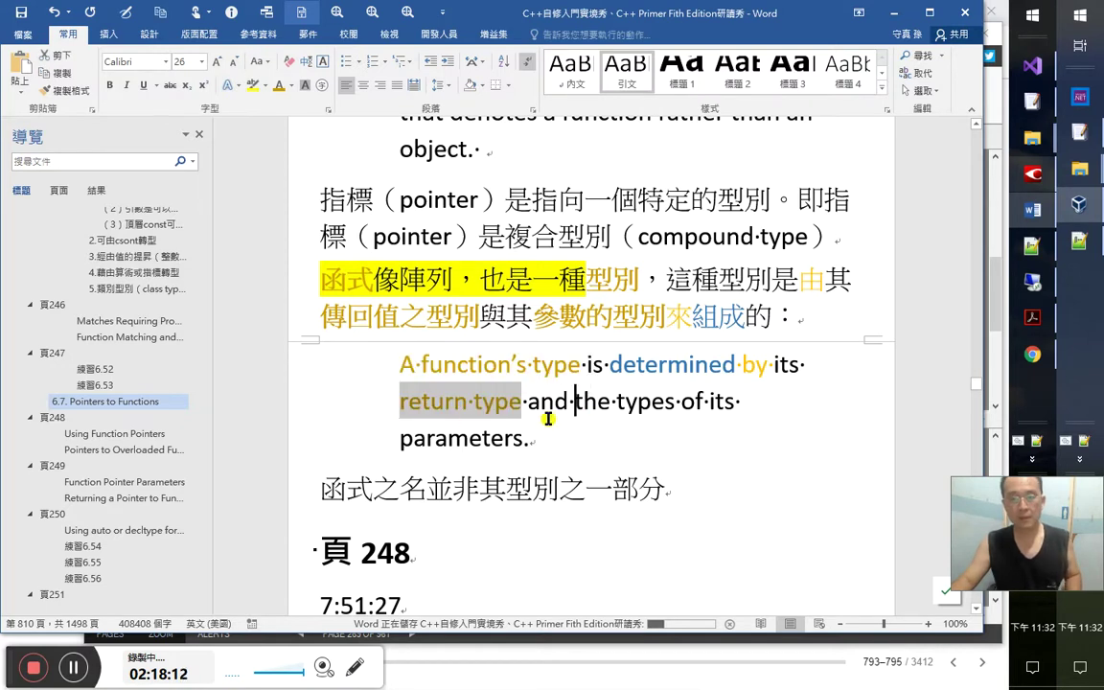
pyautogui.keyDown('shift'); pyautogui.click(525, 437); pyautogui.keyUp('shift')
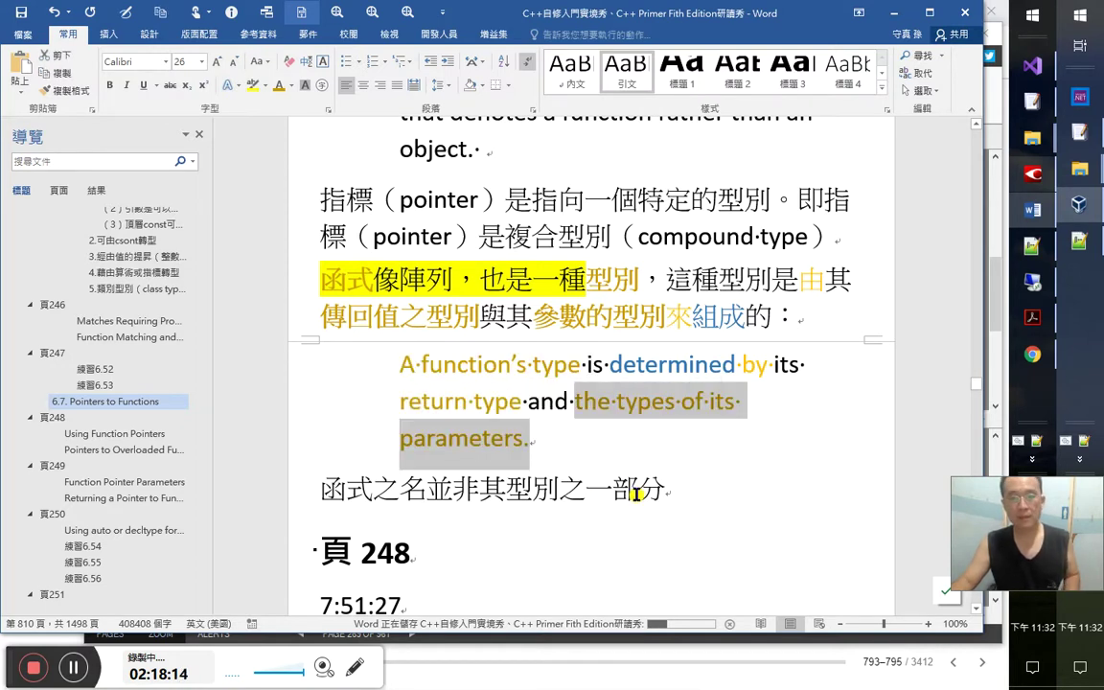
# Read the note 函式之名並非其型別之一部分 above the page 248 heading
pyautogui.scroll(-1, 634, 494)
pyautogui.click(629, 475)
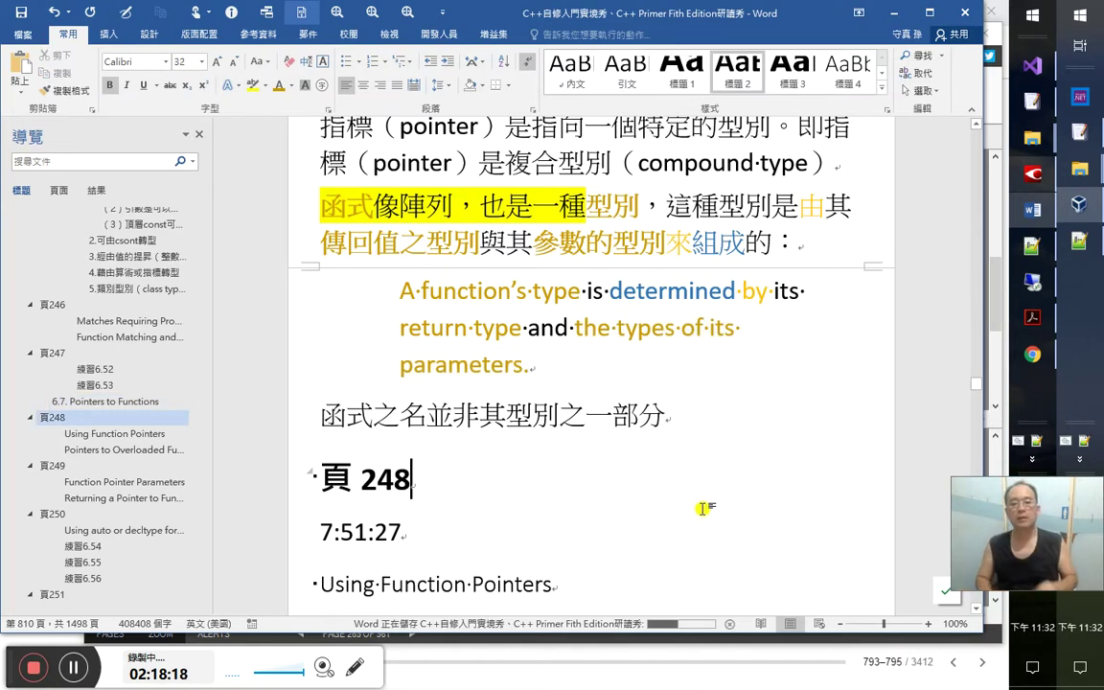
pyautogui.press('Up')
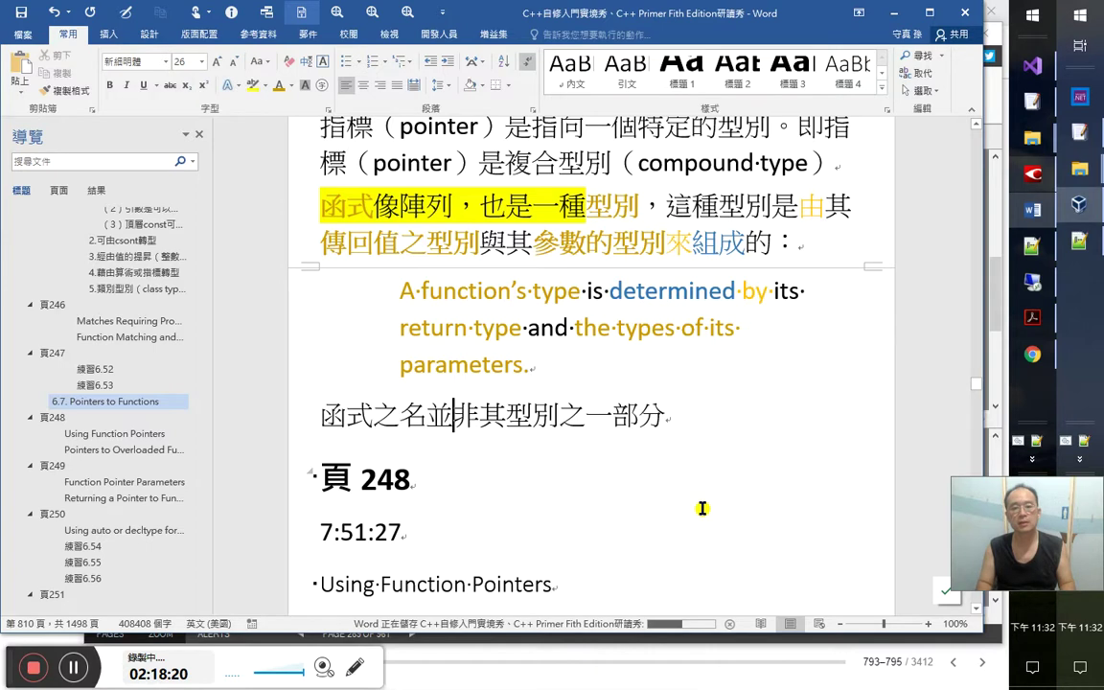
pyautogui.press('Down')
pyautogui.press('Down')
pyautogui.press('Up')
pyautogui.press('Up')
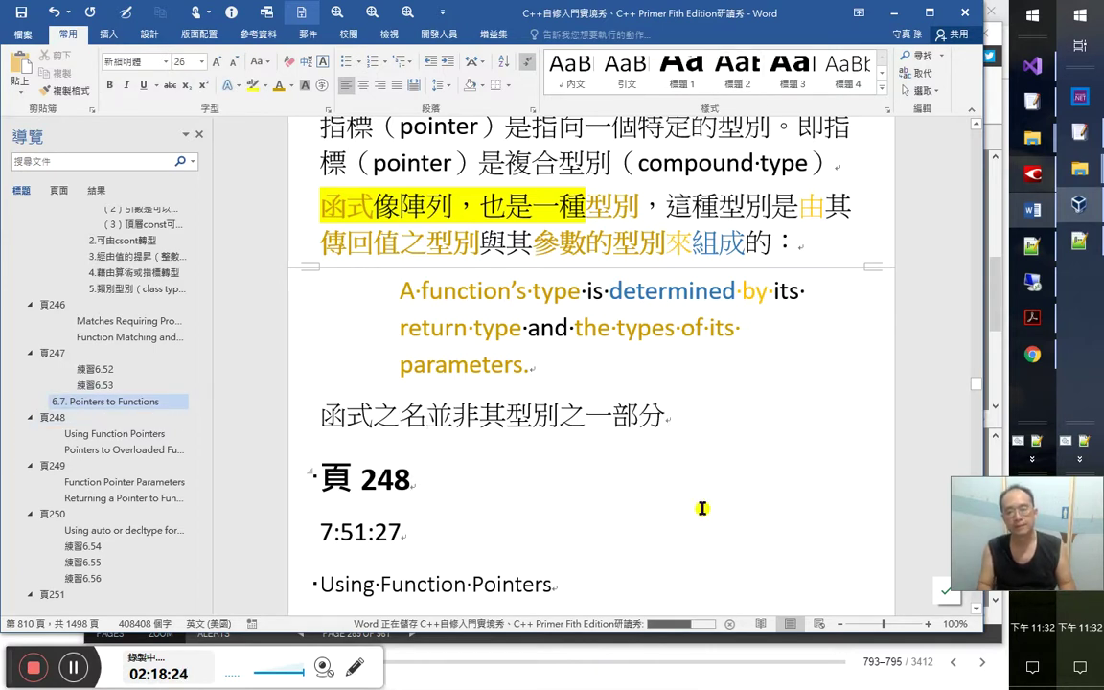
# Return to ABBYY FineReader and clear the uncertain-character marks from the lengthCompare comment and declaration
pyautogui.hotkey('alt', 'Tab')
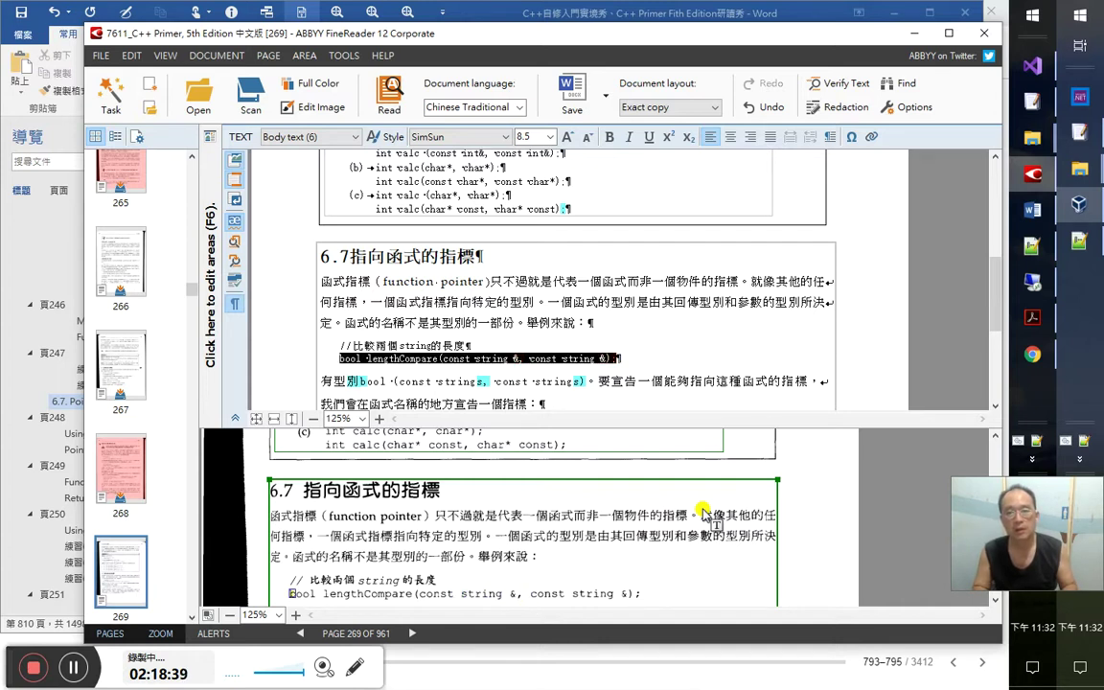
pyautogui.press('End')
pyautogui.press('Down')
pyautogui.press('Down')
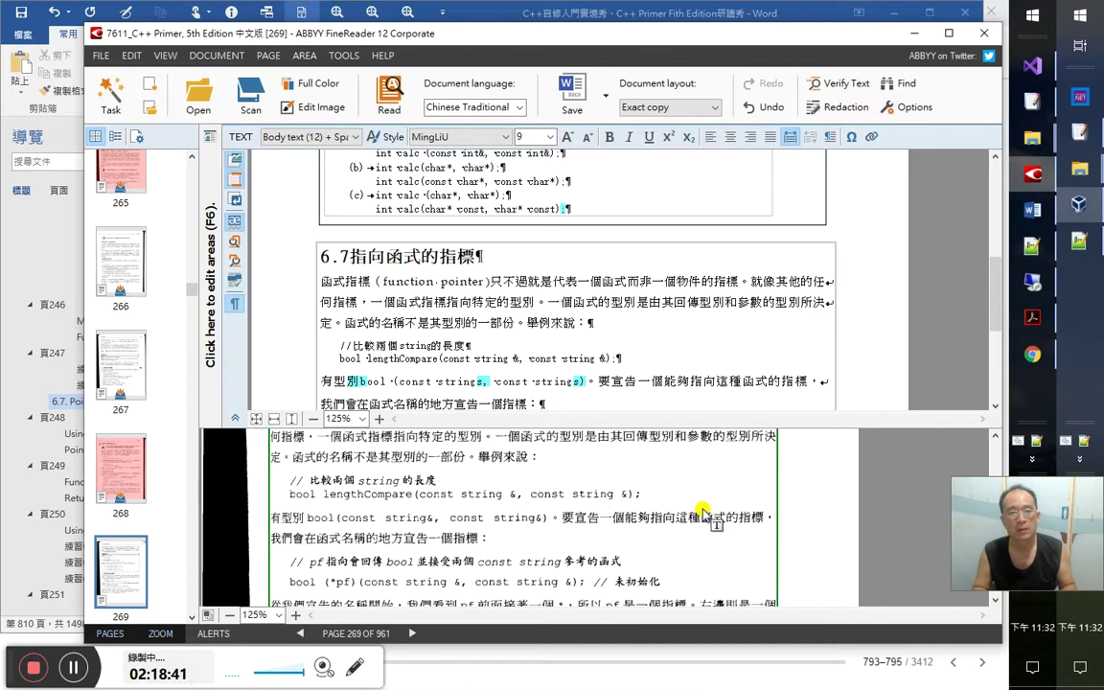
# Clear the uncertain-character marks from the line beginning 有型別bool and delete the extra space after bool
pyautogui.hotkey('shift', 'Home')
pyautogui.press('Right')
pyautogui.press('Left')
pyautogui.press('Left')
pyautogui.press('Left')
pyautogui.press('Left')
pyautogui.press('Left')
pyautogui.press('Left')
pyautogui.press('Left')
pyautogui.press('Left')
pyautogui.press('Left')
pyautogui.press('Left')
pyautogui.press('Left')
pyautogui.press('Left')
pyautogui.press('Left')
pyautogui.press('Left')
pyautogui.press('Left')
pyautogui.press('Left')
pyautogui.press('Left')
pyautogui.press('Left')
pyautogui.press('Left')
pyautogui.press('Left')
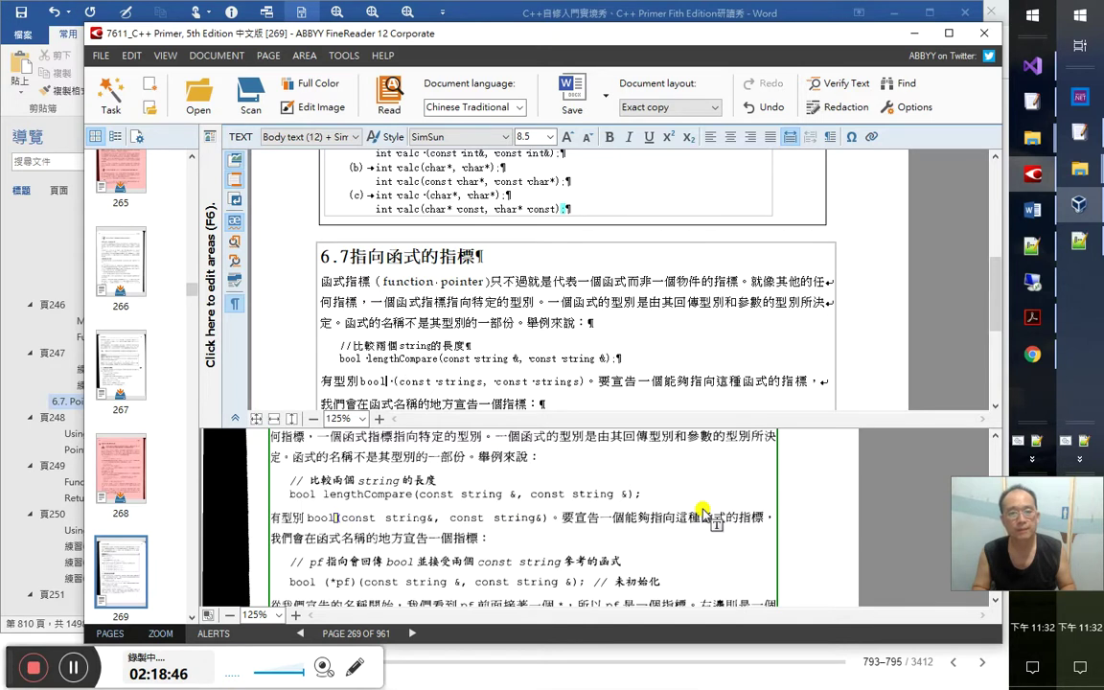
pyautogui.press('Delete')
# Check the recognized parameter list after bool against the scanned const string&, const string&
pyautogui.press('Right')
pyautogui.press('Right')
pyautogui.press('Right')
pyautogui.press('Right')
pyautogui.press('Right')
pyautogui.press('Right')
pyautogui.press('Right')
pyautogui.press('Right')
pyautogui.press('Right')
pyautogui.press('Right')
pyautogui.press('Right')
pyautogui.press('Right')
pyautogui.press('Right')
pyautogui.press('Right')
pyautogui.press('Right')
pyautogui.press('Right')
pyautogui.press('Right')
pyautogui.press('Right')
pyautogui.press('Right')
pyautogui.press('Right')
pyautogui.press('Right')
pyautogui.press('Right')
pyautogui.press('Right')
pyautogui.press('Right')
pyautogui.press('Right')
pyautogui.press('Right')
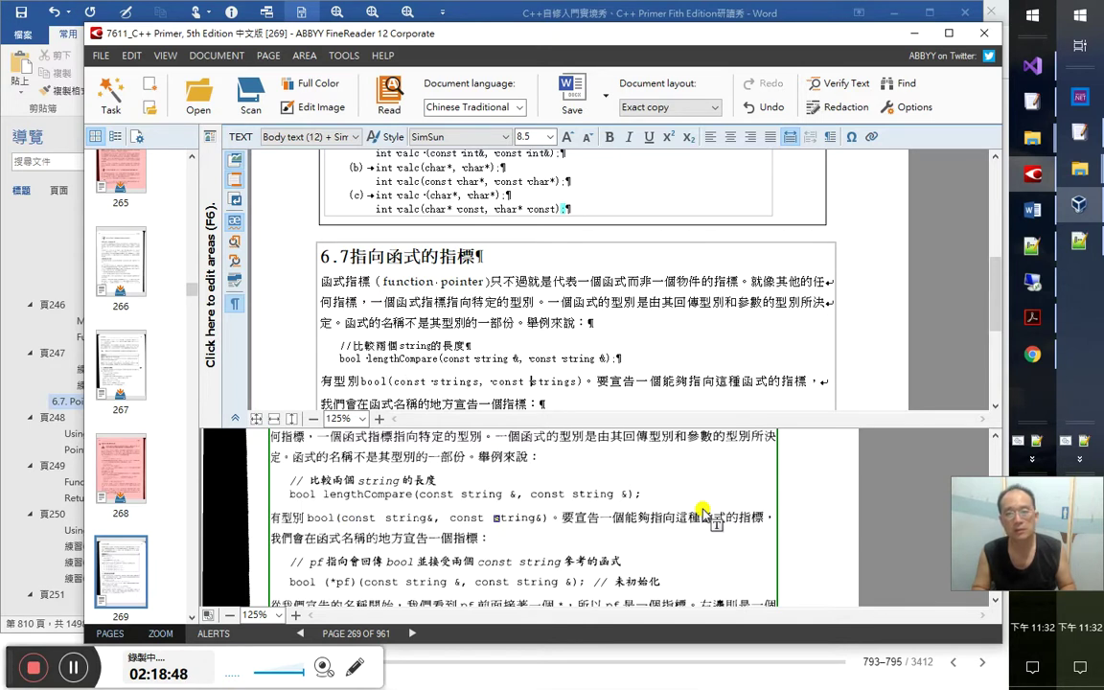
pyautogui.press('Right')
pyautogui.press('Right')
pyautogui.press('Right')
pyautogui.press('Right')
pyautogui.press('Right')
pyautogui.press('Right')
pyautogui.press('Right')
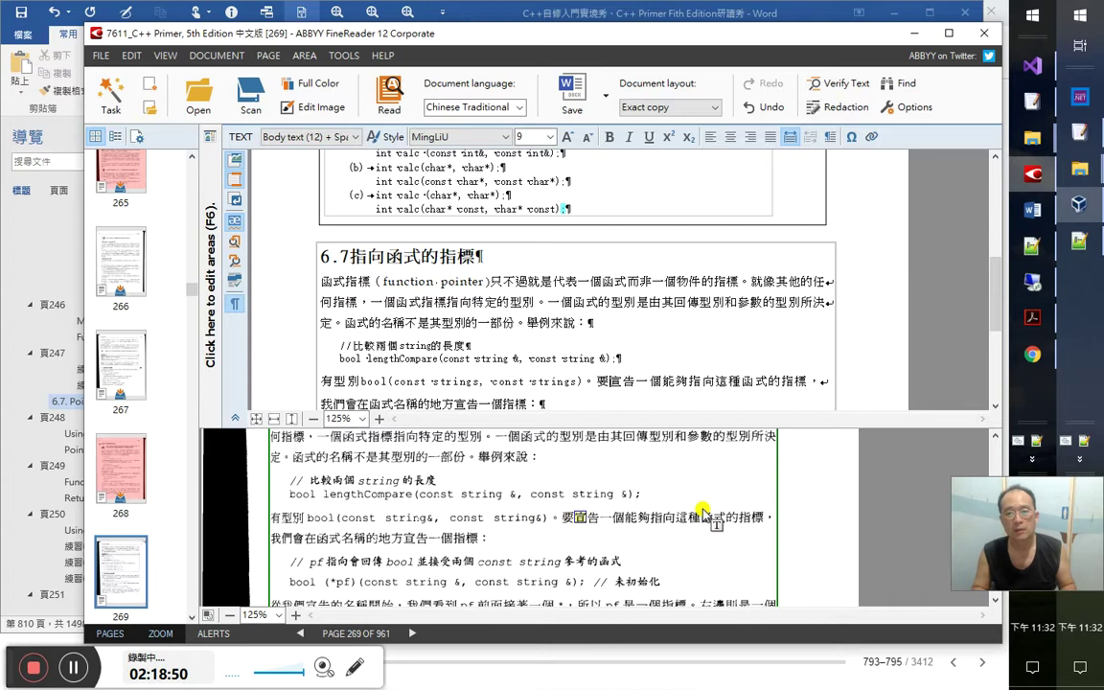
# Check the recognized text from 要宣告一個能夠指向這種函式的指標 through 我們會在函式名稱的地方宣告一個指標 against the scanned page
pyautogui.press('Right')
pyautogui.press('Right')
pyautogui.press('Right')
pyautogui.press('Right')
pyautogui.press('Right')
pyautogui.press('Right')
pyautogui.press('Right')
pyautogui.press('Right')
pyautogui.press('Right')
pyautogui.press('Right')
pyautogui.press('Right')
pyautogui.press('Right')
pyautogui.press('Right')
pyautogui.press('Right')
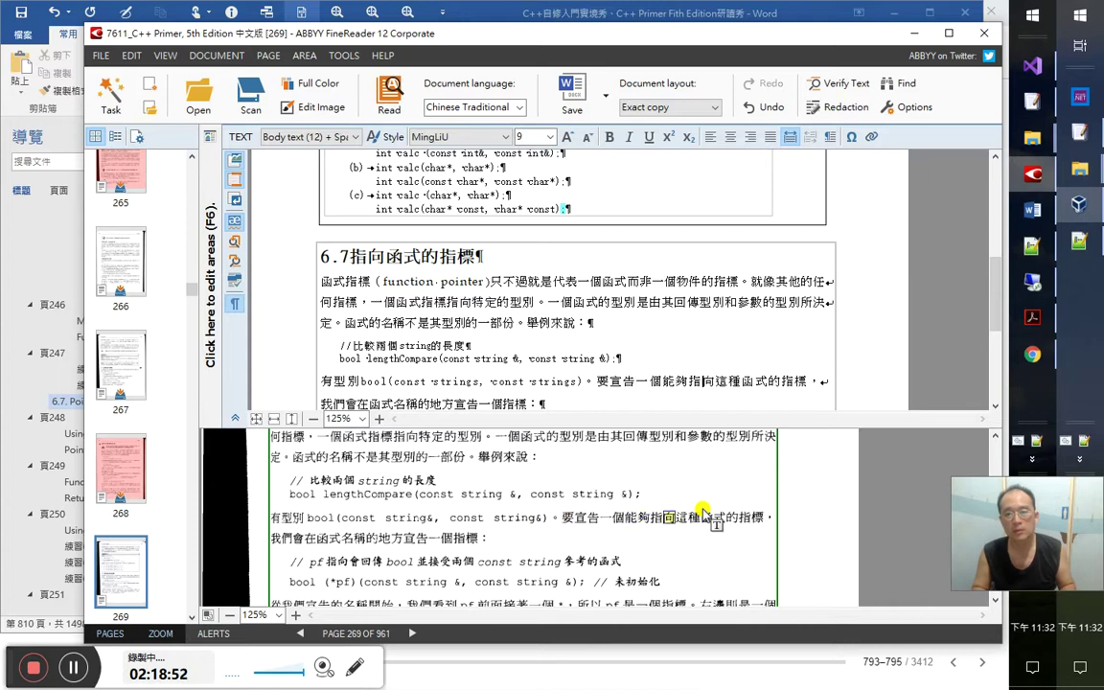
pyautogui.press('Right')
pyautogui.press('Right')
pyautogui.press('Right')
pyautogui.press('Right')
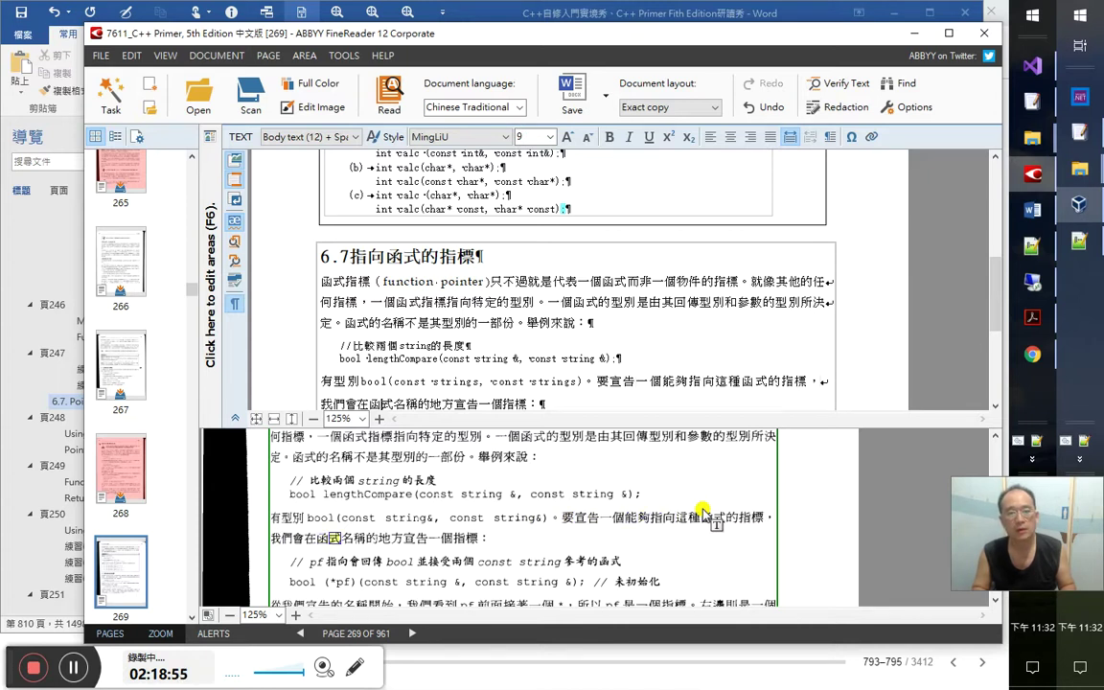
pyautogui.press('Right')
pyautogui.press('Right')
pyautogui.press('Right')
pyautogui.press('Right')
pyautogui.press('Right')
pyautogui.press('Right')
pyautogui.press('Right')
pyautogui.press('Right')
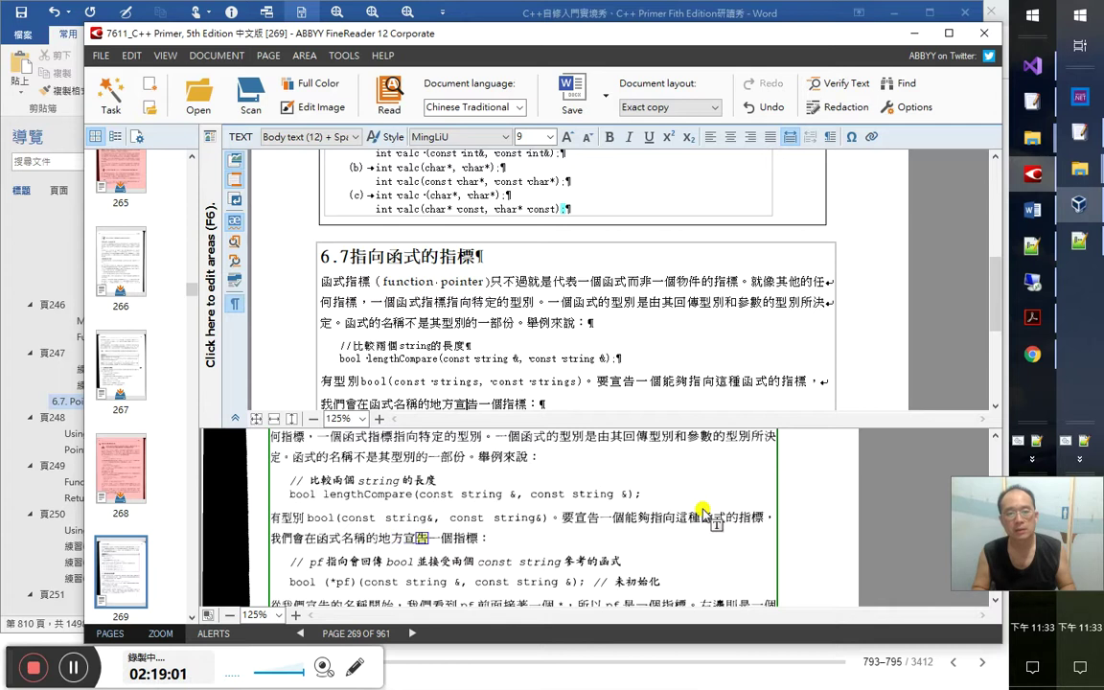
pyautogui.press('Right')
pyautogui.press('Right')
pyautogui.press('Down')
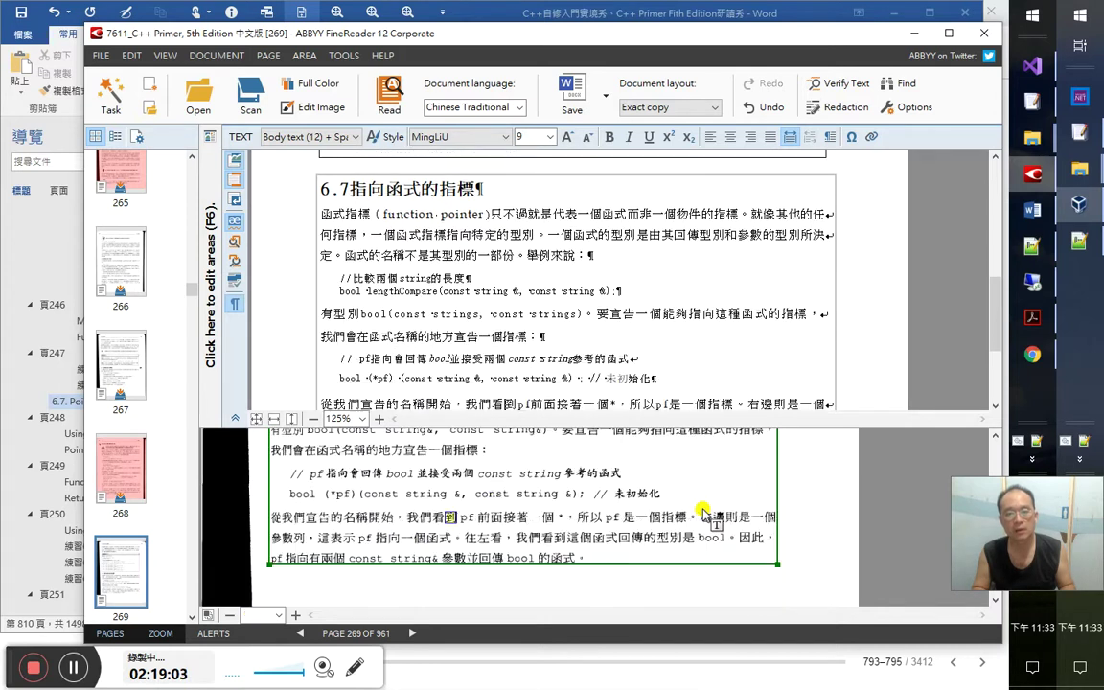
pyautogui.press('Right')
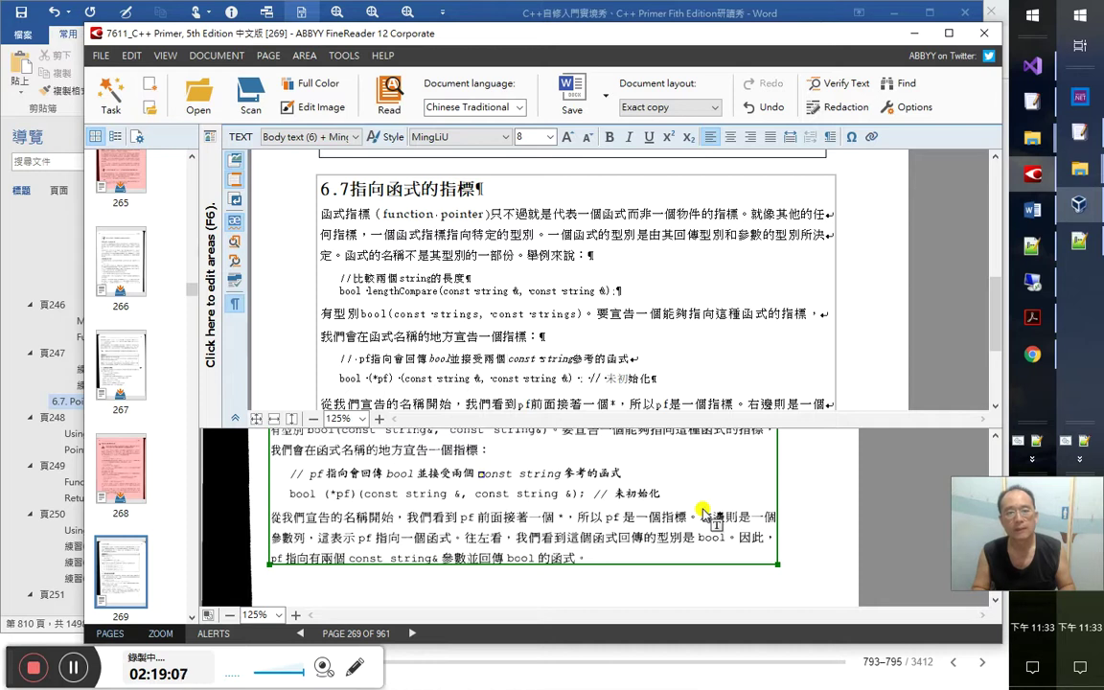
pyautogui.hotkey('shift', 'Up')
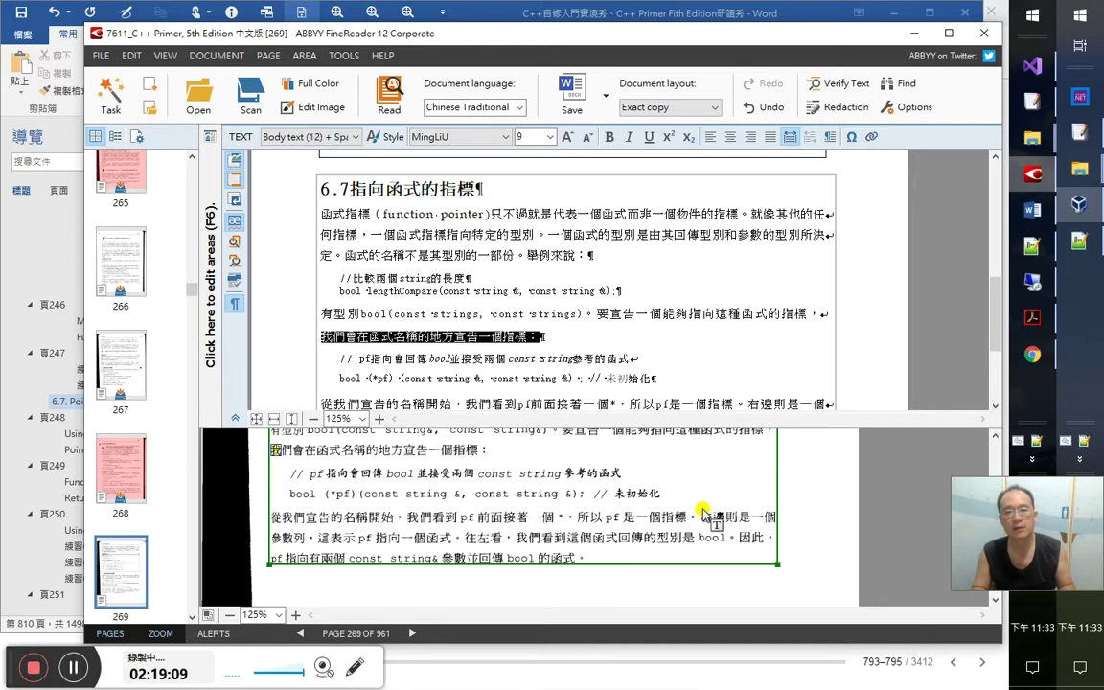
# Switch to Adobe Acrobat Pro DC and open a second window of the C++ Primer, Fifth Edition PDF
pyautogui.hotkey('alt', 'Tab')
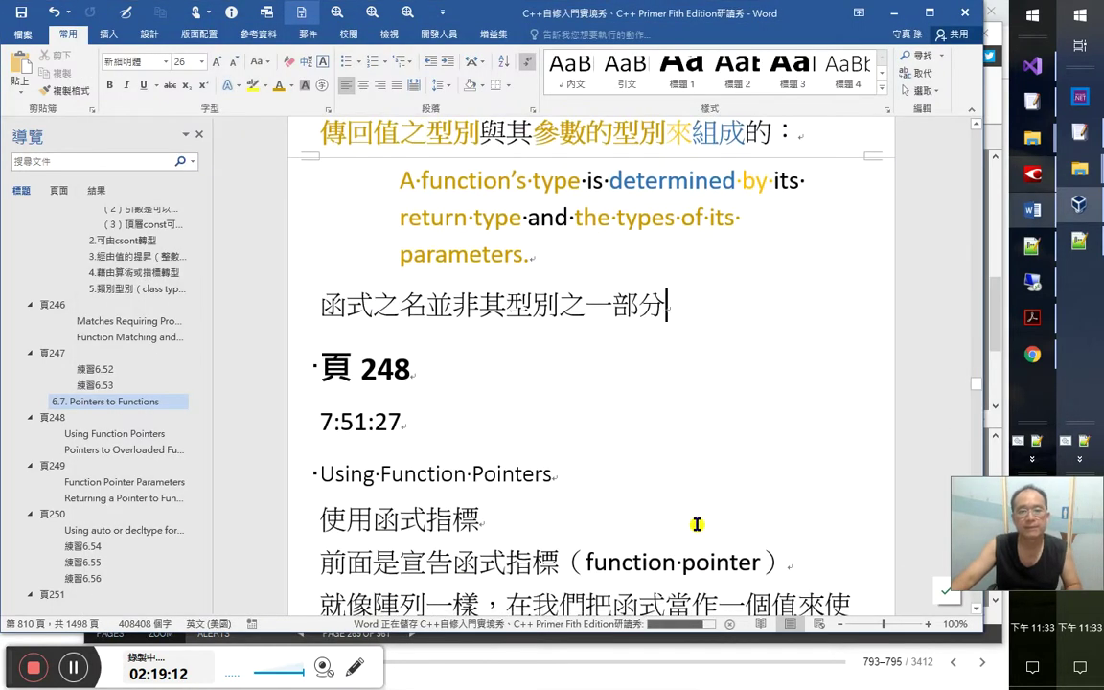
pyautogui.scroll(-1, 696, 525)
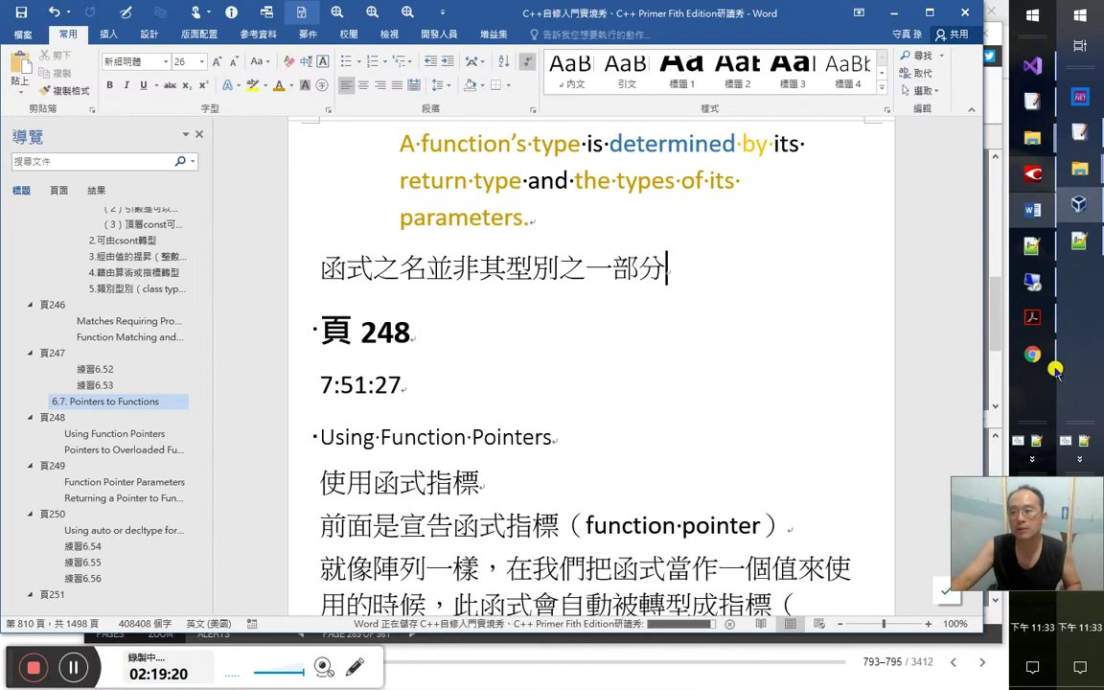
pyautogui.hotkey('alt', 'Tab')
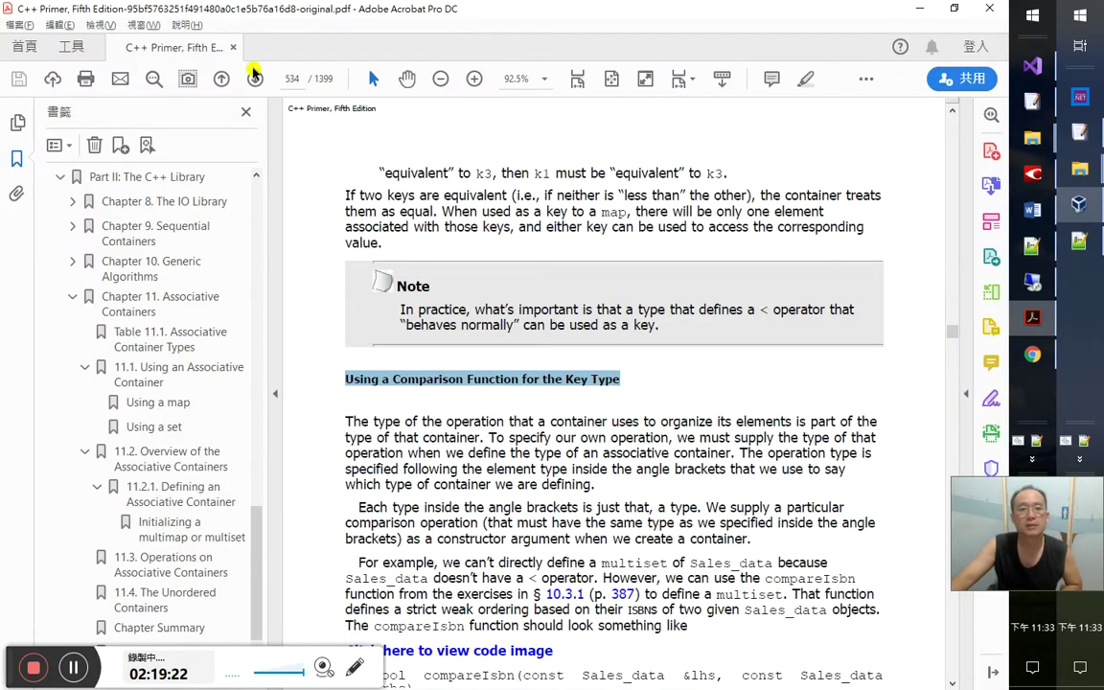
pyautogui.click(145, 25)
pyautogui.click(176, 48)
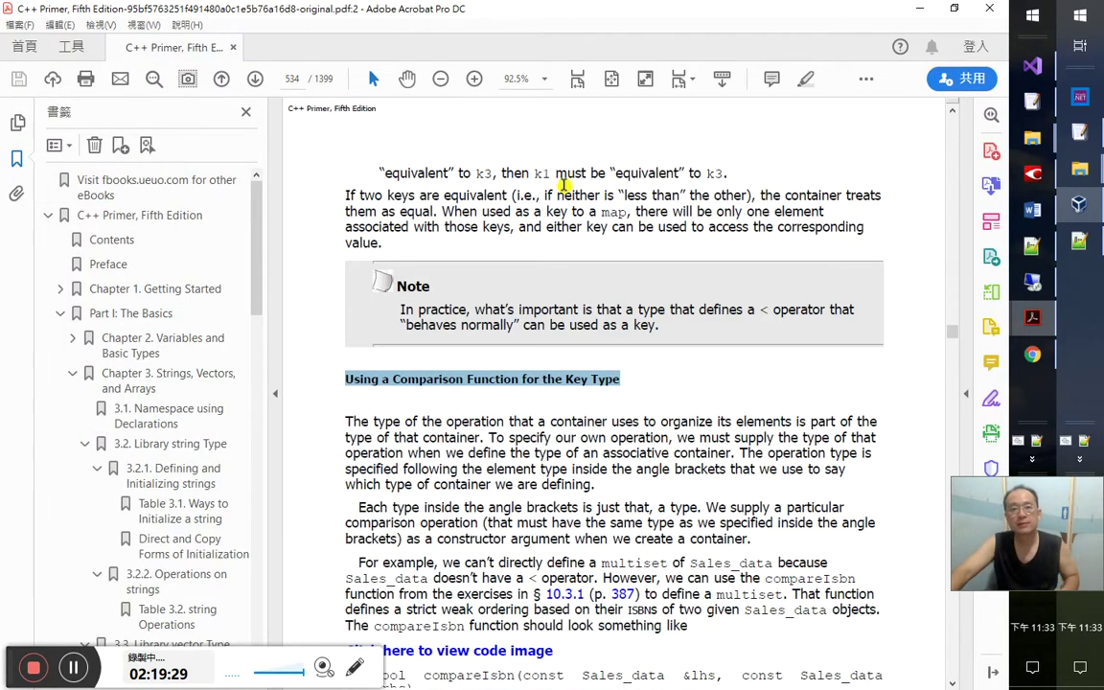
# Switch to Chrome and duplicate the tab with the C++ Primer Google Play book
pyautogui.hotkey('alt', 'Tab')
pyautogui.press('Tab')
pyautogui.press('Tab')
pyautogui.press('Tab')
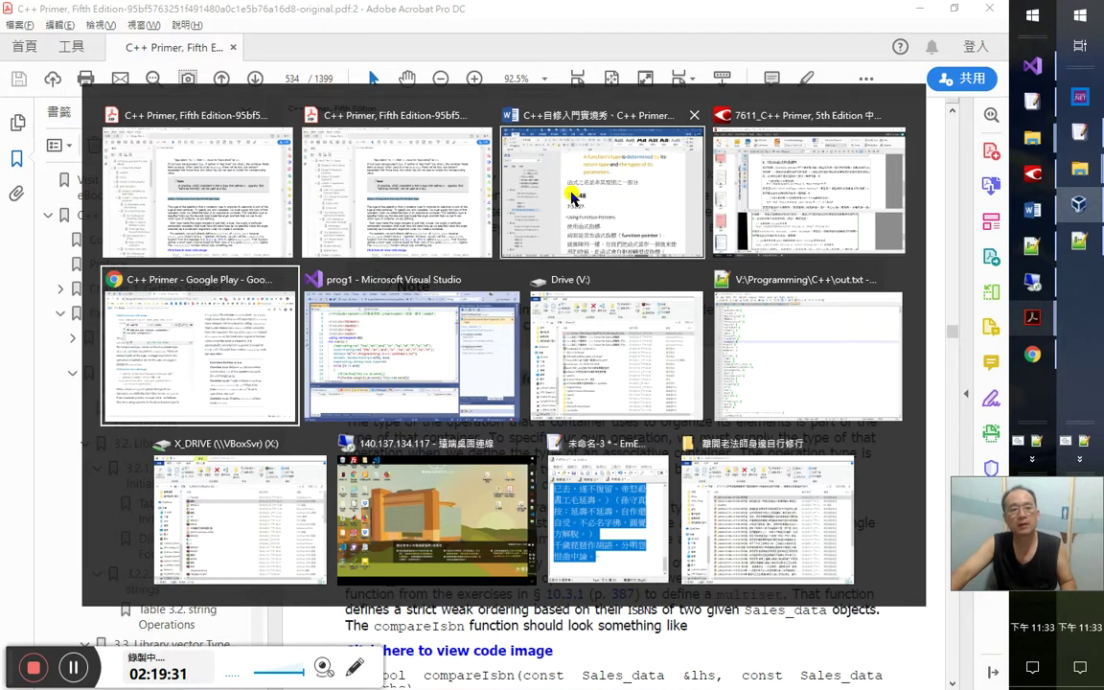
pyautogui.rightClick(331, 13)
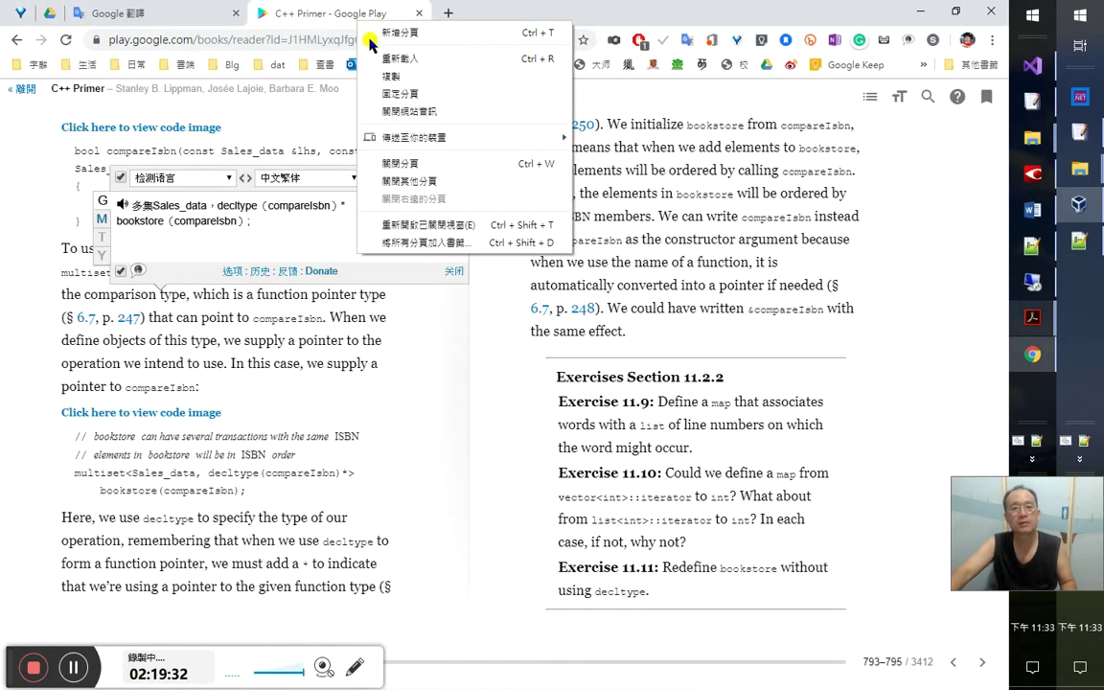
pyautogui.click(416, 80)
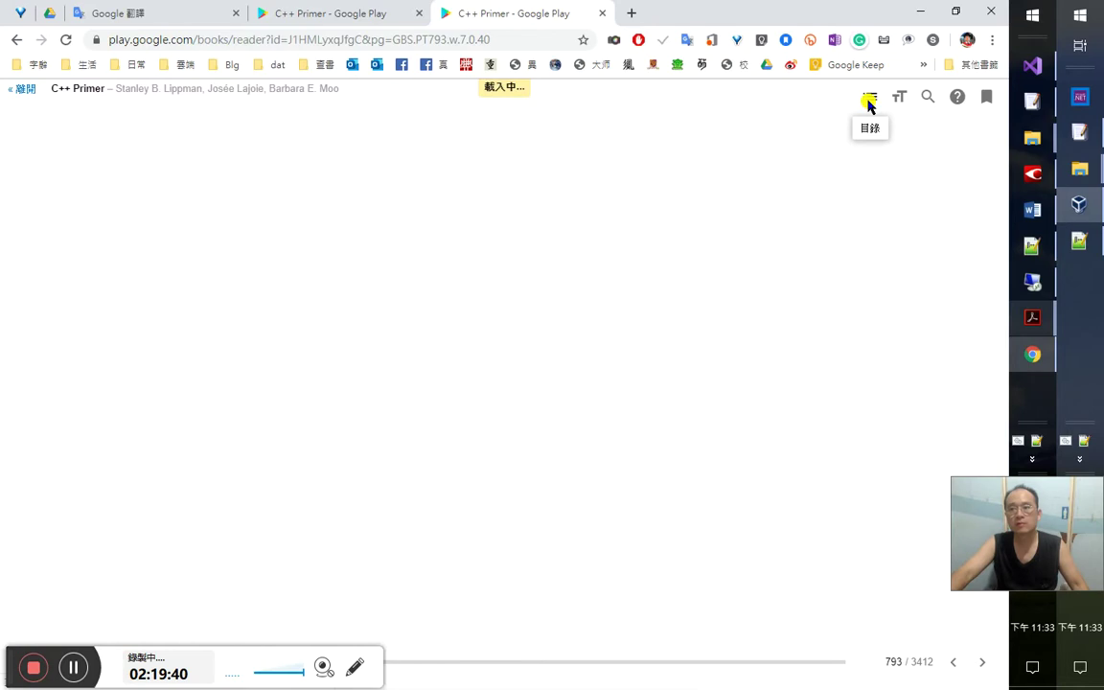
# Open Chapter 6. Functions from the book's table of contents and go to Section 6.7 Pointers to Functions
pyautogui.click(869, 100)
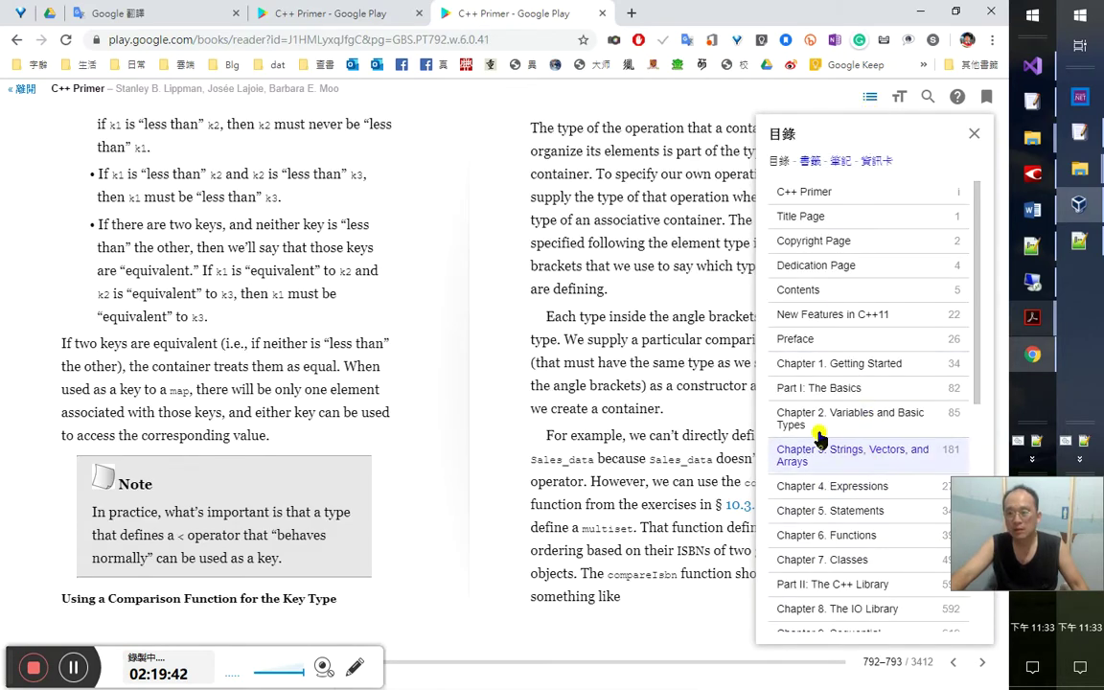
pyautogui.scroll(-5, 884, 465)
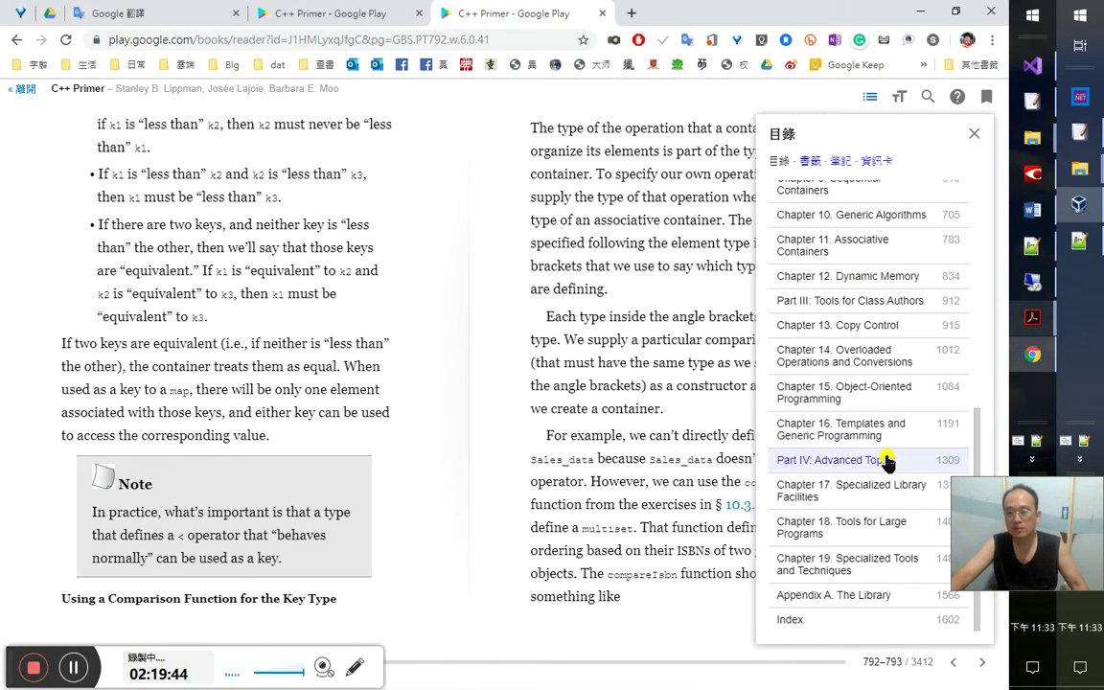
pyautogui.scroll(5, 796, 436)
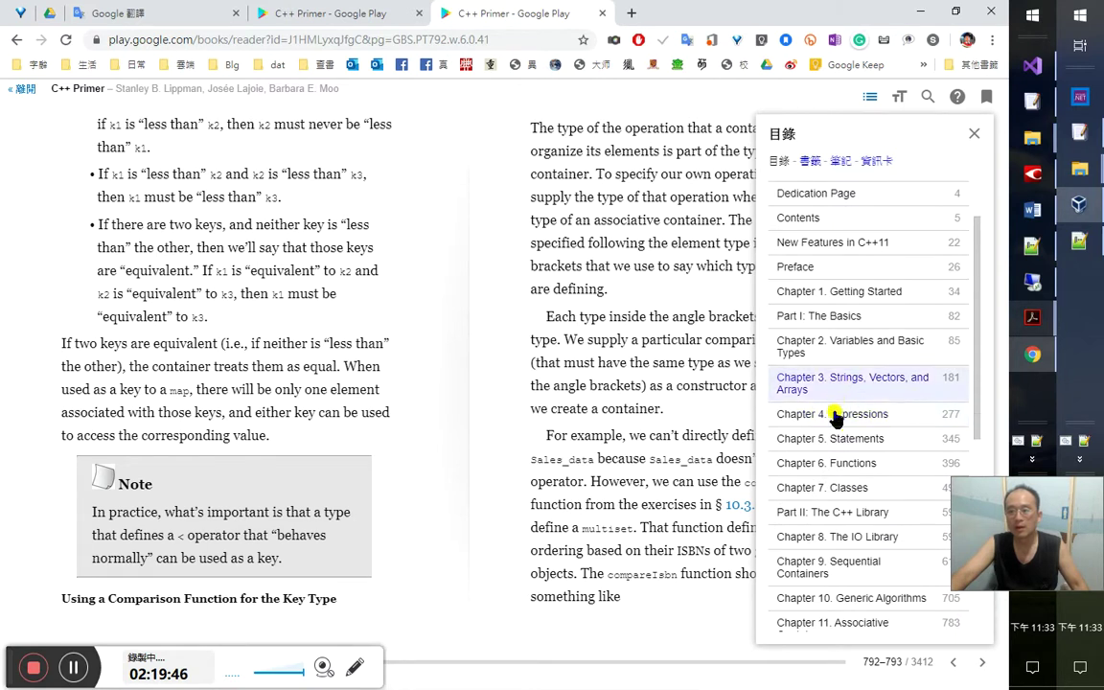
pyautogui.click(842, 463)
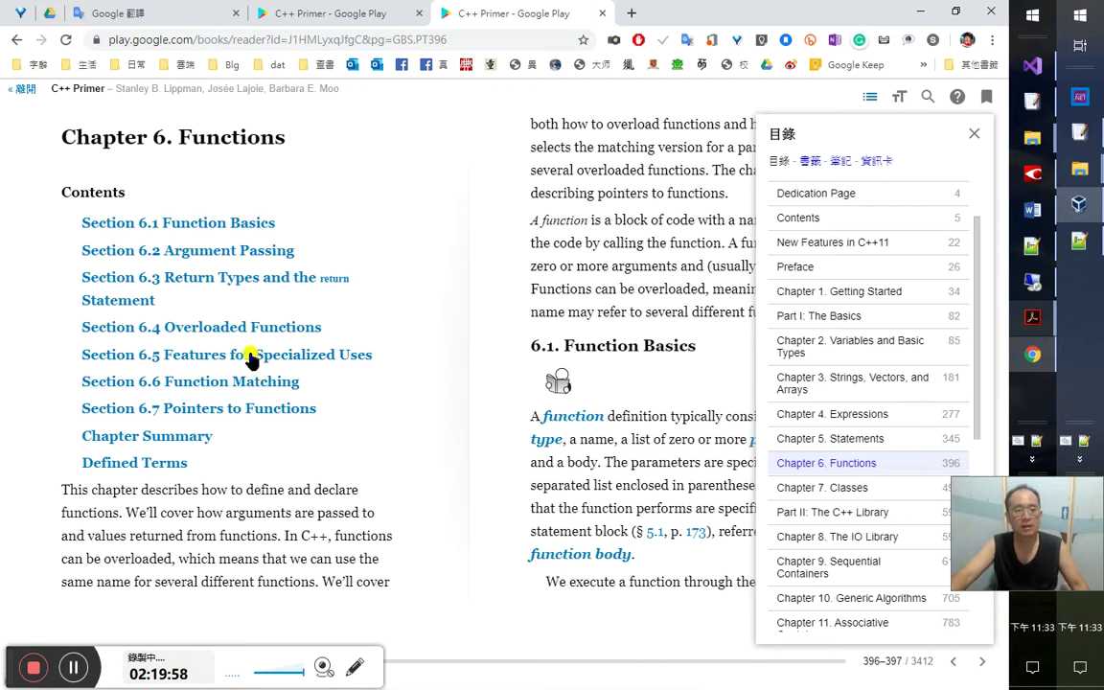
pyautogui.click(235, 414)
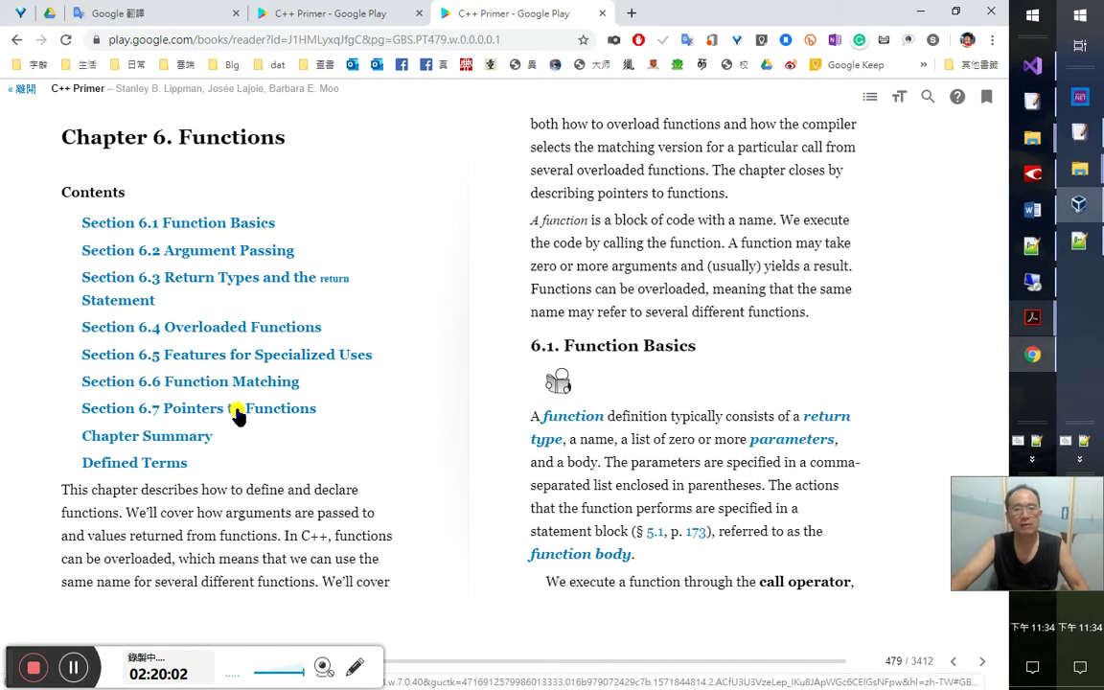
pyautogui.click(236, 414)
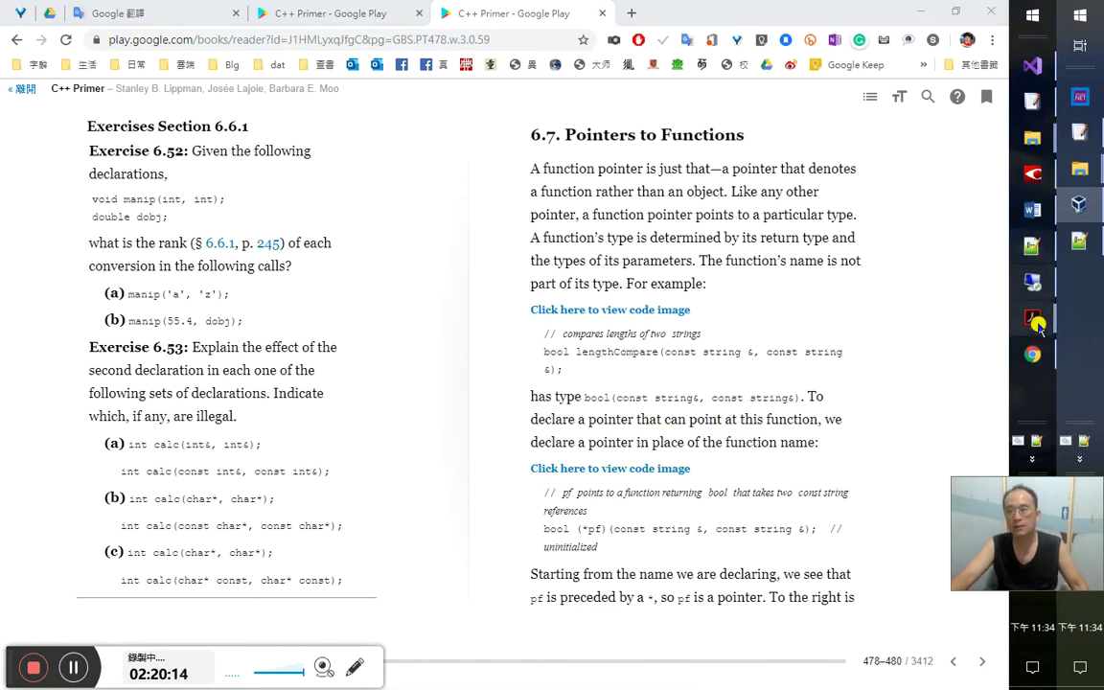
pyautogui.moveTo(1032, 317)
pyautogui.click(931, 415)
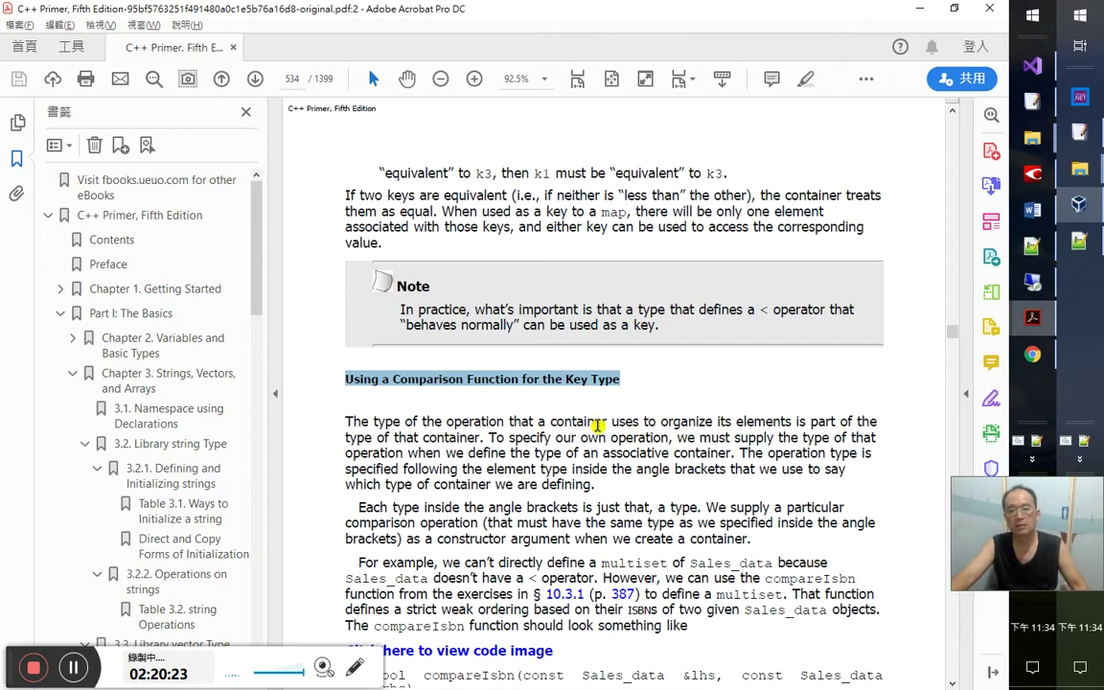
pyautogui.hotkey('alt', 'Tab')
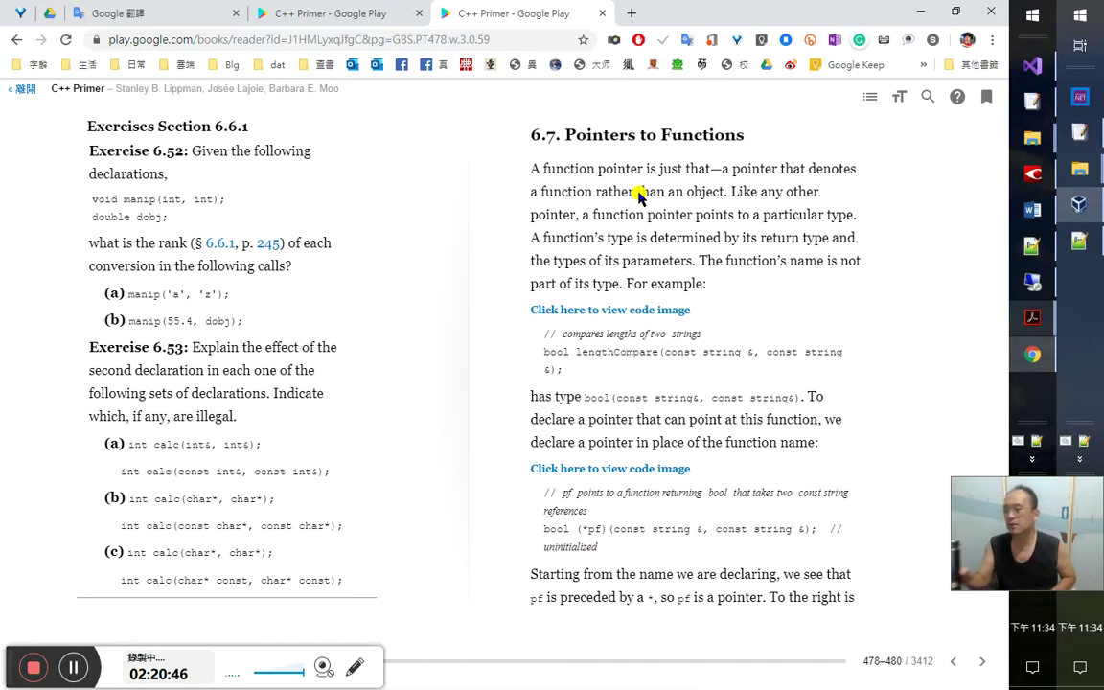
pyautogui.hotkey('alt', 'Tab')
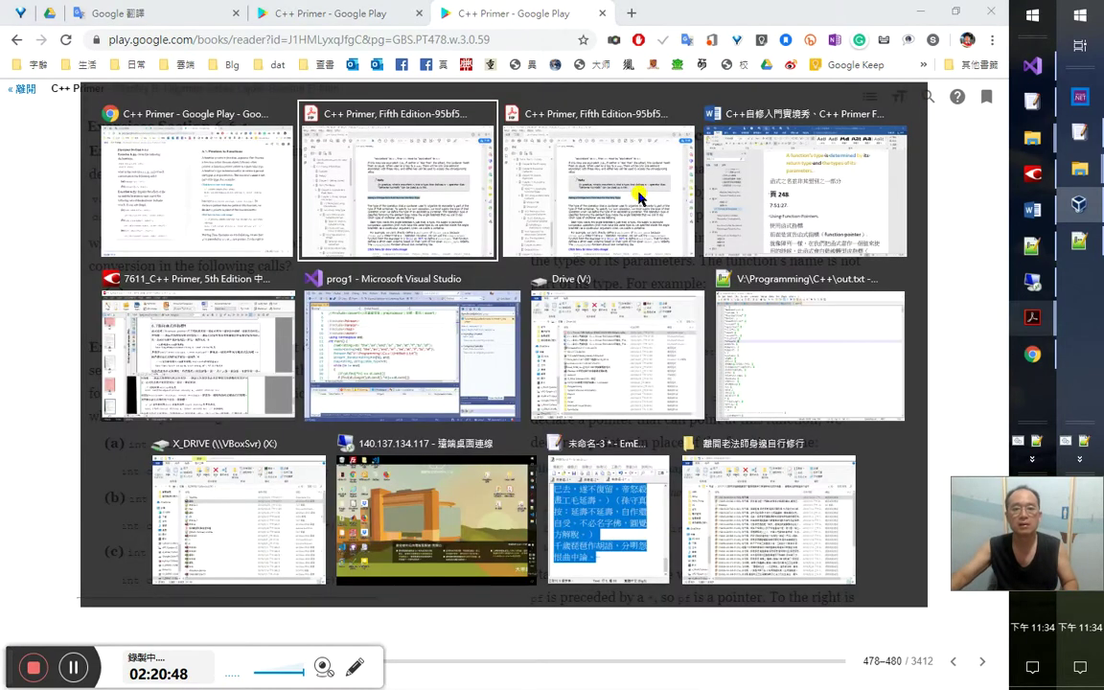
pyautogui.hotkey('alt', 'Tab')
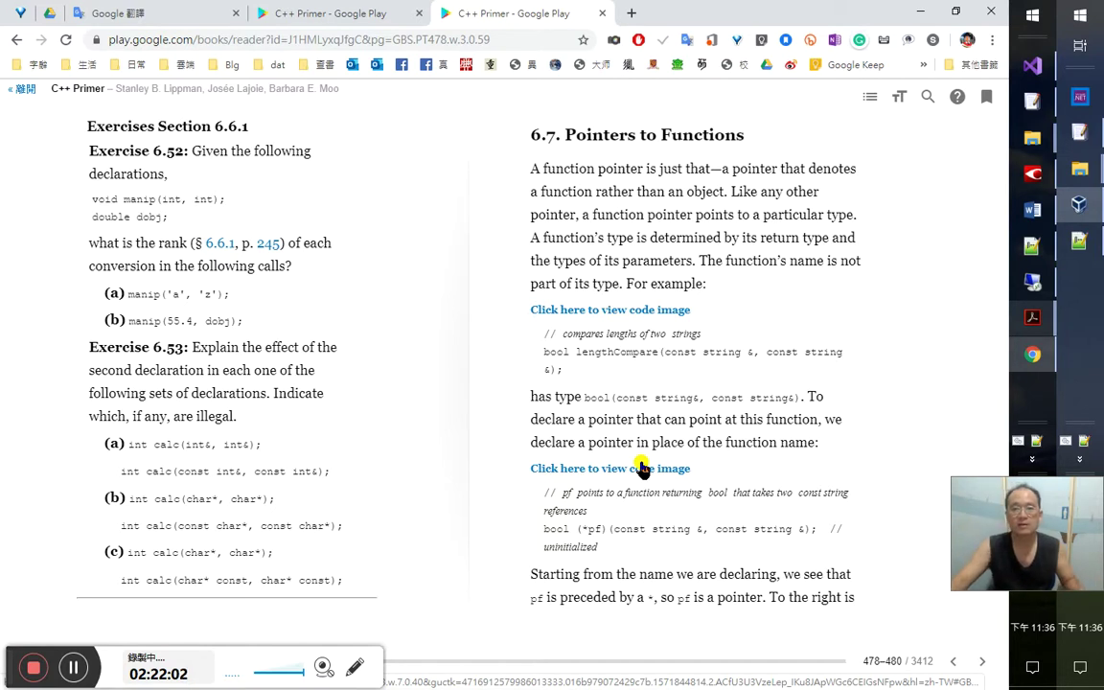
# Switch to ABBYY FineReader and compare section 6.7's lengthCompare and (*pf) declarations with the English edition
pyautogui.hotkey('alt', 'Tab')
pyautogui.hotkey('alt', 'Tab')
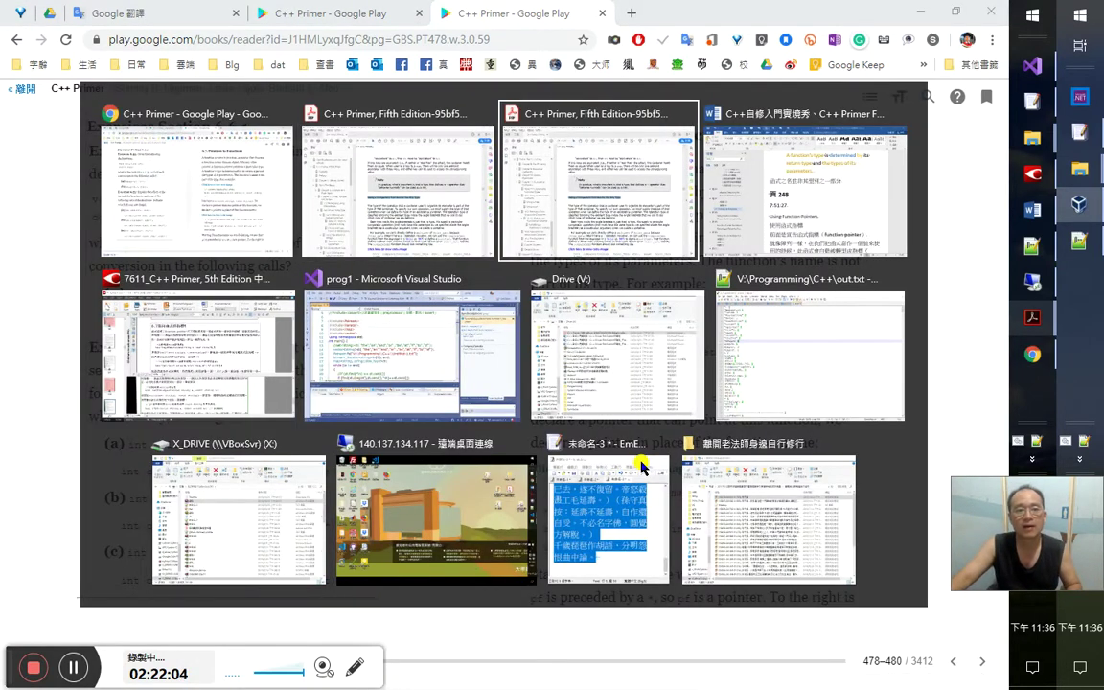
pyautogui.hotkey('alt', 'Tab')
pyautogui.hotkey('alt', 'Tab')
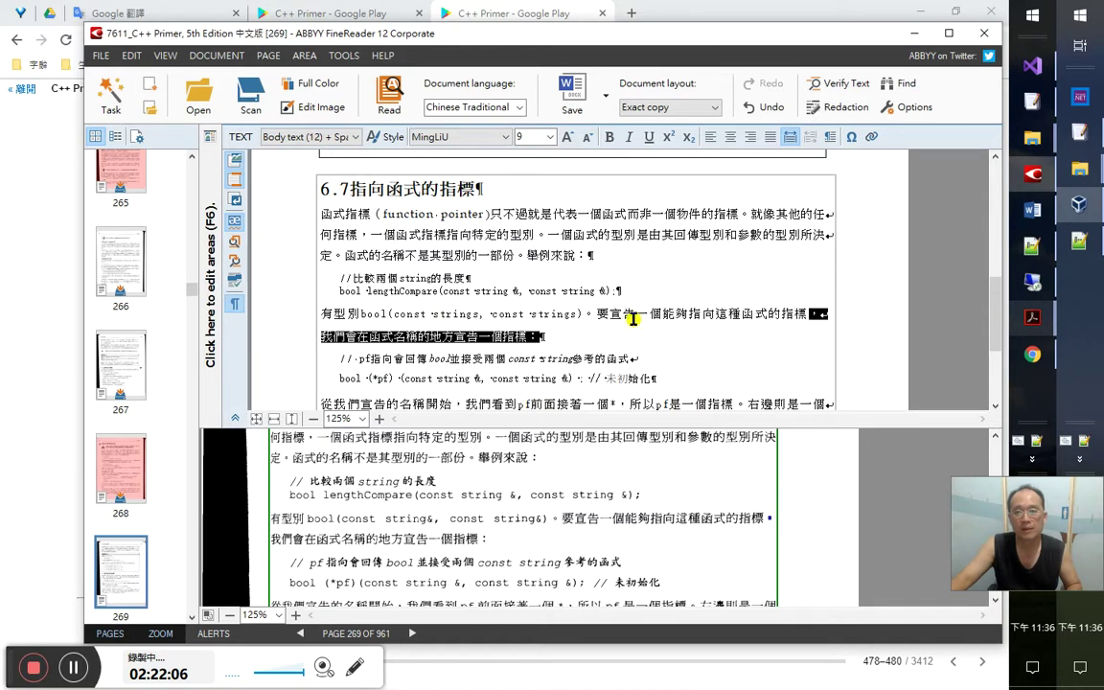
pyautogui.click(769, 314)
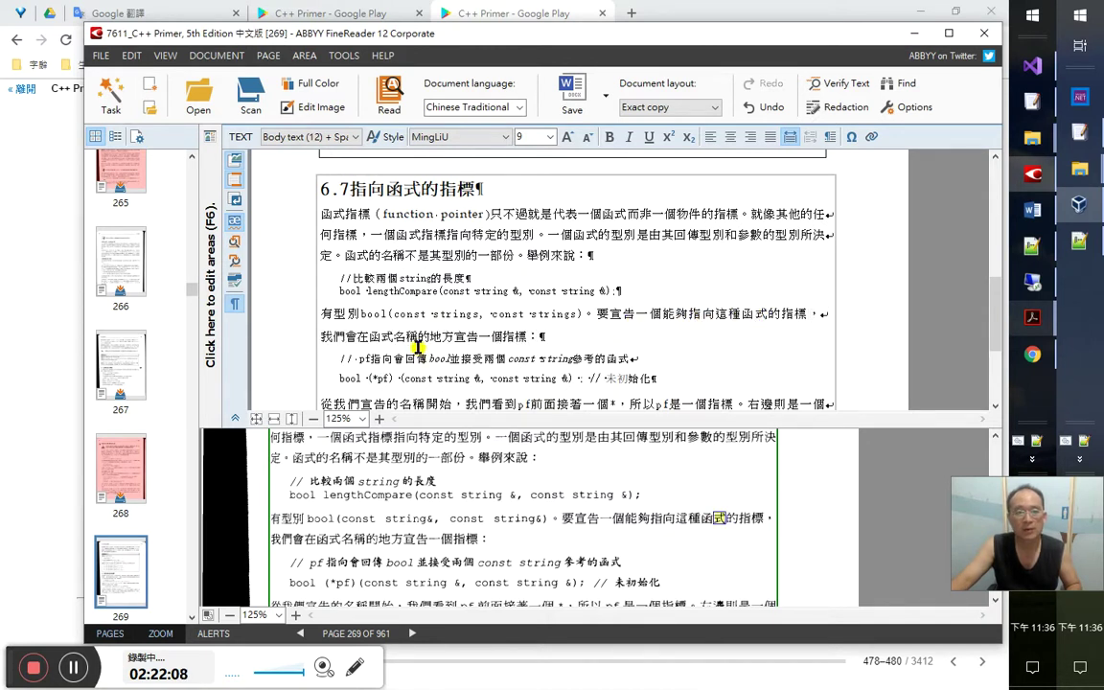
pyautogui.click(469, 336)
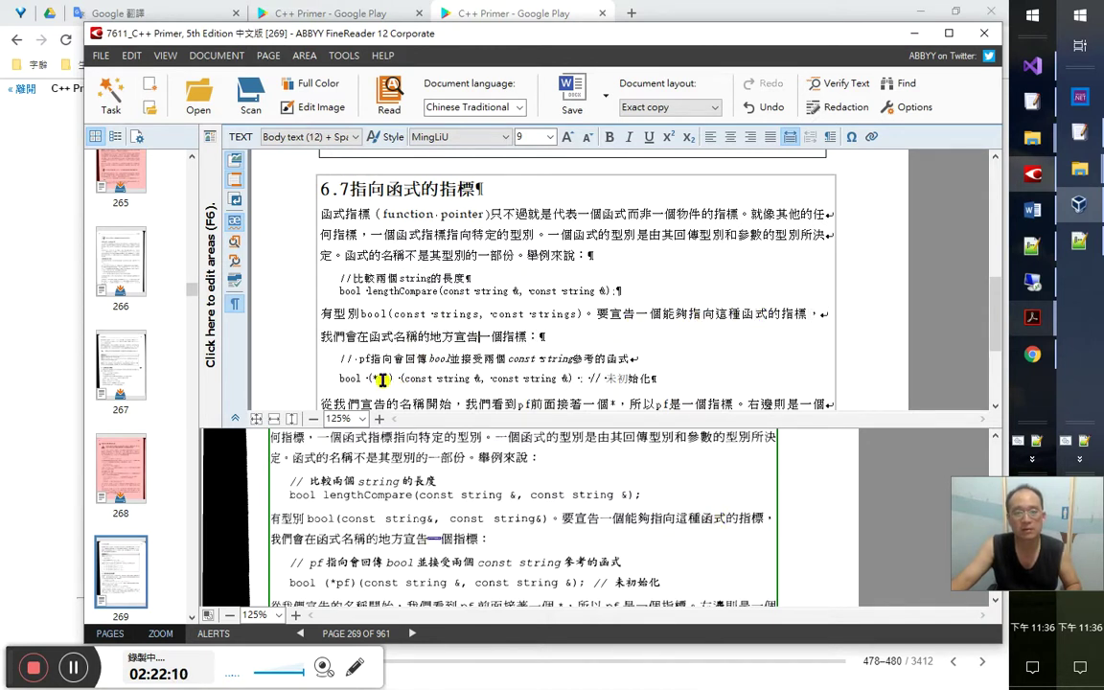
pyautogui.click(446, 359)
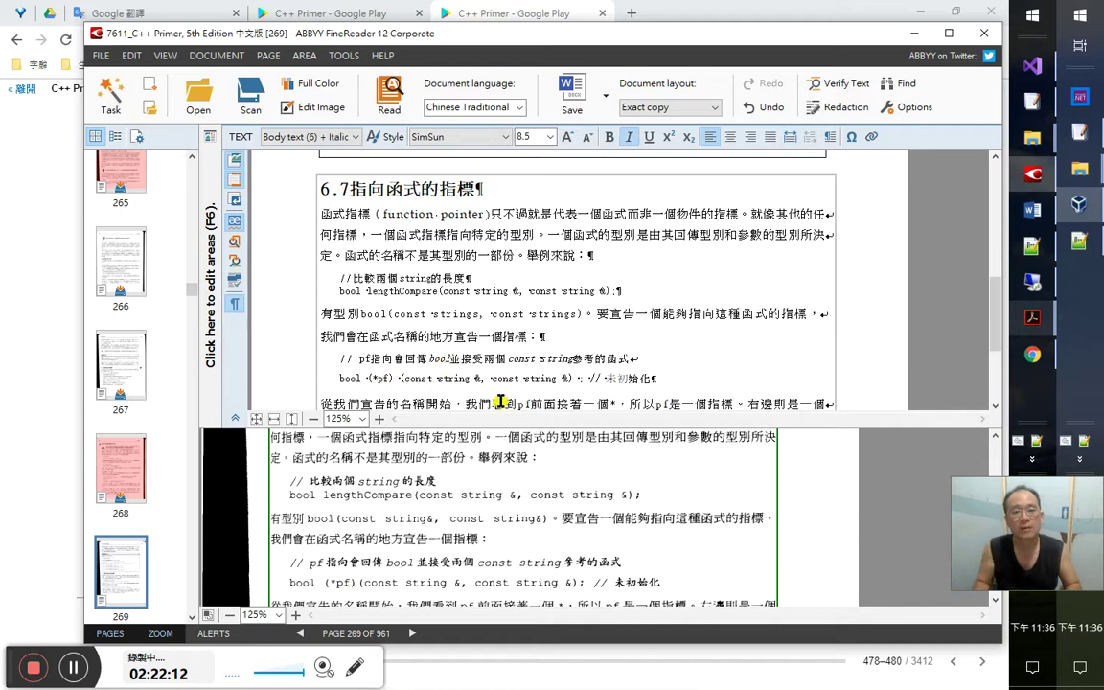
pyautogui.press('Down')
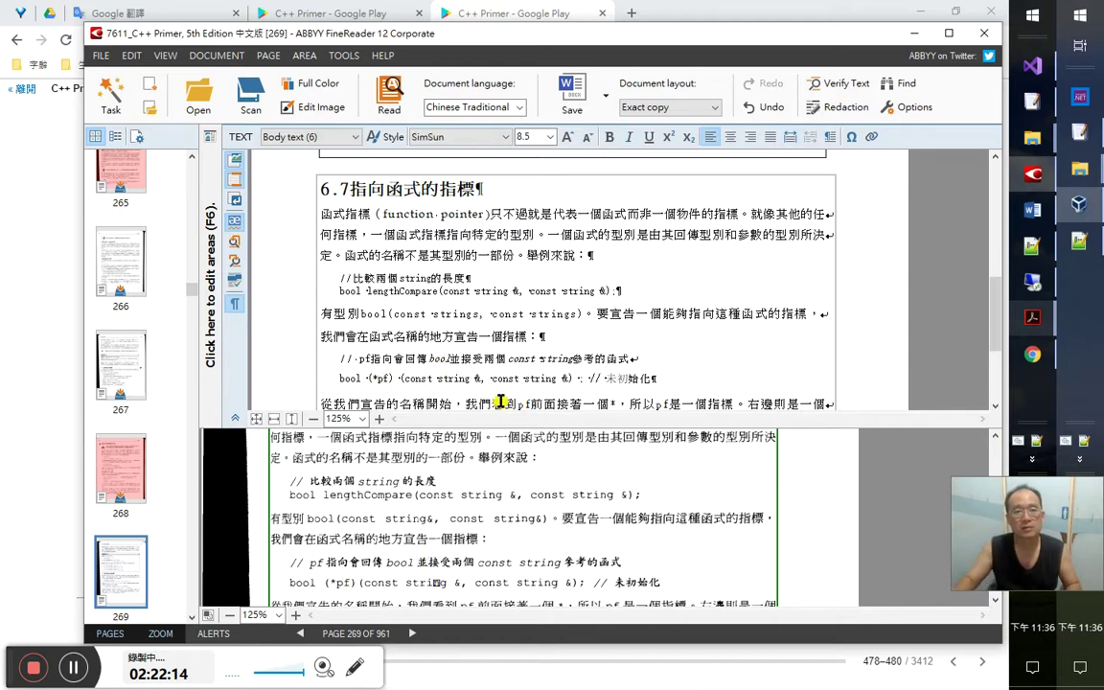
pyautogui.moveTo(367, 291); pyautogui.dragTo(447, 291)
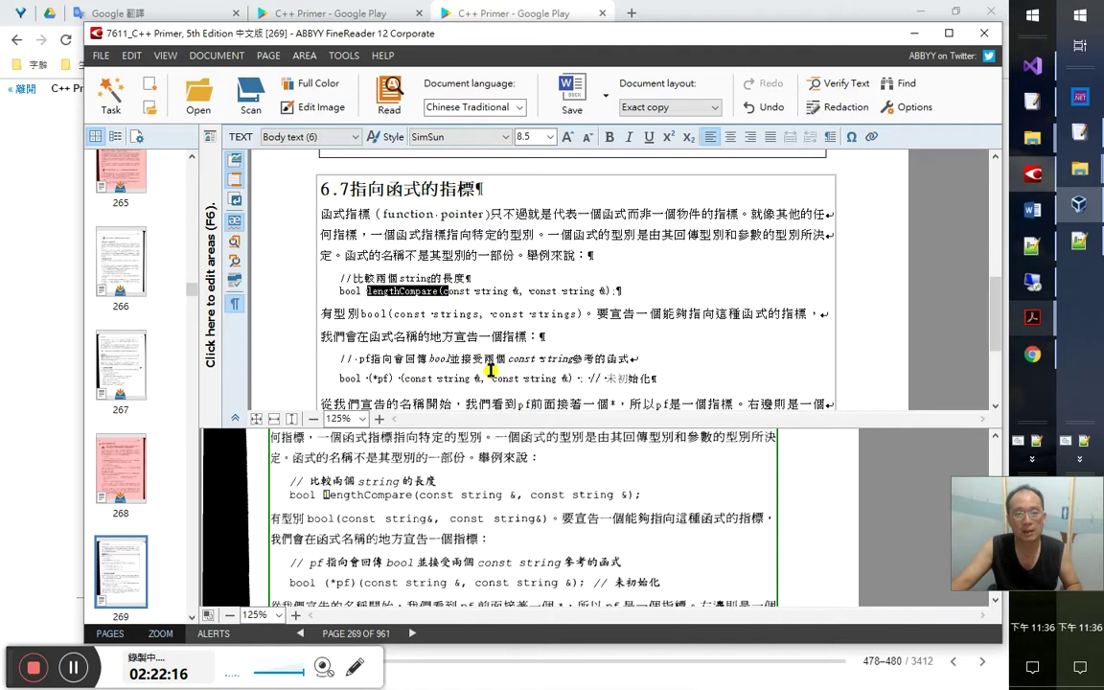
pyautogui.moveTo(371, 378); pyautogui.dragTo(411, 378)
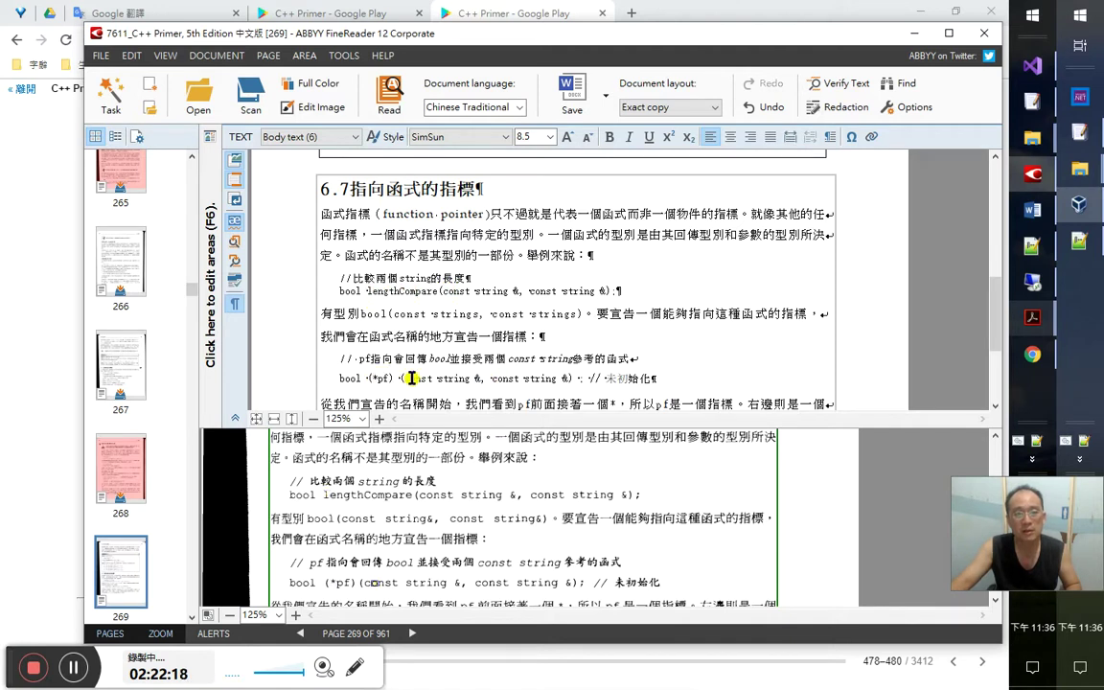
pyautogui.scroll(-1, 423, 336)
pyautogui.hotkey('alt', 'Tab')
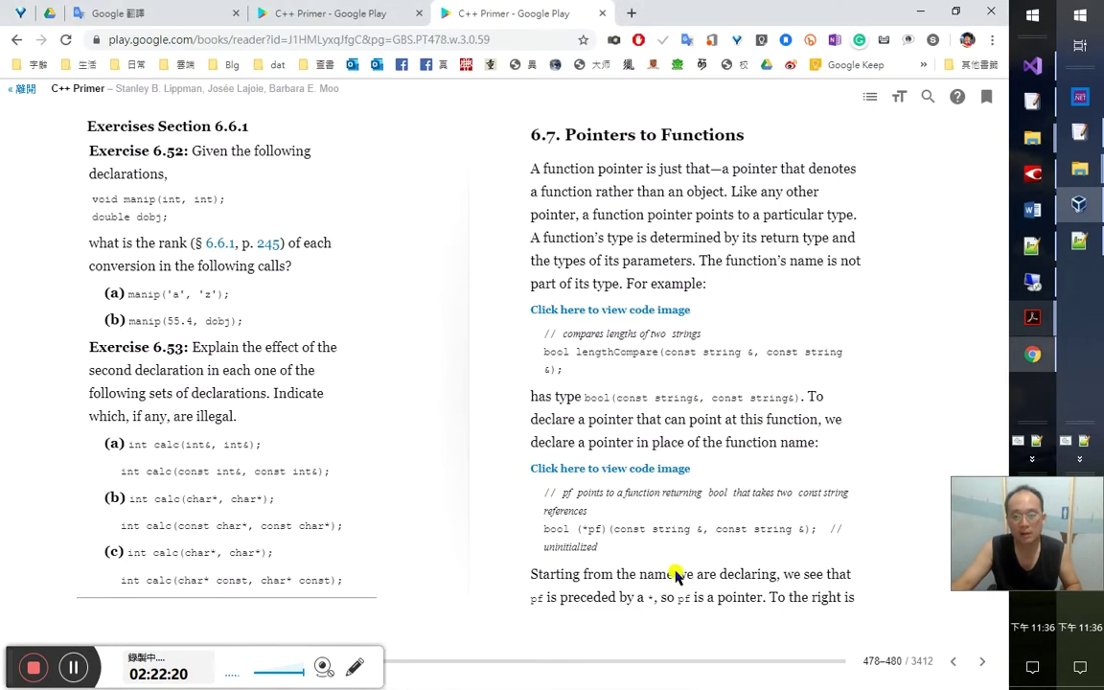
pyautogui.hotkey('alt', 'Tab')
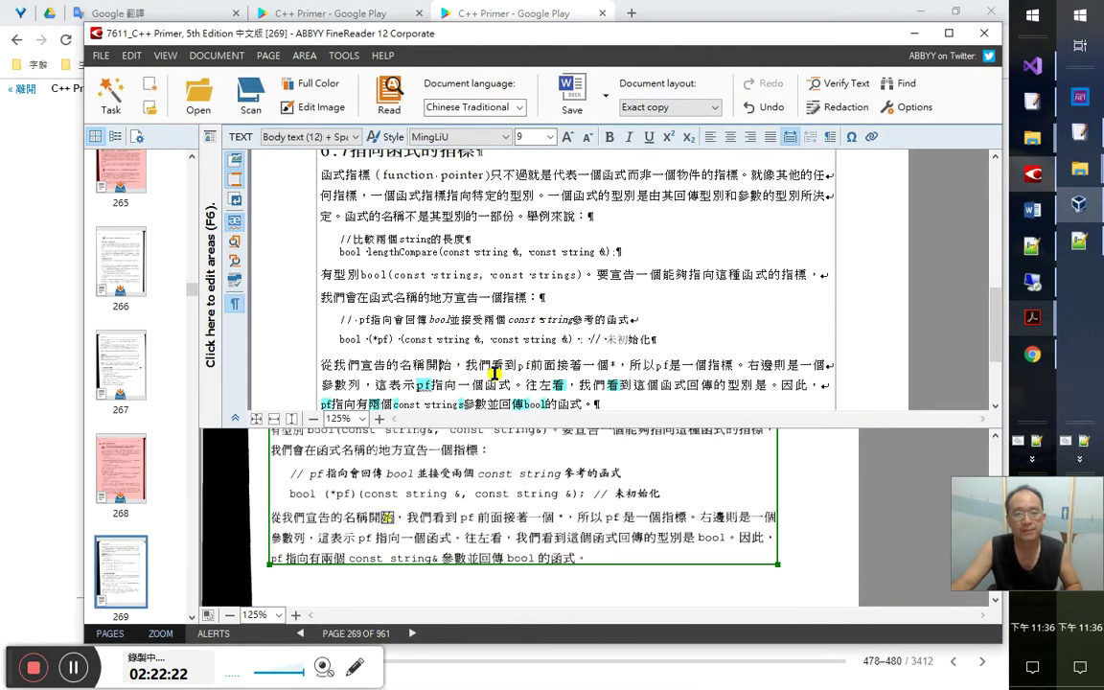
# Read the sentence starting 從我們宣告的名稱開始 character by character against the page scan and the English text
pyautogui.press('Right')
pyautogui.press('Right')
pyautogui.press('Right')
pyautogui.press('Right')
pyautogui.press('Right')
pyautogui.press('Right')
pyautogui.press('Right')
pyautogui.press('Right')
pyautogui.press('Right')
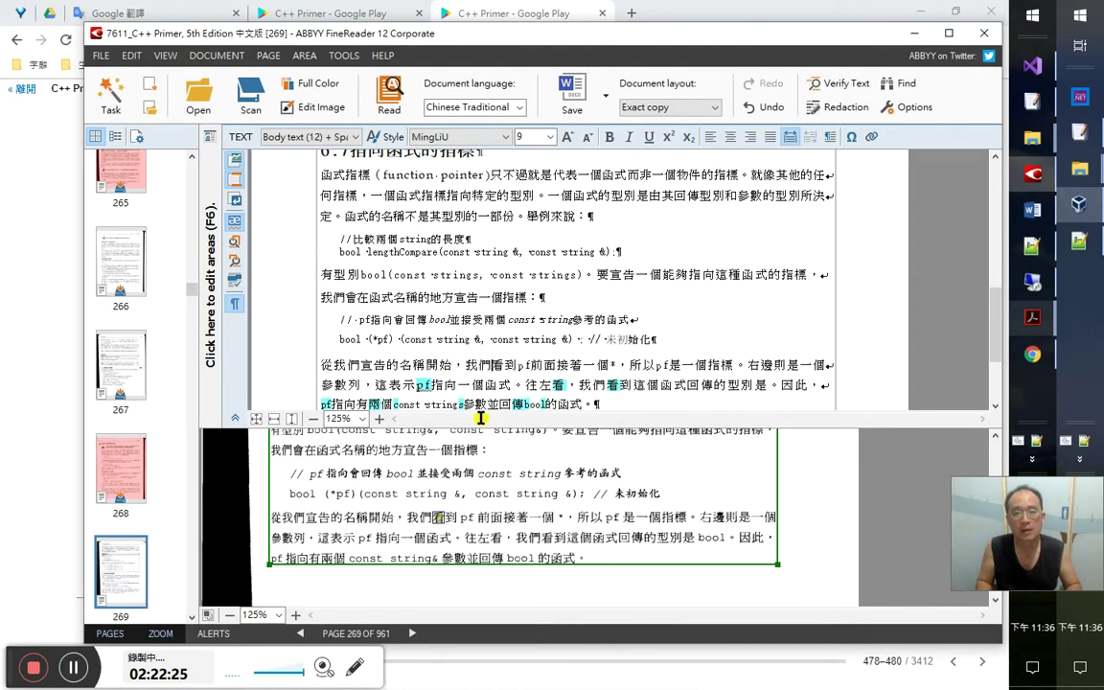
pyautogui.press('Right')
pyautogui.press('Right')
pyautogui.press('Right')
pyautogui.press('Right')
pyautogui.press('Right')
pyautogui.press('Right')
pyautogui.press('Right')
pyautogui.press('Right')
pyautogui.hotkey('alt', 'Tab')
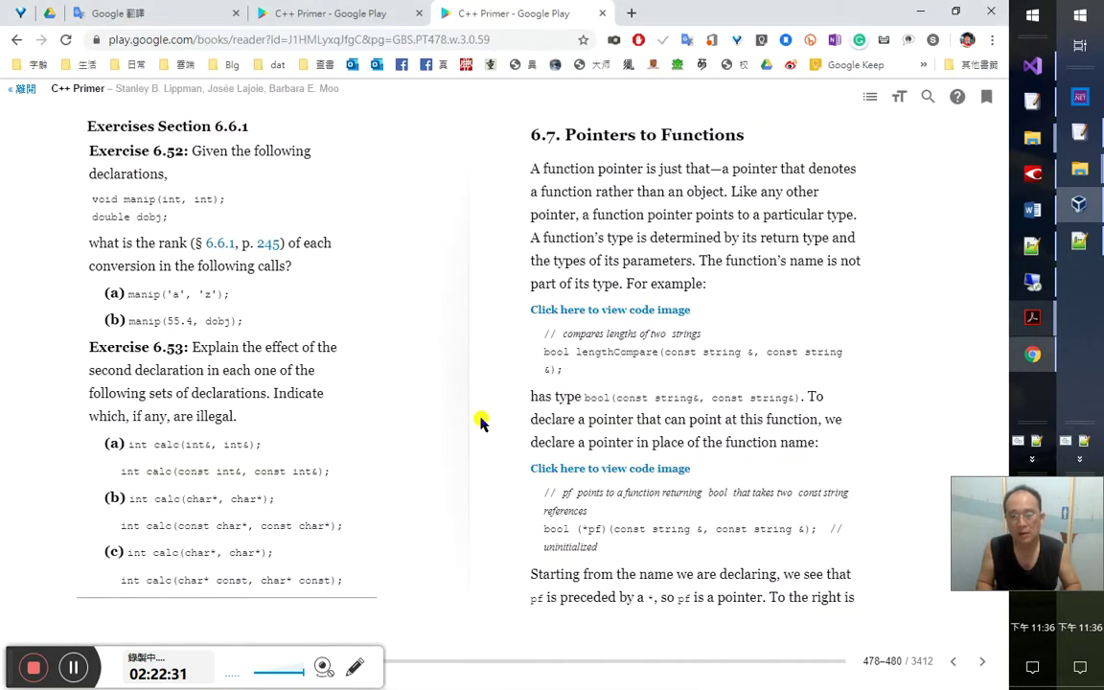
pyautogui.hotkey('alt', 'Tab')
pyautogui.press('Right')
pyautogui.press('Right')
pyautogui.press('Right')
pyautogui.press('Right')
pyautogui.press('Right')
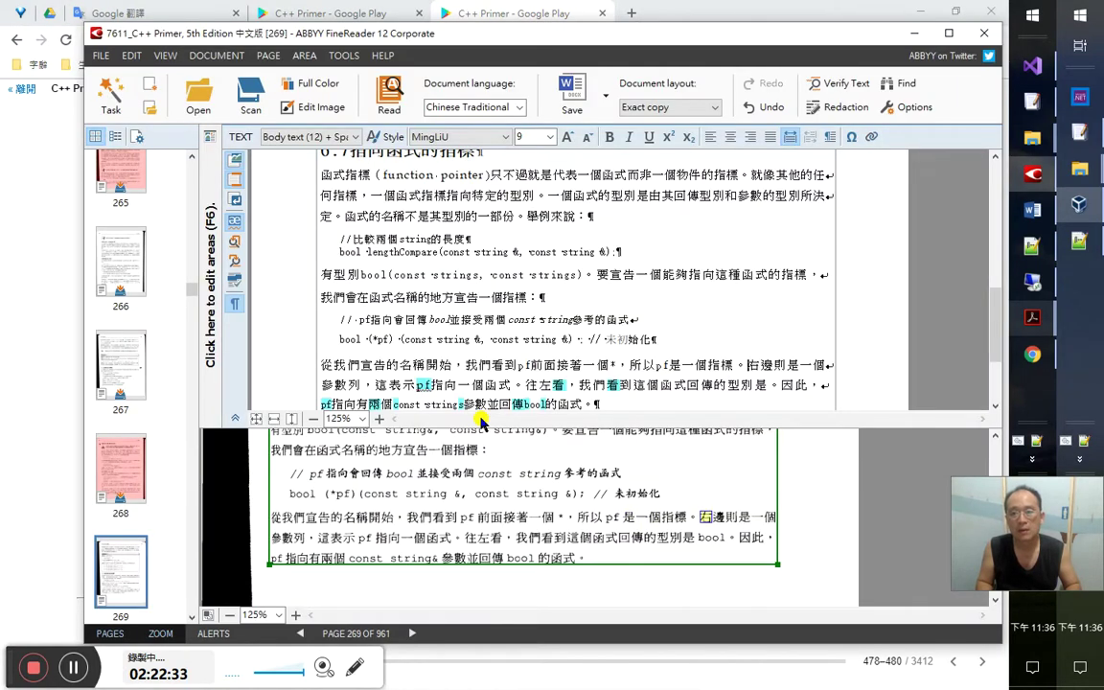
# Read on through the parameter-list sentence, highlighting the part stating that pf指向一個函式
pyautogui.press('Right')
pyautogui.press('Right')
pyautogui.press('Right')
pyautogui.press('Right')
pyautogui.press('Right')
pyautogui.press('Right')
pyautogui.hotkey('shift', 'Right')
pyautogui.hotkey('shift', 'Right')
pyautogui.hotkey('shift', 'Right')
pyautogui.hotkey('shift', 'Right')
pyautogui.hotkey('shift', 'Right')
pyautogui.hotkey('shift', 'Right')
pyautogui.hotkey('shift', 'Right')
pyautogui.hotkey('shift', 'Right')
pyautogui.hotkey('shift', 'Right')
pyautogui.hotkey('shift', 'Right')
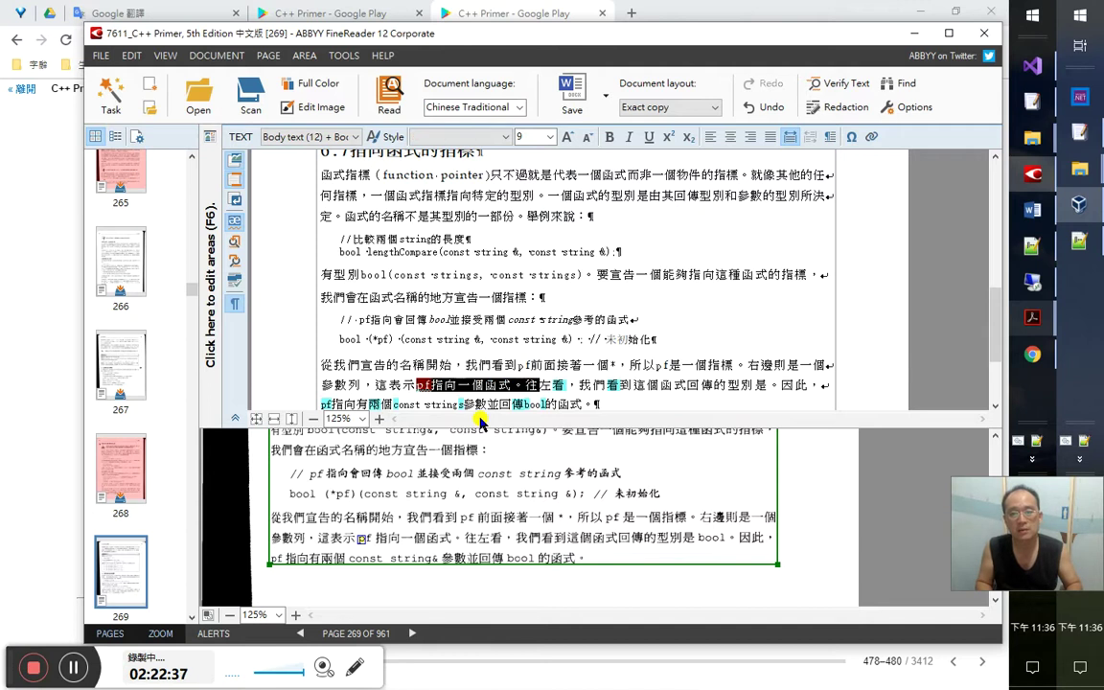
# Check the recognized text from 左看，我們看到這個函式回傳的型別 to the start of the final line against the scan
pyautogui.press('Right')
pyautogui.hotkey('shift', 'Right')
pyautogui.hotkey('shift', 'Right')
pyautogui.hotkey('shift', 'Right')
pyautogui.hotkey('shift', 'Right')
pyautogui.hotkey('shift', 'Right')
pyautogui.hotkey('shift', 'Right')
pyautogui.hotkey('shift', 'Right')
pyautogui.hotkey('shift', 'Right')
pyautogui.hotkey('shift', 'Right')
pyautogui.hotkey('shift', 'Right')
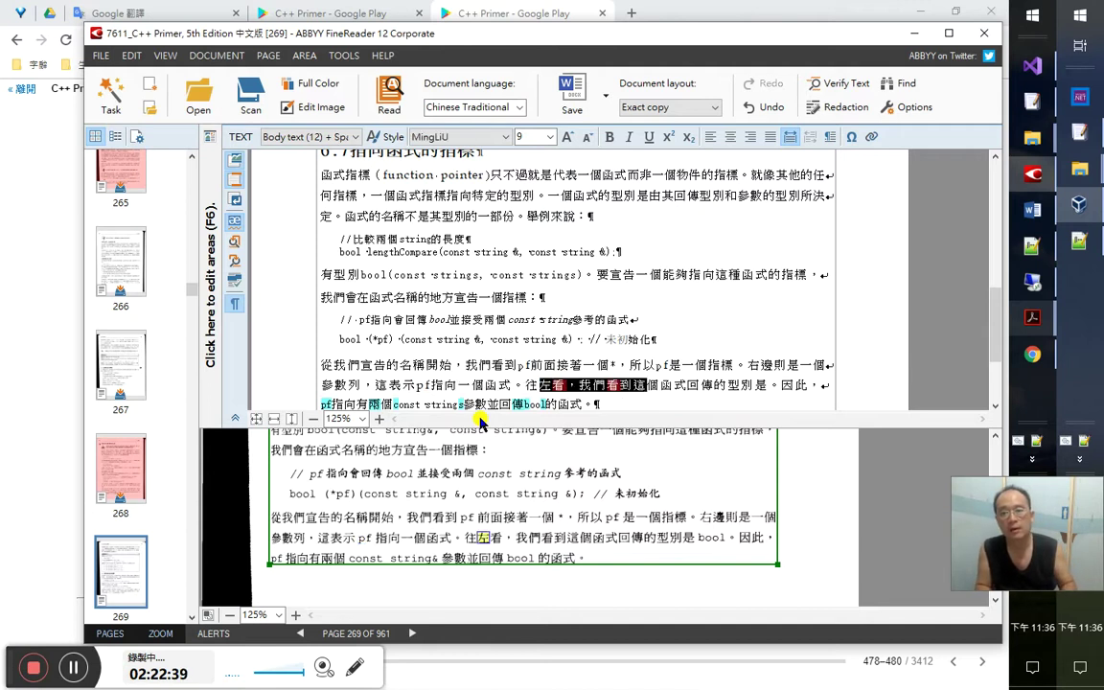
pyautogui.press('Right')
pyautogui.write('看')
pyautogui.press('Right')
pyautogui.press('Right')
pyautogui.press('Right')
pyautogui.press('Right')
pyautogui.press('Right')
pyautogui.press('Right')
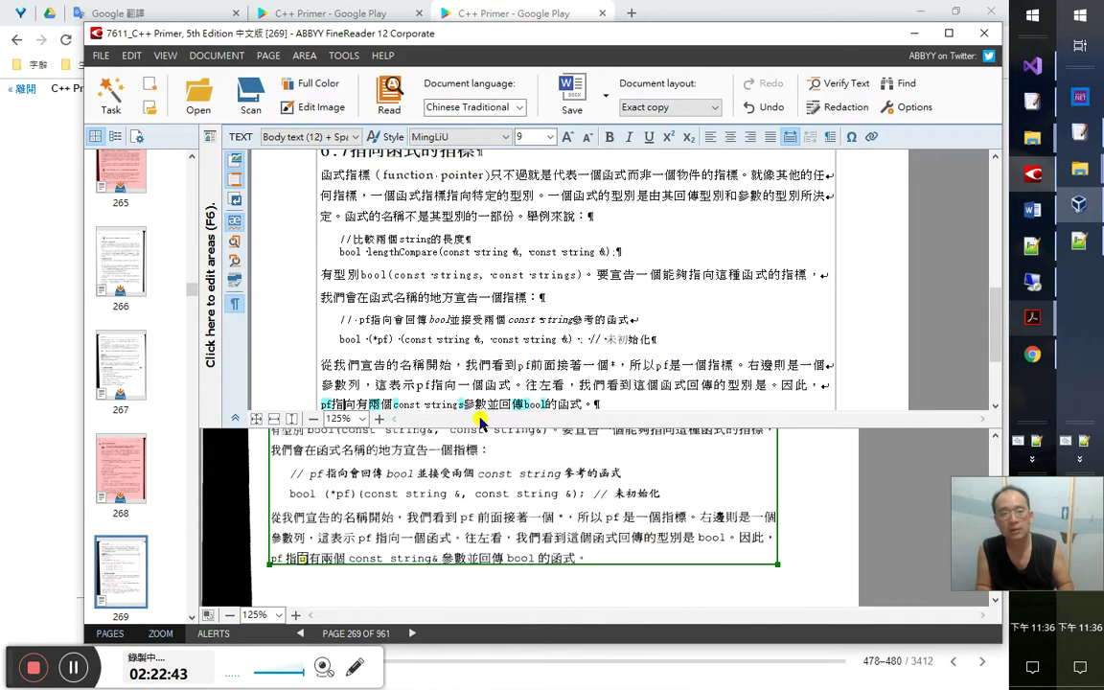
# Examine the (*pf) declaration, the lengthCompare declaration and the paragraph's last line together
pyautogui.press('Up')
pyautogui.press('Up')
pyautogui.press('Up')
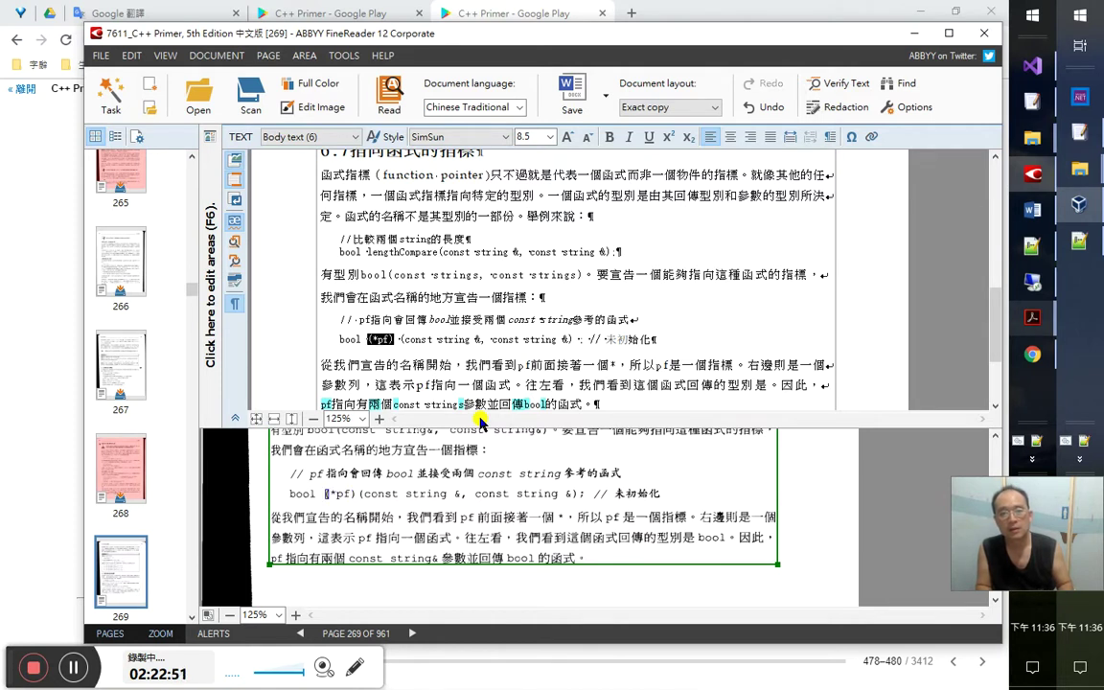
pyautogui.press('Down')
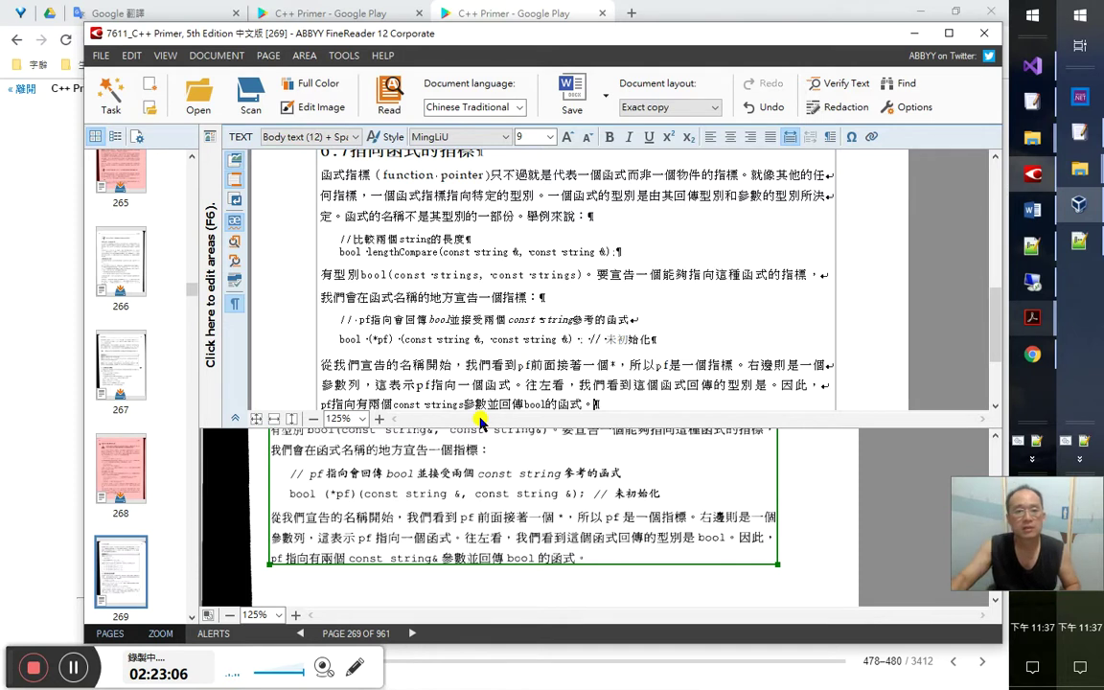
pyautogui.moveTo(363, 252); pyautogui.dragTo(482, 252)
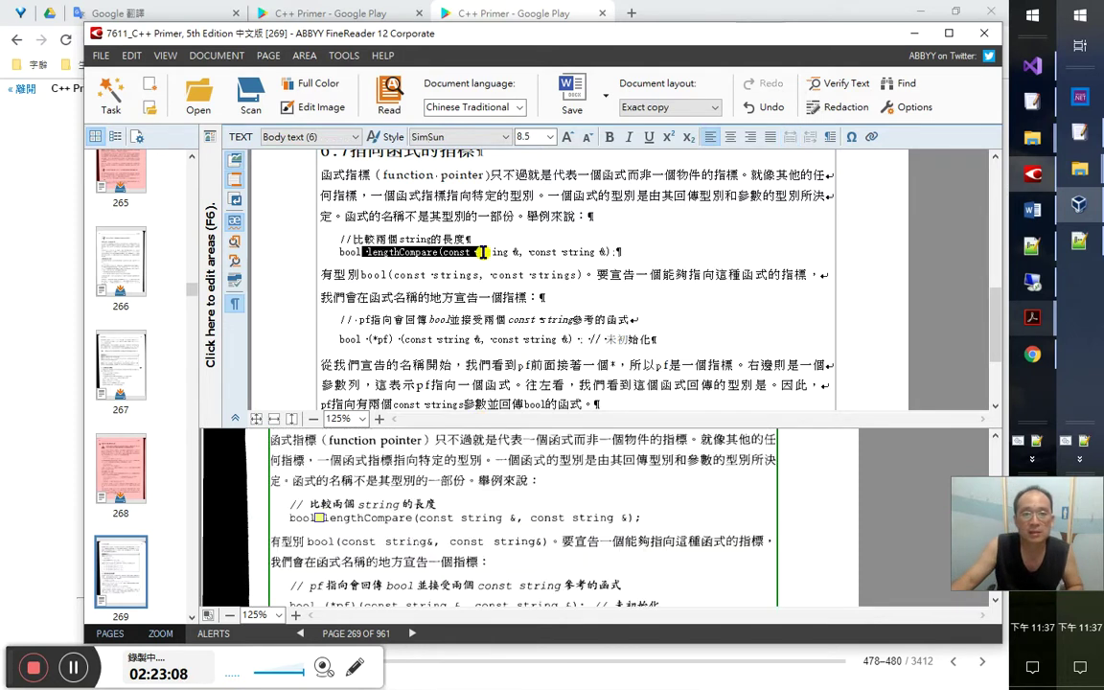
pyautogui.click(425, 252)
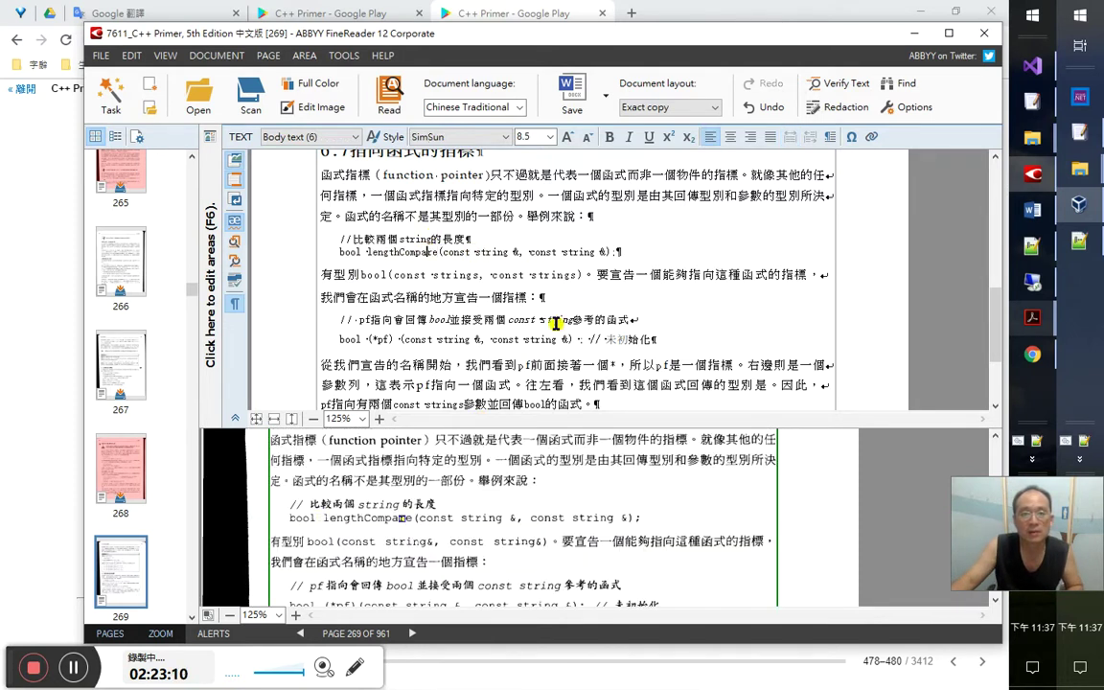
pyautogui.click(576, 386)
pyautogui.press('alt')
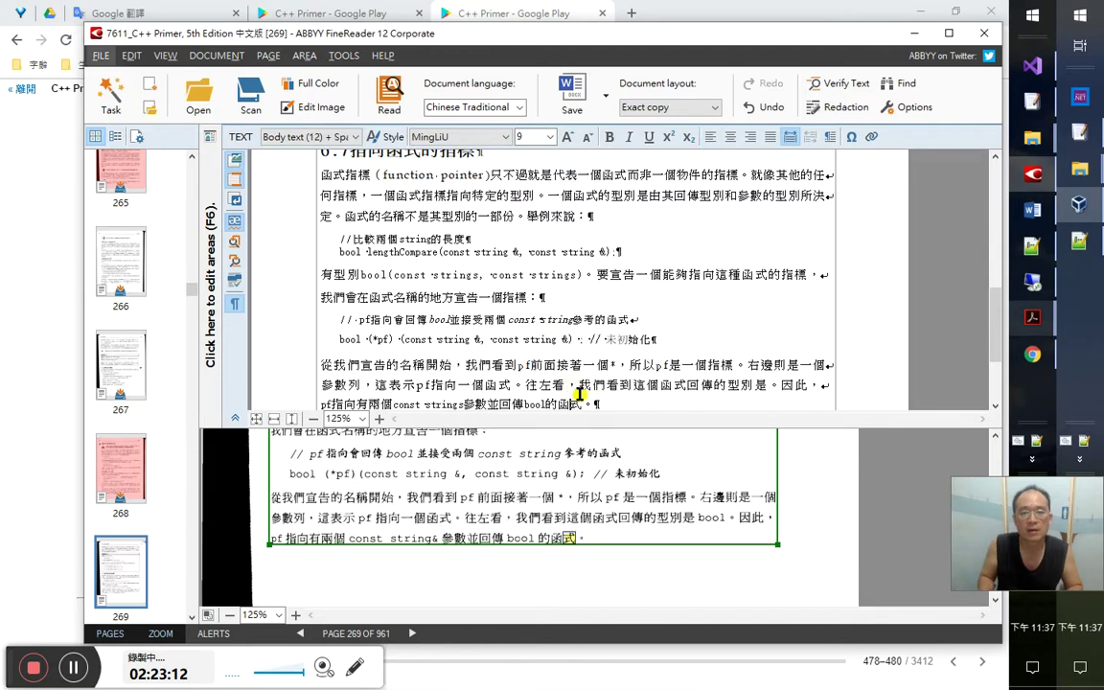
pyautogui.press('f')
pyautogui.press('Down')
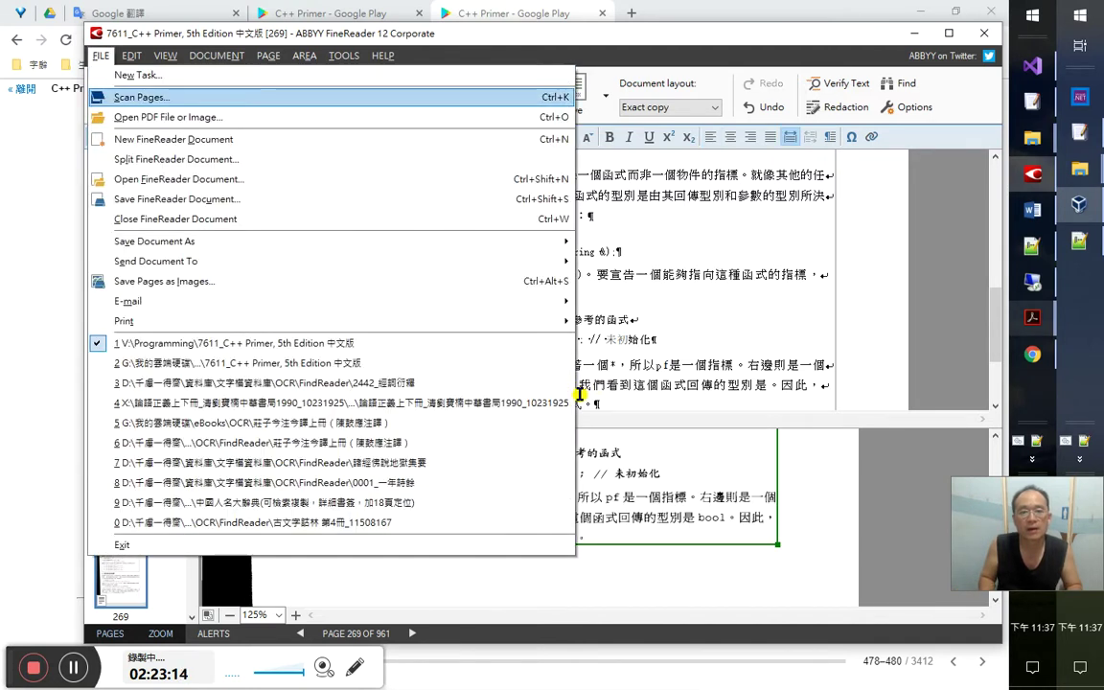
pyautogui.press('Down')
pyautogui.press('Escape')
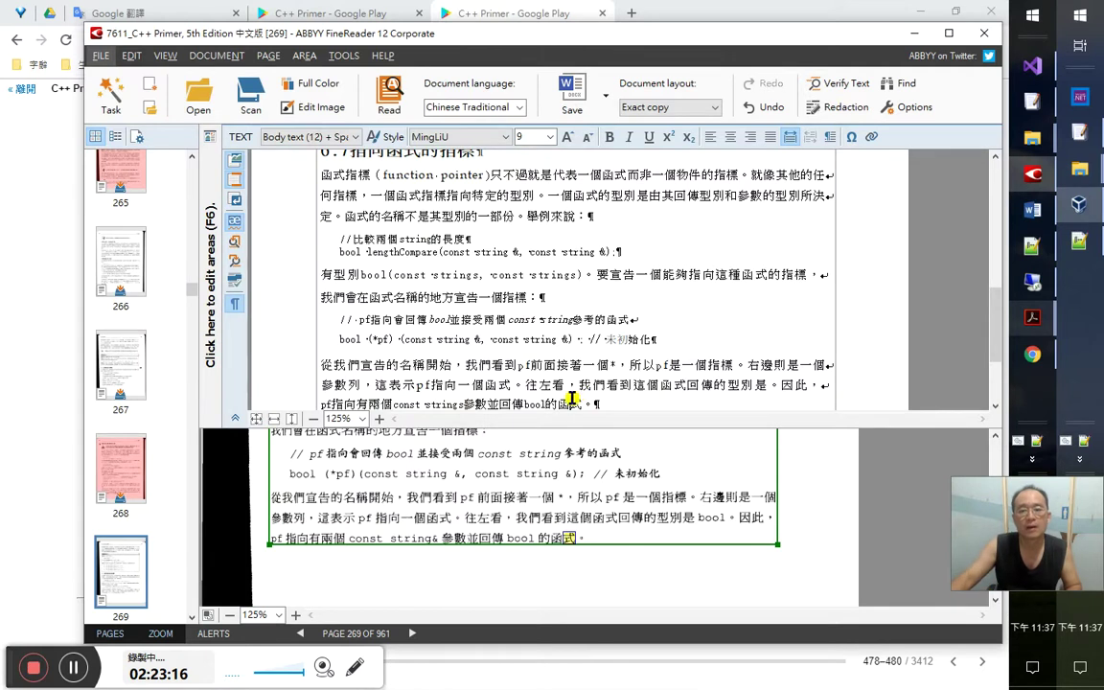
# Copy the passage from 要宣告一個能夠指向這種函式的指標 through the 未初始化 comment into Untitled-1.txt in Visual Studio Code
pyautogui.moveTo(557, 386); pyautogui.dragTo(542, 403)
pyautogui.click(655, 402)
pyautogui.press('Up')
pyautogui.press('Up')
pyautogui.press('Up')
pyautogui.hotkey('shift', 'Up')
pyautogui.hotkey('shift', 'Up')
pyautogui.hotkey('shift', 'Up')
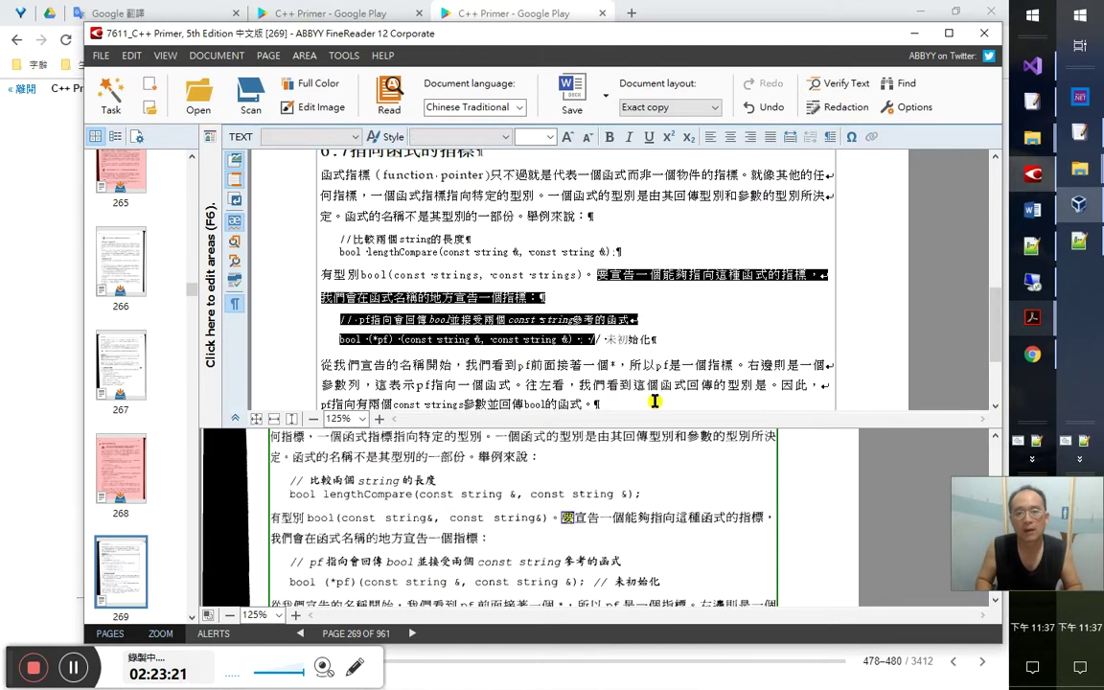
pyautogui.hotkey('shift', 'End')
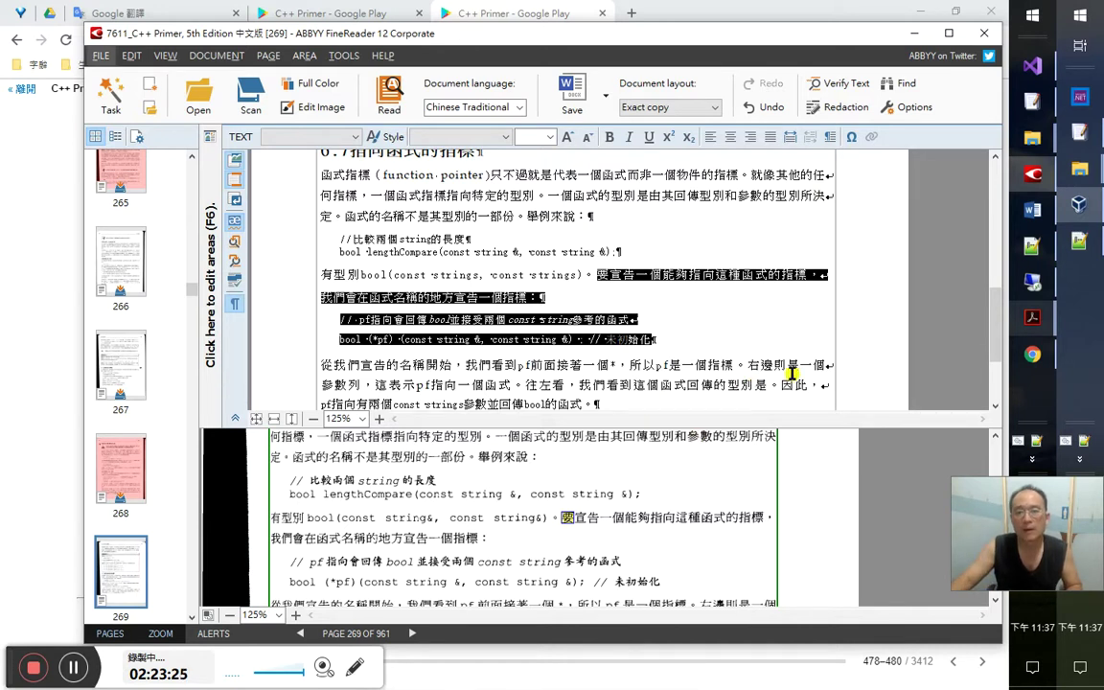
pyautogui.press('alt')
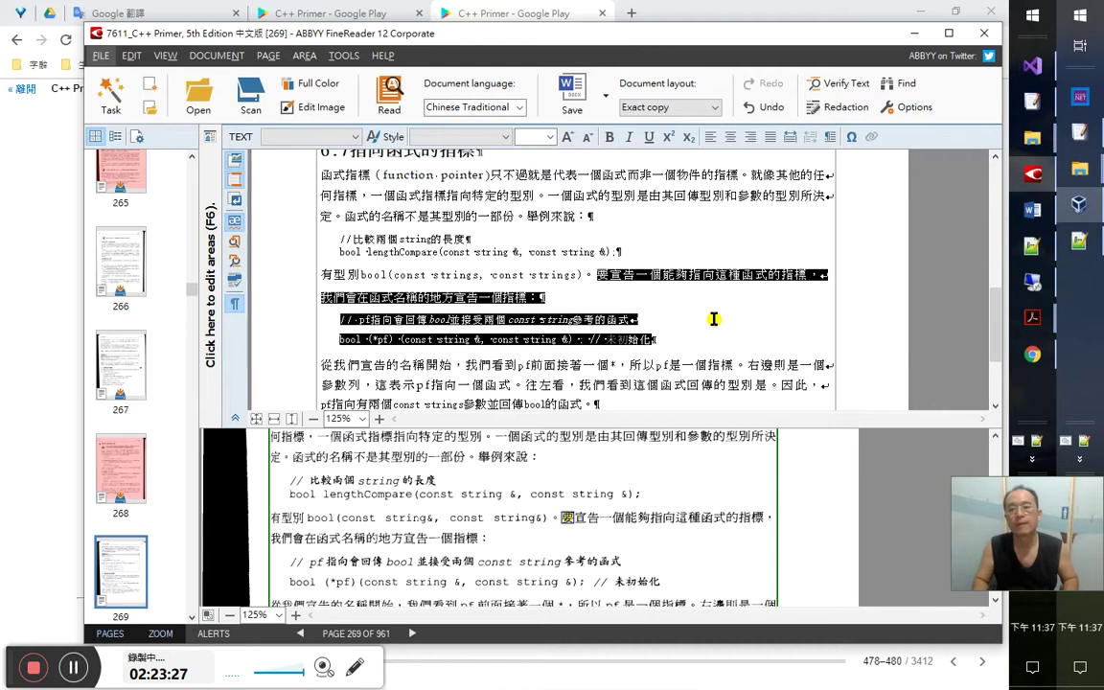
pyautogui.hotkey('alt', 'Tab')
pyautogui.hotkey('ctrl', 'v')
# Delete the blank line between the opening sentence and the pf comment in Untitled-1.txt
pyautogui.hotkey('ctrl', 'Home')
pyautogui.press('Right')
pyautogui.press('Right')
pyautogui.press('Right')
pyautogui.press('Right')
pyautogui.press('Right')
pyautogui.press('Right')
pyautogui.press('Right')
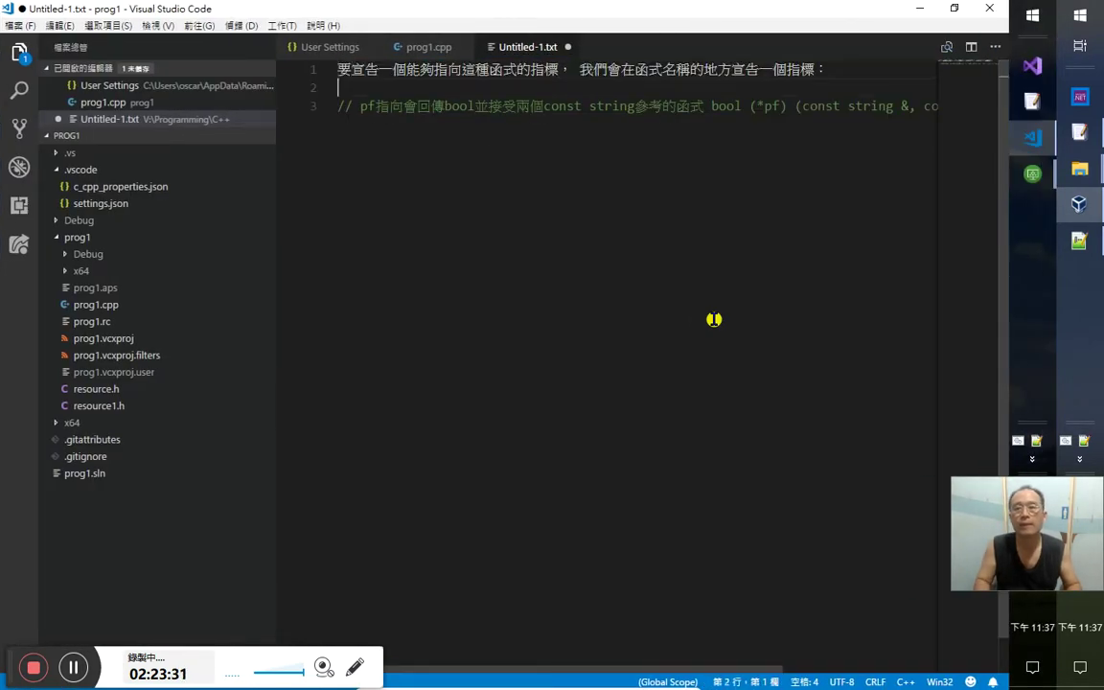
pyautogui.press('Down')
pyautogui.press('Delete')
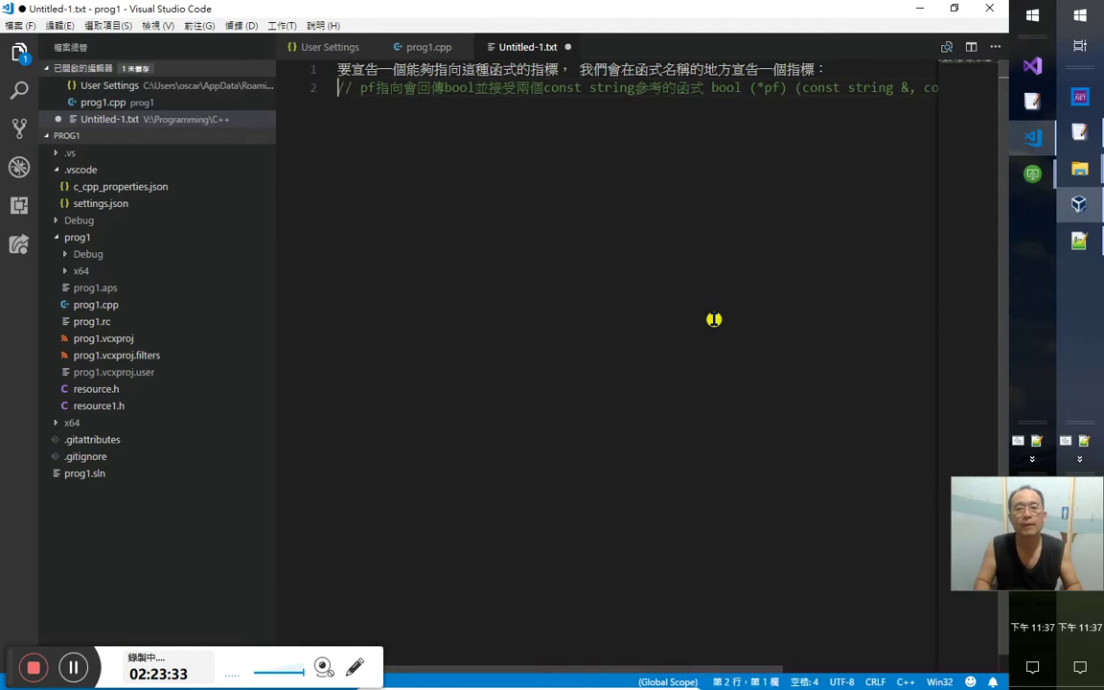
# Move the bool (*pf) declaration onto its own line below the comment ending in 參考的函式
pyautogui.press('Right')
pyautogui.press('Right')
pyautogui.press('Right')
pyautogui.press('Right')
pyautogui.press('Right')
pyautogui.press('Right')
pyautogui.press('Right')
pyautogui.press('Right')
pyautogui.press('Right')
pyautogui.press('Right')
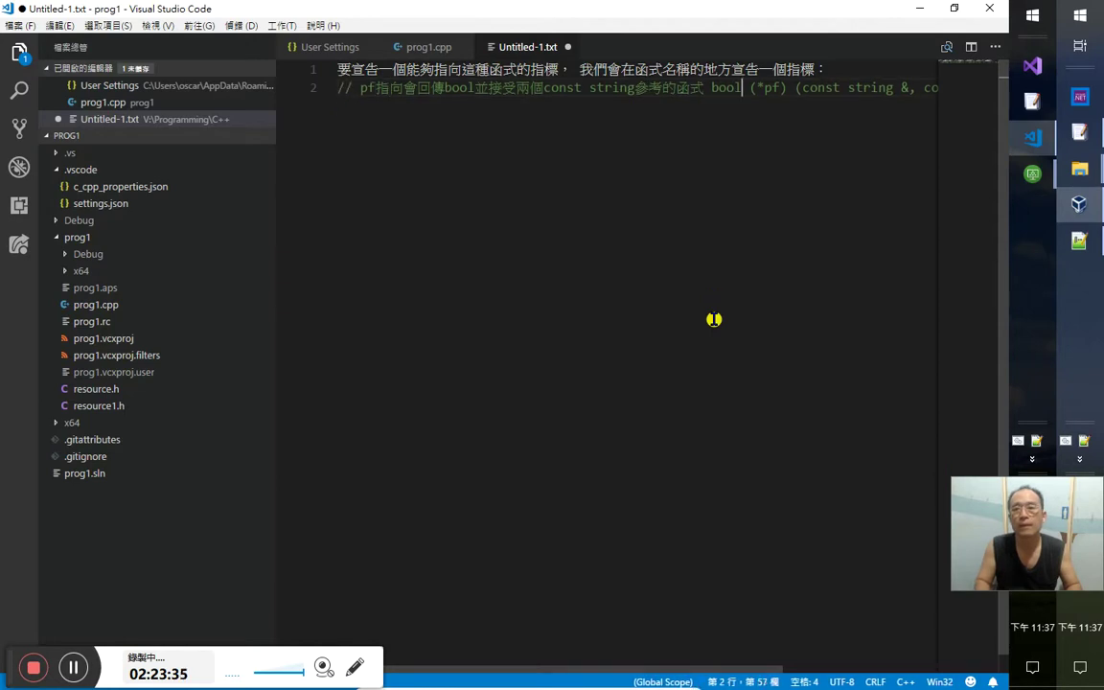
pyautogui.press('Left')
pyautogui.press('Left')
pyautogui.press('Return')
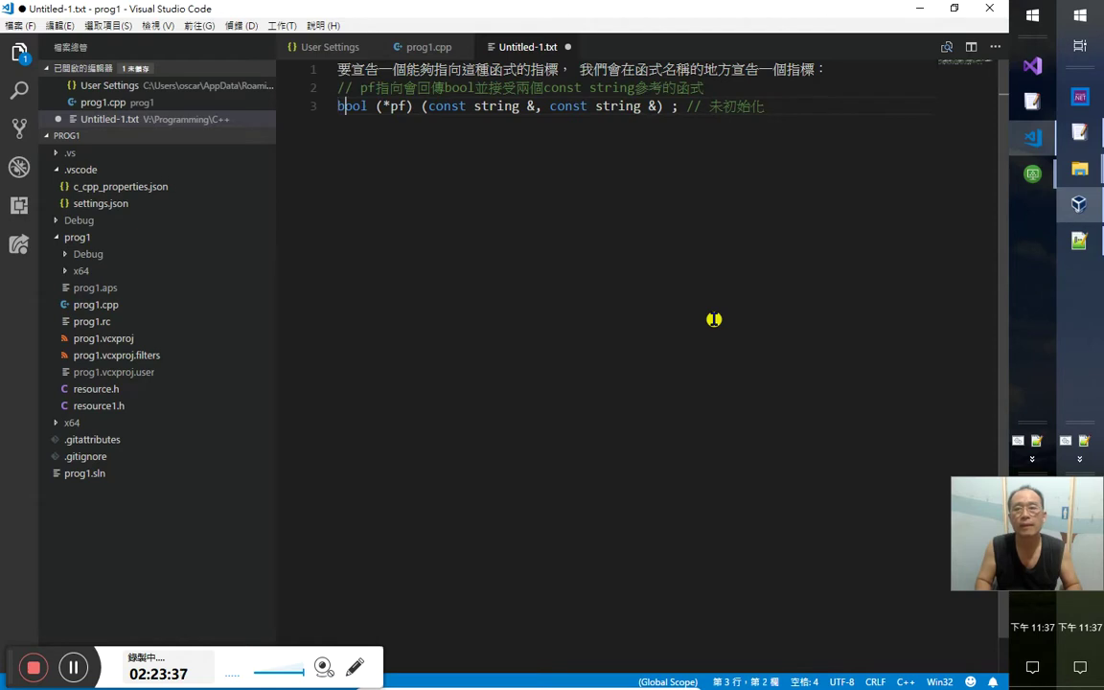
# Copy the full text of Untitled-1.txt into the Word notes, on a new line below 函式之名並非其型別之一部分
pyautogui.hotkey('ctrl', 'a')
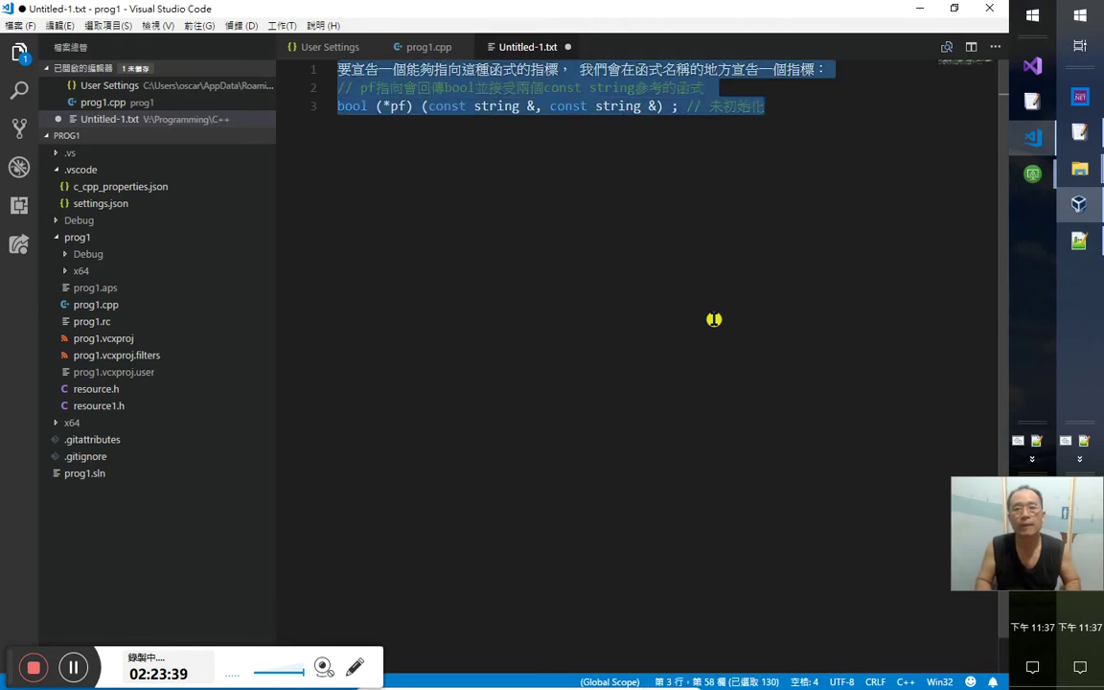
pyautogui.hotkey('alt', 'Tab')
pyautogui.hotkey('alt', 'Tab')
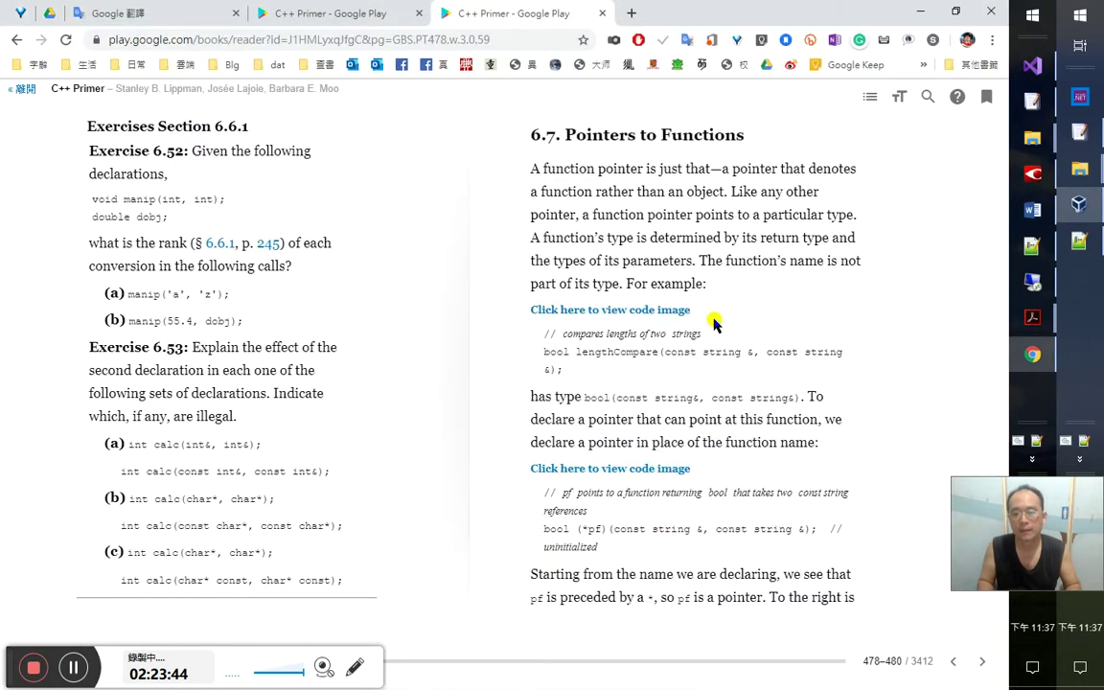
pyautogui.press('Right')
pyautogui.hotkey('alt', 'Tab')
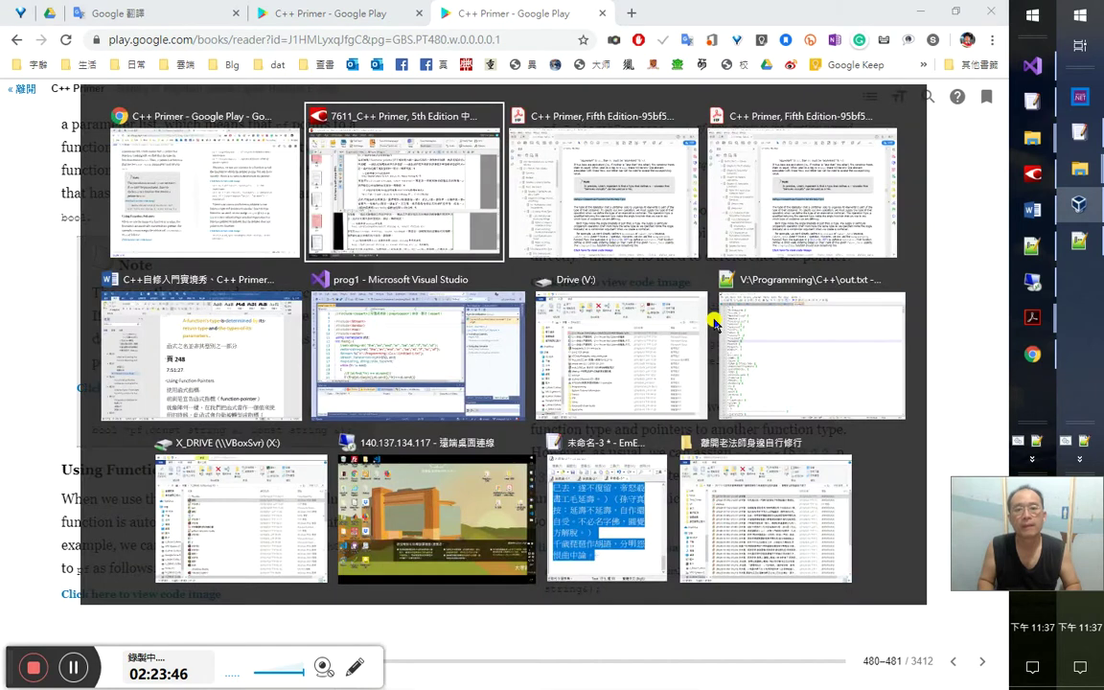
pyautogui.hotkey('alt', 'Tab')
pyautogui.hotkey('alt', 'Tab')
pyautogui.hotkey('alt', 'Tab')
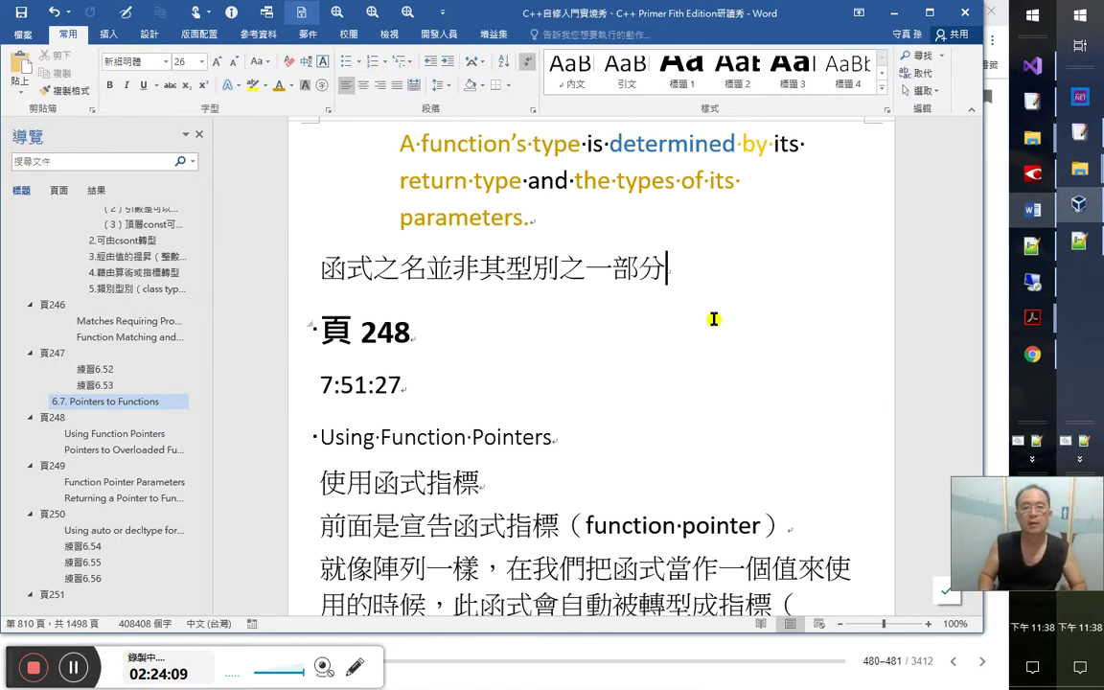
pyautogui.press('Return')
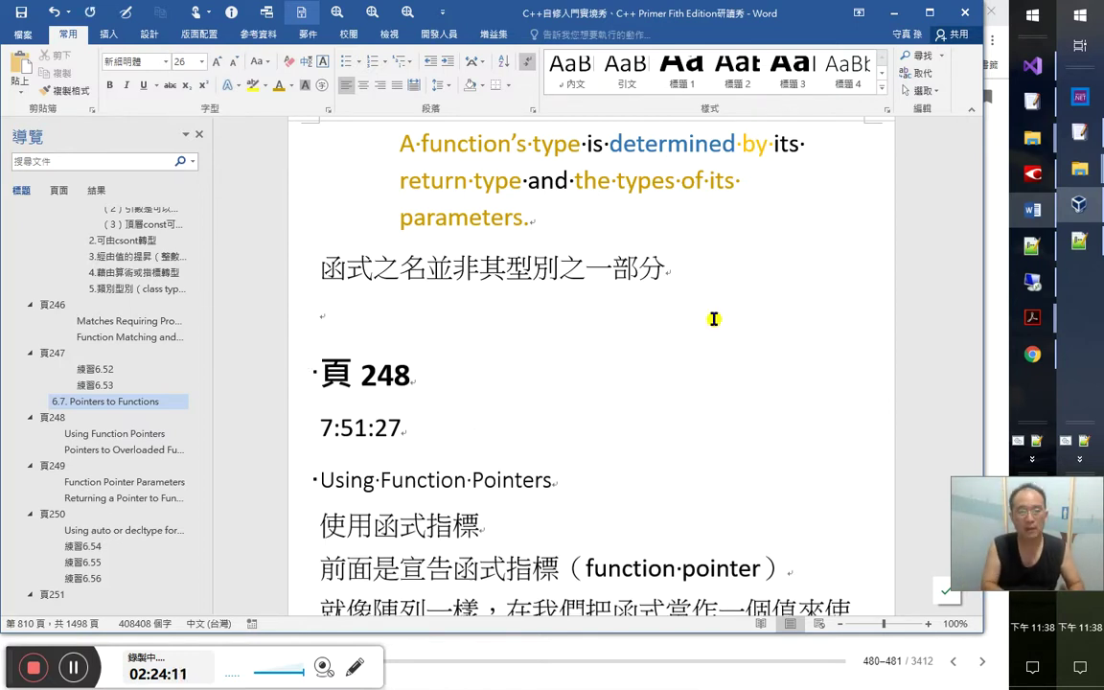
pyautogui.write('要宣告一個能夠指向這種函式的指標， 我們會在函式名稱的地方宣告一個指標： // pf 指向會回傳 bool 並接受兩個 const string 參考的函式 bool (*pf) (const string &, const string &) ; // 未初始化')
# Insert the line 第 70 集 2：24：00 between 函式之名並非其型別之一部分 and the pasted code passage
pyautogui.press('Up')
pyautogui.press('Up')
pyautogui.press('Up')
pyautogui.press('Up')
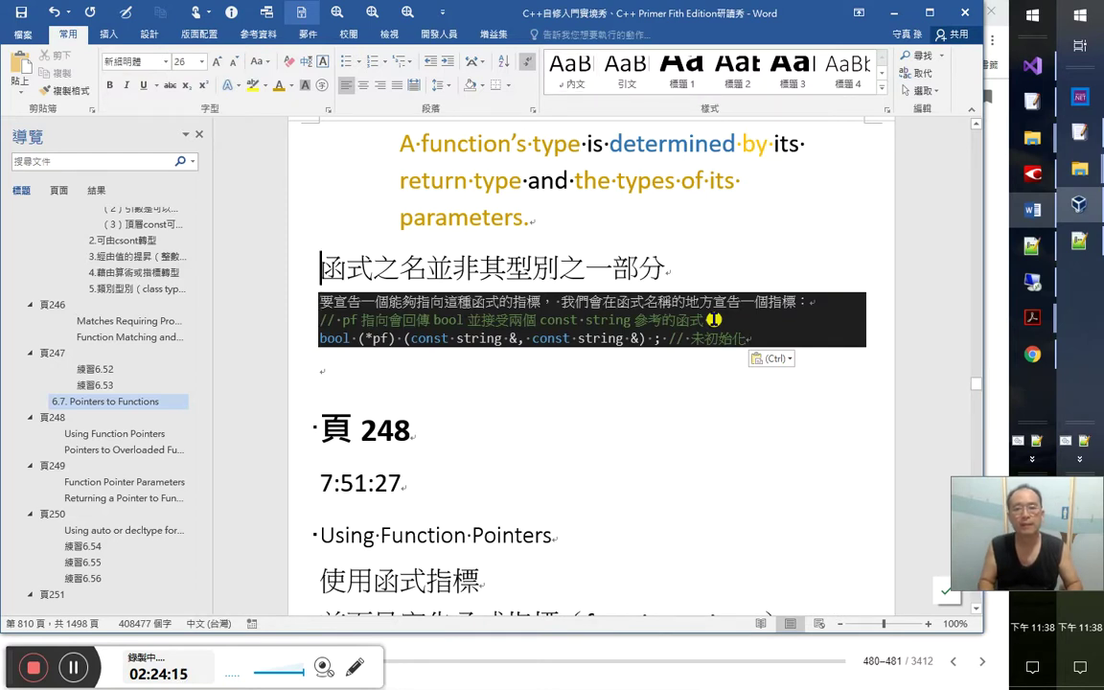
pyautogui.press('End')
pyautogui.press('Return')
pyautogui.press('Down')
pyautogui.press('Down')
pyautogui.press('Down')
pyautogui.press('Up')
pyautogui.press('Up')
pyautogui.press('Up')
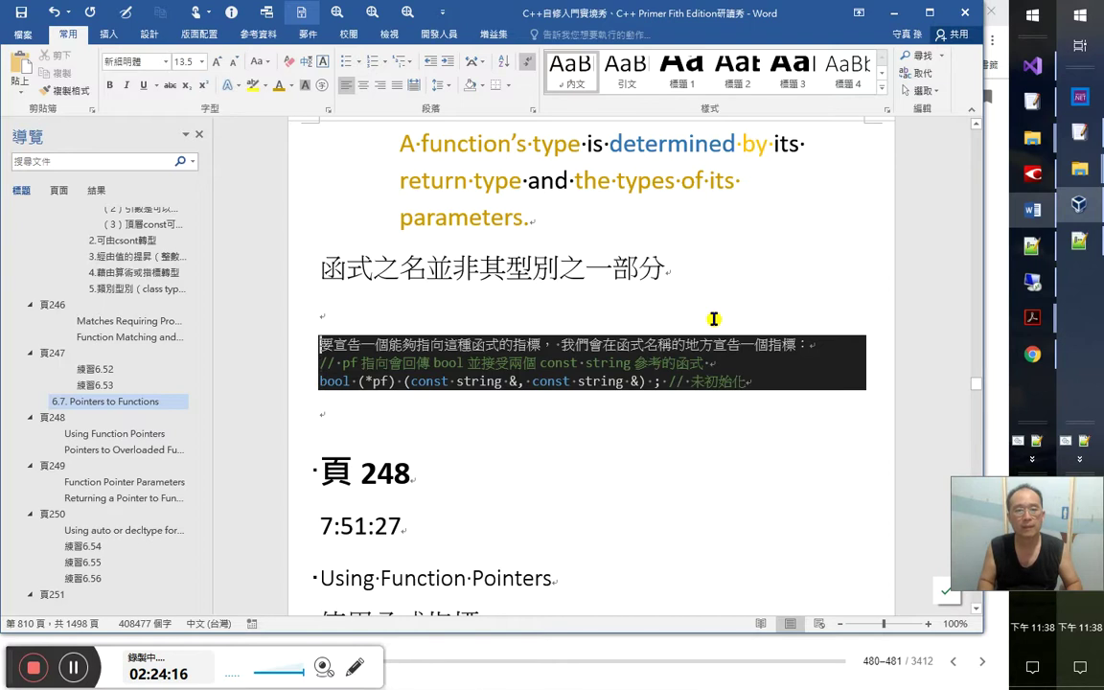
pyautogui.write('第 70')
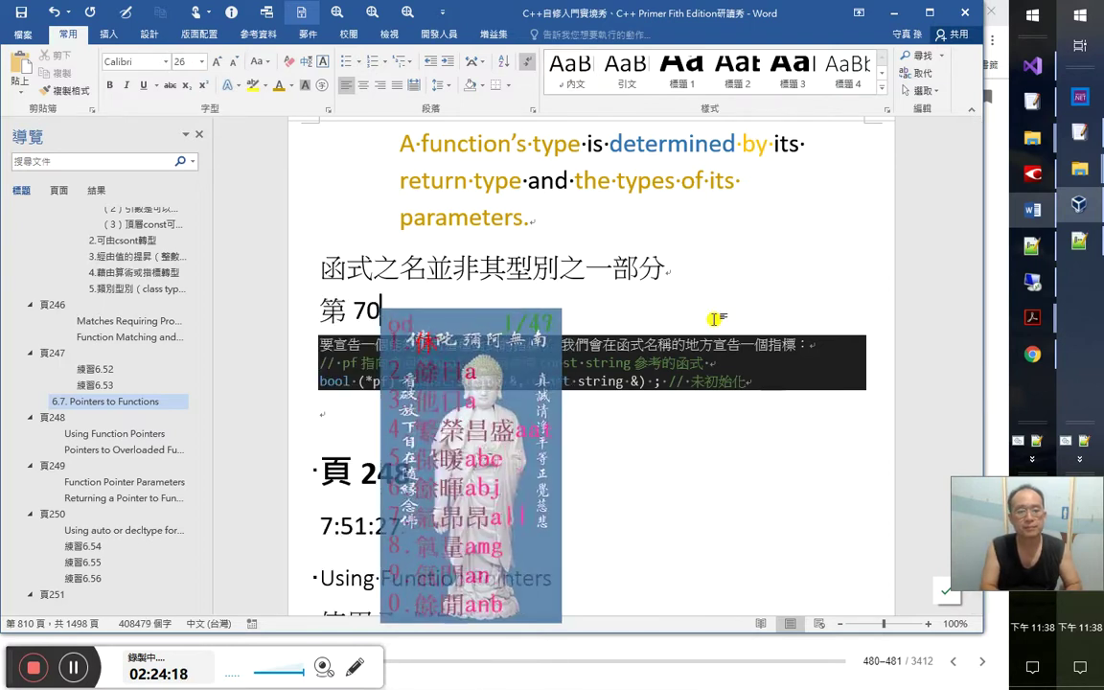
pyautogui.write(' 集 2：24：00')
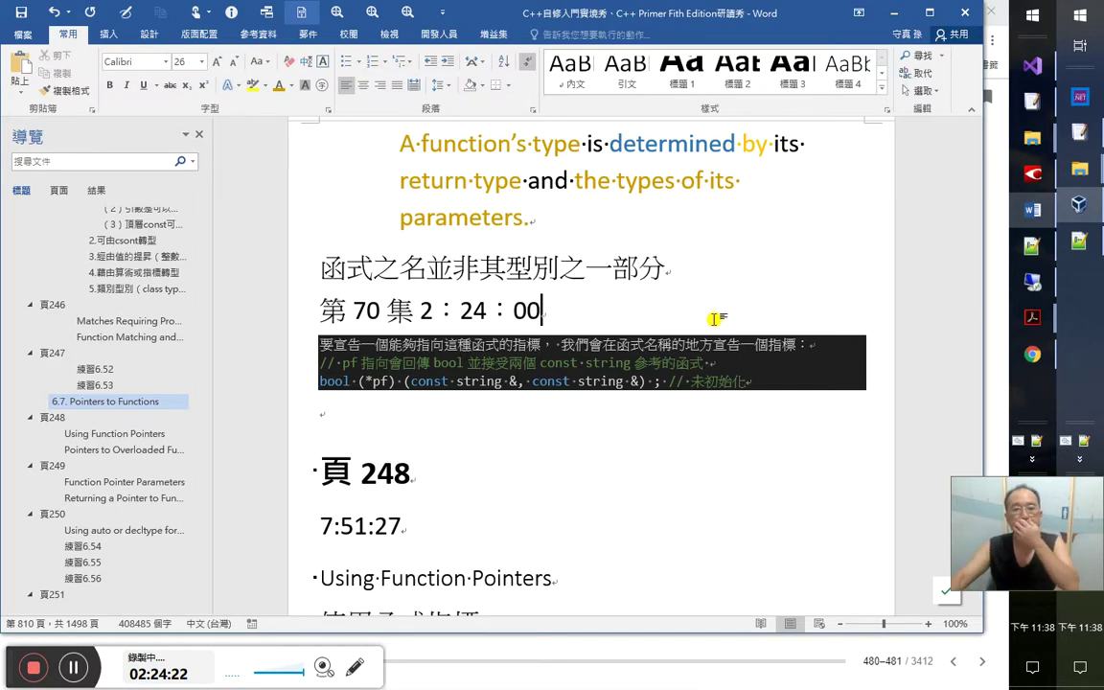
# Check the C++ Primer recording's file name in the Apowersoft folder and change the episode number in the Word timestamp line to 71
pyautogui.moveTo(1086, 170)
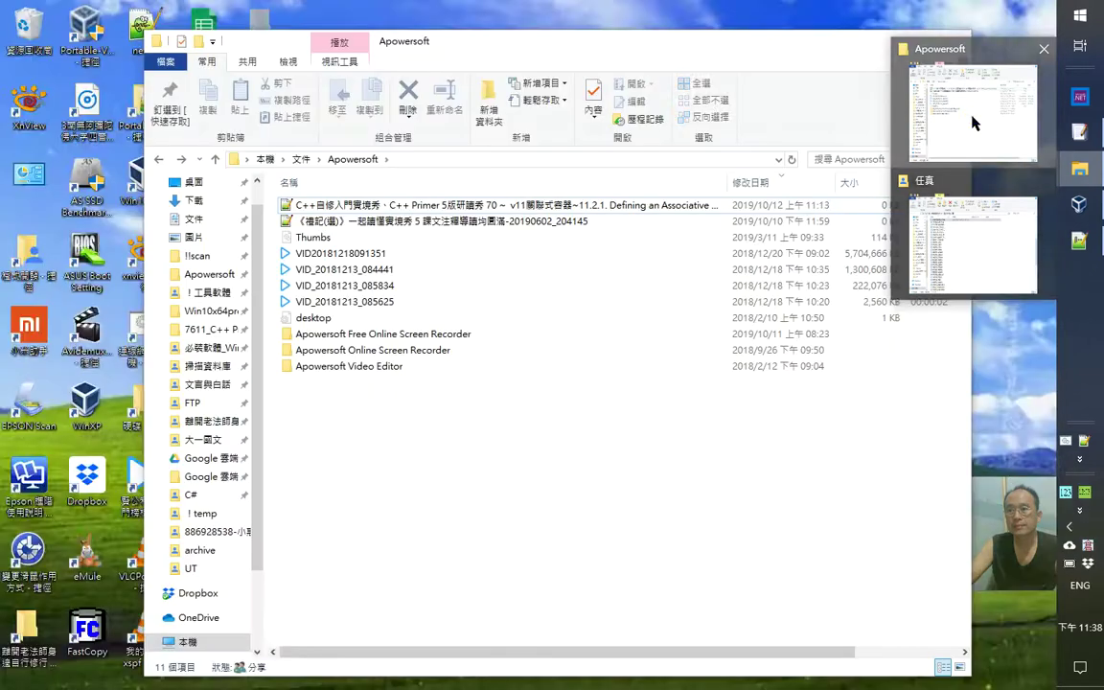
pyautogui.click(970, 115)
pyautogui.click(560, 222)
pyautogui.click(633, 222)
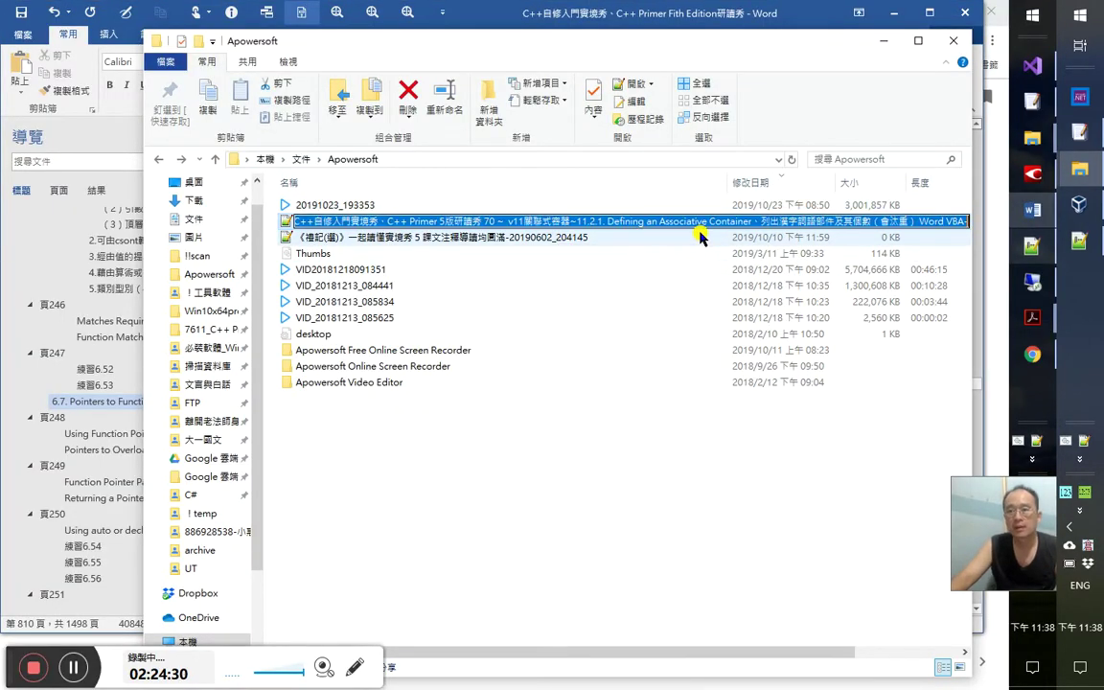
pyautogui.hotkey('alt', 'Tab')
pyautogui.doubleClick(360, 317)
pyautogui.write('71集2：24：00')
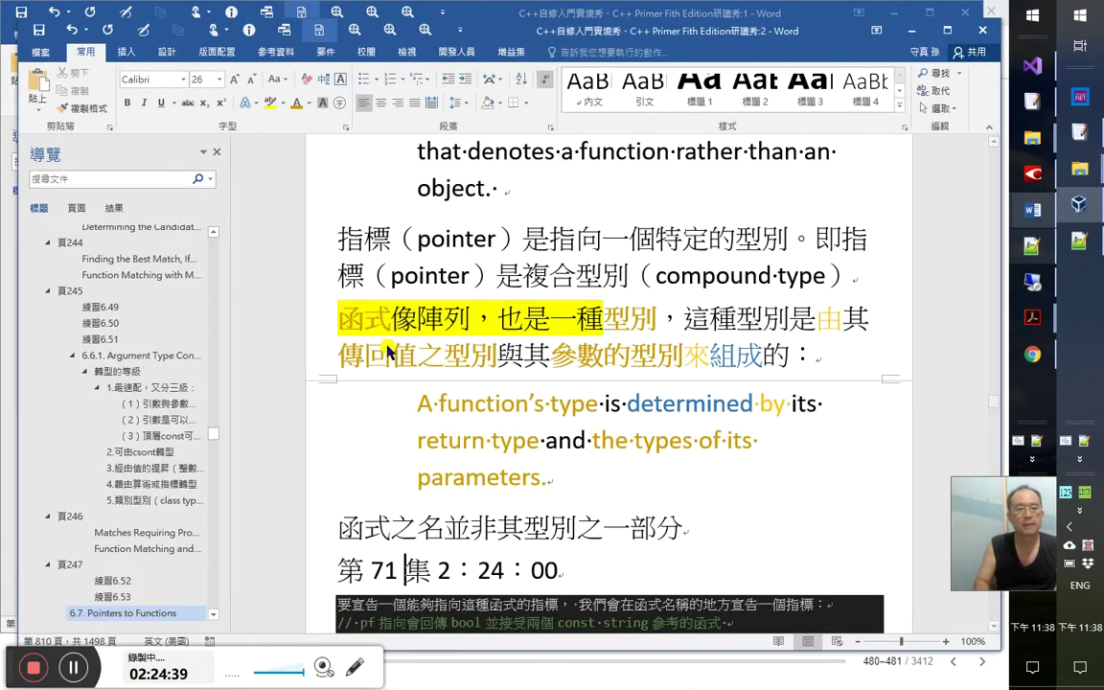
# Number the first empty 第集 heading after 第70集 as 第71集, add a blank line below it, and close the second document window
pyautogui.hotkey('ctrl', 'Home')
pyautogui.click(73, 361)
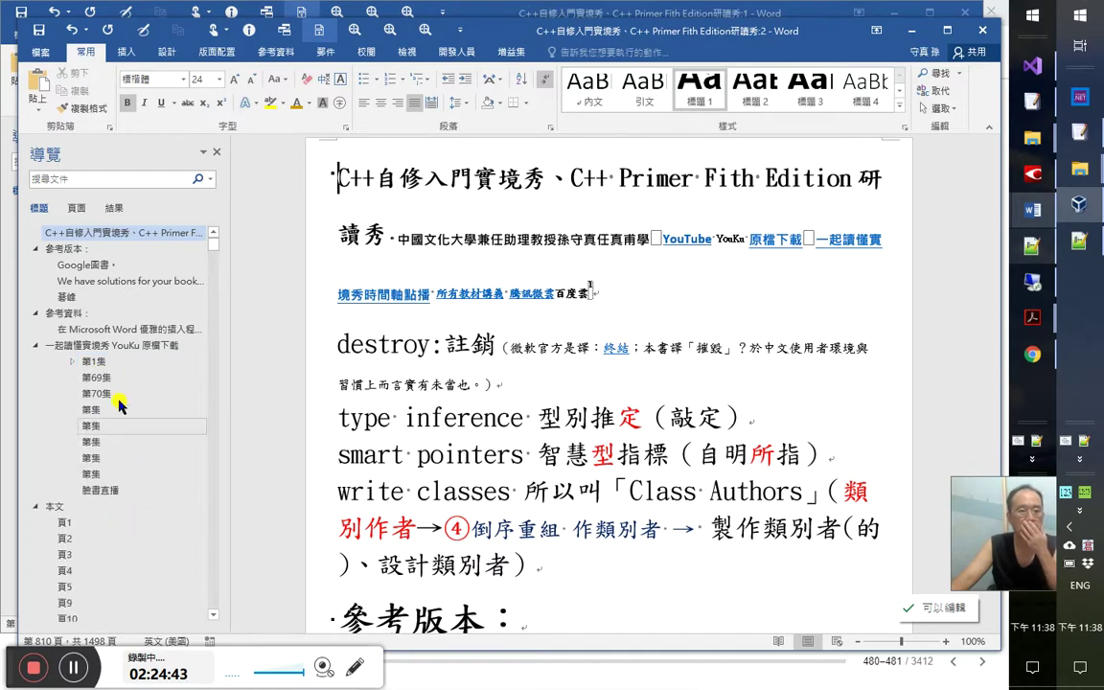
pyautogui.click(96, 393)
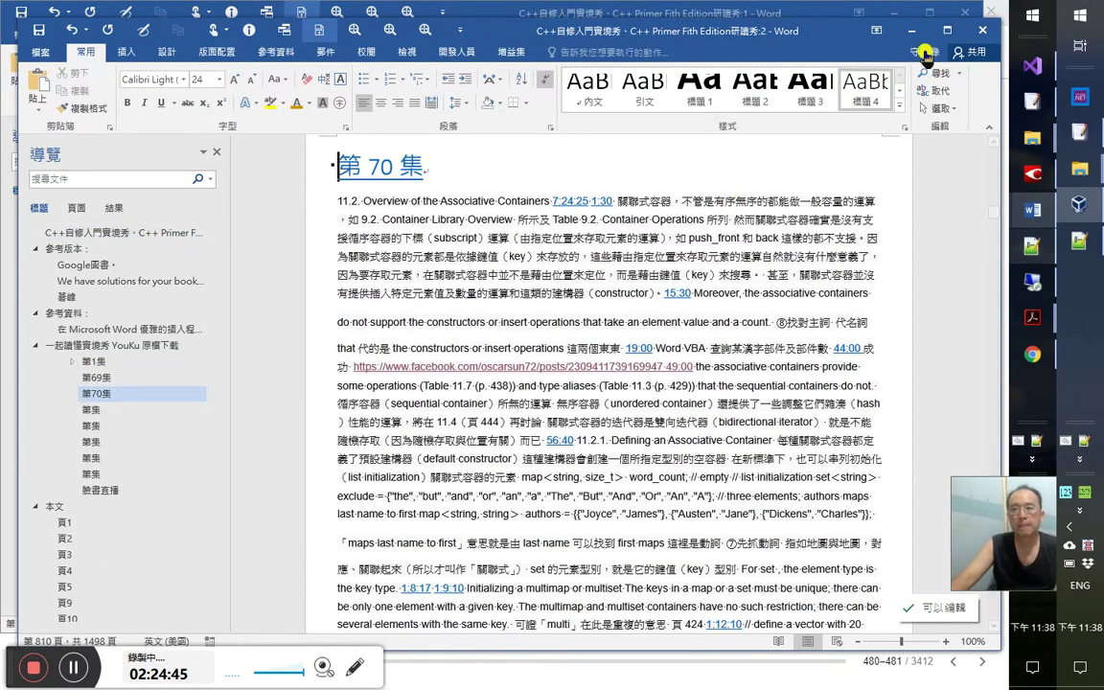
pyautogui.click(127, 410)
pyautogui.press('Right')
pyautogui.write('71')
pyautogui.press('End')
pyautogui.press('Return')
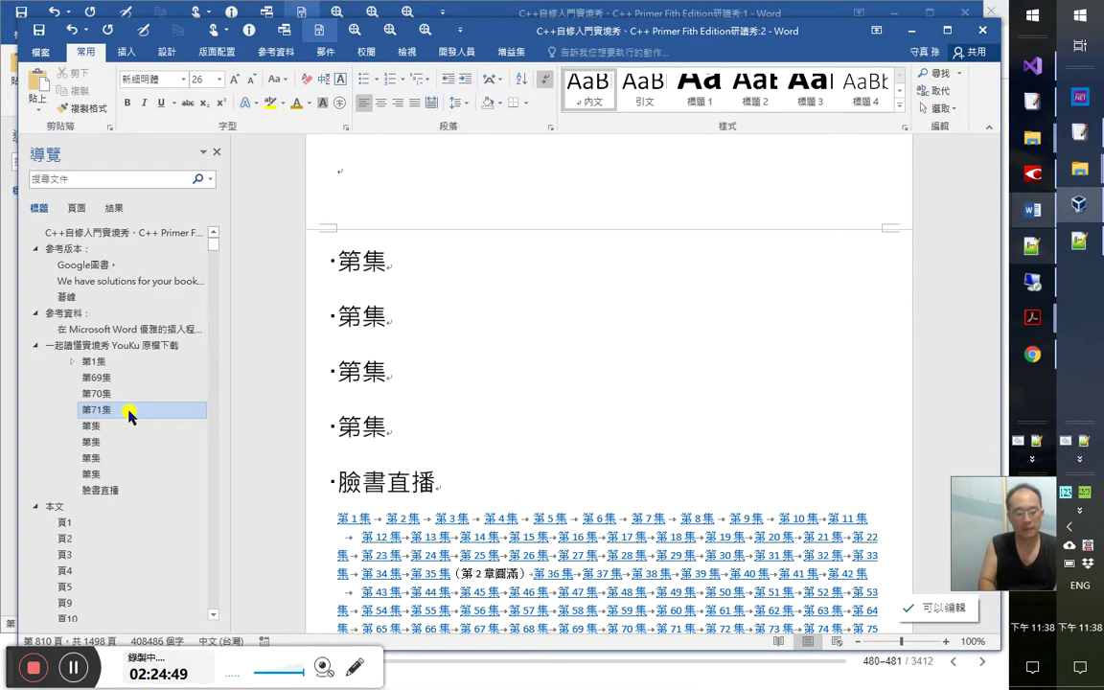
pyautogui.hotkey('ctrl', 'w')
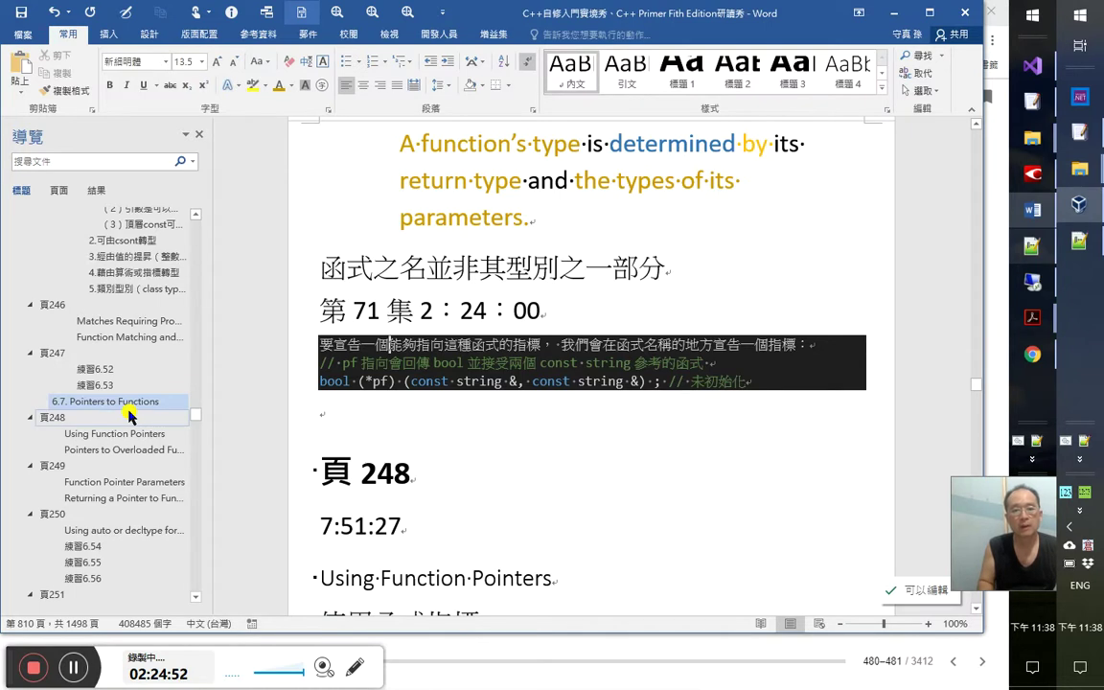
# Apply the Normal (內文) style to the 第 71 集 2：24：00 line
pyautogui.press('Home')
pyautogui.hotkey('shift', 'Up')
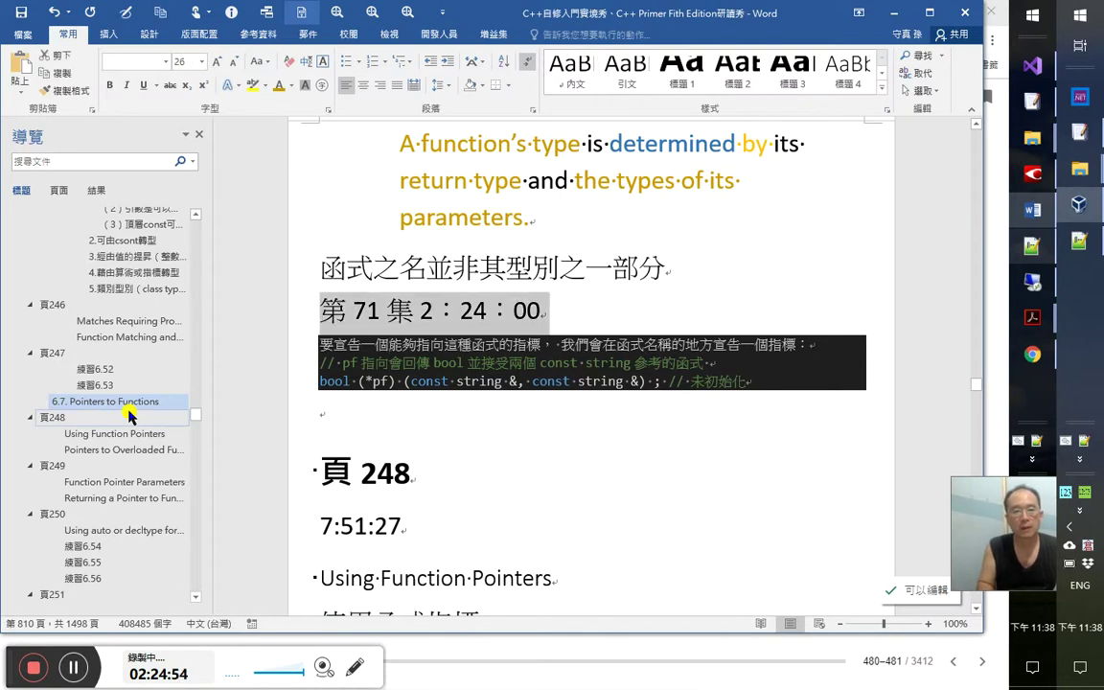
pyautogui.hotkey('ctrl', 'shift', 'n')
pyautogui.press('Down')
pyautogui.press('Down')
pyautogui.press('Down')
pyautogui.press('Down')
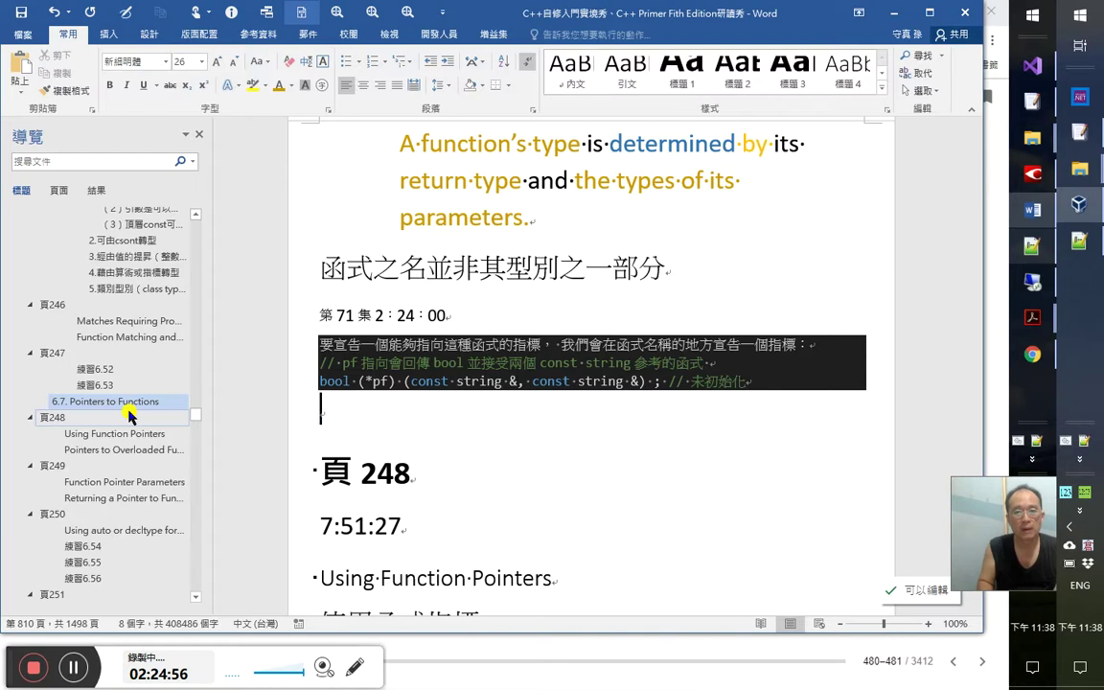
# Highlight (*pf) in the pasted bool declaration in red
pyautogui.click(359, 381)
pyautogui.doubleClick(394, 382)
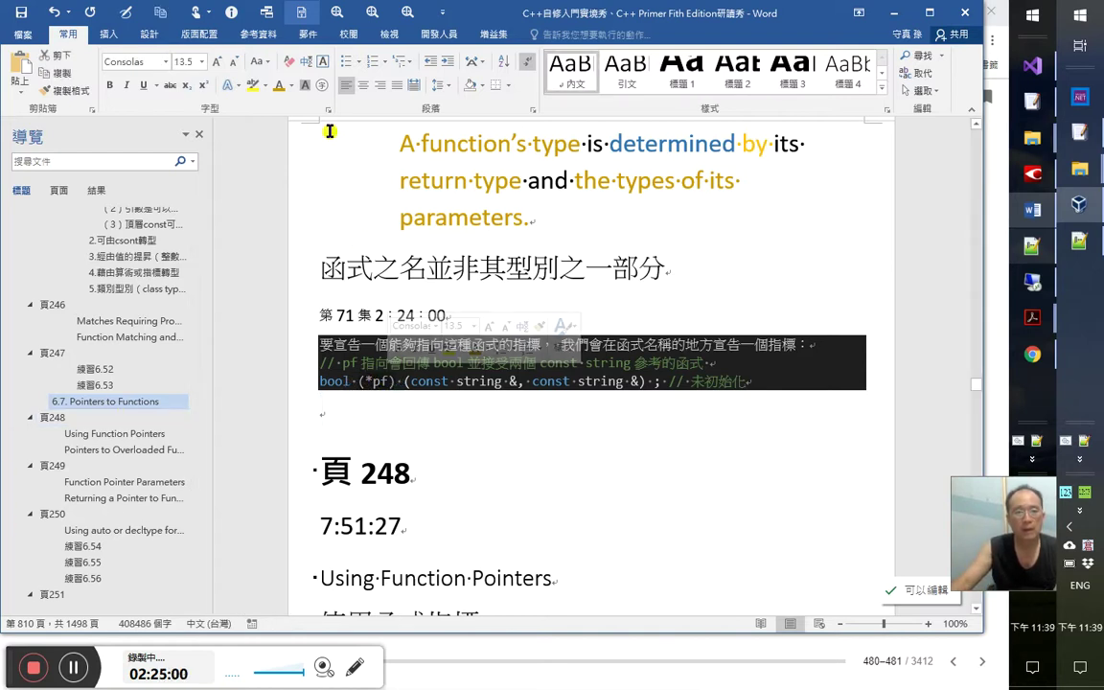
pyautogui.click(263, 86)
pyautogui.click(256, 142)
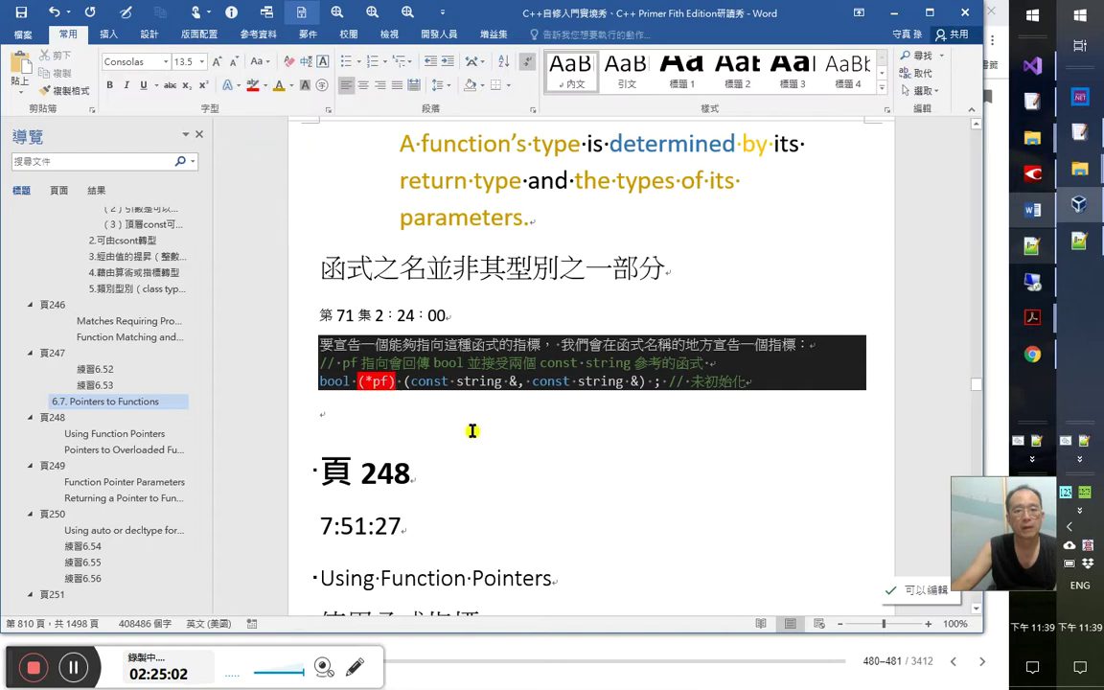
# Switch to ABBYY FineReader and go from the end of page 269 to page 270
pyautogui.hotkey('alt', 'Tab')
pyautogui.hotkey('alt', 'Tab')
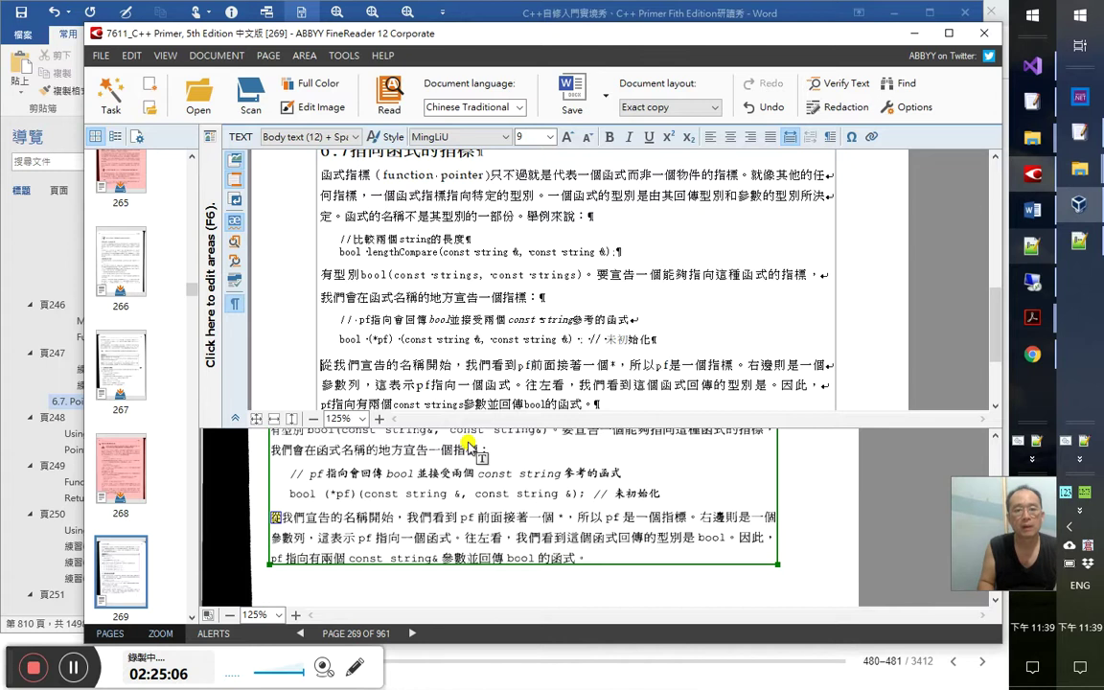
pyautogui.hotkey('ctrl', 'End')
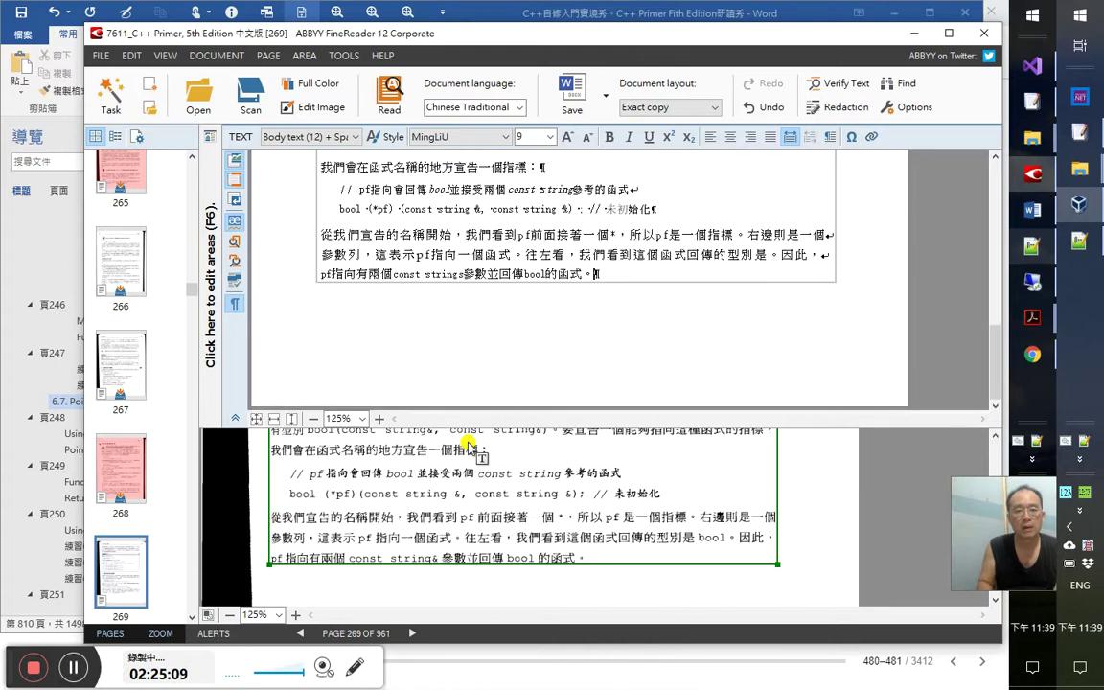
pyautogui.hotkey('alt', 'Down')
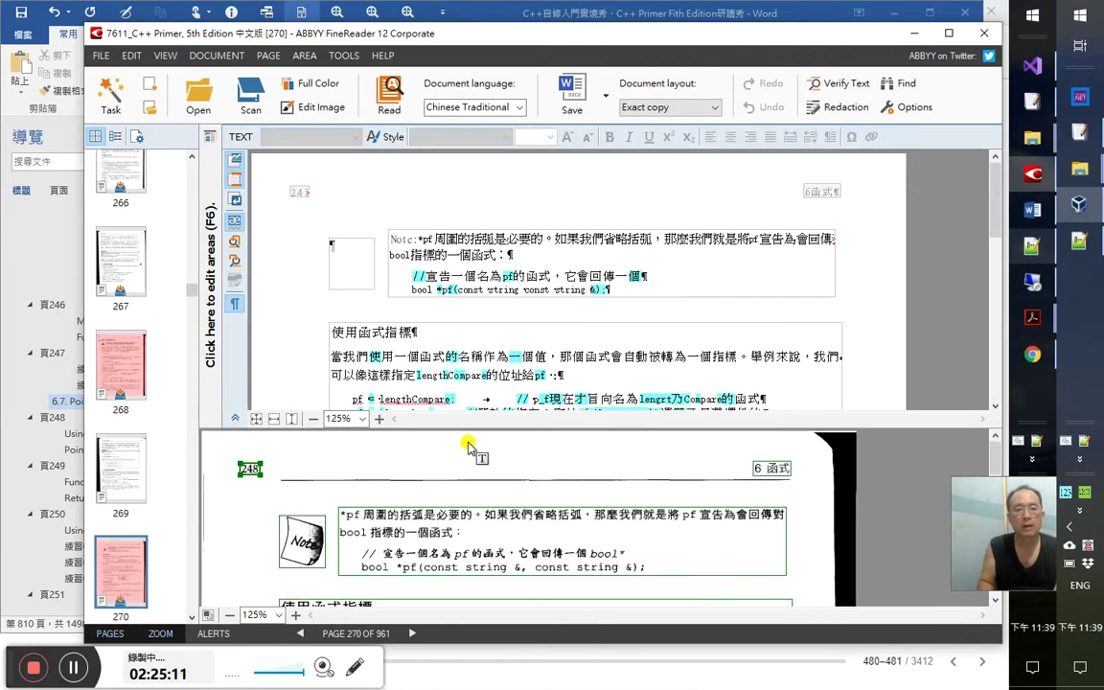
# Enter a bold Note in the empty box at the icon and delete the Note: prefix from the adjacent *pf paragraph
pyautogui.click(351, 263)
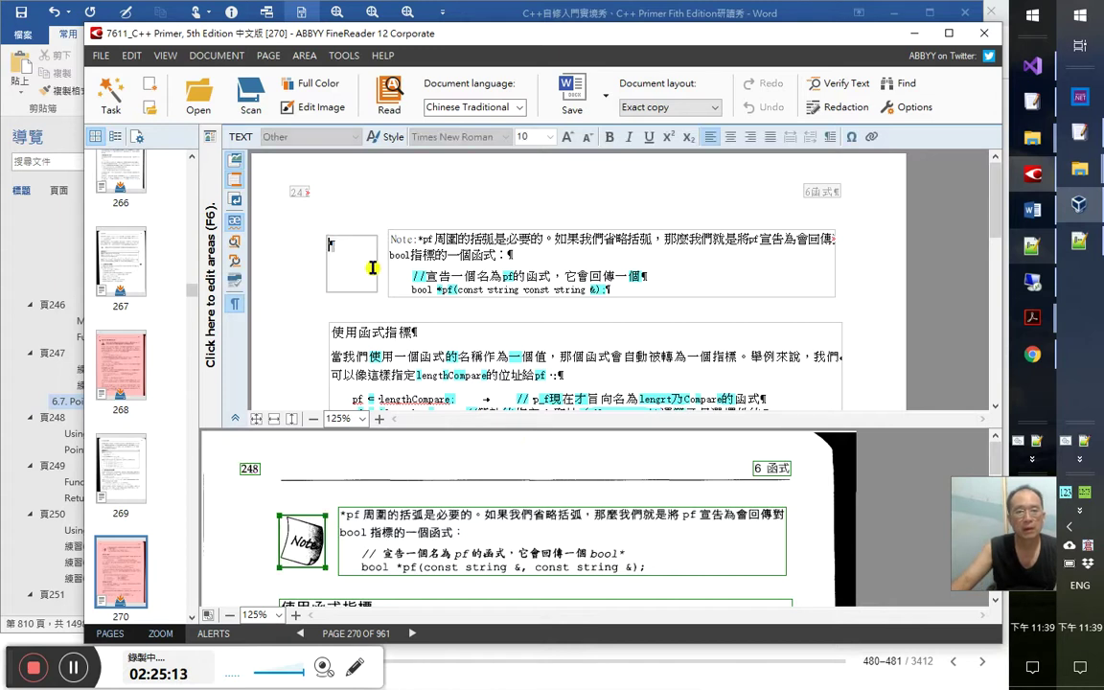
pyautogui.write('Note')
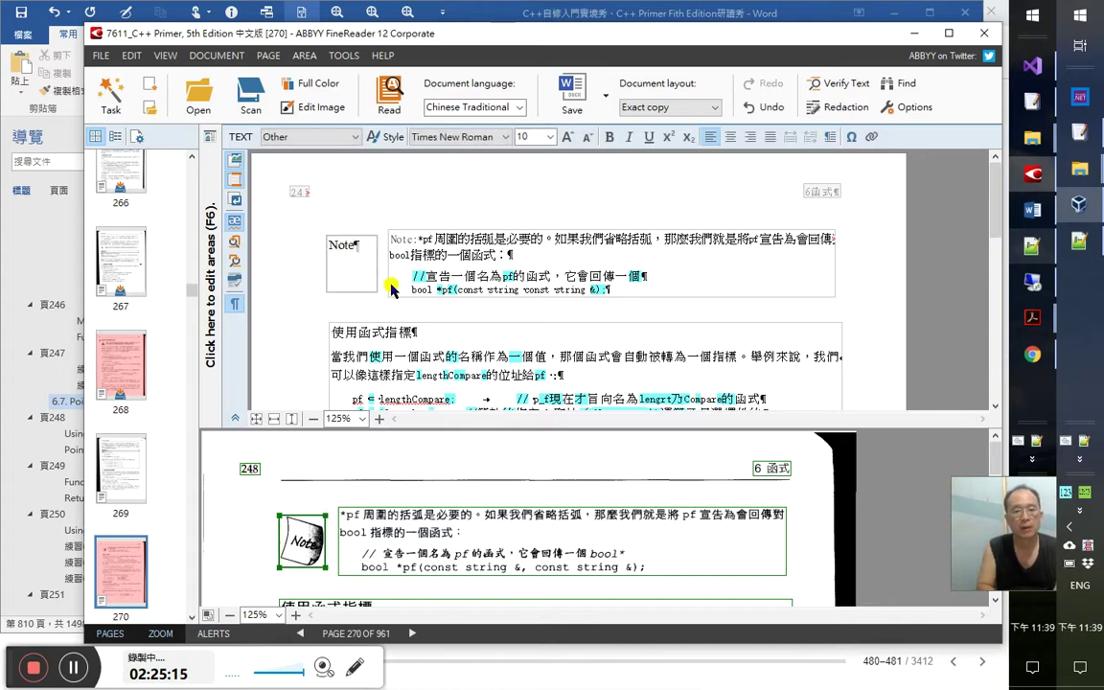
pyautogui.hotkey('shift', 'Home')
pyautogui.hotkey('ctrl', 'b')
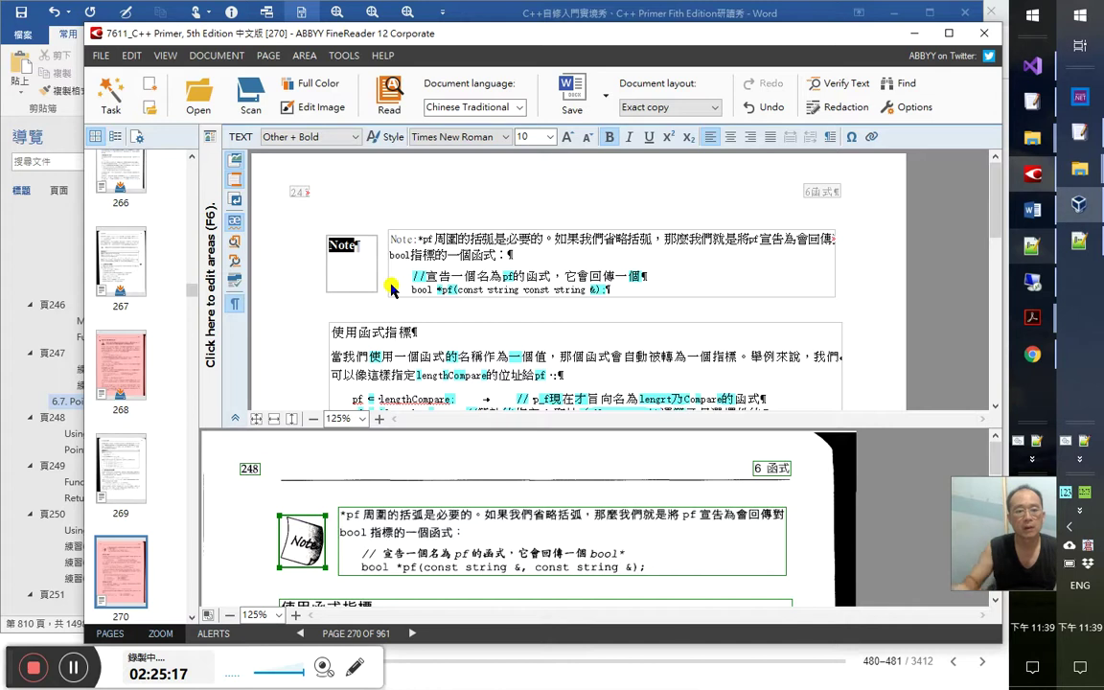
pyautogui.doubleClick(407, 238)
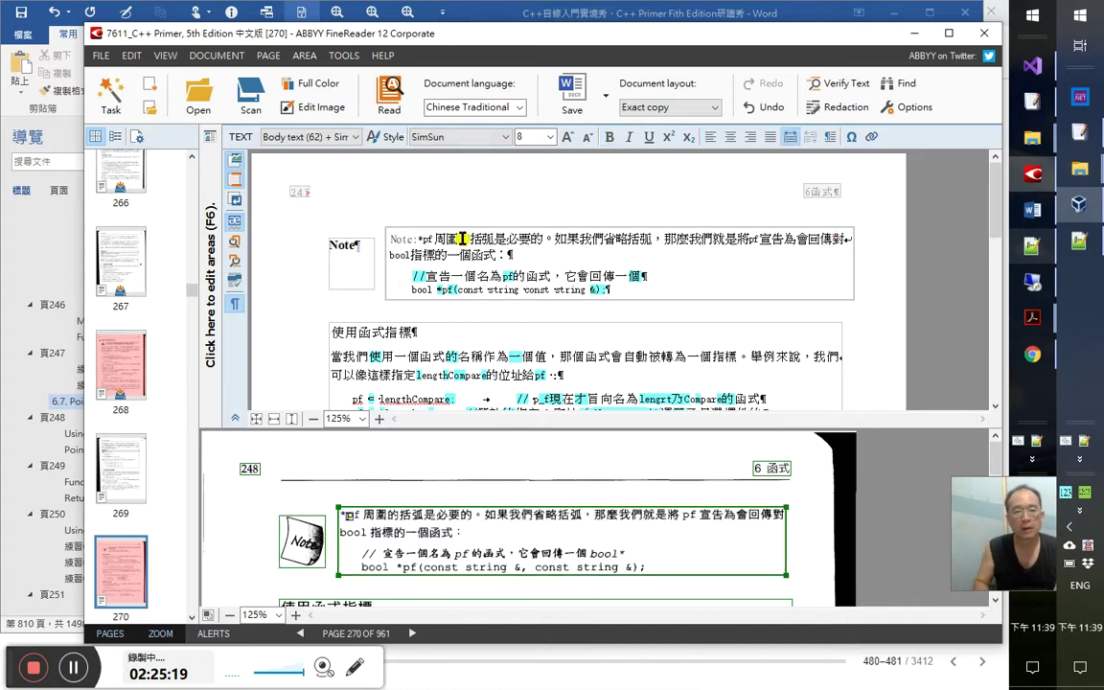
pyautogui.press('Delete')
# Examine the paragraph on the parentheses around *pf, including the clause from 宣告為會回傳 through 指標的一個函式
pyautogui.press('Right')
pyautogui.press('Right')
pyautogui.press('Right')
pyautogui.press('Right')
pyautogui.press('Right')
pyautogui.press('Right')
pyautogui.press('Right')
pyautogui.press('Right')
pyautogui.press('Right')
pyautogui.press('Right')
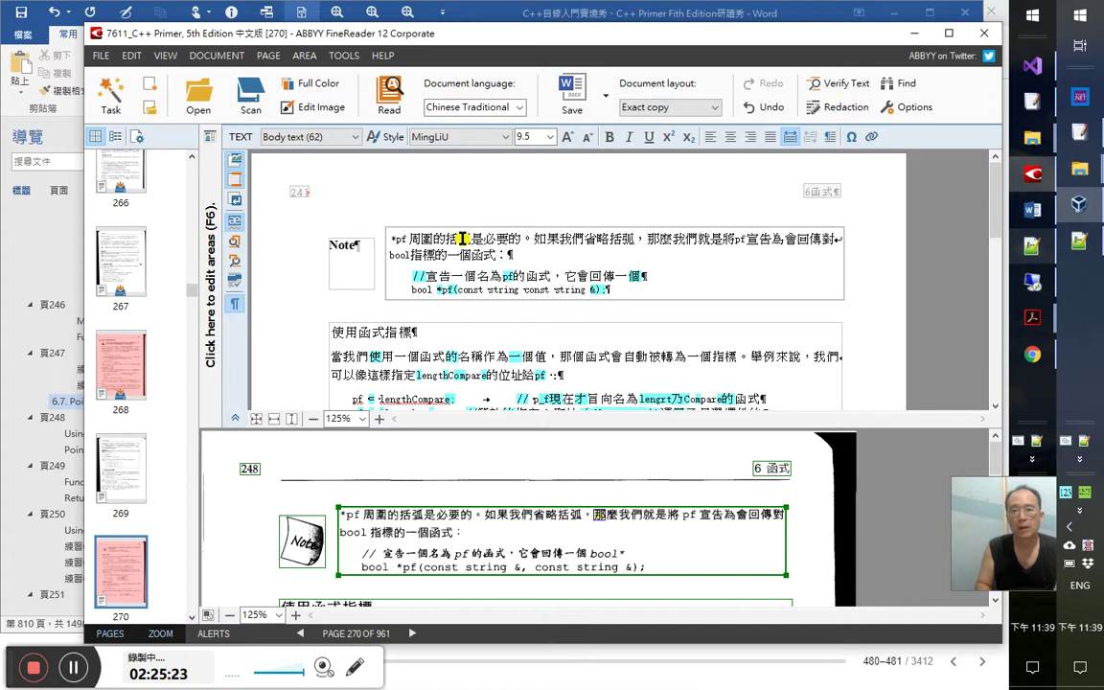
pyautogui.press('Left')
pyautogui.press('Left')
pyautogui.press('Left')
pyautogui.press('Left')
pyautogui.press('Left')
pyautogui.press('Left')
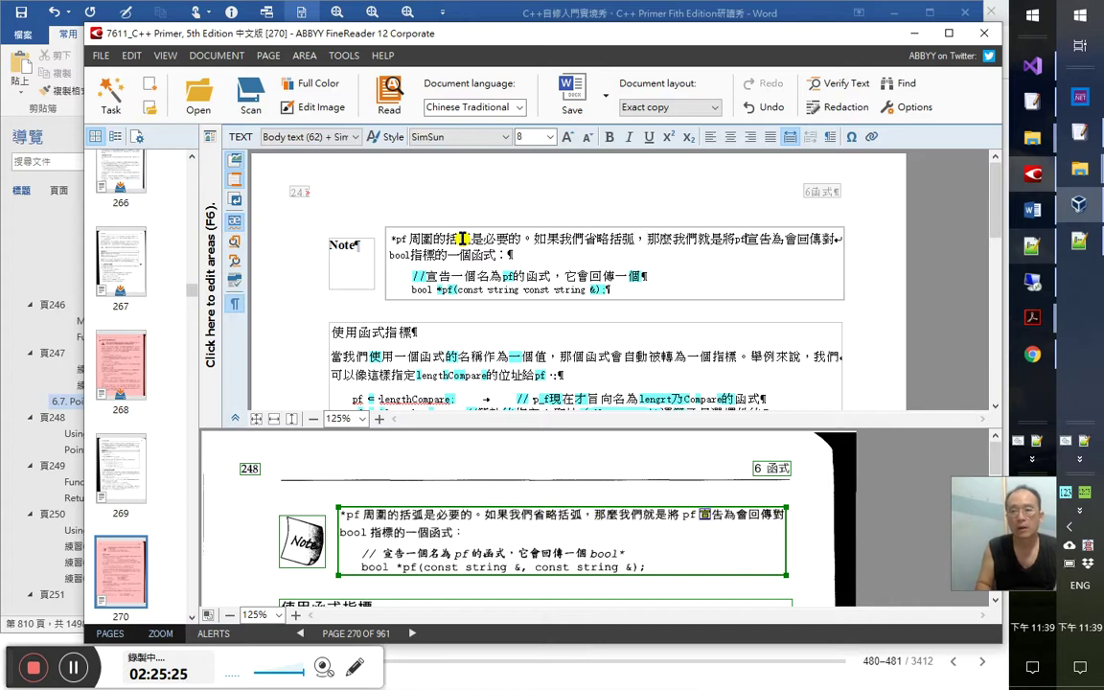
pyautogui.press('Left')
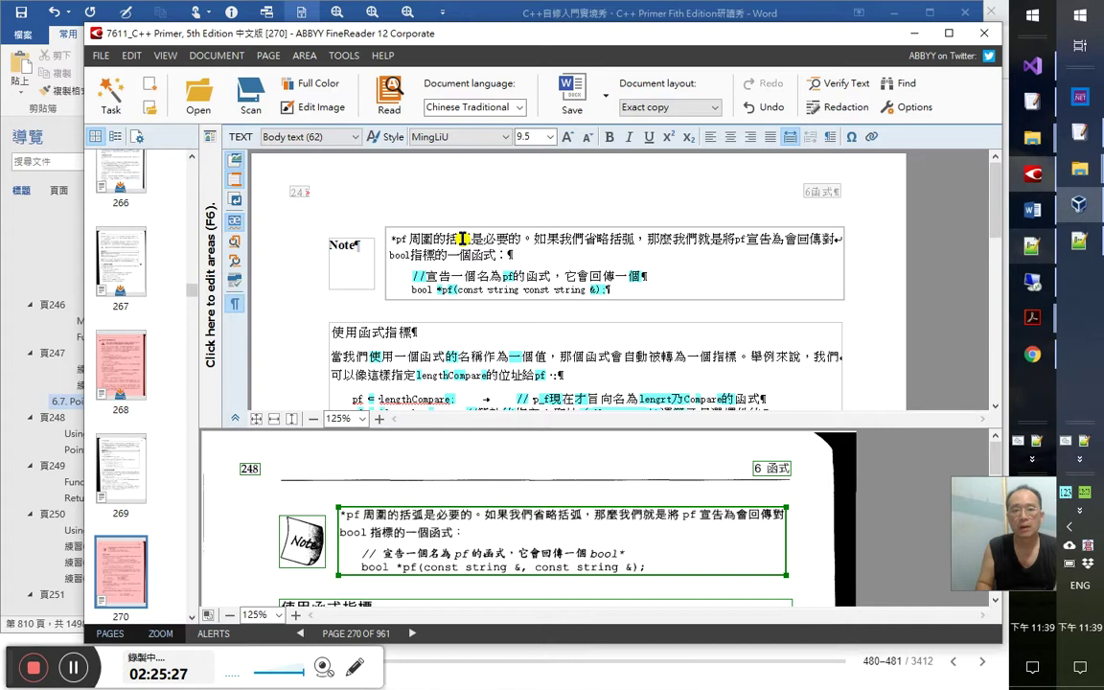
pyautogui.hotkey('shift', 'Down')
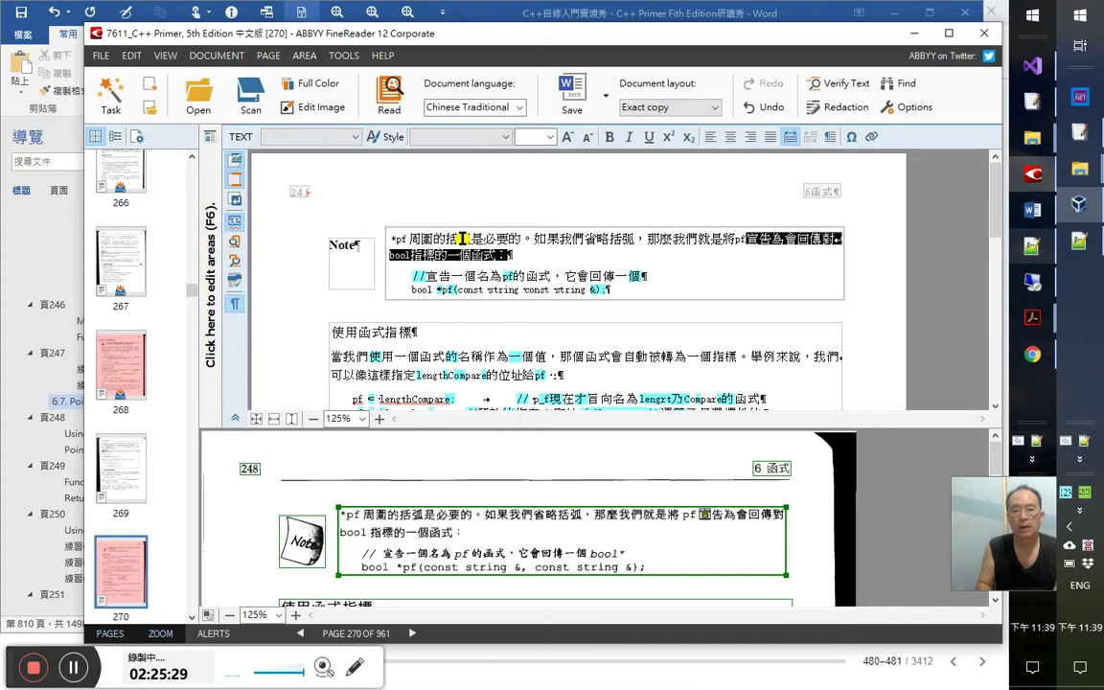
pyautogui.tripleClick(463, 239)
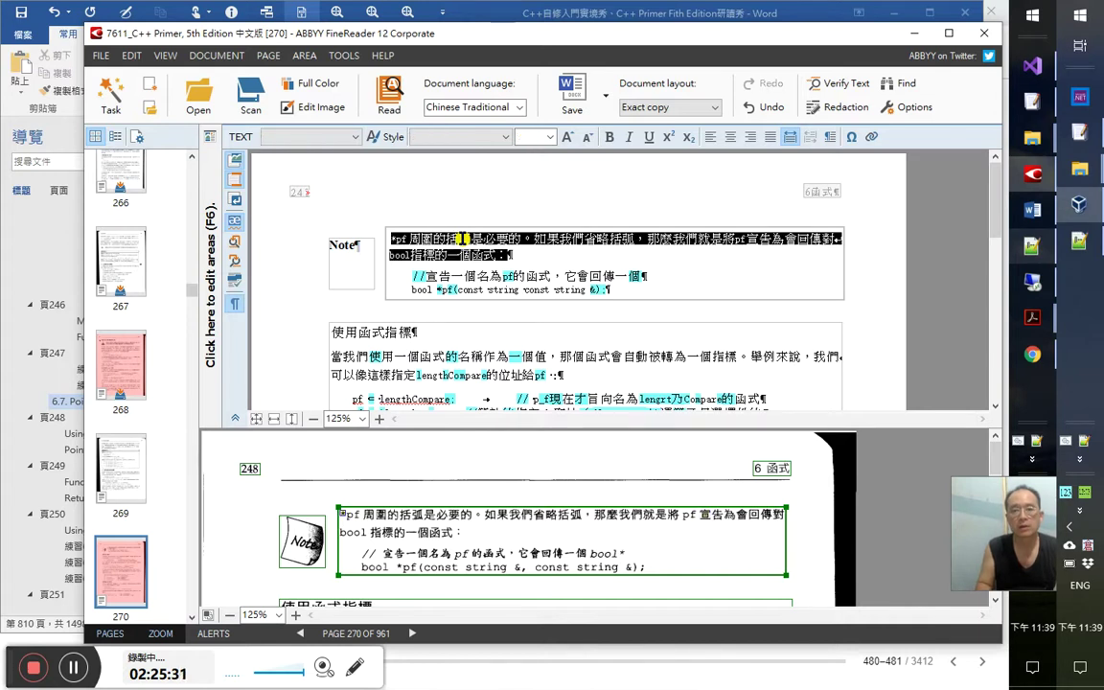
pyautogui.click(463, 239)
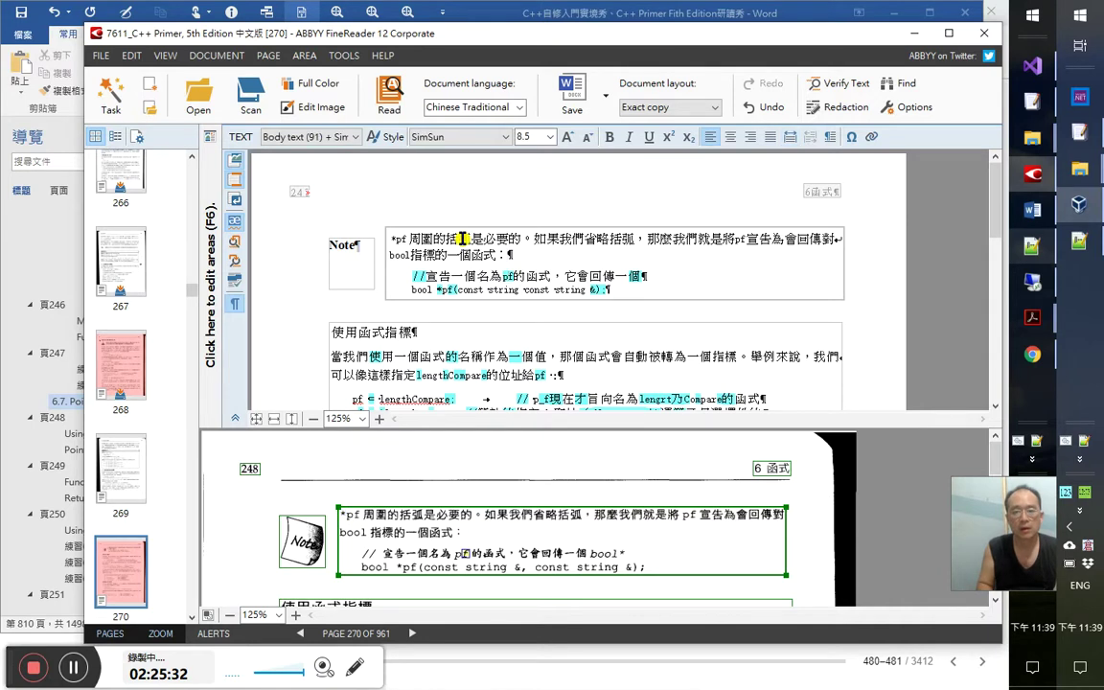
# Copy the whole *pf note with its bool declaration and paste it over the contents of Untitled-1.txt in Visual Studio Code
pyautogui.press('Down')
pyautogui.press('Down')
pyautogui.press('Down')
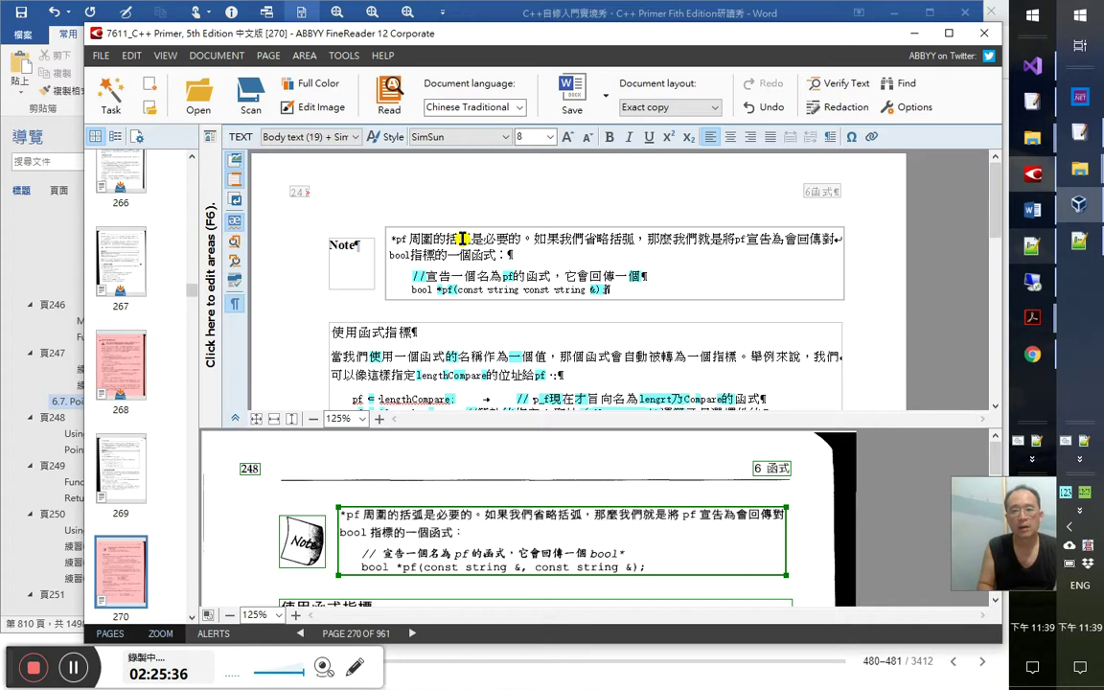
pyautogui.hotkey('shift', 'Up')
pyautogui.hotkey('shift', 'Up')
pyautogui.hotkey('shift', 'Up')
pyautogui.hotkey('shift', 'Home')
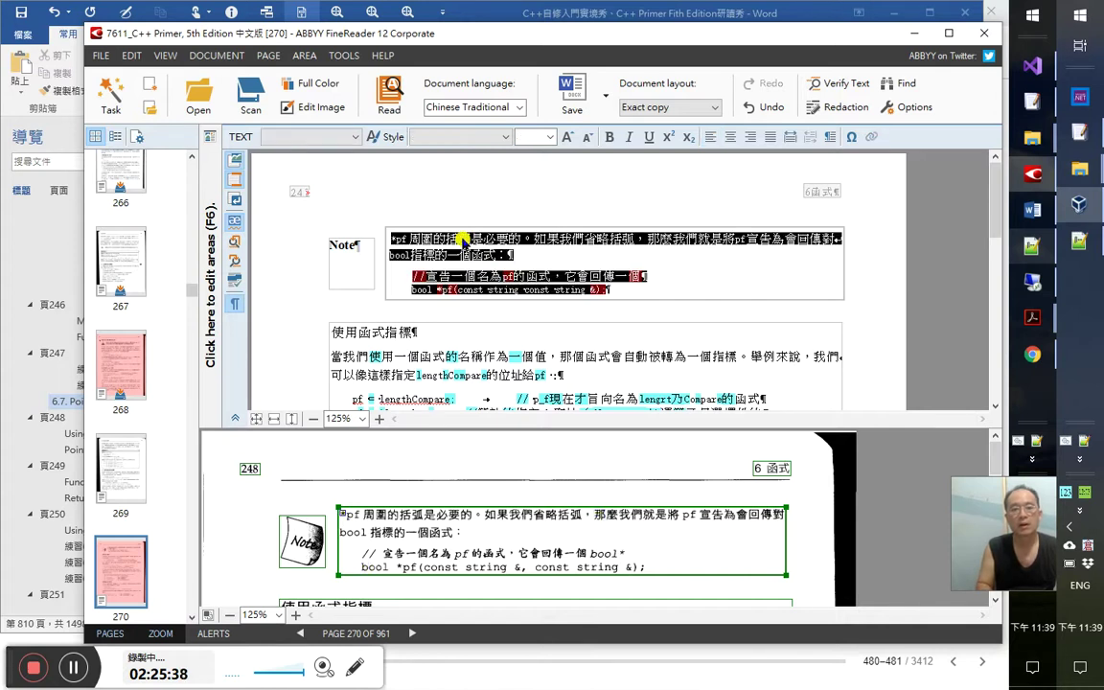
pyautogui.hotkey('alt', 'Tab')
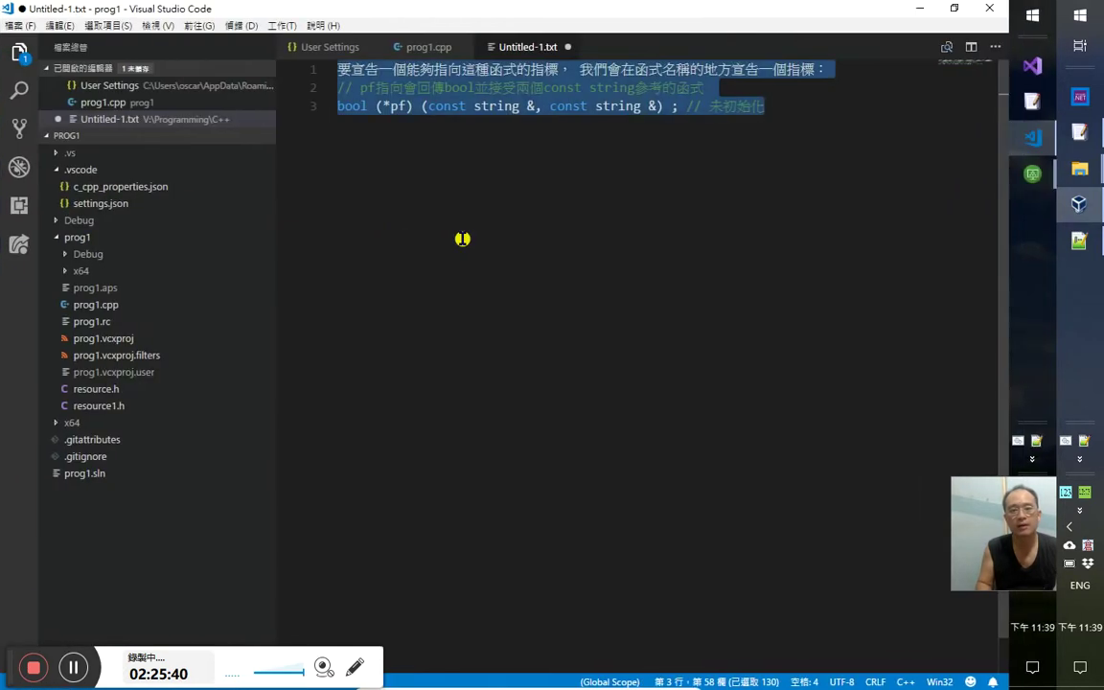
pyautogui.hotkey('ctrl', 'v')
# Remove the blank lines between the *pf paragraph, the comment and the bool declaration in Untitled-1.txt
pyautogui.hotkey('ctrl', 'Home')
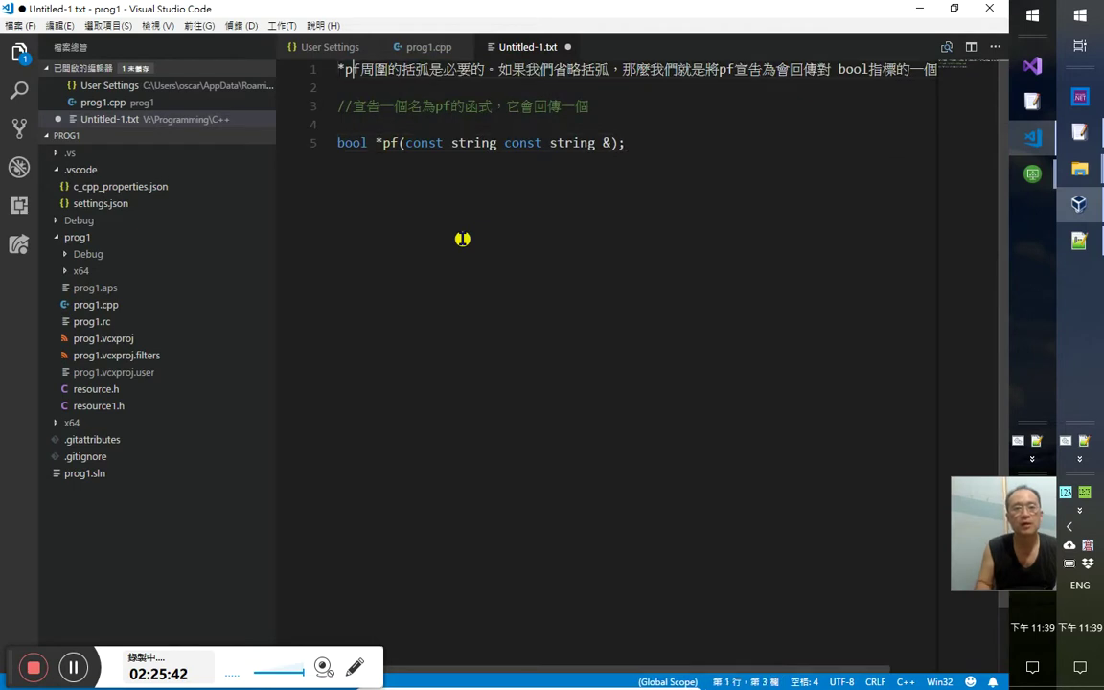
pyautogui.press('Left')
pyautogui.press('Left')
pyautogui.press('Right')
pyautogui.press('Right')
pyautogui.press('Right')
pyautogui.press('Right')
pyautogui.press('Right')
pyautogui.press('Right')
pyautogui.press('Right')
pyautogui.press('Right')
pyautogui.press('Right')
pyautogui.press('Right')
pyautogui.press('Right')
pyautogui.press('Right')
pyautogui.press('Right')
pyautogui.press('Right')
pyautogui.press('Right')
pyautogui.press('Right')
pyautogui.press('Right')
pyautogui.press('Right')
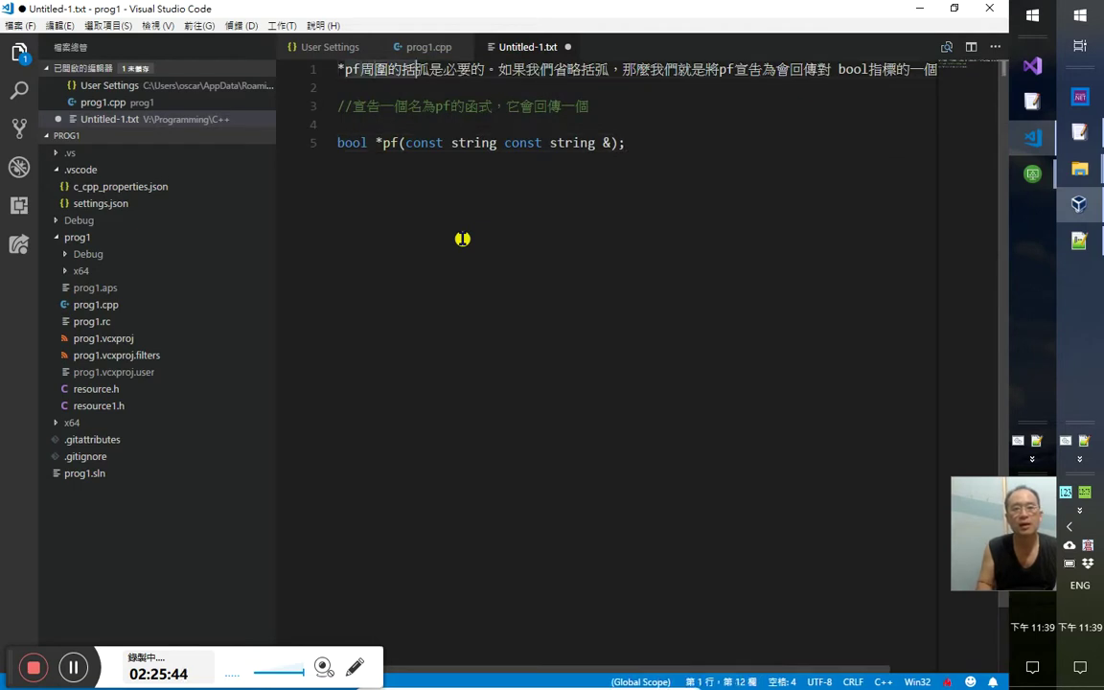
pyautogui.press('End')
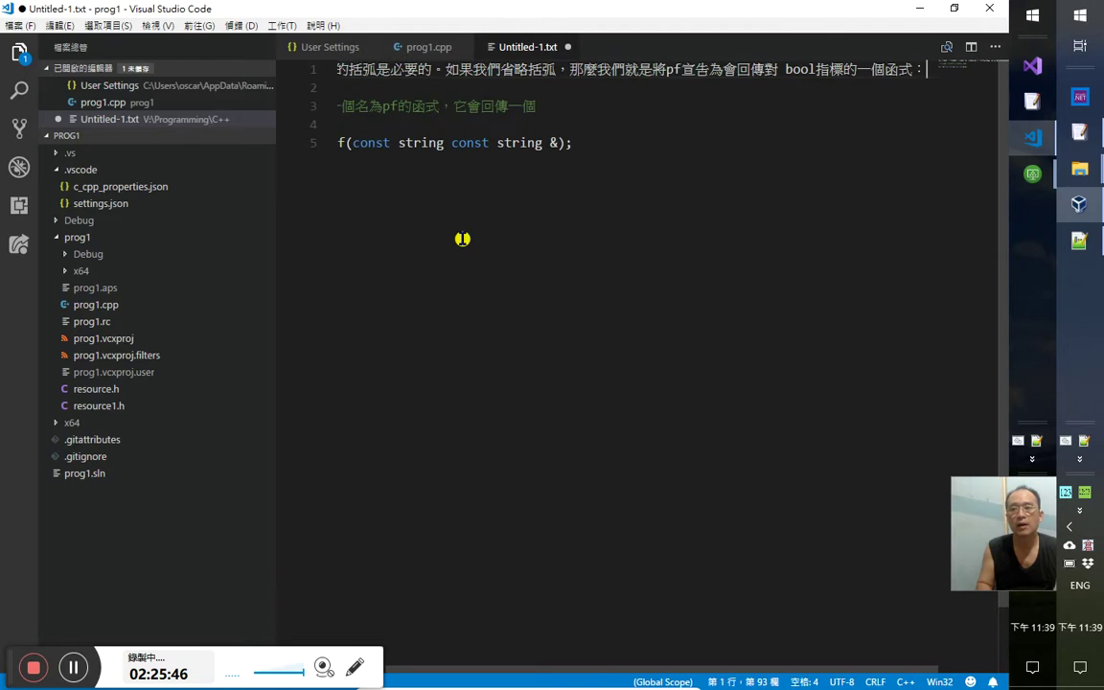
pyautogui.press('Down')
pyautogui.press('Delete')
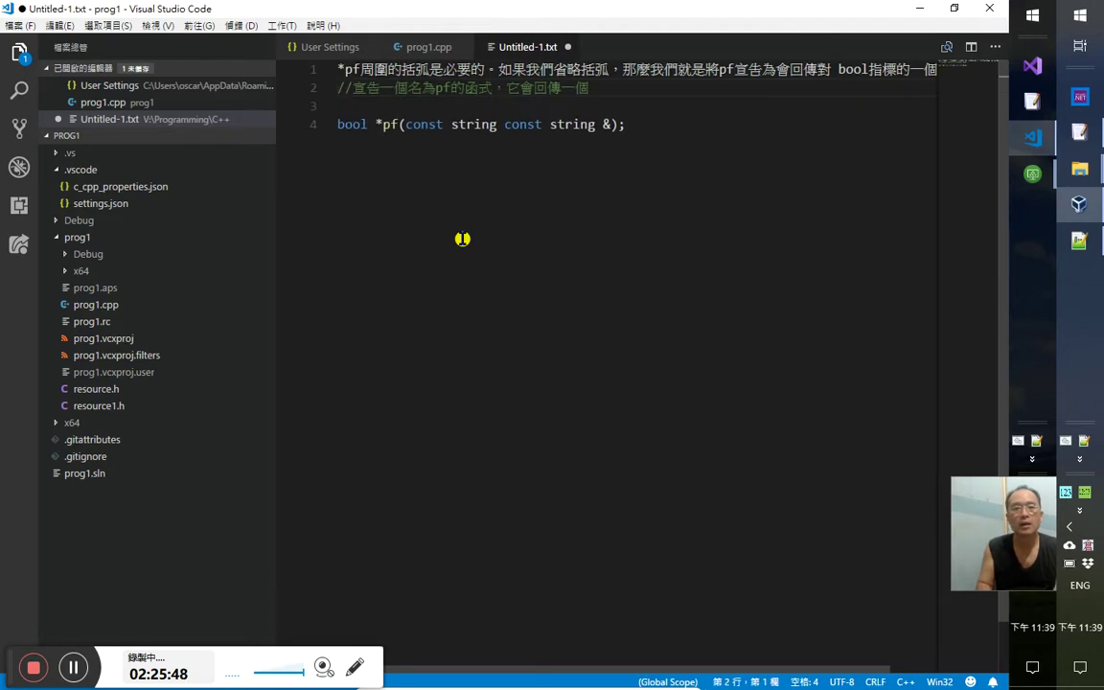
pyautogui.press('Delete')
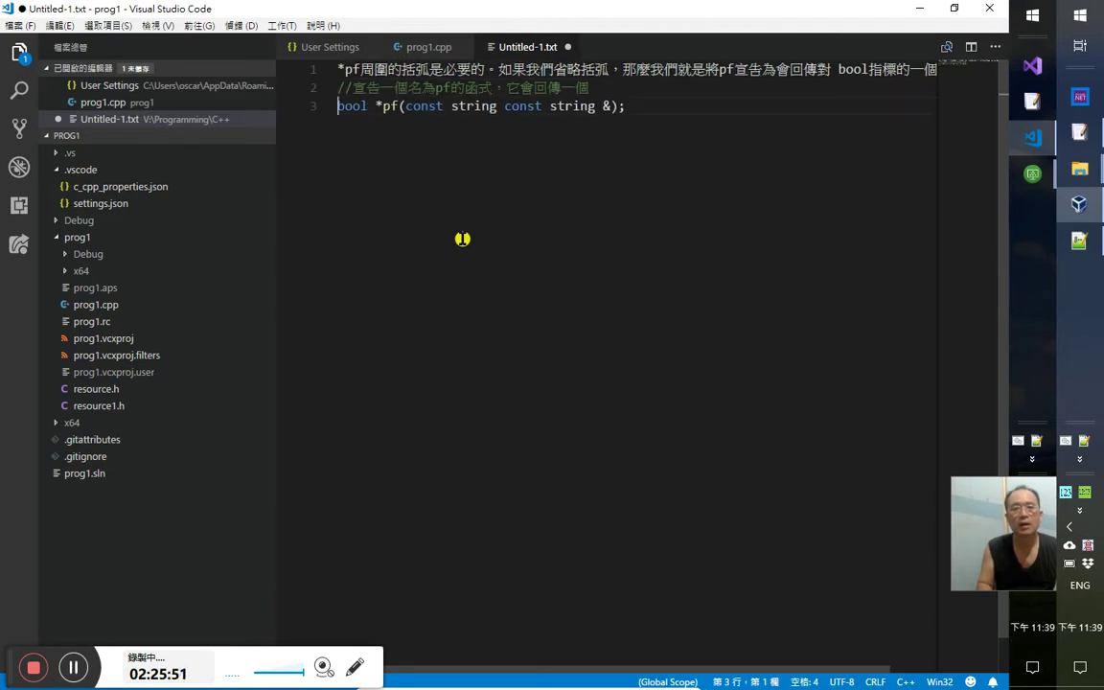
# Copy the cleaned *pf passage into the Word notes, directly below the highlighted bool (*pf) declaration
pyautogui.hotkey('ctrl', 'a')
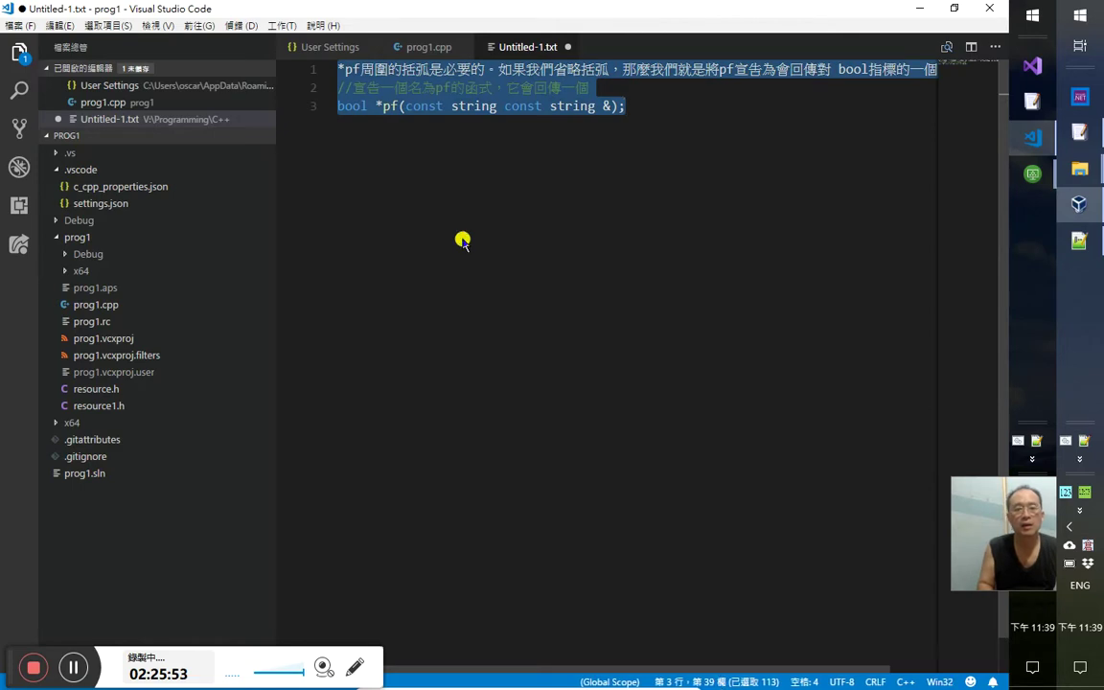
pyautogui.hotkey('alt', 'Tab')
pyautogui.hotkey('alt', 'Tab')
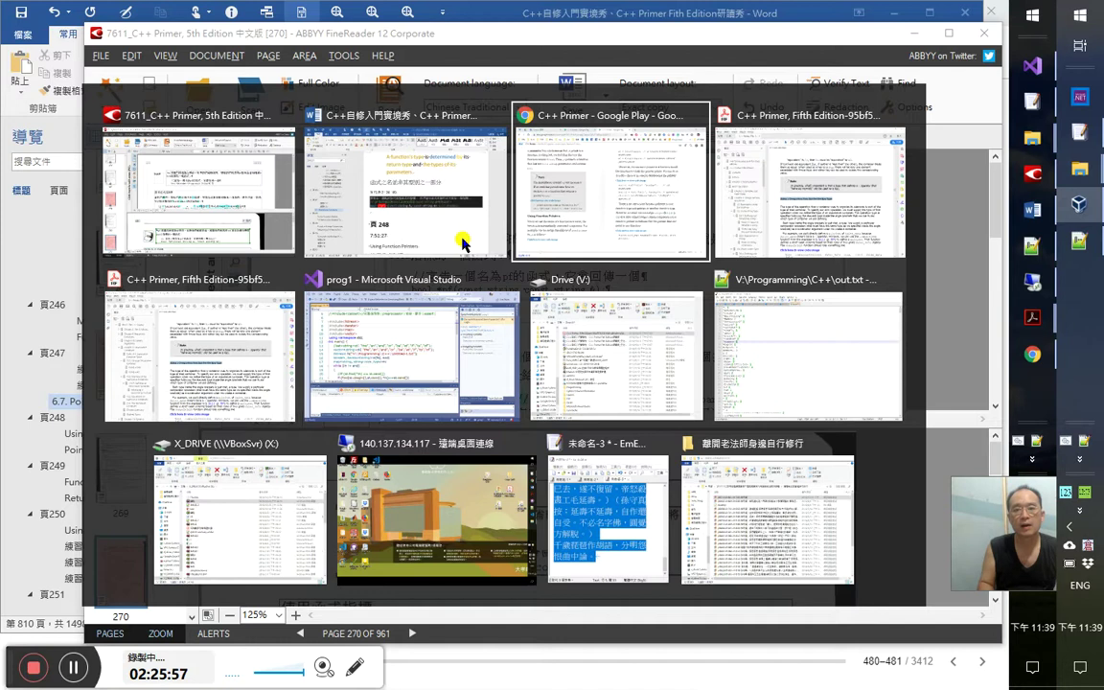
pyautogui.click(461, 242)
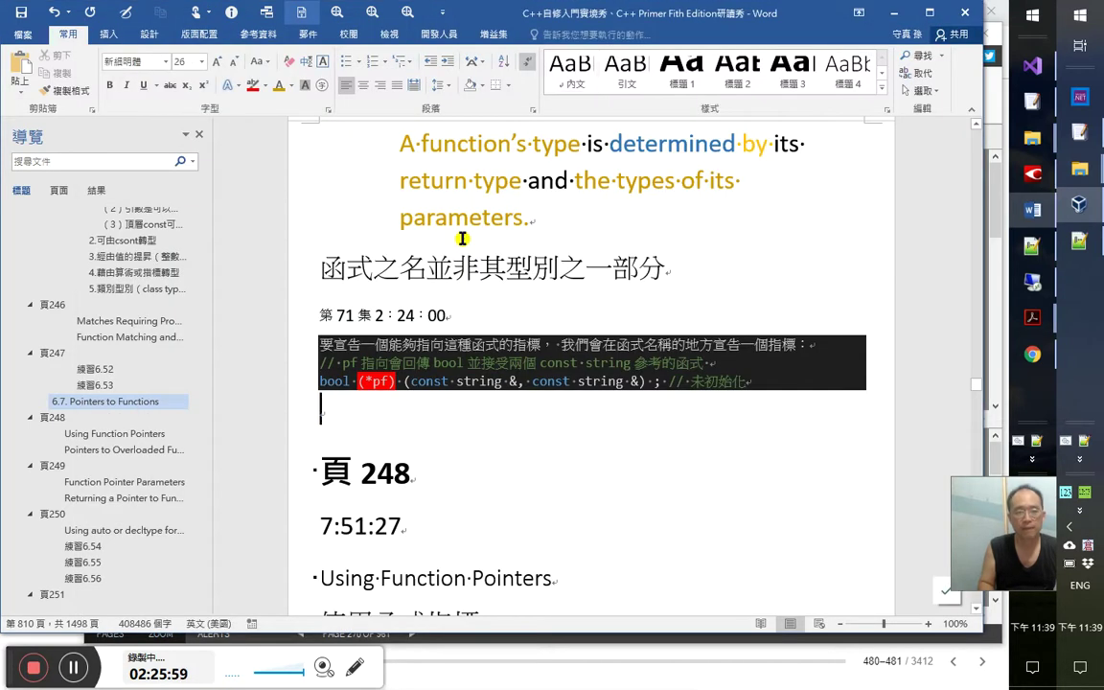
pyautogui.write('*pf 周圍的括弧是必要的。如果我們省略括弧，那麼我們就是將 pf 宣告為會回傳對 bool 指標的一個函式： //宣告一個名為 pf 的函式，它會回傳一個 bool *pf(const string const string &);')
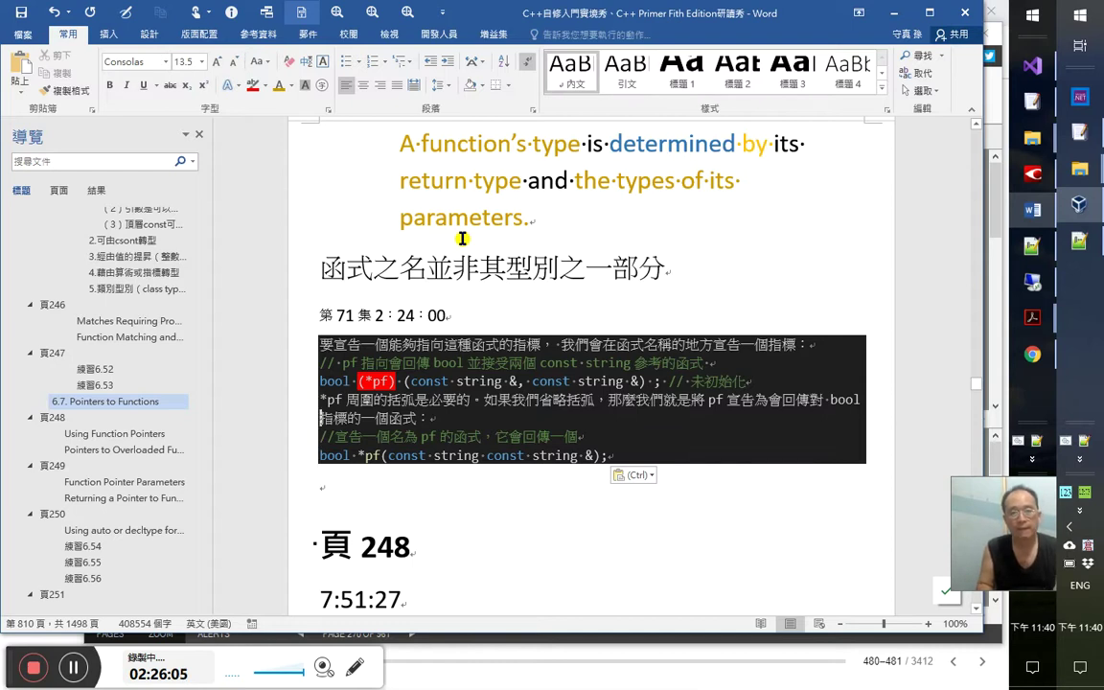
# Apply the 引文 style to the *pf paragraph and to the 要宣告一個能夠指向這種函式的指標 paragraph above the first code block
pyautogui.hotkey('ctrl', 'space')
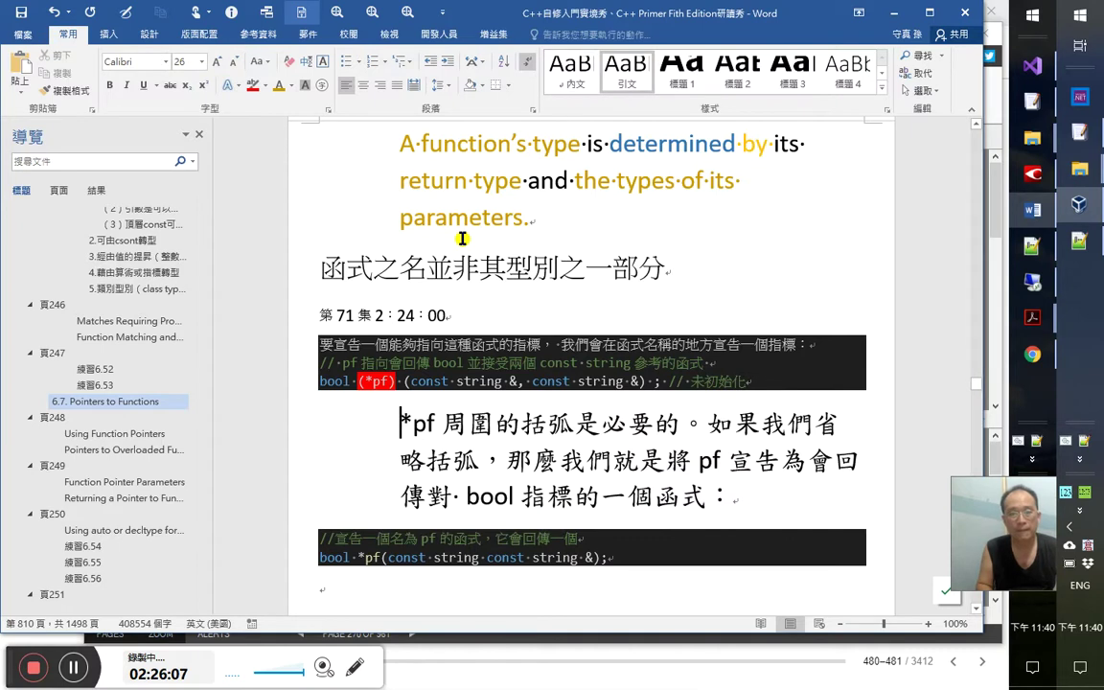
pyautogui.press('Down')
pyautogui.press('Down')
pyautogui.press('Up')
pyautogui.press('Up')
pyautogui.press('Up')
pyautogui.press('Up')
pyautogui.press('Up')
pyautogui.hotkey('ctrl', 'space')
pyautogui.press('Down')
pyautogui.press('Down')
pyautogui.press('Down')
pyautogui.press('Down')
pyautogui.press('Down')
pyautogui.press('Down')
pyautogui.press('Down')
pyautogui.press('Down')
pyautogui.press('Down')
pyautogui.press('Down')
pyautogui.press('Down')
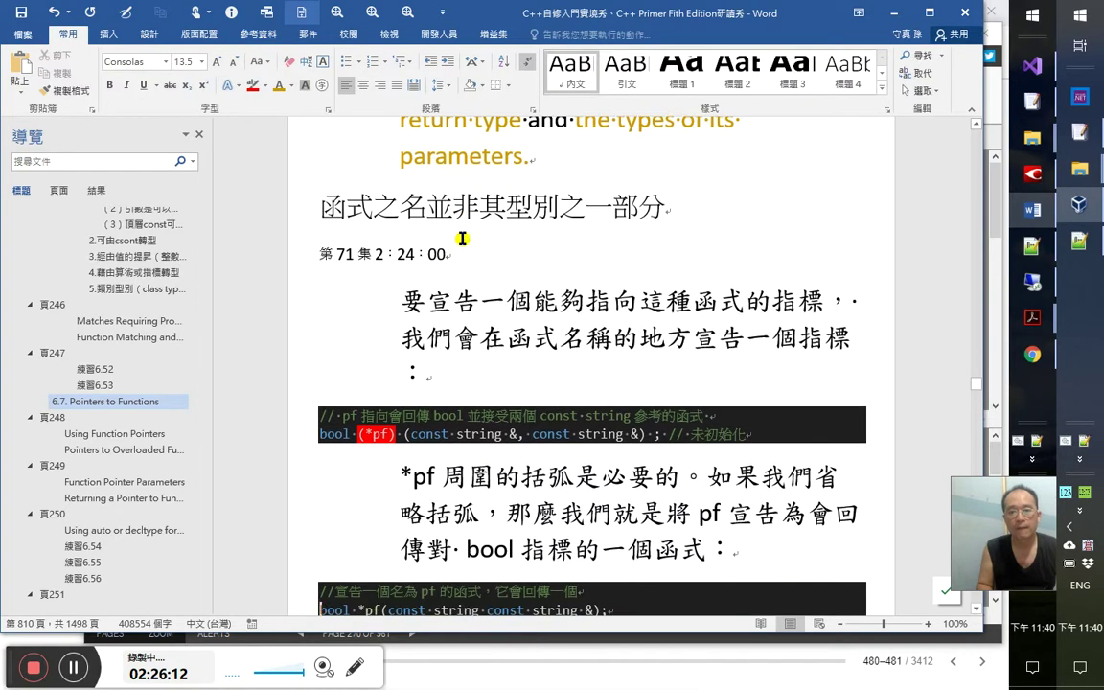
pyautogui.press('Down')
pyautogui.press('Down')
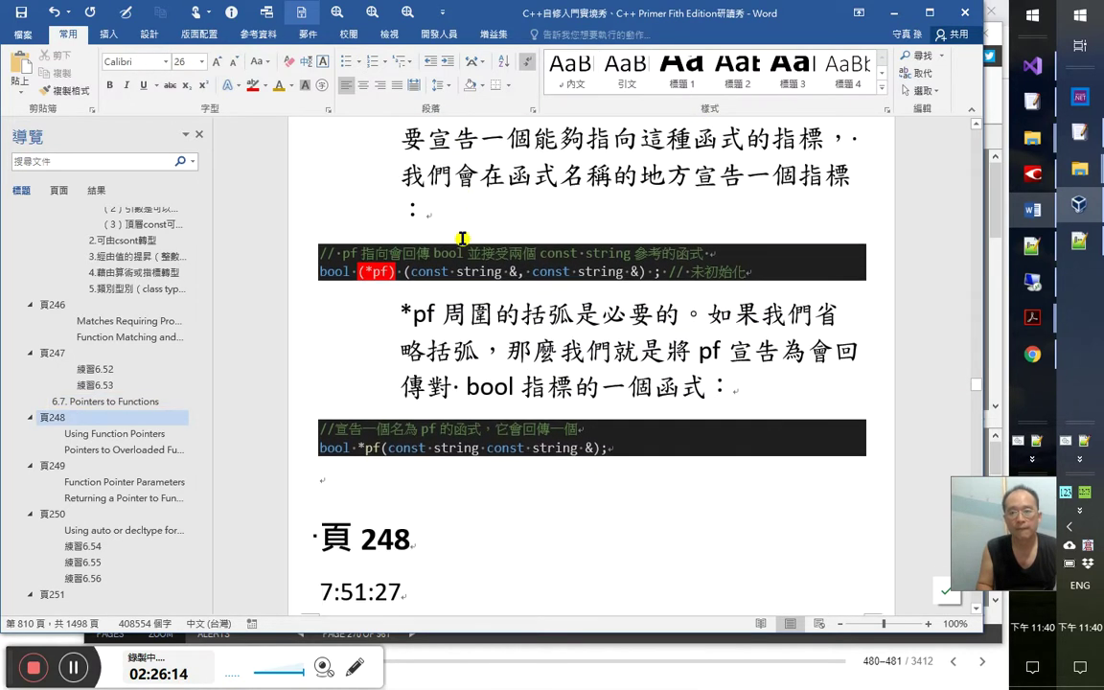
pyautogui.press('Up')
pyautogui.press('Up')
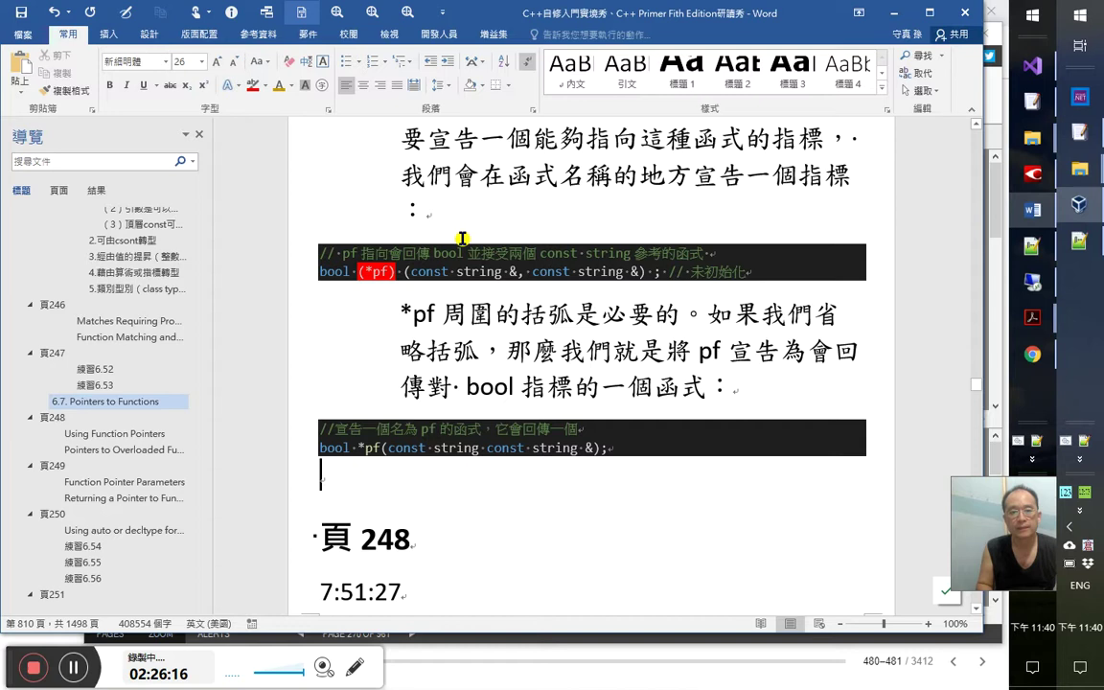
# Switch to ABBYY FineReader and examine the 使用函式指標 heading and the first sentence below it
pyautogui.hotkey('alt', 'Tab')
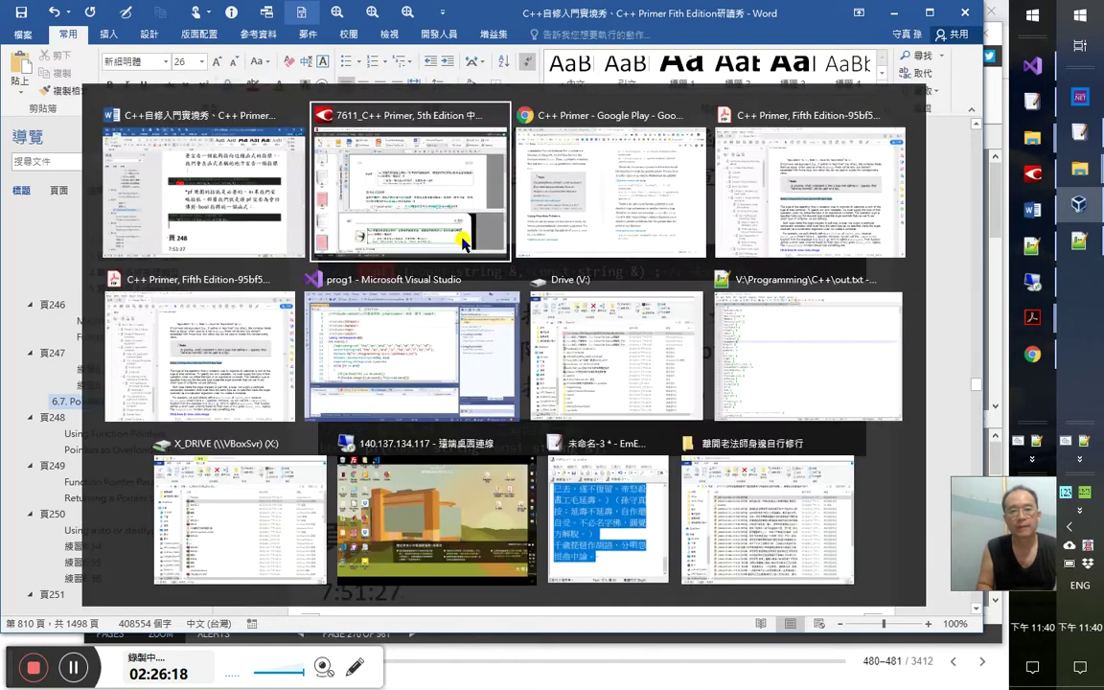
pyautogui.click(463, 242)
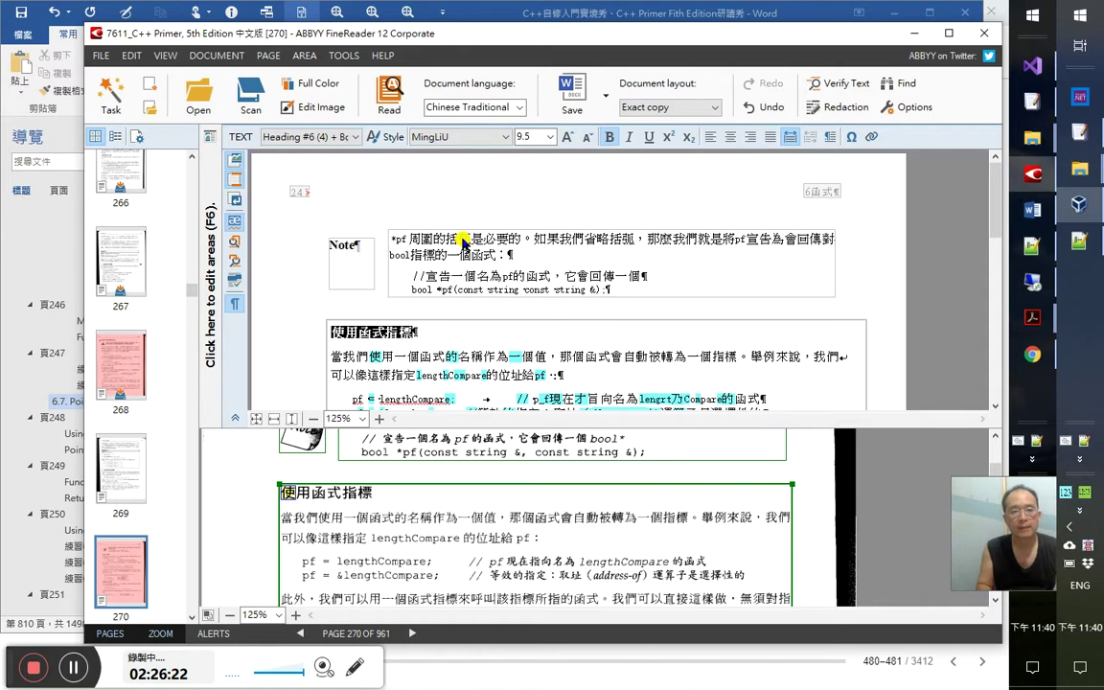
pyautogui.press('Down')
pyautogui.press('Right')
pyautogui.press('Right')
pyautogui.press('Right')
pyautogui.press('Right')
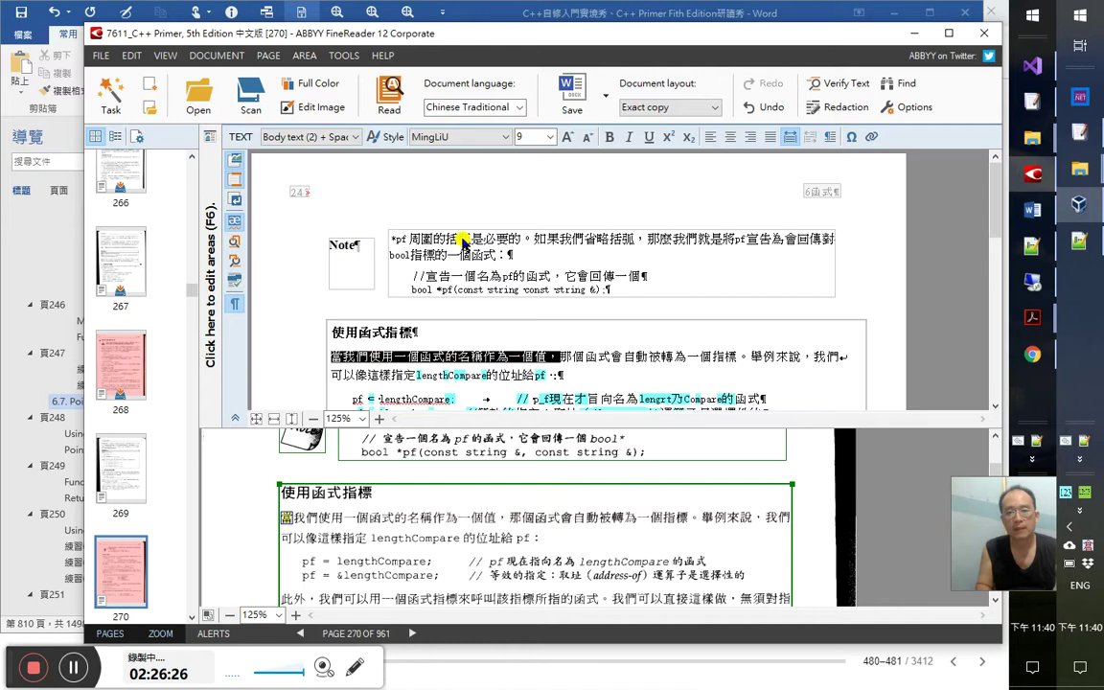
pyautogui.press('Right')
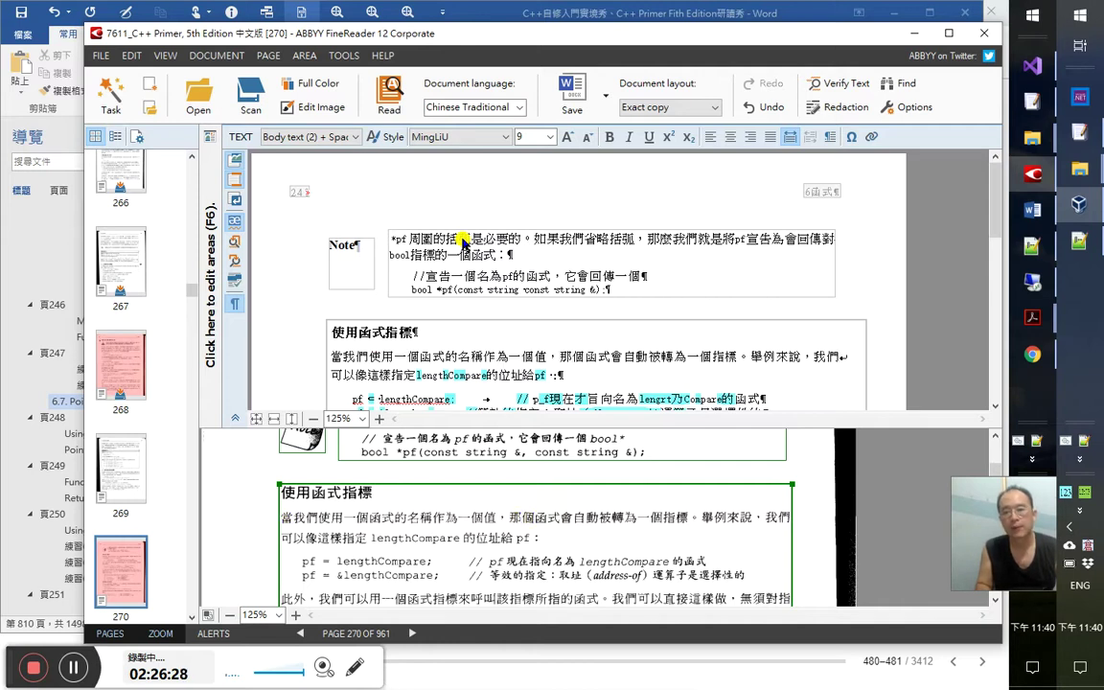
# Switch to Word and move the *pf paragraph with its comment and declaration to below the 頁 248 heading
pyautogui.hotkey('alt', 'Tab')
pyautogui.press('Down')
pyautogui.press('Down')
pyautogui.press('Down')
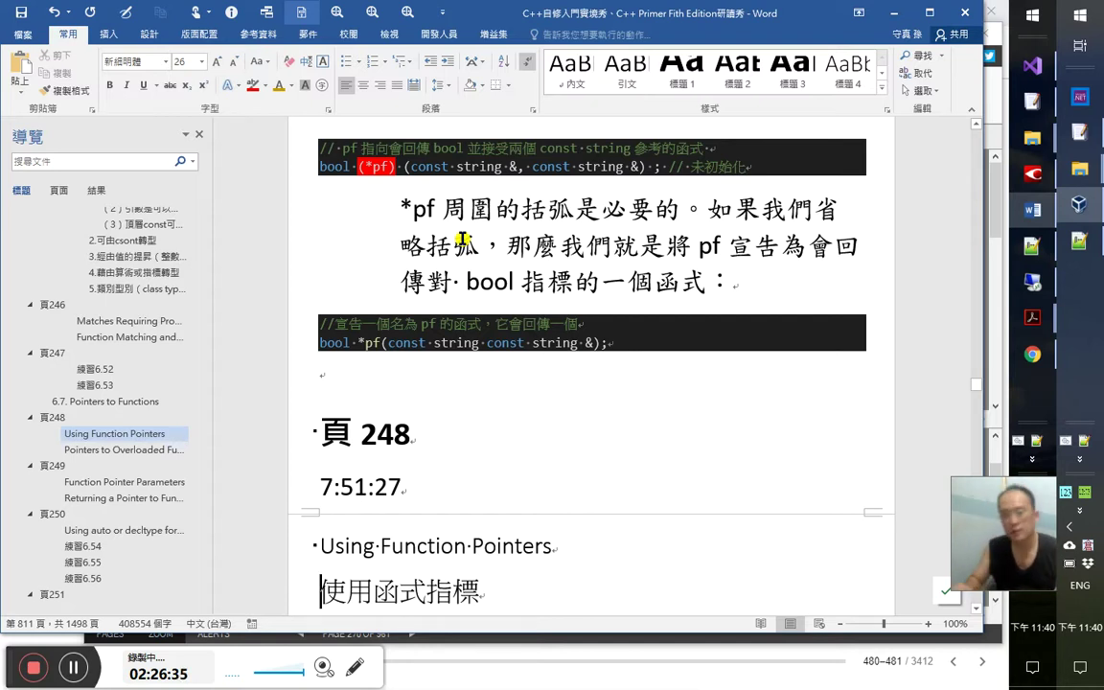
pyautogui.doubleClick(295, 278)
pyautogui.moveTo(298, 317); pyautogui.dragTo(300, 347)
pyautogui.moveTo(402, 347); pyautogui.dragTo(319, 476)
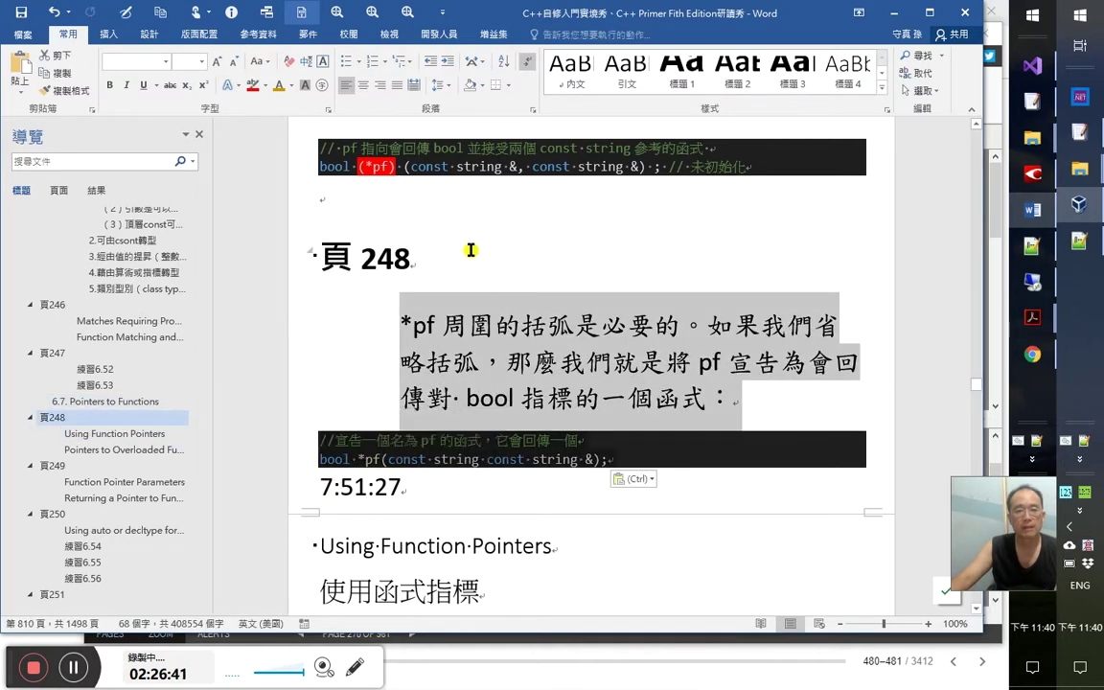
# Delete the empty paragraph between the highlighted bool (*pf) declaration and the 頁 248 heading
pyautogui.click(471, 249)
pyautogui.scroll(1, 500, 278)
pyautogui.press('Up')
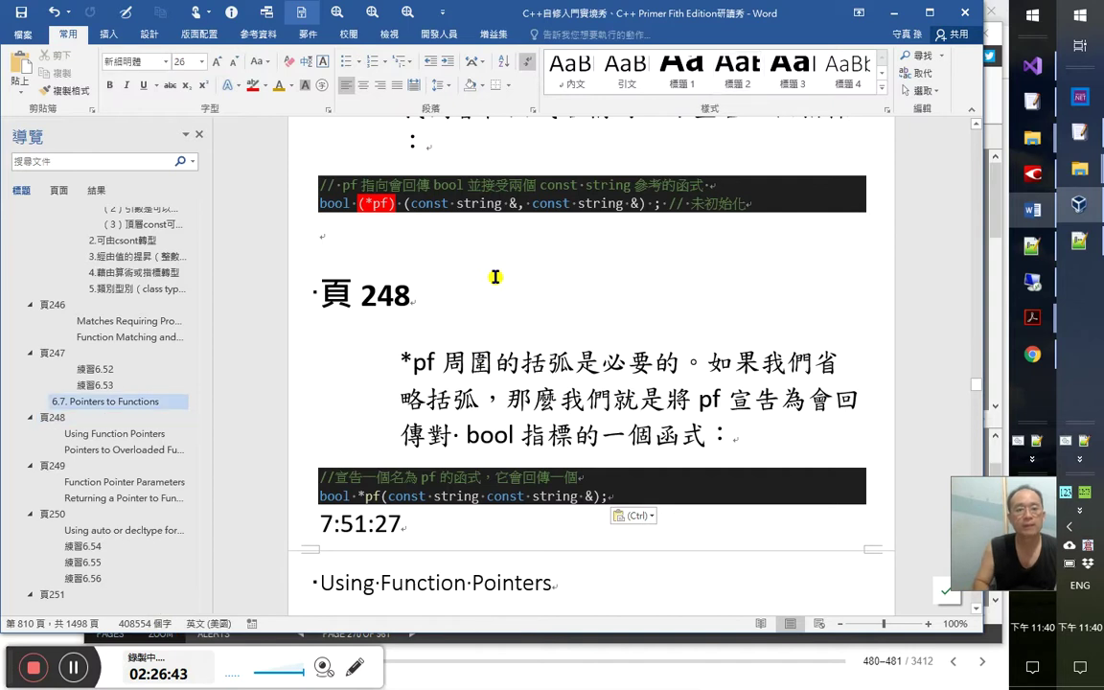
pyautogui.press('BackSpace')
pyautogui.scroll(1, 496, 277)
pyautogui.press('Up')
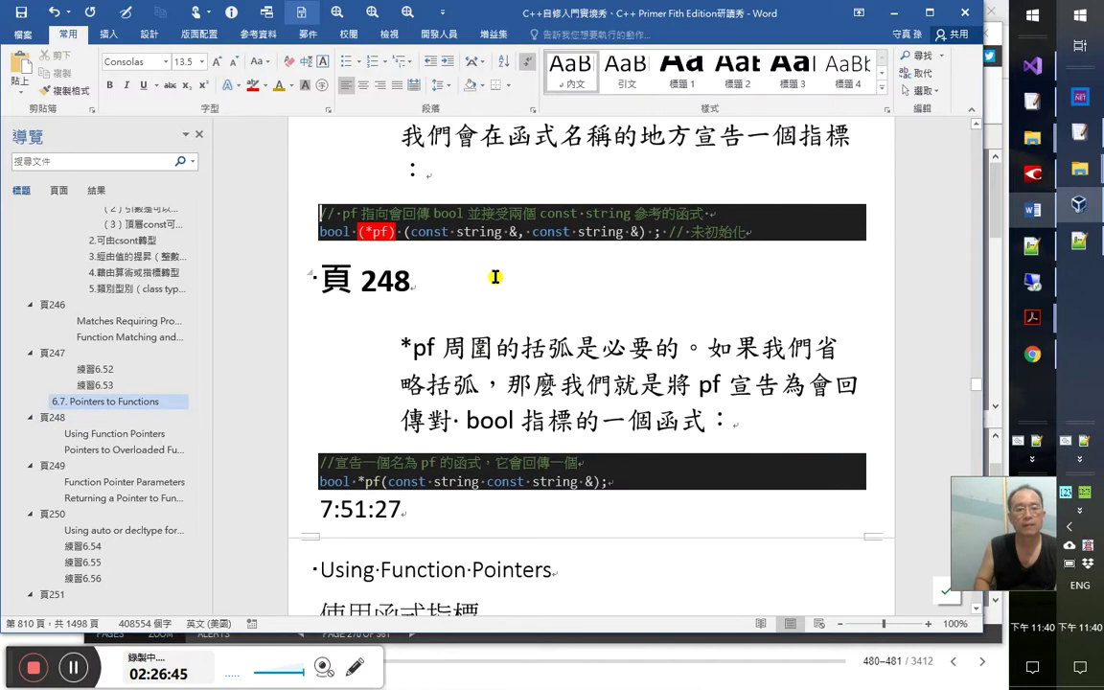
# Insert an empty paragraph between the moved bool *pf declaration and the 7:51:27 line
pyautogui.press('Down')
pyautogui.press('Down')
pyautogui.press('Down')
pyautogui.press('Down')
pyautogui.press('Down')
pyautogui.press('Down')
pyautogui.press('Down')
pyautogui.press('Down')
pyautogui.press('Return')
# Add the episode timestamp 第 71 集 2：26：30 on a new line under the 頁 248 heading, formatted as subscript body text
pyautogui.press('Up')
pyautogui.press('Up')
pyautogui.press('Up')
pyautogui.press('Up')
pyautogui.press('Up')
pyautogui.press('Up')
pyautogui.press('Up')
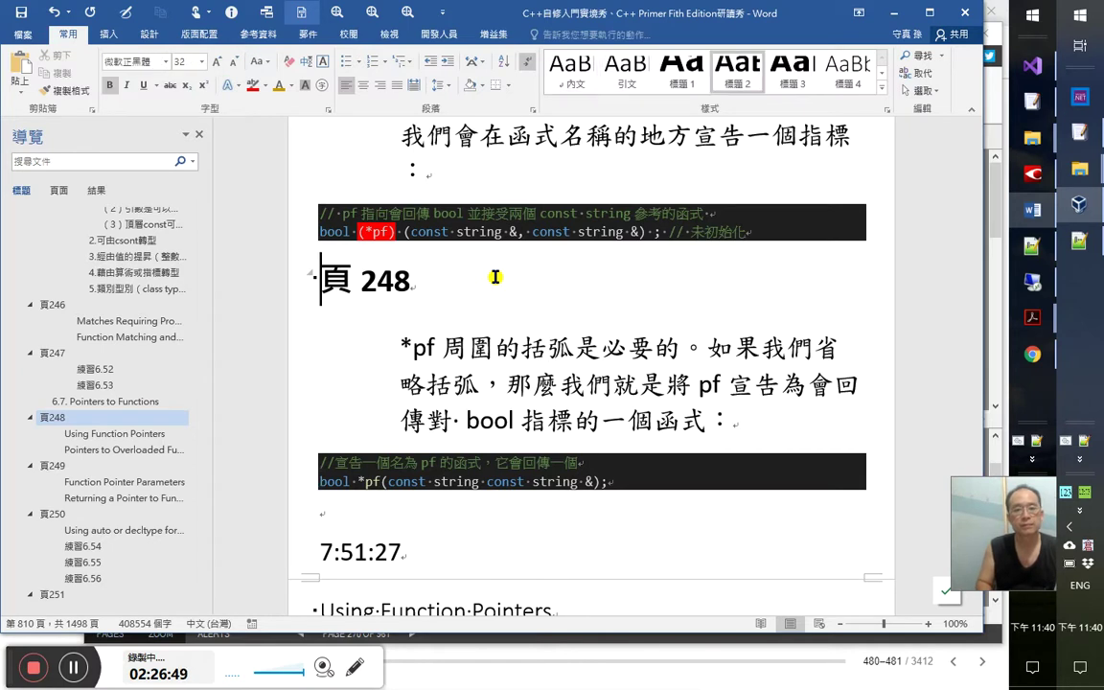
pyautogui.press('End')
pyautogui.press('Return')
pyautogui.write('hh')
pyautogui.write('第 71 集 ')
pyautogui.write('2：26：3')
pyautogui.write('0')
pyautogui.hotkey('shift', 'Home')
pyautogui.hotkey('ctrl', 'space')
pyautogui.scroll(-3, 475, 458)
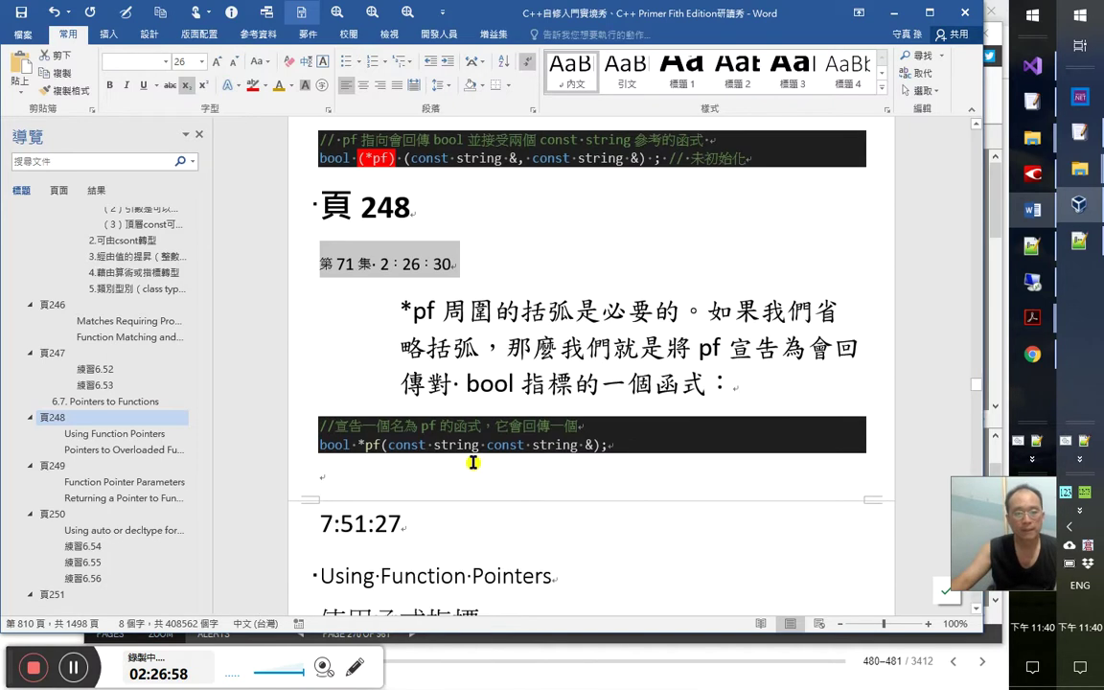
# Apply the 引文 style to the 使用函式指標 line under Using Function Pointers
pyautogui.click(439, 439)
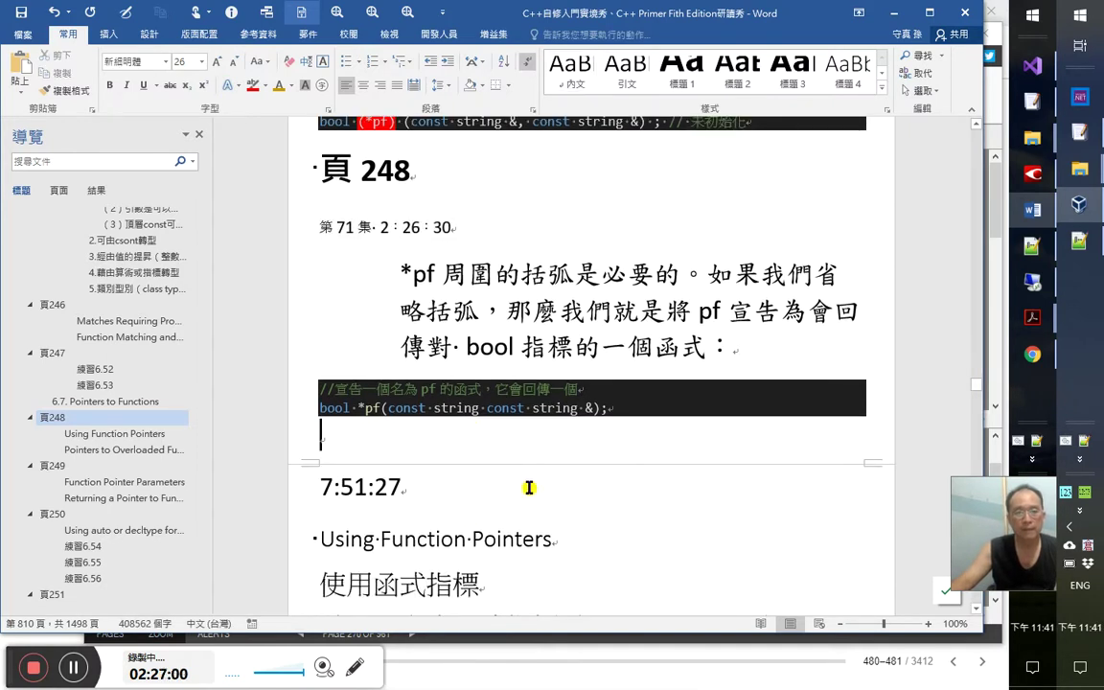
pyautogui.press('a')
pyautogui.press('Escape')
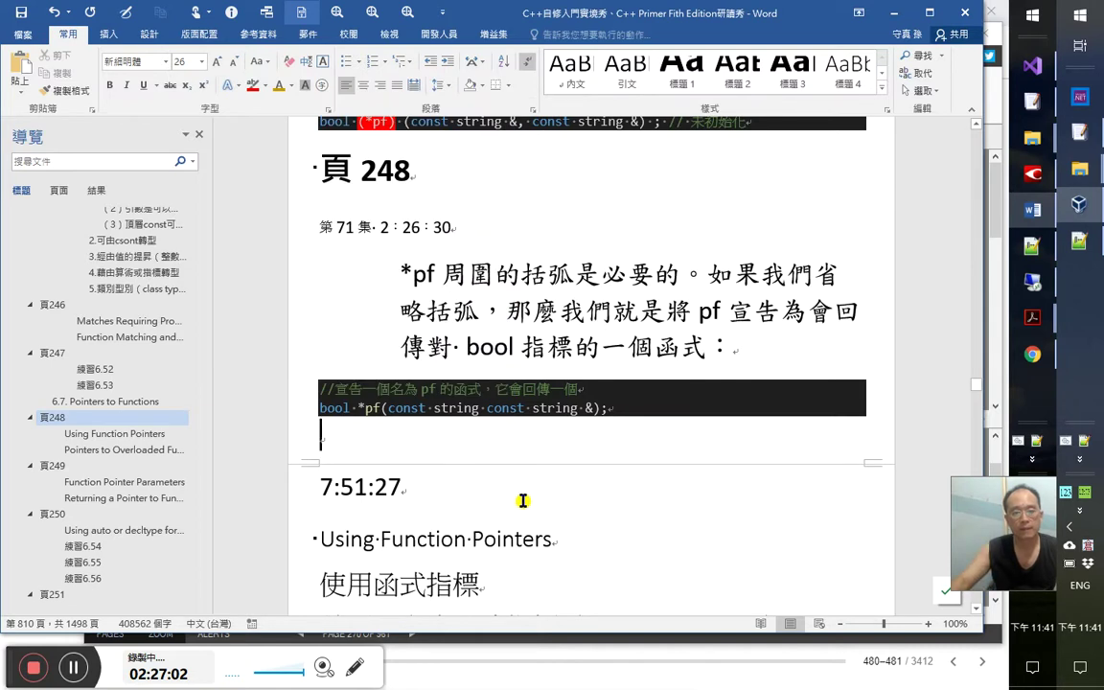
pyautogui.scroll(-3, 525, 489)
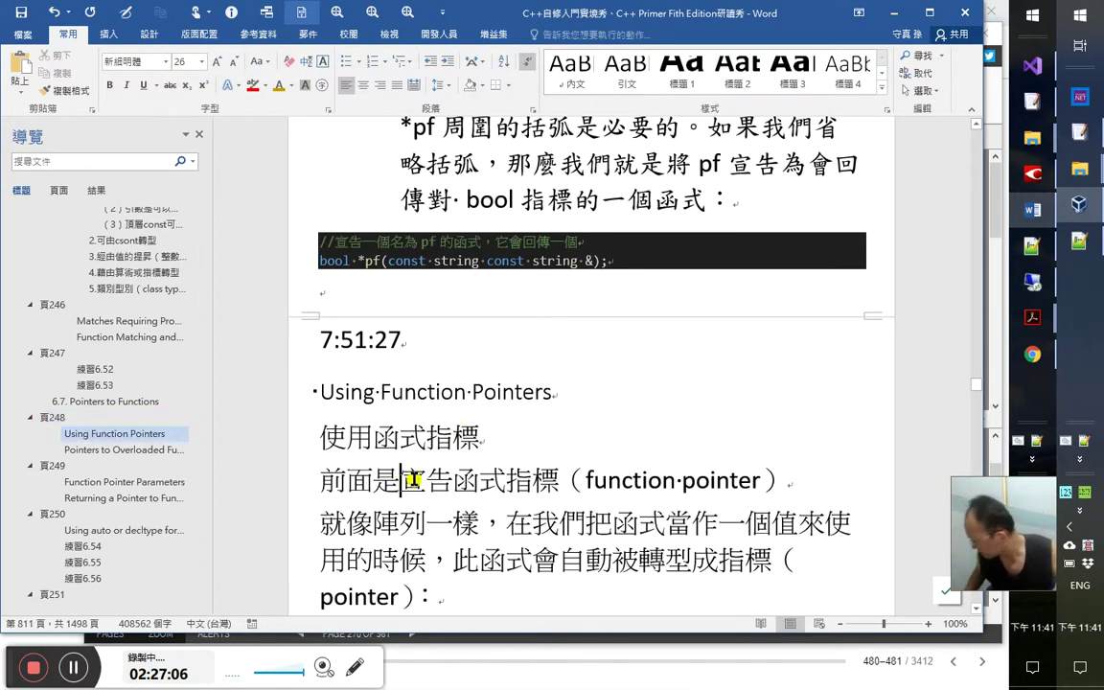
pyautogui.click(516, 392)
pyautogui.scroll(-1, 403, 403)
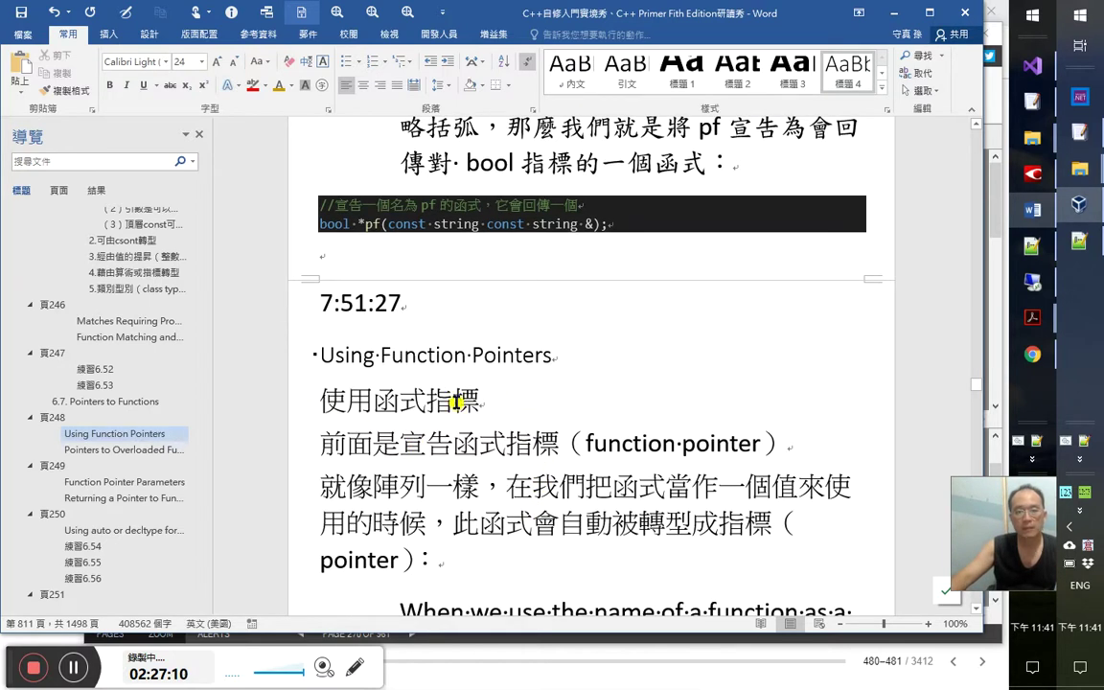
pyautogui.click(384, 401)
pyautogui.hotkey('ctrl', 'y')
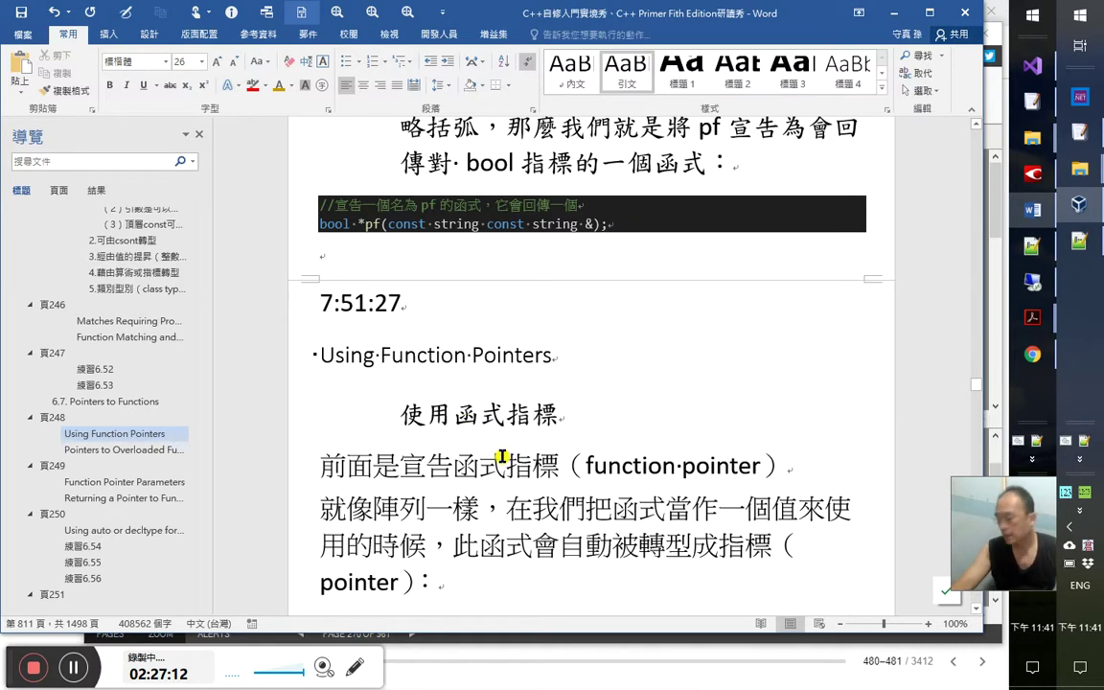
# Examine the paragraph beginning 就像陣列一樣 on using a function as a value, including the word 值
pyautogui.scroll(-2, 501, 435)
pyautogui.click(484, 281)
pyautogui.click(505, 407)
pyautogui.scroll(-1, 541, 469)
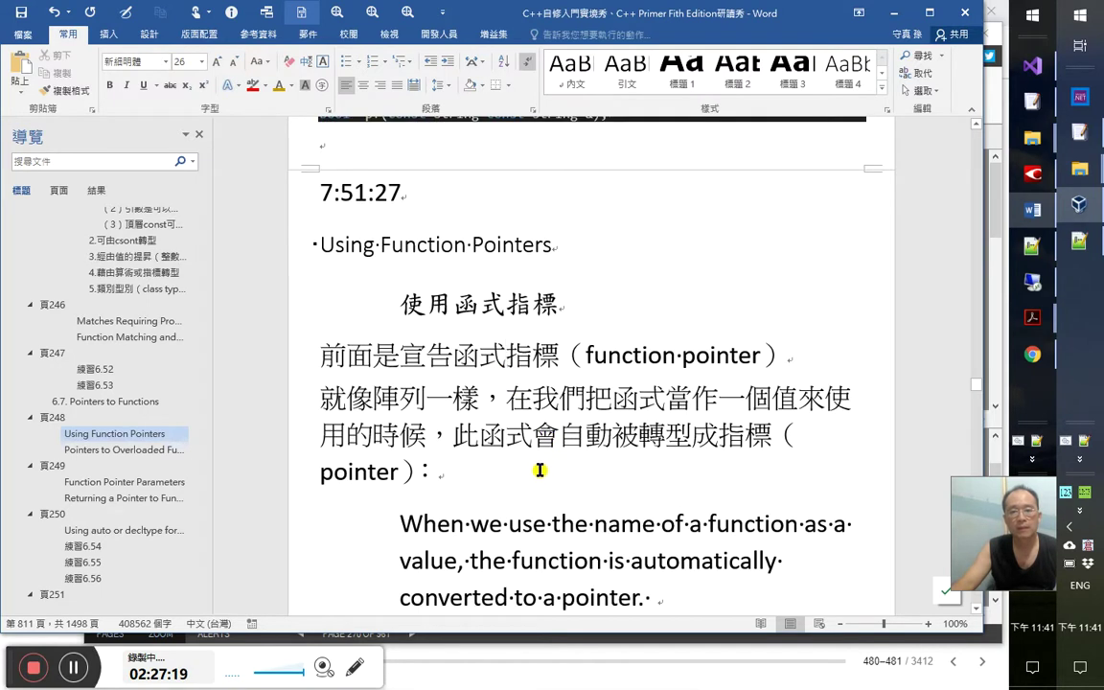
pyautogui.click(560, 399)
pyautogui.press('Down')
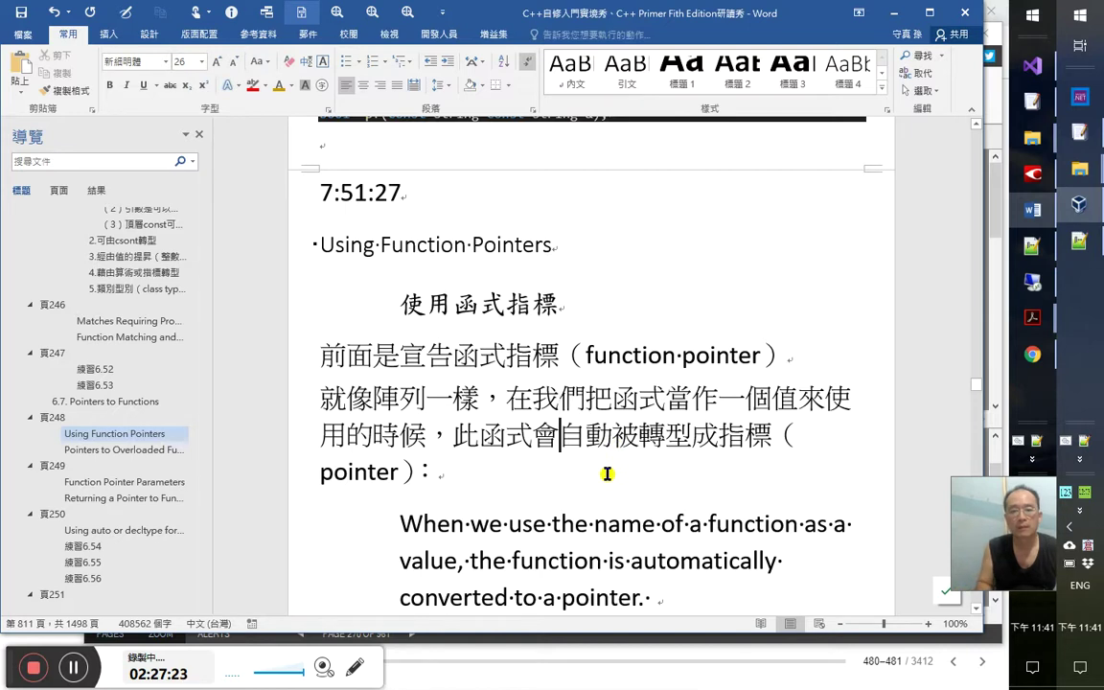
pyautogui.press('Home')
pyautogui.hotkey('shift', 'End')
pyautogui.press('Home')
pyautogui.press('Right')
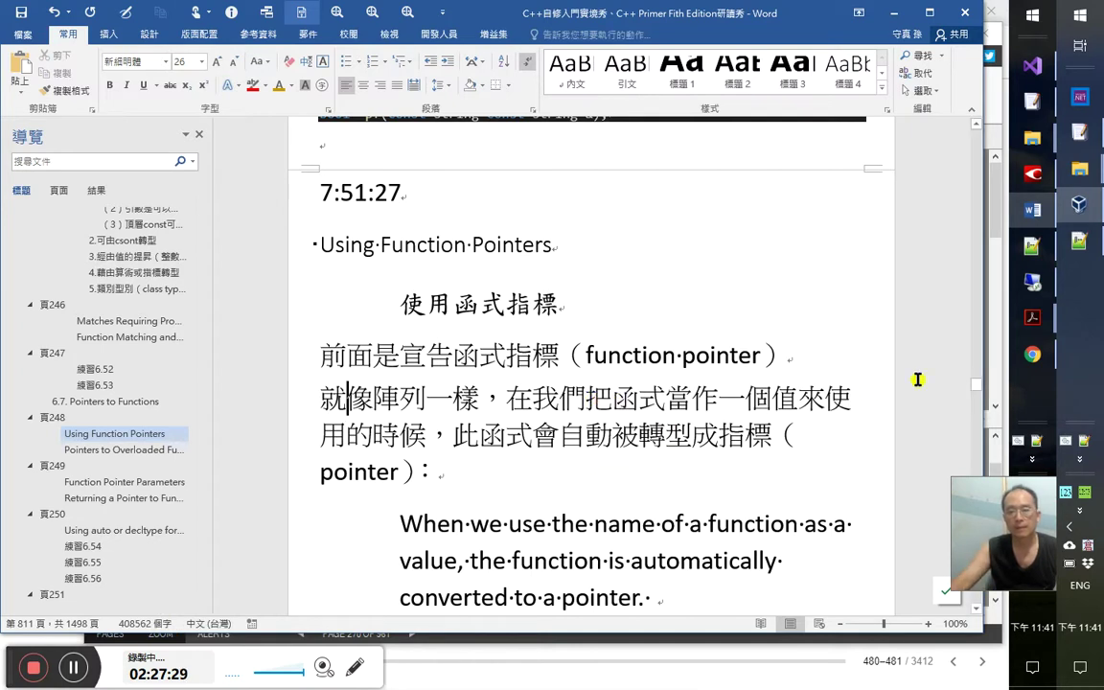
pyautogui.moveTo(802, 399); pyautogui.dragTo(779, 399)
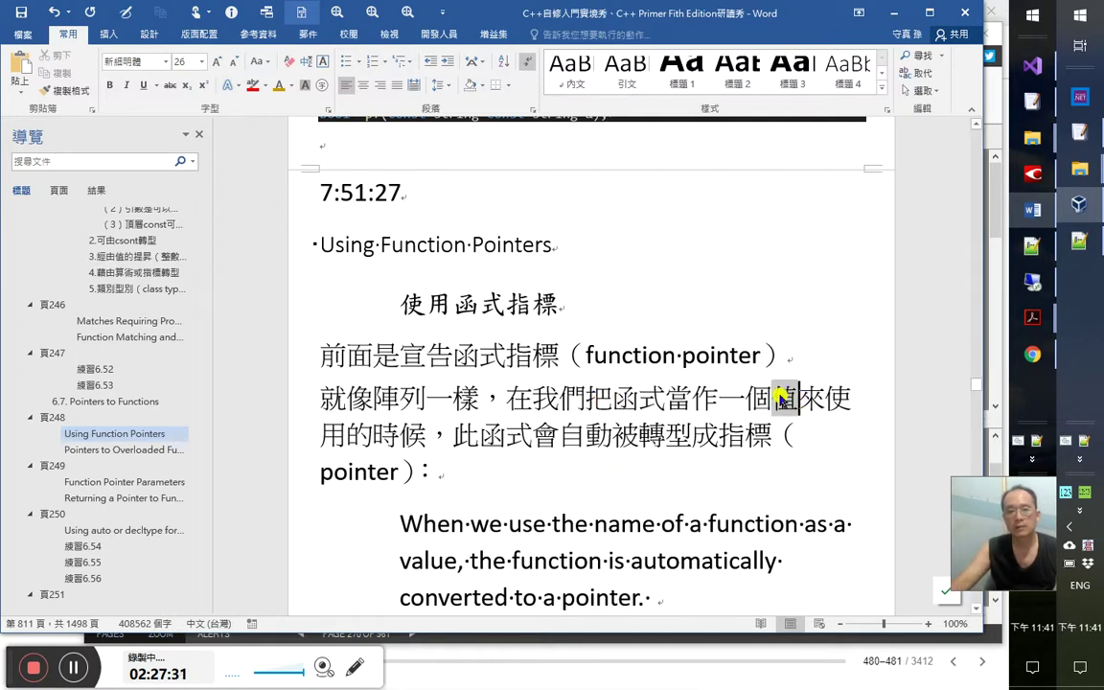
# Highlight the words 值, 函式, 陣列 and 指標 in yellow in the paragraph beginning 就像陣列一樣
pyautogui.click(291, 86)
pyautogui.click(261, 101)
pyautogui.moveTo(666, 399); pyautogui.dragTo(613, 401)
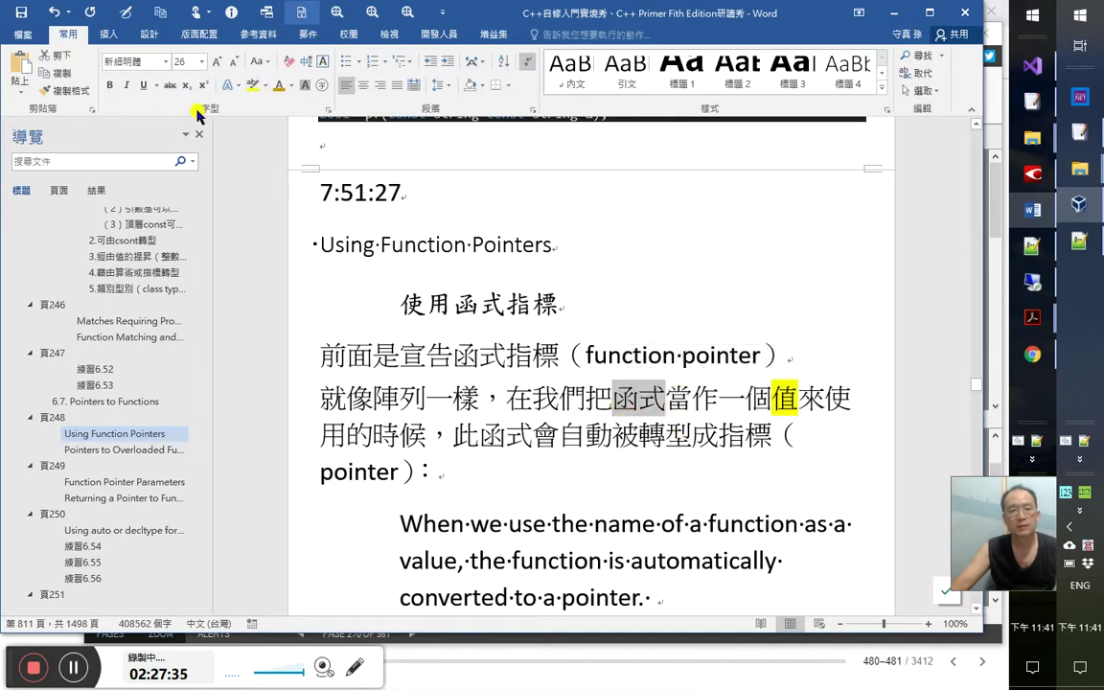
pyautogui.click(251, 85)
pyautogui.moveTo(385, 399); pyautogui.dragTo(426, 398)
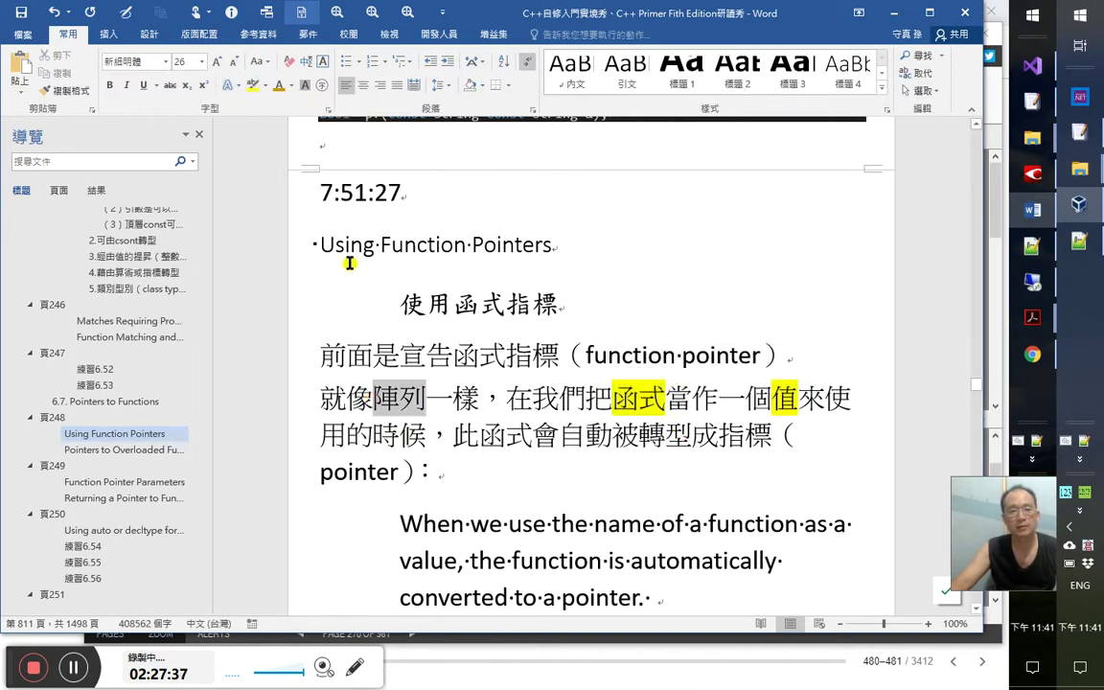
pyautogui.click(251, 86)
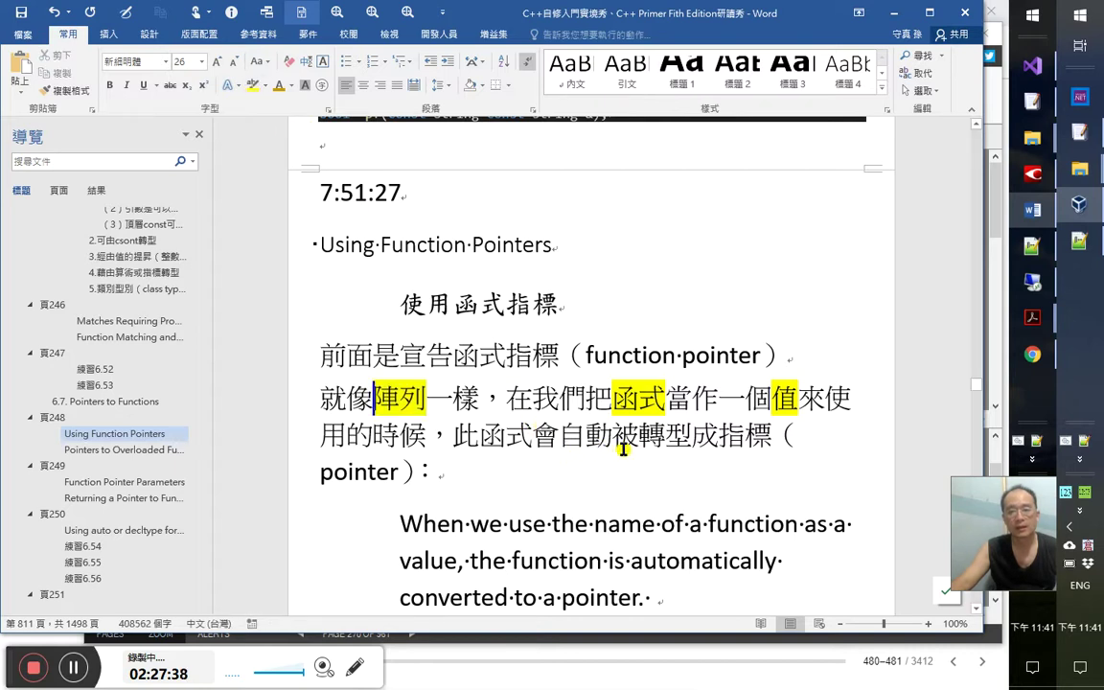
pyautogui.moveTo(719, 437); pyautogui.dragTo(772, 437)
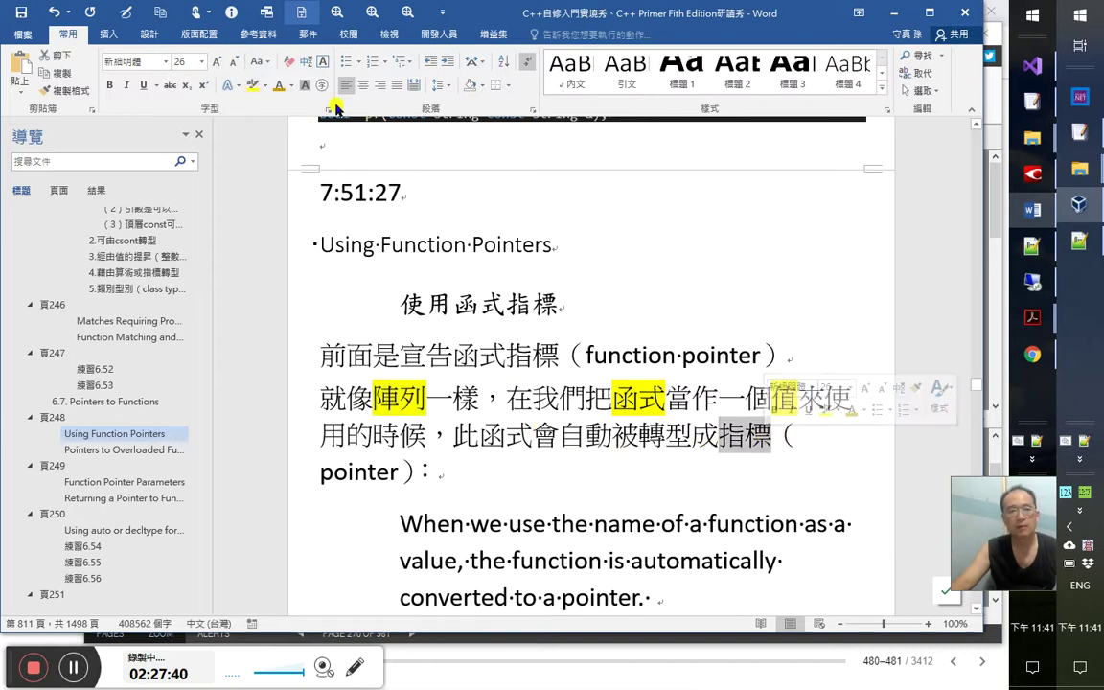
pyautogui.click(251, 85)
pyautogui.click(570, 469)
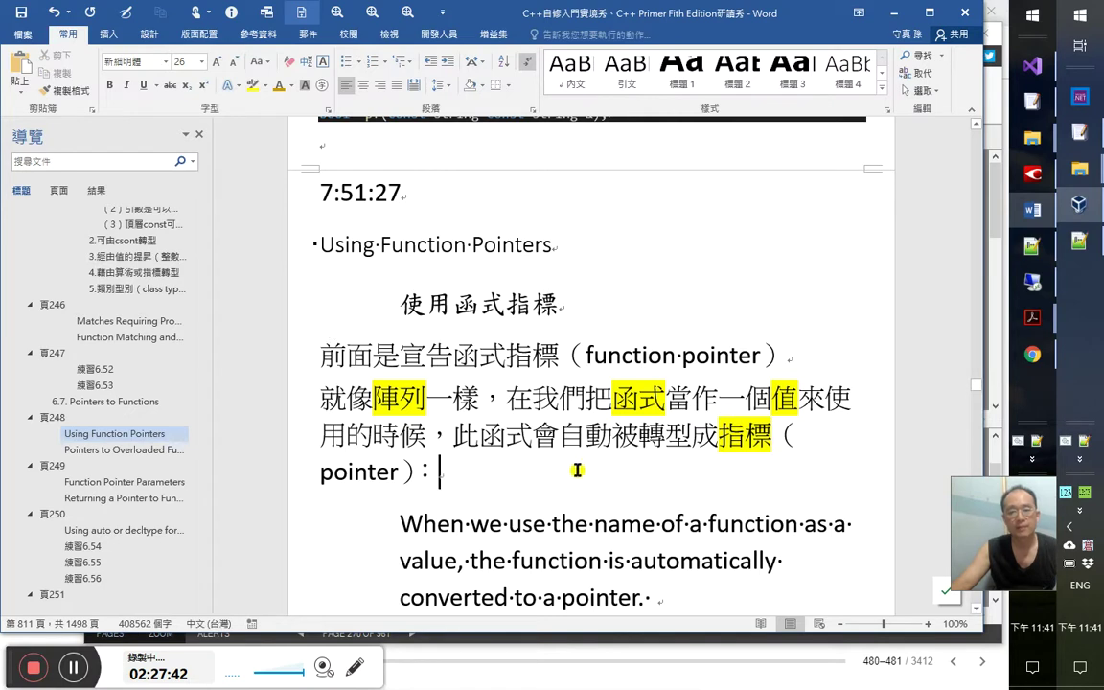
# Highlight the phrase "as a value" in yellow in the English quotation about using a function's name
pyautogui.scroll(-1, 592, 468)
pyautogui.scroll(-3, 592, 471)
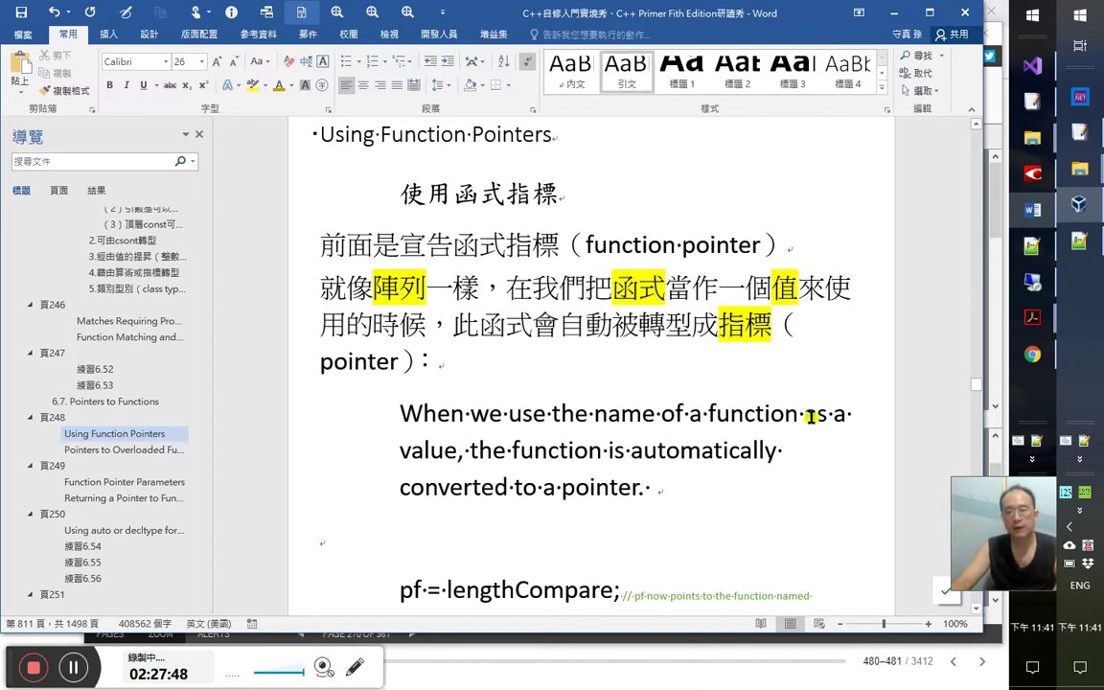
pyautogui.moveTo(811, 416); pyautogui.dragTo(458, 450)
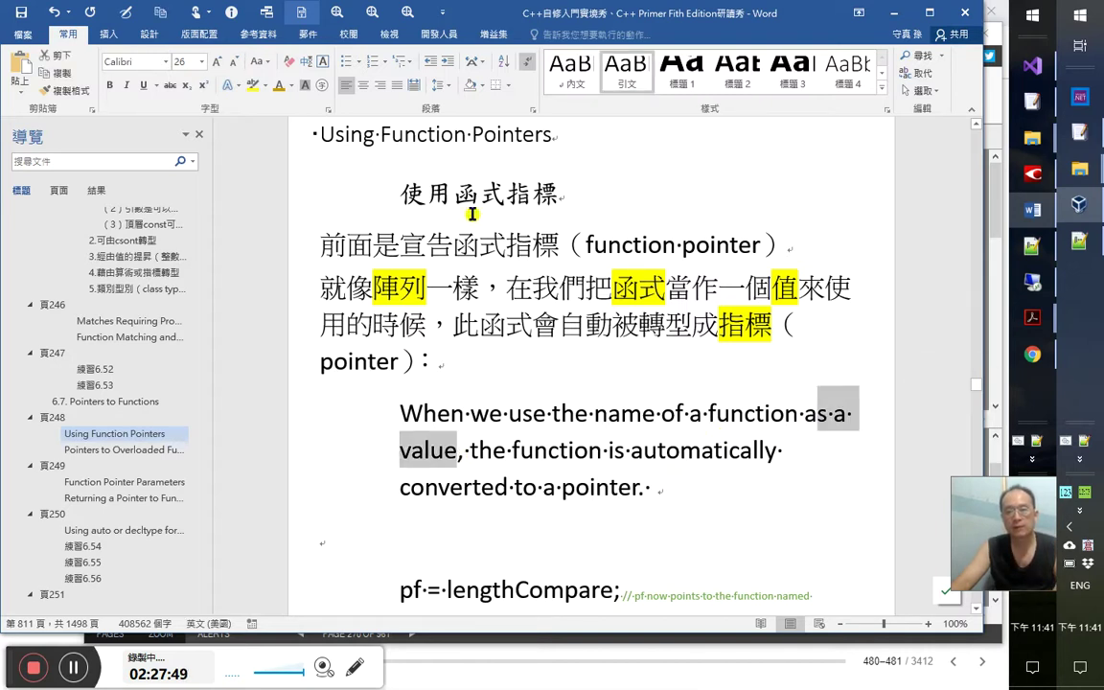
pyautogui.click(252, 85)
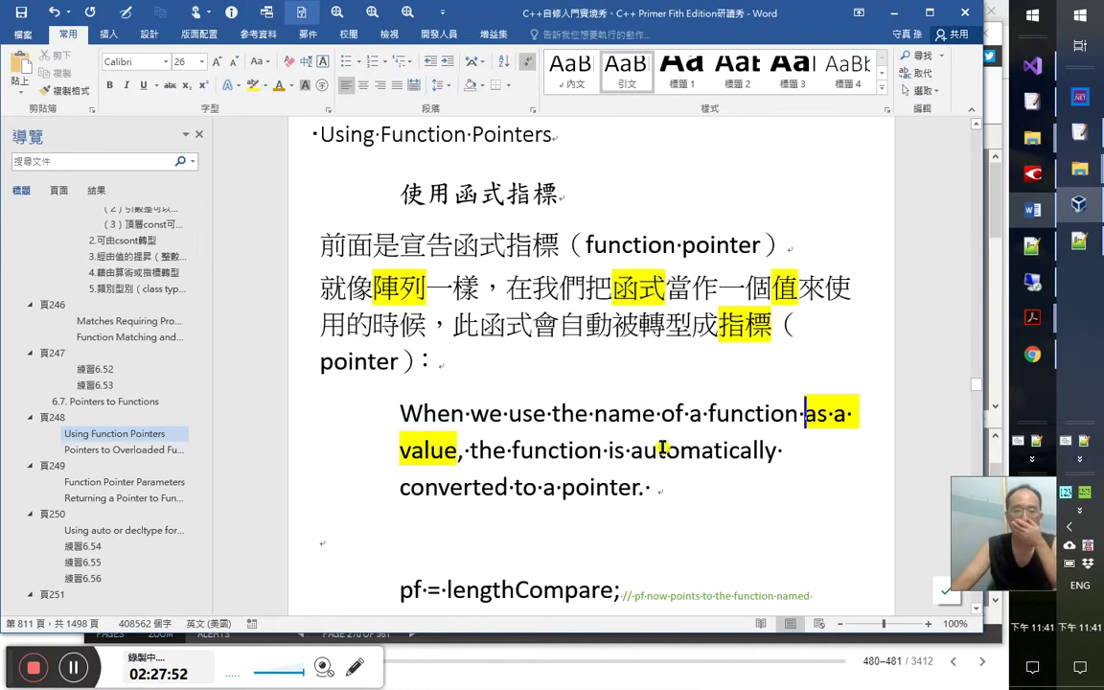
pyautogui.scroll(-1, 575, 408)
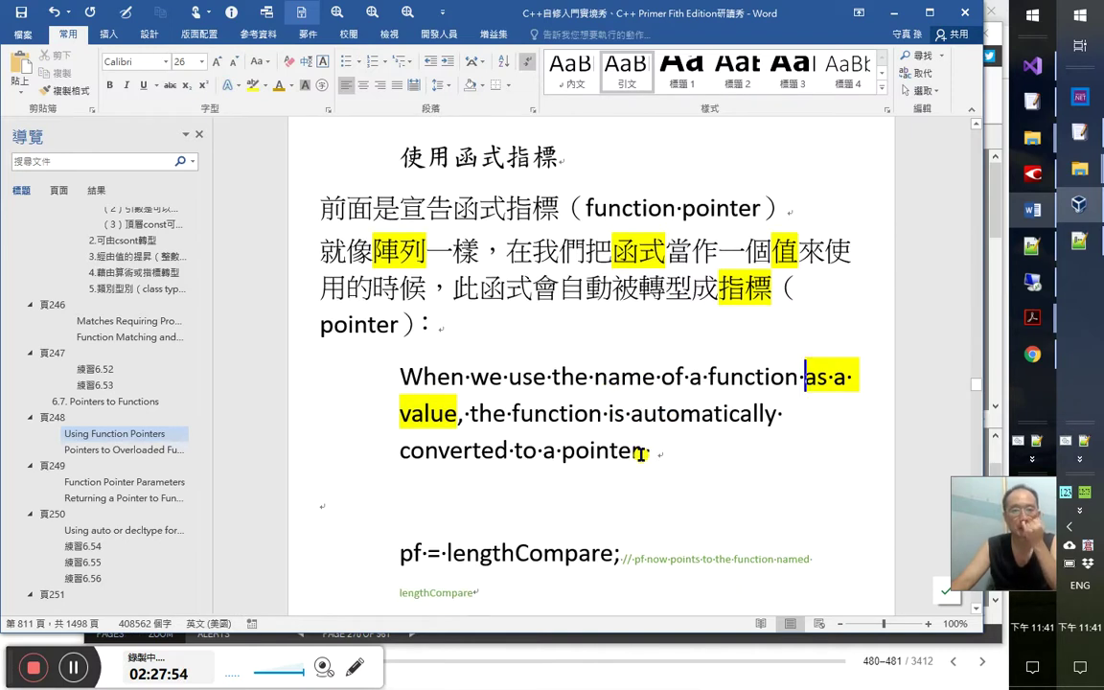
# Reduce the code pf = lengthCompare; to 18 pt, leaving its green comment at its own size
pyautogui.click(565, 493)
pyautogui.scroll(-5, 575, 493)
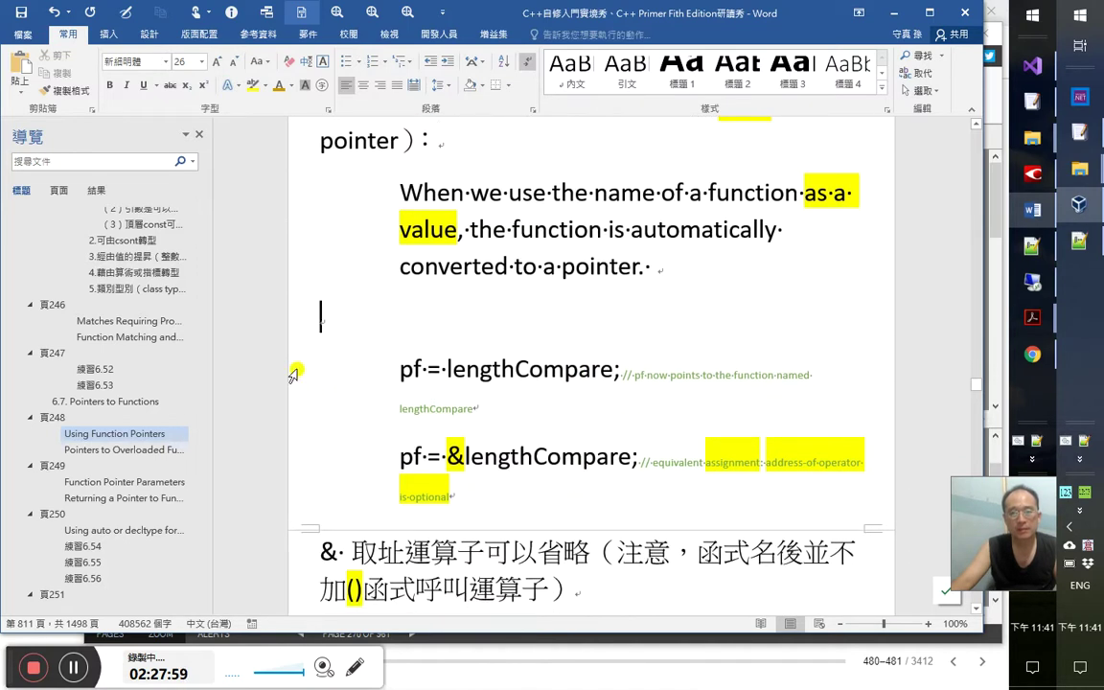
pyautogui.moveTo(287, 369); pyautogui.dragTo(301, 481)
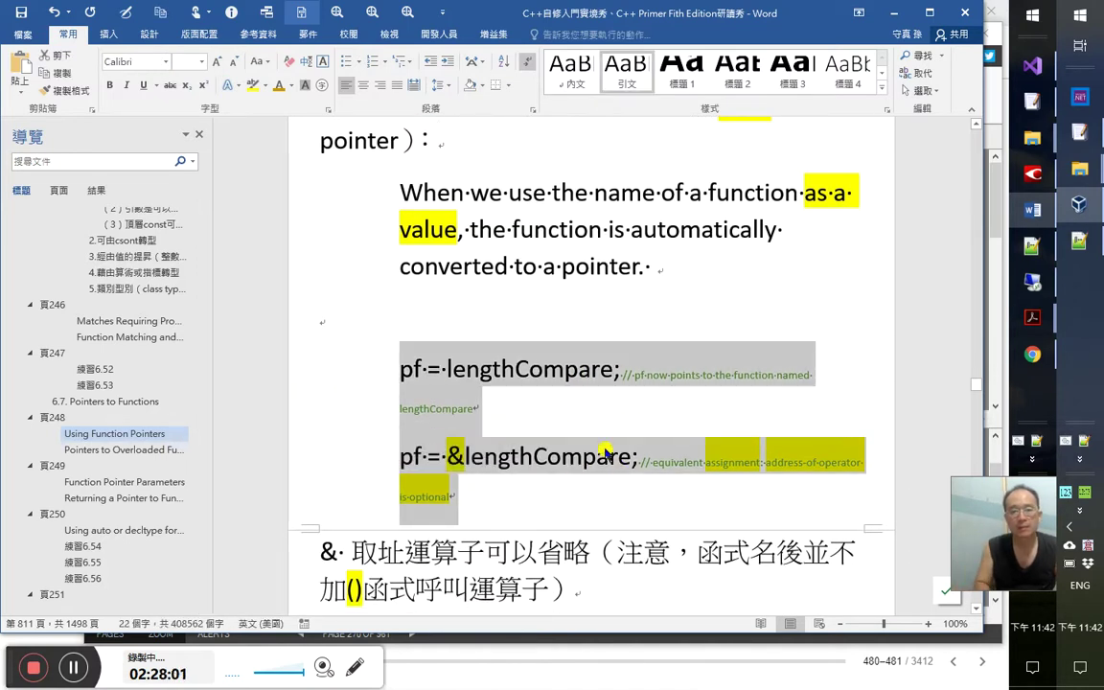
pyautogui.press('Left')
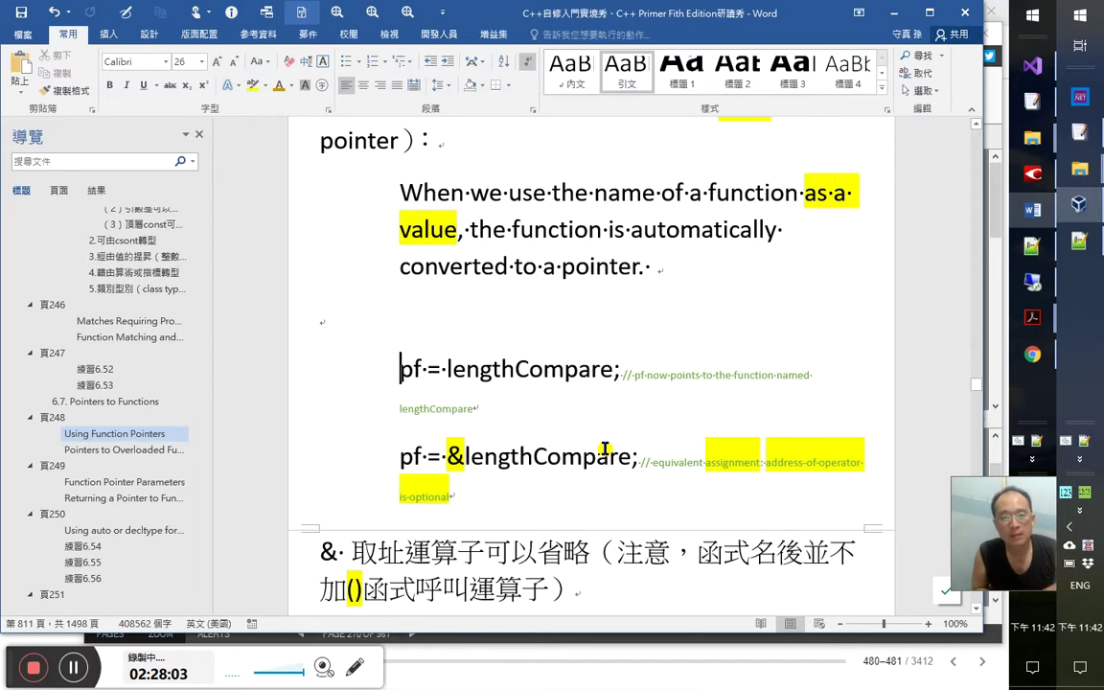
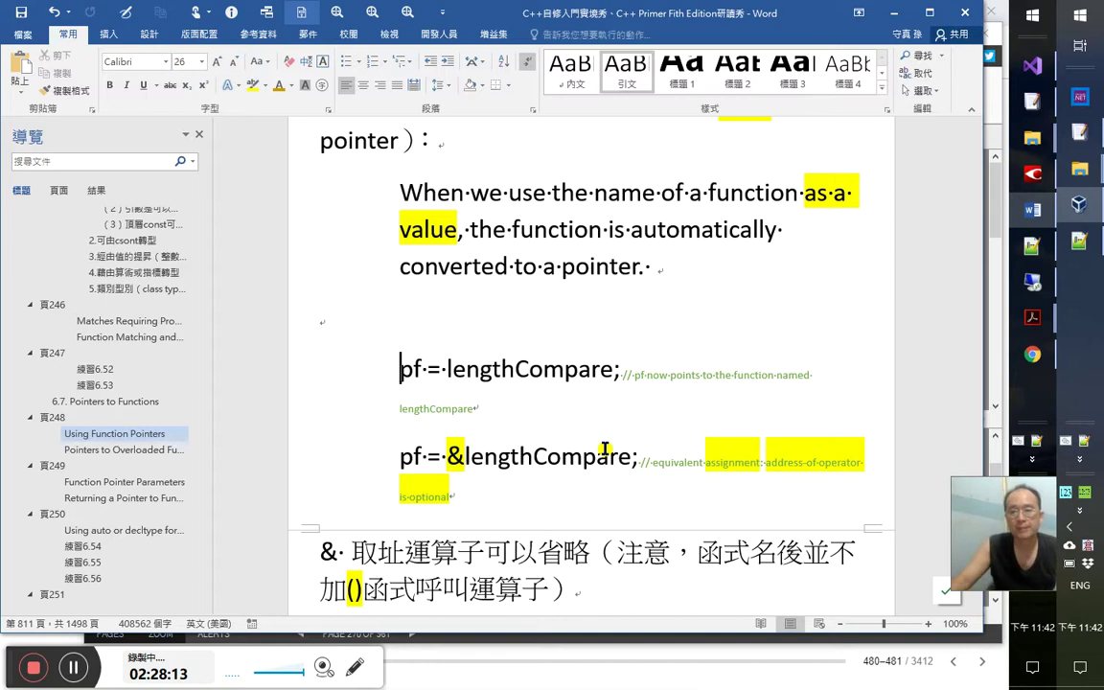
pyautogui.keyDown('shift'); pyautogui.click(621, 374); pyautogui.keyUp('shift')
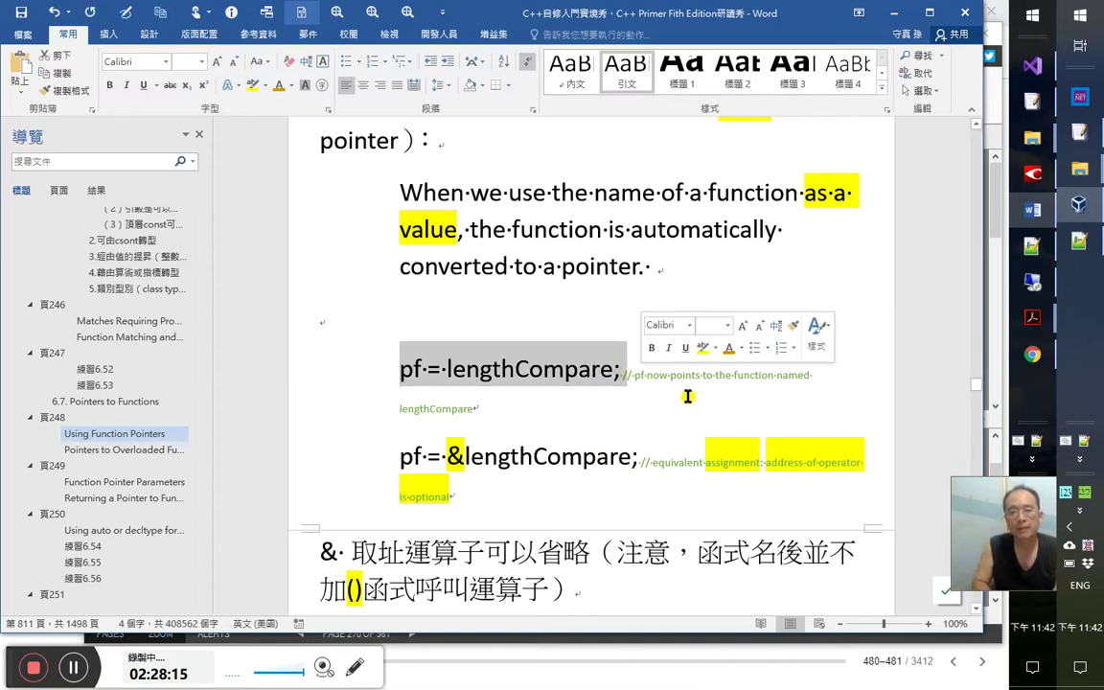
pyautogui.hotkey('ctrl', 'shift', ',')
pyautogui.hotkey('ctrl', 'shift', ',')
pyautogui.hotkey('ctrl', 'shift', ',')
pyautogui.hotkey('ctrl', 'shift', ',')
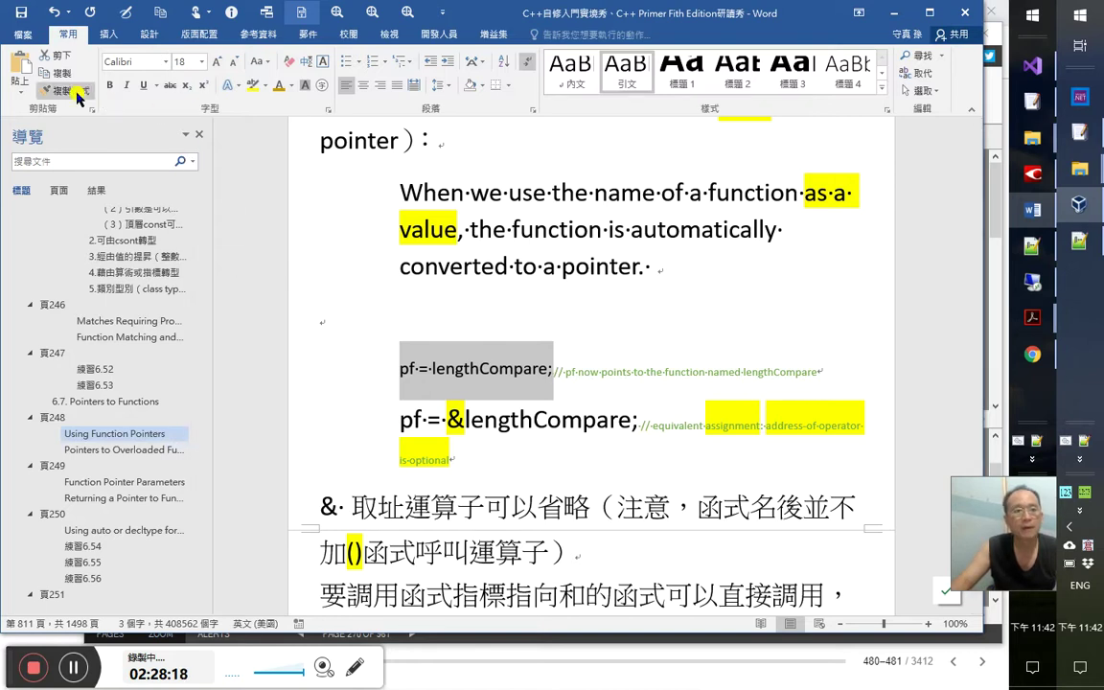
# Reduce the code pf = &lengthCompare; to 18 pt to match the line above it
pyautogui.click(637, 422)
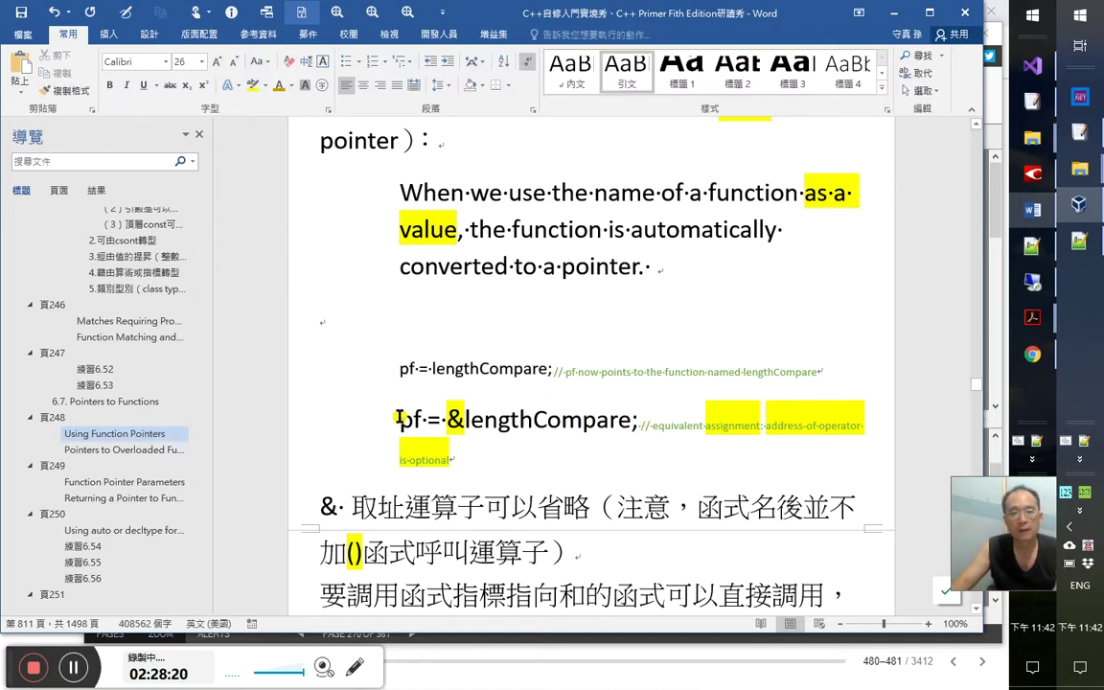
pyautogui.keyDown('shift'); pyautogui.click(401, 419); pyautogui.keyUp('shift')
pyautogui.hotkey('ctrl', 'shift', ',')
pyautogui.hotkey('ctrl', 'shift', ',')
pyautogui.hotkey('ctrl', 'shift', ',')
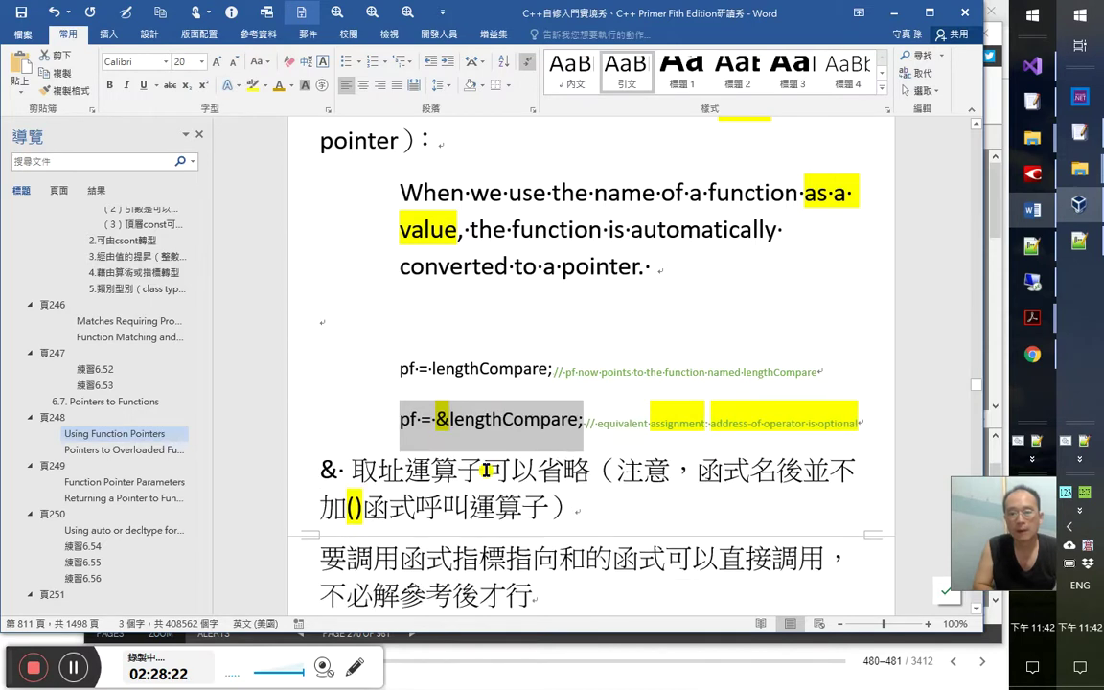
pyautogui.hotkey('ctrl', 'shift', ',')
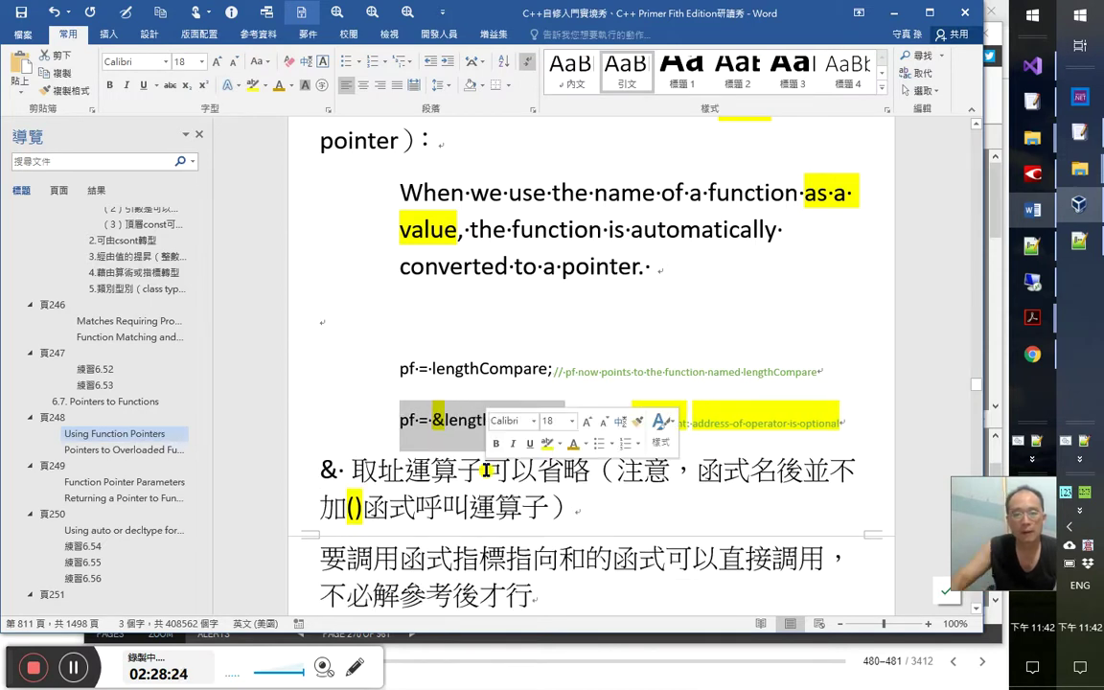
pyautogui.click(523, 420)
pyautogui.click(446, 420)
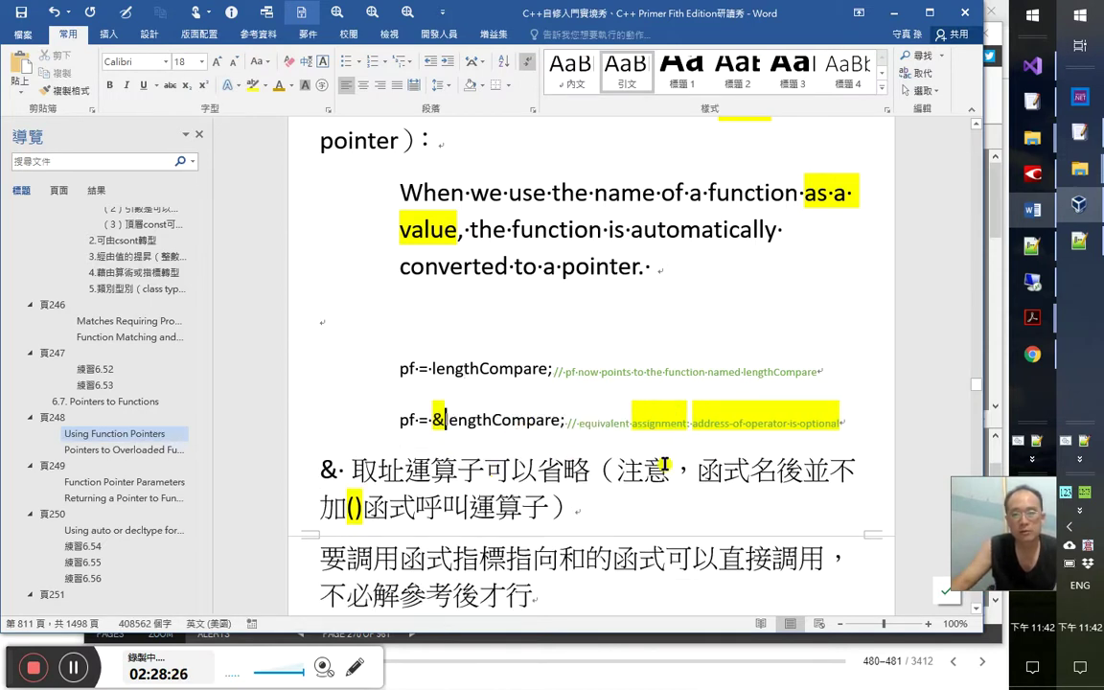
# Highlight 呼叫運算子 in yellow in the note explaining that the & 取址運算子 can be omitted
pyautogui.moveTo(316, 469); pyautogui.dragTo(346, 470)
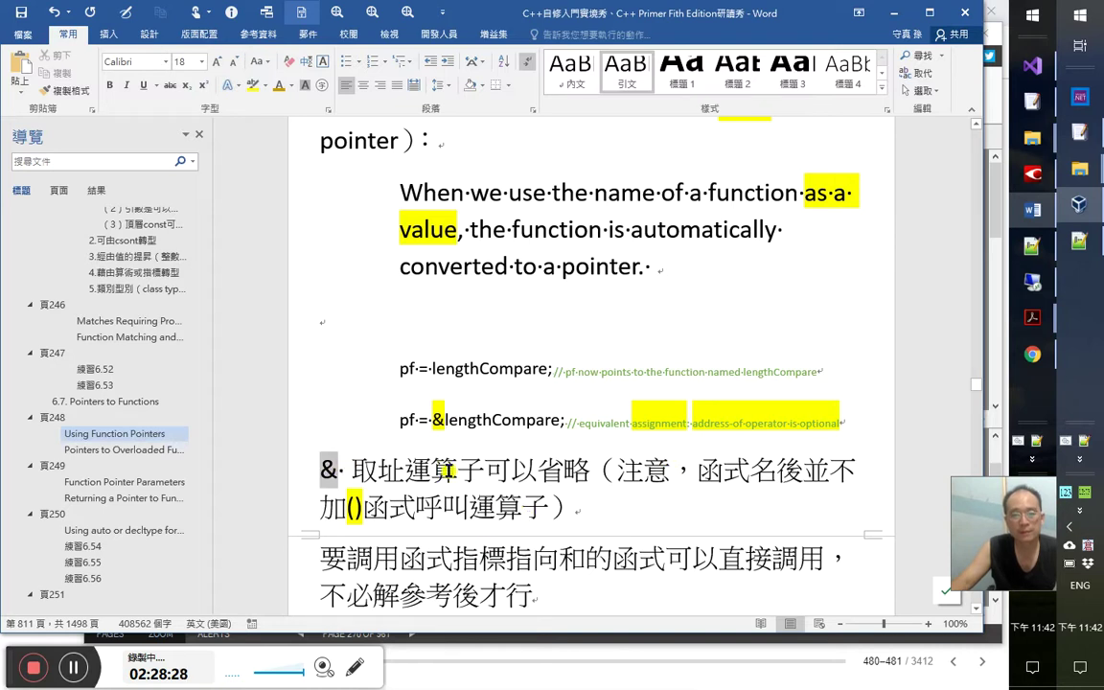
pyautogui.click(670, 474)
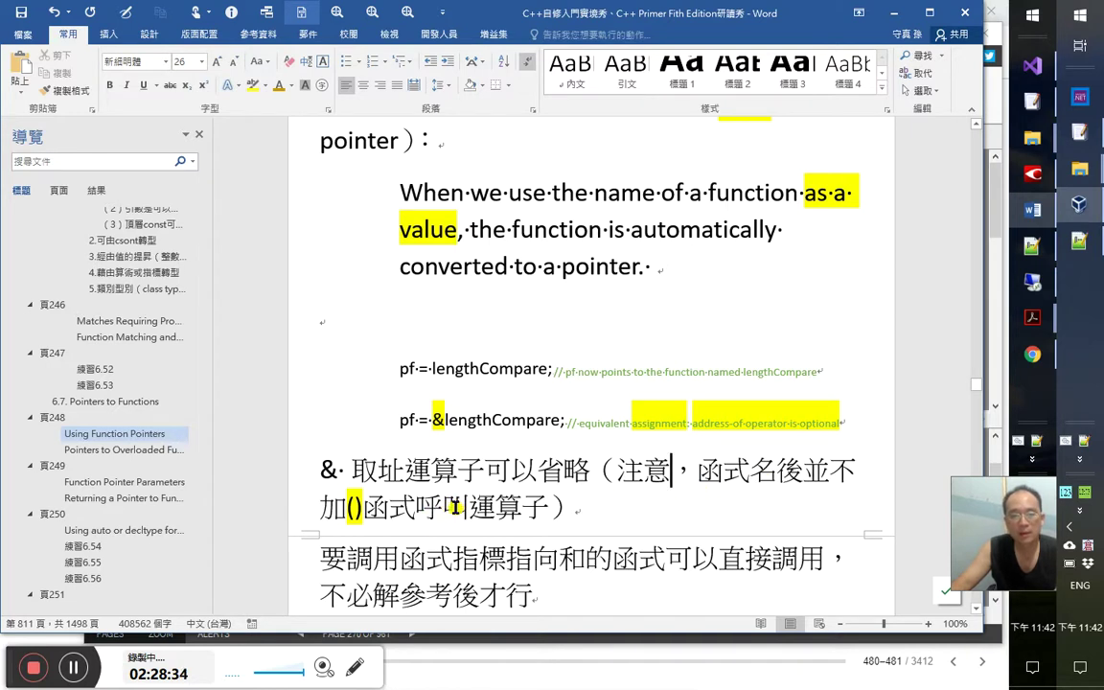
pyautogui.click(572, 511)
pyautogui.moveTo(415, 508); pyautogui.dragTo(548, 508)
pyautogui.click(252, 86)
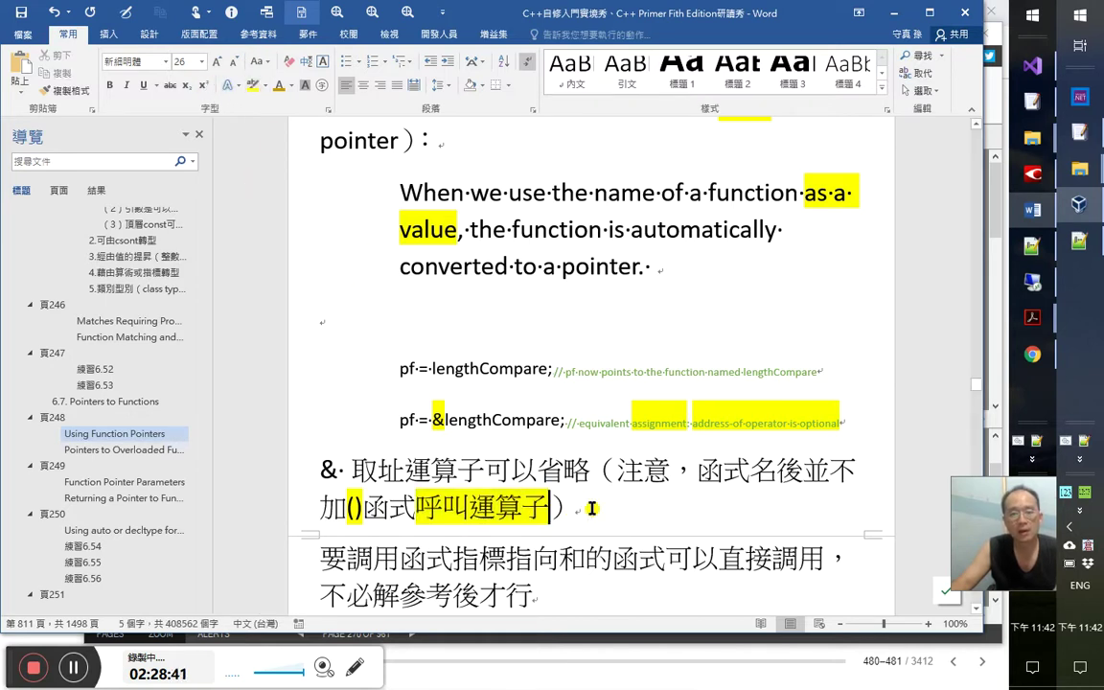
# End the & 取址運算子 note with 。 and append the episode timestamp 第 71 集 2：29：00 followed by 不加
pyautogui.scroll(-1, 596, 506)
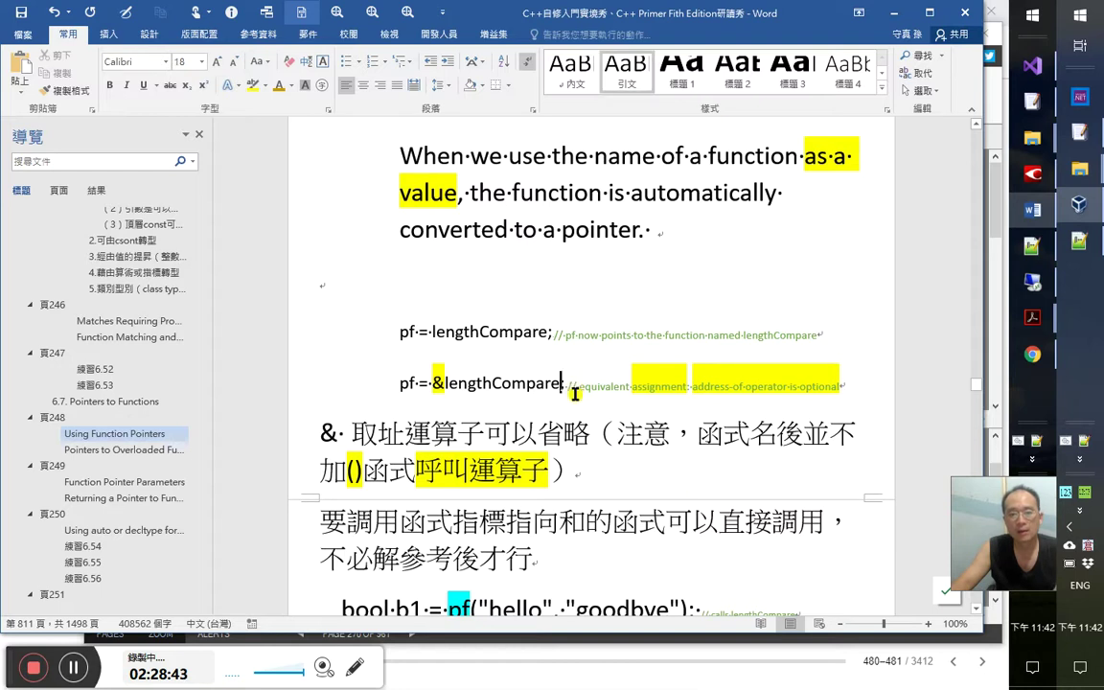
pyautogui.click(631, 481)
pyautogui.write('。')
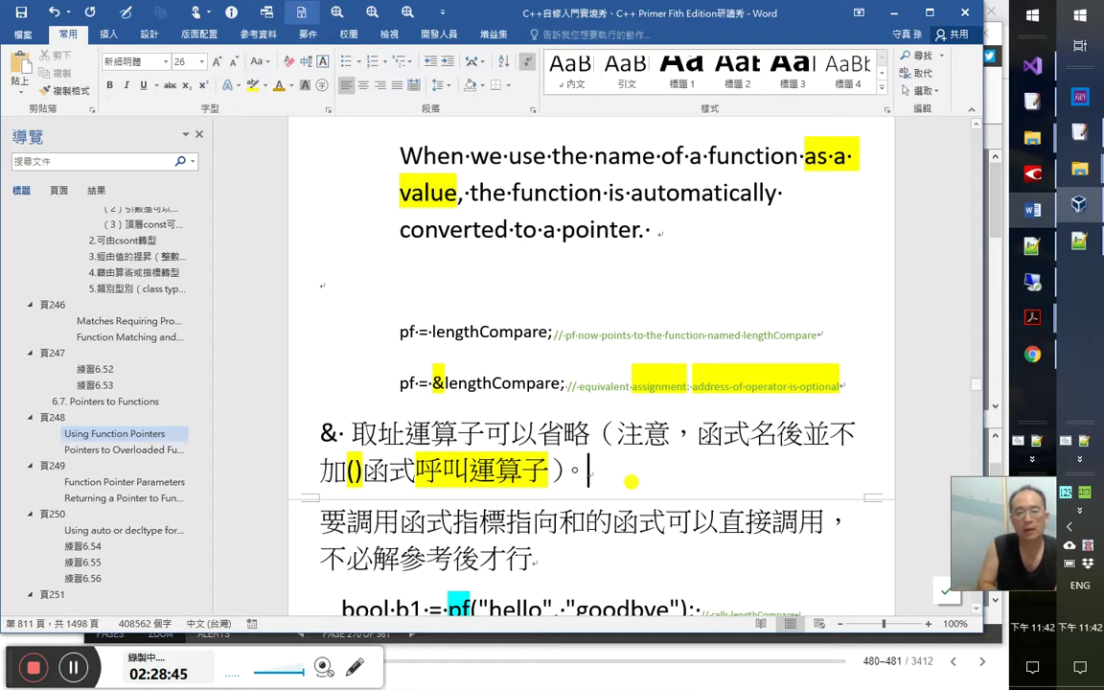
pyautogui.write('不有')
pyautogui.press('Down')
pyautogui.press('Return')
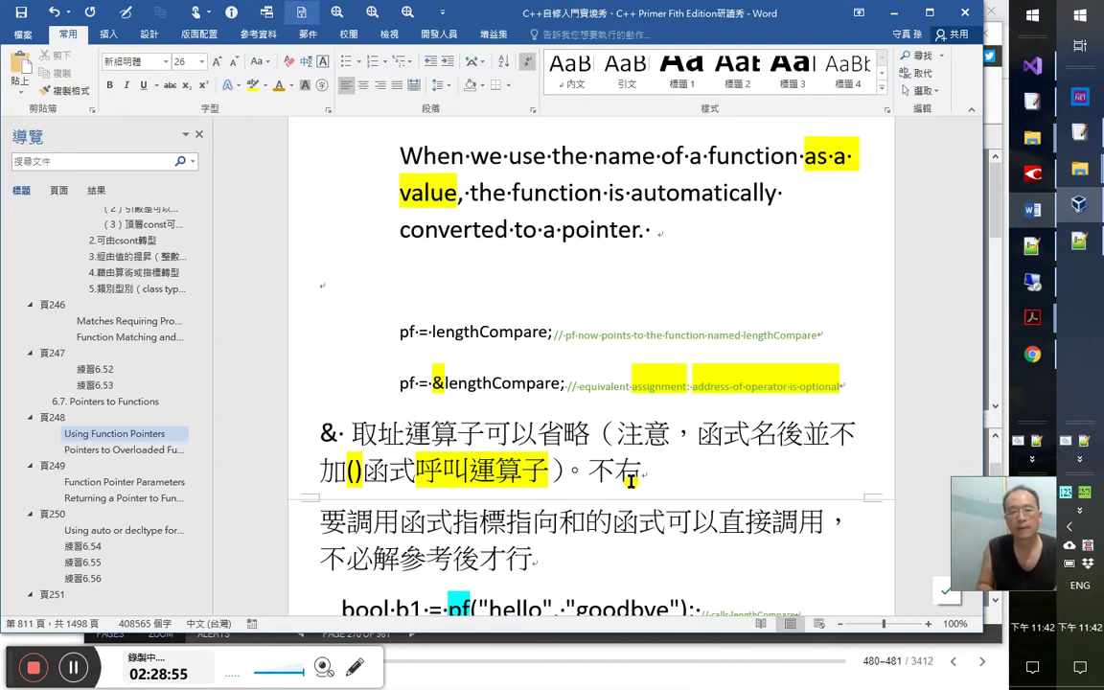
pyautogui.press('Down')
pyautogui.press('Return')
pyautogui.write('。')
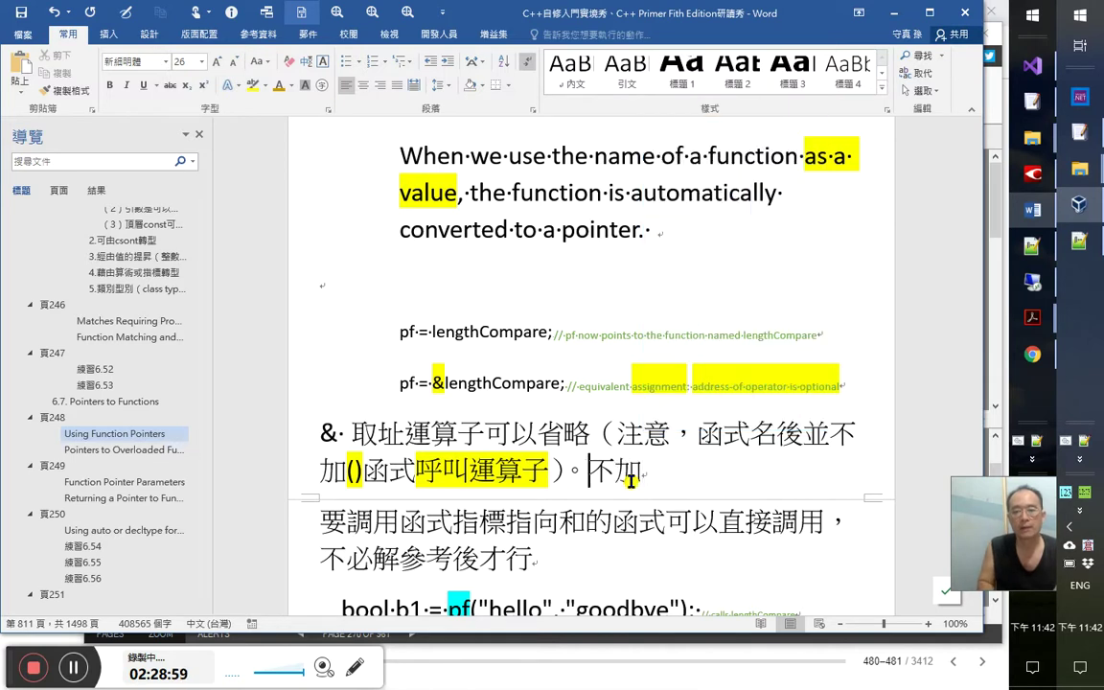
pyautogui.write('第71集')
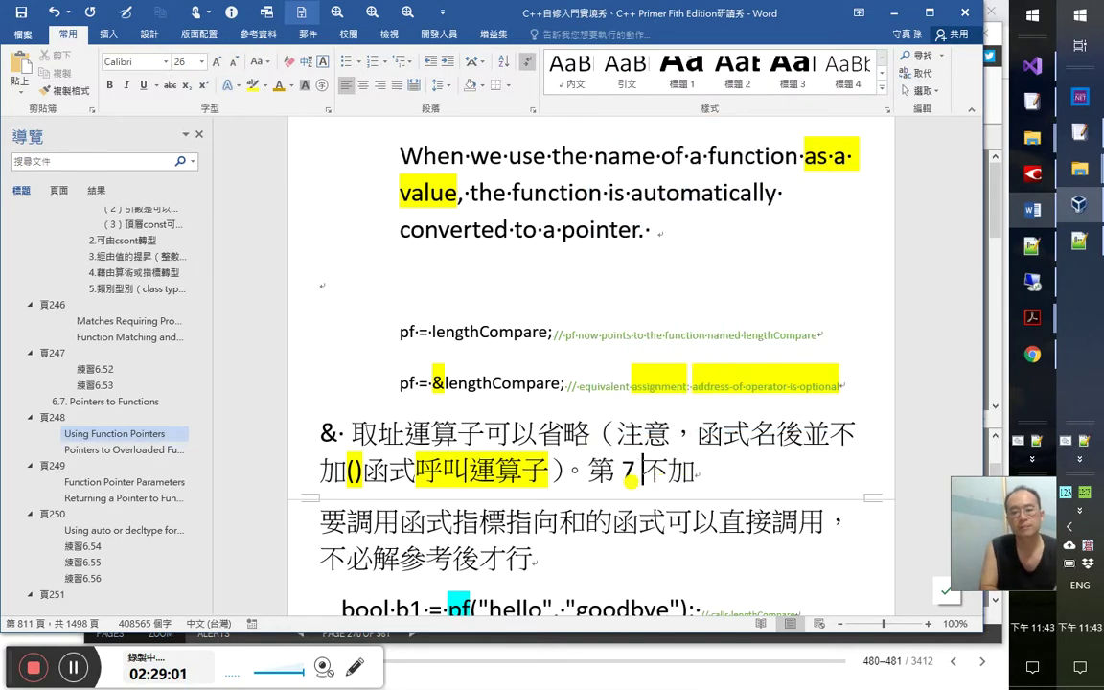
pyautogui.write(' 2：29：00 ')
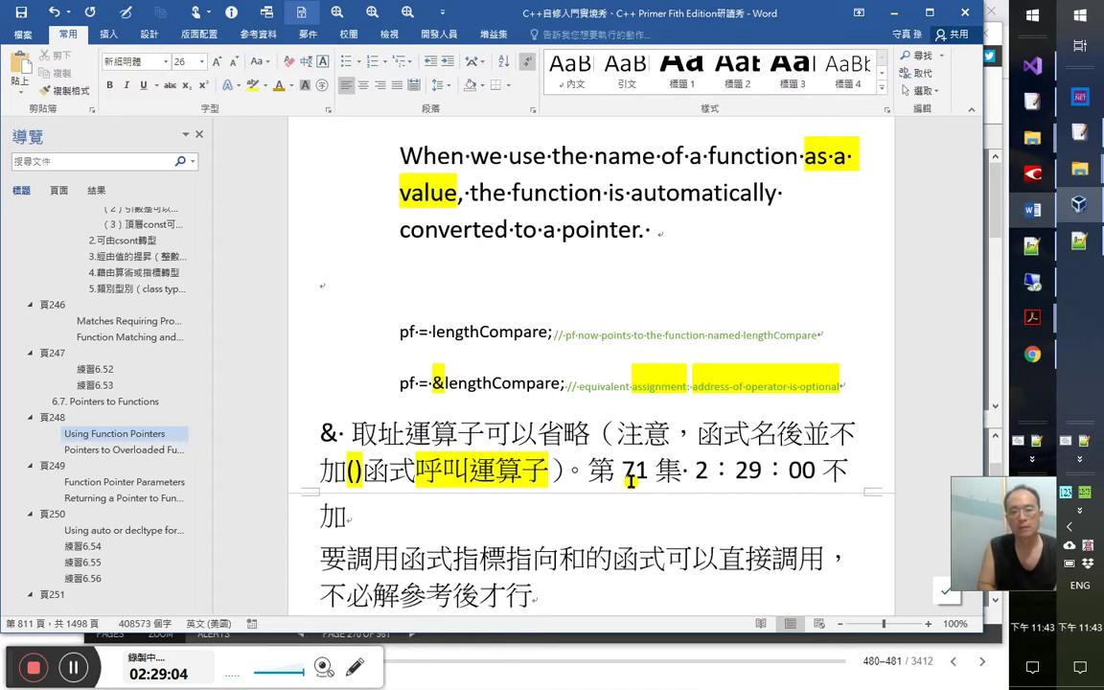
# Continue the sentence after 不加 with 呼叫運算子（call operator）就是不把它當函式調用。
pyautogui.write('rdr')
pyautogui.press('BackSpace')
pyautogui.press('BackSpace')
pyautogui.press('BackSpace')
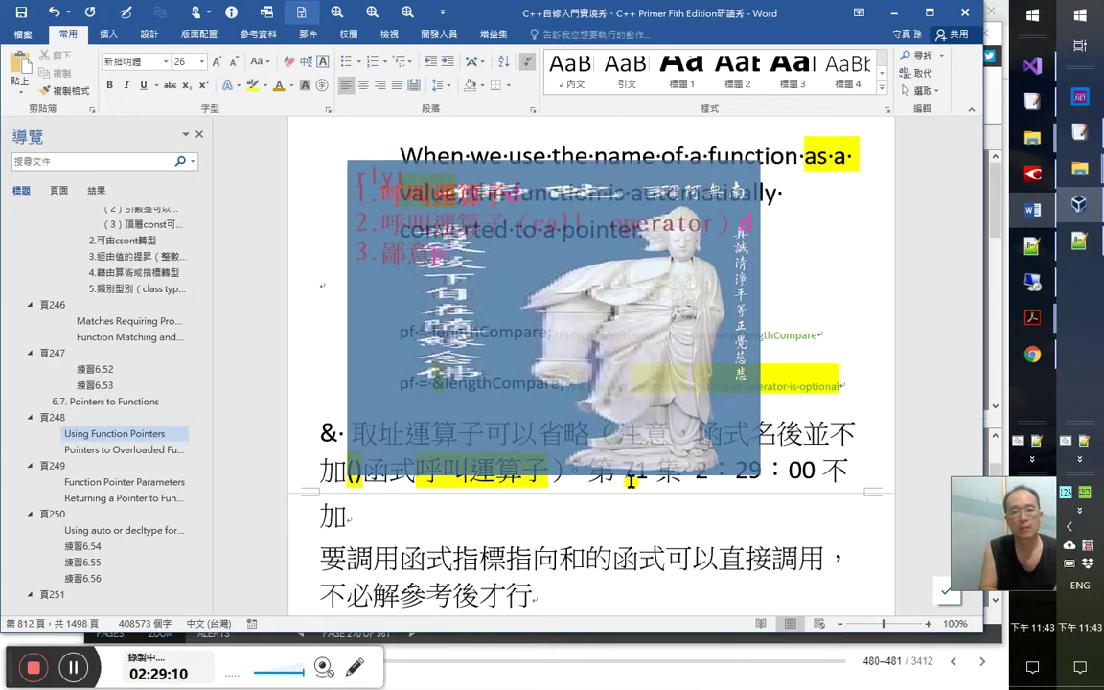
pyautogui.write('呼叫運算子（call\u3000operator）就是不')
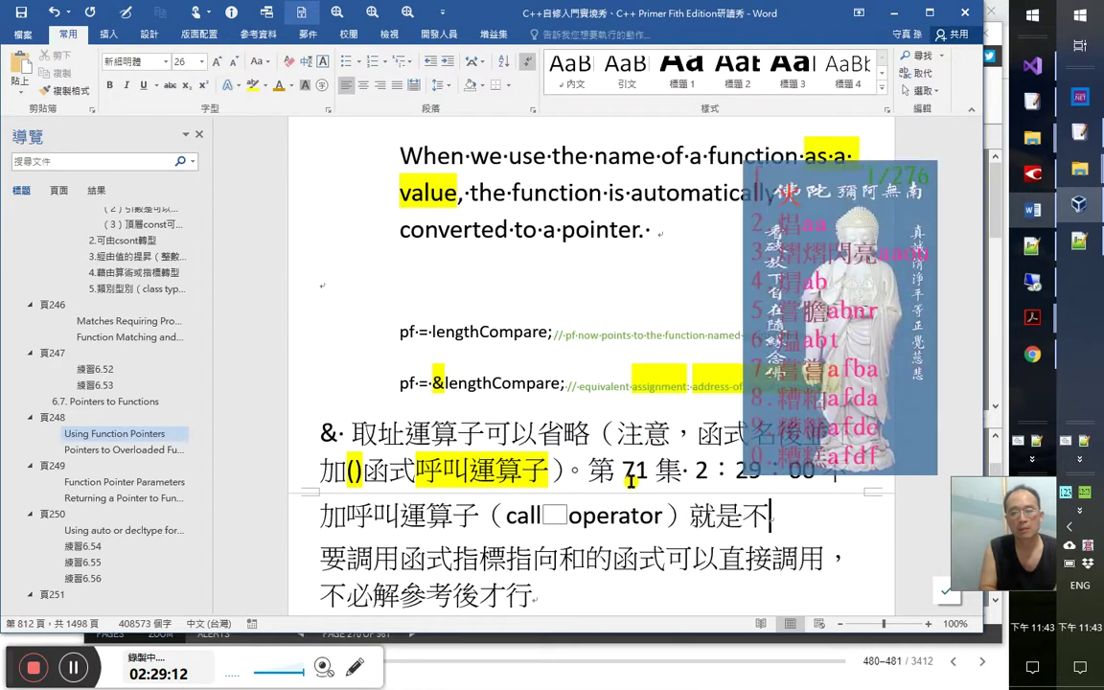
pyautogui.write('把它')
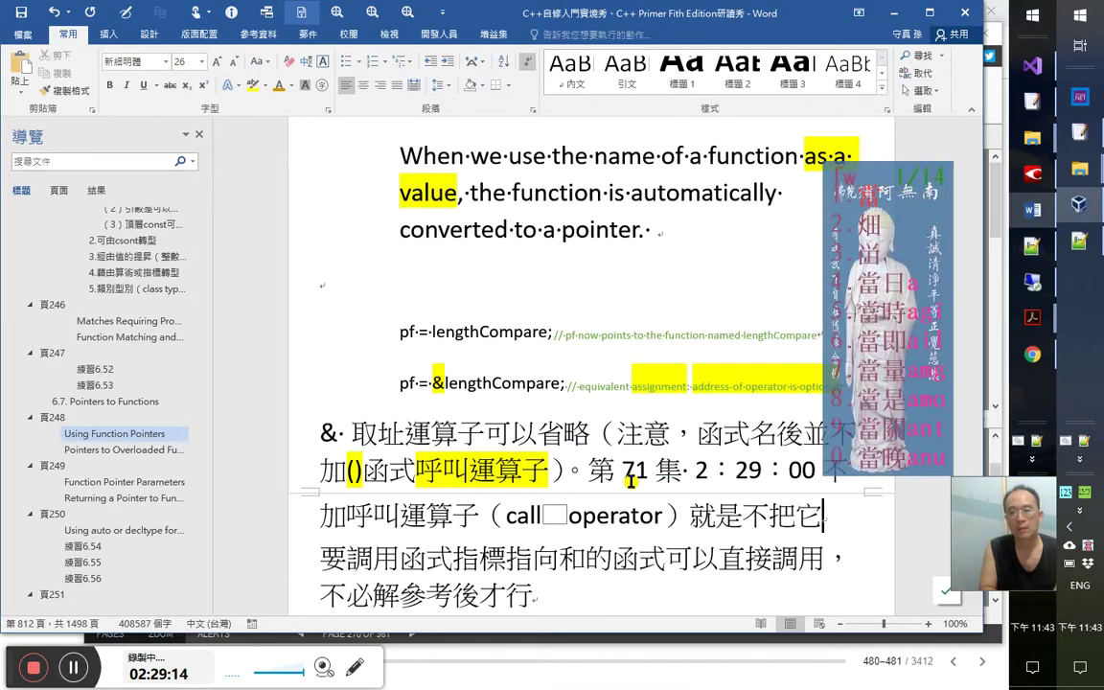
pyautogui.write('當函式')
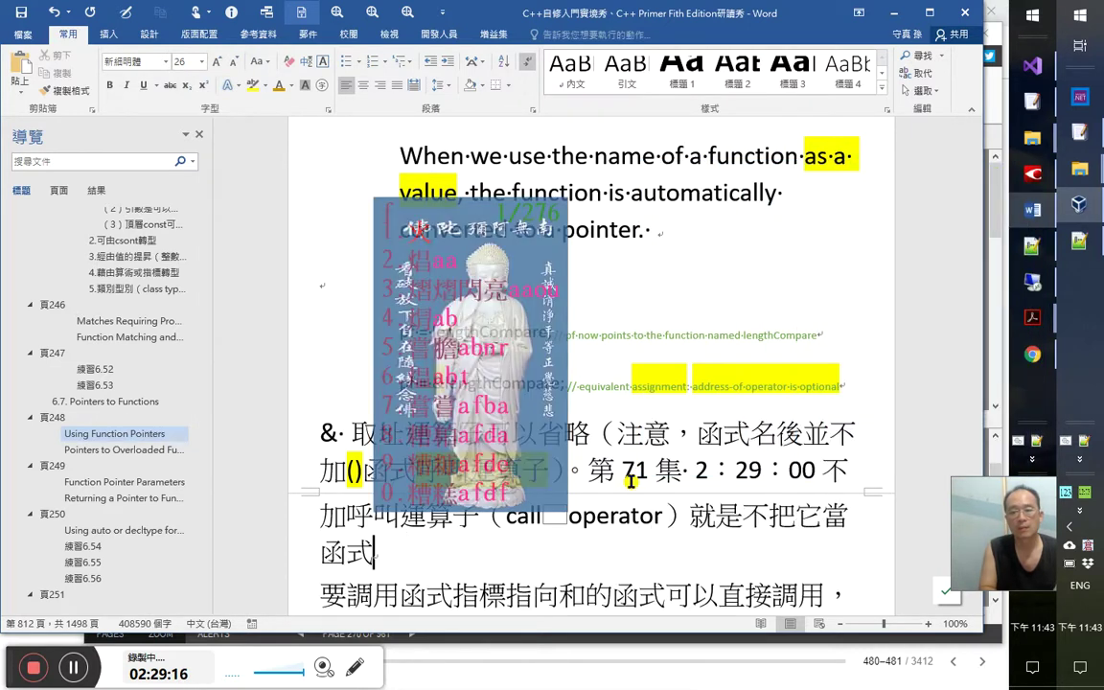
pyautogui.write('ybbg')
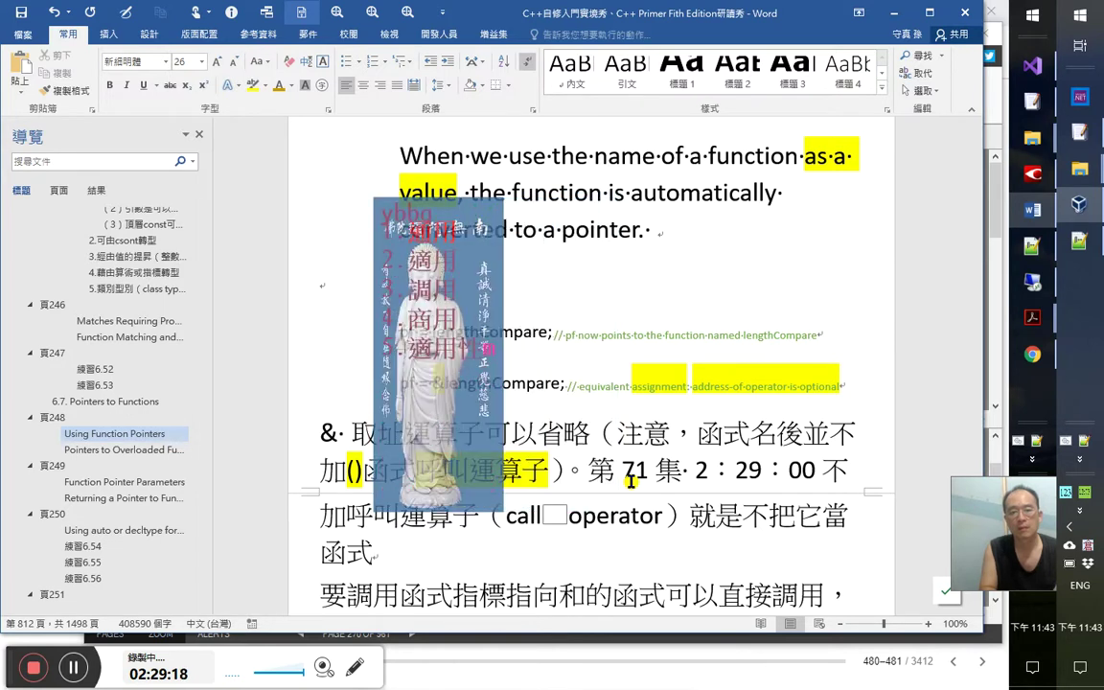
pyautogui.write('3')
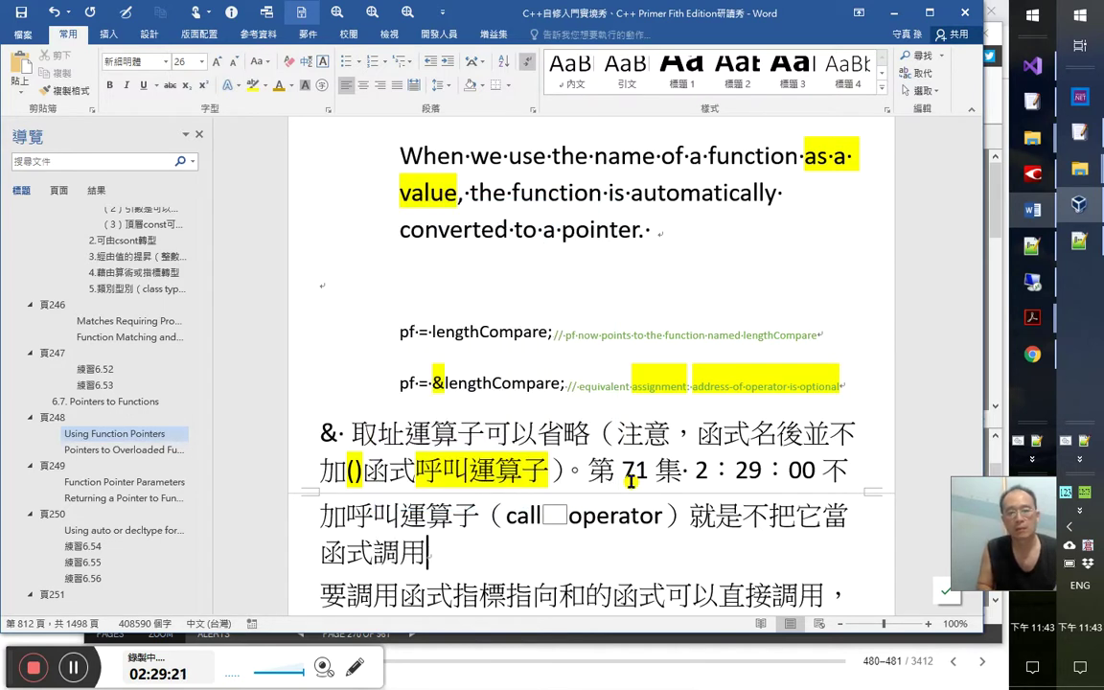
pyautogui.write('。')
# Replace the full-width space between call and operator with a regular space in the 呼叫運算子 note
pyautogui.press('Up')
pyautogui.press('Right')
pyautogui.press('Right')
pyautogui.press('Right')
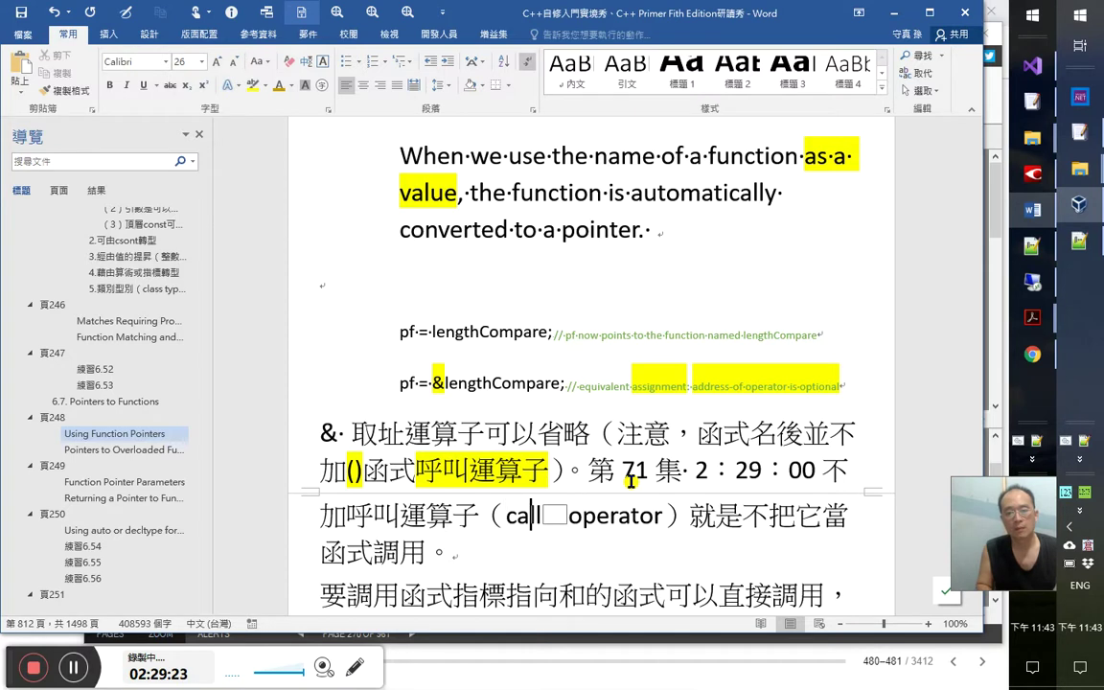
pyautogui.hotkey('shift', 'Right')
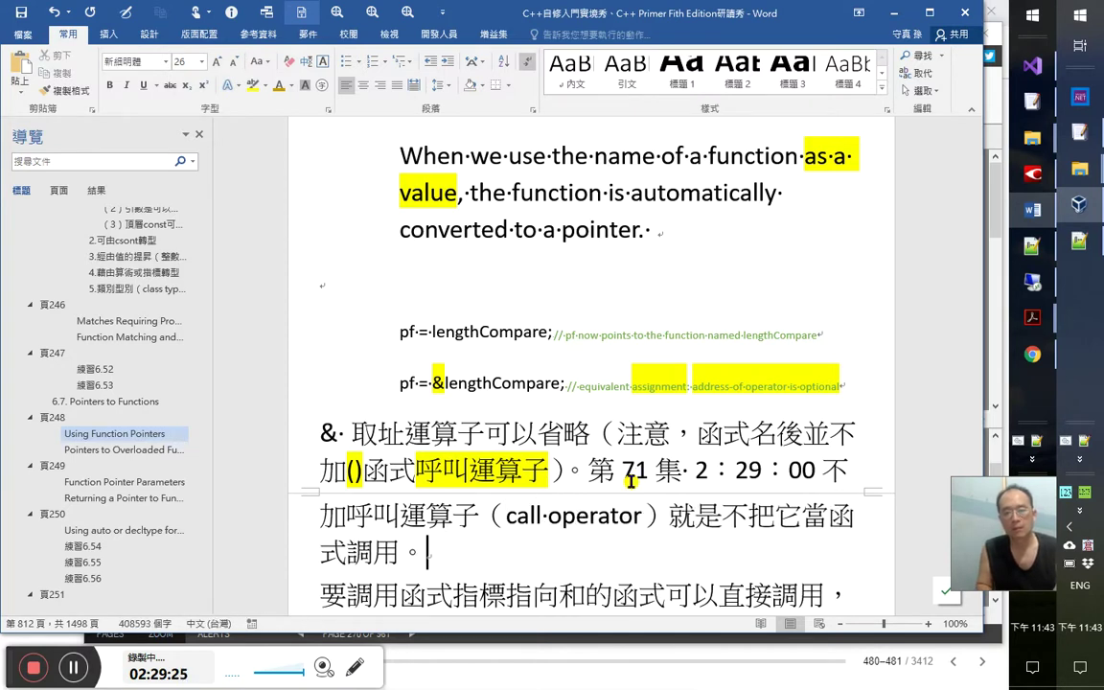
# Extend the sentence ending in 函式調用 with ，只把它當指向該函式的指標來用 before its closing 。
pyautogui.write('，只把')
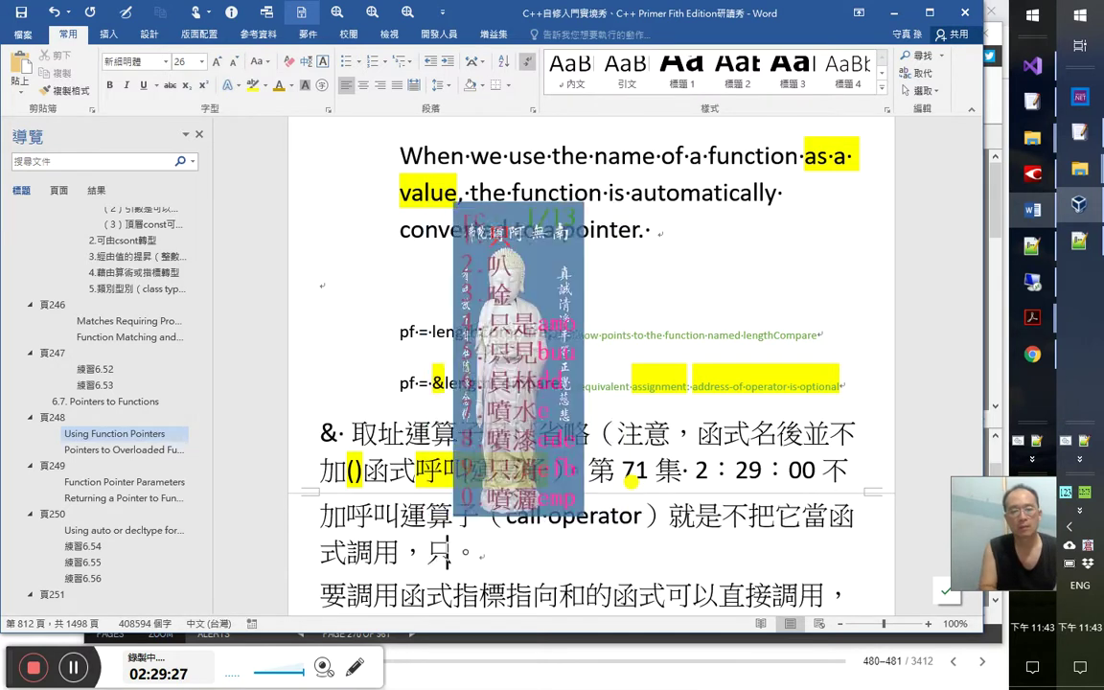
pyautogui.write('它當')
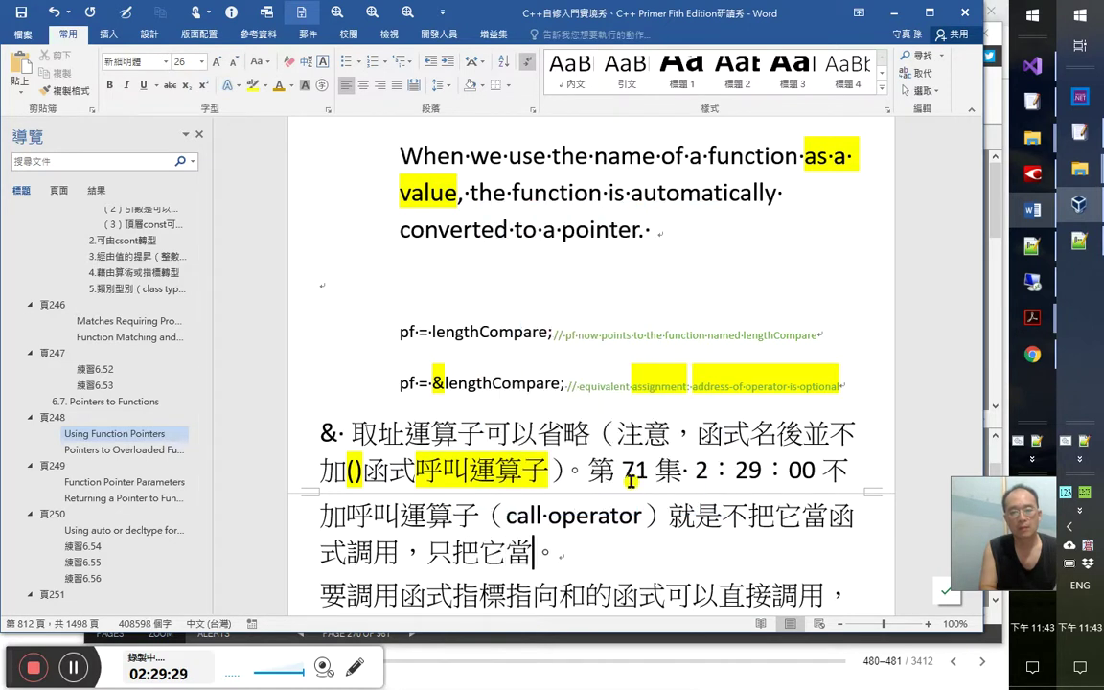
pyautogui.write('指向')
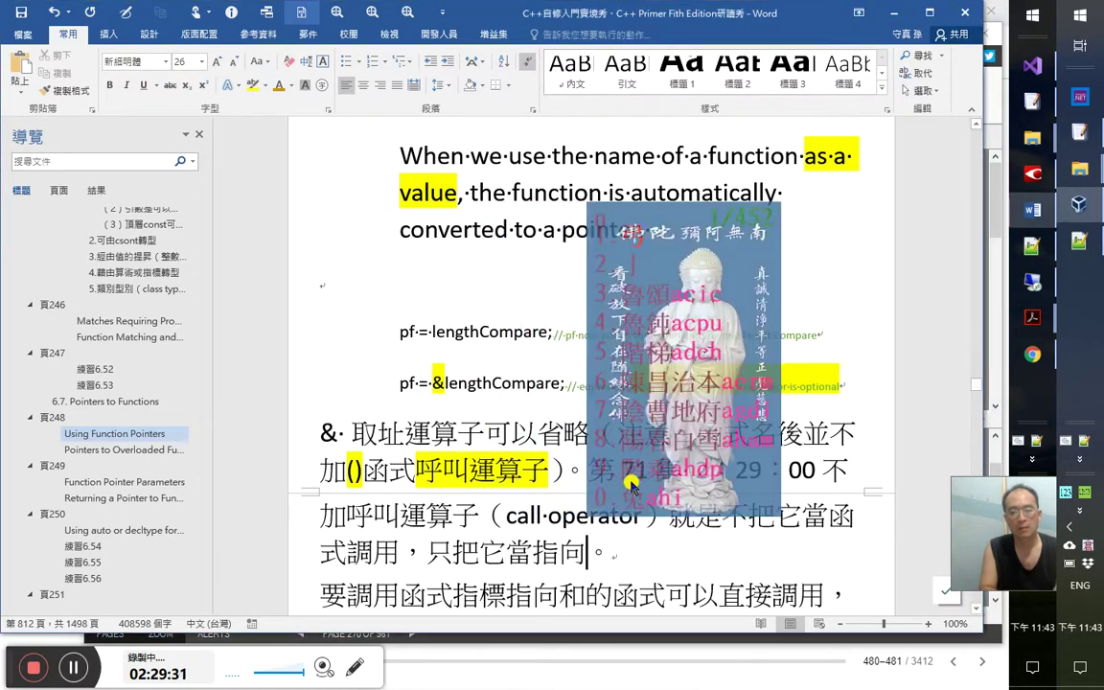
pyautogui.write('該函式')
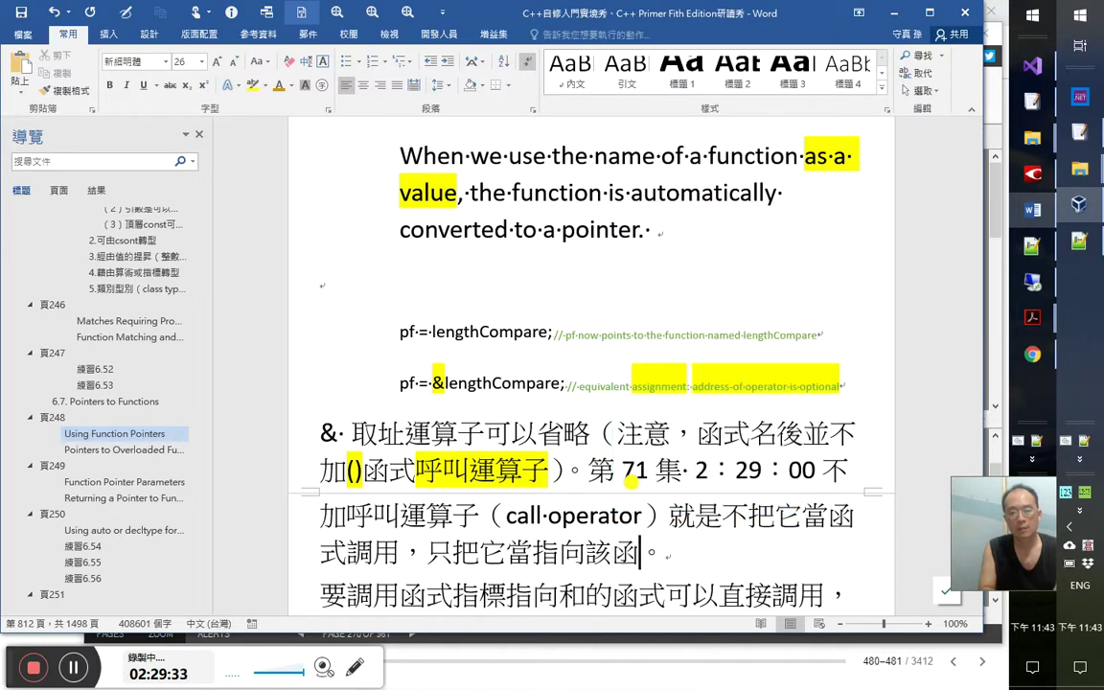
pyautogui.write('a')
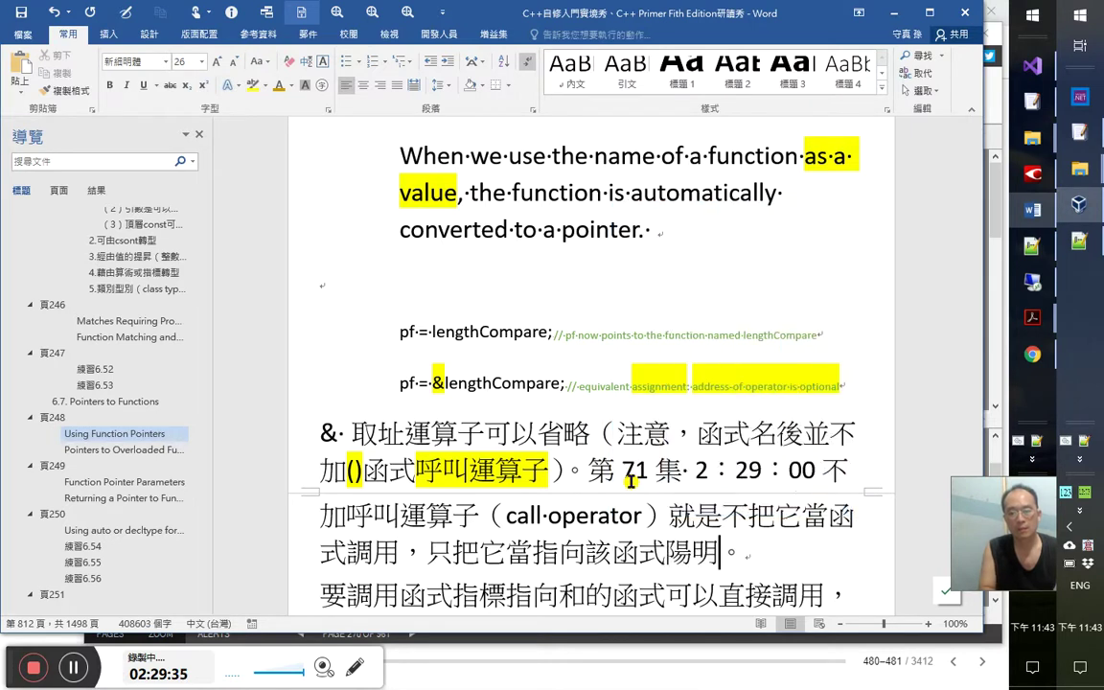
pyautogui.write('的指標')
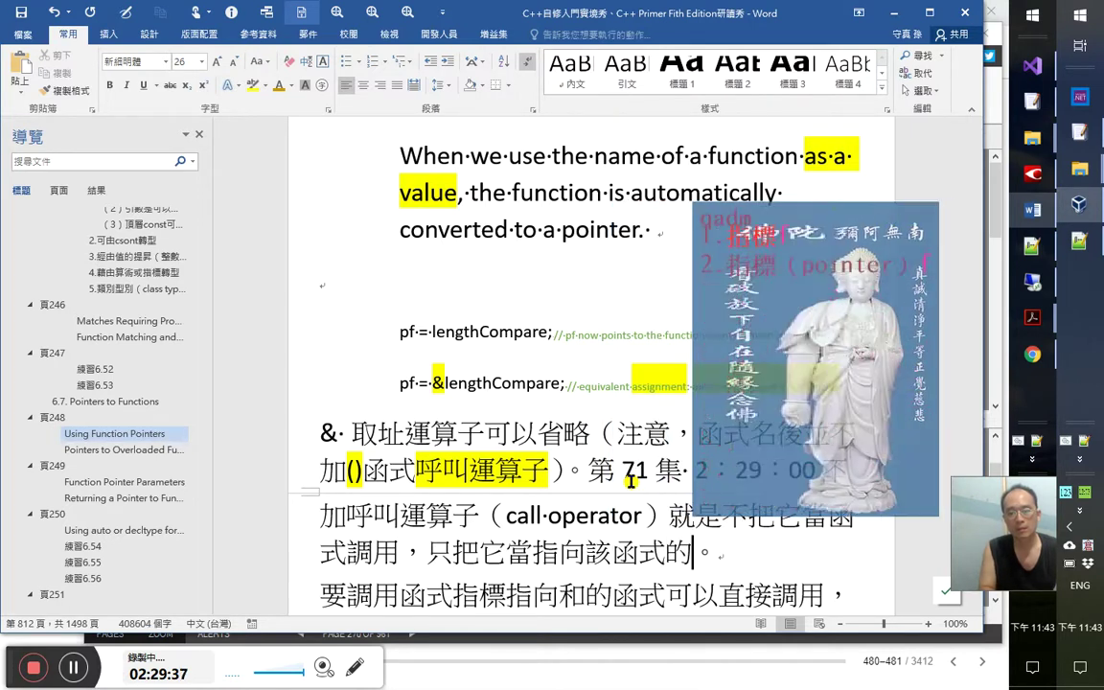
pyautogui.write('來用')
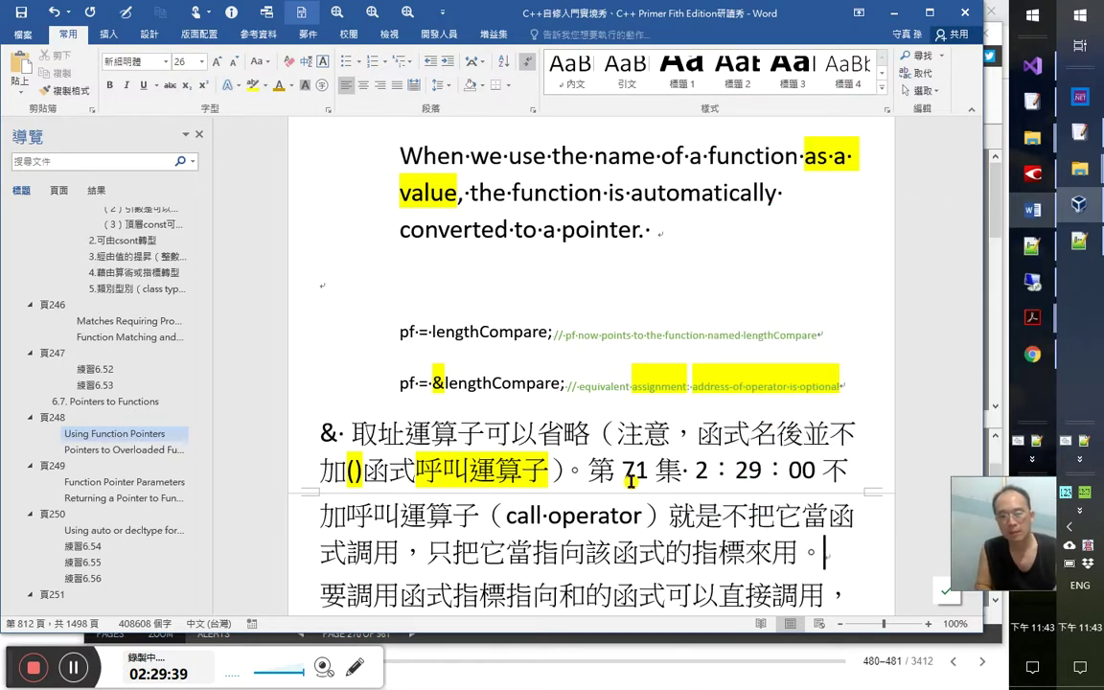
# Reset the character formatting of the added note from 第 71 集 2：29：00 through 指標來用。 to the paragraph default
pyautogui.hotkey('shift', 'Up')
pyautogui.hotkey('shift', 'Up')
pyautogui.hotkey('ctrl', 'shift', 'Left')
pyautogui.hotkey('ctrl', 'shift', 'Left')
pyautogui.hotkey('ctrl', 'shift', 'Left')
pyautogui.hotkey('ctrl', 'shift', 'Left')
pyautogui.hotkey('ctrl', 'shift', 'Left')
pyautogui.hotkey('ctrl', 'shift', 'Left')
pyautogui.hotkey('ctrl', 'shift', 'Left')
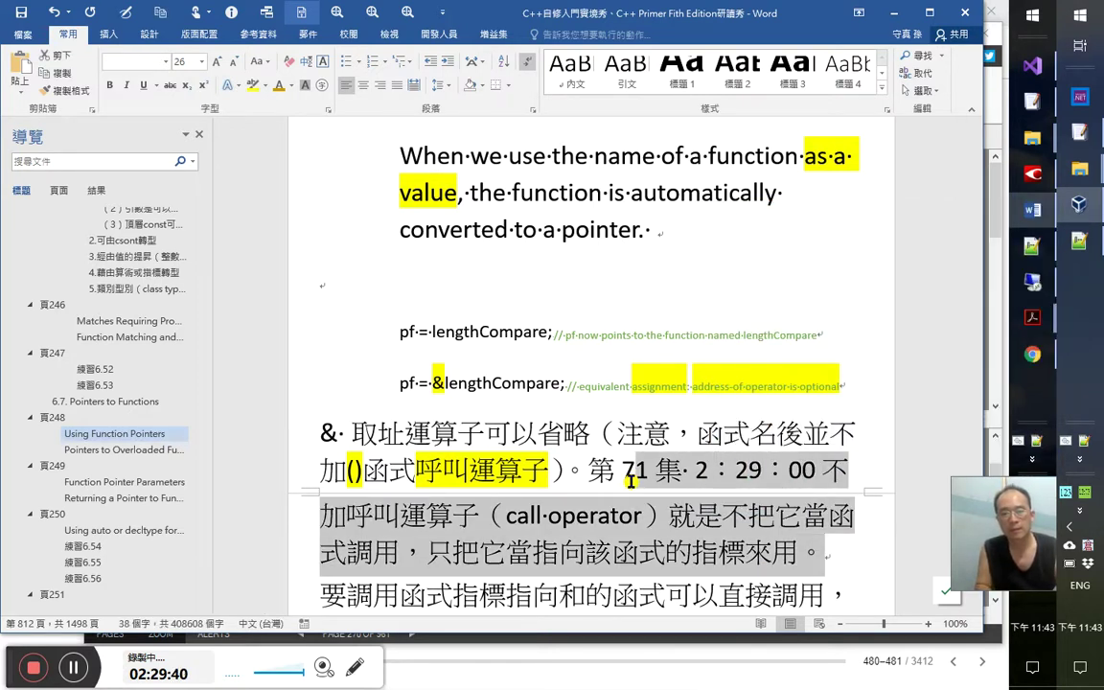
pyautogui.hotkey('ctrl', 'space')
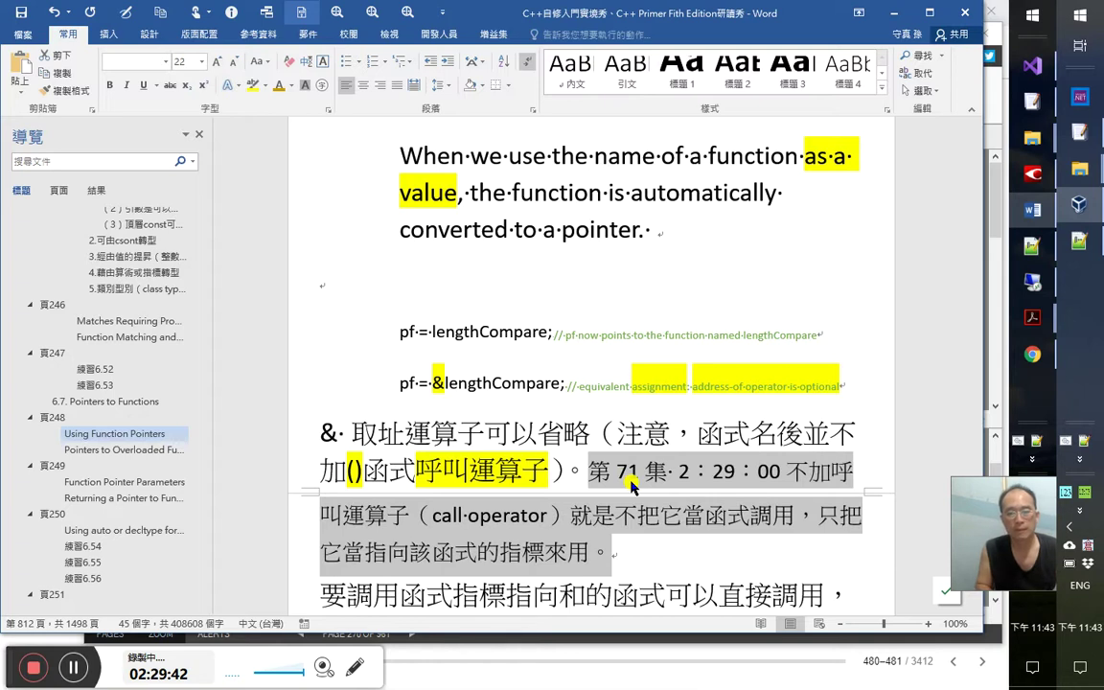
# Delete the stray 和 so the next note begins 要調用函式指標指向的函式可以直接調用
pyautogui.press('Down')
pyautogui.scroll(-2, 631, 481)
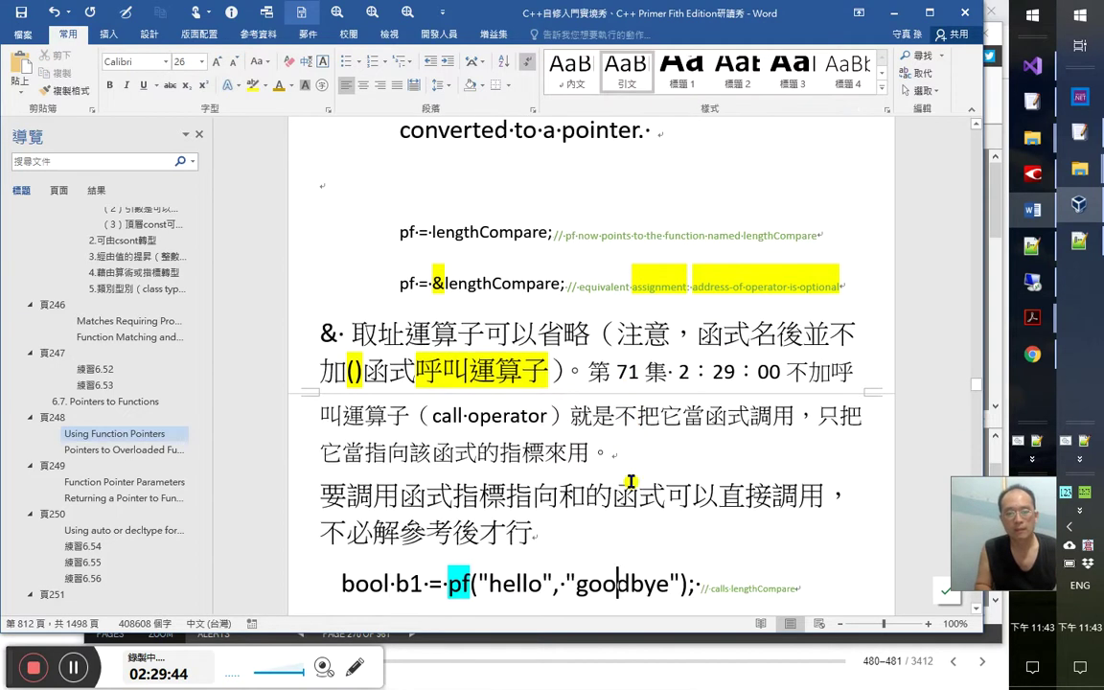
pyautogui.press('Right')
pyautogui.press('Right')
pyautogui.press('Right')
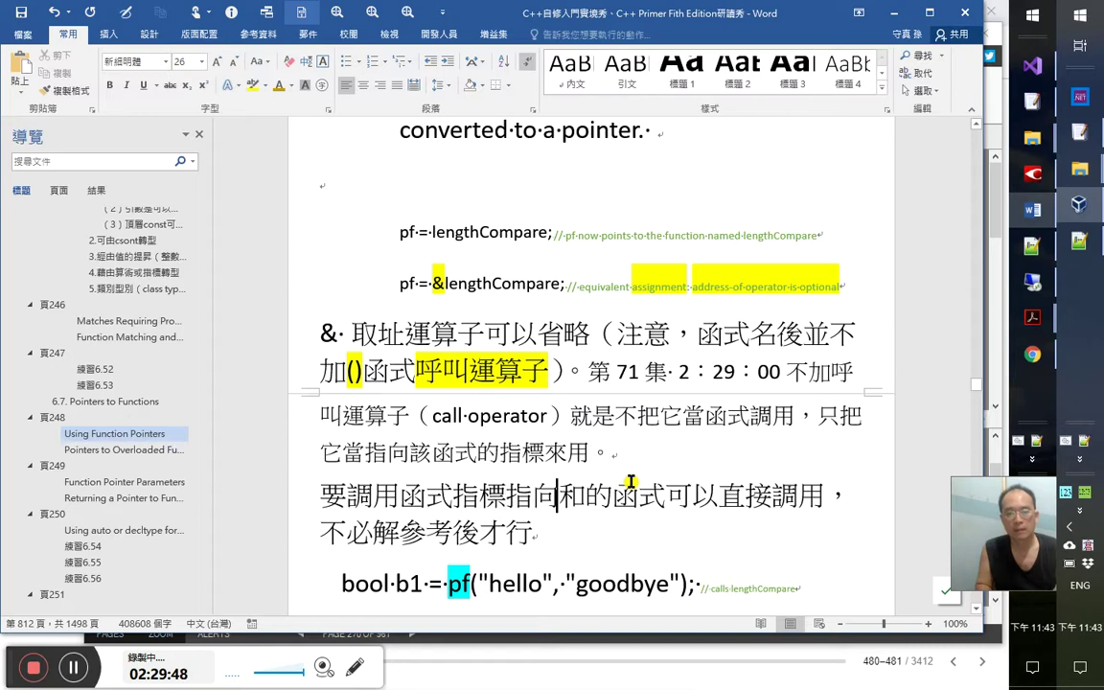
pyautogui.hotkey('shift', 'Left')
pyautogui.hotkey('shift', 'Left')
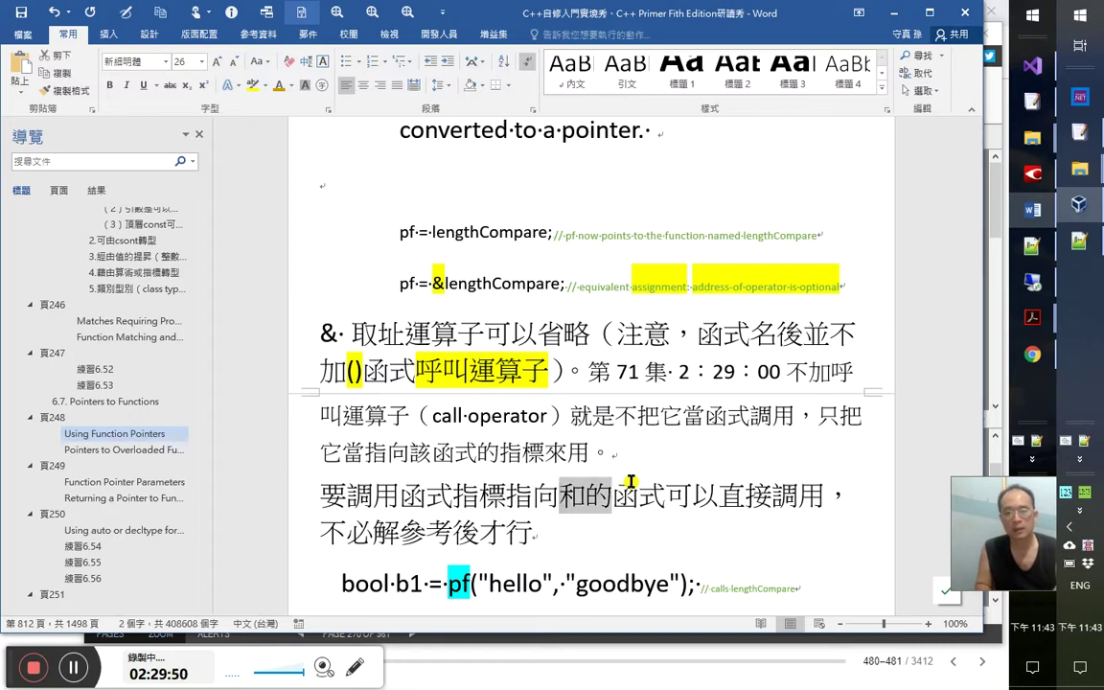
pyautogui.press('Right')
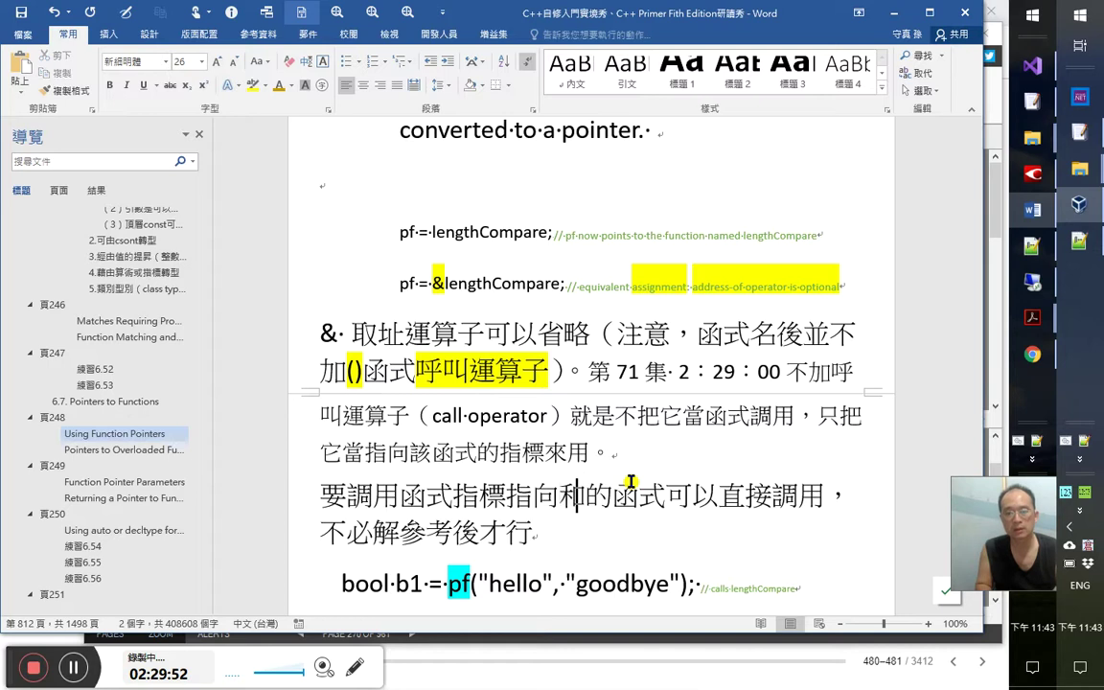
pyautogui.press('BackSpace')
pyautogui.hotkey('ctrl', 'z')
pyautogui.press('BackSpace')
pyautogui.press('Right')
pyautogui.press('Right')
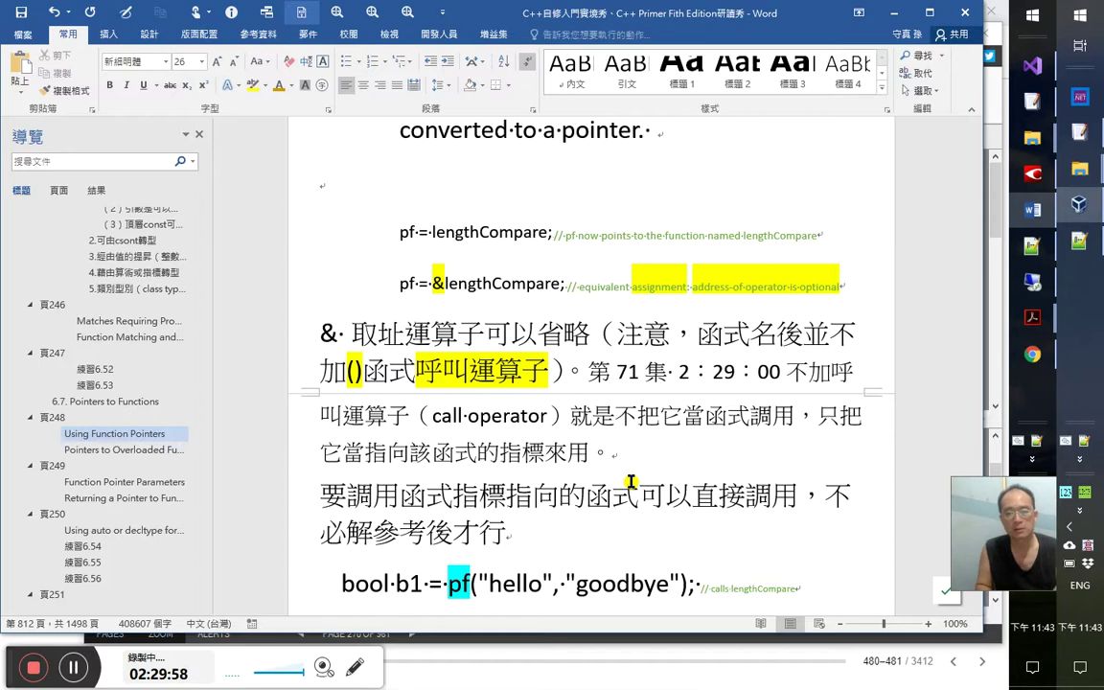
# Examine the b1 and b2 code lines, comparing the direct pf call with the dereferenced (*pf) call
pyautogui.press('Down')
pyautogui.press('Down')
pyautogui.press('Down')
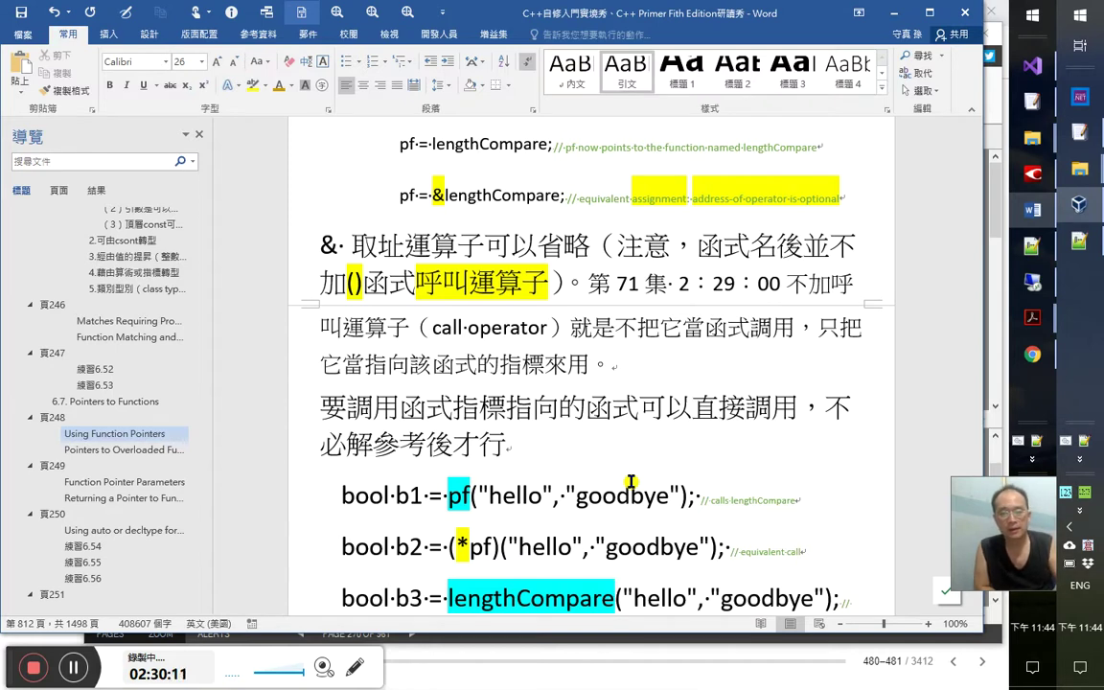
pyautogui.moveTo(470, 495); pyautogui.dragTo(668, 495)
pyautogui.click(781, 504)
pyautogui.scroll(-2, 726, 500)
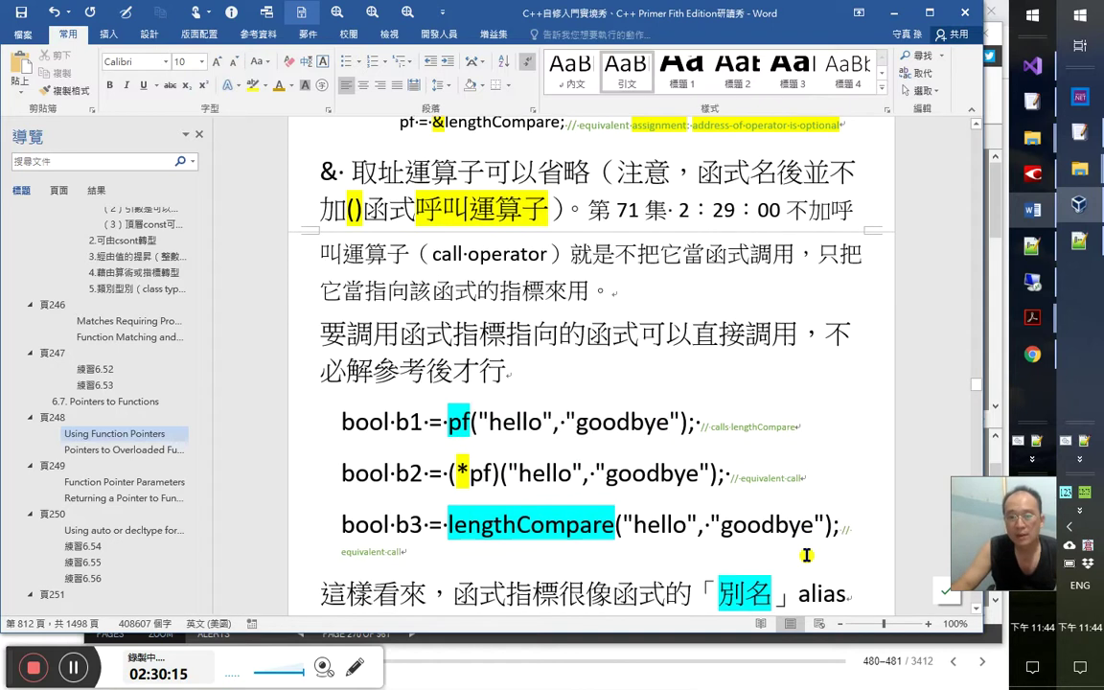
pyautogui.click(432, 434)
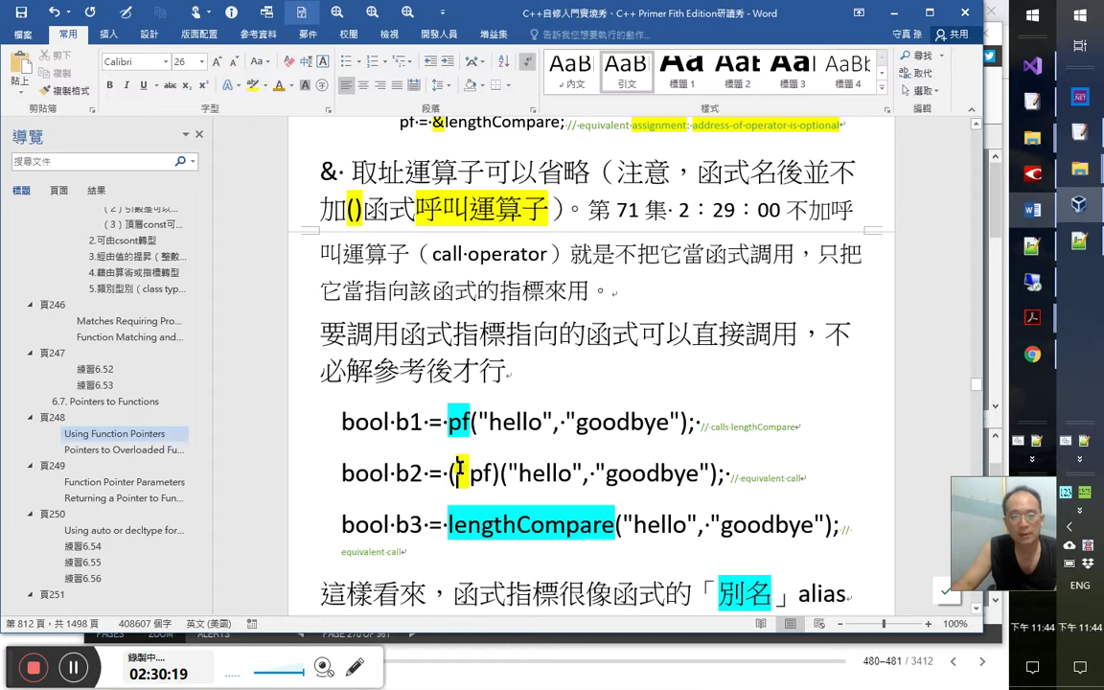
pyautogui.moveTo(475, 477); pyautogui.dragTo(484, 489)
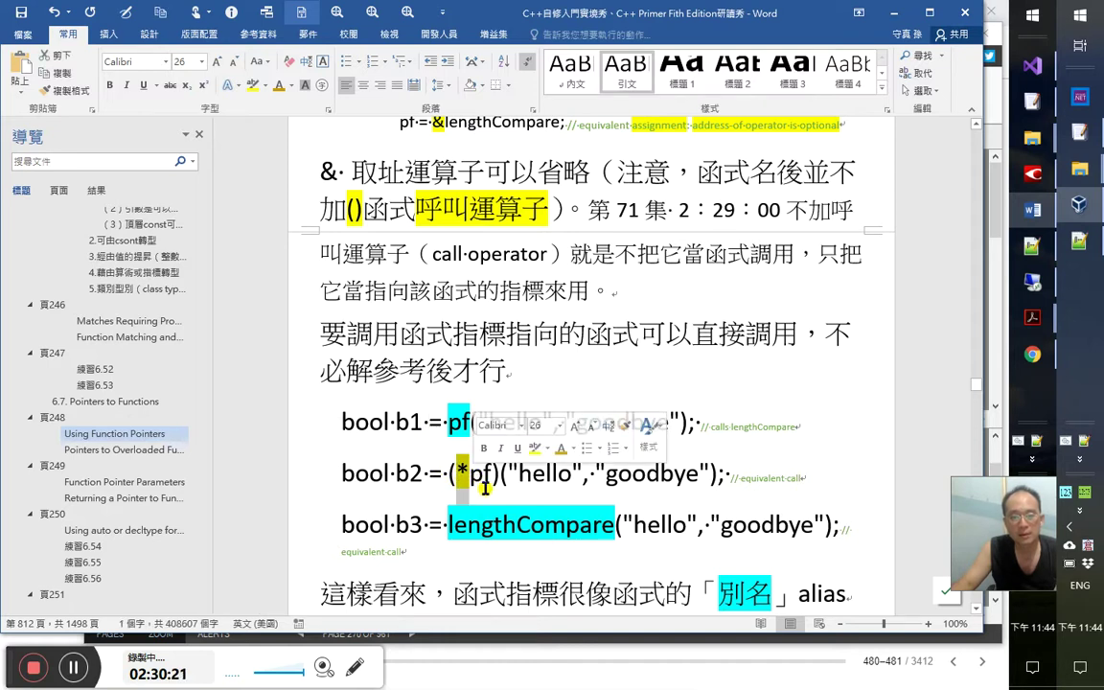
pyautogui.click(485, 485)
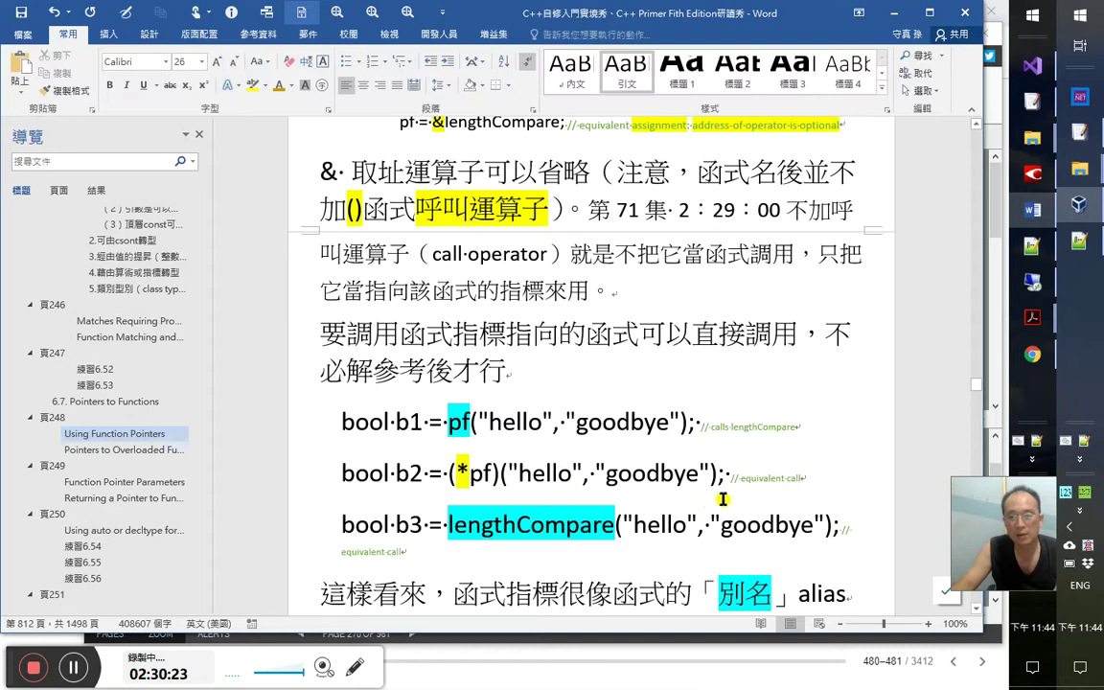
# Highlight 不必 in the dereferencing note and the equivalent call comment on the b2 line in yellow
pyautogui.click(349, 366)
pyautogui.keyDown('shift'); pyautogui.click(824, 334); pyautogui.keyUp('shift')
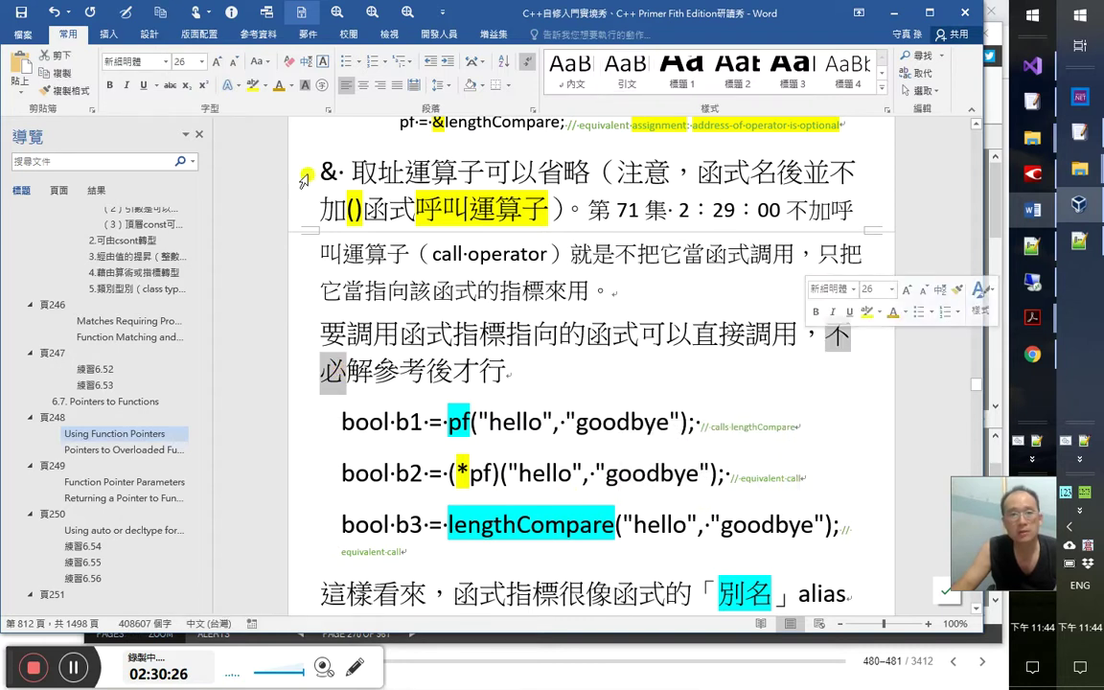
pyautogui.click(254, 84)
pyautogui.moveTo(740, 478); pyautogui.dragTo(803, 479)
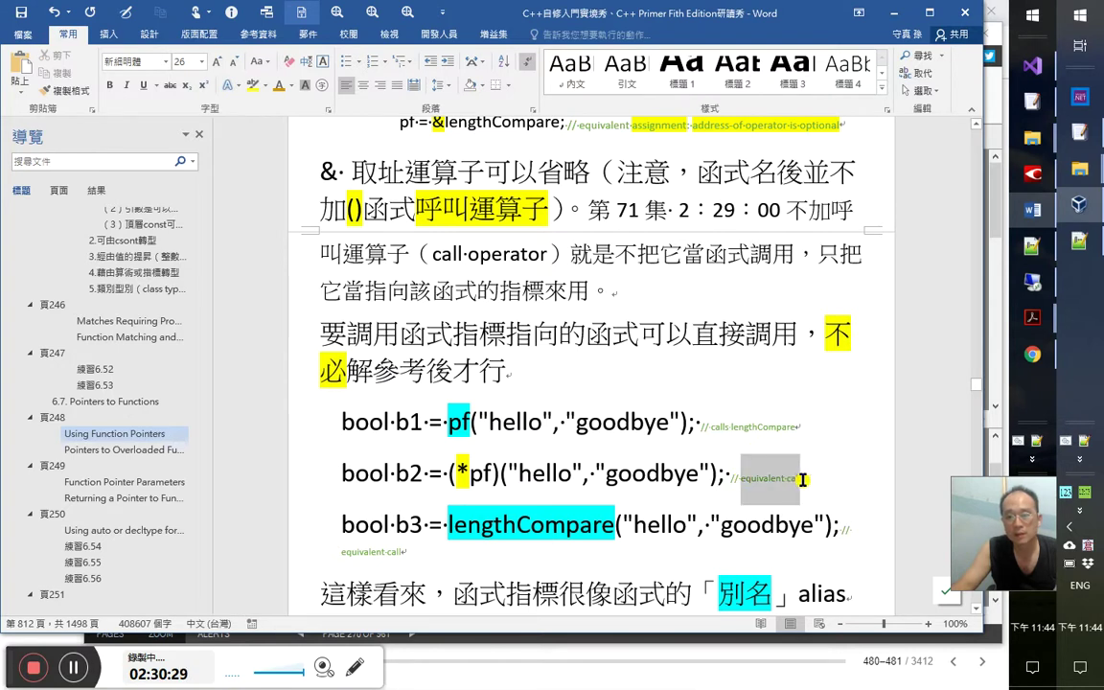
pyautogui.click(254, 85)
pyautogui.click(518, 437)
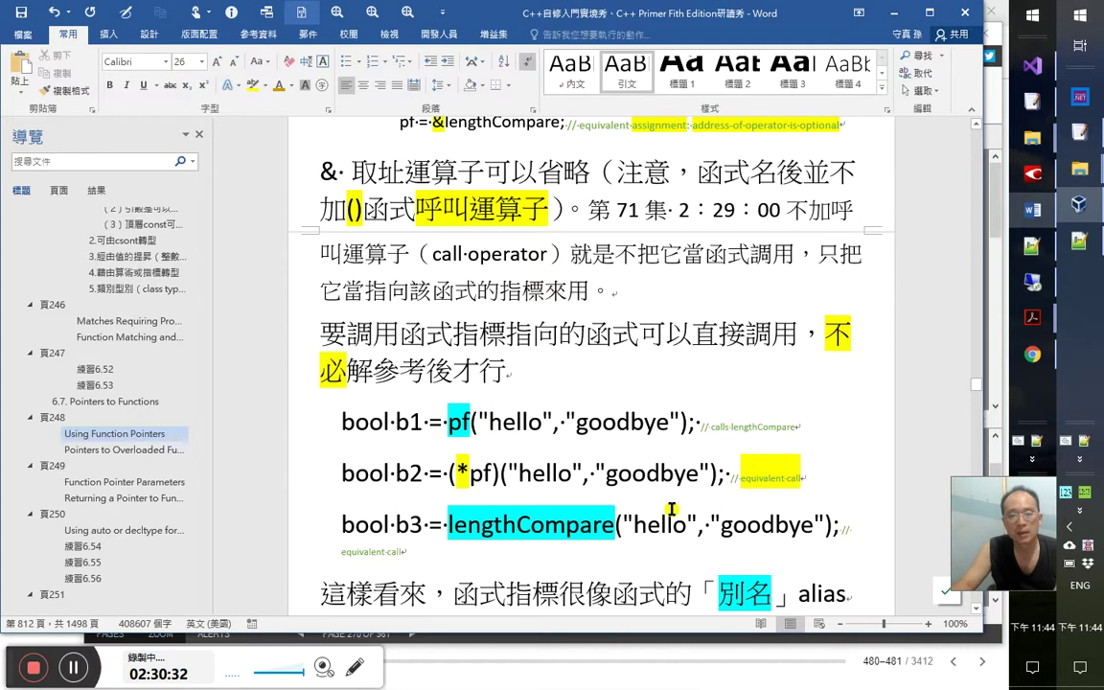
# Append the episode timestamp 第 71 集 2：30：20 followed by 也就是 after 不必解參考後才行
pyautogui.click(575, 374)
pyautogui.write('第7')
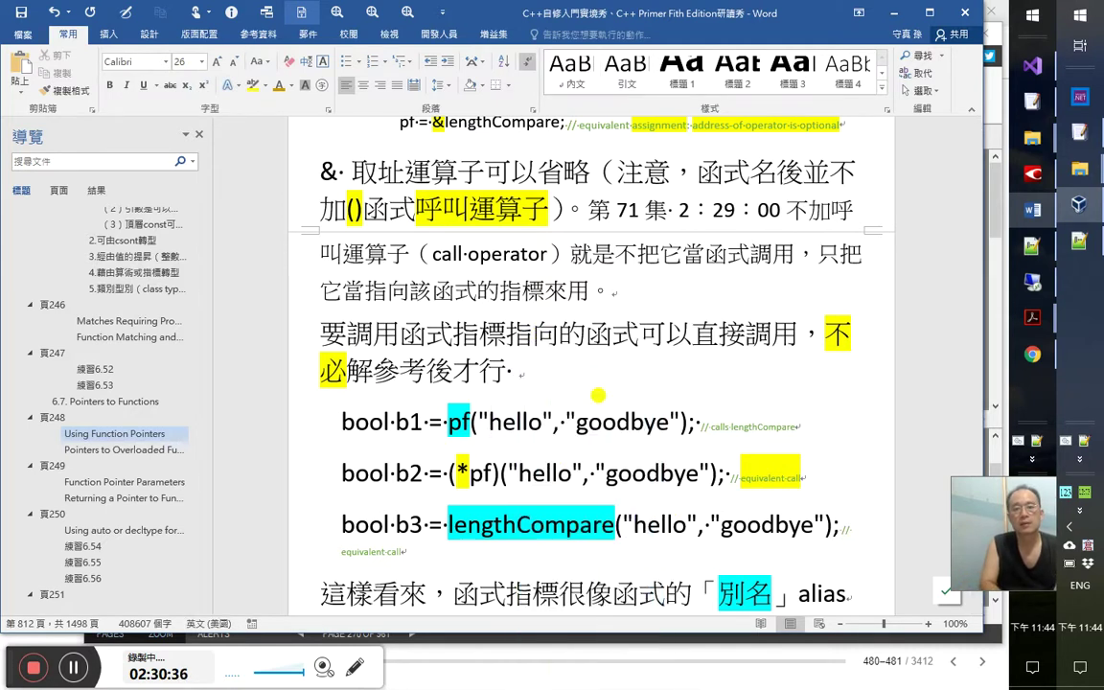
pyautogui.write('1集')
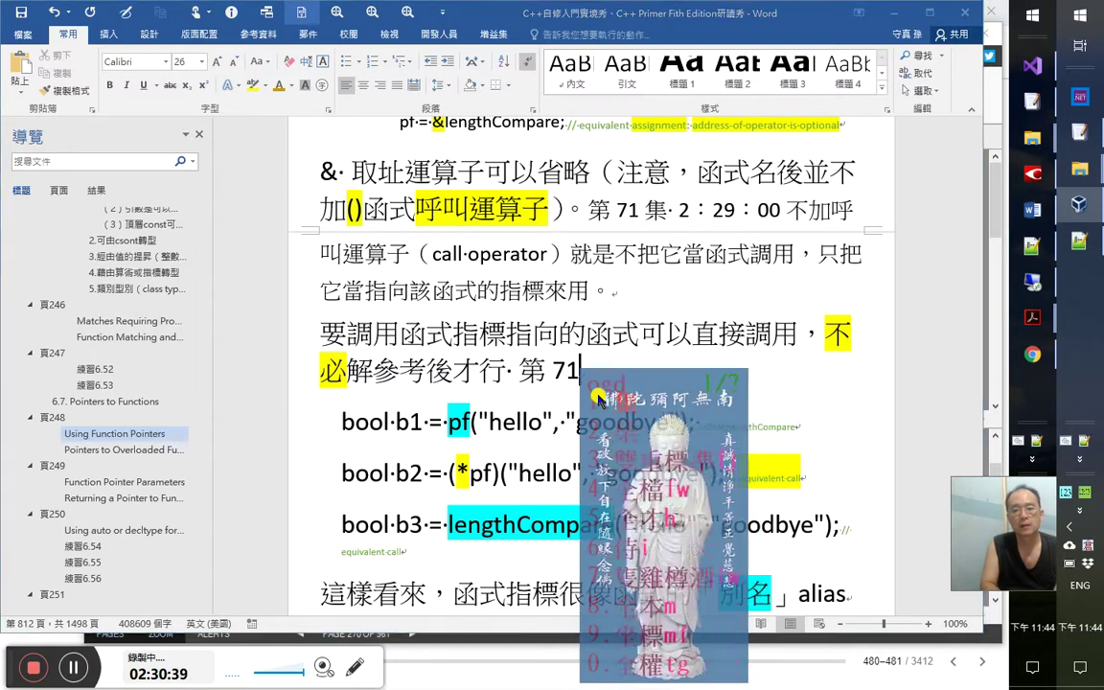
pyautogui.write(' 2：30')
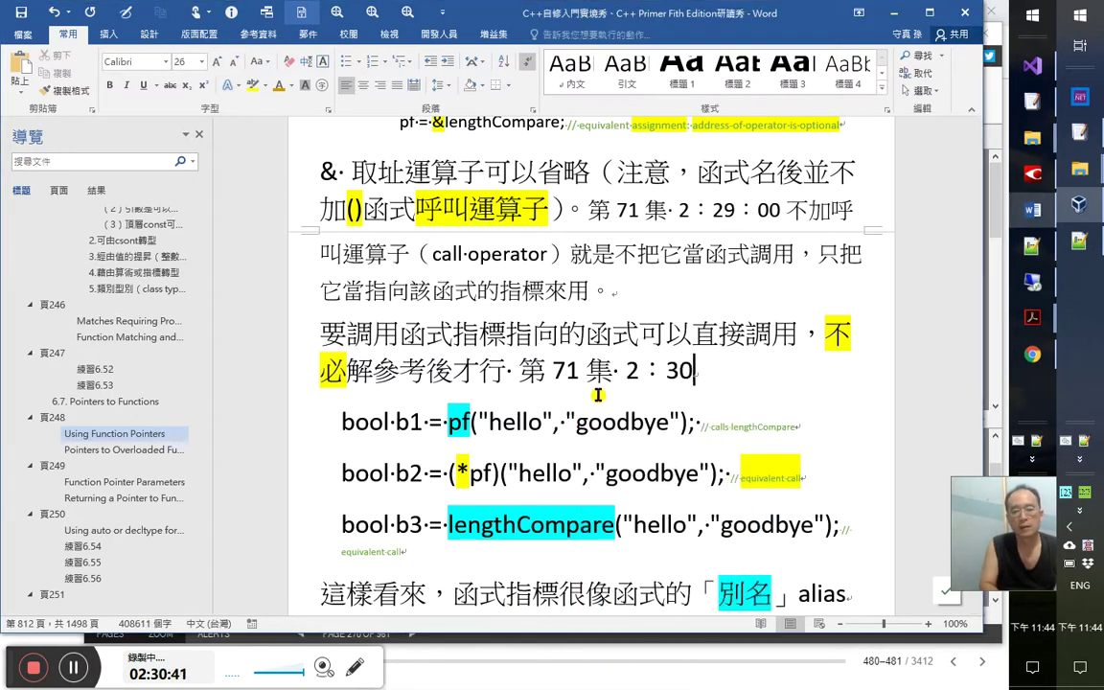
pyautogui.write('：20 也就是')
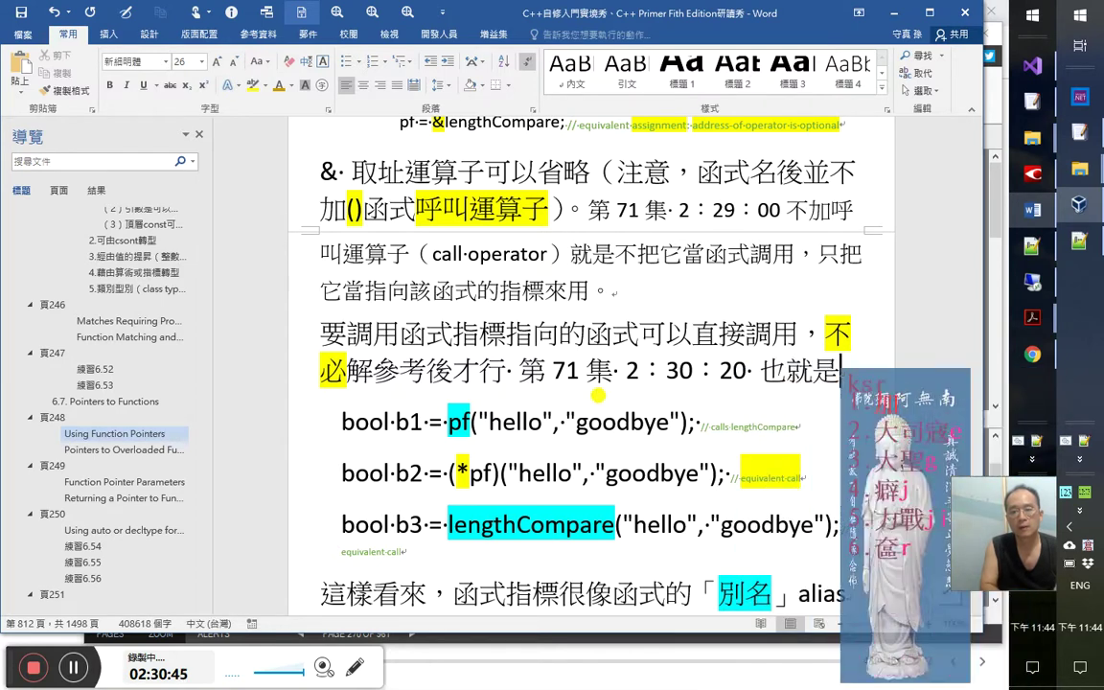
# Complete the dereferencing note after 也就是 with 加了呼叫運算子就不再只把它當作函式指標來用了，而是當作函式來調用
pyautogui.write('加了')
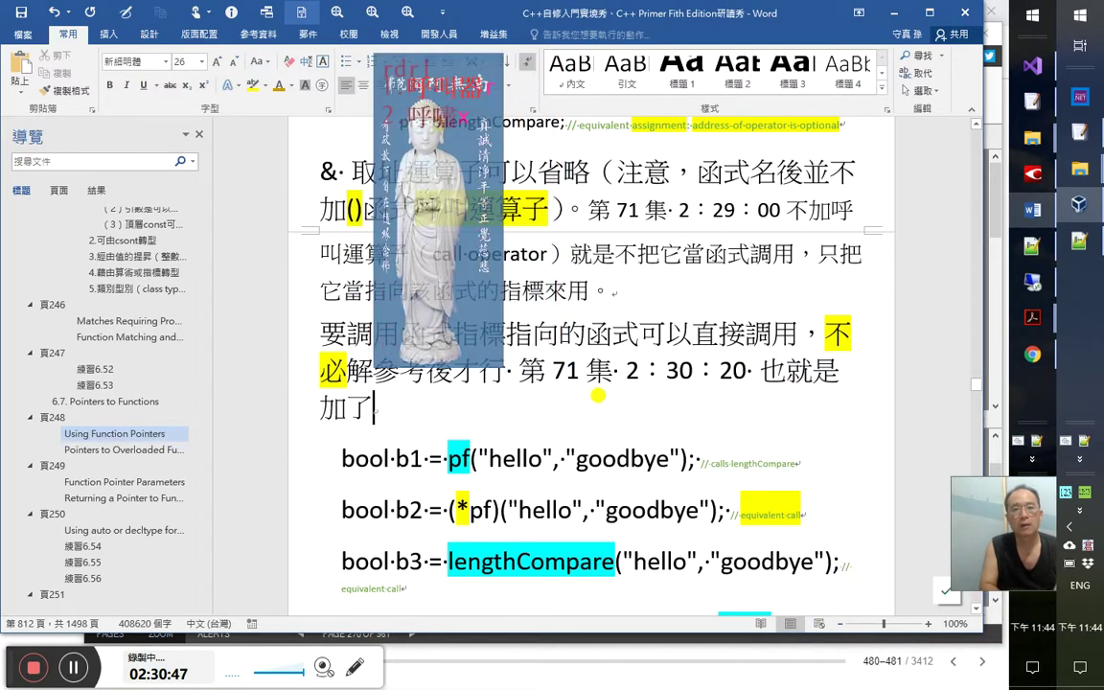
pyautogui.write('呼叫')
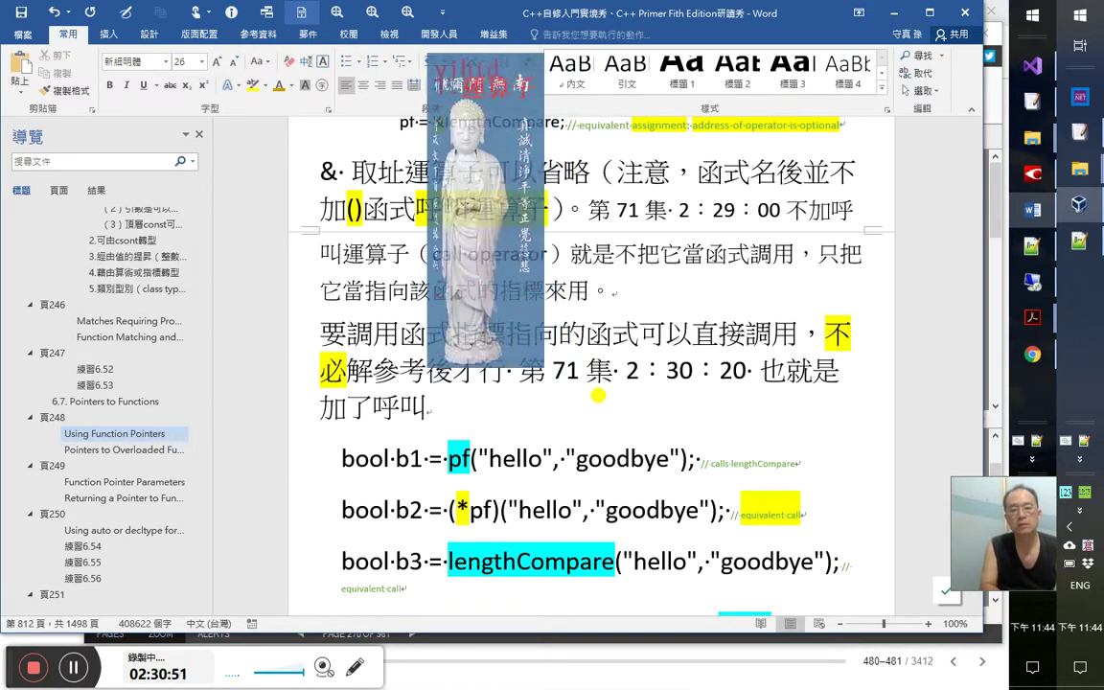
pyautogui.write('運算子就不再')
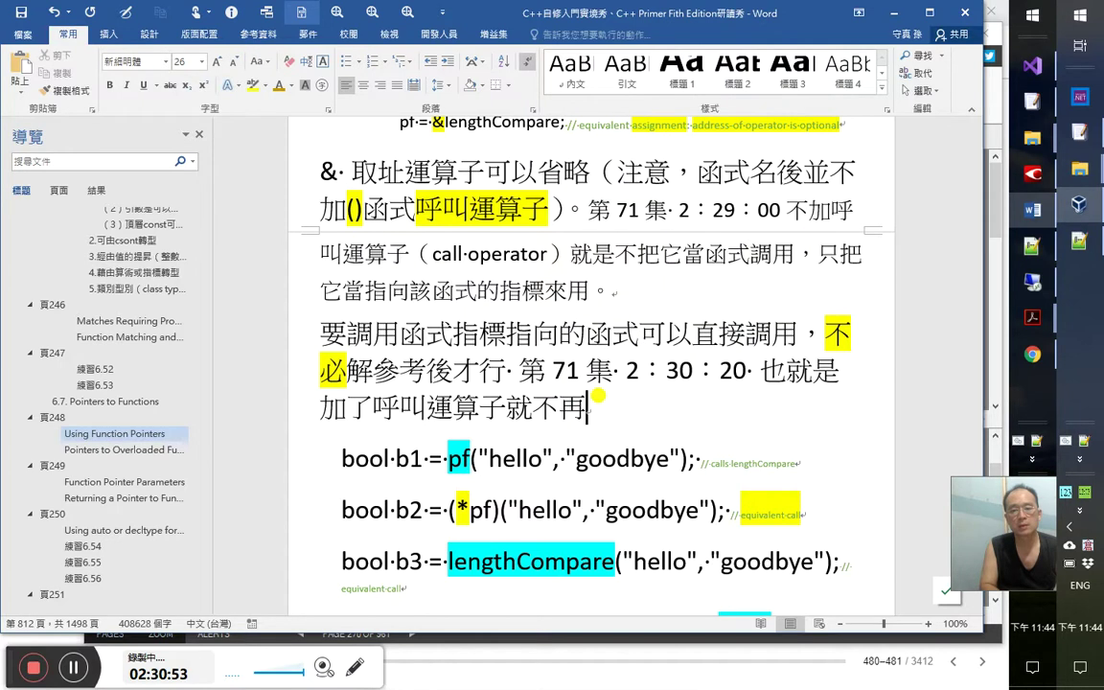
pyautogui.write('只把它')
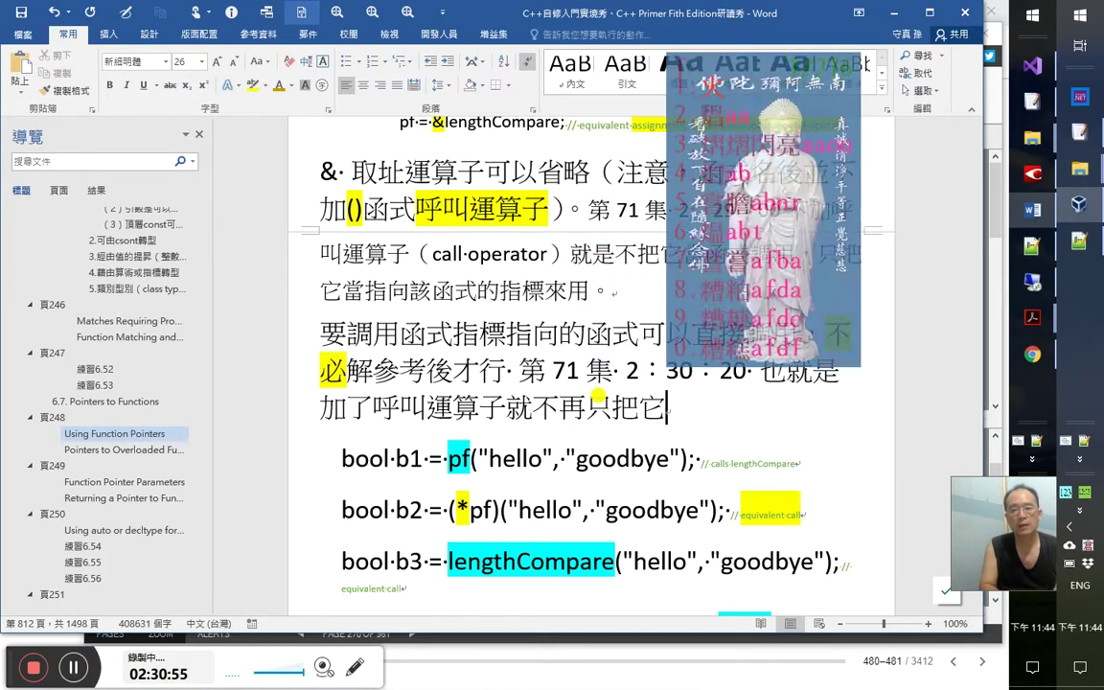
pyautogui.write('當作函式')
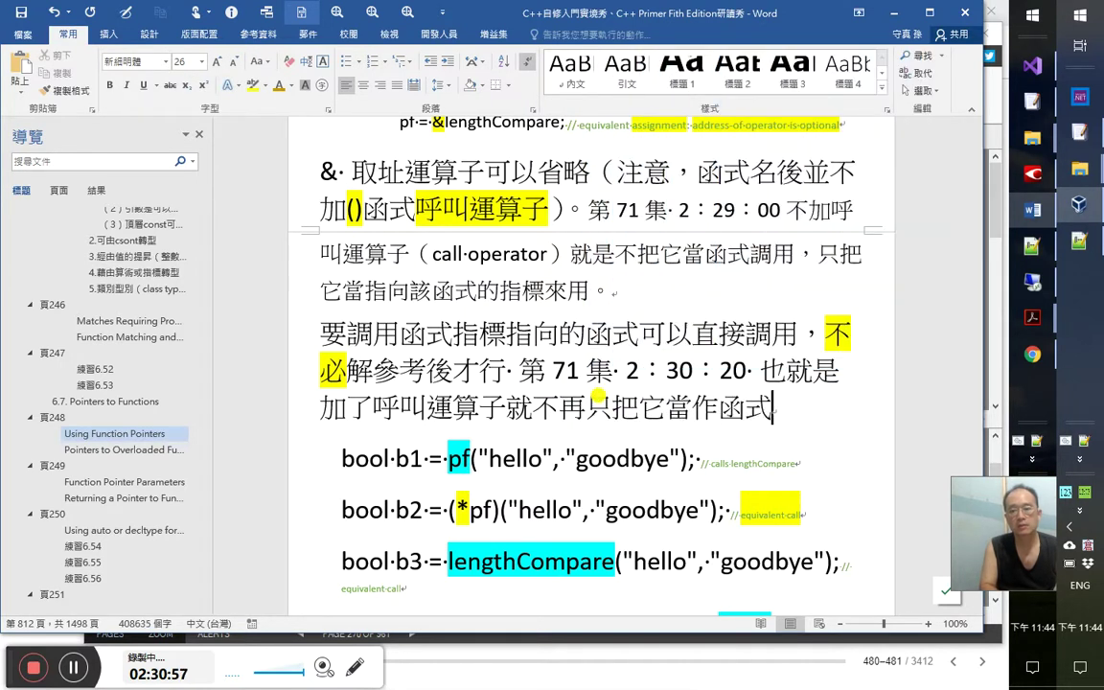
pyautogui.write('拍')
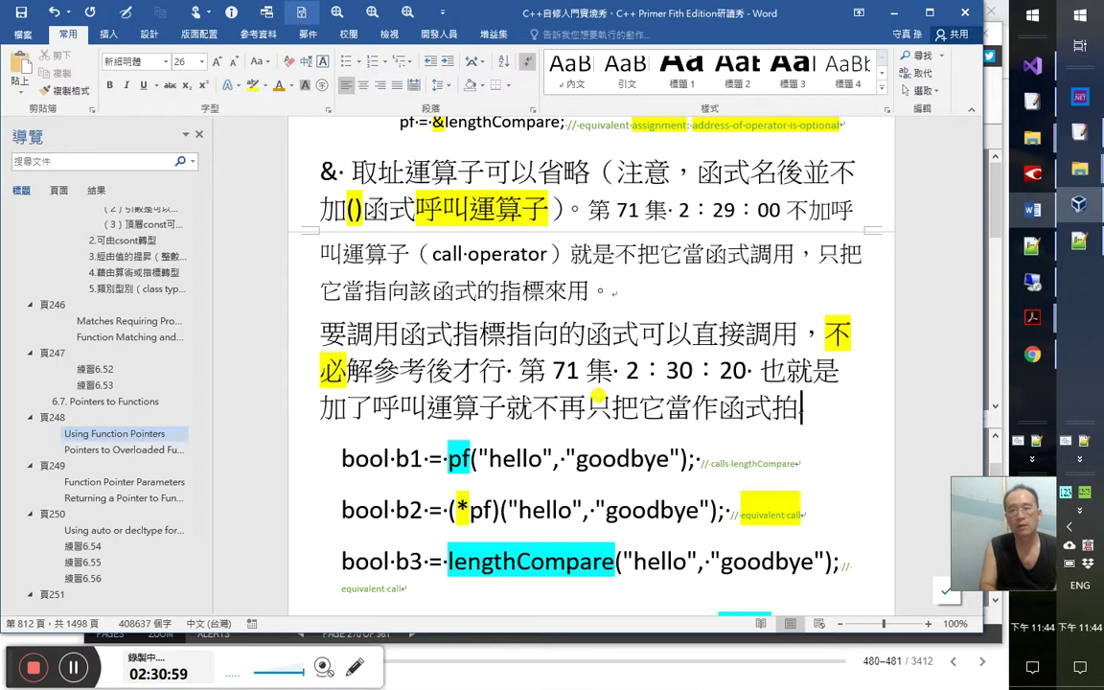
pyautogui.press('BackSpace')
pyautogui.write('指標來')
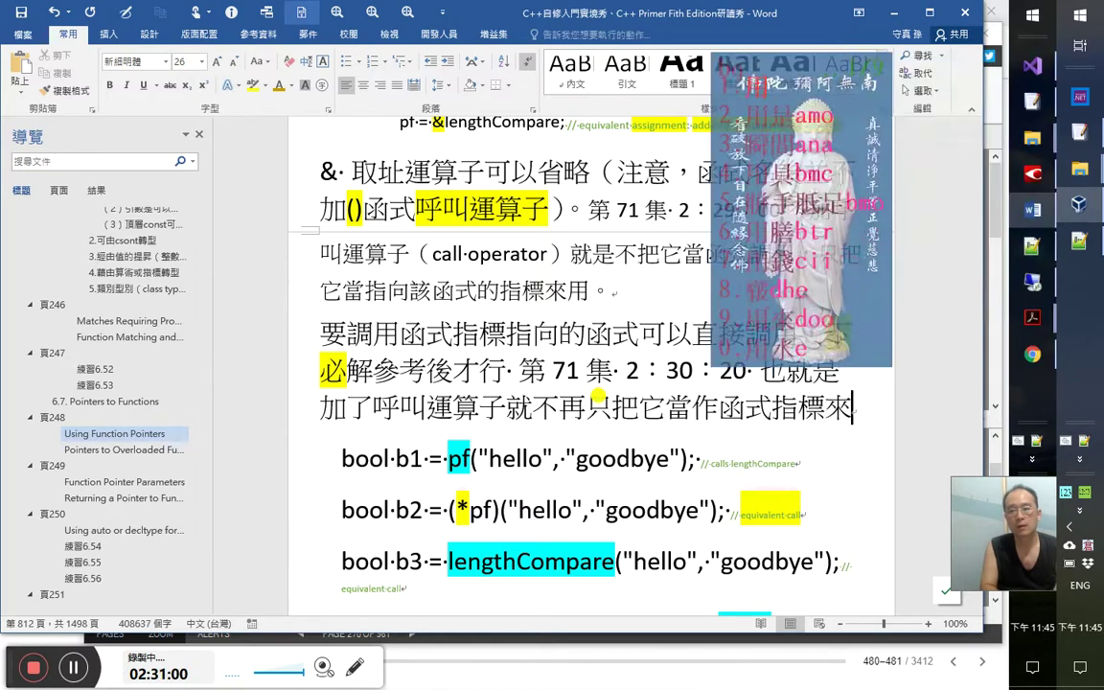
pyautogui.write('用了，而是當作函式杜')
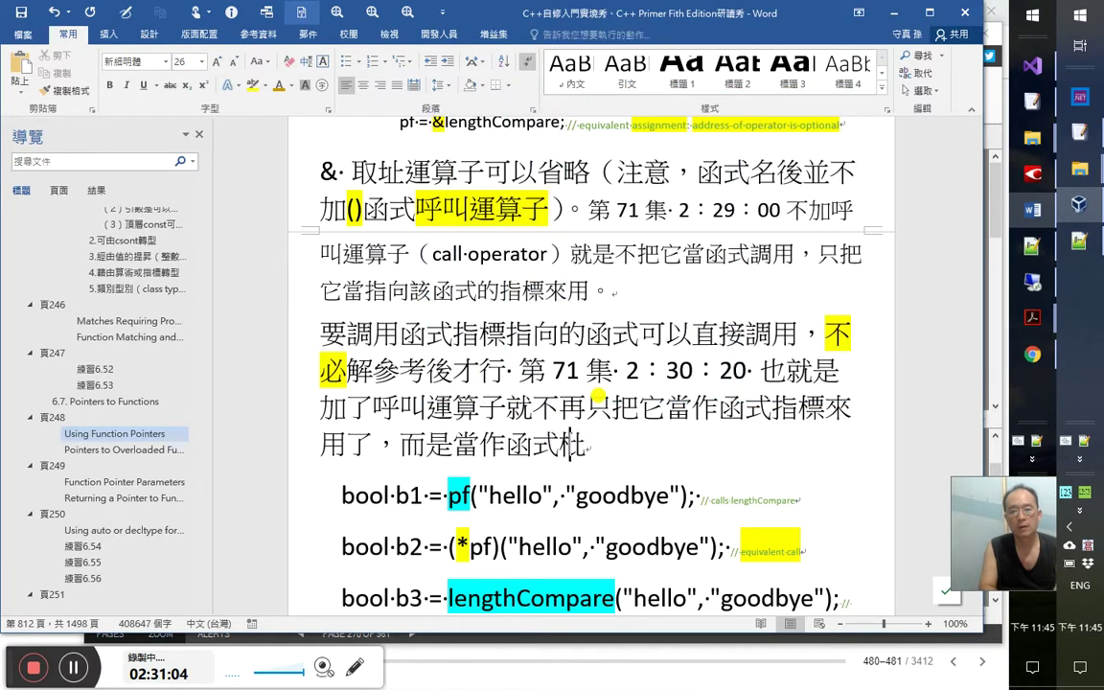
pyautogui.press('BackSpace')
pyautogui.write('來ybbq')
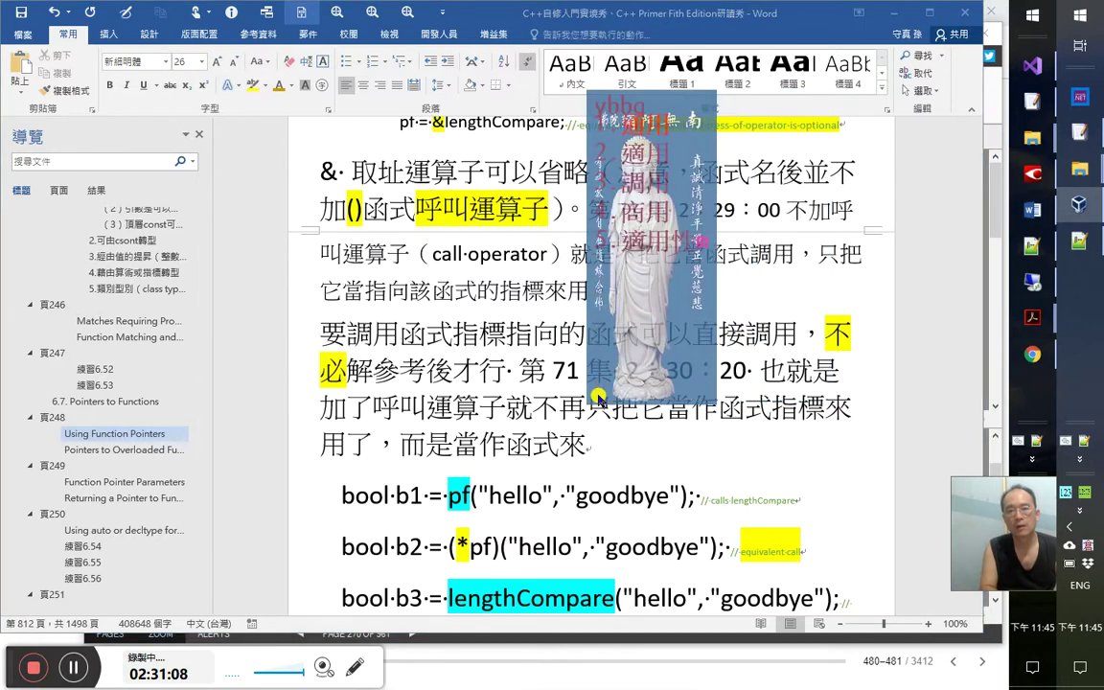
pyautogui.press('Escape')
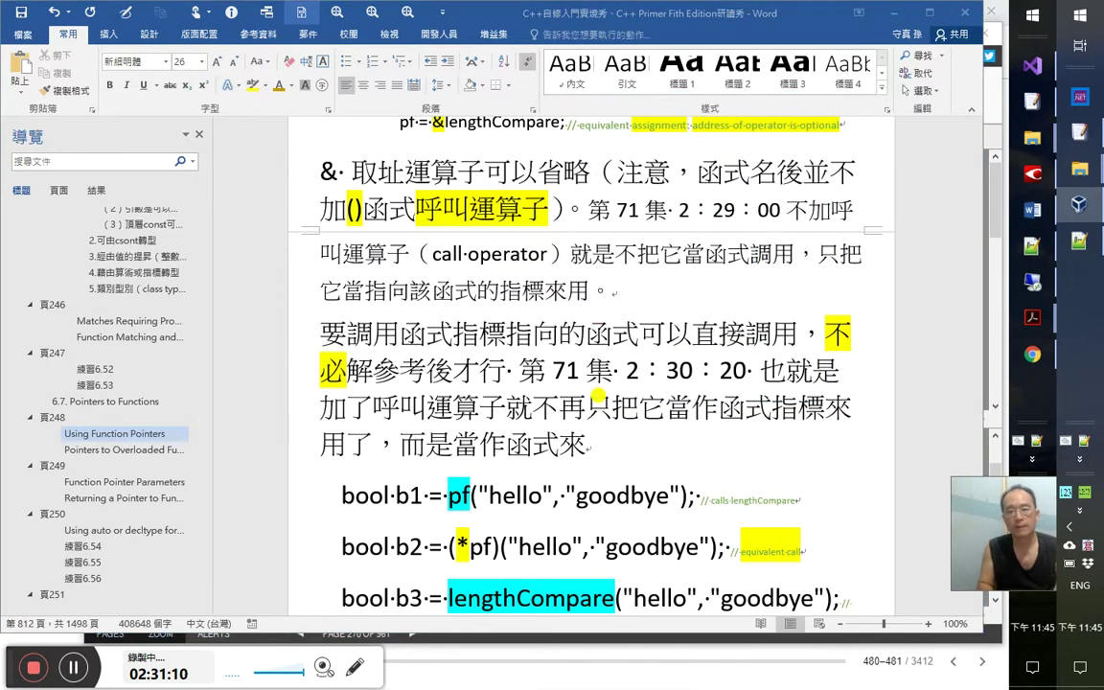
pyautogui.write('調用')
# Reduce the explanation from 第 71 集 2：30：20 through 來調用 to 18 pt
pyautogui.hotkey('shift', 'Up')
pyautogui.hotkey('shift', 'Up')
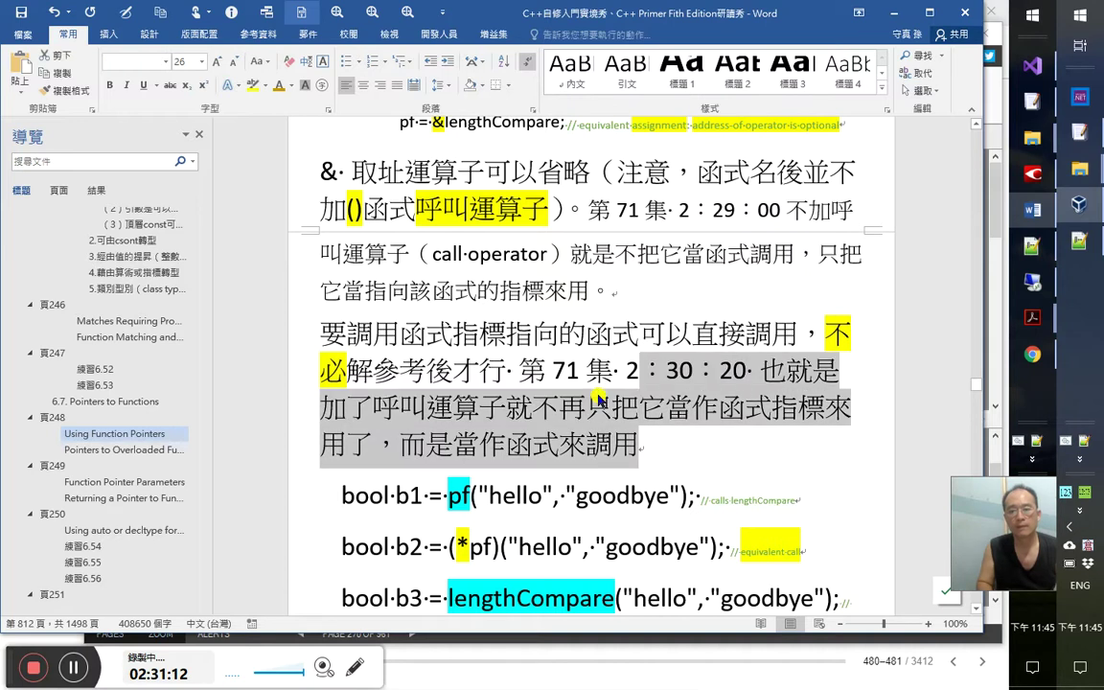
pyautogui.hotkey('shift', 'Left')
pyautogui.hotkey('shift', 'Left')
pyautogui.hotkey('shift', 'Left')
pyautogui.hotkey('shift', 'Left')
pyautogui.hotkey('shift', 'Left')
pyautogui.hotkey('shift', 'Left')
pyautogui.hotkey('shift', 'Left')
pyautogui.hotkey('ctrl', 'shift', ',')
pyautogui.hotkey('ctrl', 'shift', ',')
pyautogui.hotkey('ctrl', 'shift', ',')
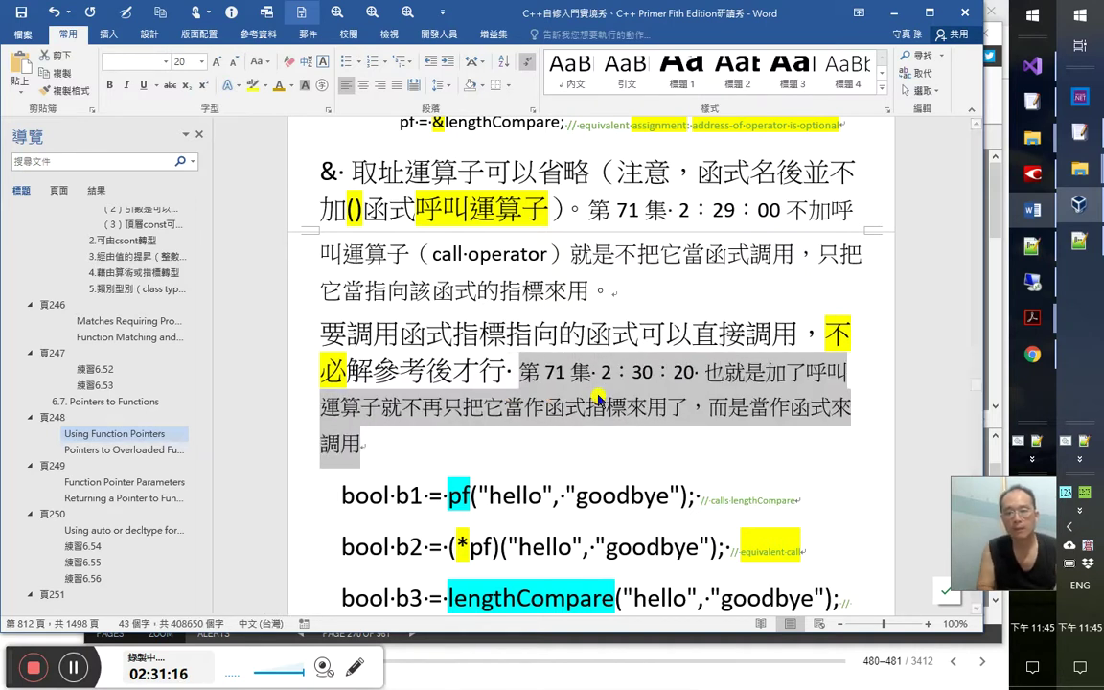
pyautogui.hotkey('ctrl', 'shift', ',')
# Insert () after 呼叫運算子 in the dereferencing explanation and highlight the parentheses in yellow
pyautogui.press('Left')
pyautogui.press('Down')
pyautogui.press('Home')
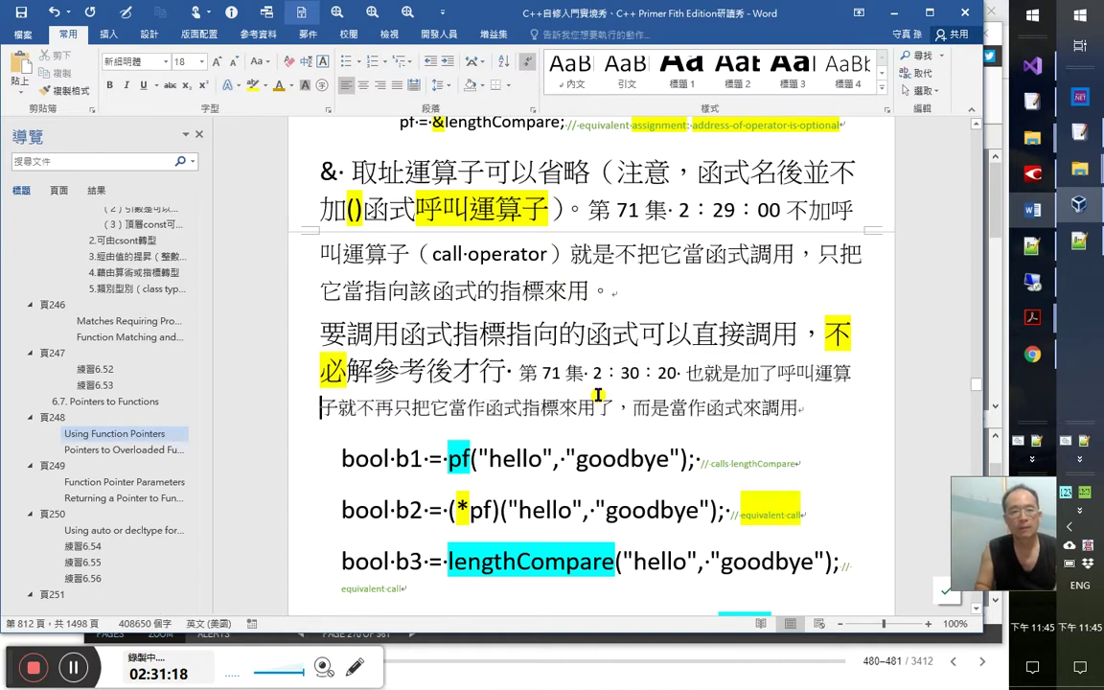
pyautogui.write('()')
pyautogui.hotkey('shift', 'Left')
pyautogui.hotkey('shift', 'Left')
pyautogui.click(252, 85)
pyautogui.click(534, 458)
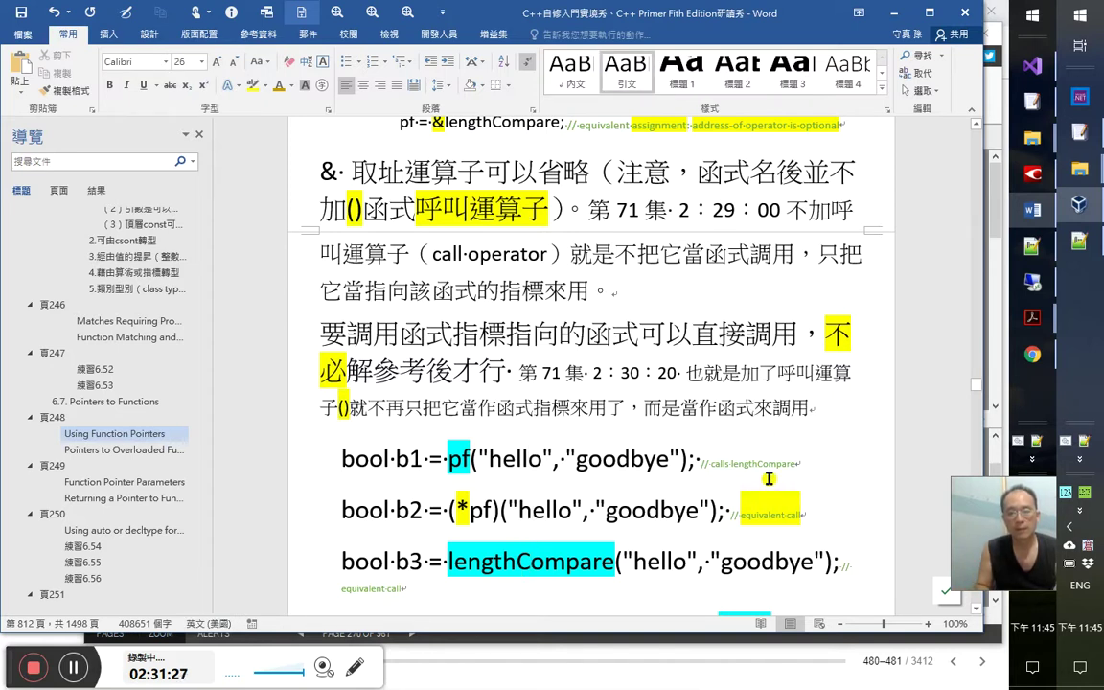
# Reduce the b3 lengthCompare code statement to 18 pt, leaving out its comment
pyautogui.press('Down')
pyautogui.press('Down')
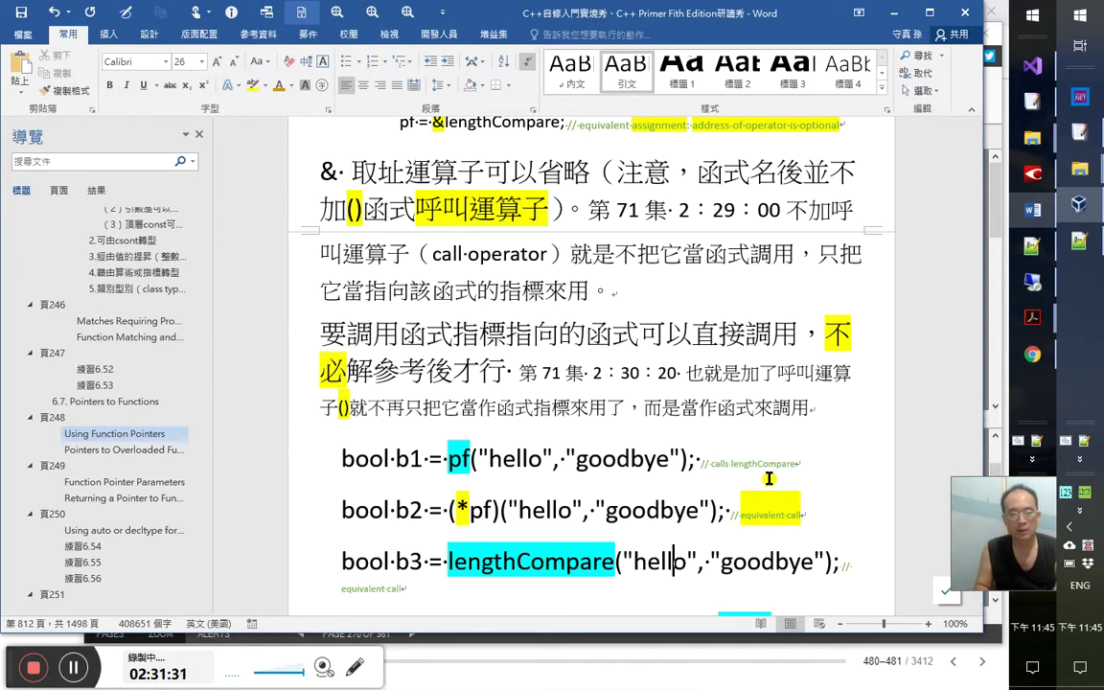
pyautogui.hotkey('shift', 'End')
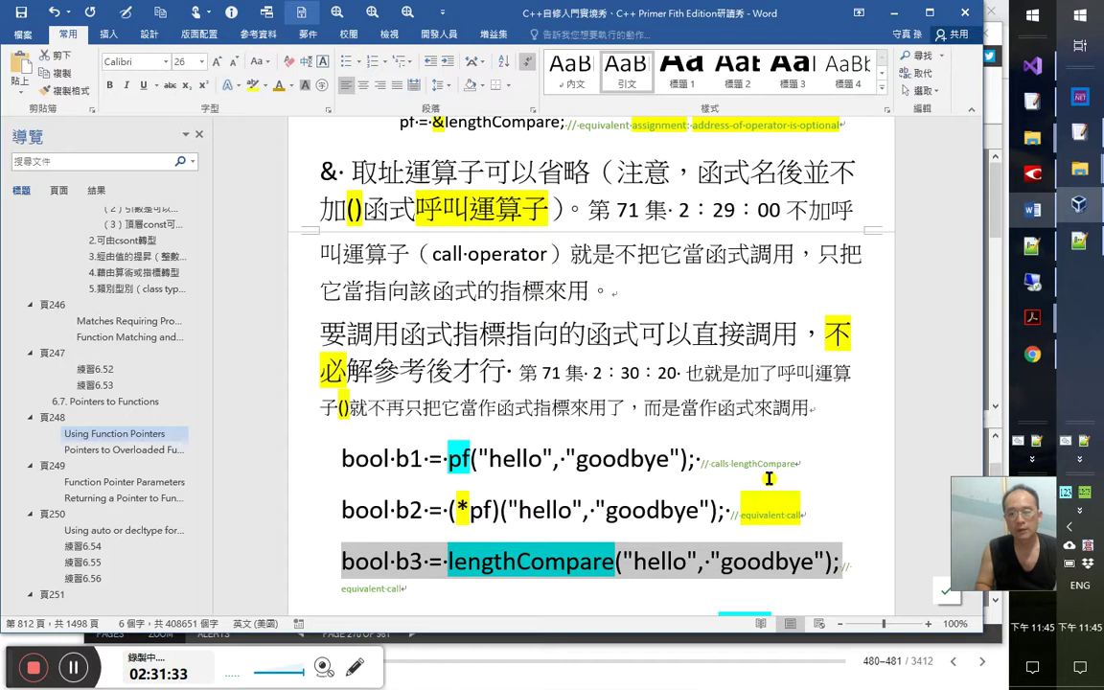
pyautogui.hotkey('ctrl', 'shift', ',')
pyautogui.hotkey('ctrl', 'shift', ',')
pyautogui.hotkey('ctrl', 'shift', ',')
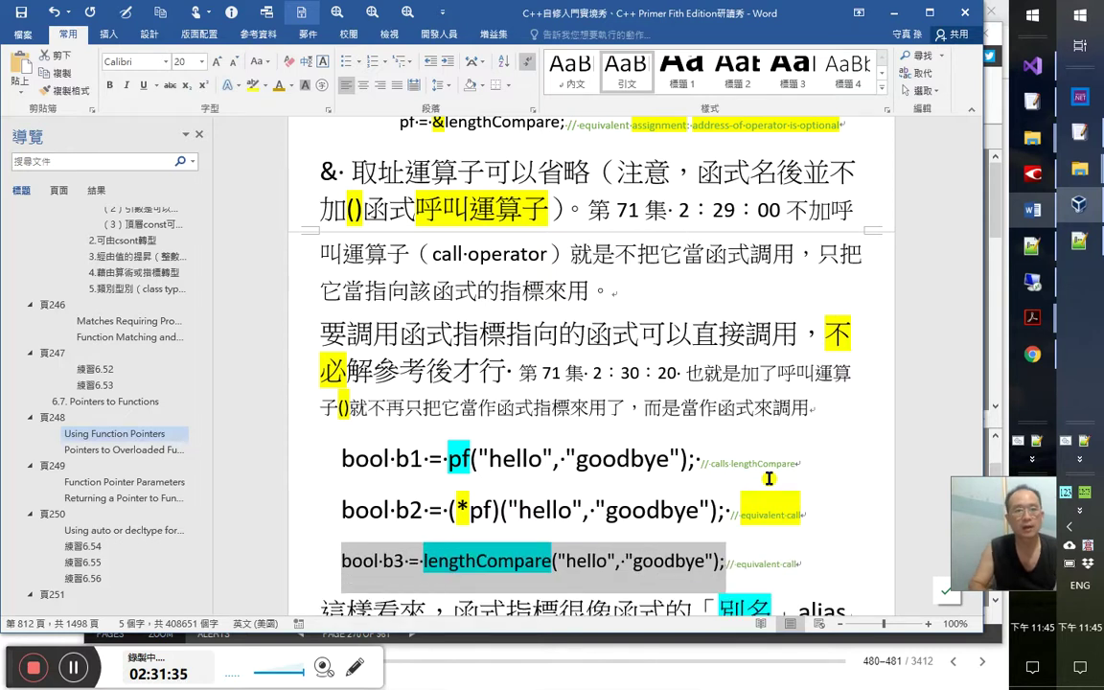
pyautogui.hotkey('ctrl', 'shift', ',')
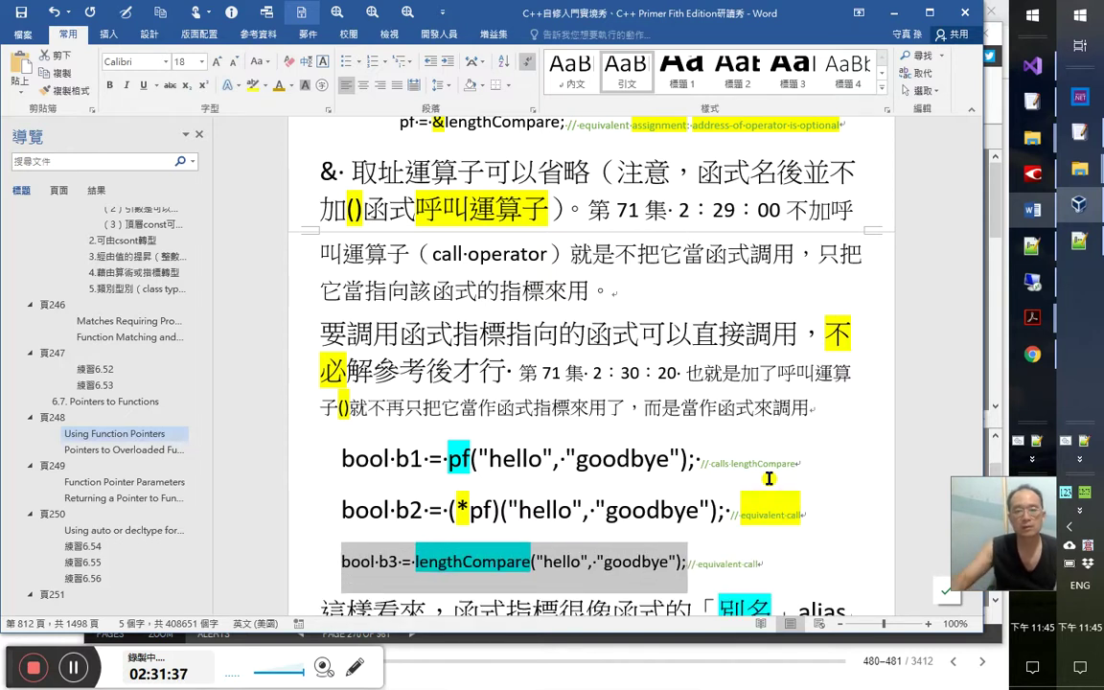
# Set the font size of the b2 (*pf) code statement to 18 pt
pyautogui.click(734, 510)
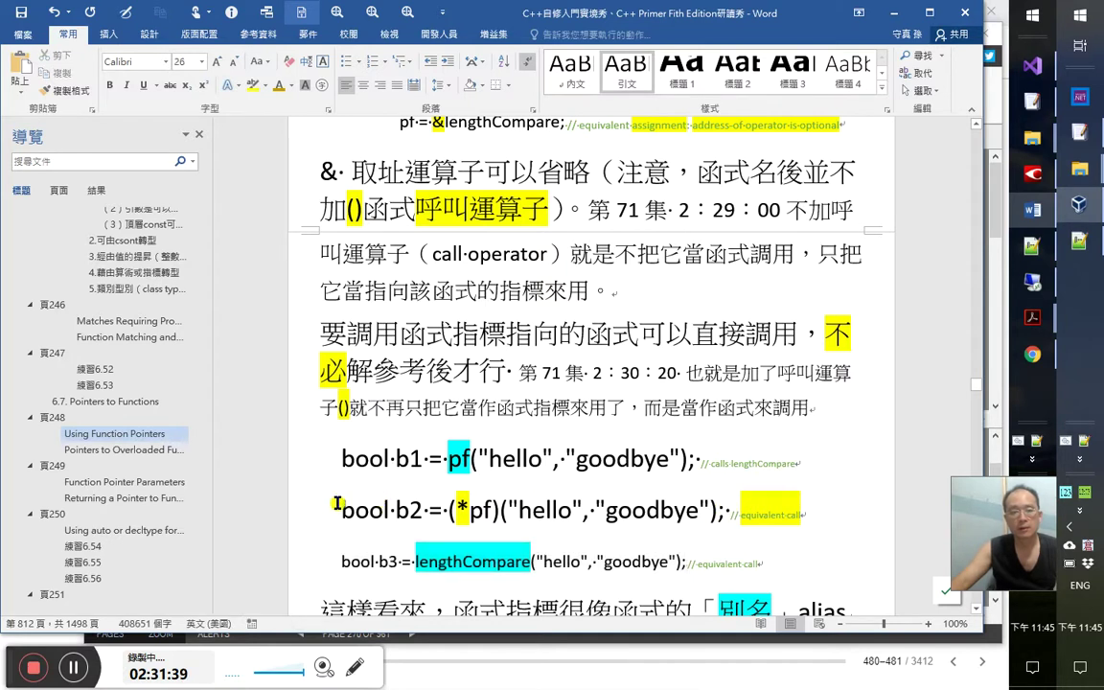
pyautogui.moveTo(331, 505); pyautogui.dragTo(730, 510)
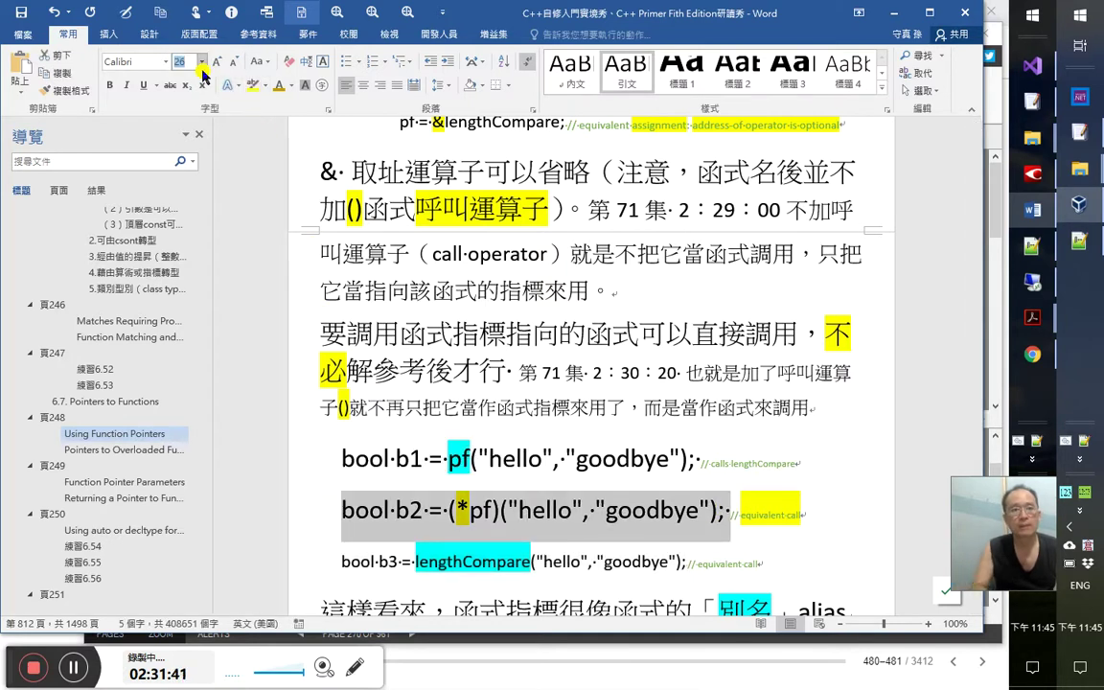
pyautogui.write('18')
pyautogui.press('Return')
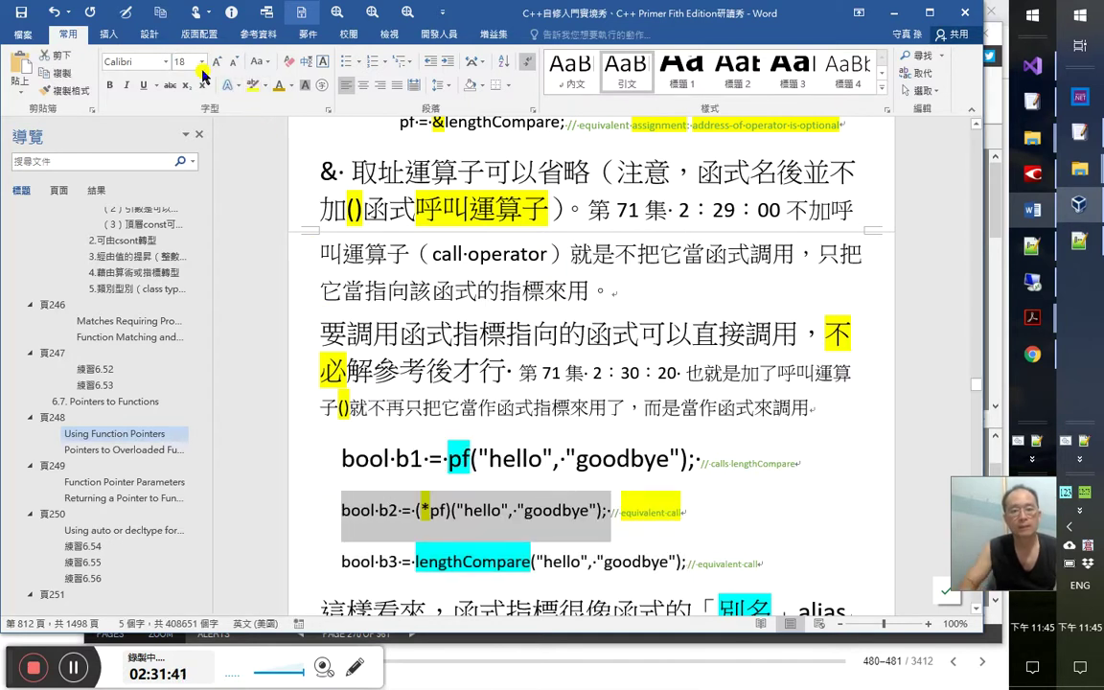
# Apply the same 18 pt size to the b1 pf code statement and save the document
pyautogui.click(342, 458)
pyautogui.keyDown('shift'); pyautogui.click(699, 460); pyautogui.keyUp('shift')
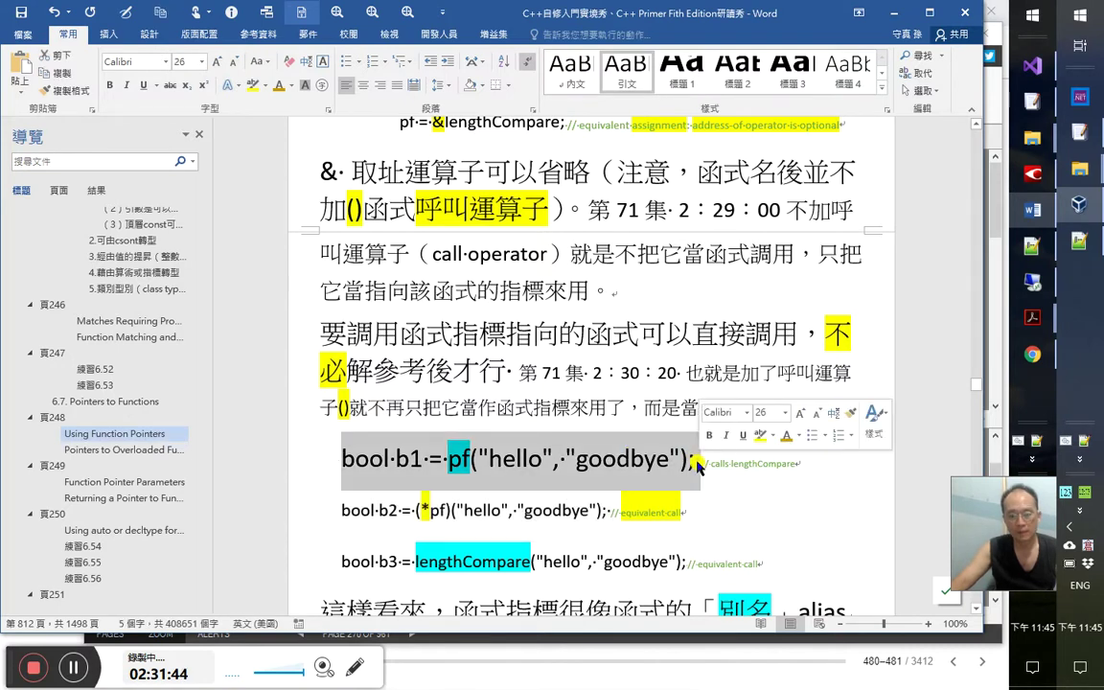
pyautogui.press('F4')
pyautogui.scroll(-3, 704, 460)
pyautogui.click(589, 453)
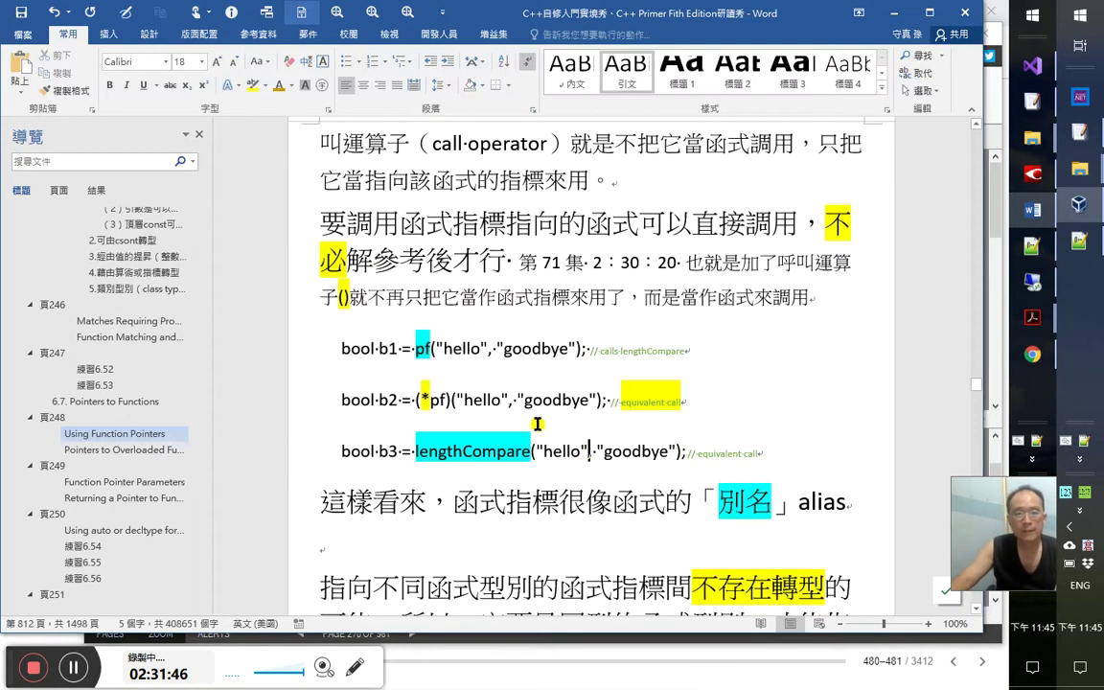
pyautogui.hotkey('ctrl', 's')
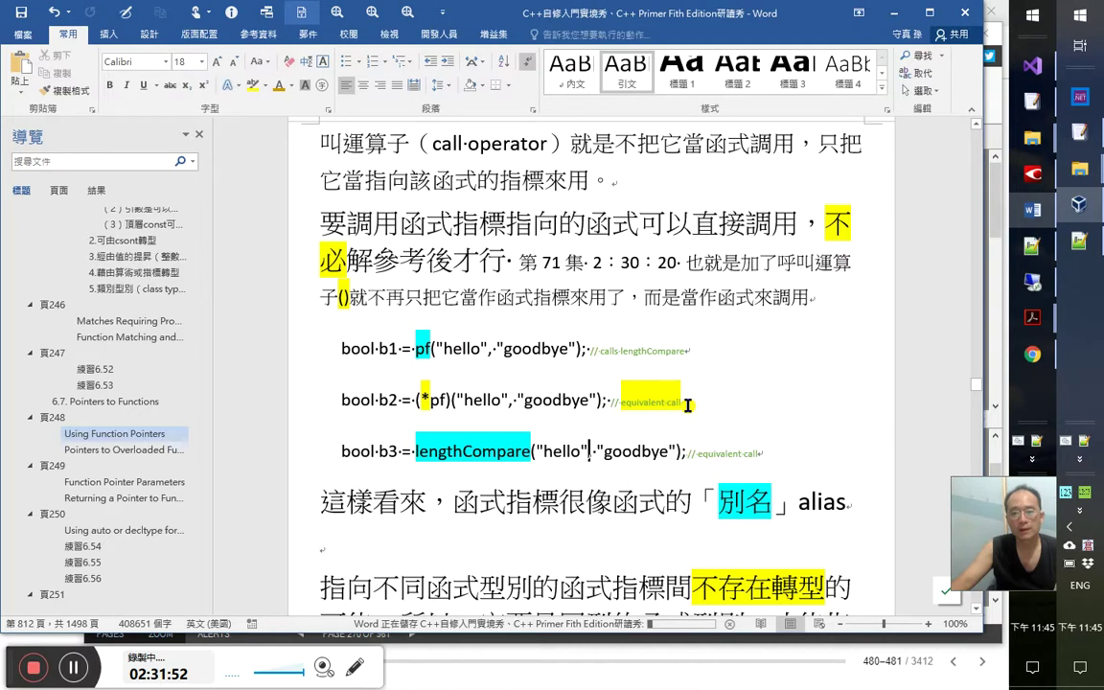
# Add a new line below the alias sentence reading 關鍵在有沒有用到呼叫運算子（call operator）
pyautogui.click(454, 503)
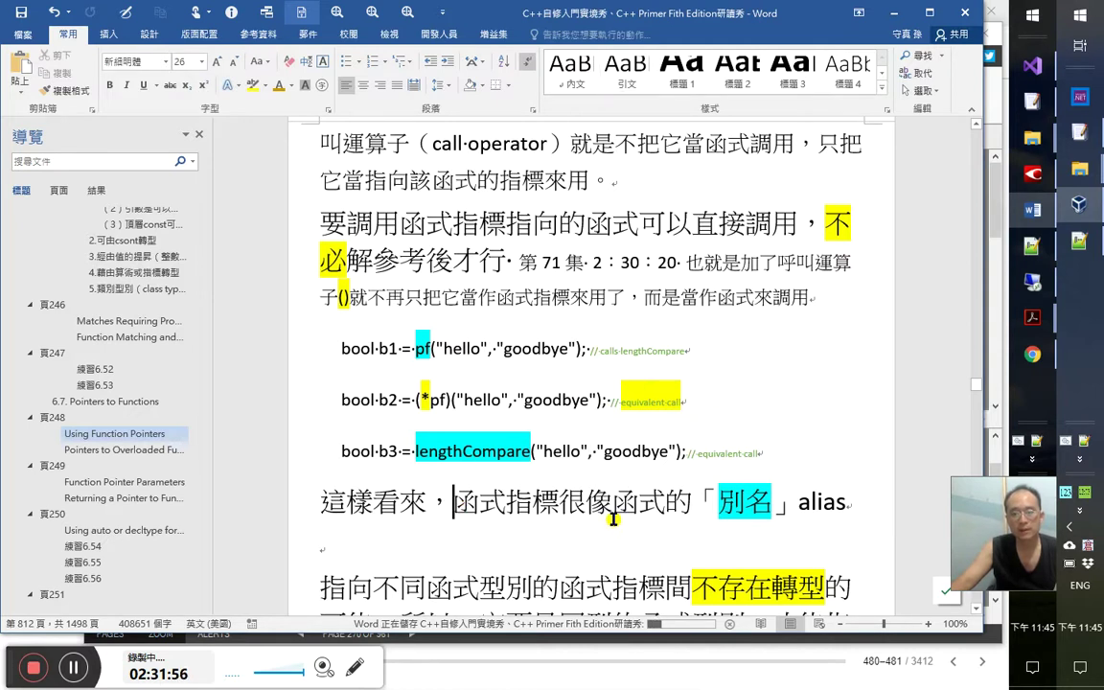
pyautogui.scroll(-2, 661, 518)
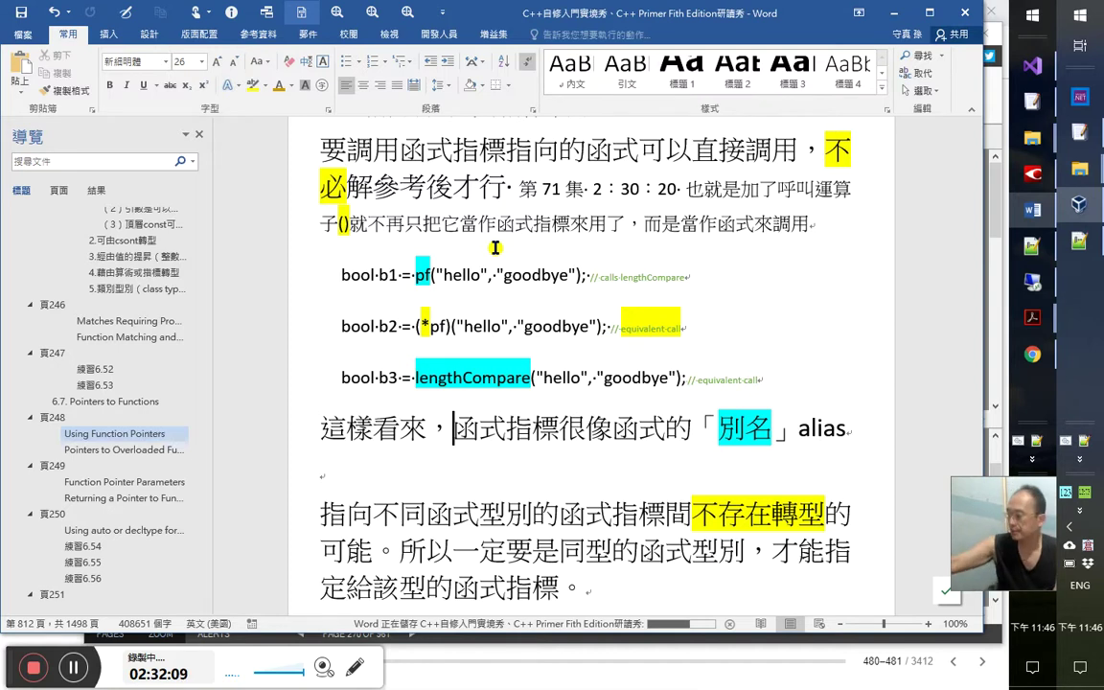
pyautogui.click(889, 431)
pyautogui.click(524, 477)
pyautogui.write('關鍵在')
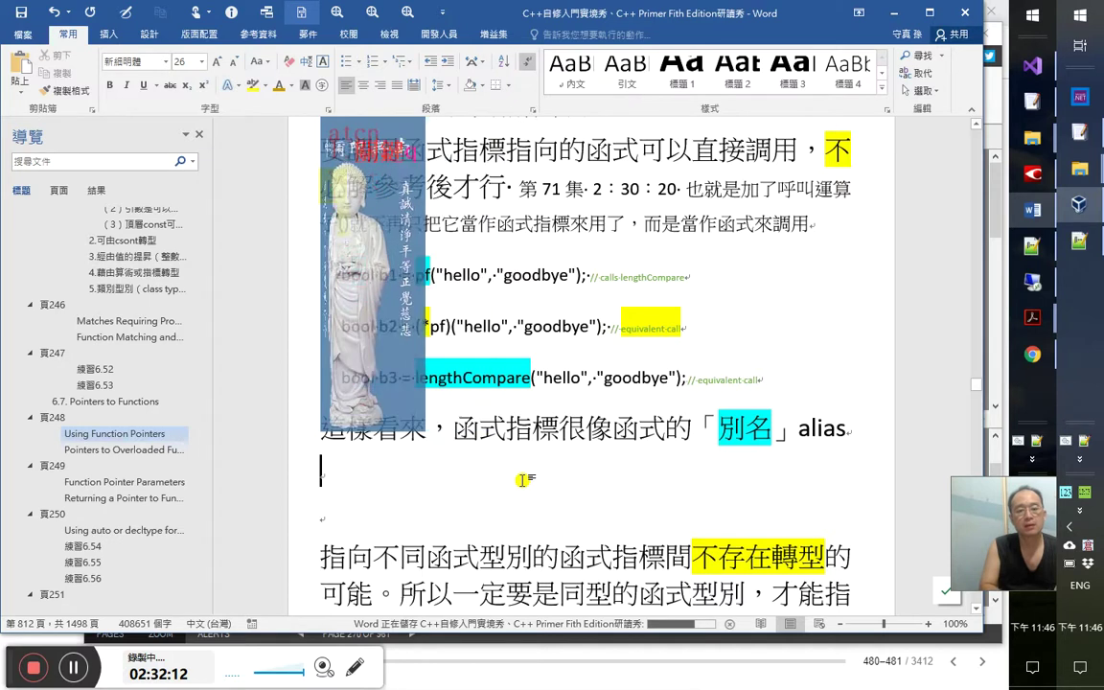
pyautogui.write('有')
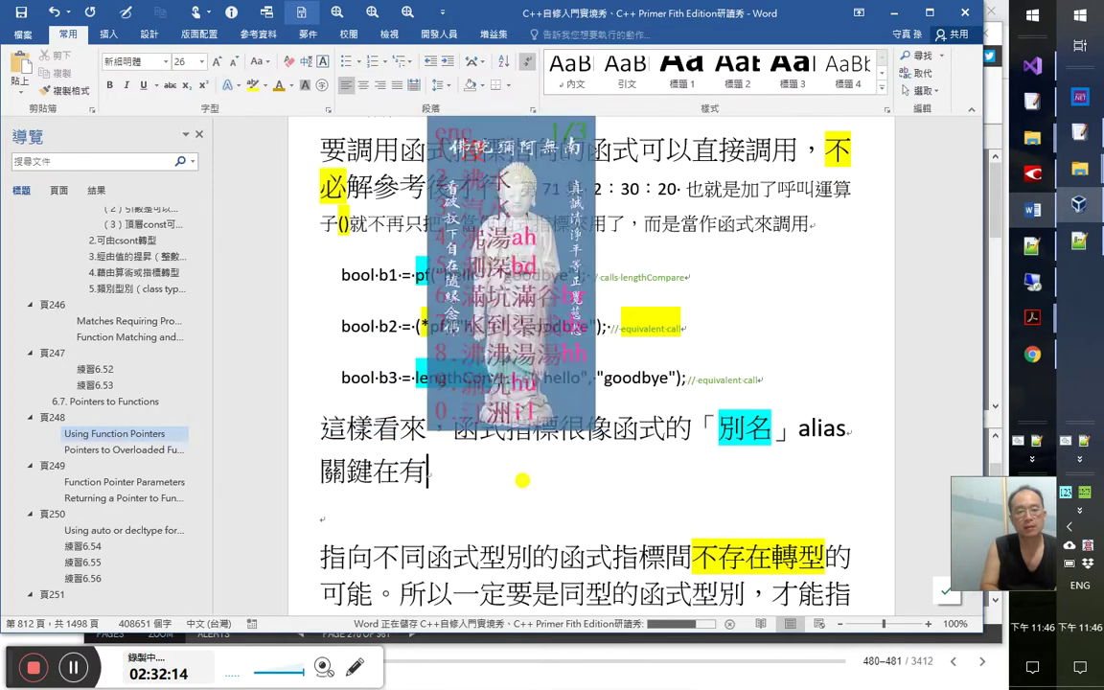
pyautogui.write('沒有用到')
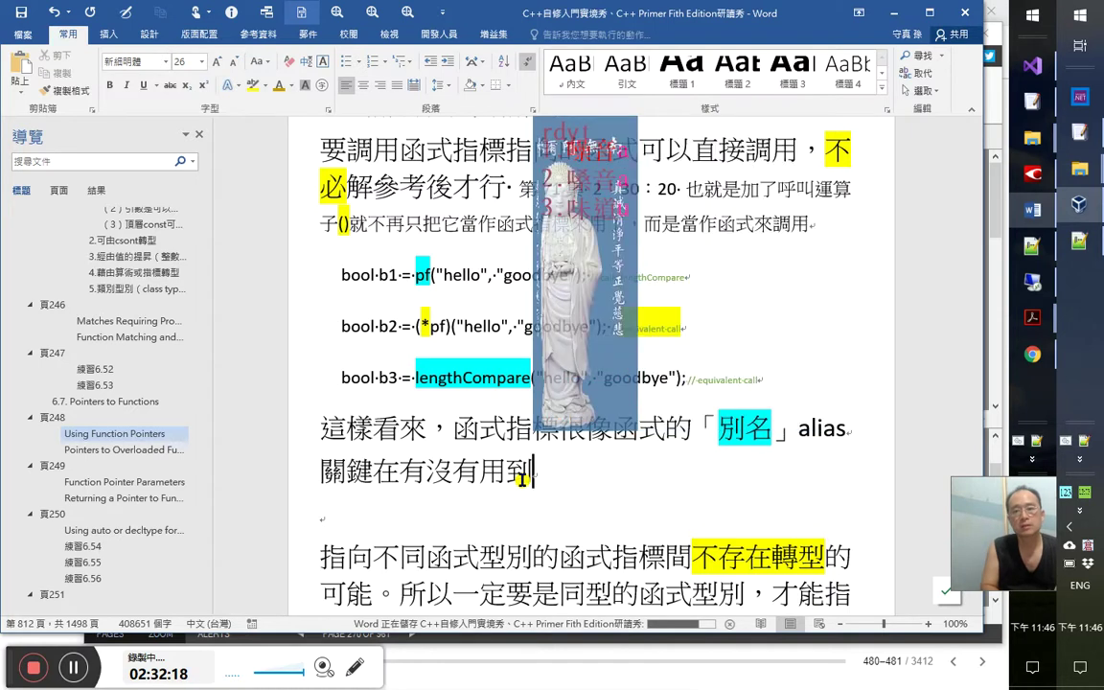
pyautogui.write('呼叫運算子（call')
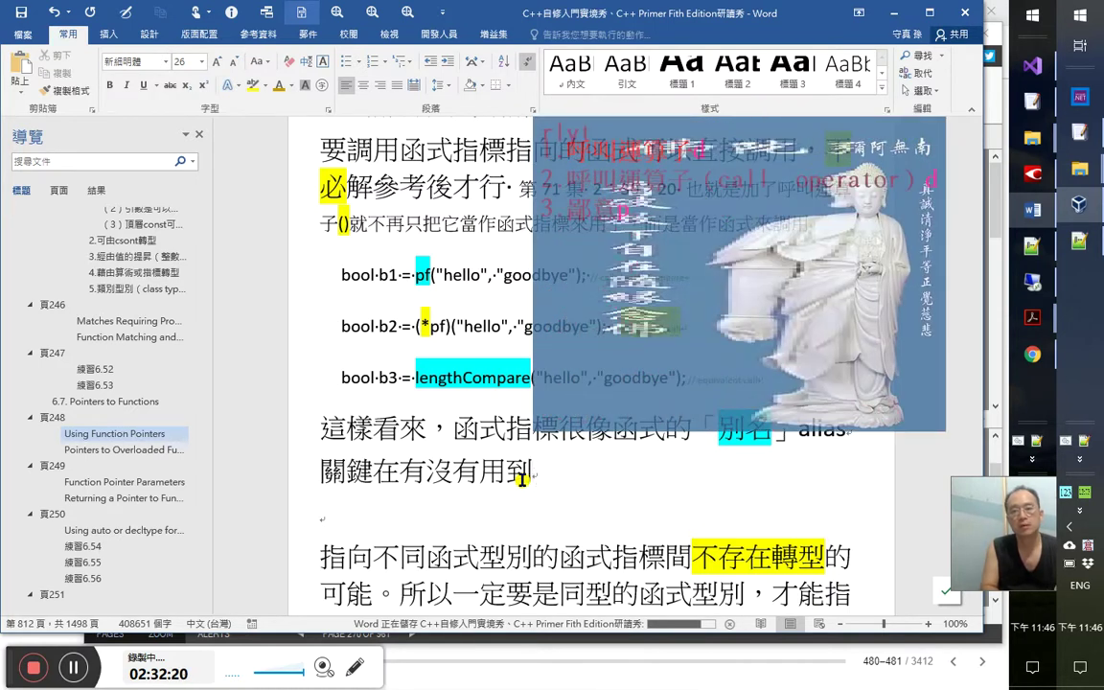
pyautogui.write('\u3000operator）')
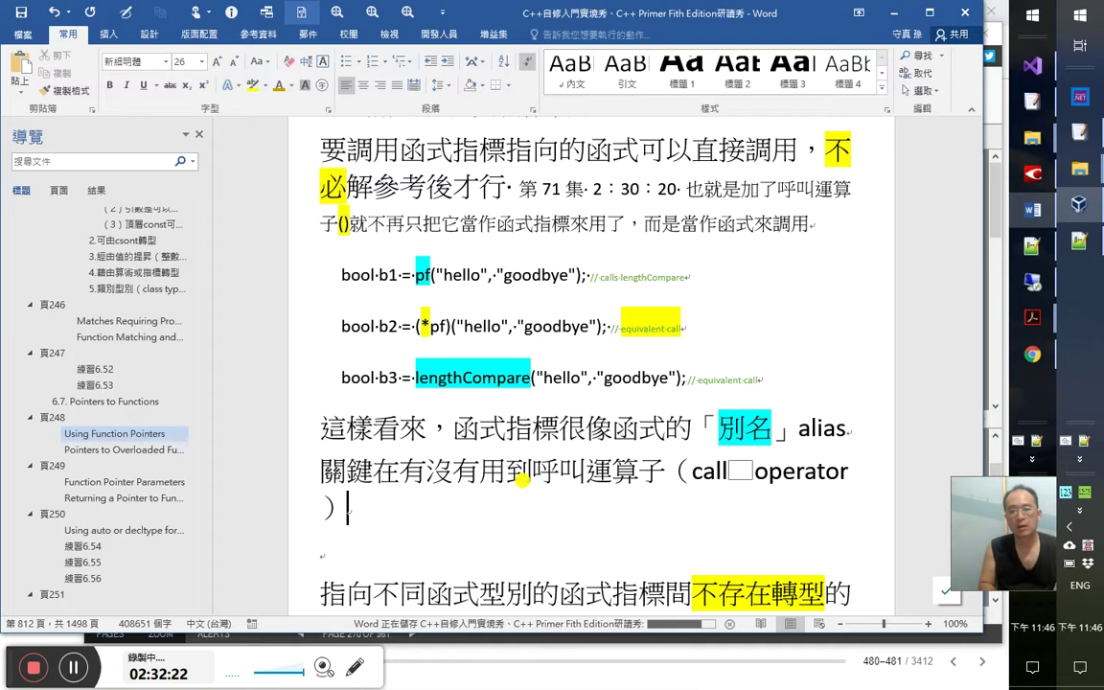
# Finish the call operator note with ，而不是別不別名
pyautogui.write('，而不是')
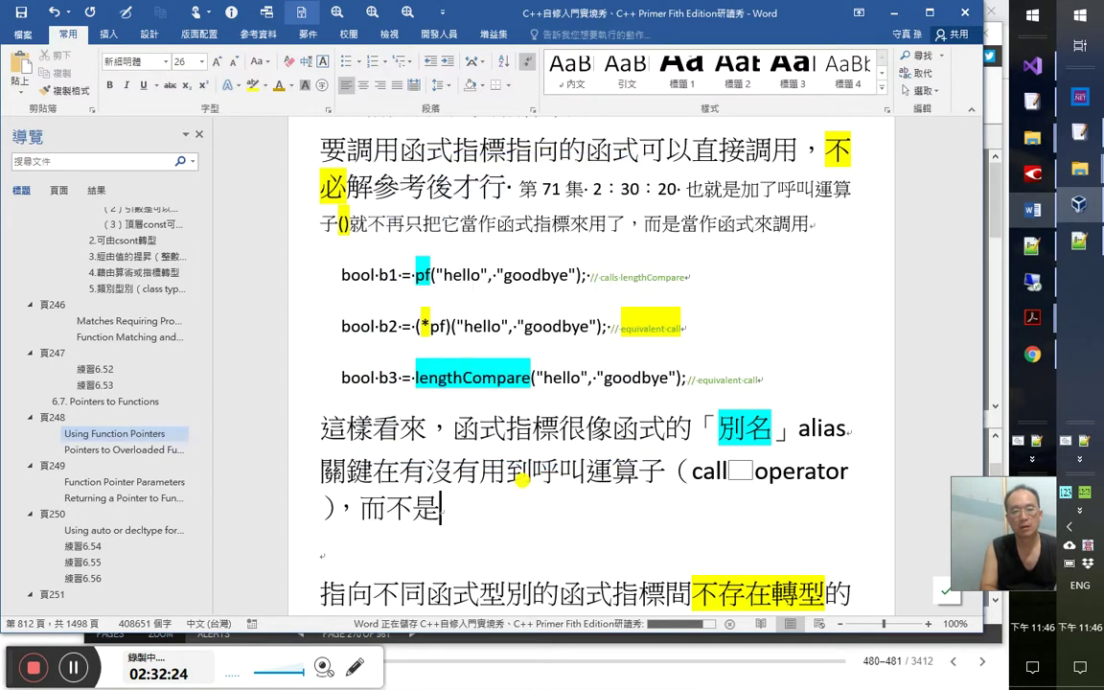
pyautogui.write('別不另外名')
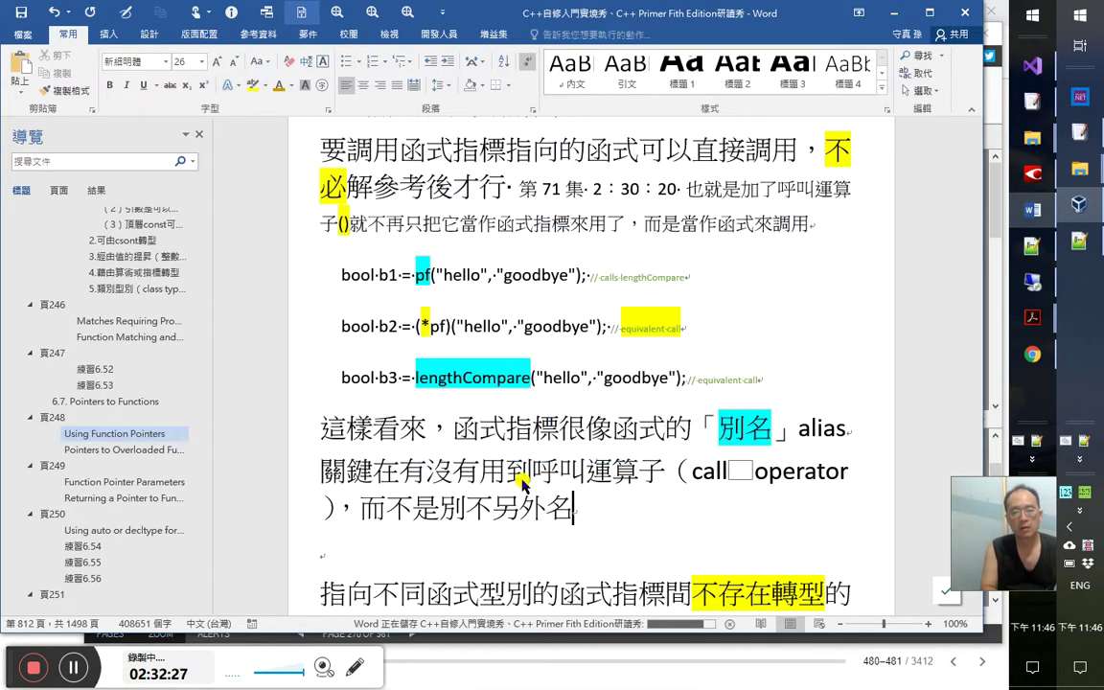
pyautogui.hotkey('shift', 'Left')
pyautogui.hotkey('shift', 'Left')
pyautogui.write('別')
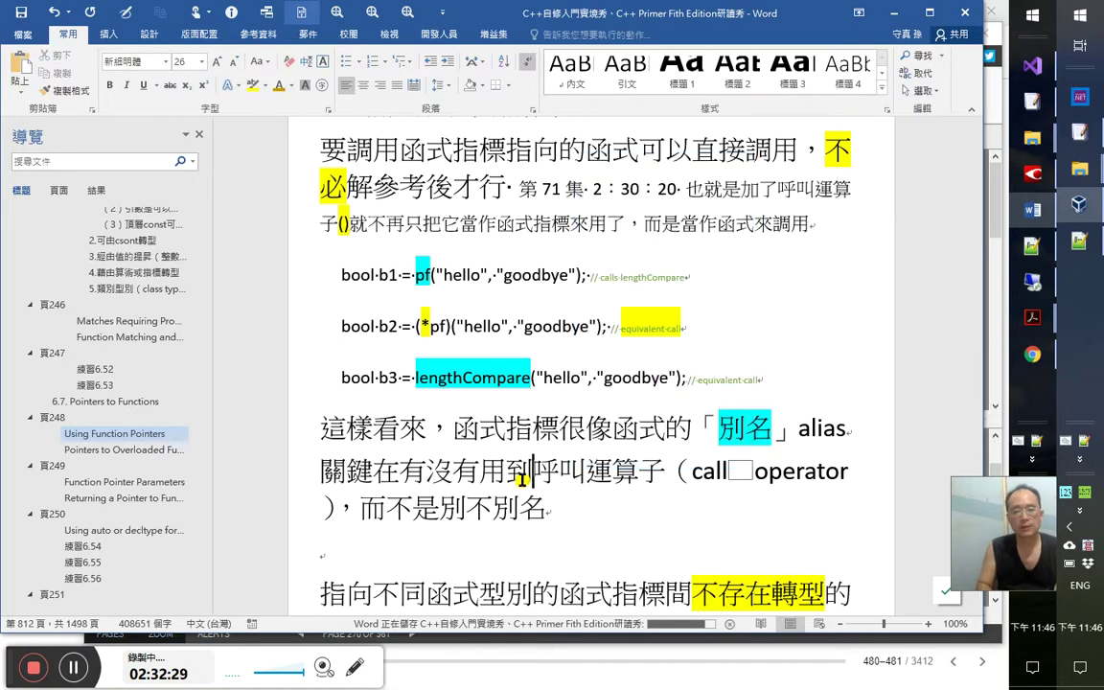
# Prefix the call operator note below the alias sentence with the timestamp 第71集 2：32：10
pyautogui.write('第71集')
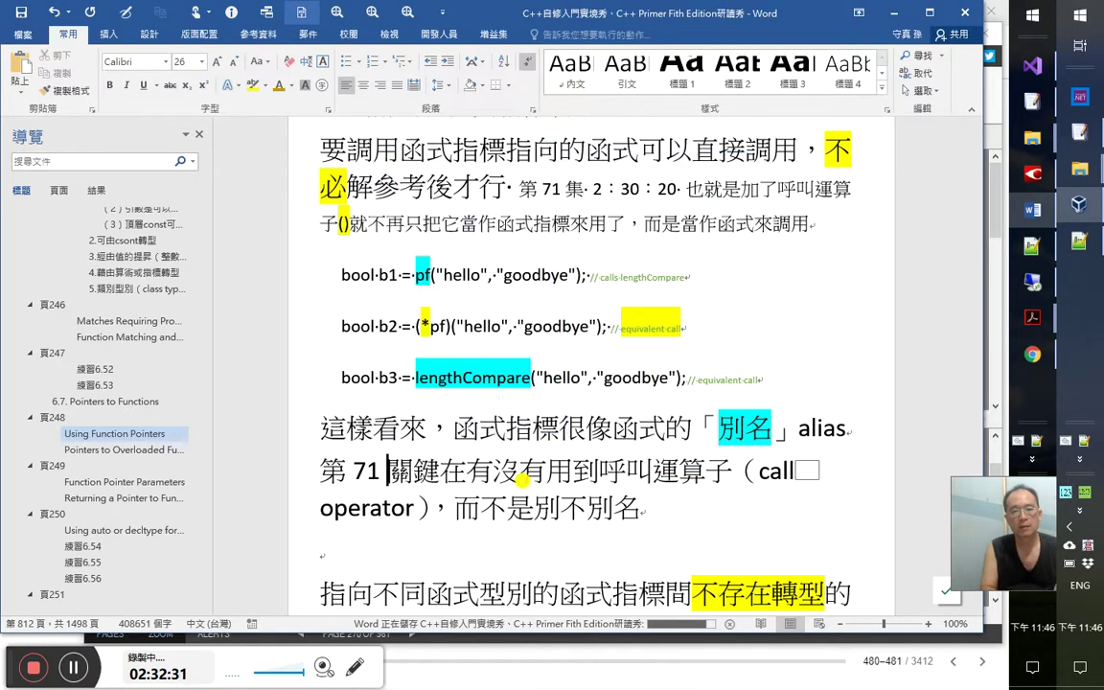
pyautogui.write(' 2：32：3')
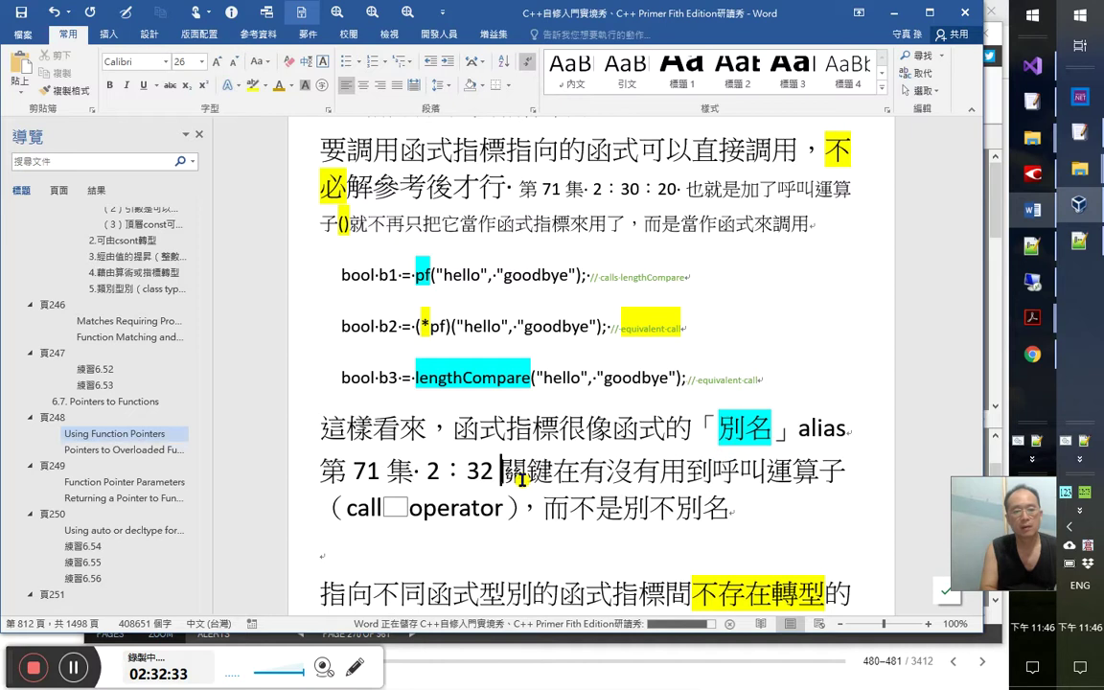
pyautogui.write('0')
pyautogui.press('BackSpace')
pyautogui.press('BackSpace')
pyautogui.write('10')
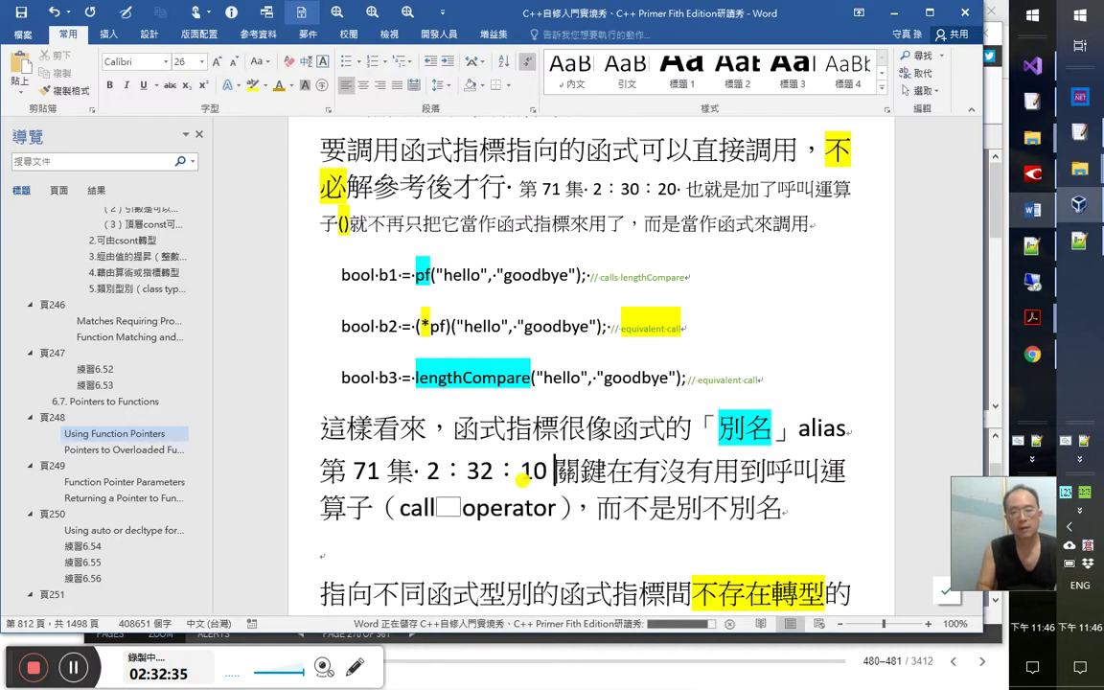
# Reduce the font size of the whole timestamped call operator note to 22 pt
pyautogui.tripleClick(523, 479)
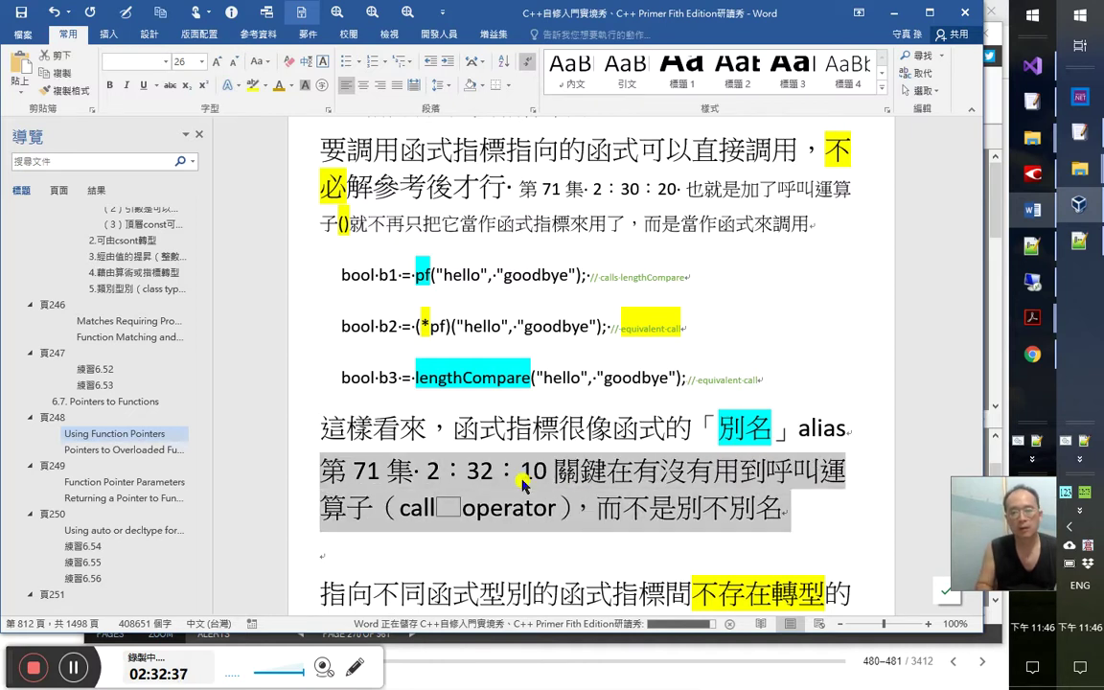
pyautogui.press('ctrl+shift+less')
pyautogui.press('ctrl+shift+less')
pyautogui.press('Down')
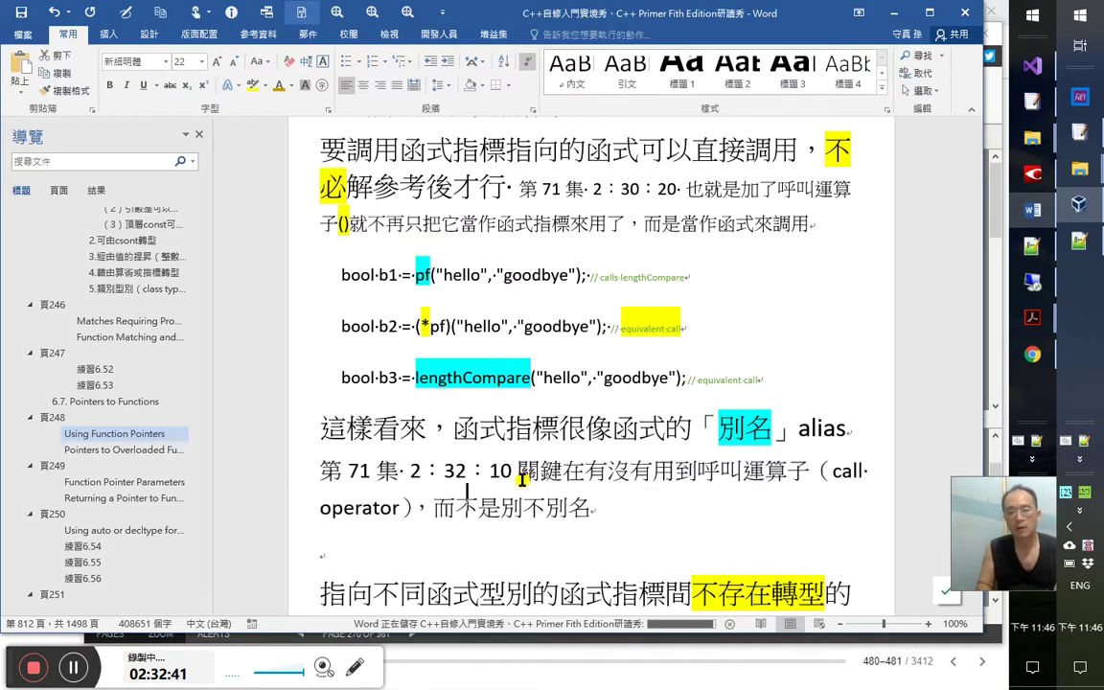
# Highlight 有沒有用到呼叫運算子（call operator） in yellow in the timestamped note
pyautogui.click(410, 509)
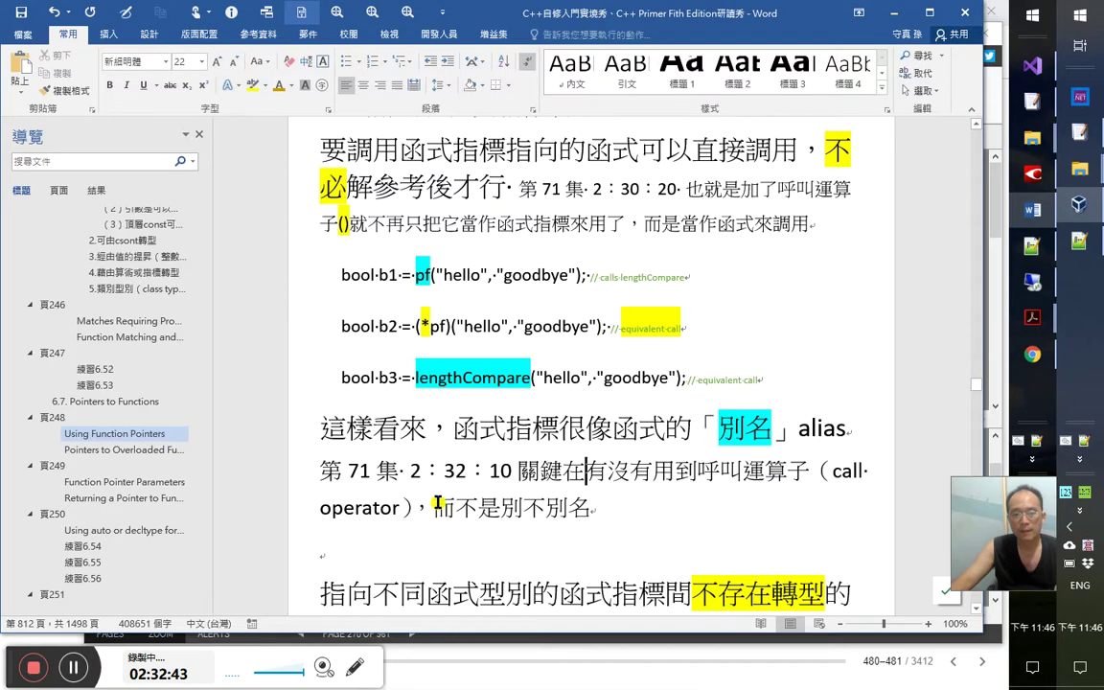
pyautogui.moveTo(410, 509); pyautogui.dragTo(585, 471)
pyautogui.click(252, 85)
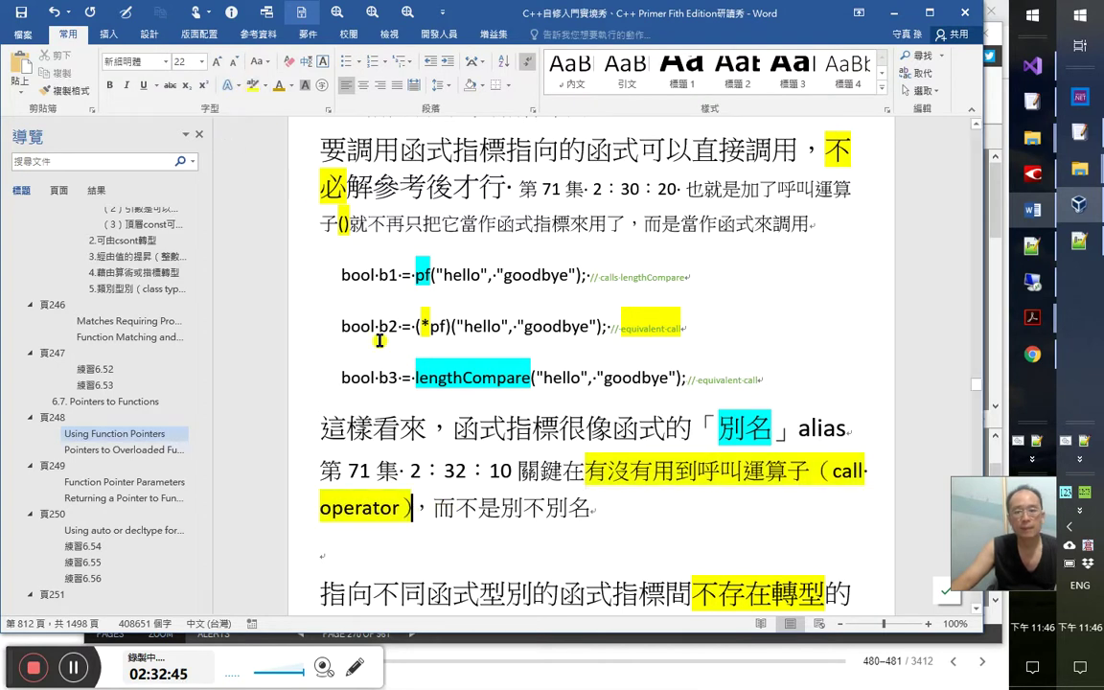
# Highlight 函式型別 and 函式指標 in yellow in the sentence about function pointers of different types having no conversion
pyautogui.scroll(4, 463, 437)
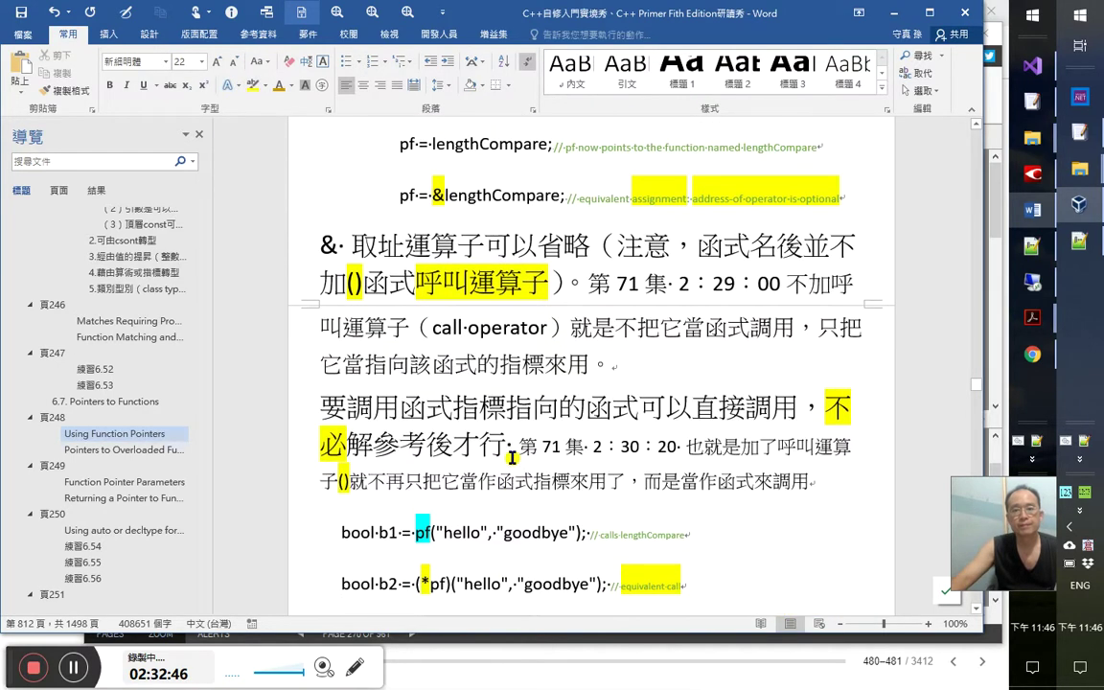
pyautogui.scroll(-5, 516, 462)
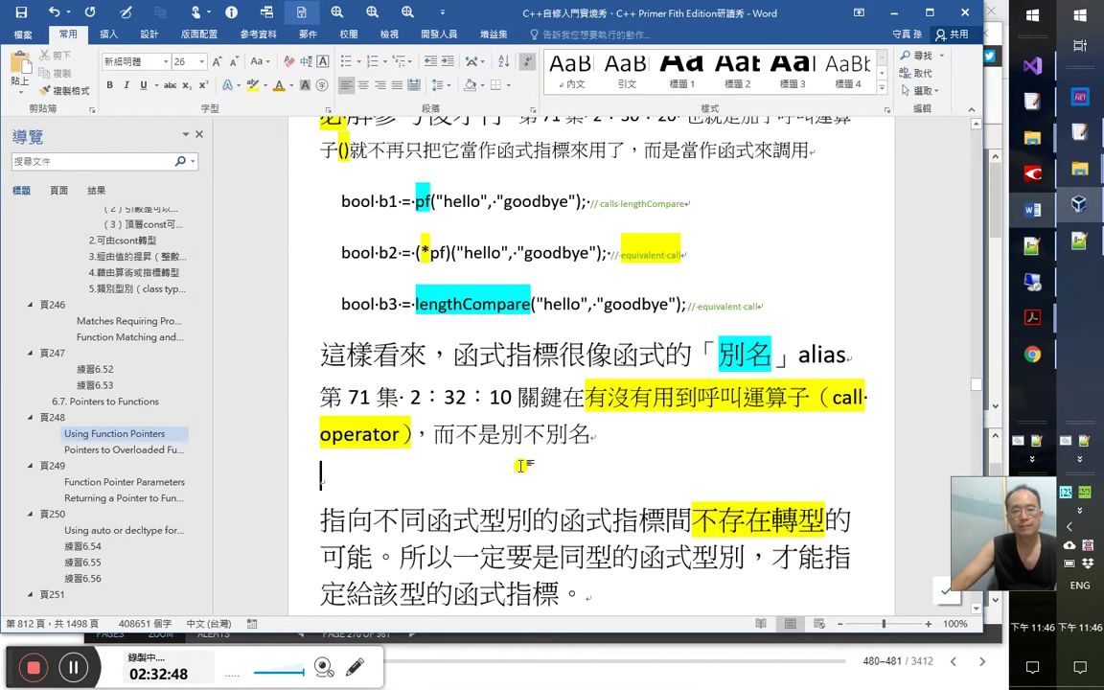
pyautogui.click(520, 466)
pyautogui.scroll(-3, 520, 470)
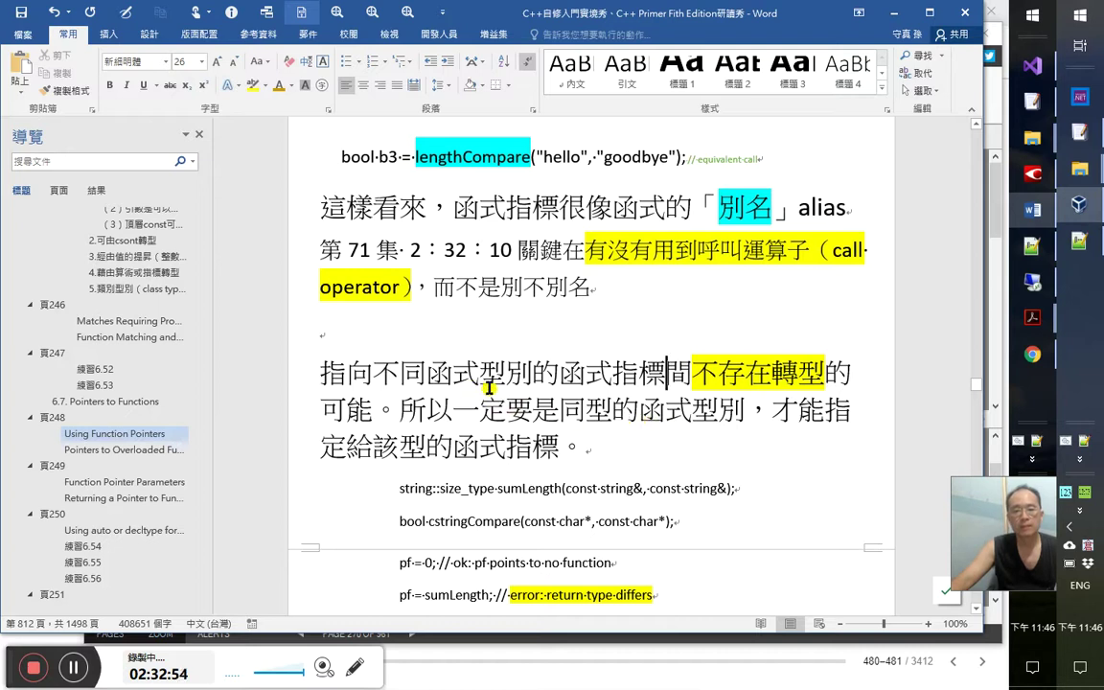
pyautogui.moveTo(429, 374); pyautogui.dragTo(532, 375)
pyautogui.click(253, 85)
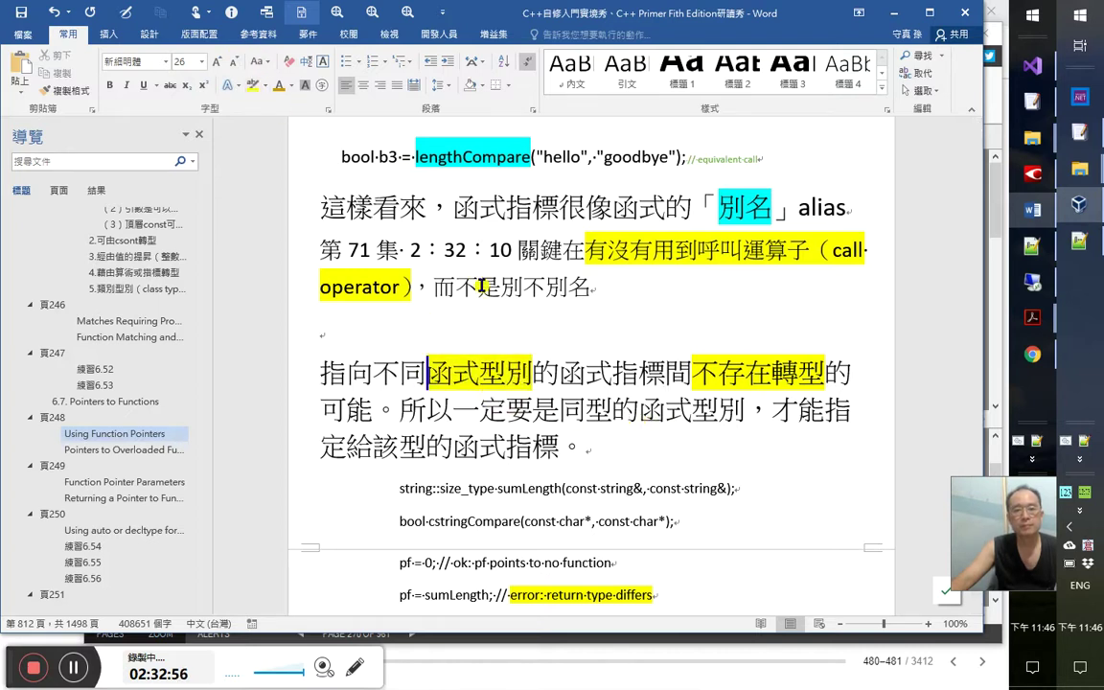
pyautogui.scroll(-2, 594, 345)
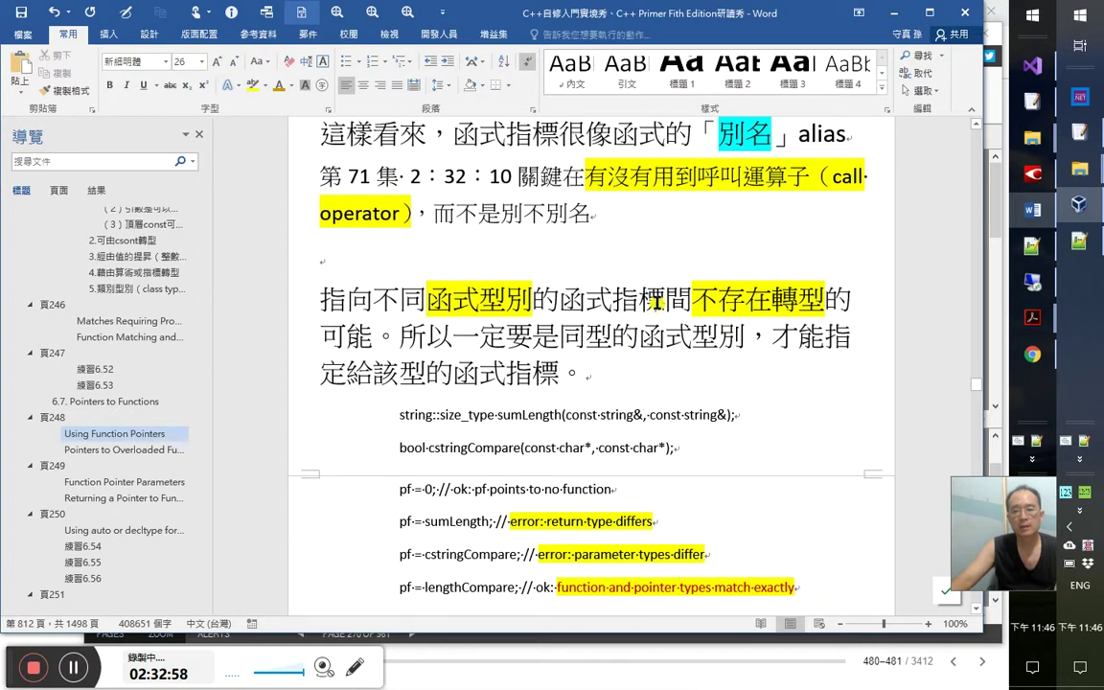
pyautogui.moveTo(661, 301); pyautogui.dragTo(560, 301)
pyautogui.click(253, 85)
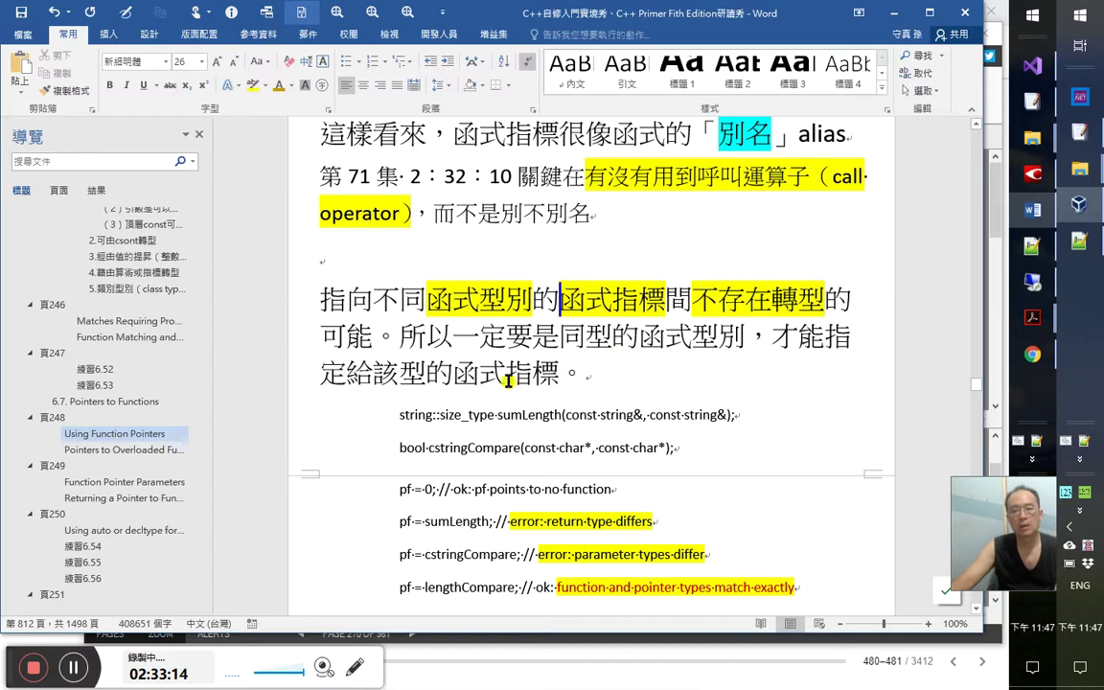
# Color the return type string::size_type and the parameter list of the sumLength declaration teal
pyautogui.click(589, 376)
pyautogui.scroll(-2, 594, 439)
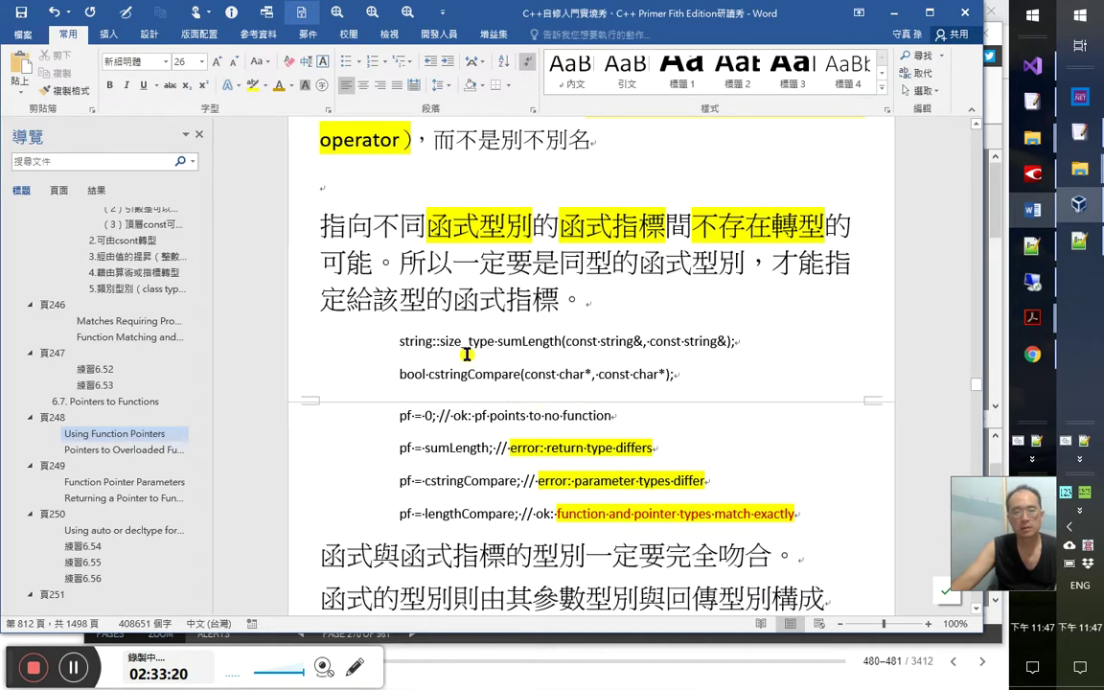
pyautogui.moveTo(498, 348); pyautogui.dragTo(400, 342)
pyautogui.moveTo(497, 341); pyautogui.dragTo(406, 350)
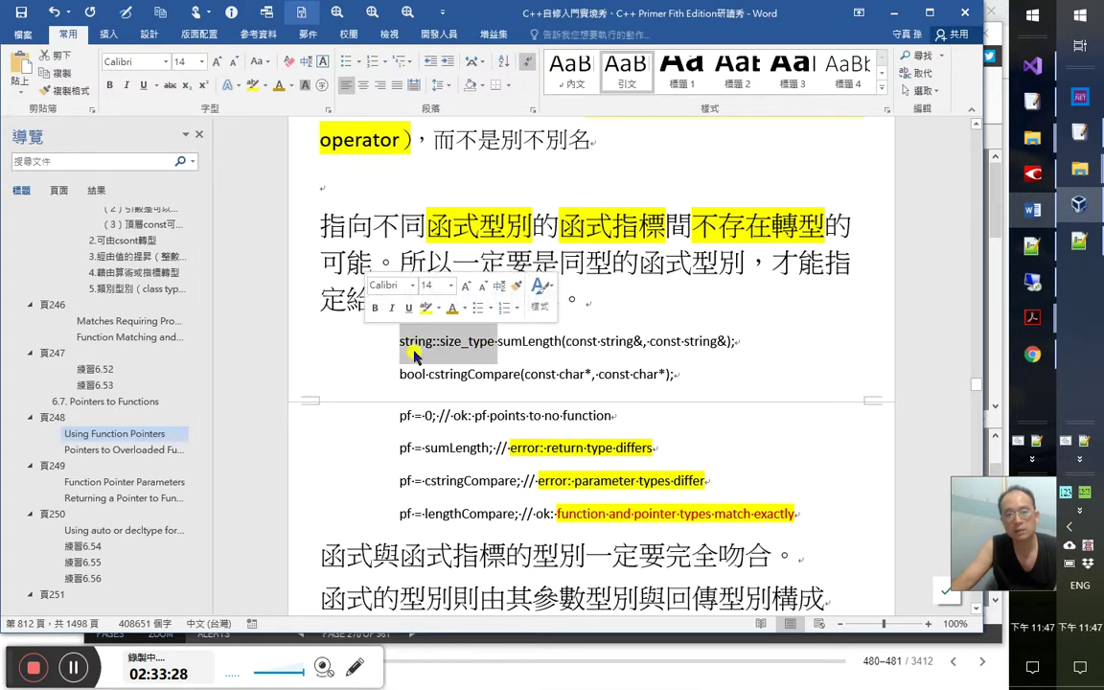
pyautogui.click(280, 86)
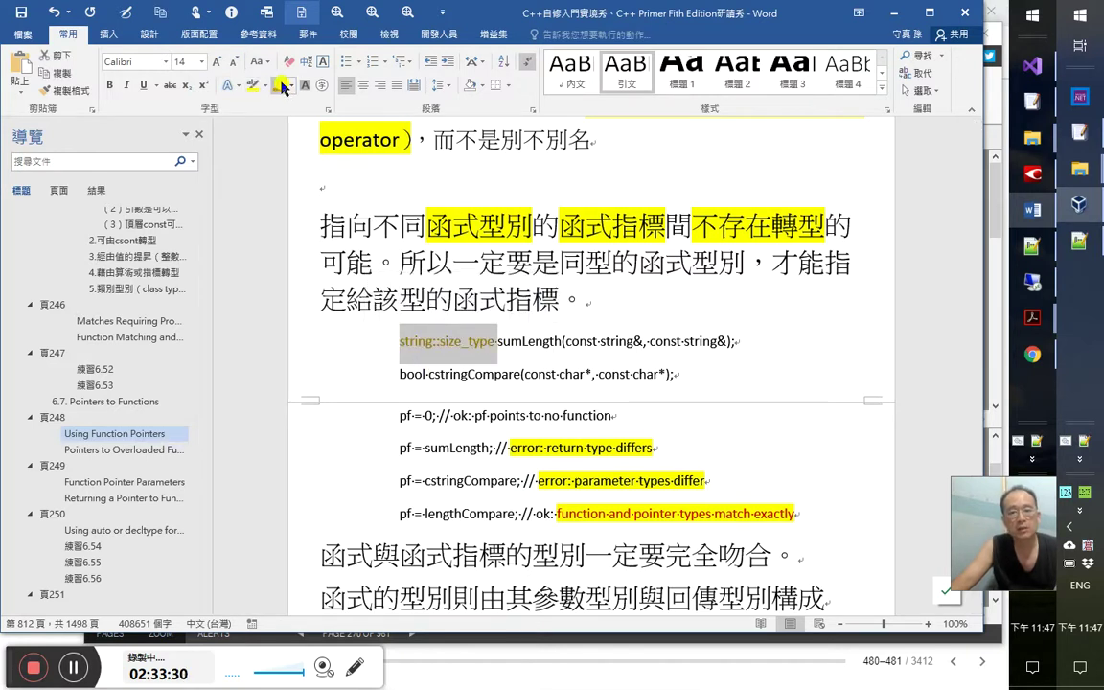
pyautogui.click(292, 86)
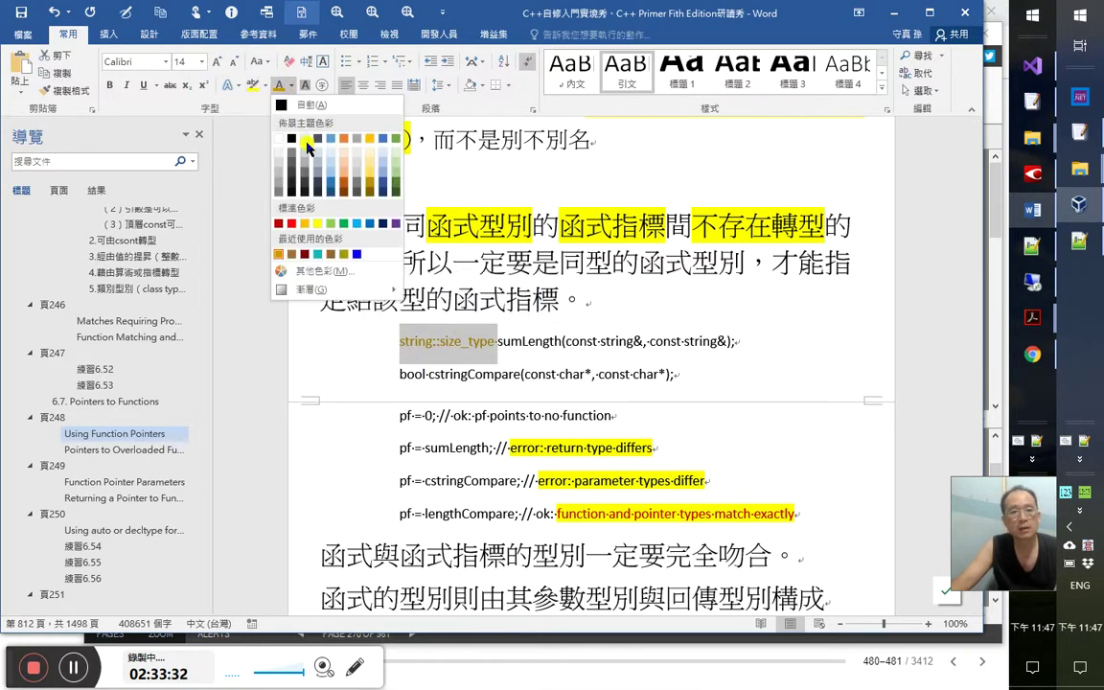
pyautogui.click(309, 236)
pyautogui.moveTo(561, 342); pyautogui.dragTo(734, 341)
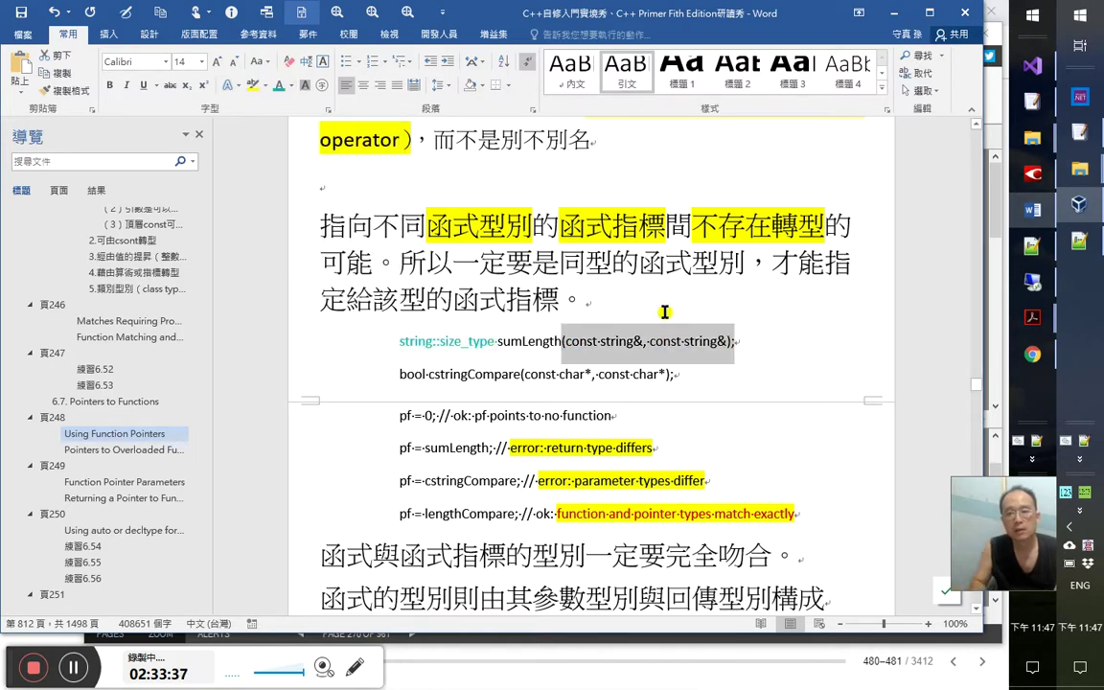
pyautogui.press('F4')
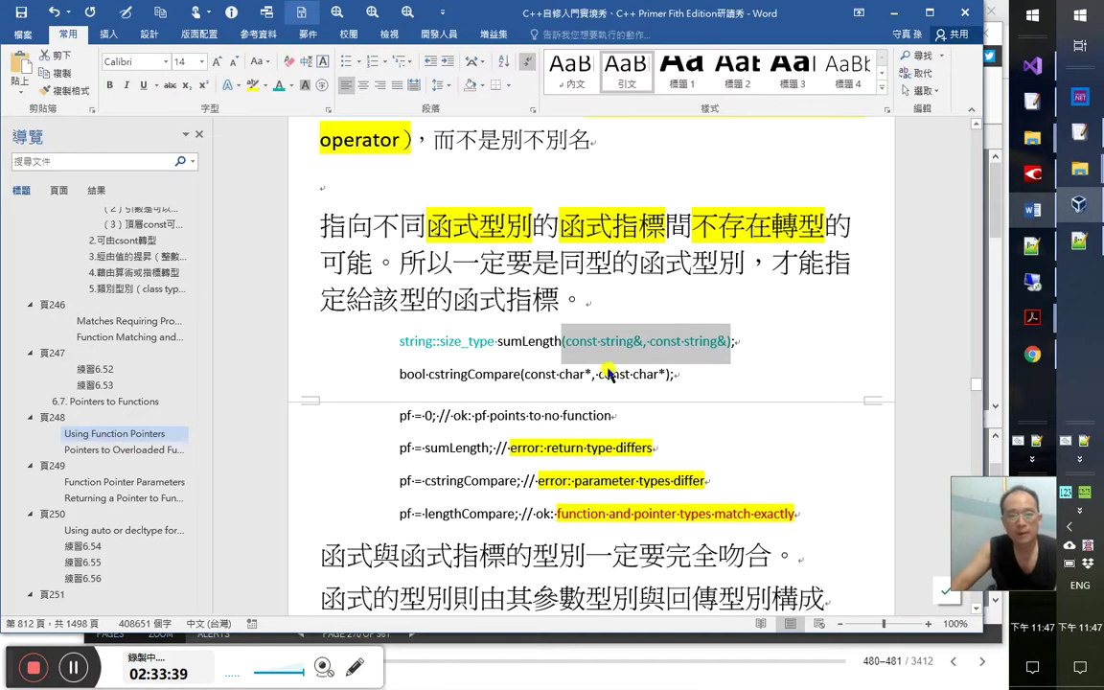
# Apply the same teal font color to the bool return type and parameter list of the cstringCompare declaration
pyautogui.moveTo(393, 375); pyautogui.dragTo(426, 375)
pyautogui.moveTo(519, 375); pyautogui.dragTo(668, 383)
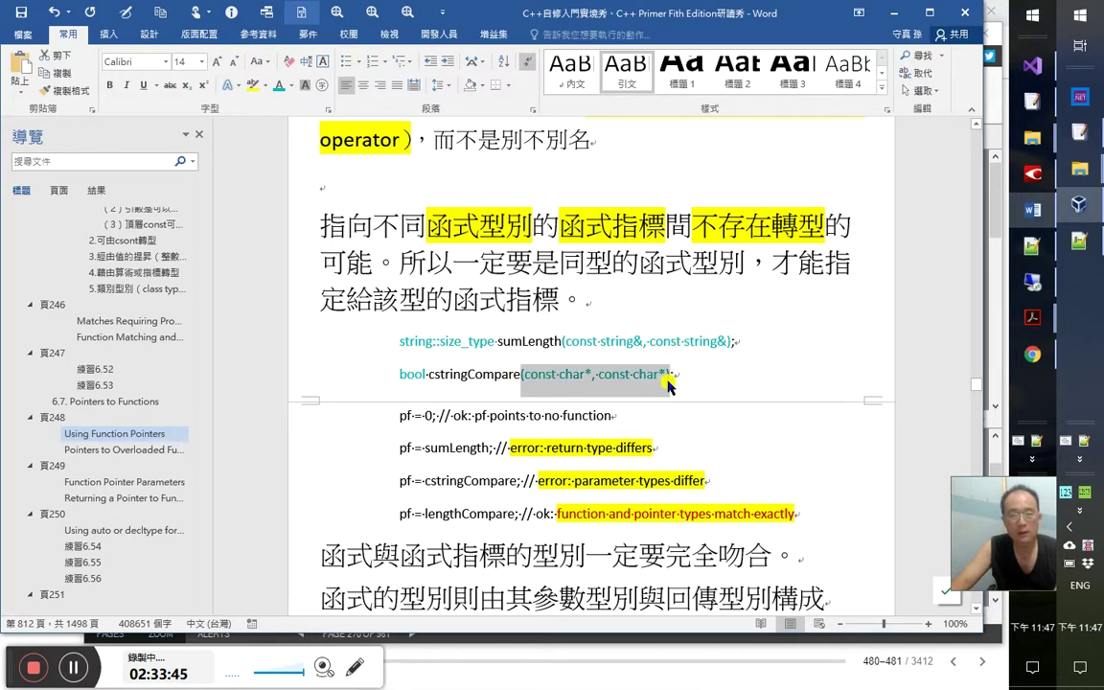
pyautogui.press('F4')
# Add 而函式型別是由回傳型別與參數型別來決定的 at the end of the paragraph above the sumLength declaration
pyautogui.click(676, 366)
pyautogui.write('而函')
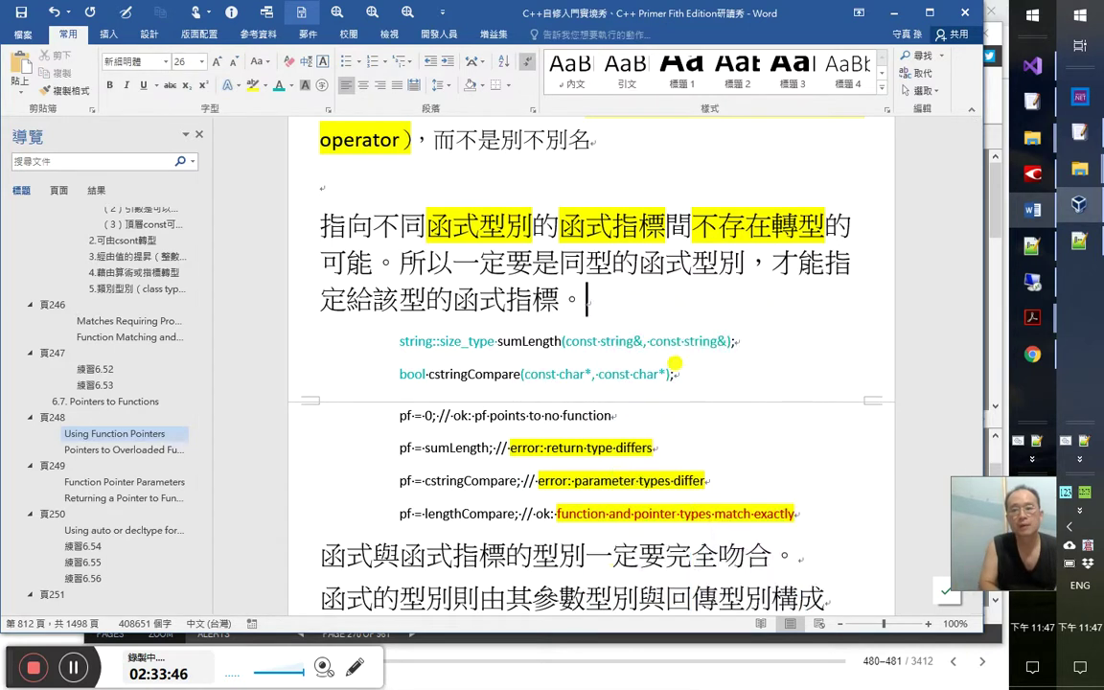
pyautogui.write('式型')
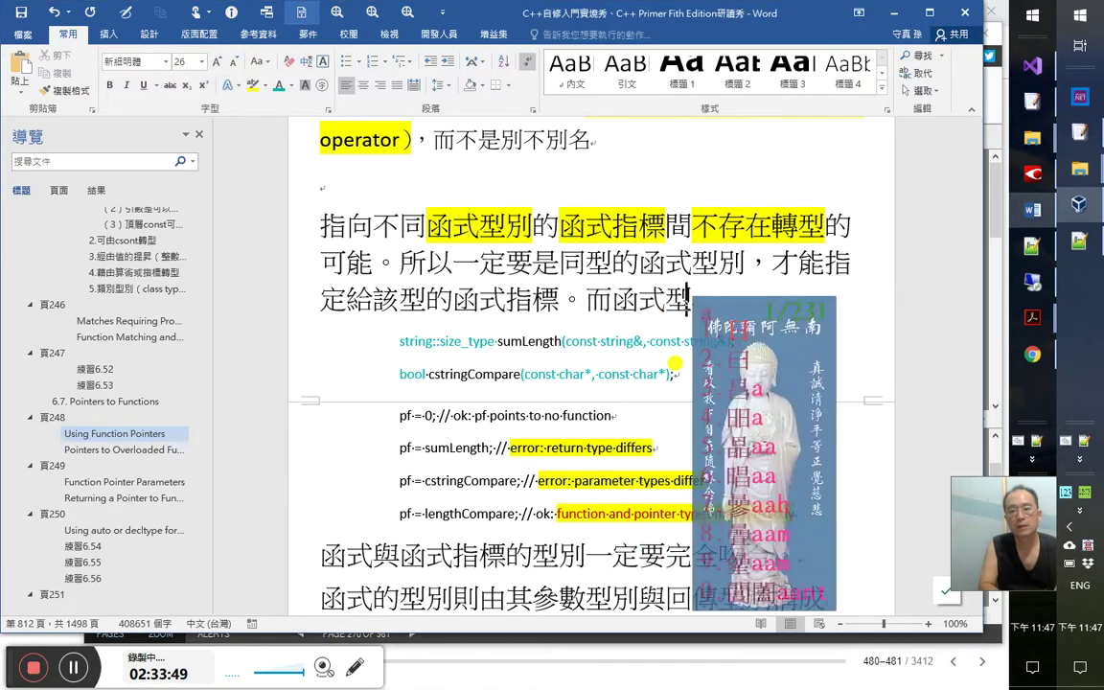
pyautogui.write('別是由')
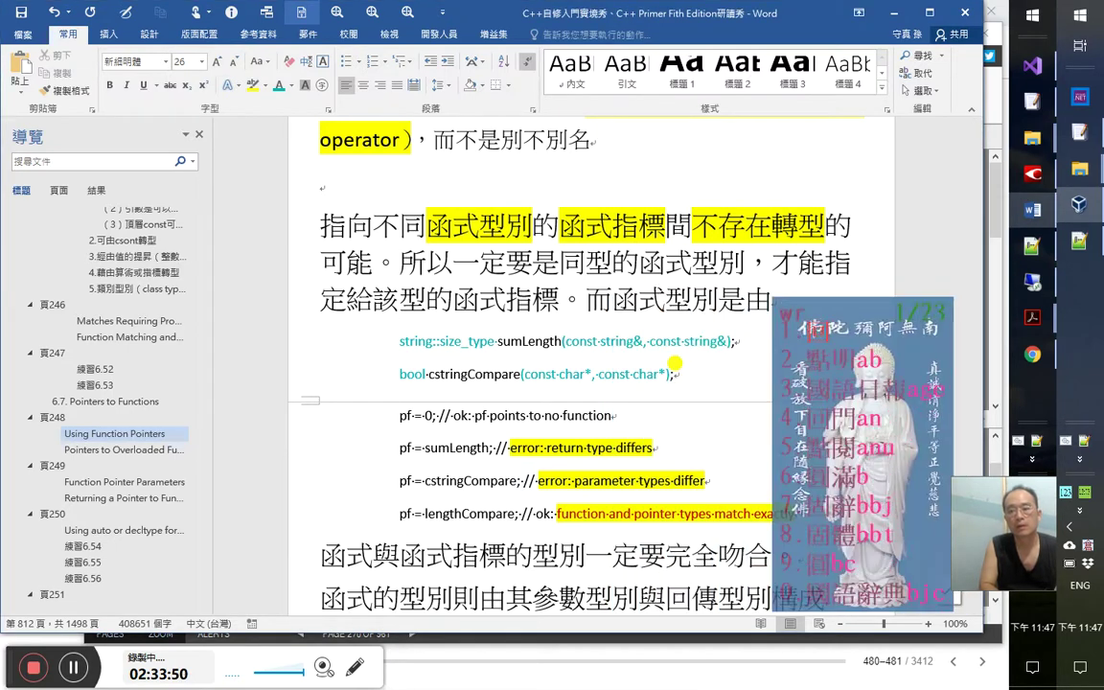
pyautogui.write('回傳型別與參數')
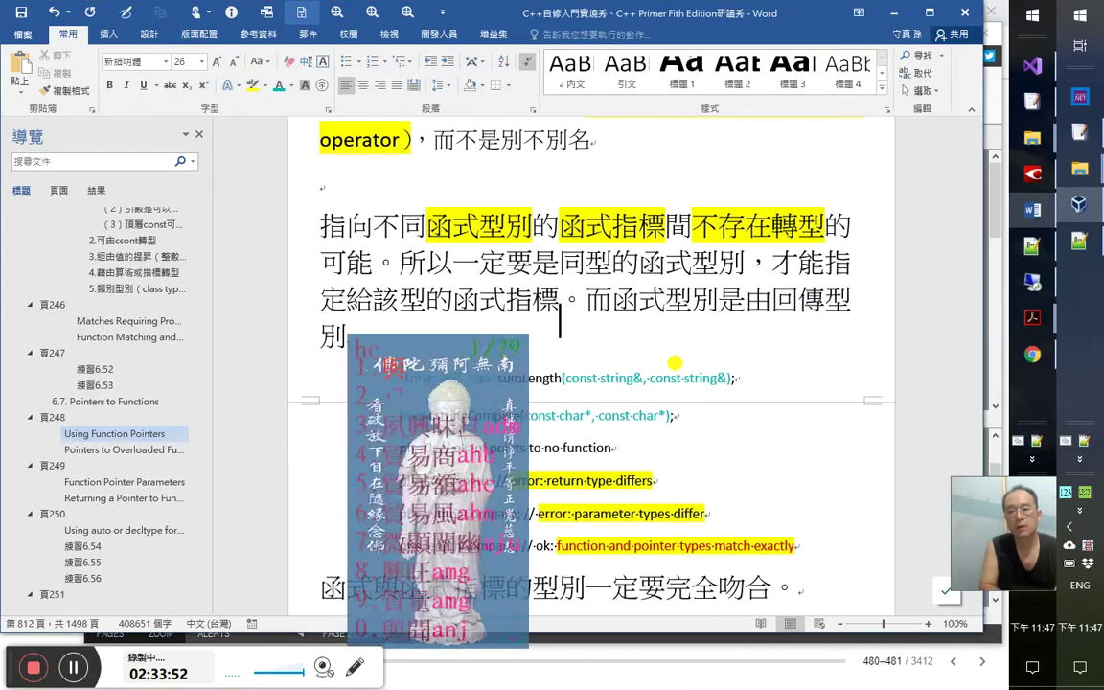
pyautogui.write('型別來')
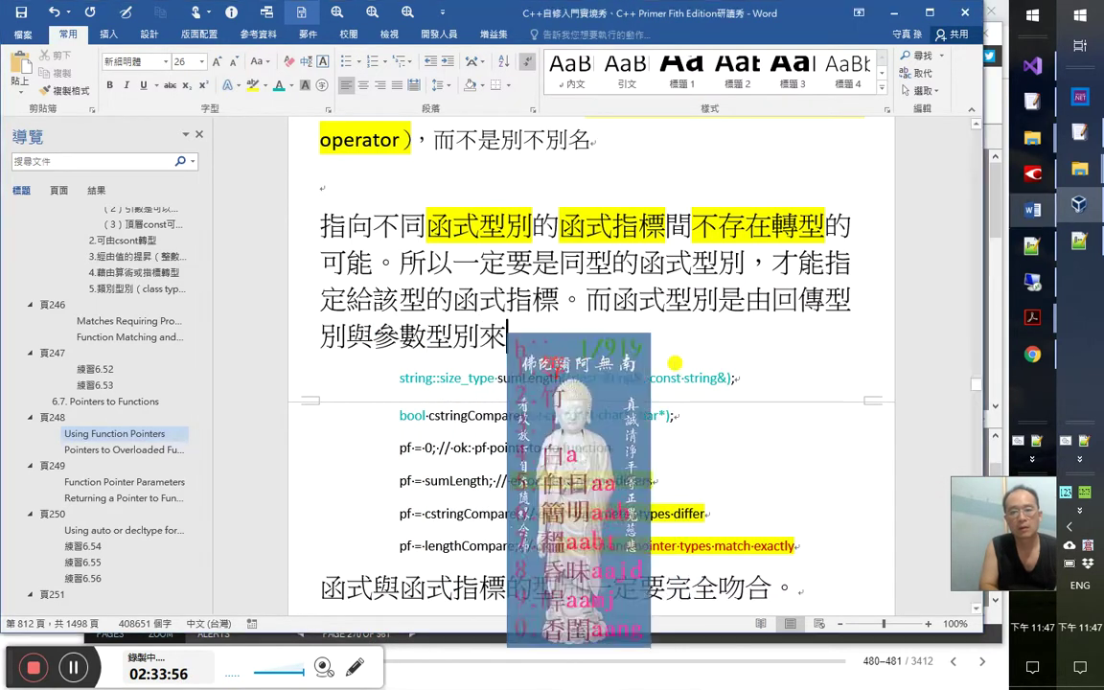
pyautogui.write('決定的')
# Reduce the newly added sentence about what determines the function type to 12 pt
pyautogui.hotkey('shift', 'Left')
pyautogui.hotkey('shift', 'Left')
pyautogui.hotkey('shift', 'Left')
pyautogui.hotkey('shift', 'Left')
pyautogui.hotkey('shift', 'Left')
pyautogui.hotkey('shift', 'Left')
pyautogui.hotkey('shift', 'Left')
pyautogui.hotkey('shift', 'Left')
pyautogui.hotkey('shift', 'Left')
pyautogui.hotkey('shift', 'Left')
pyautogui.hotkey('shift', 'Left')
pyautogui.hotkey('shift', 'Left')
pyautogui.hotkey('shift', 'Left')
pyautogui.hotkey('shift', 'Left')
pyautogui.hotkey('shift', 'Left')
pyautogui.hotkey('shift', 'Left')
pyautogui.hotkey('shift', 'Left')
pyautogui.hotkey('shift', 'Left')
pyautogui.hotkey('shift', 'Left')
pyautogui.hotkey('shift', 'Left')
pyautogui.hotkey('ctrl', 'shift', ',')
pyautogui.hotkey('ctrl', 'shift', ',')
pyautogui.hotkey('ctrl', 'shift', ',')
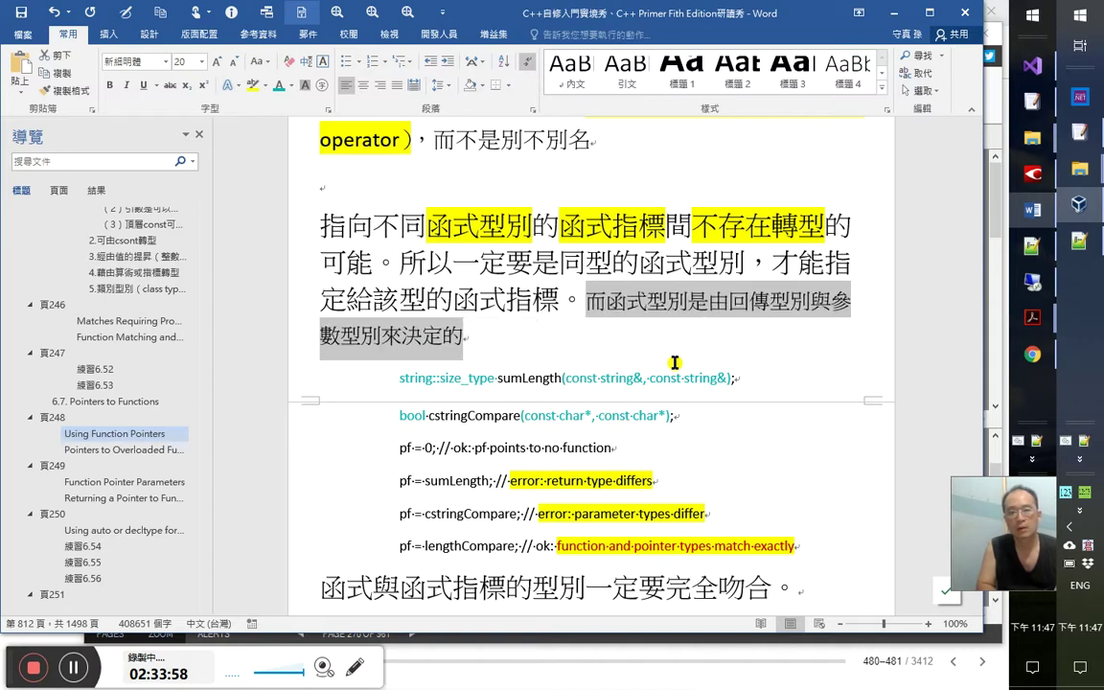
pyautogui.hotkey('ctrl', 'shift', ',')
pyautogui.hotkey('ctrl', 'shift', ',')
pyautogui.hotkey('ctrl', 'shift', ',')
pyautogui.hotkey('ctrl', 'shift', ',')
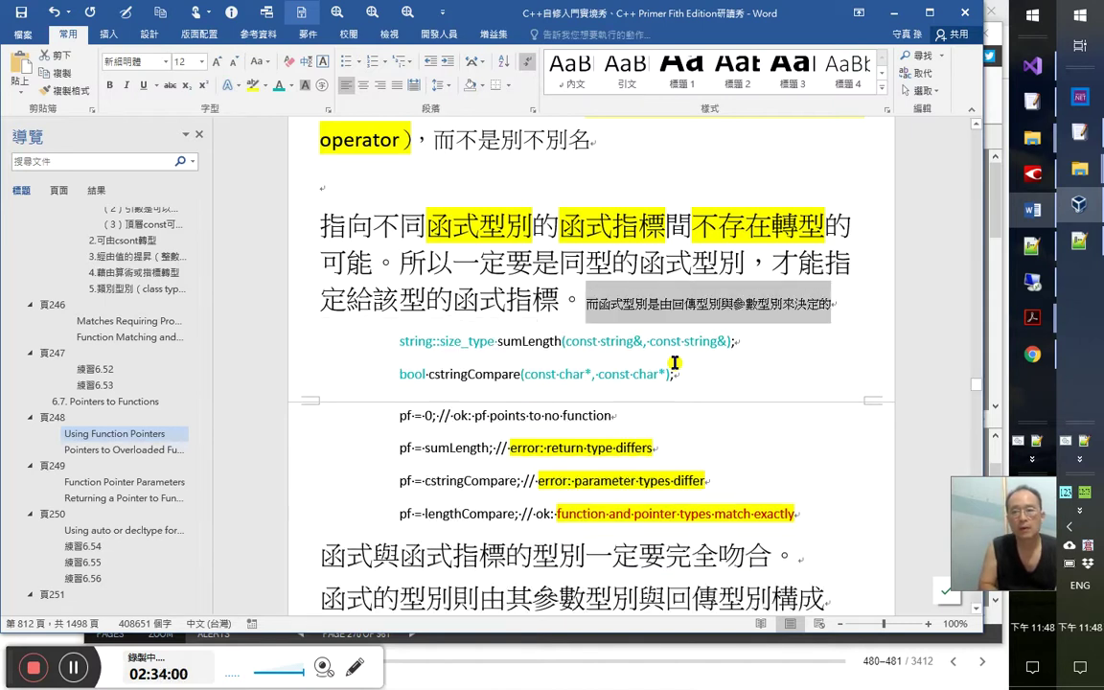
# Highlight 函式型別 in yellow in the 12 pt sentence
pyautogui.click(647, 304)
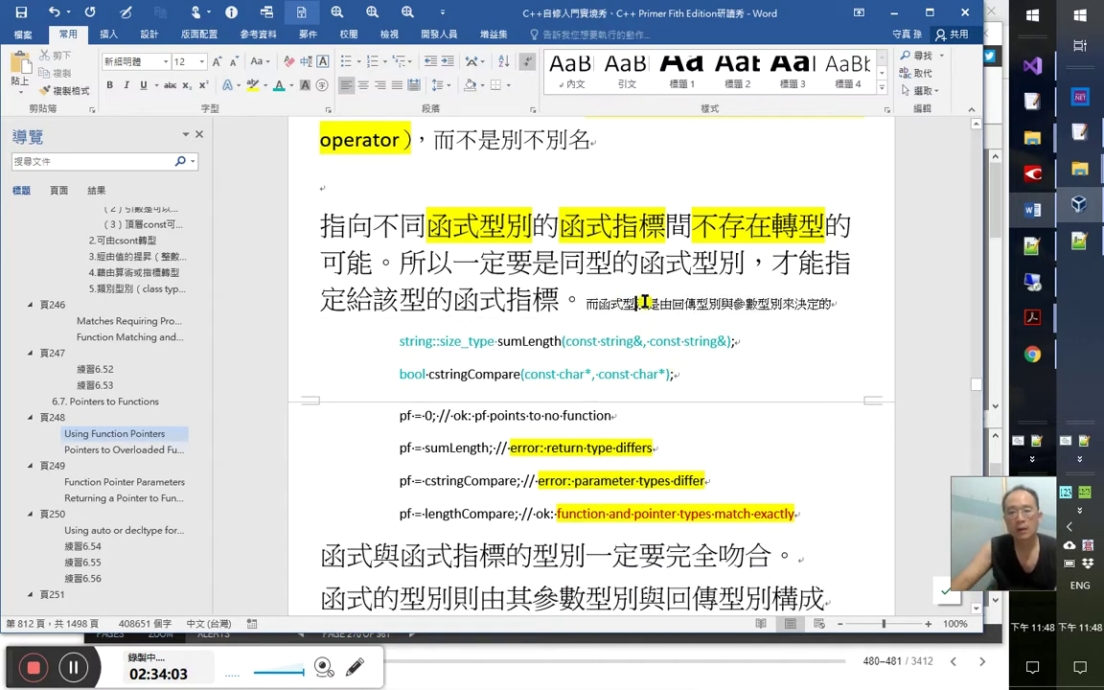
pyautogui.keyDown('shift'); pyautogui.click(602, 305); pyautogui.keyUp('shift')
pyautogui.click(252, 86)
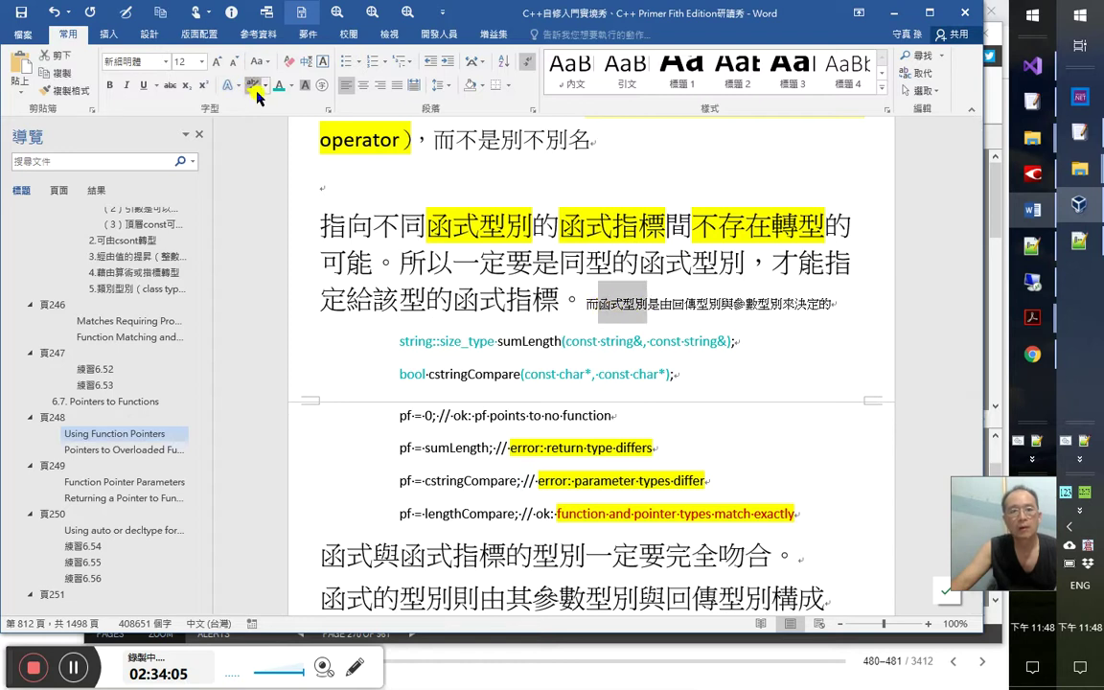
# Color 回傳型別, 參數型別 and 函式型別 teal in the 12 pt sentence
pyautogui.moveTo(672, 305); pyautogui.dragTo(721, 305)
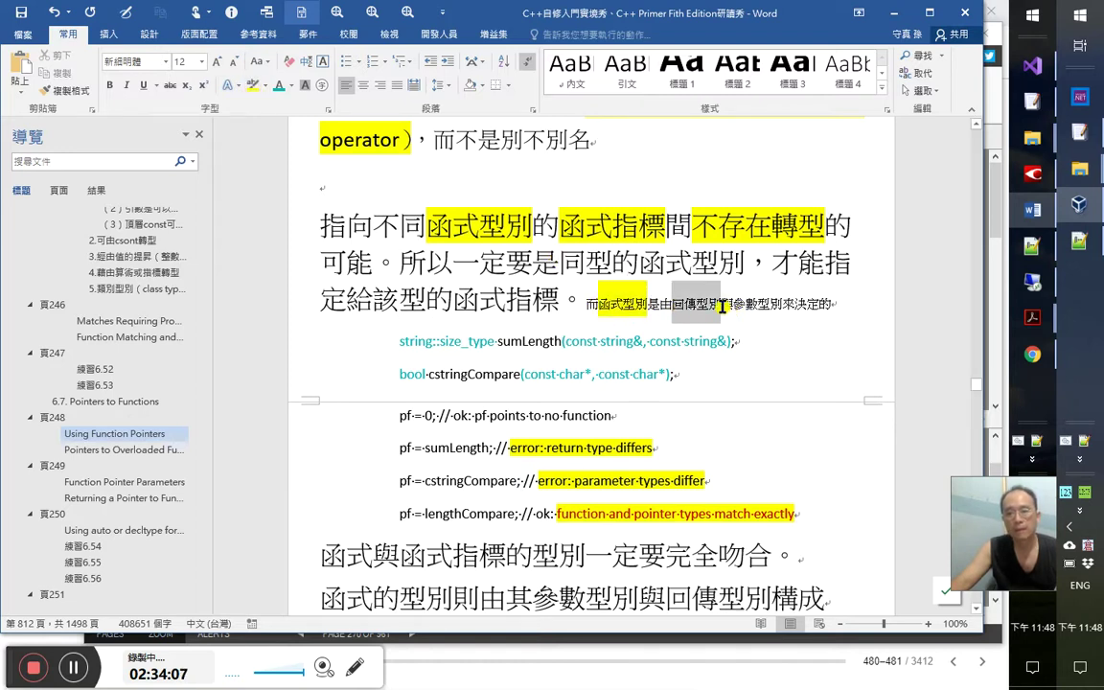
pyautogui.click(279, 86)
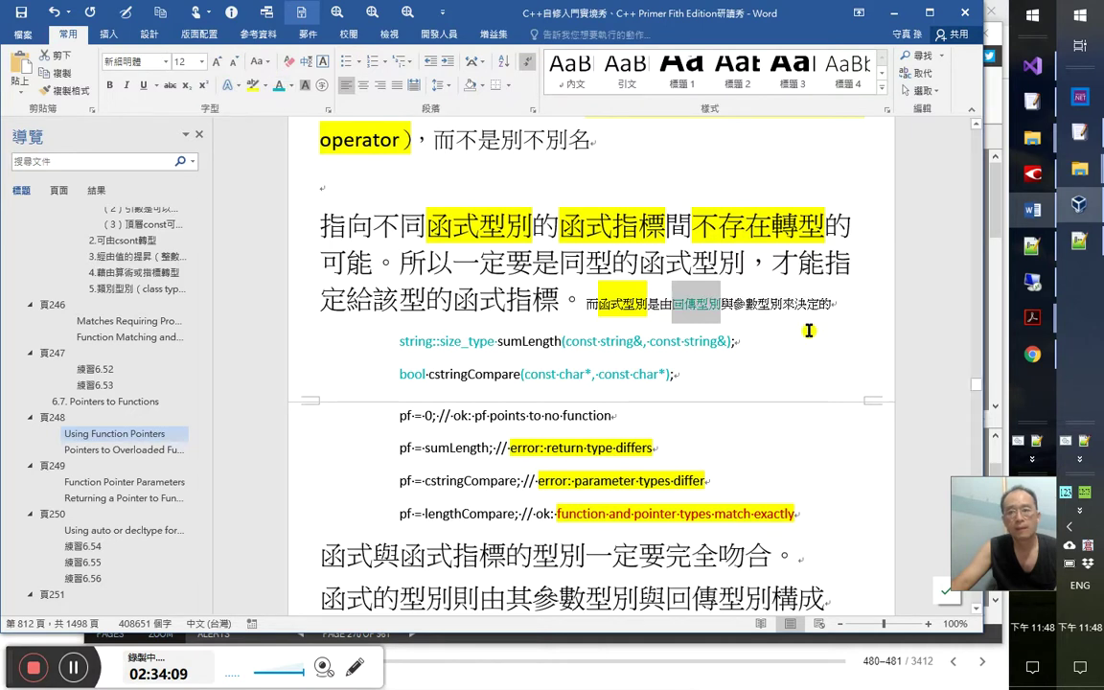
pyautogui.moveTo(783, 305); pyautogui.dragTo(733, 305)
pyautogui.press('F4')
pyautogui.moveTo(648, 305); pyautogui.dragTo(593, 305)
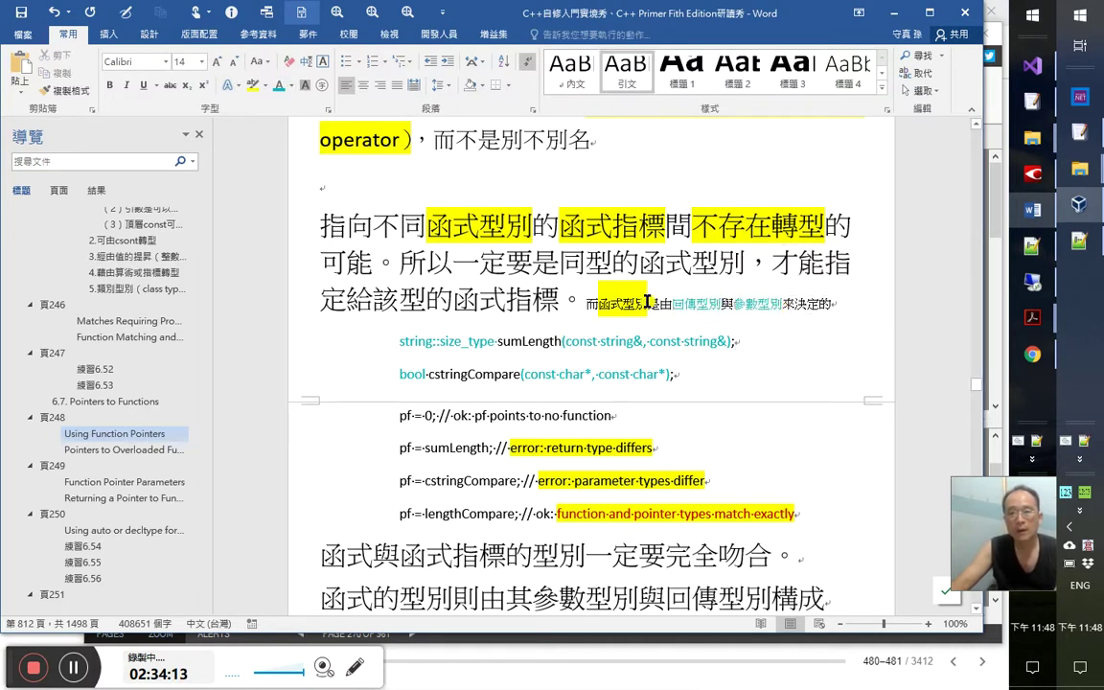
pyautogui.press('F4')
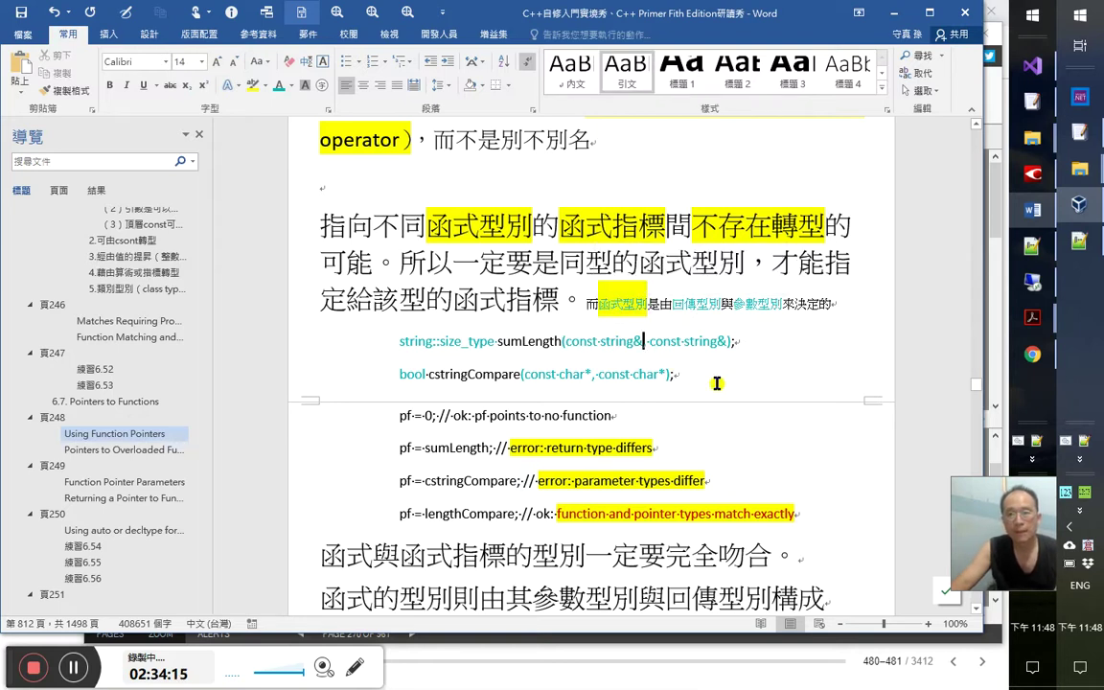
pyautogui.scroll(-1, 751, 387)
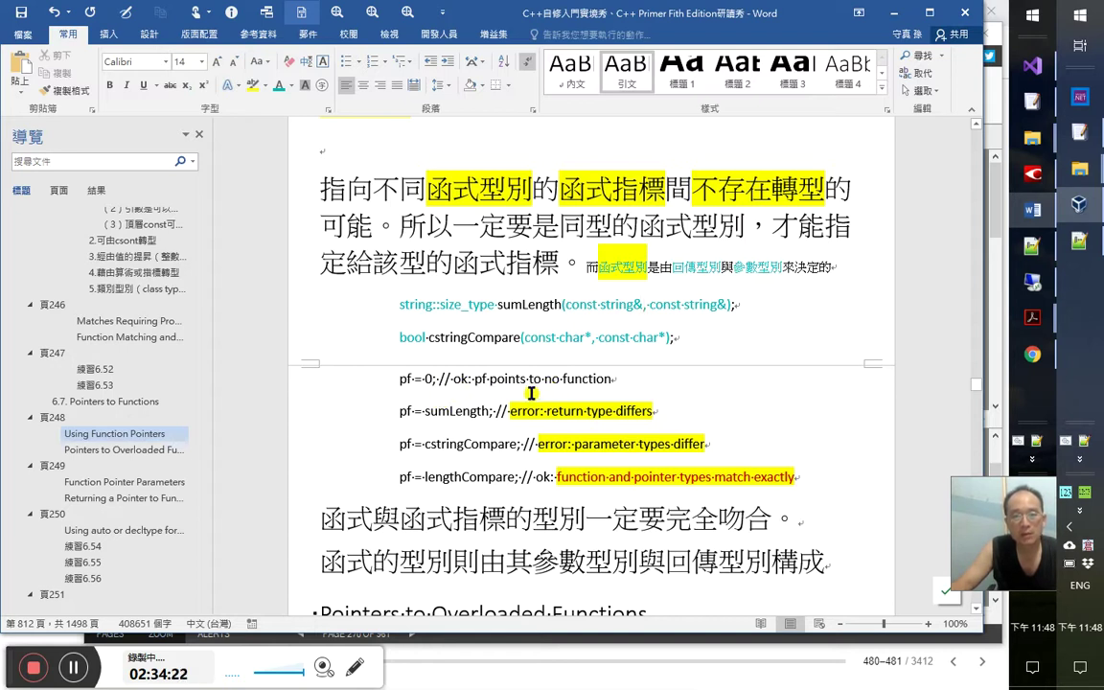
pyautogui.doubleClick(417, 379)
pyautogui.click(415, 379)
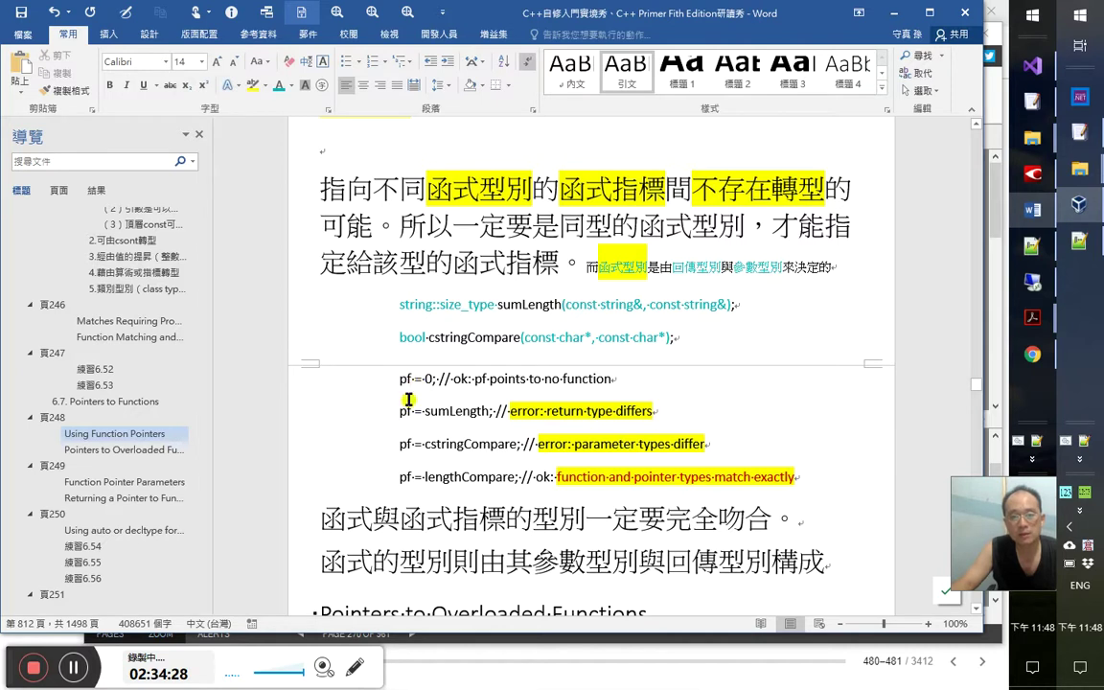
# Append the comment //pf 的意思是 pointer to function to the end of the pf = 0 line
pyautogui.click(648, 377)
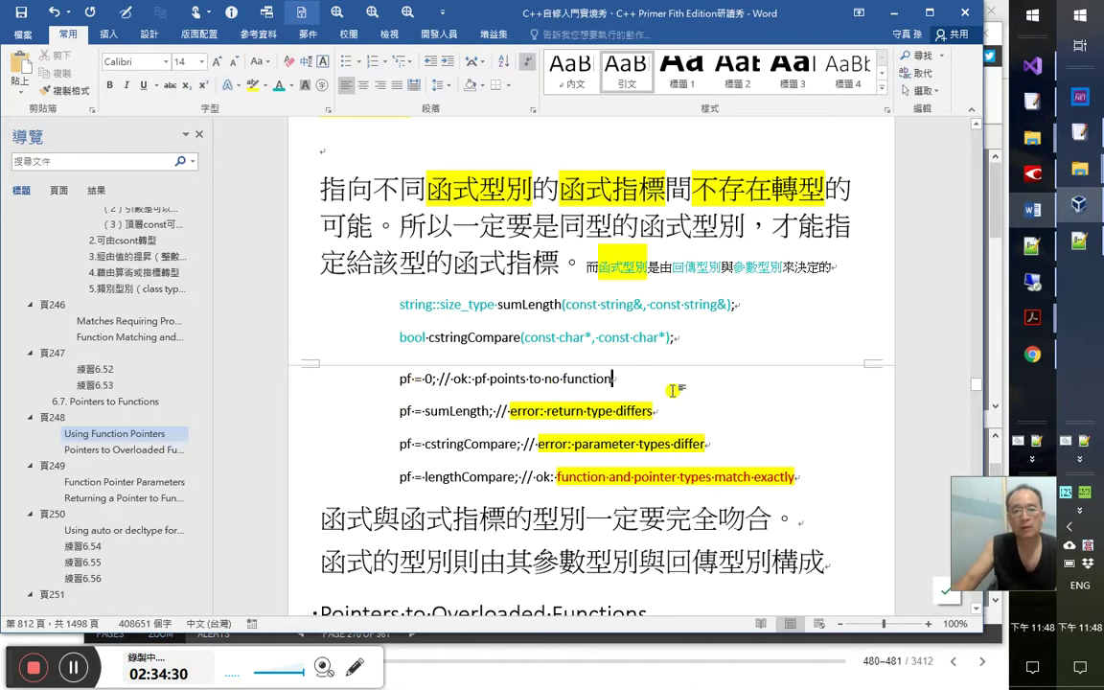
pyautogui.write('//')
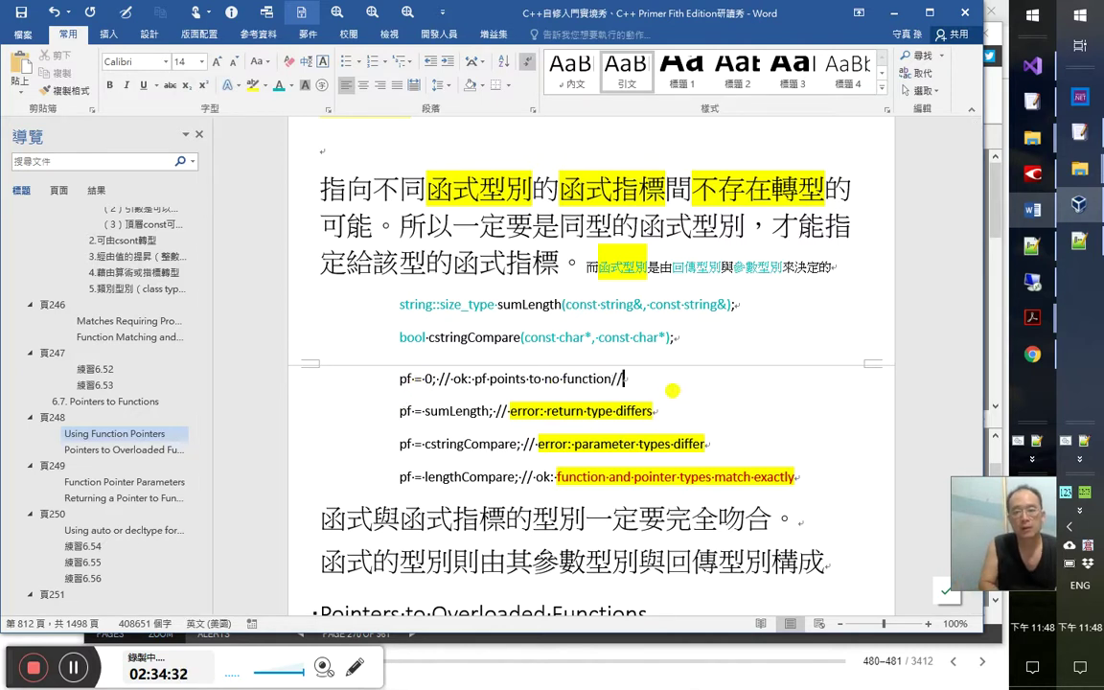
pyautogui.write('pf')
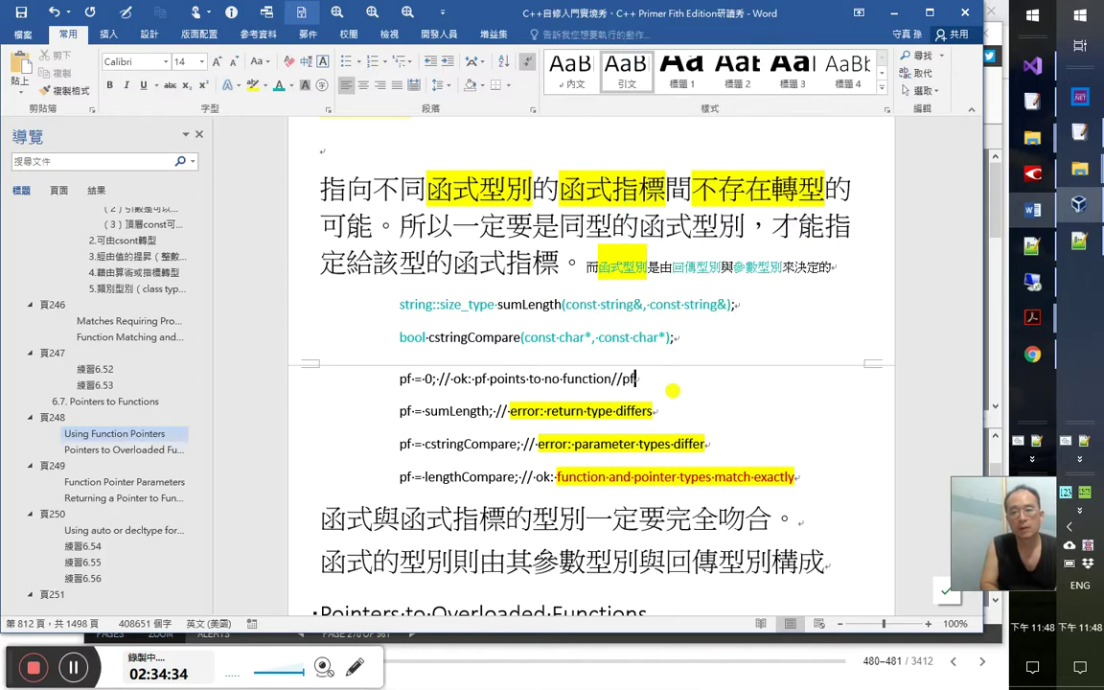
pyautogui.write(' 的')
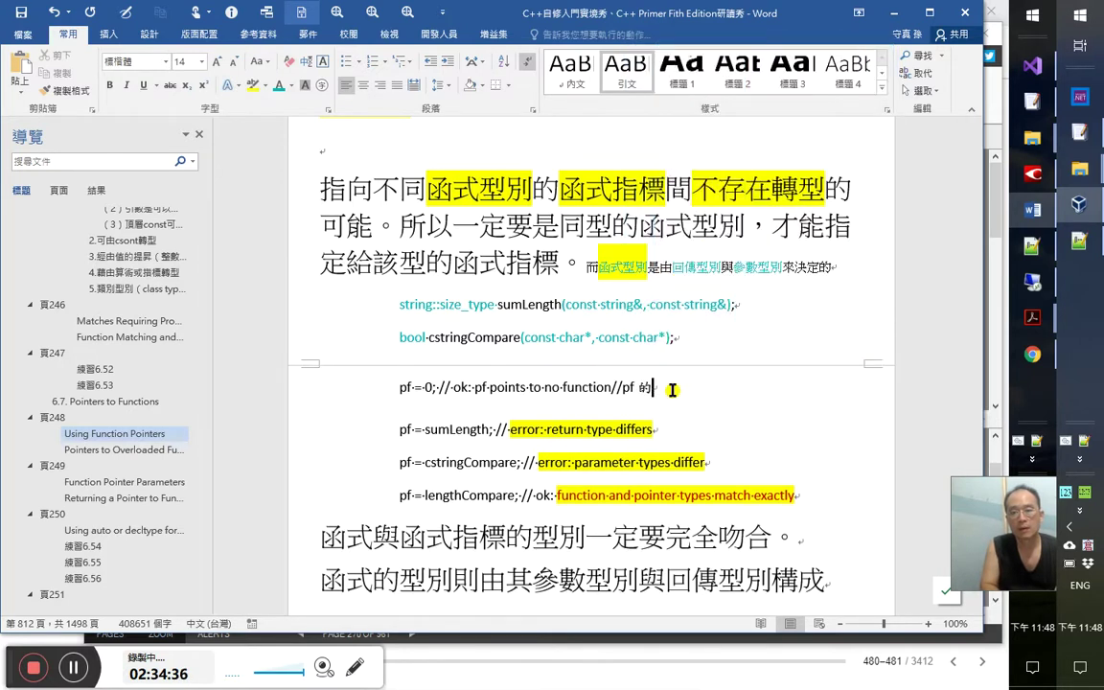
pyautogui.write('意思是')
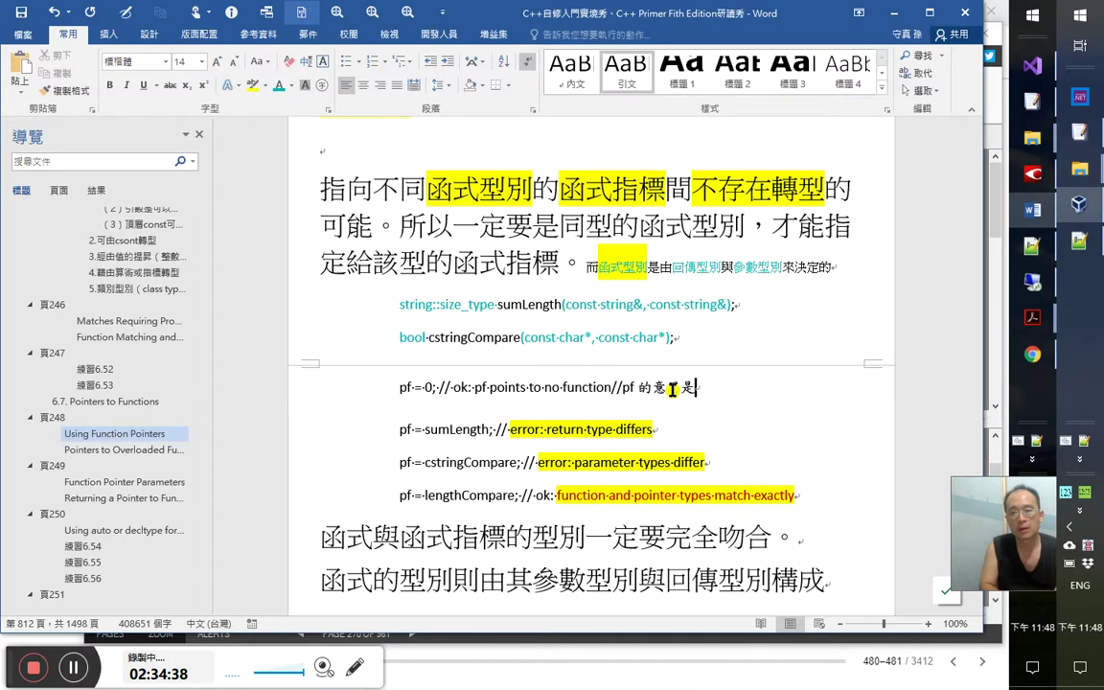
pyautogui.write(' pointer to fu')
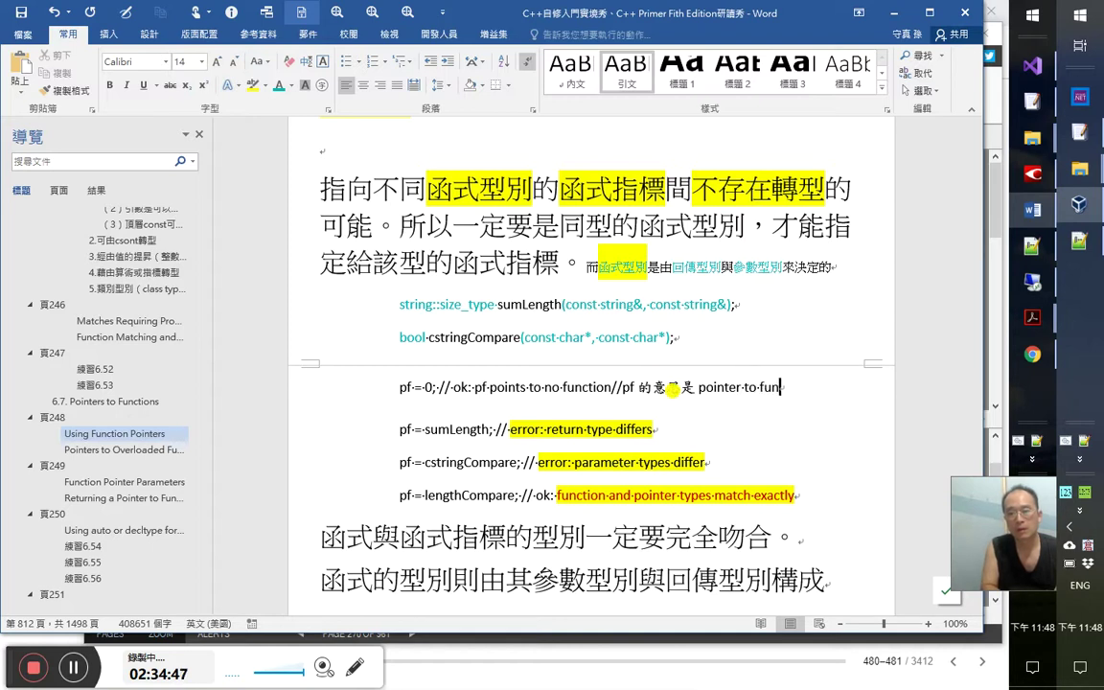
pyautogui.write('n')
pyautogui.hotkey('ctrl', 'shift', 'Left')
pyautogui.hotkey('ctrl', 'shift', 'Left')
pyautogui.hotkey('ctrl', 'shift', 'Left')
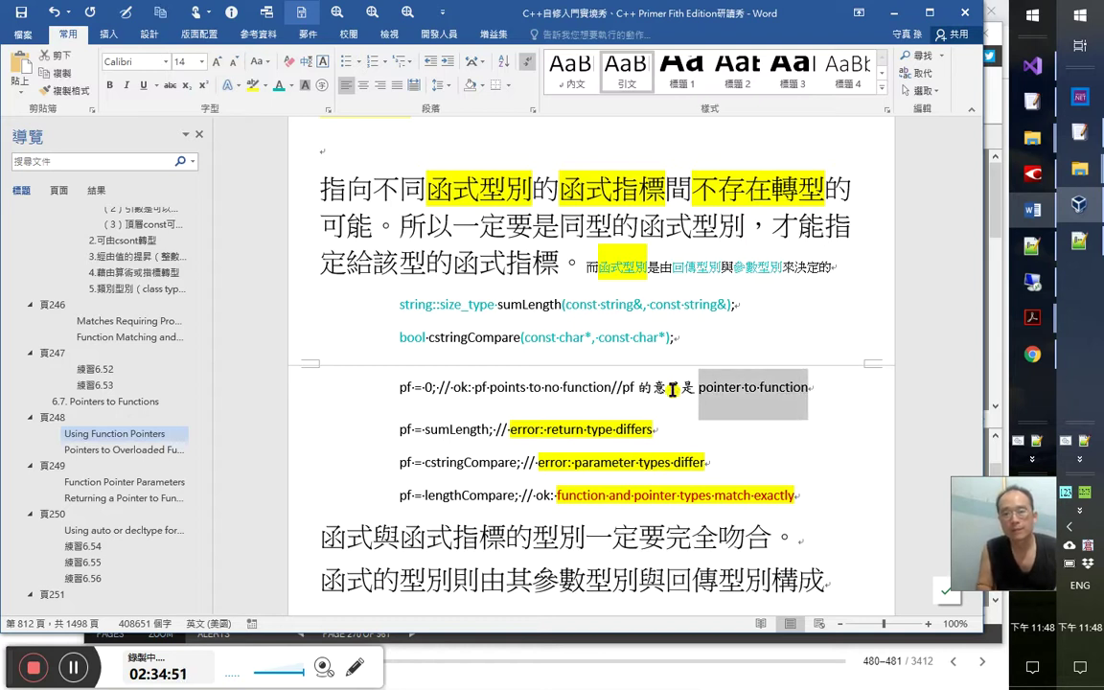
pyautogui.hotkey('ctrl', 'shift', 'Left')
pyautogui.scroll(-1, 695, 443)
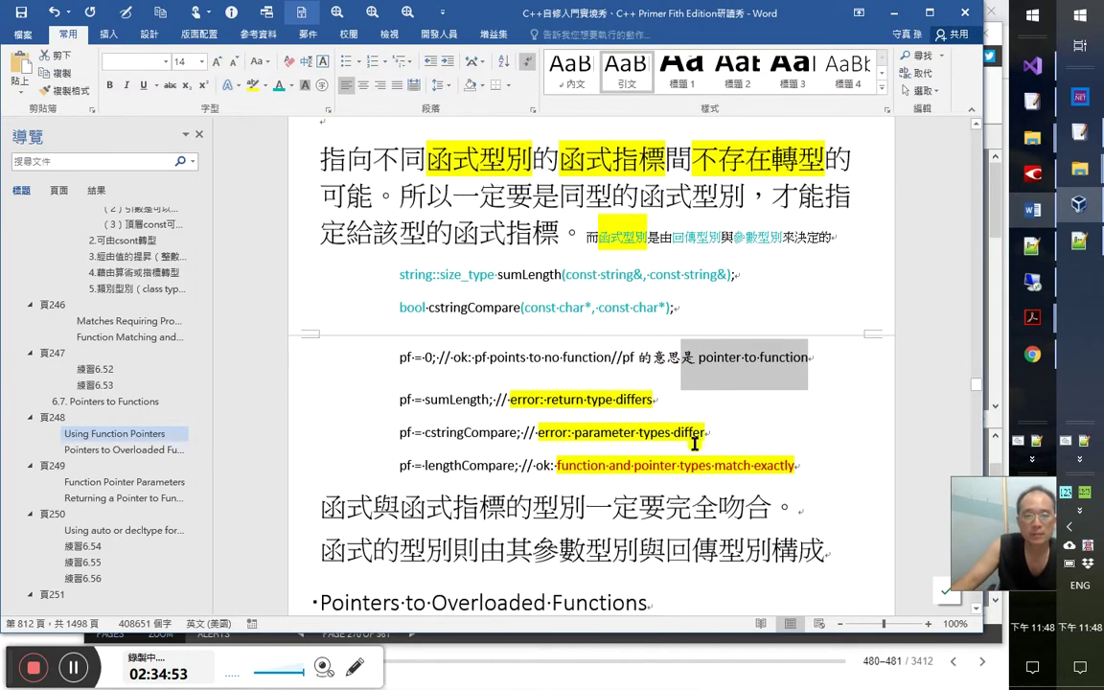
# Compare the sumLength and cstringCompare assignments to pf with their function declarations
pyautogui.click(470, 395)
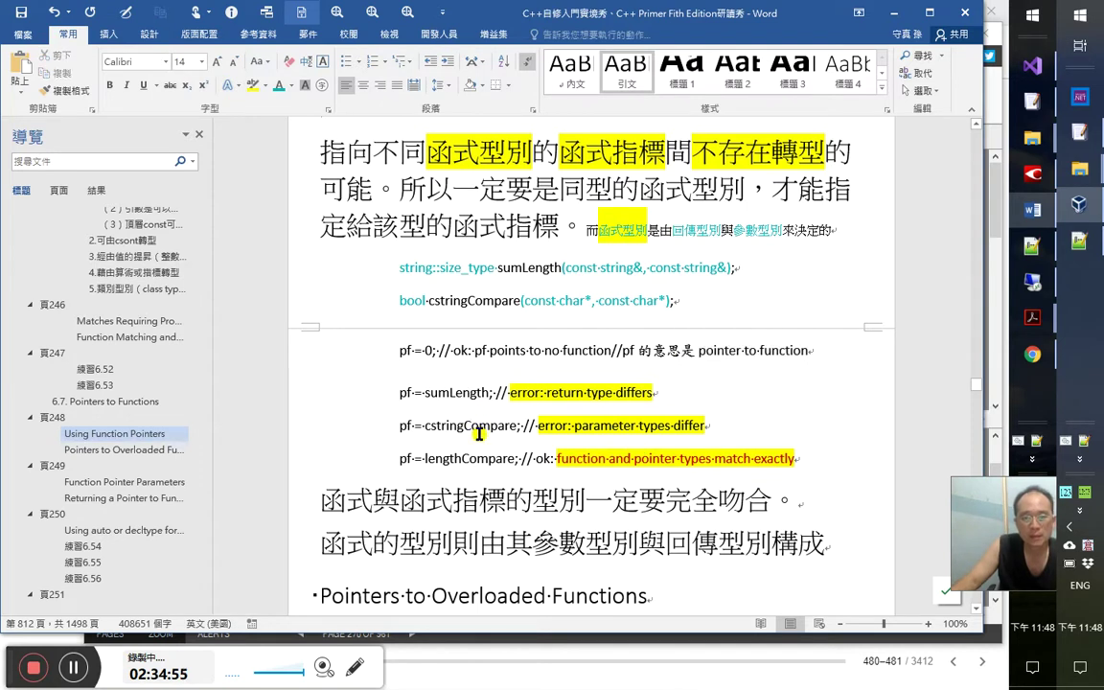
pyautogui.doubleClick(523, 268)
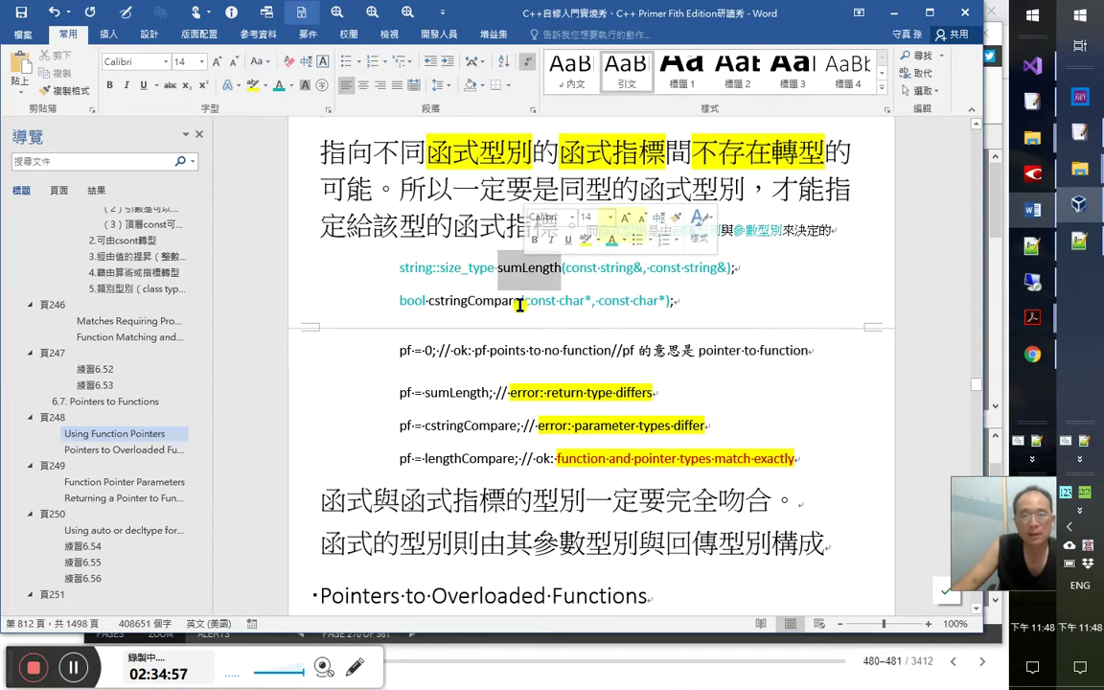
pyautogui.doubleClick(428, 395)
pyautogui.click(429, 398)
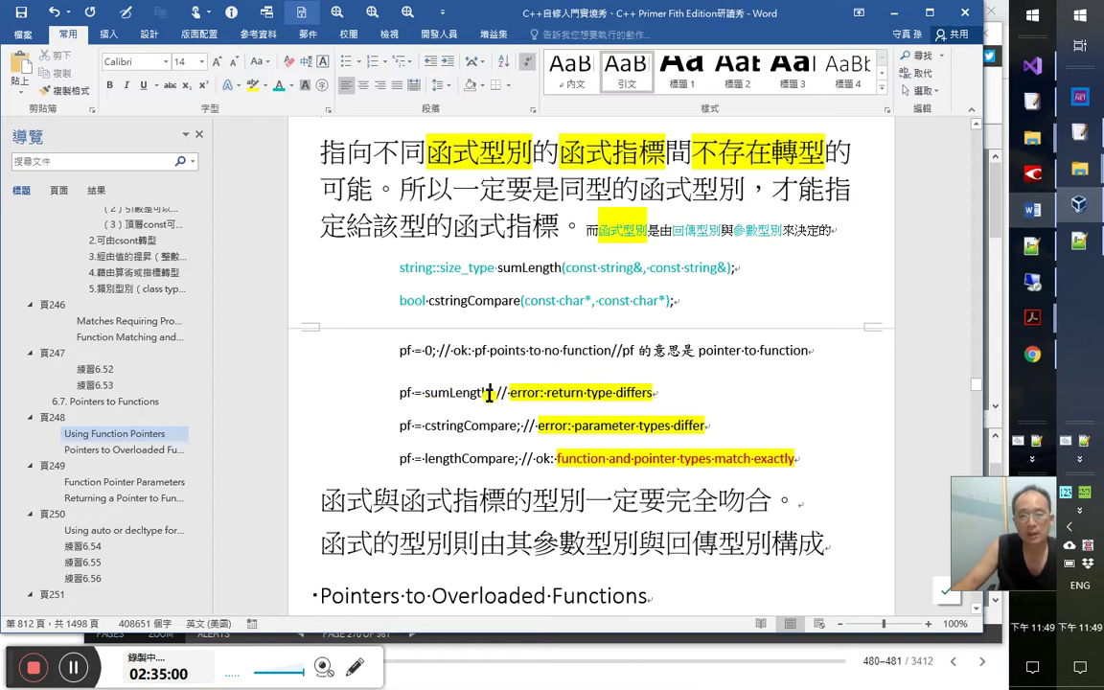
pyautogui.write(';')
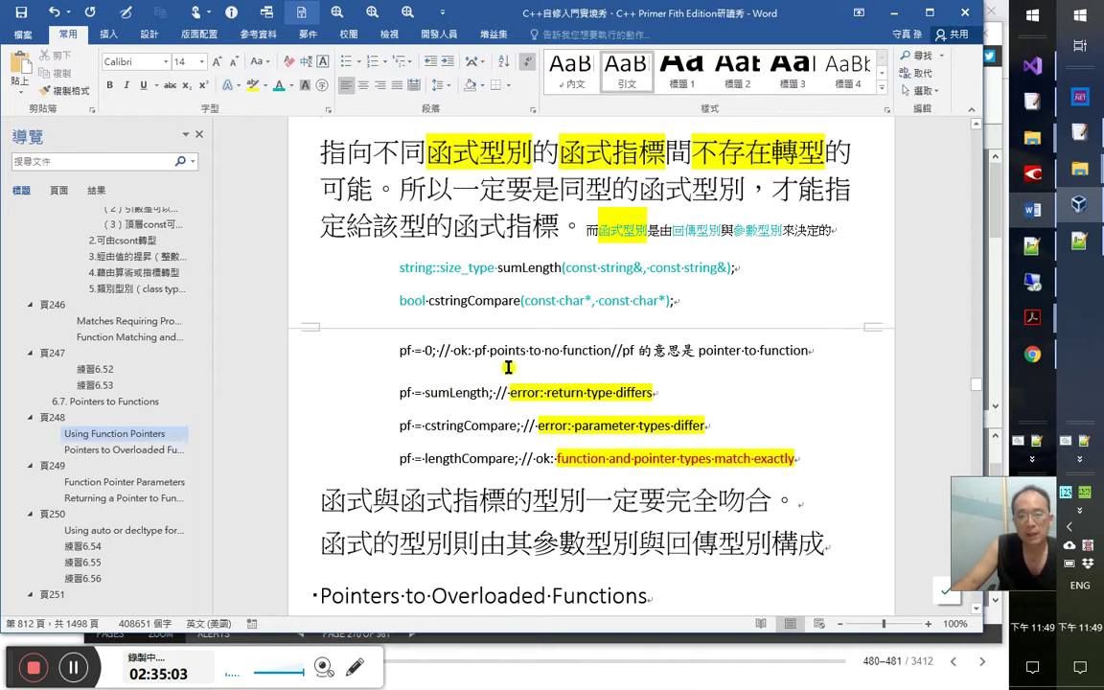
pyautogui.doubleClick(427, 394)
pyautogui.moveTo(422, 394); pyautogui.dragTo(395, 394)
pyautogui.click(447, 394)
pyautogui.doubleClick(430, 391)
pyautogui.tripleClick(457, 425)
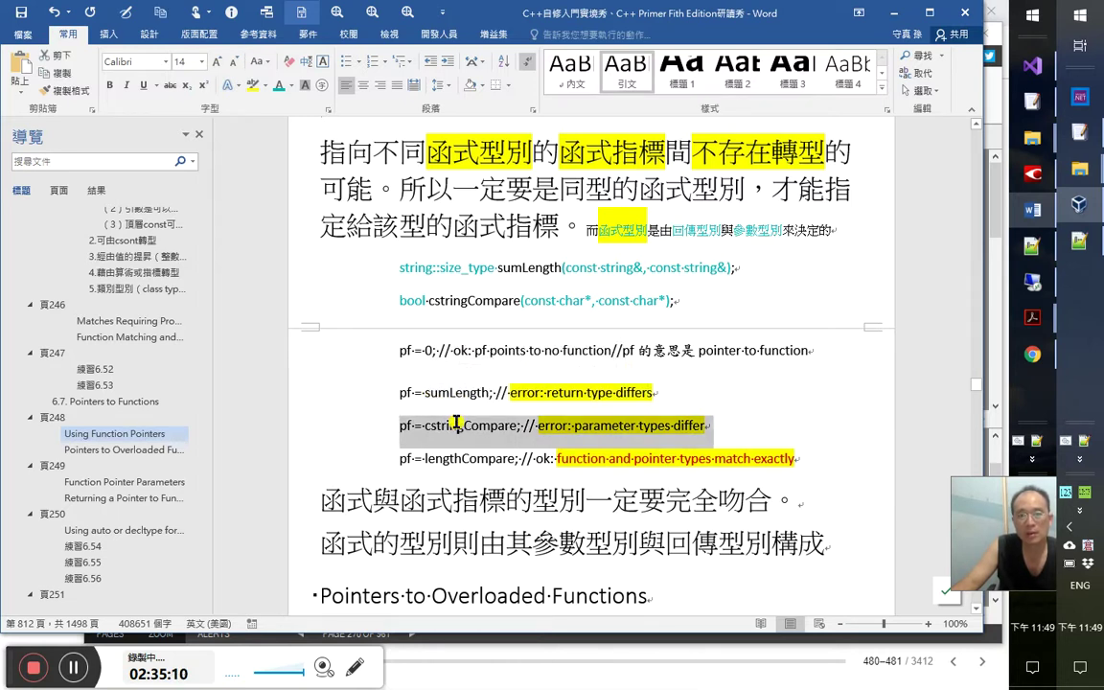
pyautogui.click(412, 425)
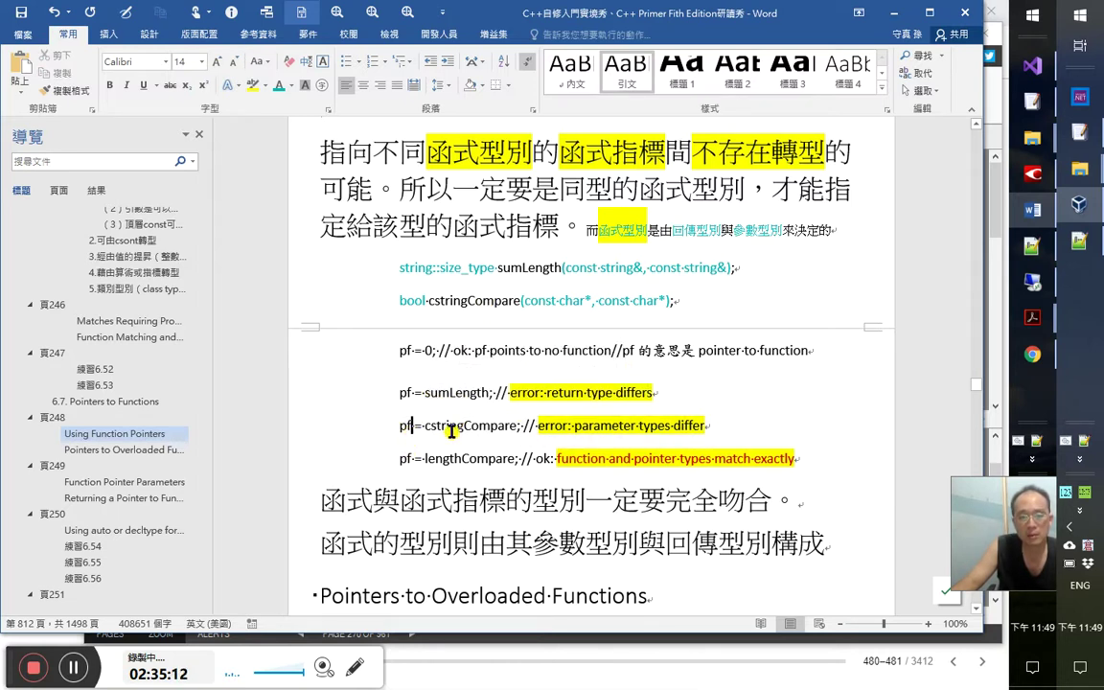
pyautogui.doubleClick(451, 426)
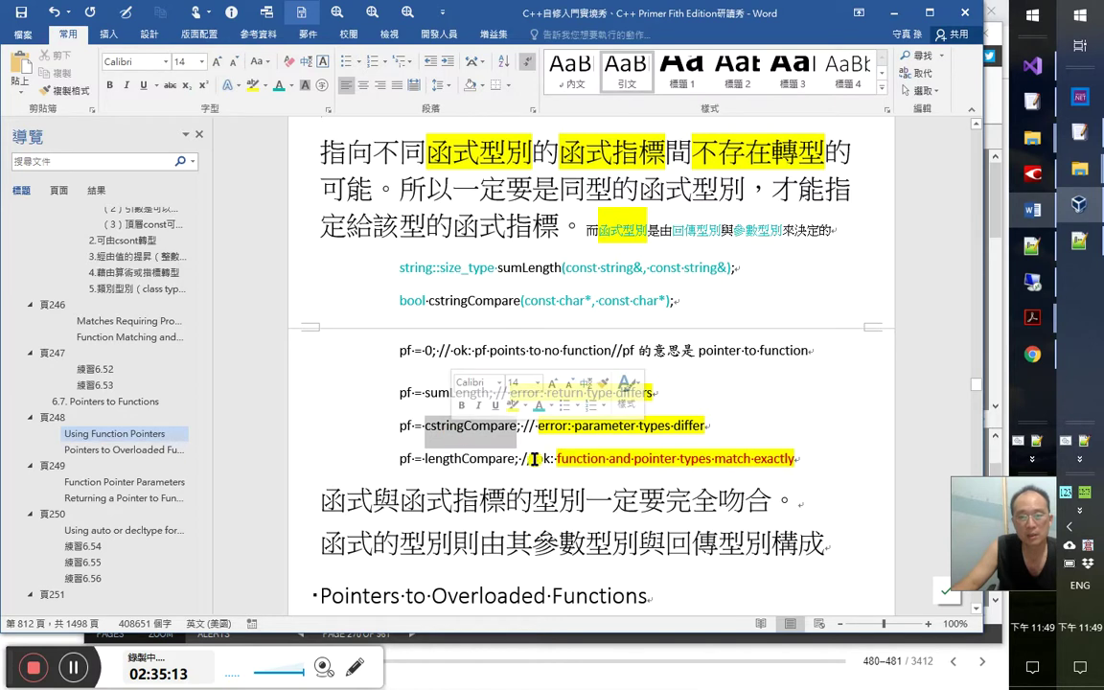
pyautogui.click(458, 425)
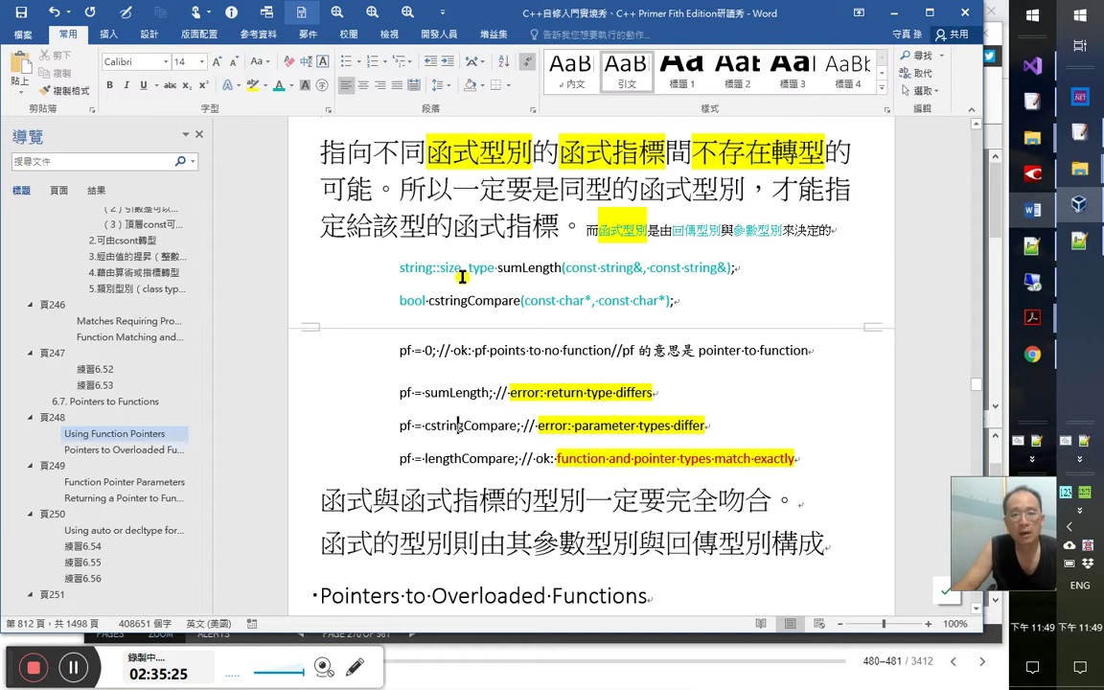
# Examine how the return and parameter types in the two declarations relate to the error comments
pyautogui.click(547, 392)
pyautogui.click(426, 392)
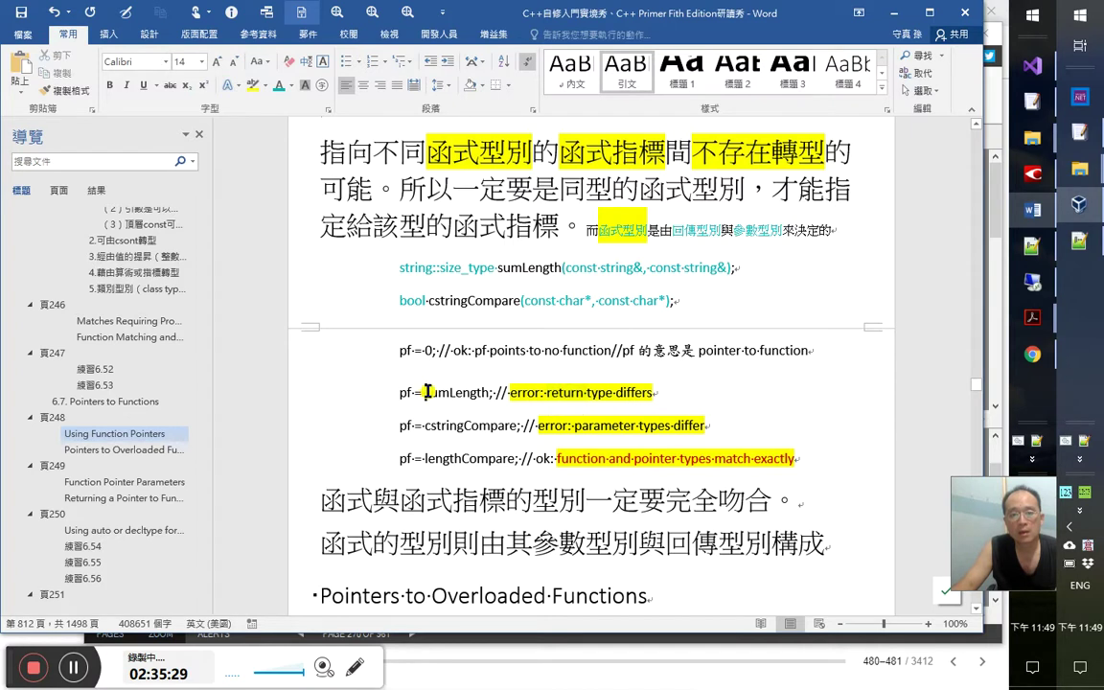
pyautogui.doubleClick(427, 390)
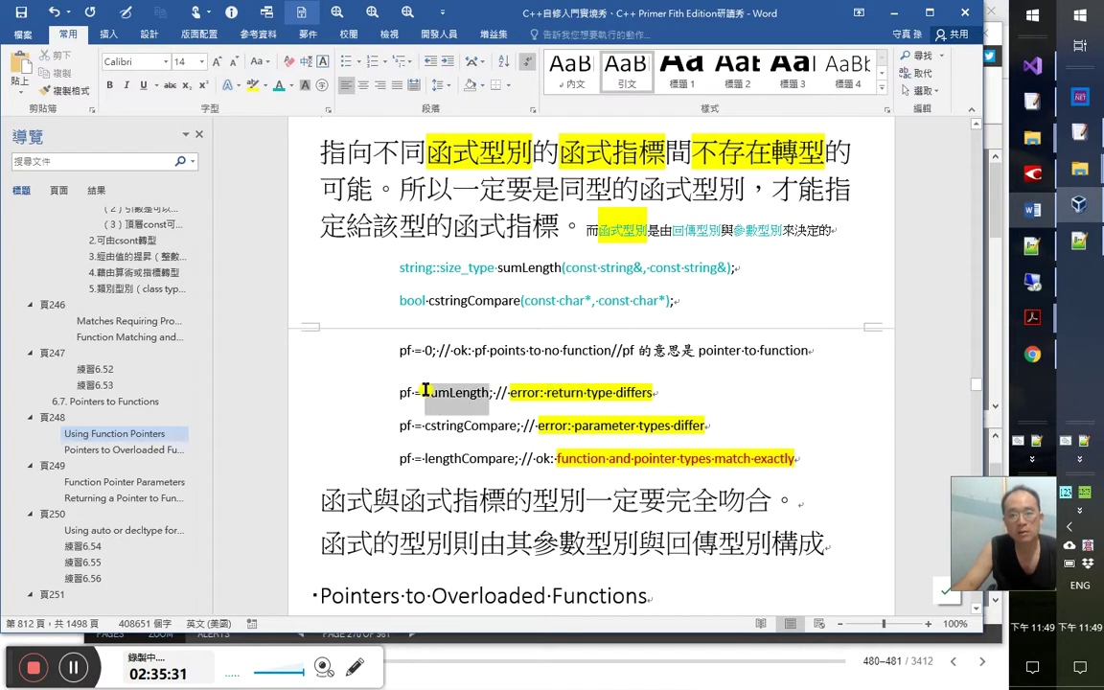
pyautogui.click(478, 393)
pyautogui.click(492, 393)
pyautogui.write(';')
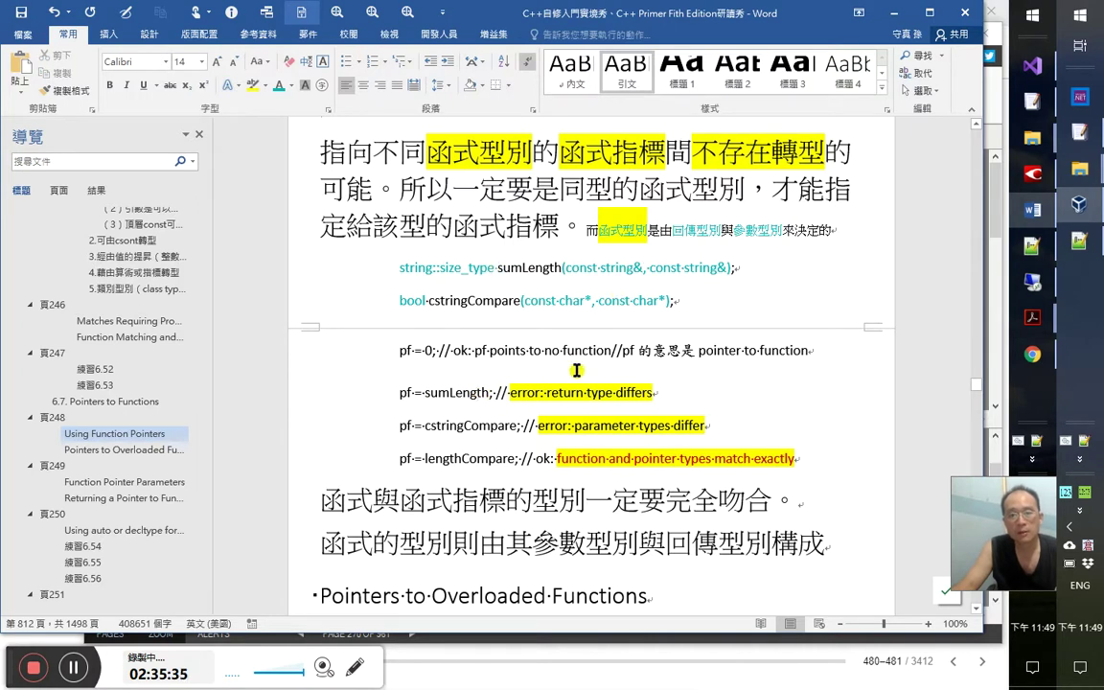
pyautogui.click(480, 425)
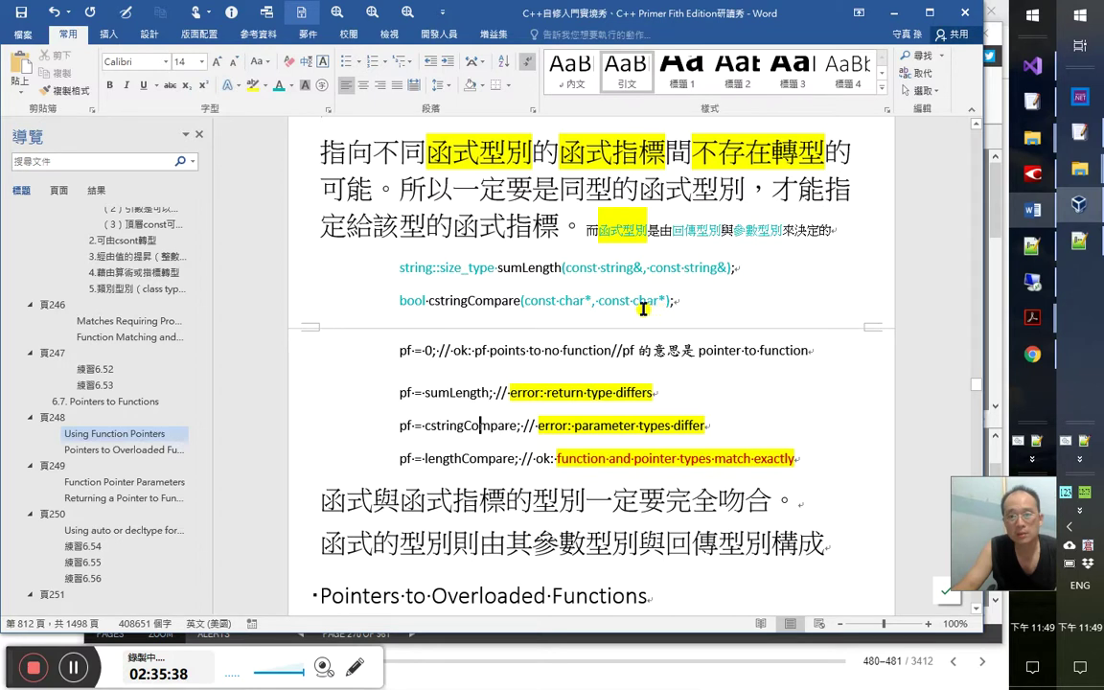
pyautogui.click(573, 301)
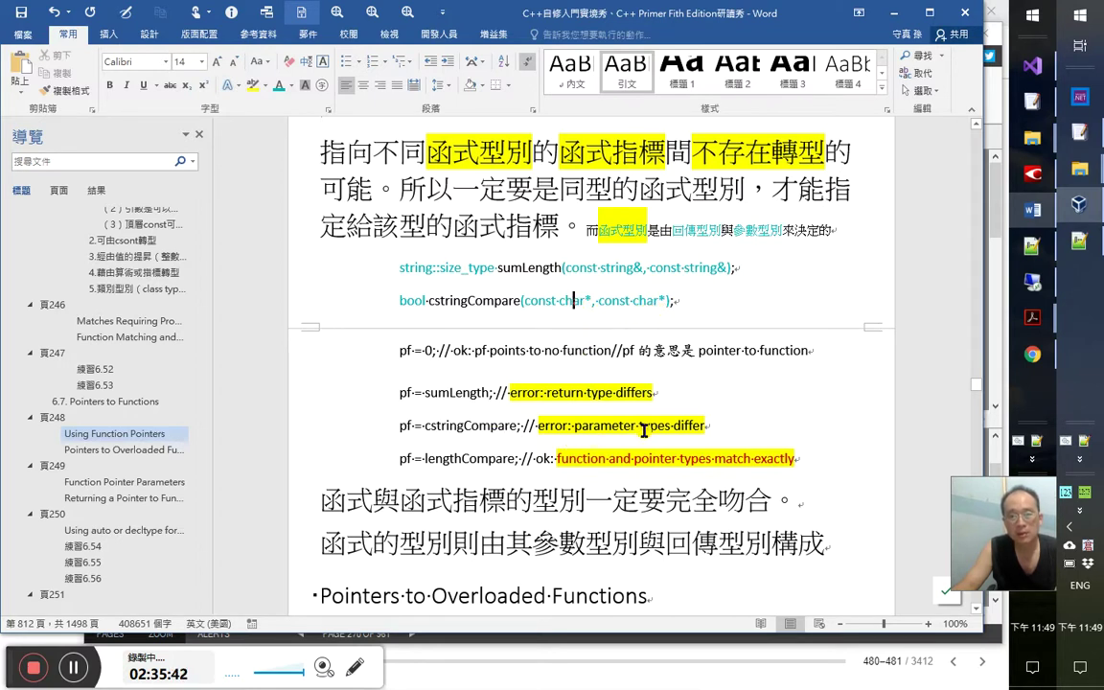
# Color return type and parameter types teal in the two error comments of the pf assignments
pyautogui.click(551, 392)
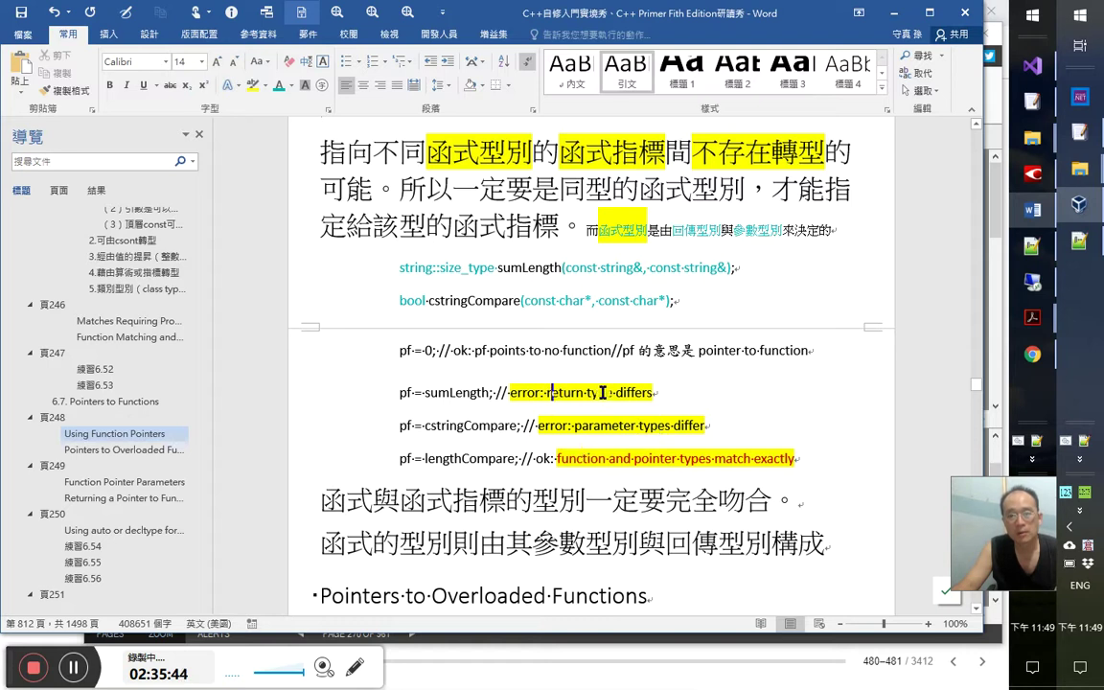
pyautogui.moveTo(544, 393); pyautogui.dragTo(615, 401)
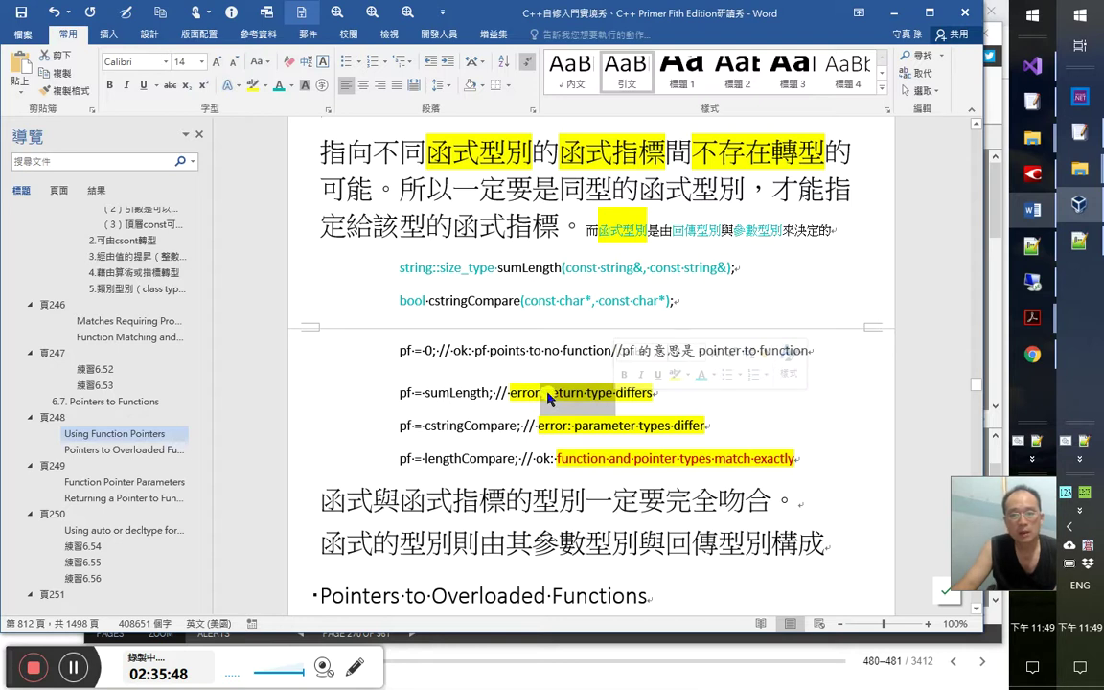
pyautogui.press('Left')
pyautogui.keyDown('shift'); pyautogui.click(616, 393); pyautogui.keyUp('shift')
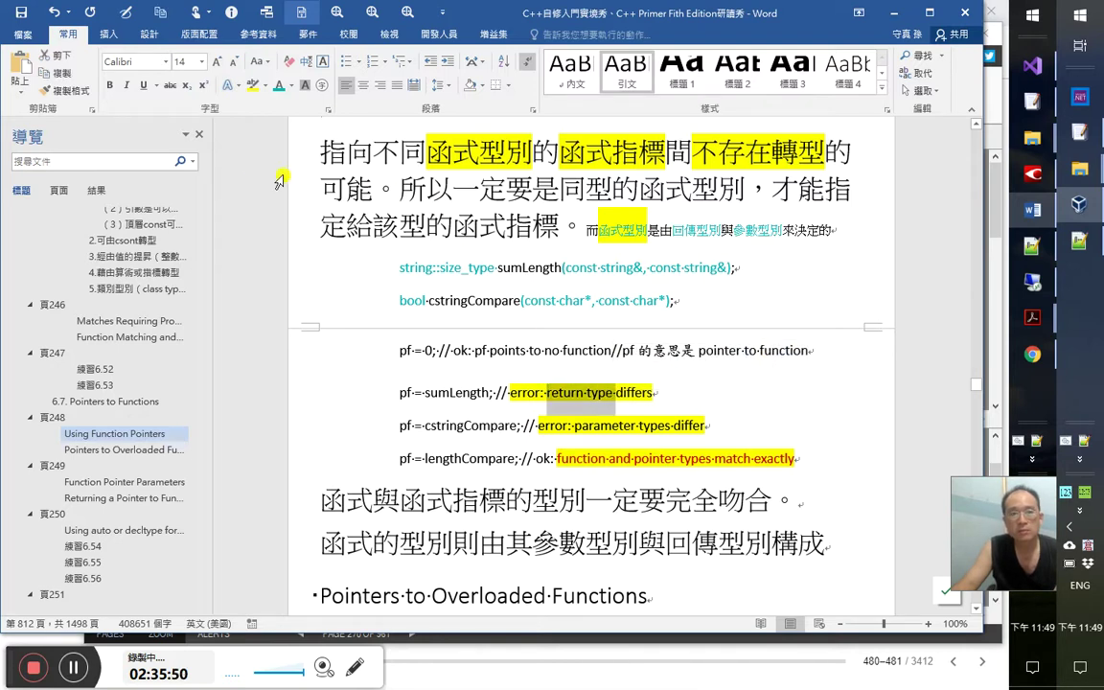
pyautogui.click(291, 87)
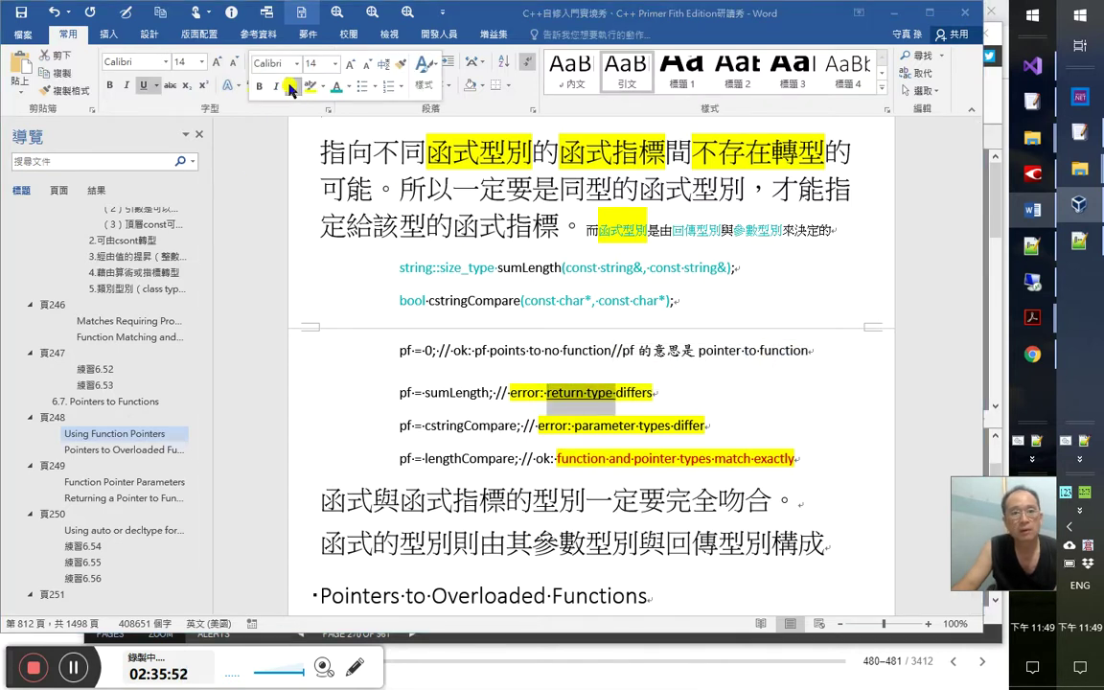
pyautogui.click(294, 87)
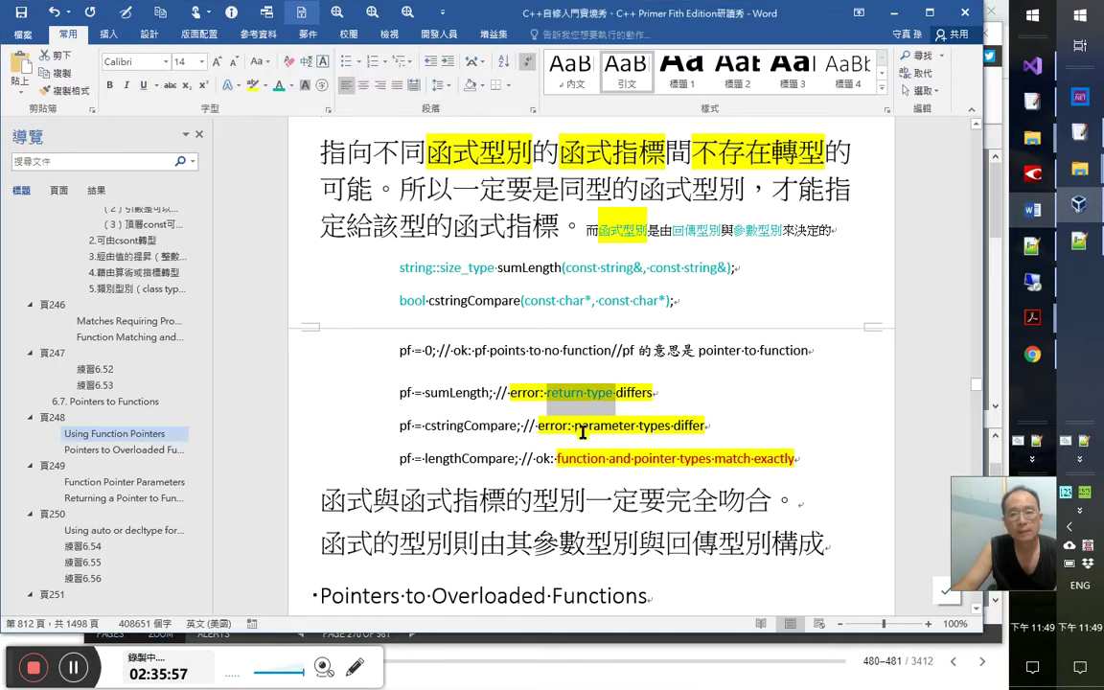
pyautogui.moveTo(575, 425); pyautogui.dragTo(670, 426)
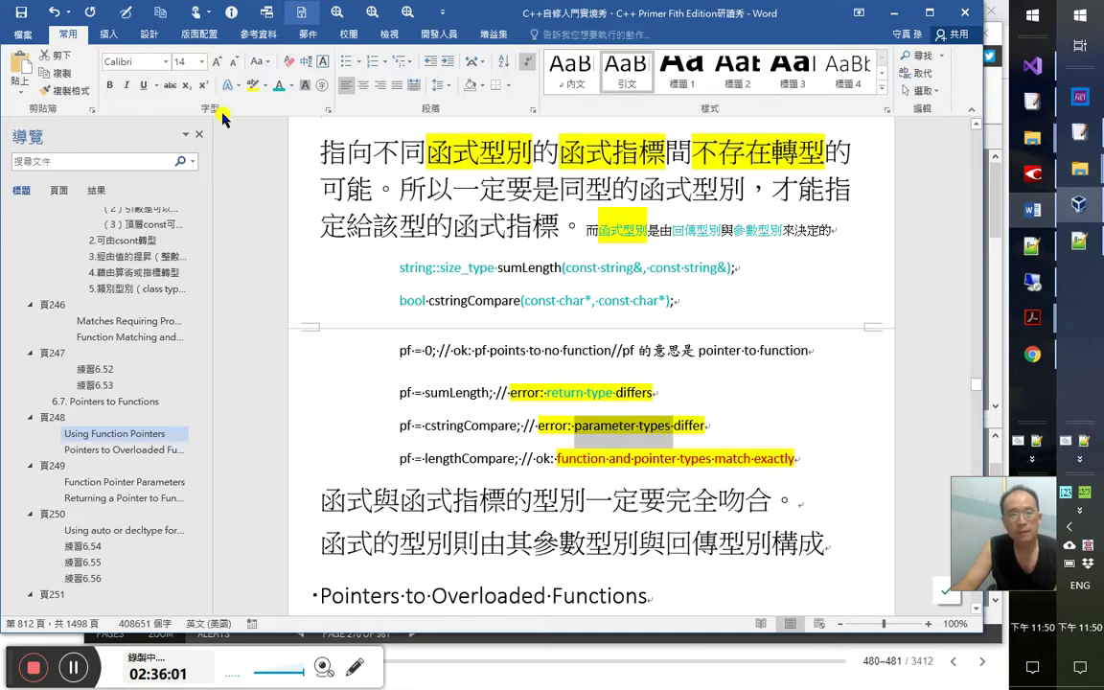
pyautogui.click(277, 86)
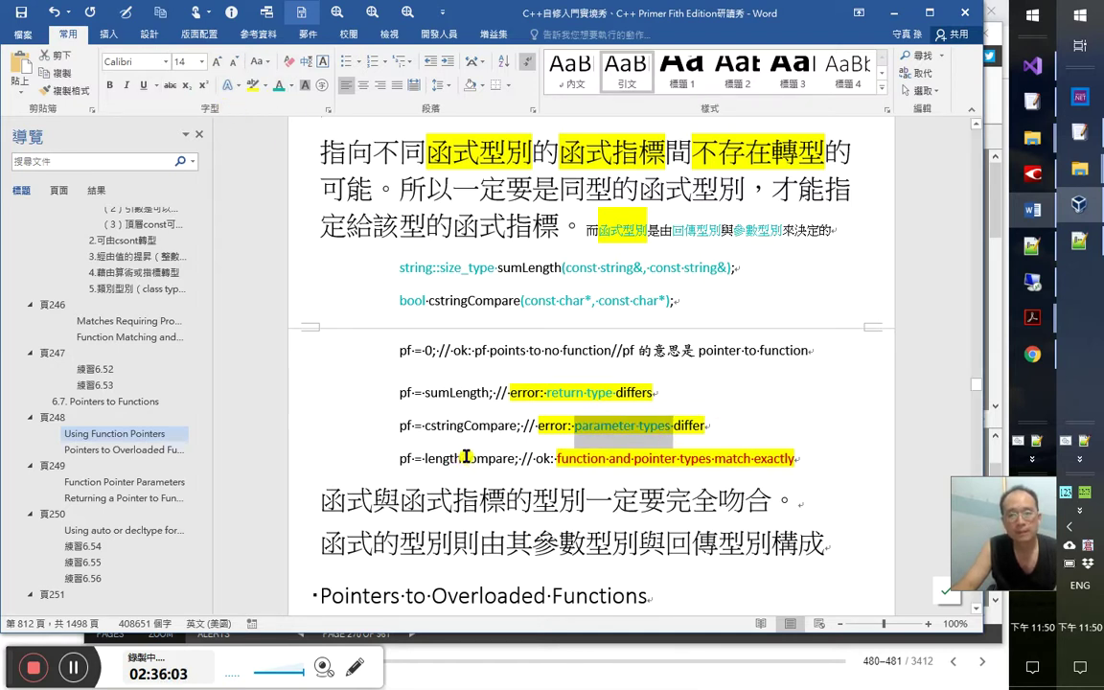
# Enclose the pf explanation on the pf = 0 line in parentheses instead of // and prefix it with 真按：
pyautogui.click(464, 458)
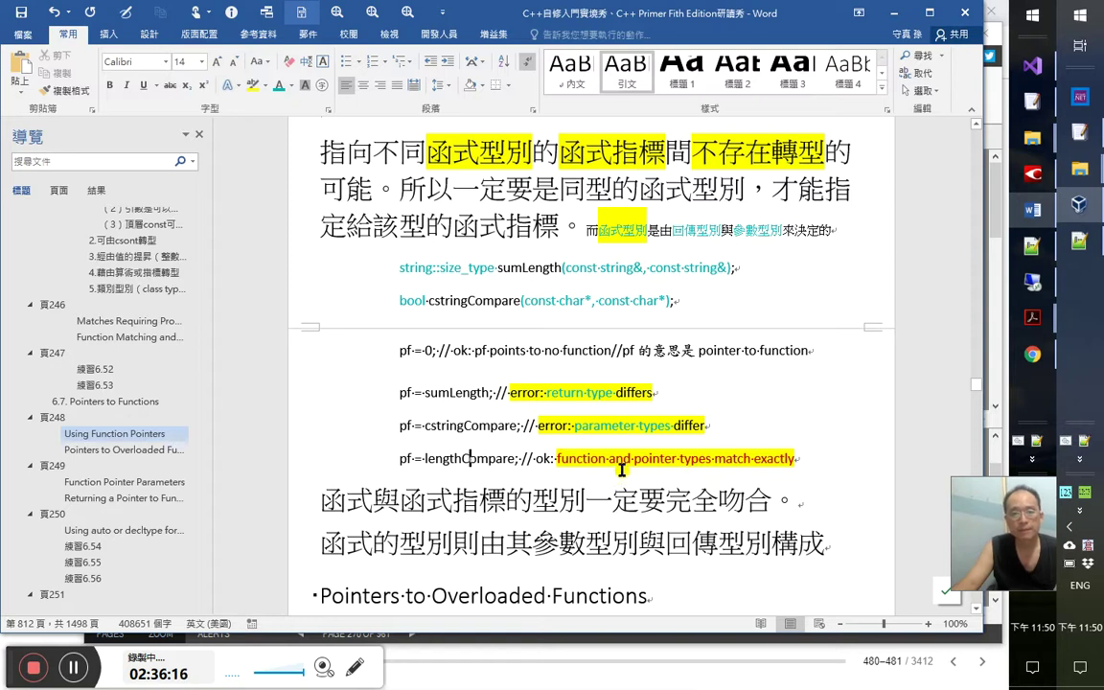
pyautogui.click(486, 358)
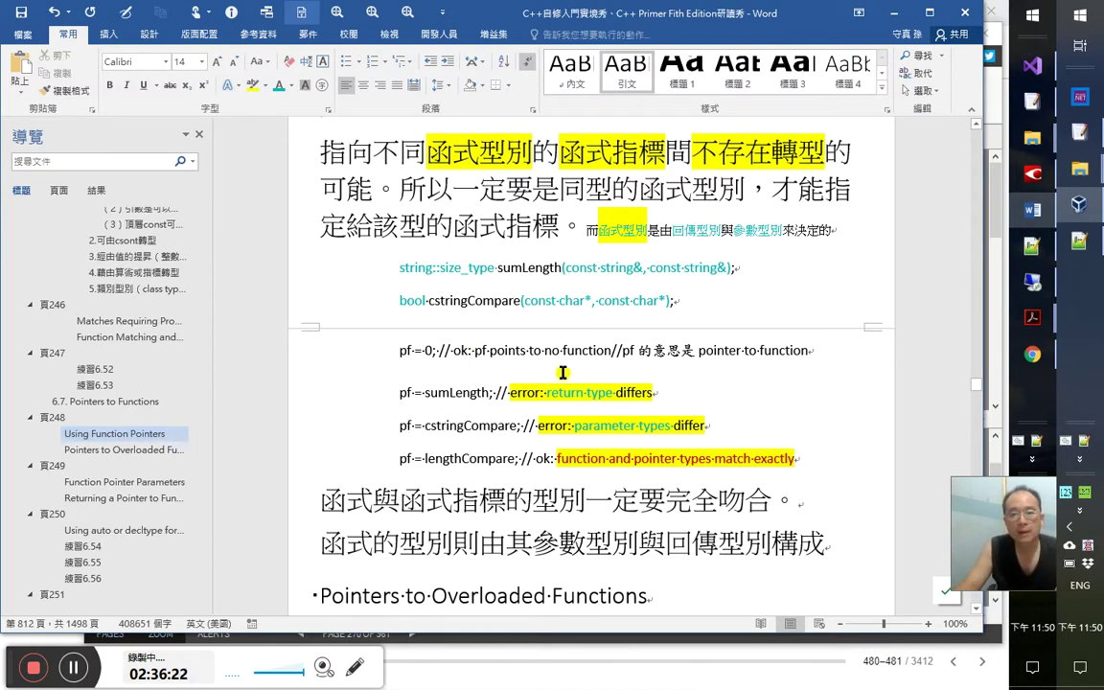
pyautogui.doubleClick(613, 350)
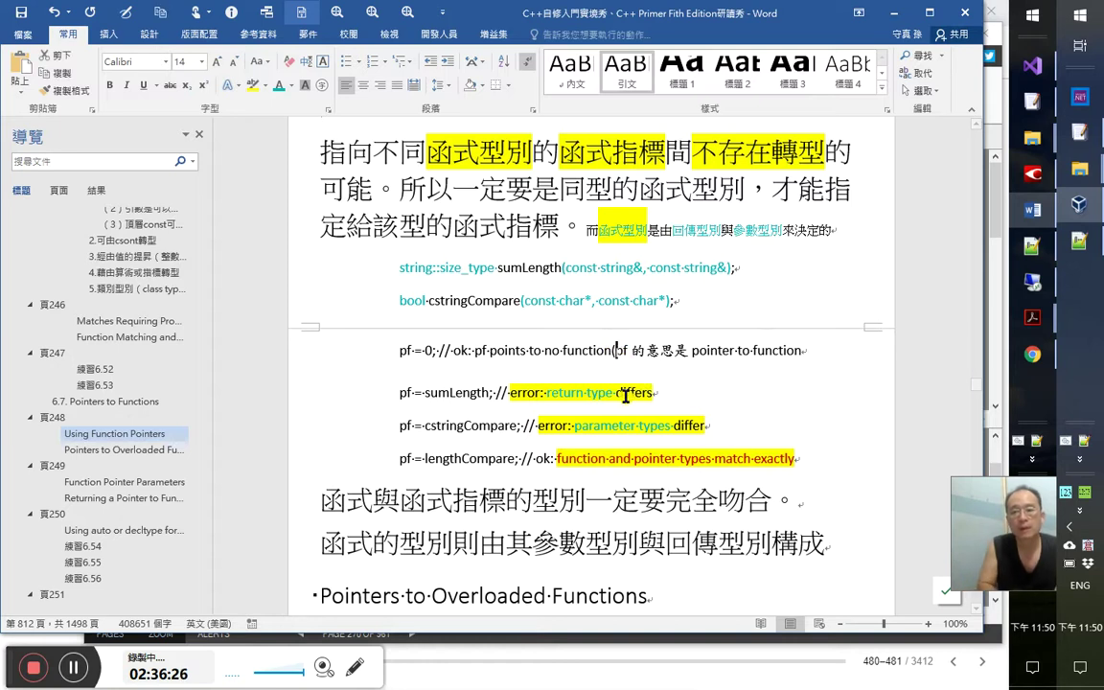
pyautogui.write('(')
pyautogui.press('End')
pyautogui.write(')')
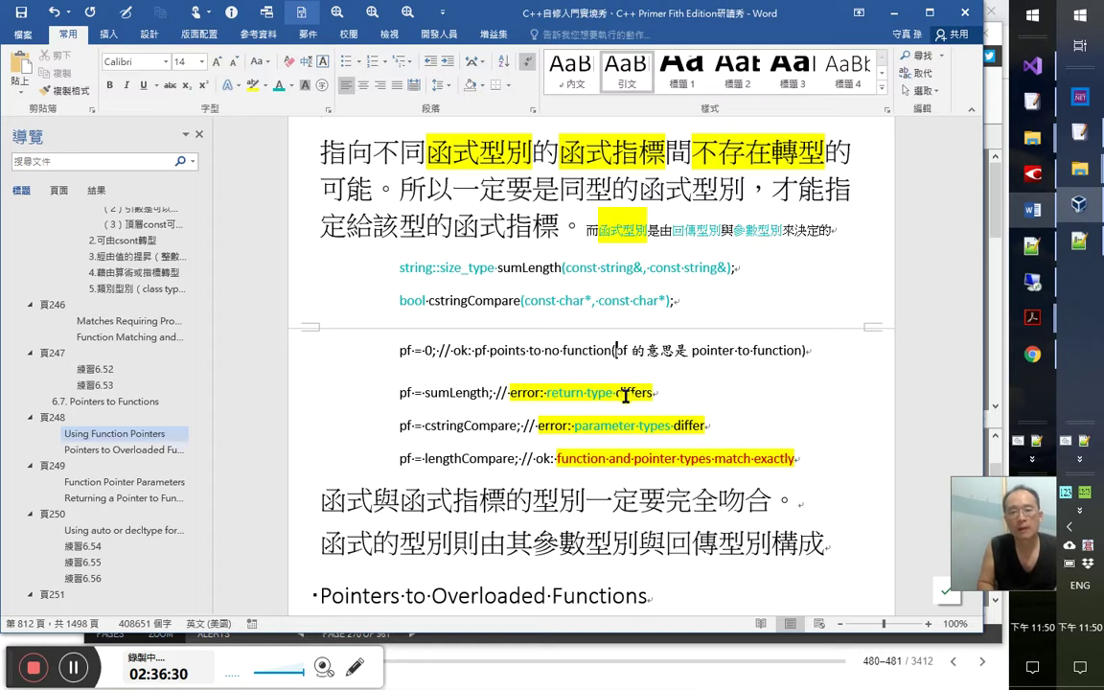
pyautogui.write('jc')
pyautogui.press('space')
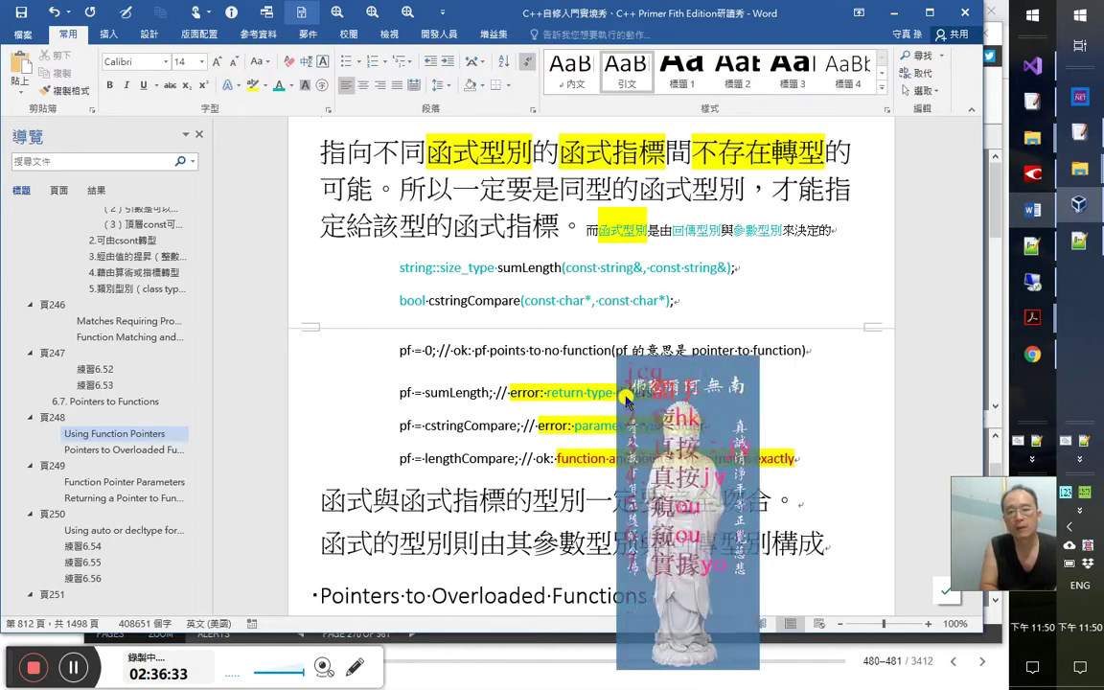
pyautogui.write('1：')
# Reduce the parenthesized 真按 note on the pf = 0 line to 11 pt
pyautogui.press('Left')
pyautogui.press('Left')
pyautogui.press('Left')
pyautogui.press('Left')
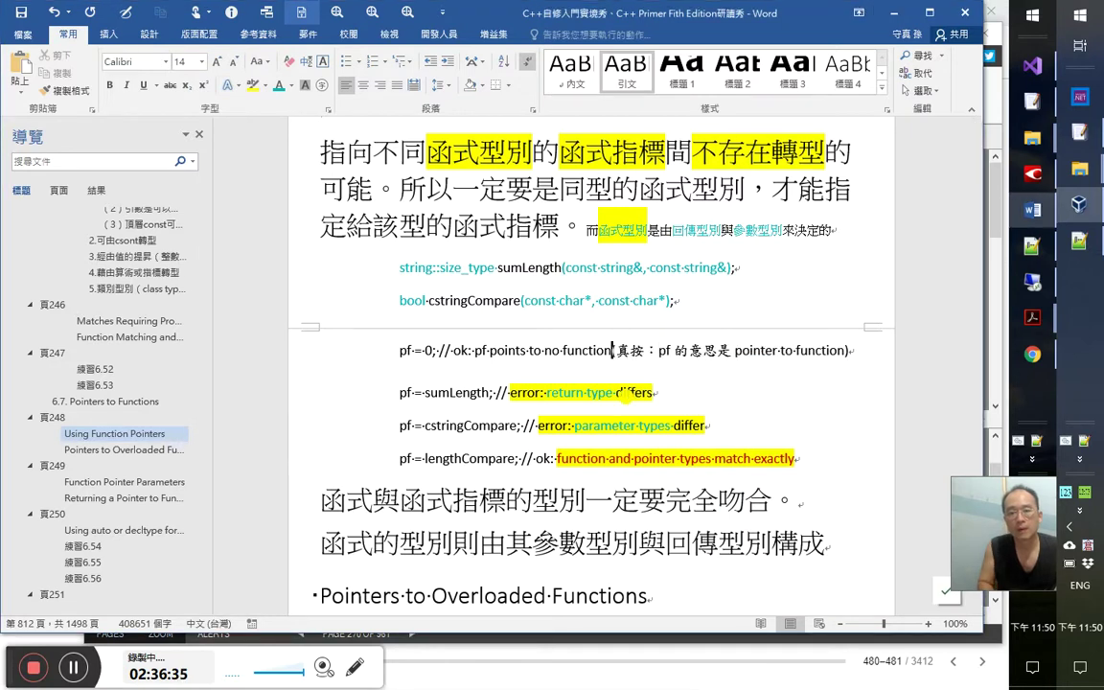
pyautogui.hotkey('shift', 'End')
pyautogui.hotkey('ctrl', 'shift', ',')
pyautogui.hotkey('ctrl', 'shift', ',')
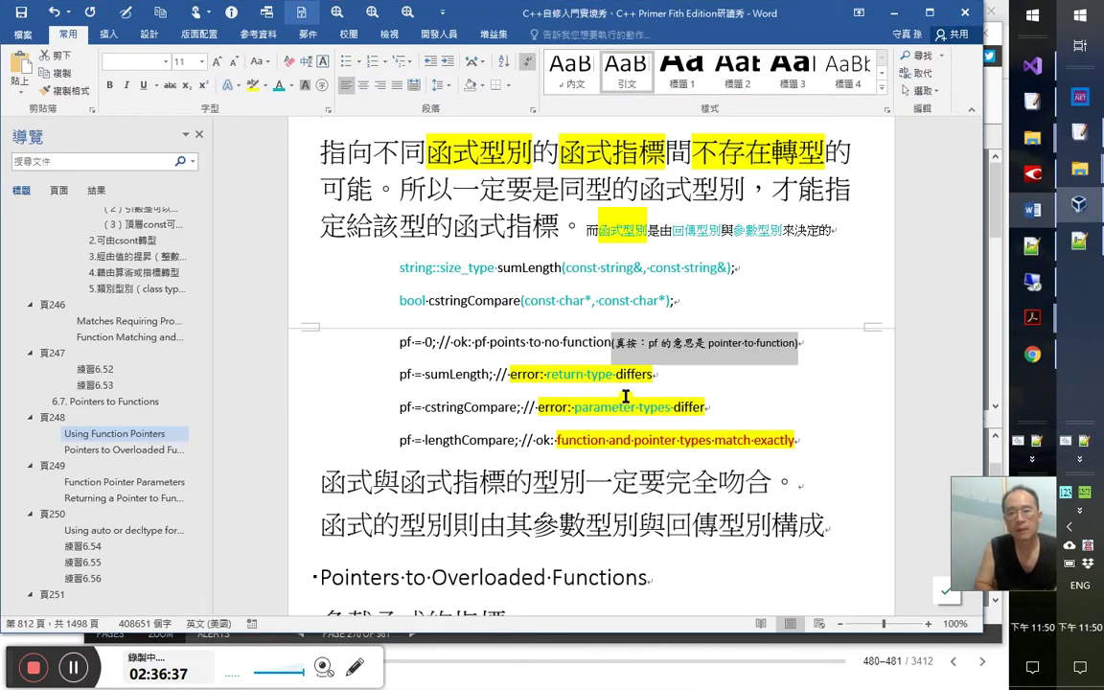
# Color 參數型別 and 回傳型別 teal in the sentence 函式的型別則由其參數型別與回傳型別構成
pyautogui.click(625, 395)
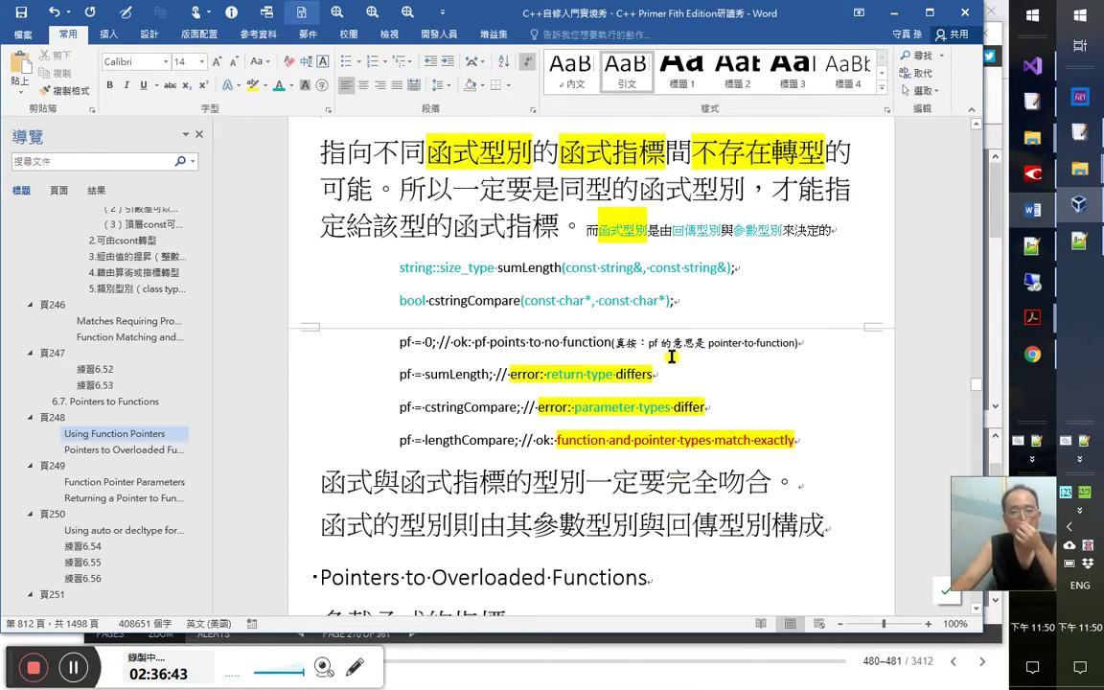
pyautogui.click(648, 483)
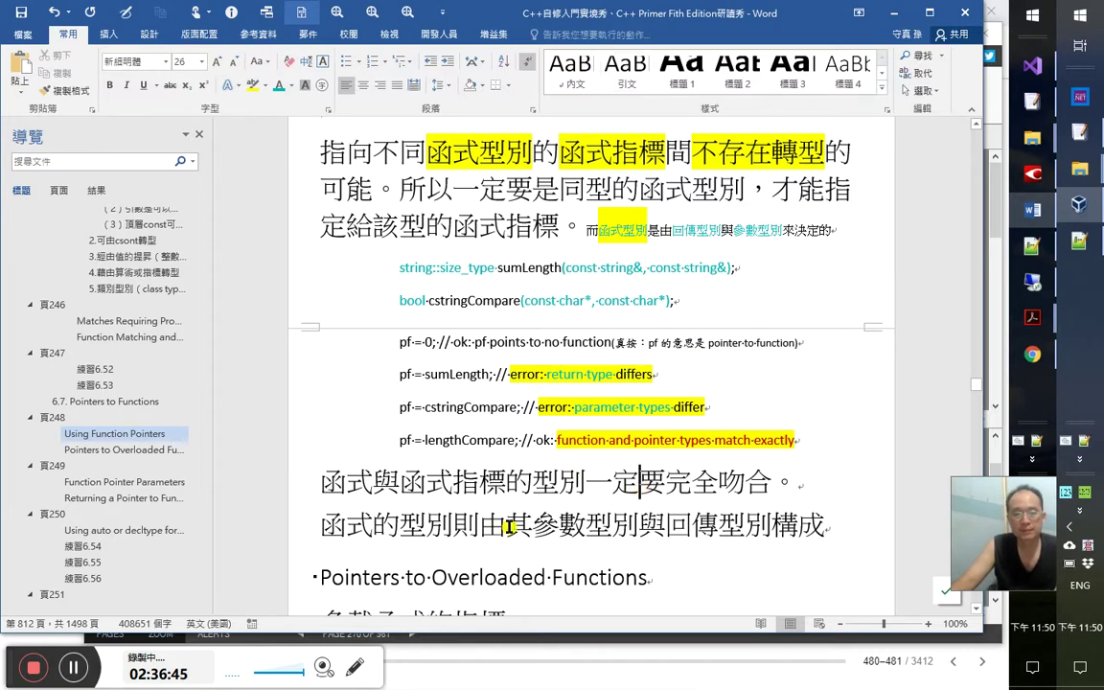
pyautogui.click(487, 543)
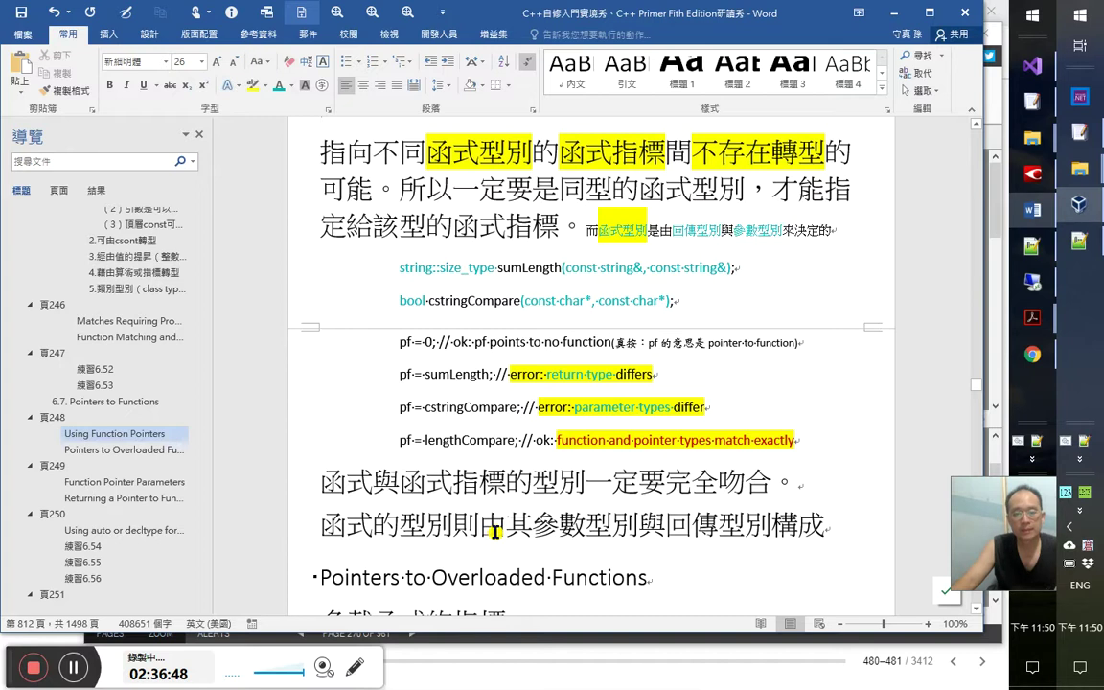
pyautogui.doubleClick(609, 528)
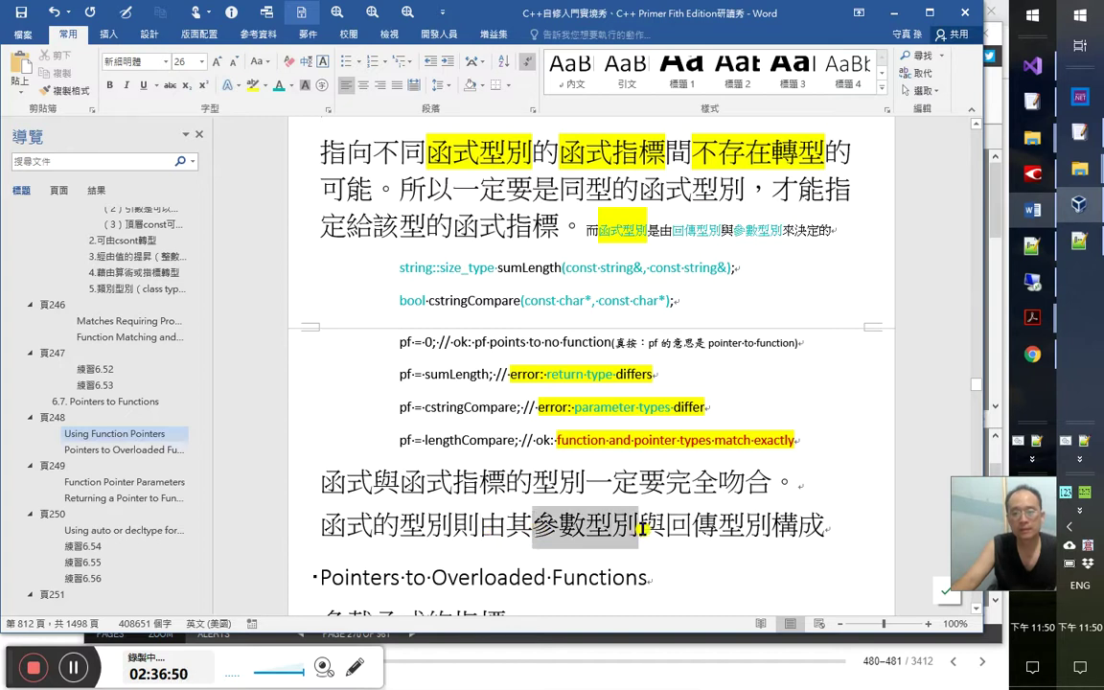
pyautogui.click(279, 86)
pyautogui.moveTo(668, 525); pyautogui.dragTo(826, 526)
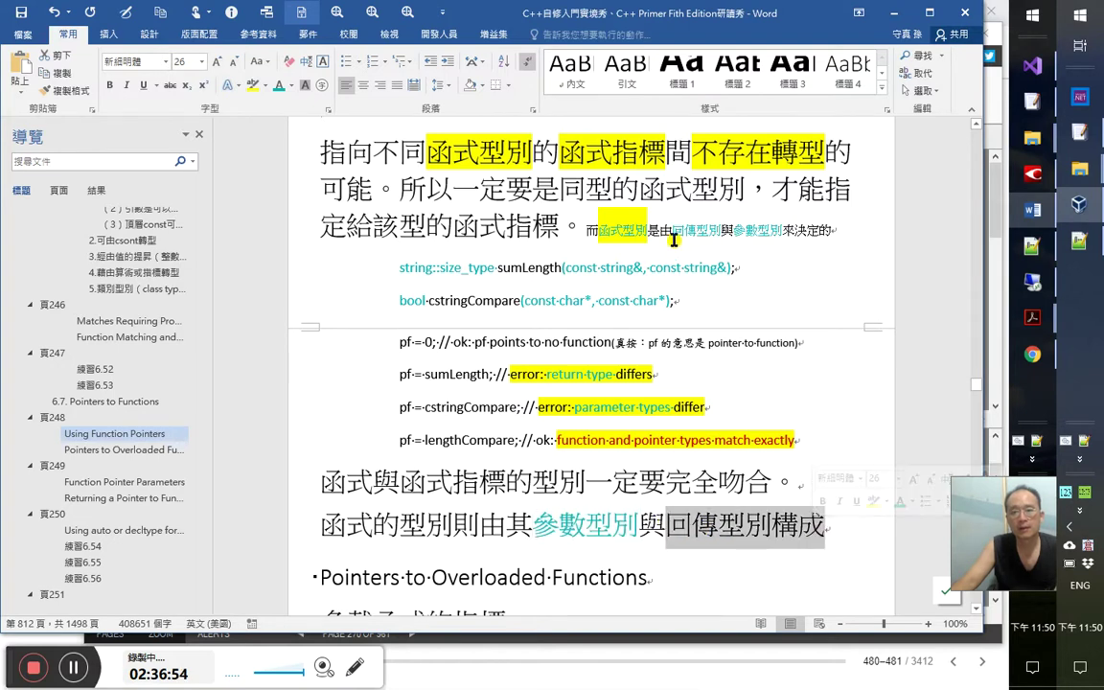
pyautogui.click(283, 87)
# Try to apply the 引文 style to the line 多載函式的指標 under the Pointers to Overloaded Functions heading
pyautogui.moveTo(586, 230); pyautogui.dragTo(834, 230)
pyautogui.scroll(-1, 661, 514)
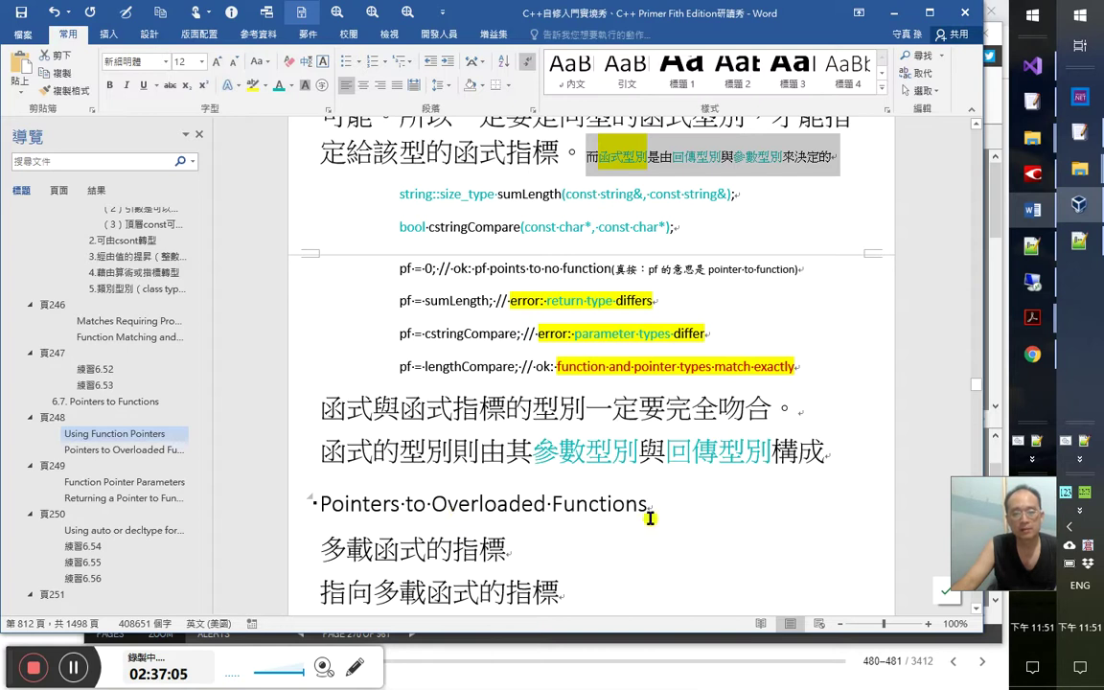
pyautogui.scroll(-1, 423, 535)
pyautogui.click(423, 535)
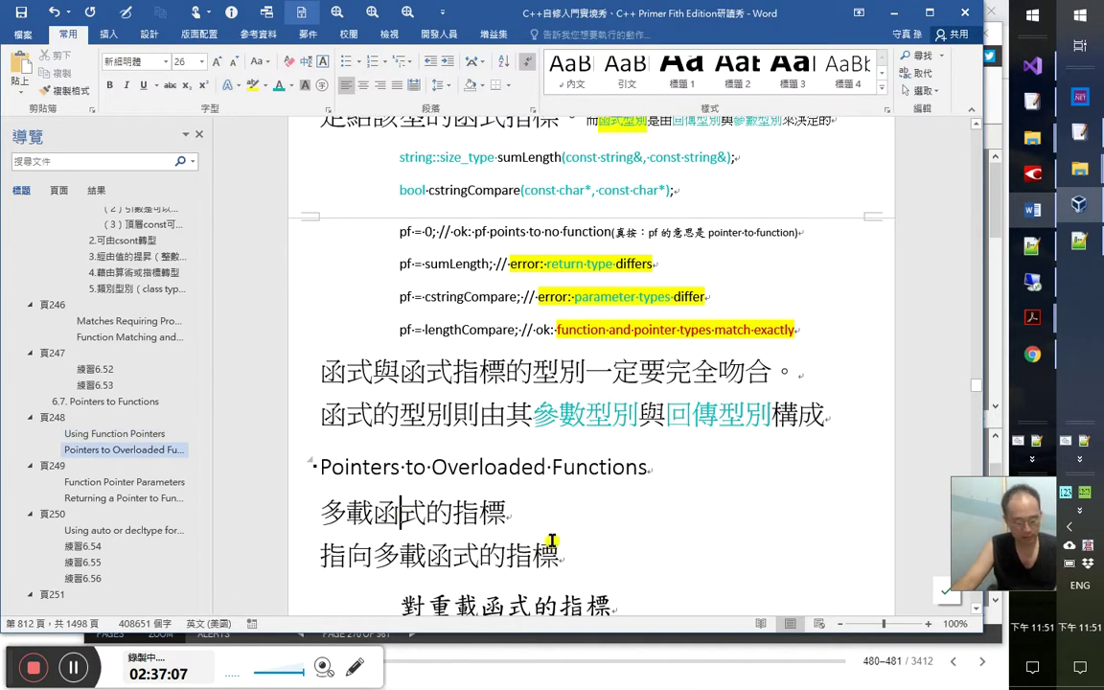
pyautogui.hotkey('ctrl', 'y')
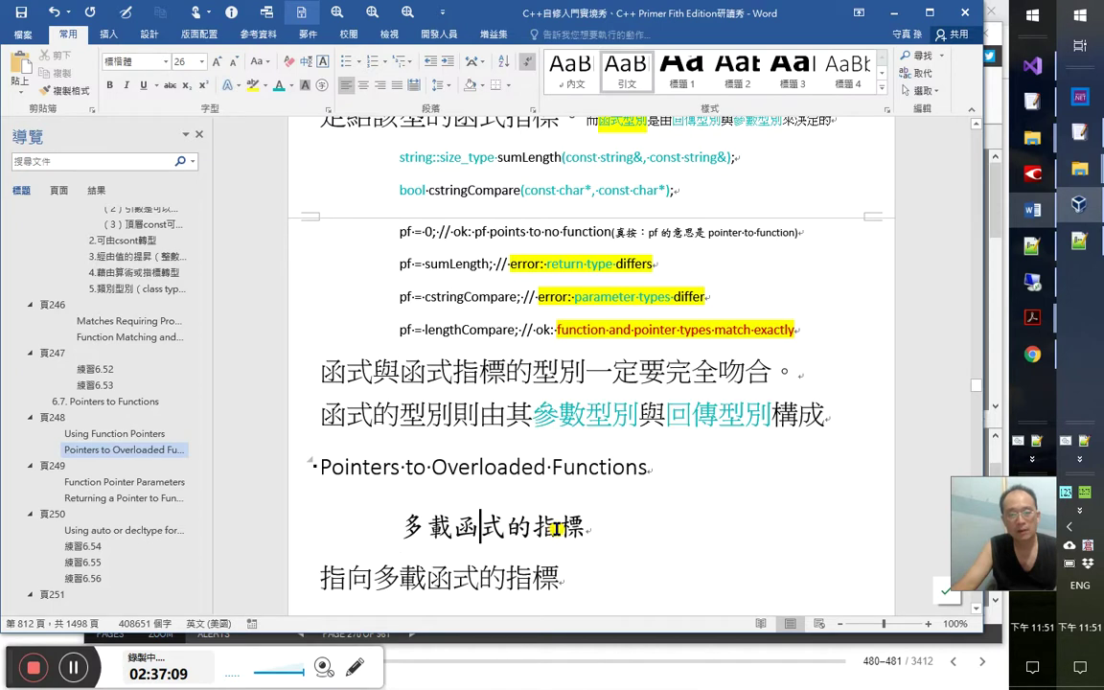
pyautogui.scroll(-2, 587, 599)
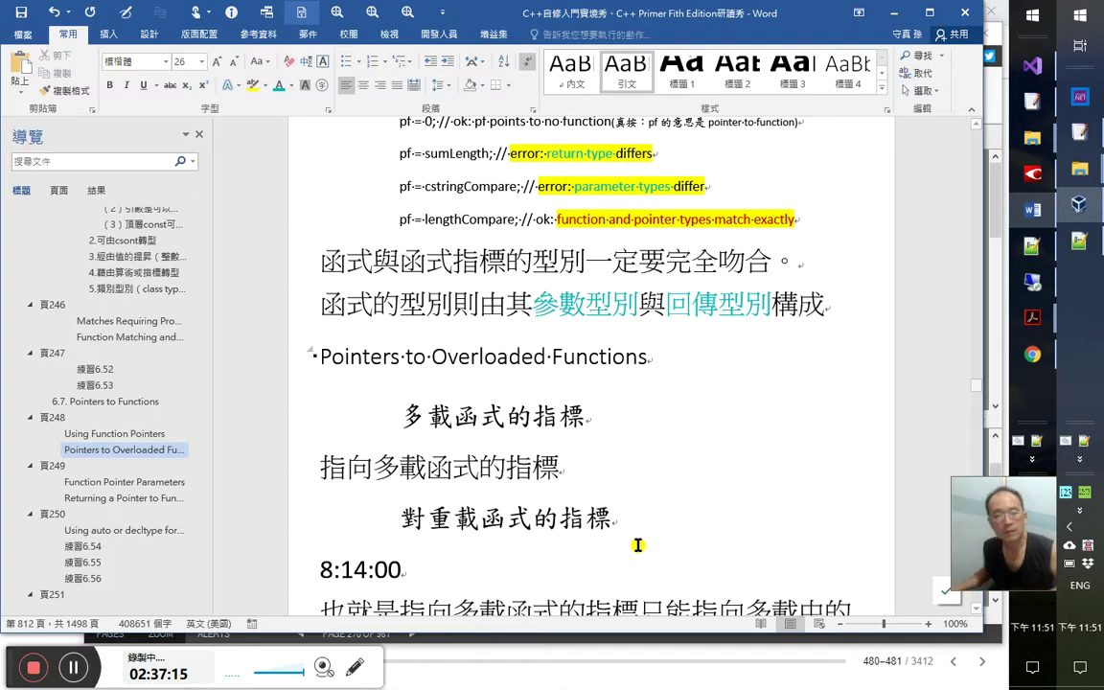
pyautogui.hotkey('ctrl', 'z')
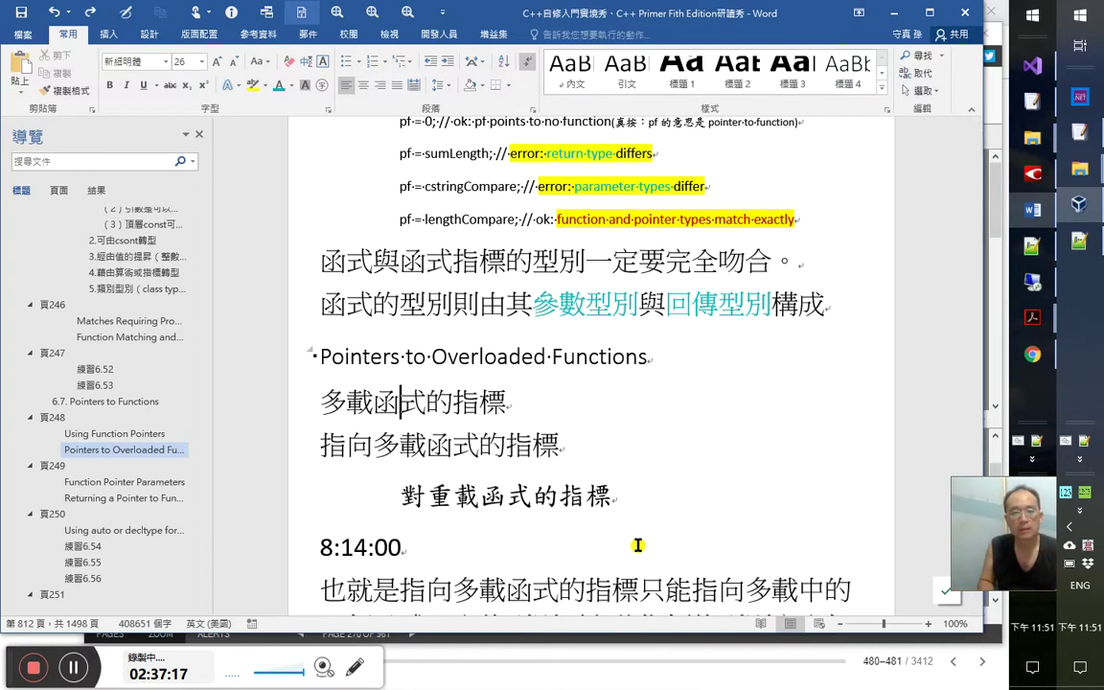
# Save the Word notes document
pyautogui.press('Down')
pyautogui.press('Down')
pyautogui.hotkey('shift', 'End')
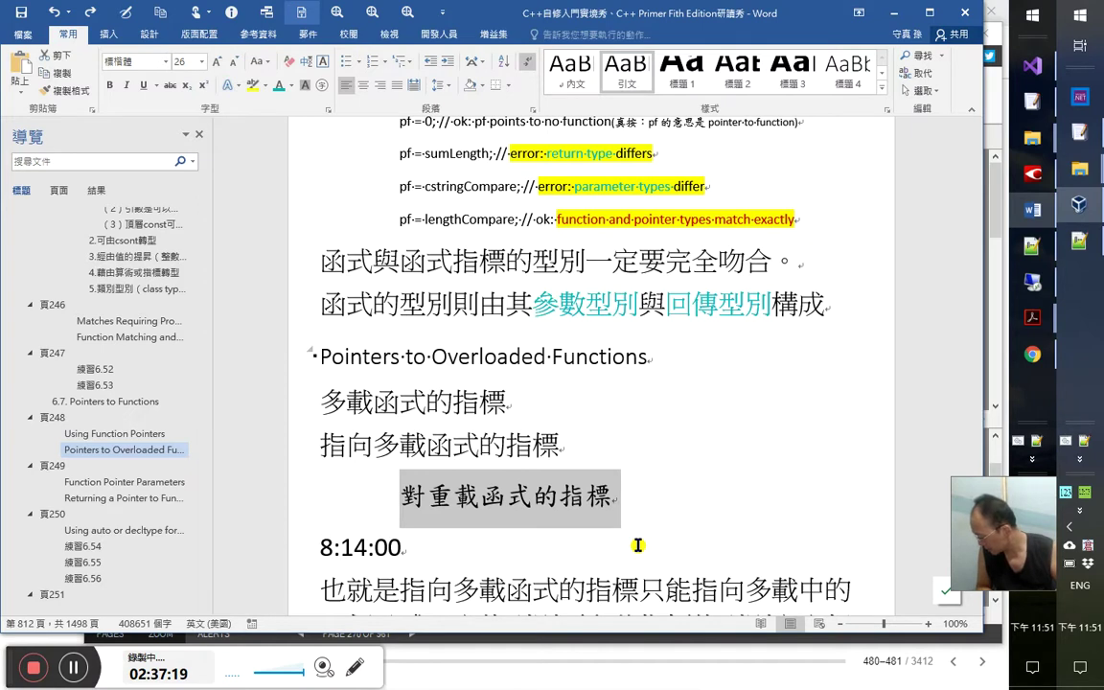
pyautogui.press('Up')
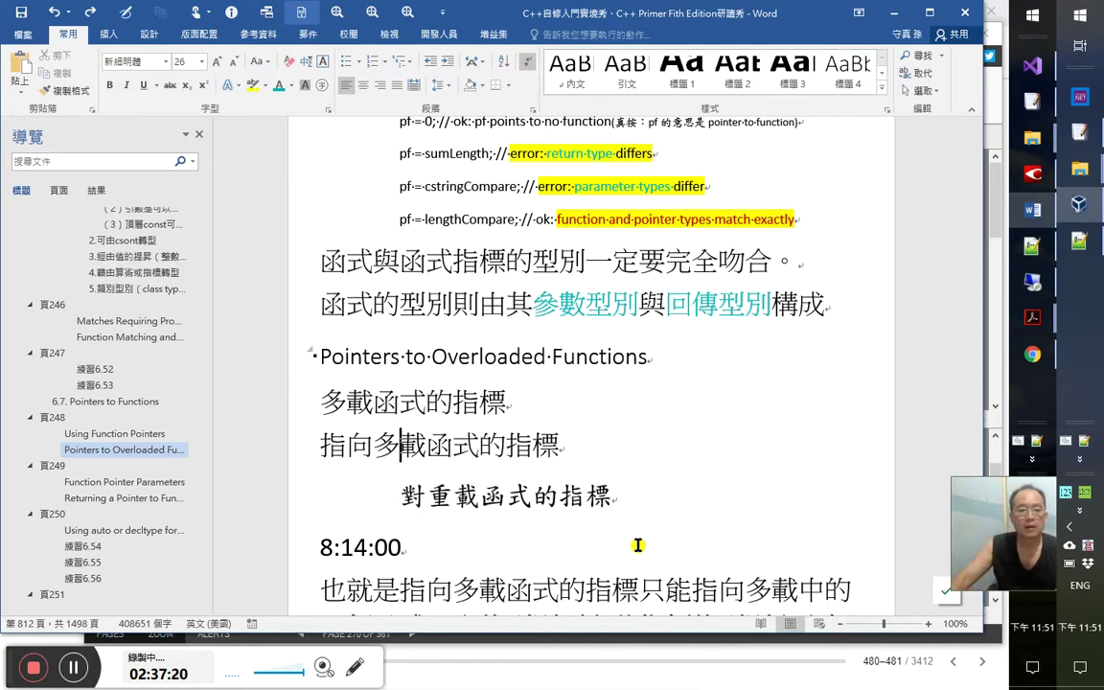
pyautogui.click(539, 412)
pyautogui.scroll(1, 566, 439)
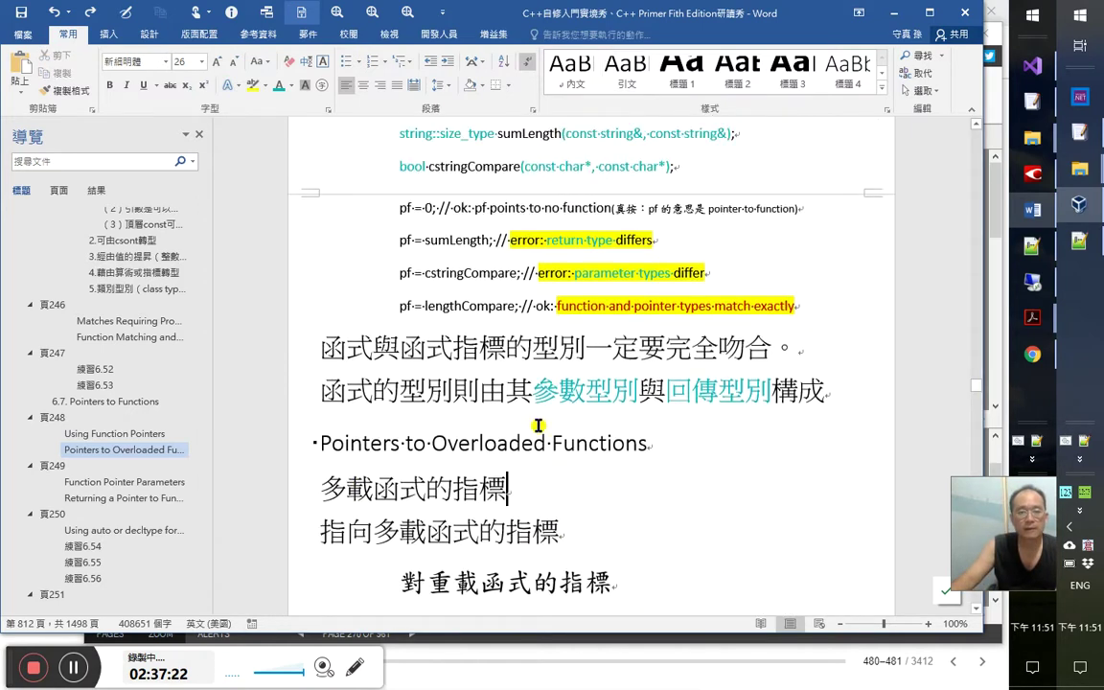
pyautogui.scroll(1, 566, 439)
pyautogui.click(532, 371)
pyautogui.hotkey('ctrl', 's')
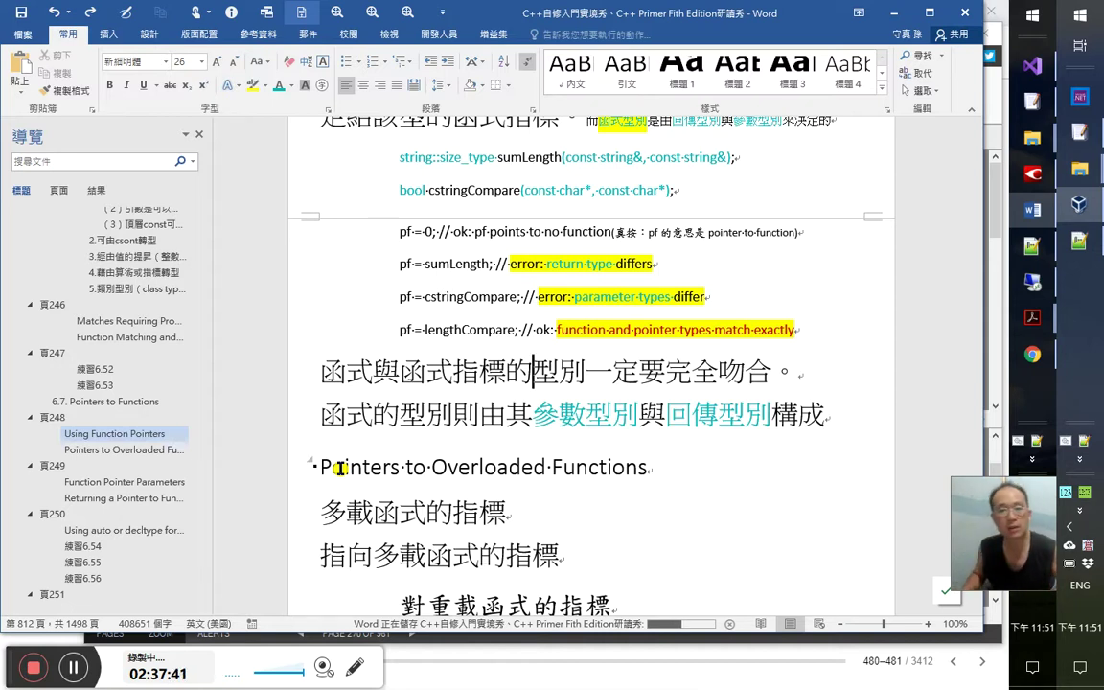
# Switch to ABBYY FineReader to check the recognized opening sentence of 使用函式指標, then return to the Word notes
pyautogui.hotkey('alt', 'Tab')
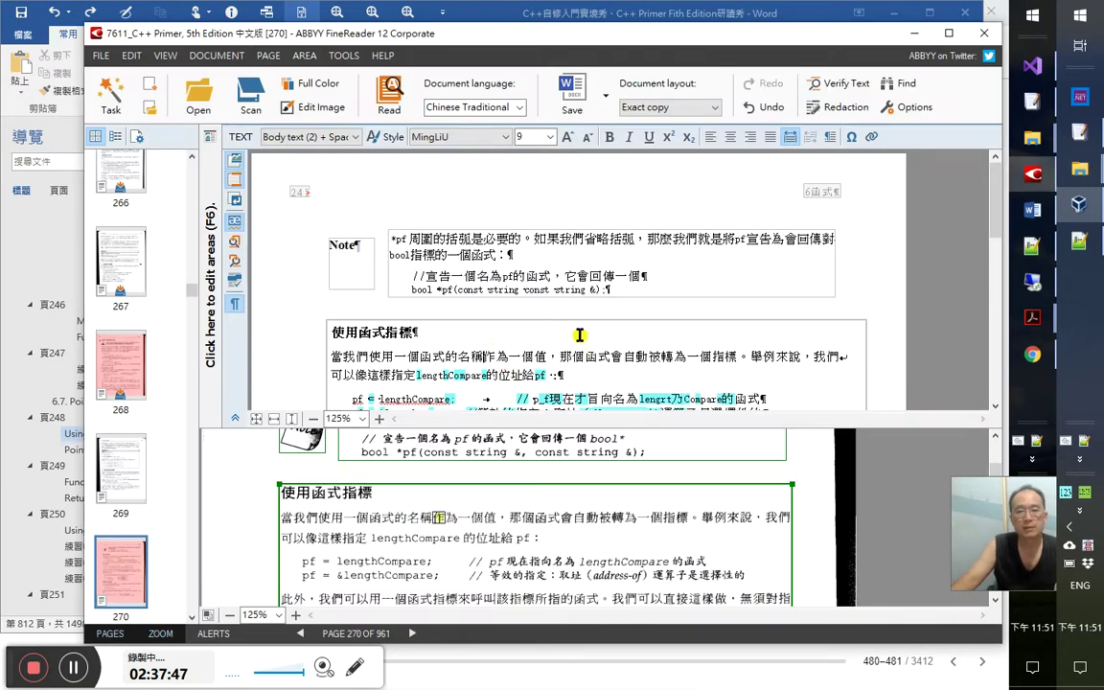
pyautogui.click(497, 274)
pyautogui.click(544, 354)
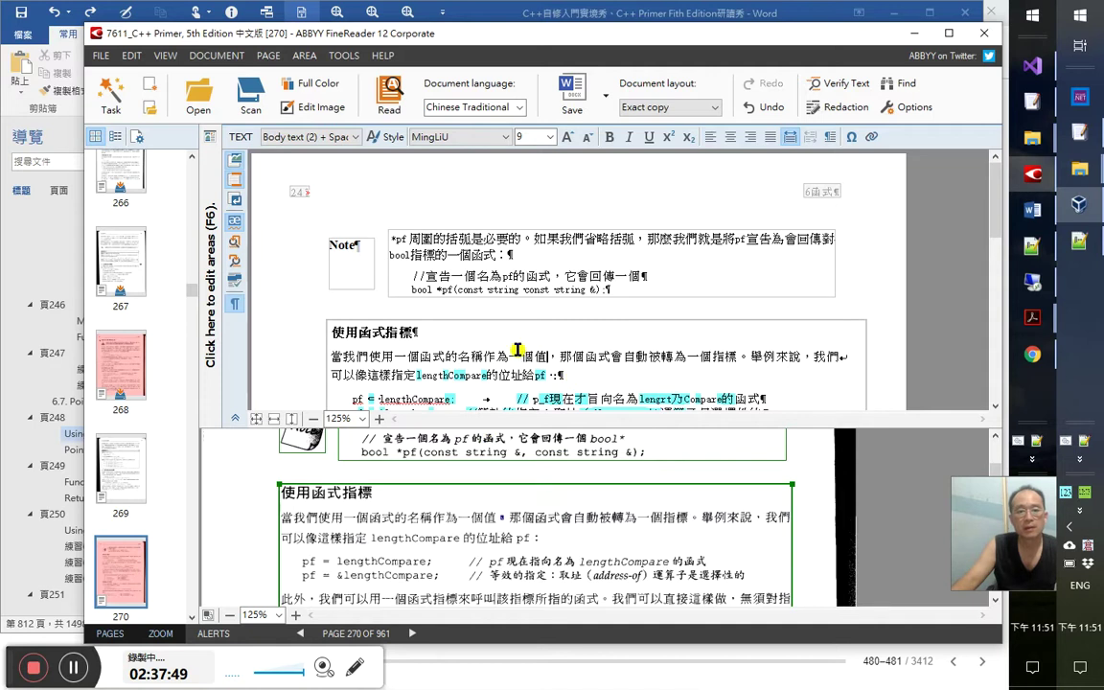
pyautogui.hotkey('alt', 'Tab')
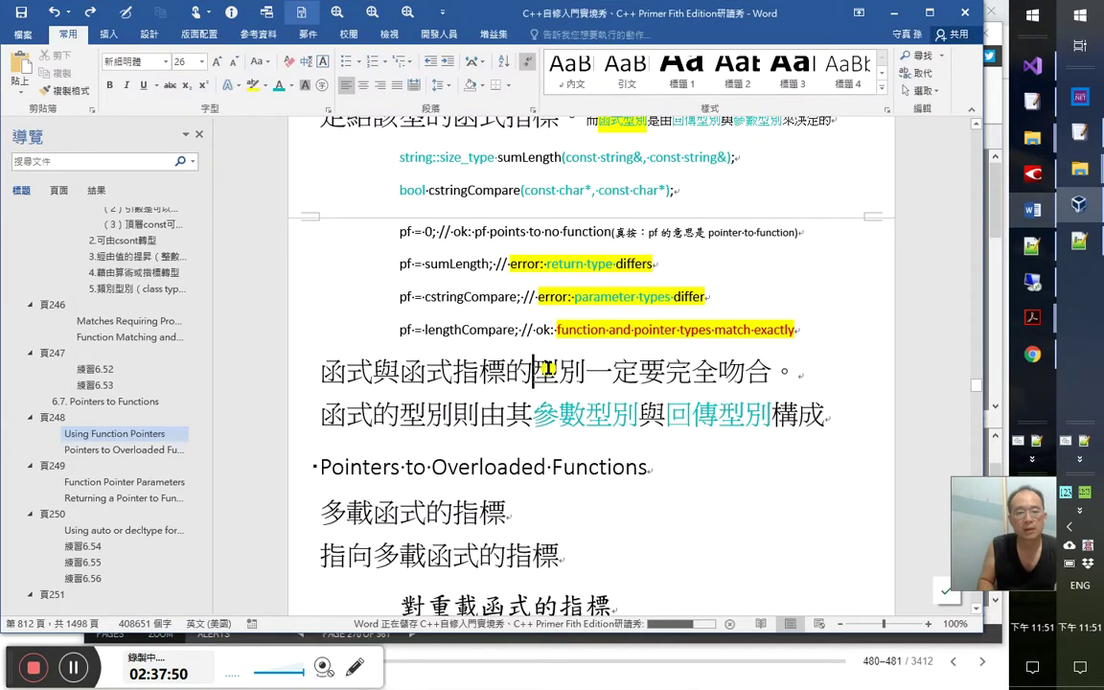
# Read the notes under Pointers to Overloaded Functions, including the explanation below 8:14:00, as far as the 頁 249 heading
pyautogui.click(546, 467)
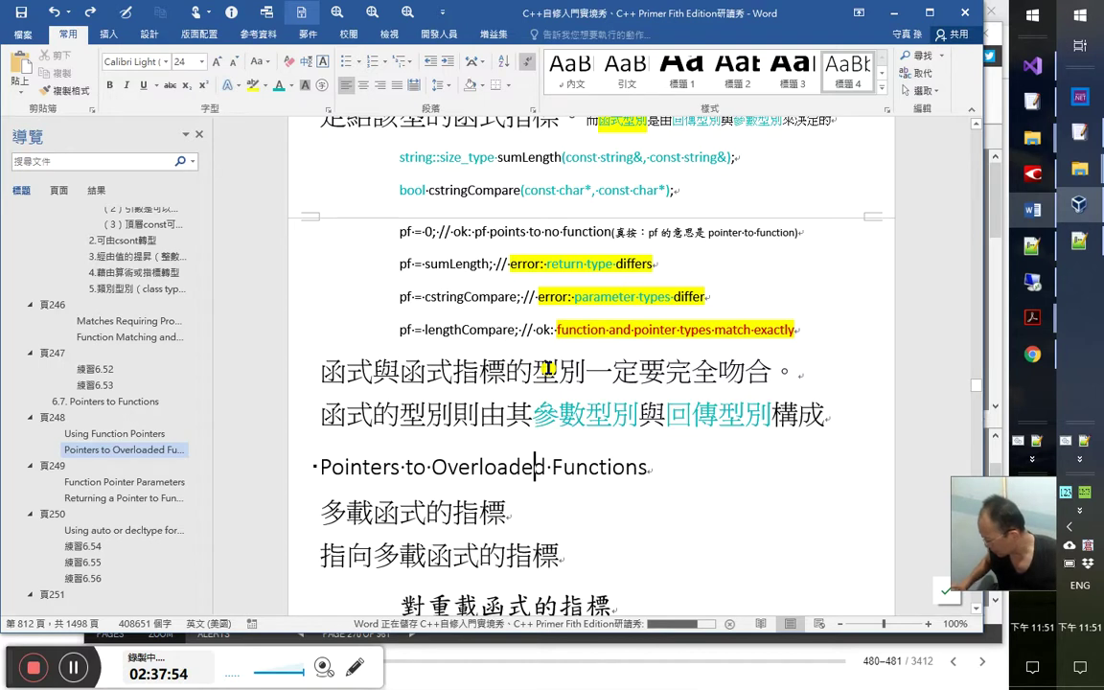
pyautogui.press('Down')
pyautogui.press('Down')
pyautogui.press('Down')
pyautogui.press('Down')
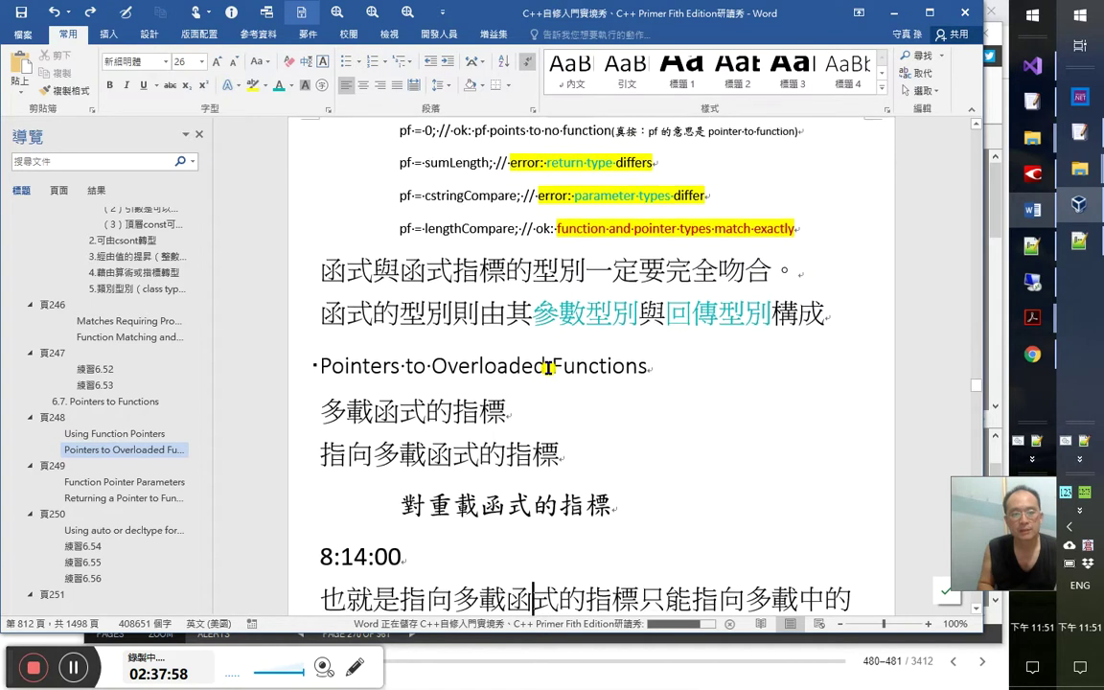
pyautogui.press('Down')
pyautogui.press('Down')
pyautogui.press('Down')
pyautogui.press('Down')
pyautogui.press('Down')
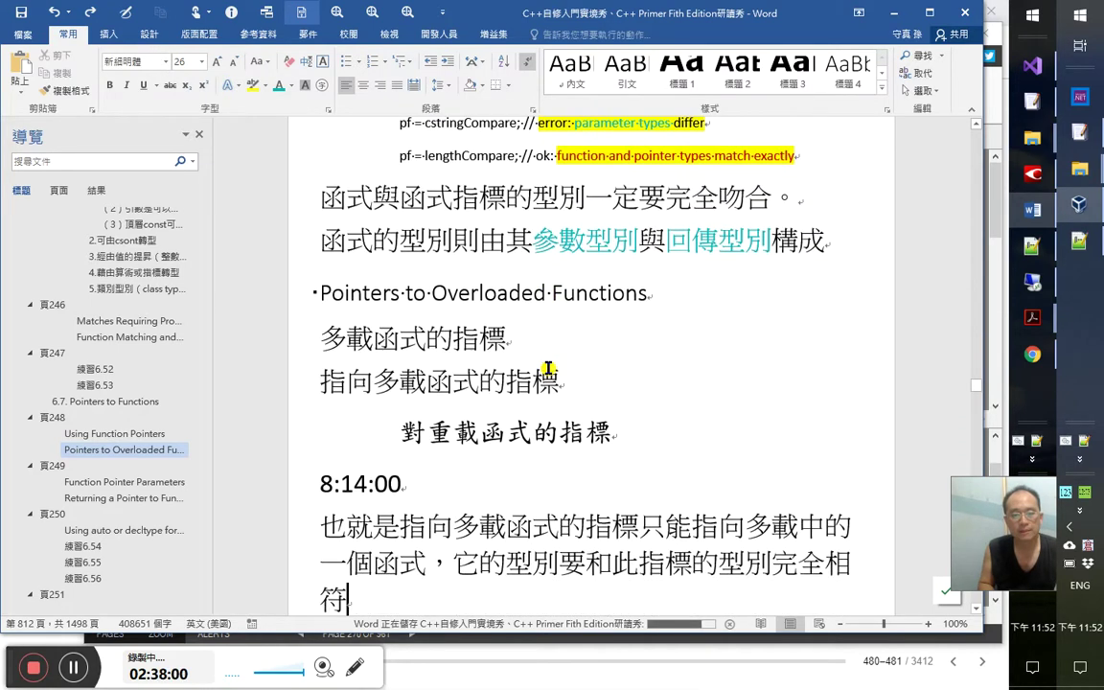
pyautogui.press('Up')
pyautogui.press('Up')
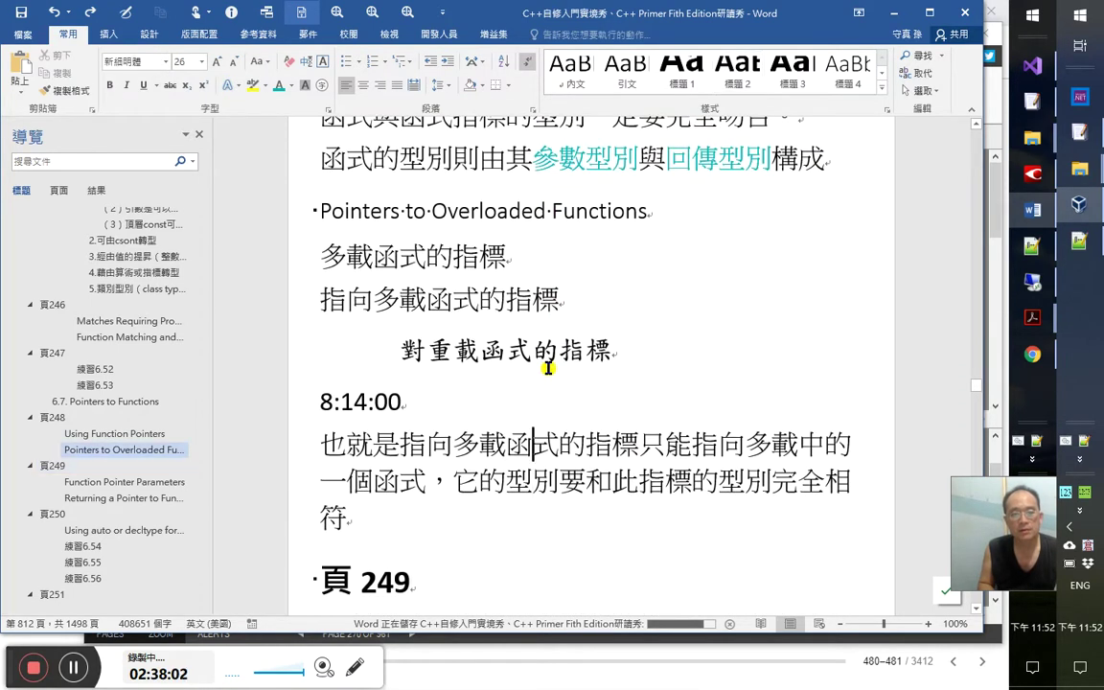
pyautogui.press('Right')
pyautogui.press('Right')
pyautogui.press('Right')
pyautogui.press('Right')
pyautogui.press('Right')
pyautogui.press('Right')
pyautogui.press('Right')
pyautogui.press('Right')
pyautogui.press('Right')
pyautogui.press('Right')
pyautogui.press('Right')
pyautogui.press('Right')
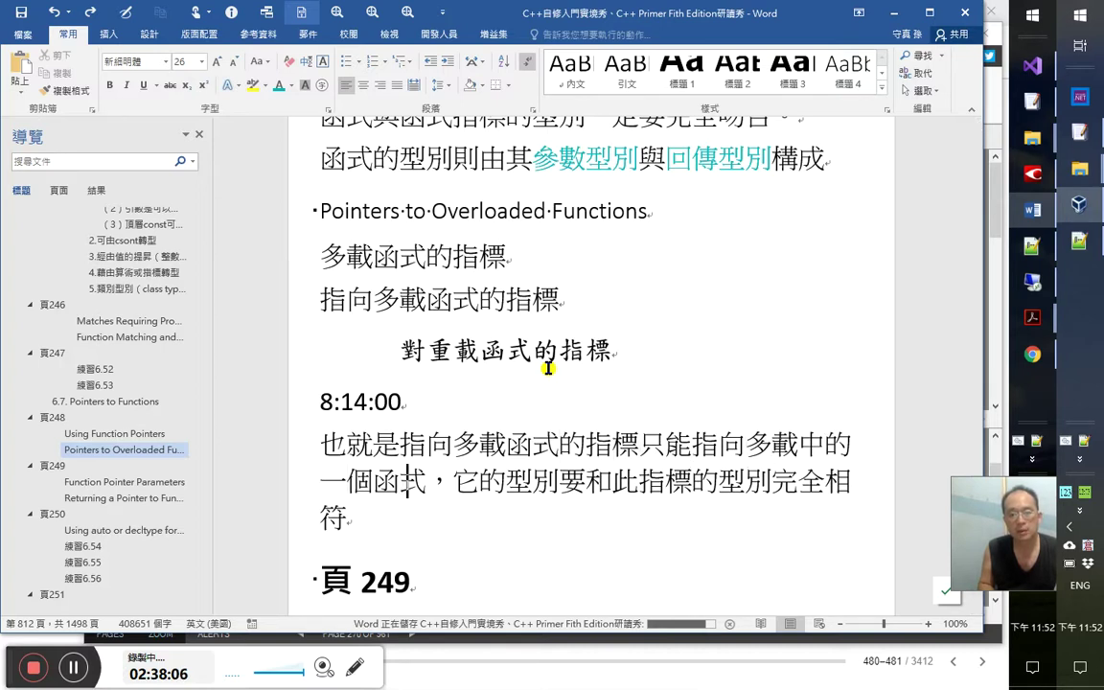
pyautogui.press('Right')
pyautogui.press('Right')
pyautogui.press('Right')
pyautogui.press('Right')
pyautogui.press('Right')
pyautogui.press('Right')
pyautogui.press('Right')
pyautogui.press('Right')
pyautogui.press('Right')
pyautogui.press('Right')
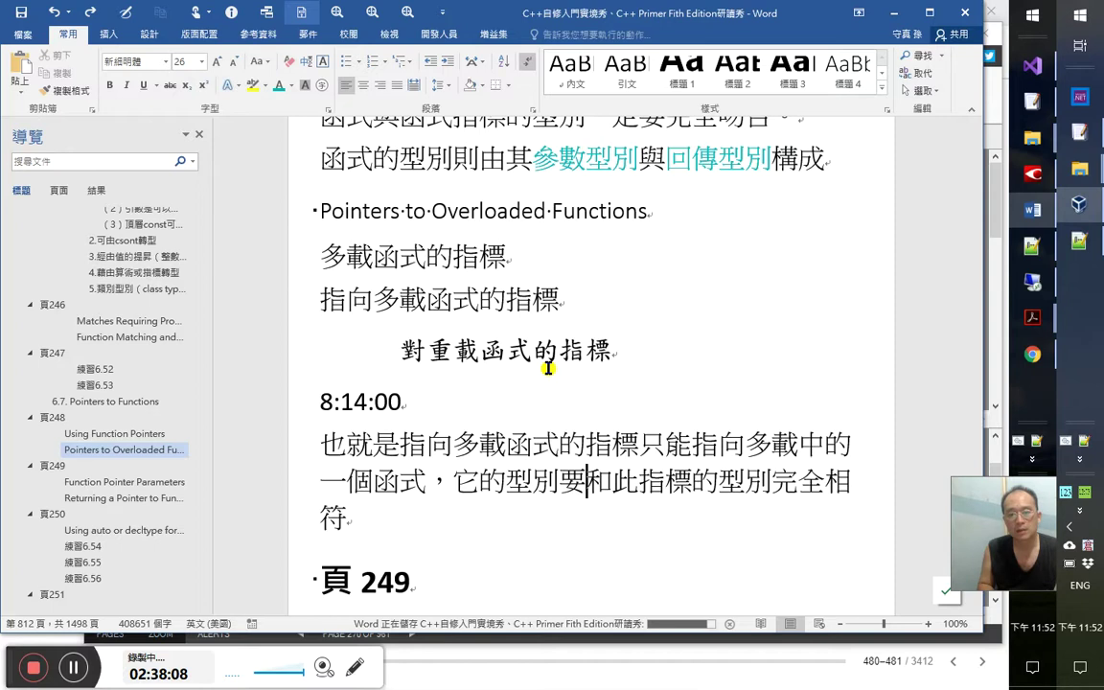
pyautogui.press('Right')
pyautogui.press('Right')
pyautogui.press('Right')
pyautogui.press('Right')
pyautogui.press('Right')
pyautogui.press('Right')
pyautogui.press('Right')
pyautogui.press('Right')
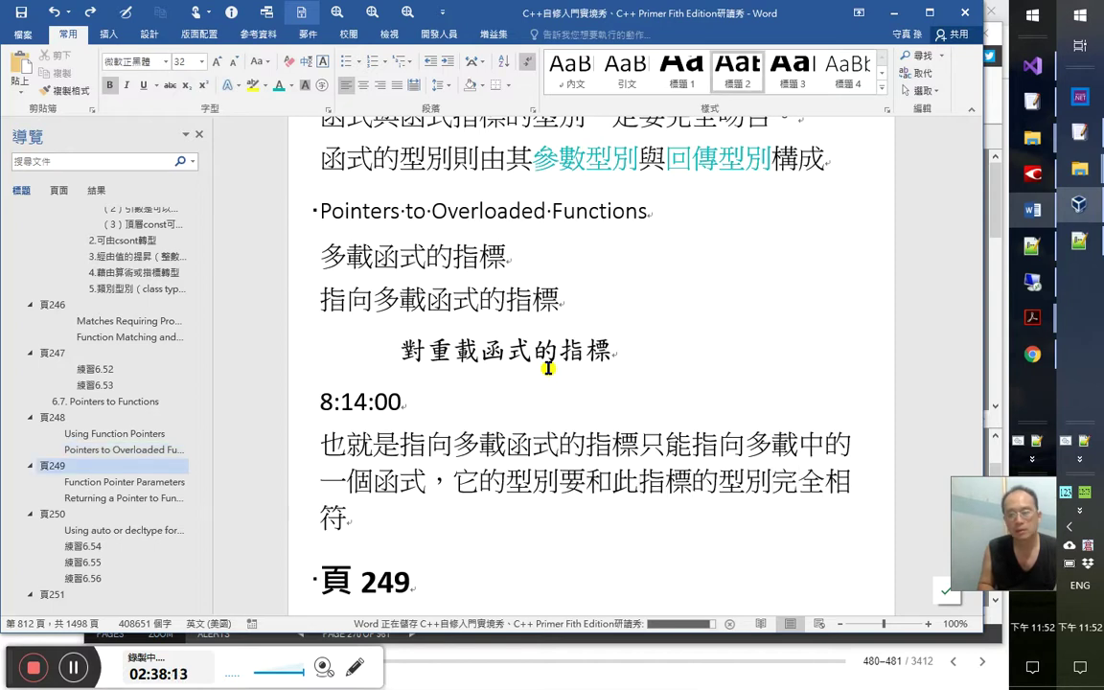
pyautogui.press('Up')
# Switch to ABBYY FineReader and proofread the first paragraph of 使用函式指標 against the scanned page
pyautogui.hotkey('alt', 'Tab')
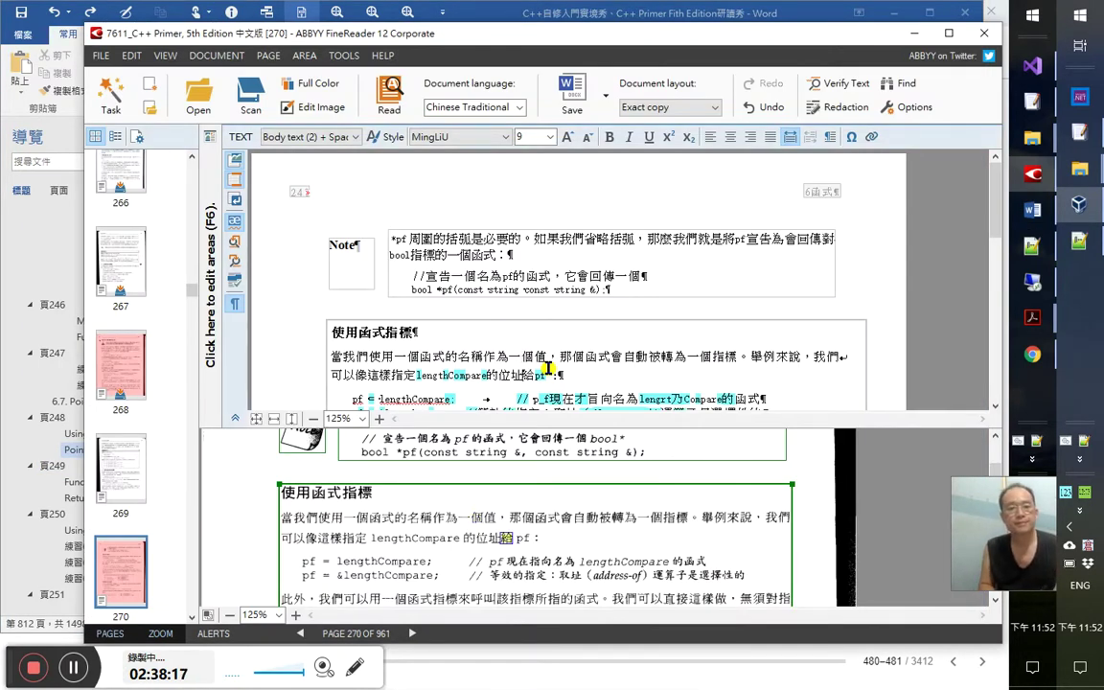
pyautogui.press('Right')
pyautogui.press('Right')
pyautogui.press('Right')
pyautogui.press('Right')
pyautogui.press('Right')
pyautogui.press('Right')
pyautogui.press('Right')
pyautogui.press('Right')
pyautogui.press('Right')
pyautogui.press('Right')
pyautogui.press('Right')
pyautogui.press('Right')
pyautogui.press('Right')
pyautogui.press('Right')
pyautogui.press('Right')
pyautogui.press('Right')
pyautogui.press('Right')
pyautogui.press('Right')
pyautogui.press('Right')
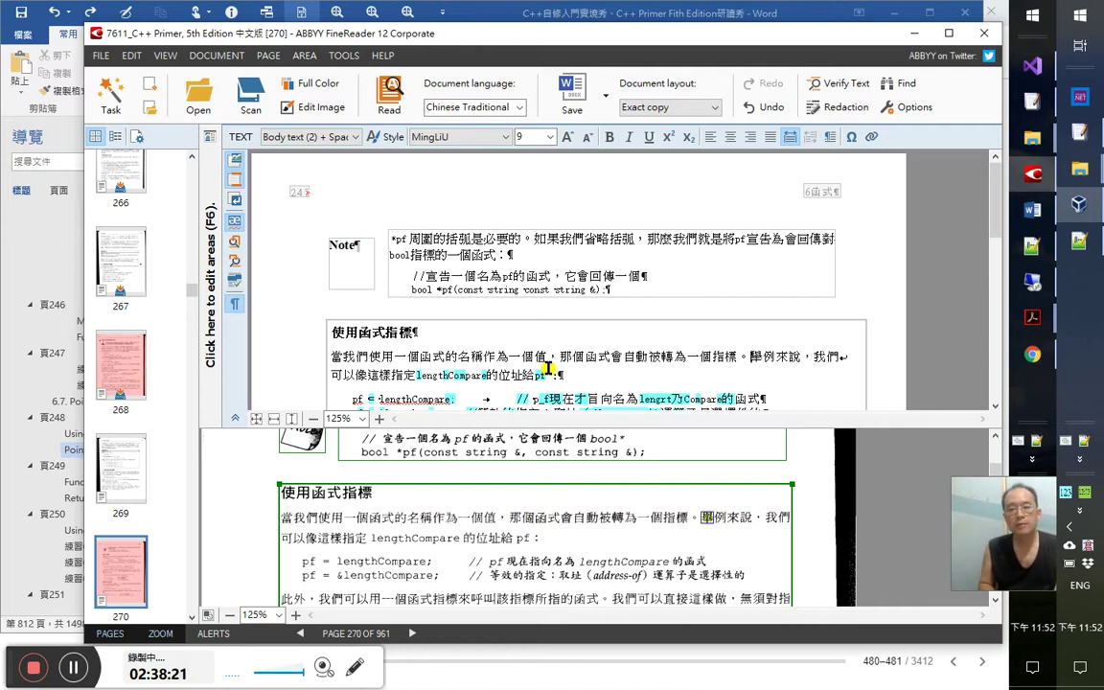
pyautogui.hotkey('shift', 'Home')
pyautogui.click(549, 369)
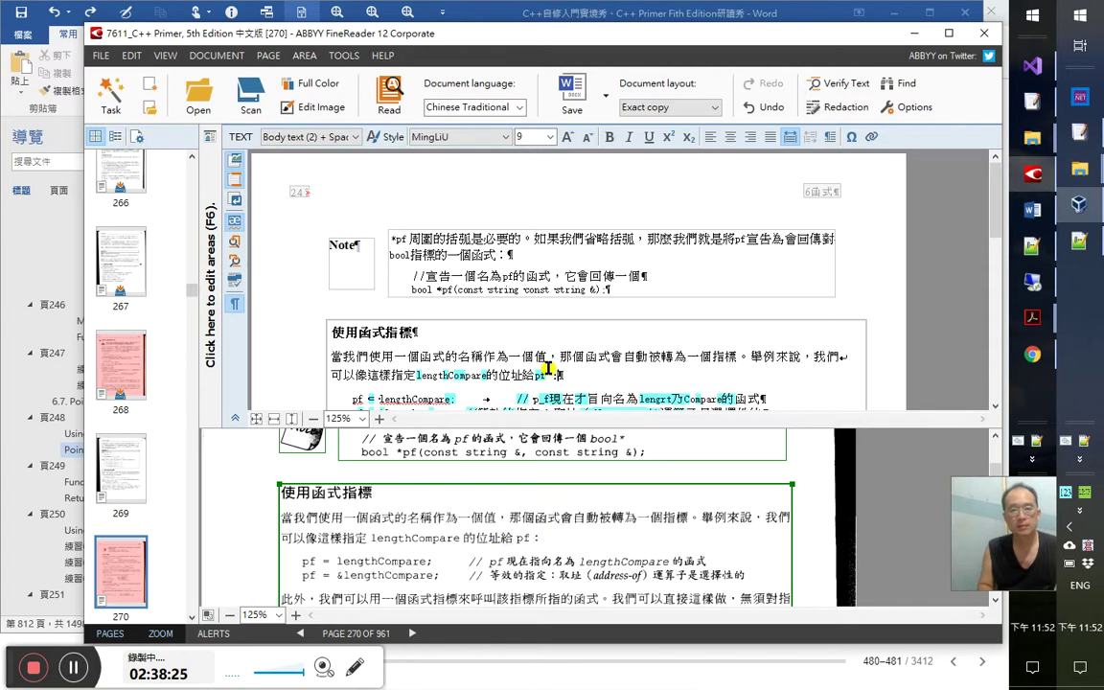
pyautogui.hotkey('shift', 'Home')
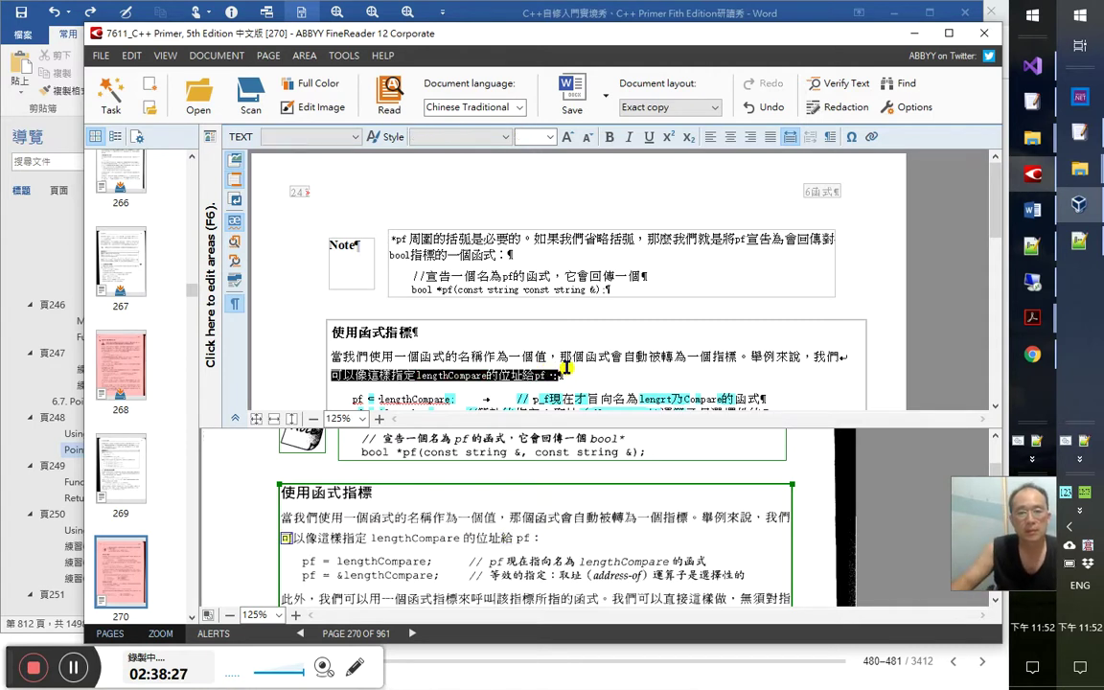
# Correct p_f to an italic pf in the comment of the first lengthCompare assignment
pyautogui.scroll(-1, 494, 333)
pyautogui.click(493, 313)
pyautogui.press('Right')
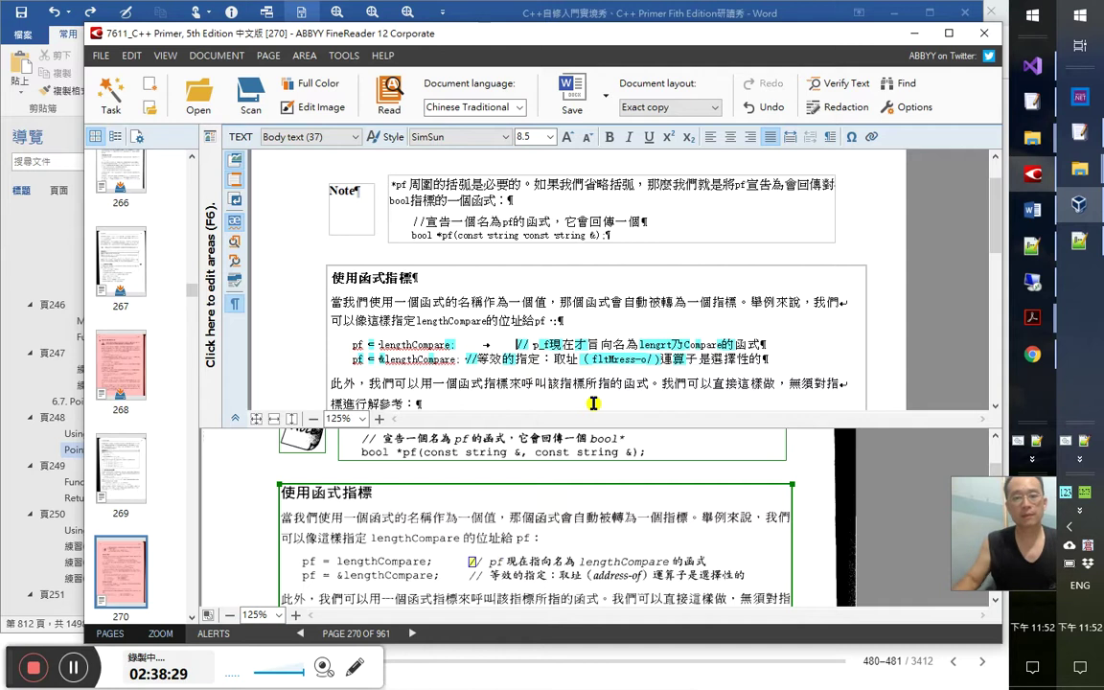
pyautogui.press('End')
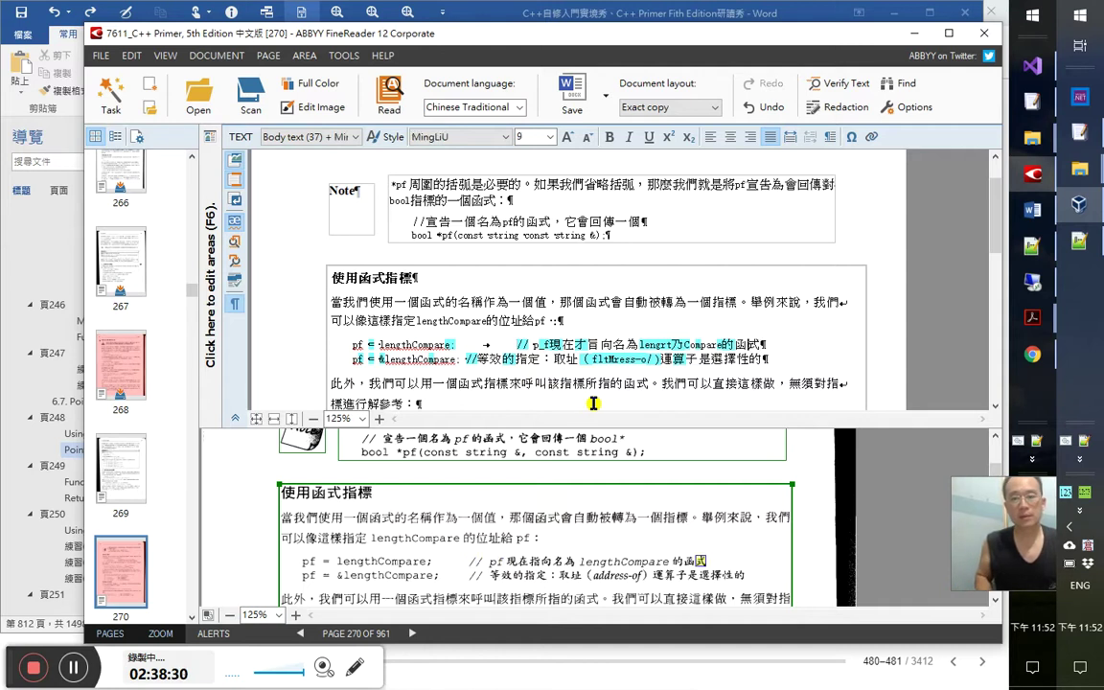
pyautogui.hotkey('ctrl', 'Left')
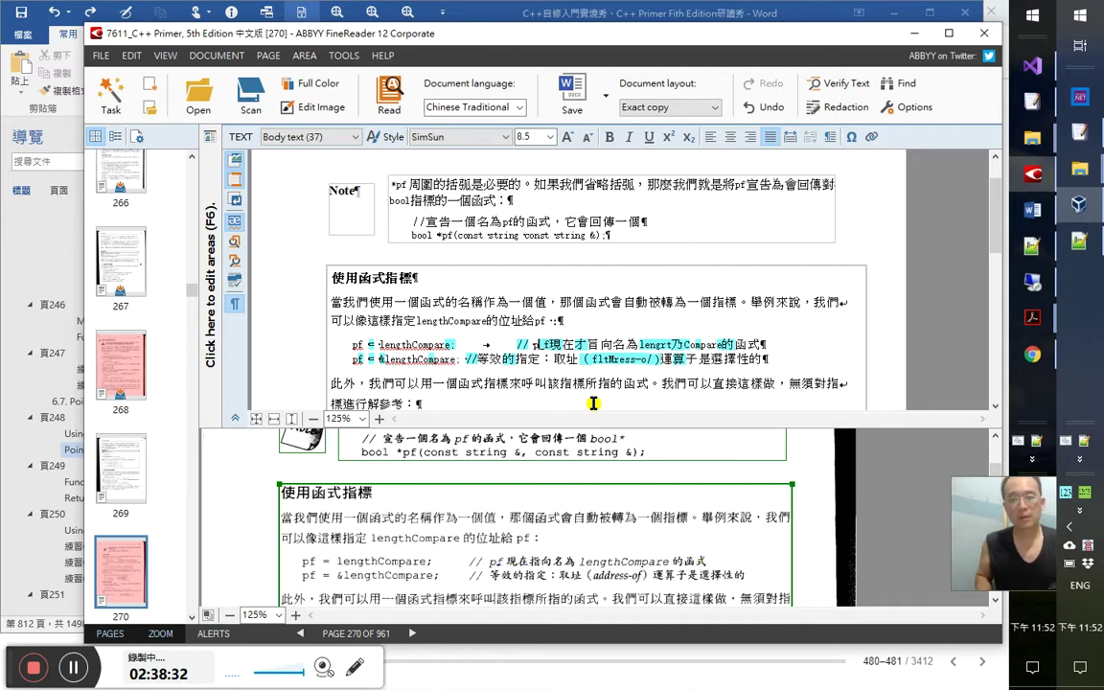
pyautogui.press('BackSpace')
pyautogui.hotkey('ctrl', 'i')
# Replace the misread 才旨 with 指 in the comment of the first lengthCompare assignment
pyautogui.press('Right')
pyautogui.press('Right')
pyautogui.press('Right')
pyautogui.press('Right')
pyautogui.press('Right')
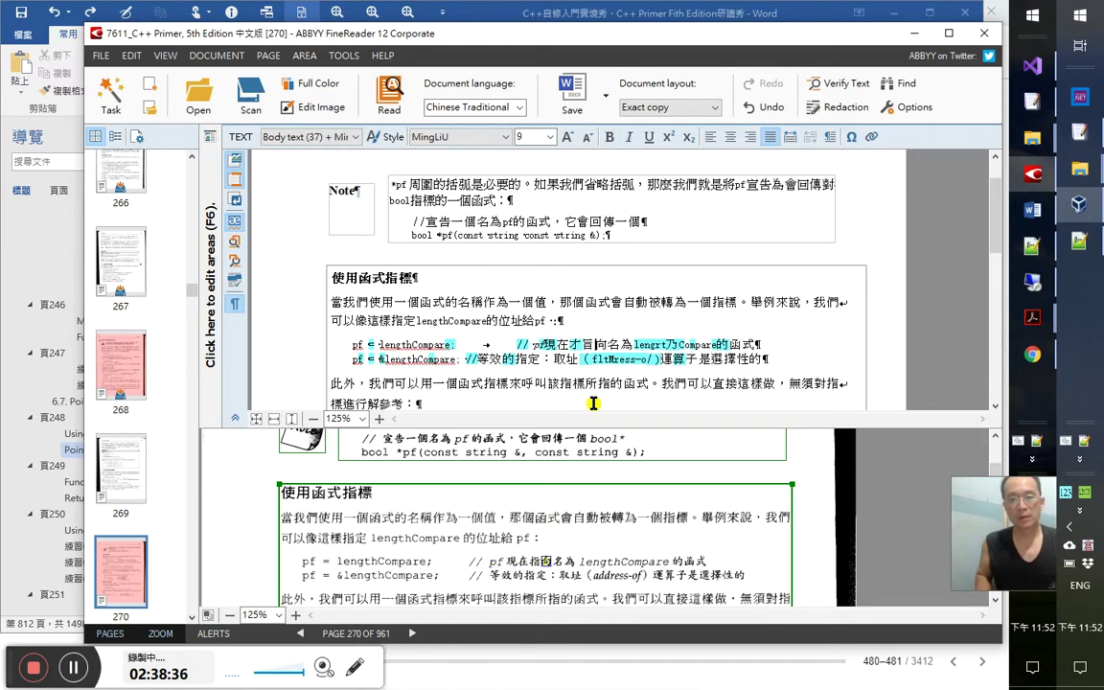
pyautogui.hotkey('shift', 'Left')
pyautogui.hotkey('shift', 'Left')
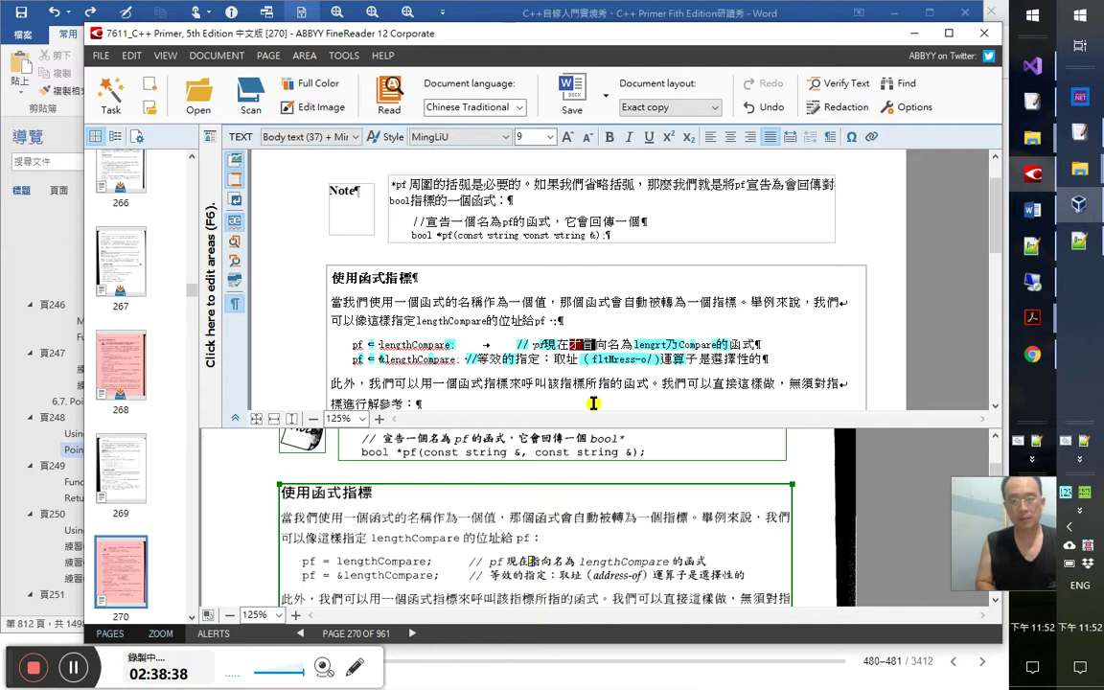
pyautogui.write('指')
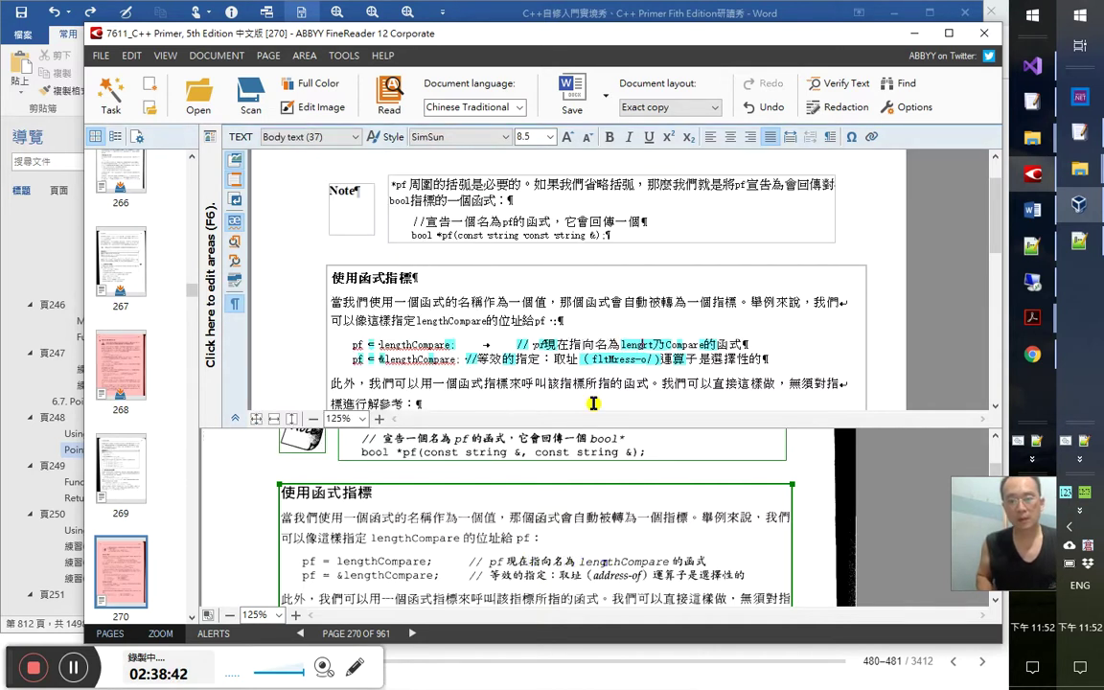
# Replace the misread lengrt乃Compare with lengthCompare across all document pages, case-sensitively, searching downward as well as upward
pyautogui.hotkey('shift', 'Right')
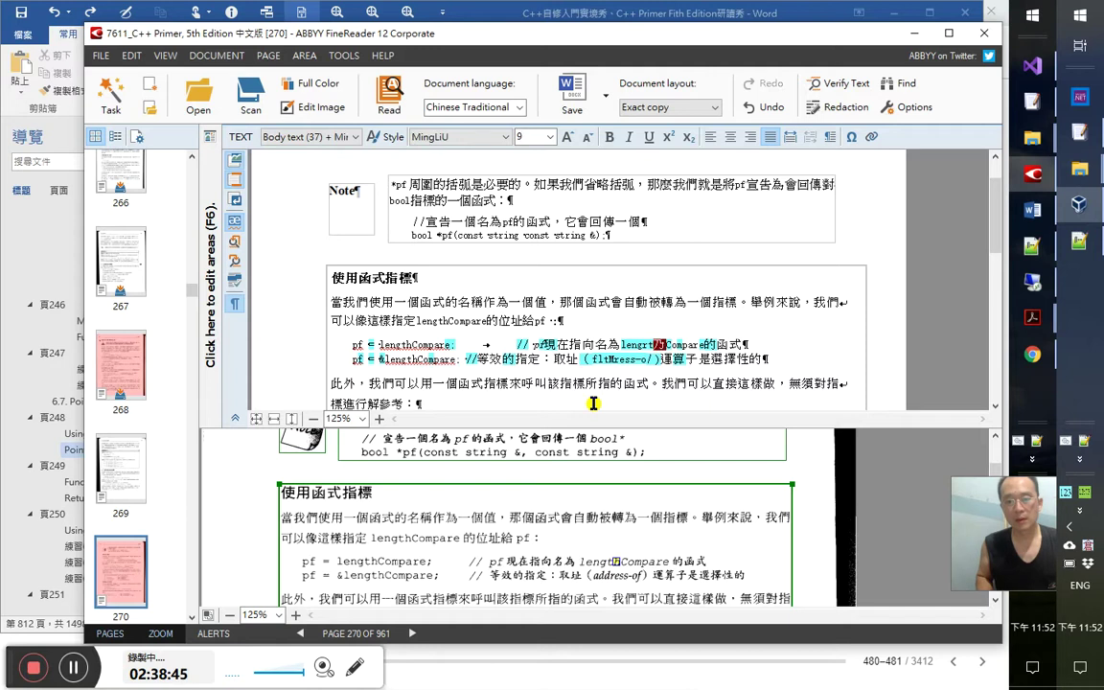
pyautogui.press('Left')
pyautogui.press('Left')
pyautogui.press('Left')
pyautogui.press('Left')
pyautogui.press('Left')
pyautogui.press('Left')
pyautogui.press('Left')
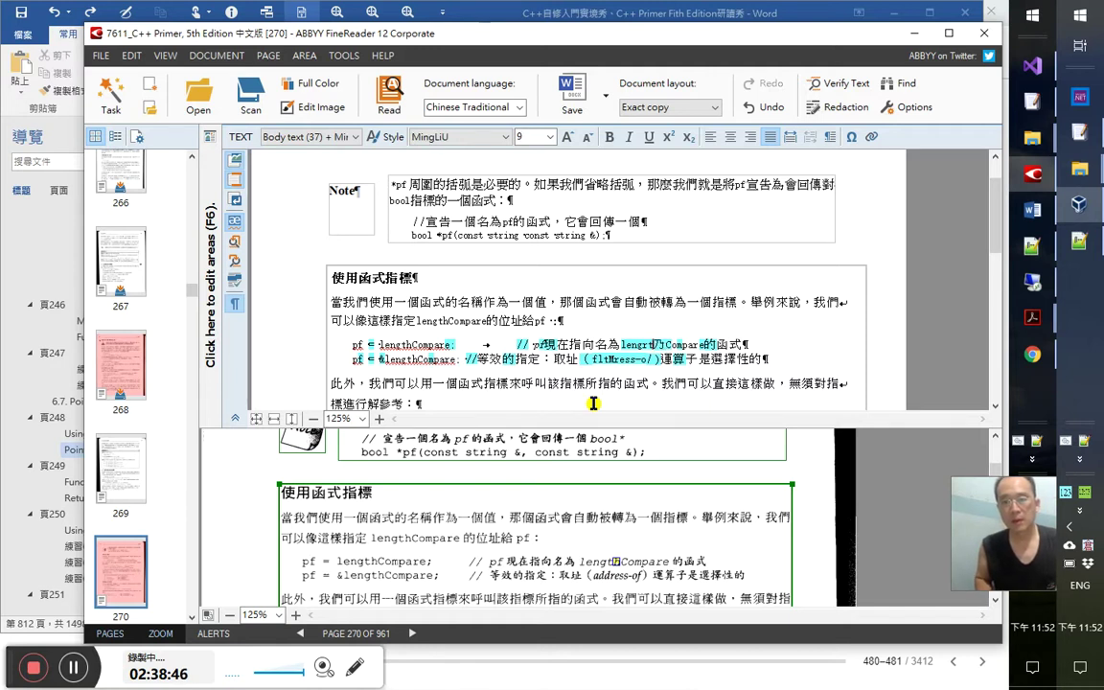
pyautogui.hotkey('shift', 'Right')
pyautogui.hotkey('shift', 'Right')
pyautogui.hotkey('shift', 'Right')
pyautogui.hotkey('shift', 'Right')
pyautogui.hotkey('shift', 'Right')
pyautogui.hotkey('shift', 'Right')
pyautogui.hotkey('shift', 'Right')
pyautogui.hotkey('shift', 'Right')
pyautogui.hotkey('shift', 'Right')
pyautogui.hotkey('shift', 'Right')
pyautogui.hotkey('shift', 'Right')
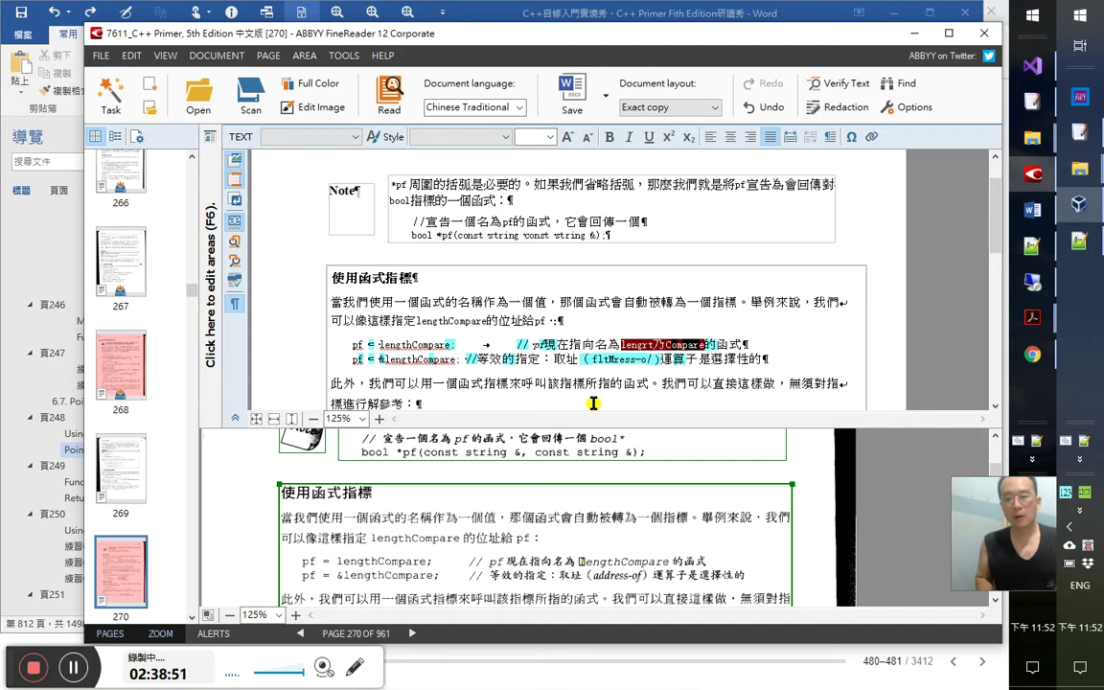
pyautogui.press('Left')
pyautogui.hotkey('ctrl', 'h')
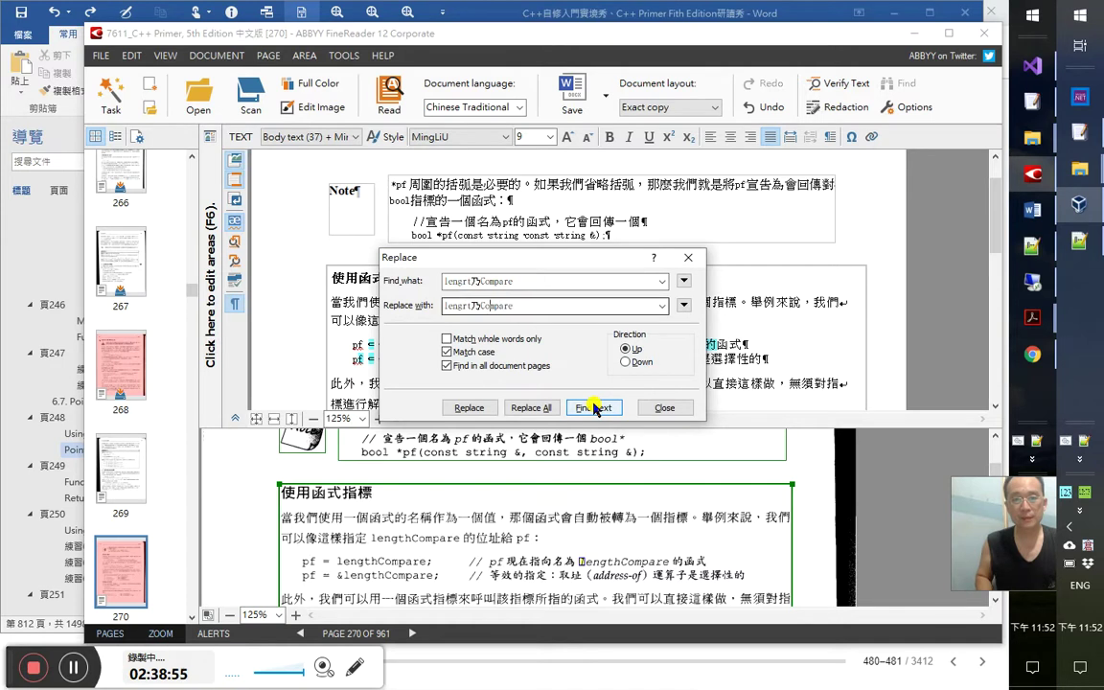
pyautogui.press('Delete')
pyautogui.press('Delete')
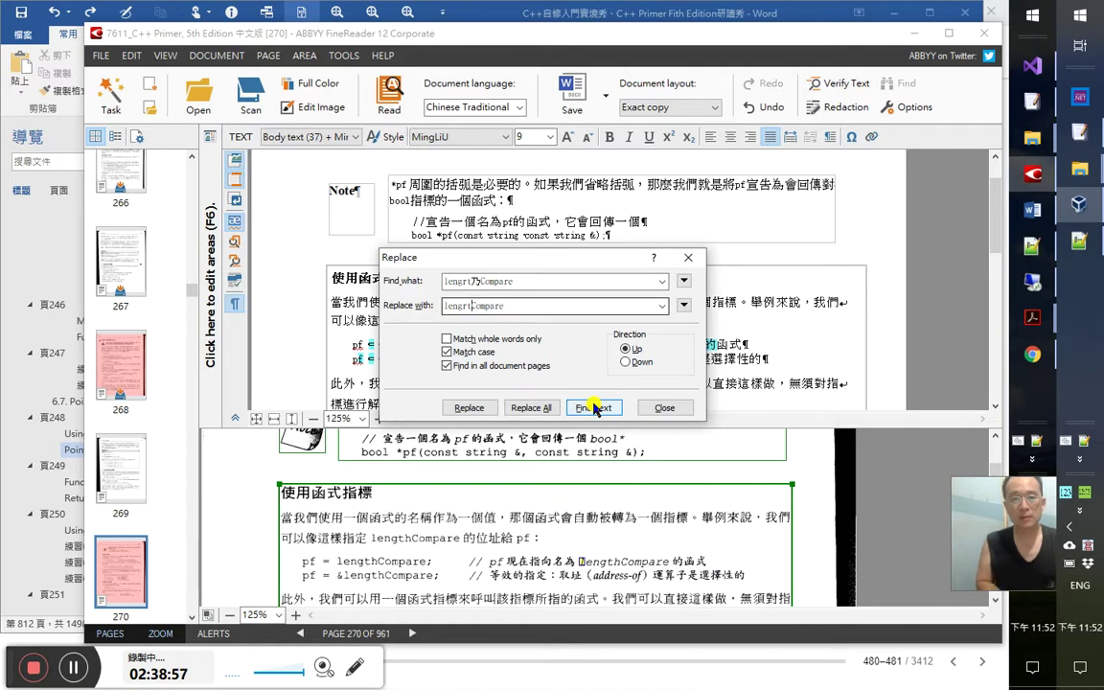
pyautogui.moveTo(525, 255); pyautogui.dragTo(484, 168)
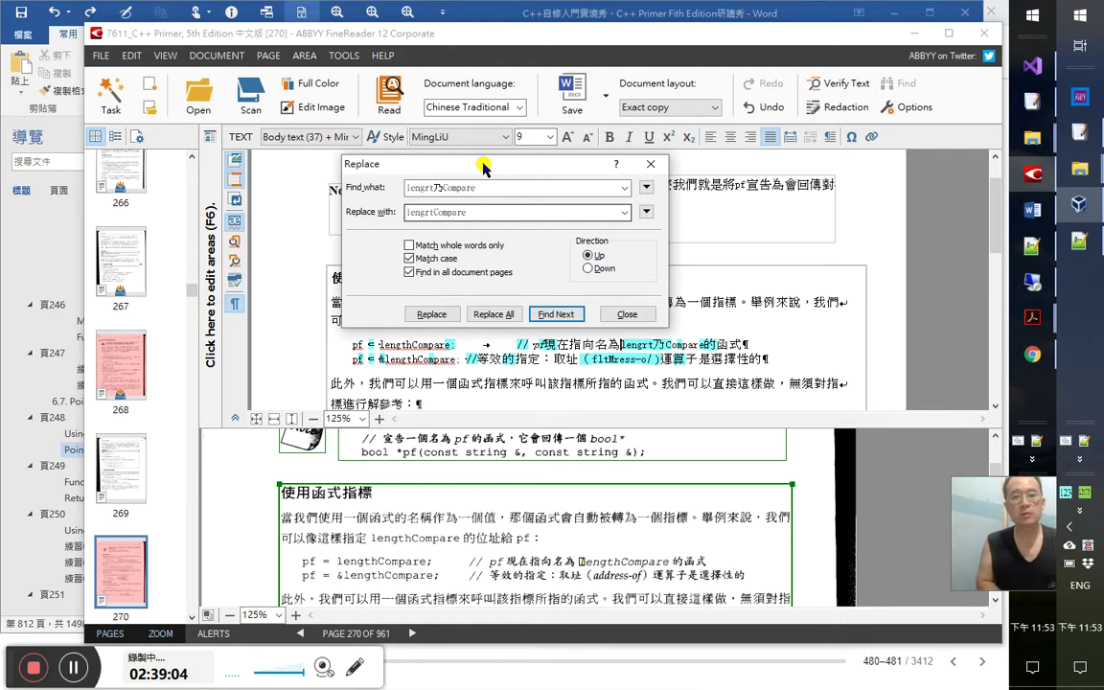
pyautogui.press('BackSpace')
pyautogui.press('BackSpace')
pyautogui.write('th')
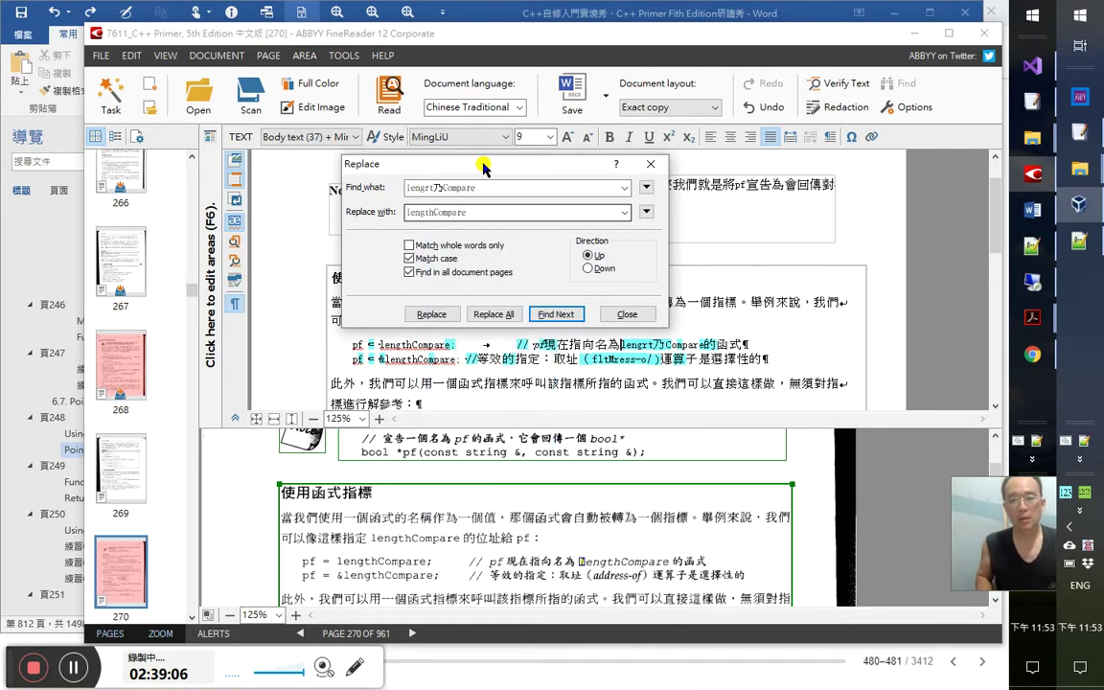
pyautogui.press('Return')
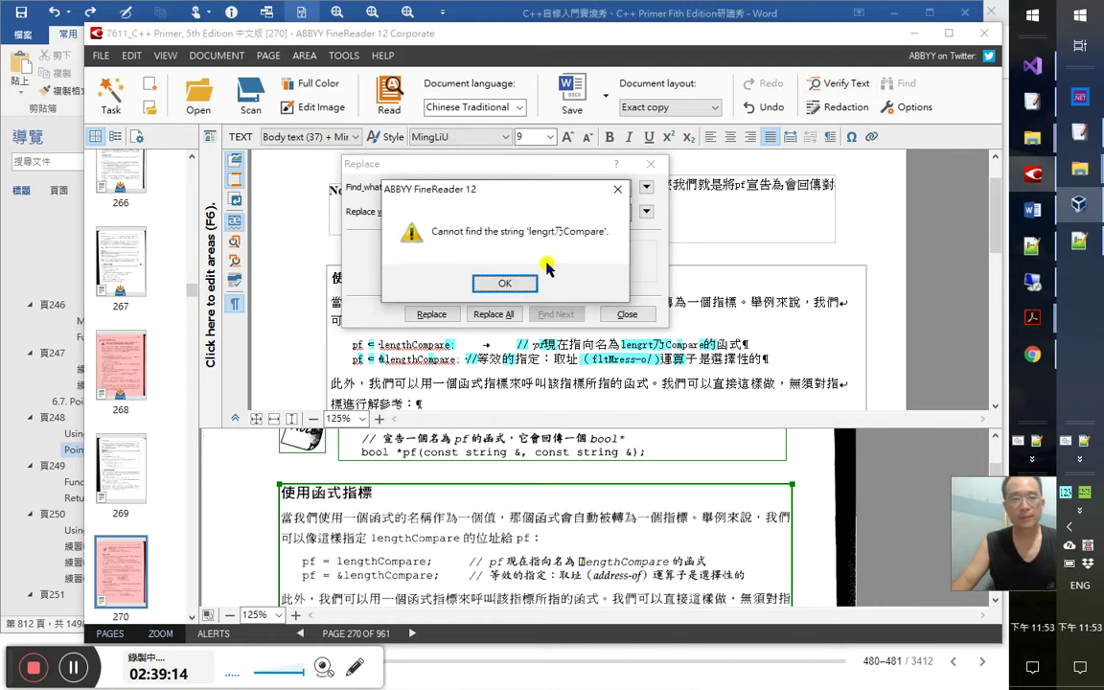
pyautogui.press('Return')
pyautogui.click(590, 271)
pyautogui.click(496, 313)
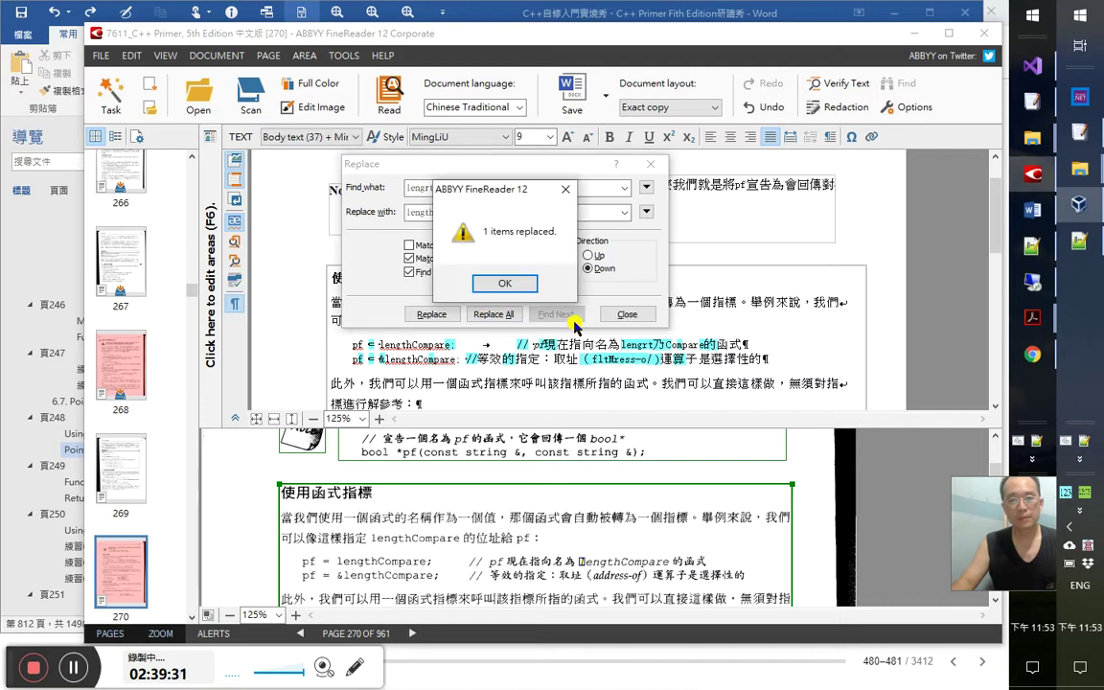
pyautogui.click(505, 279)
# Replace the misread fltMress-o/ with address-of across all document pages in both search directions, and close the replacement dialog
pyautogui.doubleClick(593, 360)
pyautogui.hotkey('ctrl', 'c')
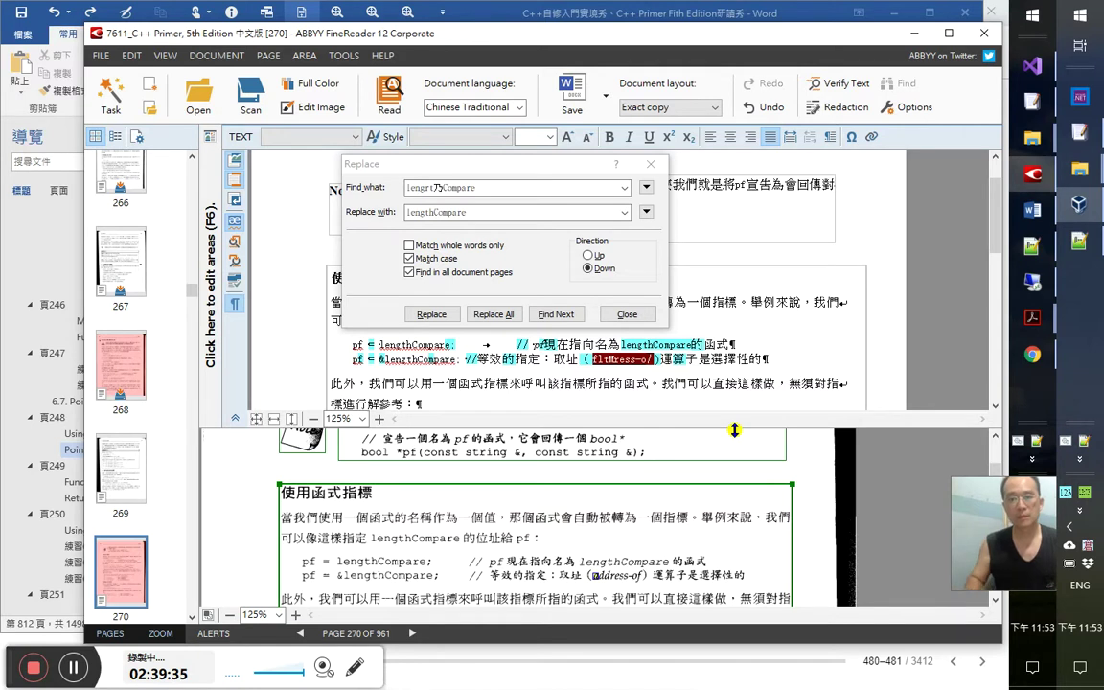
pyautogui.click(518, 187)
pyautogui.hotkey('ctrl', 'v')
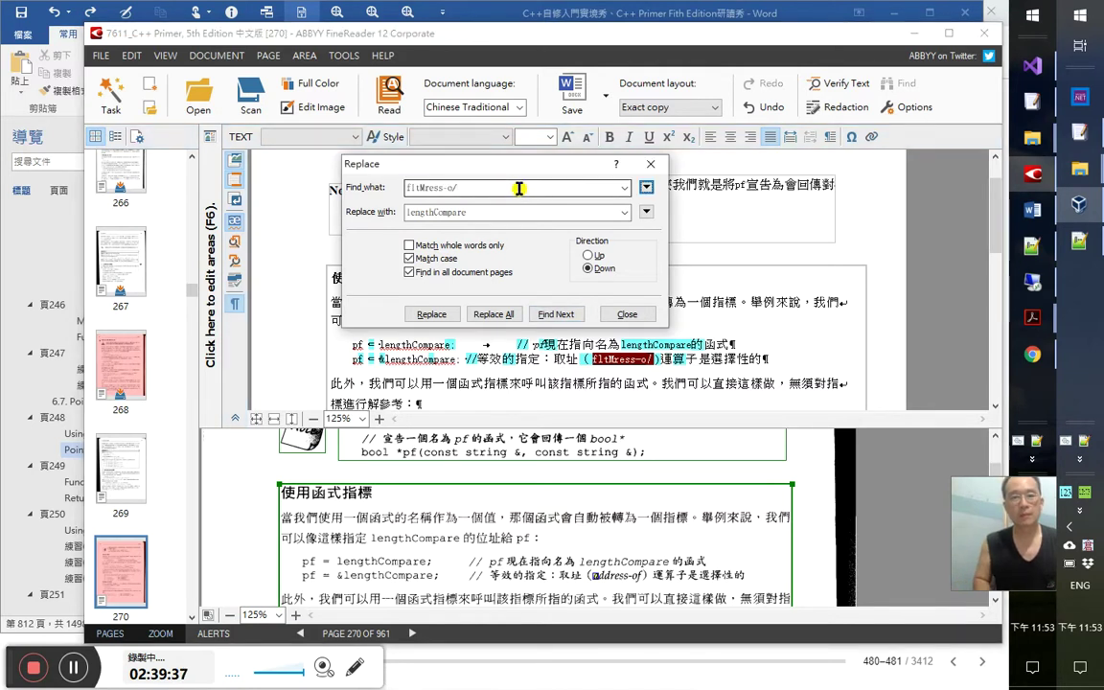
pyautogui.press('Tab')
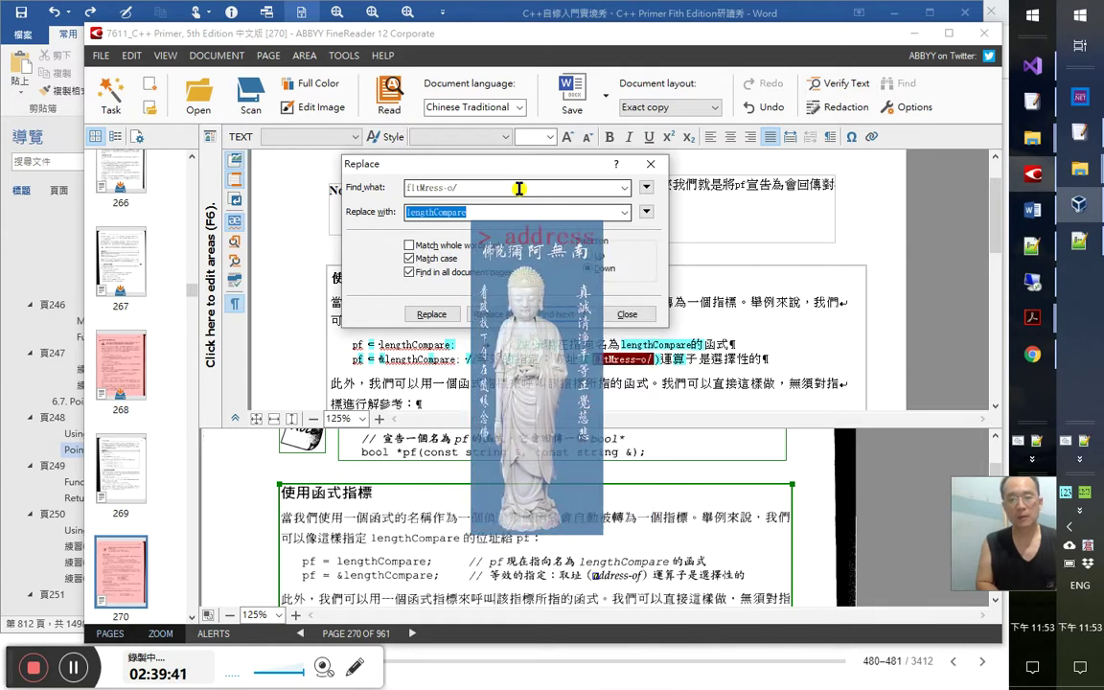
pyautogui.write('address-of')
pyautogui.press('Return')
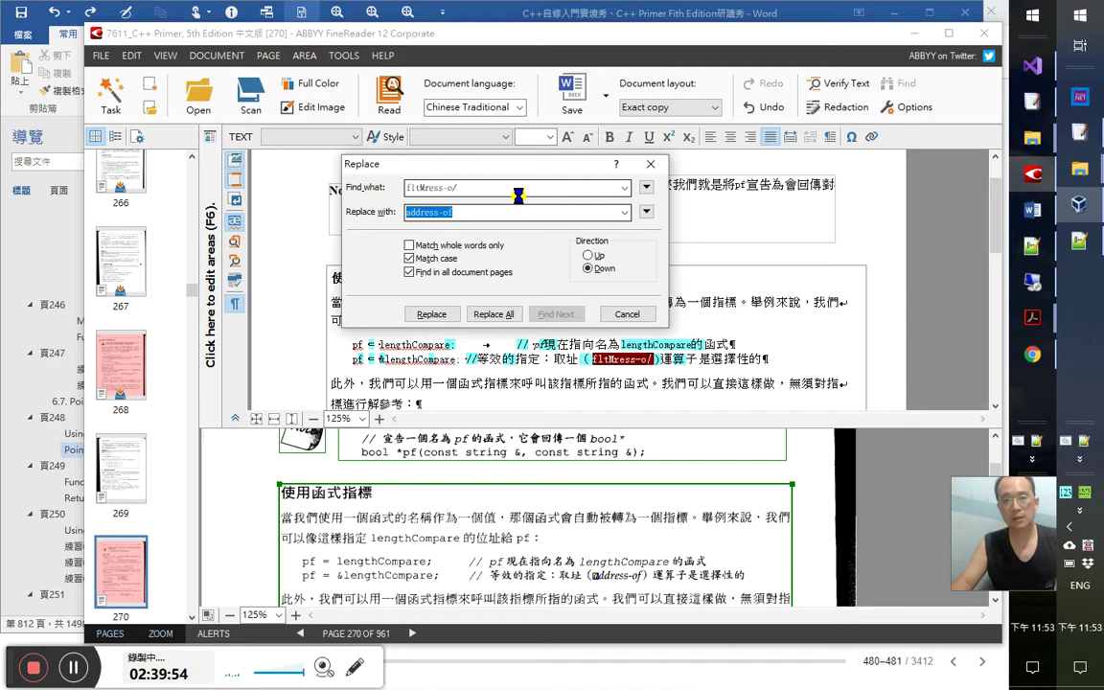
pyautogui.click(505, 281)
pyautogui.click(587, 256)
pyautogui.click(499, 313)
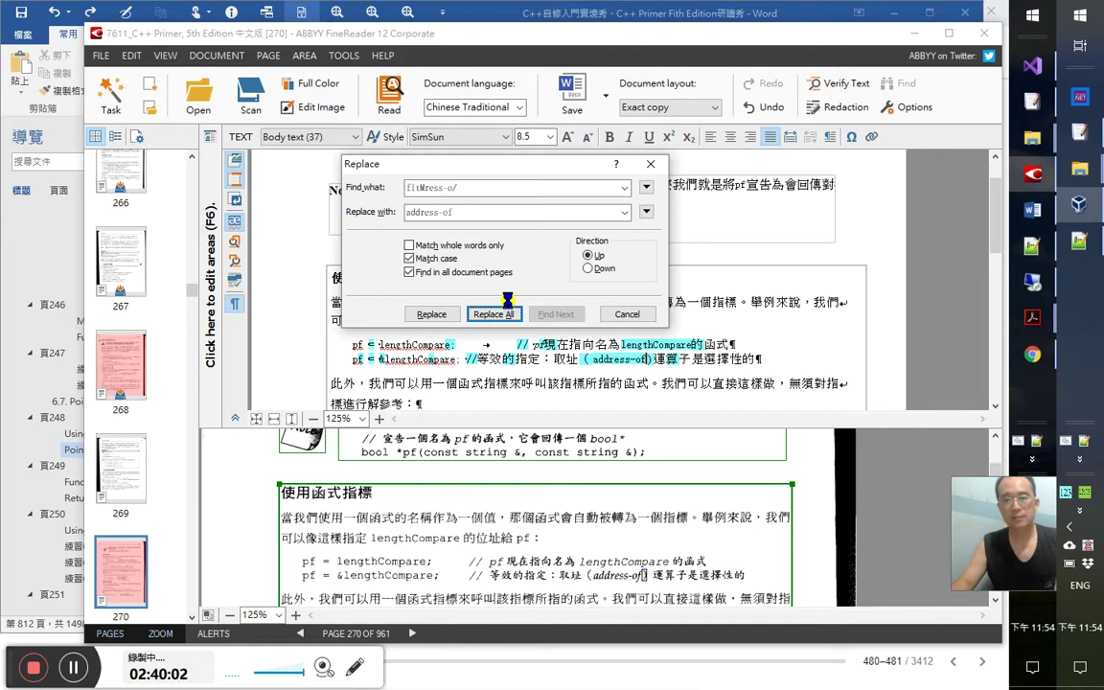
pyautogui.click(505, 282)
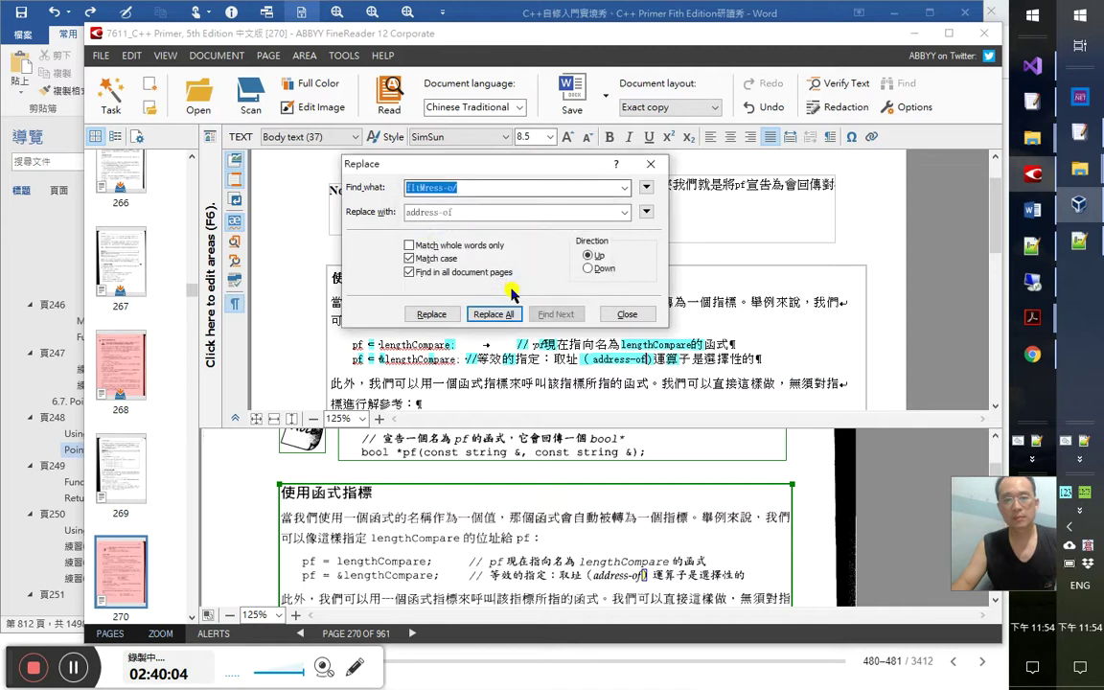
pyautogui.click(627, 313)
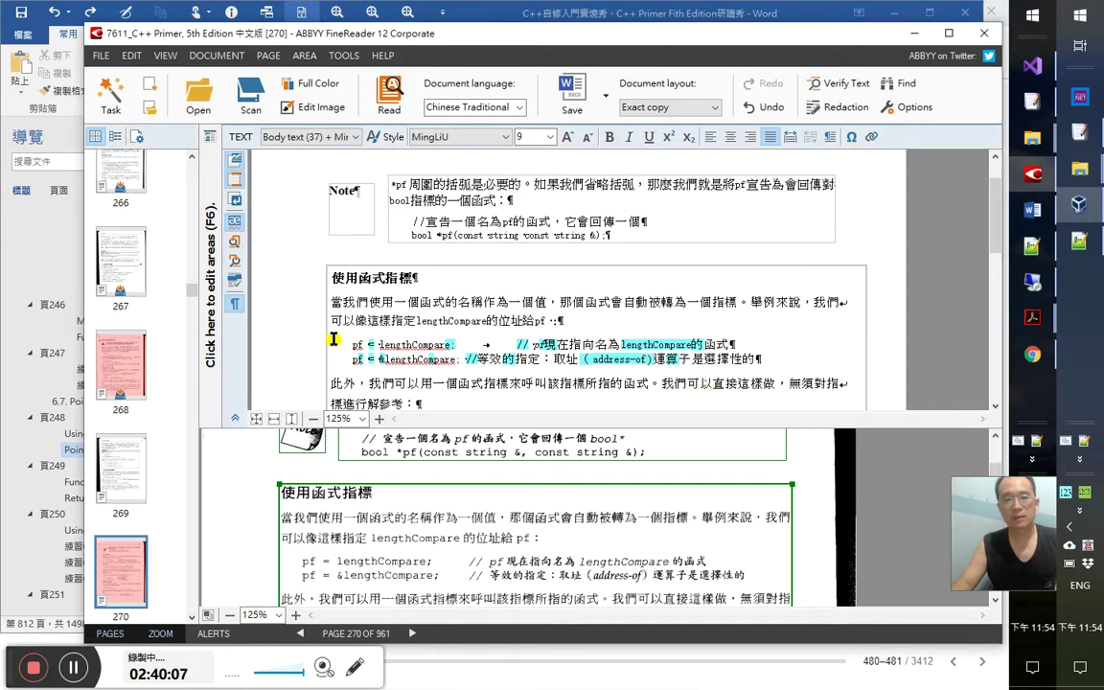
# Clear the uncertain-character highlighting on the two pf assignment lines and italicize address-of in the second line's comment
pyautogui.moveTo(334, 338); pyautogui.dragTo(762, 360)
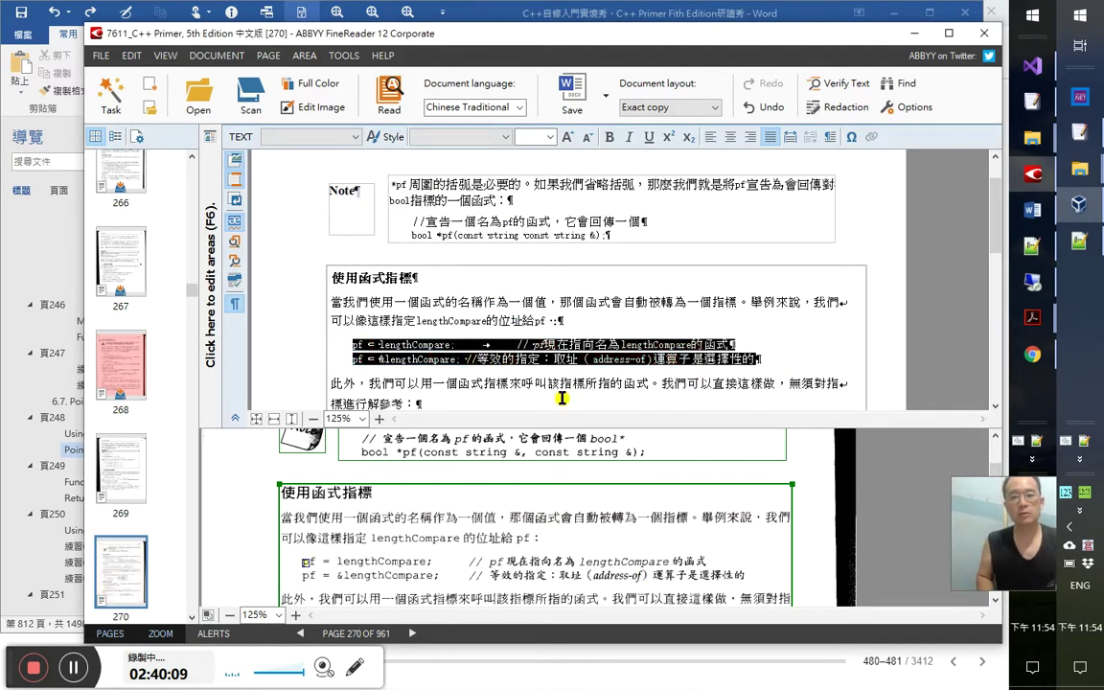
pyautogui.press('Right')
pyautogui.press('Left')
pyautogui.press('Left')
pyautogui.press('Left')
pyautogui.press('Left')
pyautogui.press('Left')
pyautogui.press('Left')
pyautogui.press('Left')
pyautogui.press('Left')
pyautogui.press('Left')
pyautogui.press('Left')
pyautogui.press('Left')
pyautogui.press('Left')
pyautogui.press('Left')
pyautogui.press('Left')
pyautogui.press('Left')
pyautogui.hotkey('shift', 'Left')
pyautogui.hotkey('shift', 'Left')
pyautogui.hotkey('shift', 'Left')
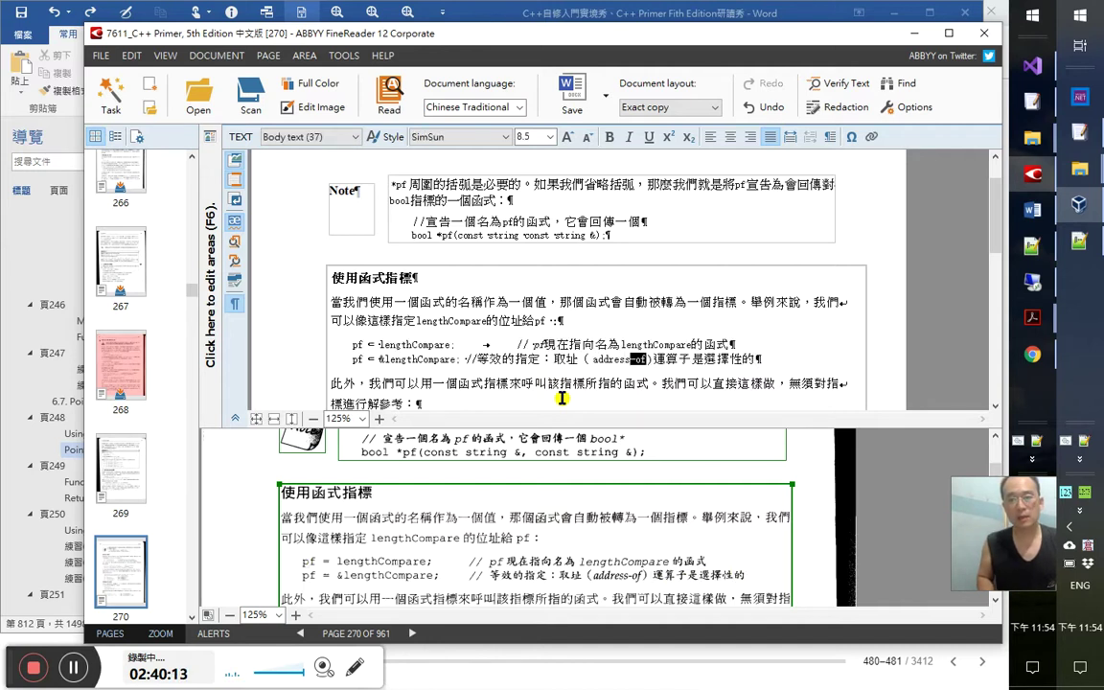
pyautogui.hotkey('shift', 'Left')
pyautogui.hotkey('ctrl', 'i')
# Replace the misread mark before lengthCompare in the bool b1 line's comment with 呼叫
pyautogui.press('Down')
pyautogui.press('Down')
pyautogui.press('Down')
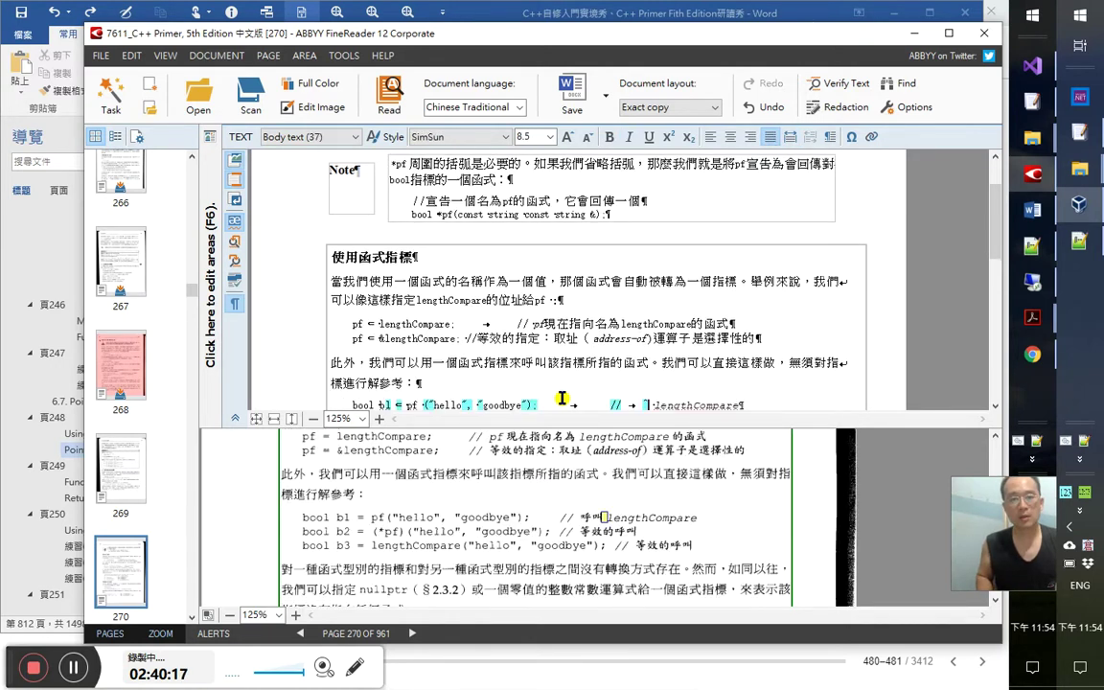
pyautogui.press('End')
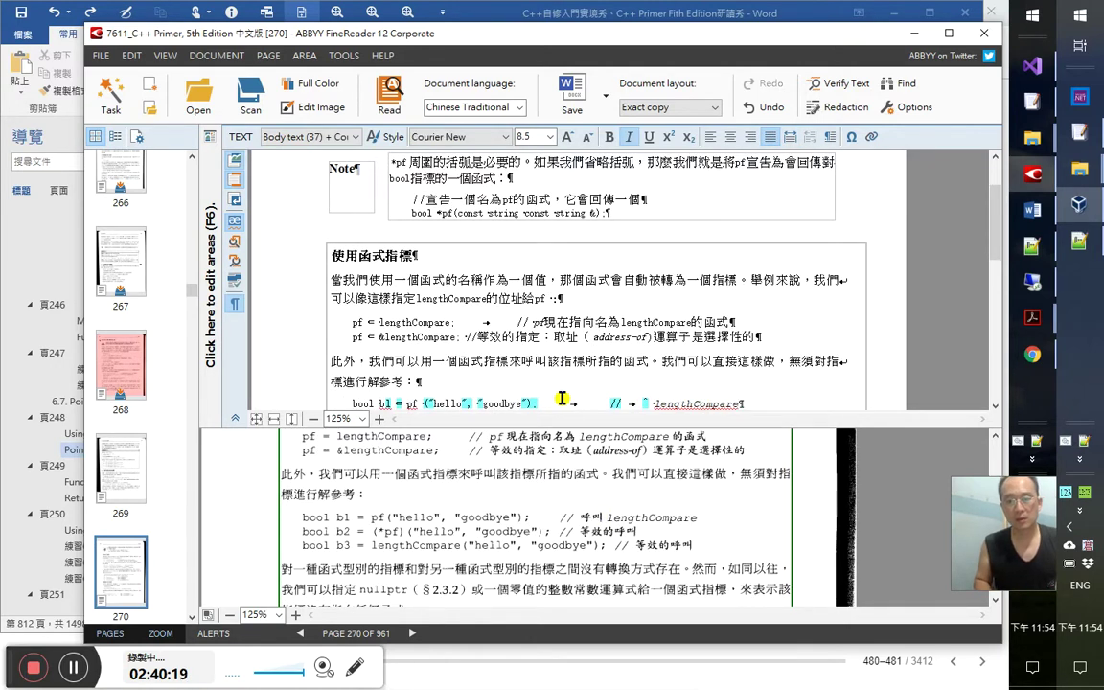
pyautogui.press('Left')
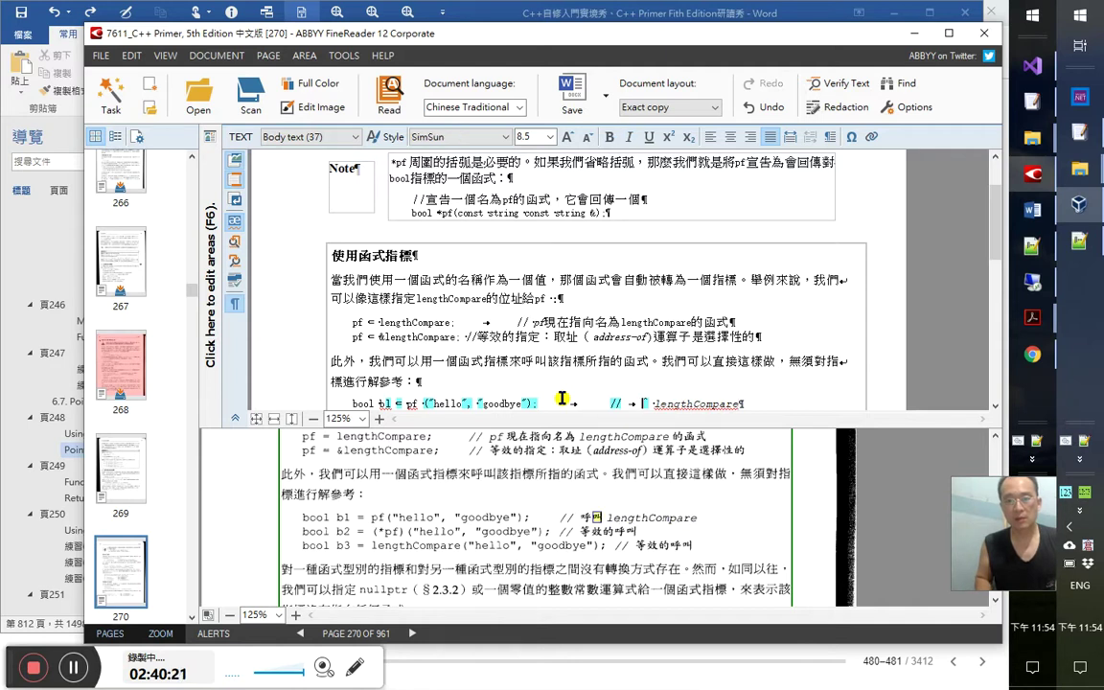
pyautogui.write('呼叫')
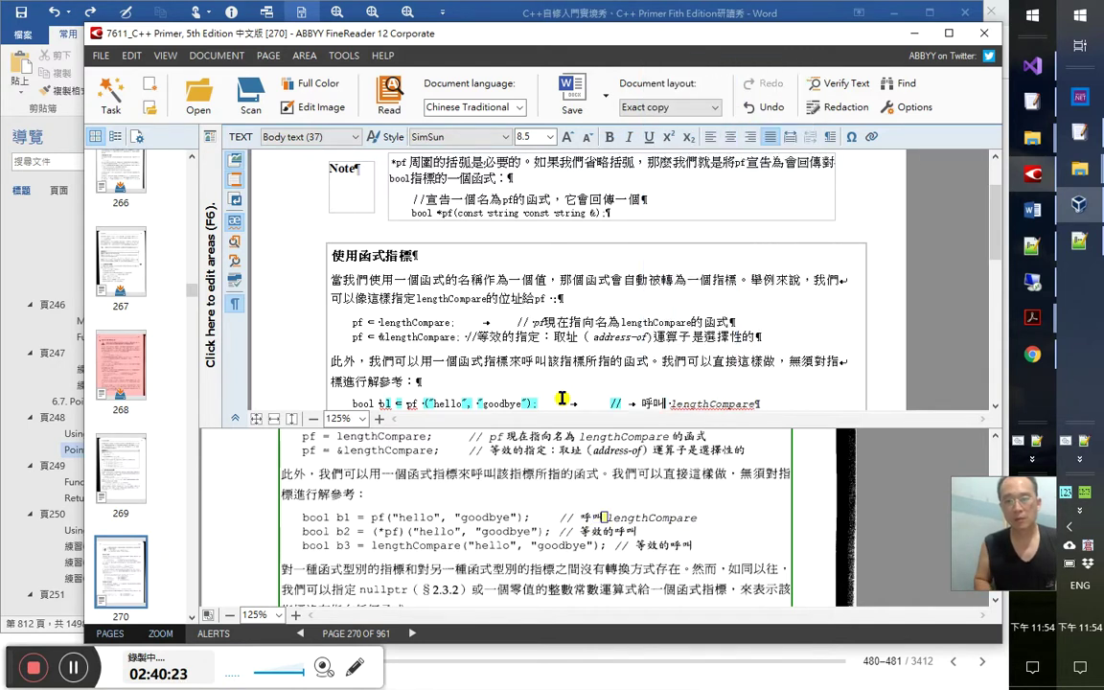
# Check the bool b1, b2 and b3 code lines against the scan and clear their uncertain-character highlighting
pyautogui.press('Home')
pyautogui.press('Right')
pyautogui.press('Right')
pyautogui.press('Right')
pyautogui.press('Right')
pyautogui.press('Right')
pyautogui.press('Right')
pyautogui.press('Right')
pyautogui.hotkey('shift', 'Left')
pyautogui.press('Right')
pyautogui.press('Right')
pyautogui.press('Right')
pyautogui.press('Right')
pyautogui.press('Right')
pyautogui.press('Right')
pyautogui.press('Right')
pyautogui.press('Right')
pyautogui.press('Right')
pyautogui.press('Right')
pyautogui.press('Right')
pyautogui.press('Right')
pyautogui.press('Right')
pyautogui.press('Down')
pyautogui.press('Down')
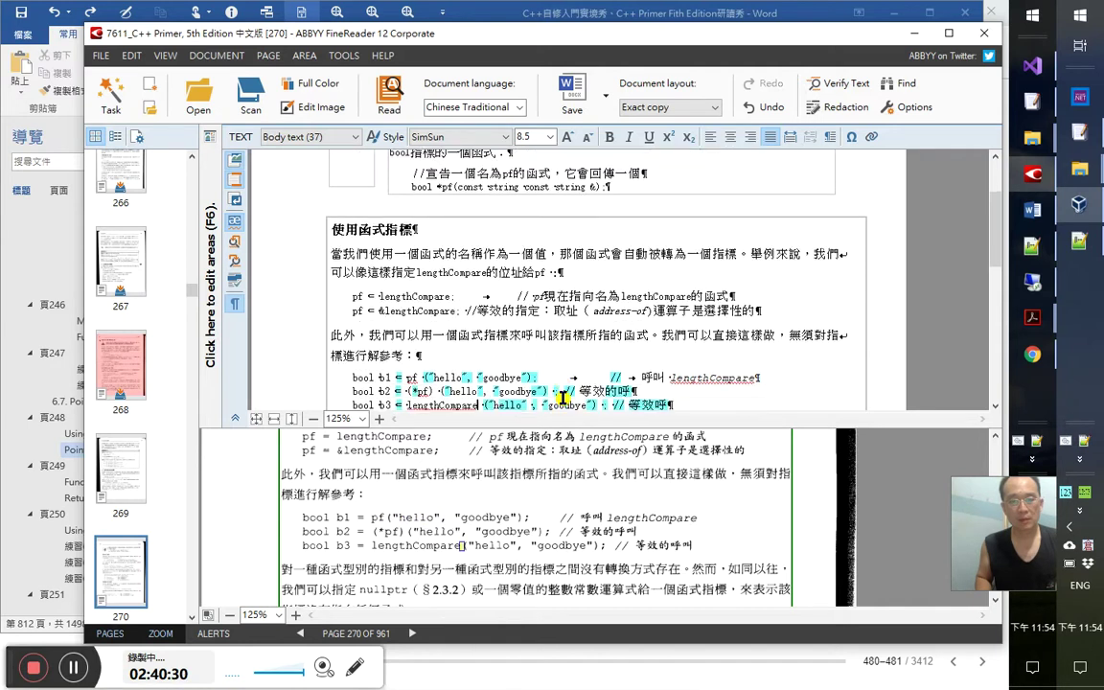
pyautogui.press('Down')
pyautogui.press('End')
pyautogui.hotkey('shift', 'Up')
pyautogui.hotkey('shift', 'Up')
pyautogui.hotkey('shift', 'Home')
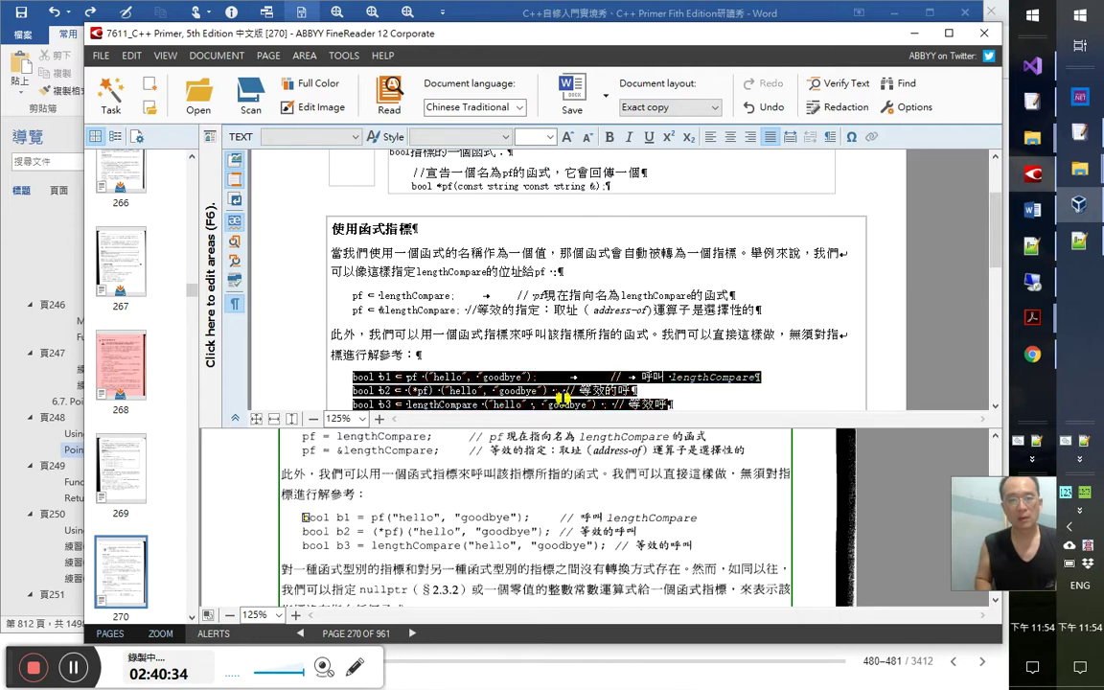
# Complete the comments of the bool b2 and bool b3 lines so that both read 等效的呼叫
pyautogui.press('Left')
pyautogui.hotkey('ctrl', 'Right')
pyautogui.hotkey('ctrl', 'Right')
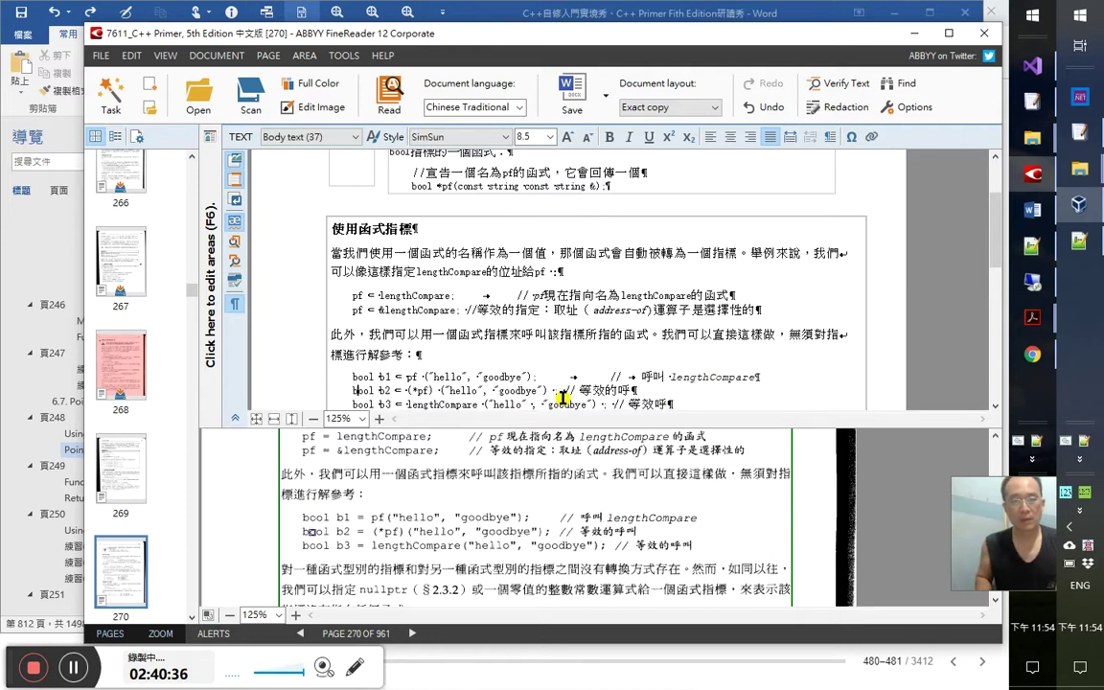
pyautogui.press('Down')
pyautogui.press('Right')
pyautogui.press('Right')
pyautogui.press('Right')
pyautogui.press('Right')
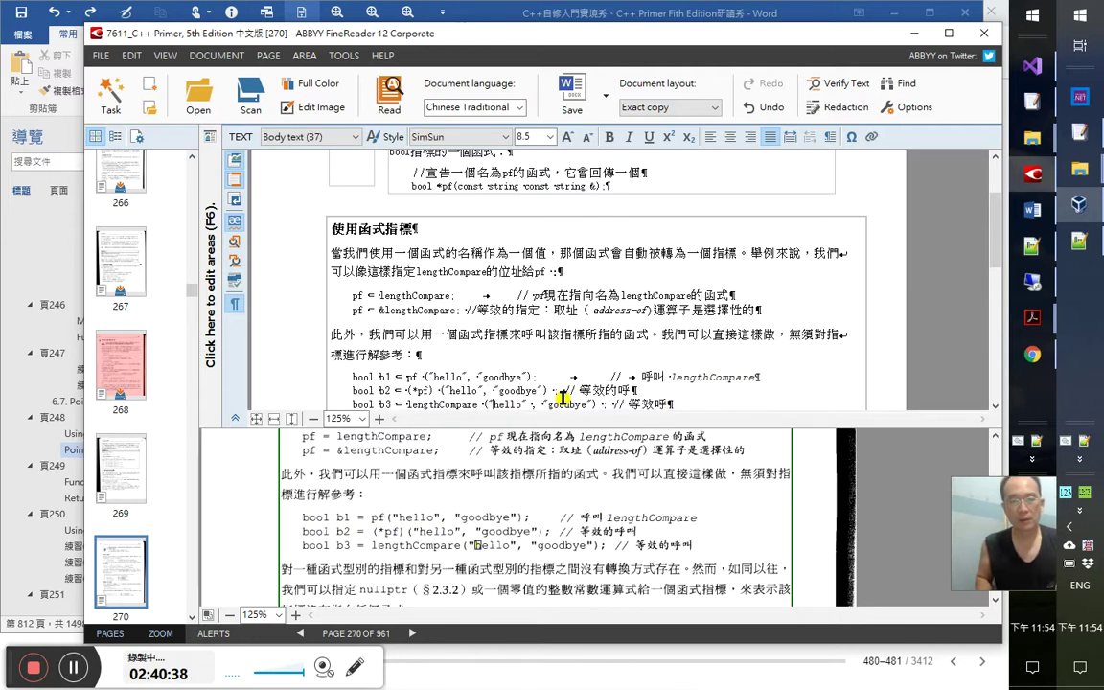
pyautogui.press('Up')
pyautogui.press('End')
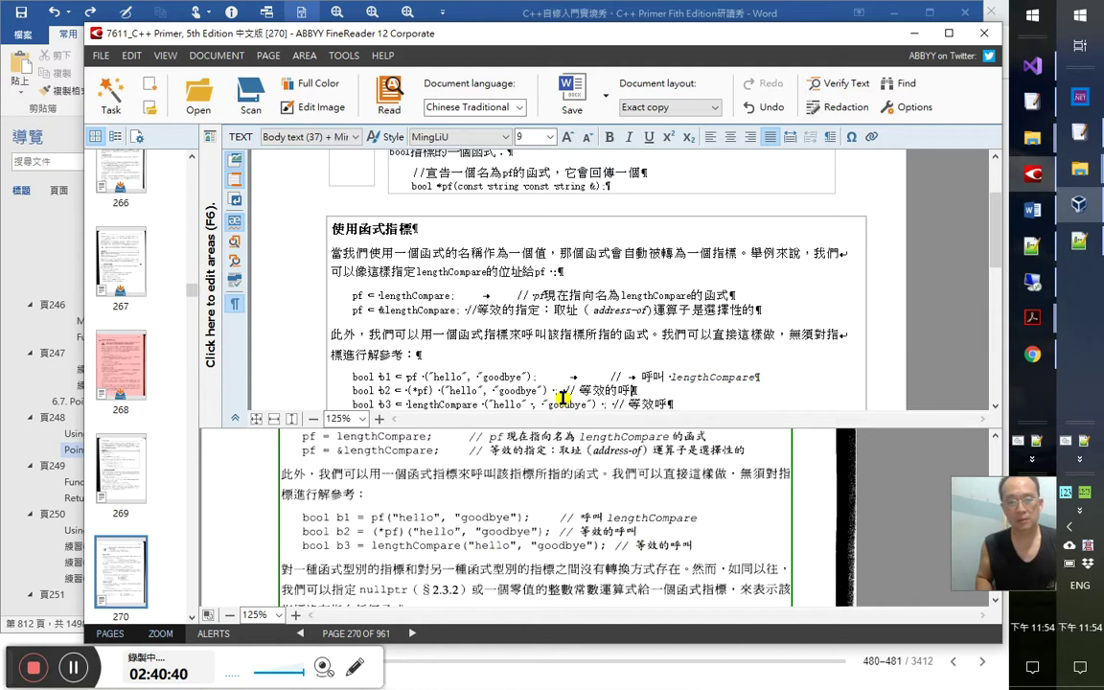
pyautogui.write('叫')
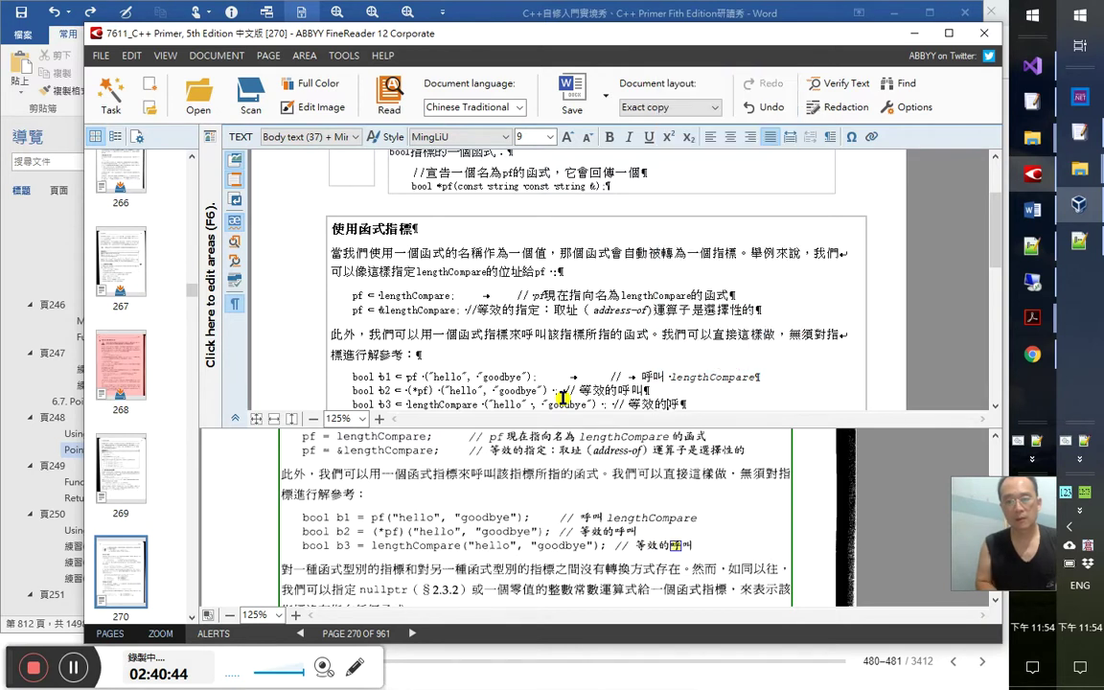
pyautogui.press('Down')
pyautogui.press('End')
pyautogui.write('叫')
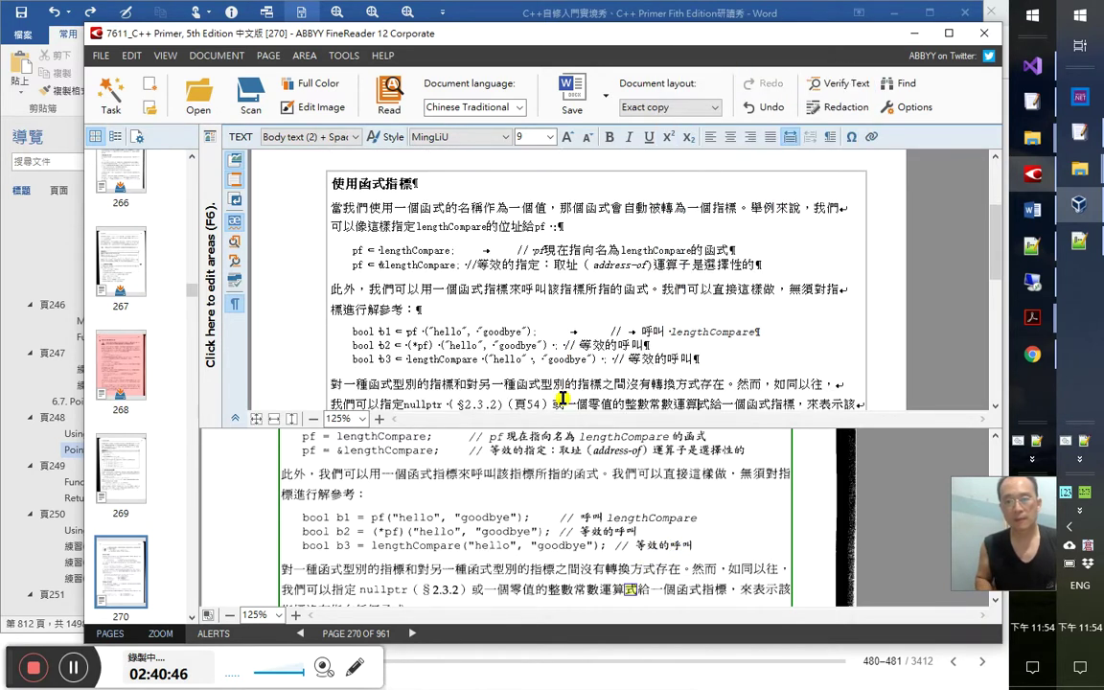
# Proofread the first line of the paragraph beginning 對一種函式型別的指標 against the scanned page
pyautogui.press('Left')
pyautogui.press('Left')
pyautogui.press('Left')
pyautogui.press('Left')
pyautogui.press('Left')
pyautogui.press('Left')
pyautogui.press('Left')
pyautogui.press('Left')
pyautogui.press('Left')
pyautogui.press('Left')
pyautogui.press('Left')
pyautogui.press('Left')
pyautogui.press('Left')
pyautogui.press('Left')
pyautogui.press('Left')
pyautogui.press('Left')
pyautogui.press('Left')
pyautogui.press('Left')
pyautogui.press('Left')
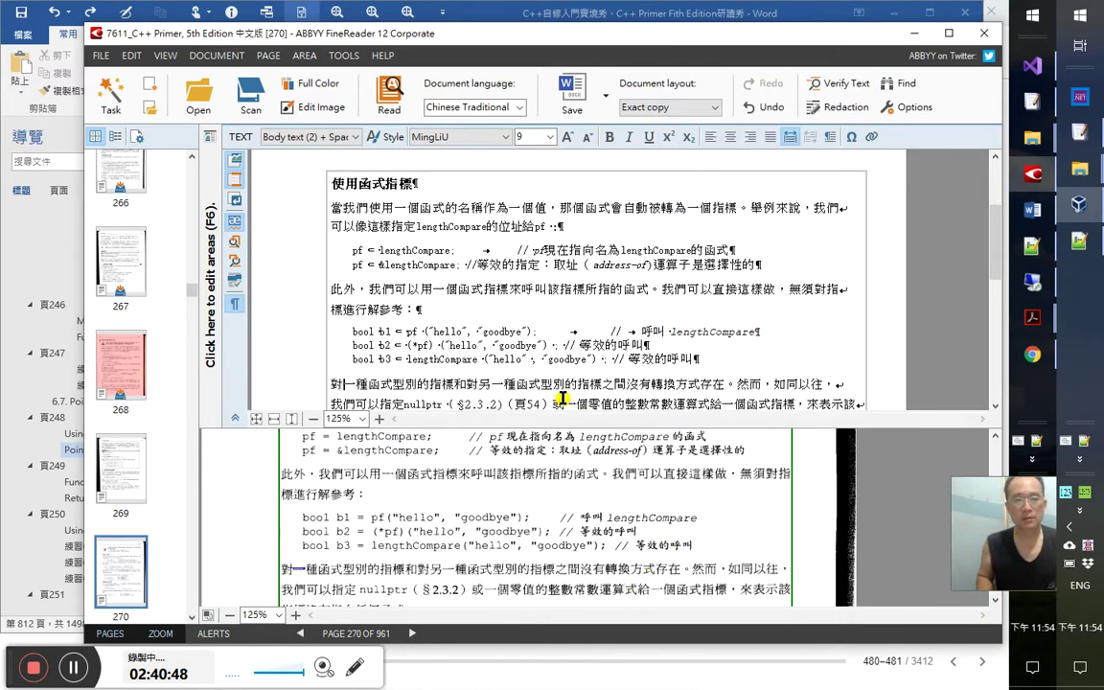
pyautogui.press('Right')
pyautogui.press('Right')
pyautogui.press('Right')
pyautogui.press('Right')
pyautogui.press('Right')
pyautogui.press('Right')
pyautogui.press('Right')
pyautogui.press('Right')
pyautogui.press('Right')
pyautogui.press('Right')
pyautogui.press('Right')
pyautogui.press('Right')
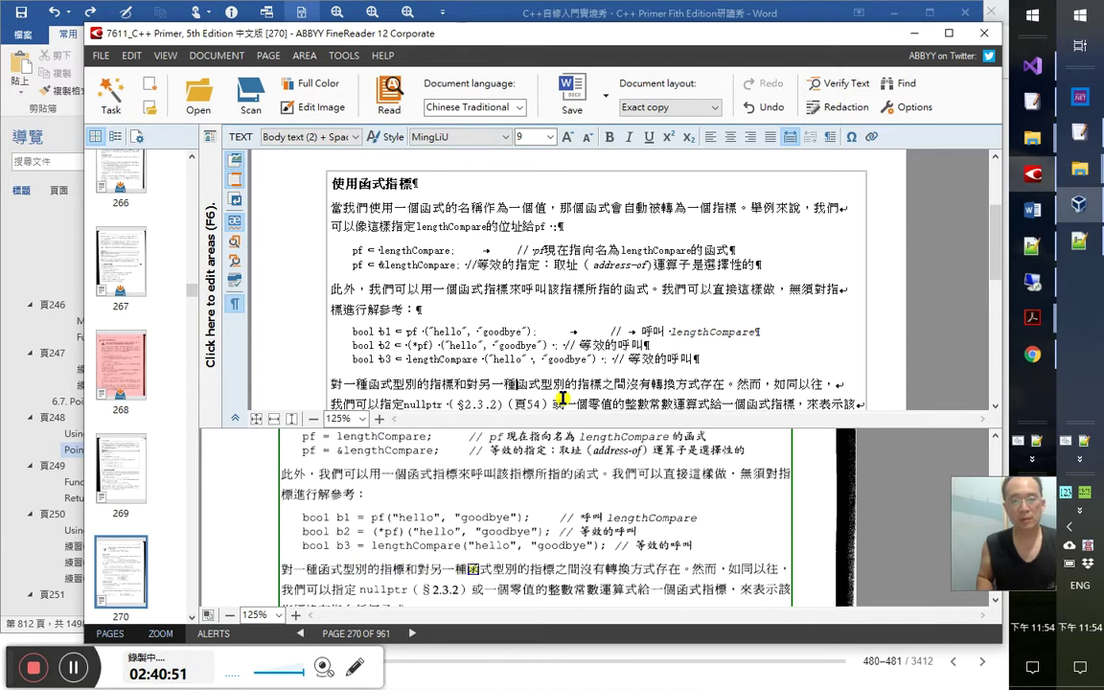
pyautogui.press('Right')
pyautogui.press('Right')
pyautogui.press('Right')
pyautogui.press('Right')
pyautogui.press('Right')
pyautogui.press('Right')
pyautogui.press('Right')
pyautogui.press('Right')
pyautogui.press('Right')
pyautogui.press('Right')
pyautogui.press('Right')
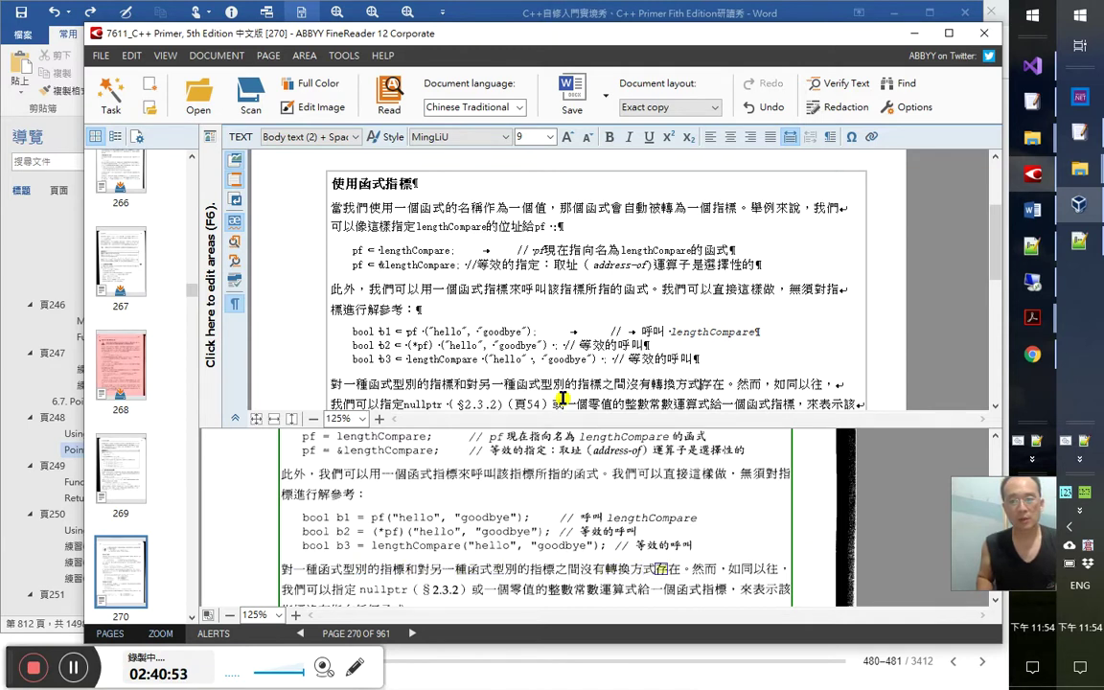
pyautogui.press('Right')
pyautogui.press('Right')
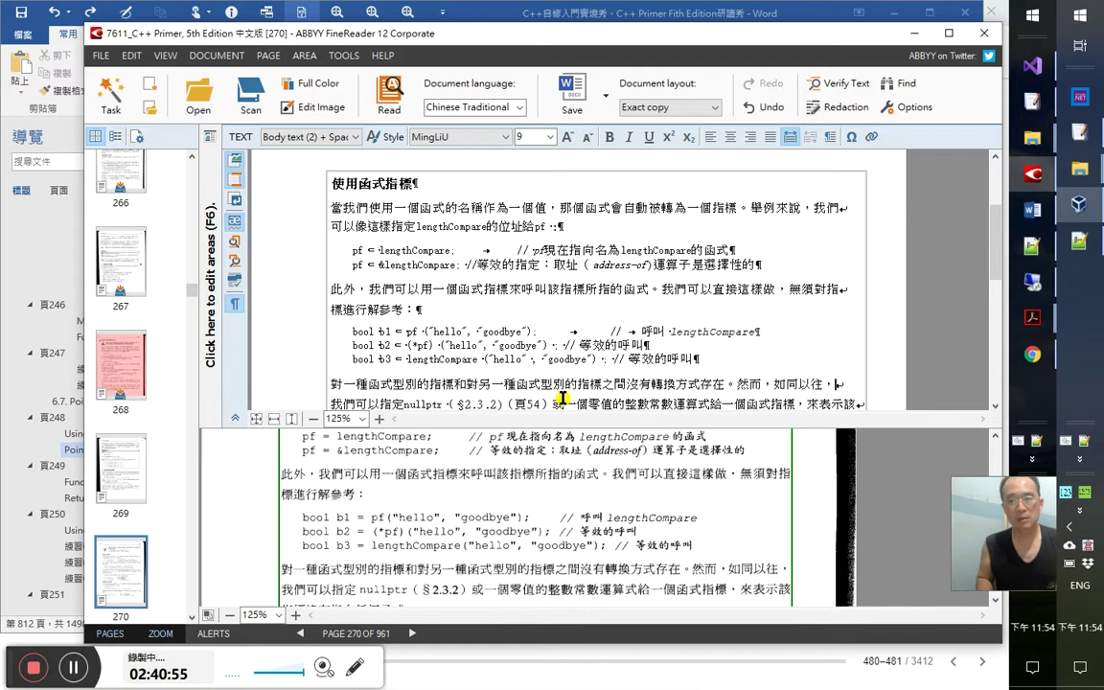
# Remove the extra space between nullptr and (§2.3.2) in the paragraph's second line, matching the scan
pyautogui.press('Right')
pyautogui.press('Right')
pyautogui.press('Right')
pyautogui.press('Right')
pyautogui.press('Right')
pyautogui.press('Right')
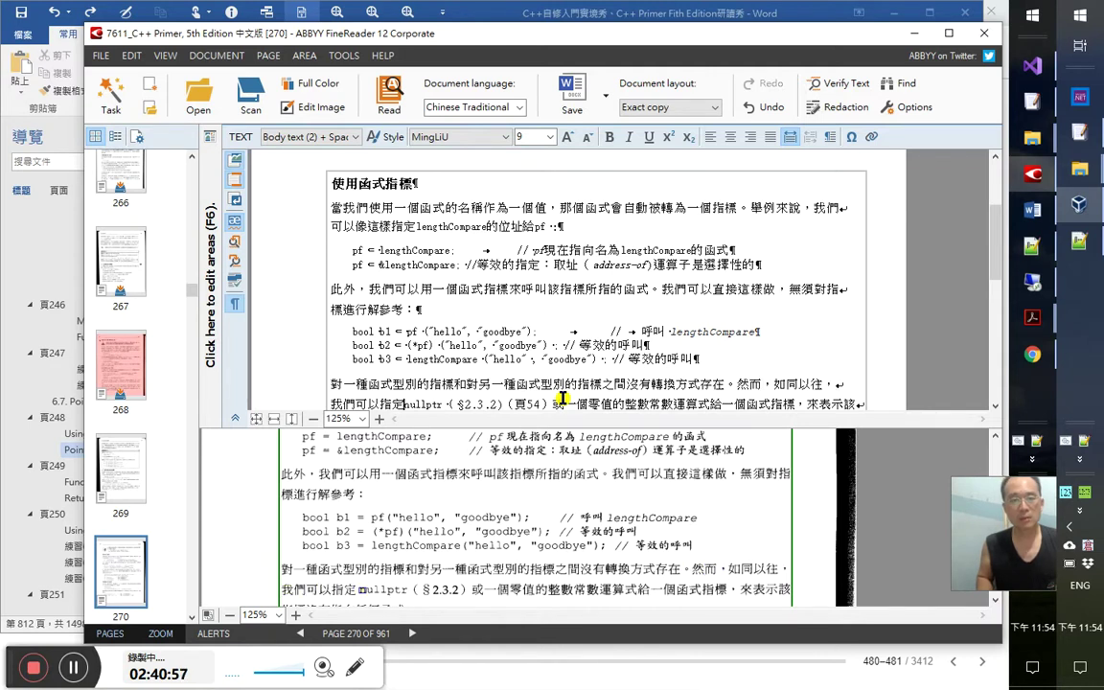
pyautogui.press('Down')
pyautogui.press('Down')
pyautogui.press('Up')
pyautogui.press('Up')
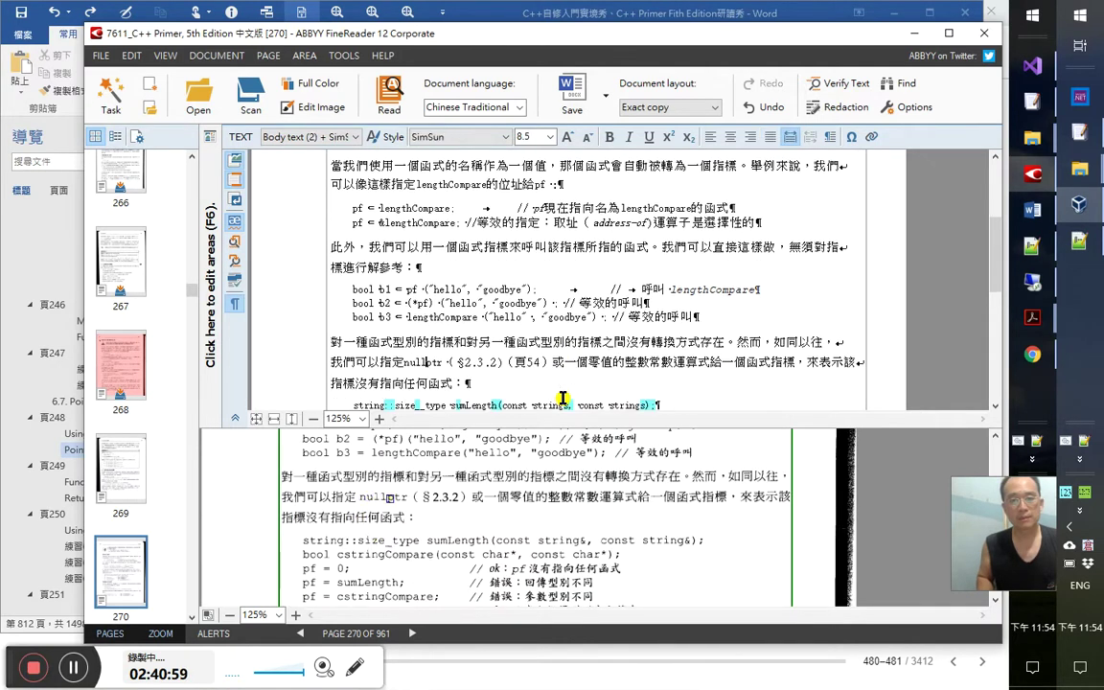
pyautogui.press('Right')
pyautogui.press('Right')
pyautogui.press('Right')
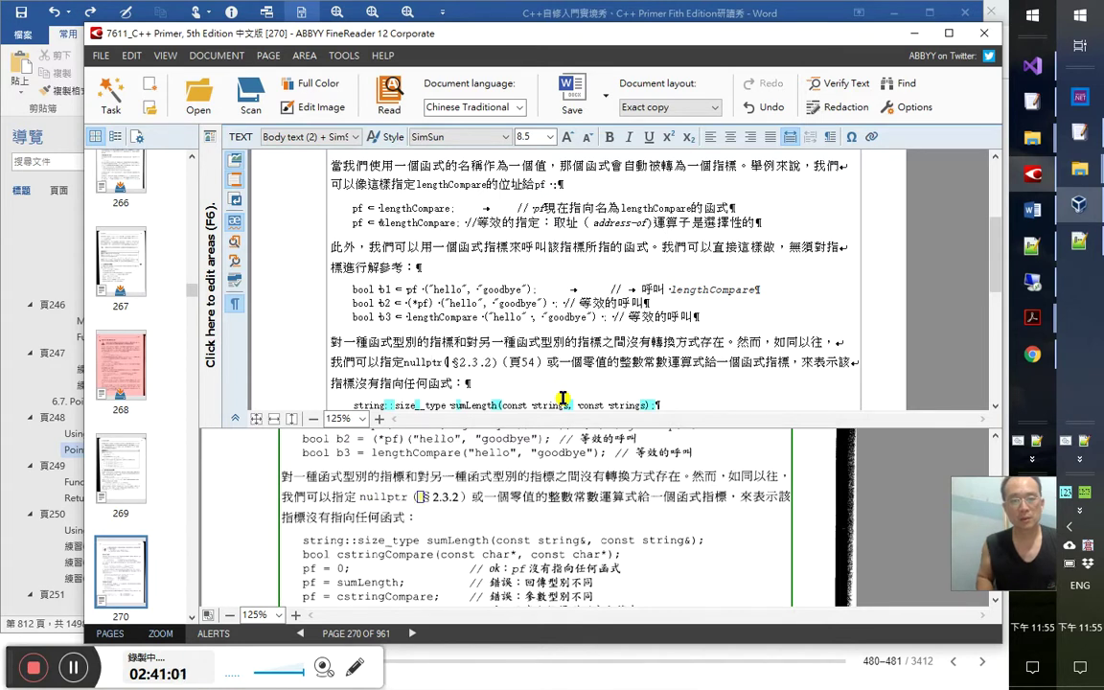
# Check the second line up to 零值的 against the scan and italicize the inserted page reference （頁54）
pyautogui.press('Right')
pyautogui.press('Right')
pyautogui.press('Right')
pyautogui.press('Right')
pyautogui.press('Right')
pyautogui.press('Right')
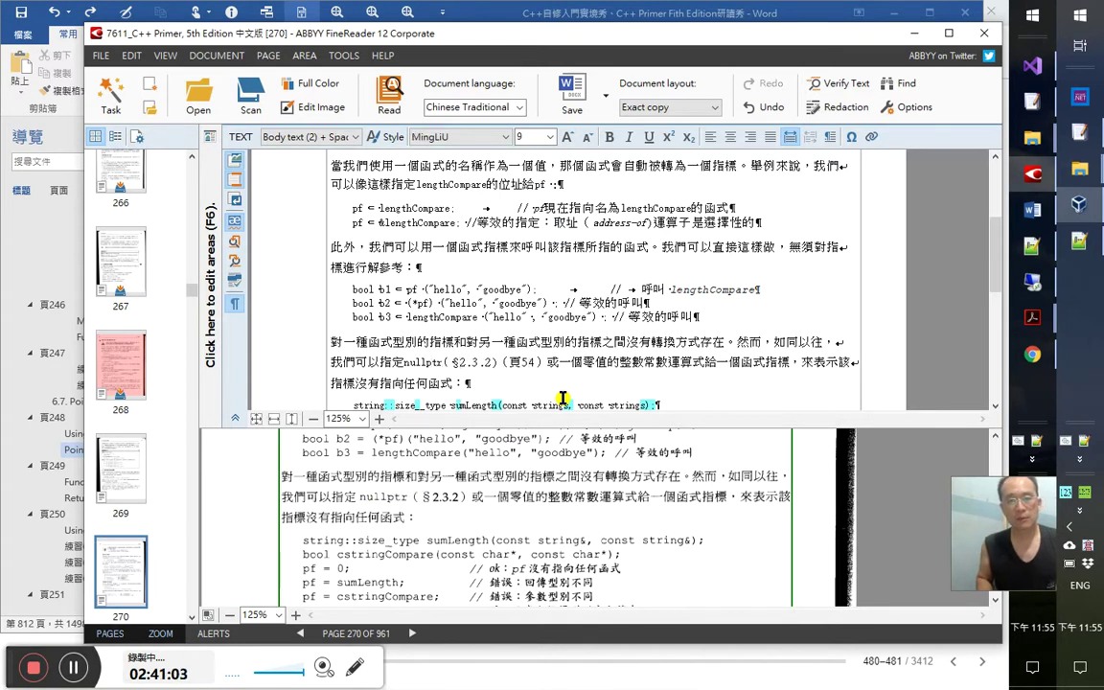
pyautogui.press('Right')
pyautogui.press('Right')
pyautogui.press('Right')
pyautogui.press('Right')
pyautogui.press('Right')
pyautogui.press('Right')
pyautogui.press('Right')
pyautogui.press('Right')
pyautogui.press('Right')
pyautogui.press('Right')
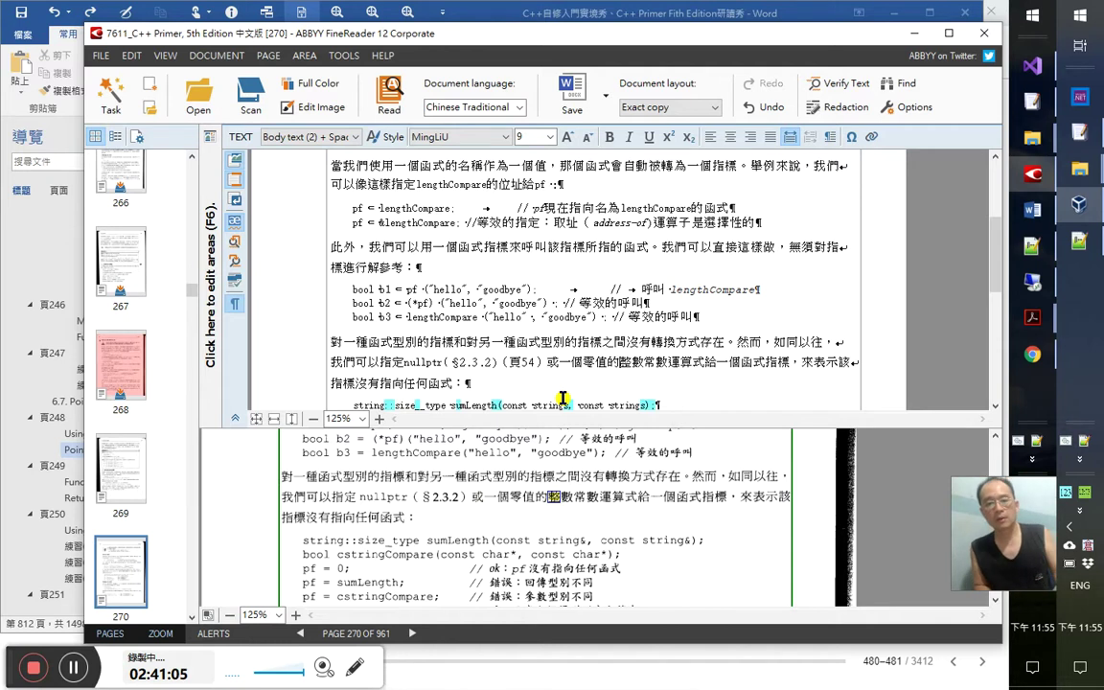
pyautogui.press('Left')
pyautogui.press('Left')
pyautogui.press('Left')
pyautogui.press('Left')
pyautogui.press('Left')
pyautogui.hotkey('shift', 'Left')
pyautogui.hotkey('shift', 'Left')
pyautogui.hotkey('shift', 'Left')
pyautogui.hotkey('shift', 'Left')
pyautogui.hotkey('shift', 'Left')
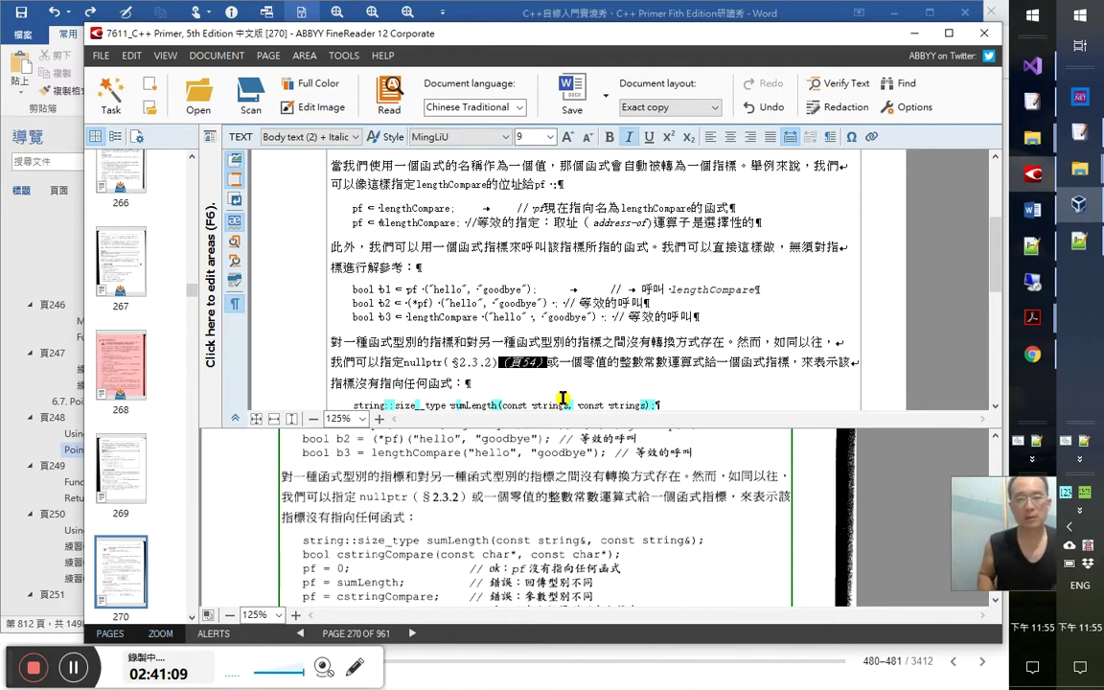
# Proofread the rest of the nullptr line, from 或一個零值 to 來表示該, against the scanned page
pyautogui.press('Right')
pyautogui.press('Right')
pyautogui.press('Right')
pyautogui.press('Right')
pyautogui.press('Right')
pyautogui.press('Right')
pyautogui.press('Right')
pyautogui.press('Right')
pyautogui.press('Right')
pyautogui.press('Right')
pyautogui.press('Right')
pyautogui.press('Right')
pyautogui.press('Right')
pyautogui.press('Right')
pyautogui.press('Right')
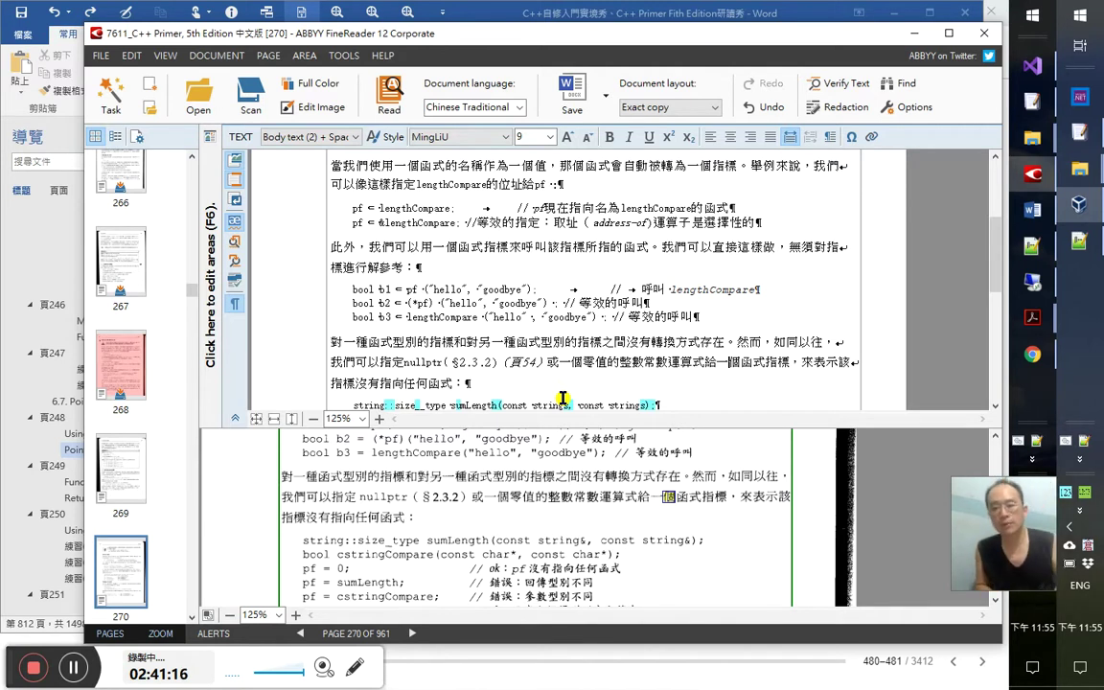
pyautogui.press('Right')
pyautogui.press('Right')
pyautogui.press('Right')
pyautogui.press('Right')
pyautogui.press('Right')
pyautogui.press('Right')
pyautogui.press('Right')
pyautogui.press('Right')
pyautogui.press('Right')
pyautogui.press('Right')
pyautogui.press('Right')
pyautogui.press('Right')
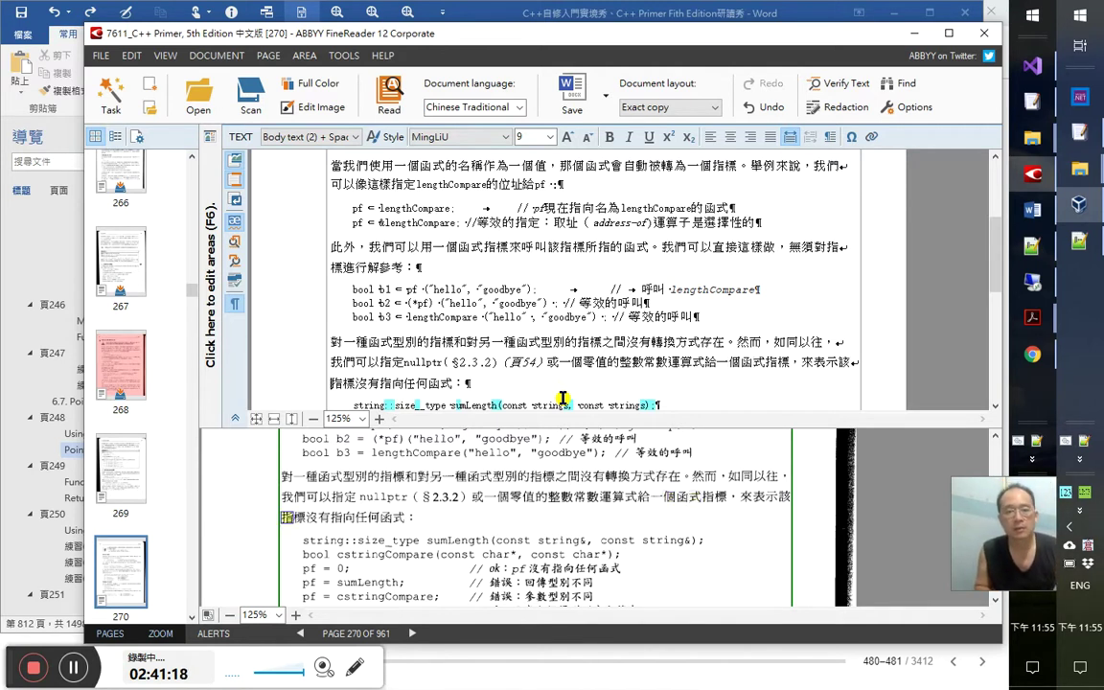
# Clear the uncertain-character highlighting from the code block running from the sumLength declaration to the pf = lengthCompare line
pyautogui.press('Down')
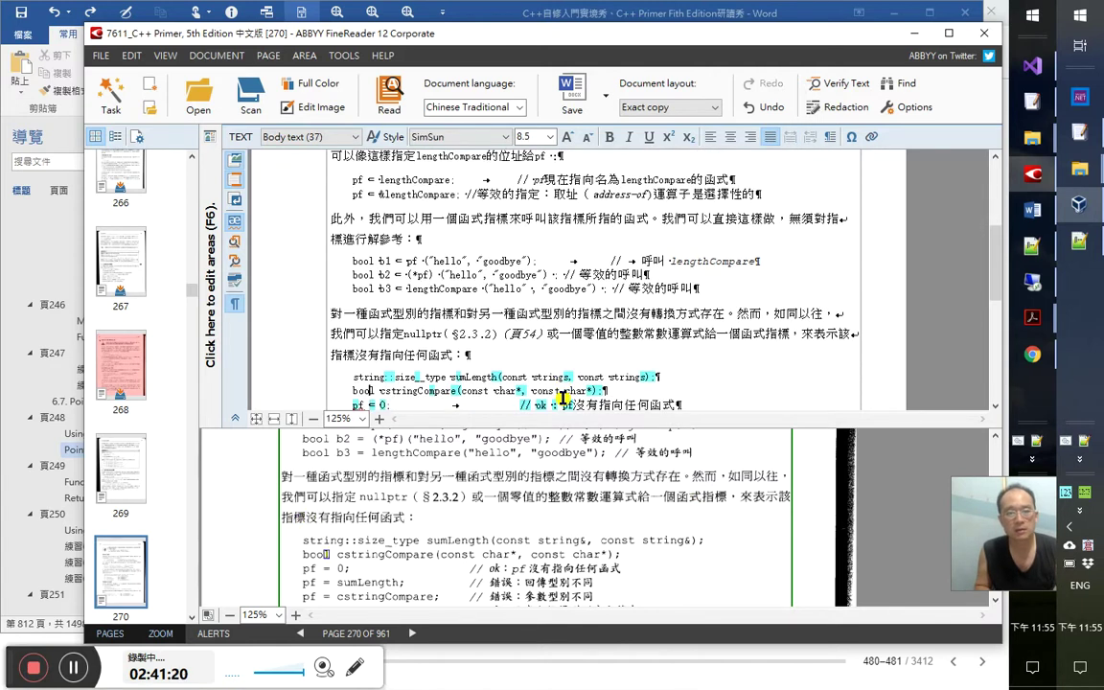
pyautogui.hotkey('shift', 'Down')
pyautogui.hotkey('shift', 'Down')
pyautogui.hotkey('shift', 'Down')
pyautogui.hotkey('shift', 'Down')
pyautogui.hotkey('shift', 'Down')
pyautogui.hotkey('shift', 'Down')
pyautogui.hotkey('shift', 'Down')
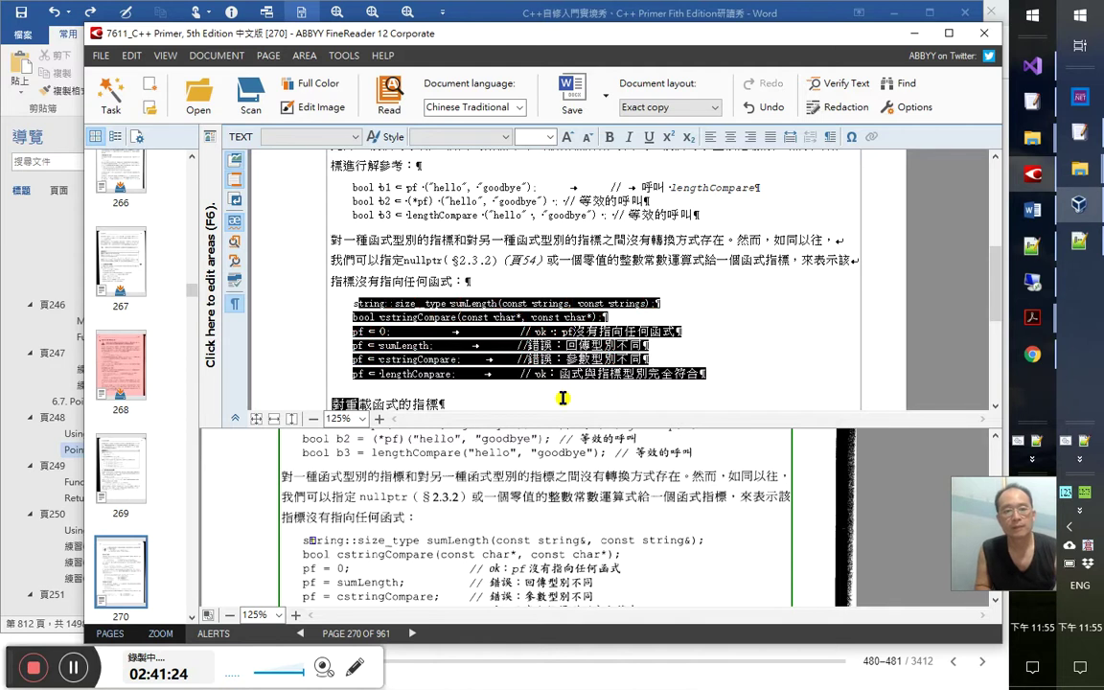
# Make the heading 對重載函式的指標 bold
pyautogui.press('Right')
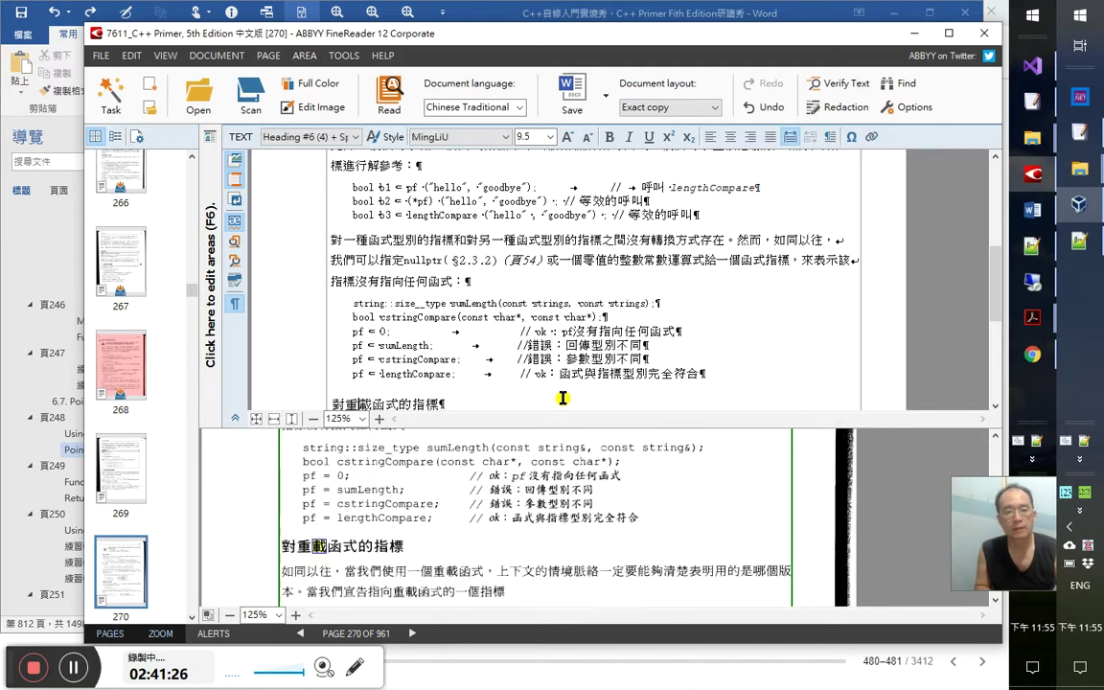
pyautogui.press('Home')
pyautogui.hotkey('shift', 'Right')
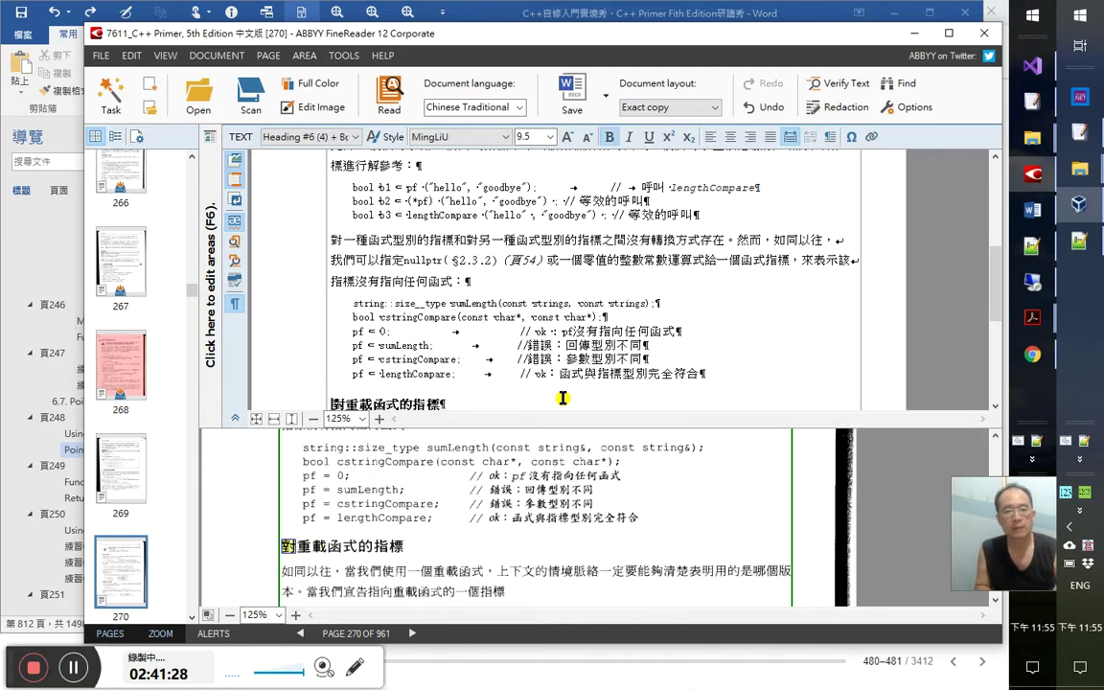
# Correct the doubled underscore in string::size_type to a single one in the sumLength declaration
pyautogui.press('Up')
pyautogui.press('Up')
pyautogui.press('Up')
pyautogui.press('Up')
pyautogui.press('Up')
pyautogui.press('Up')
pyautogui.press('Right')
pyautogui.press('Right')
pyautogui.press('Right')
pyautogui.press('Right')
pyautogui.press('Right')
pyautogui.press('Right')
pyautogui.press('Right')
pyautogui.press('Right')
pyautogui.press('Right')
pyautogui.press('Right')
pyautogui.press('Right')
pyautogui.press('Right')
pyautogui.press('Right')
pyautogui.press('Right')
pyautogui.press('Right')
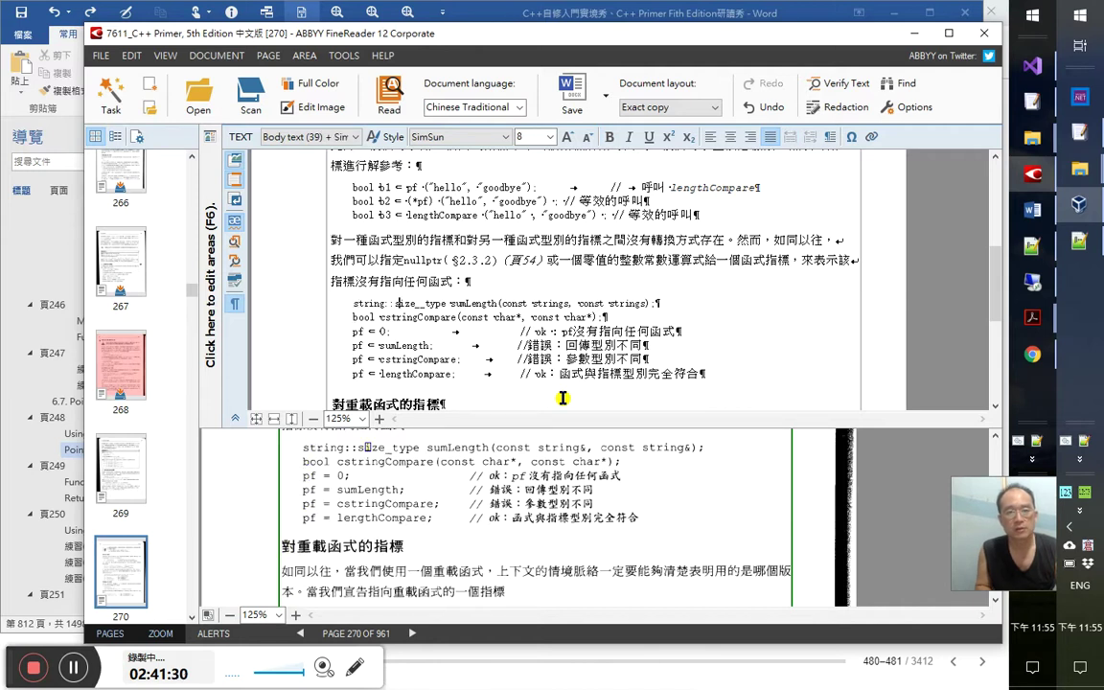
pyautogui.press('Right')
pyautogui.press('Right')
pyautogui.press('Right')
pyautogui.press('Right')
pyautogui.press('Right')
pyautogui.press('Right')
pyautogui.press('Right')
pyautogui.press('Right')
pyautogui.press('Right')
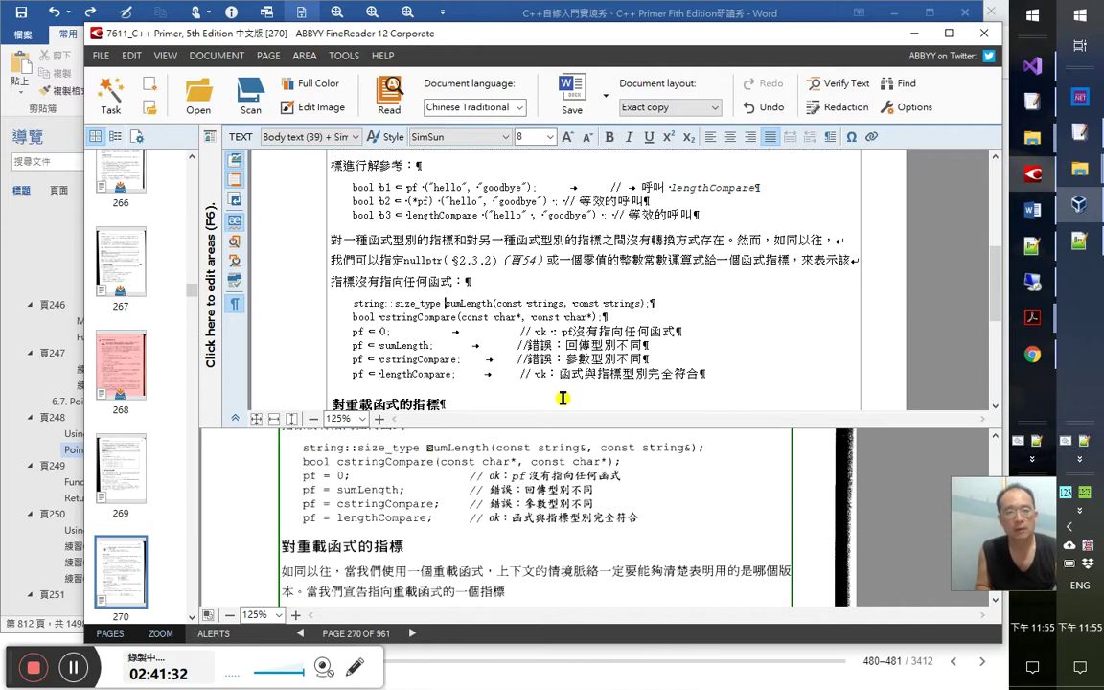
# Correct both misread strings parameter types in the sumLength declaration to string&
pyautogui.press('Right')
pyautogui.press('Right')
pyautogui.press('Right')
pyautogui.press('Right')
pyautogui.press('Right')
pyautogui.press('Right')
pyautogui.press('Right')
pyautogui.press('Right')
pyautogui.press('Right')
pyautogui.press('Right')
pyautogui.press('Right')
pyautogui.press('Right')
pyautogui.press('Right')
pyautogui.press('Right')
pyautogui.press('Right')
pyautogui.press('Right')
pyautogui.press('Right')
pyautogui.press('Right')
pyautogui.press('Right')
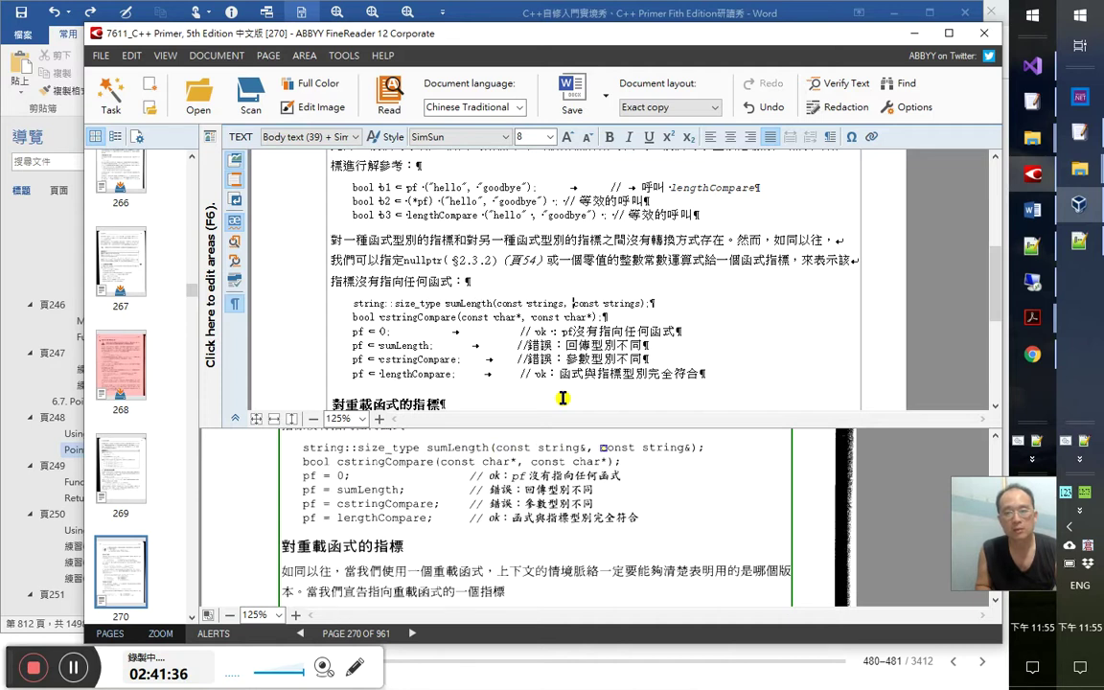
pyautogui.press('Left')
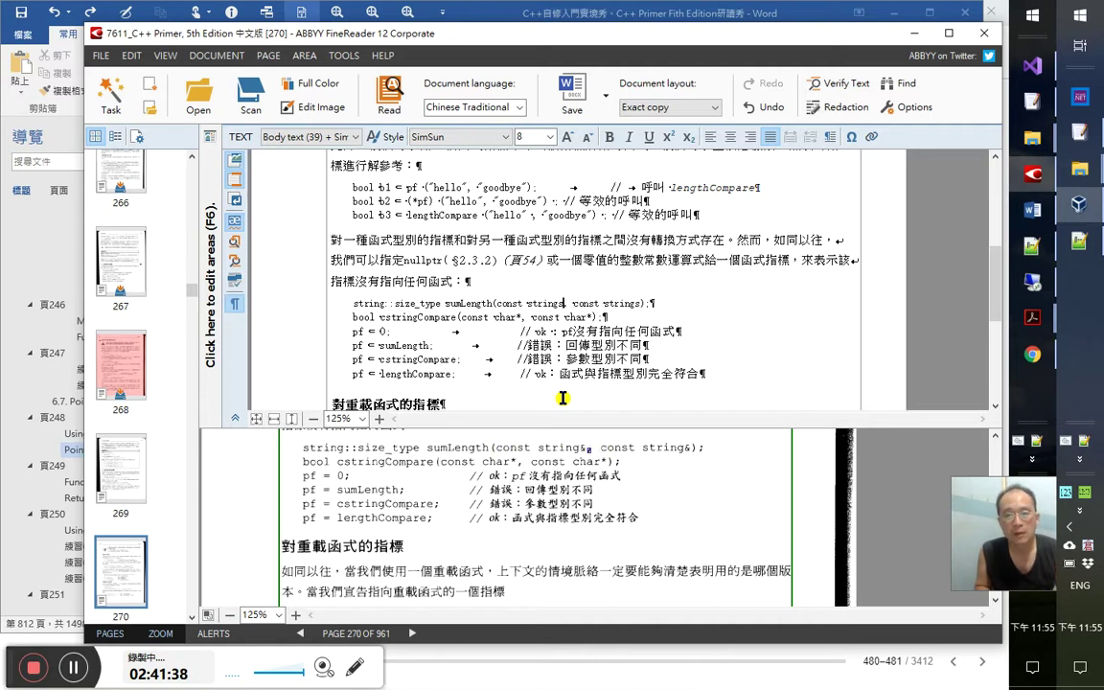
pyautogui.press('BackSpace')
pyautogui.write('&')
pyautogui.press('BackSpace')
pyautogui.write('&,')
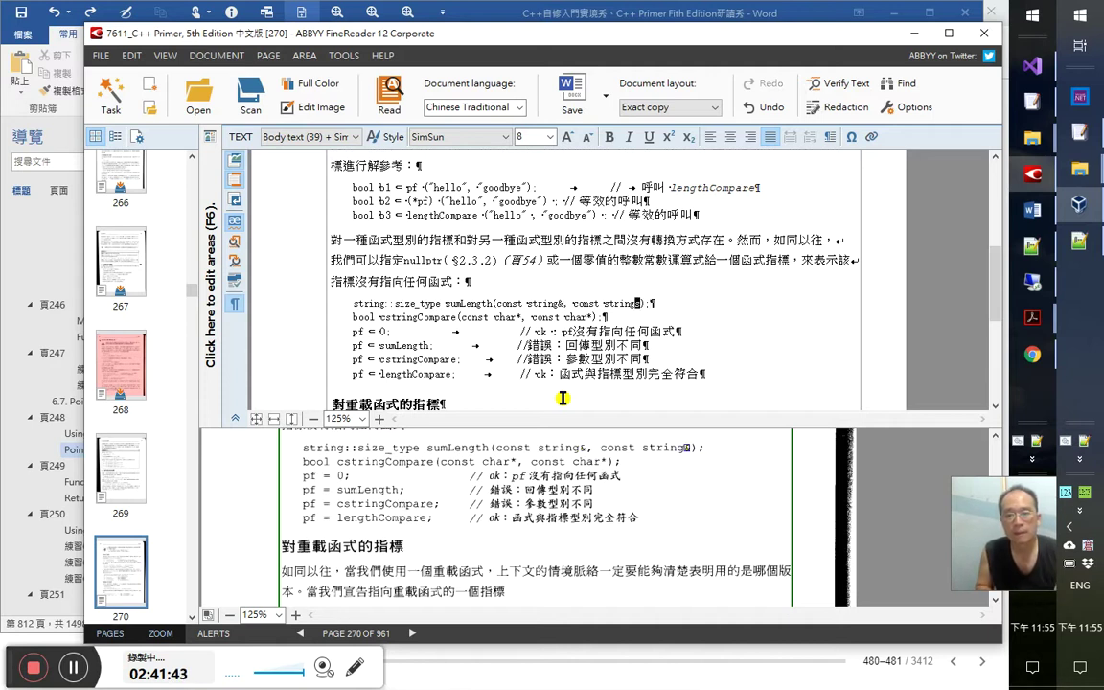
# Select the sumLength and cstringCompare declaration lines together
pyautogui.press('Down')
pyautogui.press('Down')
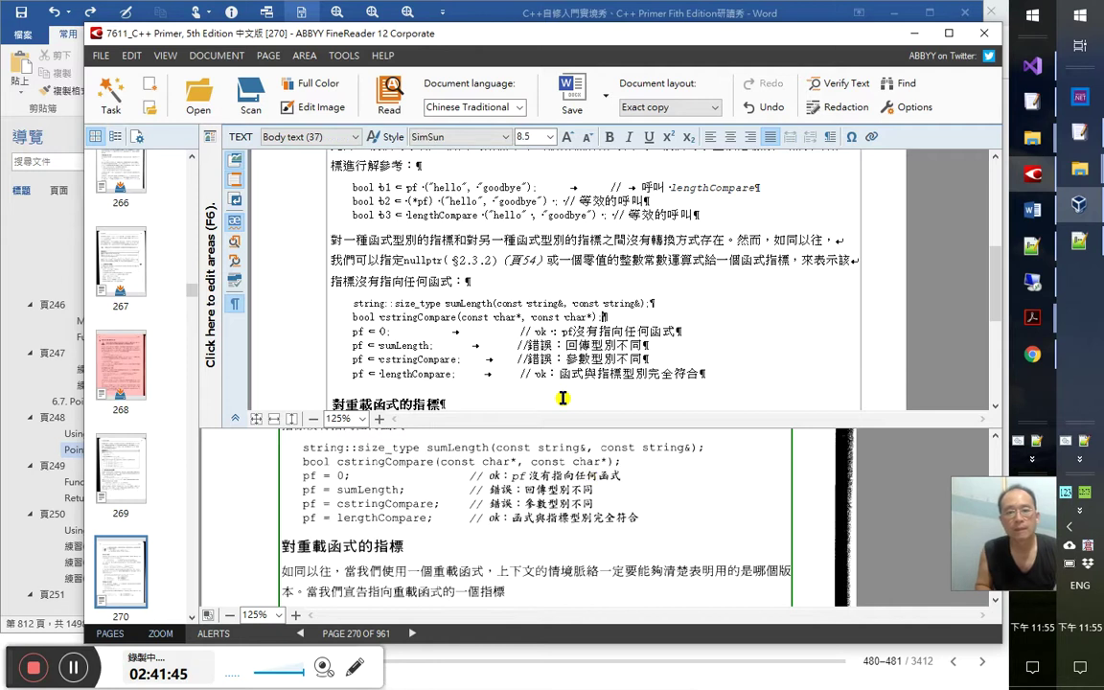
pyautogui.click(349, 303)
pyautogui.moveTo(349, 303); pyautogui.dragTo(606, 318)
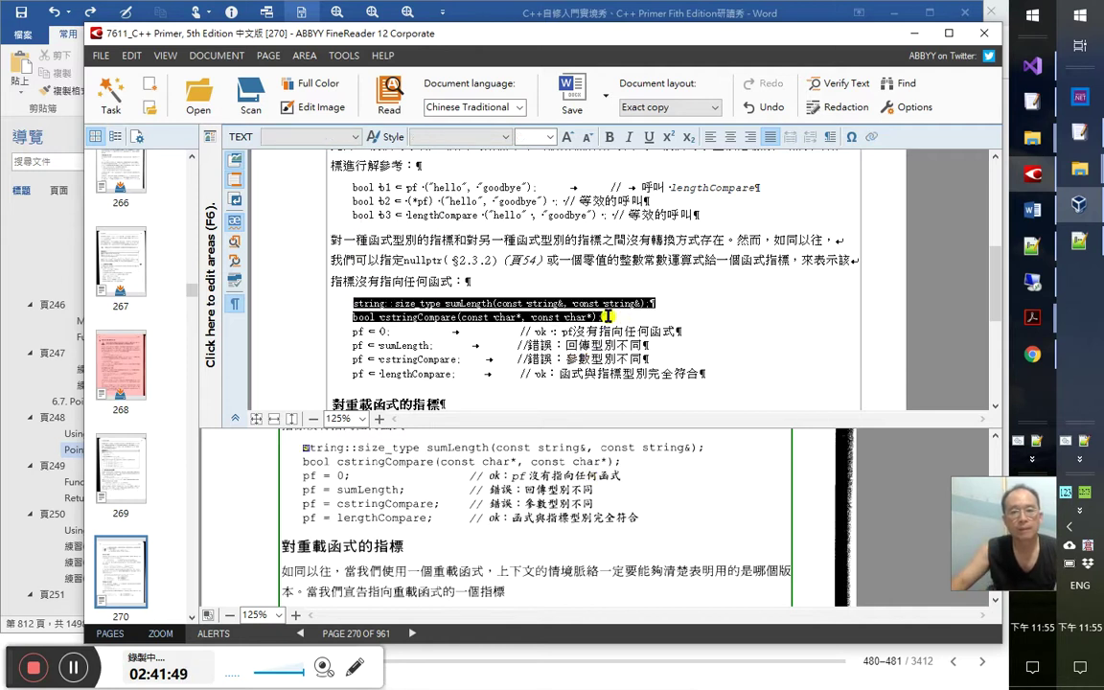
# Set the font of the selected sumLength and cstringCompare declaration lines to Courier New
pyautogui.click(431, 140)
pyautogui.write('Ca')
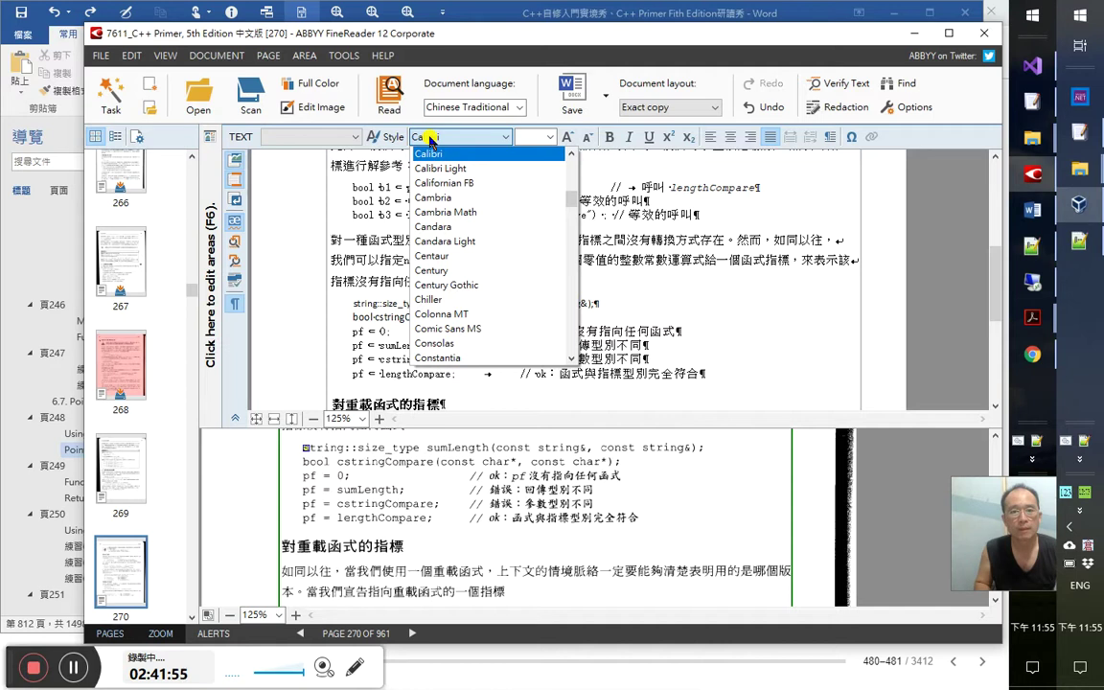
pyautogui.press('Down')
pyautogui.press('Down')
pyautogui.press('Down')
pyautogui.press('Down')
pyautogui.press('Down')
pyautogui.press('Down')
pyautogui.press('Down')
pyautogui.press('Down')
pyautogui.press('Down')
pyautogui.press('Down')
pyautogui.press('Down')
pyautogui.press('Down')
pyautogui.press('Down')
pyautogui.press('Down')
pyautogui.press('Down')
pyautogui.press('Down')
pyautogui.press('Down')
pyautogui.press('Down')
pyautogui.press('Down')
pyautogui.press('Down')
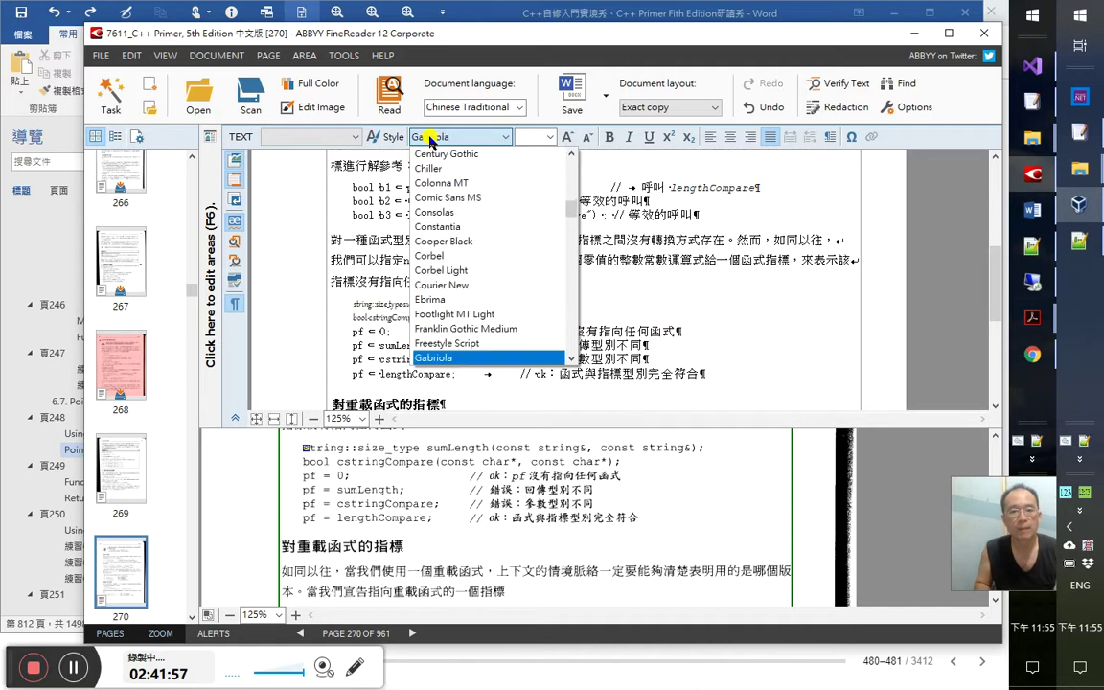
pyautogui.press('Up')
pyautogui.press('Up')
pyautogui.press('Up')
pyautogui.press('Up')
pyautogui.press('Up')
pyautogui.press('Up')
pyautogui.press('Up')
pyautogui.press('Up')
pyautogui.press('Up')
pyautogui.press('Up')
pyautogui.press('Up')
pyautogui.press('Up')
pyautogui.press('Down')
pyautogui.press('Down')
pyautogui.press('Down')
pyautogui.press('Down')
pyautogui.press('Down')
pyautogui.press('Down')
pyautogui.press('Down')
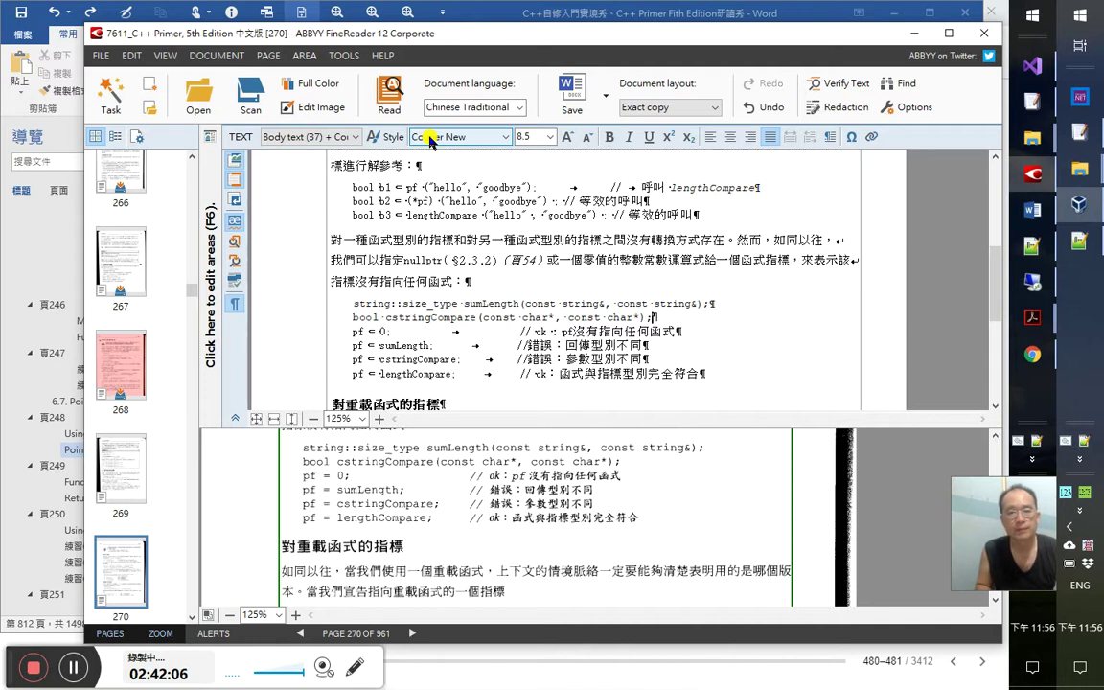
# Proofread the sumLength and cstringCompare declarations character by character against the scanned page image
pyautogui.press('Right')
pyautogui.press('Right')
pyautogui.press('Right')
pyautogui.press('Right')
pyautogui.press('Right')
pyautogui.press('Right')
pyautogui.press('Right')
pyautogui.press('Right')
pyautogui.press('Right')
pyautogui.press('Right')
pyautogui.press('Right')
pyautogui.press('Right')
pyautogui.press('Right')
pyautogui.press('Right')
pyautogui.press('Right')
pyautogui.press('Right')
pyautogui.press('Right')
pyautogui.press('Right')
pyautogui.press('Right')
pyautogui.press('Right')
pyautogui.press('Right')
pyautogui.press('Right')
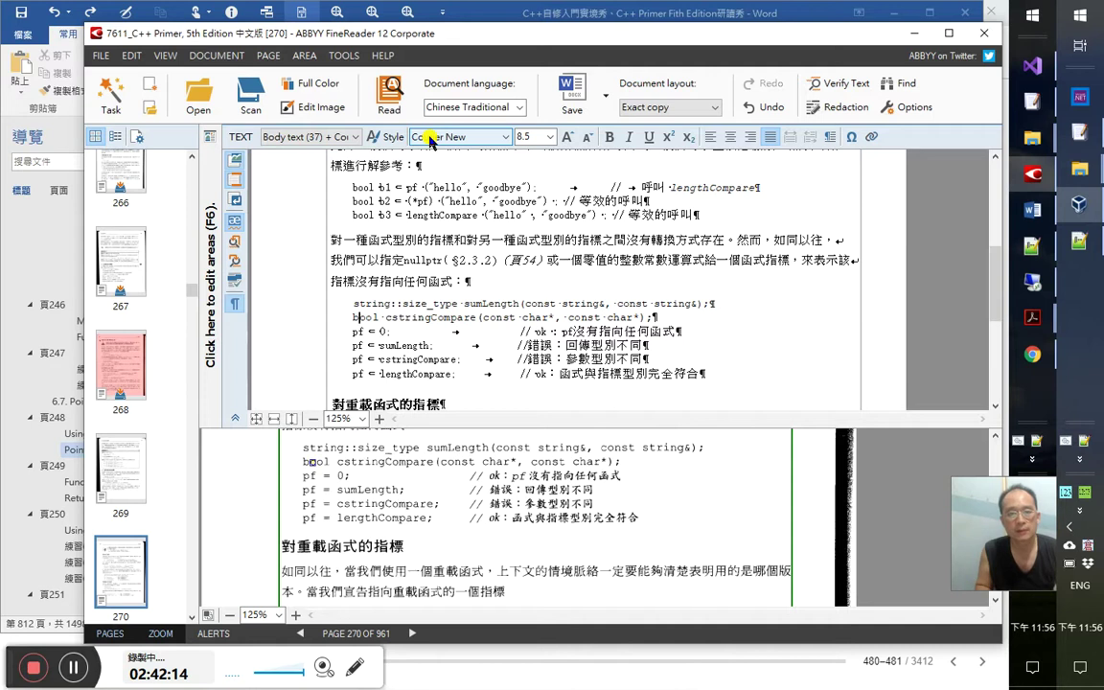
# Proofread the pf = 0, pf = sumLength and pf = cstringCompare lines with their comments against the scan
pyautogui.press('Down')
pyautogui.press('Right')
pyautogui.press('Right')
pyautogui.press('Right')
pyautogui.press('Right')
pyautogui.press('Right')
pyautogui.press('Right')
pyautogui.press('Right')
pyautogui.press('Right')
pyautogui.press('Right')
pyautogui.press('Right')
pyautogui.press('Right')
pyautogui.press('Right')
pyautogui.press('Right')
pyautogui.press('Right')
pyautogui.press('Right')
pyautogui.press('Right')
pyautogui.press('Right')
pyautogui.press('Right')
pyautogui.press('Right')
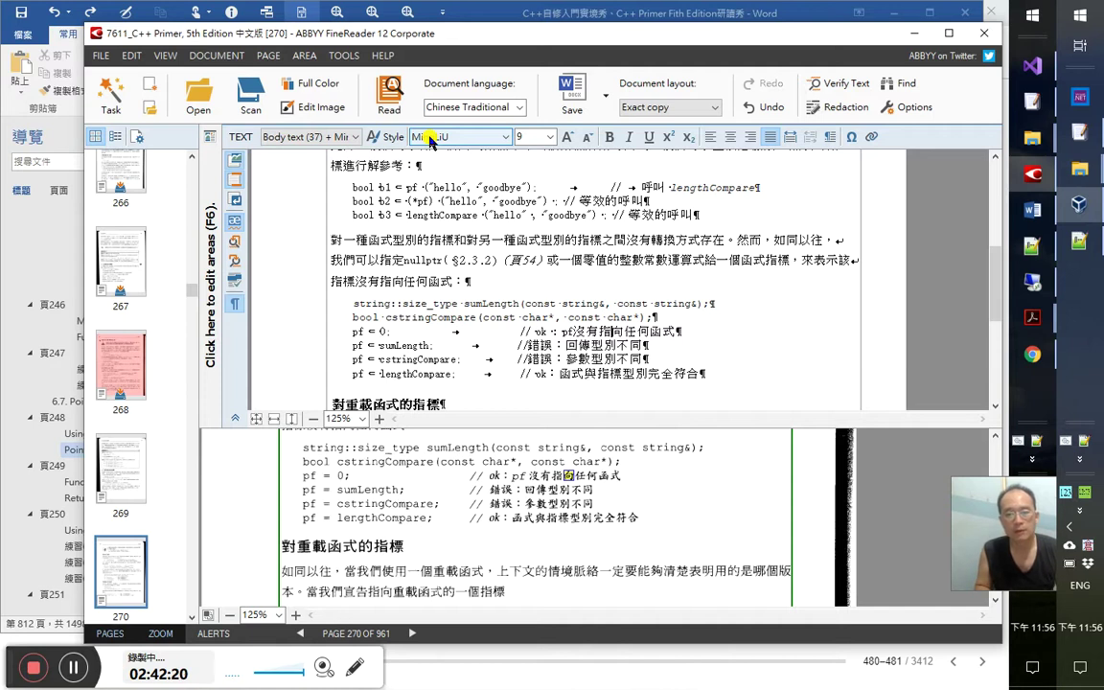
pyautogui.press('Right')
pyautogui.press('Right')
pyautogui.press('Home')
pyautogui.press('Right')
pyautogui.press('Right')
pyautogui.press('Right')
pyautogui.press('Right')
pyautogui.press('Right')
pyautogui.press('Right')
pyautogui.press('Right')
pyautogui.press('Right')
pyautogui.press('Right')
pyautogui.press('Right')
pyautogui.press('Right')
pyautogui.press('End')
pyautogui.press('Home')
pyautogui.press('Right')
pyautogui.press('Right')
pyautogui.press('Right')
pyautogui.press('Right')
pyautogui.press('Right')
pyautogui.press('Right')
pyautogui.press('Right')
pyautogui.press('Right')
pyautogui.press('Right')
# Check the pf = lengthCompare line and its comment against the scanned original
pyautogui.press('Down')
pyautogui.press('Right')
pyautogui.press('Right')
pyautogui.press('Right')
pyautogui.press('Right')
pyautogui.press('Right')
pyautogui.press('Right')
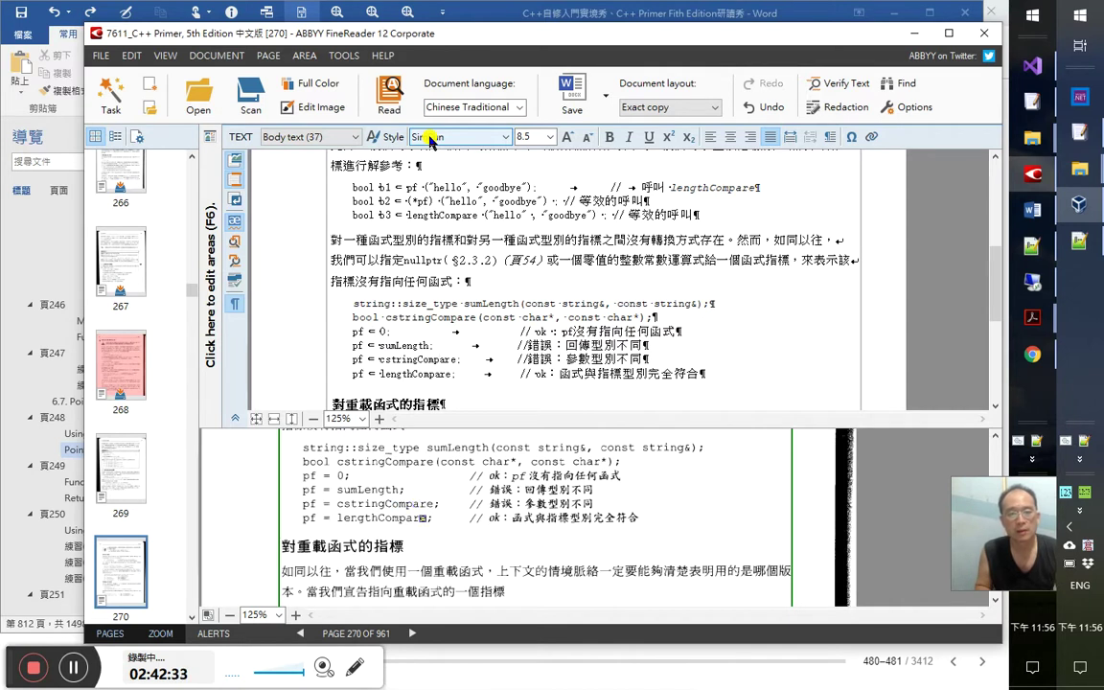
pyautogui.press('Right')
pyautogui.press('Right')
pyautogui.press('Right')
pyautogui.press('Right')
pyautogui.press('Right')
pyautogui.press('Right')
pyautogui.press('Right')
pyautogui.press('Right')
pyautogui.press('Right')
pyautogui.press('Right')
pyautogui.press('Right')
pyautogui.press('Right')
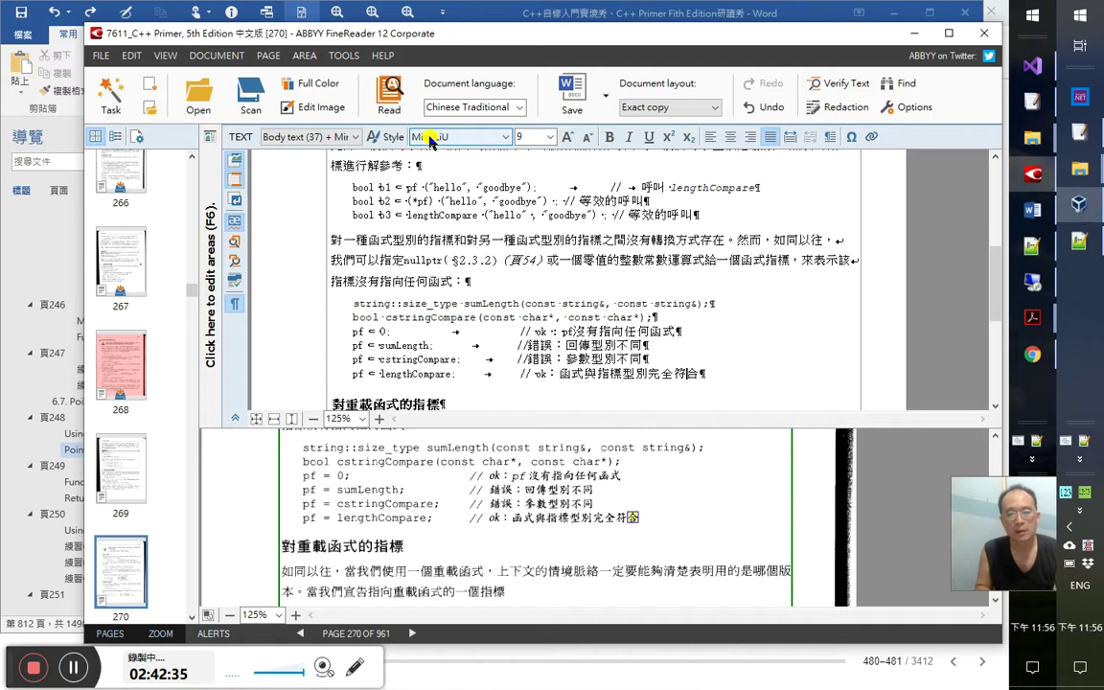
# Italicize the word "ok" in the comment of the pf = lengthCompare line
pyautogui.press('Left')
pyautogui.press('Left')
pyautogui.press('Left')
pyautogui.press('Left')
pyautogui.press('Left')
pyautogui.press('Left')
pyautogui.press('Left')
pyautogui.press('Left')
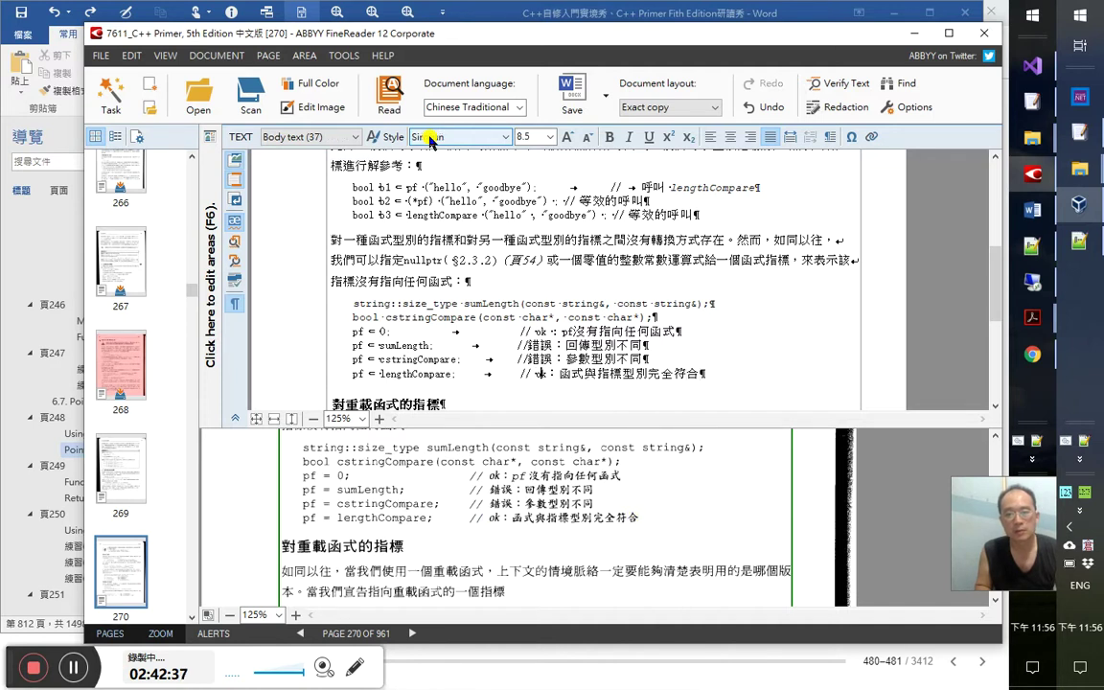
pyautogui.hotkey('ctrl', 'i')
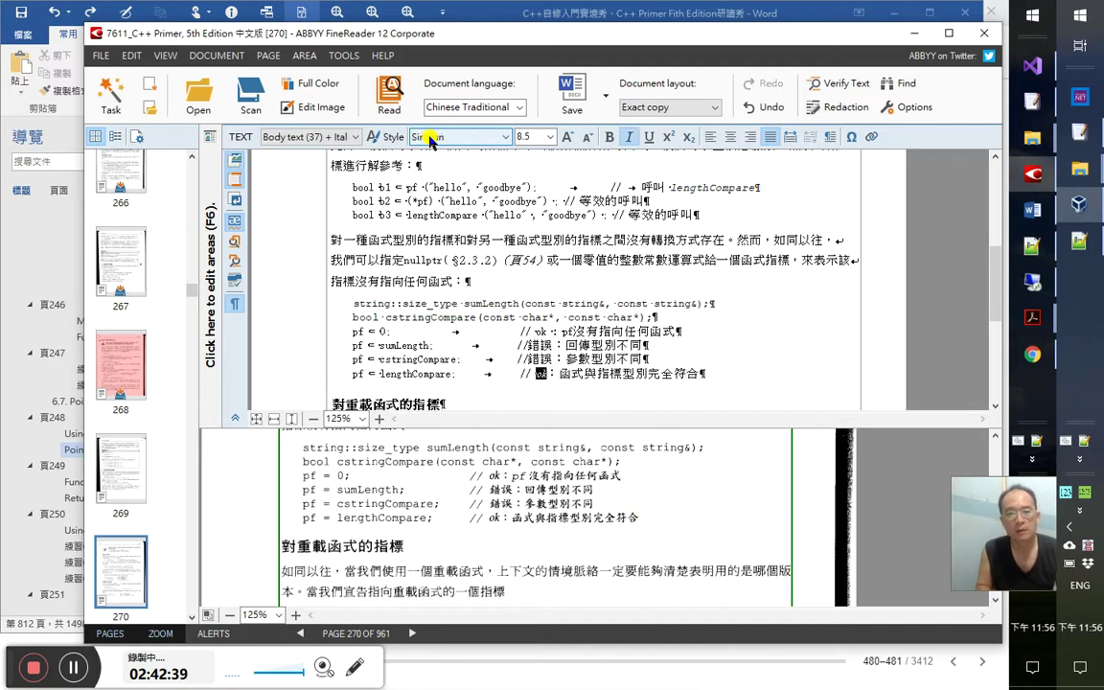
pyautogui.press('Down')
pyautogui.press('Down')
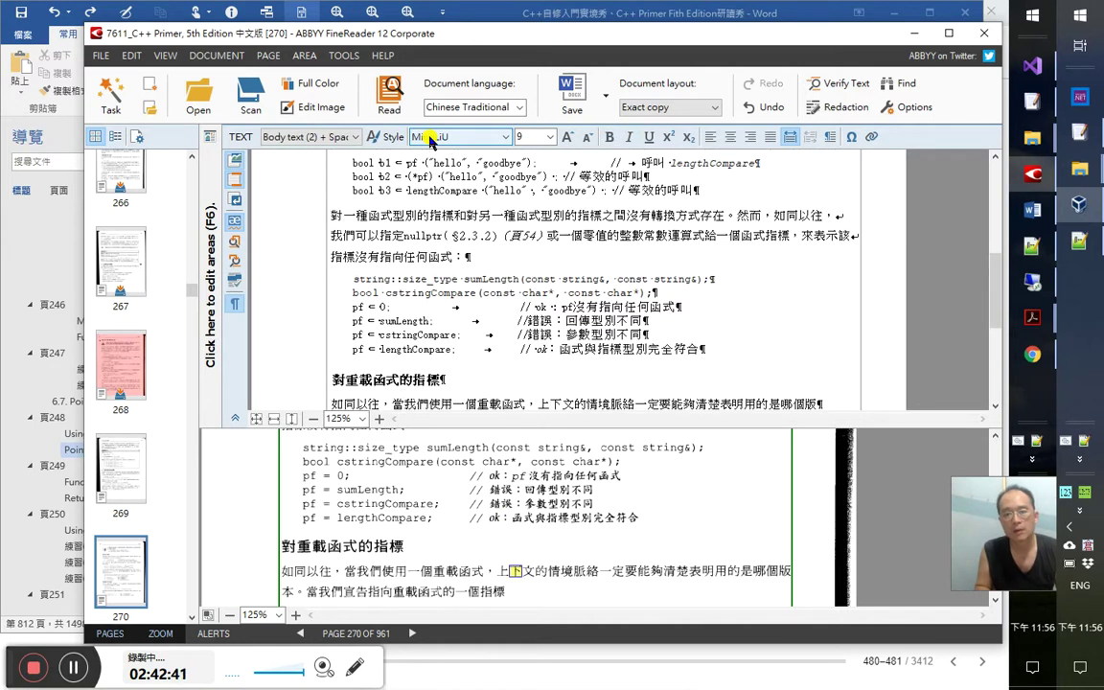
pyautogui.press('Down')
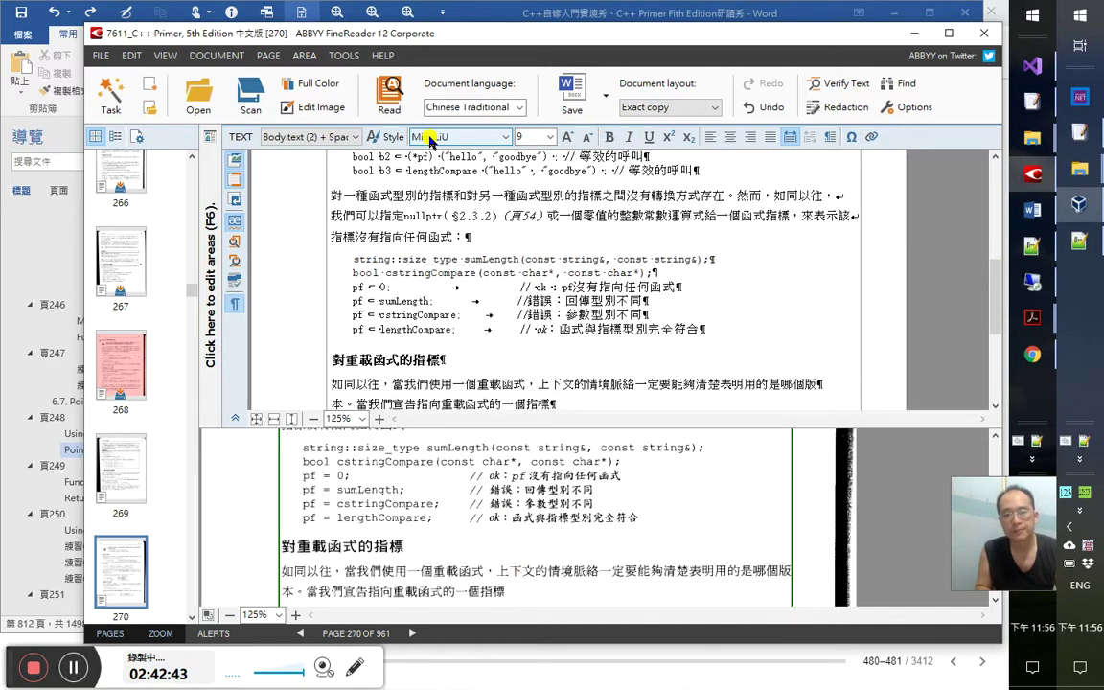
# Proofread the opening line under the heading 對重載函式的指標 and change the paragraph break after 哪個版 to a line break
pyautogui.press('Up')
pyautogui.press('Up')
pyautogui.press('Down')
pyautogui.press('Right')
pyautogui.press('Right')
pyautogui.press('Right')
pyautogui.press('Right')
pyautogui.press('Right')
pyautogui.press('Right')
pyautogui.press('Right')
pyautogui.press('Right')
pyautogui.press('Right')
pyautogui.press('Right')
pyautogui.press('Right')
pyautogui.press('Right')
pyautogui.press('Right')
pyautogui.press('Right')
pyautogui.press('Right')
pyautogui.press('Right')
pyautogui.press('Right')
pyautogui.press('Right')
pyautogui.press('Right')
pyautogui.press('Right')
pyautogui.press('Right')
pyautogui.press('Right')
pyautogui.press('Right')
pyautogui.press('Right')
pyautogui.press('Right')
pyautogui.press('Right')
pyautogui.press('Right')
pyautogui.press('Right')
pyautogui.press('Right')
pyautogui.press('Right')
pyautogui.press('Right')
pyautogui.press('Right')
pyautogui.press('Right')
pyautogui.press('Right')
pyautogui.press('Right')
pyautogui.press('Right')
pyautogui.press('Right')
pyautogui.press('Right')
pyautogui.press('Right')
pyautogui.press('Right')
pyautogui.press('Right')
pyautogui.press('Right')
pyautogui.press('Right')
pyautogui.press('Right')
pyautogui.press('Right')
pyautogui.press('Right')
pyautogui.press('Right')
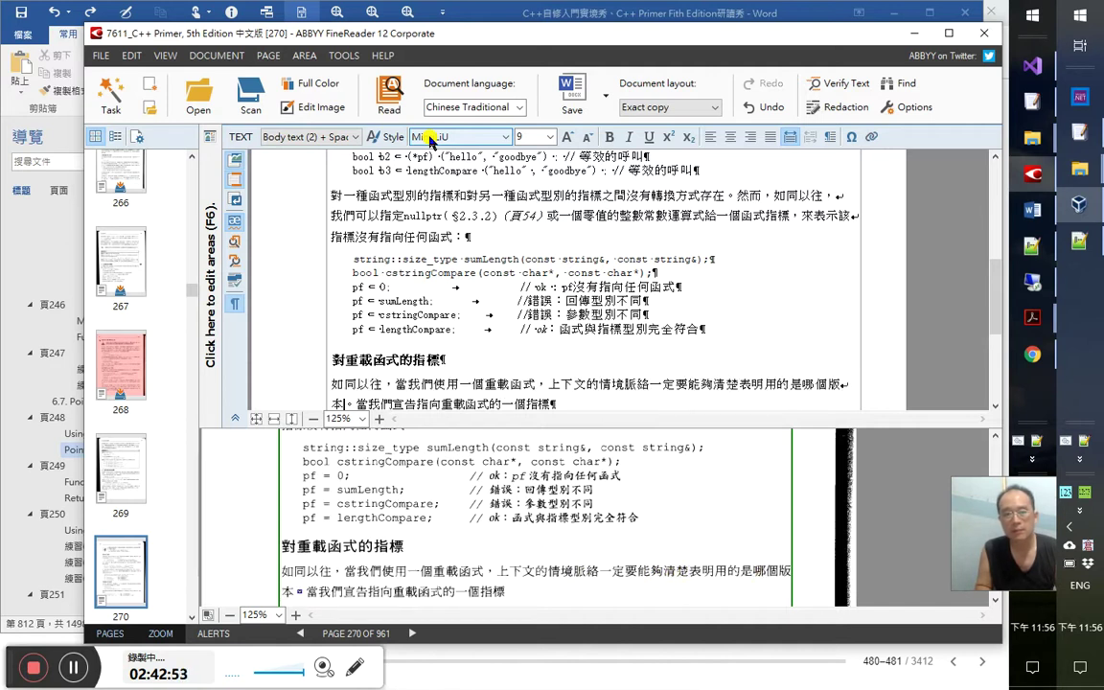
# Compare the wording of the sentence from 如同以往 up to 能夠 with the scanned page
pyautogui.press('Up')
pyautogui.press('Up')
pyautogui.hotkey('shift', 'Right')
pyautogui.hotkey('shift', 'Right')
pyautogui.hotkey('shift', 'Right')
pyautogui.hotkey('shift', 'Right')
pyautogui.hotkey('shift', 'Right')
pyautogui.hotkey('shift', 'Right')
pyautogui.hotkey('shift', 'Right')
pyautogui.hotkey('shift', 'Right')
pyautogui.hotkey('shift', 'Right')
pyautogui.hotkey('shift', 'Right')
pyautogui.hotkey('shift', 'Right')
pyautogui.hotkey('shift', 'Right')
pyautogui.hotkey('shift', 'Right')
pyautogui.hotkey('shift', 'Right')
pyautogui.hotkey('shift', 'Right')
pyautogui.hotkey('shift', 'Right')
pyautogui.hotkey('shift', 'Right')
pyautogui.hotkey('shift', 'Right')
pyautogui.hotkey('shift', 'Right')
pyautogui.hotkey('shift', 'Right')
pyautogui.hotkey('shift', 'Right')
pyautogui.hotkey('shift', 'Right')
pyautogui.hotkey('shift', 'Right')
pyautogui.hotkey('shift', 'Right')
pyautogui.hotkey('shift', 'Right')
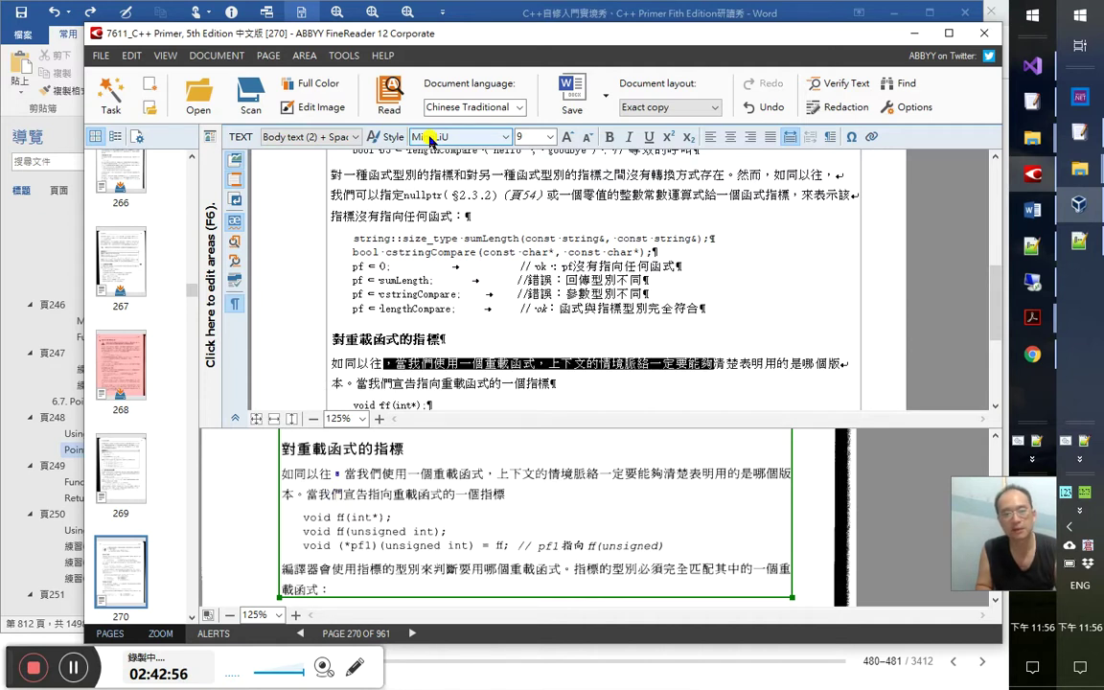
pyautogui.press('Right')
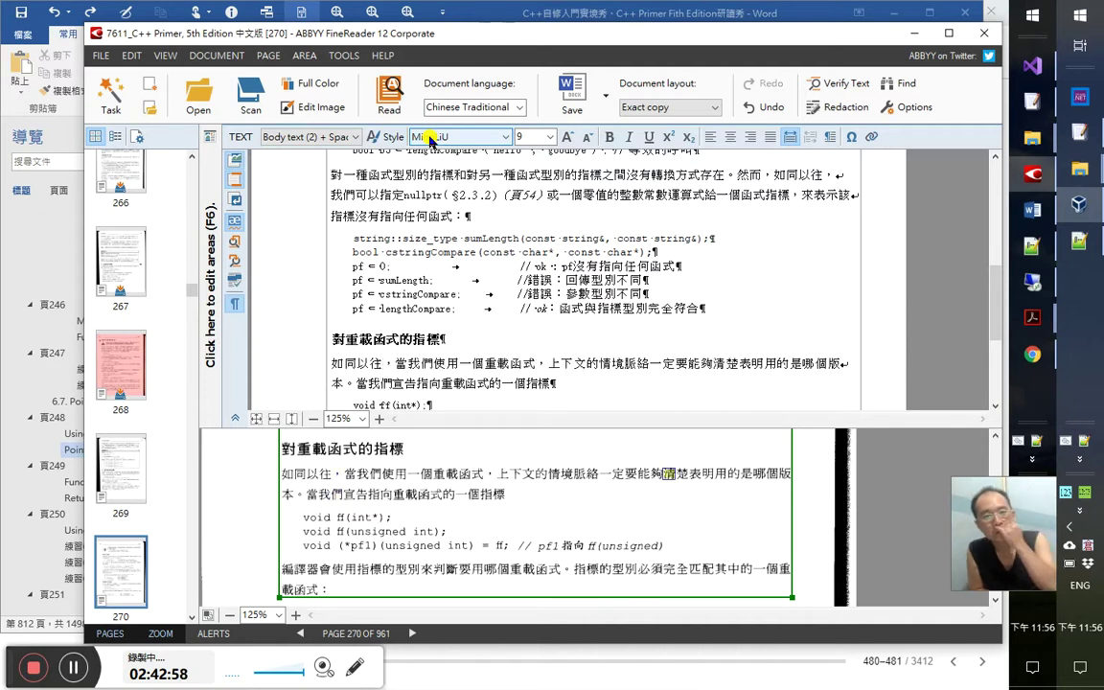
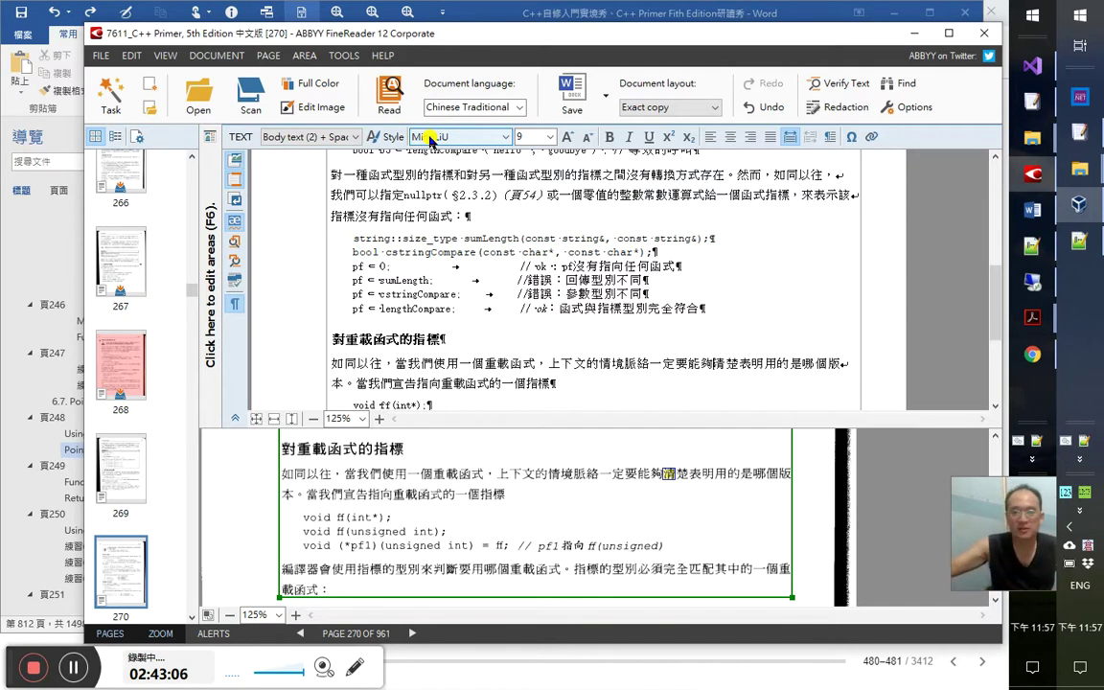
# Reread the whole sentence from 如同以往 to 哪個版本 against the scanned original
pyautogui.moveTo(370, 365); pyautogui.dragTo(398, 366)
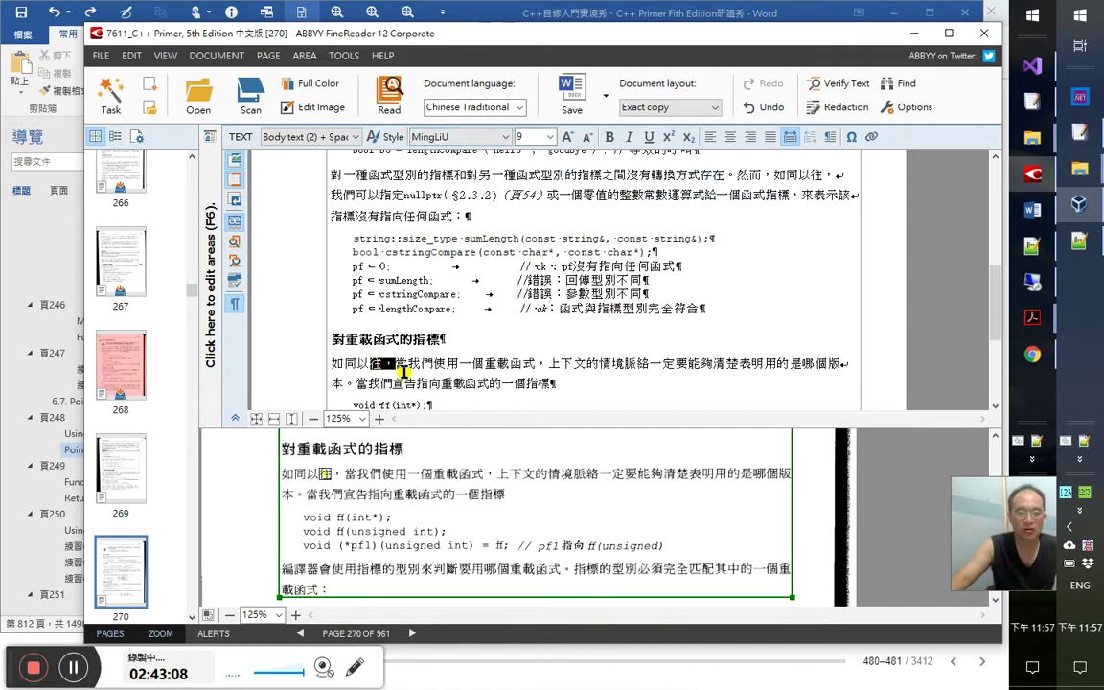
pyautogui.click(361, 383)
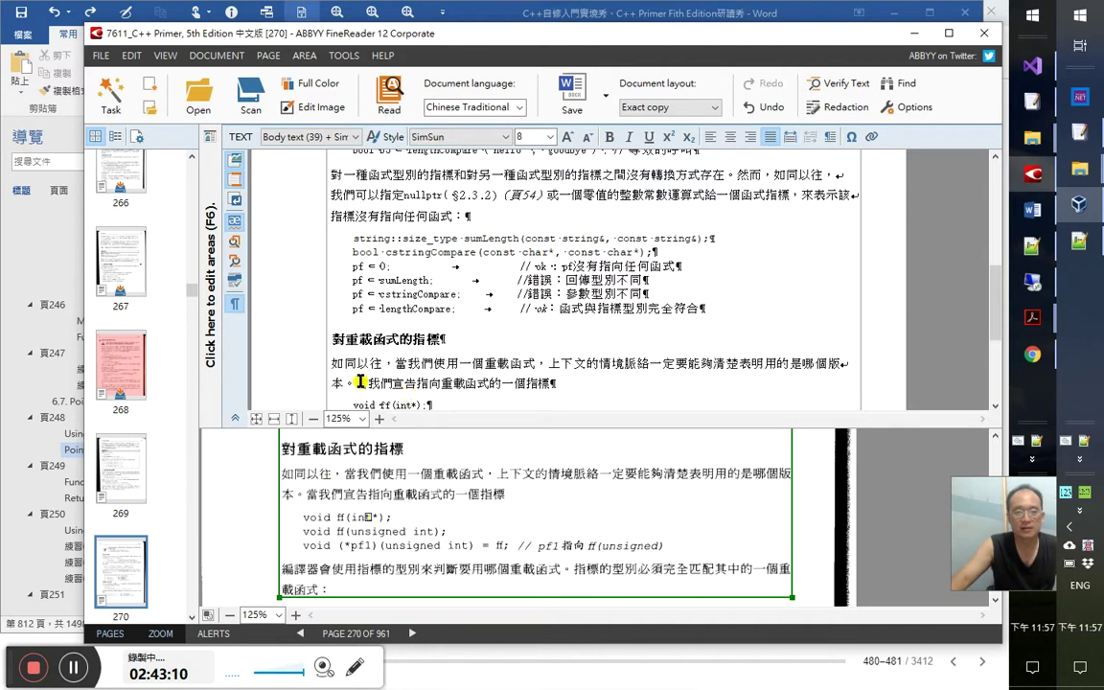
pyautogui.moveTo(361, 382); pyautogui.dragTo(343, 365)
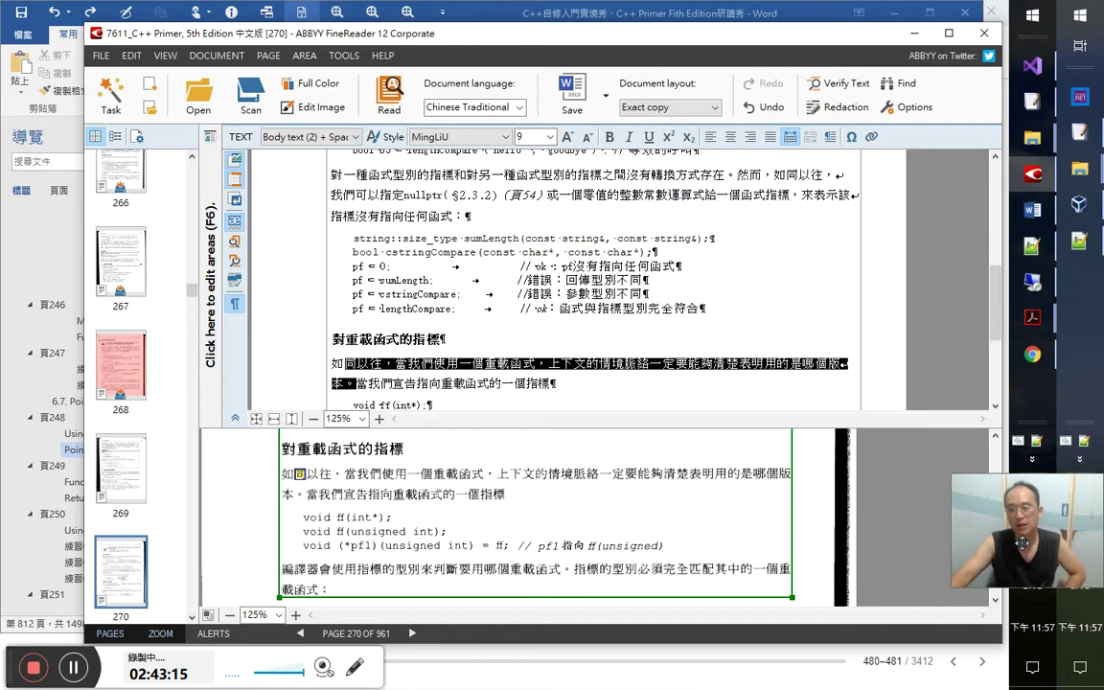
pyautogui.click(492, 368)
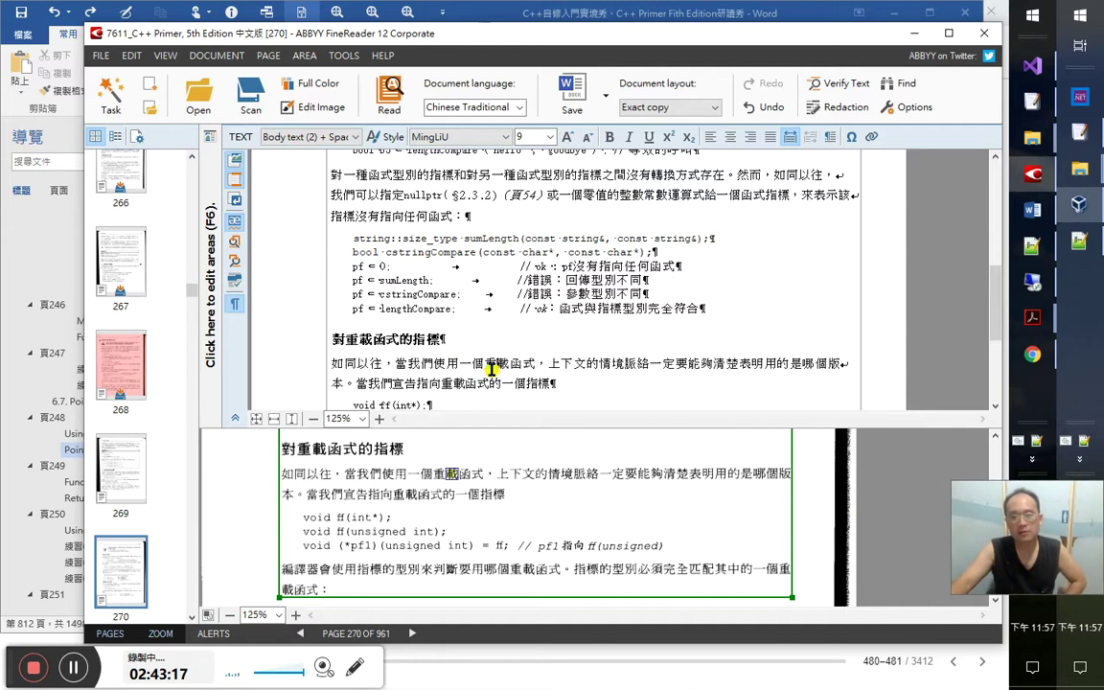
pyautogui.scroll(-1, 493, 369)
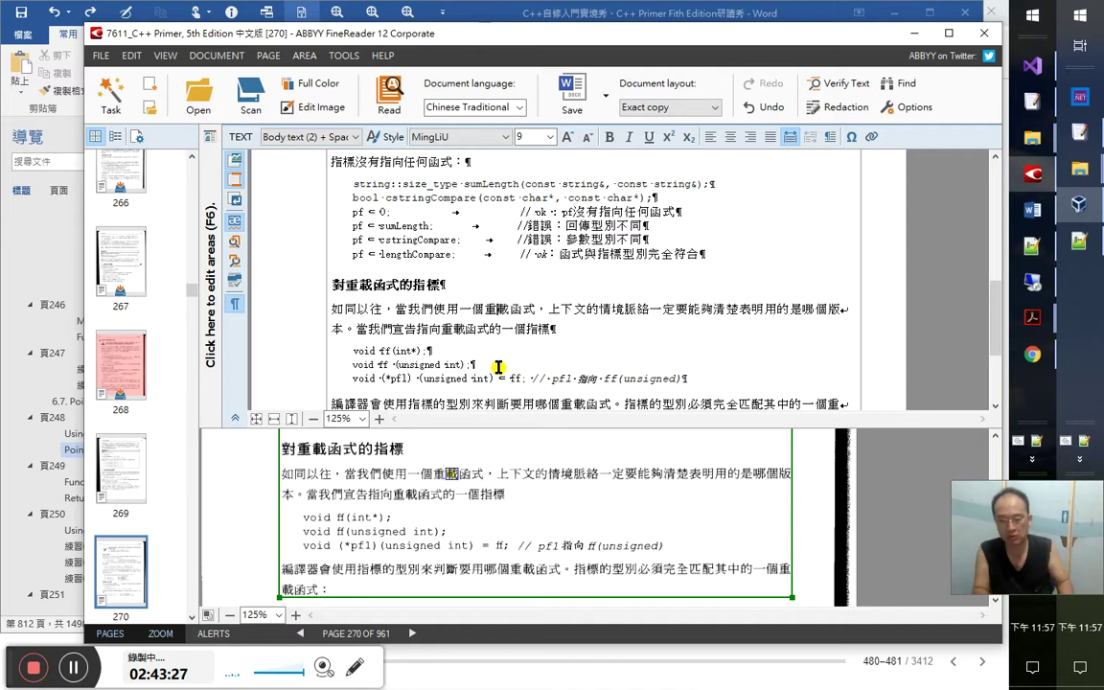
pyautogui.press('Down')
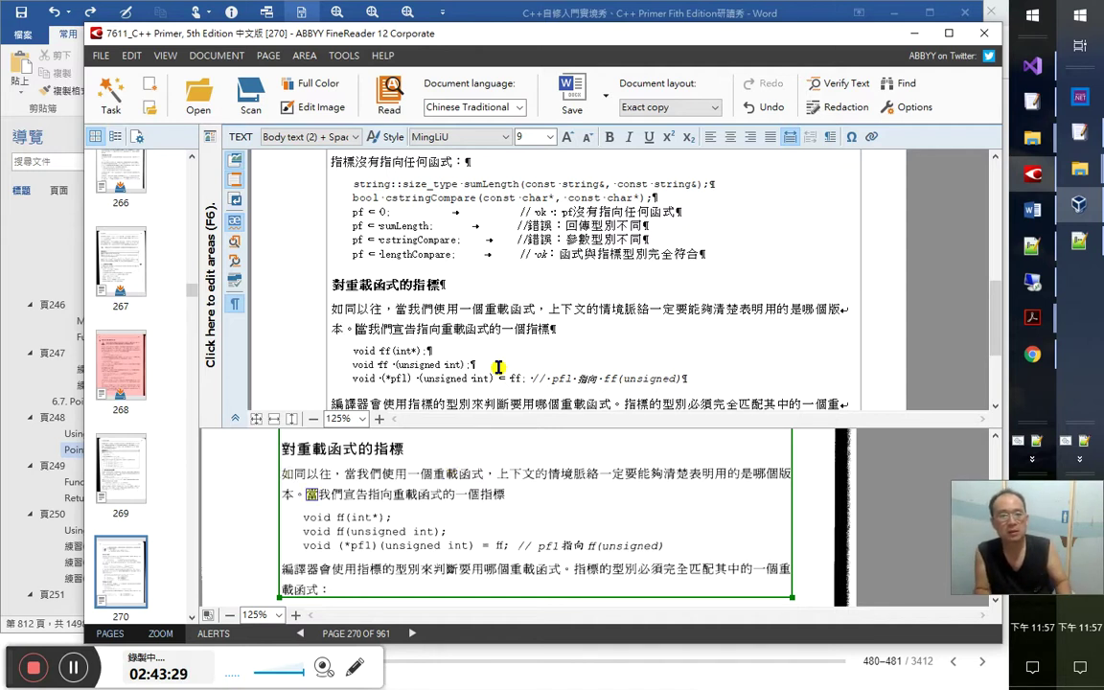
pyautogui.hotkey('shift', 'Up')
pyautogui.hotkey('shift', 'Left')
pyautogui.hotkey('shift', 'Left')
pyautogui.hotkey('shift', 'Right')
pyautogui.hotkey('shift', 'Left')
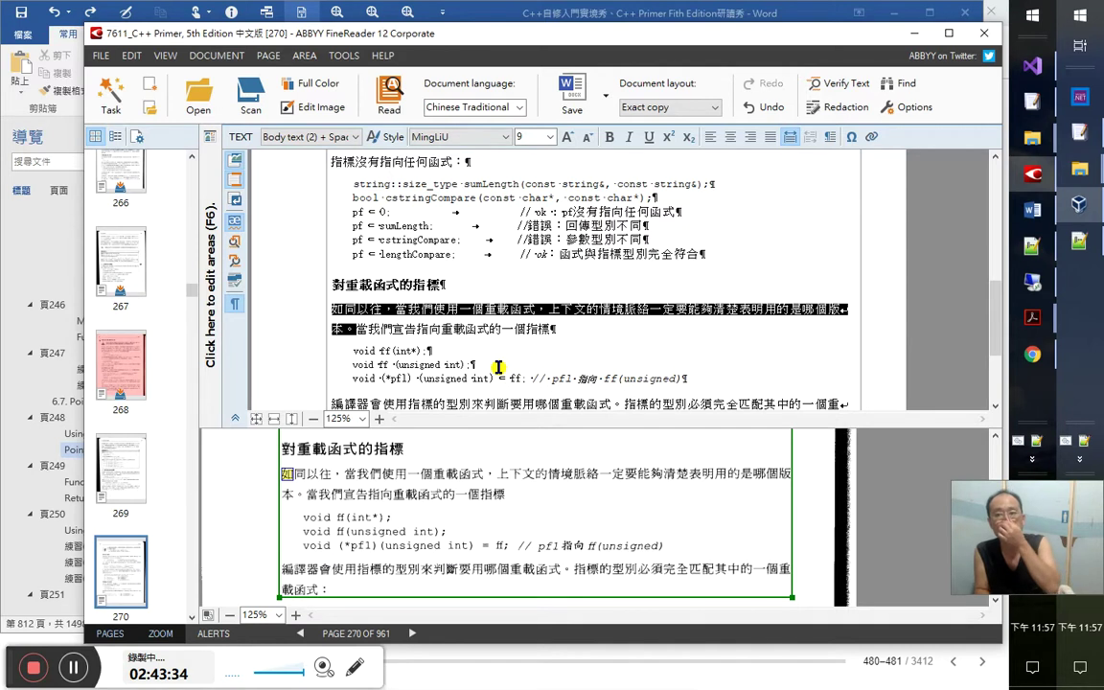
# Proofread the following sentence, 當我們宣告指向重載函式的一個指標, against the scan
pyautogui.press('Right')
pyautogui.press('Right')
pyautogui.press('Right')
pyautogui.press('Right')
pyautogui.press('Right')
pyautogui.press('Right')
pyautogui.press('Right')
pyautogui.press('Right')
pyautogui.press('Right')
pyautogui.press('Right')
pyautogui.press('Right')
pyautogui.press('Right')
pyautogui.press('Right')
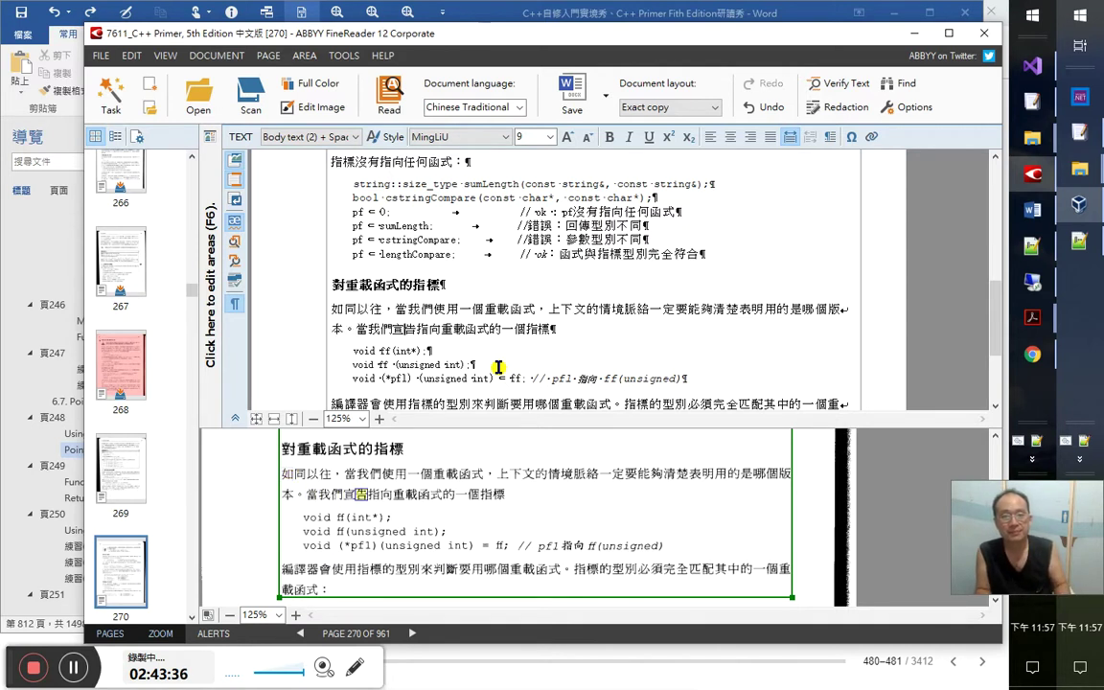
# Remove the space between ff and (unsigned int) in the second ff declaration
pyautogui.press('Down')
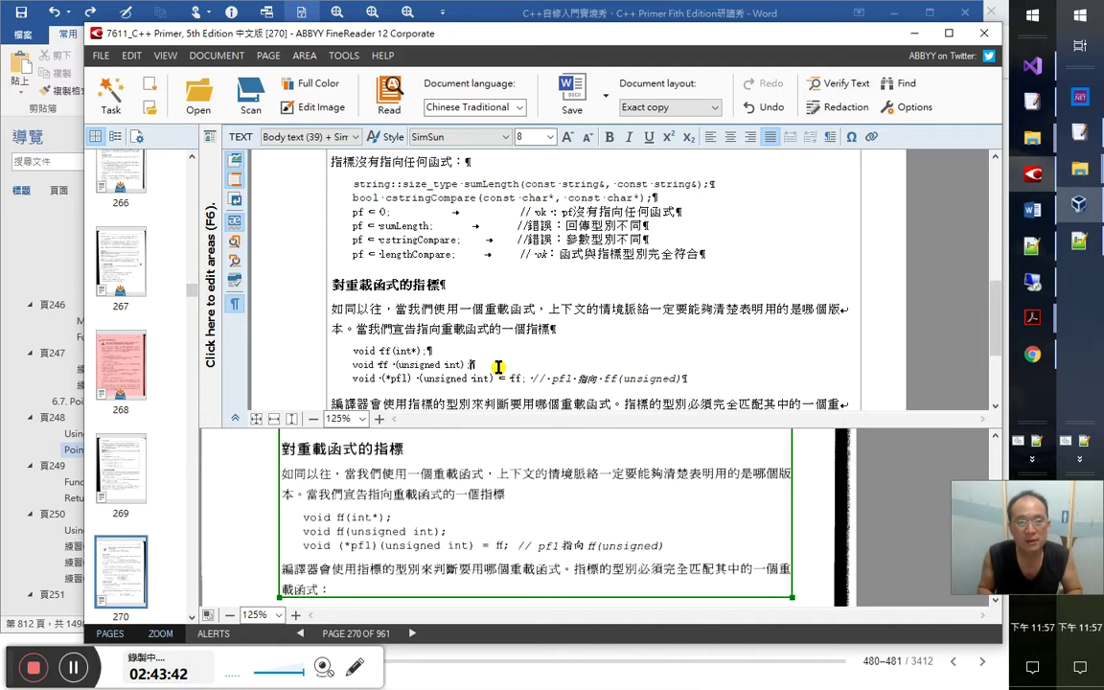
pyautogui.hotkey('shift', 'Right')
pyautogui.hotkey('shift', 'Right')
pyautogui.press('Delete')
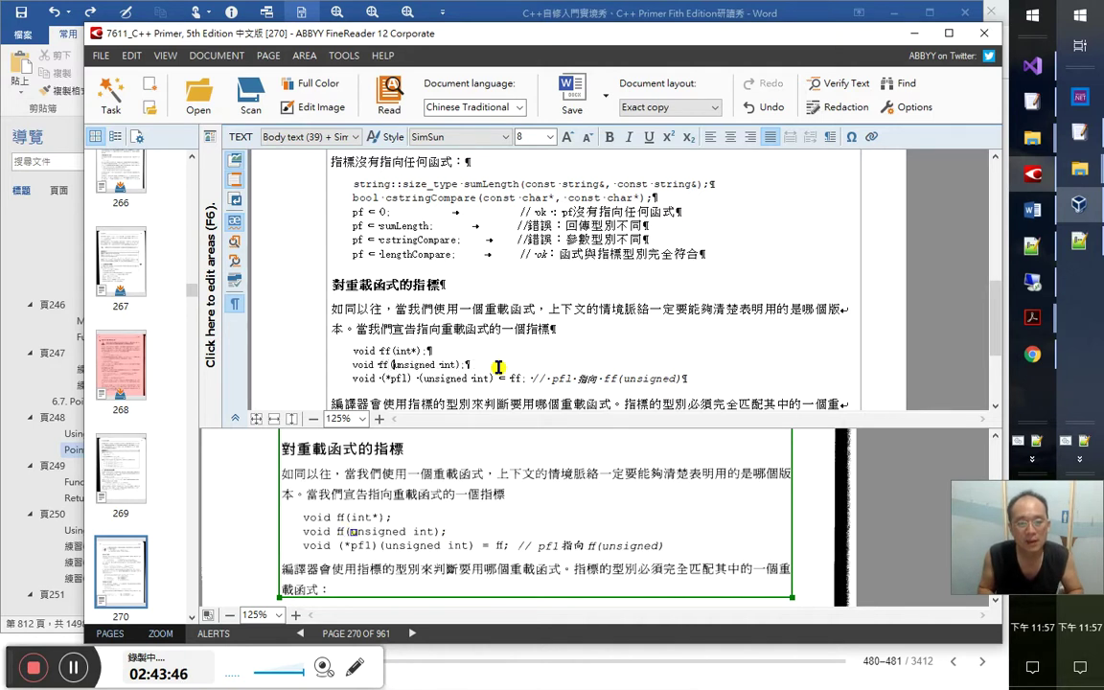
# Remove the space between (*pf1) and (unsigned int) in the pf1 declaration
pyautogui.press('Down')
pyautogui.press('Home')
pyautogui.press('Right')
pyautogui.press('Right')
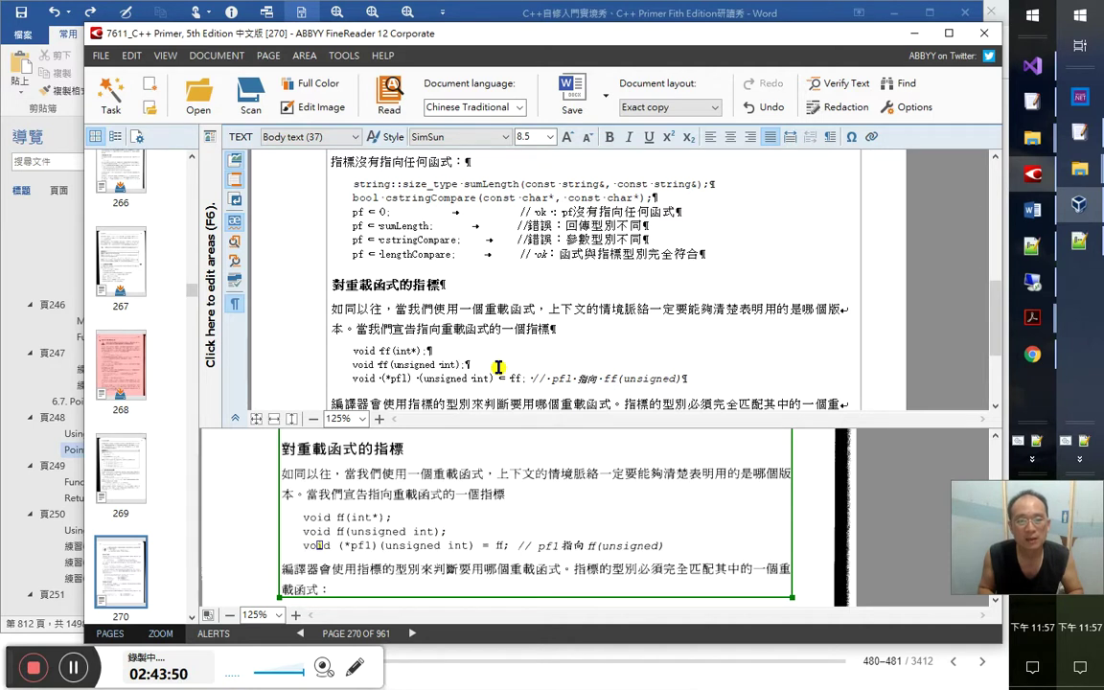
pyautogui.press('Right')
pyautogui.press('Right')
pyautogui.press('Right')
pyautogui.press('Delete')
pyautogui.press('Right')
pyautogui.press('Right')
pyautogui.press('Right')
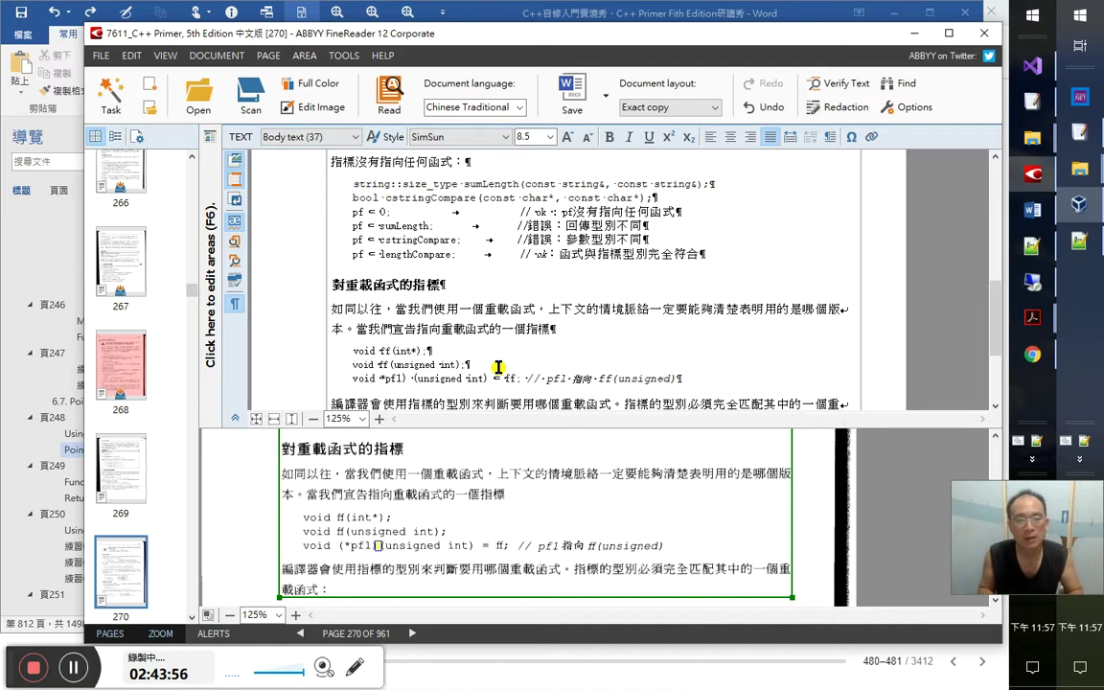
pyautogui.press('BackSpace')
pyautogui.press('Right')
pyautogui.press('Right')
pyautogui.press('Right')
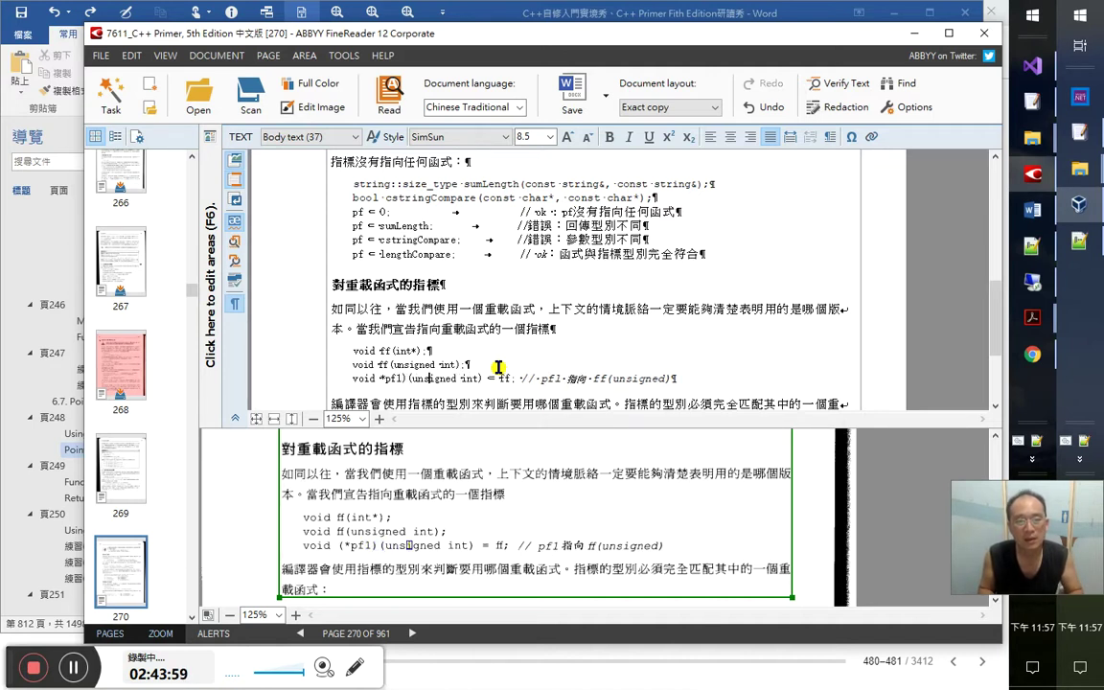
# Restore the opening parenthesis before *pf1 and remove the space between void and (*pf1)
pyautogui.press('Left')
pyautogui.press('Left')
pyautogui.press('Left')
pyautogui.press('Left')
pyautogui.press('Left')
pyautogui.press('Left')
pyautogui.press('Left')
pyautogui.press('Left')
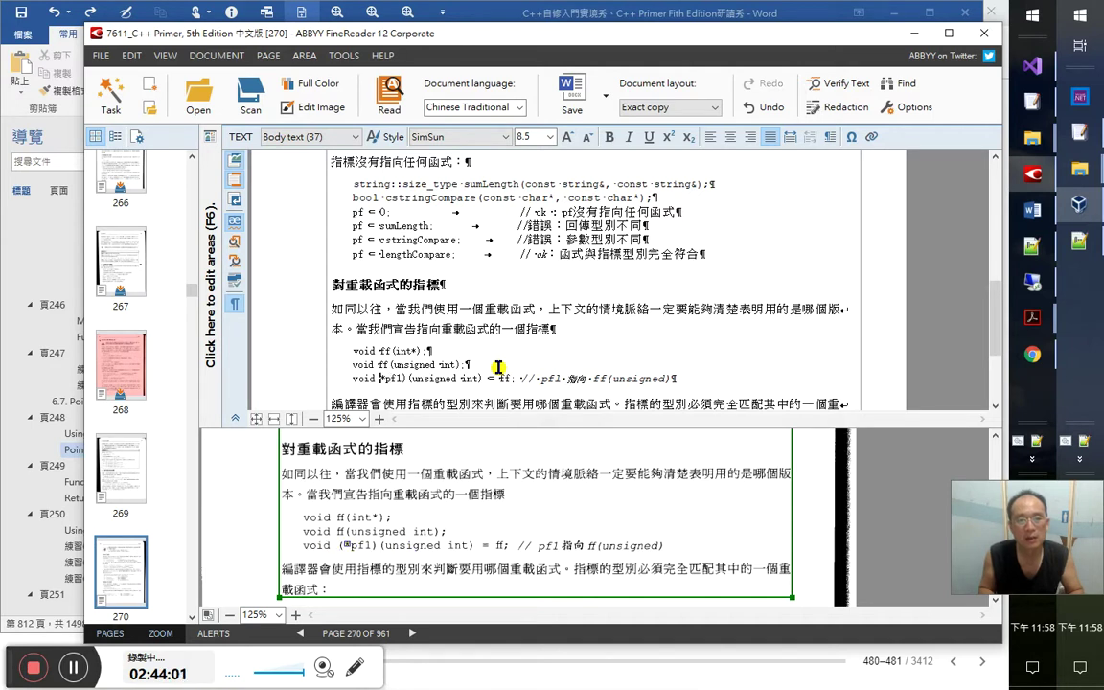
pyautogui.write('(')
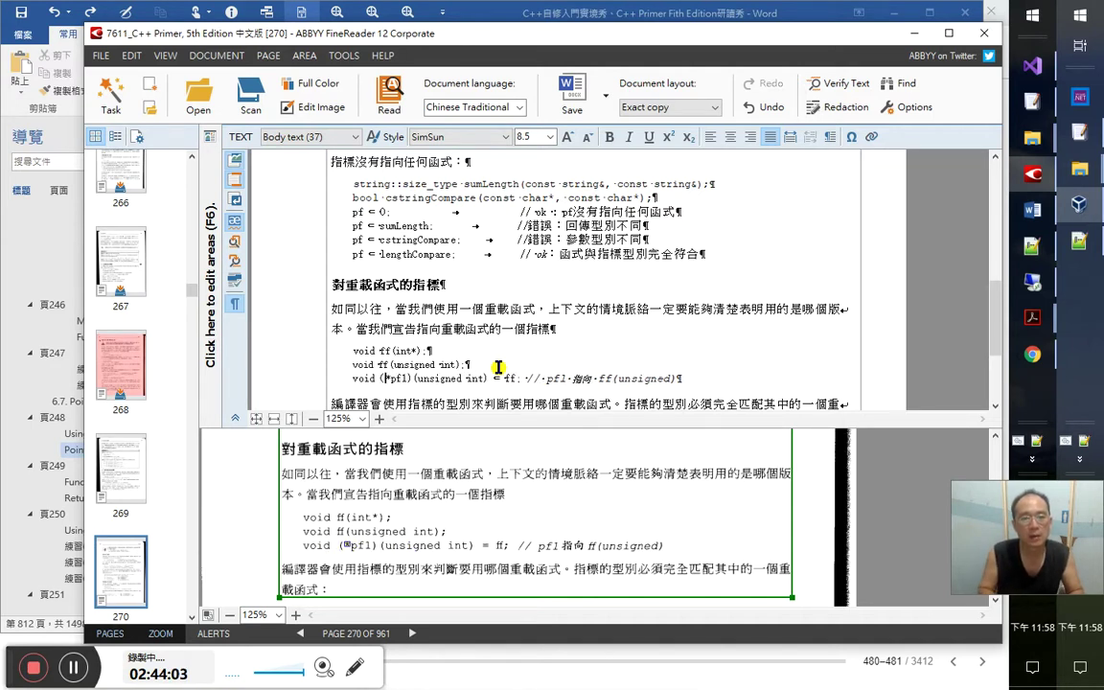
pyautogui.press('Right')
pyautogui.press('Right')
pyautogui.press('Right')
pyautogui.press('Right')
pyautogui.press('Right')
pyautogui.press('Right')
pyautogui.press('Right')
pyautogui.press('Right')
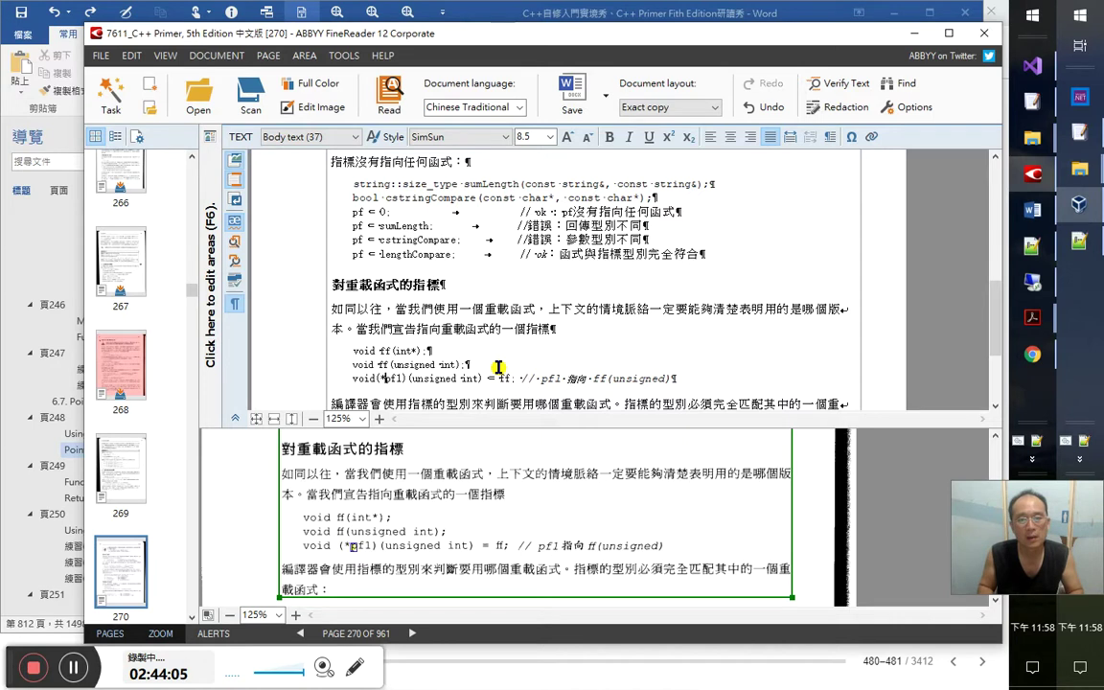
pyautogui.press('Right')
pyautogui.press('Right')
pyautogui.press('Right')
# Recheck both ff declarations and the pf1 declaration with its comment against the scanned page image
pyautogui.press('Up')
pyautogui.press('End')
pyautogui.hotkey('shift', 'Up')
pyautogui.hotkey('shift', 'Up')
pyautogui.hotkey('shift', 'Down')
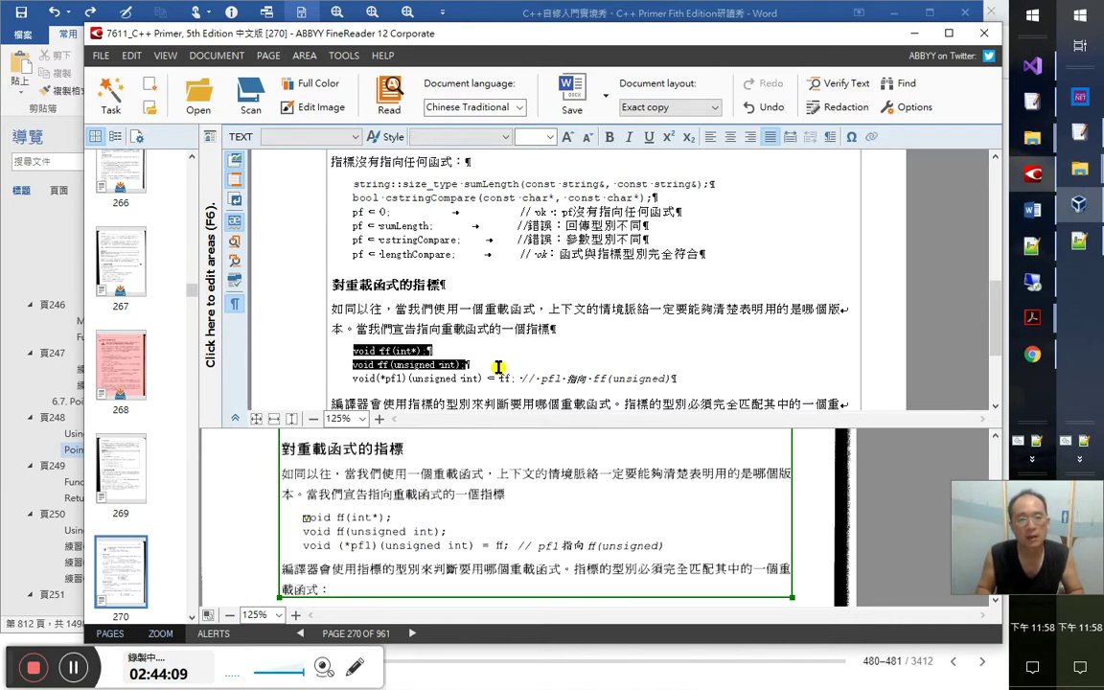
pyautogui.press('Right')
pyautogui.press('Left')
pyautogui.press('Left')
pyautogui.press('Left')
pyautogui.press('Left')
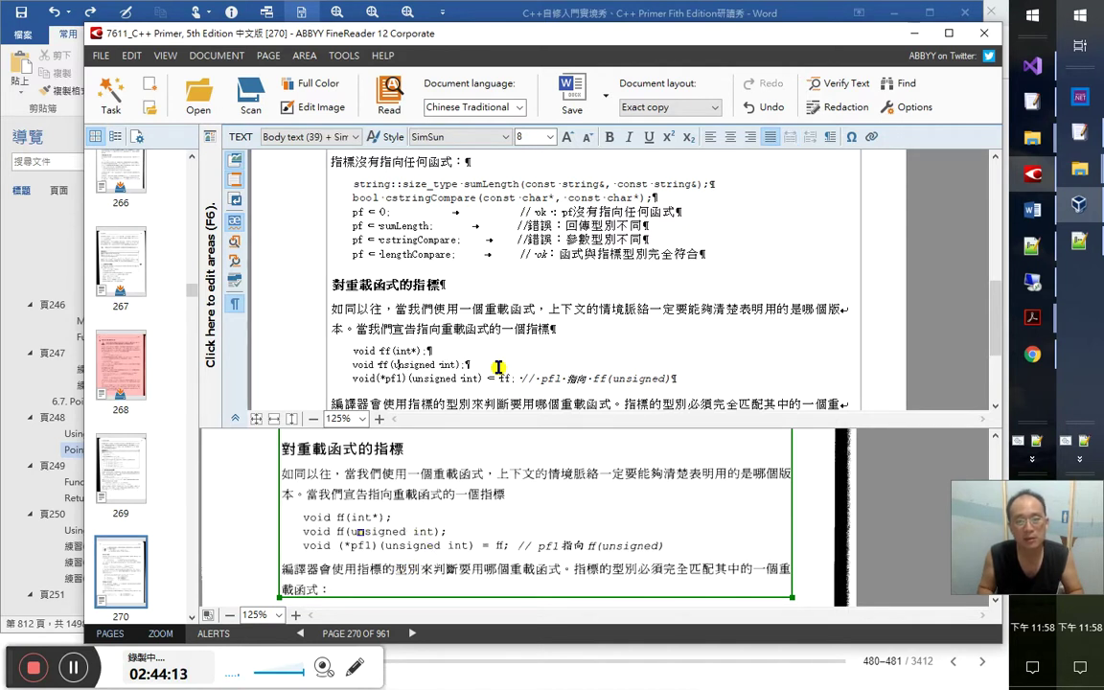
pyautogui.press('Left')
pyautogui.press('Left')
pyautogui.hotkey('ctrl', 'shift', 'Right')
pyautogui.hotkey('ctrl', 'shift', 'Right')
pyautogui.press('Down')
pyautogui.press('Home')
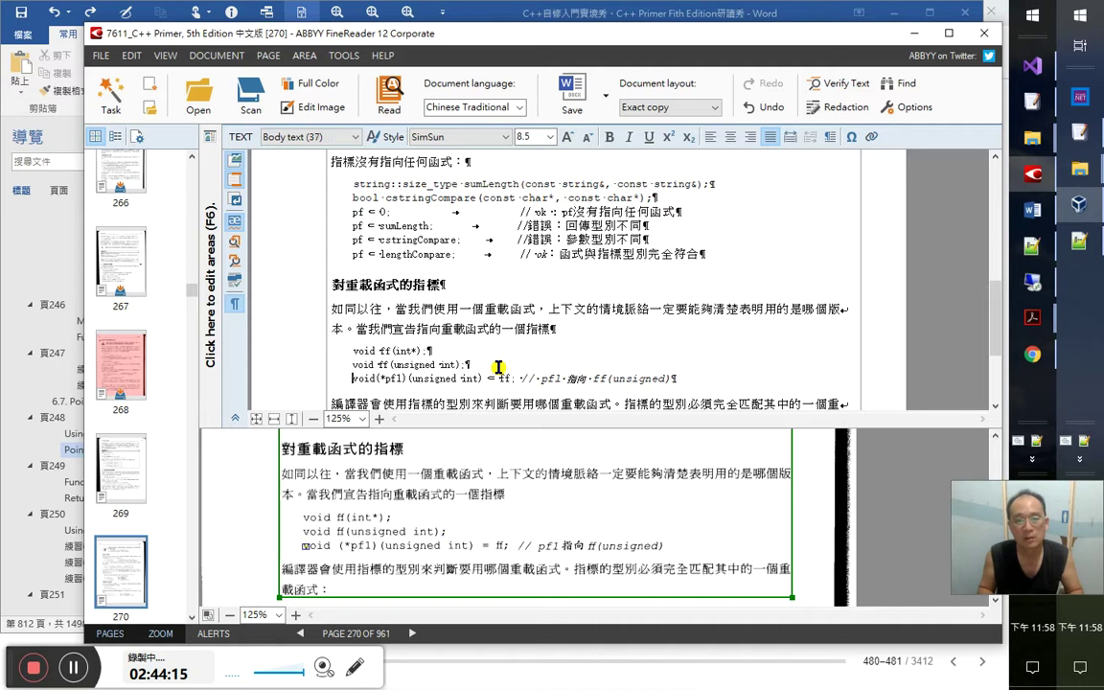
pyautogui.click(688, 309)
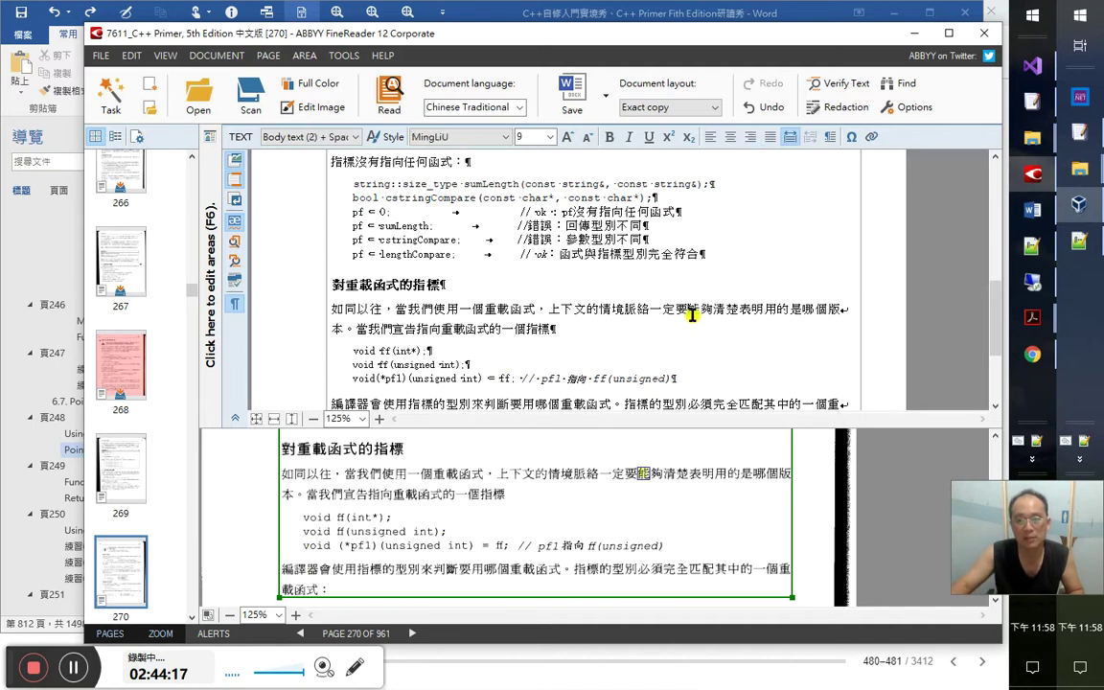
pyautogui.click(528, 378)
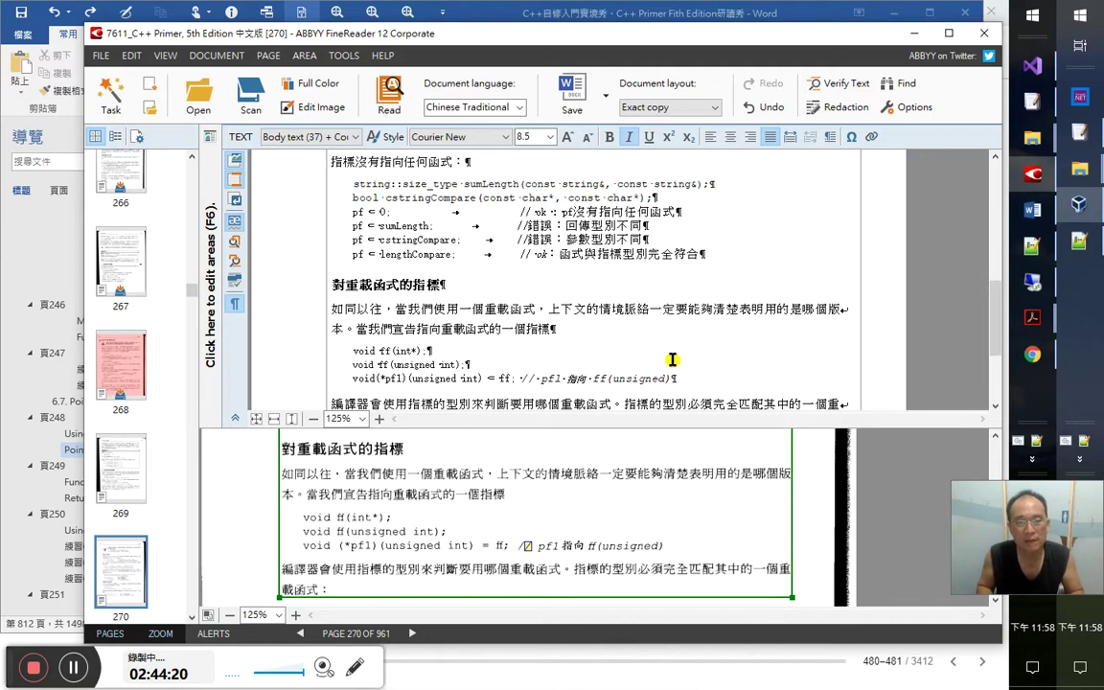
# Check the comment at the end of the pf1 declaration, through ff(unsigned), against the scanned page image
pyautogui.press('Right')
pyautogui.press('Right')
pyautogui.press('Right')
pyautogui.press('Right')
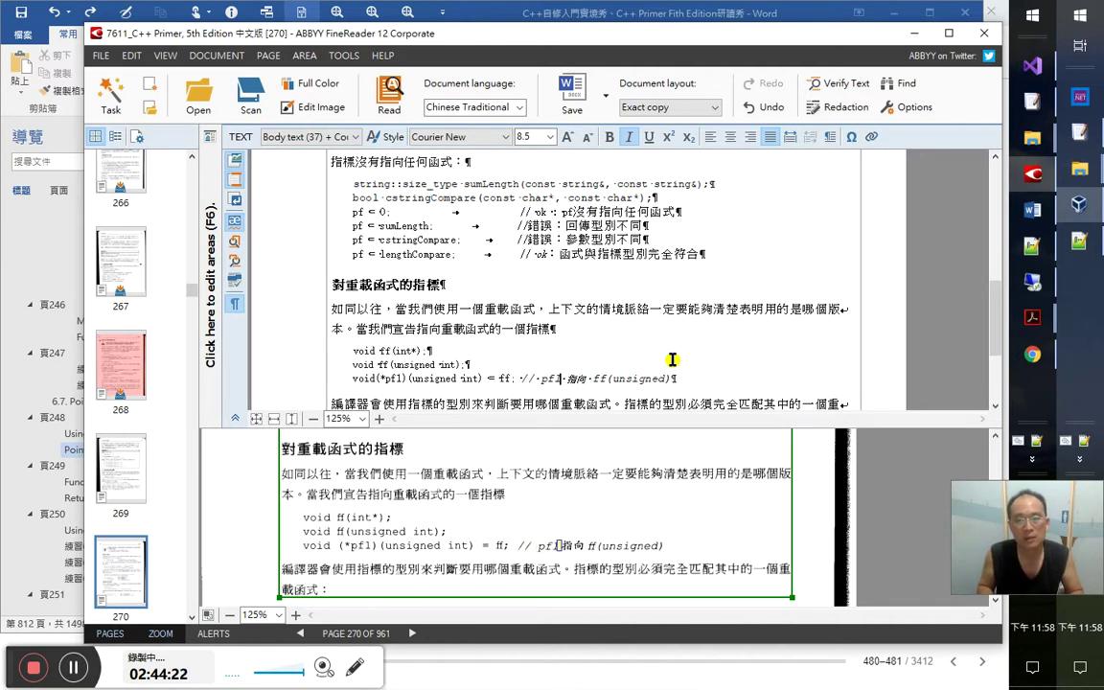
pyautogui.press('Right')
pyautogui.press('Right')
pyautogui.press('Right')
pyautogui.press('Right')
pyautogui.press('Right')
pyautogui.press('Right')
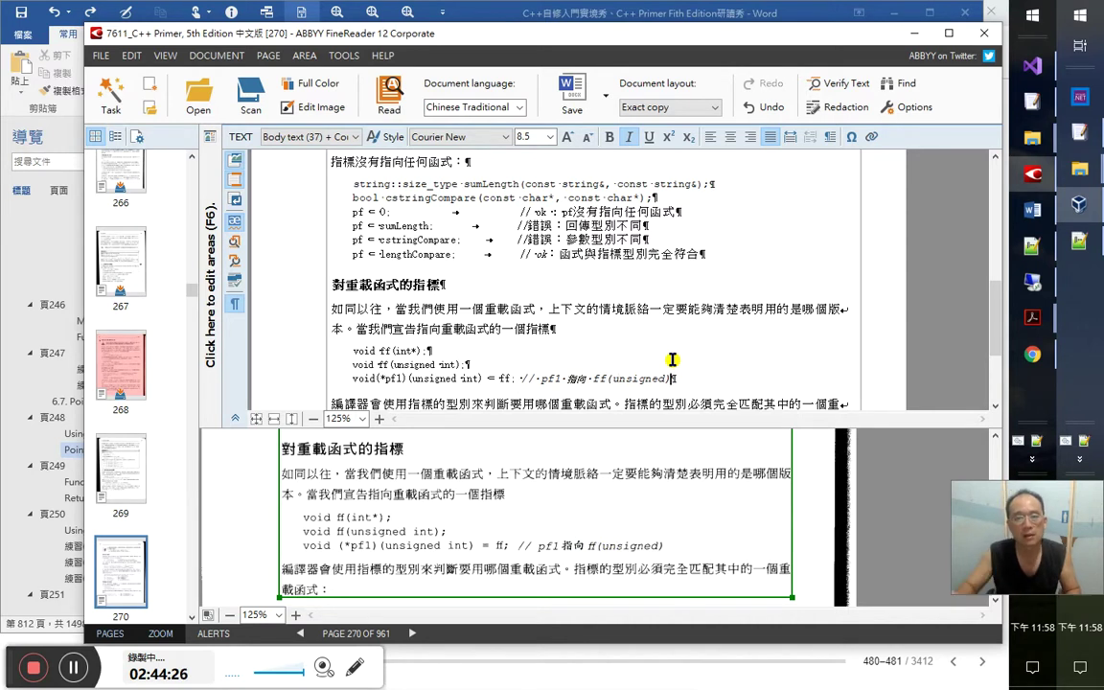
# Set the font of both ff declarations and the pf1 declaration up to its comment slashes to Courier New
pyautogui.scroll(-1, 602, 322)
pyautogui.click(533, 324)
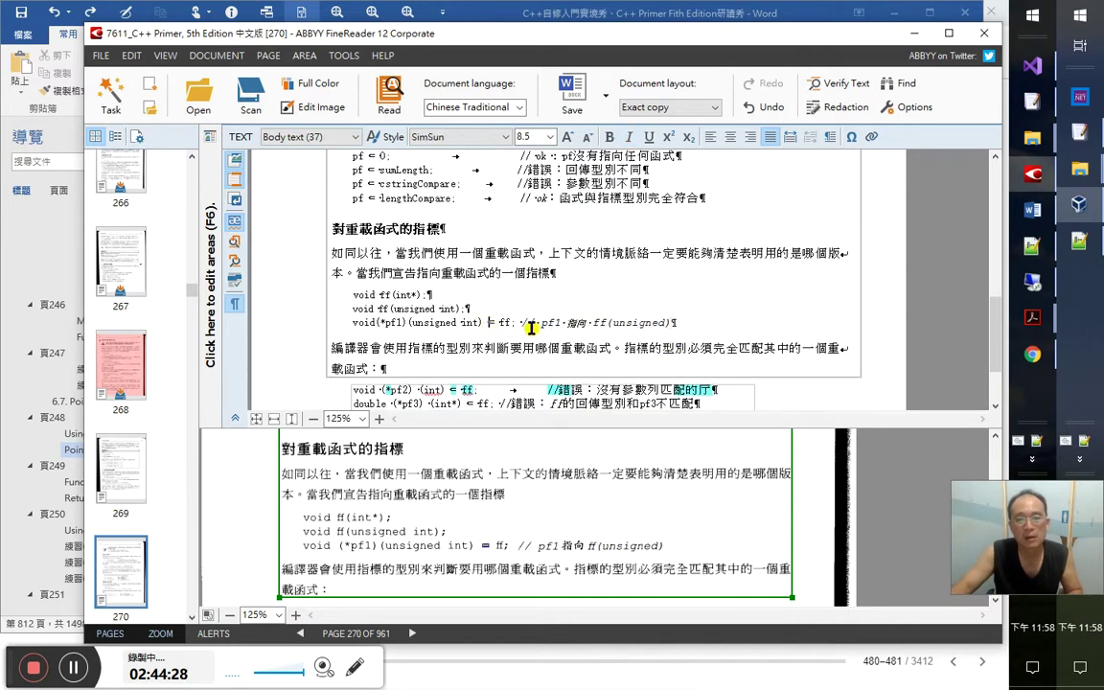
pyautogui.moveTo(353, 294); pyautogui.dragTo(514, 324)
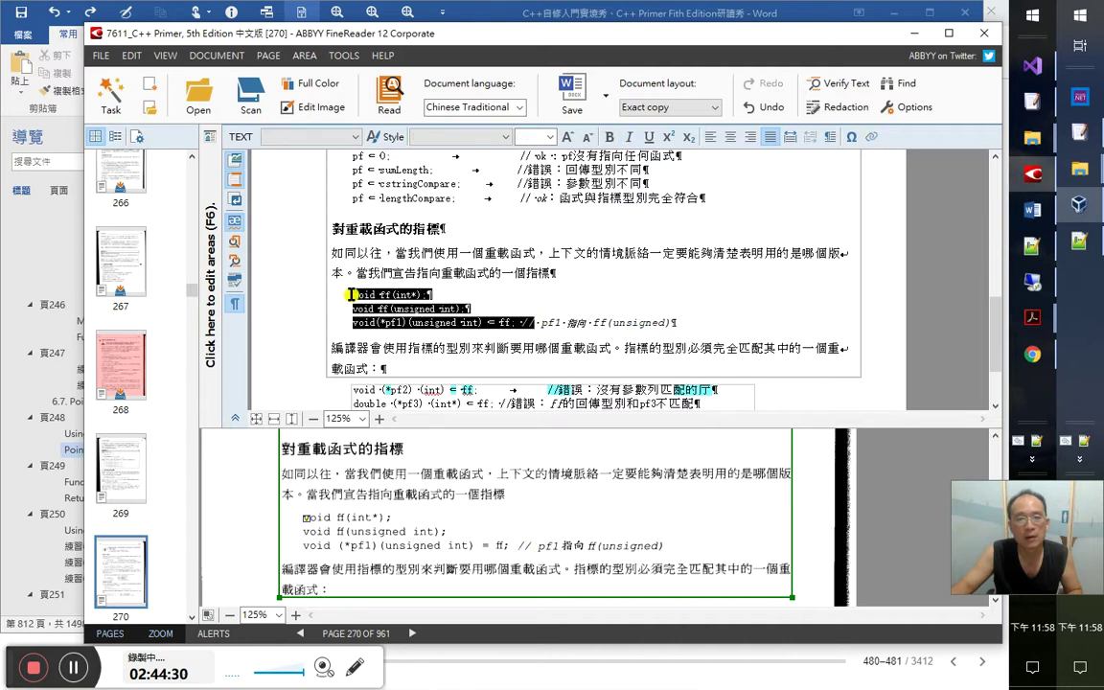
pyautogui.click(467, 137)
pyautogui.write('Cooper Black')
pyautogui.press('Return')
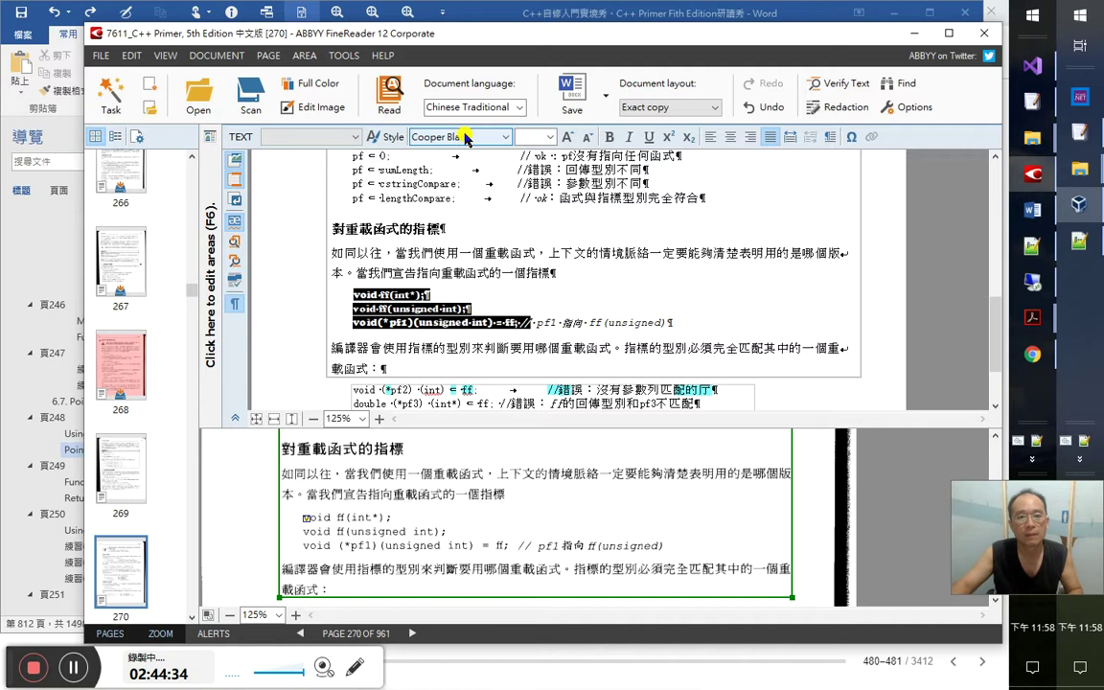
pyautogui.click(466, 137)
pyautogui.write('Courier New')
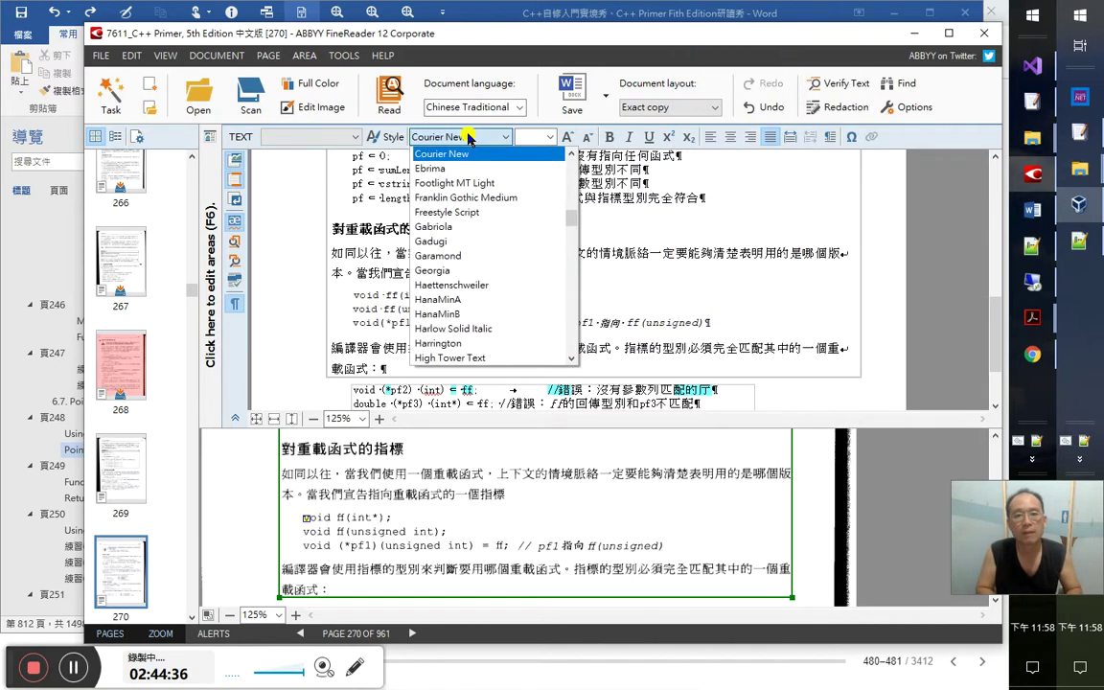
pyautogui.press('Return')
pyautogui.click(524, 295)
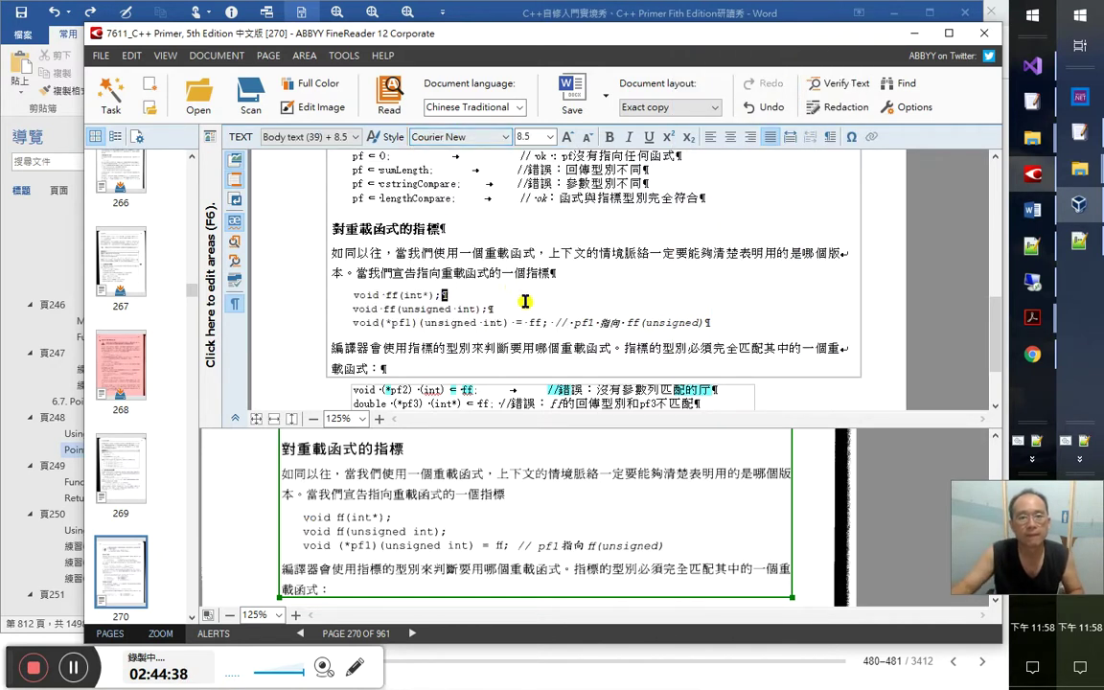
# Proofread the paragraph below the pf1 declaration, beginning 編譯器會使用指標的型別, against the scanned page image
pyautogui.scroll(-2, 523, 294)
pyautogui.click(486, 233)
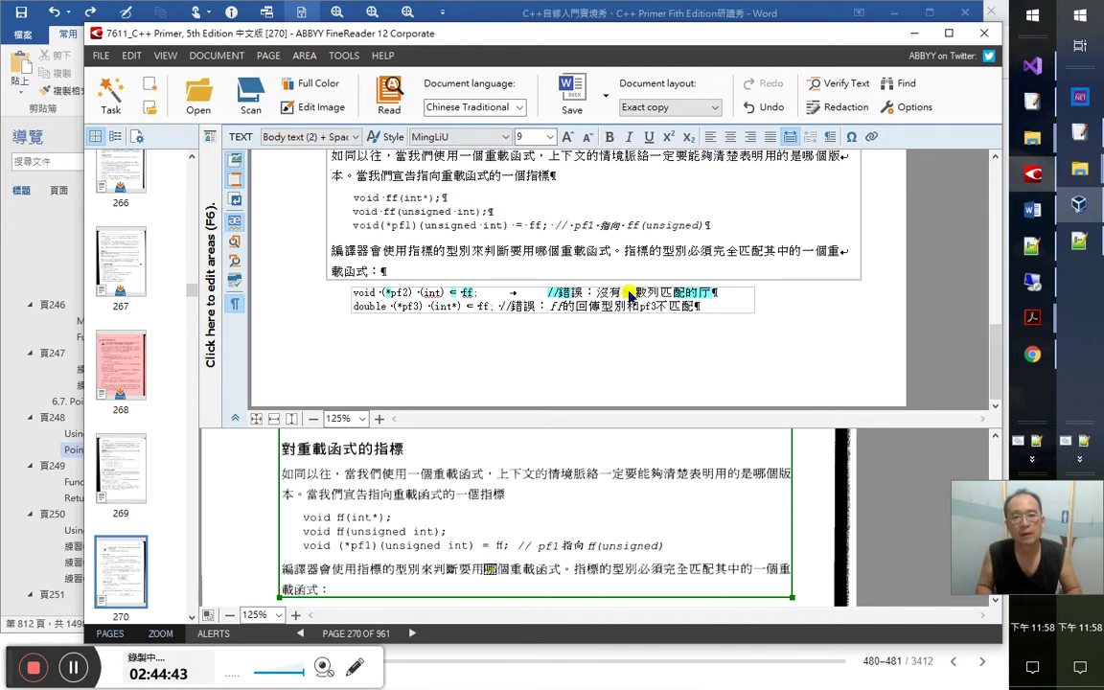
pyautogui.press('Right')
pyautogui.press('Right')
pyautogui.press('Right')
pyautogui.press('Right')
pyautogui.press('Right')
pyautogui.press('Right')
pyautogui.press('Right')
pyautogui.press('Right')
pyautogui.press('Right')
pyautogui.press('Right')
pyautogui.press('Right')
pyautogui.press('Right')
pyautogui.press('Right')
pyautogui.press('Right')
pyautogui.press('Right')
pyautogui.press('Right')
pyautogui.press('Right')
pyautogui.press('Right')
pyautogui.press('Right')
pyautogui.press('Right')
pyautogui.press('Right')
pyautogui.press('Right')
pyautogui.press('Right')
pyautogui.press('Right')
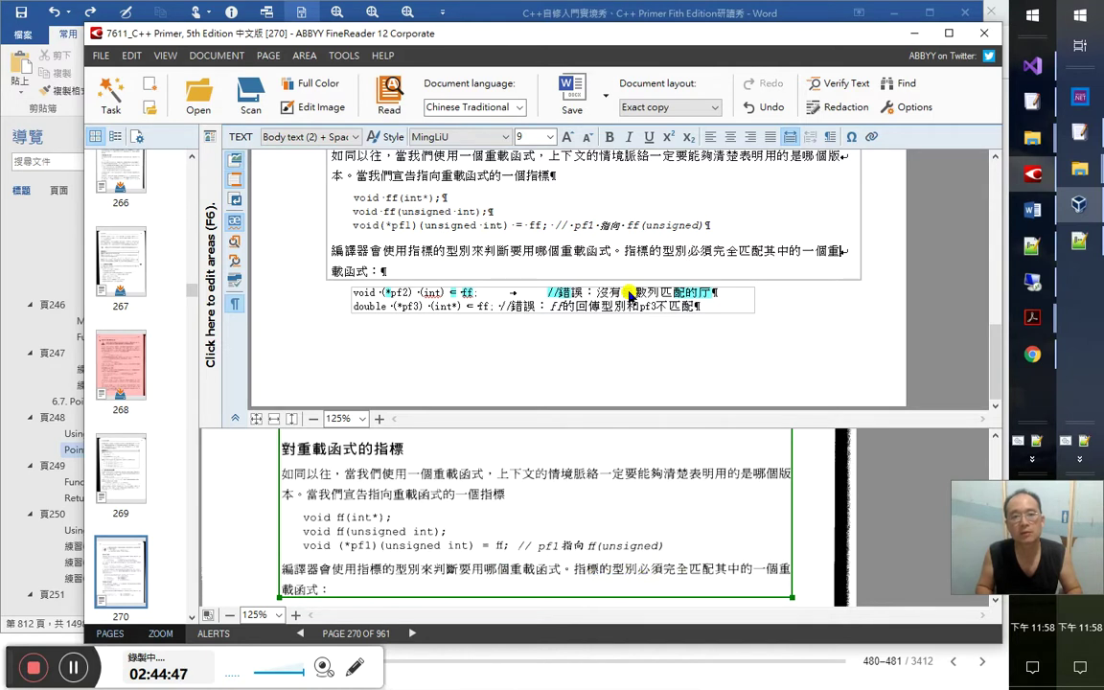
# Remove the space between void and (*pf2) in the pf2 declaration
pyautogui.press('Right')
pyautogui.press('Right')
pyautogui.press('Right')
pyautogui.press('Right')
pyautogui.press('Right')
pyautogui.press('Right')
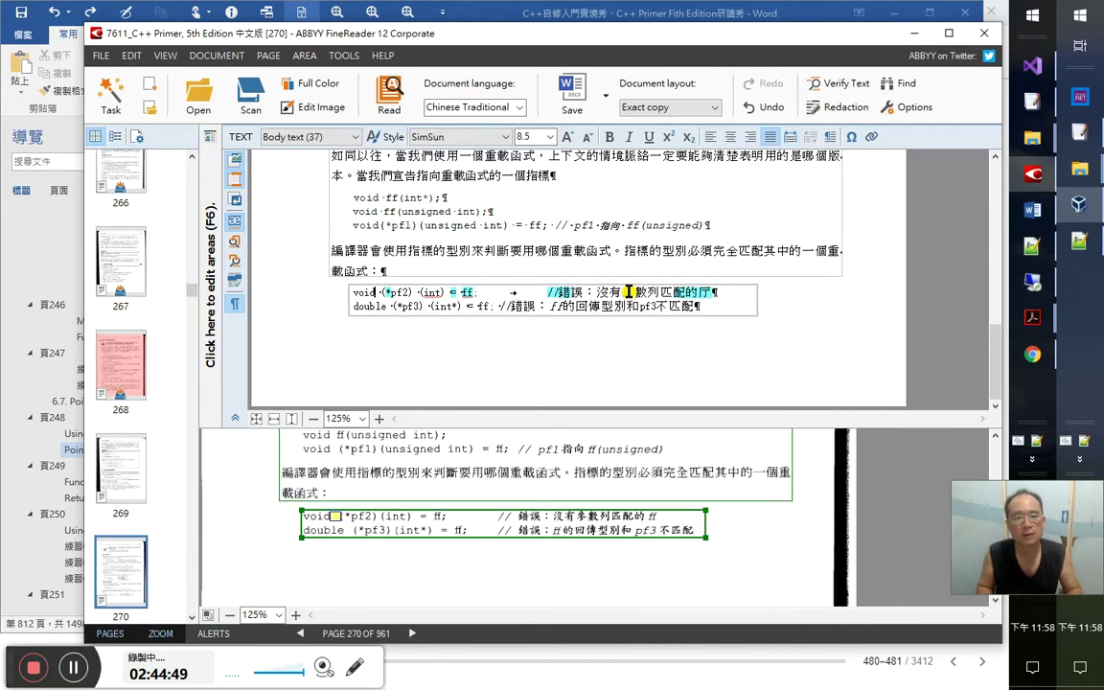
pyautogui.press('Right')
pyautogui.press('Right')
pyautogui.press('Right')
pyautogui.press('Right')
pyautogui.press('Right')
pyautogui.press('Right')
pyautogui.press('Right')
pyautogui.press('Right')
pyautogui.press('Right')
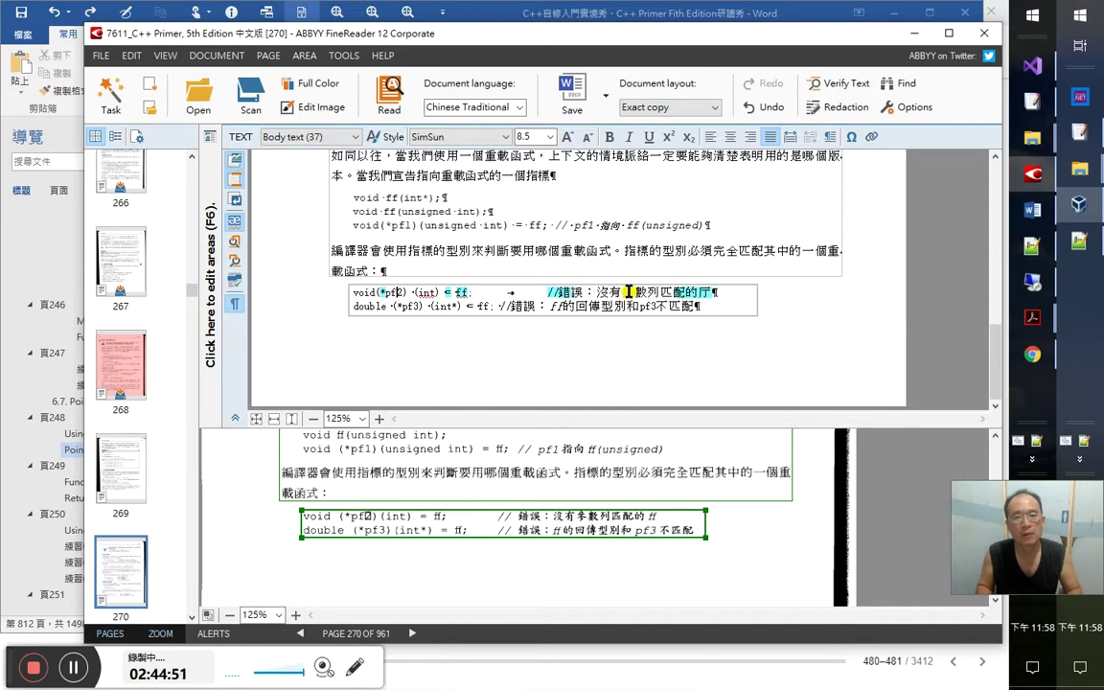
pyautogui.press('Right')
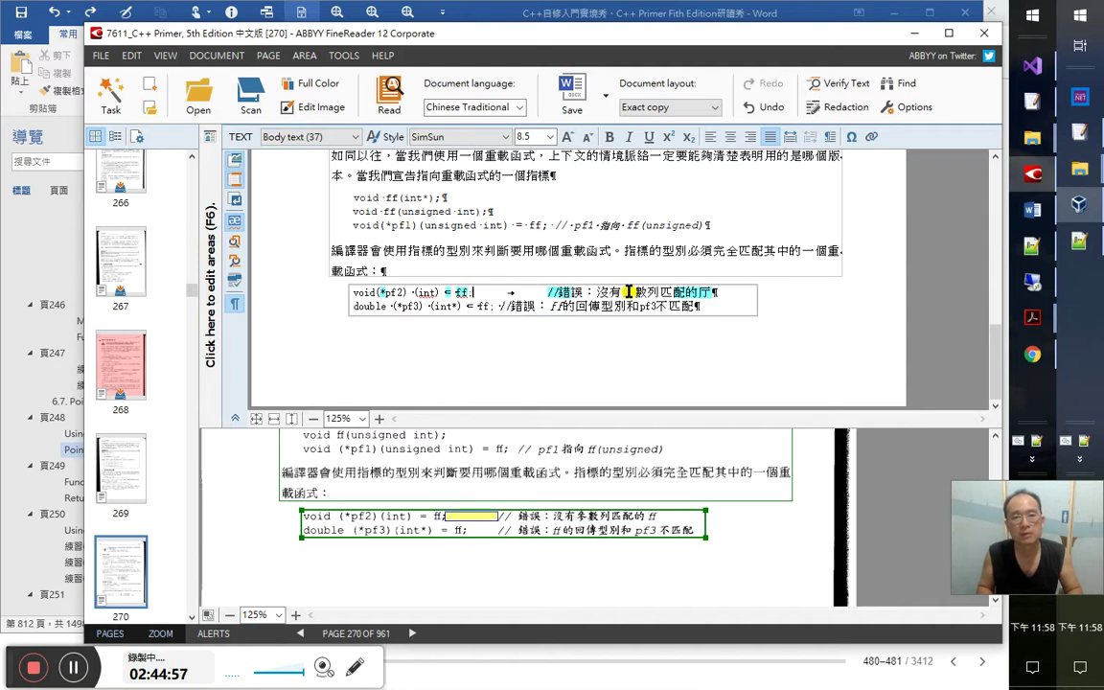
# Replace the misrecognized last character of the pf2 comment with an italic ff
pyautogui.tripleClick(630, 292)
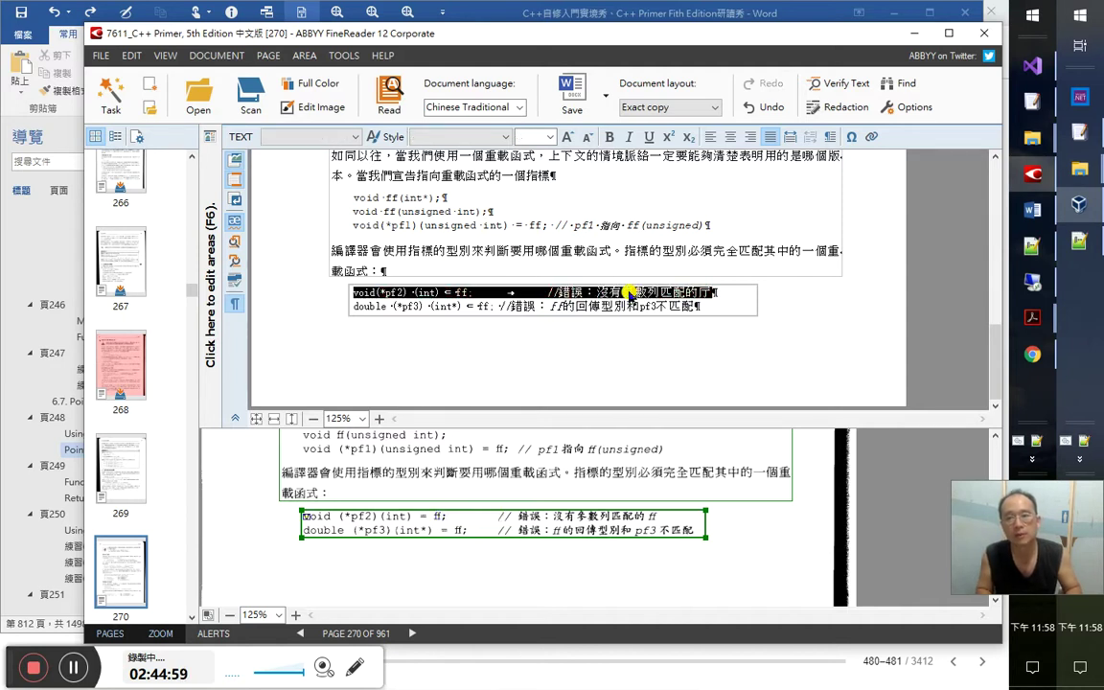
pyautogui.press('Right')
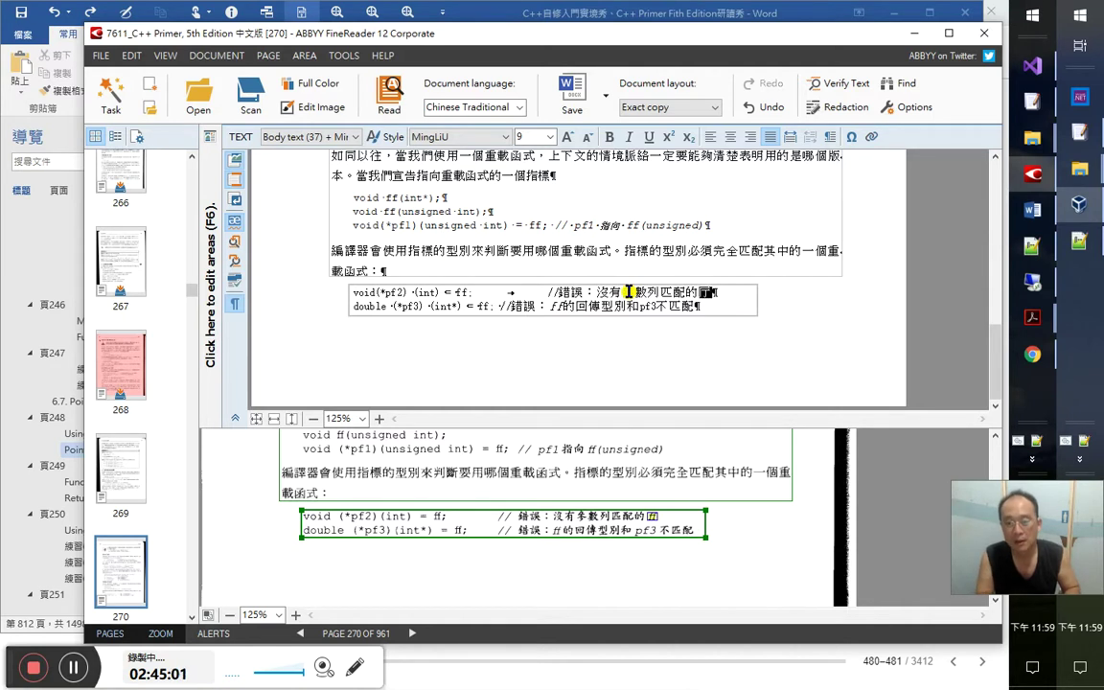
pyautogui.write('f')
pyautogui.press('Return')
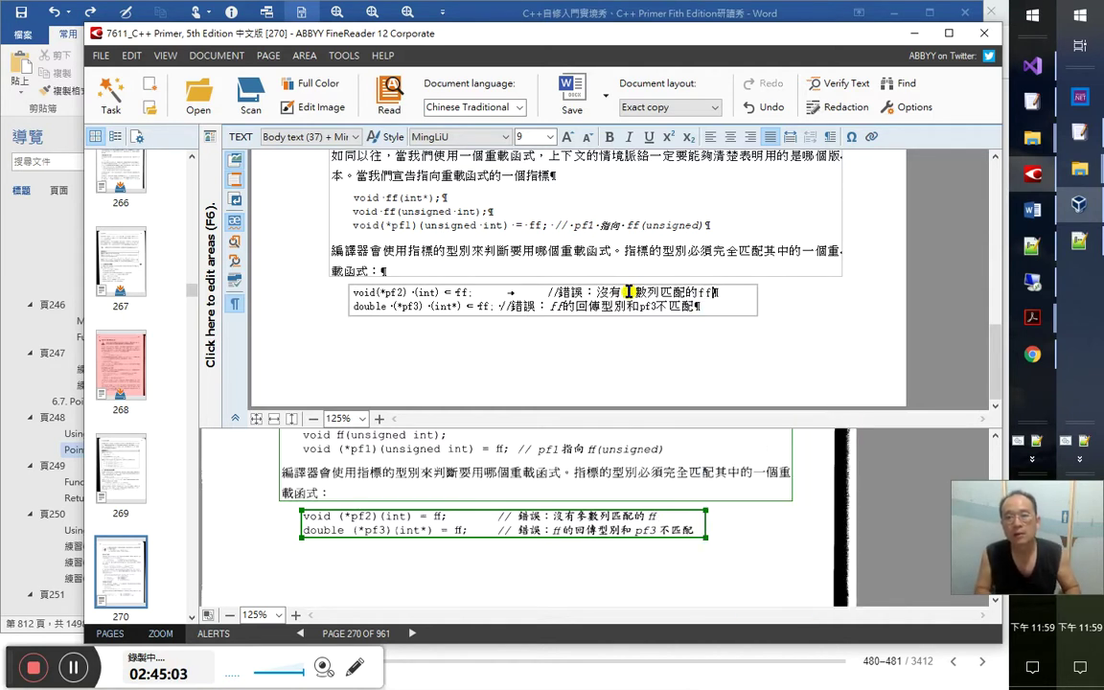
pyautogui.press('Right')
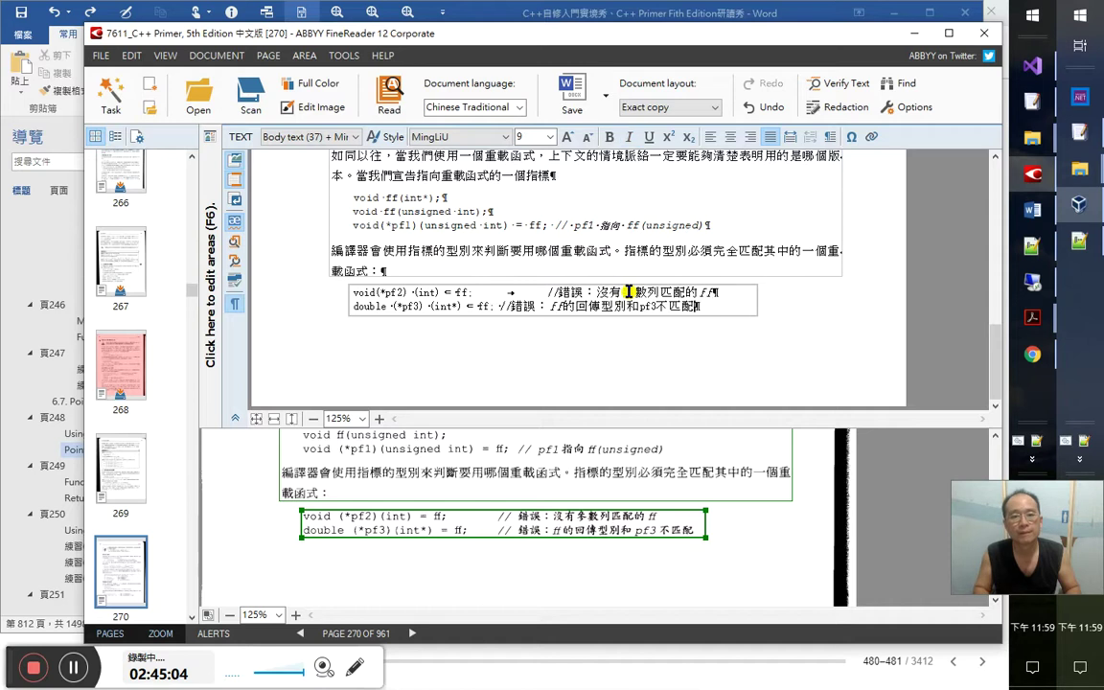
# Remove the spaces before and after (*pf3) in the double declaration
pyautogui.press('Right')
pyautogui.press('Right')
pyautogui.press('Right')
pyautogui.press('Right')
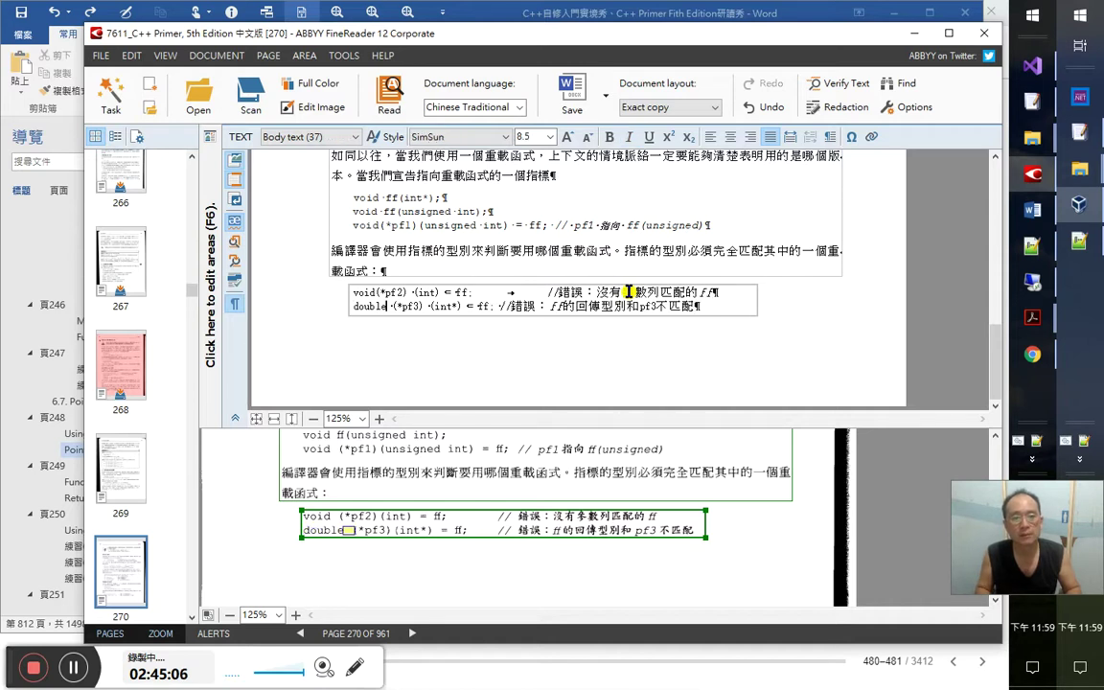
pyautogui.press('Delete')
pyautogui.press('Right')
pyautogui.press('Right')
pyautogui.press('Right')
pyautogui.press('Right')
pyautogui.press('Right')
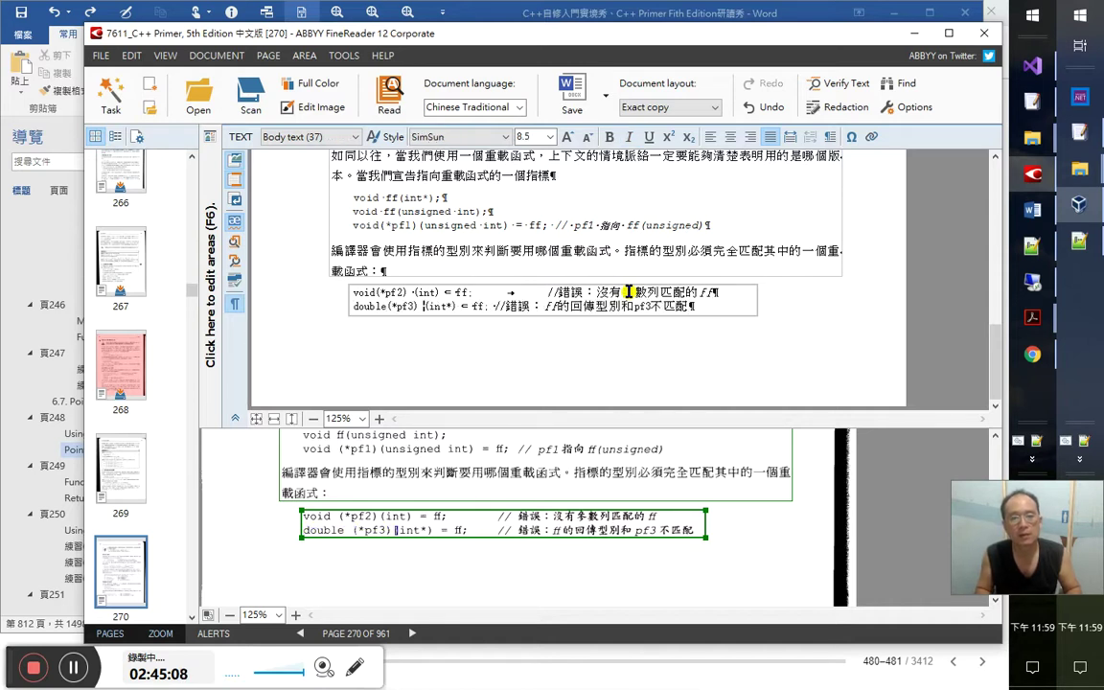
pyautogui.press('BackSpace')
pyautogui.press('Right')
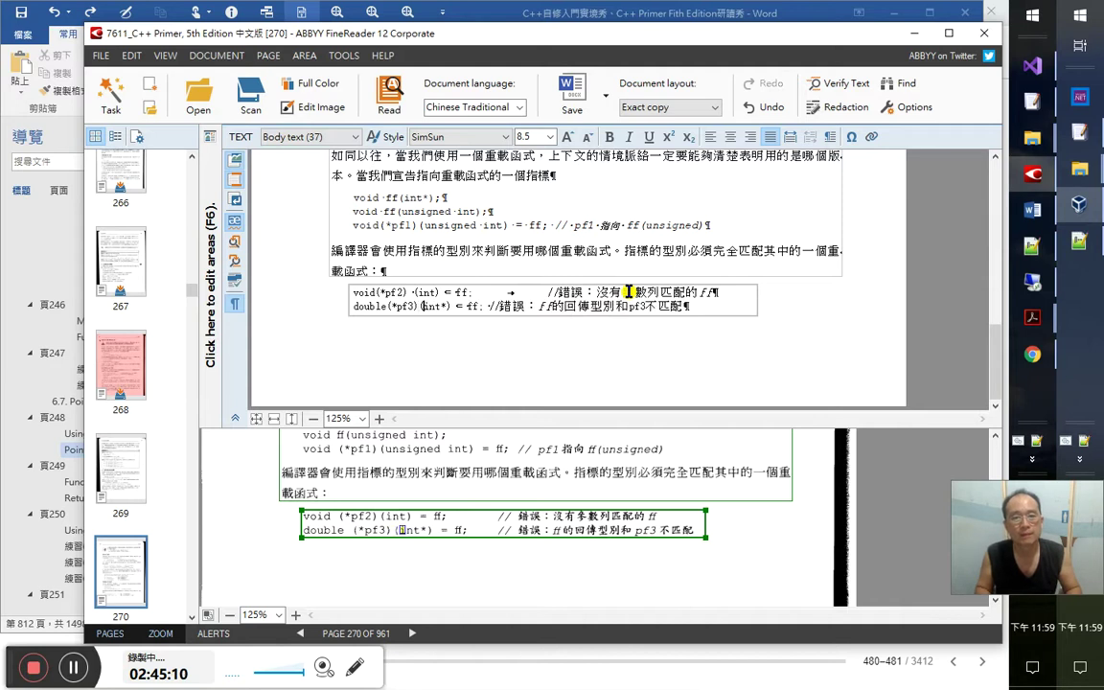
# Check the pf3 declaration's int* parameter, its ff initializer and its comment against the ff declarations and the scanned page image
pyautogui.press('Right')
pyautogui.press('Right')
pyautogui.press('Right')
pyautogui.press('Right')
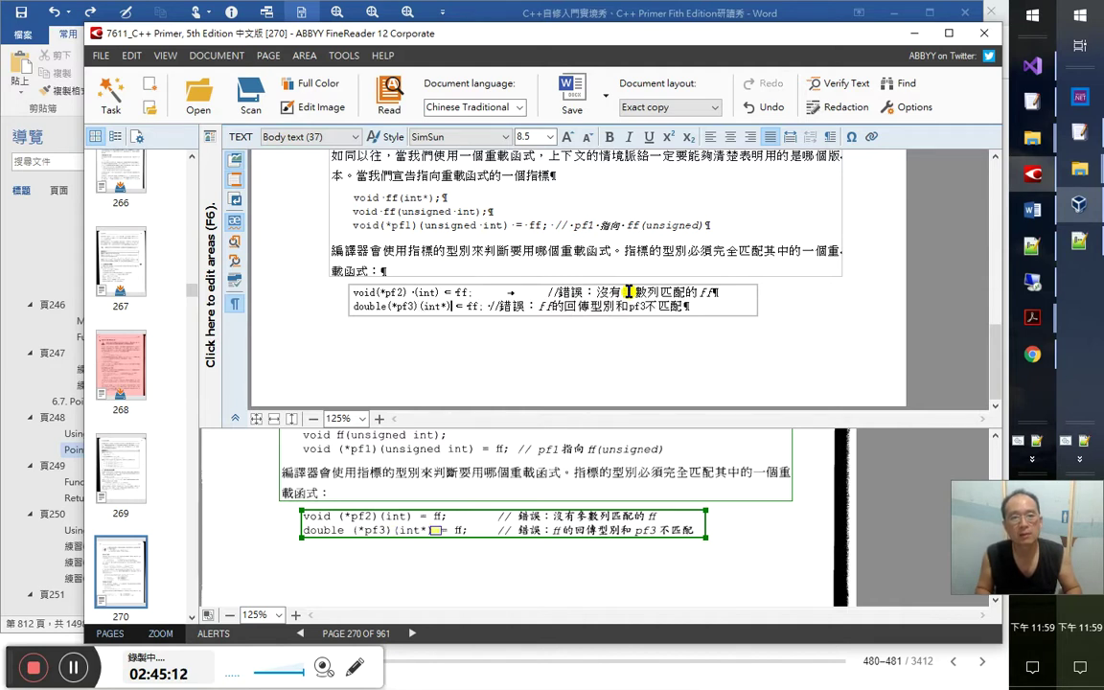
pyautogui.press('Right')
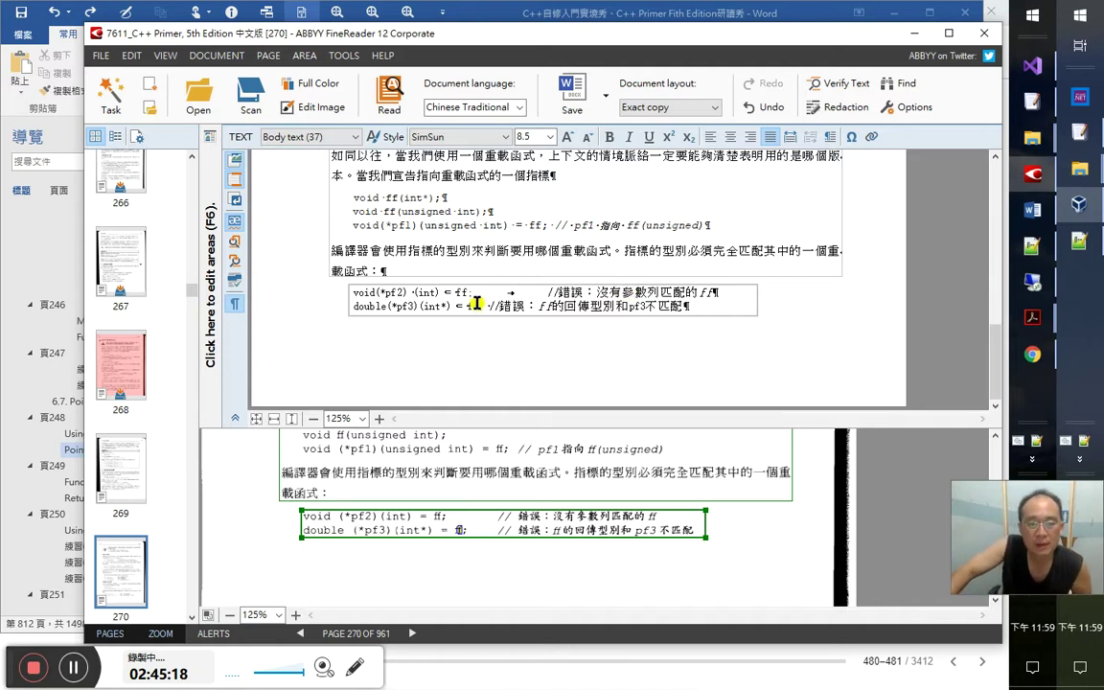
pyautogui.press('Left')
pyautogui.press('Left')
pyautogui.press('Left')
pyautogui.press('Left')
pyautogui.press('Left')
pyautogui.press('Left')
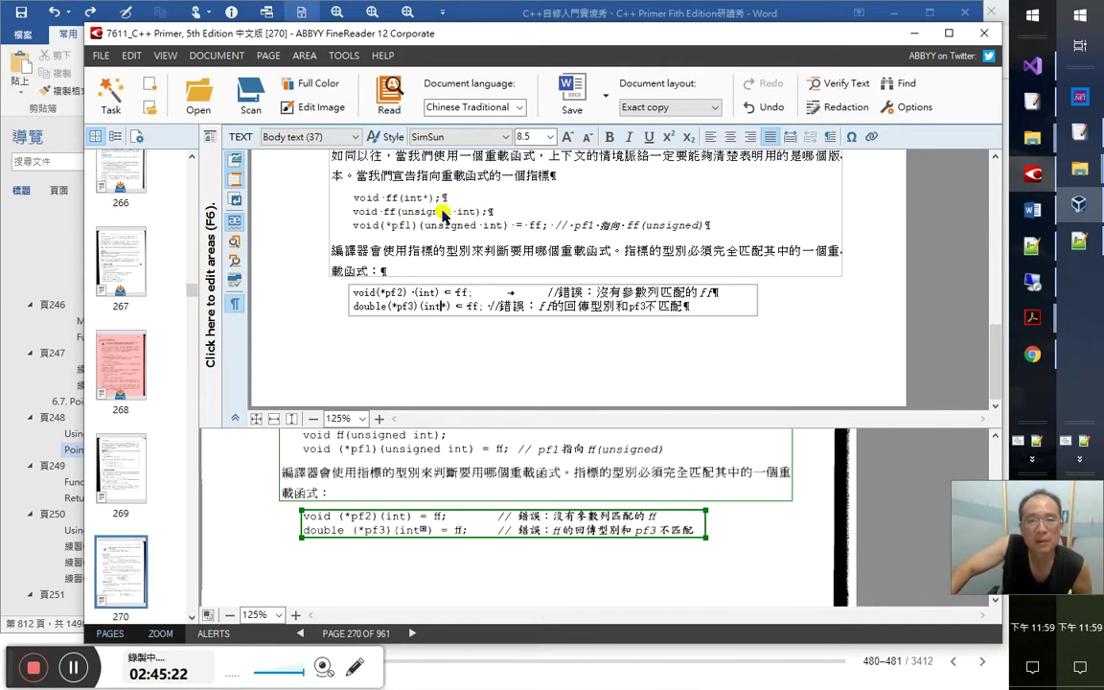
pyautogui.doubleClick(425, 305)
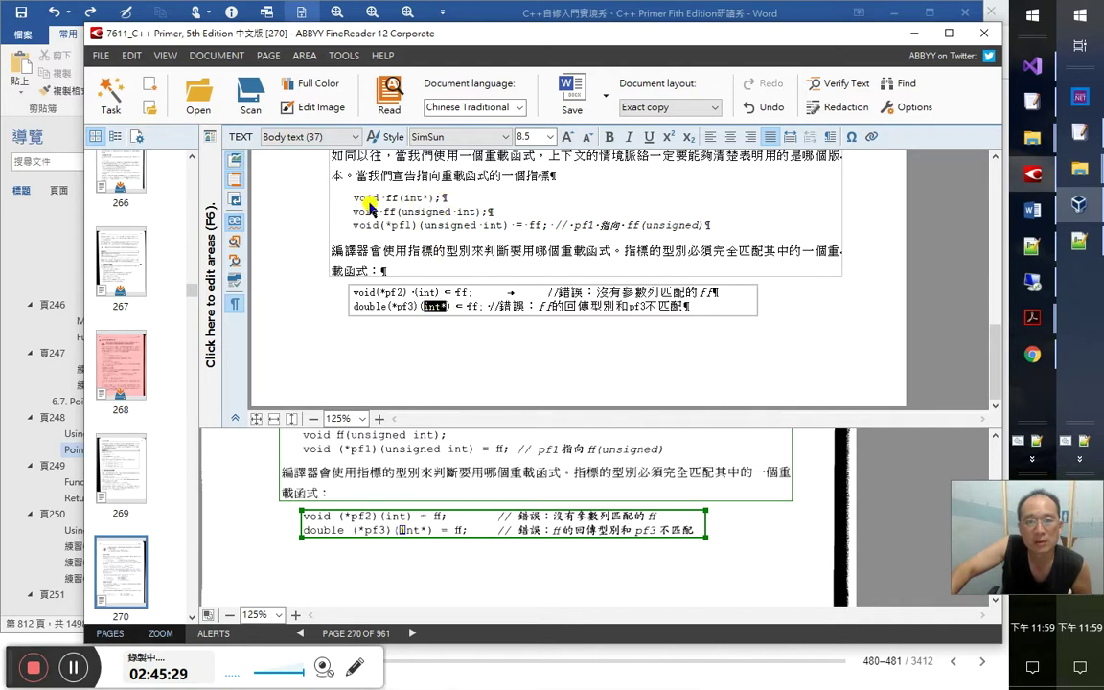
pyautogui.click(412, 306)
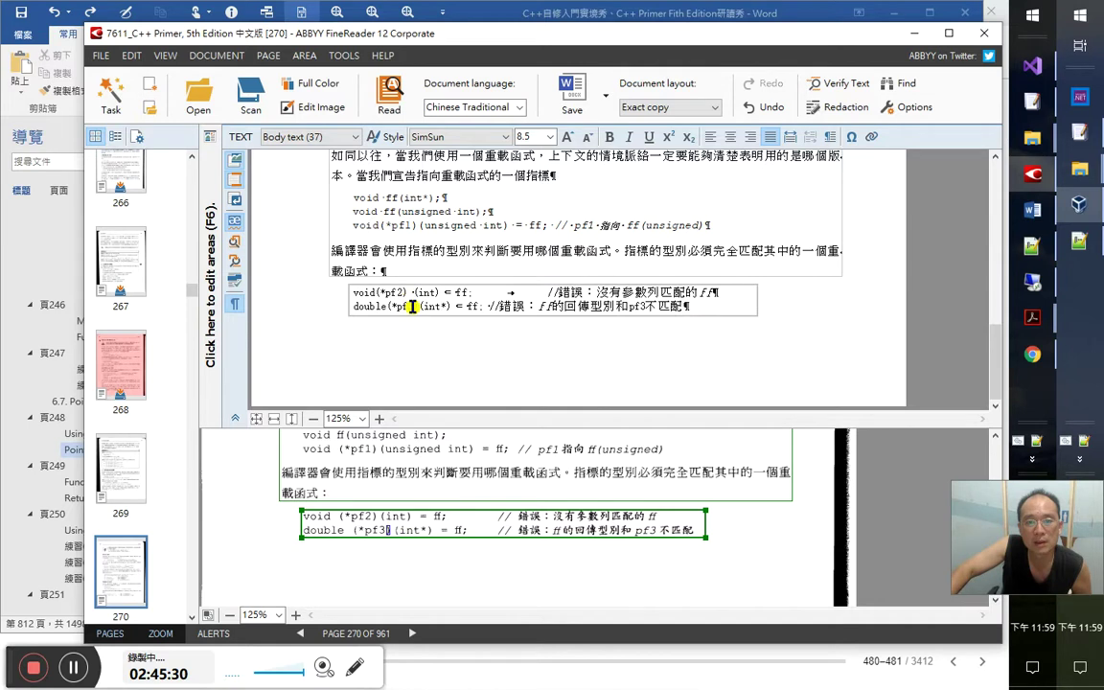
pyautogui.click(533, 306)
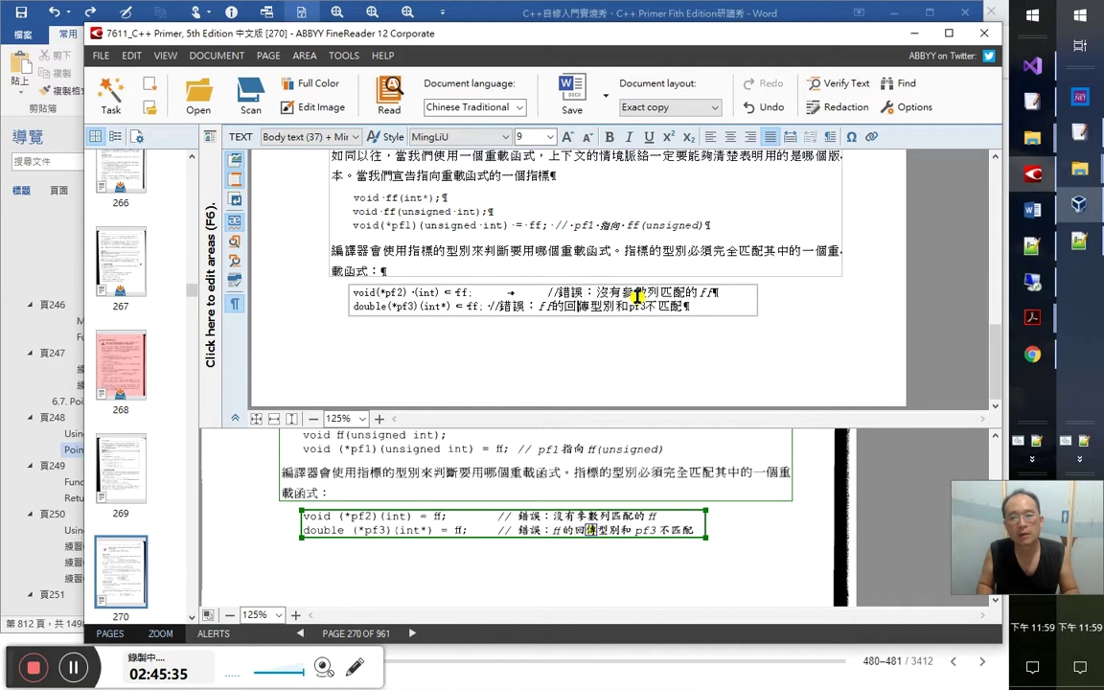
pyautogui.click(638, 297)
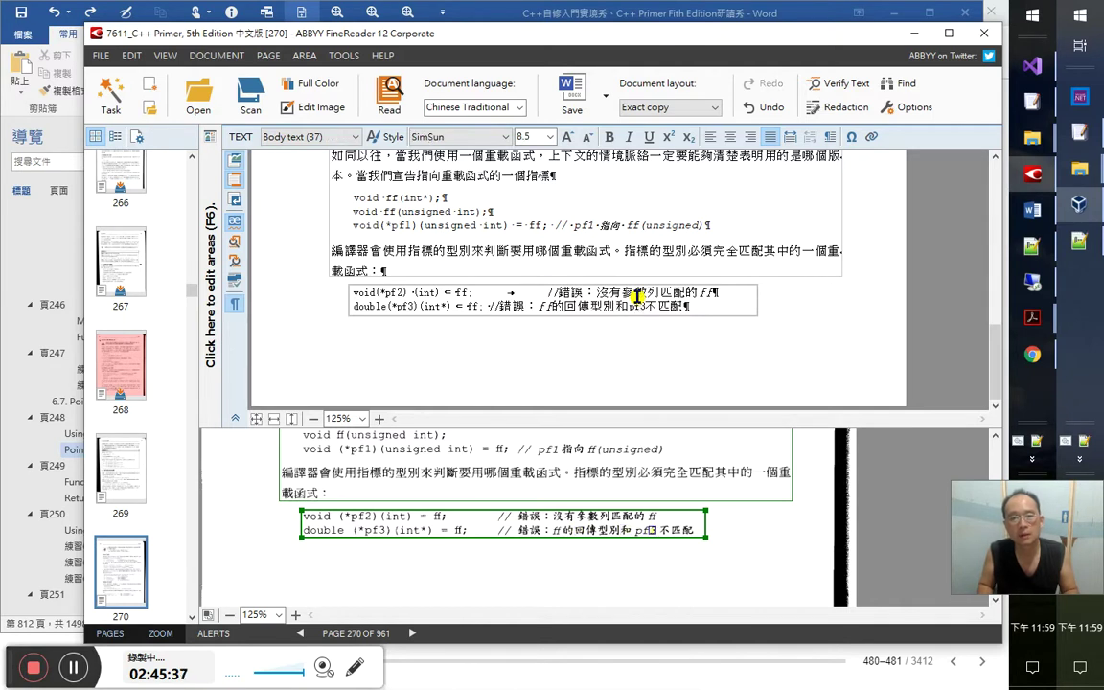
pyautogui.press('Right')
pyautogui.press('Right')
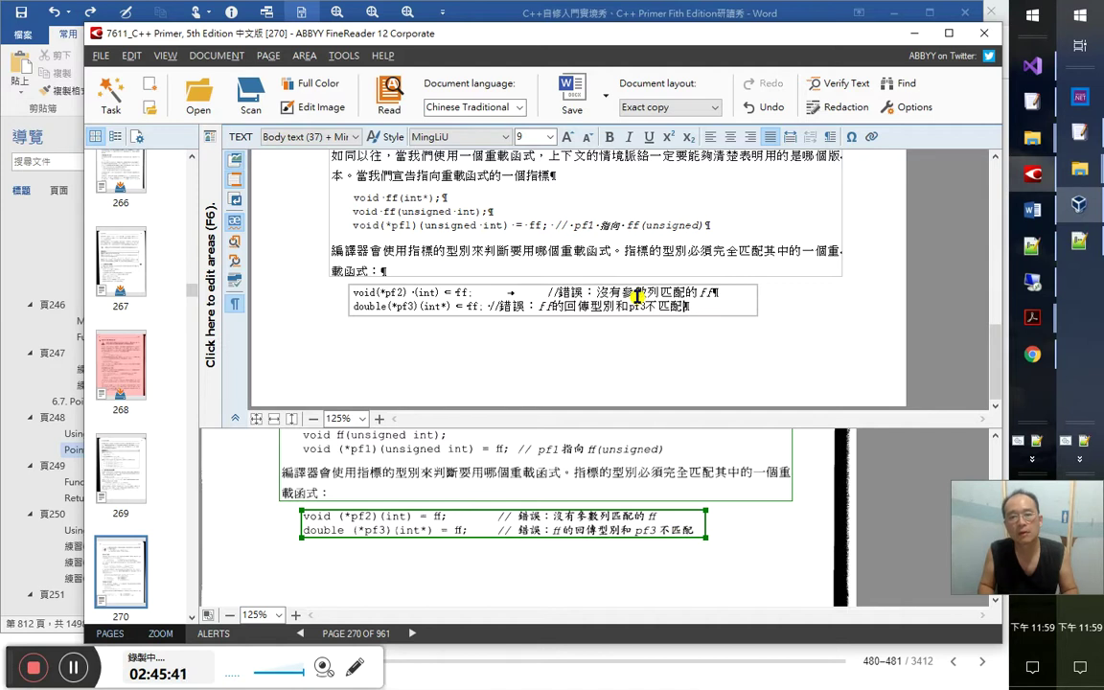
# Advance to page 271 in FineReader, and switch to the Word notes at the Function Pointer Parameters section
pyautogui.hotkey('alt', 'Down')
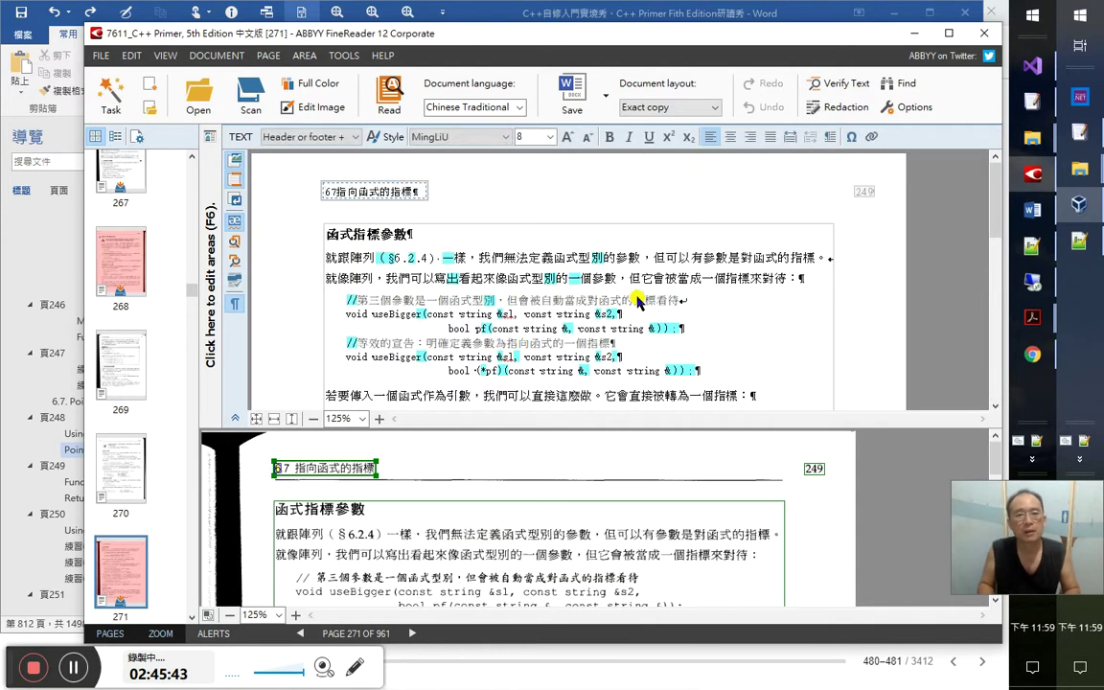
pyautogui.press('Down')
pyautogui.hotkey('alt', 'Tab')
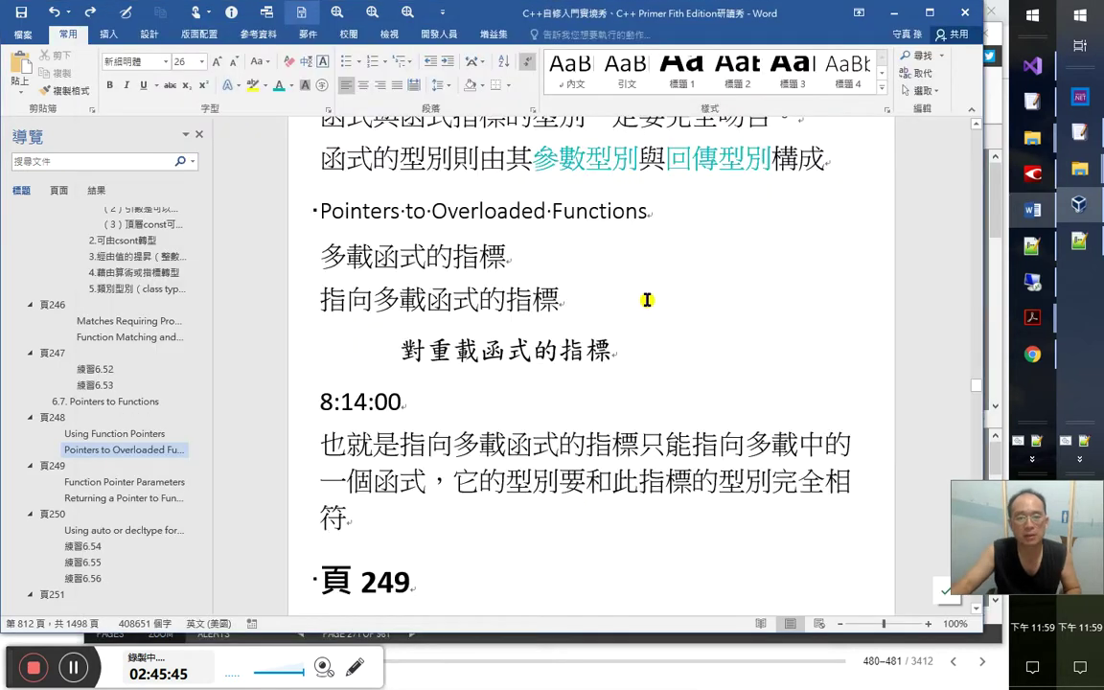
pyautogui.scroll(-5, 646, 301)
pyautogui.scroll(-3, 615, 373)
pyautogui.scroll(-2, 537, 355)
# Append "第 71 集就是第 11 章的" after the 8：23：00 timestamp in the Function Pointer Parameters section
pyautogui.click(505, 328)
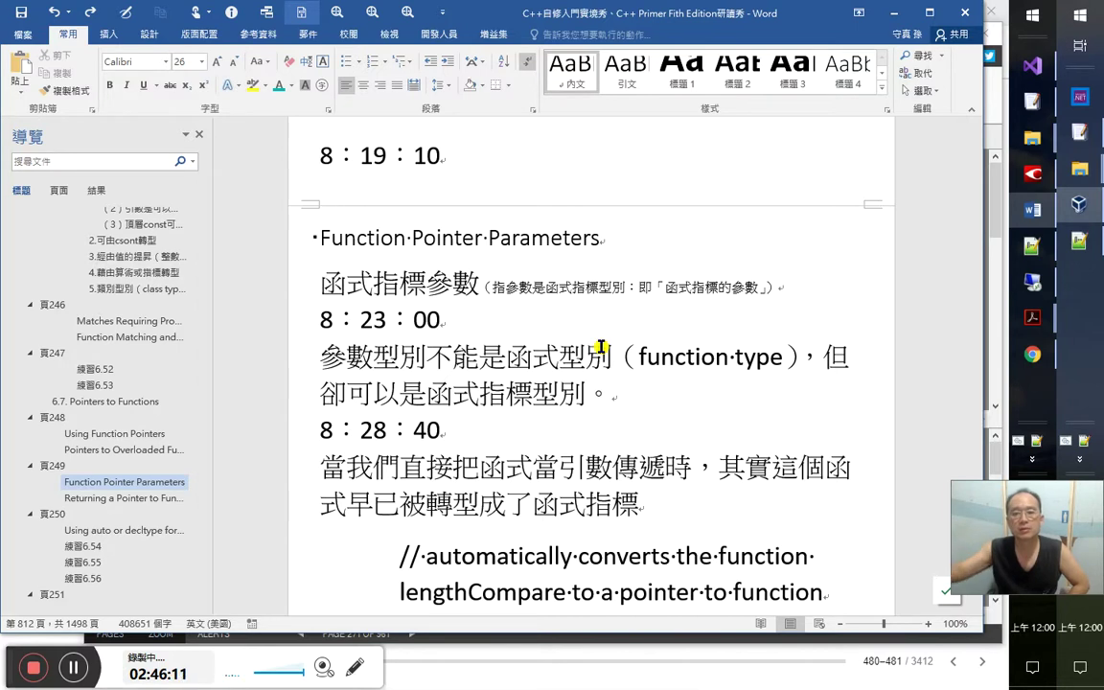
pyautogui.write('第')
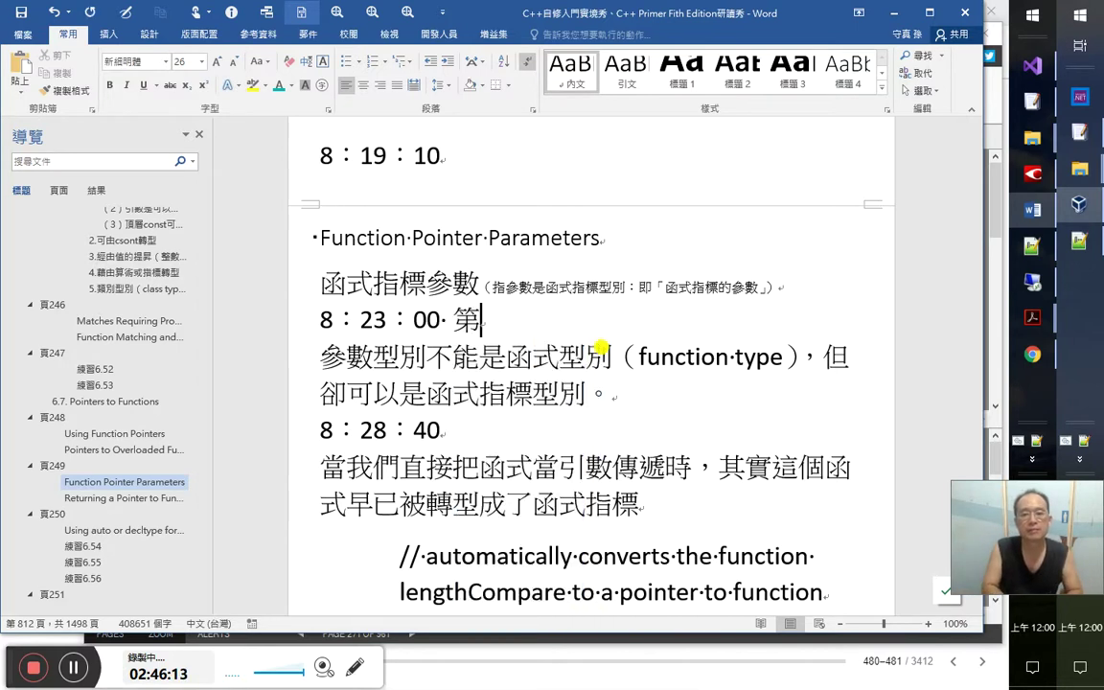
pyautogui.write(' 71 集')
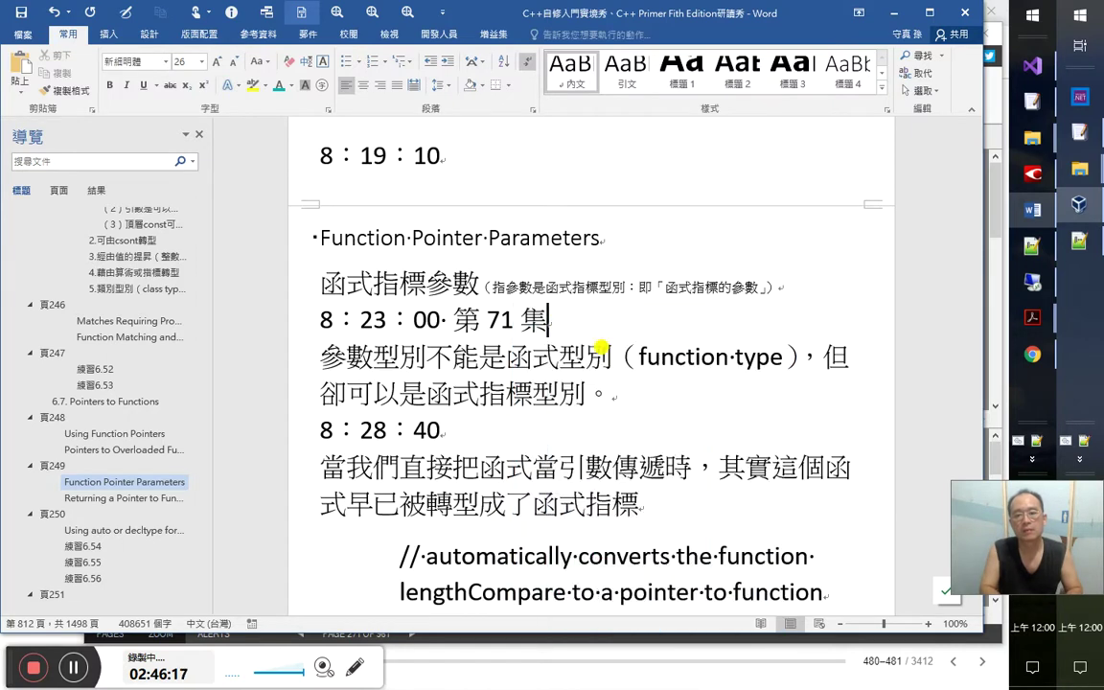
pyautogui.write('就是第 11 章的')
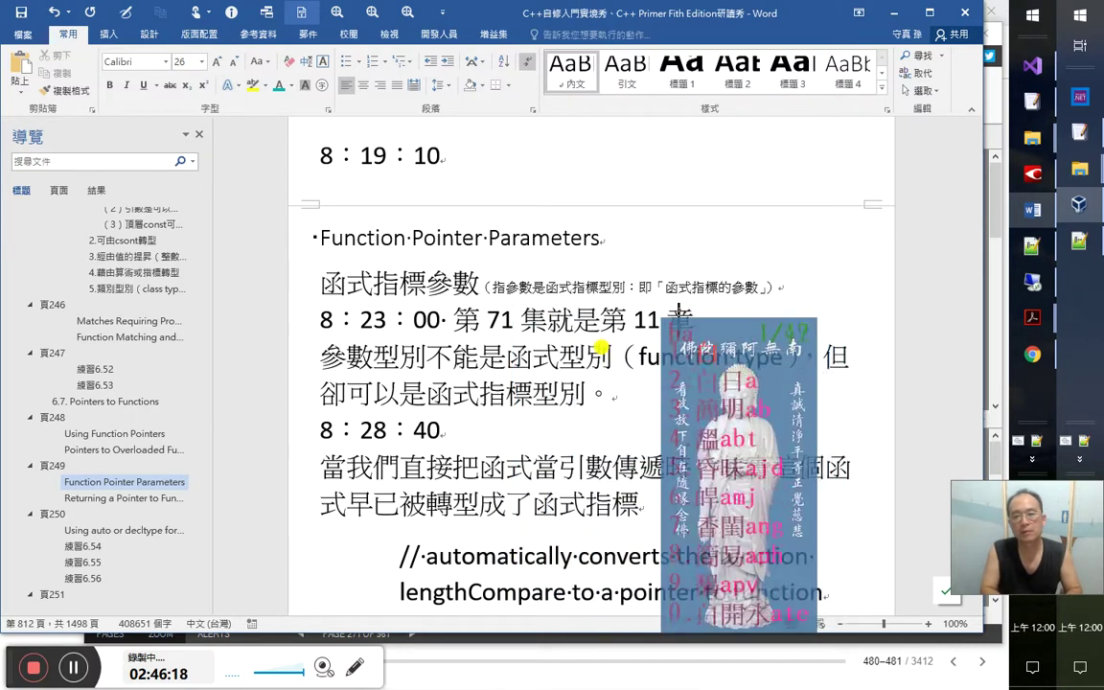
pyautogui.click(601, 345)
pyautogui.press('Left')
pyautogui.press('Left')
pyautogui.press('Left')
pyautogui.press('Left')
pyautogui.press('Left')
pyautogui.press('End')
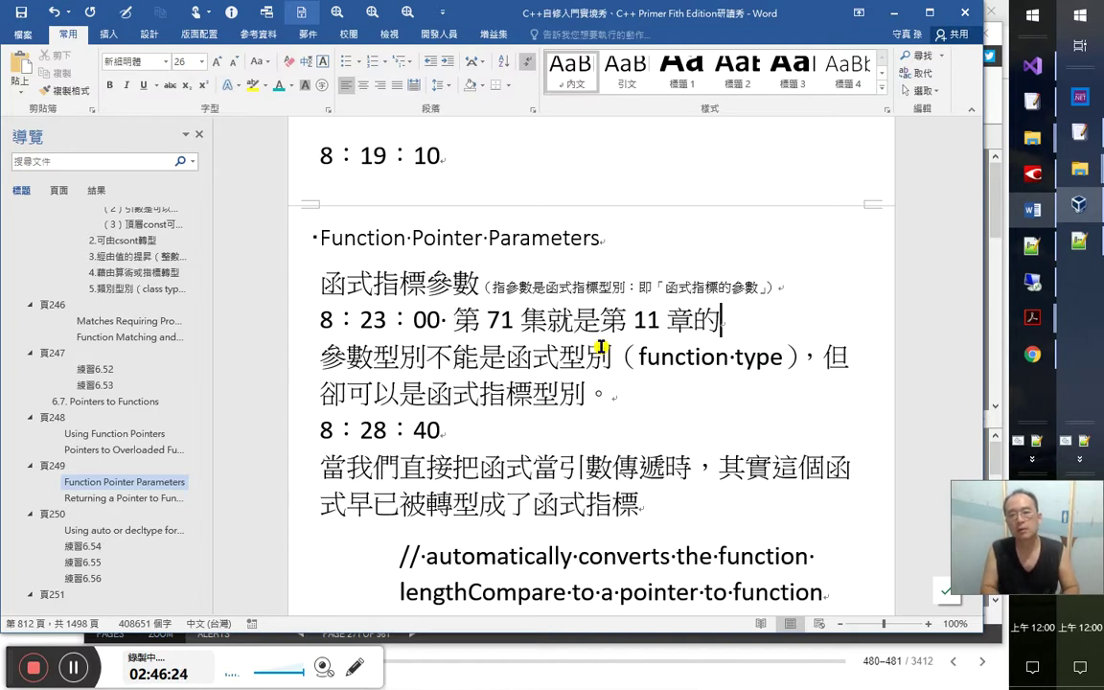
# Continue the 8：23：00 note with "定義關聯式容器（associative container）"
pyautogui.write('定義')
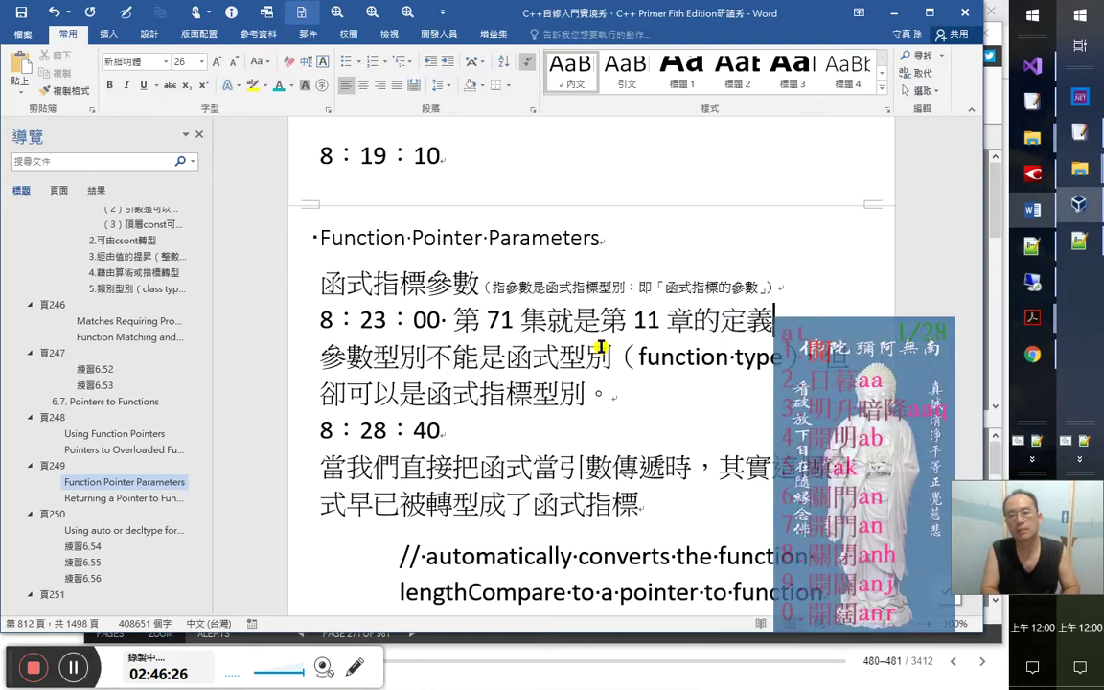
pyautogui.write('ir')
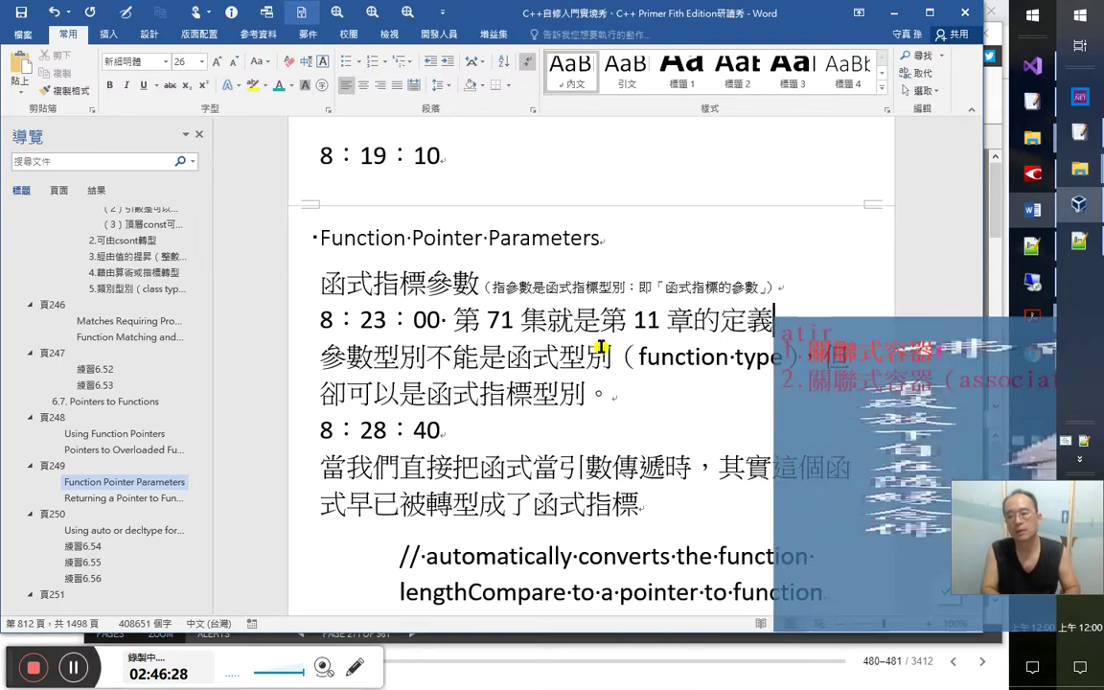
pyautogui.write('2')
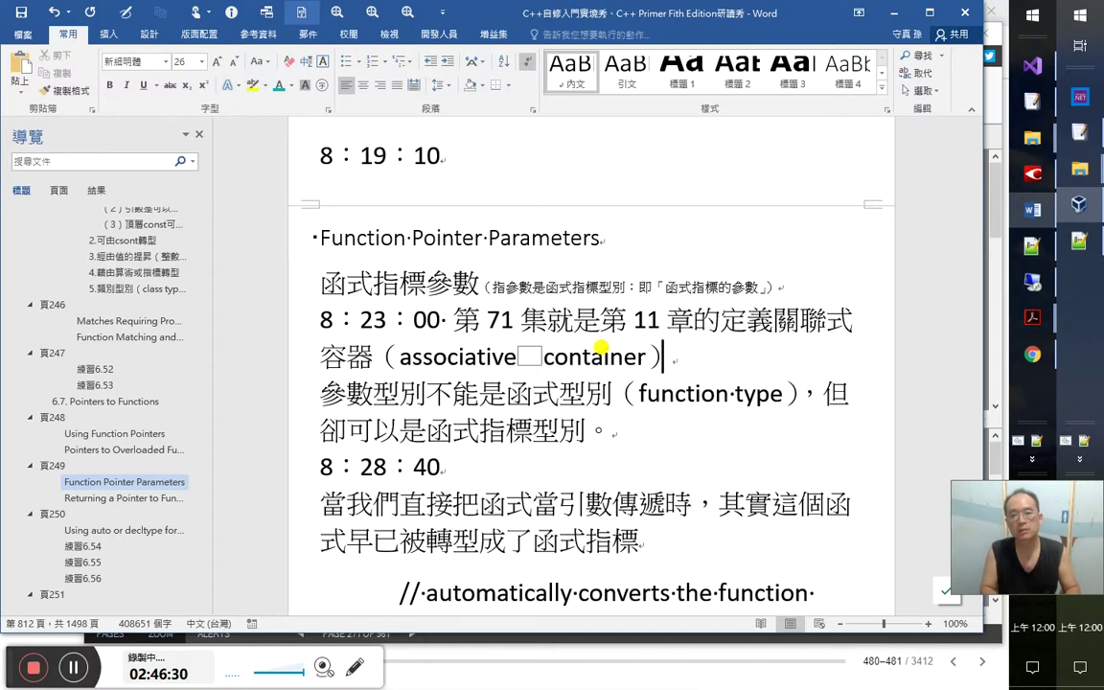
# Add "比較運算函式" to the end of the 8：23：00 note
pyautogui.write('pky')
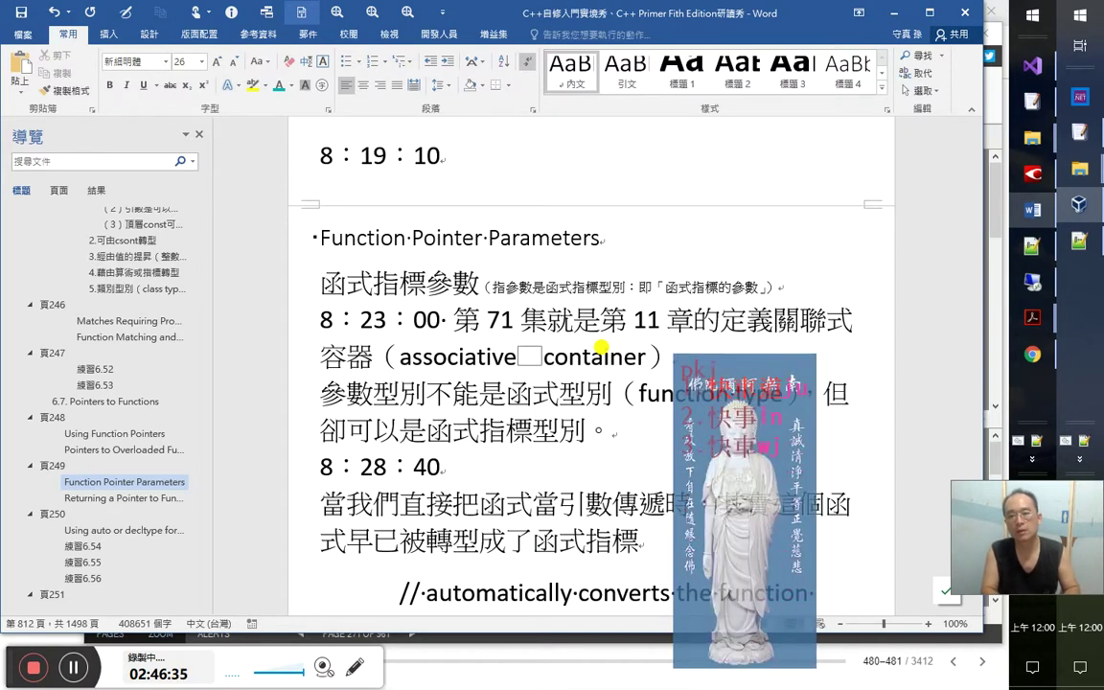
pyautogui.press('space')
pyautogui.write('ju')
pyautogui.press('space')
pyautogui.write('ks')
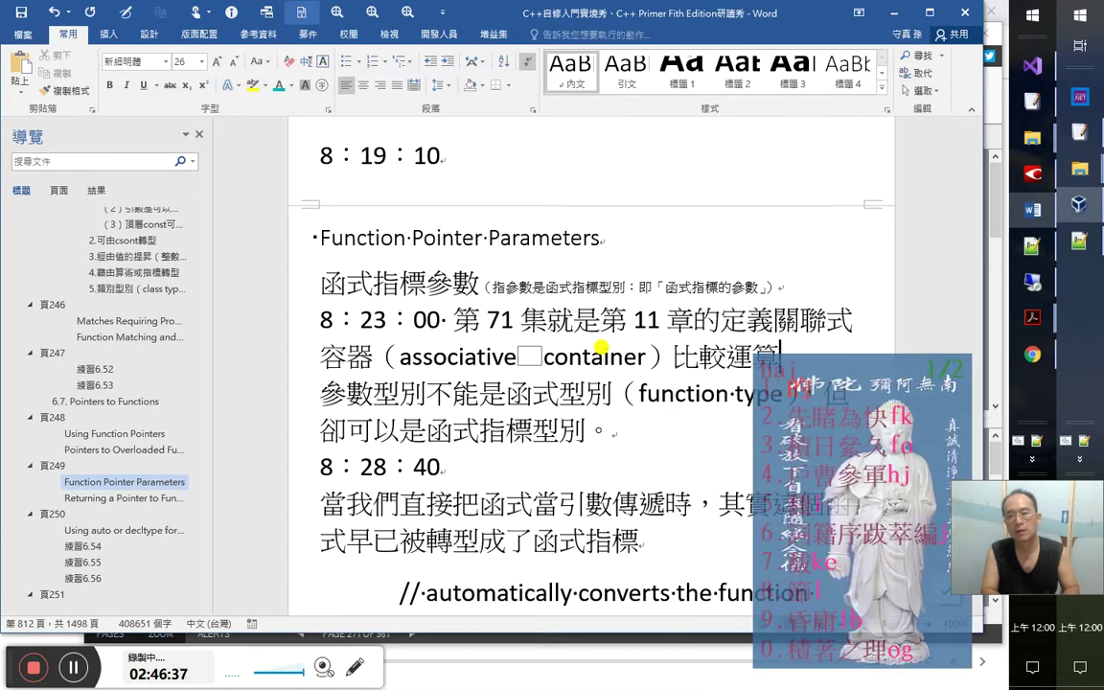
pyautogui.press('space')
pyautogui.write('nu')
pyautogui.write('u')
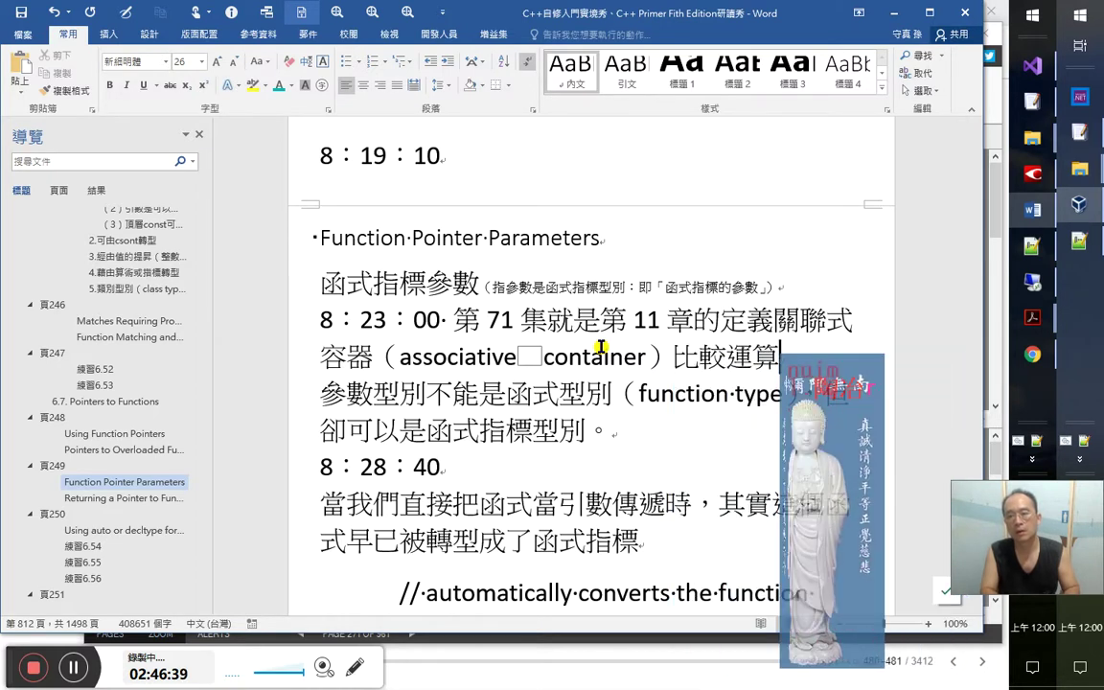
pyautogui.press('space')
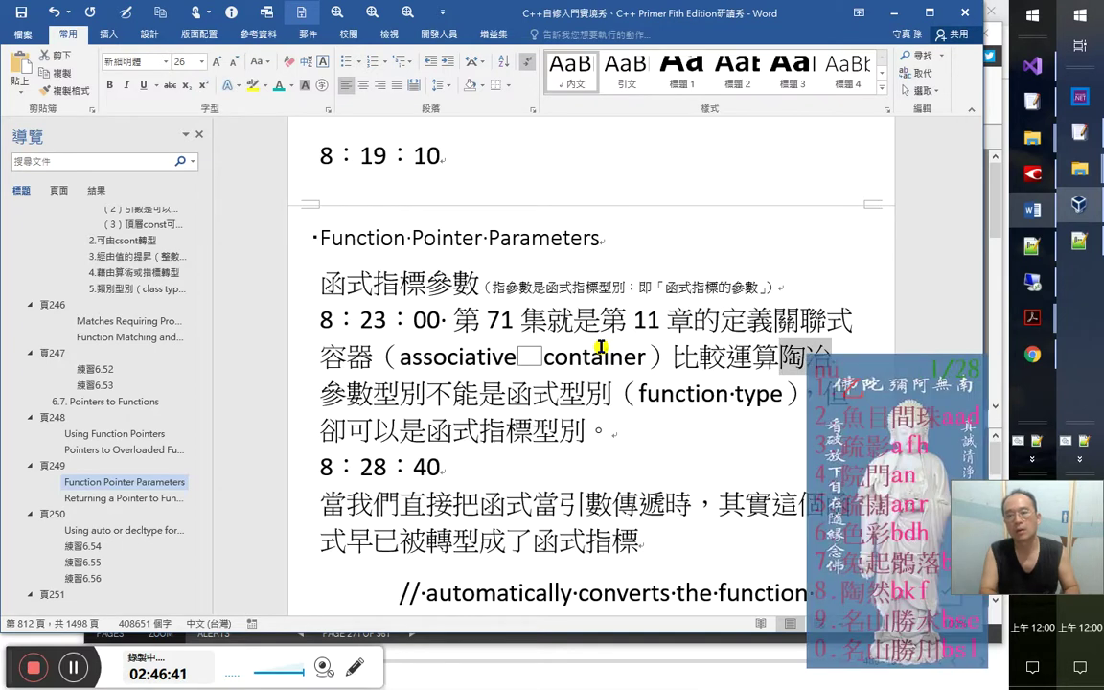
pyautogui.press('Down')
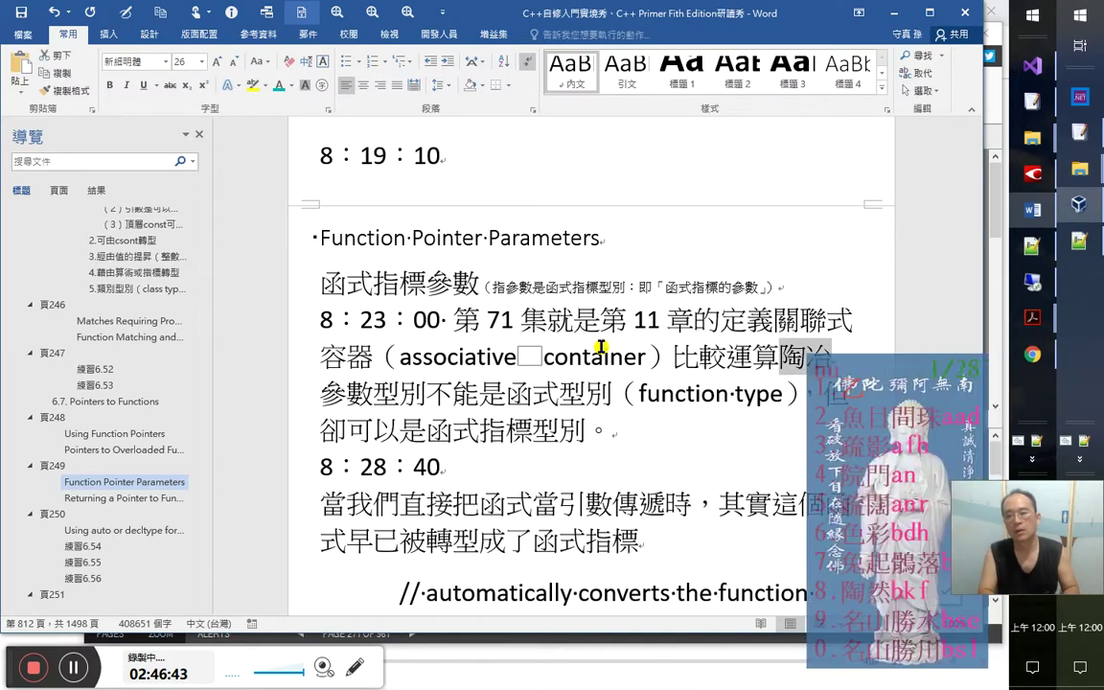
pyautogui.press('Return')
# Insert "時，作為引數輸入" between the associative container term and 比較運算函式
pyautogui.press('Left')
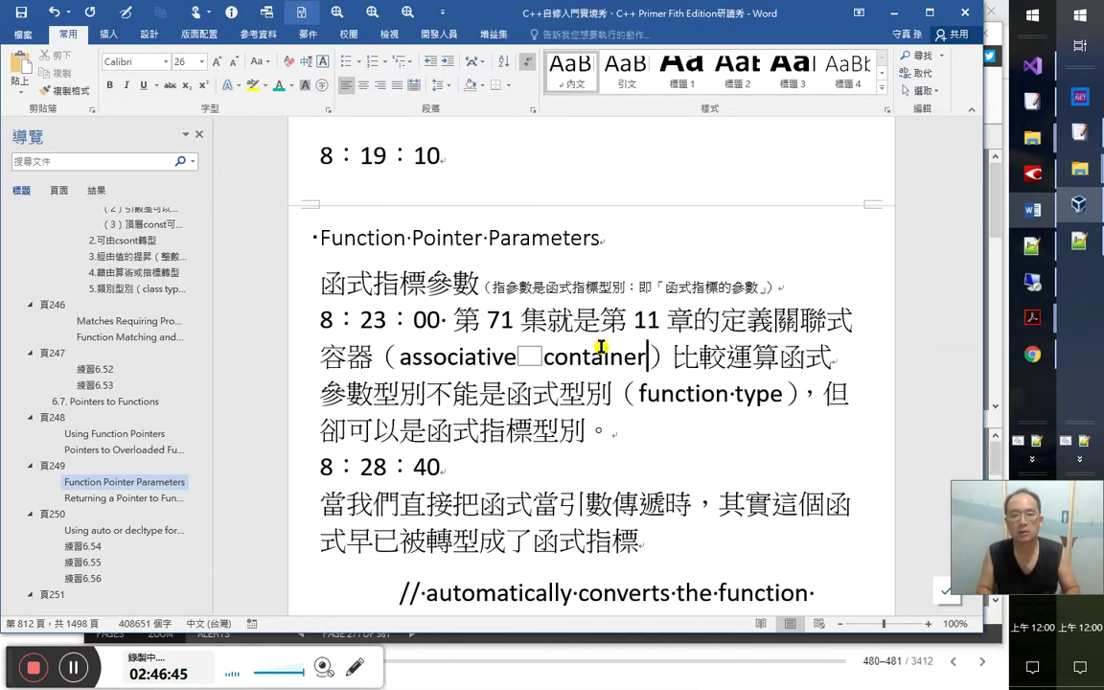
pyautogui.write('時，')
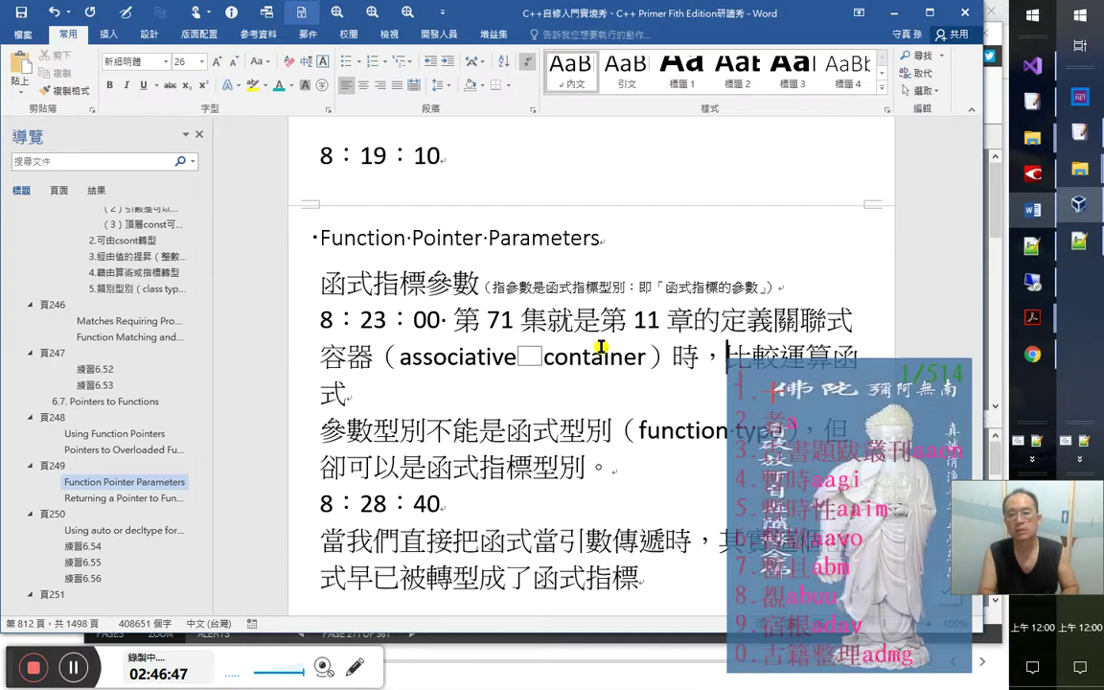
pyautogui.write('osik')
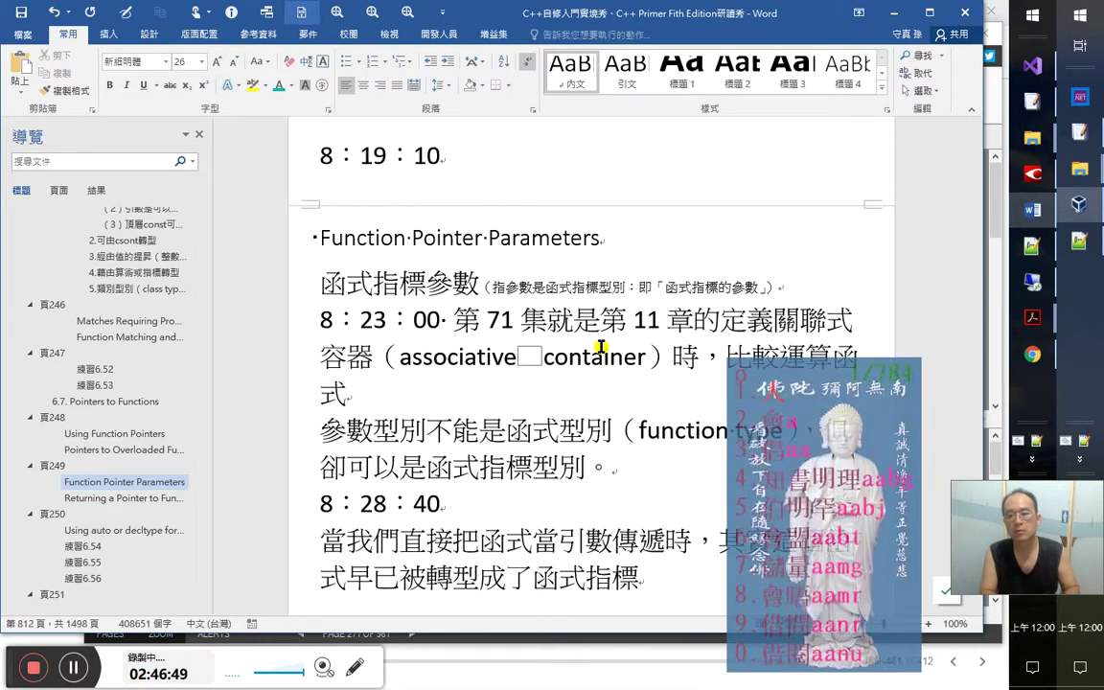
pyautogui.press('space')
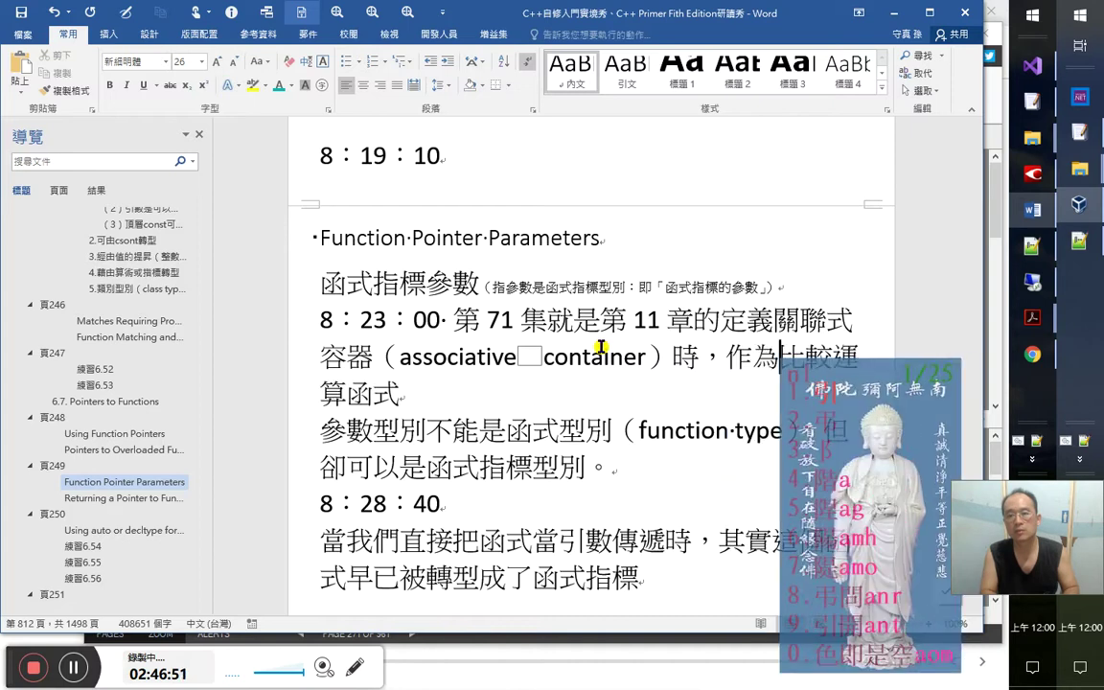
pyautogui.write('引數')
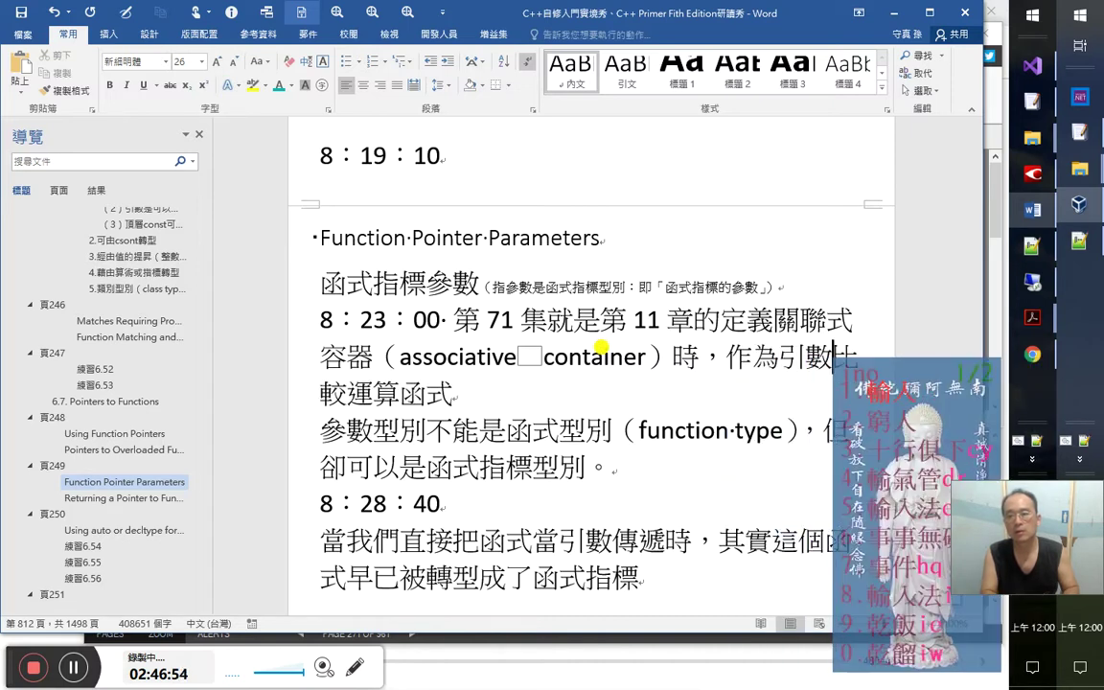
pyautogui.write('1')
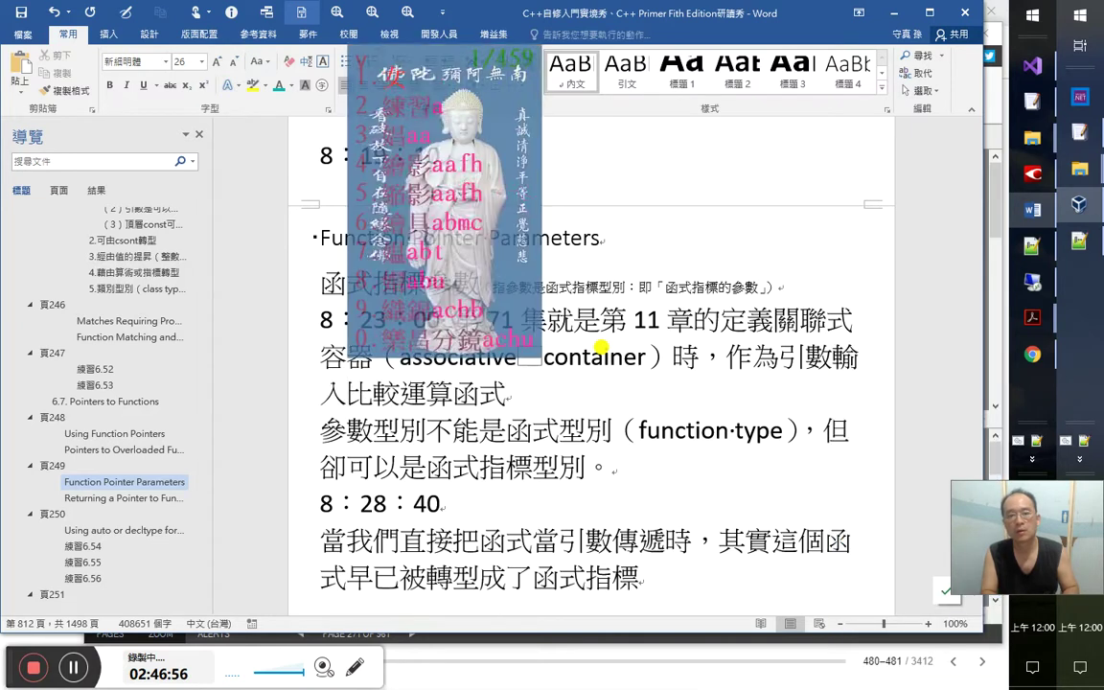
# Insert "給其建構器的" directly before 比較運算函式 in the same note
pyautogui.write('給')
pyautogui.write('其')
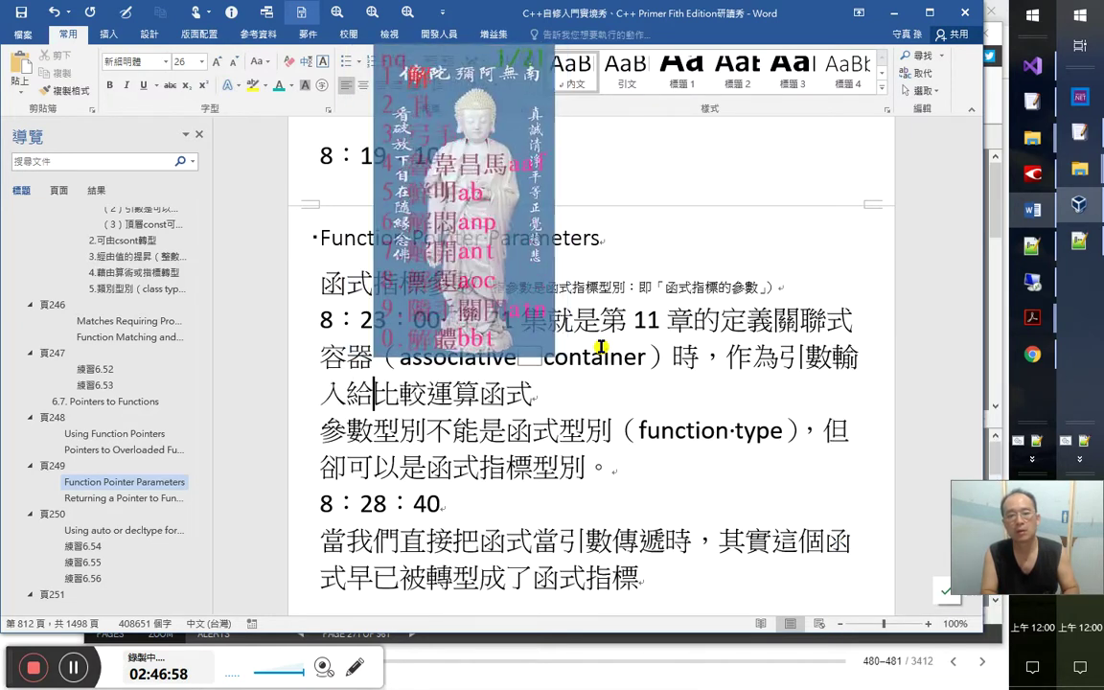
pyautogui.write('t')
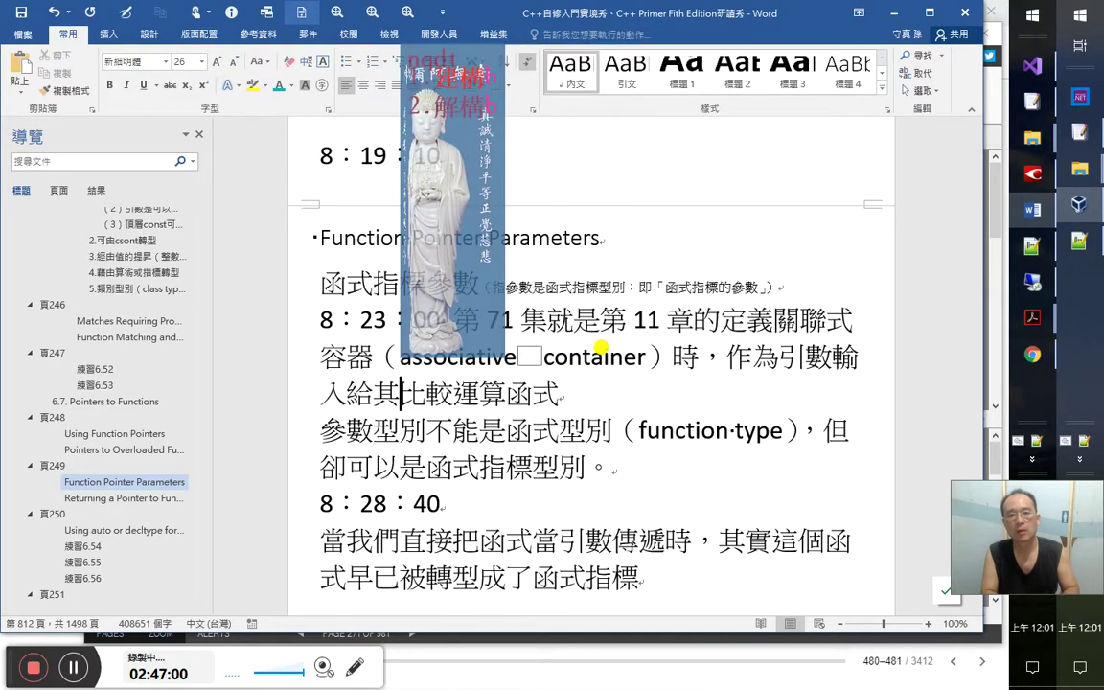
pyautogui.press('BackSpace')
pyautogui.press('b')
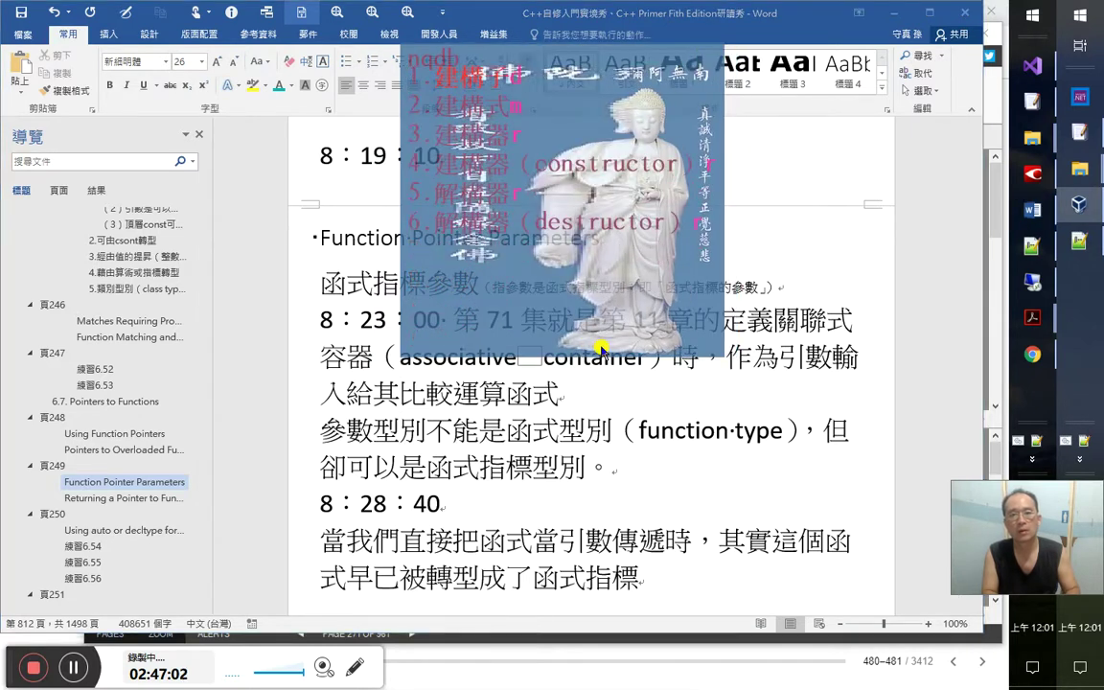
pyautogui.write('3')
pyautogui.write('的')
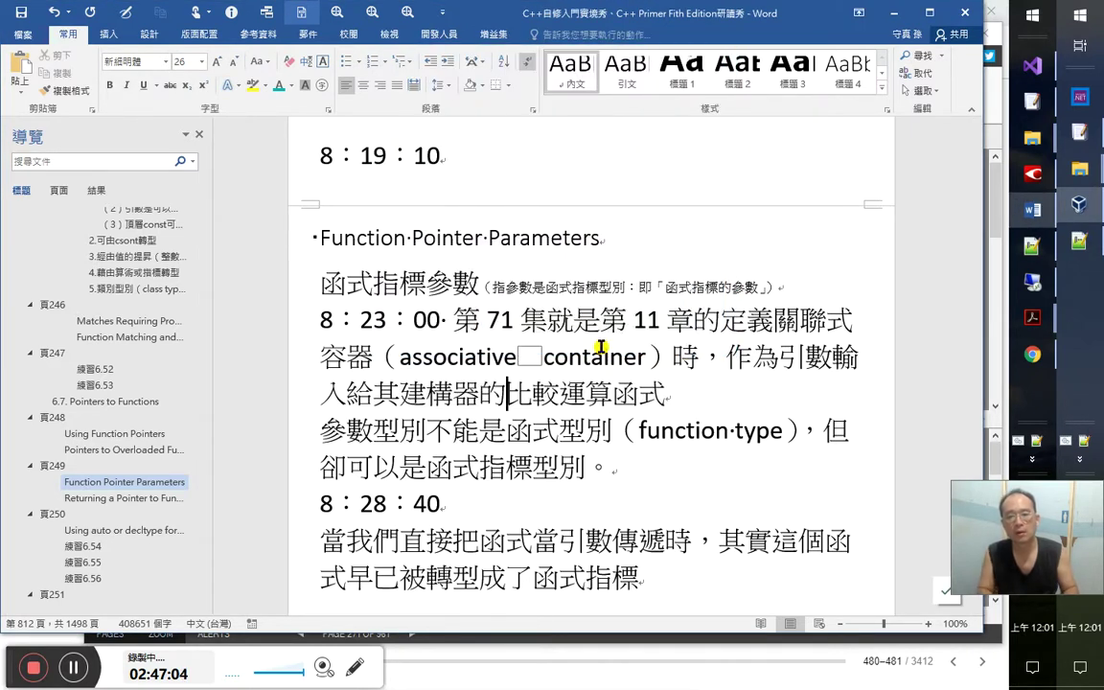
# Reduce the added note, from 第 71 集 through 比較運算函式, to font size 20
pyautogui.press('End')
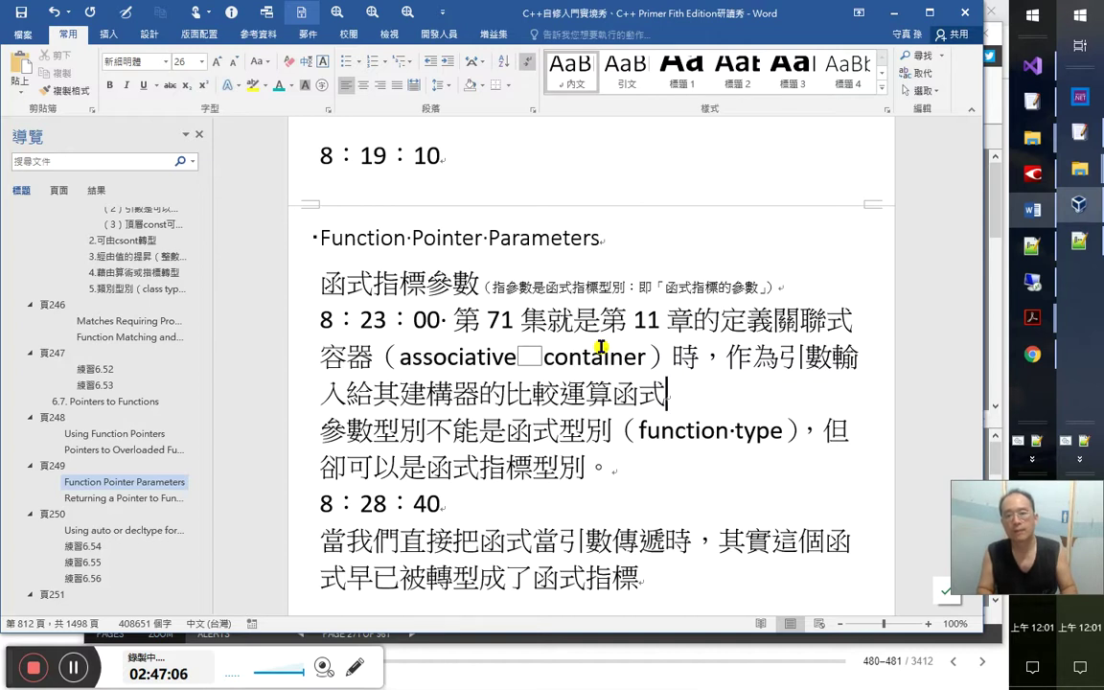
pyautogui.hotkey('shift', 'Up')
pyautogui.hotkey('shift', 'Up')
pyautogui.hotkey('shift', 'Left')
pyautogui.hotkey('shift', 'Left')
pyautogui.hotkey('shift', 'Left')
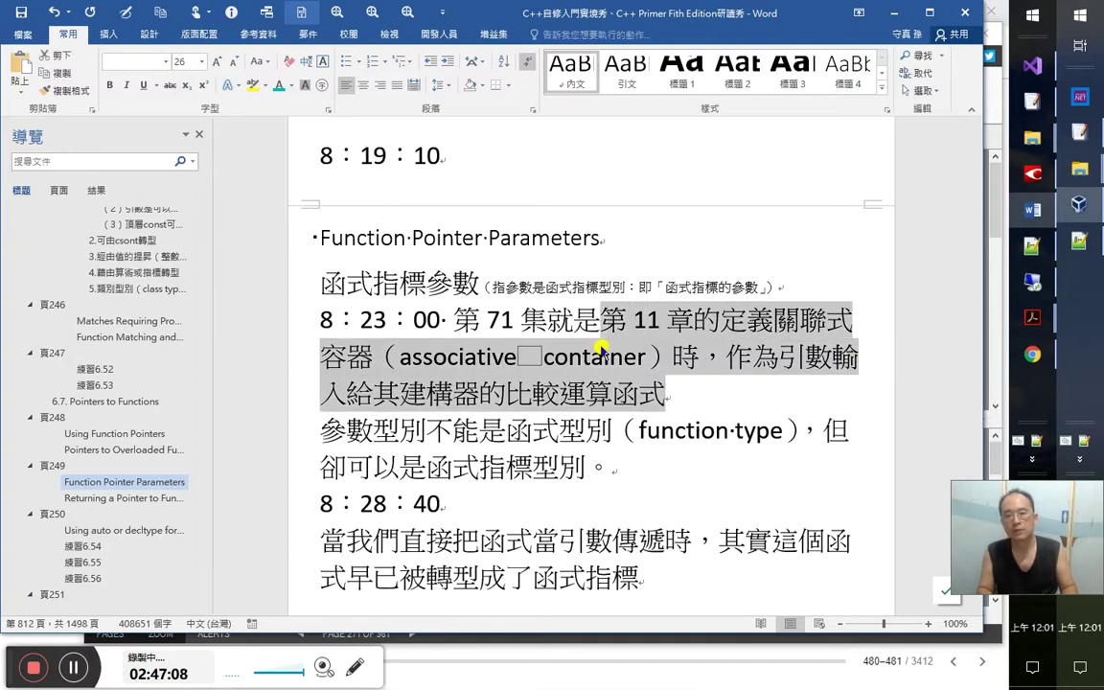
pyautogui.hotkey('shift', 'Left')
pyautogui.hotkey('shift', 'Left')
pyautogui.hotkey('shift', 'Left')
pyautogui.hotkey('shift', 'Left')
pyautogui.hotkey('shift', 'Left')
pyautogui.hotkey('shift', 'Left')
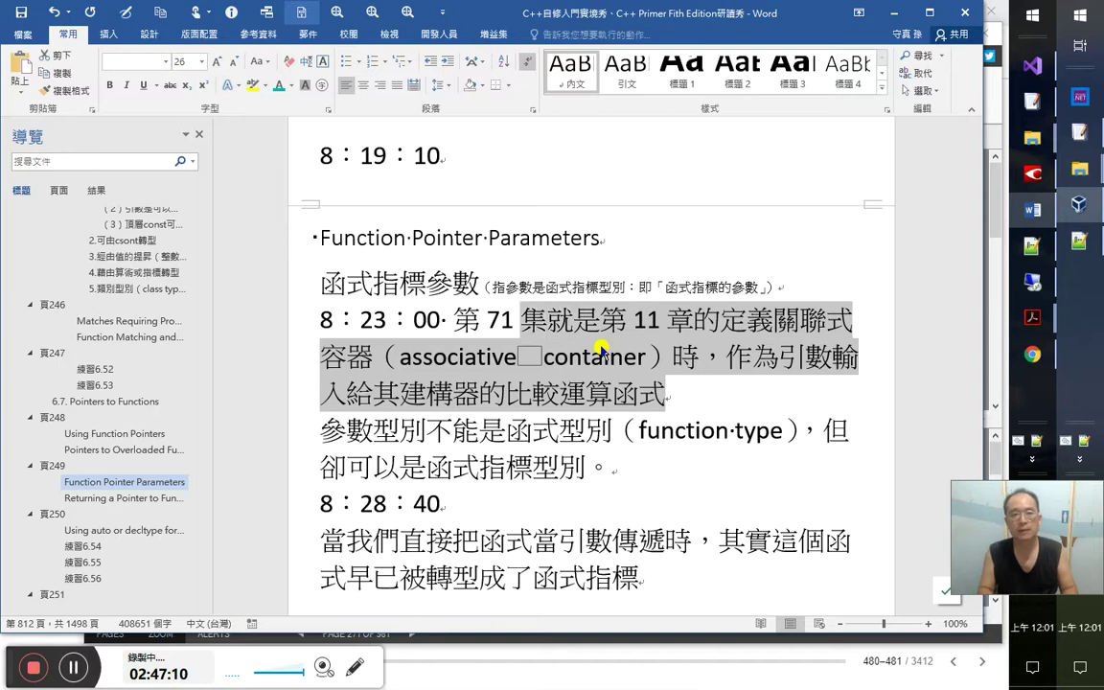
pyautogui.hotkey('ctrl', 'shift', ',')
pyautogui.hotkey('ctrl', 'shift', ',')
pyautogui.hotkey('ctrl', 'shift', ',')
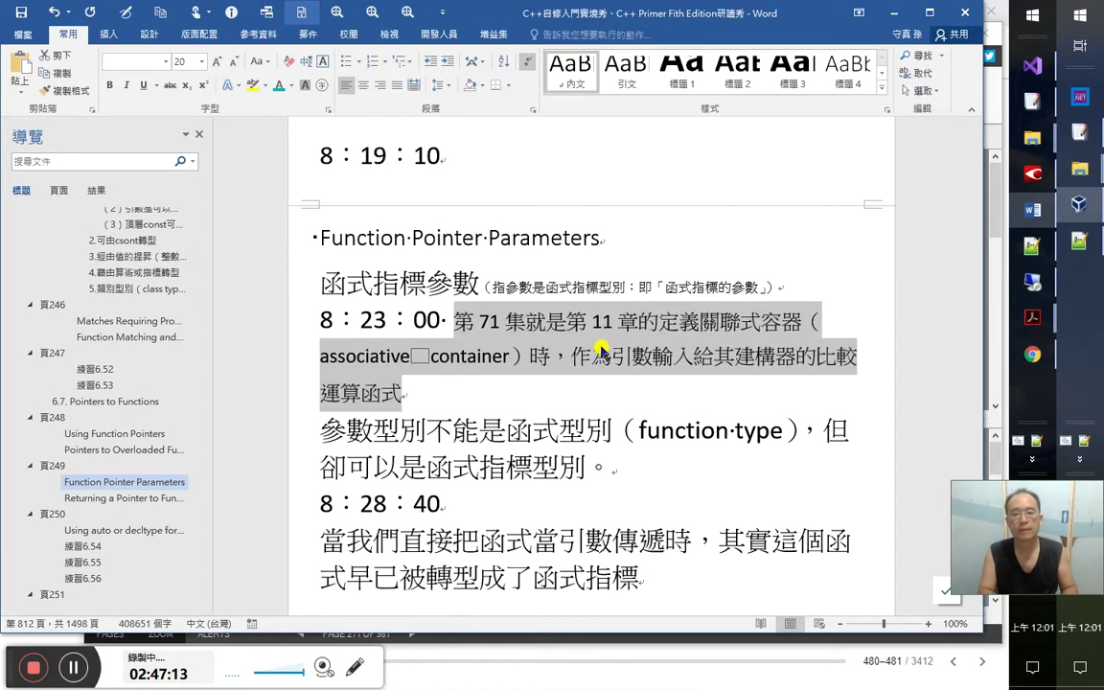
# Insert the video time 2：47：00 after 第 71 集 in the note
pyautogui.press('Left')
pyautogui.press('Right')
pyautogui.press('Right')
pyautogui.press('Right')
pyautogui.press('Right')
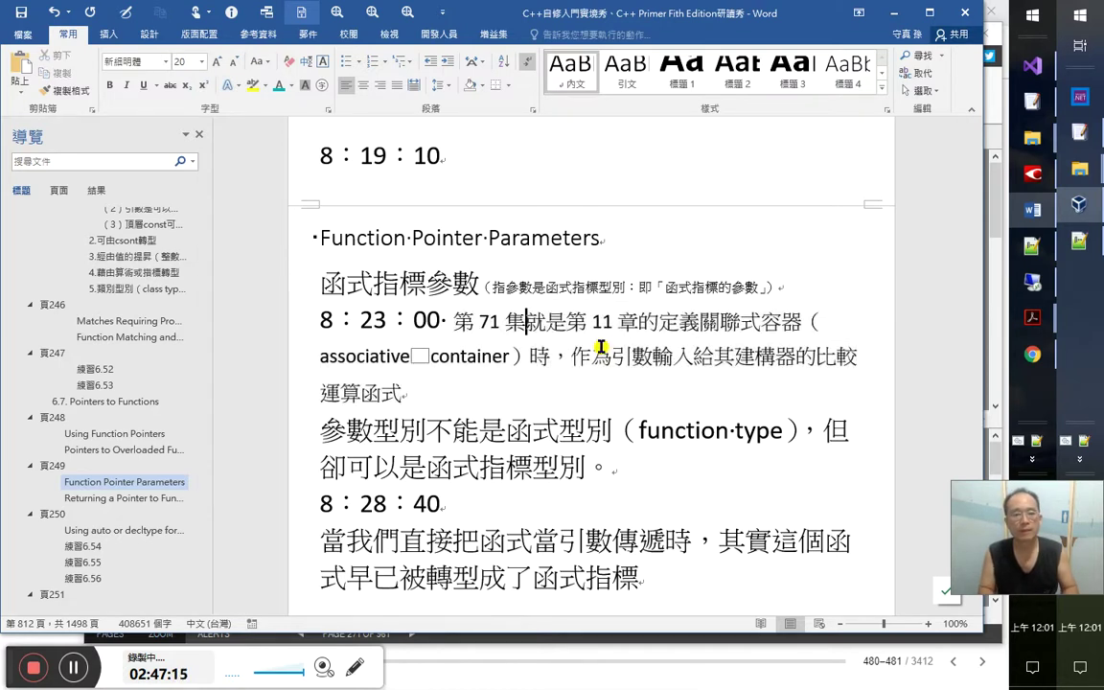
pyautogui.write('2：47：00')
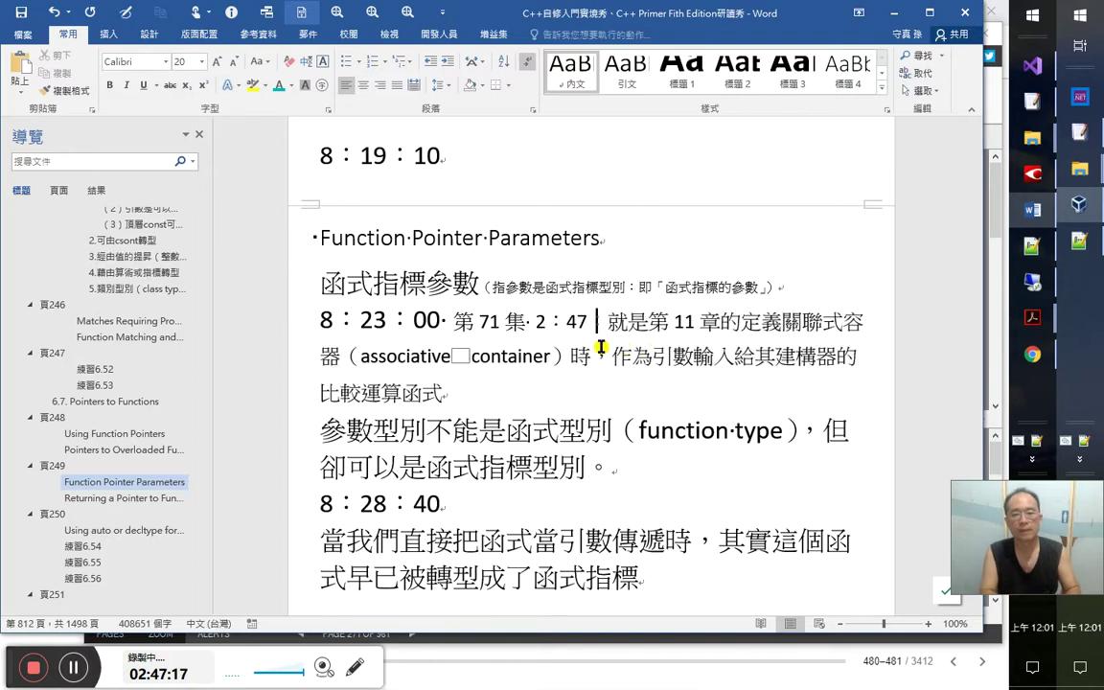
# Replace the full-width space between "associative" and "container" in the note with a regular space
pyautogui.press('Right')
pyautogui.press('Right')
pyautogui.press('Right')
pyautogui.press('Right')
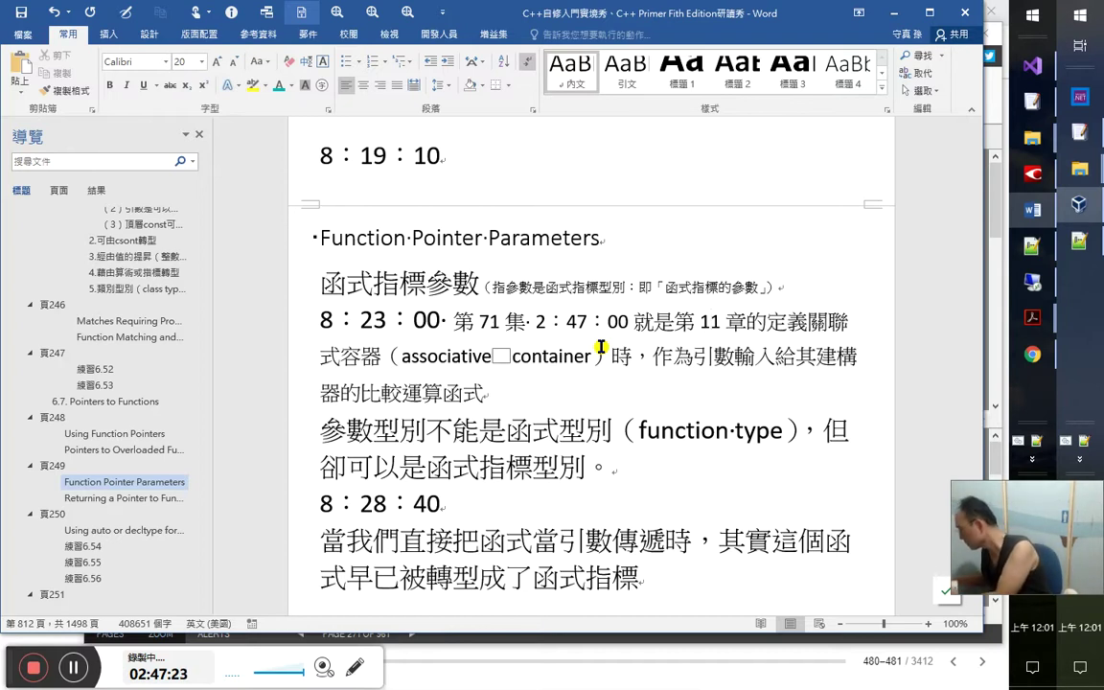
pyautogui.press('Left')
pyautogui.hotkey('shift', 'Right')
pyautogui.hotkey('shift', 'Right')
pyautogui.hotkey('shift', 'Right')
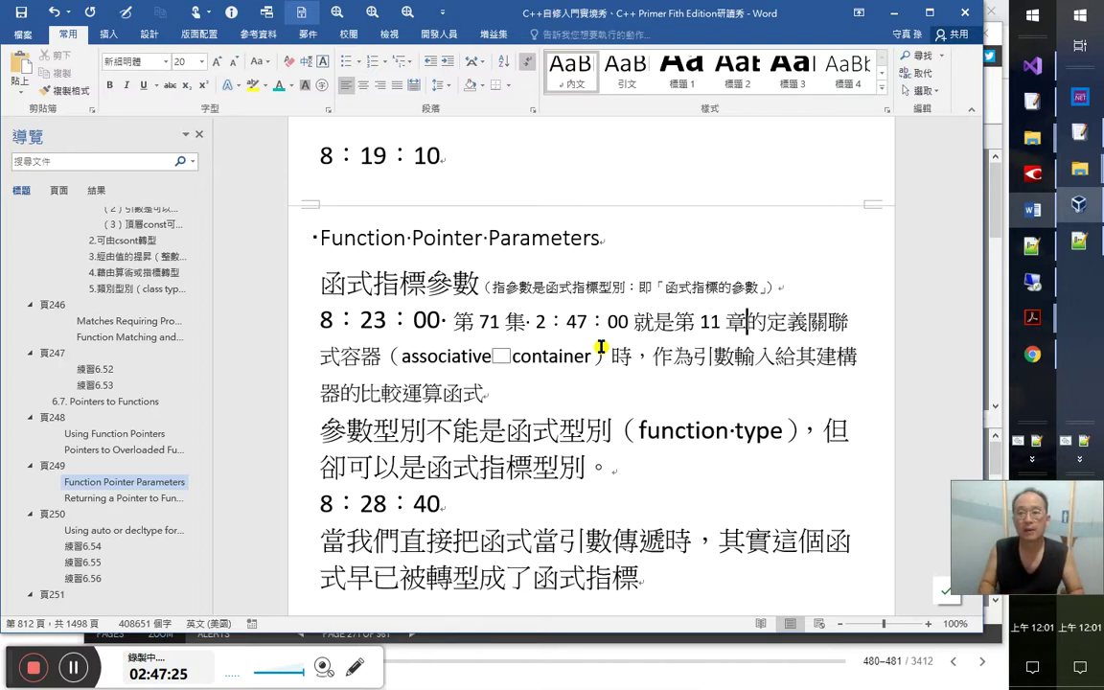
pyautogui.press('Left')
pyautogui.press('Left')
pyautogui.hotkey('shift', 'End')
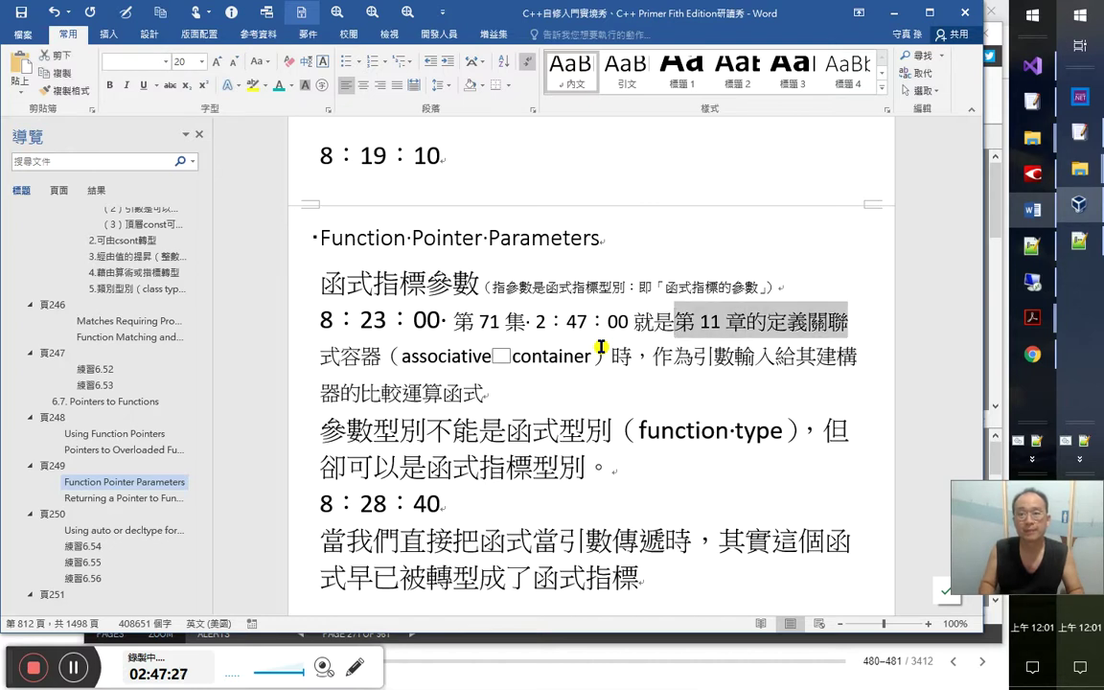
pyautogui.press('Right')
pyautogui.press('Right')
pyautogui.press('Right')
pyautogui.press('Right')
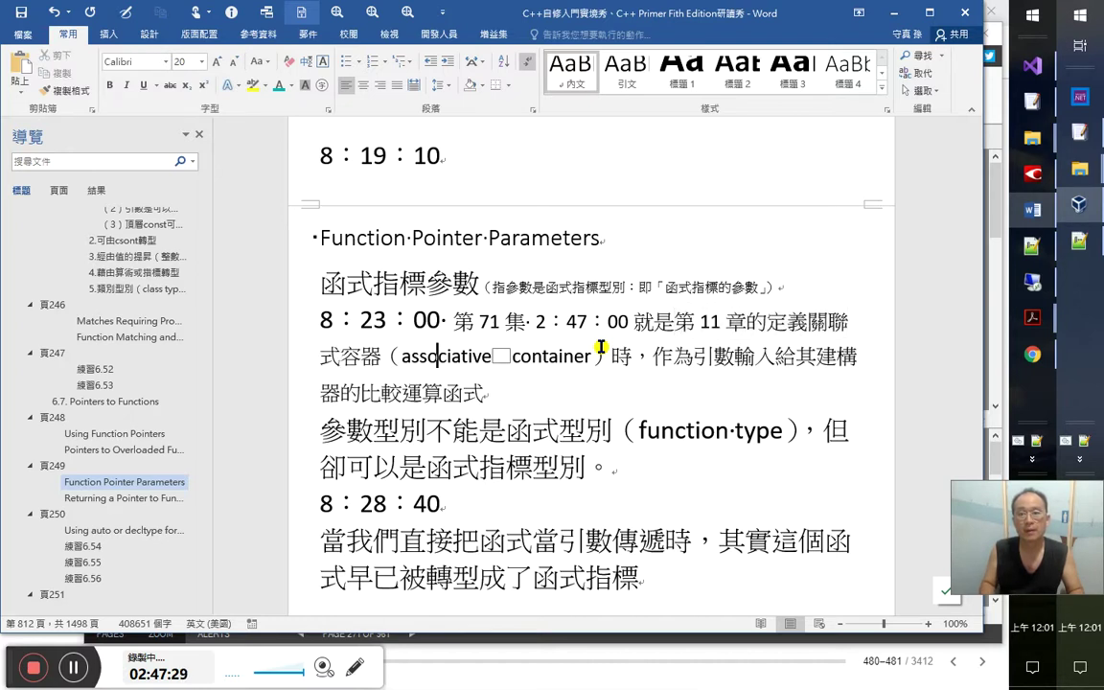
pyautogui.press('Delete')
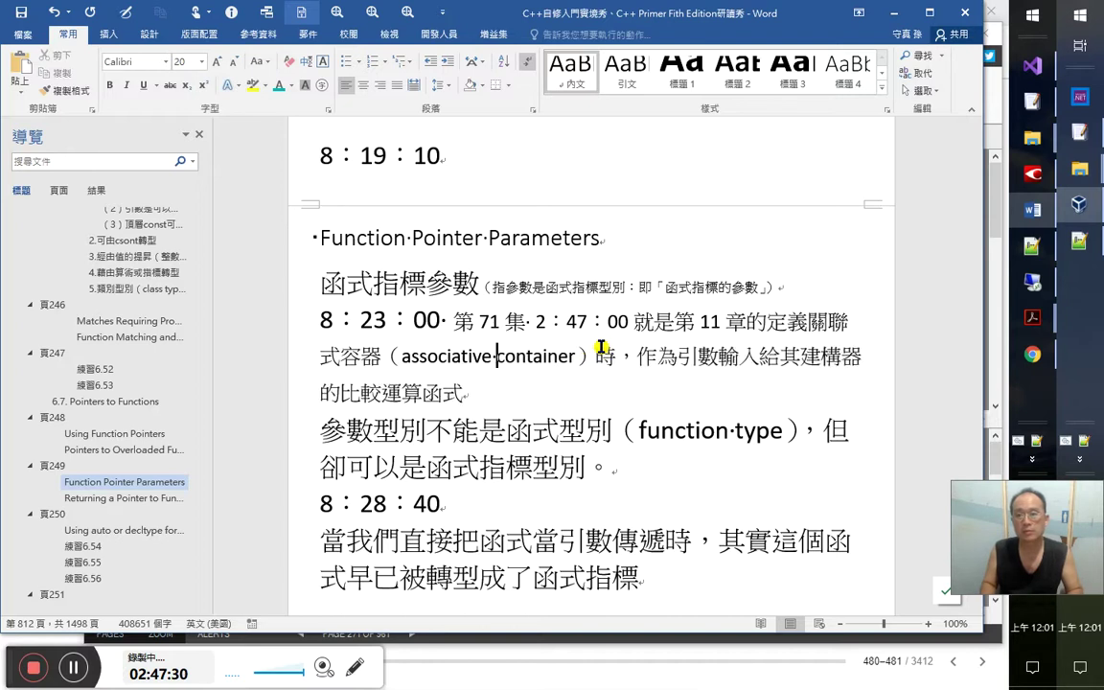
pyautogui.press('End')
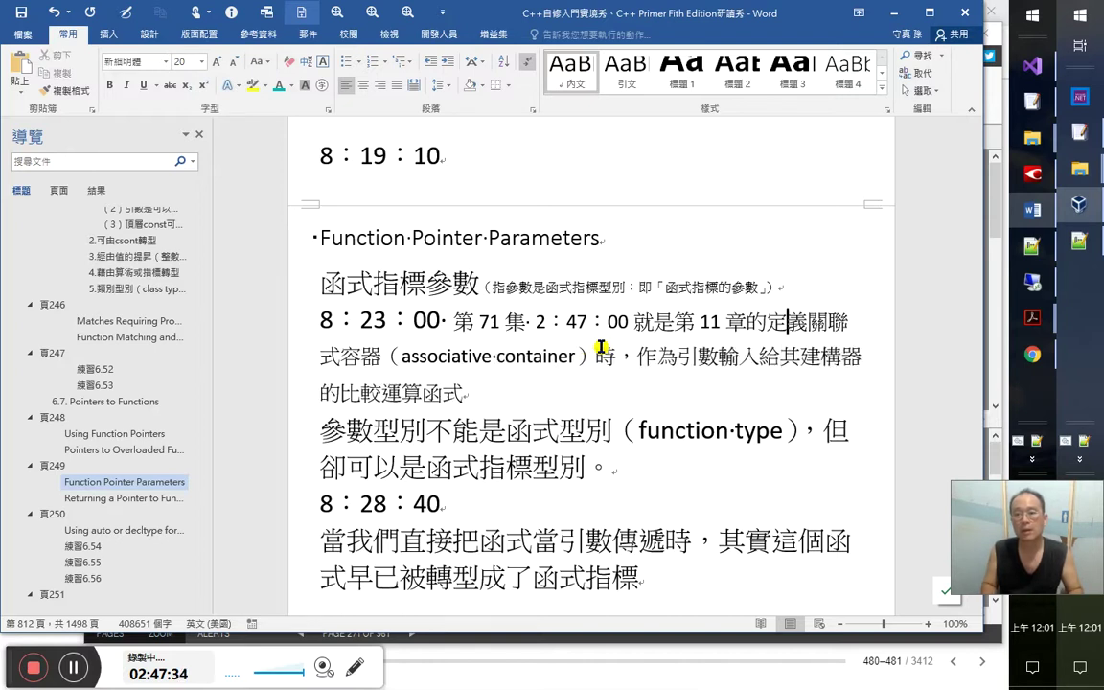
# Link the note's phrase 第11章的定義關聯式容器（associative container）時 to the document heading "Using a Comparison Function for the Key Type"
pyautogui.press('Left')
pyautogui.press('Left')
pyautogui.press('Left')
pyautogui.press('Left')
pyautogui.press('Left')
pyautogui.press('Left')
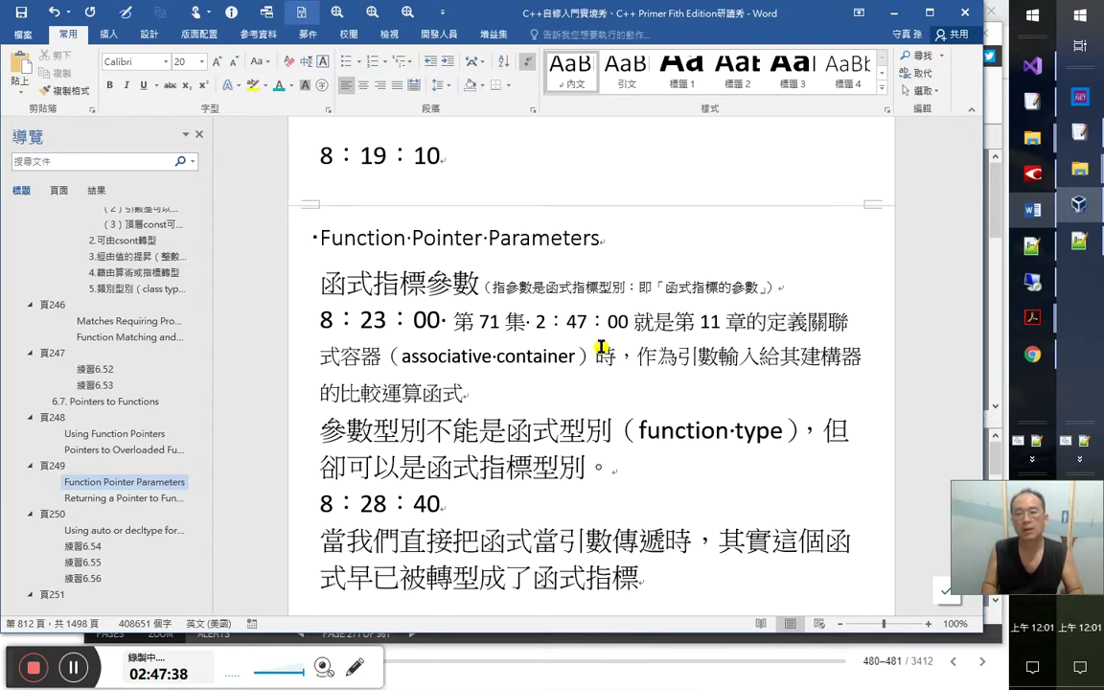
pyautogui.click(602, 347)
pyautogui.press('Up')
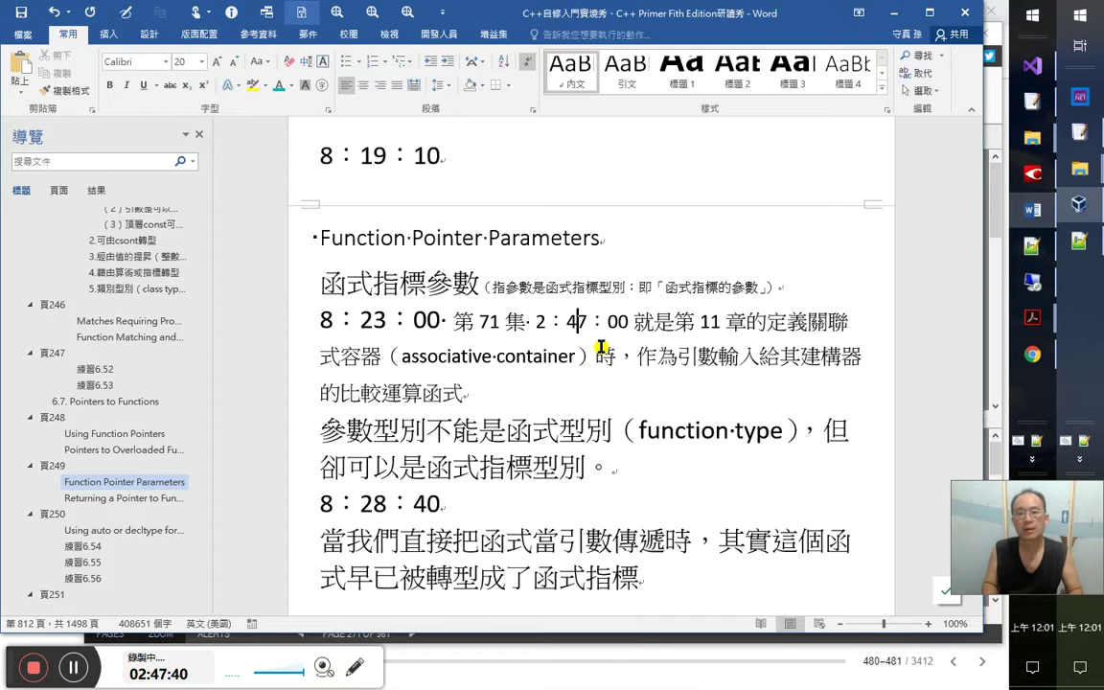
pyautogui.press('Left')
pyautogui.press('Left')
pyautogui.press('Left')
pyautogui.press('Left')
pyautogui.hotkey('shift', 'End')
pyautogui.hotkey('shift', 'Right')
pyautogui.hotkey('shift', 'Right')
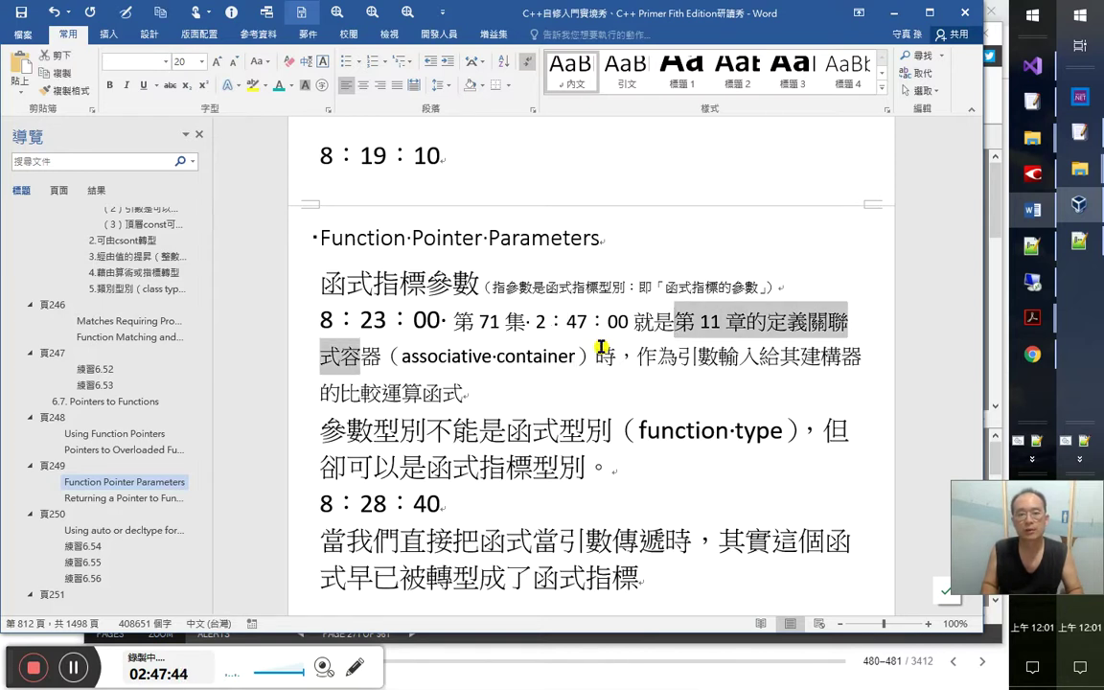
pyautogui.hotkey('shift', 'Right')
pyautogui.hotkey('shift', 'Right')
pyautogui.hotkey('shift', 'Right')
pyautogui.hotkey('shift', 'Right')
pyautogui.hotkey('shift', 'Right')
pyautogui.hotkey('shift', 'Right')
pyautogui.hotkey('shift', 'Right')
pyautogui.hotkey('shift', 'Right')
pyautogui.hotkey('shift', 'Right')
pyautogui.hotkey('shift', 'Right')
pyautogui.hotkey('shift', 'Right')
pyautogui.hotkey('shift', 'Right')
pyautogui.hotkey('shift', 'Right')
pyautogui.hotkey('shift', 'Right')
pyautogui.hotkey('shift', 'Right')
pyautogui.hotkey('shift', 'Right')
pyautogui.hotkey('shift', 'Right')
pyautogui.hotkey('shift', 'Right')
pyautogui.hotkey('shift', 'Right')
pyautogui.hotkey('shift', 'Right')
pyautogui.hotkey('shift', 'Right')
pyautogui.hotkey('ctrl', 'k')
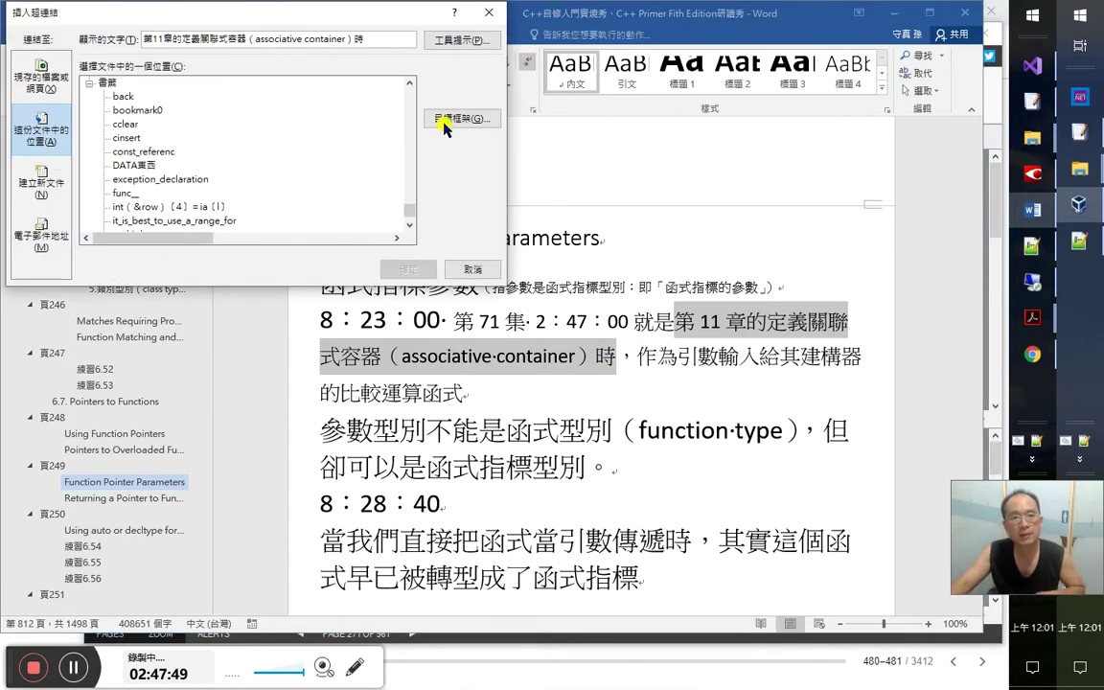
pyautogui.scroll(2, 354, 148)
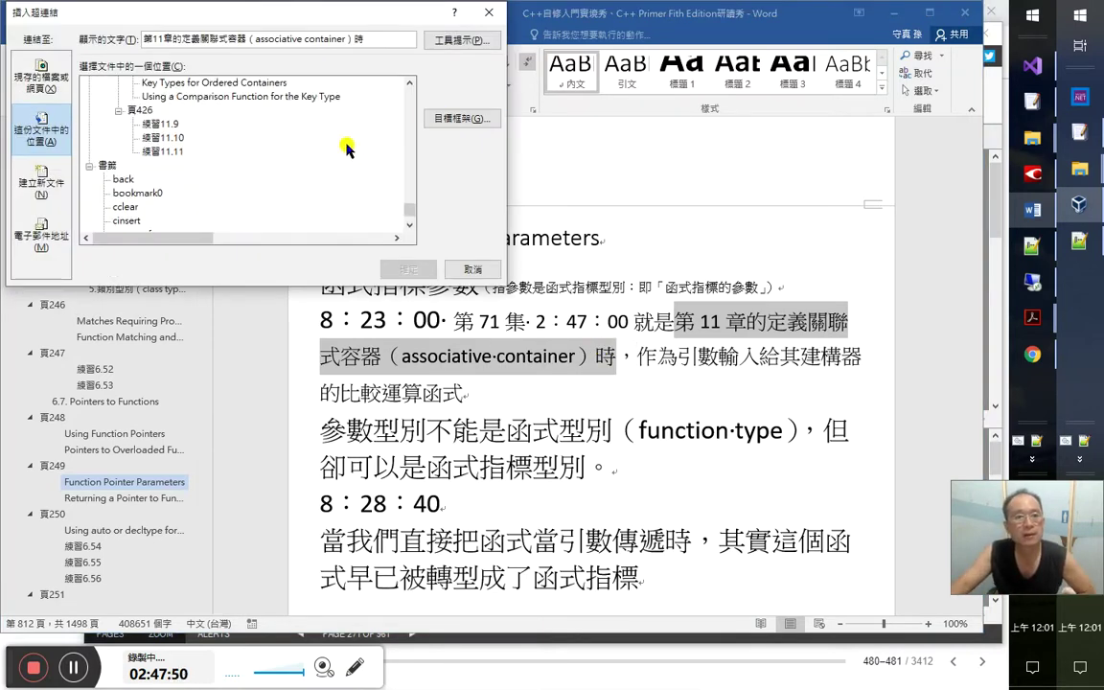
pyautogui.scroll(1, 200, 139)
pyautogui.click(216, 138)
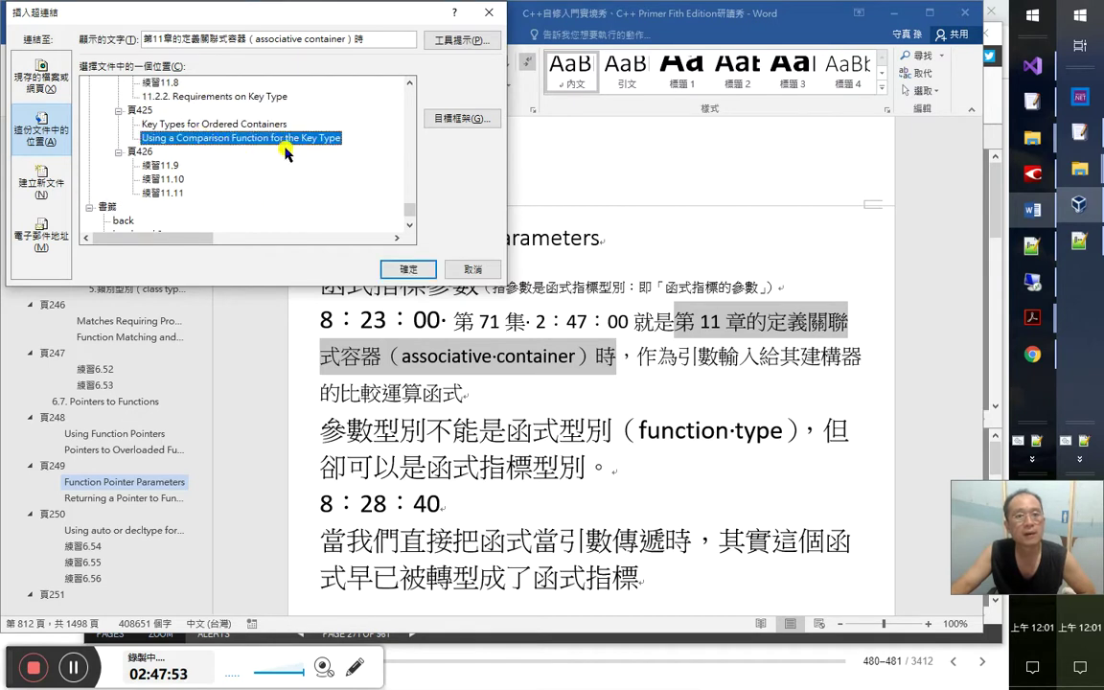
pyautogui.click(408, 270)
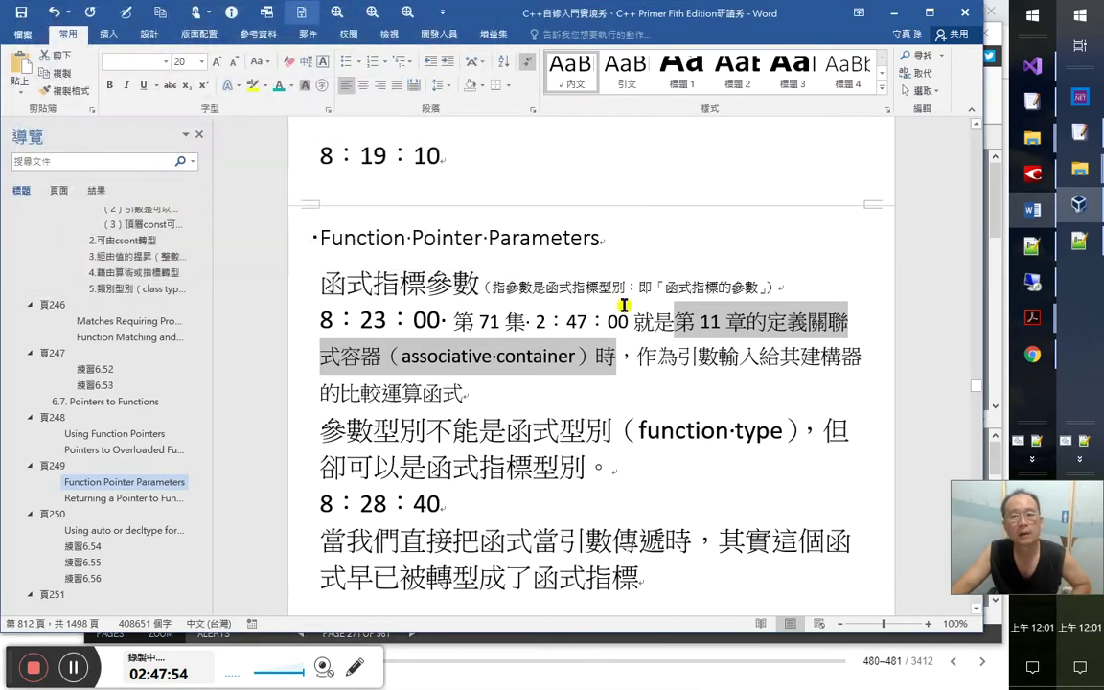
# Follow the new link to check its target heading, and return to the note on function pointer parameters
pyautogui.keyDown('ctrl'); pyautogui.click(707, 333); pyautogui.keyUp('ctrl')
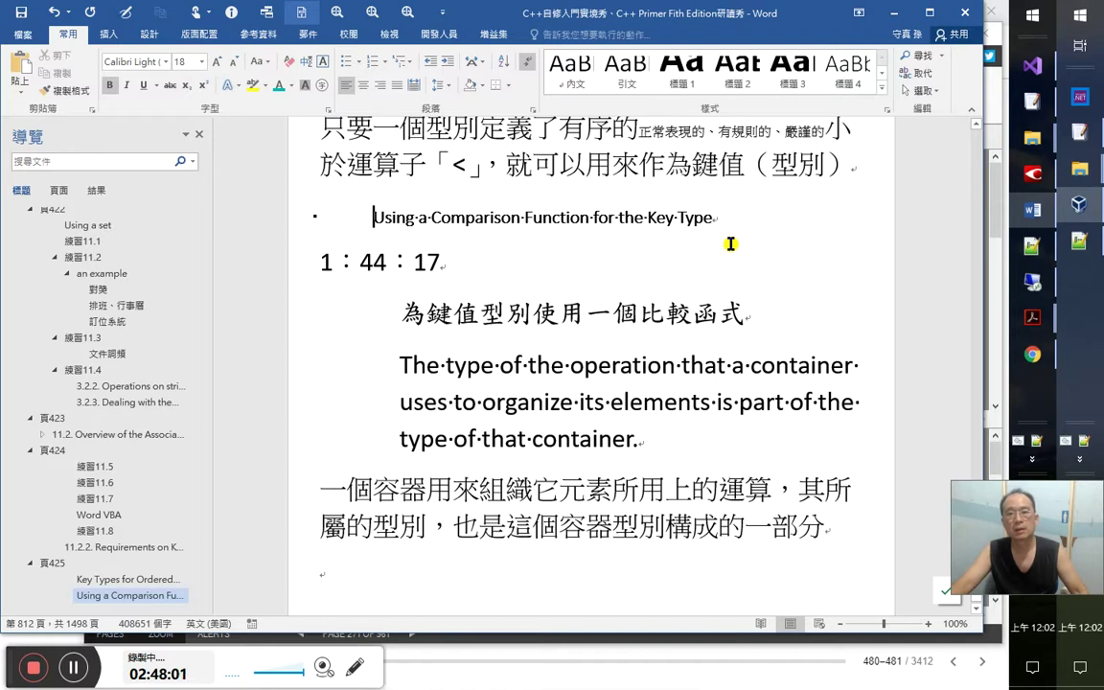
pyautogui.hotkey('shift', 'End')
pyautogui.press('Left')
pyautogui.hotkey('shift', 'End')
pyautogui.press('End')
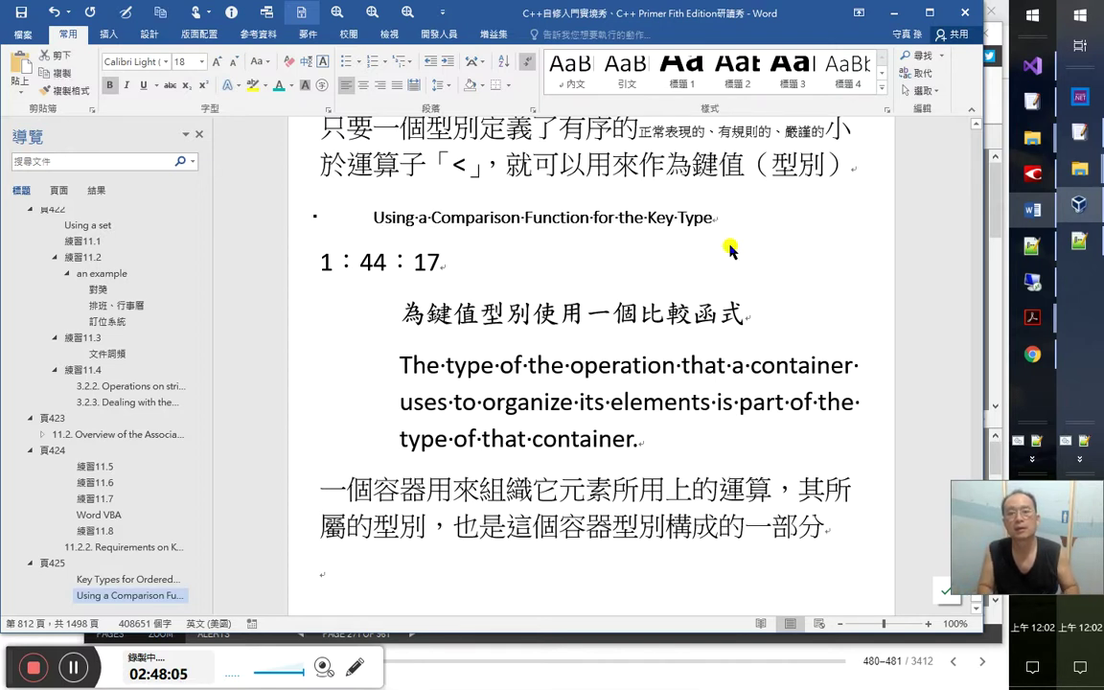
pyautogui.hotkey('shift', 'F5')
pyautogui.hotkey('shift', 'F5')
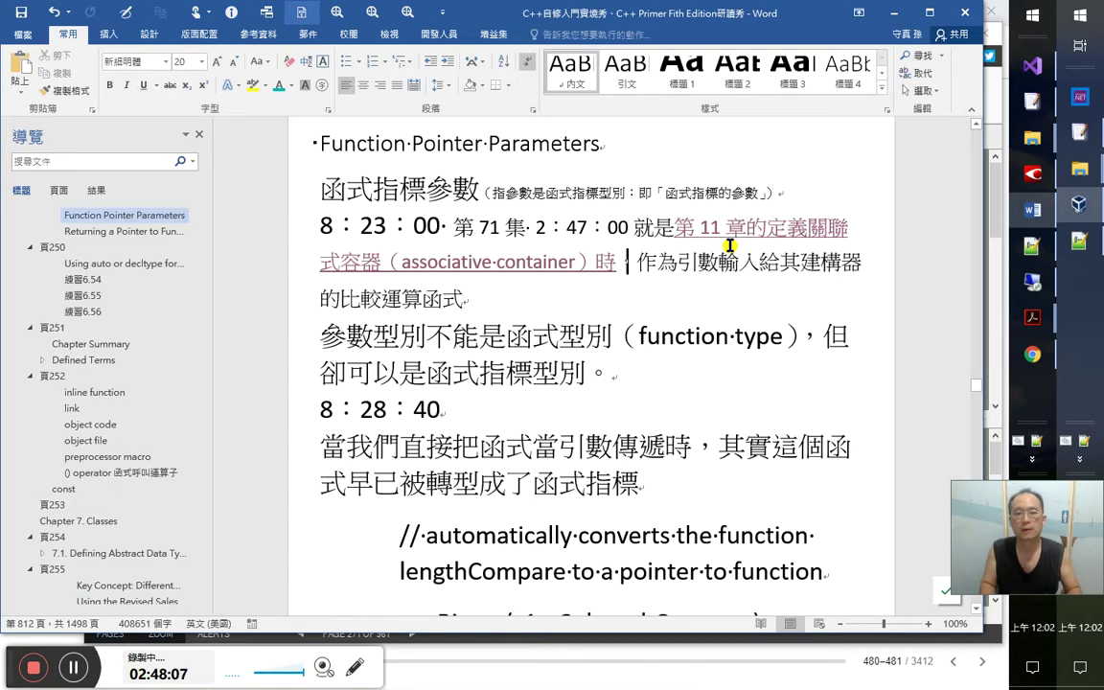
# Insert a link to the heading "Using a Comparison Function for the Key Type" after 比較運算函式 at the note's end
pyautogui.hotkey('ctrl', 'k')
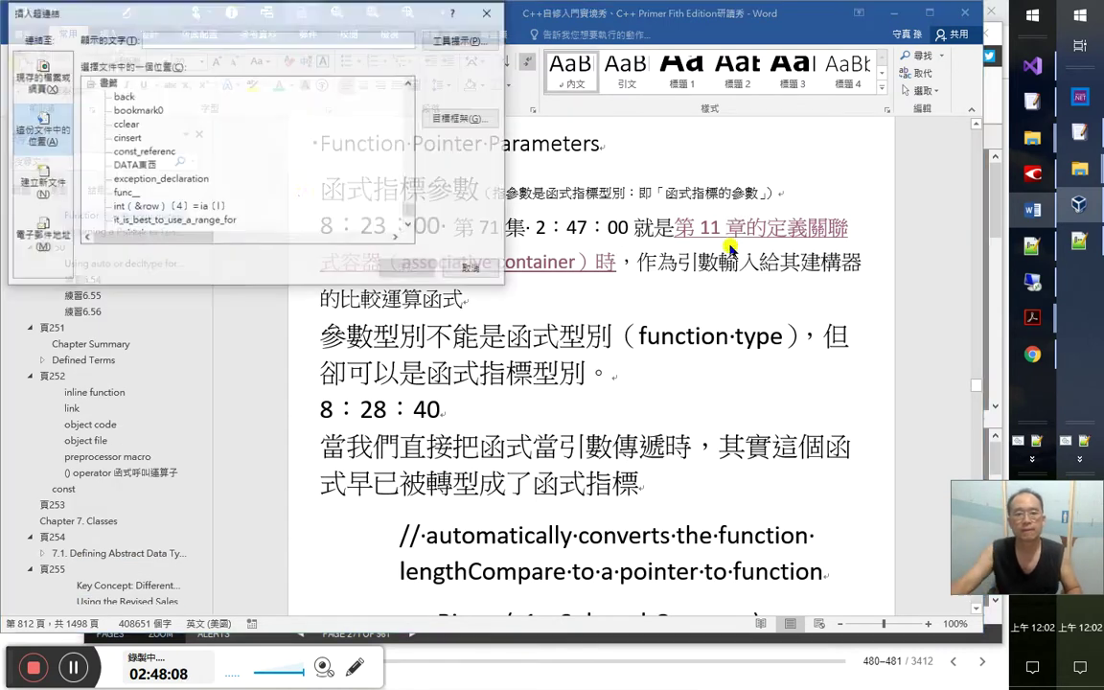
pyautogui.scroll(3, 301, 172)
pyautogui.click(245, 124)
pyautogui.click(275, 139)
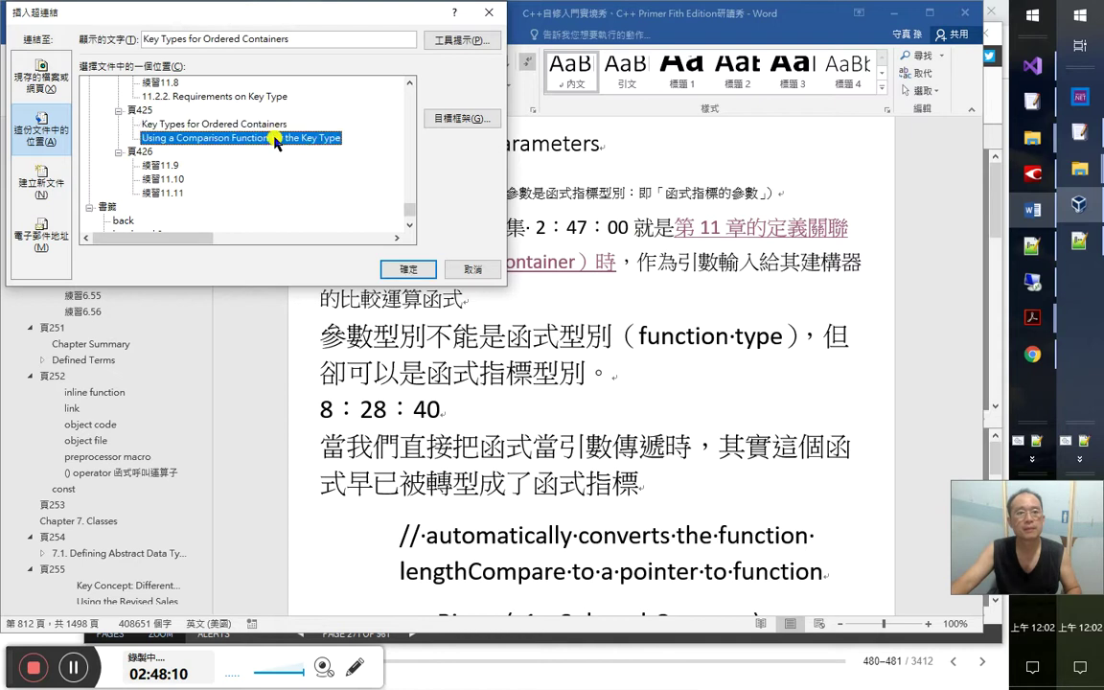
pyautogui.click(409, 269)
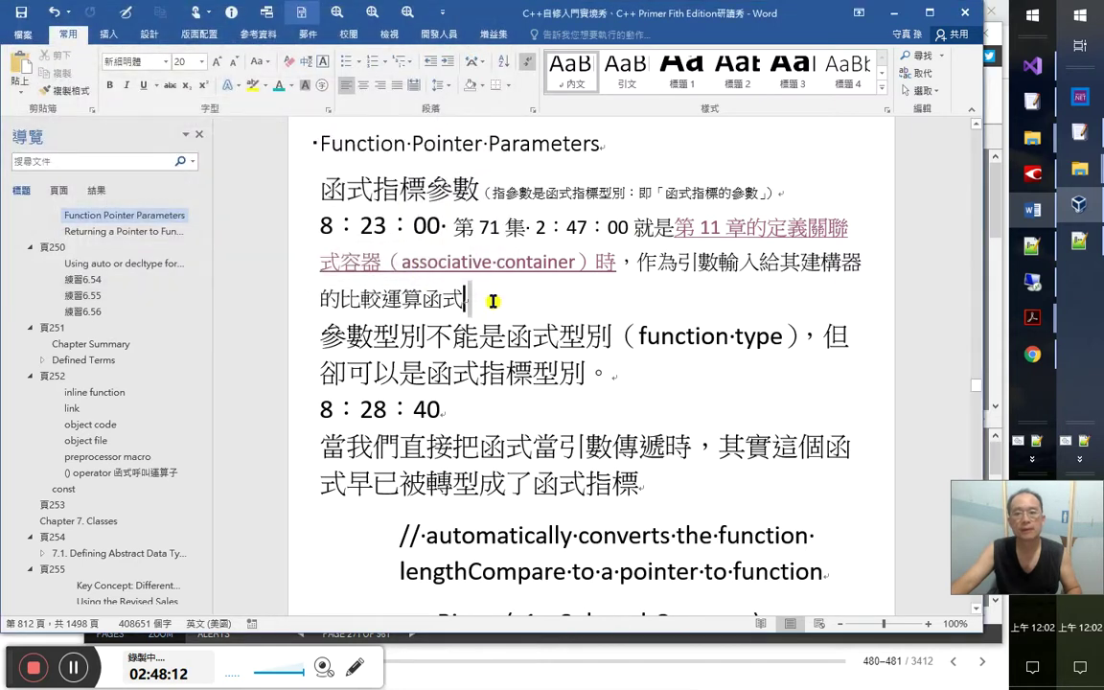
pyautogui.scroll(1, 741, 381)
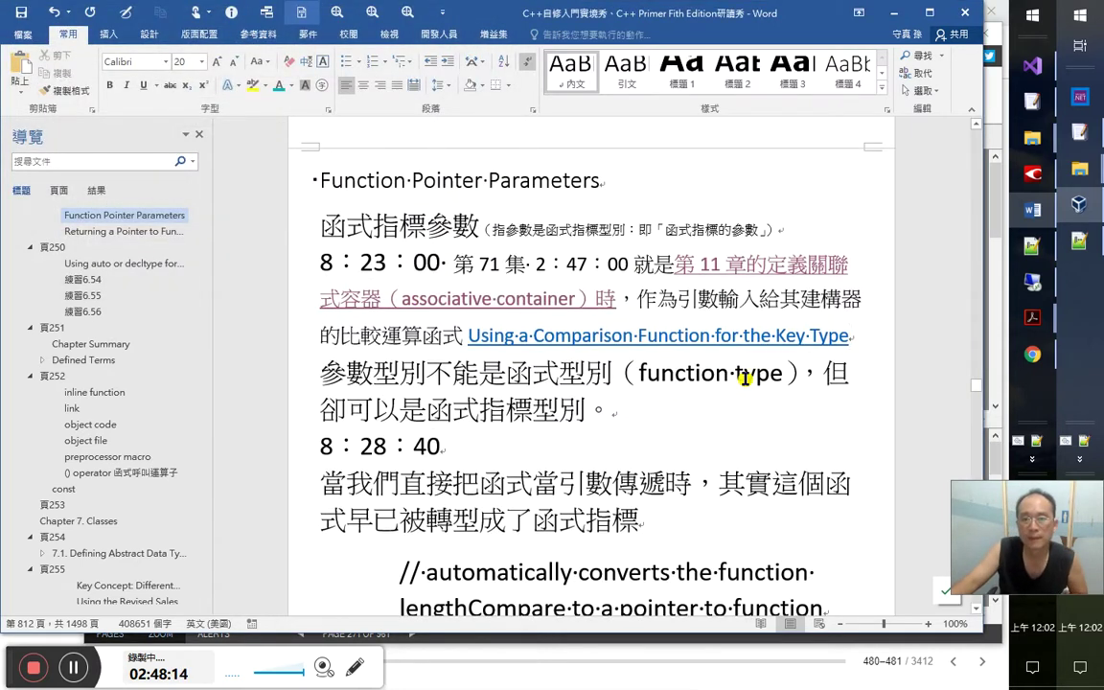
pyautogui.scroll(1, 745, 380)
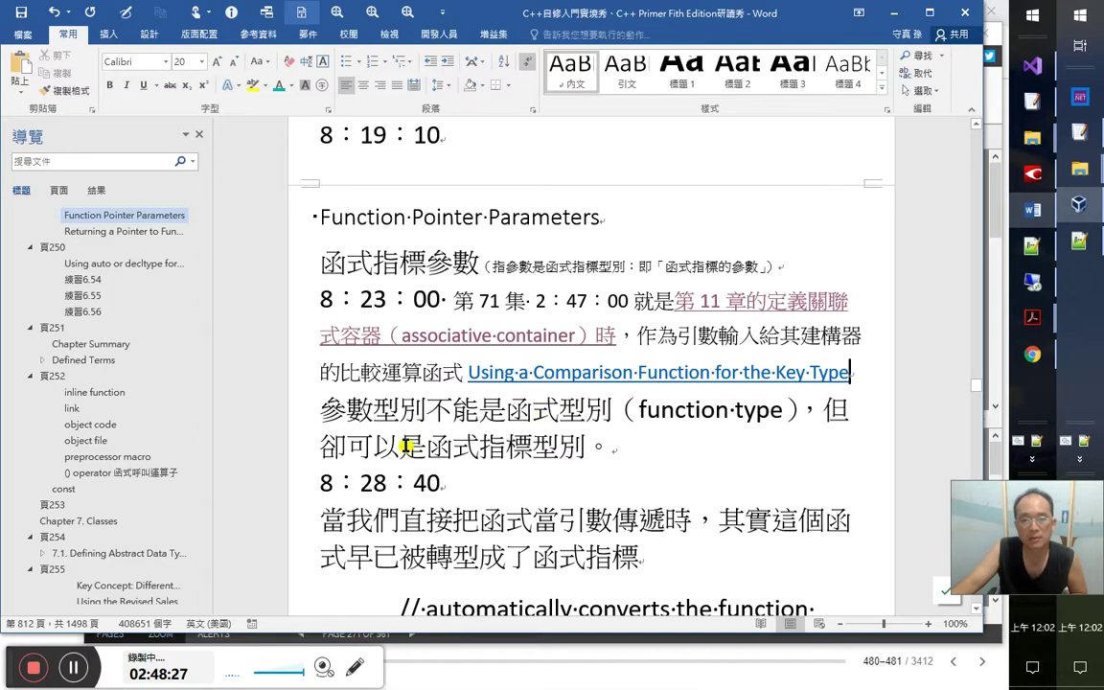
# Try highlighting the whole sentence from 參數型別 through 函式指標型別 in yellow, and undo it
pyautogui.click(588, 448)
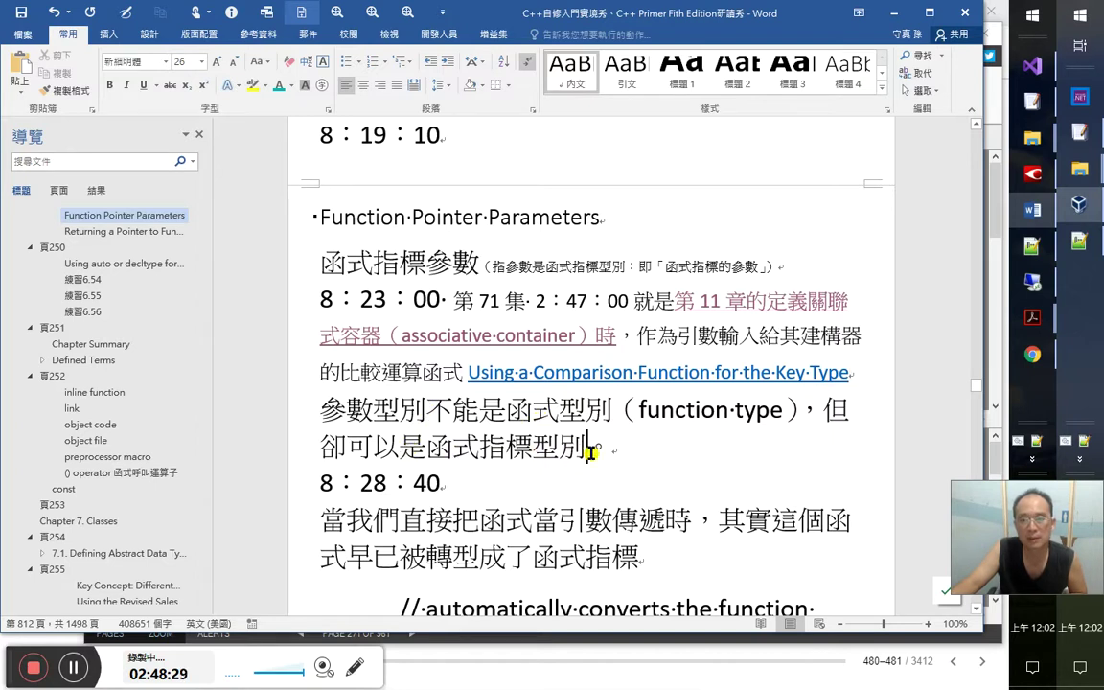
pyautogui.moveTo(252, 414); pyautogui.dragTo(284, 443)
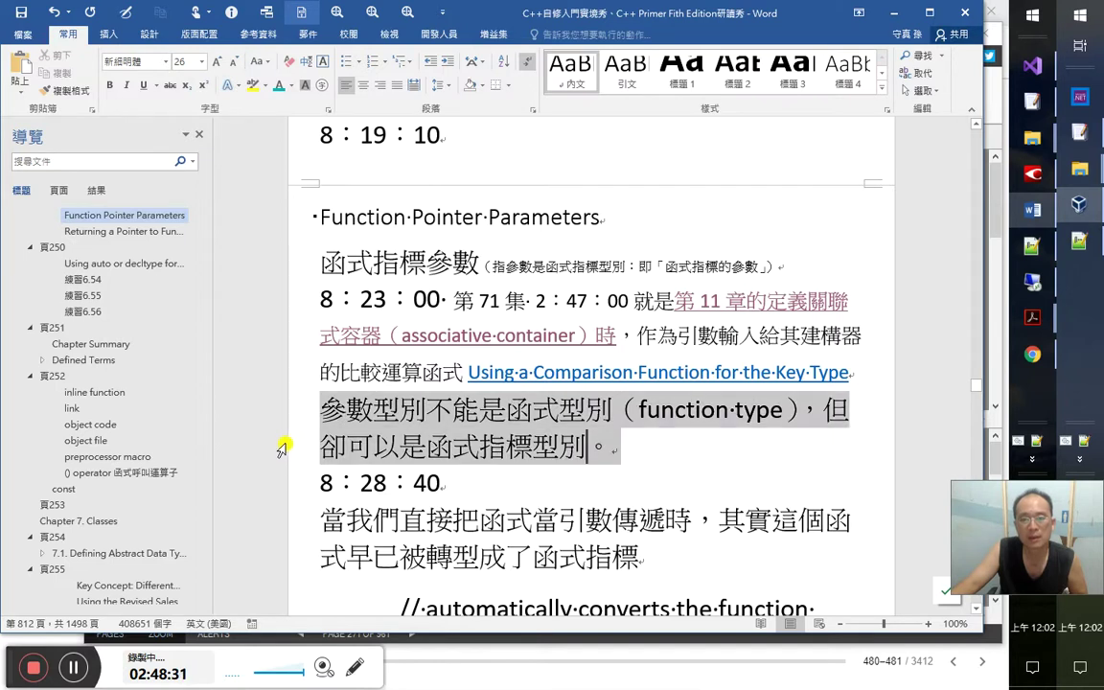
pyautogui.click(254, 85)
pyautogui.scroll(2, 670, 449)
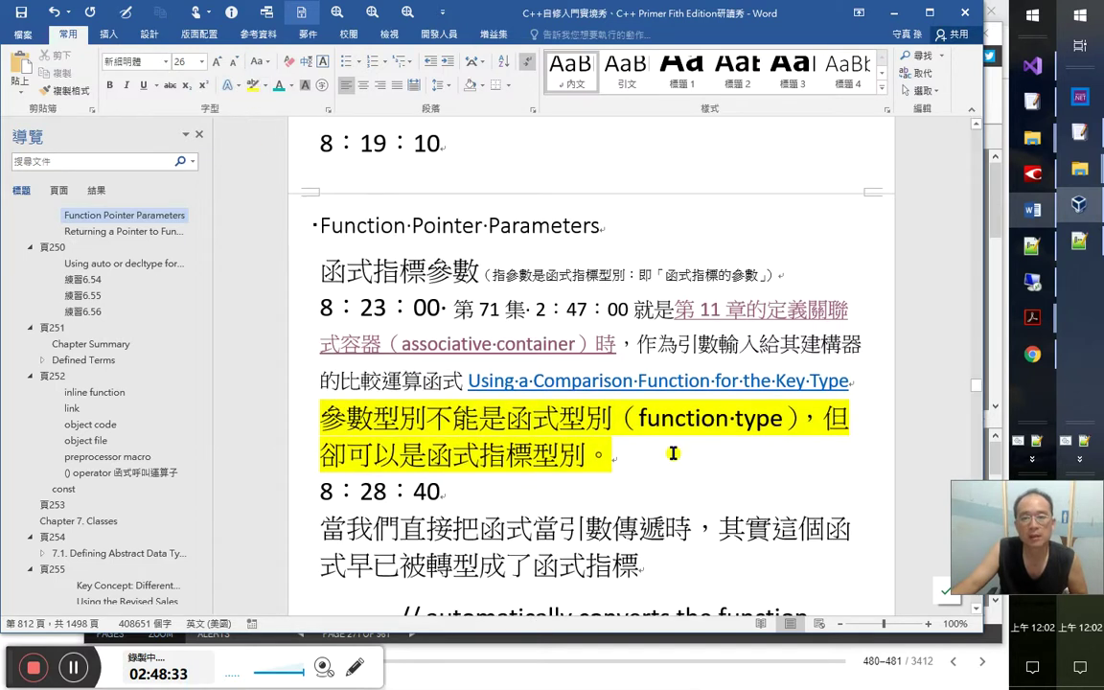
pyautogui.scroll(-3, 676, 465)
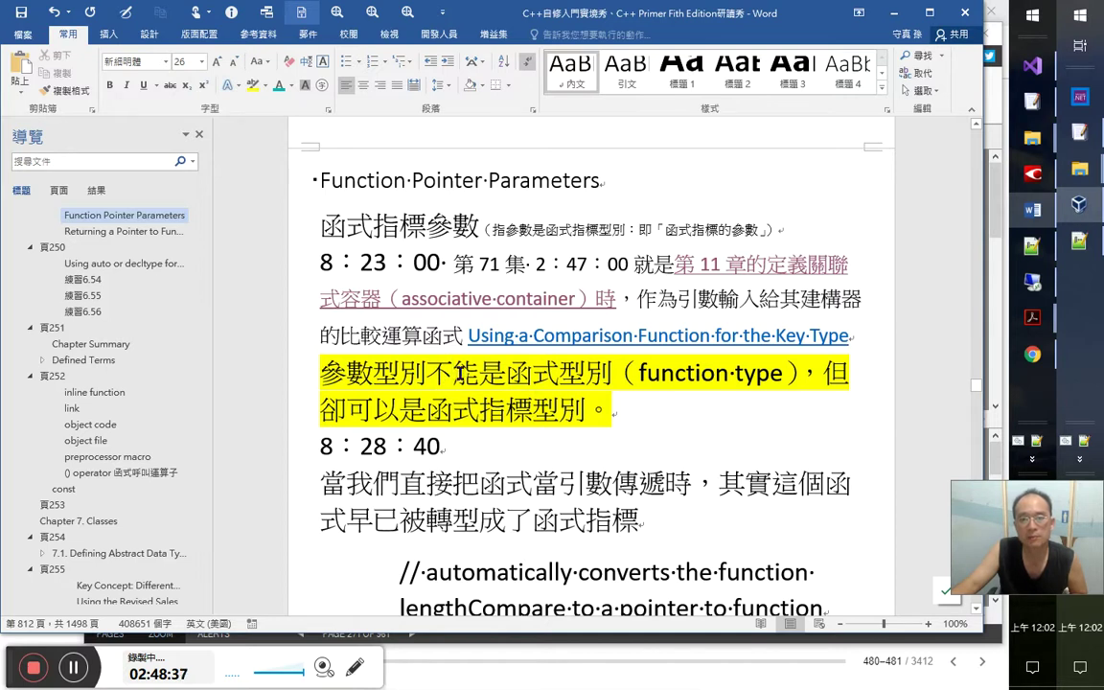
pyautogui.hotkey('ctrl', 'z')
# Highlight only the terms 參數型別, 函式型別 and 函式指標 in that sentence in yellow
pyautogui.click(351, 369)
pyautogui.keyDown('shift'); pyautogui.click(323, 367); pyautogui.keyUp('shift')
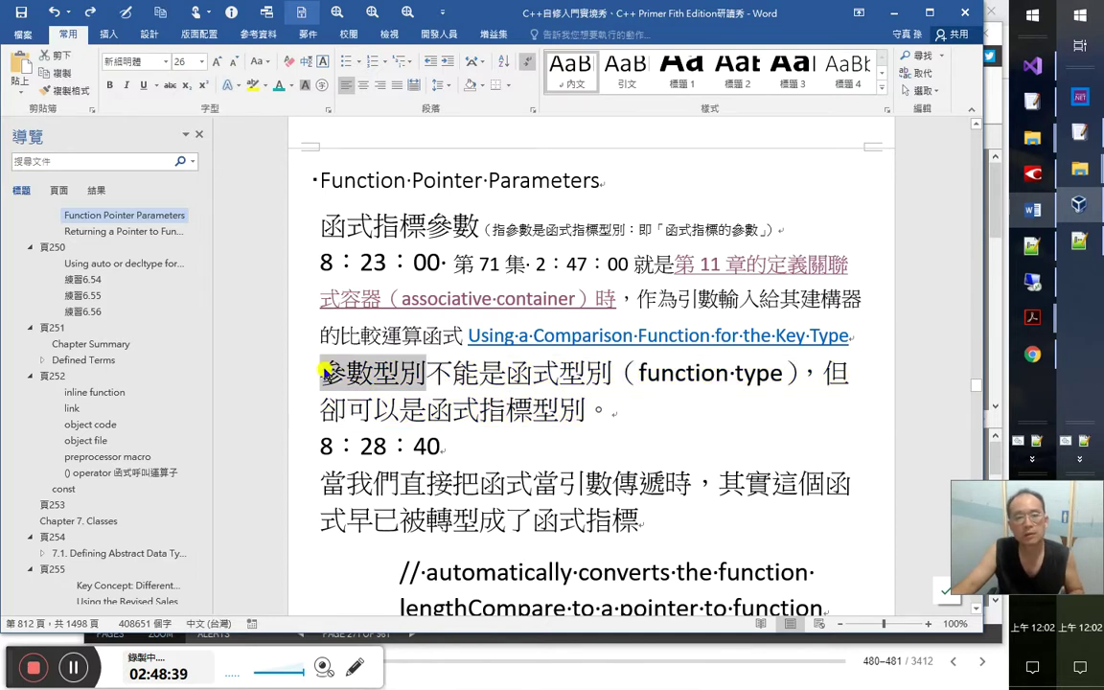
pyautogui.click(253, 85)
pyautogui.press('Left')
pyautogui.moveTo(511, 375); pyautogui.dragTo(614, 374)
pyautogui.click(428, 410)
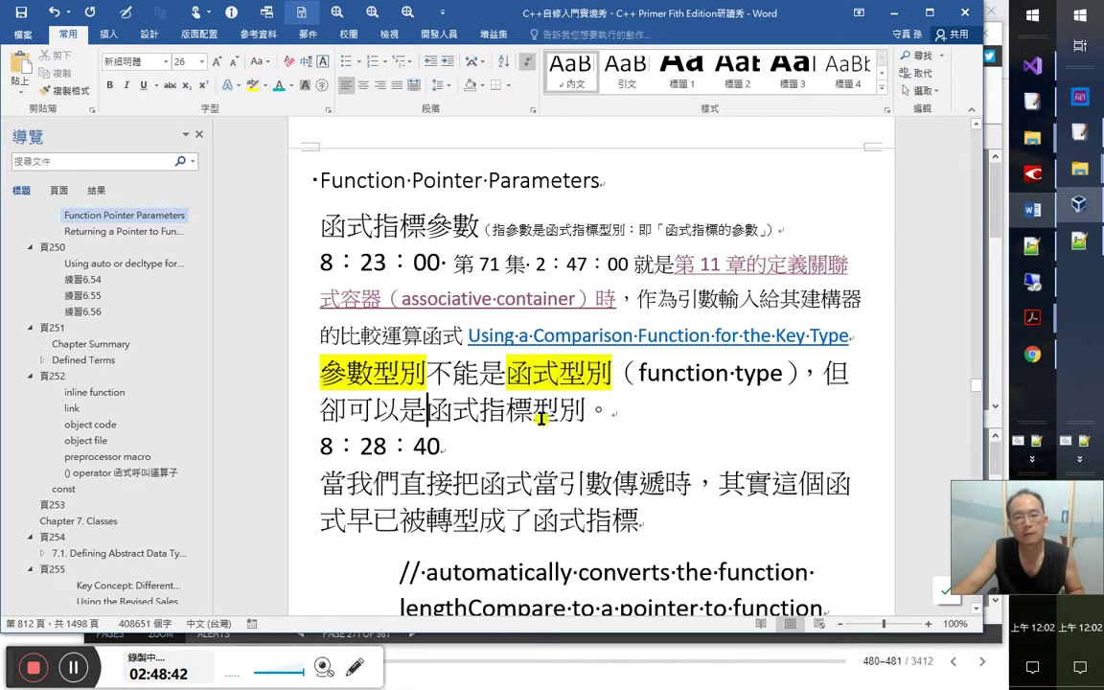
pyautogui.keyDown('shift'); pyautogui.click(525, 412); pyautogui.keyUp('shift')
pyautogui.click(252, 85)
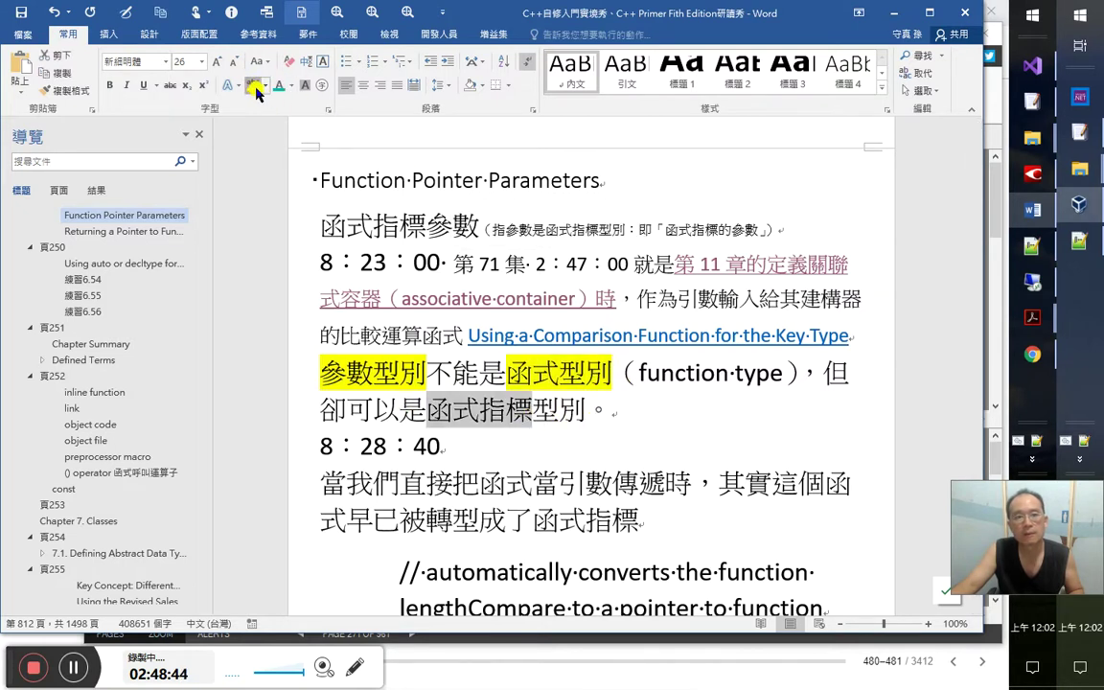
# Add 因為 at the end of the paragraph below 8：28：40, reduced to font size 18
pyautogui.scroll(-1, 649, 419)
pyautogui.scroll(-1, 647, 434)
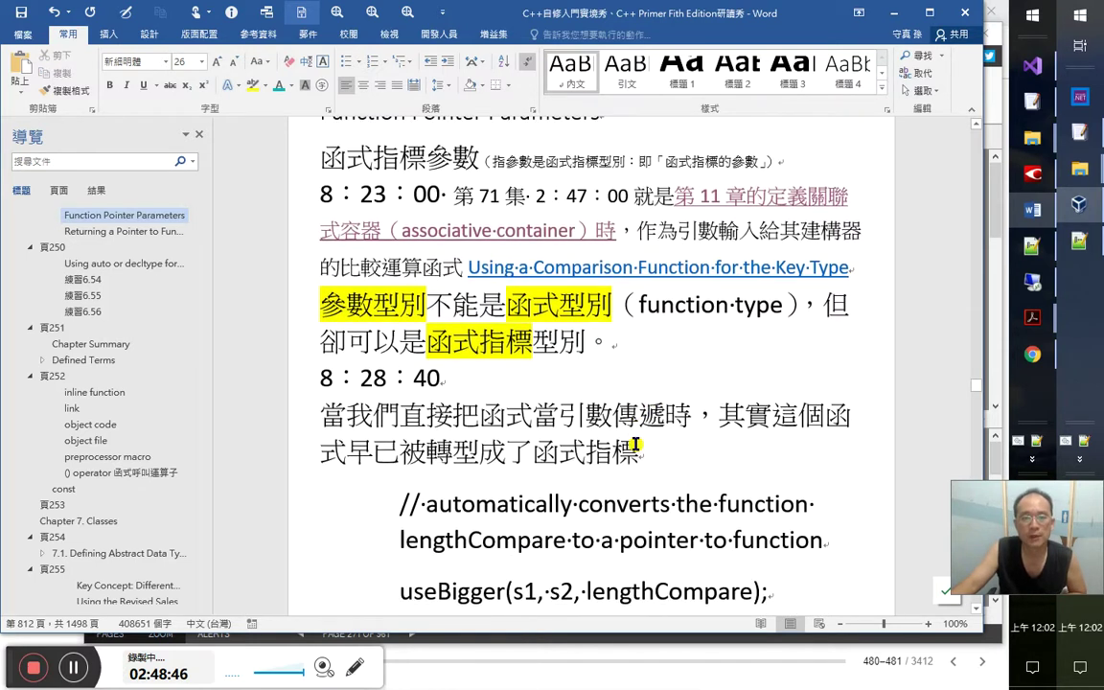
pyautogui.scroll(-2, 633, 445)
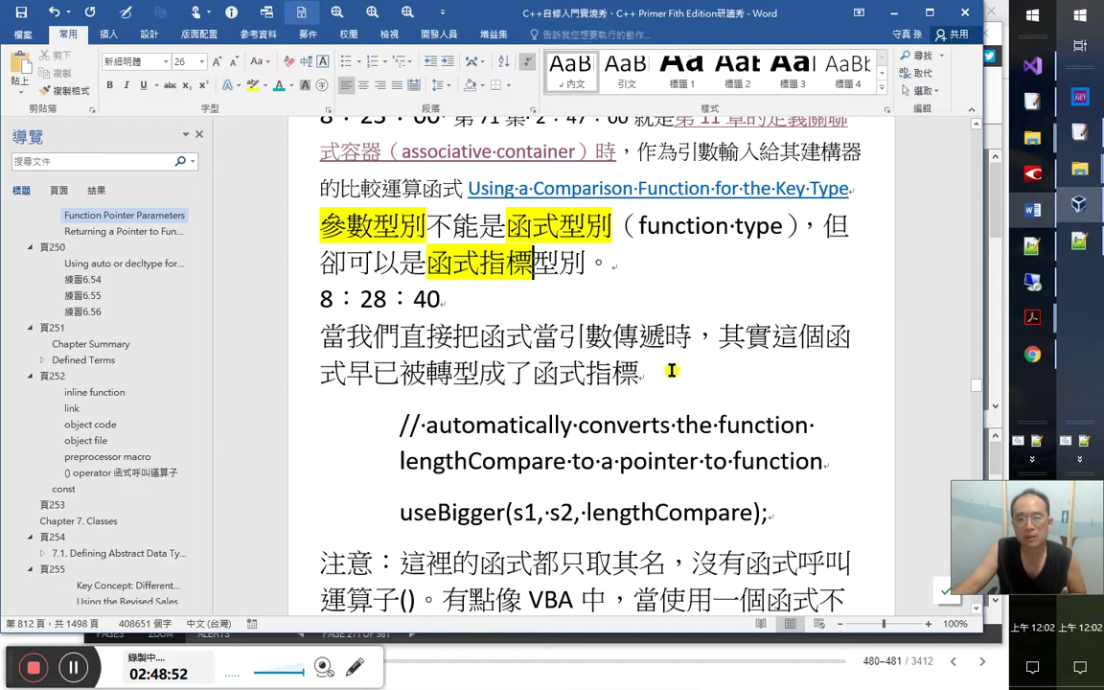
pyautogui.click(638, 374)
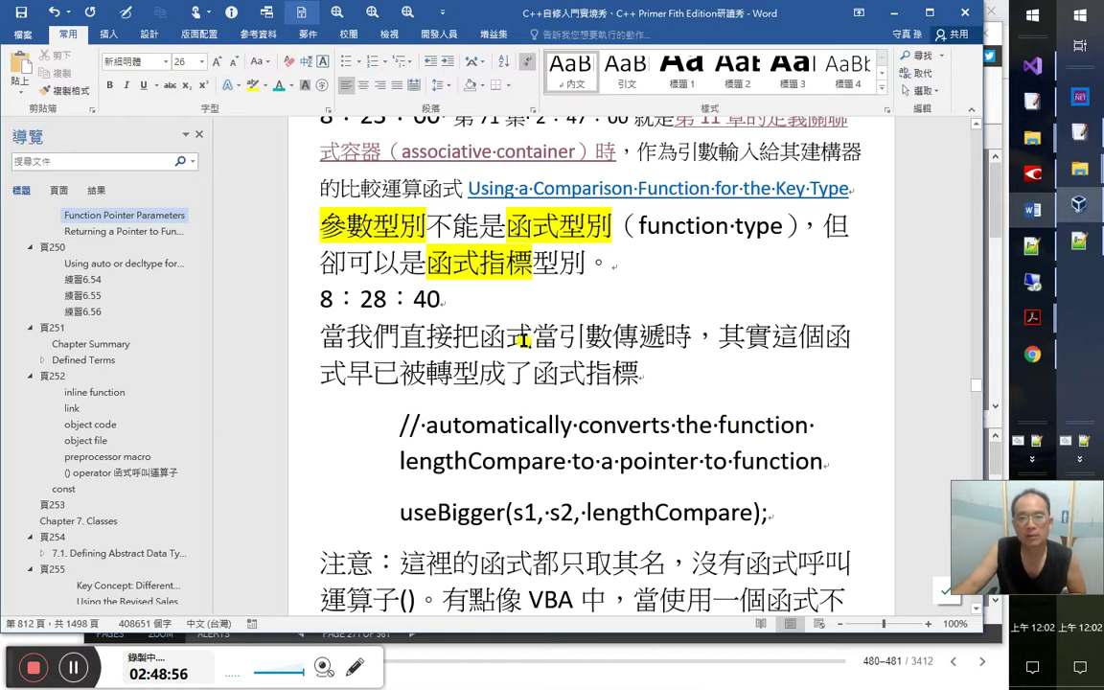
pyautogui.write('因為')
pyautogui.hotkey('shift', 'Left')
pyautogui.hotkey('shift', 'Left')
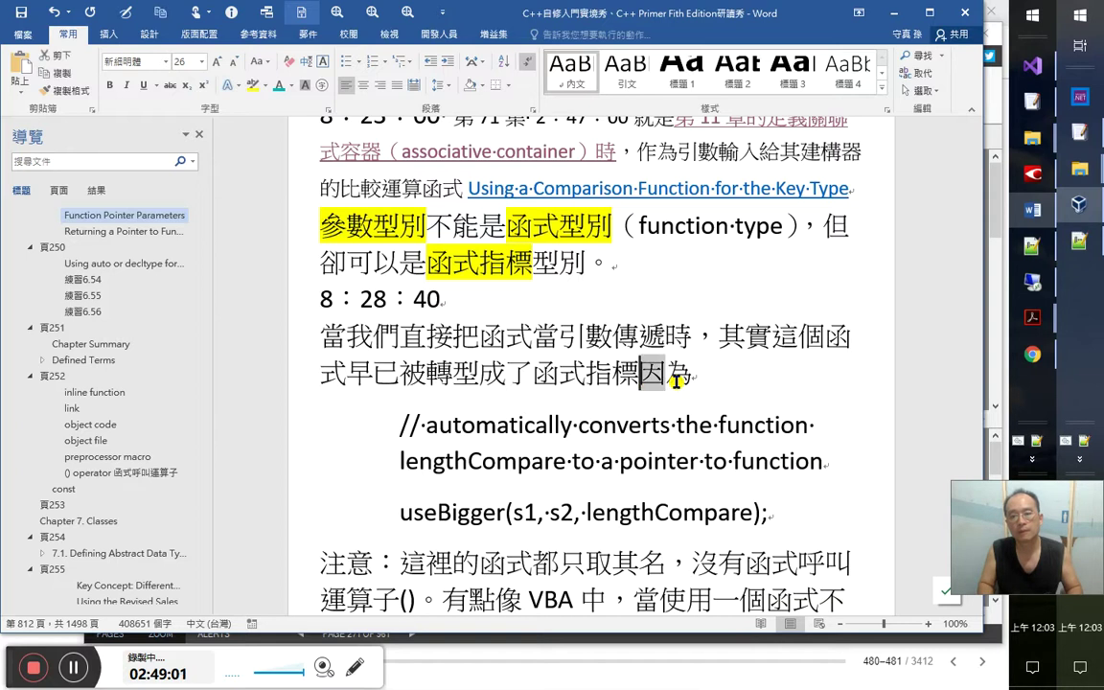
pyautogui.hotkey('ctrl', 'shift', ',')
pyautogui.hotkey('ctrl', 'shift', ',')
pyautogui.hotkey('ctrl', 'shift', ',')
pyautogui.press('Right')
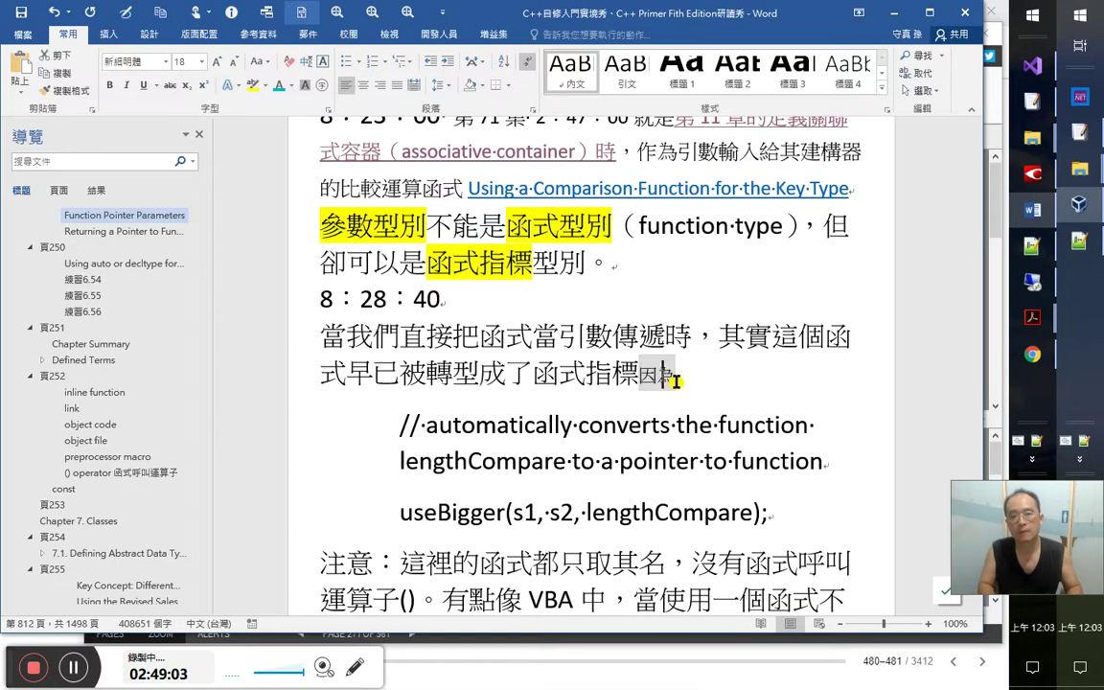
# Continue the small note after 因為 with 把函式當引數傳遞時，不會加上呼叫運算子（call operator）
pyautogui.write('把函式當')
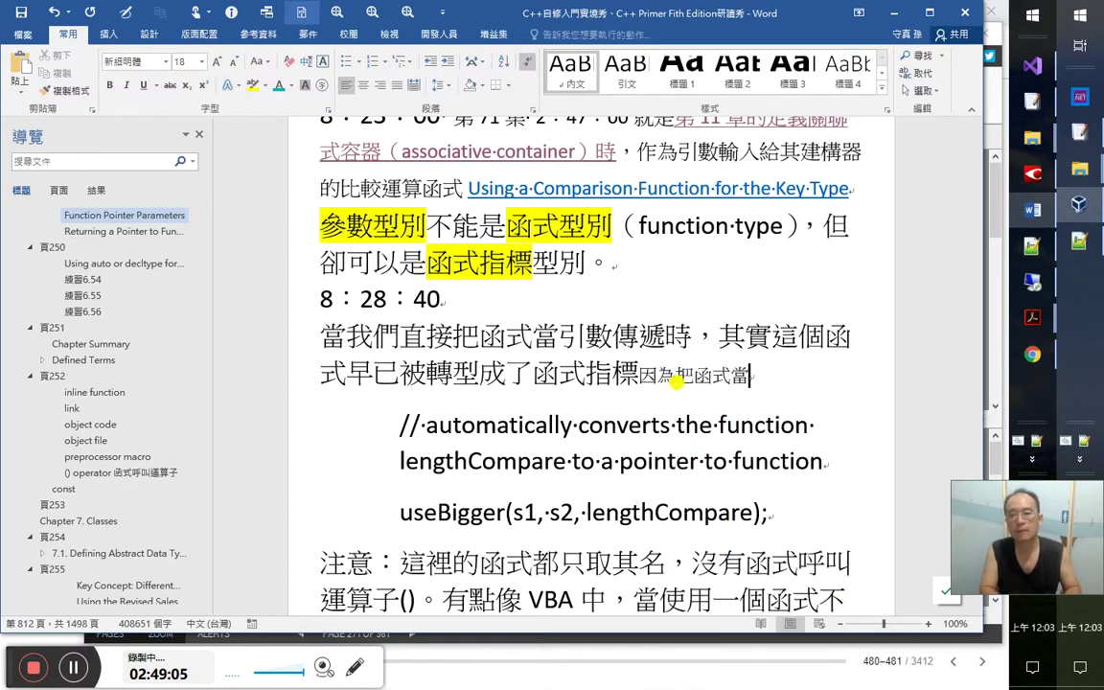
pyautogui.write('引數傳遞時')
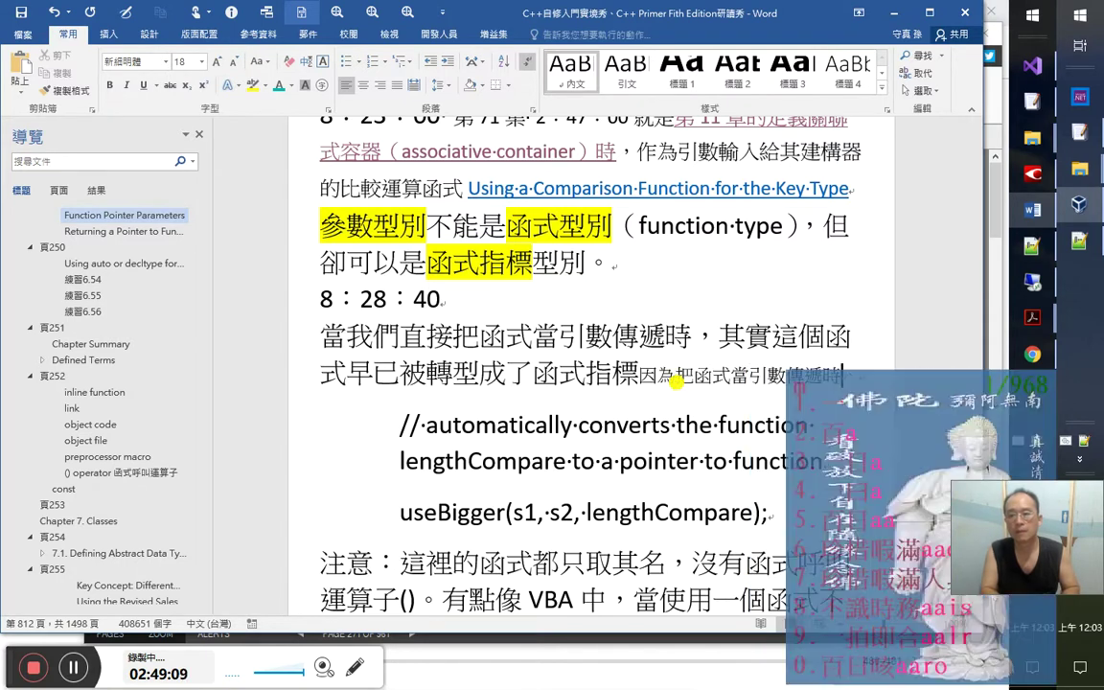
pyautogui.write('，不會加上ry')
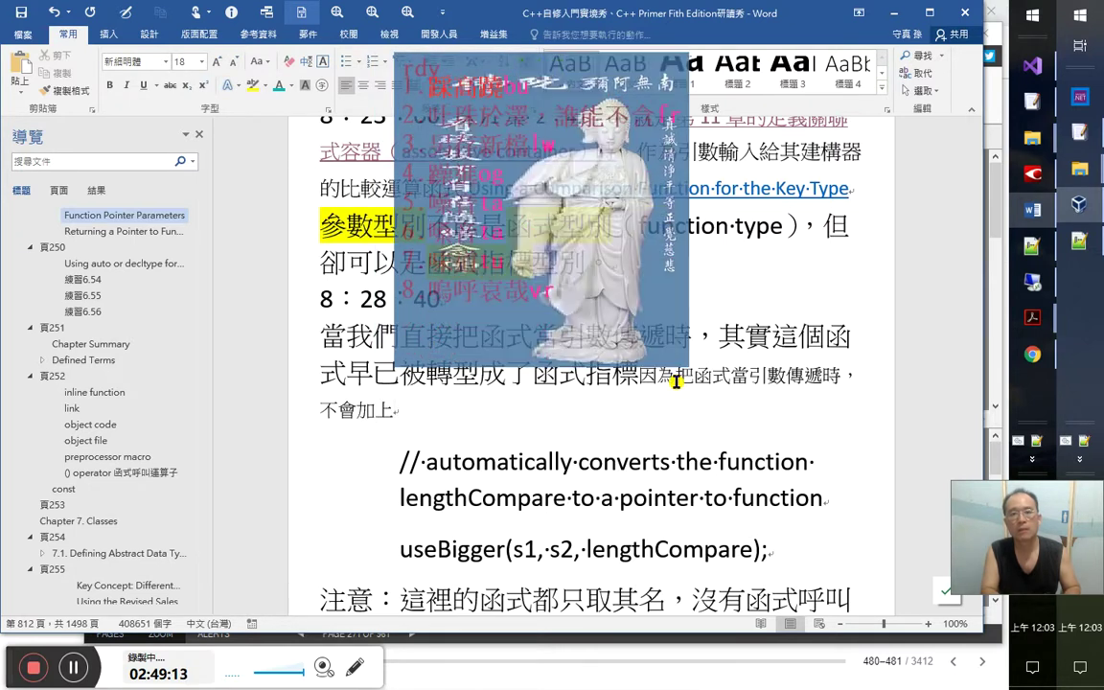
pyautogui.press('BackSpace')
pyautogui.press('BackSpace')
pyautogui.press('BackSpace')
pyautogui.write('rlyt')
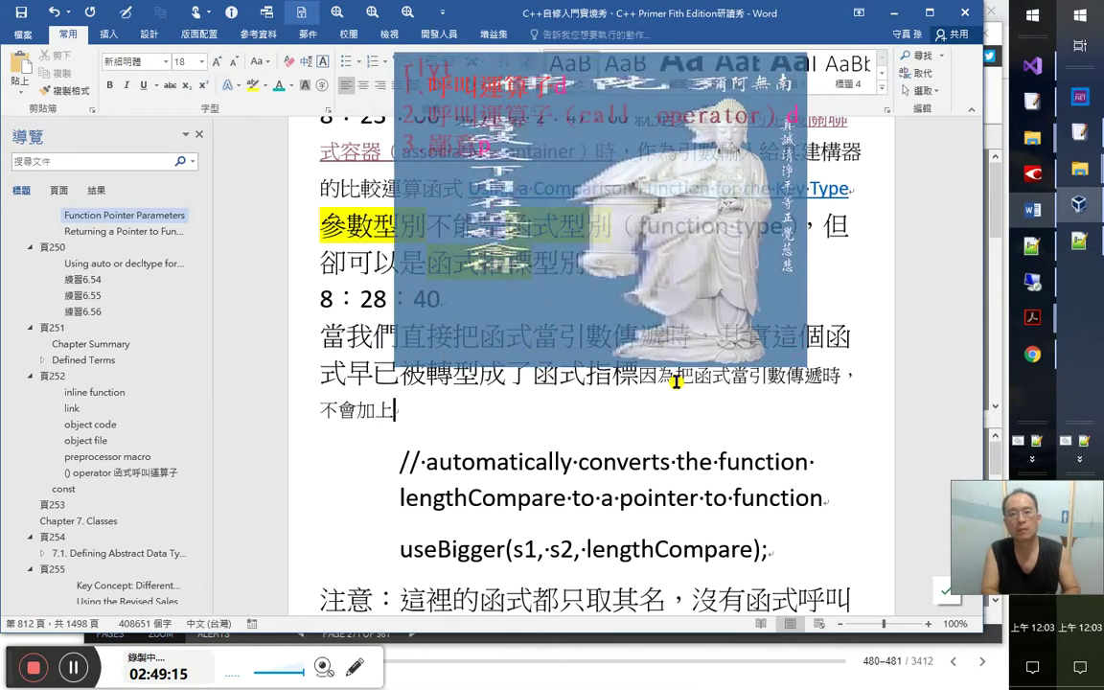
pyautogui.write('2')
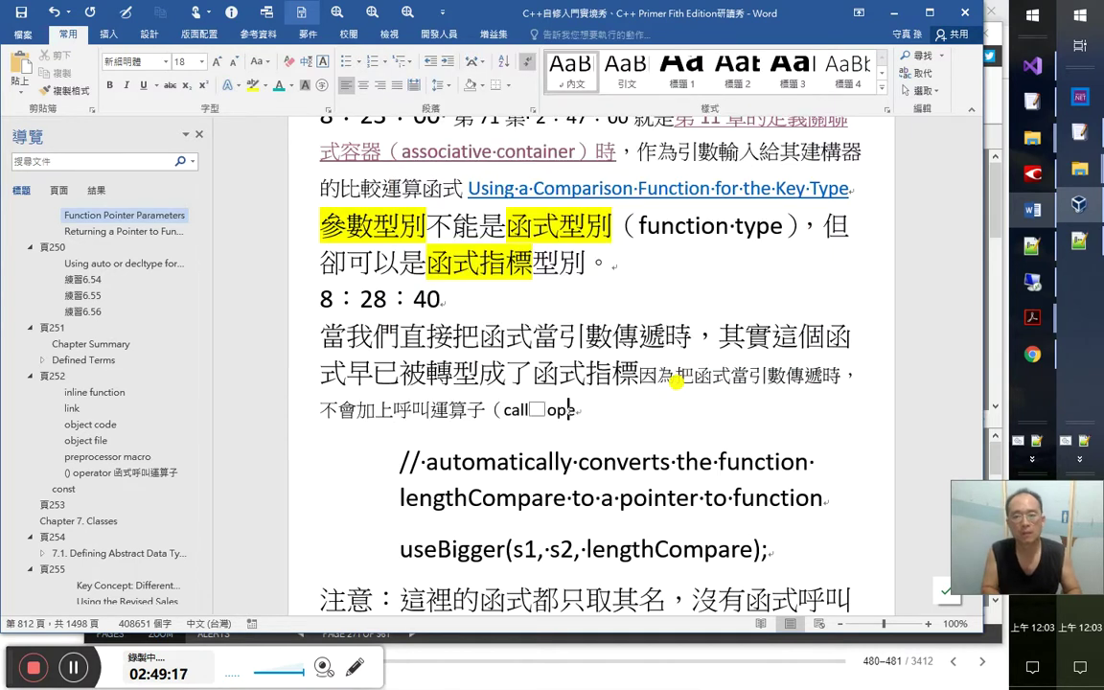
# Replace the full-width space between "call" and "operator" with a regular space
pyautogui.press('Left')
pyautogui.press('Left')
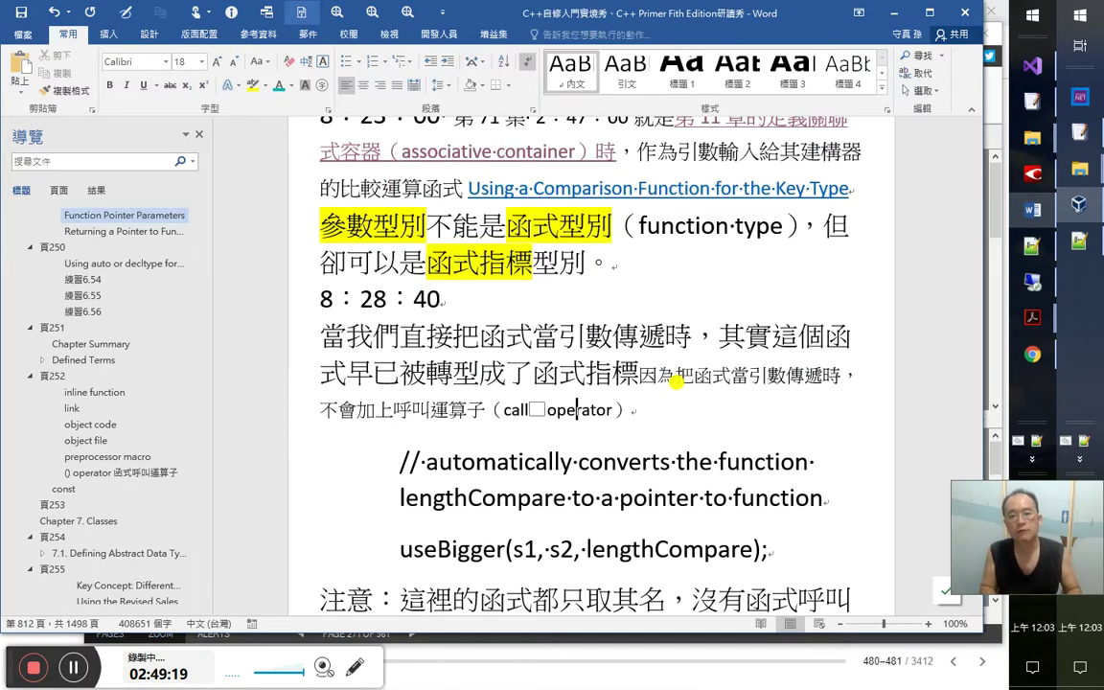
pyautogui.press('Delete')
pyautogui.press('End')
# Continue the small note after （call operator） with 而是直接用了函式名稱，只用
pyautogui.write('是')
pyautogui.press('Left')
pyautogui.write('而')
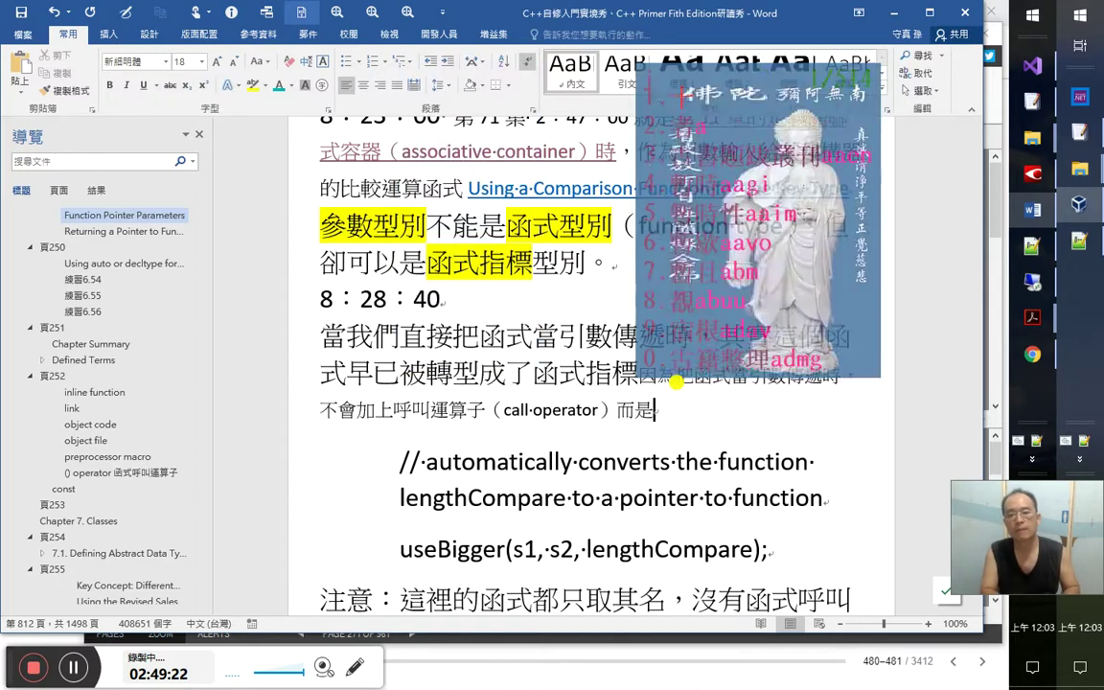
pyautogui.write('直接用了')
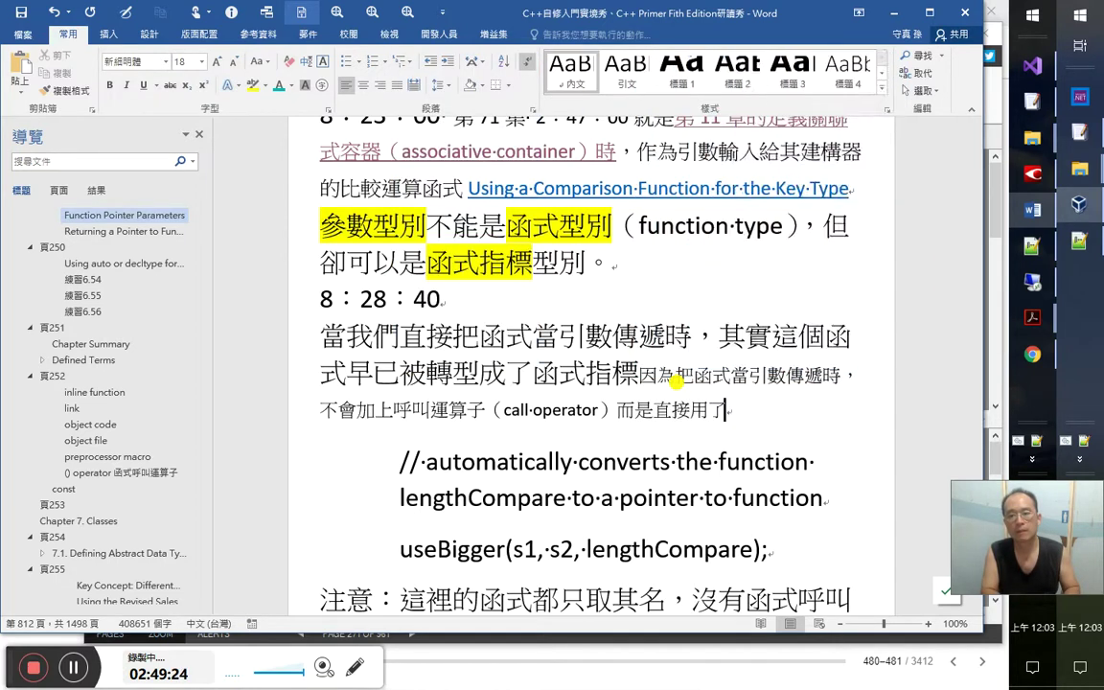
pyautogui.write('函式名')
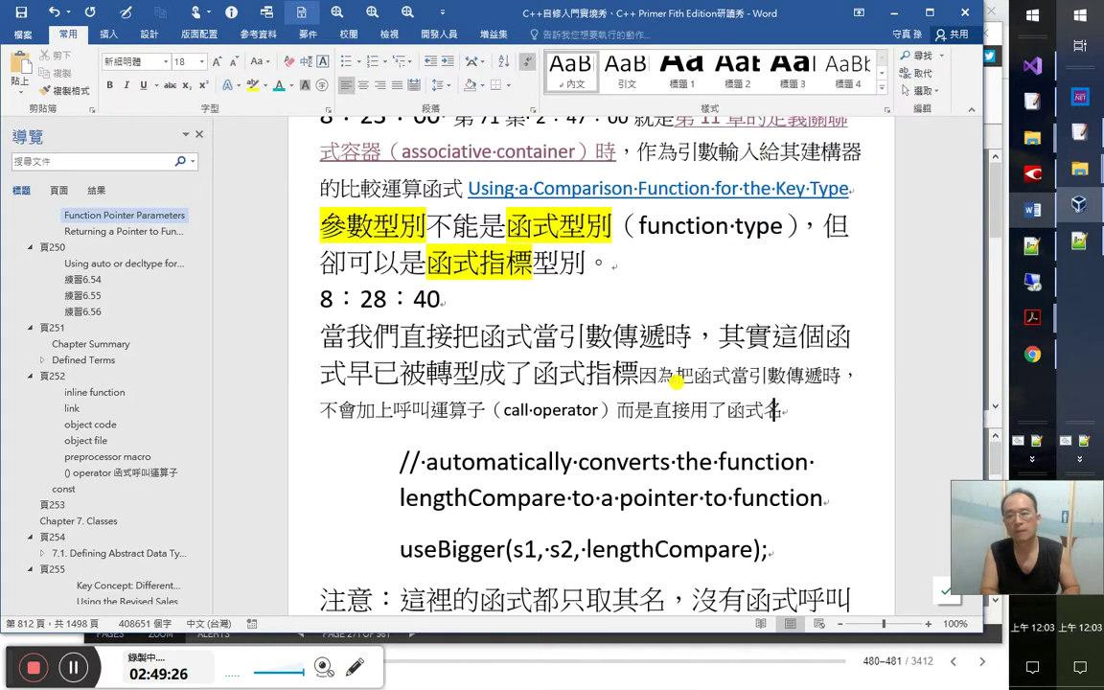
pyautogui.write('稱，只')
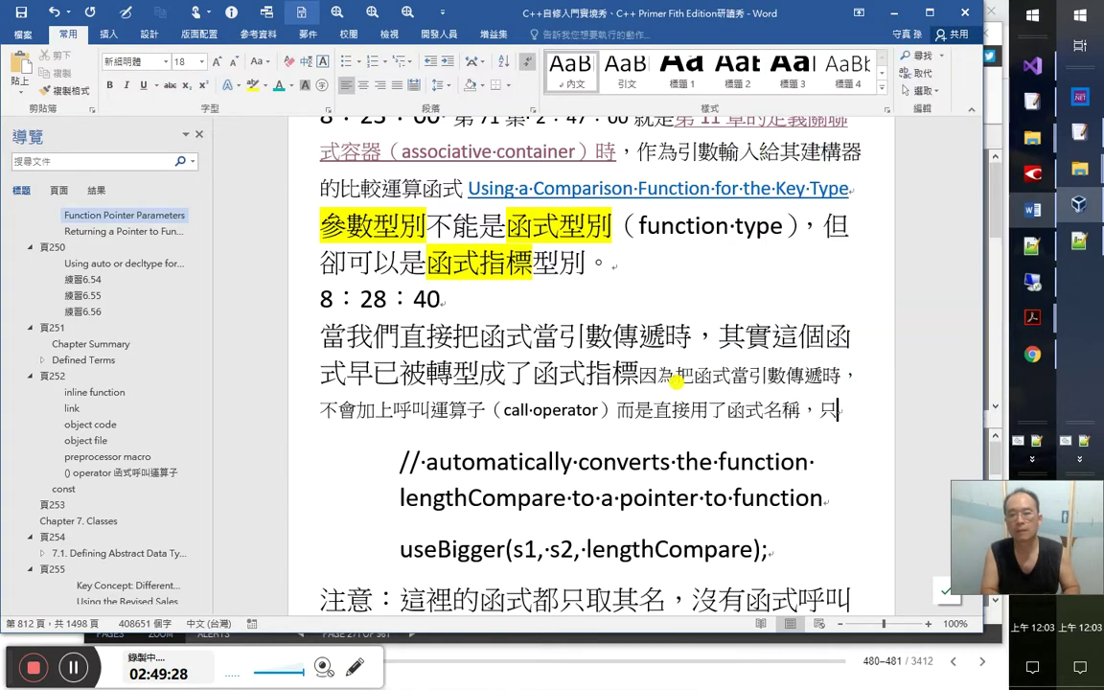
pyautogui.write('用之')
pyautogui.press('BackSpace')
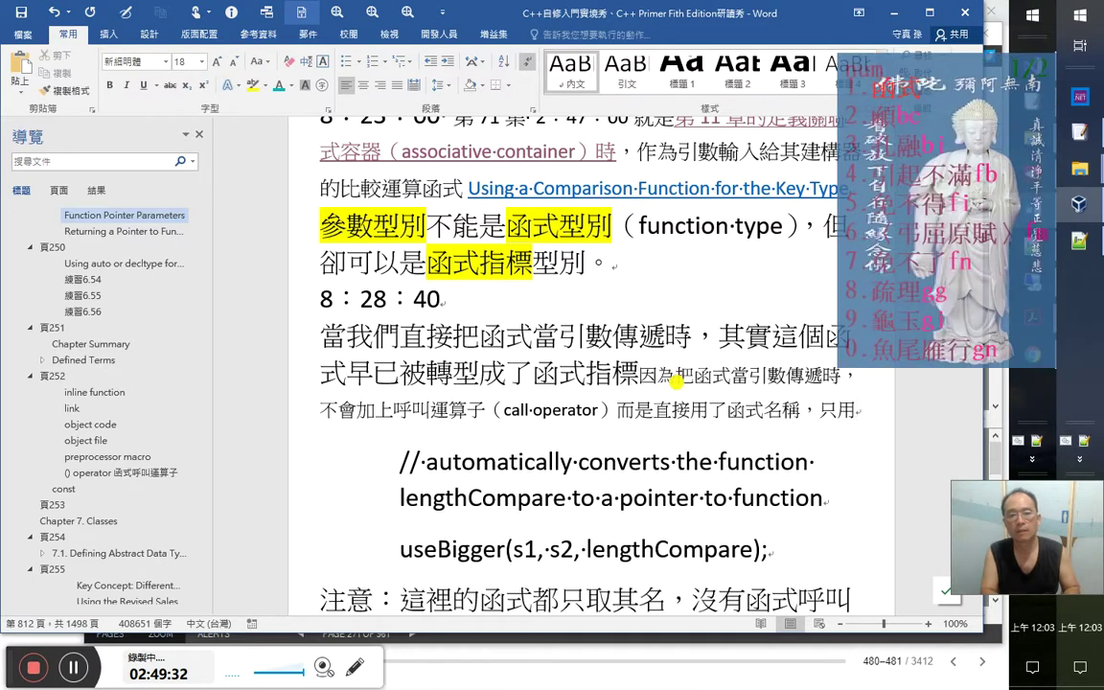
# Finish the small note with 函式名稱來表示函式，卻沒用上呼叫運算子，就是在用指向該函式的指標
pyautogui.write('函式名稱來')
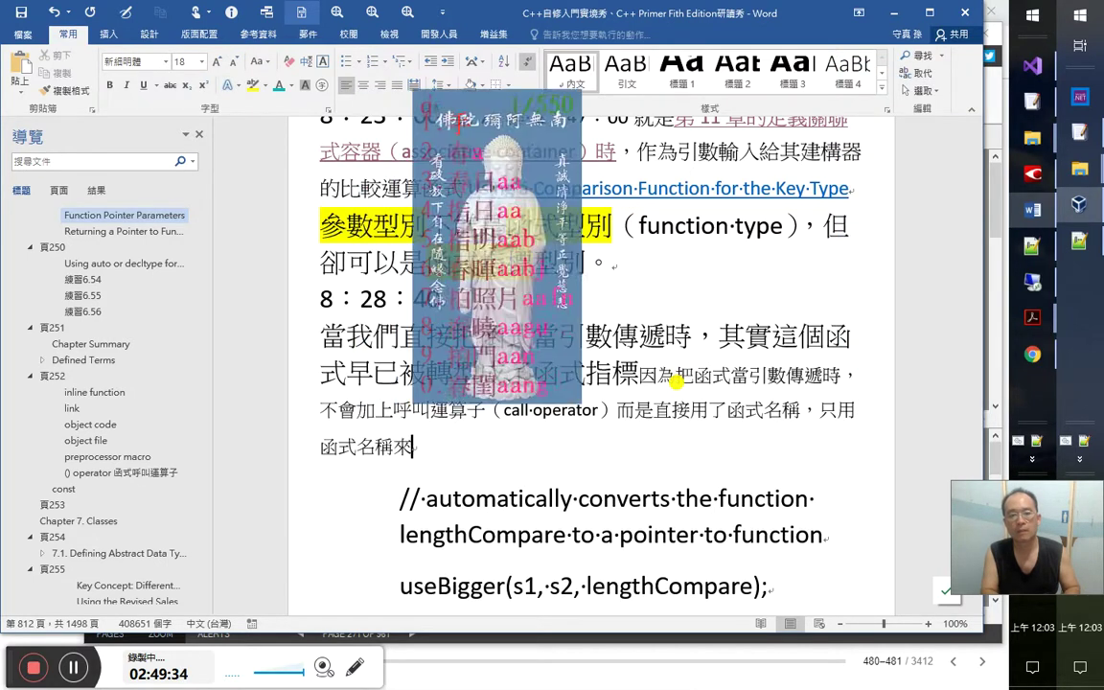
pyautogui.write('表示函式，卻沒用上')
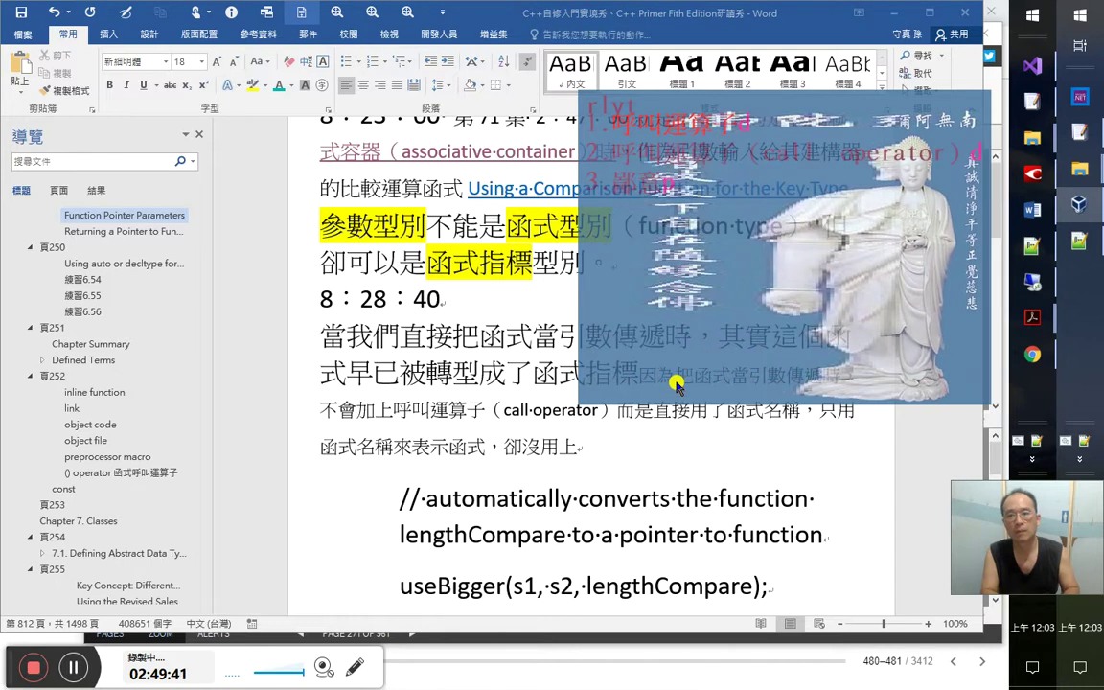
pyautogui.write('呼叫運算子，就是')
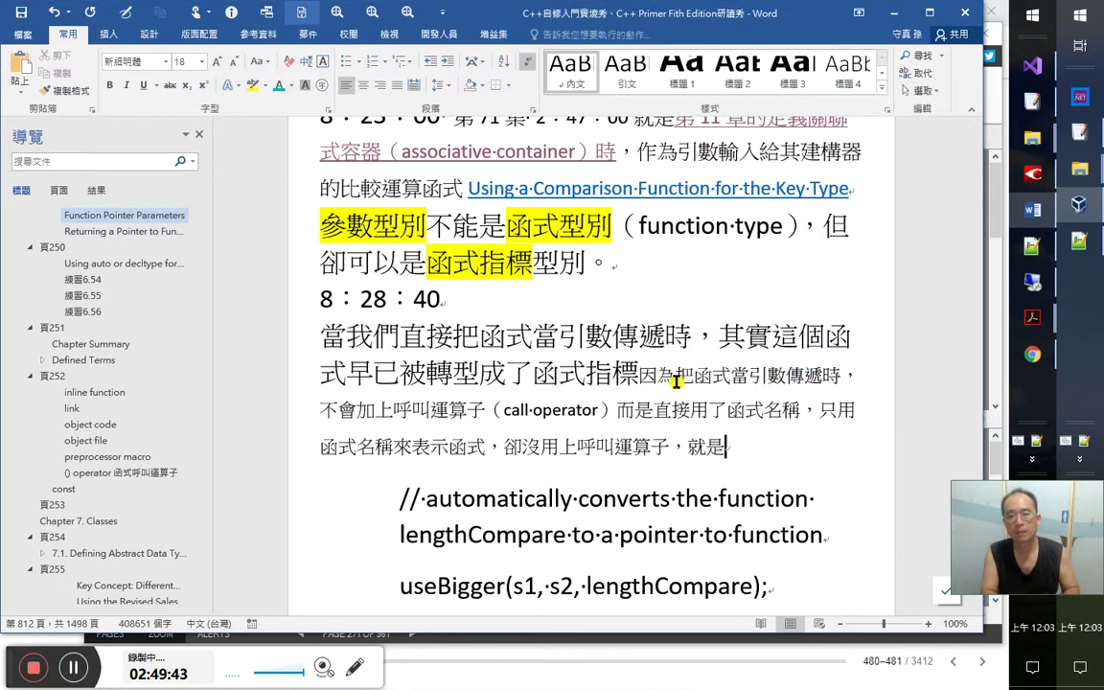
pyautogui.write('在用該')
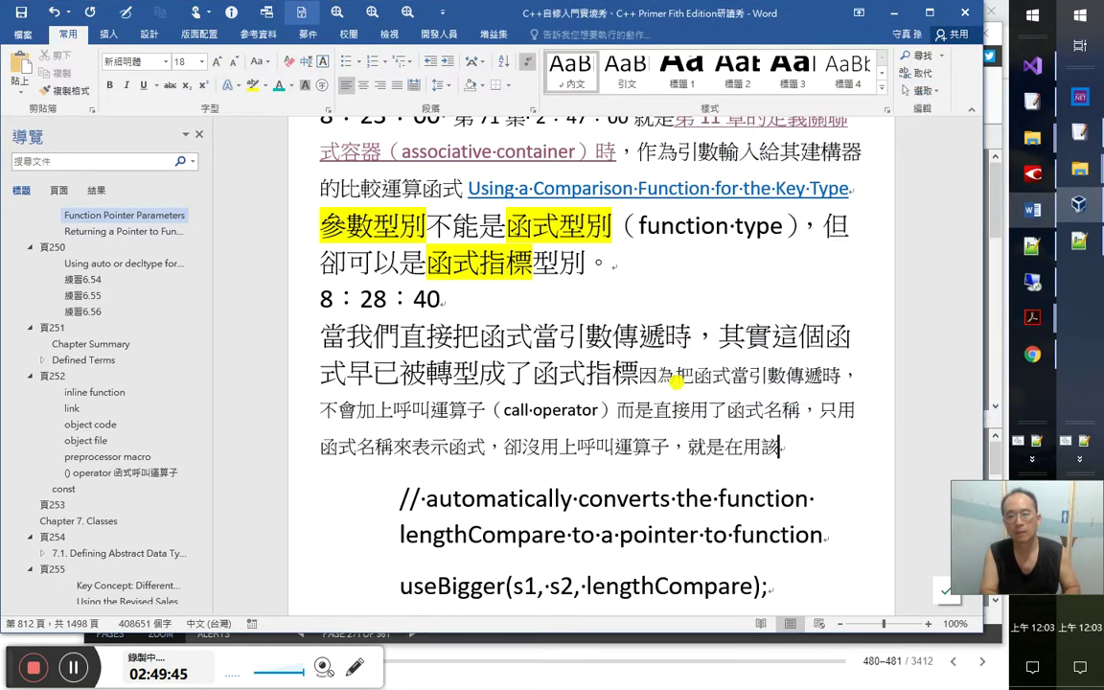
pyautogui.write('函式')
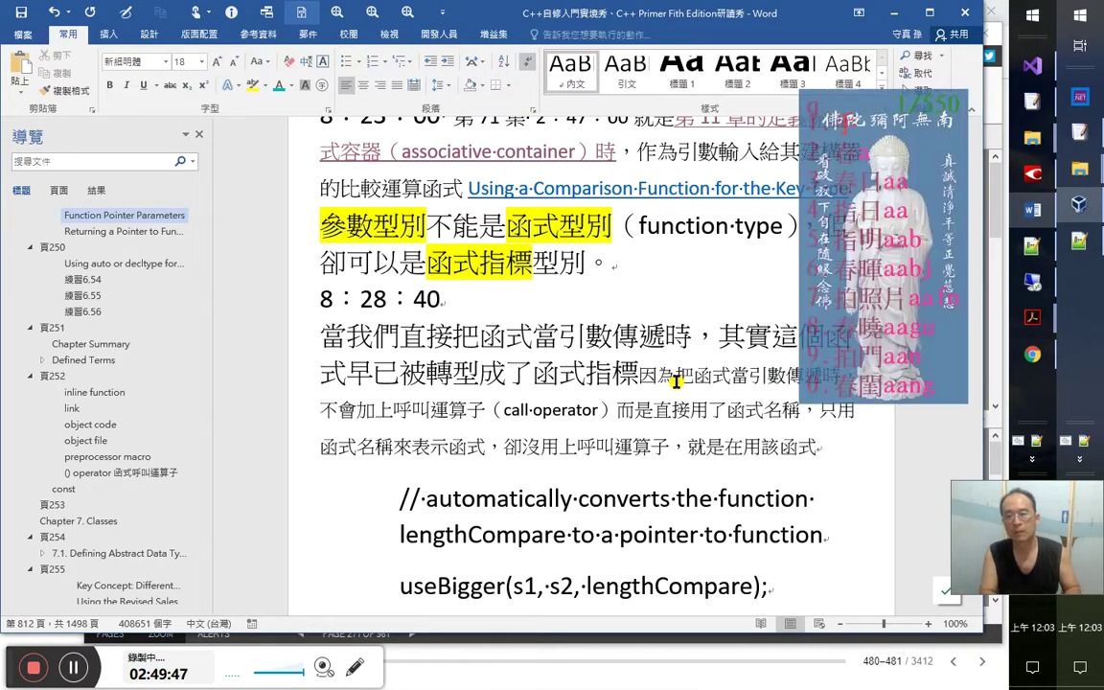
pyautogui.write('指向的')
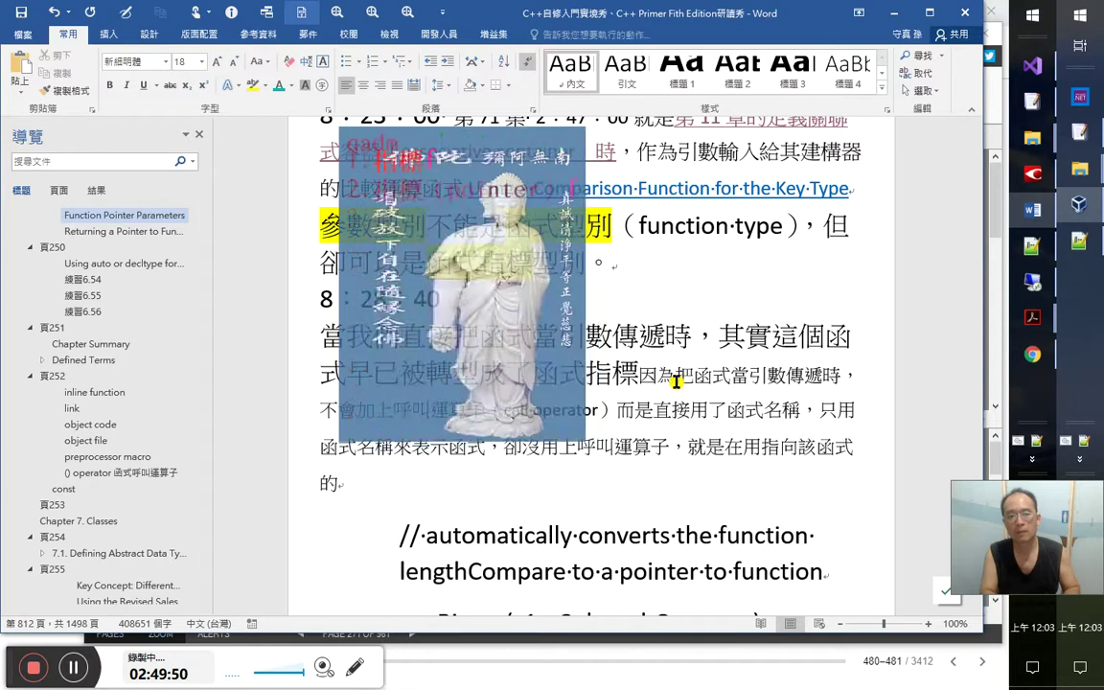
pyautogui.write('指標')
pyautogui.hotkey('shift', 'Left')
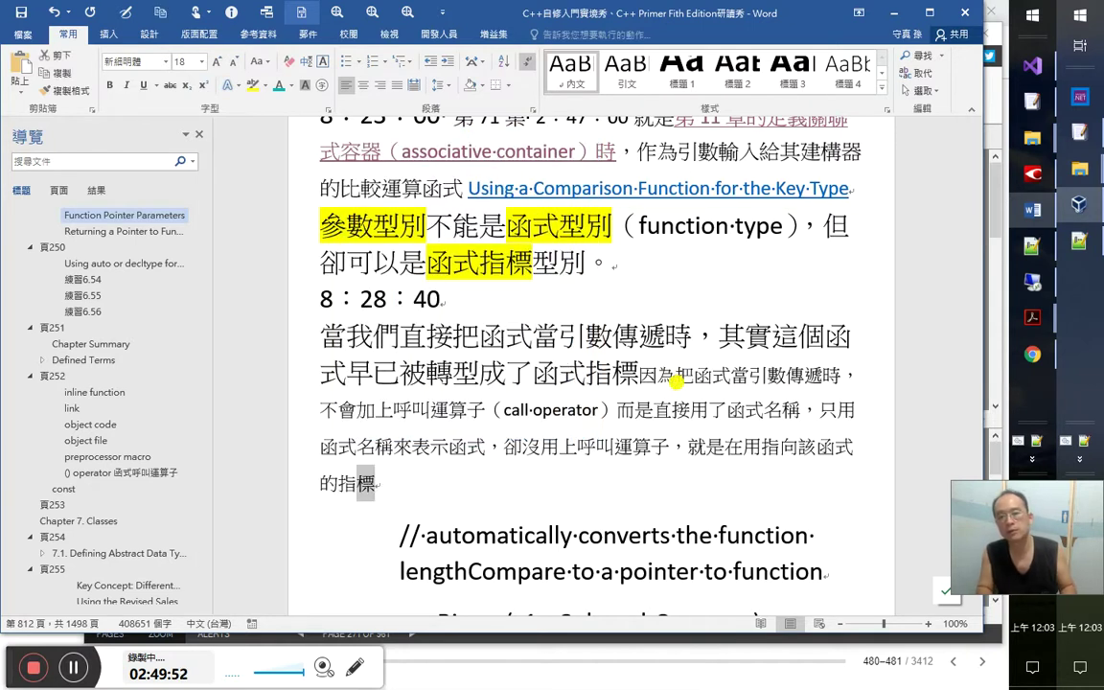
pyautogui.press('Right')
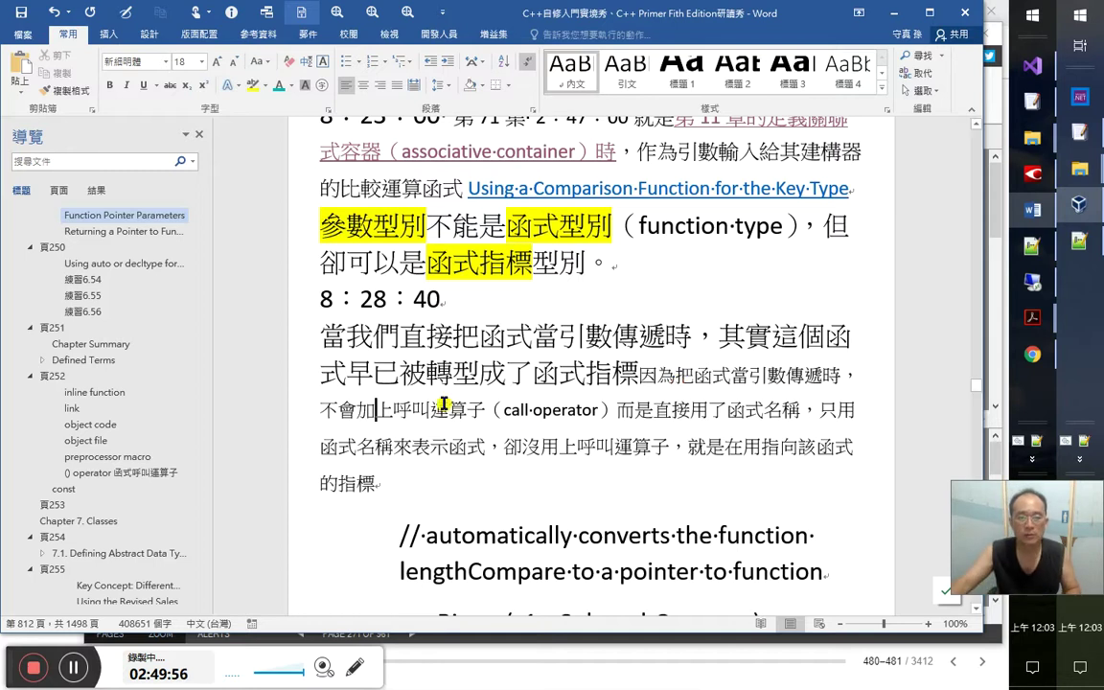
# Color the phrase 呼叫運算子（call operator） in the small note blue
pyautogui.keyDown('shift'); pyautogui.click(609, 414); pyautogui.keyUp('shift')
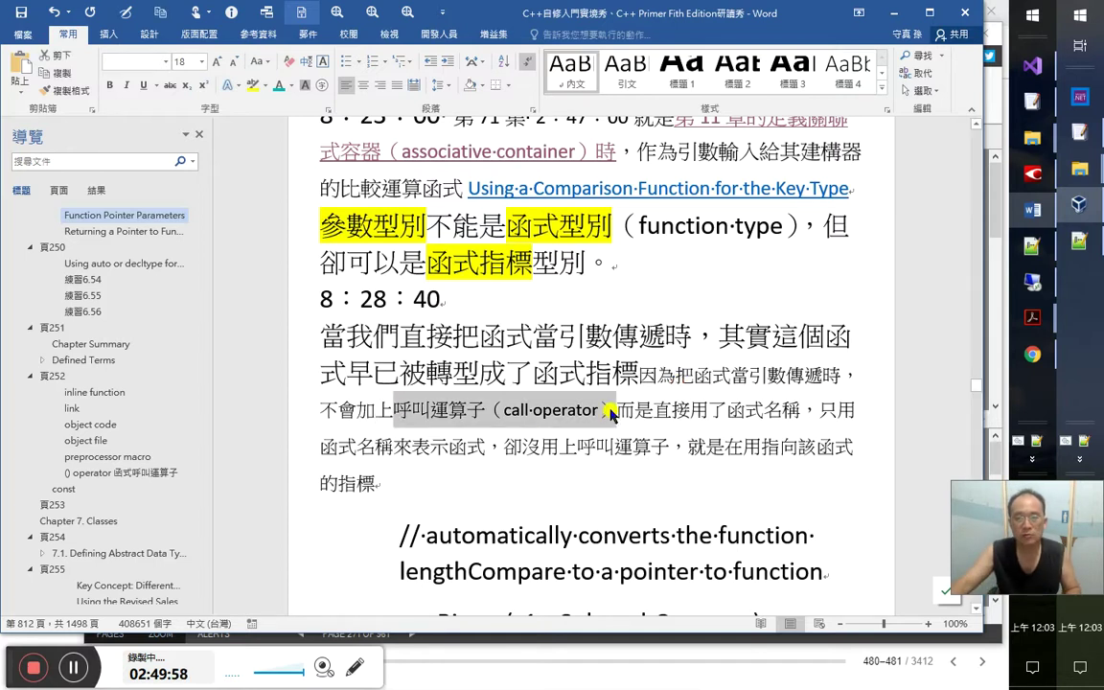
pyautogui.click(291, 85)
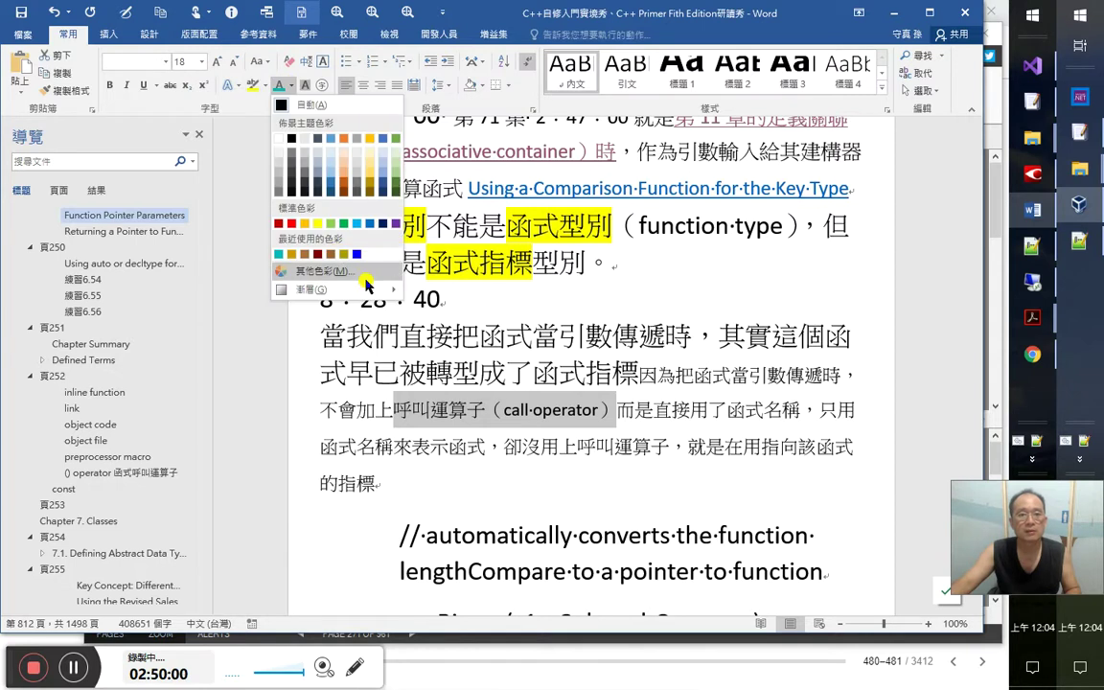
pyautogui.click(357, 254)
pyautogui.click(601, 483)
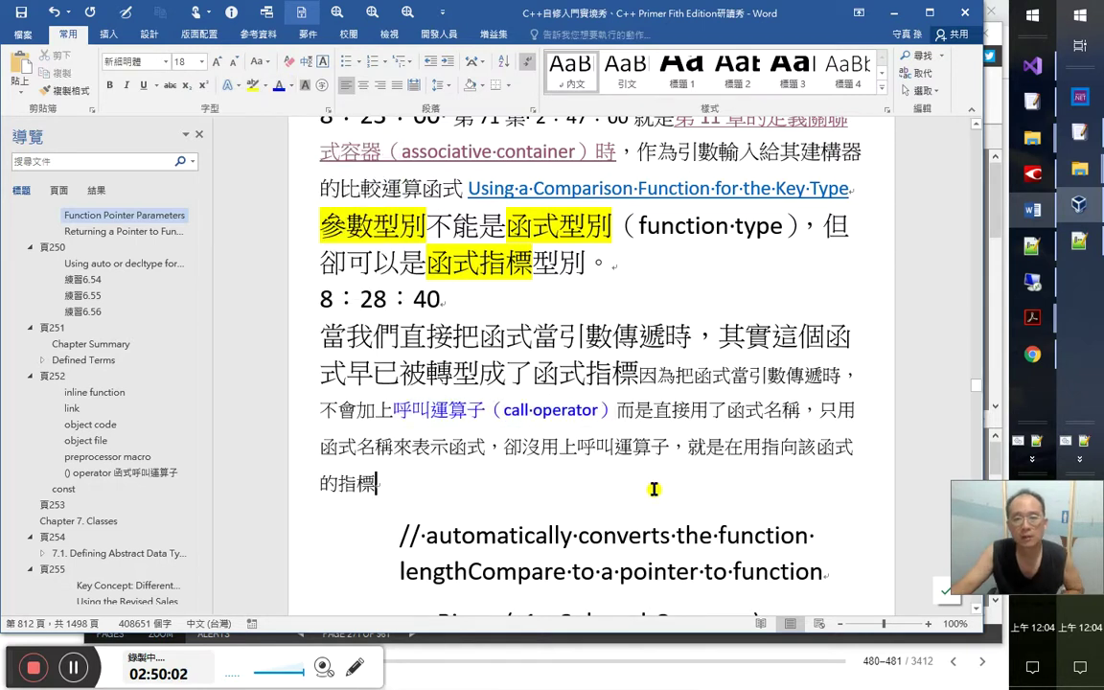
# Copy the two-line useBigger(s1, s2, lengthCompare); example with its comment, switch to Visual Studio Code and replace all text in Untitled-1.txt with it
pyautogui.scroll(-4, 662, 482)
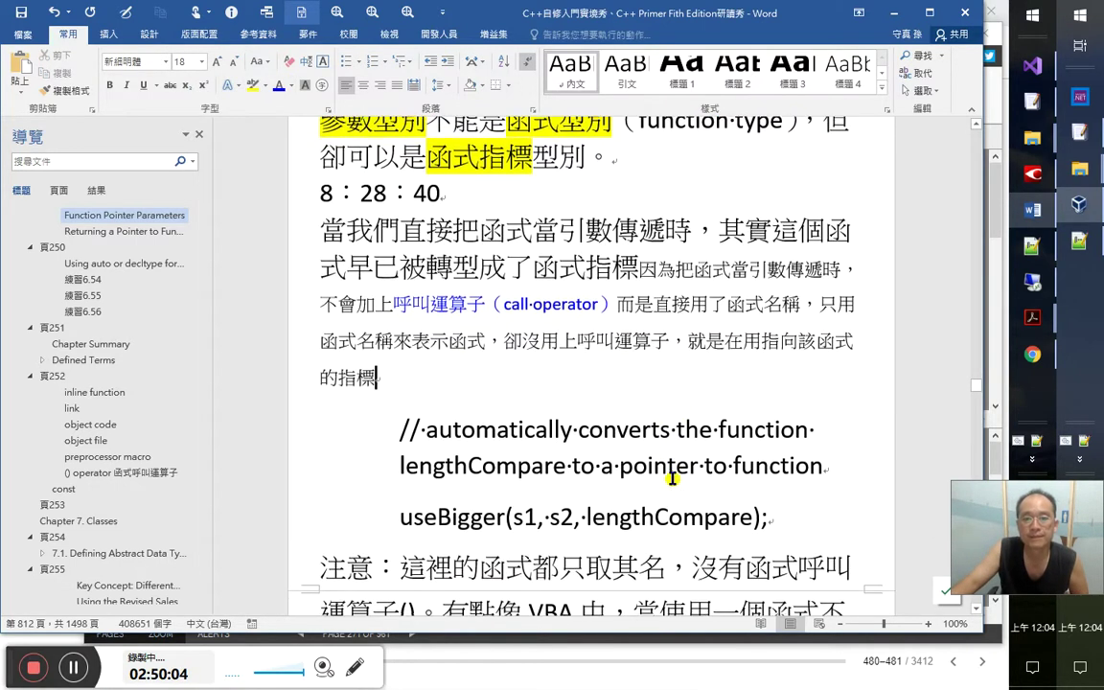
pyautogui.scroll(-1, 673, 480)
pyautogui.moveTo(400, 387); pyautogui.dragTo(829, 471)
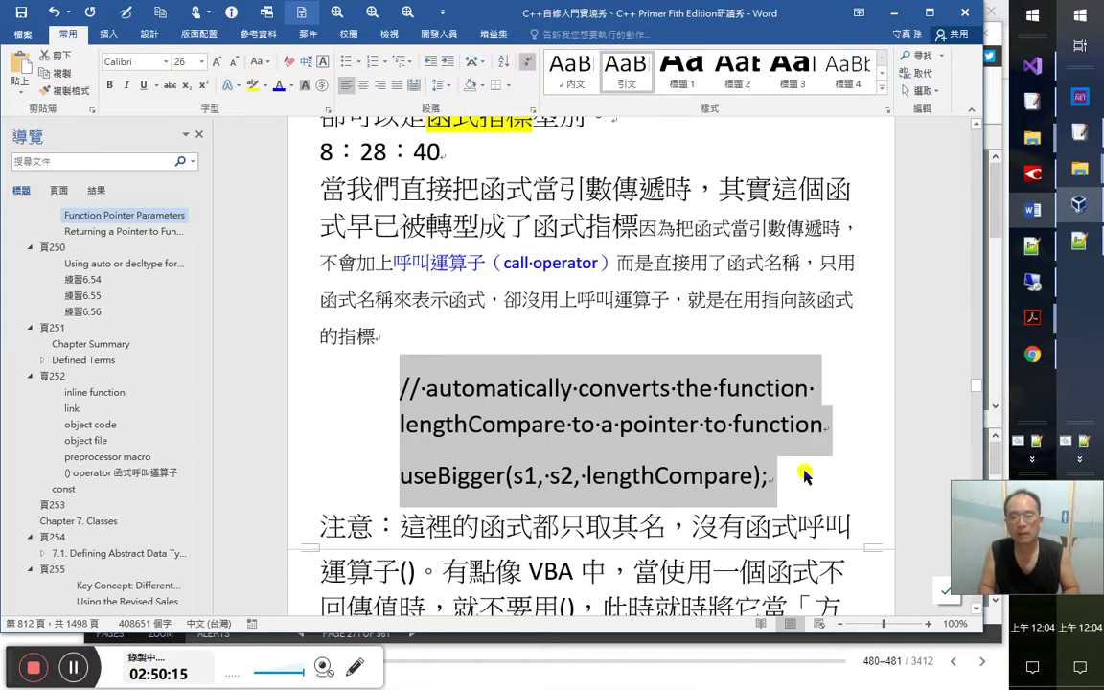
pyautogui.hotkey('ctrl', 'c')
pyautogui.hotkey('alt', 'Tab')
pyautogui.hotkey('ctrl', 'a')
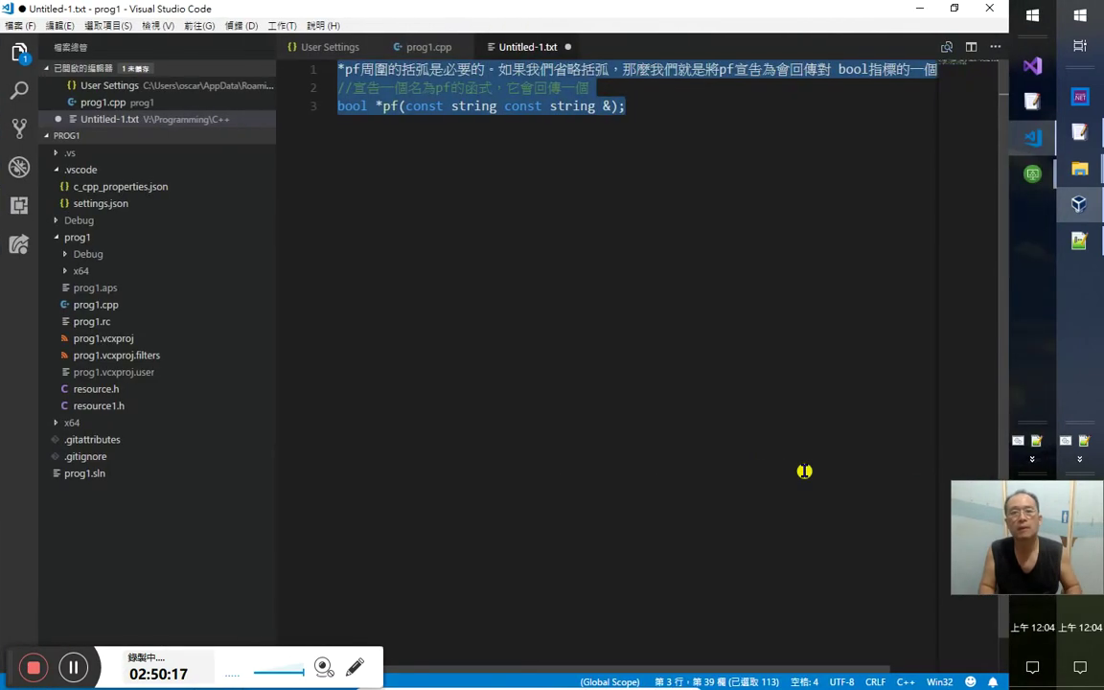
pyautogui.hotkey('ctrl', 'v')
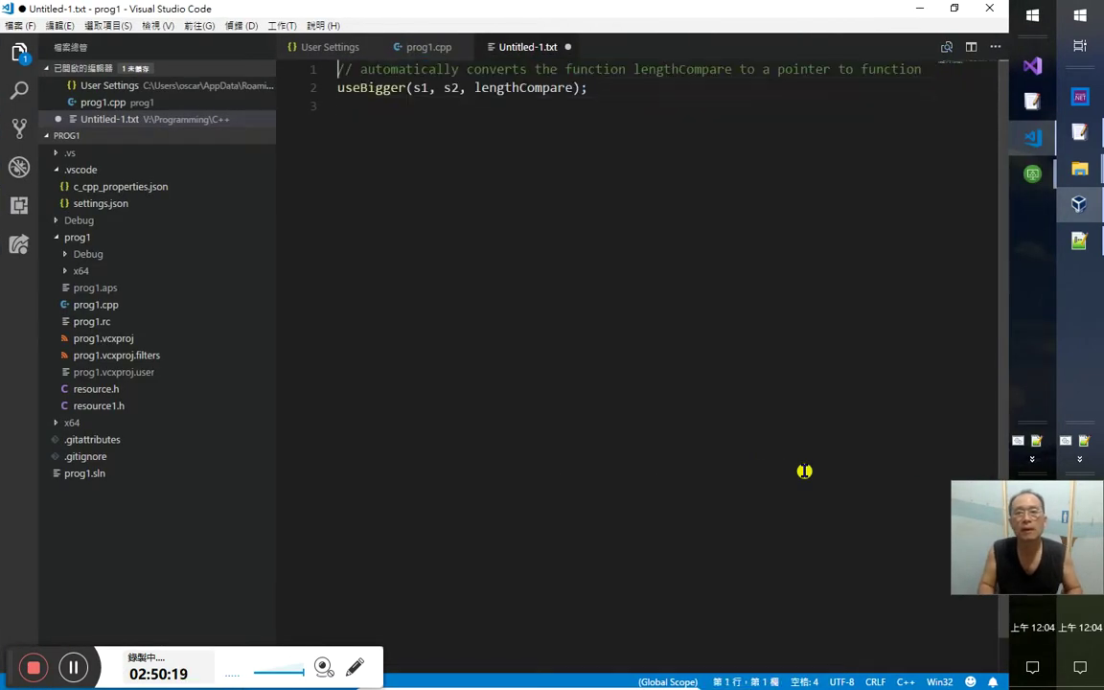
pyautogui.press('Right')
pyautogui.press('Right')
pyautogui.press('Right')
pyautogui.press('Right')
pyautogui.press('Right')
pyautogui.press('Right')
pyautogui.press('Right')
pyautogui.press('Right')
pyautogui.press('Right')
pyautogui.press('Right')
pyautogui.press('Right')
pyautogui.press('Right')
pyautogui.press('Right')
pyautogui.press('Right')
pyautogui.press('Right')
pyautogui.press('Right')
pyautogui.press('Right')
pyautogui.press('Right')
pyautogui.press('Right')
pyautogui.press('Right')
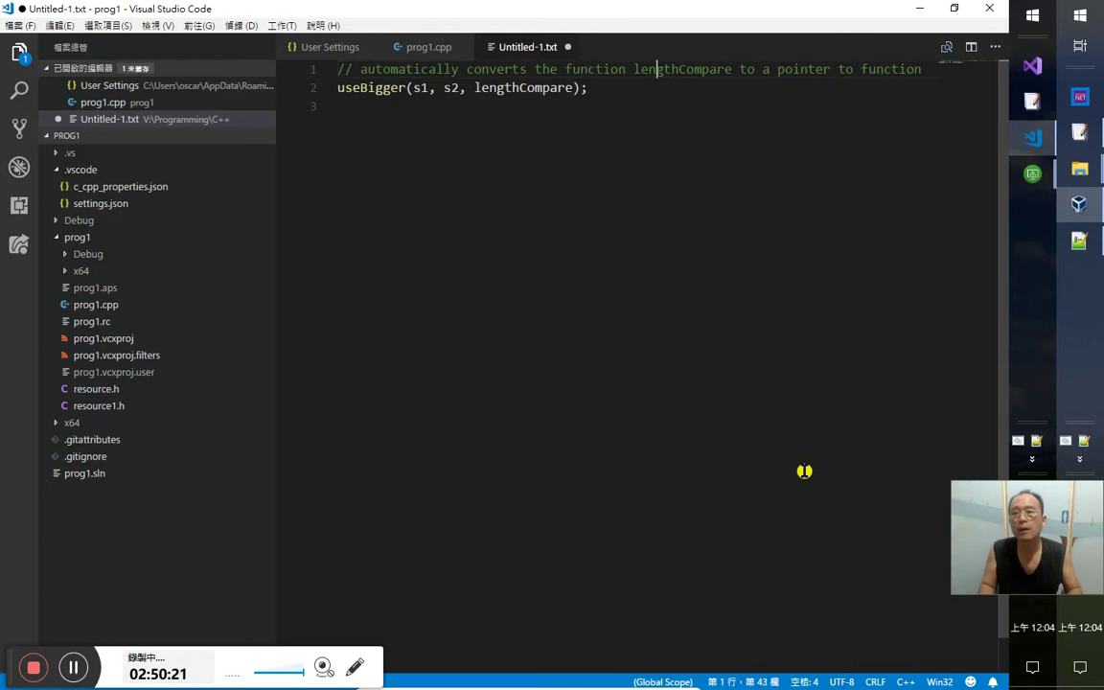
# Copy all the syntax-colored code from Untitled-1.txt, switch back to Word and paste it over the selected plain useBigger example
pyautogui.hotkey('ctrl', 'a')
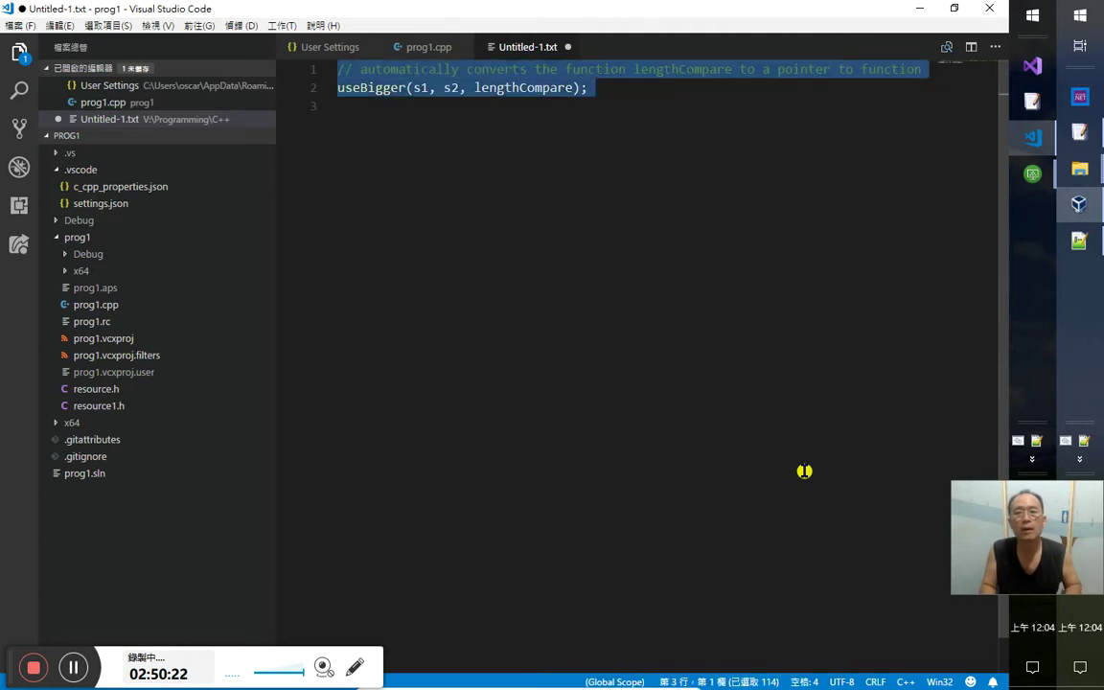
pyautogui.hotkey('alt', 'Tab')
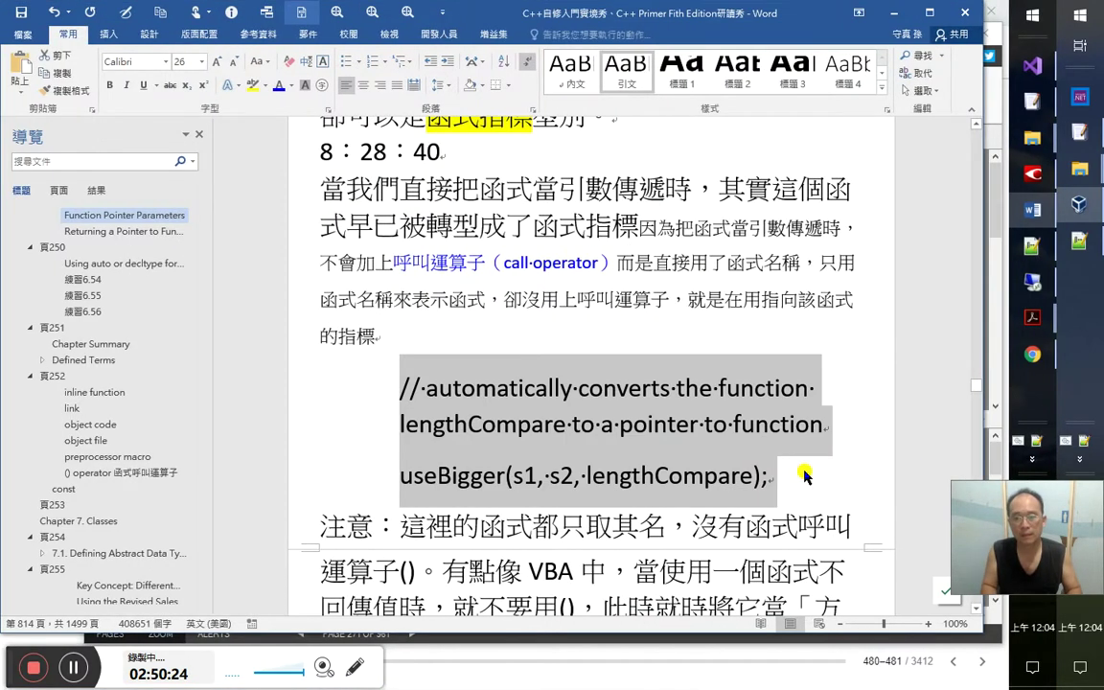
pyautogui.hotkey('ctrl', 'v')
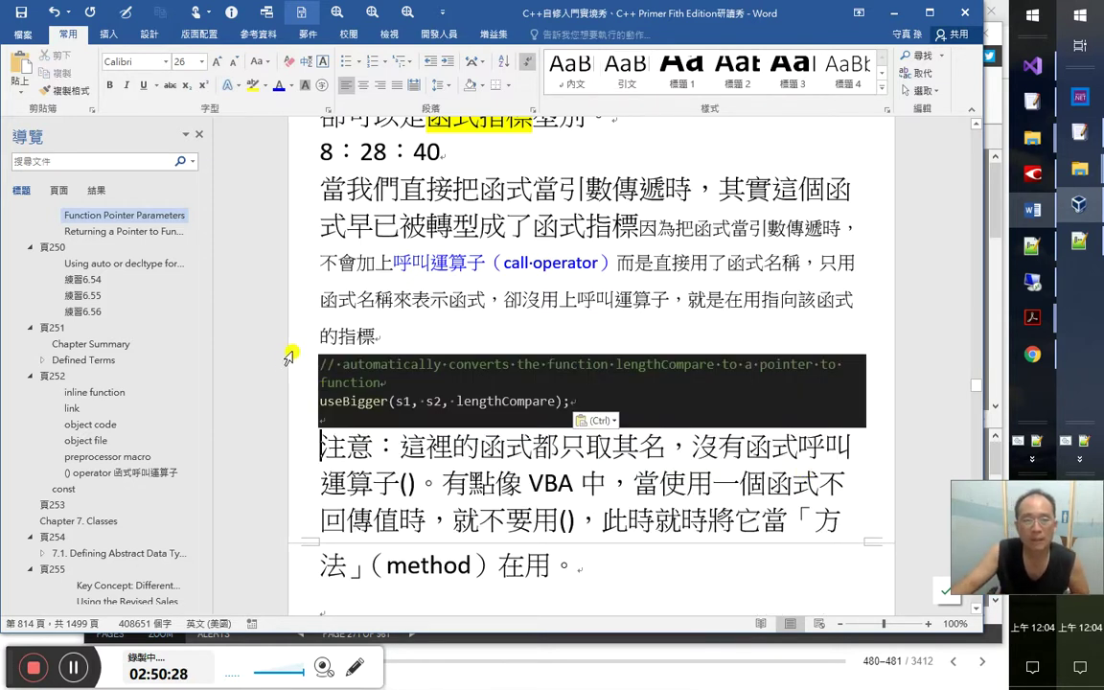
# Color lengthCompare blue in both the useBigger call and the comment line above it
pyautogui.click(407, 383)
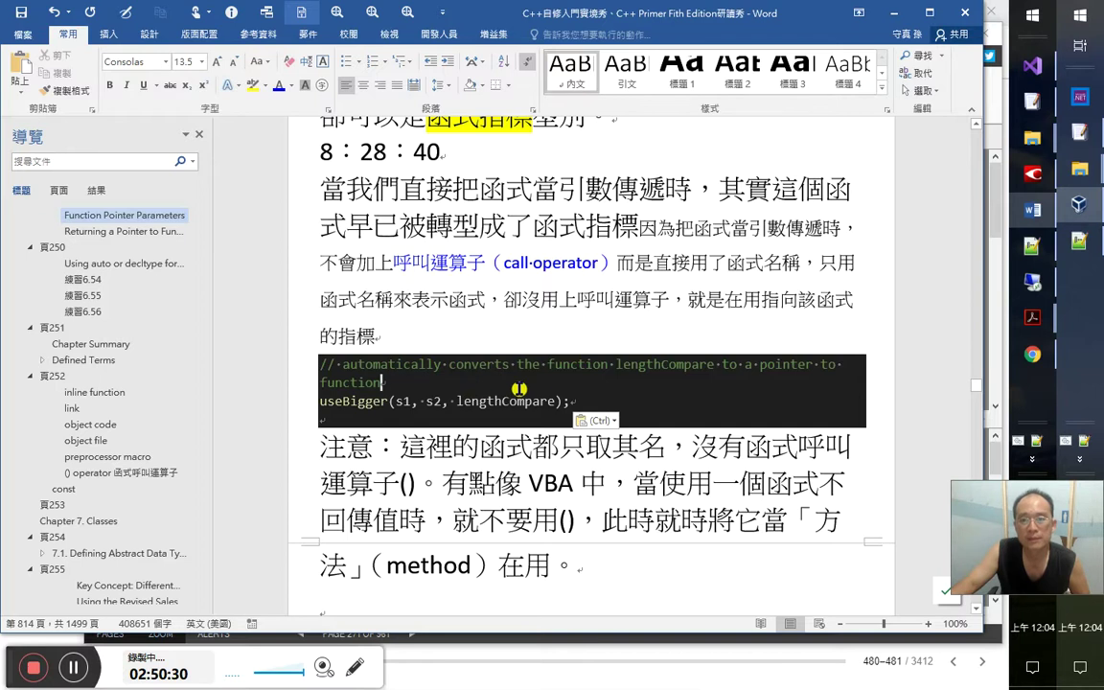
pyautogui.doubleClick(634, 367)
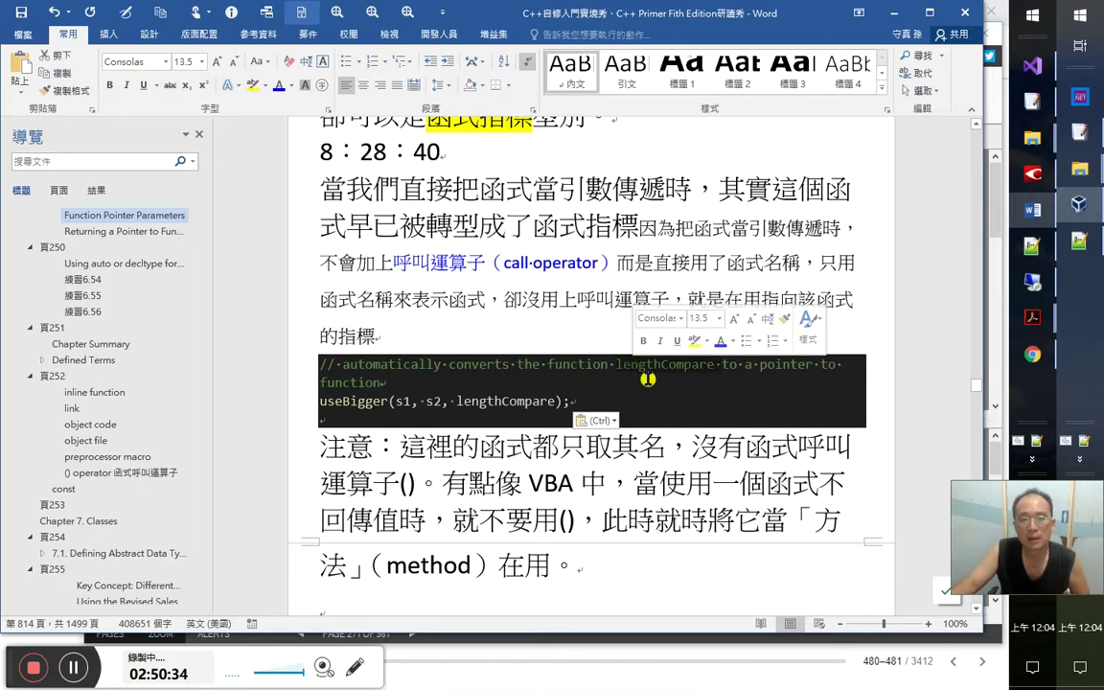
pyautogui.tripleClick(572, 382)
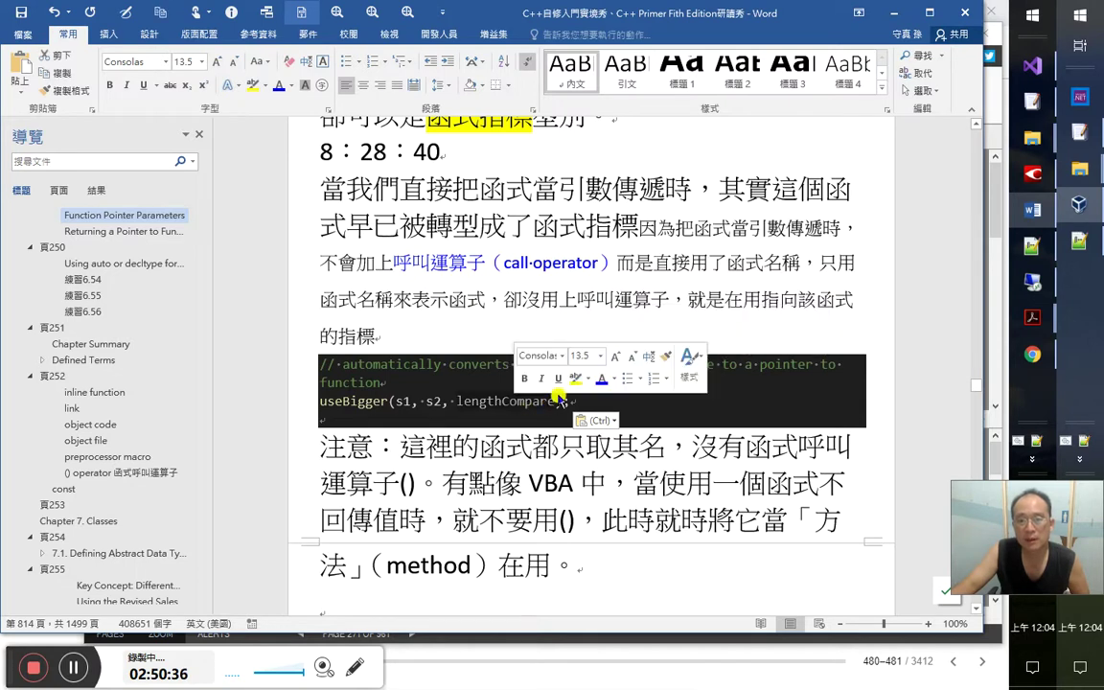
pyautogui.click(612, 379)
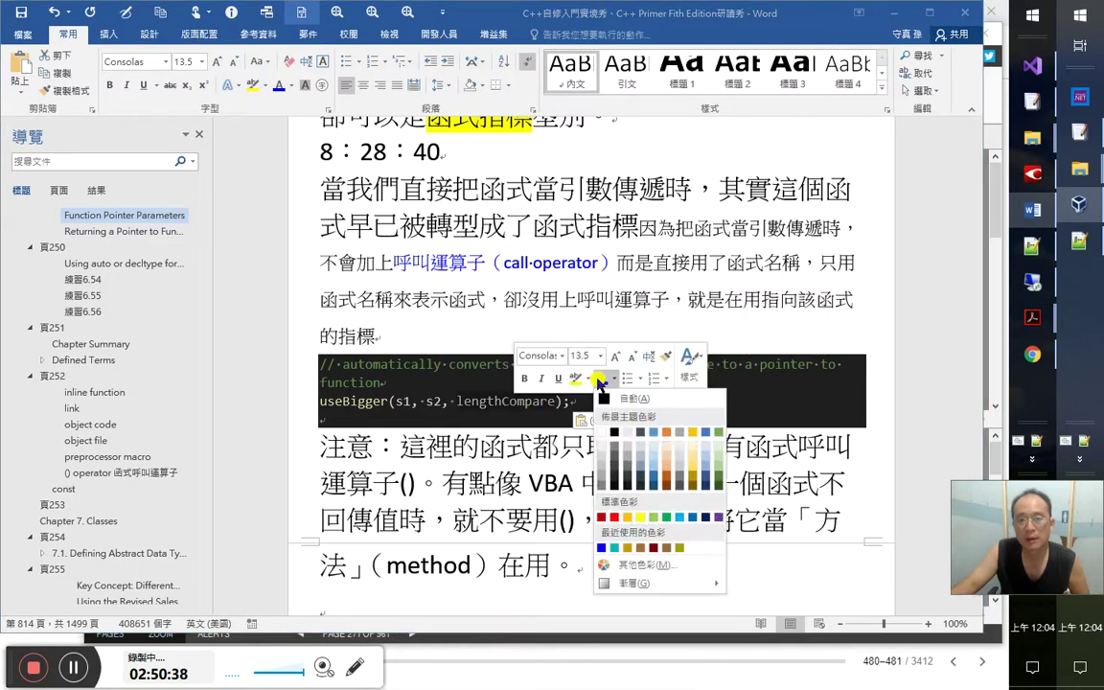
pyautogui.click(628, 508)
pyautogui.click(790, 403)
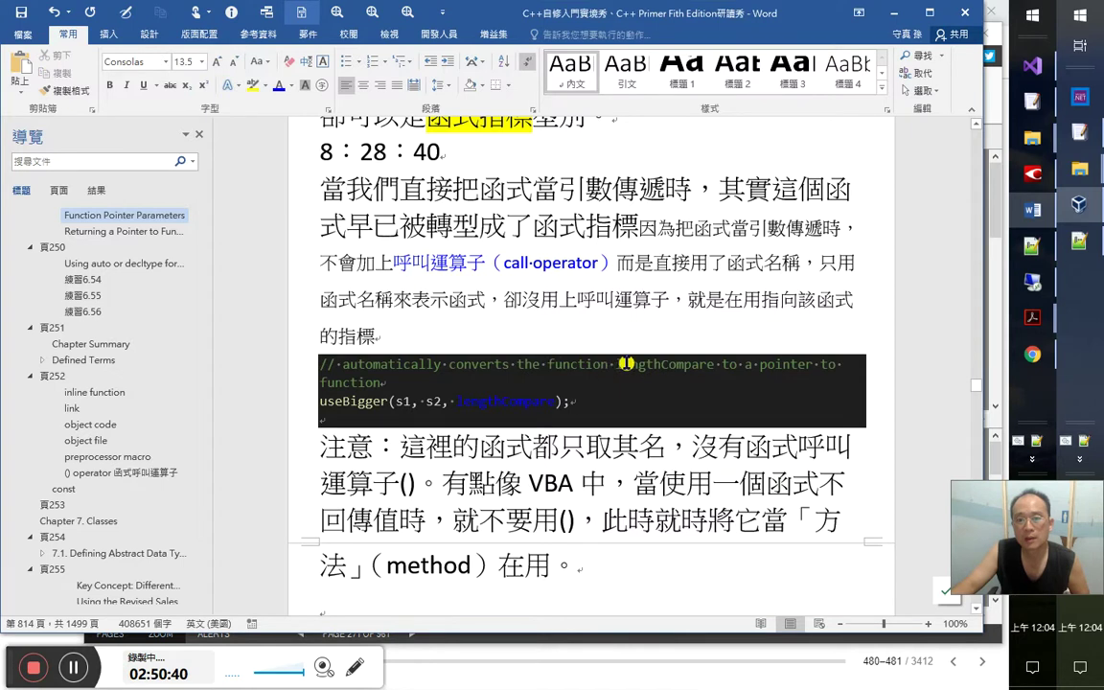
pyautogui.moveTo(612, 364); pyautogui.dragTo(714, 369)
pyautogui.press('F4')
pyautogui.click(769, 413)
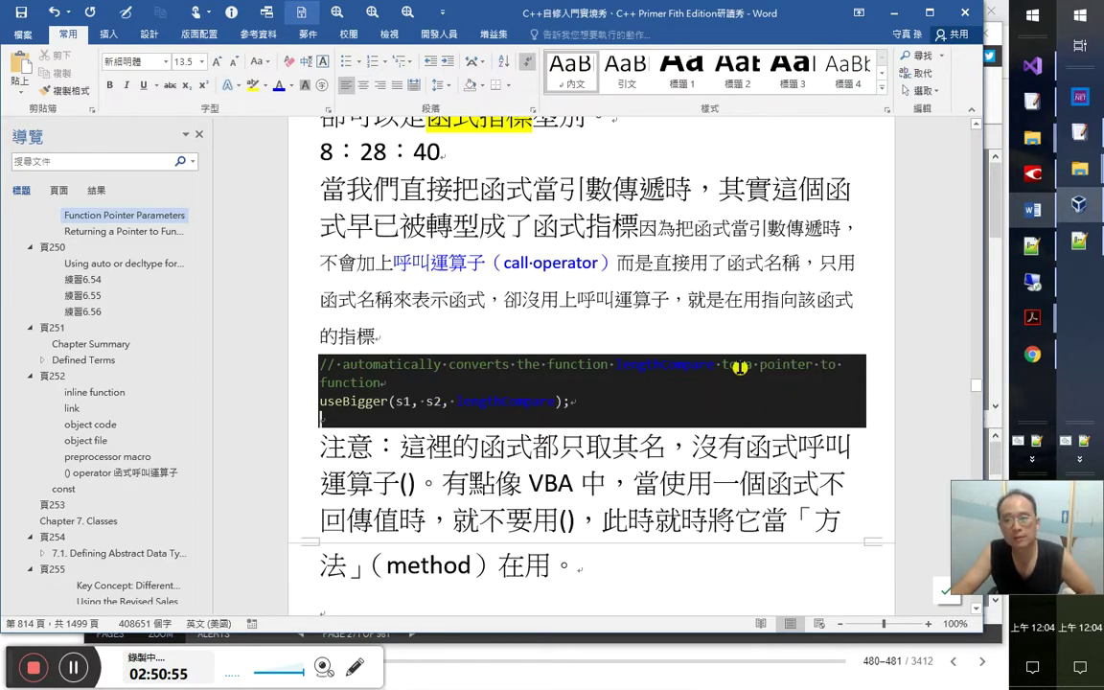
# Open a second window of the Word document and go to the heading 6.7. Pointers to Functions
pyautogui.click(468, 398)
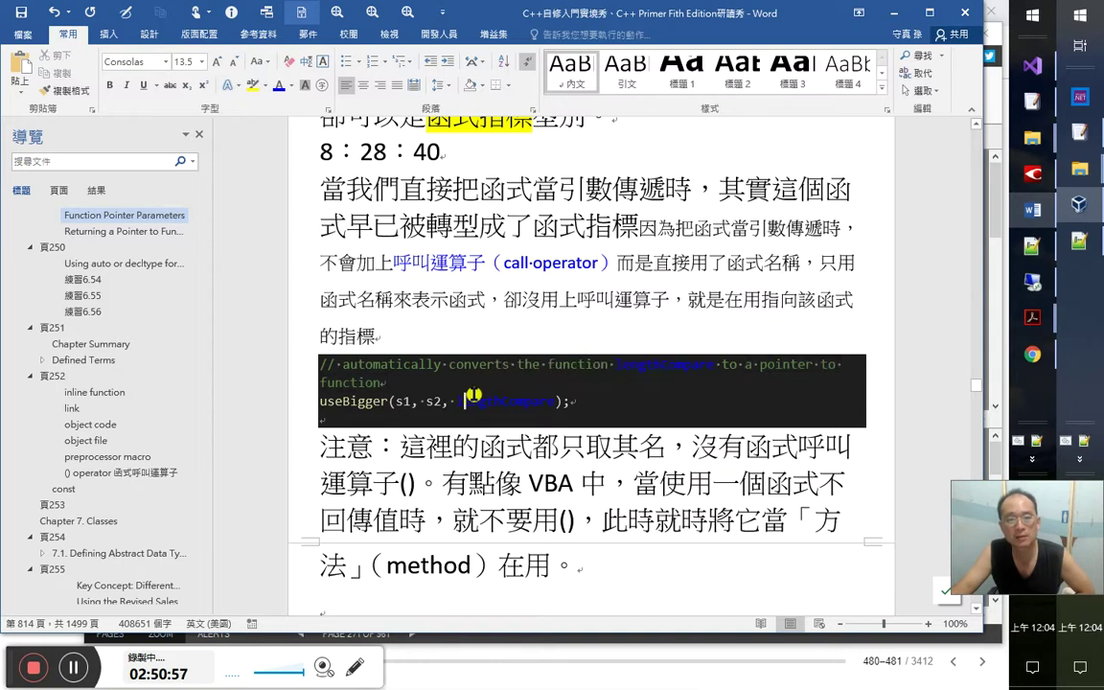
pyautogui.scroll(-1, 533, 406)
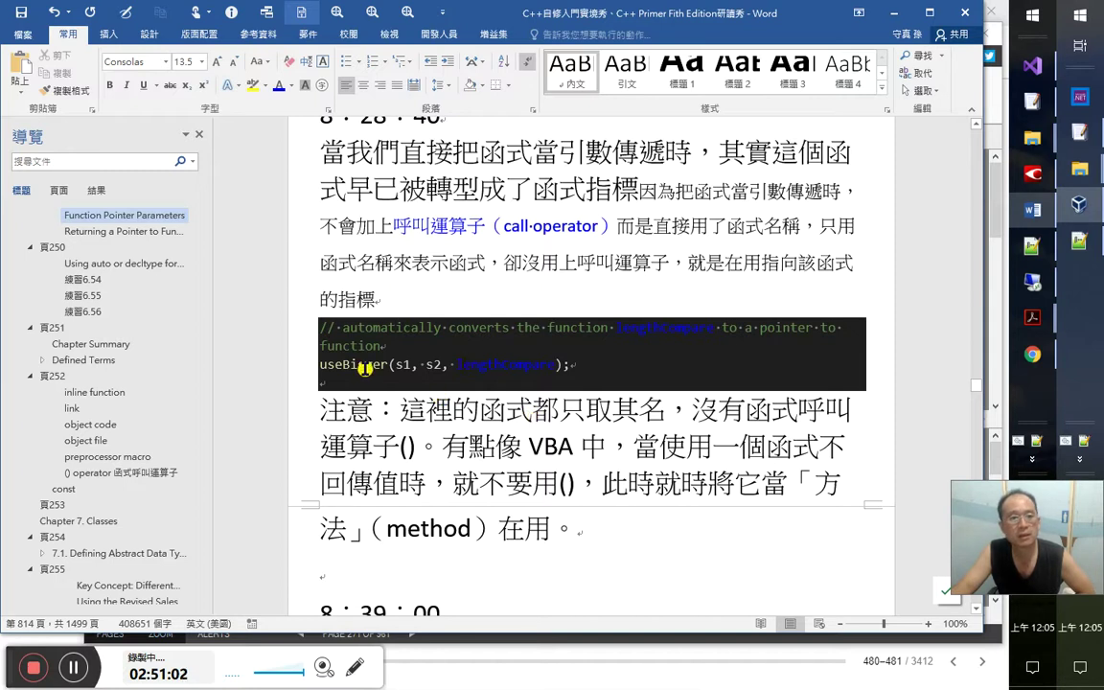
pyautogui.scroll(5, 122, 401)
pyautogui.click(386, 346)
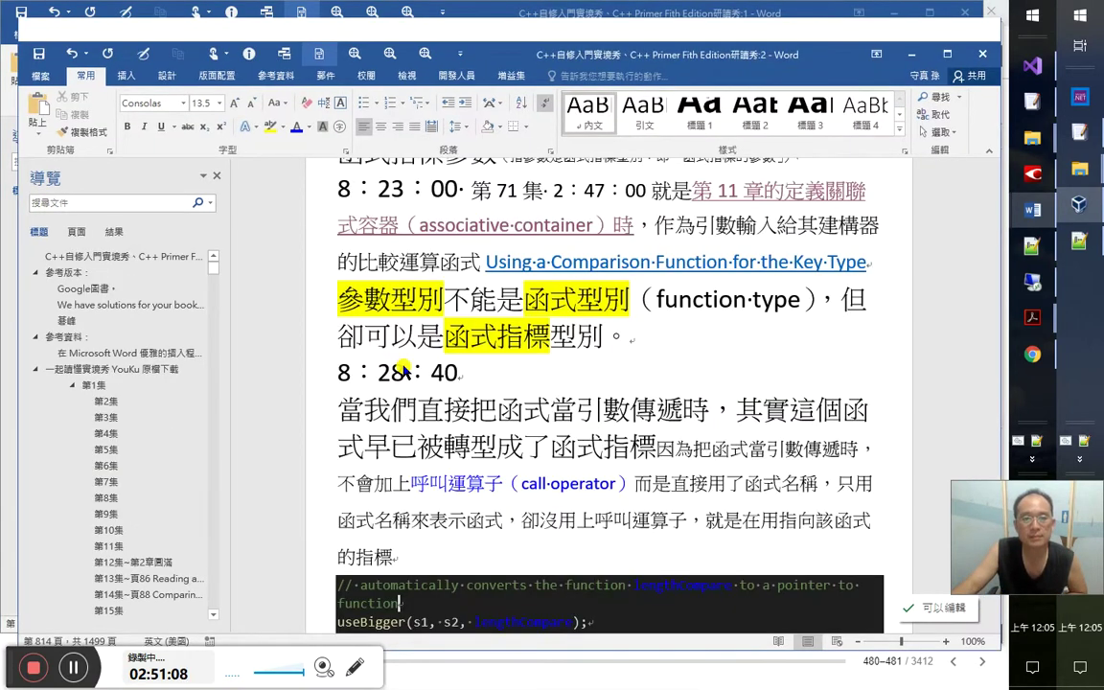
pyautogui.scroll(3, 360, 397)
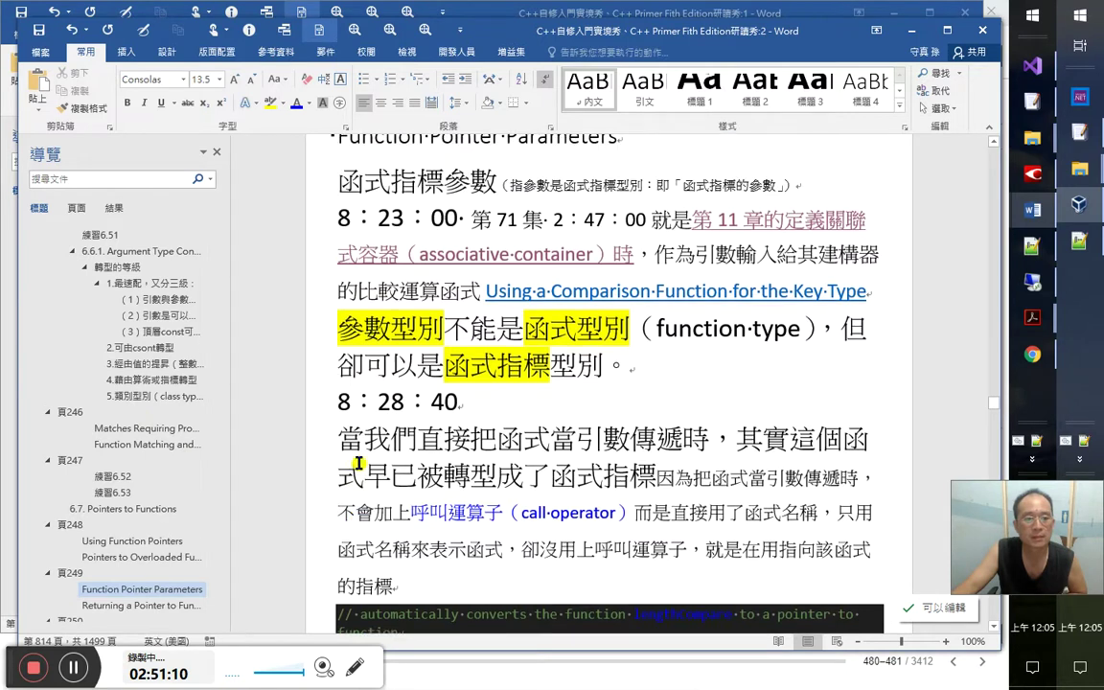
pyautogui.click(140, 509)
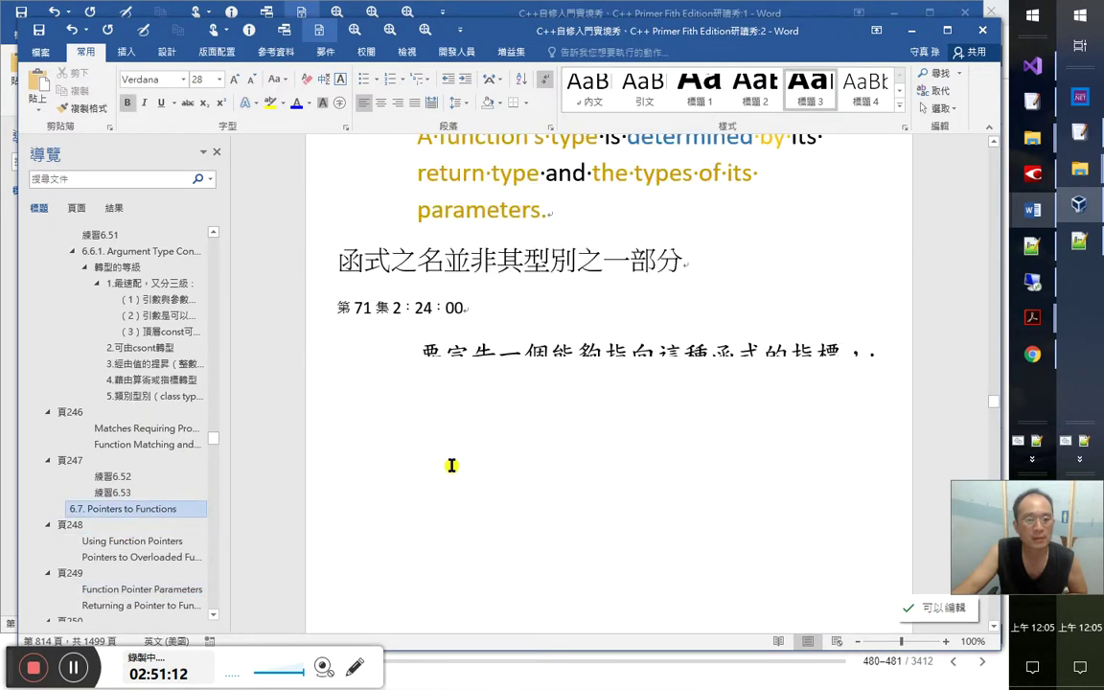
# Append (函式指標) to the translated section title 6.7 指向函式的指標 below the heading
pyautogui.moveTo(458, 225); pyautogui.dragTo(723, 247)
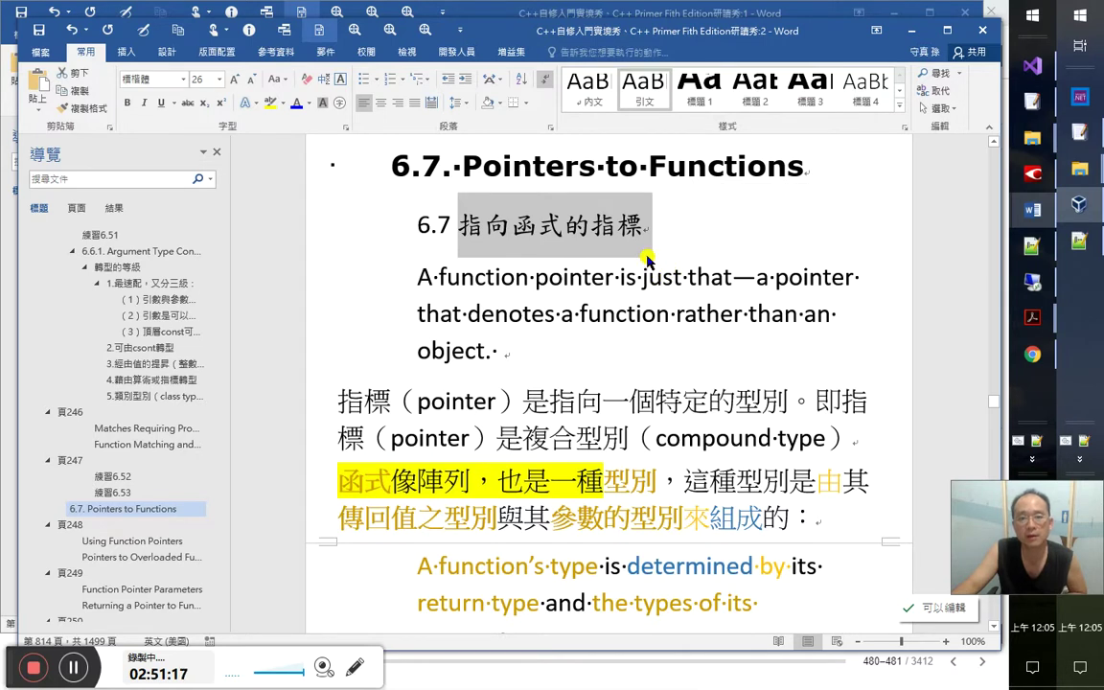
pyautogui.click(680, 249)
pyautogui.write('(')
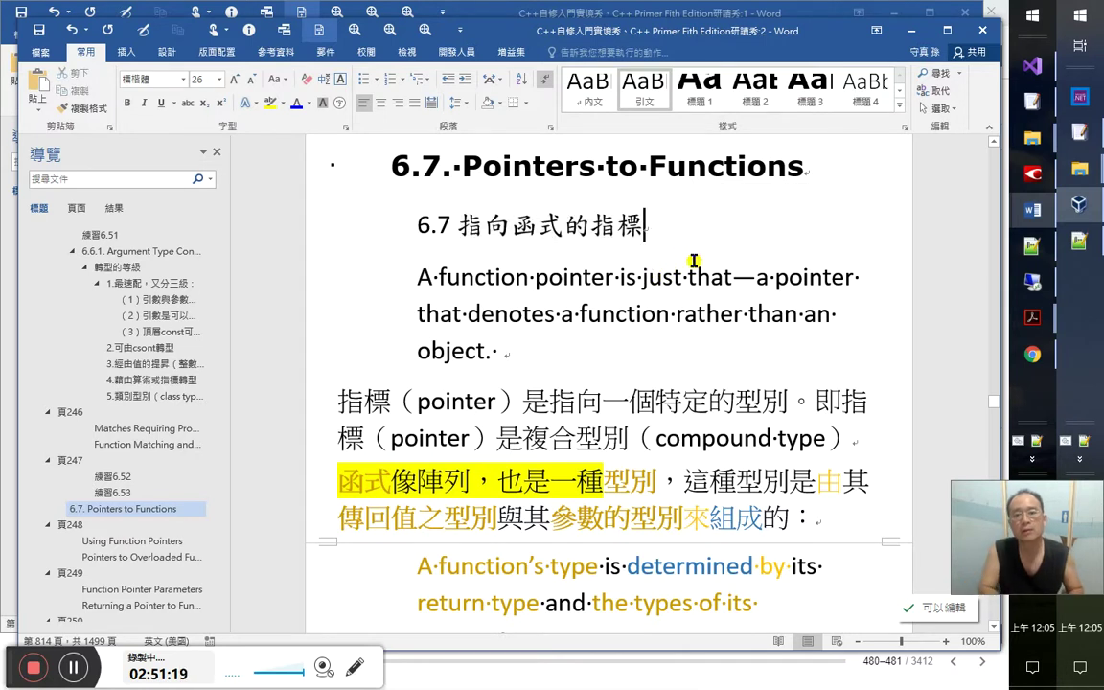
pyautogui.write('nu')
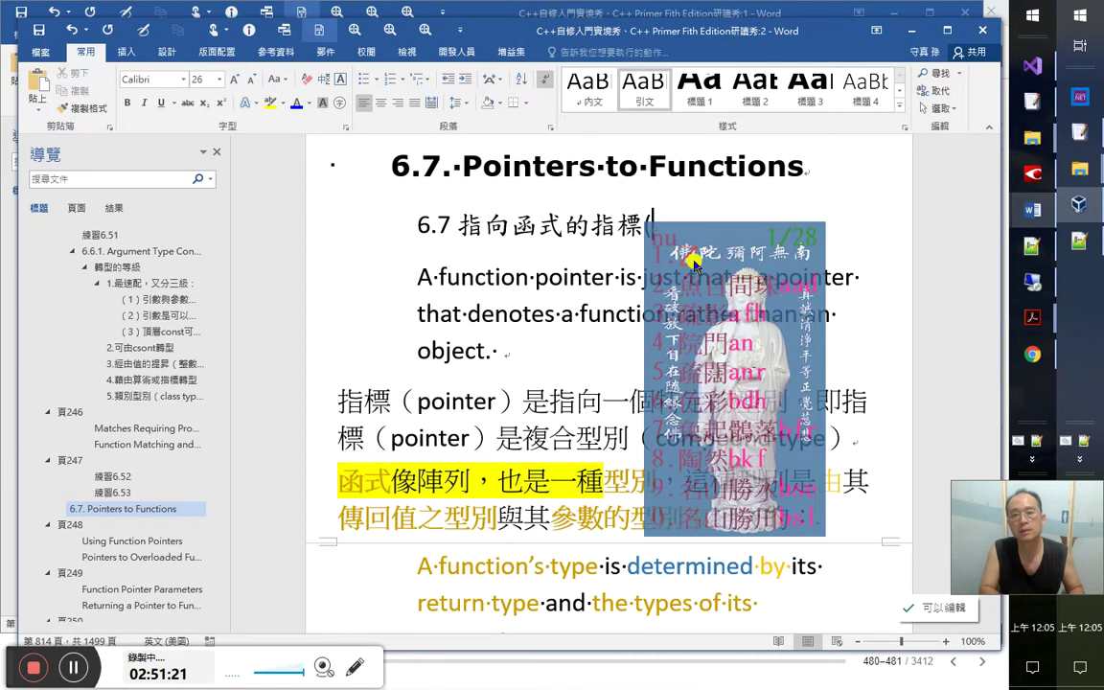
pyautogui.press('space')
pyautogui.write('dnw')
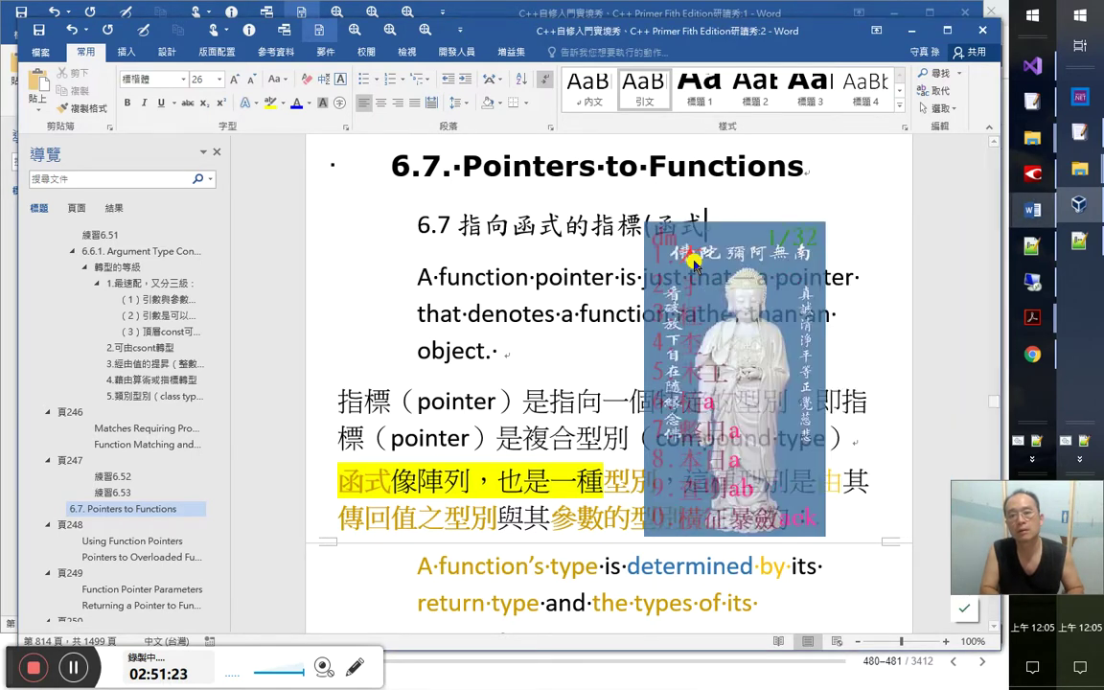
pyautogui.press('Escape')
pyautogui.write('qadm')
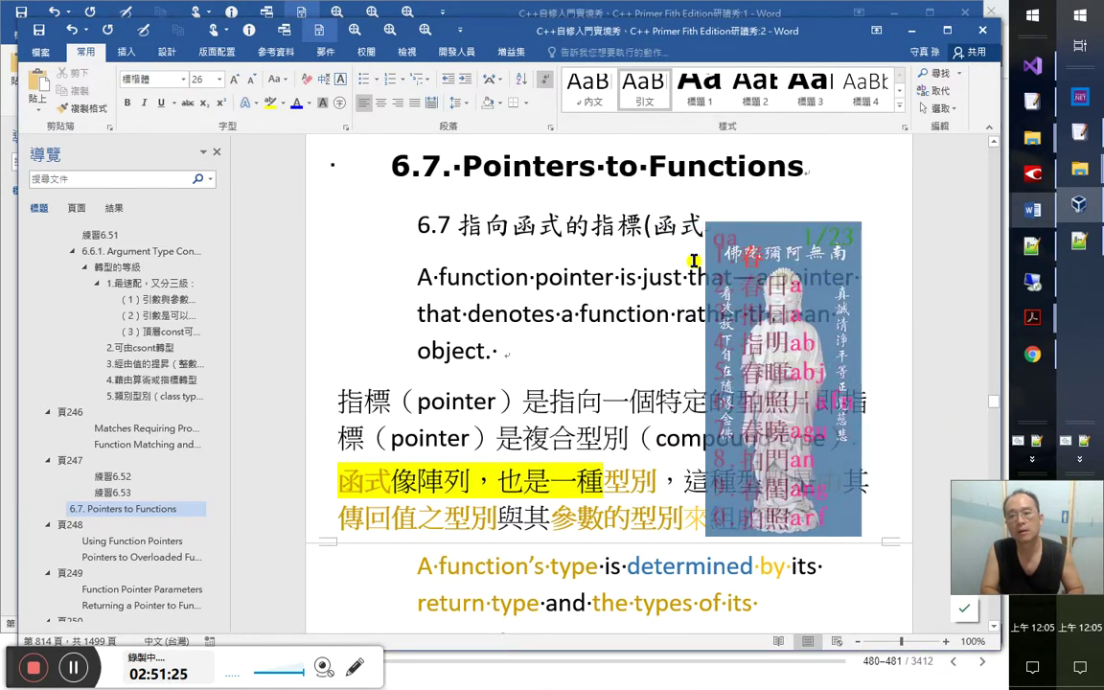
pyautogui.press('space')
pyautogui.write(')')
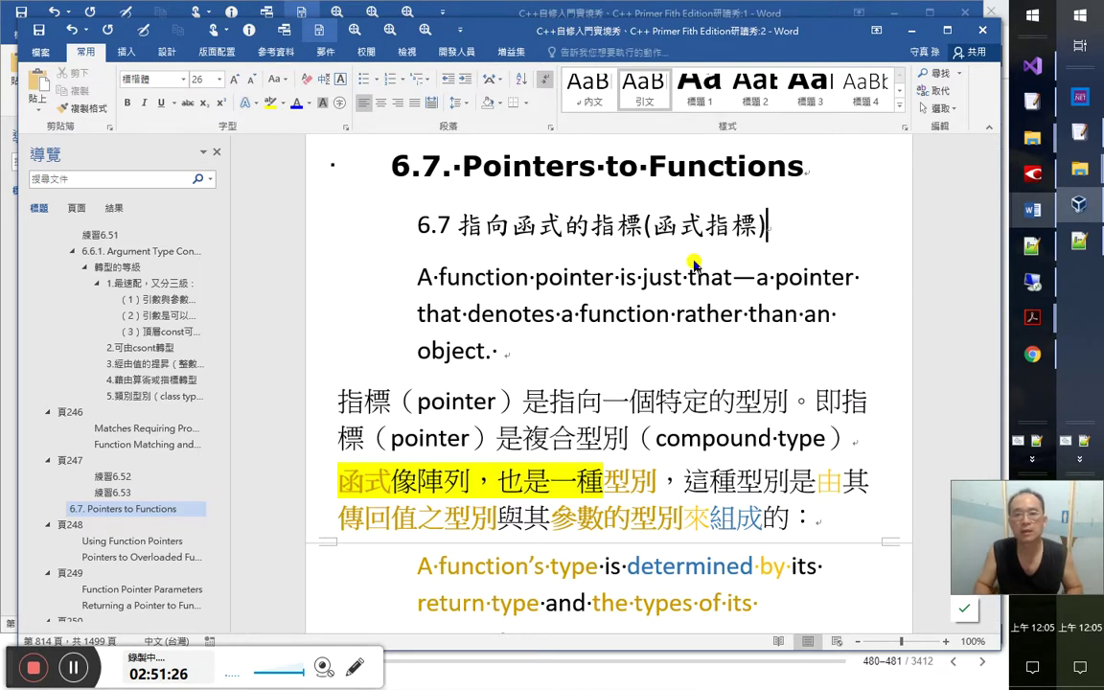
# Highlight (函式指標) and 指向函式的 in yellow in the translated section title
pyautogui.hotkey('shift', 'Left')
pyautogui.hotkey('shift', 'Left')
pyautogui.hotkey('shift', 'Left')
pyautogui.hotkey('shift', 'Left')
pyautogui.hotkey('shift', 'Left')
pyautogui.hotkey('shift', 'Left')
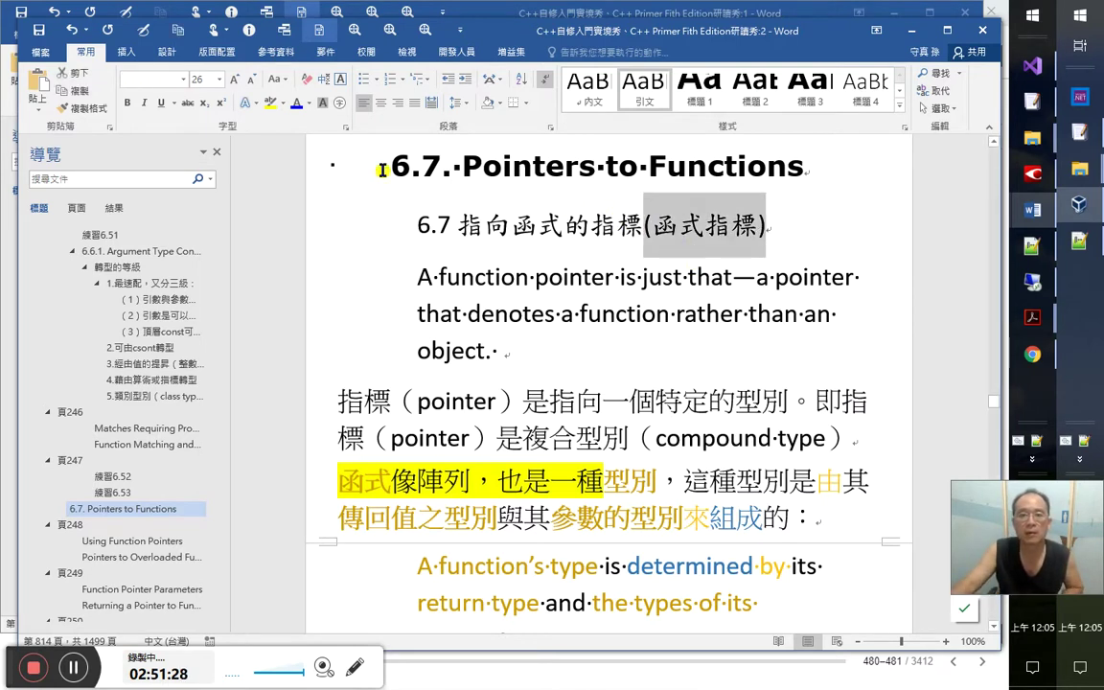
pyautogui.click(271, 103)
pyautogui.moveTo(458, 226); pyautogui.dragTo(591, 226)
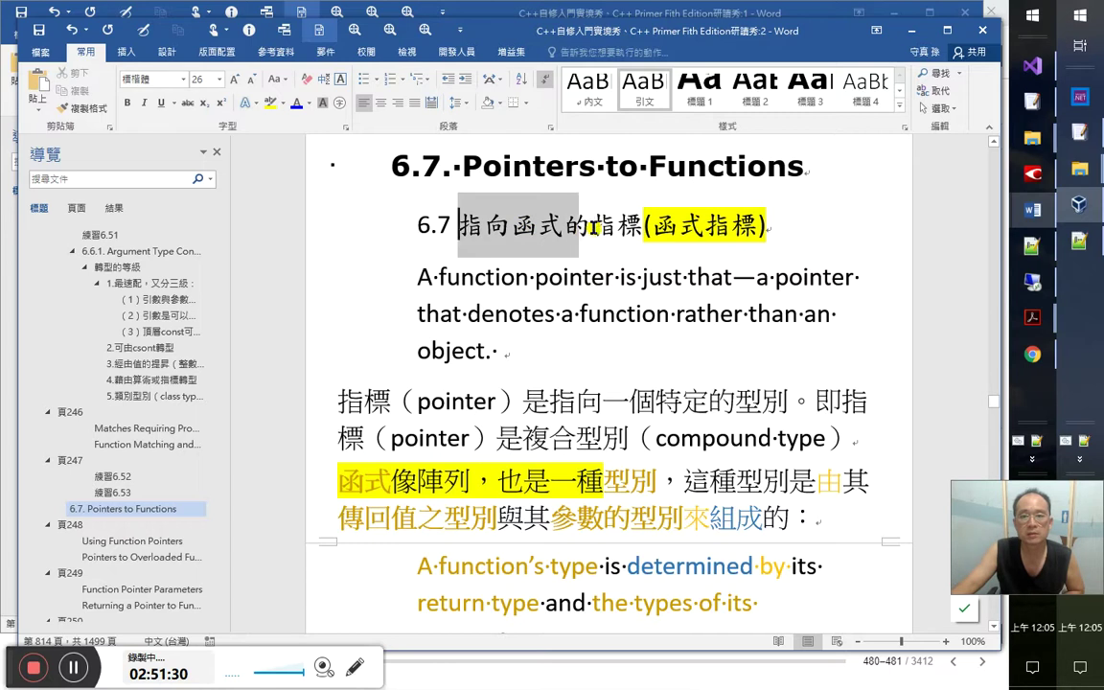
pyautogui.click(270, 102)
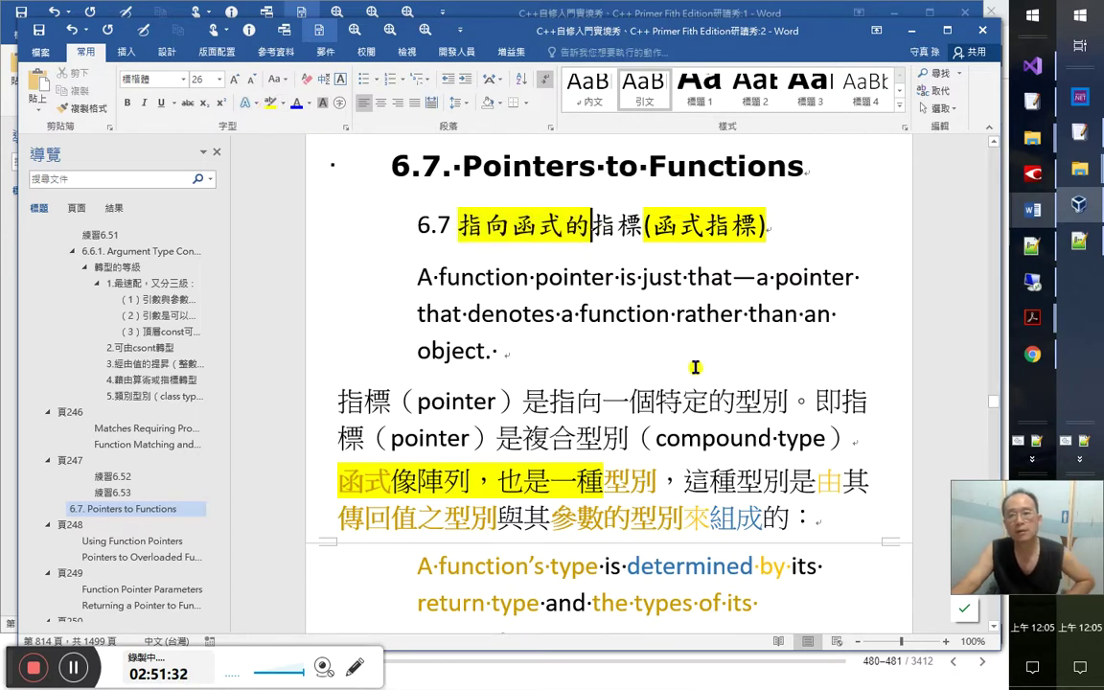
# Highlight Pointers to in yellow in the 6.7 heading and close the second document window
pyautogui.scroll(-3, 695, 367)
pyautogui.scroll(4, 569, 158)
pyautogui.moveTo(587, 198); pyautogui.dragTo(451, 196)
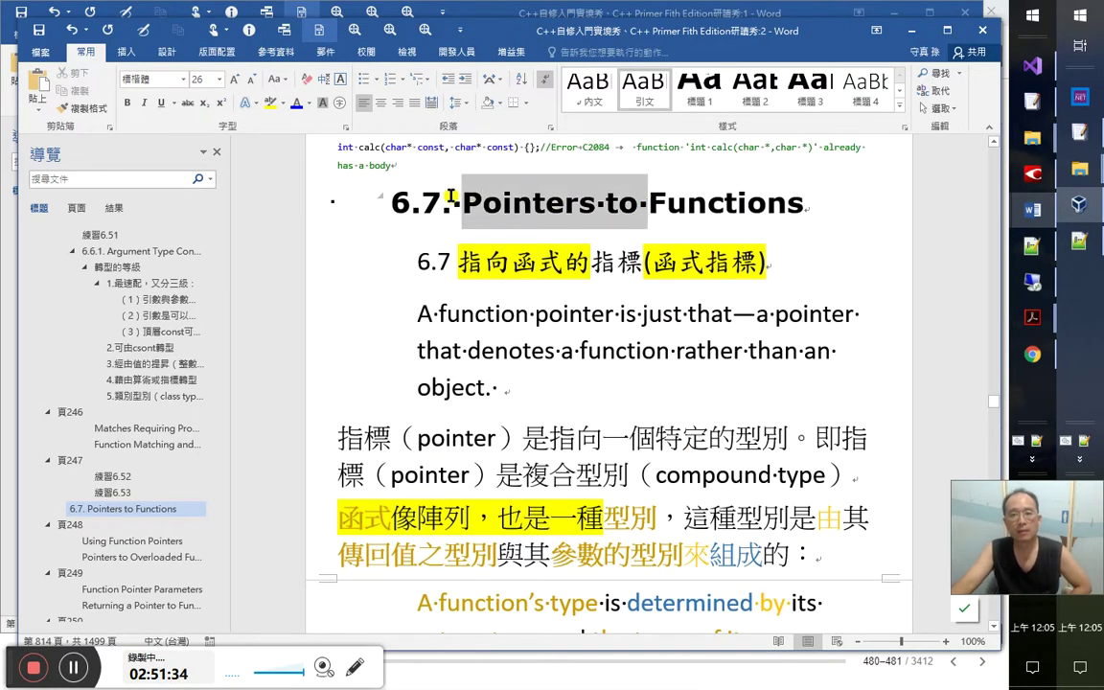
pyautogui.click(271, 103)
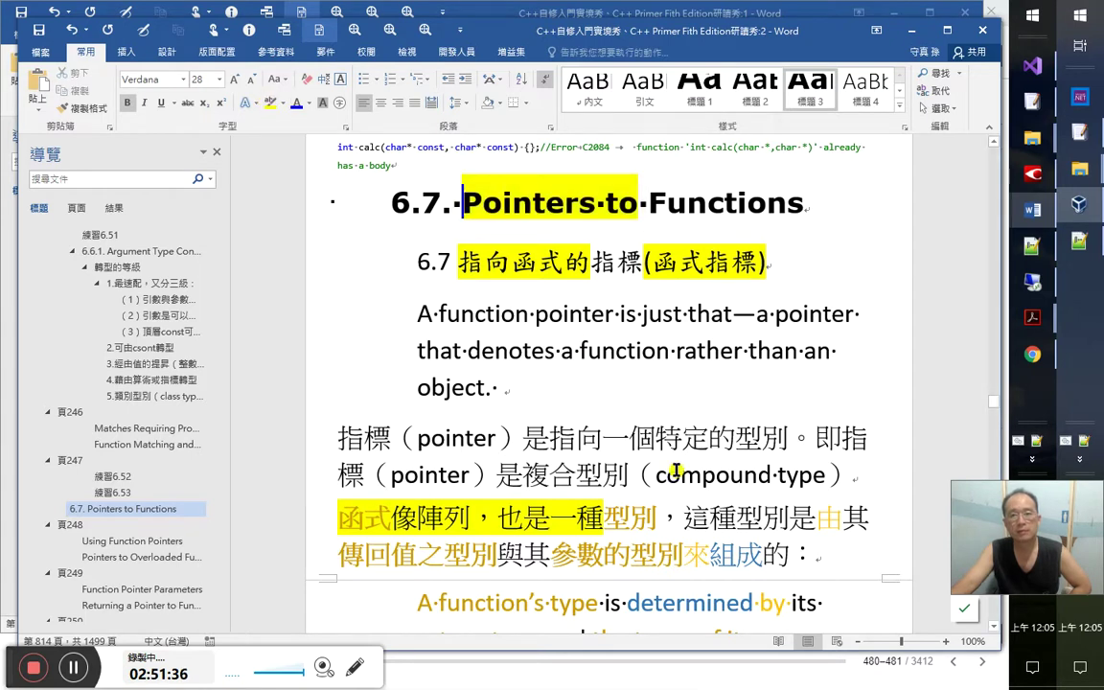
pyautogui.scroll(-3, 676, 468)
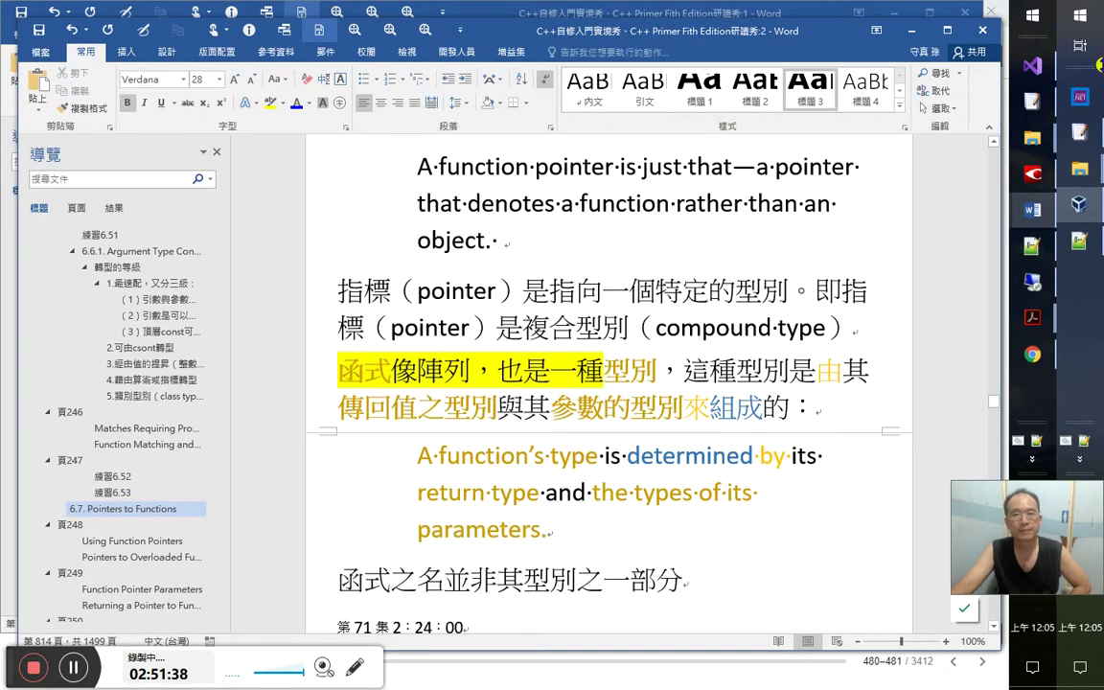
pyautogui.click(987, 32)
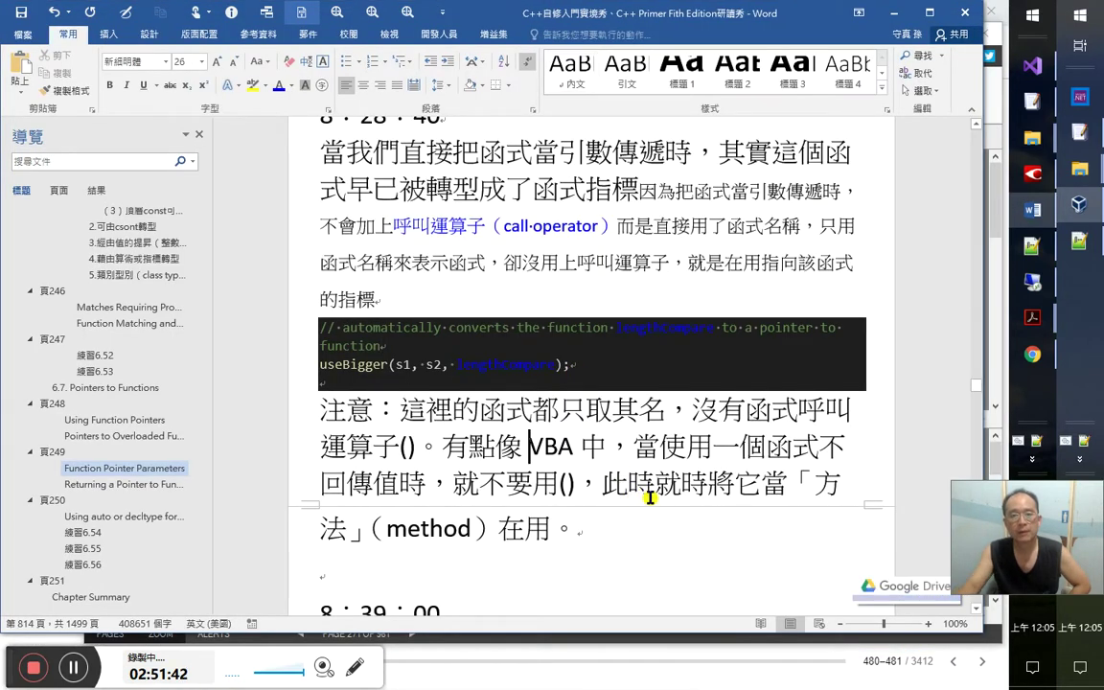
# Highlight 只取其名 in yellow in the 注意 note below the useBigger example
pyautogui.press('Up')
pyautogui.press('Right')
pyautogui.press('Left')
pyautogui.hotkey('shift', 'Right')
pyautogui.hotkey('shift', 'Right')
pyautogui.hotkey('shift', 'Right')
pyautogui.hotkey('shift', 'Right')
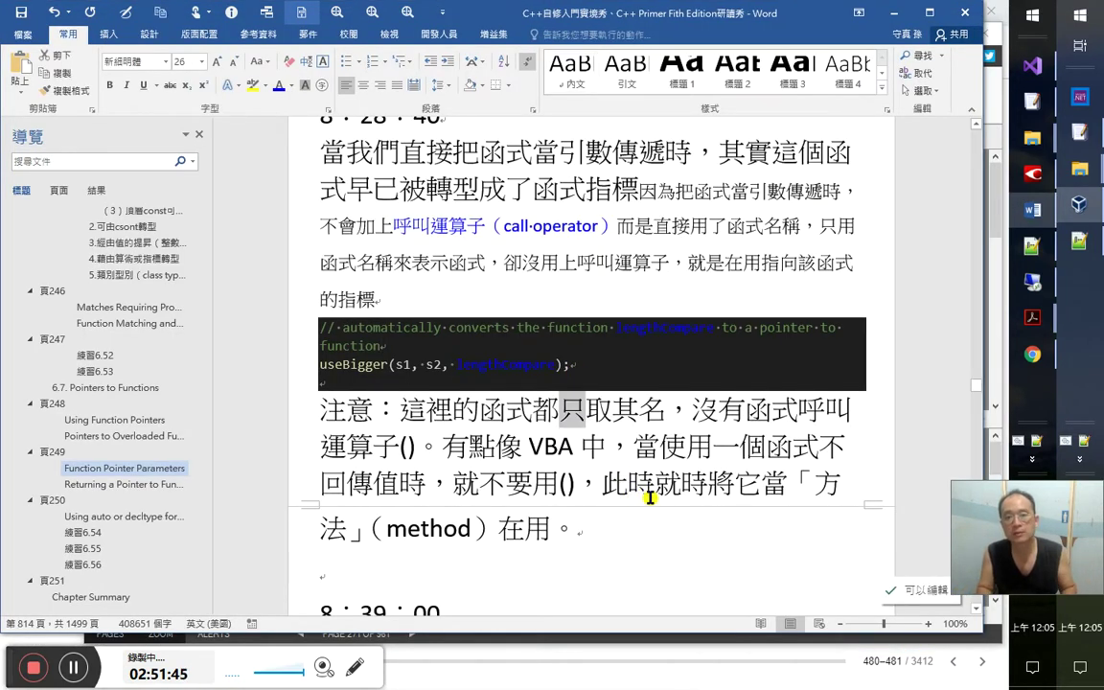
pyautogui.click(253, 84)
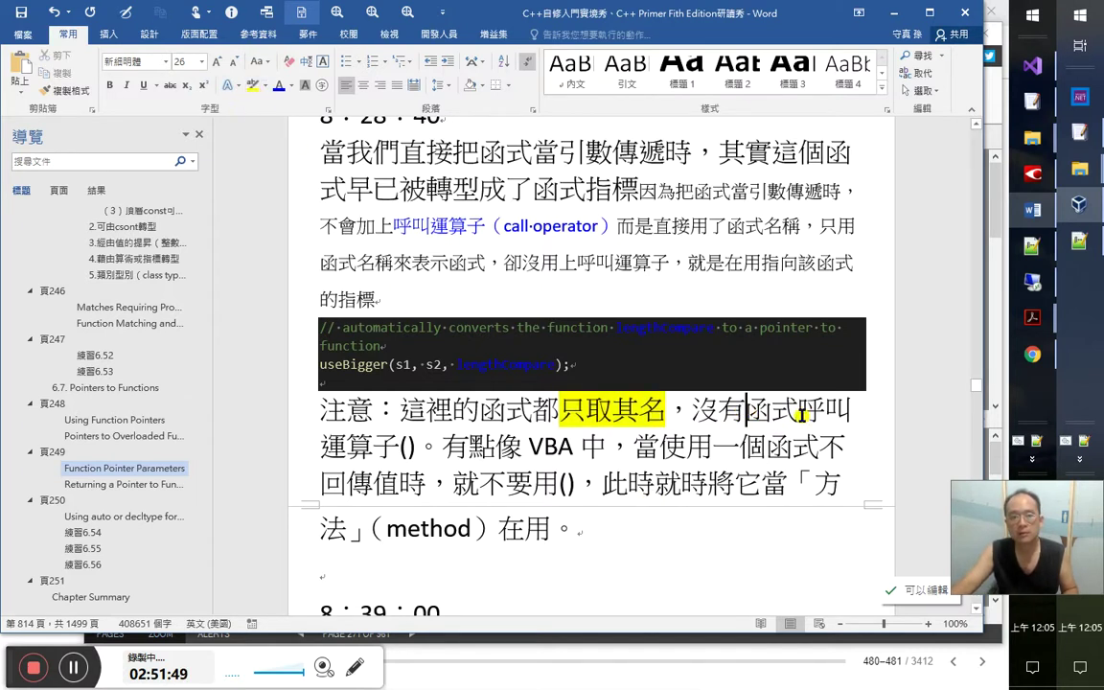
# Highlight 呼叫運算子() in yellow in the same 注意 note
pyautogui.press('Right')
pyautogui.press('Right')
pyautogui.hotkey('shift', 'Right')
pyautogui.hotkey('shift', 'Right')
pyautogui.hotkey('shift', 'Right')
pyautogui.hotkey('shift', 'Right')
pyautogui.hotkey('shift', 'Right')
pyautogui.hotkey('shift', 'Right')
pyautogui.hotkey('shift', 'Right')
pyautogui.click(254, 84)
pyautogui.press('Right')
pyautogui.press('Left')
pyautogui.press('Left')
pyautogui.press('Left')
pyautogui.press('Left')
pyautogui.press('Left')
pyautogui.press('Left')
pyautogui.press('Left')
pyautogui.hotkey('shift', 'Right')
pyautogui.hotkey('shift', 'Right')
pyautogui.hotkey('shift', 'Right')
pyautogui.hotkey('shift', 'Right')
pyautogui.hotkey('shift', 'Right')
pyautogui.hotkey('shift', 'Right')
pyautogui.hotkey('shift', 'Right')
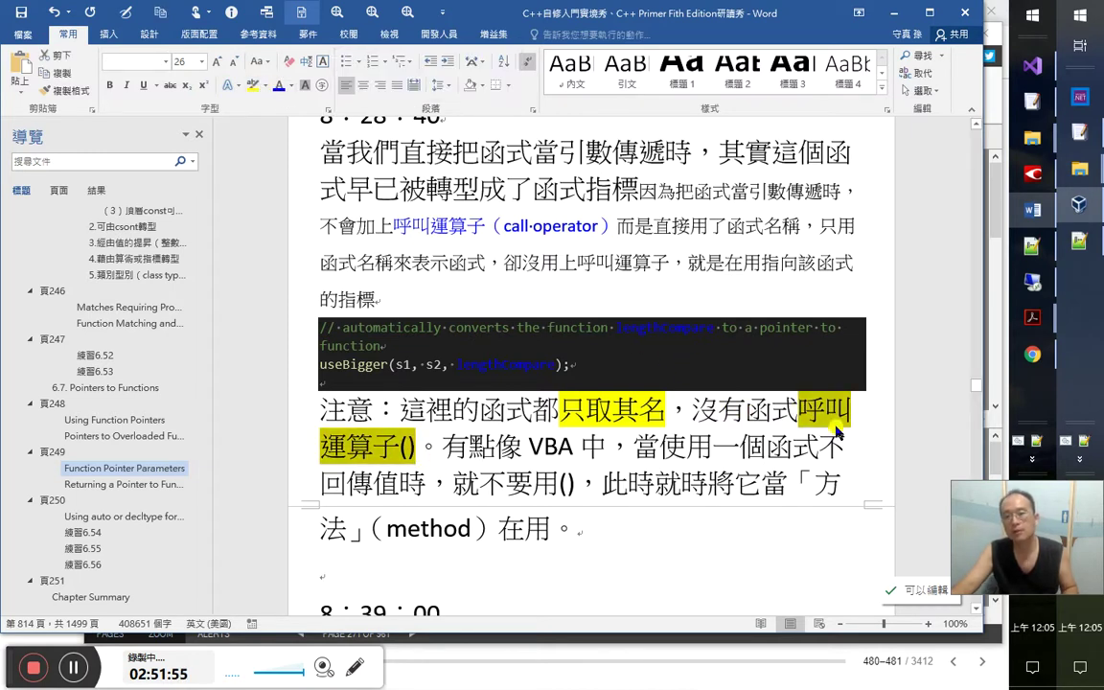
pyautogui.click(757, 410)
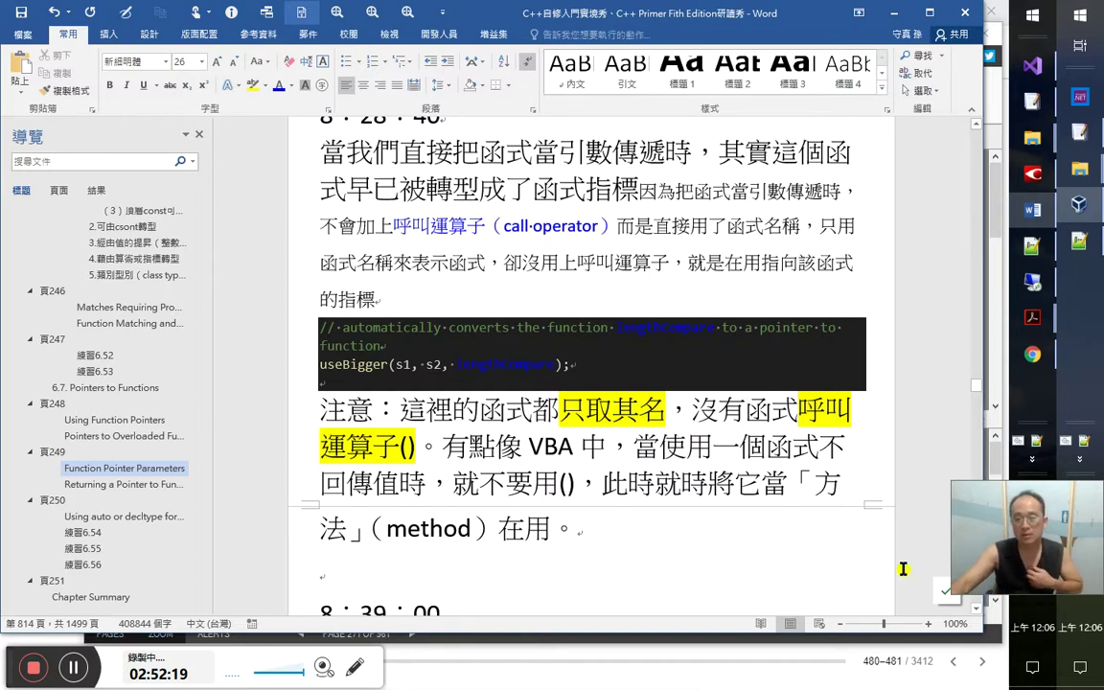
# Correct 此時就時將它當 to 此時就是將它當 in the VBA remark of the 注意 note
pyautogui.write('是')
pyautogui.press('Delete')
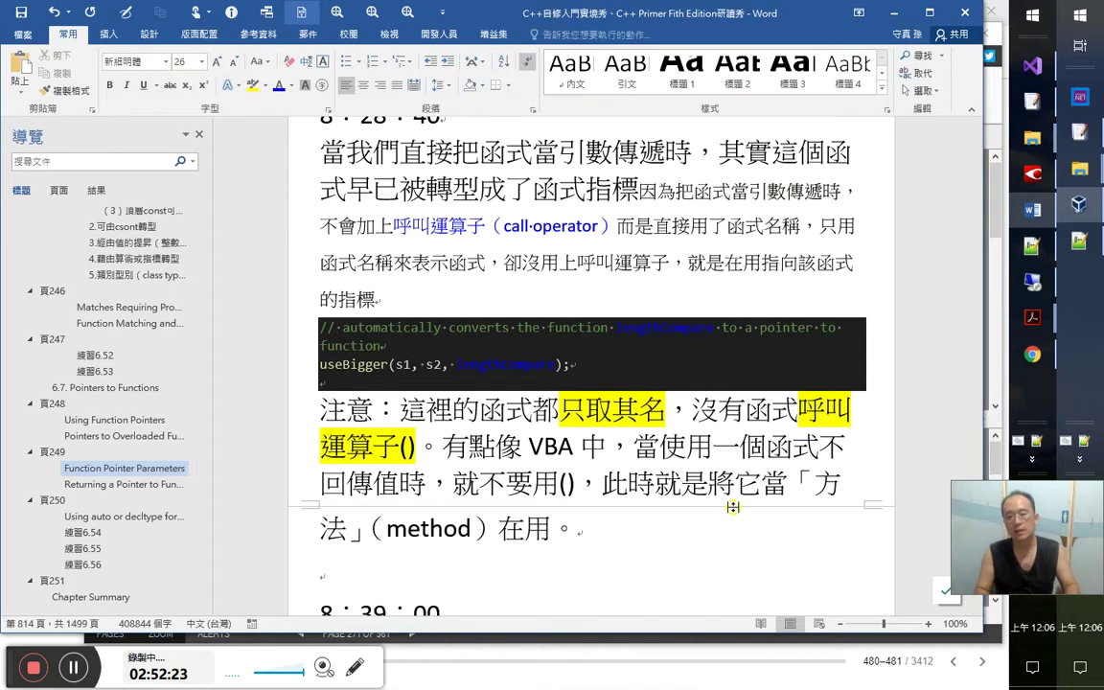
# Reduce the VBA remark, from 有點像 to the end of the 注意 paragraph, to 18 pt and save the document
pyautogui.press('Left')
pyautogui.press('Left')
pyautogui.press('Left')
pyautogui.press('Left')
pyautogui.press('Left')
pyautogui.press('Left')
pyautogui.press('Left')
pyautogui.press('Left')
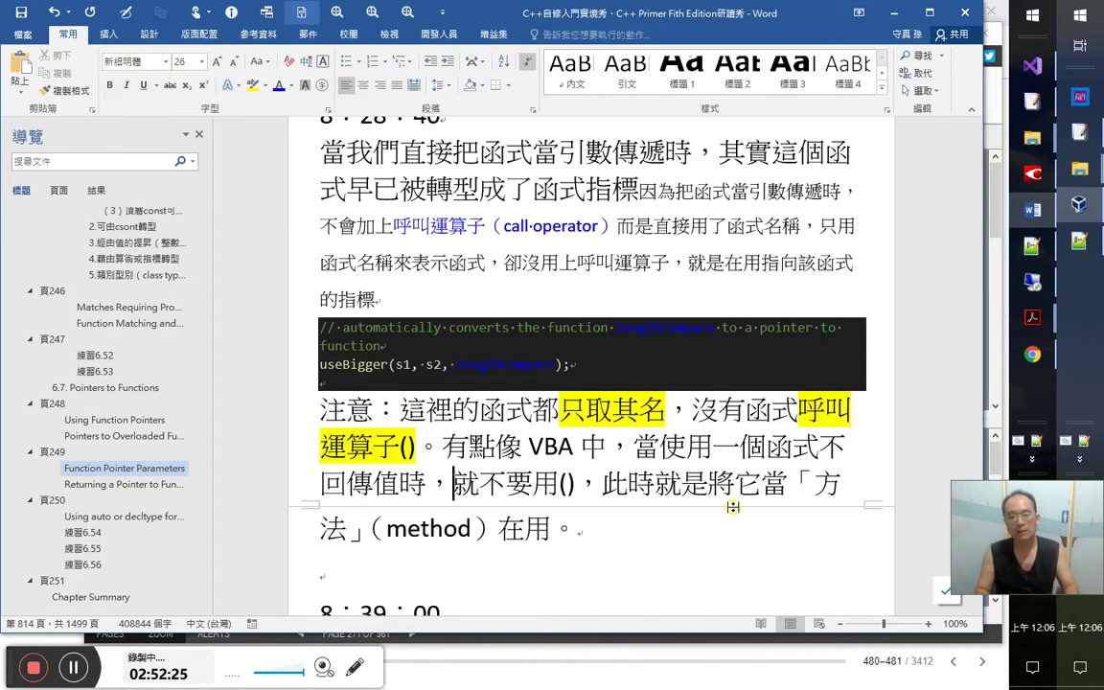
pyautogui.hotkey('ctrl', 'shift', 'Down')
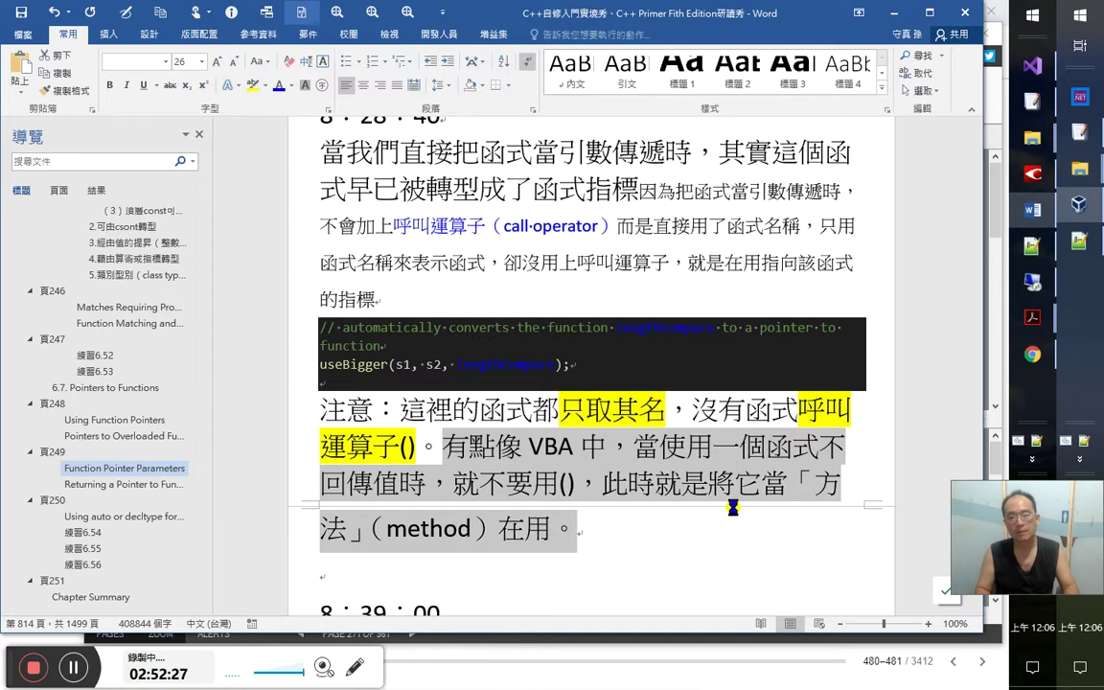
pyautogui.press('Return')
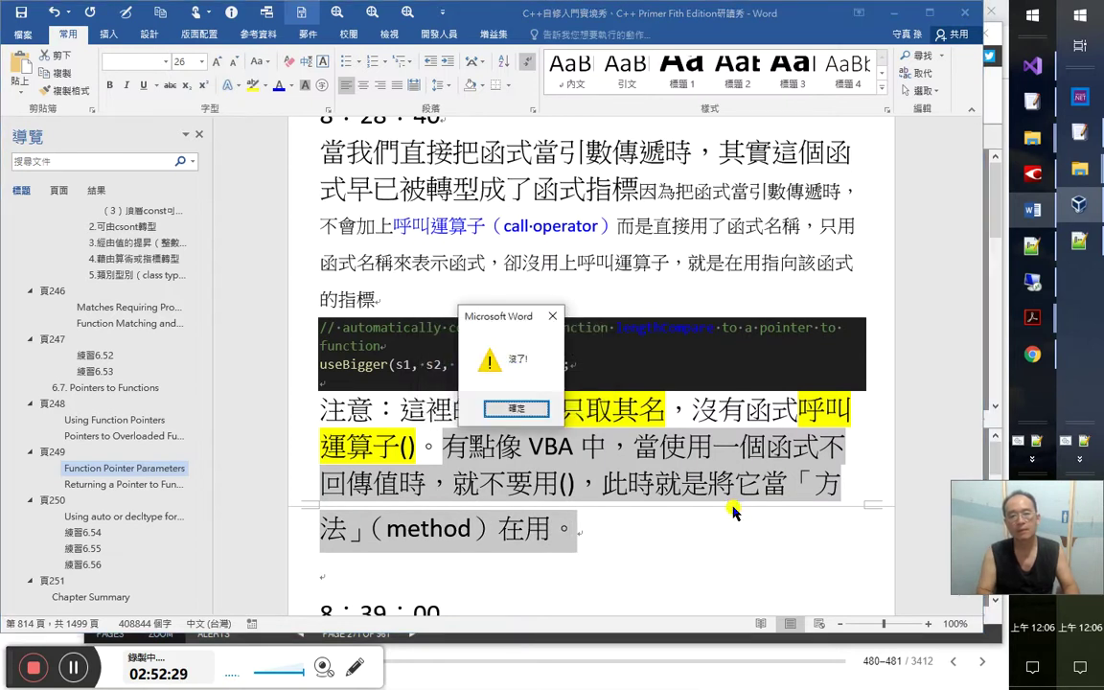
pyautogui.press('Return')
pyautogui.hotkey('shift', 'Up')
pyautogui.hotkey('shift', 'Up')
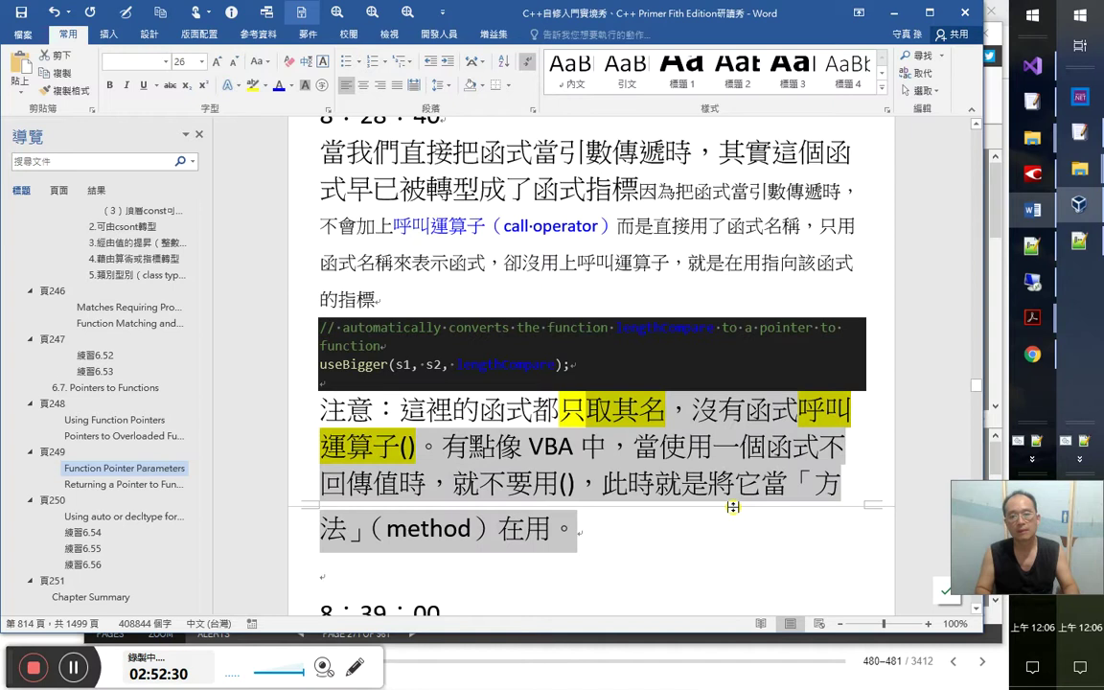
pyautogui.hotkey('shift', 'Left')
pyautogui.hotkey('shift', 'Left')
pyautogui.hotkey('shift', 'Left')
pyautogui.hotkey('shift', 'Left')
pyautogui.hotkey('shift', 'Left')
pyautogui.hotkey('shift', 'Left')
pyautogui.hotkey('shift', 'Left')
pyautogui.hotkey('shift', 'Left')
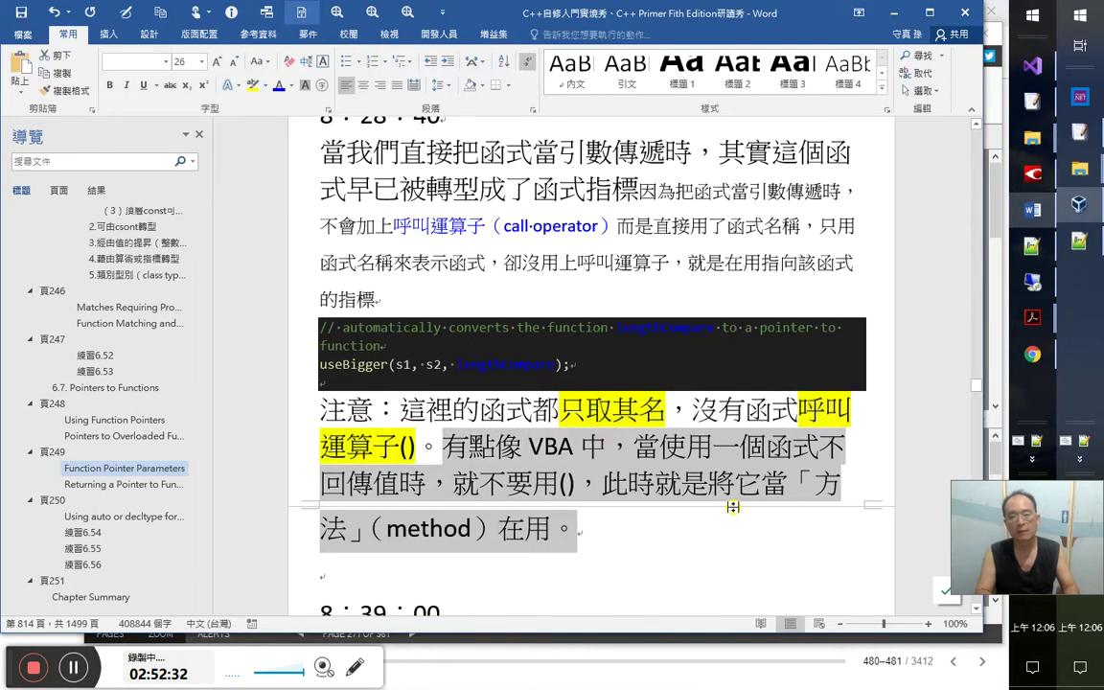
pyautogui.hotkey('ctrl', 'shift', ',')
pyautogui.hotkey('ctrl', 'shift', ',')
pyautogui.hotkey('ctrl', 'shift', ',')
pyautogui.hotkey('ctrl', 'shift', ',')
pyautogui.press('Right')
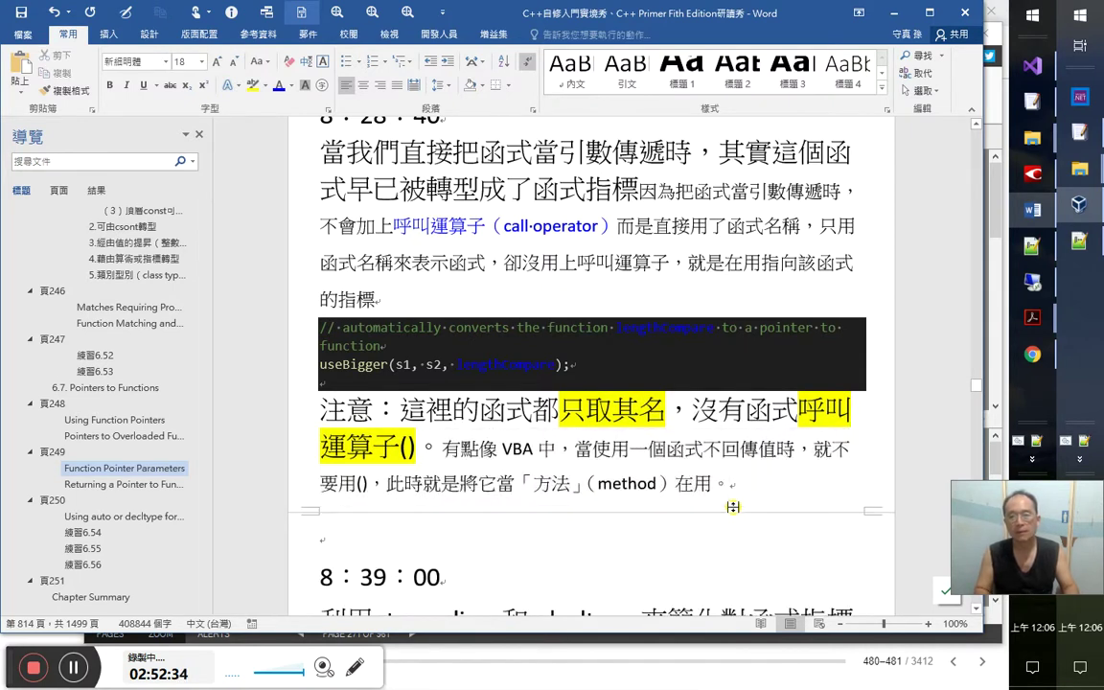
pyautogui.hotkey('ctrl', 's')
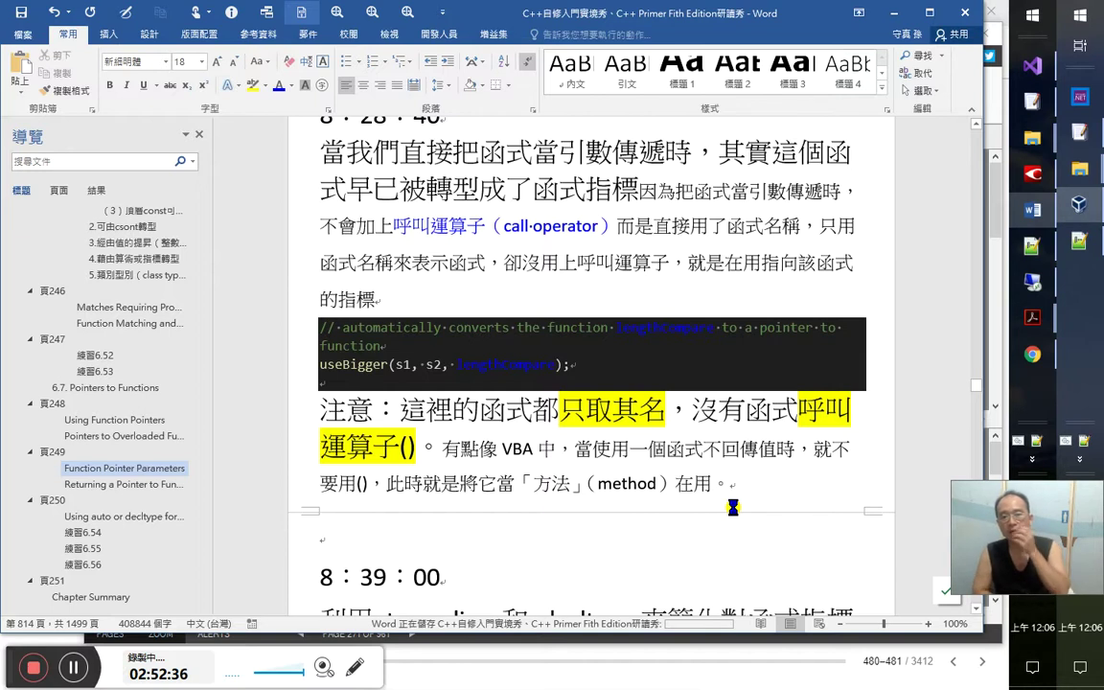
# Color the words VBA and 方法 blue in the VBA remark
pyautogui.click(537, 449)
pyautogui.doubleClick(514, 448)
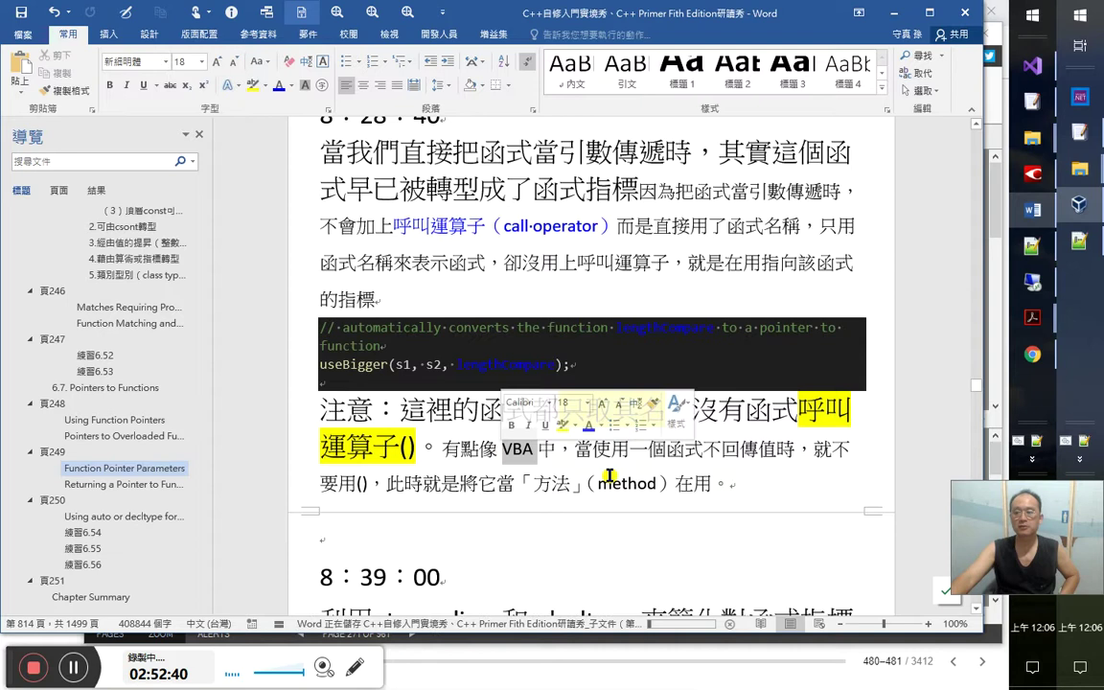
pyautogui.click(276, 86)
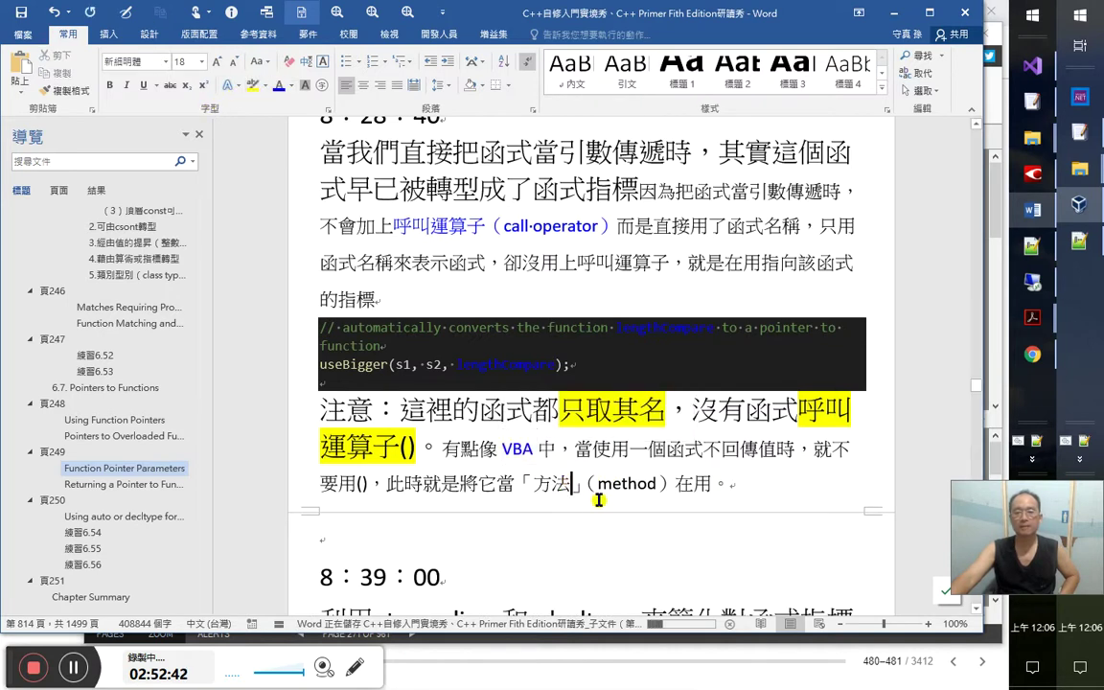
pyautogui.moveTo(534, 484); pyautogui.dragTo(568, 482)
pyautogui.click(278, 85)
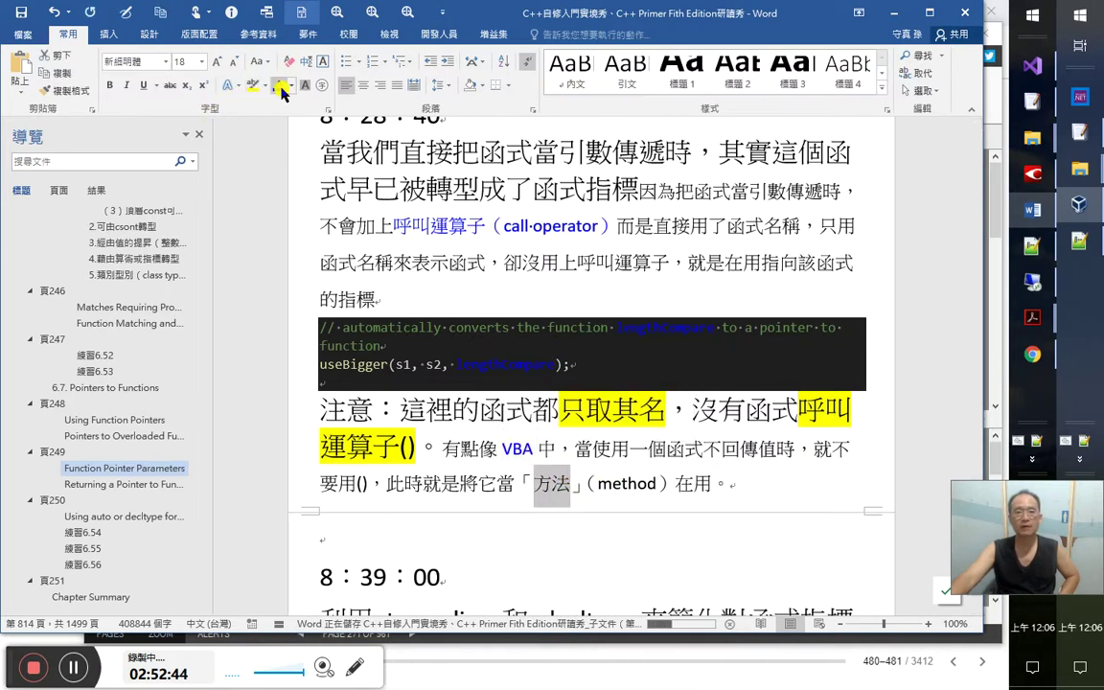
# Append the example 如 serRange() with half-width parentheses to the end of the VBA remark in the 注意 note
pyautogui.click(729, 487)
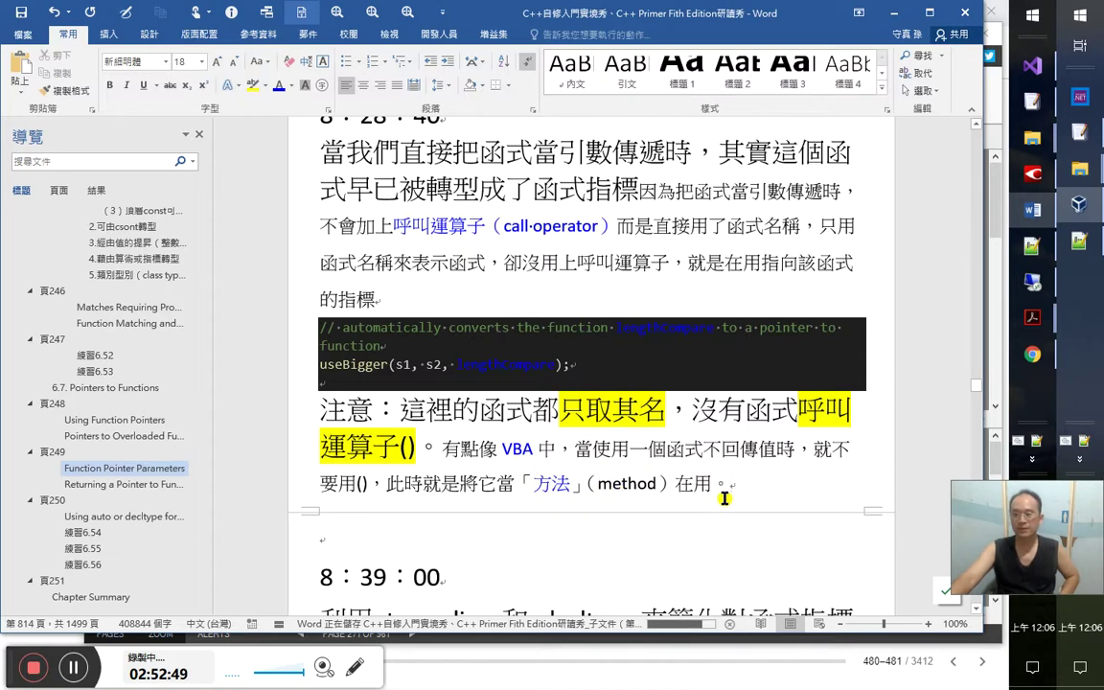
pyautogui.write('如 ')
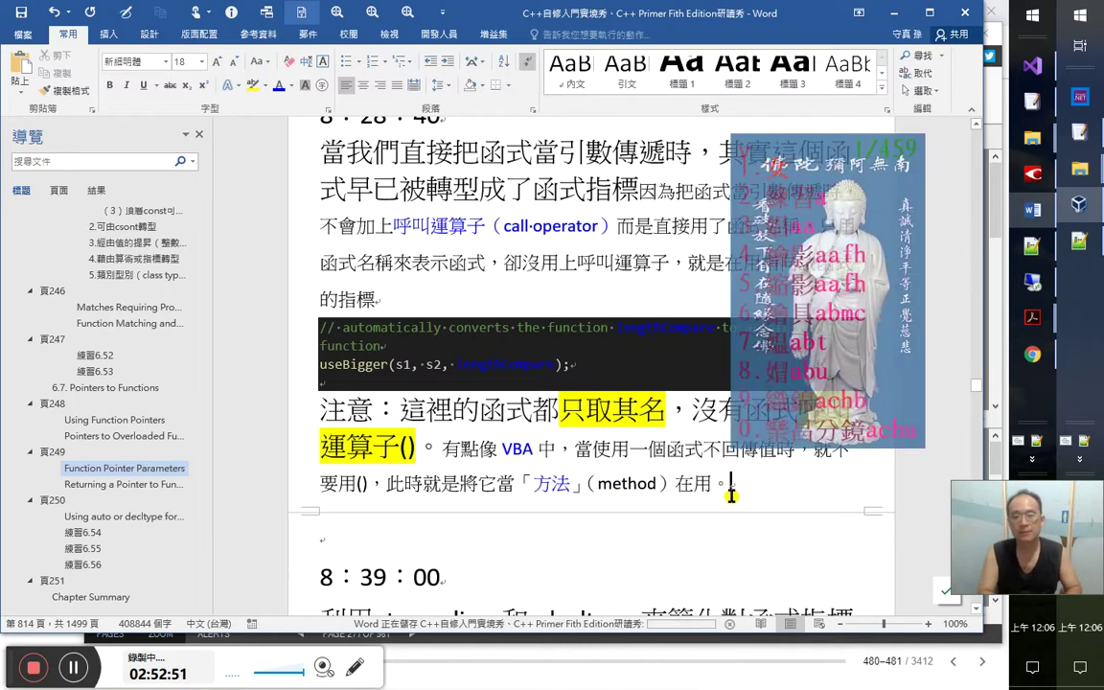
pyautogui.write('se')
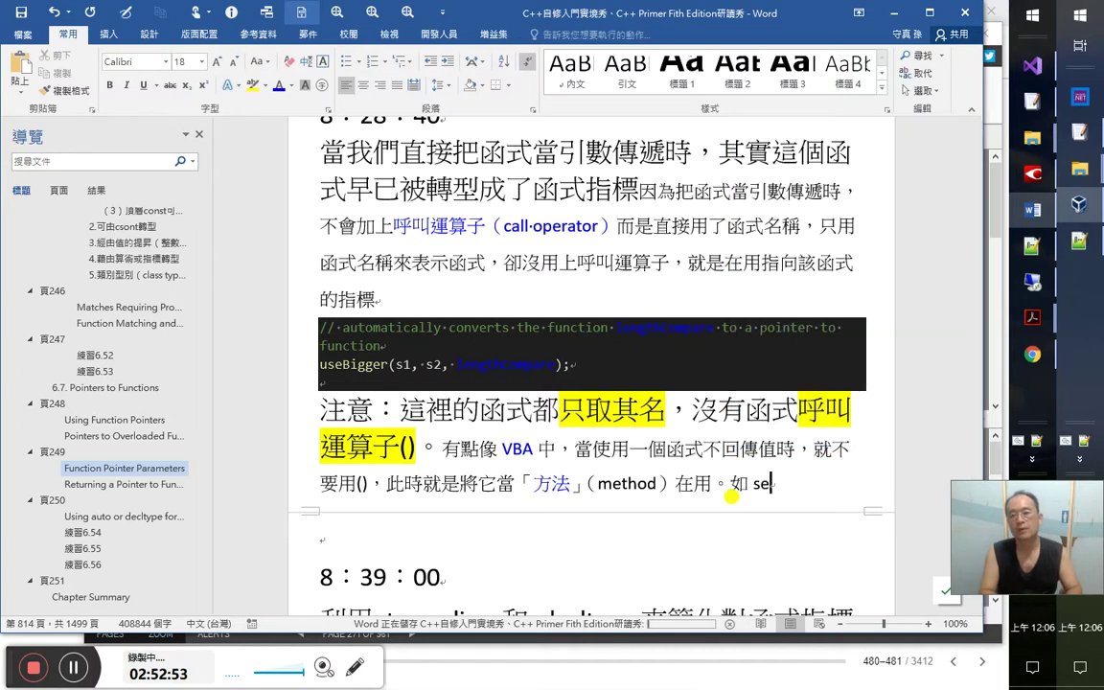
pyautogui.write('rRang')
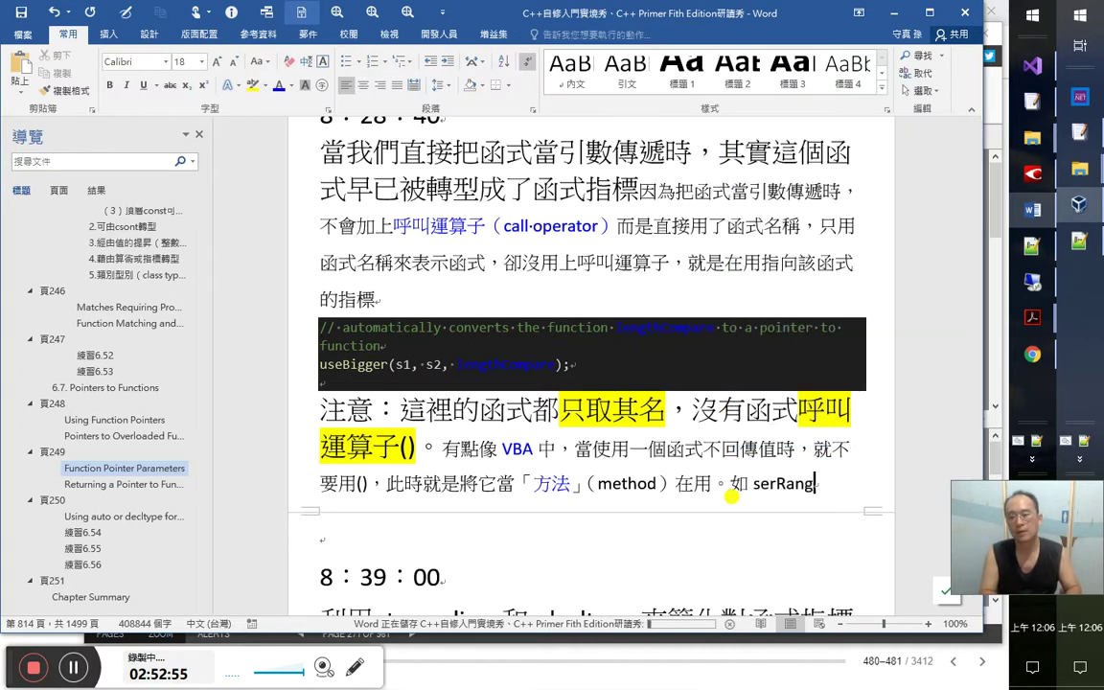
pyautogui.write('e（')
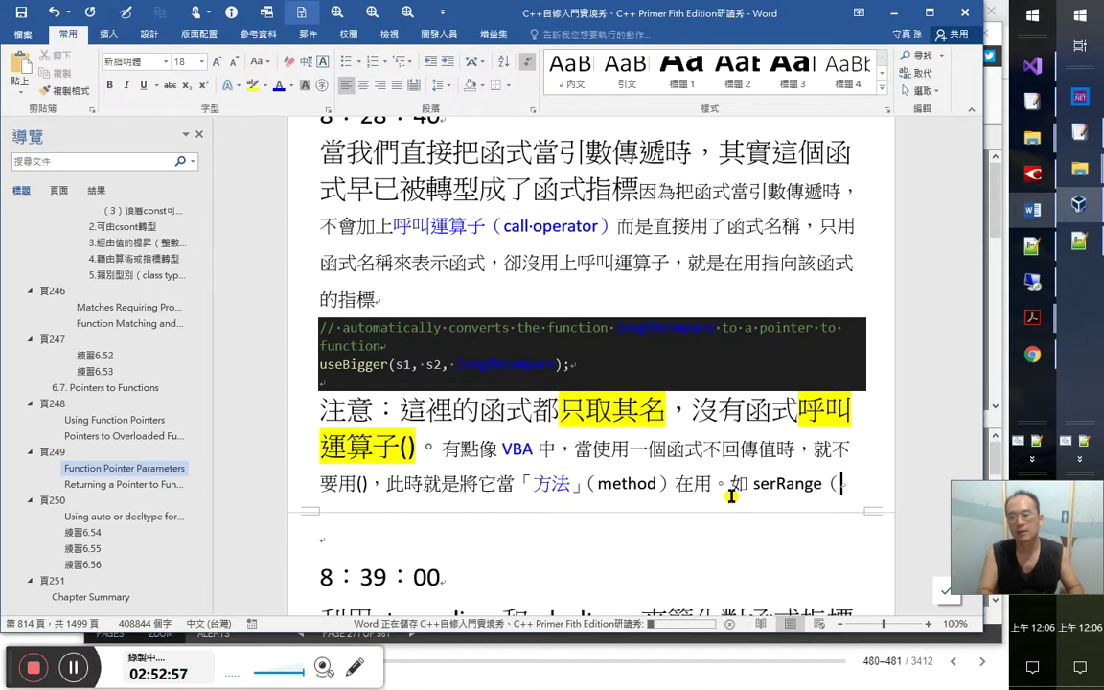
pyautogui.press('Left')
pyautogui.press('Left')
pyautogui.press('Left')
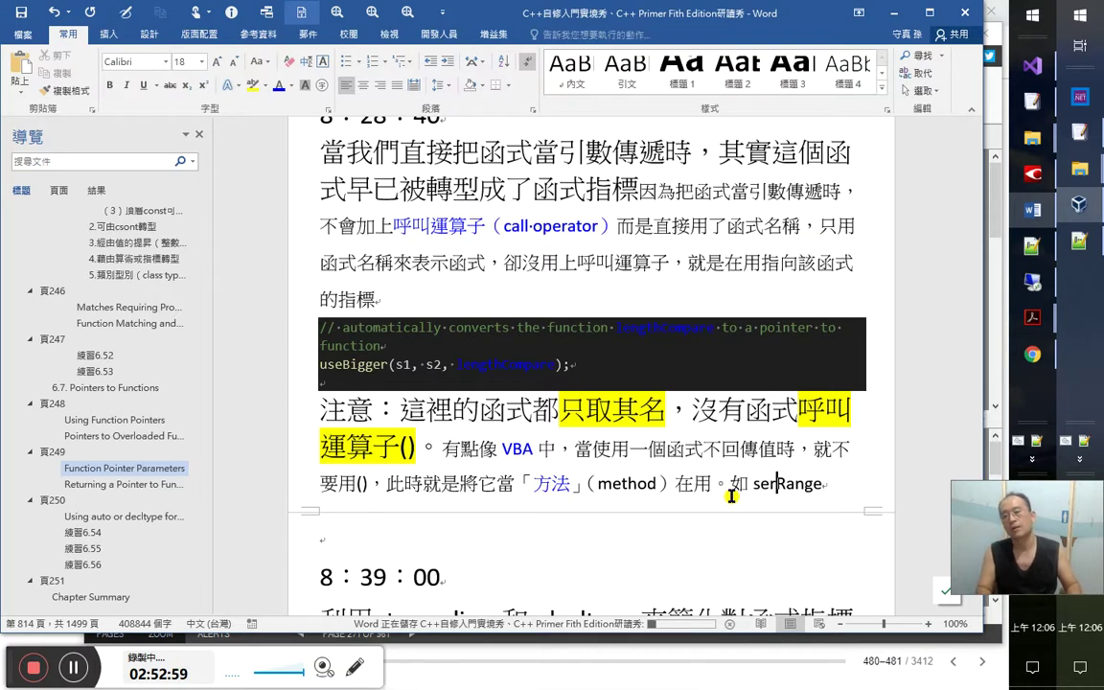
pyautogui.write('（）')
pyautogui.hotkey('shift', 'Left')
pyautogui.hotkey('shift', 'Left')
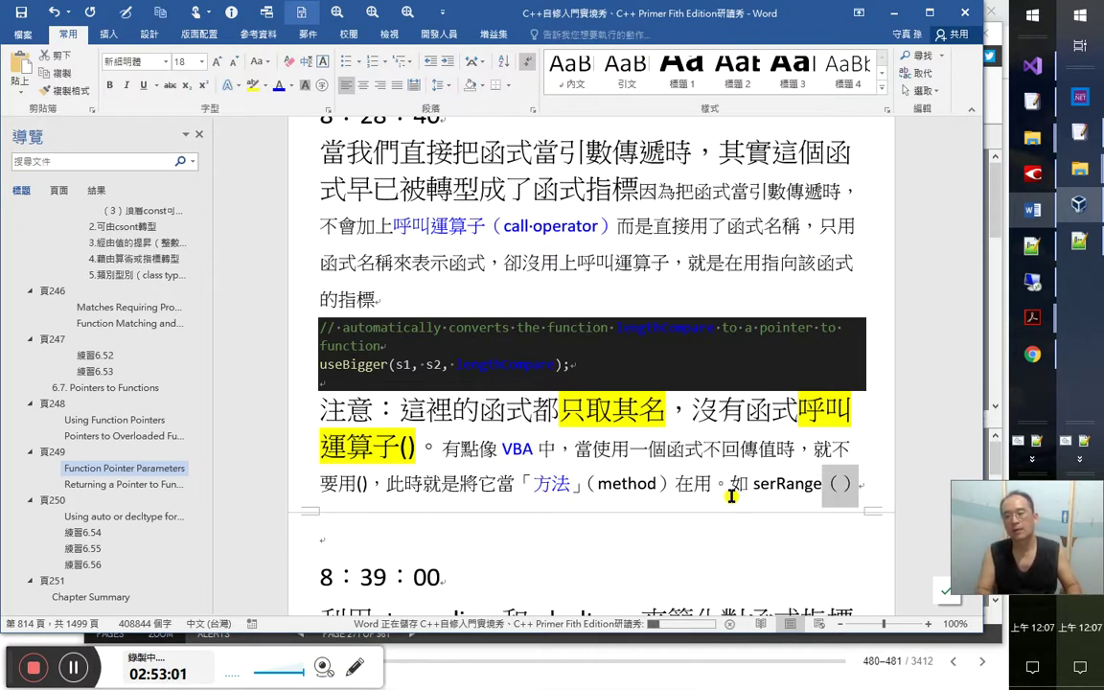
pyautogui.write('(')
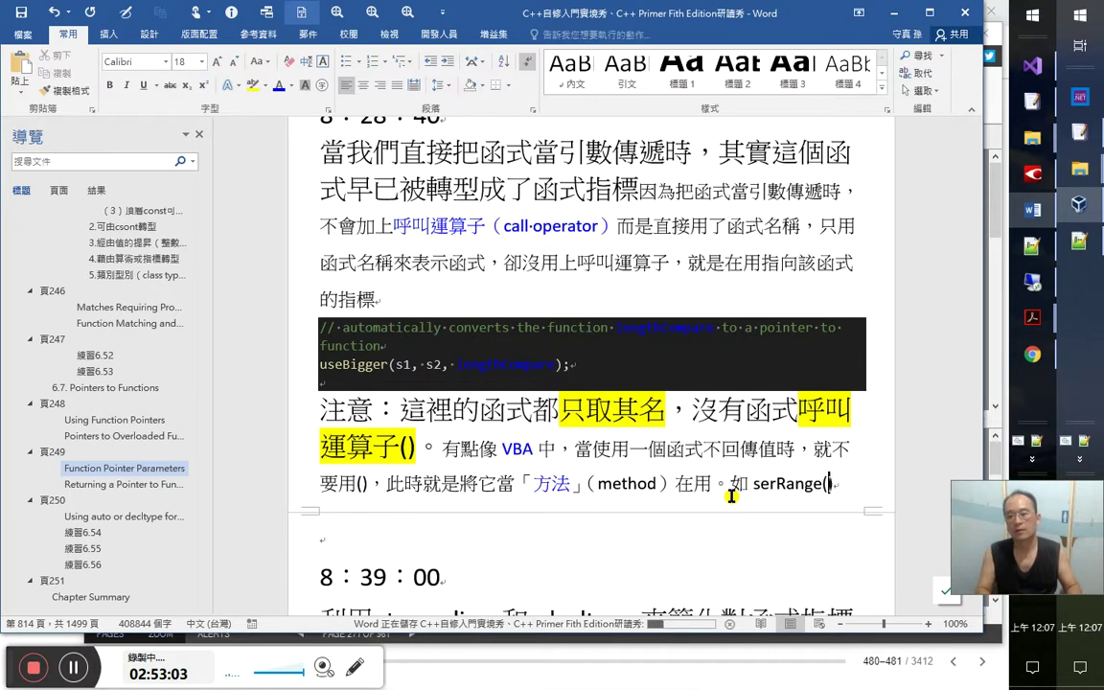
# Insert Word VBA 中的 Range. between 如 and serRange() in the VBA remark's example
pyautogui.click(732, 496)
pyautogui.write('Ran')
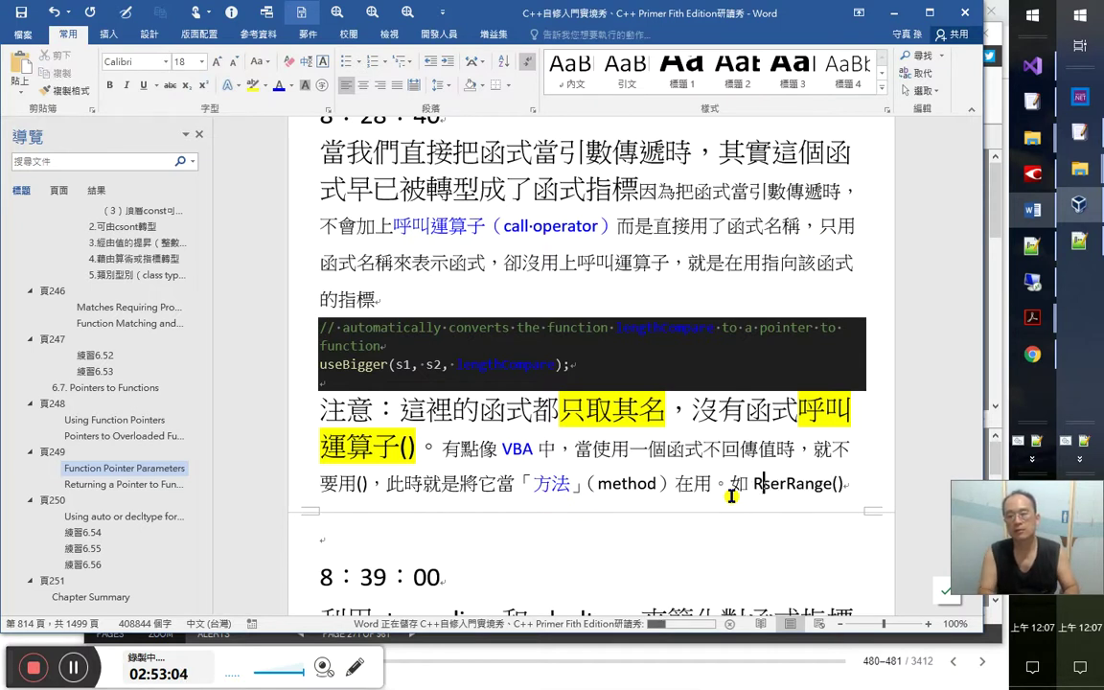
pyautogui.write('ge.')
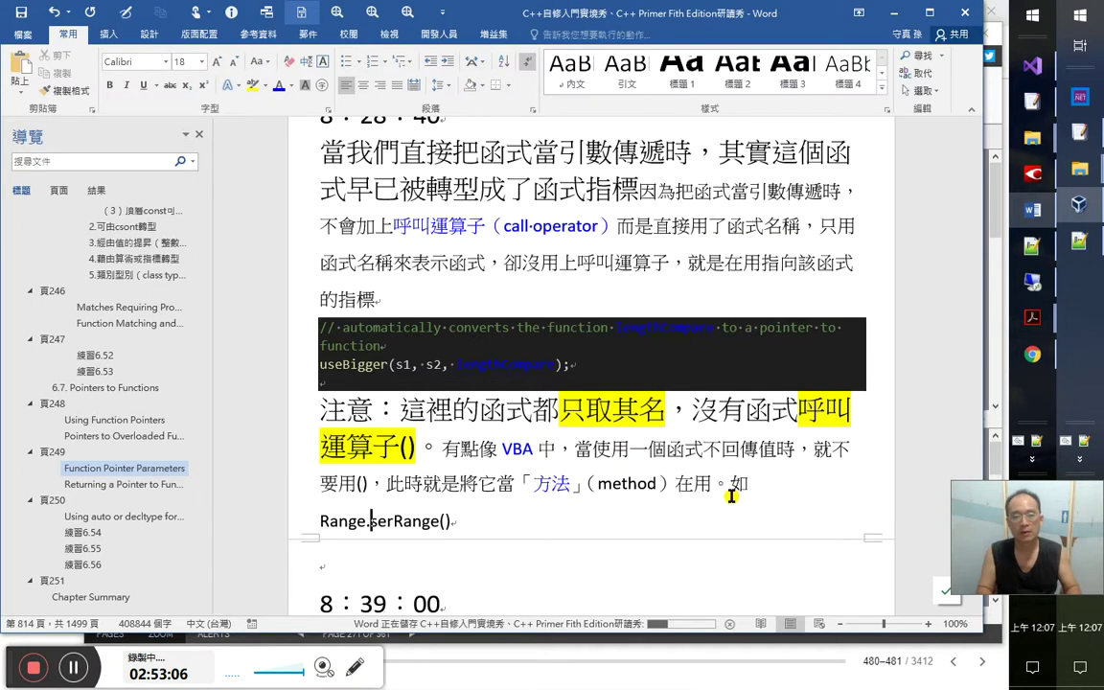
pyautogui.press('End')
pyautogui.write('Word VBA ')
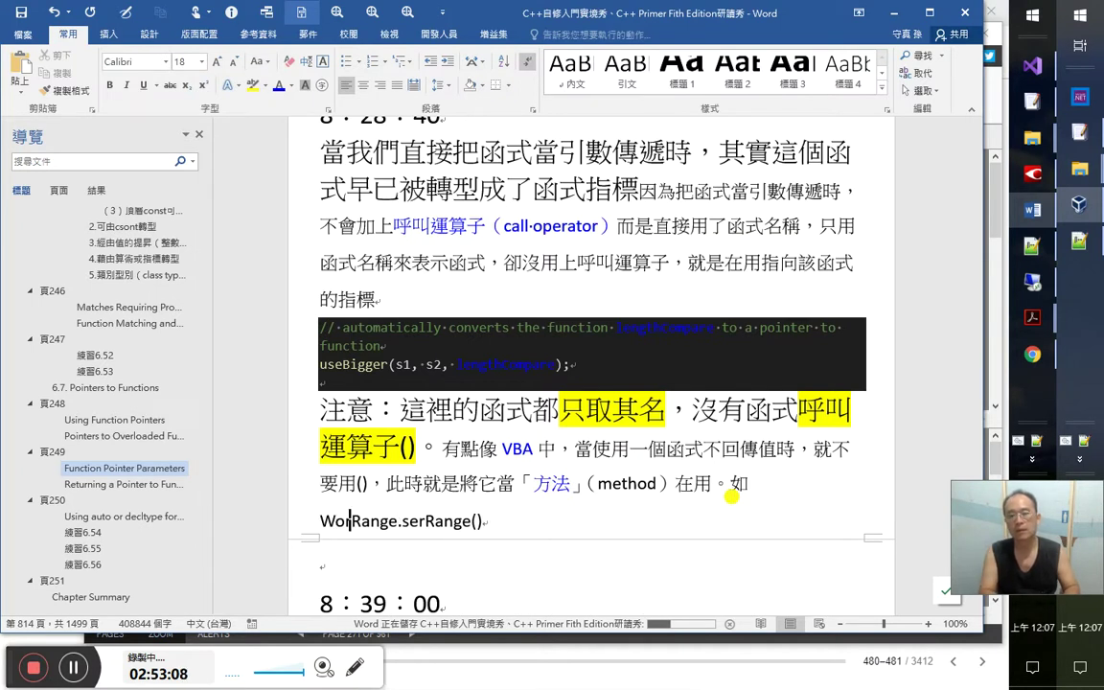
pyautogui.write('中的')
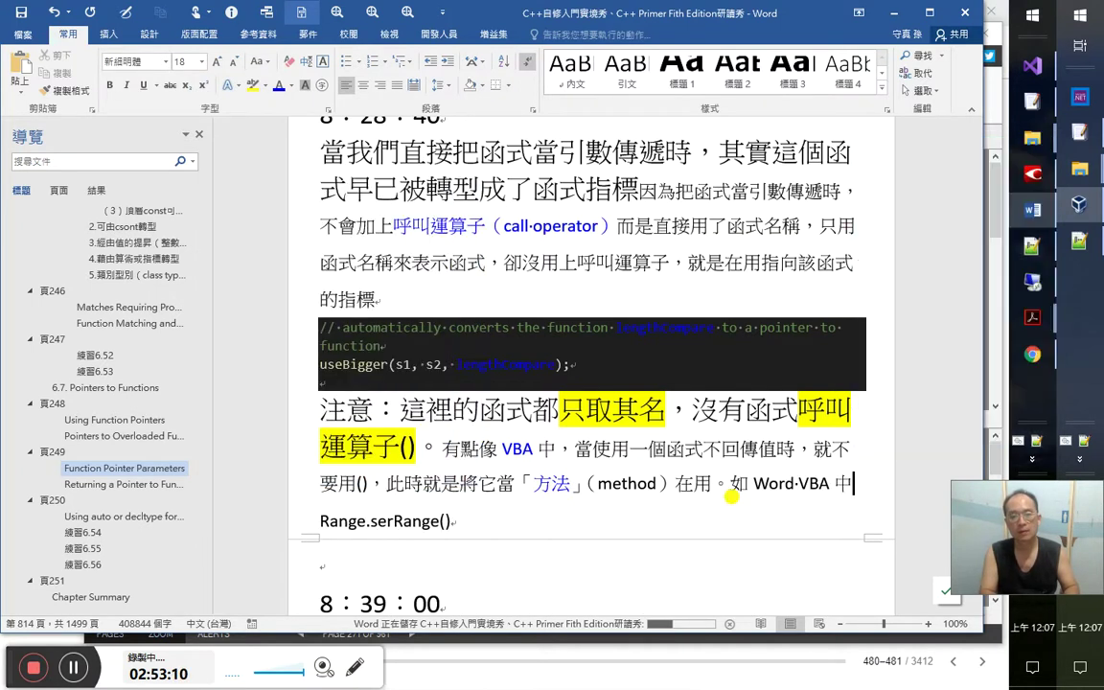
pyautogui.press('End')
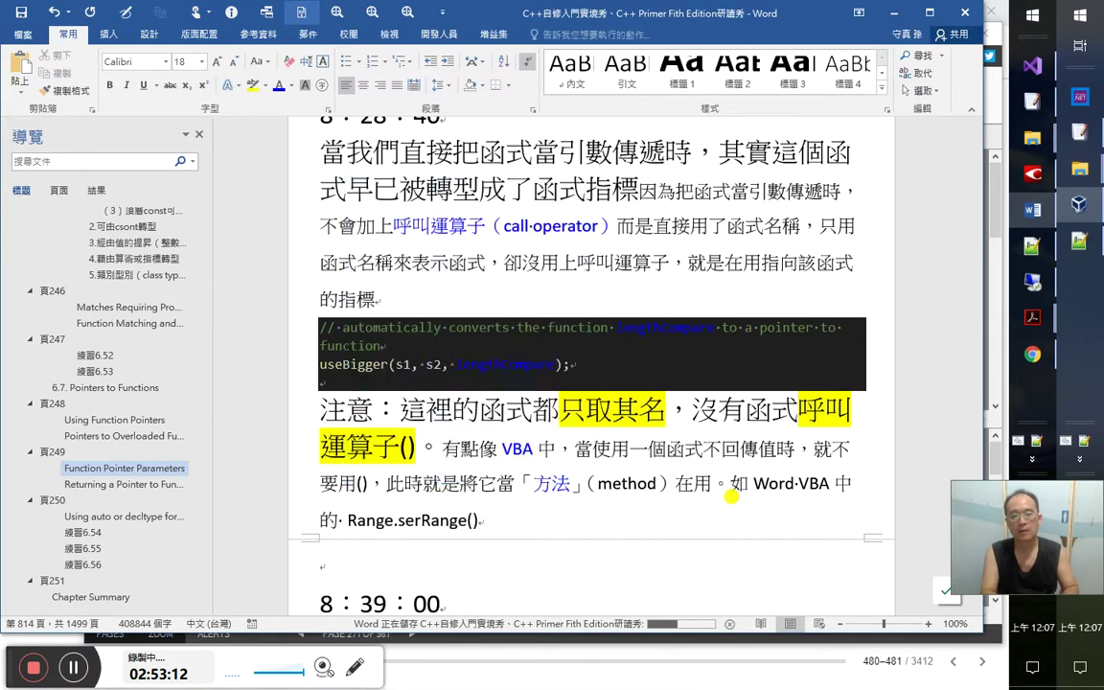
# Append 方法即屬此種 after Range.serRange() at the end of the VBA remark
pyautogui.write('方法即')
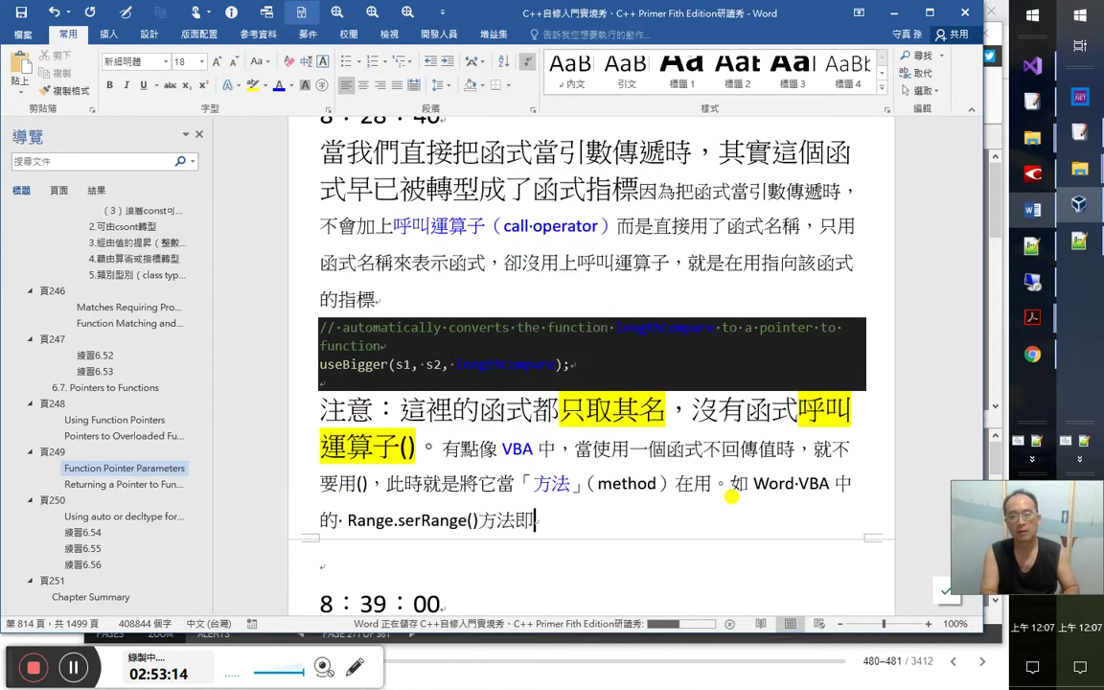
pyautogui.write('日屬龍種')
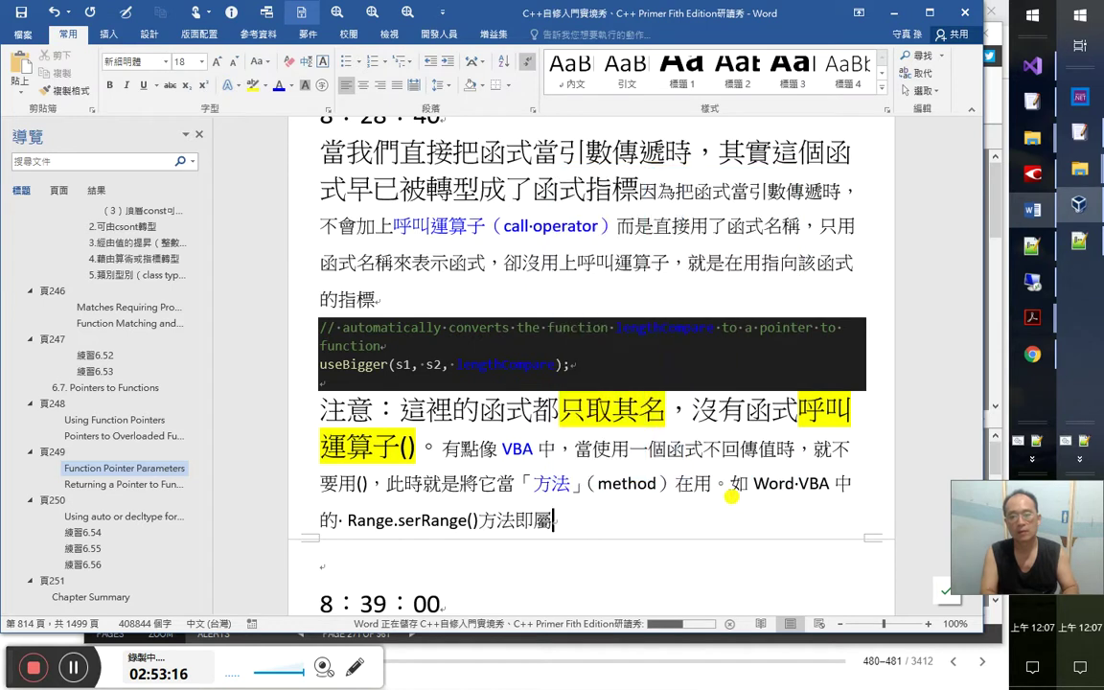
pyautogui.hotkey('shift', 'Left')
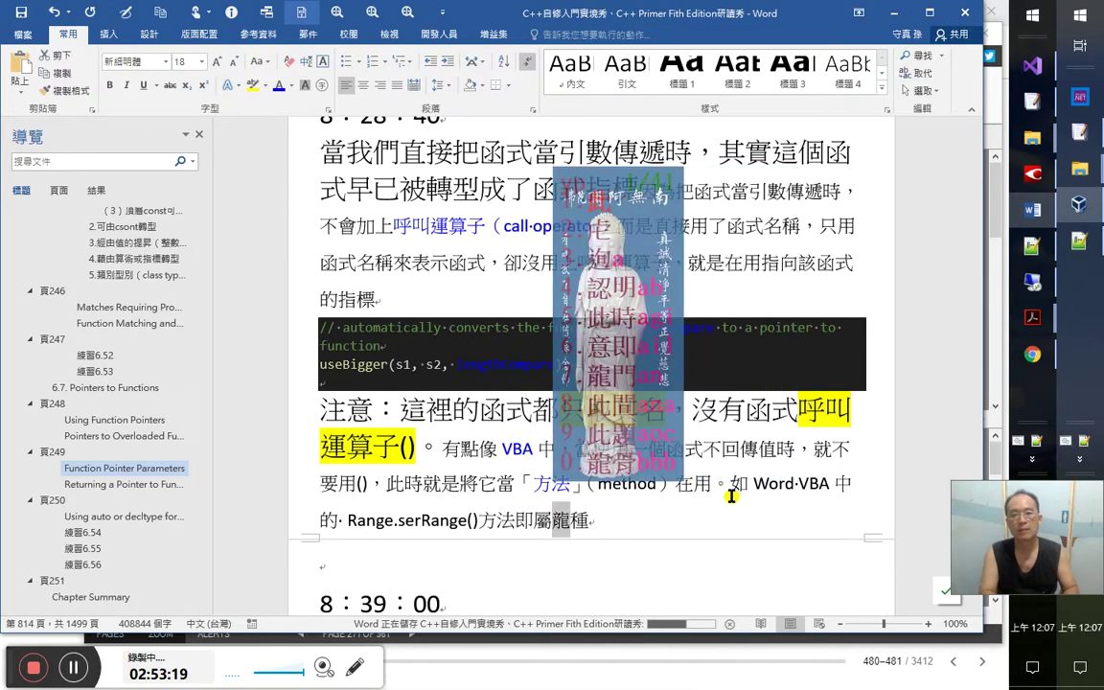
pyautogui.press('Down')
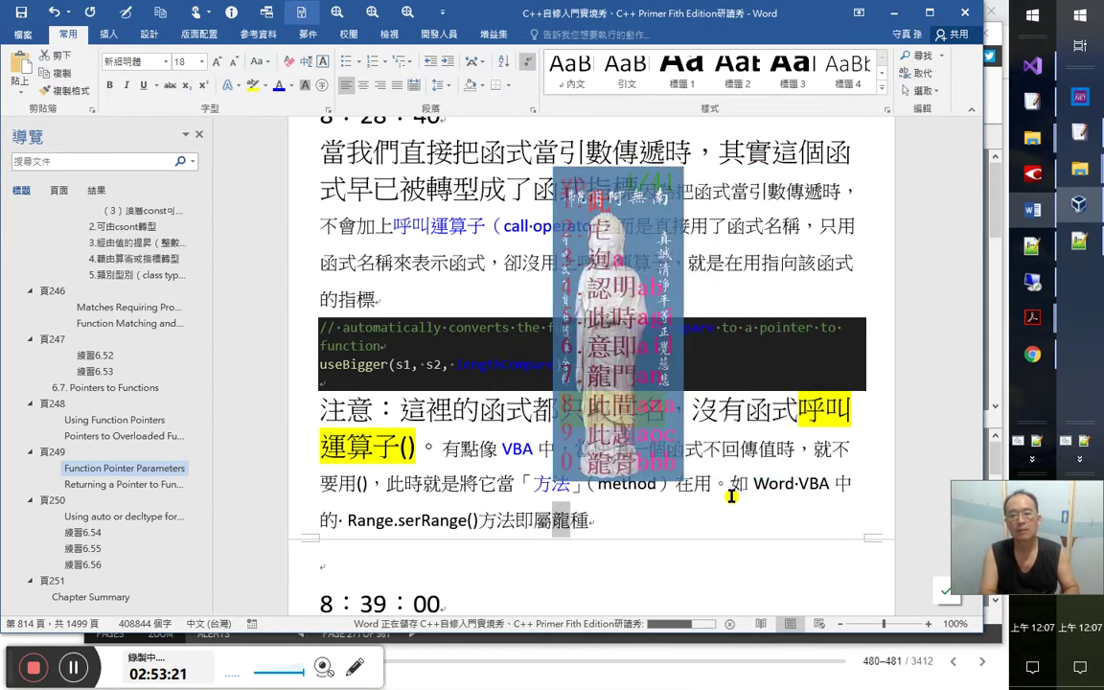
pyautogui.press('Down')
pyautogui.press('Down')
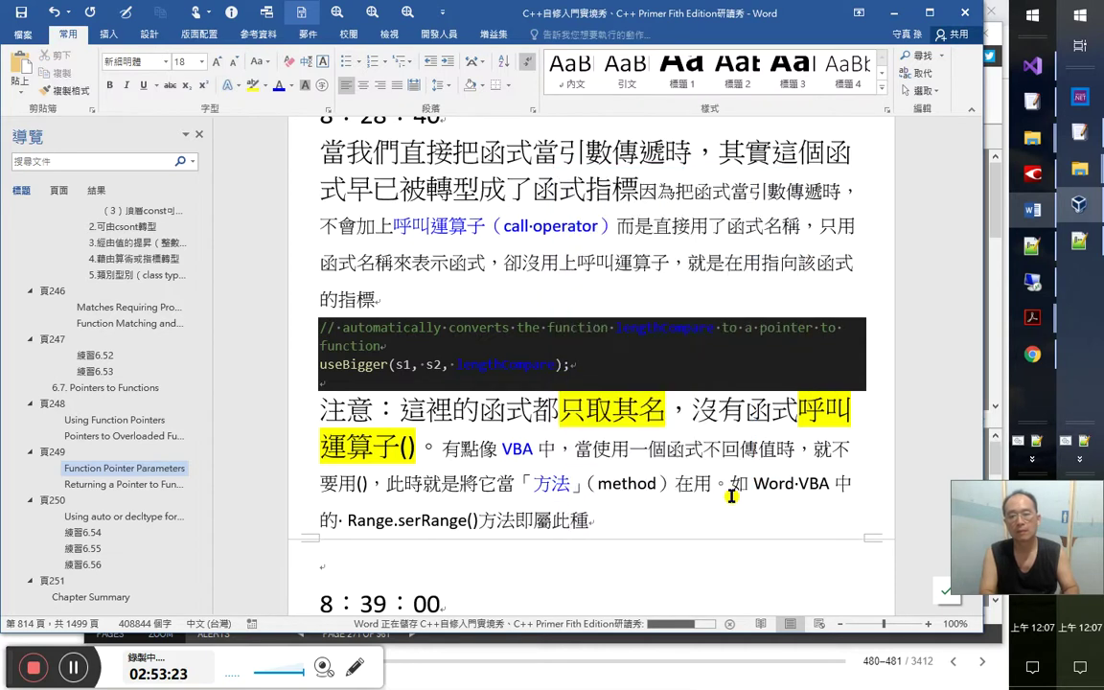
pyautogui.press('Down')
pyautogui.press('Down')
pyautogui.press('Return')
pyautogui.press('Delete')
# Select 此種 in the note, switch to Notepad++ and search all opened documents for it
pyautogui.hotkey('shift', 'Left')
pyautogui.hotkey('shift', 'Left')
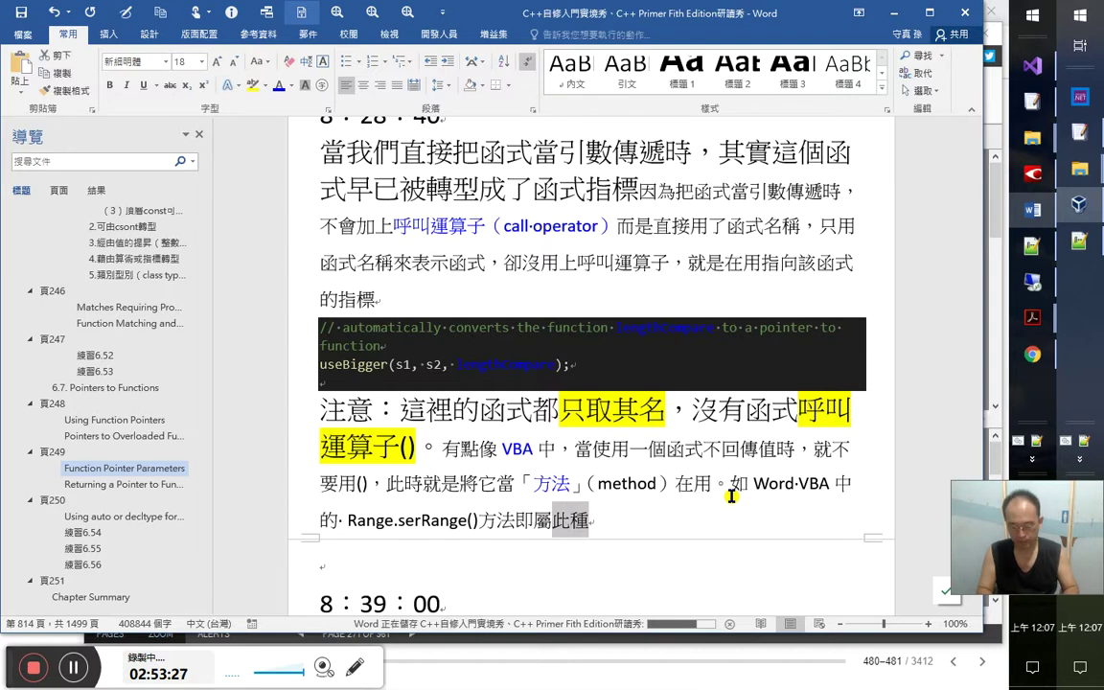
pyautogui.click(1081, 244)
pyautogui.hotkey('ctrl', 'f')
pyautogui.press('Return')
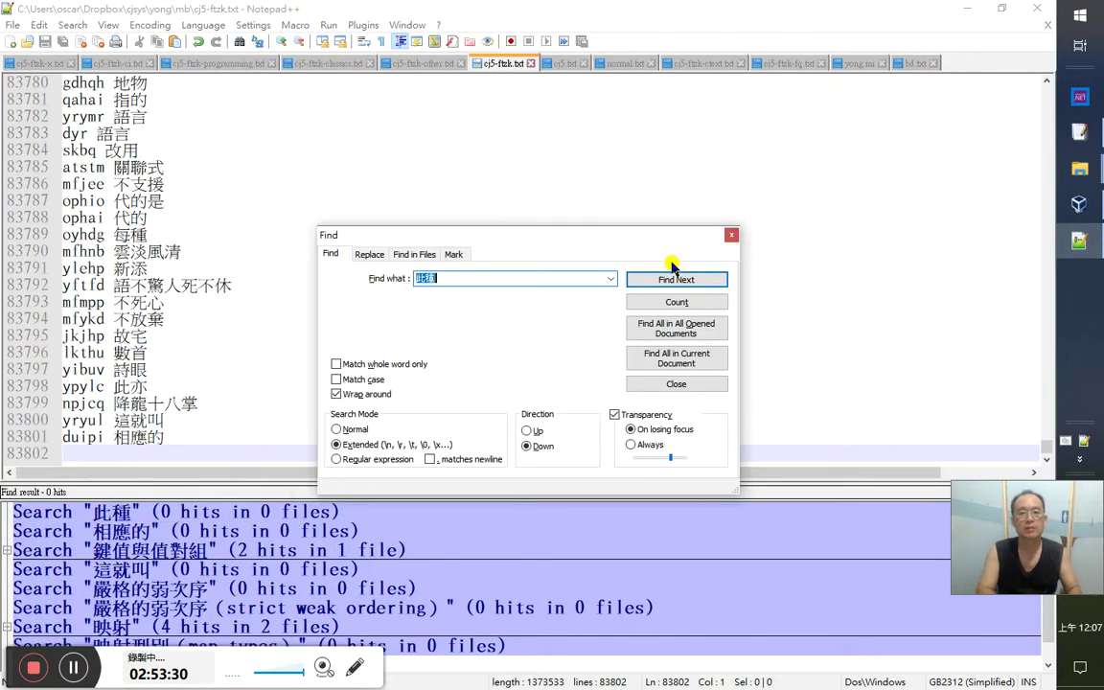
# Find the code yphdg in cj5-ftzk.txt, add the entry yphdg 此種 above yphdg 龍種 and save the file
pyautogui.press('Escape')
pyautogui.hotkey('ctrl', 'f')
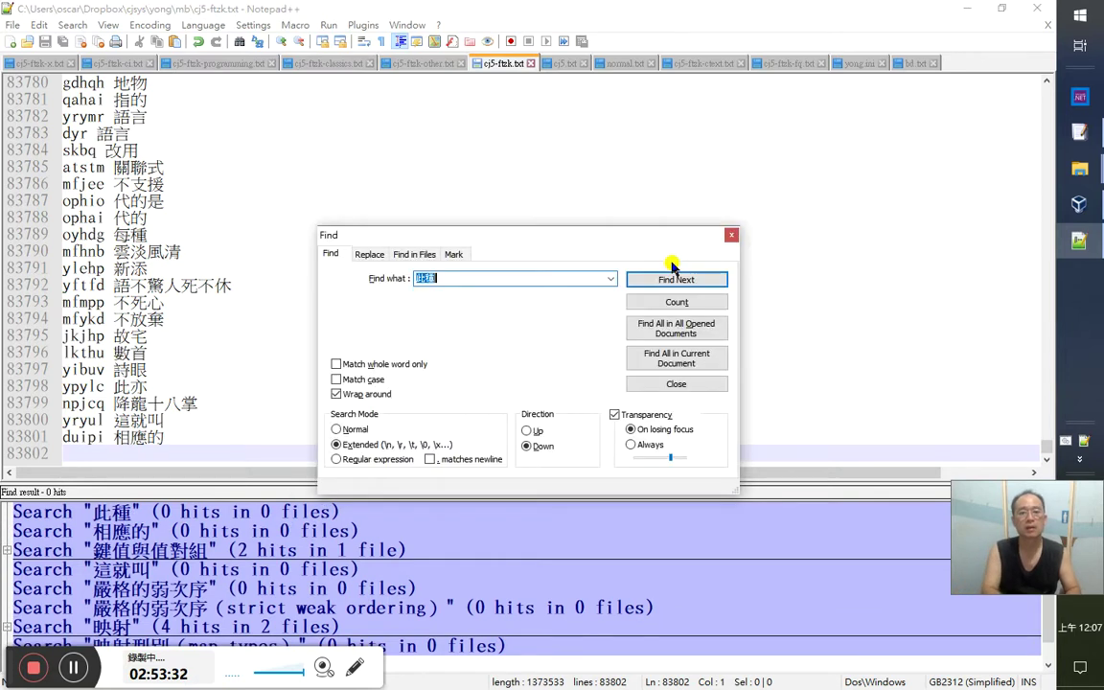
pyautogui.write('yphdg')
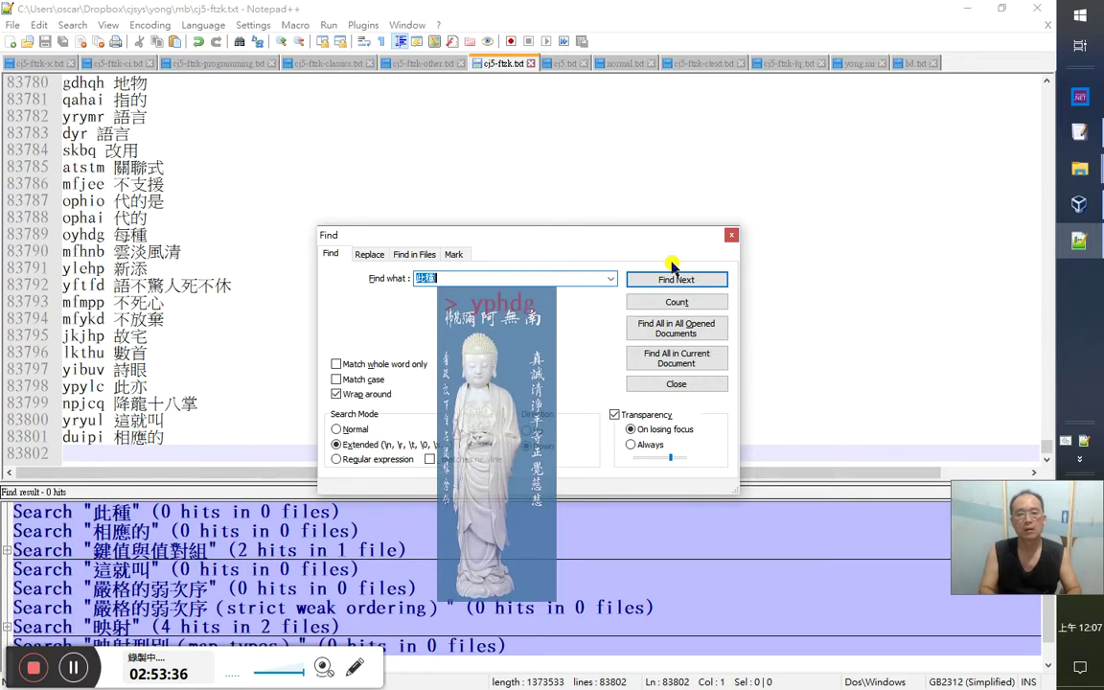
pyautogui.press('Return')
pyautogui.click(676, 279)
pyautogui.press('Escape')
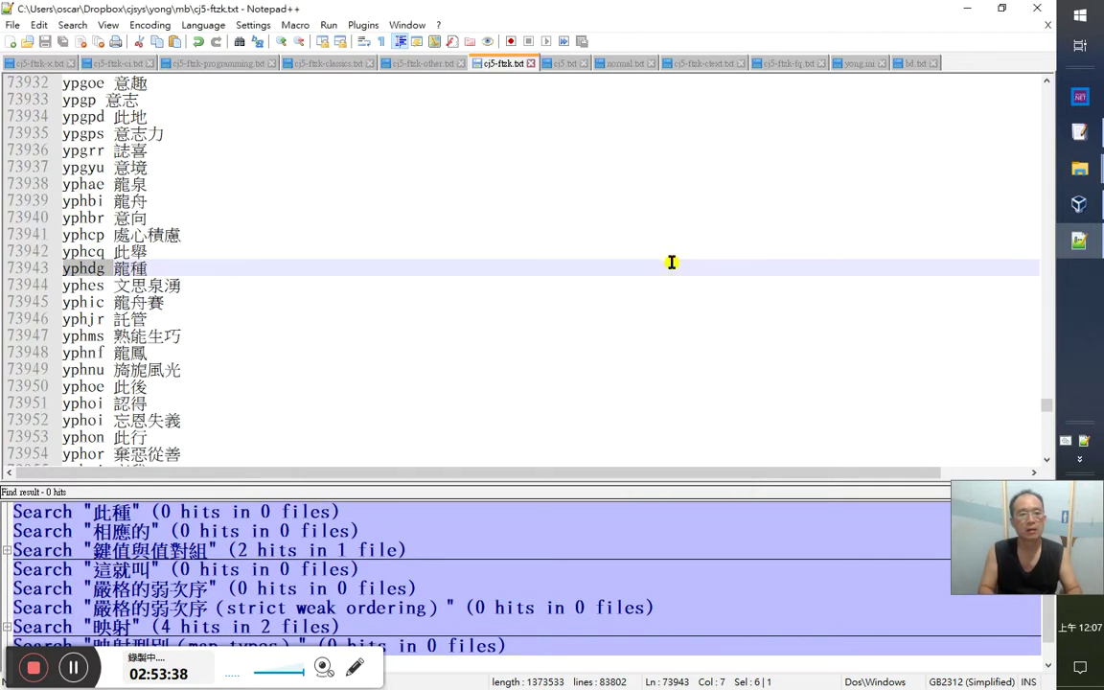
pyautogui.press('Right')
pyautogui.hotkey('ctrl', 'd')
pyautogui.hotkey('shift', 'Right')
pyautogui.write('此')
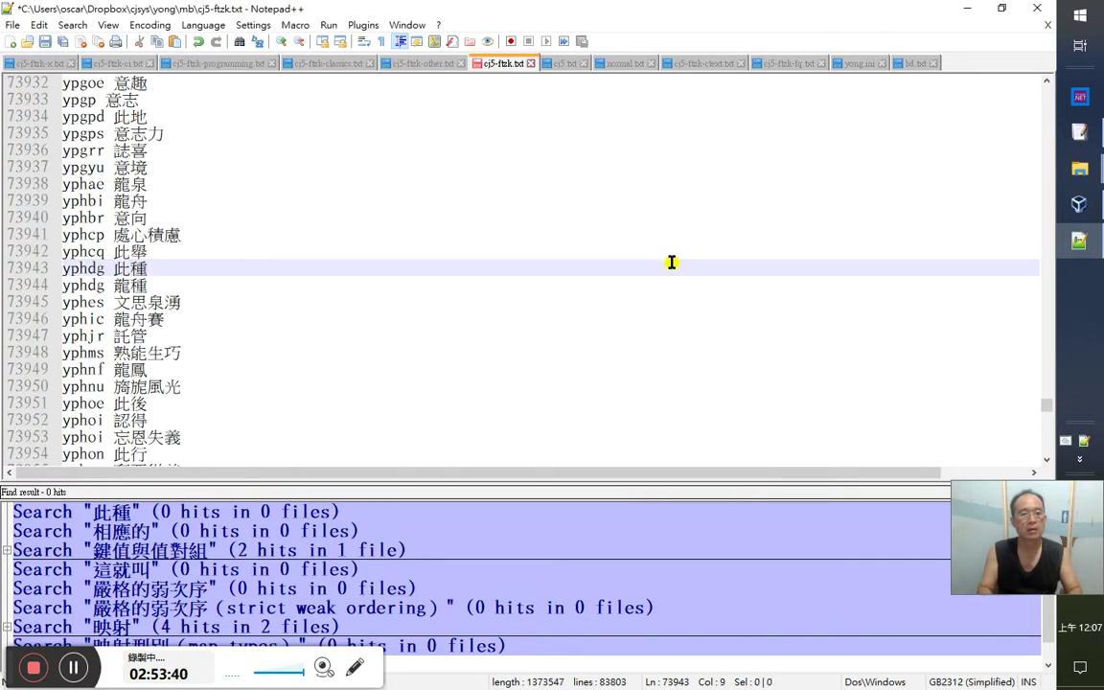
pyautogui.press('Down')
pyautogui.hotkey('ctrl', 's')
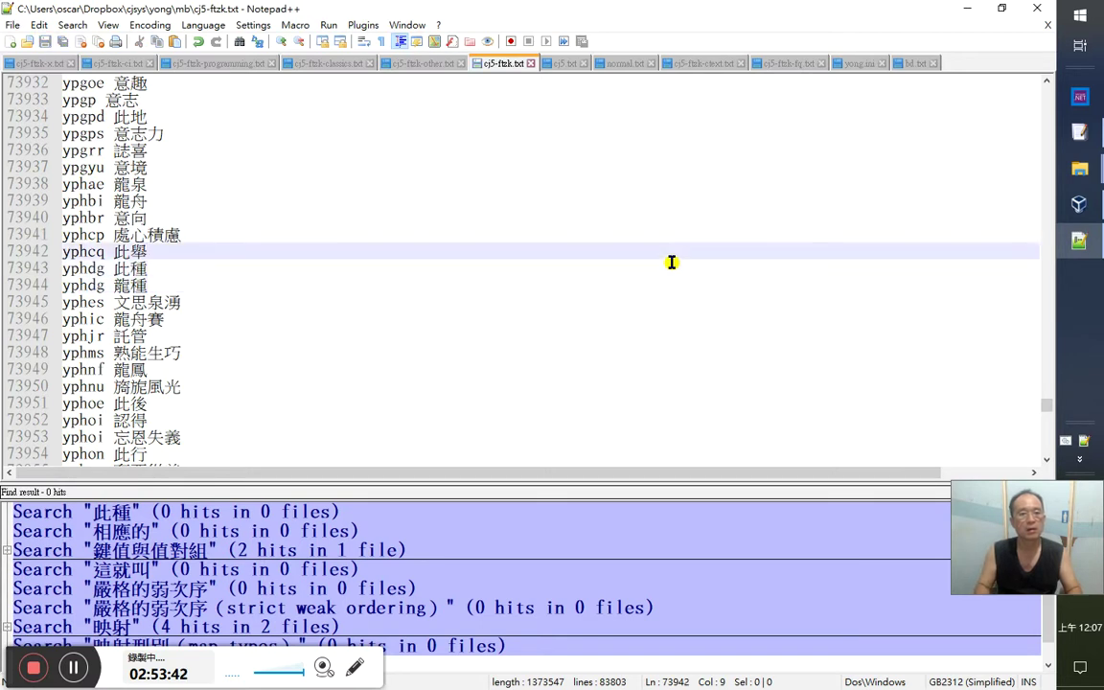
# Move the entry yphoi 忘恩失義 from cj5-ftzk.txt to the end of cj5-ftzk-other.txt
pyautogui.press('Down')
pyautogui.press('Down')
pyautogui.press('Down')
pyautogui.press('Down')
pyautogui.press('Down')
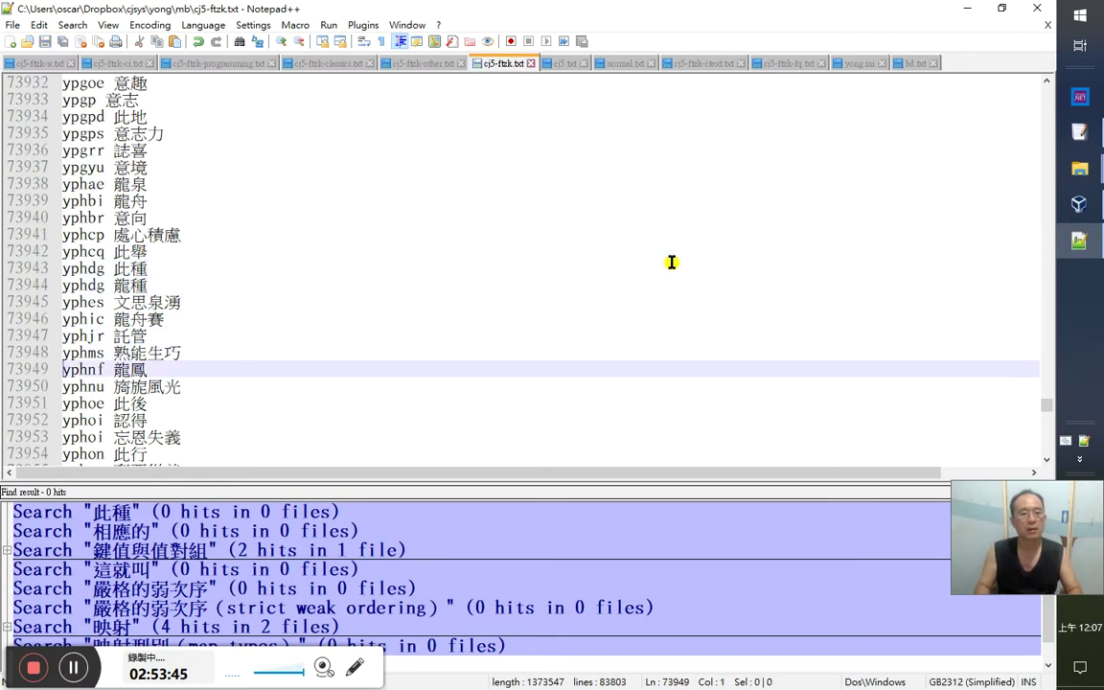
pyautogui.press('Down')
pyautogui.press('Down')
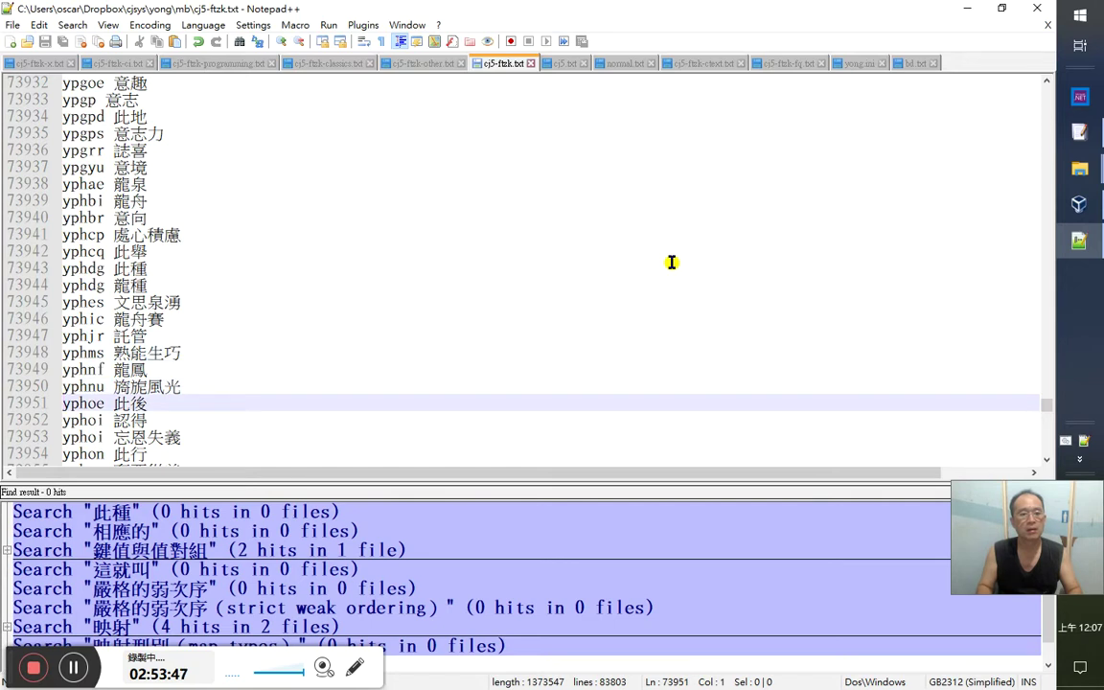
pyautogui.press('Down')
pyautogui.press('Down')
pyautogui.press('Down')
pyautogui.hotkey('ctrl', 'pageup')
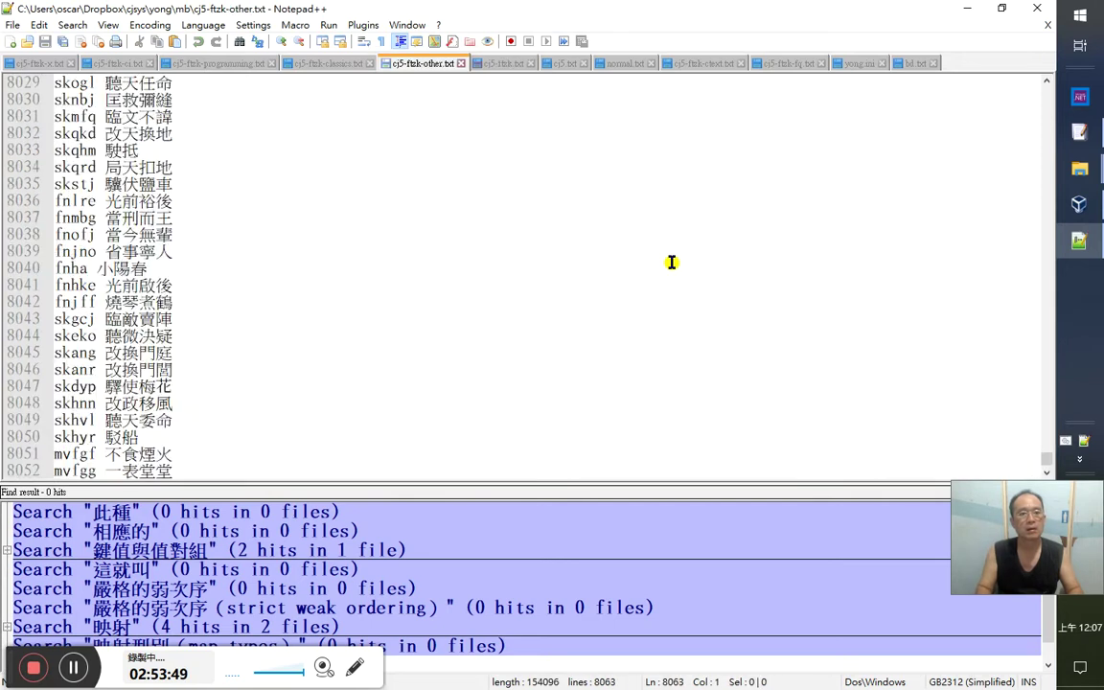
pyautogui.write('yphoi 忘恩失義')
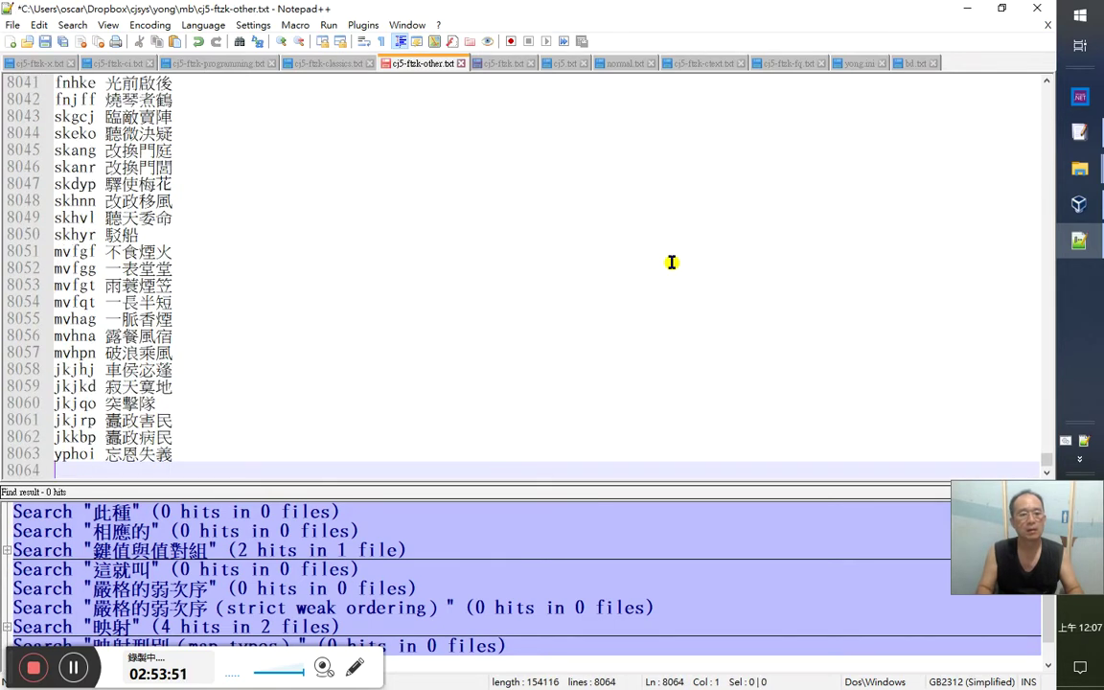
pyautogui.hotkey('ctrl', 'pagedown')
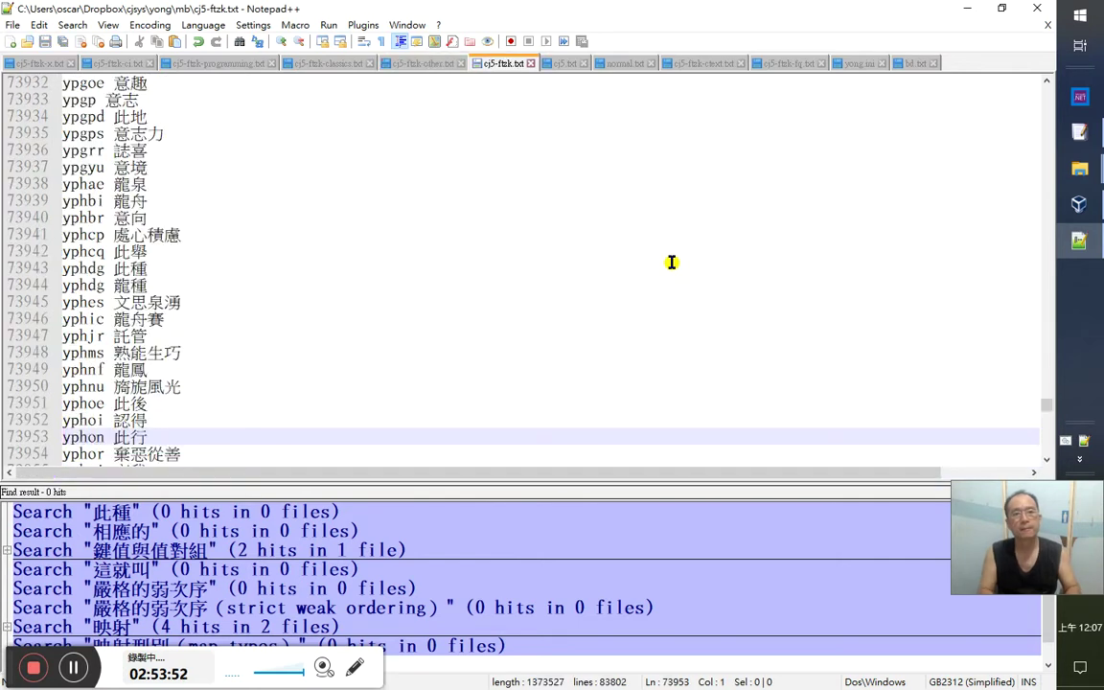
# Switch back to Word and reduce the VBA remark, from 有點像 to 即屬此種, to 14 pt
pyautogui.hotkey('alt', 'Tab')
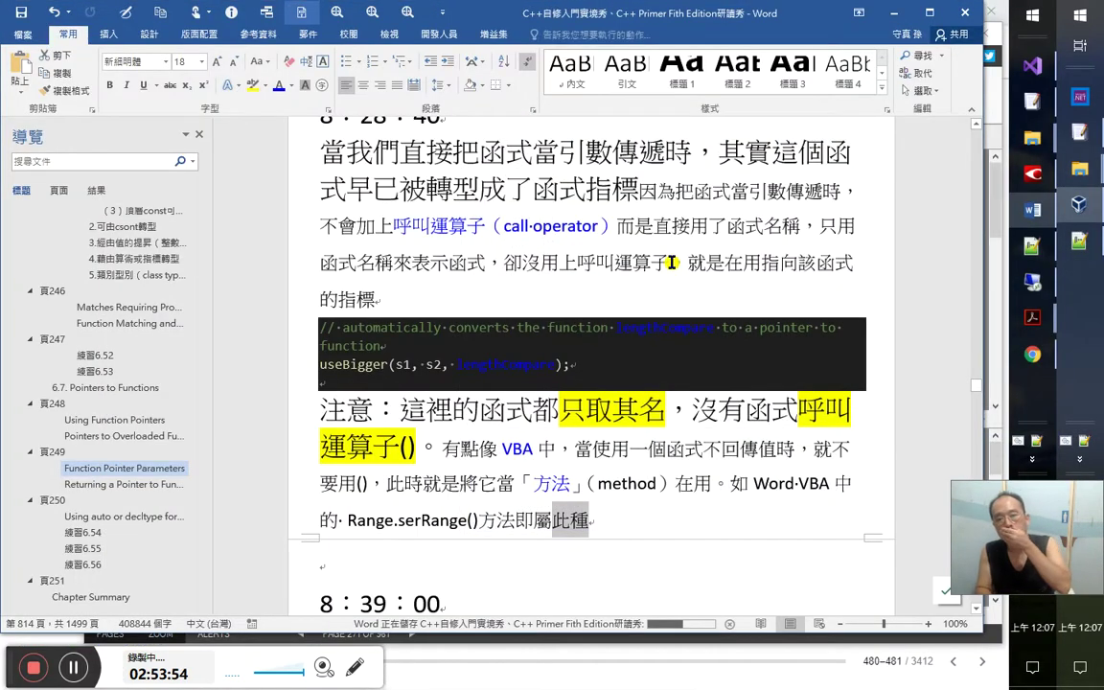
pyautogui.press('Down')
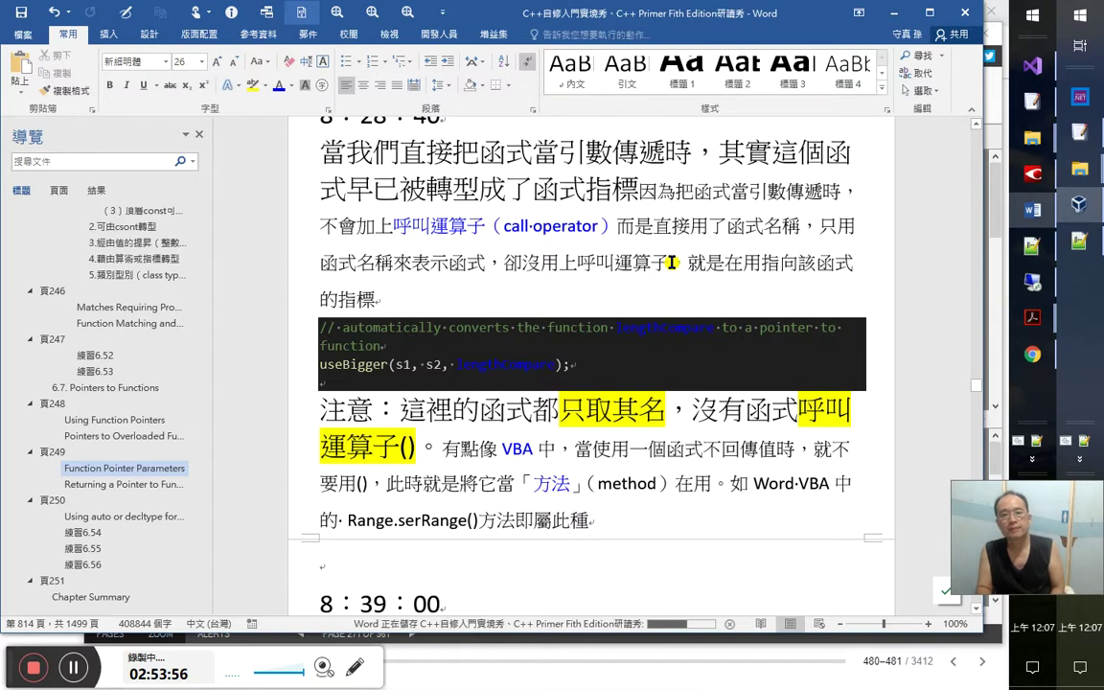
pyautogui.moveTo(441, 449); pyautogui.dragTo(600, 549)
pyautogui.hotkey('ctrl', 'shift', ',')
pyautogui.hotkey('ctrl', 'shift', ',')
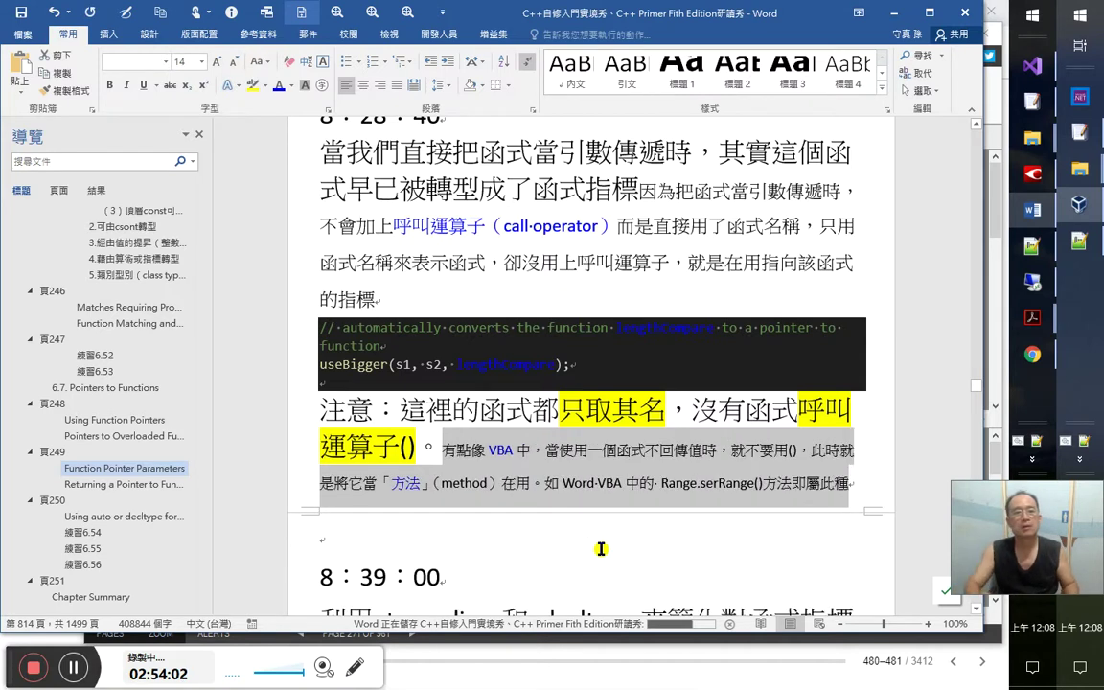
pyautogui.scroll(2, 685, 394)
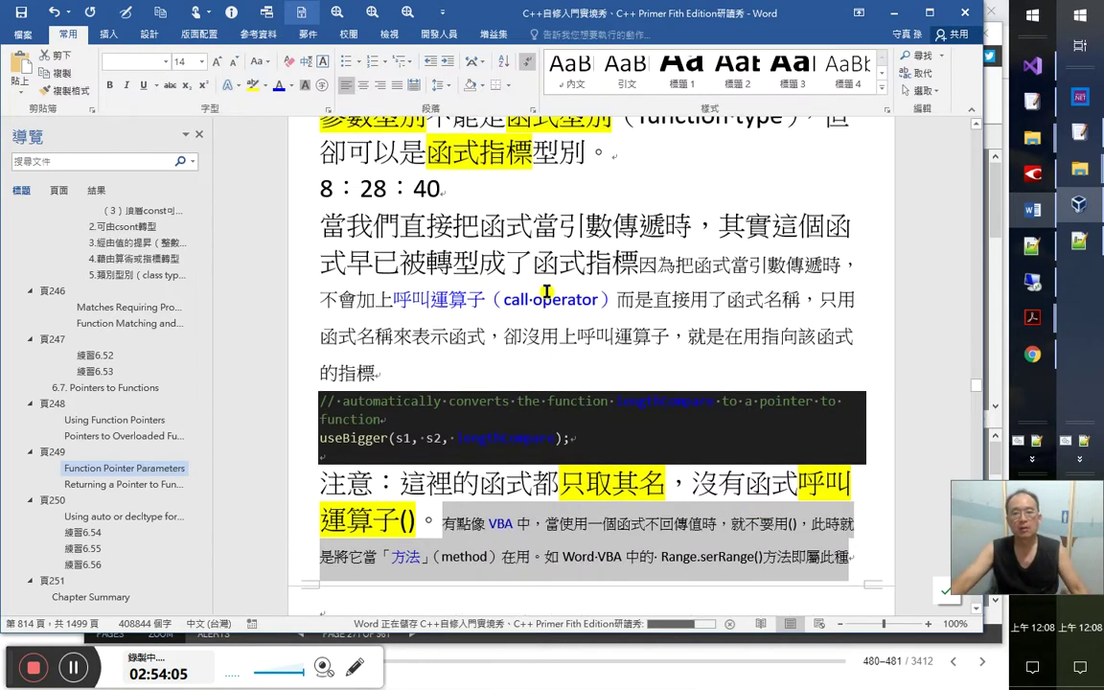
pyautogui.click(553, 299)
pyautogui.click(645, 474)
pyautogui.scroll(-5, 537, 402)
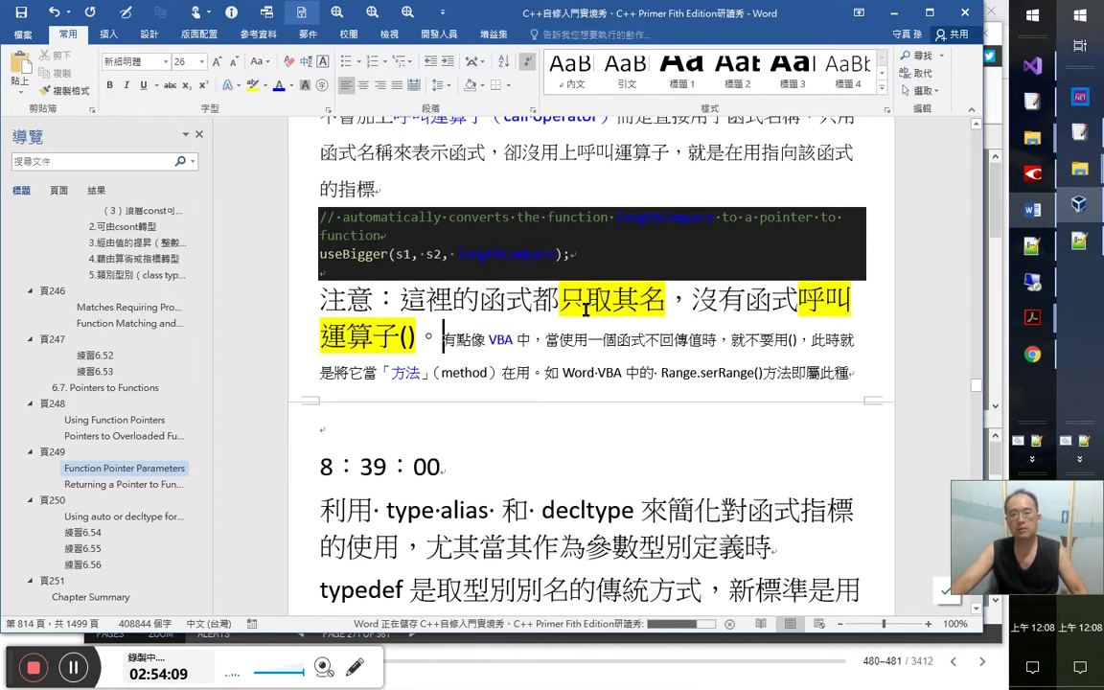
# Add a new line reading 第71集 2：54：00 directly below the VBA remark ending in 即屬此種
pyautogui.scroll(-2, 440, 389)
pyautogui.click(416, 352)
pyautogui.scroll(2, 563, 385)
pyautogui.click(861, 388)
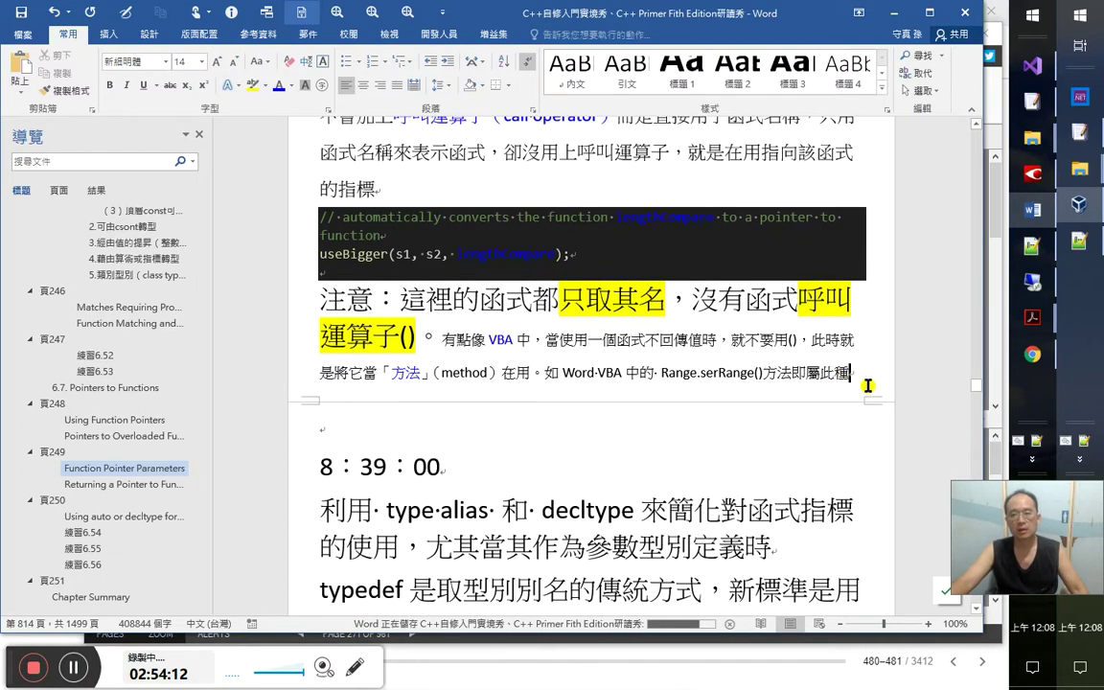
pyautogui.press('Return')
pyautogui.write('第')
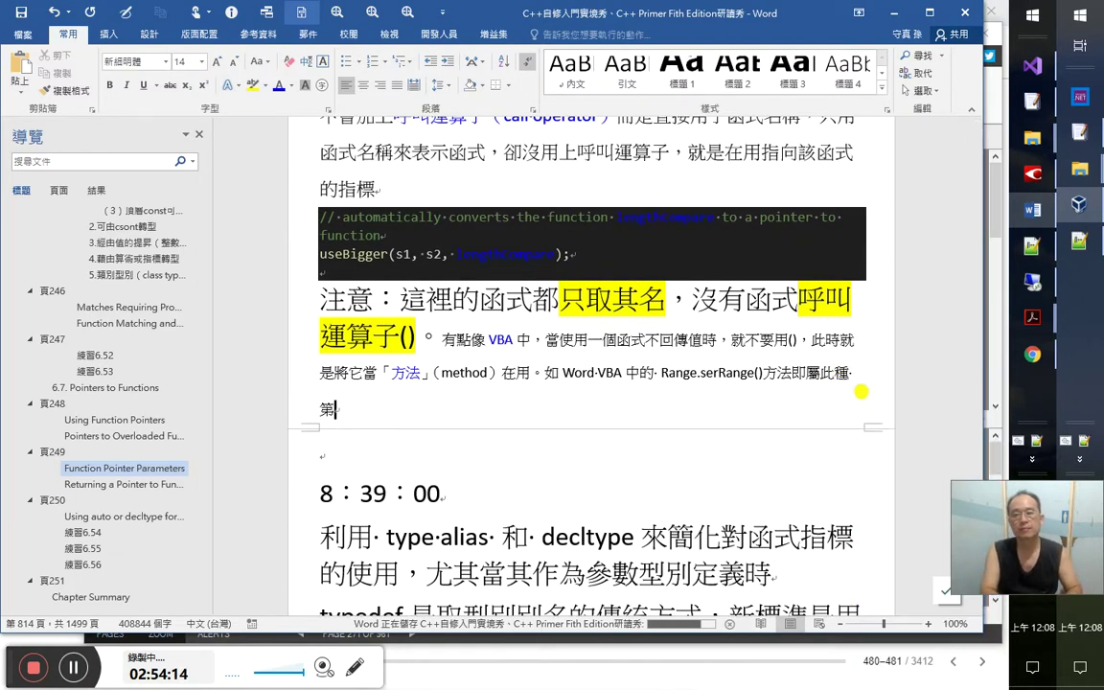
pyautogui.write('71集 2：')
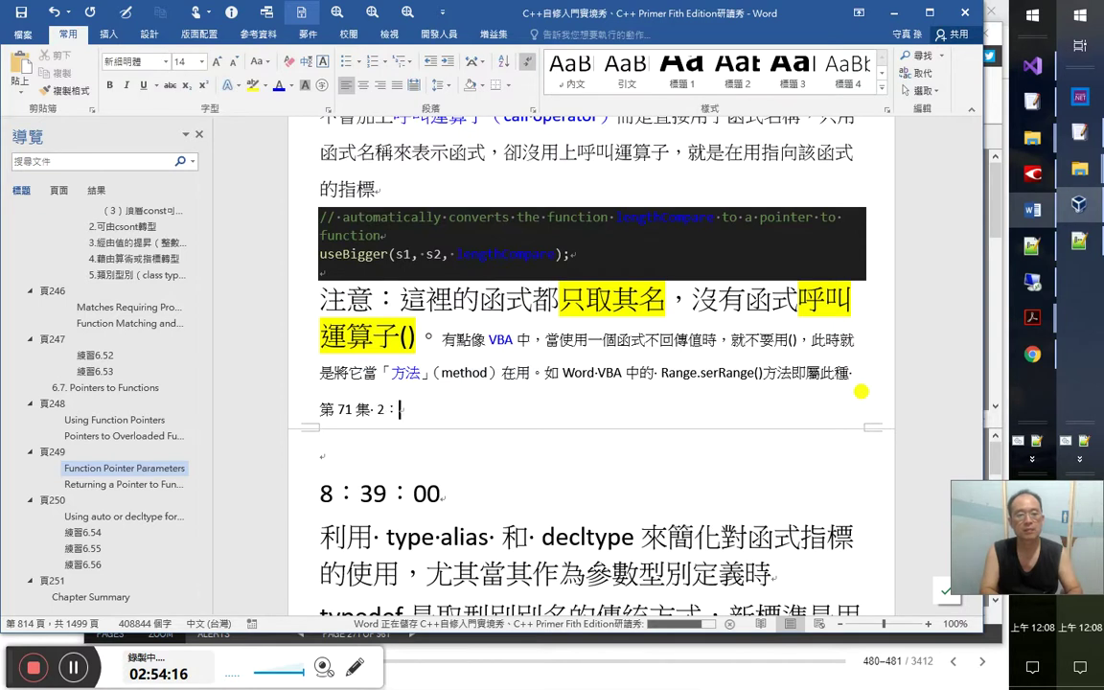
pyautogui.write('54：00')
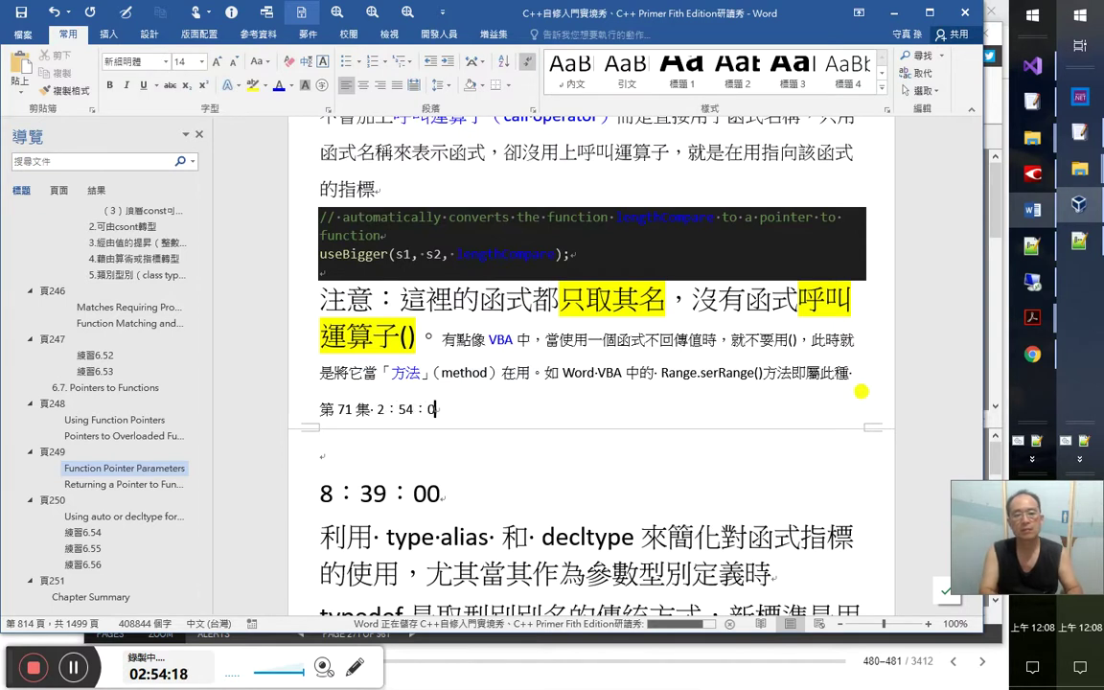
# Correct the new episode 71 timestamp to read 2：53：00
pyautogui.press('Left')
pyautogui.press('Left')
pyautogui.press('Left')
pyautogui.press('Left')
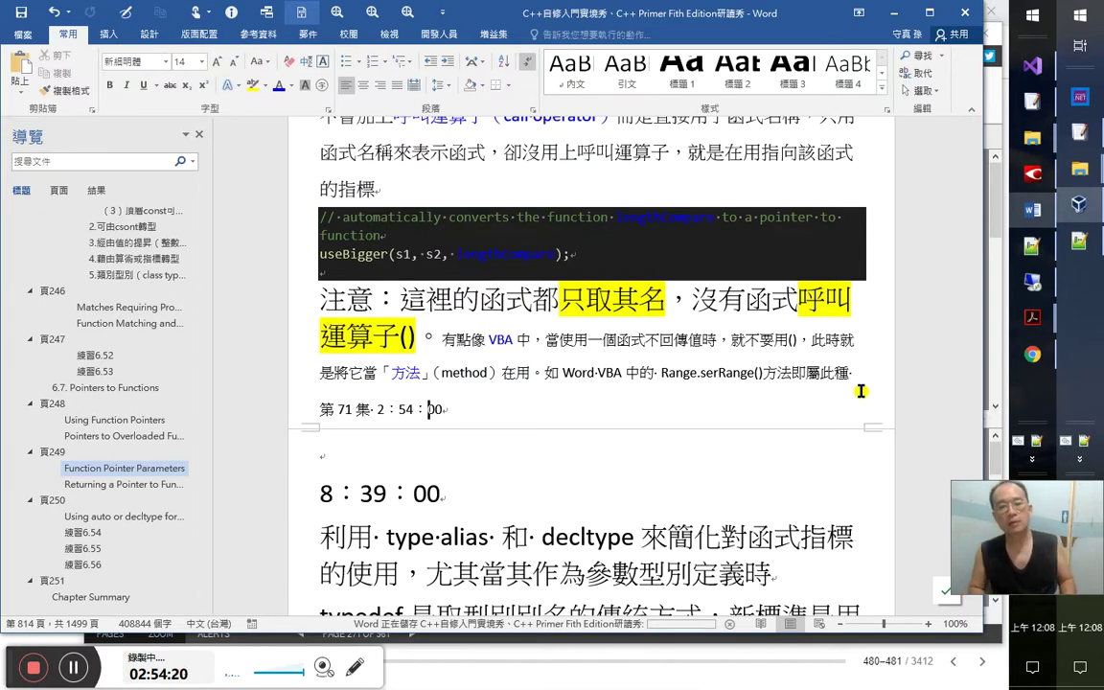
pyautogui.hotkey('shift', 'Right')
pyautogui.write('3')
pyautogui.press('Down')
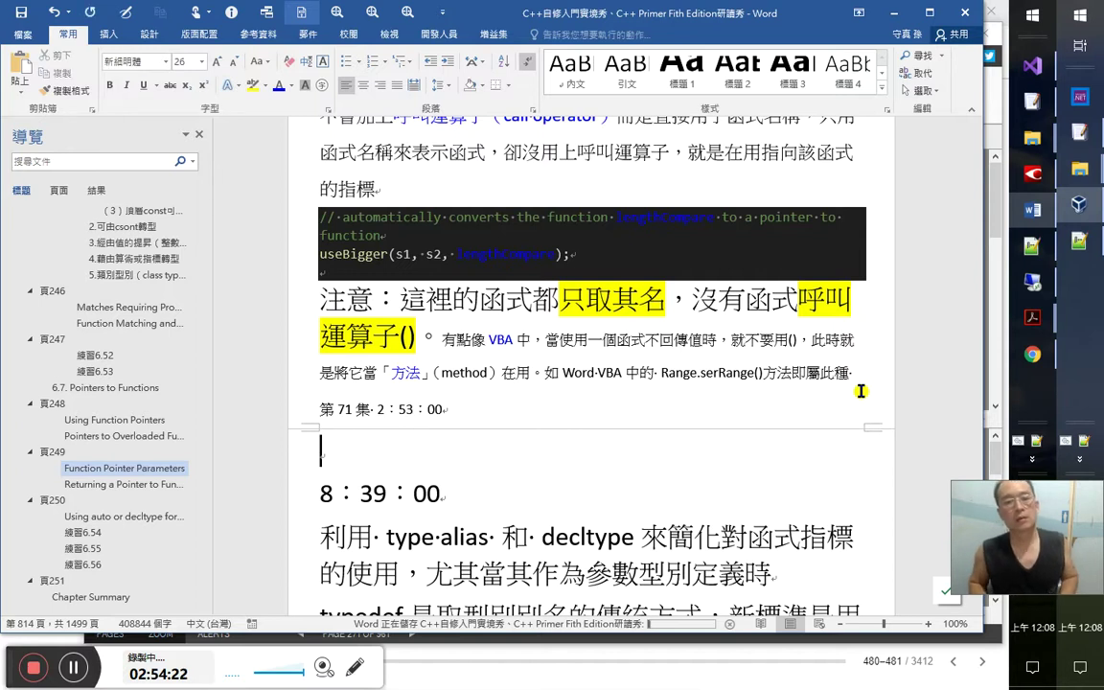
# Read the 8：39：00 note on using type alias and decltype to simplify function pointers
pyautogui.press('Down')
pyautogui.press('Down')
pyautogui.press('Down')
pyautogui.press('Up')
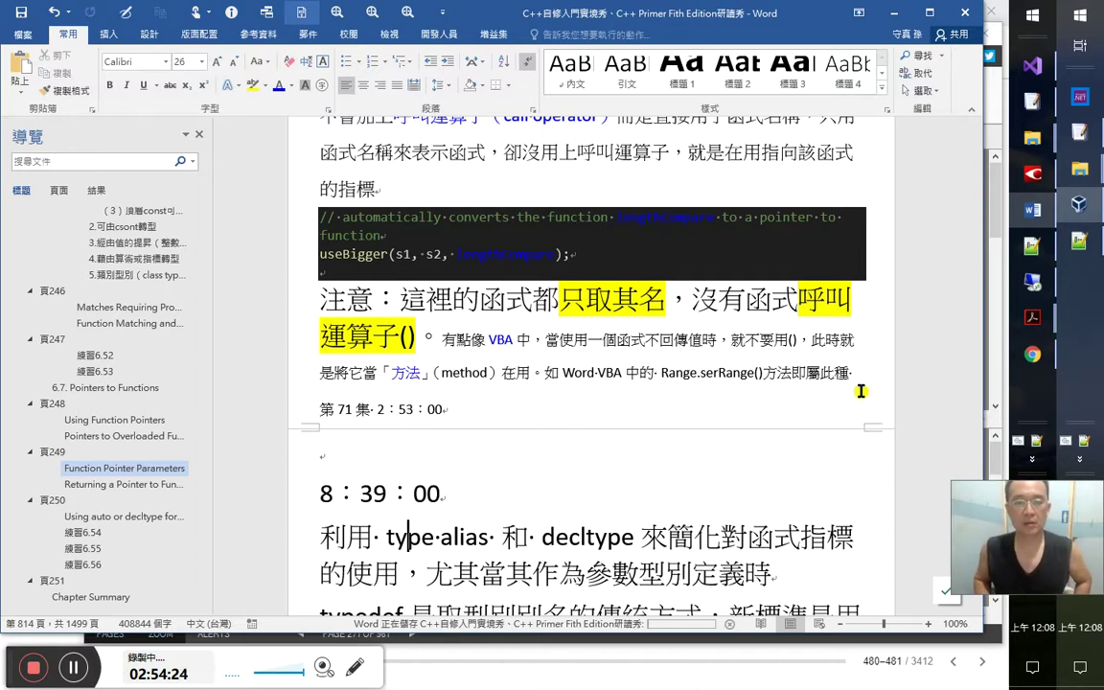
pyautogui.press('Right')
pyautogui.press('Right')
pyautogui.press('Right')
pyautogui.press('Right')
pyautogui.press('Right')
pyautogui.press('Right')
pyautogui.press('Right')
pyautogui.press('Right')
pyautogui.press('Right')
pyautogui.press('Right')
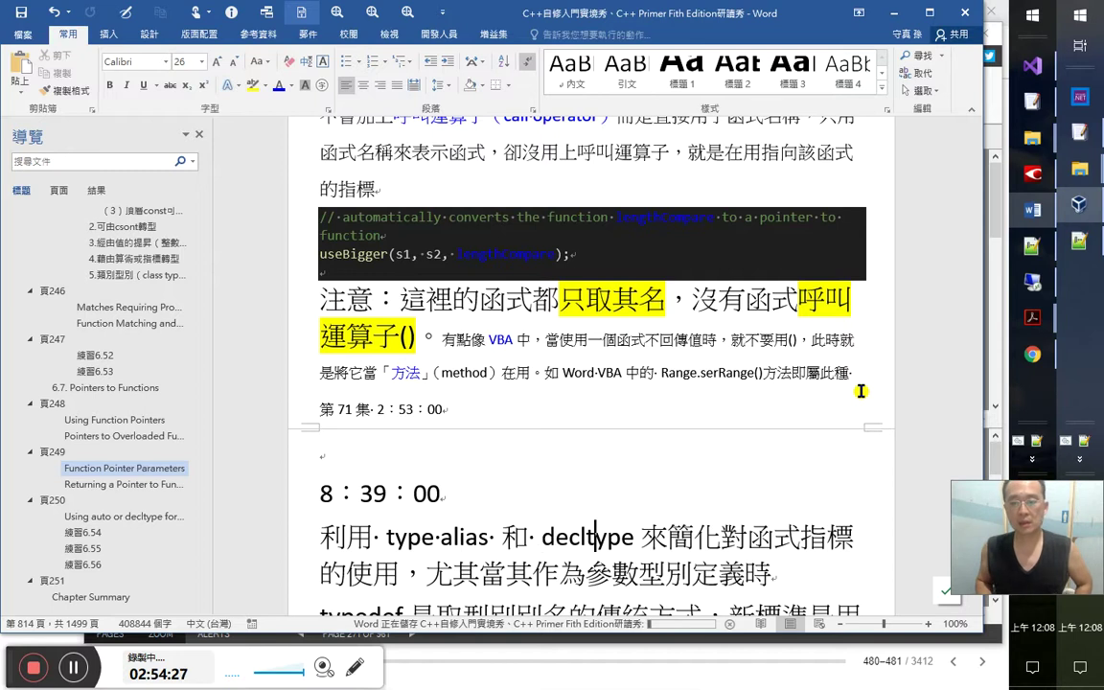
pyautogui.press('Right')
pyautogui.press('Right')
pyautogui.press('Right')
pyautogui.press('Right')
pyautogui.press('Right')
pyautogui.press('Right')
pyautogui.press('Right')
pyautogui.press('Right')
pyautogui.press('Right')
pyautogui.press('Right')
pyautogui.press('Right')
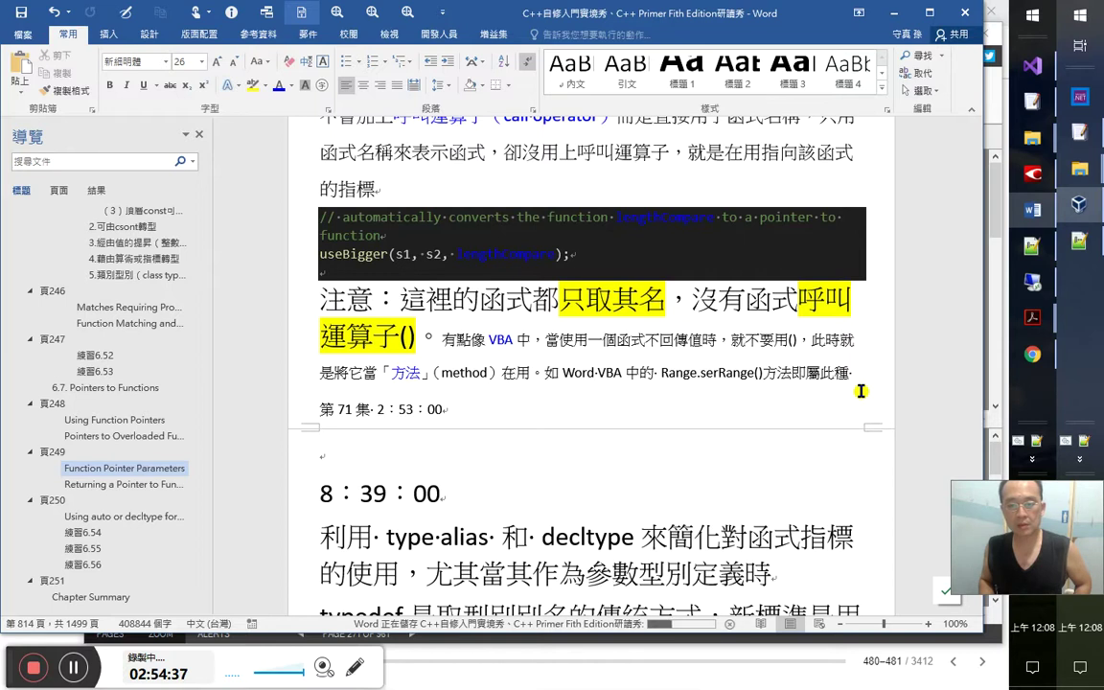
pyautogui.press('Down')
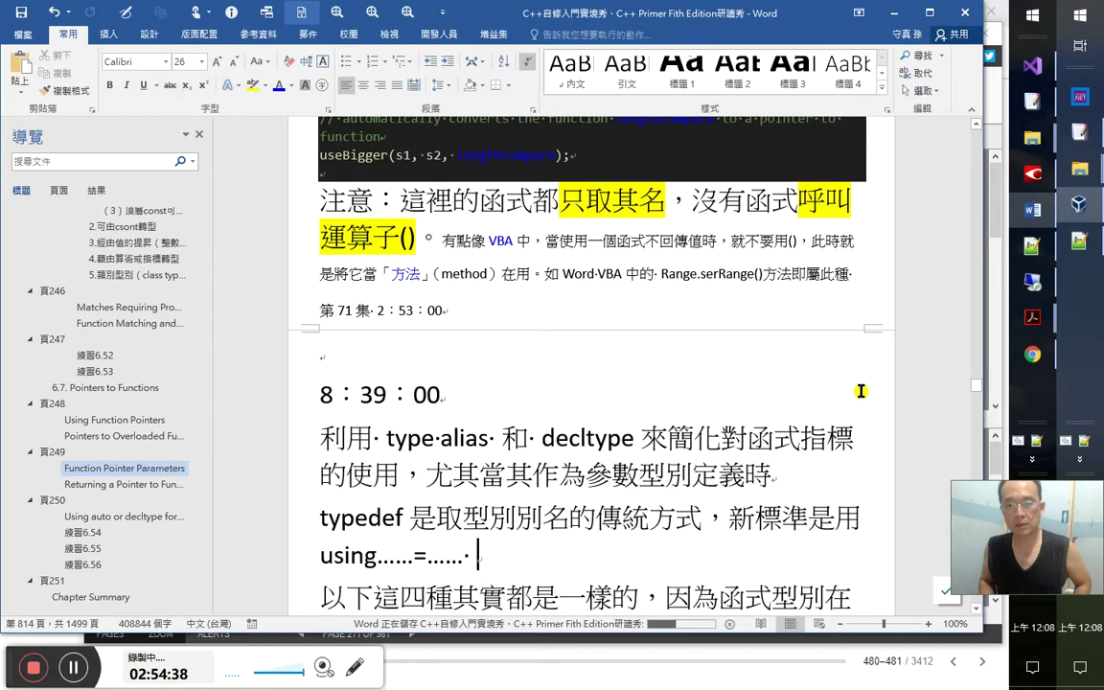
pyautogui.press('Up')
pyautogui.press('Up')
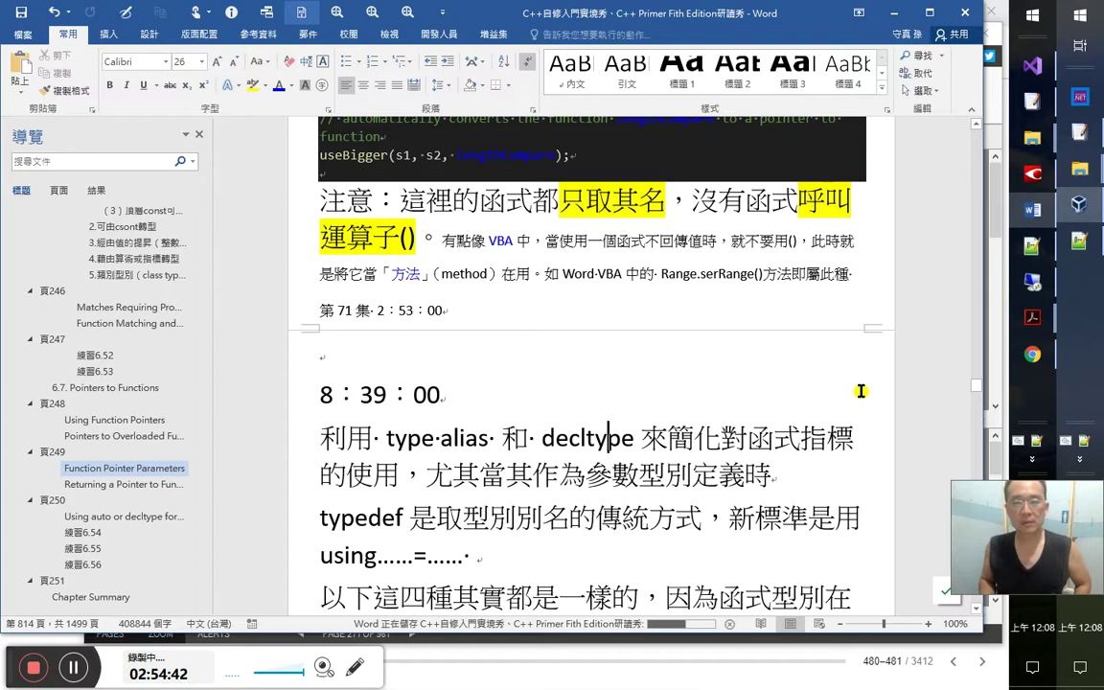
pyautogui.press('Down')
pyautogui.press('Down')
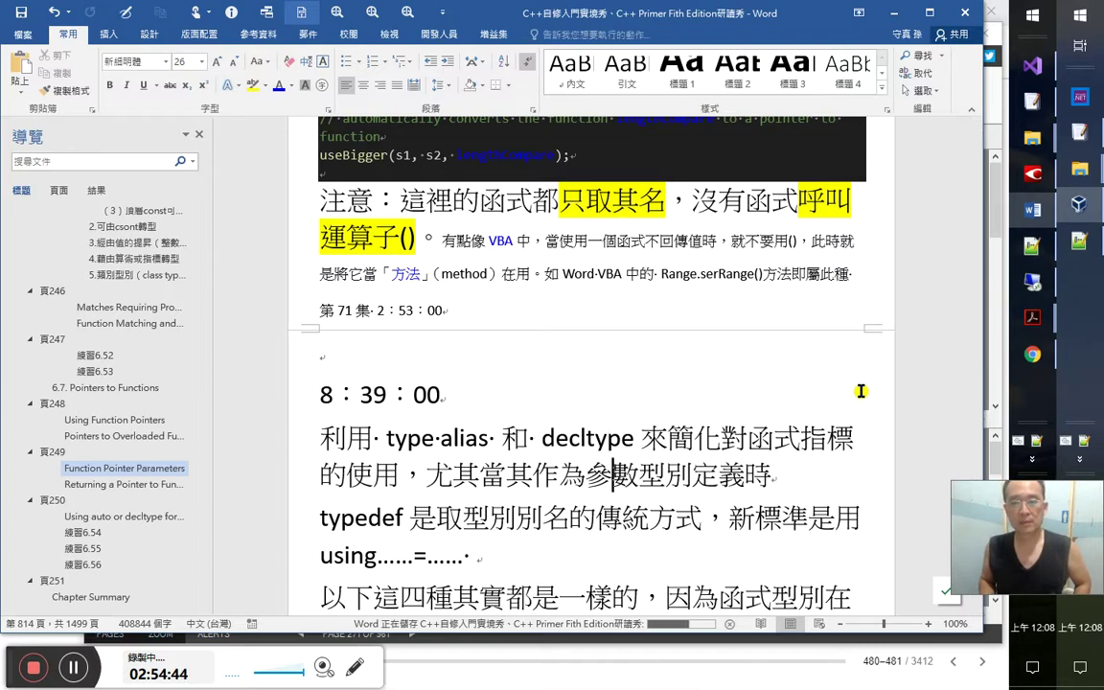
# Read the notes on typedef versus using and on the four equivalent declarations, as far as the code that follows
pyautogui.press('Left')
pyautogui.press('Left')
pyautogui.press('Left')
pyautogui.press('Left')
pyautogui.press('Left')
pyautogui.press('Left')
pyautogui.press('Left')
pyautogui.press('Left')
pyautogui.press('Left')
pyautogui.press('Left')
pyautogui.press('Left')
pyautogui.press('Left')
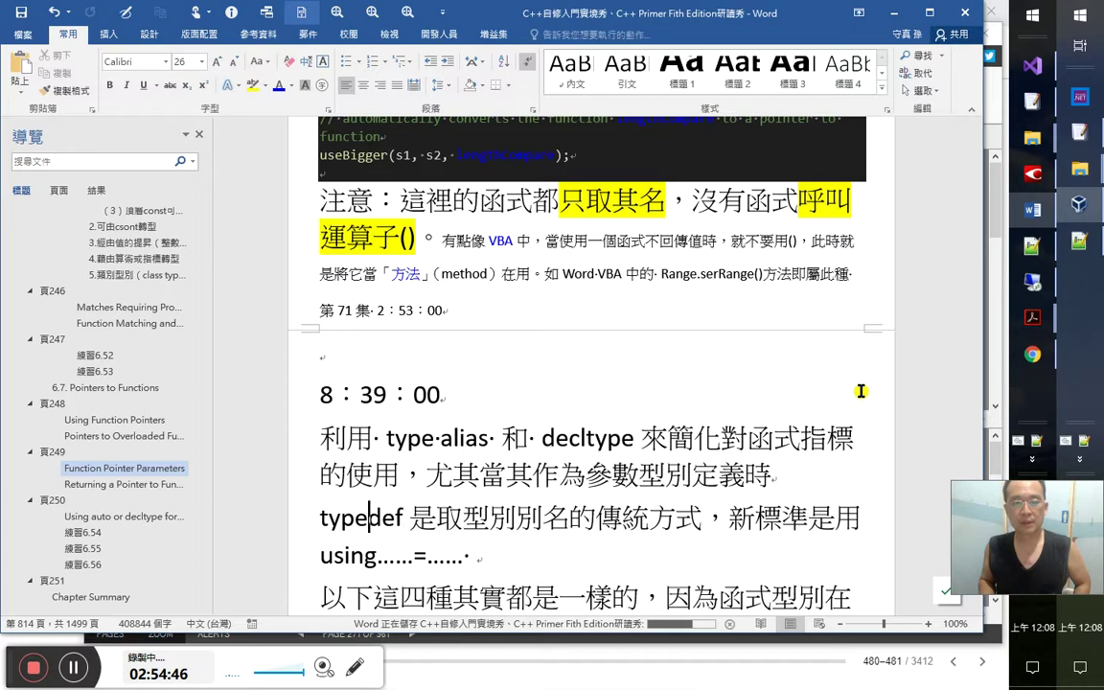
pyautogui.press('Right')
pyautogui.press('Right')
pyautogui.press('Right')
pyautogui.press('Right')
pyautogui.press('Right')
pyautogui.press('Right')
pyautogui.press('Right')
pyautogui.press('Right')
pyautogui.press('Right')
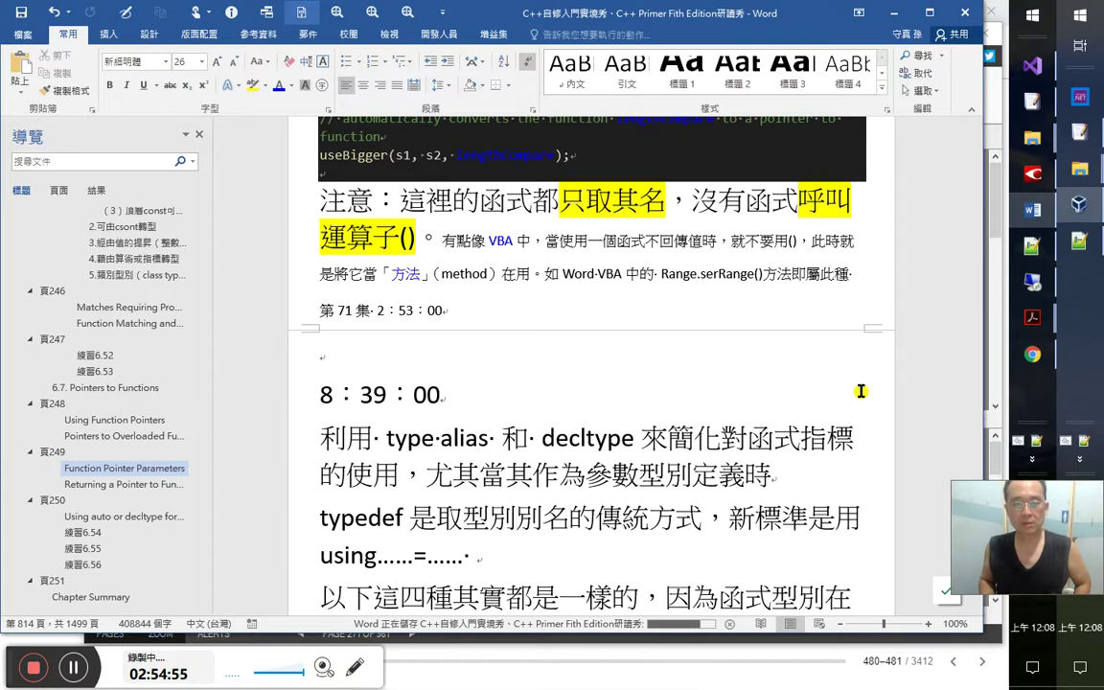
pyautogui.press('Right')
pyautogui.press('Right')
pyautogui.press('Down')
pyautogui.press('Down')
pyautogui.press('Down')
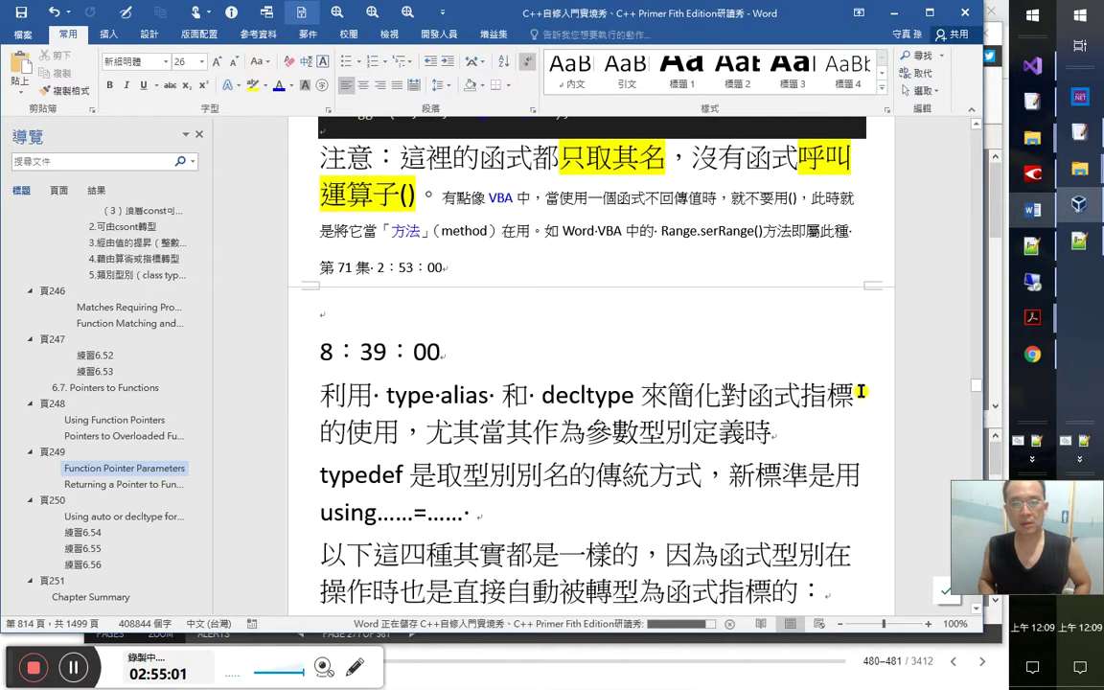
pyautogui.press('Down')
pyautogui.press('Up')
pyautogui.press('Up')
pyautogui.press('Up')
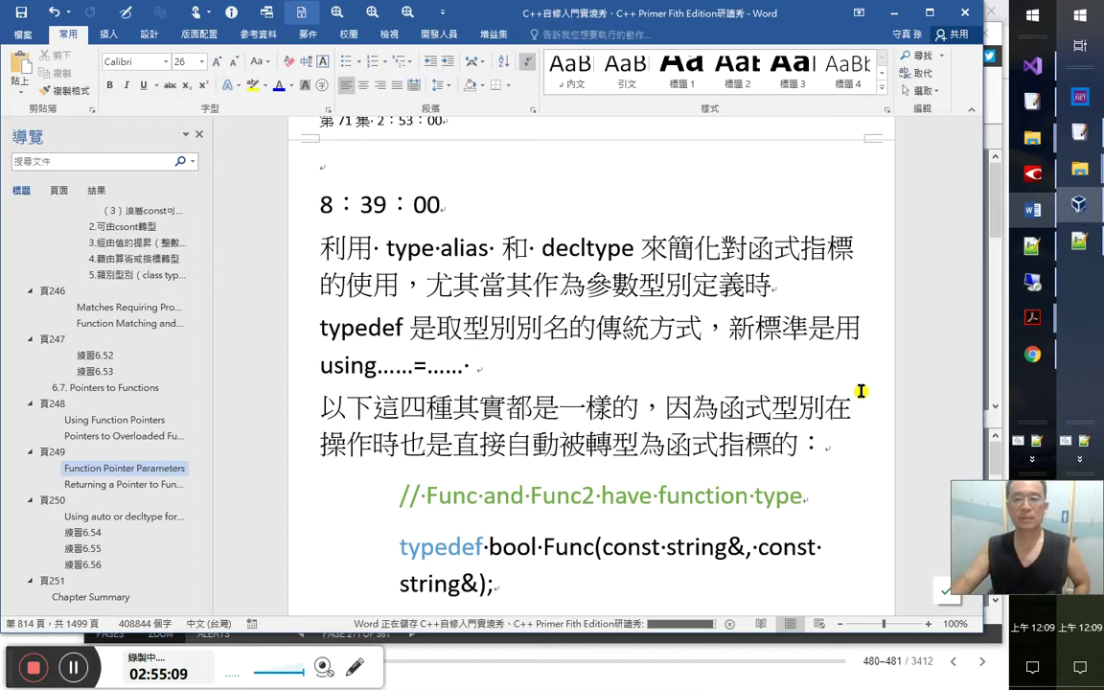
# Insert 不帶呼叫運算子 before 操作時 in the sentence introducing the four equivalent declarations
pyautogui.scroll(-1, 830, 409)
pyautogui.click(589, 412)
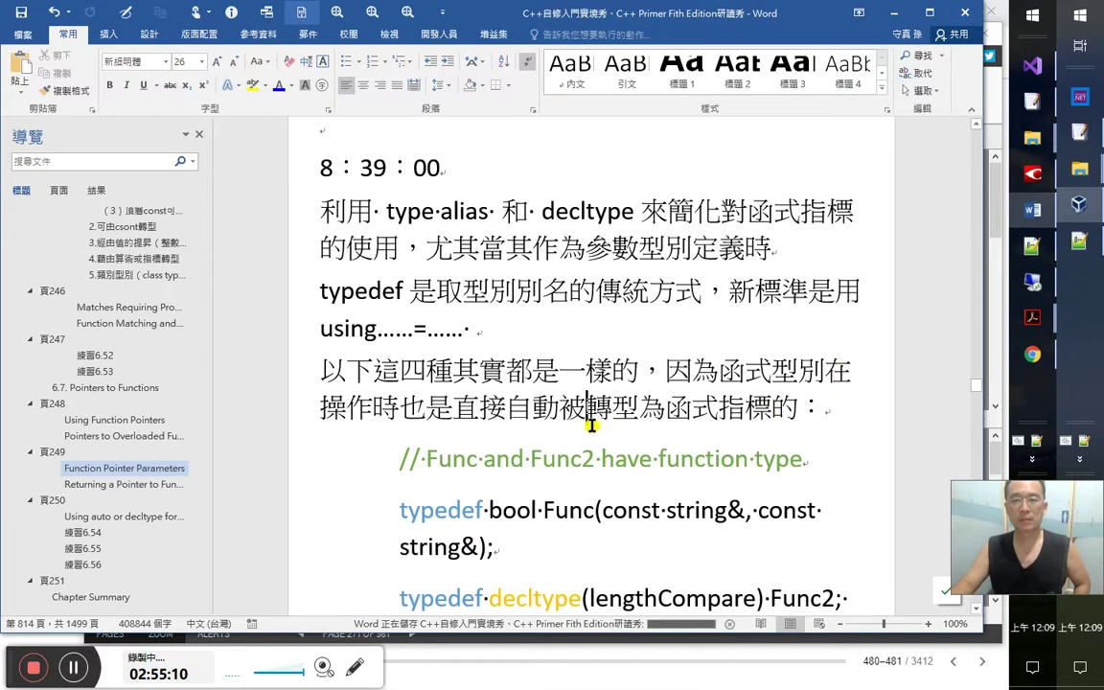
pyautogui.click(786, 406)
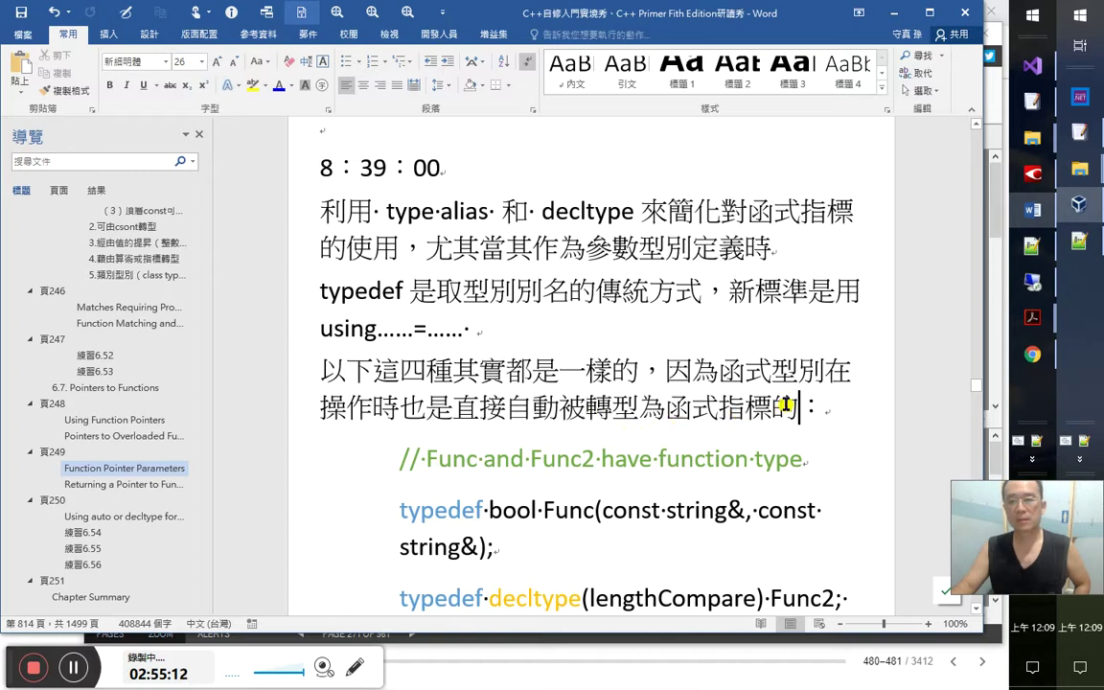
pyautogui.click(826, 370)
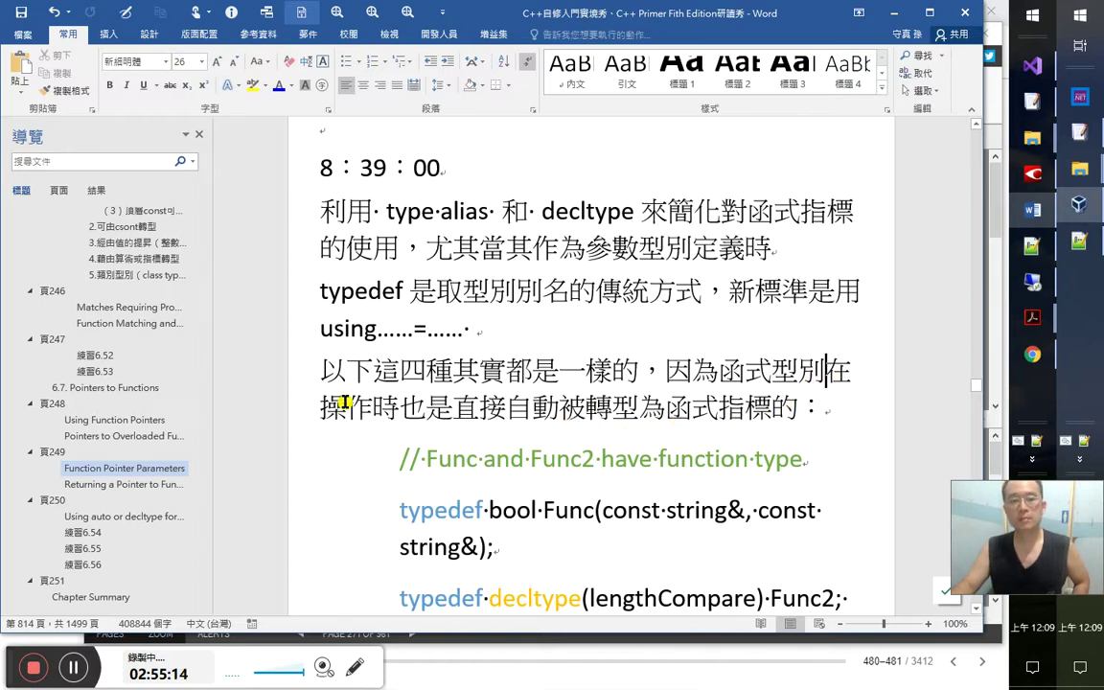
pyautogui.press('Left')
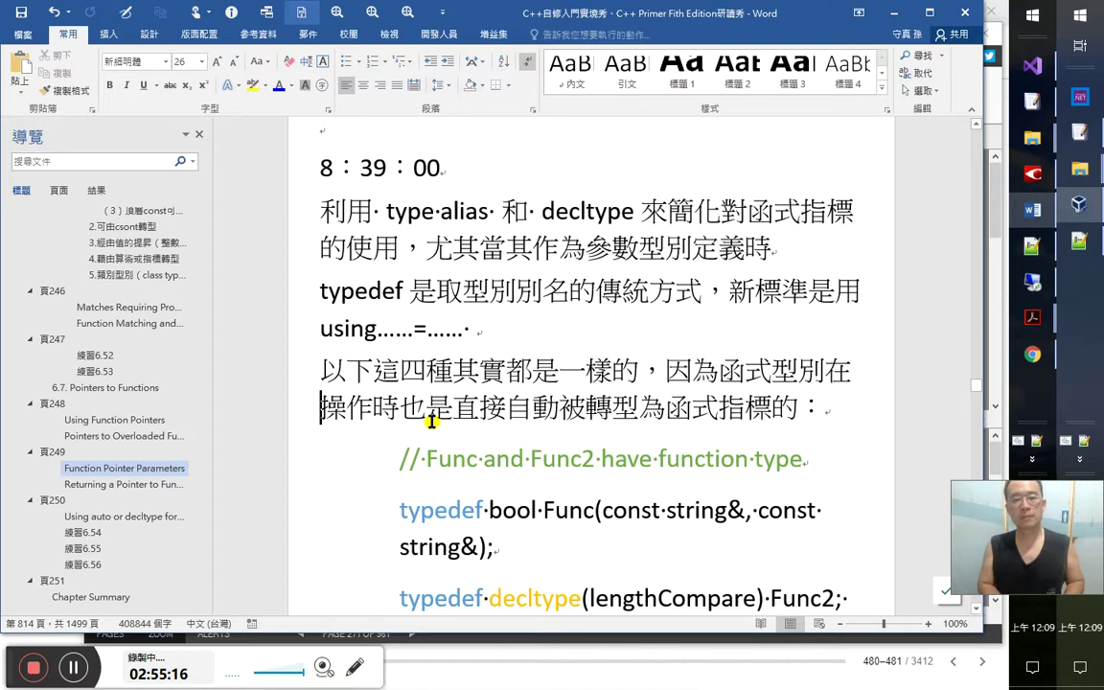
pyautogui.write('不帶')
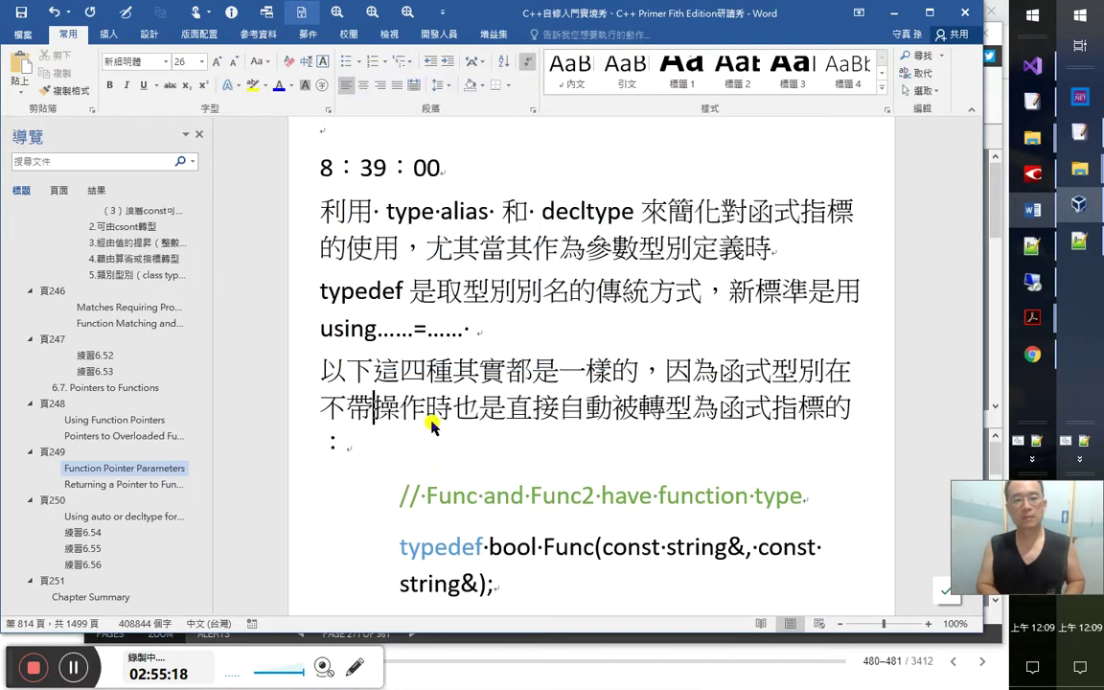
pyautogui.write('rlyt')
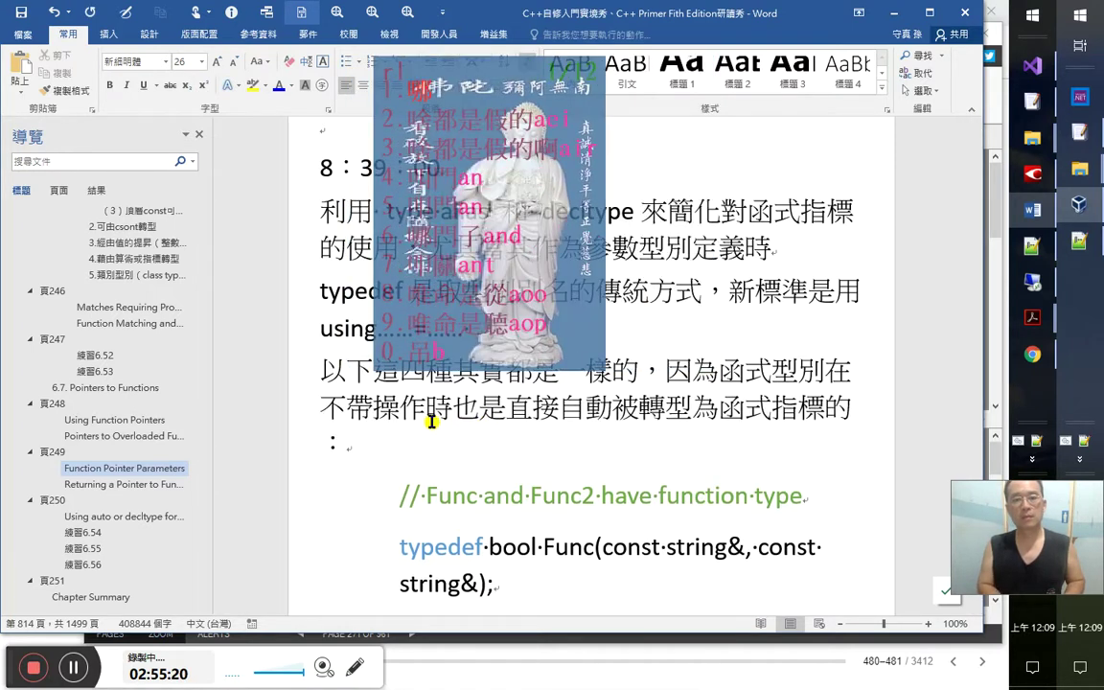
pyautogui.write('算子')
# Format the inserted 不帶呼叫運算子 as subscript and colour 呼叫運算子 blue
pyautogui.hotkey('shift', 'Home')
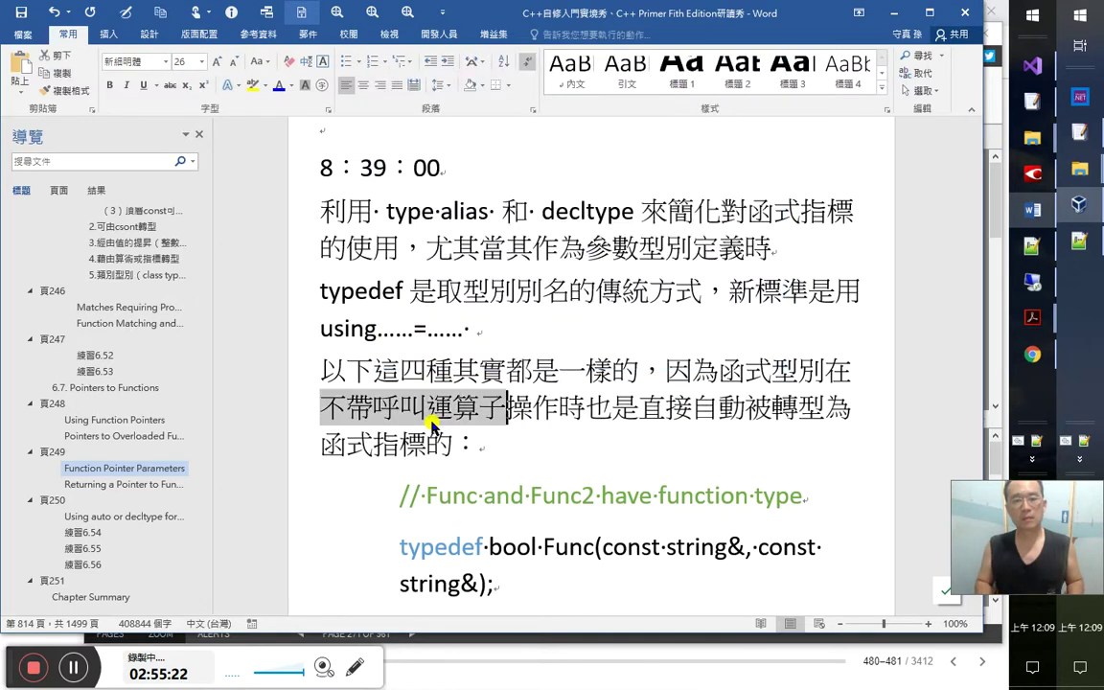
pyautogui.hotkey('ctrl', 'shift', ',')
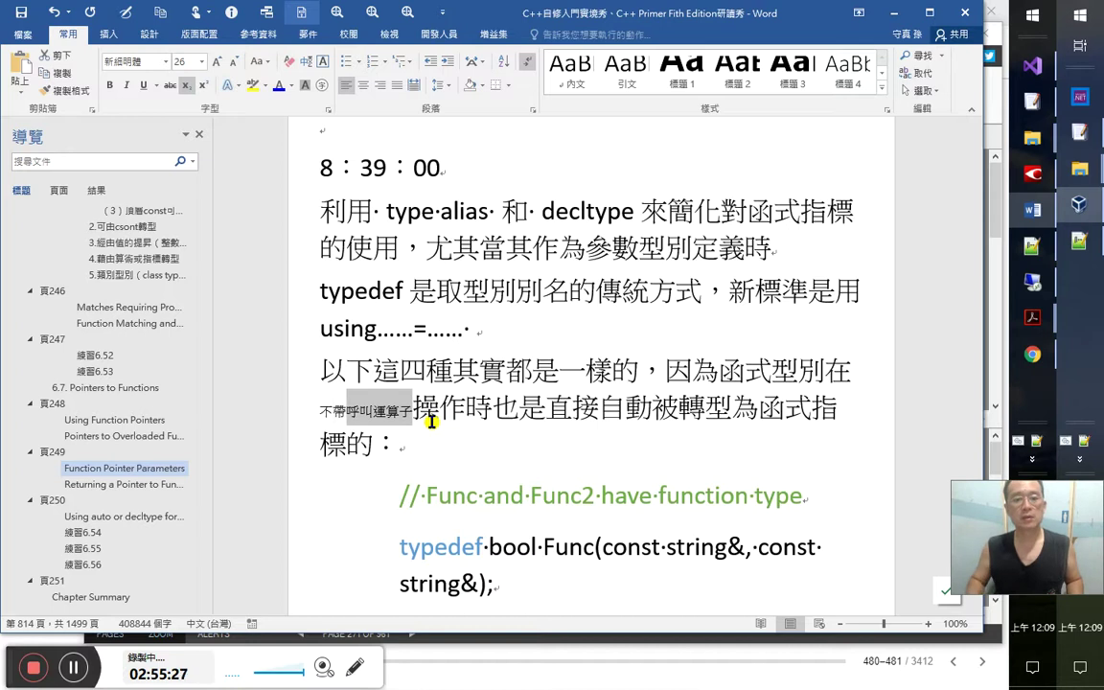
pyautogui.click(281, 86)
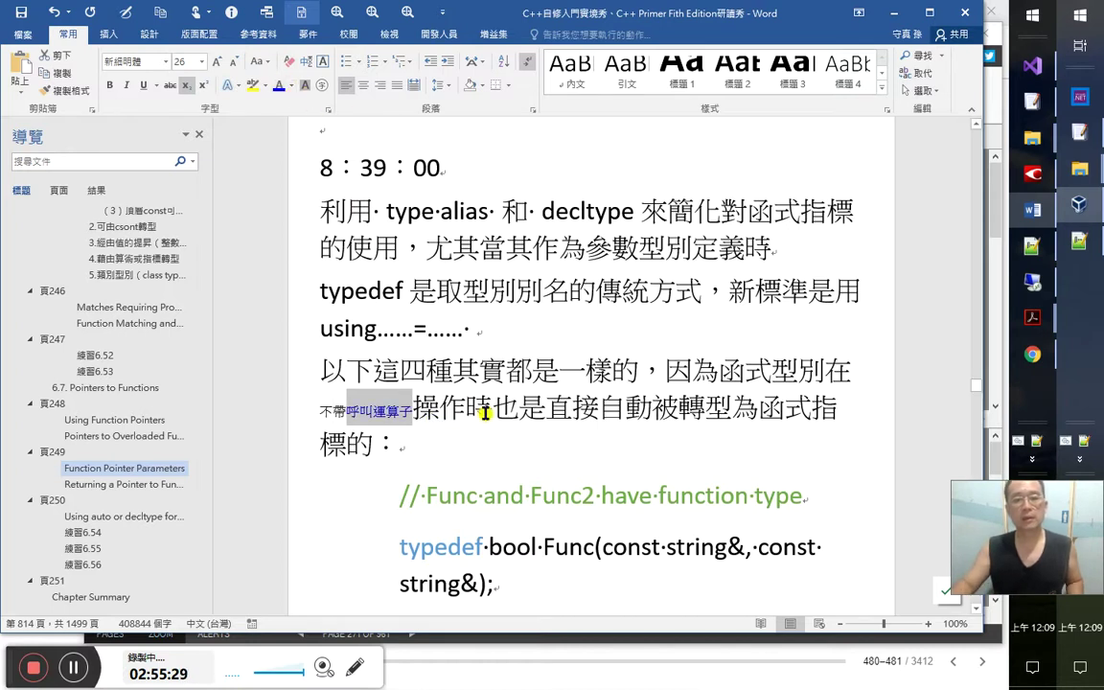
# Read the rest of the sentence about automatic conversion to a function pointer, through 函式指標的：
pyautogui.click(493, 410)
pyautogui.press('Right')
pyautogui.press('Right')
pyautogui.press('Right')
pyautogui.press('Right')
pyautogui.press('Right')
pyautogui.press('Right')
pyautogui.press('Right')
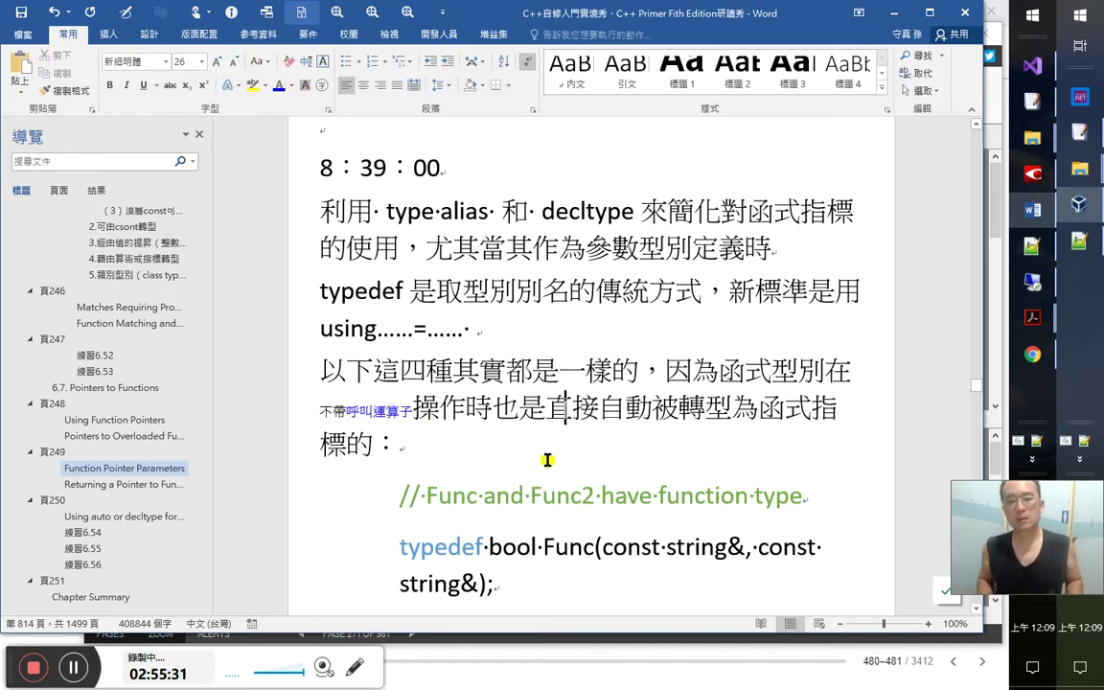
pyautogui.press('Down')
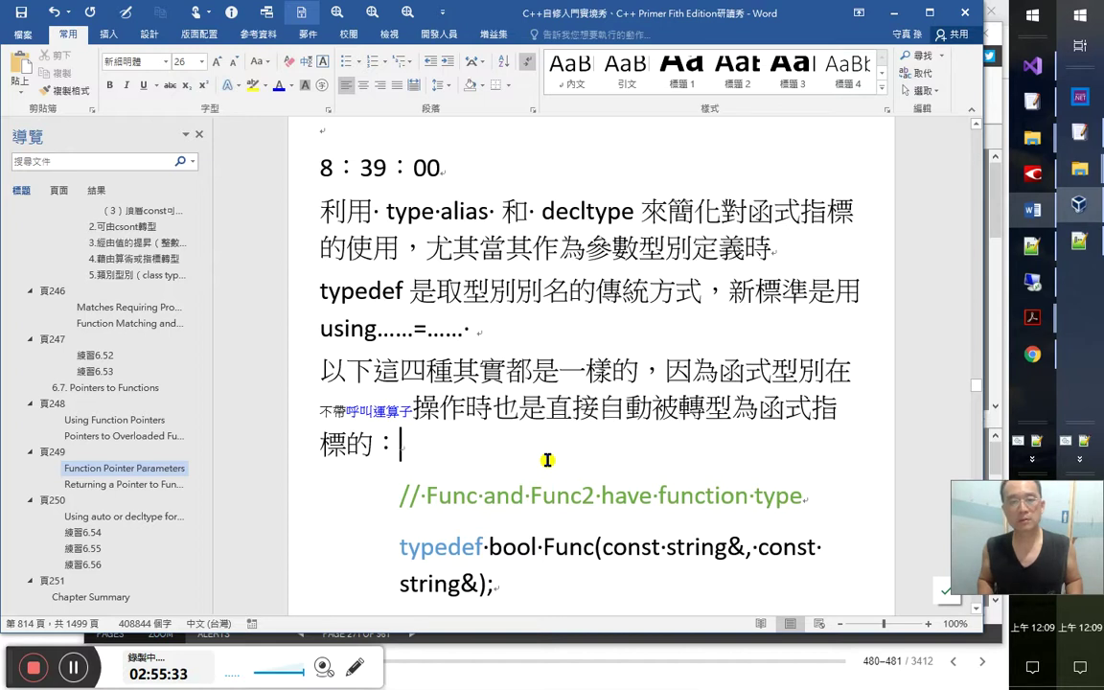
# Reduce the typedef code block, from the Func and Func2 comment to the FuncP2 line, to 18 pt
pyautogui.scroll(-3, 548, 460)
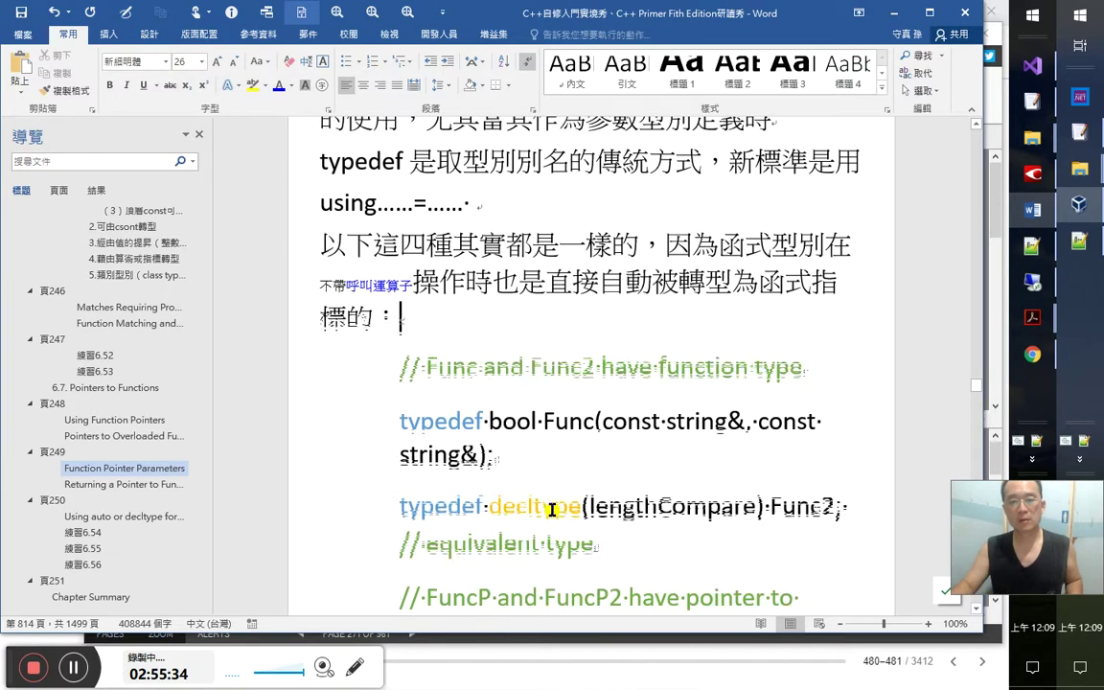
pyautogui.press('Down')
pyautogui.scroll(-1, 574, 446)
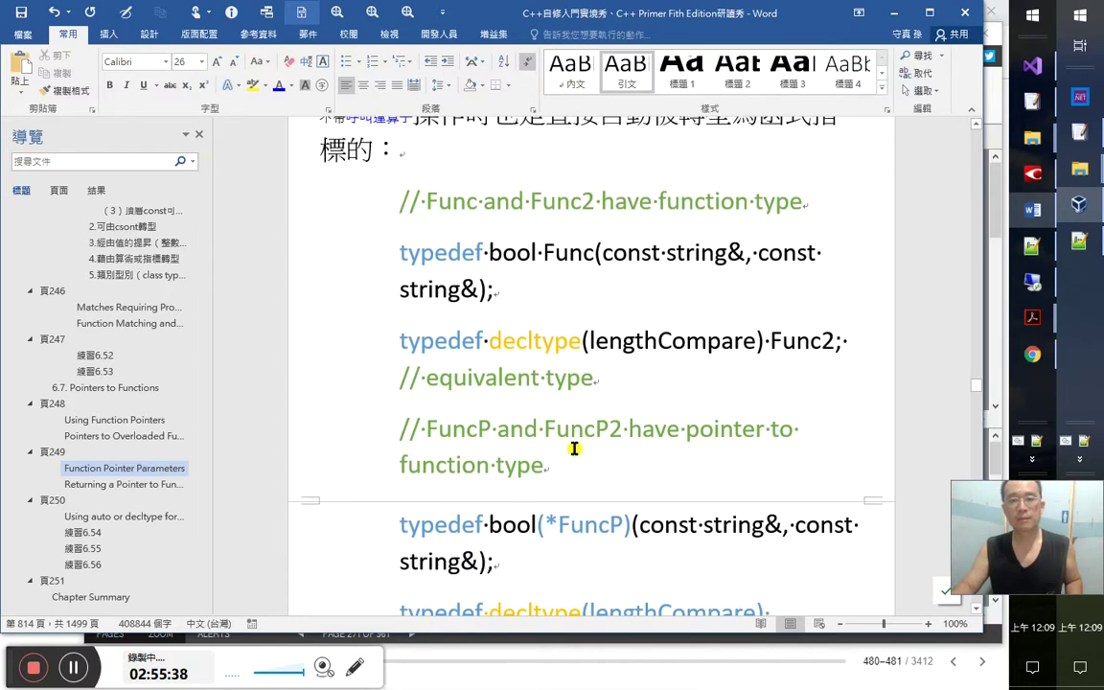
pyautogui.scroll(1, 546, 436)
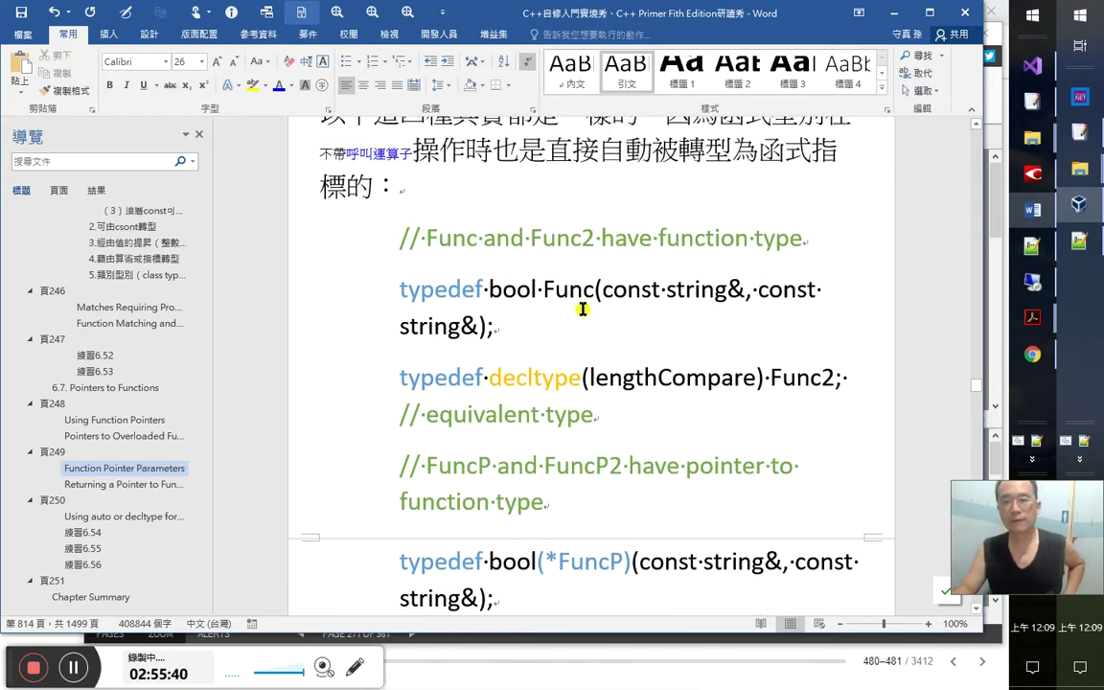
pyautogui.scroll(-2, 613, 450)
pyautogui.scroll(-3, 635, 480)
pyautogui.keyDown('shift'); pyautogui.click(635, 394); pyautogui.keyUp('shift')
pyautogui.scroll(5, 365, 191)
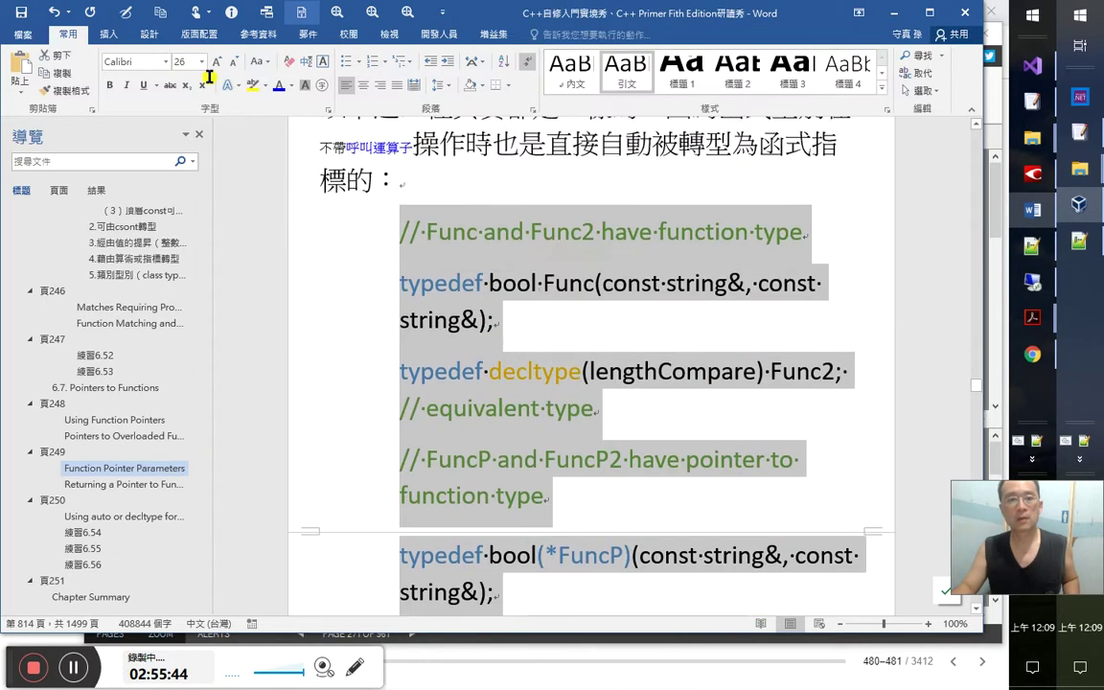
pyautogui.click(232, 62)
pyautogui.click(232, 63)
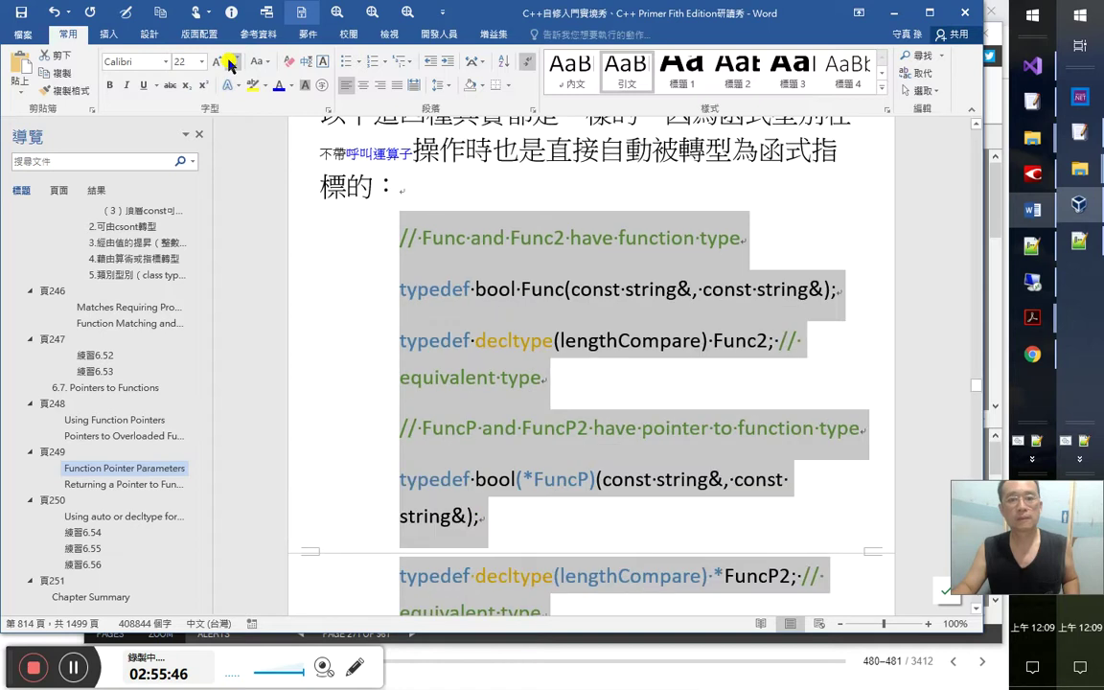
pyautogui.click(232, 62)
pyautogui.scroll(-2, 499, 287)
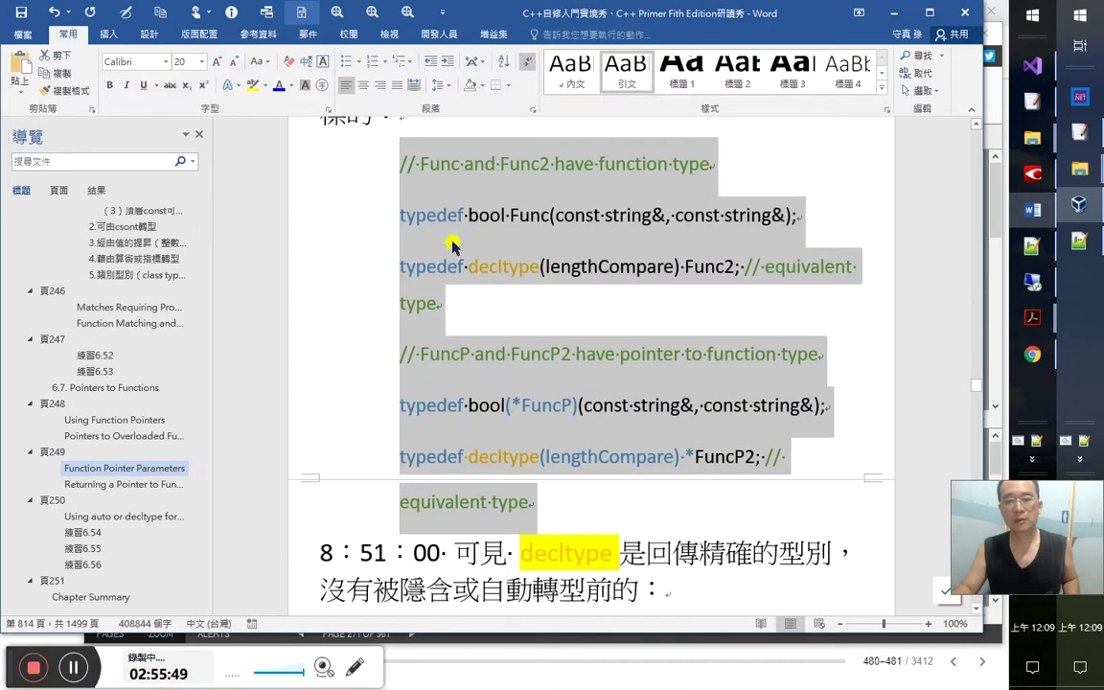
pyautogui.click(233, 63)
pyautogui.scroll(2, 488, 296)
pyautogui.click(492, 290)
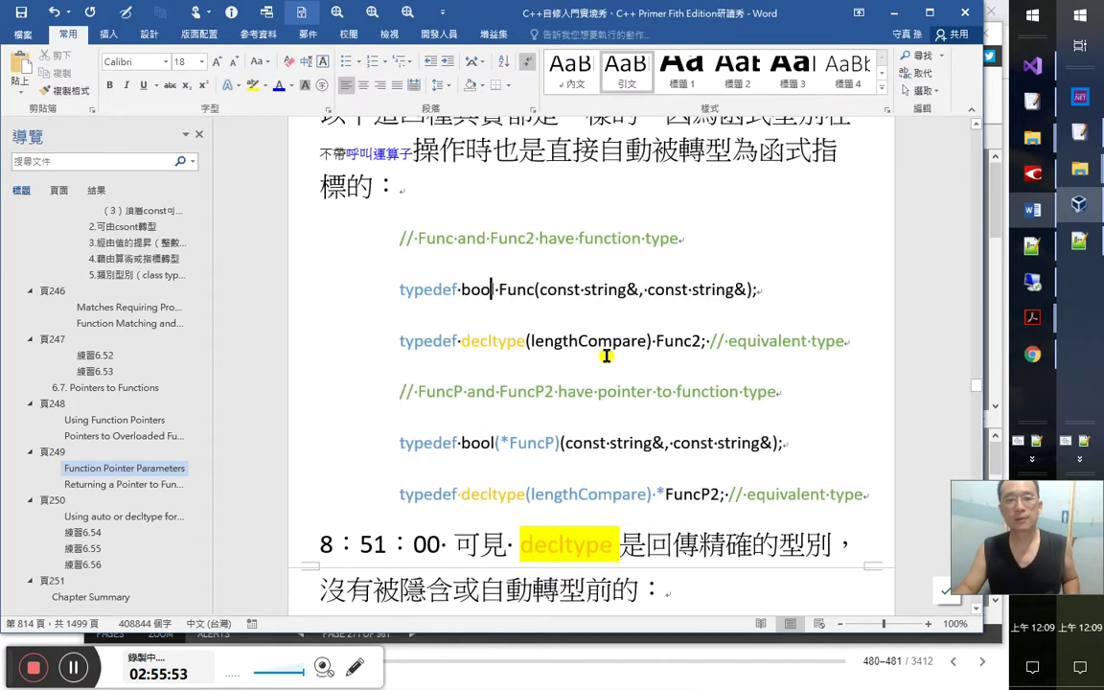
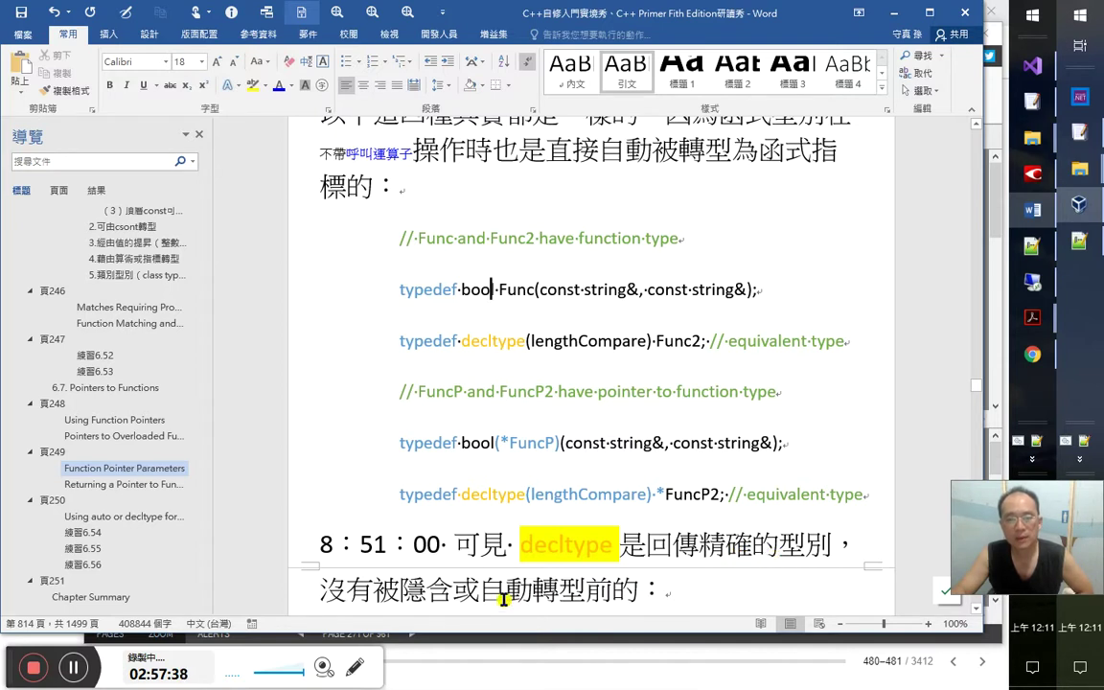
# Examine the two decltype(lengthCompare) typedef lines, comparing the Func2 declaration with the pointer declaration of FuncP2
pyautogui.click(615, 589)
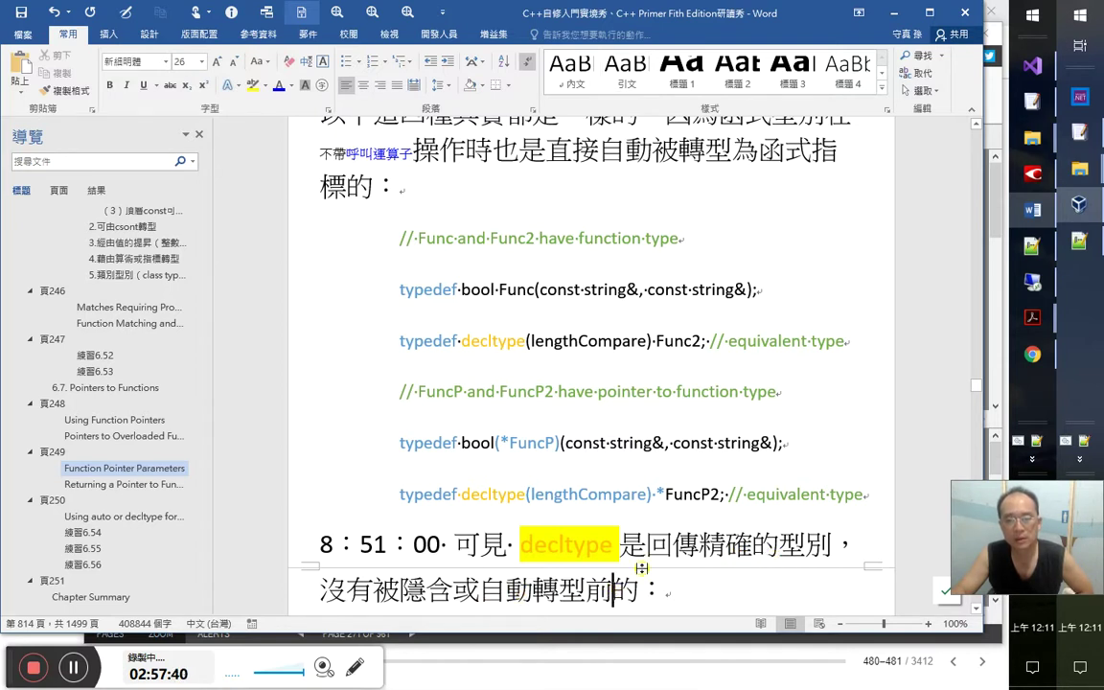
pyautogui.doubleClick(503, 493)
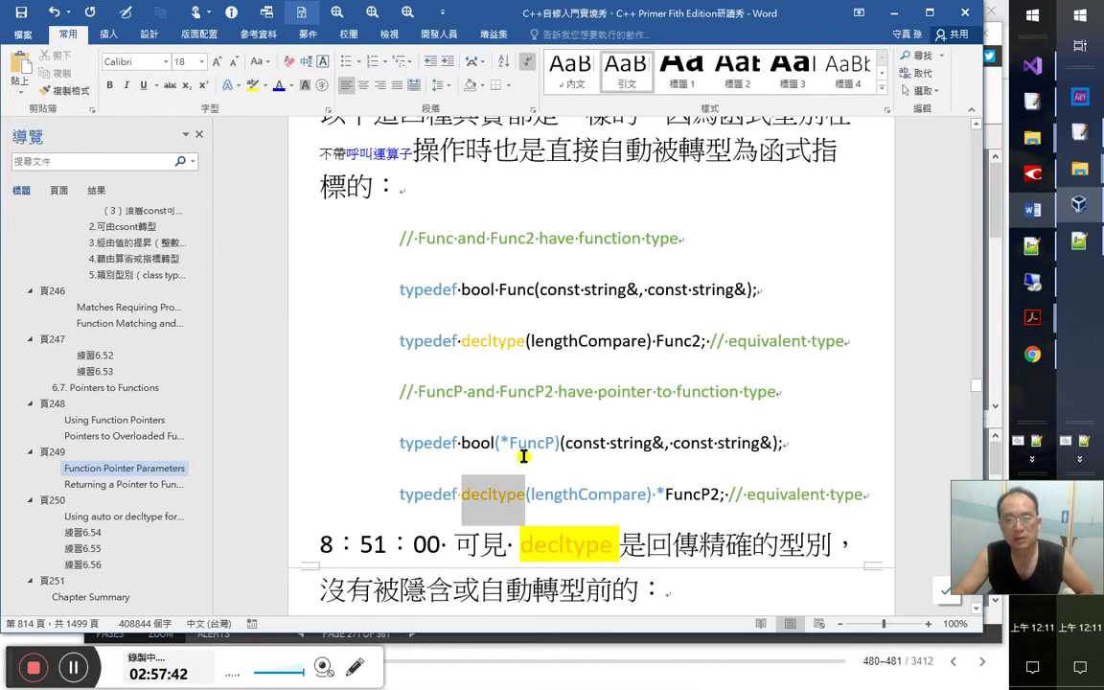
pyautogui.moveTo(655, 342); pyautogui.dragTo(522, 342)
pyautogui.click(769, 343)
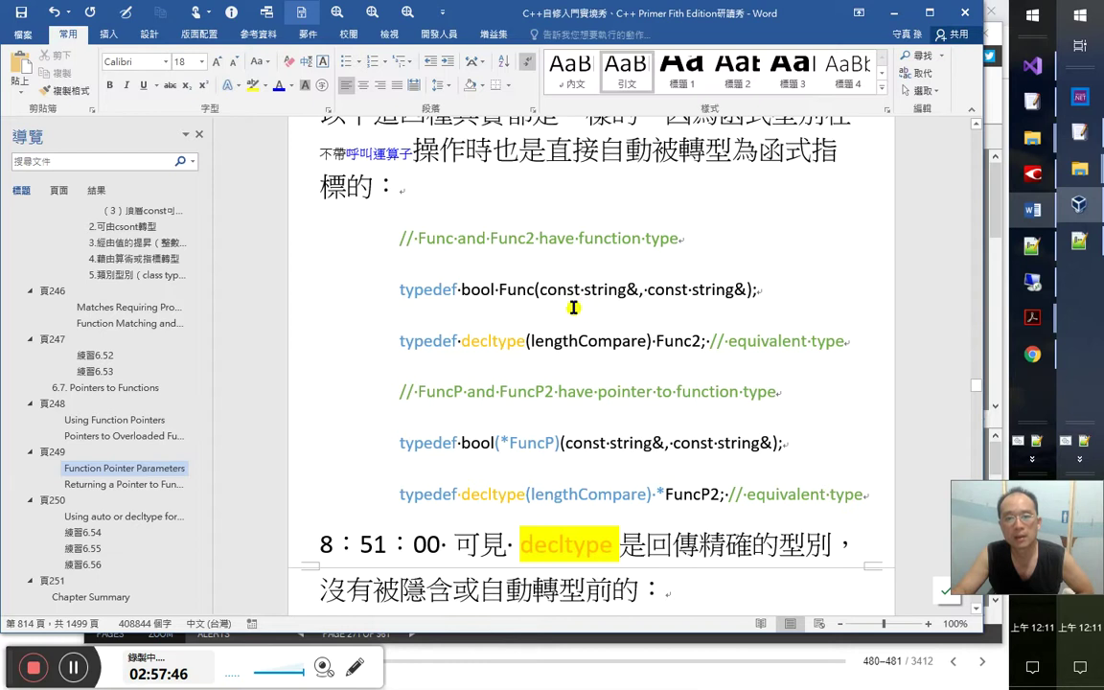
pyautogui.doubleClick(568, 343)
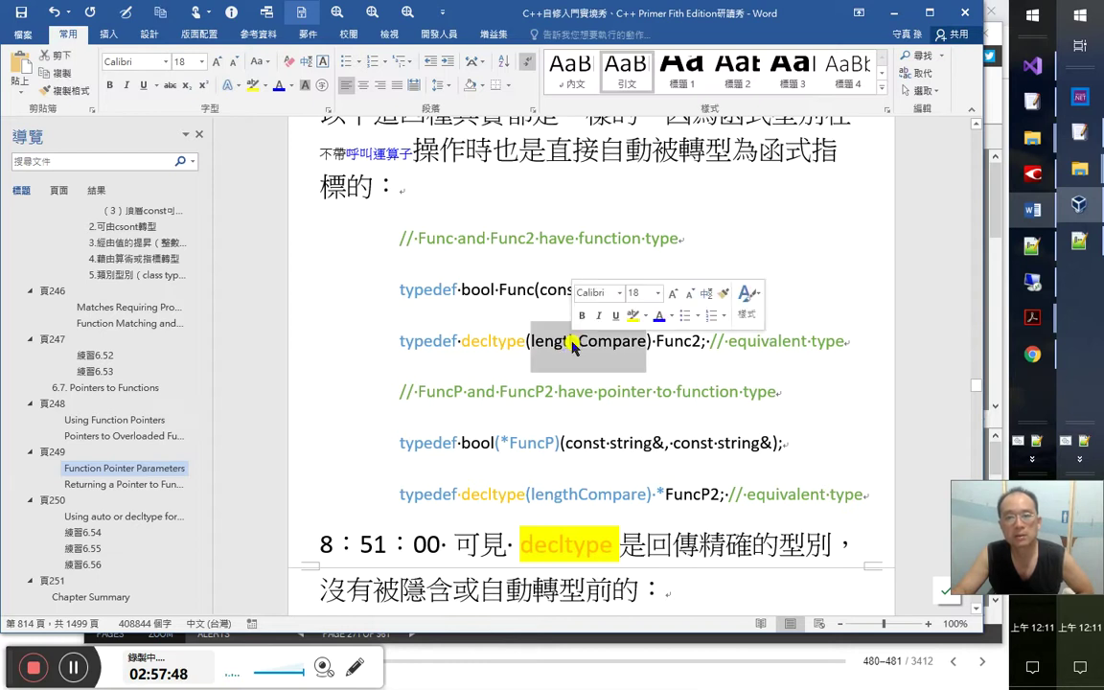
pyautogui.click(554, 343)
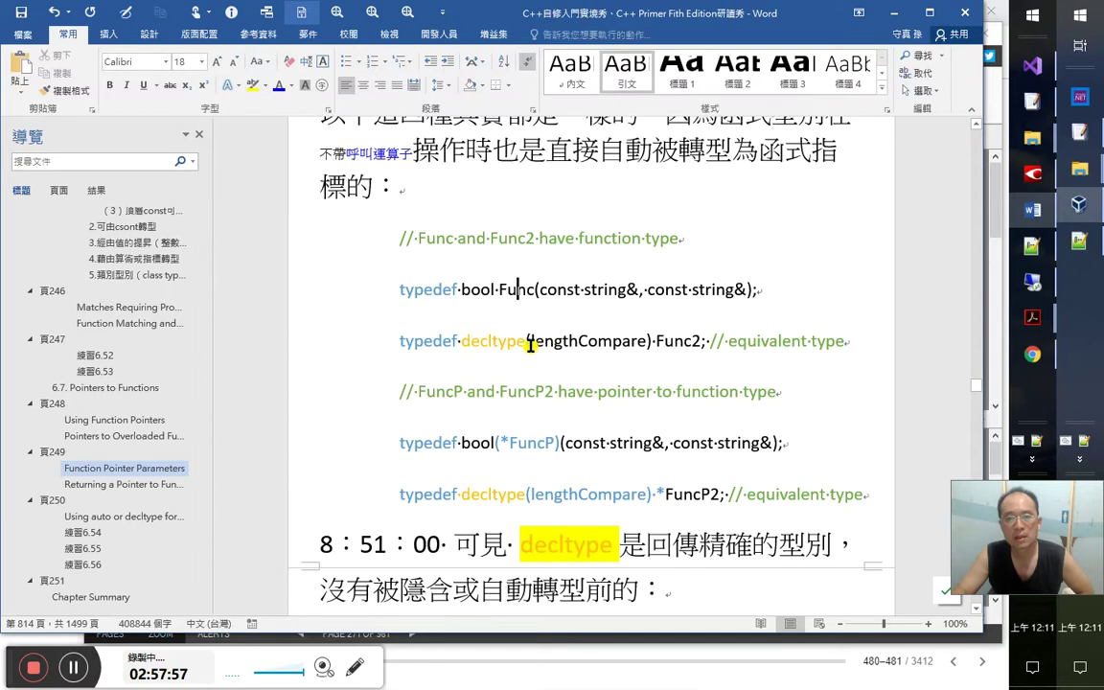
pyautogui.moveTo(524, 342); pyautogui.dragTo(453, 345)
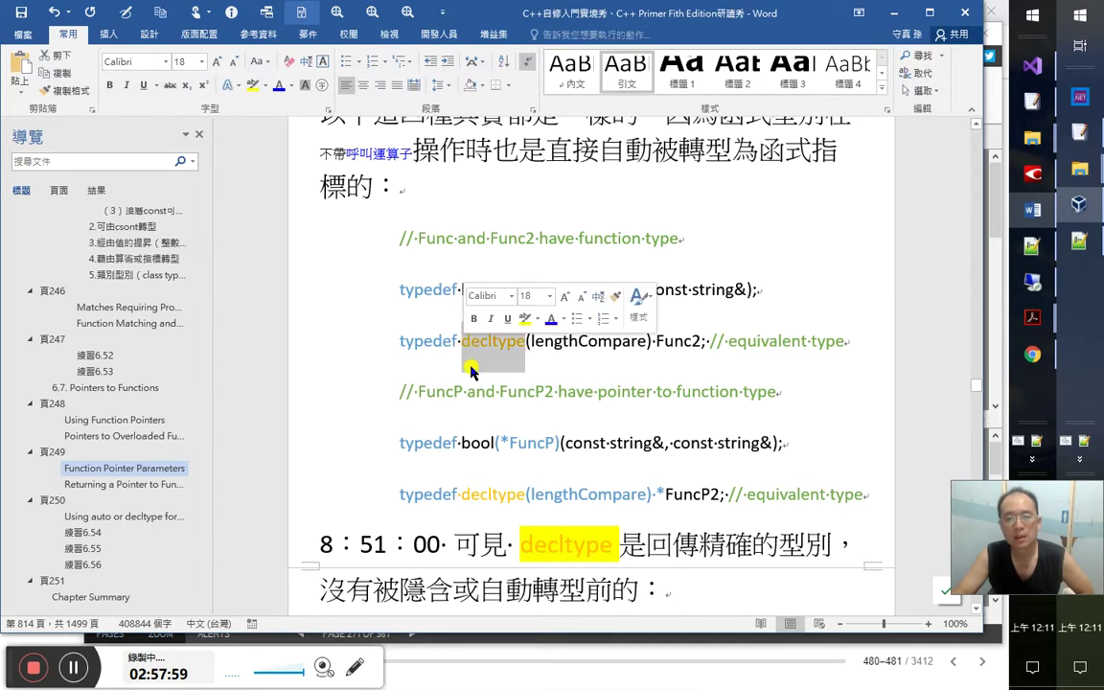
pyautogui.click(518, 442)
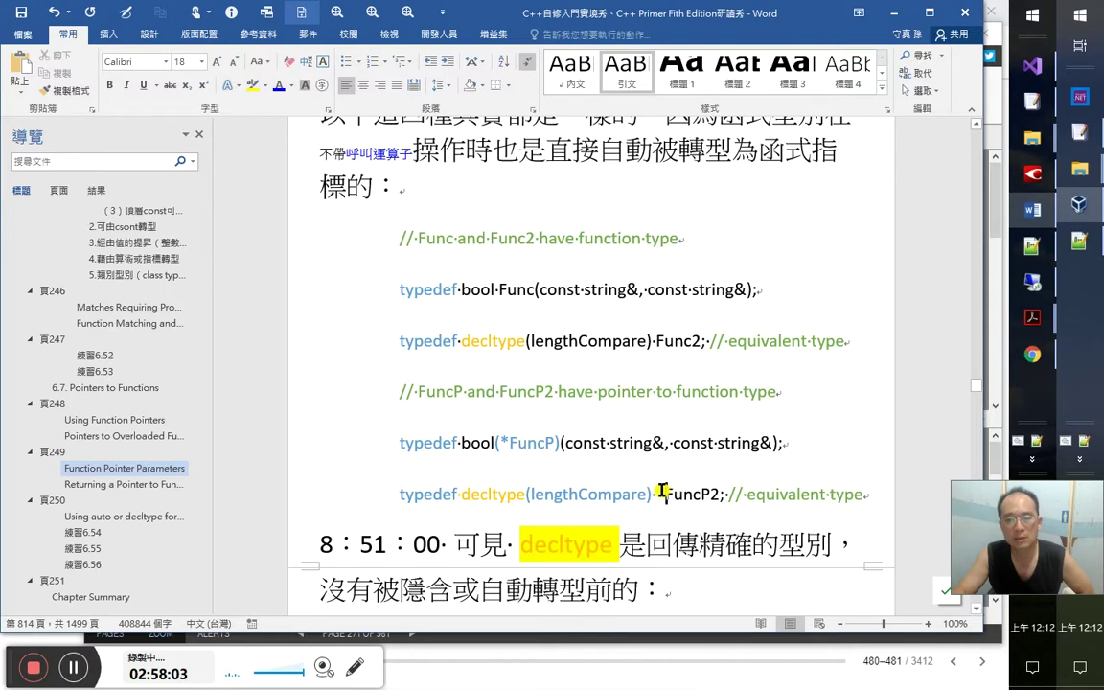
pyautogui.moveTo(663, 494); pyautogui.dragTo(721, 493)
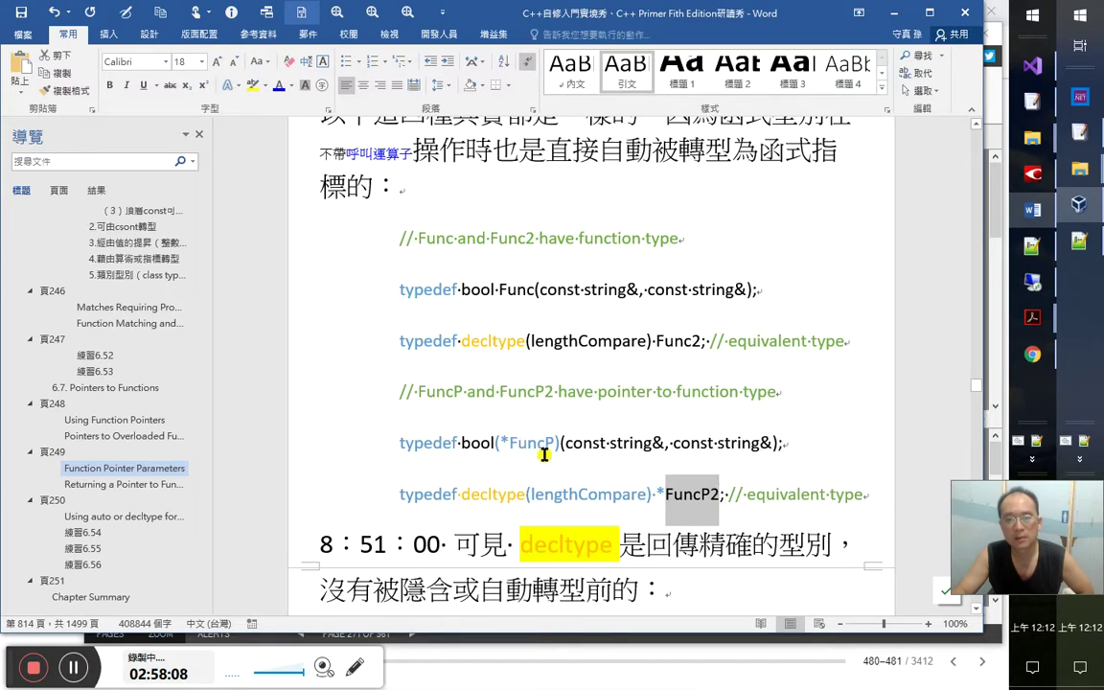
pyautogui.click(564, 494)
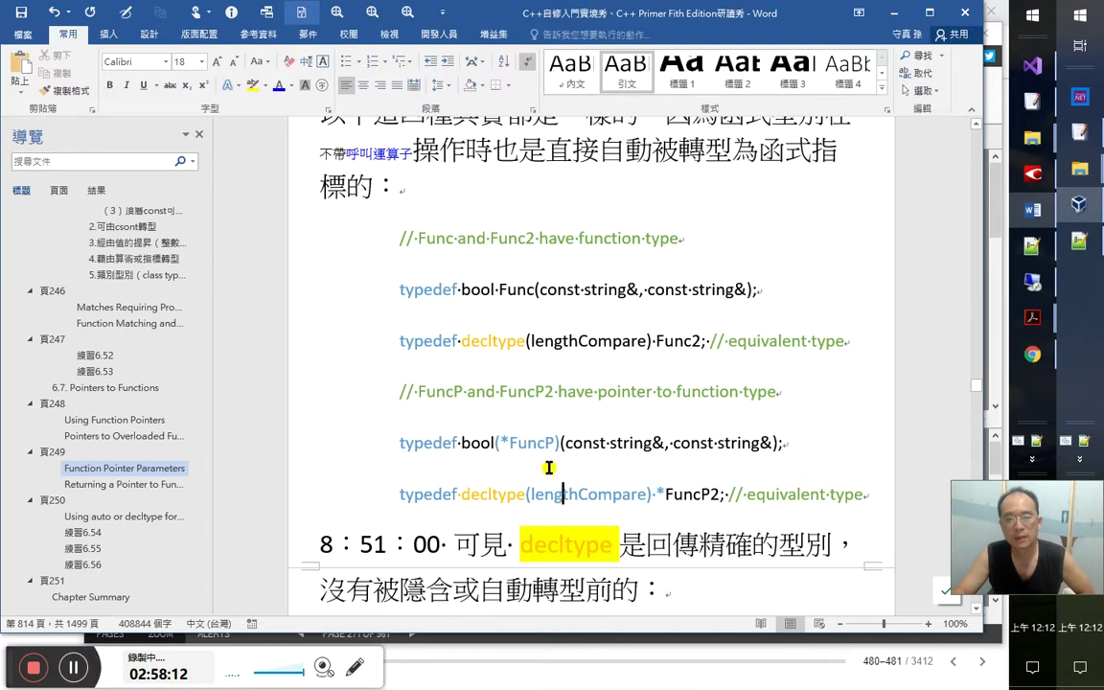
pyautogui.moveTo(537, 491); pyautogui.dragTo(646, 495)
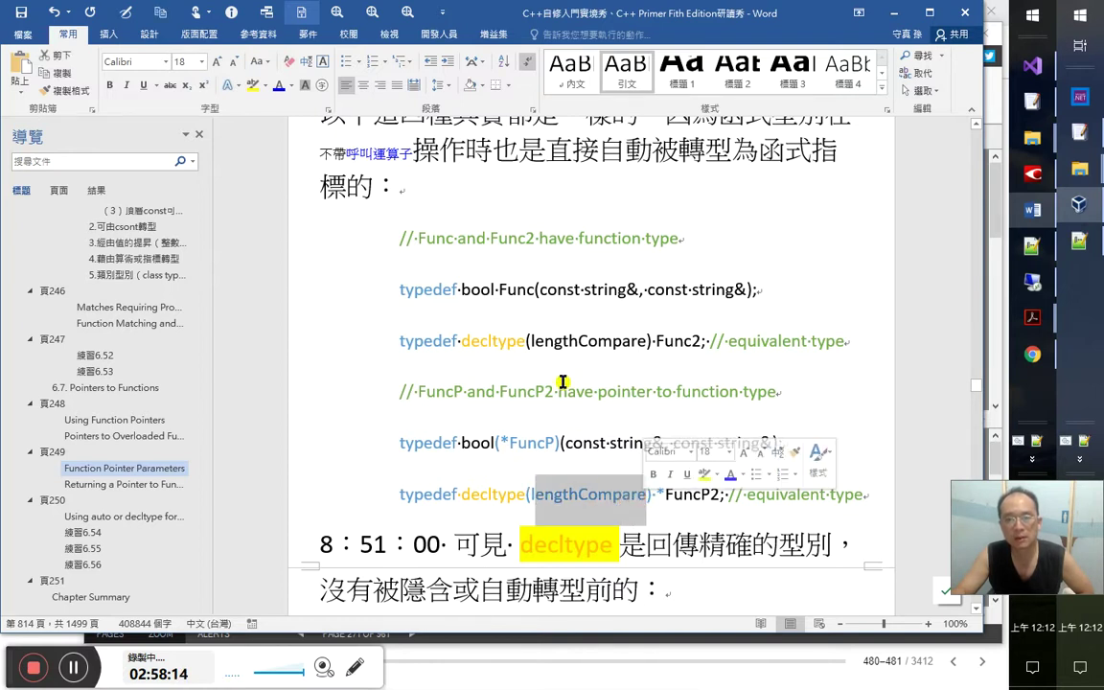
# Compare Func in the first typedef line with lengthCompare in the decltype line below it
pyautogui.doubleClick(589, 345)
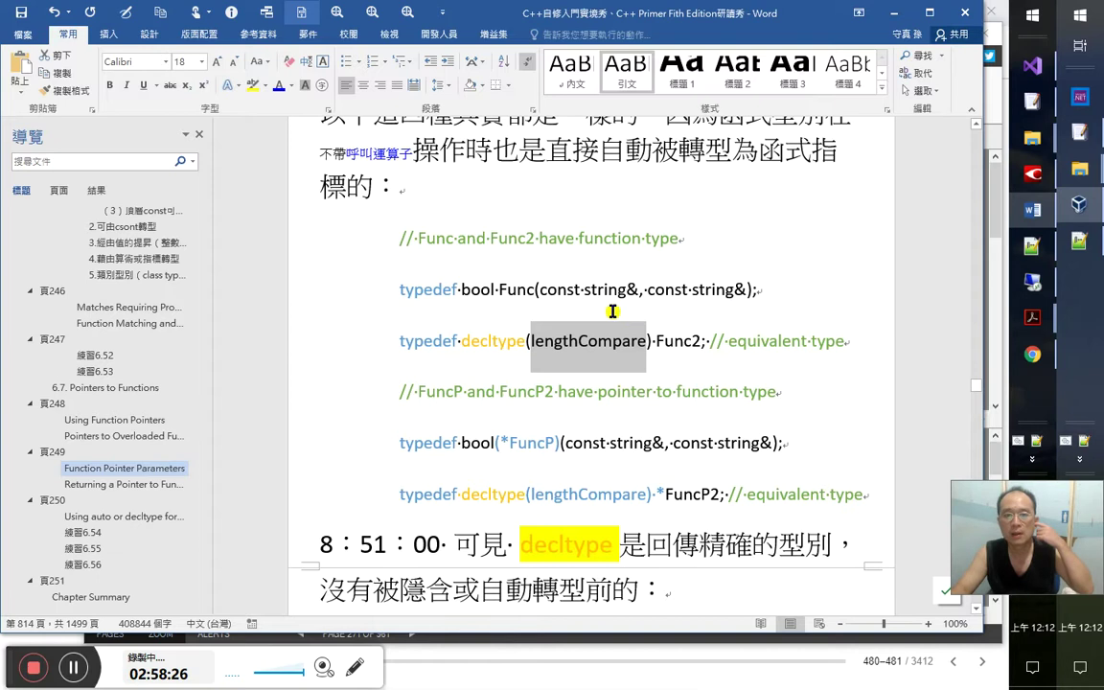
pyautogui.doubleClick(522, 290)
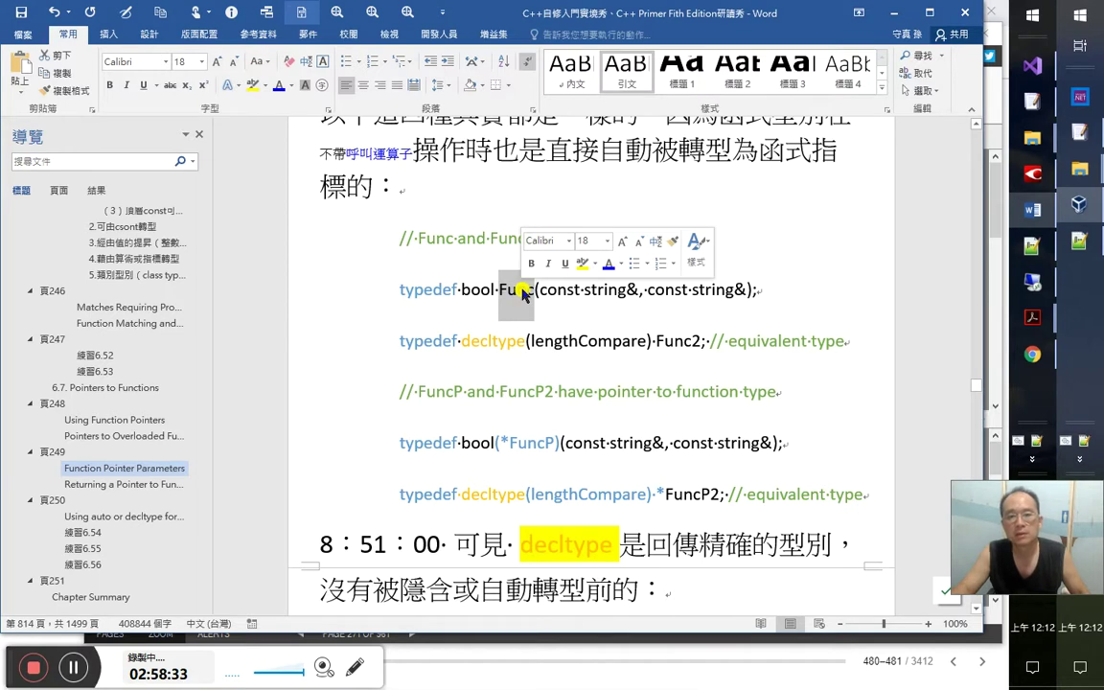
pyautogui.click(526, 289)
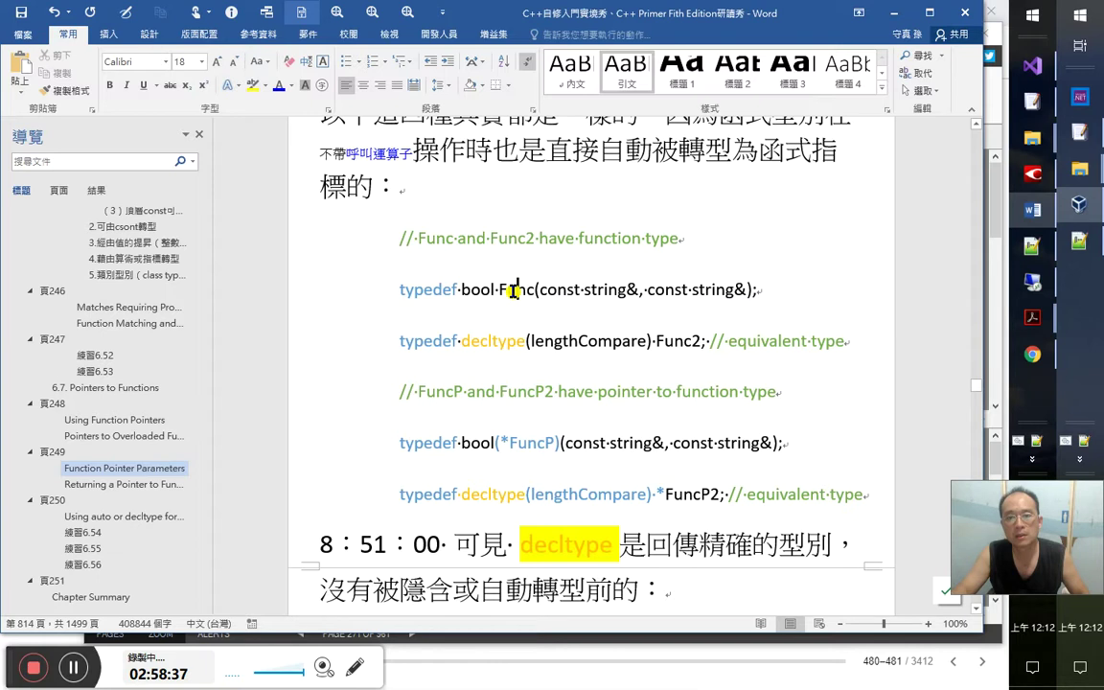
pyautogui.moveTo(529, 289); pyautogui.dragTo(500, 289)
pyautogui.click(535, 289)
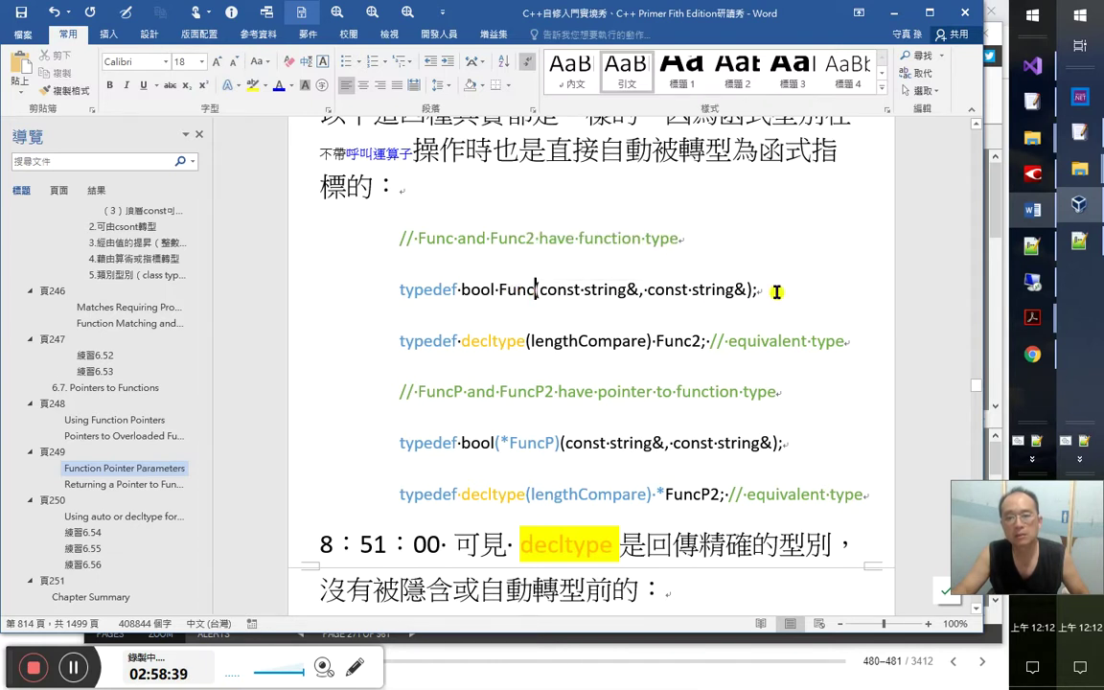
pyautogui.doubleClick(611, 342)
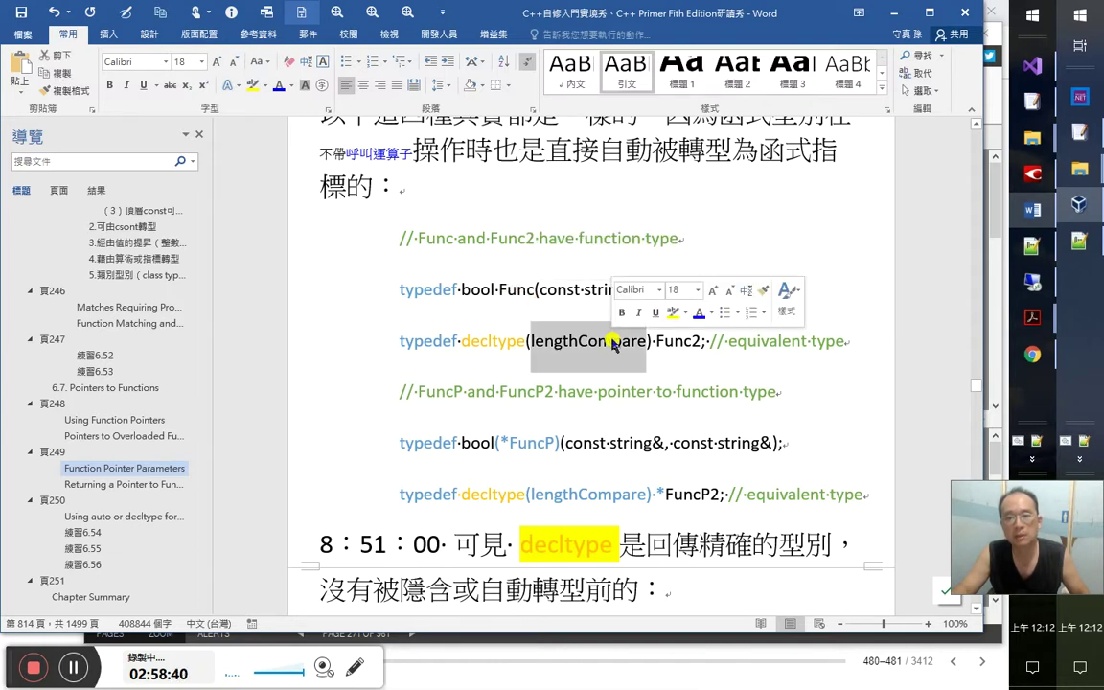
pyautogui.doubleClick(522, 289)
pyautogui.tripleClick(584, 338)
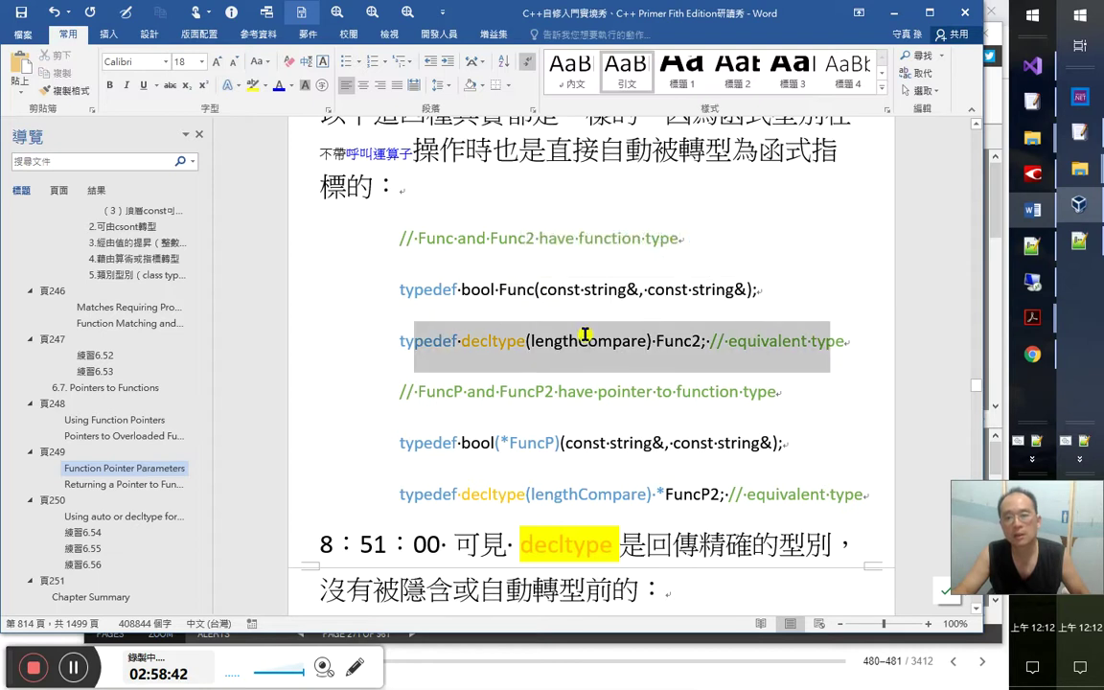
pyautogui.doubleClick(582, 338)
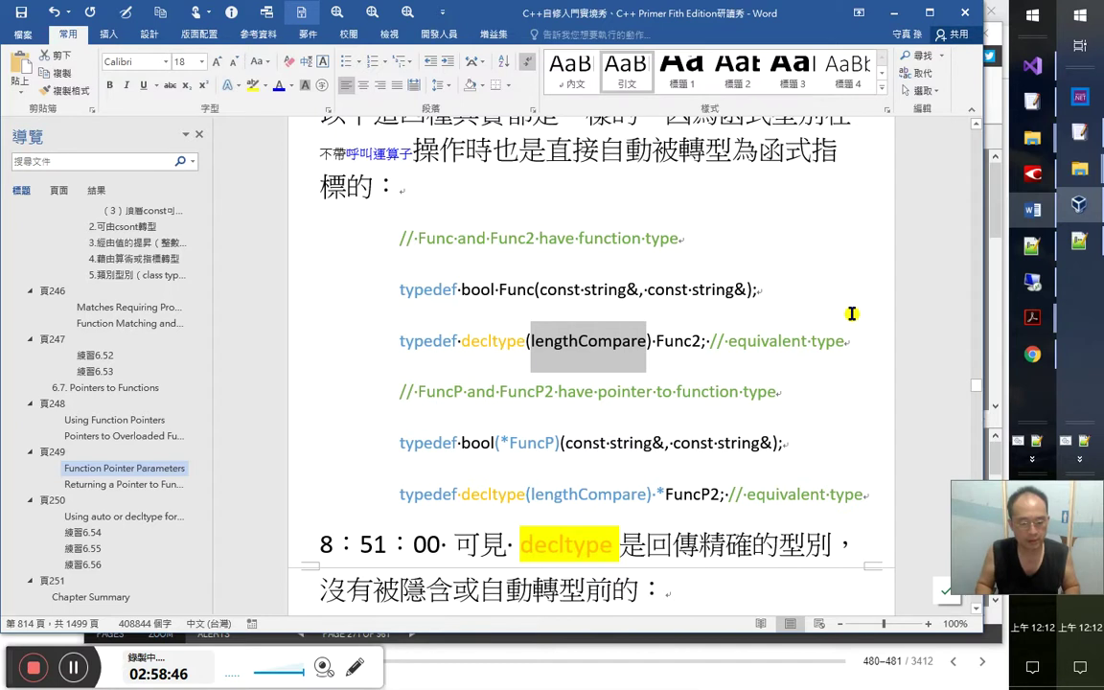
# Search backwards through the notes for earlier occurrences of lengthCompare
pyautogui.hotkey('shift', 'F4')
pyautogui.hotkey('shift', 'F4')
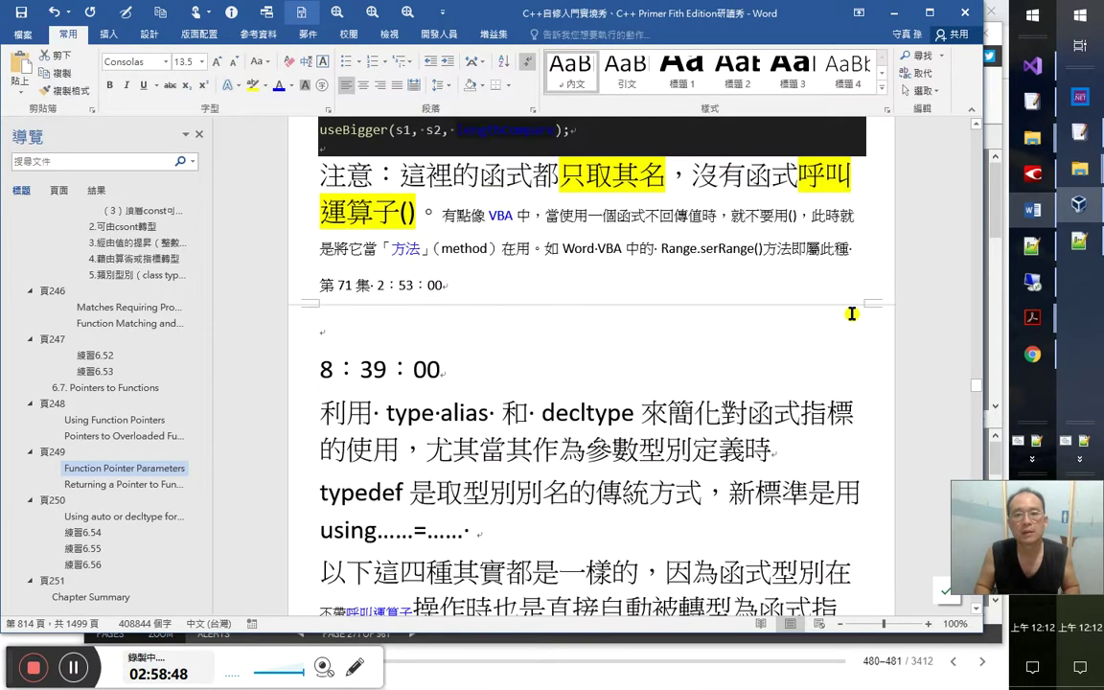
pyautogui.press('Left')
pyautogui.hotkey('shift', 'F4')
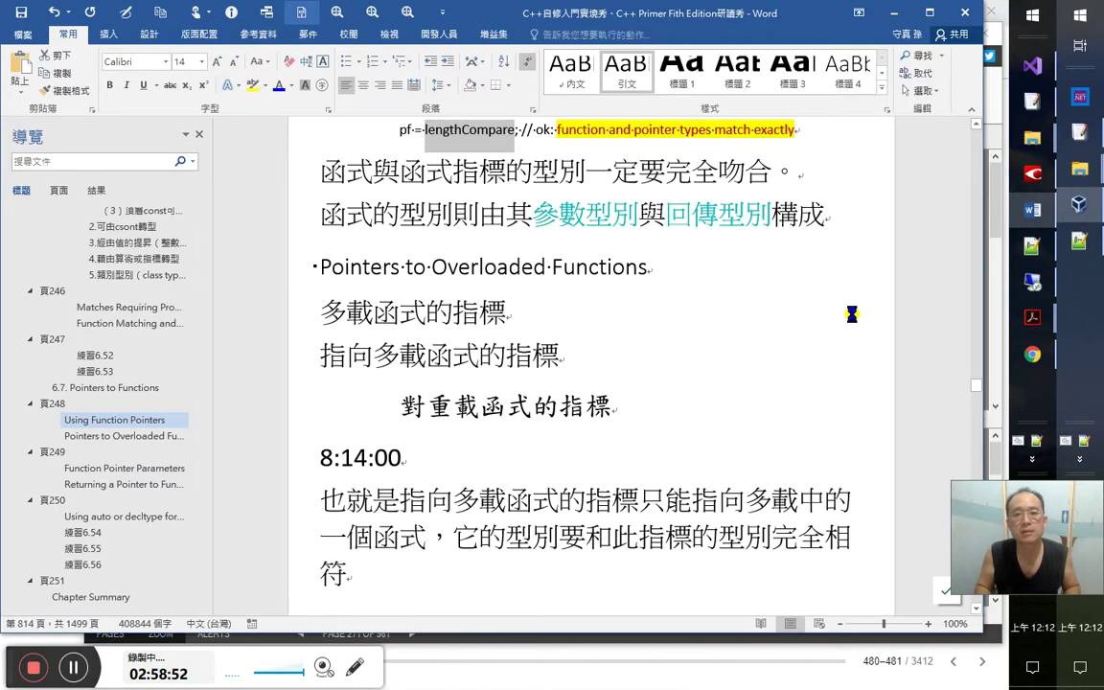
pyautogui.hotkey('shift', 'F4')
pyautogui.hotkey('shift', 'F4')
pyautogui.hotkey('shift', 'F4')
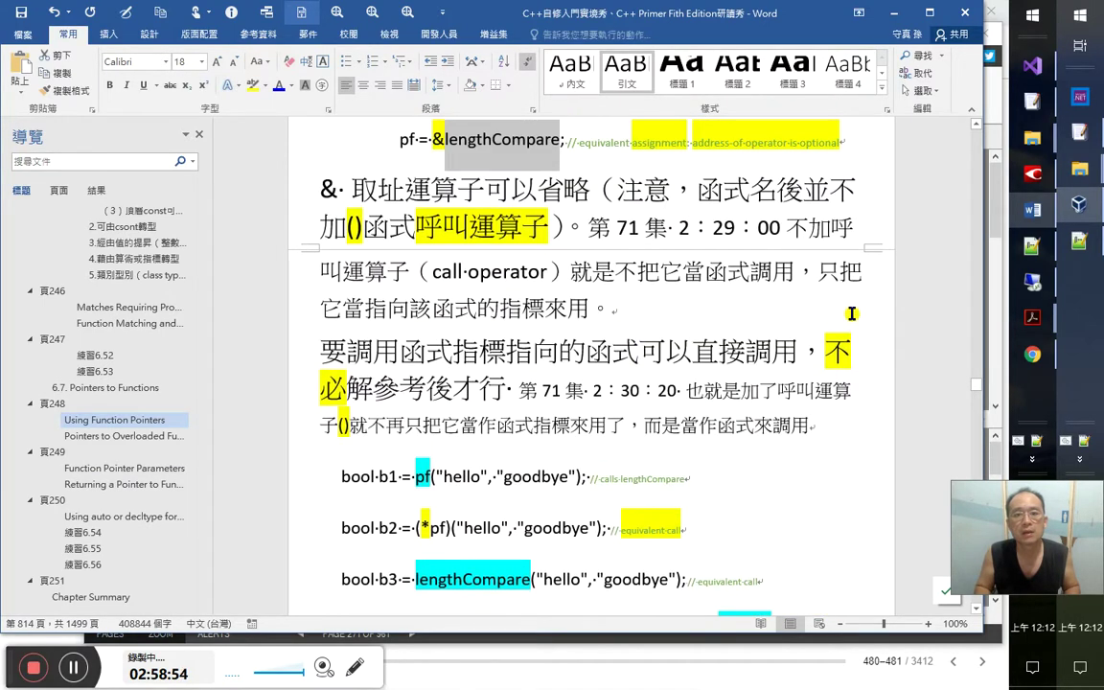
pyautogui.hotkey('shift', 'F4')
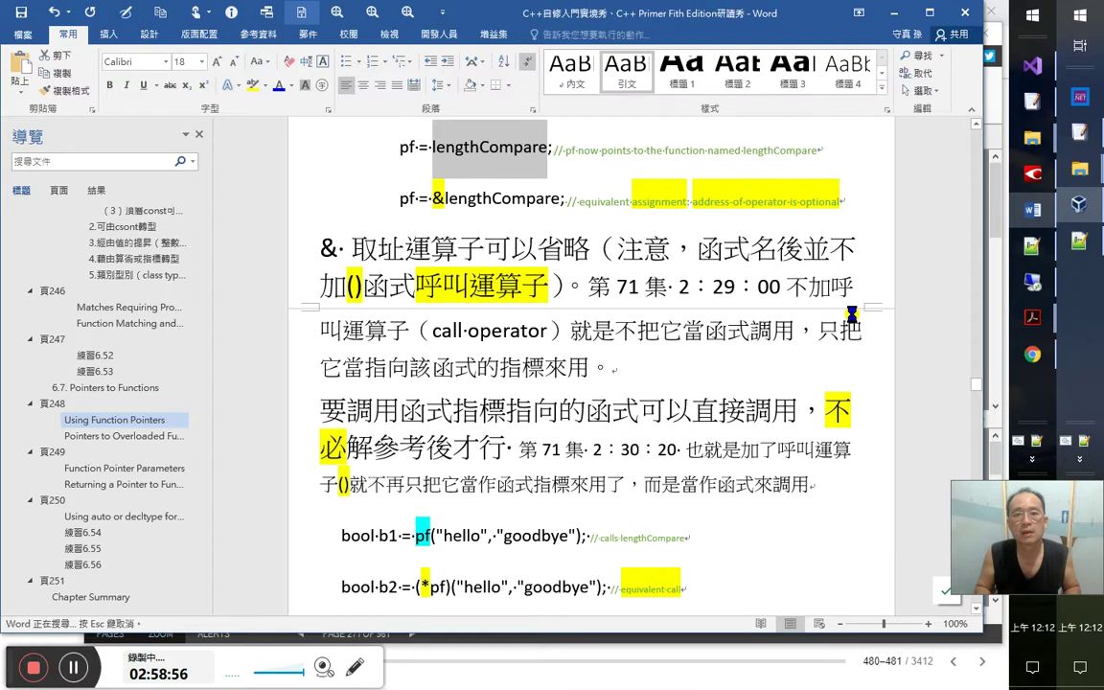
pyautogui.hotkey('shift', 'F4')
pyautogui.hotkey('shift', 'F4')
pyautogui.hotkey('shift', 'F4')
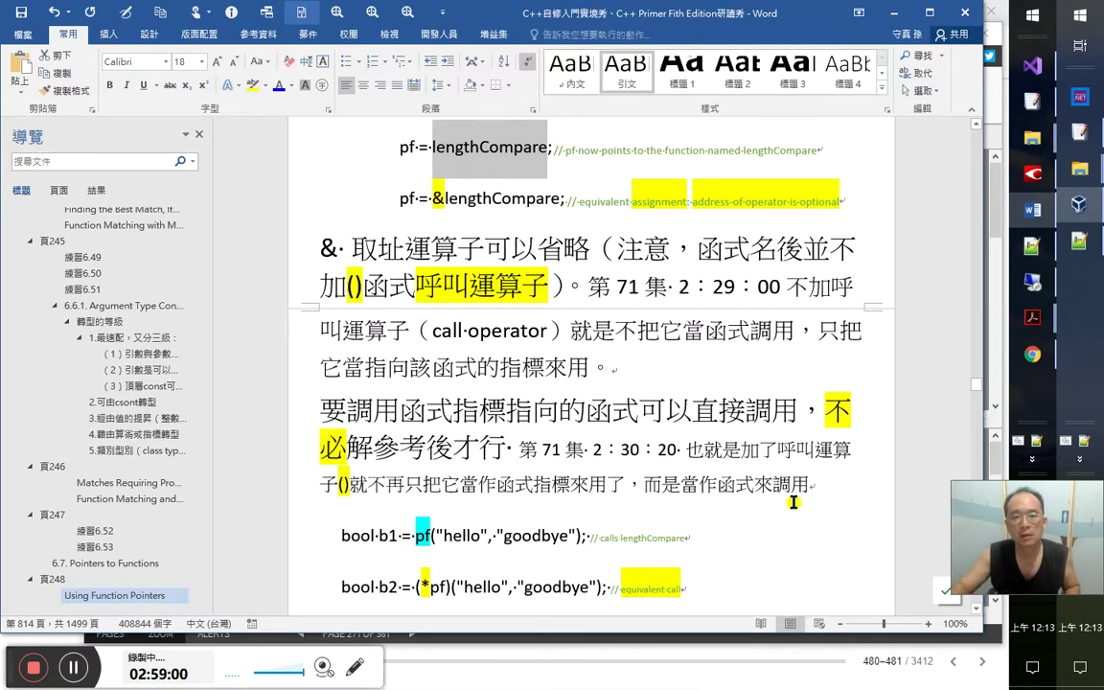
# Review the Using Function Pointers notes and section 6.7. Pointers to Functions, through the pf declaration just before 頁248
pyautogui.scroll(5, 793, 502)
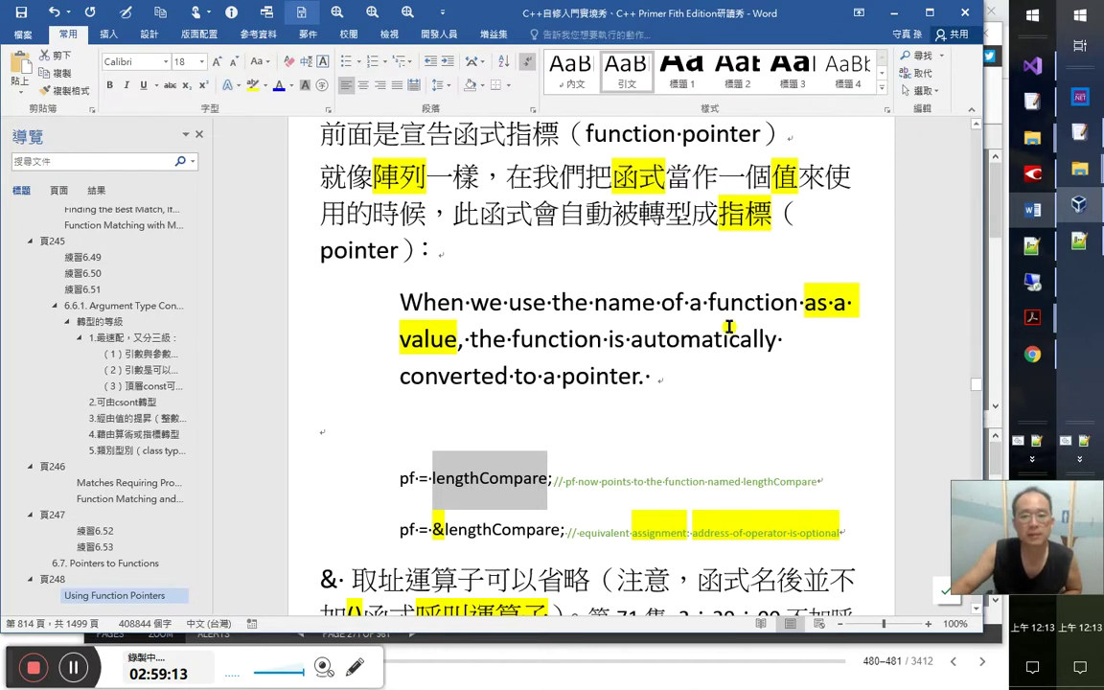
pyautogui.scroll(1, 729, 376)
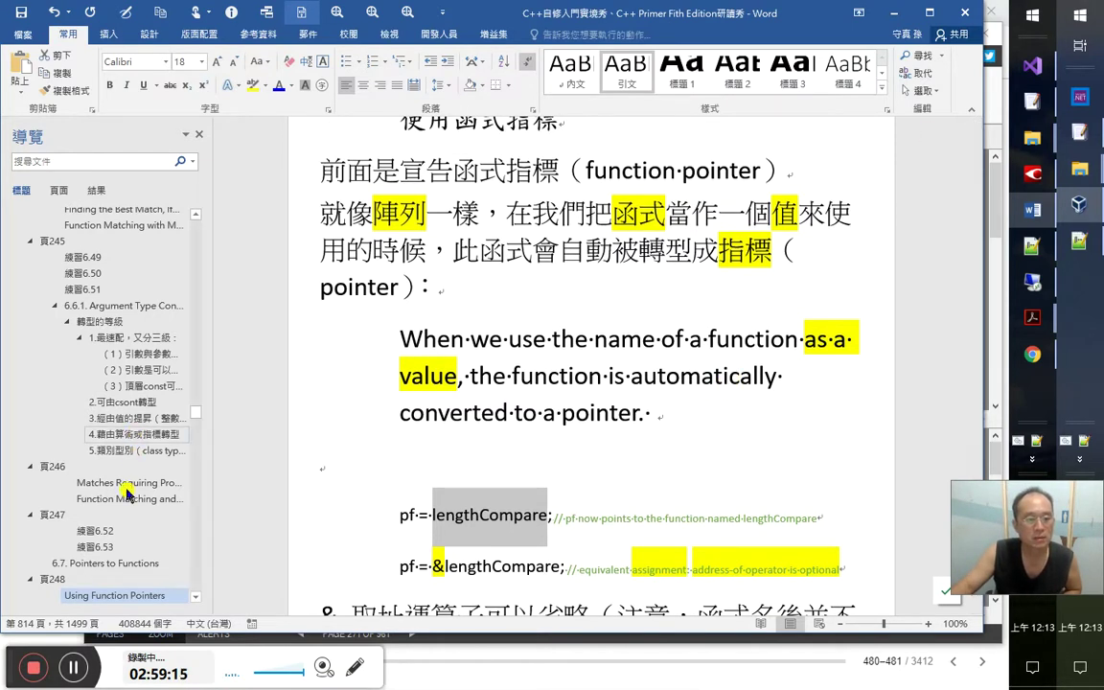
pyautogui.click(113, 563)
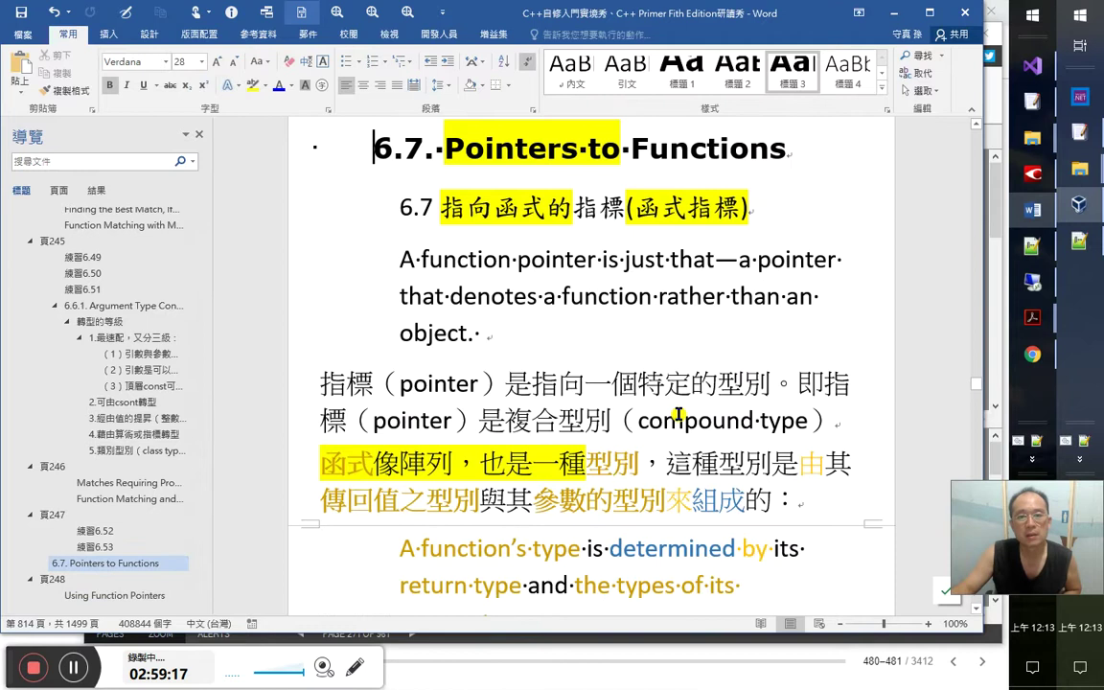
pyautogui.scroll(-3, 671, 412)
pyautogui.scroll(-2, 721, 422)
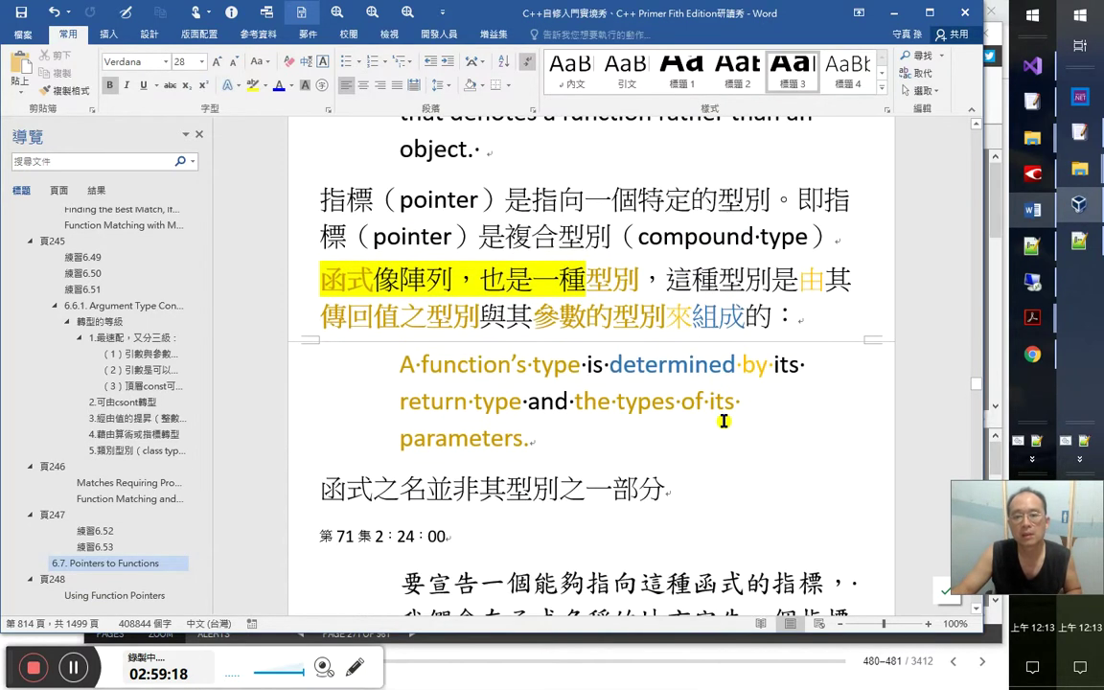
pyautogui.scroll(-4, 726, 417)
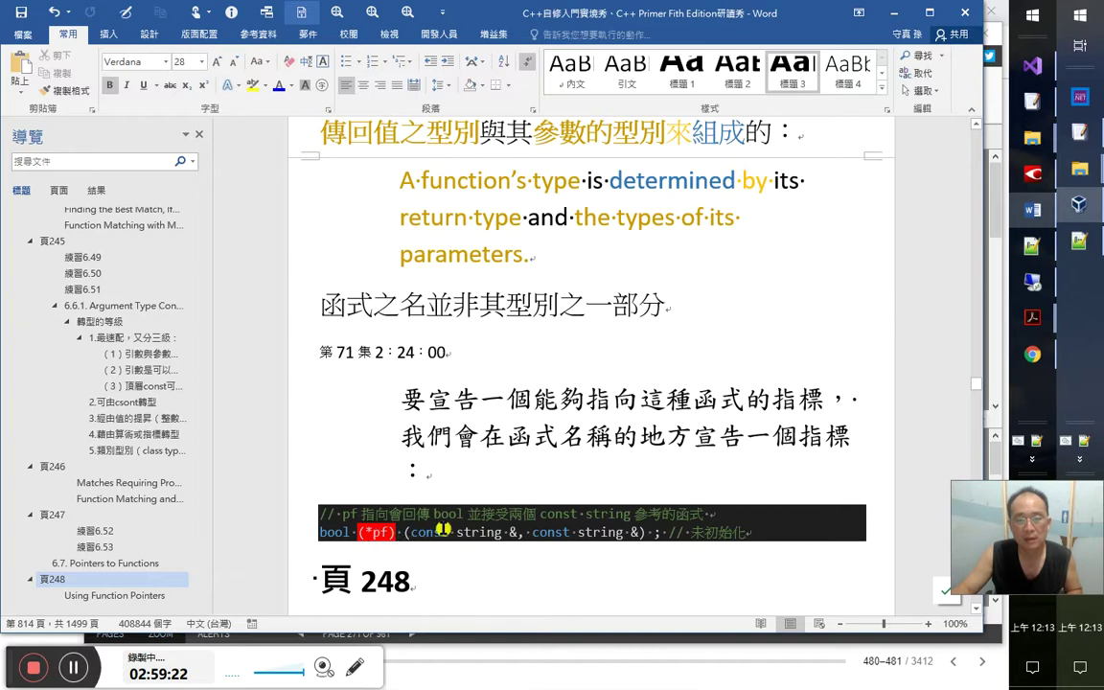
pyautogui.click(543, 471)
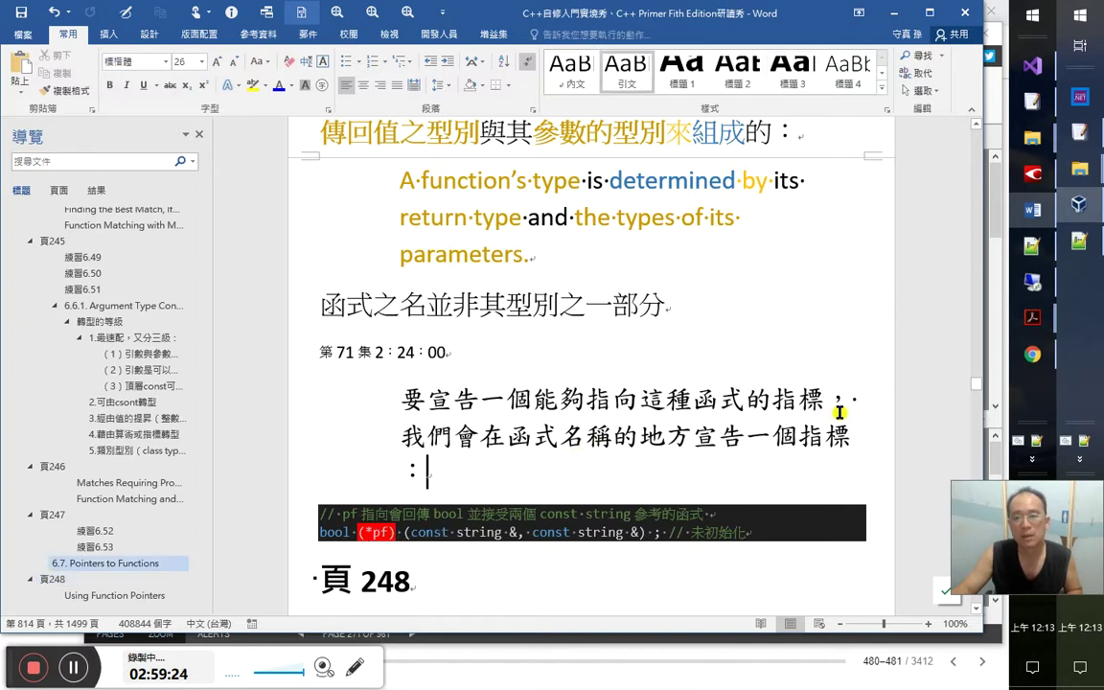
# Switch to ABBYY FineReader and copy the line bool lengthCompare(const string &, const string &); from page 269
pyautogui.click(1032, 173)
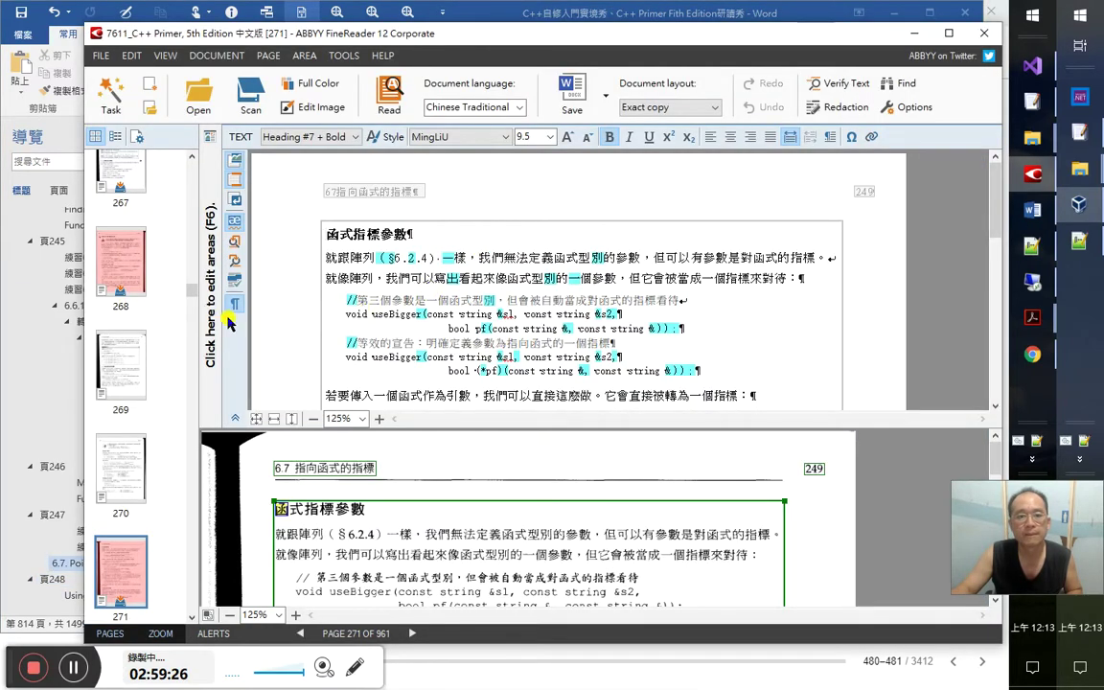
pyautogui.click(100, 331)
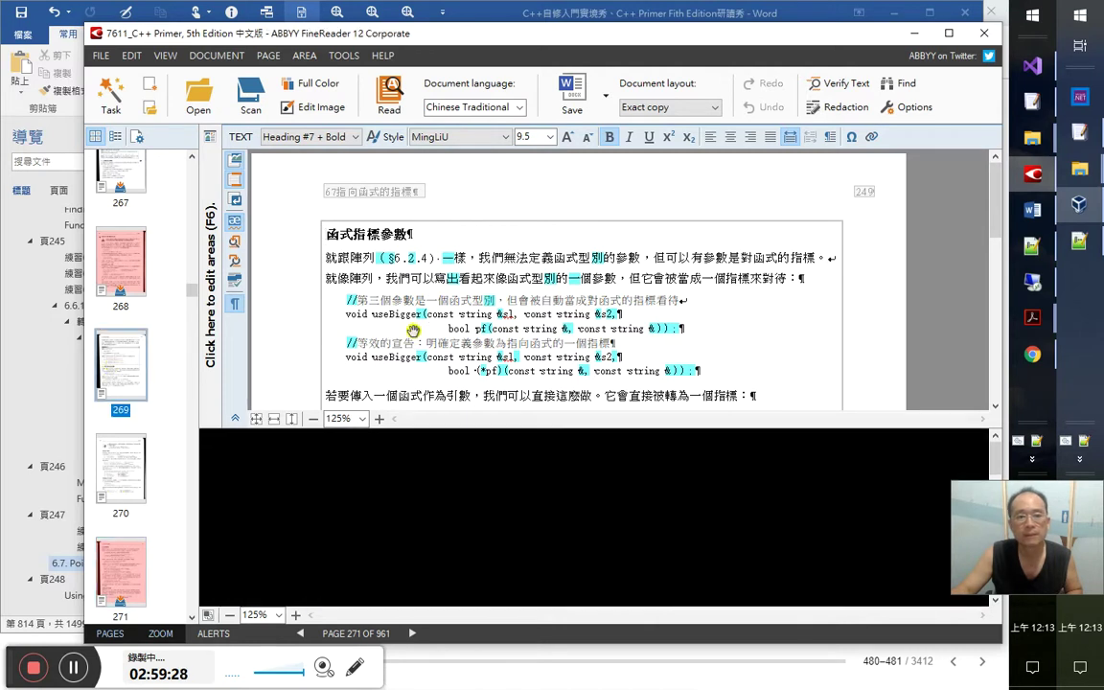
pyautogui.scroll(-10, 481, 327)
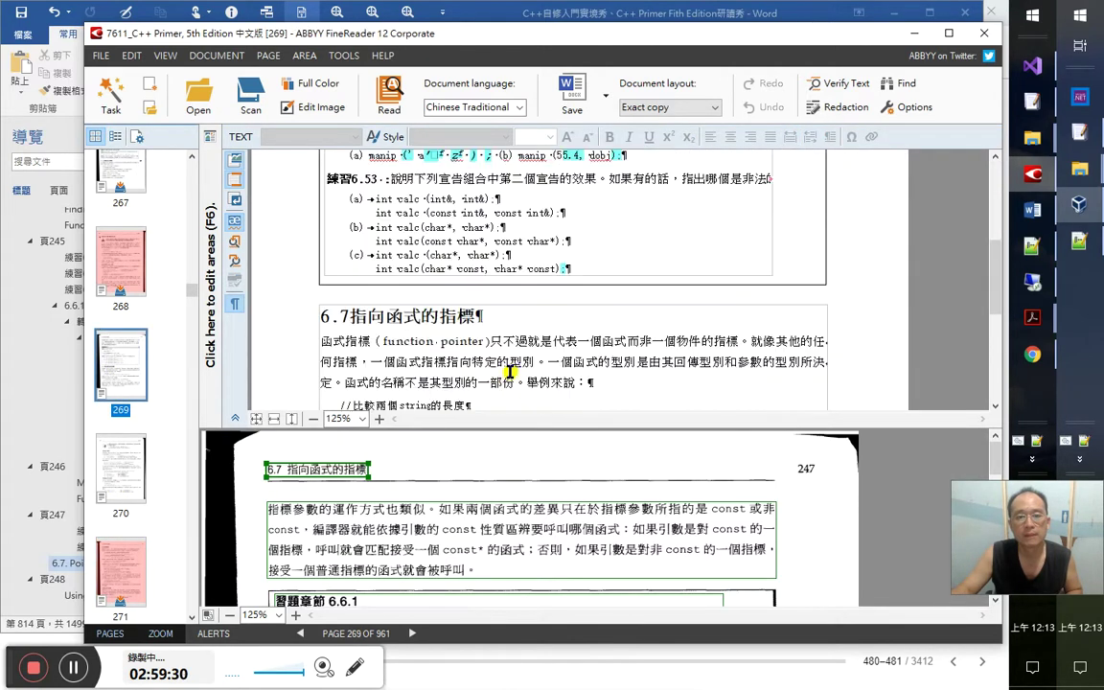
pyautogui.click(432, 222)
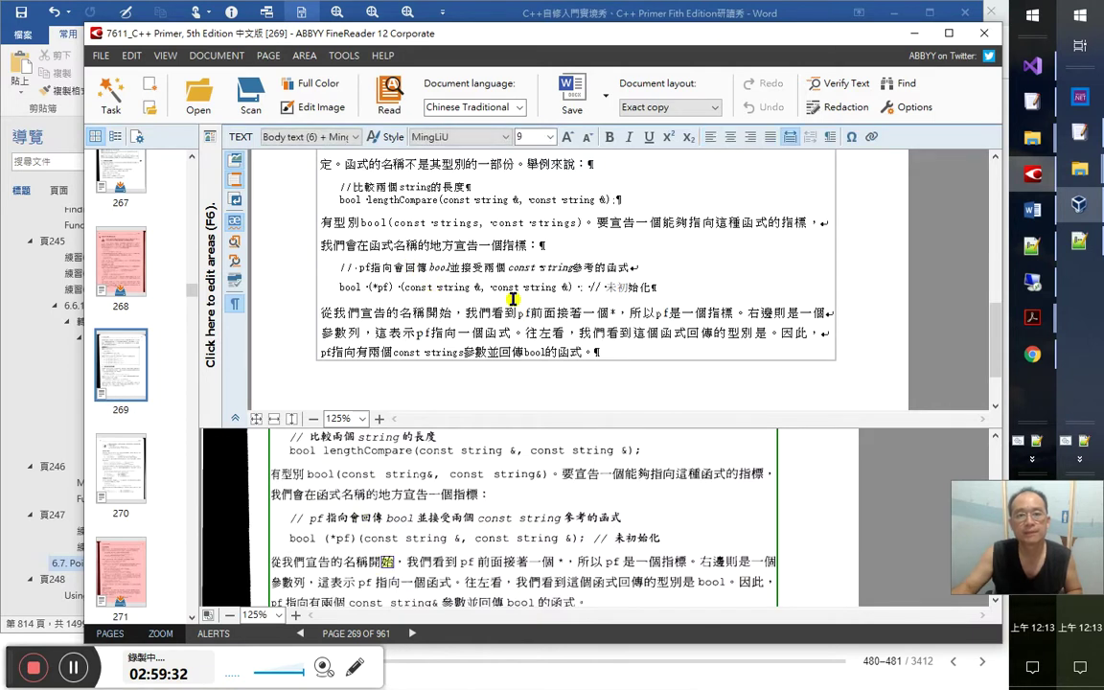
pyautogui.press('Up')
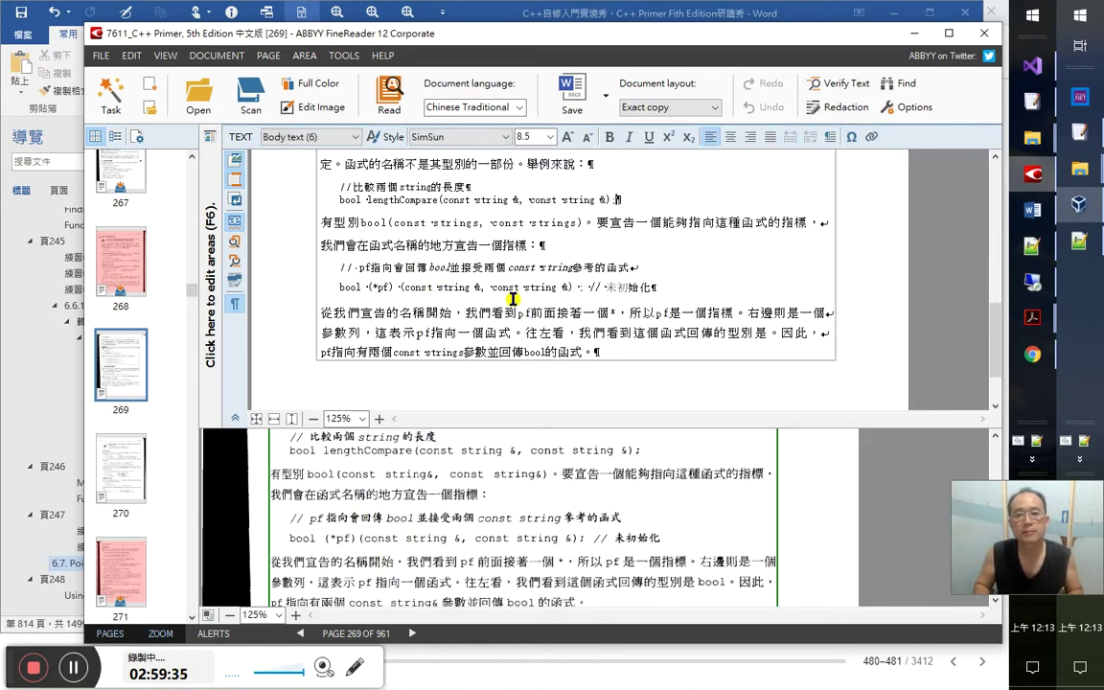
pyautogui.press('Home')
pyautogui.hotkey('shift', 'End')
pyautogui.hotkey('ctrl', 'c')
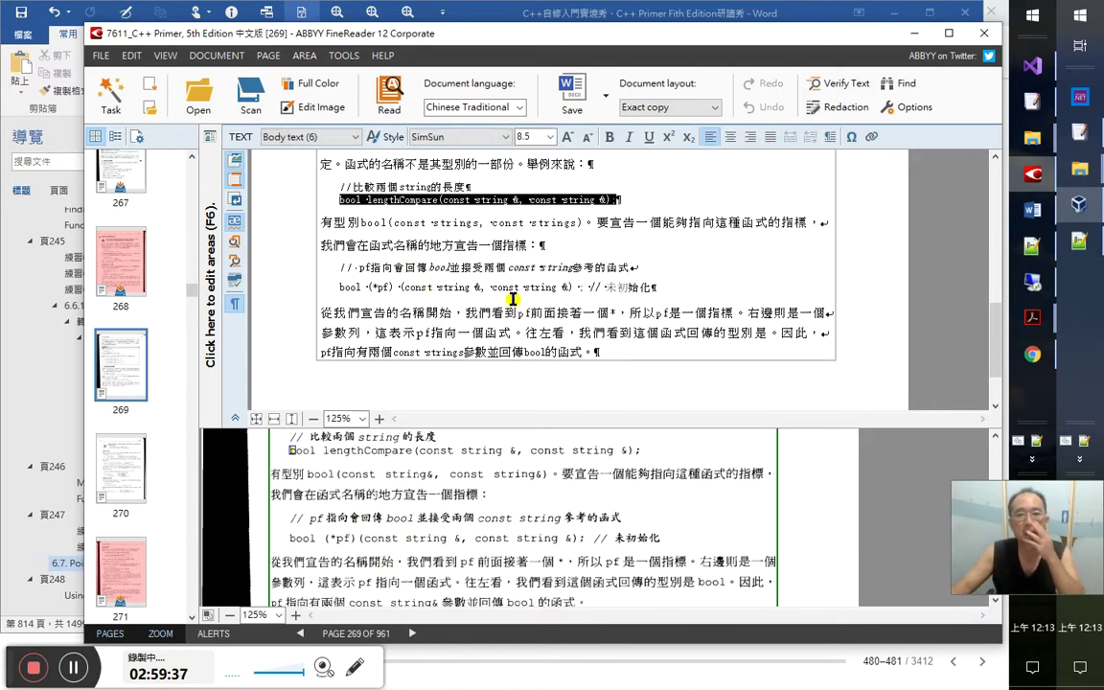
# Set the font of the selected lengthCompare declaration on page 269 to Courier New
pyautogui.click(464, 137)
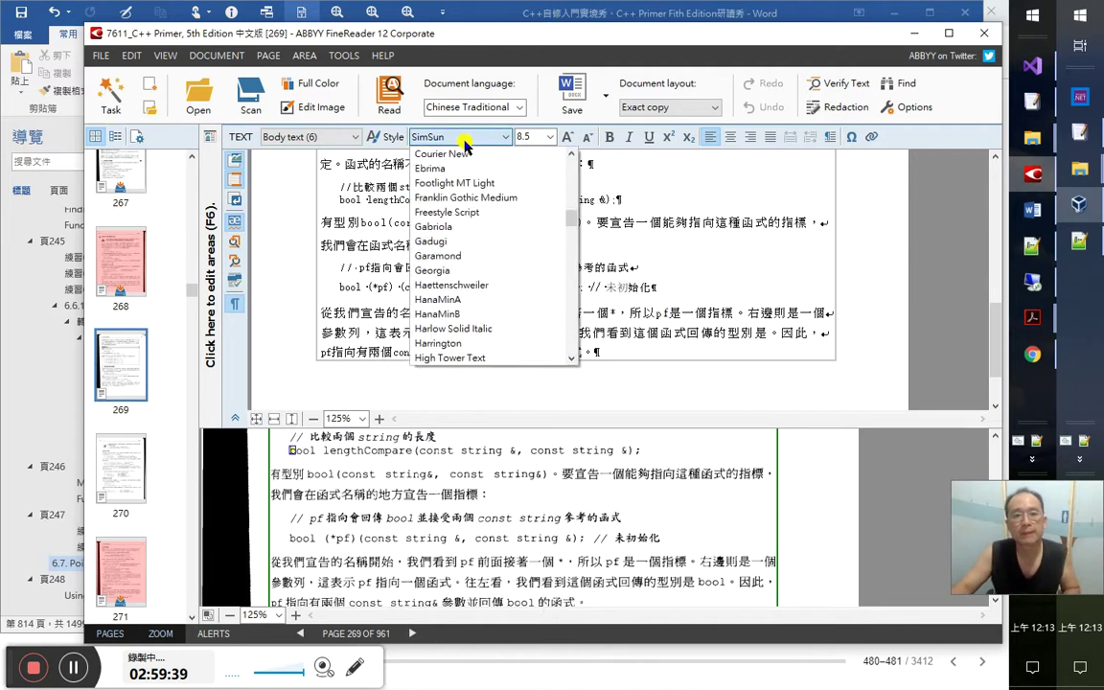
pyautogui.write('c')
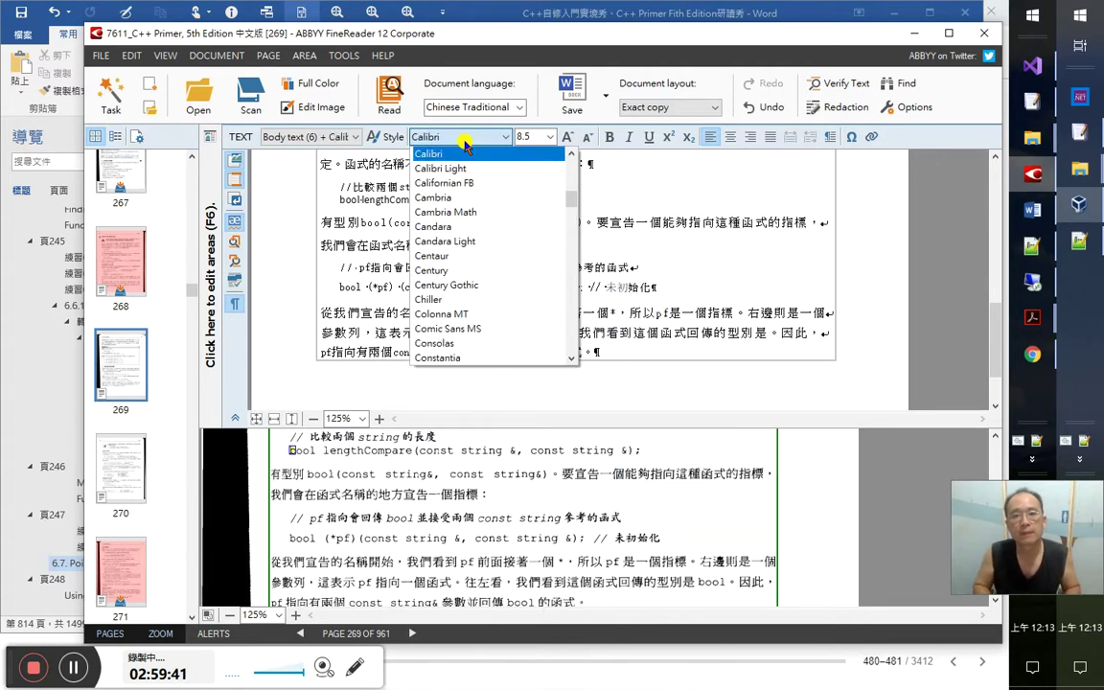
pyautogui.write('ourier New')
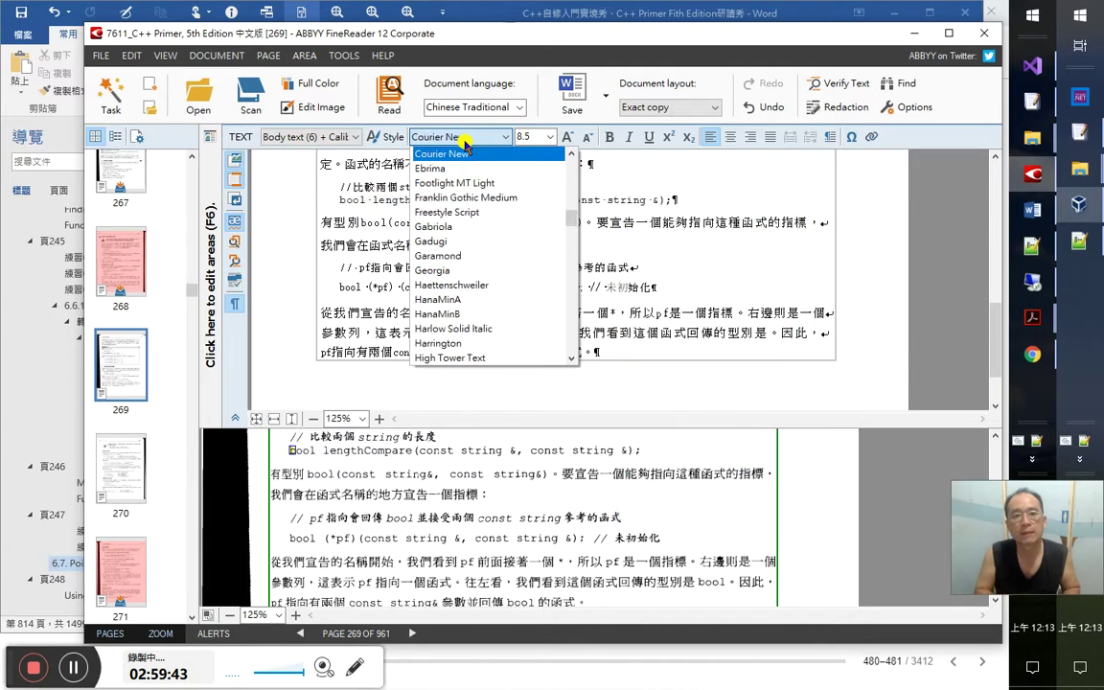
pyautogui.press('Return')
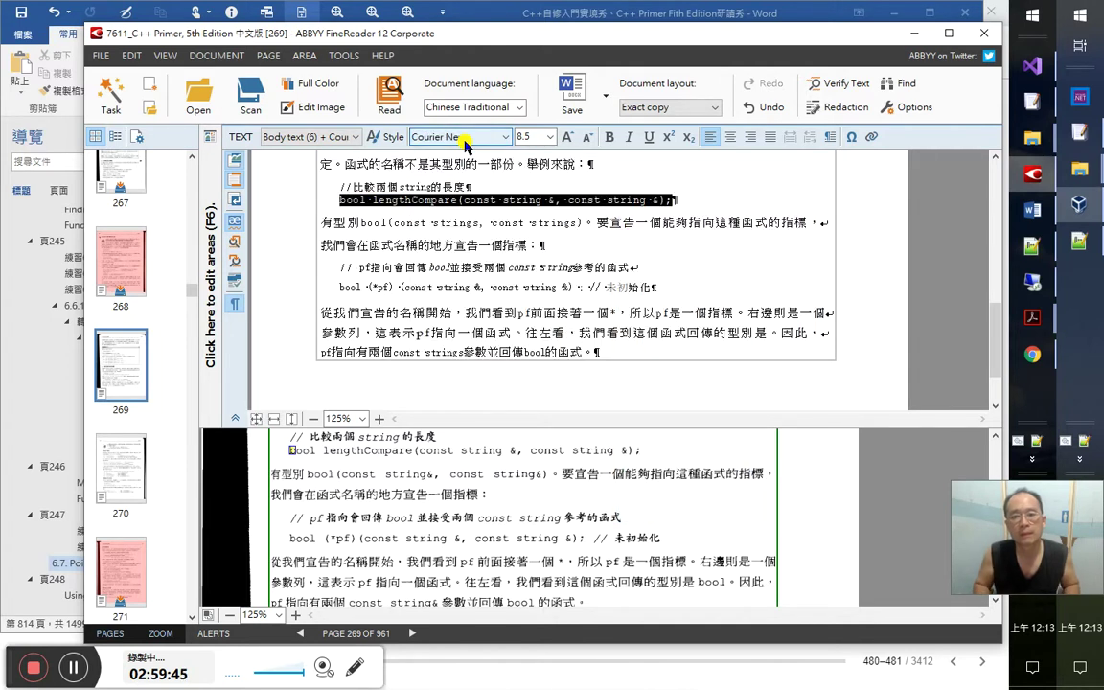
# Paste the copied lengthCompare declaration into the code editor on the adjacent desktop, copy its entire contents, and return to this desktop
pyautogui.press('ctrl+super+Right')
pyautogui.hotkey('ctrl', 'v')
pyautogui.hotkey('ctrl', 'a')
pyautogui.hotkey('ctrl', 'c')
pyautogui.press('ctrl+super+Left')
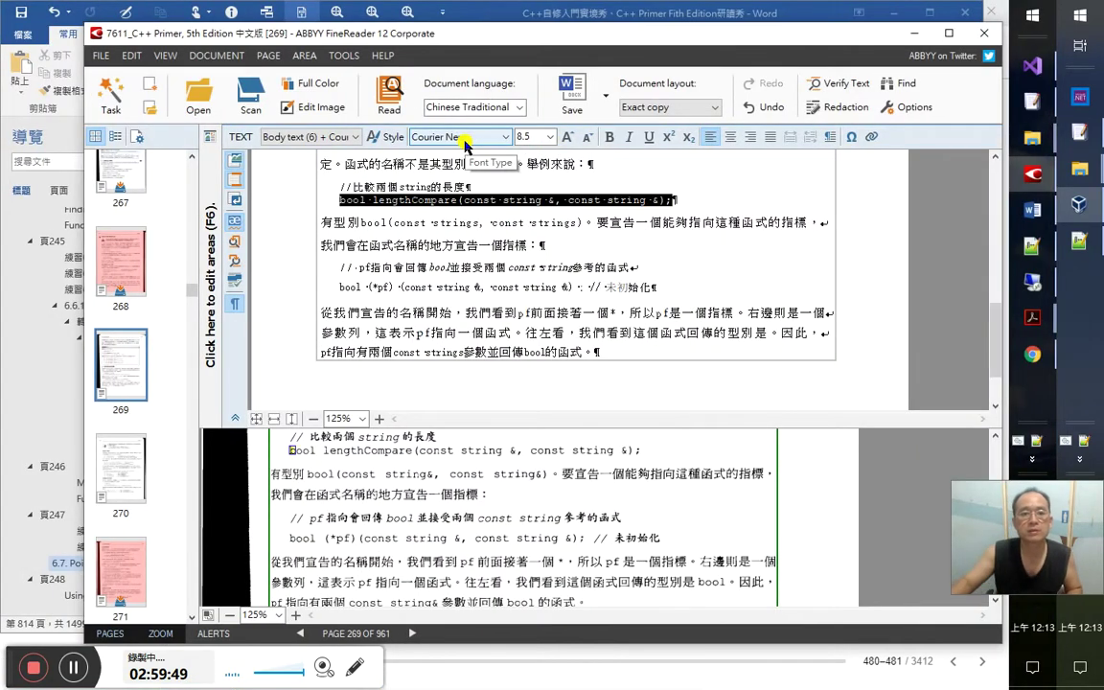
# Switch to the Word notes and append 2：59：50 to the 第71集 2：24：00 timestamp, with a new paragraph after it
pyautogui.hotkey('alt', 'Tab')
pyautogui.hotkey('alt', 'Tab')
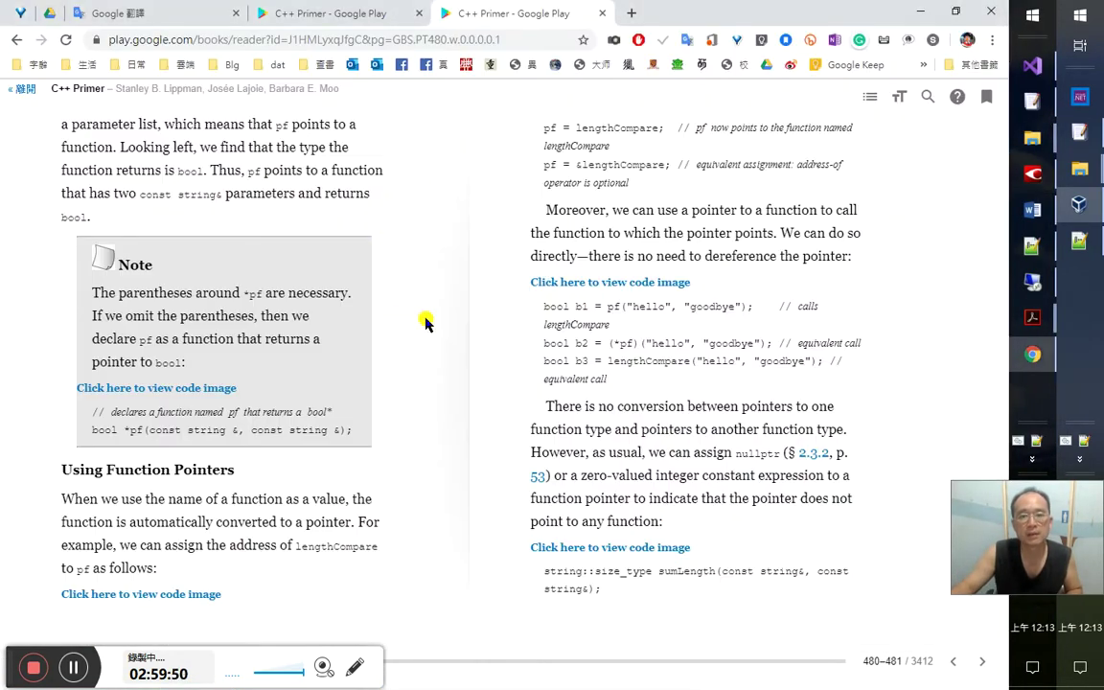
pyautogui.hotkey('alt', 'Tab')
pyautogui.hotkey('alt', 'Tab')
pyautogui.scroll(1, 464, 402)
pyautogui.click(552, 384)
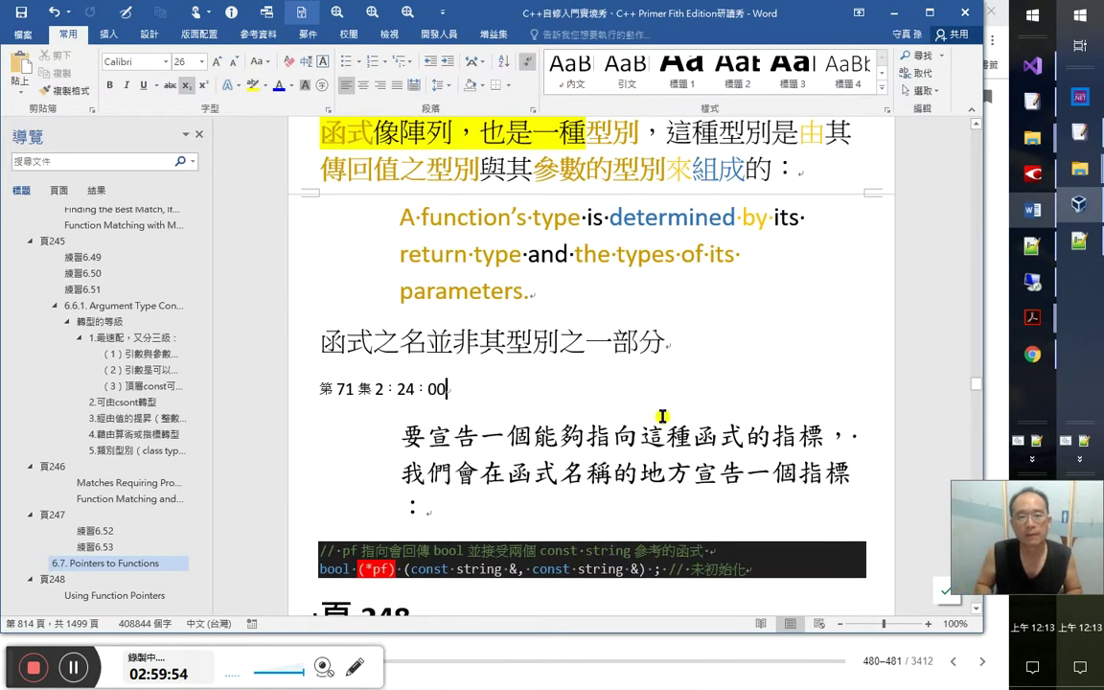
pyautogui.write('2：5')
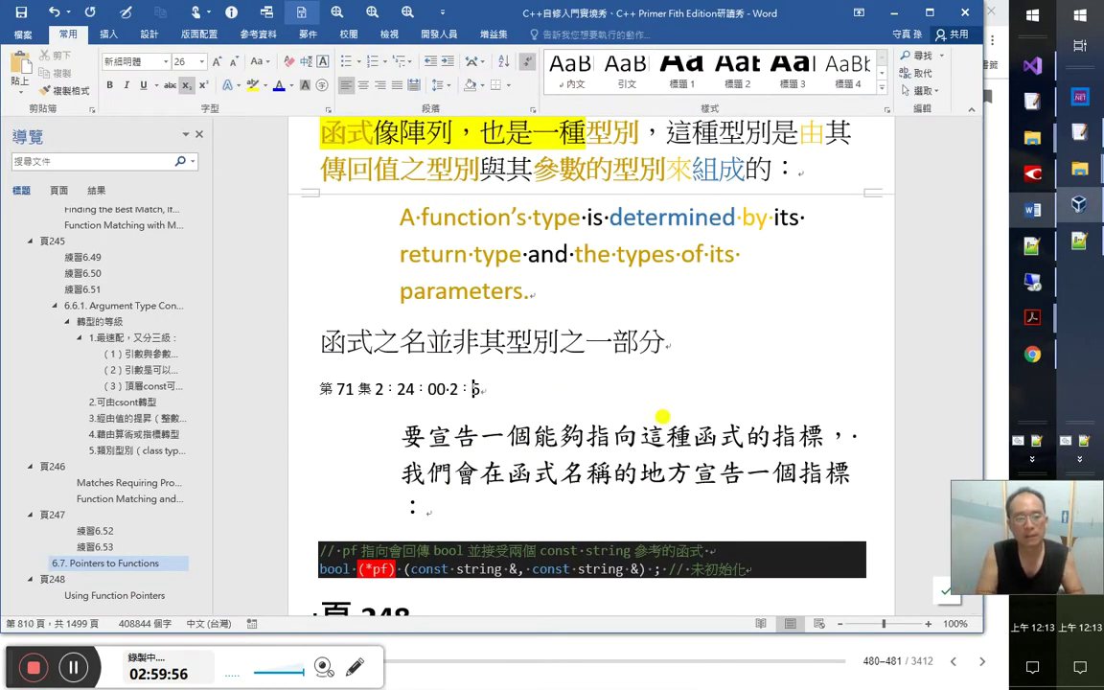
pyautogui.write('9：40')
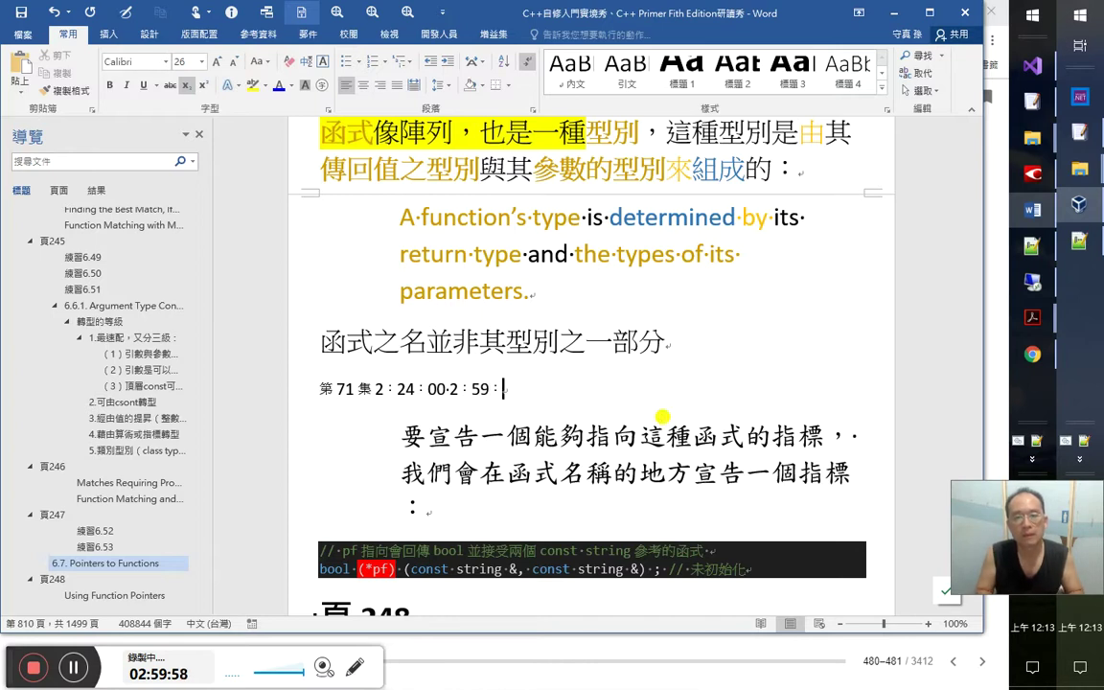
pyautogui.press('Return')
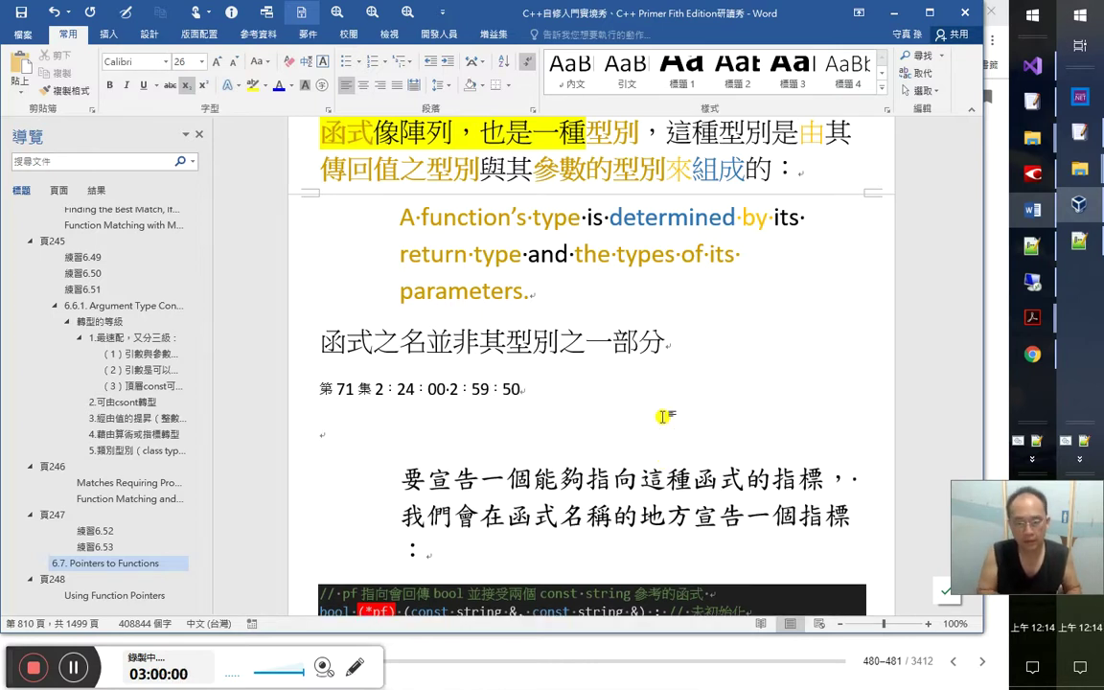
# Paste bool lengthCompare(const string &, const string &); below the timestamp, remove the extra paragraph break and indent the line
pyautogui.hotkey('ctrl', 'v')
pyautogui.press('Left')
pyautogui.press('Delete')
pyautogui.press('Home')
pyautogui.press('Tab')
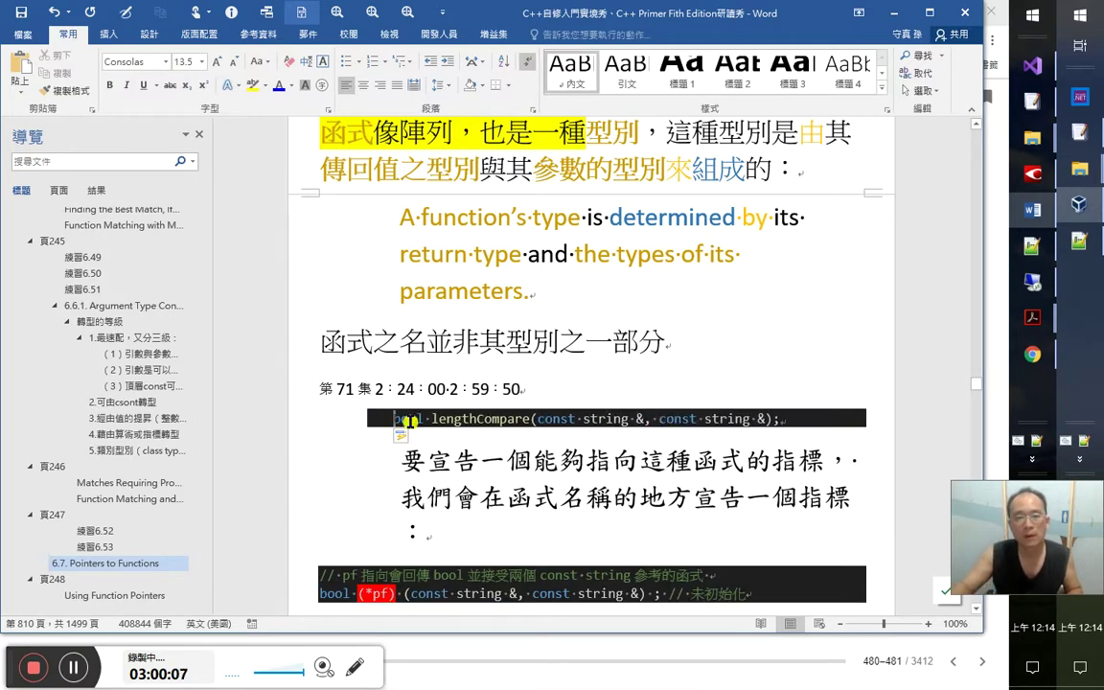
# Reduce the 要宣告一個能夠指向這種函式的指標 paragraph to 24 pt and indent the two-line pf code block below it
pyautogui.scroll(-1, 402, 455)
pyautogui.click(450, 503)
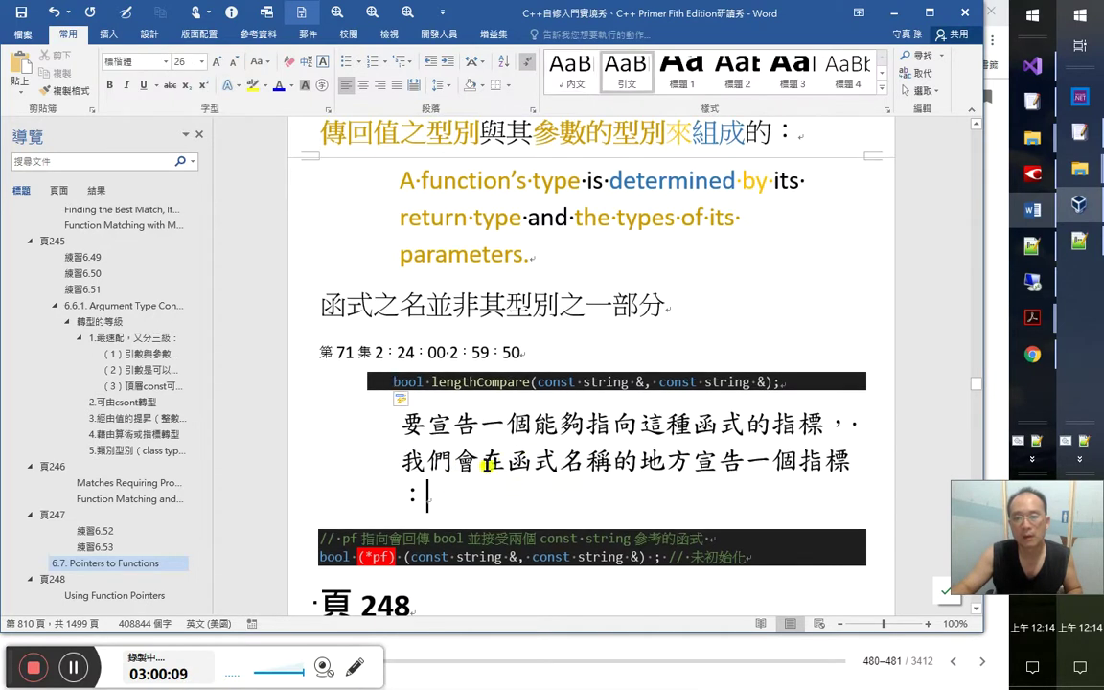
pyautogui.moveTo(315, 421); pyautogui.dragTo(450, 500)
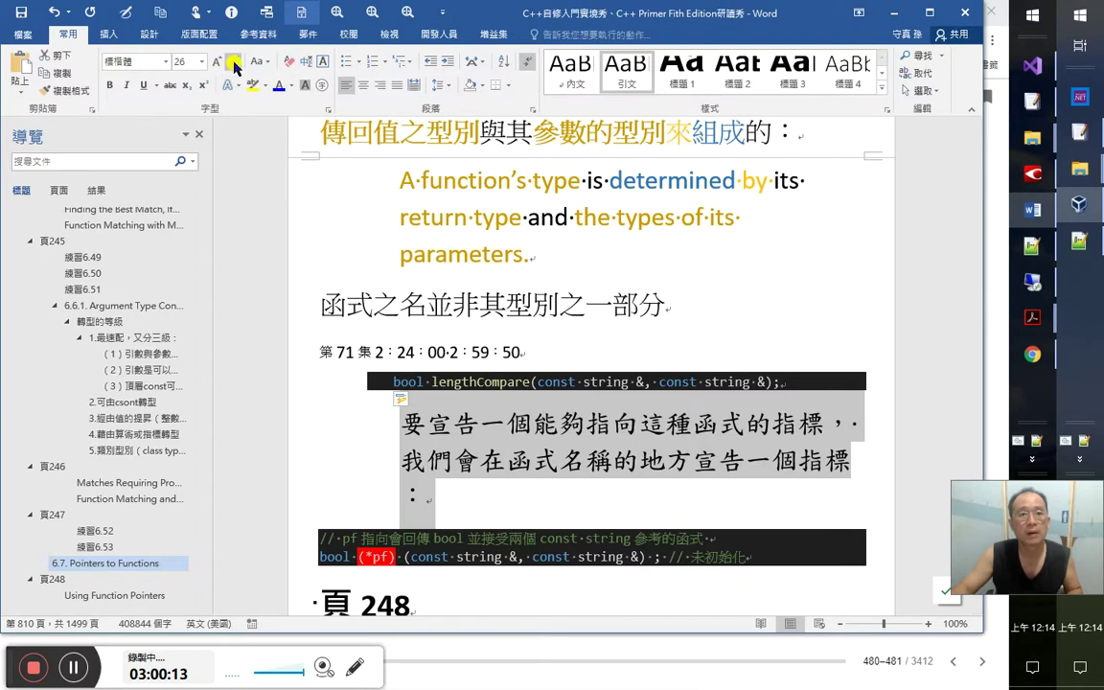
pyautogui.click(233, 60)
pyautogui.scroll(-2, 736, 517)
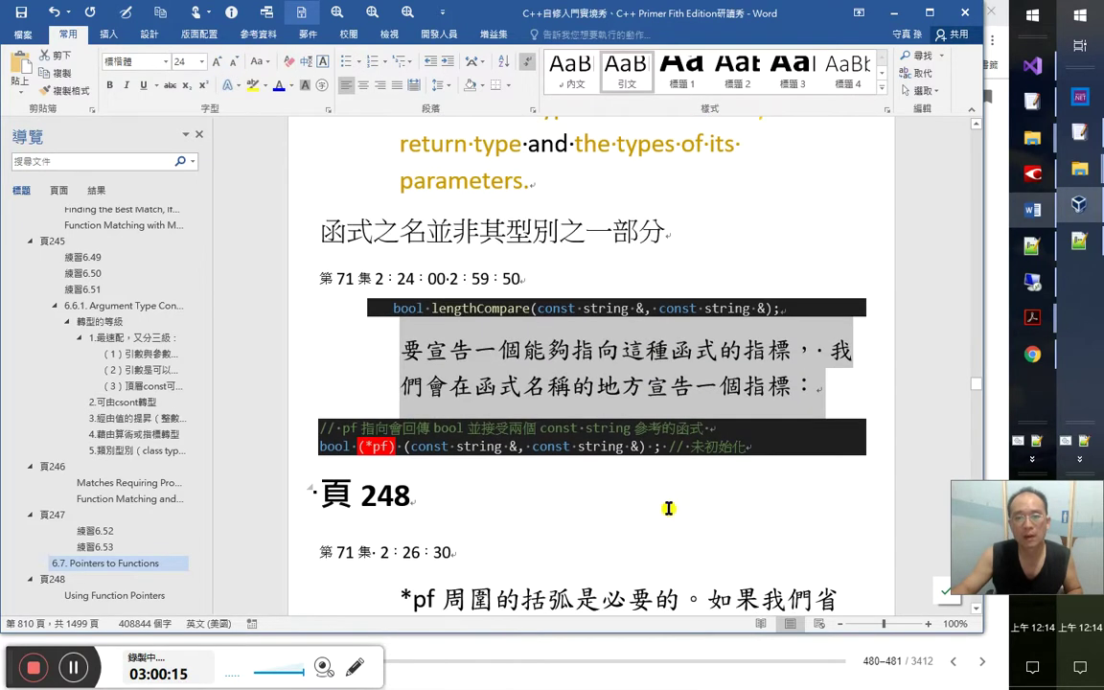
pyautogui.click(300, 450)
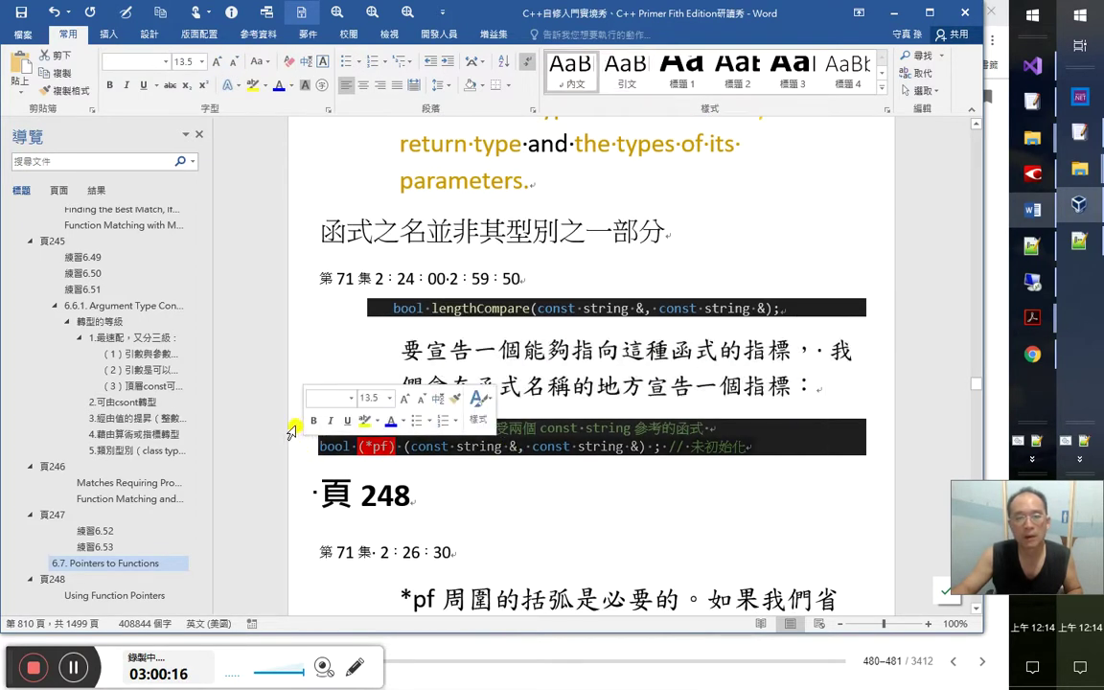
pyautogui.hotkey('ctrl', 'm')
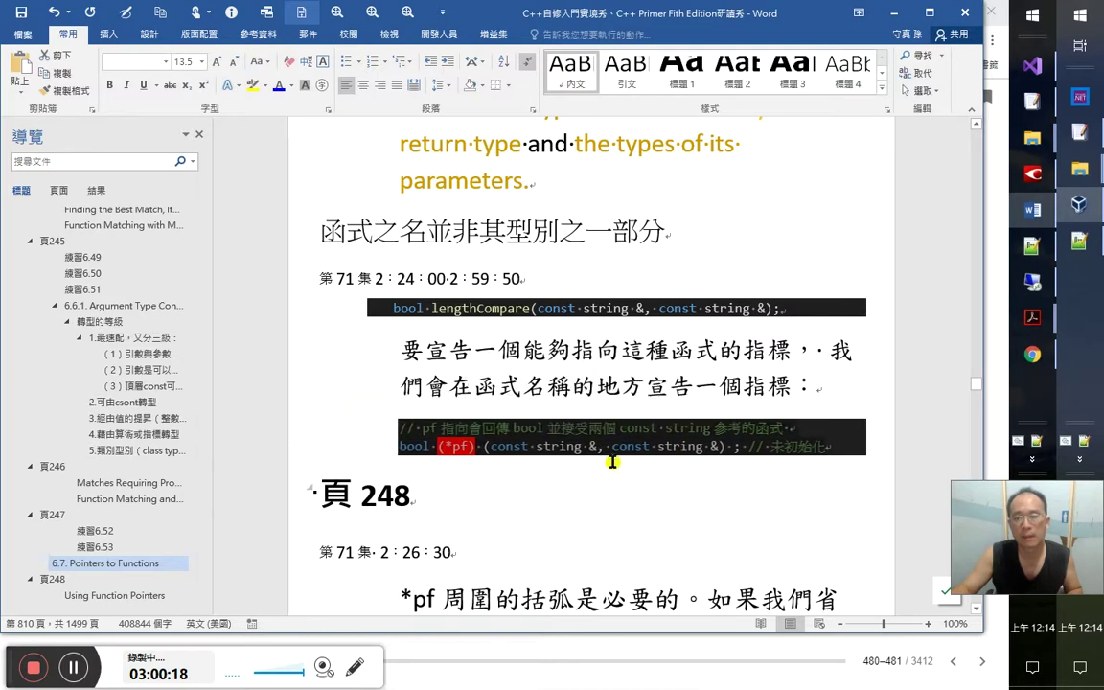
# Color lengthCompare in the declaration and 函式名稱的地方 in the sentence below it dark gold
pyautogui.click(528, 315)
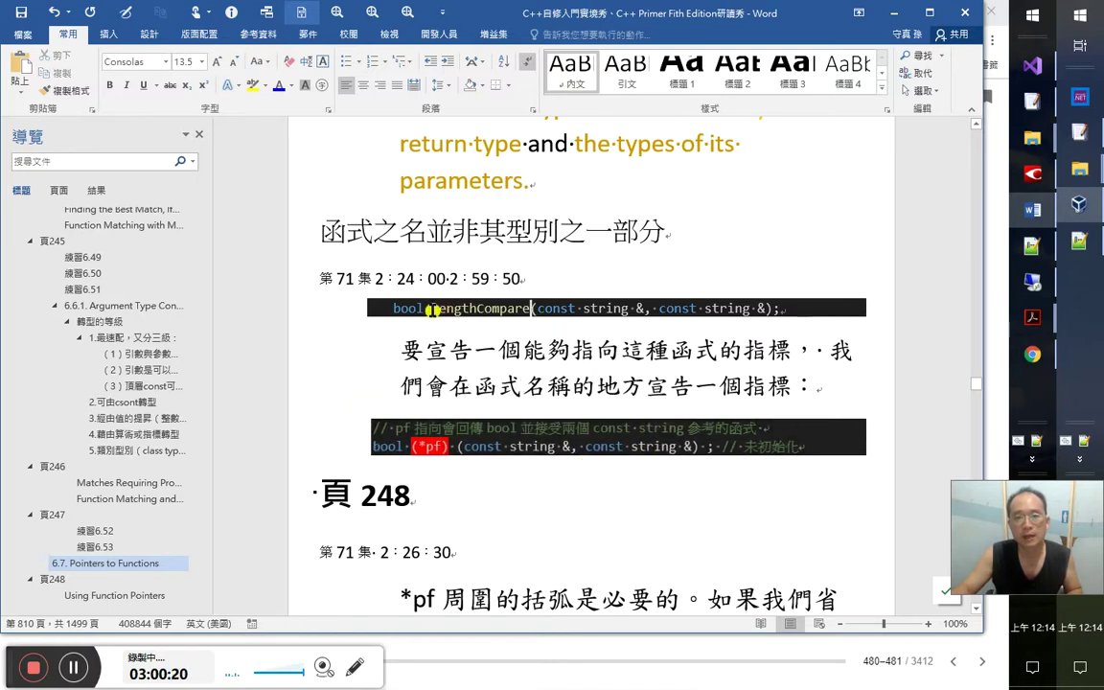
pyautogui.click(282, 85)
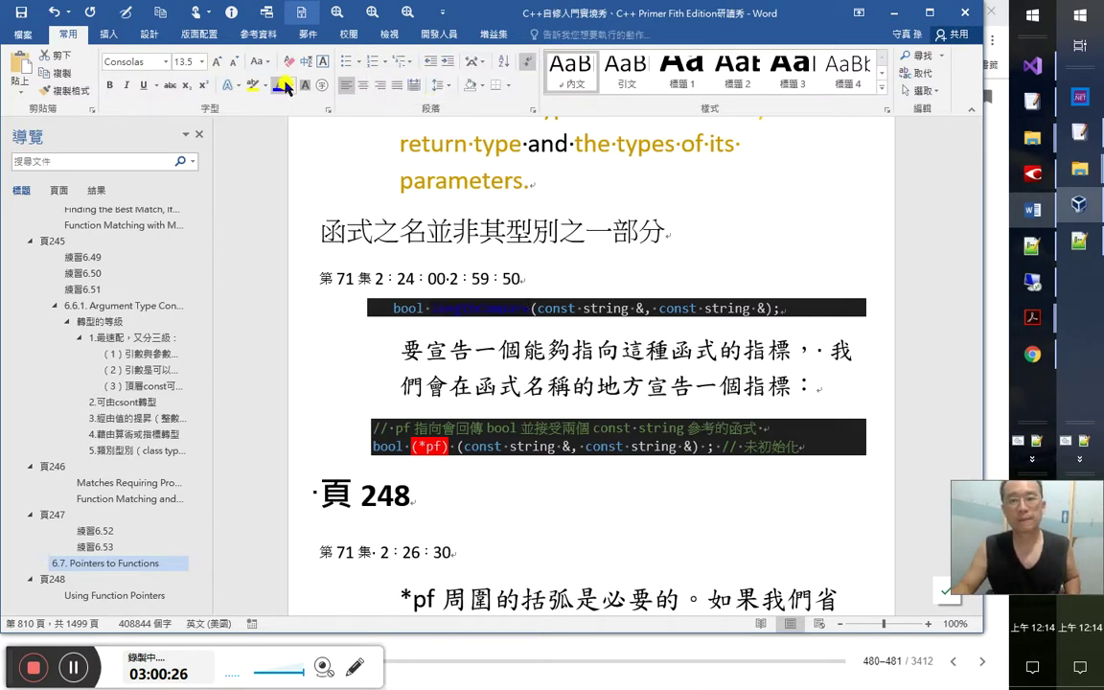
pyautogui.hotkey('ctrl', 'z')
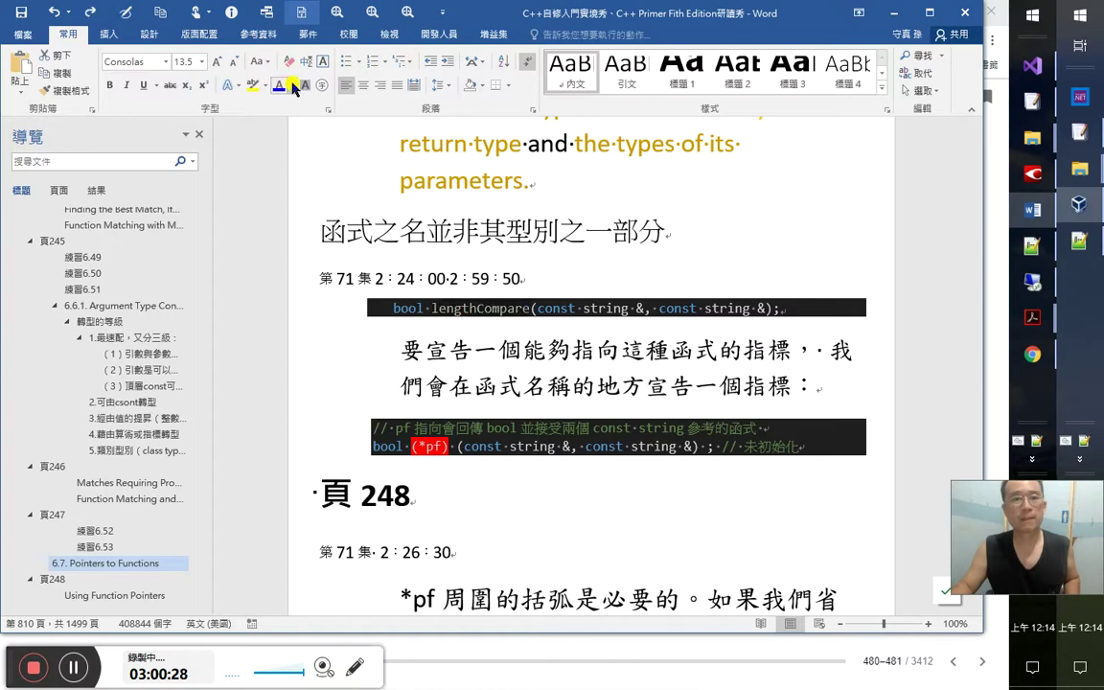
pyautogui.click(293, 86)
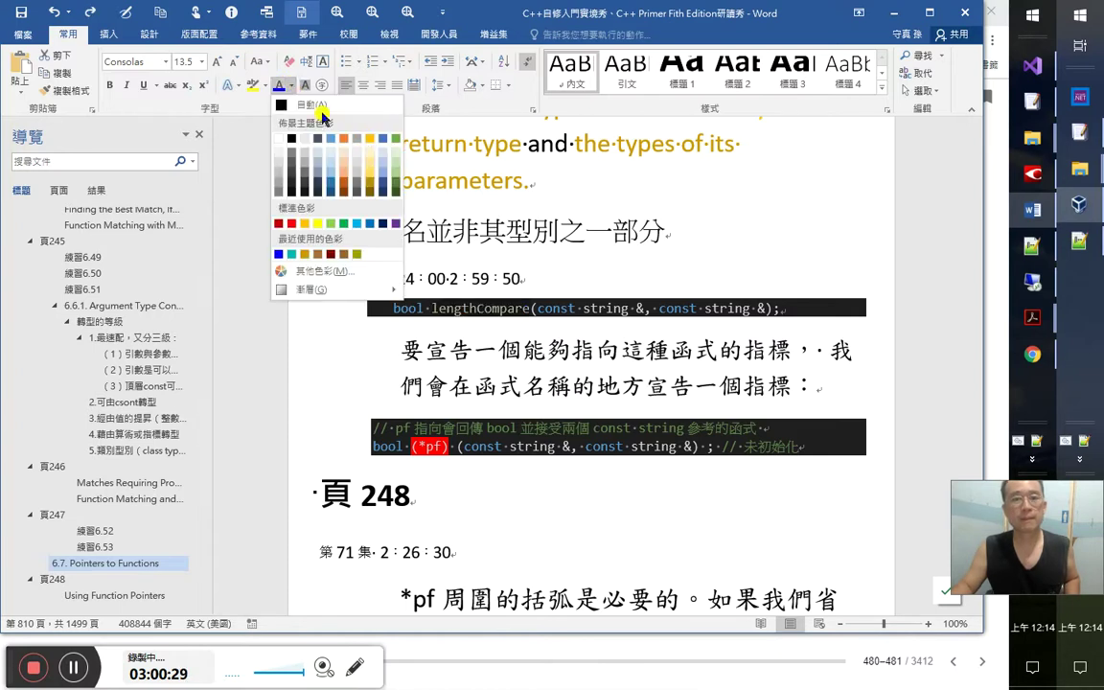
pyautogui.click(371, 190)
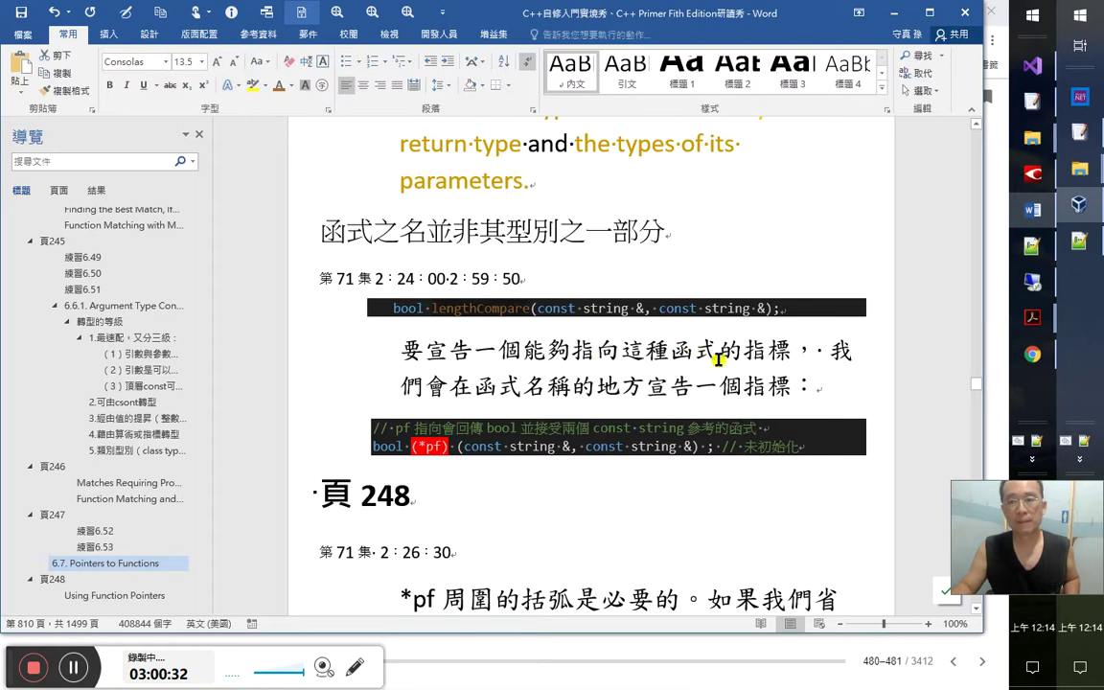
pyautogui.moveTo(533, 386); pyautogui.dragTo(656, 386)
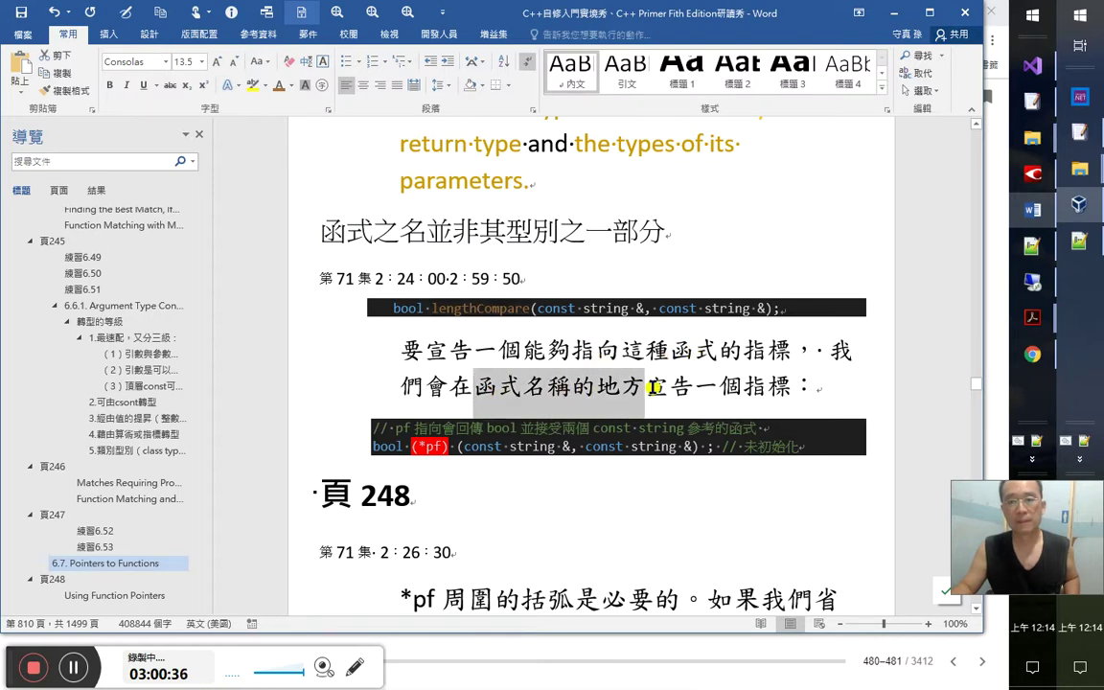
pyautogui.click(279, 87)
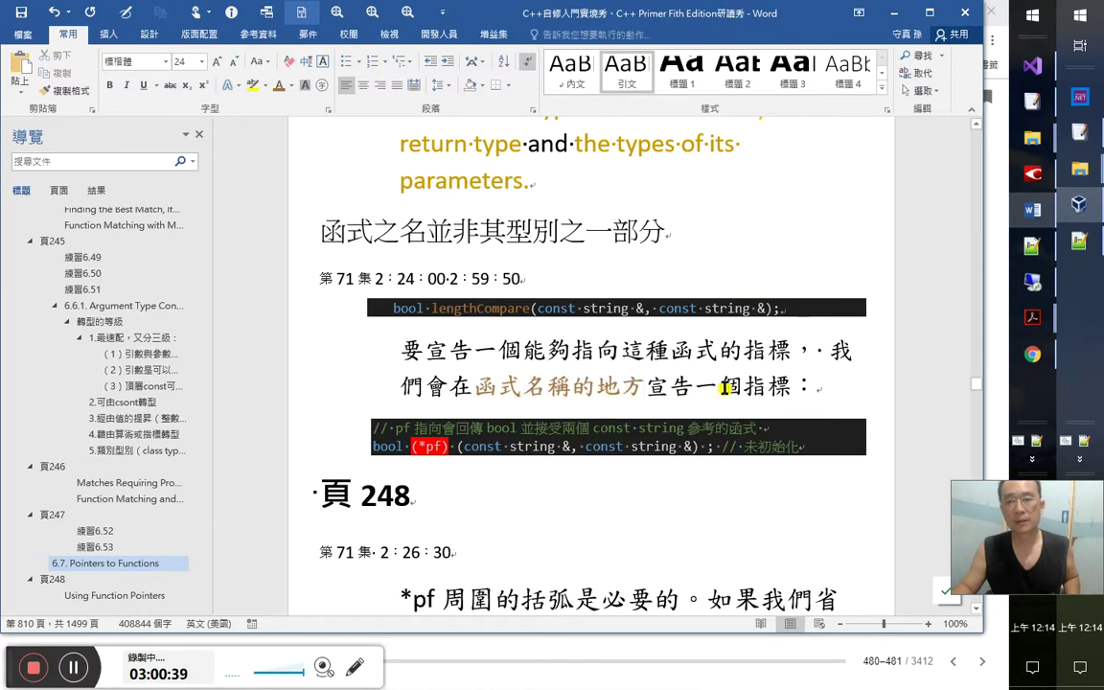
# Highlight 指標 at the end of the 函式名稱的地方 sentence in red
pyautogui.moveTo(745, 387); pyautogui.dragTo(784, 387)
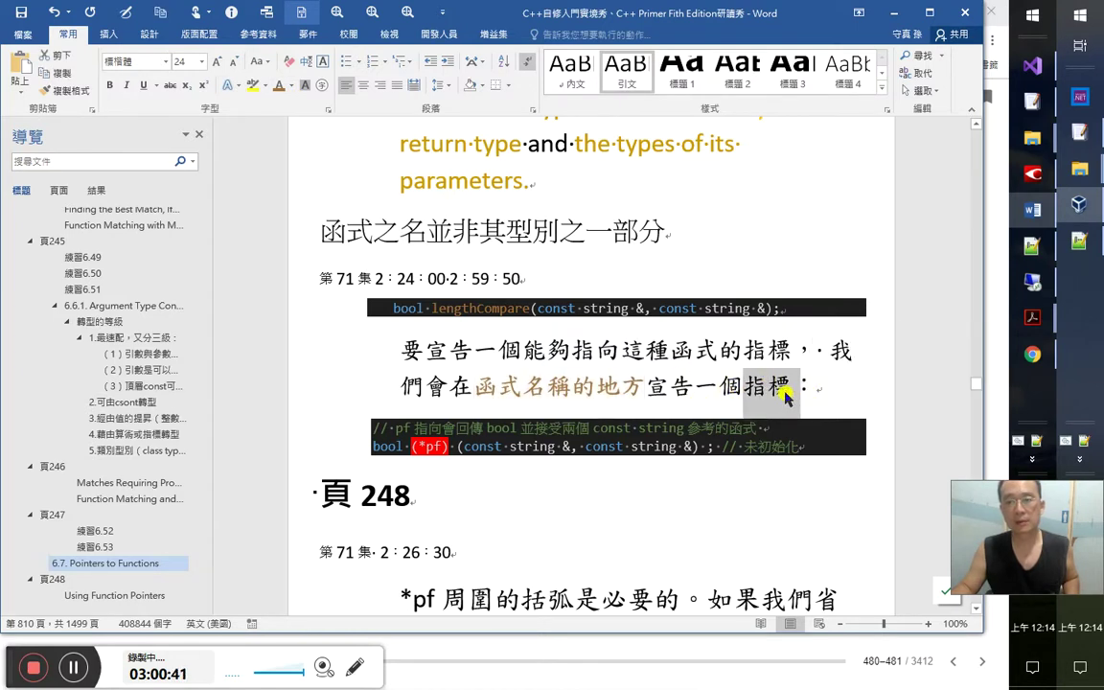
pyautogui.click(260, 86)
pyautogui.click(237, 123)
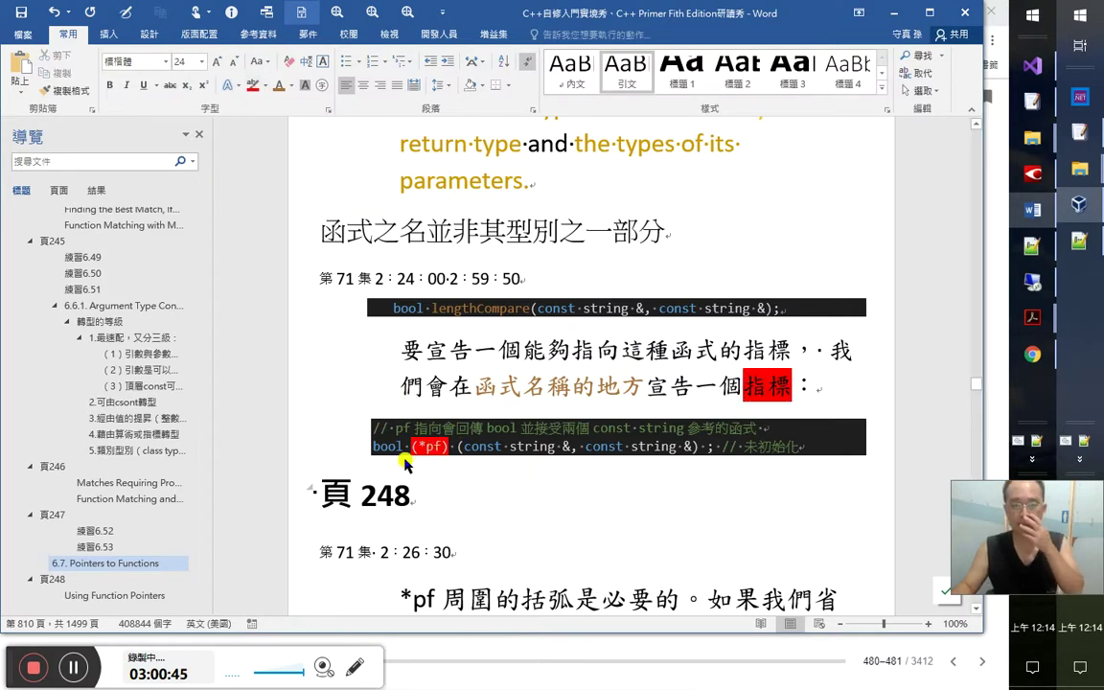
# Insert tabs before bool and after (*pf) so the pf declaration lines up with the lengthCompare declaration above
pyautogui.click(456, 308)
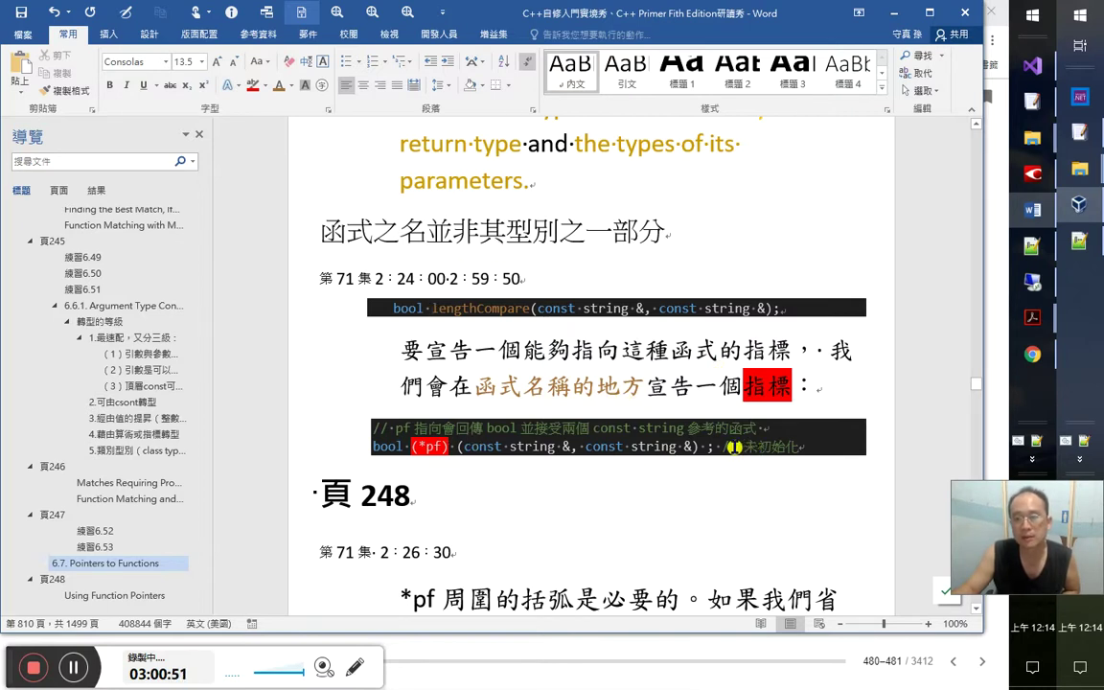
pyautogui.click(376, 448)
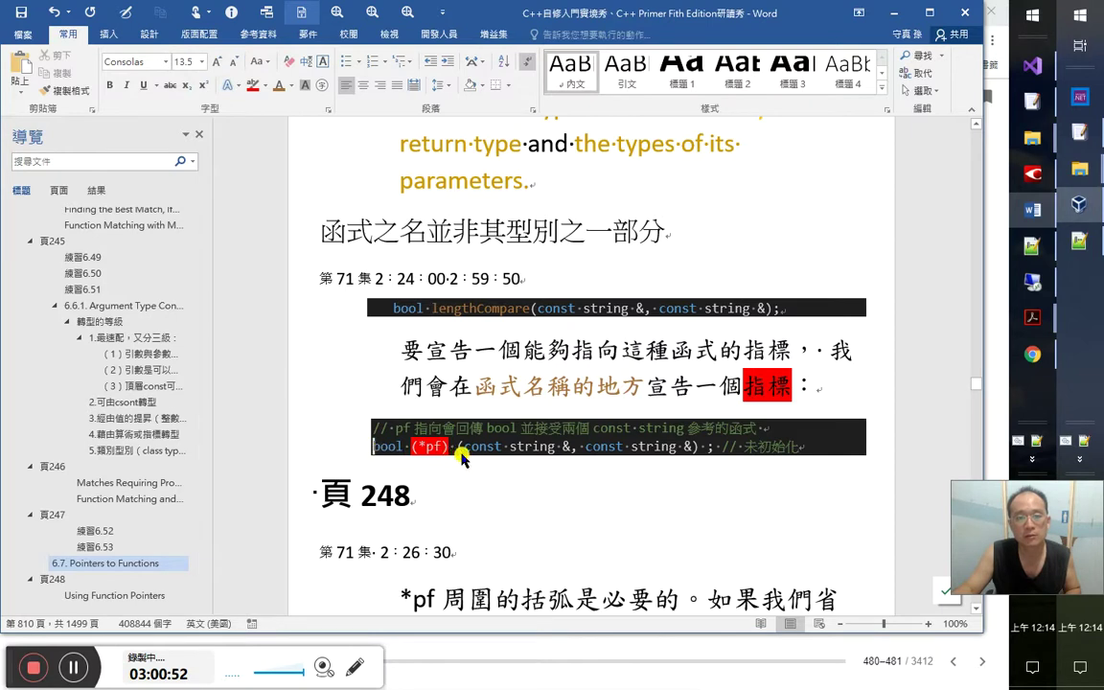
pyautogui.press('Tab')
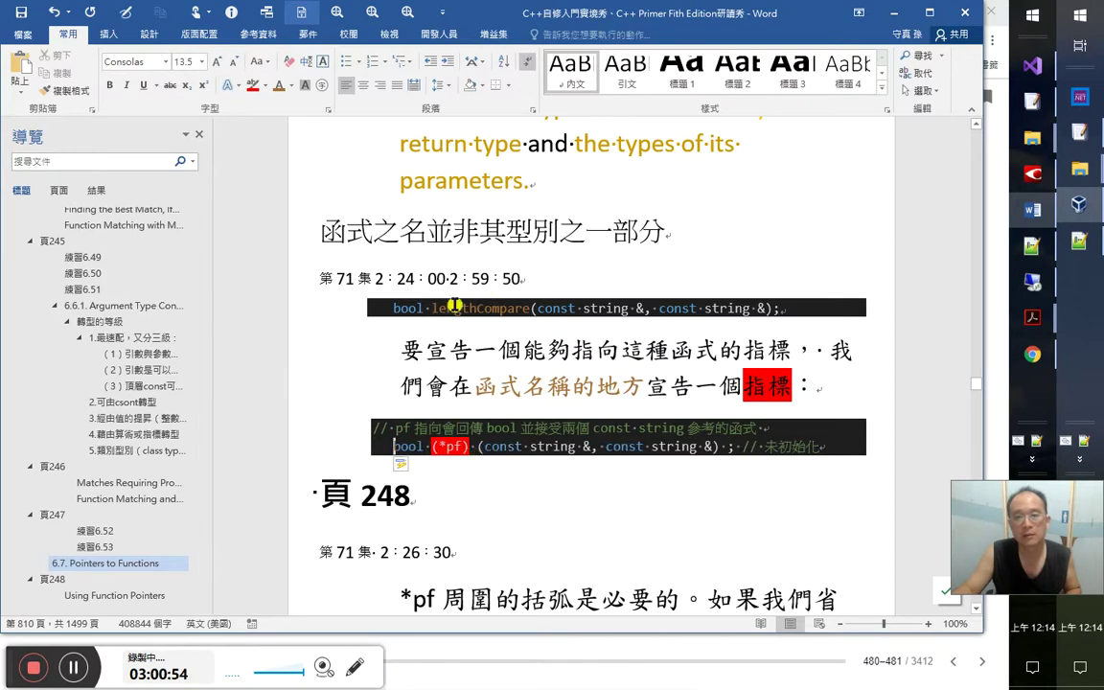
pyautogui.click(475, 447)
pyautogui.press('Tab')
pyautogui.press('Tab')
pyautogui.press('Tab')
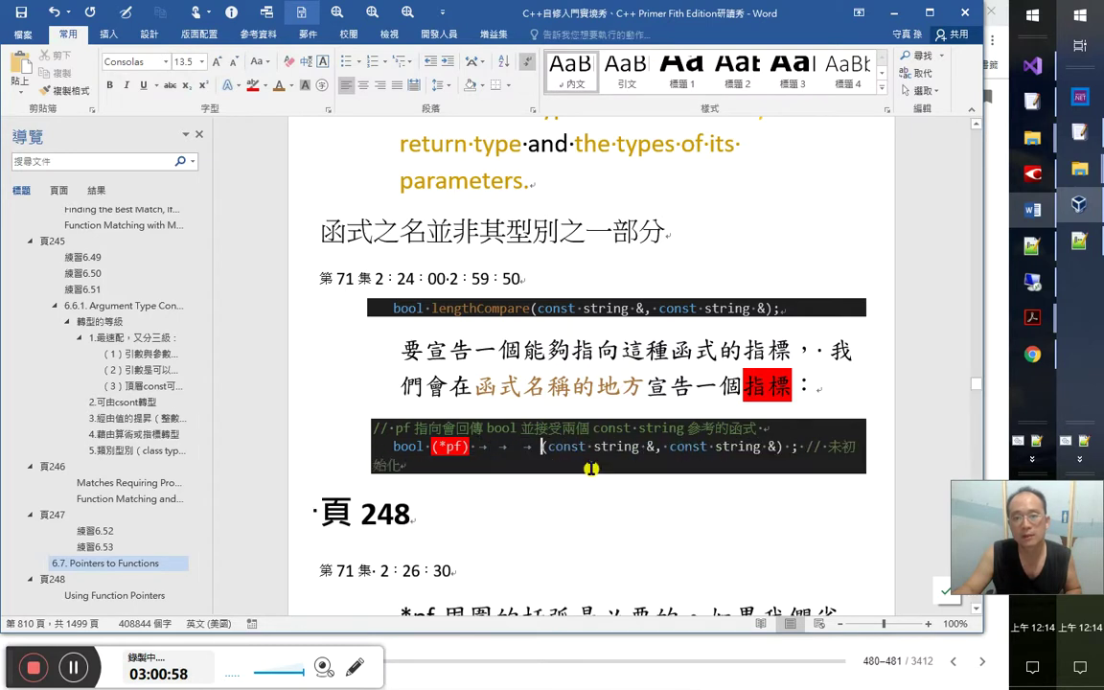
# Shrink the // 未初始化 comment at the end of the pf declaration to 9 pt
pyautogui.moveTo(801, 447); pyautogui.dragTo(789, 461)
pyautogui.click(788, 460)
pyautogui.hotkey('shift', 'End')
pyautogui.press('ctrl+shift+less')
pyautogui.press('ctrl+shift+less')
pyautogui.press('ctrl+shift+less')
pyautogui.press('ctrl+shift+less')
pyautogui.press('ctrl+shift+less')
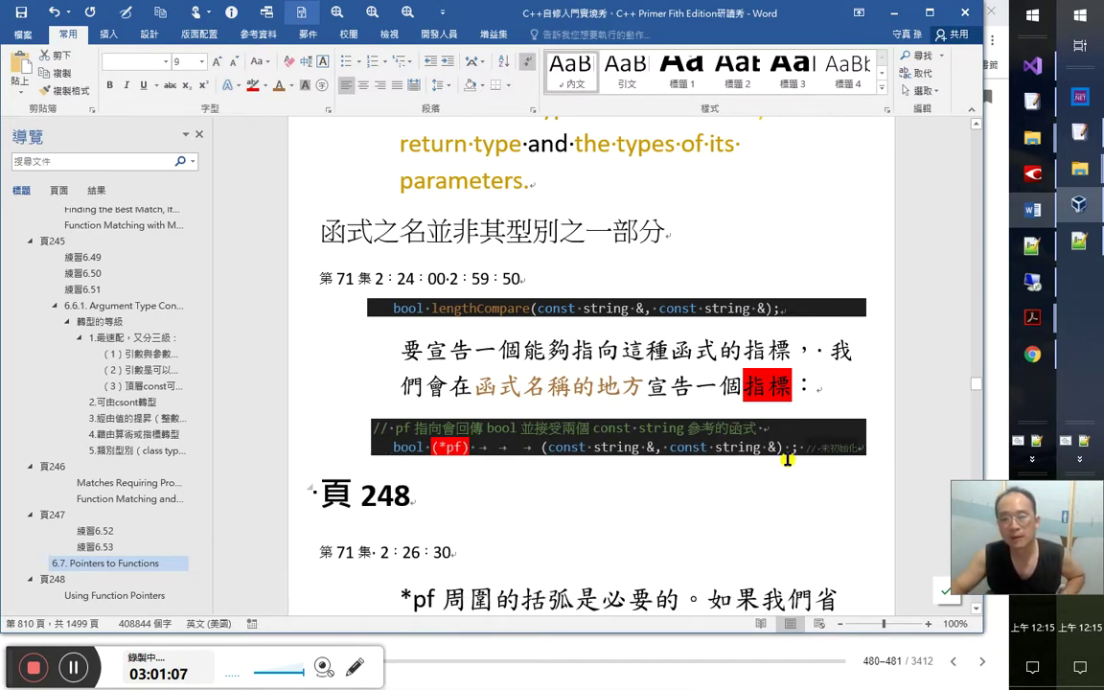
# Remove the space between the closing parenthesis and the semicolon in the pf declaration
pyautogui.click(714, 517)
pyautogui.click(716, 429)
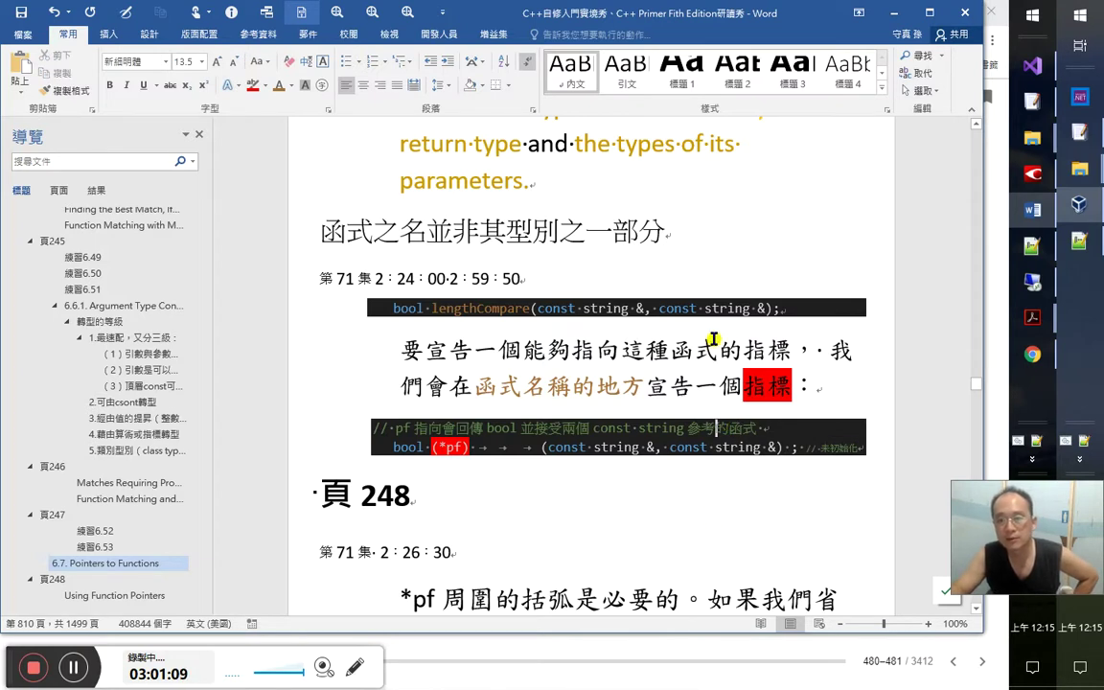
pyautogui.press('Down')
pyautogui.press('Down')
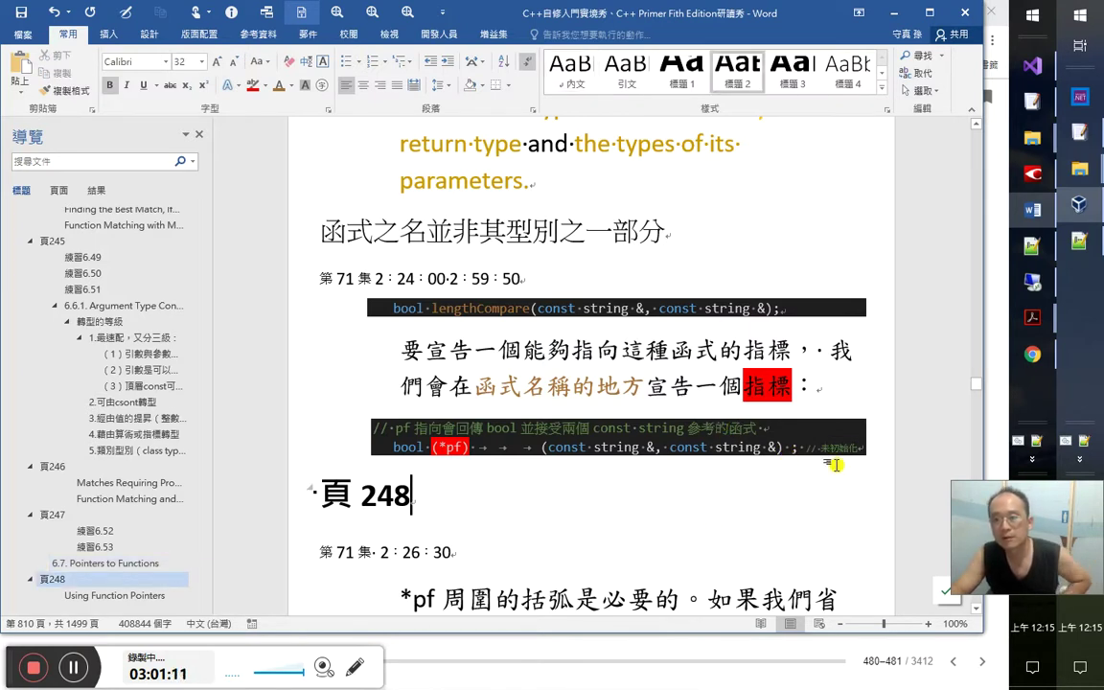
pyautogui.click(786, 447)
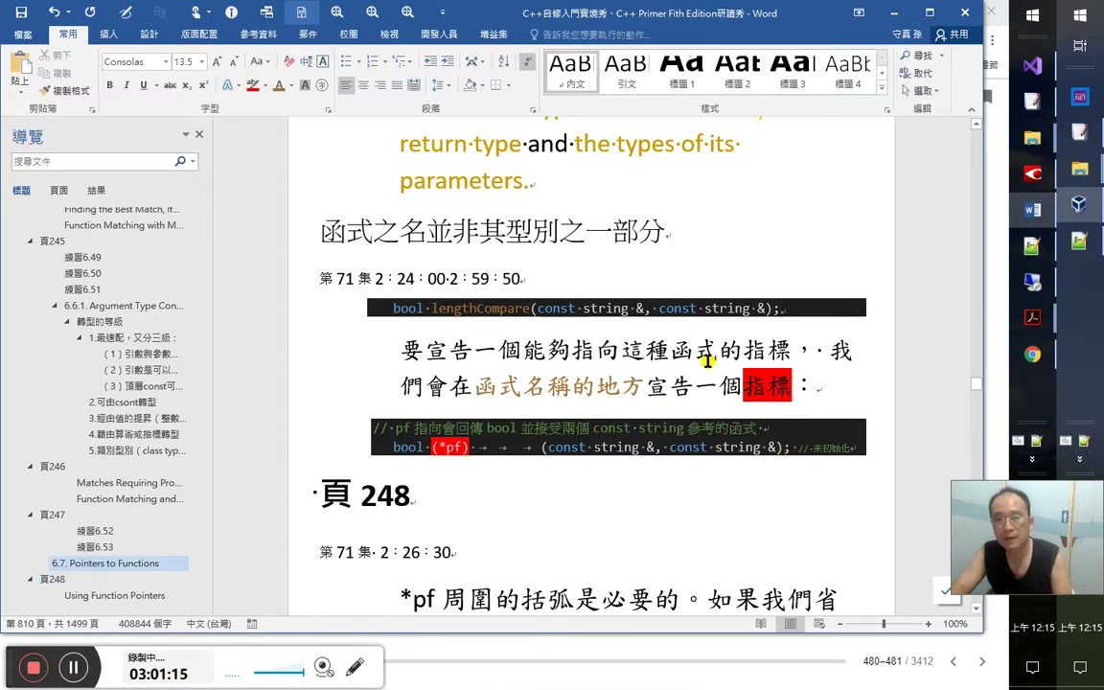
pyautogui.click(496, 449)
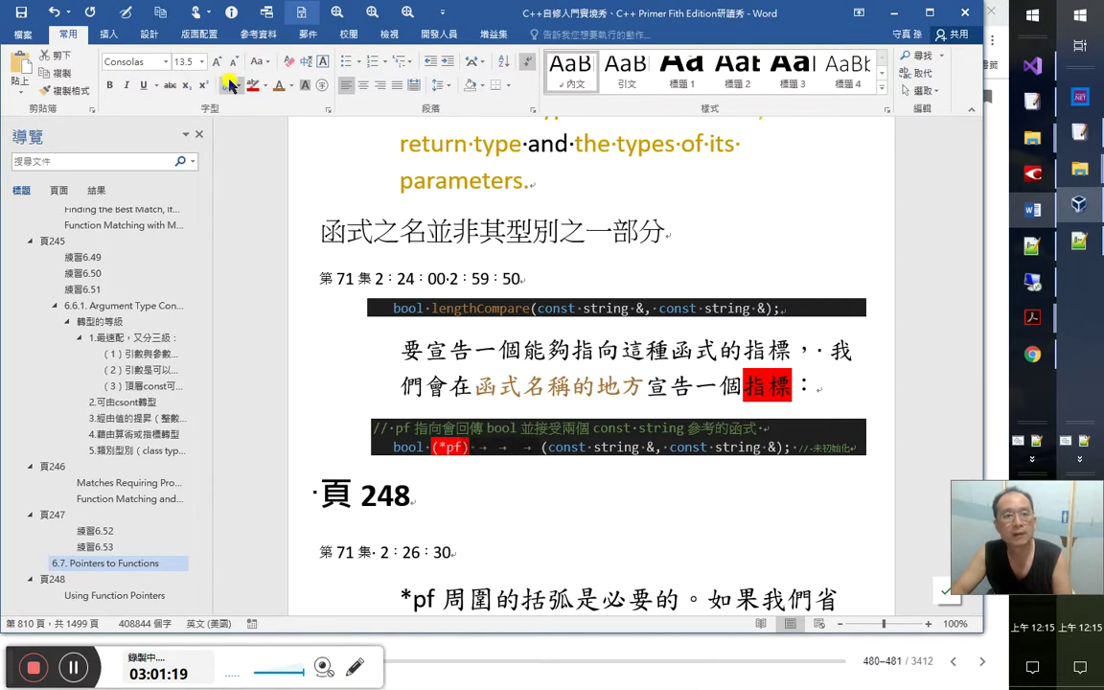
pyautogui.click(440, 388)
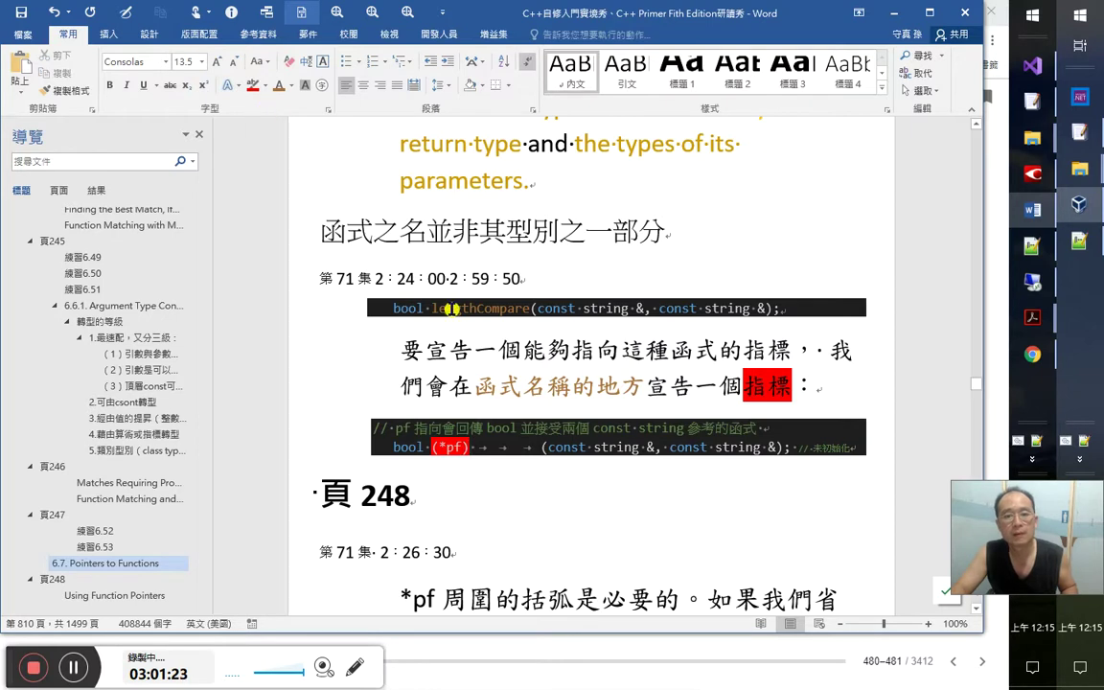
# Color (*pf) in the pf declaration and the red-highlighted 指標 in the sentence above it brown
pyautogui.moveTo(470, 447); pyautogui.dragTo(433, 447)
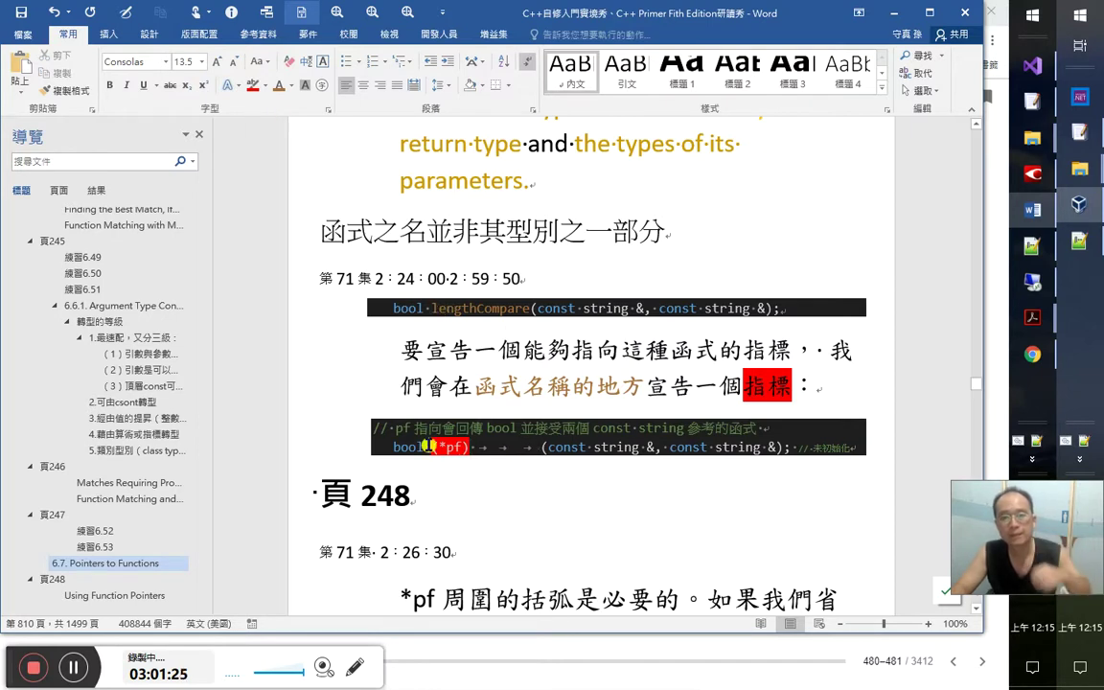
pyautogui.click(554, 506)
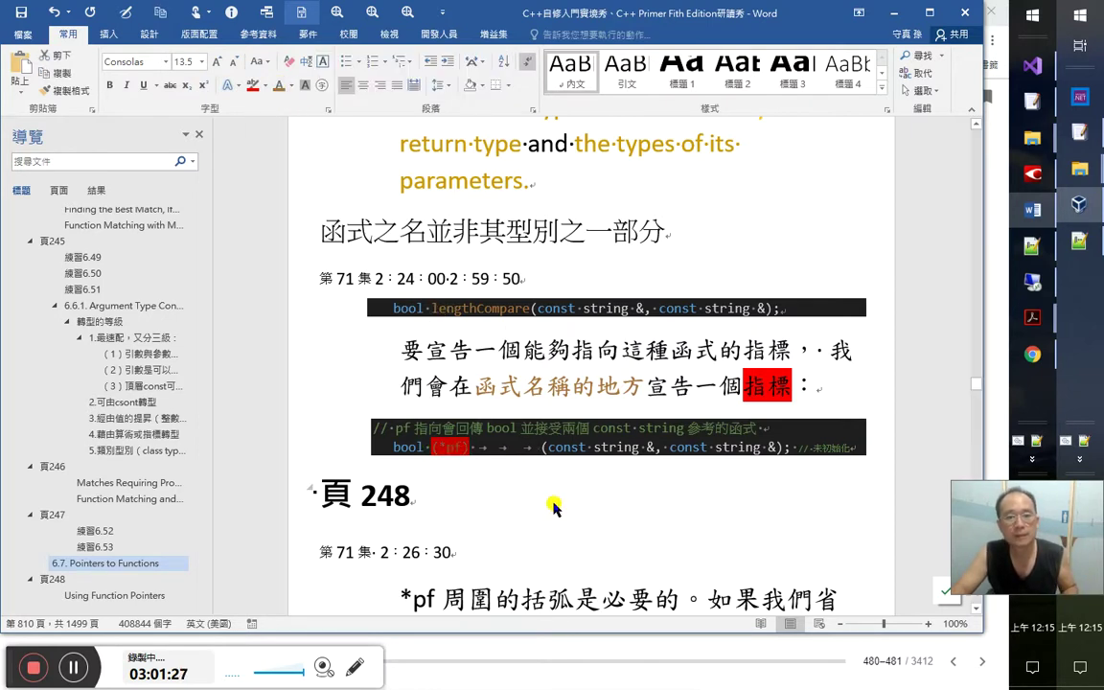
pyautogui.moveTo(781, 385); pyautogui.dragTo(746, 387)
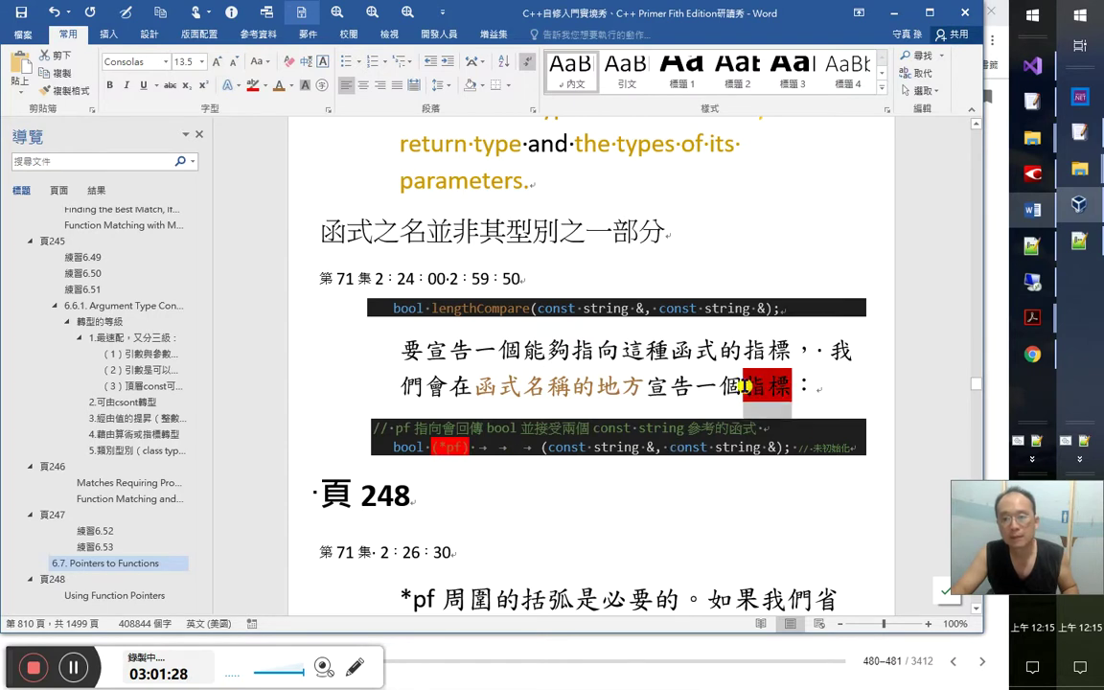
pyautogui.click(282, 90)
pyautogui.click(658, 483)
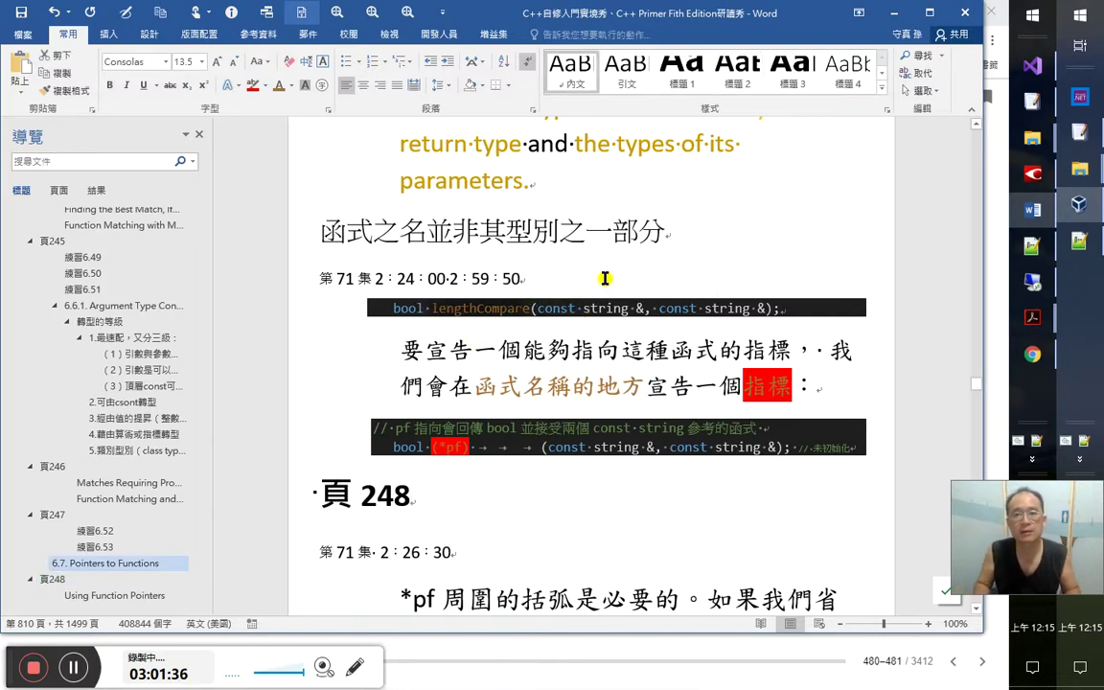
# Go through the occurrences of lengthCompare in the function pointer notes, from the pf assignments to the typedef examples
pyautogui.hotkey('shift', 'F5')
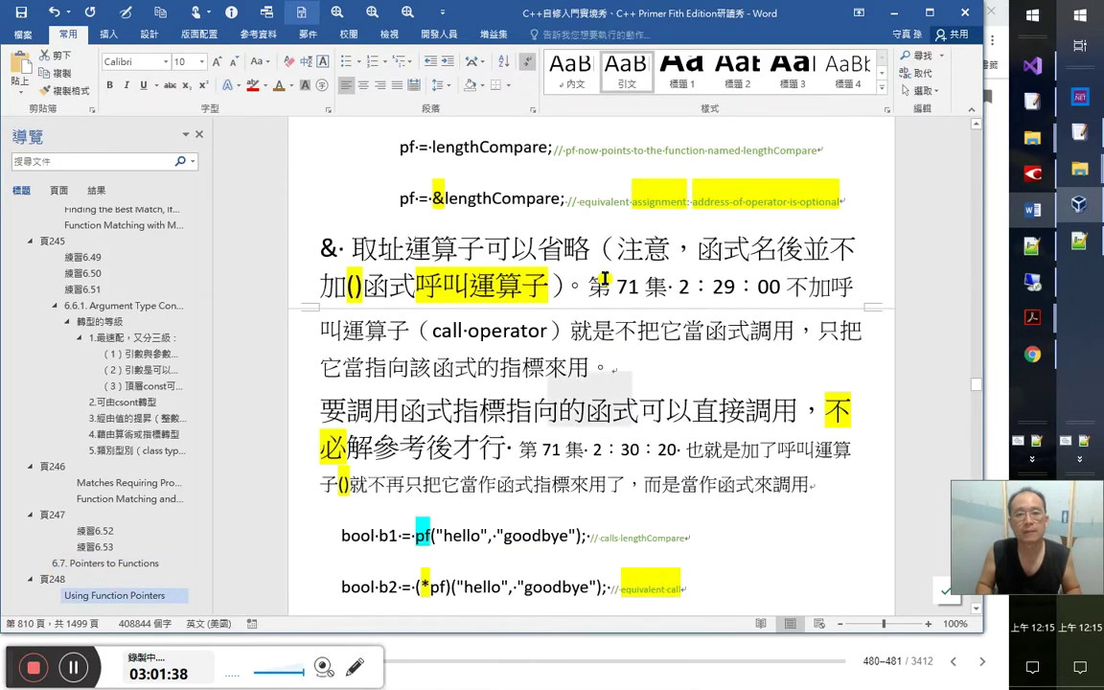
pyautogui.scroll(-15, 605, 279)
pyautogui.scroll(15, 605, 279)
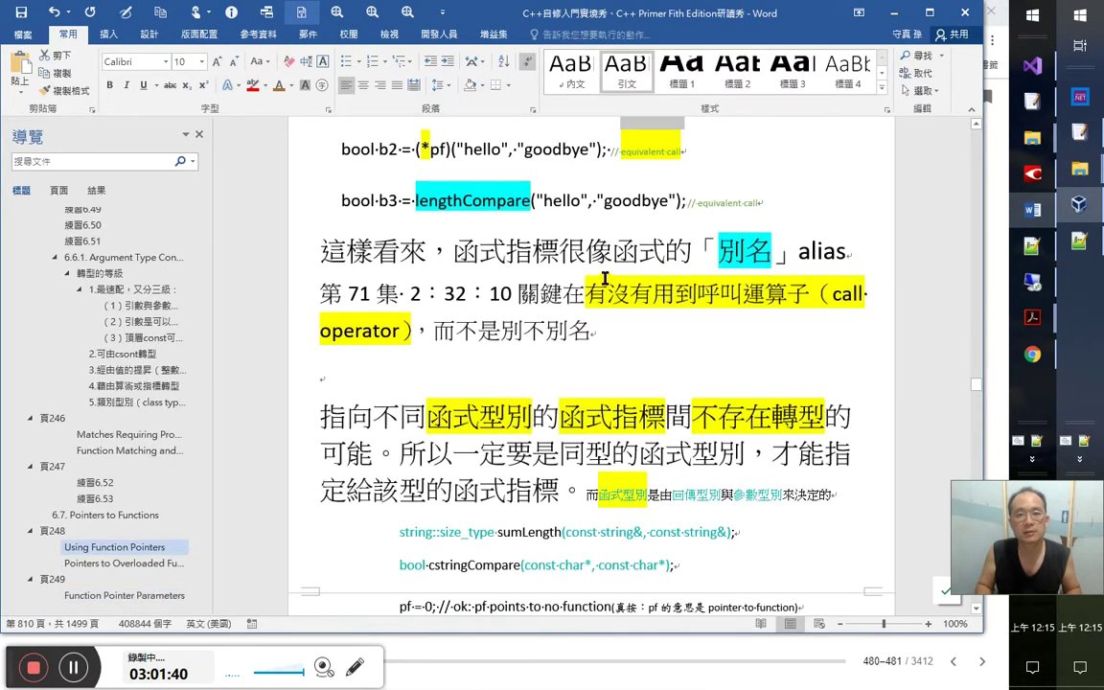
pyautogui.hotkey('shift', 'F5')
pyautogui.hotkey('shift', 'F5')
pyautogui.hotkey('shift', 'F5')
pyautogui.hotkey('shift', 'F5')
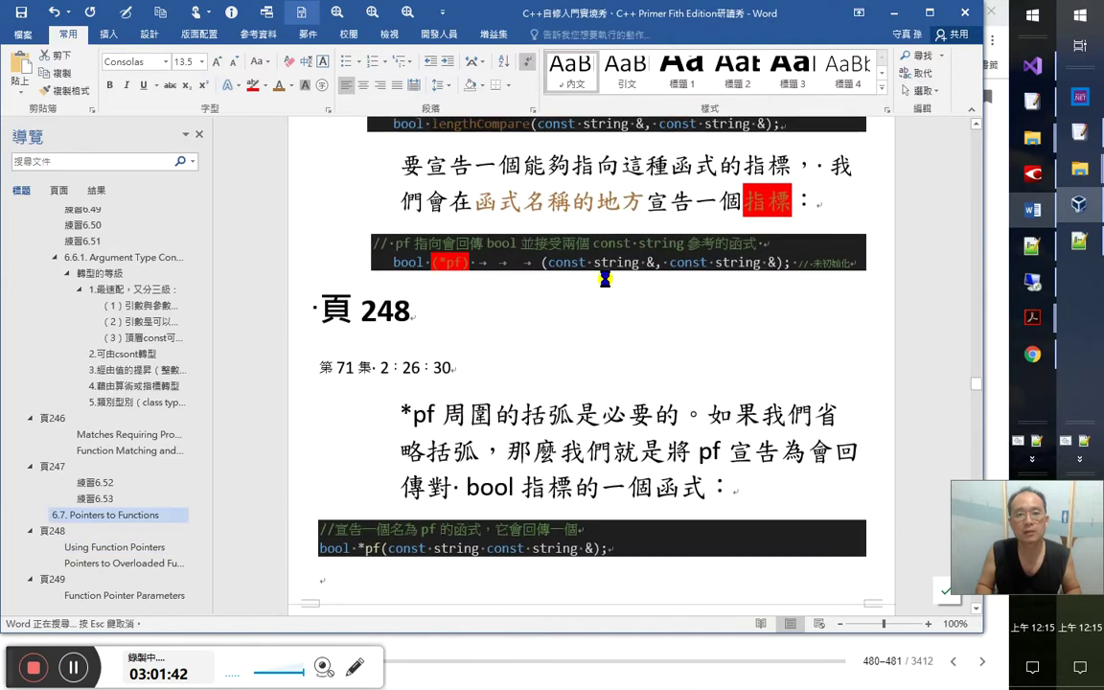
pyautogui.scroll(-1, 605, 279)
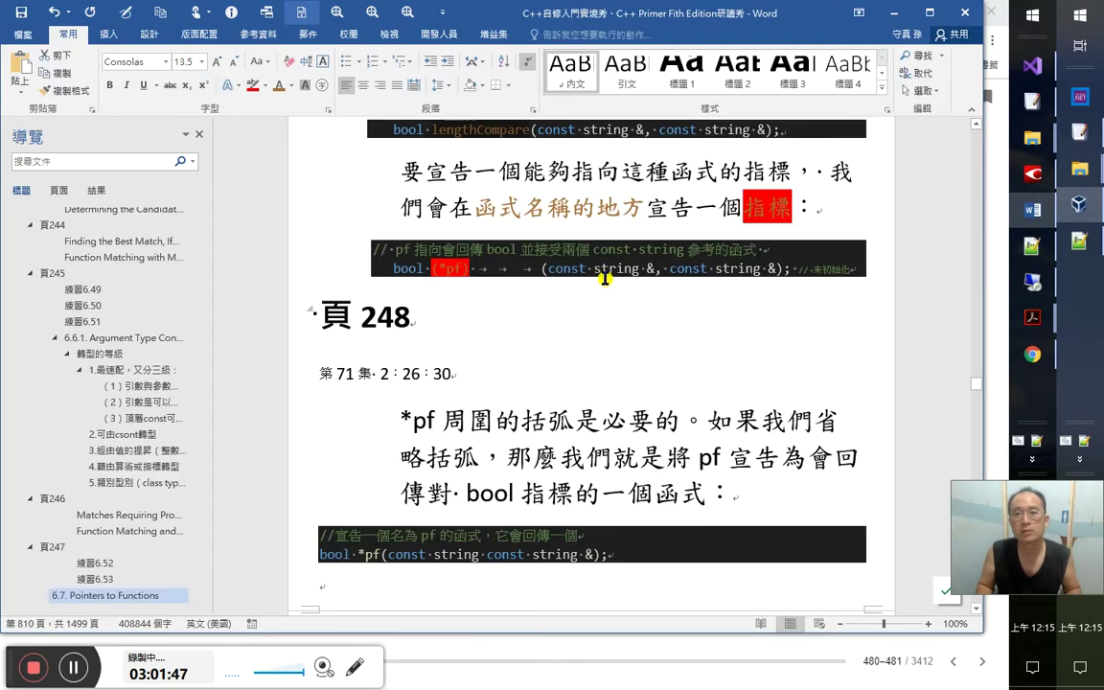
pyautogui.hotkey('shift', 'F5')
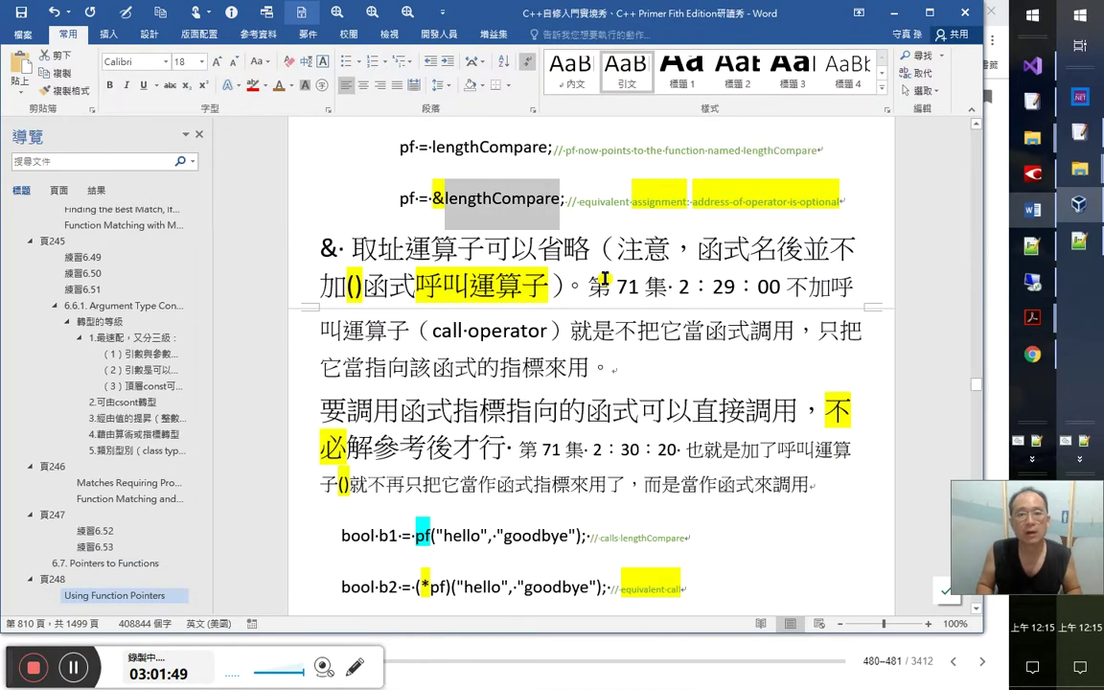
pyautogui.hotkey('shift', 'F5')
pyautogui.hotkey('shift', 'F5')
pyautogui.hotkey('shift', 'F5')
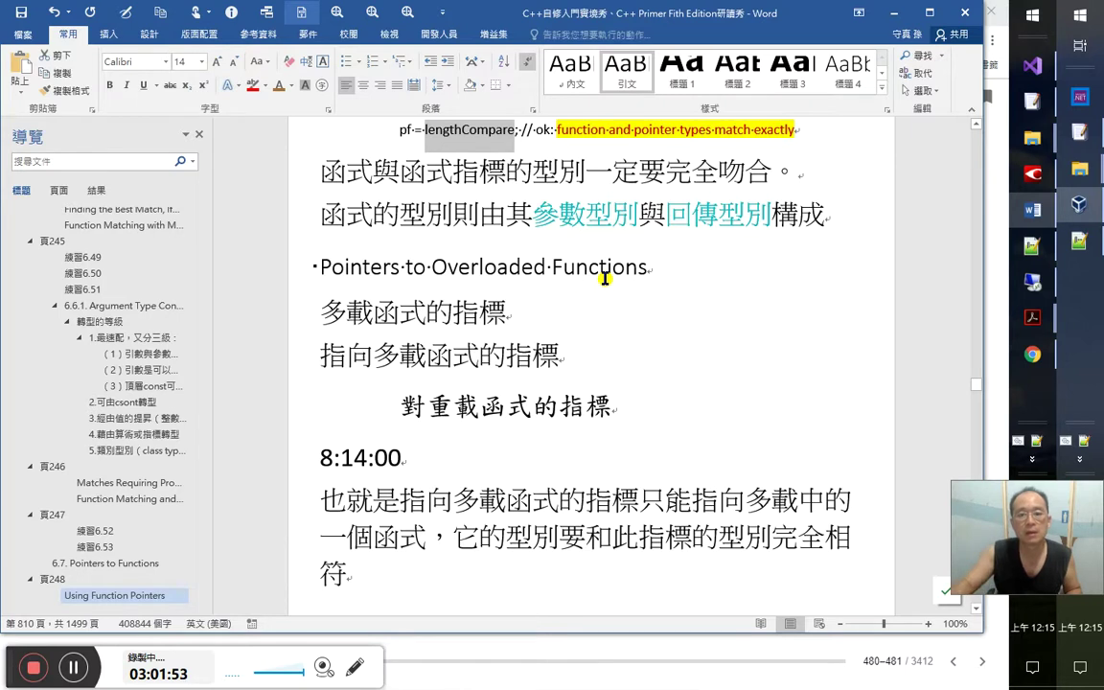
pyautogui.scroll(3, 605, 278)
pyautogui.scroll(-2, 587, 309)
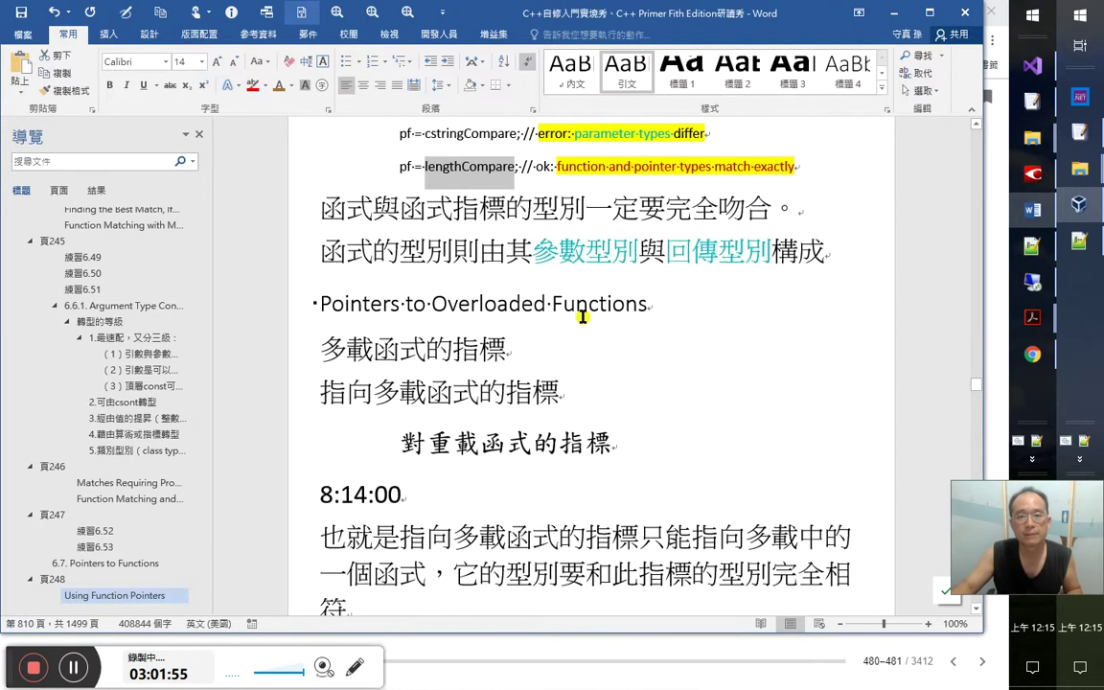
pyautogui.hotkey('shift', 'F5')
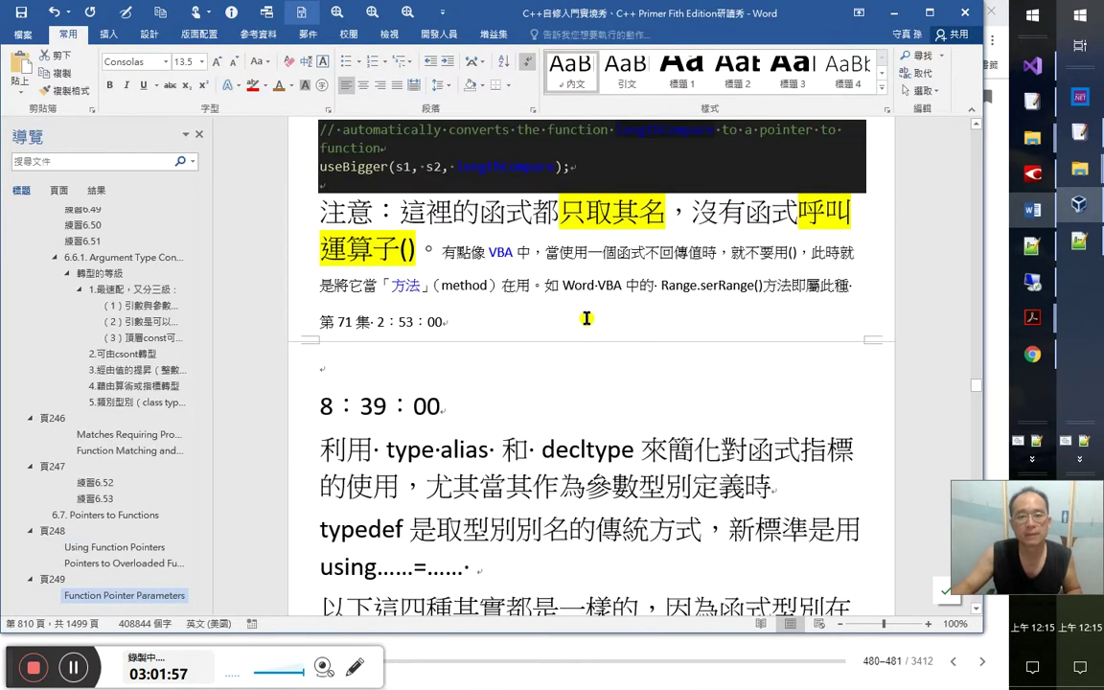
pyautogui.scroll(-6, 548, 318)
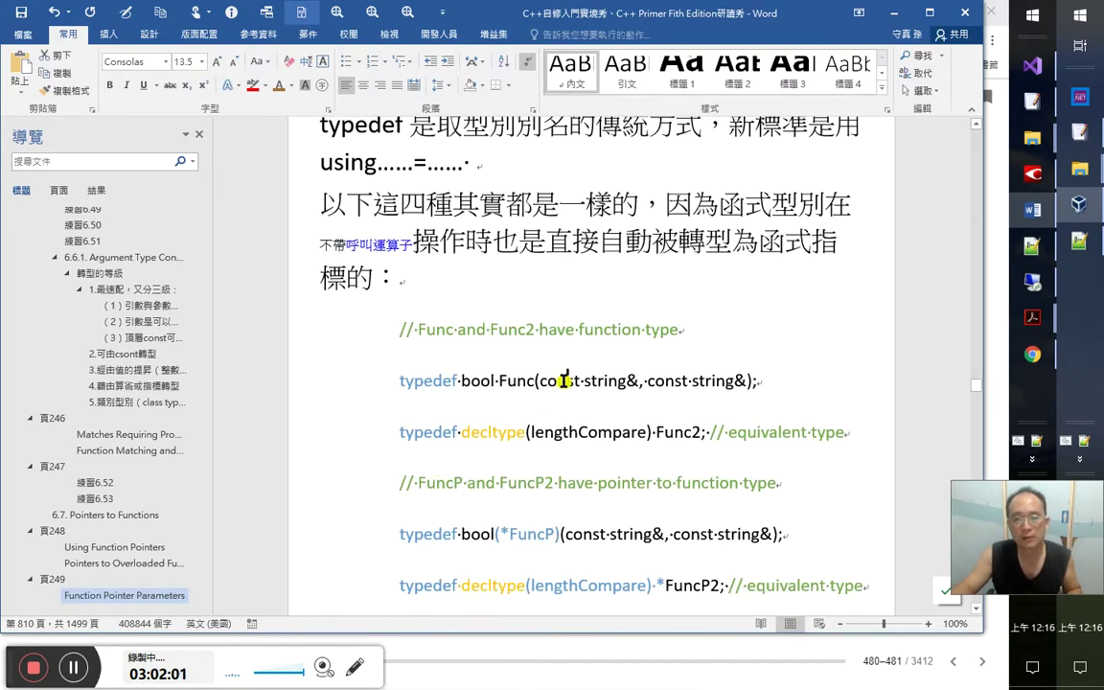
# Color lengthCompare in the Func2 typedef line brown
pyautogui.click(568, 327)
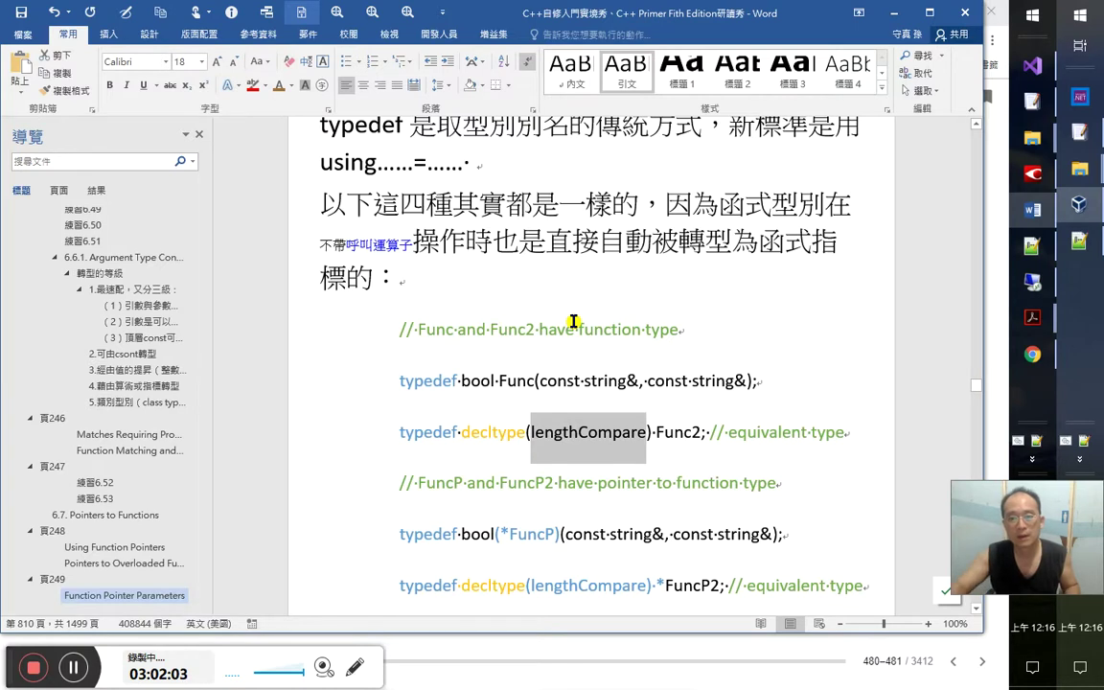
pyautogui.scroll(-2, 572, 239)
pyautogui.click(278, 87)
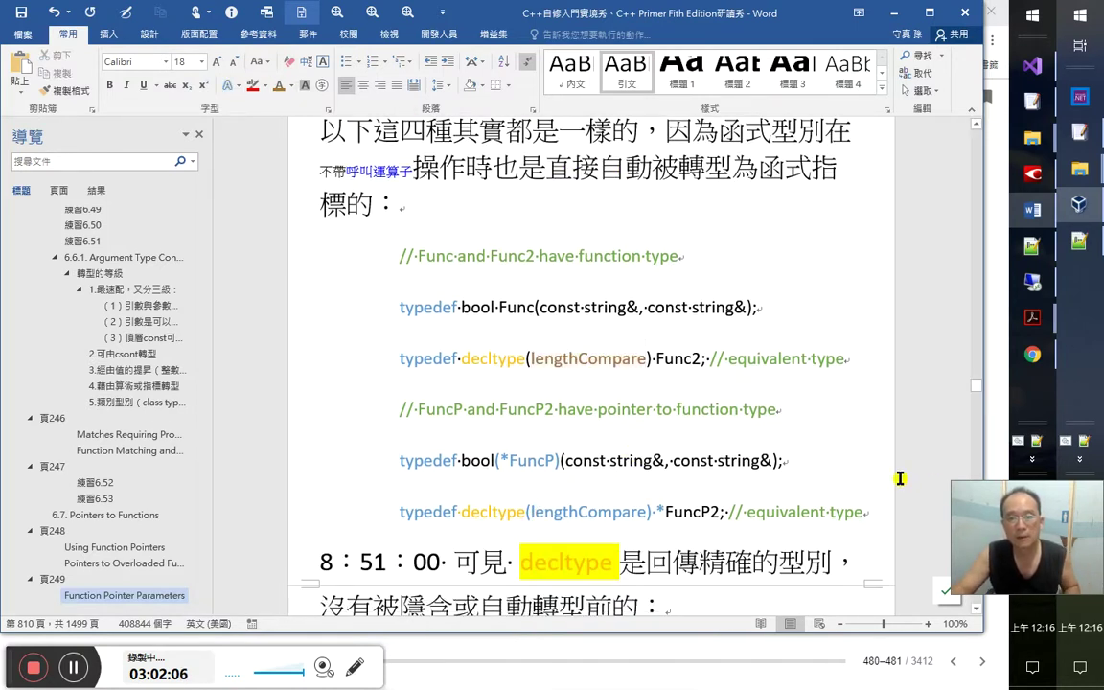
# Undo the last font color change, redo it to check the typedef lines, and undo it again
pyautogui.scroll(10, 784, 427)
pyautogui.click(784, 427)
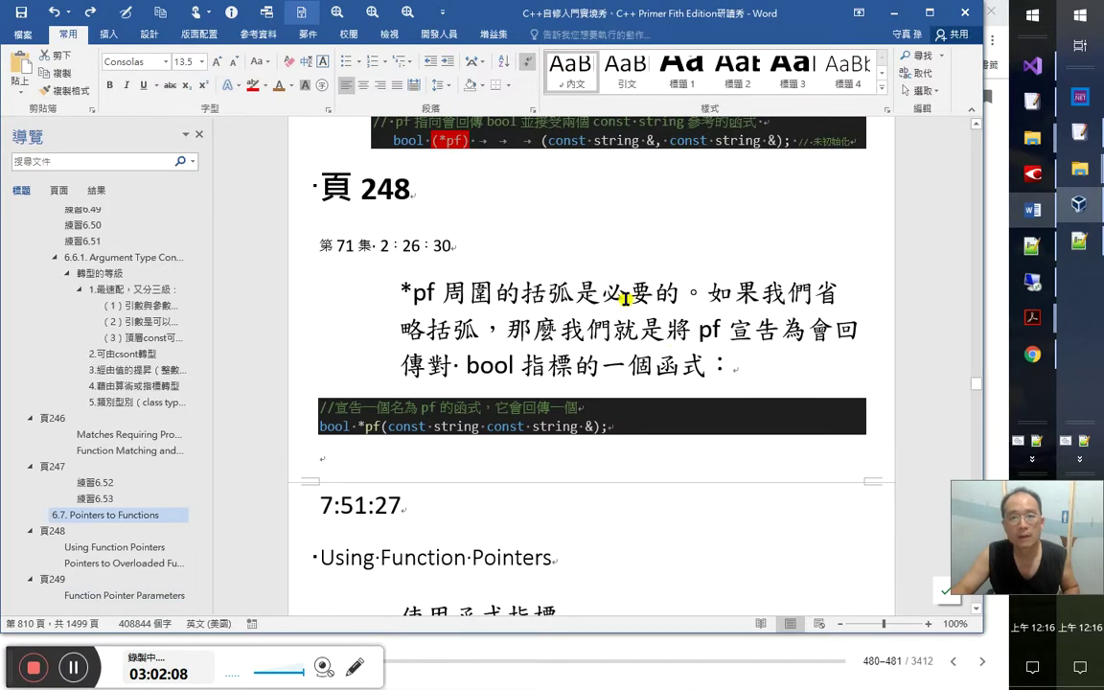
pyautogui.click(89, 11)
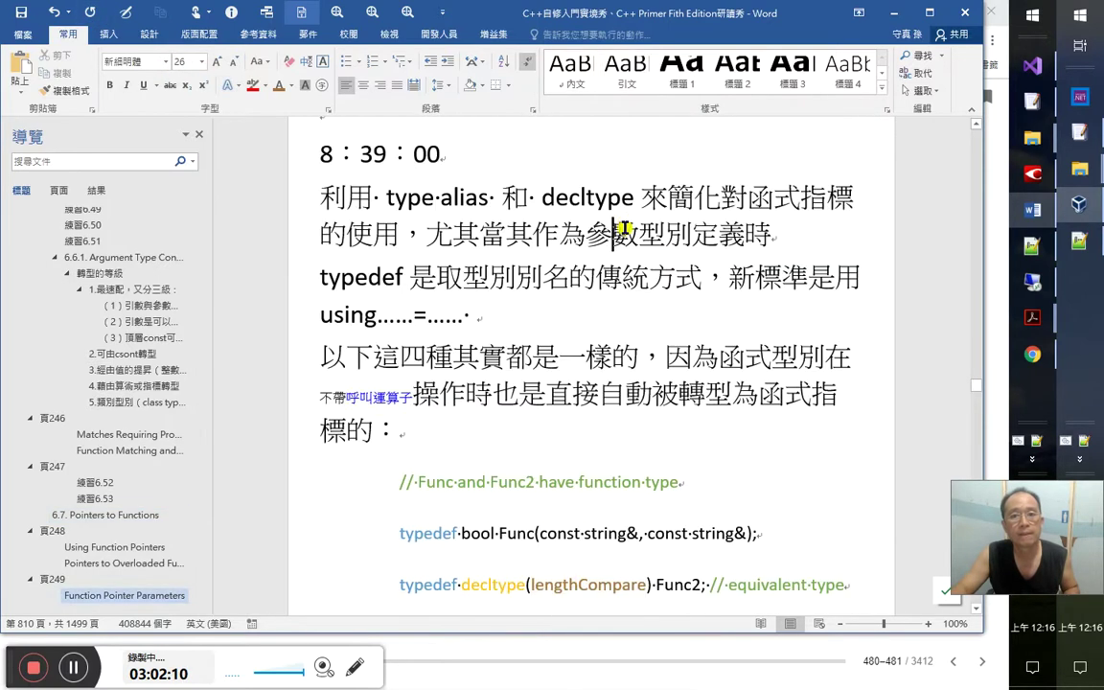
pyautogui.scroll(-4, 752, 383)
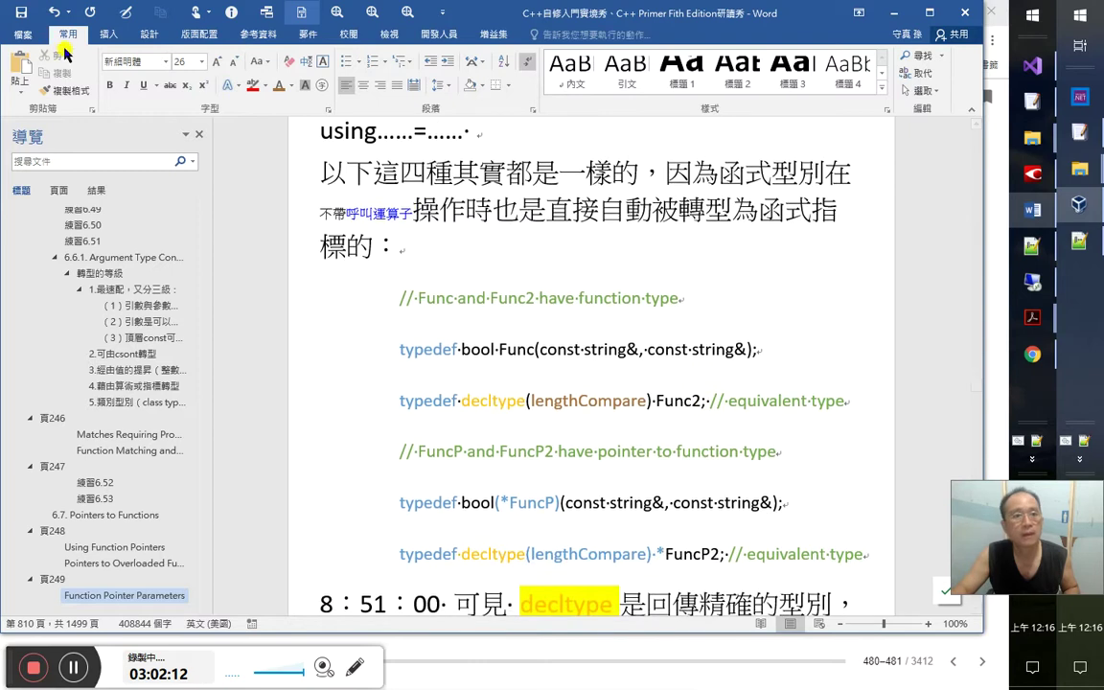
pyautogui.click(55, 12)
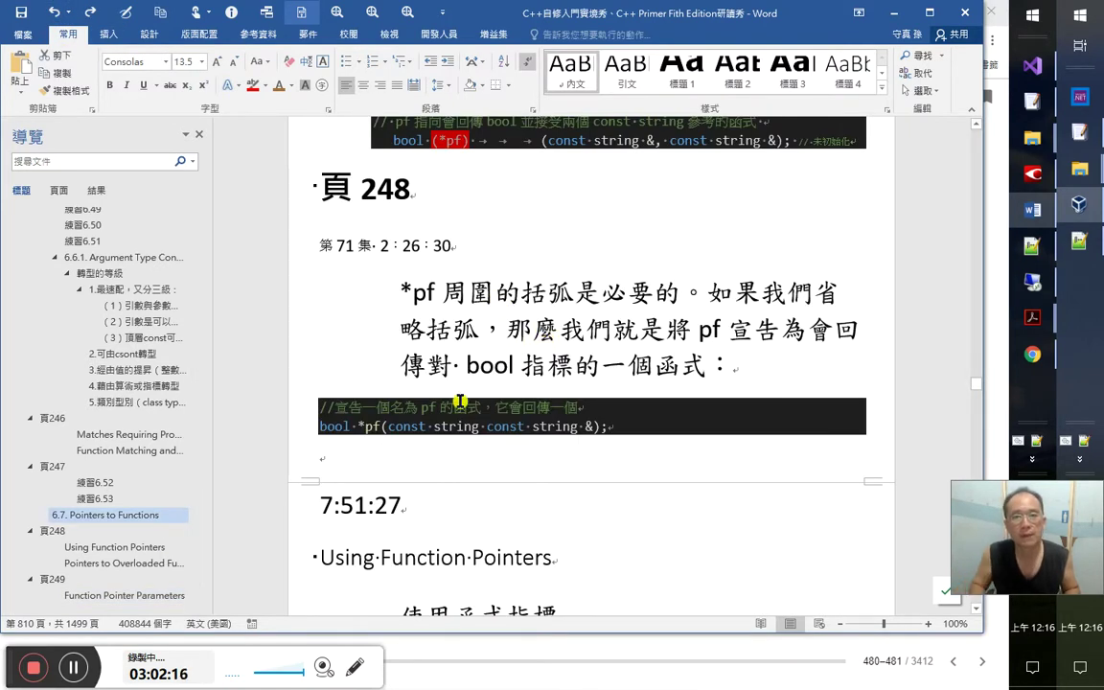
# In the Function Pointer Parameters notes, colour lengthCompare brown in both decltype typedef declarations
pyautogui.scroll(-15, 460, 400)
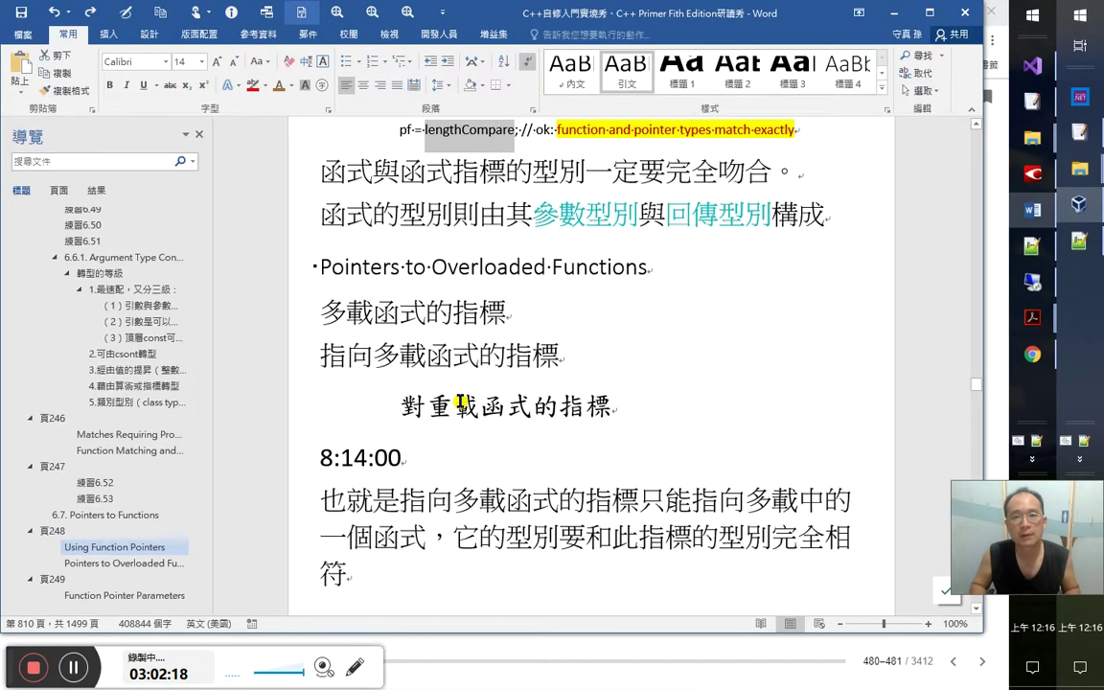
pyautogui.scroll(-10, 461, 401)
pyautogui.scroll(-10, 460, 401)
pyautogui.scroll(1, 706, 273)
pyautogui.scroll(2, 706, 273)
pyautogui.scroll(-1, 675, 572)
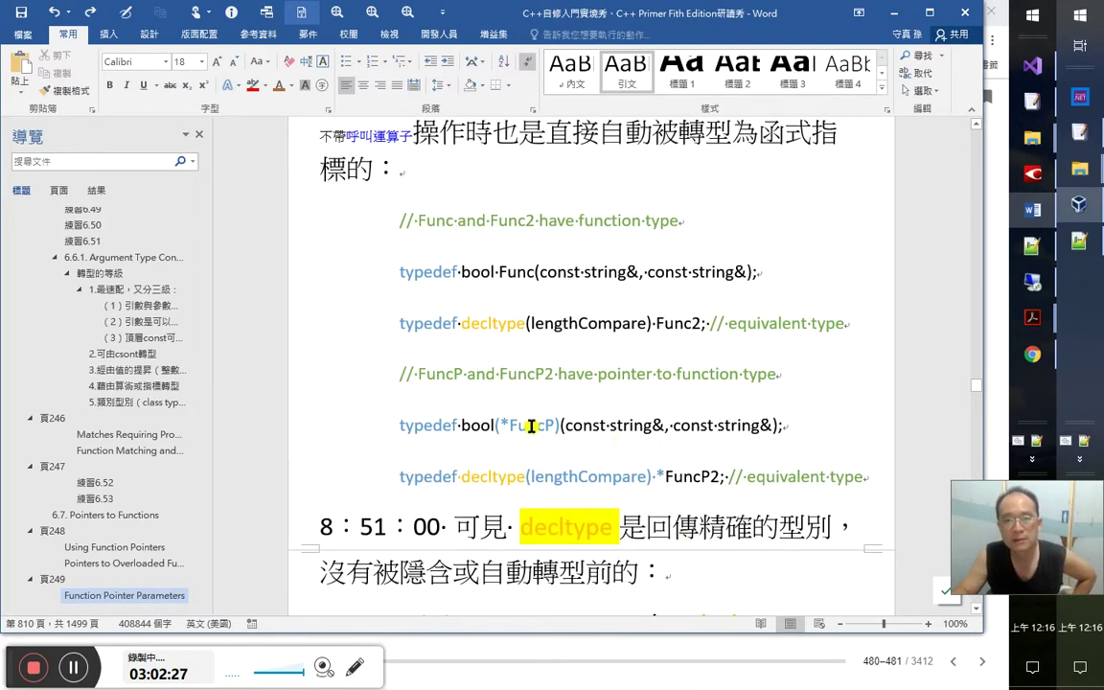
pyautogui.moveTo(647, 323); pyautogui.dragTo(537, 328)
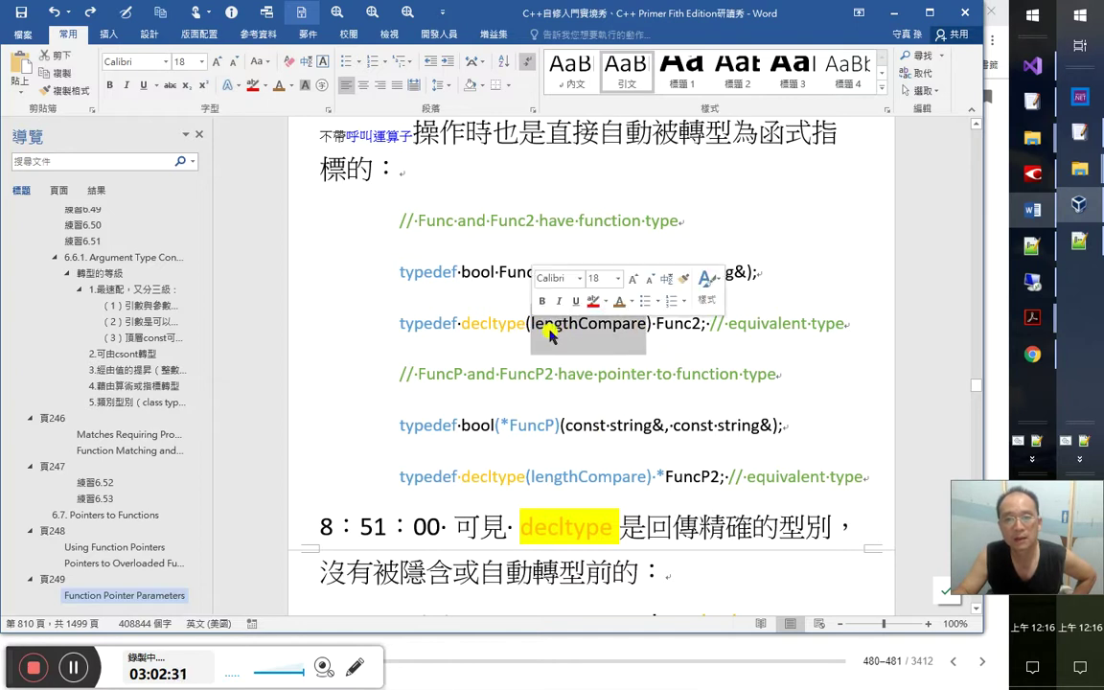
pyautogui.moveTo(531, 477); pyautogui.dragTo(648, 479)
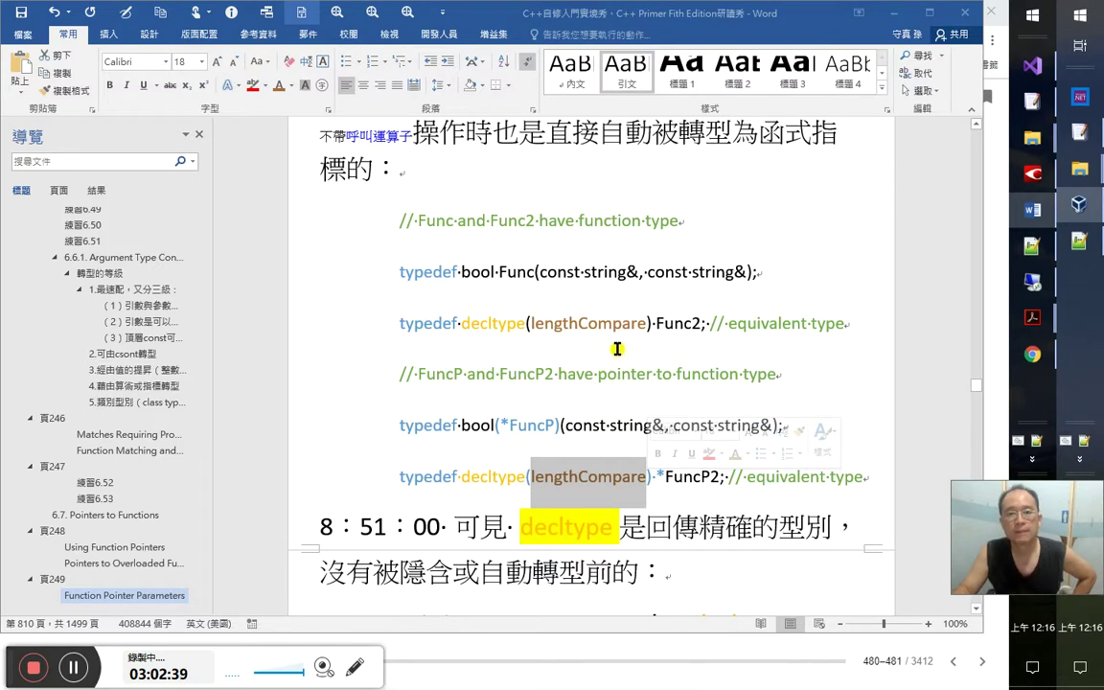
# Colour the name Func brown in the first typedef declaration, then select its bool return type
pyautogui.moveTo(537, 272); pyautogui.dragTo(751, 278)
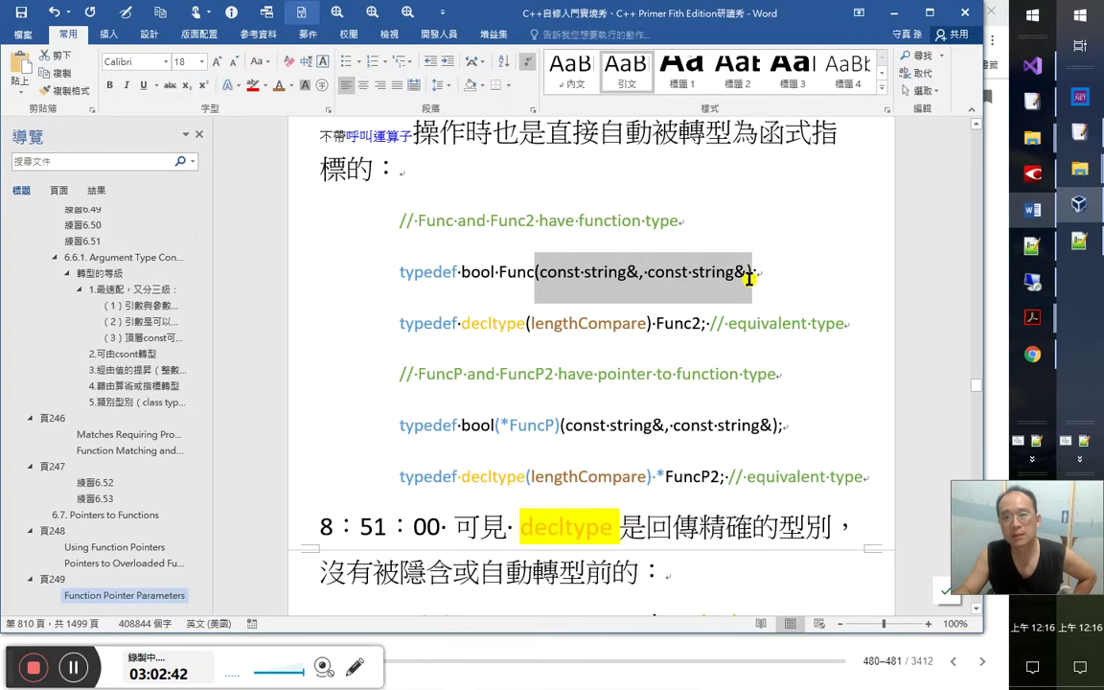
pyautogui.doubleClick(514, 270)
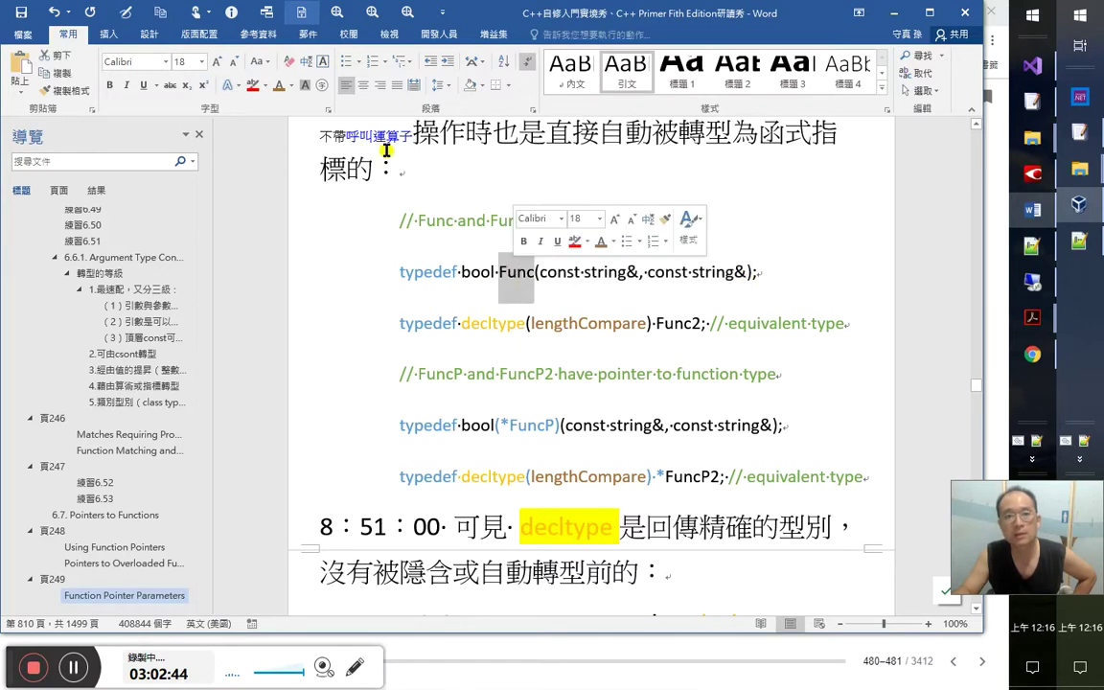
pyautogui.click(278, 84)
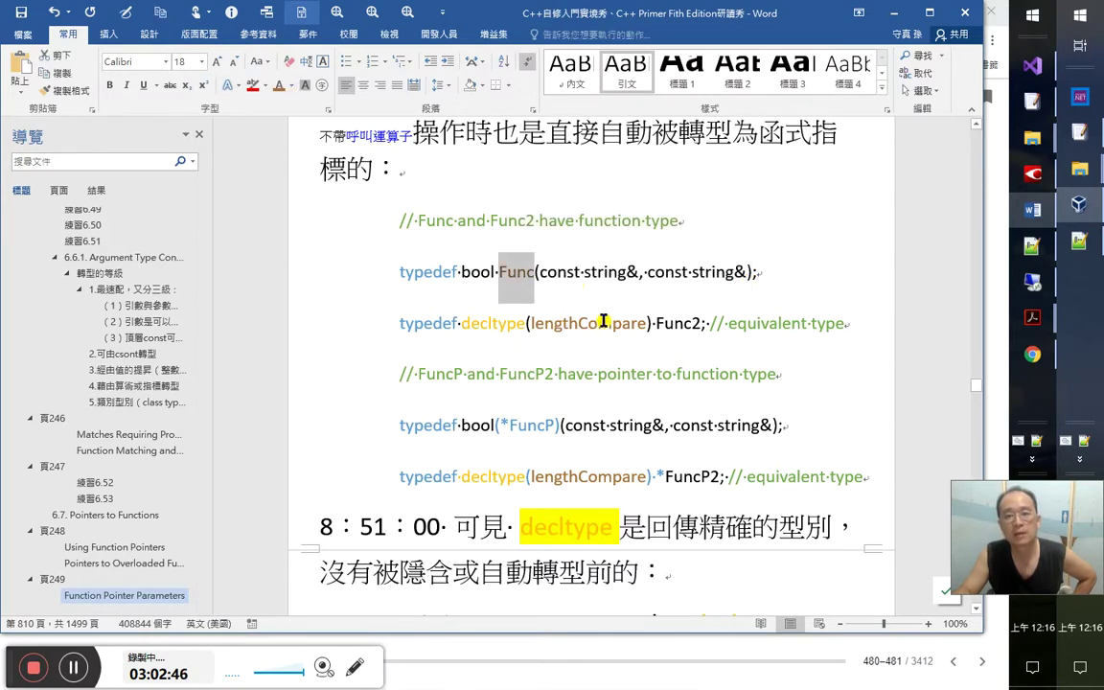
pyautogui.moveTo(459, 271); pyautogui.dragTo(494, 274)
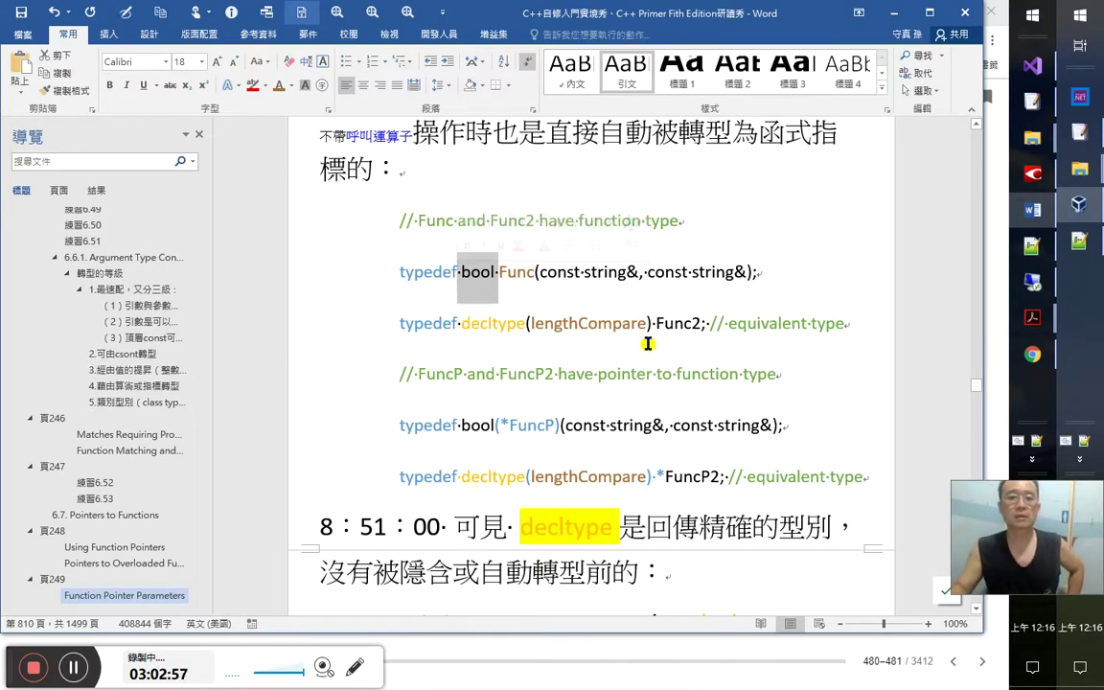
# Colour the word typedef blue in the note about the traditional way of making type aliases
pyautogui.scroll(3, 587, 316)
pyautogui.scroll(2, 589, 329)
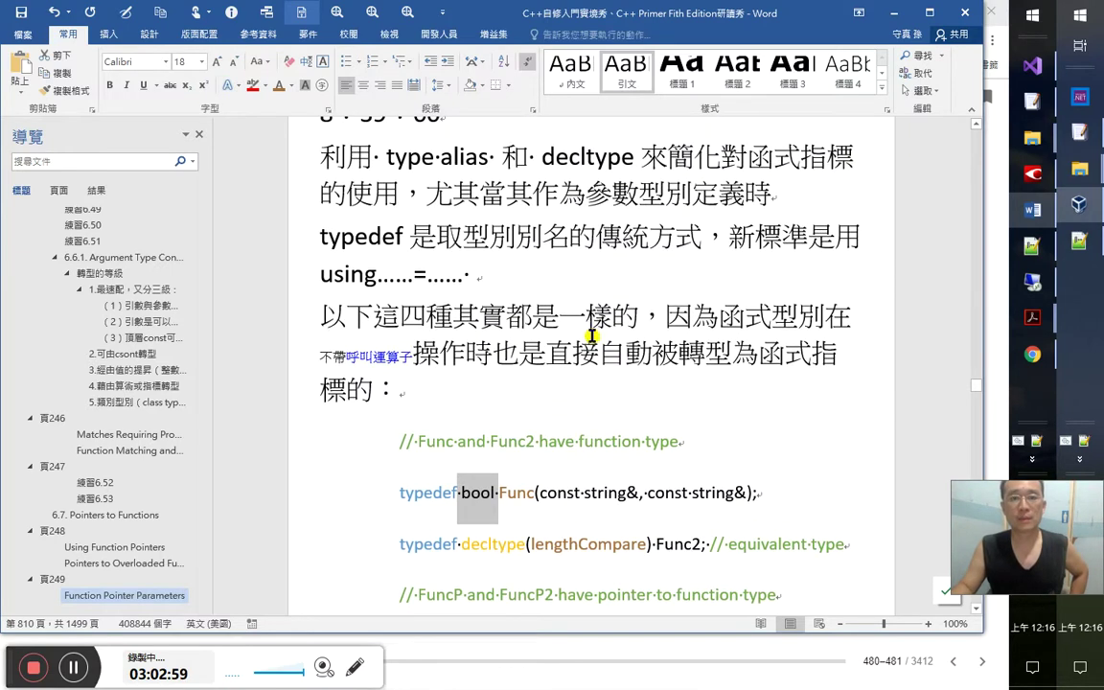
pyautogui.doubleClick(360, 236)
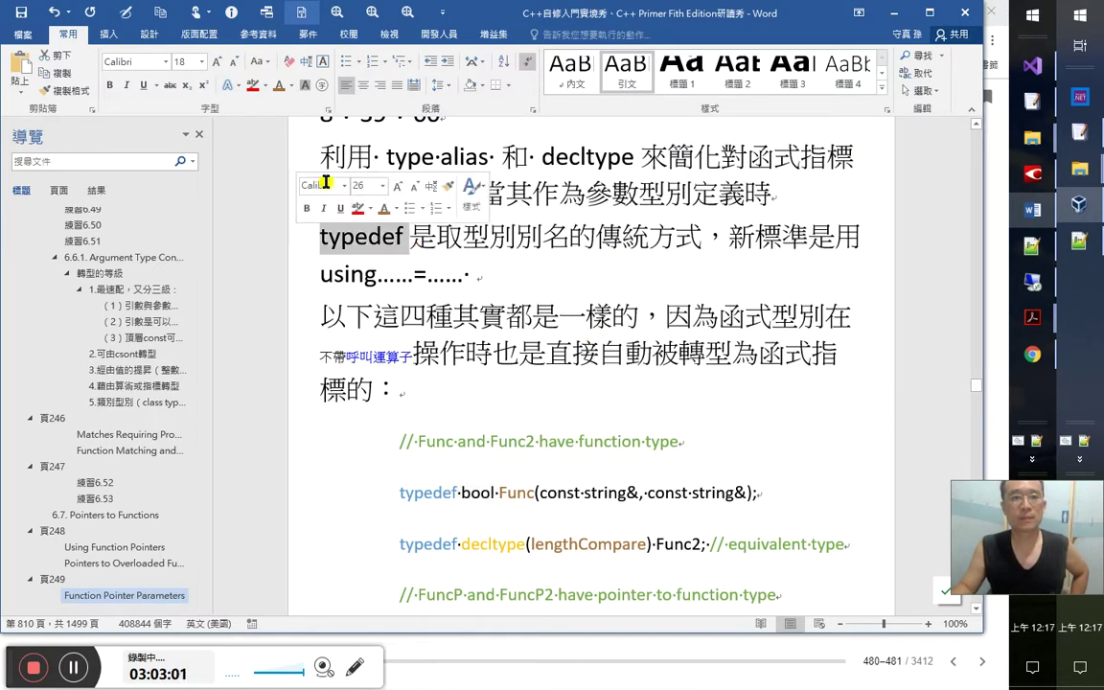
pyautogui.click(290, 85)
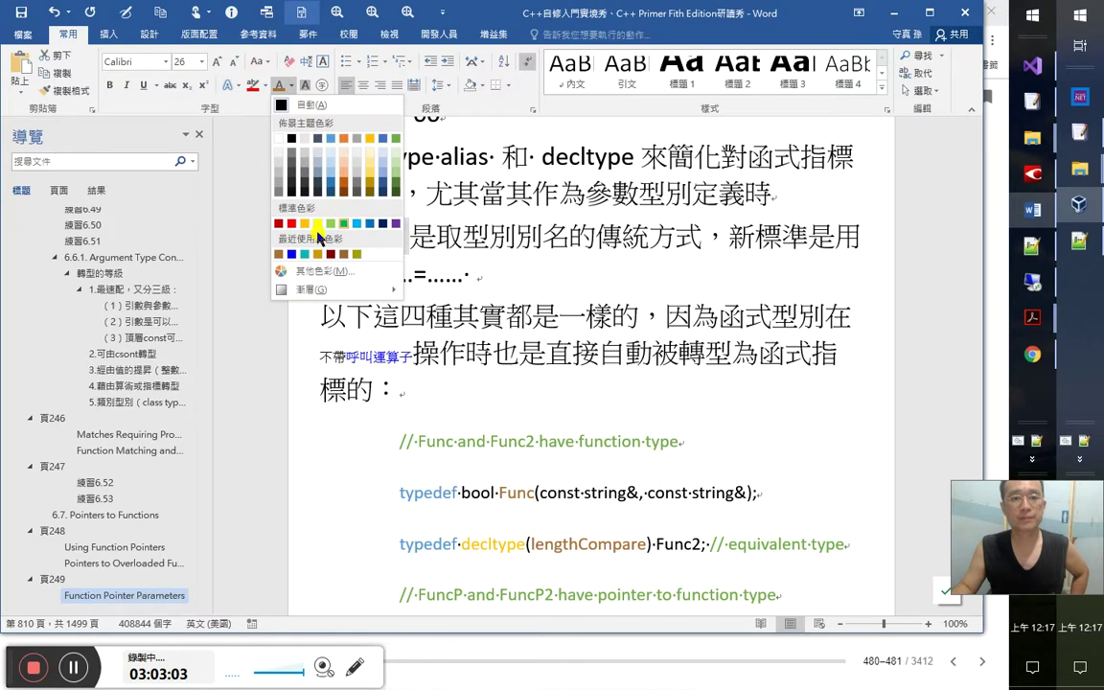
pyautogui.click(292, 254)
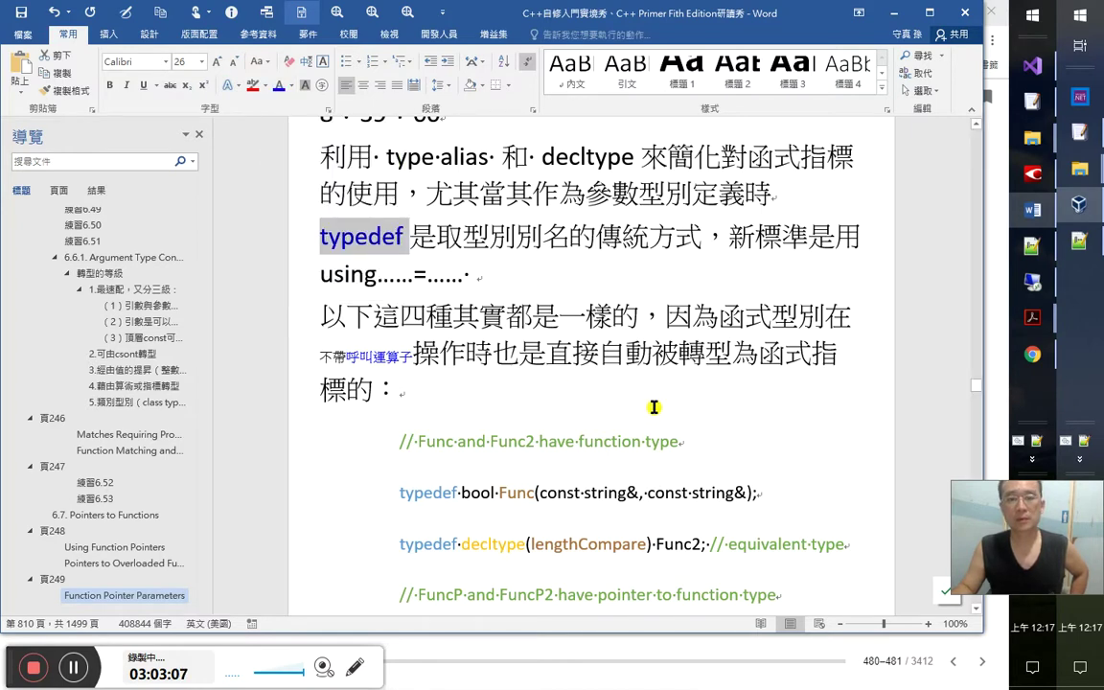
# Compare the alias names Func and Func2, and FuncP and FuncP2, in the four typedef declarations
pyautogui.scroll(-2, 678, 503)
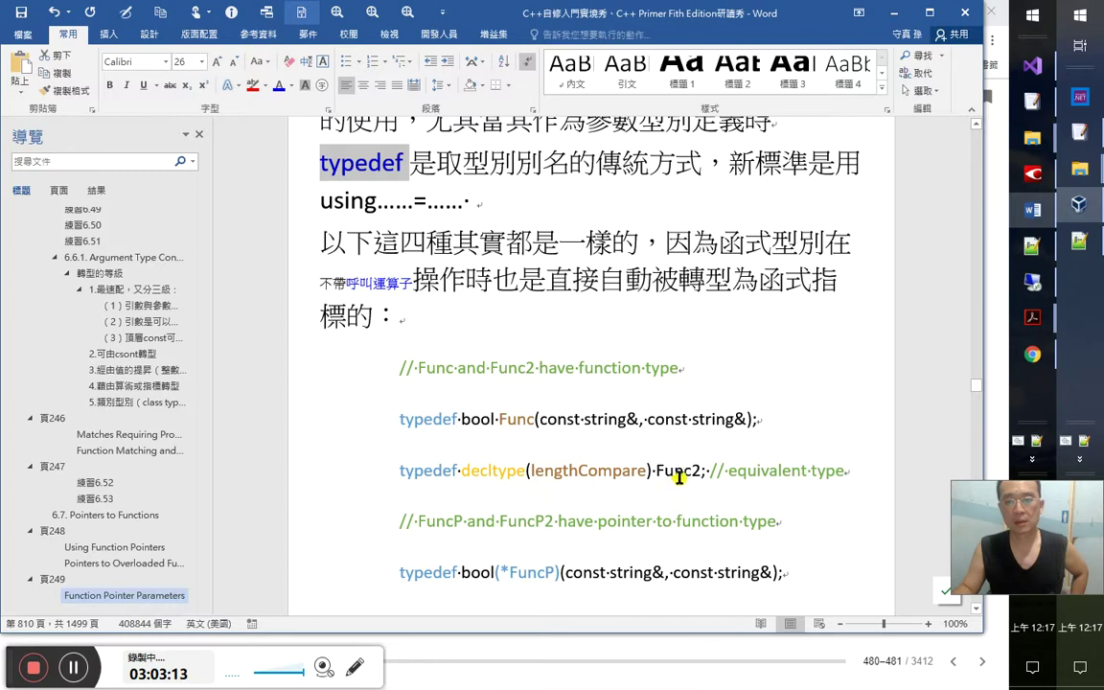
pyautogui.click(658, 471)
pyautogui.moveTo(462, 471); pyautogui.dragTo(658, 472)
pyautogui.doubleClick(660, 470)
pyautogui.click(500, 425)
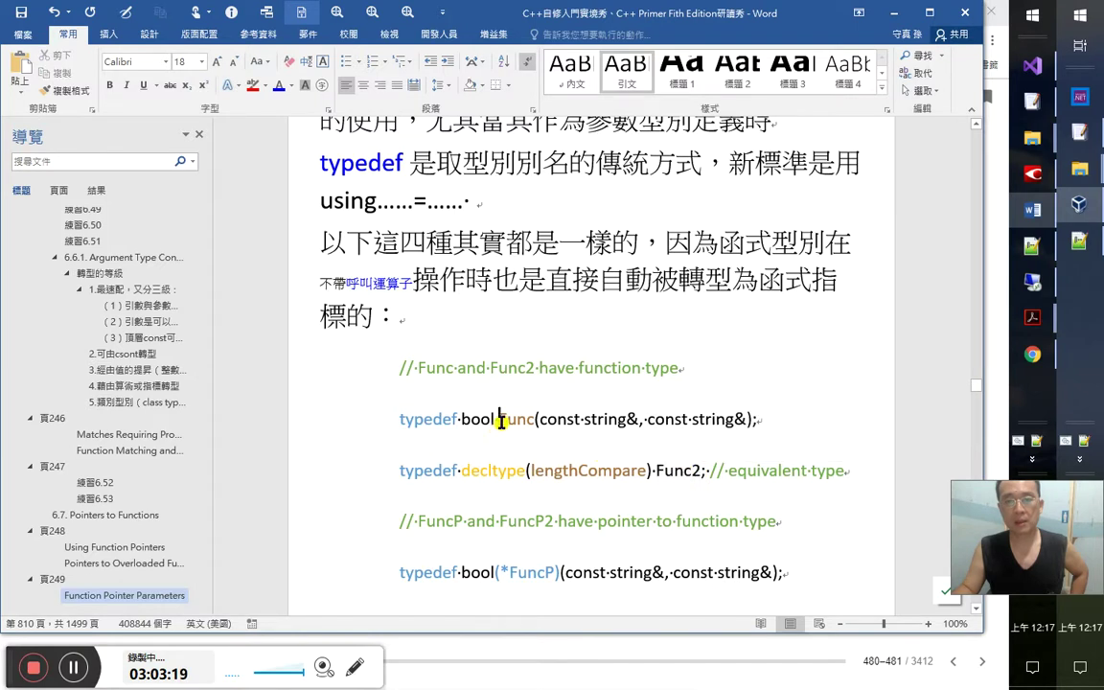
pyautogui.moveTo(501, 419); pyautogui.dragTo(534, 419)
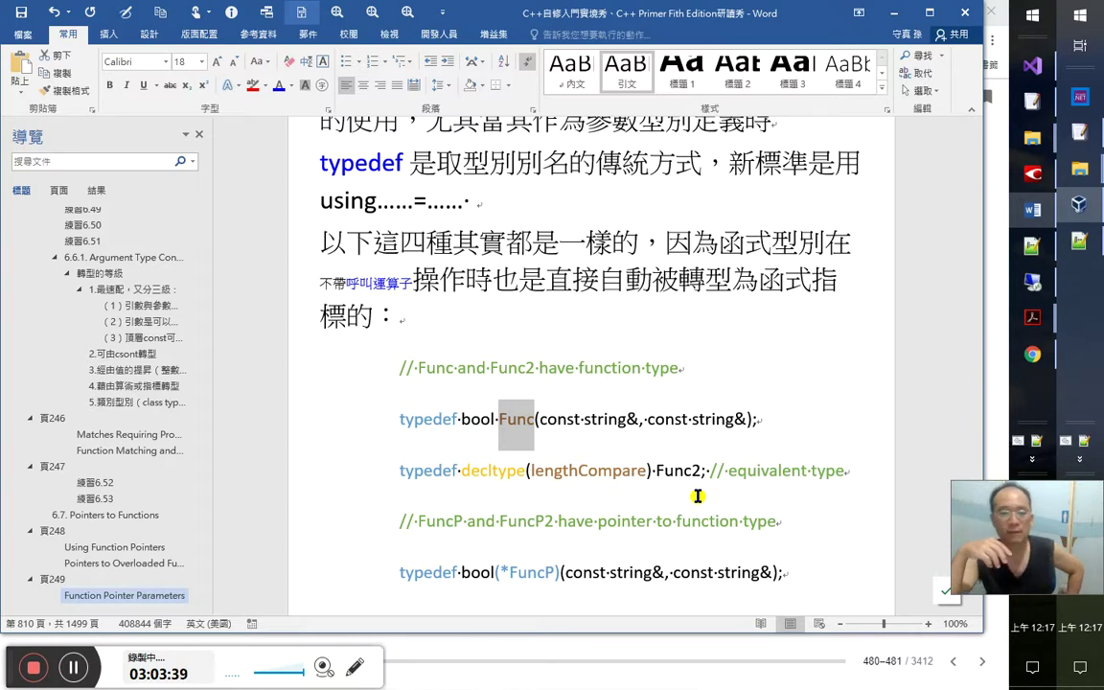
pyautogui.scroll(-1, 678, 474)
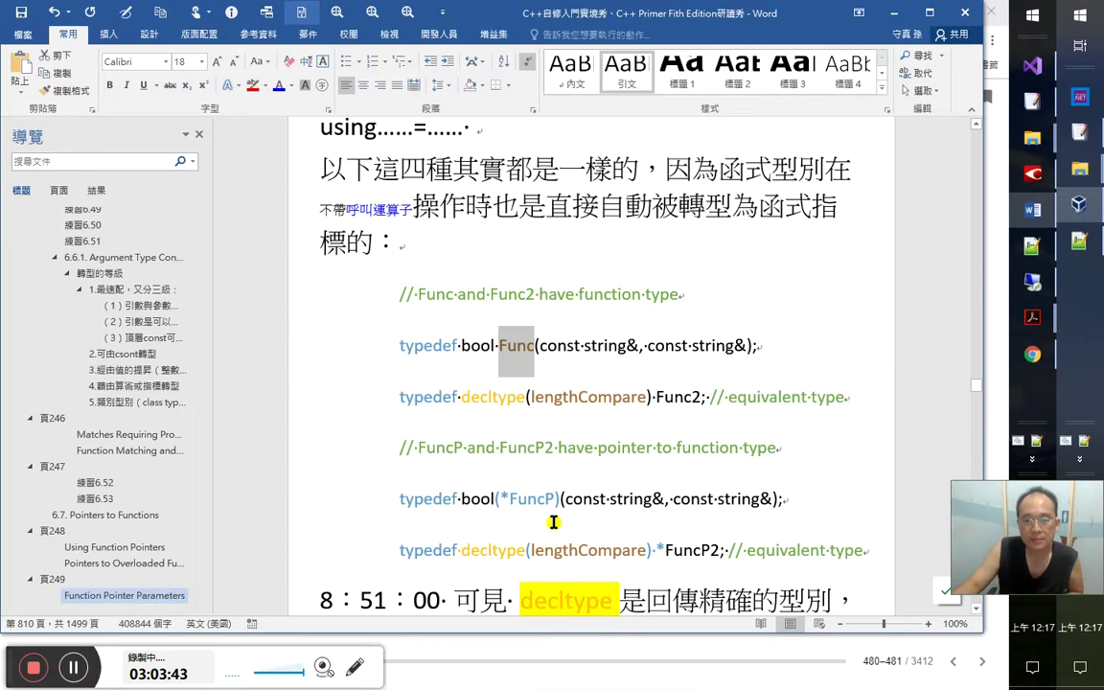
pyautogui.moveTo(496, 499); pyautogui.dragTo(559, 500)
pyautogui.moveTo(665, 550); pyautogui.dragTo(522, 554)
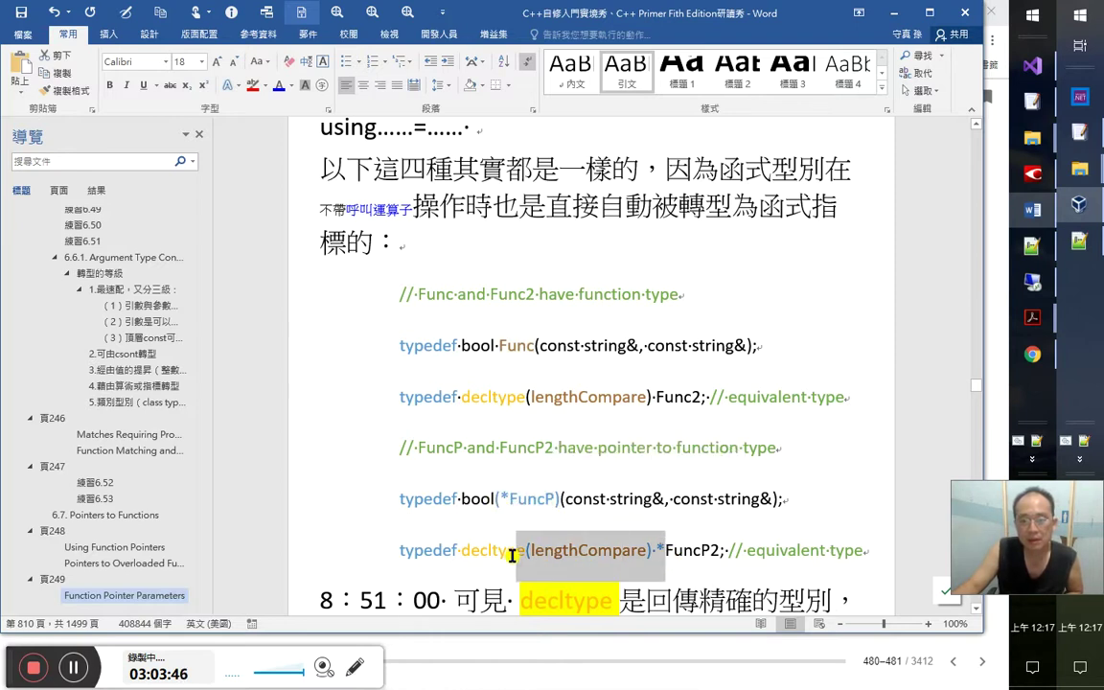
pyautogui.click(691, 550)
pyautogui.moveTo(665, 550); pyautogui.dragTo(721, 556)
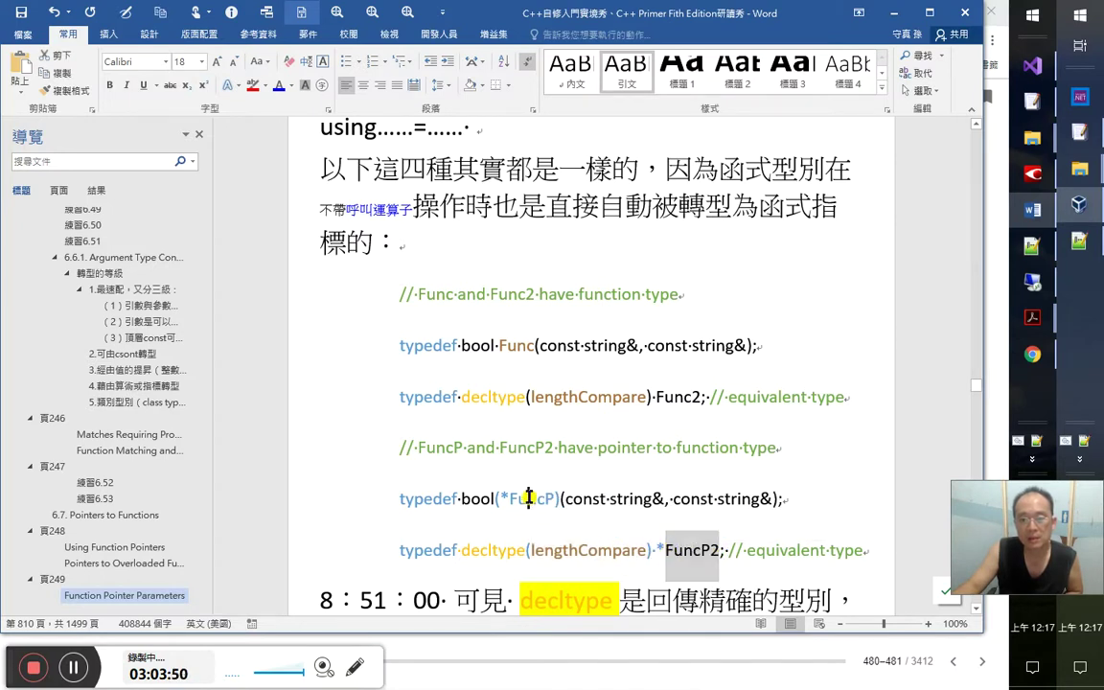
pyautogui.click(717, 458)
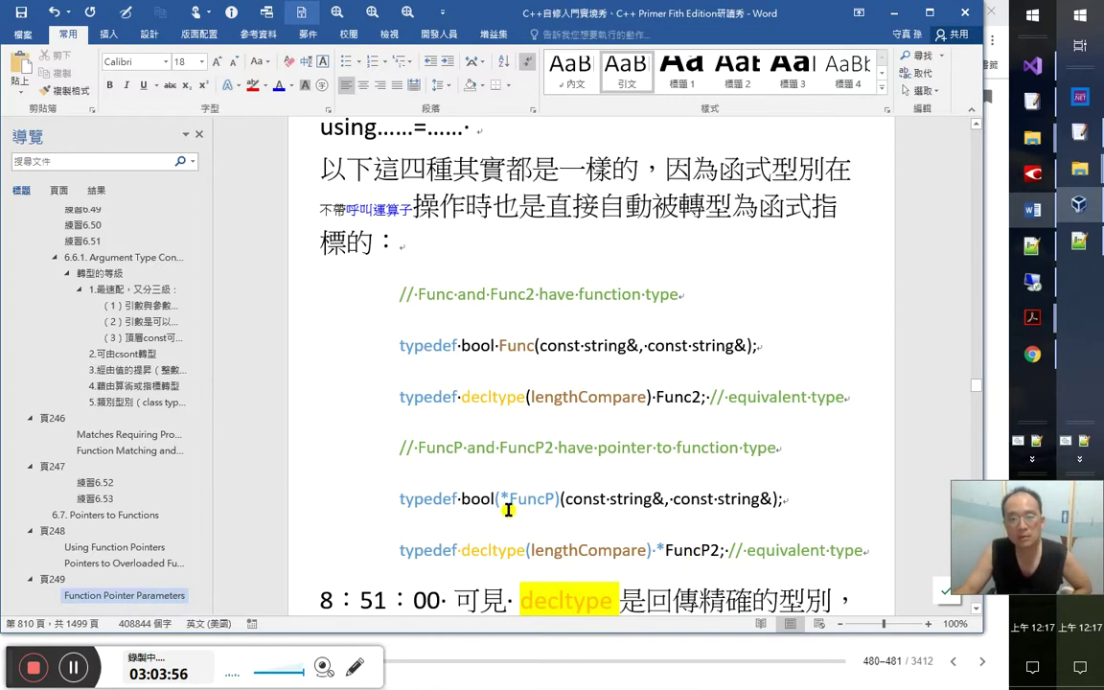
# Examine how the Func and Func2 typedef declarations are built from keyword, underlying function type and alias name
pyautogui.click(433, 347)
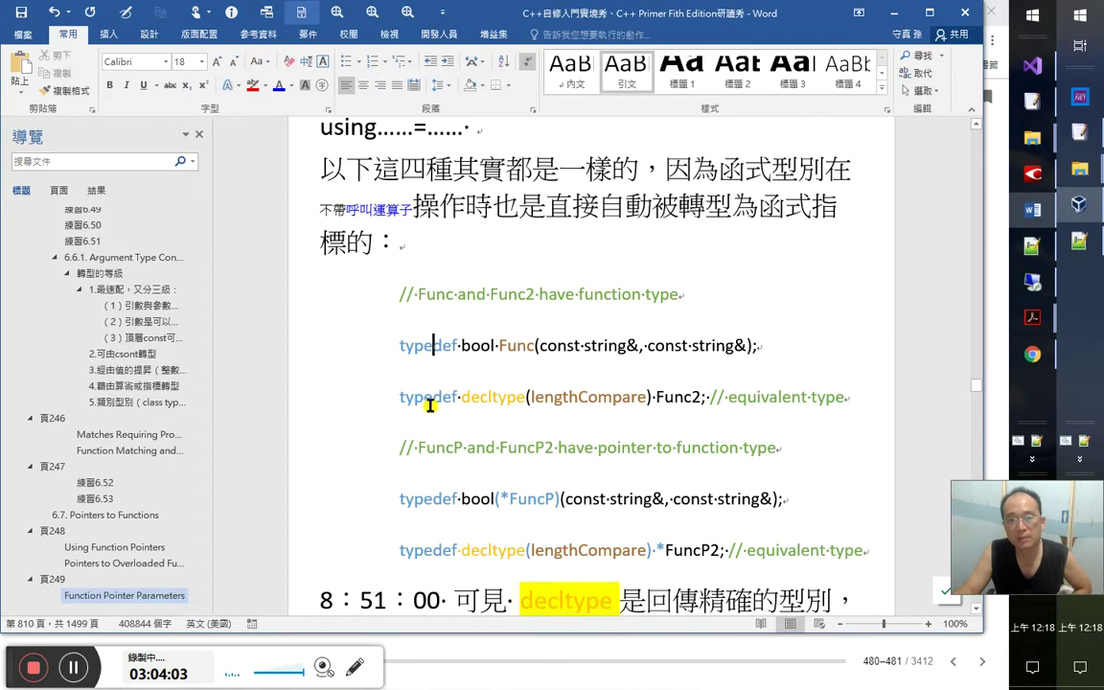
pyautogui.moveTo(458, 396); pyautogui.dragTo(396, 400)
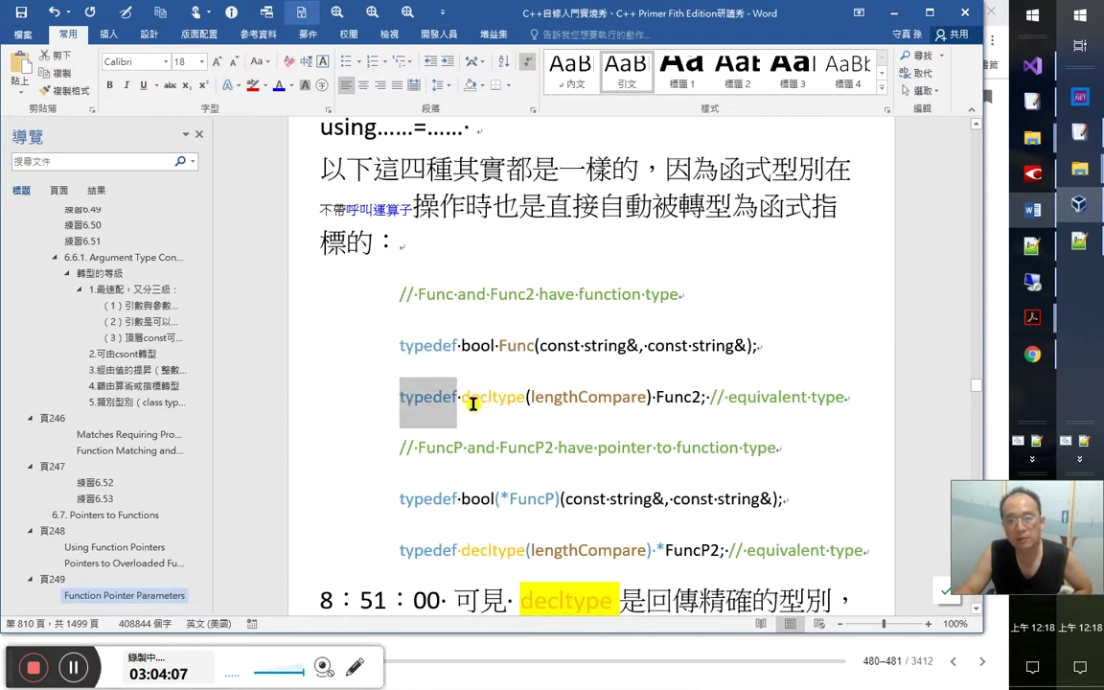
pyautogui.moveTo(461, 396); pyautogui.dragTo(707, 395)
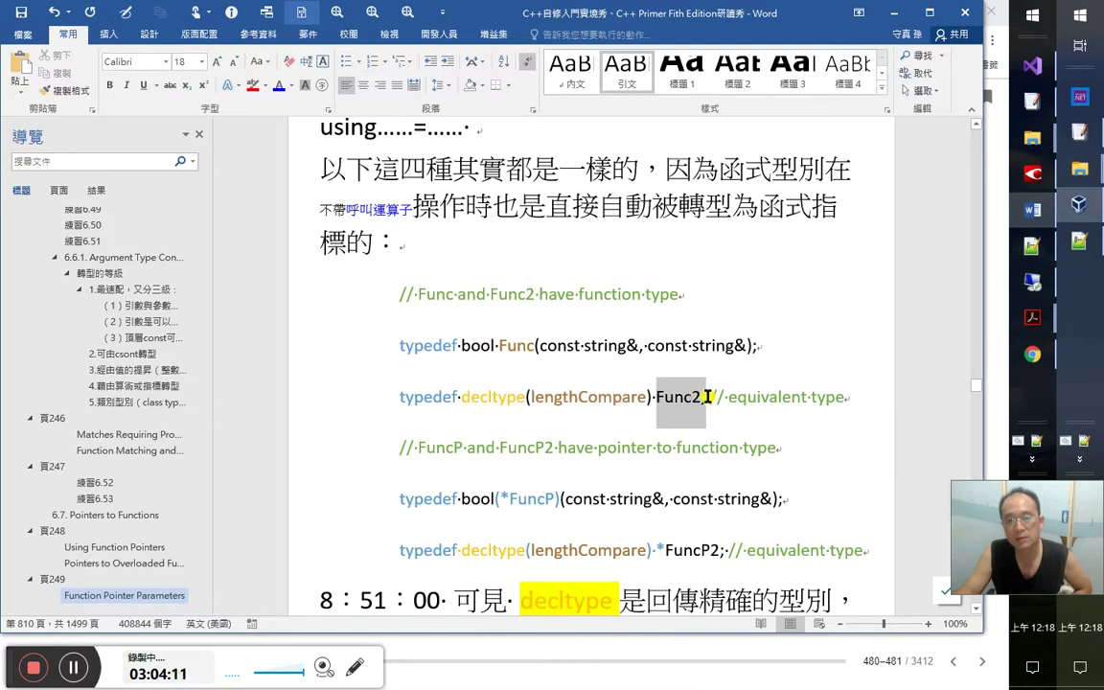
pyautogui.click(840, 421)
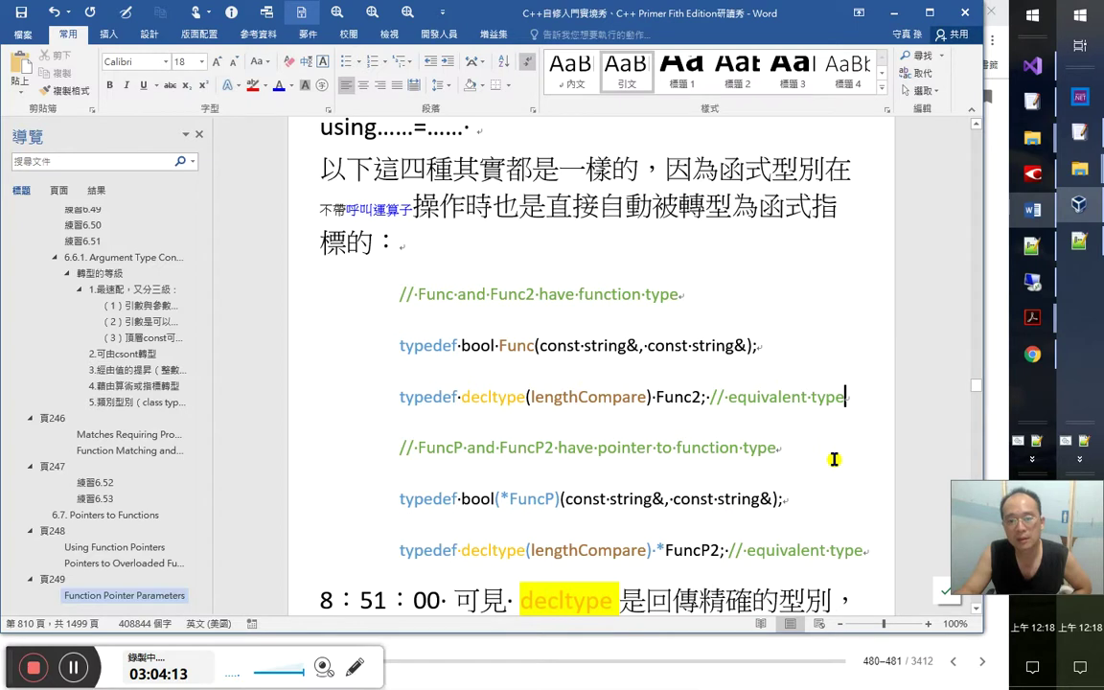
pyautogui.scroll(-1, 822, 441)
pyautogui.moveTo(458, 304); pyautogui.dragTo(743, 314)
pyautogui.click(518, 308)
pyautogui.moveTo(491, 308); pyautogui.dragTo(543, 315)
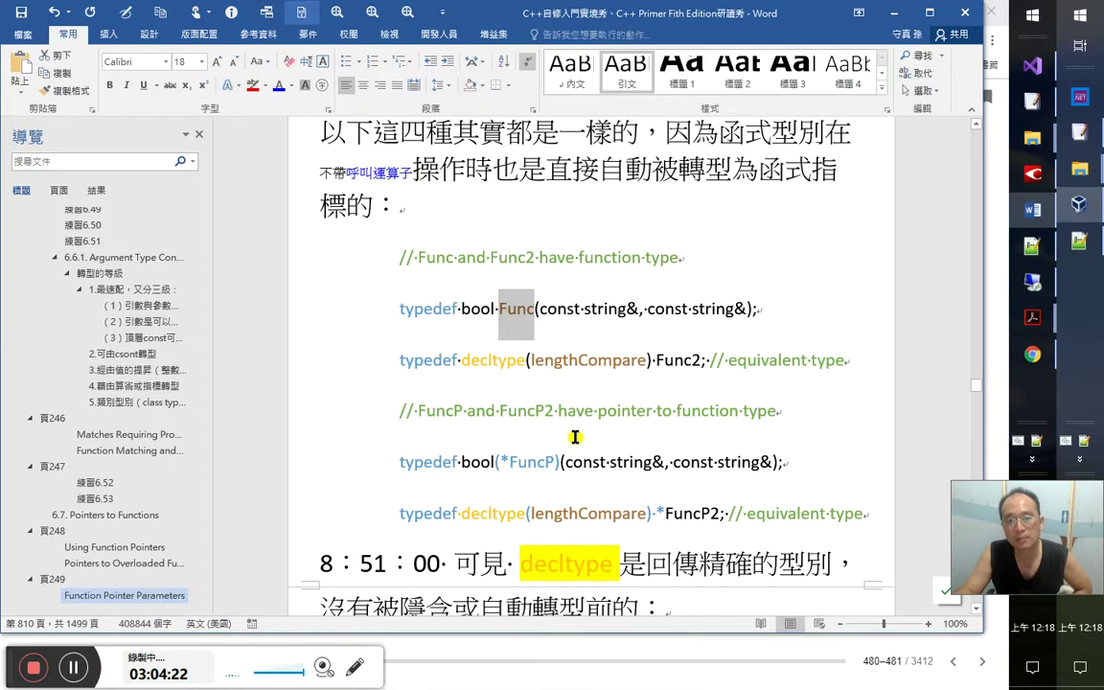
pyautogui.scroll(-1, 633, 468)
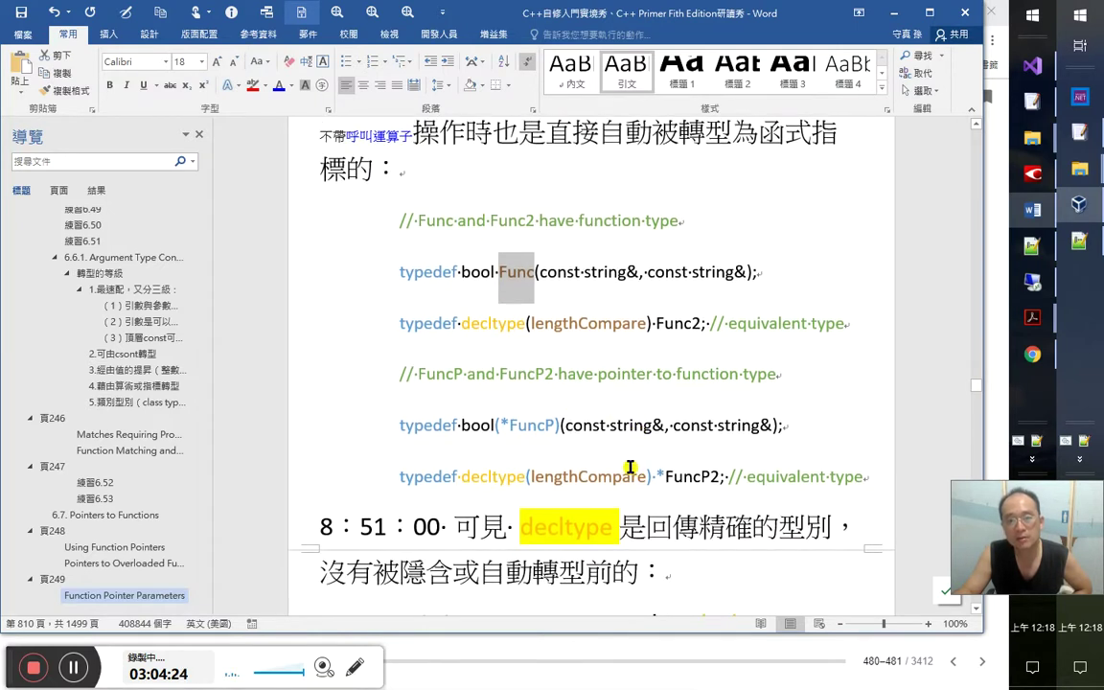
# Colour (*FuncP) brown in the typedef declaration of the function pointer type
pyautogui.click(631, 469)
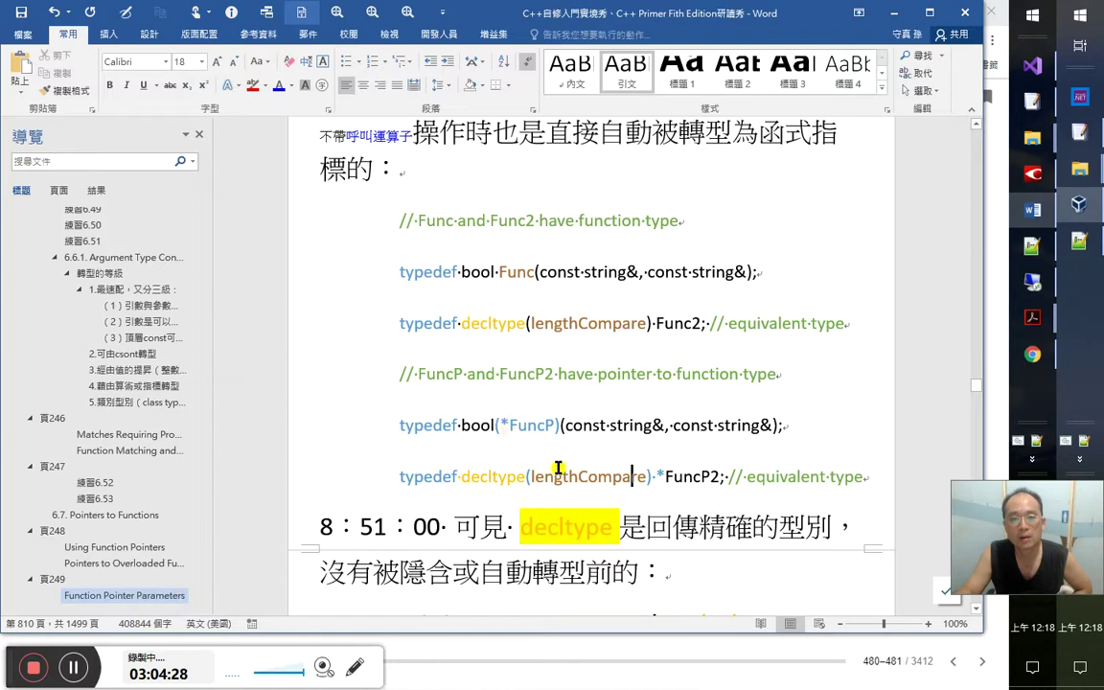
pyautogui.moveTo(560, 426); pyautogui.dragTo(784, 426)
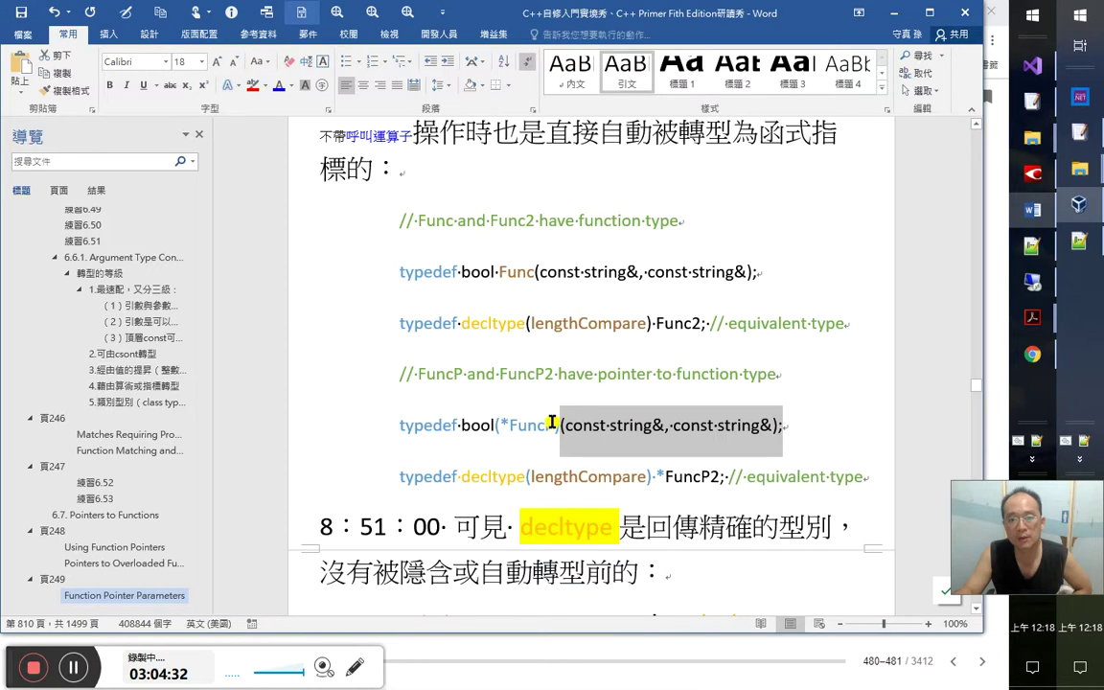
pyautogui.moveTo(559, 424); pyautogui.dragTo(495, 424)
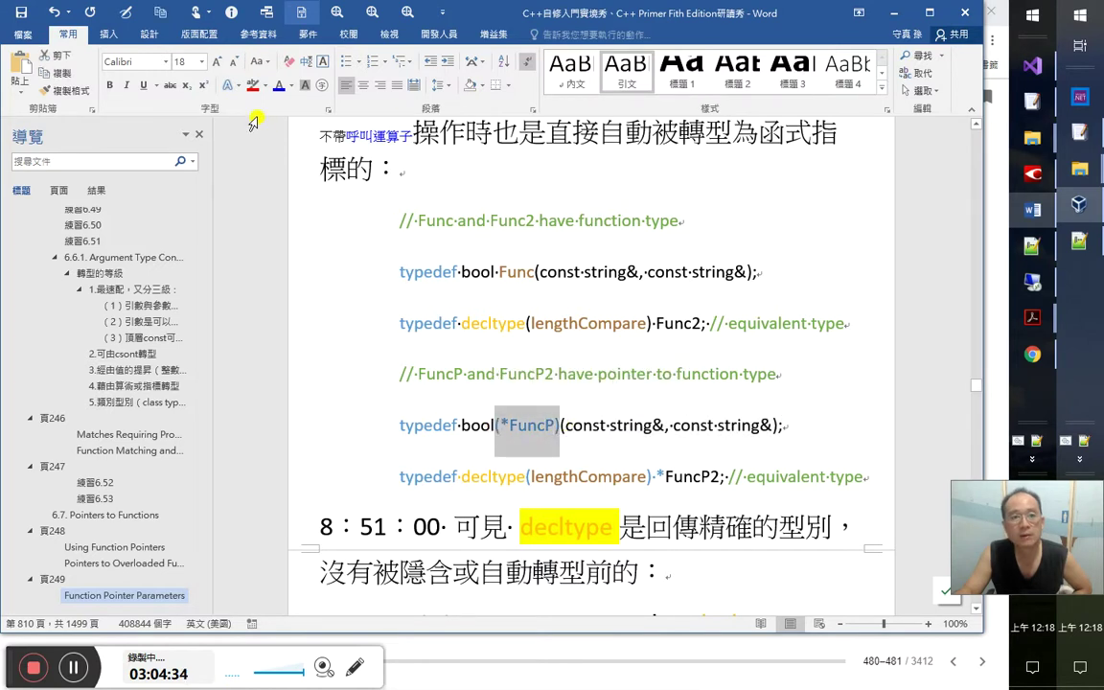
pyautogui.click(290, 86)
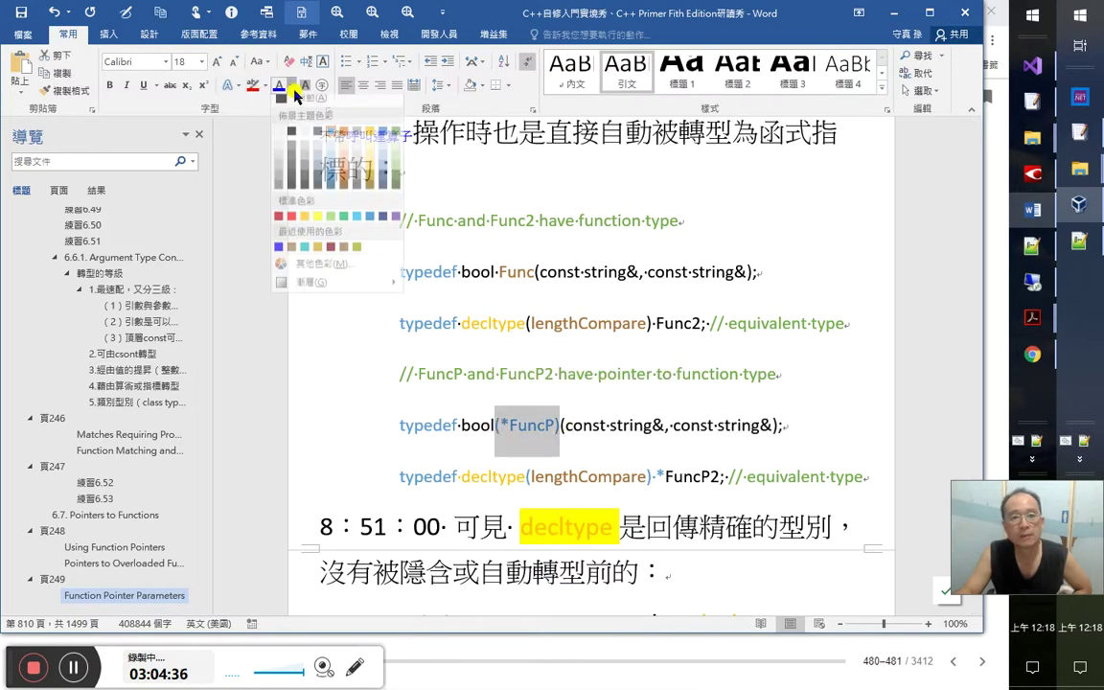
pyautogui.click(320, 255)
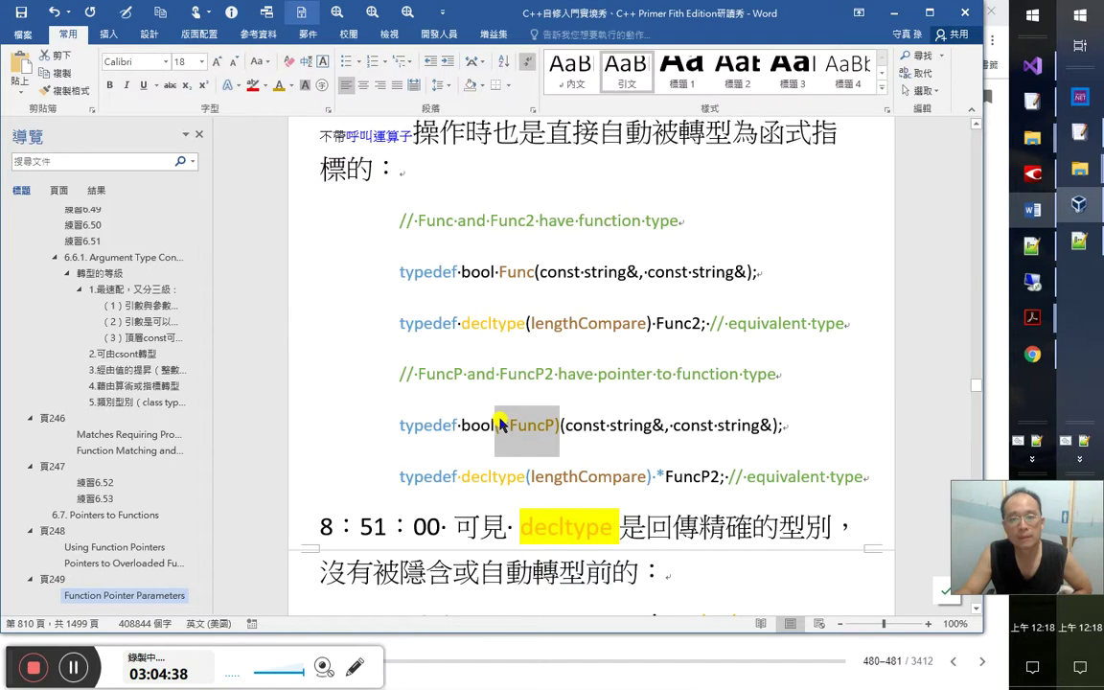
pyautogui.click(289, 86)
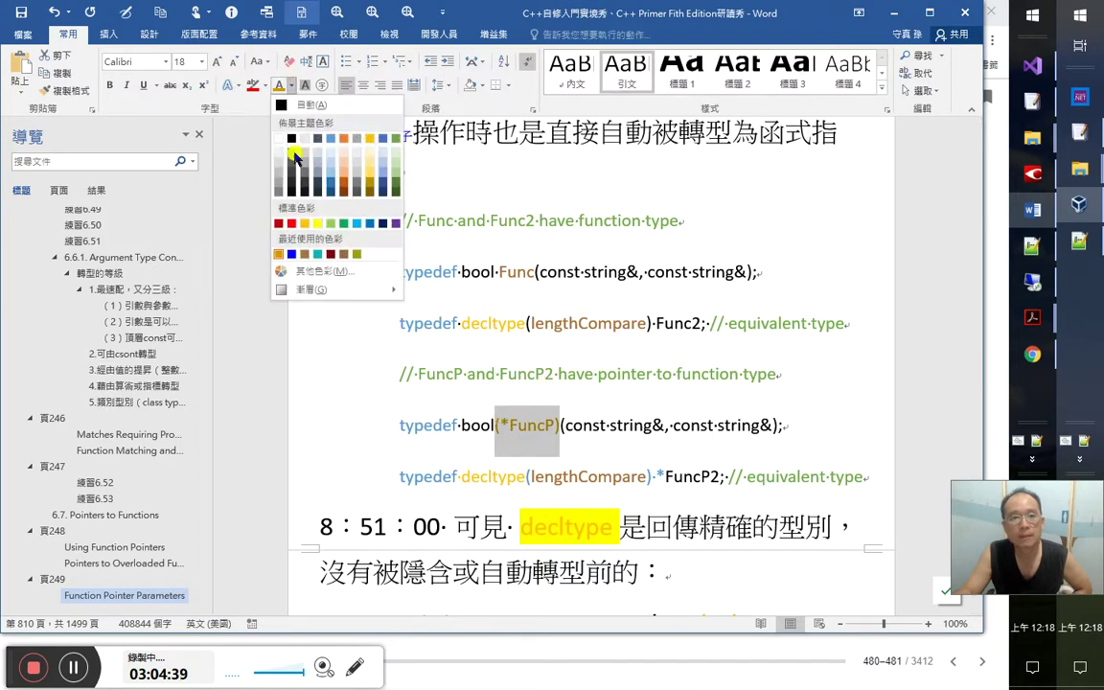
pyautogui.click(279, 254)
pyautogui.click(637, 487)
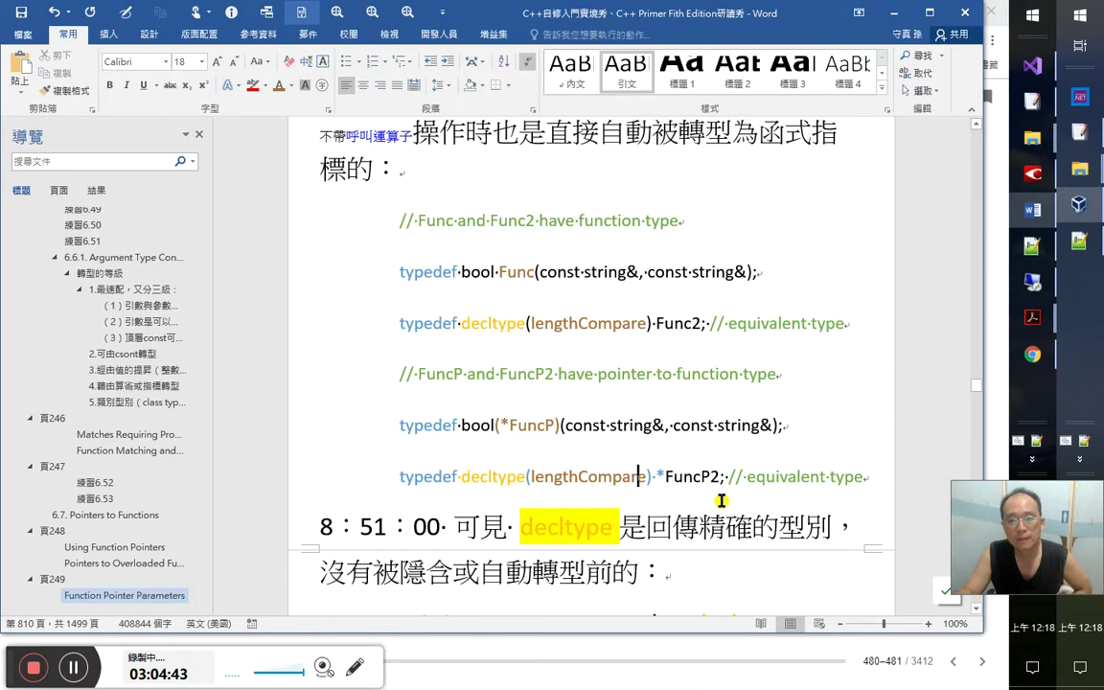
# Colour FuncP2 brown in the decltype-based typedef declaration of the function pointer type
pyautogui.scroll(-1, 721, 493)
pyautogui.moveTo(525, 441); pyautogui.dragTo(649, 441)
pyautogui.click(610, 458)
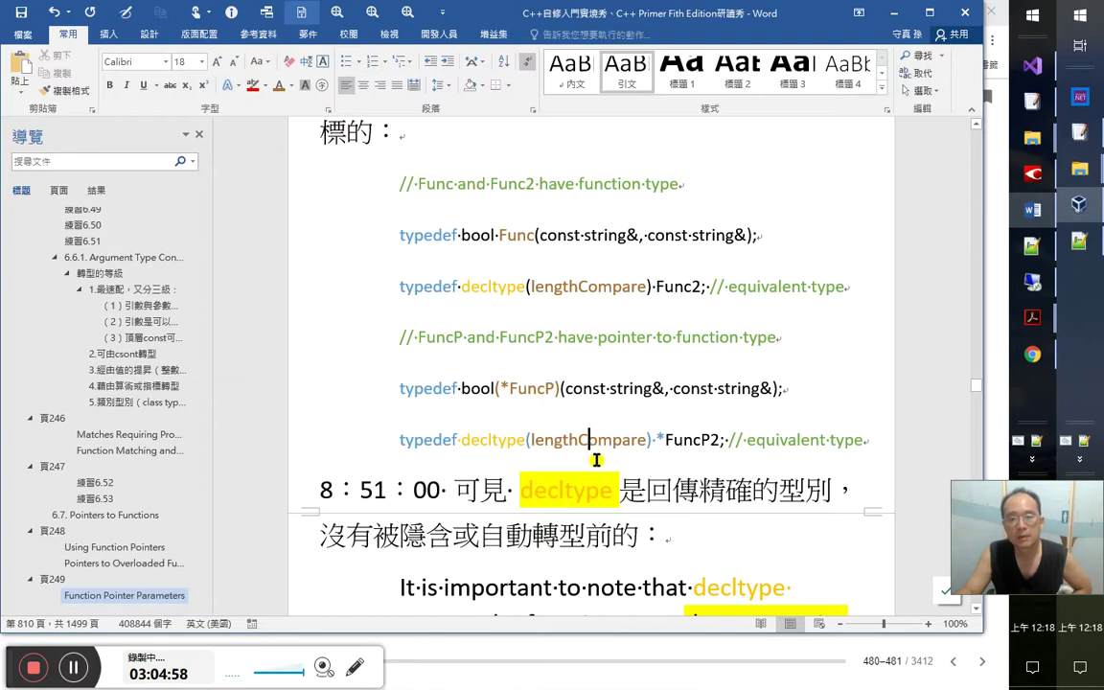
pyautogui.moveTo(666, 442); pyautogui.dragTo(719, 438)
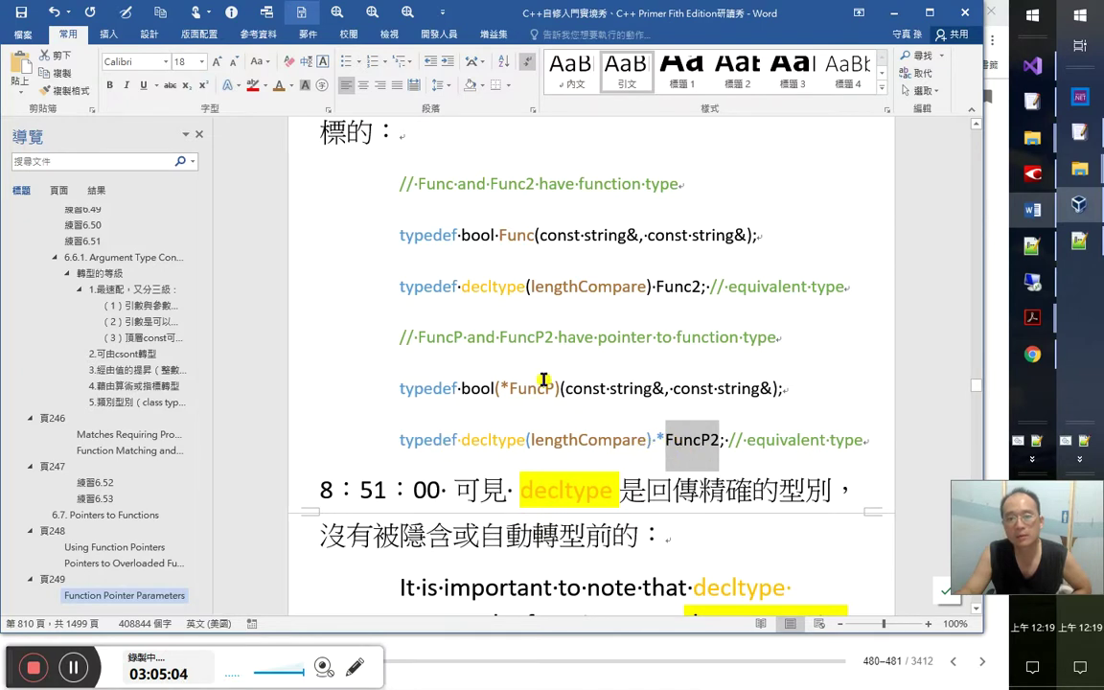
pyautogui.click(292, 86)
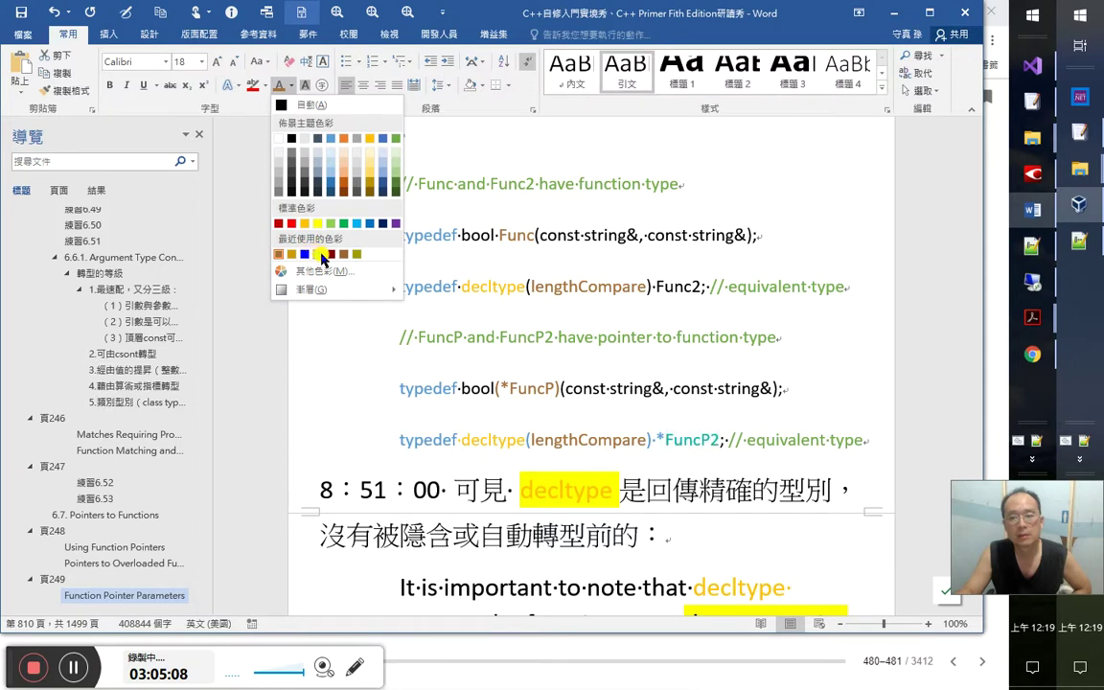
pyautogui.click(660, 442)
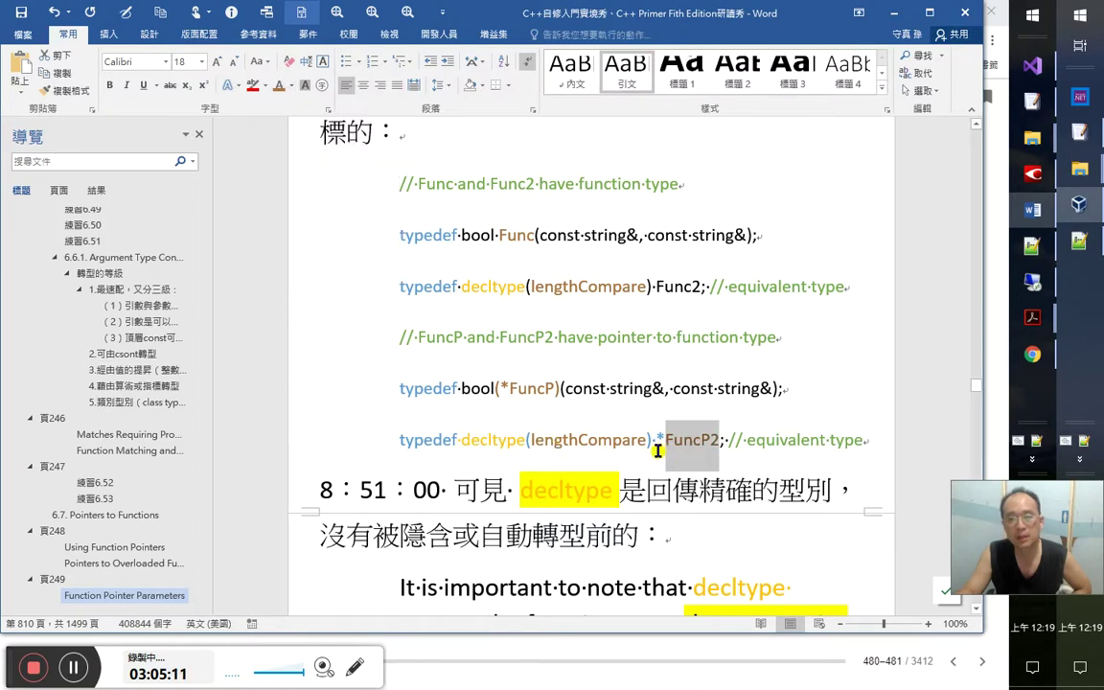
# Insert a space between the asterisk and FuncP2, and shrink that line's trailing comment so the declaration fits on one line
pyautogui.click(666, 440)
pyautogui.keyDown('shift'); pyautogui.click(459, 440); pyautogui.keyUp('shift')
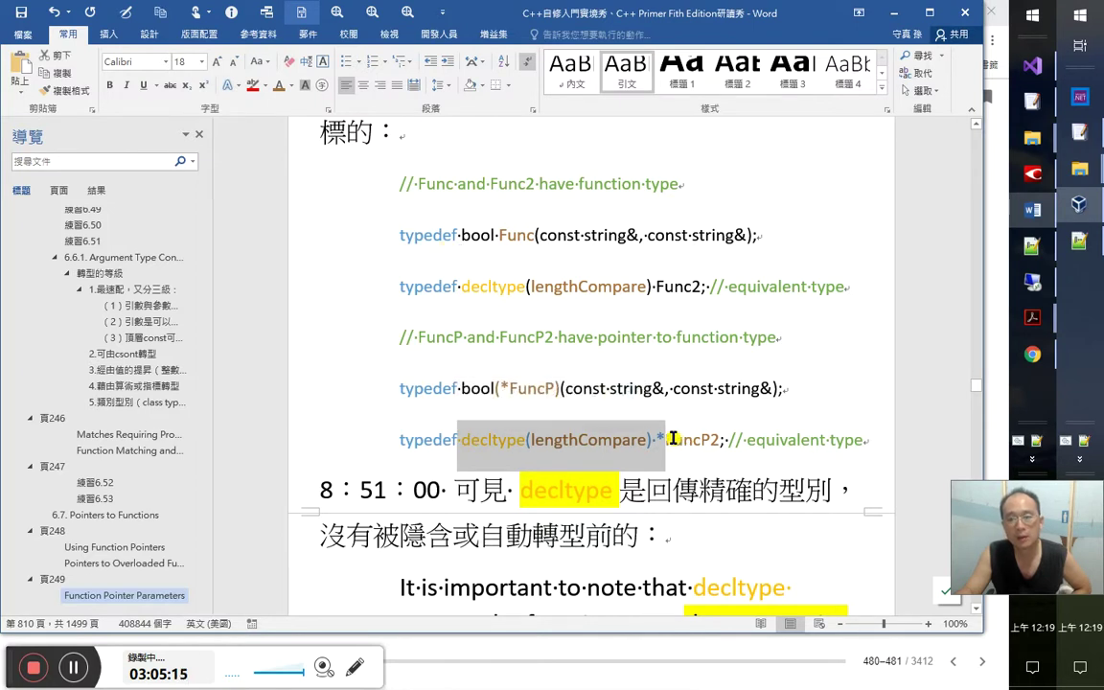
pyautogui.press('Right')
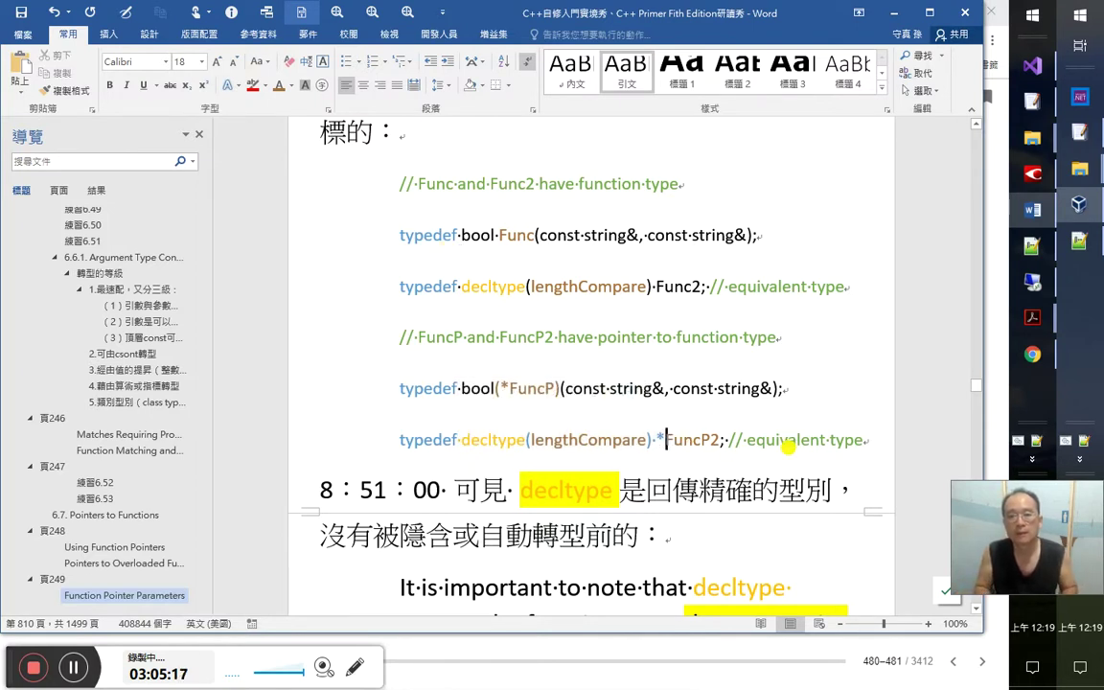
pyautogui.press('Left')
pyautogui.hotkey('shift', 'Left')
pyautogui.press('End')
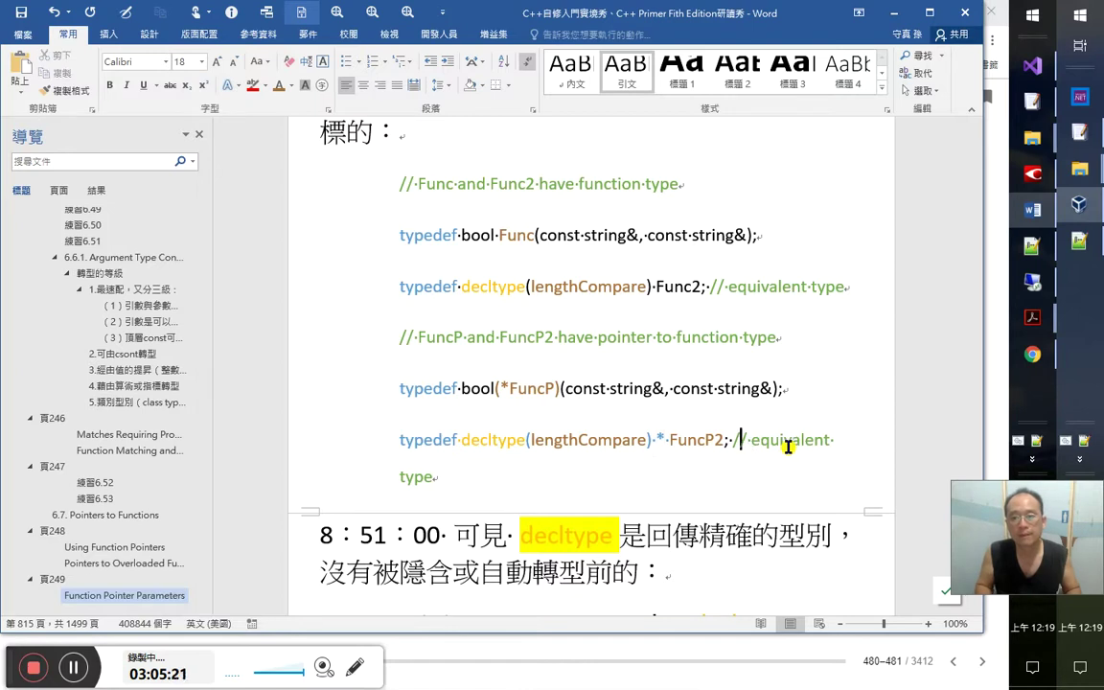
pyautogui.hotkey('shift', 'Down')
pyautogui.press('Left')
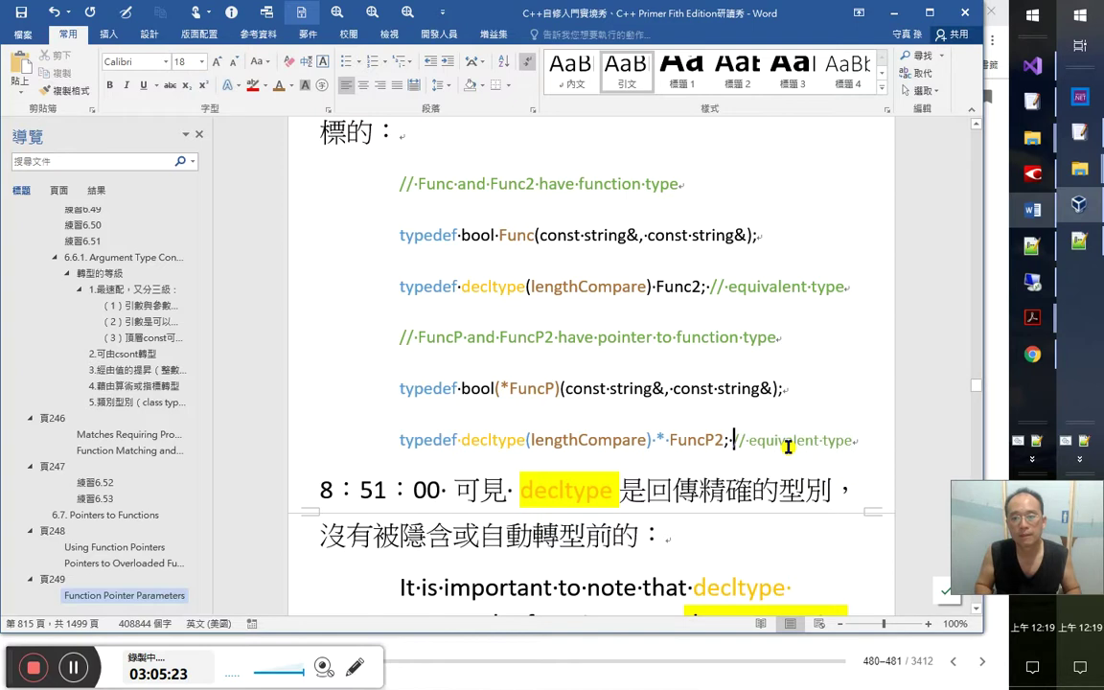
# Add the reference line "第71集 3：4：40" below the FuncP2 typedef declaration
pyautogui.press('End')
pyautogui.press('Return')
pyautogui.write('第')
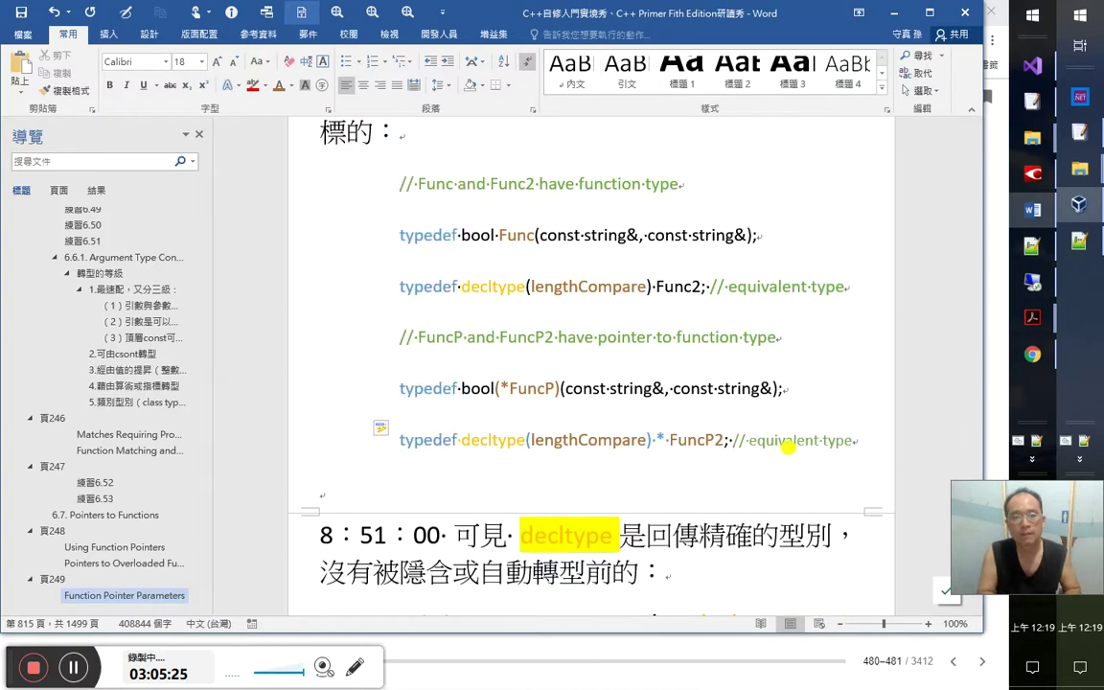
pyautogui.write('71集 ')
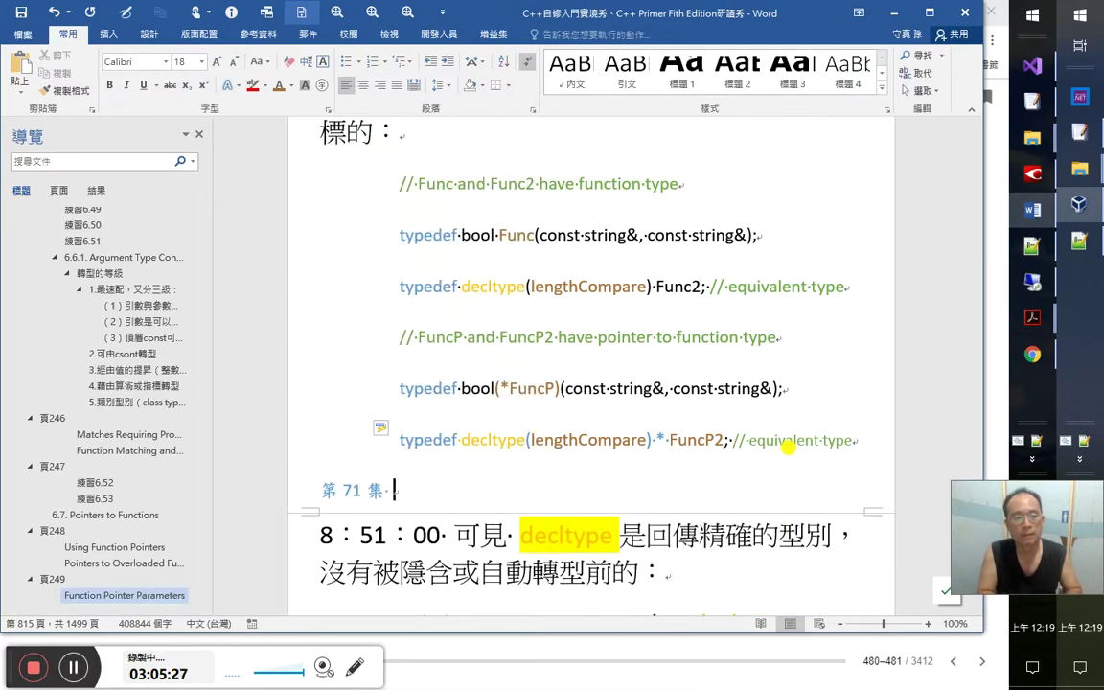
pyautogui.write('3：0')
pyautogui.press('BackSpace')
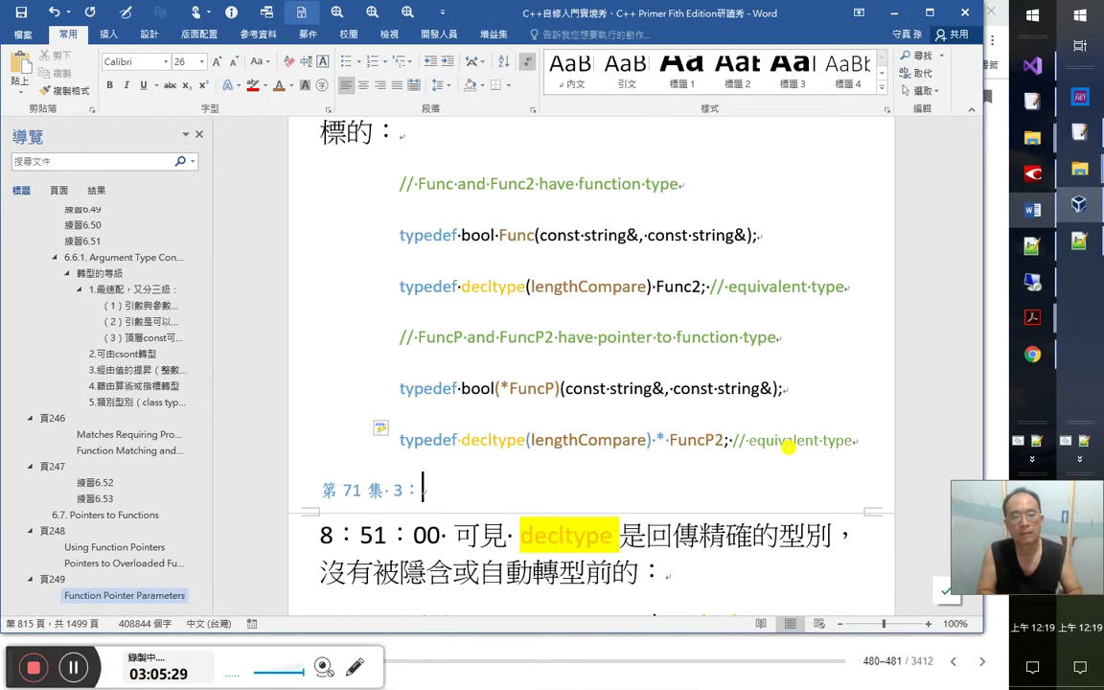
pyautogui.write('4：40')
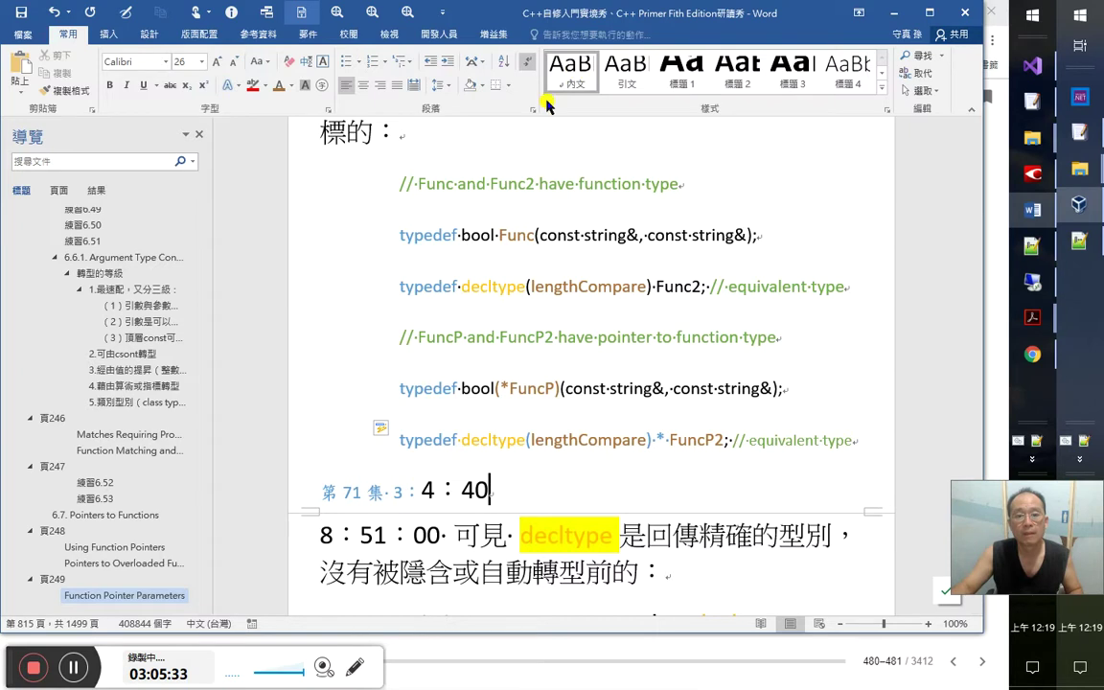
# Apply the 內文 style to the 第71集 reference line and reduce its font size to 16
pyautogui.click(575, 75)
pyautogui.click(301, 495)
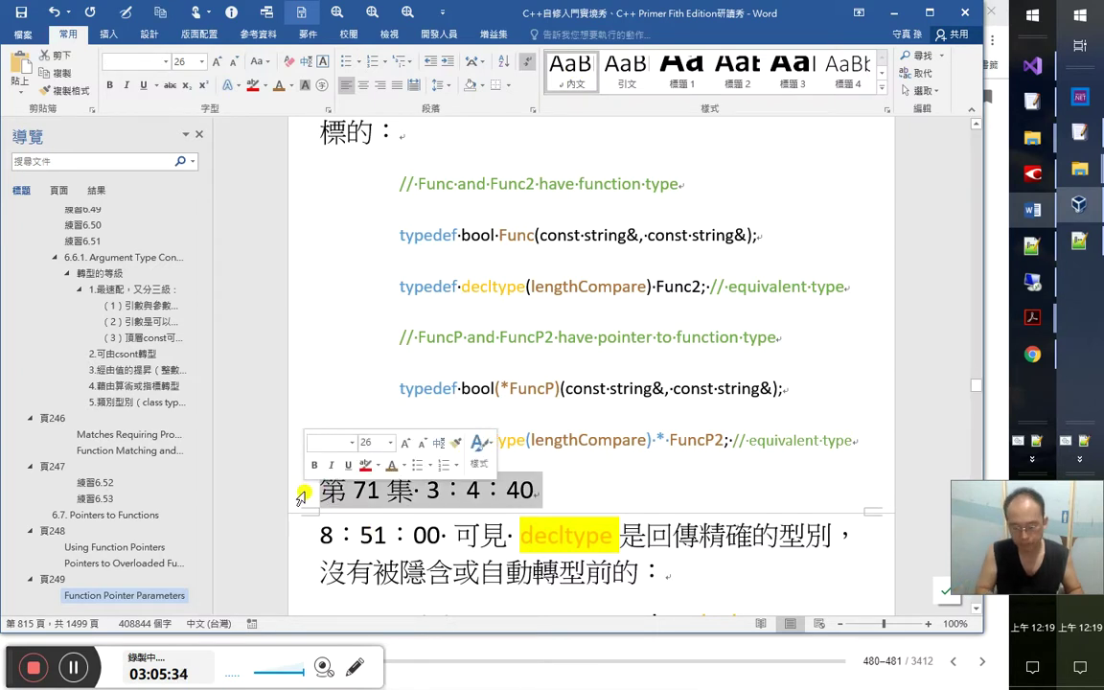
pyautogui.hotkey('ctrl', '[')
pyautogui.hotkey('ctrl', '[')
pyautogui.hotkey('ctrl', '[')
pyautogui.hotkey('ctrl', '[')
pyautogui.hotkey('ctrl', '[')
pyautogui.hotkey('ctrl', '[')
pyautogui.hotkey('ctrl', '[')
pyautogui.hotkey('ctrl', '[')
pyautogui.hotkey('ctrl', '[')
pyautogui.hotkey('ctrl', '[')
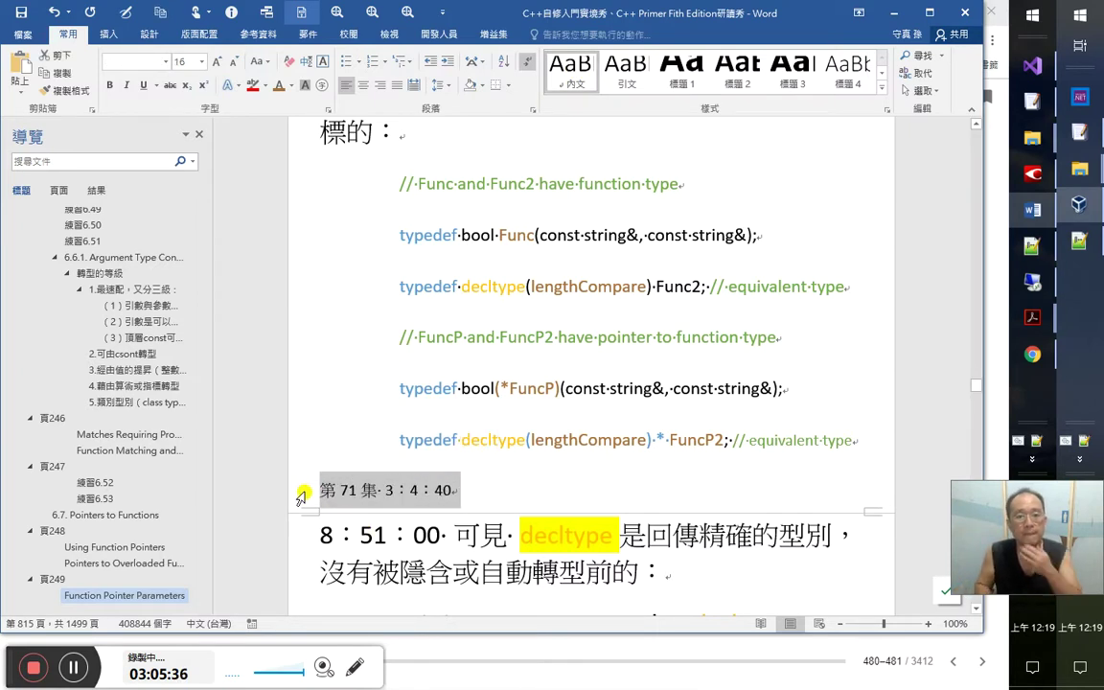
# Underline decltype(lengthCompare) * in the FuncP2 typedef declaration
pyautogui.press('Up')
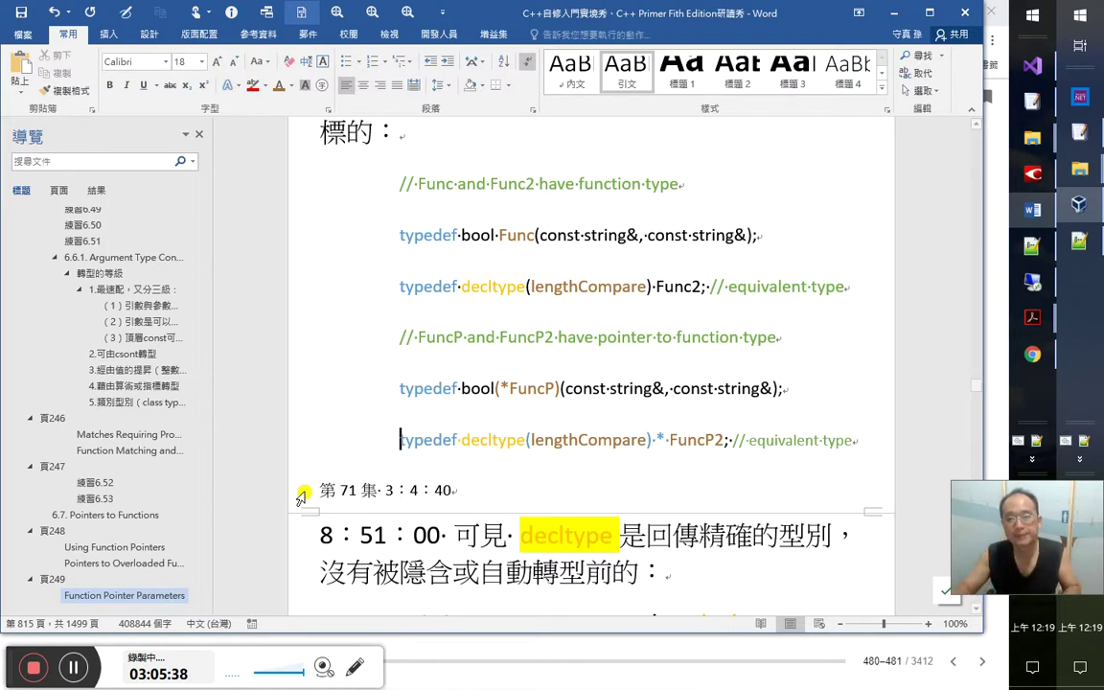
pyautogui.keyDown('shift'); pyautogui.click(462, 437); pyautogui.keyUp('shift')
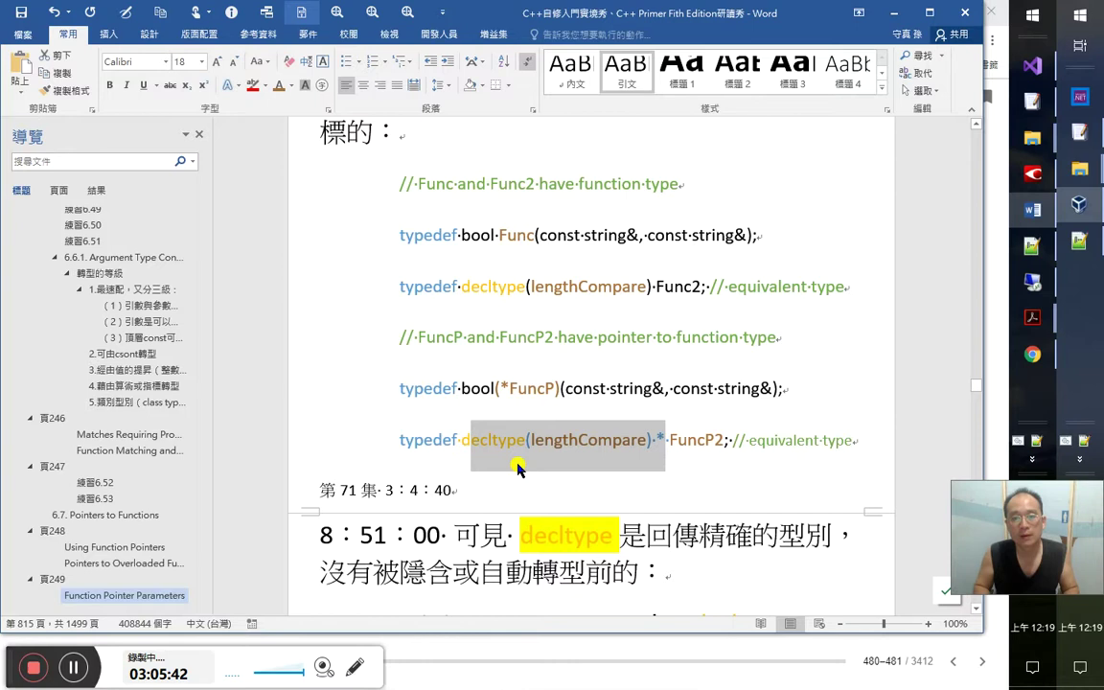
pyautogui.hotkey('shift', 'Left')
pyautogui.hotkey('ctrl', 'u')
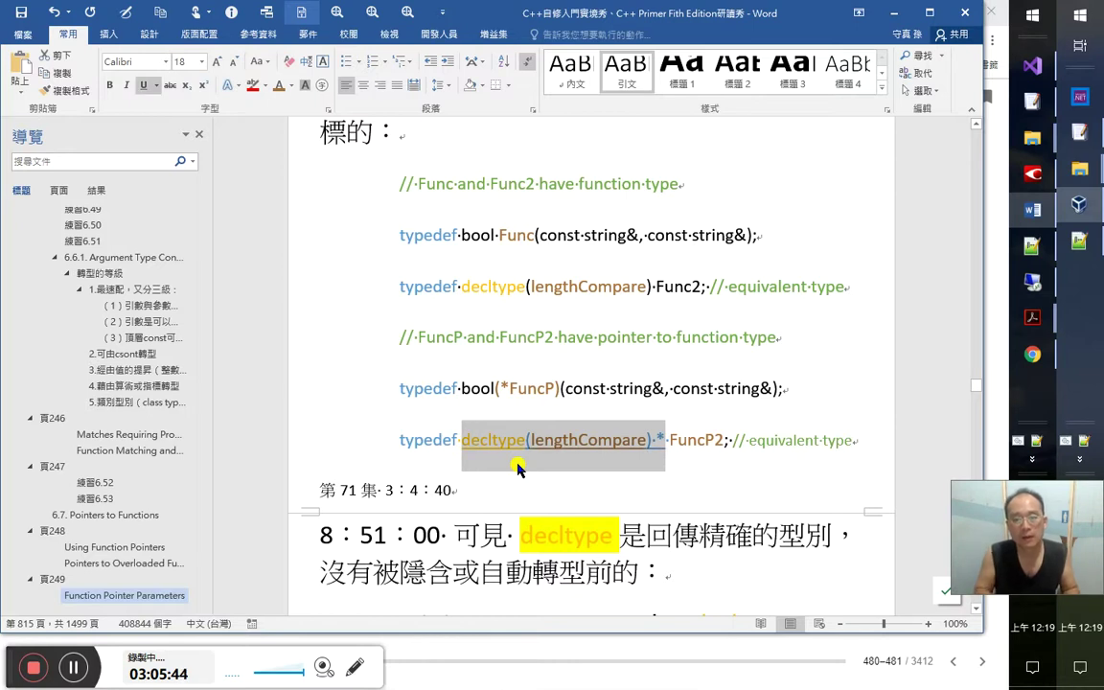
# Apply a single underline to the alias name FuncP2 in its typedef declaration
pyautogui.press('Right')
pyautogui.hotkey('shift', 'Right')
pyautogui.hotkey('shift', 'Right')
pyautogui.hotkey('shift', 'Right')
pyautogui.hotkey('shift', 'Right')
pyautogui.hotkey('shift', 'Right')
pyautogui.hotkey('shift', 'Right')
pyautogui.hotkey('shift', 'Right')
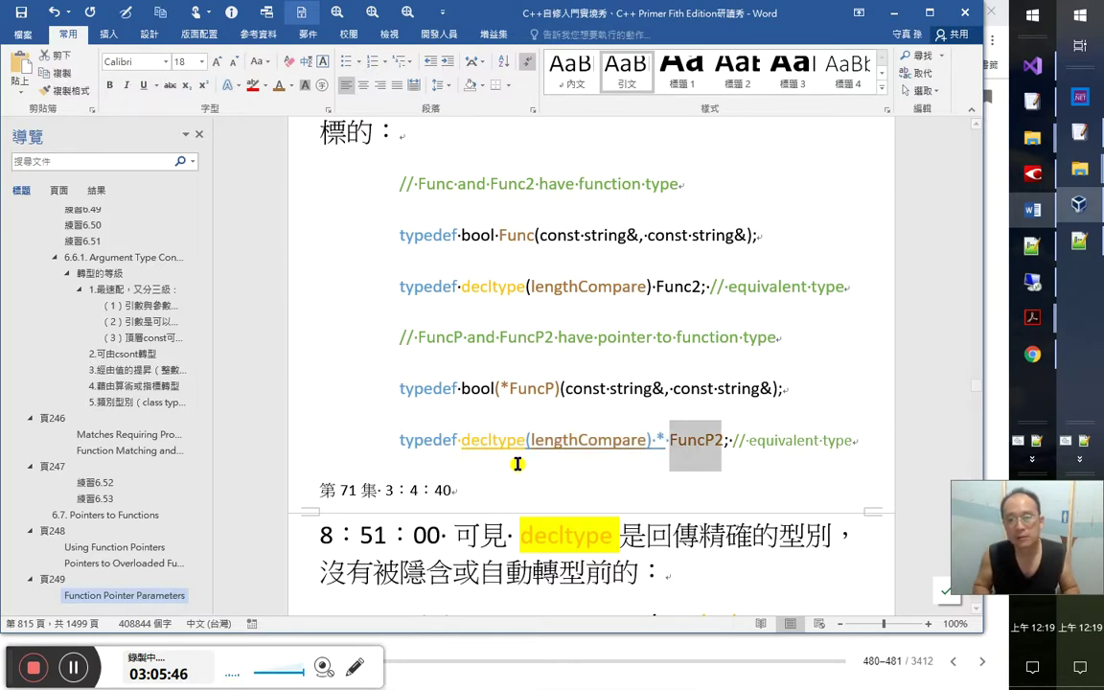
pyautogui.hotkey('ctrl', 'u')
pyautogui.press('Down')
pyautogui.press('Up')
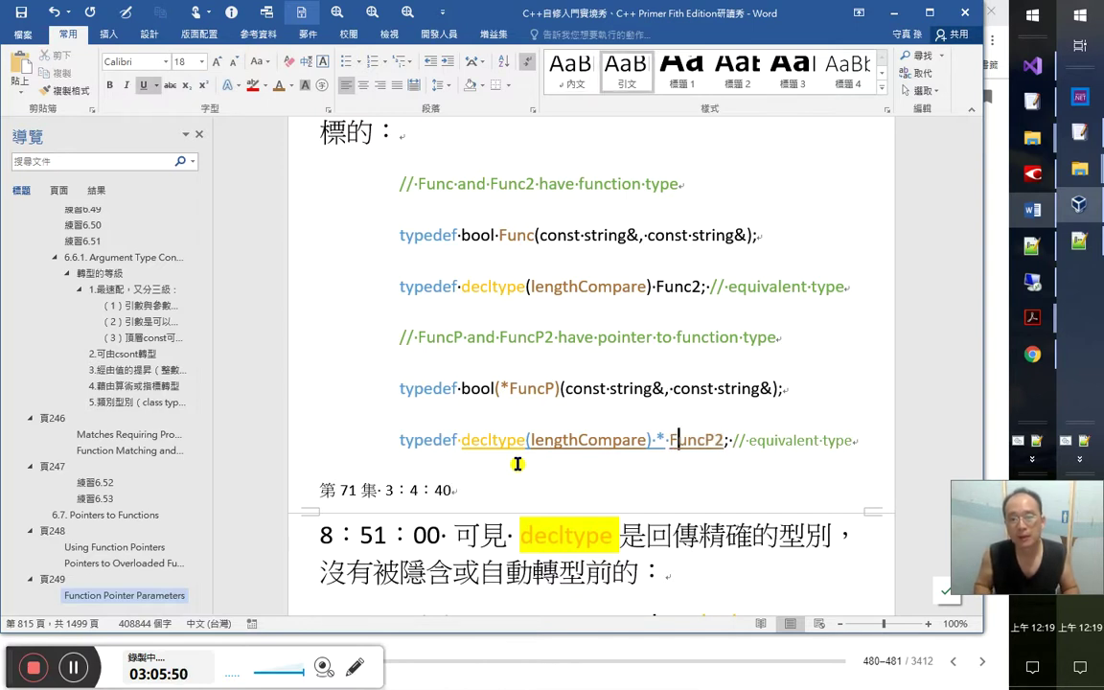
# Give the alias name FuncP2 a wavy underline in its typedef declaration
pyautogui.hotkey('shift', 'Right')
pyautogui.hotkey('shift', 'Right')
pyautogui.hotkey('shift', 'Right')
pyautogui.hotkey('shift', 'Right')
pyautogui.hotkey('shift', 'Right')
pyautogui.hotkey('shift', 'Right')
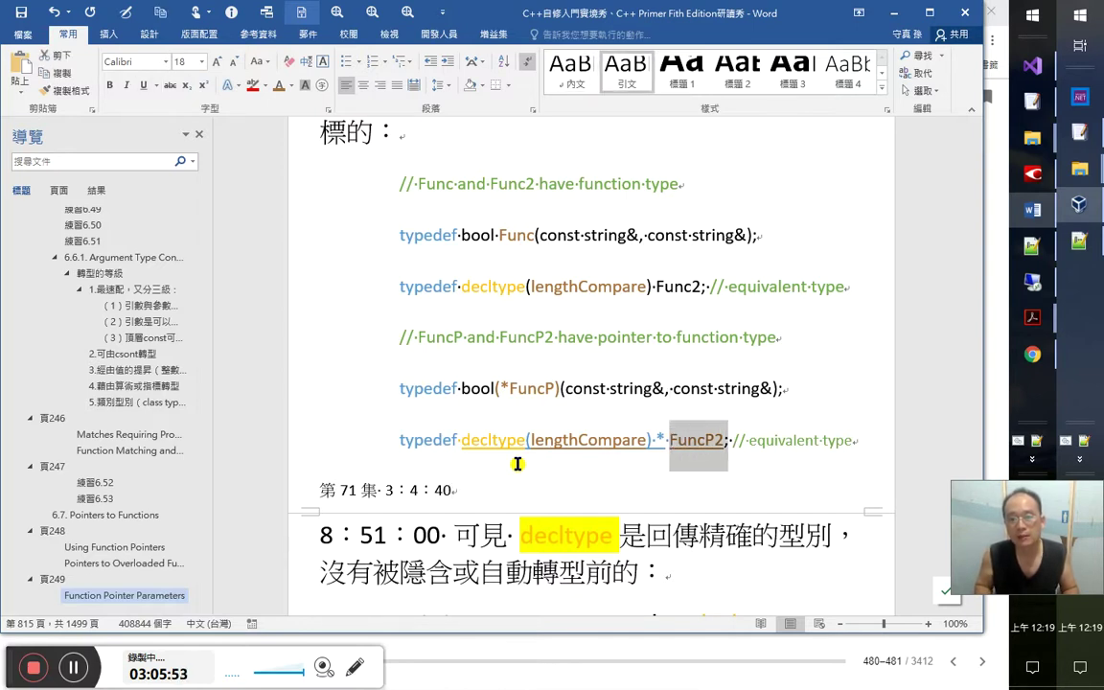
pyautogui.click(155, 85)
pyautogui.click(172, 245)
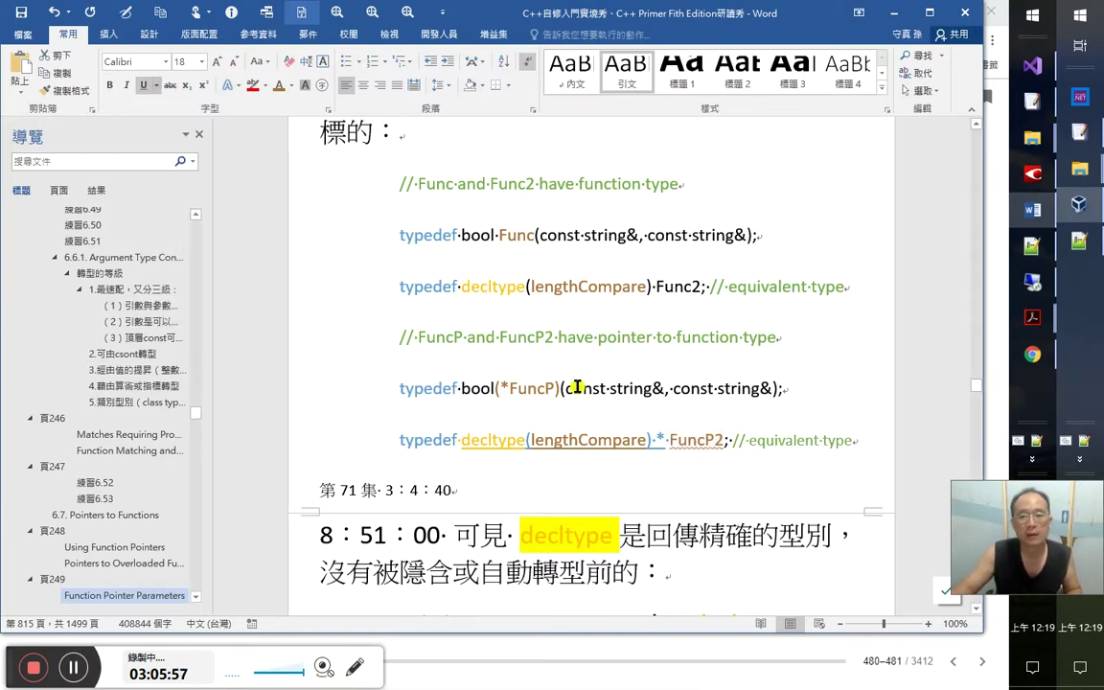
# Give (*FuncP) a wavy underline in its typedef declaration
pyautogui.press('Up')
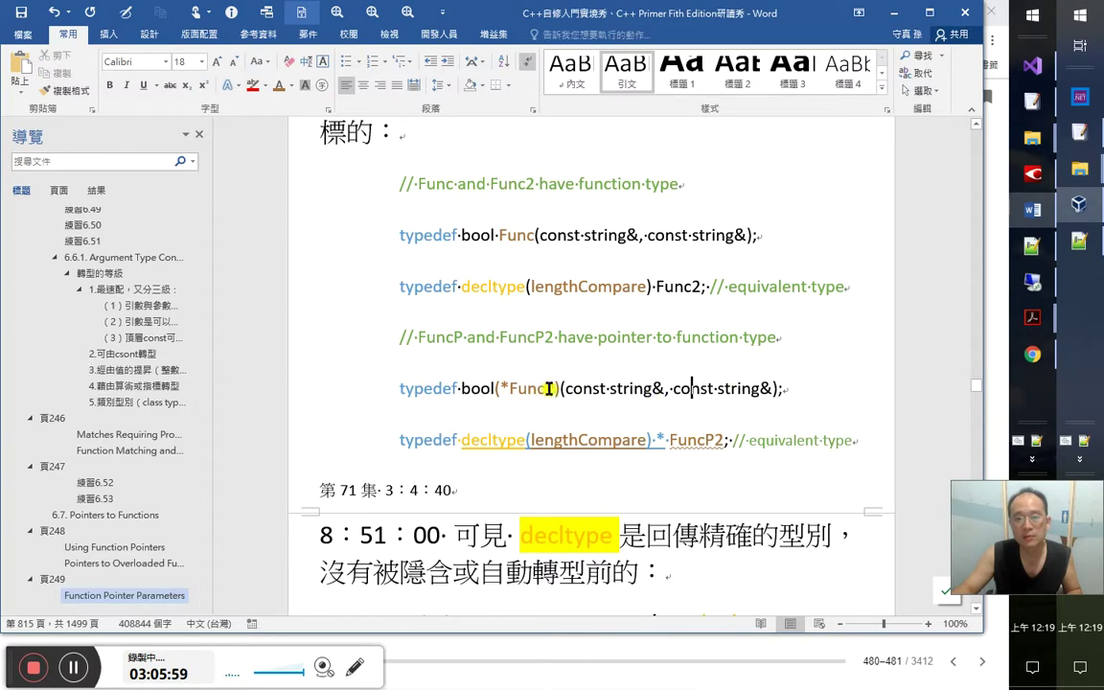
pyautogui.moveTo(563, 388); pyautogui.dragTo(496, 388)
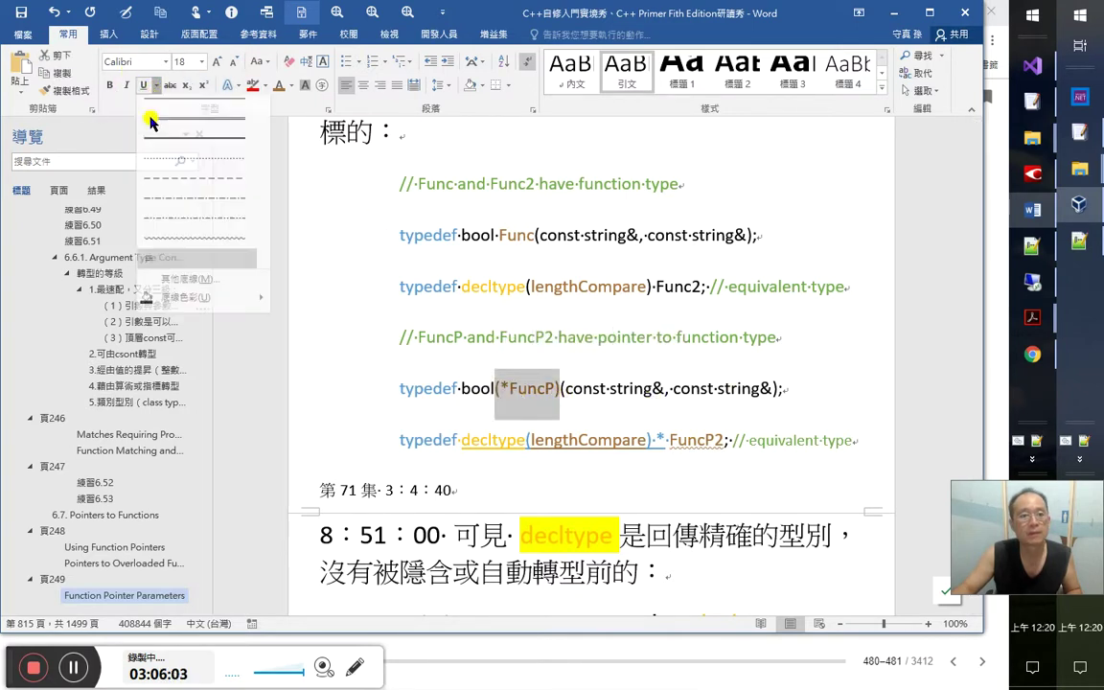
pyautogui.click(156, 85)
pyautogui.click(184, 246)
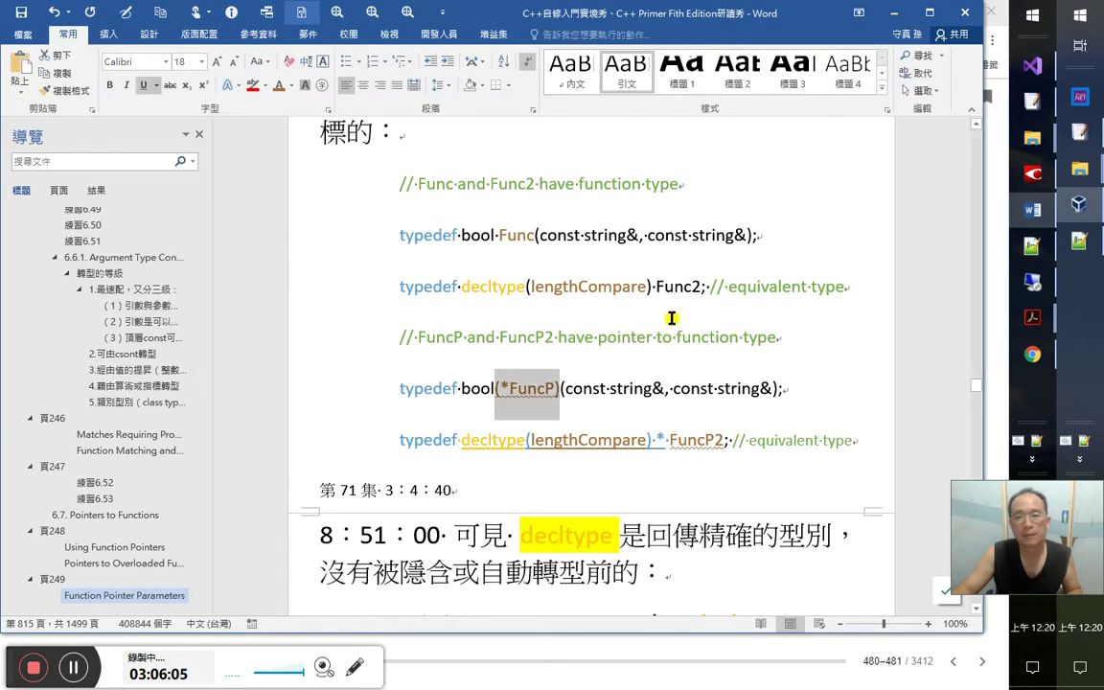
# Give the alias names Func2 and Func wavy underlines in the two function type typedefs
pyautogui.moveTo(650, 286); pyautogui.dragTo(704, 292)
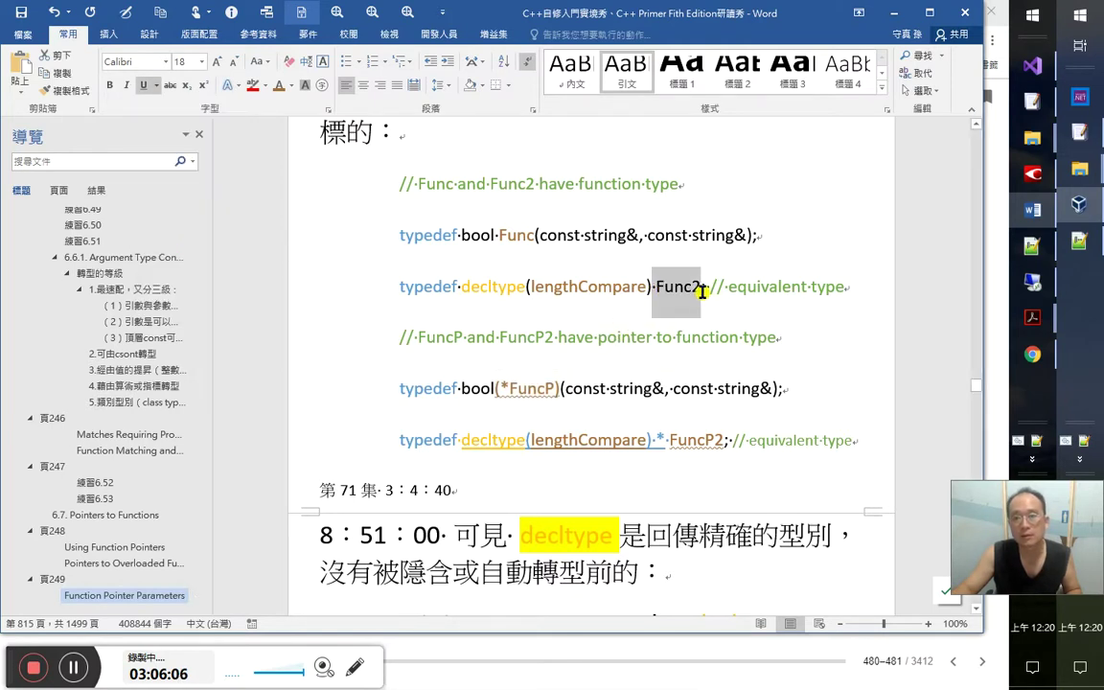
pyautogui.hotkey('ctrl', 'u')
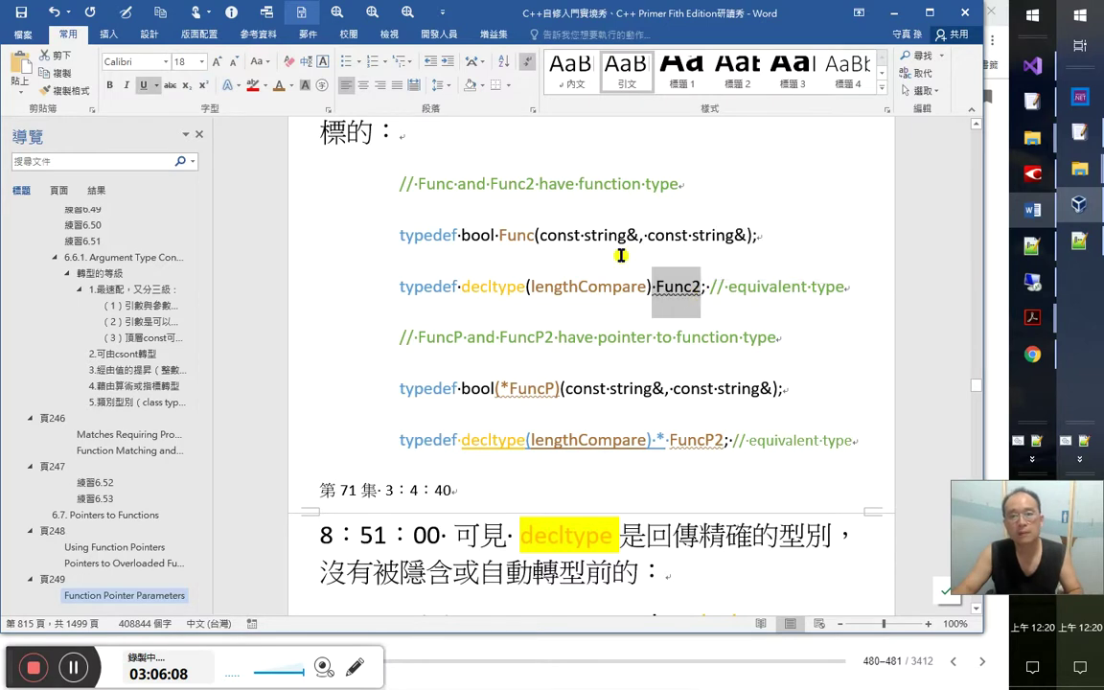
pyautogui.doubleClick(497, 237)
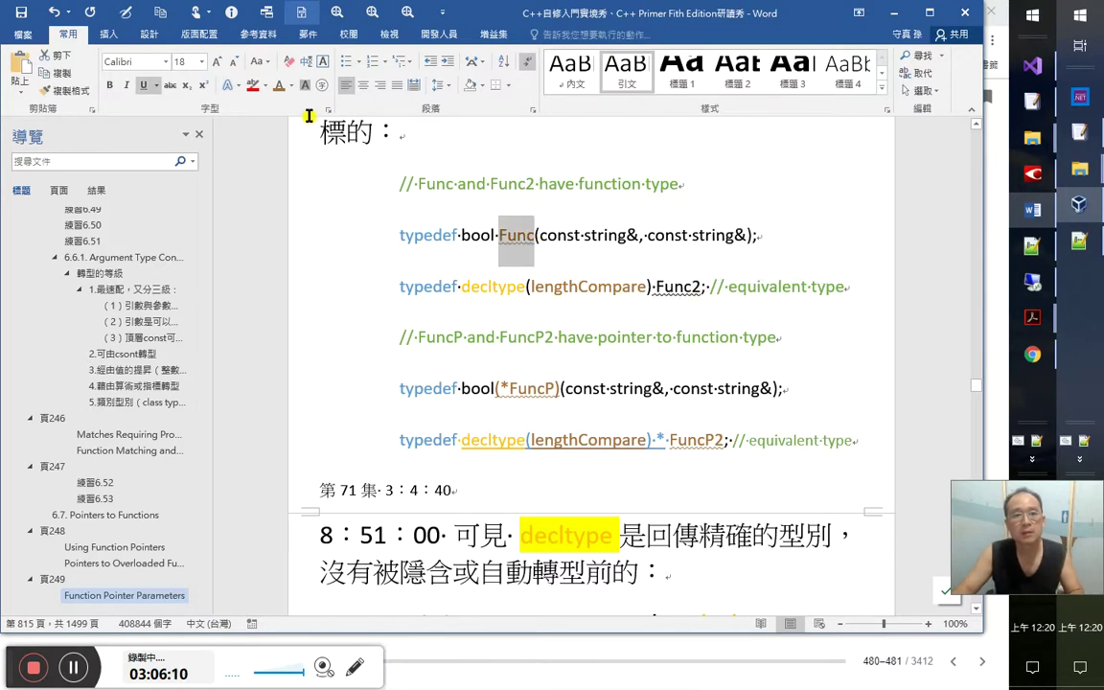
# Colour the alias names Func and Func2 turquoise in the function type typedefs
pyautogui.click(290, 86)
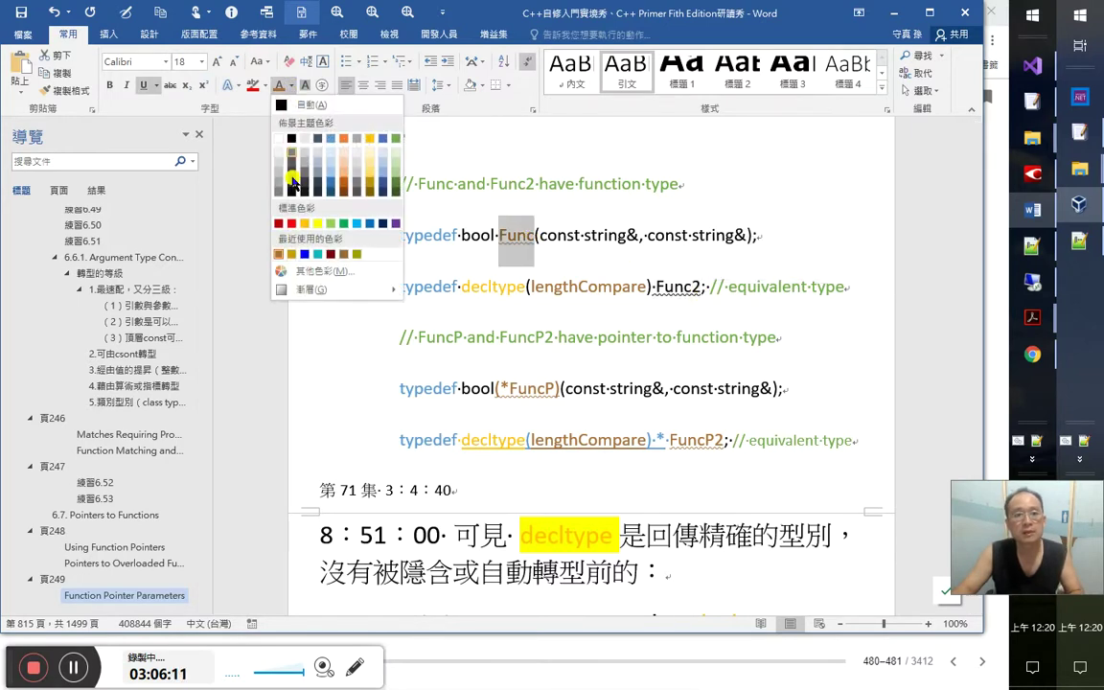
pyautogui.click(318, 254)
pyautogui.moveTo(657, 287); pyautogui.dragTo(703, 286)
pyautogui.click(693, 286)
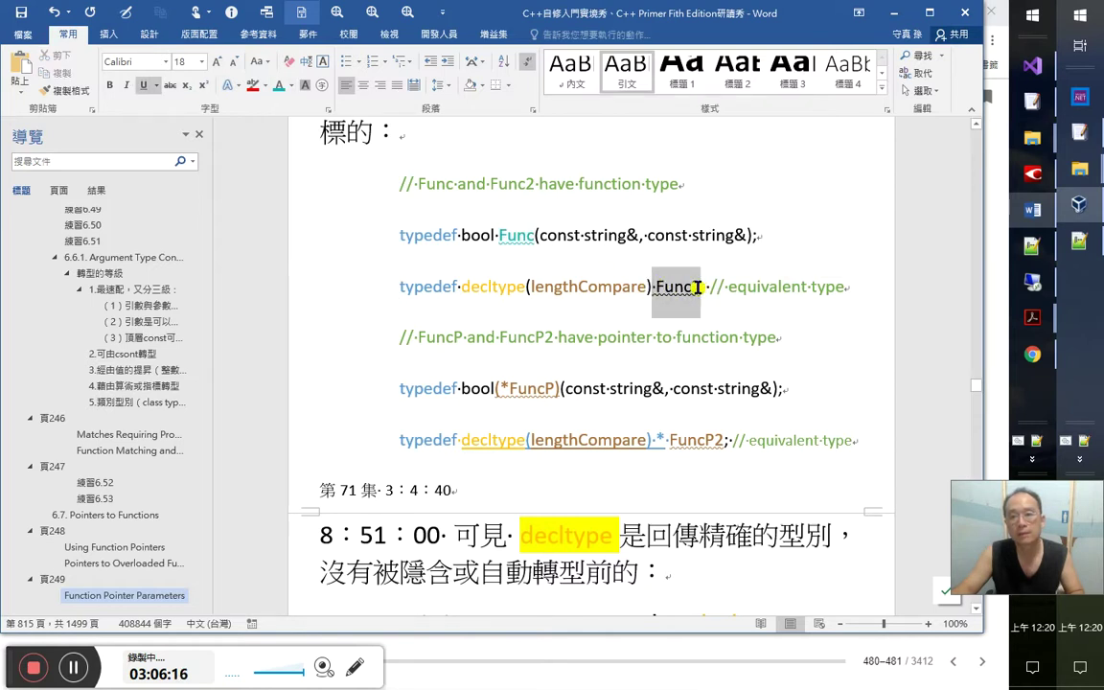
# Colour (*FuncP) and FuncP2 turquoise in the function pointer typedefs, and copy bool's plain formatting onto the end of that word
pyautogui.moveTo(546, 389); pyautogui.dragTo(491, 391)
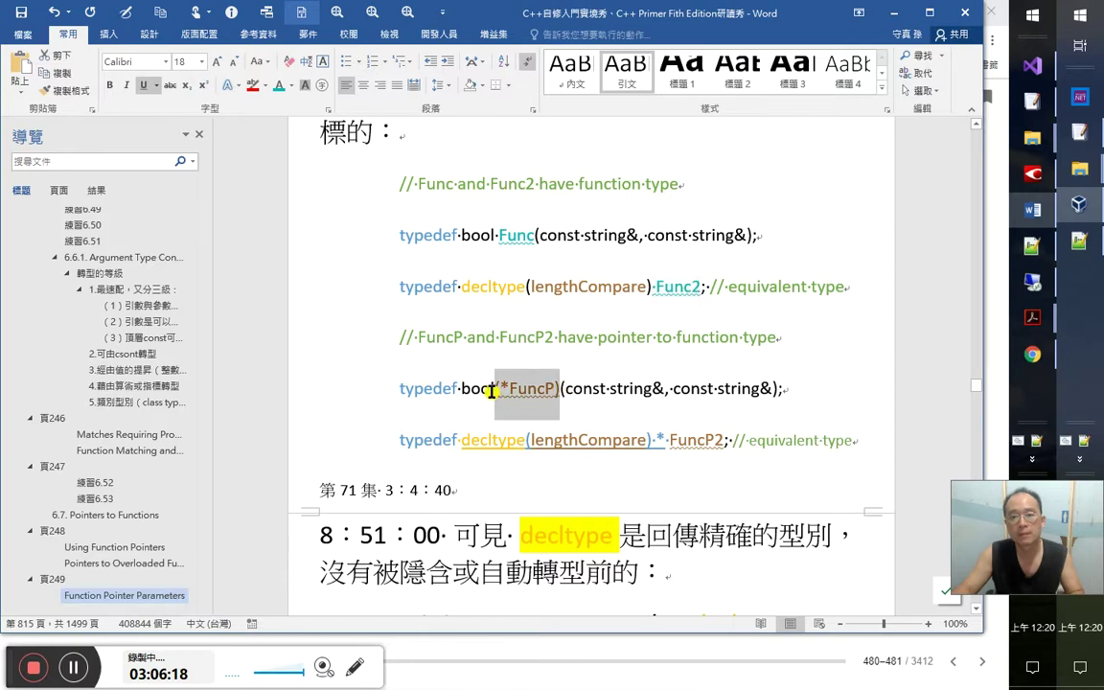
pyautogui.click(481, 389)
pyautogui.click(65, 90)
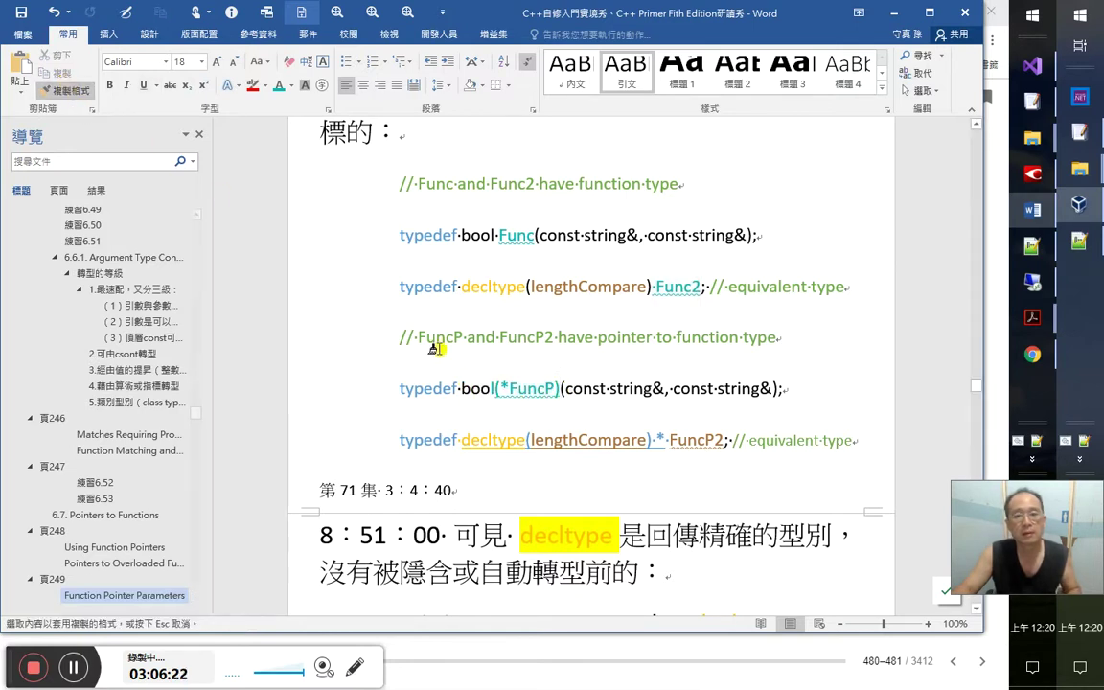
pyautogui.moveTo(483, 389); pyautogui.dragTo(572, 389)
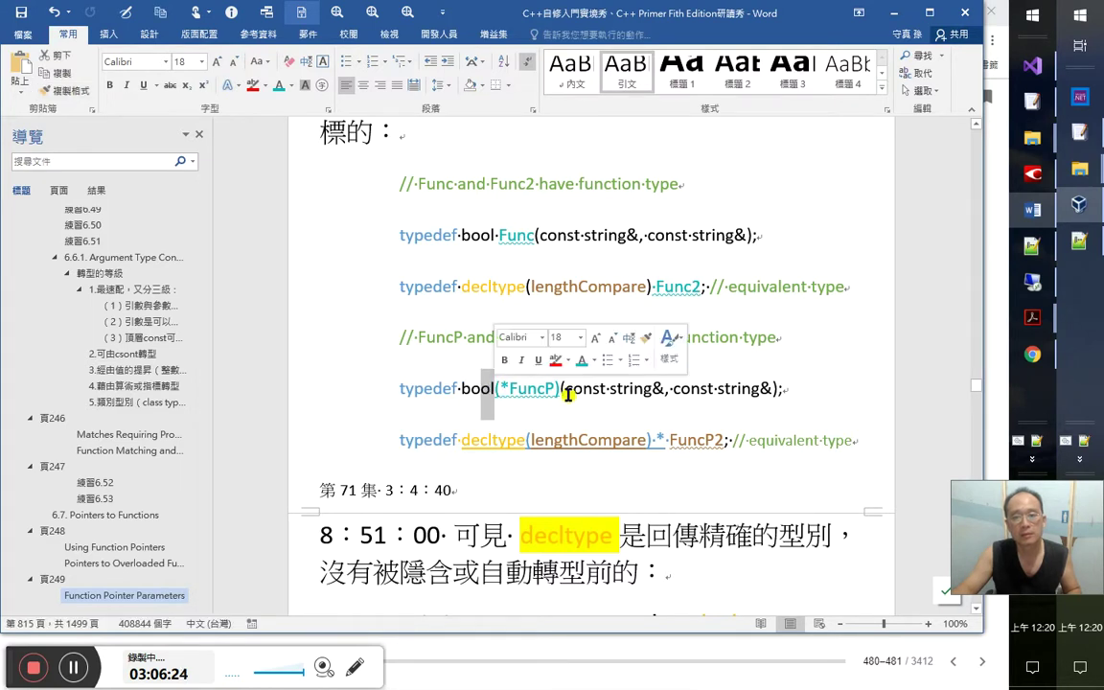
pyautogui.click(581, 389)
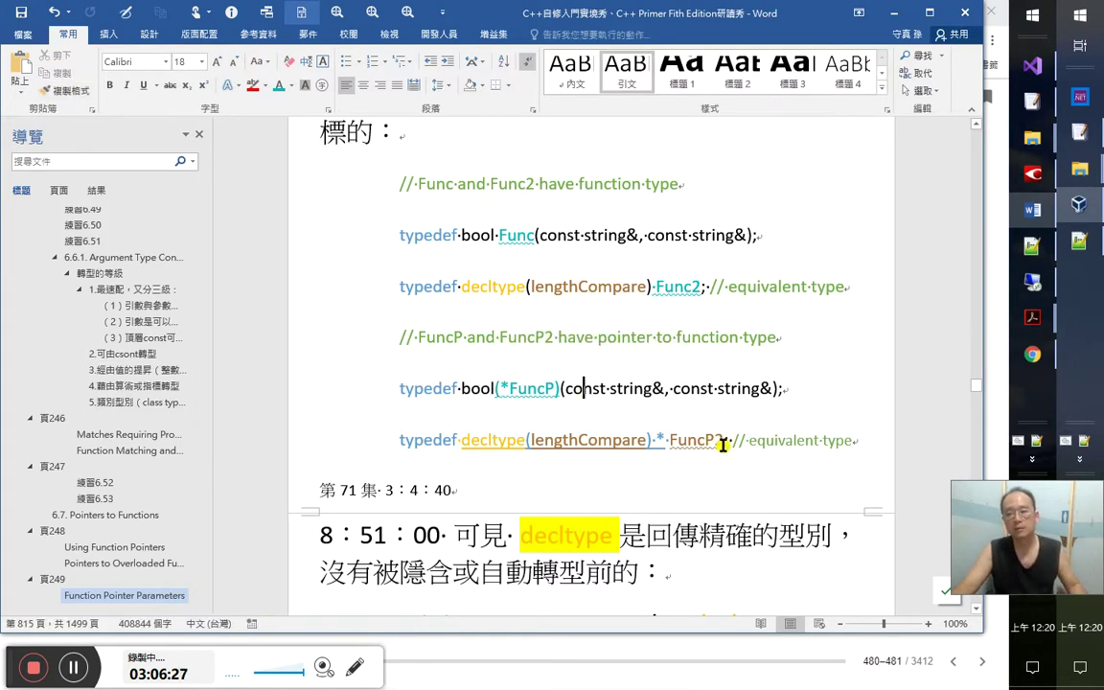
pyautogui.moveTo(724, 446); pyautogui.dragTo(670, 443)
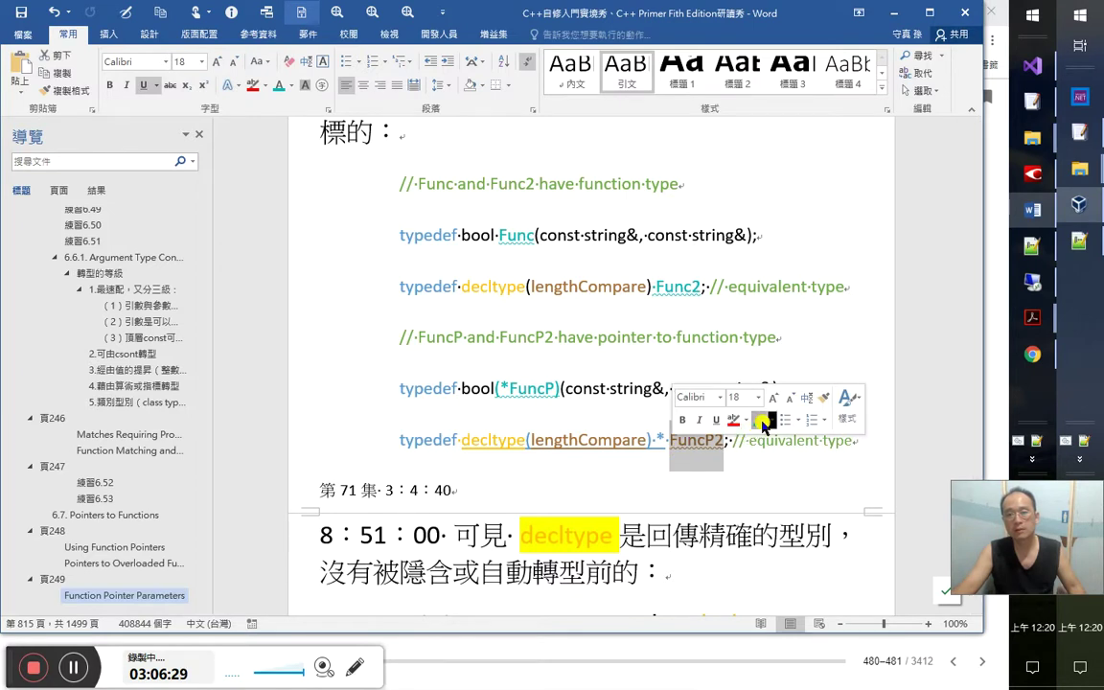
pyautogui.click(603, 467)
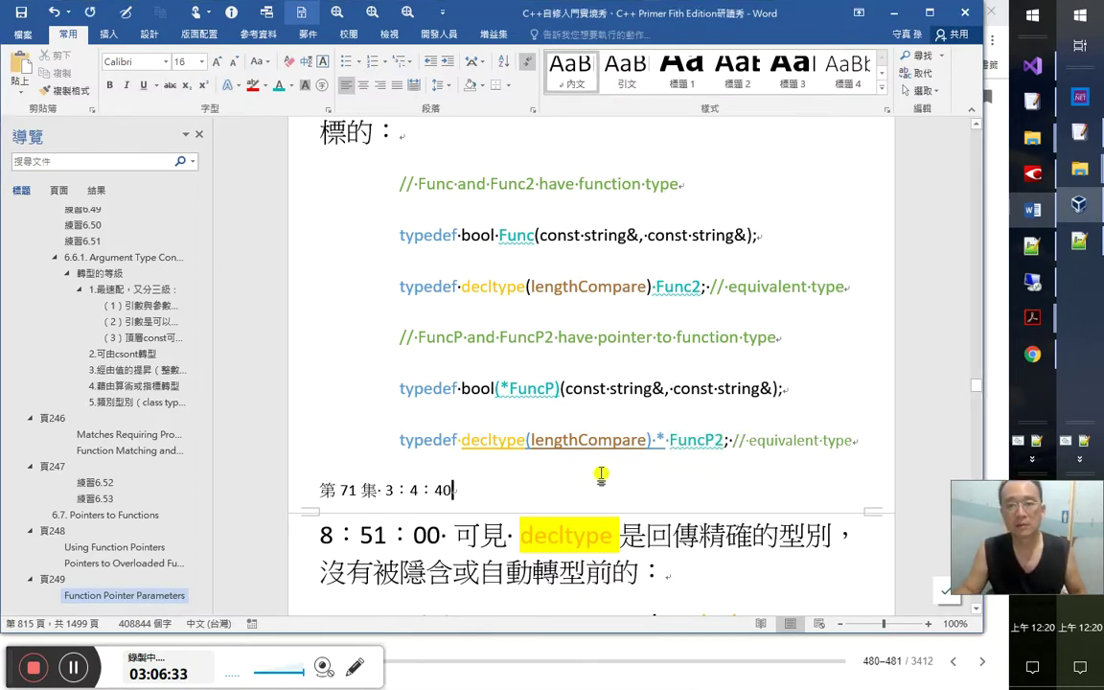
# Add "即 alias" after 3：4：40 in the reference line and copy FuncP2's formatting onto the word alias
pyautogui.click(671, 466)
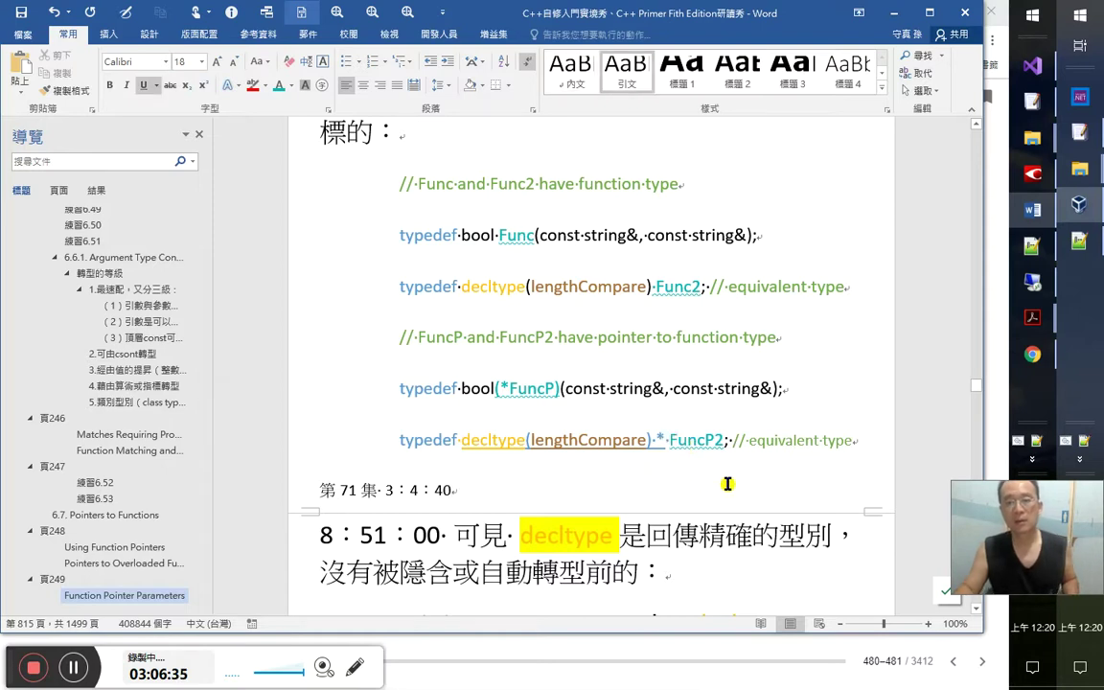
pyautogui.click(728, 484)
pyautogui.write('即 alias·')
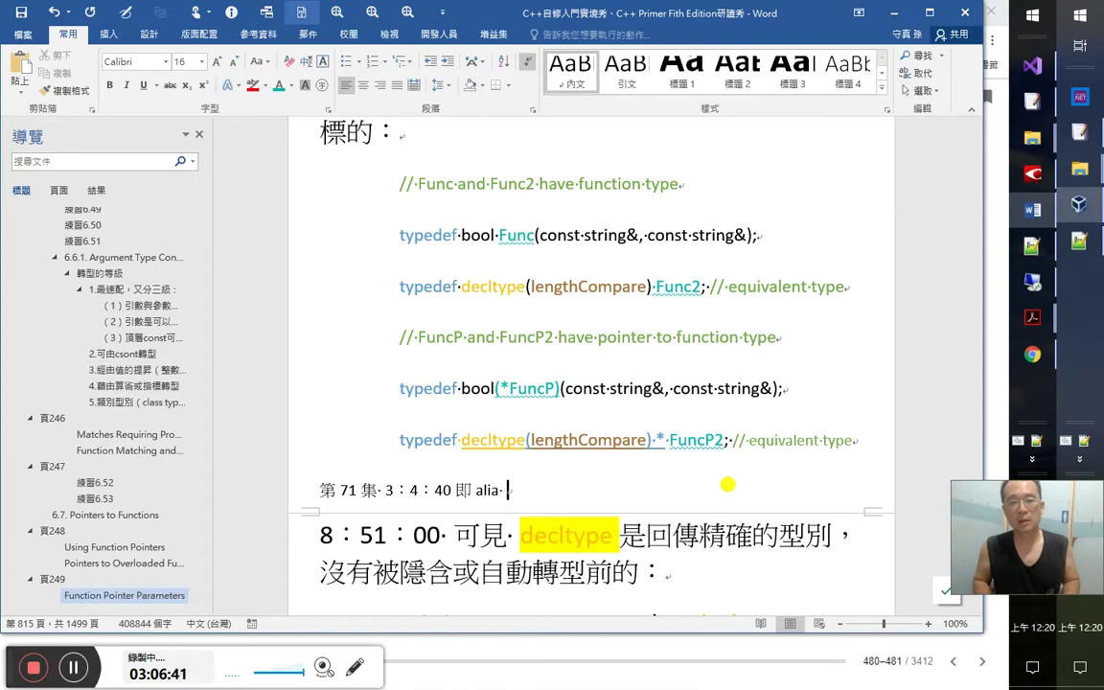
pyautogui.click(697, 440)
pyautogui.click(66, 91)
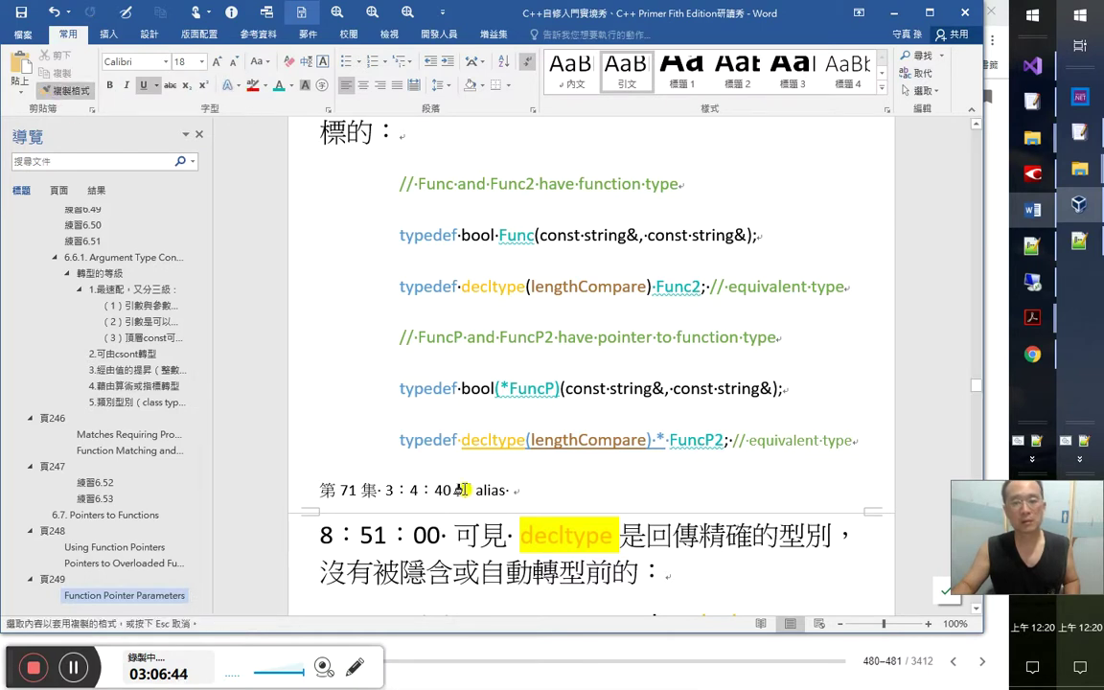
pyautogui.moveTo(477, 492); pyautogui.dragTo(503, 494)
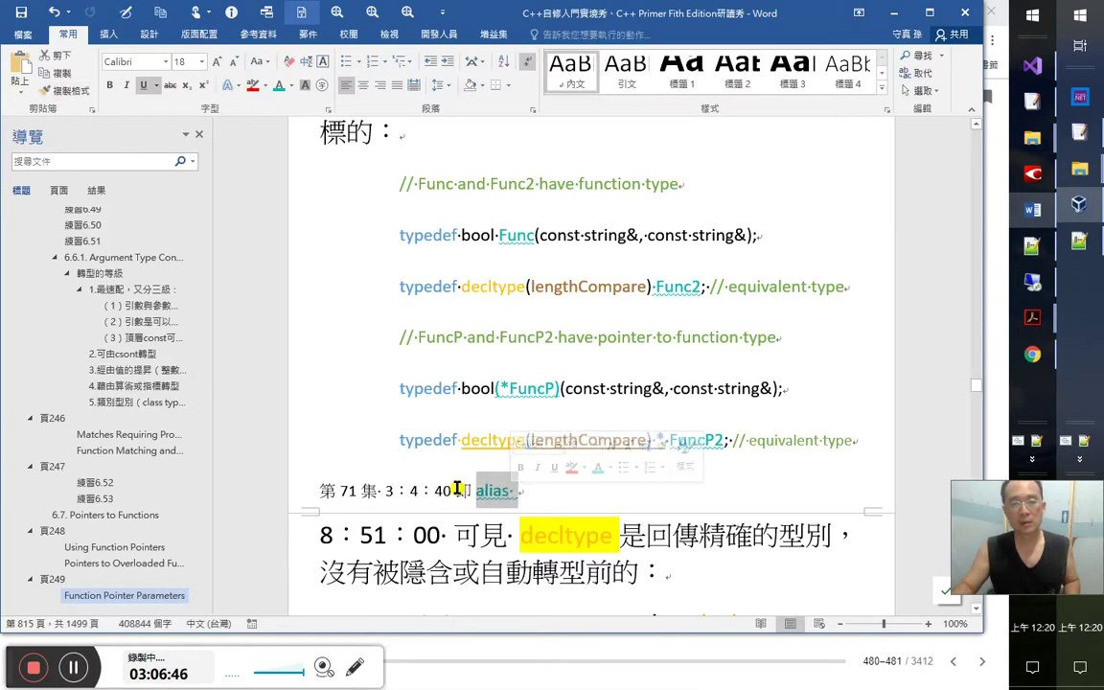
pyautogui.click(482, 489)
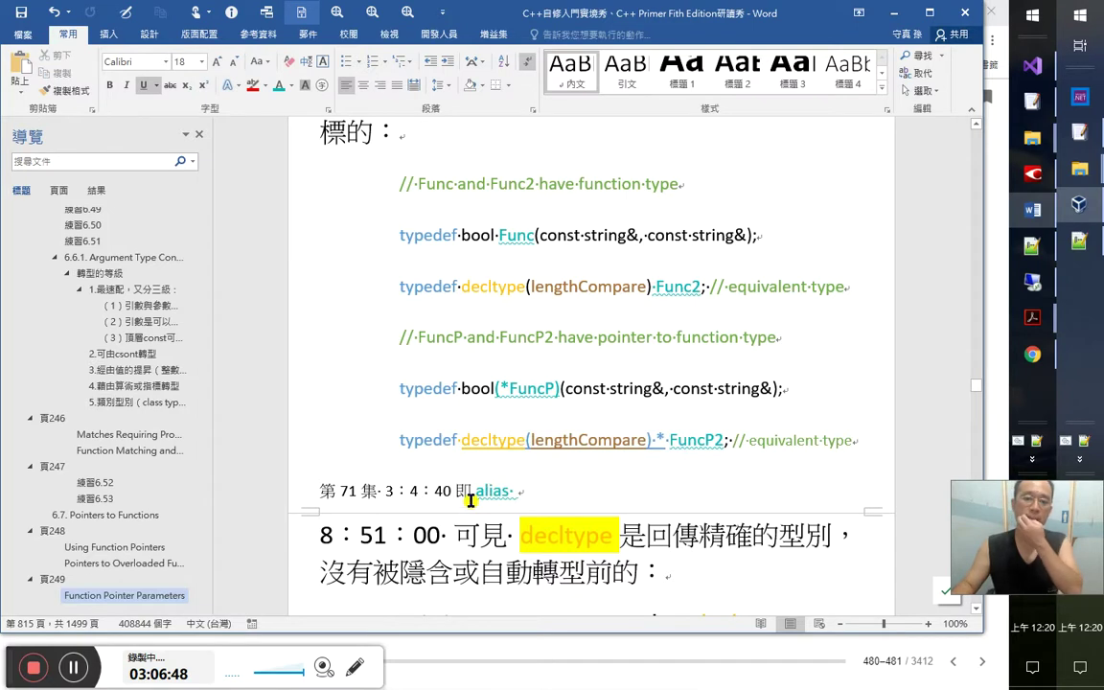
# Remove 即 before alias in the reference line and append "如此標識" after that word
pyautogui.press('BackSpace')
pyautogui.press('BackSpace')
pyautogui.press('End')
pyautogui.write('vr v')
pyautogui.write('如此')
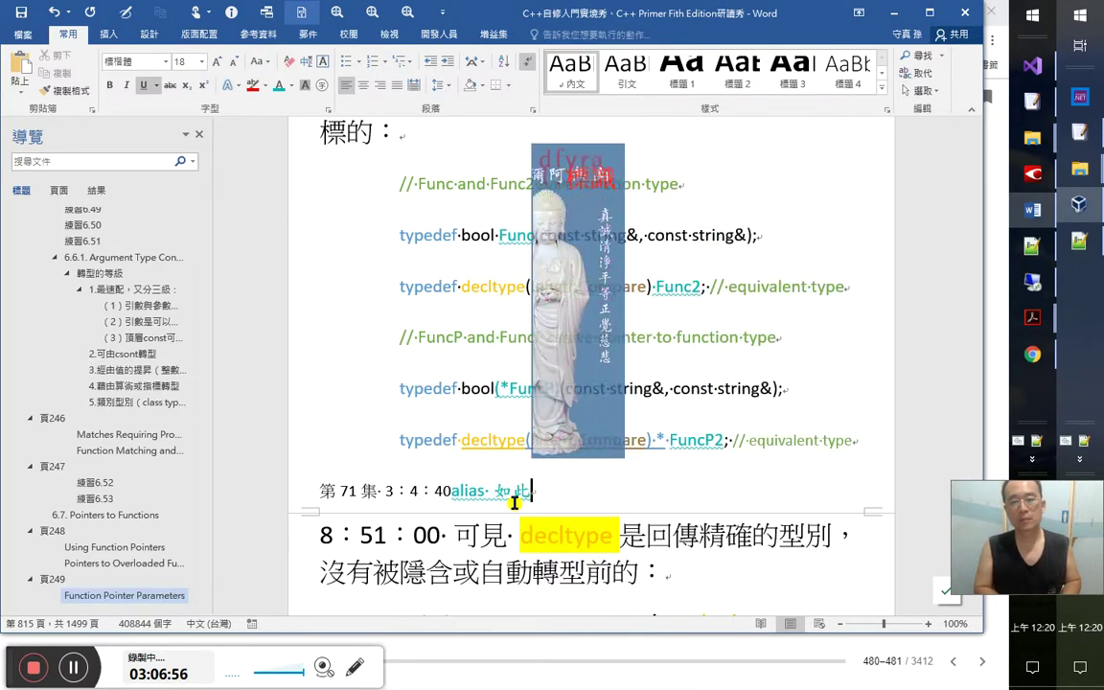
pyautogui.write('標識')
# Insert "上述諸式：" in plain formatting between 3：4：40 and alias in the reference line
pyautogui.press('Home')
pyautogui.press('Right')
pyautogui.press('Right')
pyautogui.press('Right')
pyautogui.press('Right')
pyautogui.press('Right')
pyautogui.press('Right')
pyautogui.press('Right')
pyautogui.press('Right')
pyautogui.press('Right')
pyautogui.press('Right')
pyautogui.write('上述')
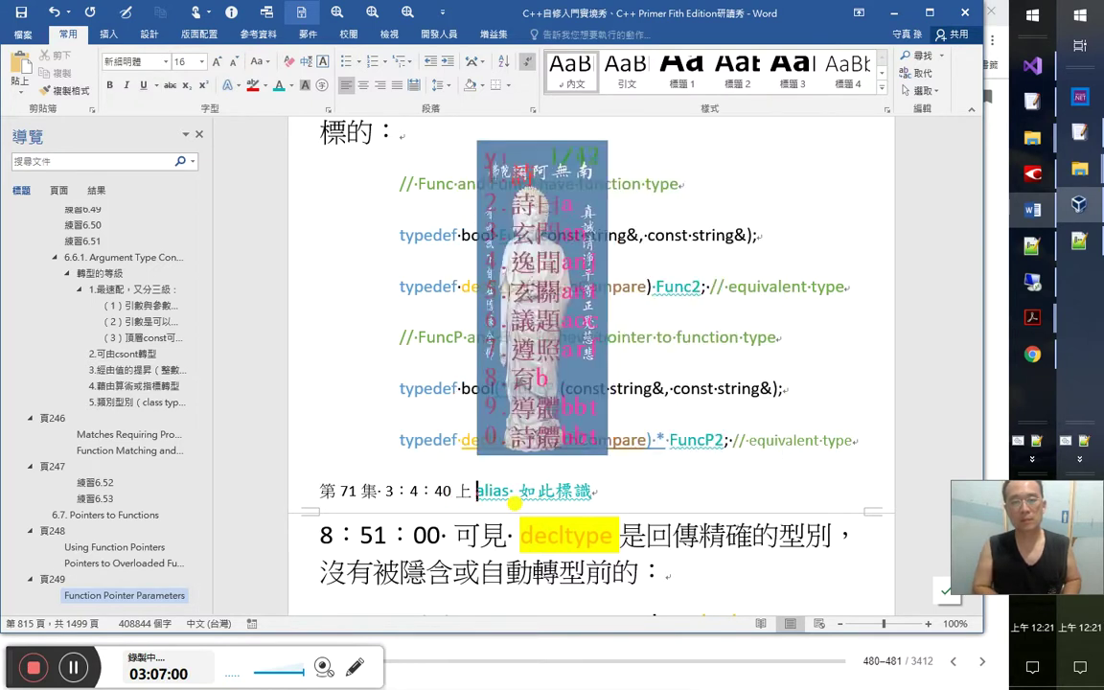
pyautogui.write('諸式：')
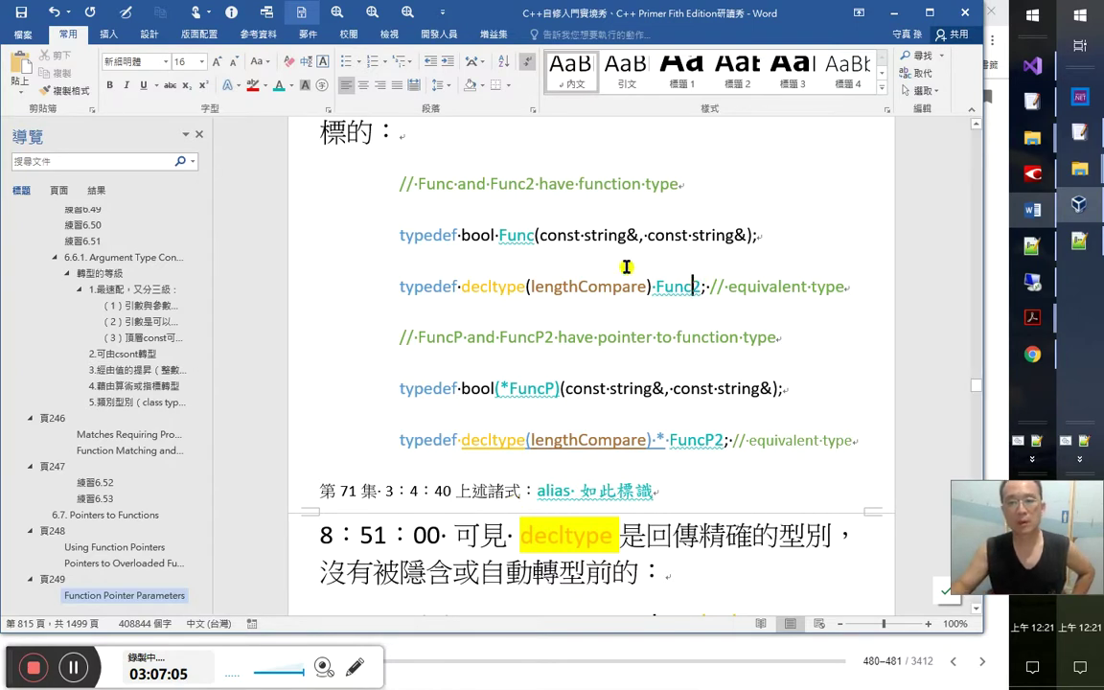
# Underline the parameter list (const string&, const string&) and the word bool in the Func typedef with a straight line
pyautogui.click(518, 237)
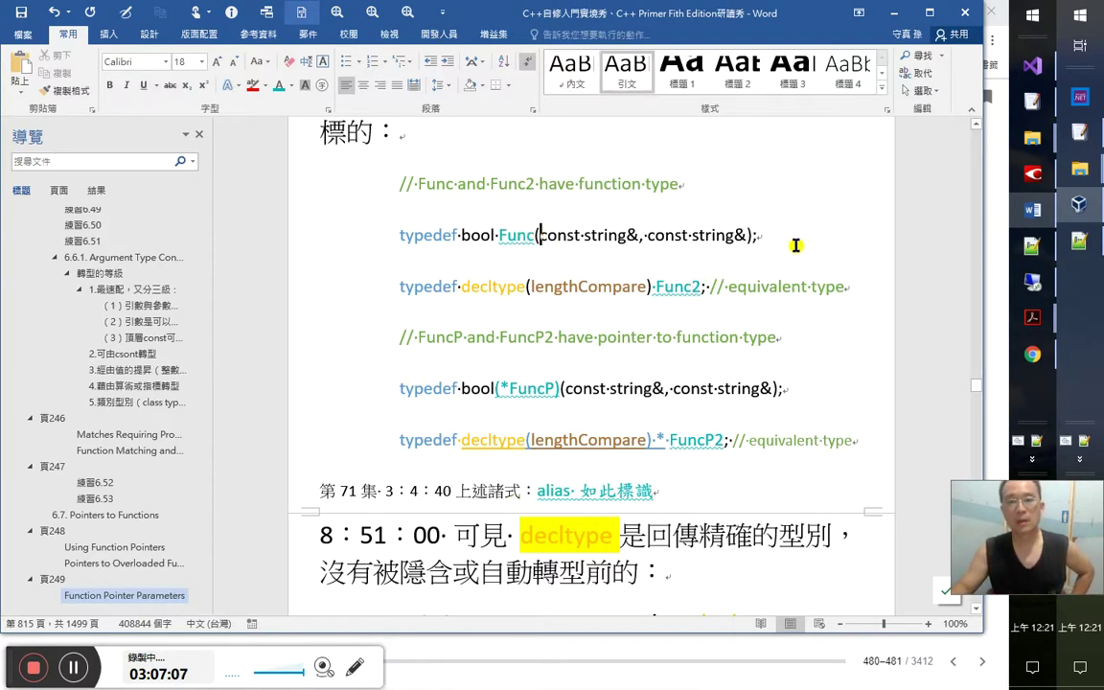
pyautogui.click(758, 236)
pyautogui.moveTo(754, 237); pyautogui.dragTo(575, 239)
pyautogui.click(535, 237)
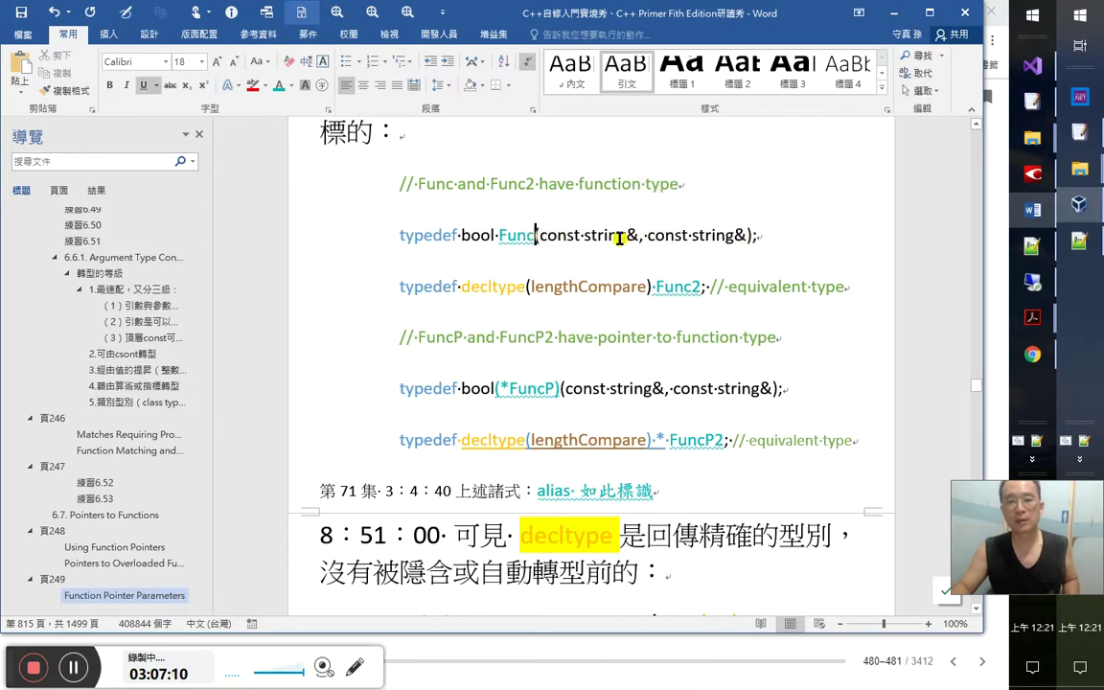
pyautogui.keyDown('shift'); pyautogui.click(754, 241); pyautogui.keyUp('shift')
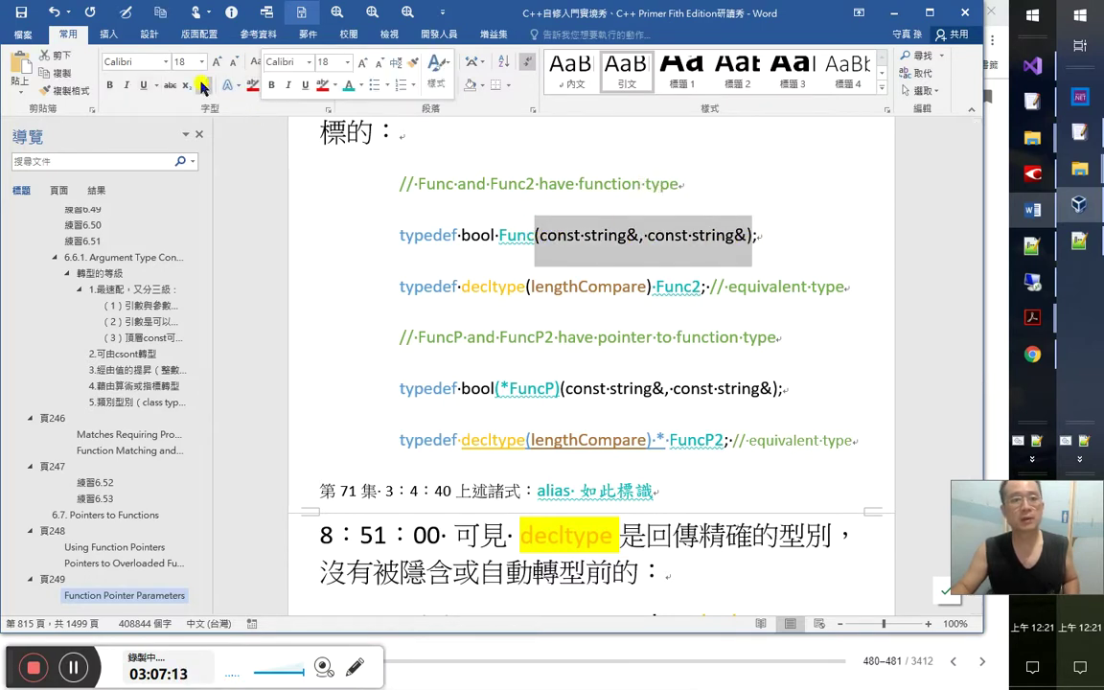
pyautogui.click(143, 84)
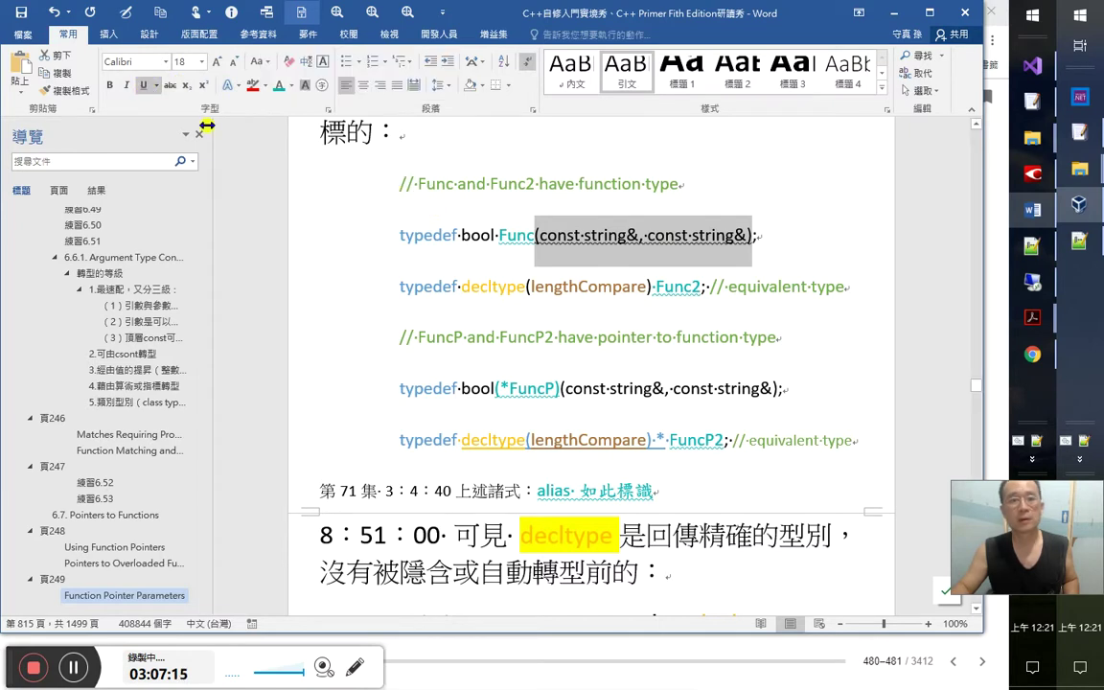
pyautogui.click(156, 85)
pyautogui.click(197, 105)
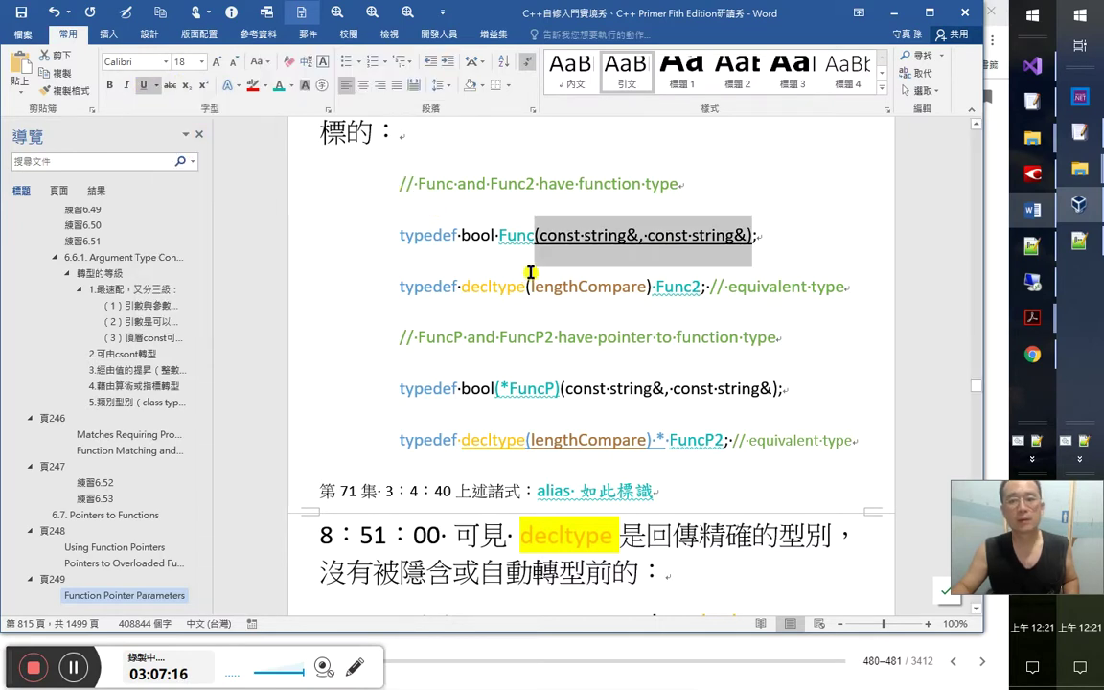
pyautogui.doubleClick(477, 235)
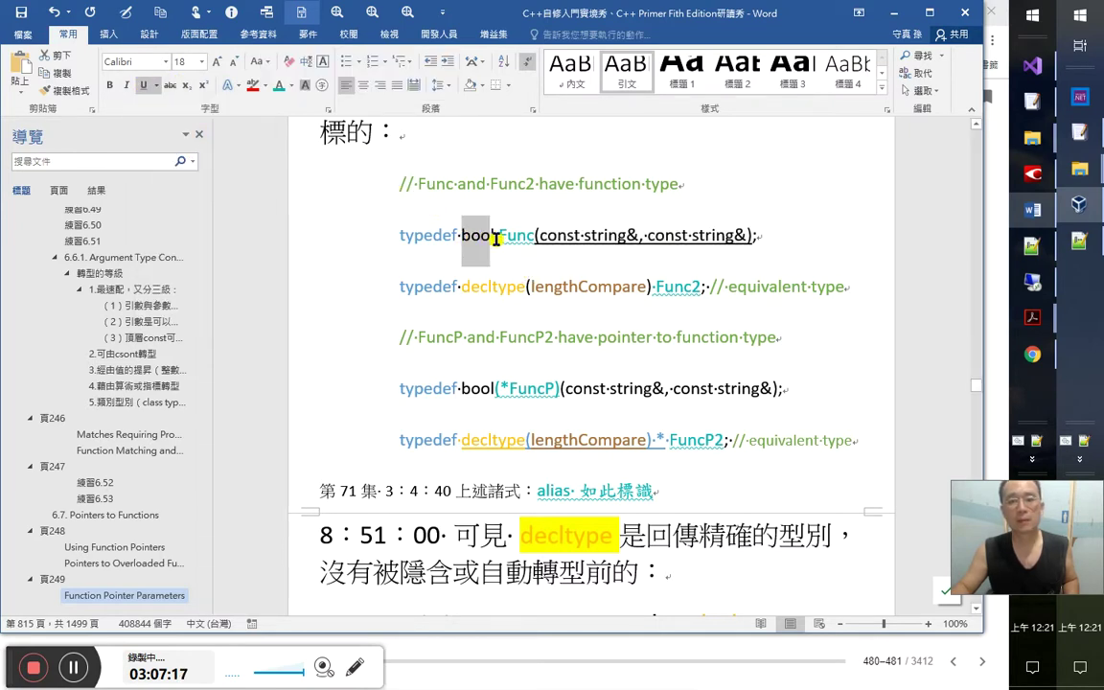
pyautogui.hotkey('ctrl', 'u')
# Underline decltype(lengthCompare) with a straight line in the Func2 typedef
pyautogui.click(488, 319)
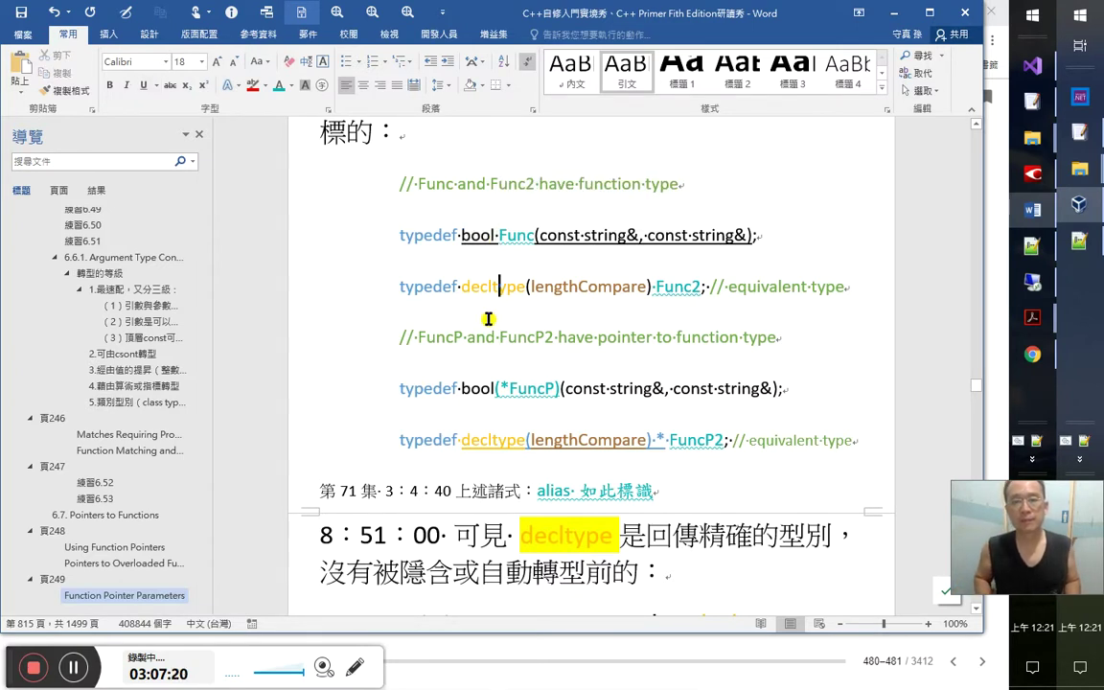
pyautogui.hotkey('shift', 'Right')
pyautogui.hotkey('shift', 'Right')
pyautogui.hotkey('shift', 'Right')
pyautogui.hotkey('shift', 'Right')
pyautogui.hotkey('shift', 'Right')
pyautogui.hotkey('shift', 'Right')
pyautogui.hotkey('shift', 'Right')
pyautogui.hotkey('shift', 'Right')
pyautogui.hotkey('shift', 'Right')
pyautogui.hotkey('shift', 'Right')
pyautogui.hotkey('shift', 'Right')
pyautogui.hotkey('shift', 'Right')
pyautogui.hotkey('shift', 'Right')
pyautogui.hotkey('shift', 'Right')
pyautogui.hotkey('shift', 'Right')
pyautogui.hotkey('shift', 'Right')
pyautogui.hotkey('shift', 'Right')
pyautogui.hotkey('shift', 'Right')
pyautogui.hotkey('shift', 'Right')
pyautogui.hotkey('shift', 'Right')
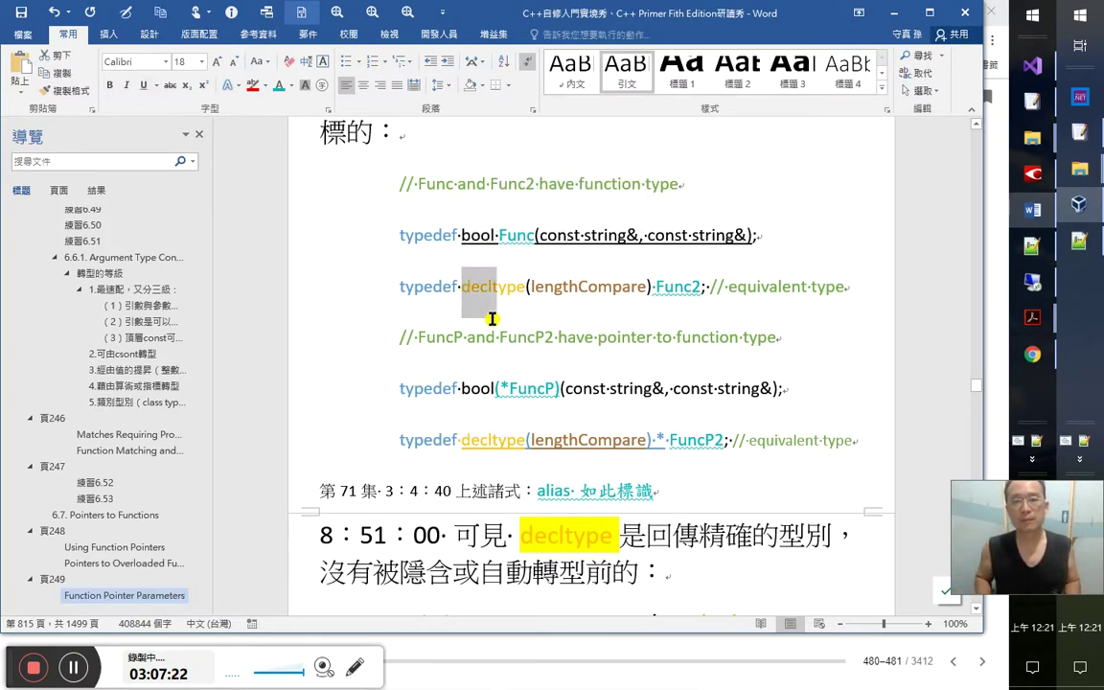
pyautogui.hotkey('ctrl', 'u')
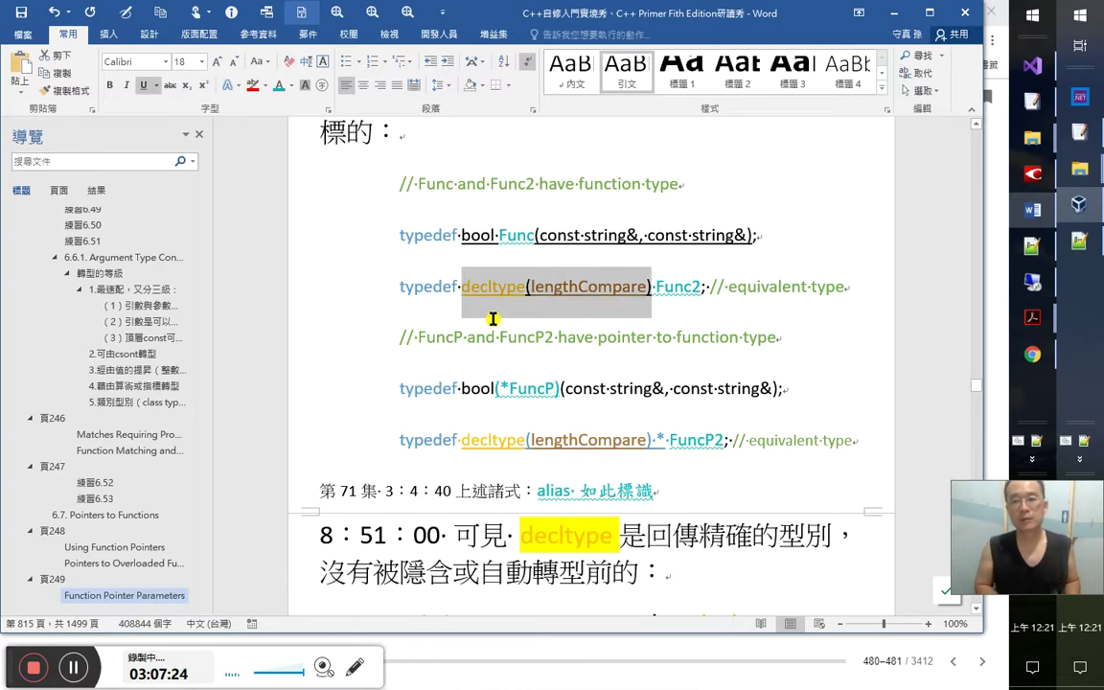
# Underline the parameter list (const string&, const string&) in the (*FuncP) typedef
pyautogui.press('Right')
pyautogui.press('Down')
pyautogui.press('Left')
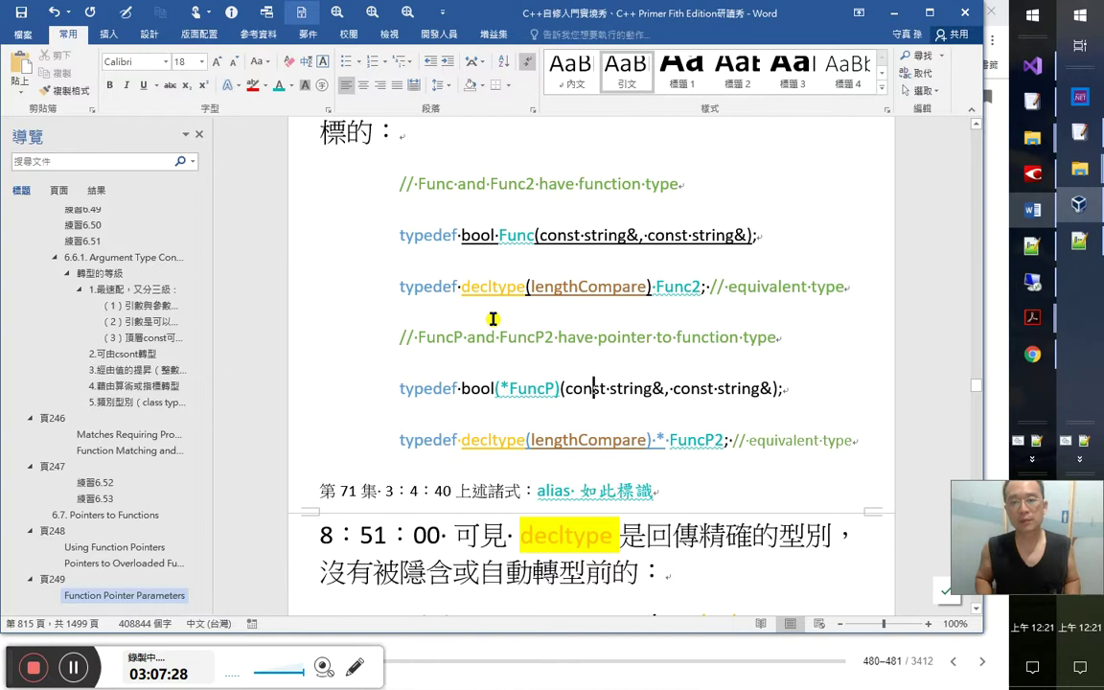
pyautogui.press('Left')
pyautogui.hotkey('shift', 'End')
pyautogui.hotkey('shift', 'Left')
pyautogui.hotkey('shift', 'Left')
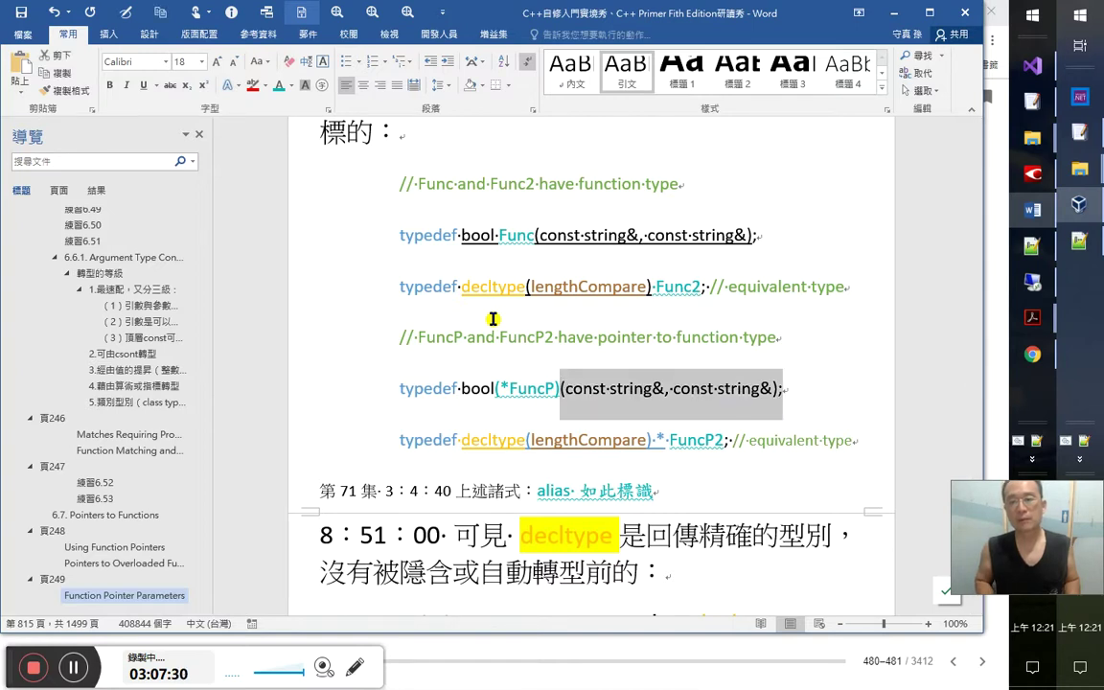
pyautogui.hotkey('ctrl', 'u')
# Underline the word bool in the (*FuncP) typedef
pyautogui.press('Left')
pyautogui.press('Left')
pyautogui.press('Left')
pyautogui.press('Left')
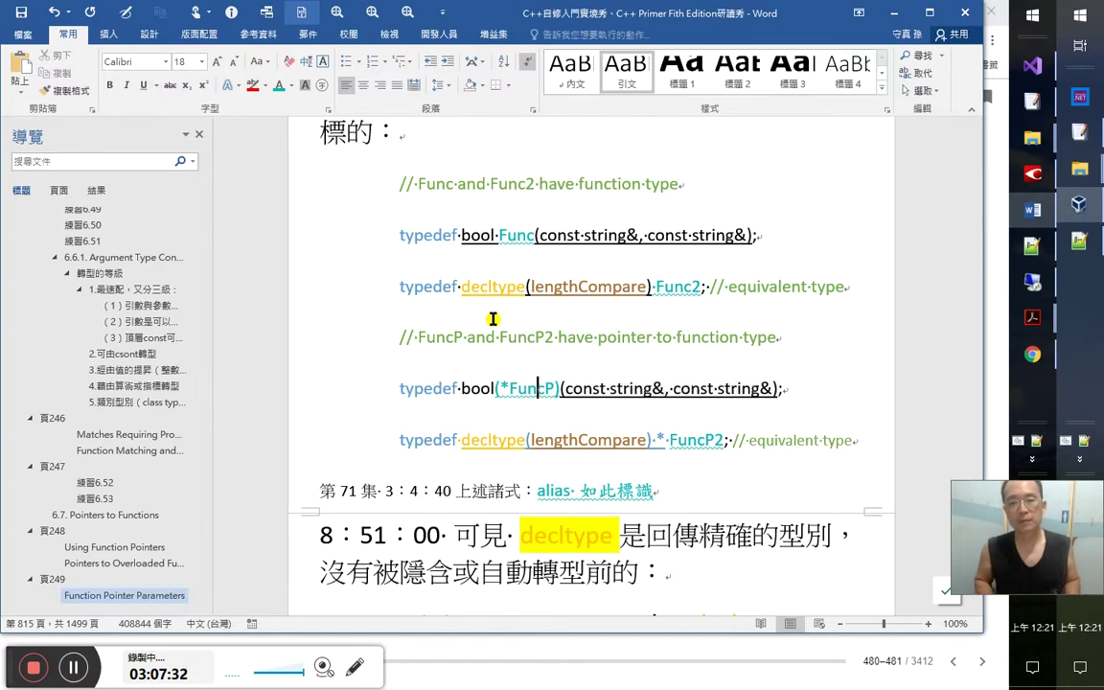
pyautogui.hotkey('shift', 'Left')
pyautogui.hotkey('shift', 'Left')
pyautogui.hotkey('shift', 'Left')
pyautogui.hotkey('shift', 'Left')
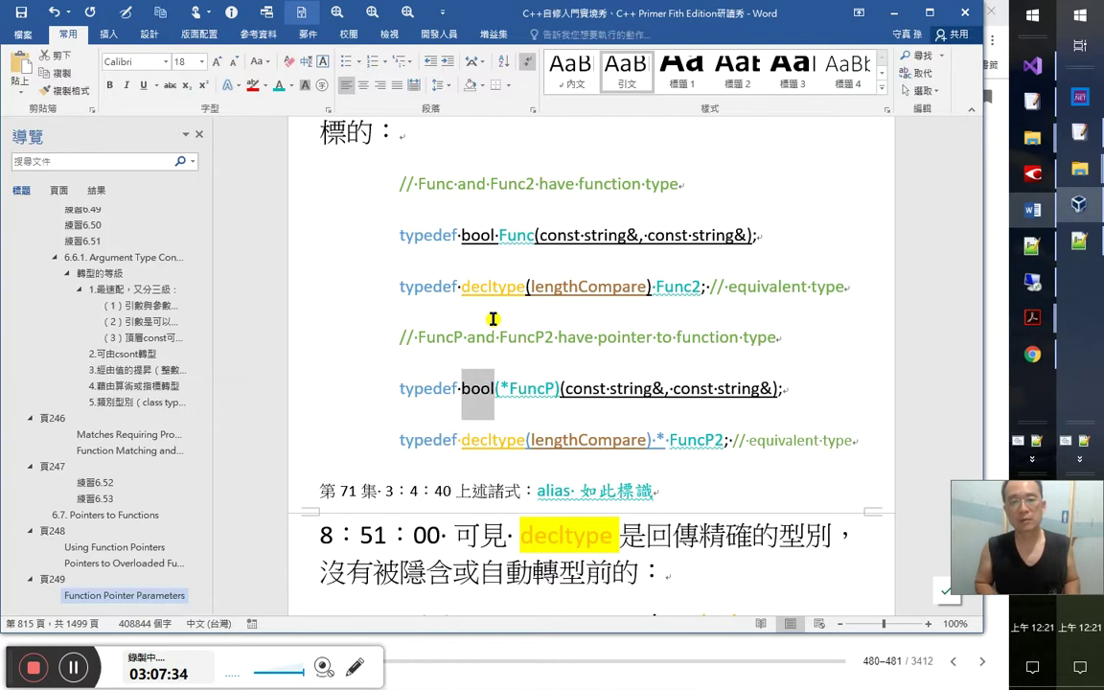
pyautogui.hotkey('ctrl', 'u')
# Append ",底直線則為原名" to the end of the reference line
pyautogui.press('Down')
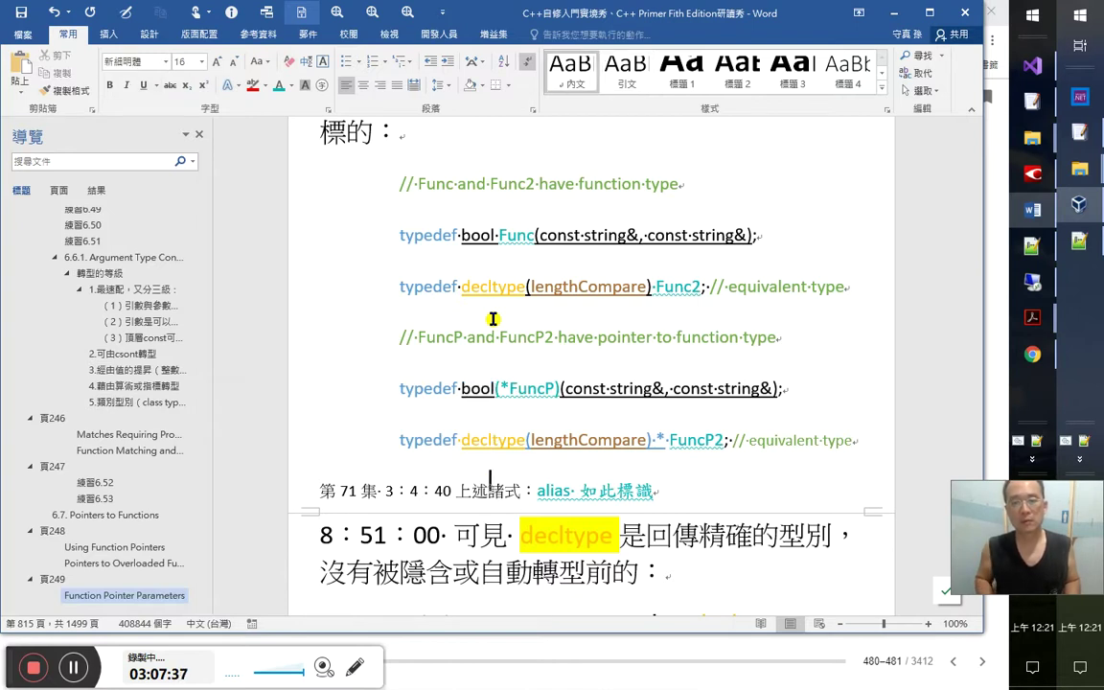
pyautogui.press('Down')
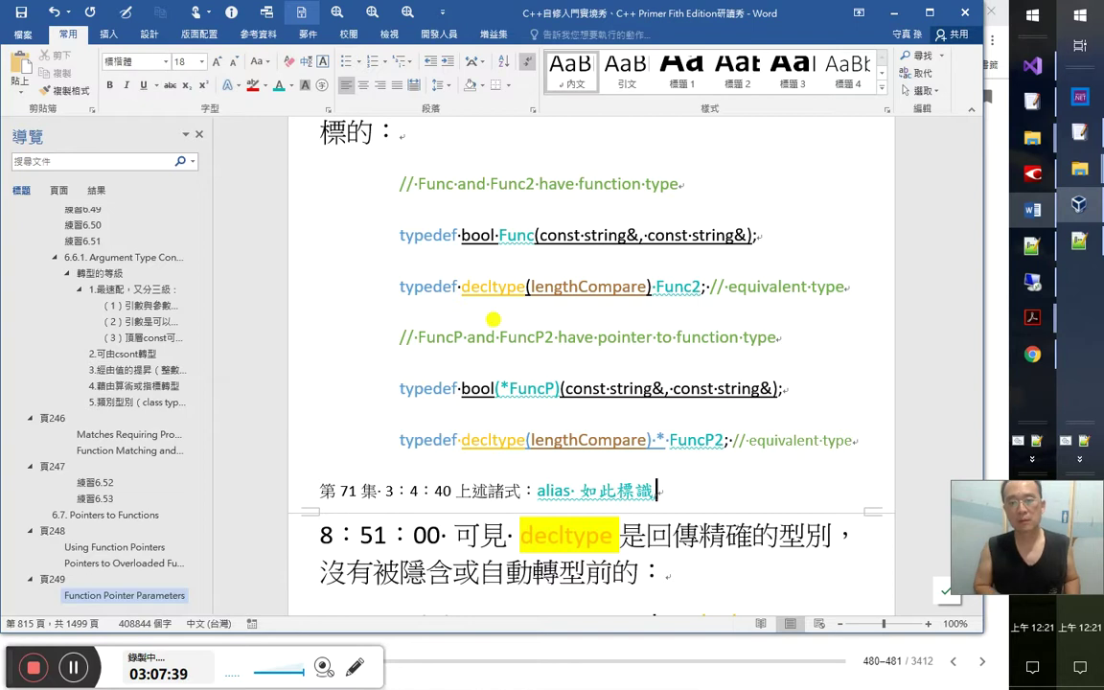
pyautogui.write('底線則')
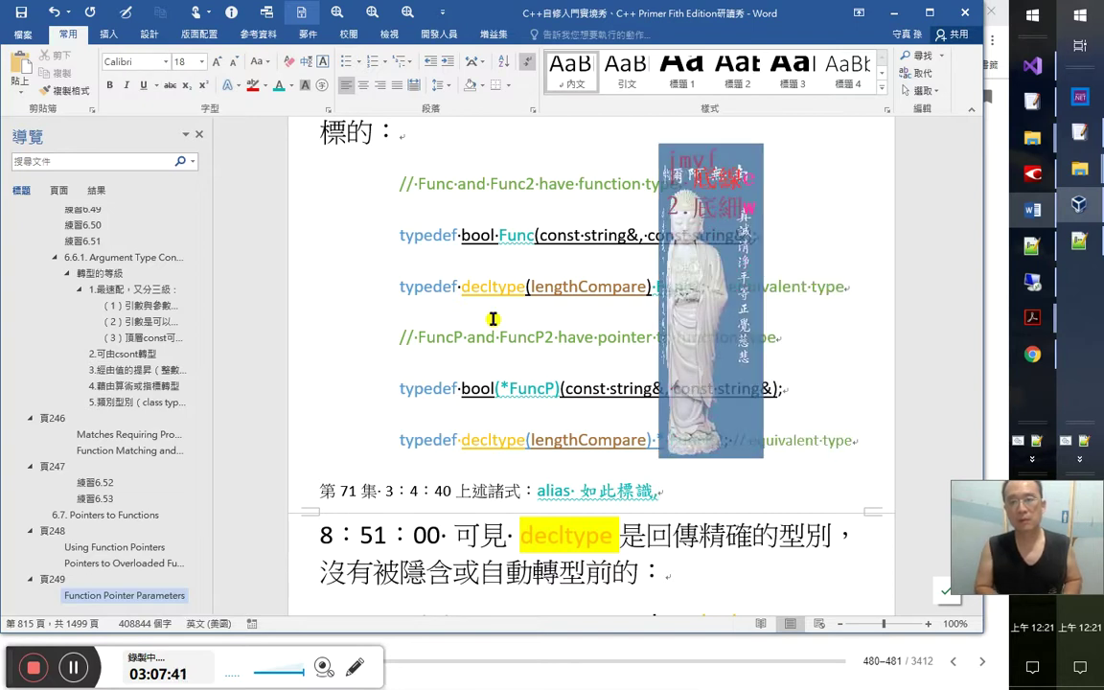
pyautogui.write('直線則')
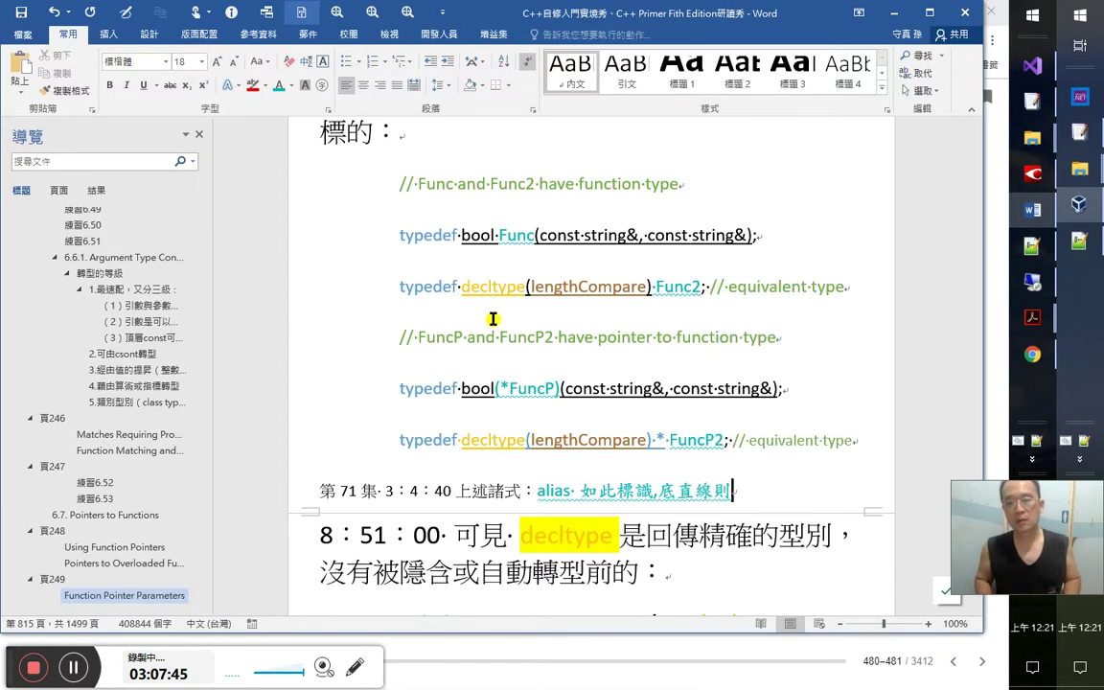
pyautogui.write('為')
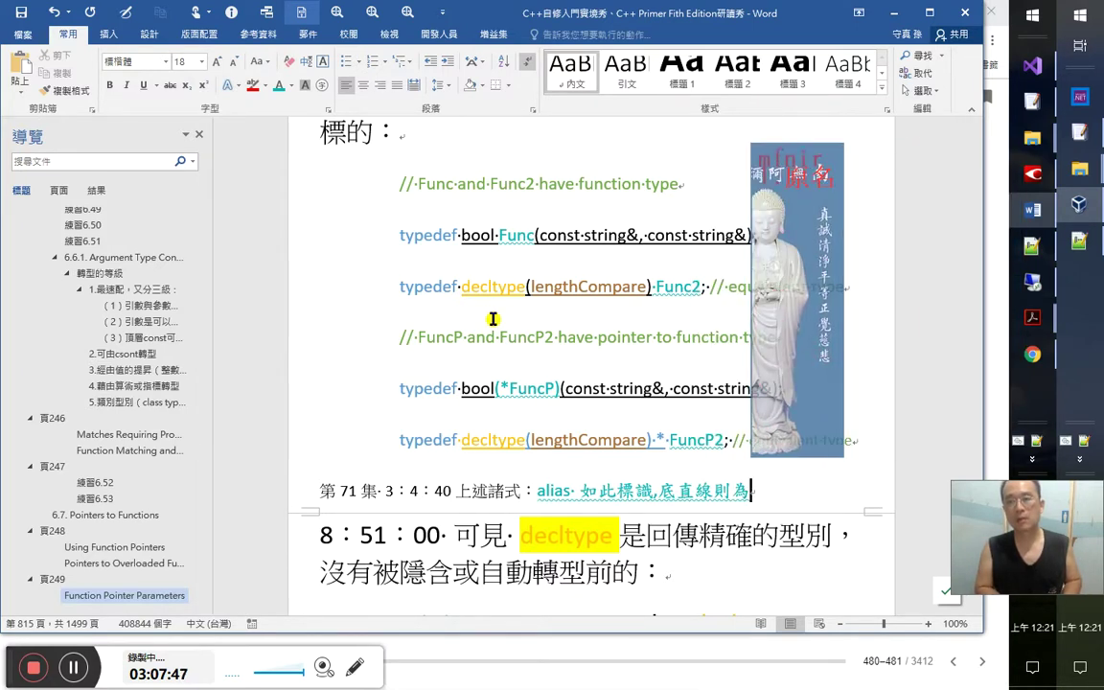
pyautogui.write('原名')
# Format ",底直線則為原名" in the reference line with black text and a straight underline
pyautogui.hotkey('shift', 'Left')
pyautogui.hotkey('shift', 'Left')
pyautogui.hotkey('shift', 'Left')
pyautogui.hotkey('shift', 'Left')
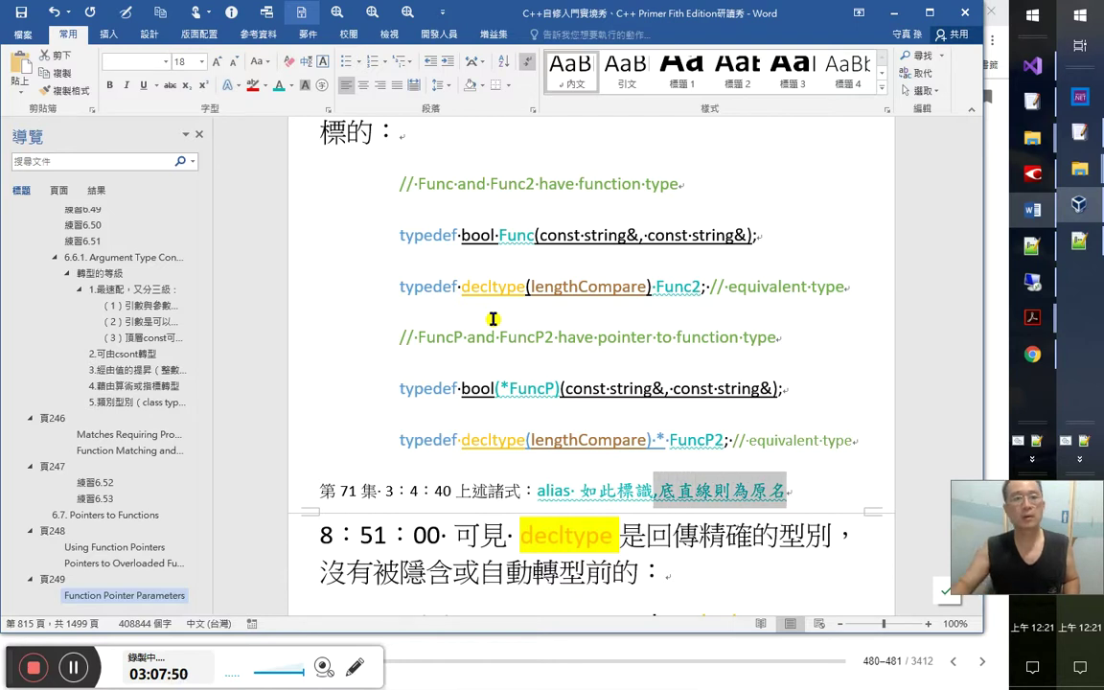
pyautogui.click(265, 85)
pyautogui.click(251, 100)
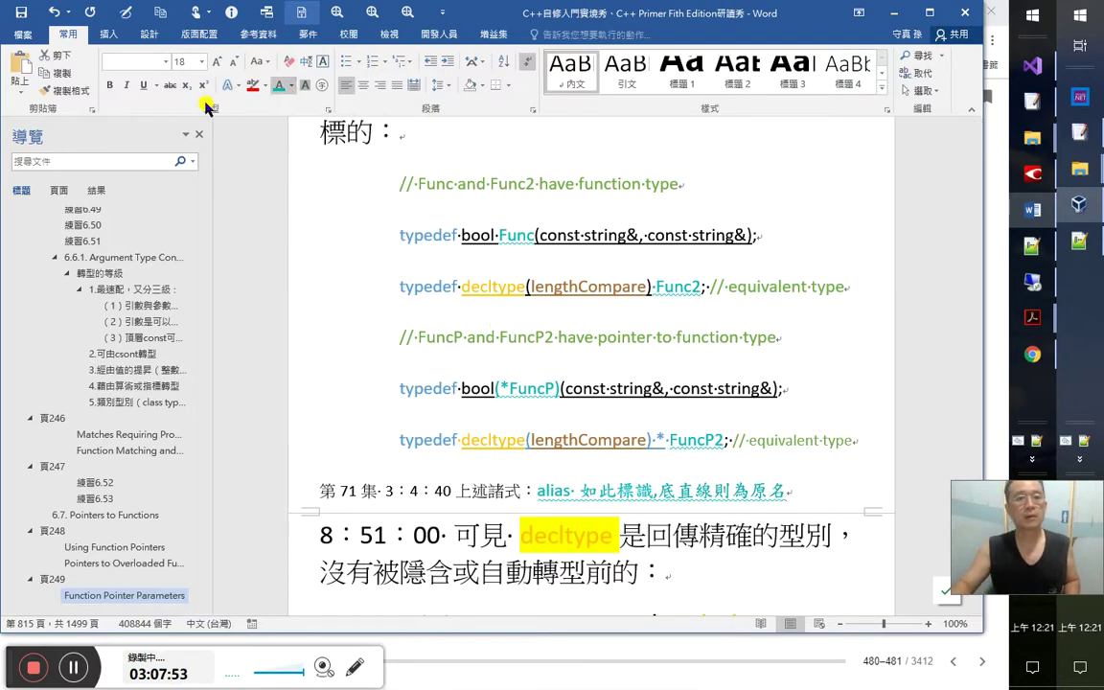
pyautogui.click(144, 85)
pyautogui.click(696, 491)
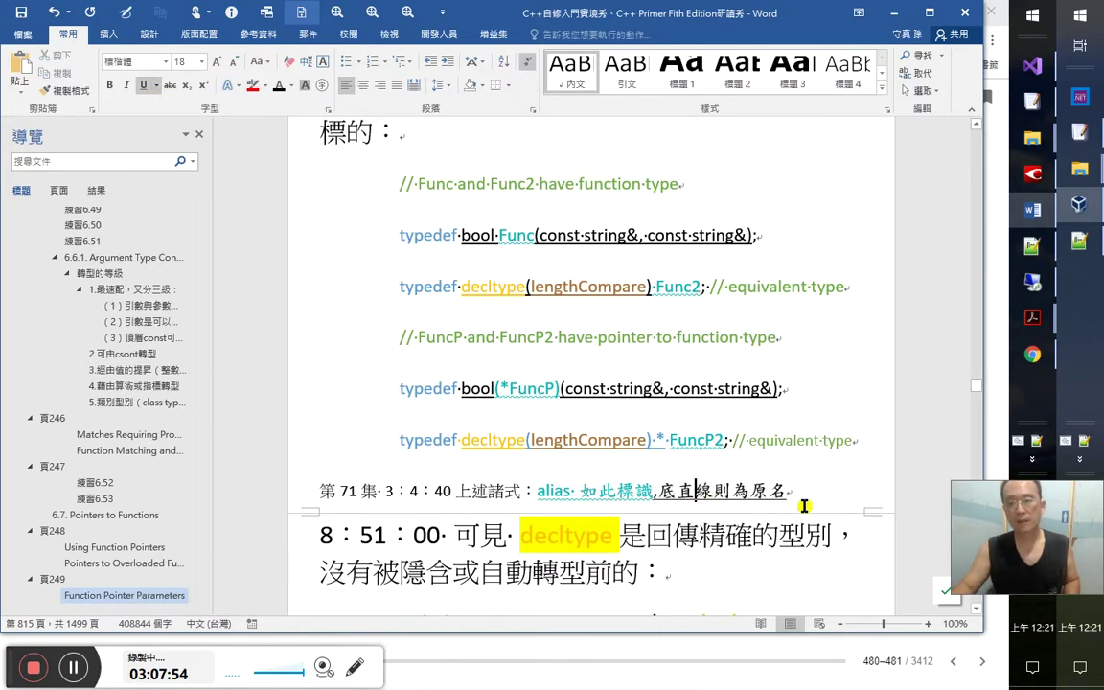
pyautogui.scroll(-1, 805, 506)
pyautogui.press('Left')
pyautogui.press('Left')
pyautogui.press('Left')
pyautogui.press('Left')
pyautogui.press('Left')
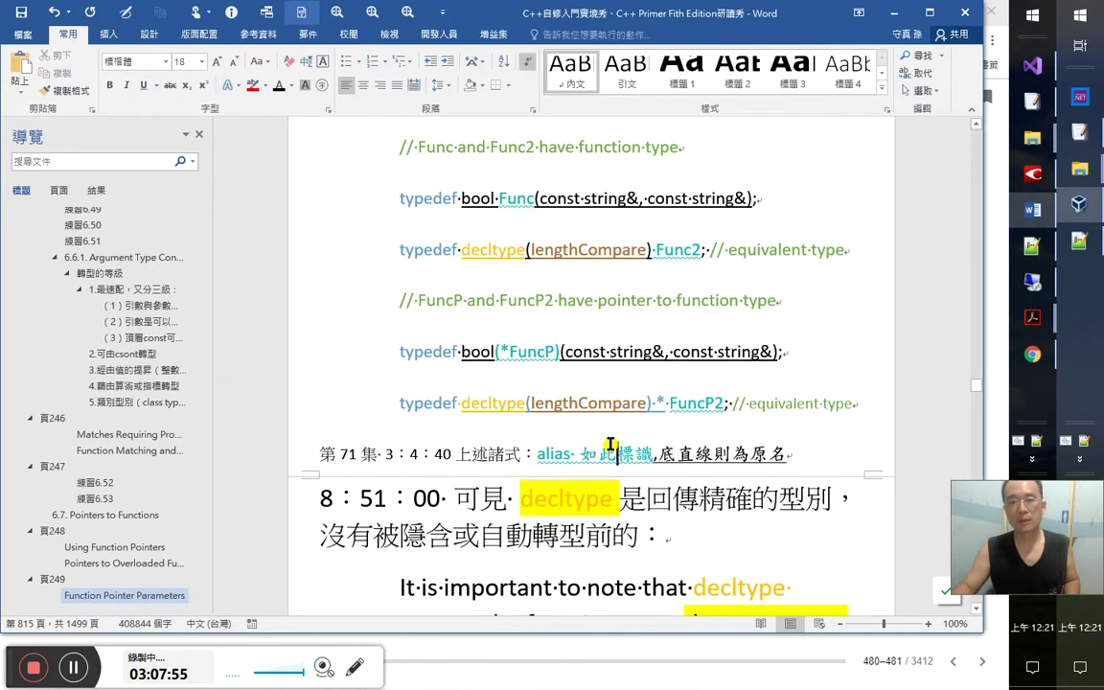
pyautogui.click(582, 216)
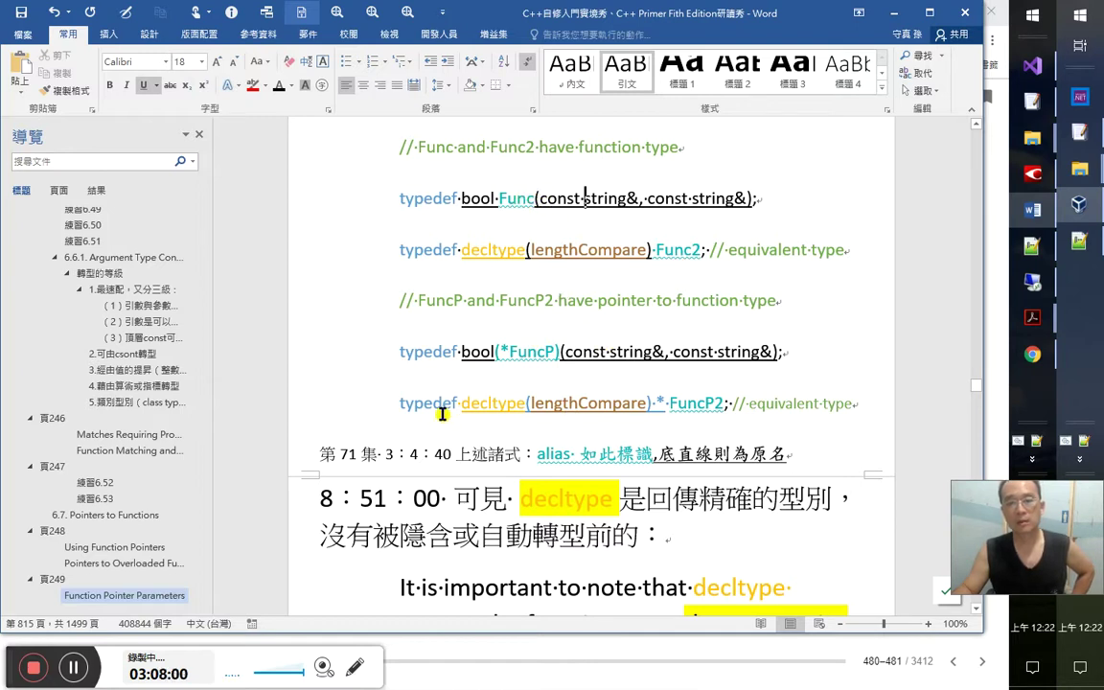
# Append "。原來 typedef 有兩種表示法(expression)" to the end of the reference line below the typedef examples
pyautogui.click(840, 458)
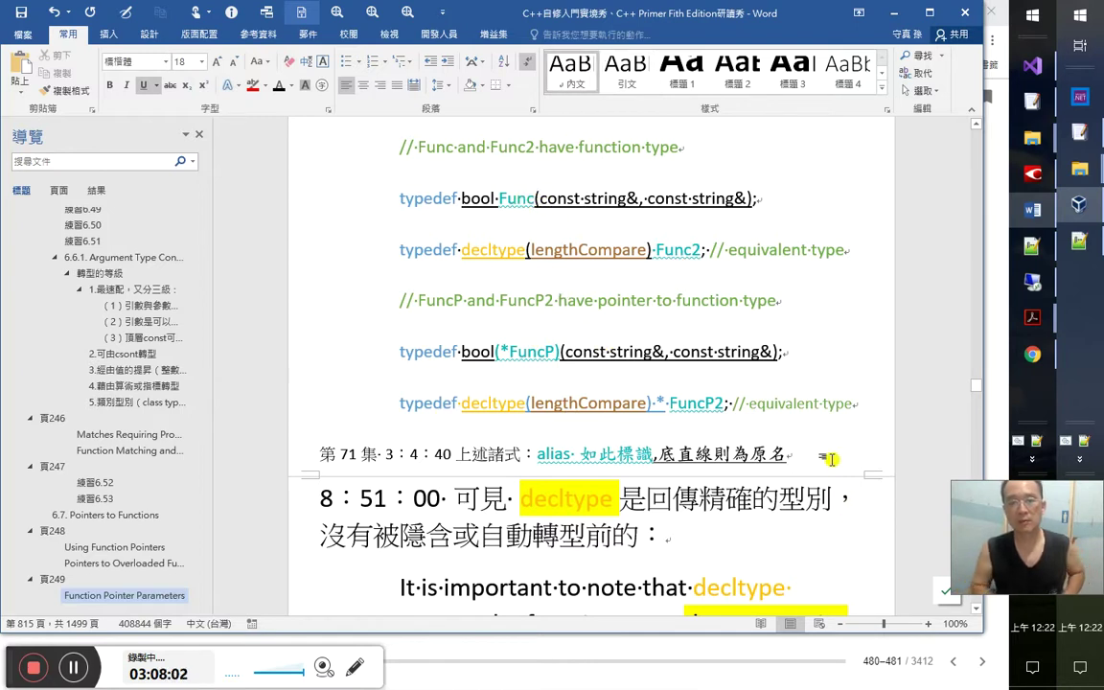
pyautogui.write('。原來')
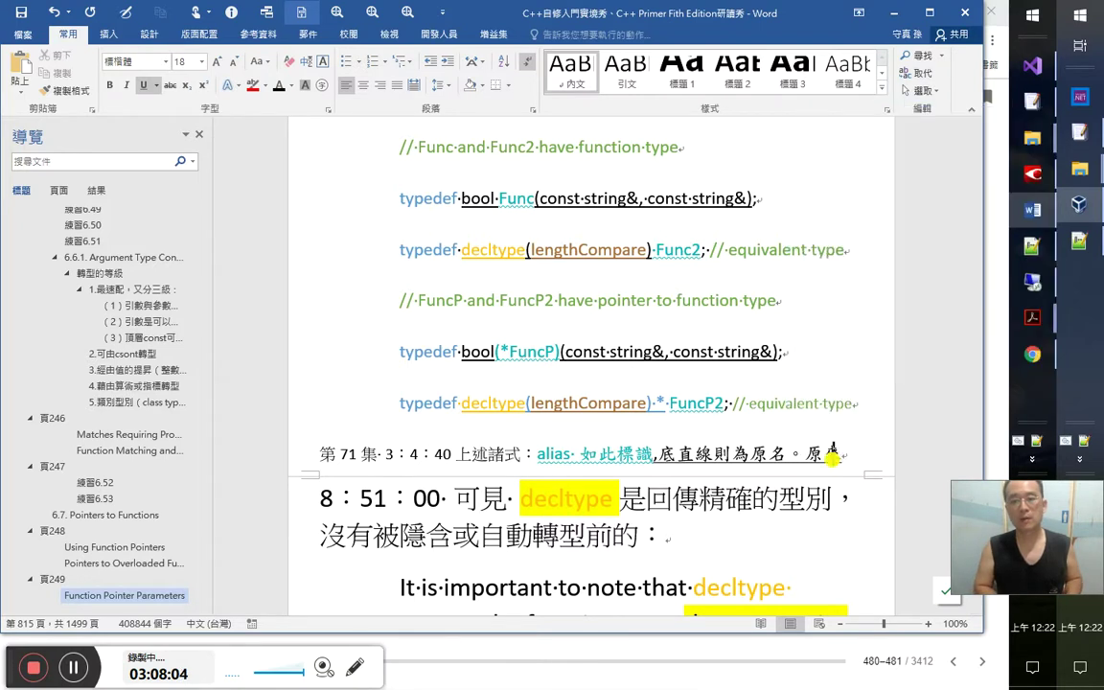
pyautogui.write(' type')
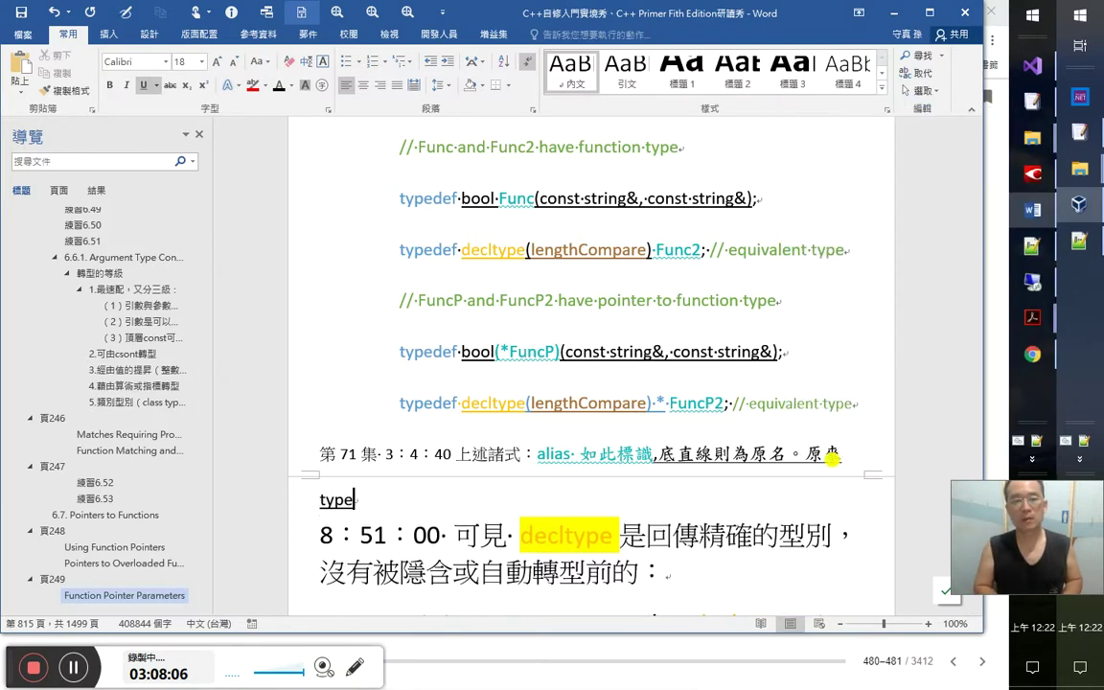
pyautogui.write('def 有')
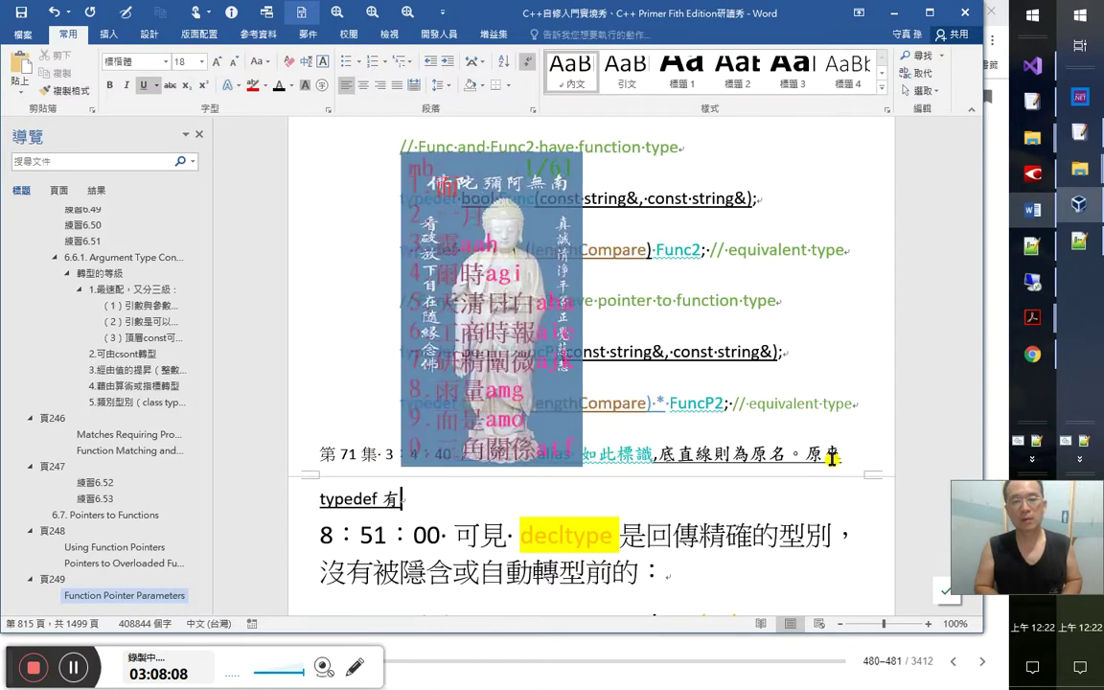
pyautogui.write('兩種表示')
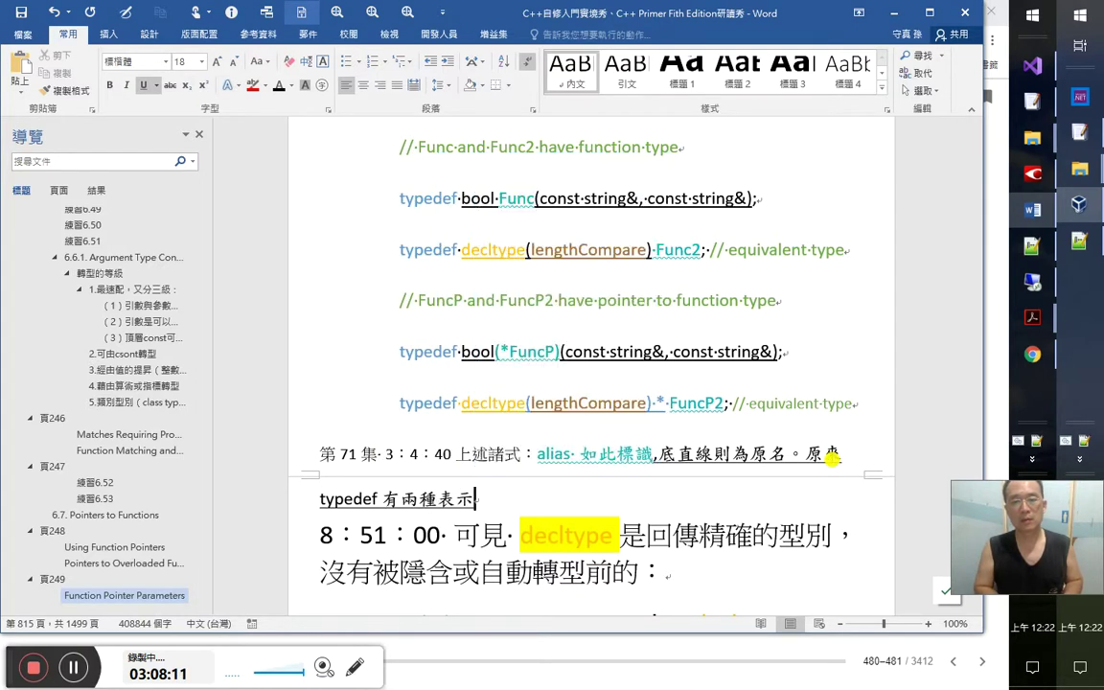
pyautogui.write('法(e')
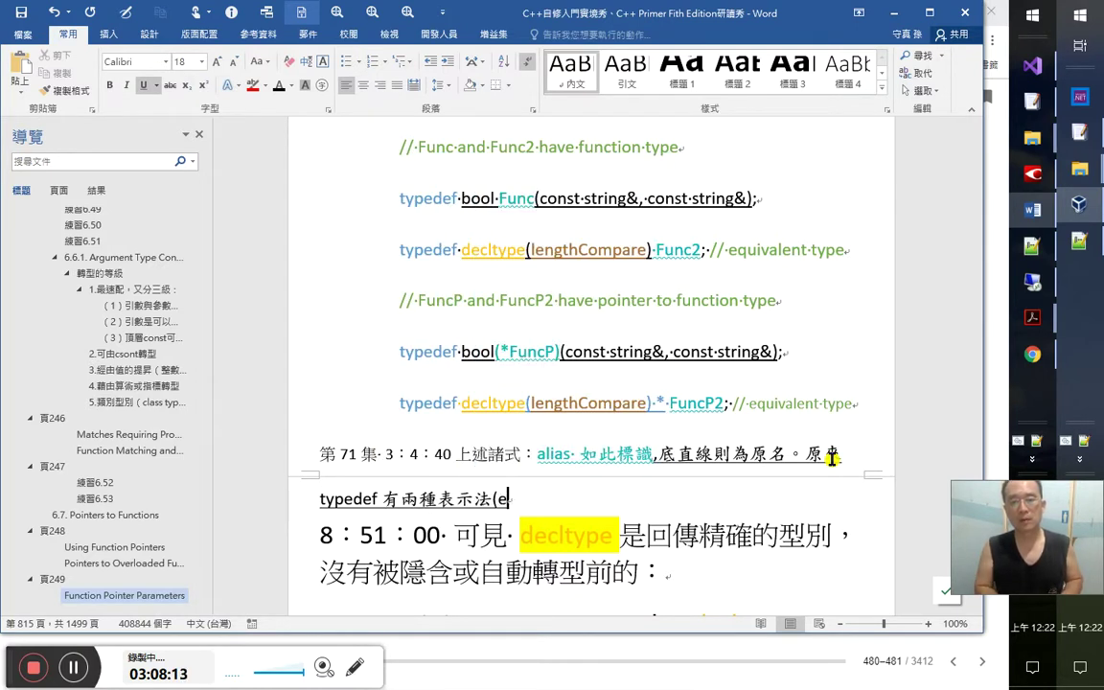
pyautogui.write('xpression')
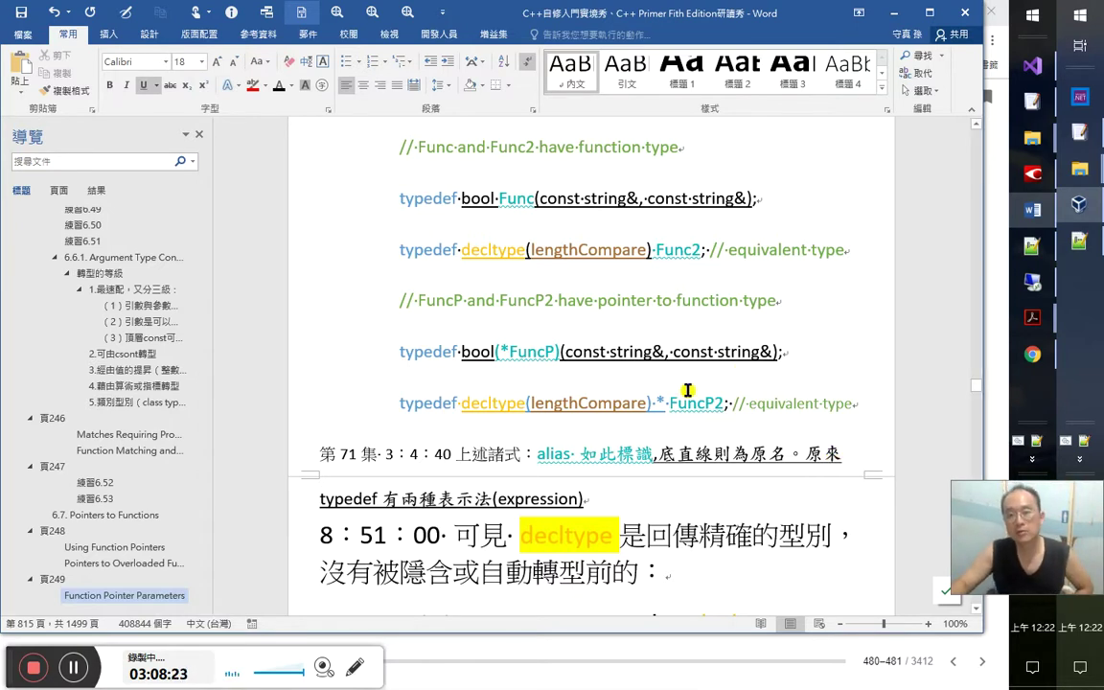
# Compare the alias placement in the Func and Func2 typedefs and examine the decltype note below the examples
pyautogui.moveTo(653, 250); pyautogui.dragTo(708, 251)
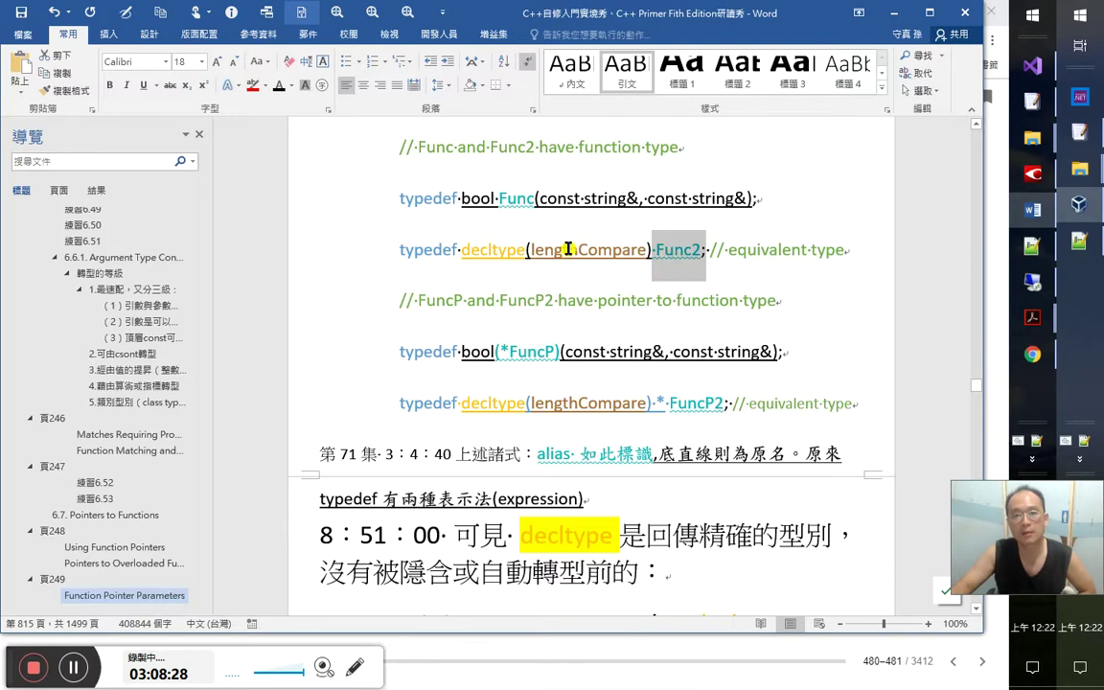
pyautogui.click(538, 225)
pyautogui.moveTo(498, 200); pyautogui.dragTo(538, 199)
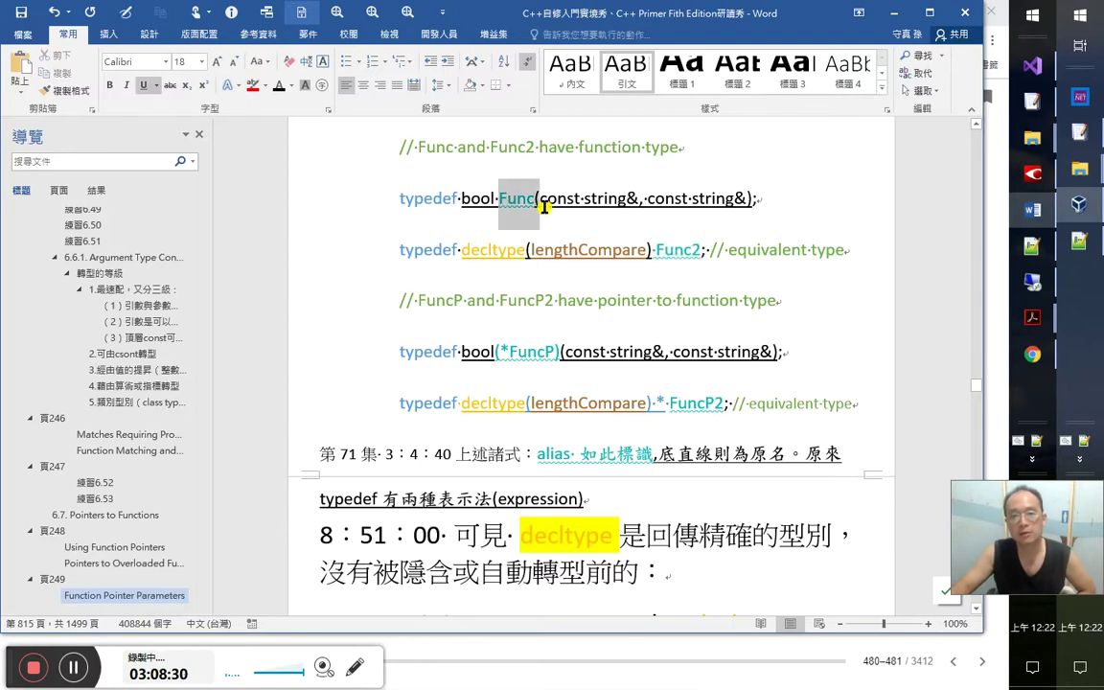
pyautogui.scroll(1, 669, 364)
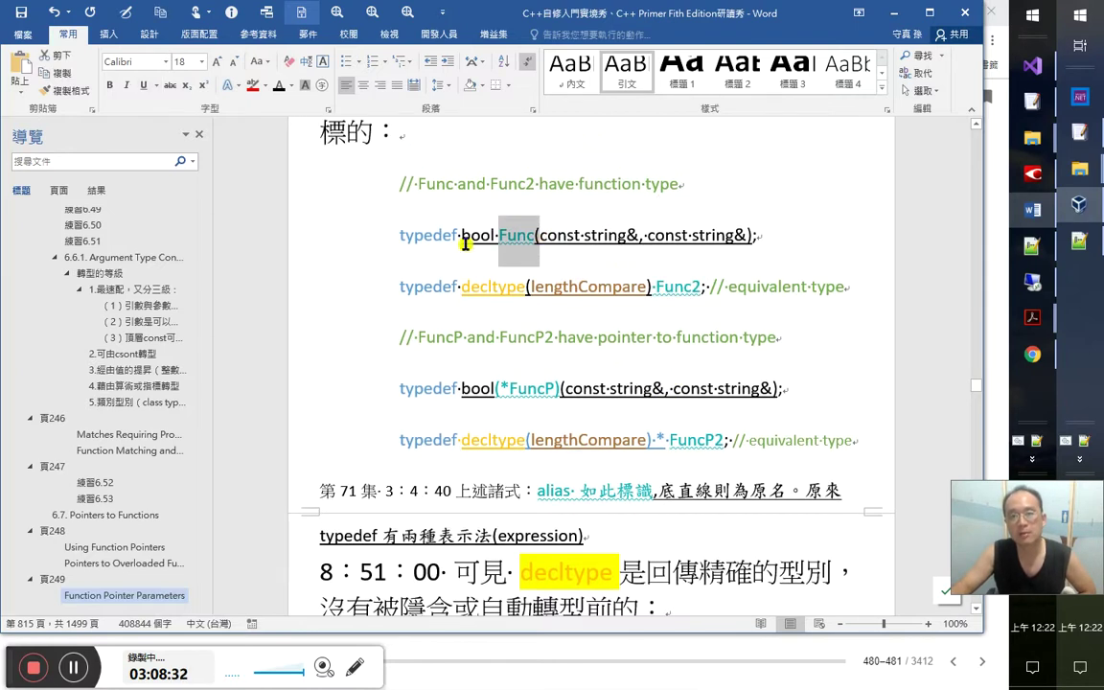
pyautogui.scroll(5, 696, 365)
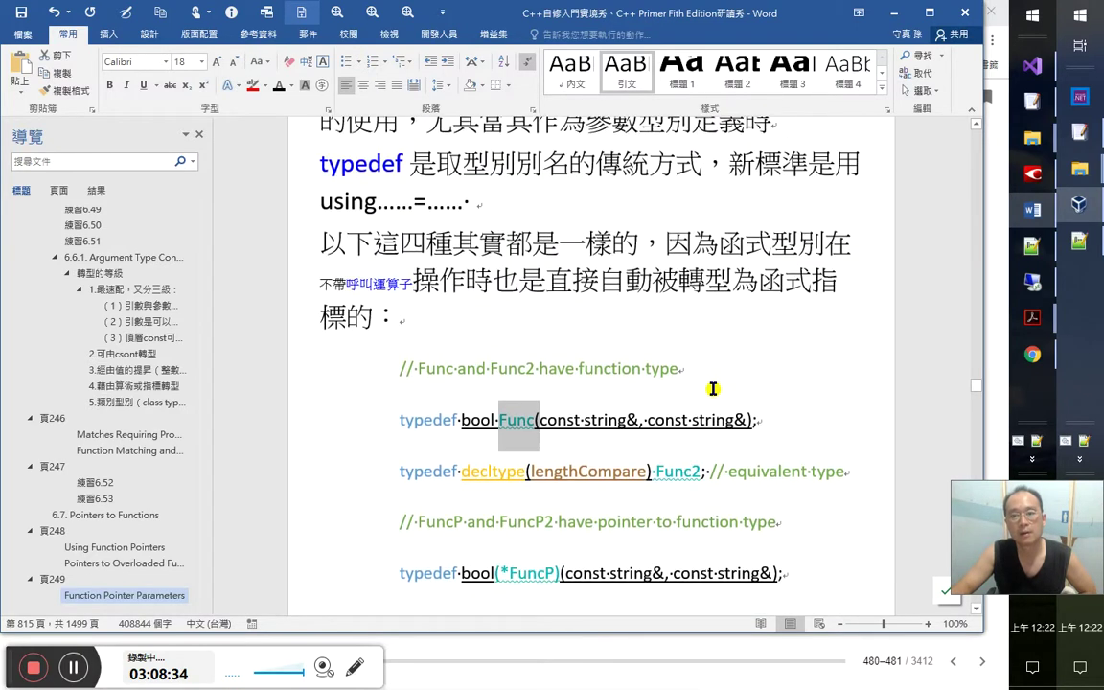
pyautogui.scroll(-8, 714, 389)
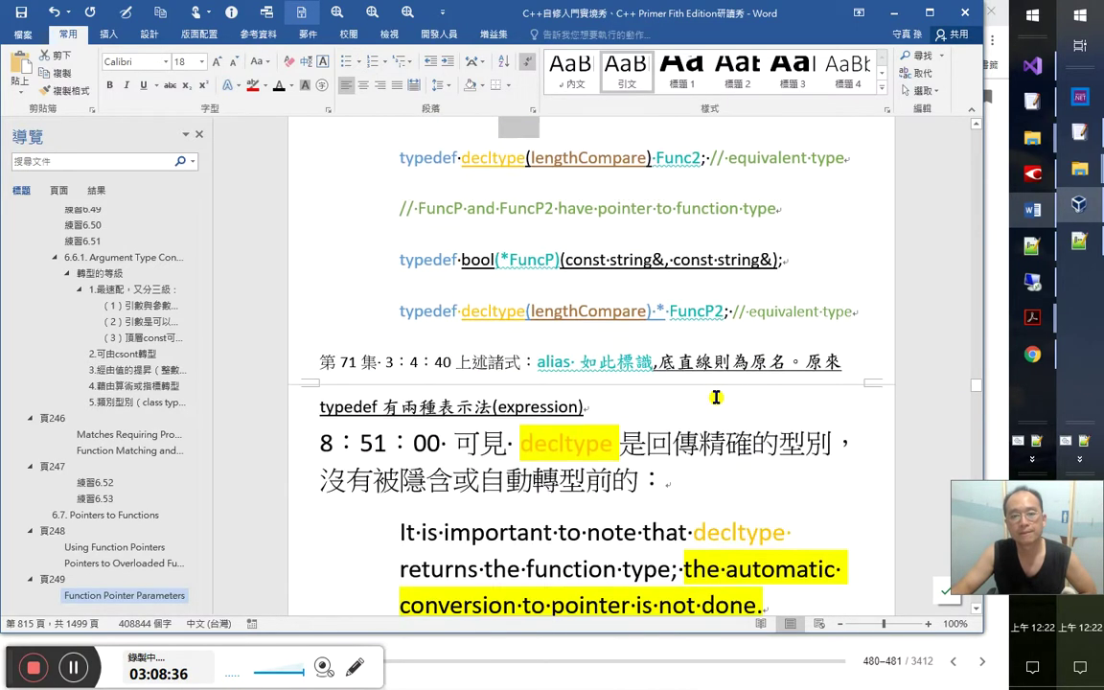
pyautogui.click(674, 425)
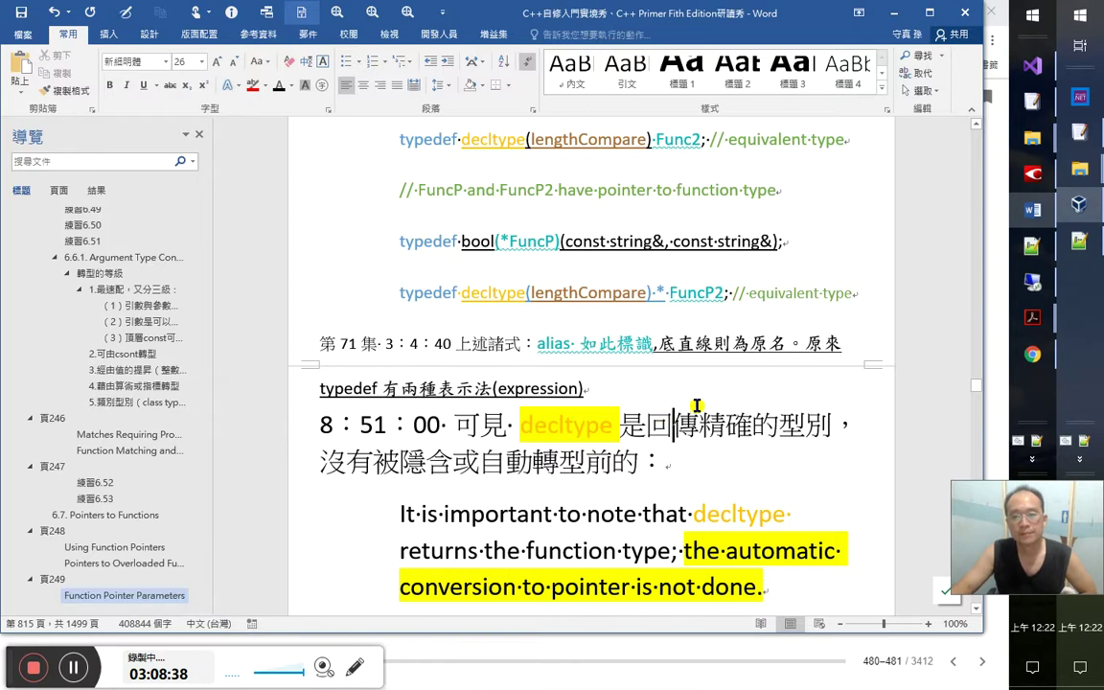
pyautogui.scroll(-1, 726, 450)
pyautogui.scroll(-1, 571, 384)
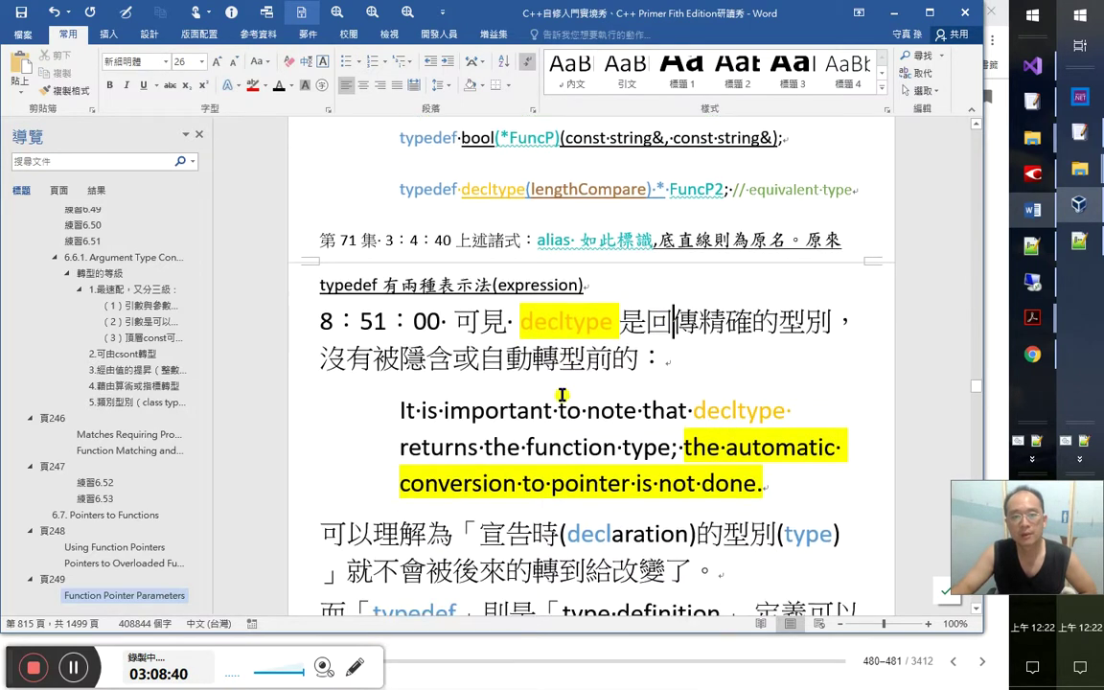
pyautogui.doubleClick(599, 283)
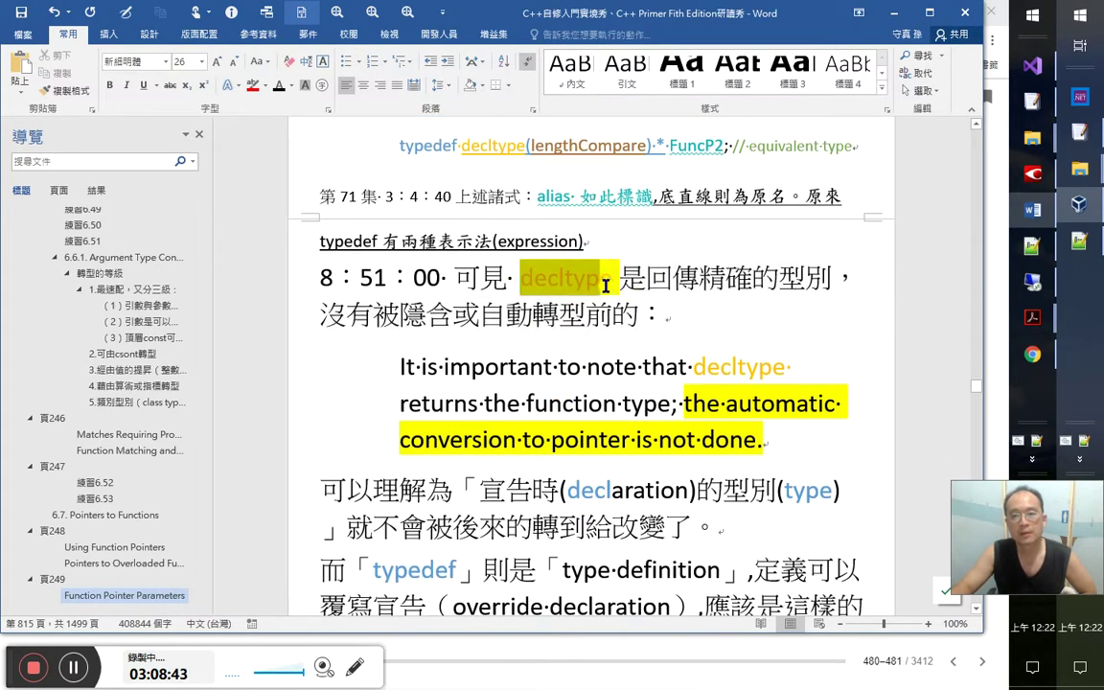
pyautogui.scroll(2, 661, 404)
pyautogui.scroll(2, 661, 404)
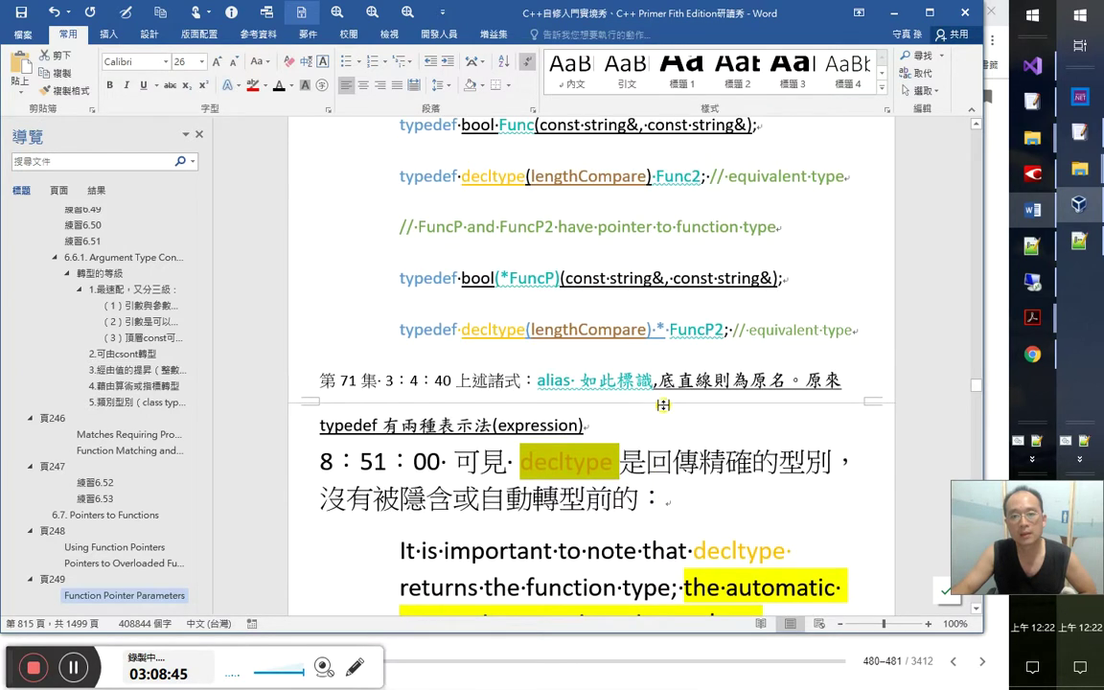
pyautogui.moveTo(524, 176); pyautogui.dragTo(461, 176)
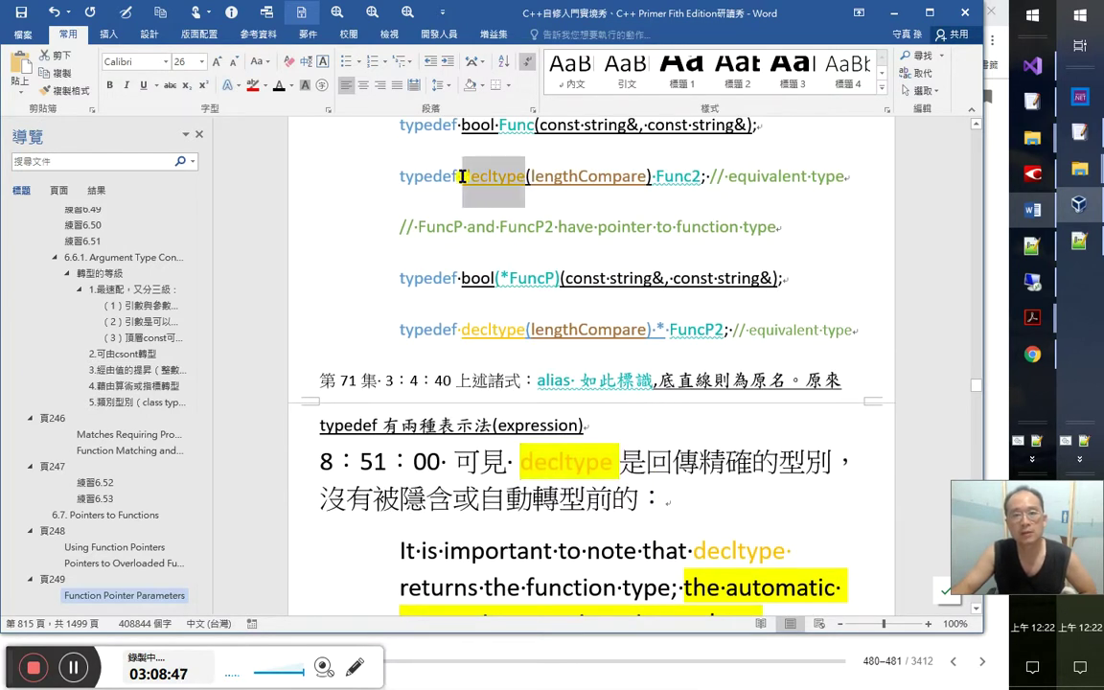
pyautogui.scroll(1, 644, 356)
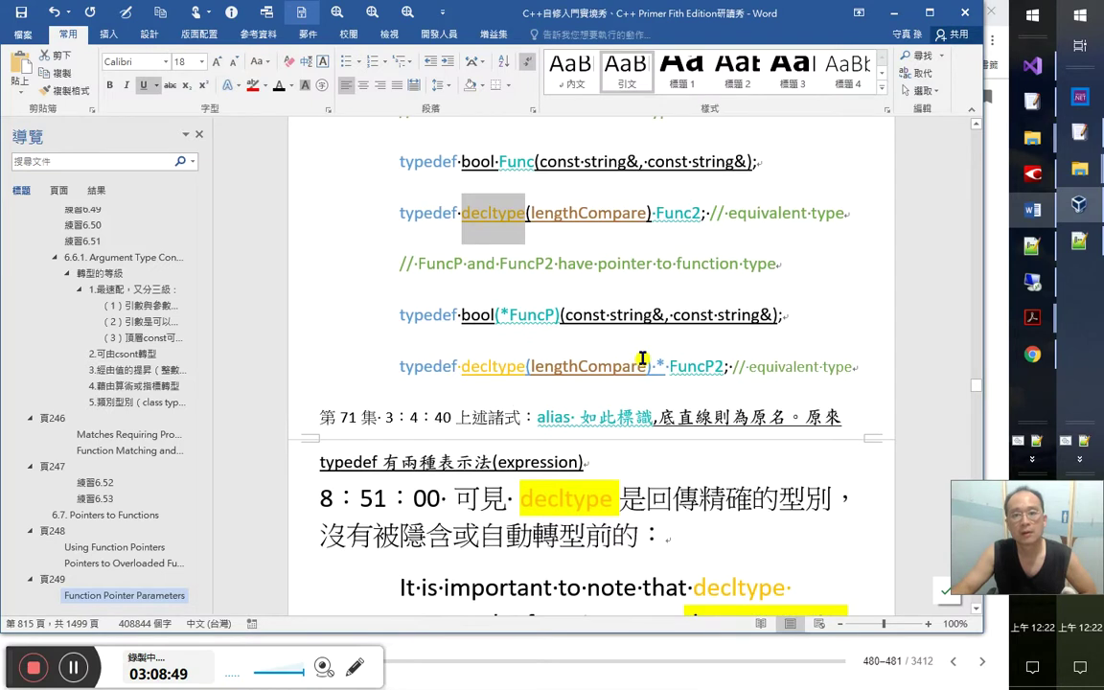
pyautogui.scroll(-1, 652, 446)
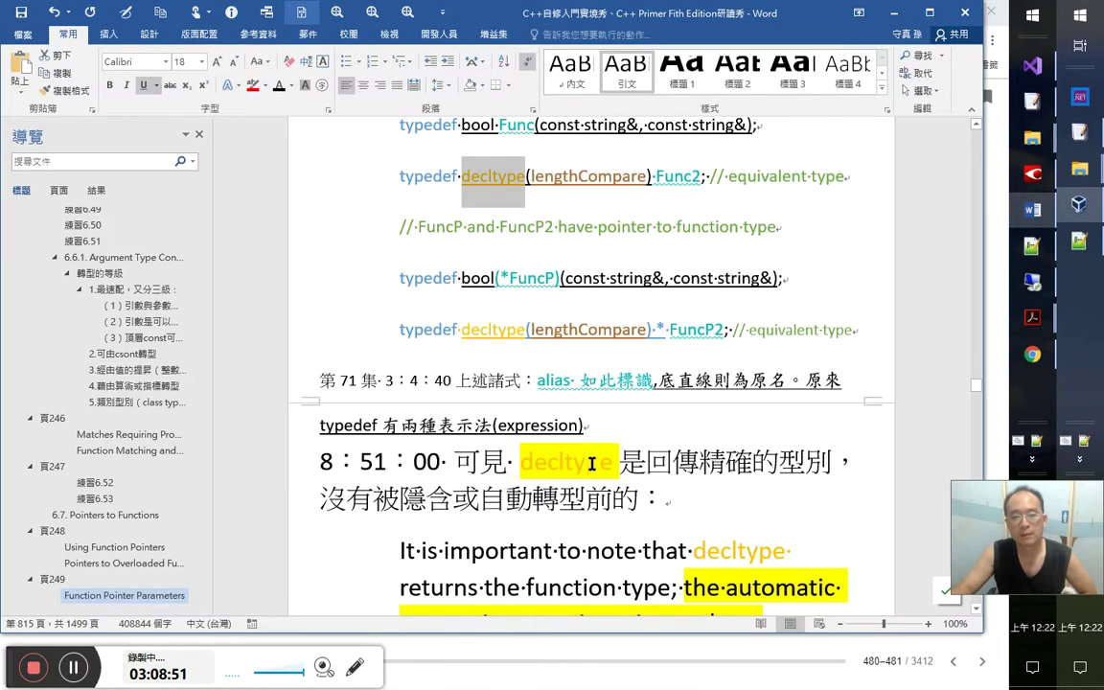
# Reduce the 8:51:00 note about decltype to 14 pt and make it bold
pyautogui.moveTo(296, 498); pyautogui.dragTo(309, 467)
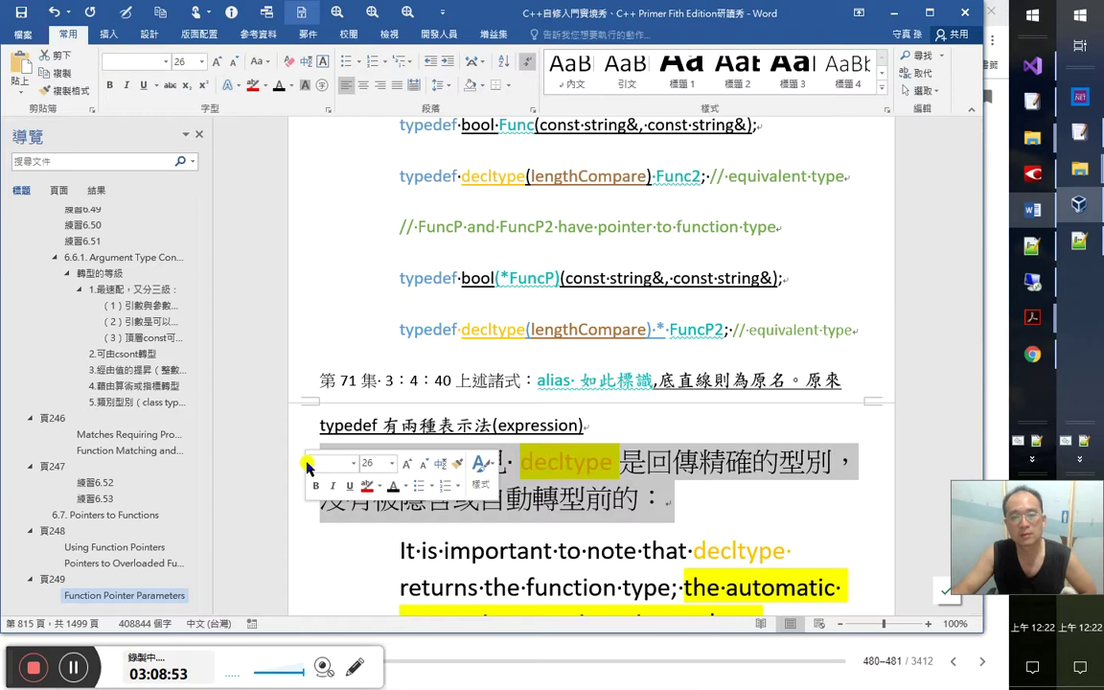
pyautogui.click(233, 63)
pyautogui.click(233, 63)
pyautogui.click(233, 63)
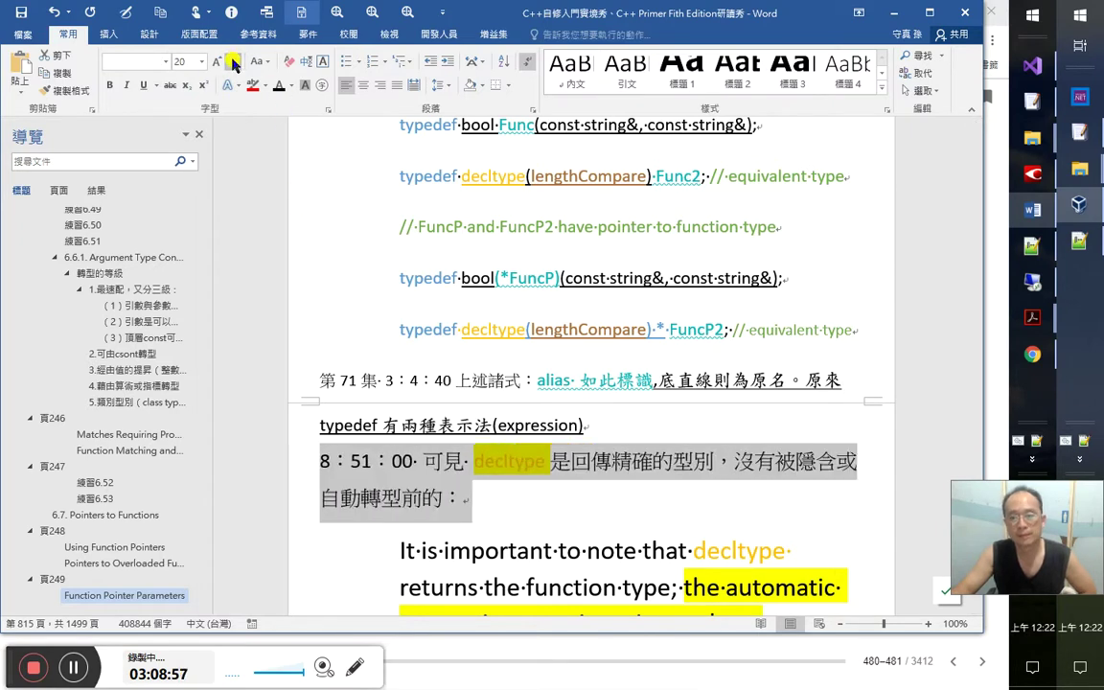
pyautogui.click(233, 63)
pyautogui.click(233, 64)
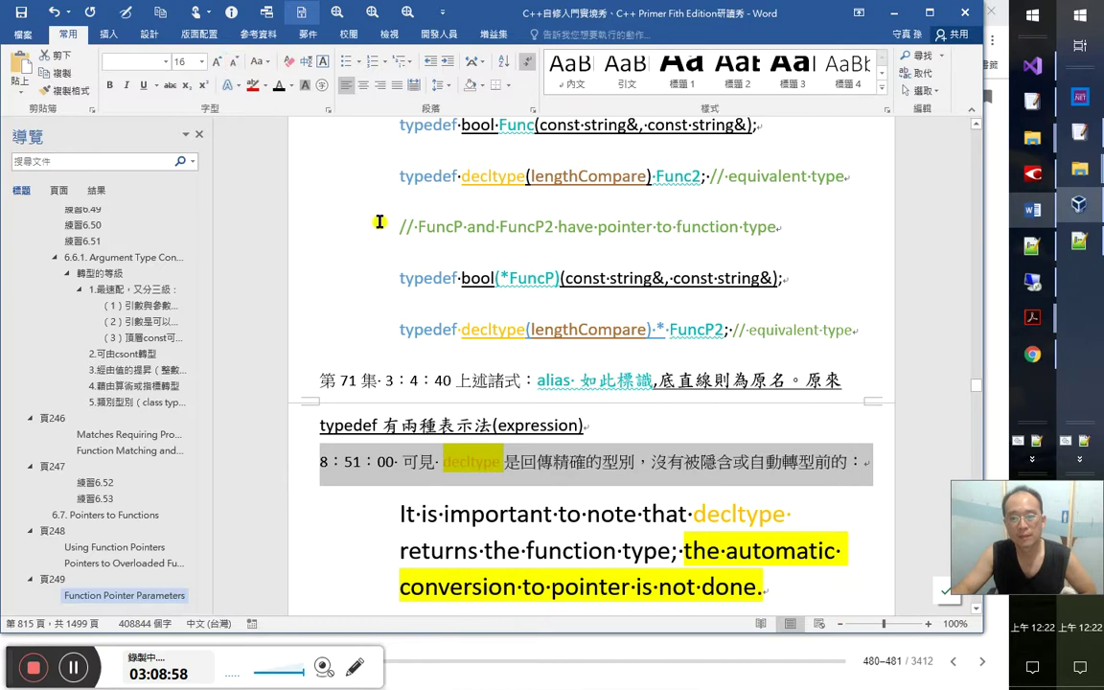
pyautogui.scroll(-3, 567, 501)
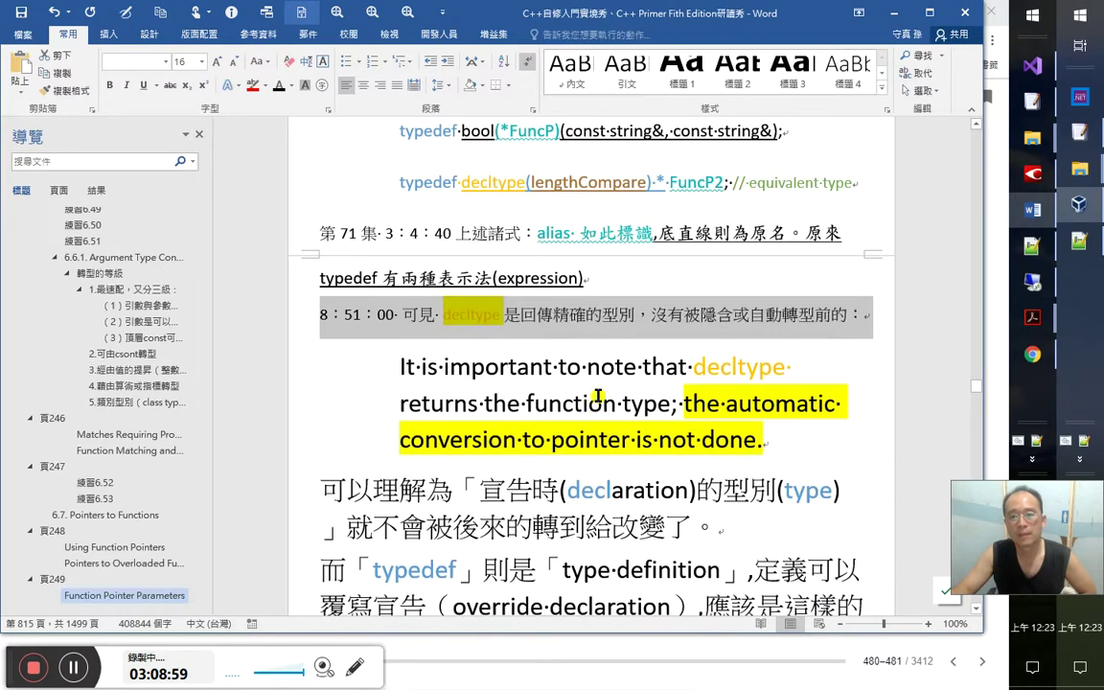
pyautogui.click(110, 85)
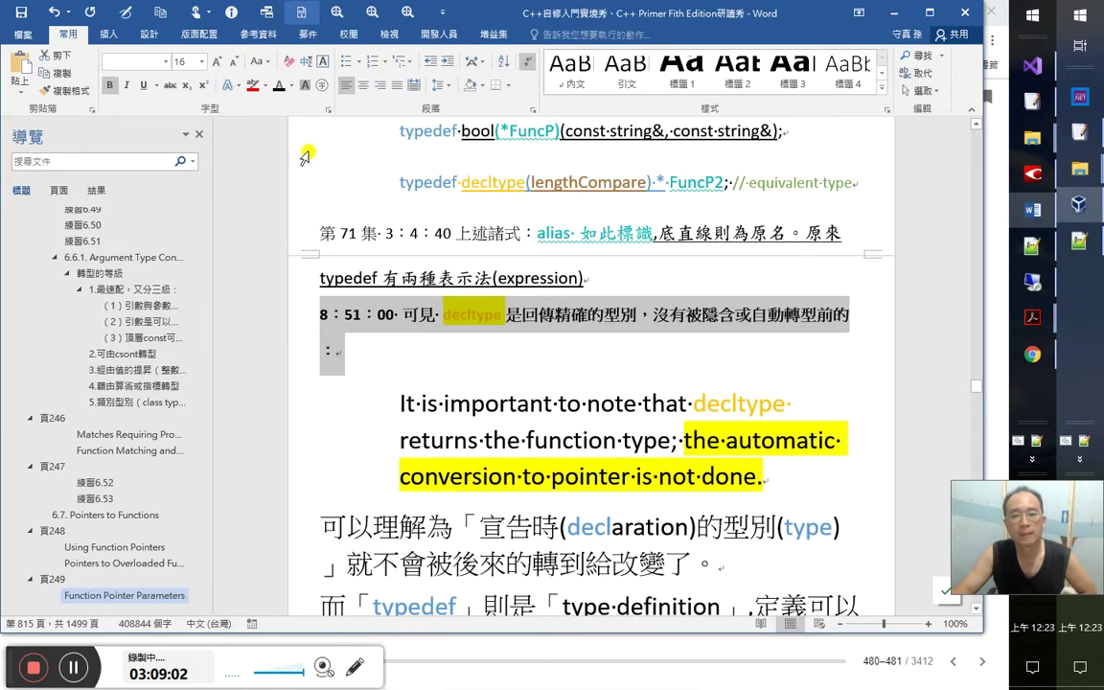
pyautogui.click(233, 63)
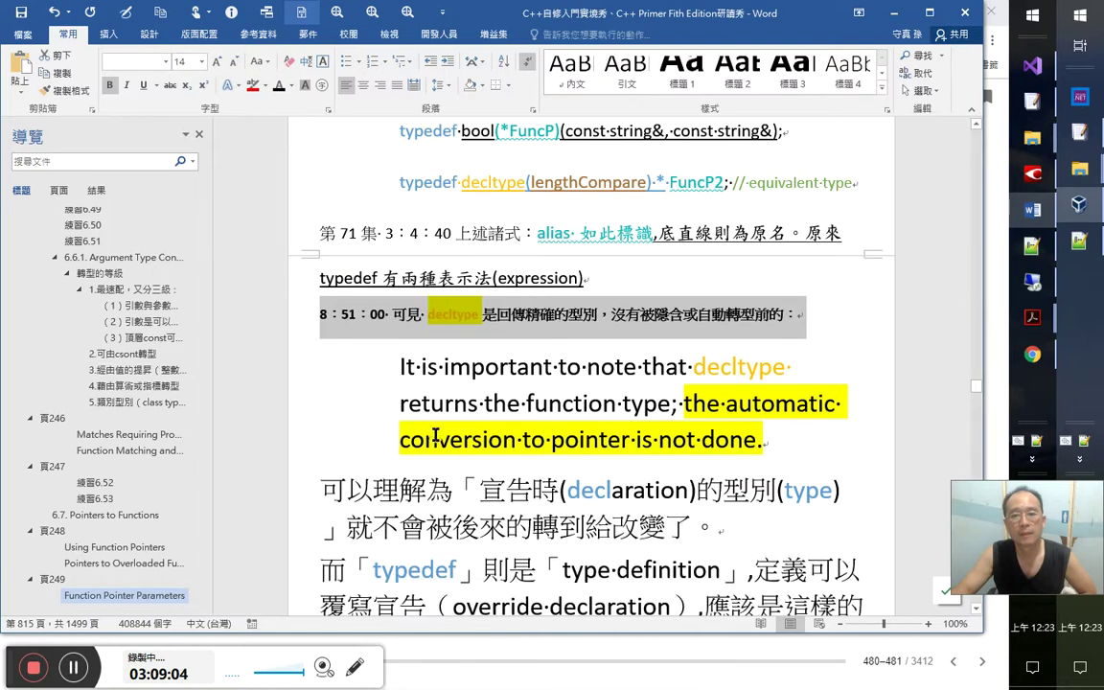
# Highlight the word decltype in yellow in the "It is important to note that" quotation
pyautogui.click(618, 422)
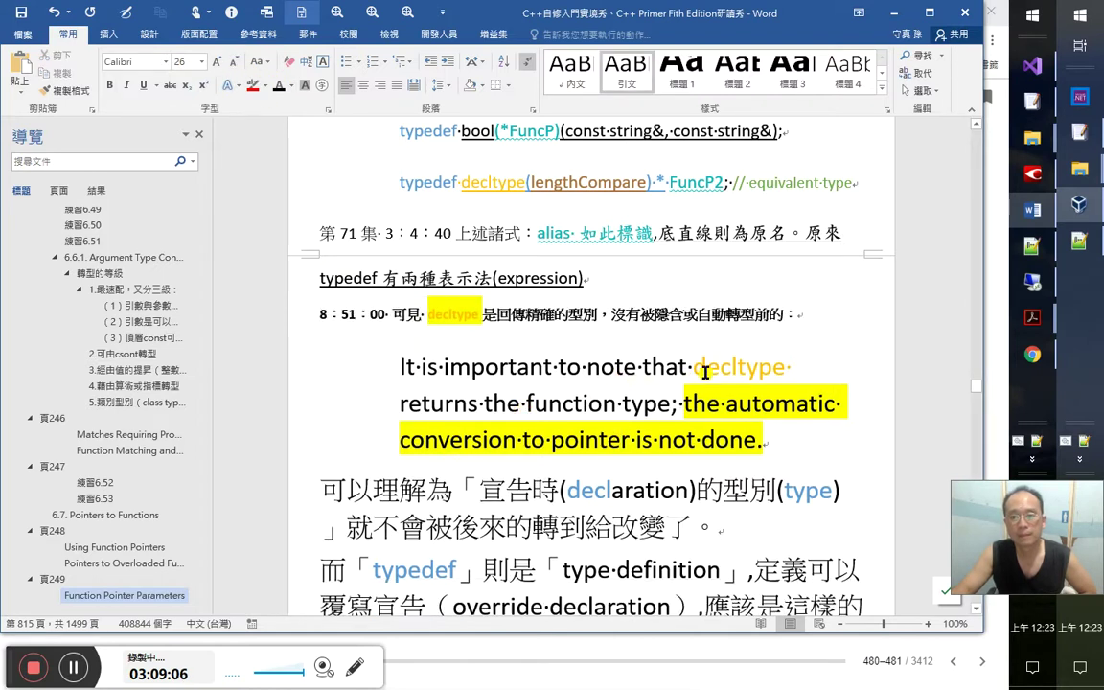
pyautogui.moveTo(694, 368); pyautogui.dragTo(787, 367)
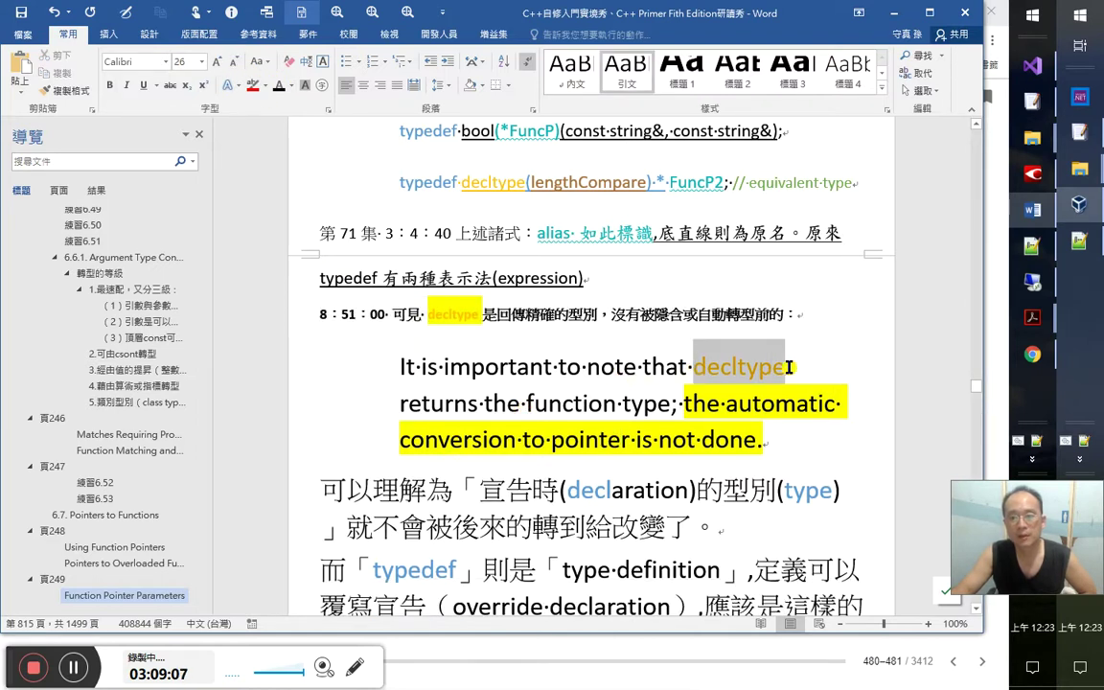
pyautogui.click(268, 86)
pyautogui.click(252, 103)
pyautogui.click(324, 218)
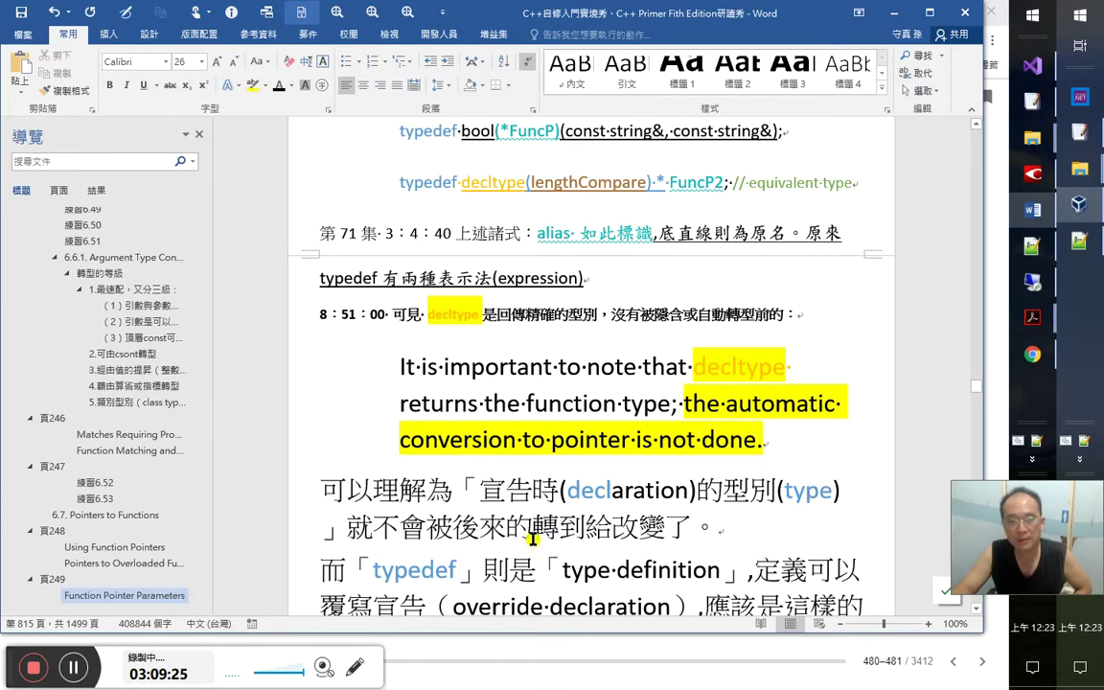
# Replace 轉到 with 轉型 in the paragraph below the decltype quotation and save the document
pyautogui.click(561, 525)
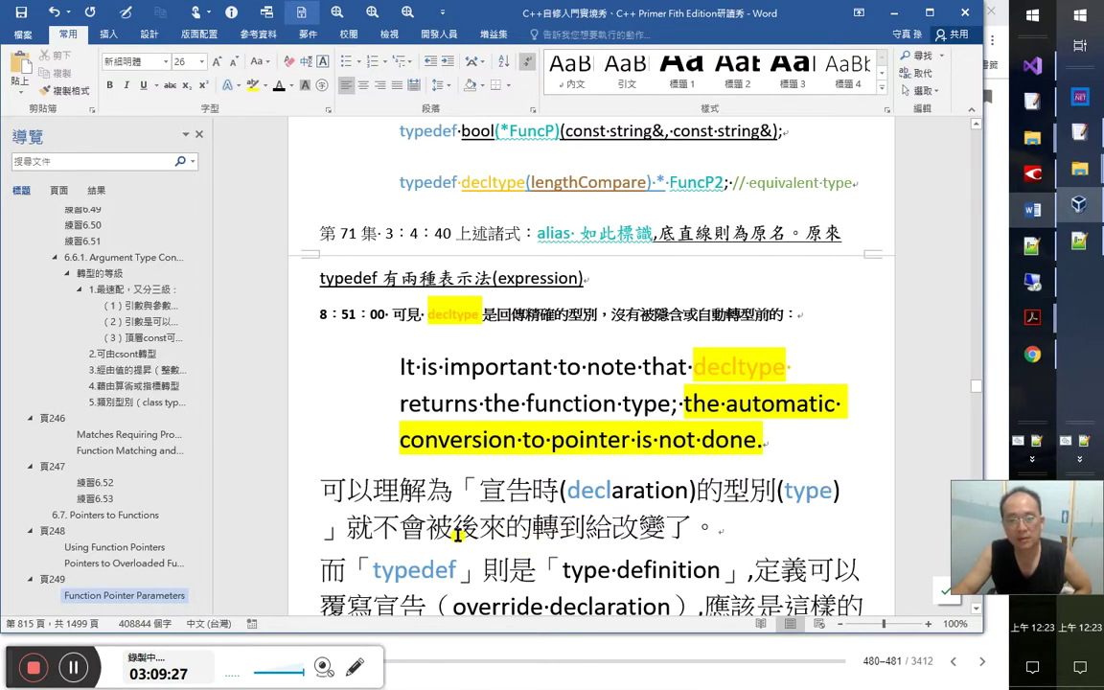
pyautogui.doubleClick(573, 525)
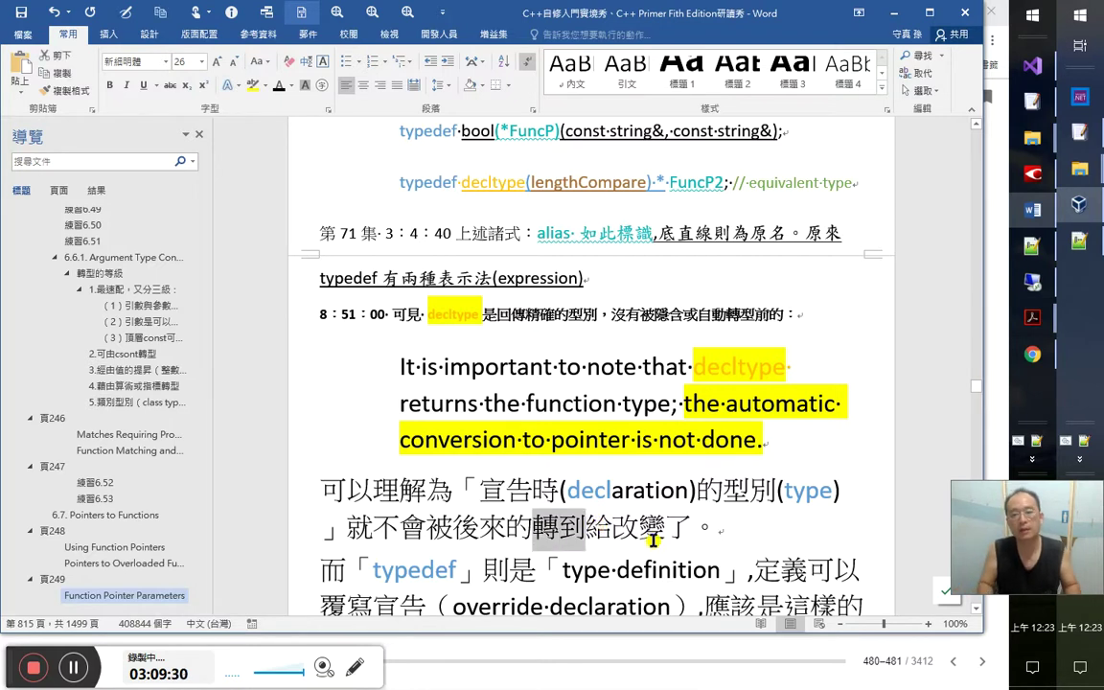
pyautogui.write('轉型')
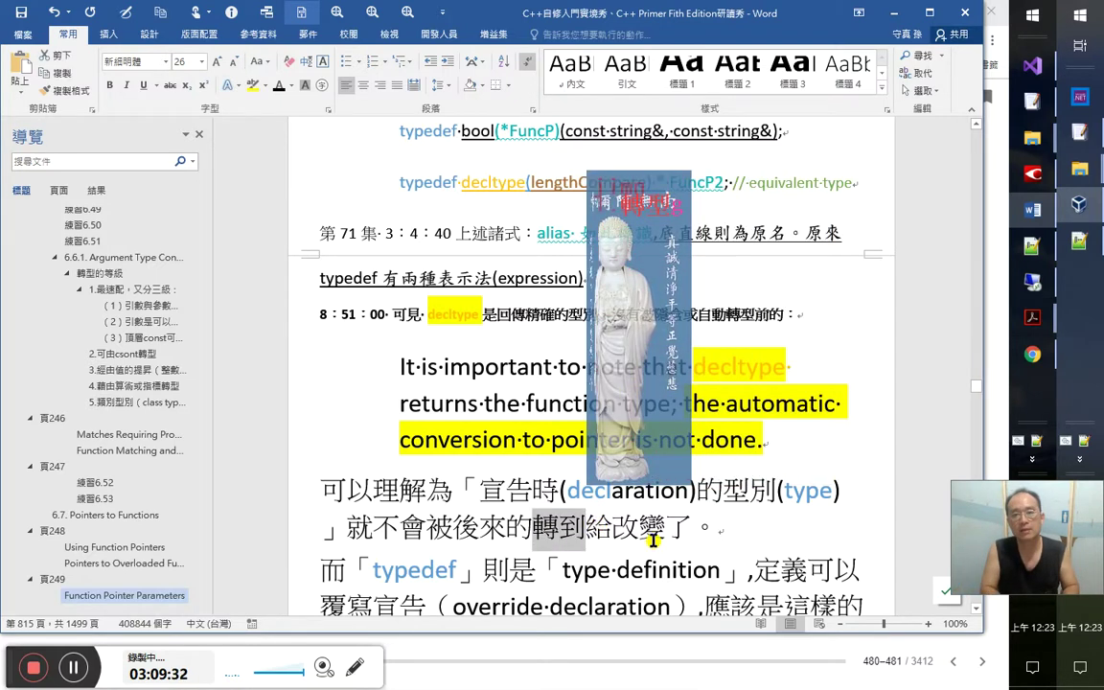
pyautogui.hotkey('ctrl', 's')
# Highlight "宣告時(declaration)的型別(type)" in yellow in the paragraph below the decltype quotation
pyautogui.moveTo(479, 490); pyautogui.dragTo(723, 494)
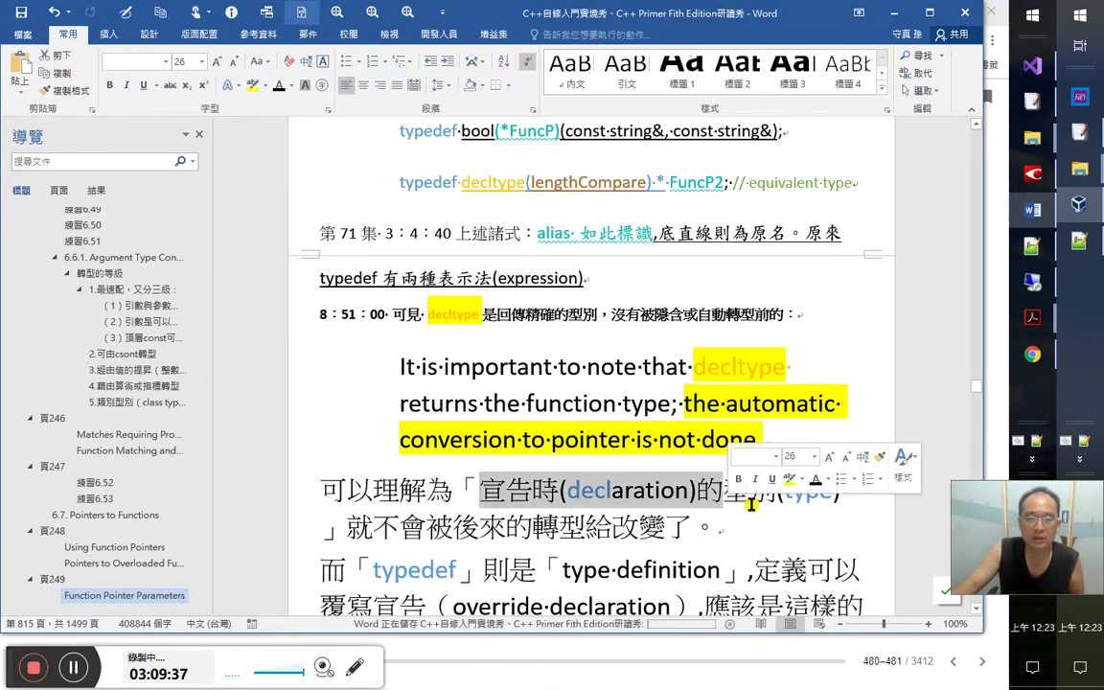
pyautogui.click(860, 503)
pyautogui.keyDown('shift'); pyautogui.click(480, 490); pyautogui.keyUp('shift')
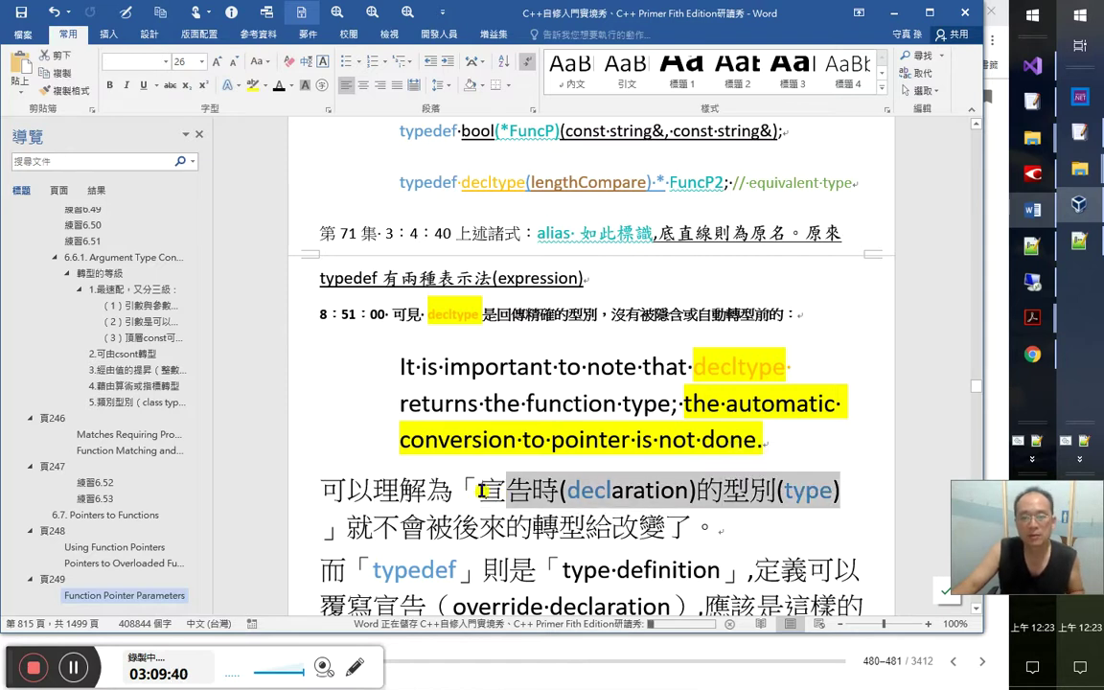
pyautogui.click(251, 84)
pyautogui.click(255, 87)
pyautogui.moveTo(303, 505); pyautogui.dragTo(308, 529)
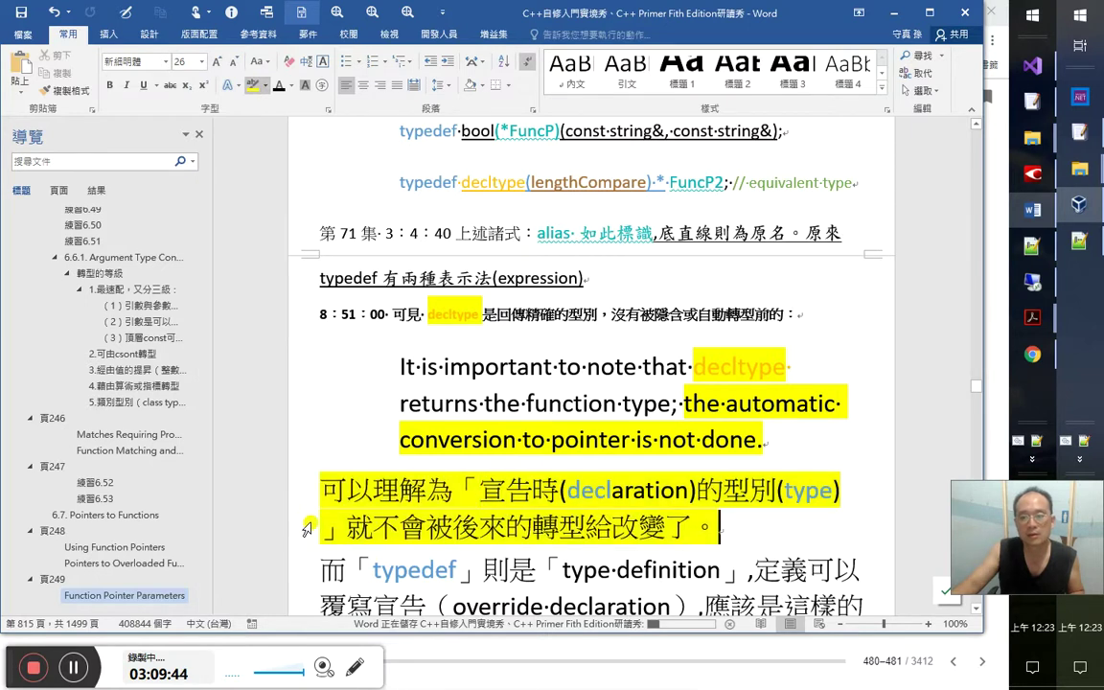
pyautogui.doubleClick(308, 527)
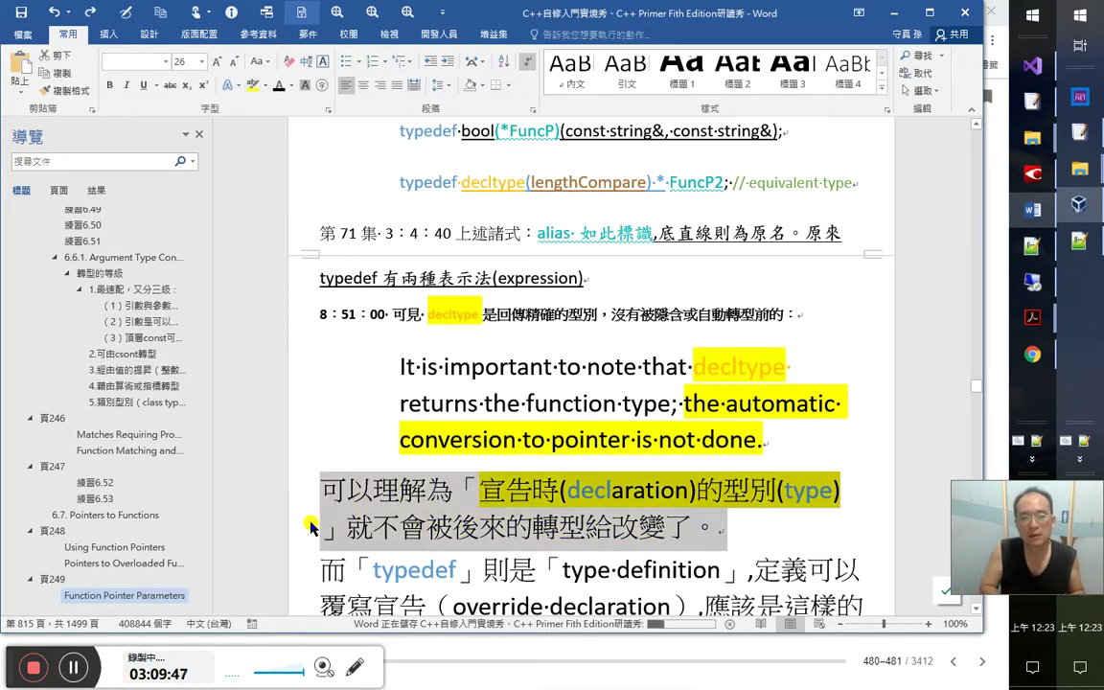
# Reduce the two paragraphs below the decltype quotation, on declaration and on typedef, to 22 pt
pyautogui.hotkey('ctrl', 'shift', ',')
pyautogui.hotkey('ctrl', 'shift', ',')
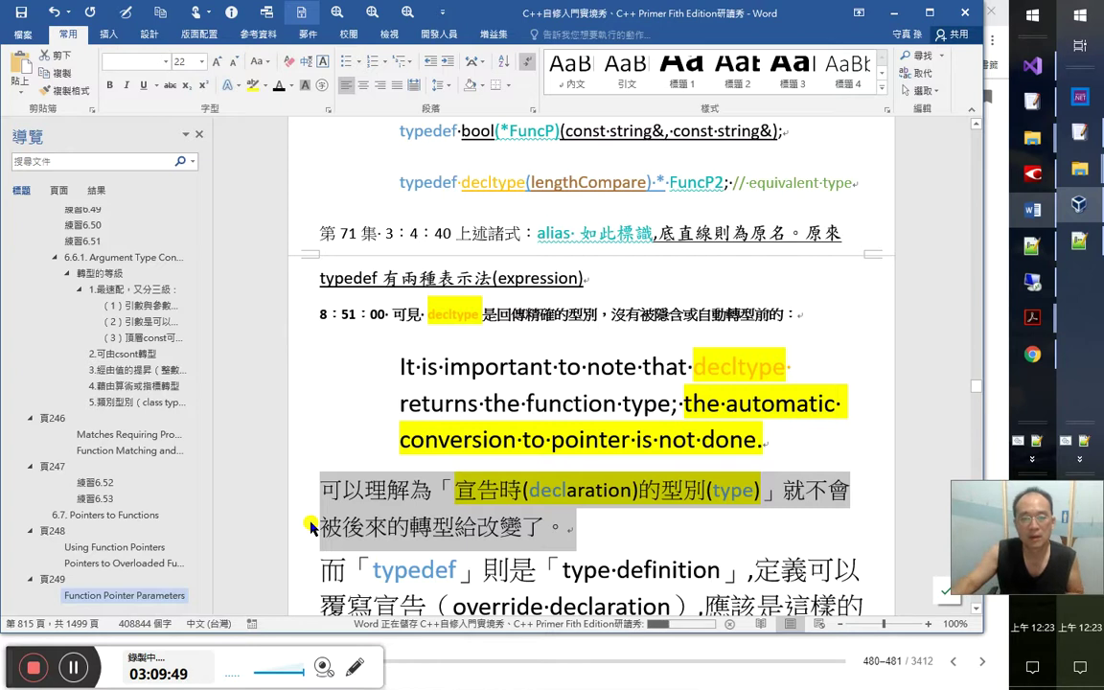
pyautogui.scroll(-1, 441, 503)
pyautogui.click(484, 533)
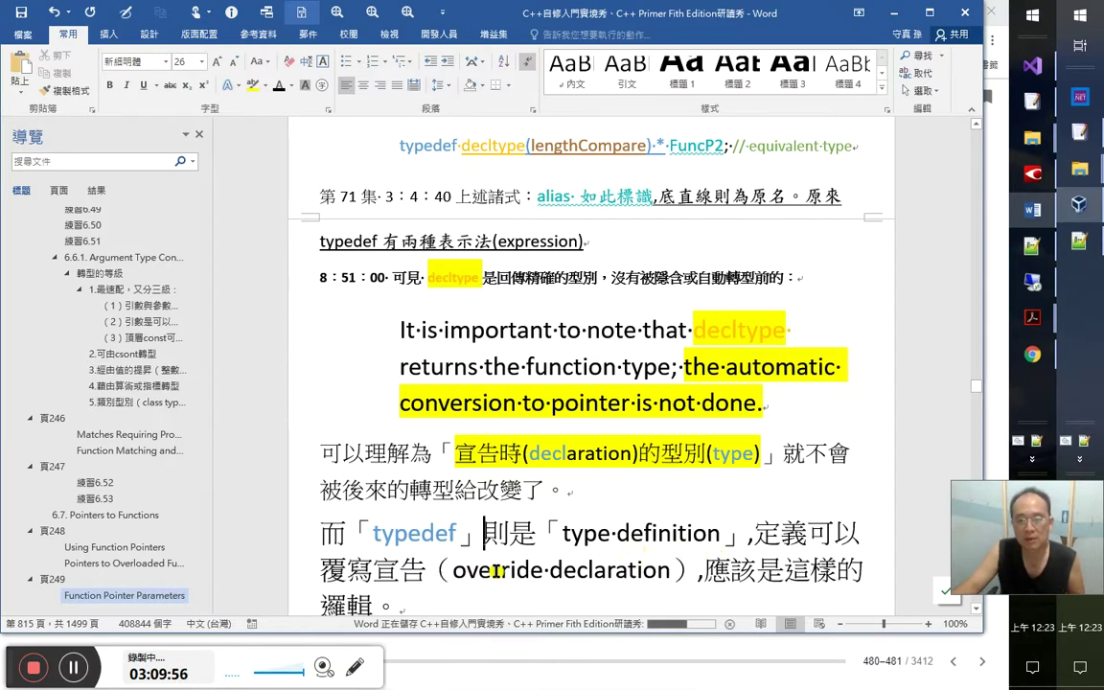
pyautogui.scroll(-1, 613, 517)
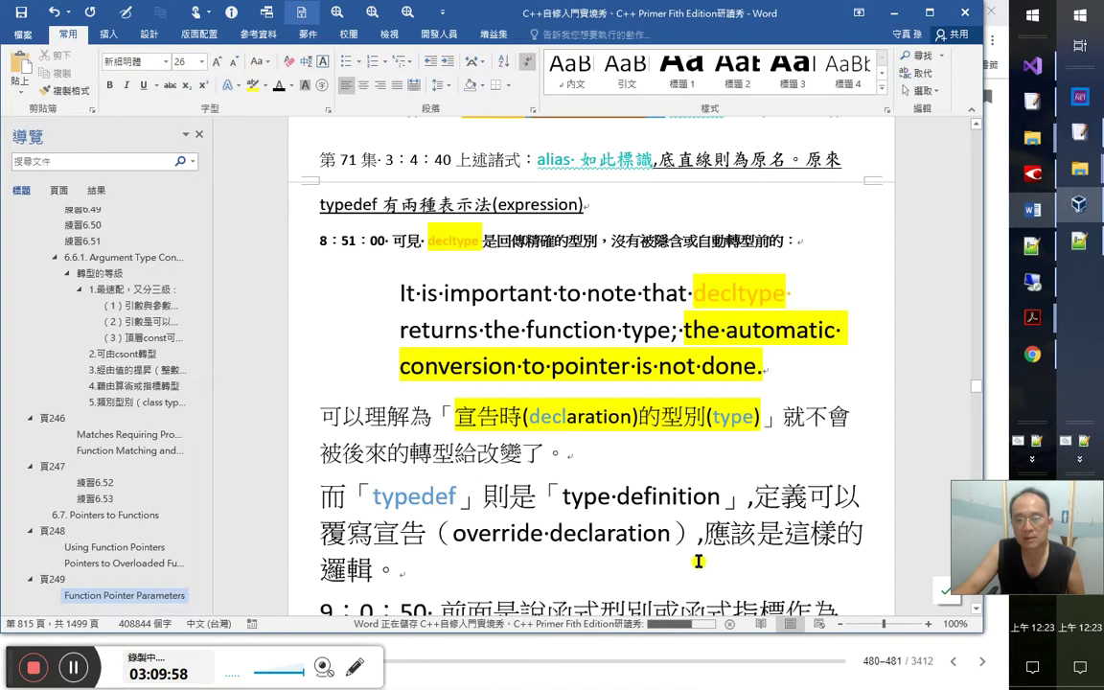
pyautogui.doubleClick(270, 498)
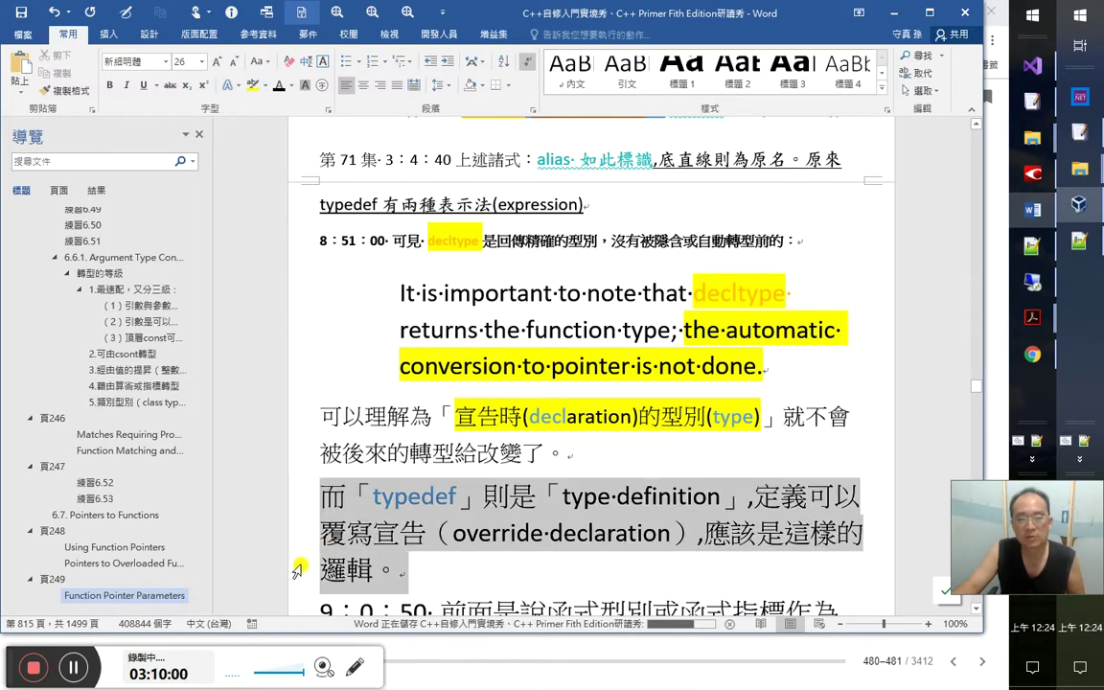
pyautogui.click(234, 60)
pyautogui.click(234, 61)
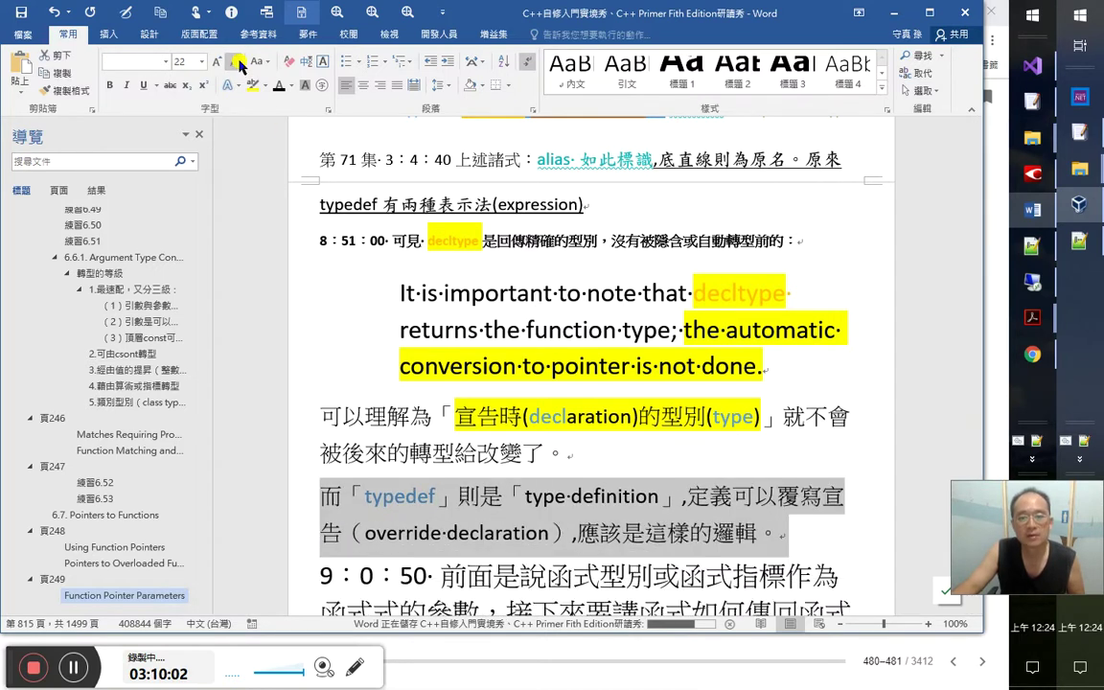
# Highlight 定義可以覆寫宣告 in yellow in the typedef paragraph
pyautogui.click(690, 494)
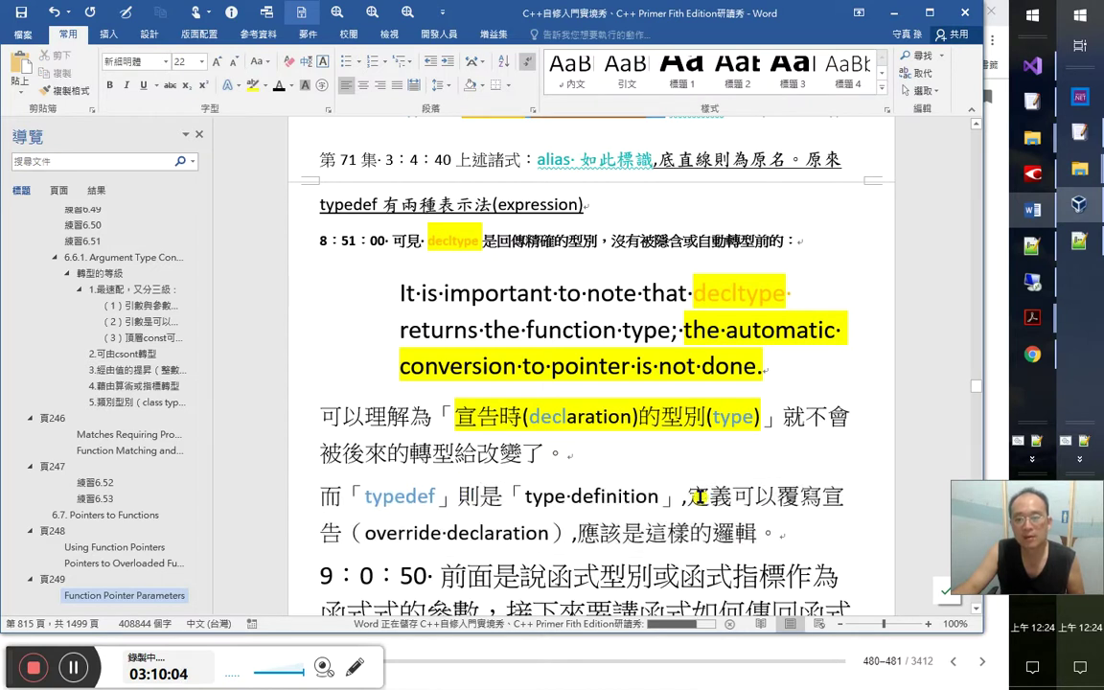
pyautogui.moveTo(688, 497); pyautogui.dragTo(345, 535)
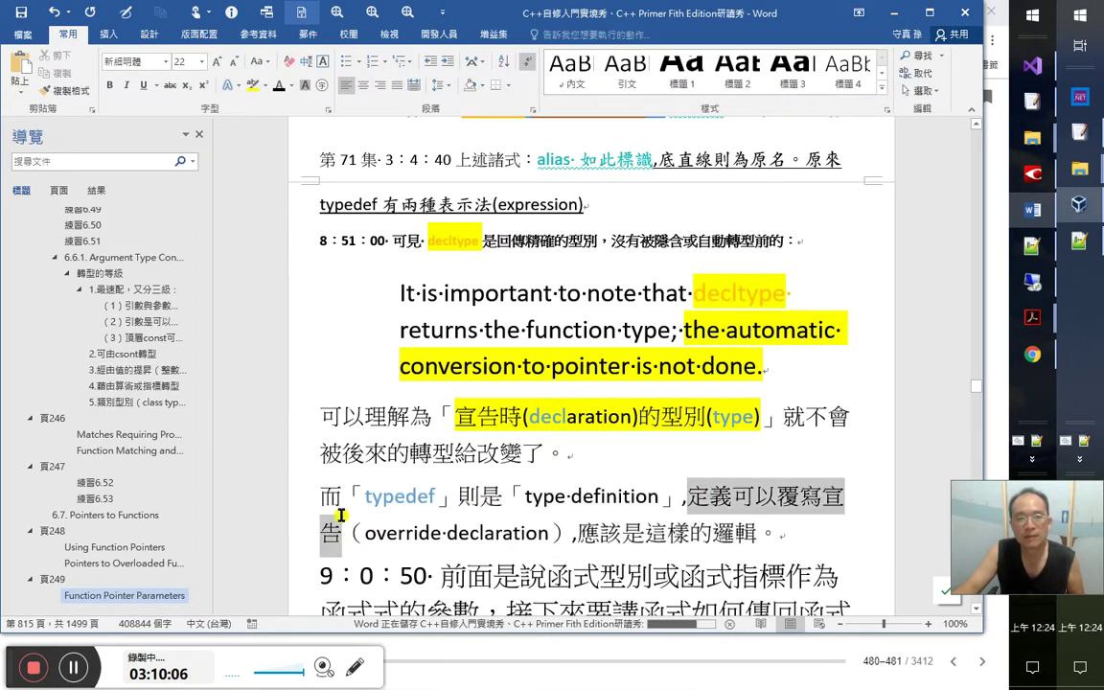
pyautogui.click(253, 85)
# Examine the decltype and typedef keywords in the FuncP2 declaration against the notes on declaration and definition
pyautogui.scroll(2, 680, 501)
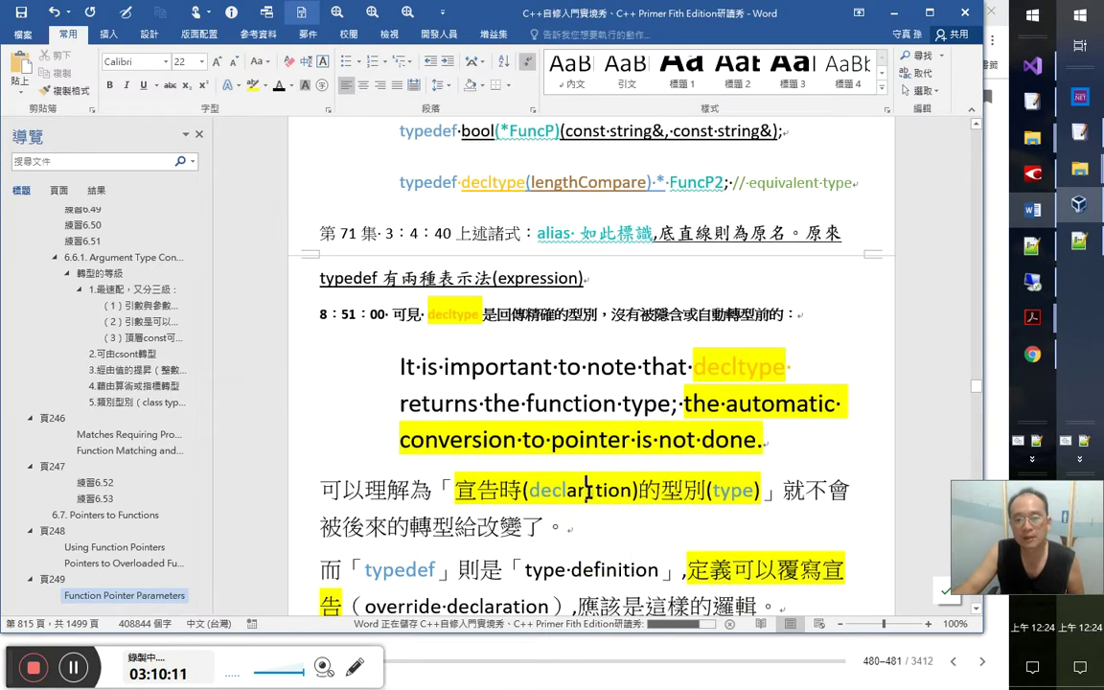
pyautogui.scroll(2, 508, 249)
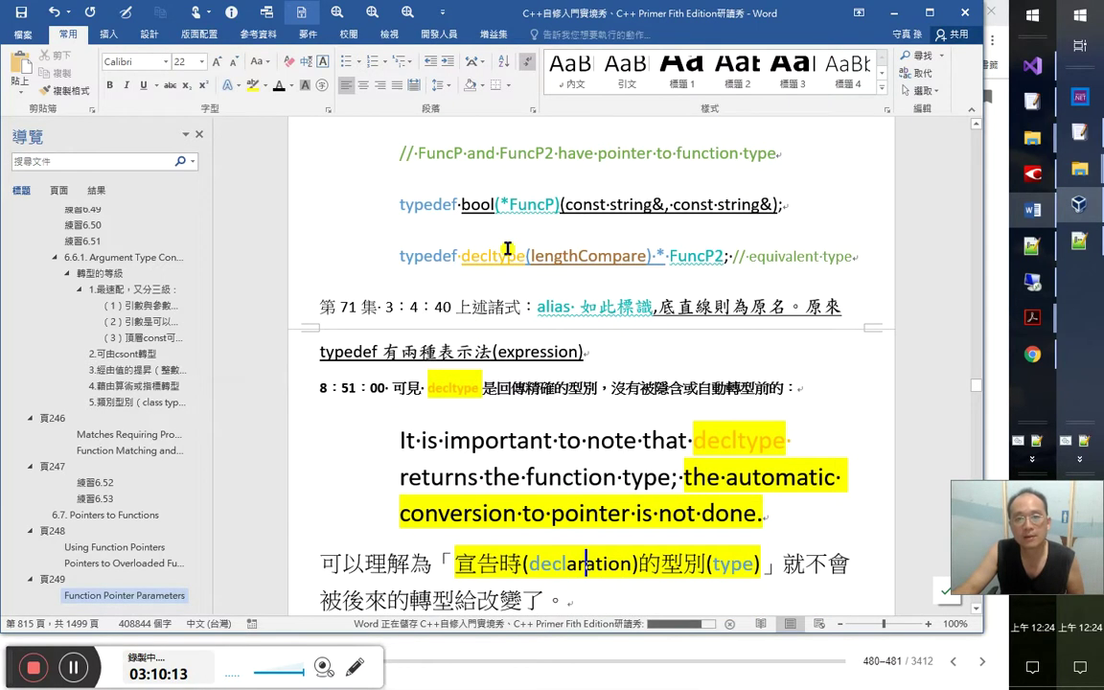
pyautogui.doubleClick(502, 258)
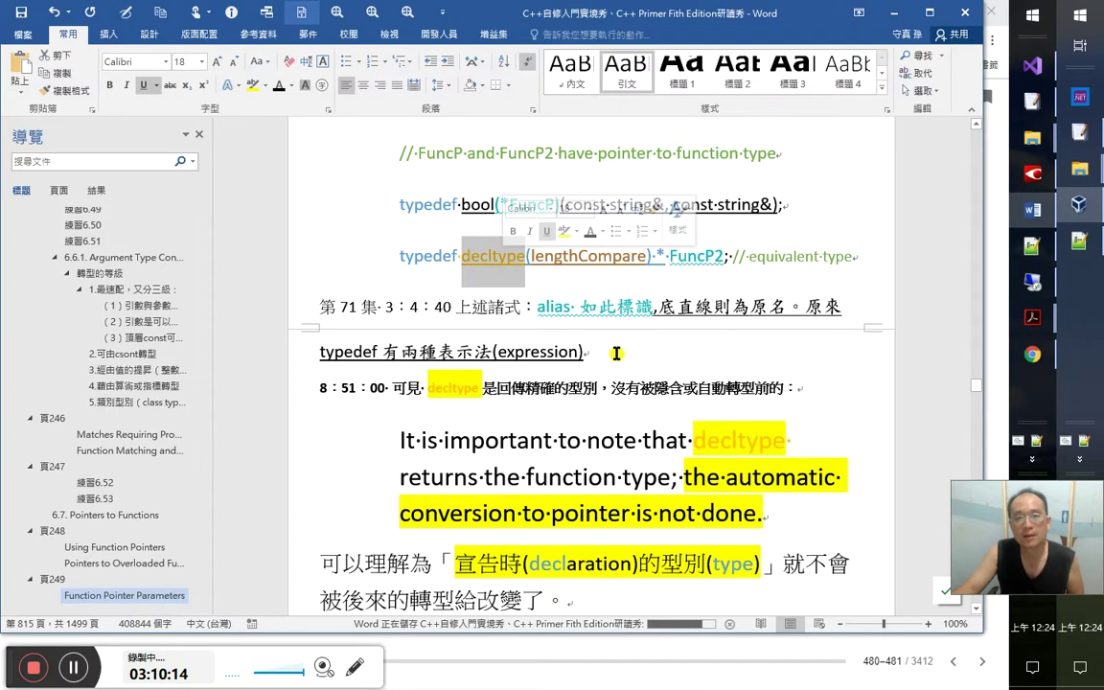
pyautogui.click(425, 256)
pyautogui.doubleClick(426, 257)
pyautogui.click(426, 257)
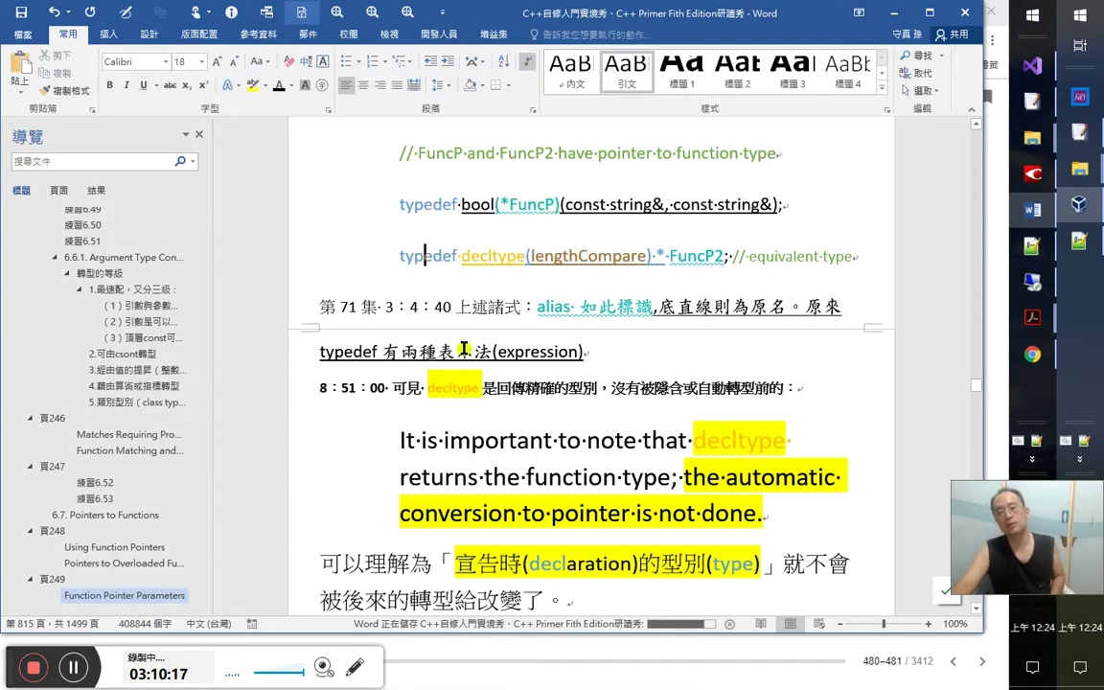
pyautogui.scroll(-2, 547, 454)
pyautogui.scroll(-2, 547, 454)
pyautogui.click(444, 496)
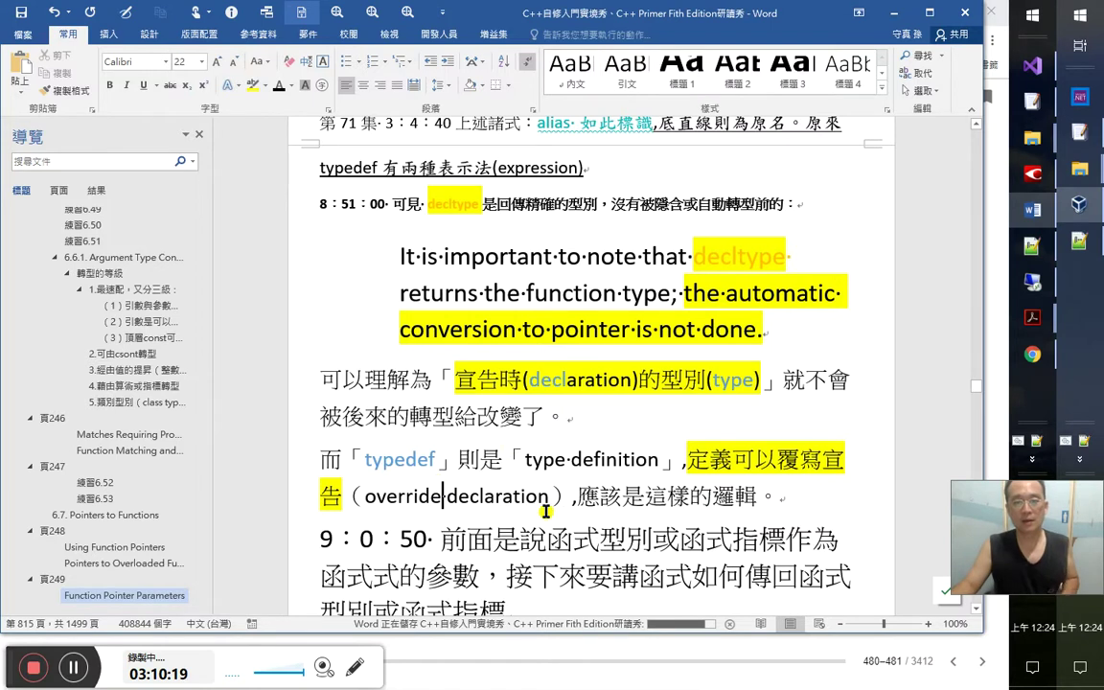
# Insert 或 with an empty pair of 「」 brackets after 「type definition」 in the typedef paragraph
pyautogui.click(659, 465)
pyautogui.press('Delete')
pyautogui.write('或「」,')
pyautogui.press('Left')
pyautogui.press('Left')
pyautogui.press('Left')
pyautogui.press('Left')
pyautogui.press('Left')
pyautogui.press('Left')
pyautogui.press('Left')
pyautogui.press('Left')
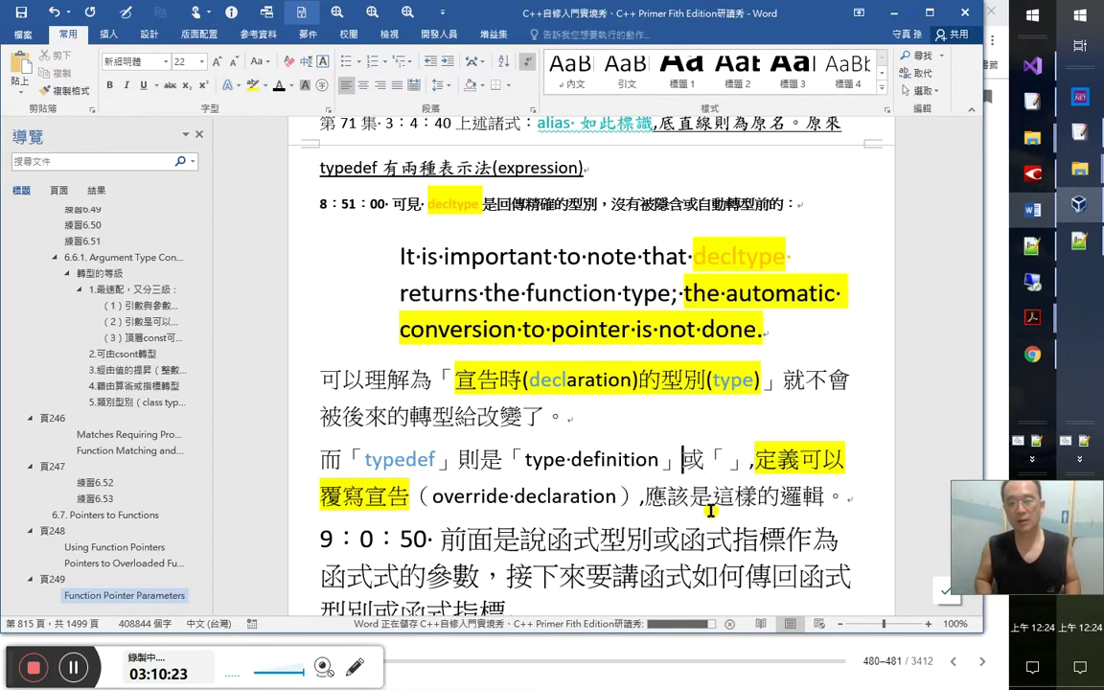
# Copy "type definition" into the empty 「」 brackets after 或
pyautogui.hotkey('shift', 'Left')
pyautogui.hotkey('shift', 'Left')
pyautogui.hotkey('shift', 'Left')
pyautogui.hotkey('shift', 'Left')
pyautogui.hotkey('shift', 'Left')
pyautogui.hotkey('shift', 'Left')
pyautogui.hotkey('shift', 'Left')
pyautogui.hotkey('shift', 'Left')
pyautogui.hotkey('shift', 'Left')
pyautogui.hotkey('shift', 'Left')
pyautogui.hotkey('shift', 'Left')
pyautogui.hotkey('shift', 'Left')
pyautogui.hotkey('shift', 'Left')
pyautogui.hotkey('shift', 'Left')
pyautogui.hotkey('ctrl', 'c')
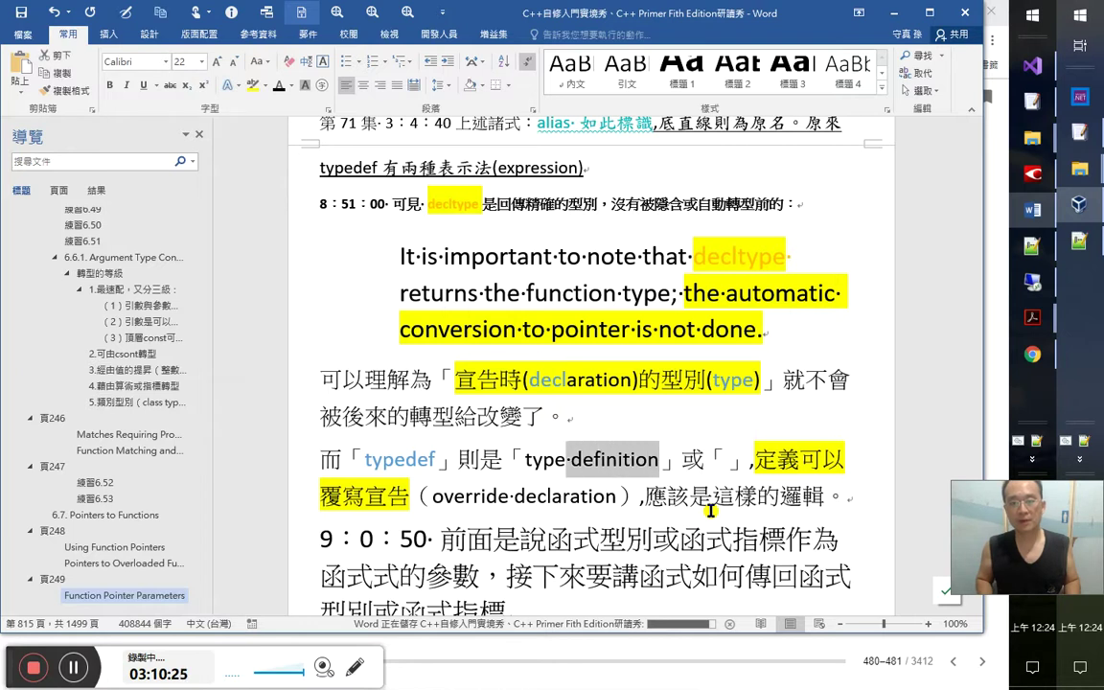
pyautogui.press('Right')
pyautogui.press('Right')
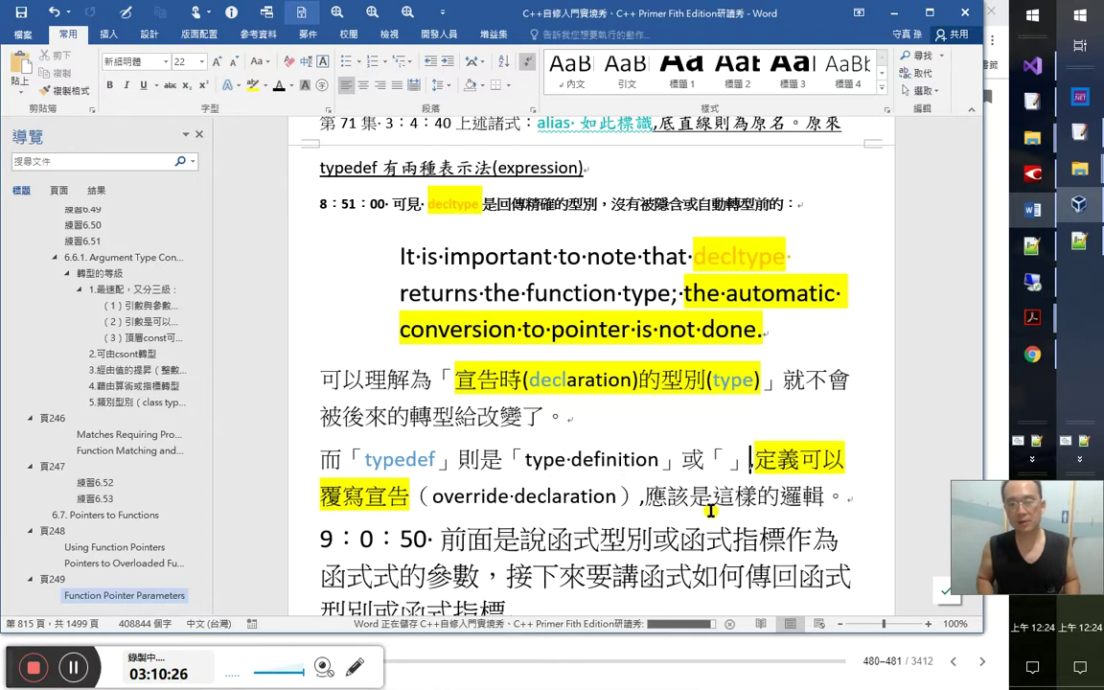
pyautogui.hotkey('ctrl', 'v')
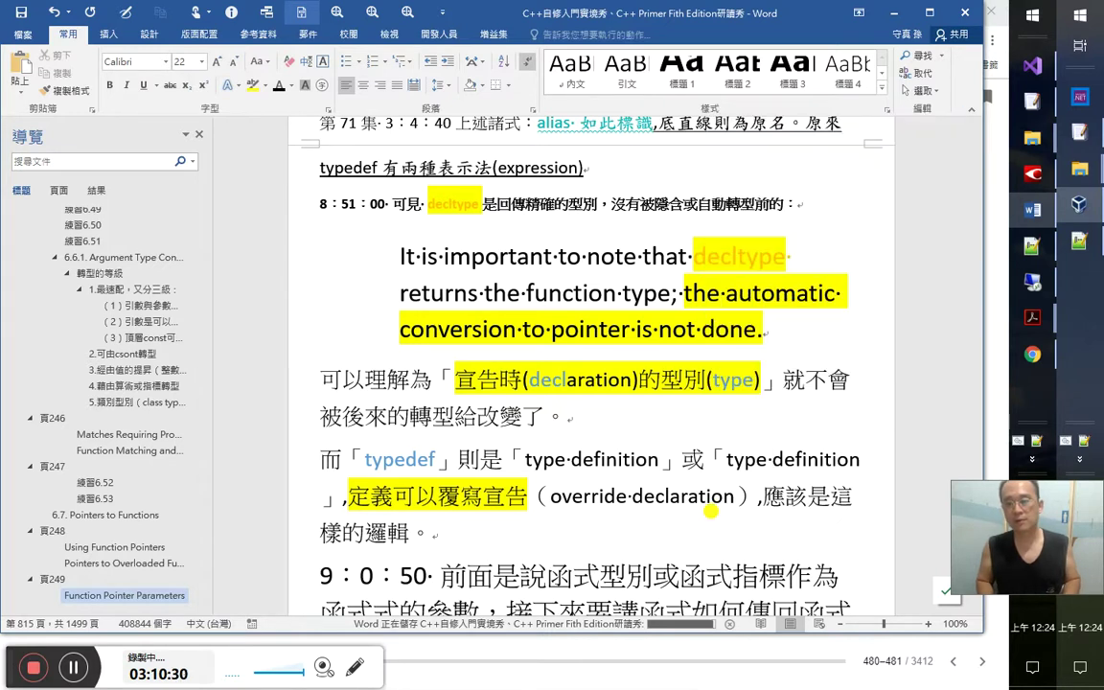
# Change the second "type definition" to "type redefinition" and colour the prefix "re" turquoise
pyautogui.write('re')
pyautogui.hotkey('shift', 'Left')
pyautogui.hotkey('shift', 'Left')
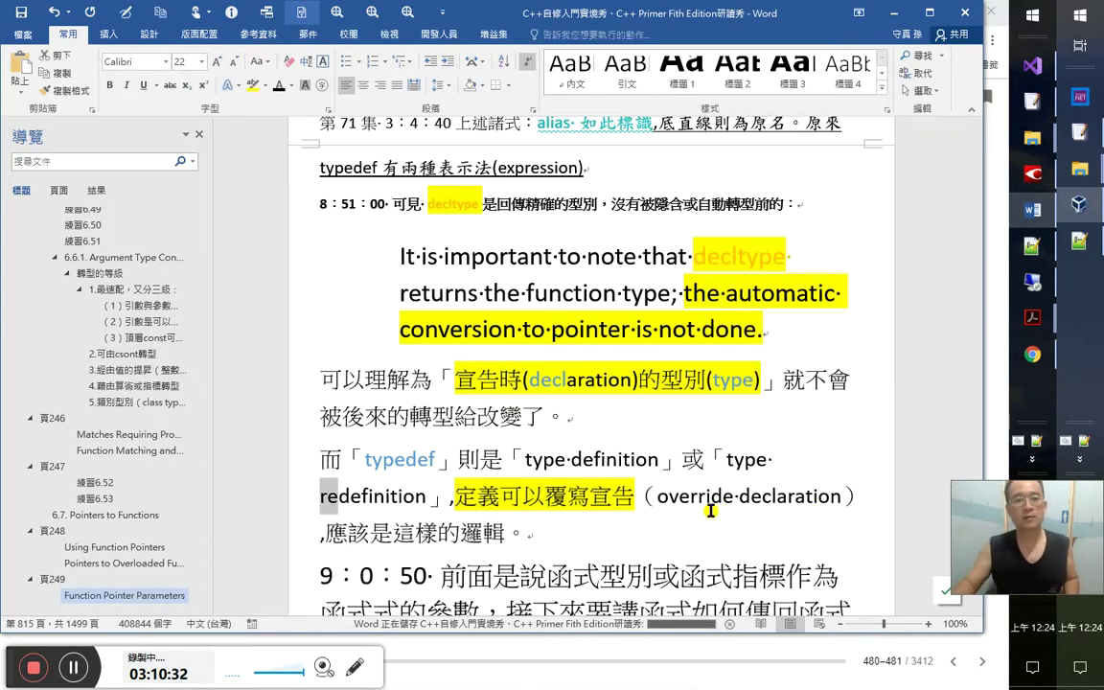
pyautogui.click(290, 87)
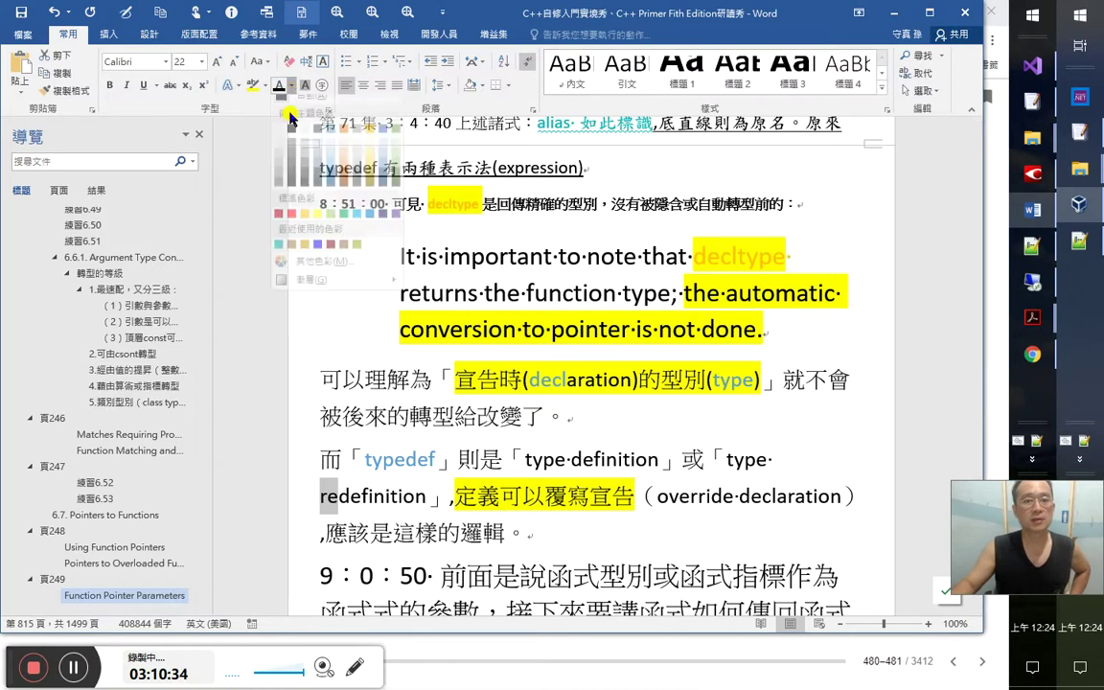
pyautogui.click(327, 319)
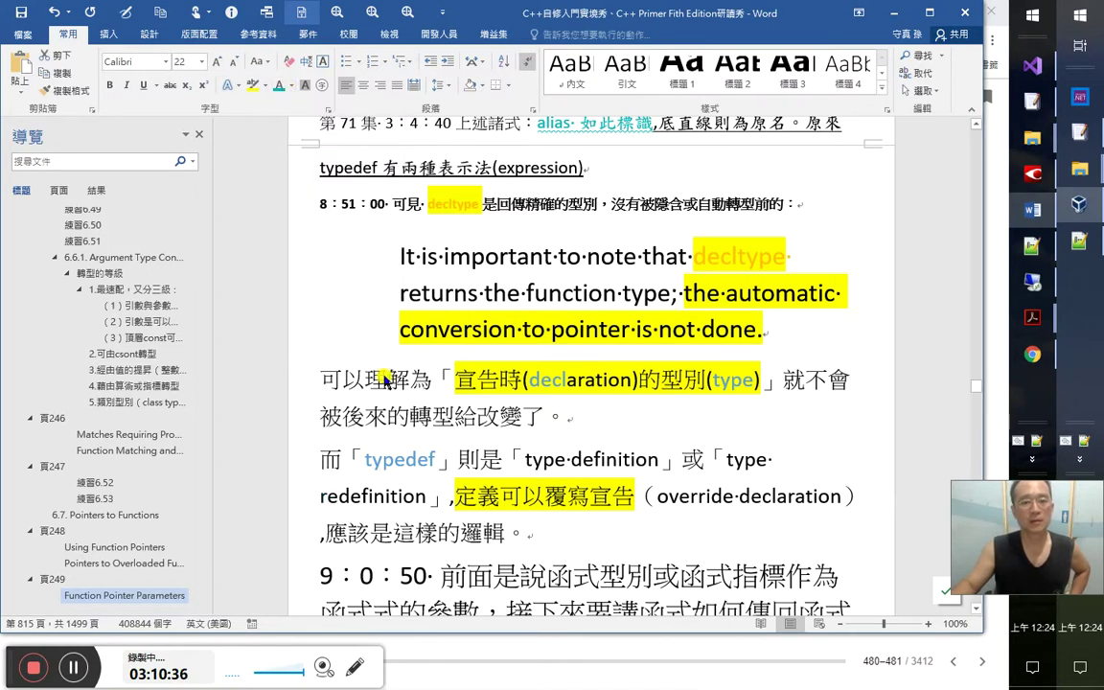
pyautogui.scroll(-1, 585, 498)
pyautogui.click(484, 460)
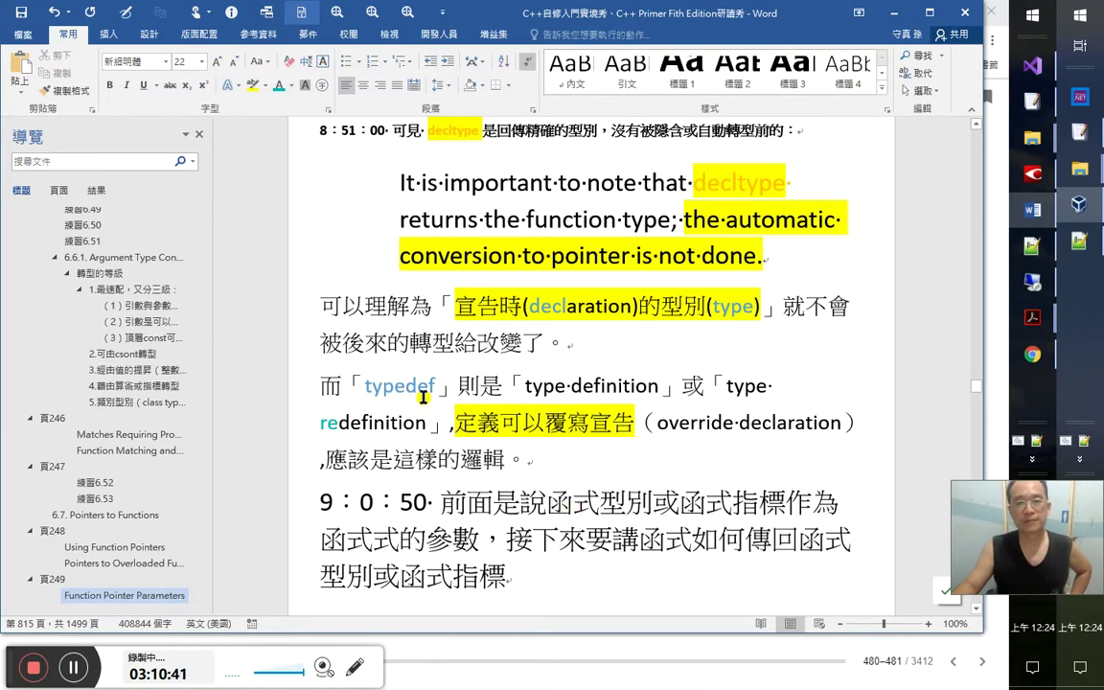
# Delete 或 between 「type definition」 and 「type redefinition」
pyautogui.click(813, 391)
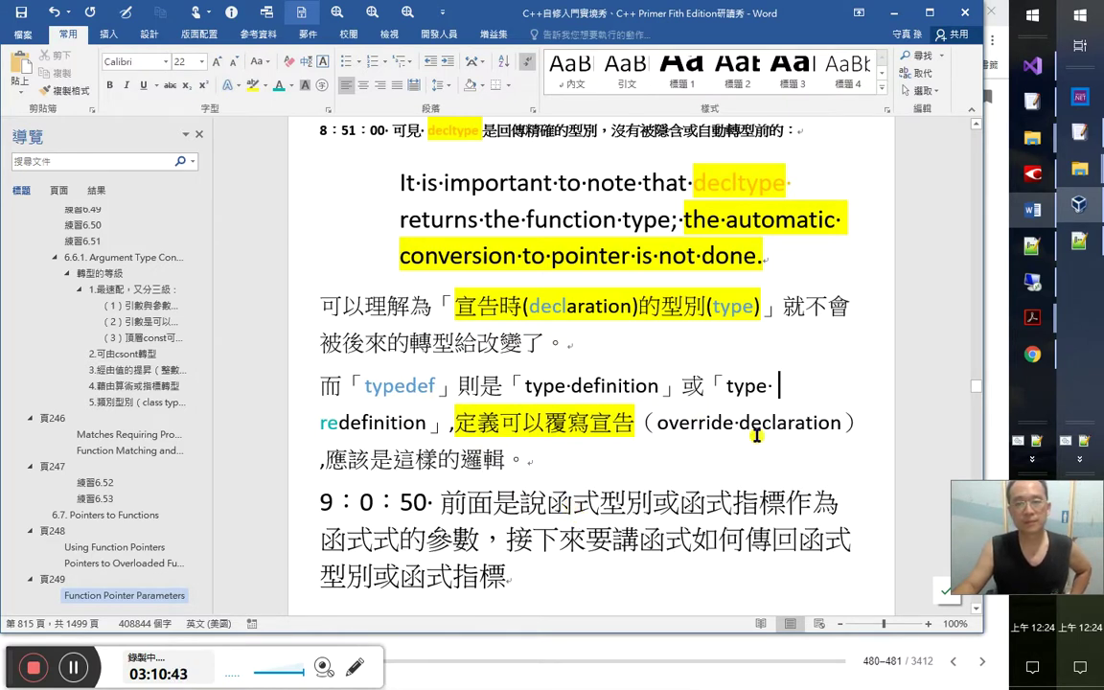
pyautogui.click(682, 386)
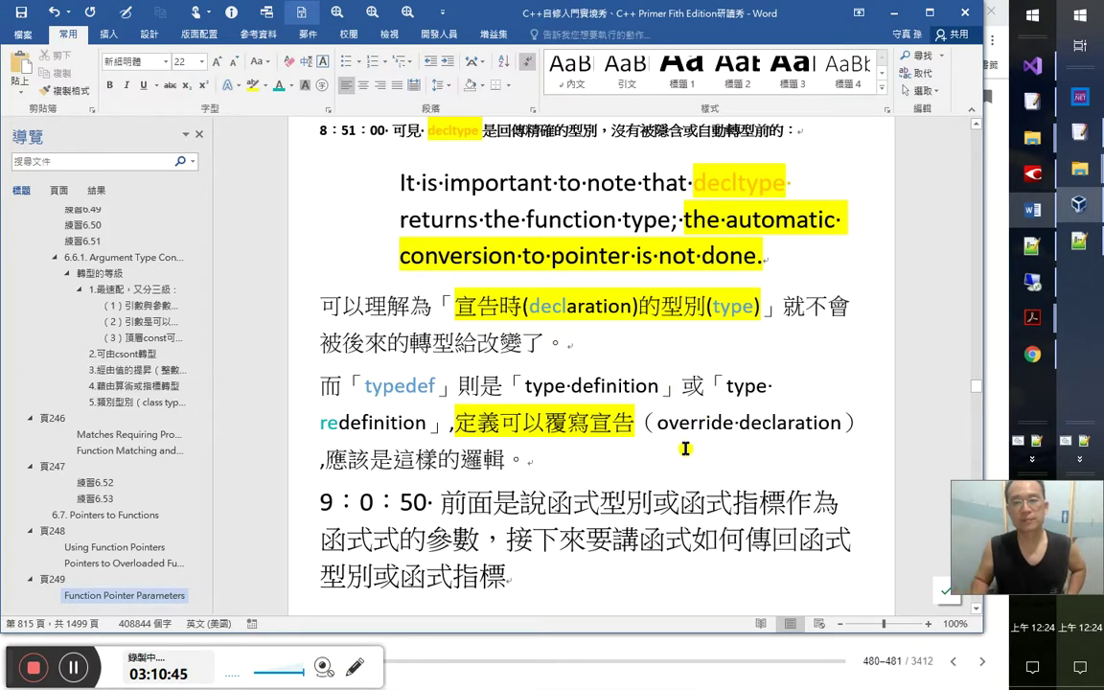
pyautogui.hotkey('shift', 'Right')
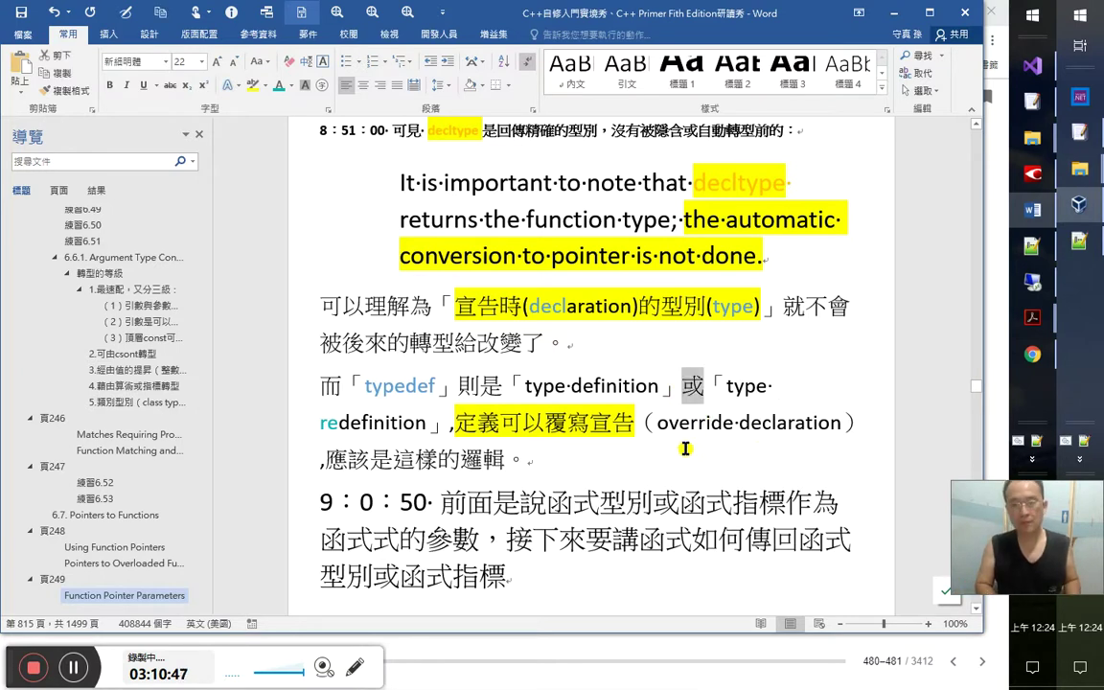
pyautogui.hotkey('ctrl', '=')
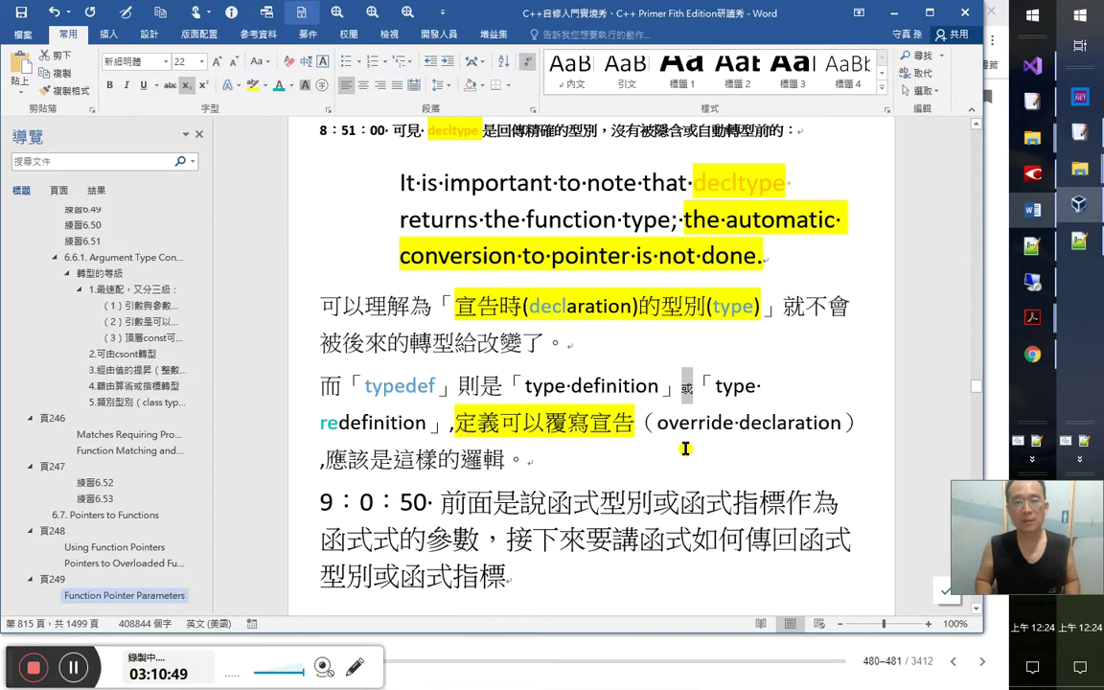
pyautogui.press('Delete')
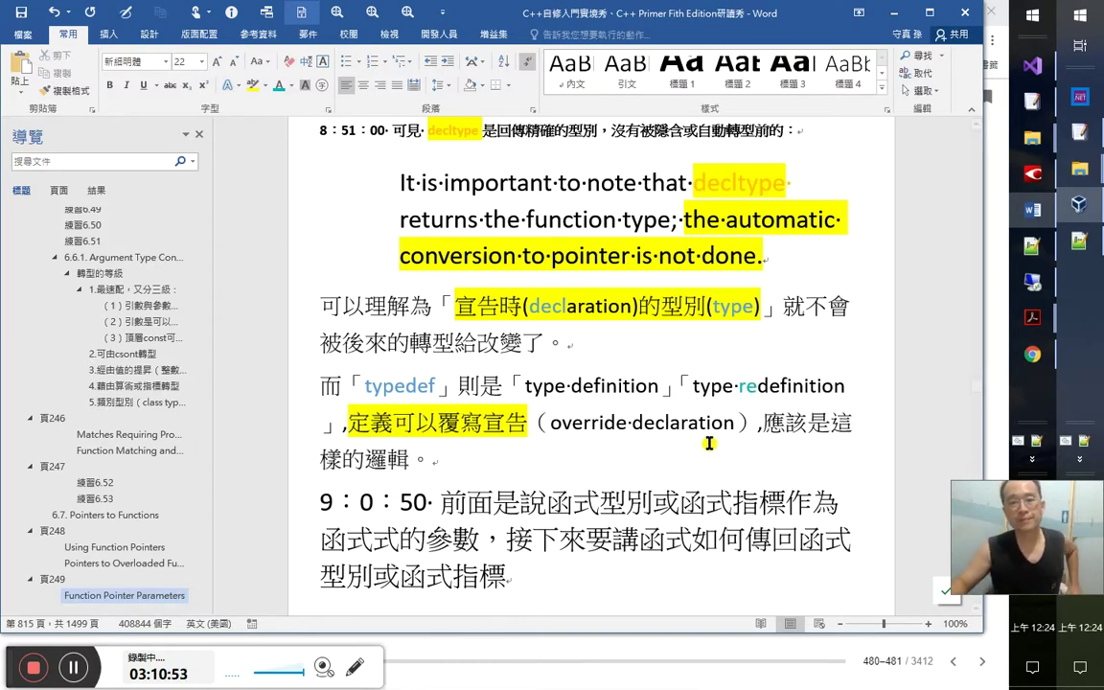
# Remove the duplicated 式 from 函式式的參數 in the 9：0：50 note
pyautogui.scroll(-1, 628, 408)
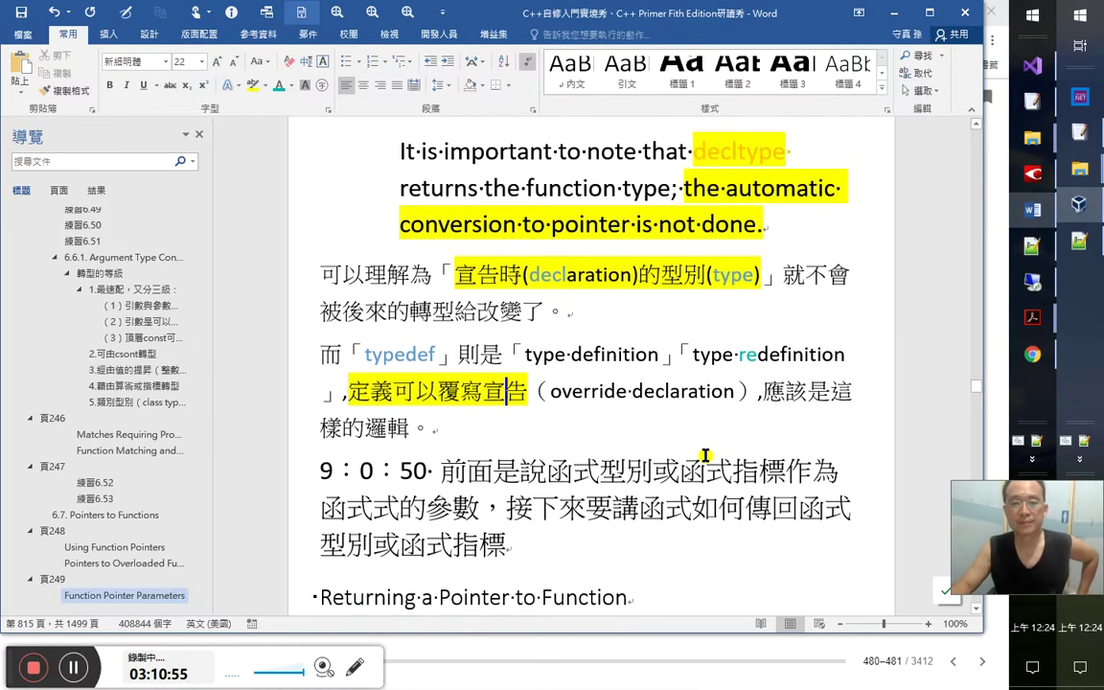
pyautogui.click(526, 462)
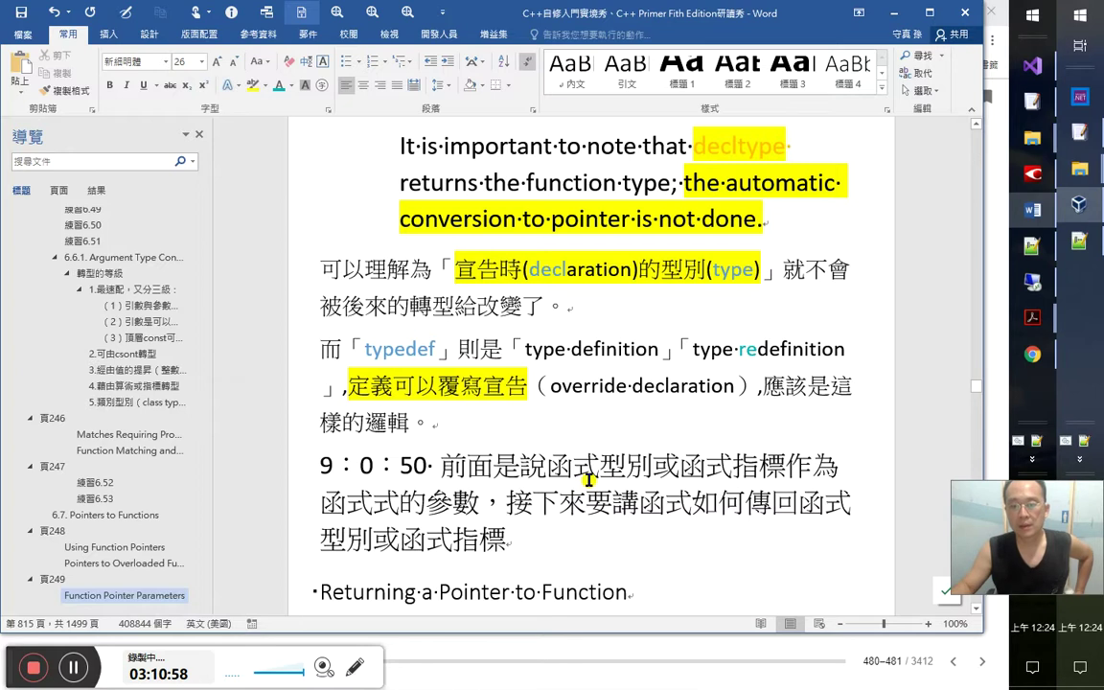
pyautogui.click(365, 500)
pyautogui.press('Delete')
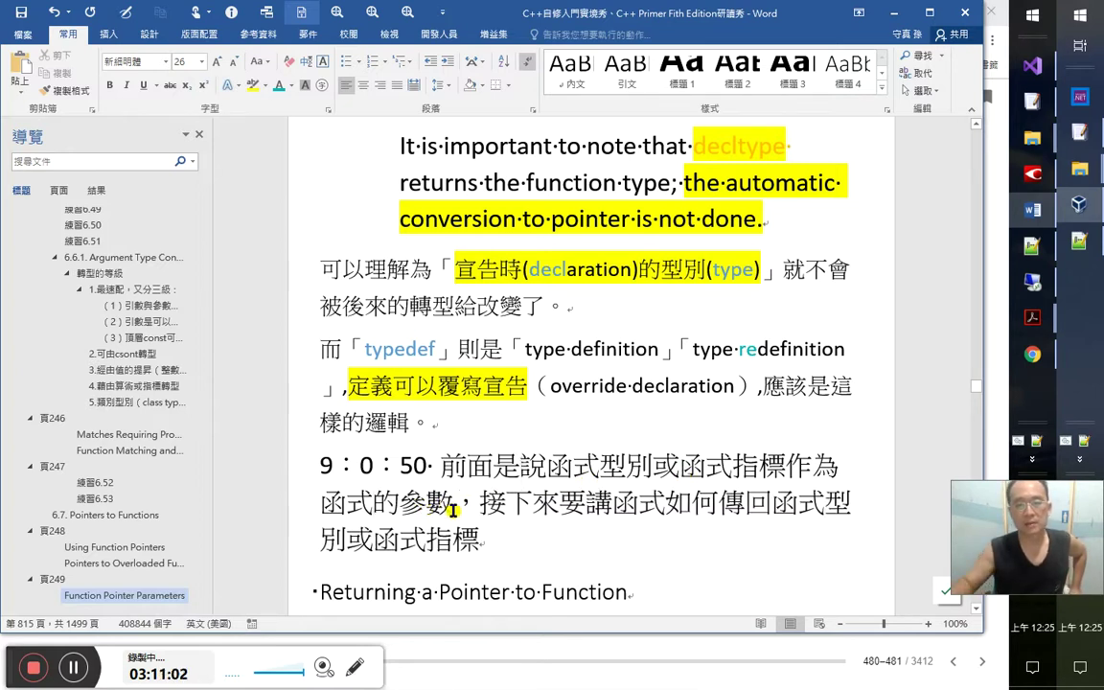
# Append the episode time mark "第 71 集 3：11：00" to the end of the 9：0：50 note
pyautogui.scroll(-1, 452, 510)
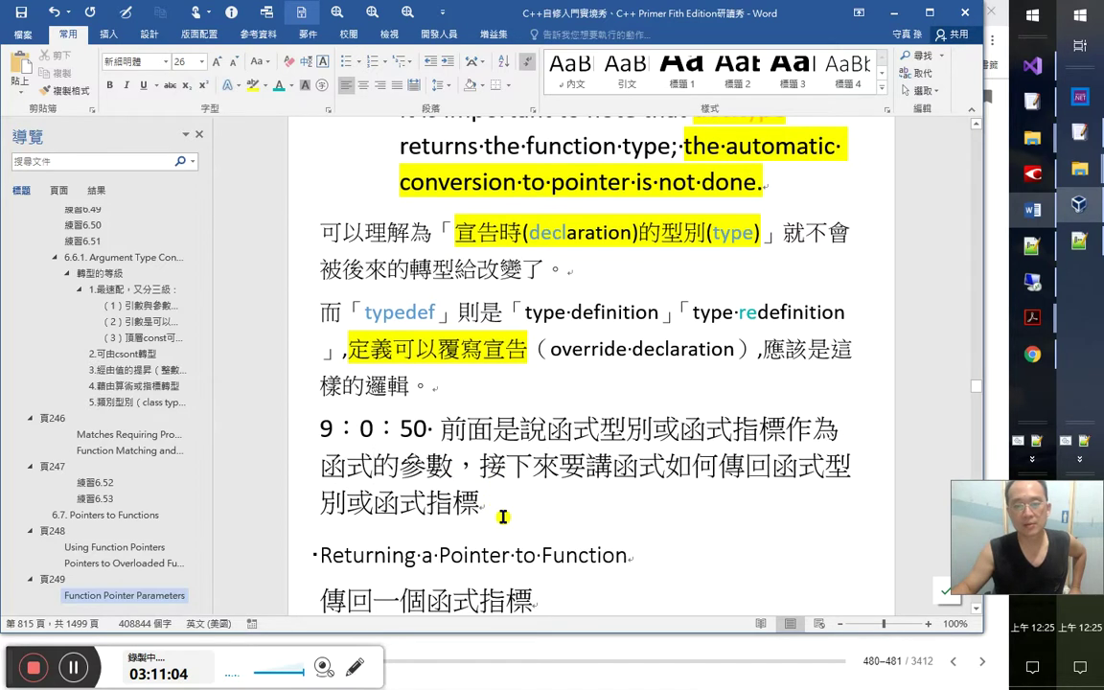
pyautogui.click(503, 502)
pyautogui.write('第 71')
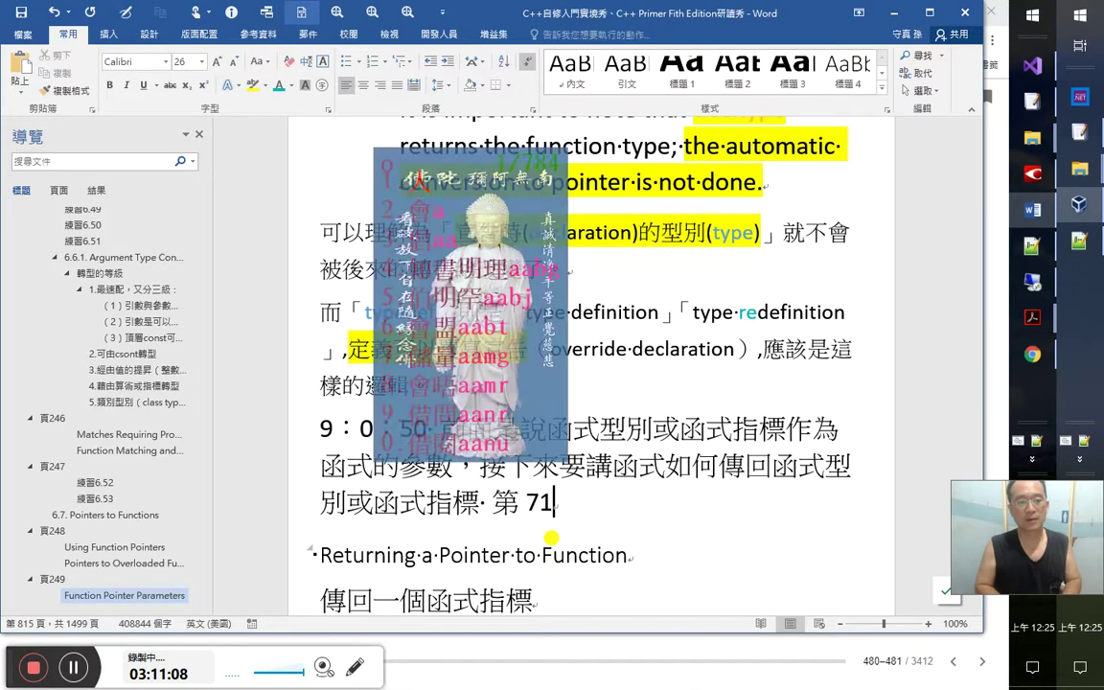
pyautogui.write(' 集 3：11：0')
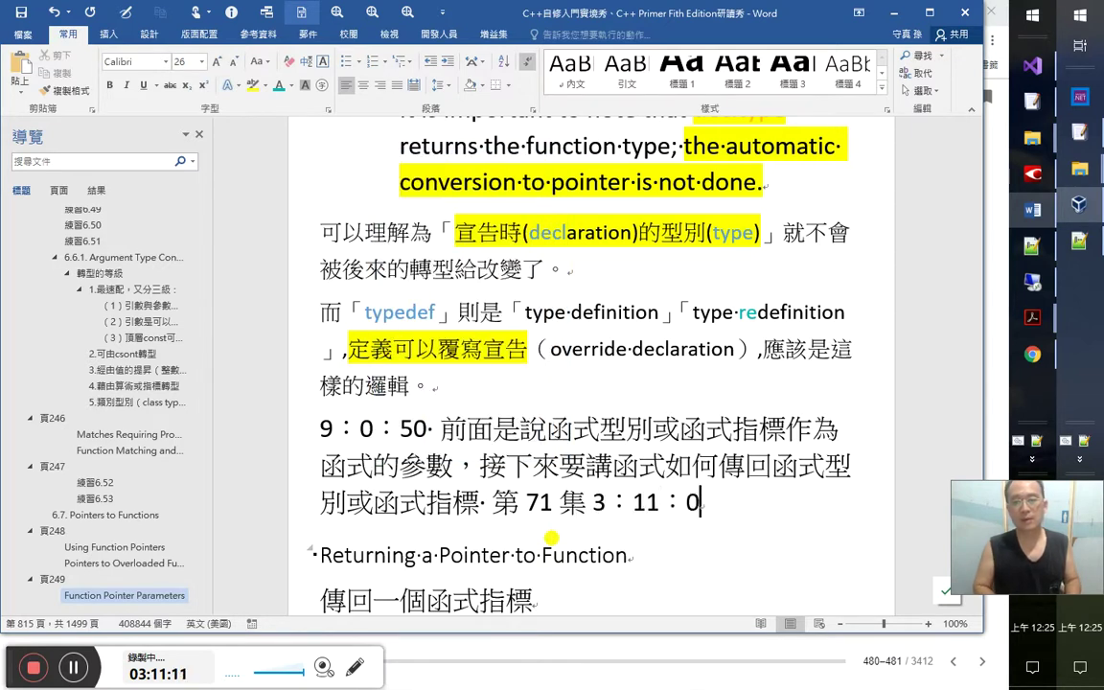
pyautogui.write('0')
# Reduce the 第 71 集 3：11：00 time mark to 16 pt
pyautogui.hotkey('shift', 'Left')
pyautogui.hotkey('shift', 'Left')
pyautogui.hotkey('shift', 'Left')
pyautogui.hotkey('shift', 'Left')
pyautogui.hotkey('shift', 'Left')
pyautogui.hotkey('shift', 'Left')
pyautogui.hotkey('shift', 'Left')
pyautogui.hotkey('shift', 'Left')
pyautogui.hotkey('shift', 'Left')
pyautogui.hotkey('shift', 'Left')
pyautogui.hotkey('shift', 'Left')
pyautogui.hotkey('shift', 'Left')
pyautogui.hotkey('shift', 'Left')
pyautogui.hotkey('shift', 'Left')
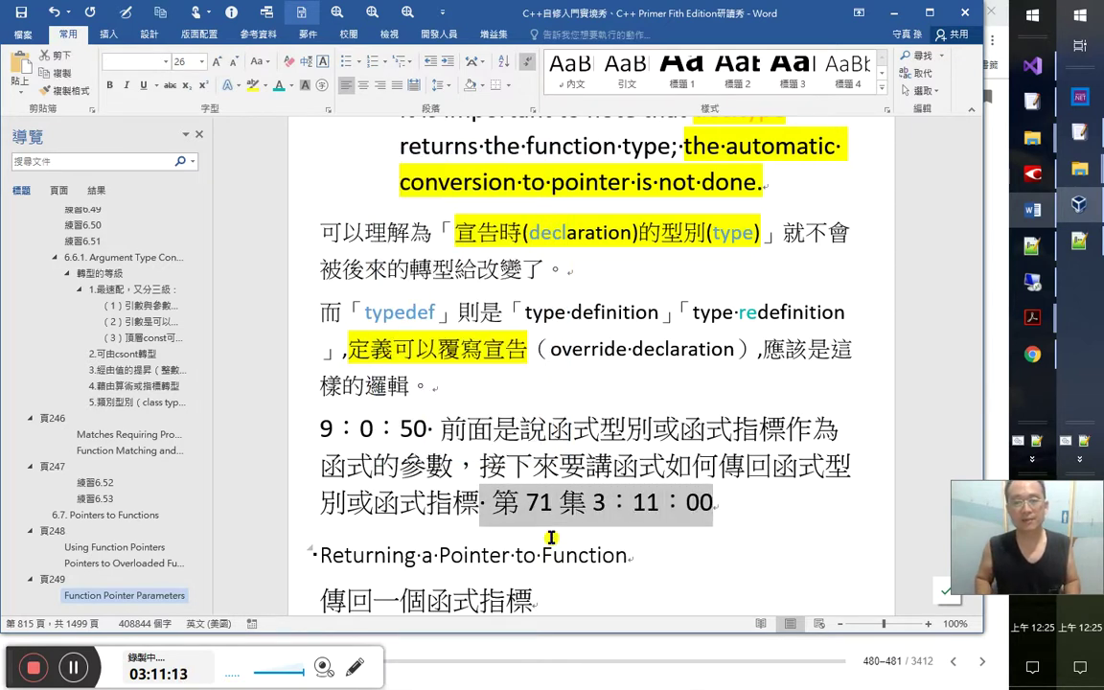
pyautogui.hotkey('ctrl', '[')
pyautogui.hotkey('ctrl', '[')
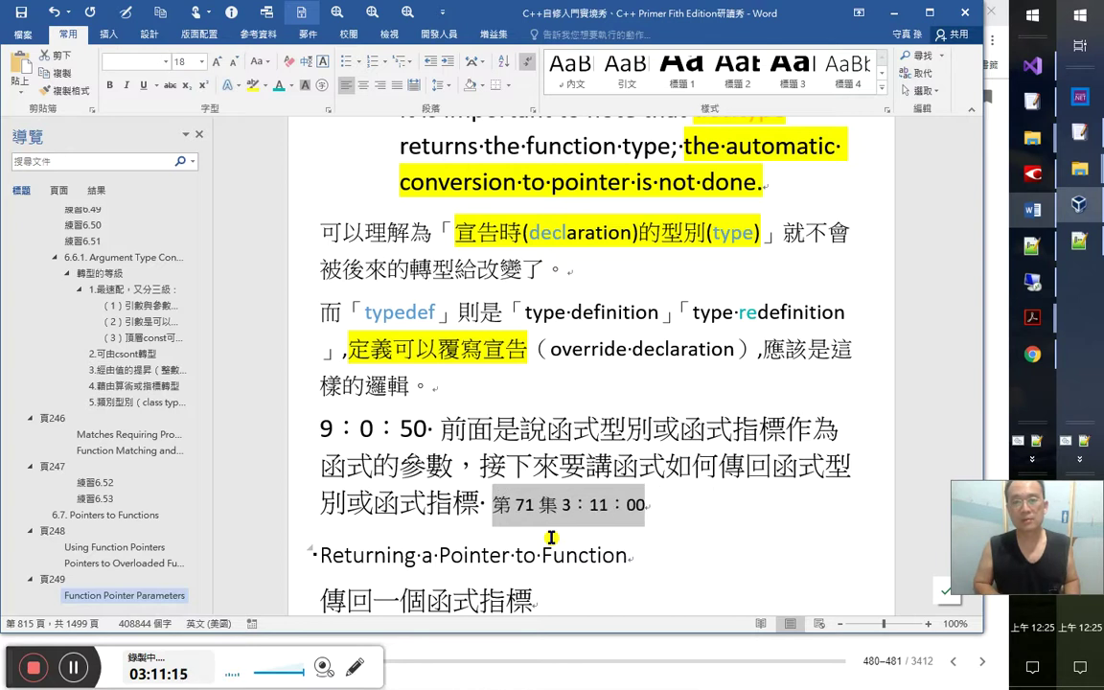
pyautogui.hotkey('ctrl', '[')
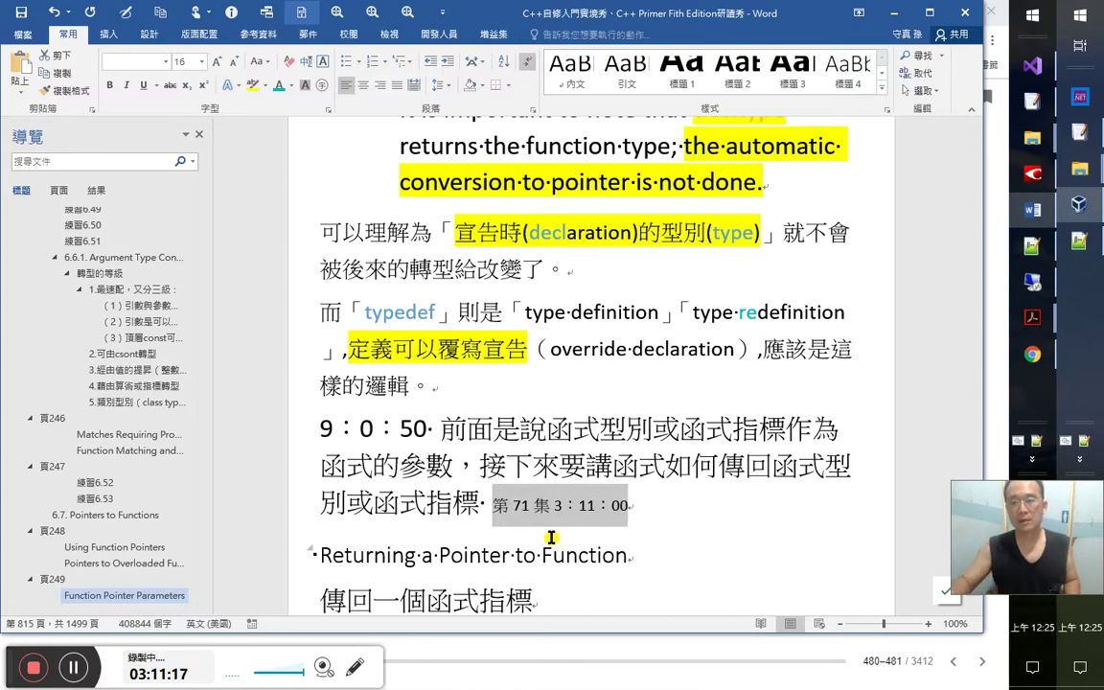
pyautogui.click(496, 510)
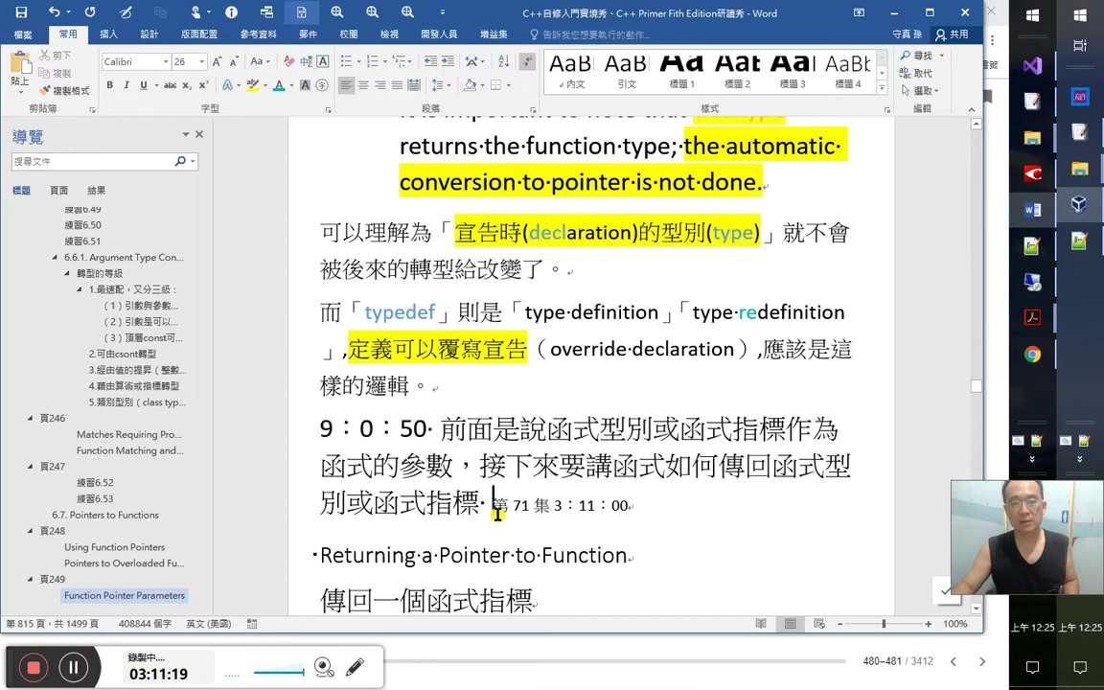
# Highlight 傳回 and 參數 in the 9：0：50 note in turquoise
pyautogui.click(747, 467)
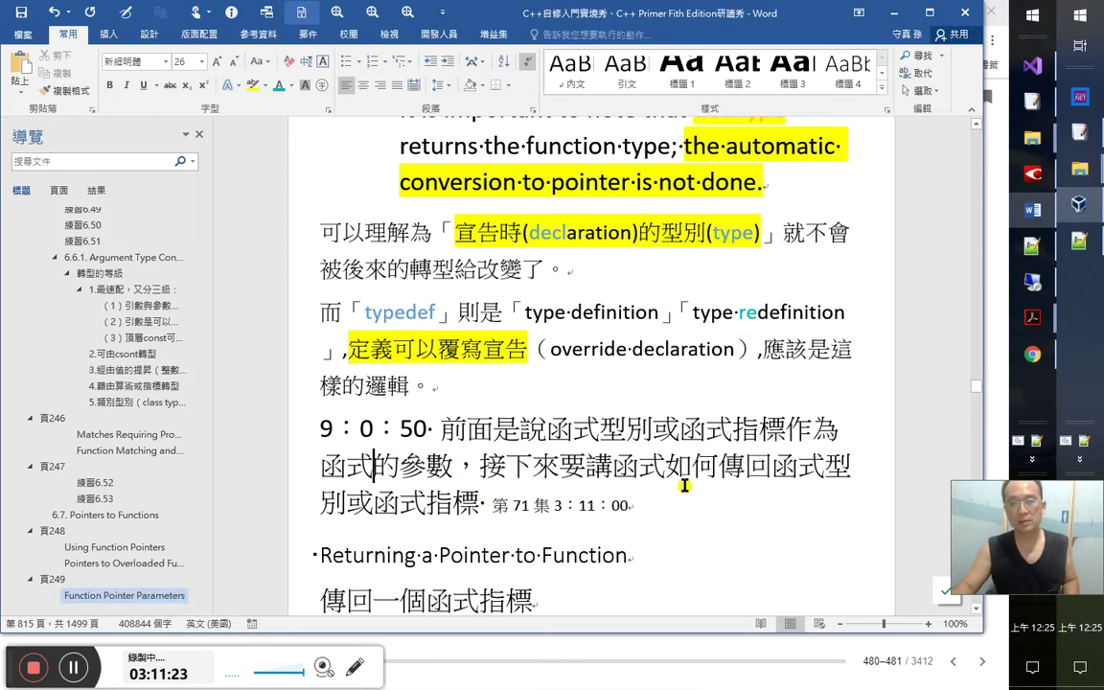
pyautogui.doubleClick(724, 469)
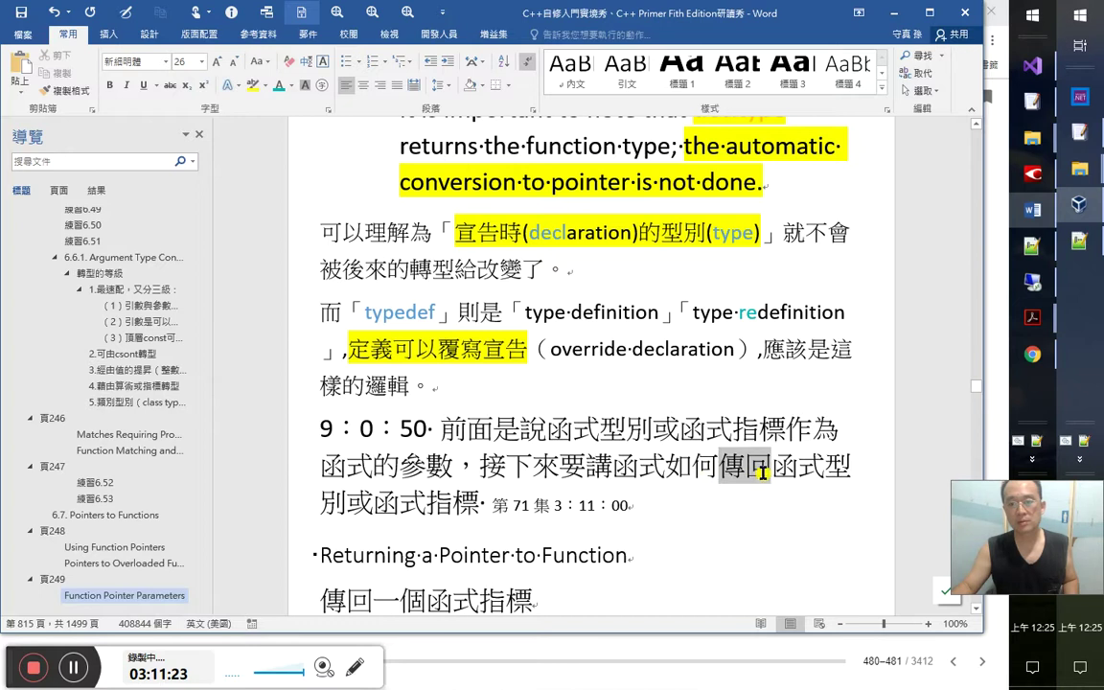
pyautogui.click(266, 85)
pyautogui.click(302, 105)
pyautogui.doubleClick(425, 467)
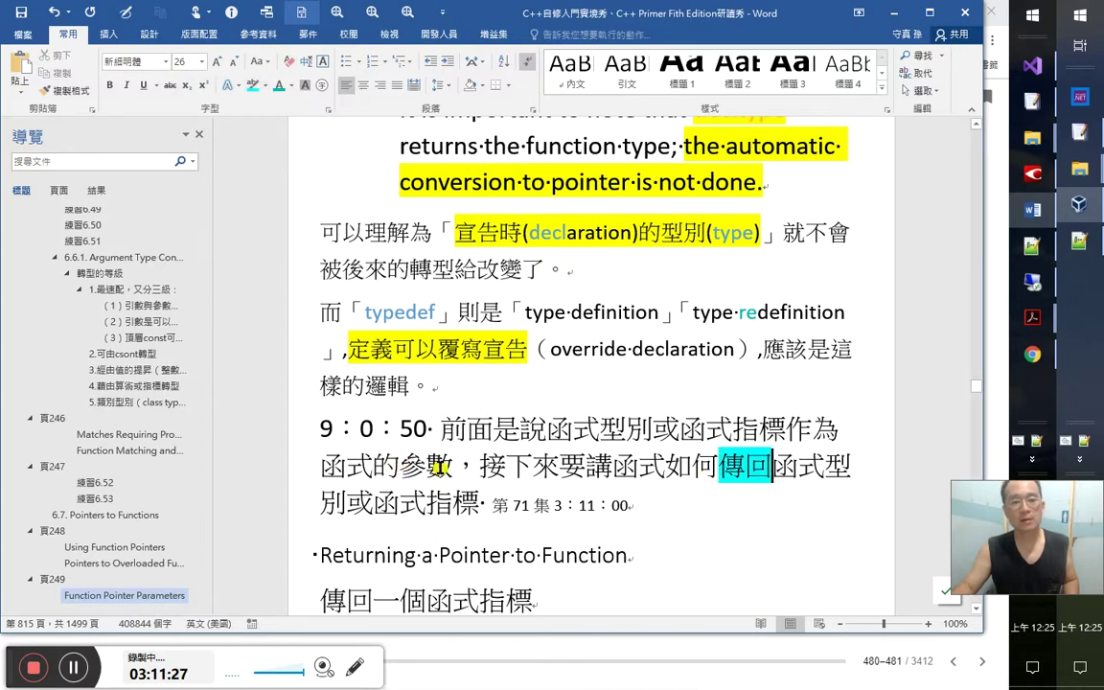
pyautogui.click(279, 85)
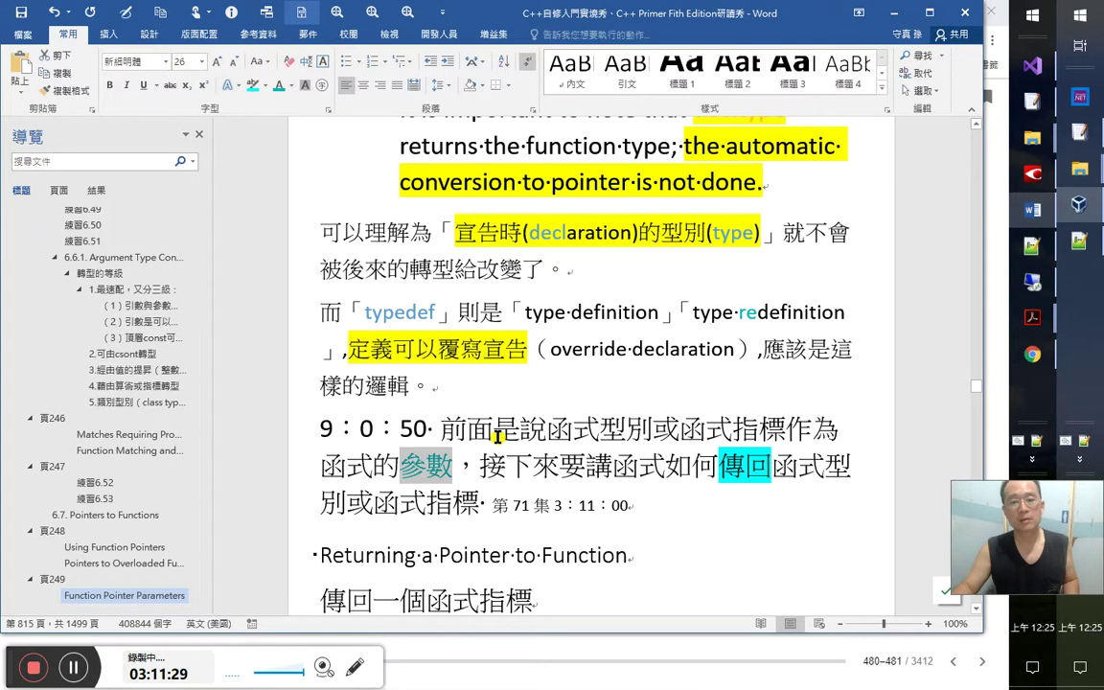
pyautogui.click(255, 85)
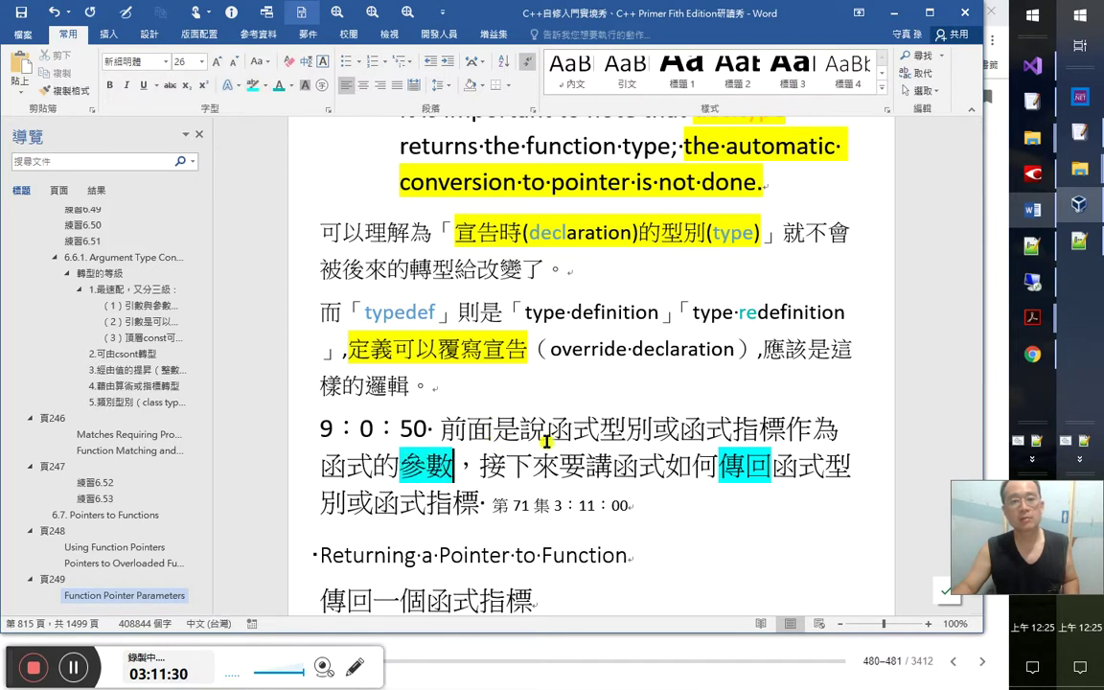
pyautogui.press('Right')
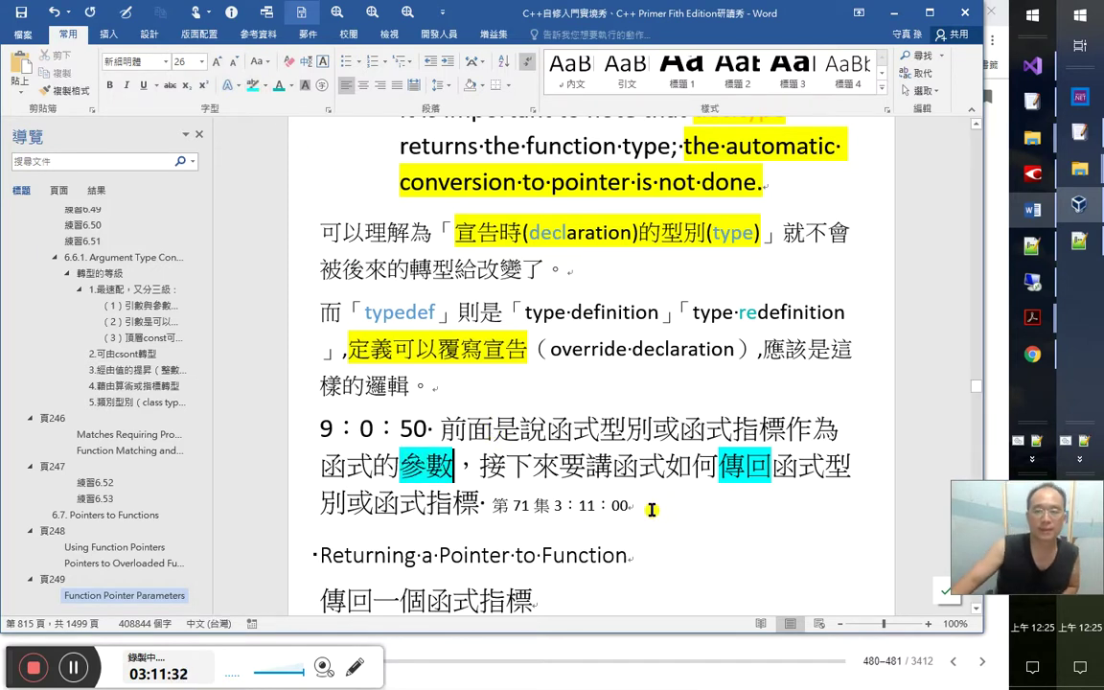
# Review the sections on pointers to overloaded functions, function pointer parameters and returning a pointer to function
pyautogui.scroll(-1, 651, 507)
pyautogui.click(660, 513)
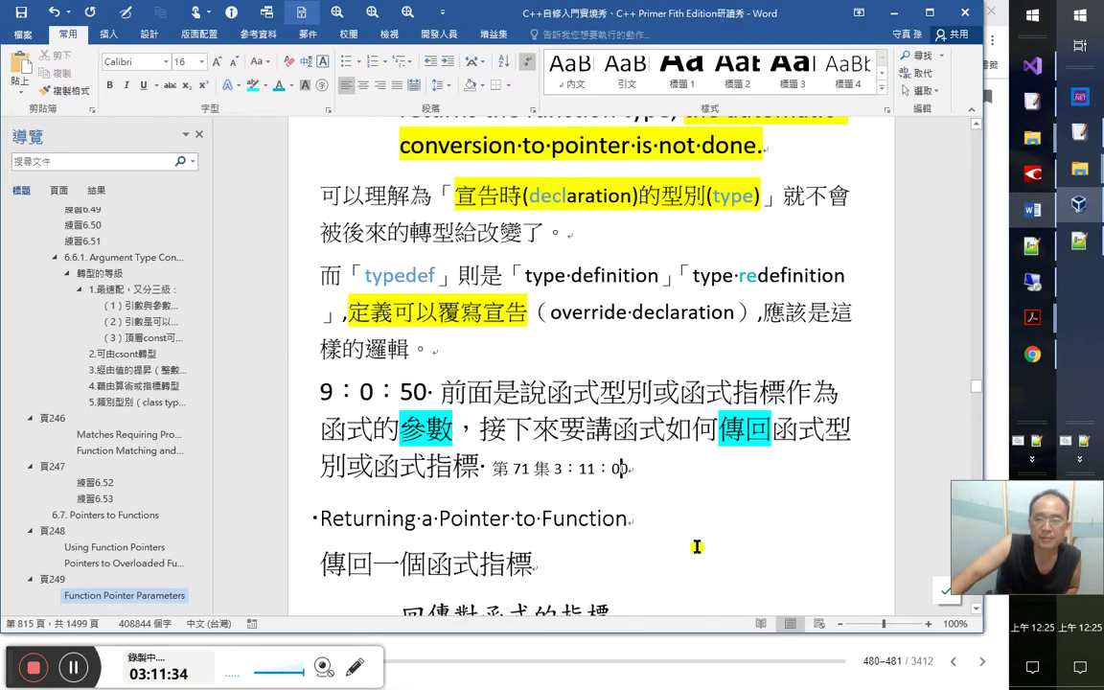
pyautogui.scroll(2, 698, 538)
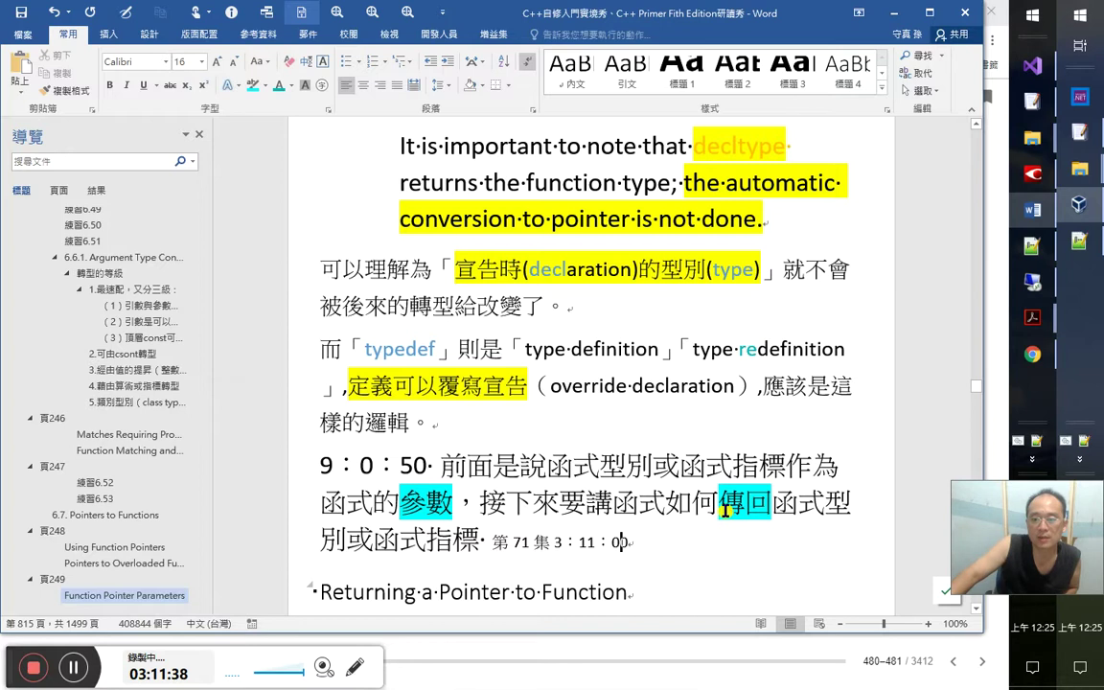
pyautogui.scroll(-2, 732, 514)
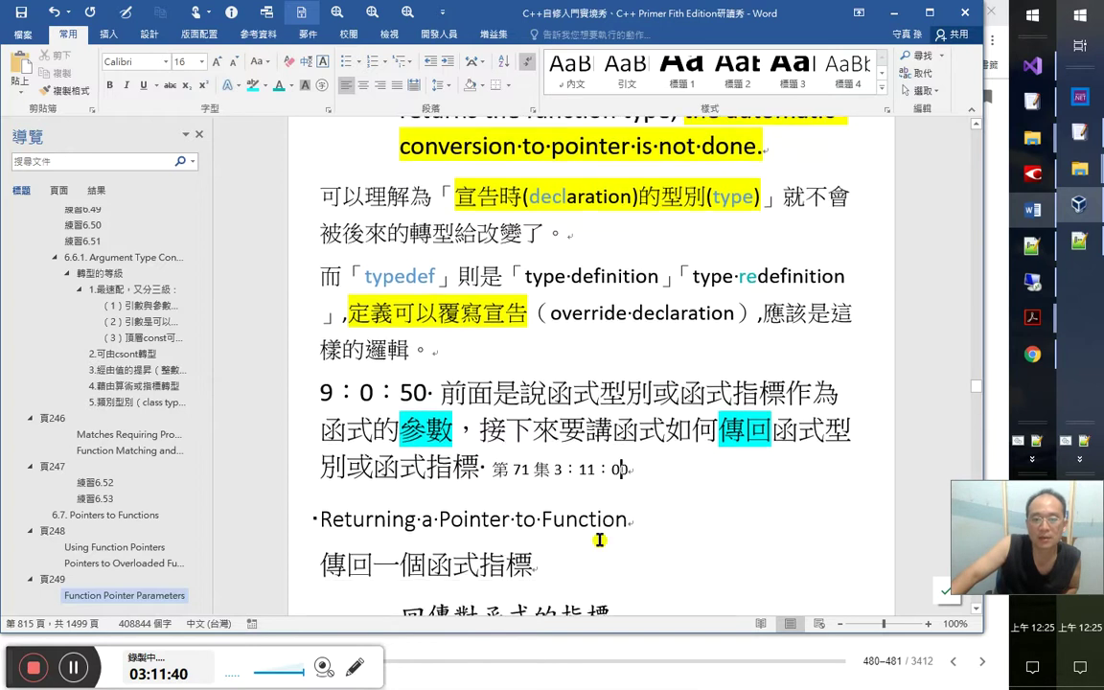
pyautogui.scroll(-1, 458, 526)
pyautogui.scroll(-2, 74, 564)
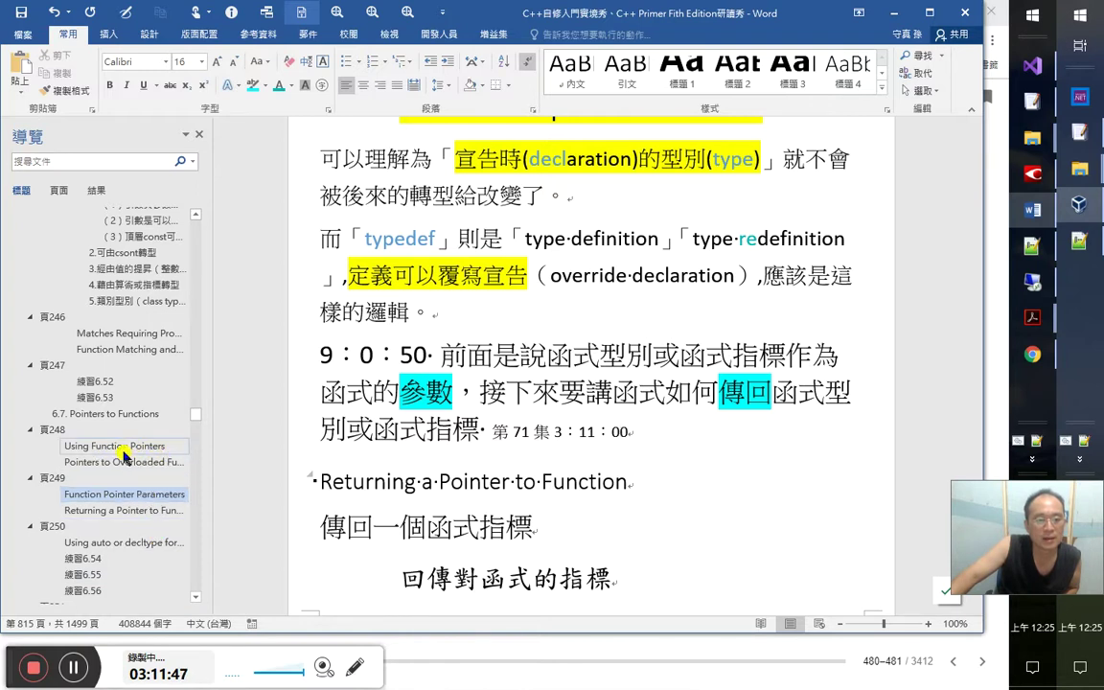
pyautogui.click(123, 461)
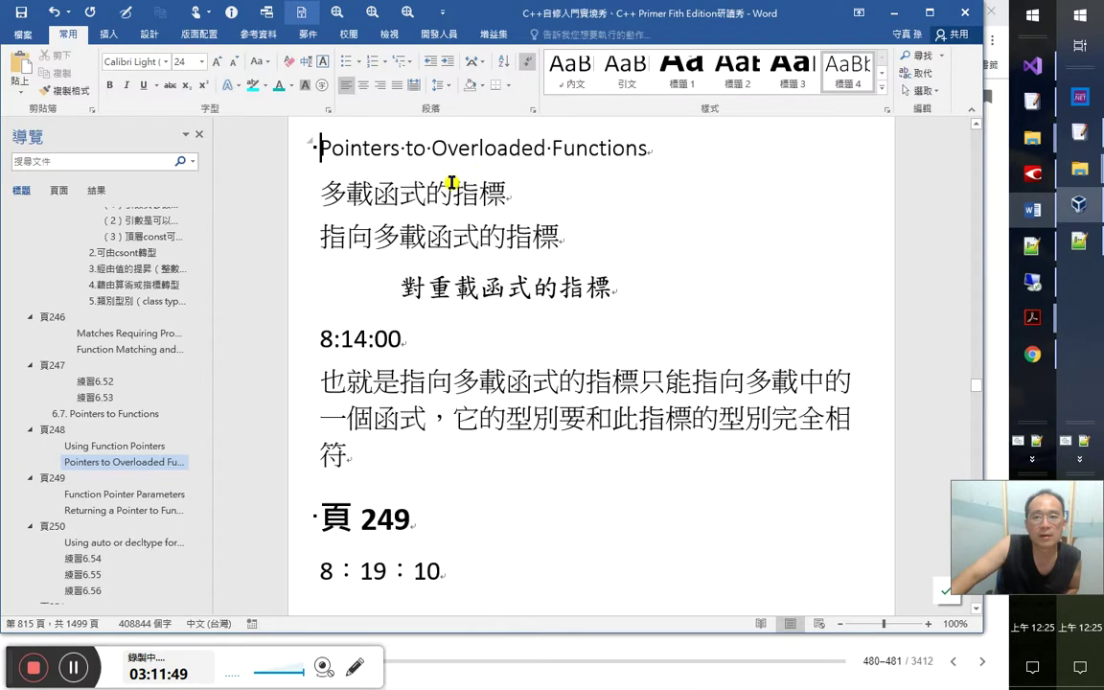
pyautogui.click(112, 494)
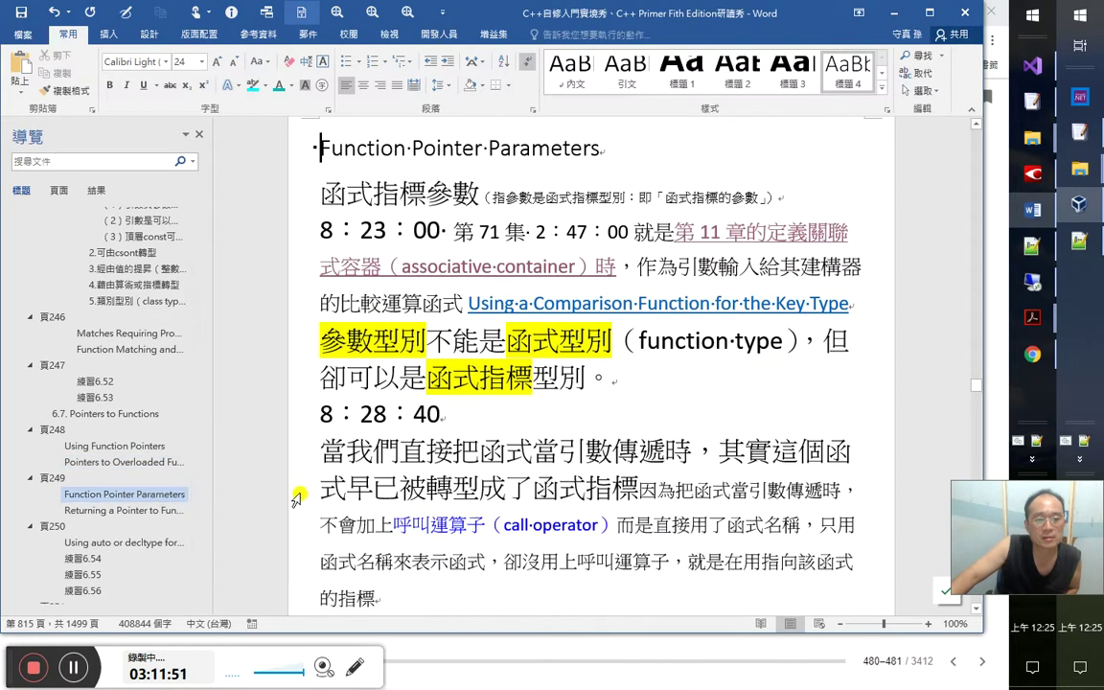
pyautogui.click(148, 511)
pyautogui.scroll(5, 564, 464)
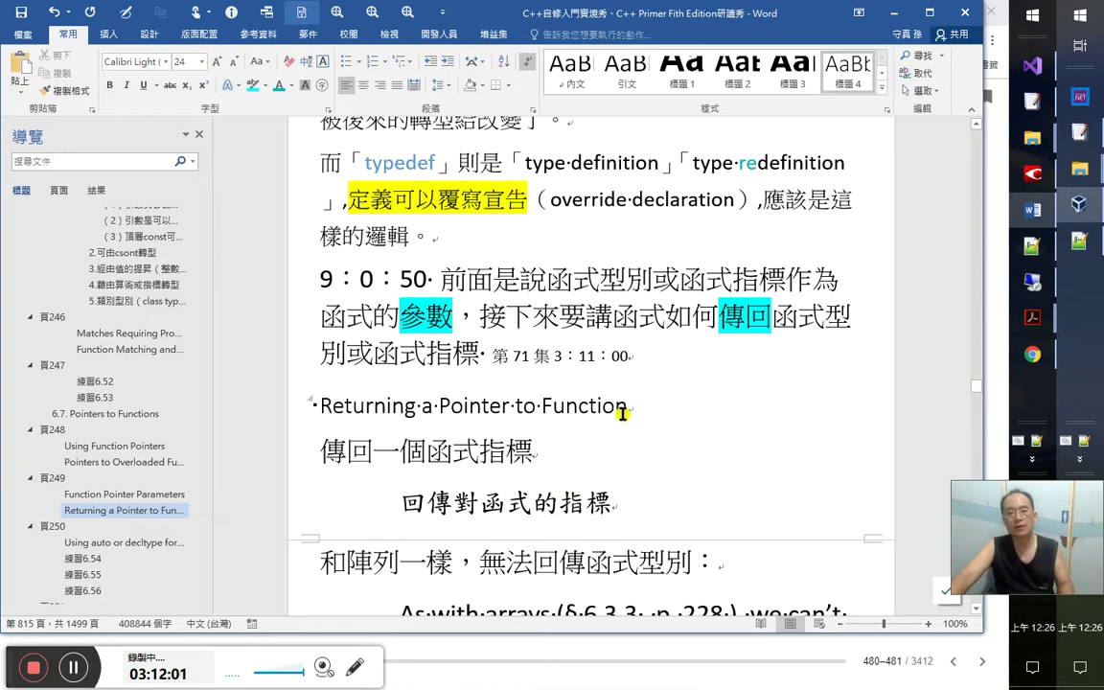
pyautogui.scroll(-1, 627, 469)
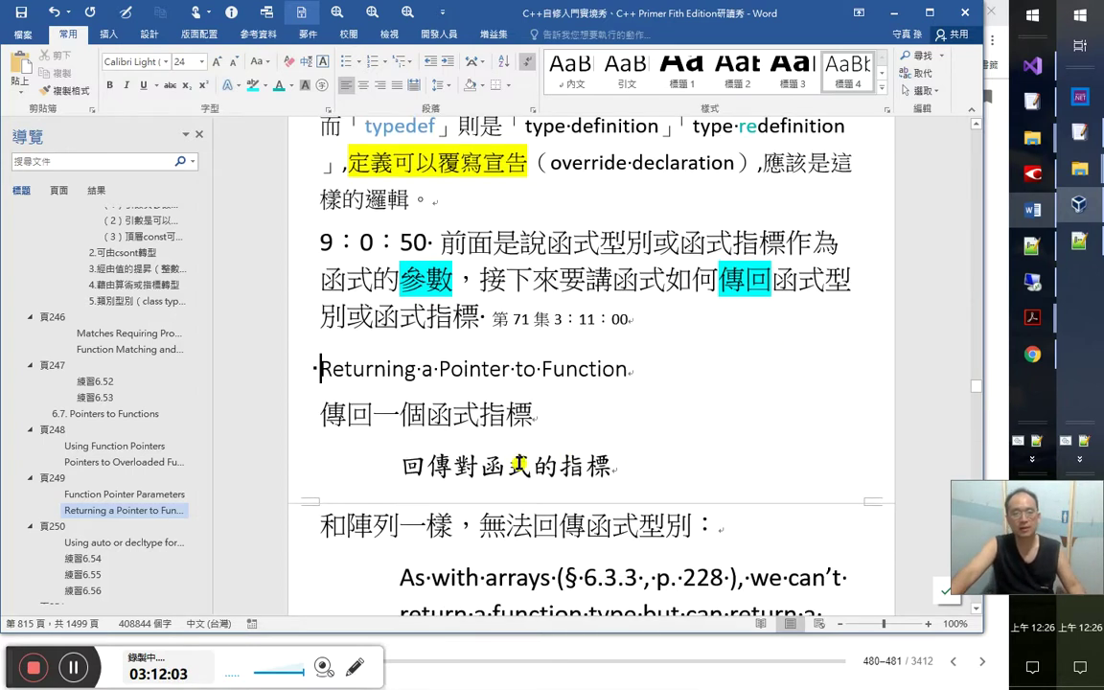
pyautogui.scroll(-2, 526, 455)
pyautogui.scroll(-1, 525, 476)
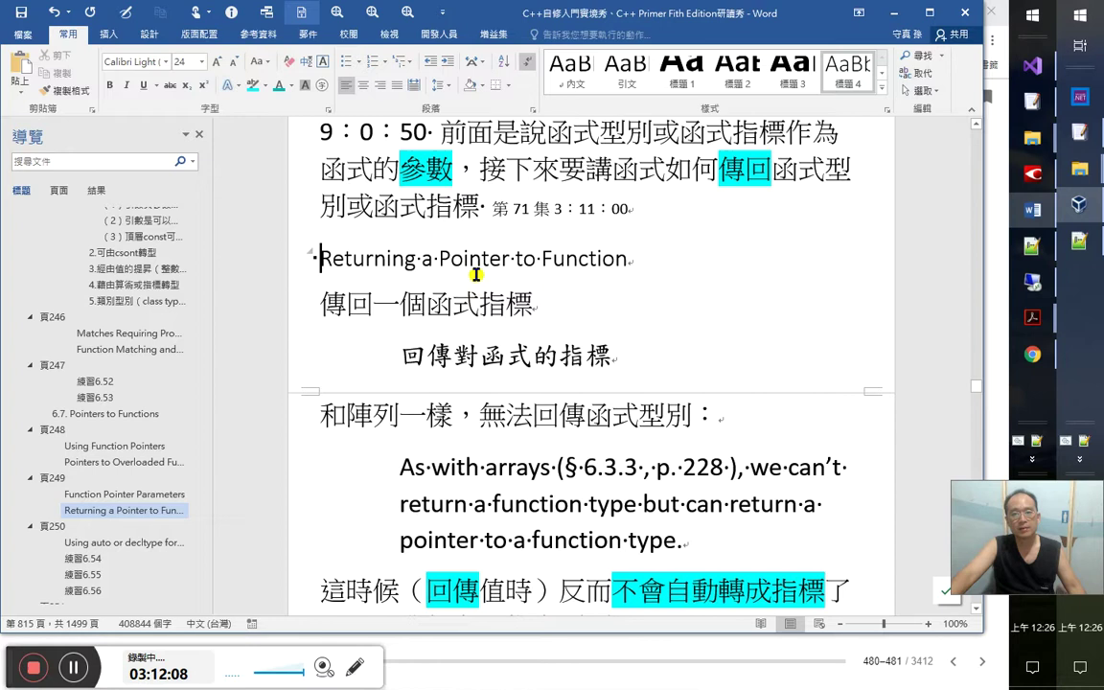
# Highlight 對函式的指標 and "a Pointer to Function" in the Returning a Pointer to Function section in yellow
pyautogui.moveTo(452, 355); pyautogui.dragTo(611, 356)
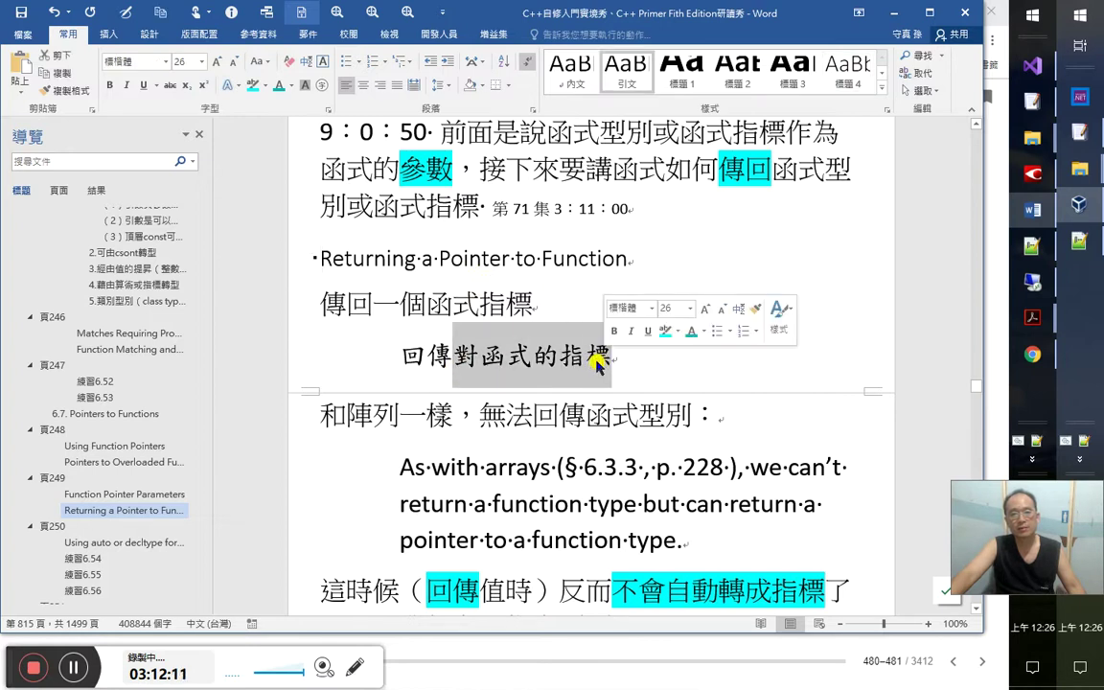
pyautogui.click(266, 86)
pyautogui.click(261, 111)
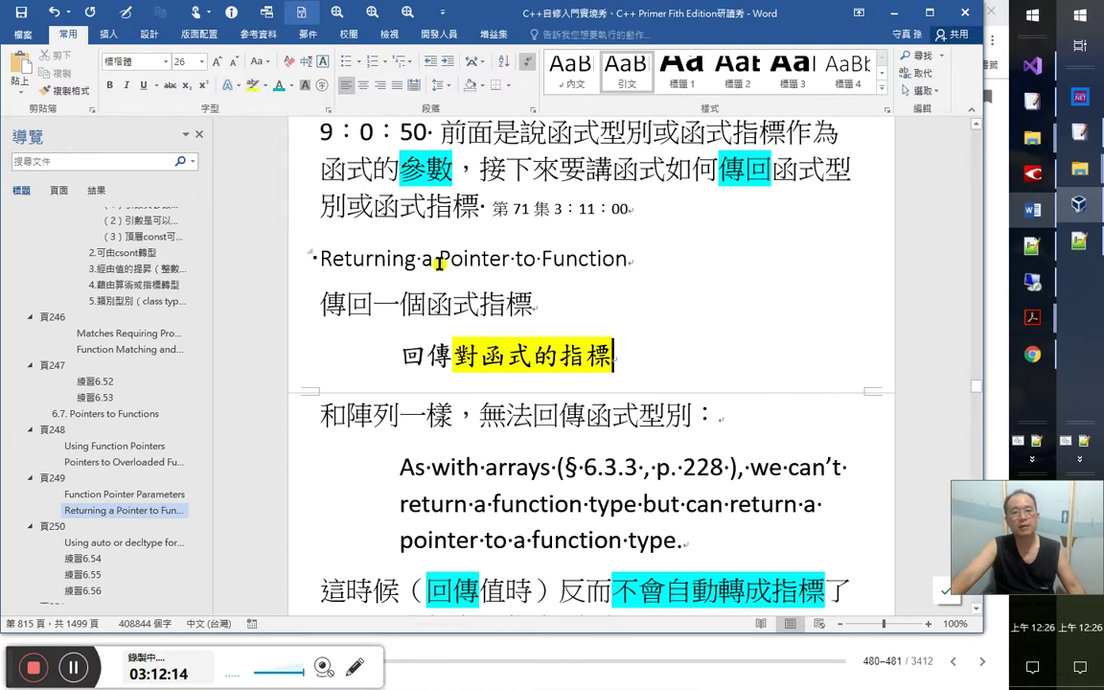
pyautogui.moveTo(425, 259); pyautogui.dragTo(634, 260)
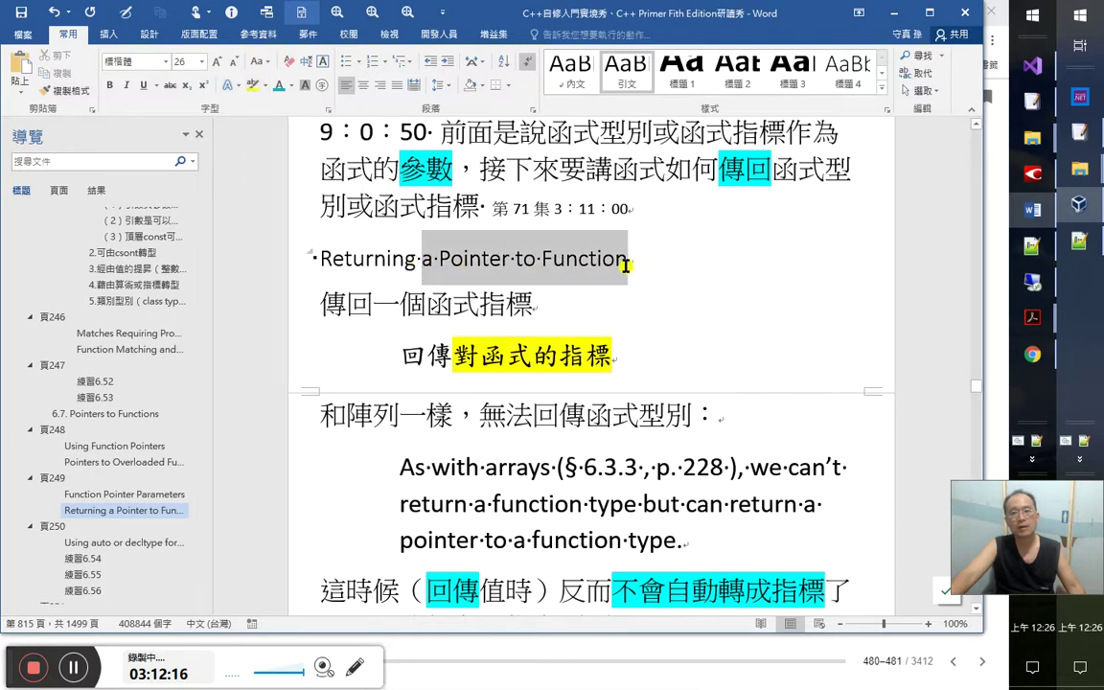
pyautogui.click(256, 88)
pyautogui.click(581, 343)
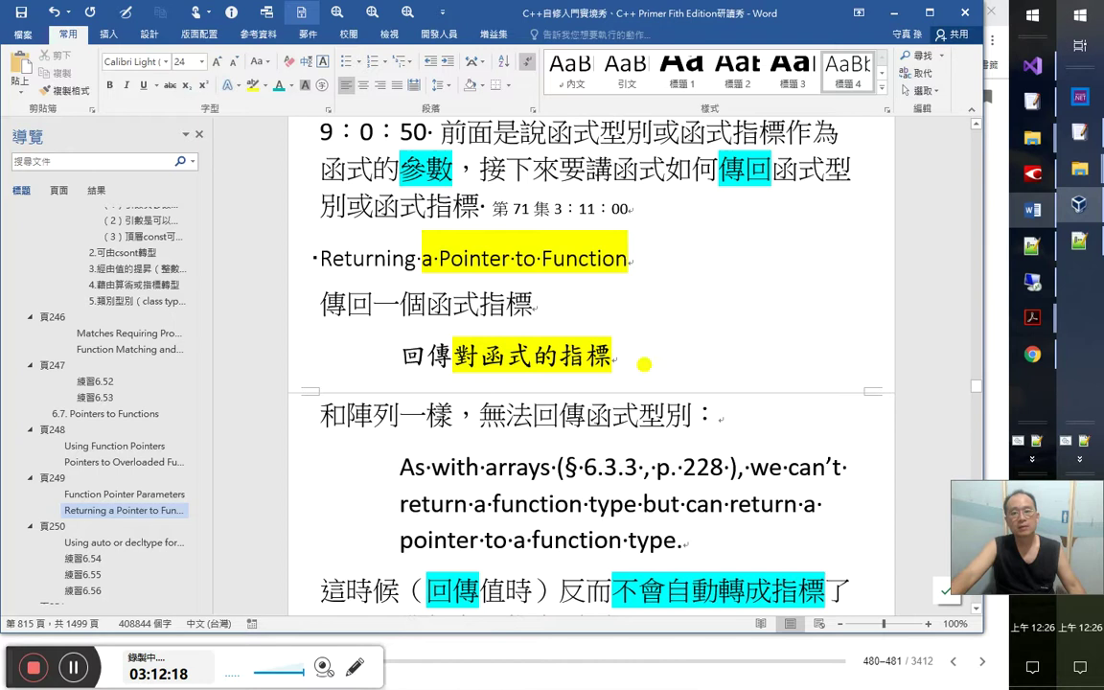
# Append "、回傳一個指向函式的指標" to the 傳回一個函式指標 line and highlight 一個指向函式的指標 in yellow
pyautogui.click(529, 299)
pyautogui.write('、')
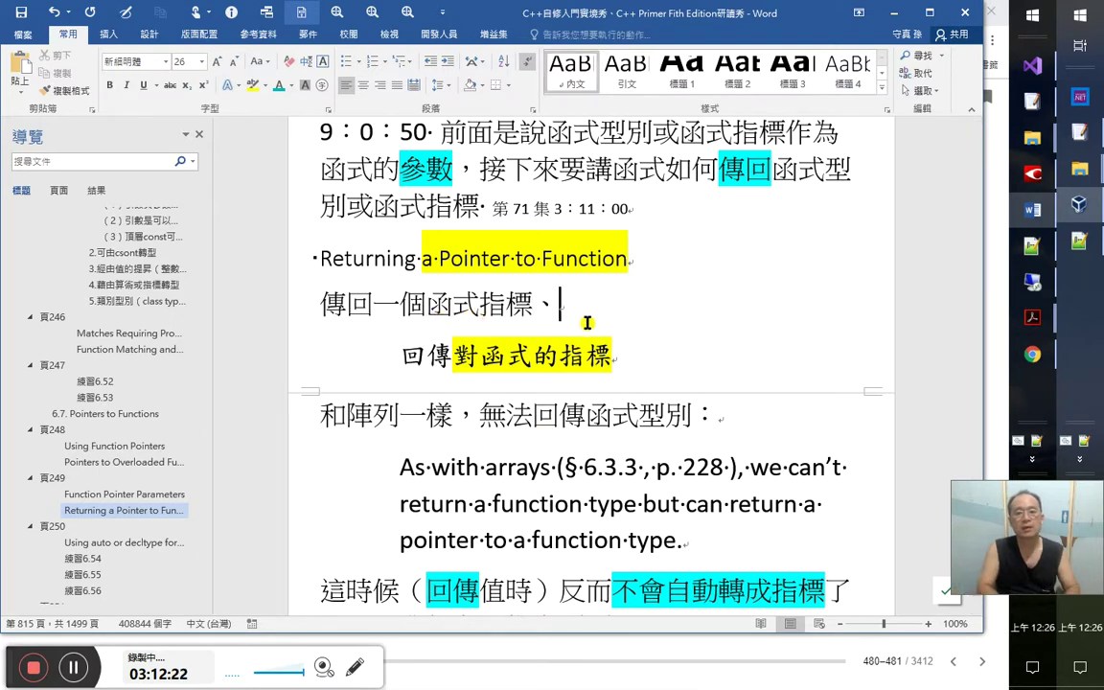
pyautogui.write('回傳一')
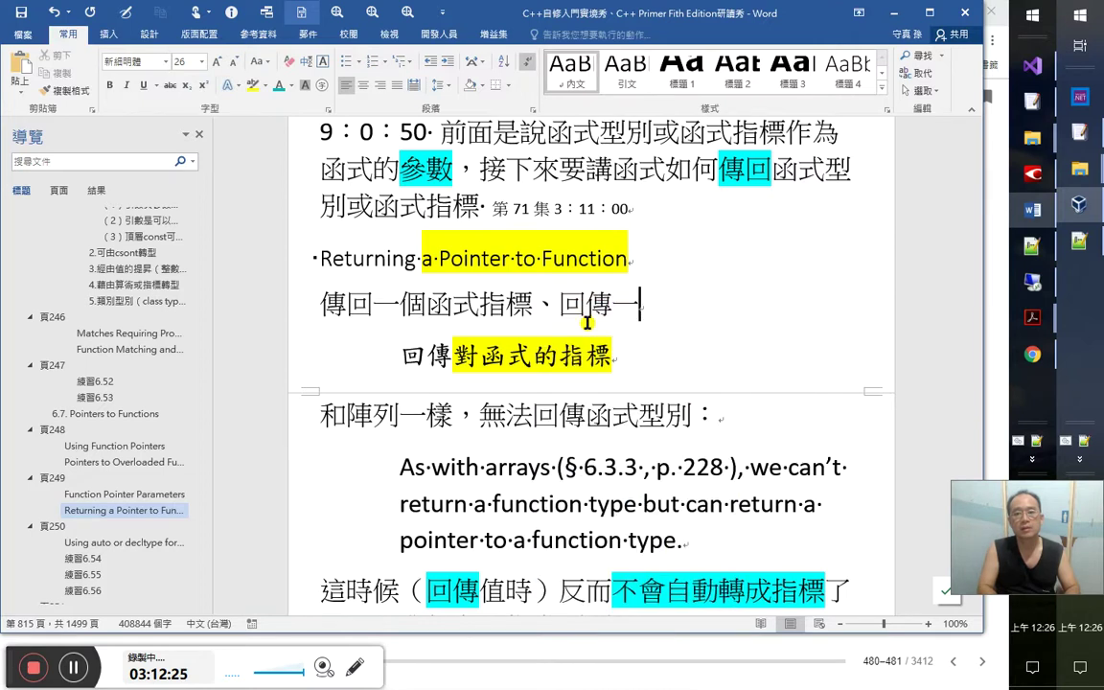
pyautogui.write('個指向')
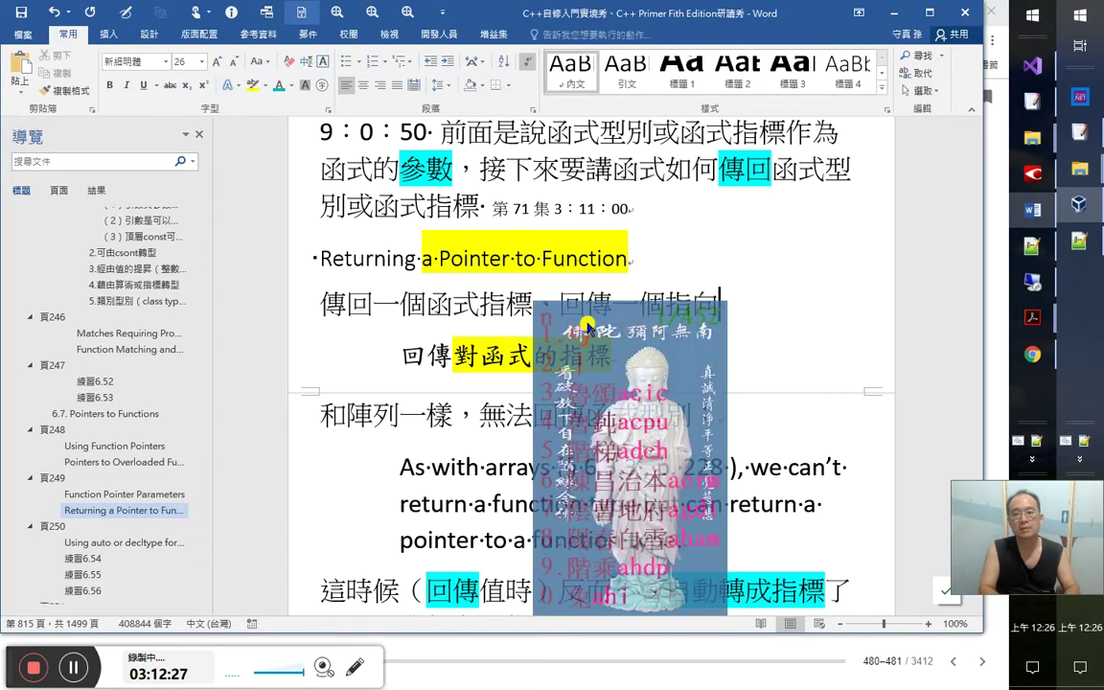
pyautogui.write('函式的拍檔')
pyautogui.press('Down')
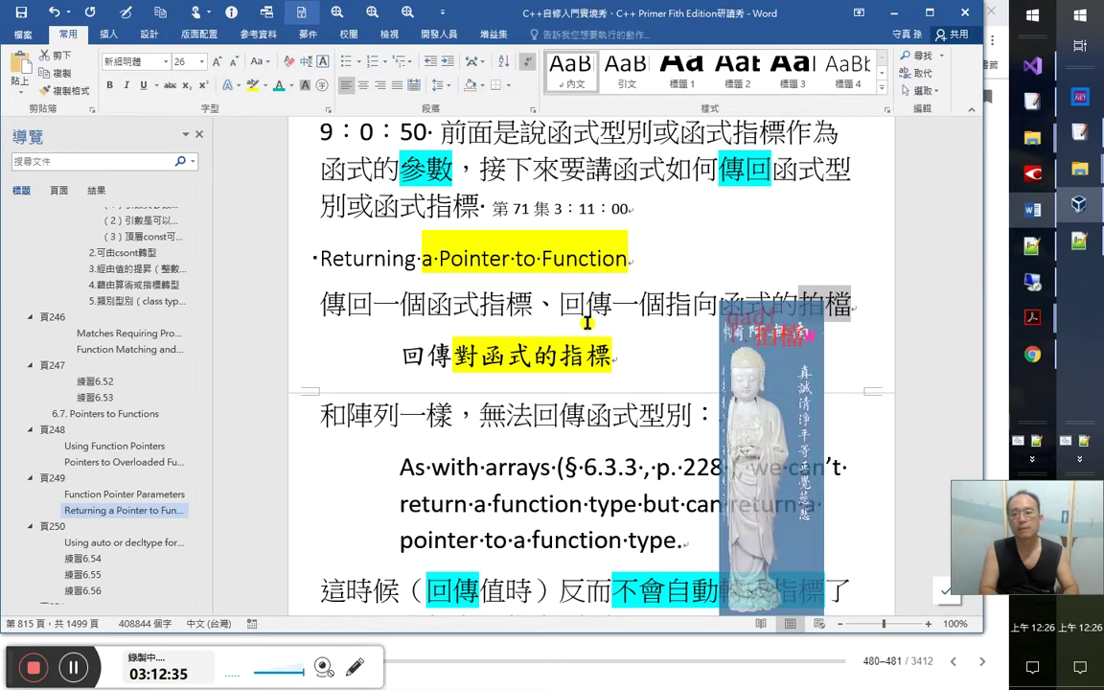
pyautogui.press('Return')
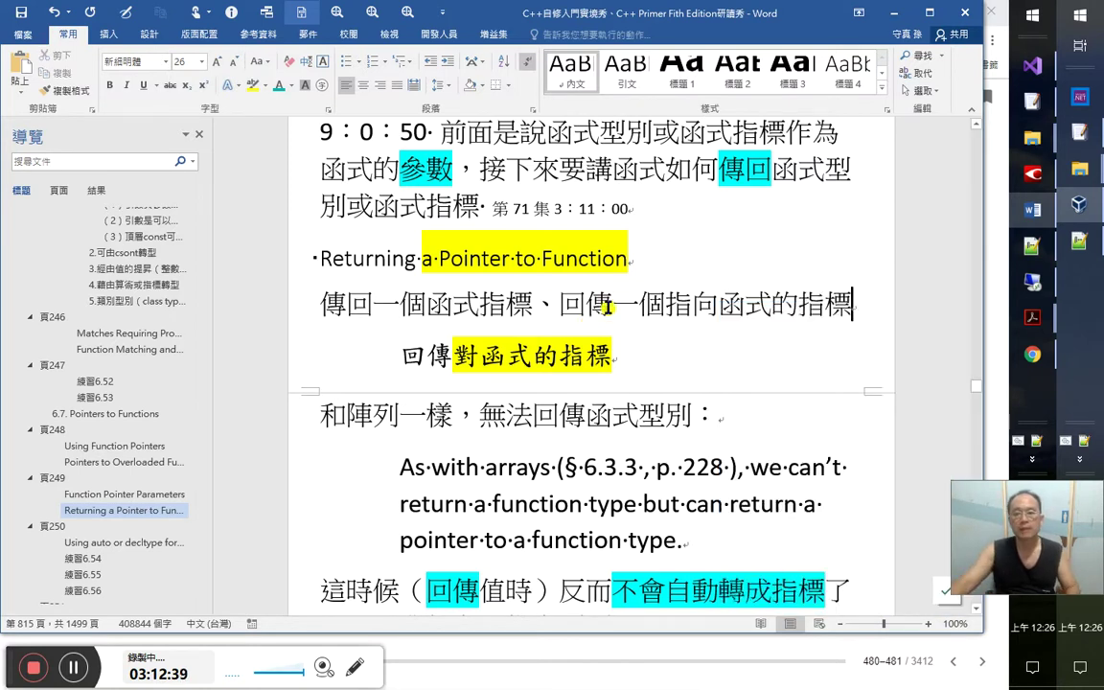
pyautogui.moveTo(611, 305); pyautogui.dragTo(852, 305)
pyautogui.click(254, 87)
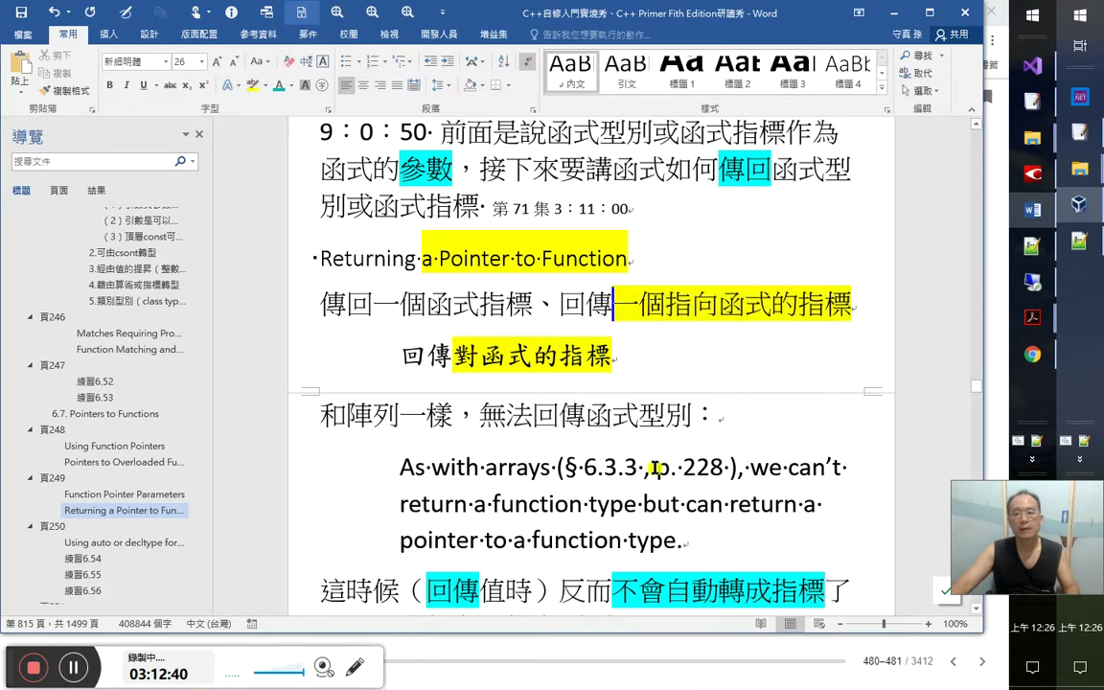
# Highlight 陣列 and 函式 in yellow in the line 和陣列一樣，無法回傳函式型別
pyautogui.scroll(-1, 575, 383)
pyautogui.click(606, 393)
pyautogui.click(560, 343)
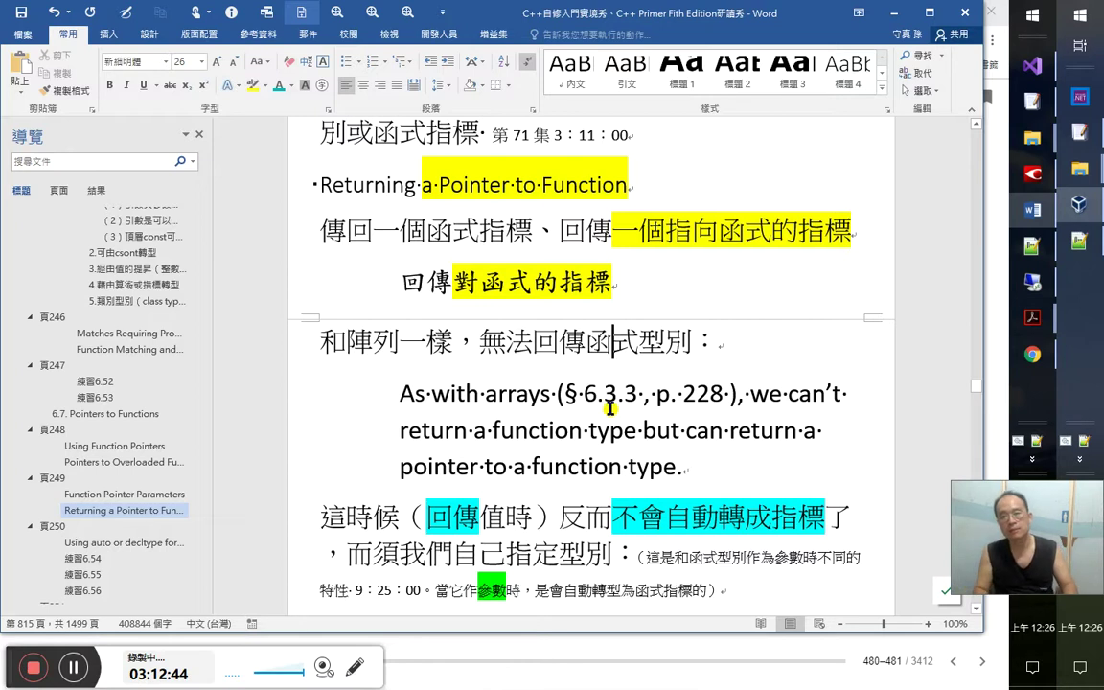
pyautogui.press('Right')
pyautogui.press('Right')
pyautogui.press('Right')
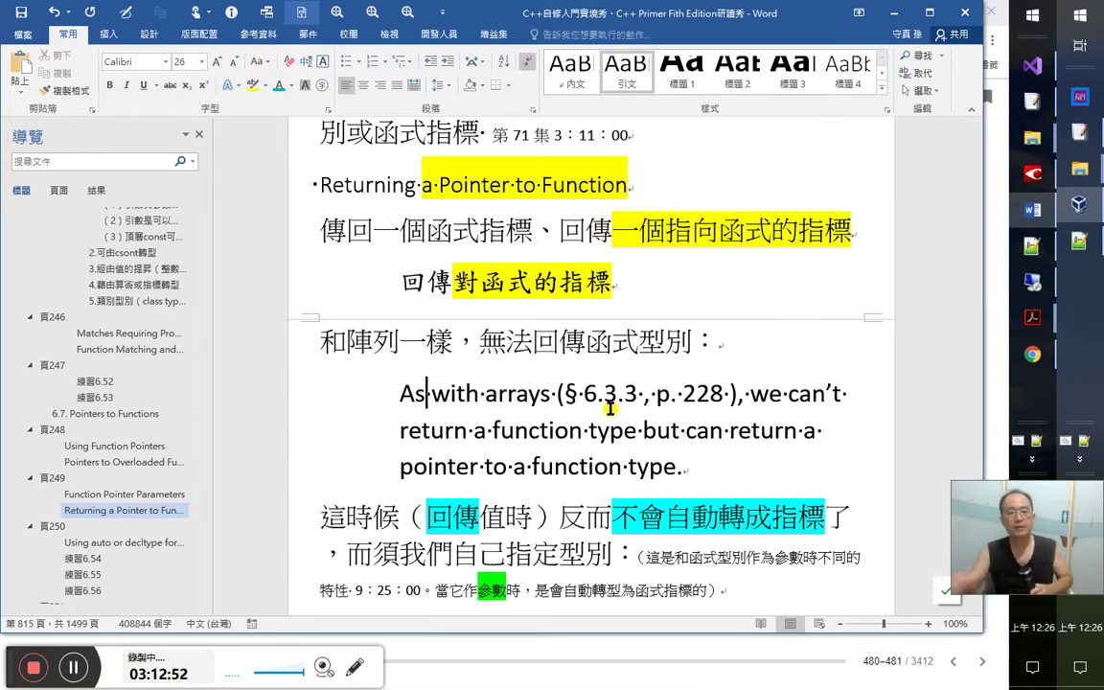
pyautogui.moveTo(347, 343); pyautogui.dragTo(400, 342)
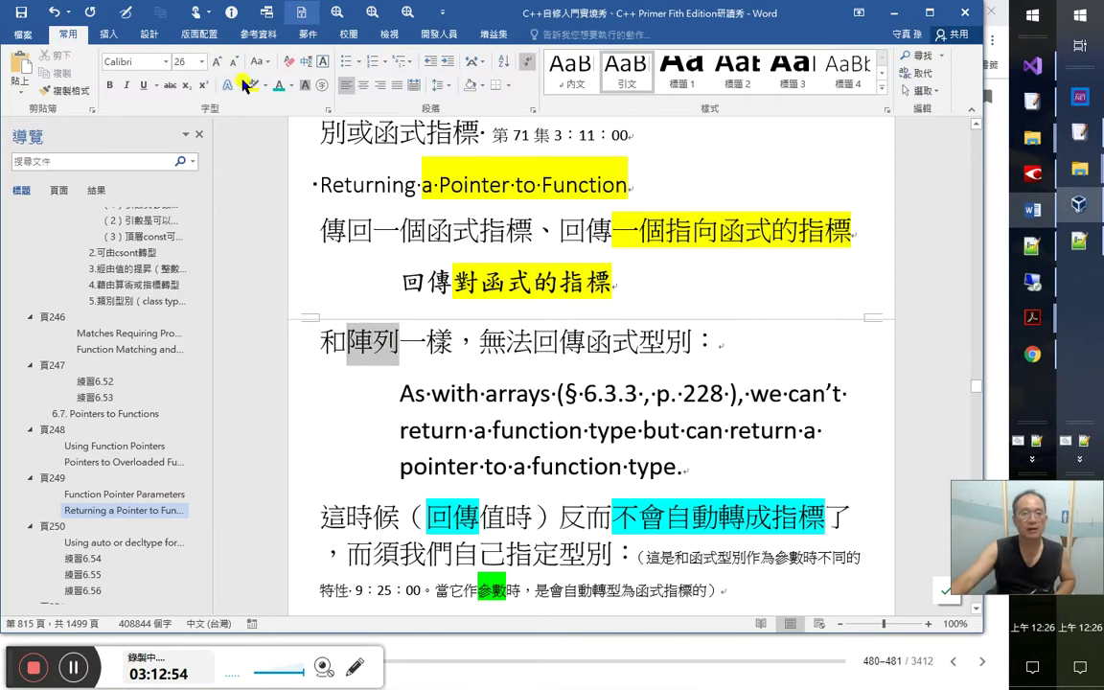
pyautogui.click(247, 84)
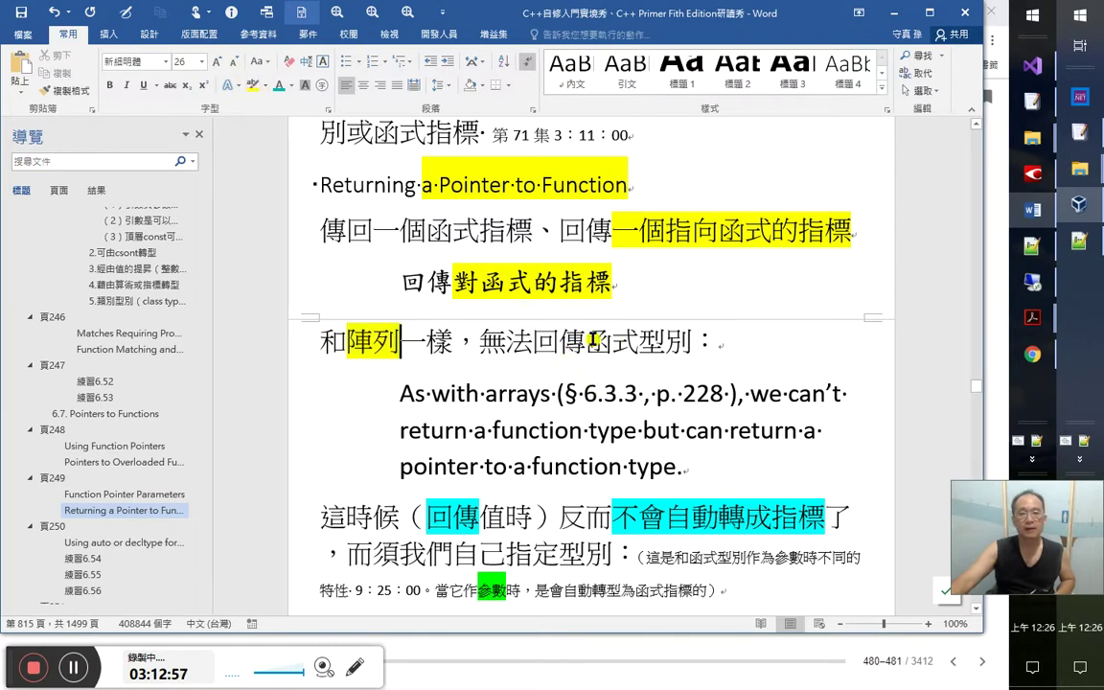
pyautogui.moveTo(587, 341); pyautogui.dragTo(639, 341)
pyautogui.click(252, 84)
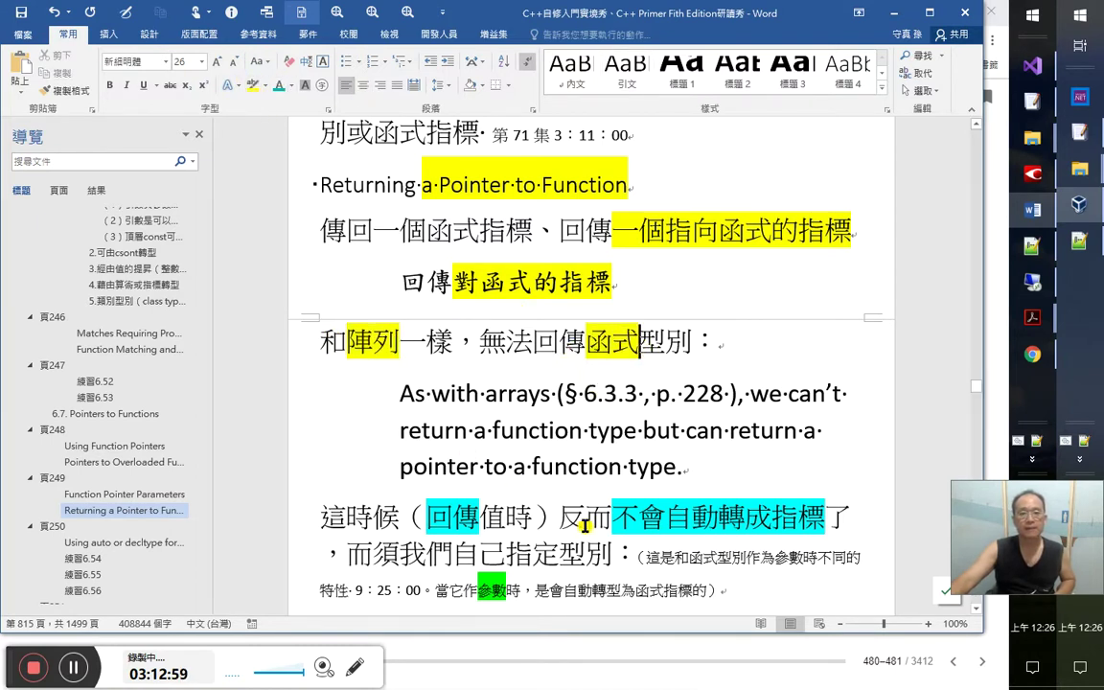
# Set the font color of the whole line 和陣列一樣，無法回傳函式型別 to blue
pyautogui.scroll(-1, 580, 523)
pyautogui.click(249, 307)
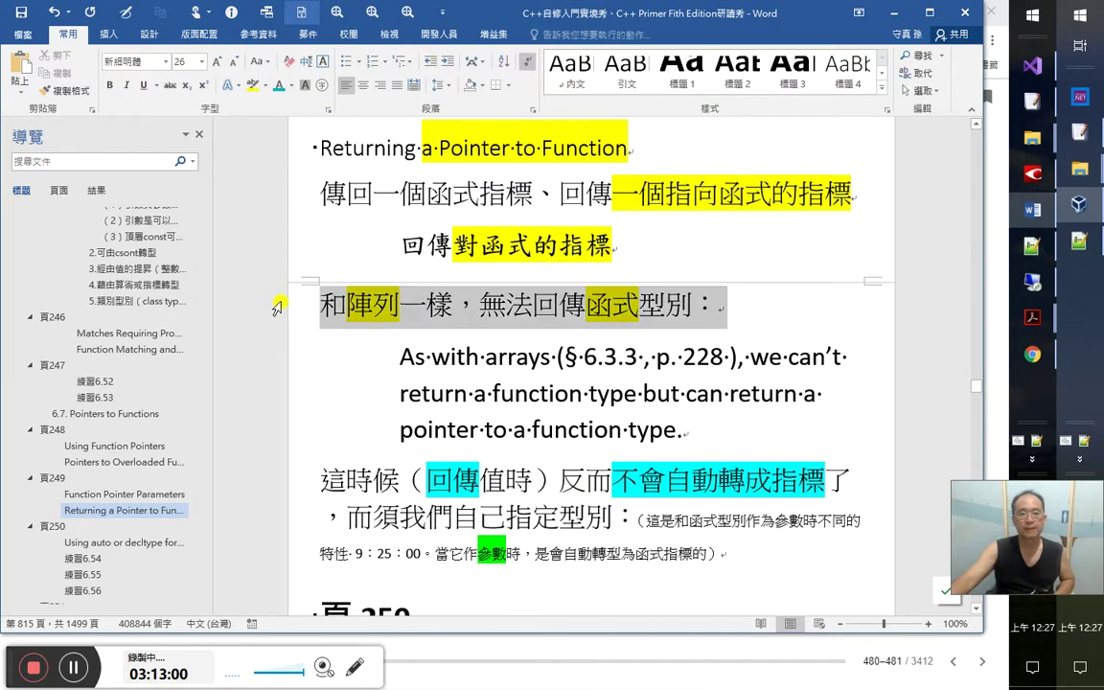
pyautogui.click(289, 85)
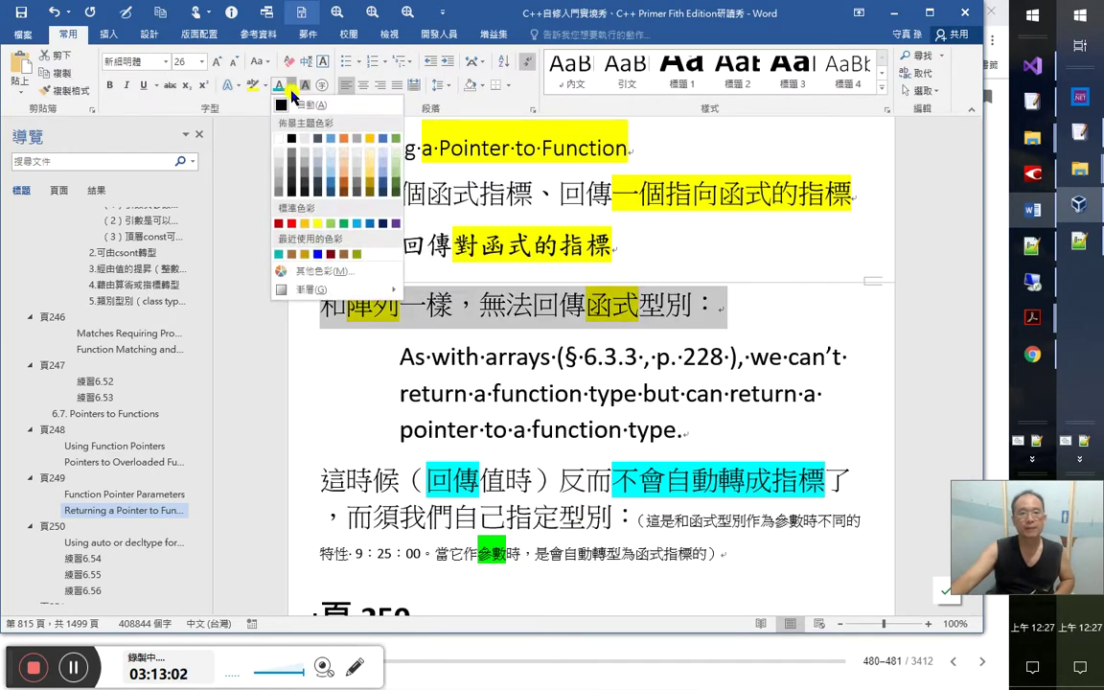
pyautogui.click(317, 254)
pyautogui.click(365, 422)
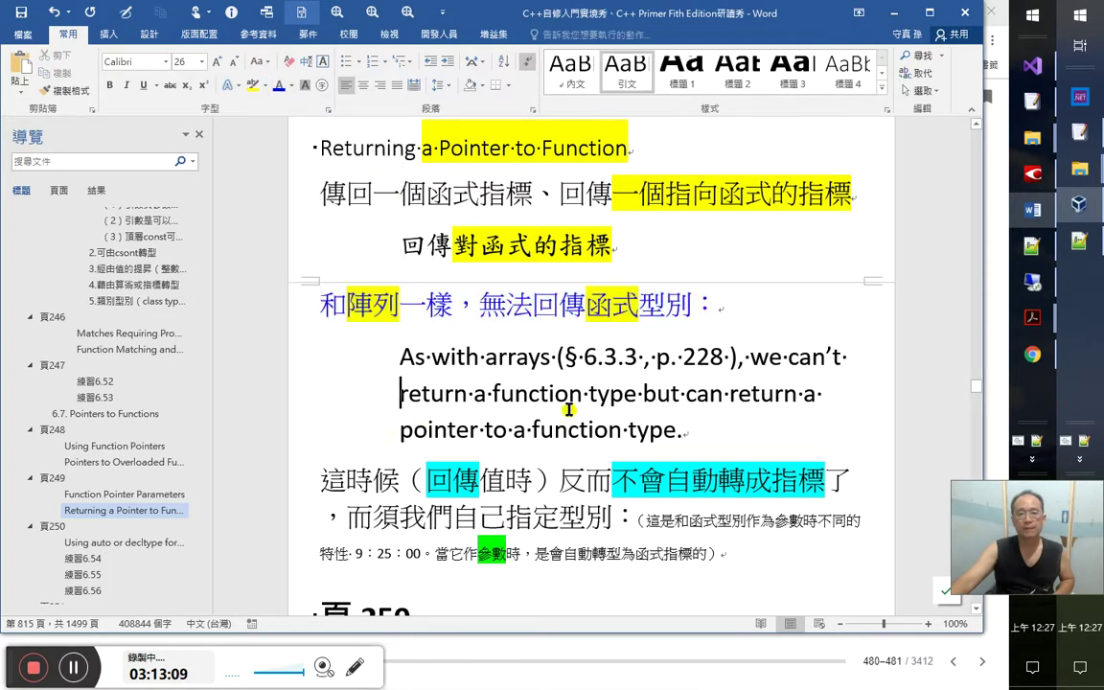
# Reduce the quoted "As with arrays" paragraph to 22 pt
pyautogui.moveTo(289, 354); pyautogui.dragTo(290, 412)
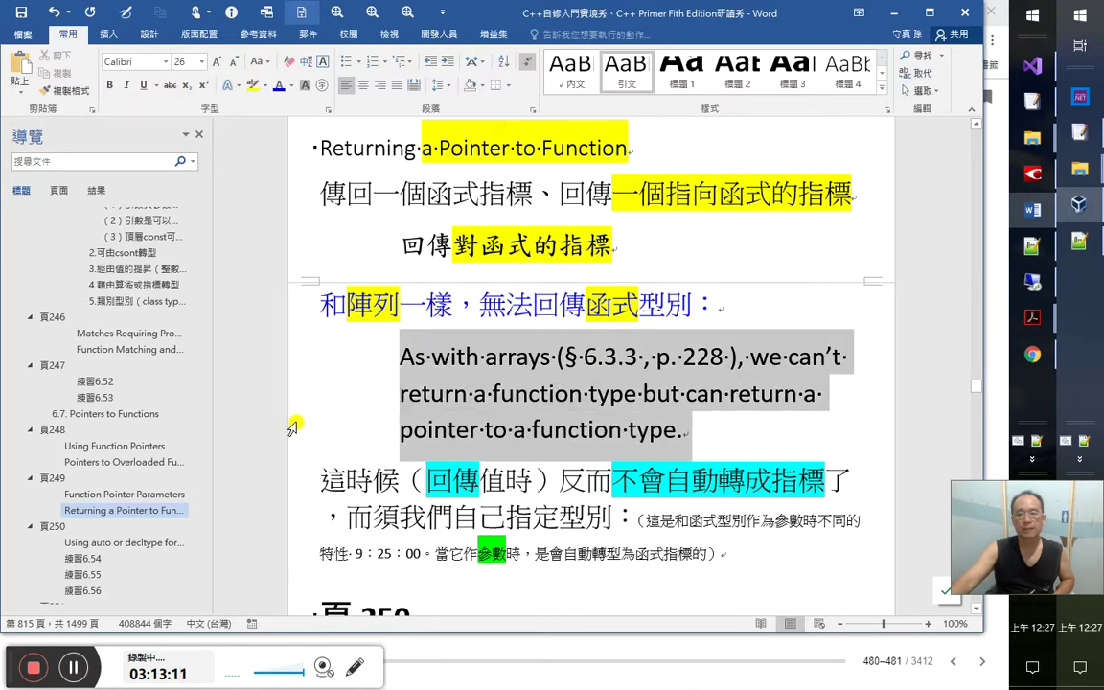
pyautogui.click(234, 63)
pyautogui.click(234, 64)
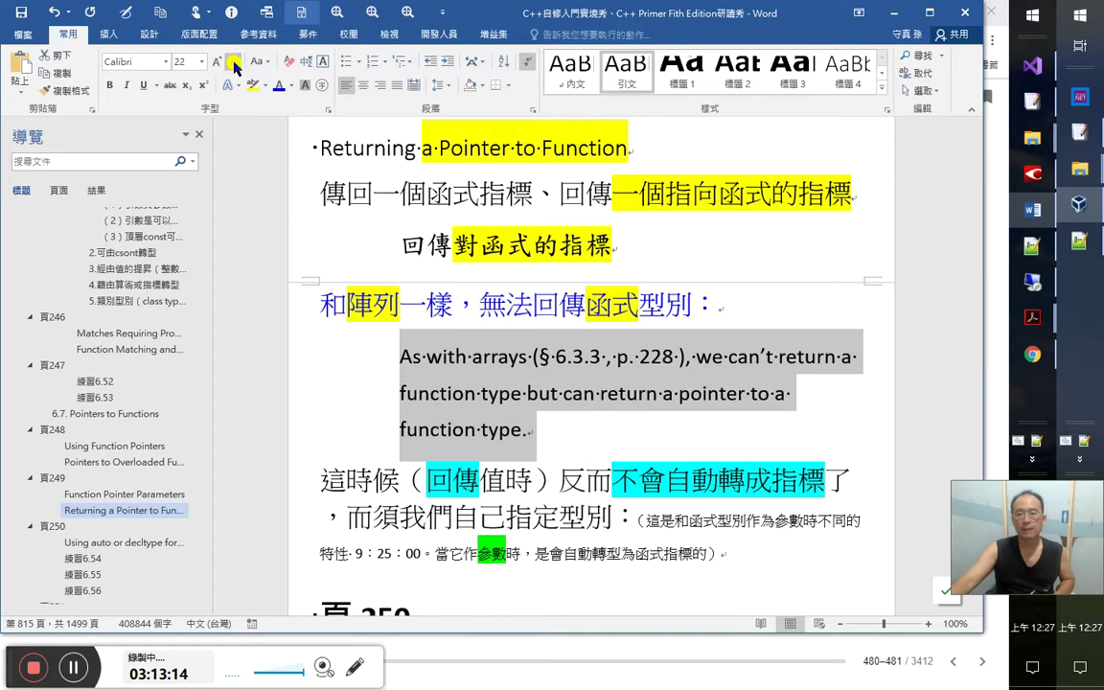
# Reduce the quoted "As with arrays" paragraph to 18 pt
pyautogui.click(234, 63)
pyautogui.click(234, 63)
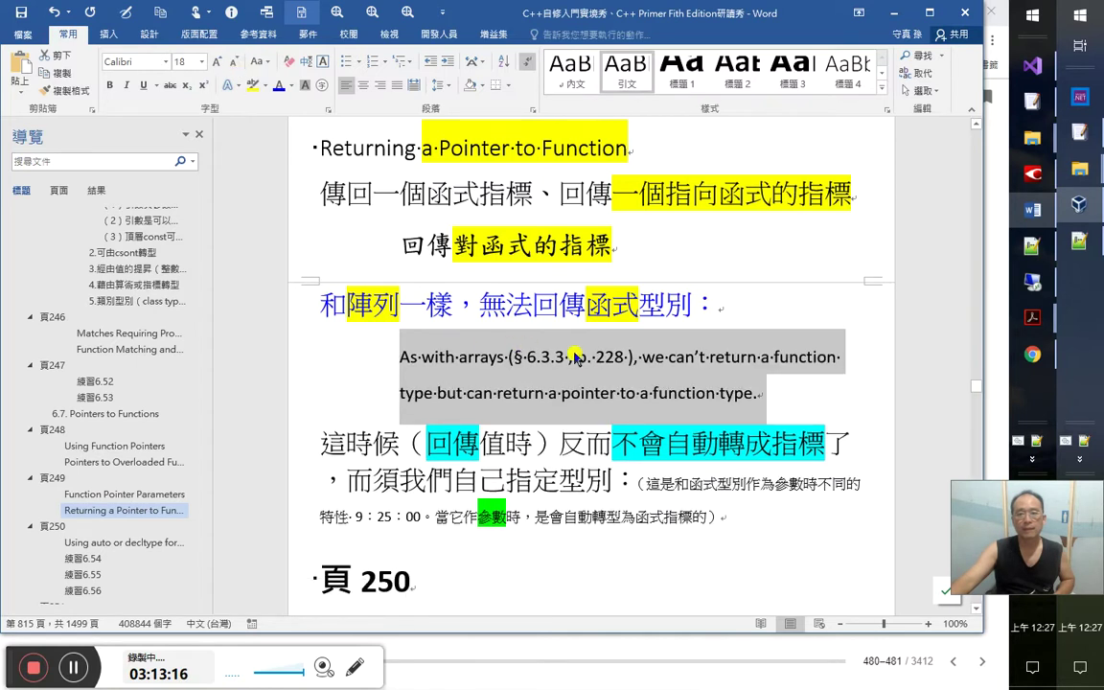
pyautogui.click(592, 356)
pyautogui.click(486, 392)
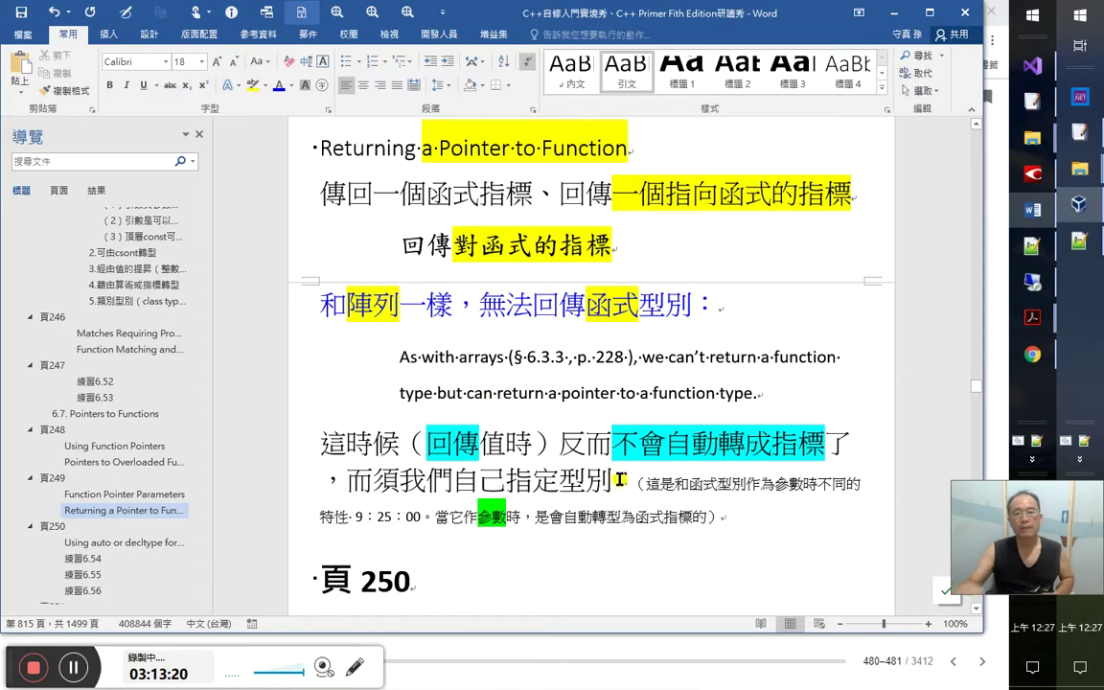
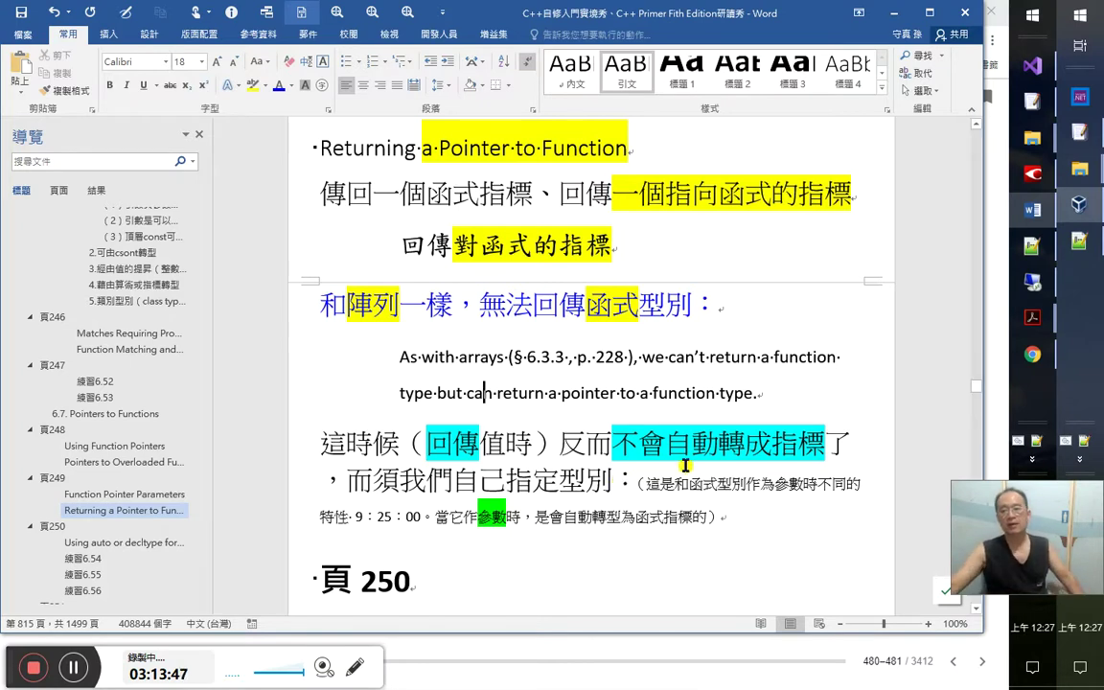
# Copy the blue formatting of typedef onto the letters def in both "type definition" and "type redefinition"
pyautogui.scroll(8, 637, 440)
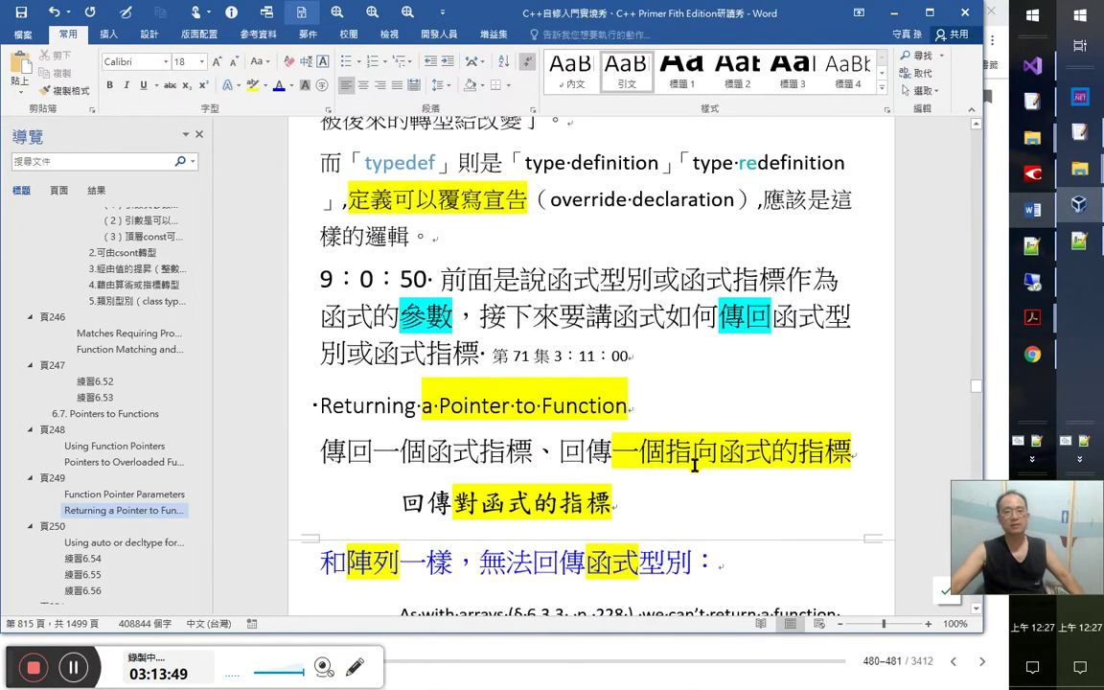
pyautogui.moveTo(405, 275); pyautogui.dragTo(436, 275)
pyautogui.scroll(2, 633, 350)
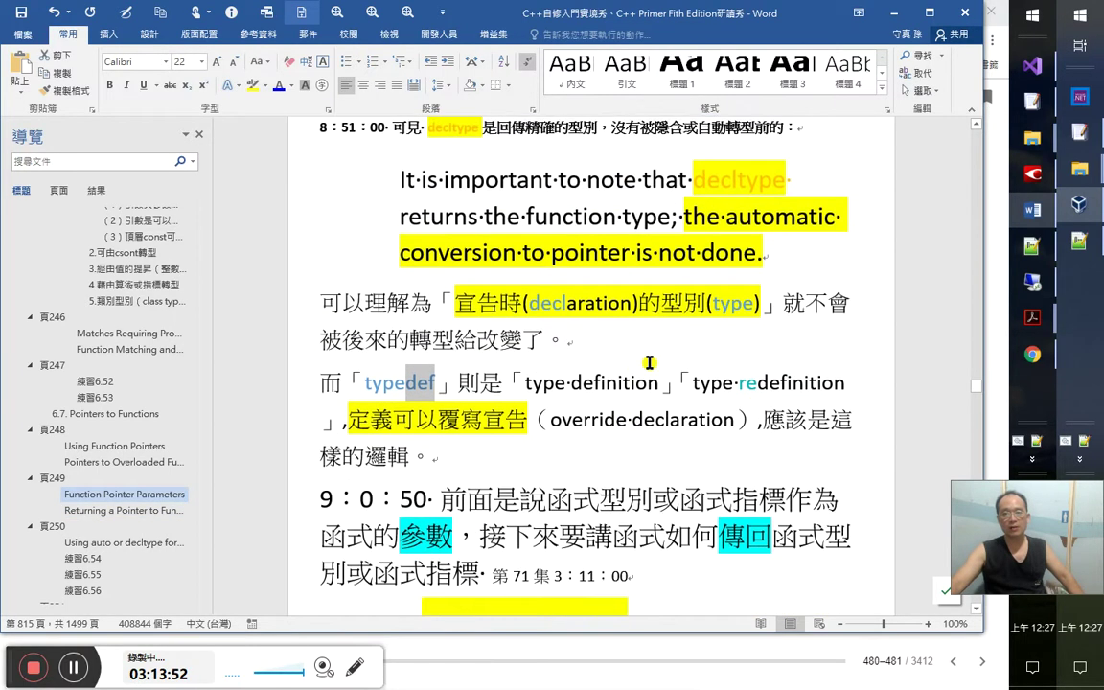
pyautogui.moveTo(759, 383); pyautogui.dragTo(784, 384)
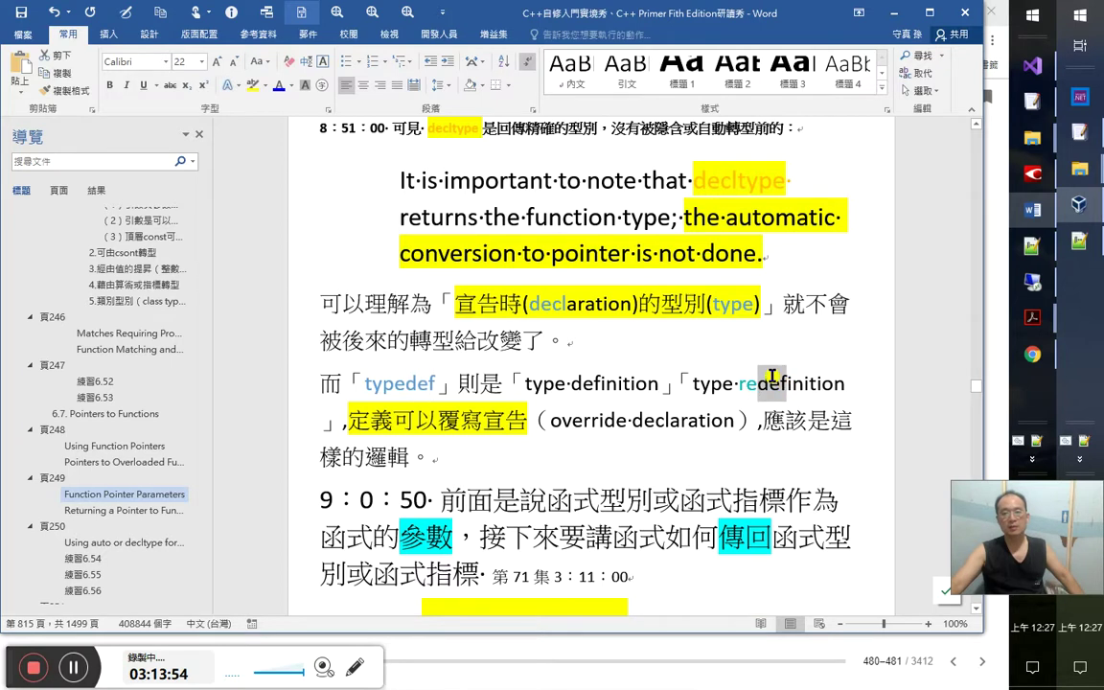
pyautogui.scroll(1, 588, 389)
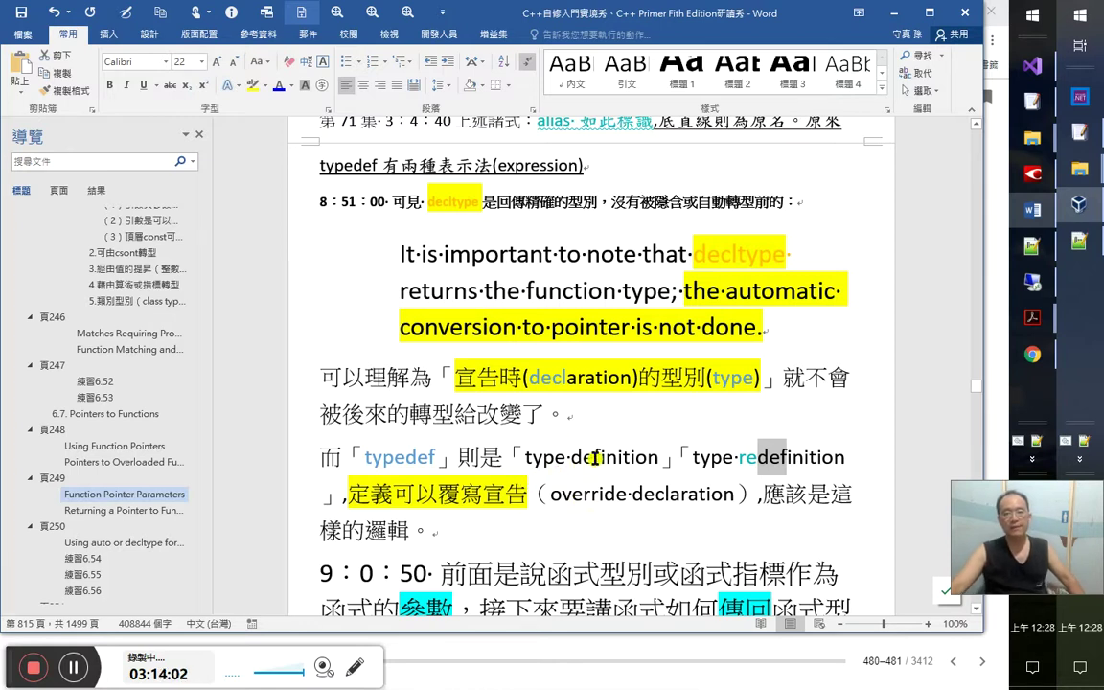
pyautogui.moveTo(437, 459); pyautogui.dragTo(418, 458)
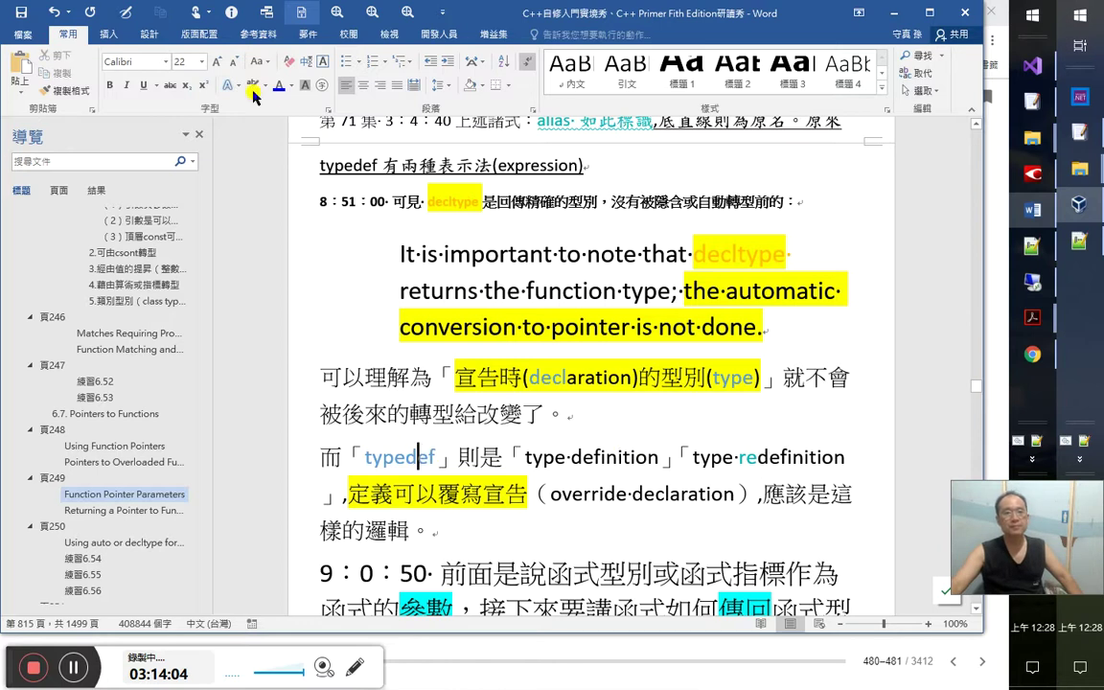
pyautogui.click(59, 91)
pyautogui.moveTo(572, 457); pyautogui.dragTo(603, 459)
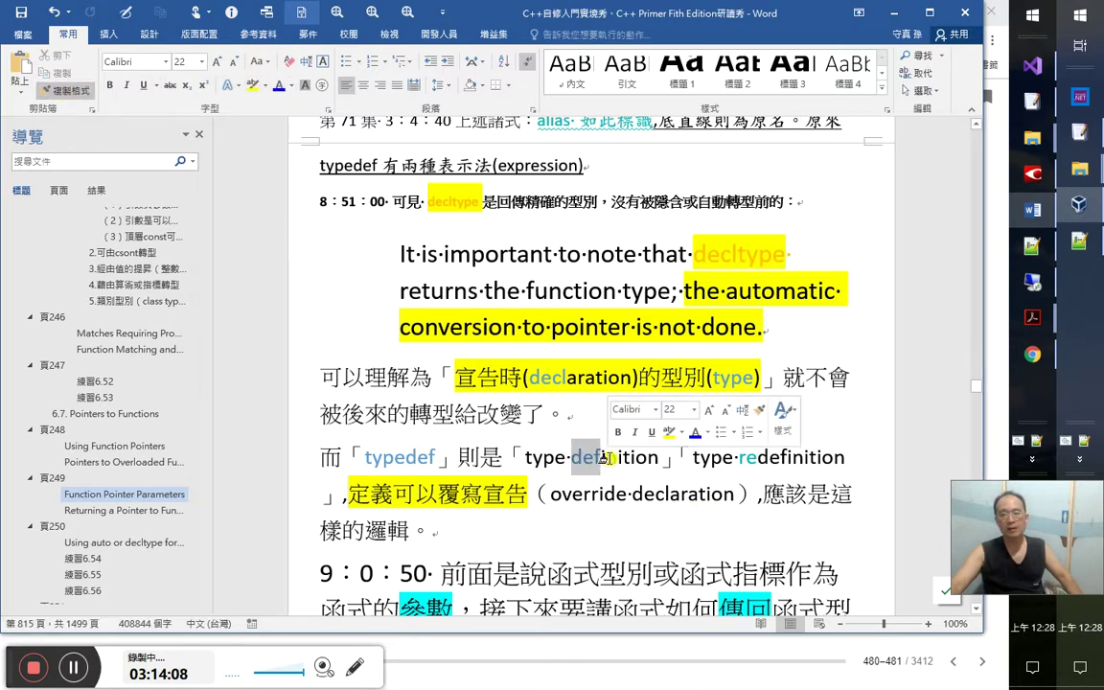
pyautogui.click(43, 95)
pyautogui.moveTo(758, 458); pyautogui.dragTo(786, 464)
pyautogui.click(727, 517)
pyautogui.scroll(-1, 726, 518)
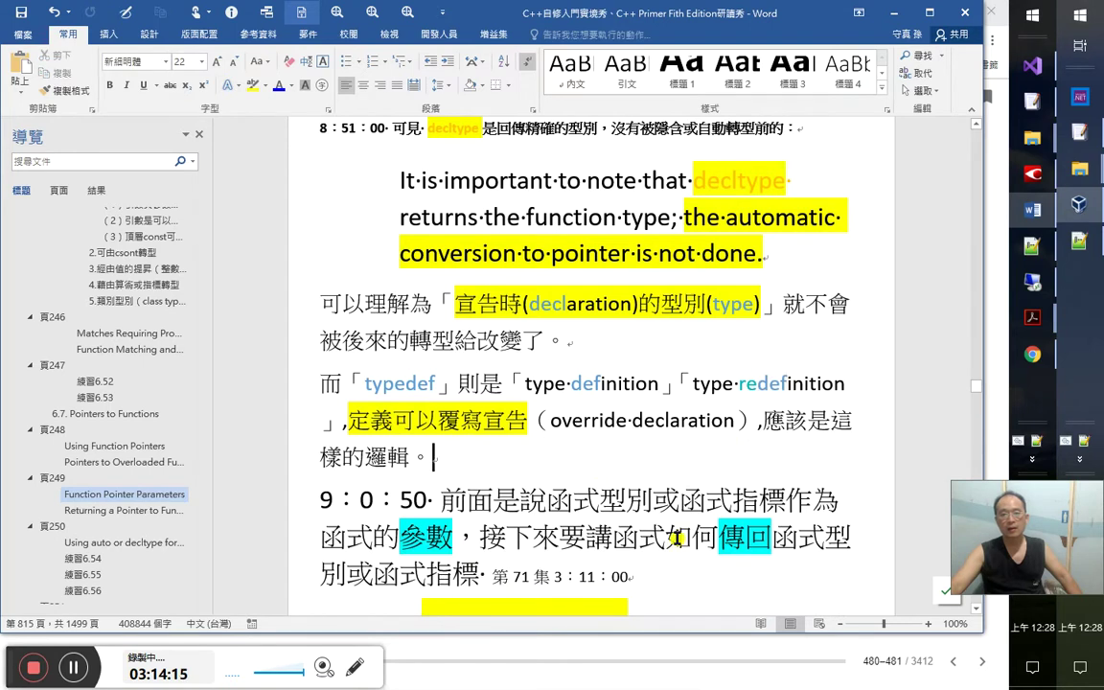
# Review the Returning a Pointer to Function notes down to the remark on automatic conversion of function-type parameters
pyautogui.scroll(-1, 675, 540)
pyautogui.scroll(-6, 672, 525)
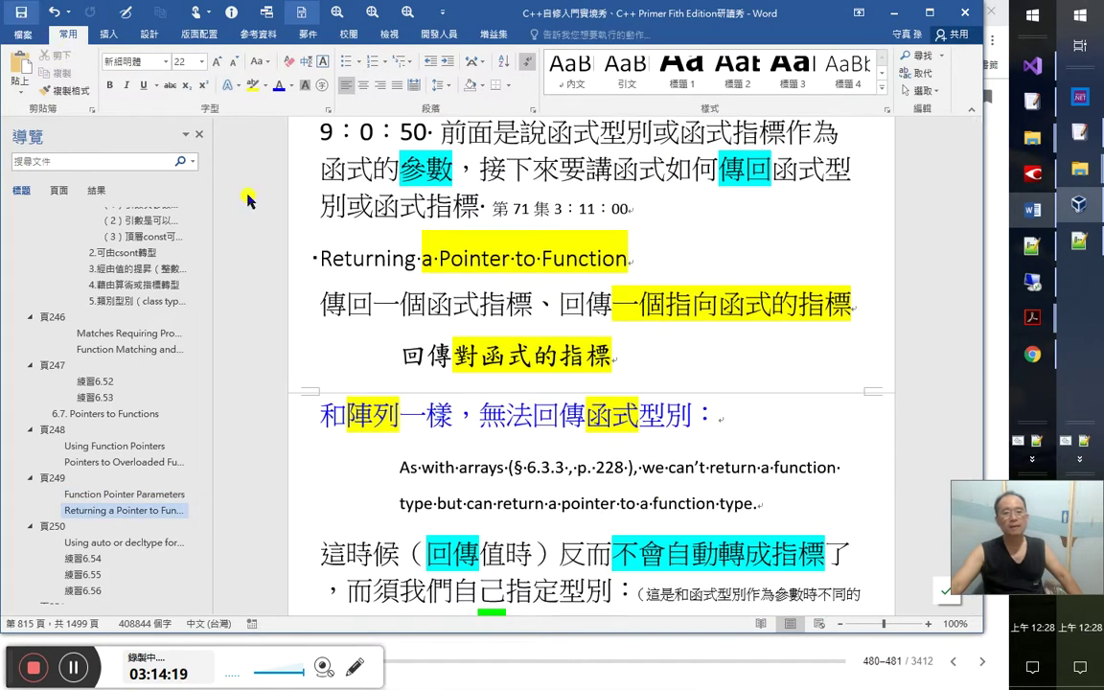
pyautogui.scroll(-2, 542, 469)
pyautogui.scroll(-3, 542, 469)
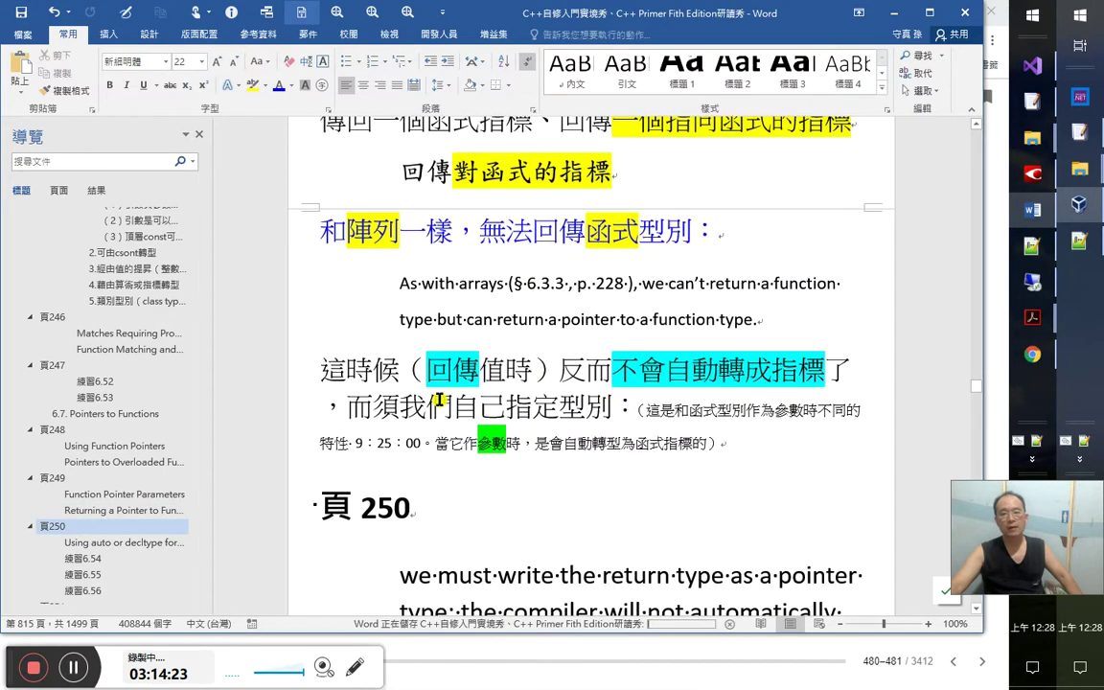
pyautogui.click(614, 408)
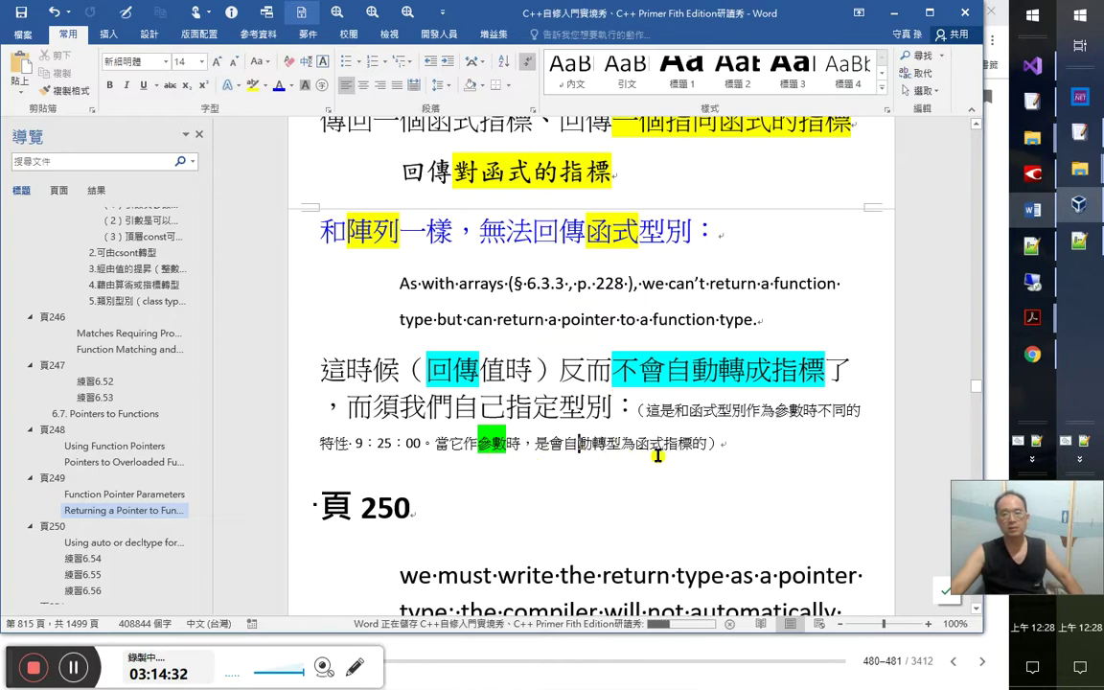
pyautogui.click(747, 444)
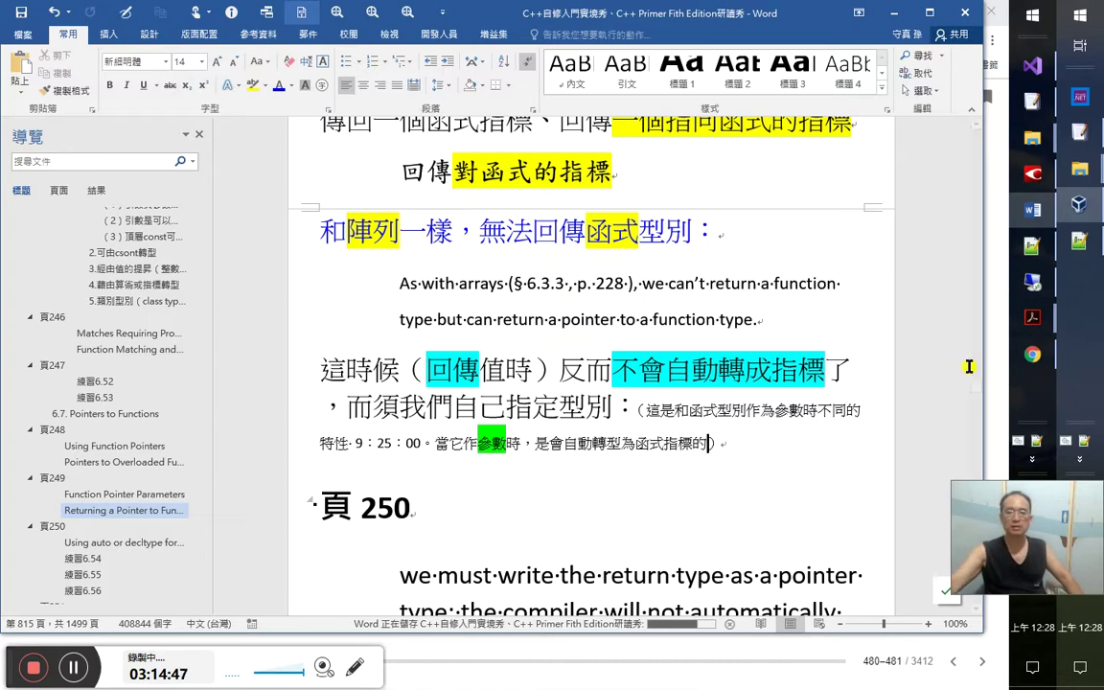
pyautogui.scroll(2, 775, 438)
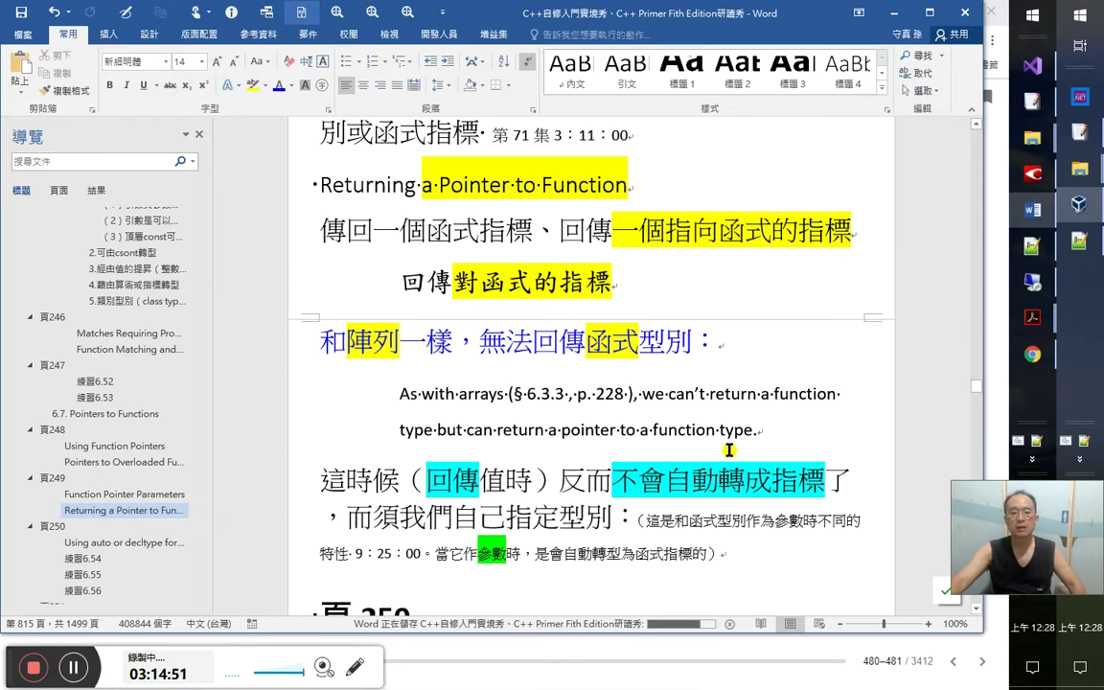
pyautogui.write('）')
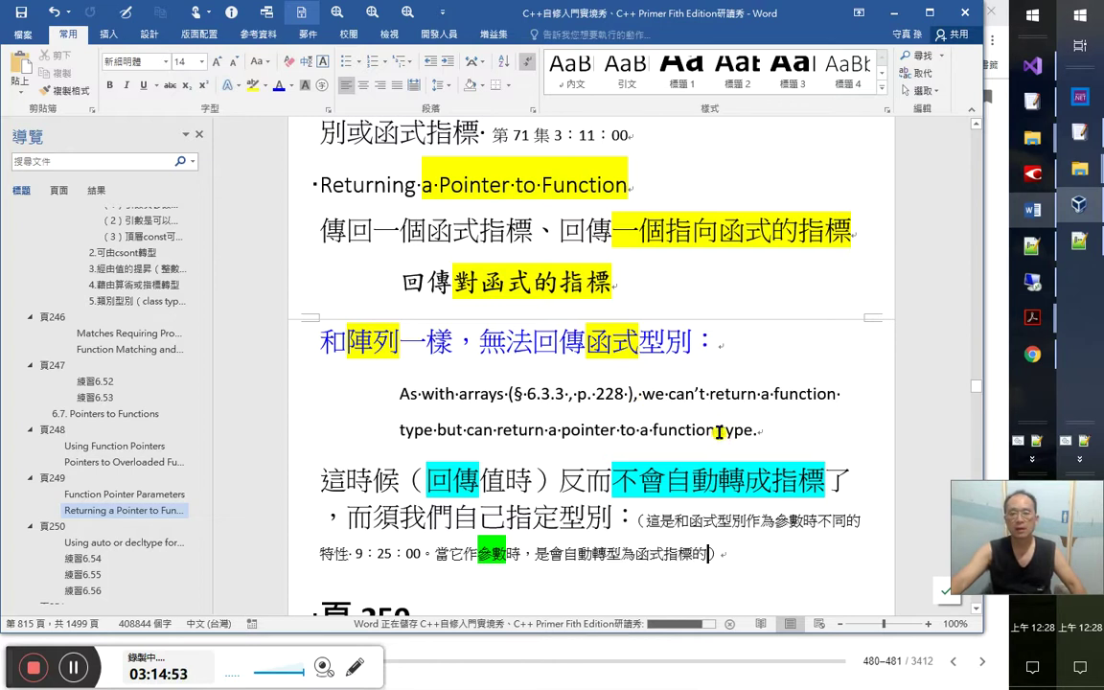
# Highlight "can't return a function type" in yellow in the quoted "As with arrays" paragraph
pyautogui.moveTo(671, 393); pyautogui.dragTo(426, 425)
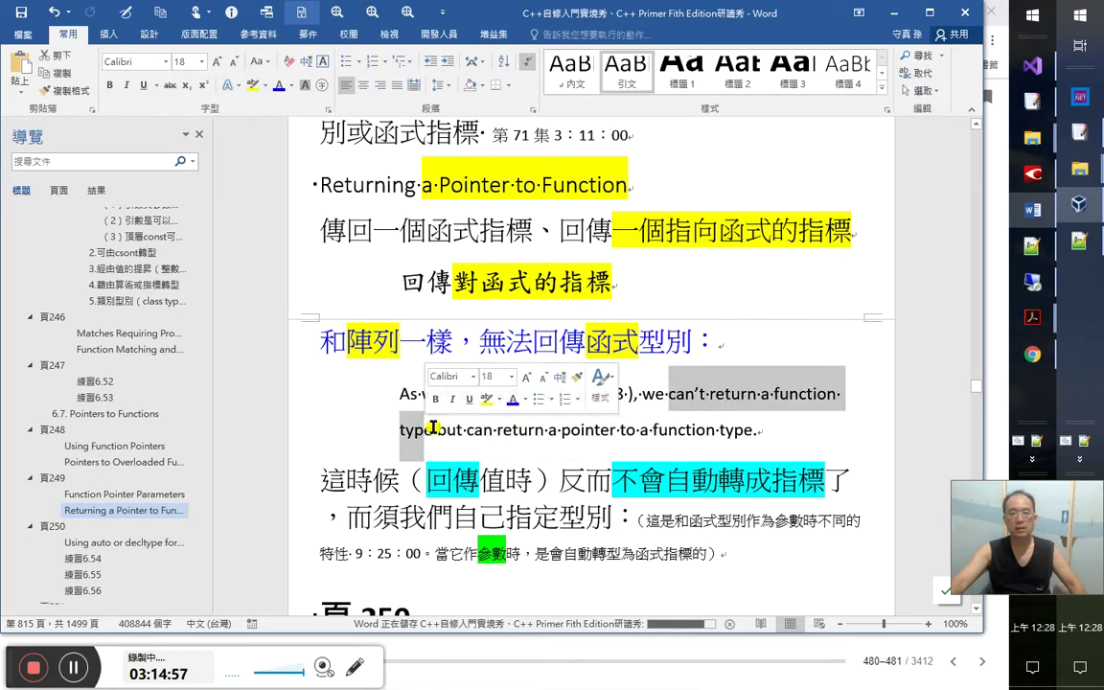
pyautogui.click(428, 427)
pyautogui.moveTo(671, 394); pyautogui.dragTo(433, 431)
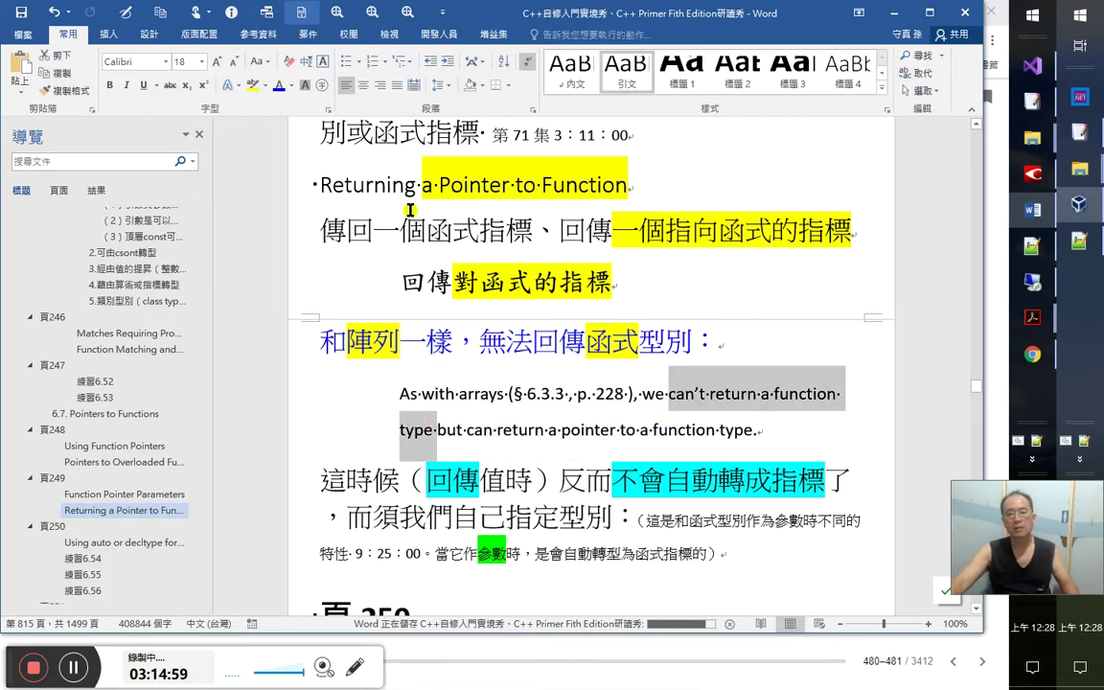
pyautogui.click(254, 85)
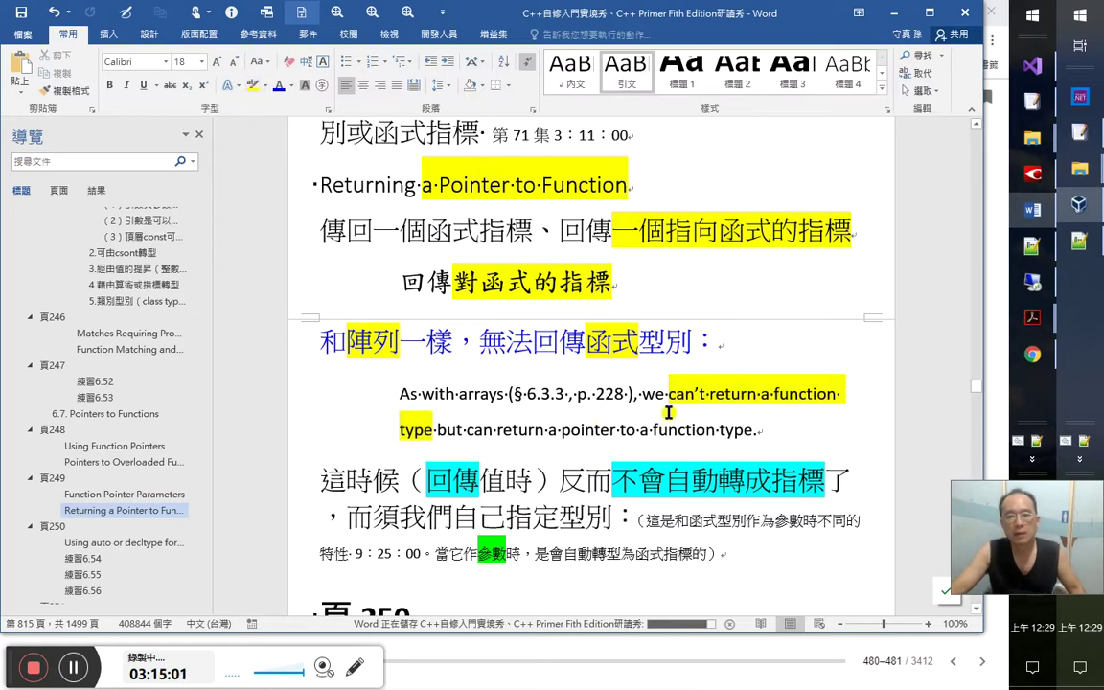
# Highlight "return type" and "pointer type" in yellow in the "we must write" sentence under 頁 250
pyautogui.scroll(-3, 762, 422)
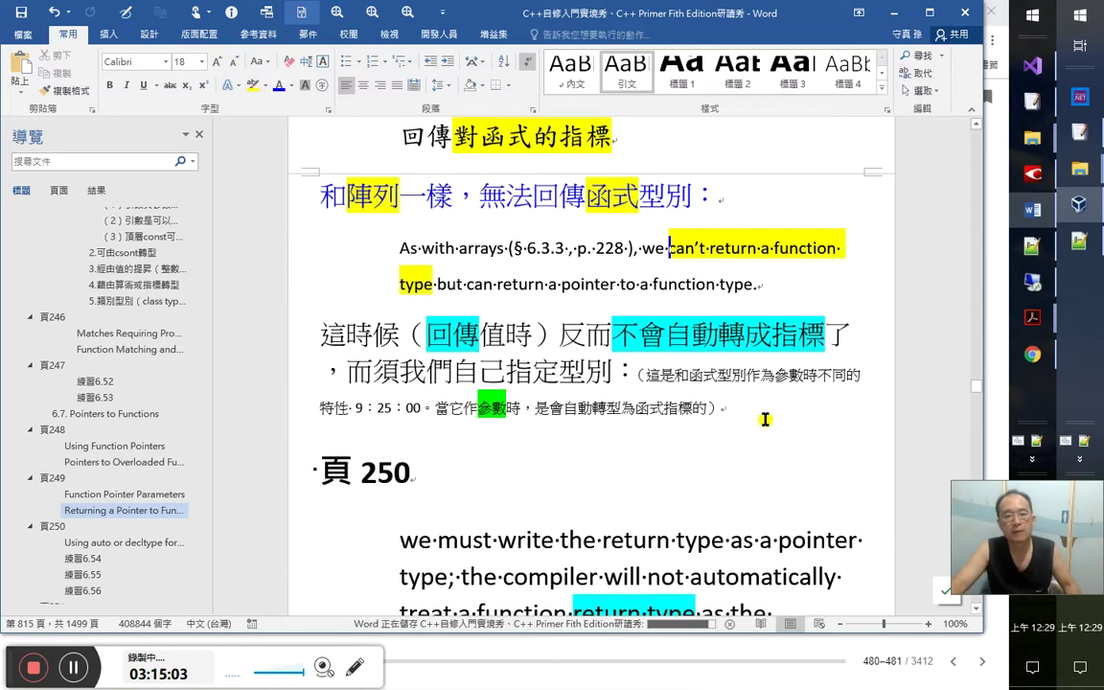
pyautogui.scroll(-3, 757, 423)
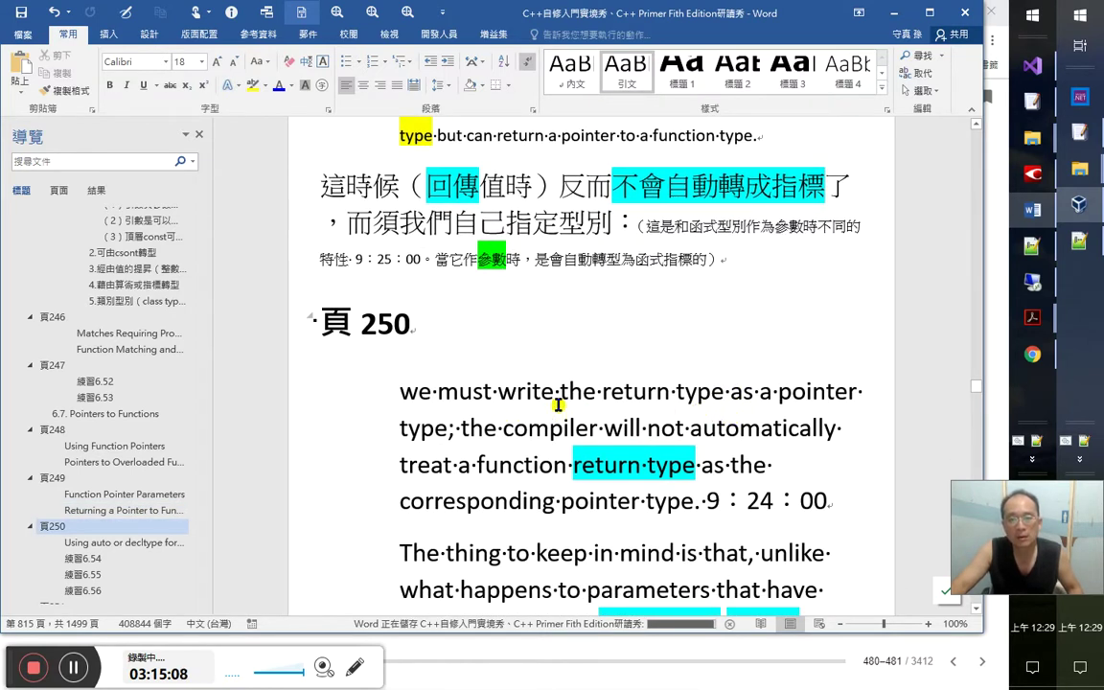
pyautogui.scroll(-1, 709, 401)
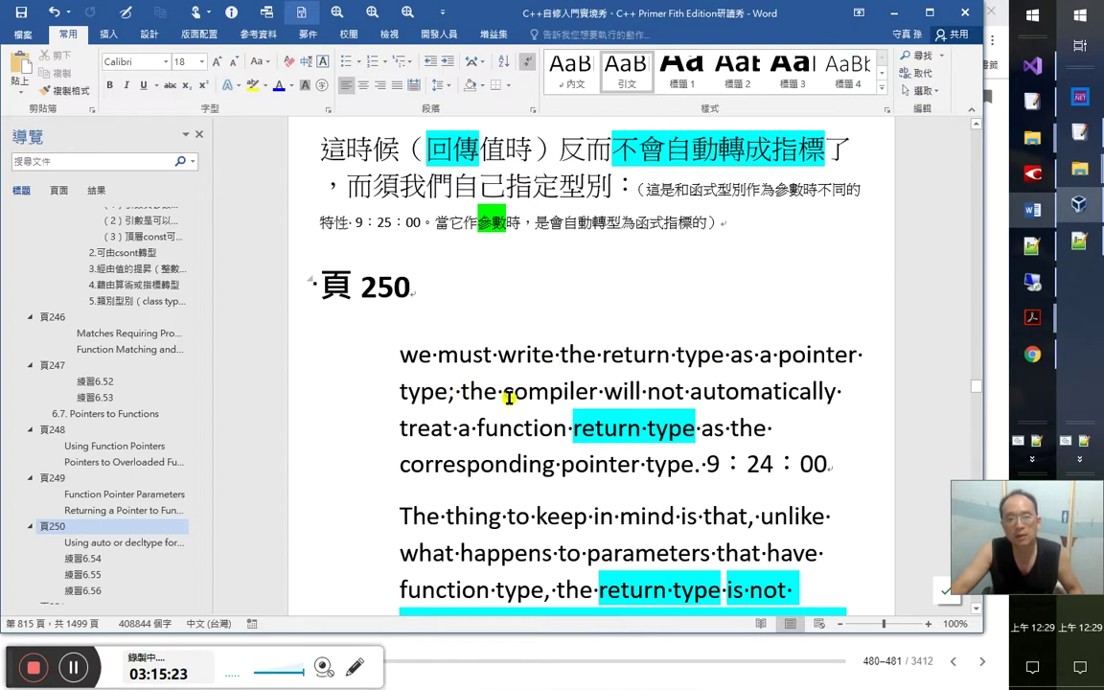
pyautogui.moveTo(635, 359); pyautogui.dragTo(726, 360)
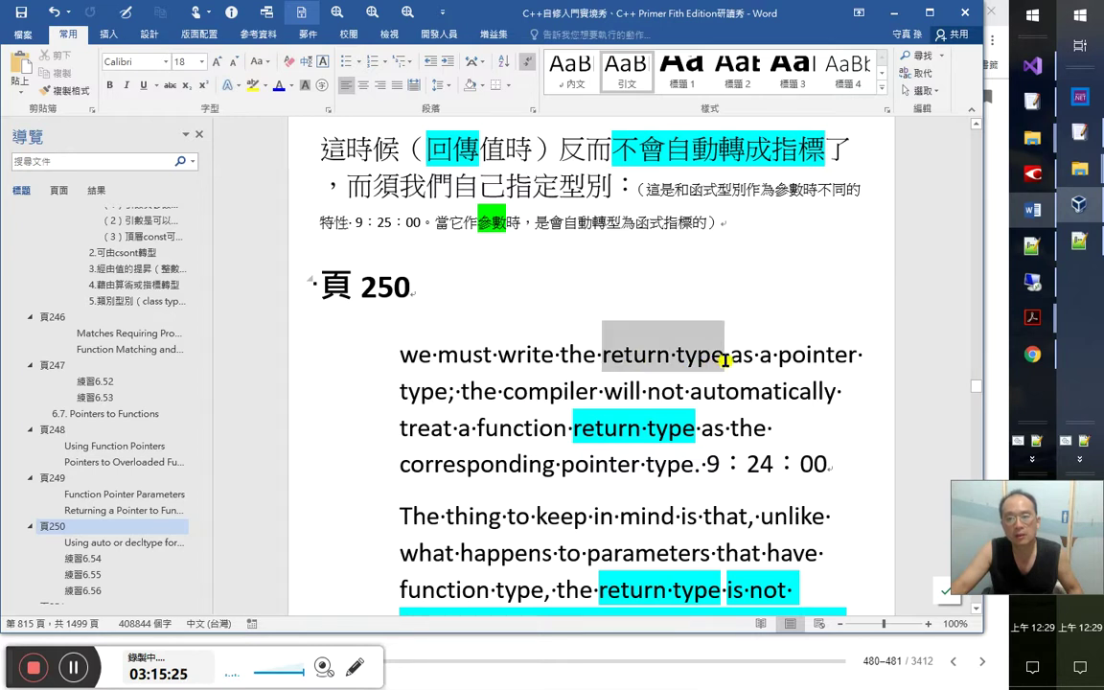
pyautogui.click(251, 84)
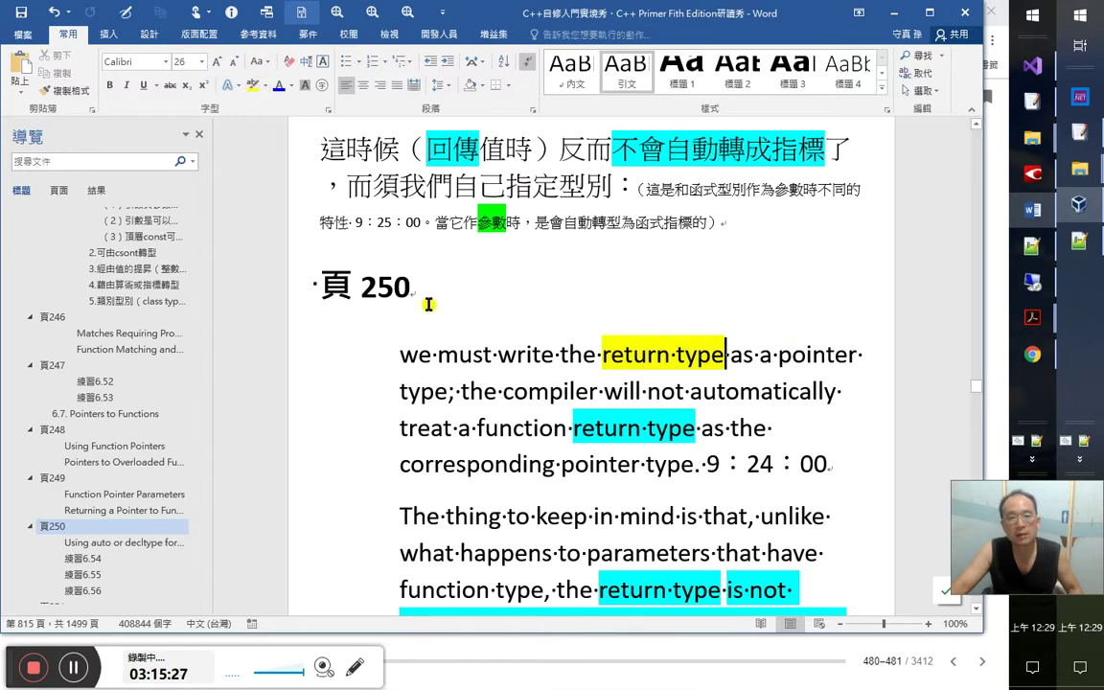
pyautogui.keyDown('shift'); pyautogui.click(765, 356); pyautogui.keyUp('shift')
pyautogui.click(251, 84)
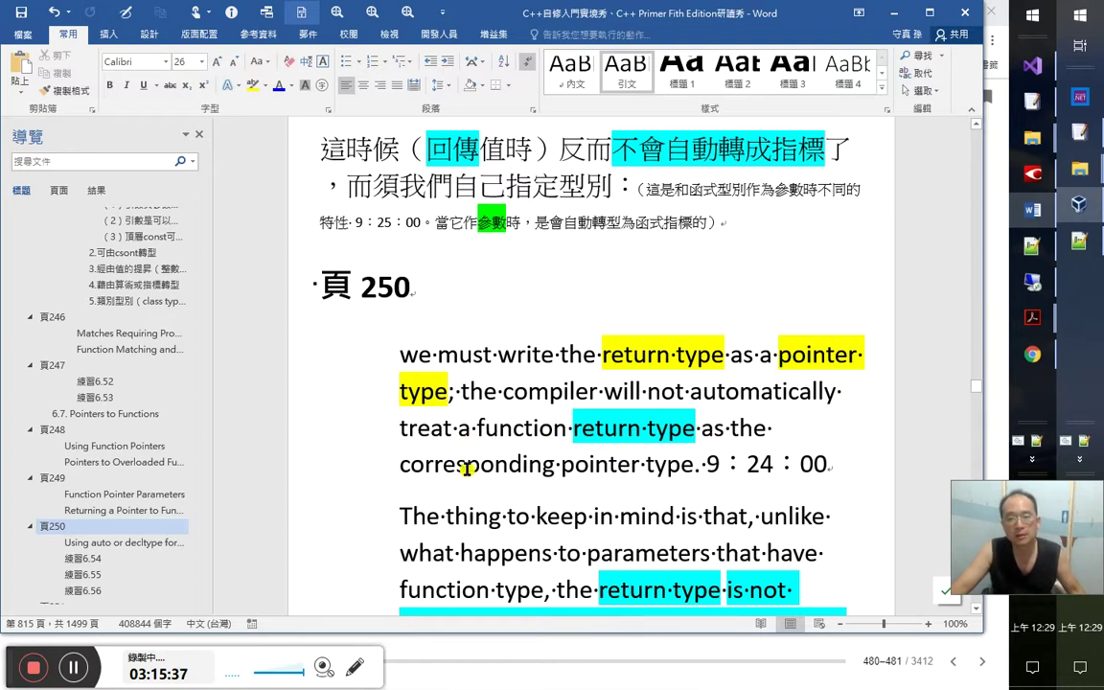
# Reduce the timestamp 9：24：00 after "corresponding pointer type." to 11 pt
pyautogui.doubleClick(822, 464)
pyautogui.hotkey('ctrl', 'shift', '.')
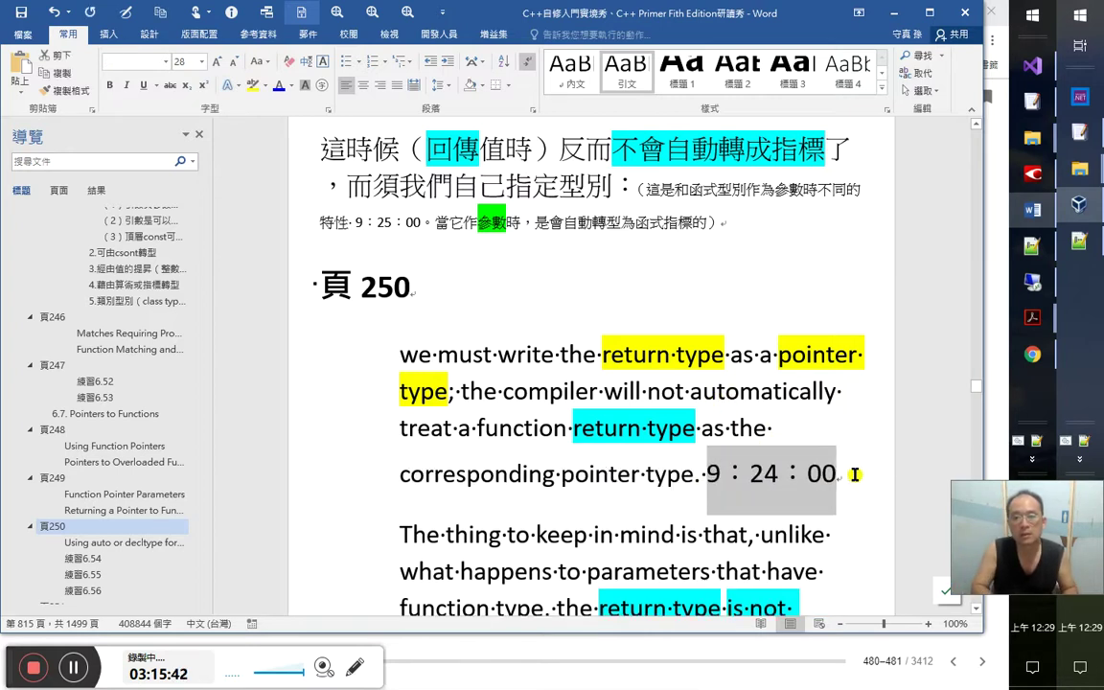
pyautogui.hotkey('ctrl', 'shift', ',')
pyautogui.hotkey('ctrl', 'shift', ',')
pyautogui.hotkey('ctrl', 'shift', ',')
pyautogui.hotkey('ctrl', 'shift', ',')
pyautogui.hotkey('ctrl', 'shift', ',')
pyautogui.hotkey('ctrl', 'shift', ',')
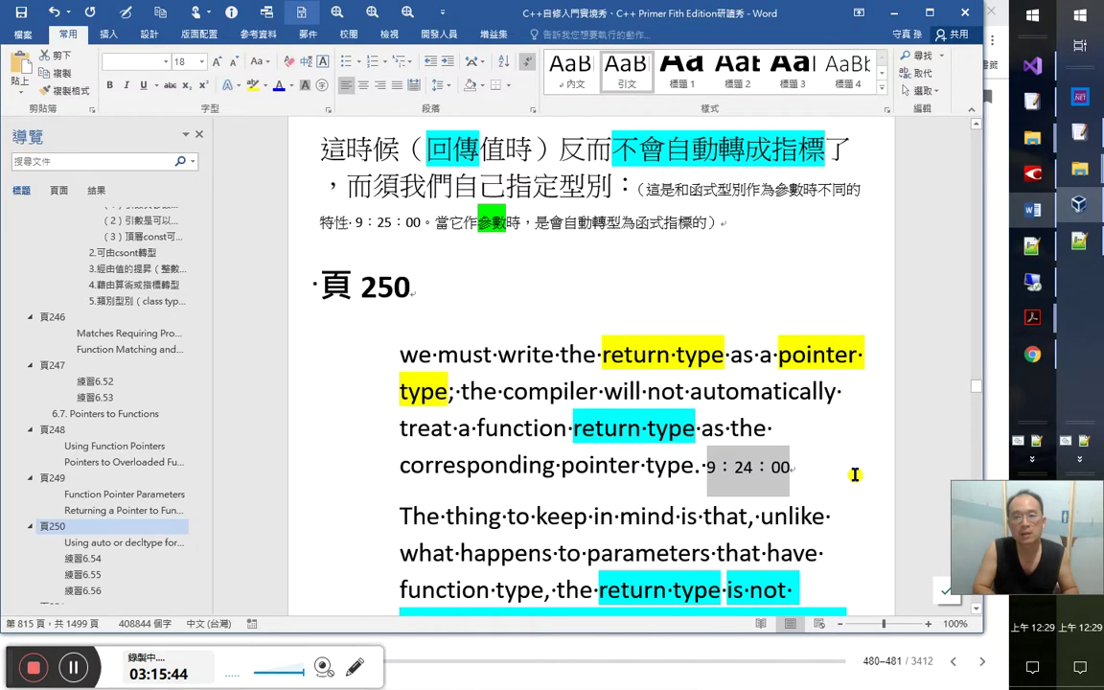
pyautogui.hotkey('ctrl', 'shift', ',')
pyautogui.hotkey('ctrl', 'shift', ',')
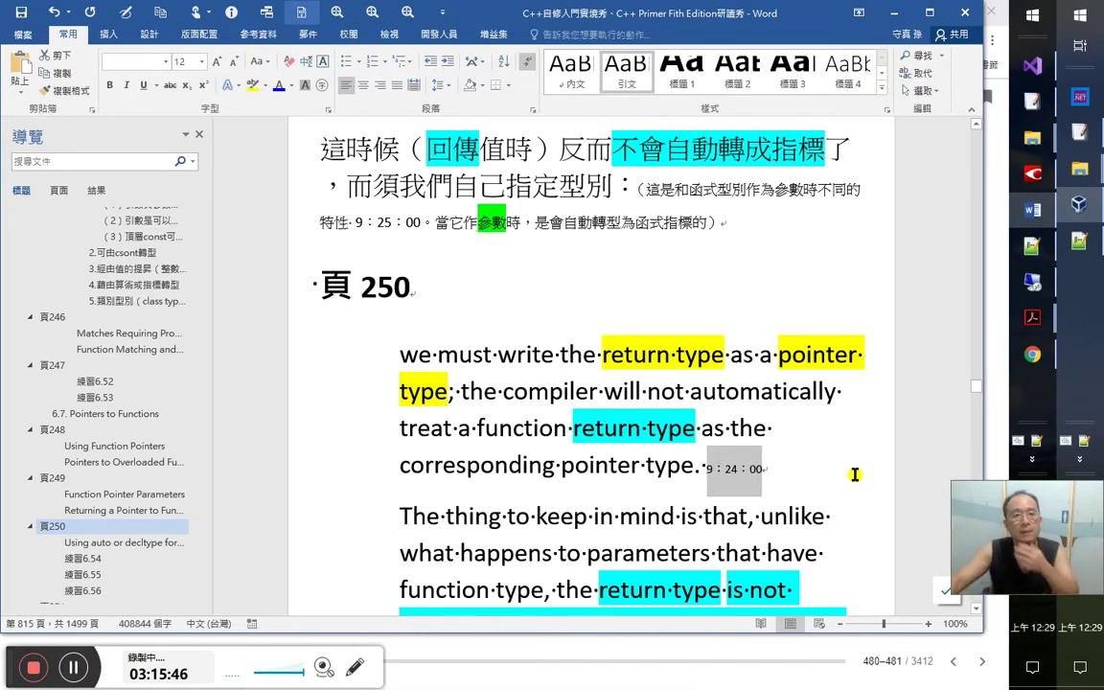
pyautogui.hotkey('ctrl', 'shift', ',')
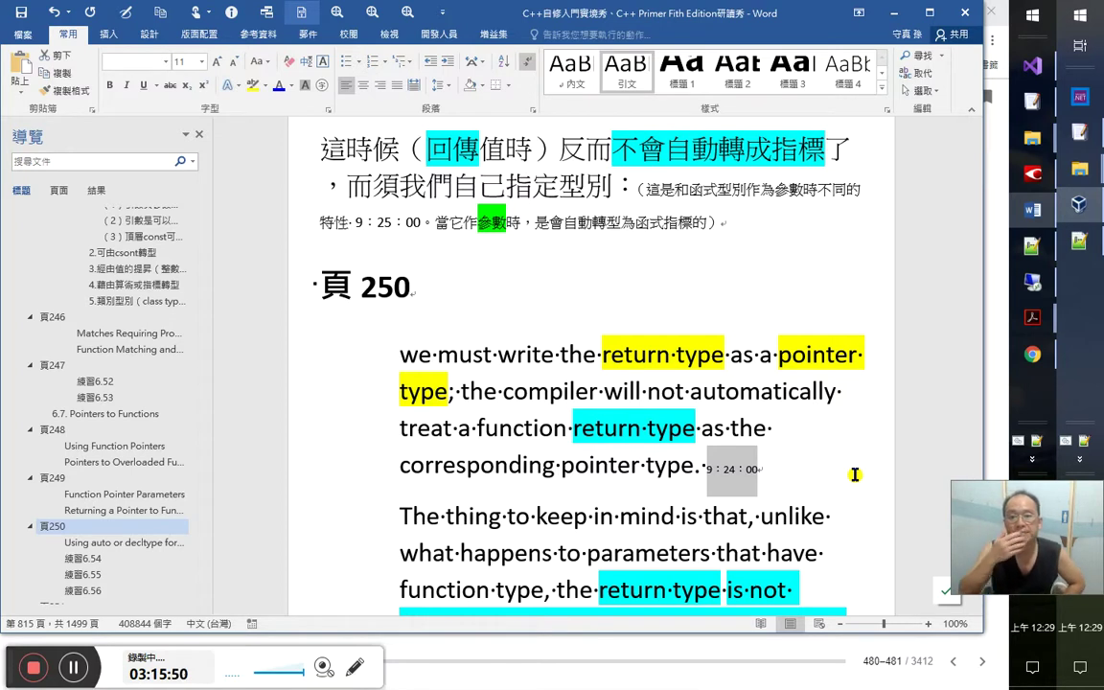
# Highlight "parameters" in green in the paragraph beginning "The thing to keep in mind" under 頁 250
pyautogui.scroll(-1, 854, 474)
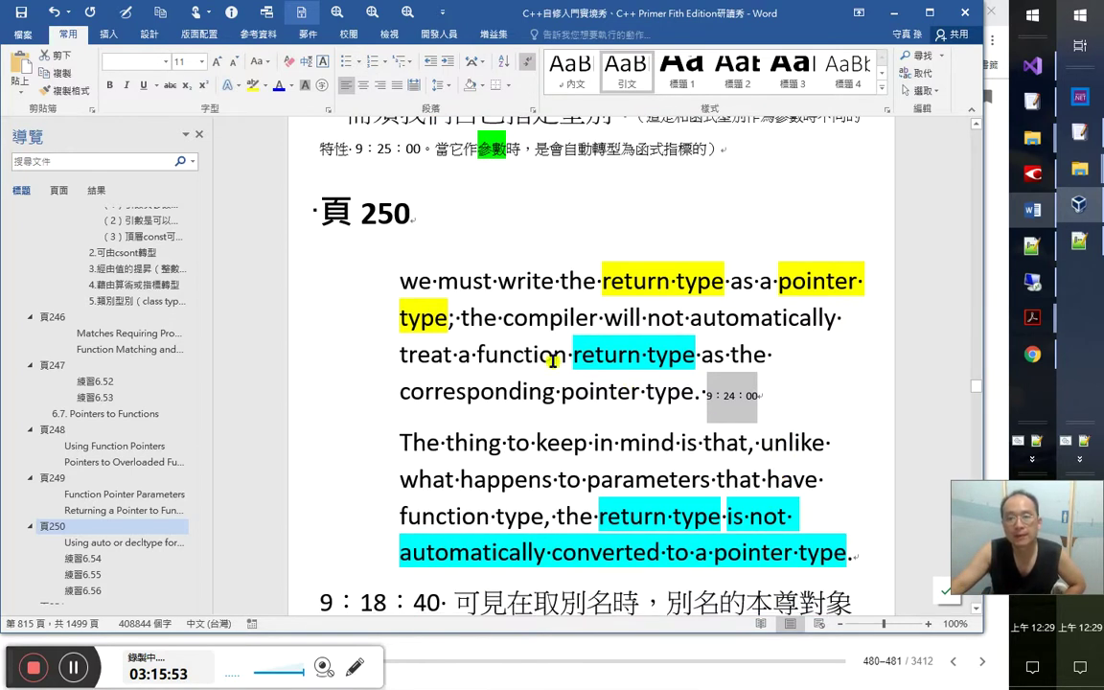
pyautogui.scroll(1, 499, 353)
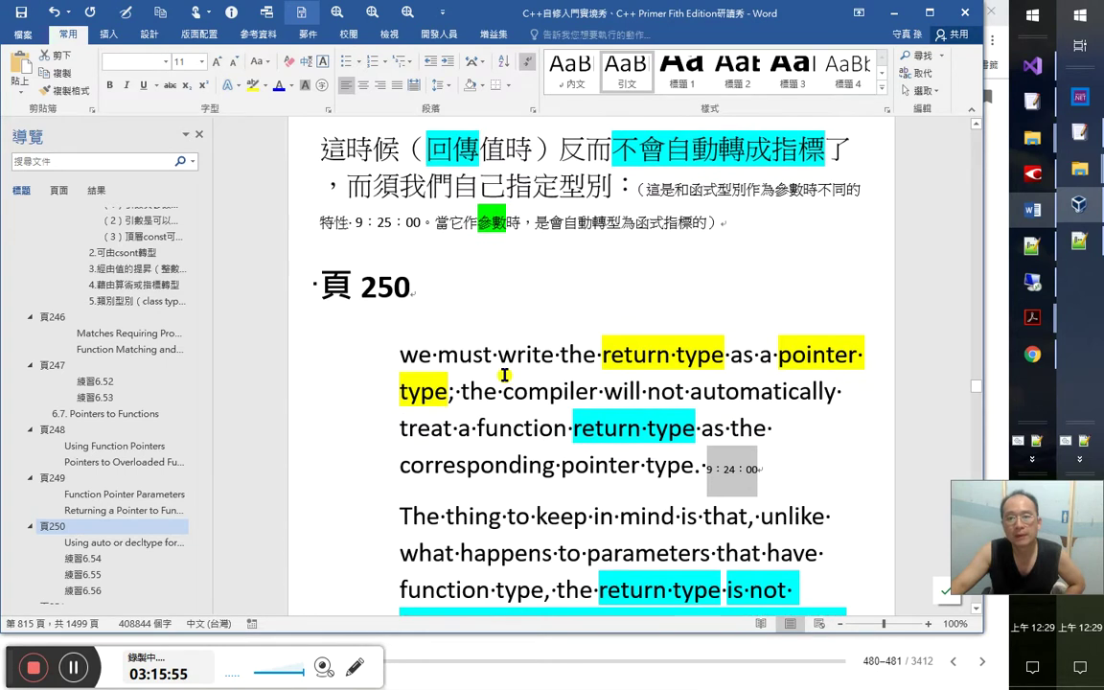
pyautogui.scroll(-1, 486, 446)
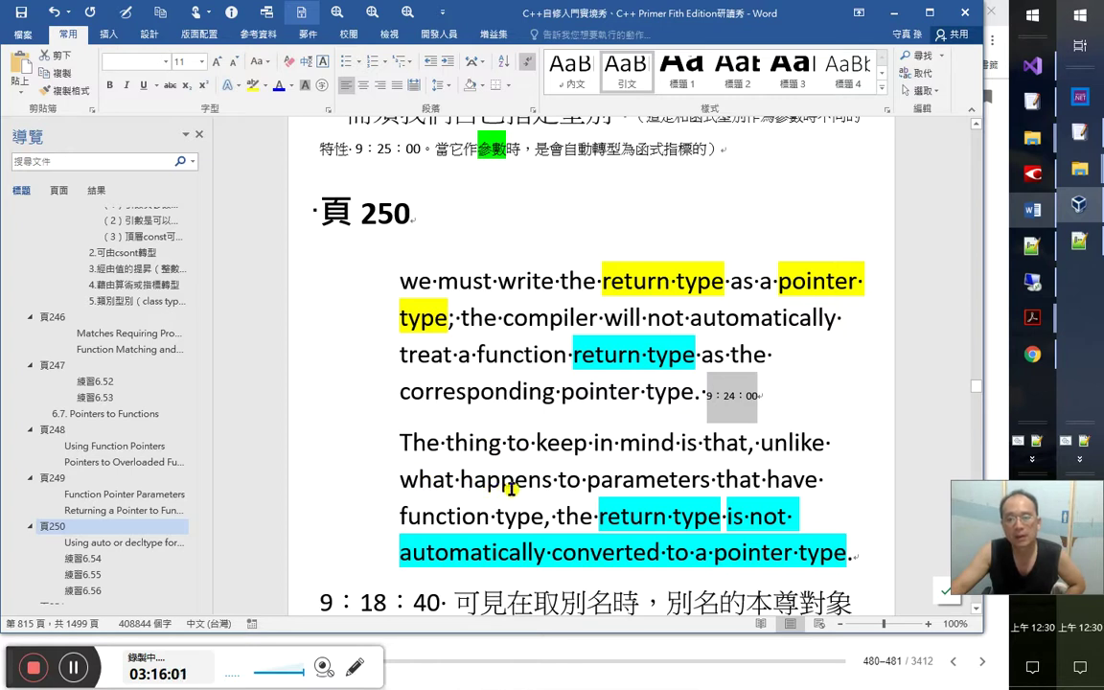
pyautogui.moveTo(596, 483); pyautogui.dragTo(710, 481)
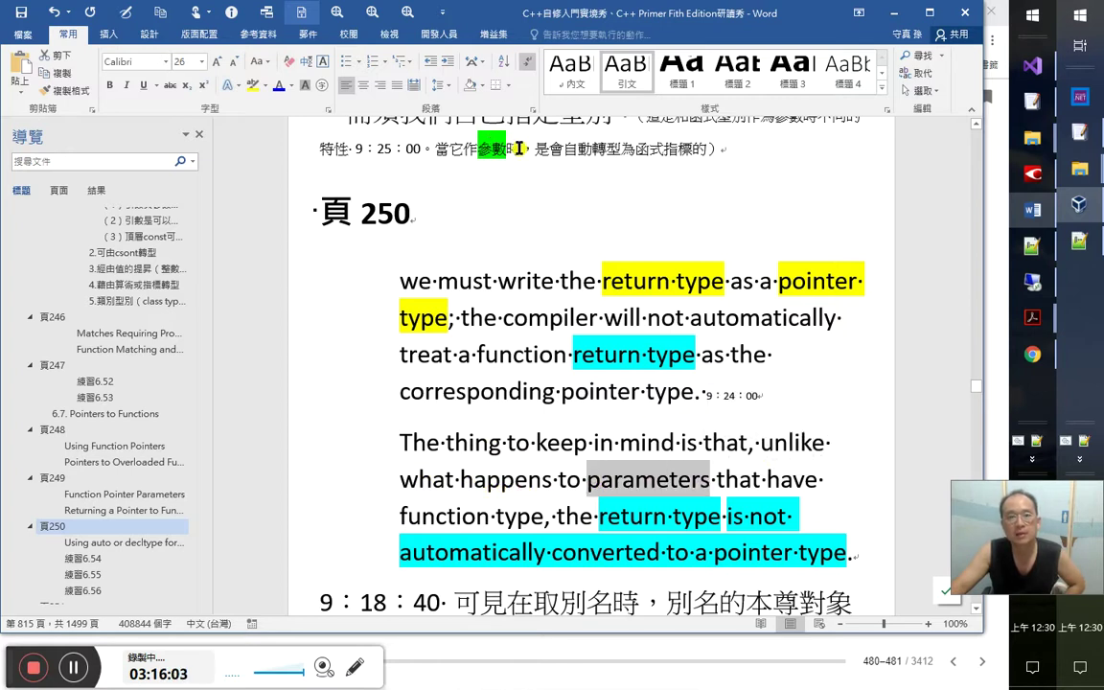
pyautogui.click(494, 145)
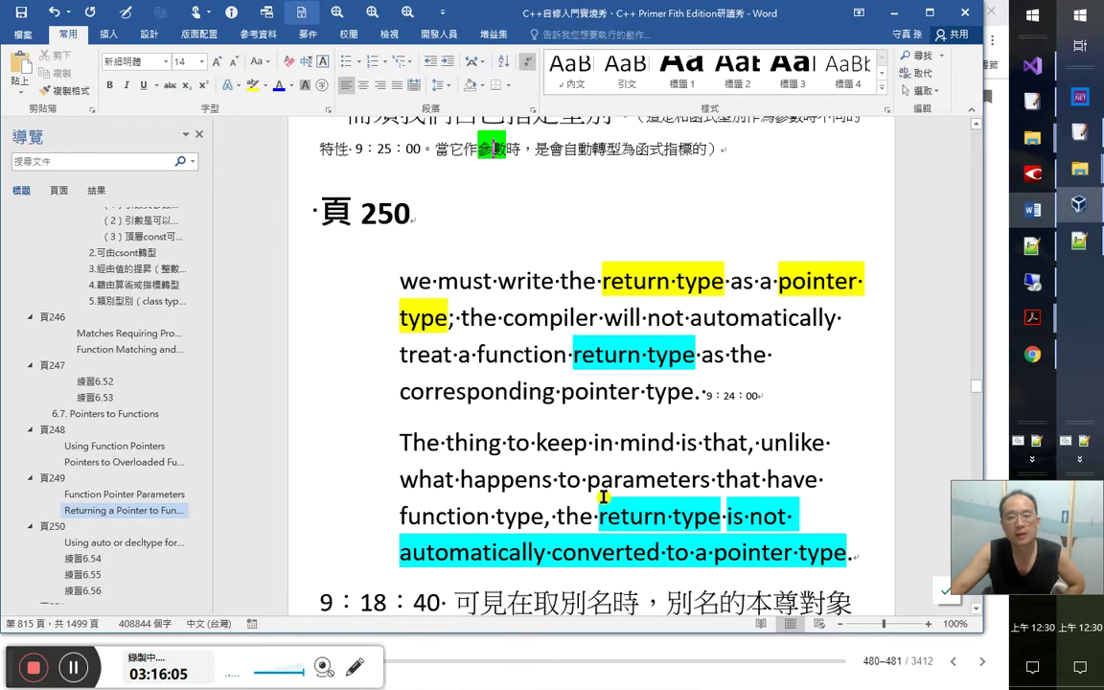
pyautogui.moveTo(596, 484); pyautogui.dragTo(717, 487)
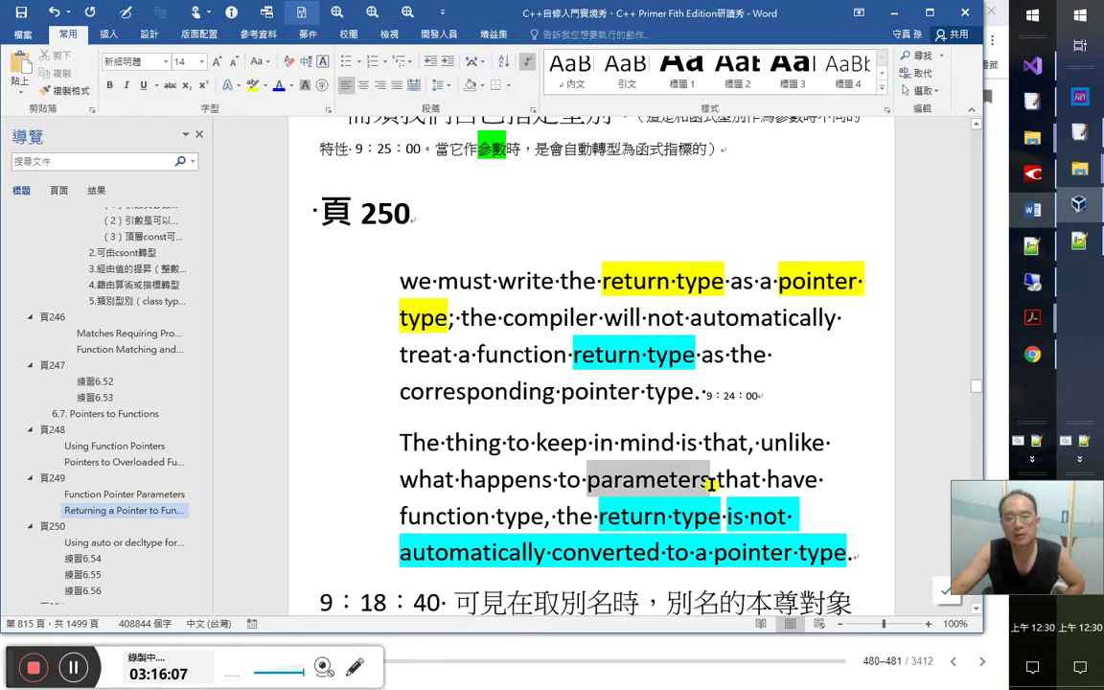
pyautogui.click(785, 458)
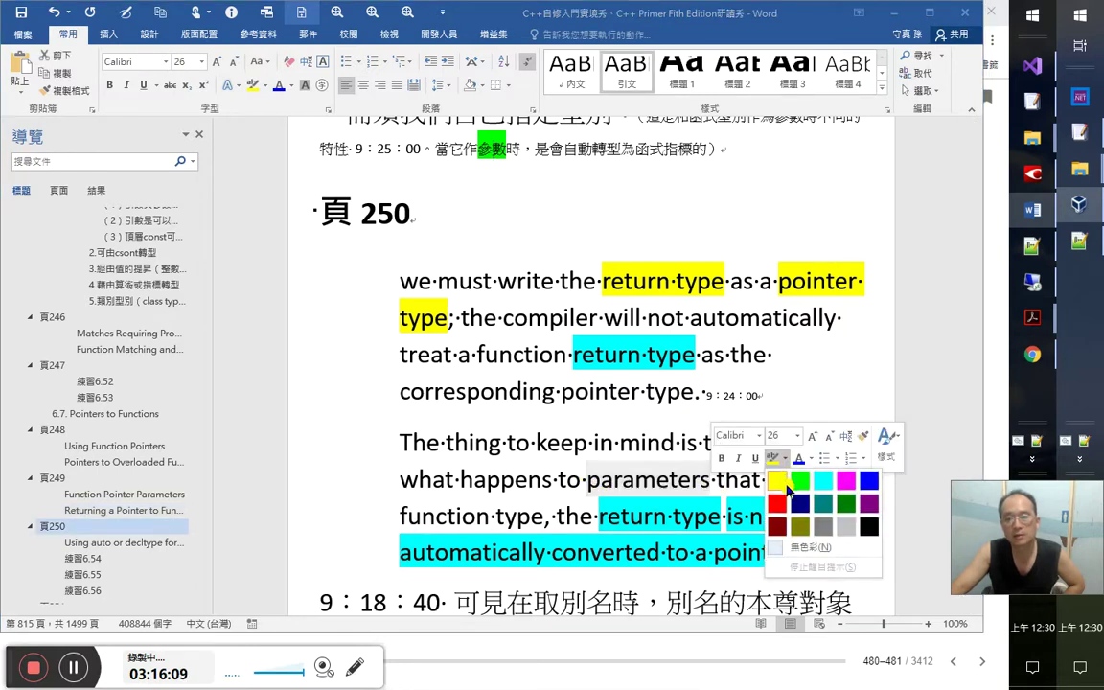
pyautogui.click(800, 481)
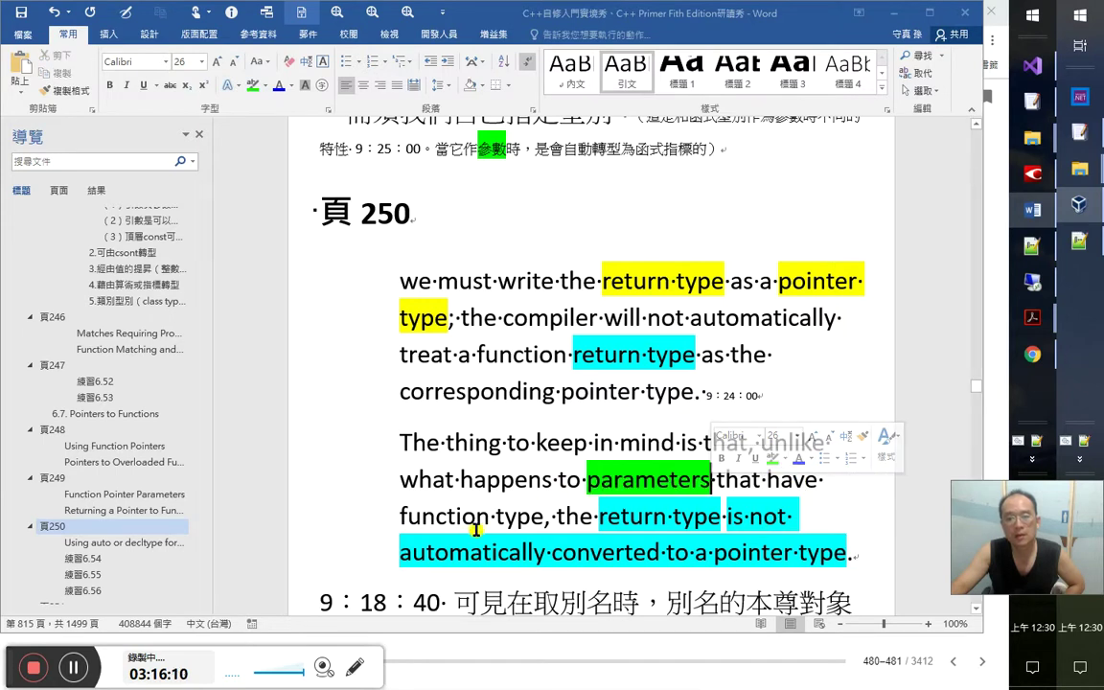
# Change the highlight of "return type" and "pointer type" to yellow in the "The thing to keep in mind" paragraph
pyautogui.click(542, 527)
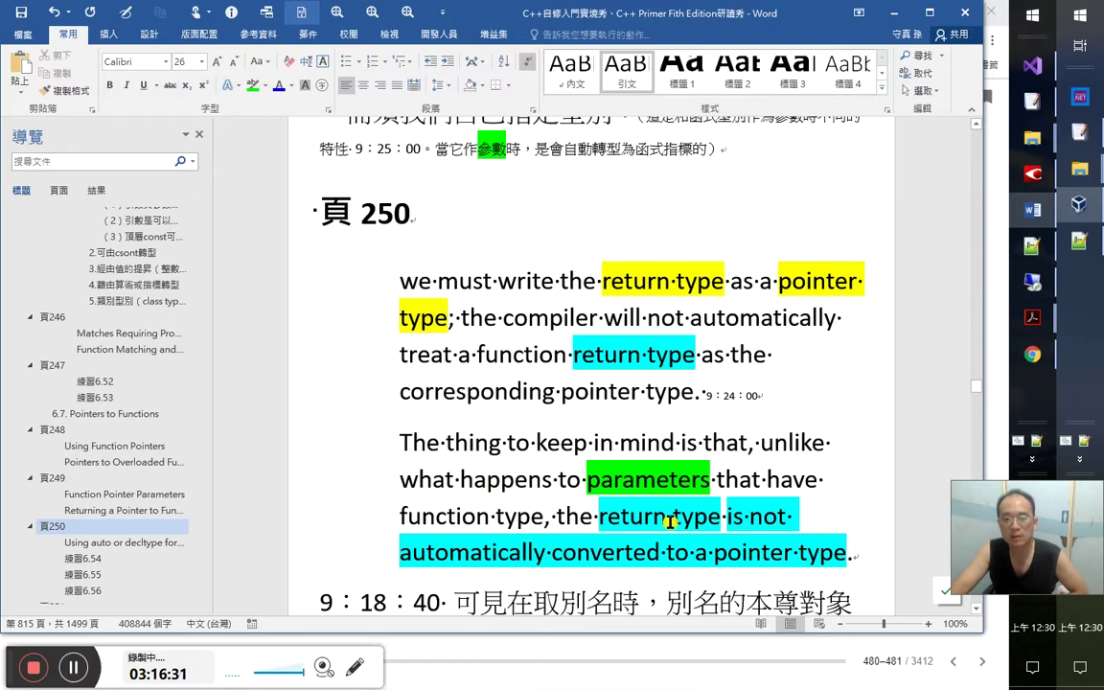
pyautogui.moveTo(600, 518); pyautogui.dragTo(721, 518)
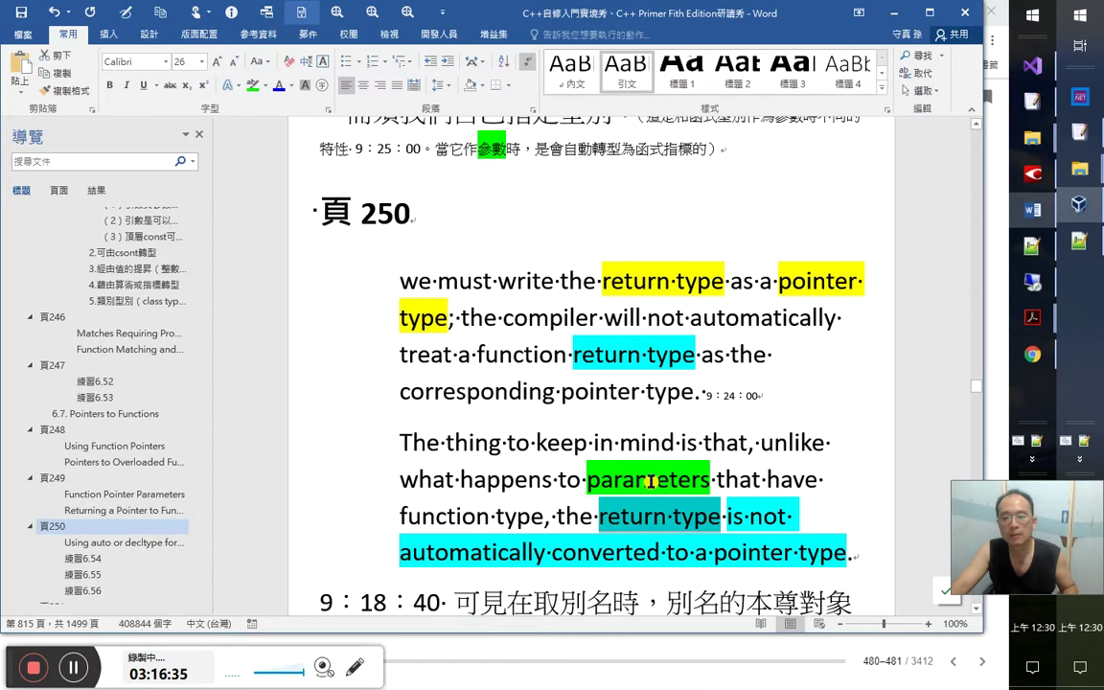
pyautogui.click(265, 86)
pyautogui.click(234, 104)
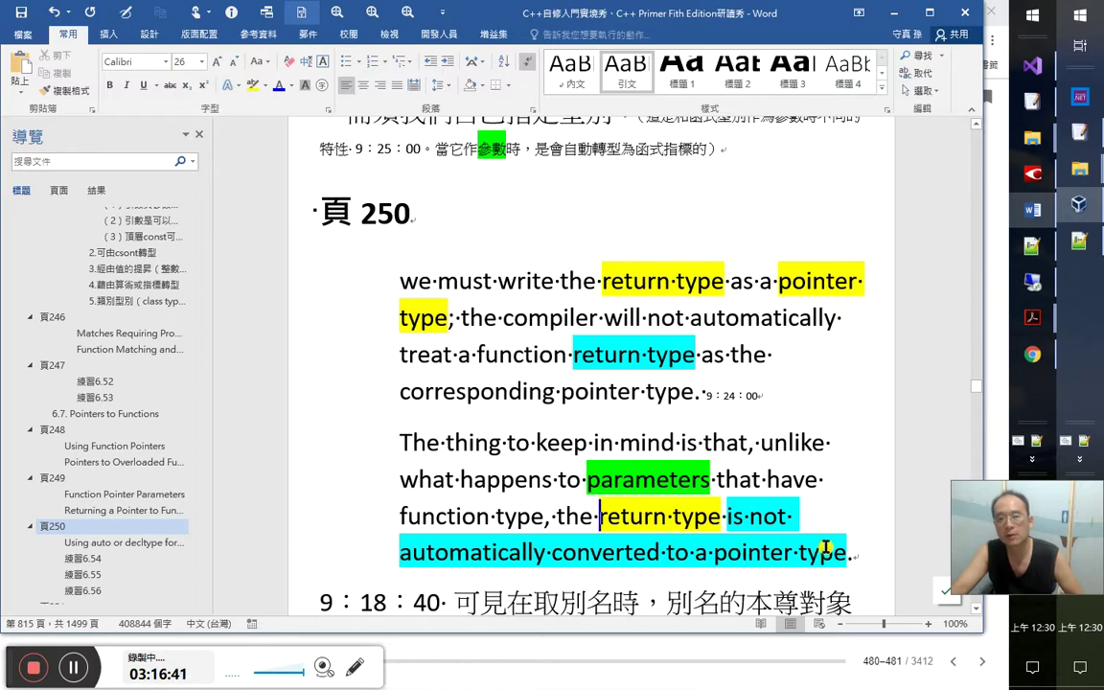
pyautogui.scroll(-1, 825, 547)
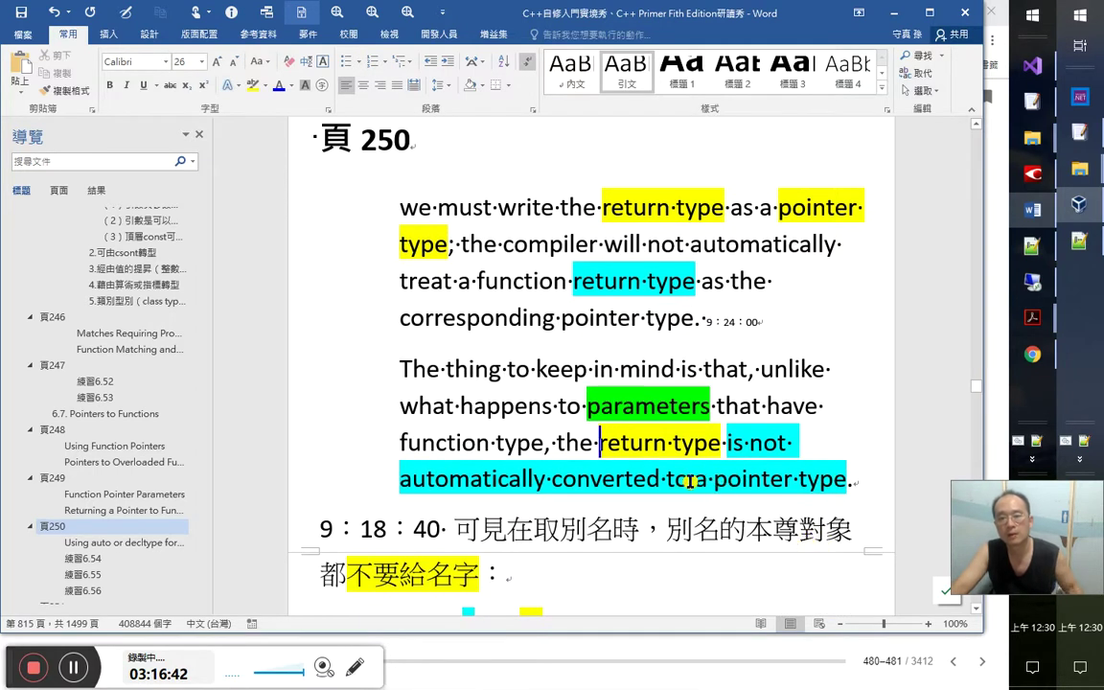
pyautogui.moveTo(716, 478); pyautogui.dragTo(830, 479)
pyautogui.click(873, 455)
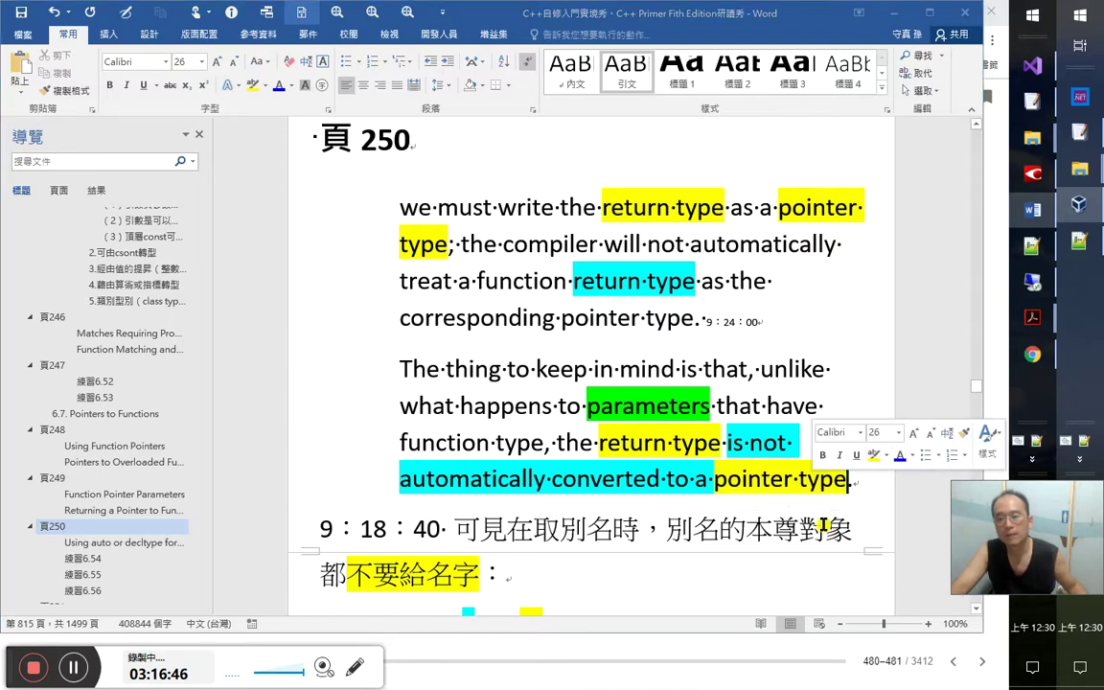
# Reduce the timestamp 9：18：40 before "可見在取別名時" to 11 pt
pyautogui.scroll(-1, 749, 525)
pyautogui.click(454, 455)
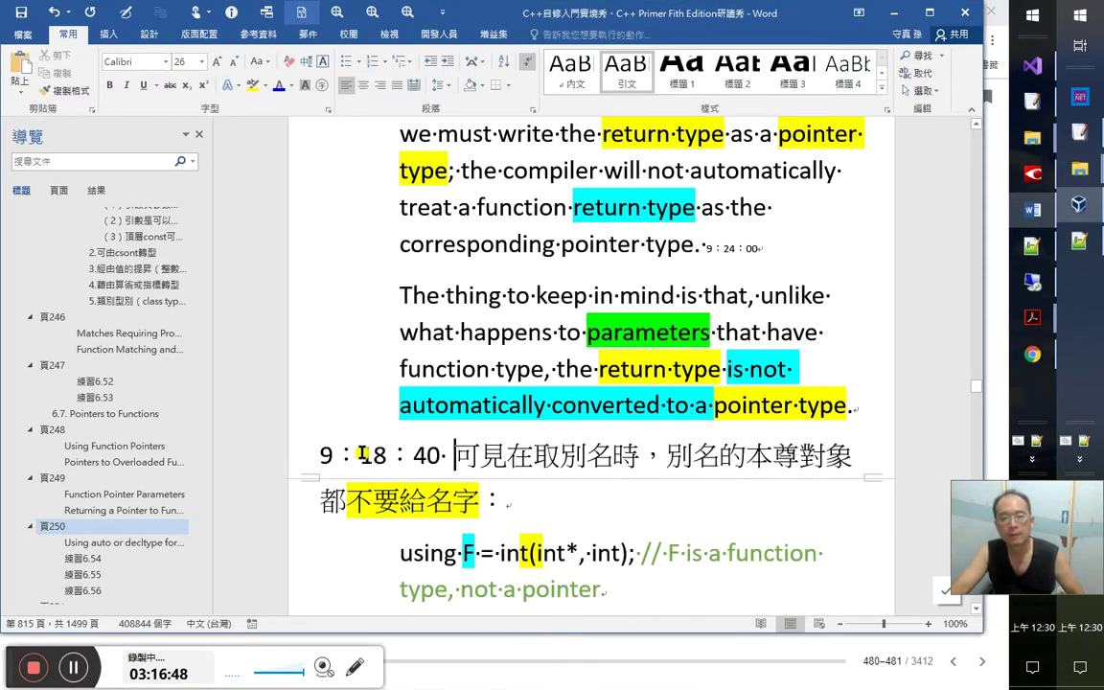
pyautogui.keyDown('shift'); pyautogui.click(303, 452); pyautogui.keyUp('shift')
pyautogui.write('11')
pyautogui.press('Return')
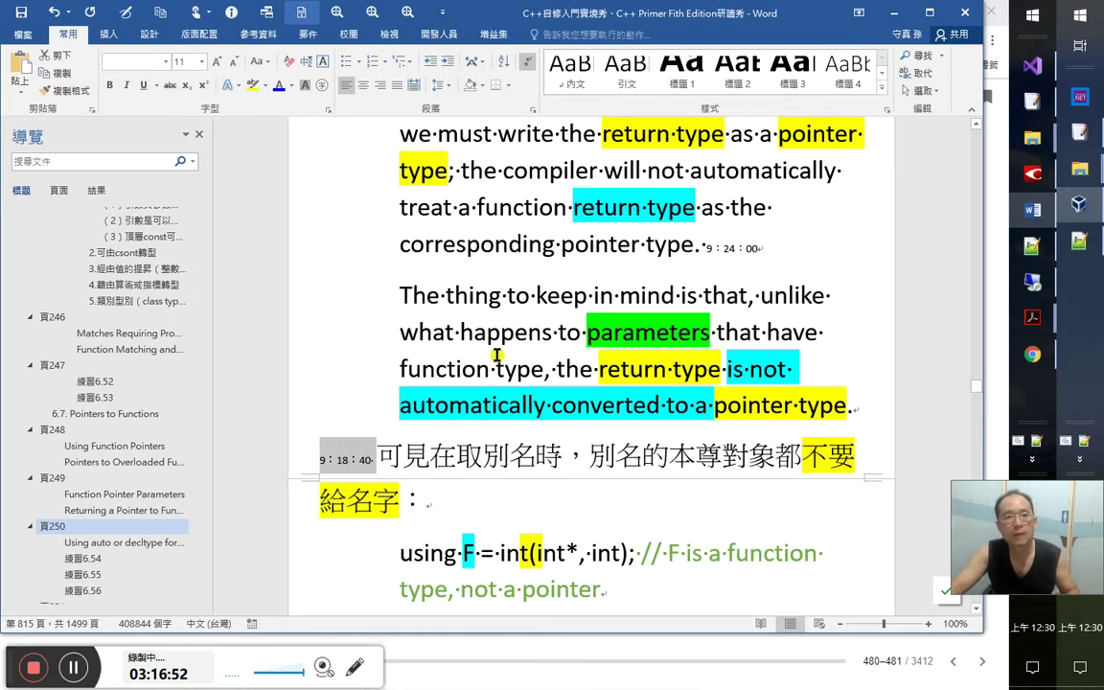
pyautogui.click(540, 456)
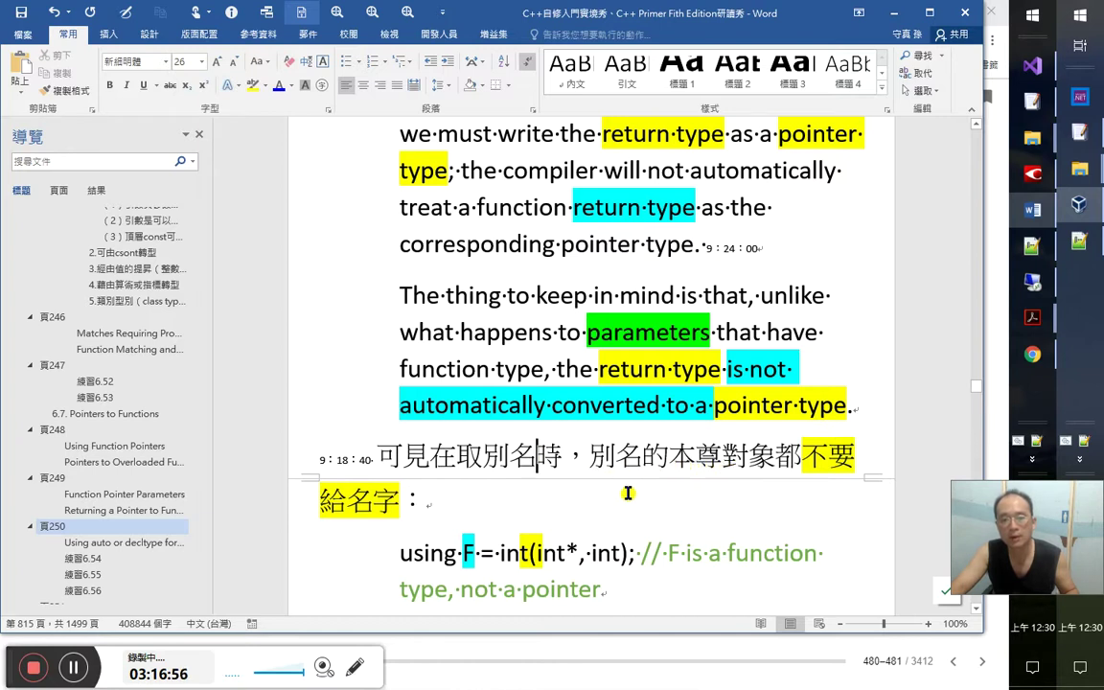
# Review the alias naming remark starting with "可見在取別名時" and save the document
pyautogui.scroll(-1, 624, 495)
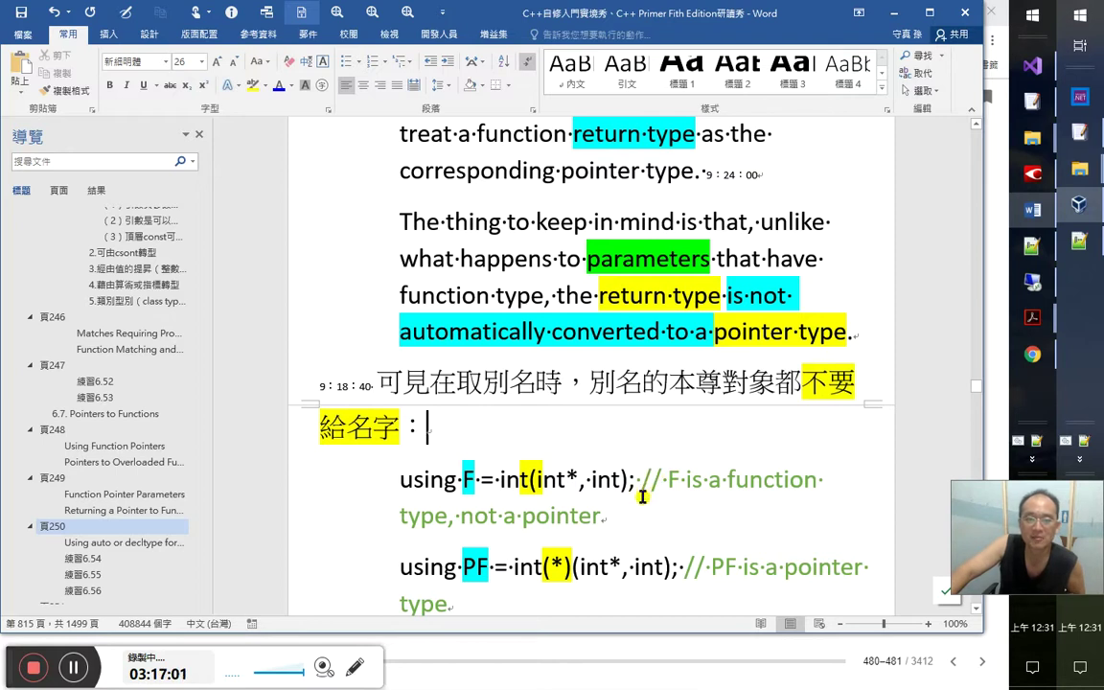
pyautogui.scroll(-1, 640, 500)
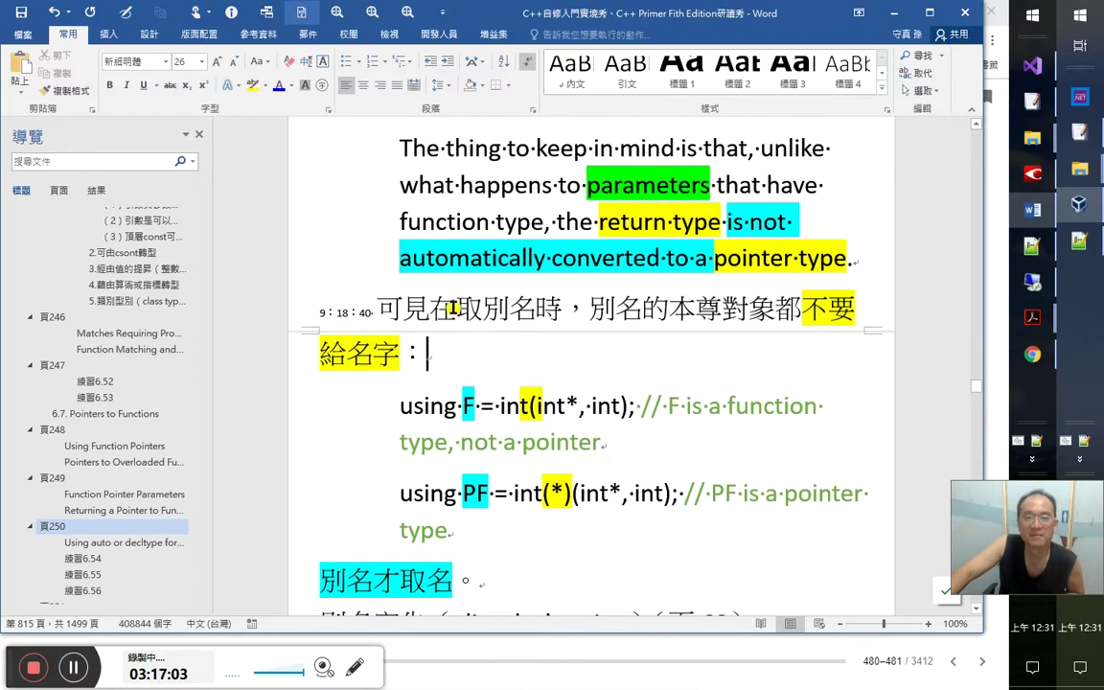
pyautogui.moveTo(371, 308); pyautogui.dragTo(395, 364)
pyautogui.hotkey('ctrl', 's')
pyautogui.click(526, 375)
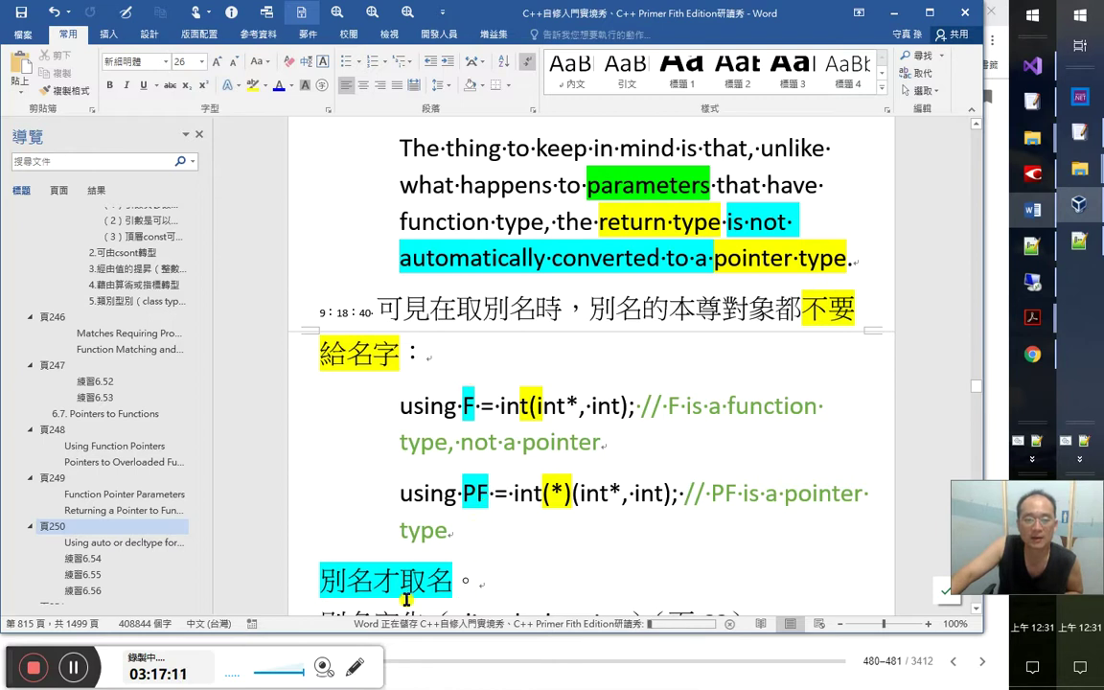
# Link "頁68" in the alias declaration line to the heading "Pointers, const , and Type Aliases" and follow the link
pyautogui.scroll(-1, 479, 572)
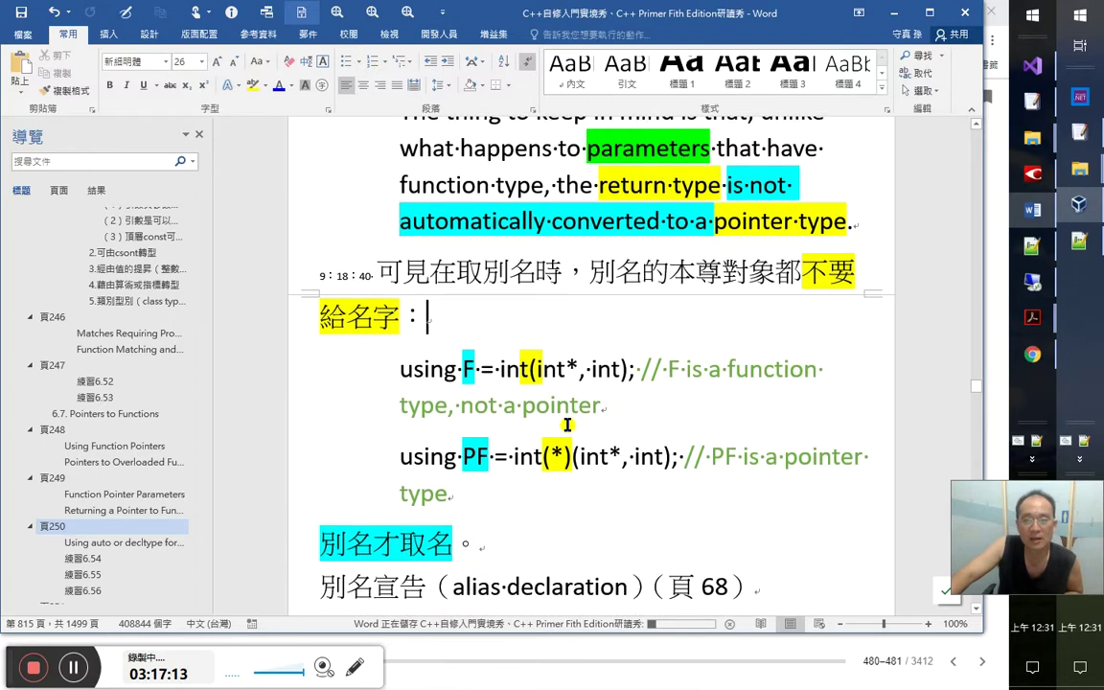
pyautogui.click(456, 298)
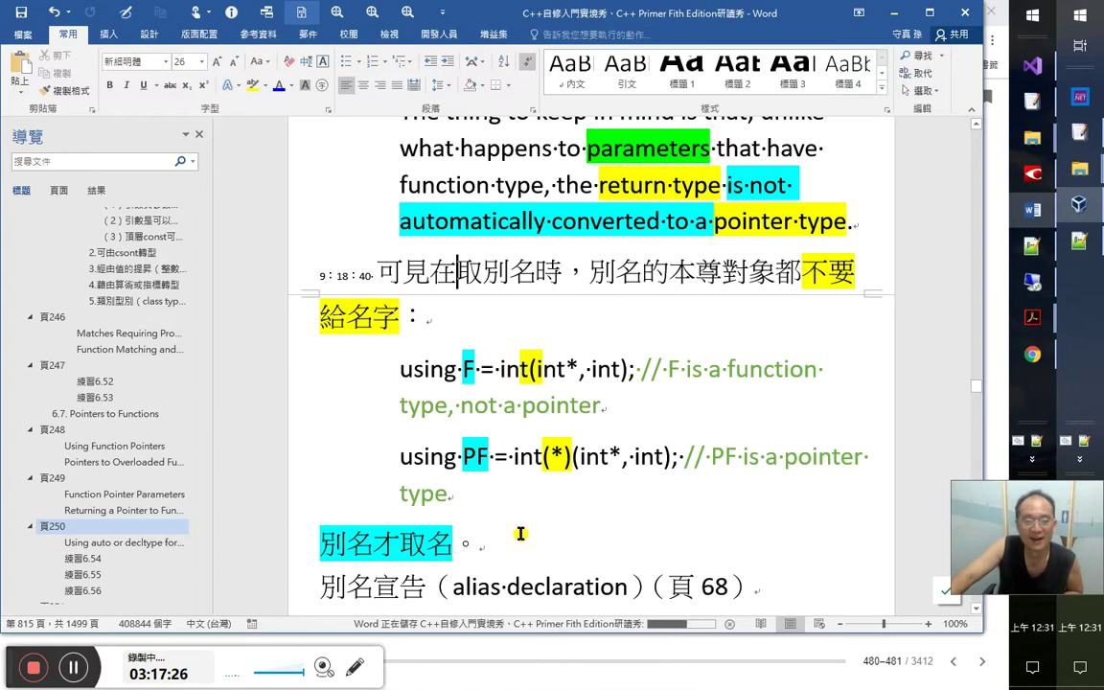
pyautogui.scroll(-1, 522, 530)
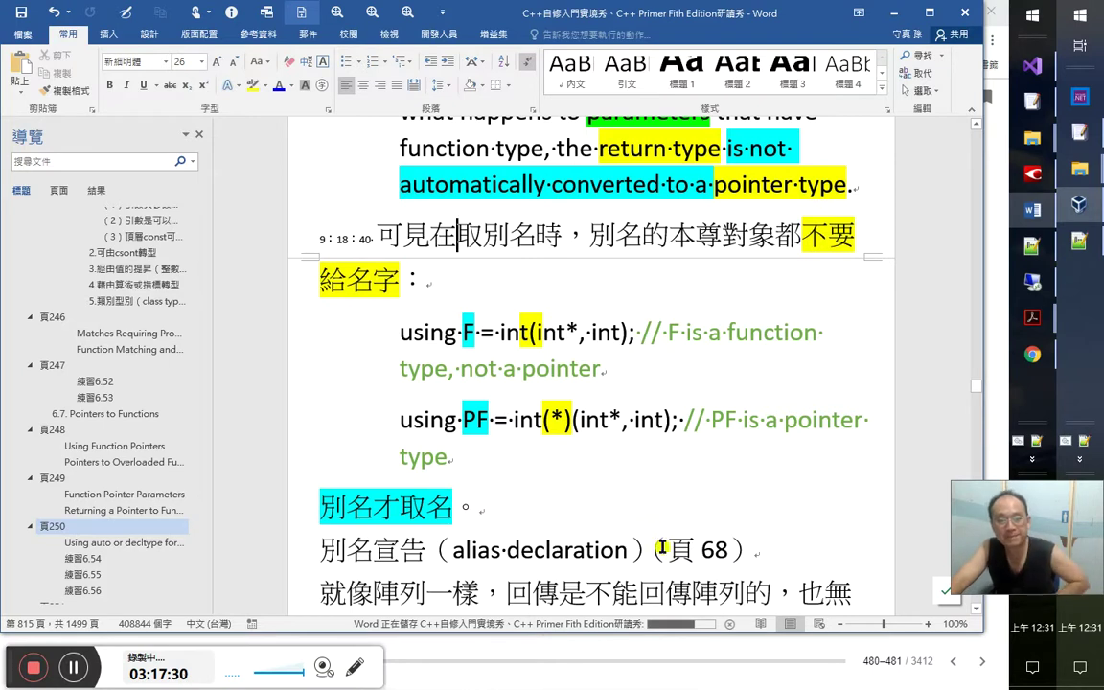
pyautogui.moveTo(675, 549); pyautogui.dragTo(731, 550)
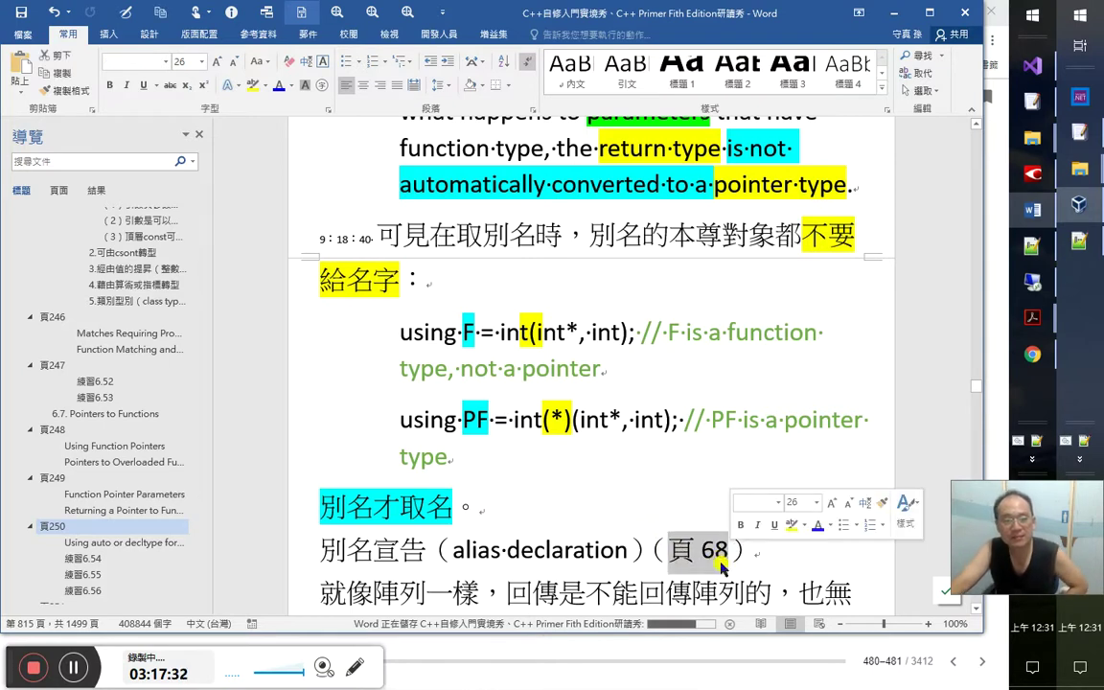
pyautogui.hotkey('ctrl', 'k')
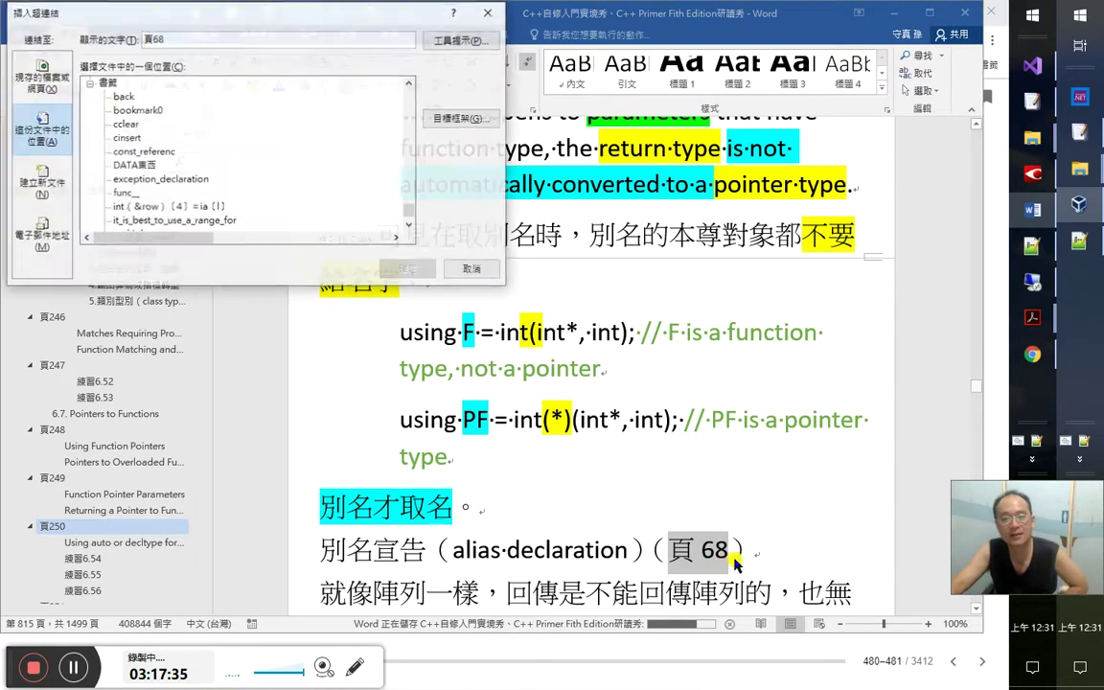
pyautogui.moveTo(410, 211); pyautogui.dragTo(419, 114)
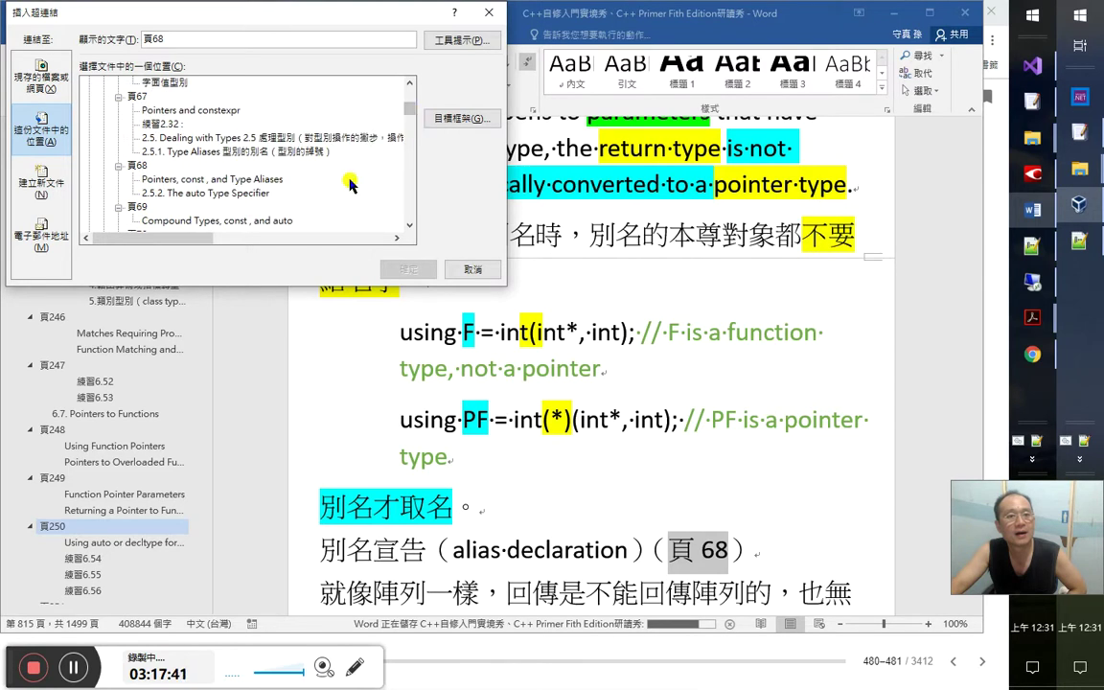
pyautogui.click(230, 181)
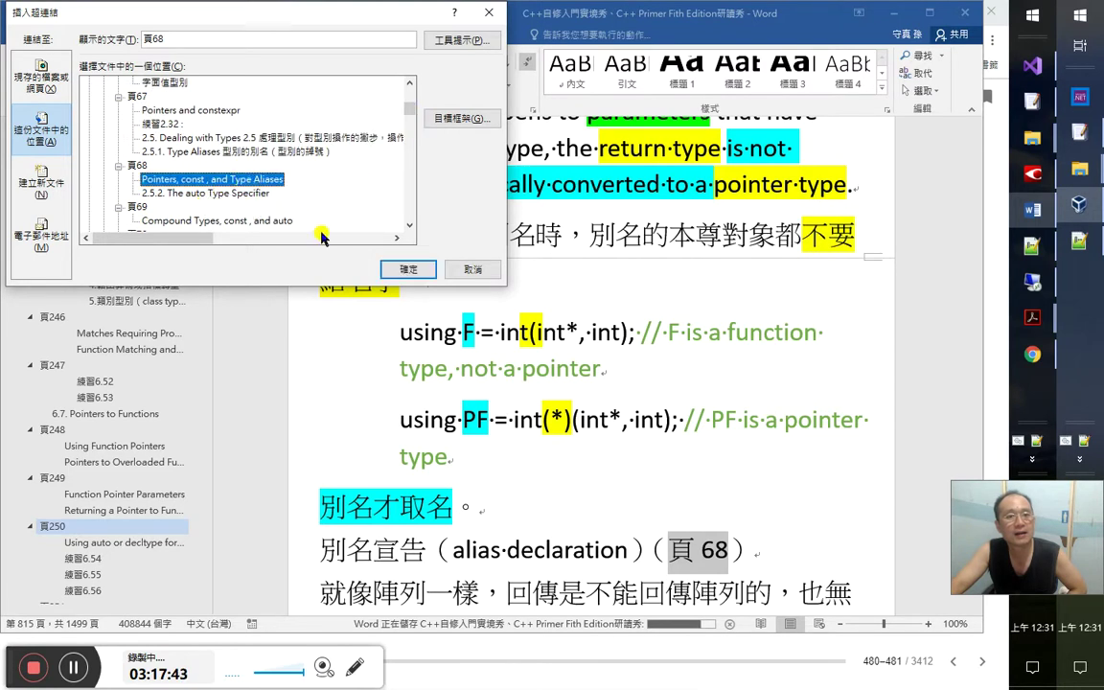
pyautogui.scroll(-1, 385, 224)
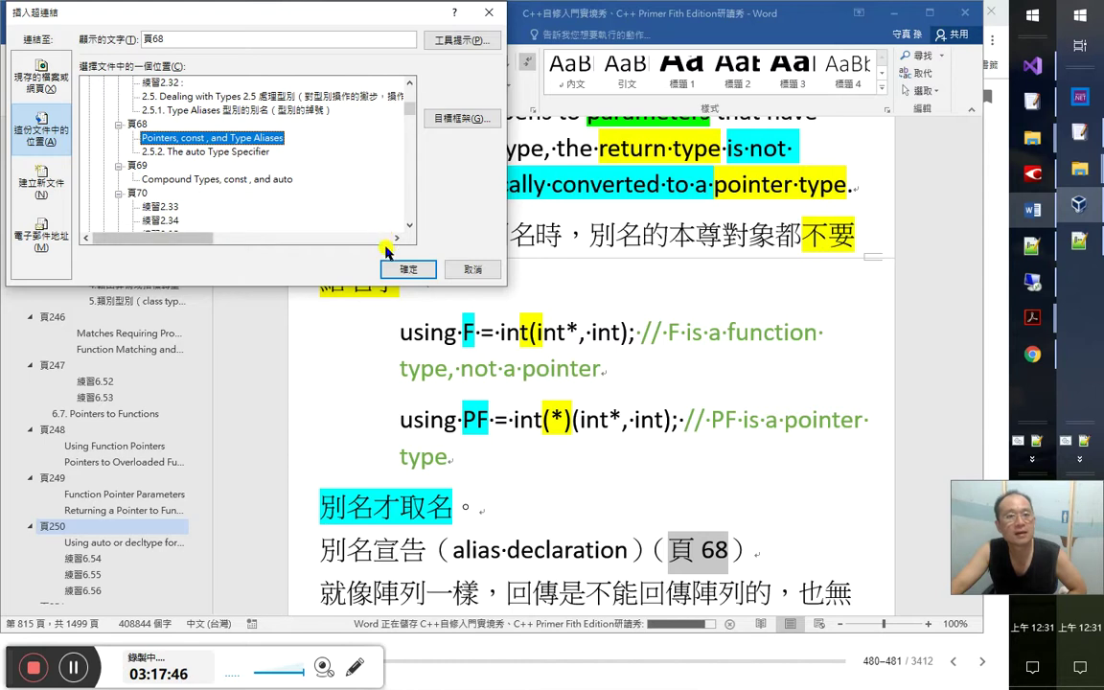
pyautogui.click(391, 261)
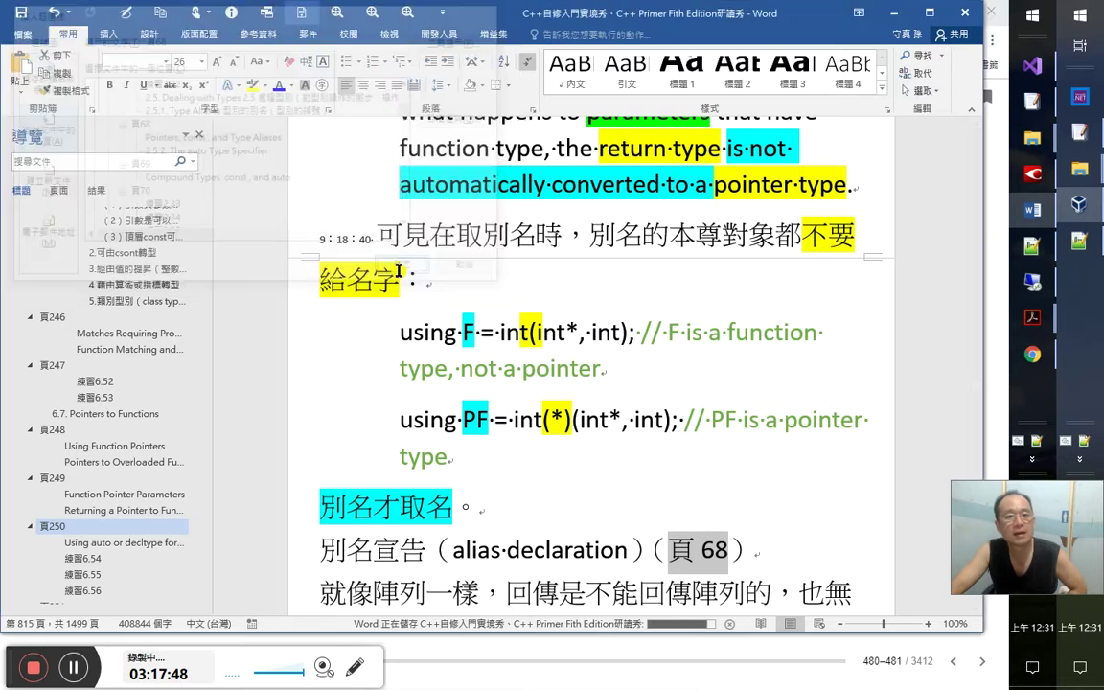
pyautogui.keyDown('ctrl'); pyautogui.click(703, 564); pyautogui.keyUp('ctrl')
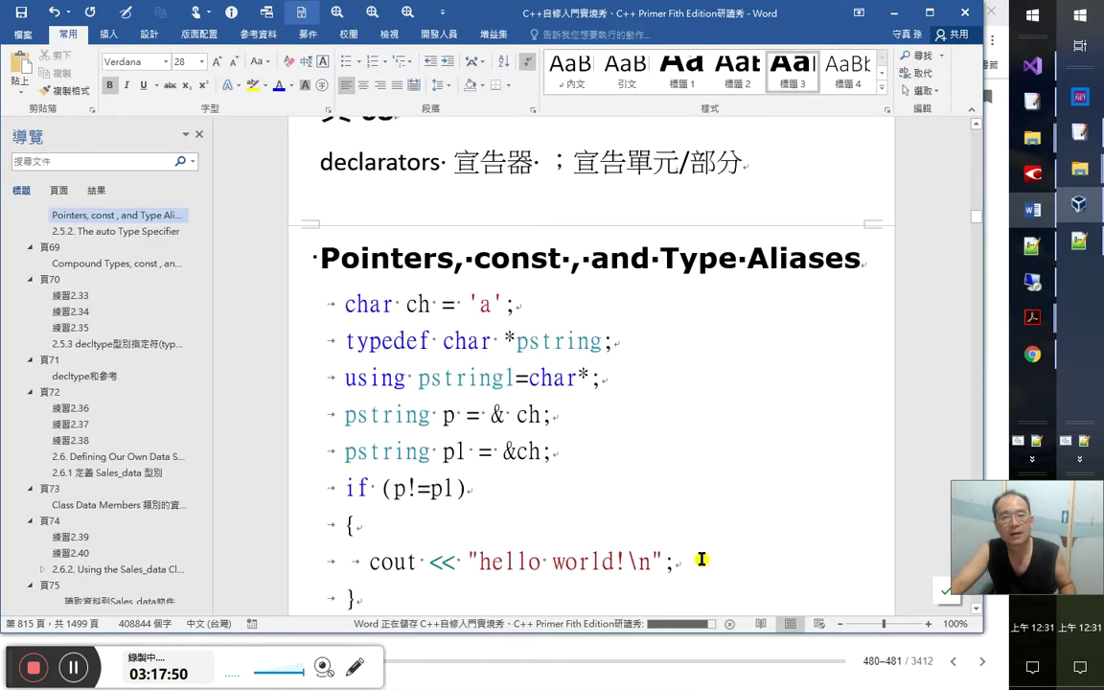
# Set the code block under "Pointers, const , and Type Aliases" to 22 pt, from "char ch" to the closing brace
pyautogui.scroll(-2, 712, 511)
pyautogui.moveTo(273, 235); pyautogui.dragTo(282, 535)
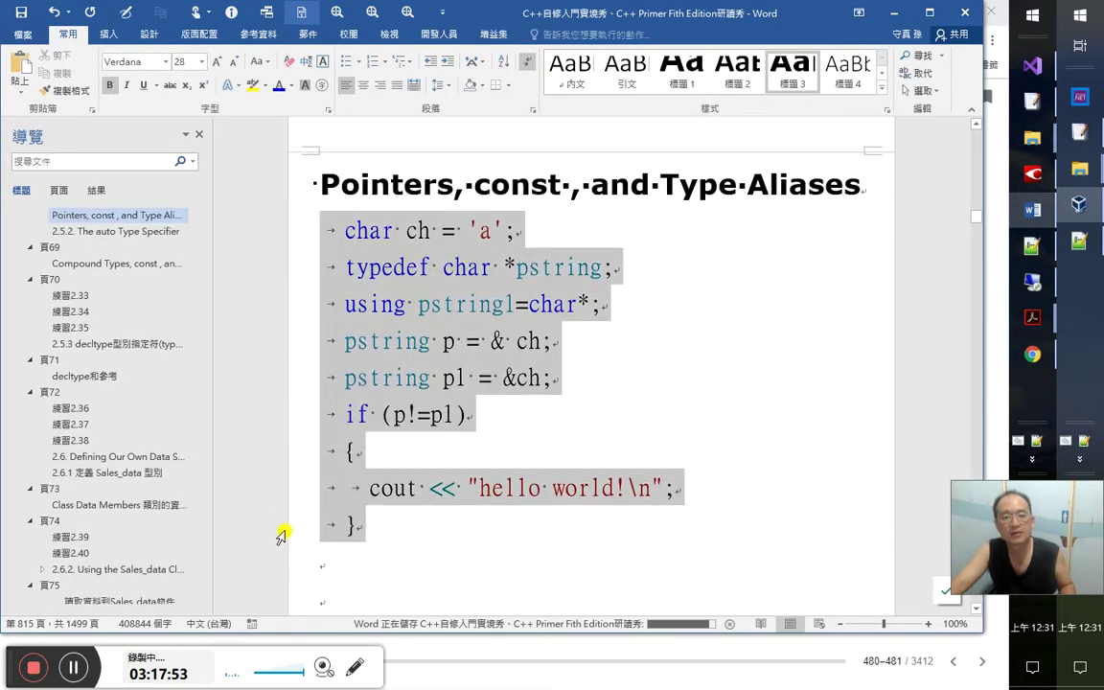
pyautogui.click(232, 63)
pyautogui.click(232, 63)
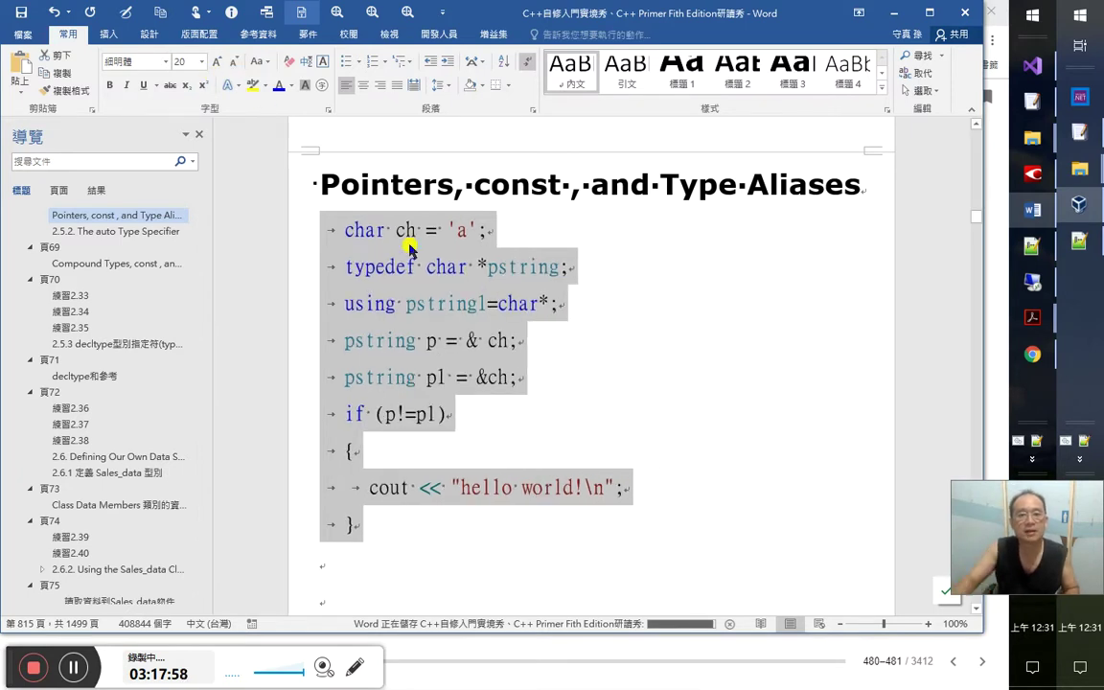
pyautogui.hotkey('ctrl', 'shift', '.')
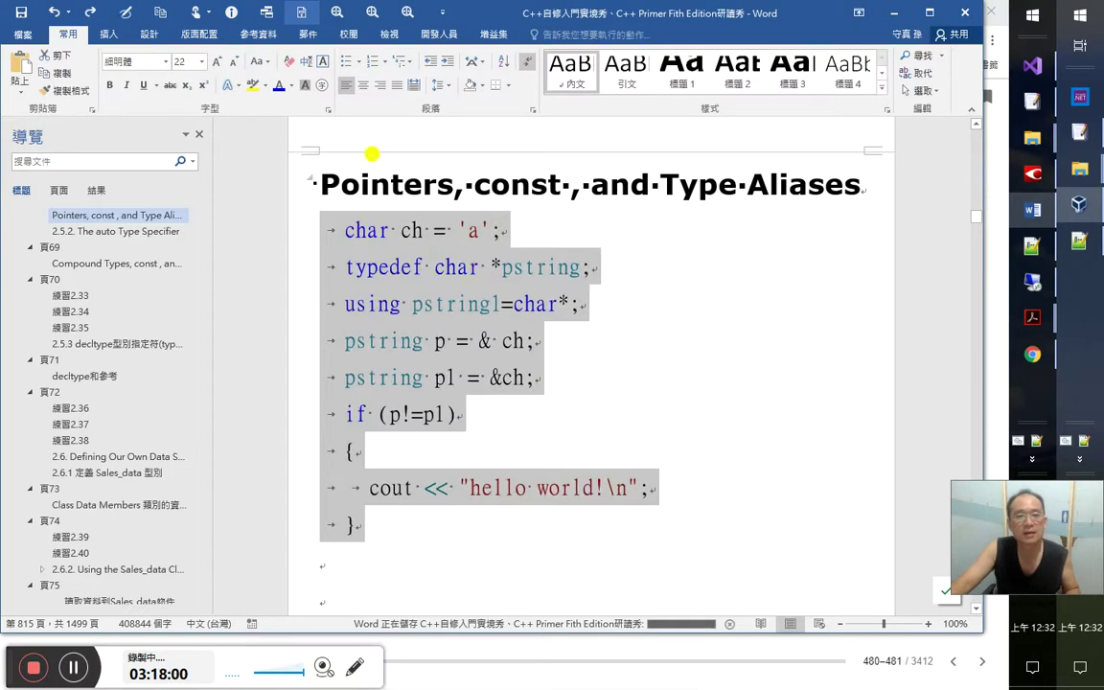
# Set the first code block under "Pointers, const , and Type Aliases" in Courier New at 14 pt
pyautogui.click(159, 62)
pyautogui.write('Courier New')
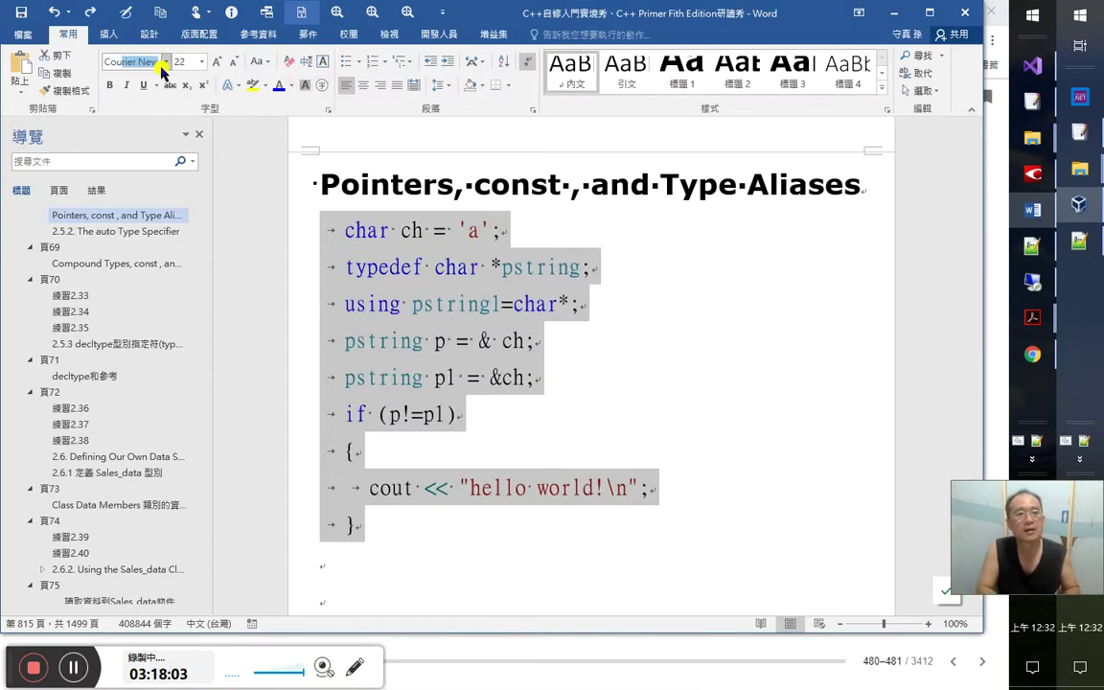
pyautogui.press('Return')
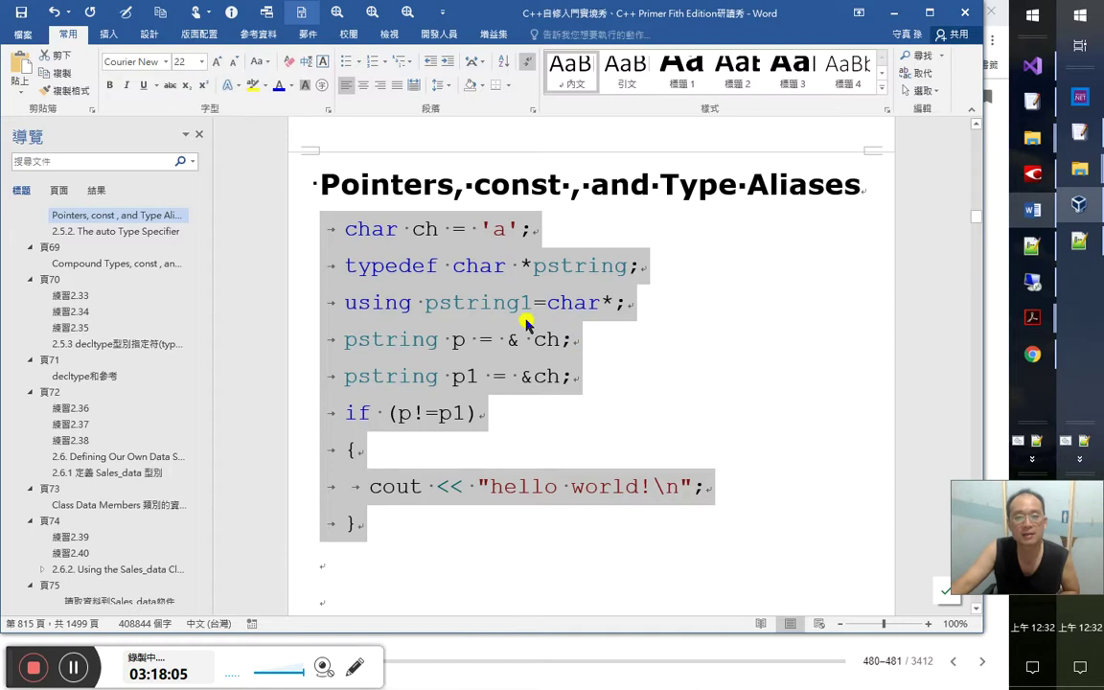
pyautogui.click(179, 62)
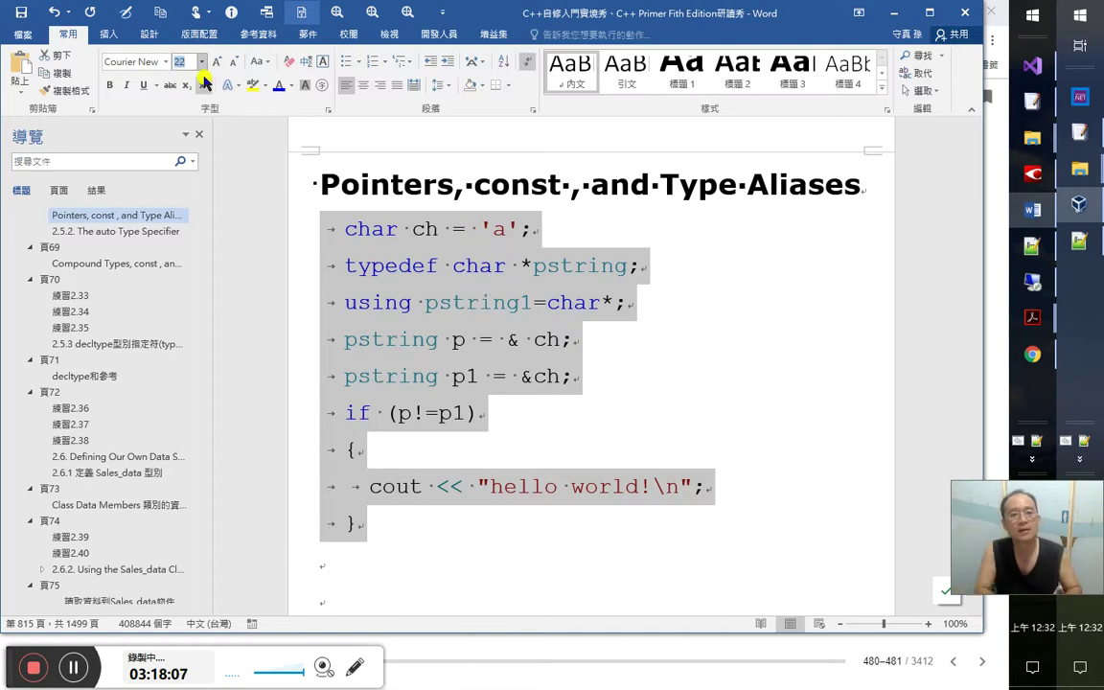
pyautogui.press('Return')
pyautogui.click(431, 275)
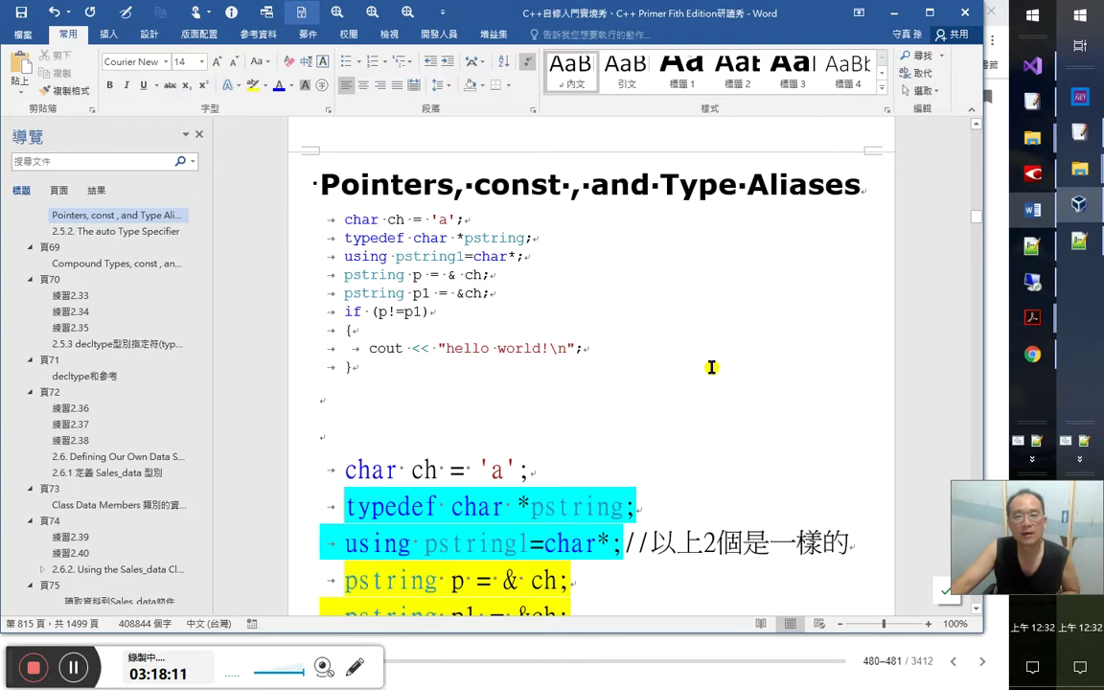
# Format the second code block, from "char ch" through the highlighted lines to its closing brace, as 14 pt Courier New
pyautogui.scroll(-2, 384, 441)
pyautogui.moveTo(288, 359); pyautogui.dragTo(316, 525)
pyautogui.scroll(-1, 475, 540)
pyautogui.scroll(-2, 498, 548)
pyautogui.keyDown('shift'); pyautogui.click(407, 433); pyautogui.keyUp('shift')
pyautogui.click(183, 61)
pyautogui.write('14')
pyautogui.press('Return')
pyautogui.click(134, 61)
pyautogui.write('Courier New')
pyautogui.press('Return')
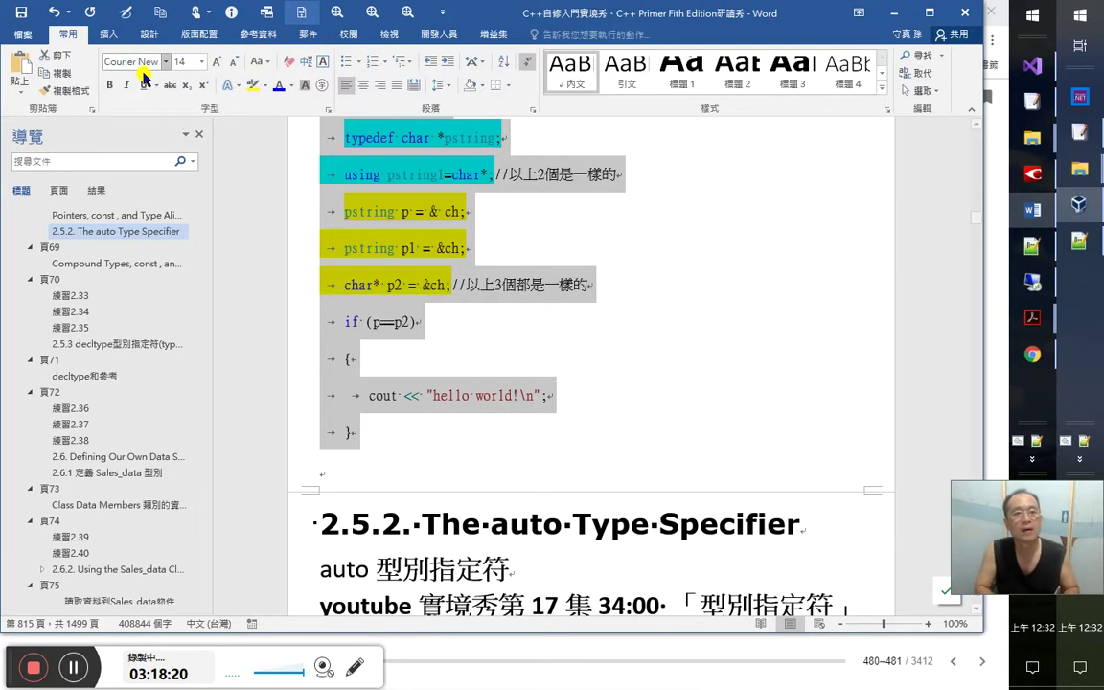
pyautogui.scroll(5, 537, 325)
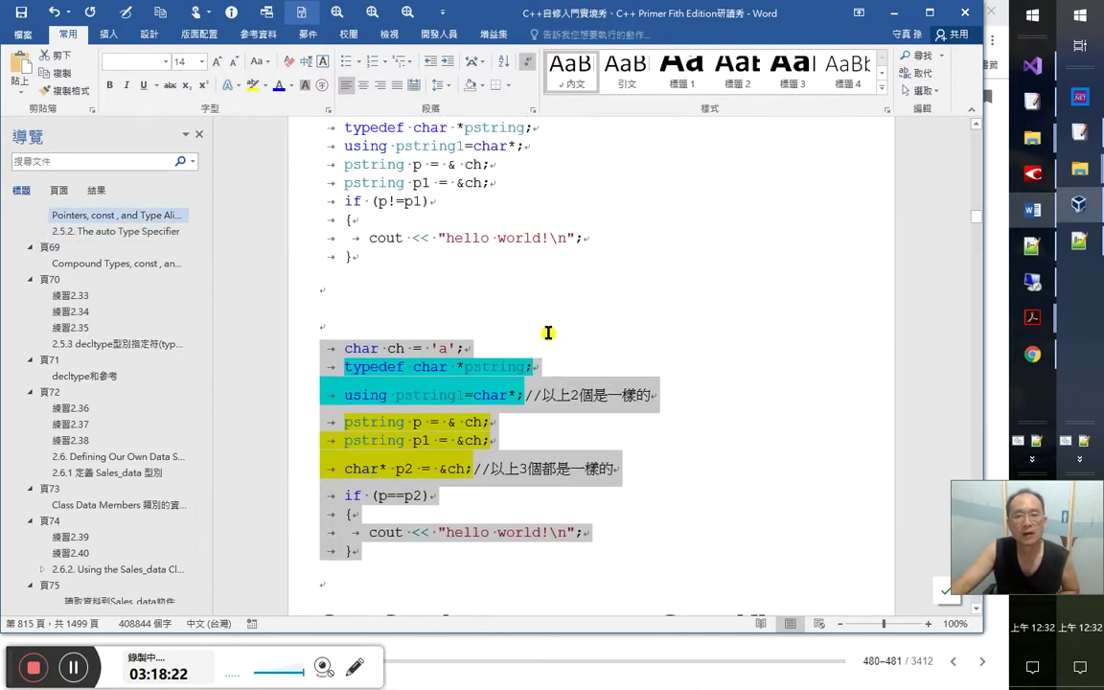
pyautogui.click(599, 293)
pyautogui.scroll(1, 577, 360)
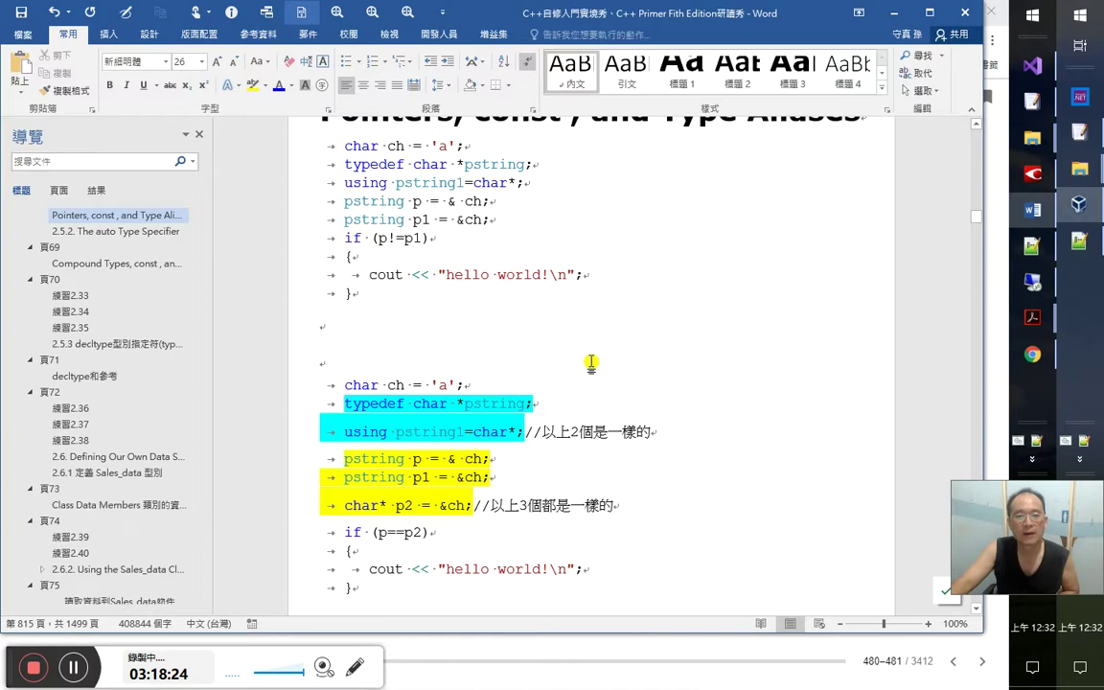
# Color the word "auto" blue in the heading "2.5.2. The auto Type Specifier" and in the line "auto 型別指定符"
pyautogui.scroll(3, 616, 372)
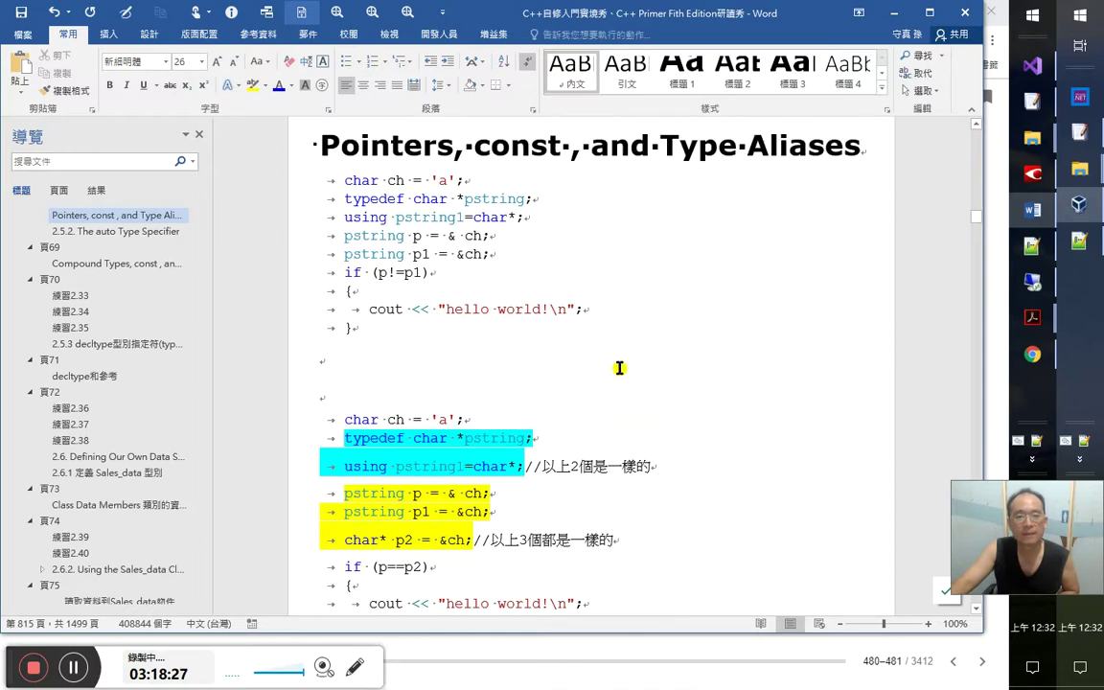
pyautogui.scroll(-5, 543, 269)
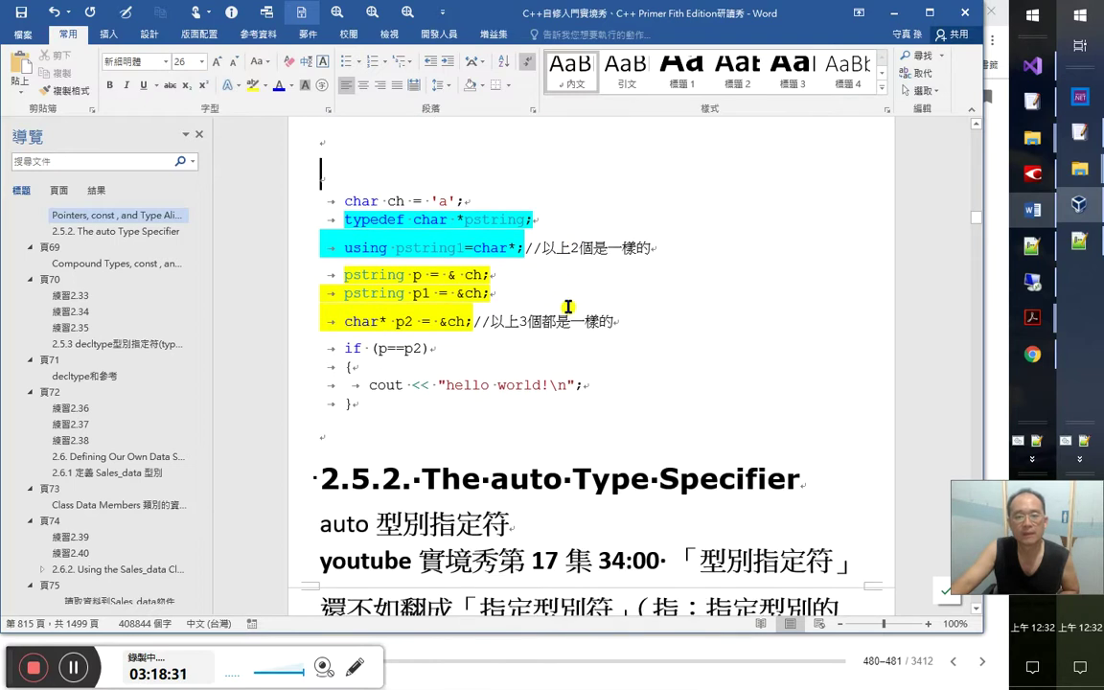
pyautogui.doubleClick(553, 481)
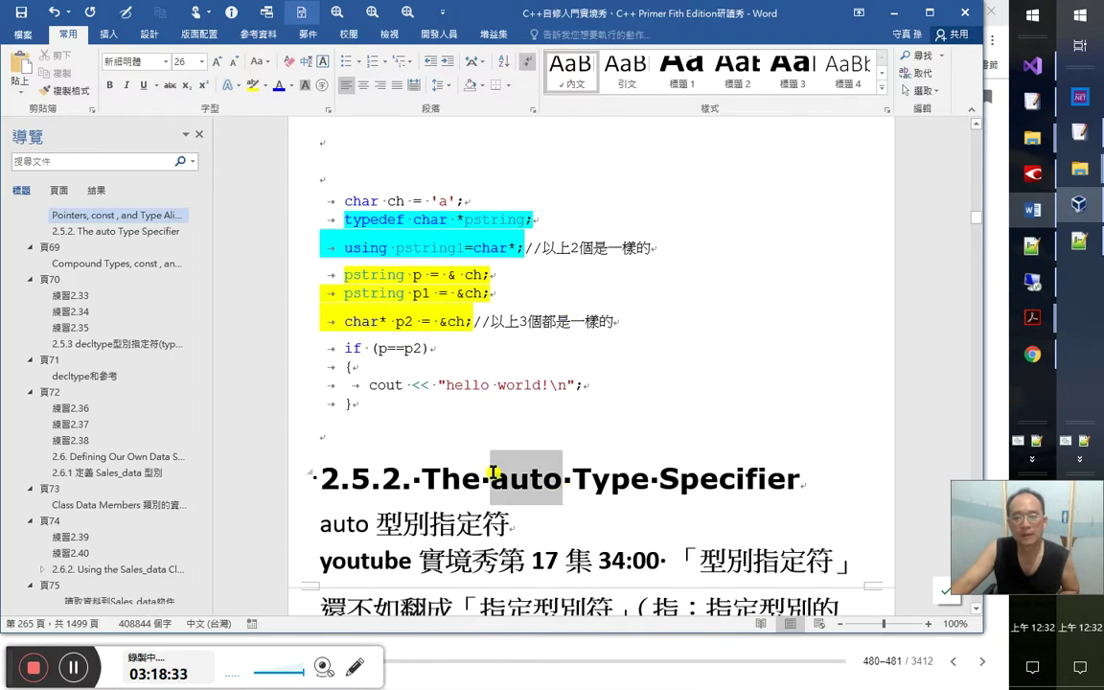
pyautogui.click(284, 88)
pyautogui.scroll(-1, 633, 394)
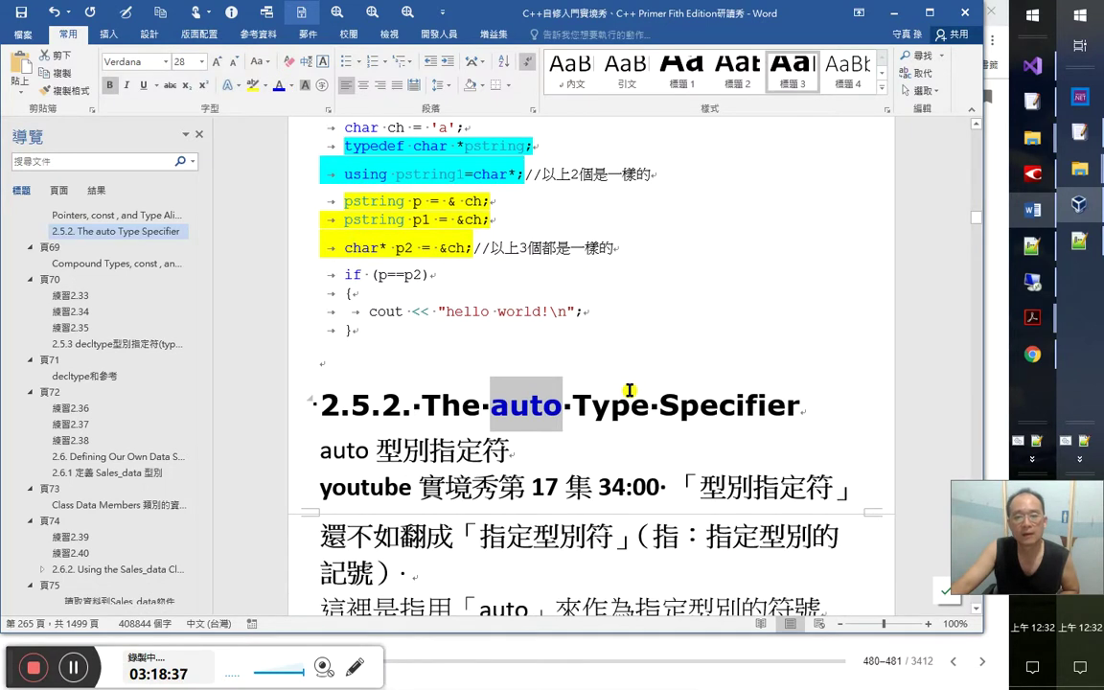
pyautogui.doubleClick(308, 450)
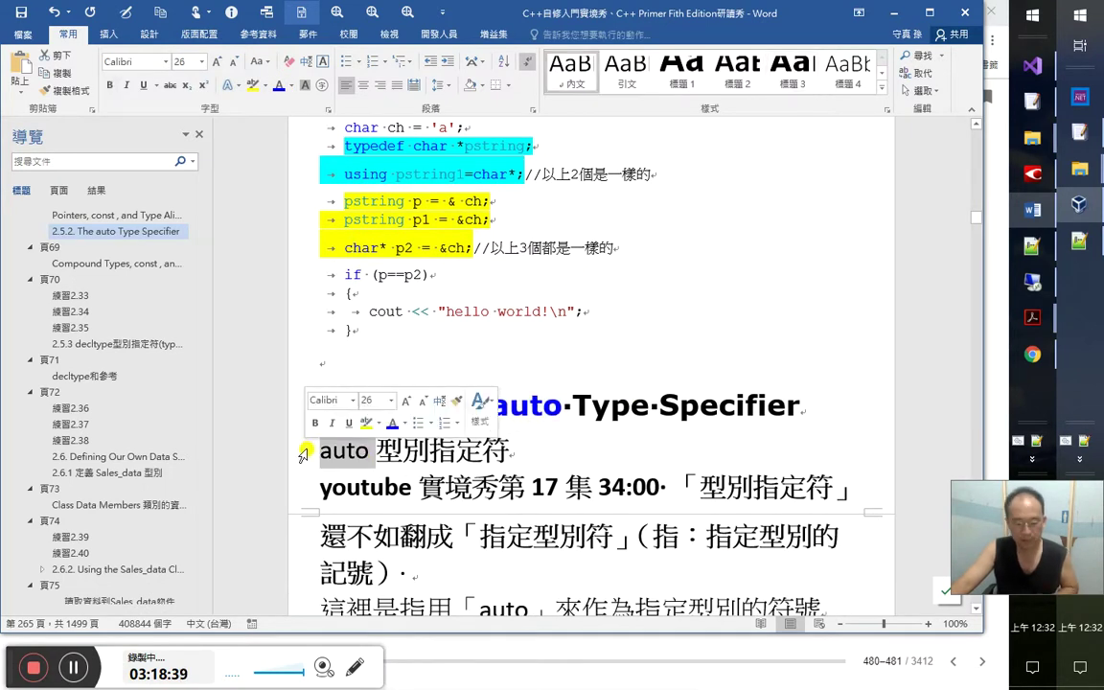
pyautogui.hotkey('ctrl', 'shift', 'v')
pyautogui.click(502, 402)
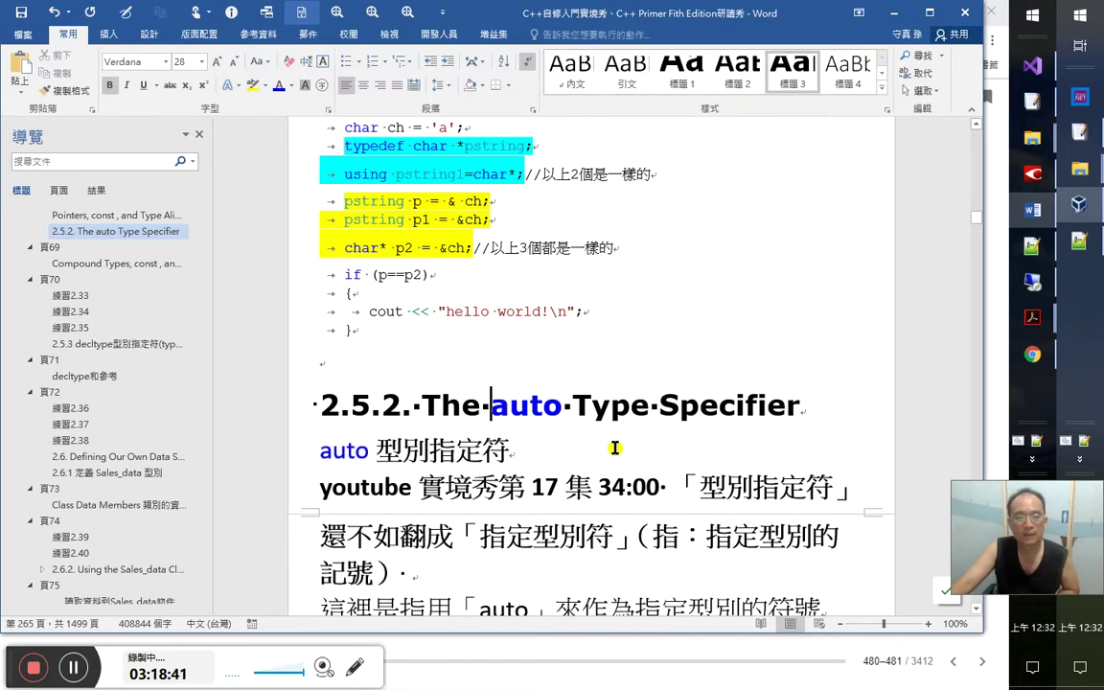
# Switch to Visual Studio and try inserting "auto" before "in" in the while condition of prog1.cpp
pyautogui.click(1032, 66)
pyautogui.click(223, 266)
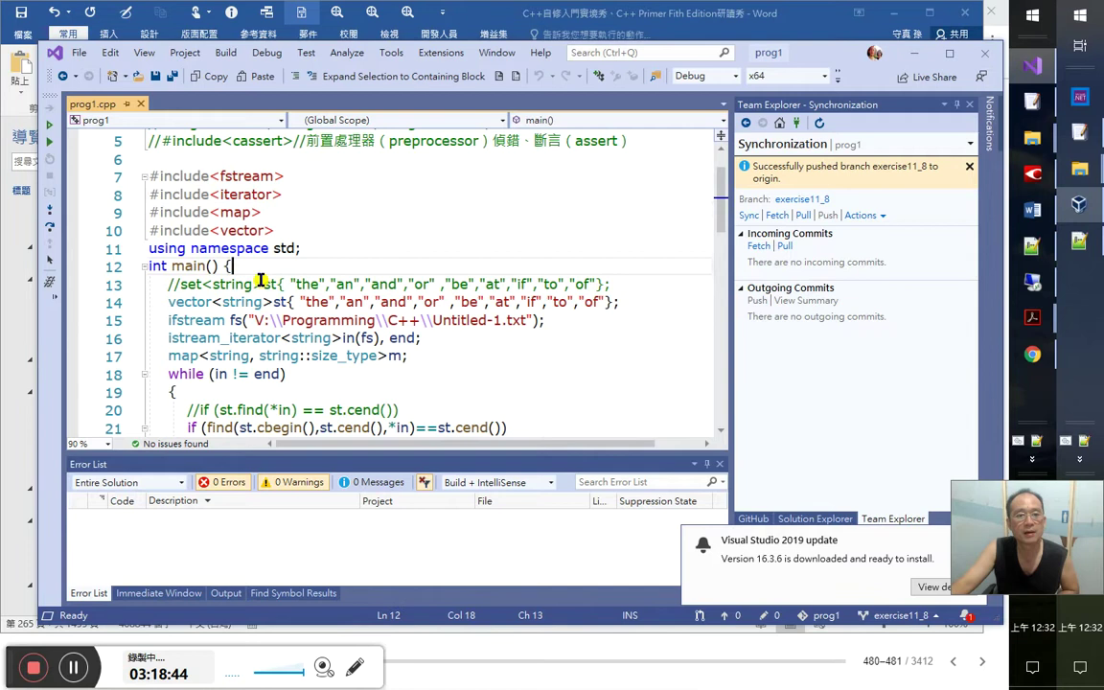
pyautogui.scroll(-1, 287, 326)
pyautogui.click(209, 320)
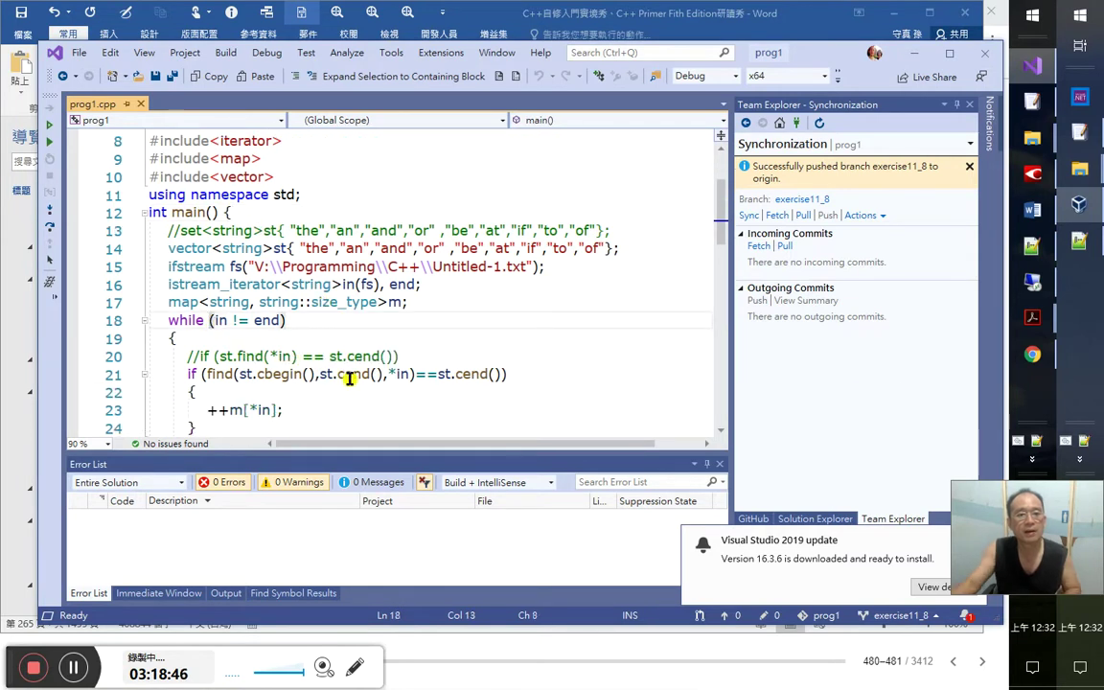
pyautogui.press('Right')
pyautogui.write('aut')
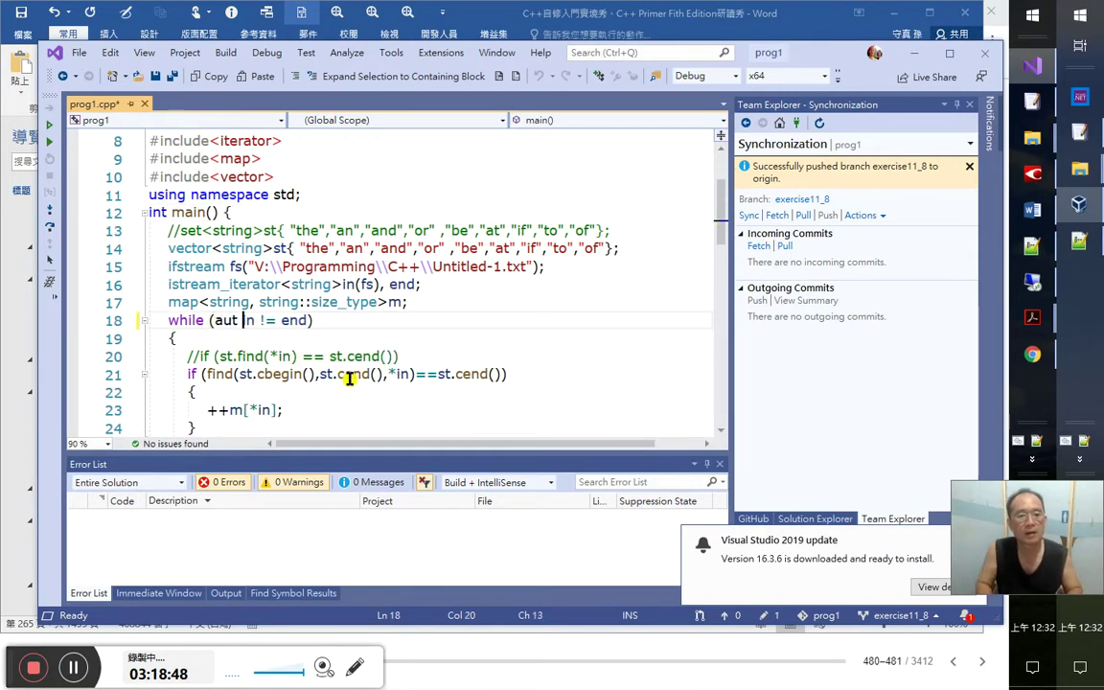
pyautogui.write('o')
pyautogui.hotkey('ctrl', 'shift', 'Left')
pyautogui.press('BackSpace')
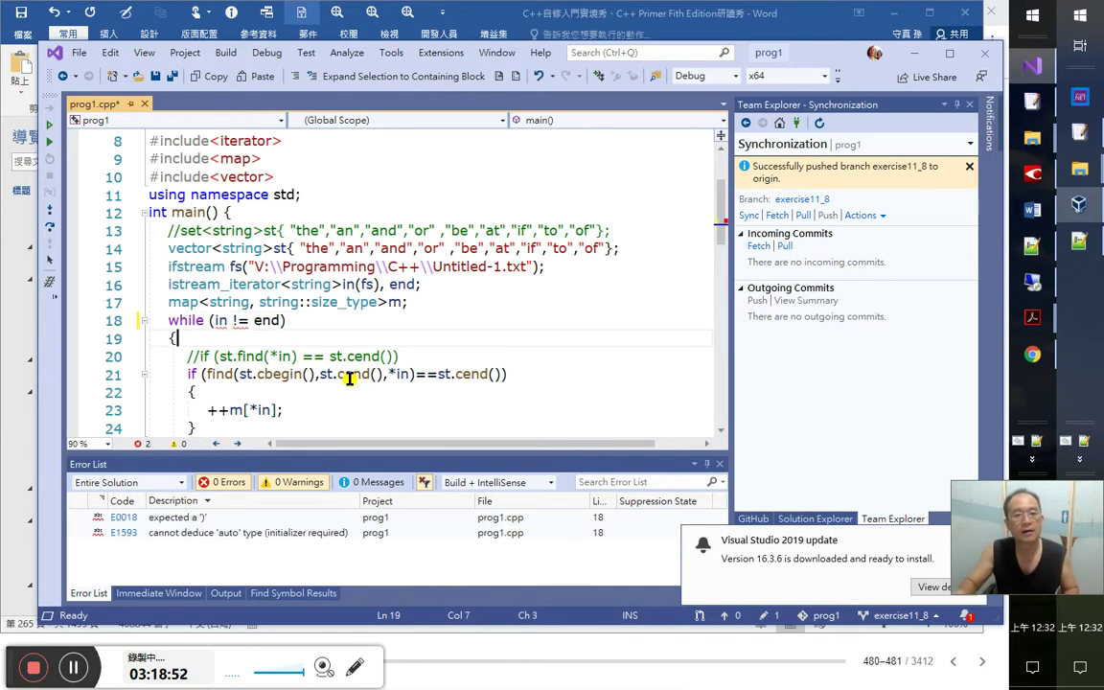
pyautogui.hotkey('alt', 'Tab')
pyautogui.hotkey('alt', 'Tab')
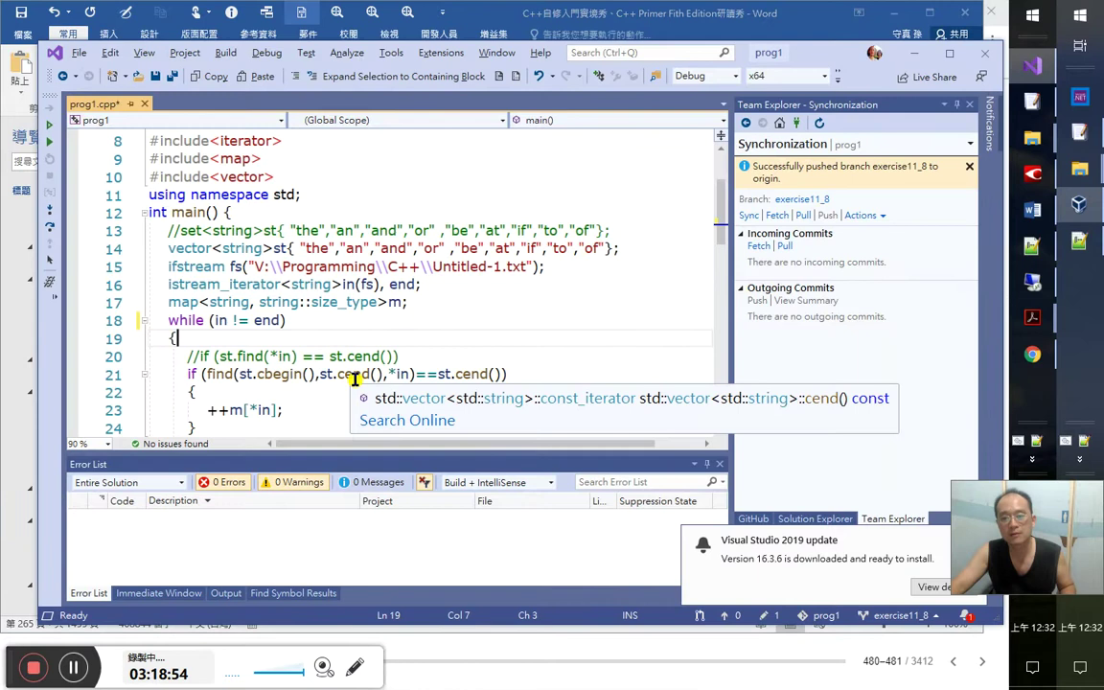
pyautogui.moveTo(1009, 501); pyautogui.dragTo(998, 458)
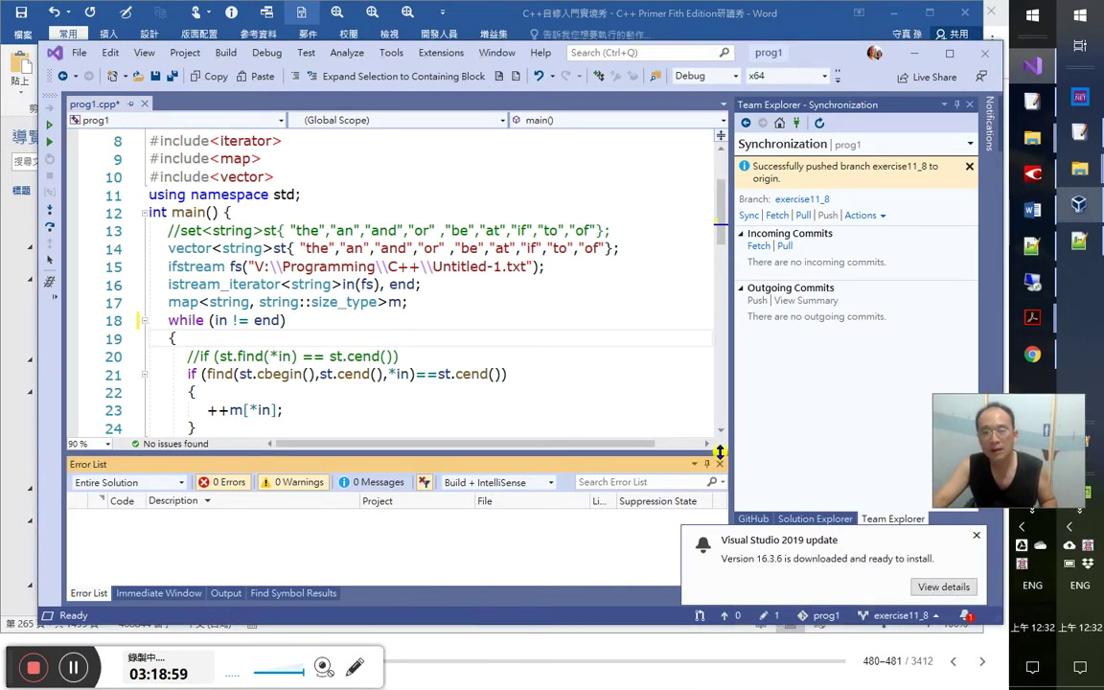
pyautogui.click(539, 374)
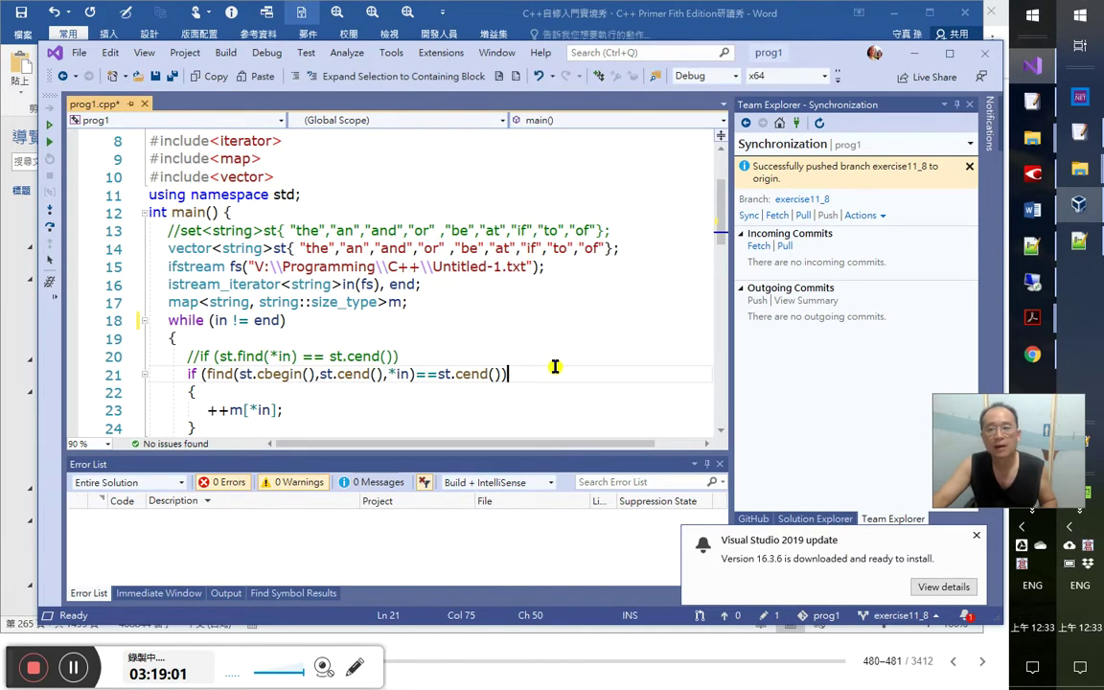
pyautogui.click(211, 320)
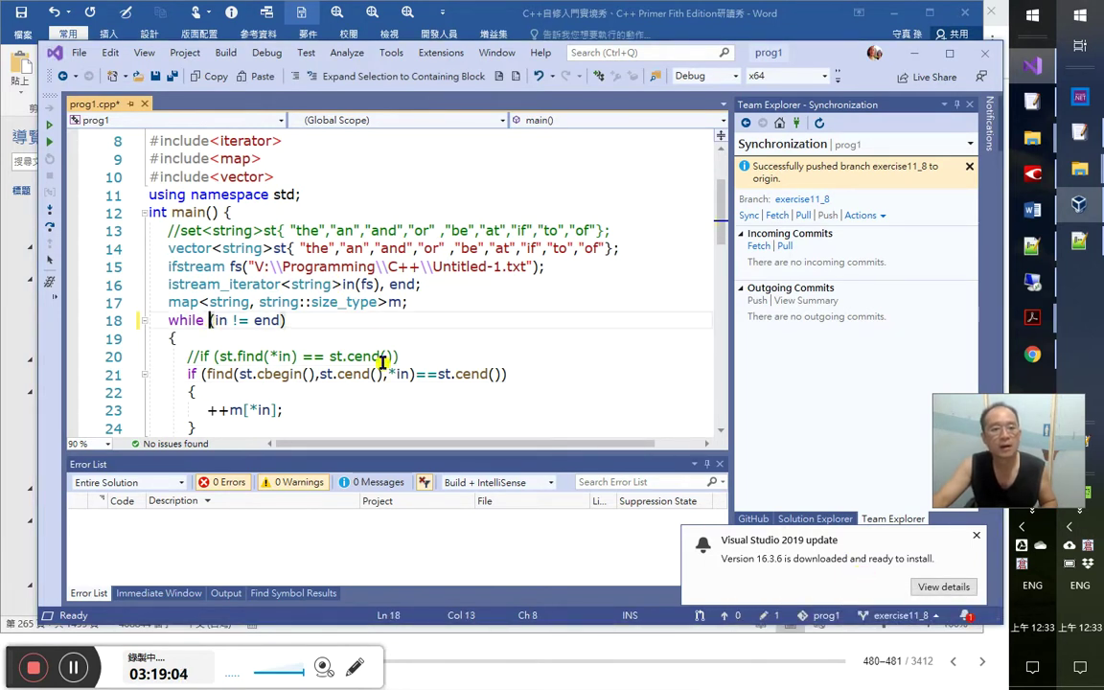
# Try to commit the prog1.cpp changes on branch exercise11_8 with the message "OK", saving the file for it
pyautogui.click(773, 619)
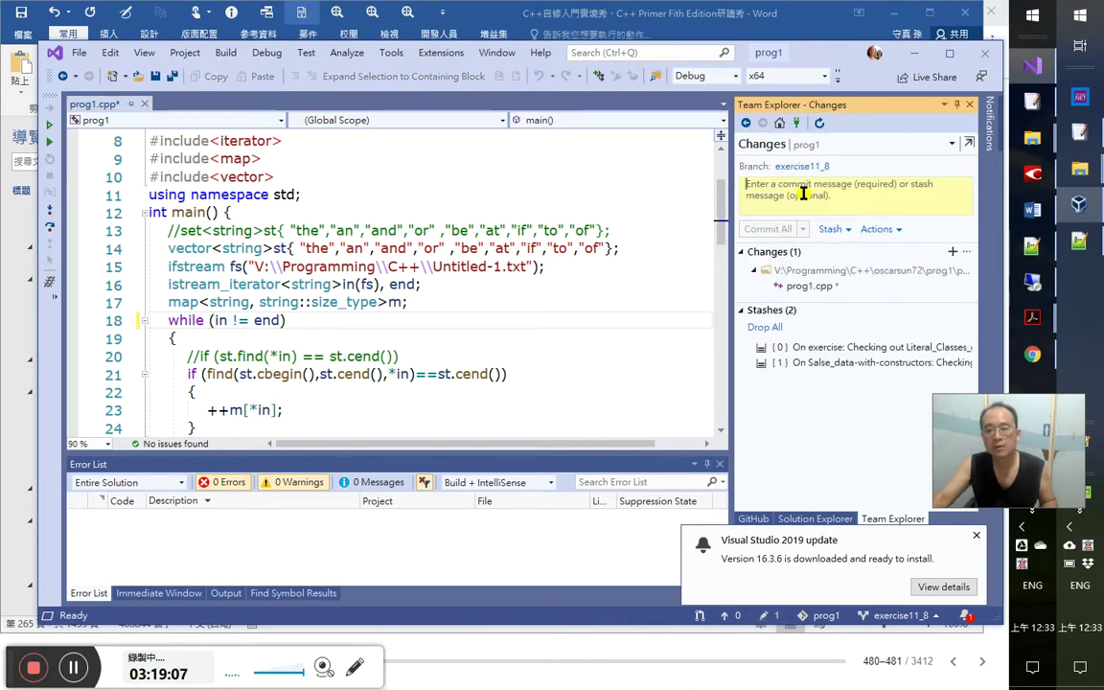
pyautogui.click(804, 192)
pyautogui.write('OK')
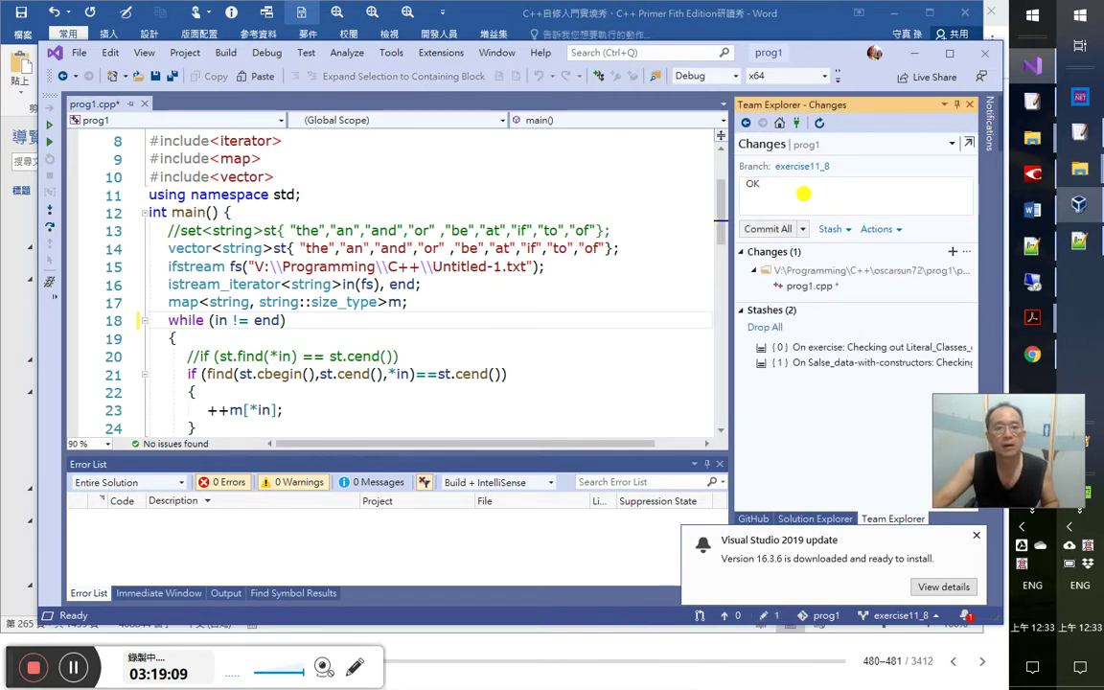
pyautogui.click(803, 229)
pyautogui.click(772, 269)
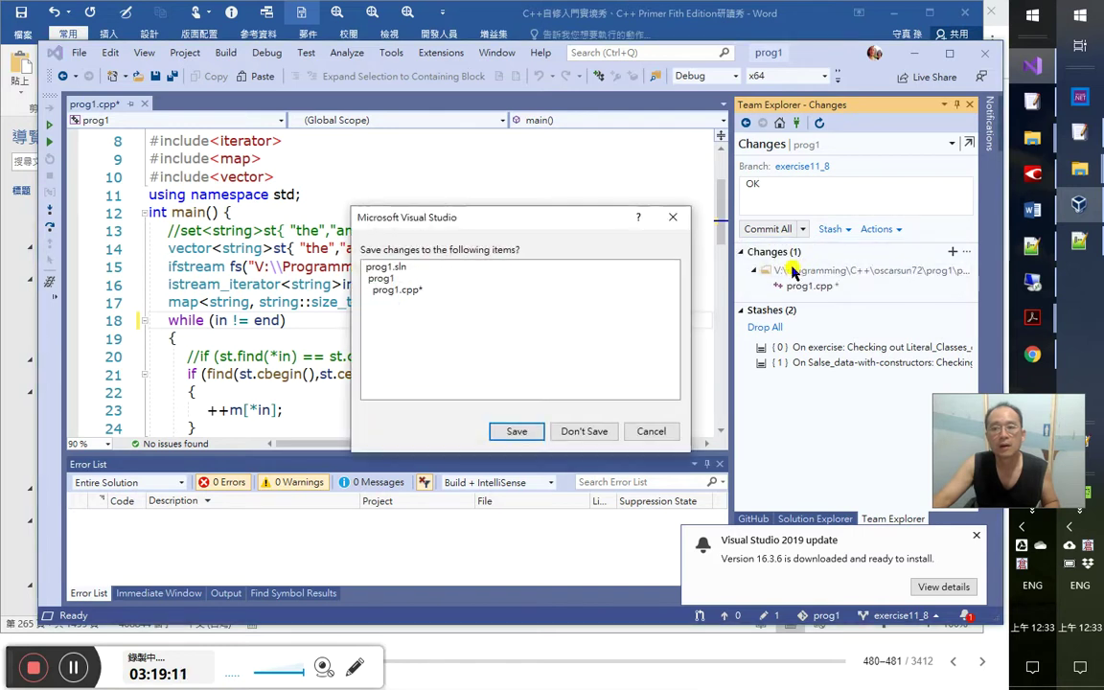
pyautogui.click(522, 430)
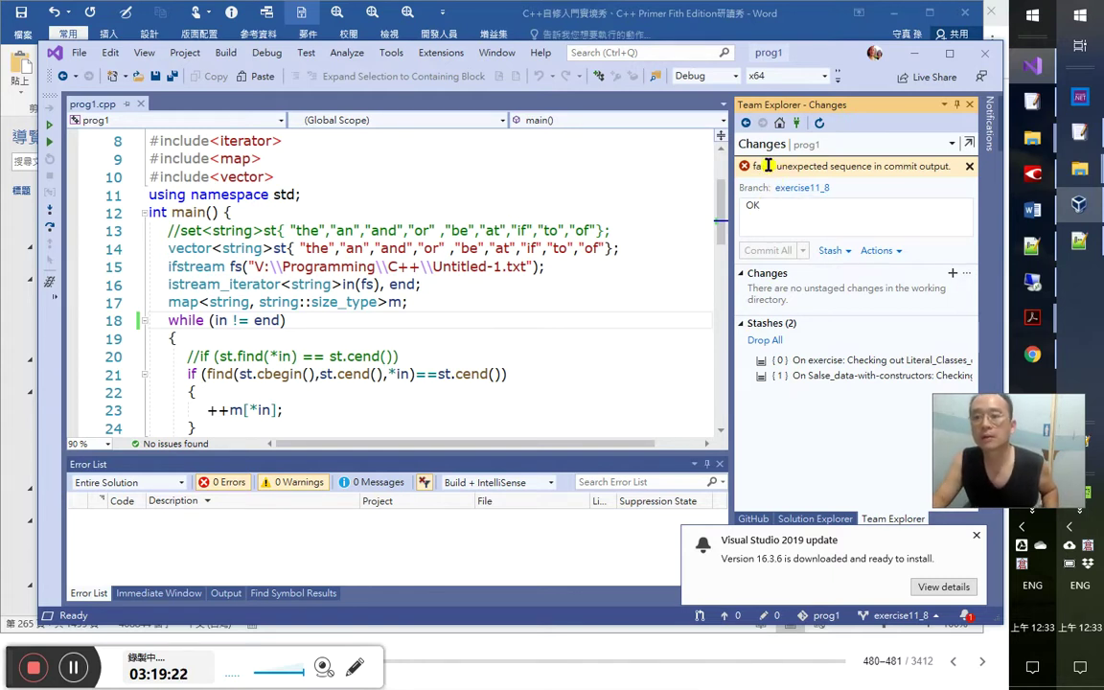
pyautogui.click(588, 188)
pyautogui.scroll(-2, 433, 259)
pyautogui.scroll(3, 433, 259)
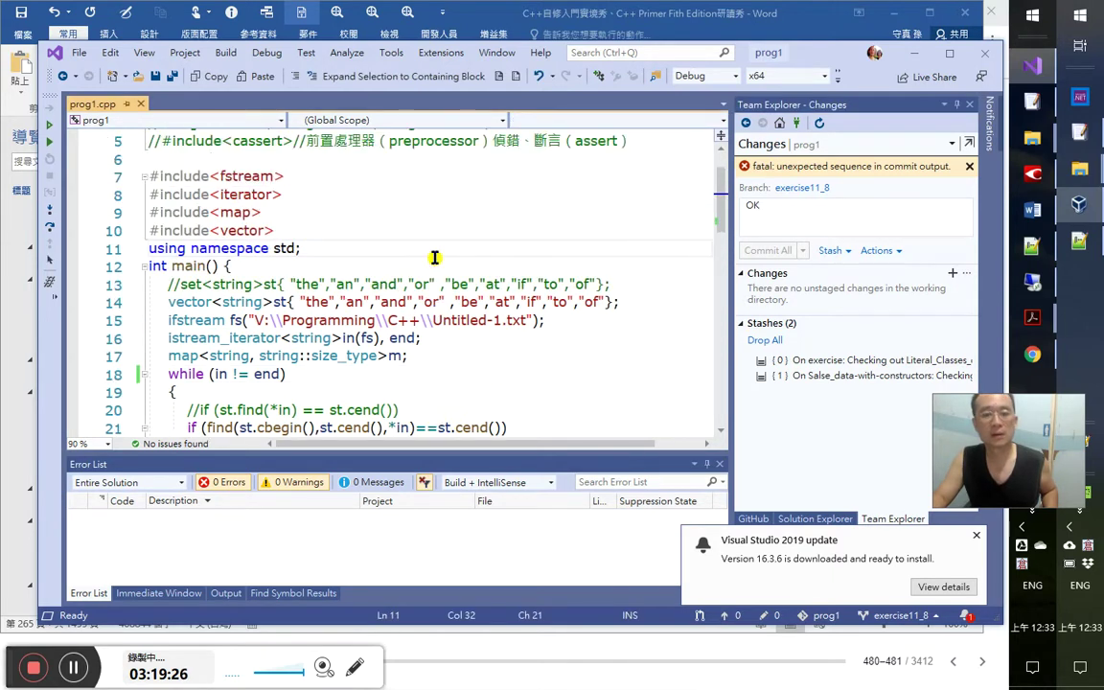
pyautogui.scroll(2, 435, 257)
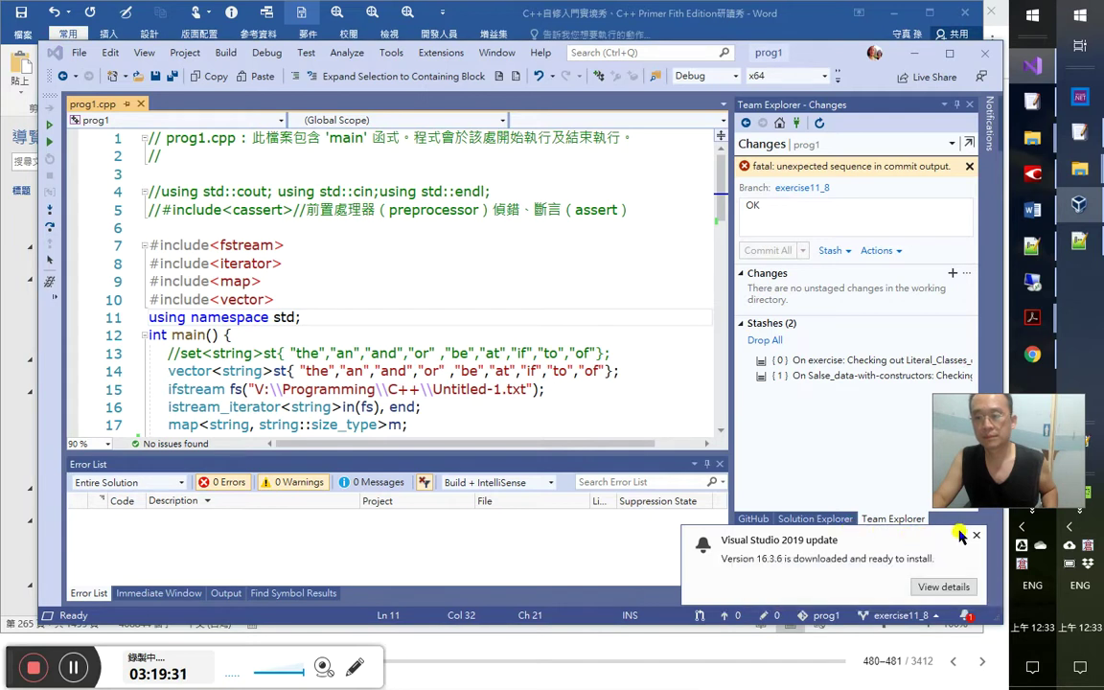
# Switch to Word and reduce "youtube 實境秀第 17 集 34:00" under the 2.5.2 heading to 11 pt
pyautogui.click(796, 232)
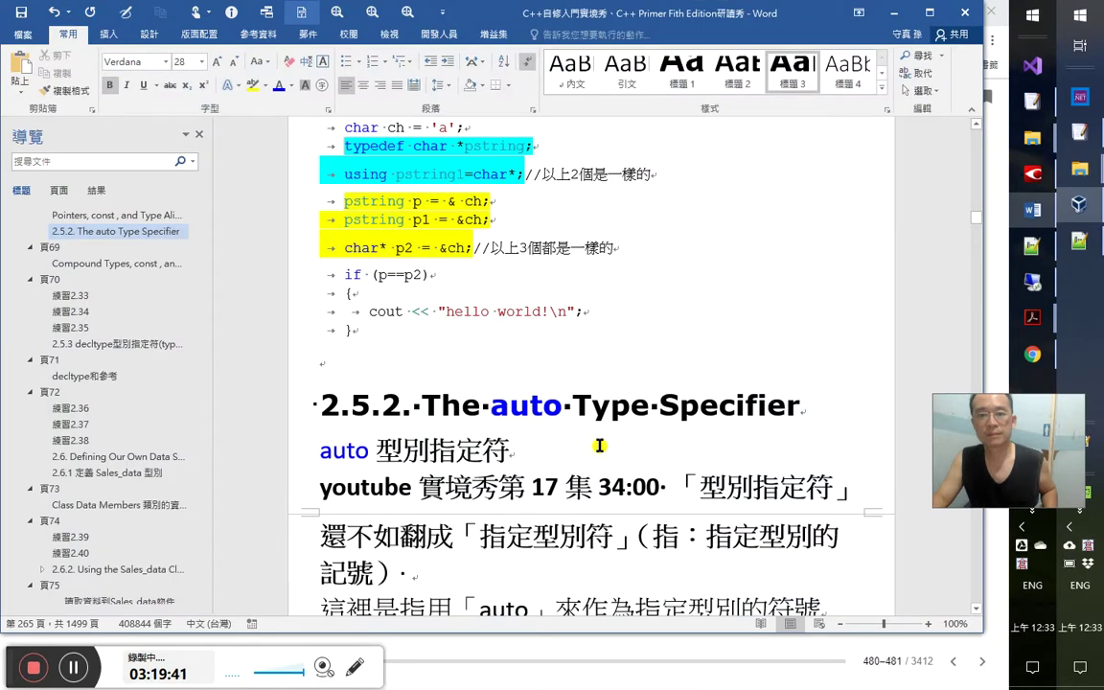
pyautogui.scroll(-2, 601, 446)
pyautogui.scroll(-1, 601, 447)
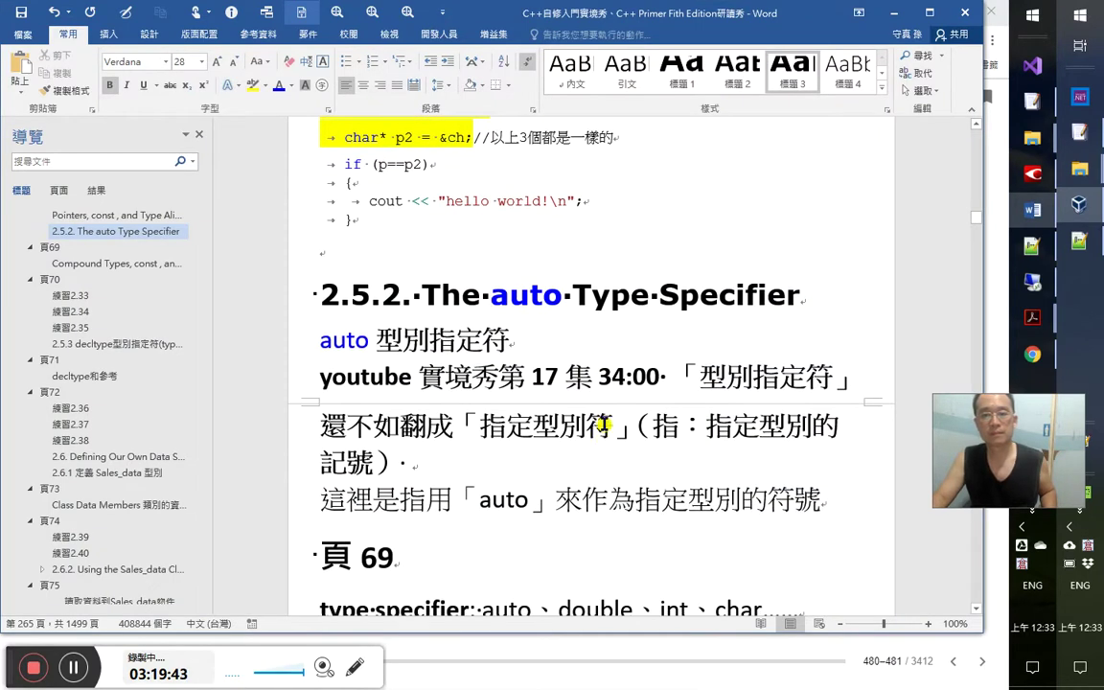
pyautogui.moveTo(661, 377); pyautogui.dragTo(317, 383)
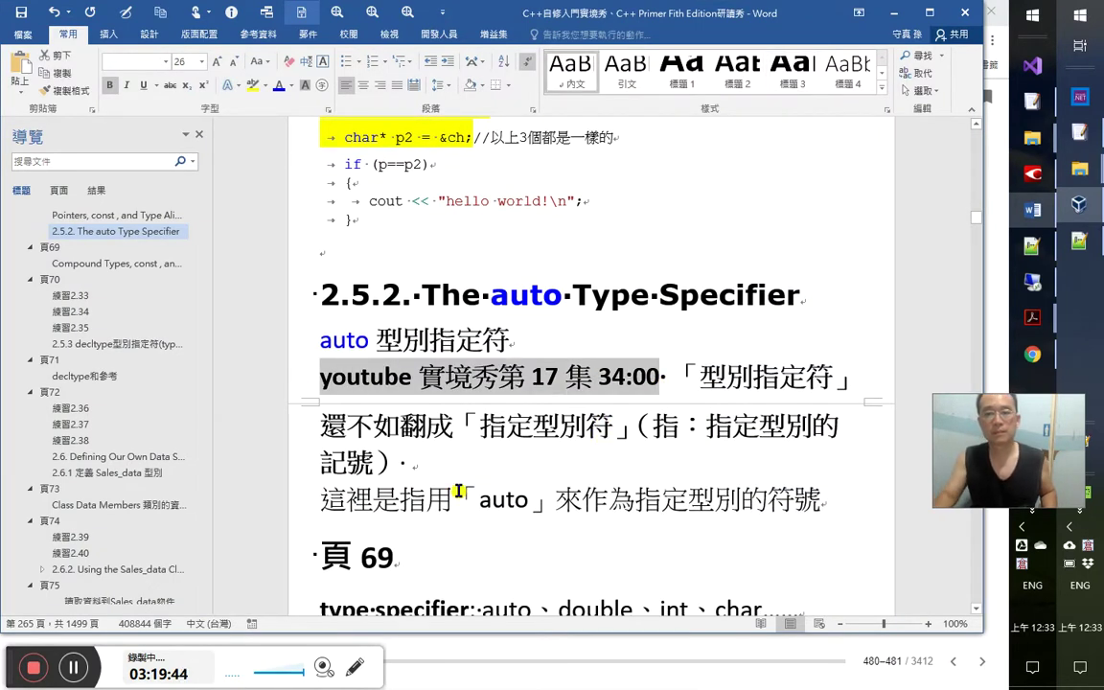
pyautogui.hotkey('ctrl', 'shift', 'n')
pyautogui.hotkey('ctrl', 'shift', ',')
pyautogui.hotkey('ctrl', 'shift', ',')
pyautogui.hotkey('ctrl', 'shift', ',')
pyautogui.hotkey('ctrl', 'shift', ',')
pyautogui.hotkey('ctrl', 'shift', ',')
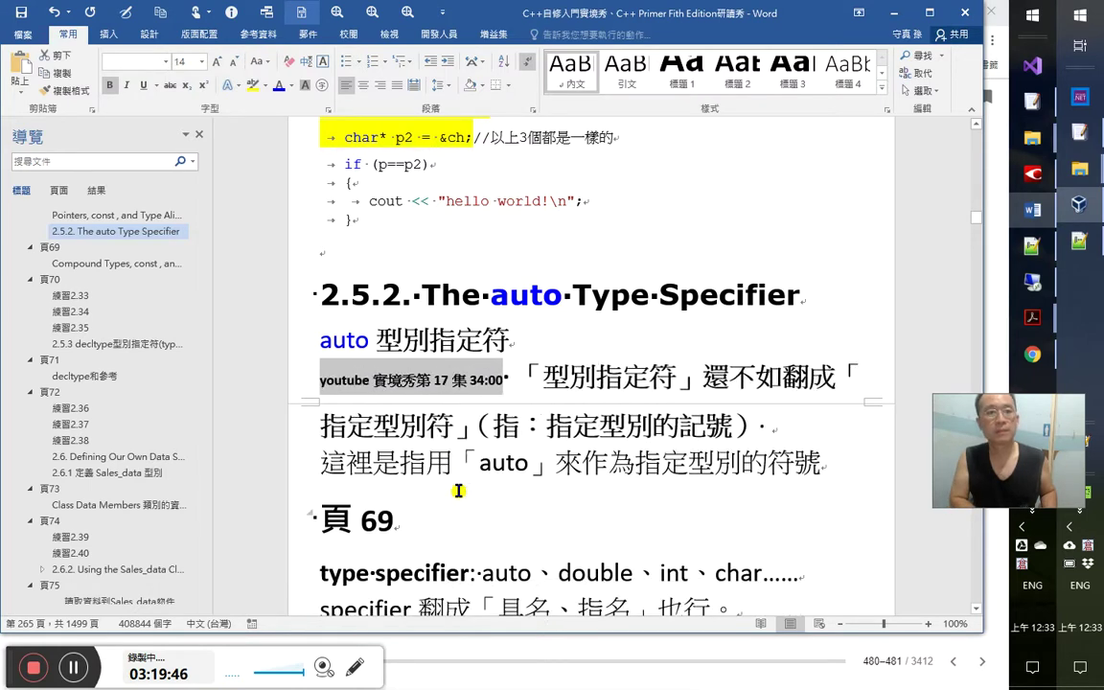
pyautogui.hotkey('ctrl', 'shift', ',')
pyautogui.hotkey('ctrl', 'shift', ',')
# Delete the space after "34:00" and remove the bold from "youtube 實境秀第 17 集 34:00"
pyautogui.press('Right')
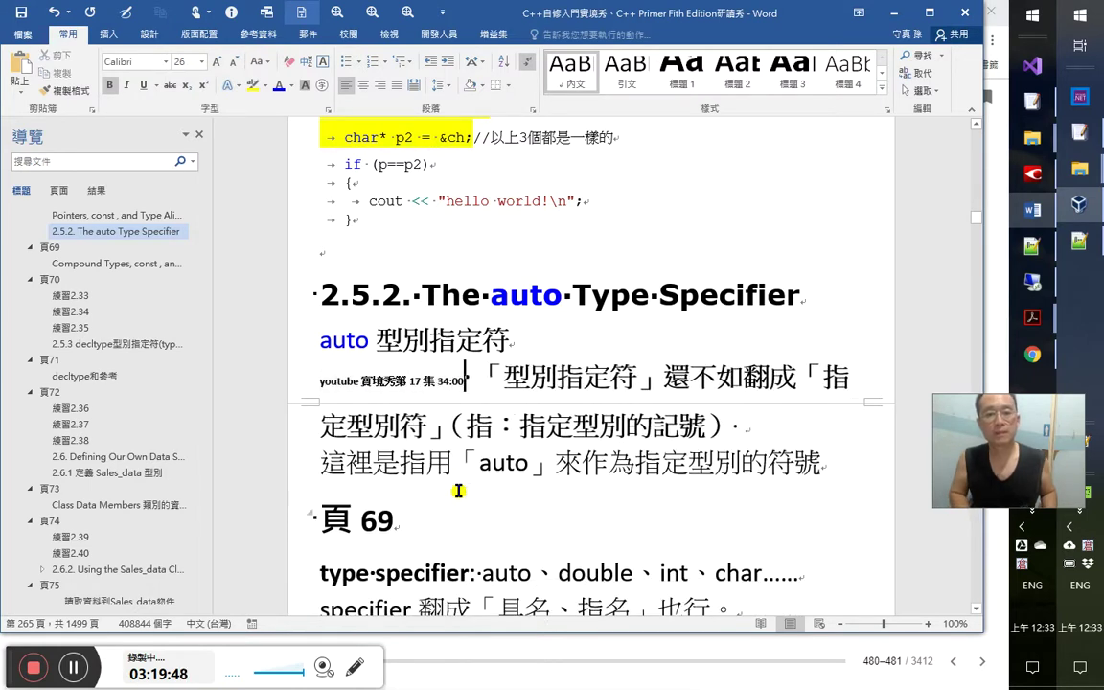
pyautogui.press('Delete')
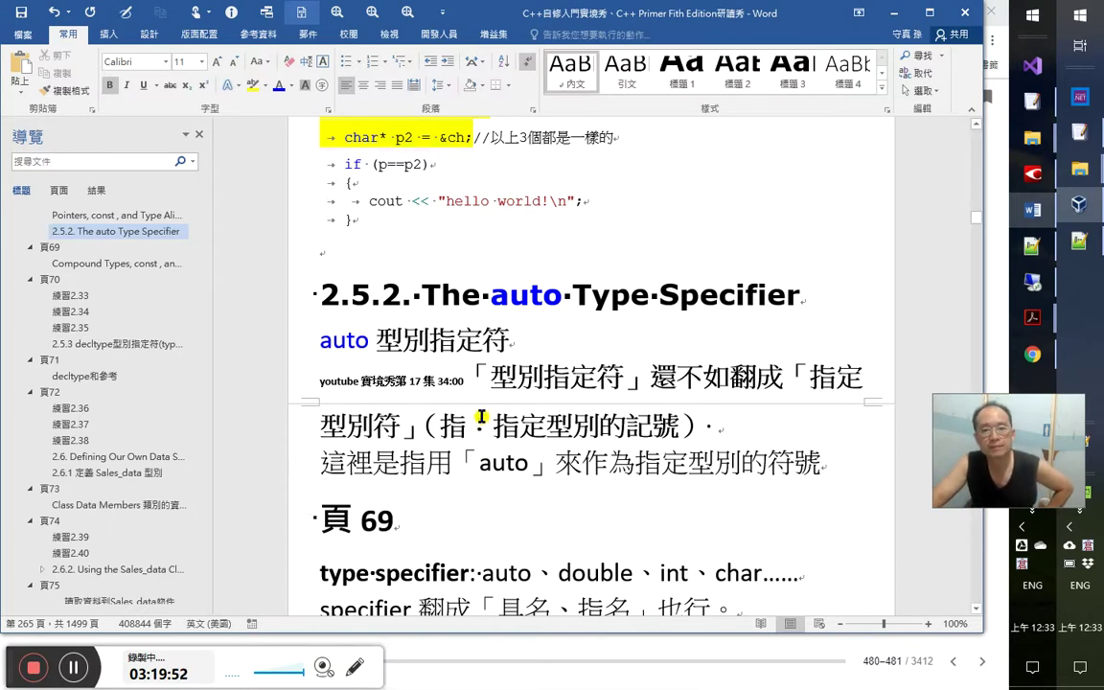
pyautogui.keyDown('shift'); pyautogui.click(319, 381); pyautogui.keyUp('shift')
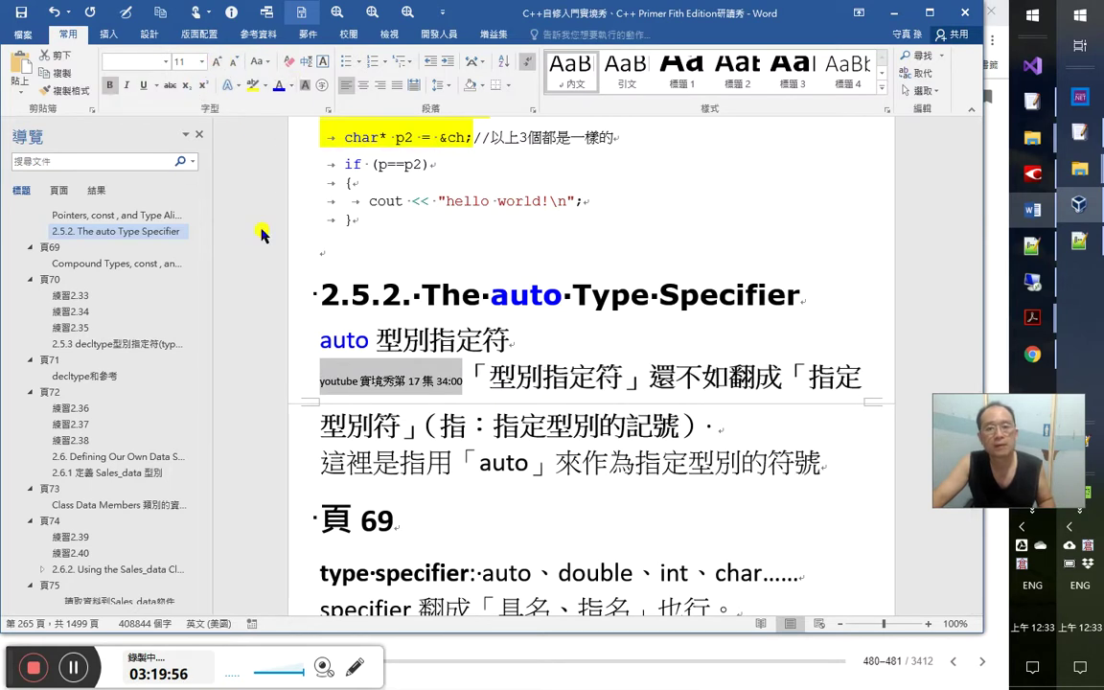
pyautogui.click(562, 417)
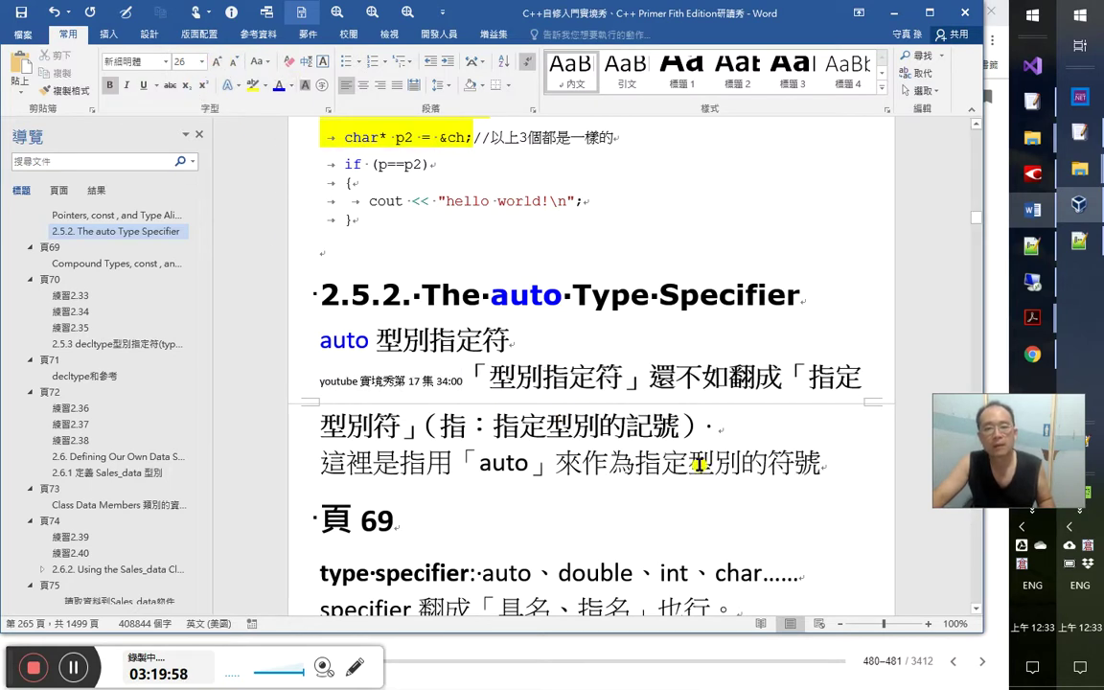
# Color the word "auto" blue in the sentence about using 「auto」 as the type symbol under the 2.5.2 heading
pyautogui.moveTo(530, 467); pyautogui.dragTo(477, 464)
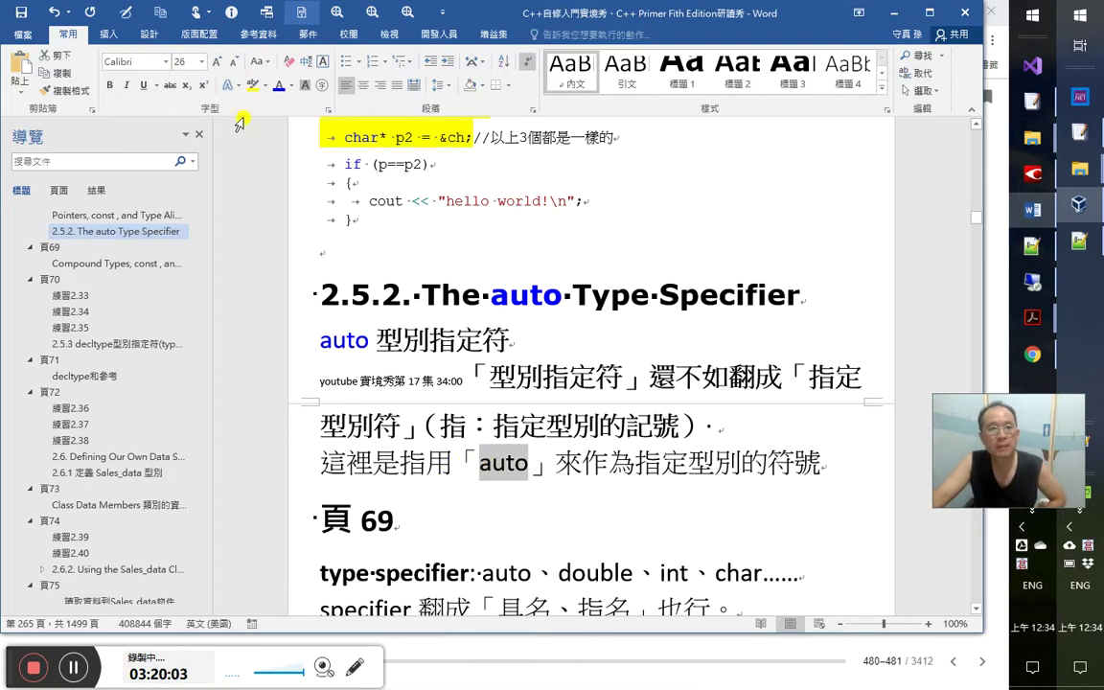
pyautogui.click(277, 85)
# Review the typedef and using alias code examples under the "Pointers, const, and Type Aliases" heading
pyautogui.scroll(-2, 470, 395)
pyautogui.scroll(5, 494, 388)
pyautogui.scroll(3, 495, 388)
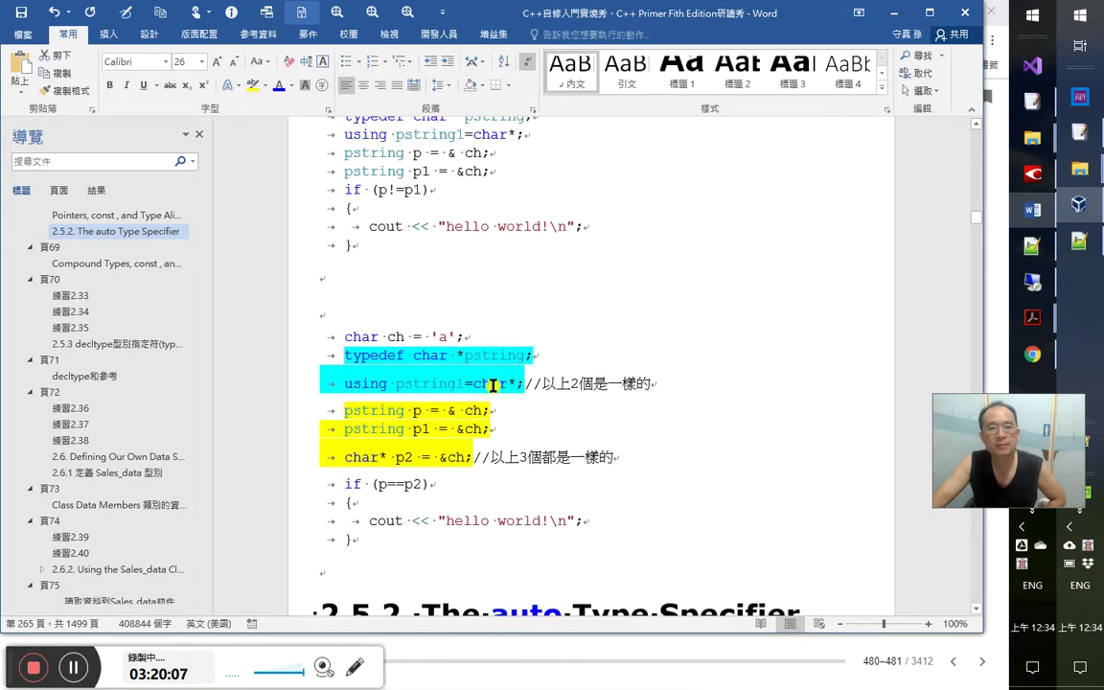
pyautogui.scroll(5, 492, 388)
pyautogui.click(480, 402)
pyautogui.scroll(-1, 479, 402)
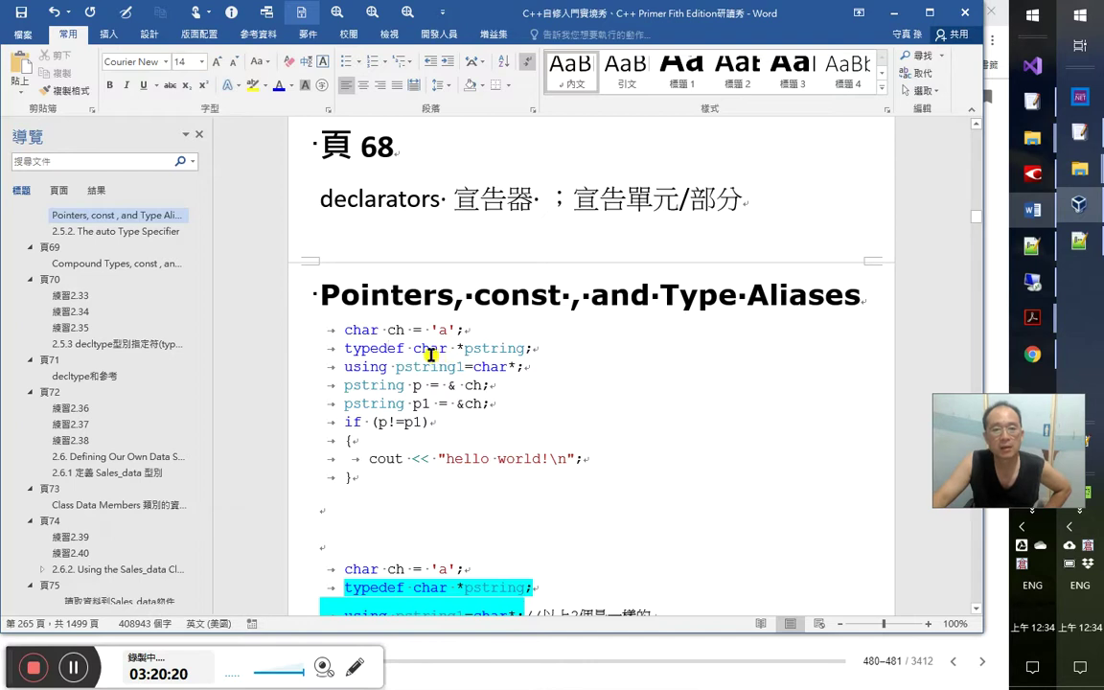
pyautogui.moveTo(453, 350); pyautogui.dragTo(529, 349)
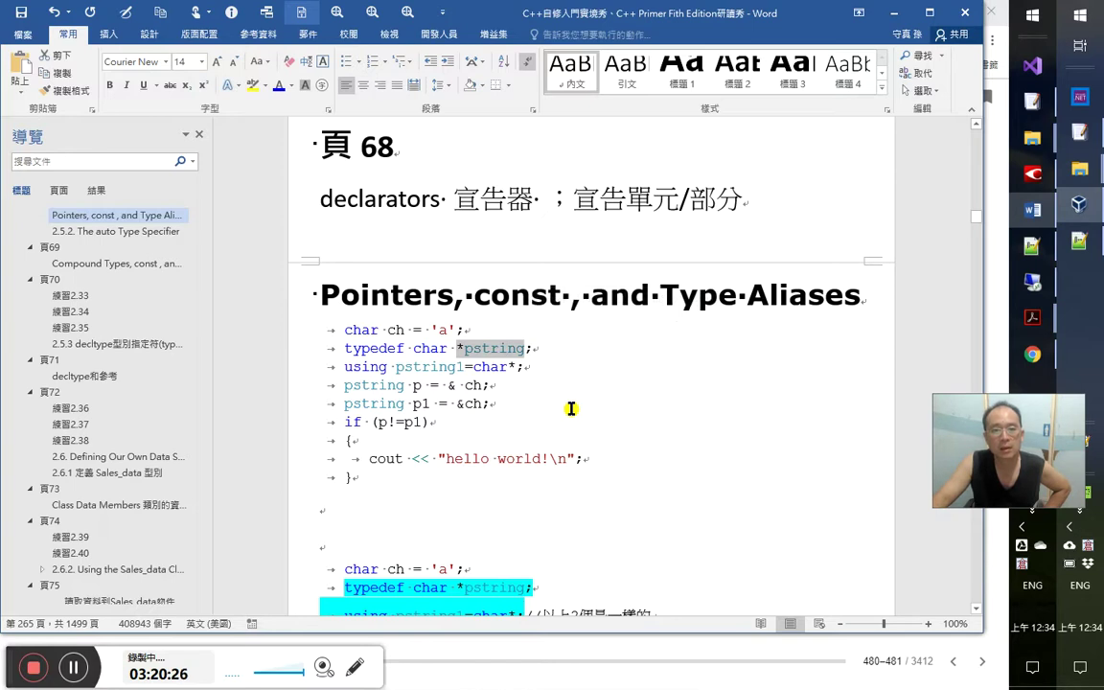
pyautogui.click(446, 367)
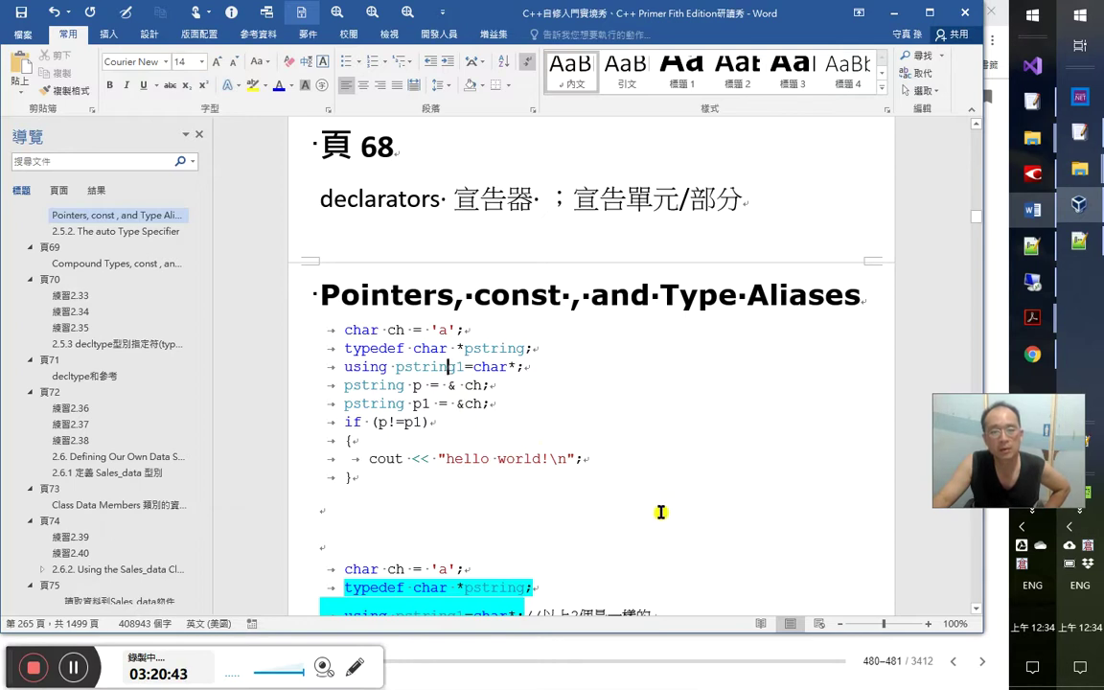
pyautogui.scroll(-1, 683, 518)
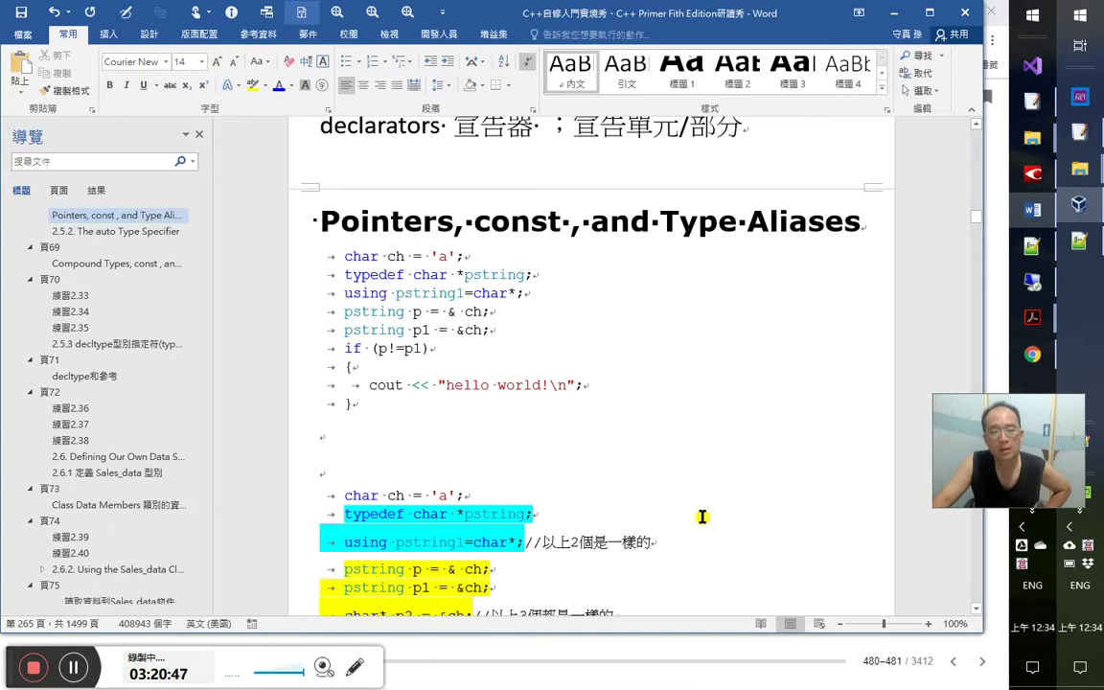
pyautogui.scroll(-1, 702, 517)
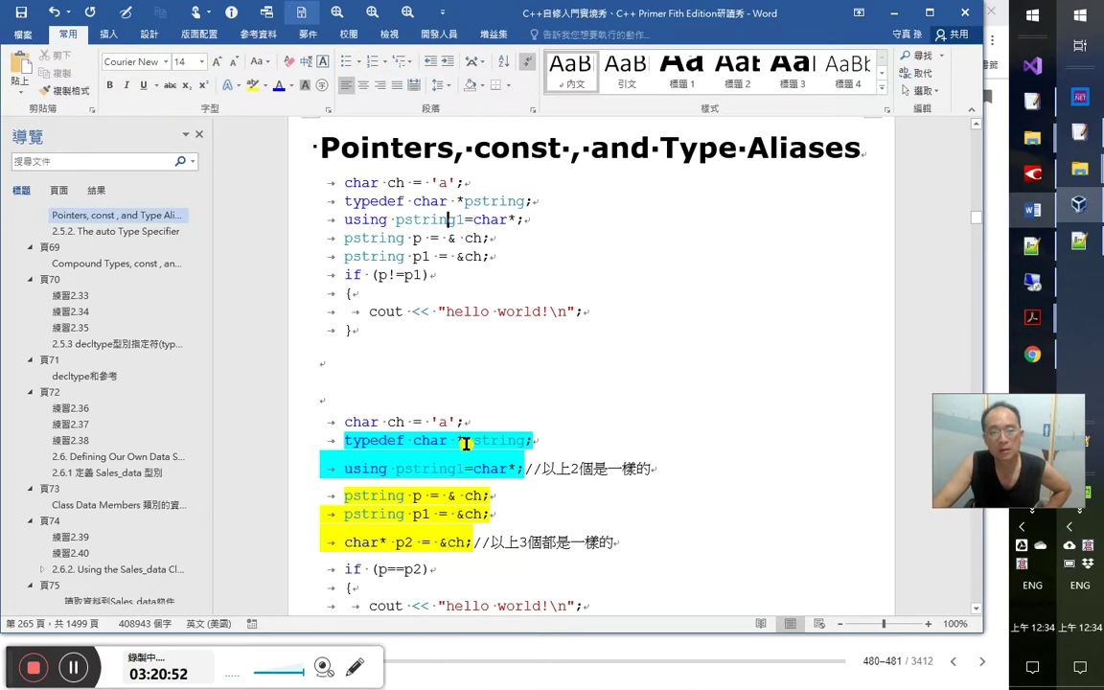
# Apply a single underline to "char *" in the highlighted typedef line and "char*" in the highlighted using line
pyautogui.moveTo(464, 440); pyautogui.dragTo(412, 440)
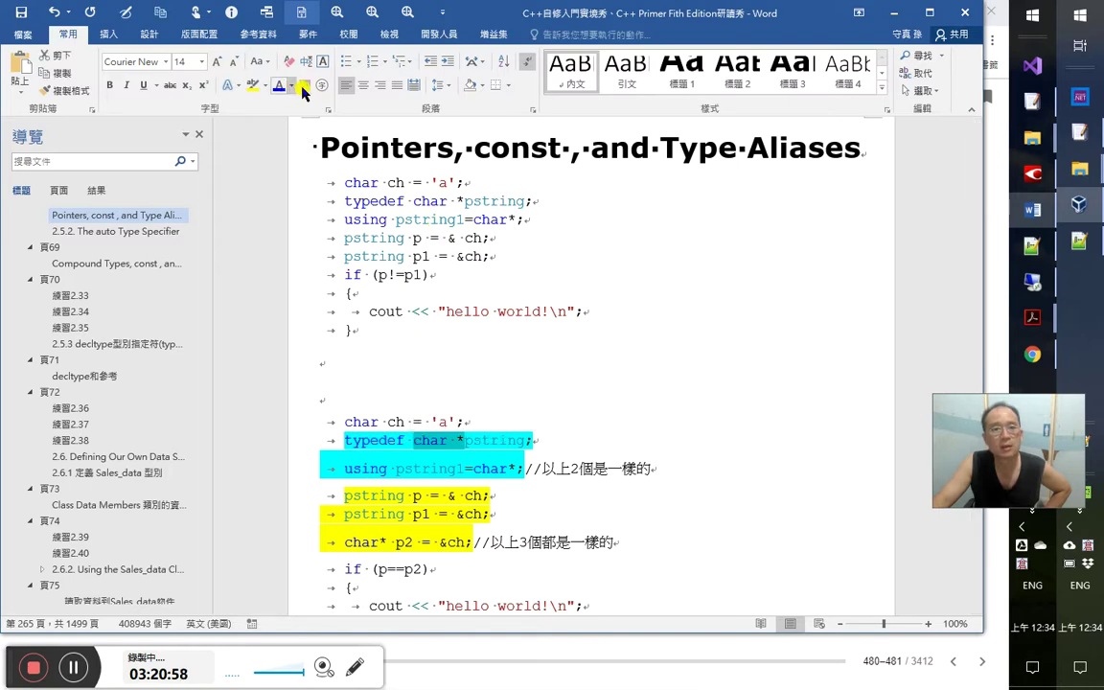
pyautogui.click(152, 88)
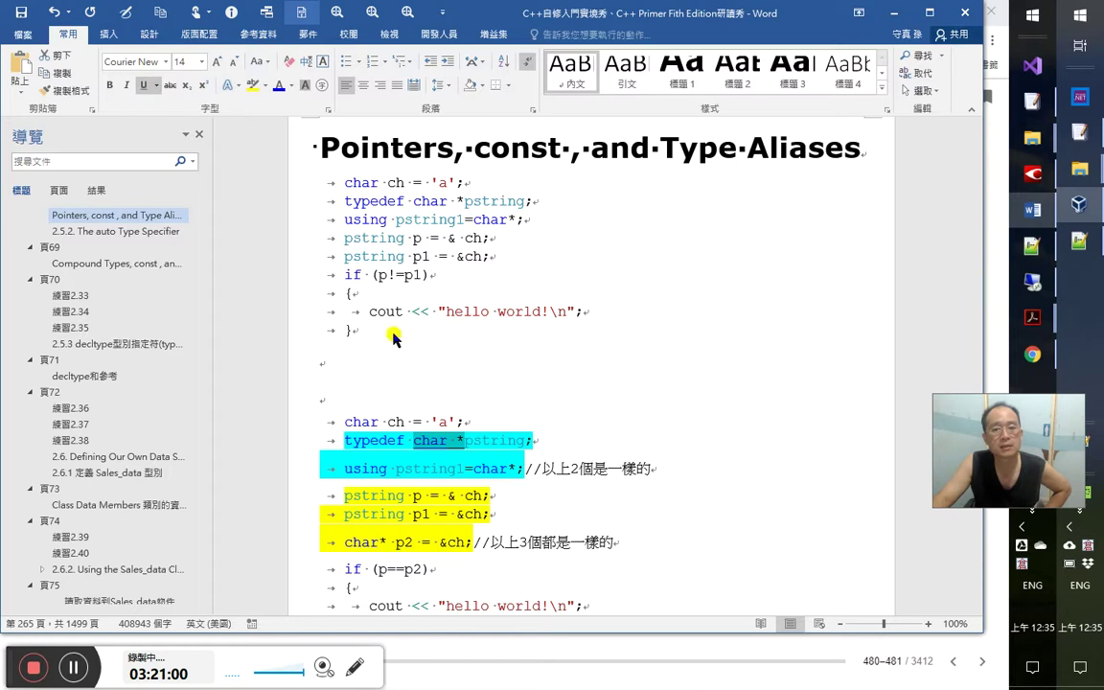
pyautogui.doubleClick(525, 439)
pyautogui.click(125, 85)
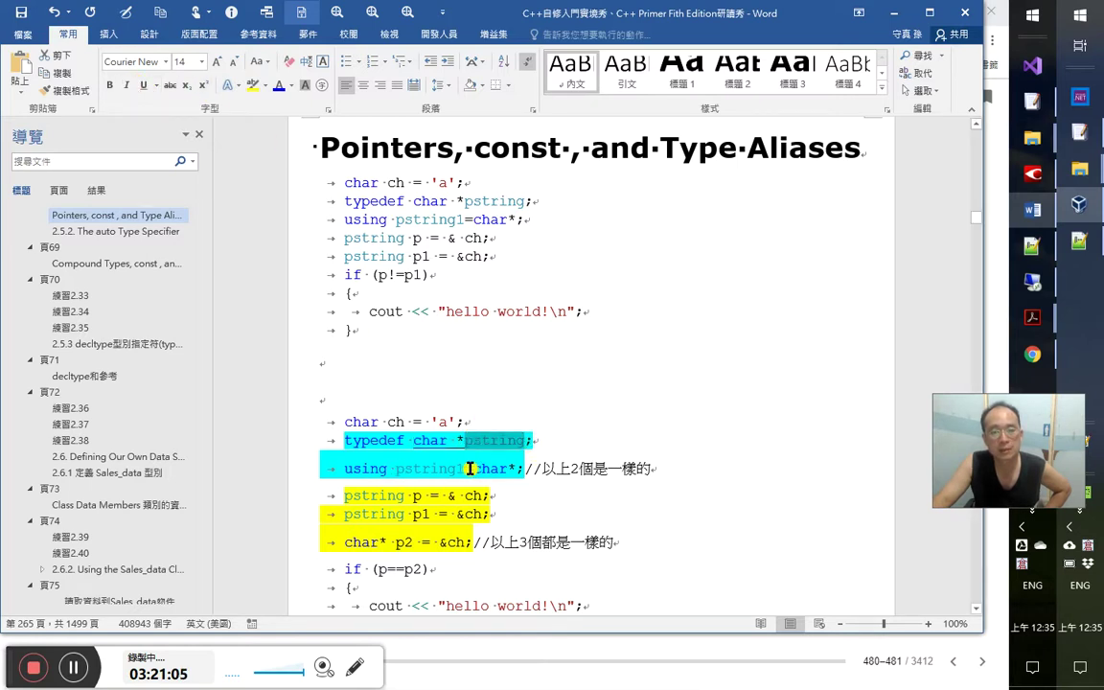
pyautogui.moveTo(473, 469); pyautogui.dragTo(519, 473)
pyautogui.click(584, 451)
# Apply a wavy underline to "pstring1" in the highlighted using line and "pstring" in the highlighted typedef line
pyautogui.doubleClick(431, 470)
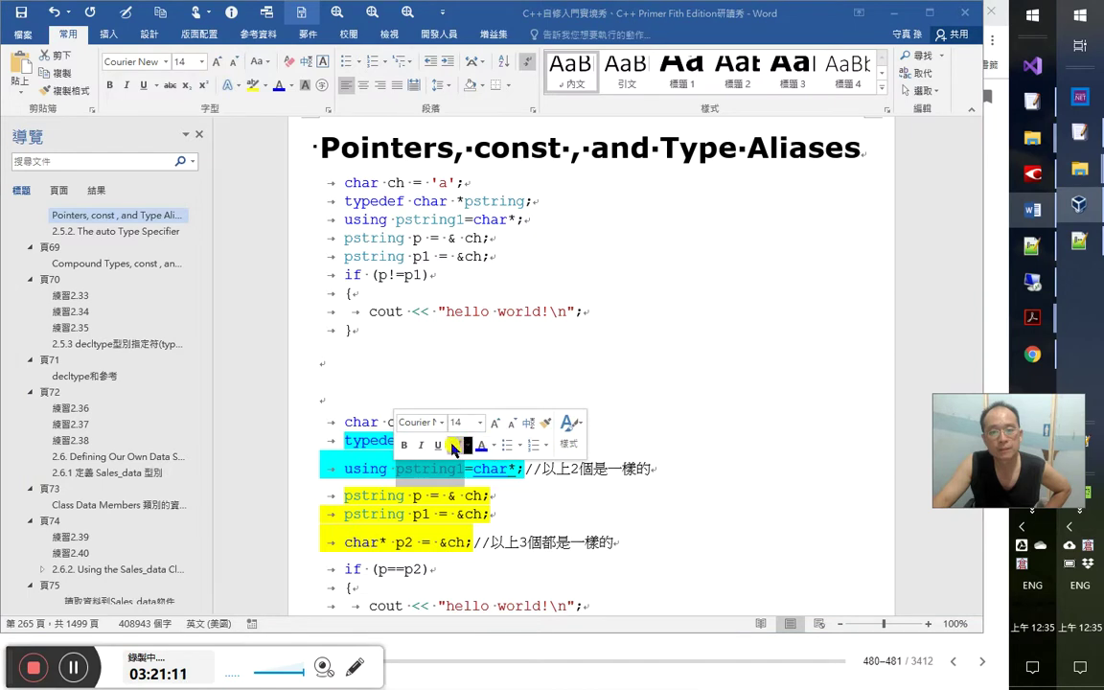
pyautogui.click(445, 451)
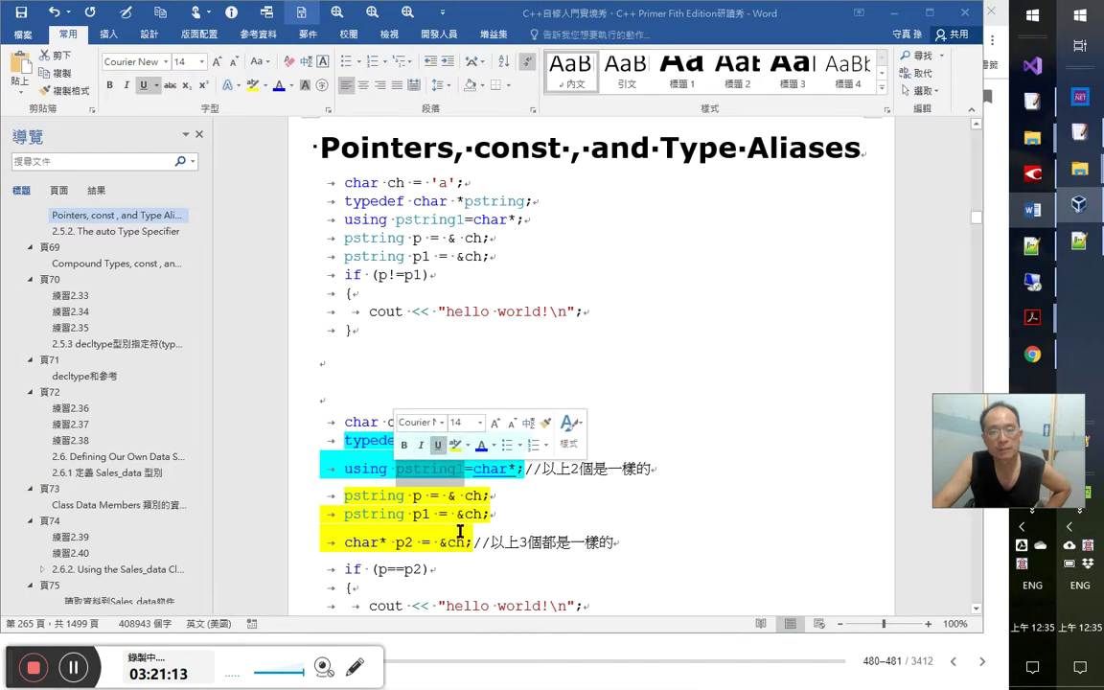
pyautogui.click(155, 85)
pyautogui.click(183, 244)
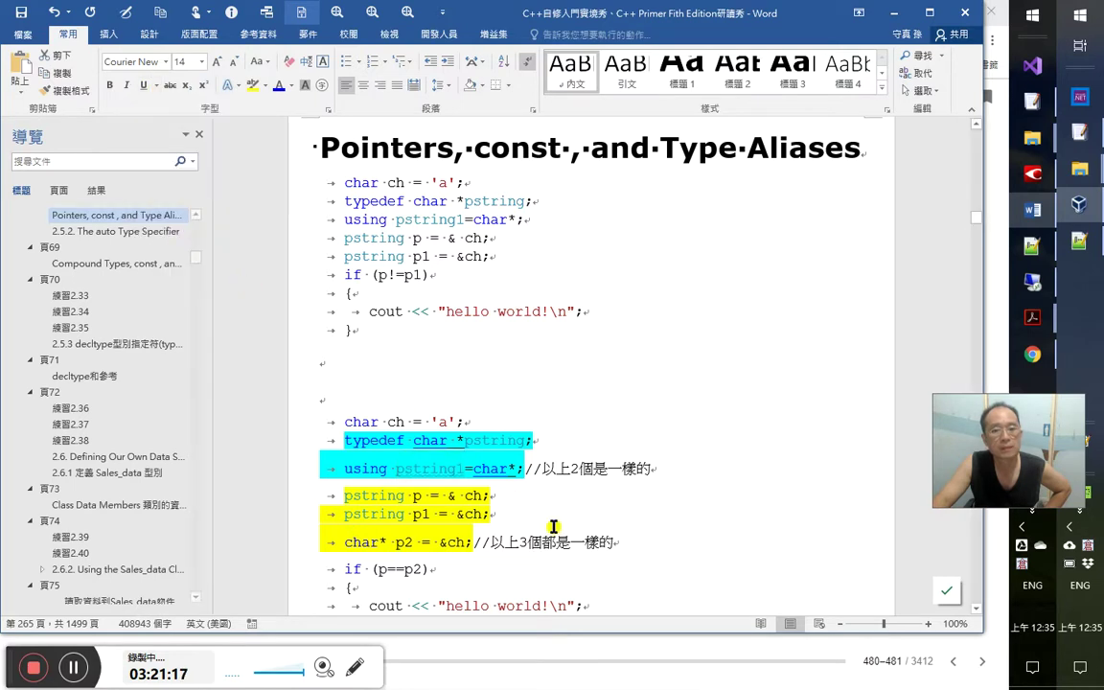
pyautogui.moveTo(469, 443); pyautogui.dragTo(521, 448)
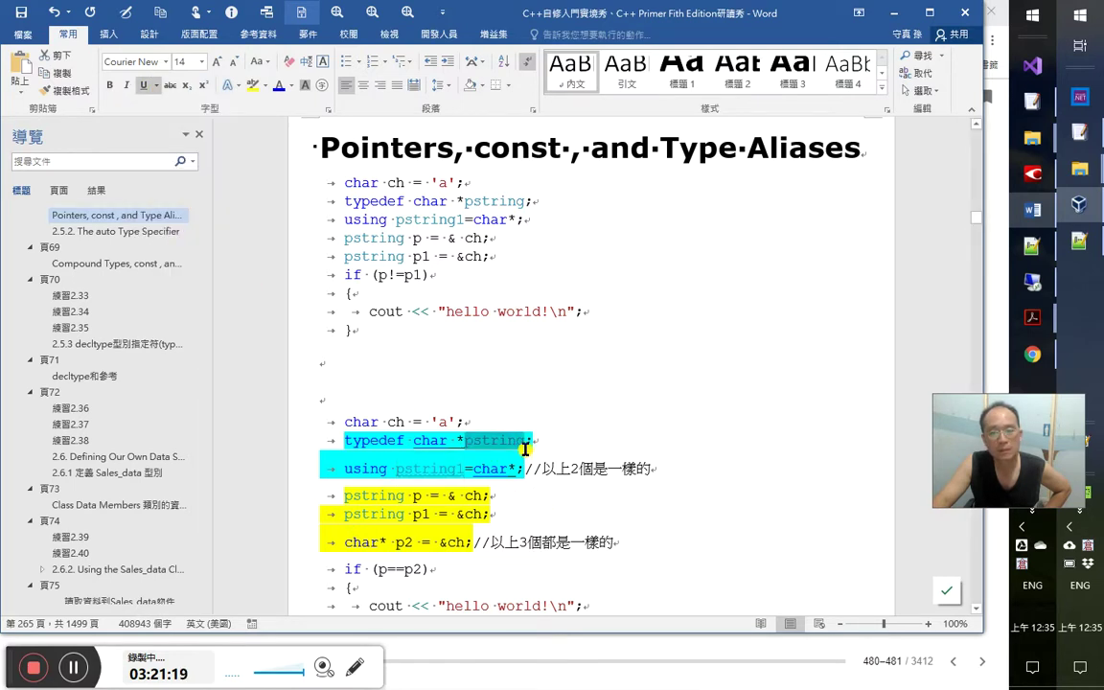
pyautogui.hotkey('ctrl', 'u')
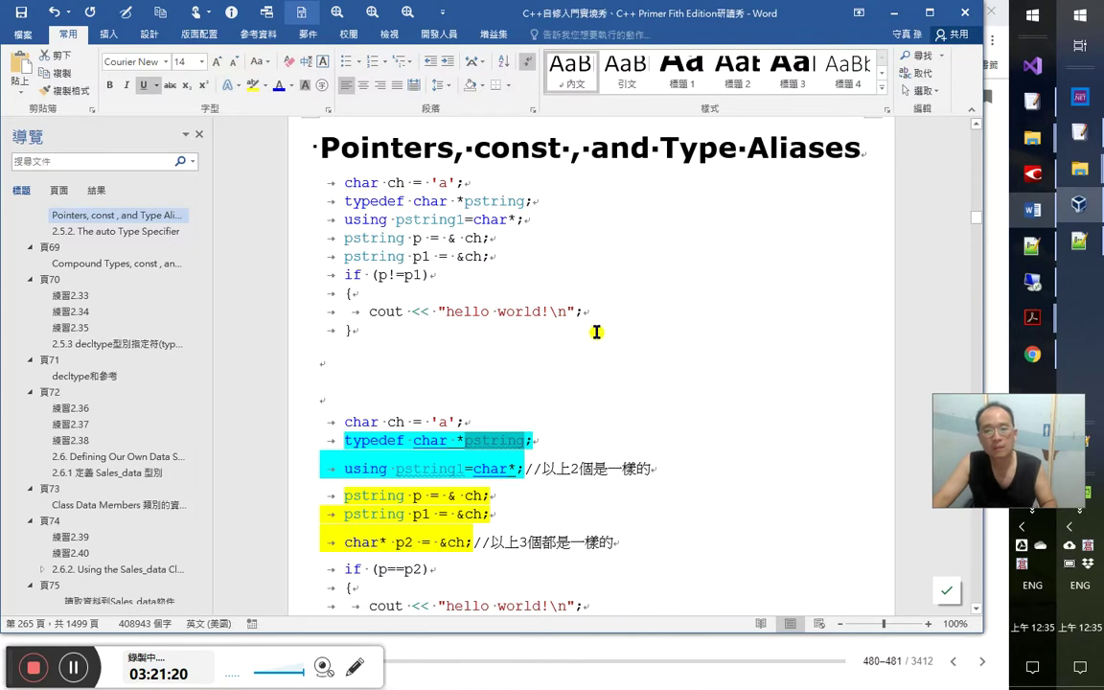
# Apply the same wavy underline to "pstring" and "pstring1" in the first, unhighlighted code example
pyautogui.click(530, 244)
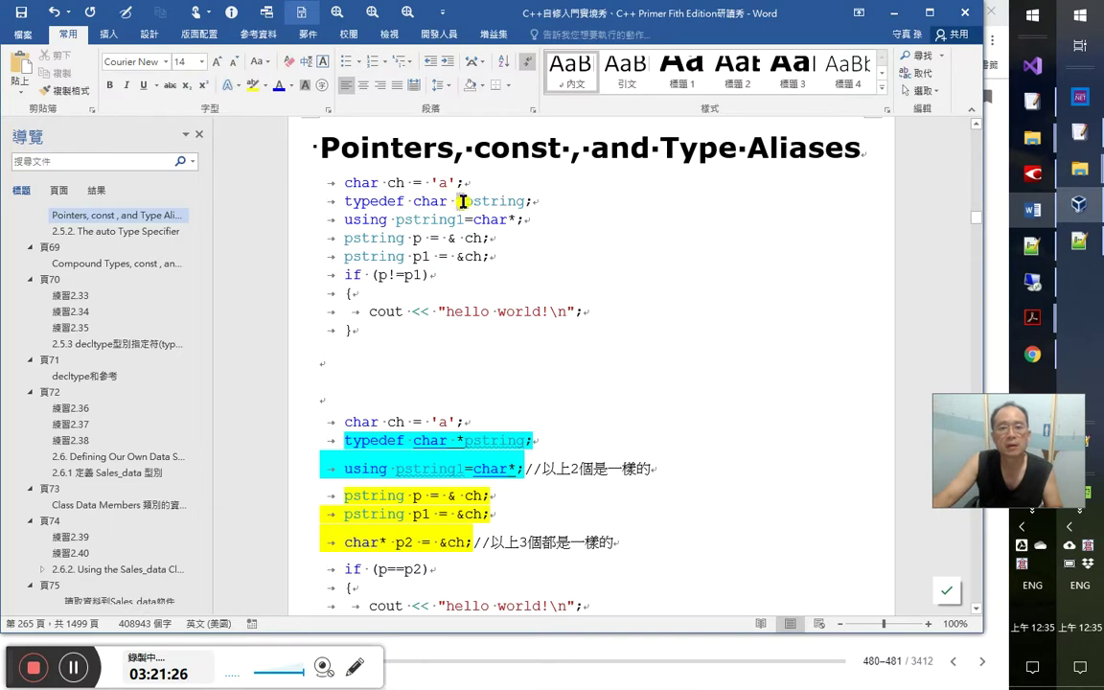
pyautogui.moveTo(462, 201); pyautogui.dragTo(525, 201)
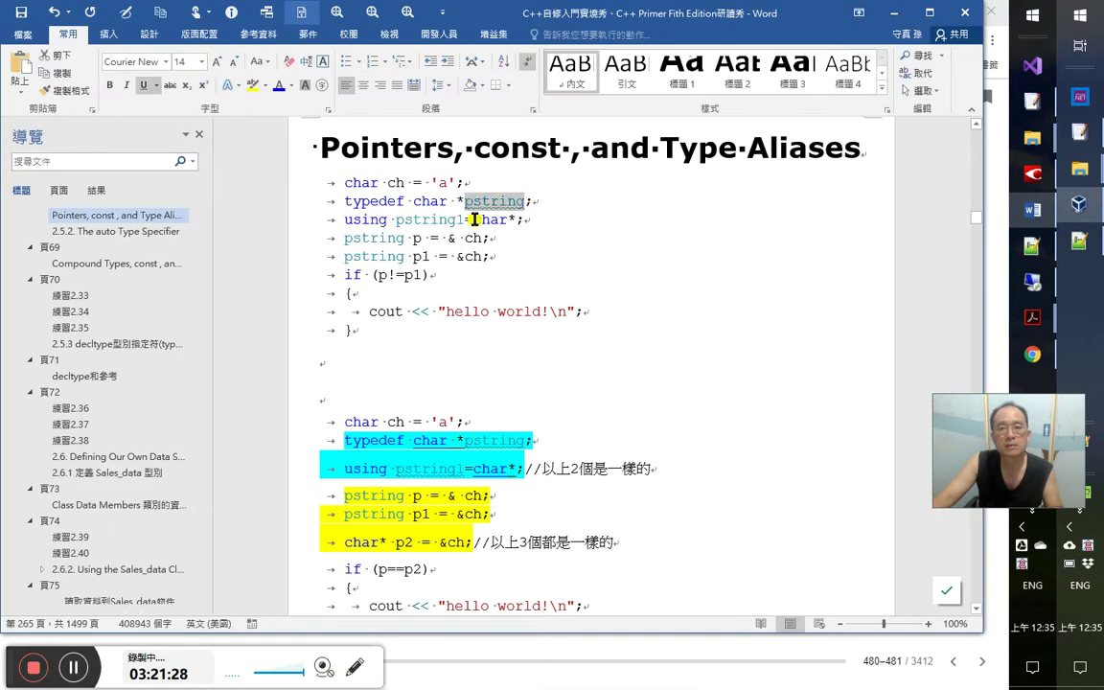
pyautogui.moveTo(466, 219); pyautogui.dragTo(395, 219)
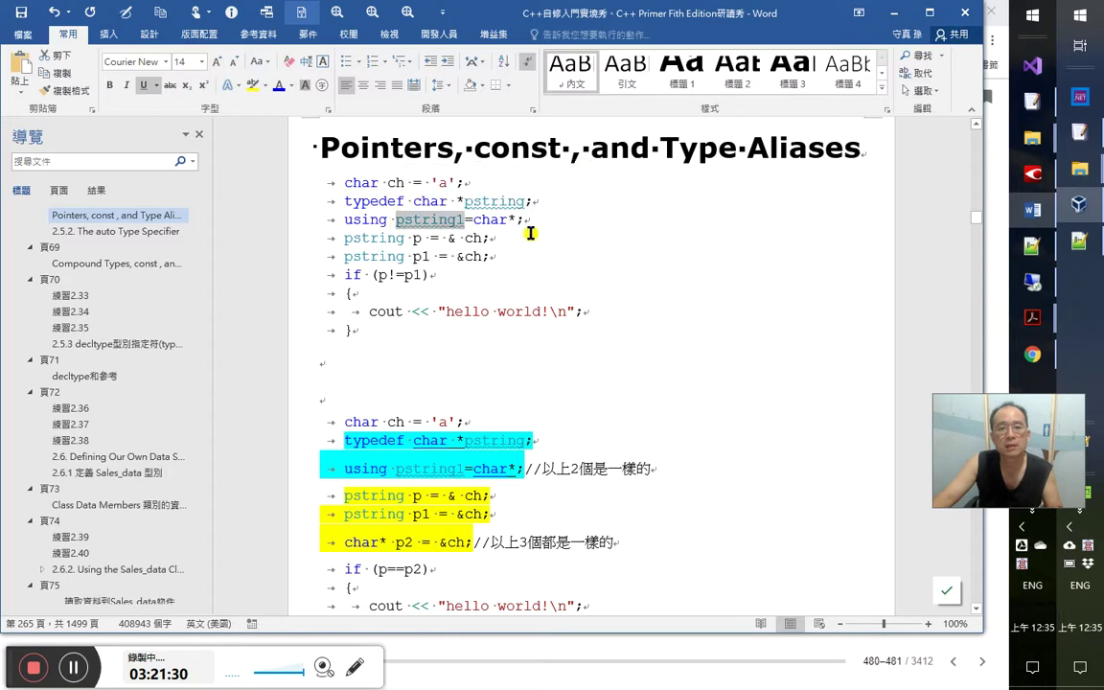
# Apply a single underline to "char*" in the using line and "char *" in the typedef line of the first code example
pyautogui.moveTo(510, 220); pyautogui.dragTo(473, 220)
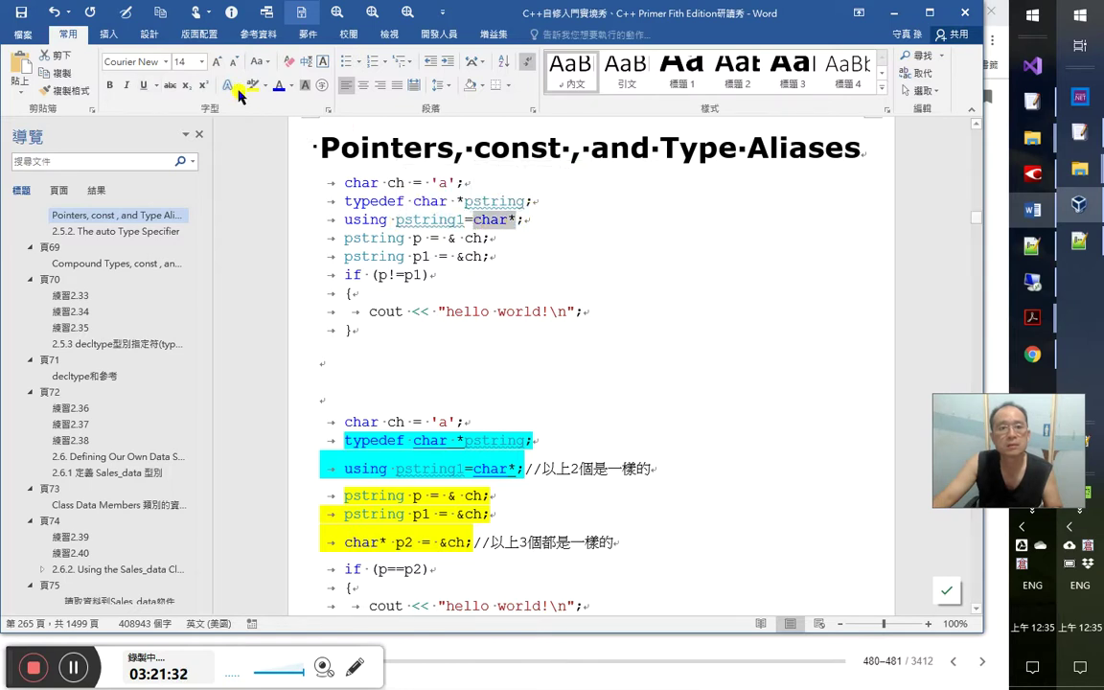
pyautogui.click(154, 85)
pyautogui.click(192, 109)
pyautogui.moveTo(465, 200); pyautogui.dragTo(409, 204)
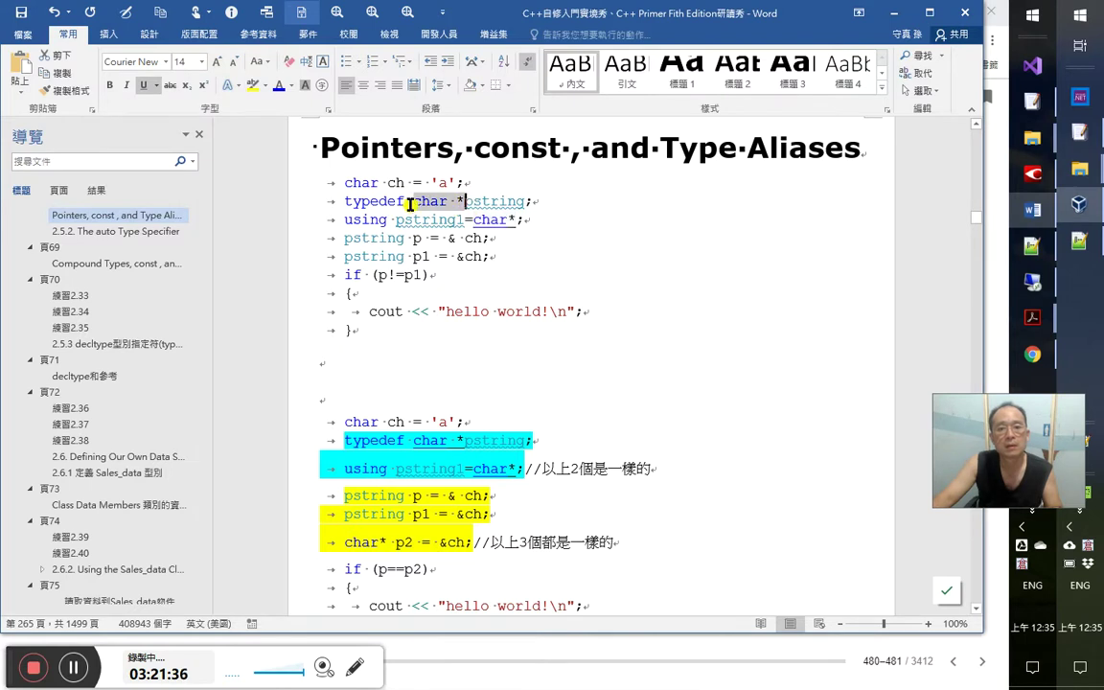
pyautogui.click(681, 355)
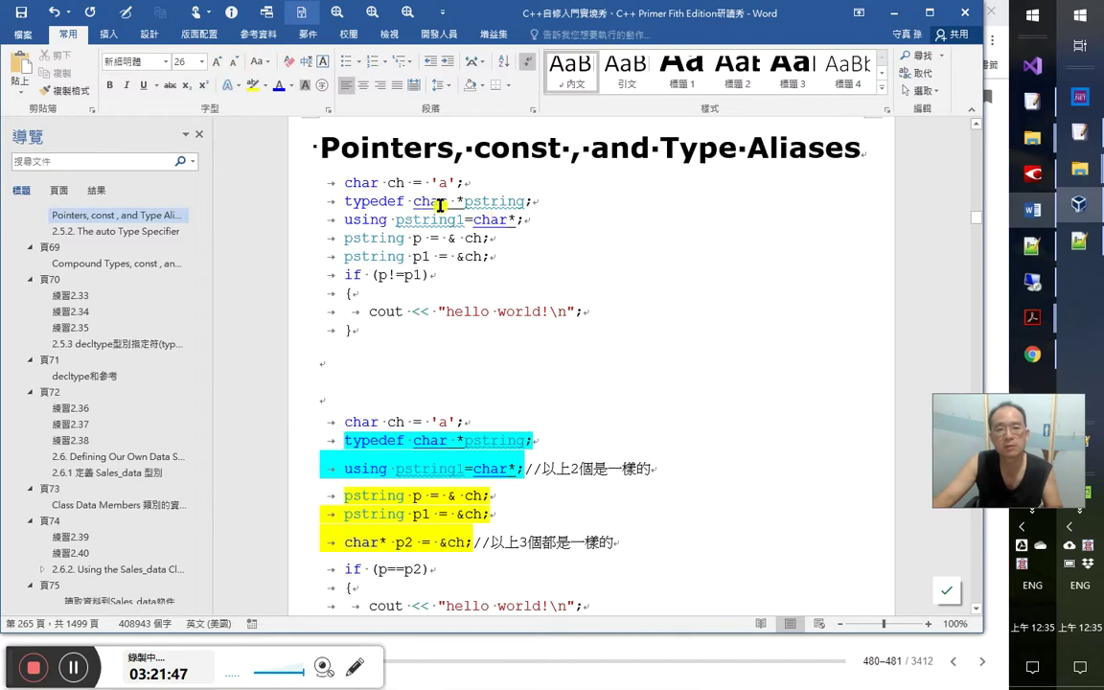
# Examine how the aliases declare p and p1 and how the if condition compares them in the first code example
pyautogui.doubleClick(491, 219)
pyautogui.click(448, 220)
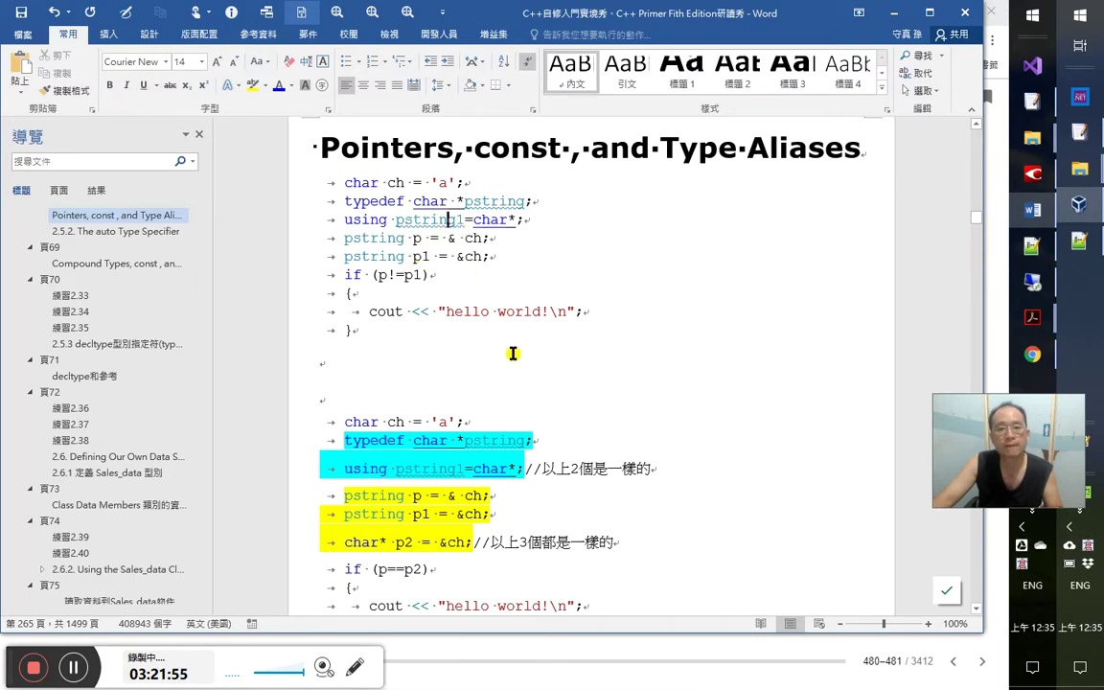
pyautogui.click(464, 219)
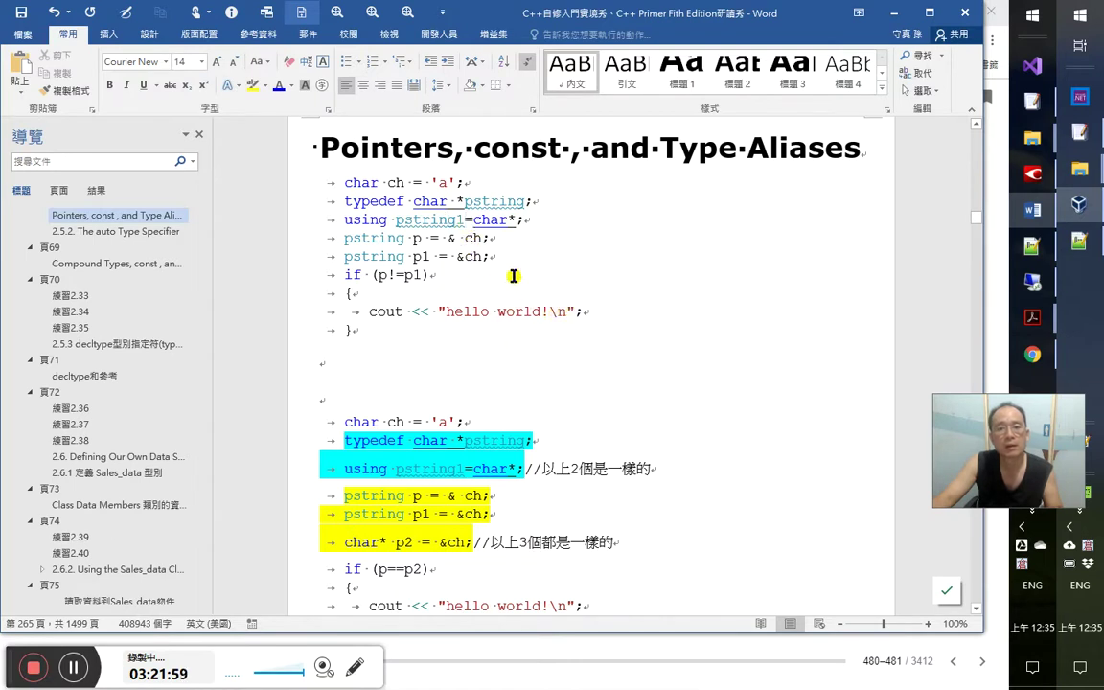
pyautogui.moveTo(482, 257); pyautogui.dragTo(491, 257)
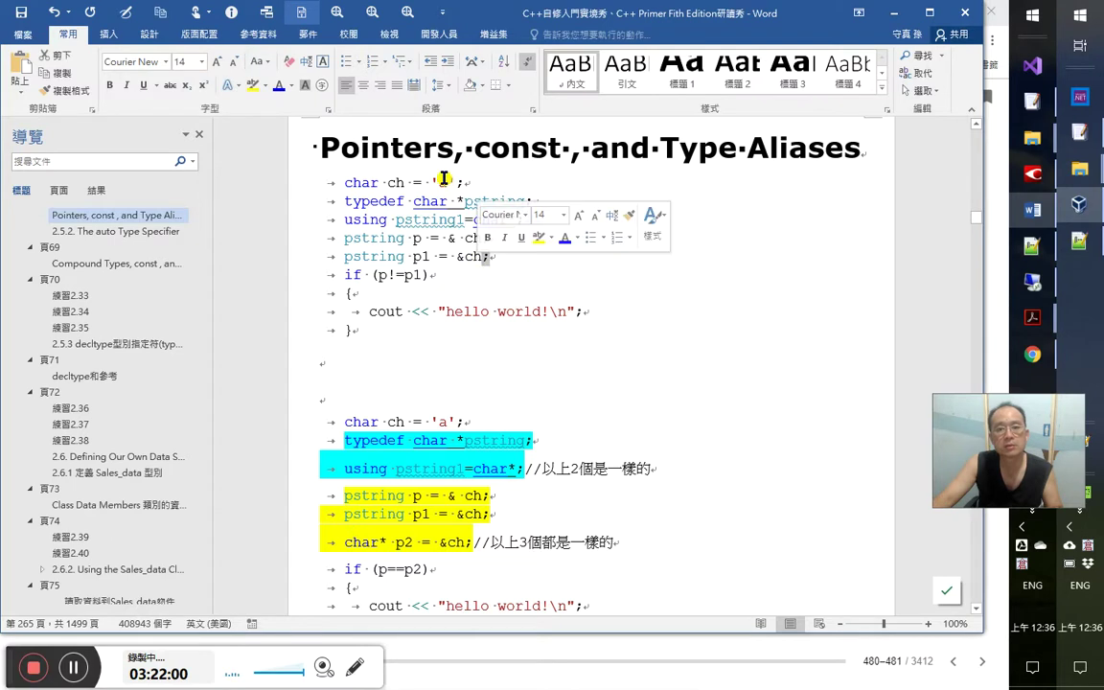
pyautogui.click(467, 183)
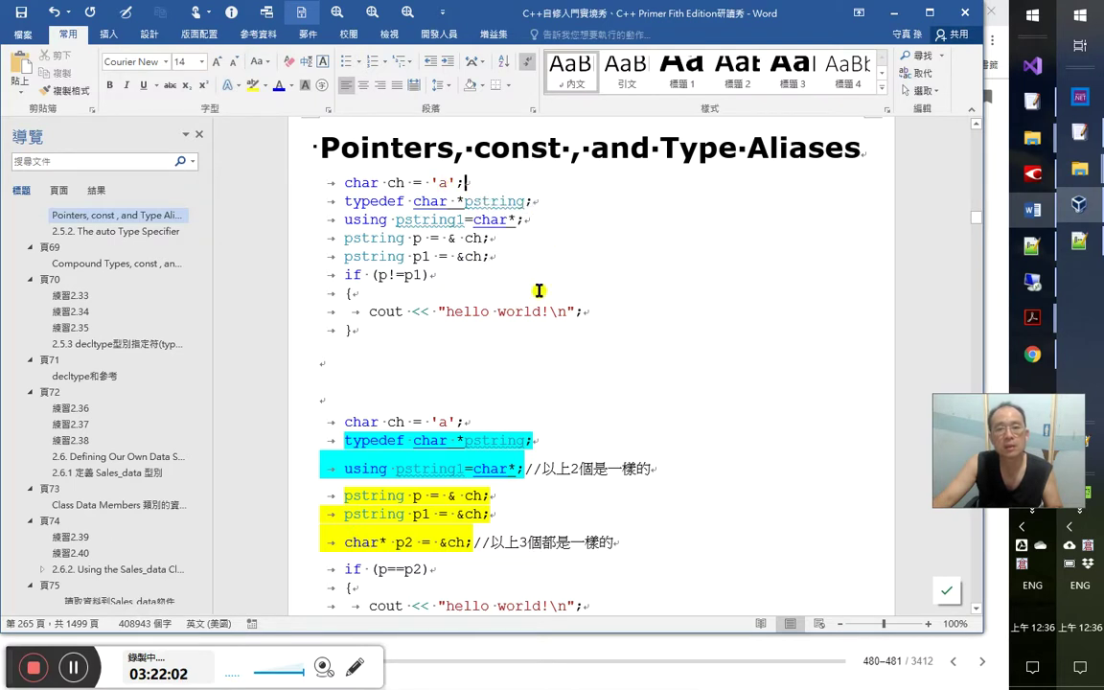
pyautogui.click(405, 256)
pyautogui.scroll(1, 585, 429)
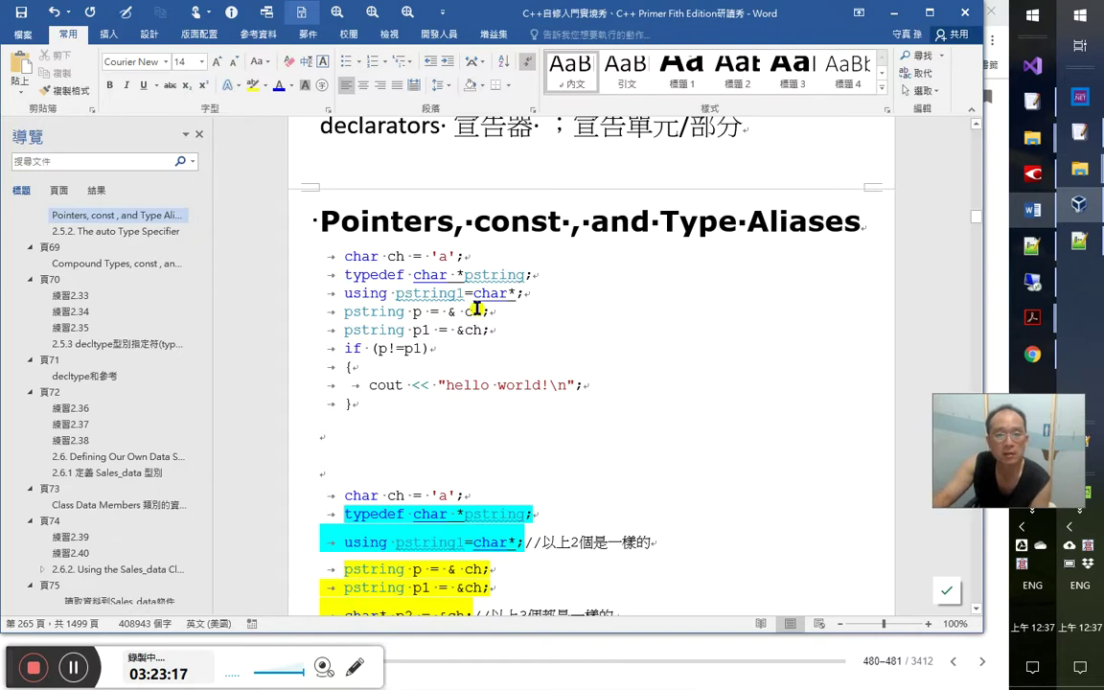
pyautogui.click(422, 313)
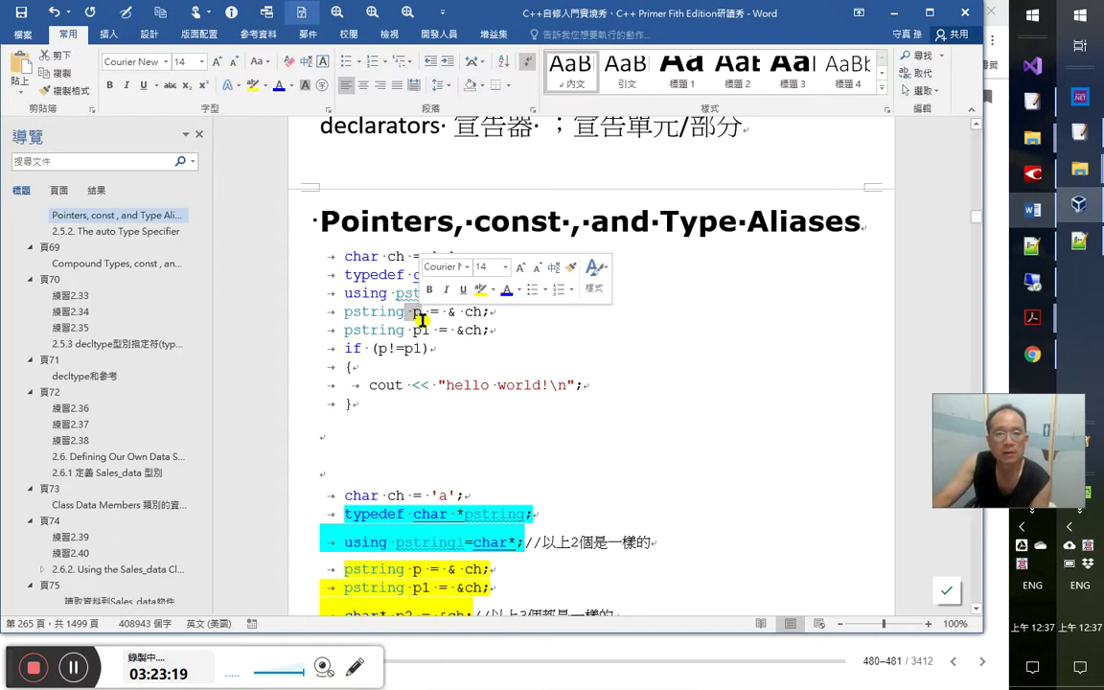
pyautogui.click(434, 349)
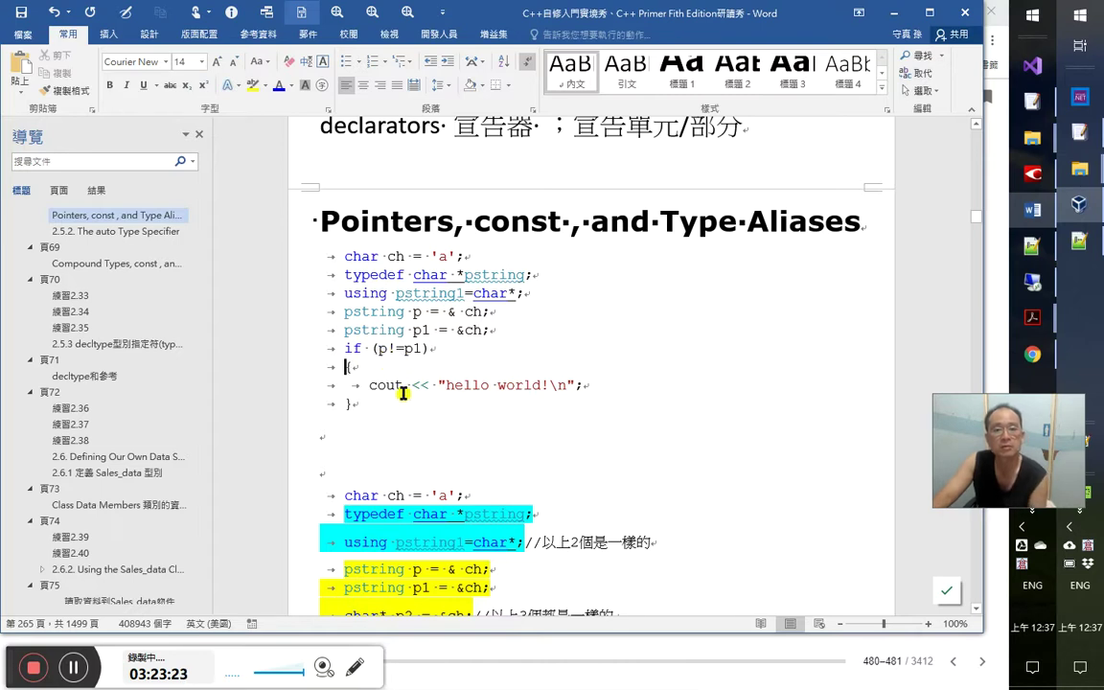
pyautogui.click(389, 348)
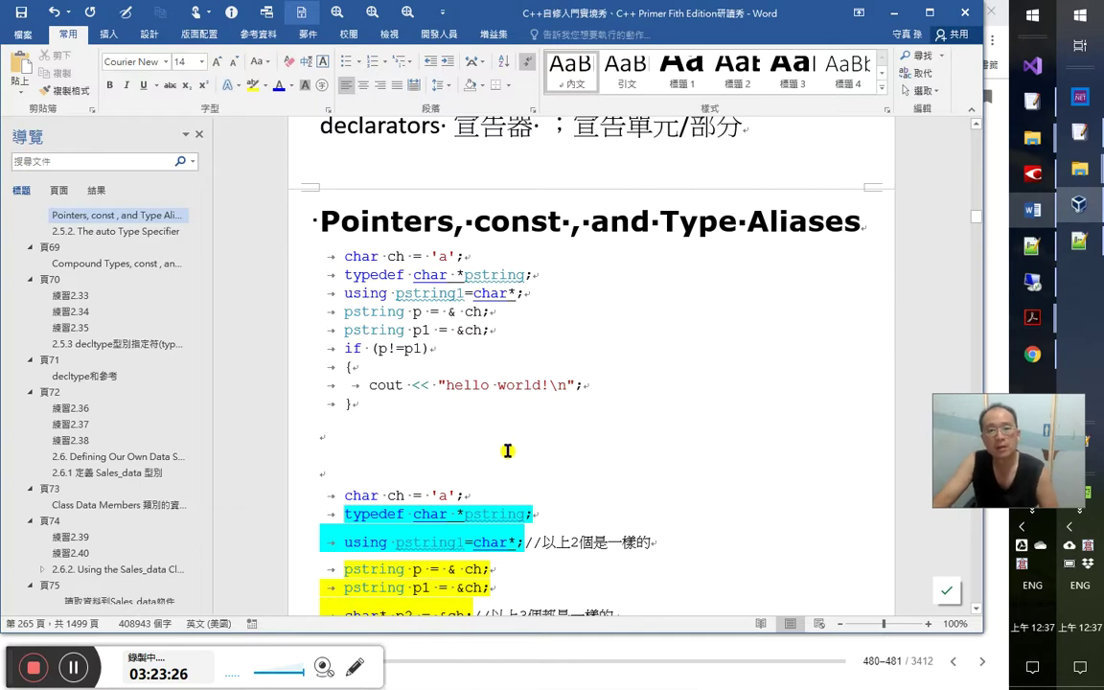
pyautogui.click(414, 329)
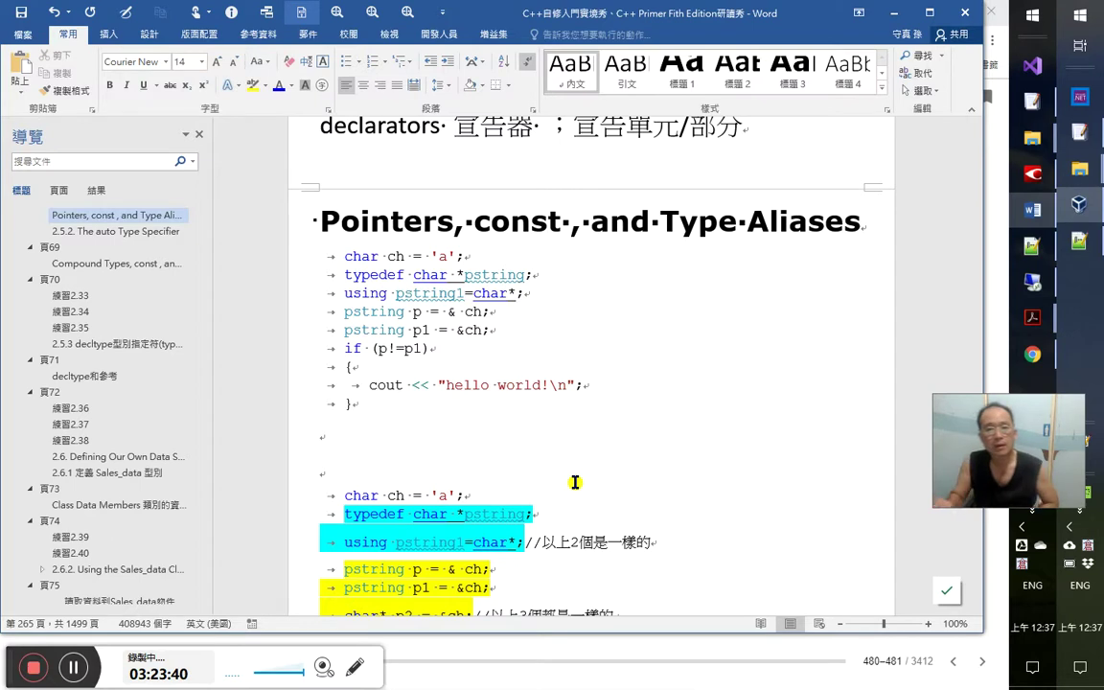
# Add the timestamp "第71集 3：23：00" in 11 pt on the empty line below the first code example and save the document
pyautogui.moveTo(275, 251); pyautogui.dragTo(312, 410)
pyautogui.keyDown('shift'); pyautogui.click(313, 411); pyautogui.keyUp('shift')
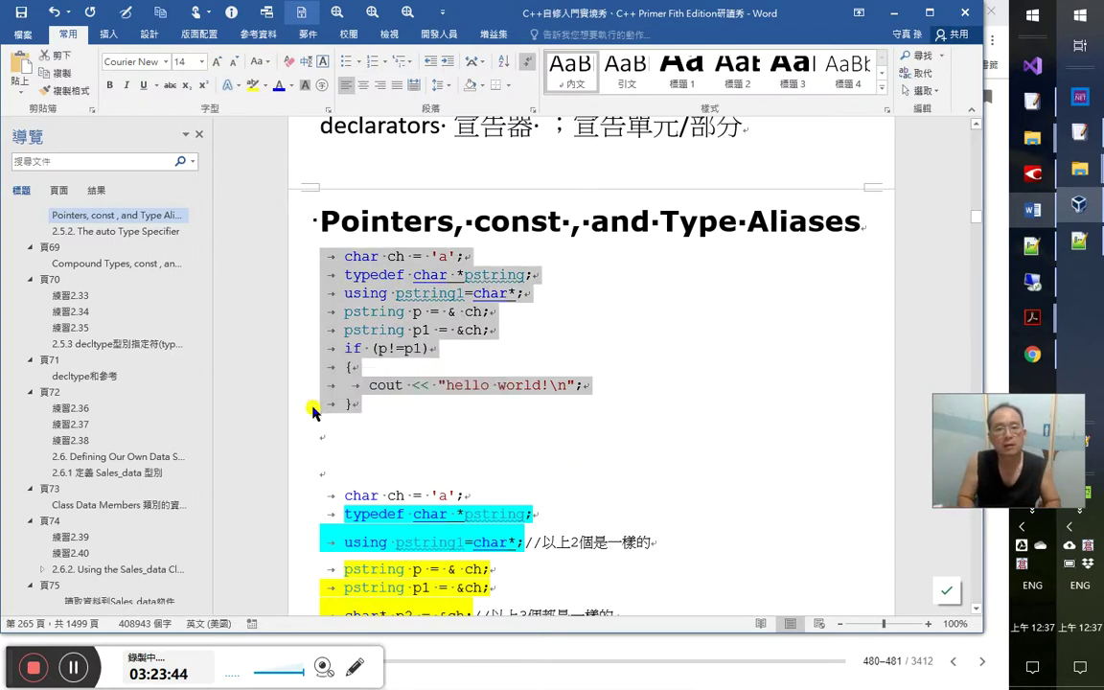
pyautogui.press('Down')
pyautogui.write('hh')
pyautogui.press('BackSpace')
pyautogui.press('BackSpace')
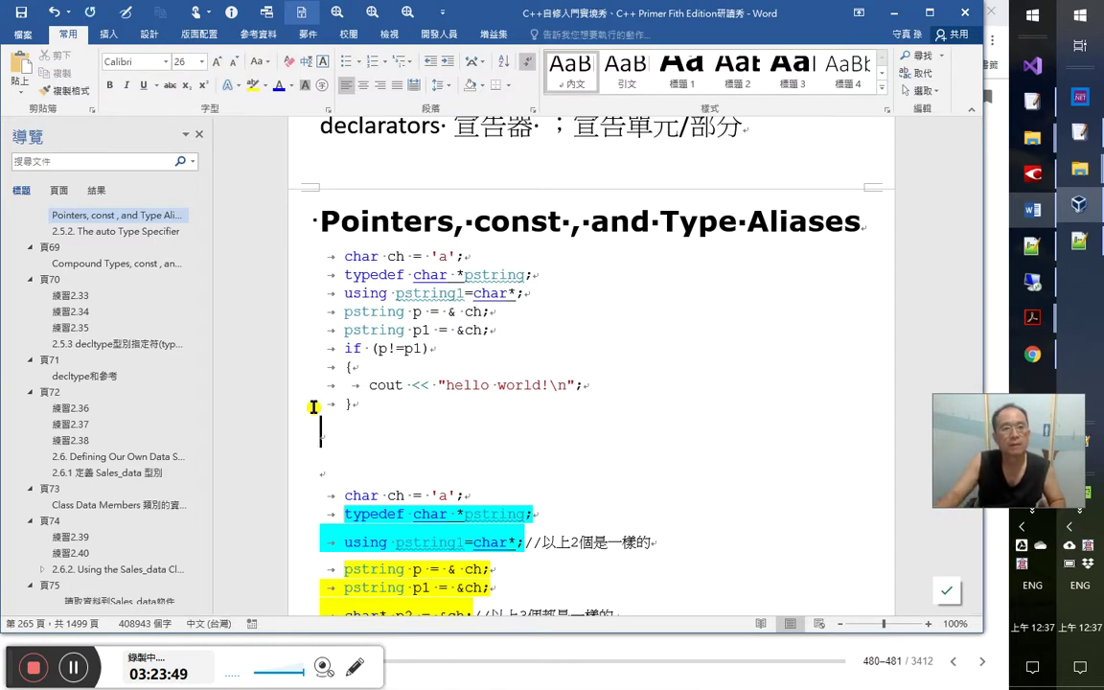
pyautogui.press('Delete')
pyautogui.write('第71集 ')
pyautogui.write('3:23:00')
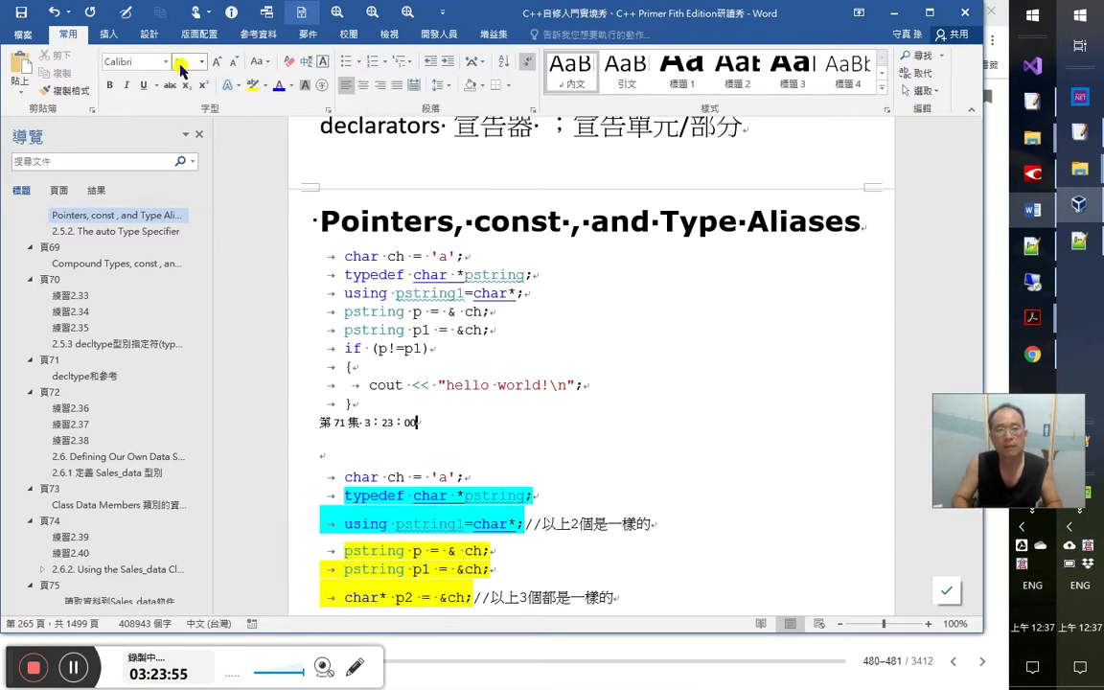
pyautogui.hotkey('ctrl', 's')
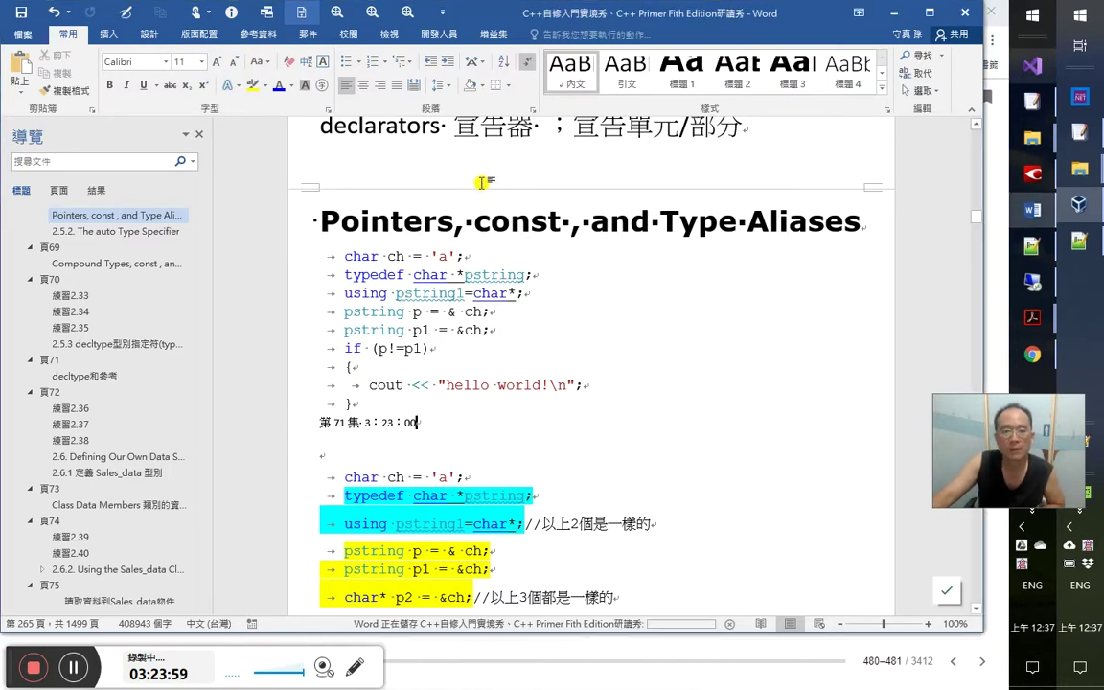
pyautogui.scroll(-1, 474, 439)
pyautogui.scroll(-2, 491, 489)
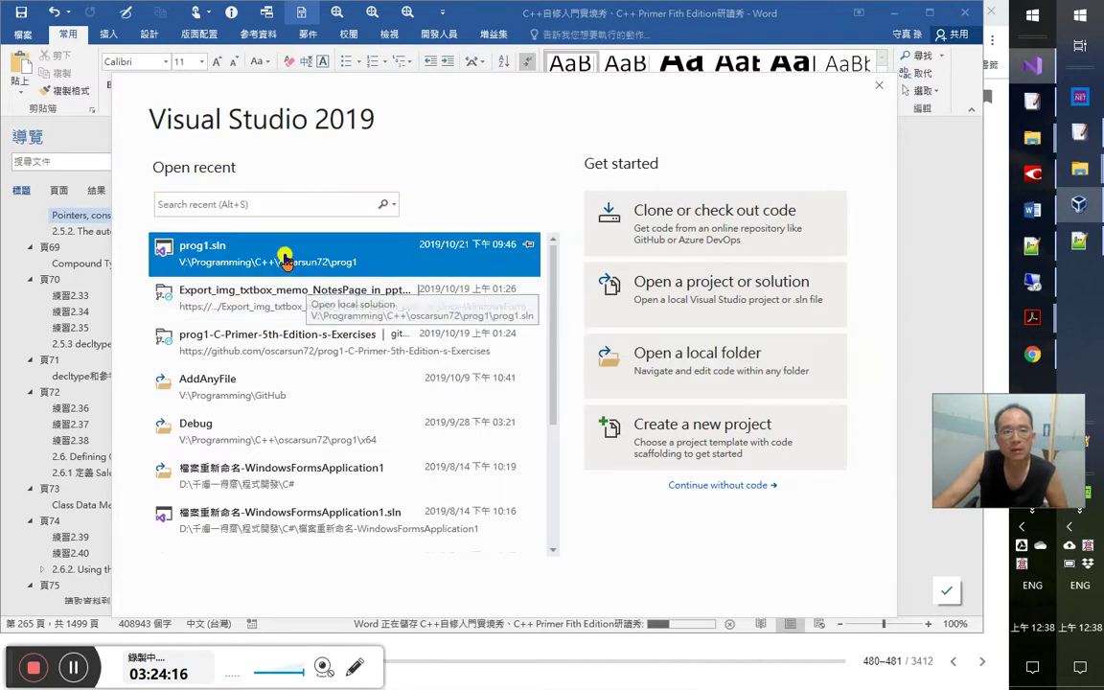
# Open the recent solution prog1.sln in Visual Studio 2019
pyautogui.click(284, 251)
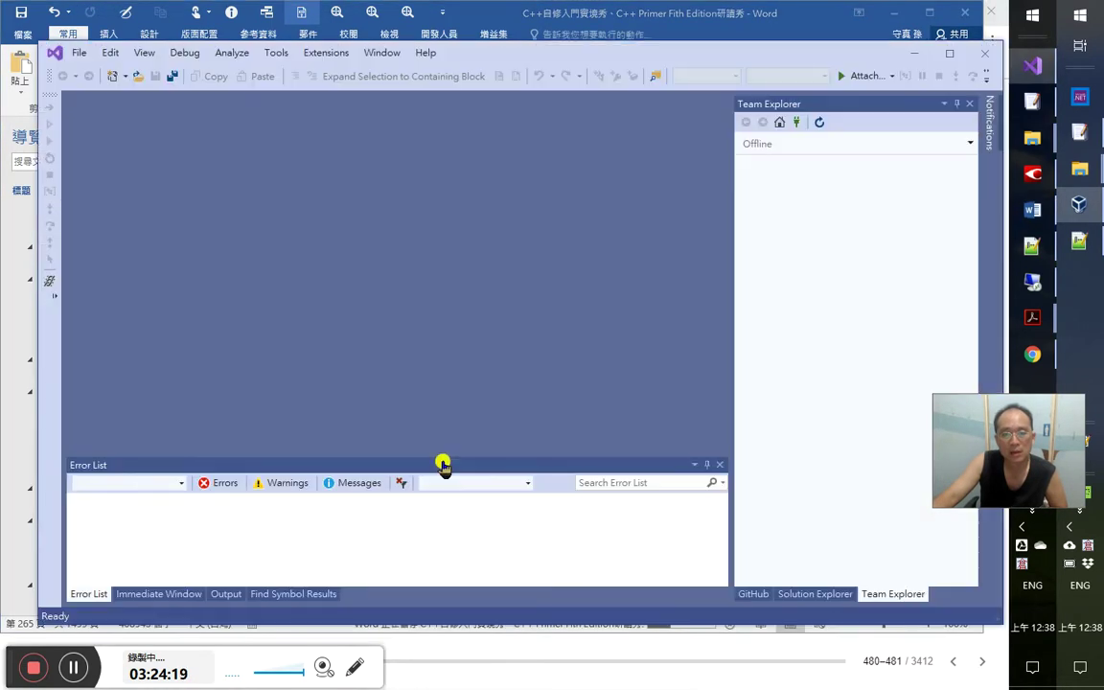
# Switch to the Word notes and examine how the highlighted example's aliases and p, p1 and p2 declarations compare with the first example
pyautogui.click(12, 390)
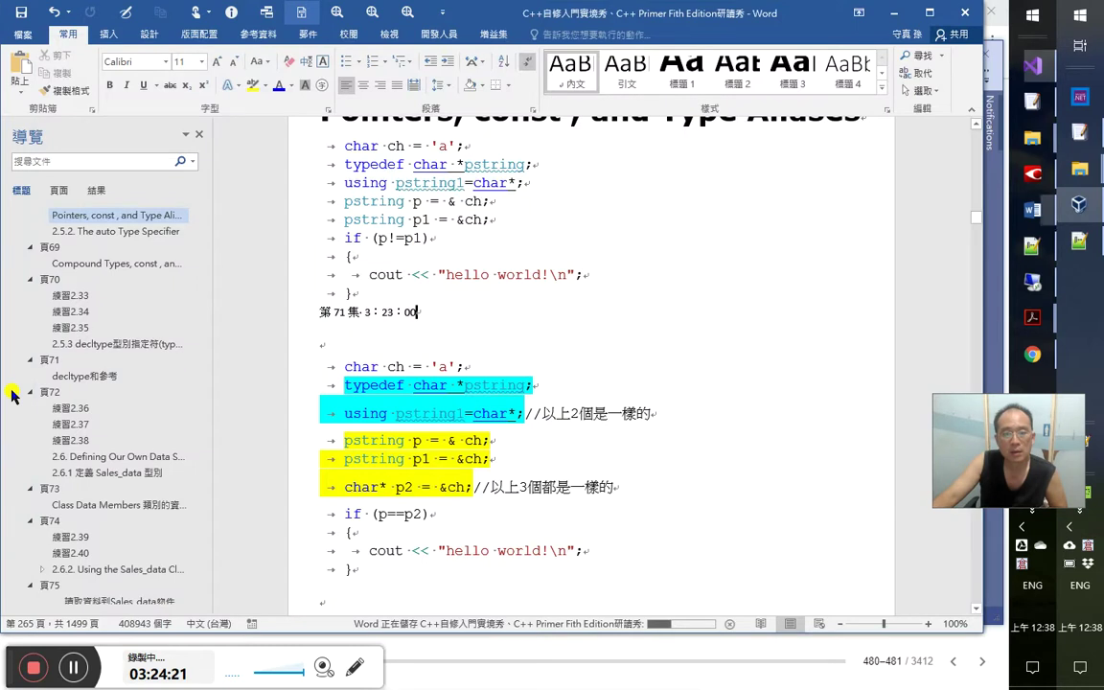
pyautogui.click(364, 414)
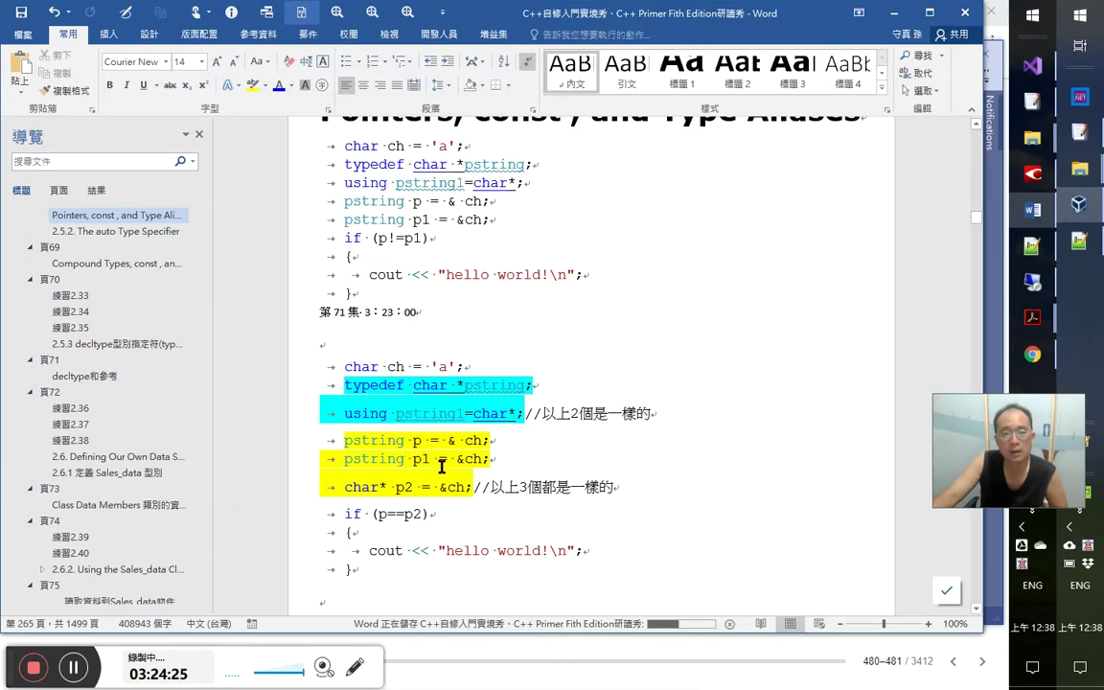
pyautogui.moveTo(430, 440)
pyautogui.mouseDown()
pyautogui.moveTo(487, 440)
pyautogui.moveTo(423, 458)
pyautogui.mouseUp()
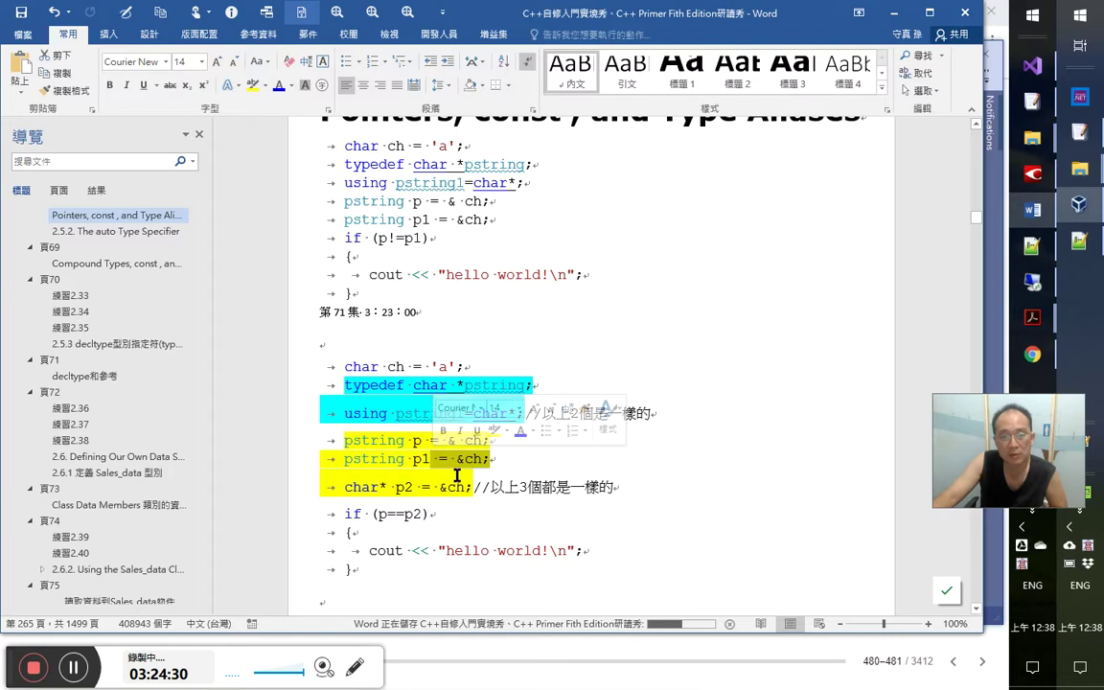
pyautogui.click(463, 475)
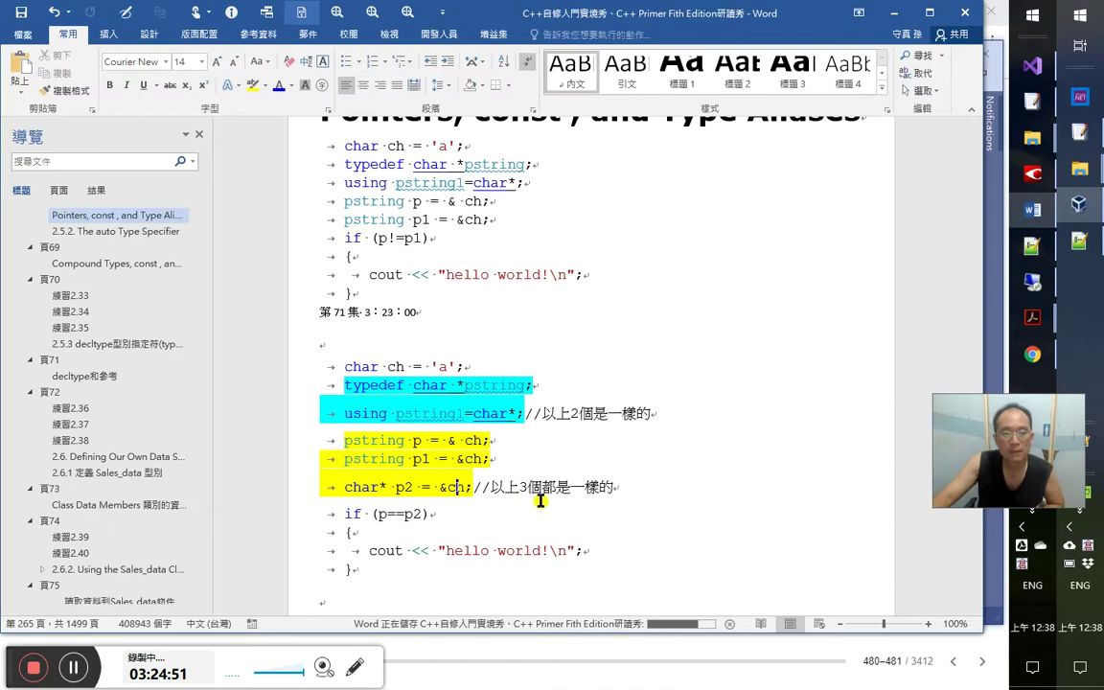
pyautogui.scroll(-1, 542, 505)
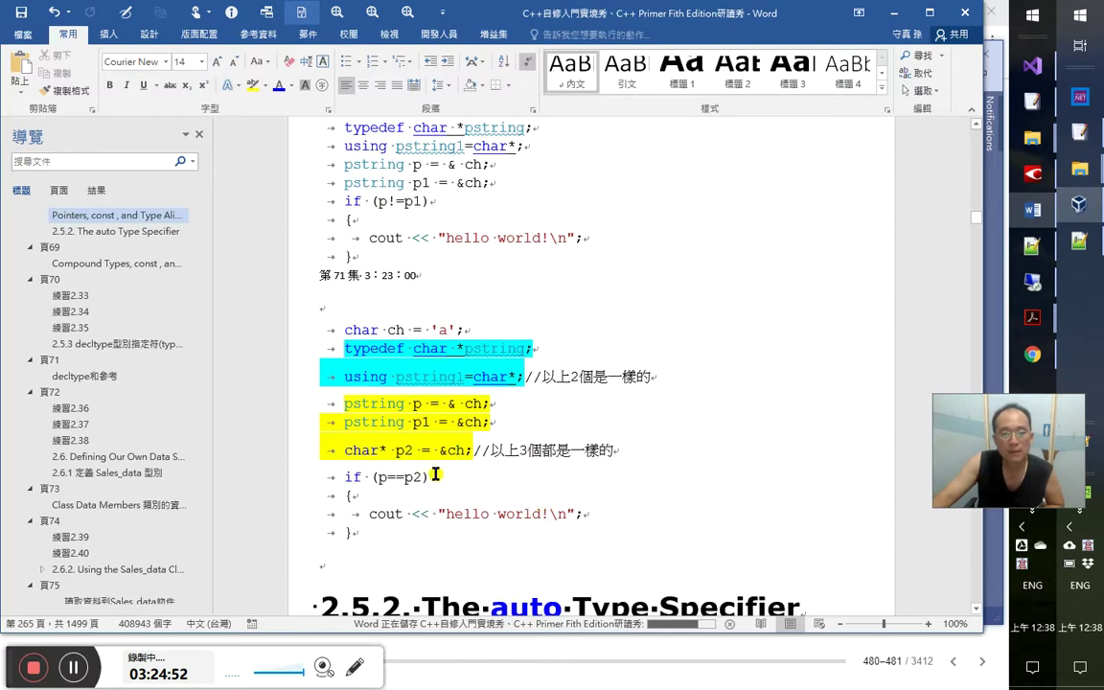
pyautogui.scroll(-1, 407, 466)
pyautogui.scroll(3, 438, 478)
pyautogui.click(407, 238)
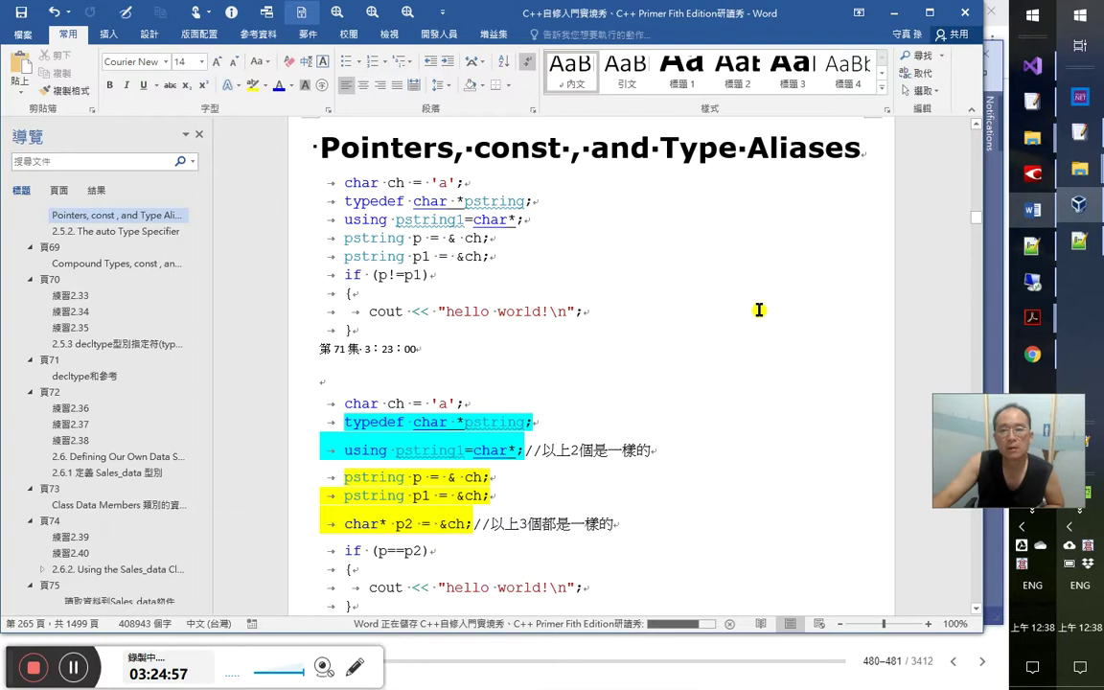
# Switch to Visual Studio, check its notifications and check out the temp branch of prog1
pyautogui.click(1033, 65)
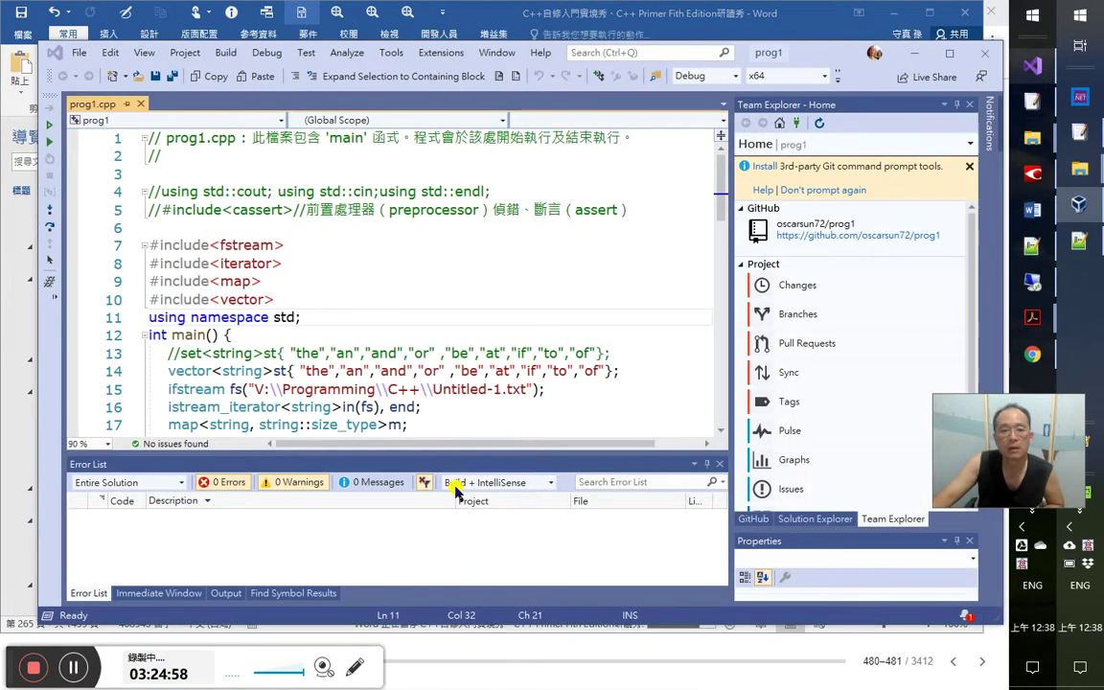
pyautogui.click(968, 621)
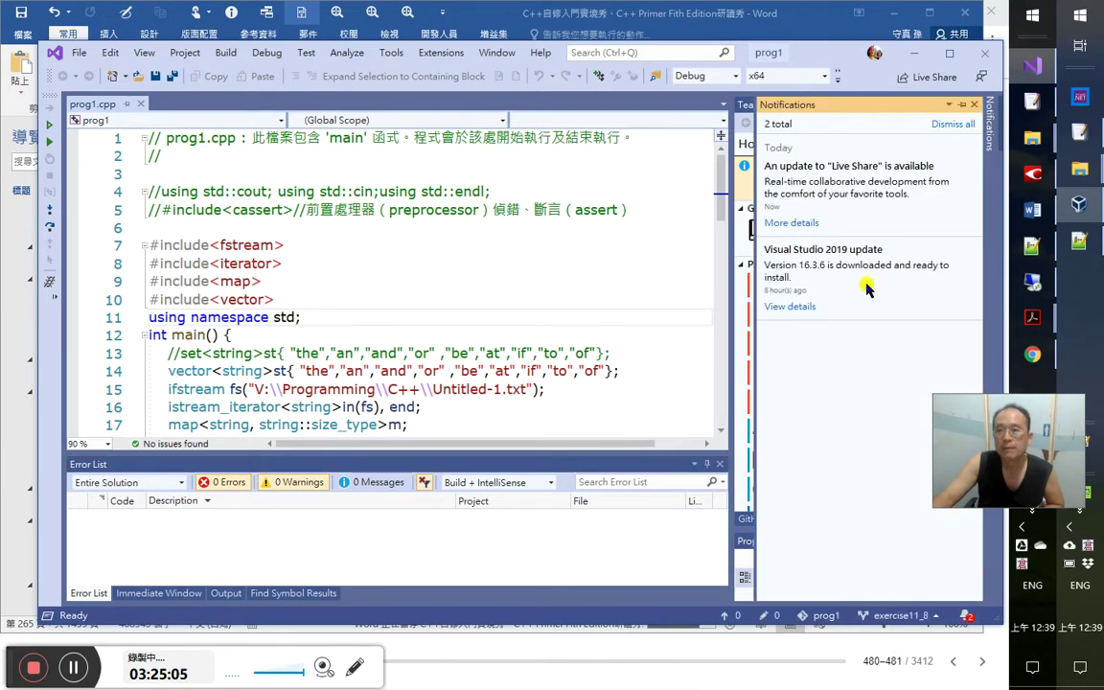
pyautogui.click(638, 235)
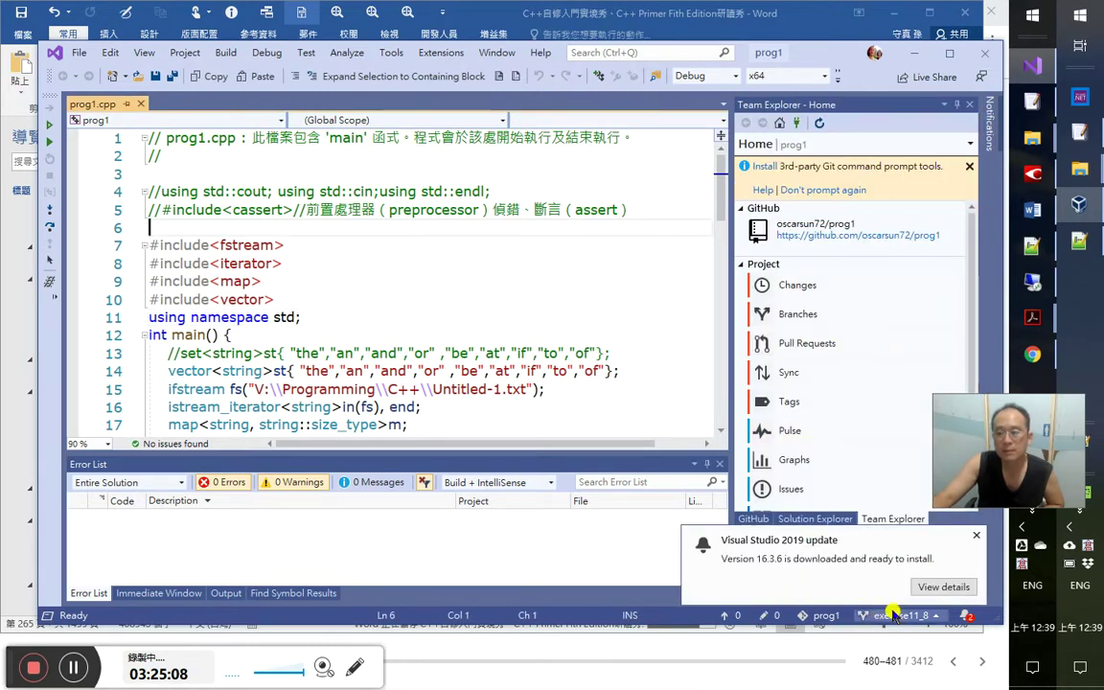
pyautogui.click(901, 615)
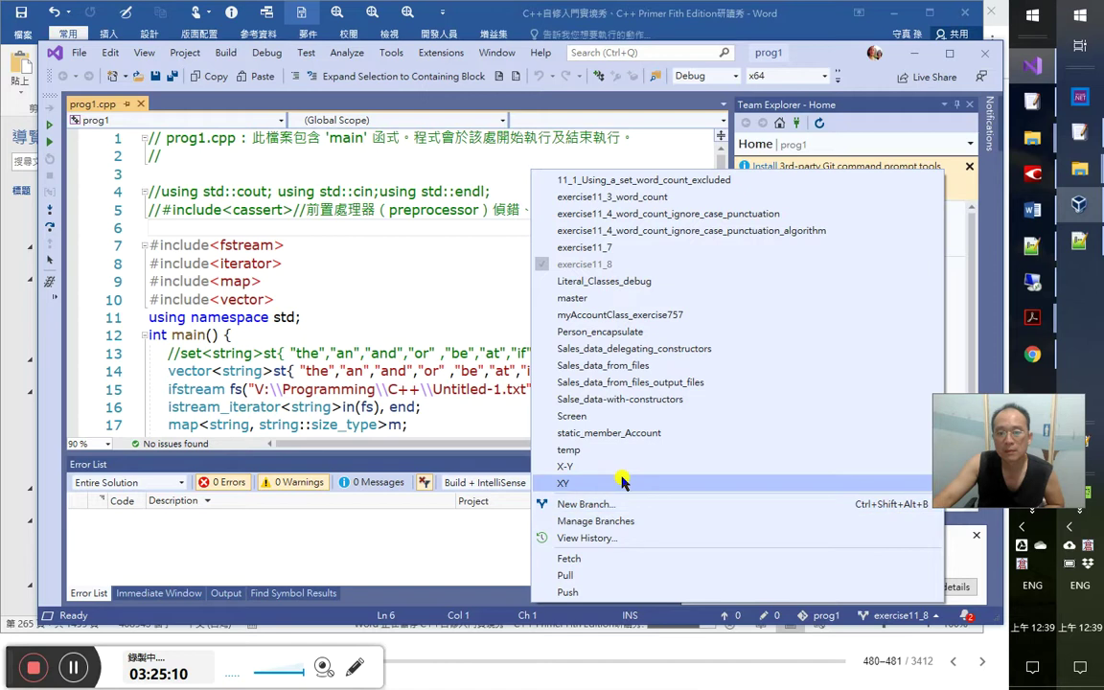
pyautogui.click(621, 464)
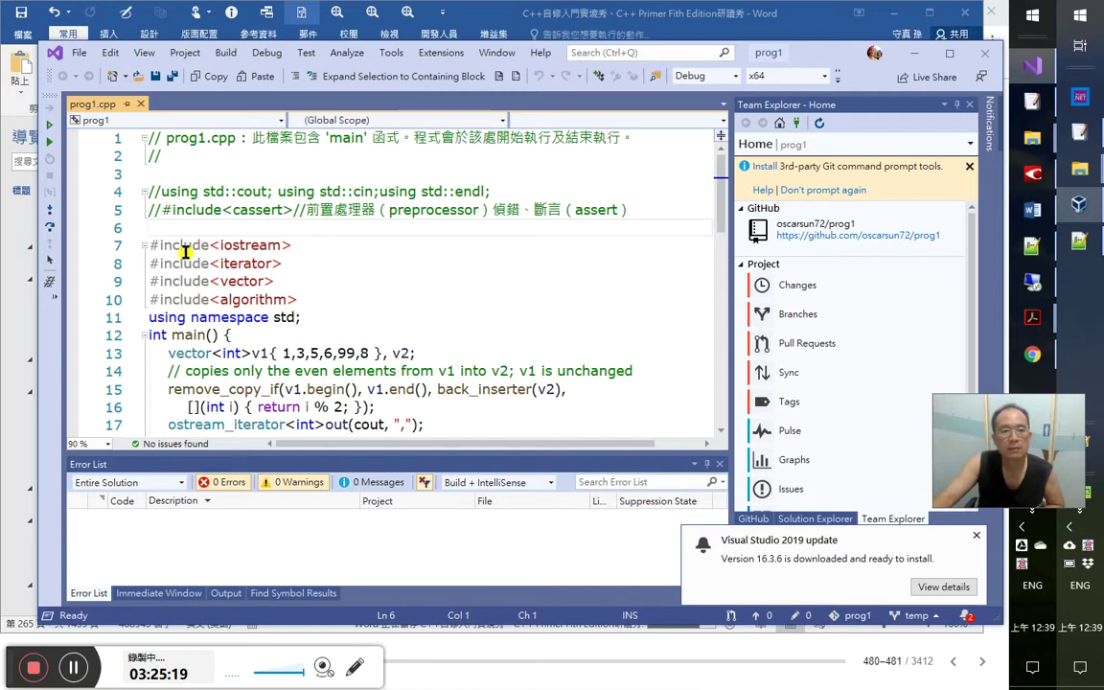
# Replace the body of main in prog1.cpp with the notes' first example, from char ch = 'a'; through the if (p != p1) "hello world!\n" block
pyautogui.moveTo(157, 245); pyautogui.dragTo(321, 300)
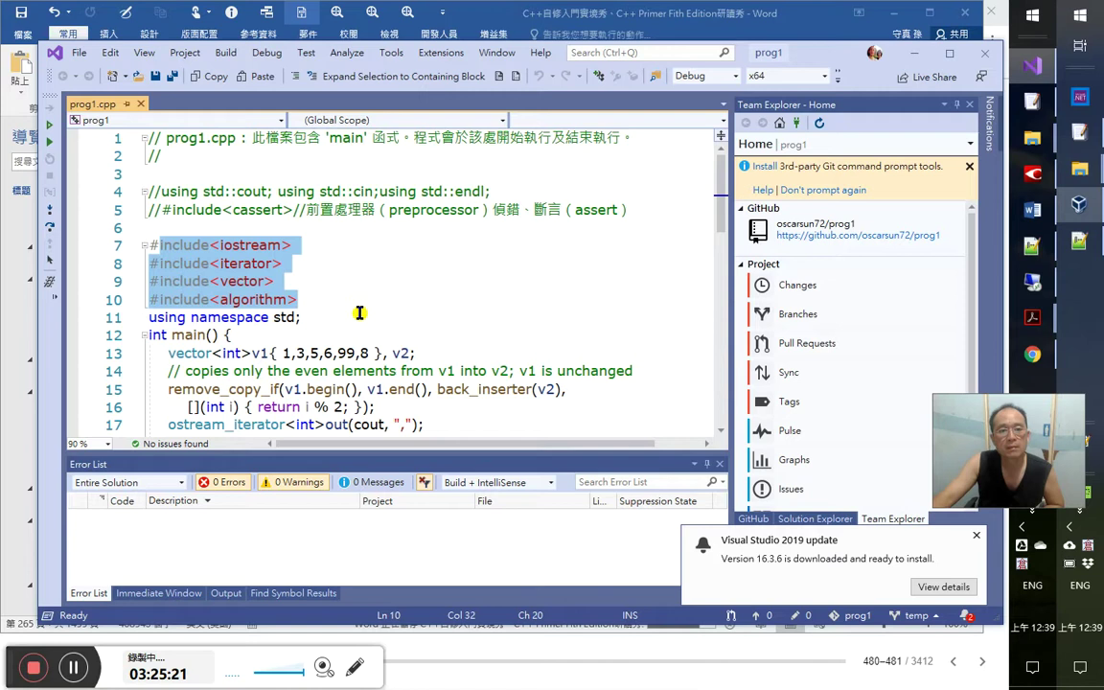
pyautogui.scroll(-1, 325, 288)
pyautogui.moveTo(266, 407); pyautogui.dragTo(134, 295)
pyautogui.hotkey('alt', 'Tab')
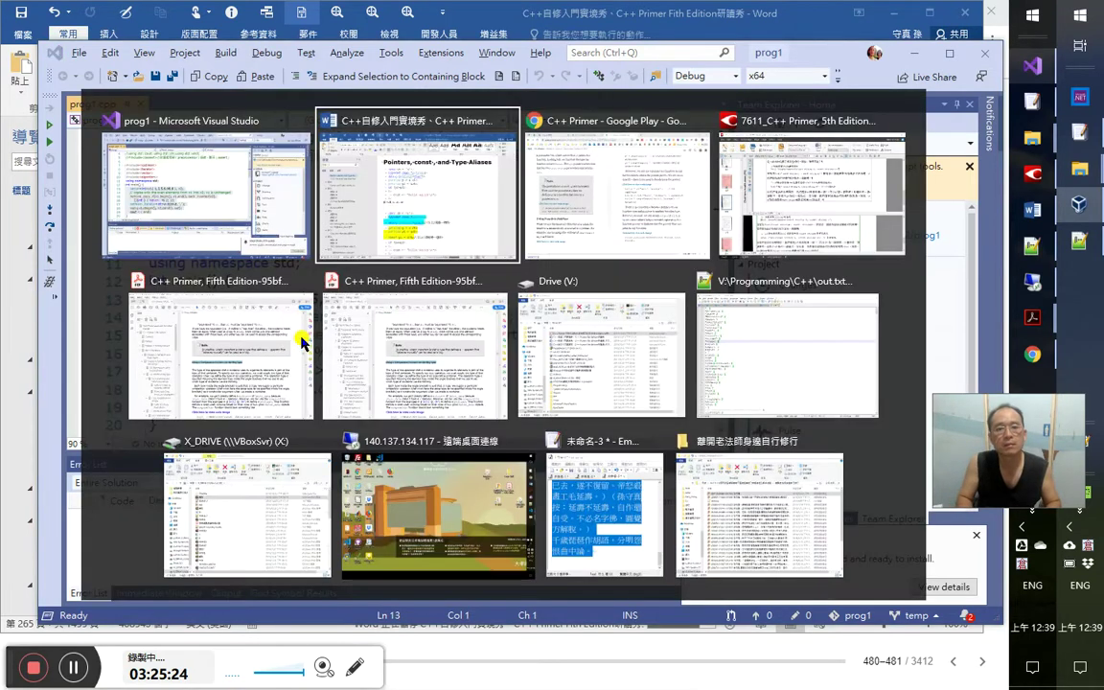
pyautogui.hotkey('alt', 'Tab')
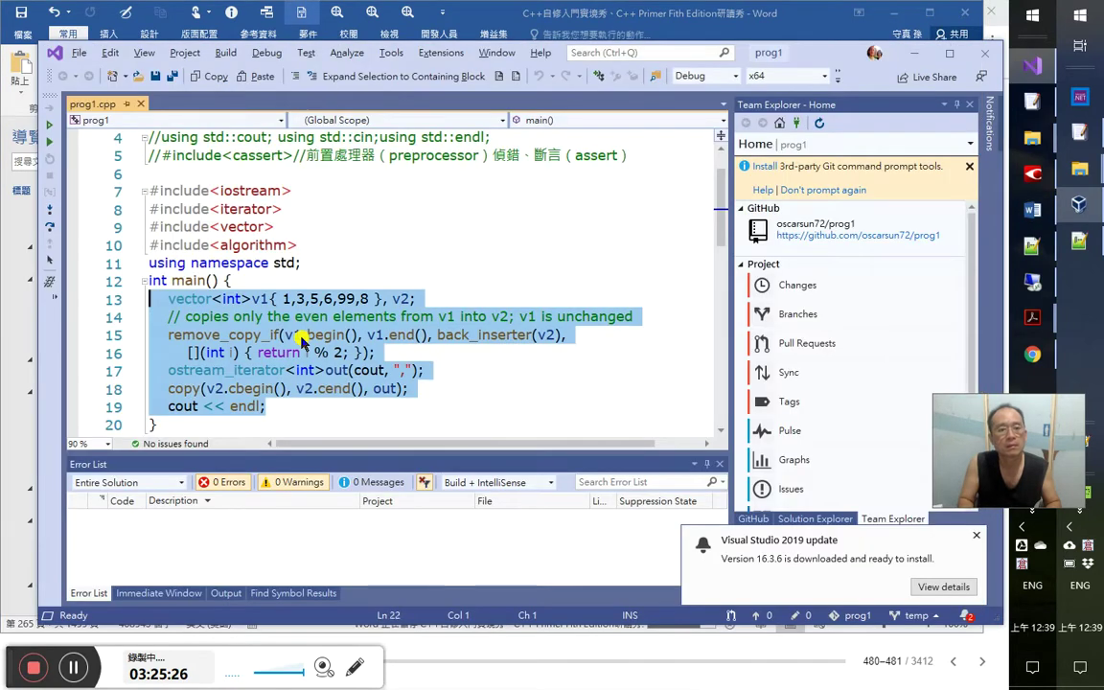
pyautogui.write('char ch = \'a\'; typedef char* pstring; using pstring1 = char*; pstring p = &ch; pstring p1 = &ch; if (p != p1) { \tcout << "hello world!\\n"; }')
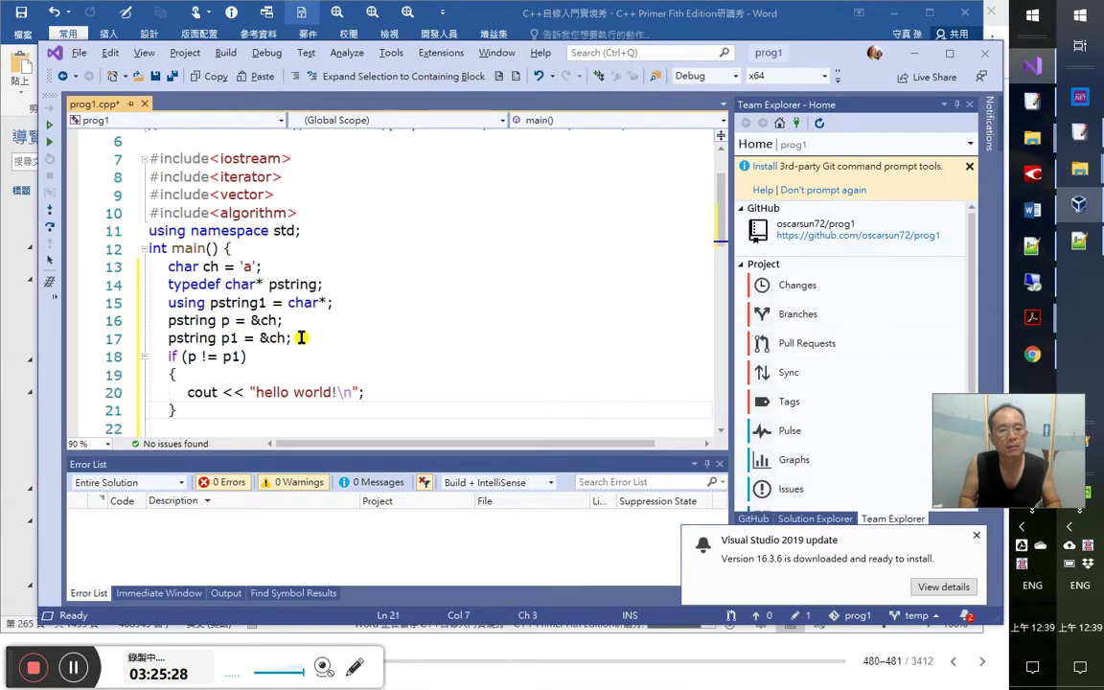
pyautogui.press('Return')
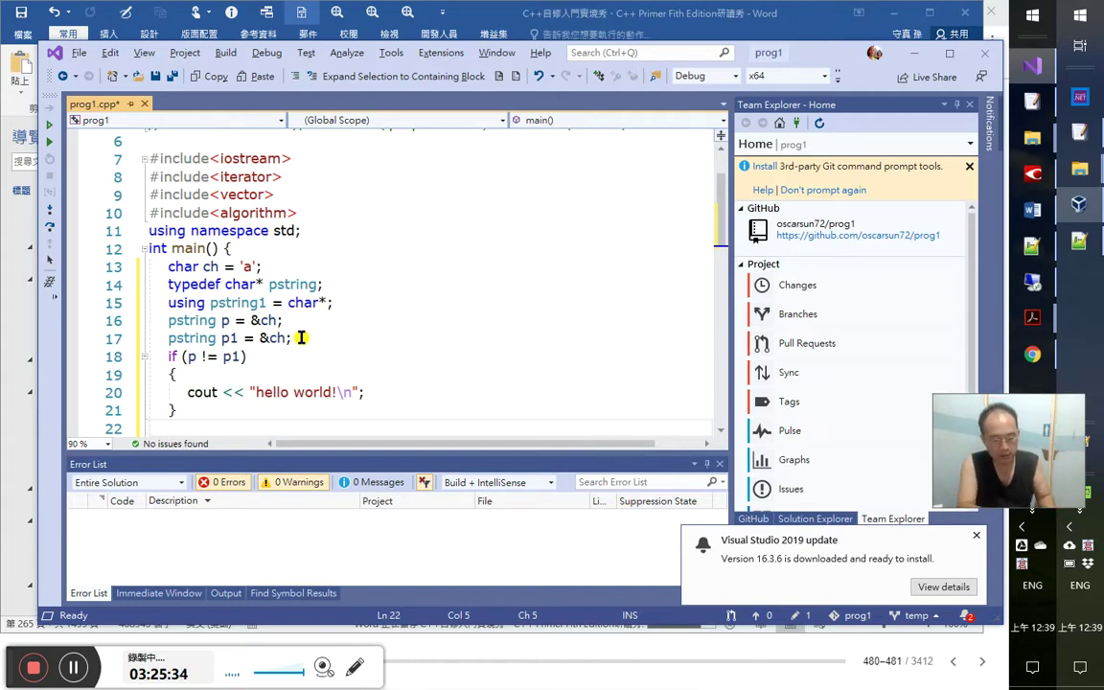
# Build and run prog1 without debugging, and dismiss its console window
pyautogui.hotkey('ctrl', 'F5')
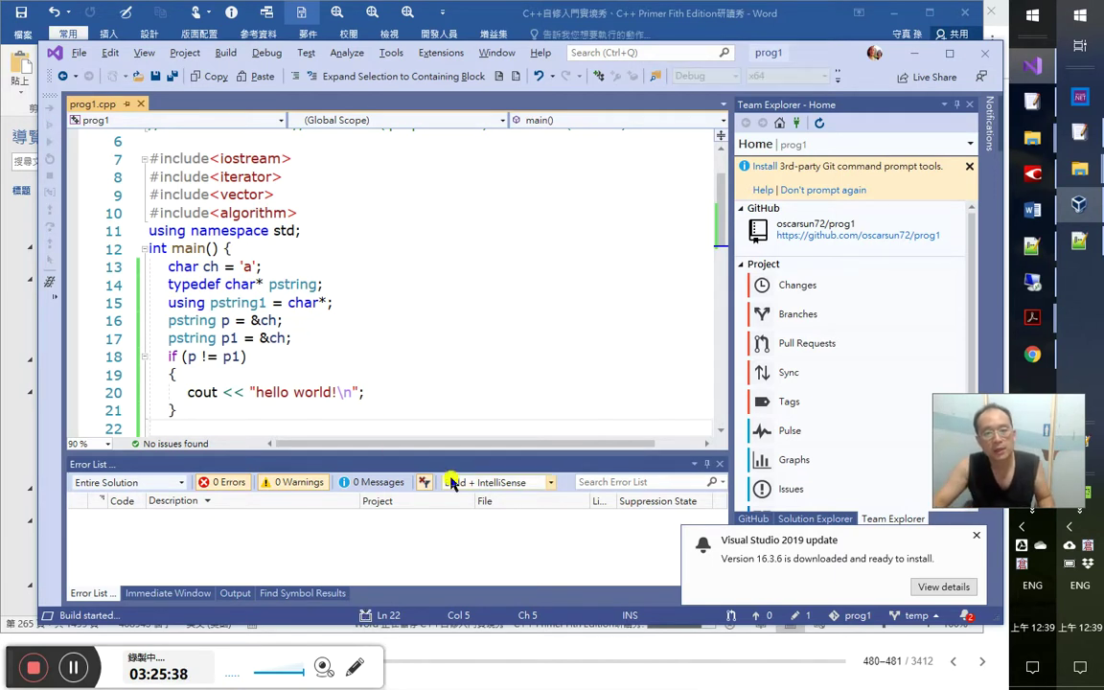
pyautogui.click(380, 393)
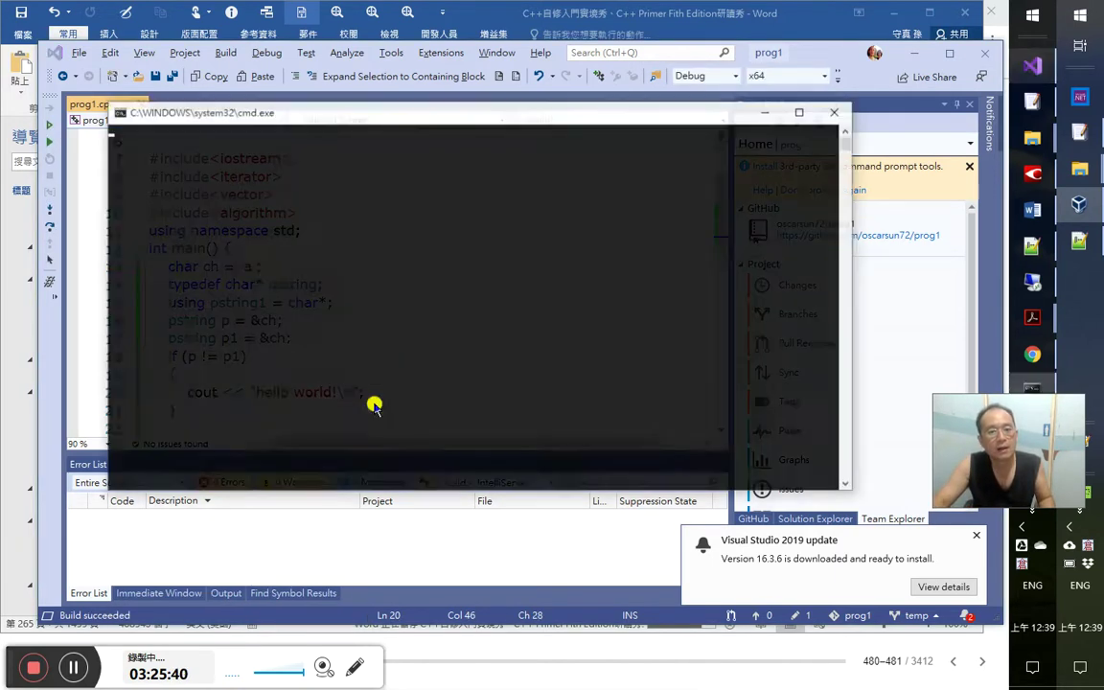
pyautogui.press('Return')
# Move the text cursor up to the end of the using pstring1 alias declaration in main
pyautogui.press('Up')
pyautogui.press('Up')
pyautogui.press('Up')
pyautogui.press('Up')
pyautogui.press('Up')
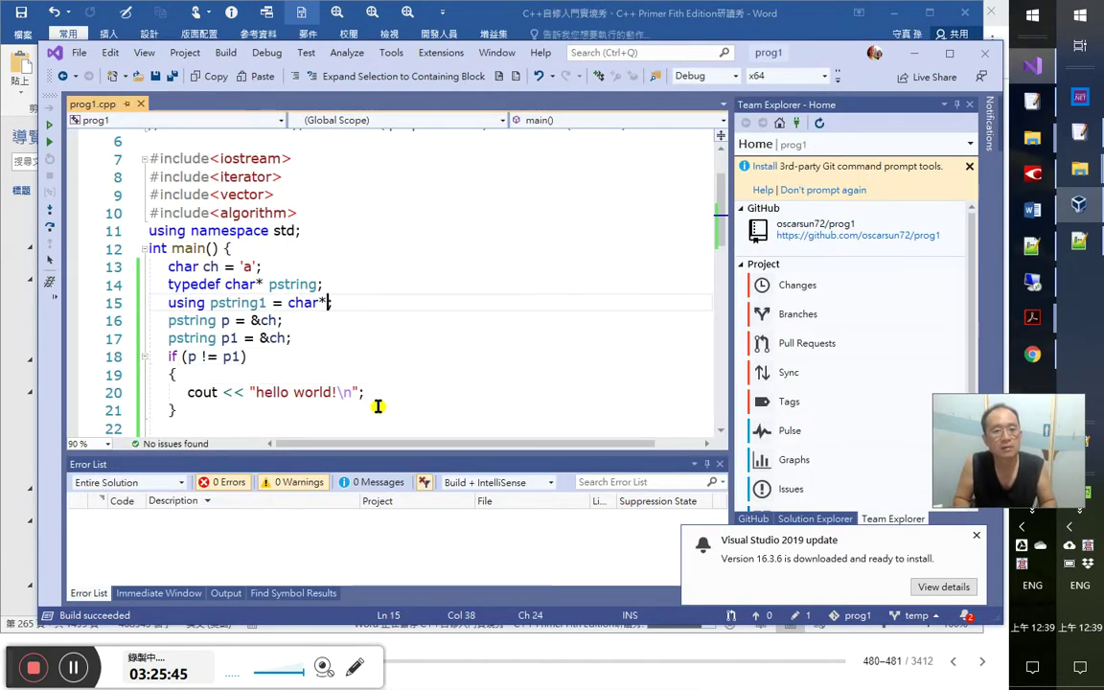
# Change the declared type of p1 to pstring1, run the program without debugging, and dismiss its console
pyautogui.press('Down')
pyautogui.press('Down')
pyautogui.write('1')
pyautogui.press('Down')
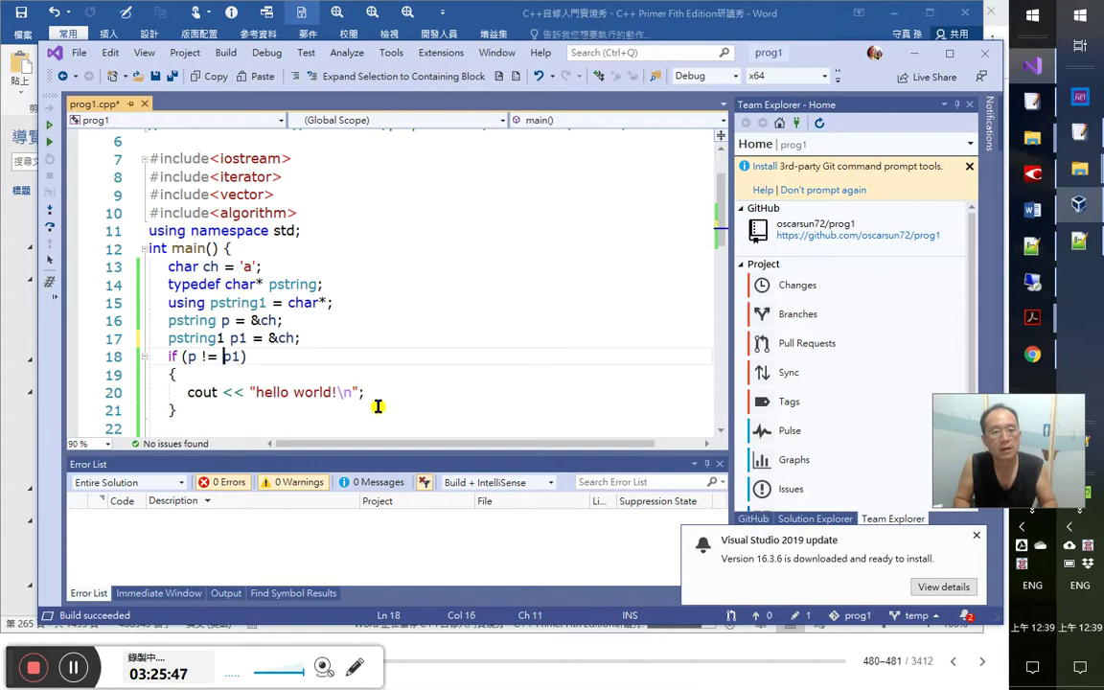
pyautogui.hotkey('ctrl', 'F5')
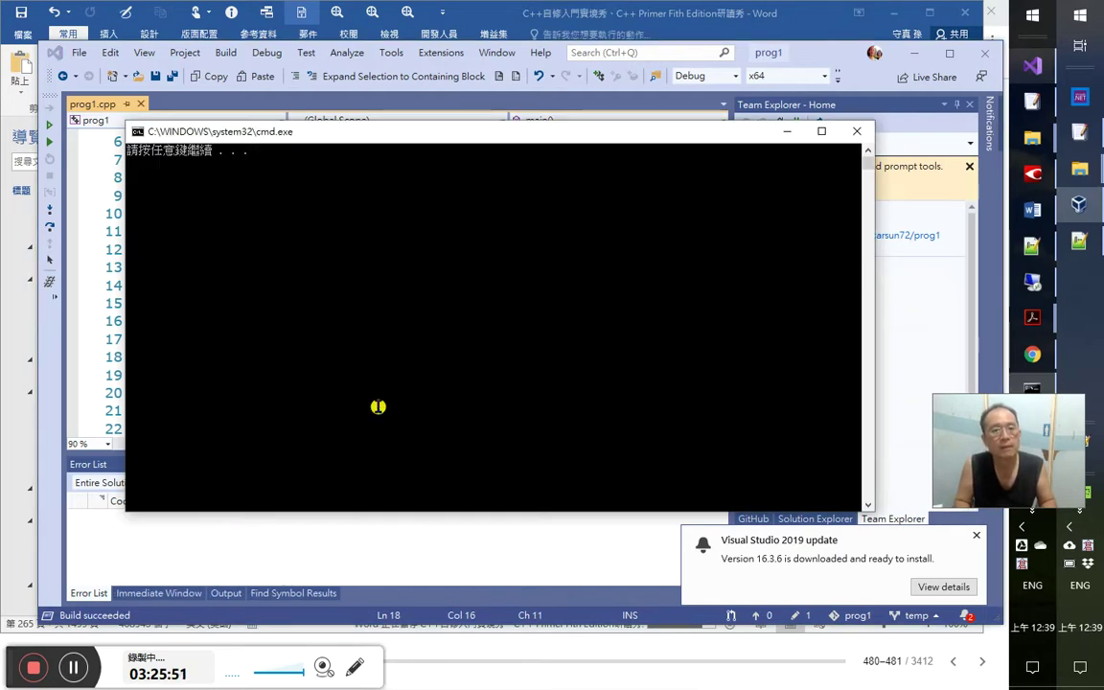
pyautogui.press('Return')
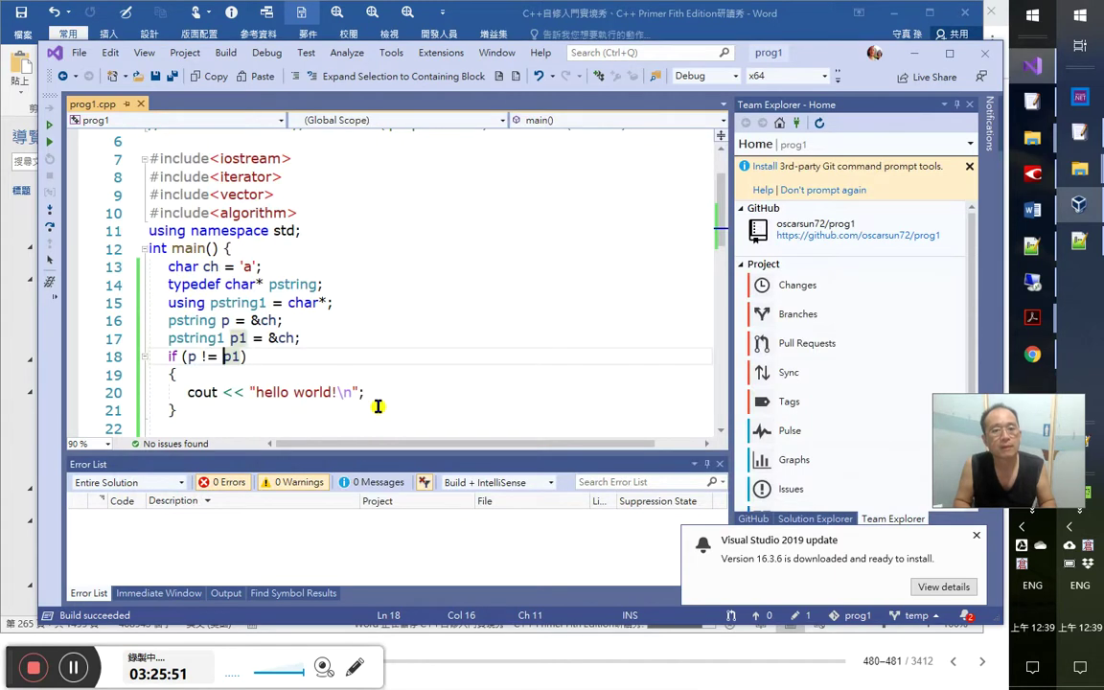
pyautogui.click(278, 285)
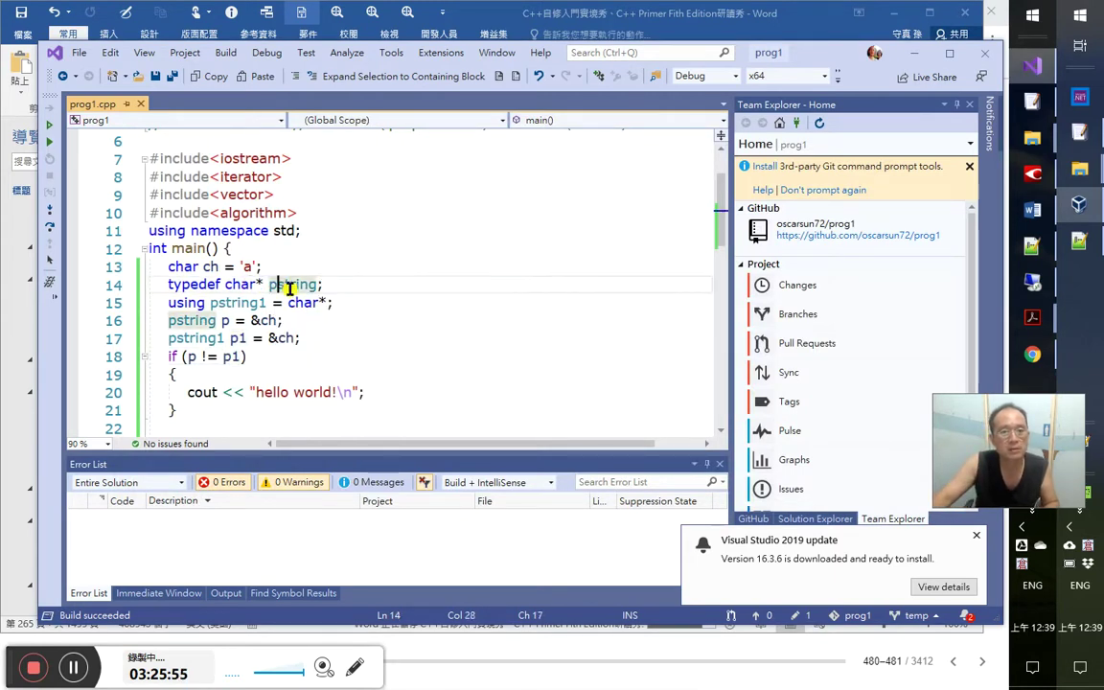
pyautogui.click(278, 301)
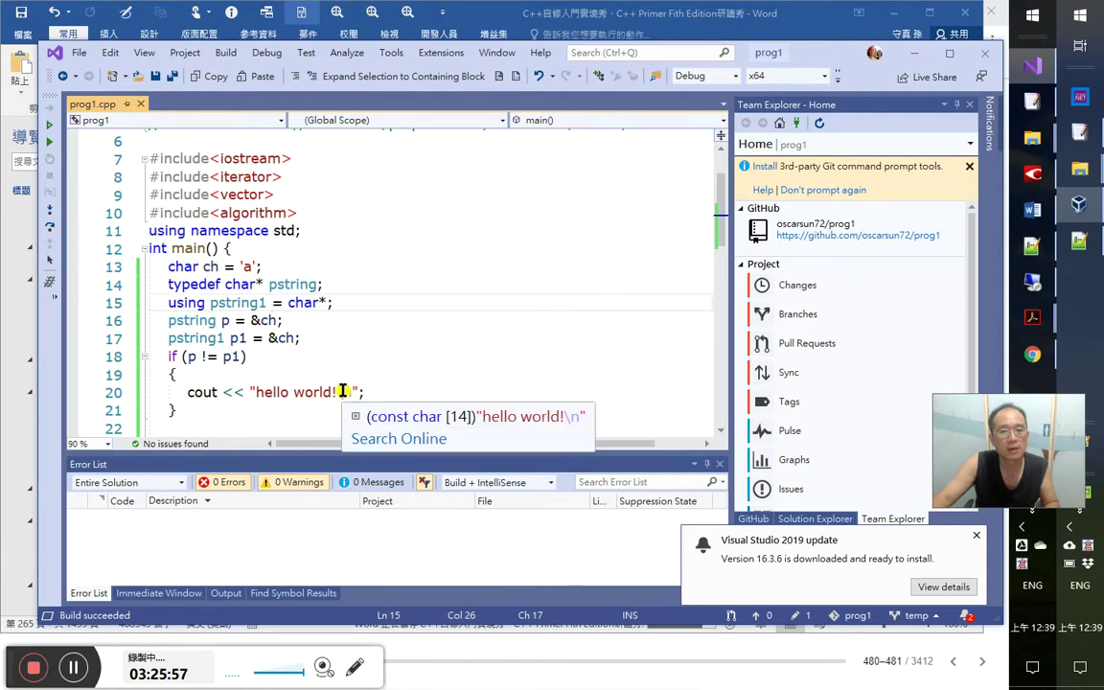
pyautogui.click(228, 337)
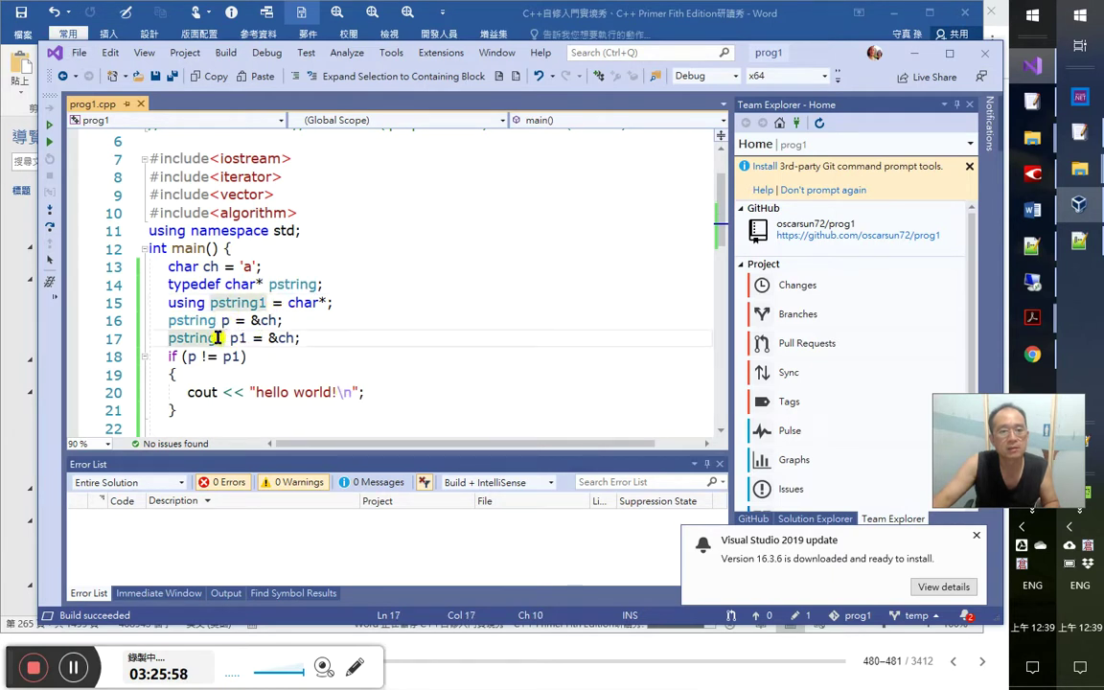
pyautogui.doubleClick(295, 285)
# Append <<endl to the "hello world!\n" output statement inside the if block
pyautogui.click(394, 393)
pyautogui.press('BackSpace')
pyautogui.write('<<')
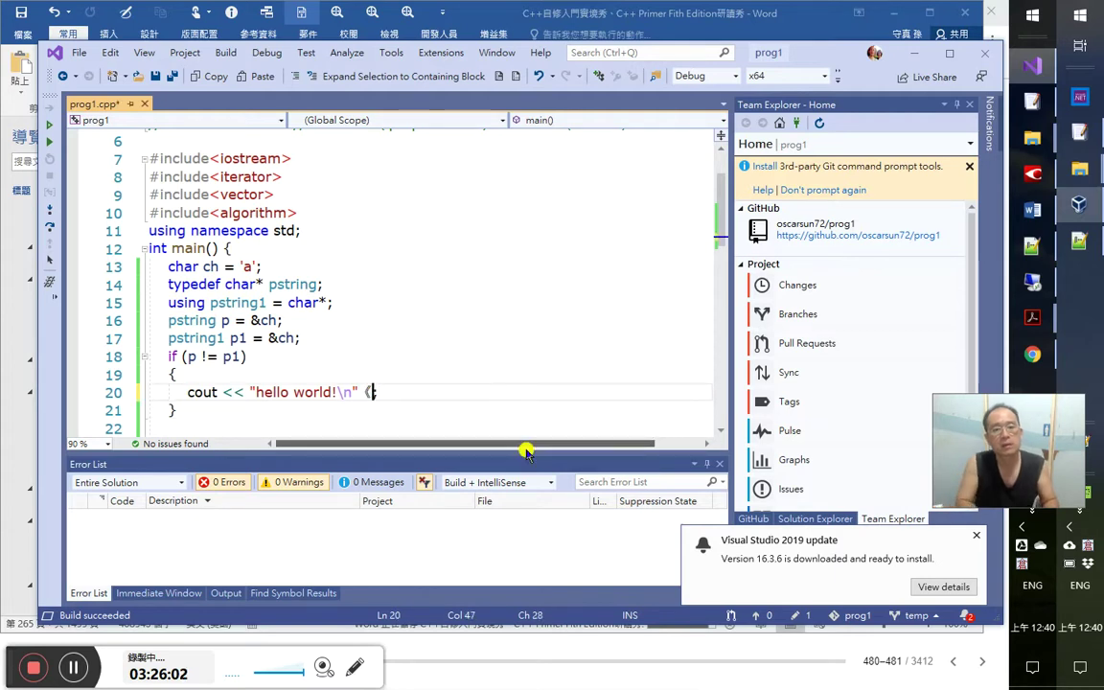
pyautogui.press('BackSpace')
pyautogui.press('BackSpace')
pyautogui.write('<<endl')
pyautogui.press('Down')
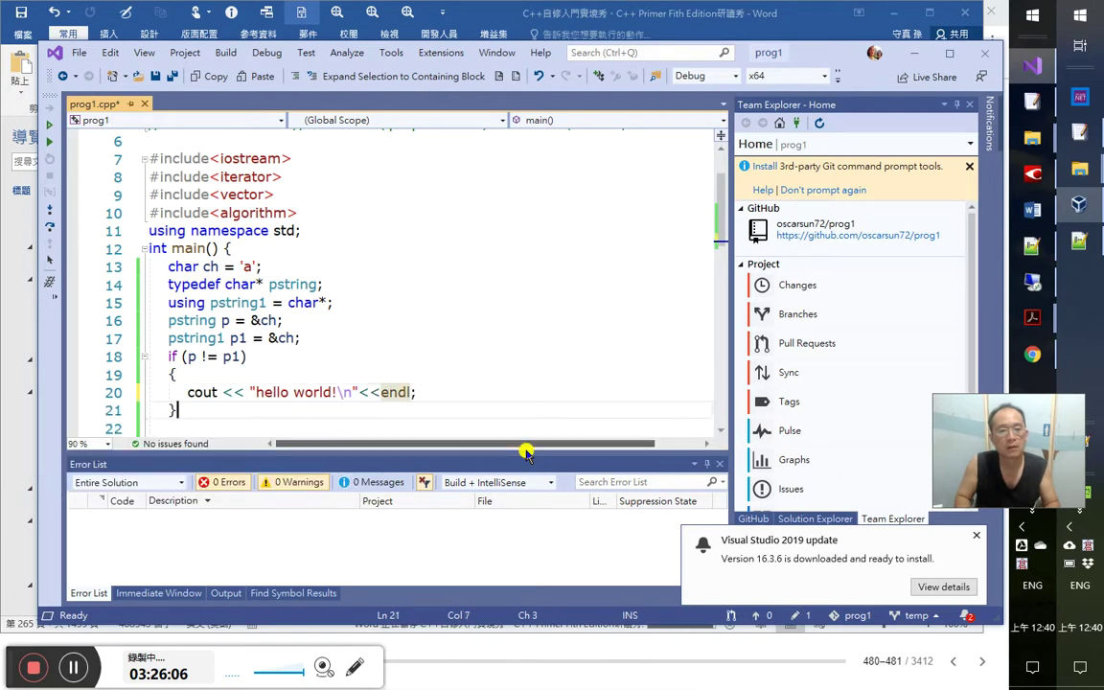
# Run the edited program without debugging and dismiss its console window
pyautogui.press('Return')
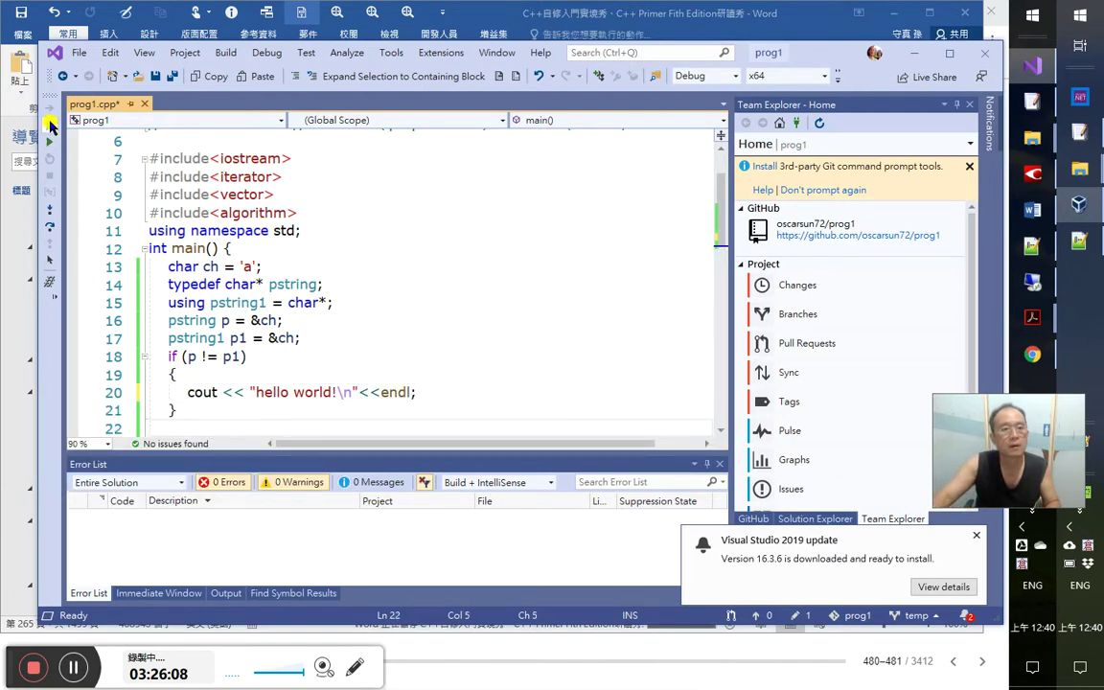
pyautogui.click(49, 141)
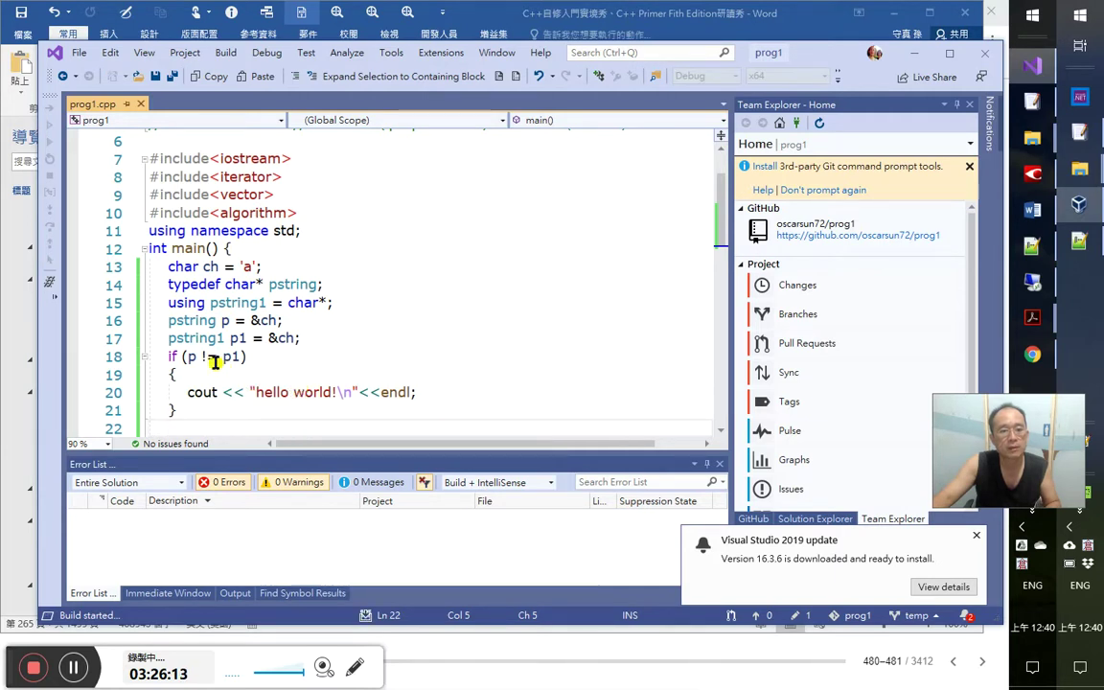
pyautogui.press('Return')
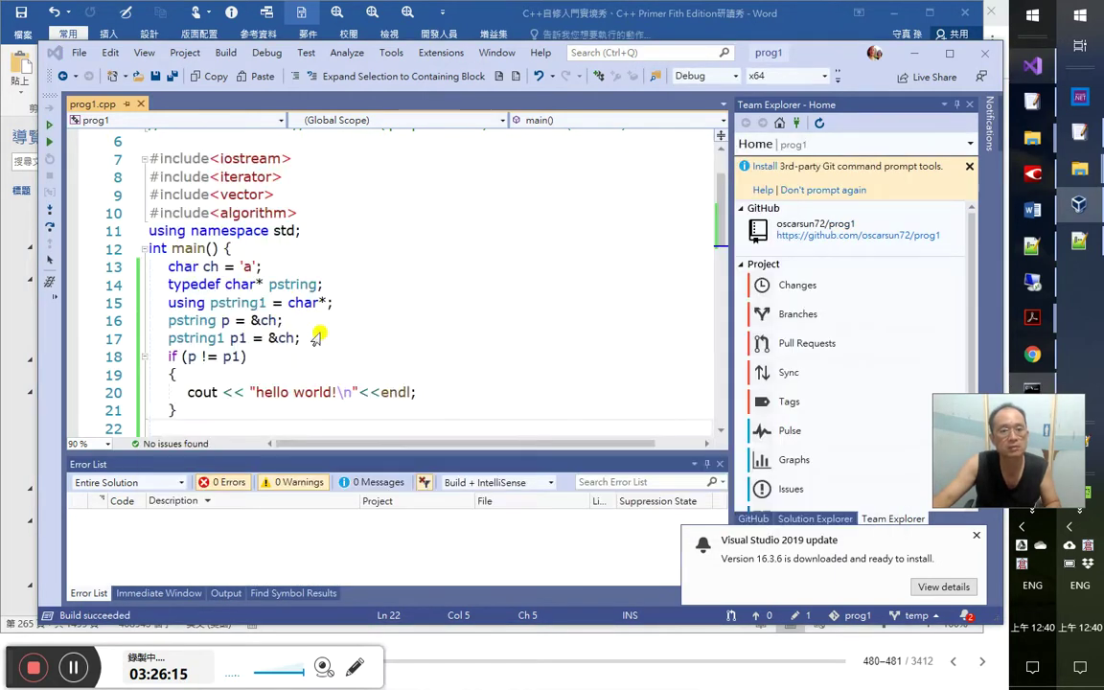
pyautogui.scroll(-1, 446, 393)
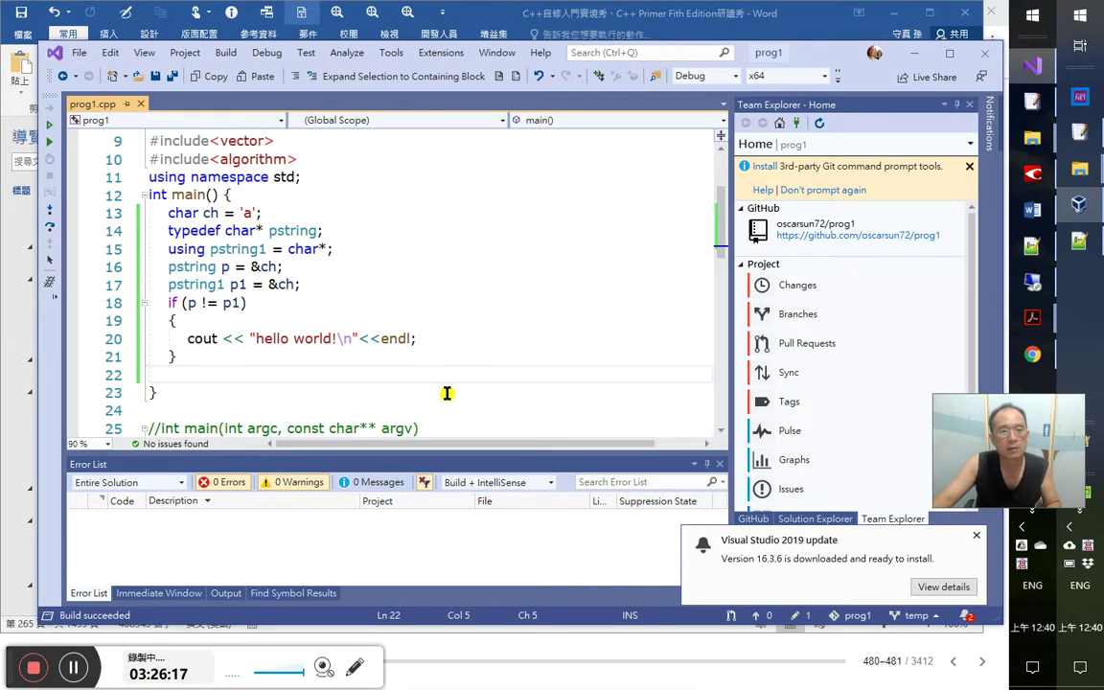
# Switch to Visual Studio Code and copy the whole main() function from prog1.cpp
pyautogui.press('ctrl+super+Right')
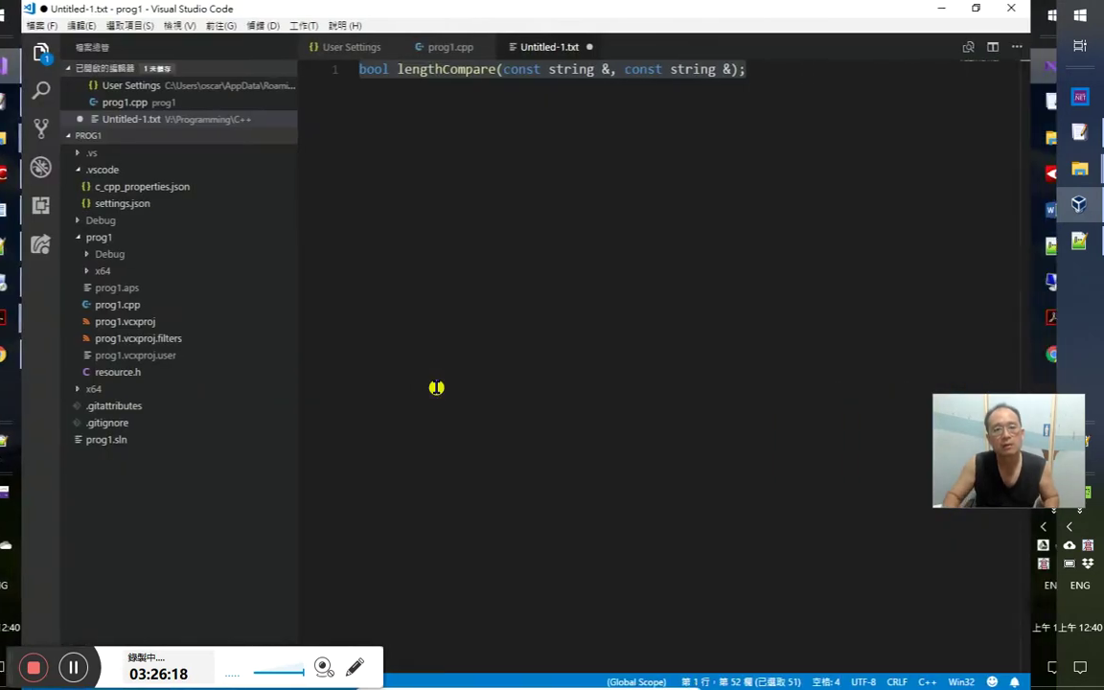
pyautogui.click(431, 46)
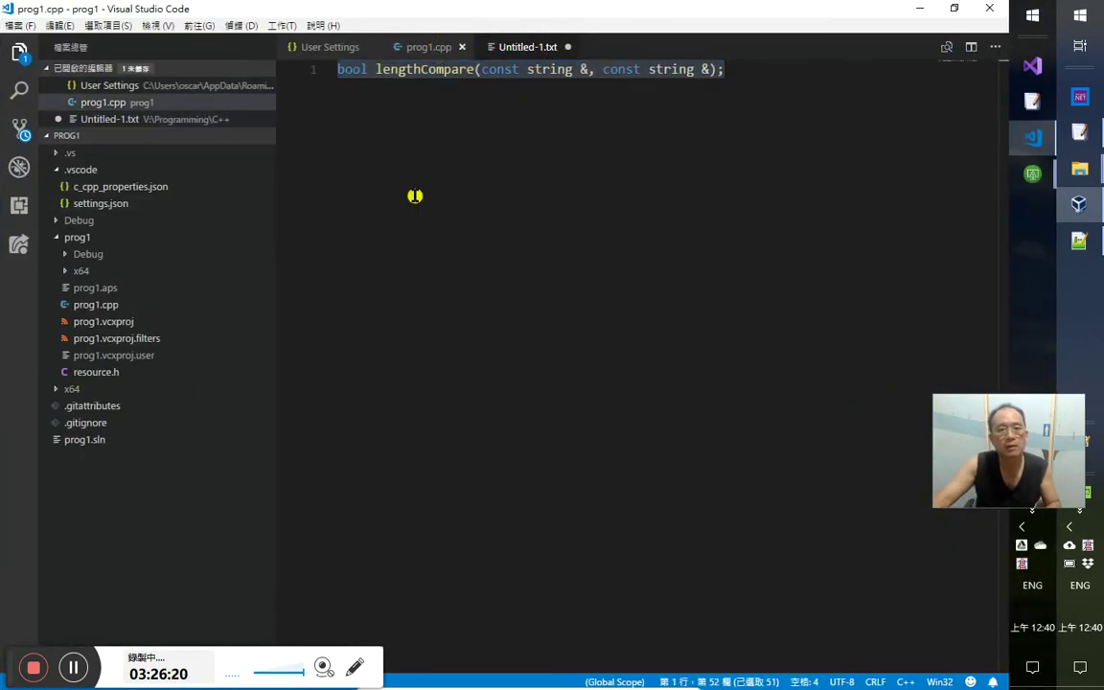
pyautogui.click(344, 196)
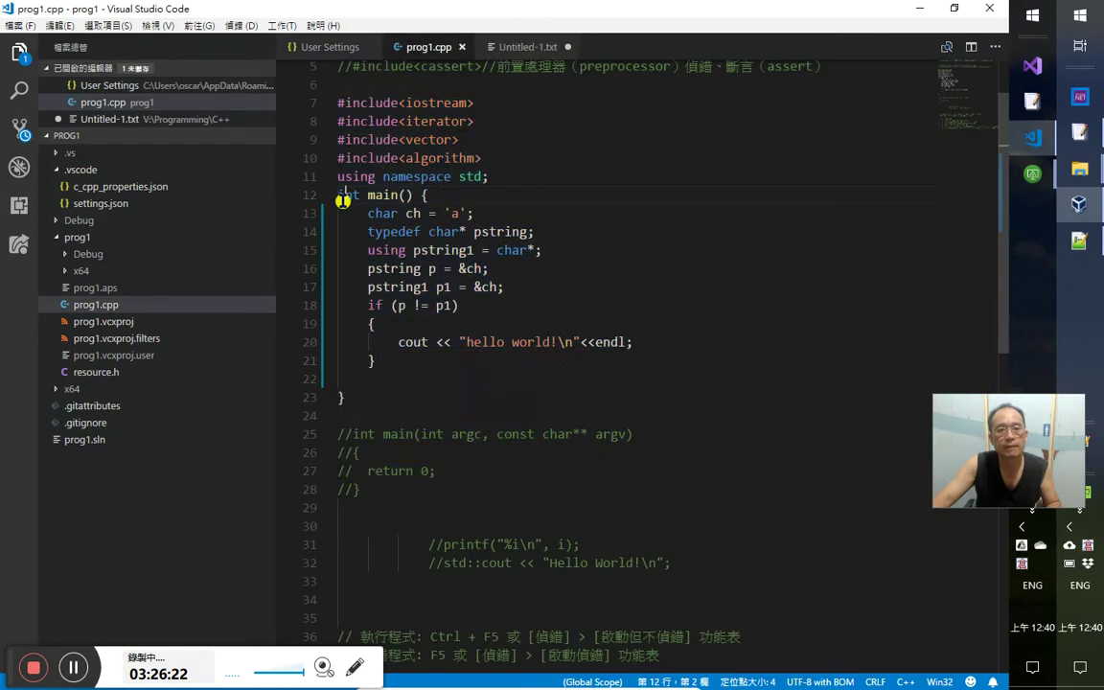
pyautogui.moveTo(338, 194); pyautogui.dragTo(419, 403)
pyautogui.hotkey('ctrl', 'c')
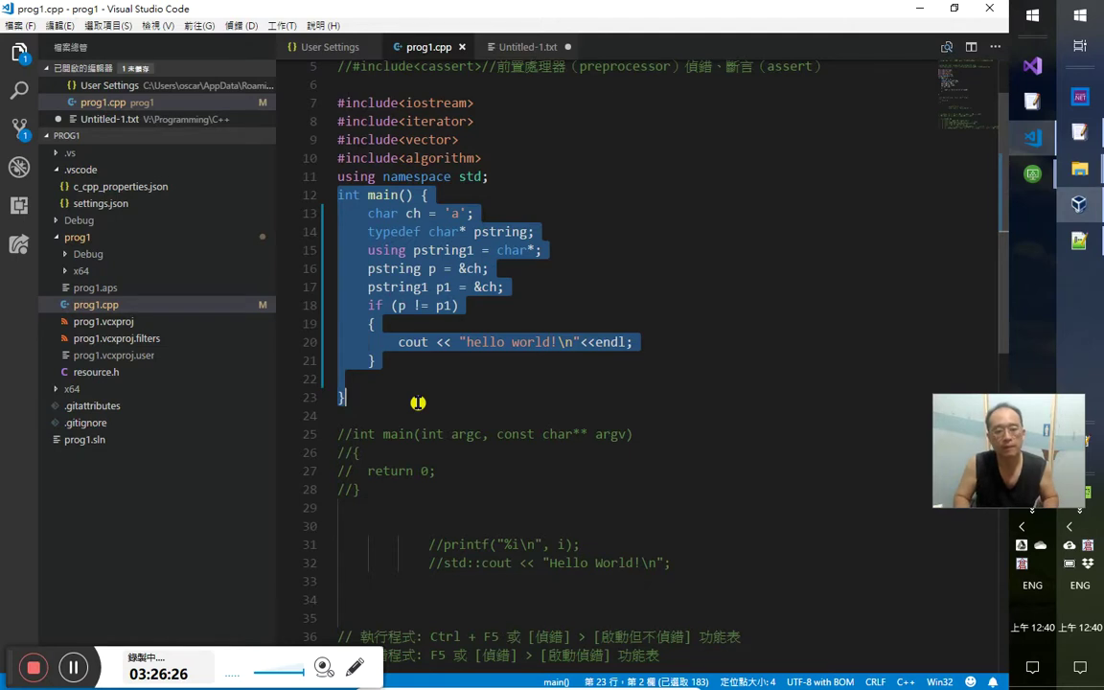
# Switch to Word and paste the copied main() code beneath the "第71集 3：23：00" line
pyautogui.hotkey('alt', 'Tab')
pyautogui.hotkey('alt', 'Tab')
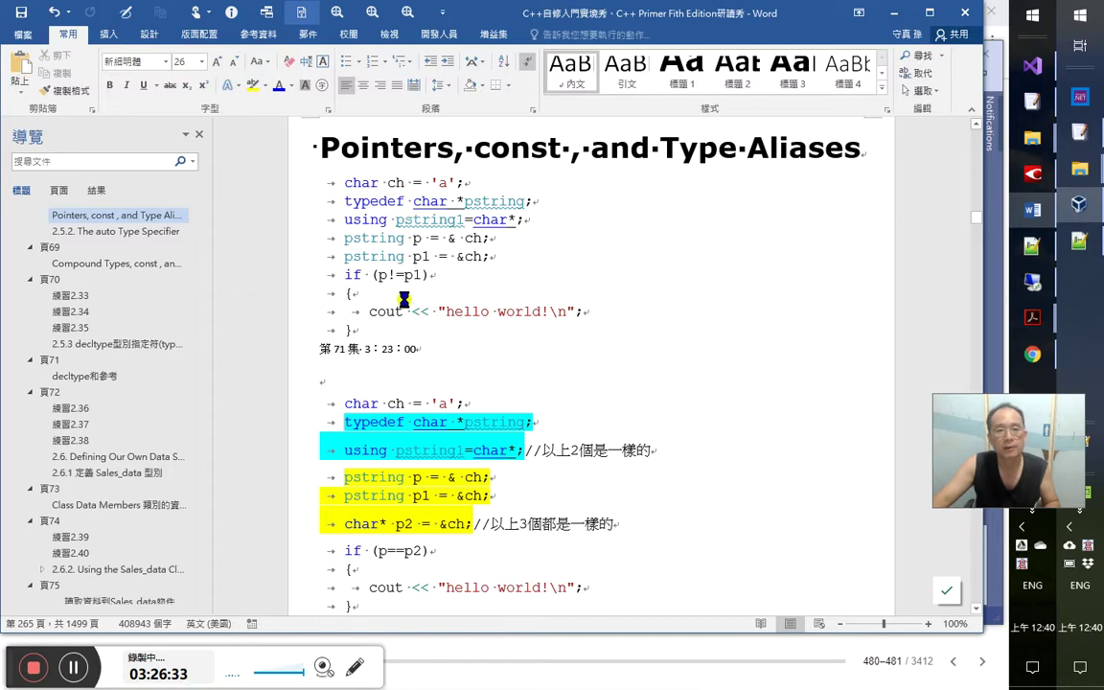
pyautogui.click(400, 357)
pyautogui.hotkey('ctrl', 'v')
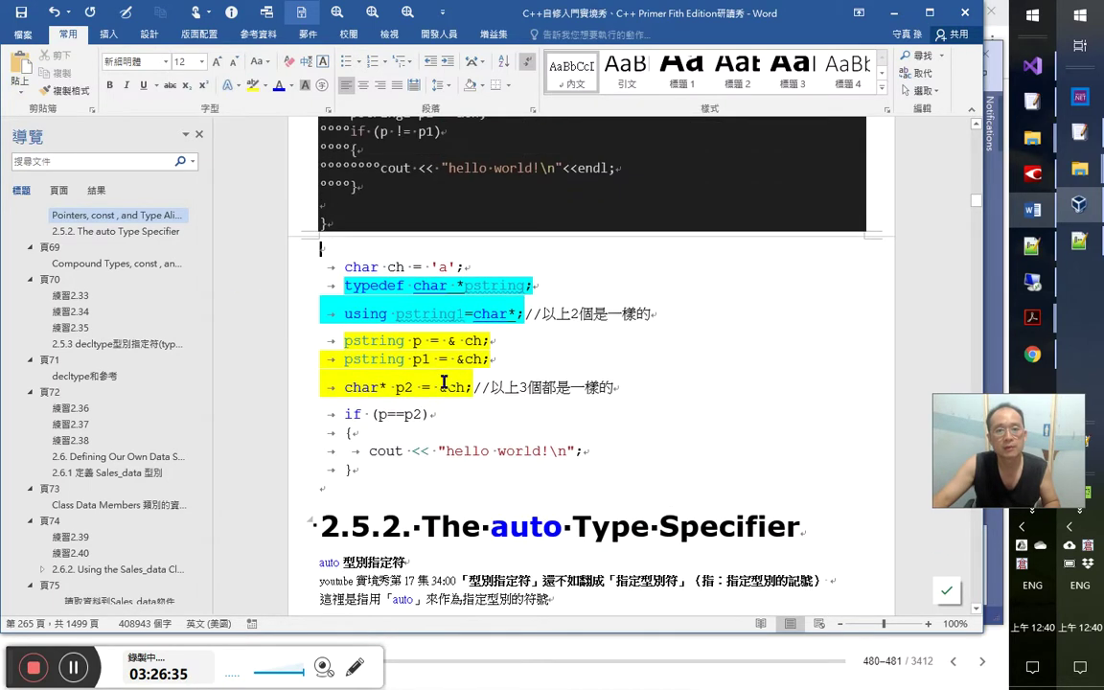
pyautogui.scroll(3, 444, 383)
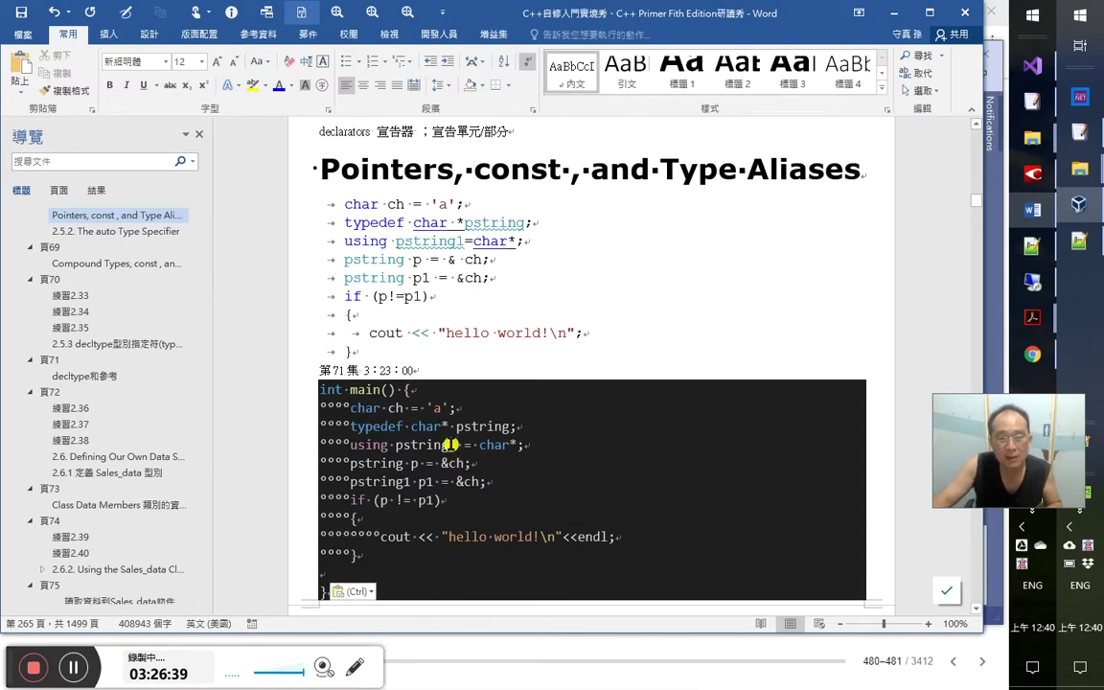
# Highlight in red the "1" of pstring1 in both the using line and the p1 declaration of the pasted code
pyautogui.click(448, 444)
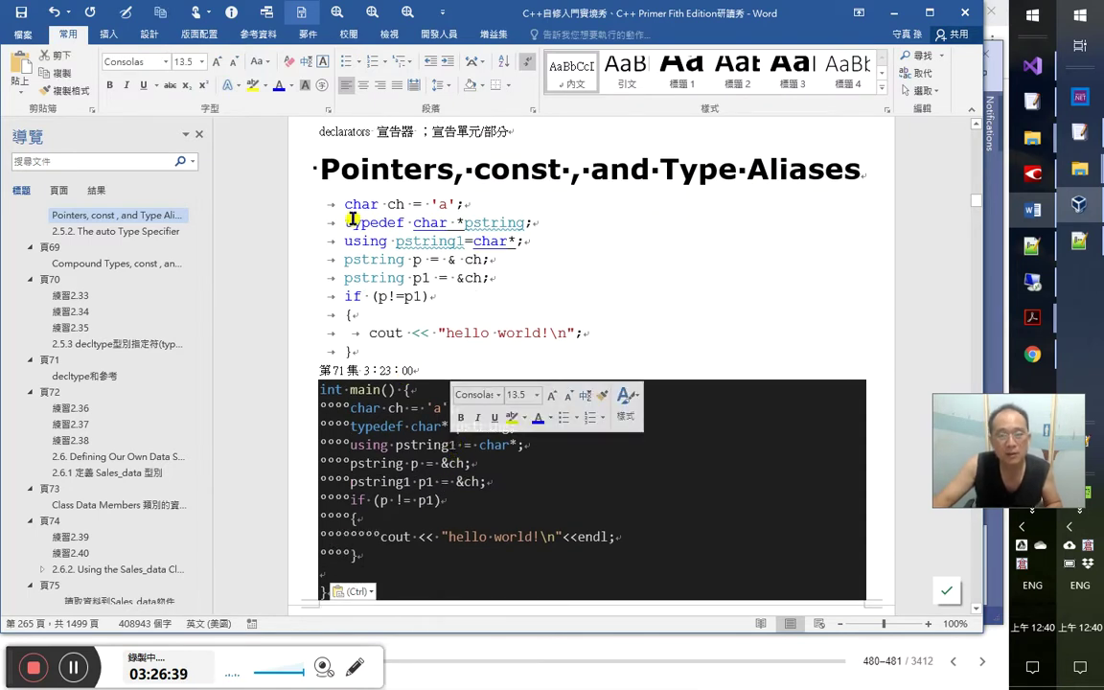
pyautogui.click(265, 85)
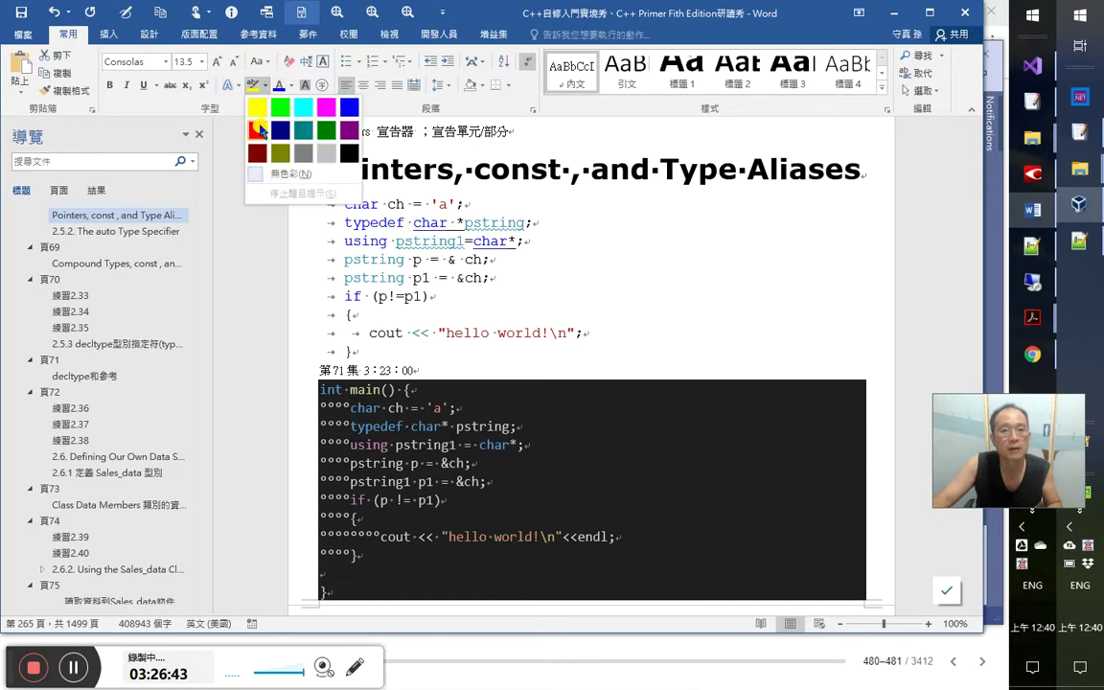
pyautogui.click(259, 129)
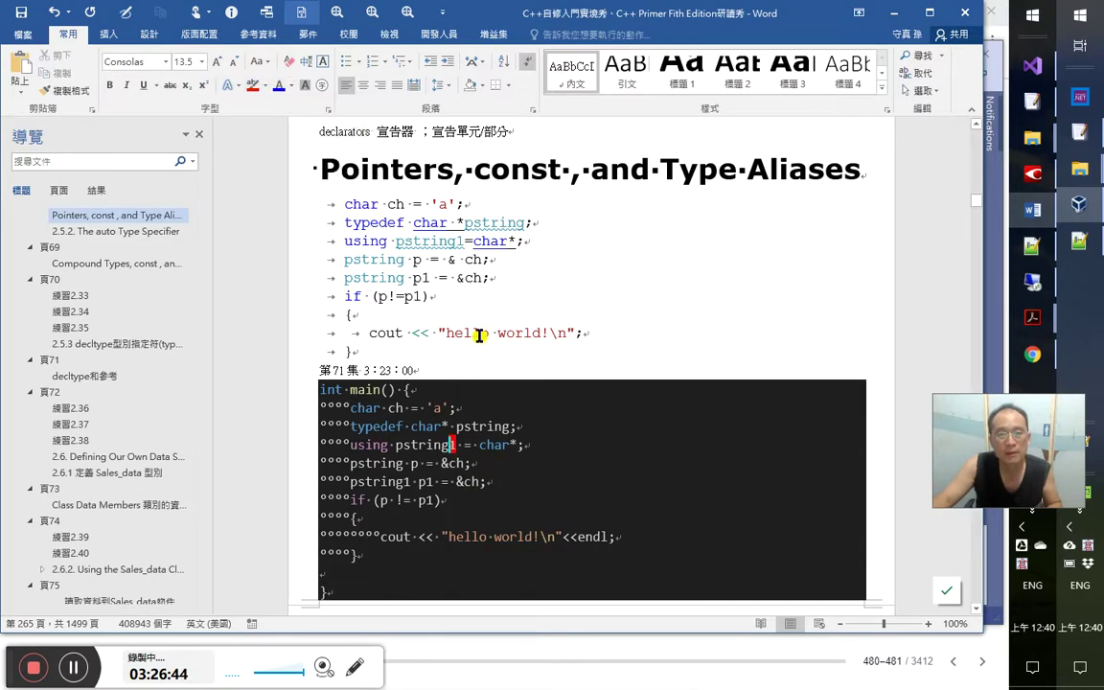
pyautogui.click(409, 481)
pyautogui.write('1')
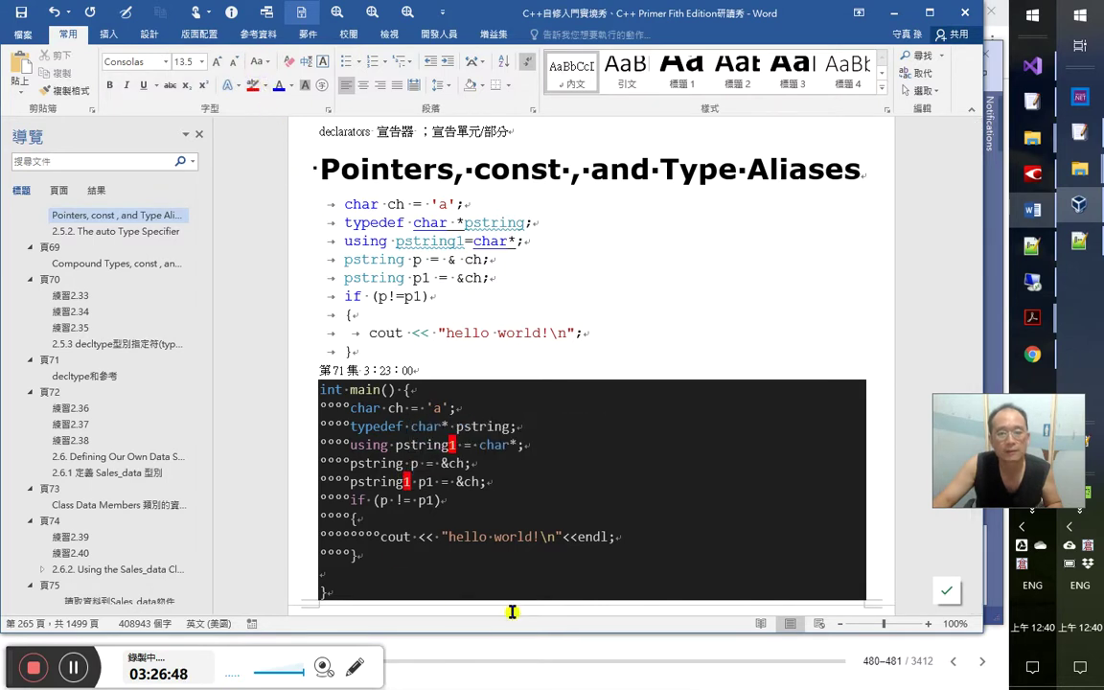
# Save the document with the added code sample
pyautogui.scroll(-1, 546, 465)
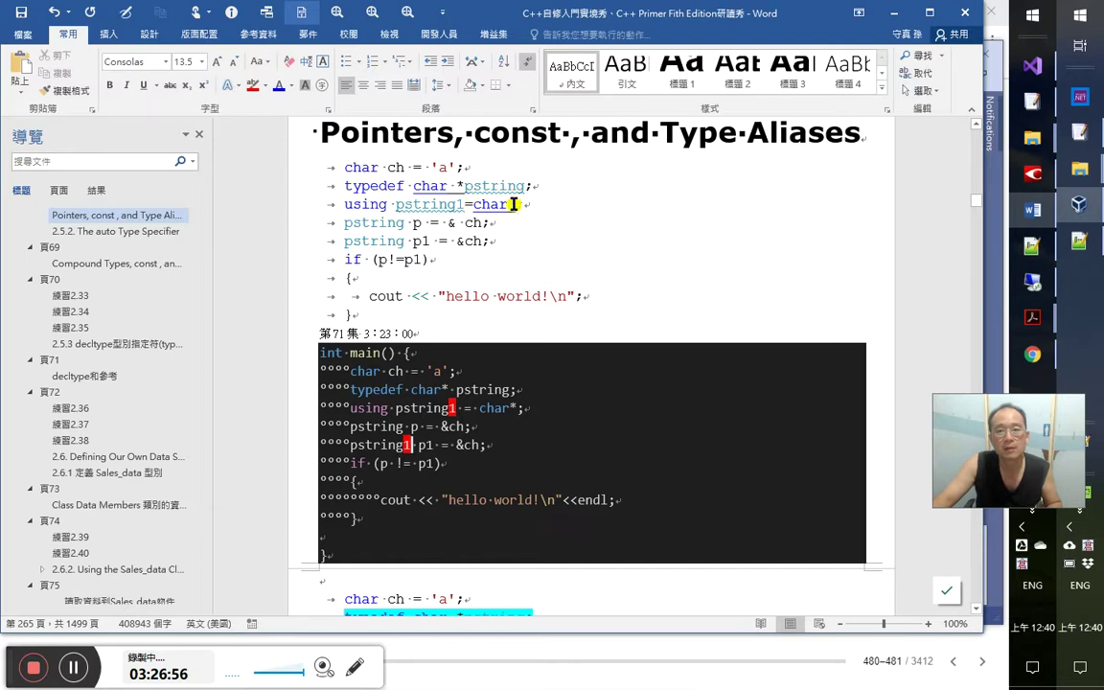
pyautogui.moveTo(449, 389)
pyautogui.mouseDown()
pyautogui.moveTo(422, 390)
pyautogui.moveTo(442, 389)
pyautogui.mouseUp()
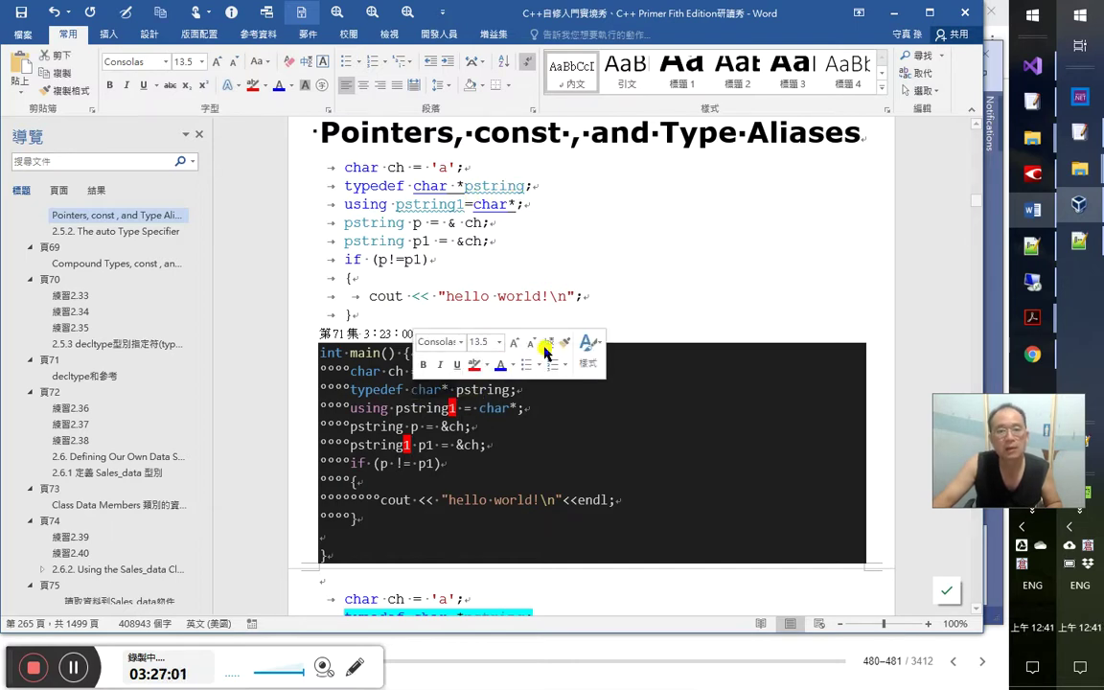
pyautogui.click(557, 253)
pyautogui.scroll(2, 645, 276)
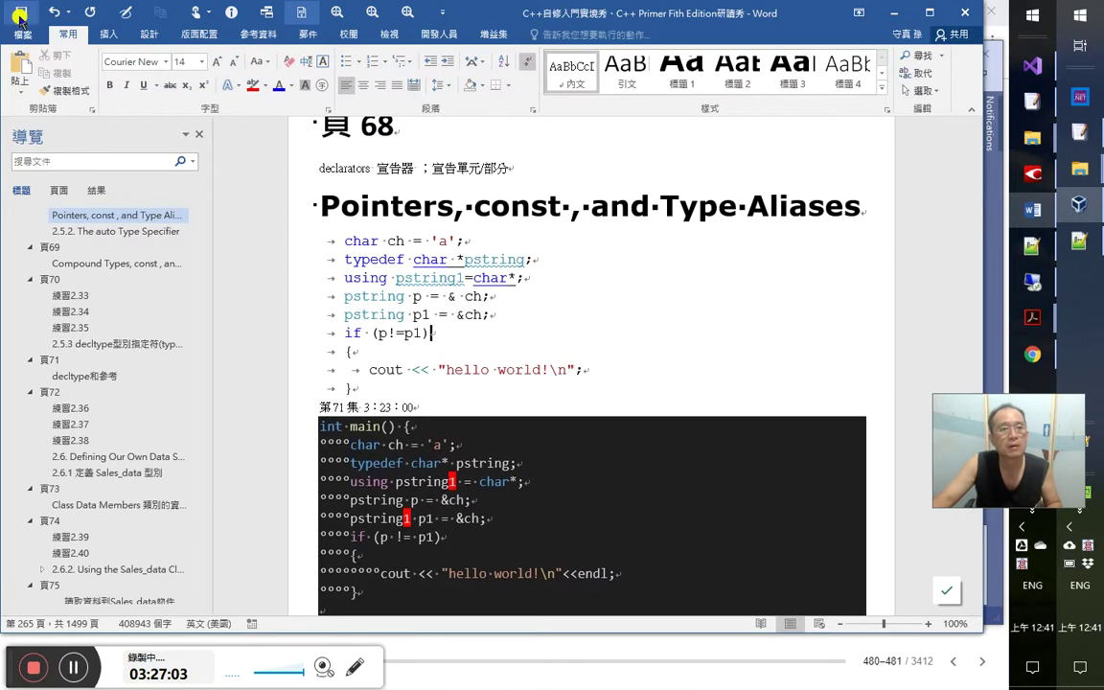
pyautogui.click(19, 14)
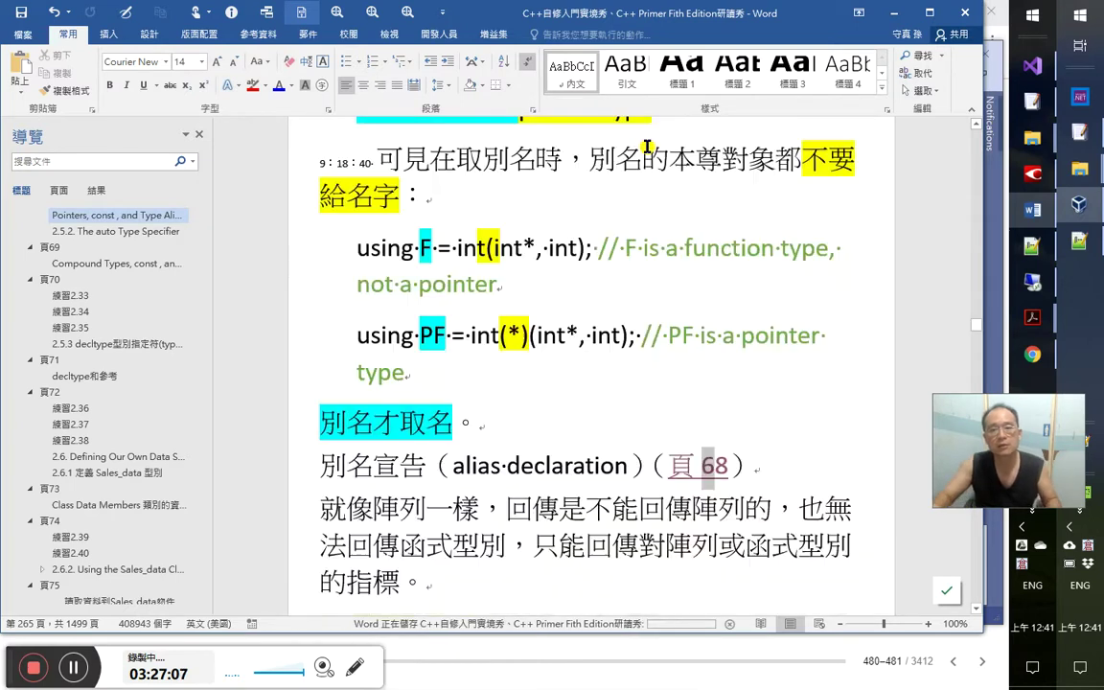
# Return to the 9：18：40 note on naming aliases and insert "(若本無名字時)" after the highlighted "不要給名字"
pyautogui.scroll(6, 688, 287)
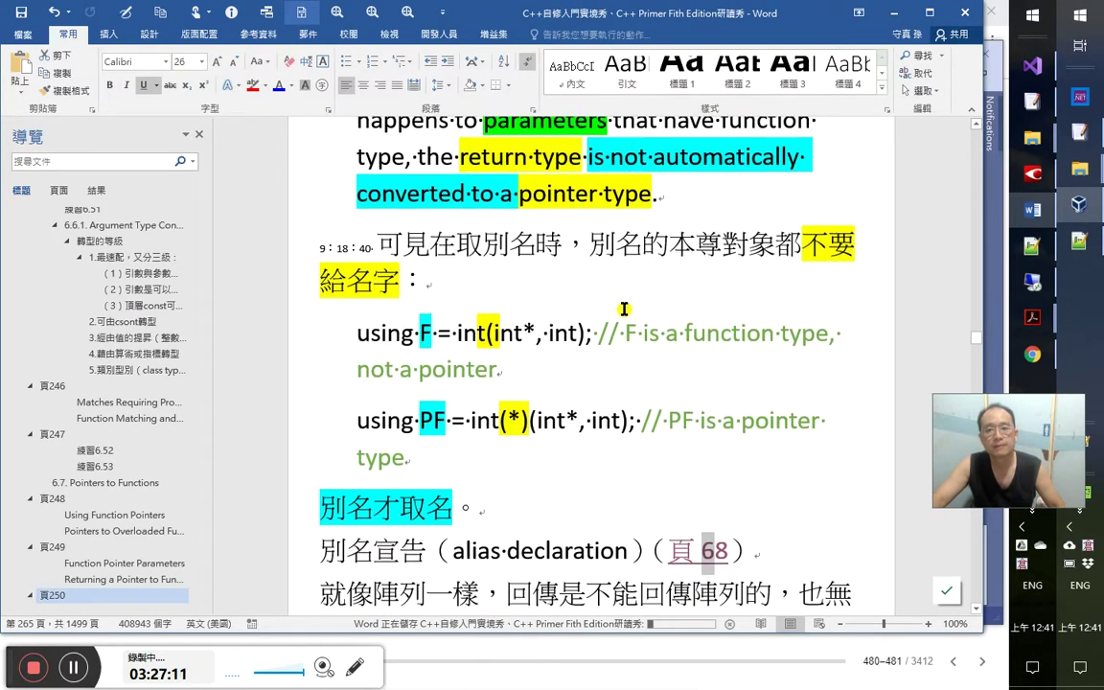
pyautogui.scroll(1, 522, 299)
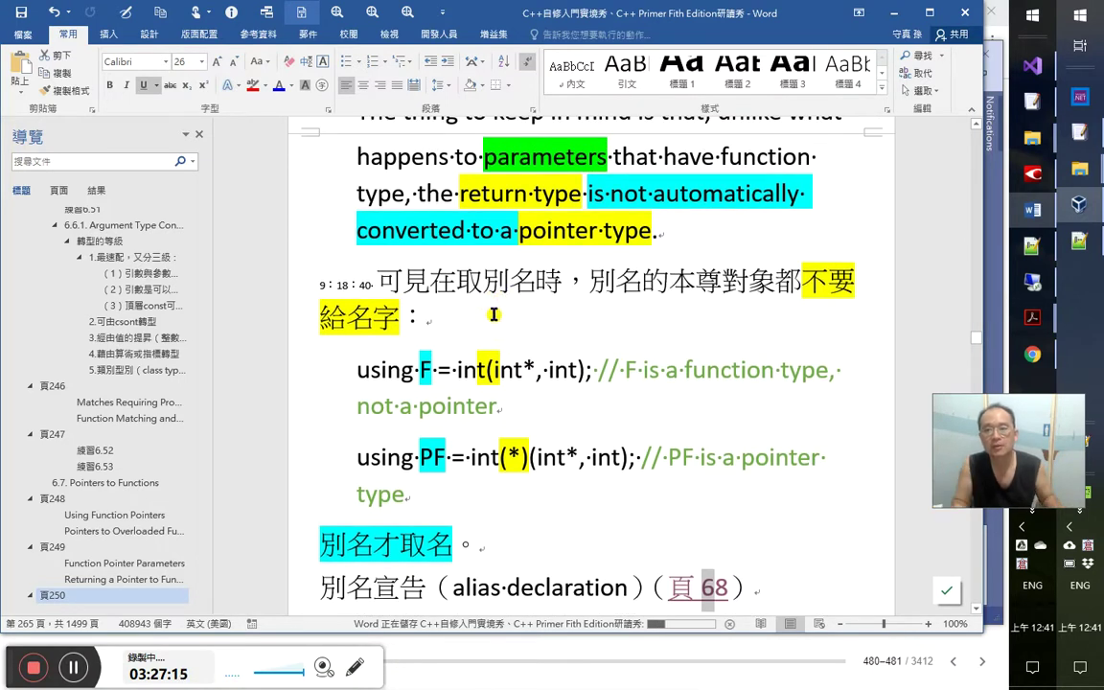
pyautogui.hotkey('shift', 'F5')
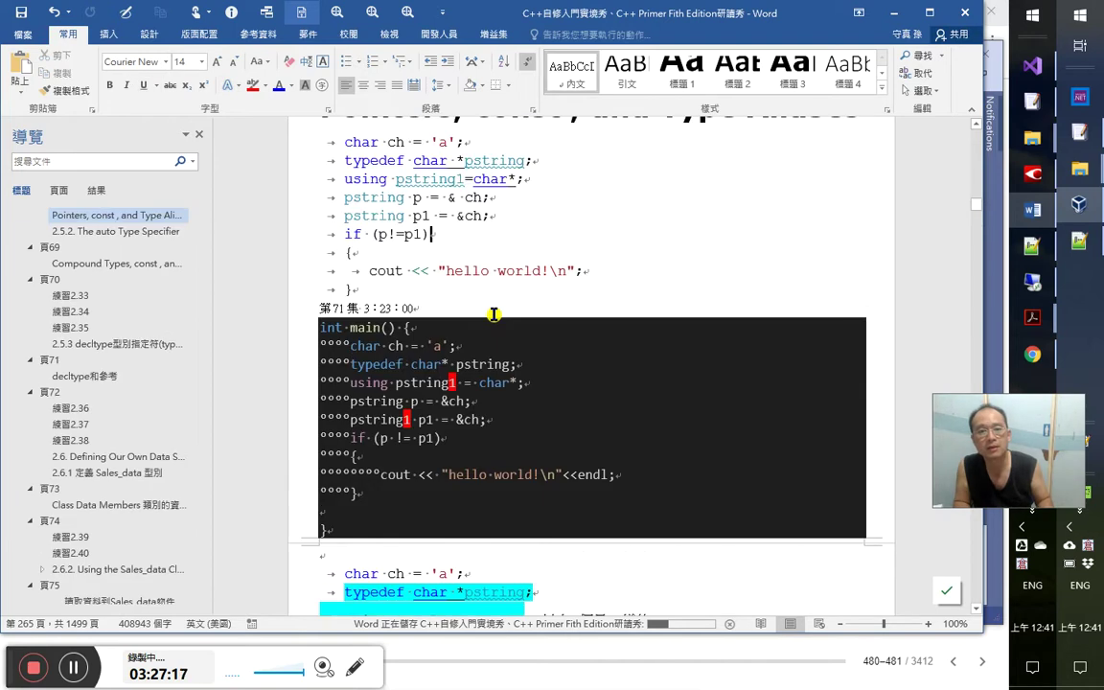
pyautogui.scroll(4, 492, 310)
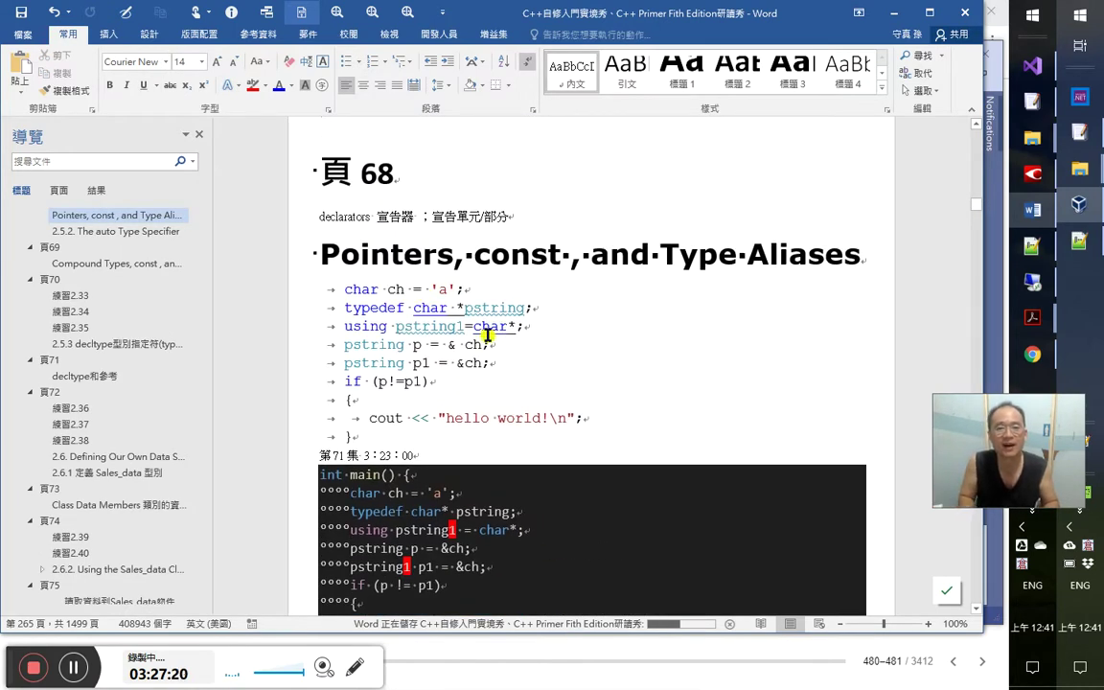
pyautogui.hotkey('shift', 'F5')
pyautogui.hotkey('shift', 'F5')
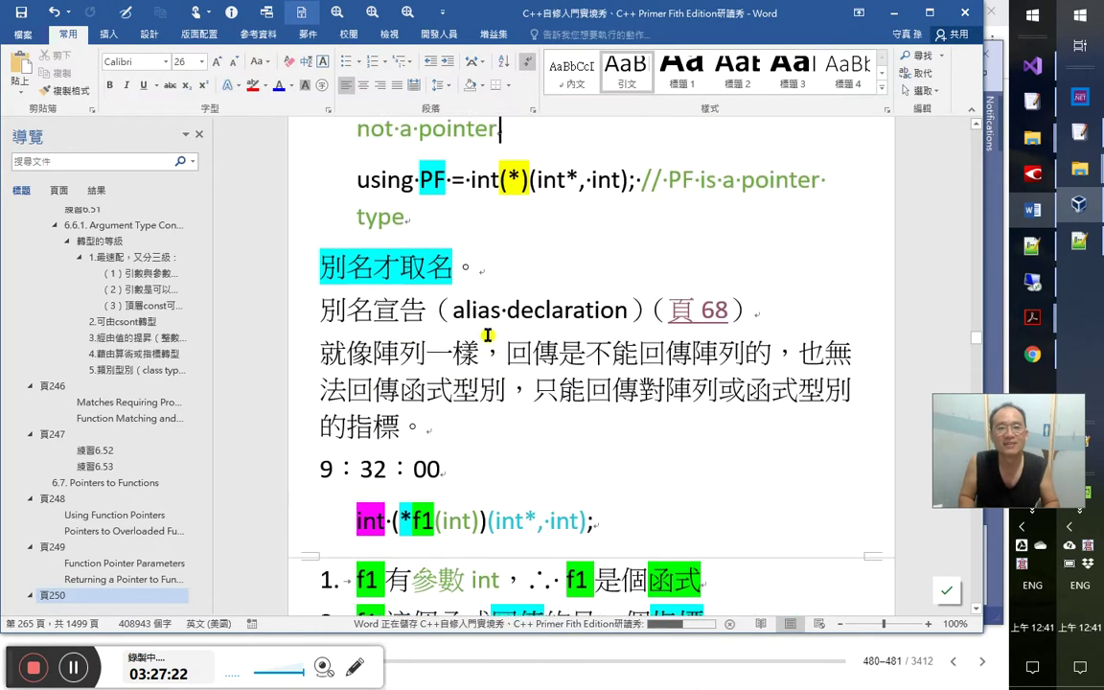
pyautogui.hotkey('shift', 'F5')
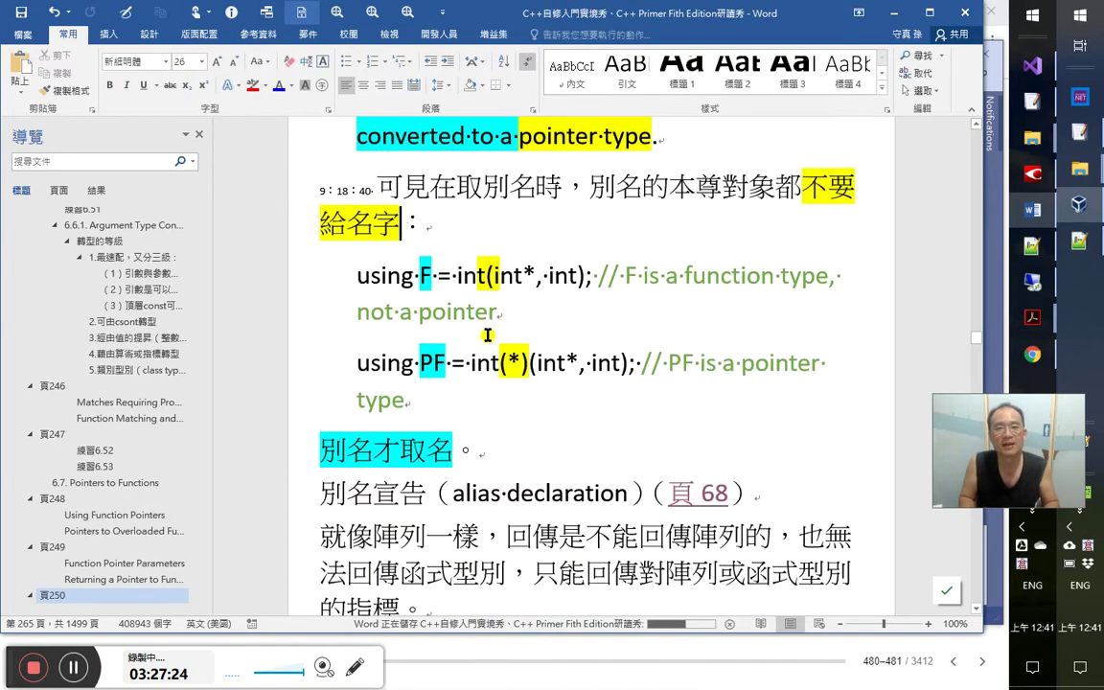
pyautogui.write('(f')
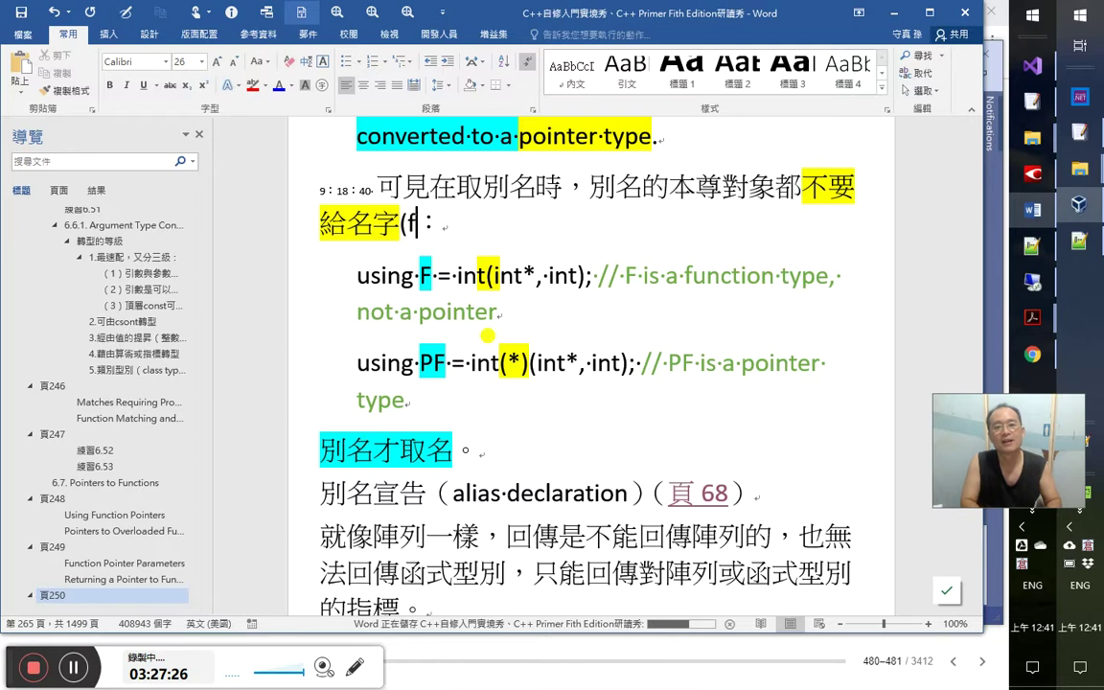
pyautogui.write('若本無')
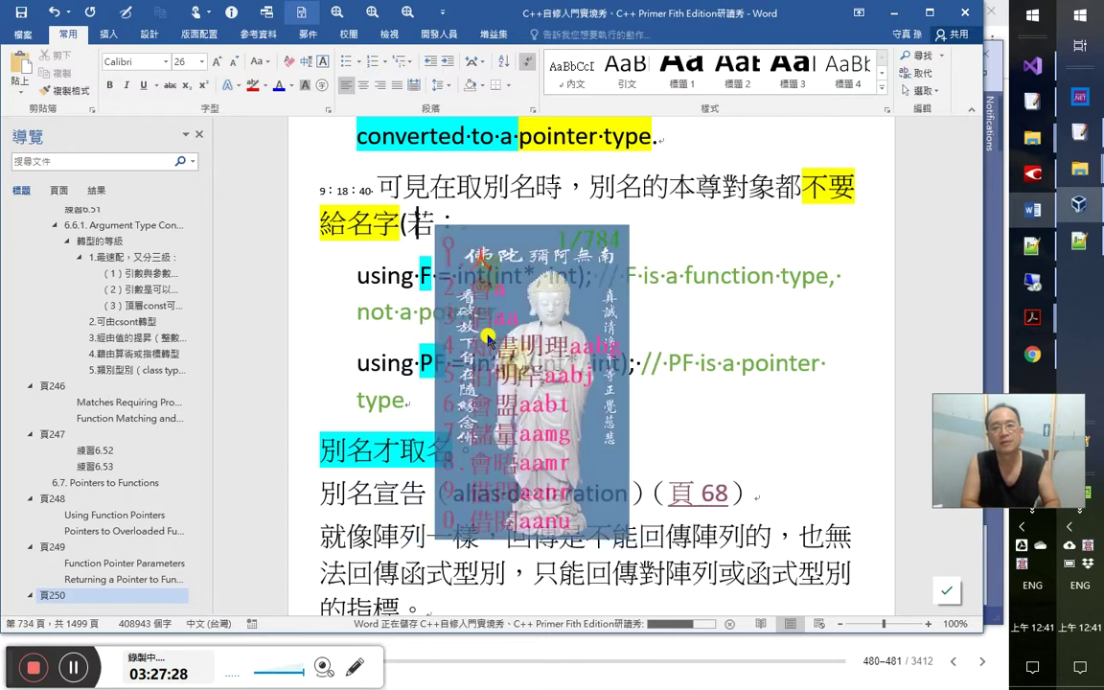
pyautogui.write('名字)')
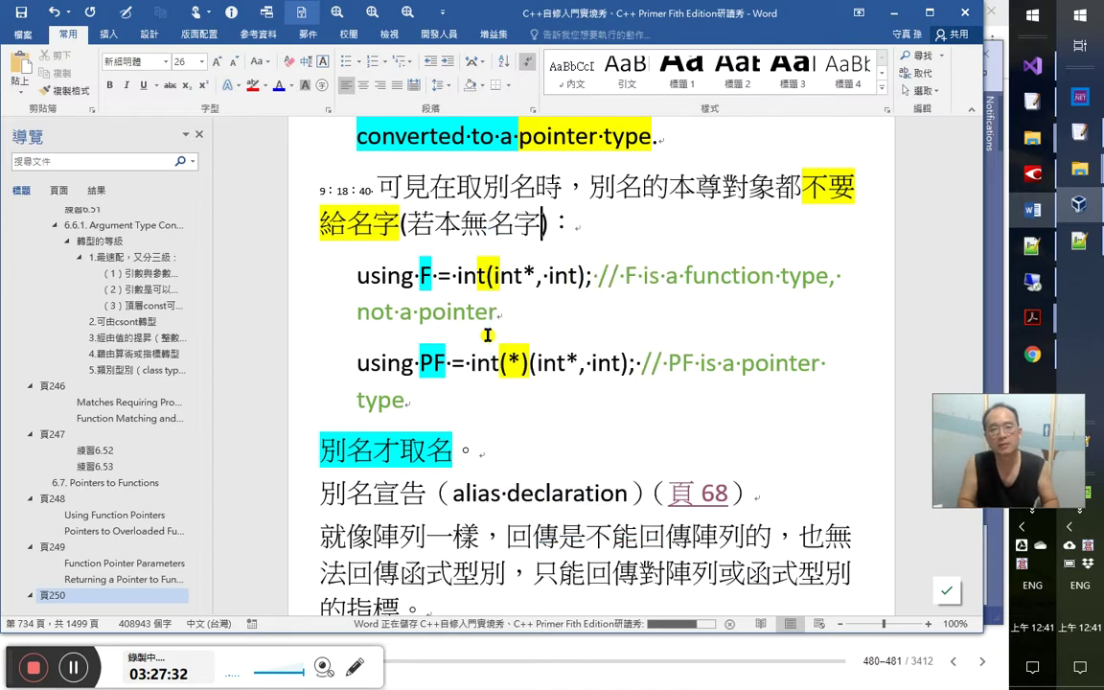
pyautogui.write('時')
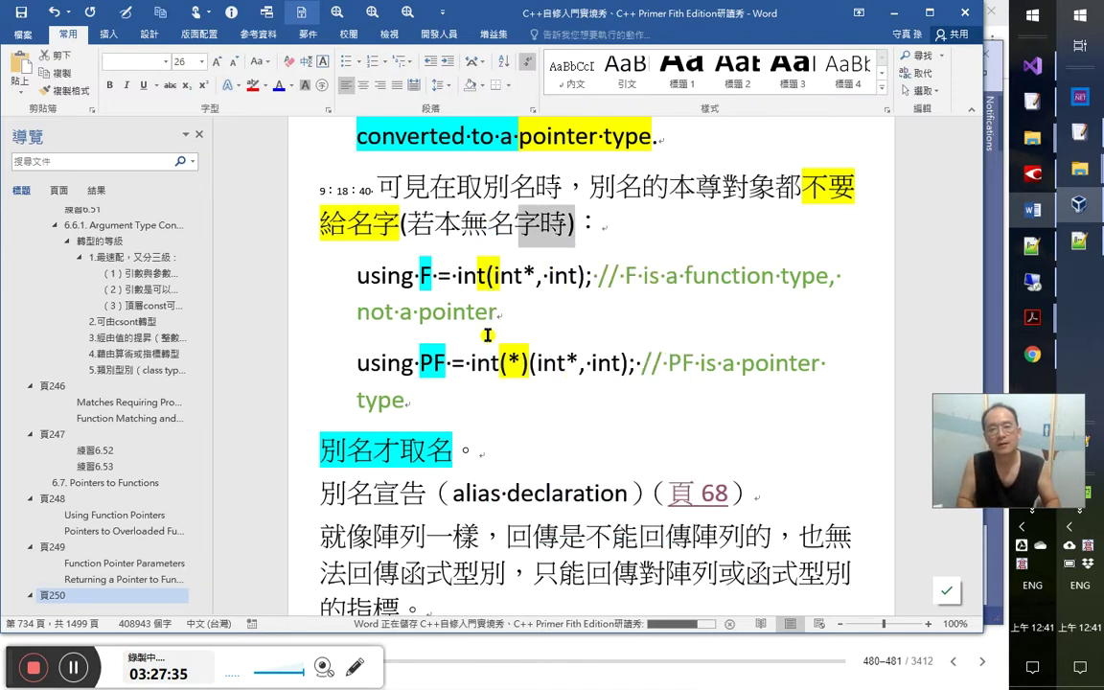
# Format the inserted remark "(若本無名字時)" as subscript, including its parentheses
pyautogui.hotkey('shift', 'Left')
pyautogui.hotkey('shift', 'Left')
pyautogui.hotkey('shift', 'Left')
pyautogui.hotkey('shift', 'Left')
pyautogui.hotkey('shift', 'Left')
pyautogui.hotkey('ctrl', '=')
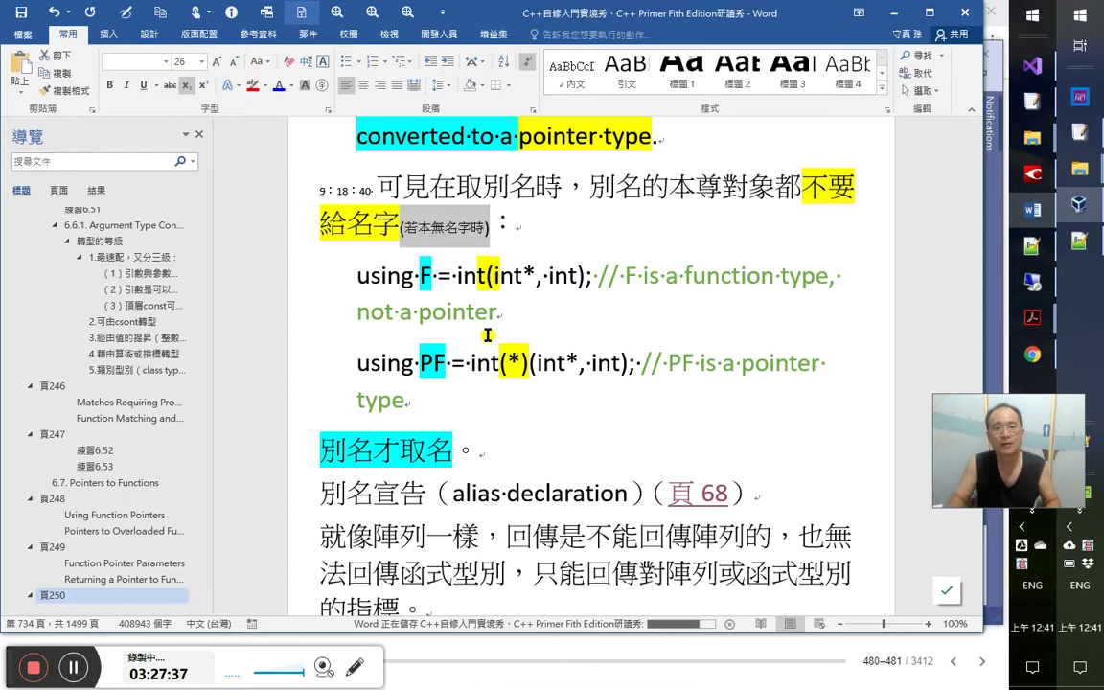
# Add the episode reference "，第71集 3：27：00" inside the parentheses after "若本無名字時"
pyautogui.scroll(3, 489, 335)
pyautogui.click(513, 342)
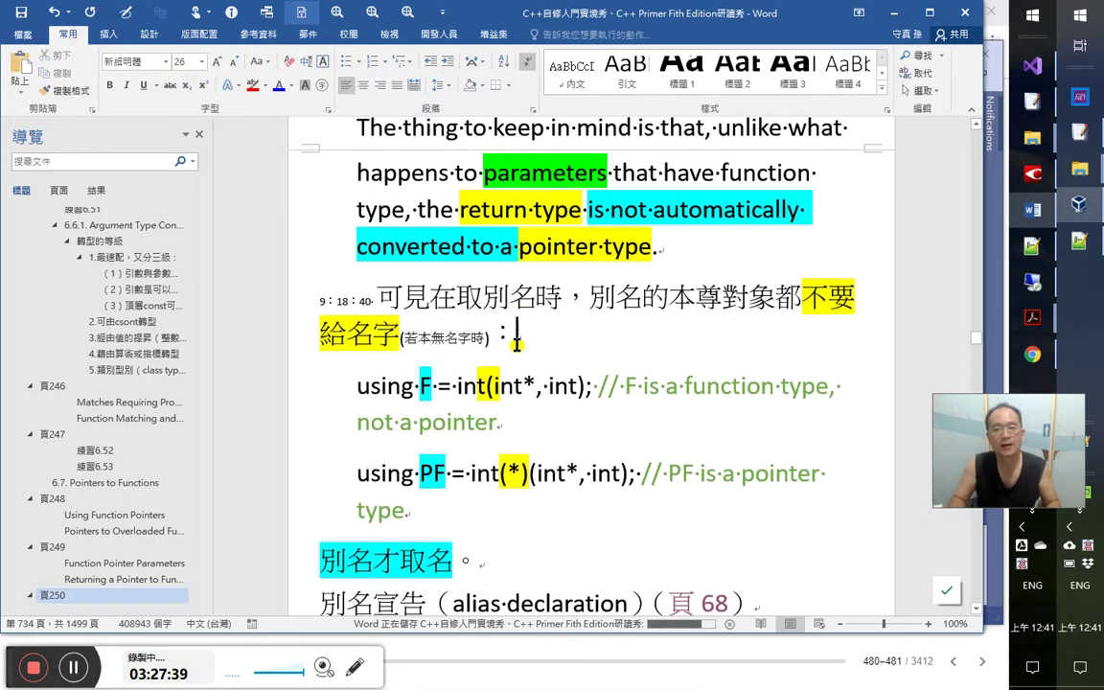
pyautogui.click(516, 343)
pyautogui.write('，')
pyautogui.press('Escape')
pyautogui.write('71頁')
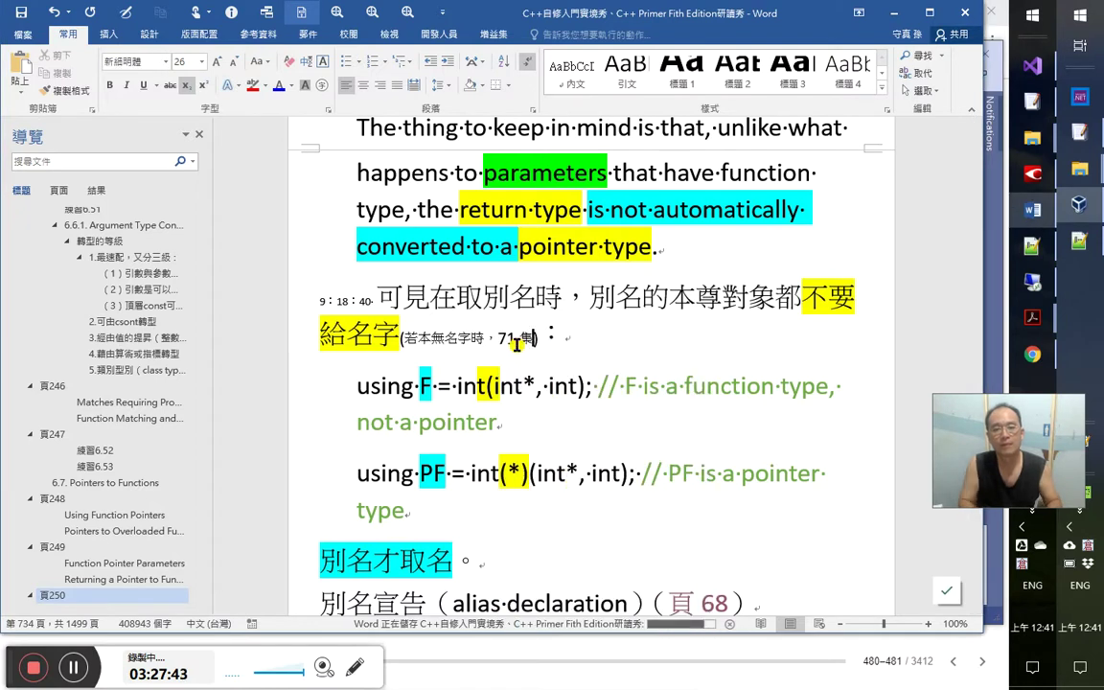
pyautogui.click(502, 342)
pyautogui.write('第')
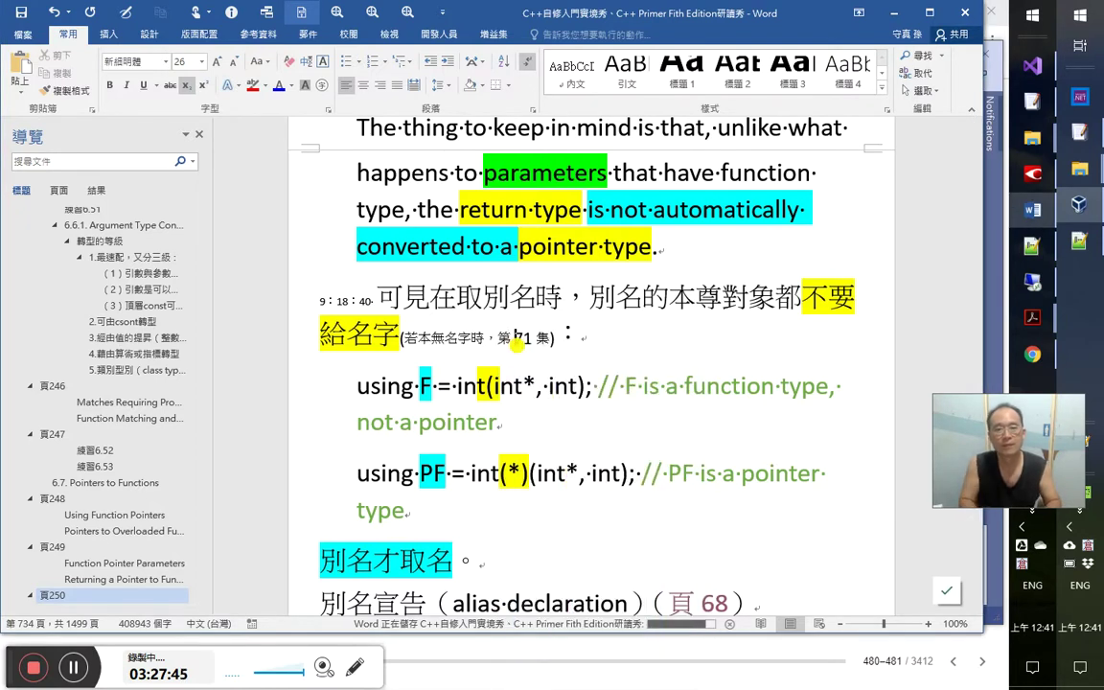
pyautogui.write(' 3：24')
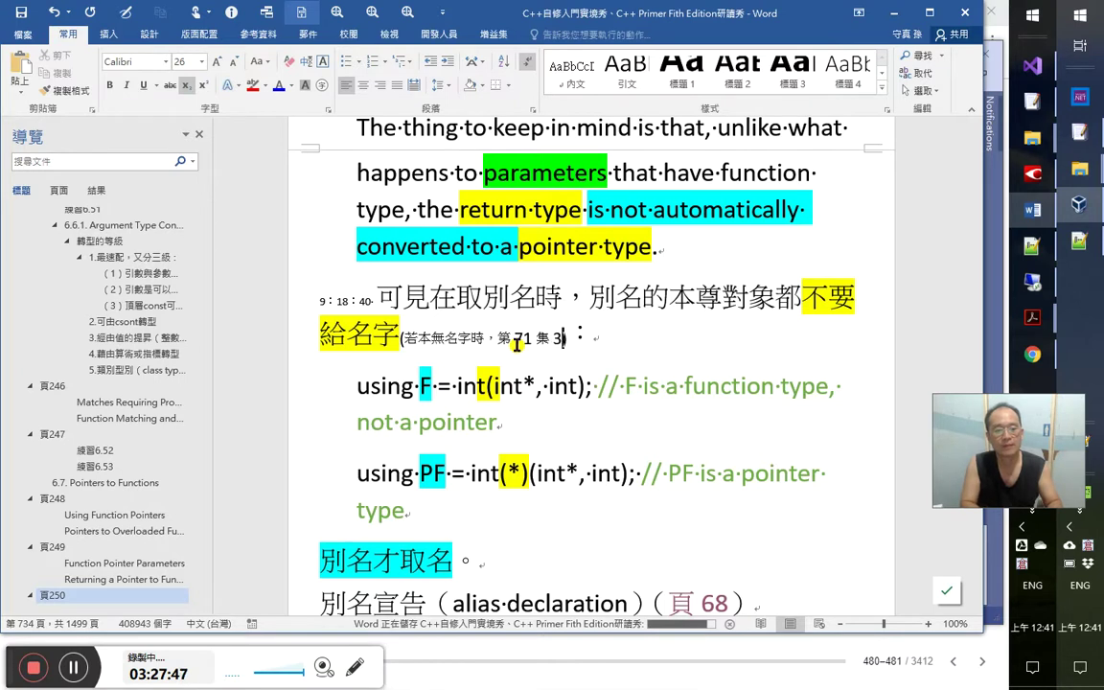
pyautogui.write('：00：')
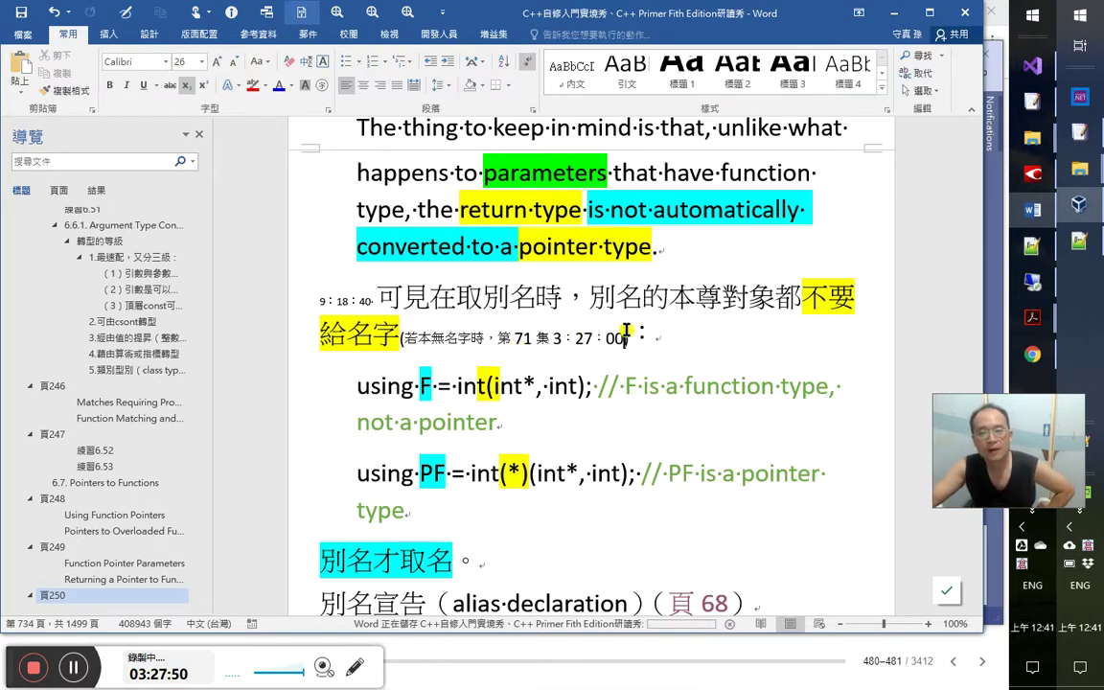
# Reduce the font size of the two code lines "using F" and "using PF" to 20
pyautogui.scroll(2, 625, 333)
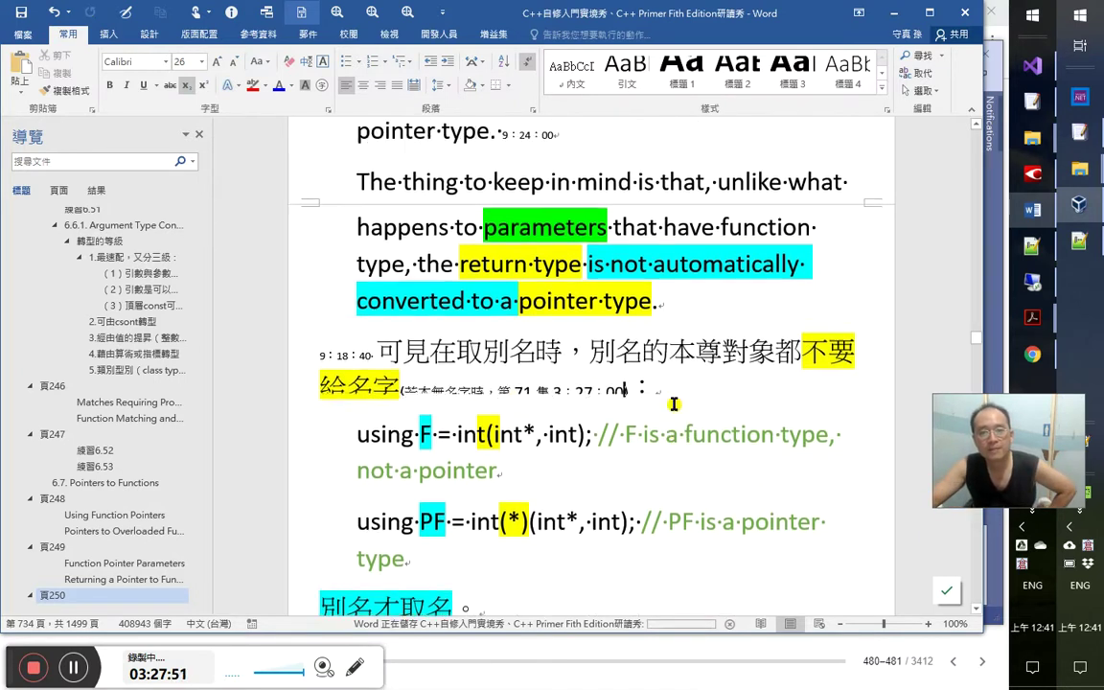
pyautogui.moveTo(263, 427); pyautogui.dragTo(252, 487)
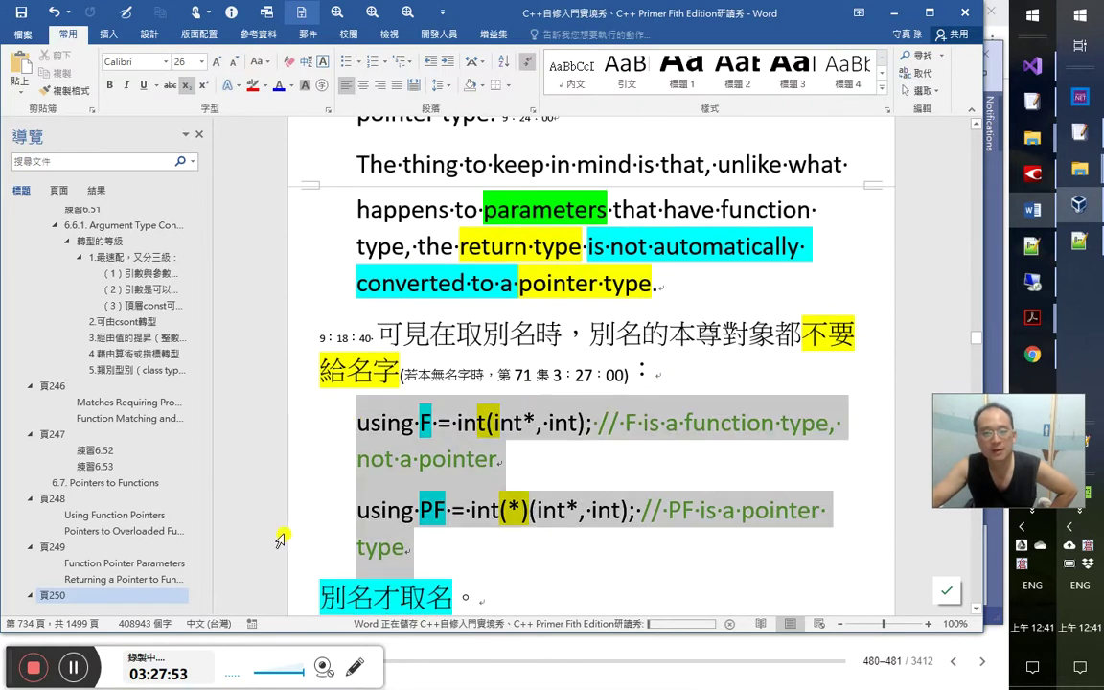
pyautogui.doubleClick(232, 65)
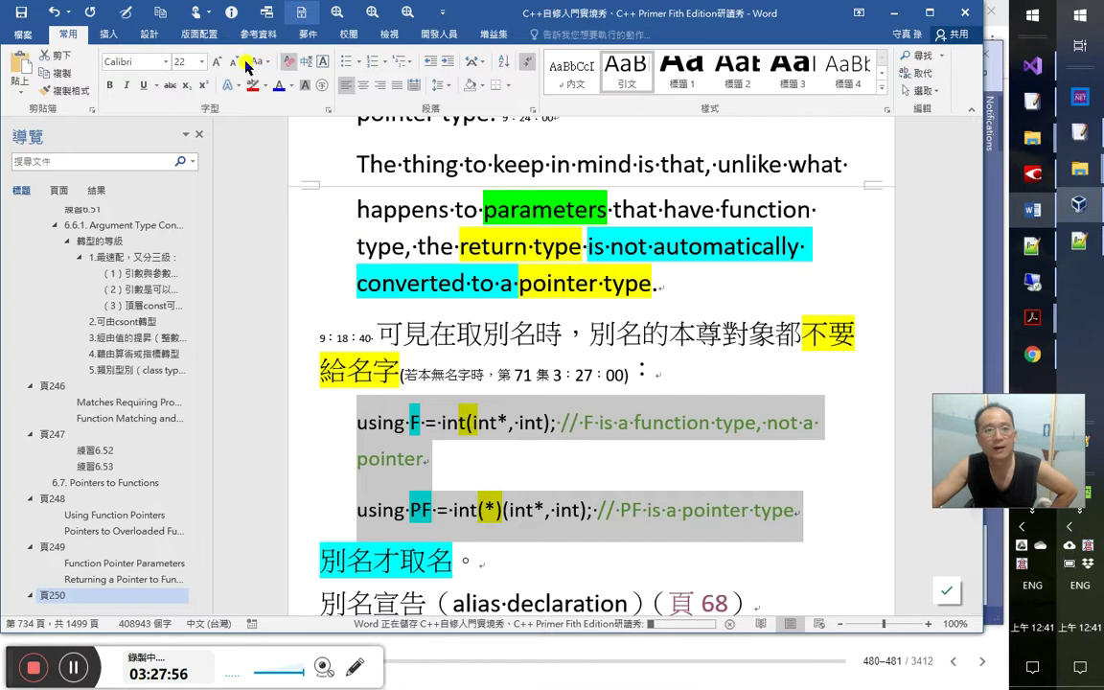
pyautogui.click(233, 61)
# Insert "函式型別之" before "別名時" and "其" before "別名的本尊對象" in the 9：18：40 note
pyautogui.click(422, 427)
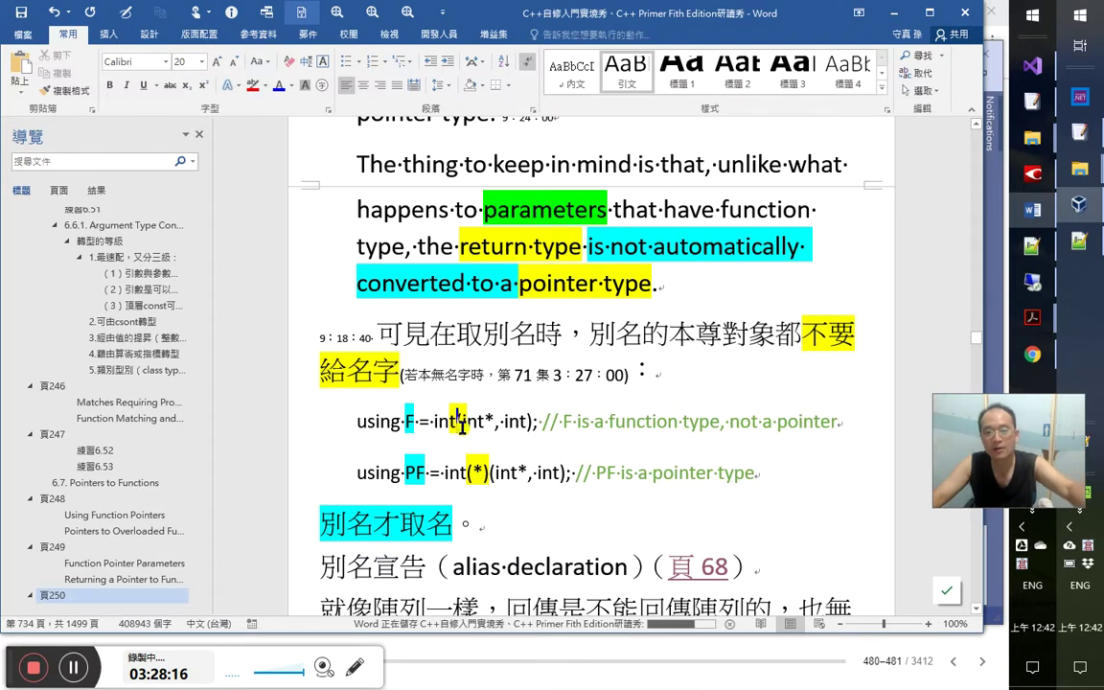
pyautogui.click(416, 420)
pyautogui.moveTo(439, 415); pyautogui.dragTo(528, 396)
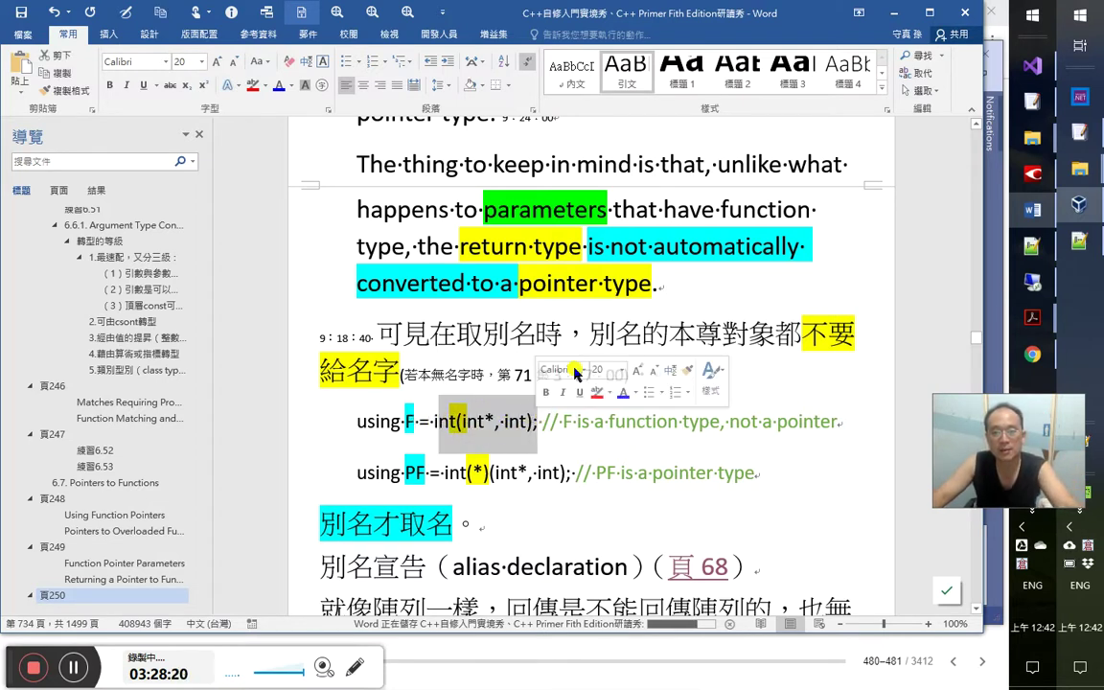
pyautogui.click(457, 333)
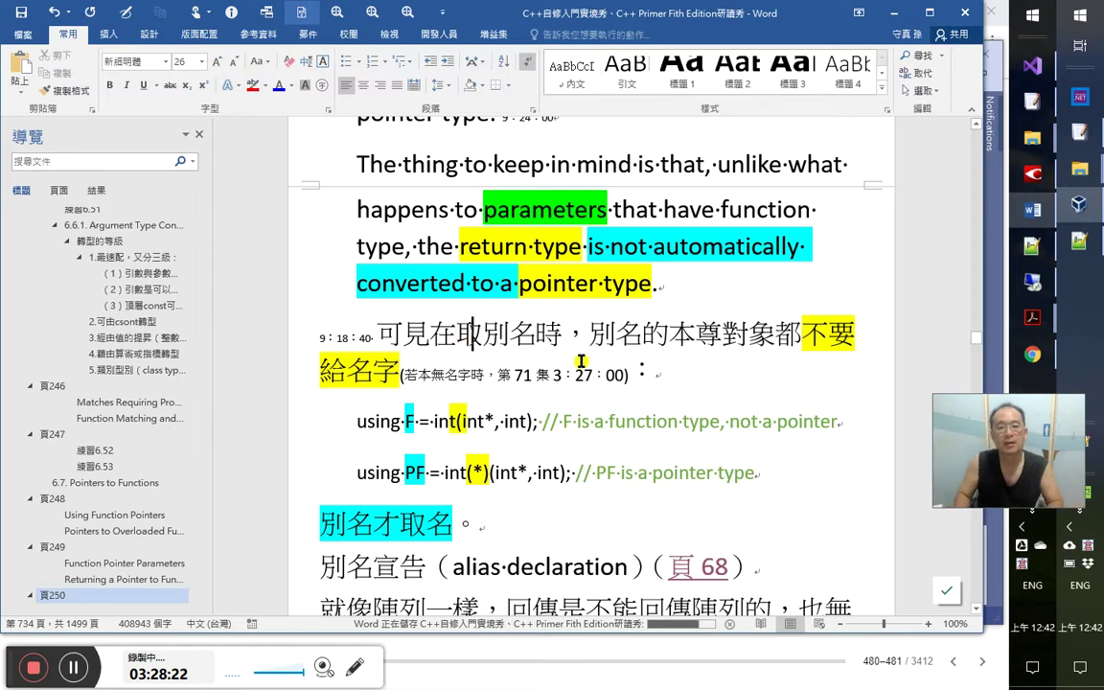
pyautogui.write('函式')
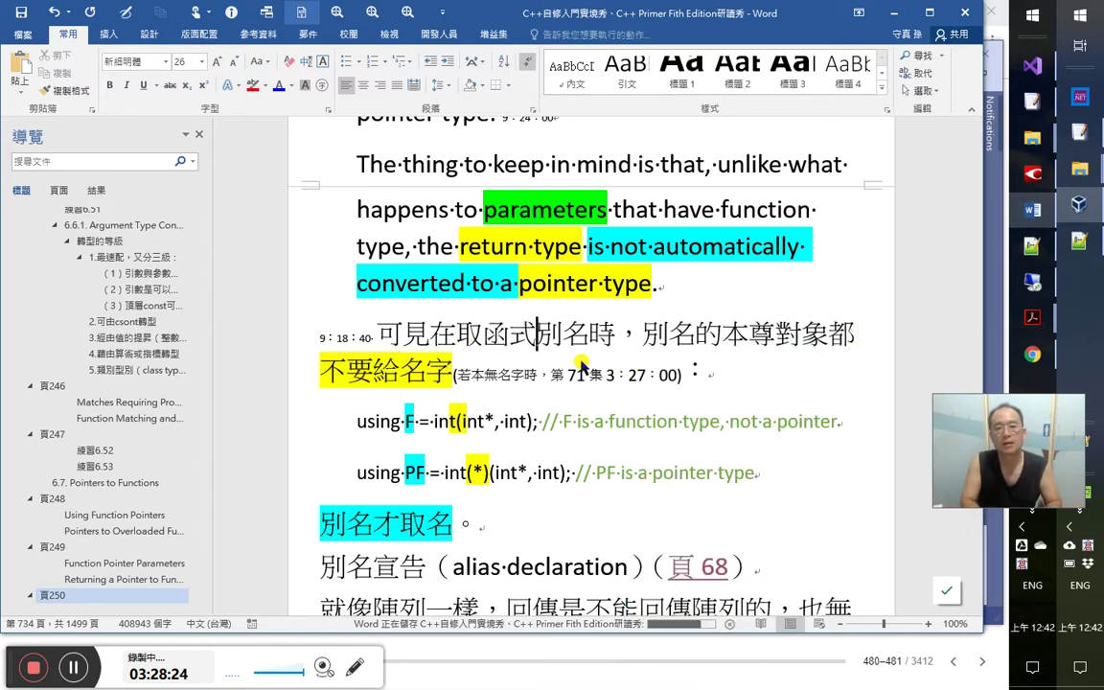
pyautogui.write('型別之')
pyautogui.press('Right')
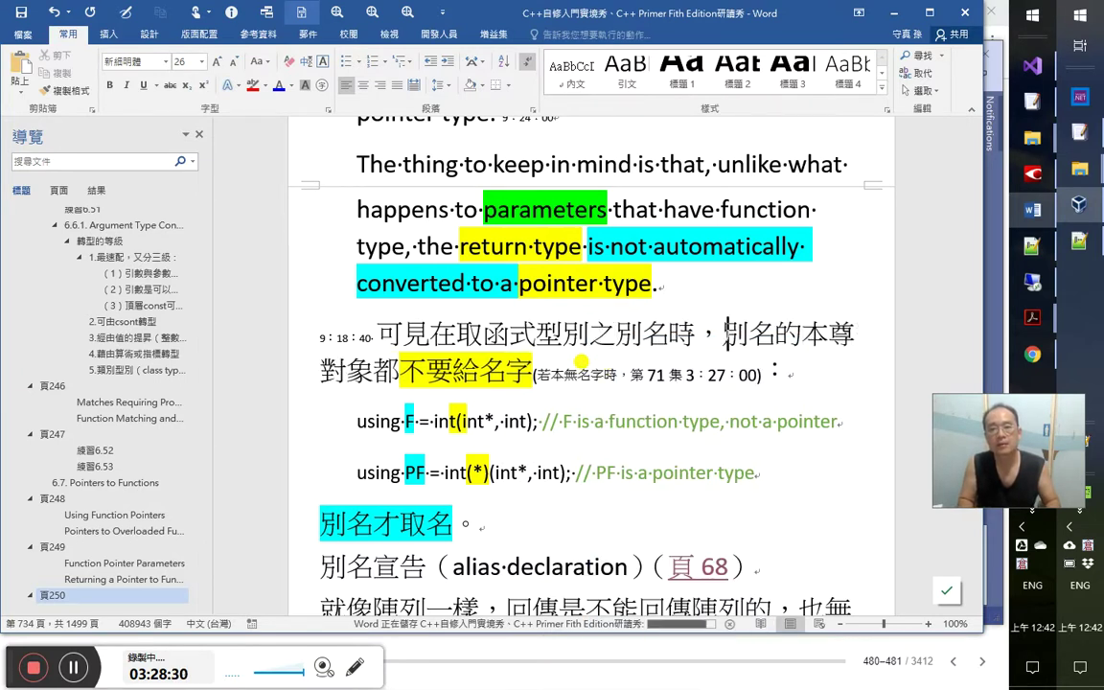
pyautogui.write('其')
# Insert the clause "即函式型別是不帶函式名稱的" after "本尊對象" in the note
pyautogui.press('Right')
pyautogui.press('Right')
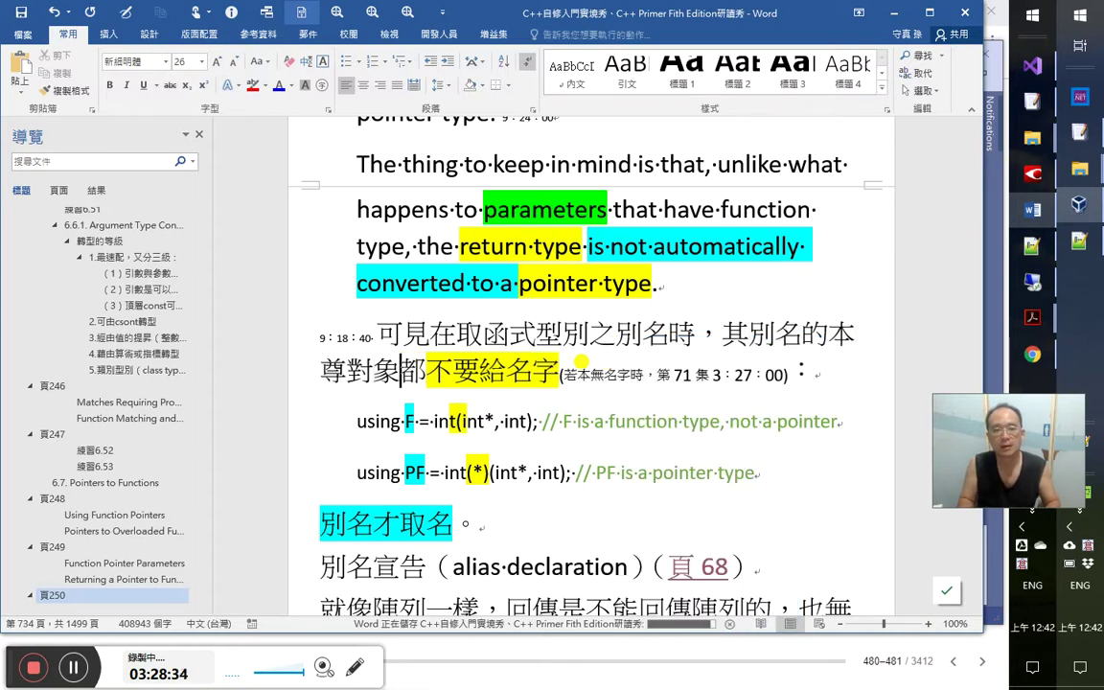
pyautogui.write('即函式')
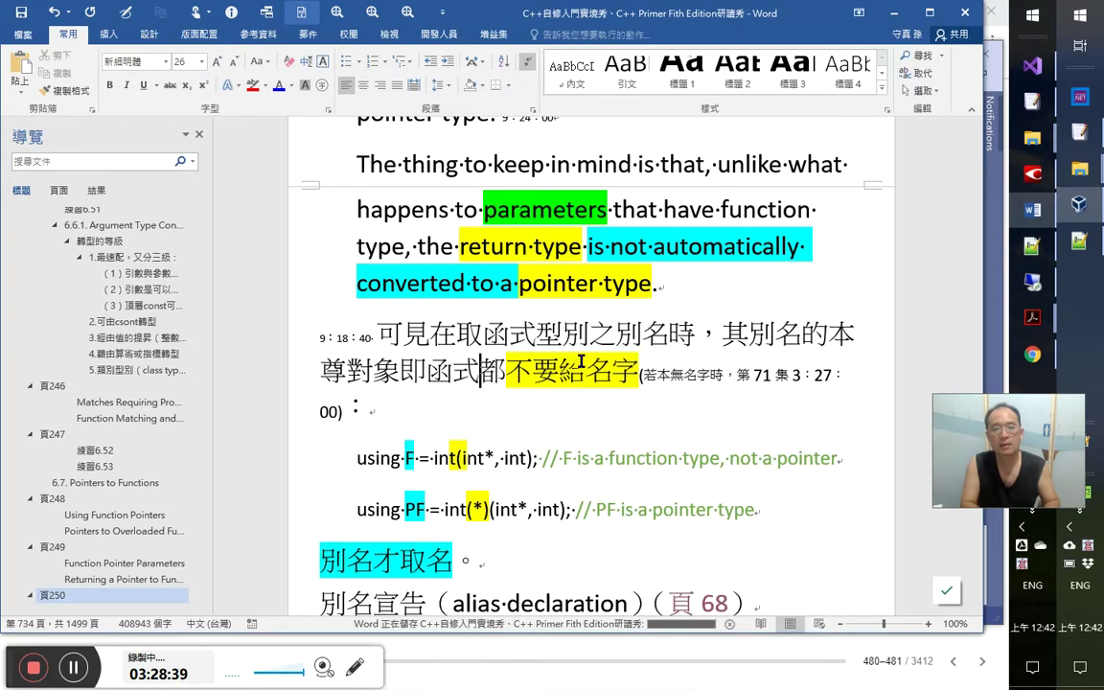
pyautogui.write('型別')
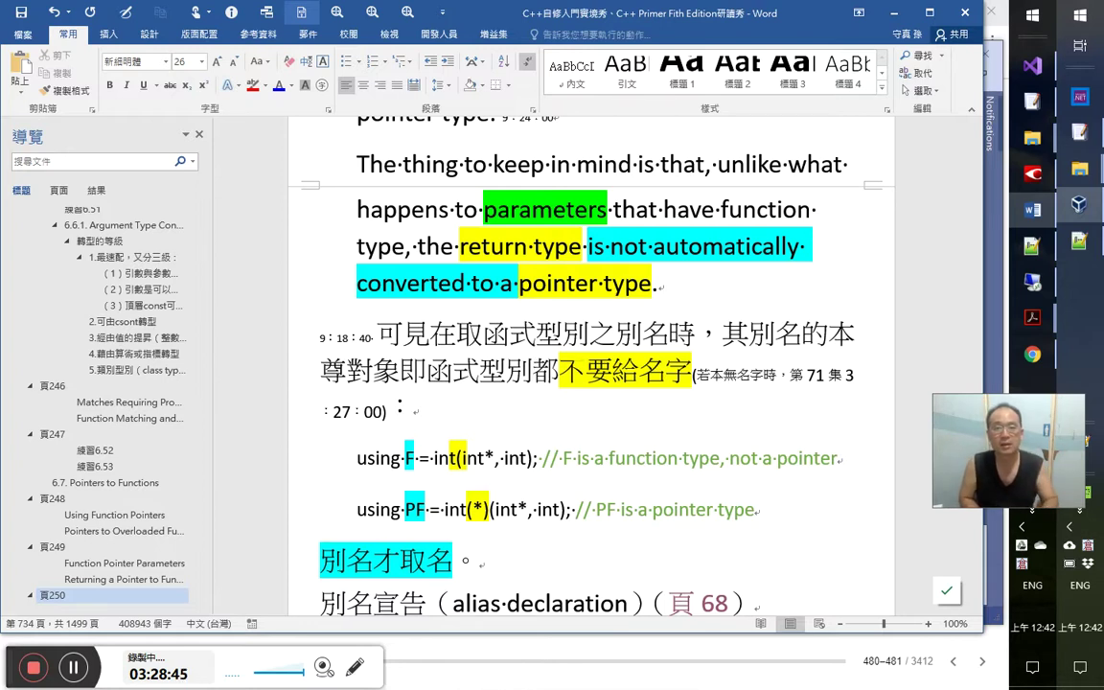
pyautogui.write('是不痛心')
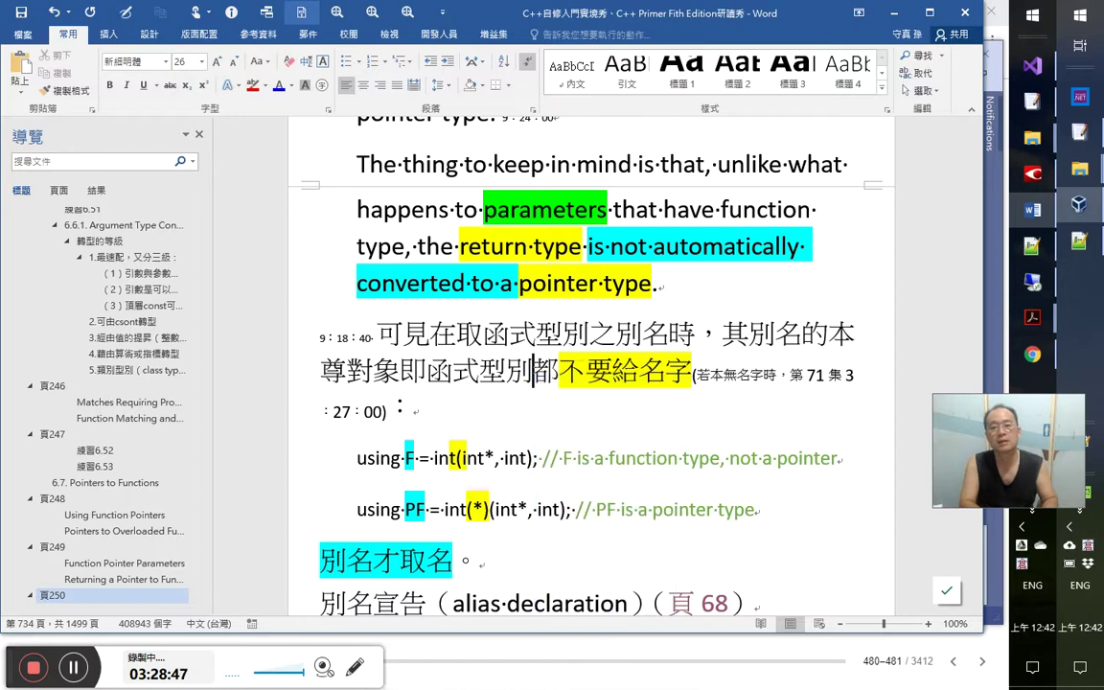
pyautogui.press('BackSpace')
pyautogui.press('BackSpace')
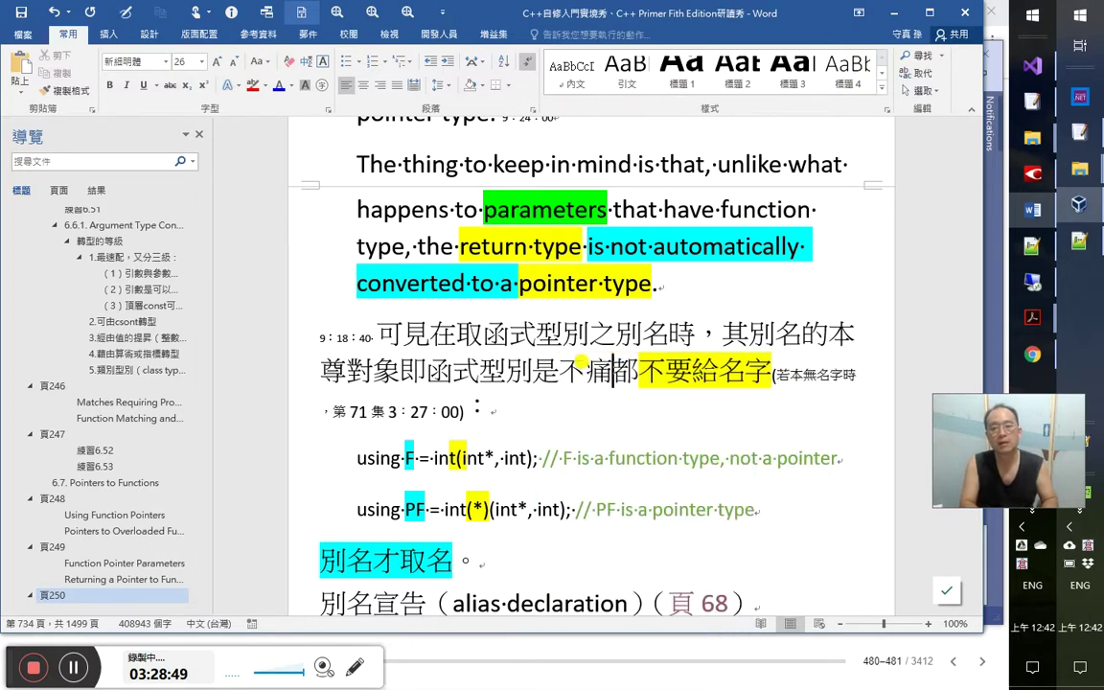
pyautogui.write('kph帶函式')
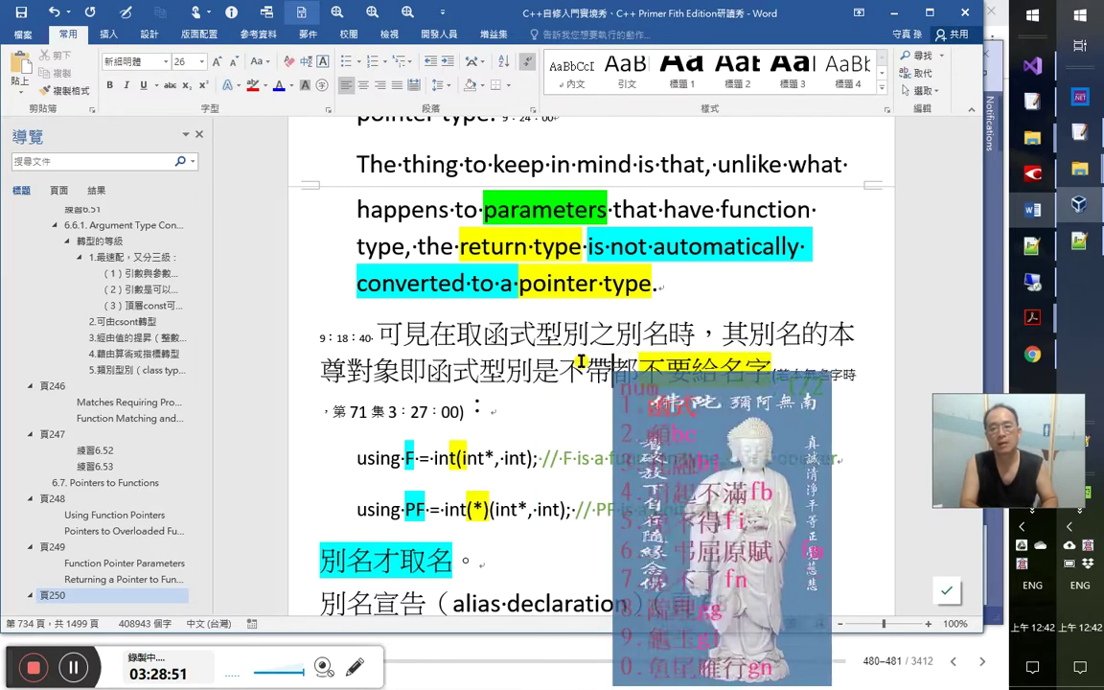
pyautogui.write('夠受')
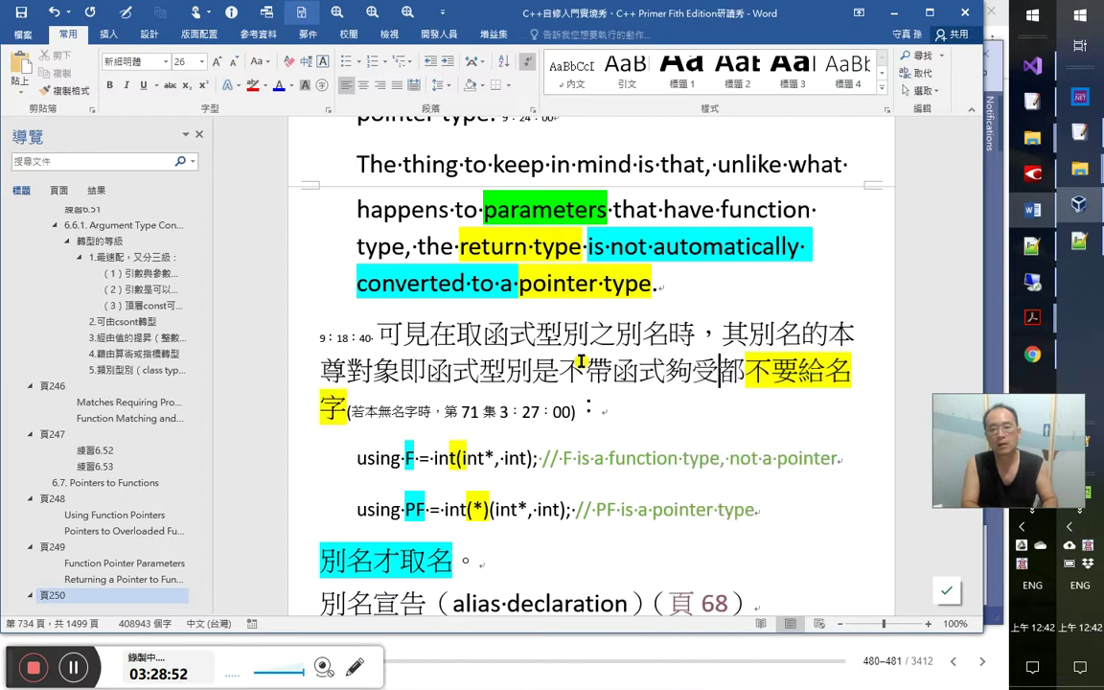
pyautogui.press('BackSpace')
pyautogui.press('BackSpace')
pyautogui.write('名稱的')
# Format the clause "即函式型別是不帶函式名稱的" as subscript
pyautogui.hotkey('shift', 'Left')
pyautogui.hotkey('shift', 'Left')
pyautogui.hotkey('shift', 'Left')
pyautogui.hotkey('shift', 'Left')
pyautogui.hotkey('shift', 'Left')
pyautogui.hotkey('shift', 'Left')
pyautogui.hotkey('shift', 'Left')
pyautogui.hotkey('shift', 'Left')
pyautogui.hotkey('shift', 'Left')
pyautogui.hotkey('shift', 'Left')
pyautogui.hotkey('shift', 'Left')
pyautogui.hotkey('shift', 'Left')
pyautogui.hotkey('shift', 'Left')
pyautogui.hotkey('ctrl', 'space')
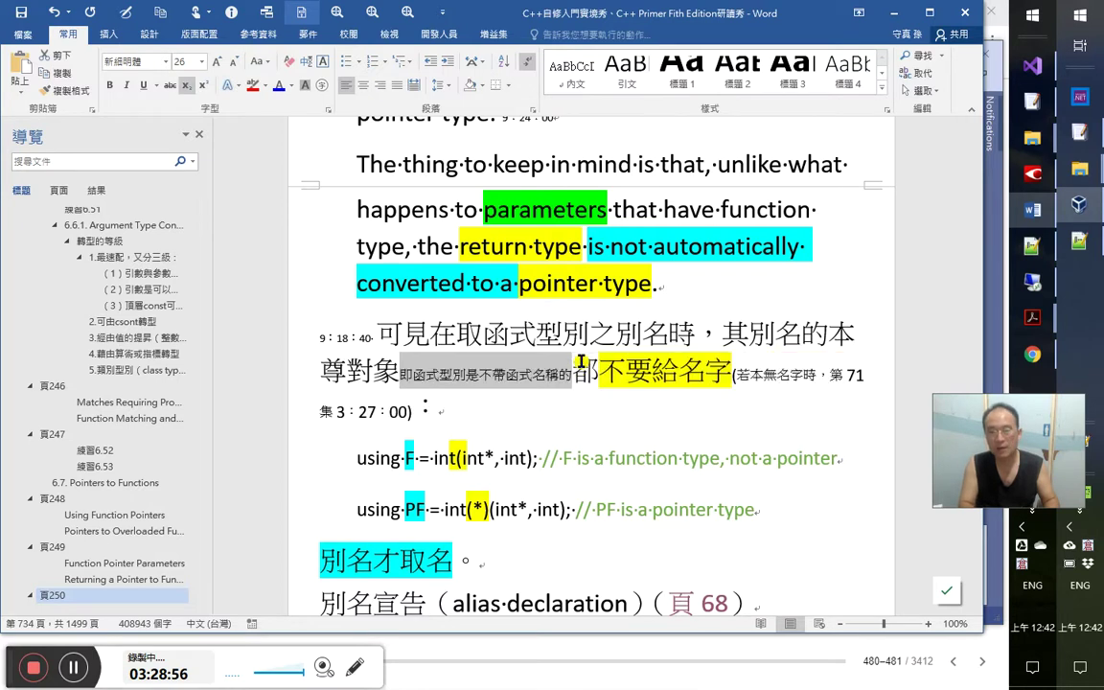
# Make the phrase "函式型別之別名" bold in the first line of the note
pyautogui.press('Up')
pyautogui.press('Right')
pyautogui.press('Right')
pyautogui.press('Right')
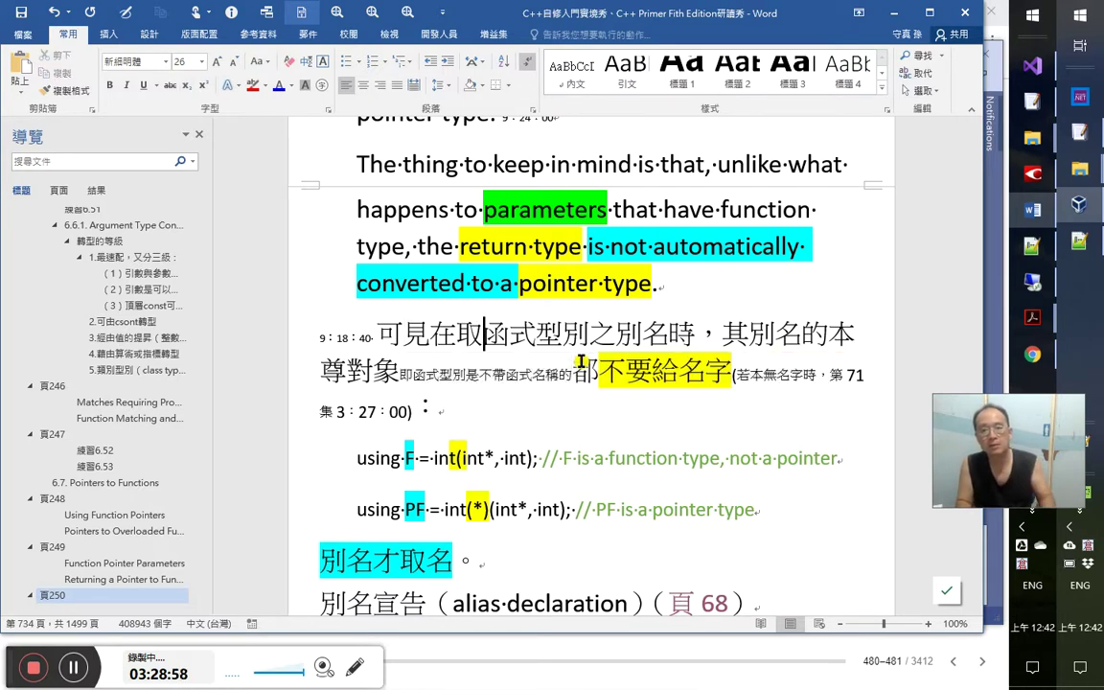
pyautogui.hotkey('shift', 'Right')
pyautogui.hotkey('shift', 'Right')
pyautogui.hotkey('shift', 'Right')
pyautogui.hotkey('shift', 'Right')
pyautogui.hotkey('shift', 'Right')
pyautogui.hotkey('shift', 'Right')
pyautogui.hotkey('shift', 'Right')
pyautogui.hotkey('ctrl', 'b')
pyautogui.press('Right')
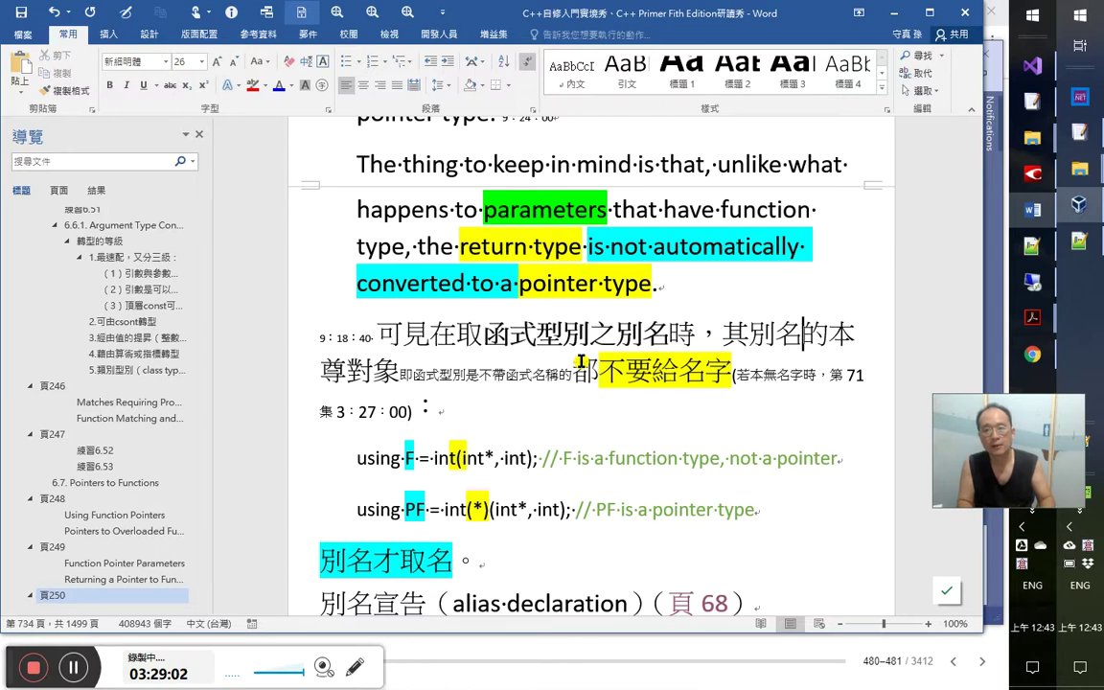
# Make "是不帶函式名稱的" bold in the subscript clause of the 9：18：40 note
pyautogui.press('Right')
pyautogui.press('Right')
pyautogui.press('Right')
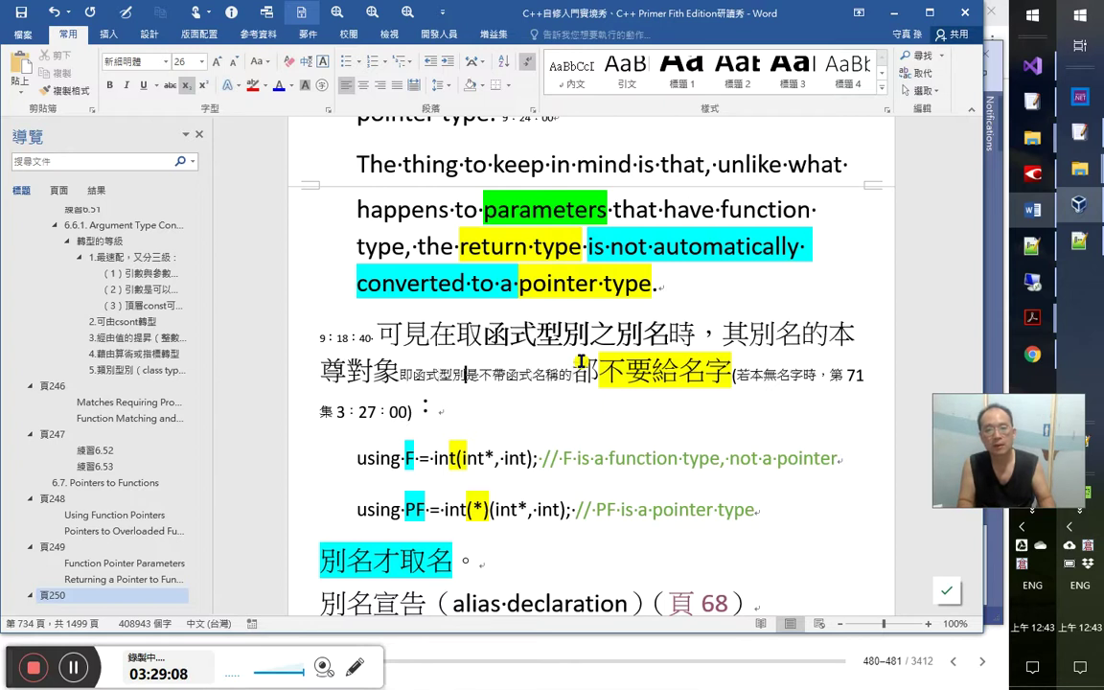
pyautogui.hotkey('shift', 'Right')
pyautogui.hotkey('shift', 'Right')
pyautogui.hotkey('shift', 'Right')
pyautogui.hotkey('shift', 'Right')
pyautogui.hotkey('shift', 'Right')
pyautogui.hotkey('shift', 'Right')
pyautogui.hotkey('shift', 'Right')
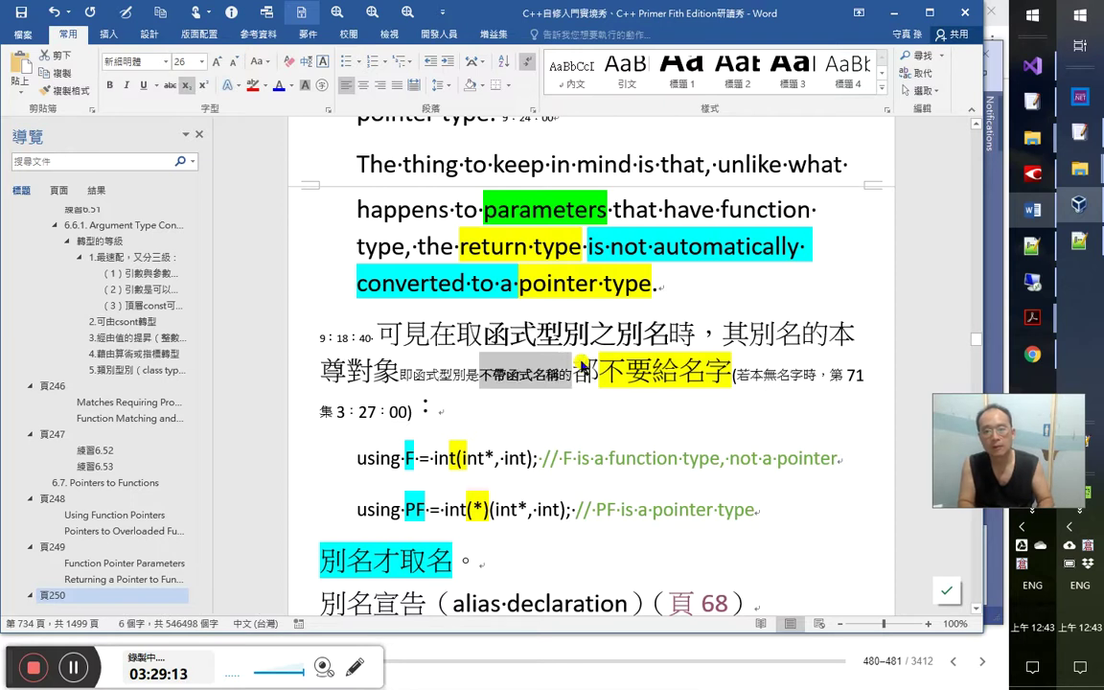
pyautogui.press('Left')
pyautogui.press('Left')
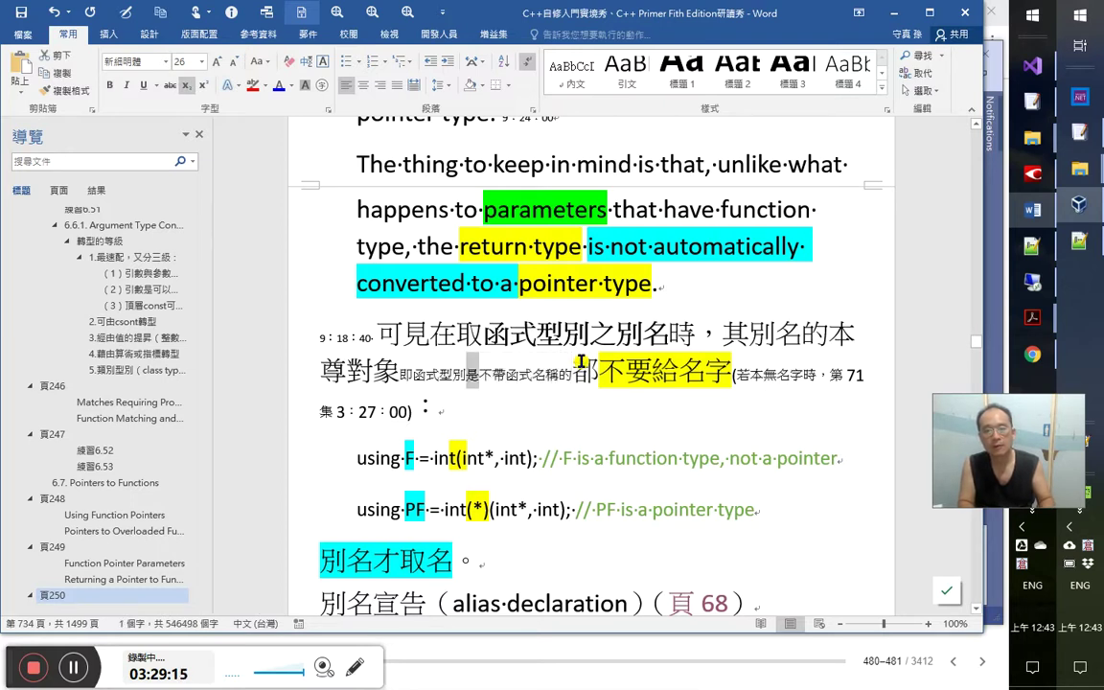
pyautogui.hotkey('shift', 'Right')
pyautogui.hotkey('shift', 'Right')
pyautogui.hotkey('shift', 'Right')
pyautogui.hotkey('shift', 'Right')
pyautogui.hotkey('shift', 'Right')
pyautogui.hotkey('shift', 'Right')
pyautogui.hotkey('shift', 'Right')
pyautogui.hotkey('ctrl', 'b')
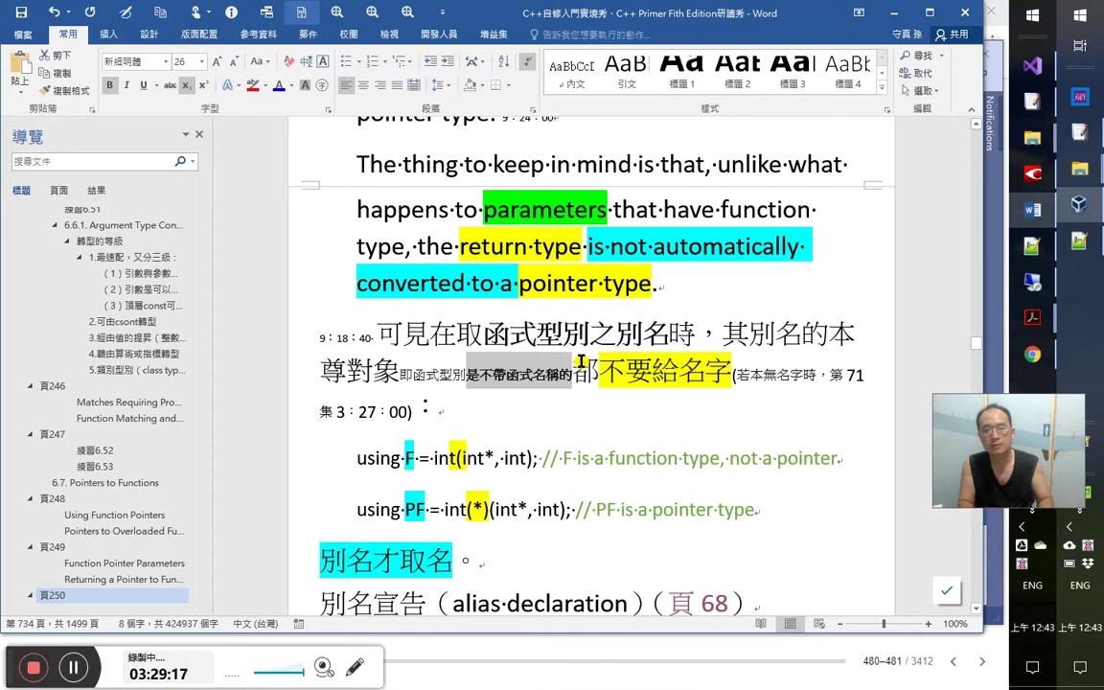
# Replace "給" with "起" in the highlighted phrase so that it reads "不要起名字"
pyautogui.press('Right')
pyautogui.press('Right')
pyautogui.press('Right')
pyautogui.press('Left')
pyautogui.press('Down')
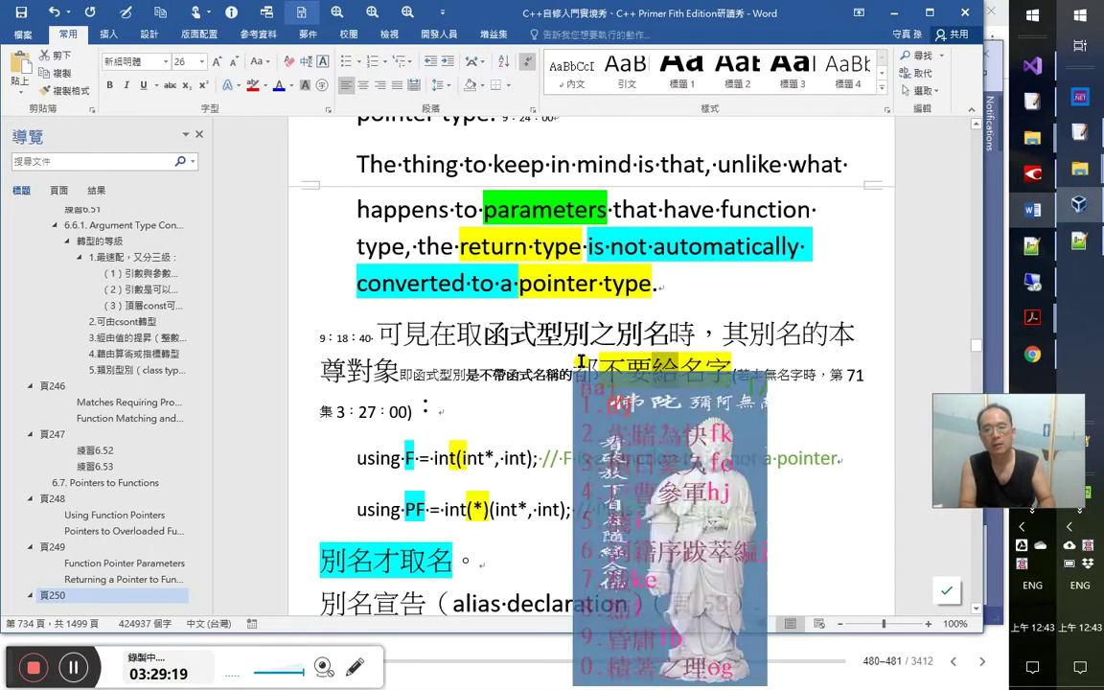
pyautogui.press('Return')
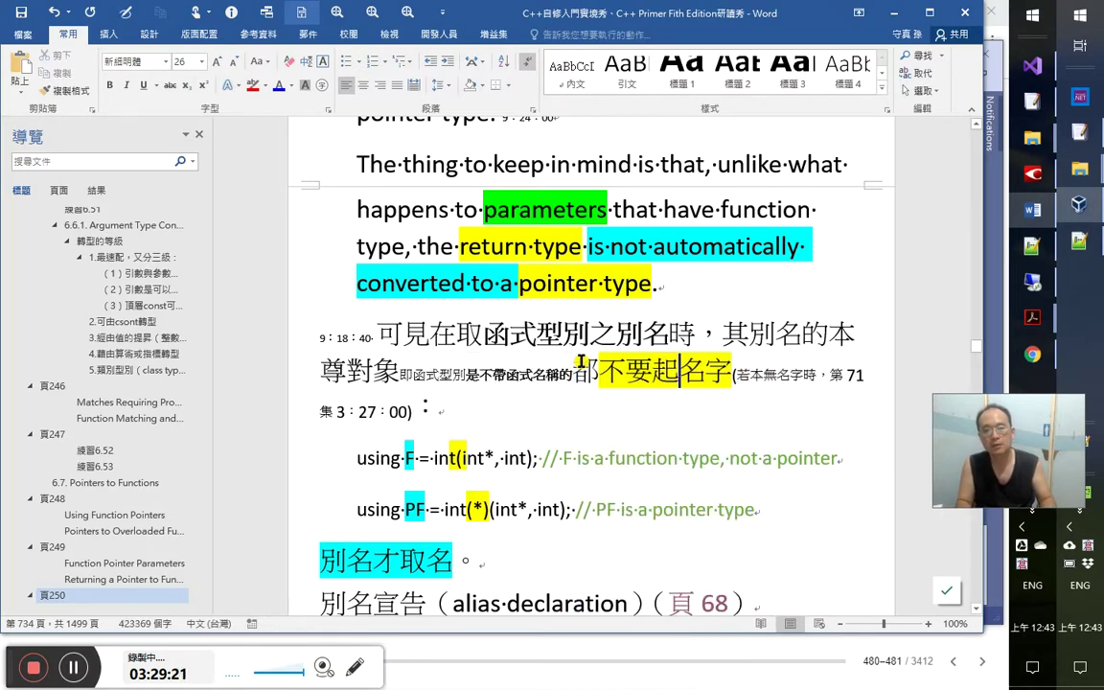
# Delete "(若本無名字時，" and the closing parenthesis around the reference "第 71 集 3：27：00"
pyautogui.press('Down')
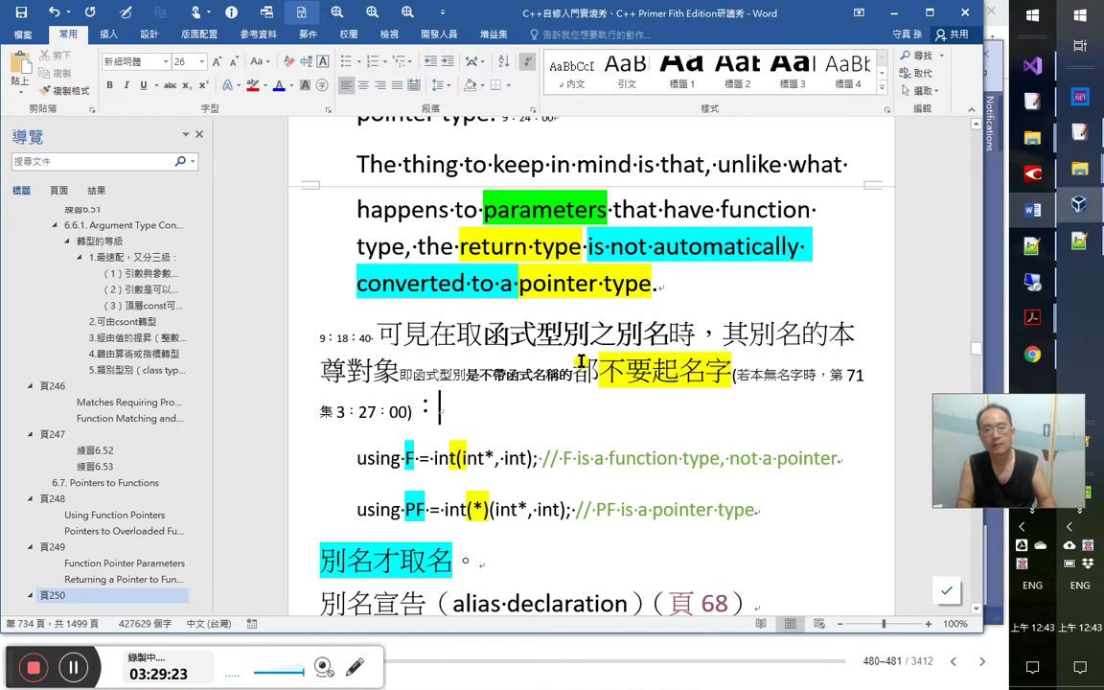
pyautogui.press('Up')
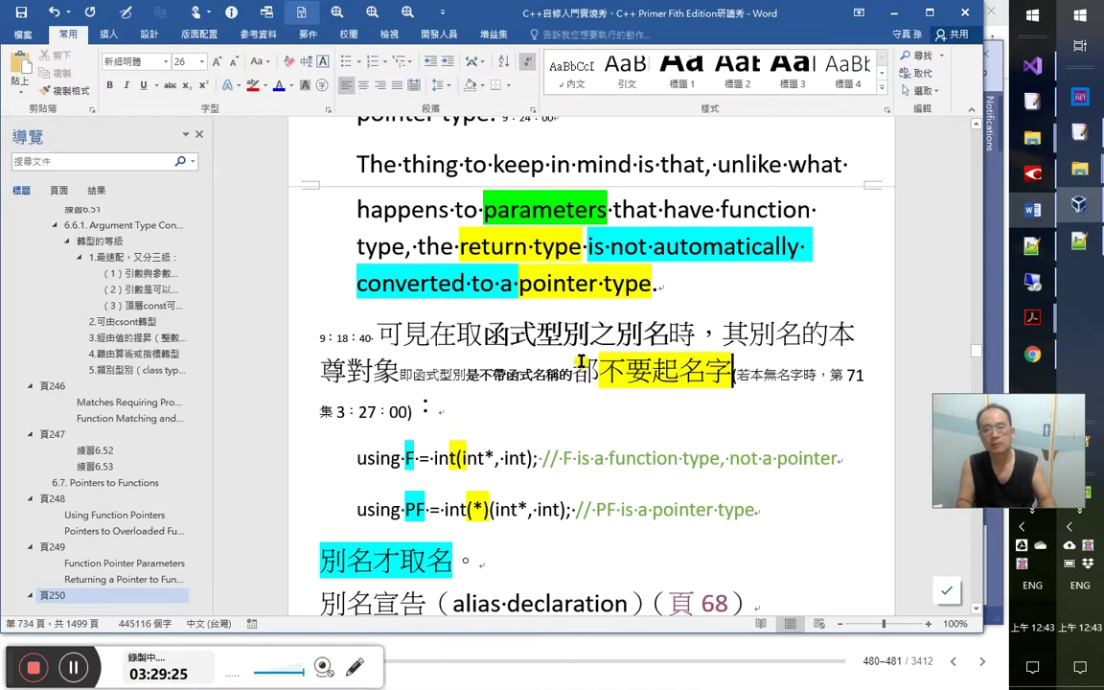
pyautogui.hotkey('shift', 'Right')
pyautogui.hotkey('shift', 'Right')
pyautogui.hotkey('shift', 'Right')
pyautogui.hotkey('shift', 'Right')
pyautogui.hotkey('shift', 'Right')
pyautogui.hotkey('shift', 'Right')
pyautogui.hotkey('shift', 'Right')
pyautogui.press('Right')
pyautogui.hotkey('shift', 'Left')
pyautogui.hotkey('shift', 'Left')
pyautogui.hotkey('shift', 'Left')
pyautogui.hotkey('shift', 'Left')
pyautogui.hotkey('shift', 'Left')
pyautogui.hotkey('shift', 'Left')
pyautogui.press('Delete')
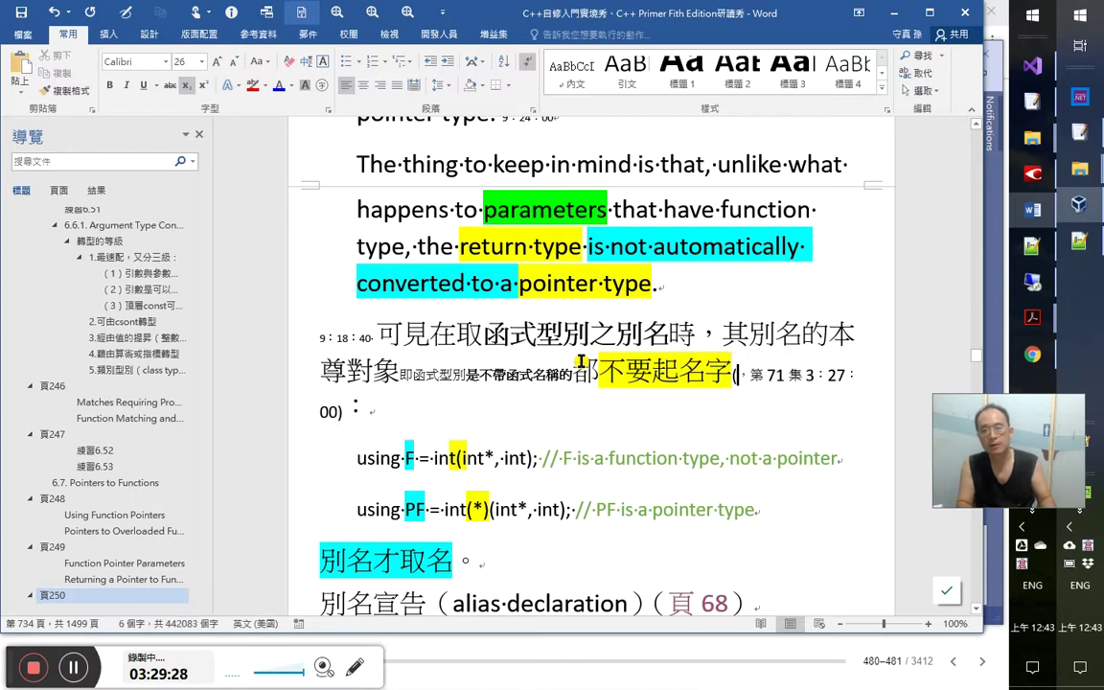
pyautogui.press('BackSpace')
pyautogui.press('Delete')
pyautogui.press('End')
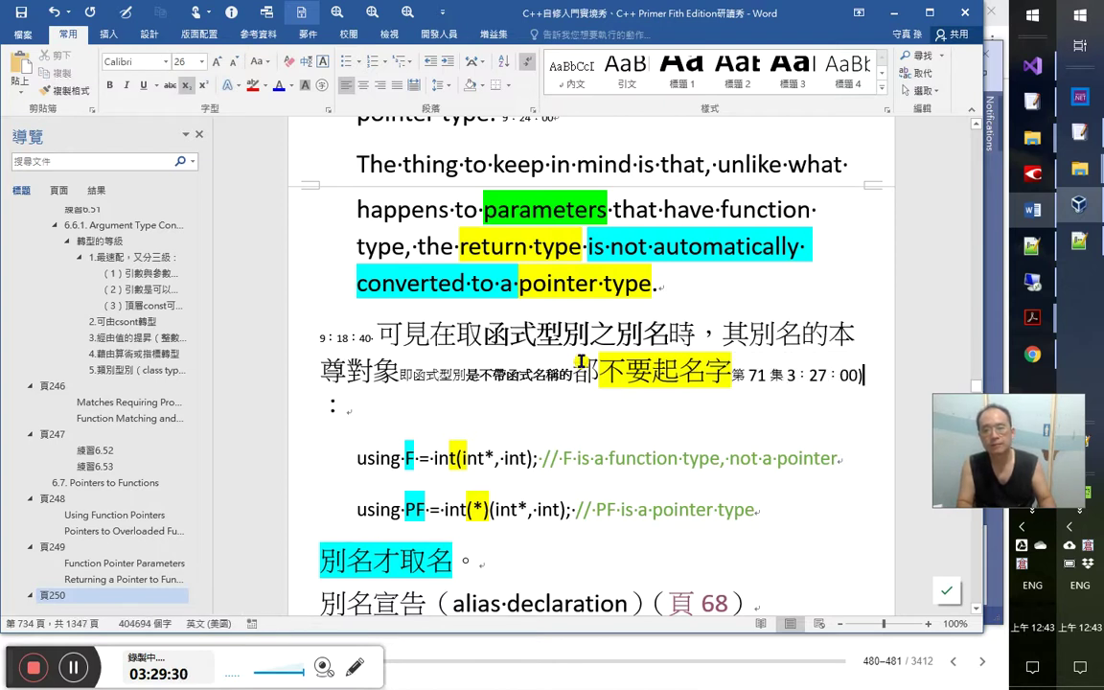
pyautogui.press('Right')
pyautogui.press('Up')
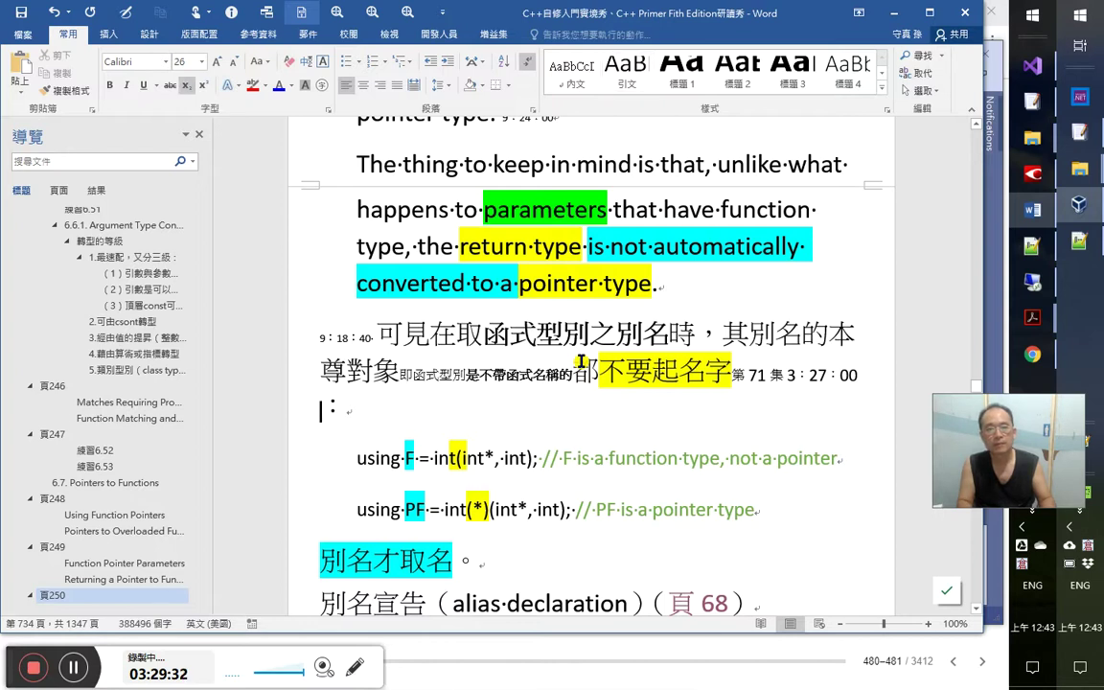
# Add a new line below the PF declaration reading "函式型別是由回傳型別與參數型別組成的（可以說是"
pyautogui.press('Down')
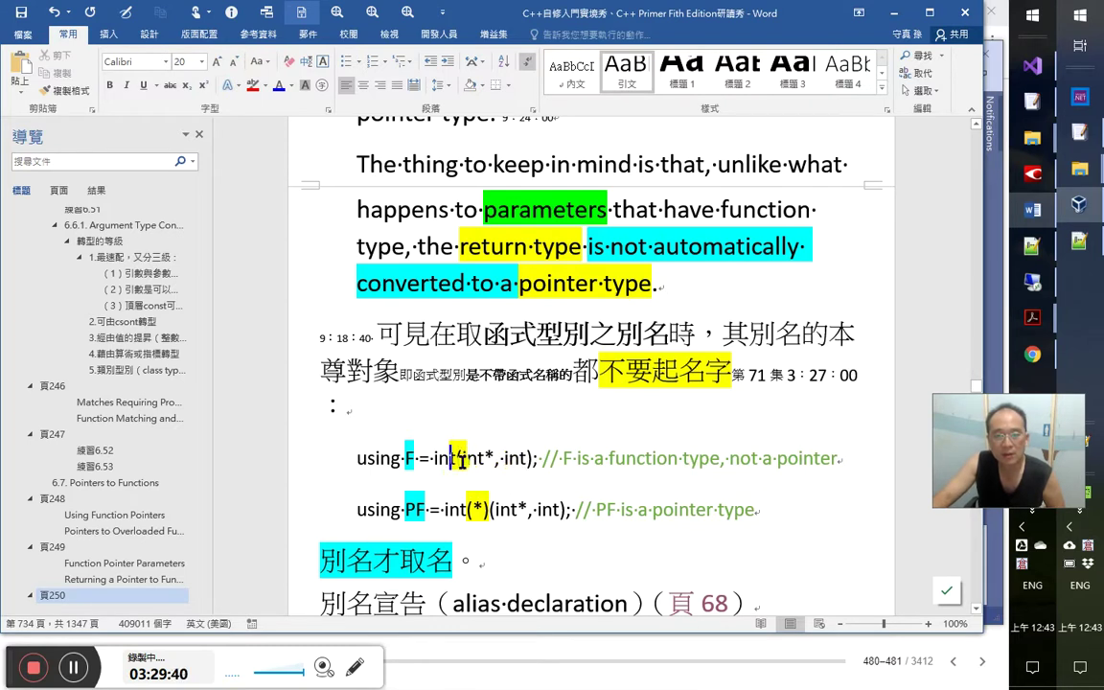
pyautogui.scroll(-1, 843, 439)
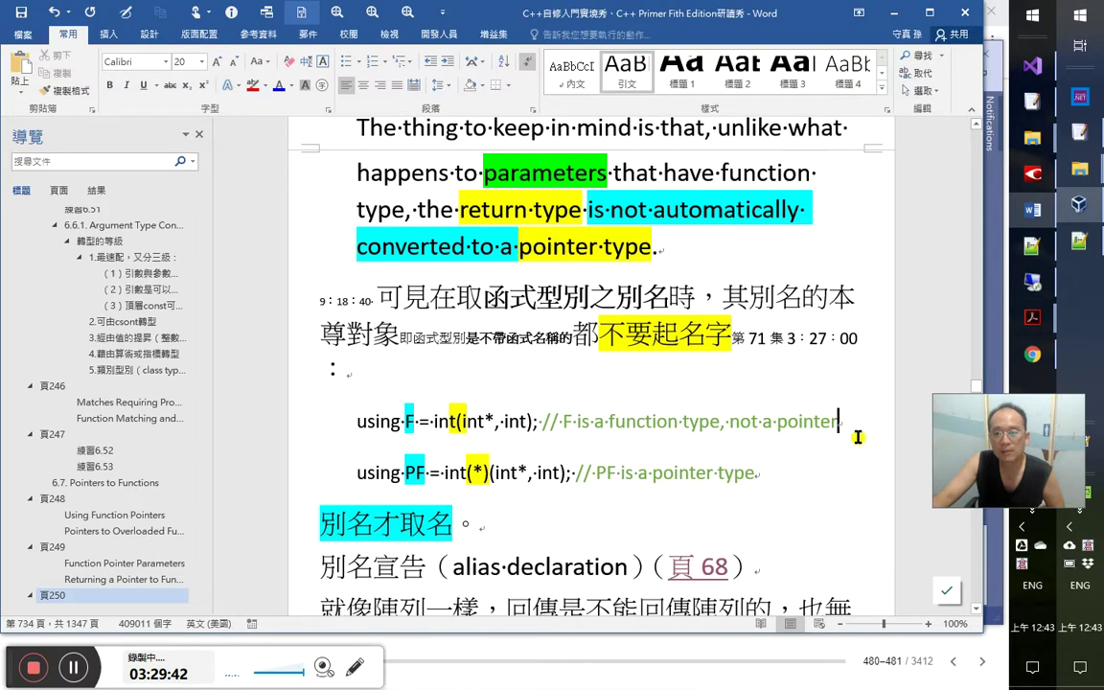
pyautogui.click(606, 520)
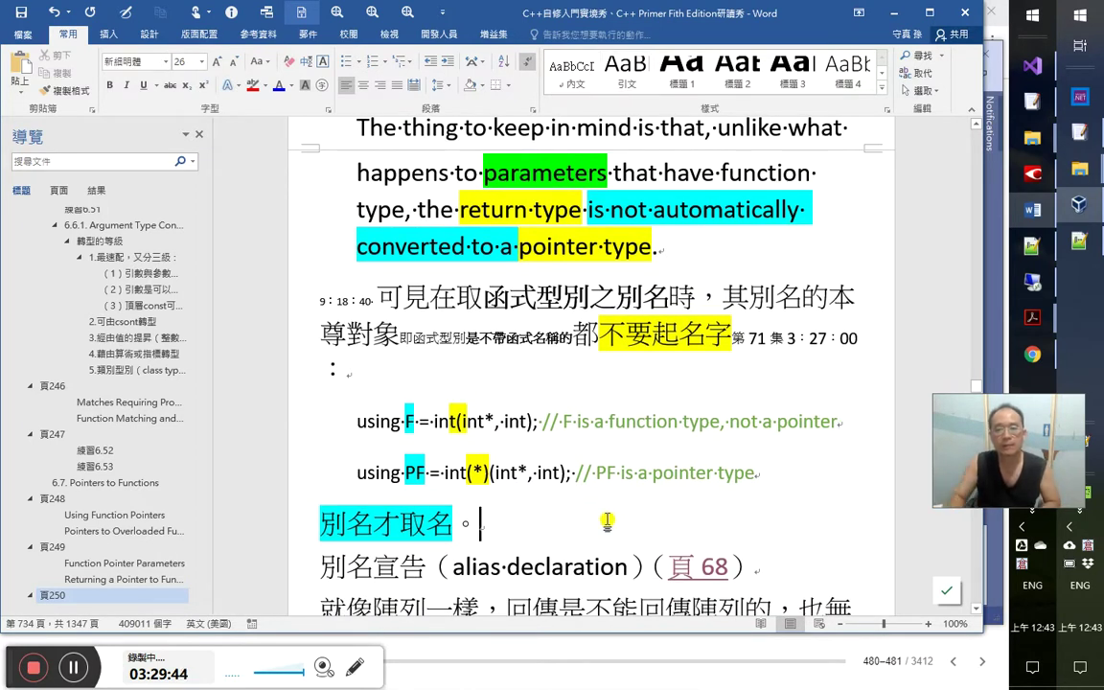
pyautogui.press('Up')
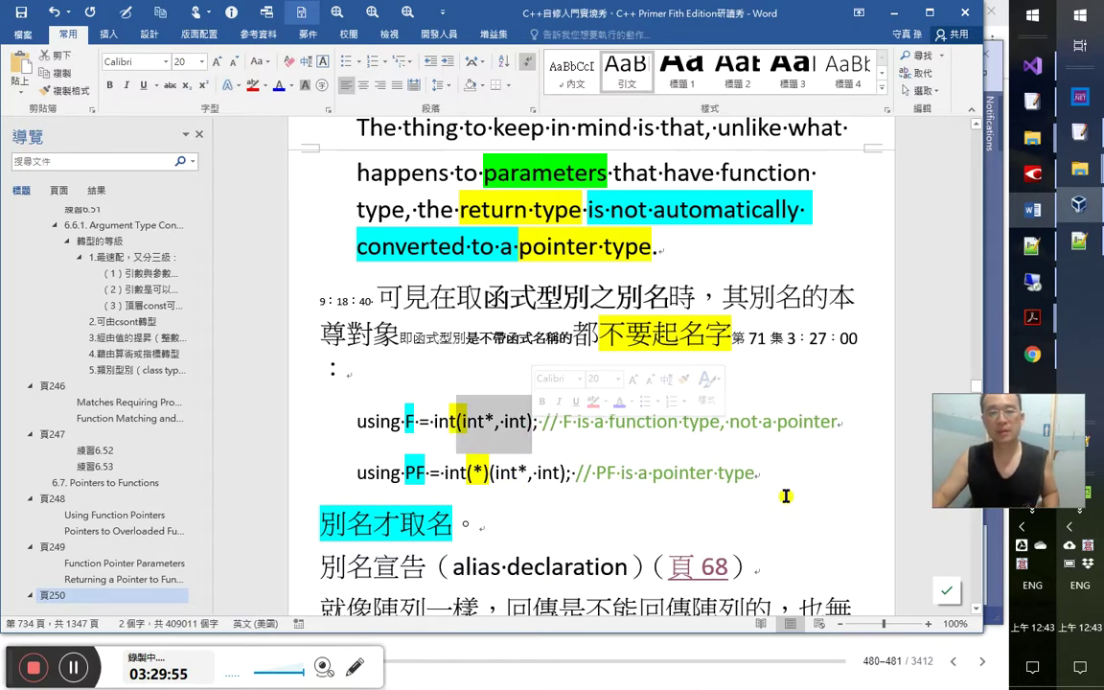
pyautogui.click(825, 493)
pyautogui.press('Return')
pyautogui.write('函式型別是由')
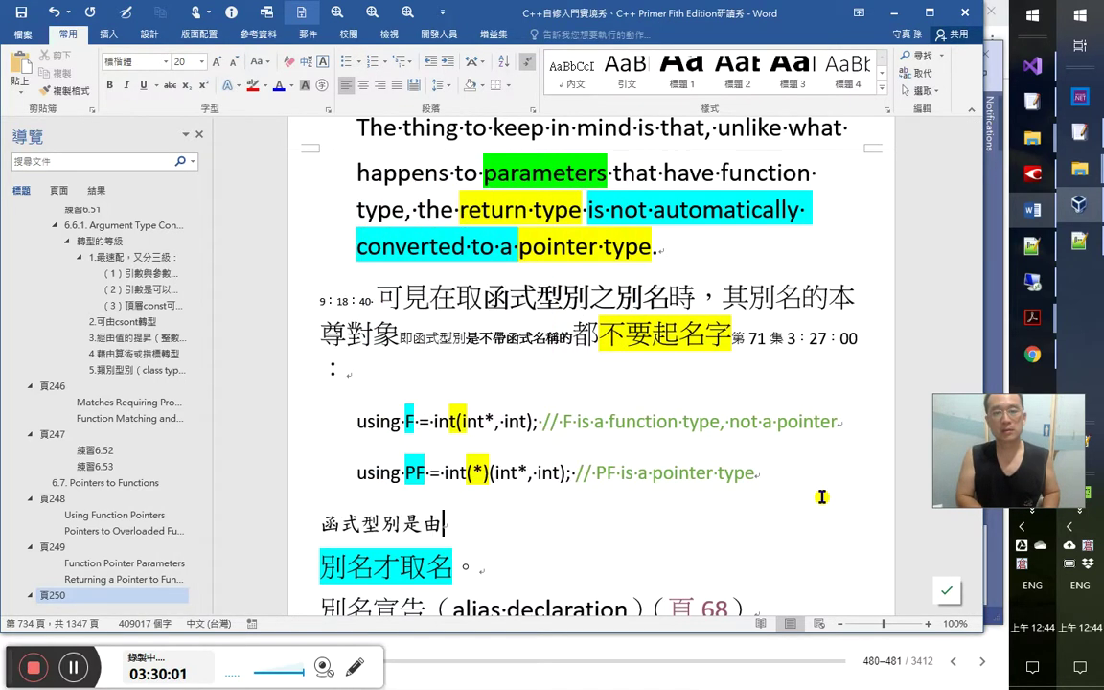
pyautogui.write('回傳')
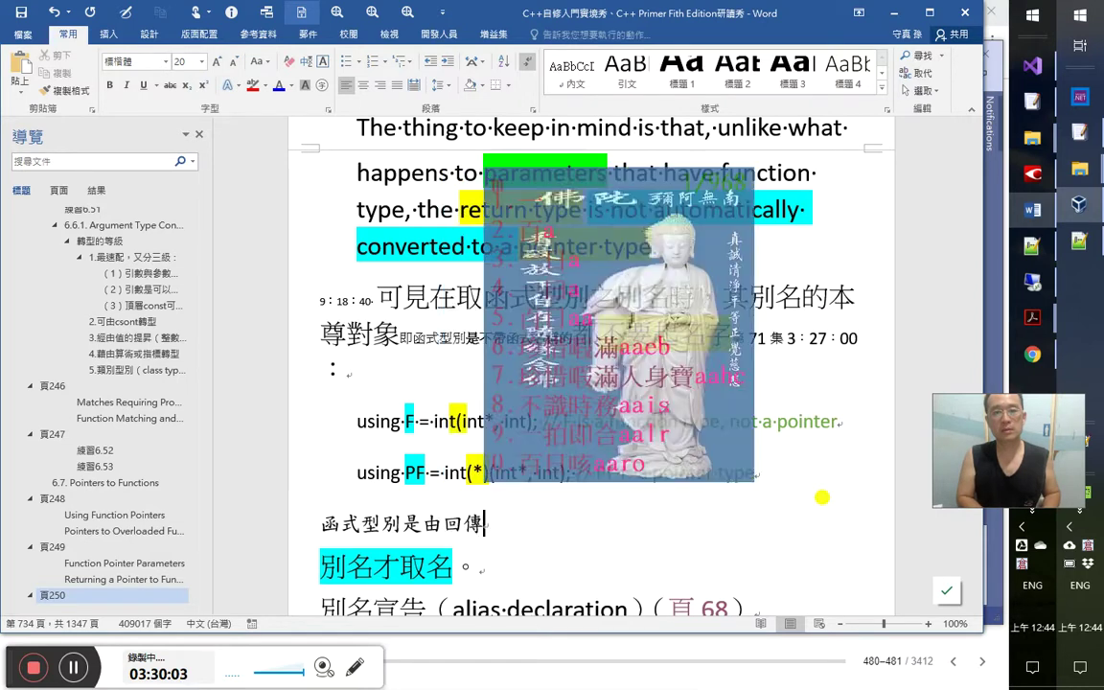
pyautogui.write('型別與參數')
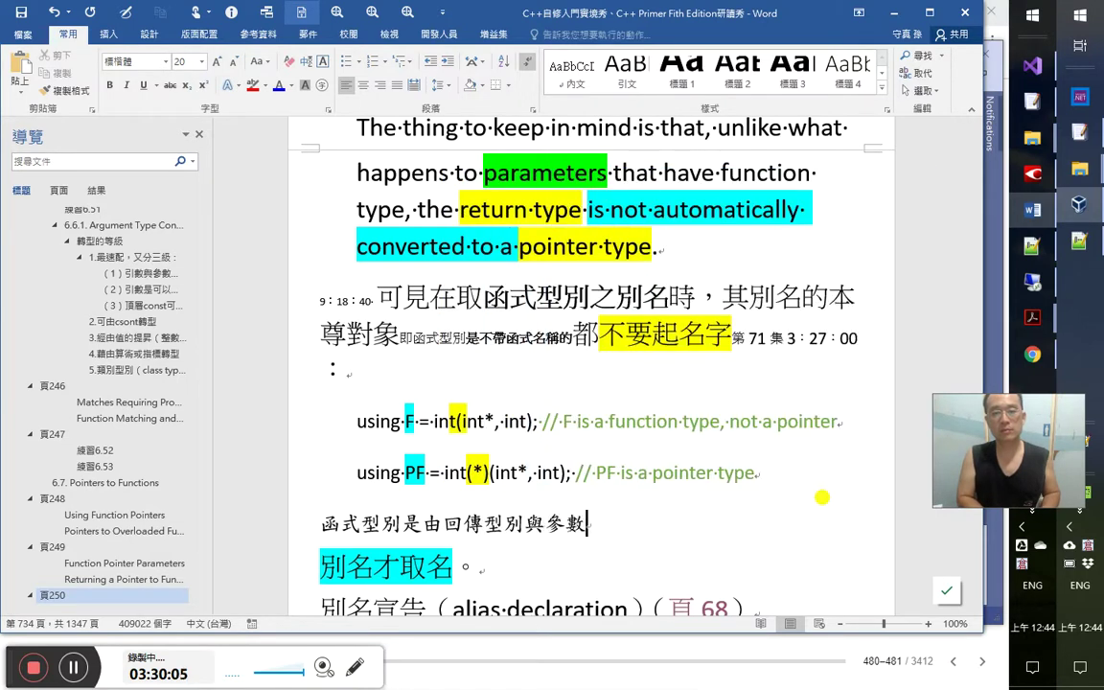
pyautogui.write('製')
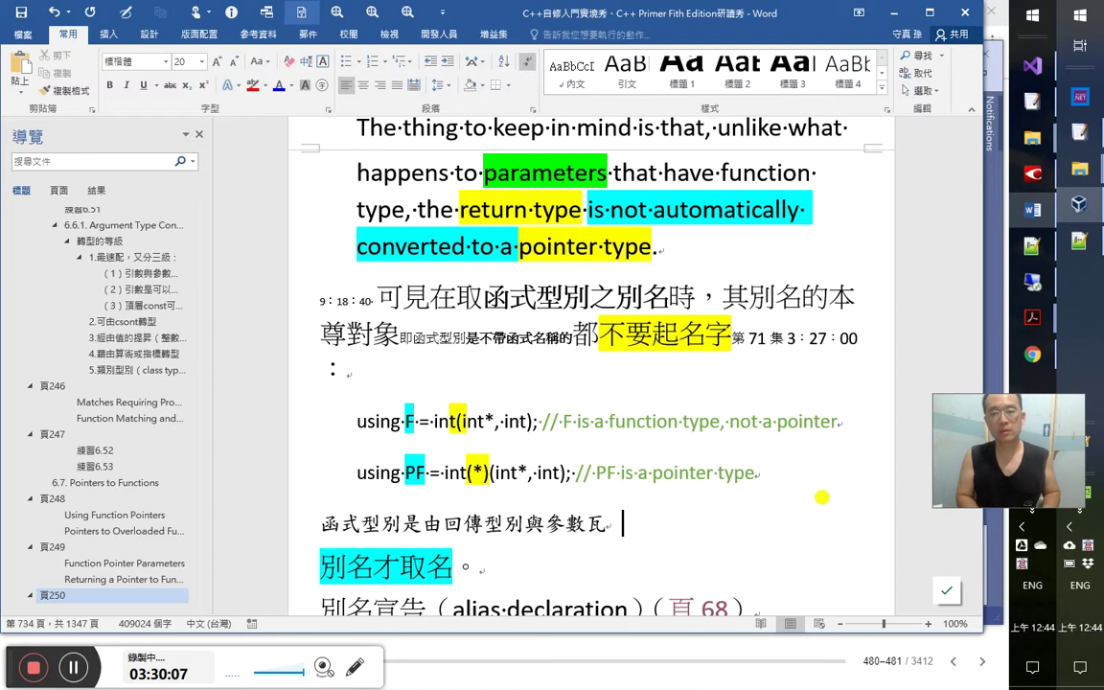
pyautogui.write('型別組成的（可以說是')
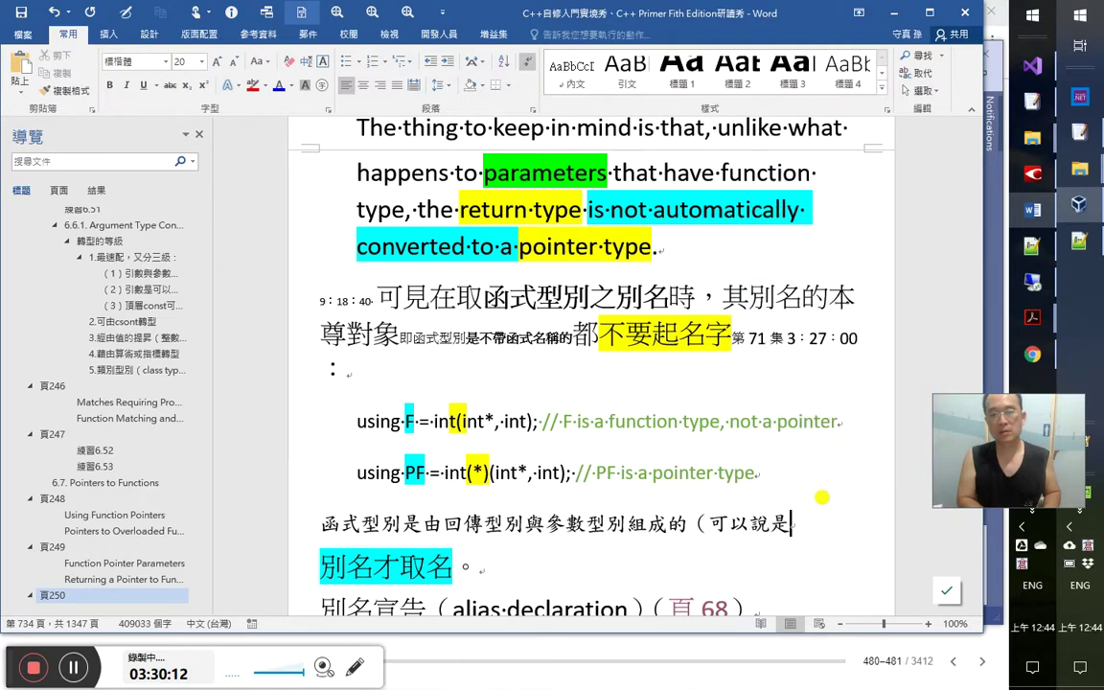
# Insert "應該" before "可以說是" and complete the parenthetical remark with "複合型別（compound type）的一種）"
pyautogui.press('Left')
pyautogui.press('Left')
pyautogui.press('Left')
pyautogui.press('Left')
pyautogui.write('應該')
pyautogui.click(830, 523)
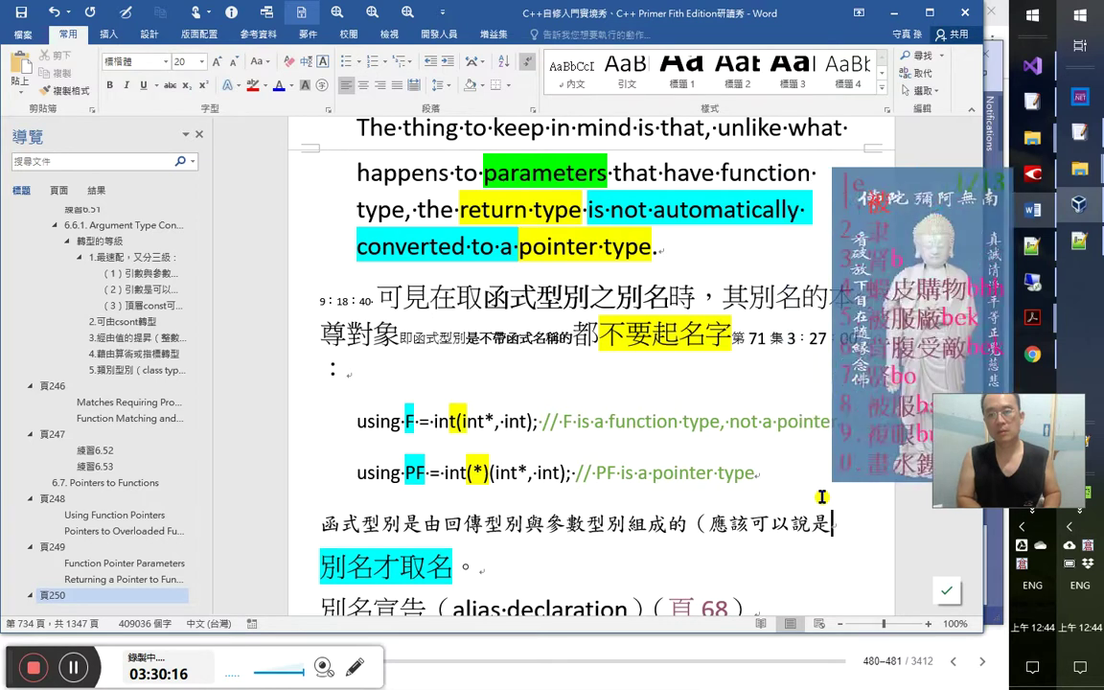
pyautogui.press('BackSpace')
pyautogui.write('r')
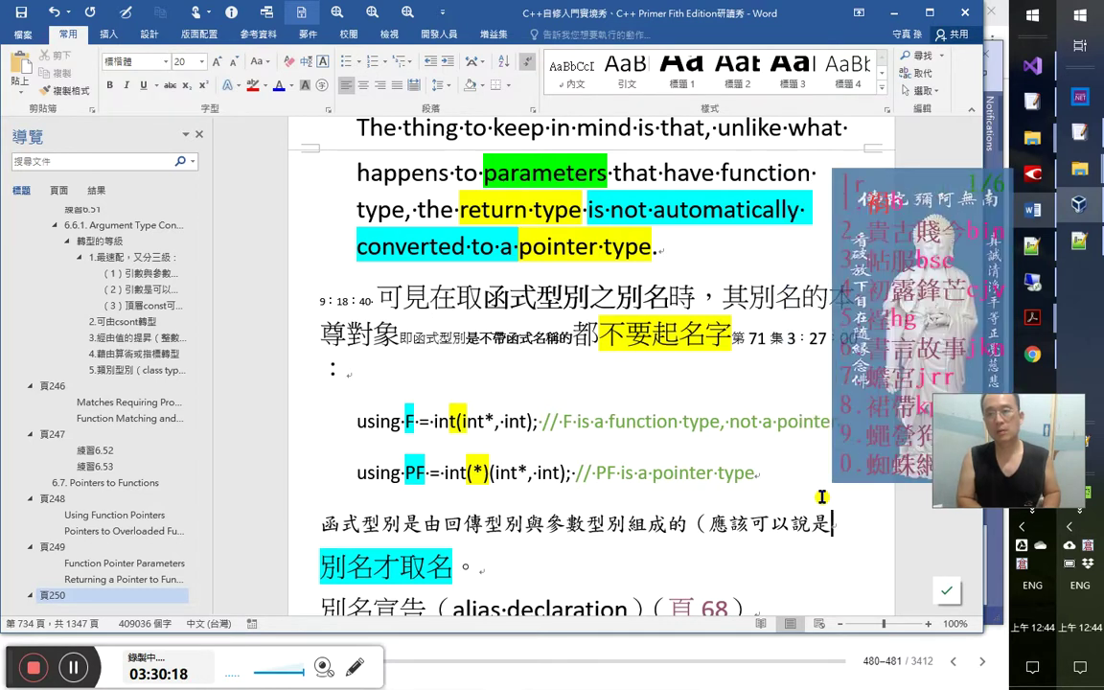
pyautogui.write('m3')
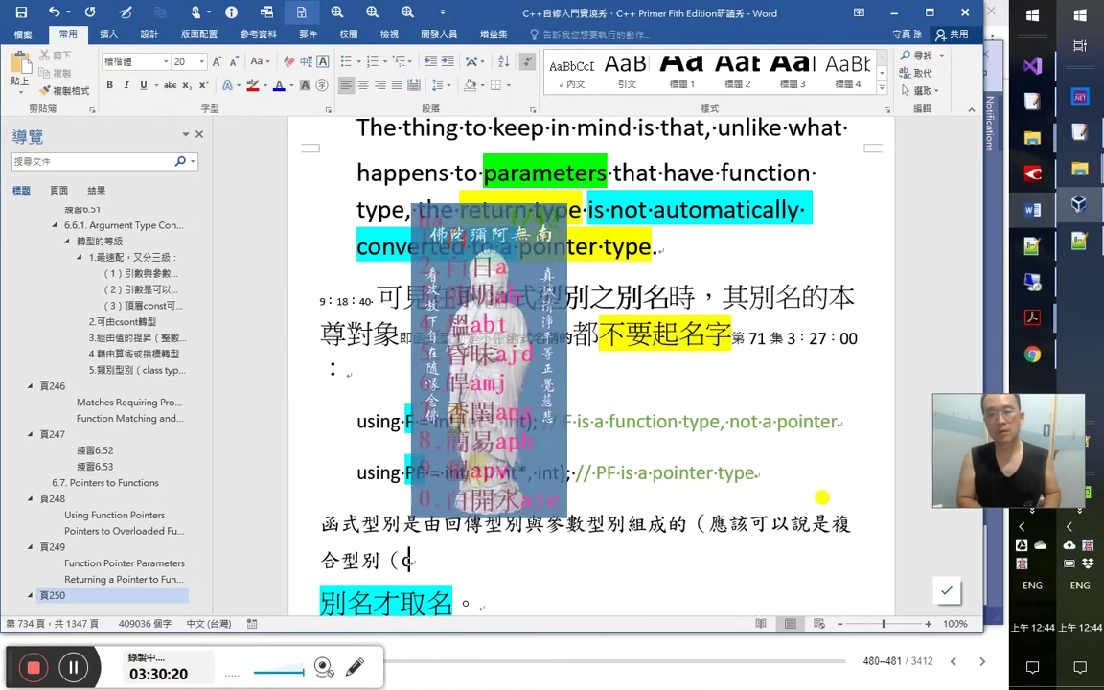
pyautogui.write('a一種）')
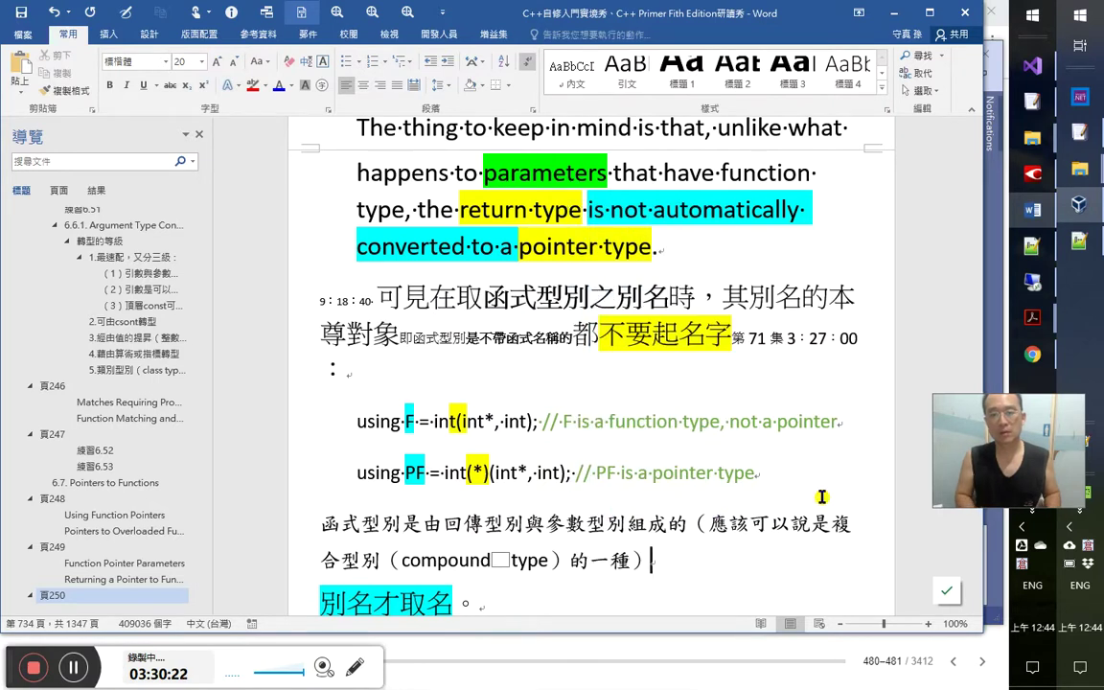
pyautogui.press('Left')
pyautogui.press('Left')
pyautogui.press('BackSpace')
# Change the font colour of "回傳型別" in the new remark to the recently used teal
pyautogui.press('Home')
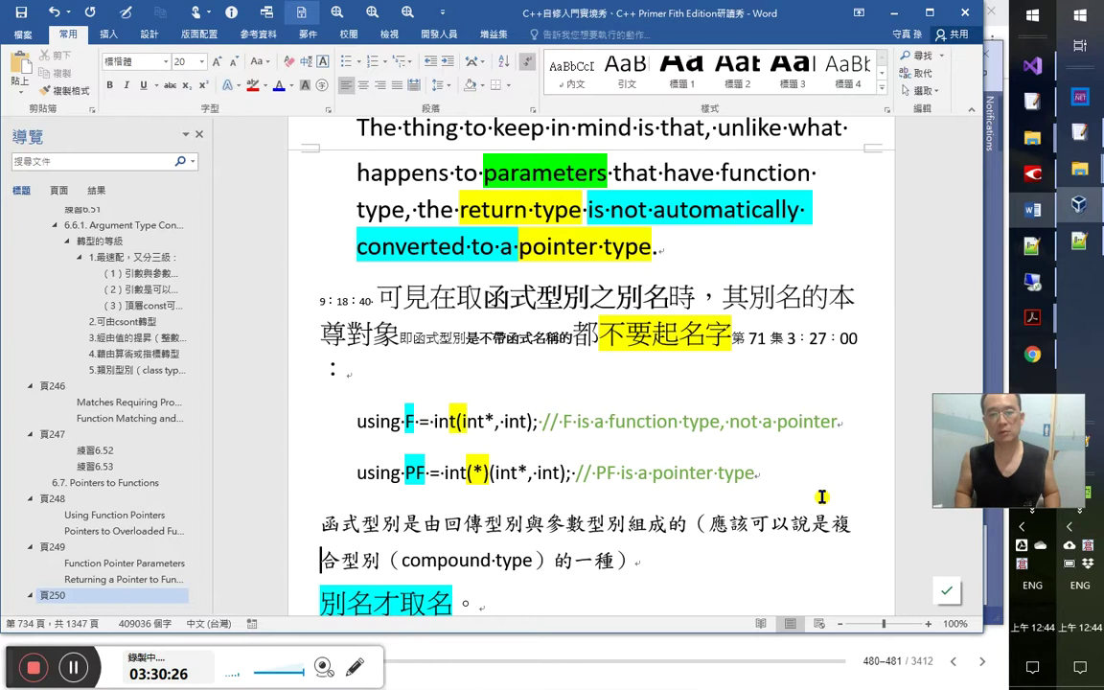
pyautogui.press('Up')
pyautogui.press('Right')
pyautogui.press('Right')
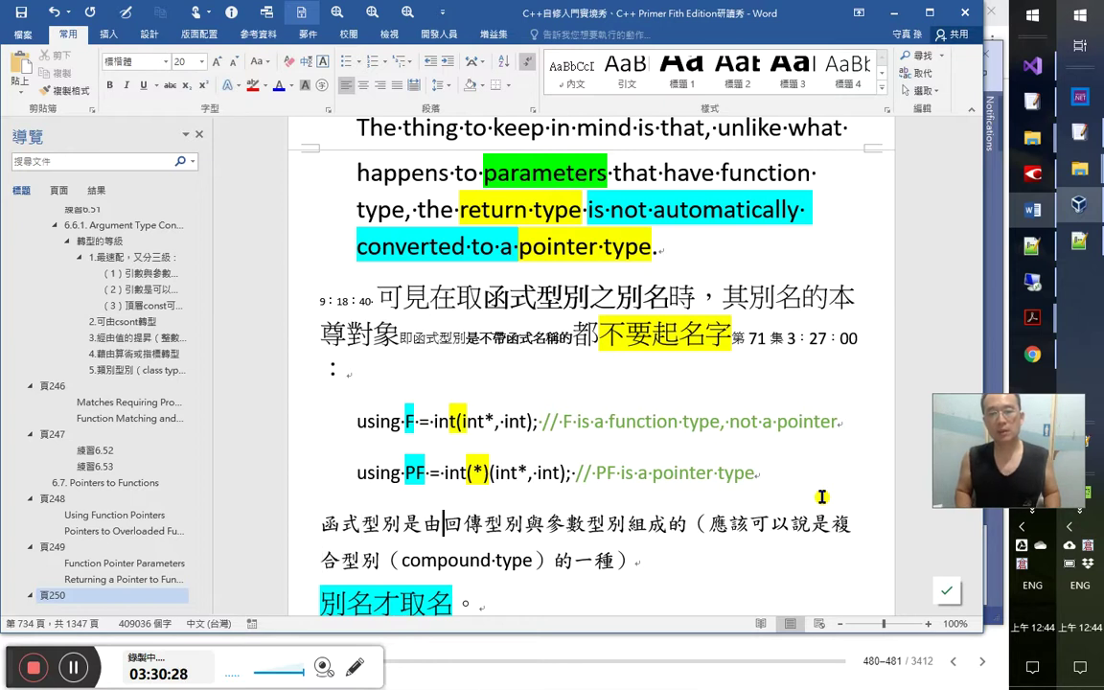
pyautogui.hotkey('shift', 'Right')
pyautogui.hotkey('shift', 'Right')
pyautogui.hotkey('shift', 'Right')
pyautogui.hotkey('shift', 'Right')
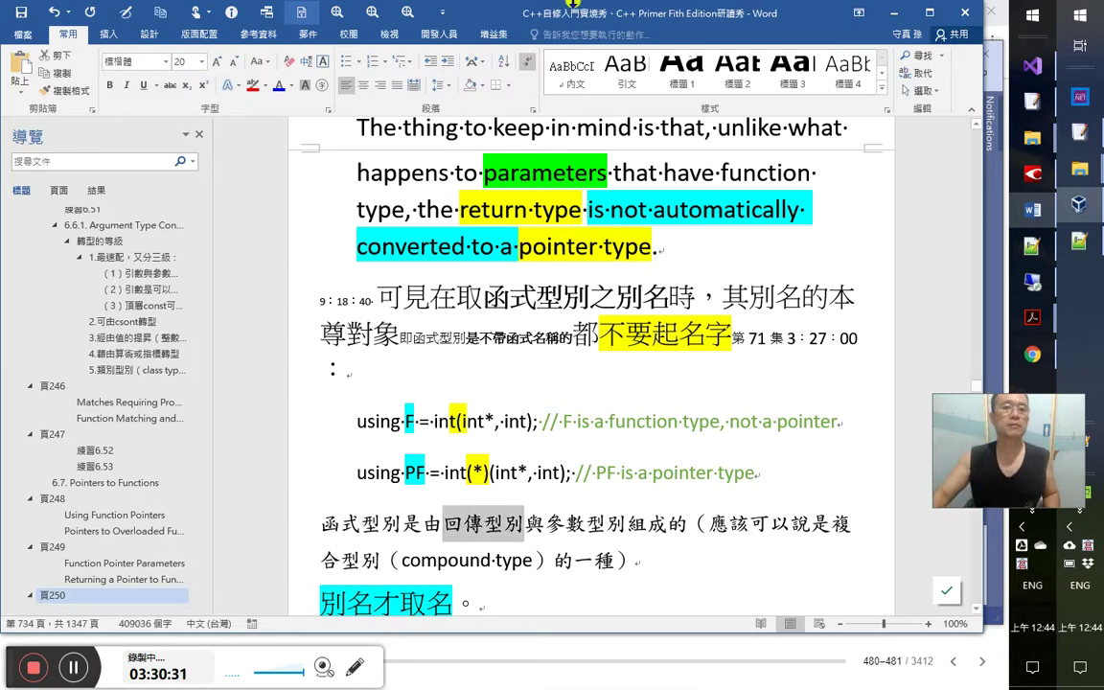
pyautogui.click(290, 88)
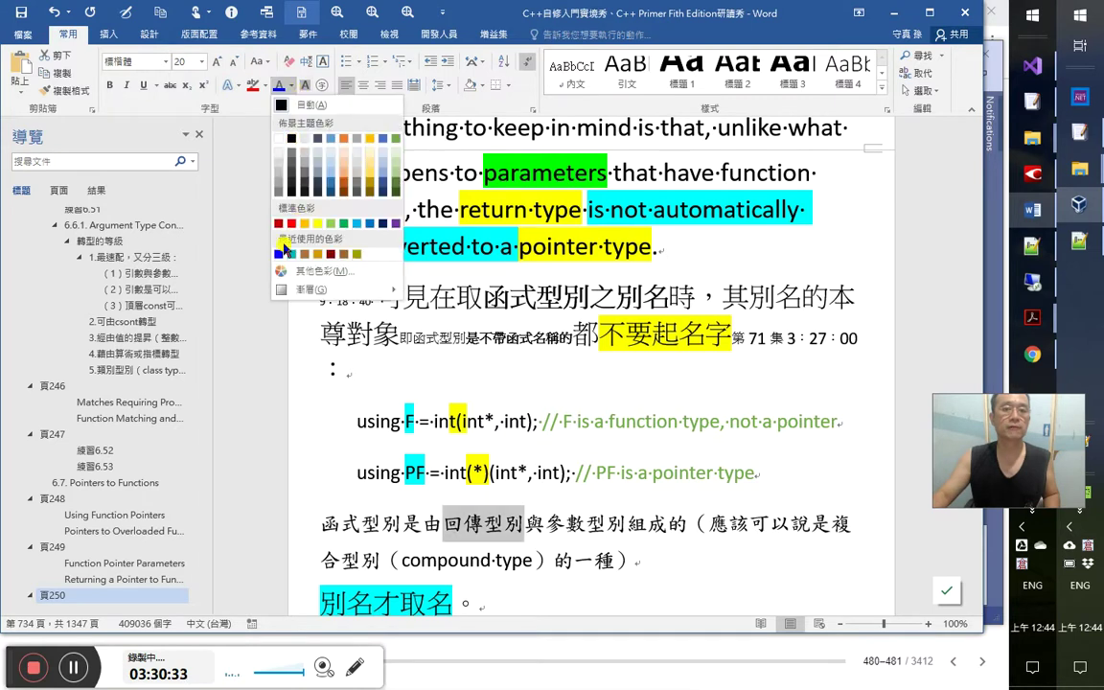
pyautogui.click(254, 219)
# Apply the same teal font colour to "參數型別" and to "函式型別" at the start of the remark
pyautogui.moveTo(545, 524); pyautogui.dragTo(618, 524)
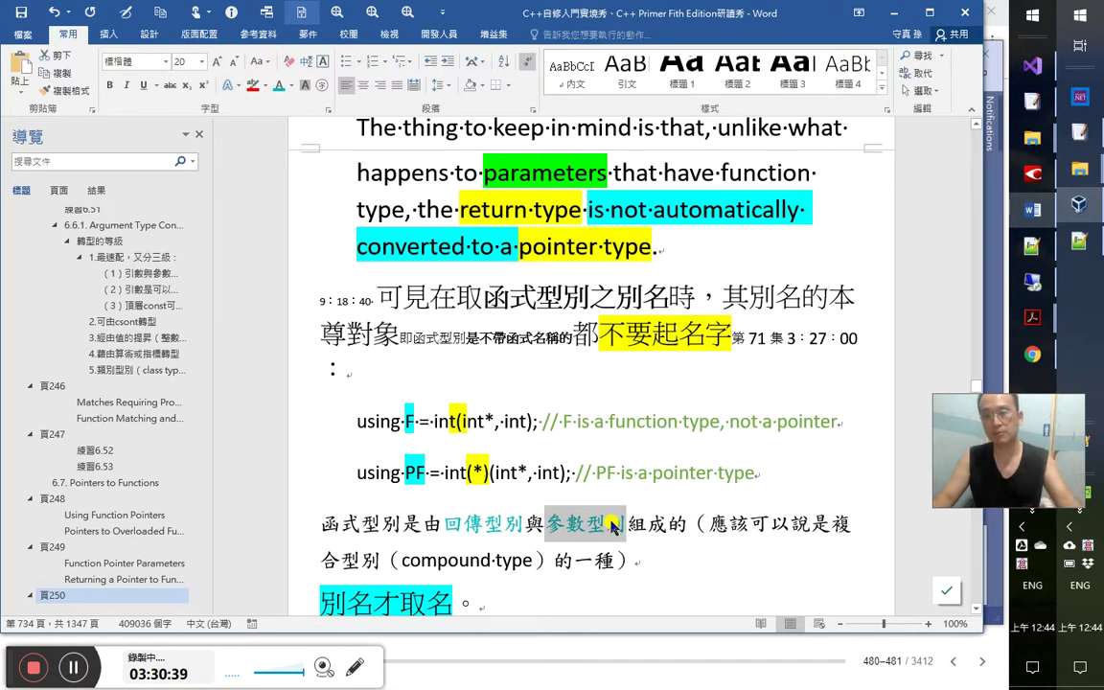
pyautogui.click(564, 472)
pyautogui.moveTo(444, 524); pyautogui.dragTo(624, 524)
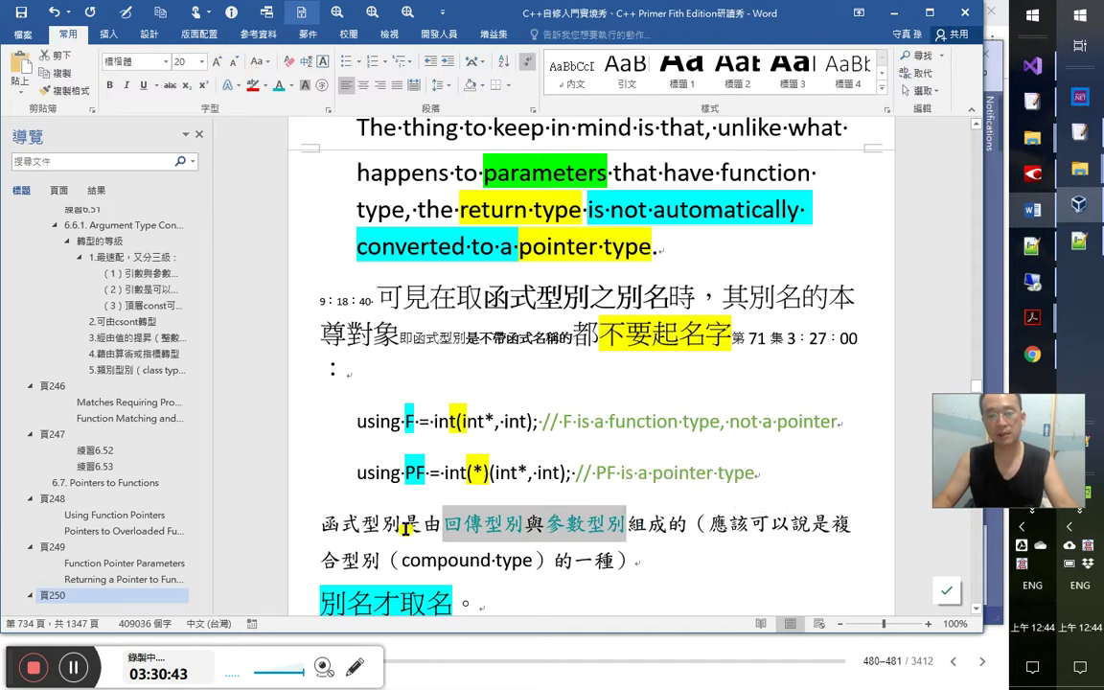
pyautogui.moveTo(401, 526); pyautogui.dragTo(314, 527)
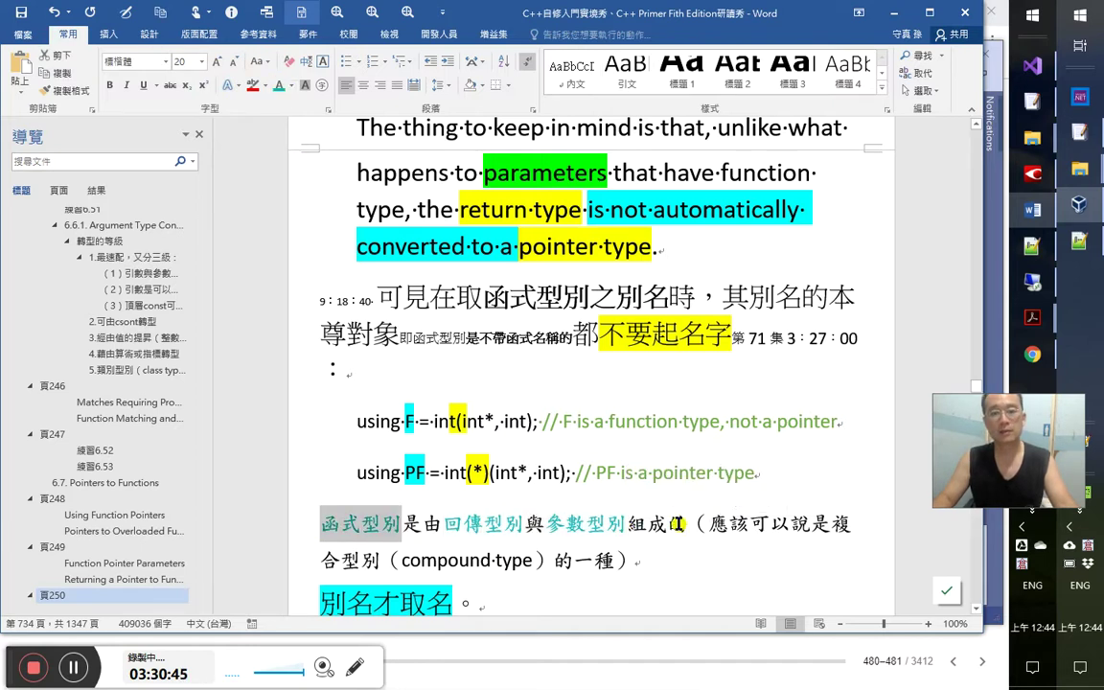
# Colour the alias names F and PF teal in both using declarations and in their comments
pyautogui.scroll(-1, 668, 480)
pyautogui.moveTo(397, 438); pyautogui.dragTo(425, 438)
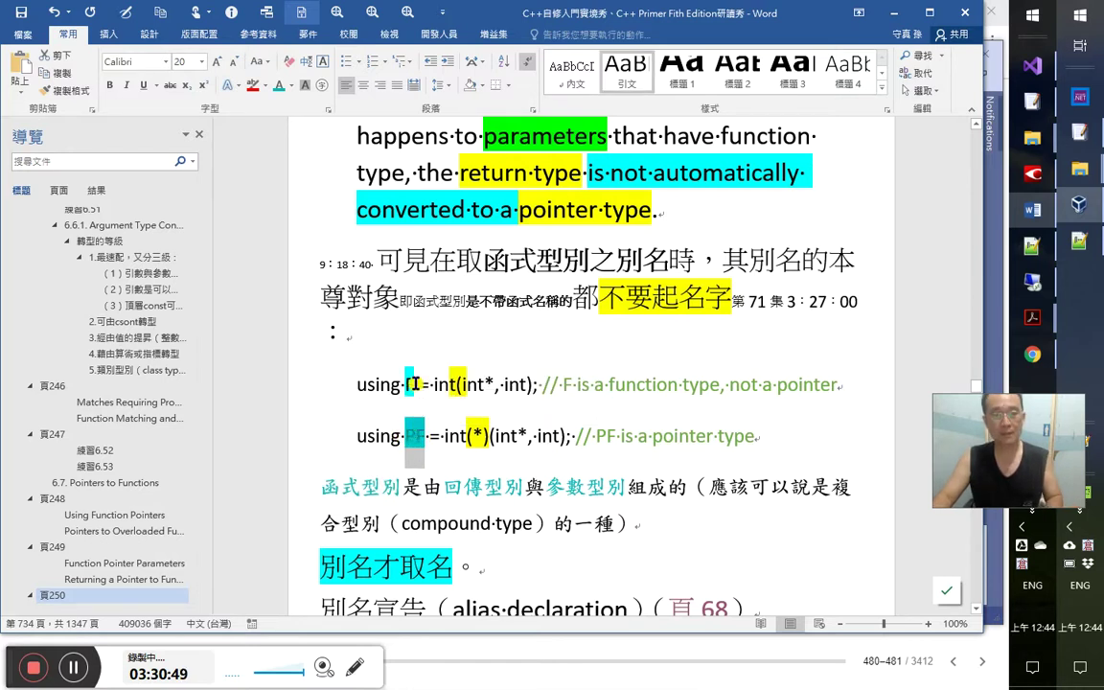
pyautogui.click(485, 384)
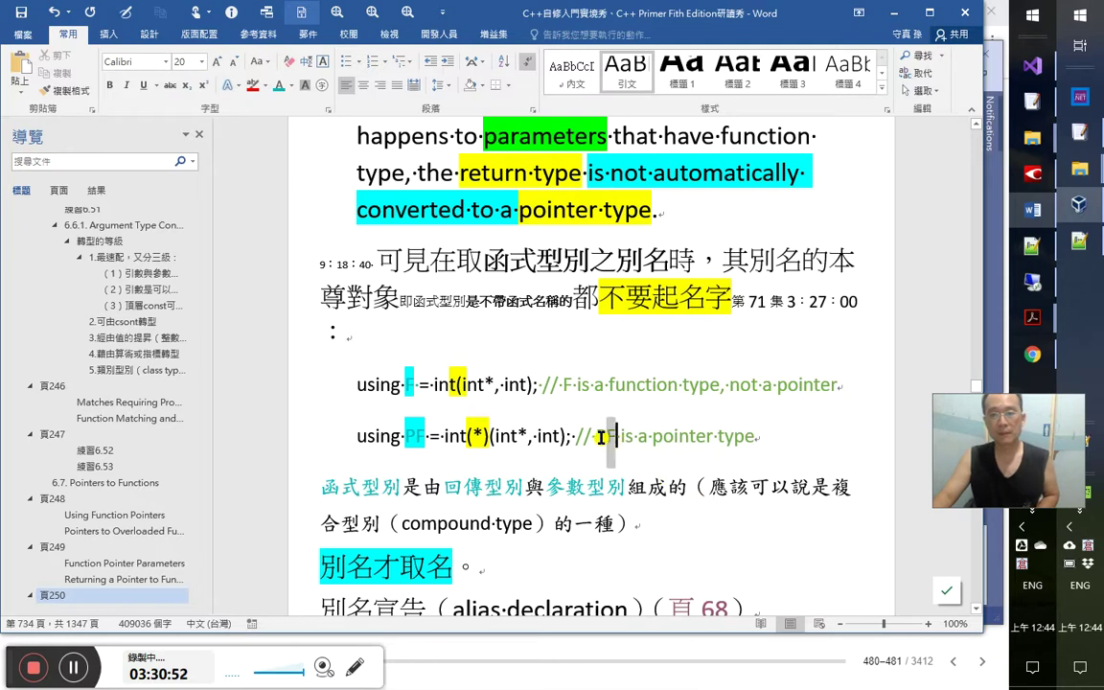
pyautogui.moveTo(597, 436); pyautogui.dragTo(615, 436)
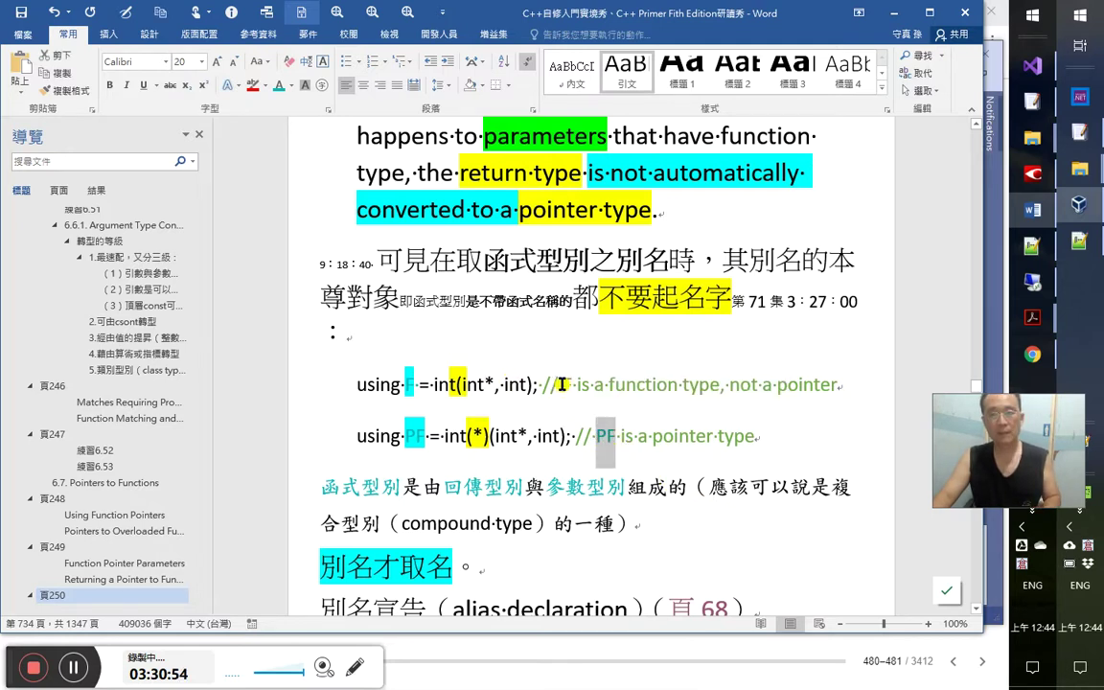
pyautogui.moveTo(570, 384); pyautogui.dragTo(562, 384)
pyautogui.click(649, 438)
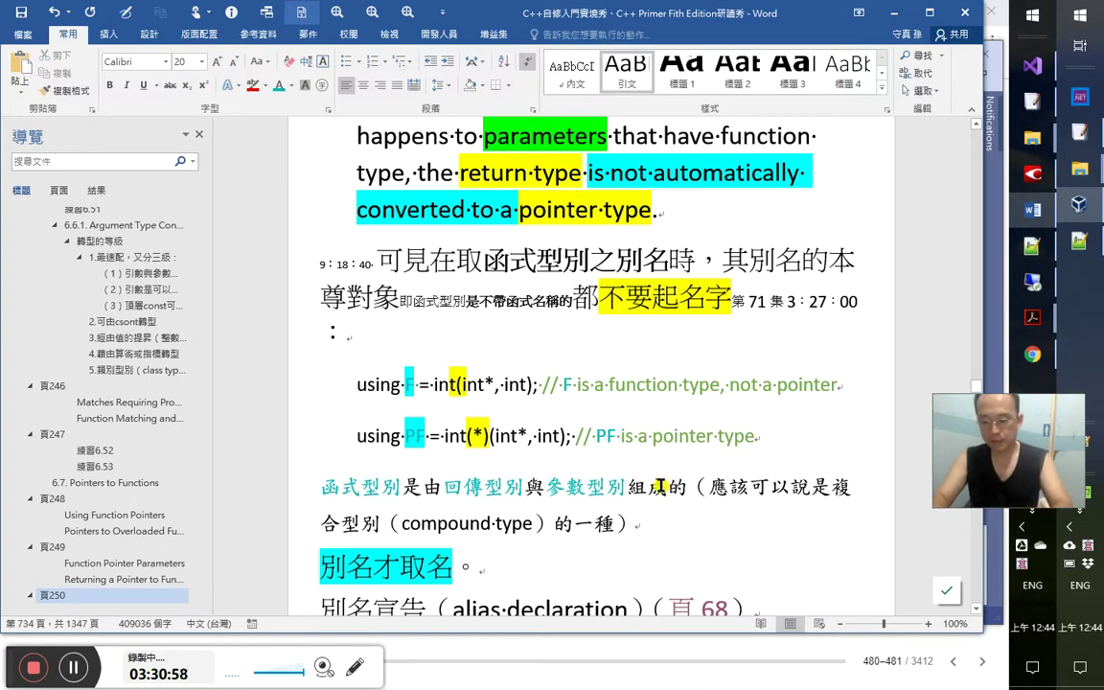
# Review the page 250 passage on return types, the F alias declaration and the remark beneath it
pyautogui.scroll(-2, 423, 274)
pyautogui.click(557, 421)
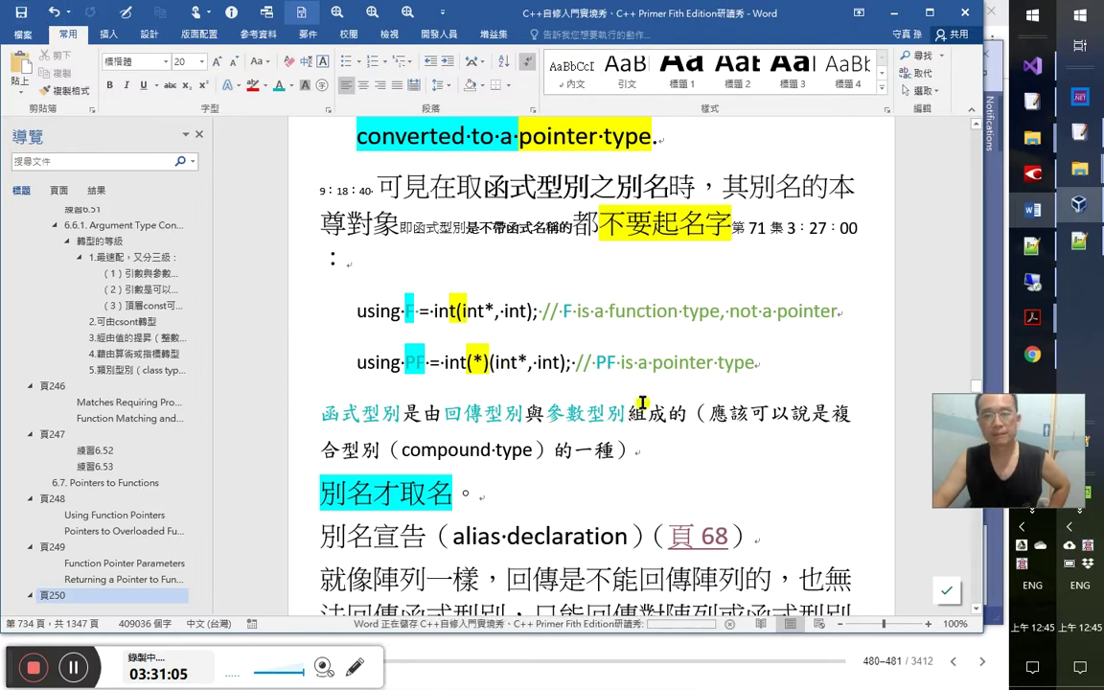
pyautogui.scroll(-2, 643, 400)
pyautogui.scroll(2, 690, 386)
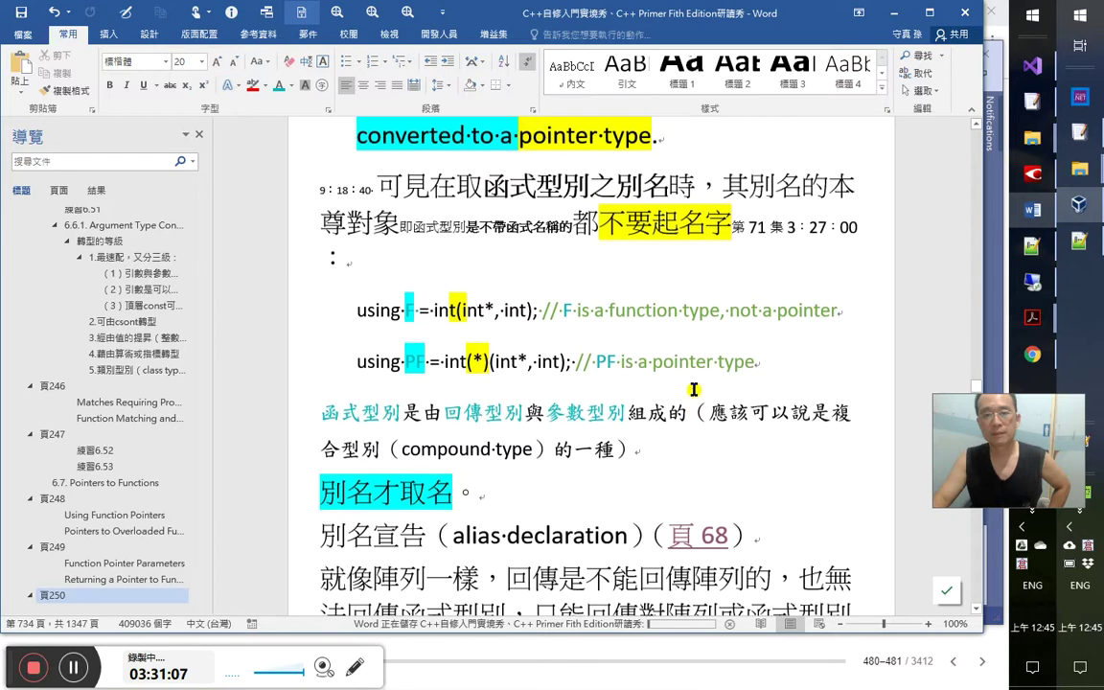
pyautogui.scroll(3, 695, 387)
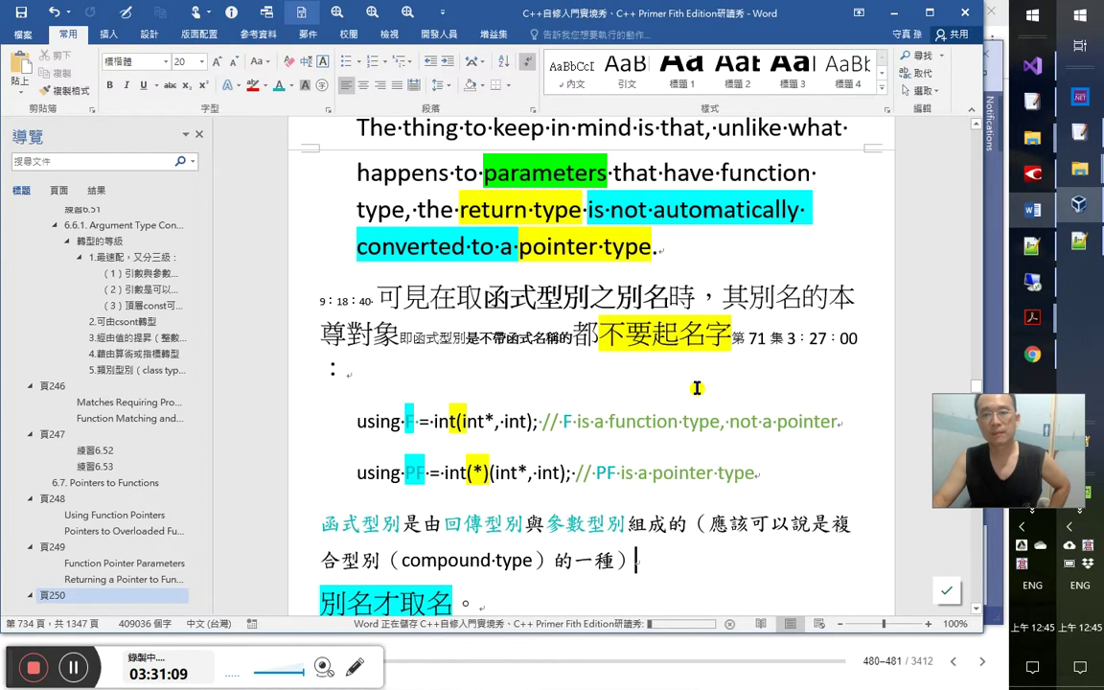
pyautogui.scroll(8, 698, 389)
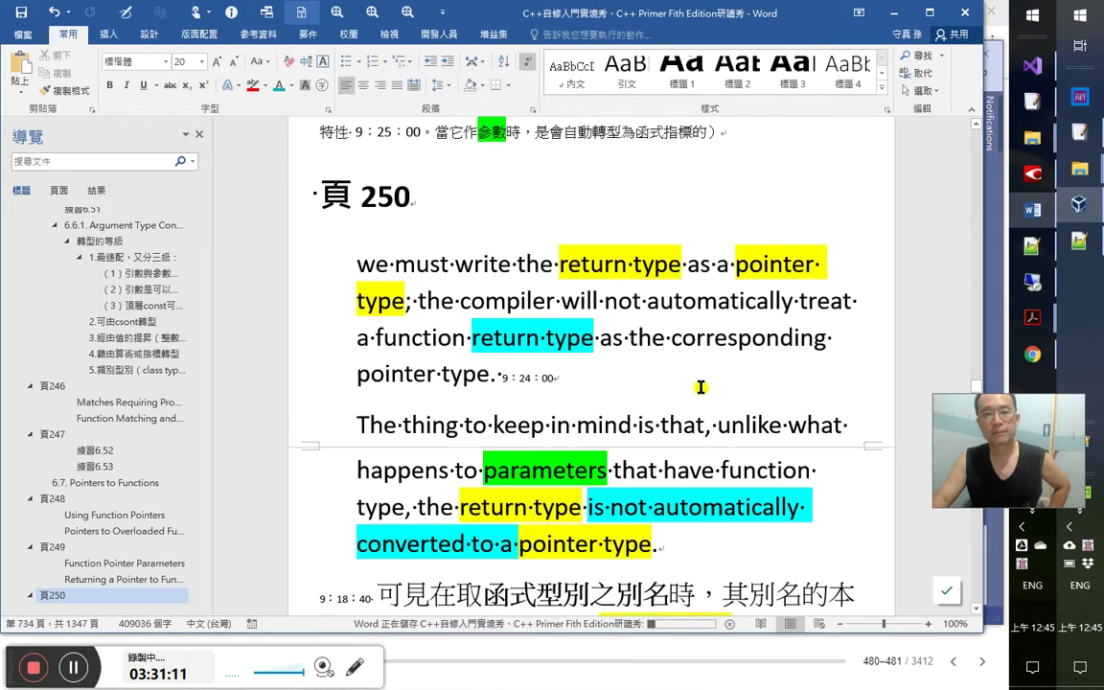
pyautogui.scroll(-10, 699, 390)
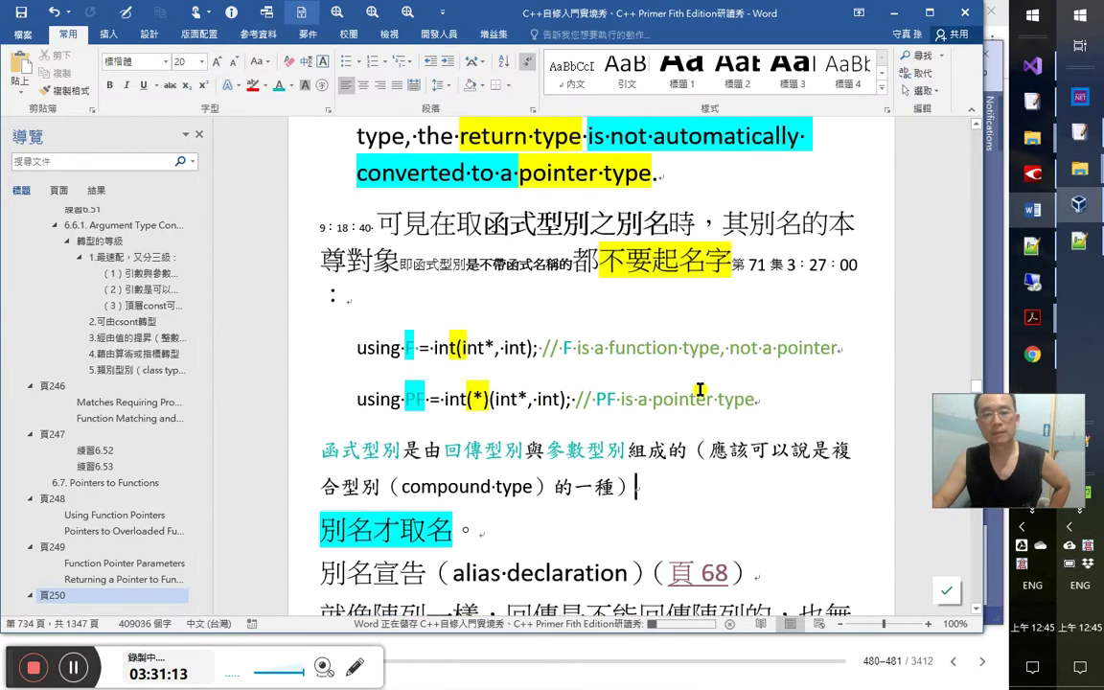
pyautogui.moveTo(476, 351); pyautogui.dragTo(532, 350)
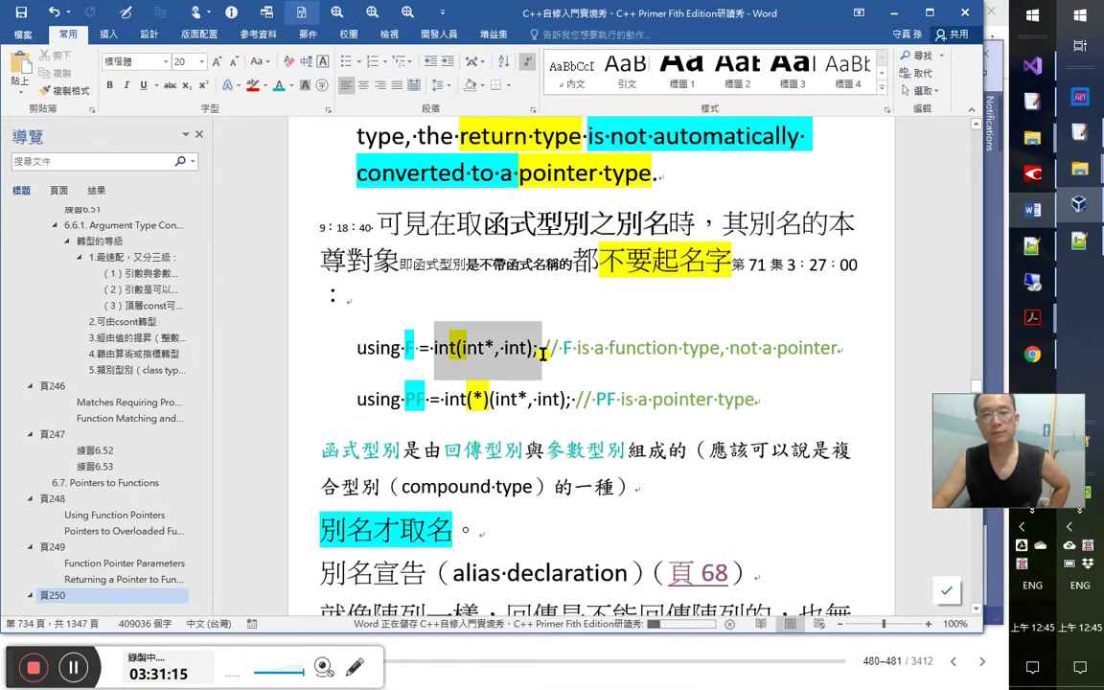
pyautogui.click(757, 517)
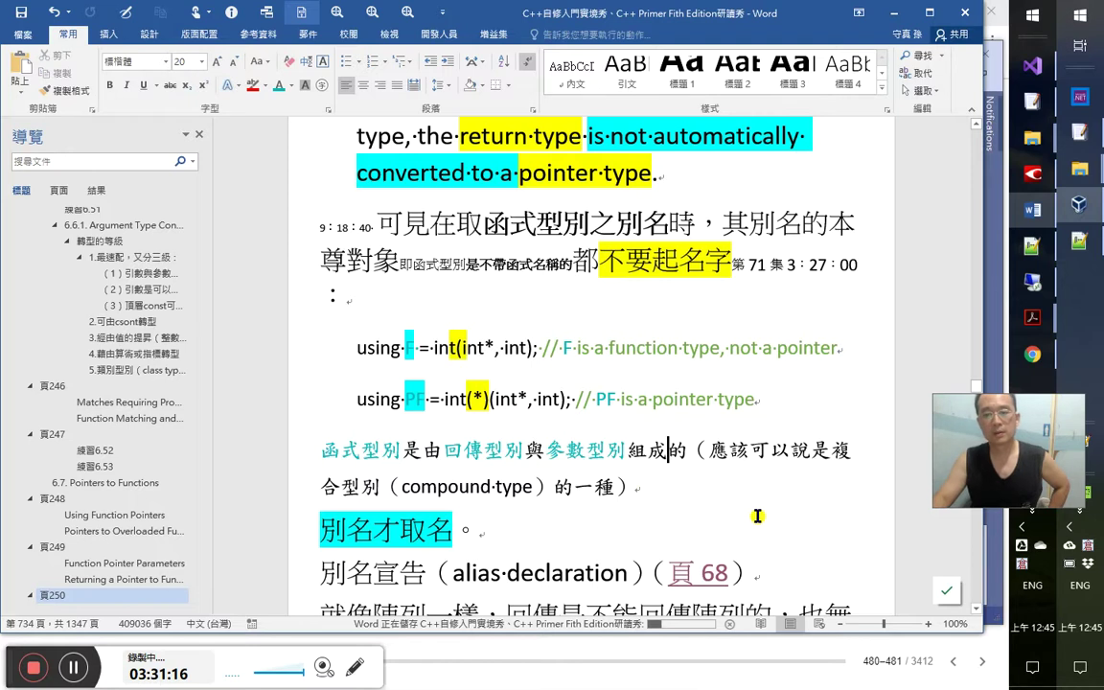
# Close the parenthetical remark with "。" and continue it with "因此只要指明如上開"
pyautogui.write('因此')
pyautogui.press('Left')
pyautogui.press('Left')
pyautogui.write('。')
pyautogui.press('End')
pyautogui.write('只要')
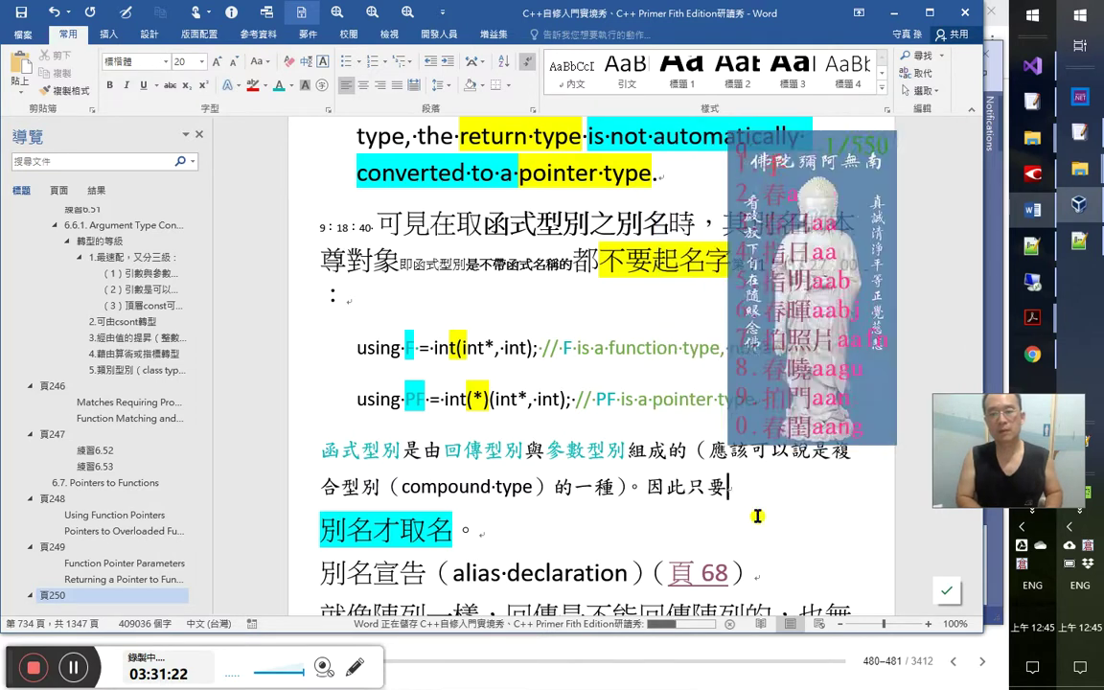
pyautogui.write('指明')
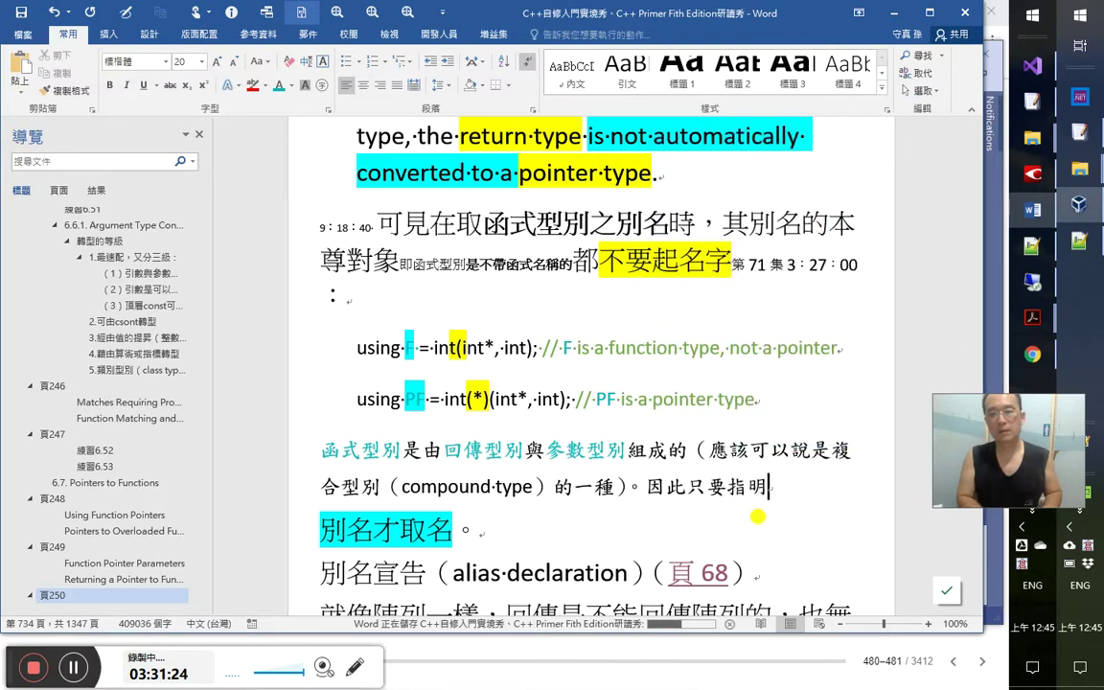
pyautogui.write('如上')
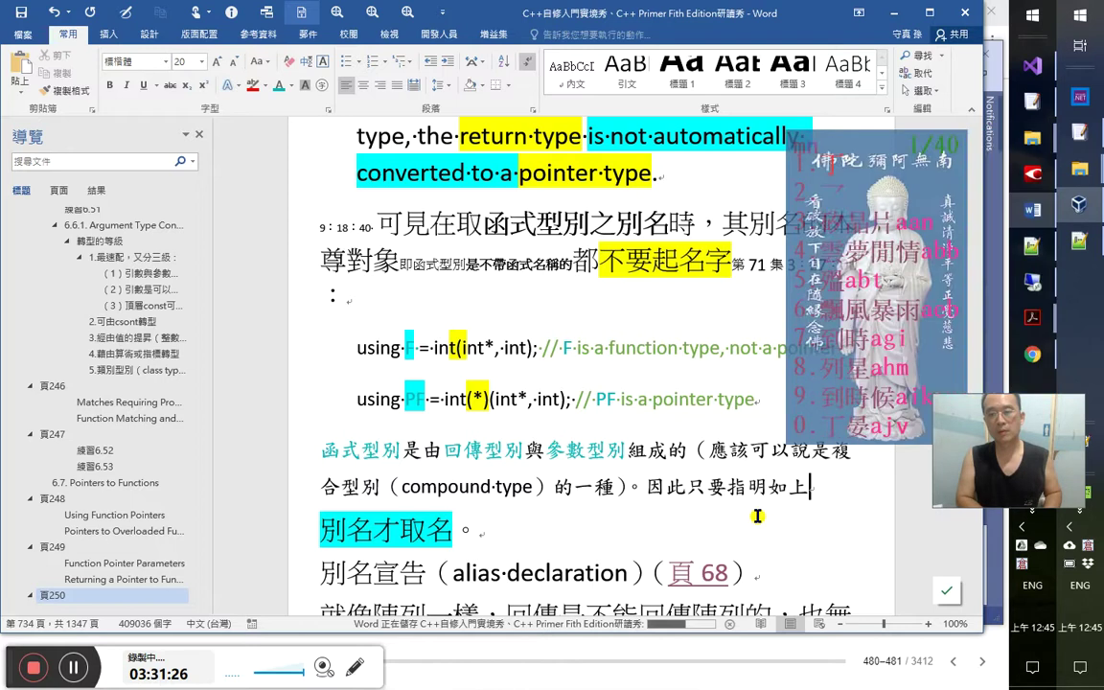
pyautogui.write('開')
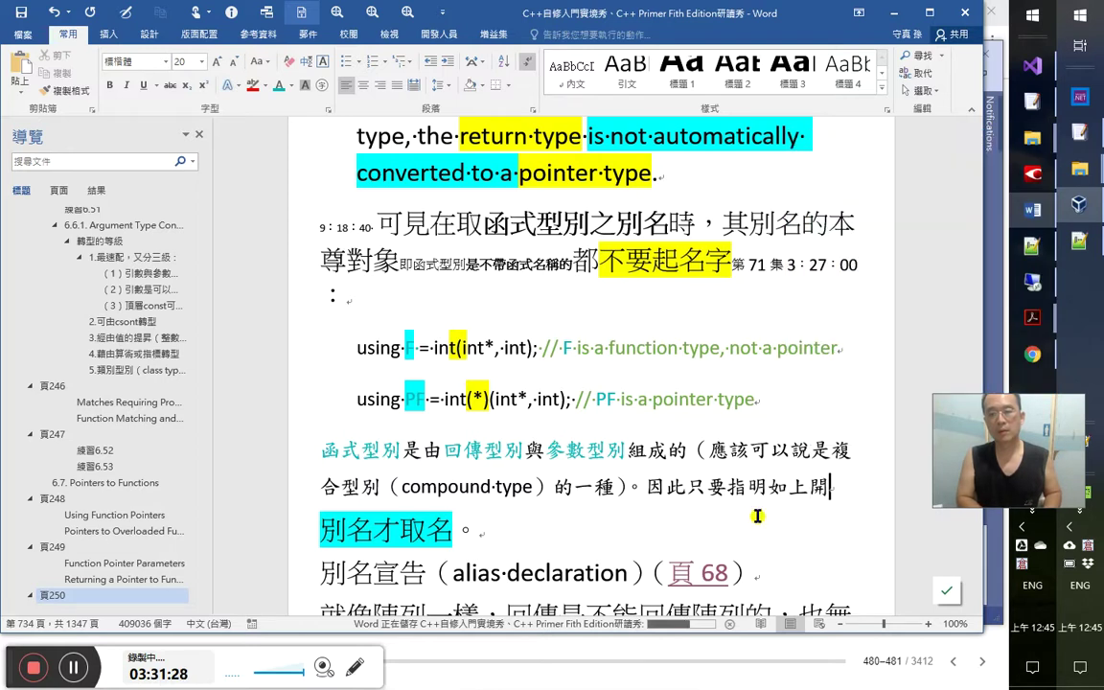
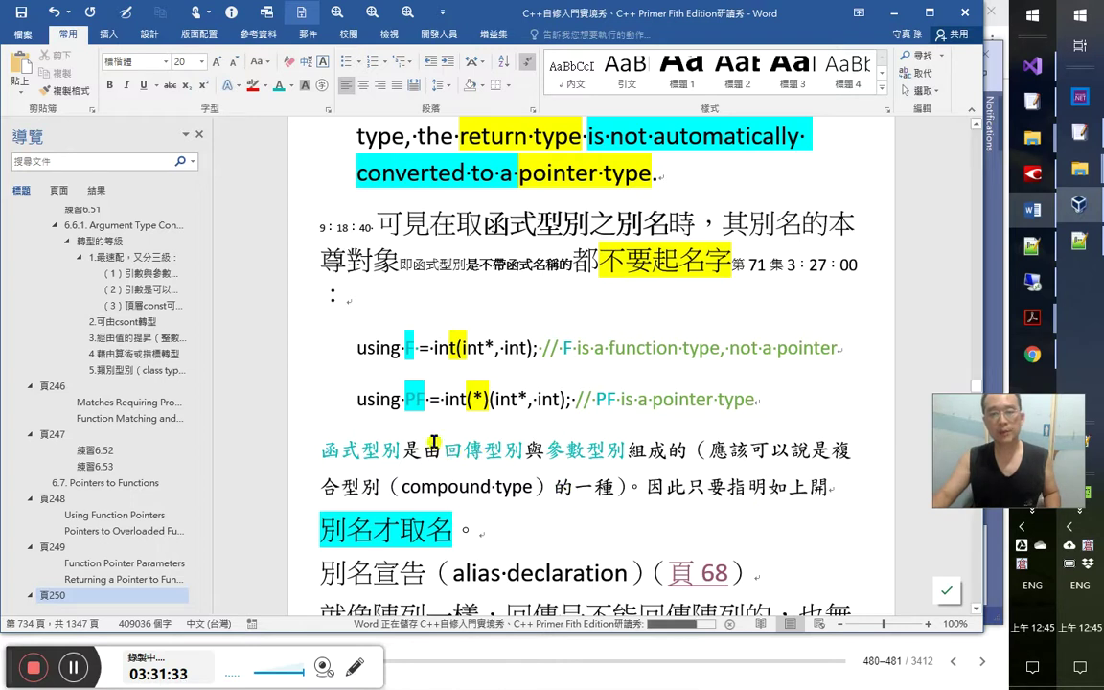
# Append a copy of the teal "回傳型別與參數型別" to the end of the remark and replace its "與" with "和"
pyautogui.moveTo(444, 449); pyautogui.dragTo(623, 449)
pyautogui.moveTo(556, 449); pyautogui.dragTo(822, 498)
pyautogui.click(823, 499)
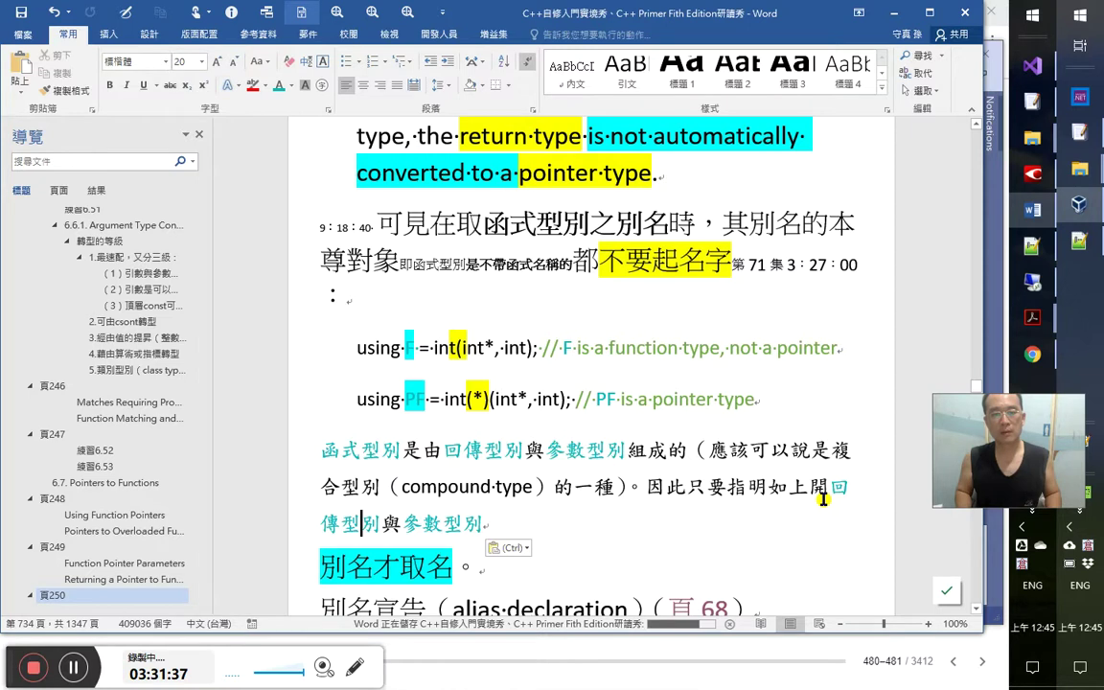
pyautogui.press('Right')
pyautogui.press('Right')
pyautogui.press('BackSpace')
pyautogui.write('和')
# Complete the sentence at the end of the remark with "即可表示為一個函式型別"
pyautogui.press('End')
pyautogui.write('即可')
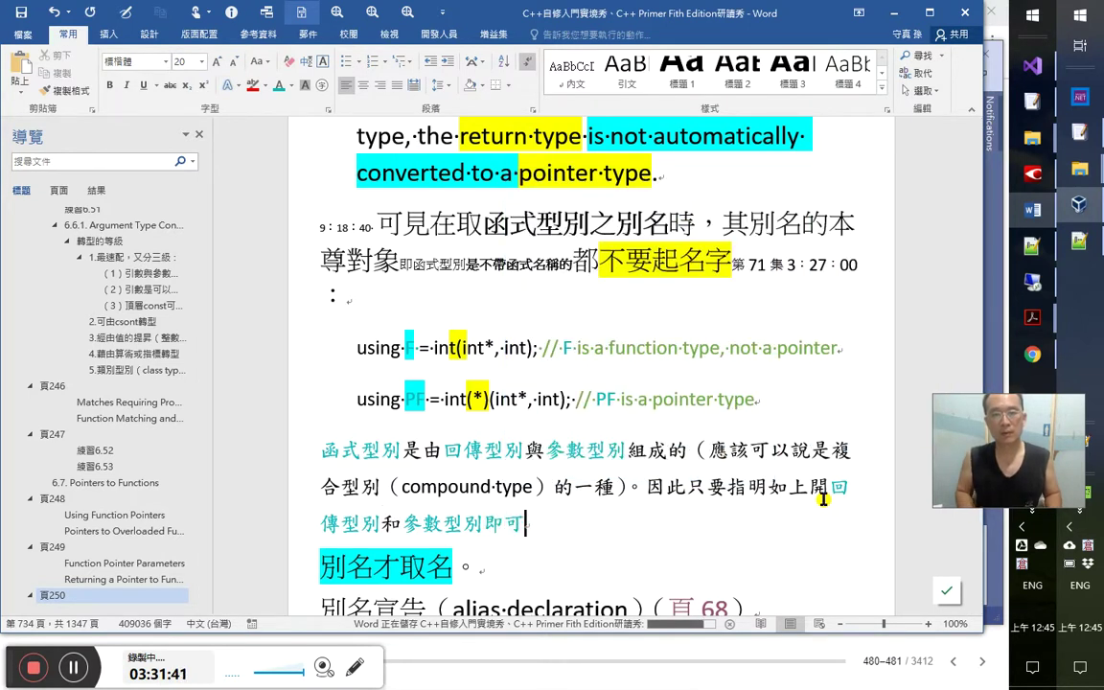
pyautogui.hotkey('shift', 'Left')
pyautogui.hotkey('shift', 'Left')
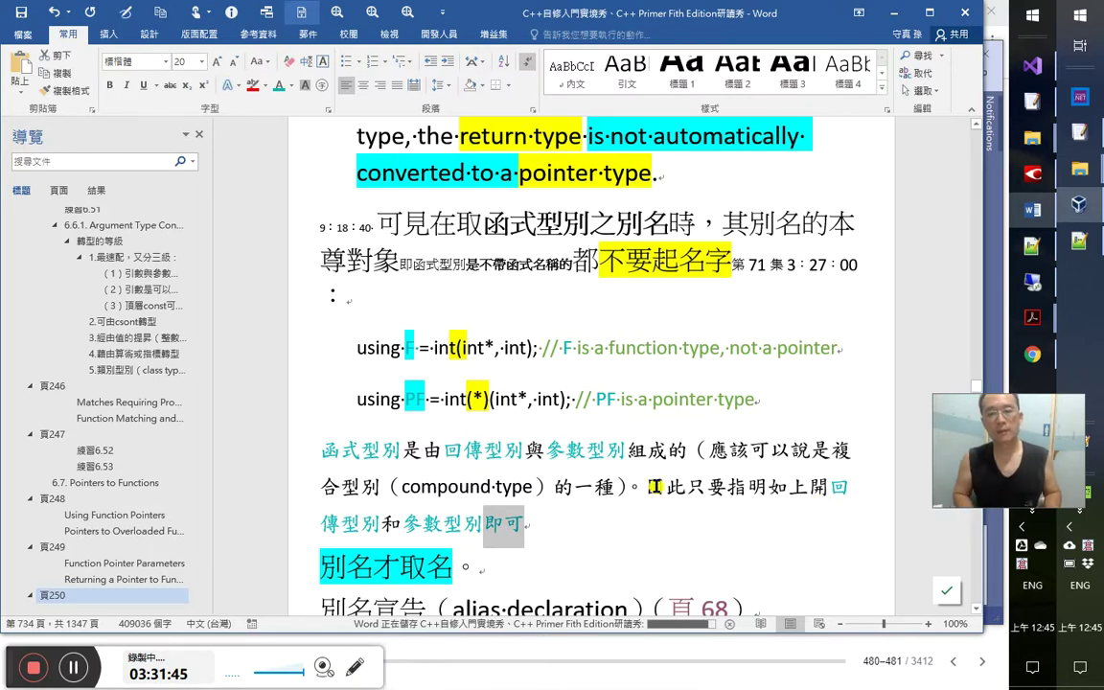
pyautogui.press('End')
pyautogui.write('表示為一')
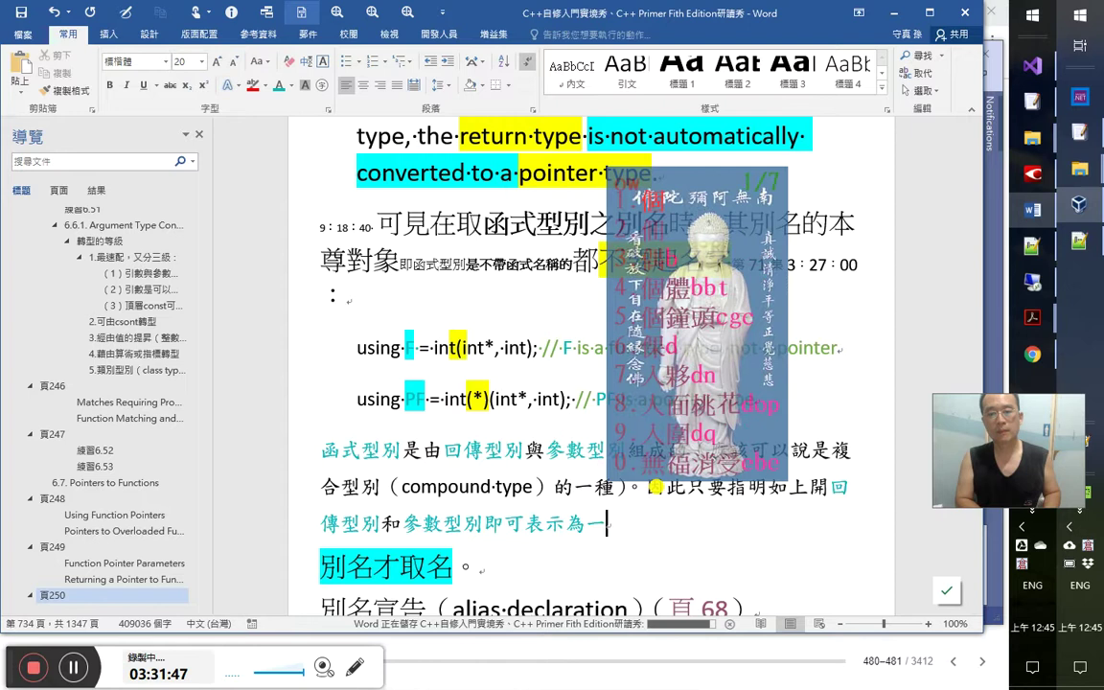
pyautogui.write('個函式型別')
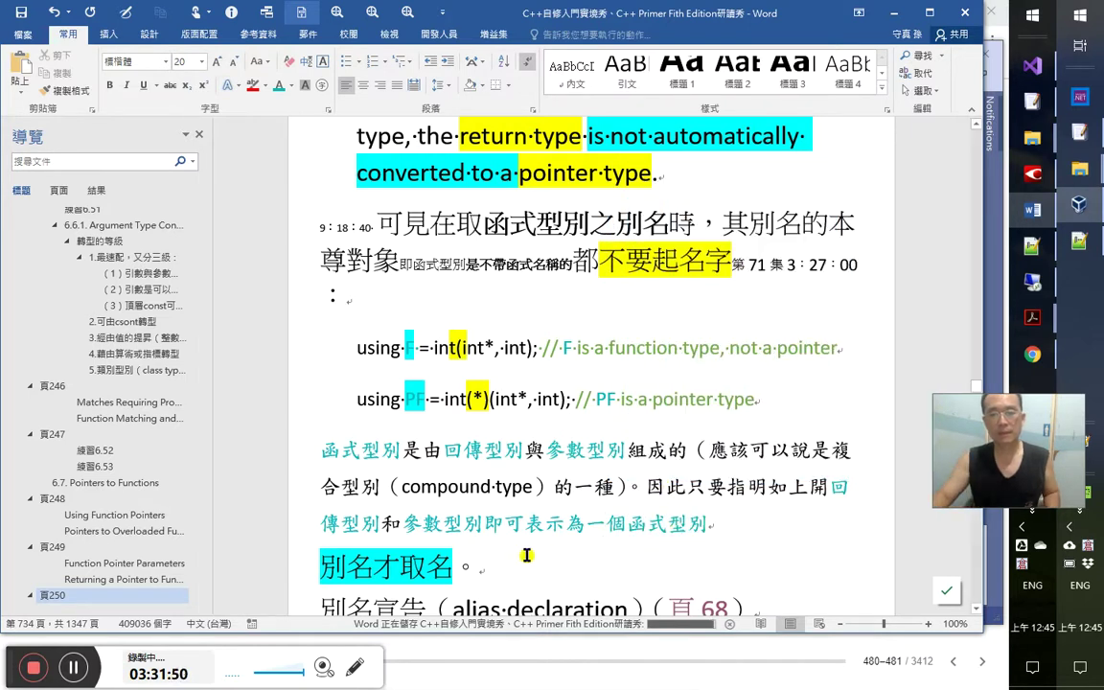
# Set the font colour of "即可表示為一個" to automatic
pyautogui.moveTo(481, 523); pyautogui.dragTo(628, 532)
pyautogui.click(715, 506)
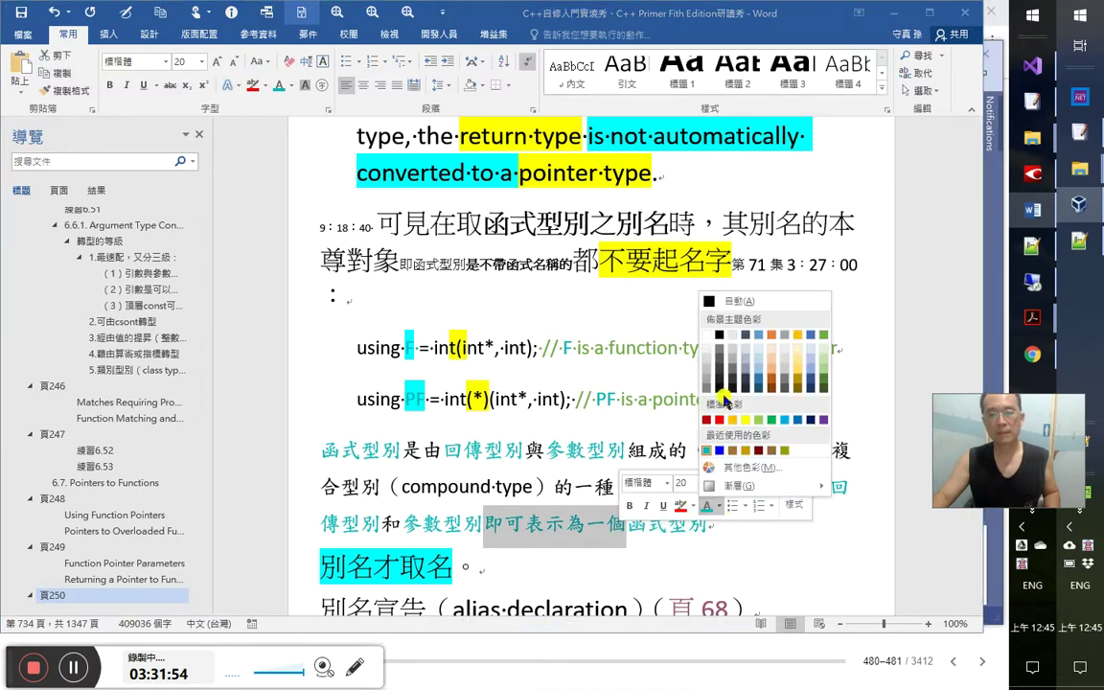
pyautogui.click(735, 305)
pyautogui.click(566, 523)
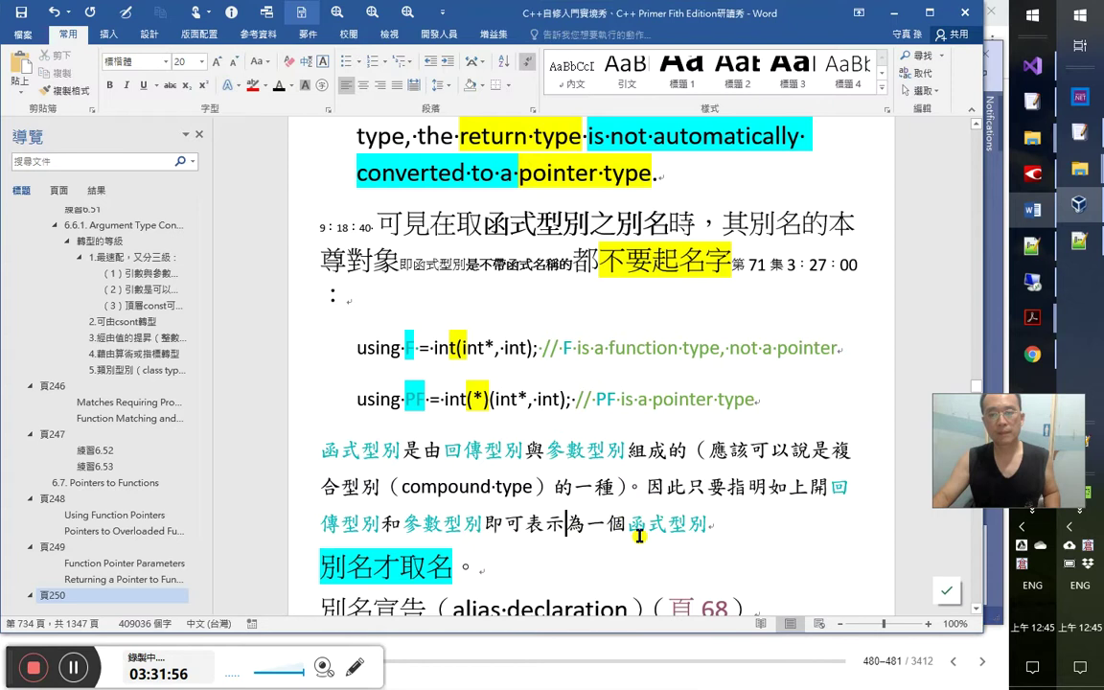
# Apply a wavy underline to the parameter list "(int*, int)" in the PF using declaration
pyautogui.click(492, 398)
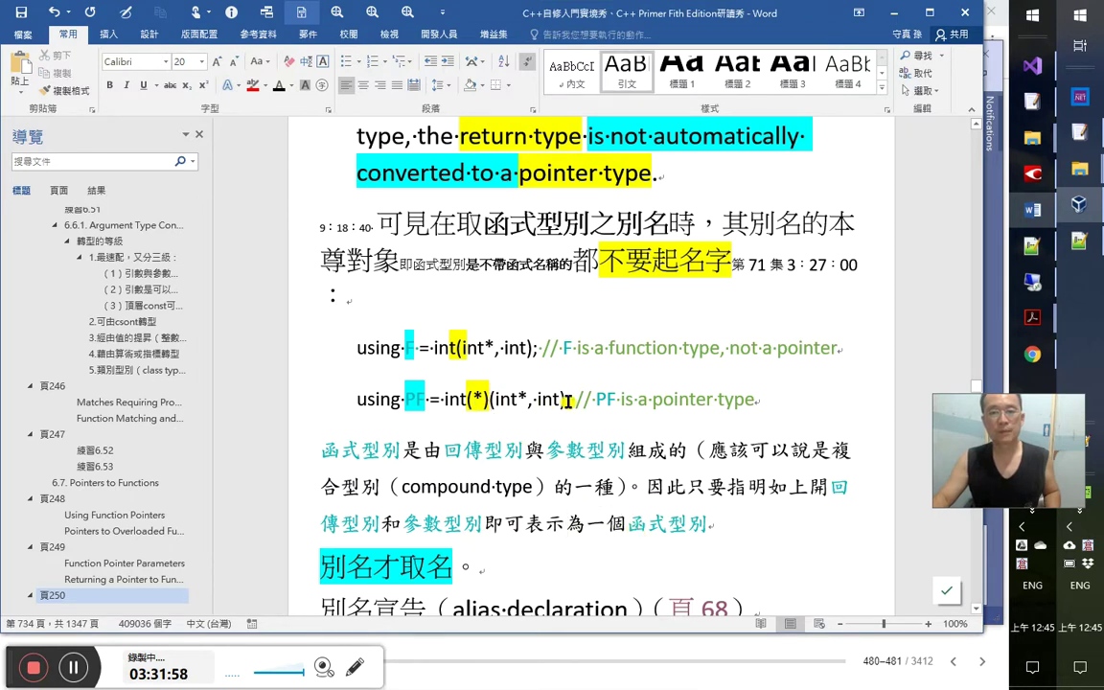
pyautogui.keyDown('shift'); pyautogui.click(568, 400); pyautogui.keyUp('shift')
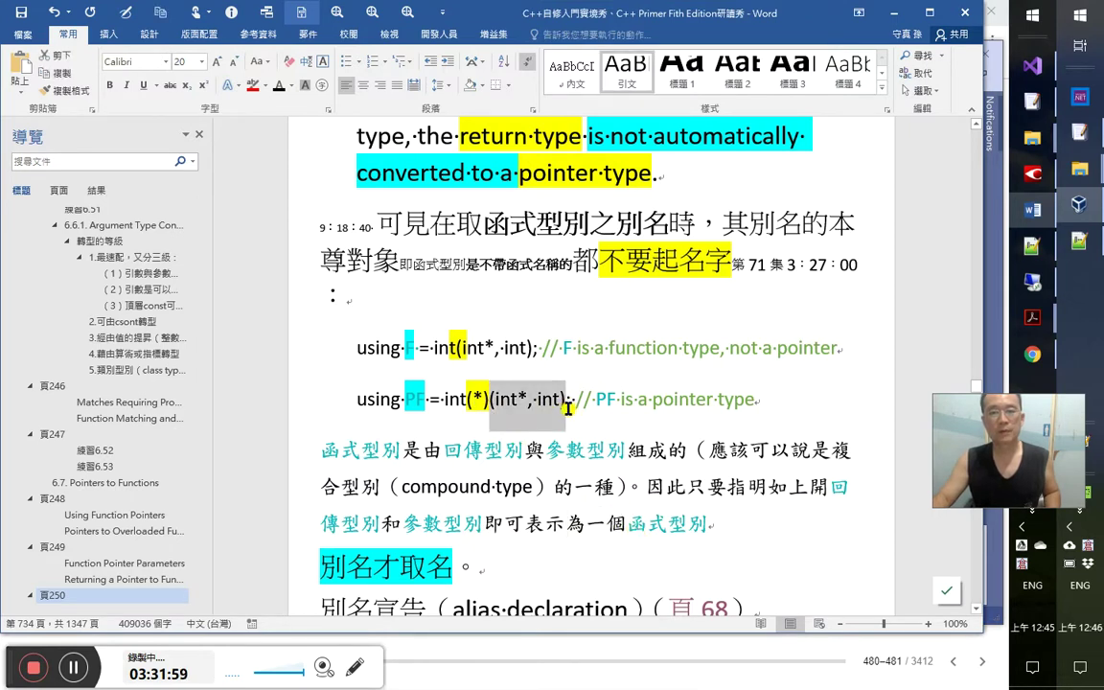
pyautogui.click(156, 86)
pyautogui.click(190, 242)
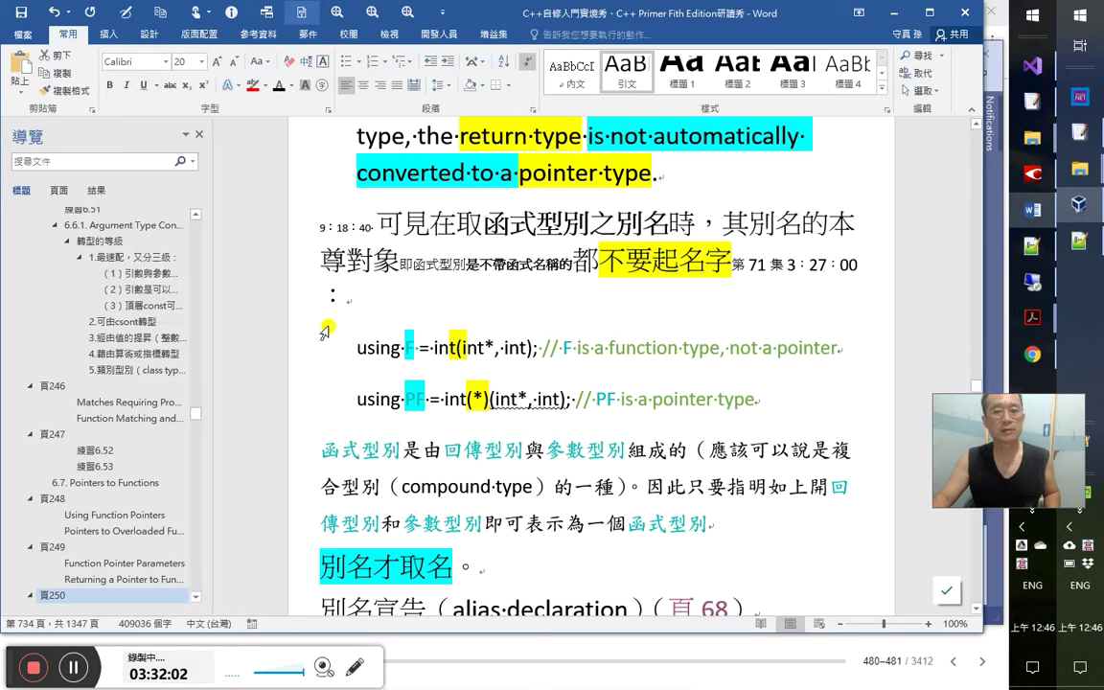
# In the remark's last sentence, give "參數型別" a wavy underline and "回傳型別" a single underline
pyautogui.moveTo(484, 524); pyautogui.dragTo(823, 484)
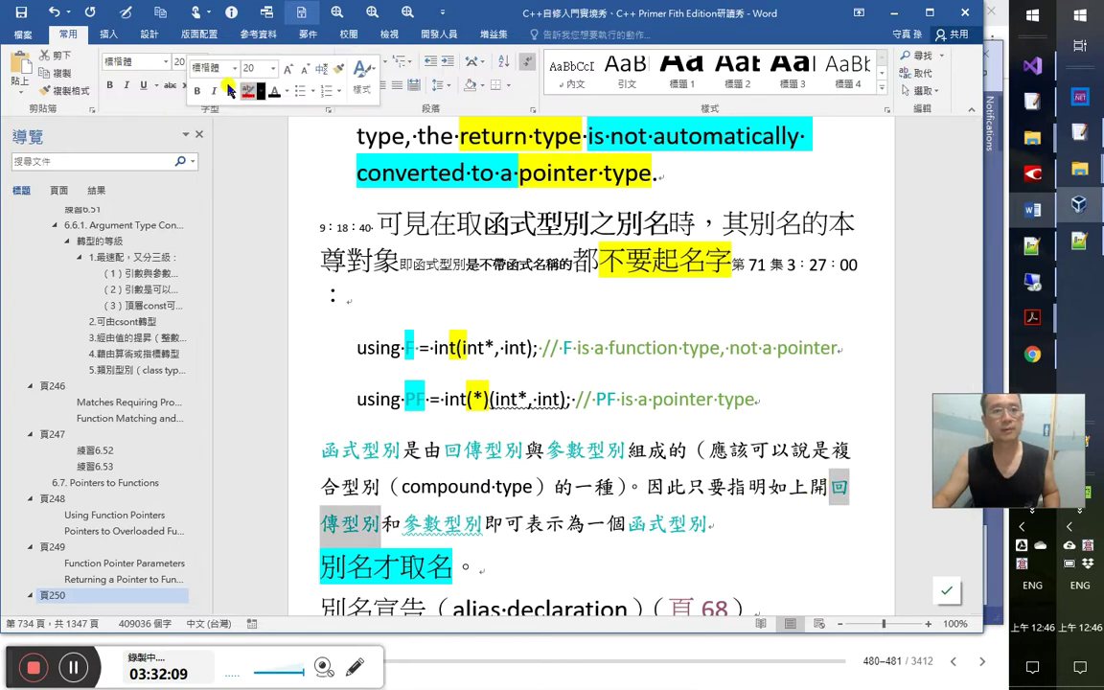
pyautogui.click(154, 86)
pyautogui.click(192, 107)
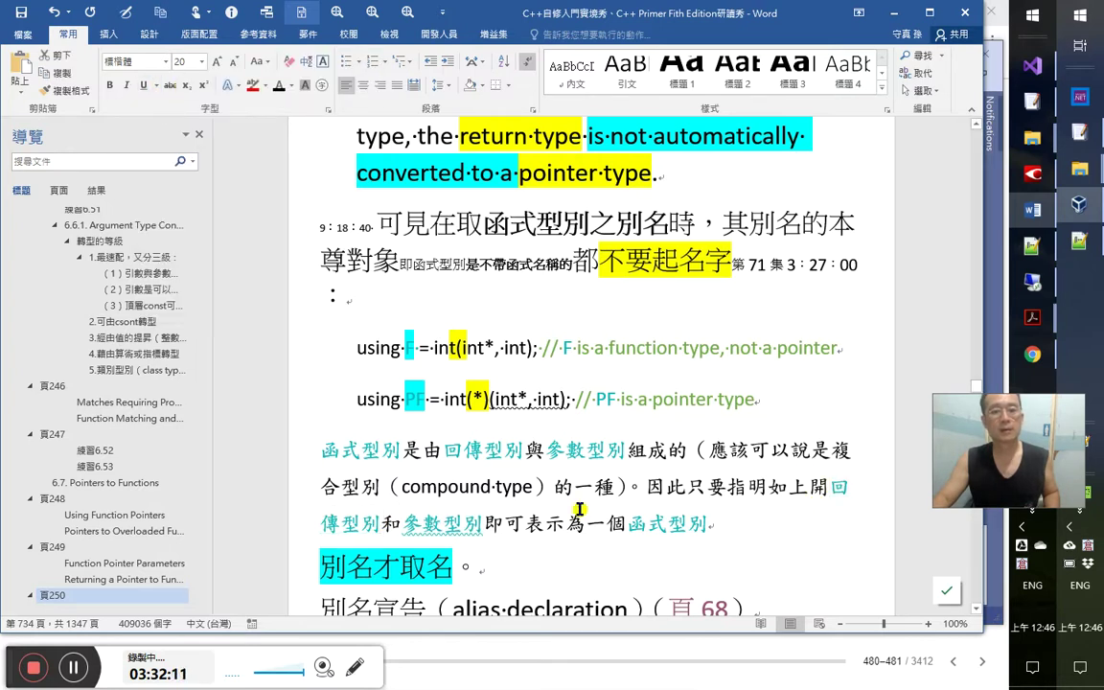
# Apply a single underline to the return type "int" in both the PF and F using declarations
pyautogui.moveTo(491, 403); pyautogui.dragTo(446, 401)
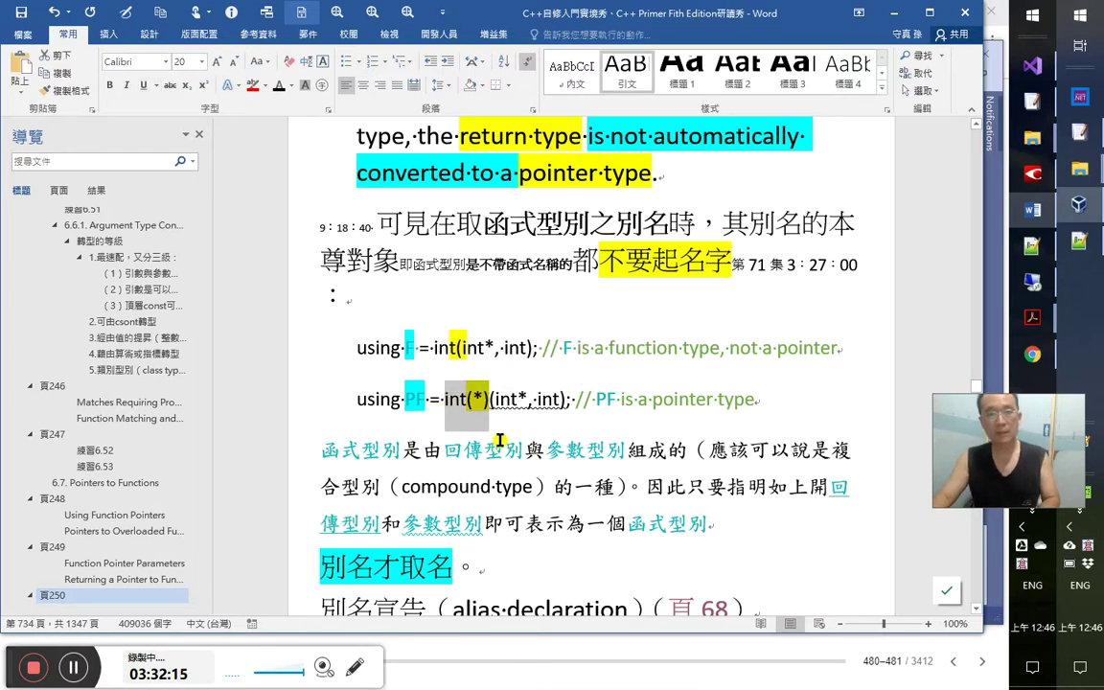
pyautogui.click(457, 400)
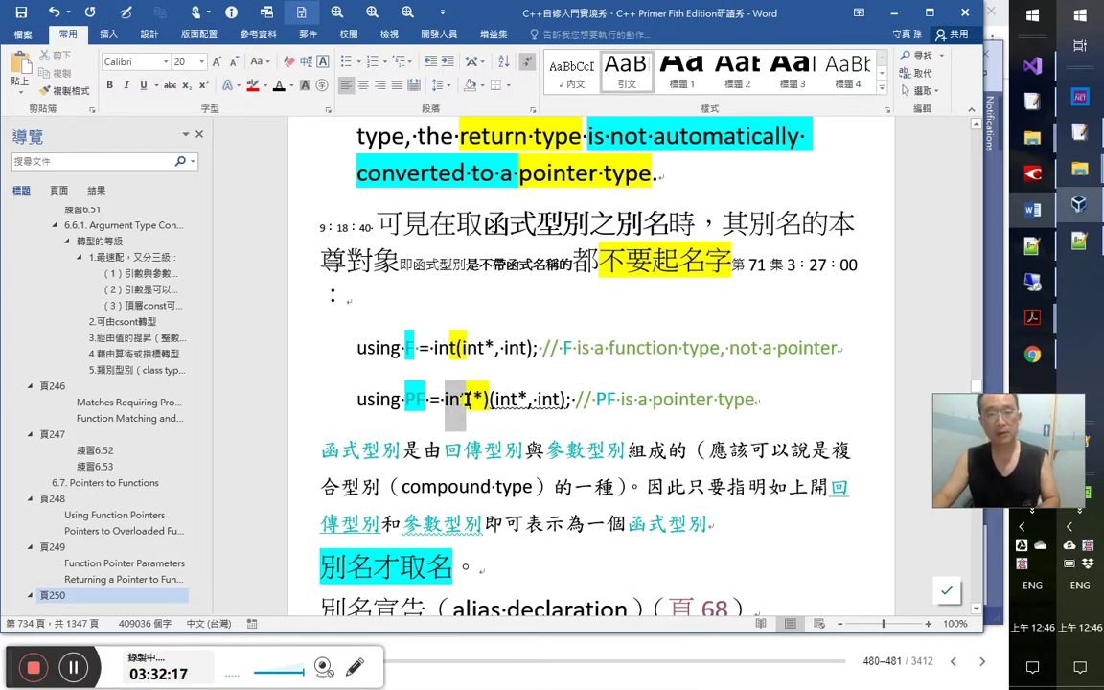
pyautogui.click(143, 86)
pyautogui.doubleClick(430, 347)
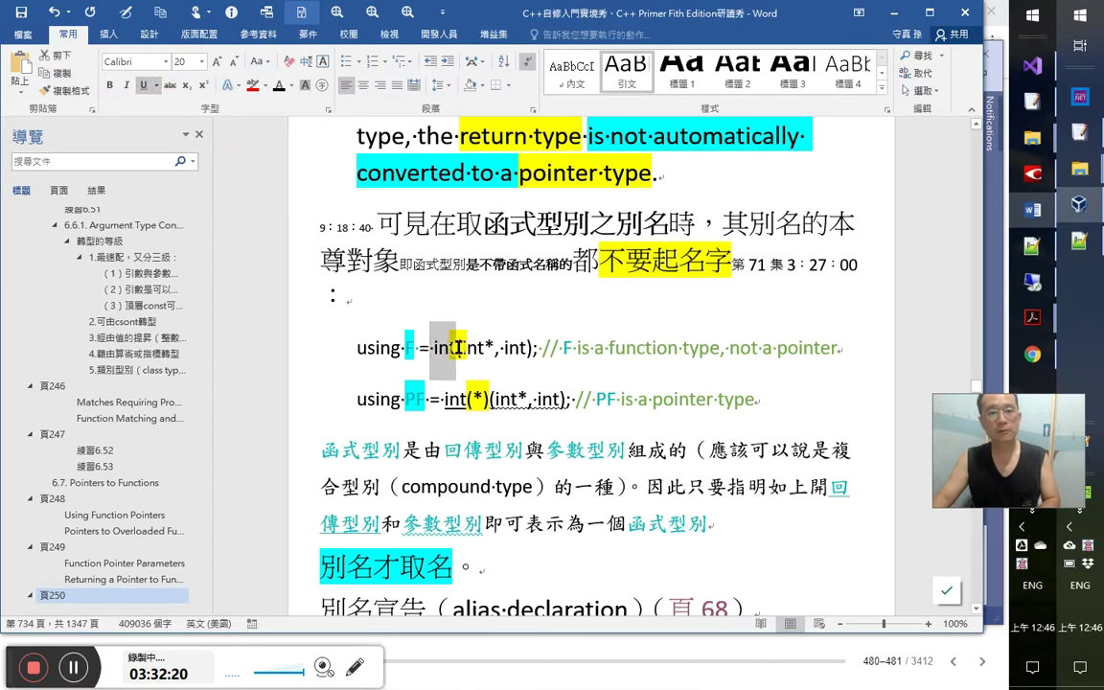
pyautogui.click(143, 85)
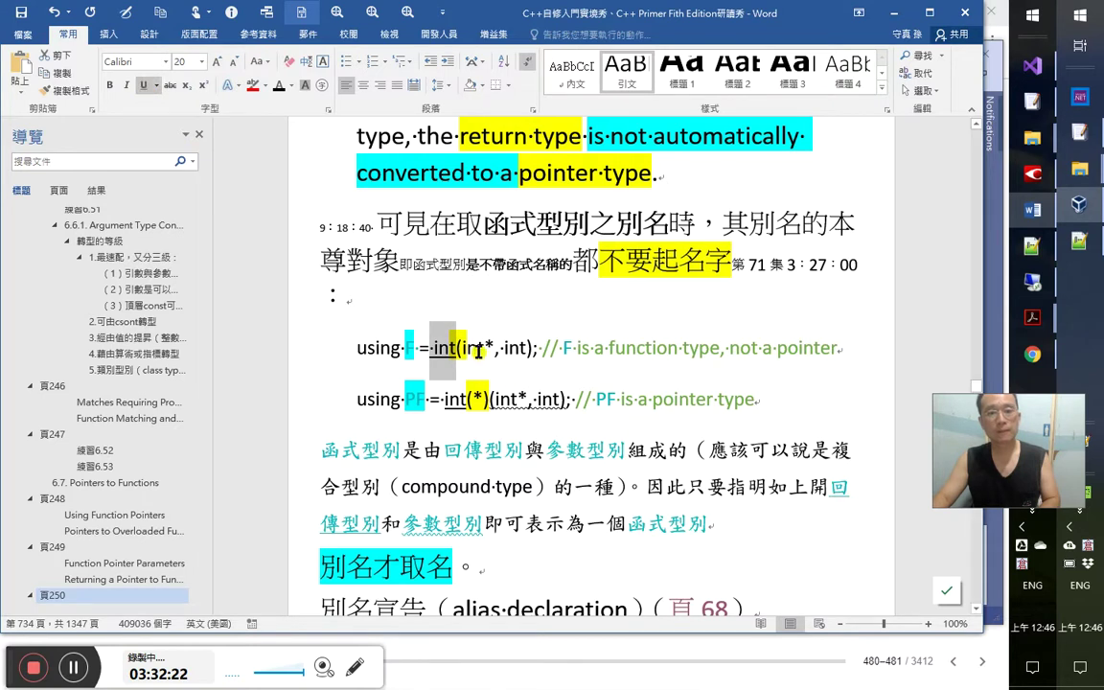
# Apply a wavy underline to the parameter list "(int*, int)" in the F using declaration
pyautogui.moveTo(456, 351); pyautogui.dragTo(538, 354)
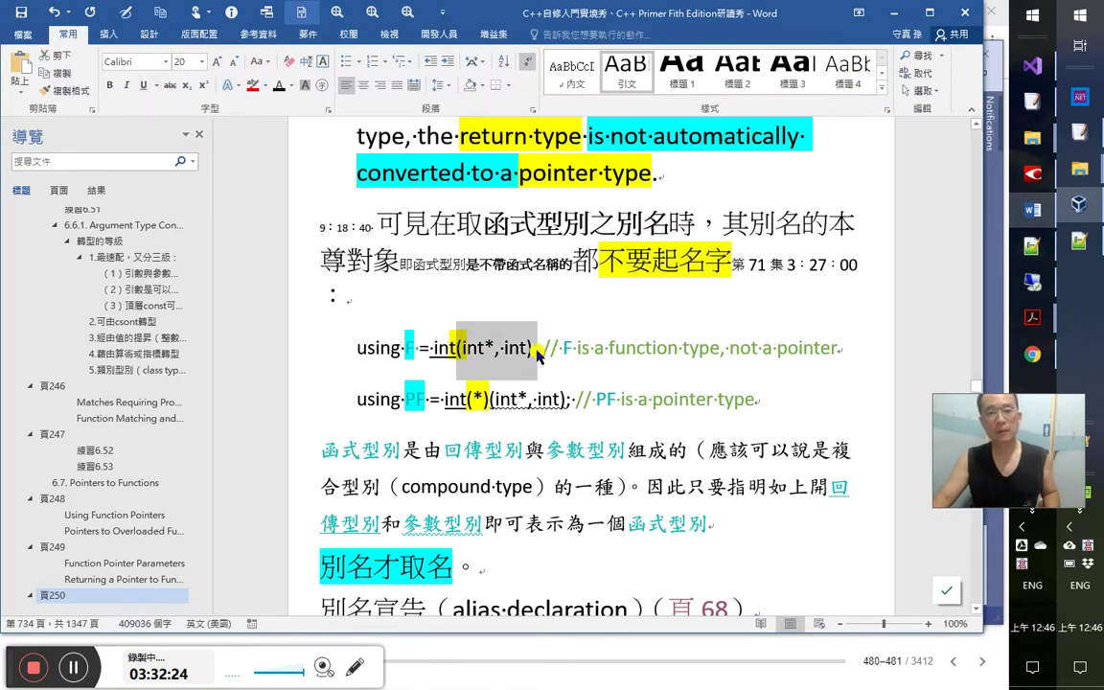
pyautogui.click(154, 85)
pyautogui.click(189, 251)
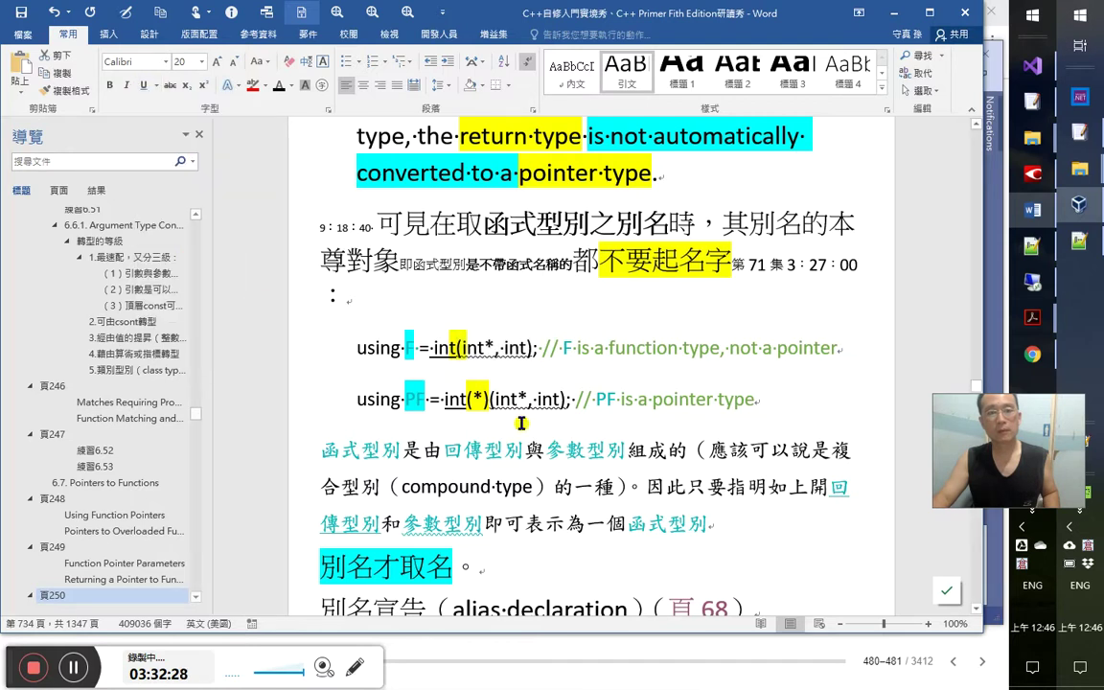
pyautogui.click(610, 446)
pyautogui.click(505, 524)
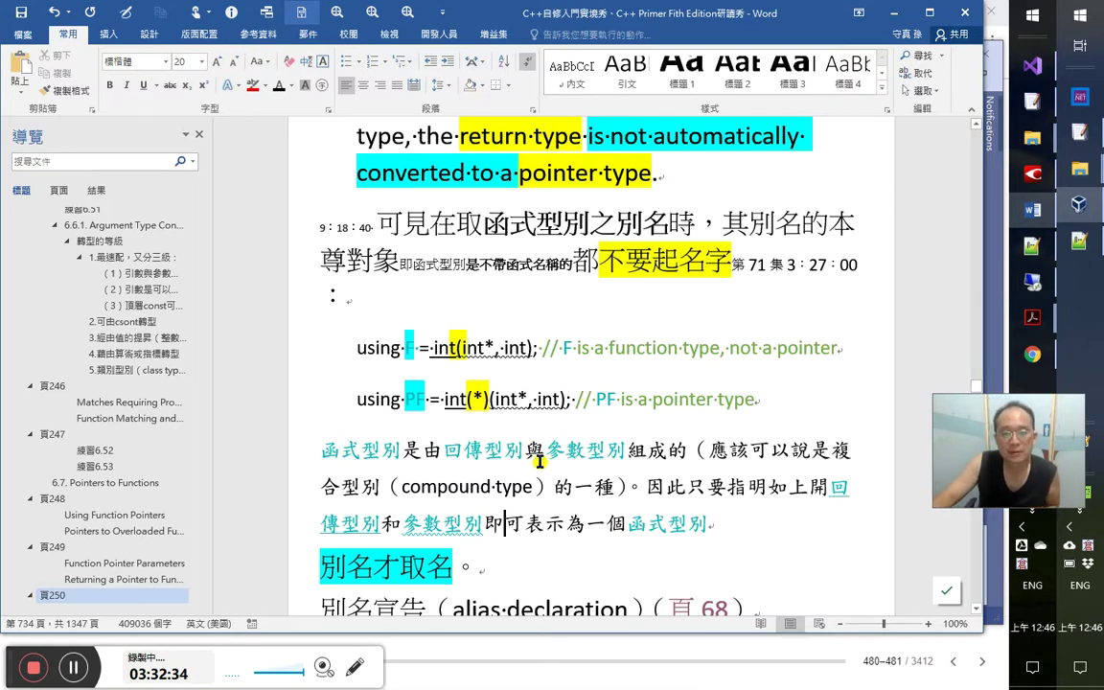
pyautogui.scroll(-1, 678, 538)
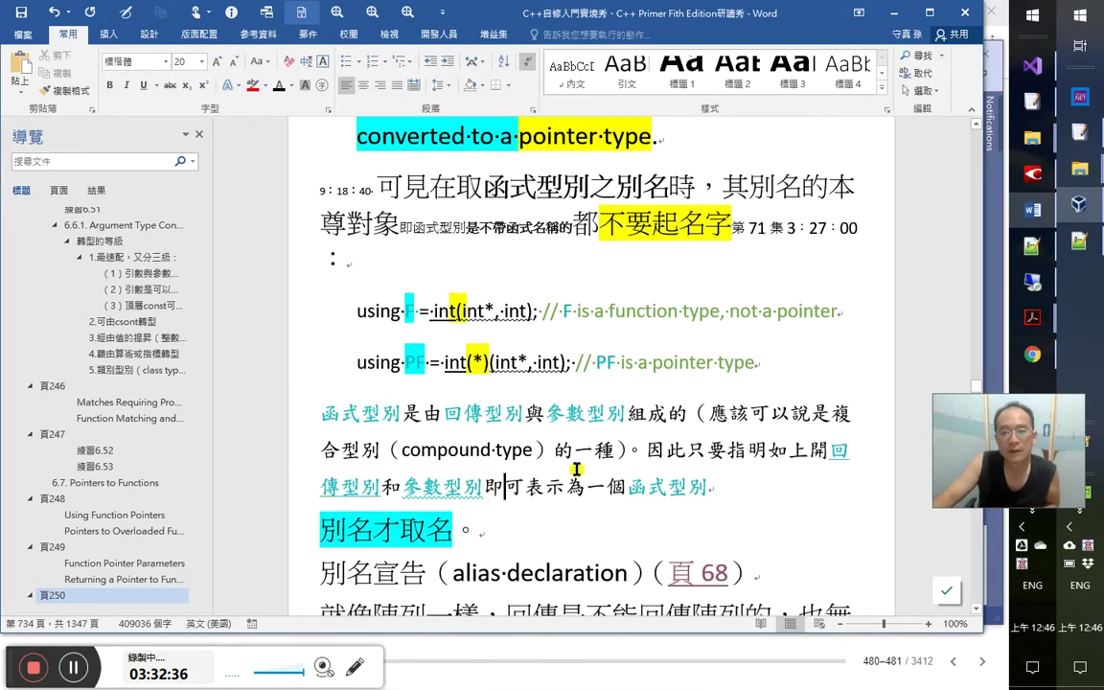
pyautogui.moveTo(458, 309); pyautogui.dragTo(534, 312)
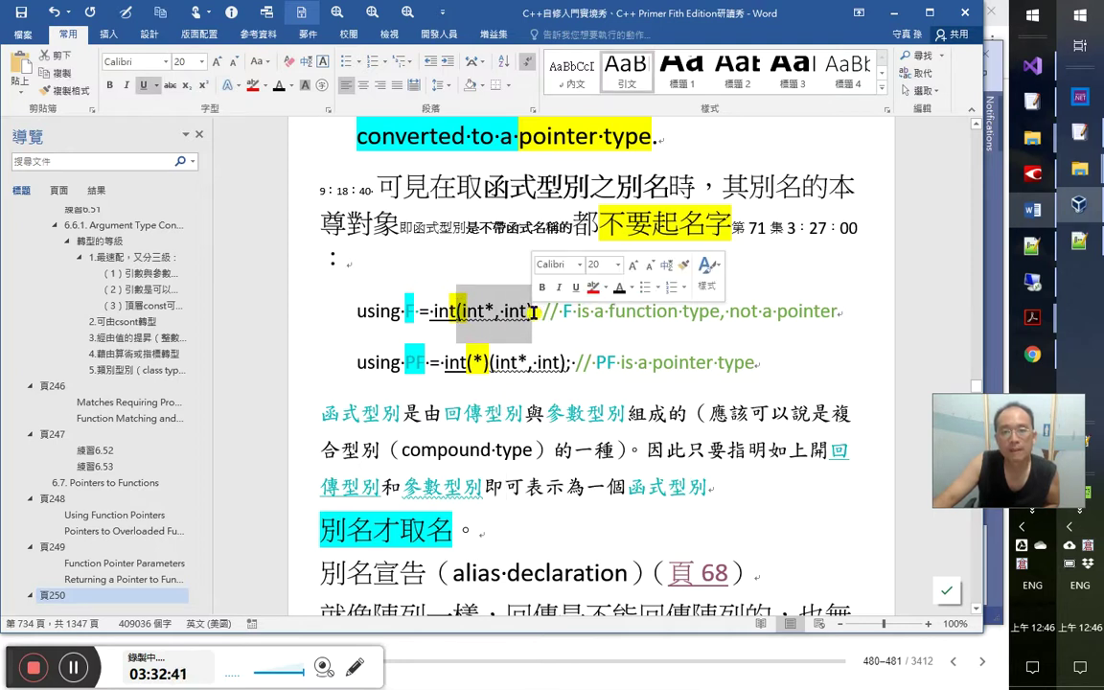
pyautogui.moveTo(485, 374); pyautogui.dragTo(468, 359)
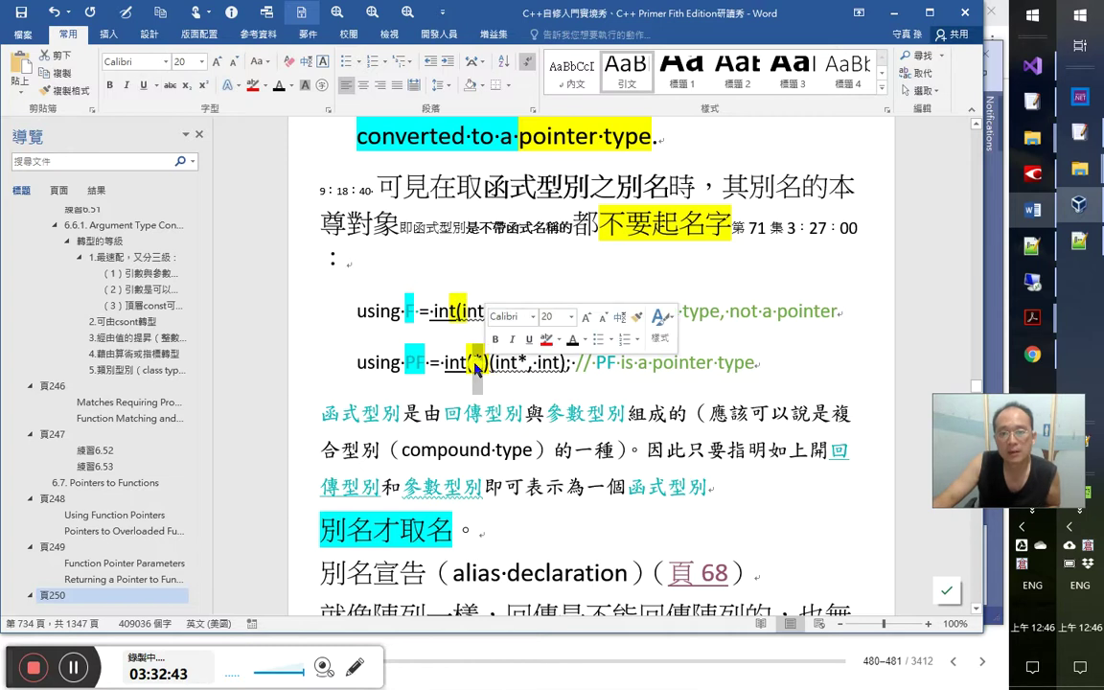
pyautogui.click(466, 362)
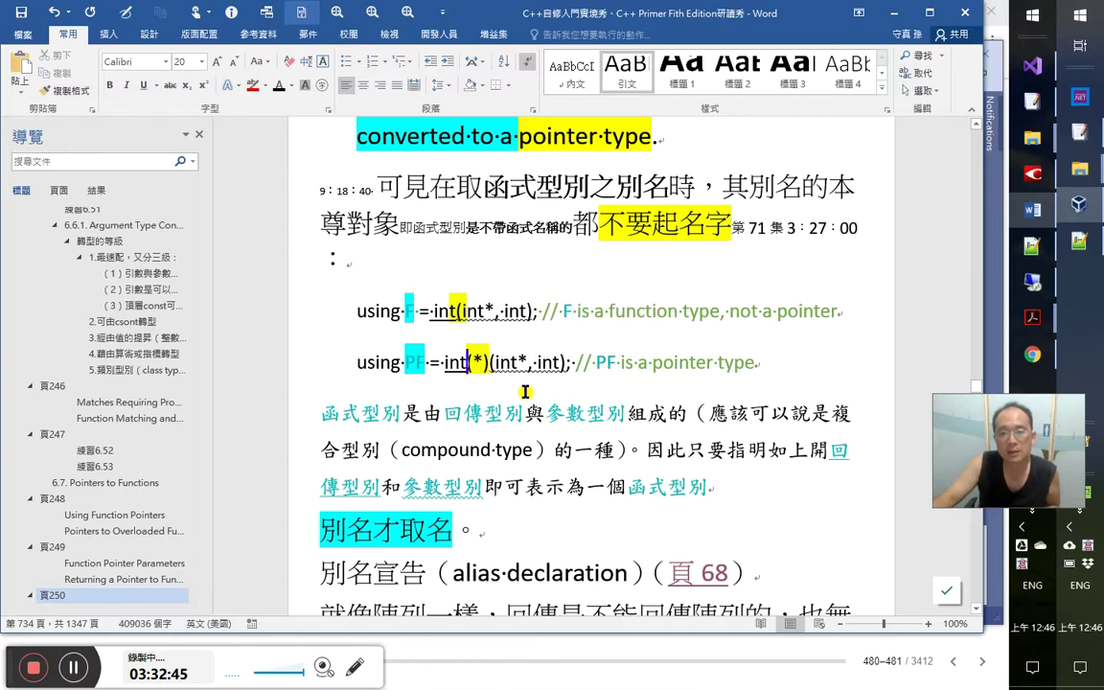
# End the function-type remark with a full stop and add "「(*)」則是為了標明是指標、指針。", reusing the yellow-highlighted "(*)" from the PF declaration
pyautogui.moveTo(467, 365); pyautogui.dragTo(488, 364)
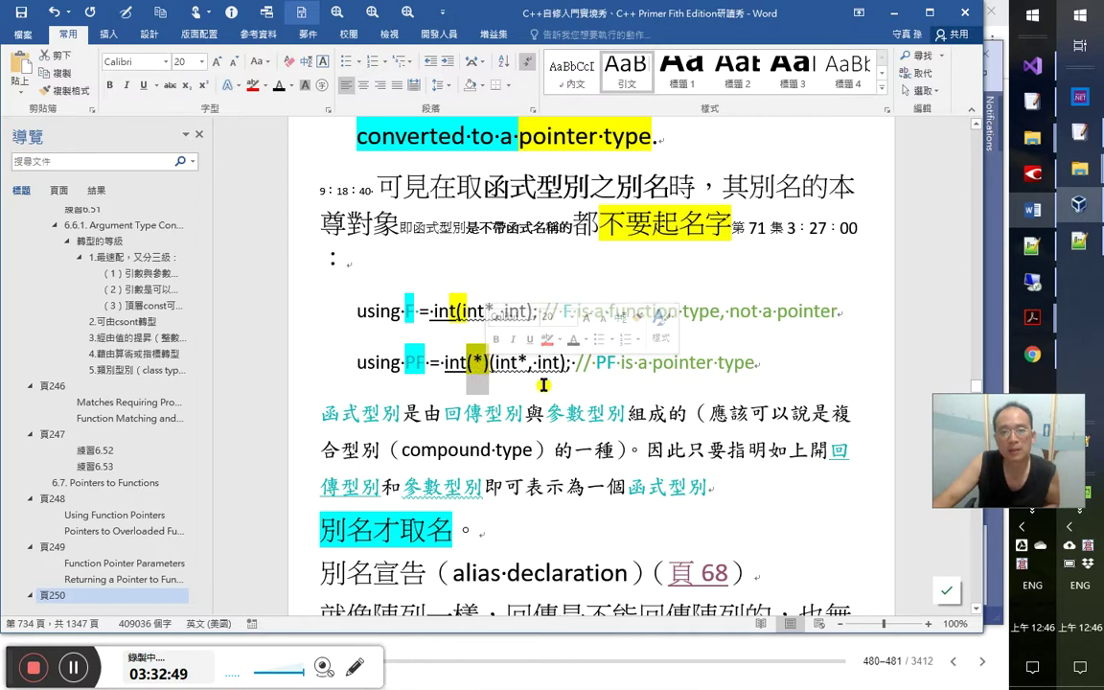
pyautogui.hotkey('shift', 'F5')
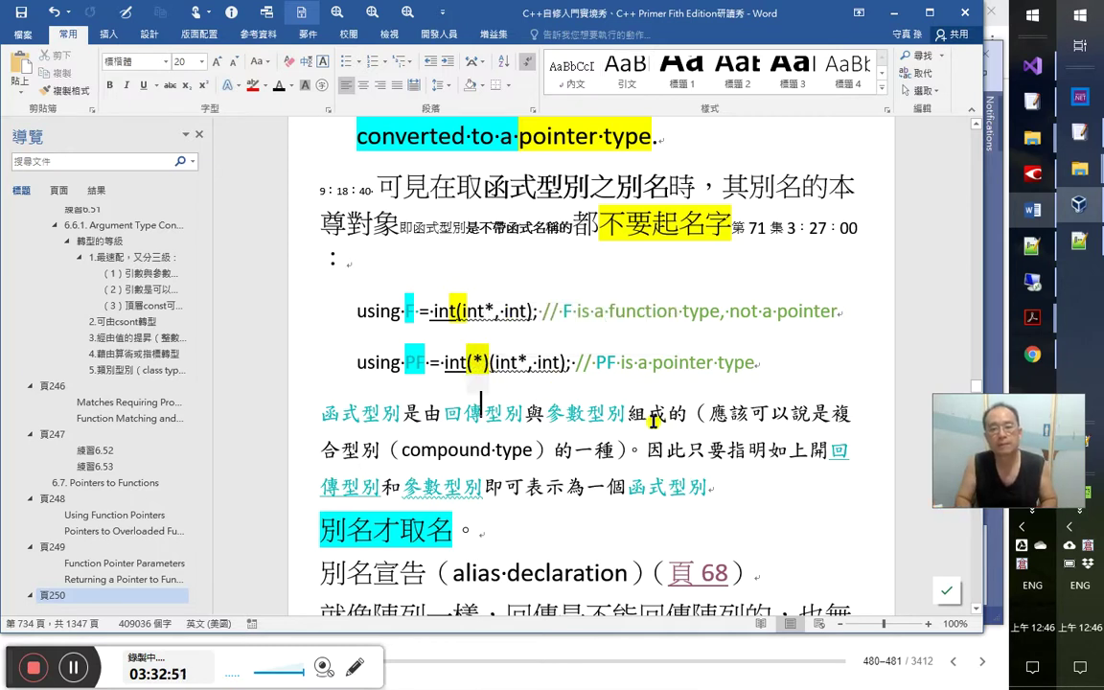
pyautogui.write('。')
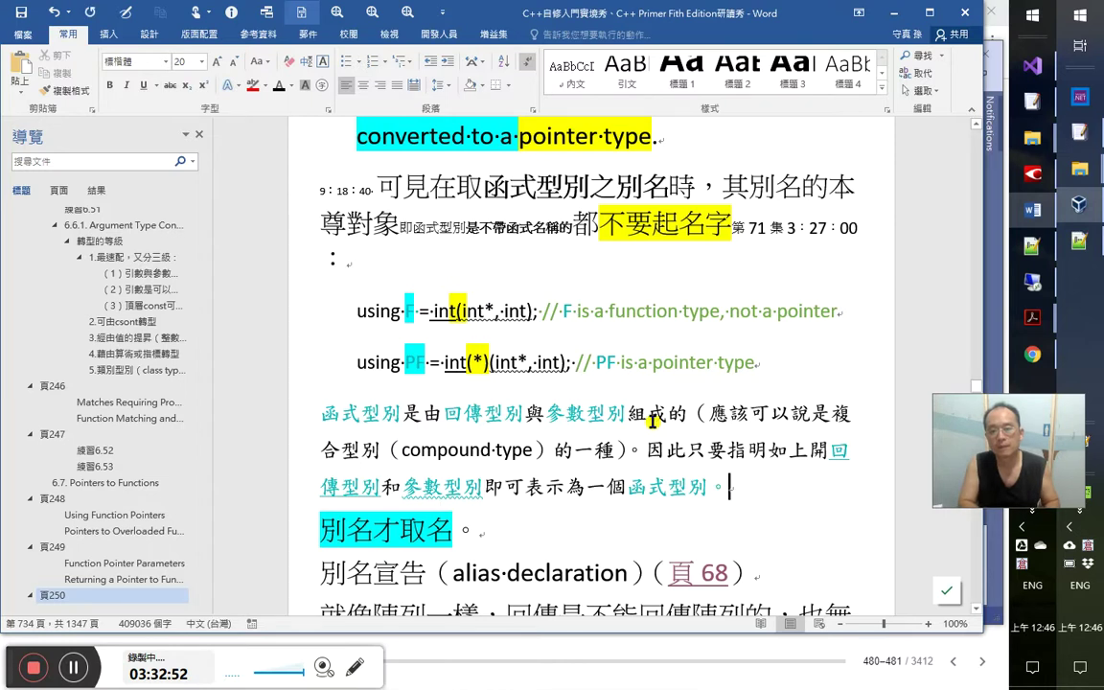
pyautogui.write('「(*)」')
pyautogui.press('Left')
pyautogui.write('(*)')
pyautogui.press('Right')
pyautogui.write('則是為了')
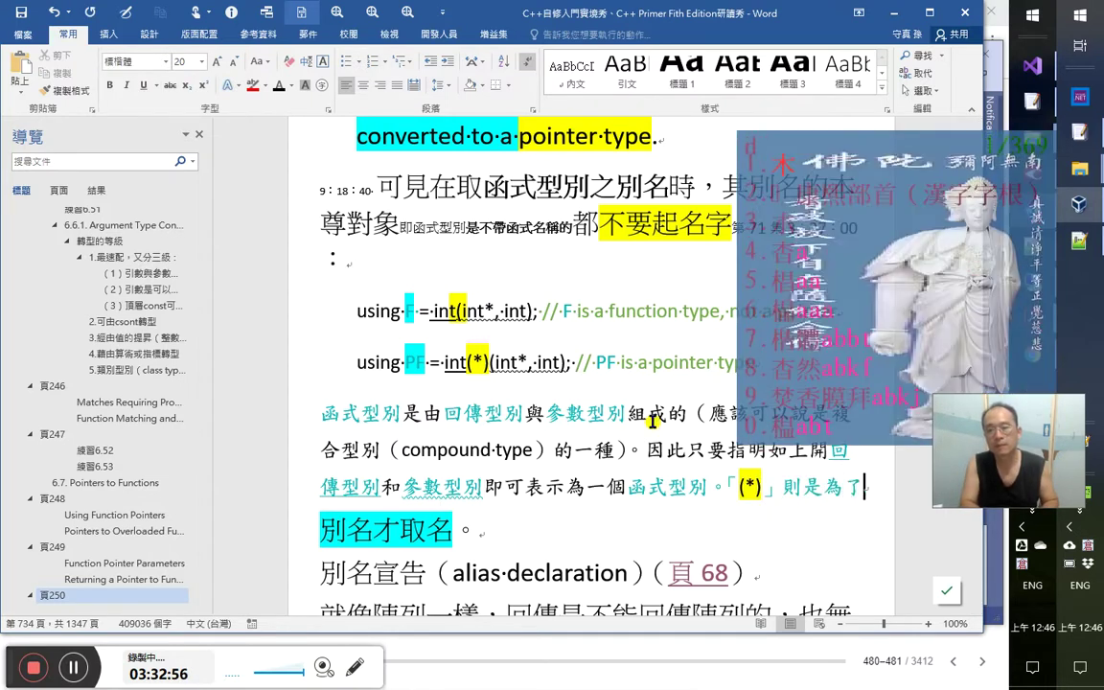
pyautogui.write('標明')
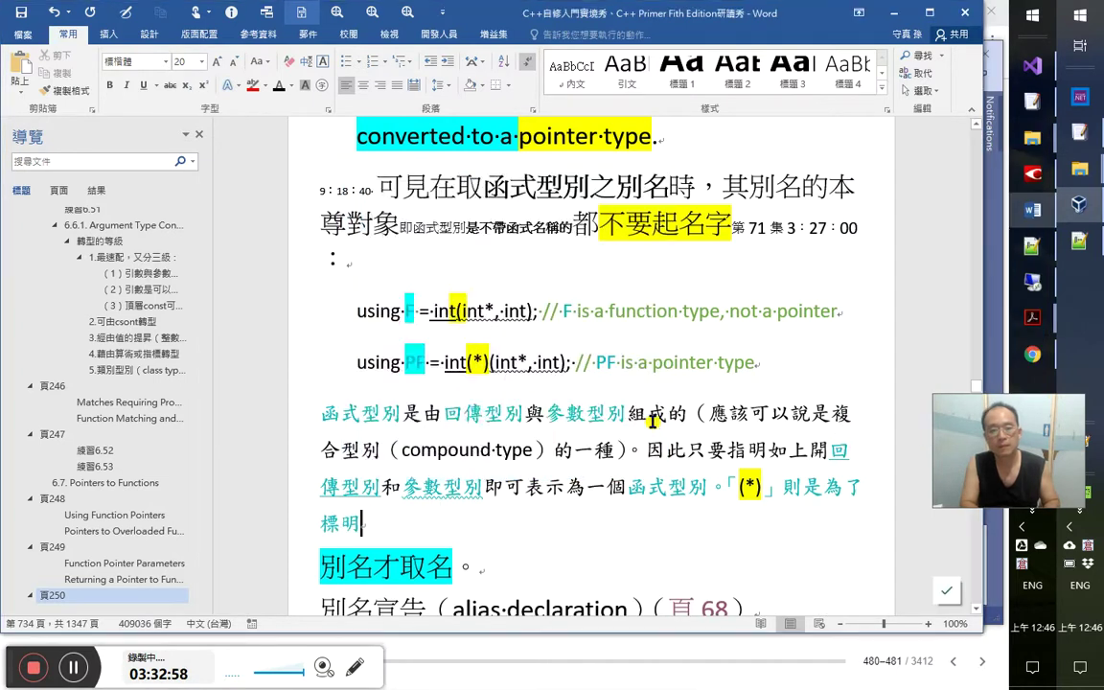
pyautogui.write('是')
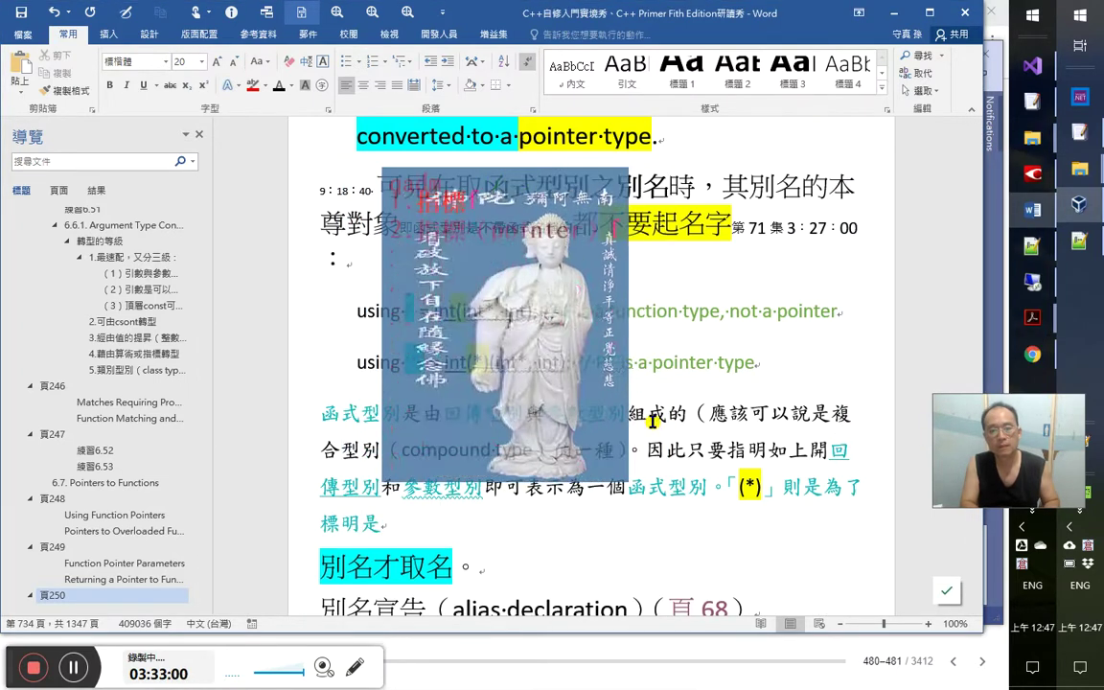
pyautogui.write('指標。')
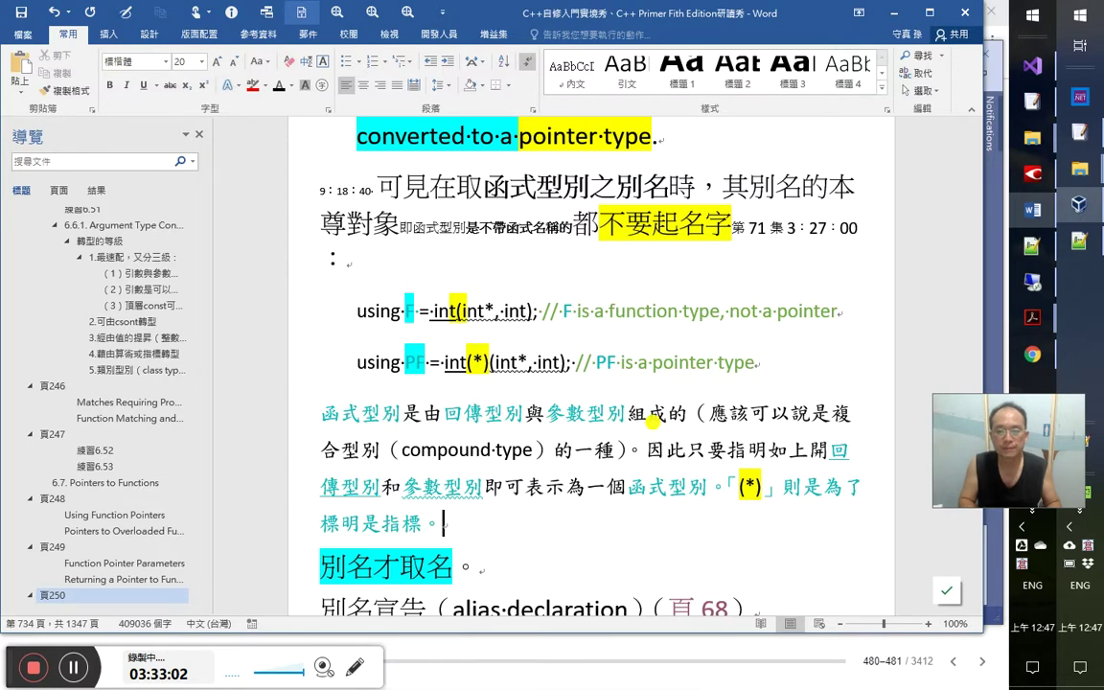
pyautogui.write('、指針')
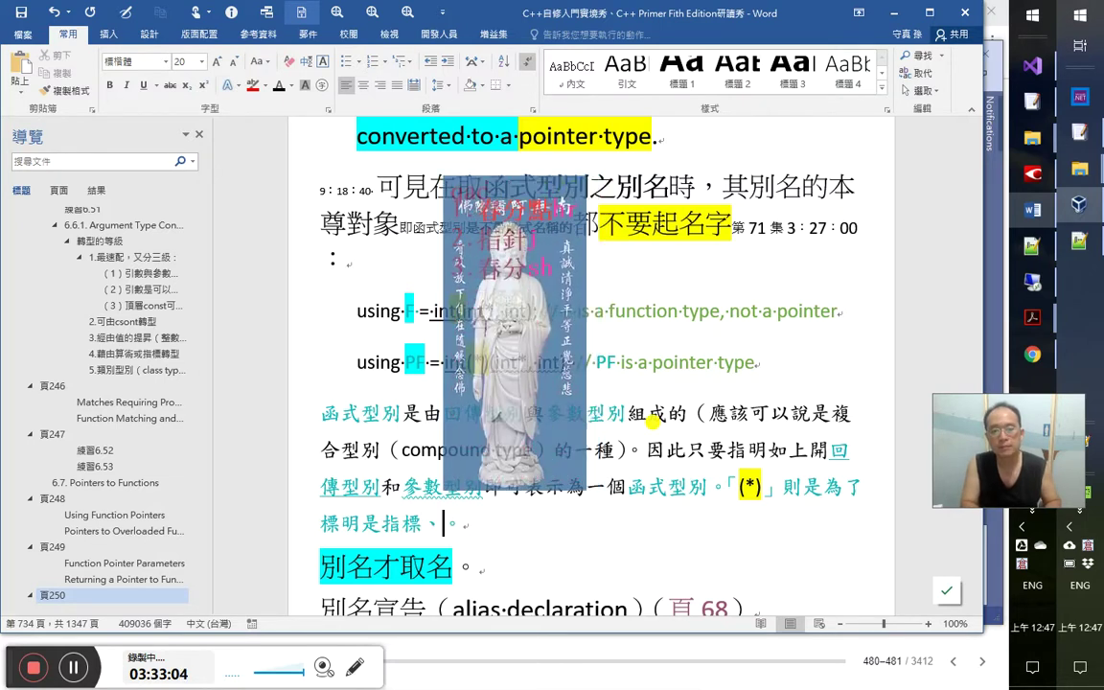
# Set the font colour of the remark's new last sentence, "「(*)」則是為了標明是指標、指針。", to black
pyautogui.press('Right')
pyautogui.press('Right')
pyautogui.press('Right')
pyautogui.press('Right')
pyautogui.press('Right')
pyautogui.press('Right')
pyautogui.press('Right')
pyautogui.press('Right')
pyautogui.press('Right')
pyautogui.press('Right')
pyautogui.press('Right')
pyautogui.press('Right')
pyautogui.press('Right')
pyautogui.press('Right')
pyautogui.press('Right')
pyautogui.press('Right')
pyautogui.press('Right')
pyautogui.press('Right')
pyautogui.press('Right')
pyautogui.press('Right')
pyautogui.press('Left')
pyautogui.press('Left')
pyautogui.press('Left')
pyautogui.hotkey('ctrl', 'shift', 'Down')
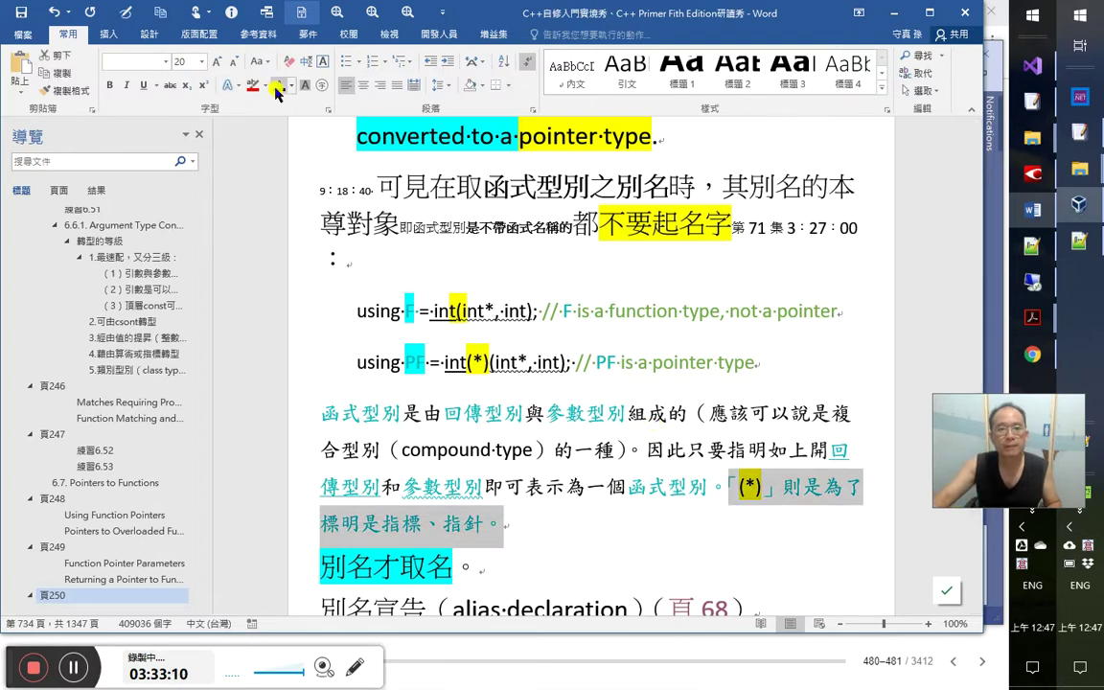
pyautogui.click(830, 490)
pyautogui.scroll(-2, 796, 508)
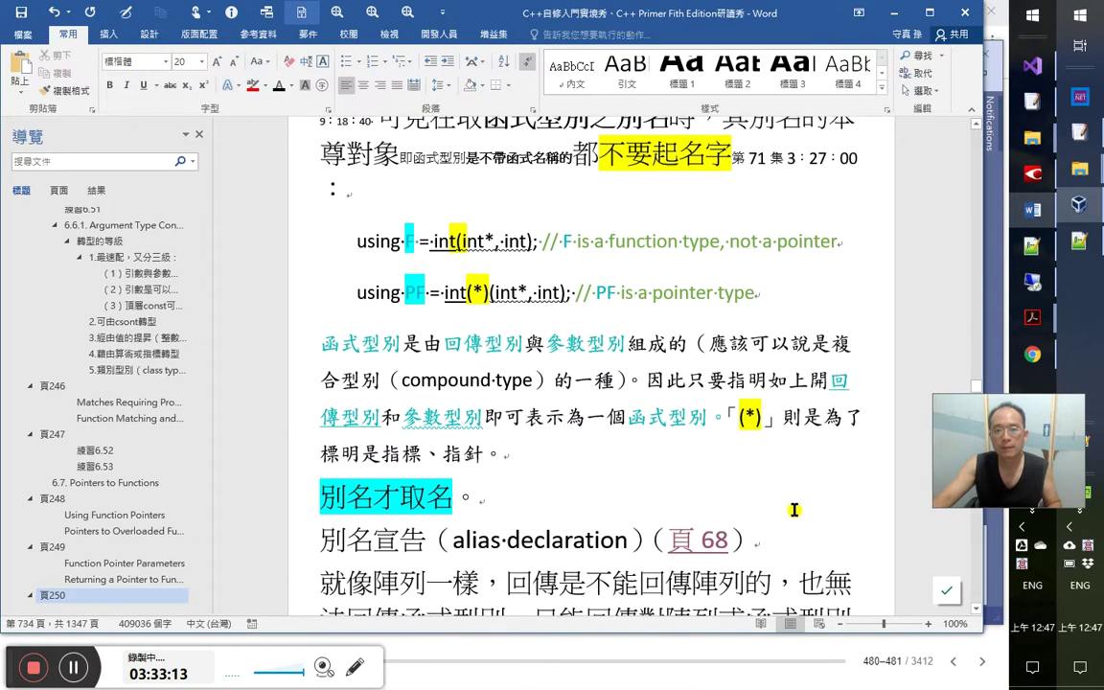
# Save the study notes with the extended remark on "(*)"
pyautogui.click(479, 288)
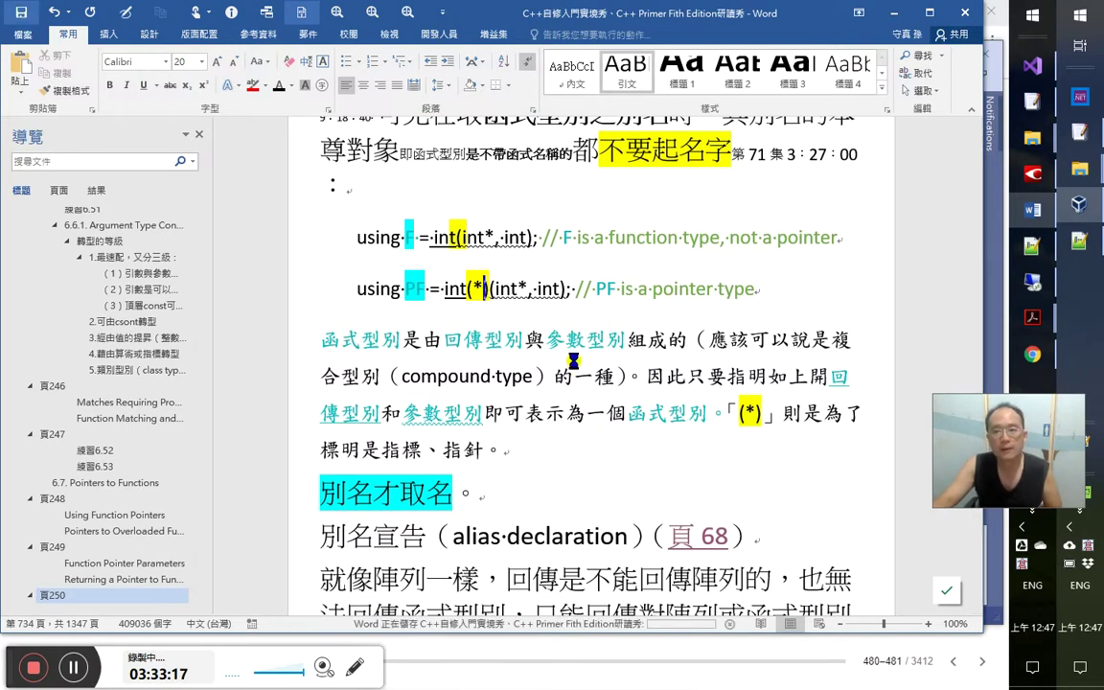
pyautogui.click(21, 11)
pyautogui.scroll(2, 458, 308)
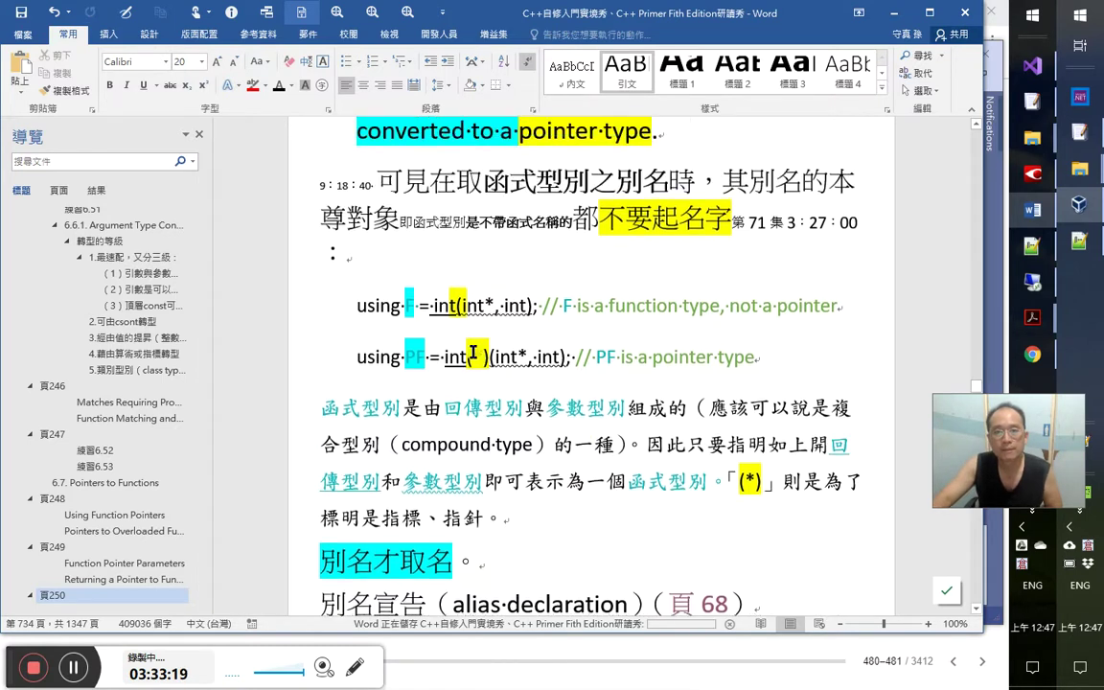
pyautogui.scroll(-4, 461, 358)
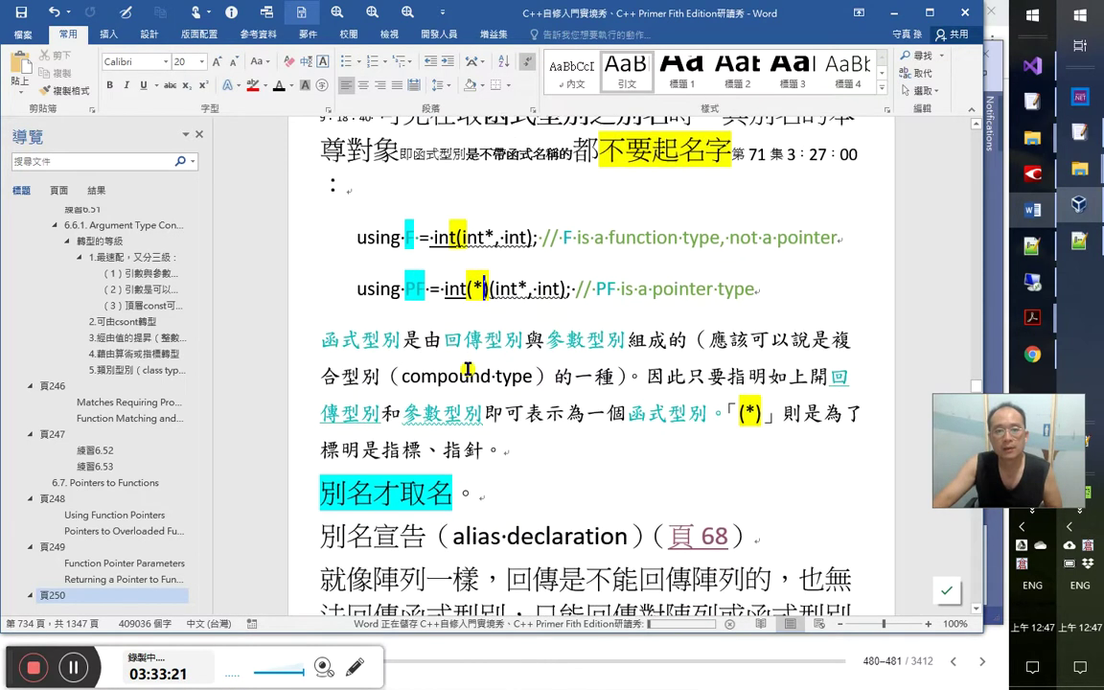
pyautogui.click(480, 417)
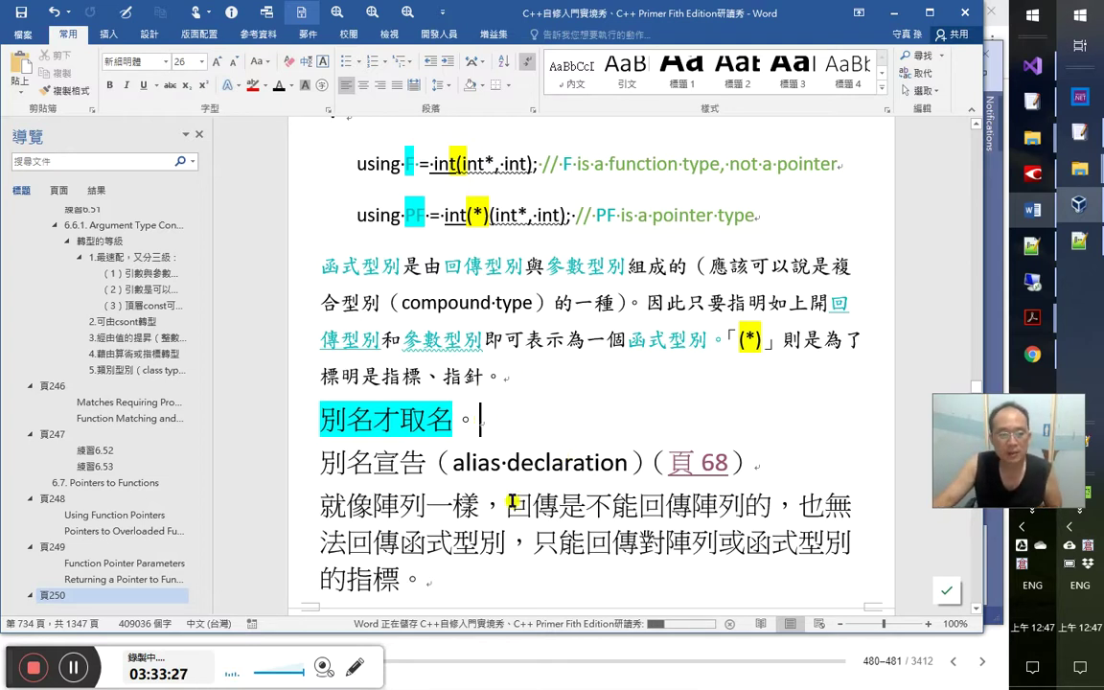
pyautogui.scroll(-2, 510, 521)
pyautogui.moveTo(448, 391); pyautogui.dragTo(627, 395)
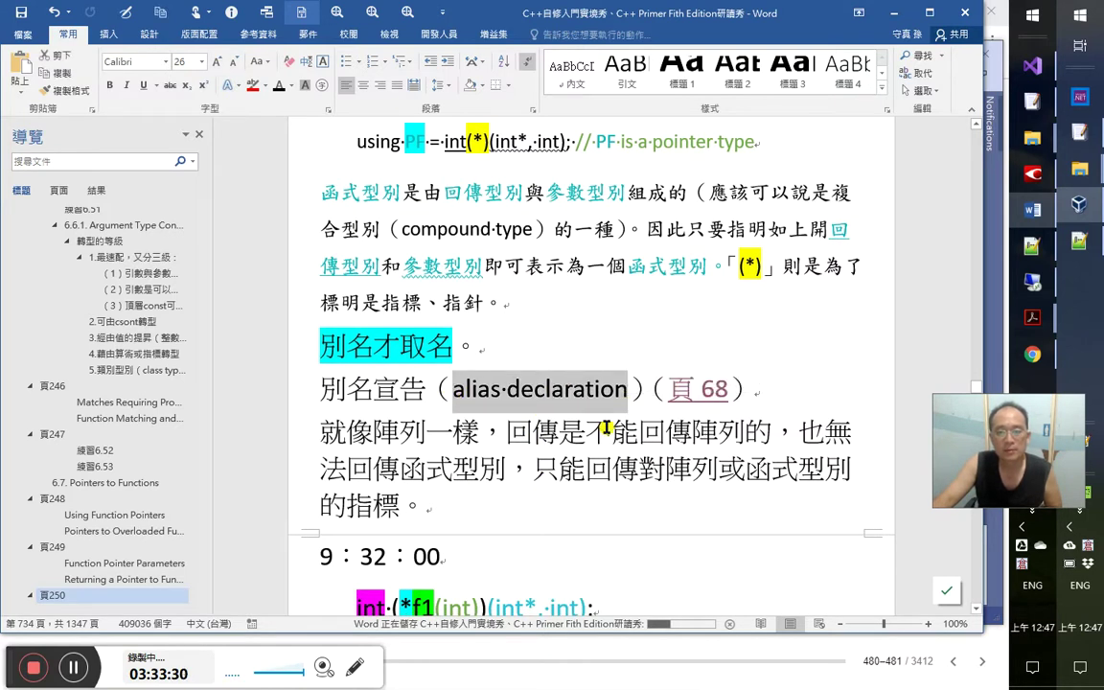
pyautogui.click(606, 428)
# Try a turquoise highlight on the first "陣列" in the paragraph beginning "就像陣列一樣" and remove it again
pyautogui.doubleClick(374, 436)
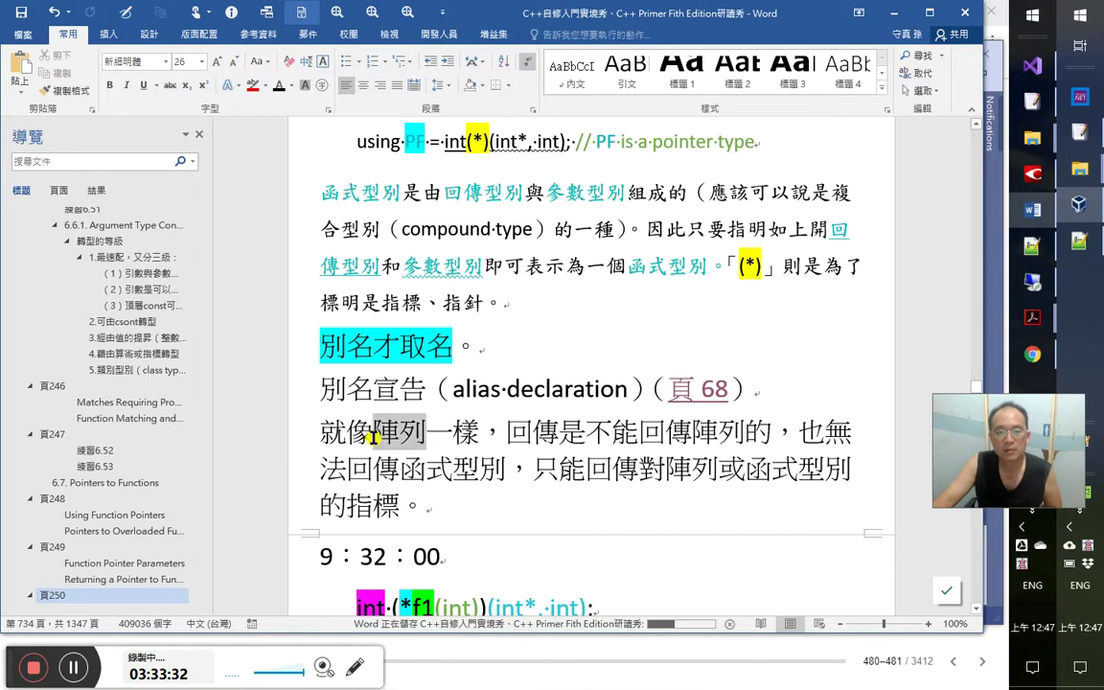
pyautogui.click(266, 85)
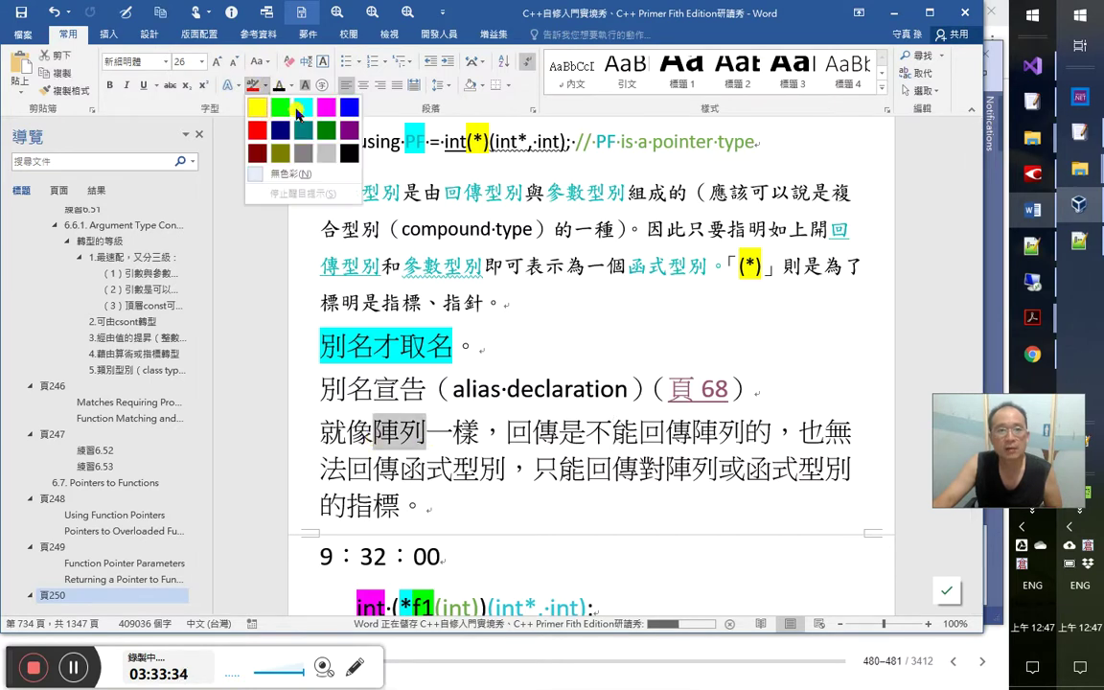
pyautogui.click(288, 105)
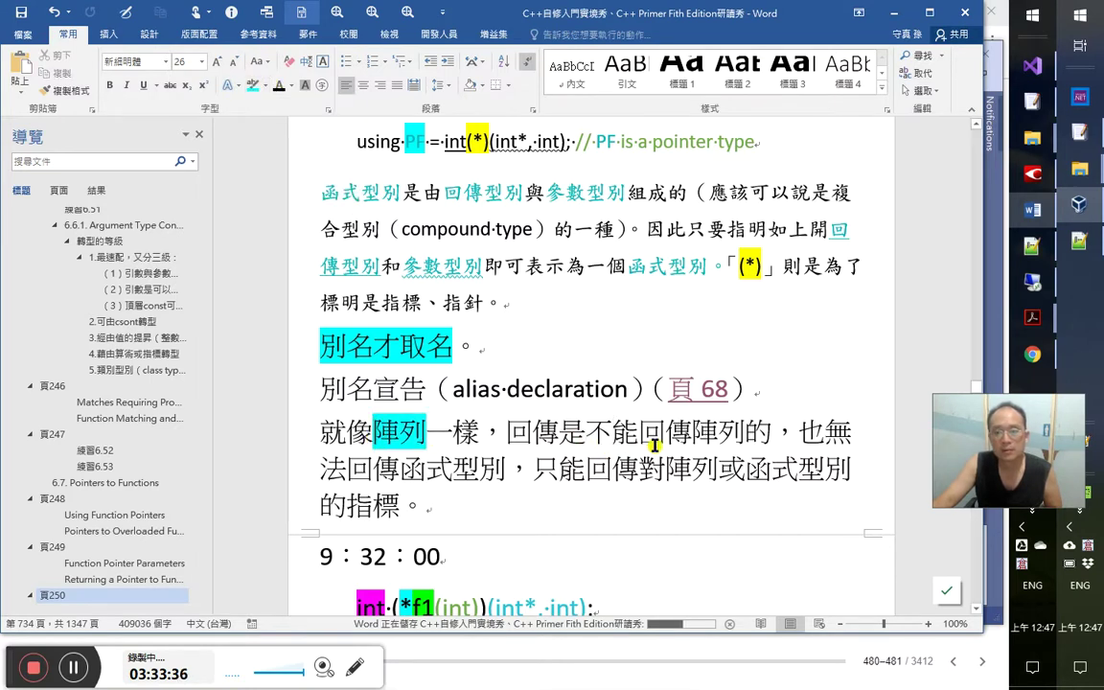
pyautogui.scroll(-1, 460, 471)
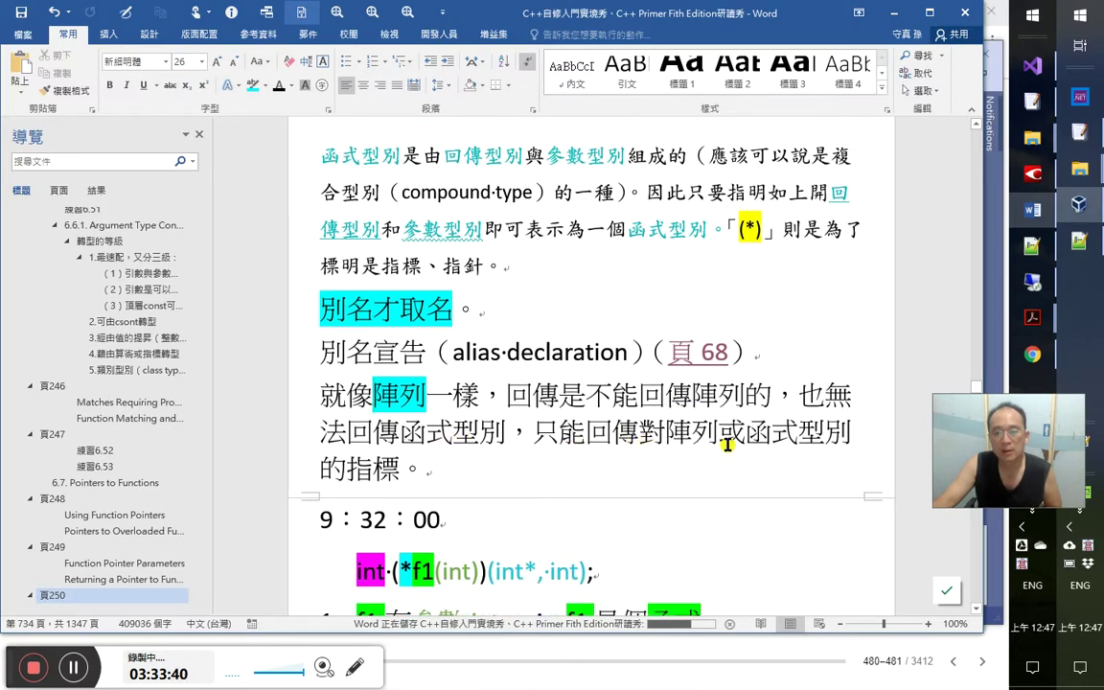
pyautogui.doubleClick(381, 393)
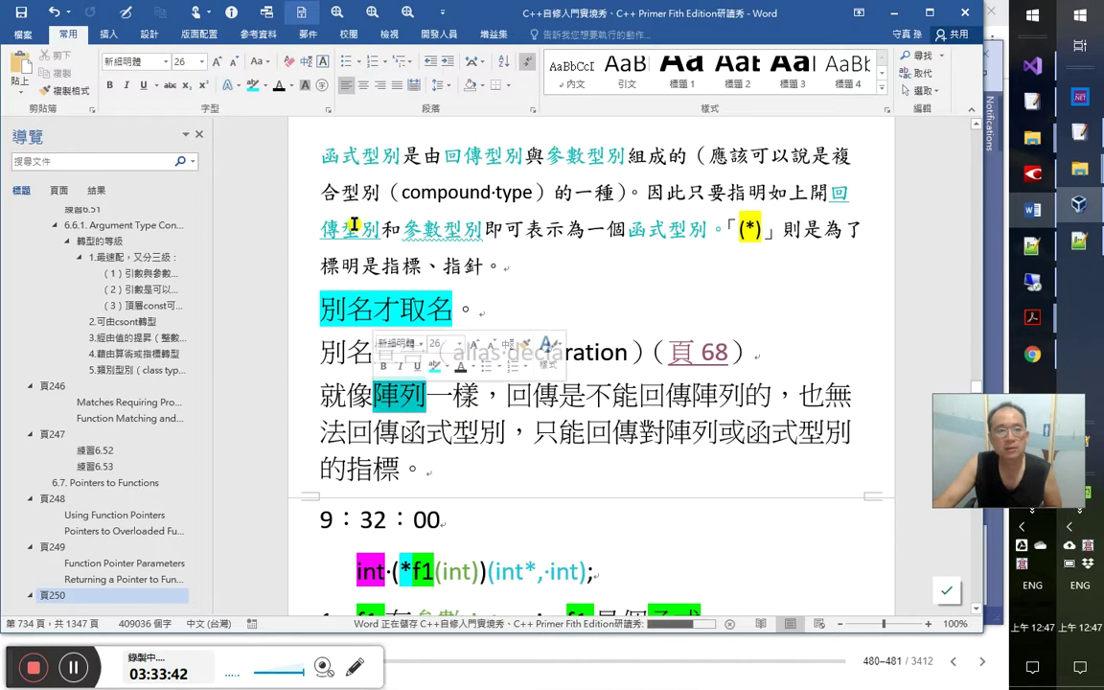
pyautogui.click(251, 86)
pyautogui.press('Left')
# Reduce the font size of the whole paragraph beginning "就像陣列一樣" to 22
pyautogui.doubleClick(285, 400)
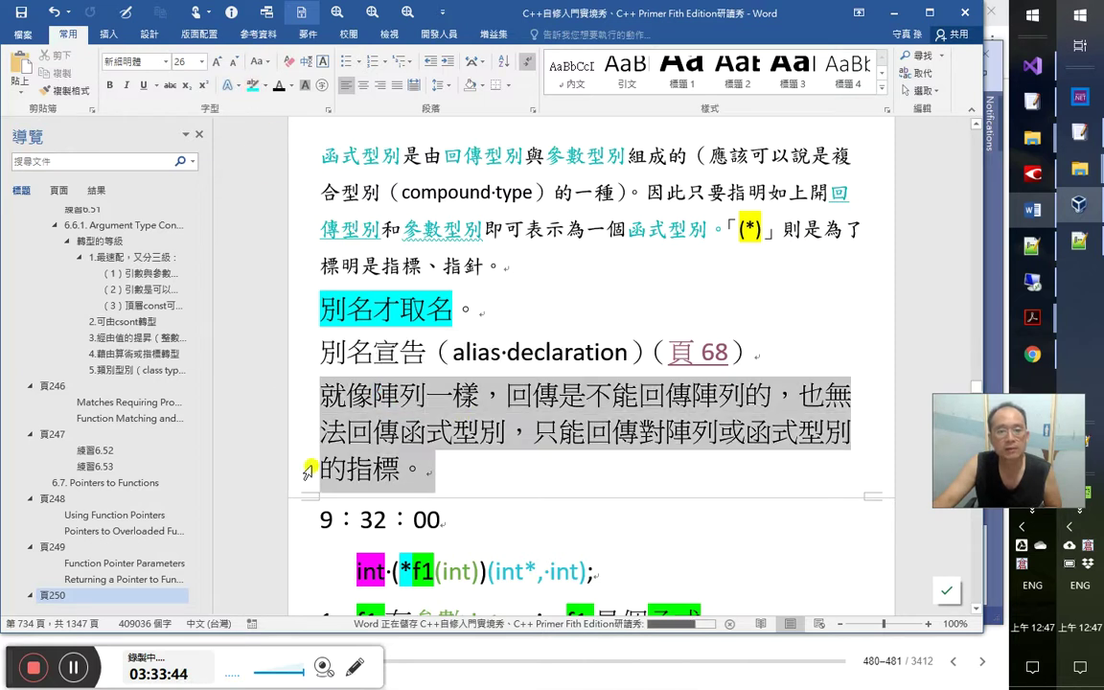
pyautogui.click(234, 63)
pyautogui.click(234, 67)
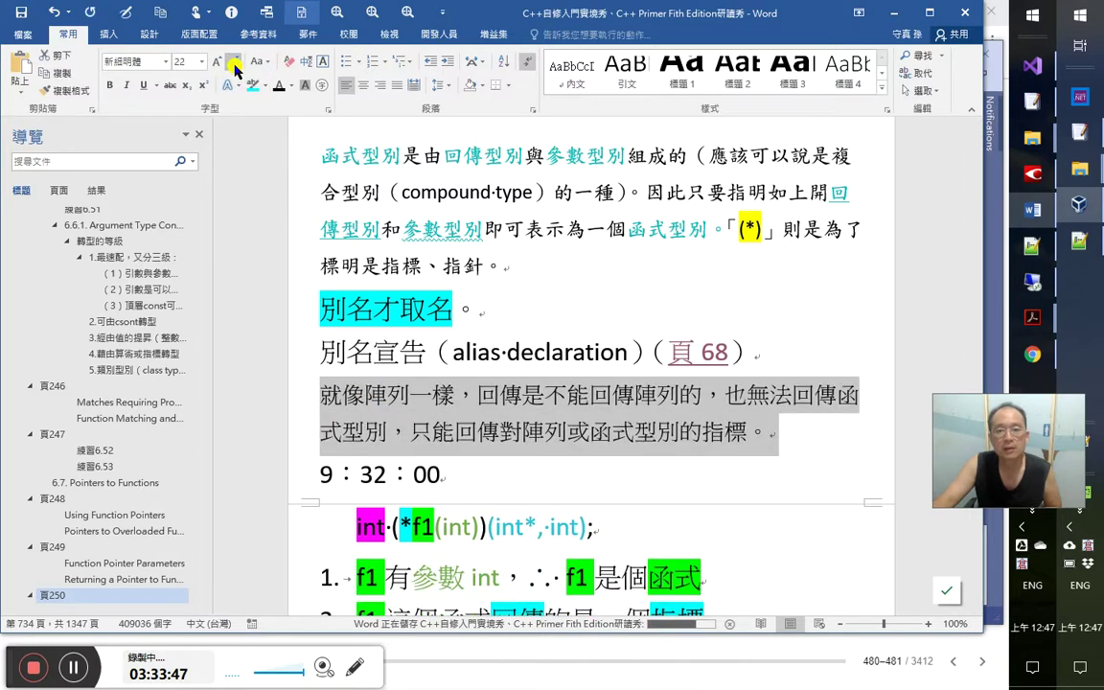
# Set the font size of the timestamp line "9：32：00" above the f1 declaration to 11
pyautogui.scroll(-1, 523, 518)
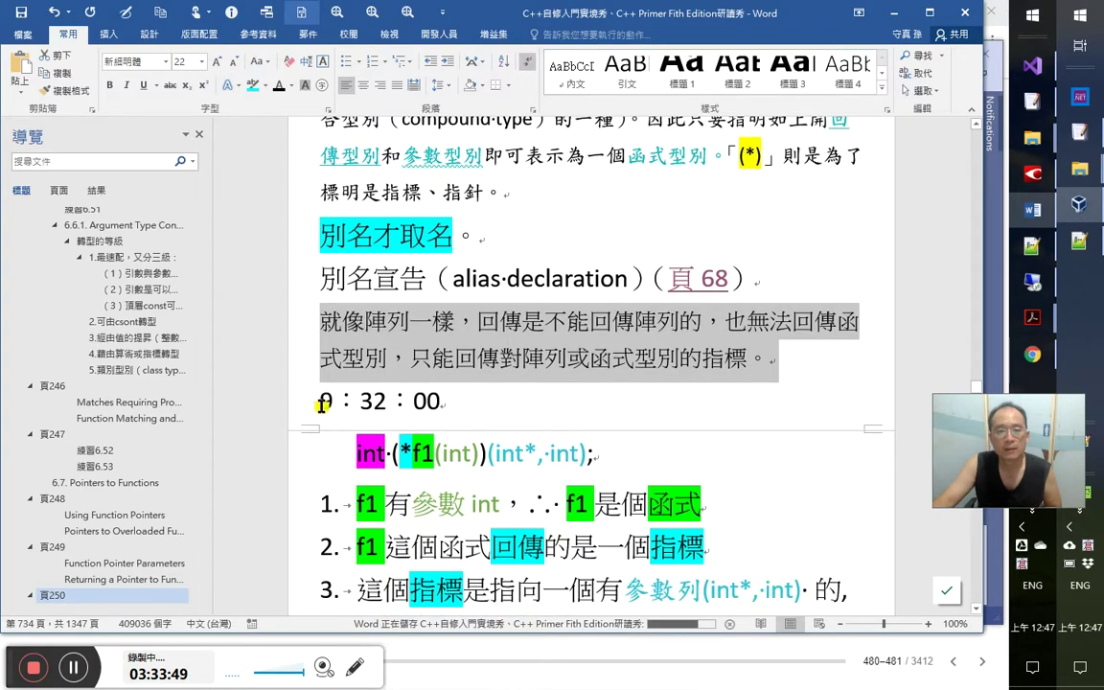
pyautogui.click(297, 402)
pyautogui.click(182, 61)
pyautogui.write('11')
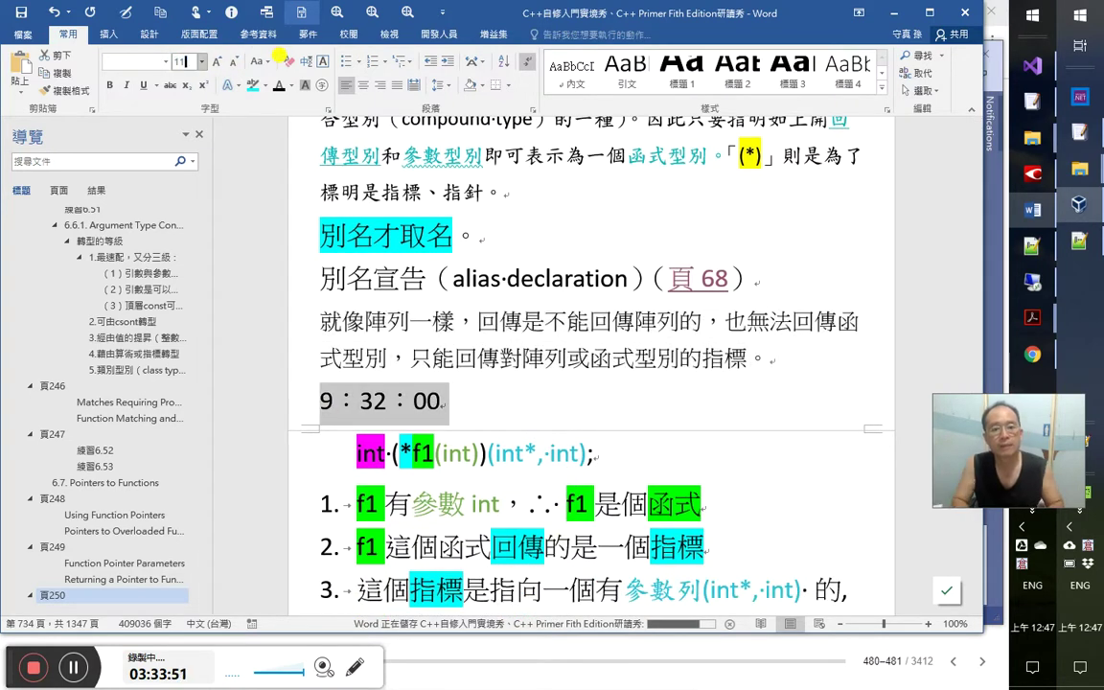
pyautogui.press('Return')
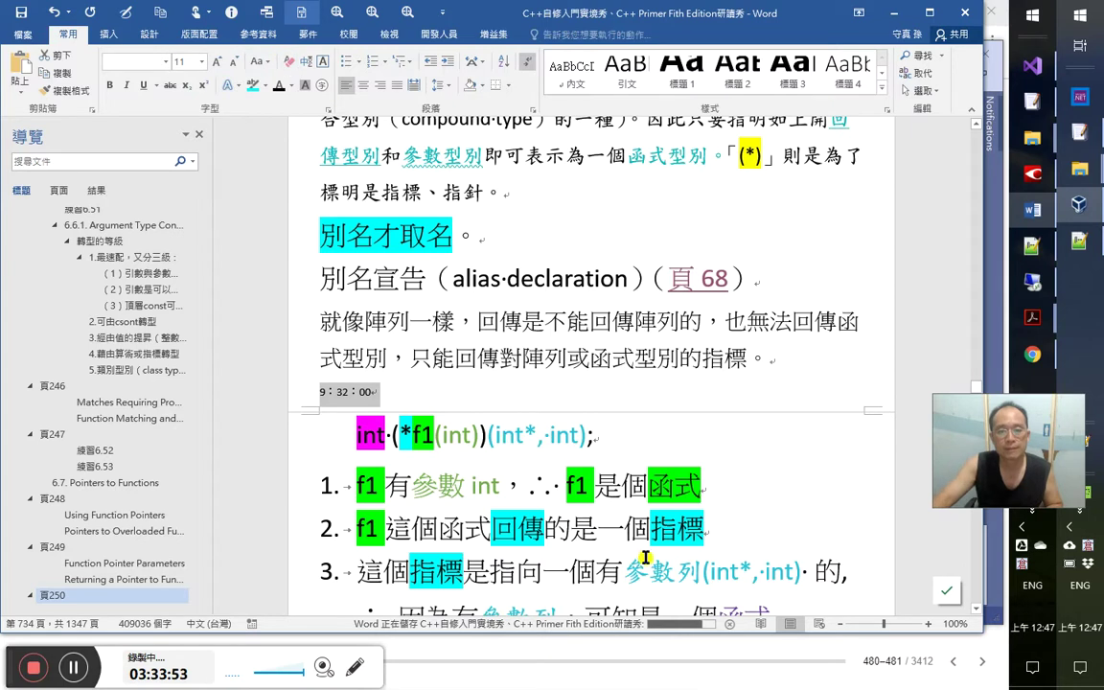
pyautogui.click(622, 486)
# Reset the timestamp line "9：50：20" below the numbered f1 explanation to its default character formatting
pyautogui.scroll(-2, 635, 485)
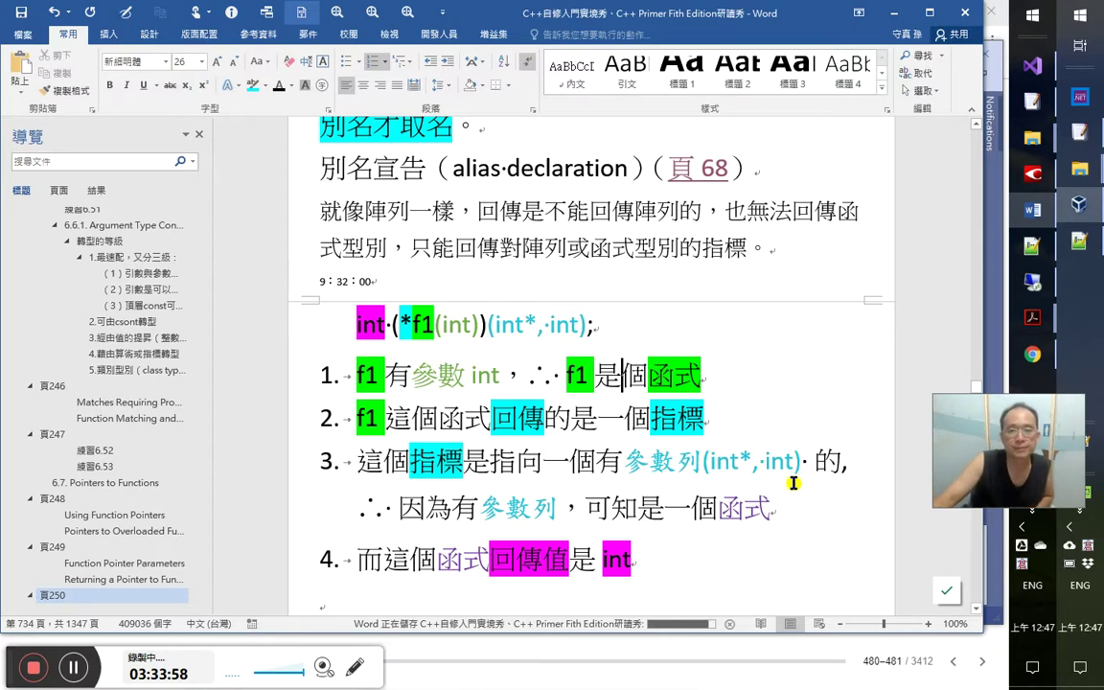
pyautogui.scroll(-3, 844, 479)
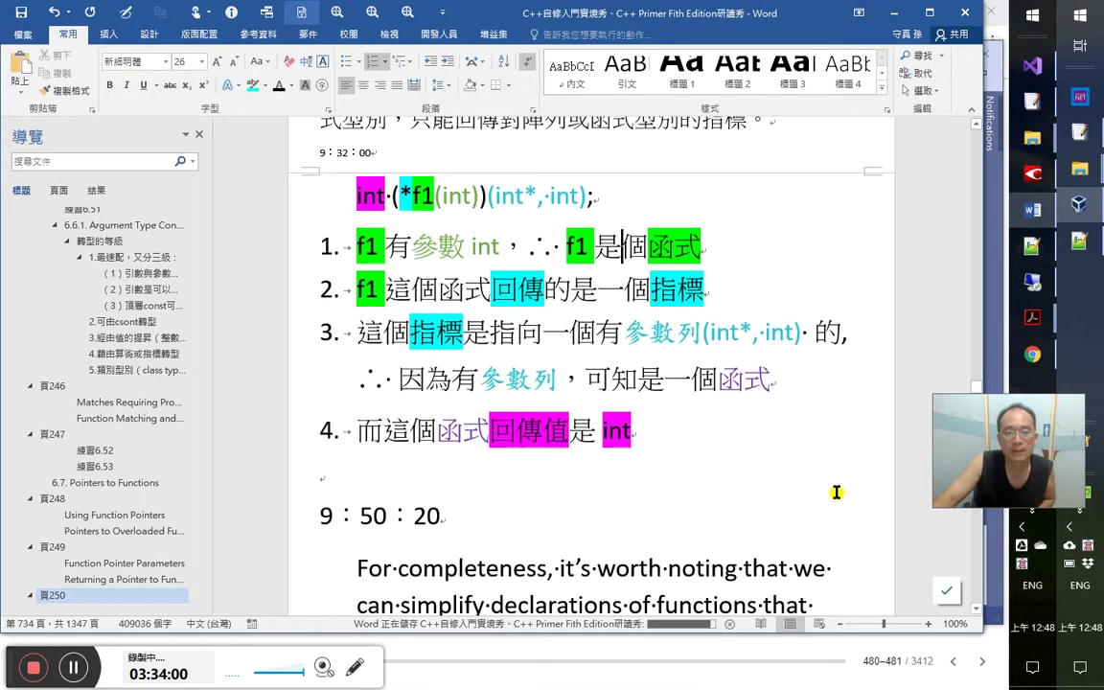
pyautogui.click(292, 510)
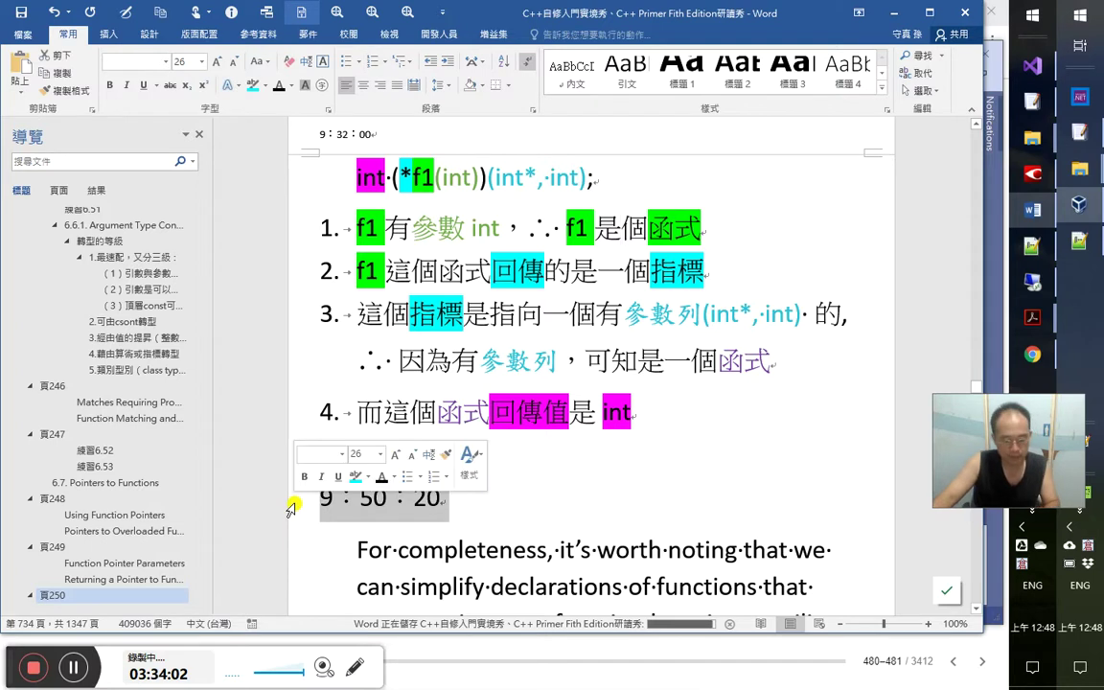
pyautogui.hotkey('ctrl', 'space')
pyautogui.click(469, 470)
pyautogui.scroll(-3, 520, 488)
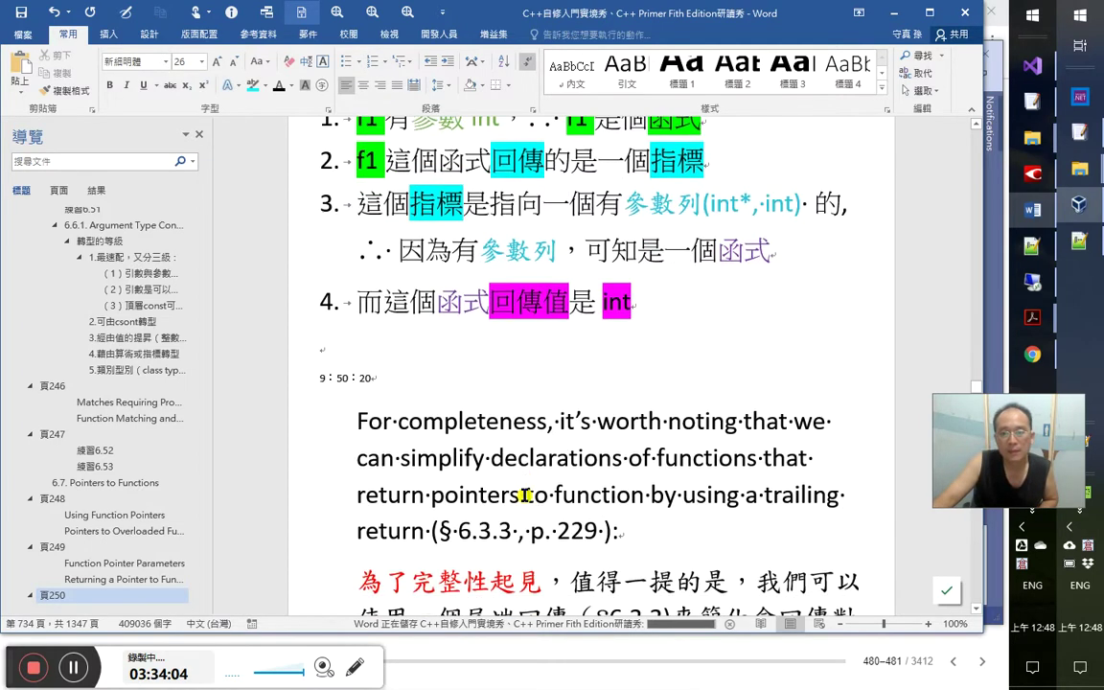
# Save the study notes with the resized paragraph and timestamps
pyautogui.scroll(7, 526, 495)
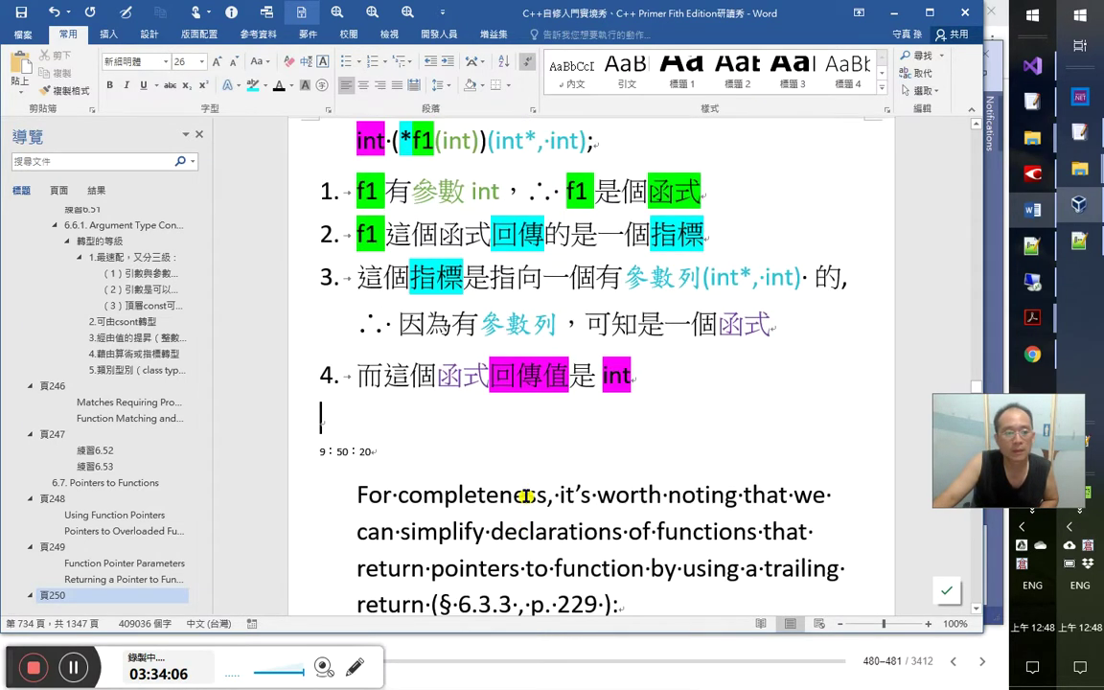
pyautogui.scroll(2, 526, 494)
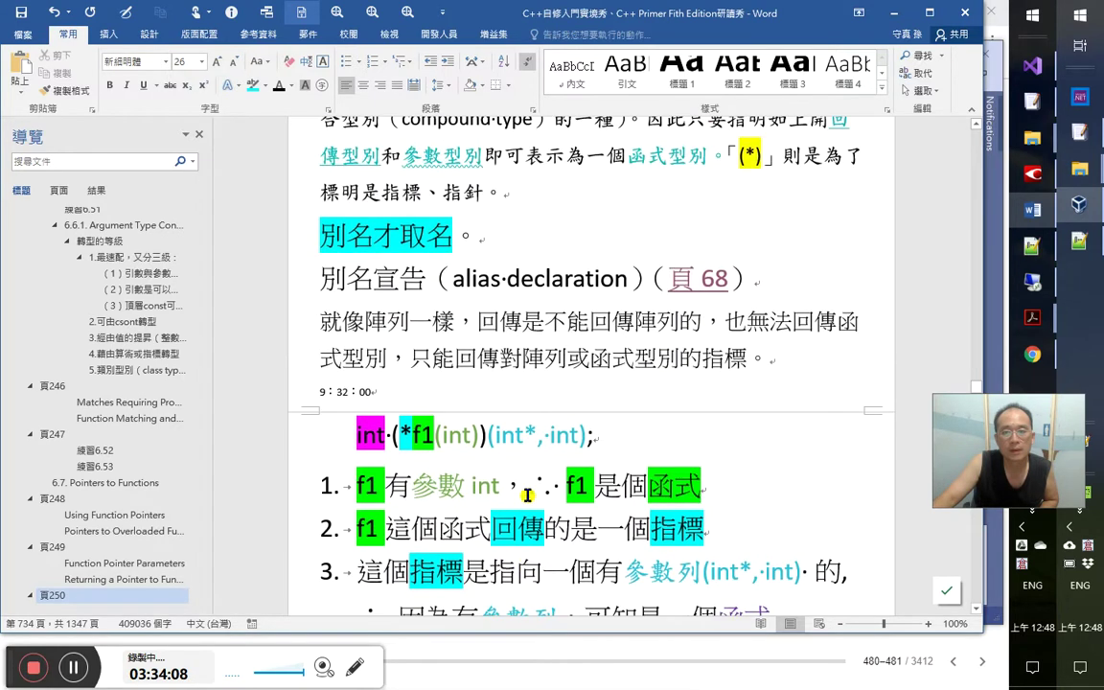
pyautogui.click(524, 359)
pyautogui.hotkey('ctrl', 's')
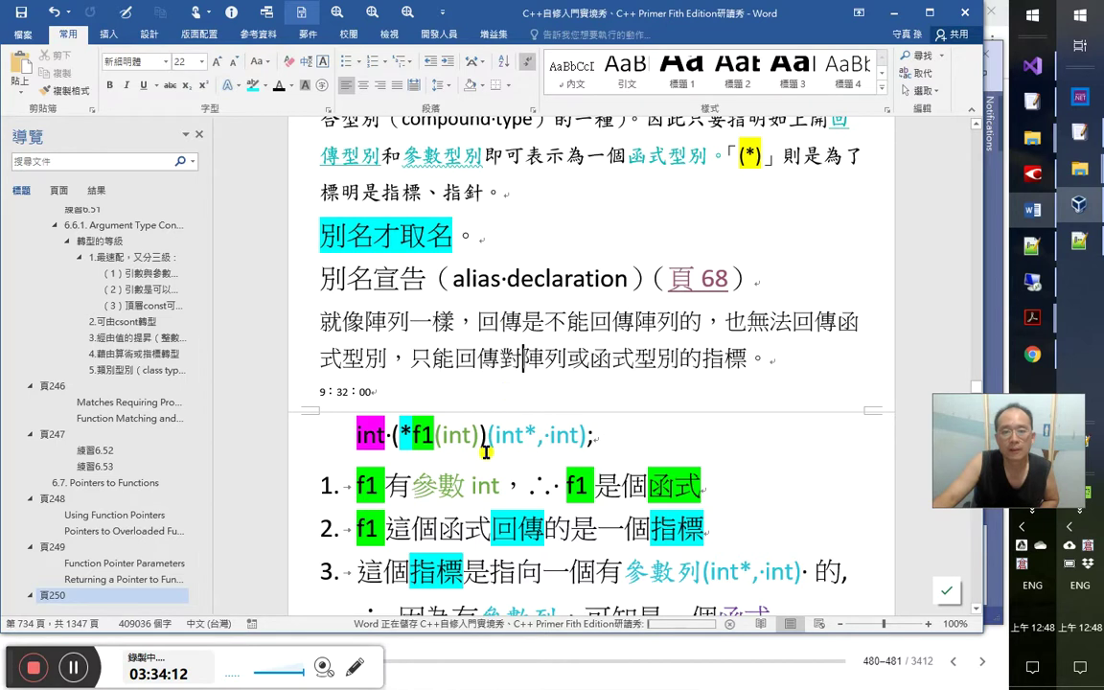
pyautogui.scroll(-2, 503, 450)
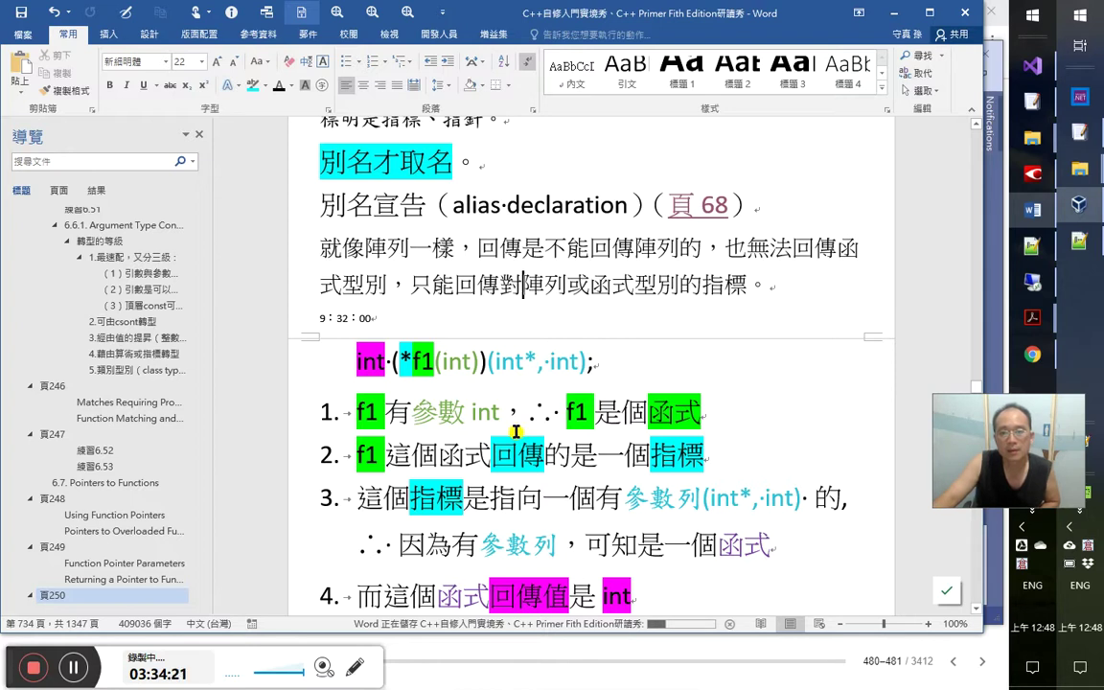
pyautogui.click(435, 375)
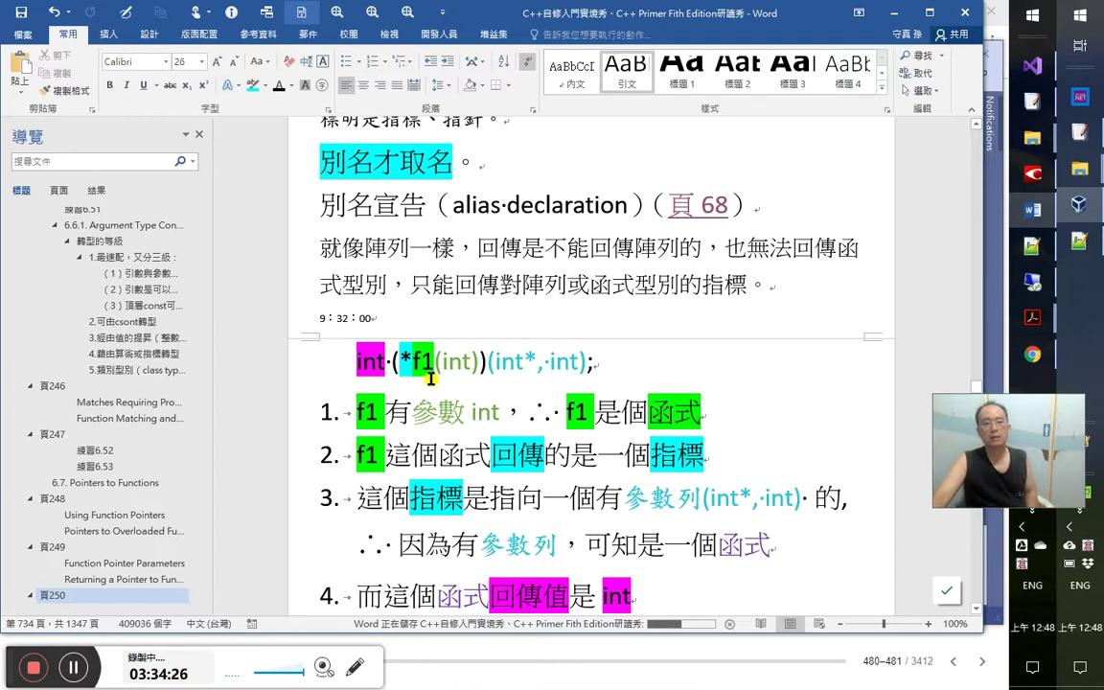
pyautogui.moveTo(487, 362); pyautogui.dragTo(595, 364)
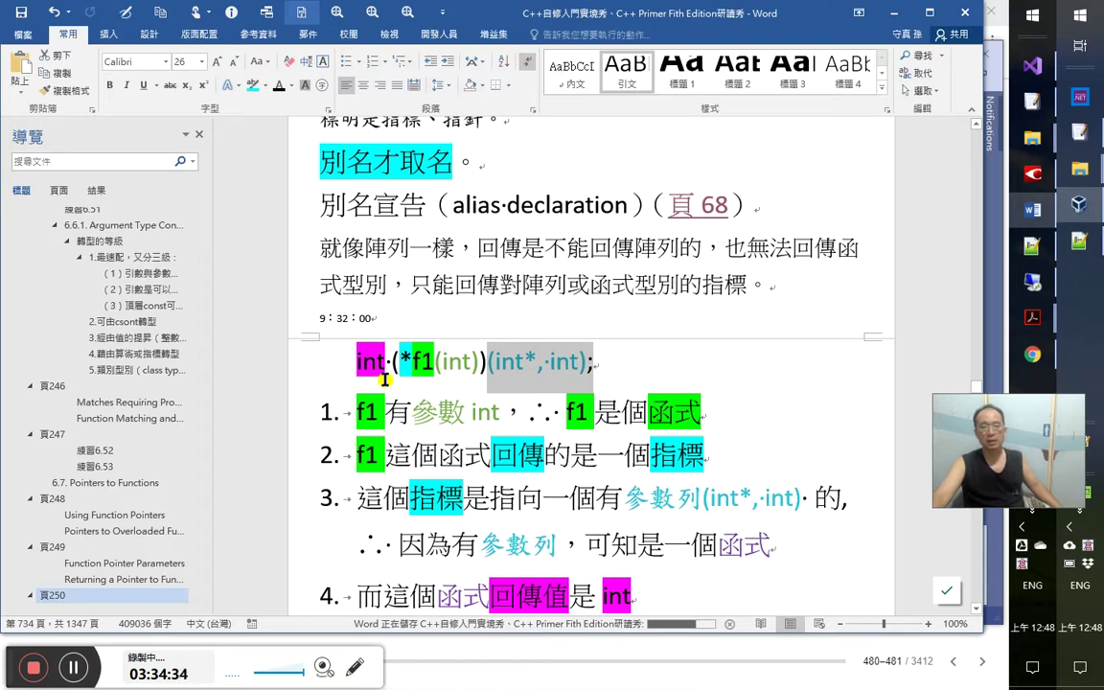
# Examine the f1 declaration against numbered points 1 to 3, covering f1(int), the pointer asterisk and the parameter list (int*, int)
pyautogui.click(384, 380)
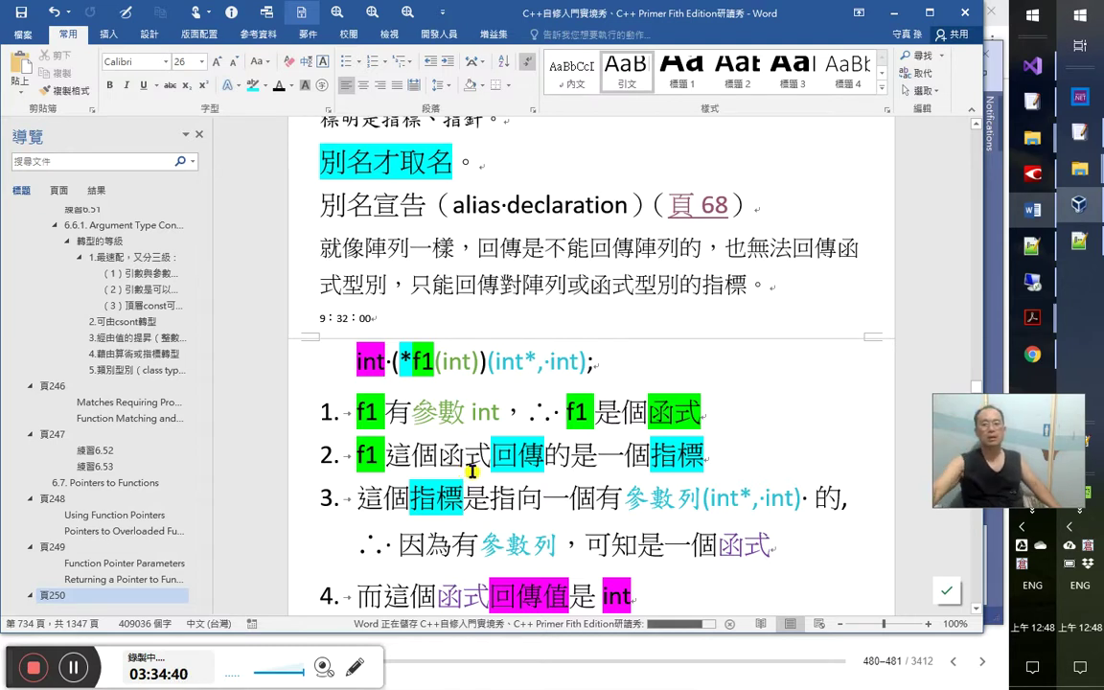
pyautogui.scroll(2, 494, 408)
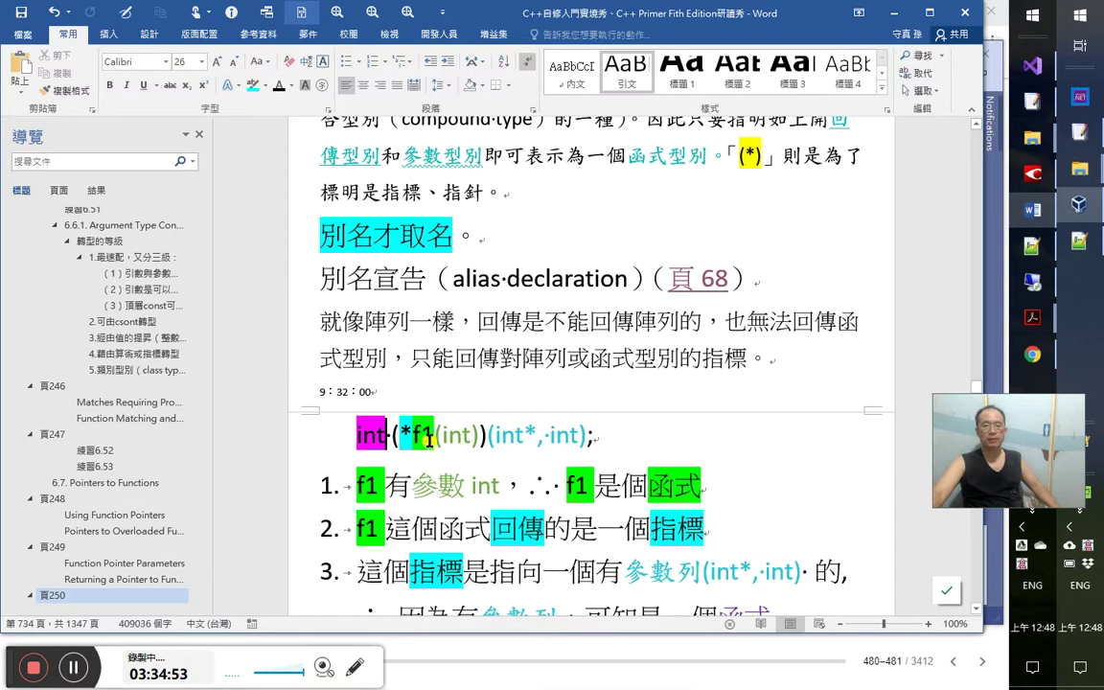
pyautogui.moveTo(476, 436); pyautogui.dragTo(412, 436)
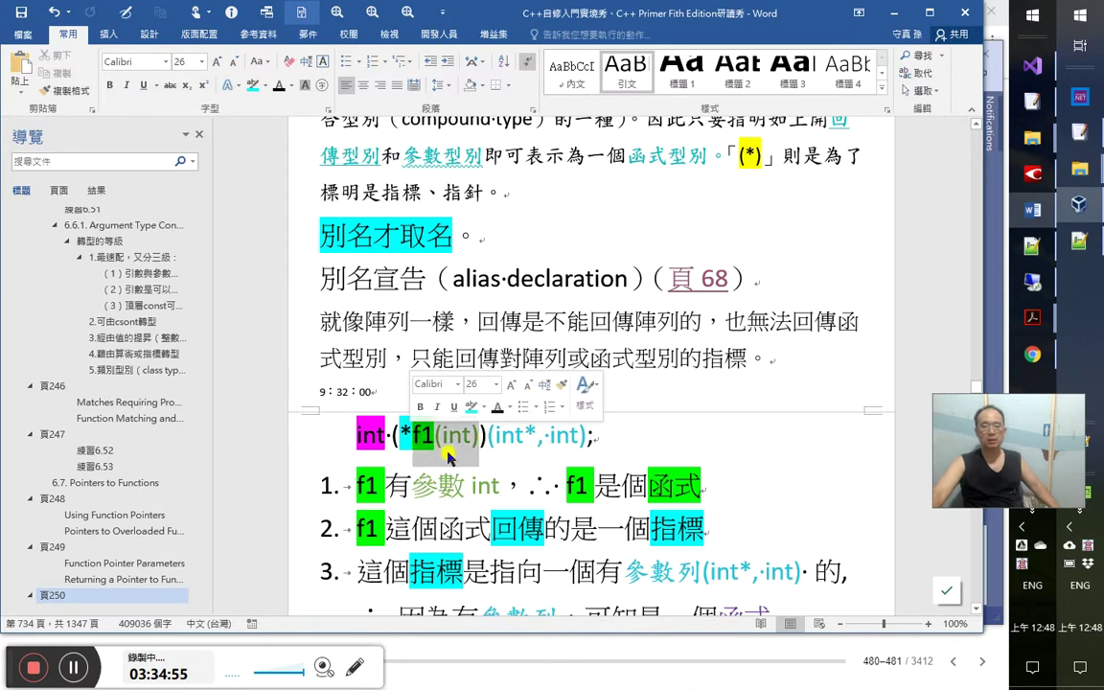
pyautogui.click(500, 500)
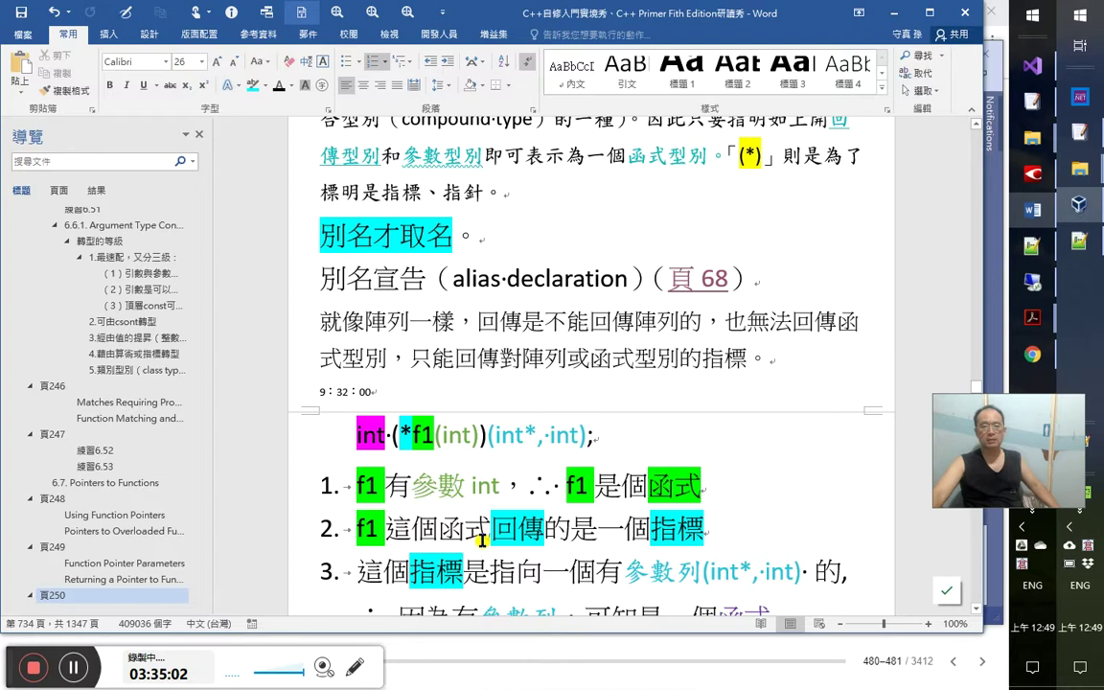
pyautogui.click(402, 436)
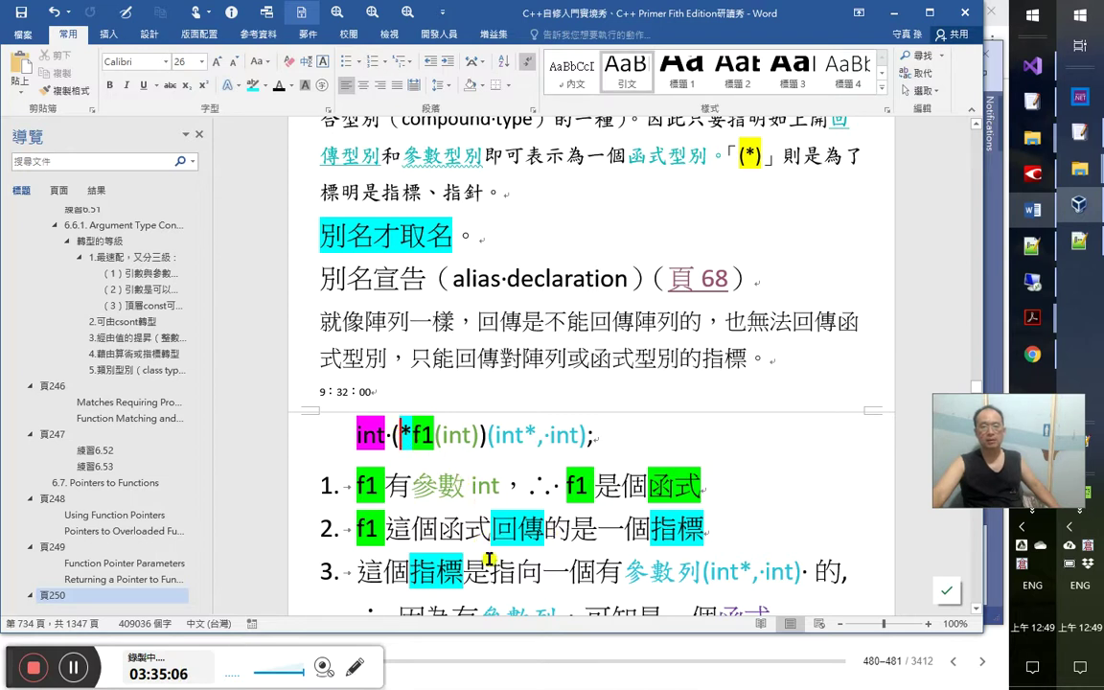
pyautogui.scroll(-1, 570, 575)
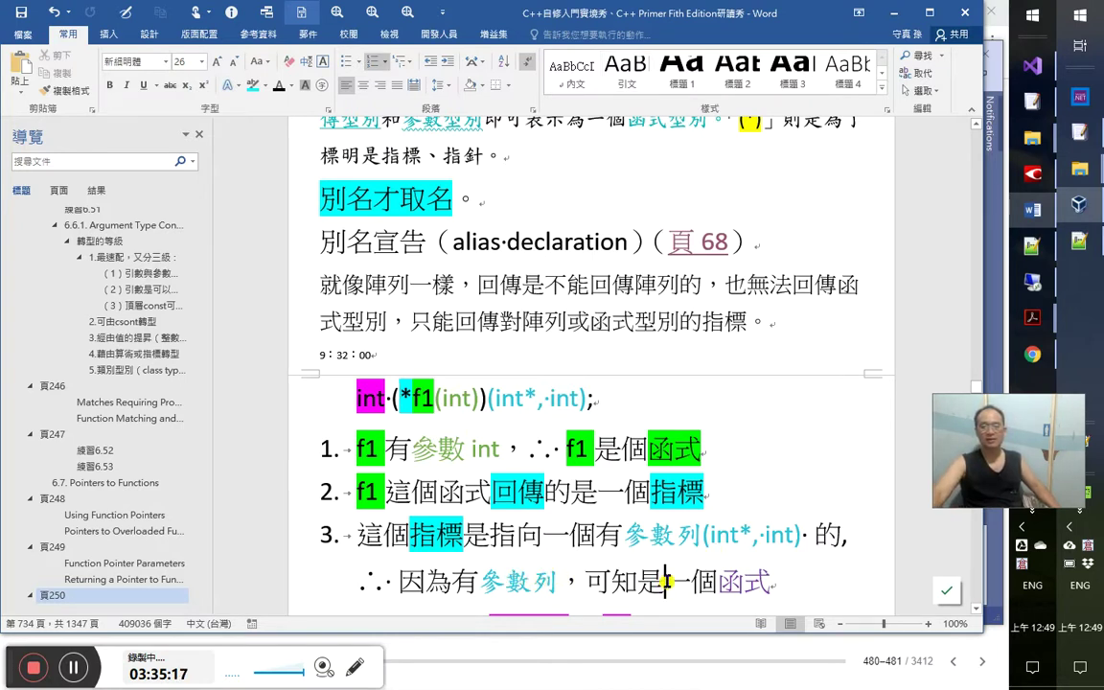
pyautogui.moveTo(495, 398); pyautogui.dragTo(605, 401)
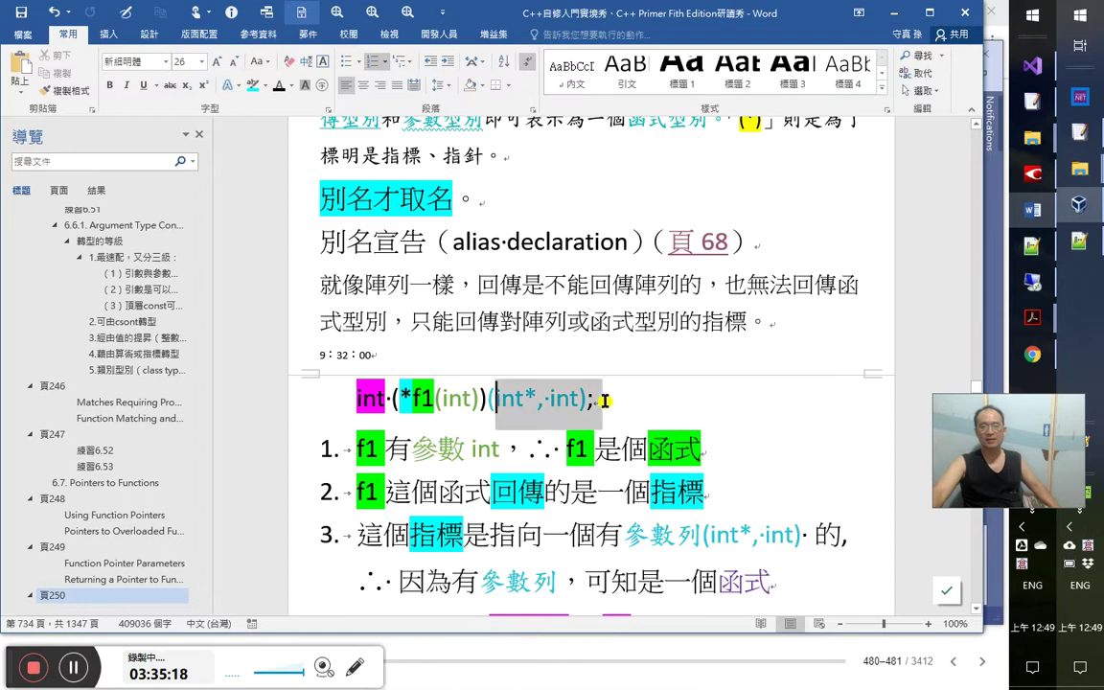
pyautogui.click(640, 533)
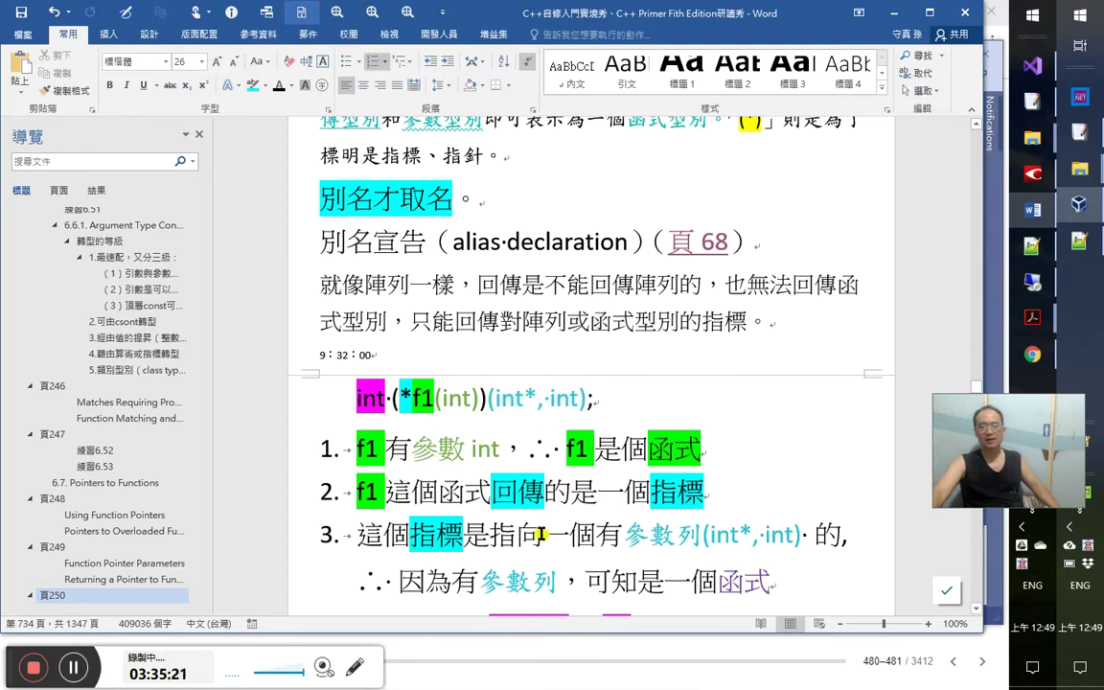
pyautogui.scroll(-1, 541, 534)
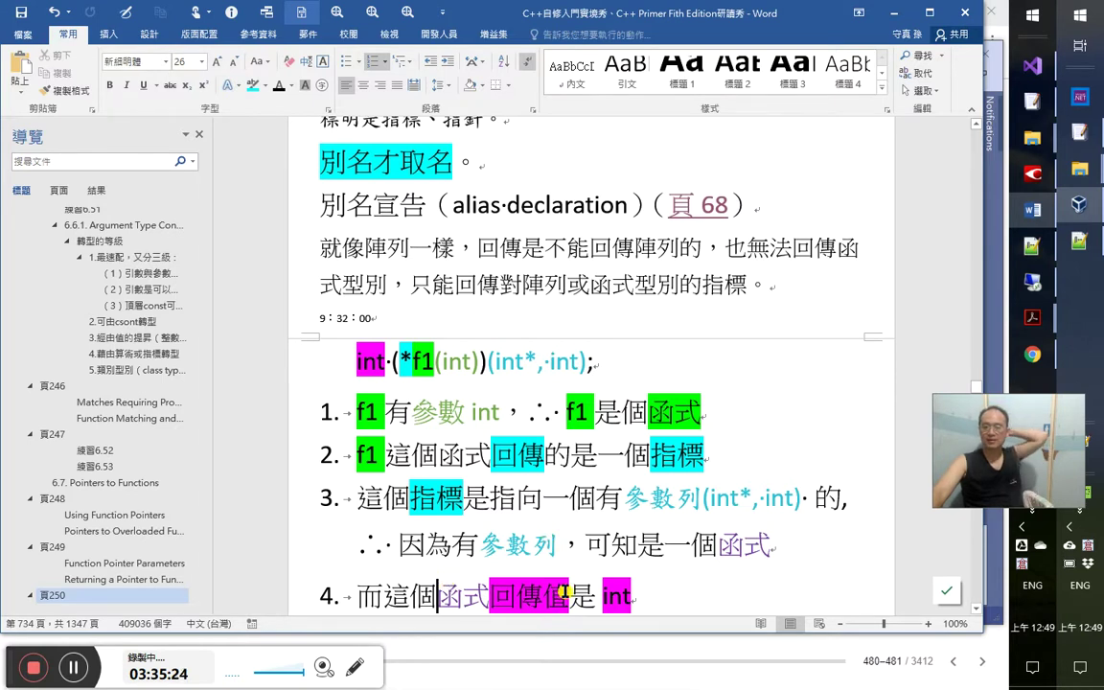
# Review the declaration's return type int, pointer asterisk and parameter list together with numbered point 4 on the return value
pyautogui.doubleClick(370, 362)
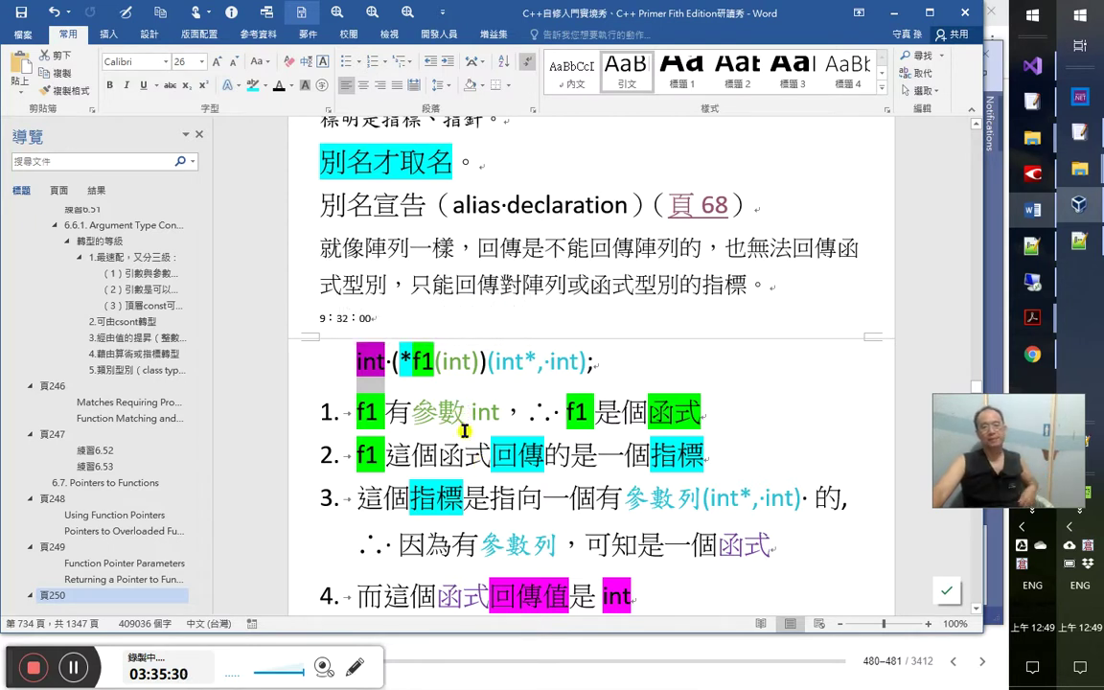
pyautogui.doubleClick(406, 361)
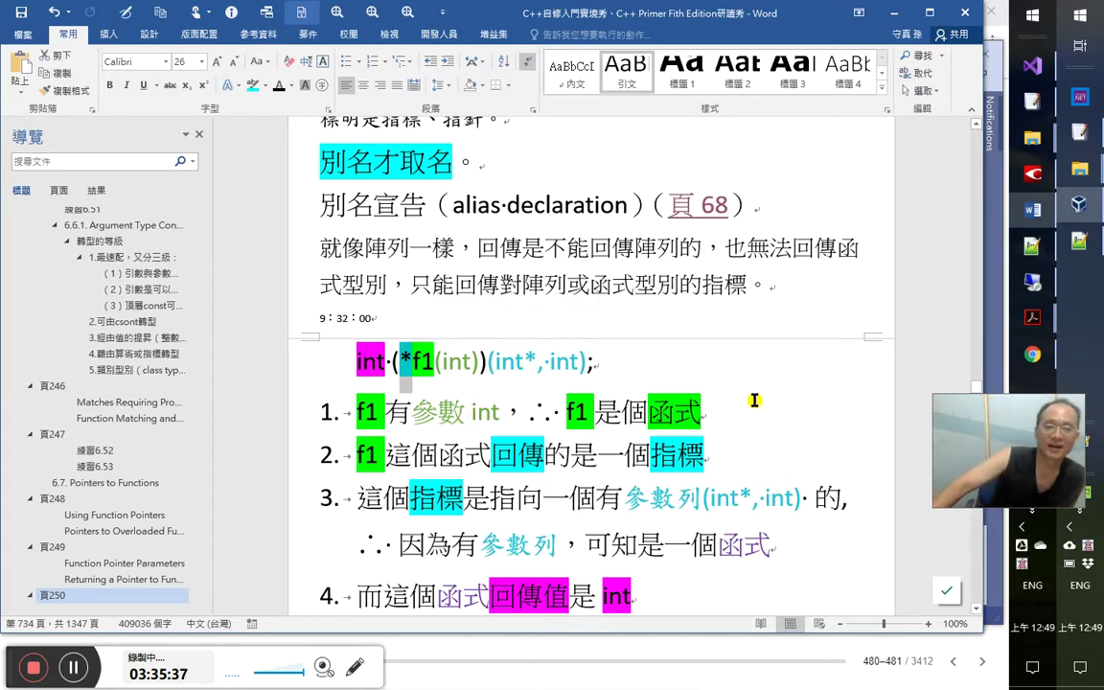
pyautogui.scroll(-1, 587, 425)
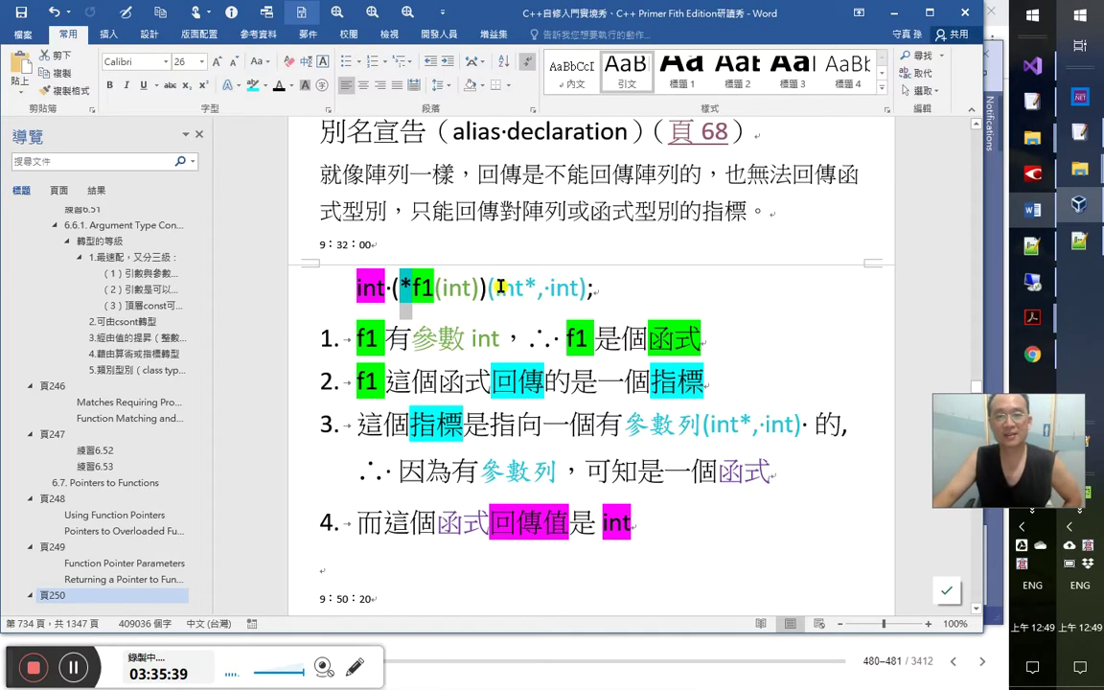
pyautogui.moveTo(488, 287); pyautogui.dragTo(587, 288)
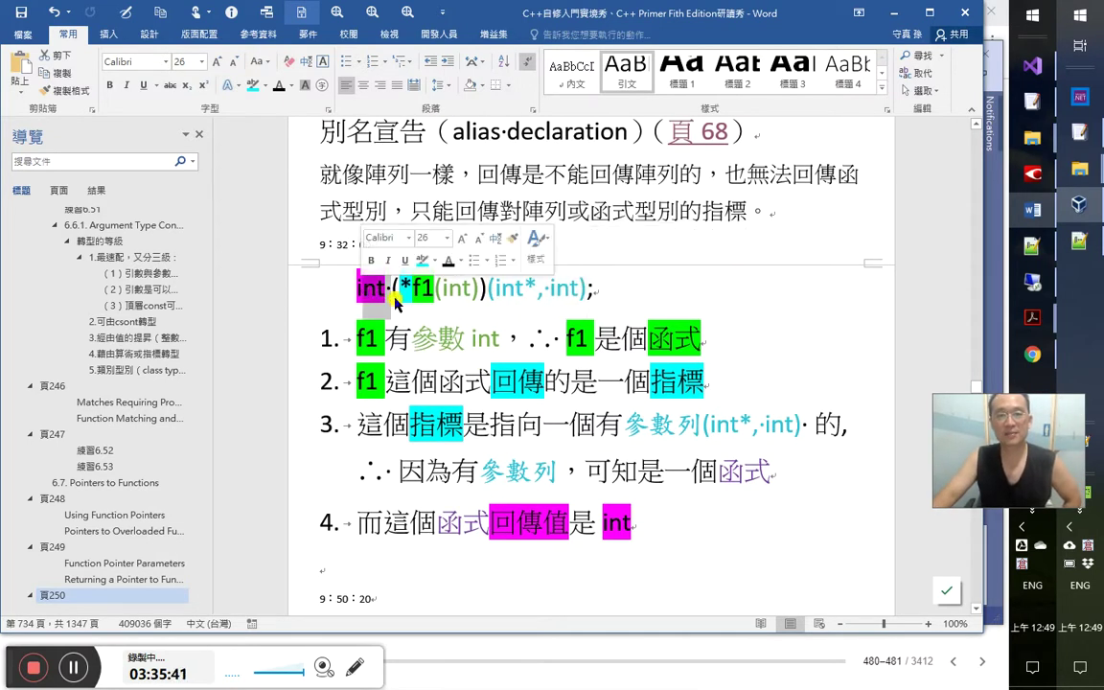
pyautogui.click(500, 337)
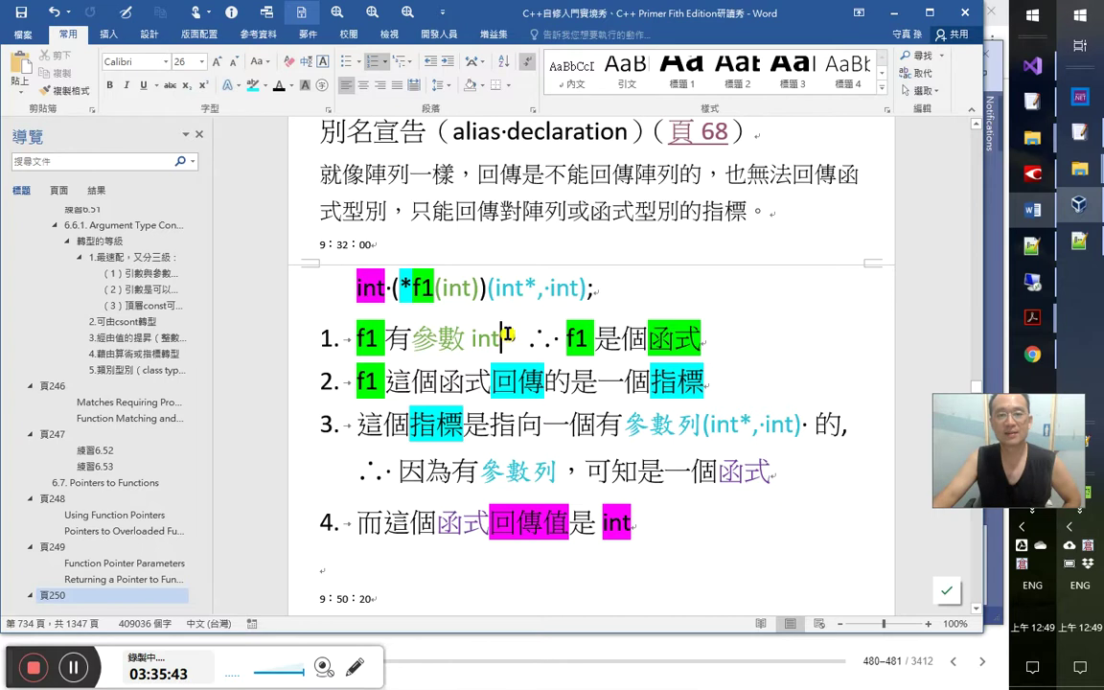
pyautogui.scroll(-1, 479, 307)
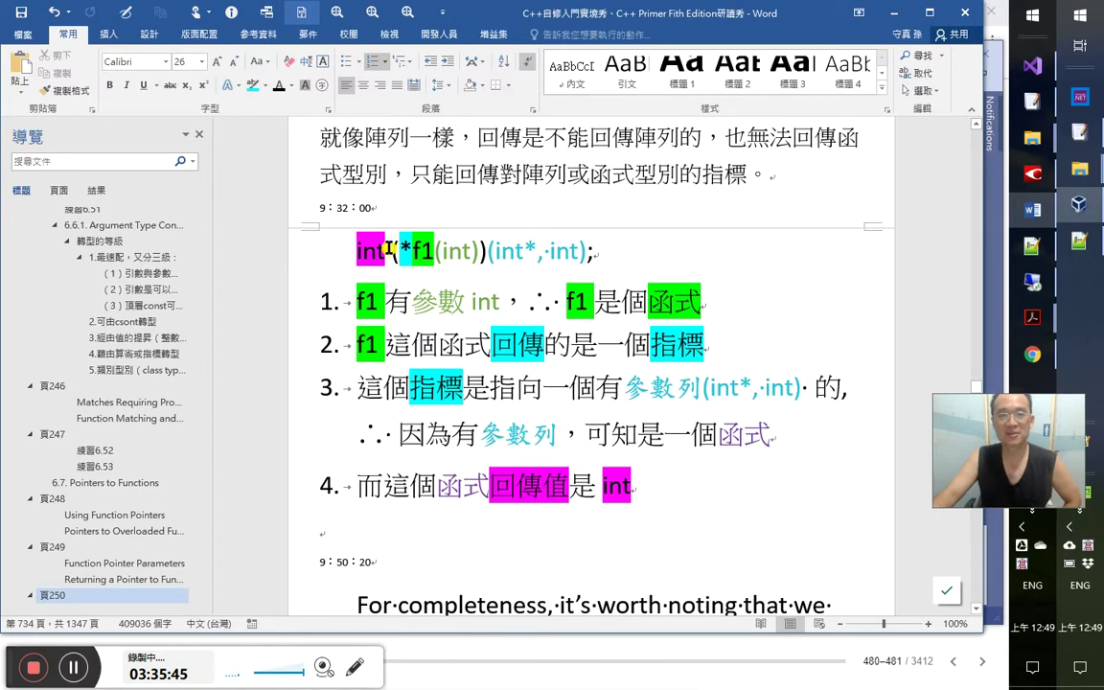
pyautogui.click(453, 437)
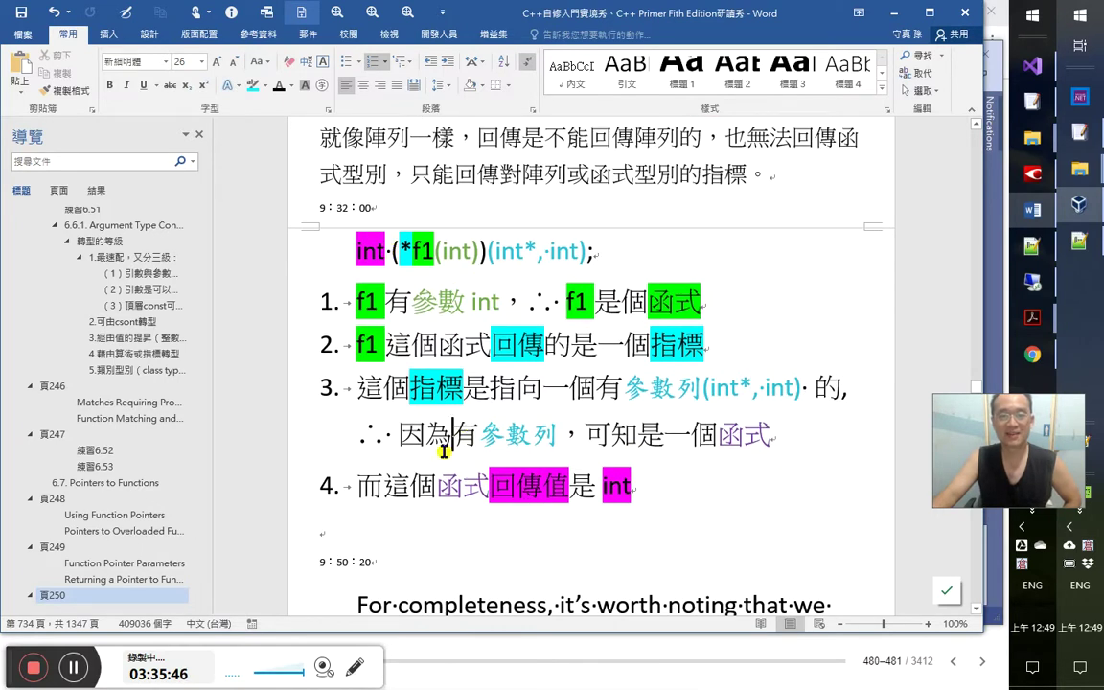
pyautogui.click(468, 525)
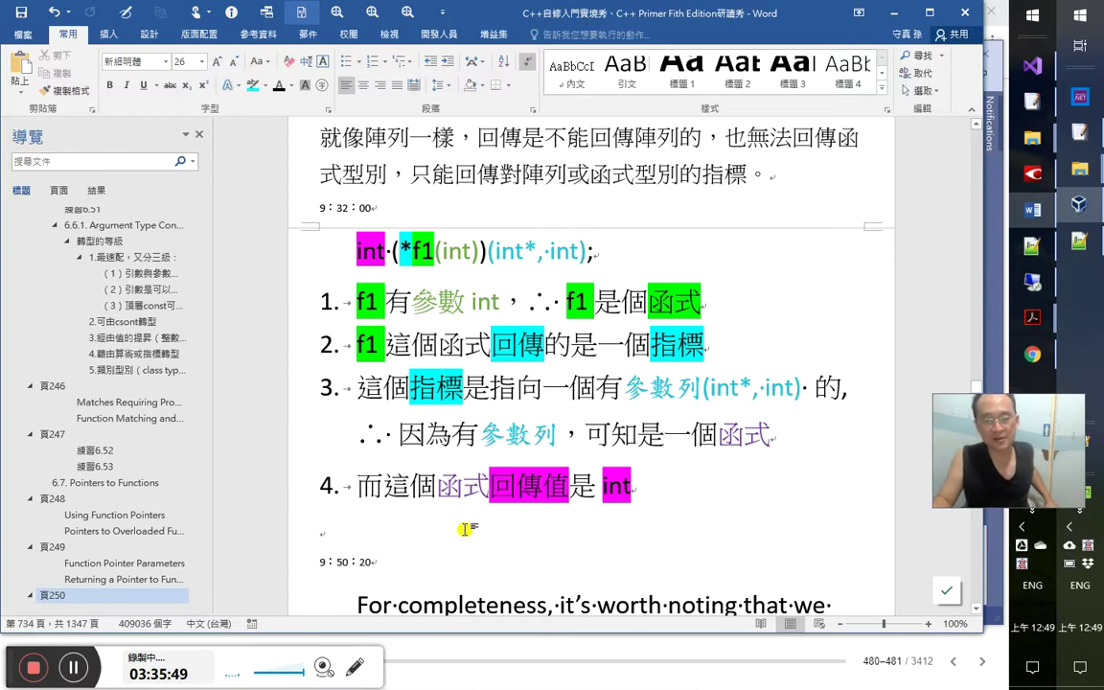
pyautogui.click(457, 484)
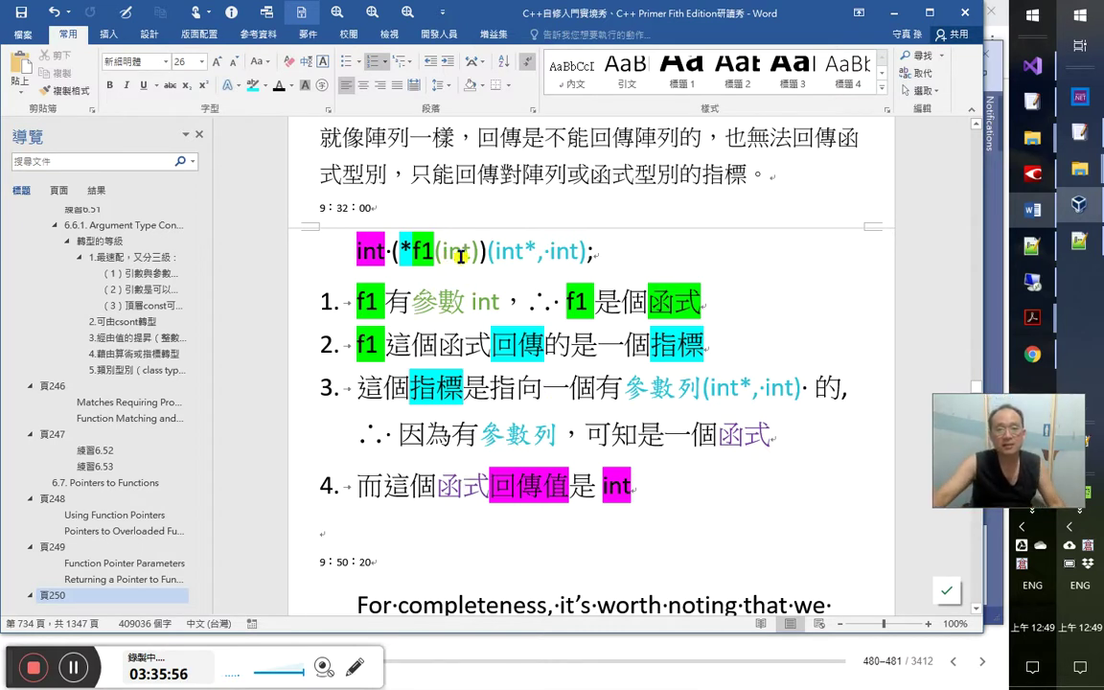
# Underline "f1(int)" in the f1 declaration with a single straight line
pyautogui.moveTo(478, 249); pyautogui.dragTo(414, 251)
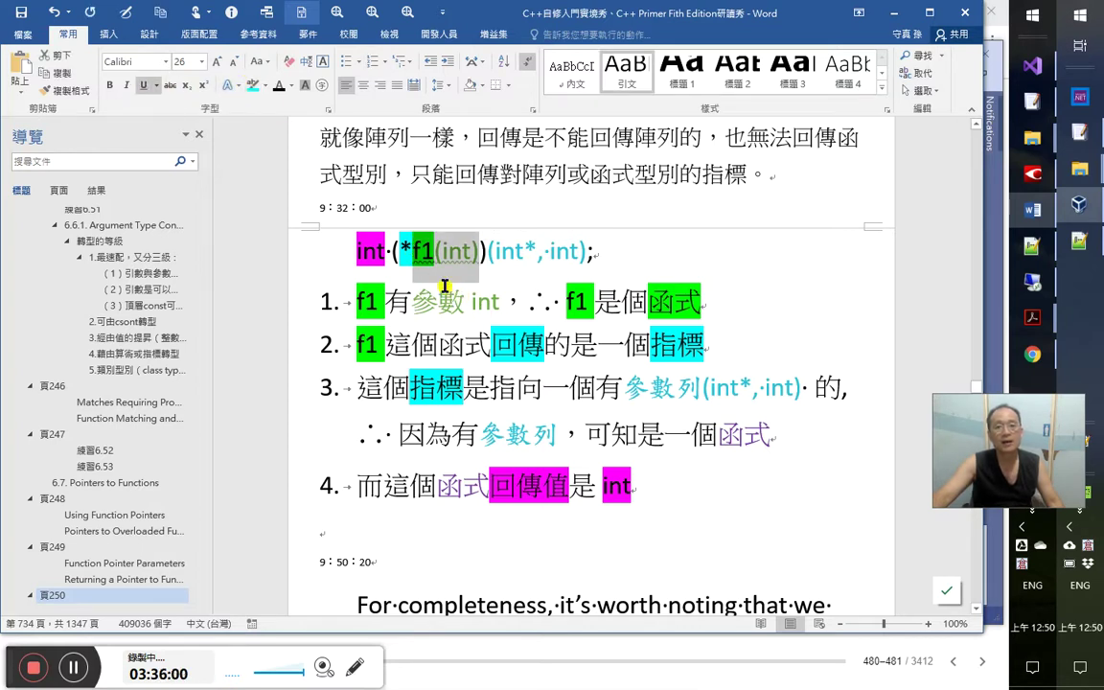
pyautogui.click(155, 85)
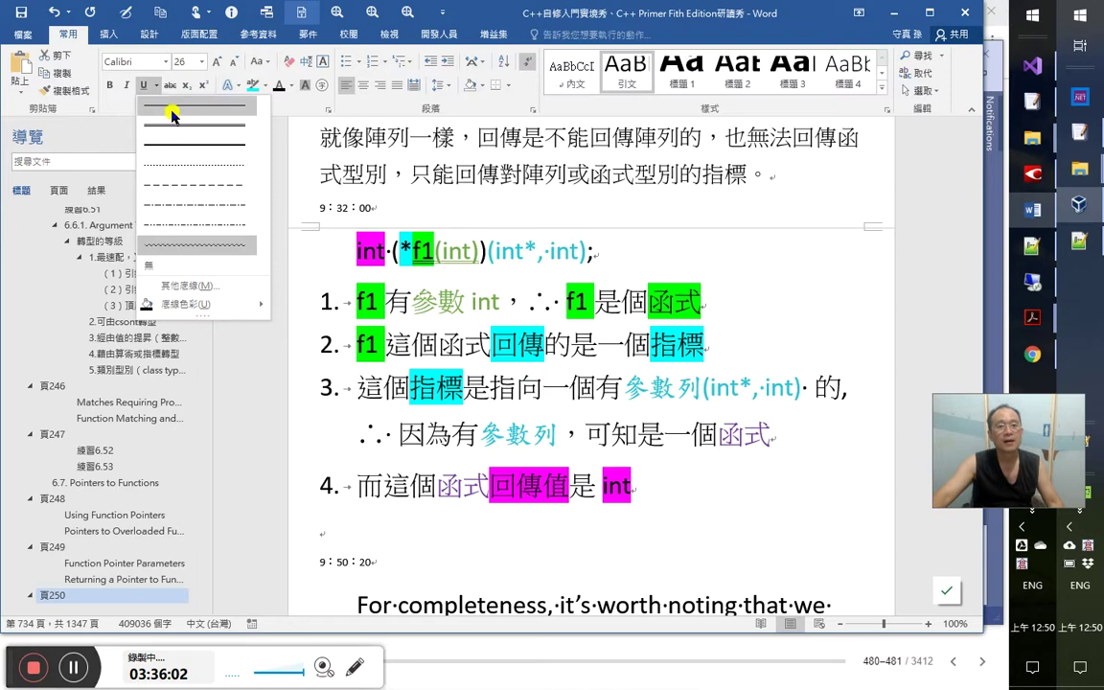
pyautogui.click(172, 113)
pyautogui.click(489, 290)
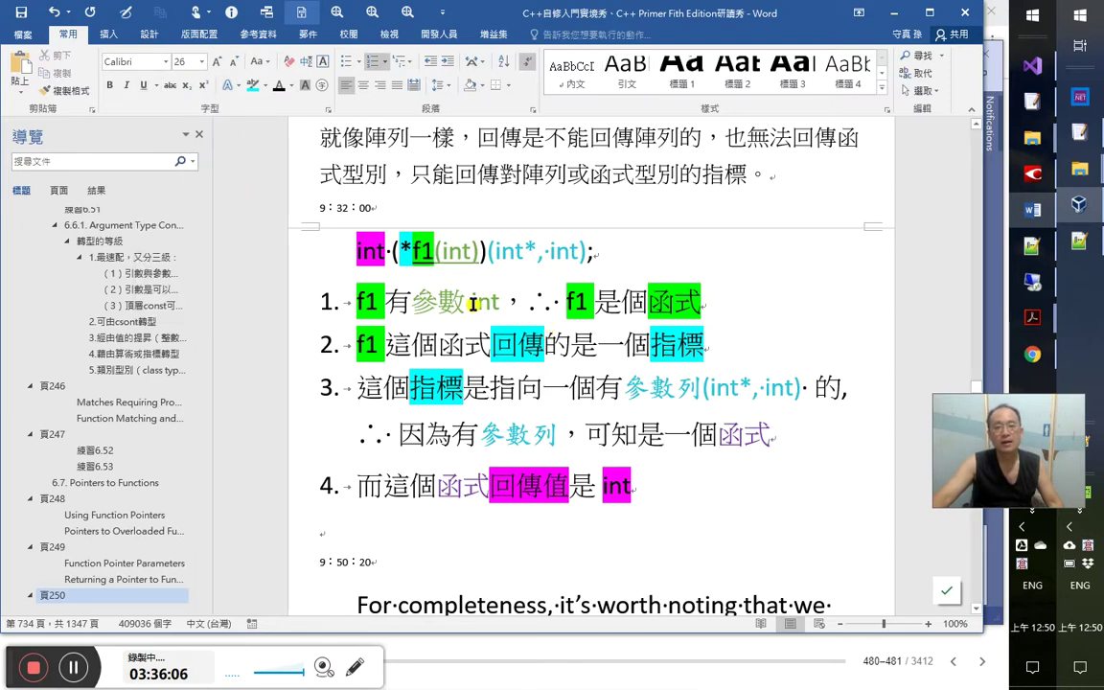
# Colour the "(*" before f1 and the matching closing parenthesis after "(int)" red in the f1 declaration
pyautogui.moveTo(394, 251); pyautogui.dragTo(409, 251)
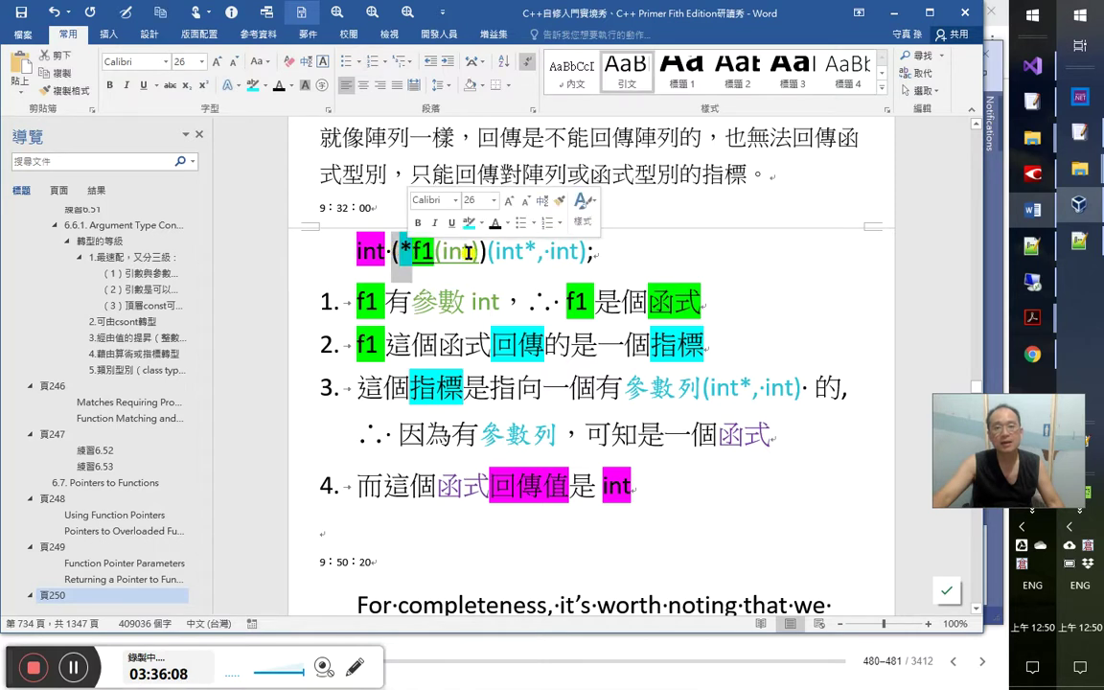
pyautogui.moveTo(478, 251); pyautogui.dragTo(487, 251)
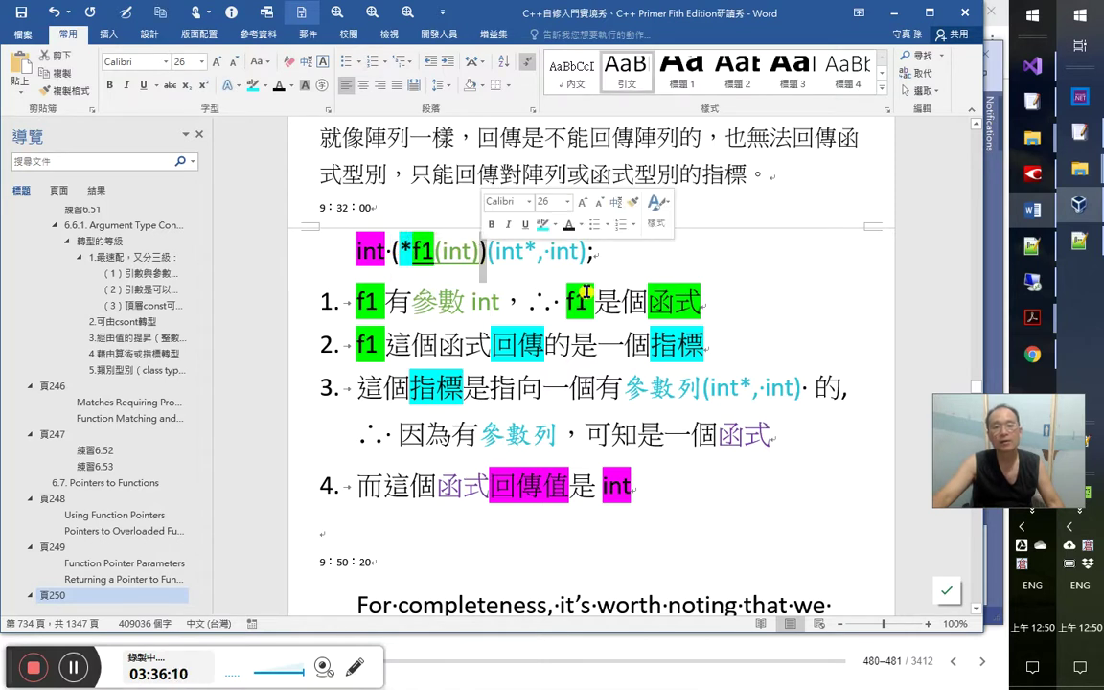
pyautogui.scroll(5, 548, 340)
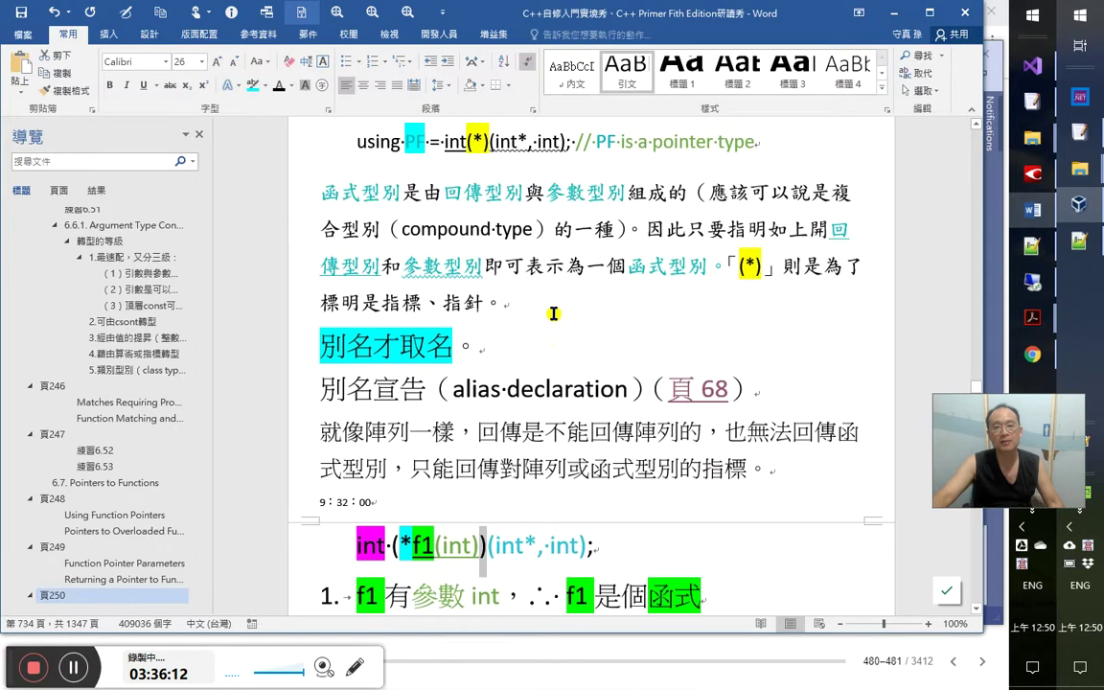
pyautogui.doubleClick(369, 550)
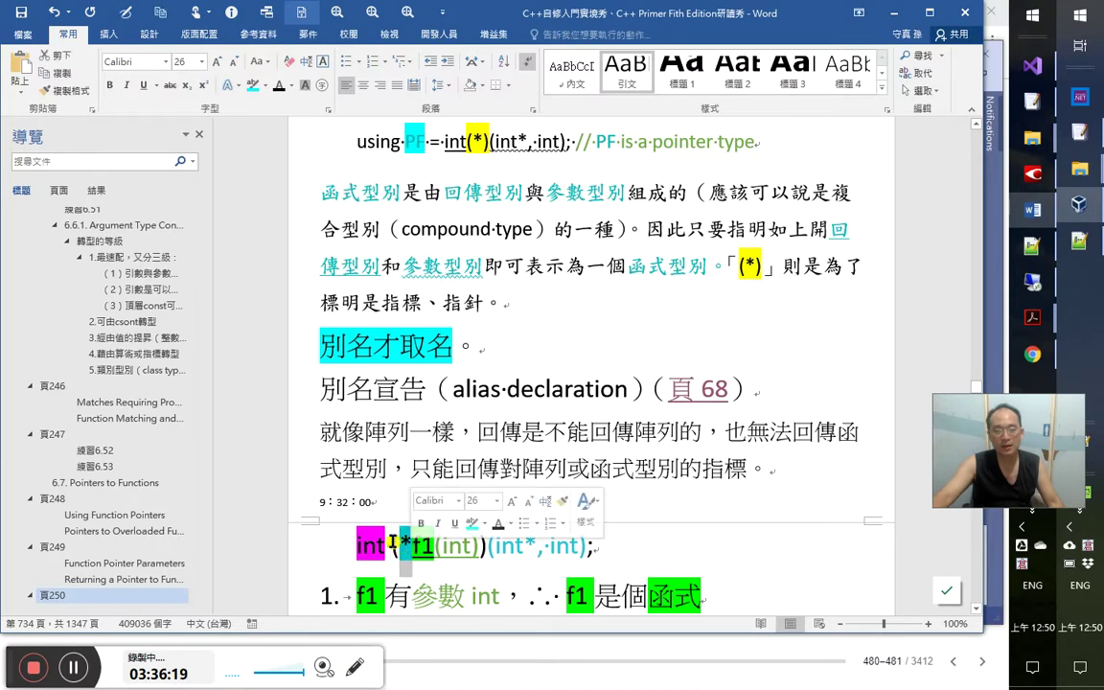
pyautogui.click(392, 545)
pyautogui.hotkey('shift', 'Right')
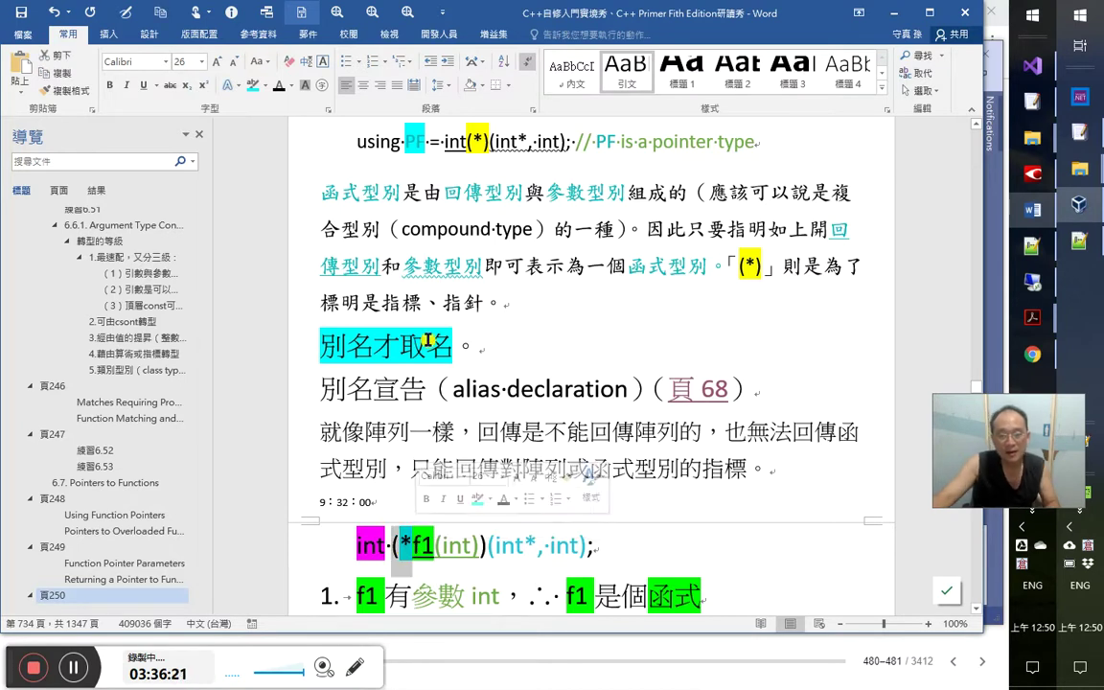
pyautogui.scroll(-1, 490, 374)
pyautogui.scroll(-3, 490, 374)
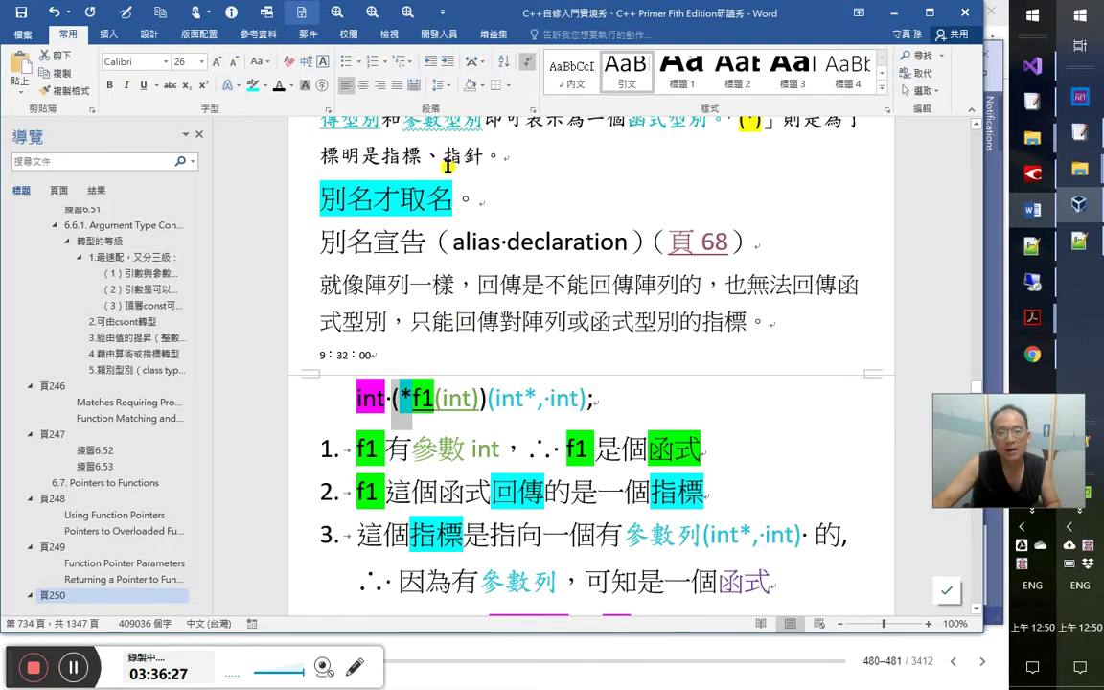
pyautogui.click(292, 92)
pyautogui.click(301, 231)
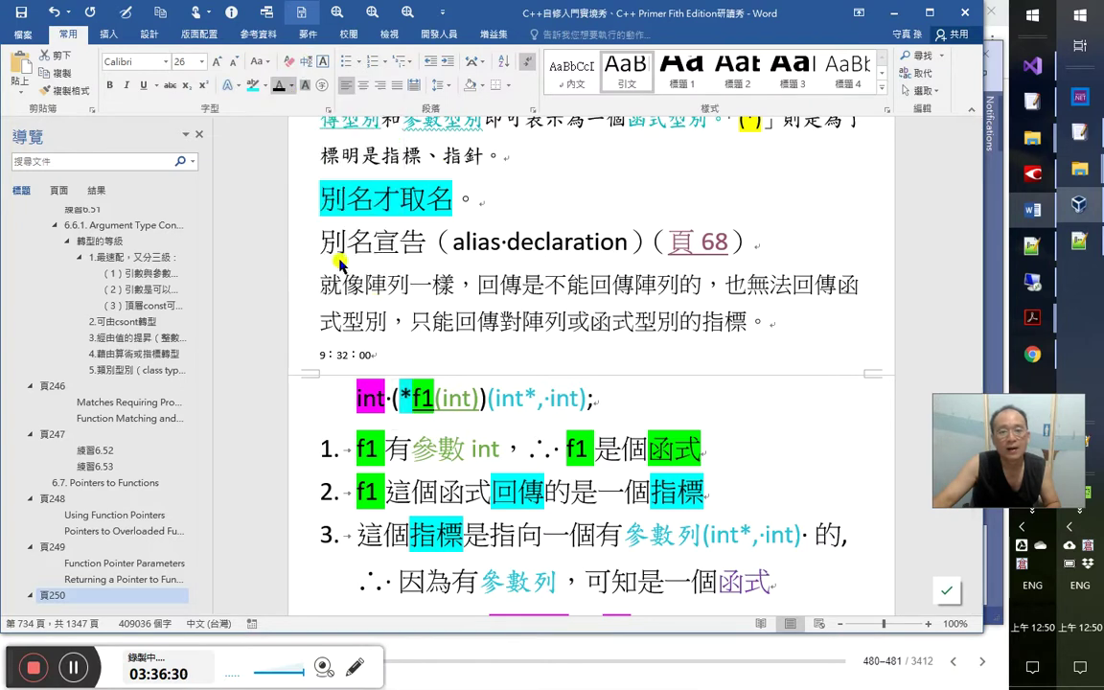
pyautogui.click(487, 401)
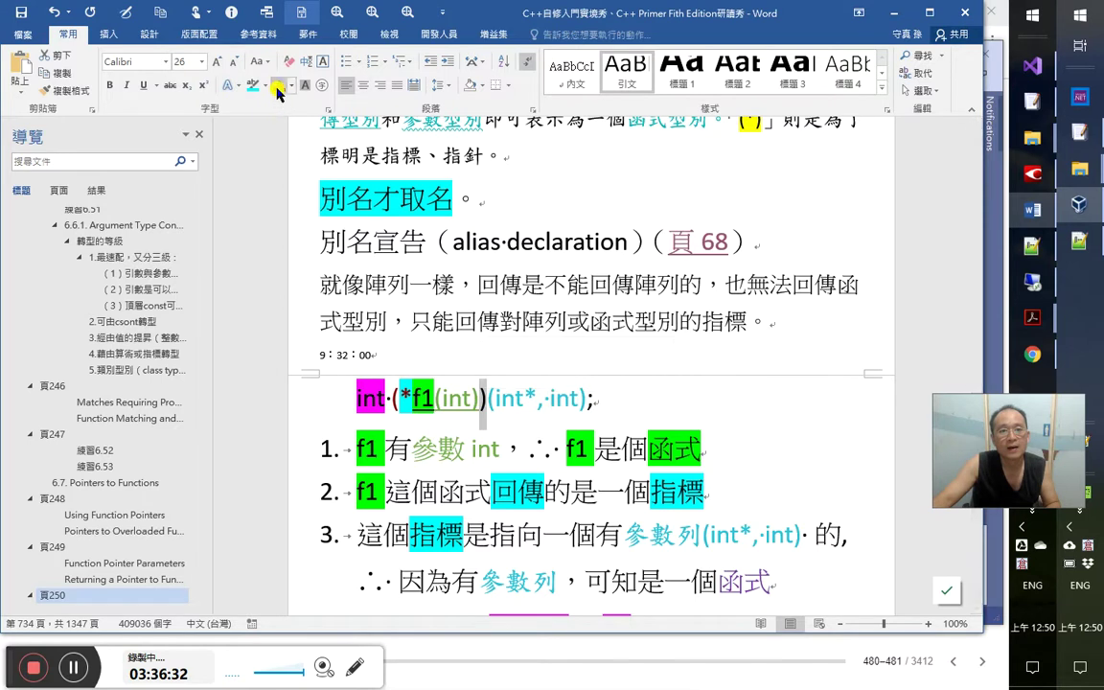
pyautogui.click(489, 399)
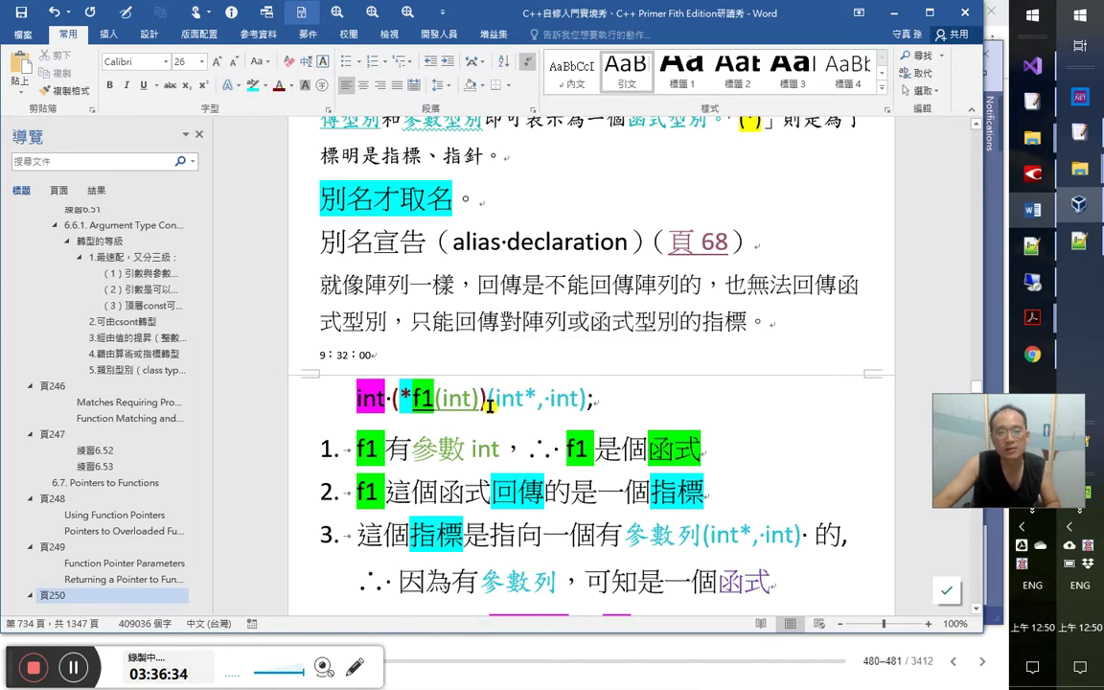
# Apply a double underline to the closing parenthesis and the "(*" that enclose f1(int) in the declaration
pyautogui.click(154, 85)
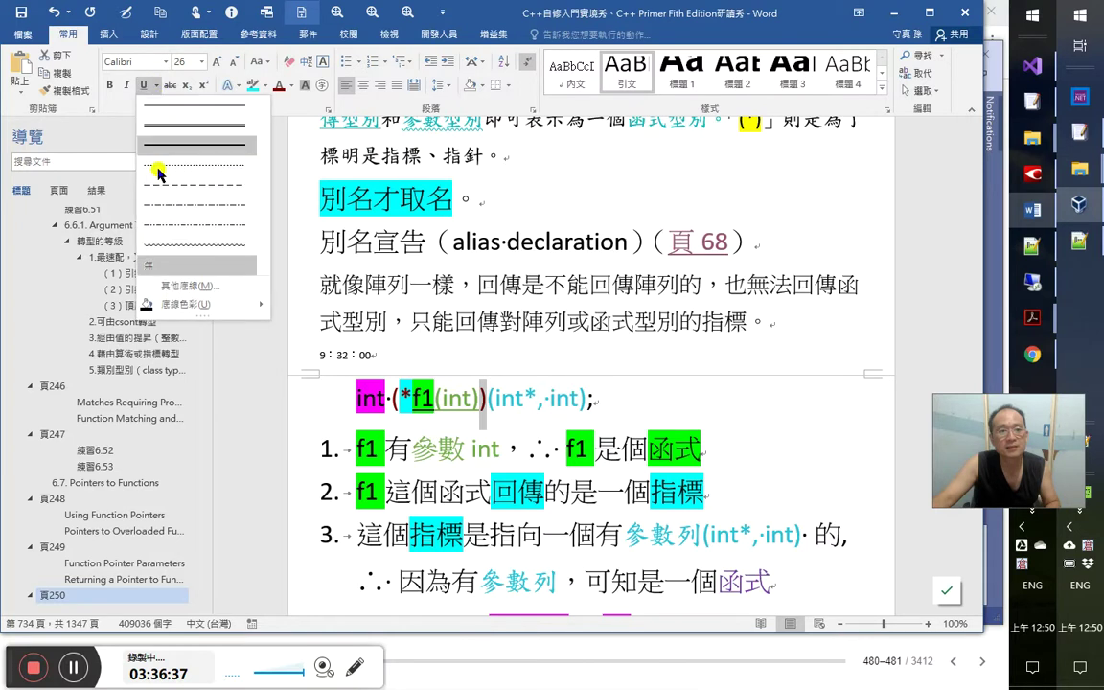
pyautogui.click(211, 127)
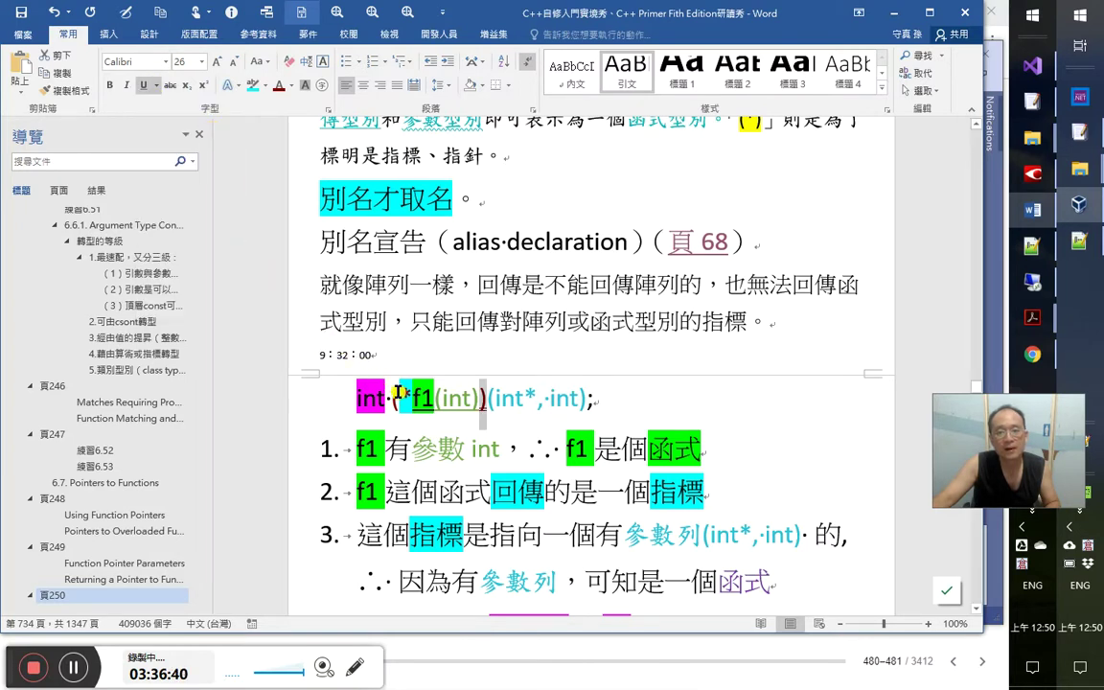
pyautogui.moveTo(391, 399); pyautogui.dragTo(413, 398)
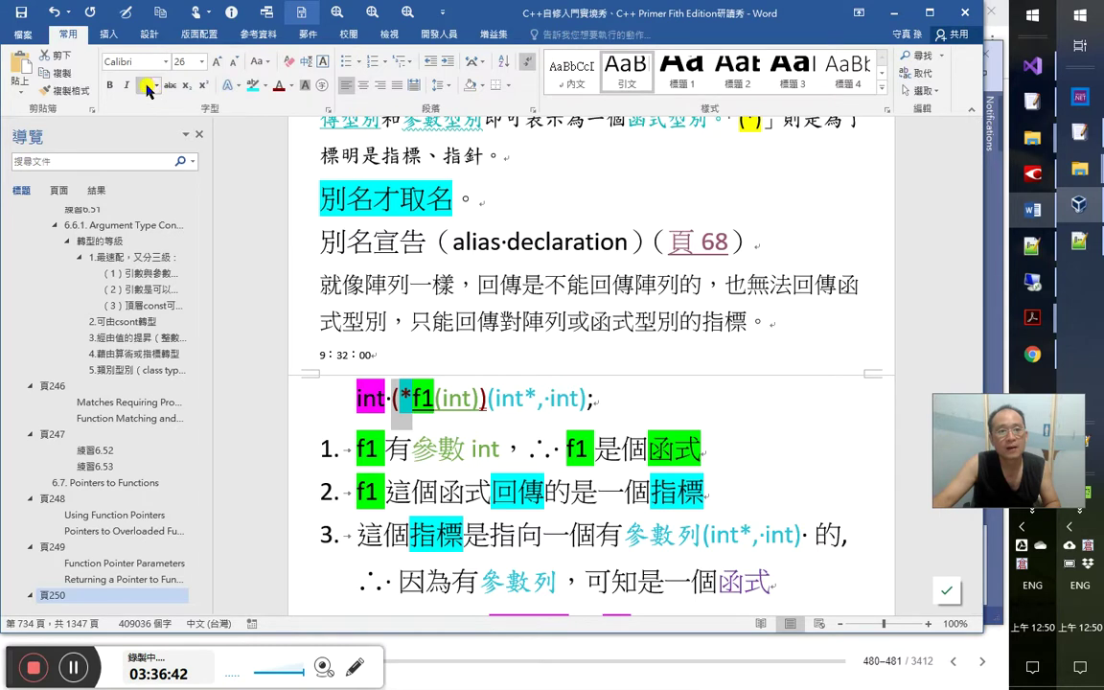
pyautogui.click(500, 449)
# Apply a wavy underline to the parameter list "(int*, int)" at the end of the f1 declaration
pyautogui.scroll(3, 503, 343)
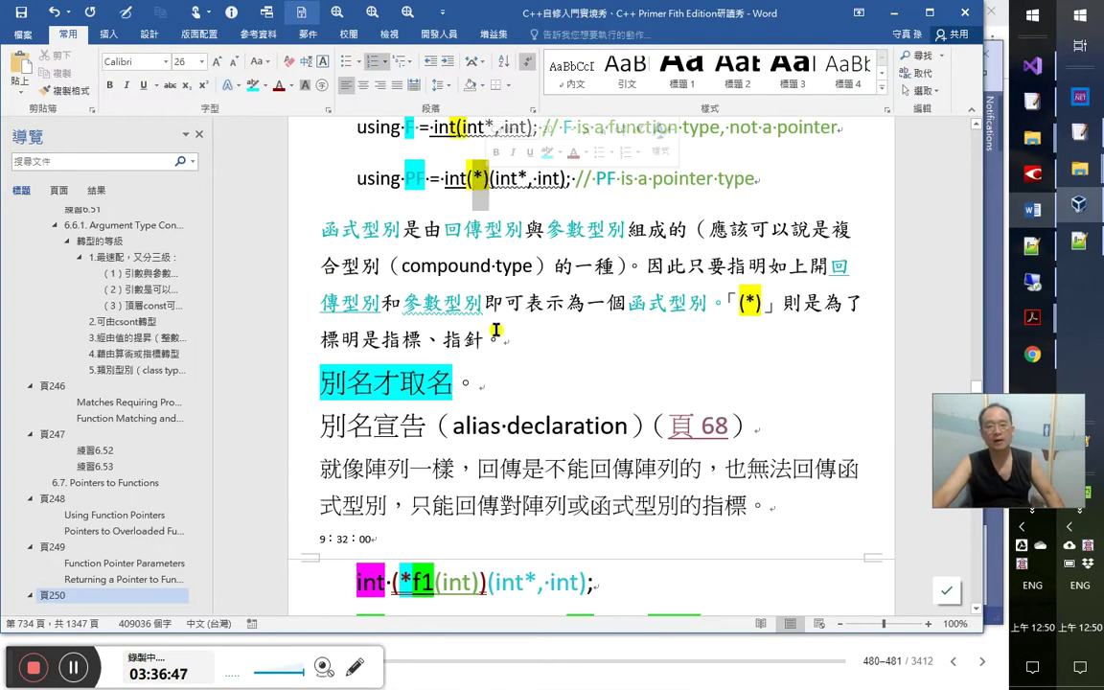
pyautogui.moveTo(487, 583); pyautogui.dragTo(605, 573)
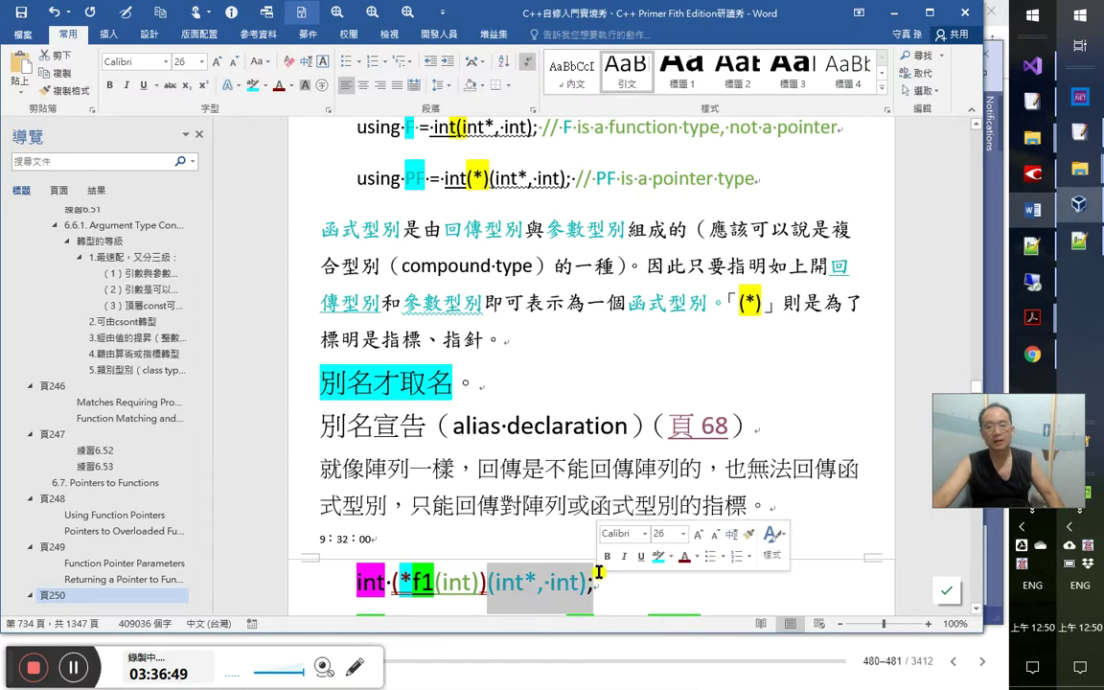
pyautogui.click(489, 586)
pyautogui.keyDown('shift'); pyautogui.click(490, 582); pyautogui.keyUp('shift')
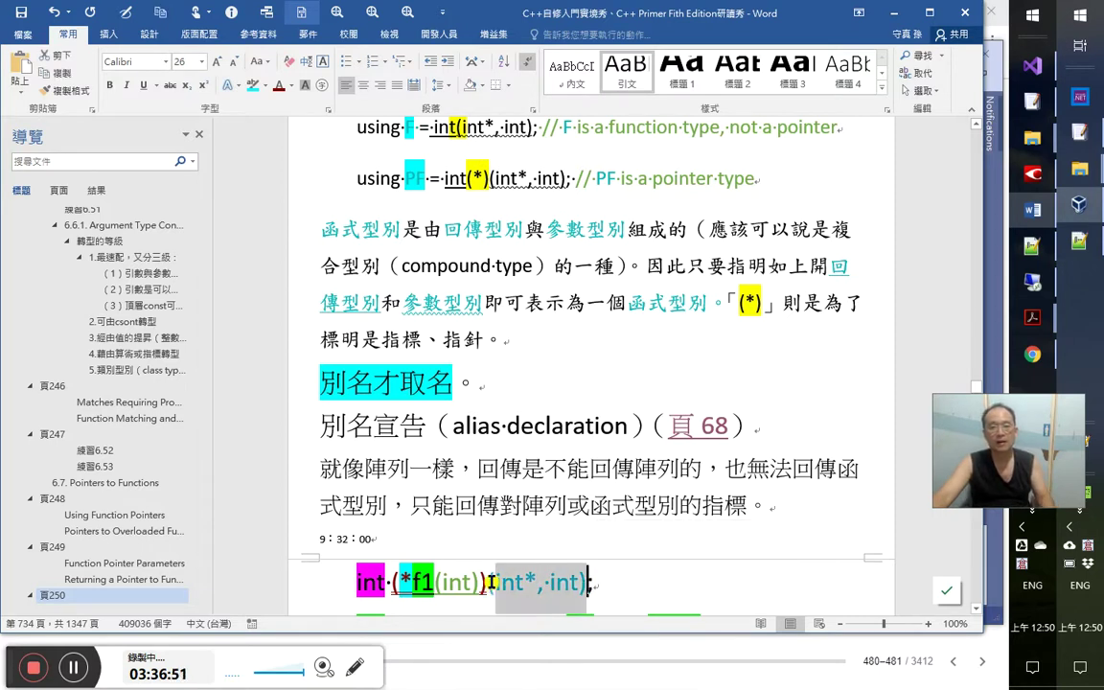
pyautogui.click(157, 85)
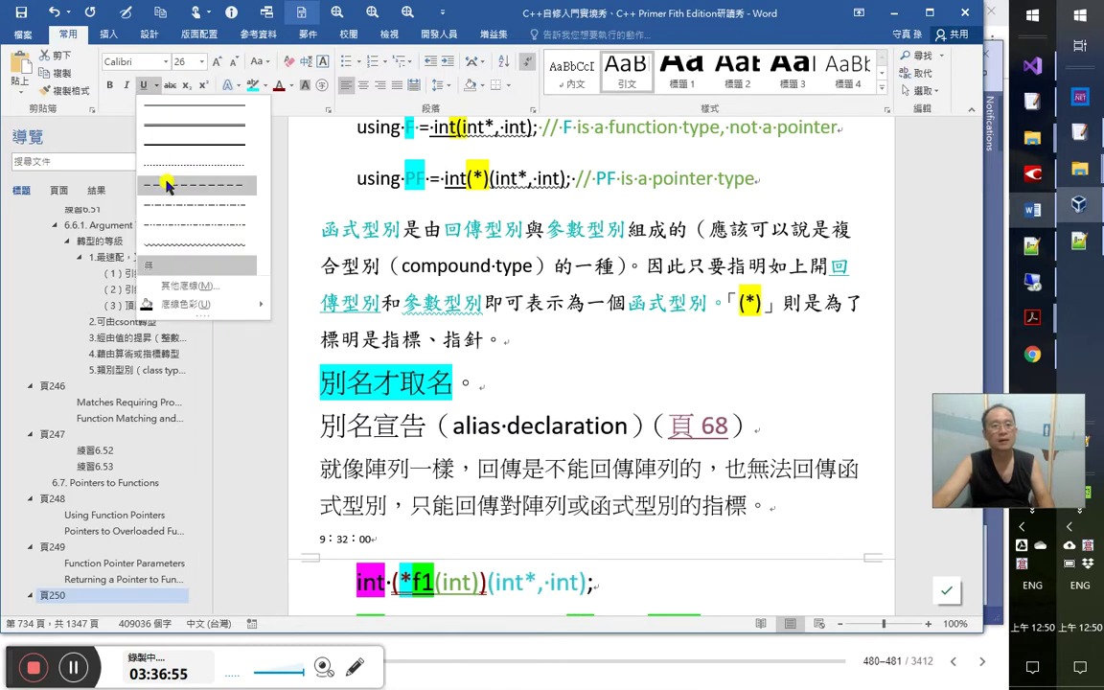
pyautogui.click(185, 248)
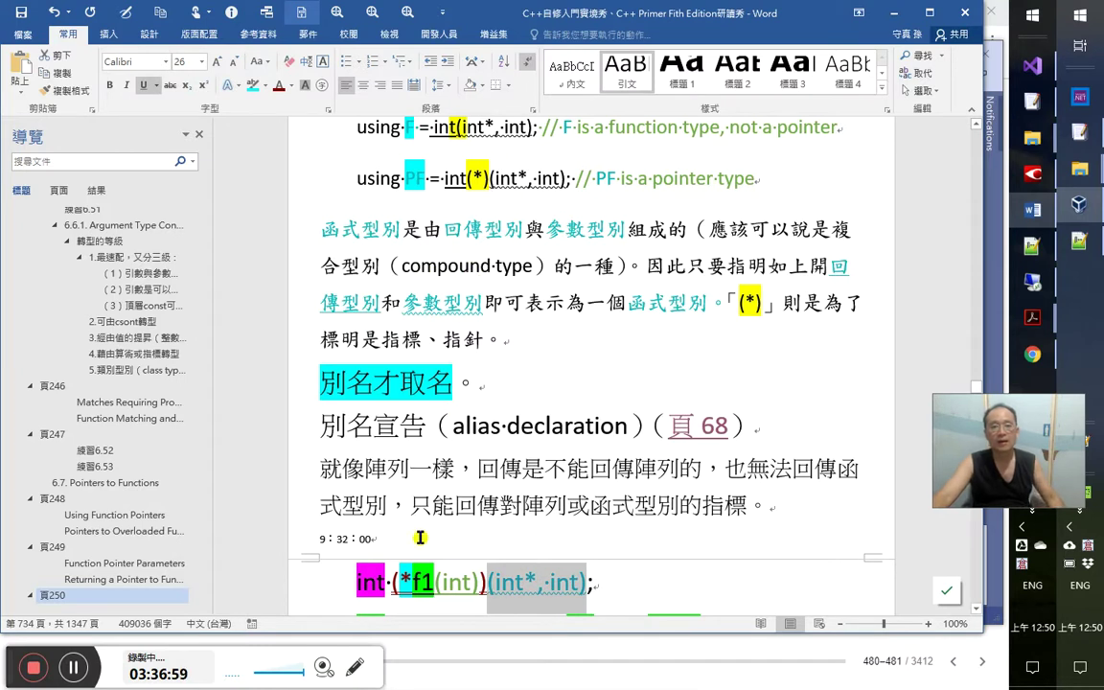
# Underline the return type int at the start of the f1 declaration with a single straight line
pyautogui.click(375, 579)
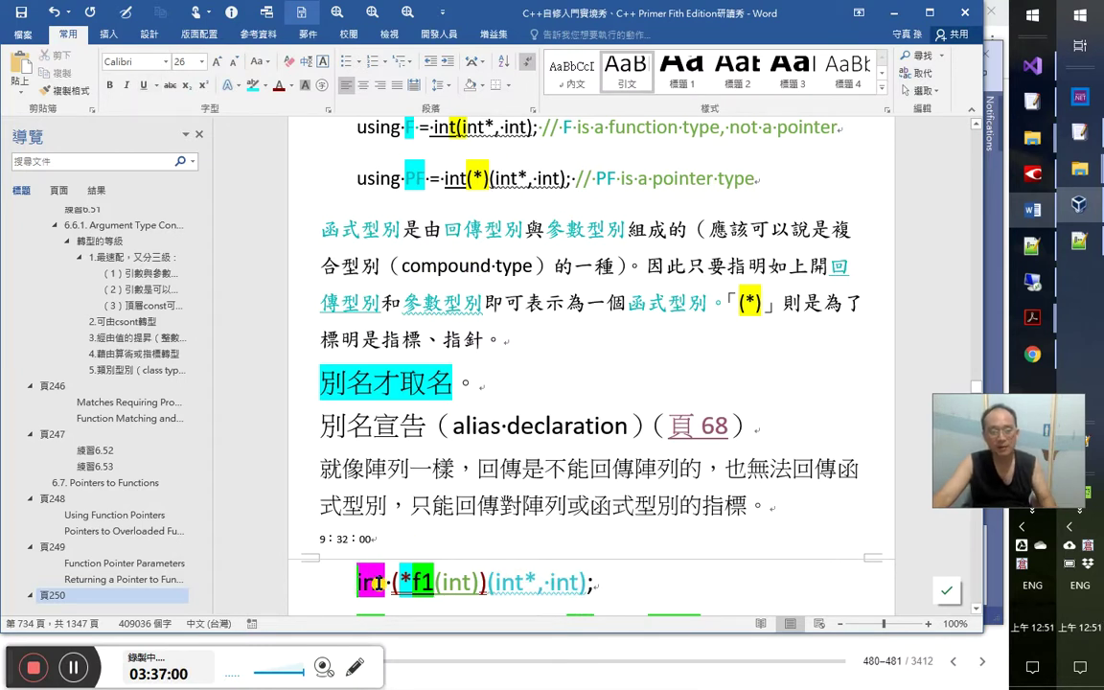
pyautogui.click(154, 85)
pyautogui.click(172, 107)
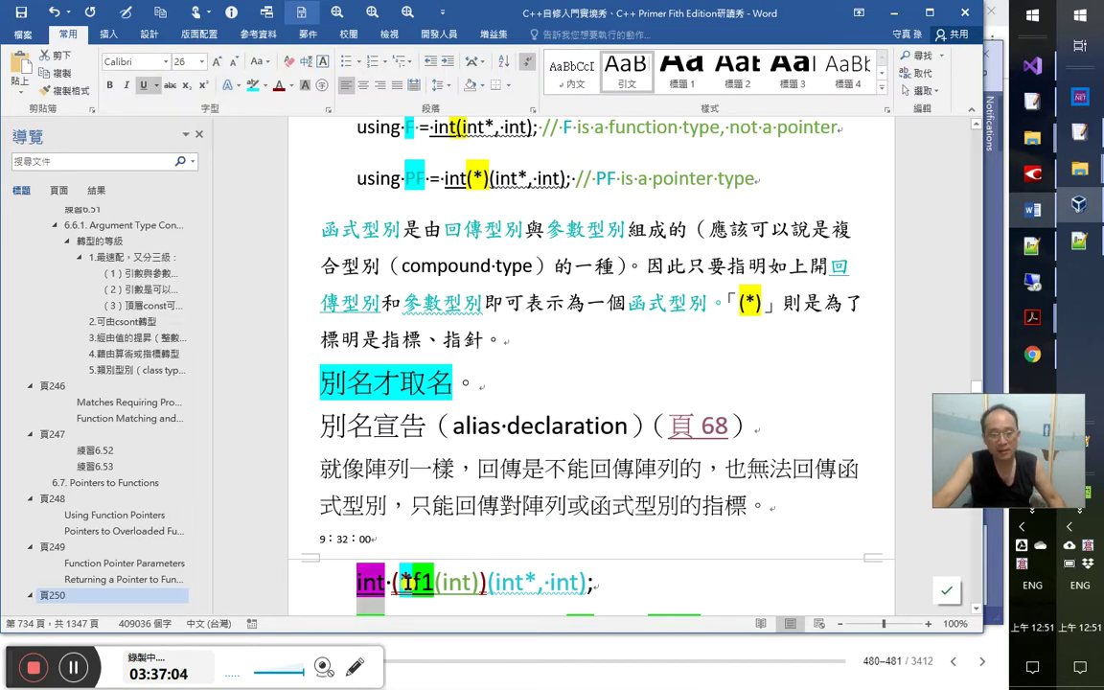
# Add a character border around "f1(int)" in the declaration and save the document
pyautogui.moveTo(410, 580); pyautogui.dragTo(484, 585)
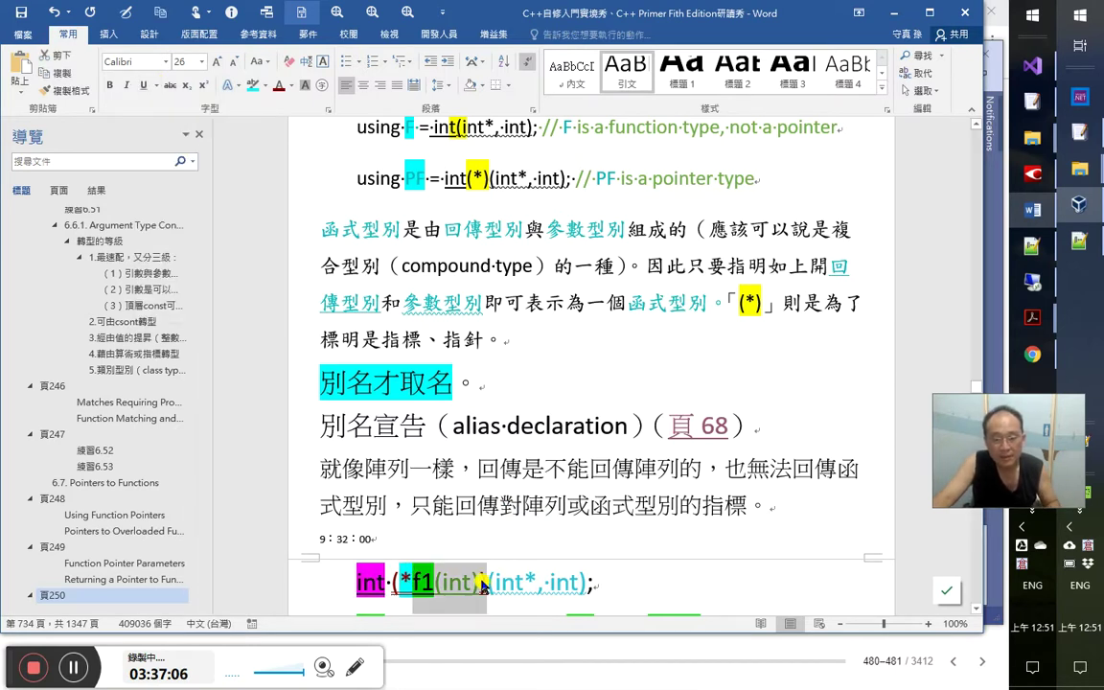
pyautogui.click(146, 85)
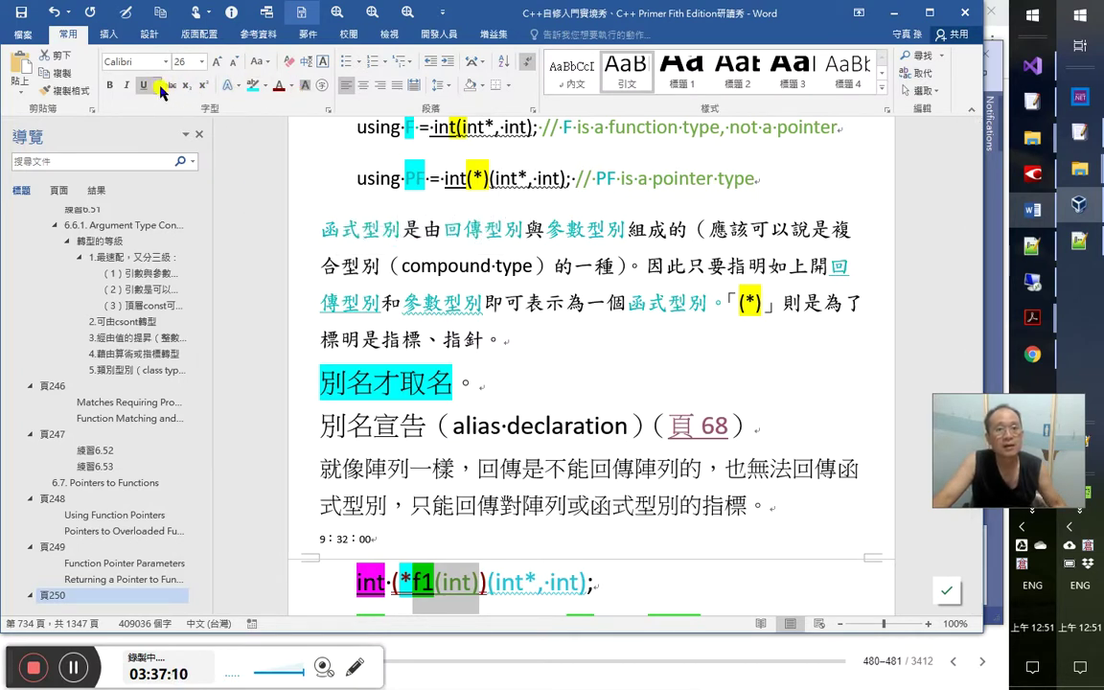
pyautogui.click(322, 62)
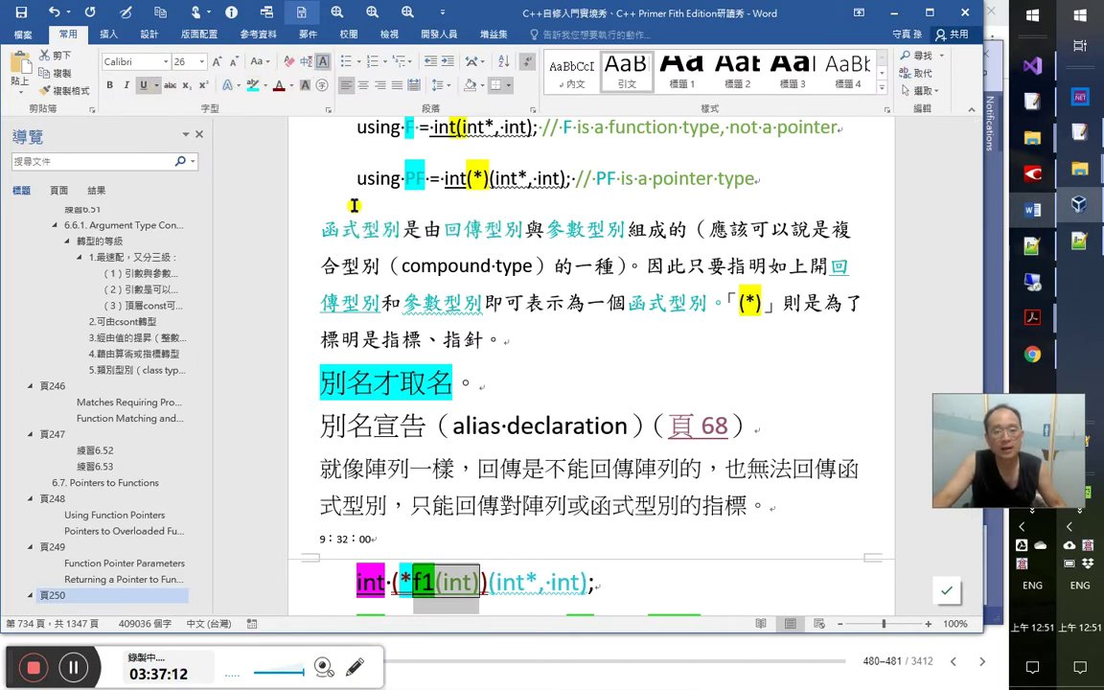
pyautogui.click(566, 502)
pyautogui.scroll(-2, 576, 489)
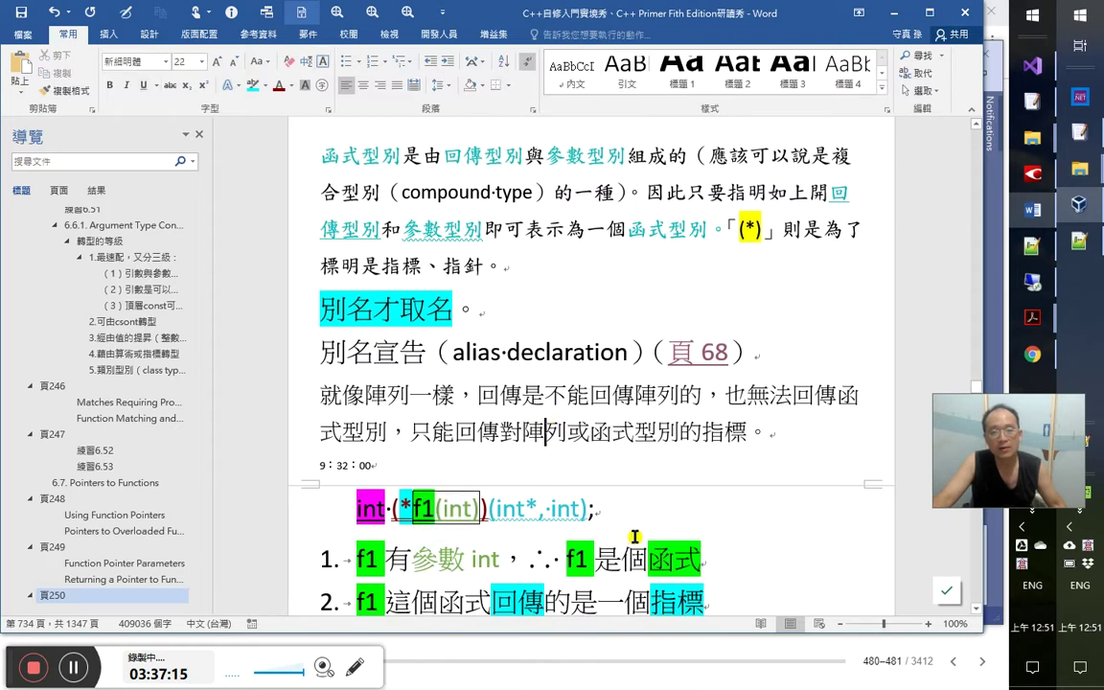
pyautogui.hotkey('ctrl', 's')
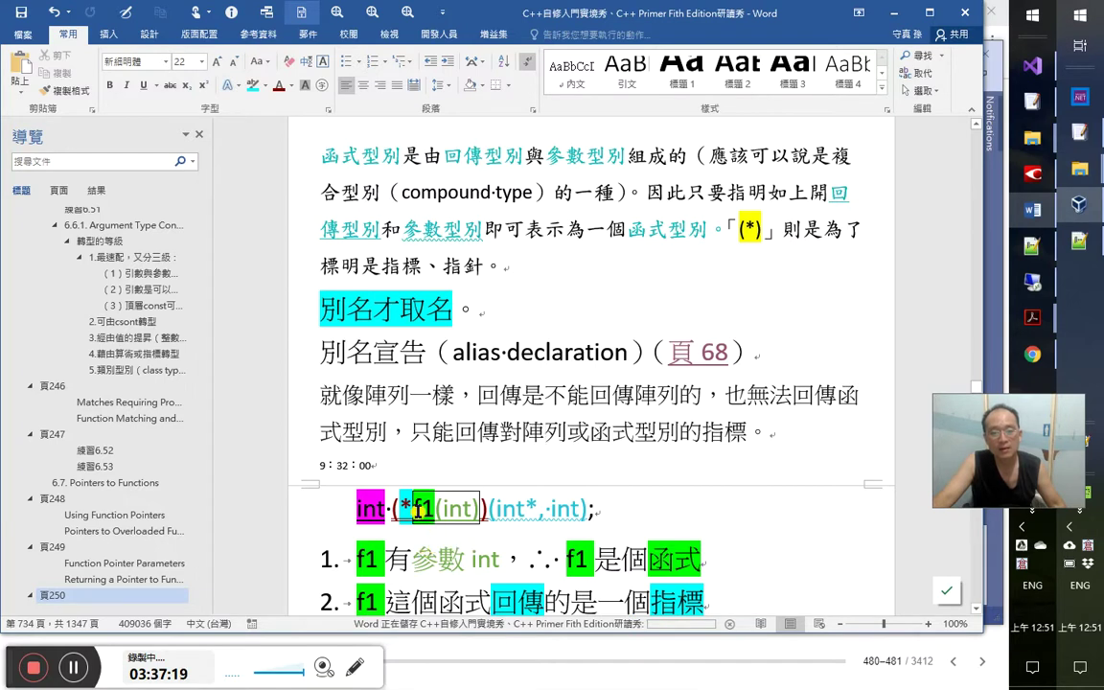
# Set the underline style of the "(*" before f1 to a double wavy line
pyautogui.click(425, 518)
pyautogui.moveTo(392, 508); pyautogui.dragTo(401, 508)
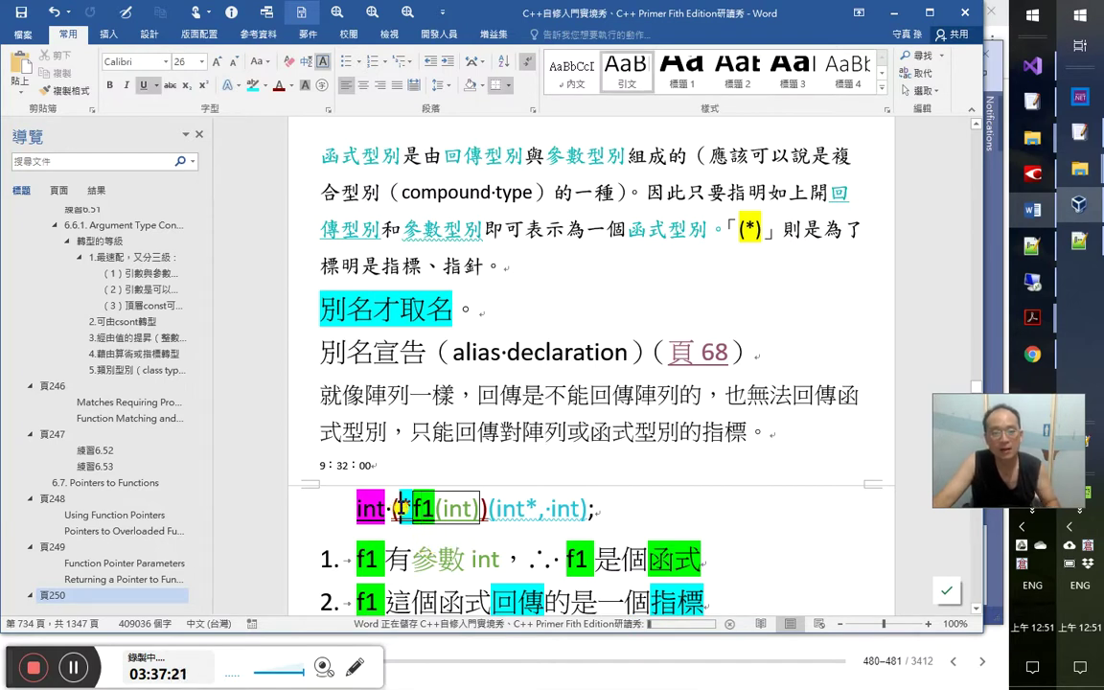
pyautogui.click(155, 86)
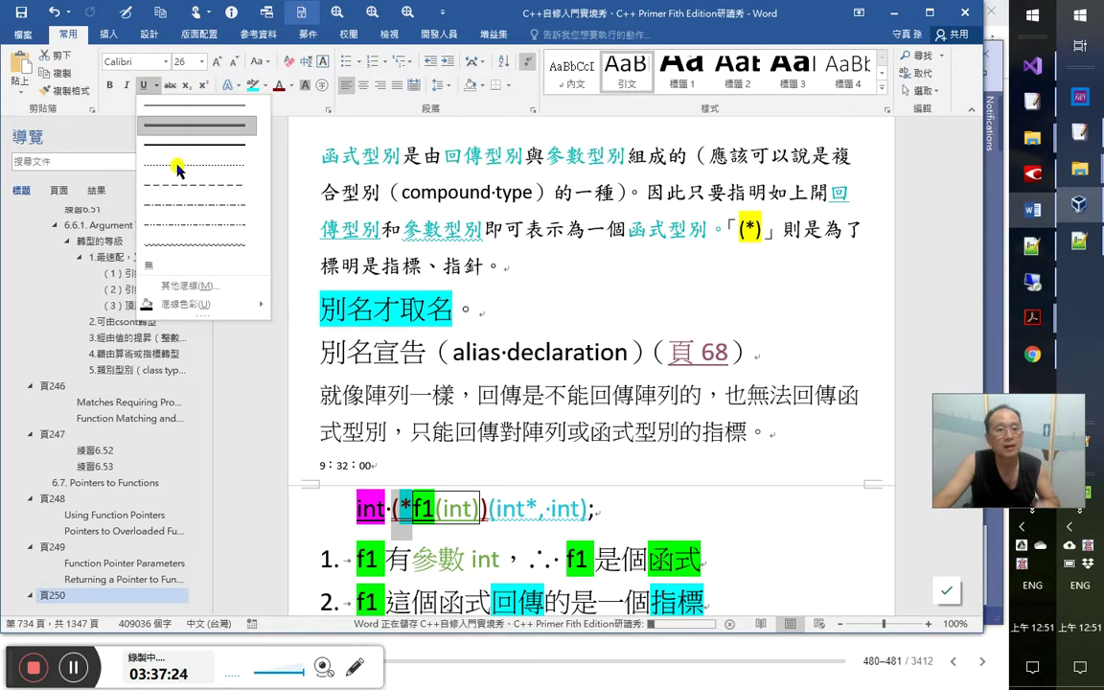
pyautogui.click(206, 285)
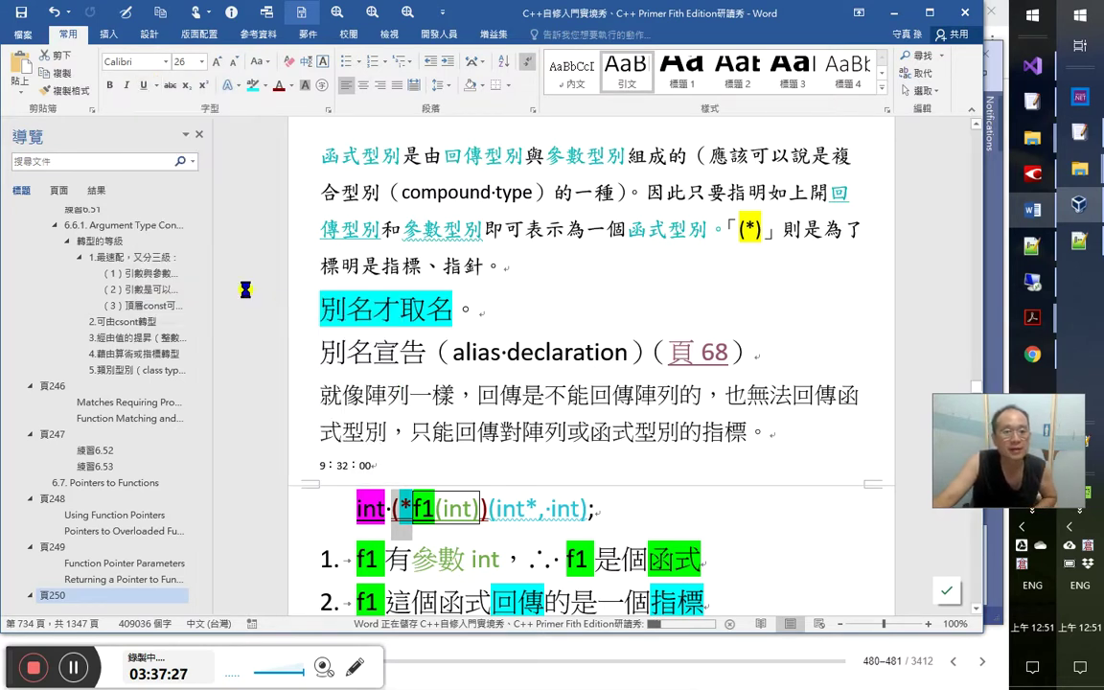
pyautogui.click(778, 360)
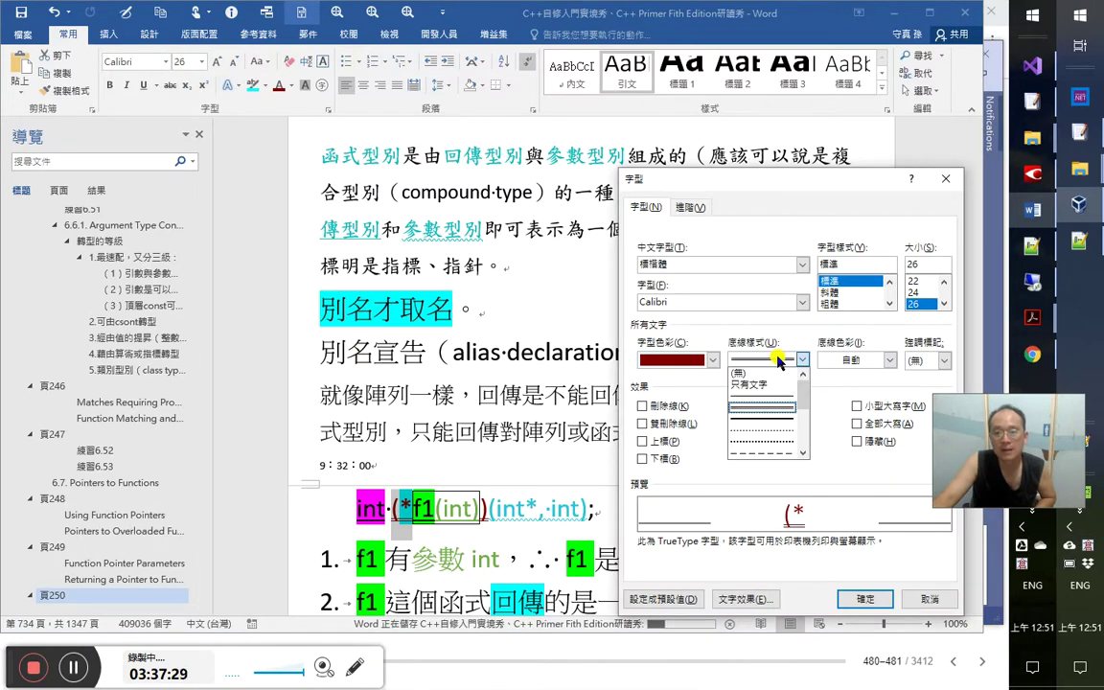
pyautogui.moveTo(803, 401); pyautogui.dragTo(813, 441)
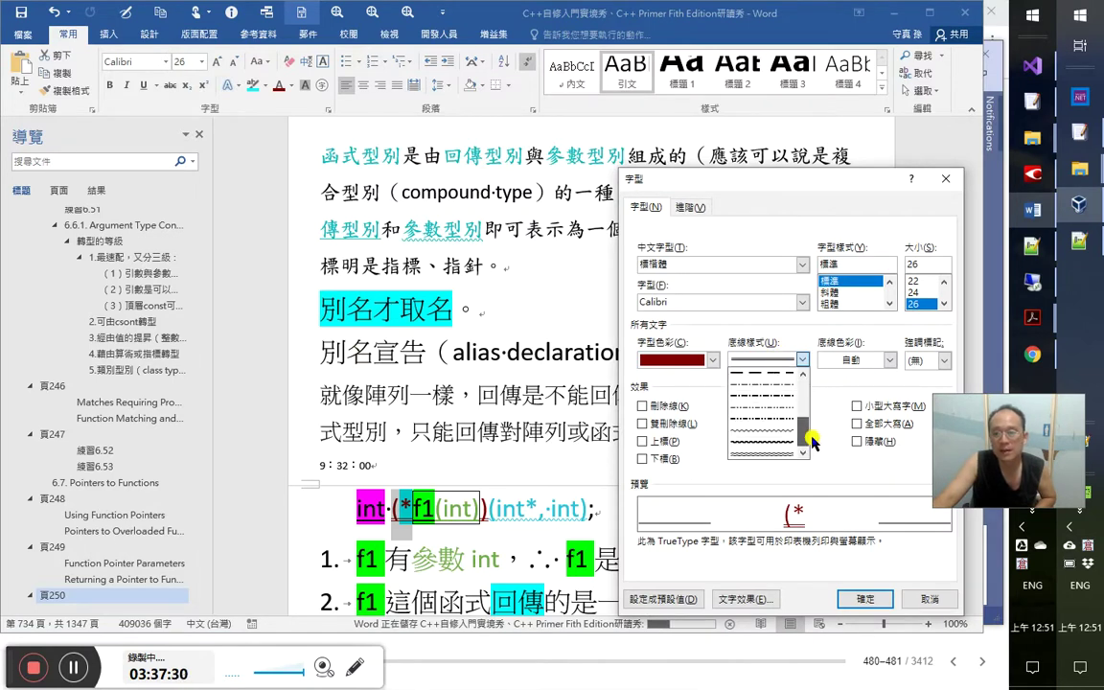
pyautogui.click(778, 451)
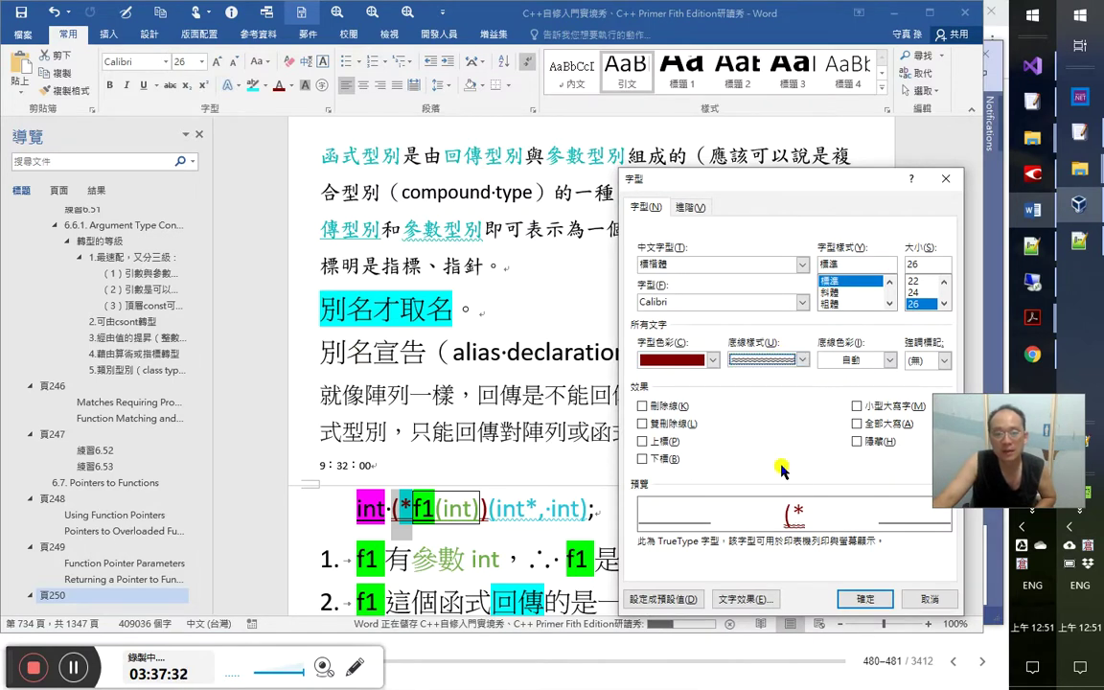
pyautogui.click(888, 594)
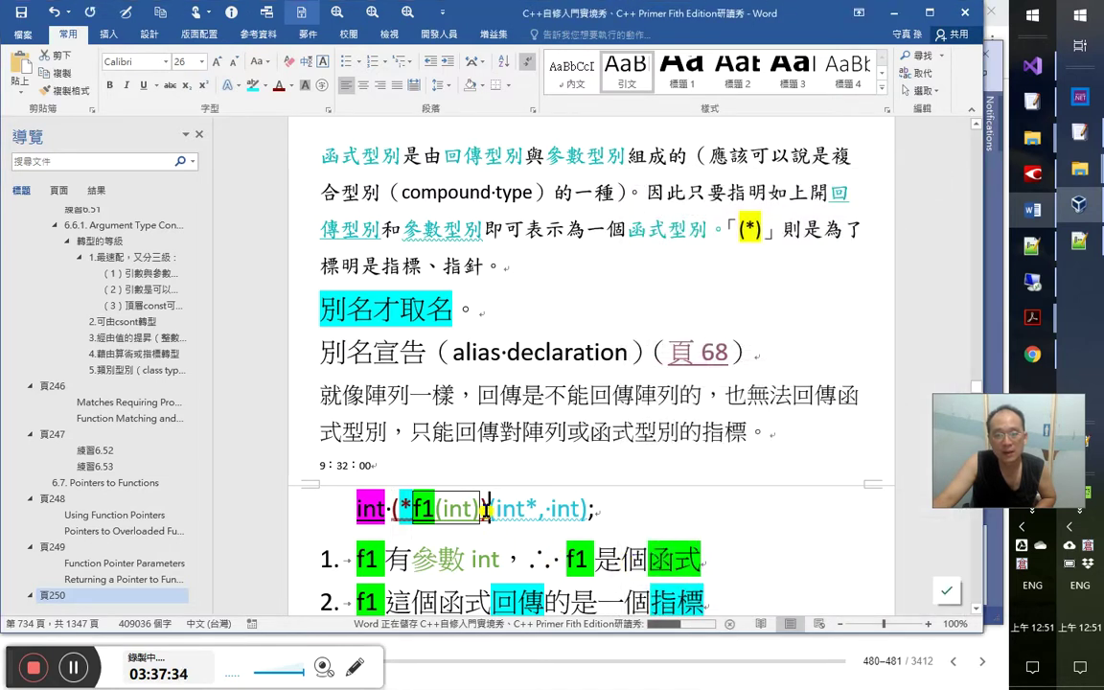
# Set the underline of the closing parenthesis after "f1(int)" to the same double wavy line
pyautogui.moveTo(479, 509)
pyautogui.mouseDown()
pyautogui.moveTo(513, 532)
pyautogui.moveTo(491, 509)
pyautogui.mouseUp()
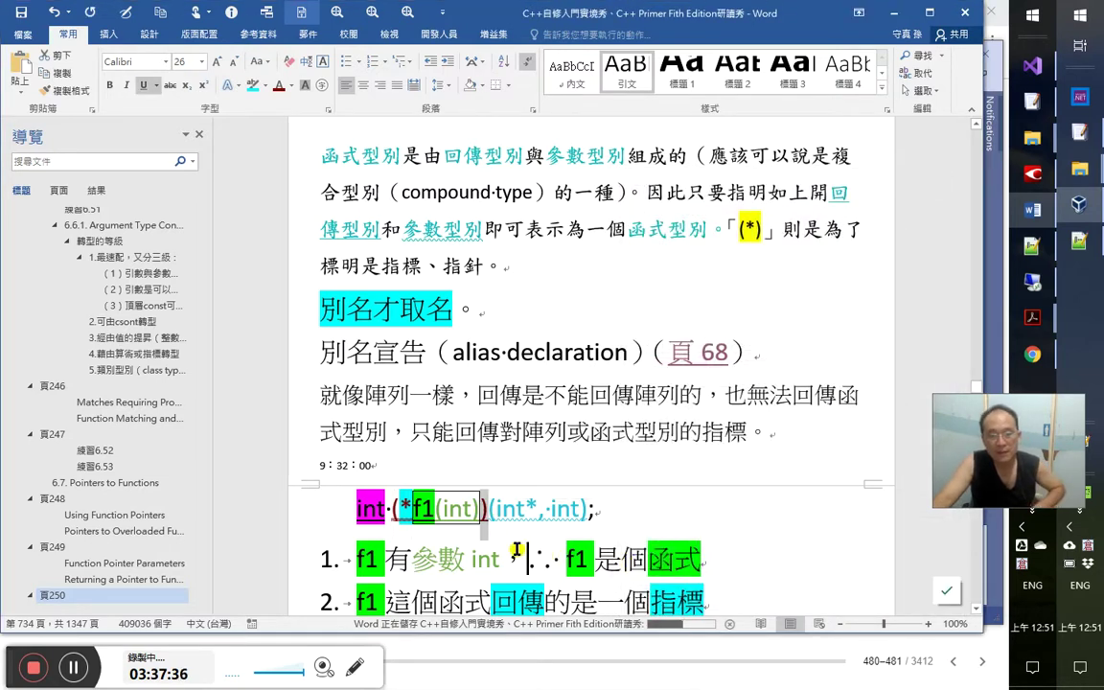
pyautogui.click(484, 511)
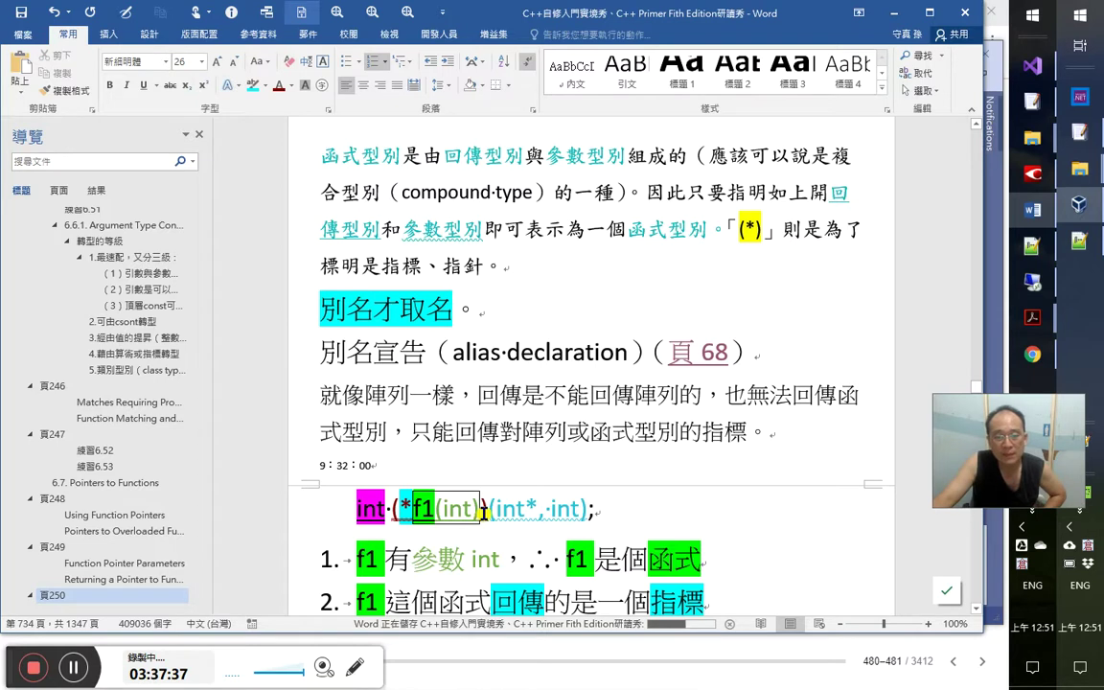
pyautogui.click(487, 513)
pyautogui.moveTo(487, 518); pyautogui.dragTo(481, 518)
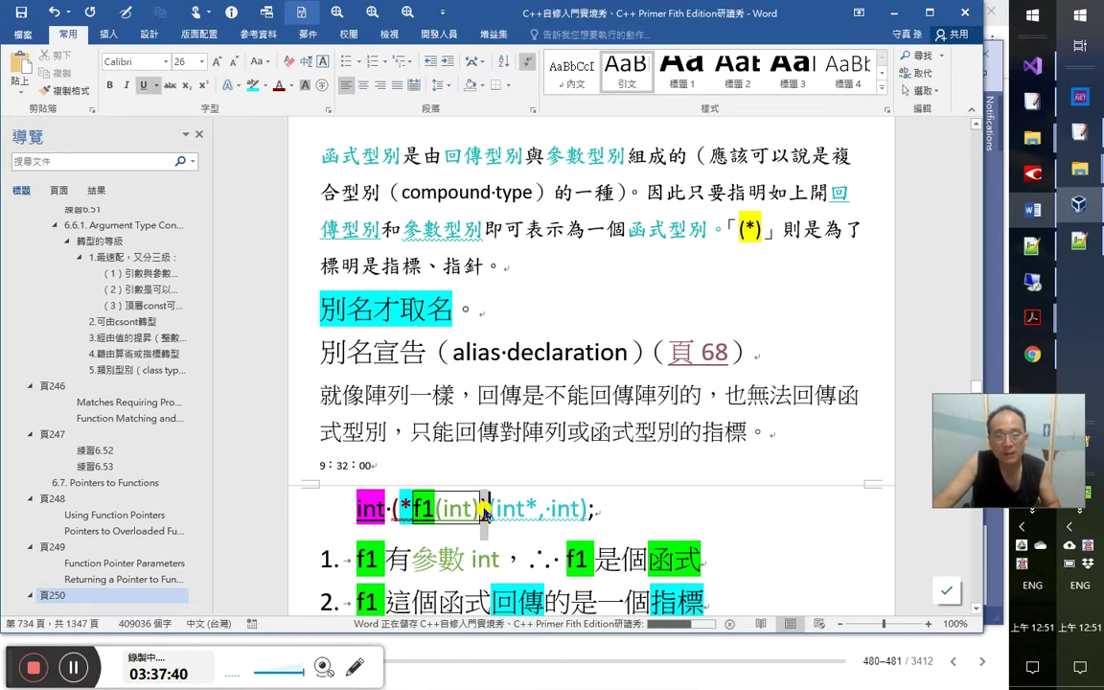
pyautogui.click(156, 85)
pyautogui.click(207, 286)
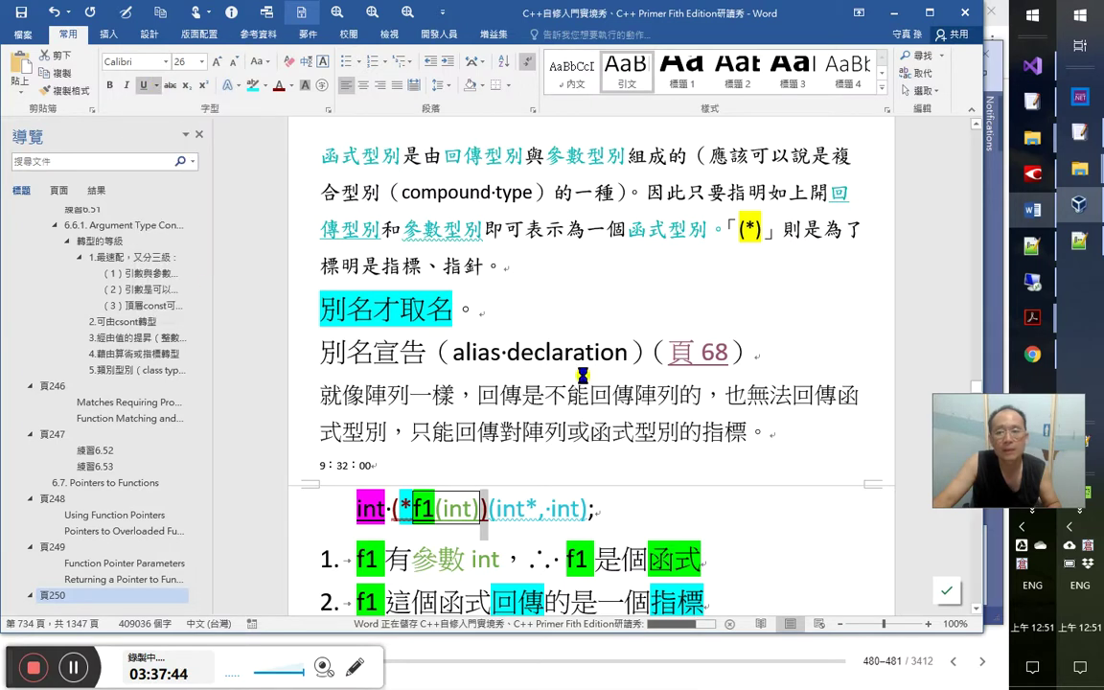
pyautogui.click(802, 360)
pyautogui.scroll(-3, 796, 422)
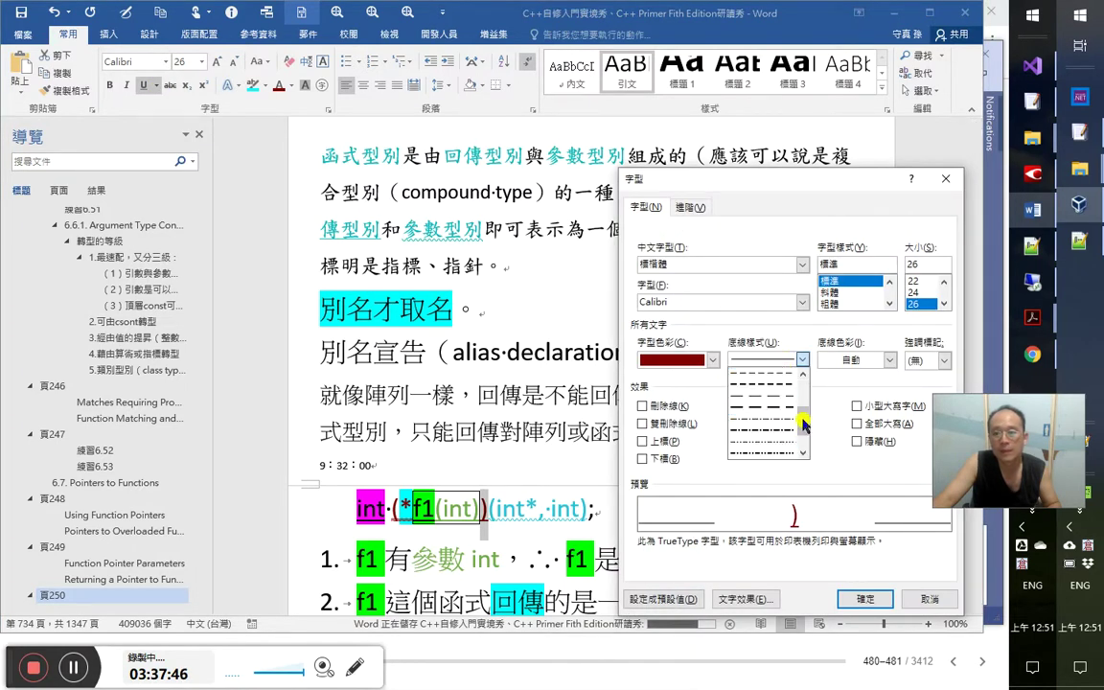
pyautogui.click(772, 449)
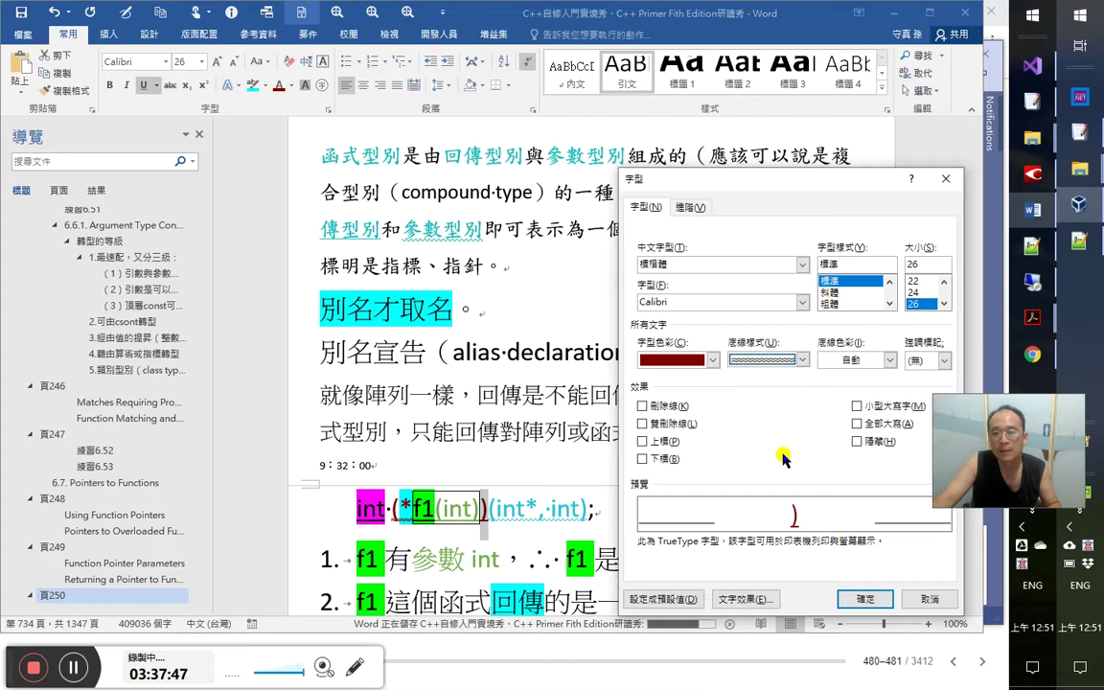
pyautogui.click(875, 598)
pyautogui.click(588, 435)
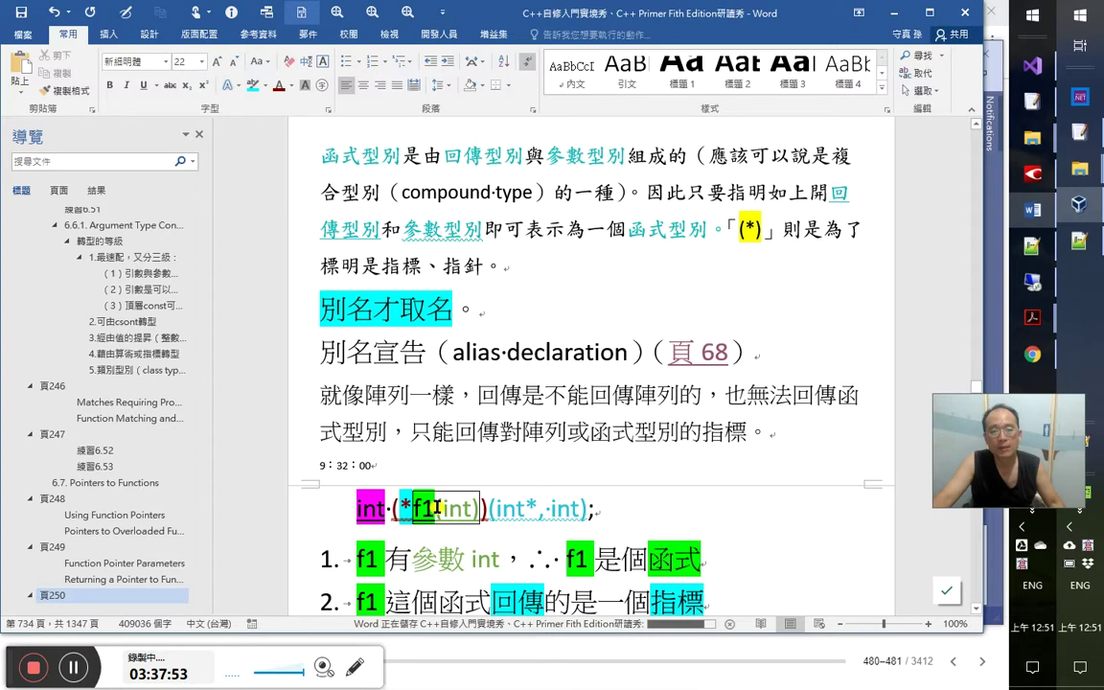
# Change the font colour of the return type int at the start of the f1 declaration to turquoise
pyautogui.click(442, 230)
pyautogui.click(385, 506)
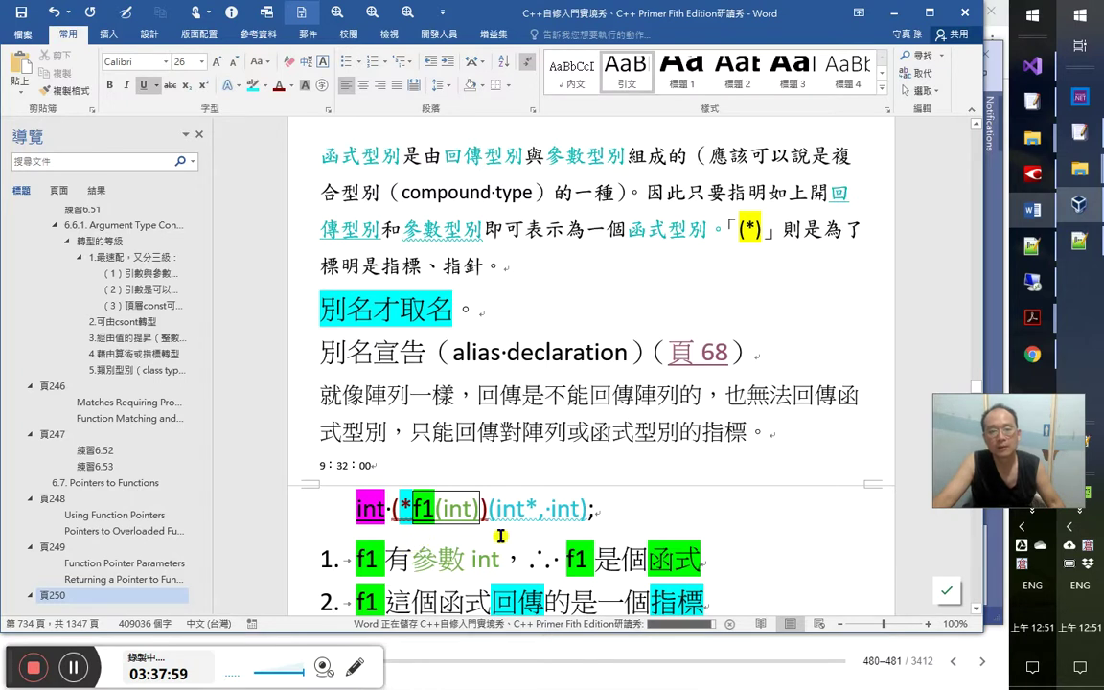
pyautogui.scroll(-2, 440, 546)
pyautogui.doubleClick(369, 434)
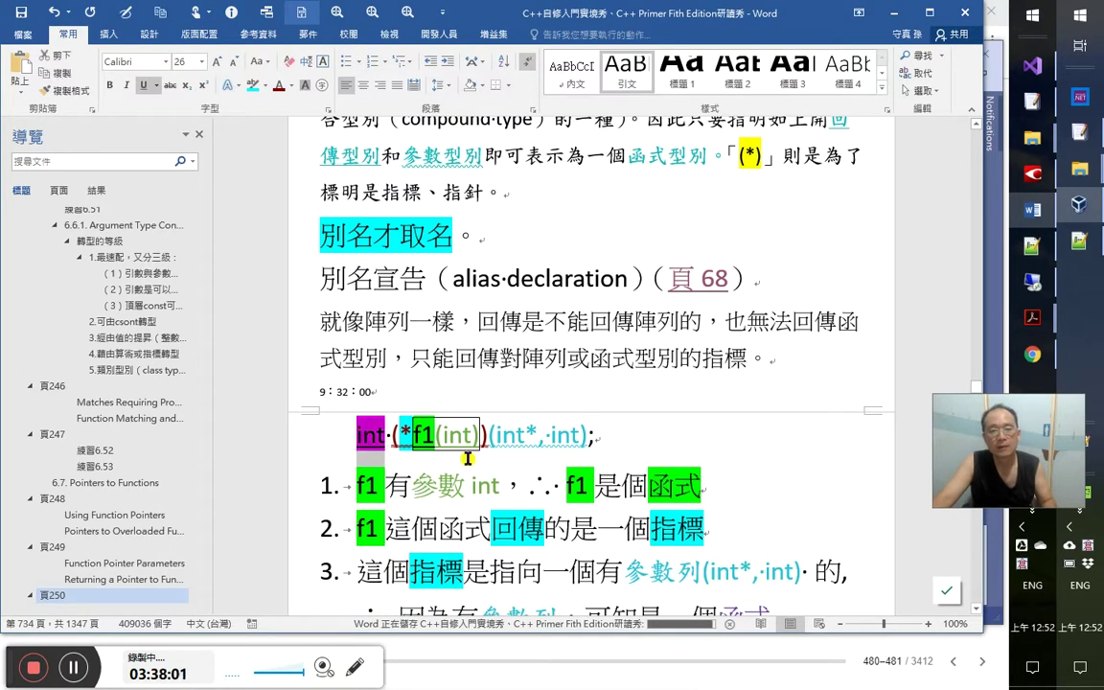
pyautogui.scroll(2, 463, 458)
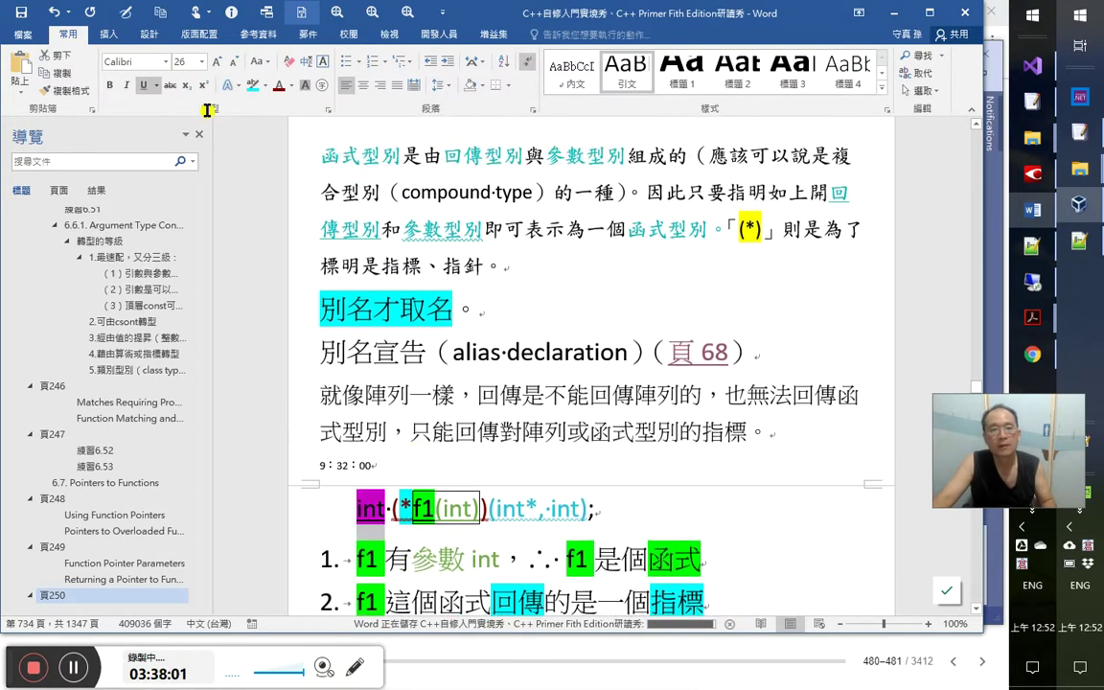
pyautogui.click(289, 85)
pyautogui.click(261, 235)
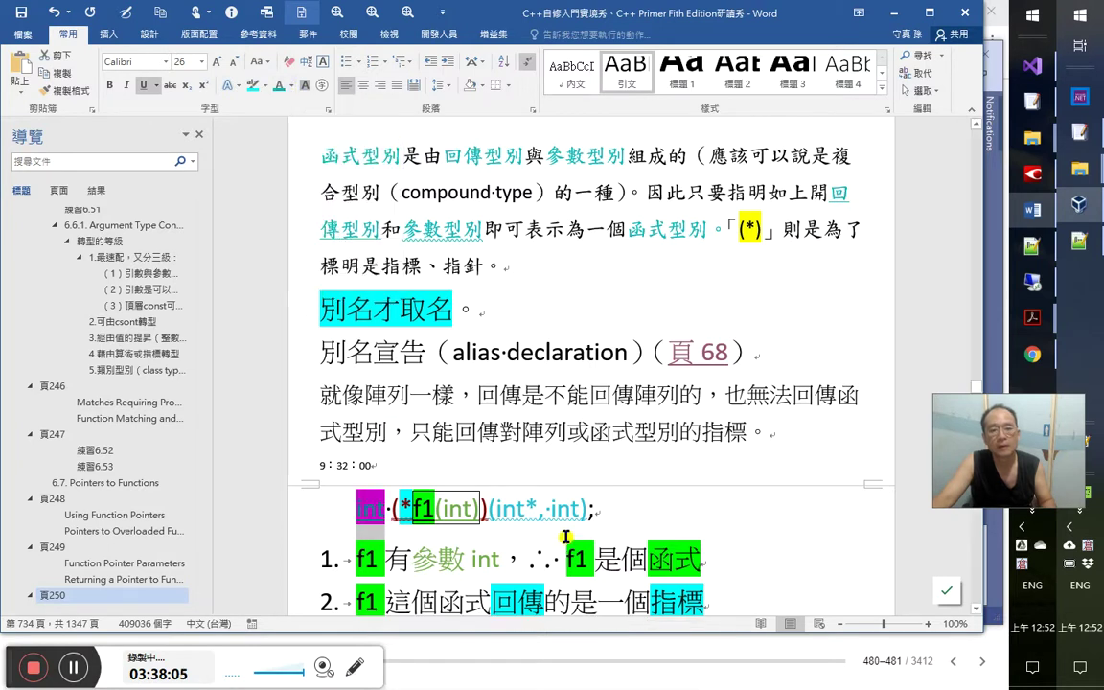
# Apply the same turquoise font colour to the word int at the end of numbered point 4
pyautogui.scroll(-4, 527, 510)
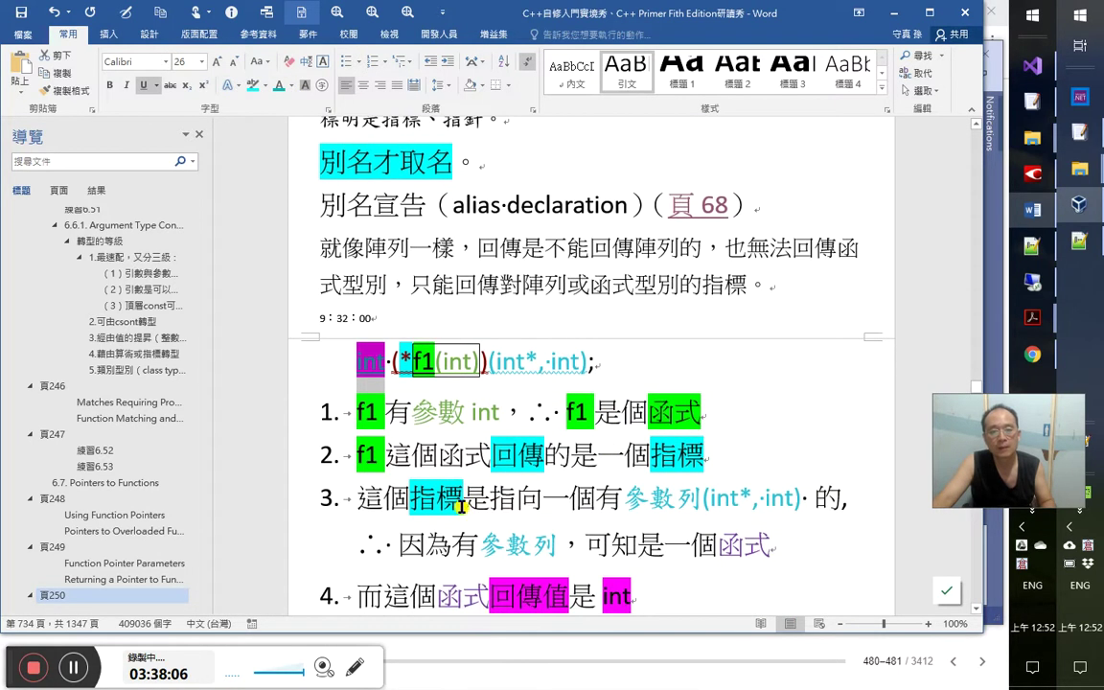
pyautogui.doubleClick(616, 595)
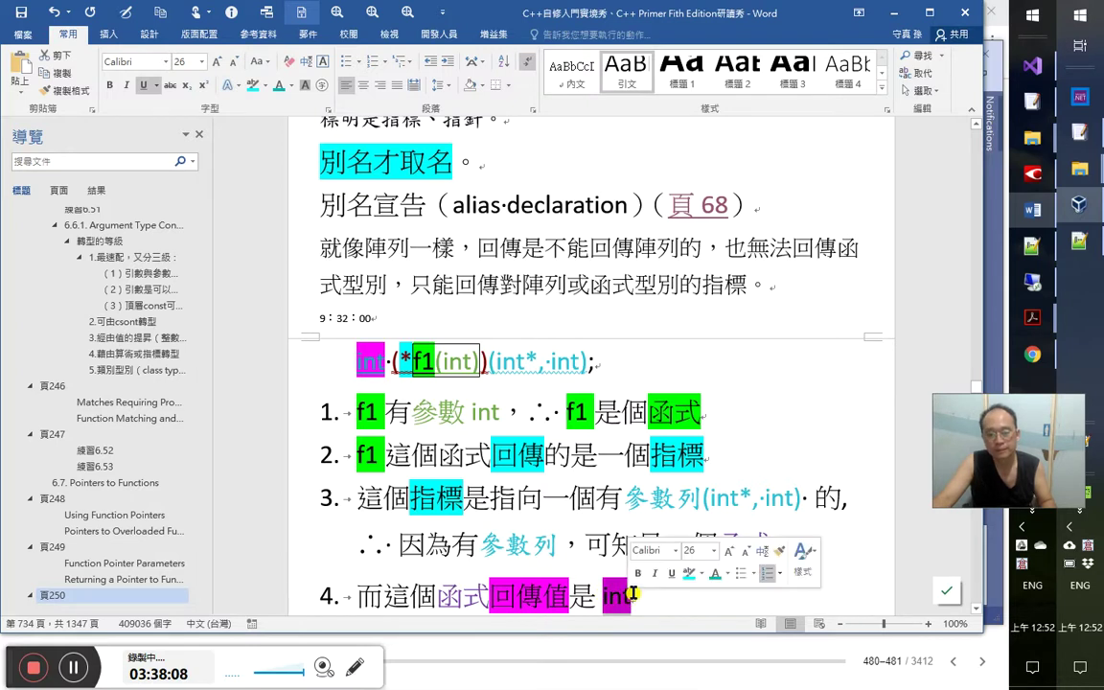
pyautogui.click(693, 543)
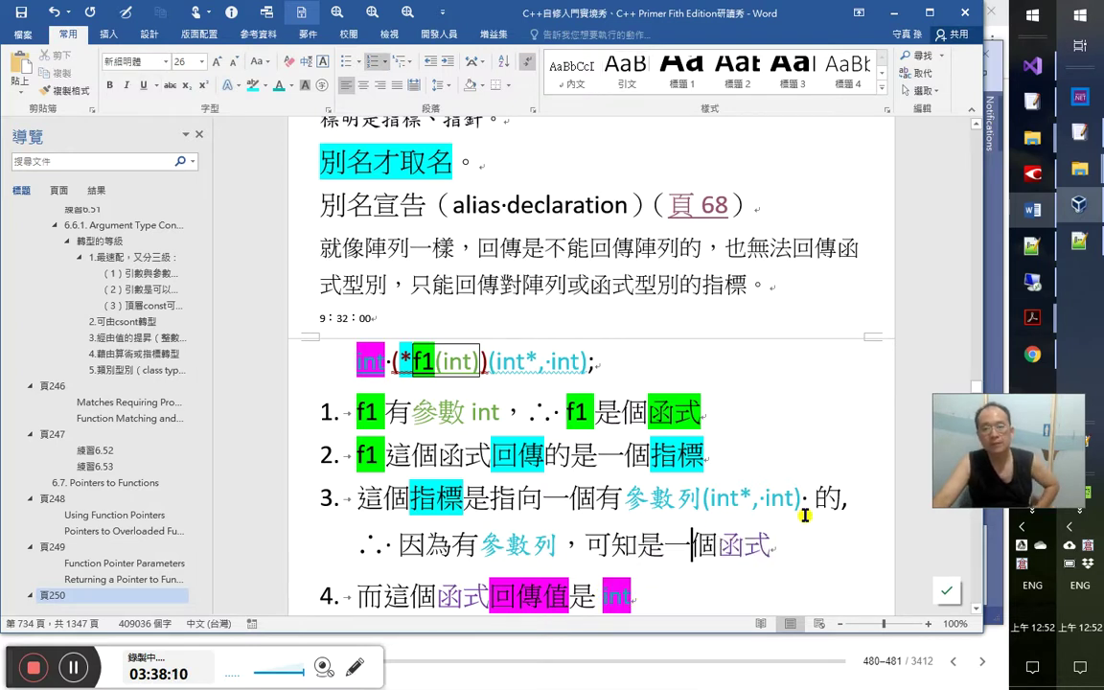
pyautogui.scroll(-2, 794, 512)
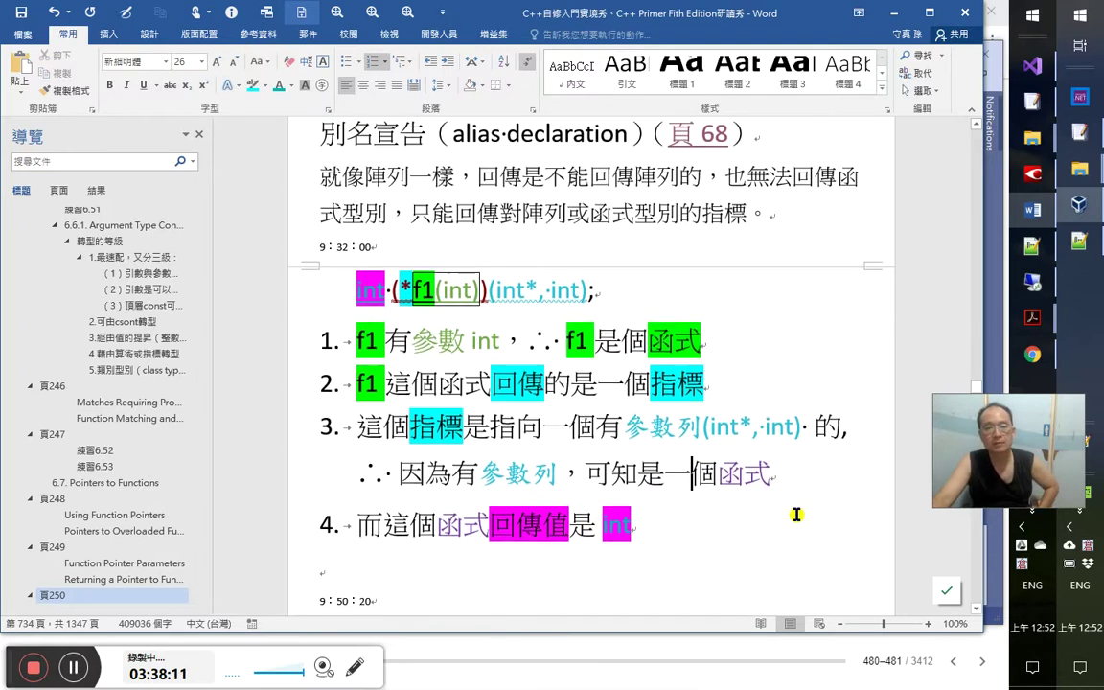
# Switch to Visual Studio to look at the typedef and using alias lines in prog1.cpp, and return to Word
pyautogui.click(1032, 66)
pyautogui.click(174, 231)
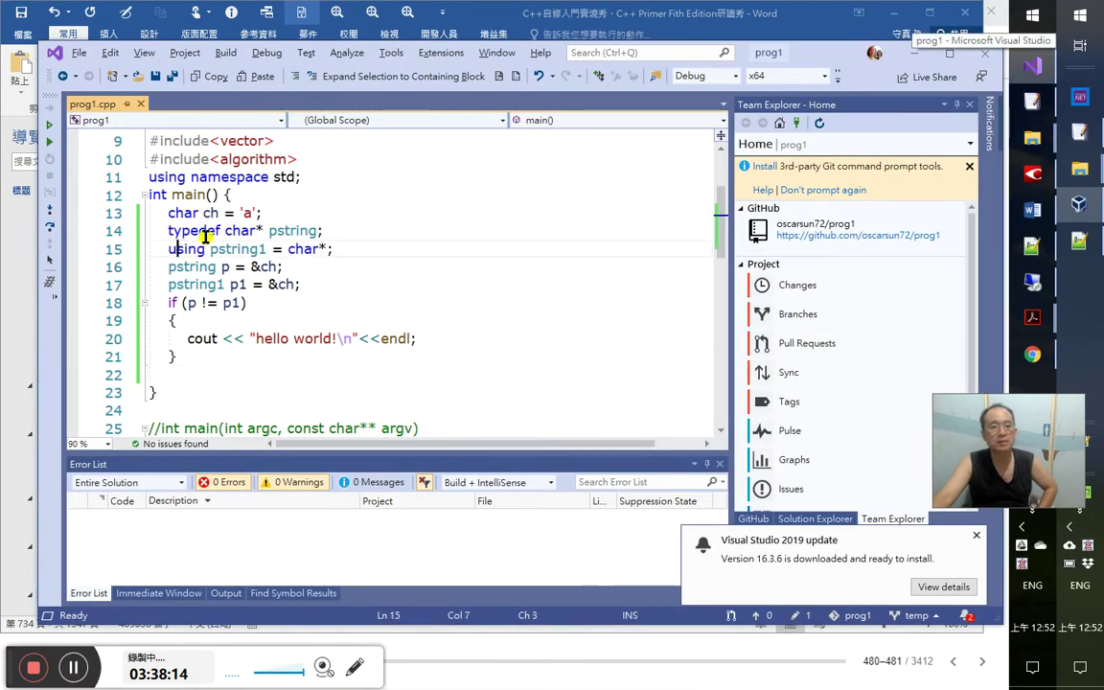
pyautogui.press('Up')
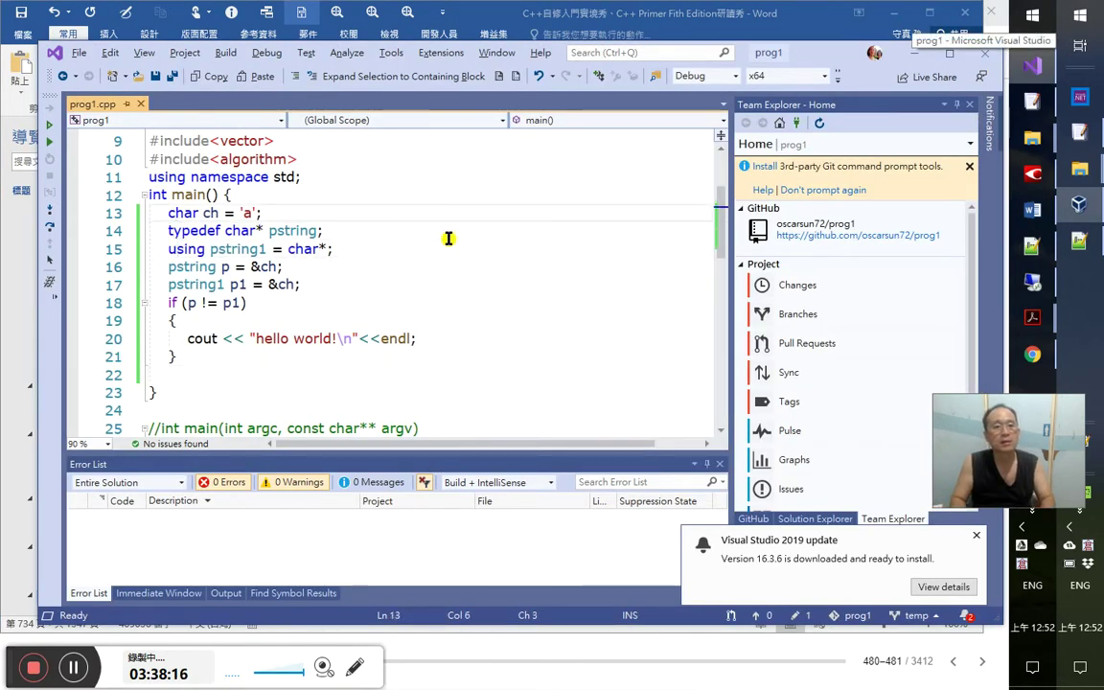
pyautogui.hotkey('alt', 'Tab')
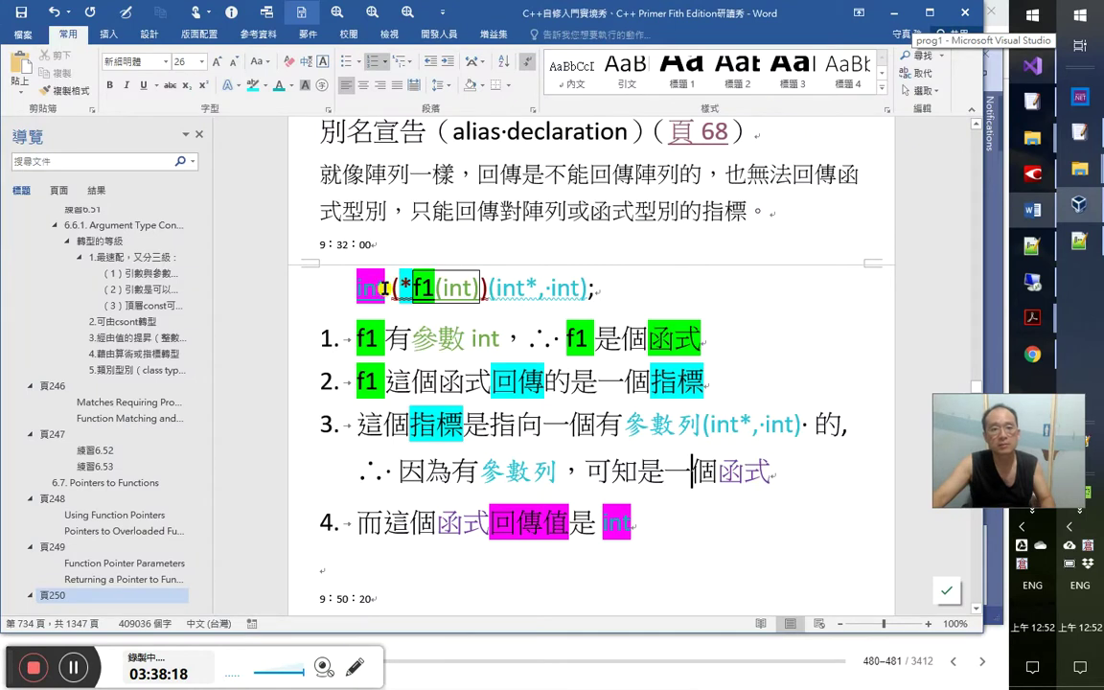
# Change the font colour of the return type int in the f1 declaration and of int in numbered point 4 to blue
pyautogui.doubleClick(383, 288)
pyautogui.click(260, 89)
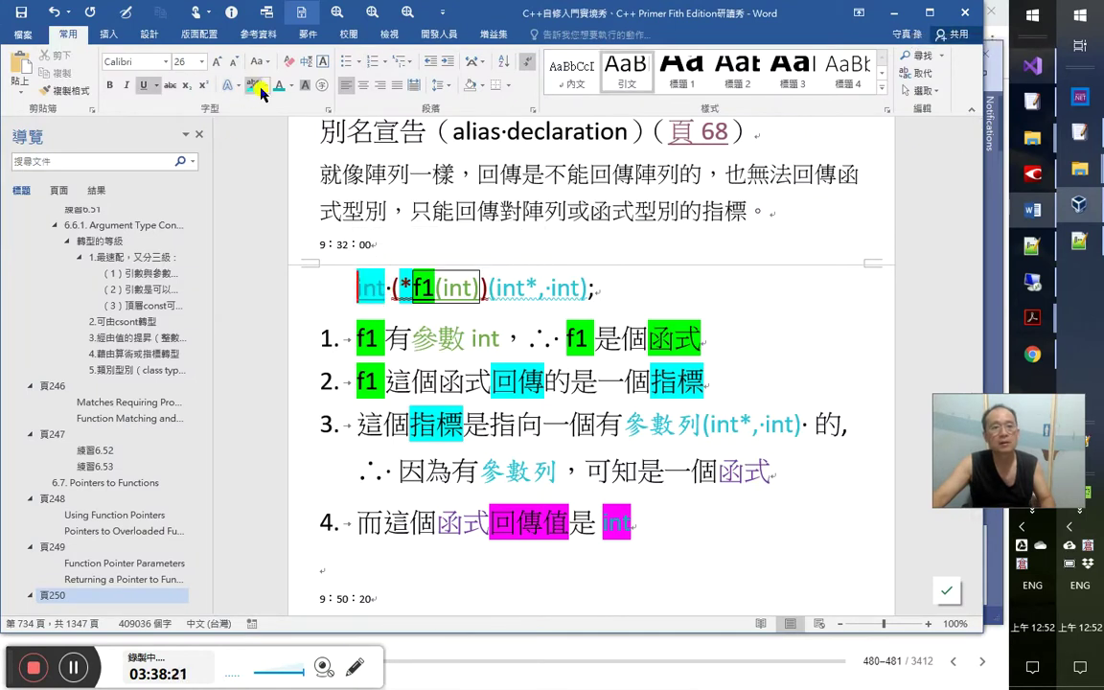
pyautogui.hotkey('ctrl', 'z')
pyautogui.click(290, 85)
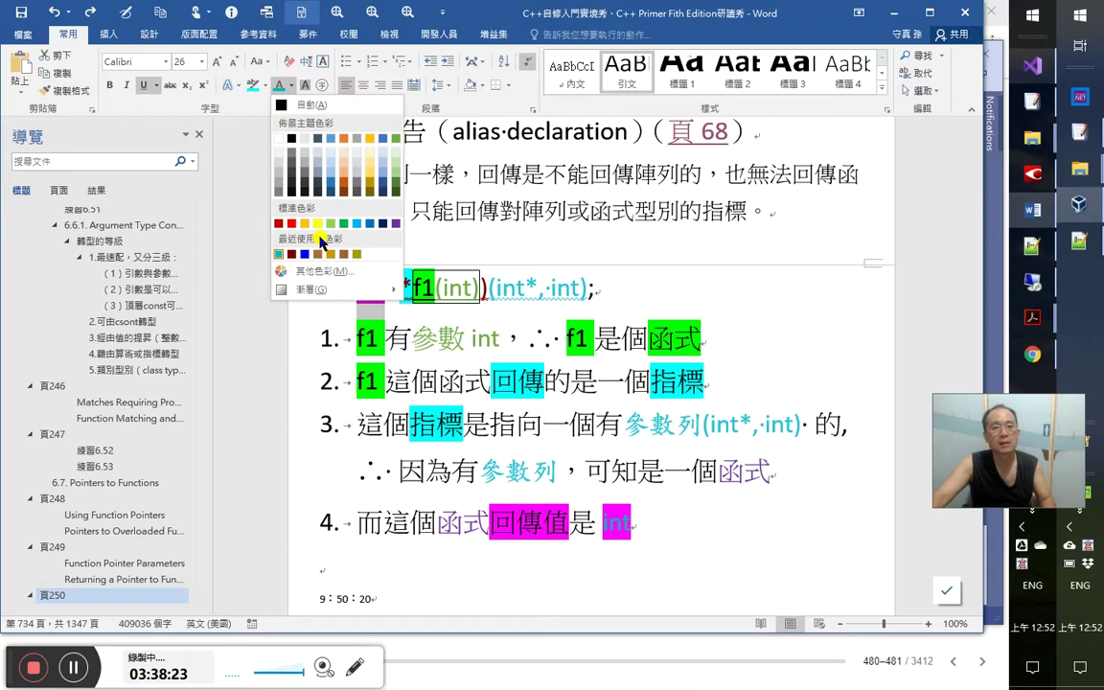
pyautogui.click(305, 255)
pyautogui.moveTo(602, 519); pyautogui.dragTo(624, 524)
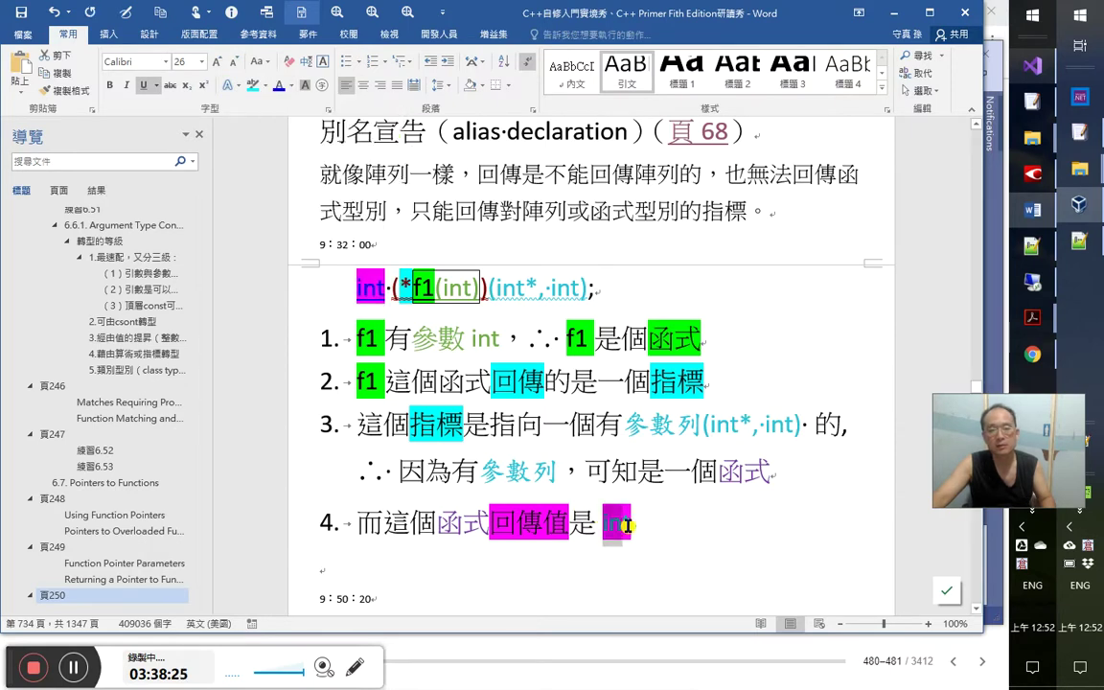
pyautogui.click(729, 530)
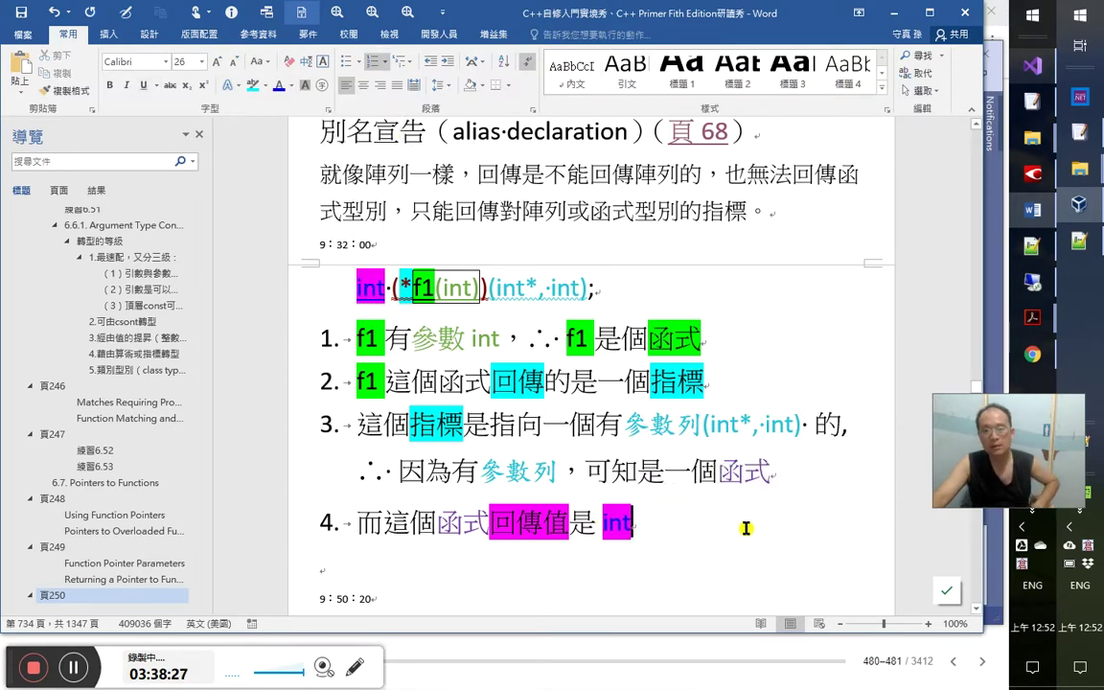
# Save the study notes document with the recoloured f1 explanation
pyautogui.scroll(1, 757, 493)
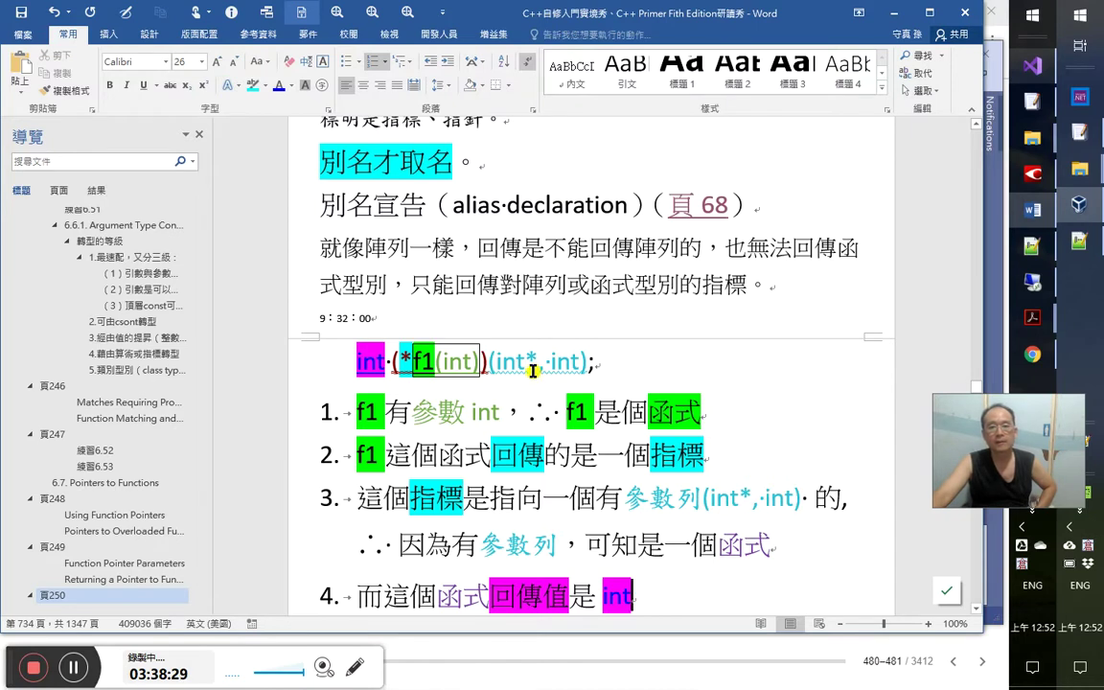
pyautogui.scroll(1, 575, 421)
pyautogui.scroll(1, 611, 446)
pyautogui.scroll(4, 638, 440)
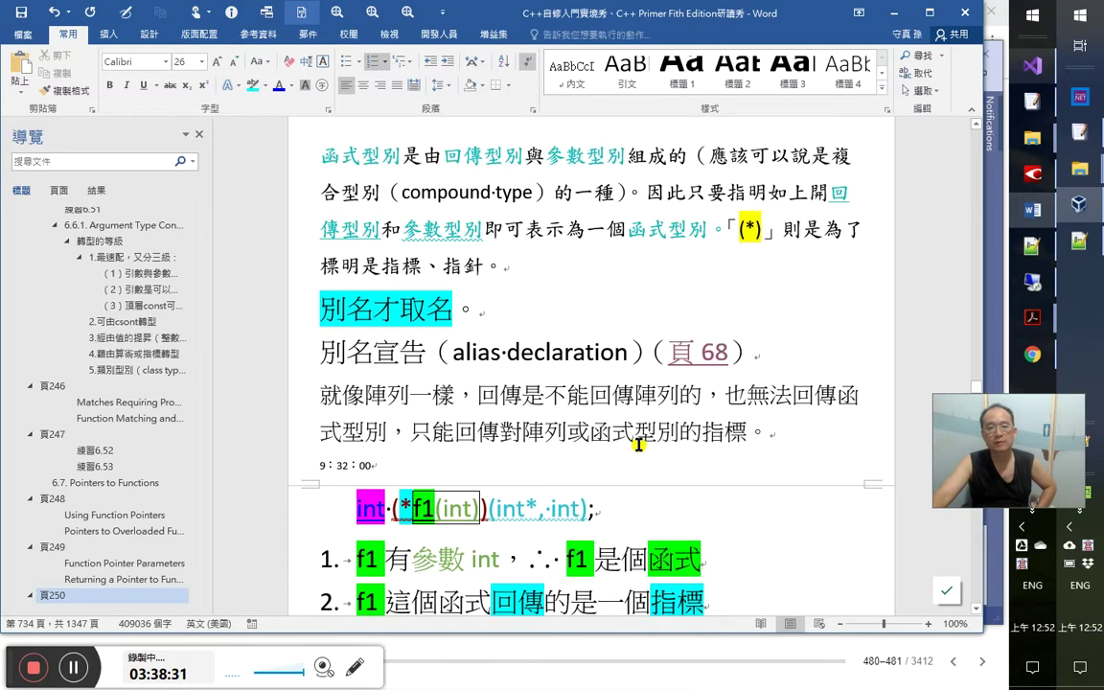
pyautogui.scroll(-5, 640, 441)
pyautogui.scroll(-1, 648, 447)
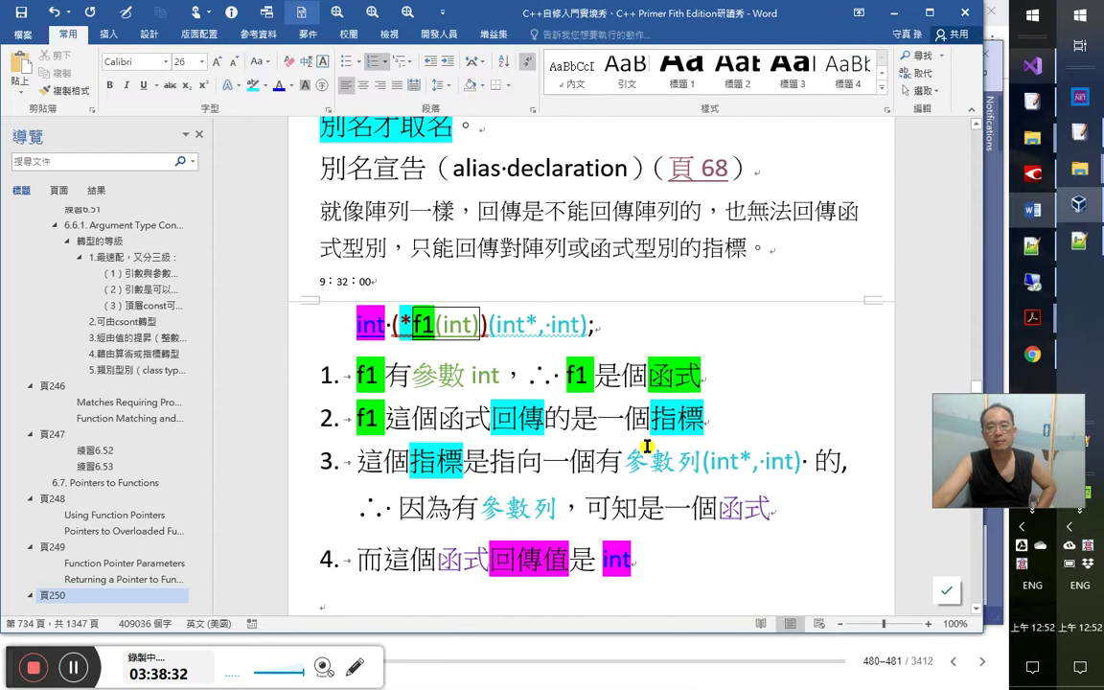
pyautogui.click(581, 408)
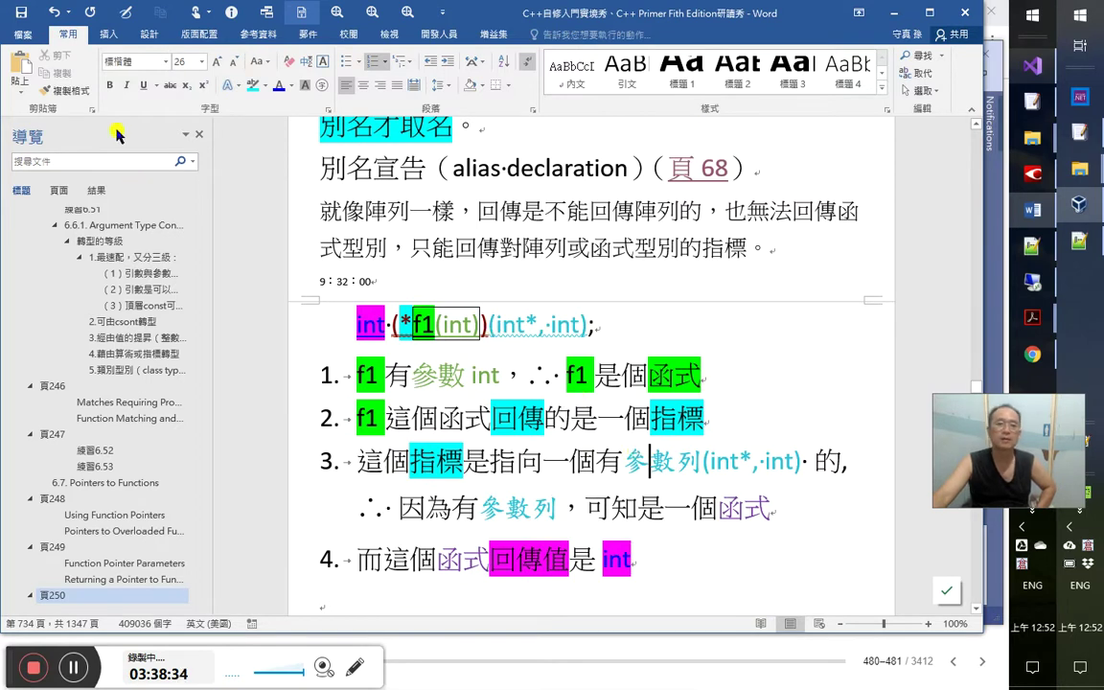
pyautogui.hotkey('ctrl', 's')
pyautogui.click(650, 462)
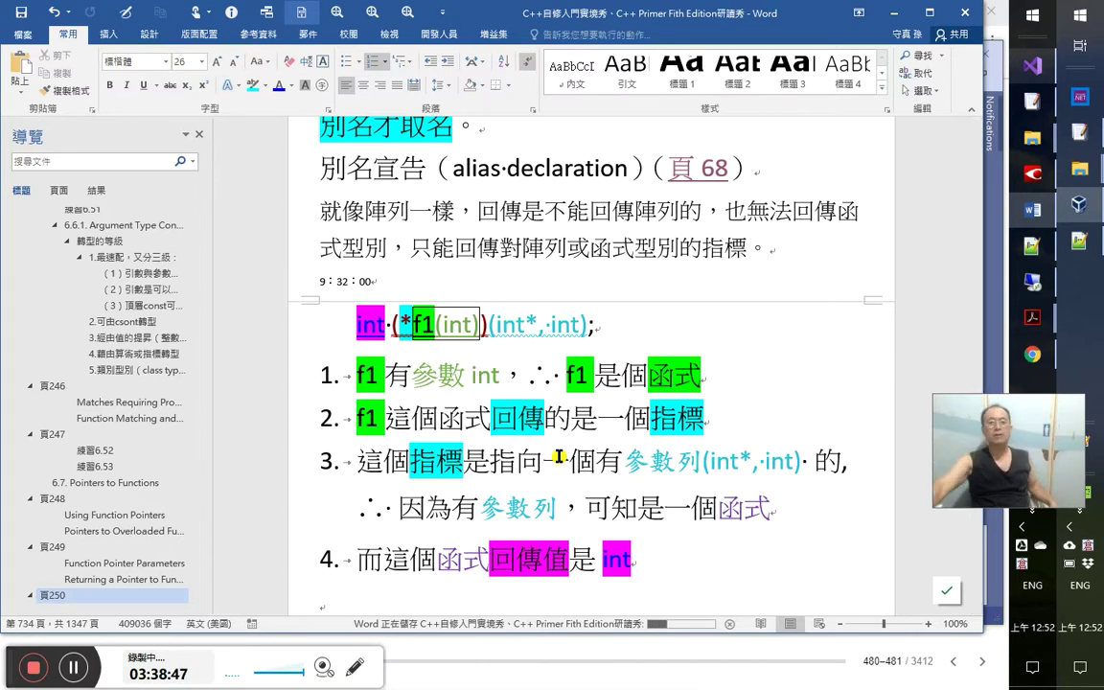
# Copy the whole f1 declaration line above the numbered points
pyautogui.moveTo(436, 319); pyautogui.dragTo(480, 324)
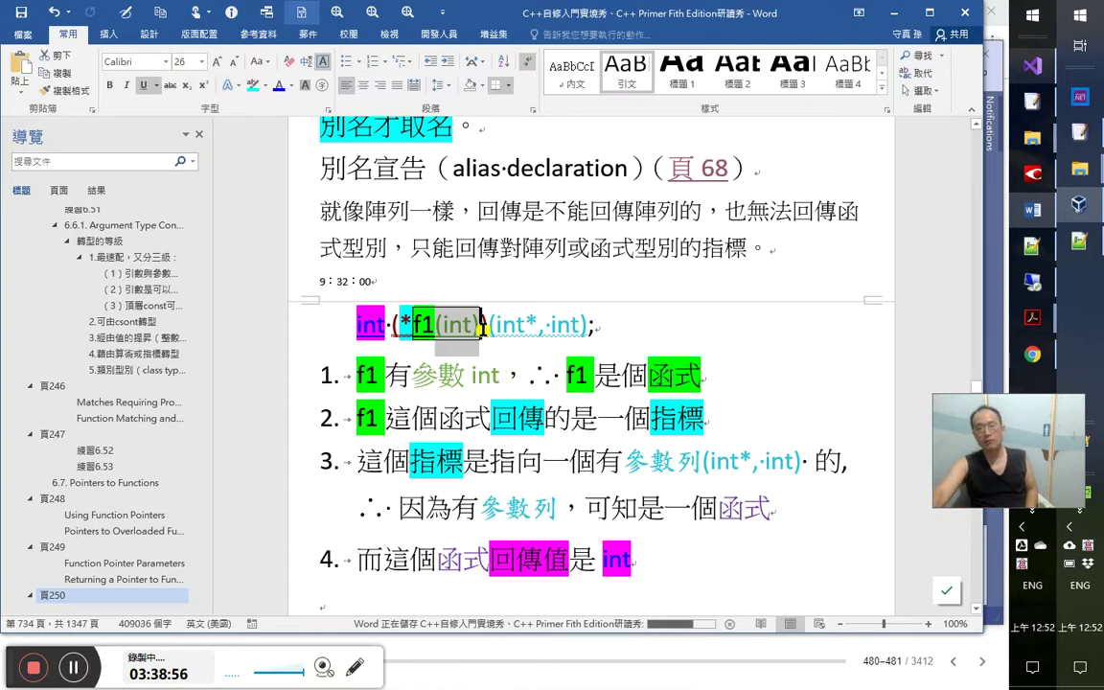
pyautogui.scroll(4, 482, 327)
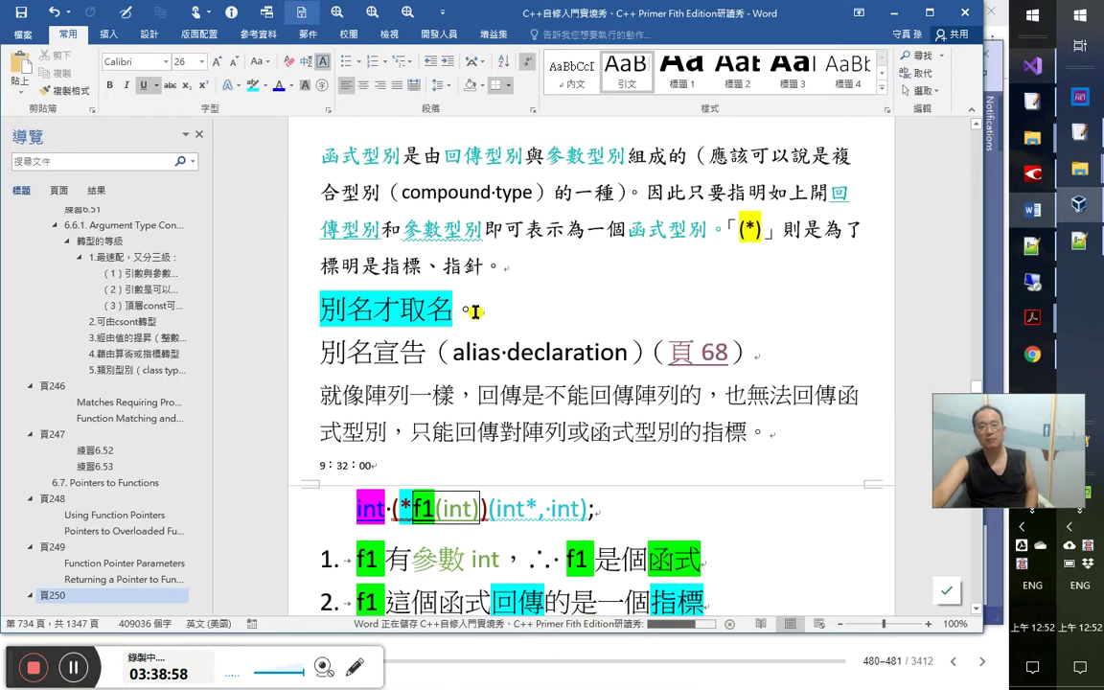
pyautogui.scroll(4, 471, 308)
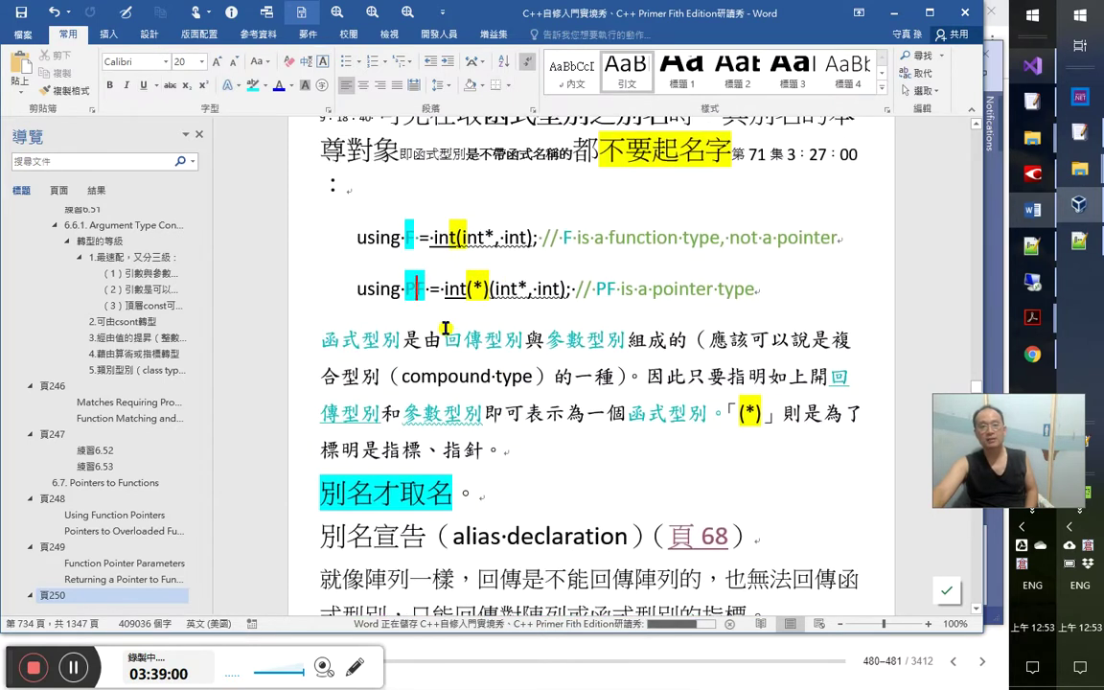
pyautogui.scroll(-5, 445, 329)
pyautogui.click(303, 479)
pyautogui.hotkey('ctrl', 'c')
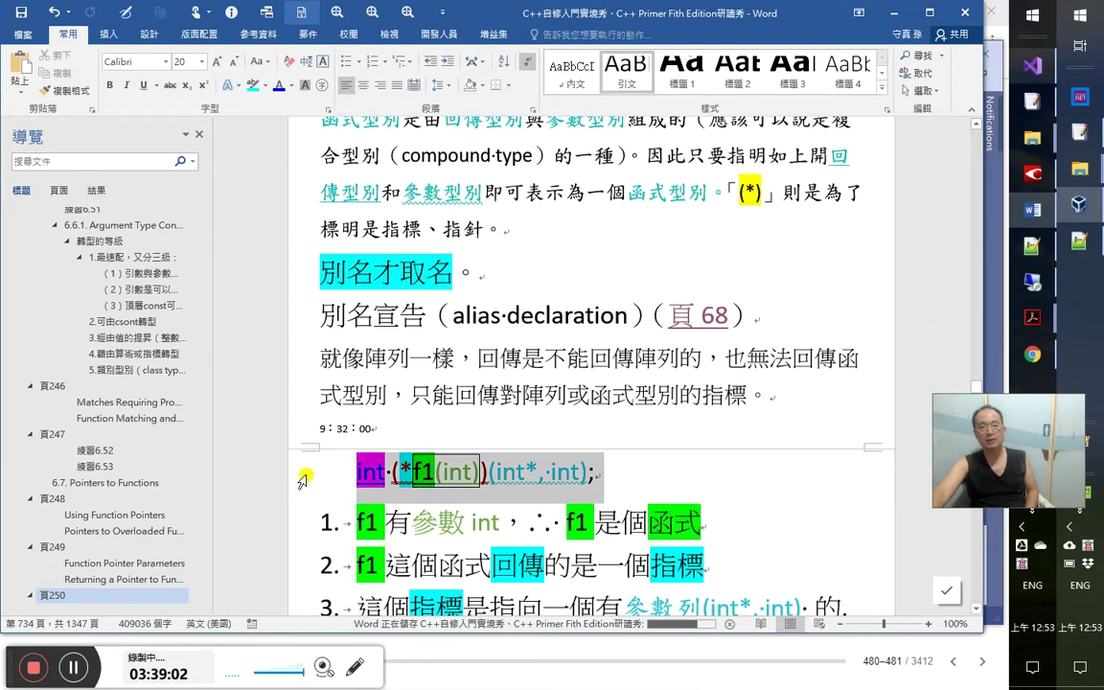
# Write "第71集，如前取了別名後，上式便可改寫成：" on the empty line below point 4 and start a new paragraph
pyautogui.click(598, 565)
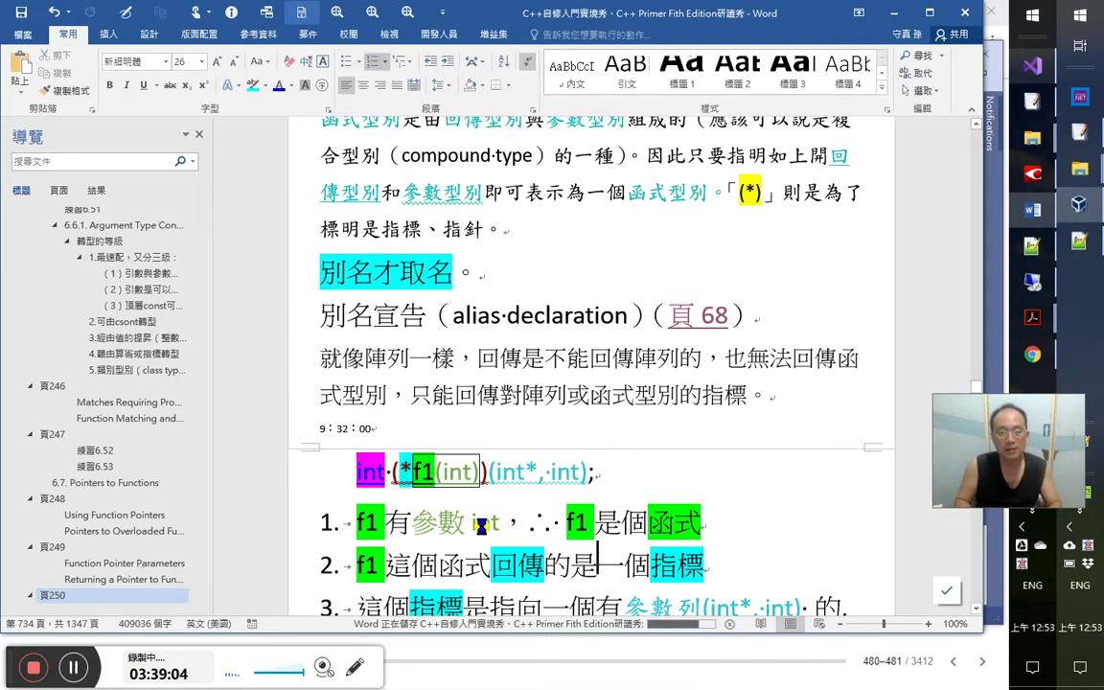
pyautogui.press('pagedown')
pyautogui.press('Up')
pyautogui.press('Up')
pyautogui.press('Up')
pyautogui.press('Up')
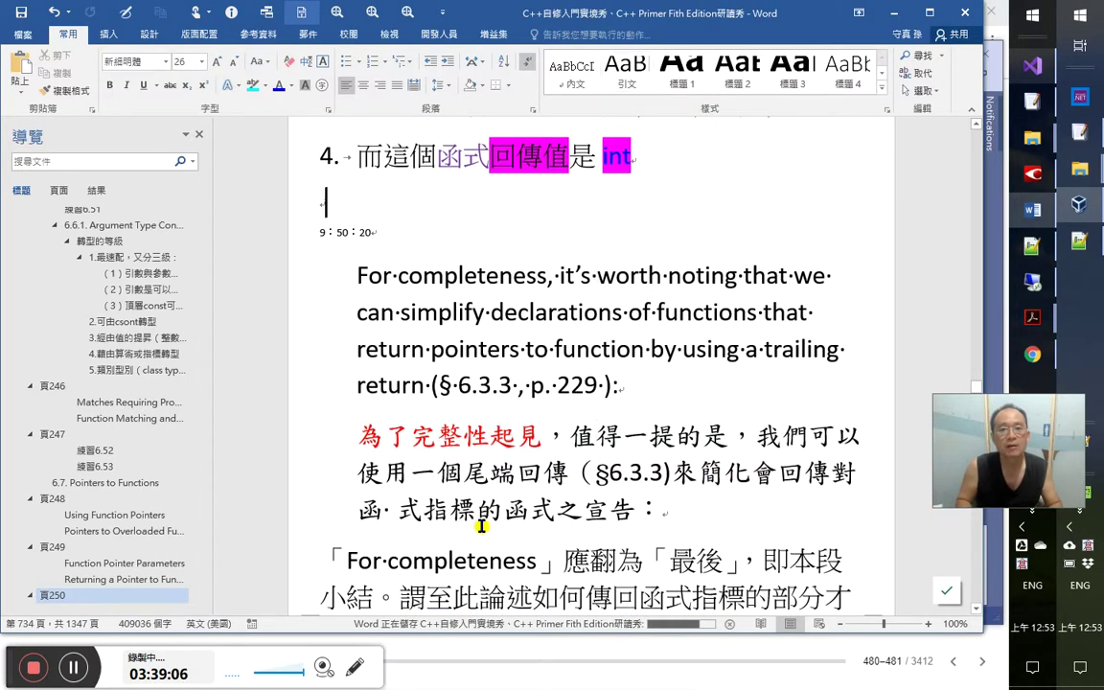
pyautogui.write('第71')
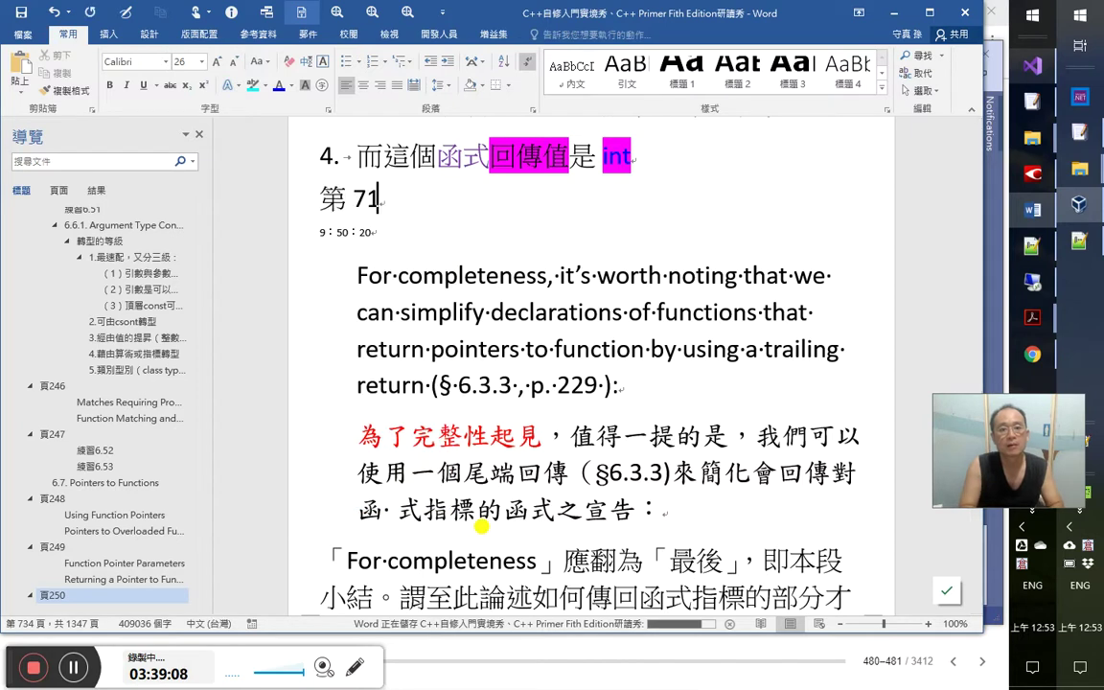
pyautogui.write('集，')
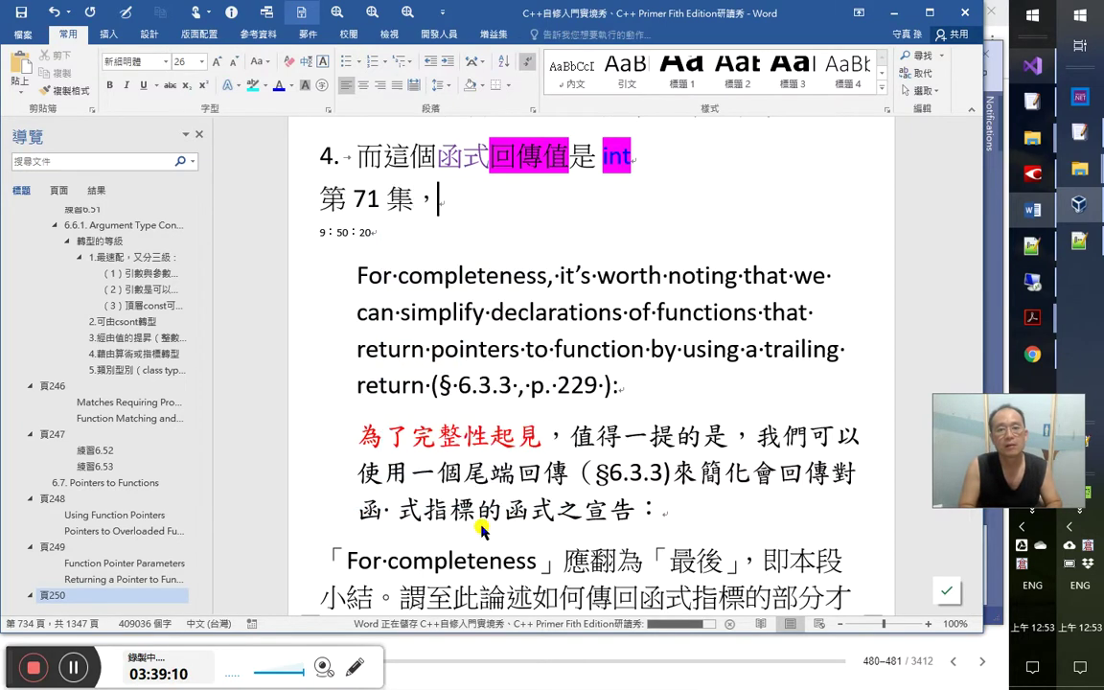
pyautogui.write('如前取了')
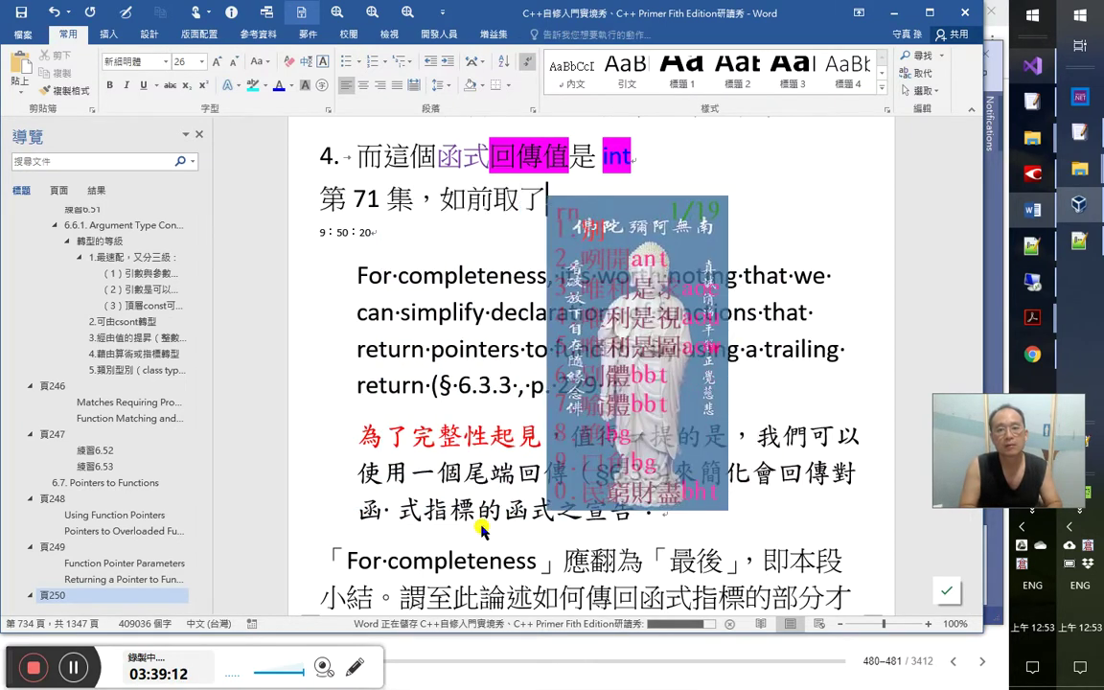
pyautogui.write('別名後，上式')
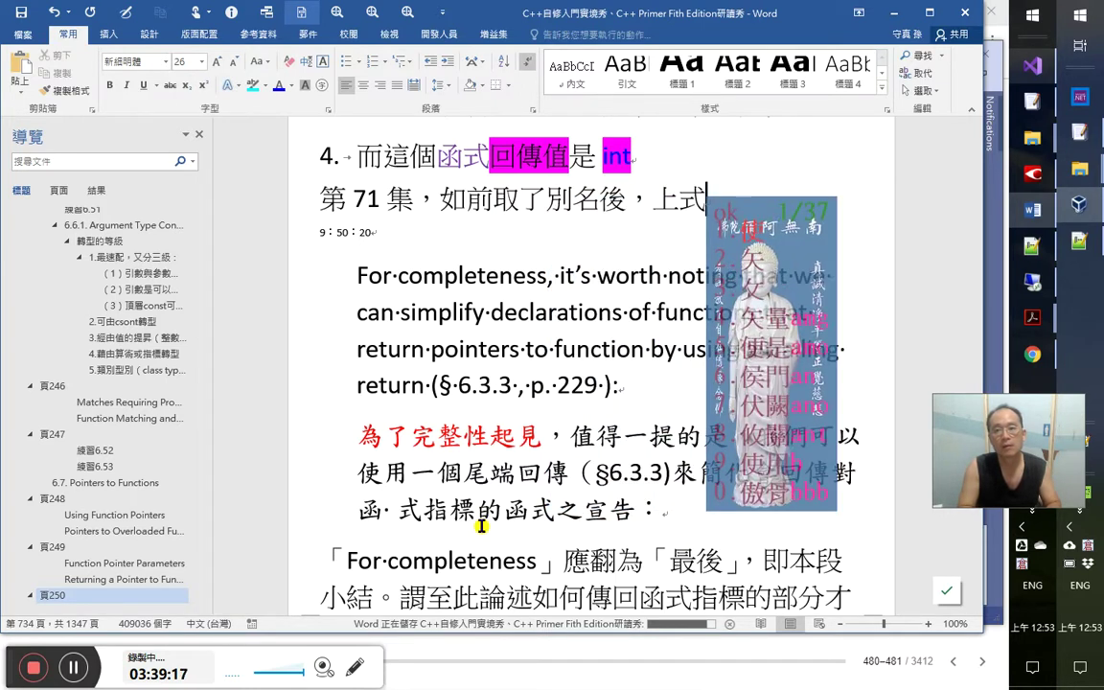
pyautogui.write('mn便')
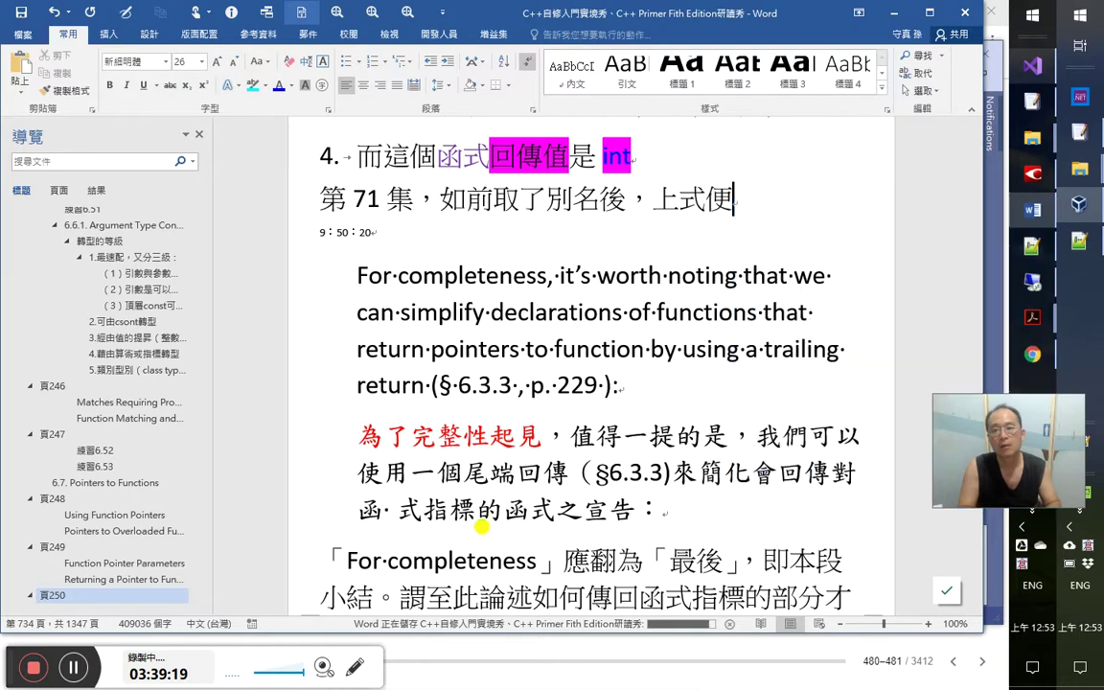
pyautogui.write('可sk改寫成：')
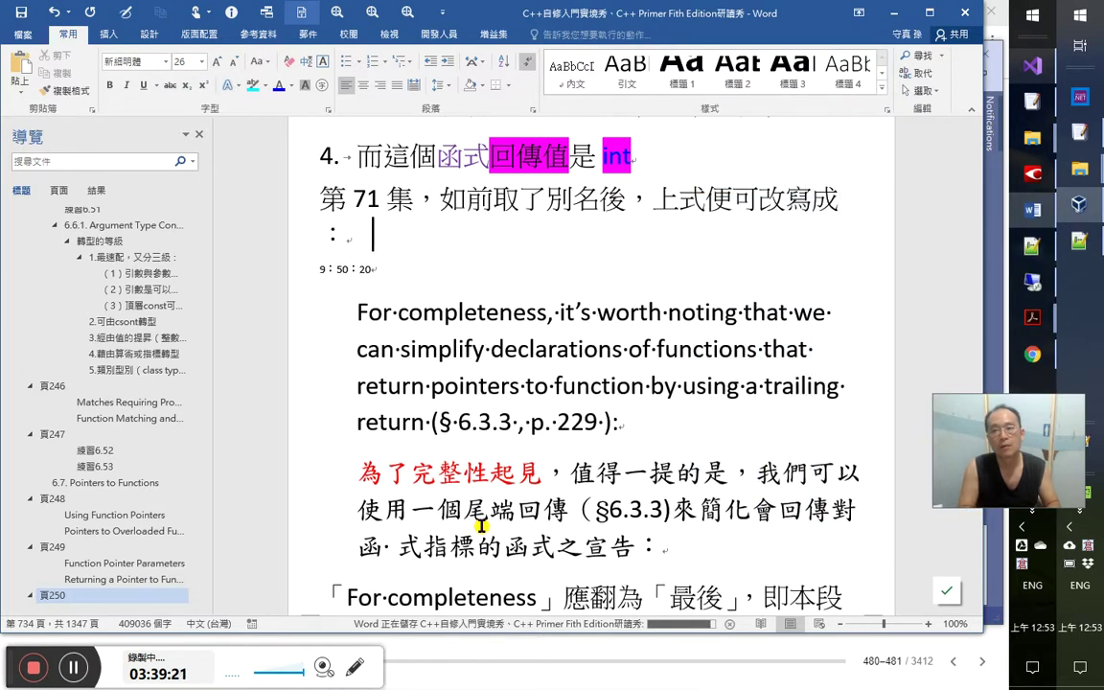
pyautogui.press('Return')
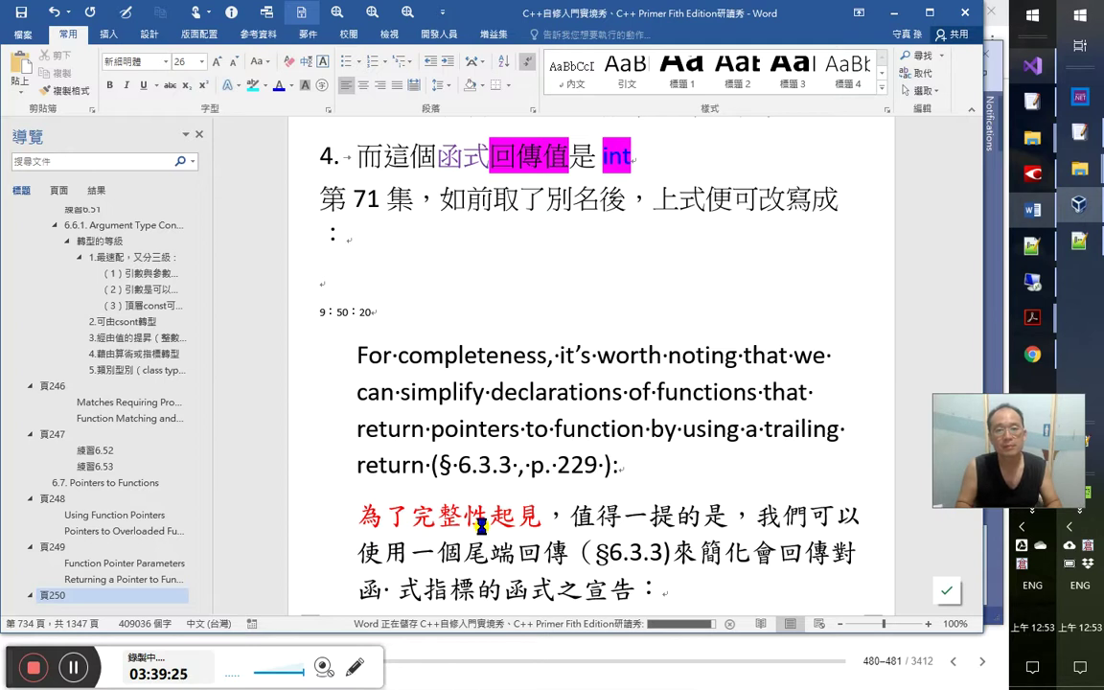
# Paste the copied f1 declaration under the new sentence and delete "int (*f1" from the start of the copy
pyautogui.hotkey('ctrl', 'v')
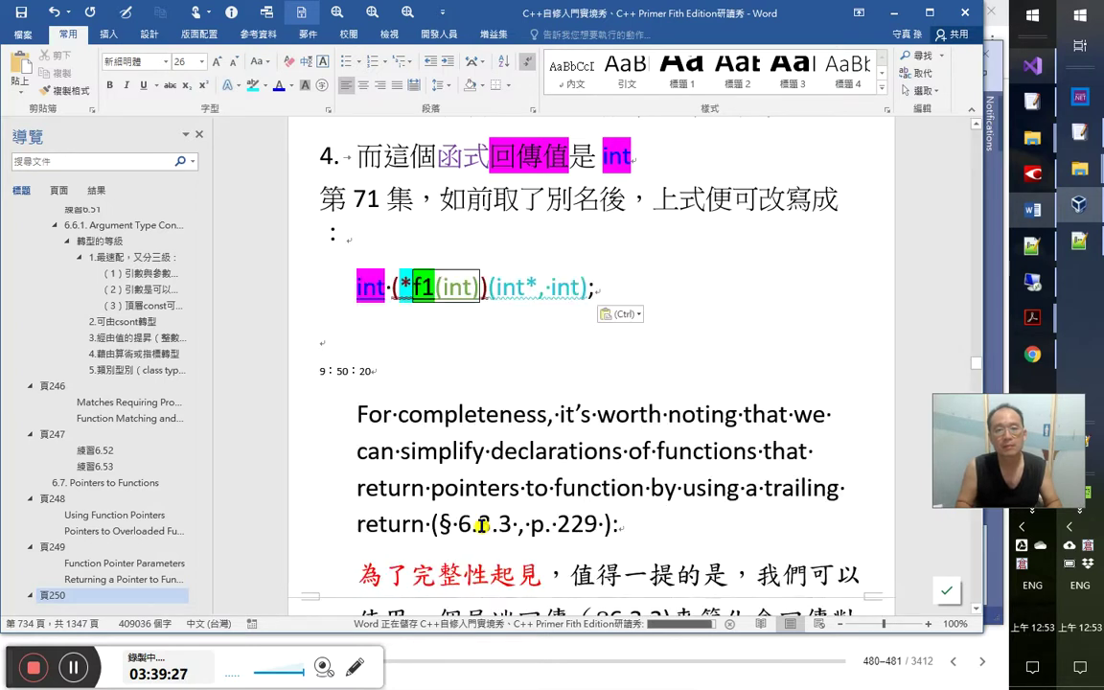
pyautogui.press('Up')
pyautogui.hotkey('shift', 'Right')
pyautogui.hotkey('shift', 'Right')
pyautogui.hotkey('shift', 'Right')
pyautogui.hotkey('shift', 'Right')
pyautogui.hotkey('shift', 'Right')
pyautogui.hotkey('shift', 'Right')
pyautogui.hotkey('shift', 'Right')
pyautogui.hotkey('shift', 'Right')
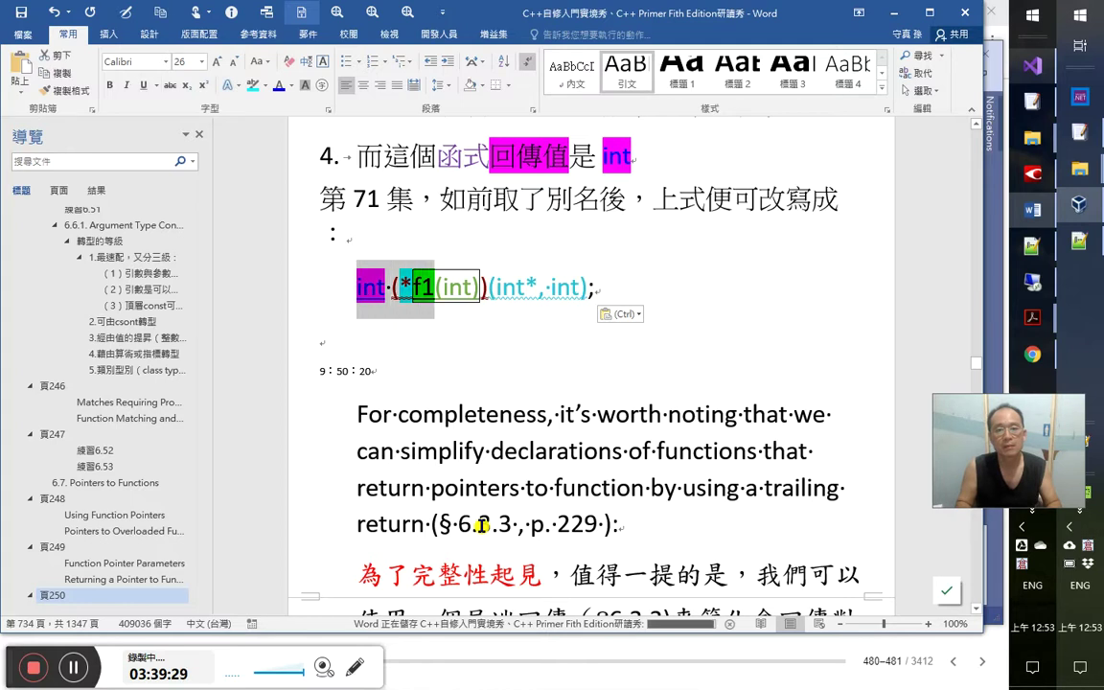
pyautogui.press('Delete')
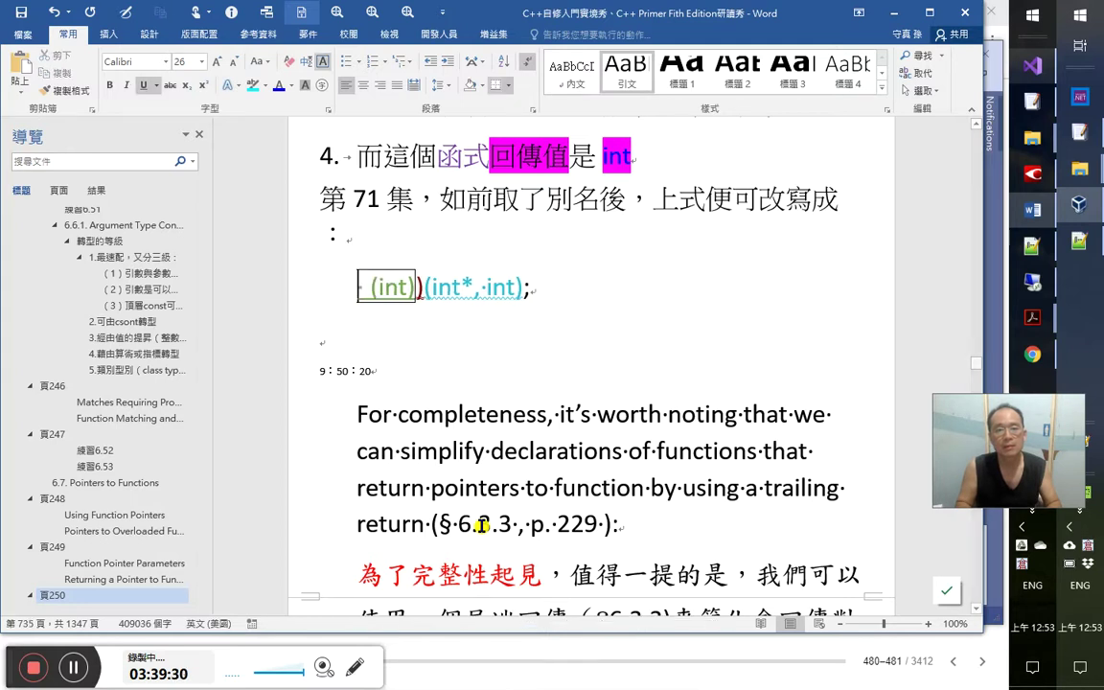
# Examine the using declarations of F and PF alongside the original f1 declaration and its numbered explanation
pyautogui.scroll(10, 562, 446)
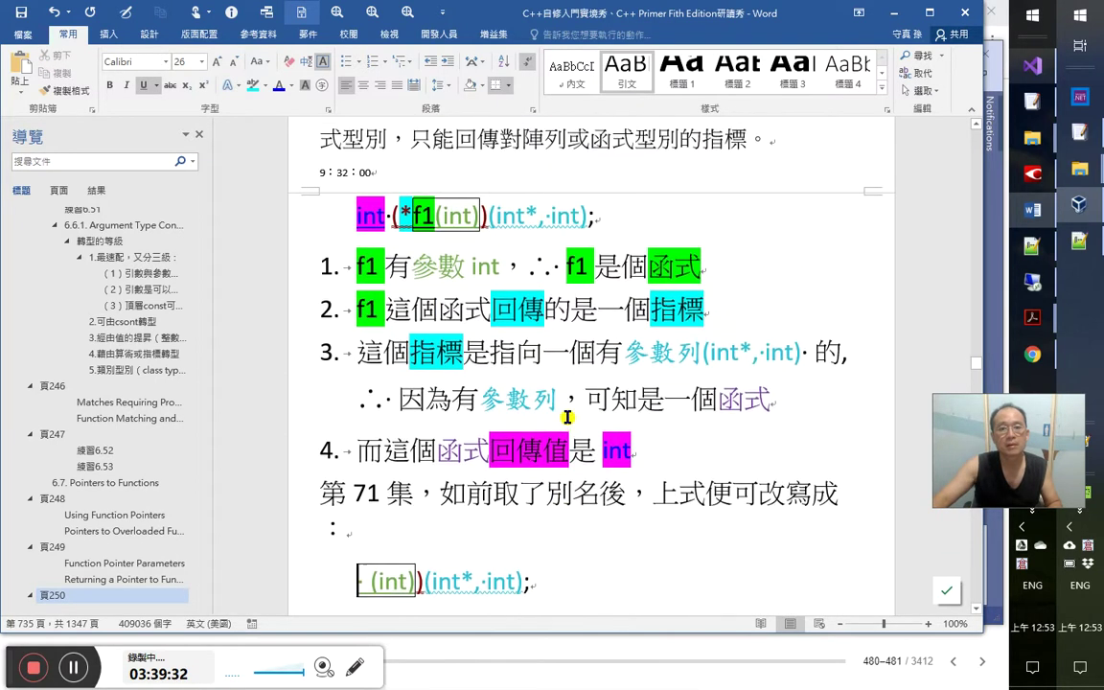
pyautogui.scroll(5, 562, 397)
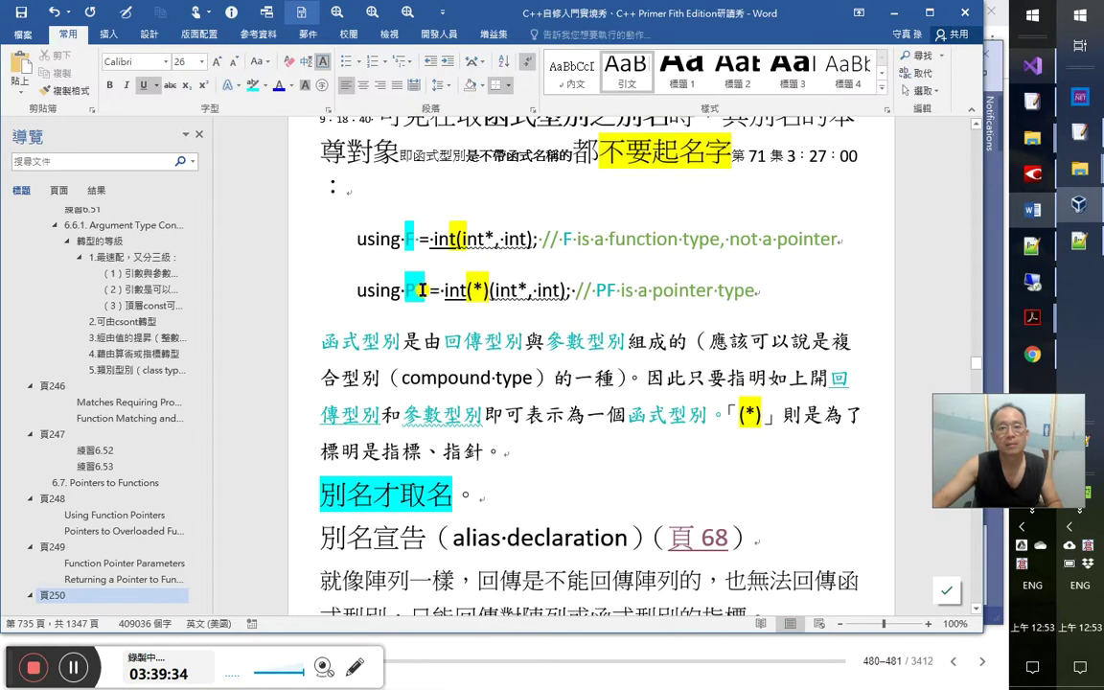
pyautogui.scroll(-8, 427, 326)
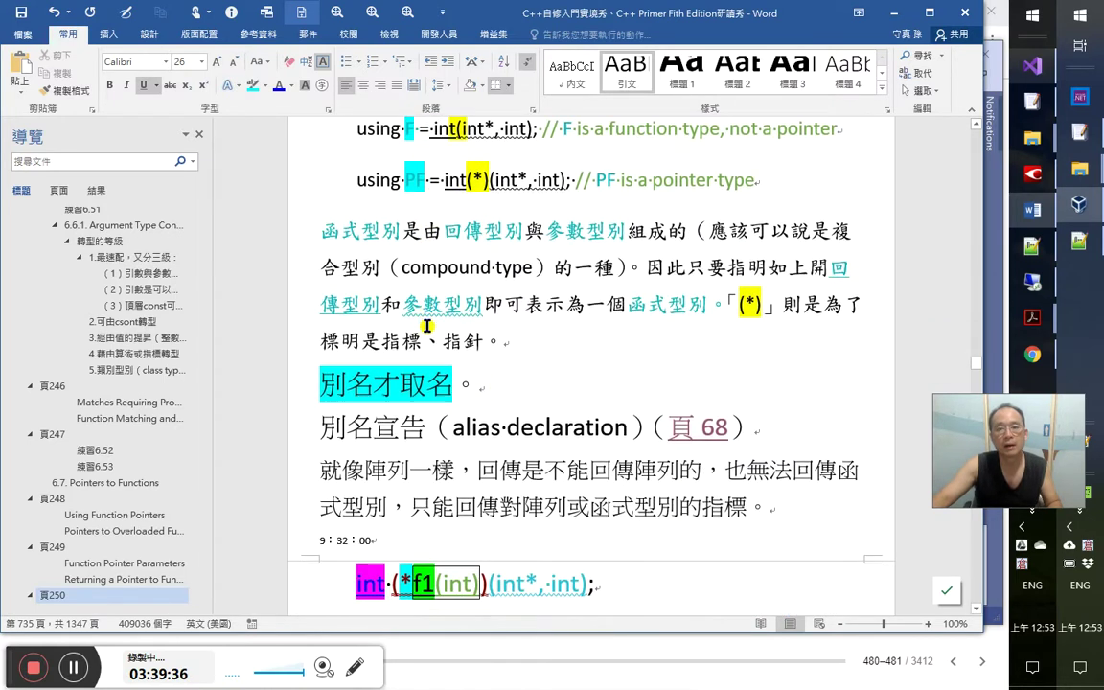
pyautogui.scroll(-4, 429, 326)
pyautogui.scroll(9, 518, 197)
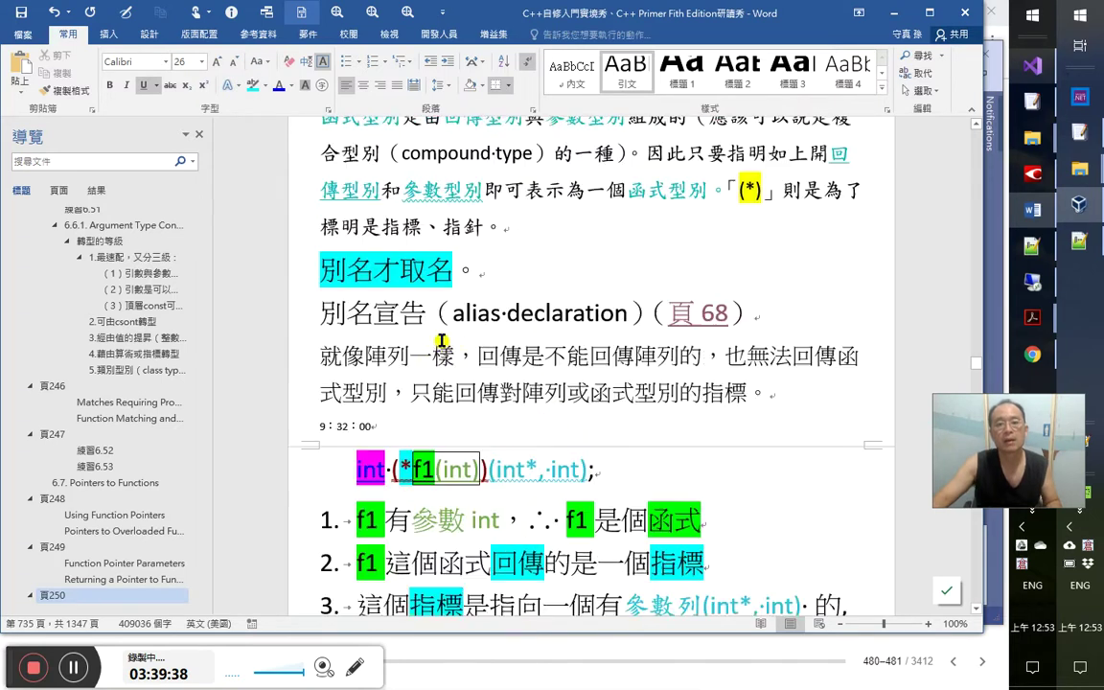
pyautogui.scroll(-3, 491, 482)
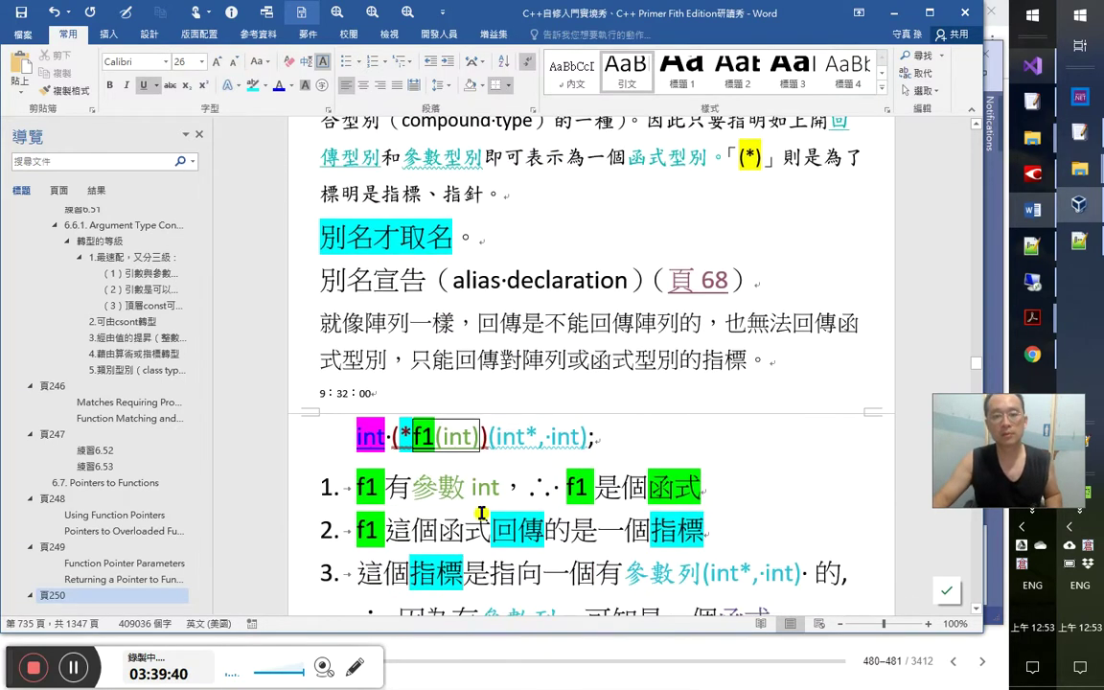
pyautogui.scroll(6, 540, 407)
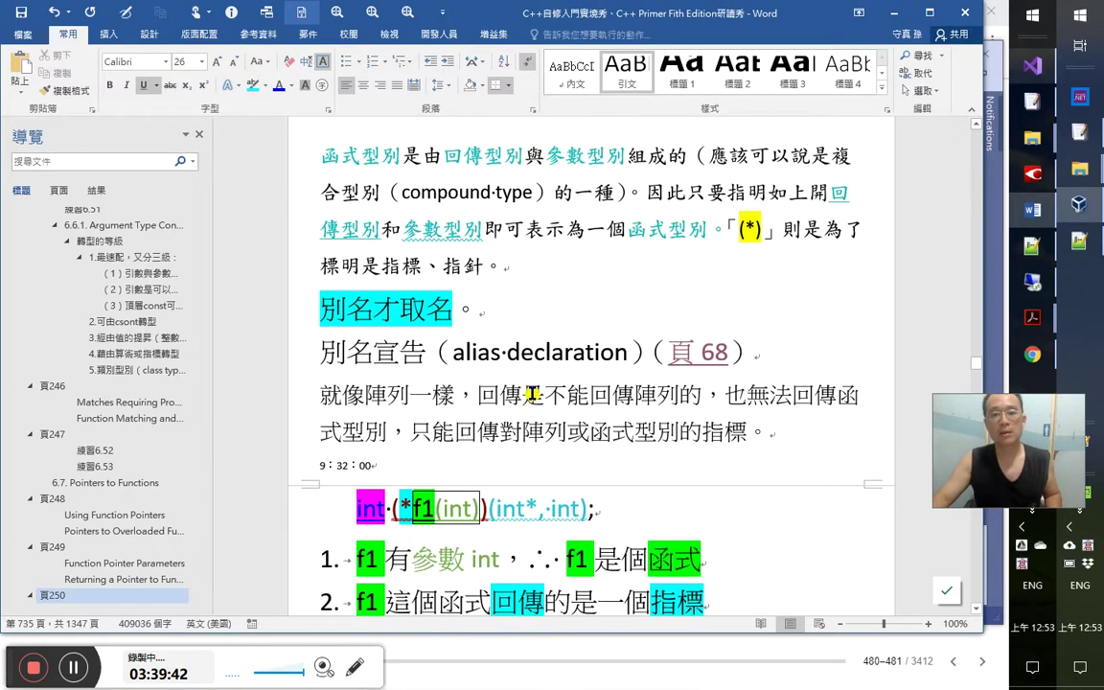
pyautogui.scroll(-5, 543, 315)
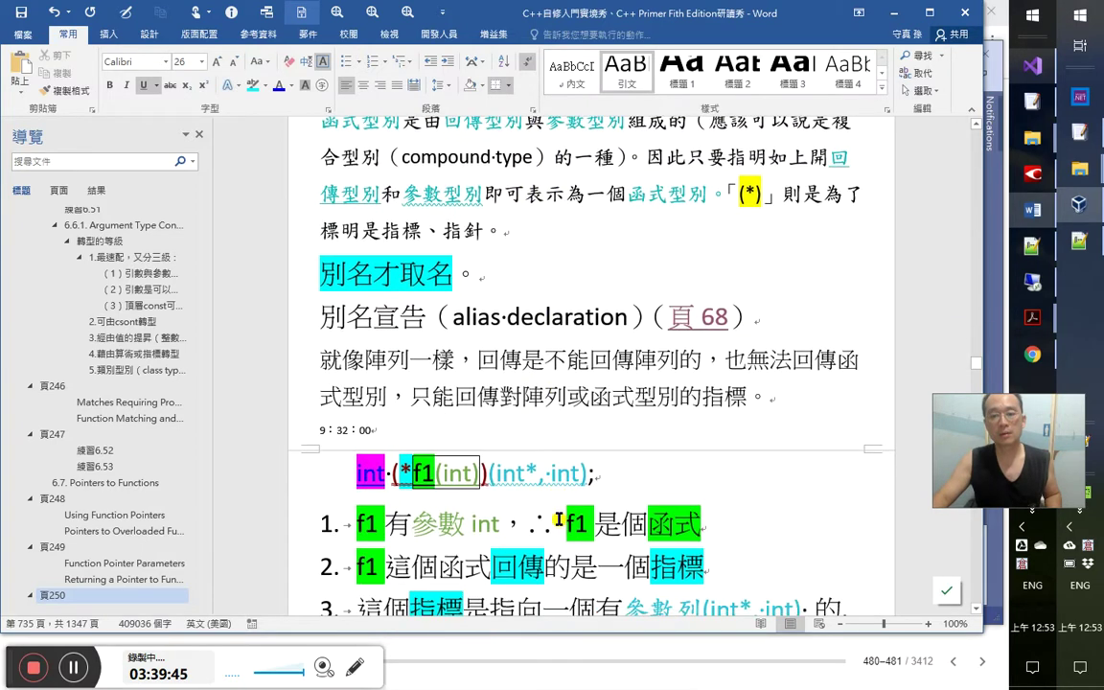
pyautogui.scroll(3, 556, 318)
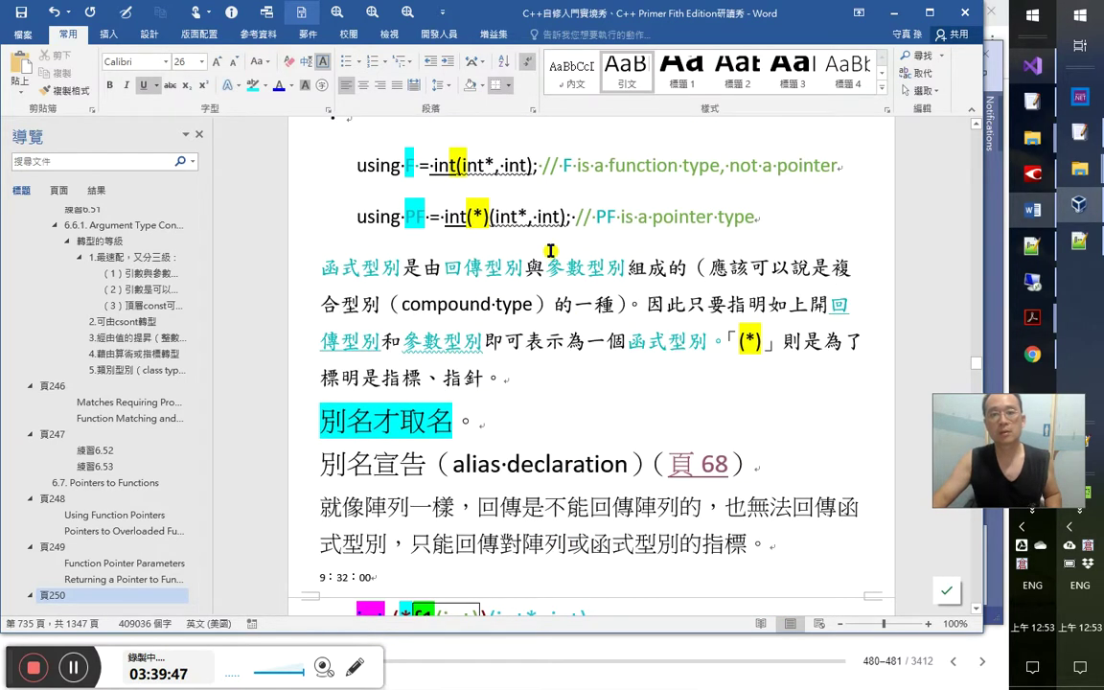
pyautogui.scroll(-10, 548, 248)
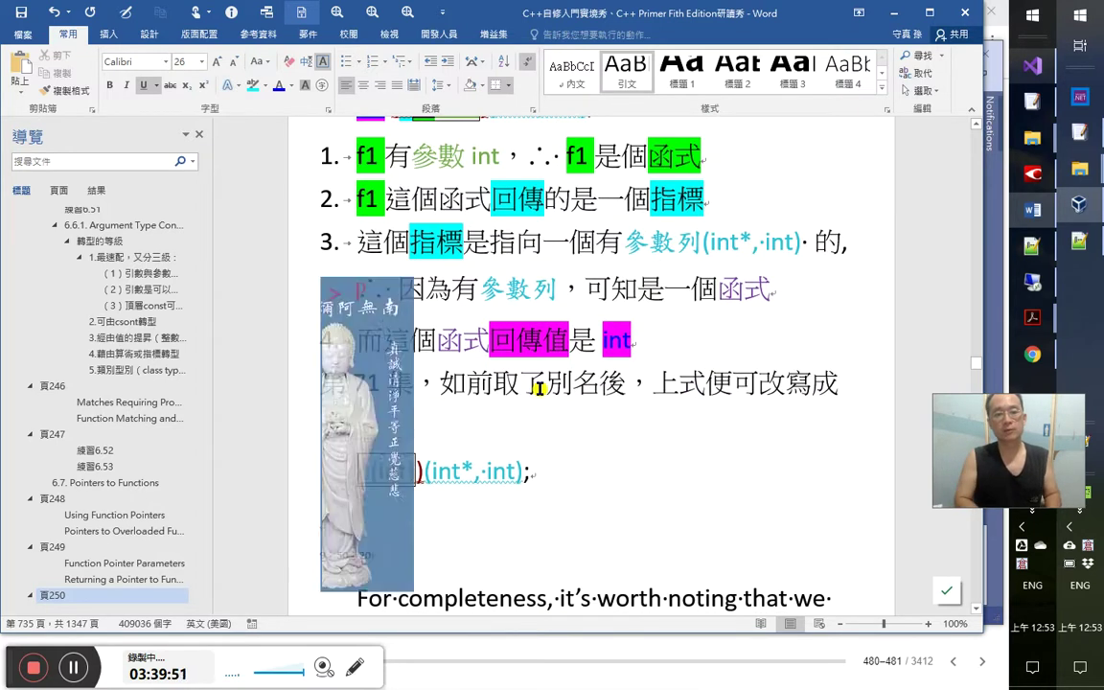
pyautogui.press('Down')
pyautogui.write('PF')
pyautogui.press('Delete')
pyautogui.press('Delete')
pyautogui.press('Delete')
pyautogui.press('Delete')
pyautogui.press('Delete')
pyautogui.press('Delete')
pyautogui.press('Delete')
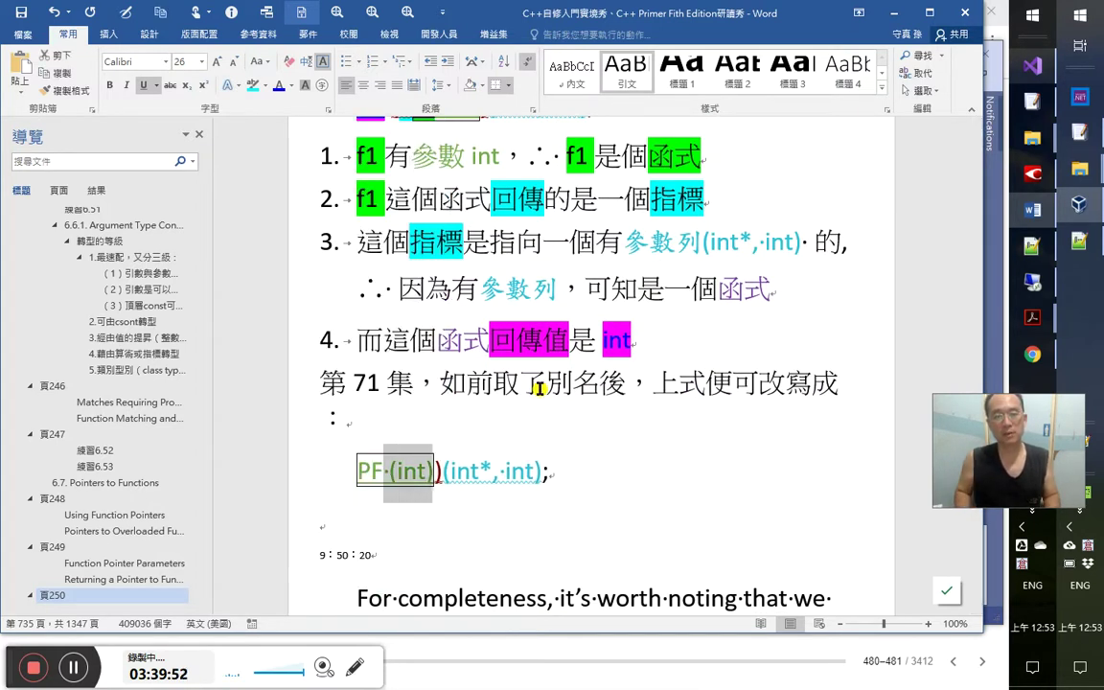
# Undo the edits to the pasted f1 copy, including the deletion at its start, back to the full declaration
pyautogui.hotkey('ctrl', 'z')
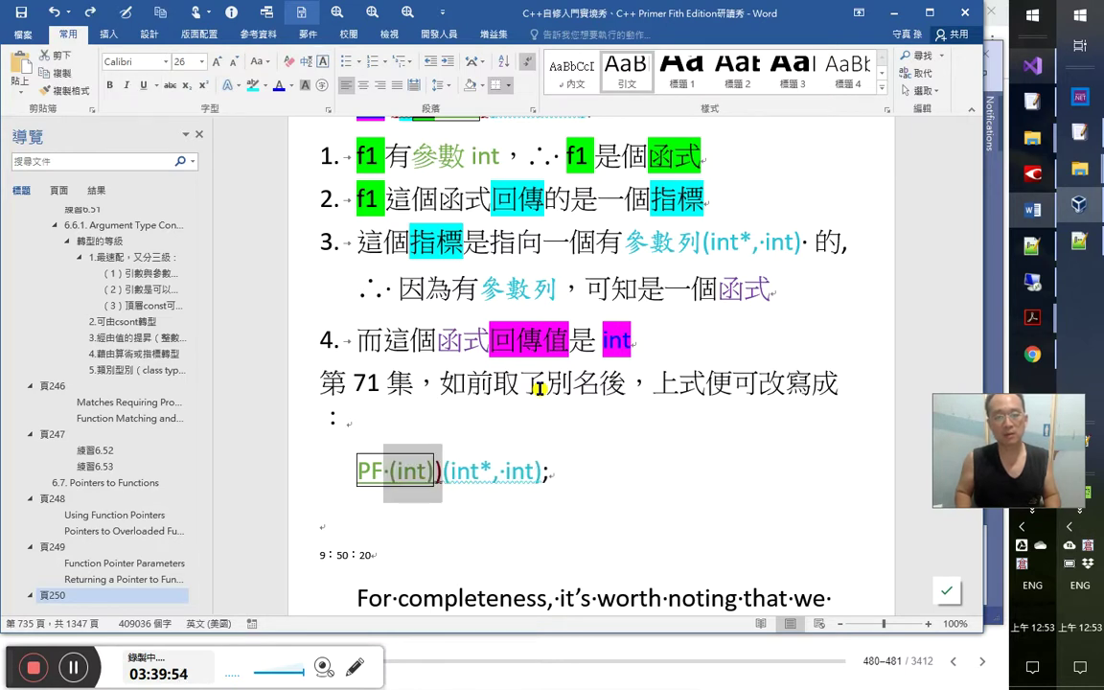
pyautogui.hotkey('ctrl', 'z')
pyautogui.hotkey('ctrl', 'z')
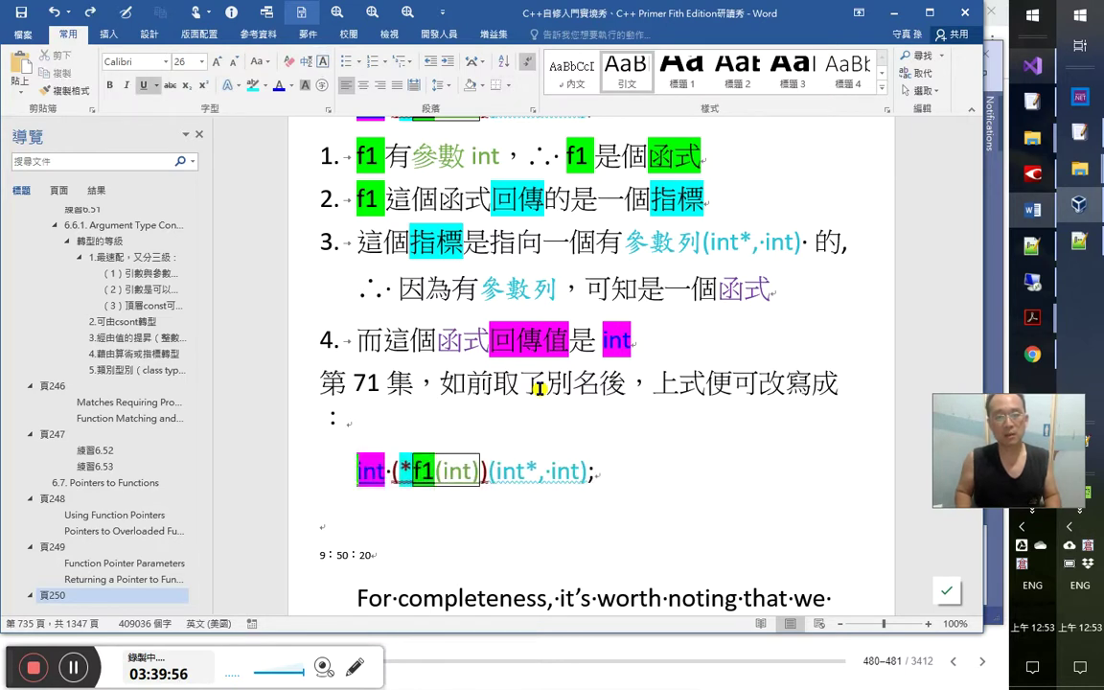
# Replace the leading "int (*" of the pasted declaration with "PF " and delete everything after "f1(int)"
pyautogui.hotkey('shift', 'Right')
pyautogui.hotkey('shift', 'Right')
pyautogui.hotkey('shift', 'Right')
pyautogui.hotkey('shift', 'Right')
pyautogui.hotkey('shift', 'Right')
pyautogui.hotkey('shift', 'Right')
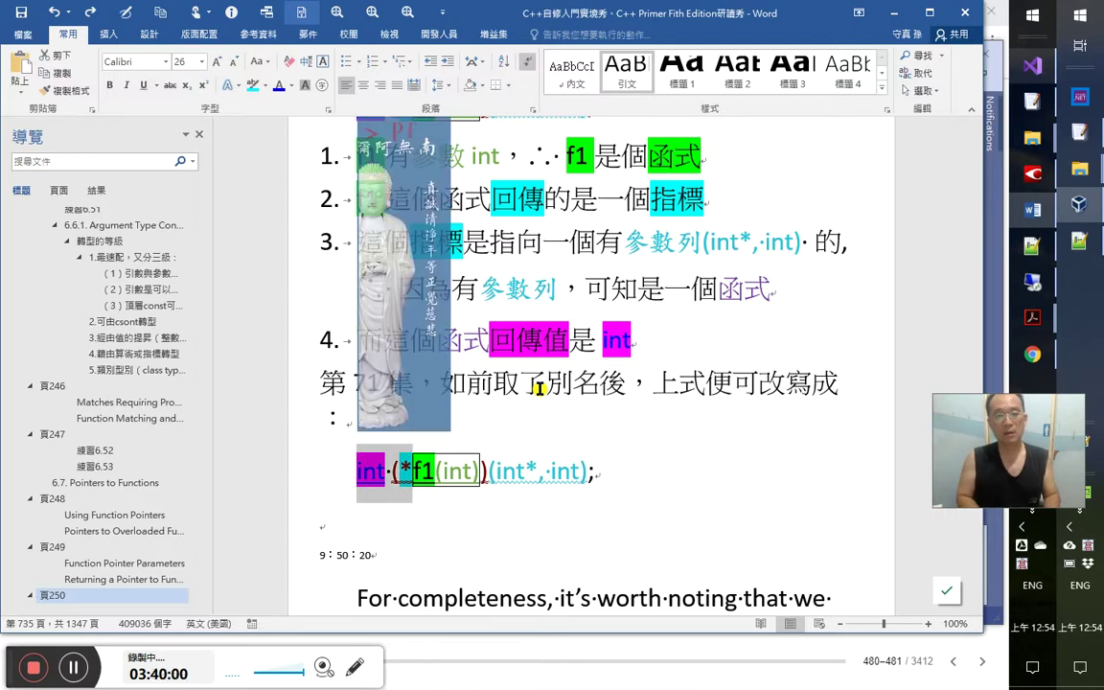
pyautogui.write('PF')
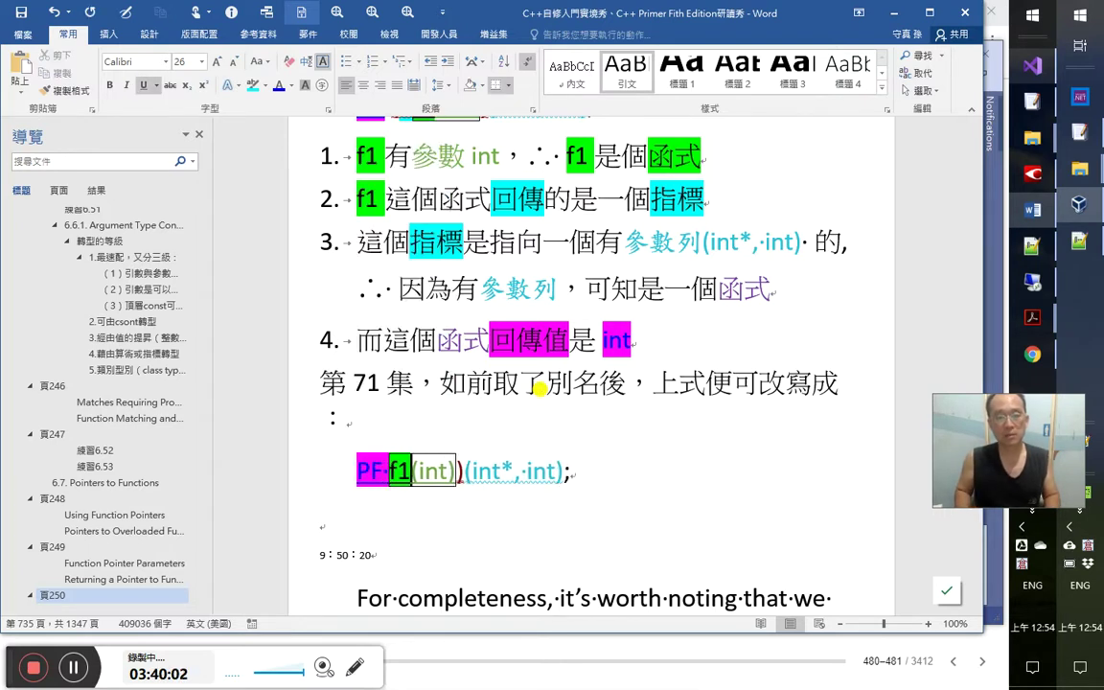
pyautogui.hotkey('shift', 'End')
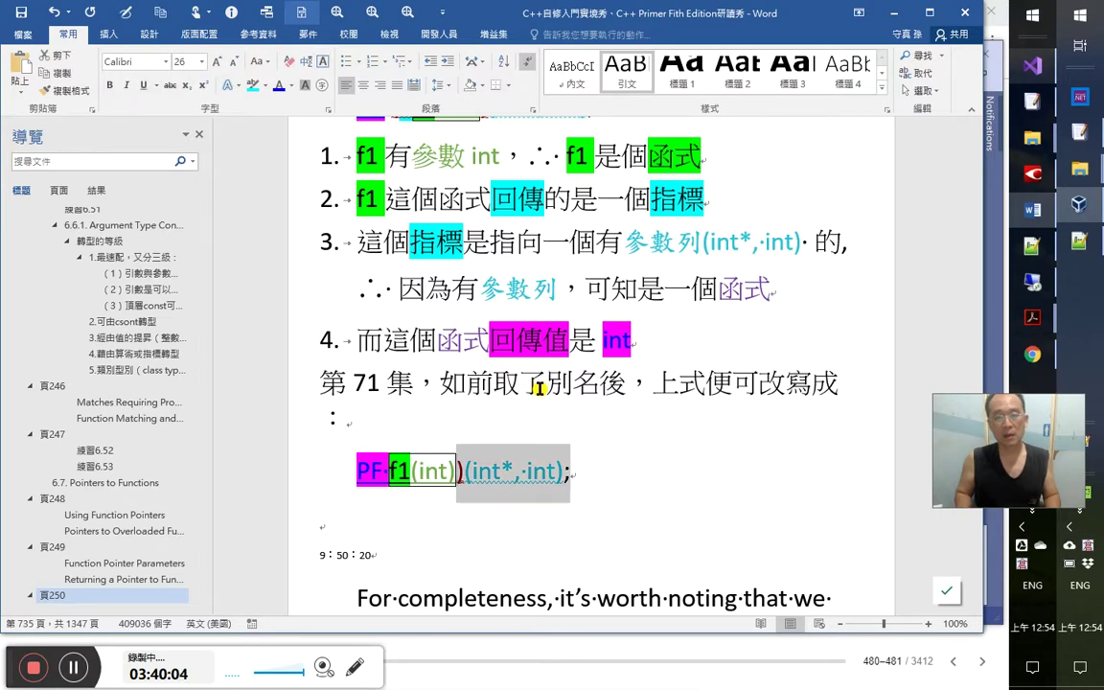
pyautogui.press('Delete')
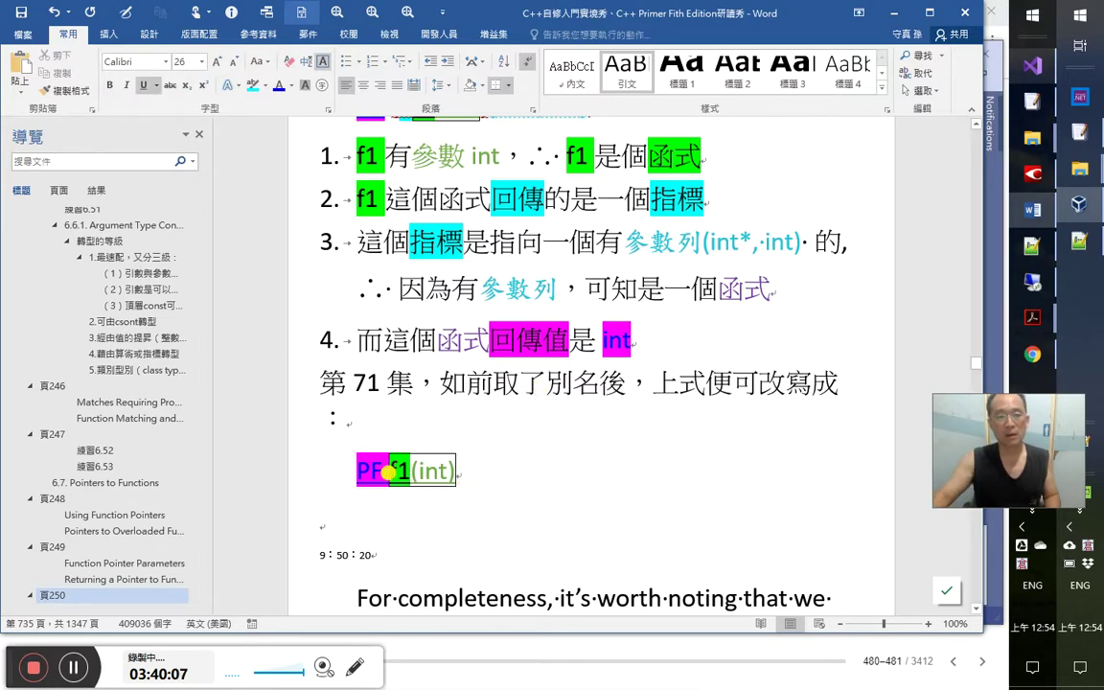
# Remove the highlight from "PF" in the rewritten line and give it a teal font colour and a thick underline
pyautogui.moveTo(387, 471); pyautogui.dragTo(357, 472)
pyautogui.click(265, 86)
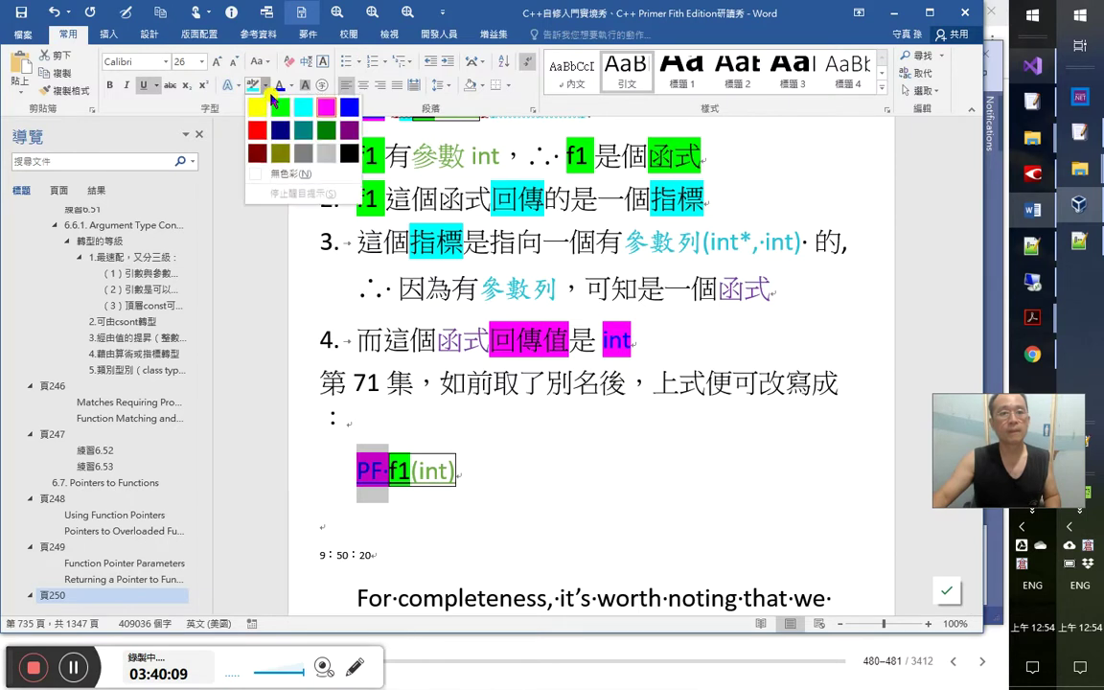
pyautogui.click(282, 170)
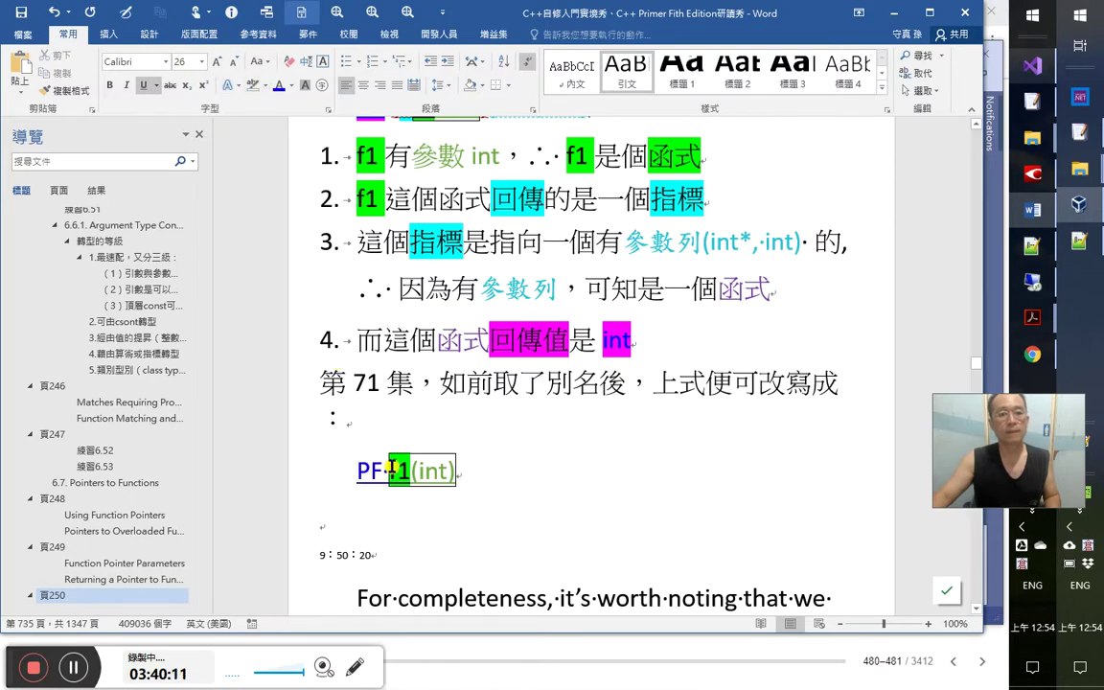
pyautogui.moveTo(388, 470); pyautogui.dragTo(357, 471)
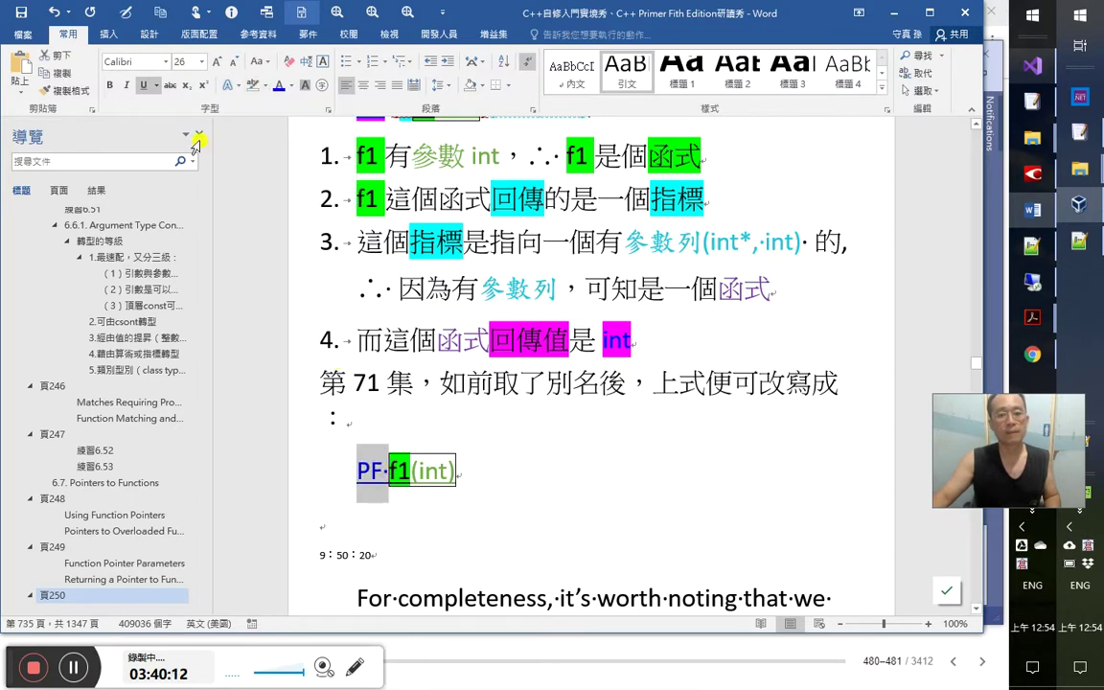
pyautogui.click(290, 85)
pyautogui.click(292, 251)
pyautogui.click(156, 85)
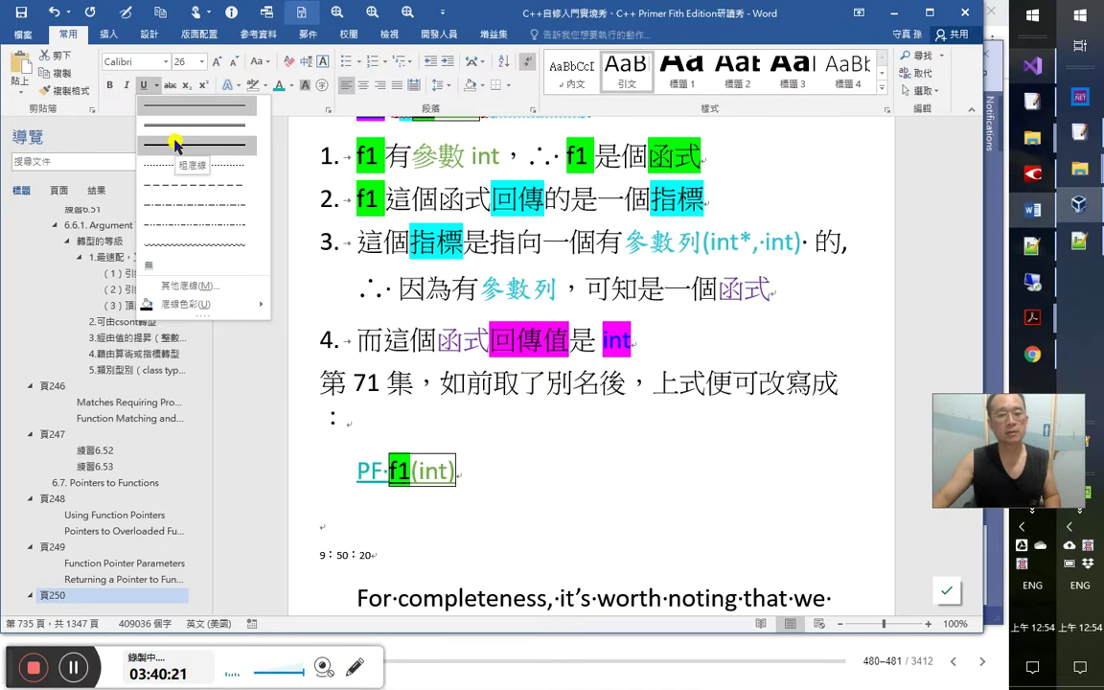
pyautogui.click(182, 145)
# Examine the parts of the rewritten line "PF f1(int)" alongside the original f1 declaration and its numbered points
pyautogui.scroll(5, 676, 423)
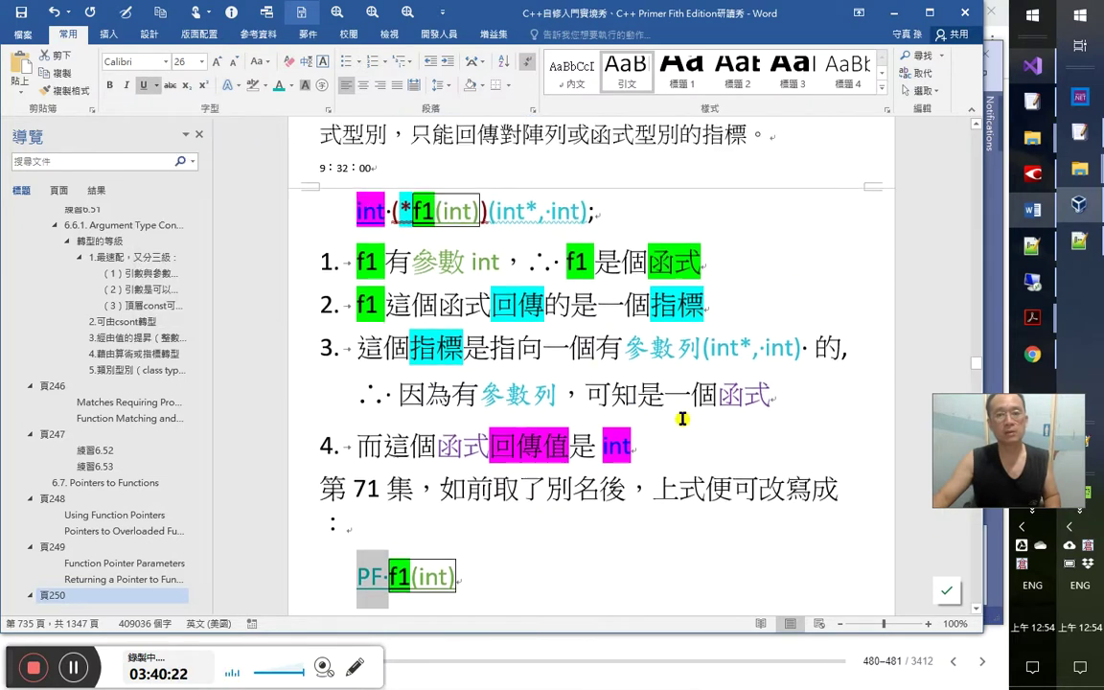
pyautogui.scroll(-3, 686, 420)
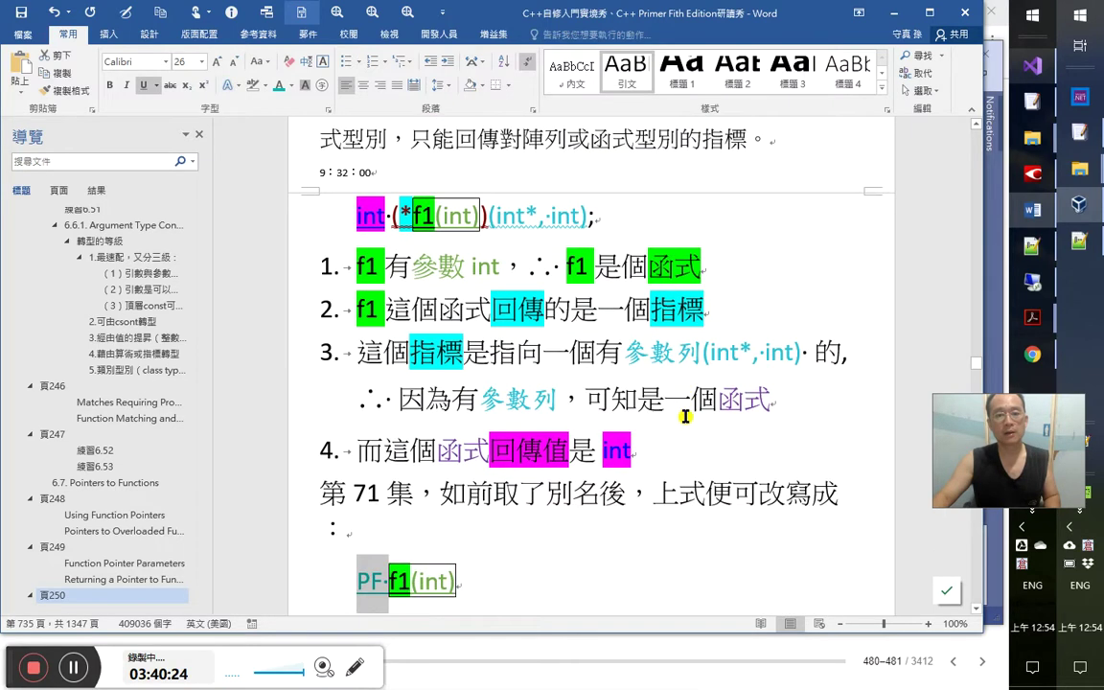
pyautogui.click(472, 575)
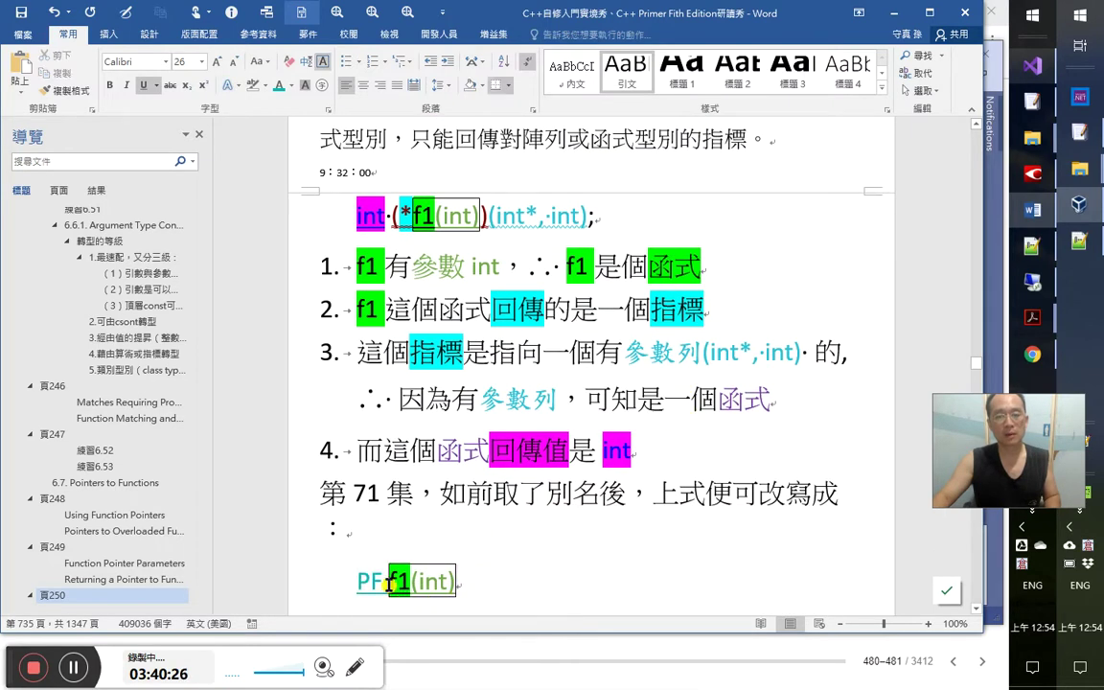
pyautogui.scroll(-2, 653, 544)
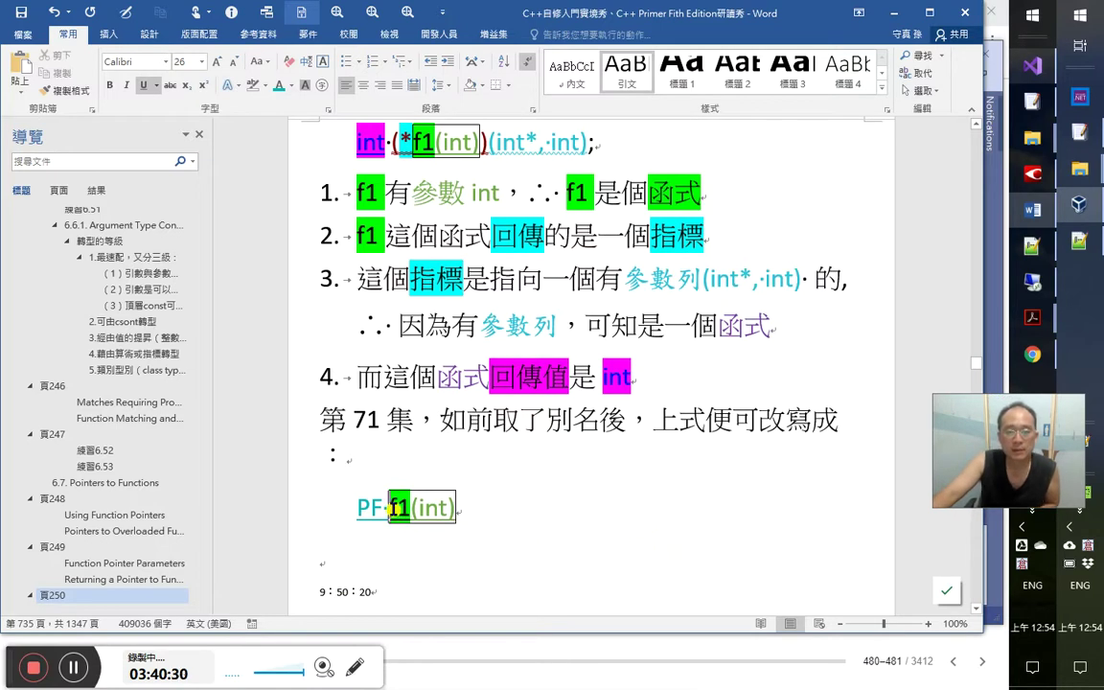
pyautogui.moveTo(396, 507); pyautogui.dragTo(456, 520)
pyautogui.moveTo(351, 508); pyautogui.dragTo(383, 508)
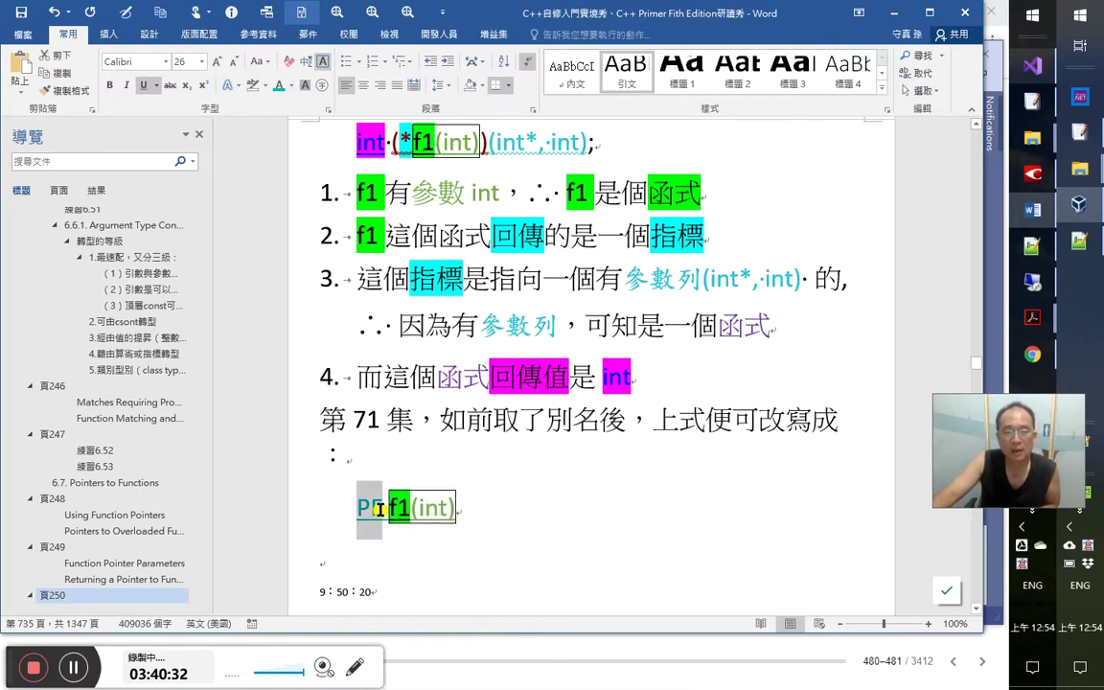
pyautogui.click(398, 508)
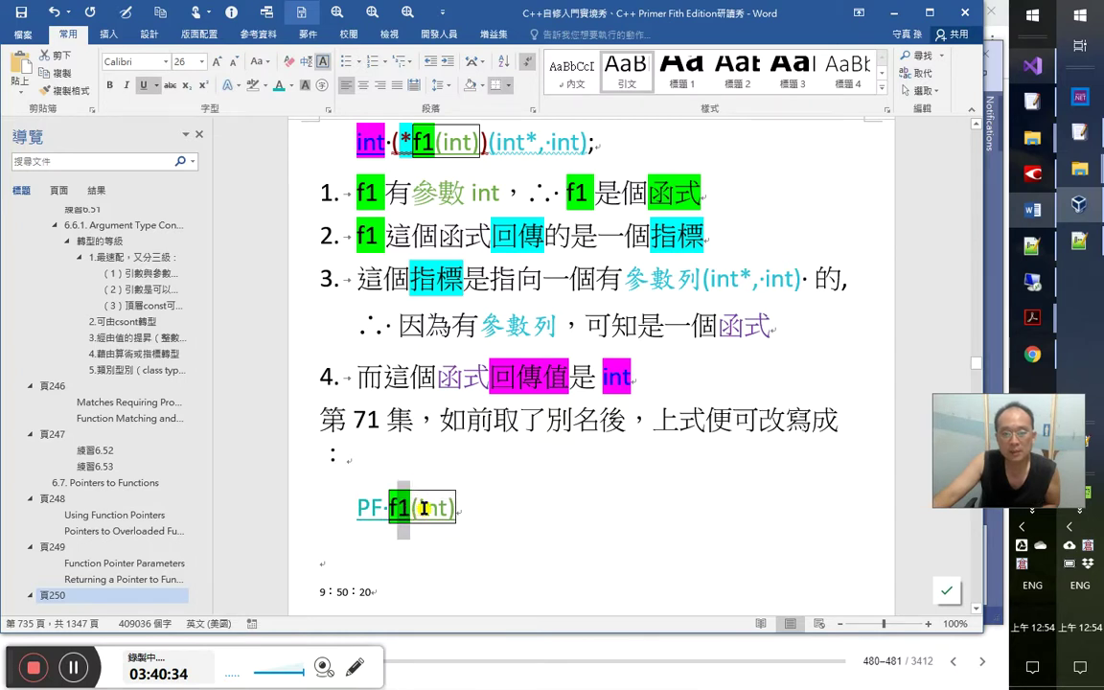
pyautogui.doubleClick(432, 508)
# Write "簡化了許多，簡明扼要" on the empty line below "PF f1(int)"
pyautogui.press('Down')
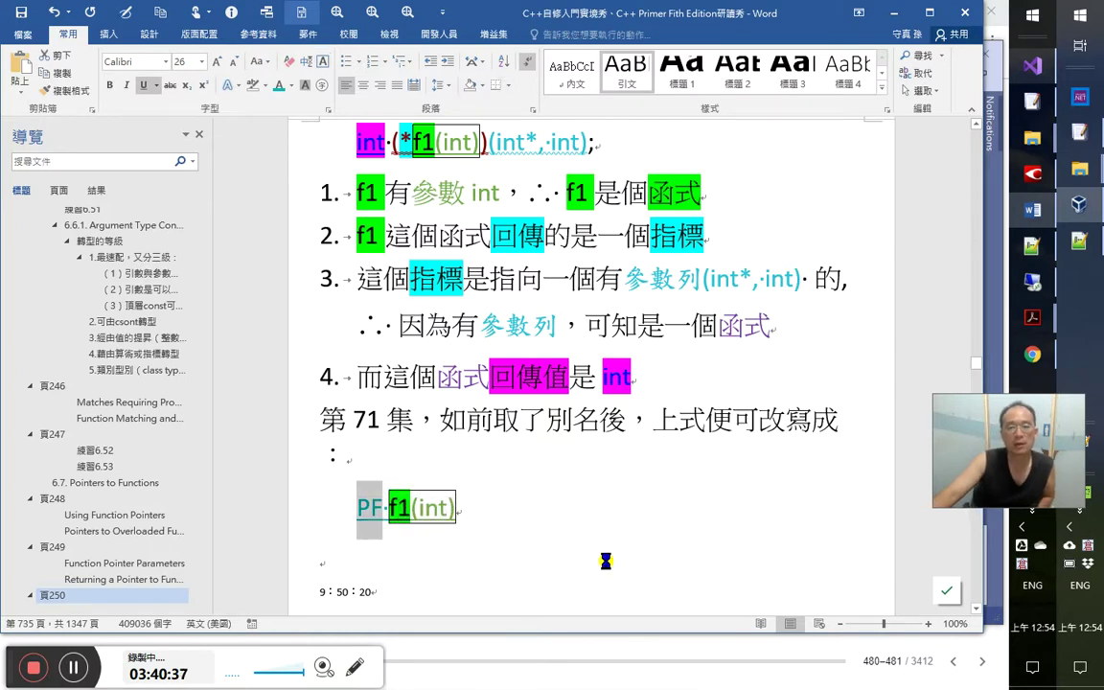
pyautogui.click(813, 420)
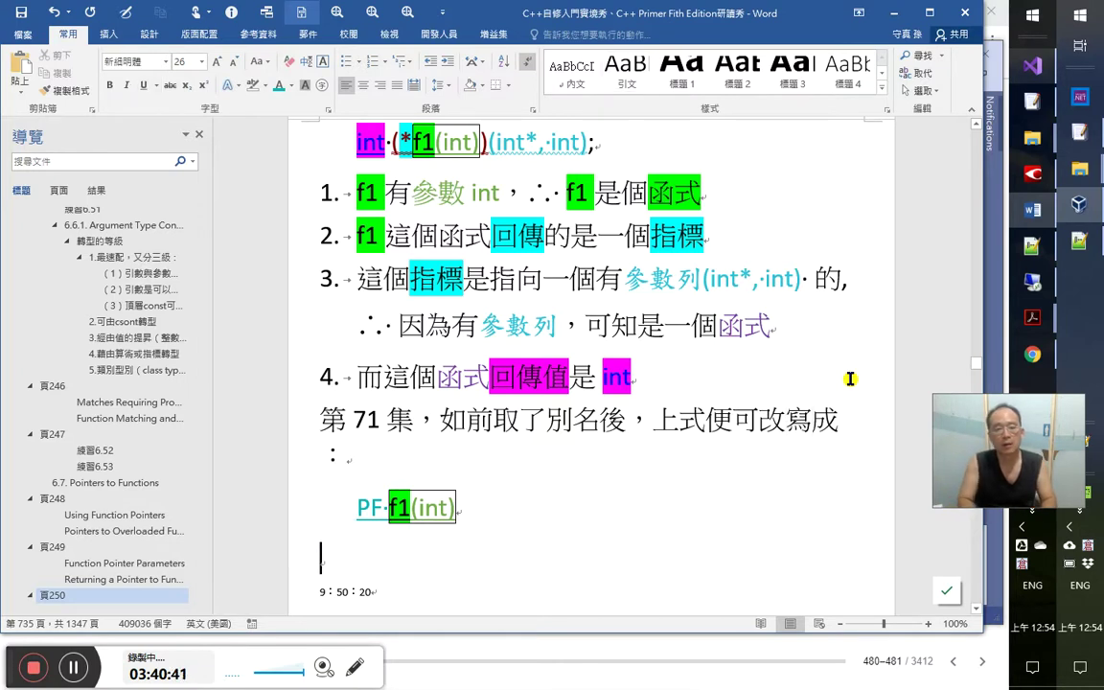
pyautogui.write('簡化了')
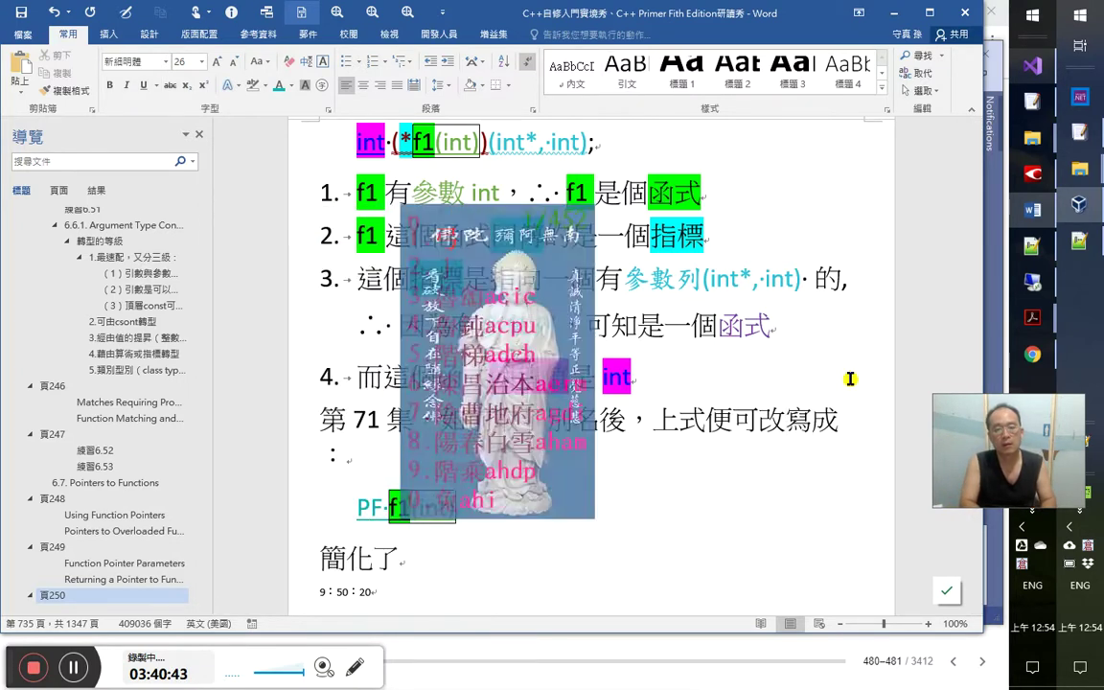
pyautogui.write('鹹風')
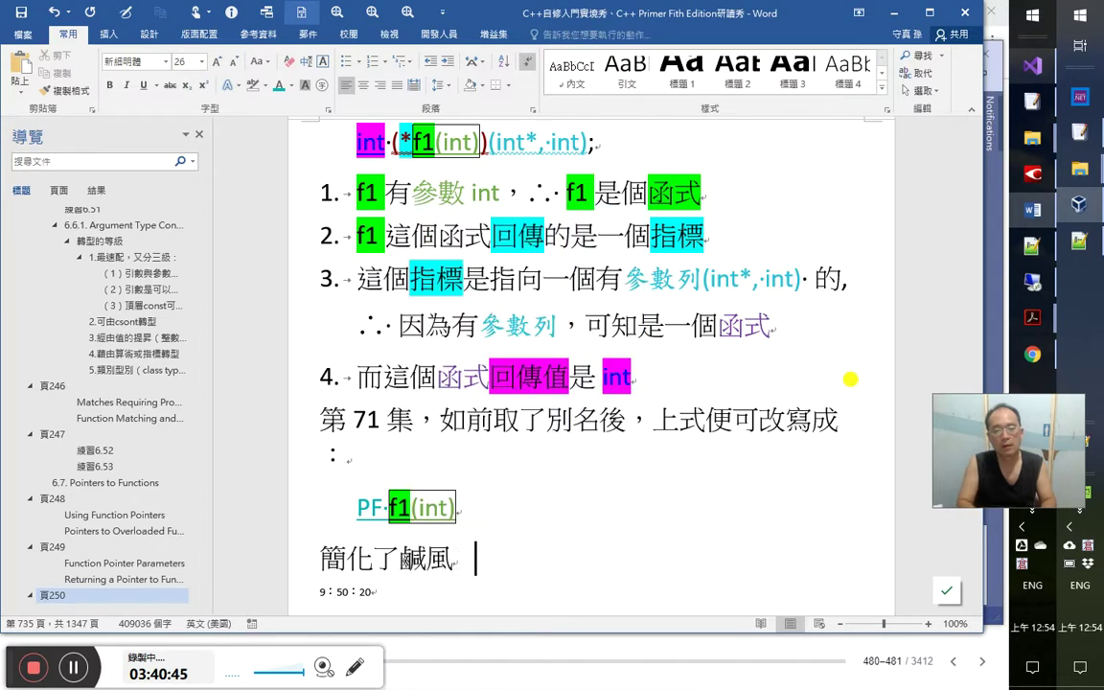
pyautogui.press('BackSpace')
pyautogui.press('BackSpace')
pyautogui.write('許多')
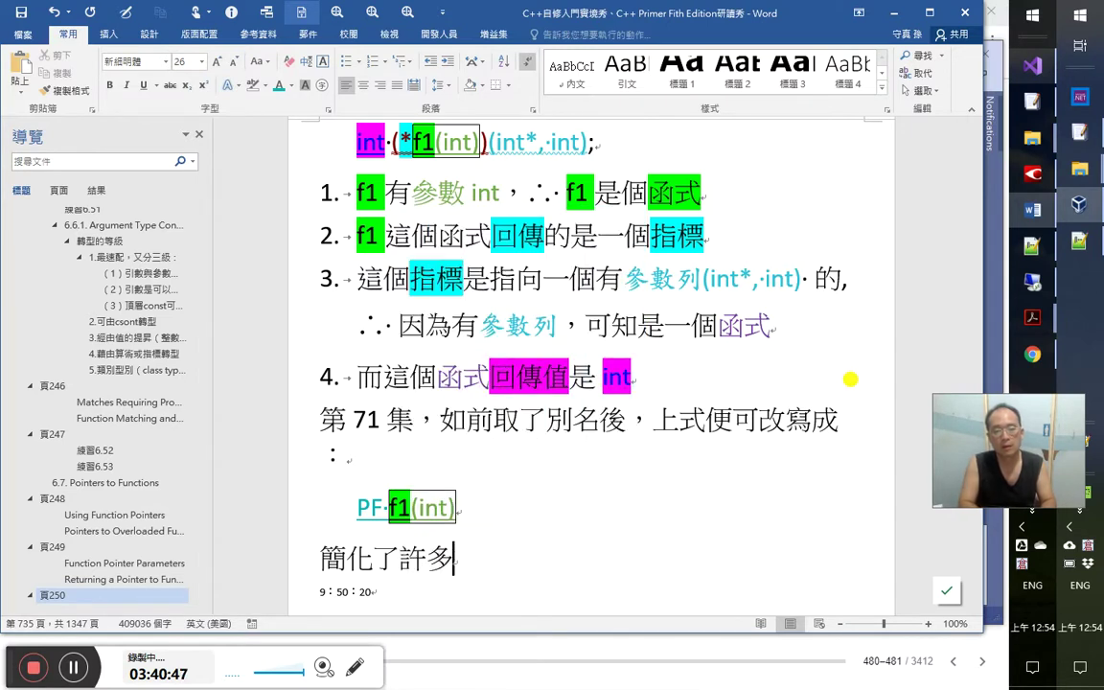
pyautogui.write('，')
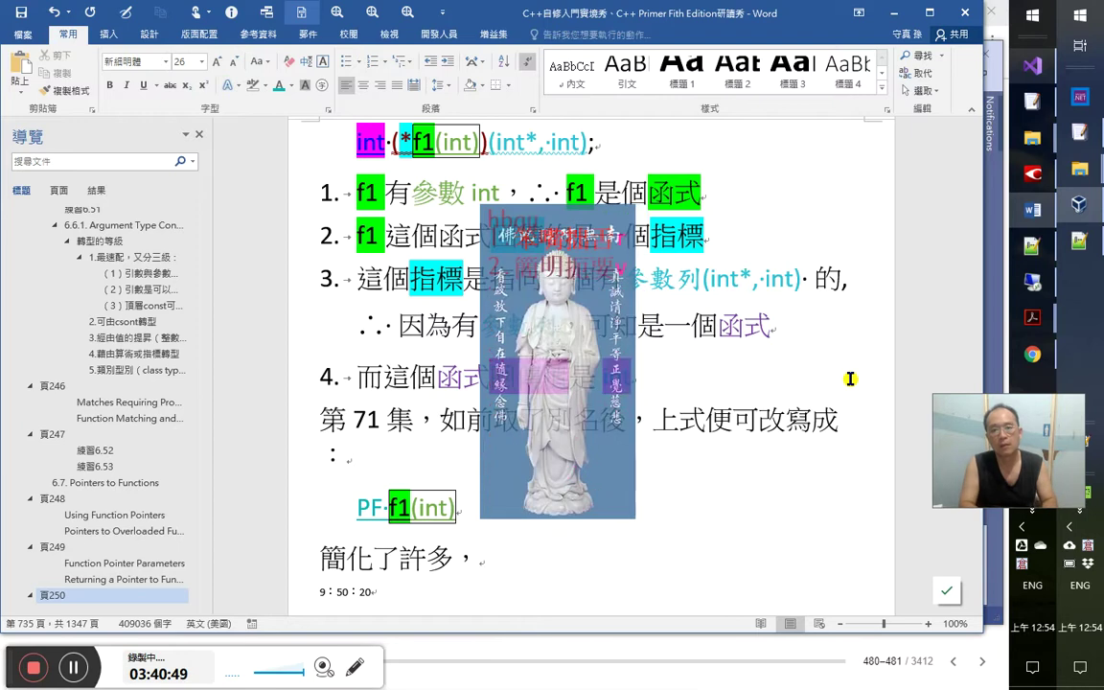
pyautogui.write('簡明扼要')
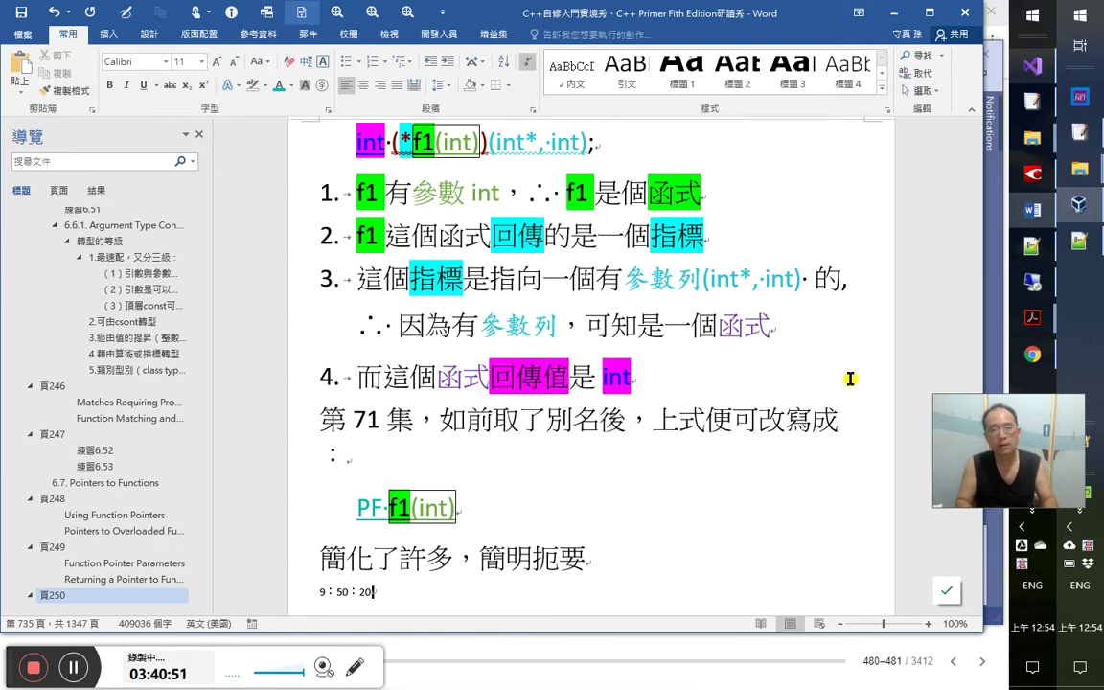
# Insert the time "3：40：00" after "第71集" in the sentence that introduces the rewritten declaration
pyautogui.press('Up')
pyautogui.press('Up')
pyautogui.press('Up')
pyautogui.press('Up')
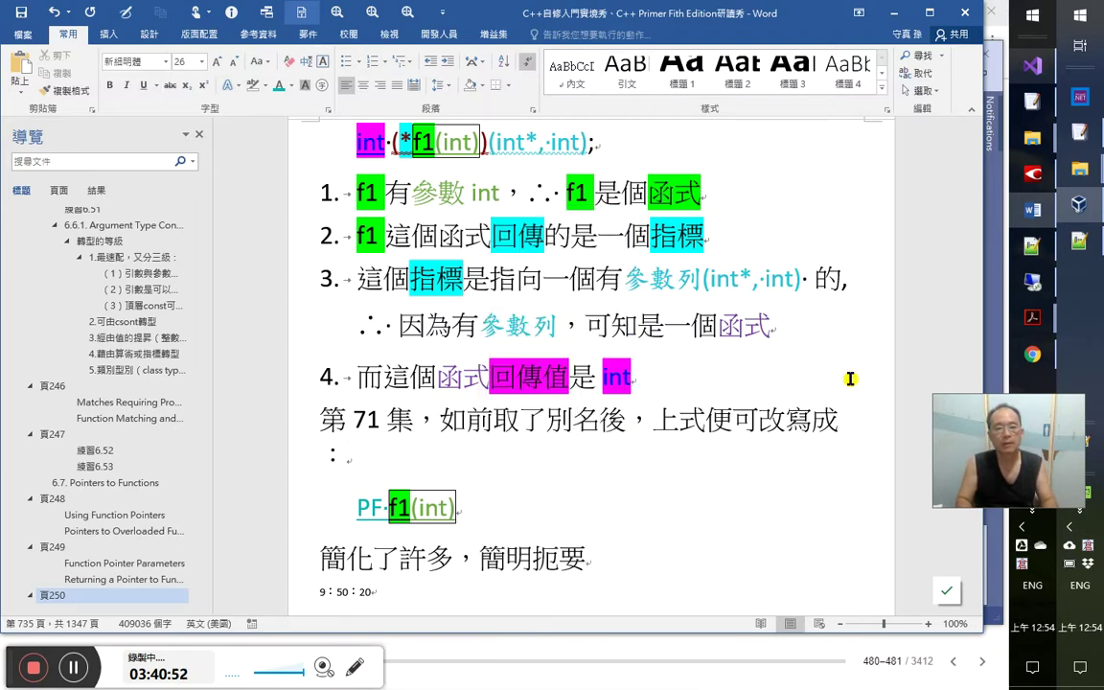
pyautogui.write('3：40：00')
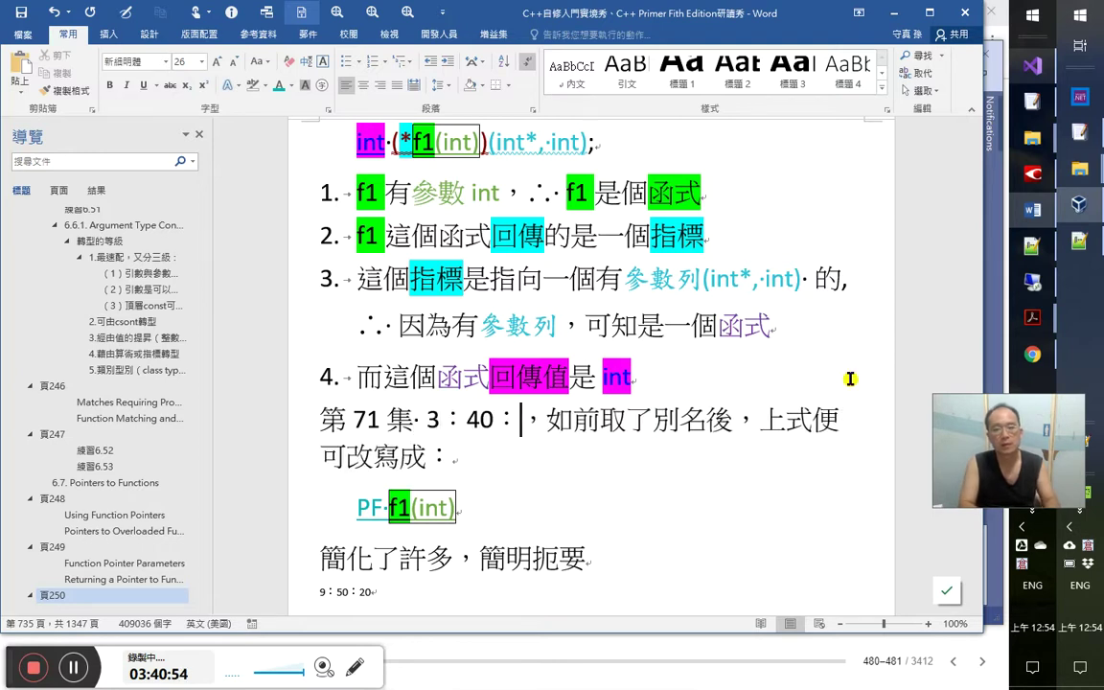
# Shrink the episode and time label "第71集 3：40：00" to font size 10
pyautogui.hotkey('shift', 'Home')
pyautogui.hotkey('ctrl', 'shift', ',')
pyautogui.hotkey('ctrl', 'shift', ',')
pyautogui.hotkey('ctrl', 'shift', ',')
pyautogui.hotkey('ctrl', 'shift', ',')
pyautogui.hotkey('ctrl', 'shift', ',')
pyautogui.hotkey('ctrl', 'shift', ',')
pyautogui.hotkey('ctrl', 'shift', ',')
pyautogui.hotkey('ctrl', 'shift', ',')
pyautogui.hotkey('ctrl', 'shift', ',')
pyautogui.hotkey('ctrl', 'shift', ',')
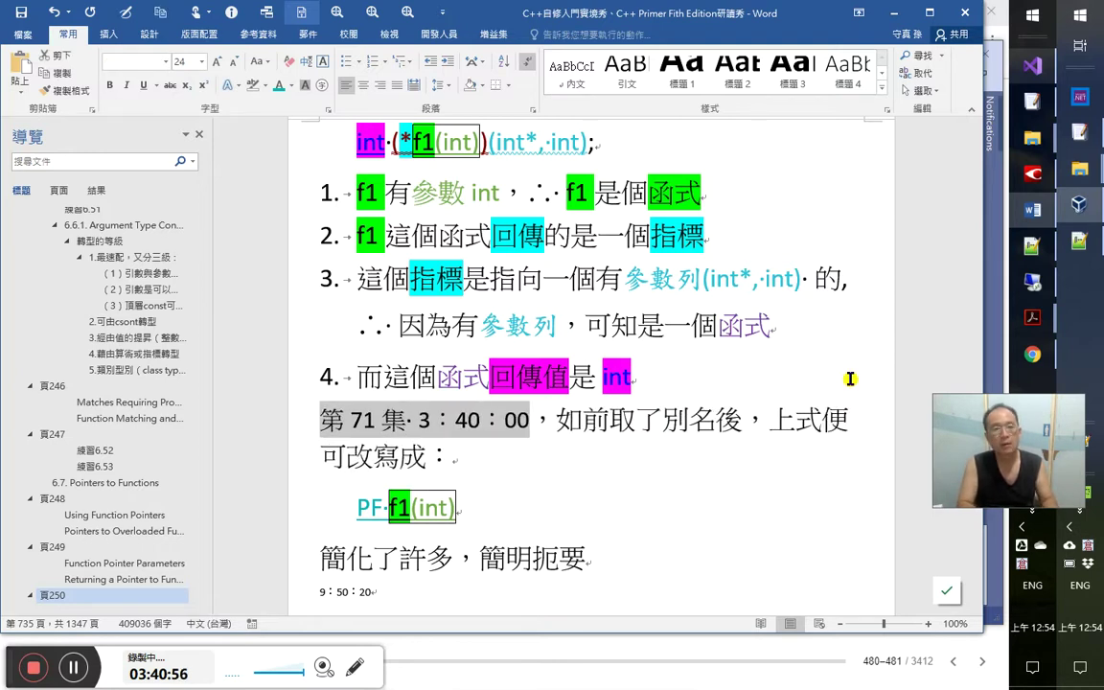
# Delete the comma after the "3：40：00" label and save the document
pyautogui.press('Right')
pyautogui.press('Delete')
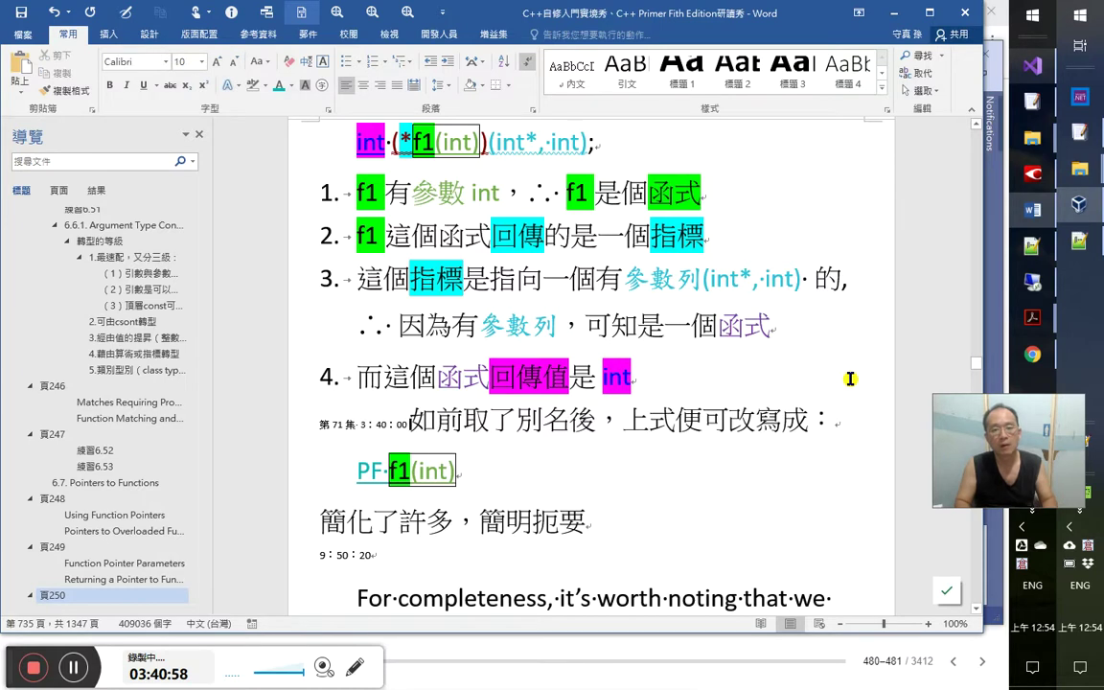
pyautogui.hotkey('ctrl', 's')
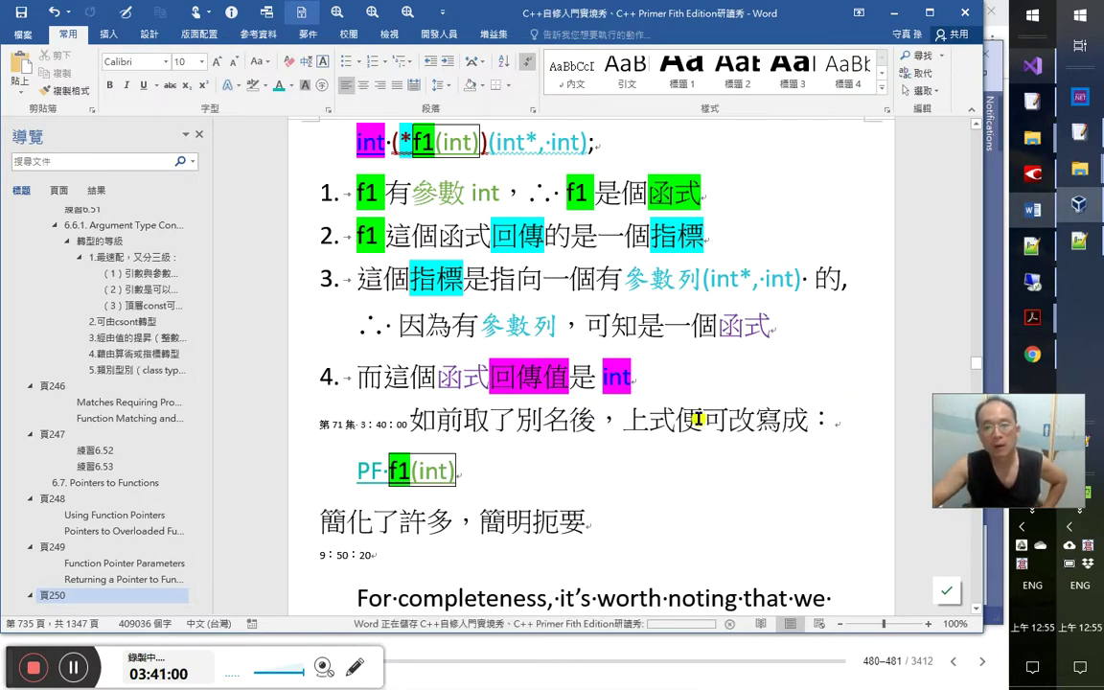
# Copy the formatting of "PF" in the "using PF" alias line onto "PF" in the rewritten declaration "PF f1(int)"
pyautogui.scroll(-2, 692, 424)
pyautogui.scroll(-1, 567, 348)
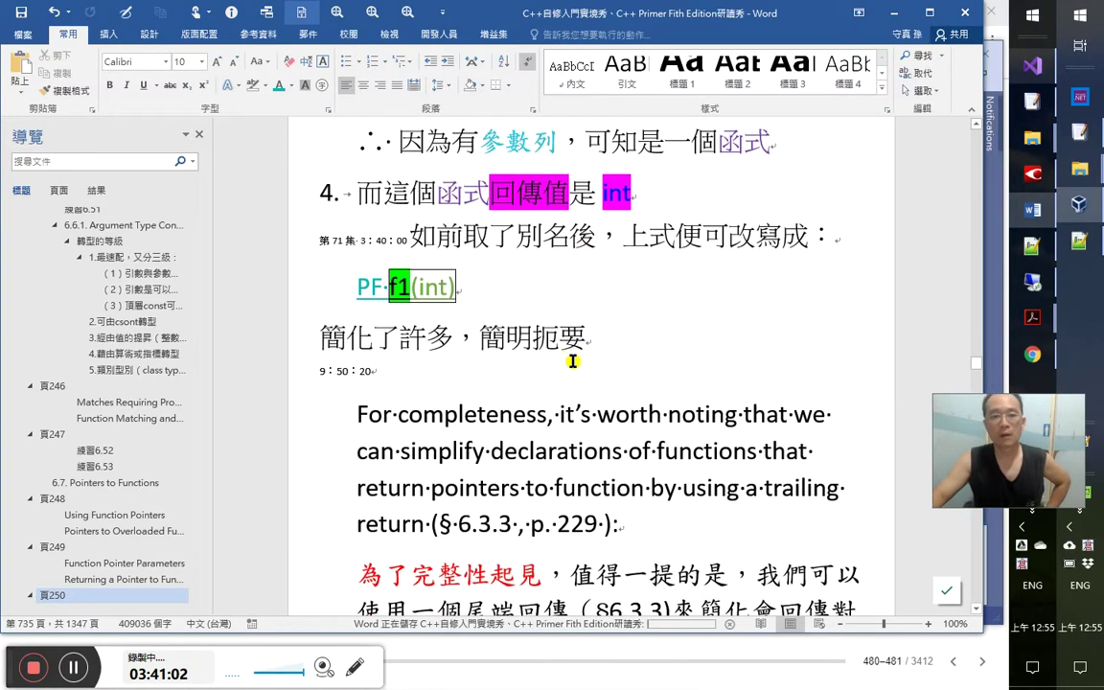
pyautogui.doubleClick(378, 287)
pyautogui.scroll(5, 524, 414)
pyautogui.scroll(4, 525, 414)
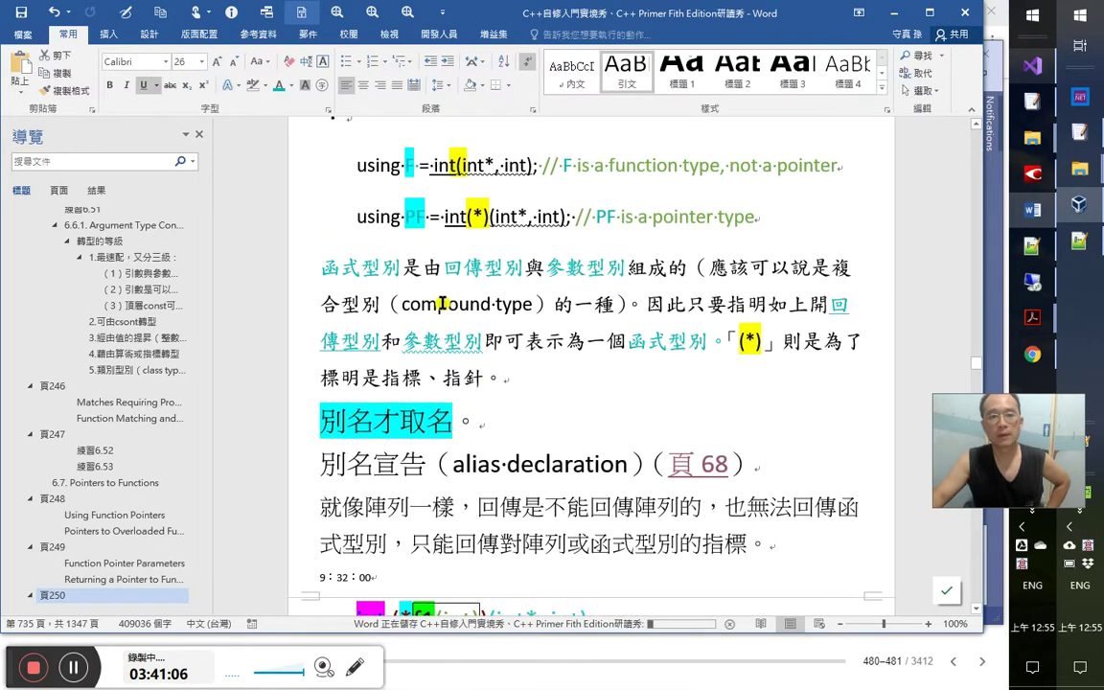
pyautogui.click(415, 289)
pyautogui.doubleClick(415, 290)
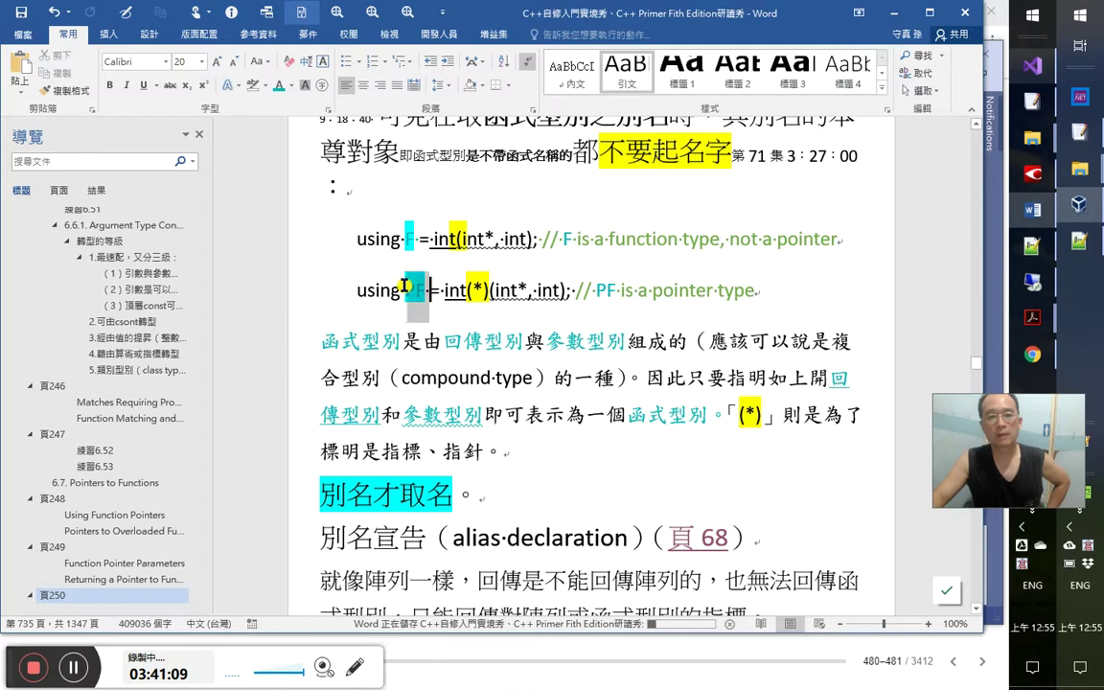
pyautogui.click(54, 91)
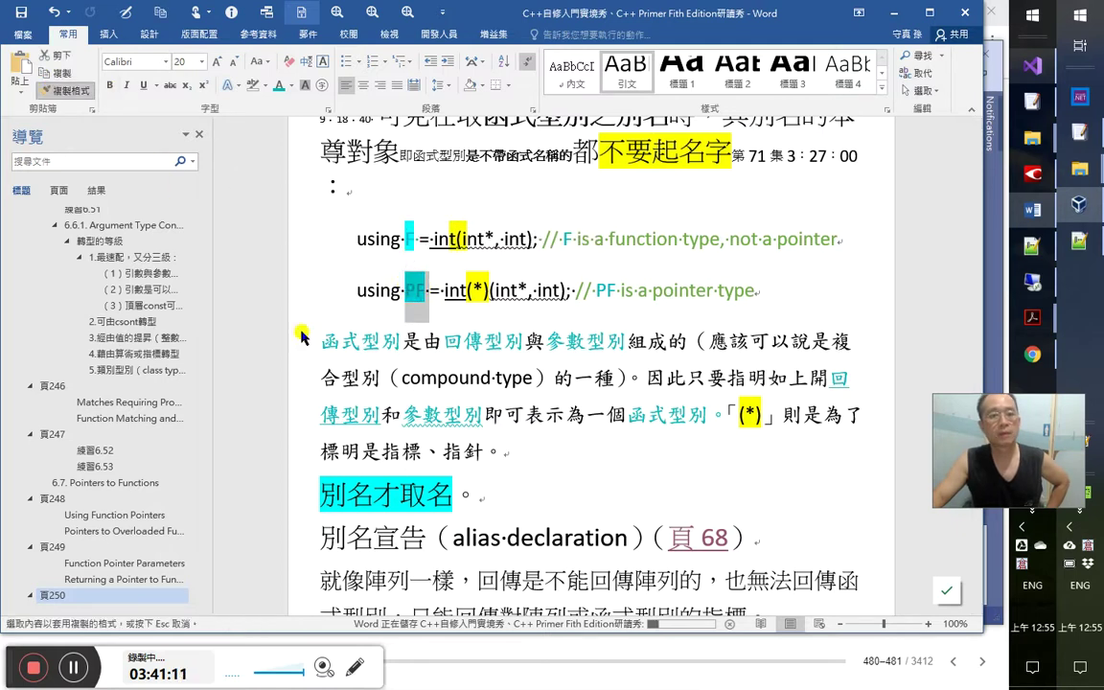
pyautogui.scroll(-6, 389, 432)
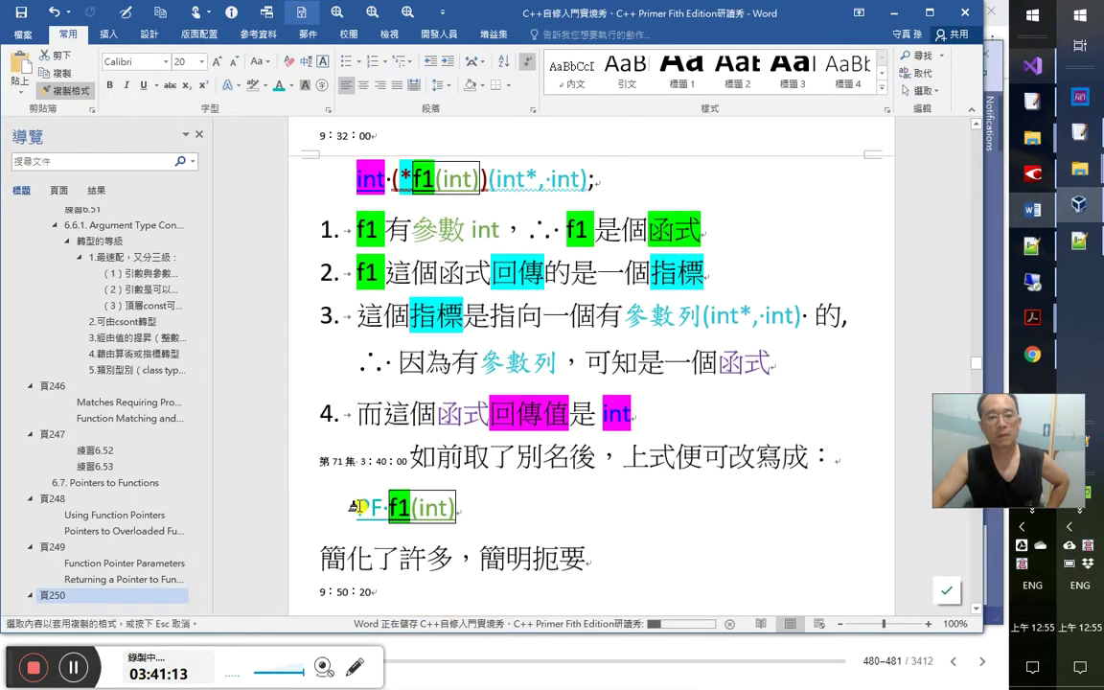
pyautogui.doubleClick(370, 508)
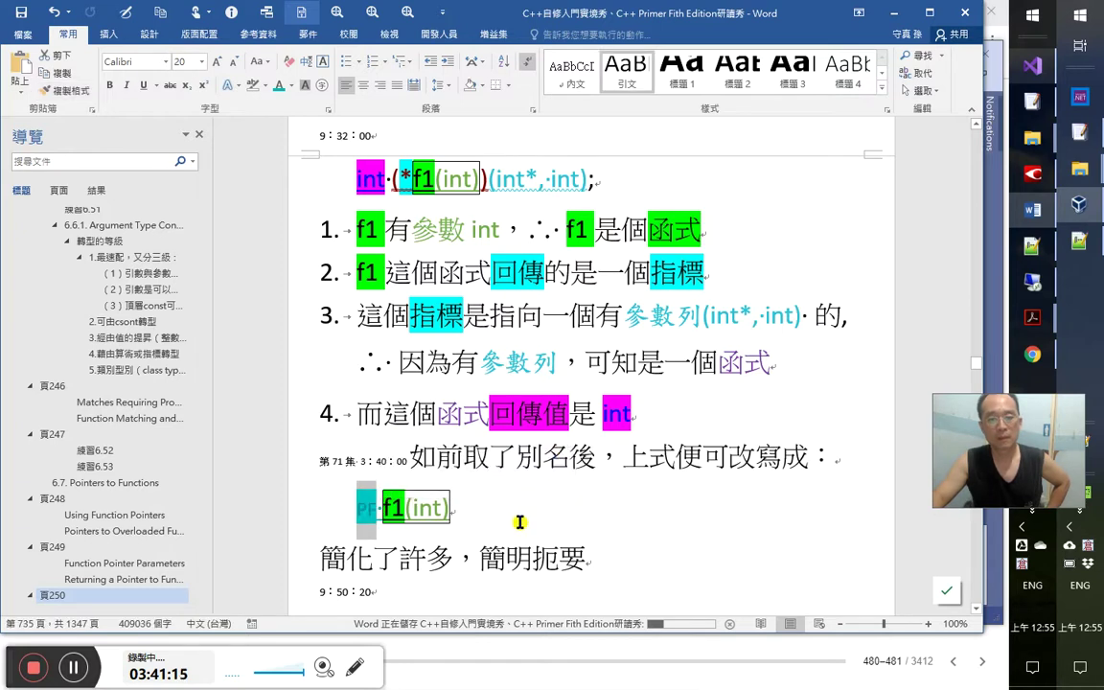
# Shrink the English paragraph starting "For completeness, it's worth noting" to font size 22
pyautogui.scroll(-3, 650, 573)
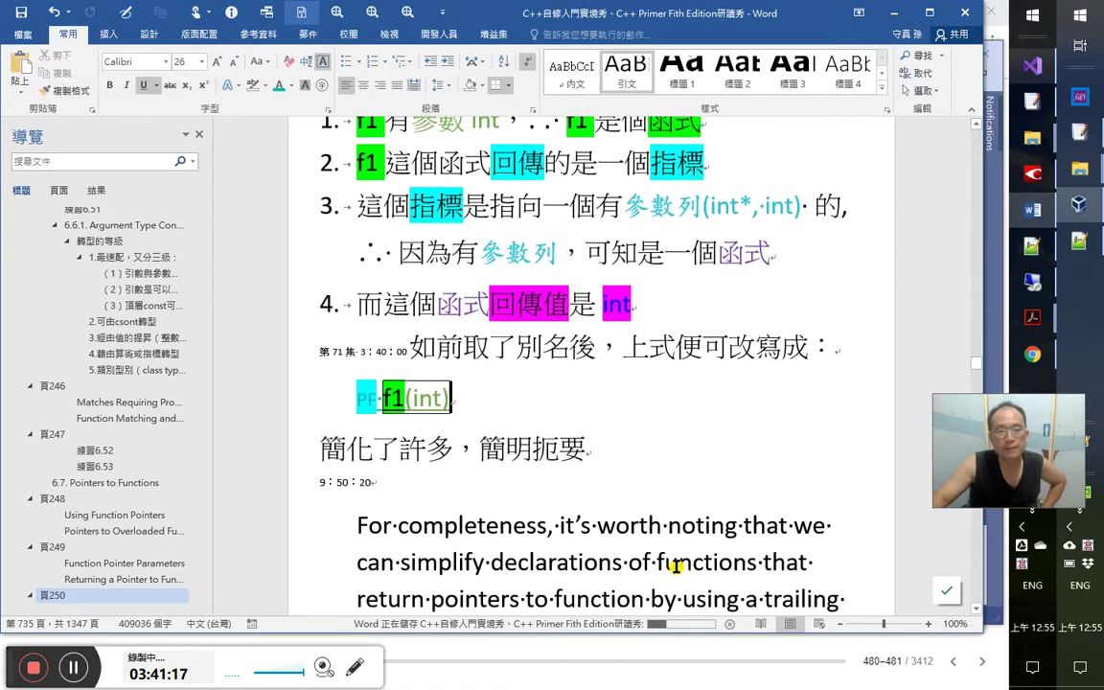
pyautogui.scroll(-1, 677, 568)
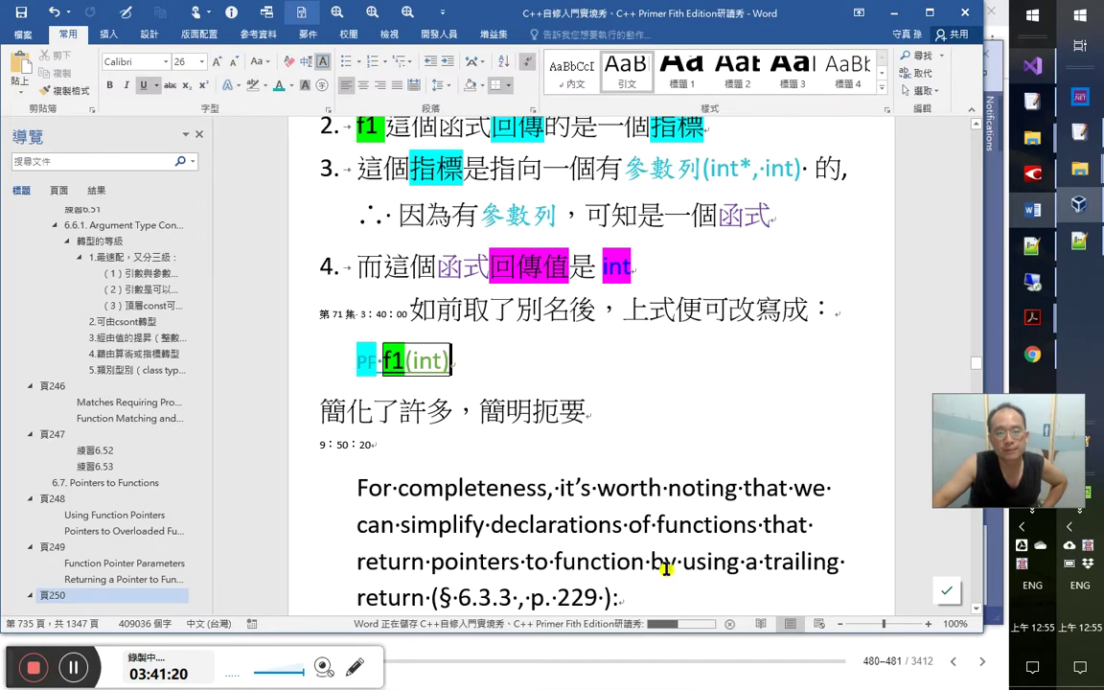
pyautogui.scroll(-1, 665, 569)
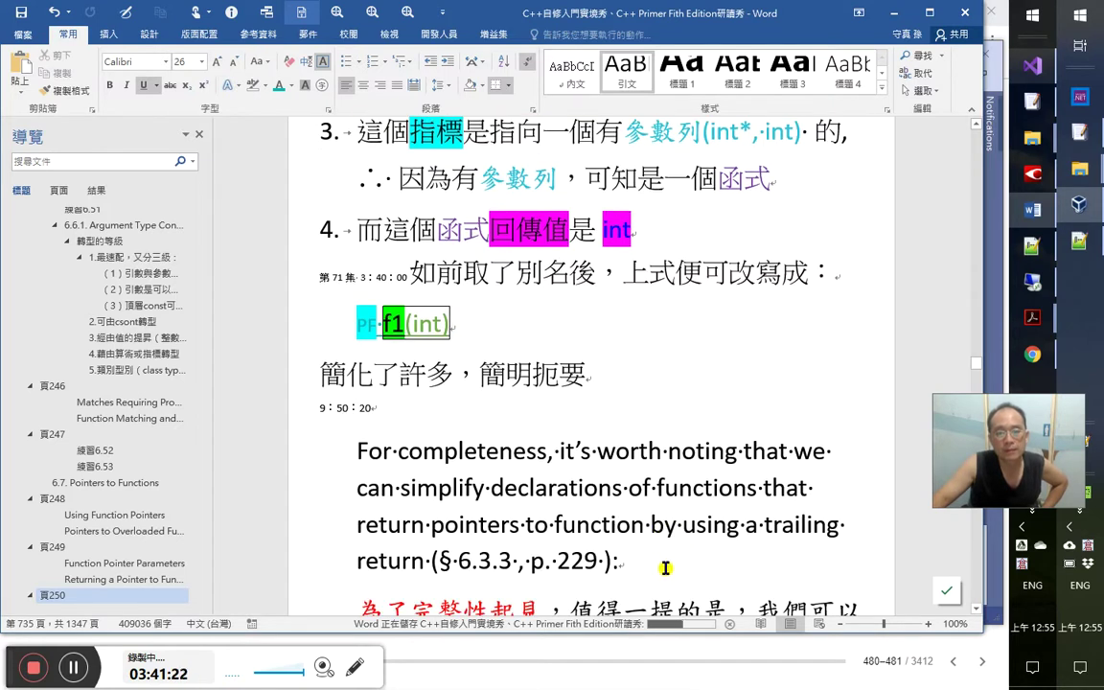
pyautogui.scroll(-2, 666, 568)
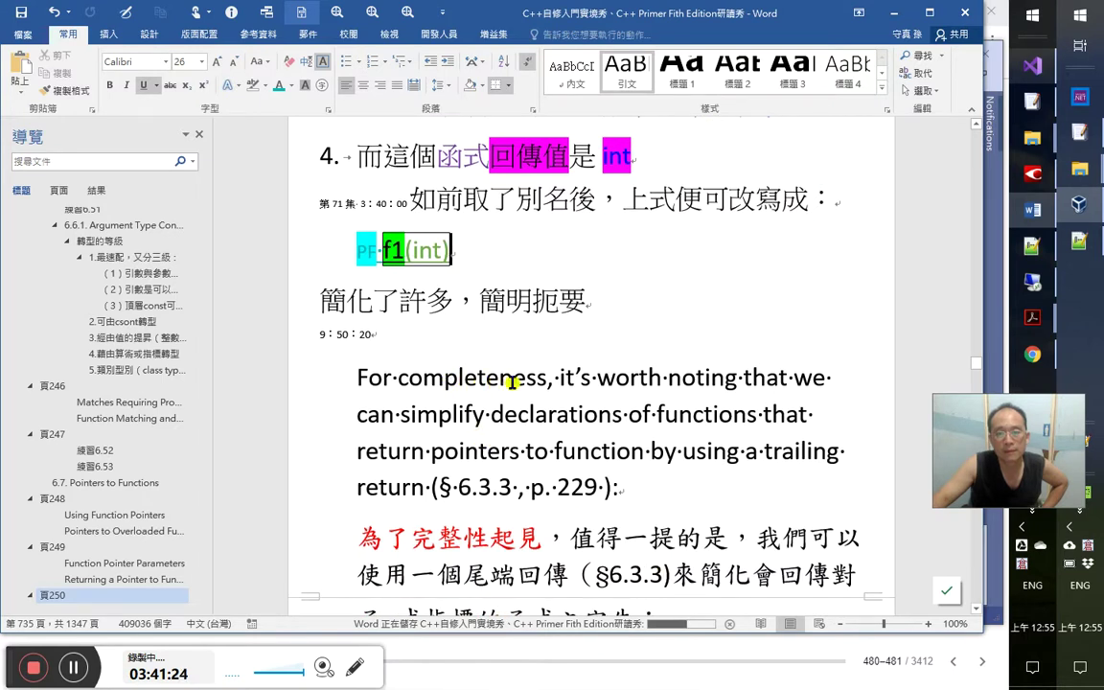
pyautogui.moveTo(270, 369); pyautogui.dragTo(284, 476)
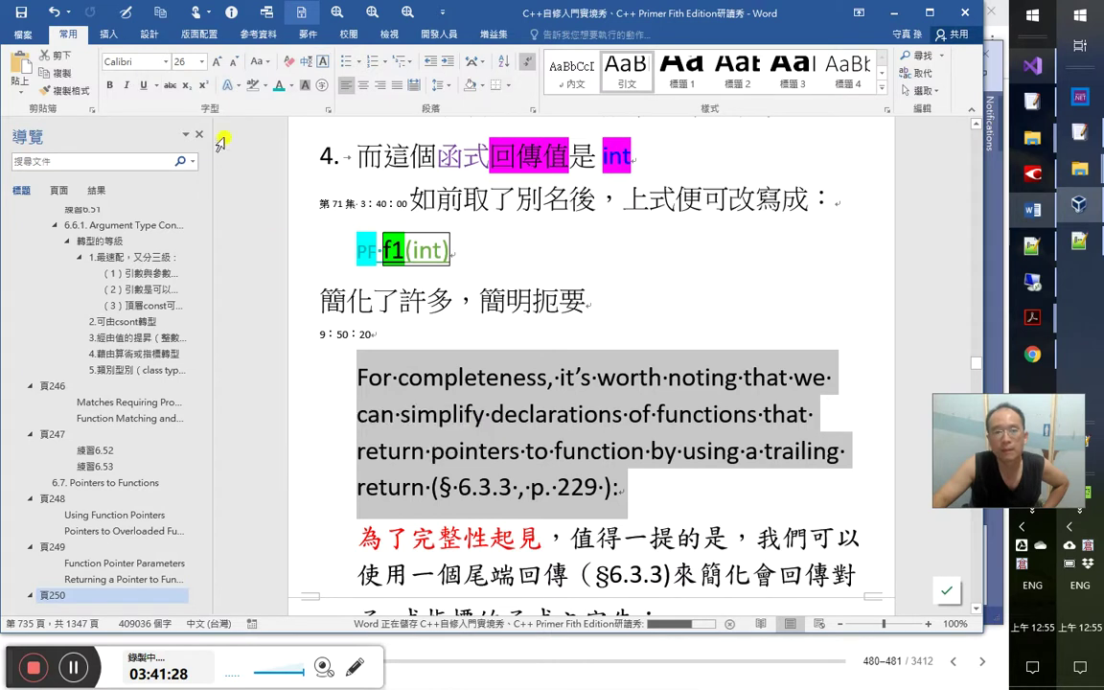
pyautogui.click(236, 62)
pyautogui.click(237, 61)
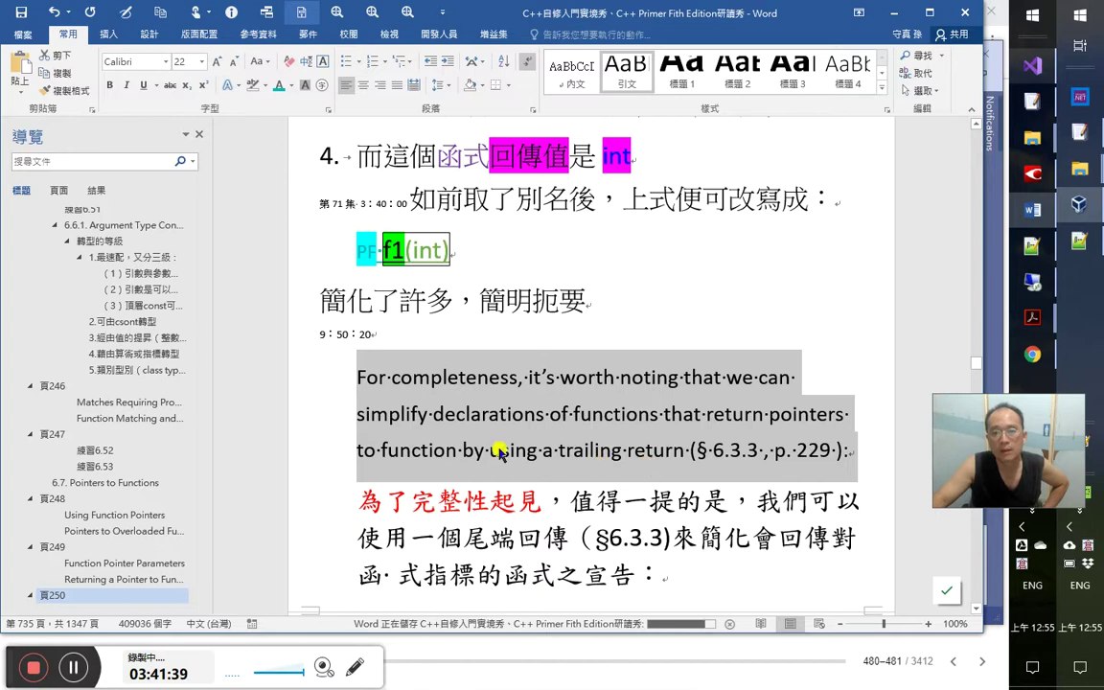
# Append "。除此之外，還有以下用尾端回傳（trailing return）的方式來簡化：" after "簡明扼要", with a normal half-width space between "trailing" and "return"
pyautogui.click(434, 250)
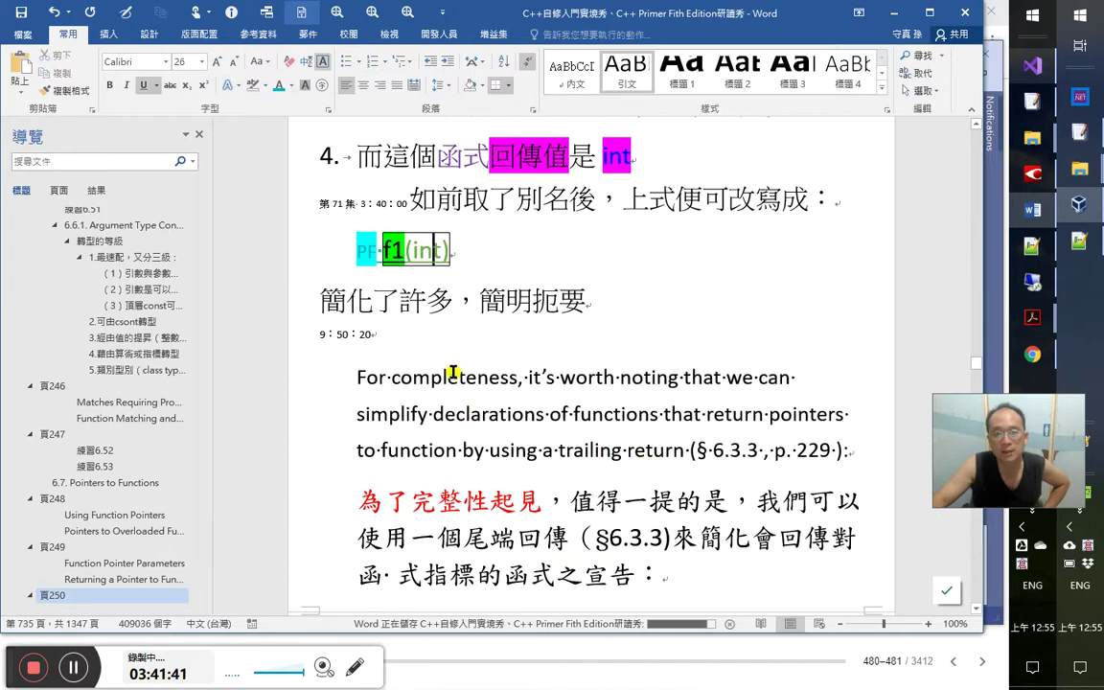
pyautogui.scroll(3, 500, 422)
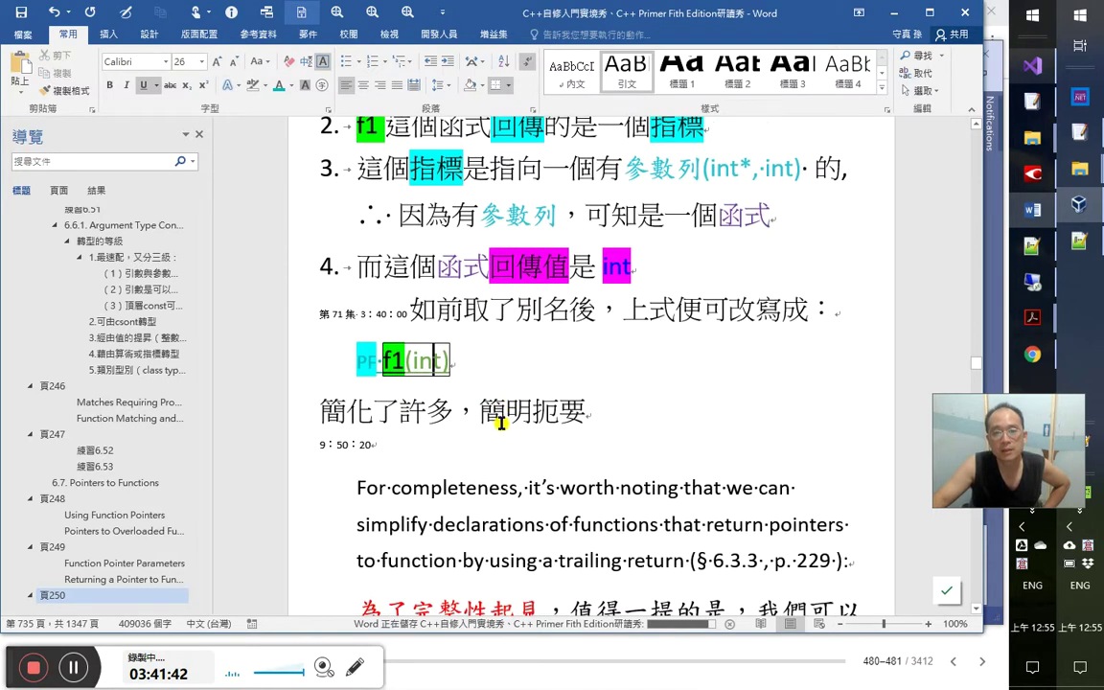
pyautogui.click(623, 407)
pyautogui.write('。')
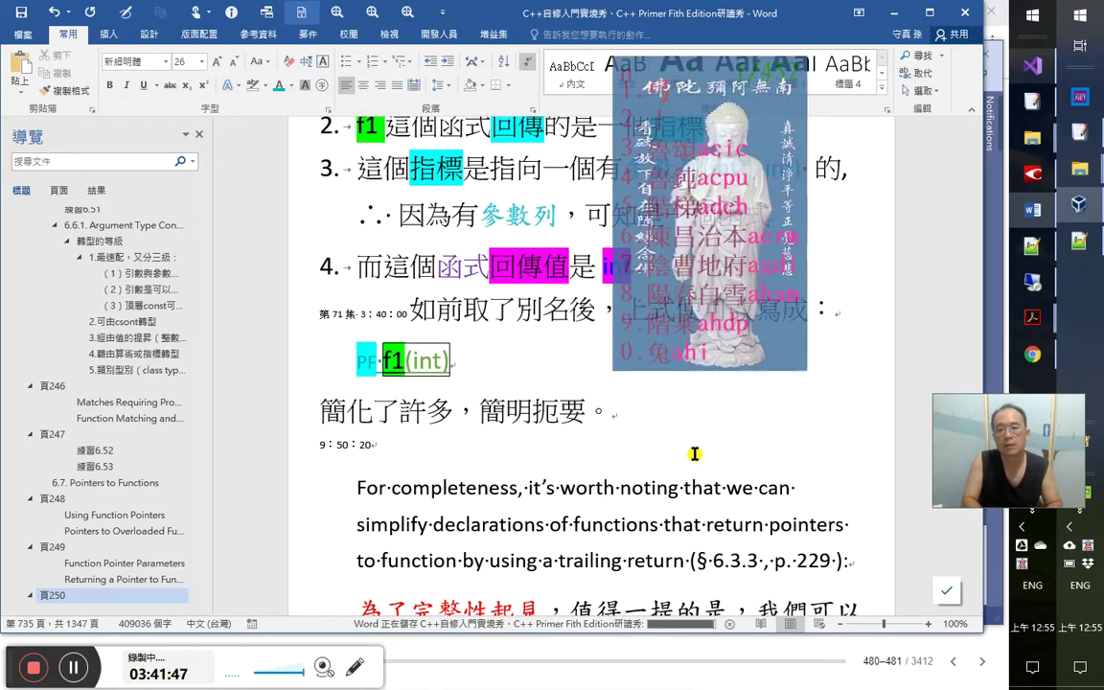
pyautogui.write('除此之外，')
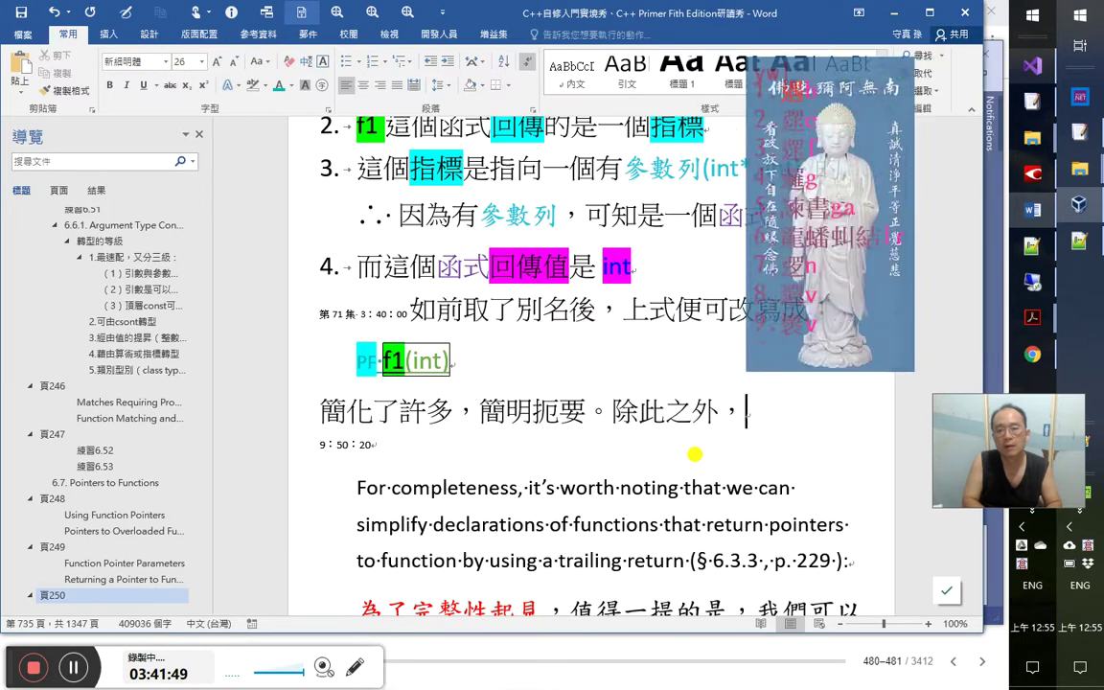
pyautogui.write('還有以下用t')
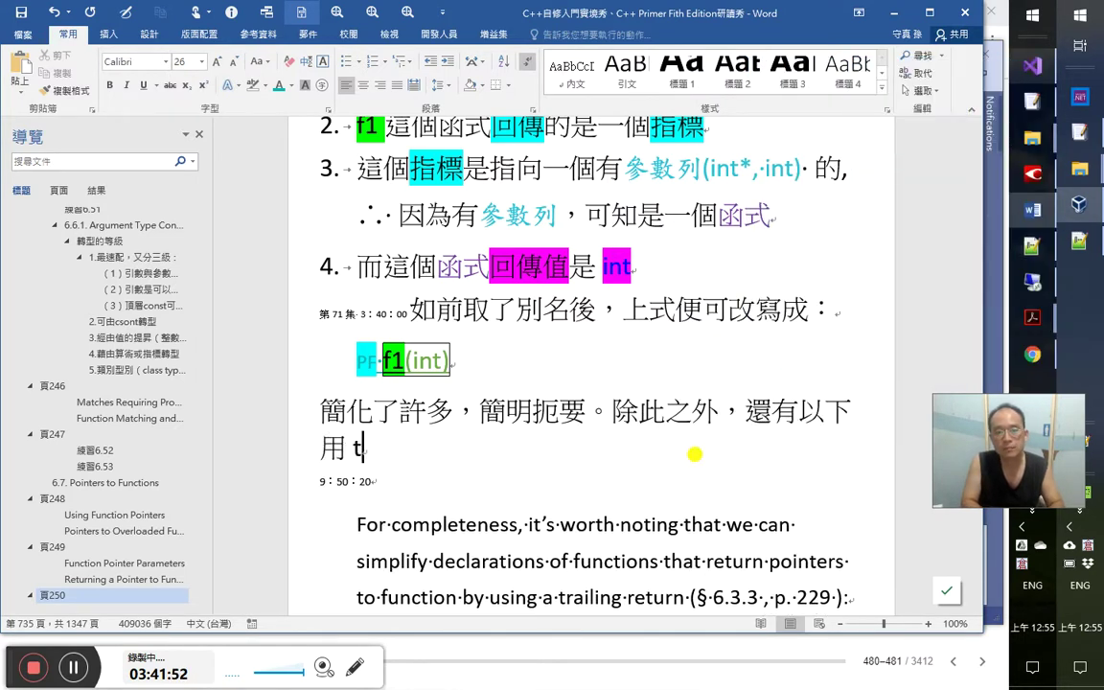
pyautogui.press('BackSpace')
pyautogui.write('sbw')
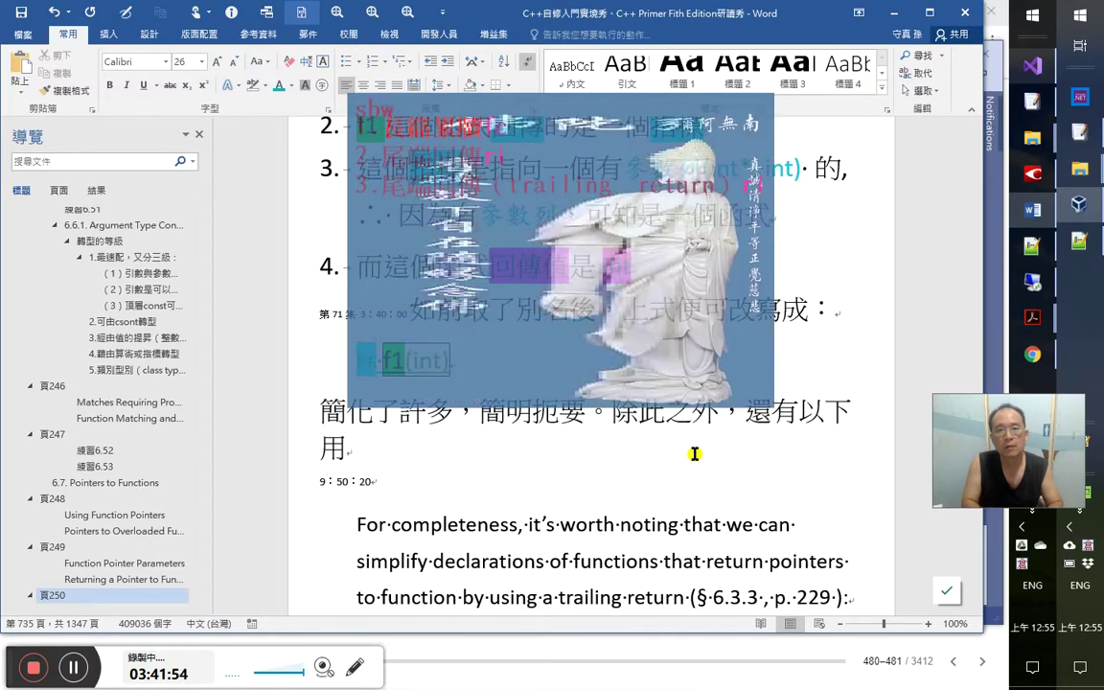
pyautogui.press('space')
pyautogui.write('（traili')
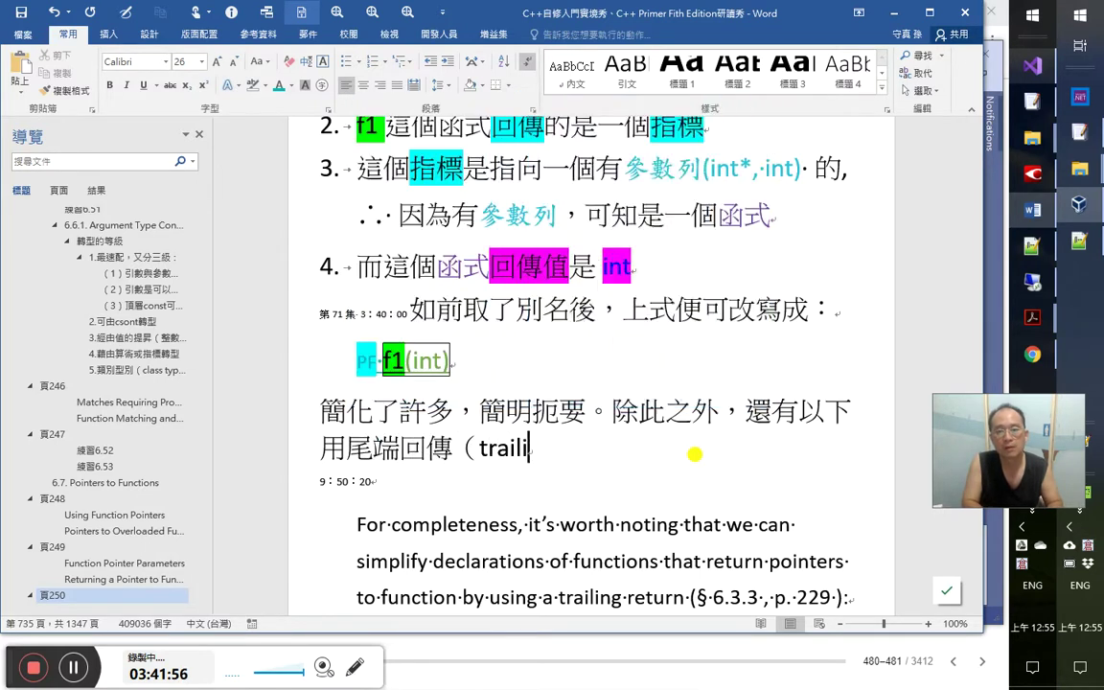
pyautogui.write('ng return）的方式來簡化：')
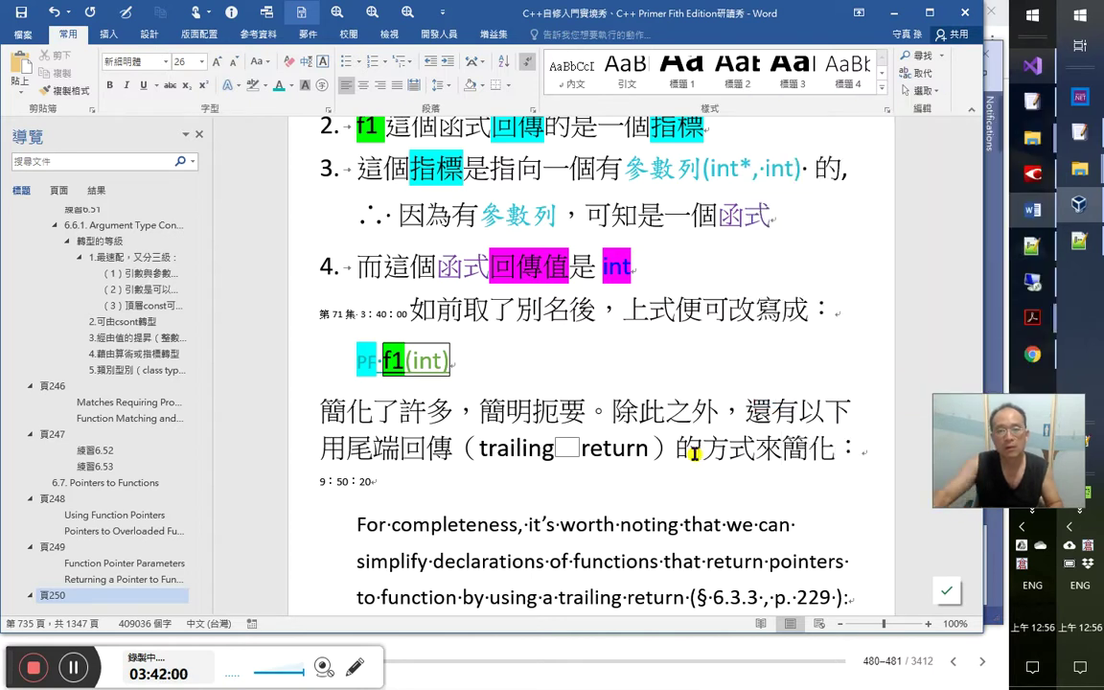
pyautogui.press('Home')
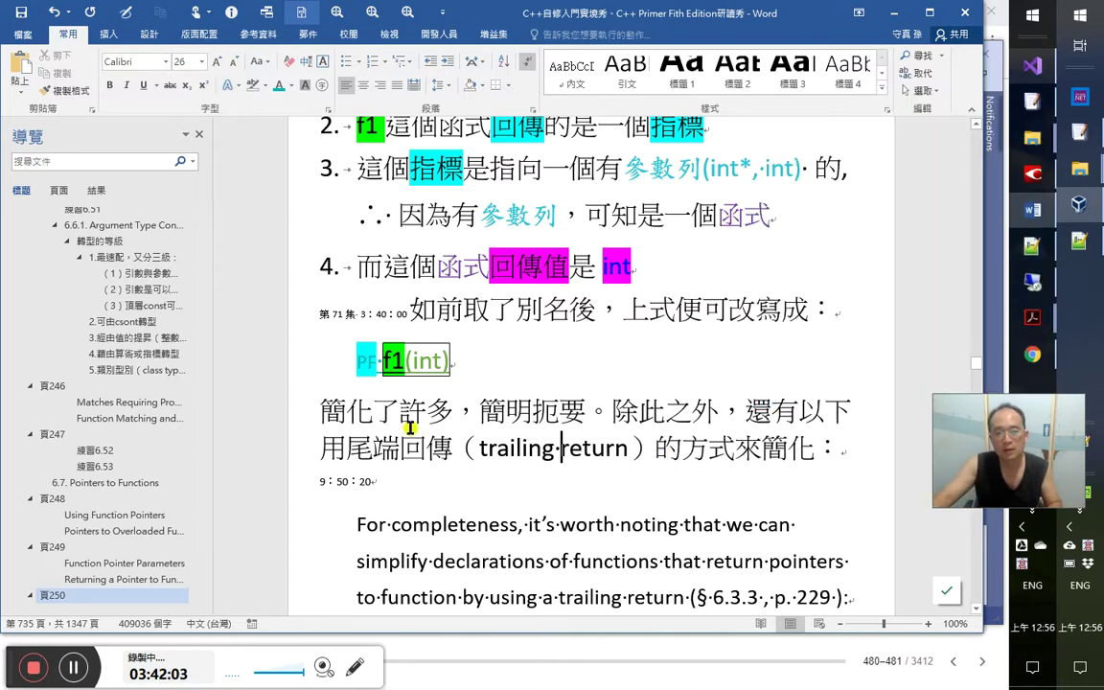
# Highlight "尾端回傳（trailing return）" in the new sentence and "別名" in the sentence above the PF declaration in turquoise
pyautogui.moveTo(349, 447); pyautogui.dragTo(653, 449)
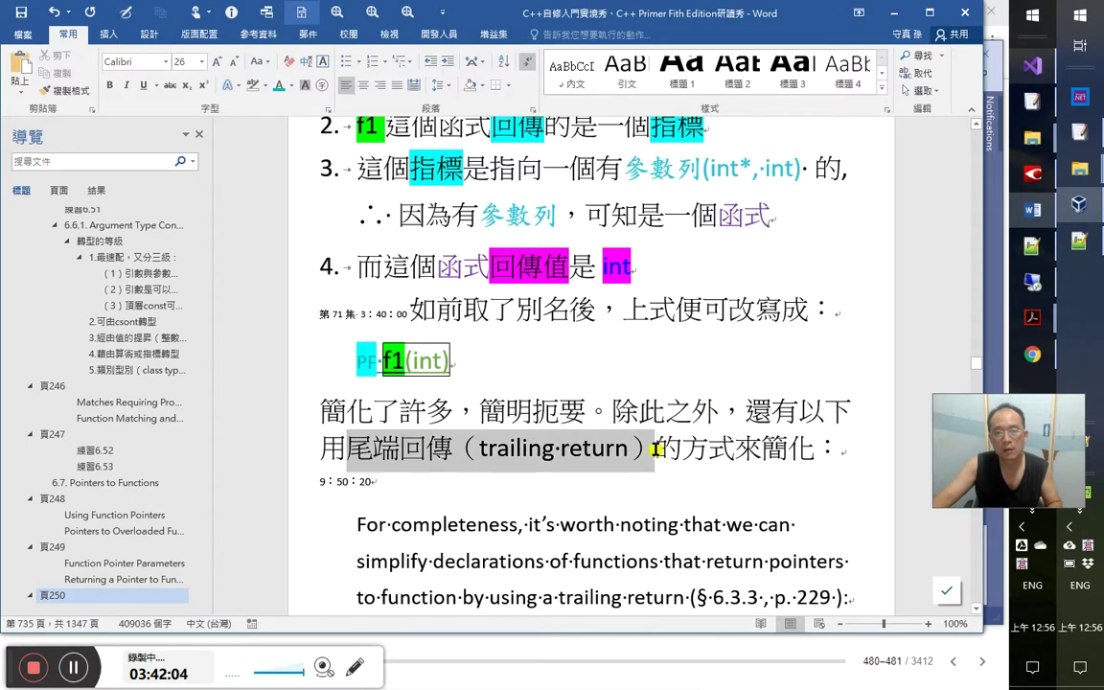
pyautogui.click(264, 86)
pyautogui.click(275, 102)
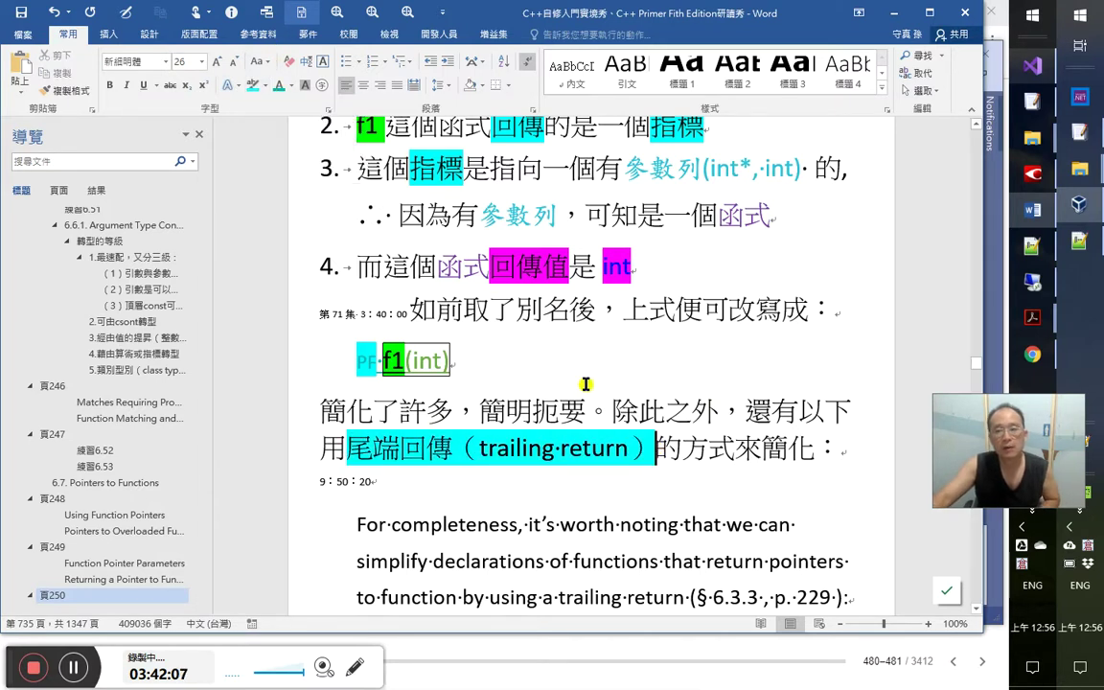
pyautogui.scroll(-1, 627, 473)
pyautogui.scroll(2, 400, 342)
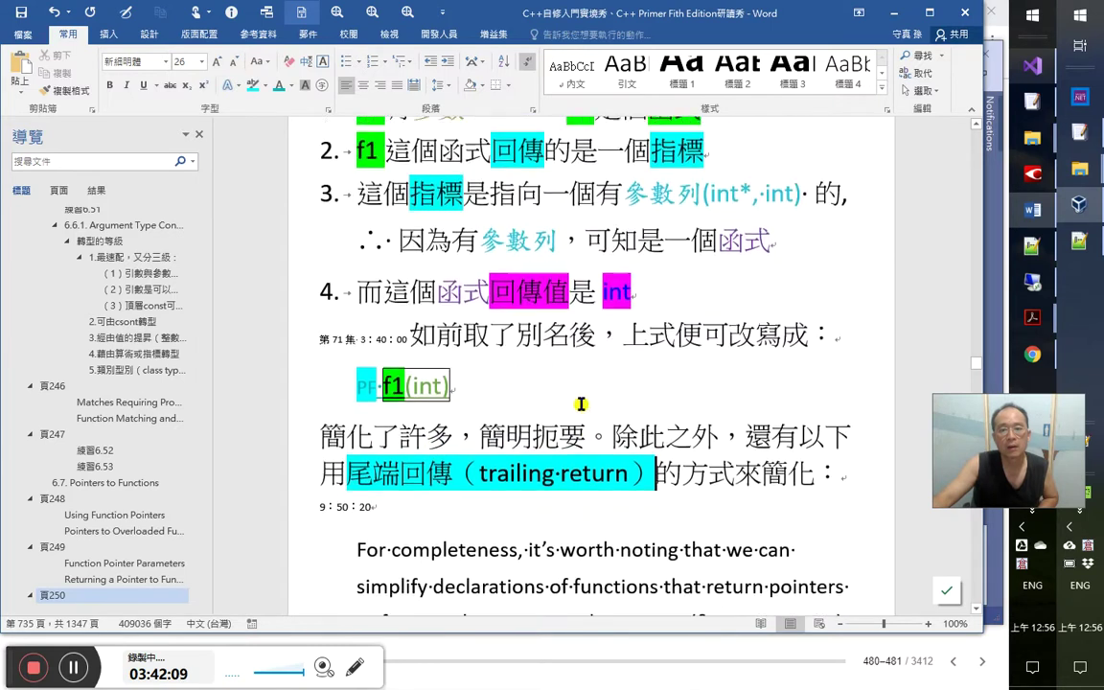
pyautogui.moveTo(518, 342); pyautogui.dragTo(570, 347)
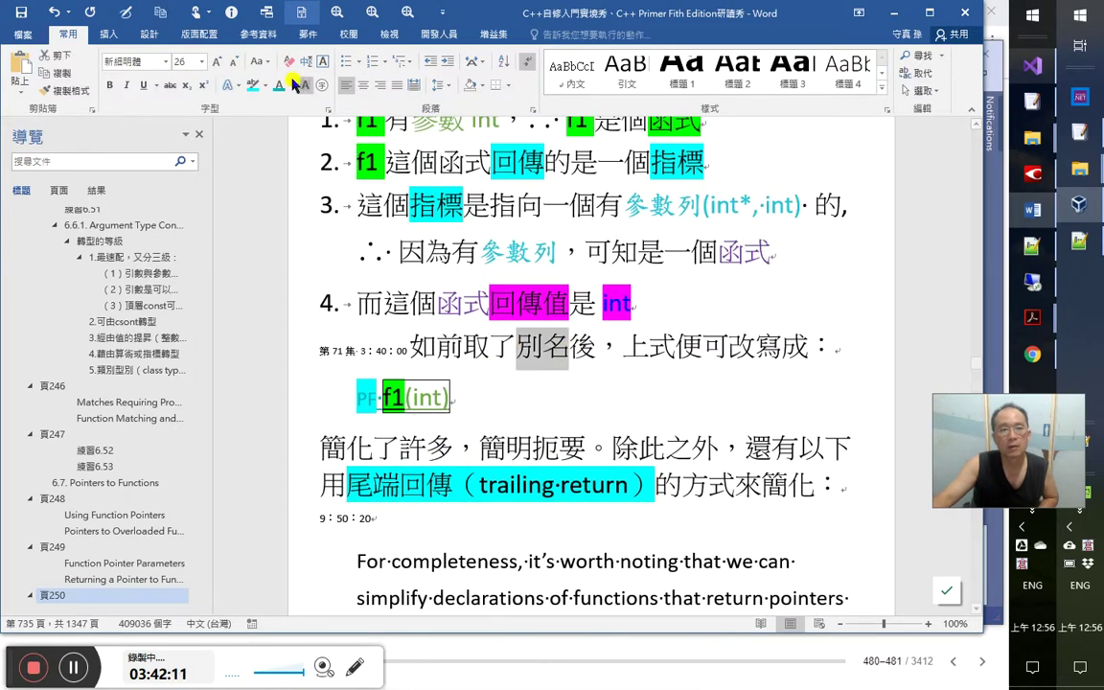
pyautogui.click(251, 86)
# Highlight "trailing return" in the English "For completeness" paragraph in turquoise
pyautogui.scroll(-2, 665, 510)
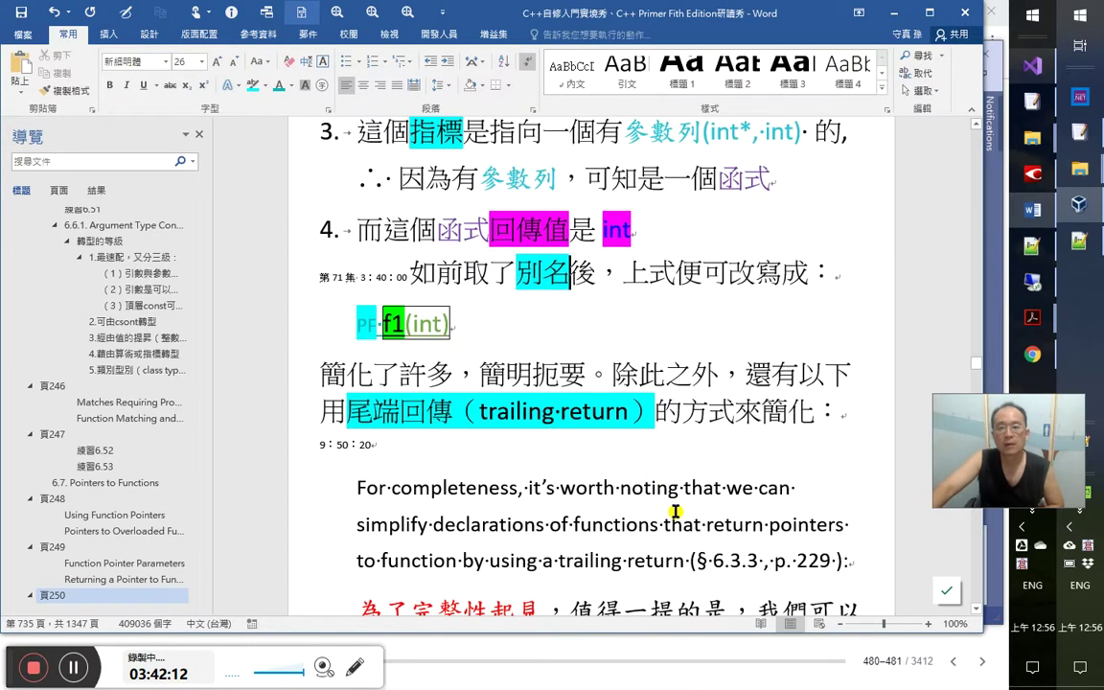
pyautogui.scroll(5, 671, 508)
pyautogui.scroll(10, 688, 508)
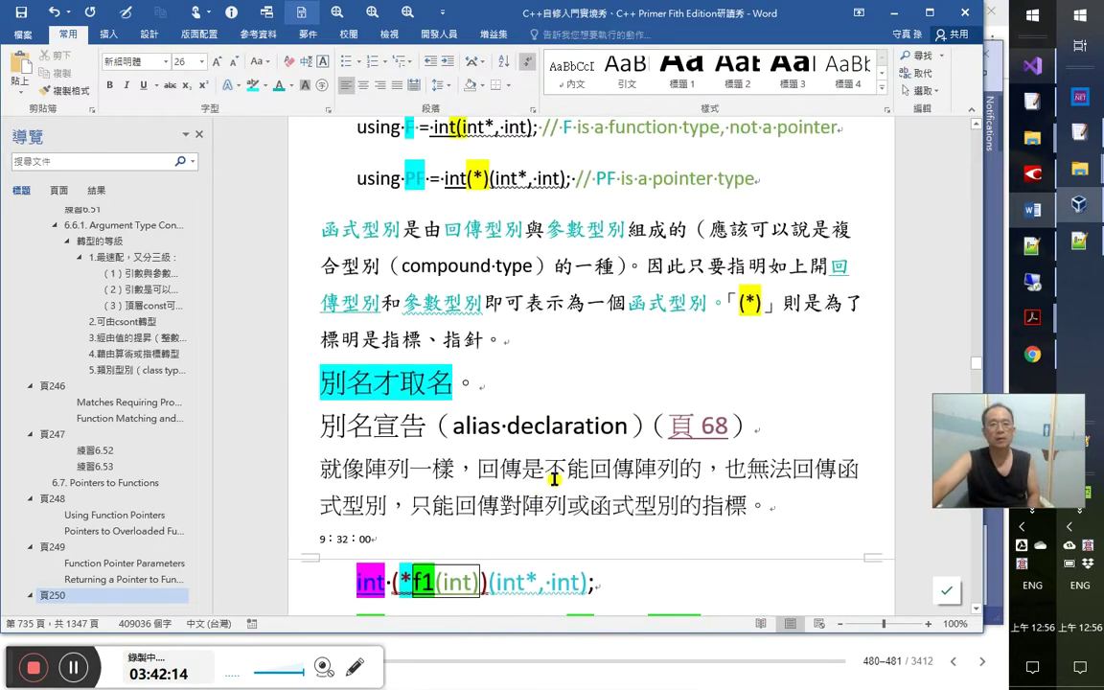
pyautogui.scroll(-10, 525, 525)
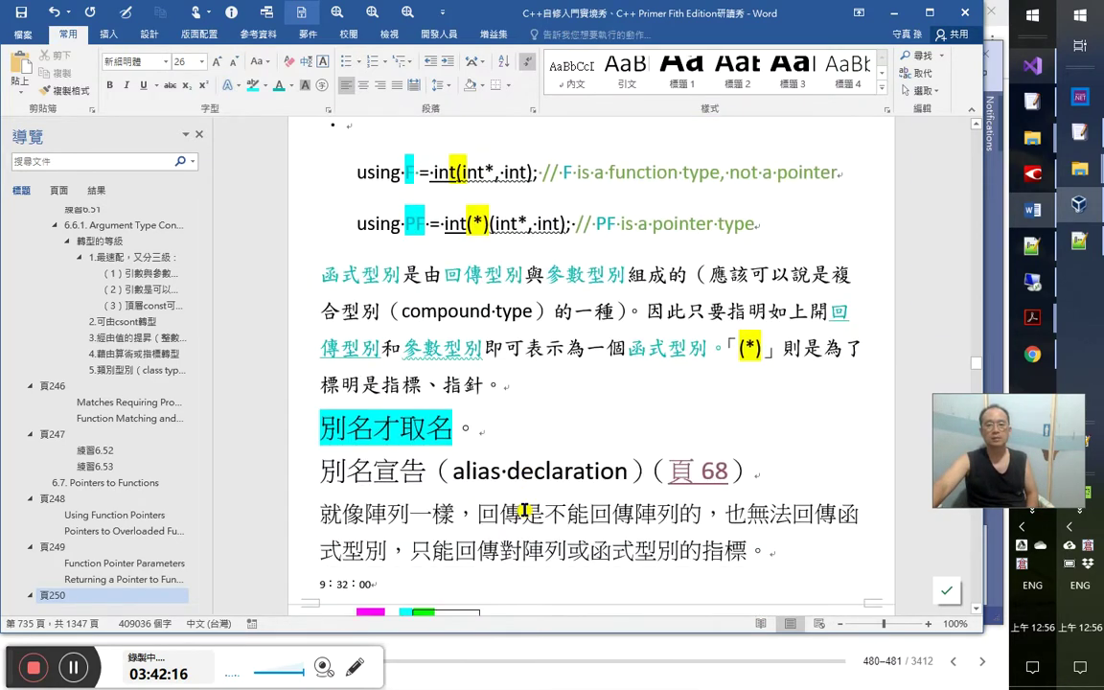
pyautogui.scroll(-6, 524, 524)
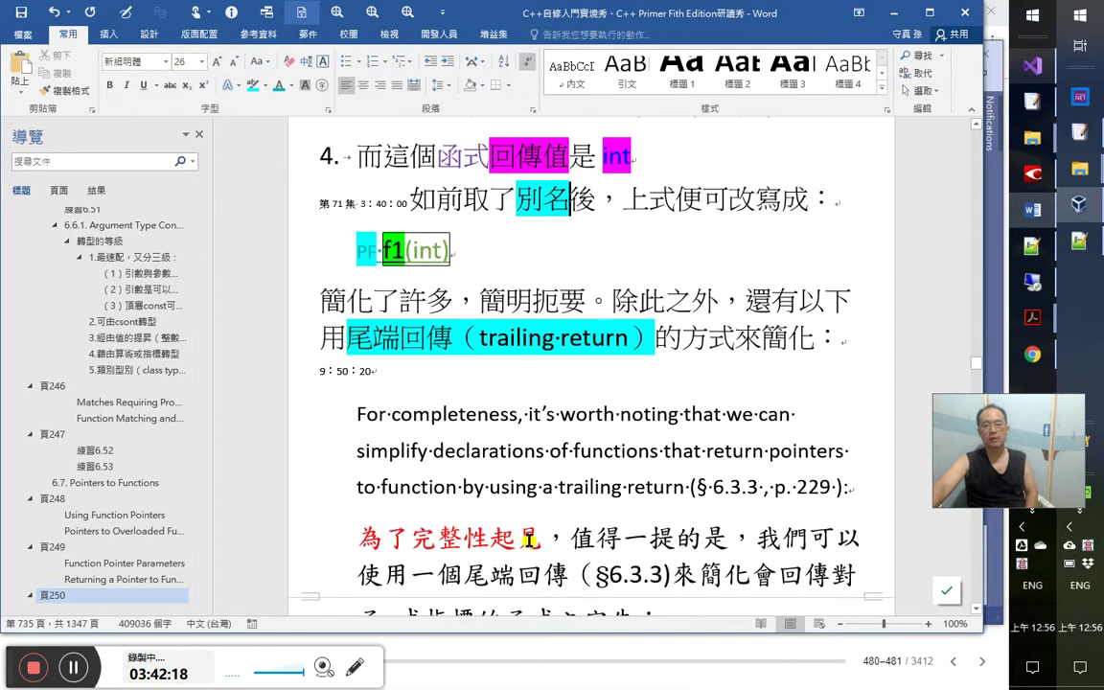
pyautogui.scroll(-2, 688, 426)
pyautogui.scroll(-1, 688, 426)
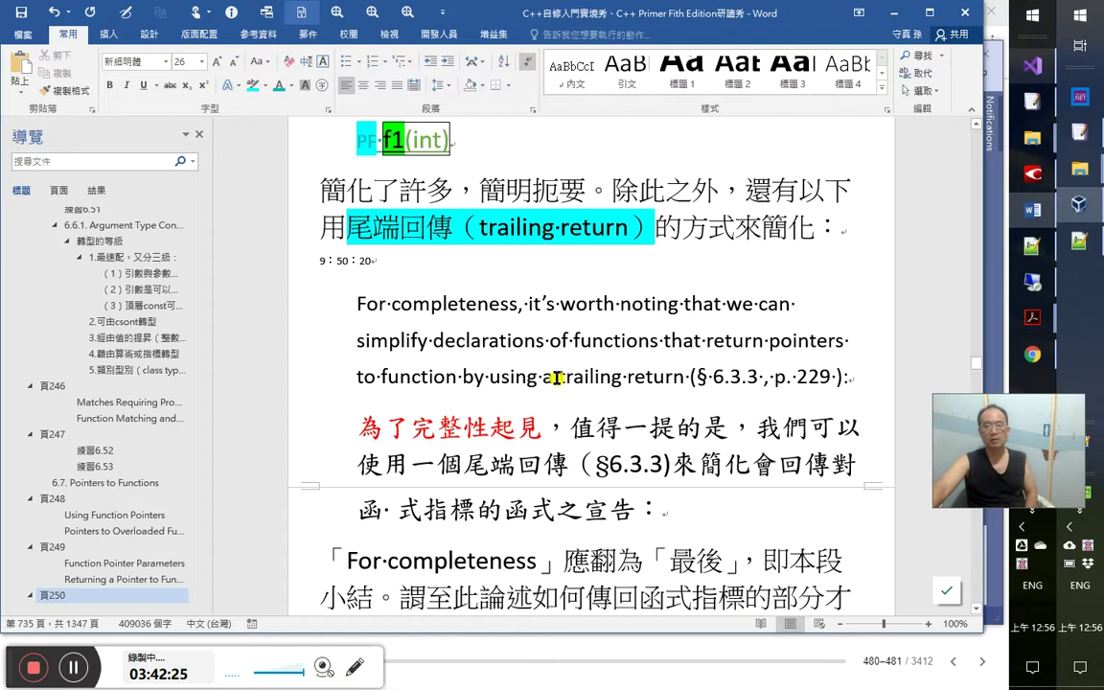
pyautogui.moveTo(582, 376); pyautogui.dragTo(681, 375)
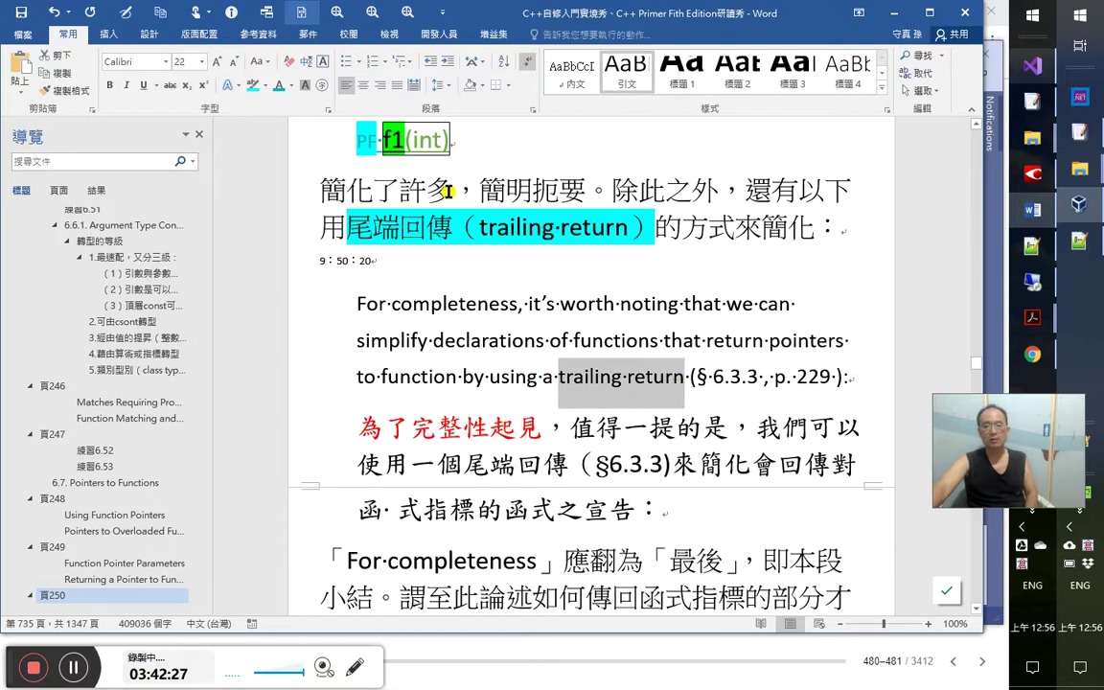
pyautogui.click(253, 84)
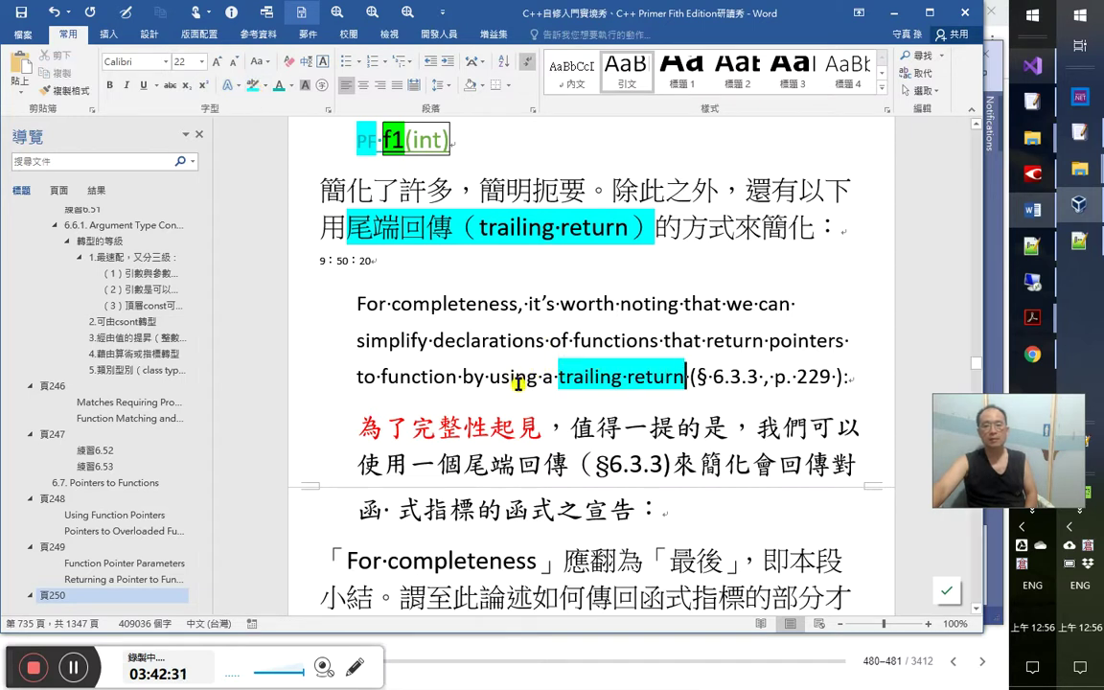
# Colour "最後" red in the comment on how "For completeness" should be translated
pyautogui.scroll(-2, 564, 399)
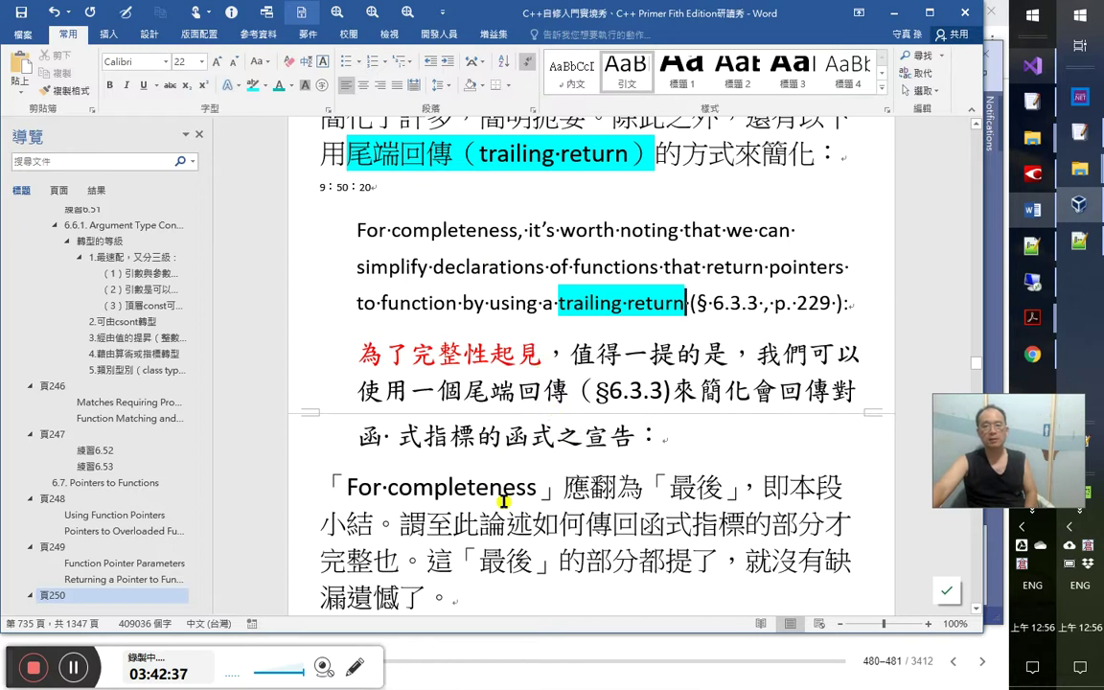
pyautogui.scroll(-1, 516, 493)
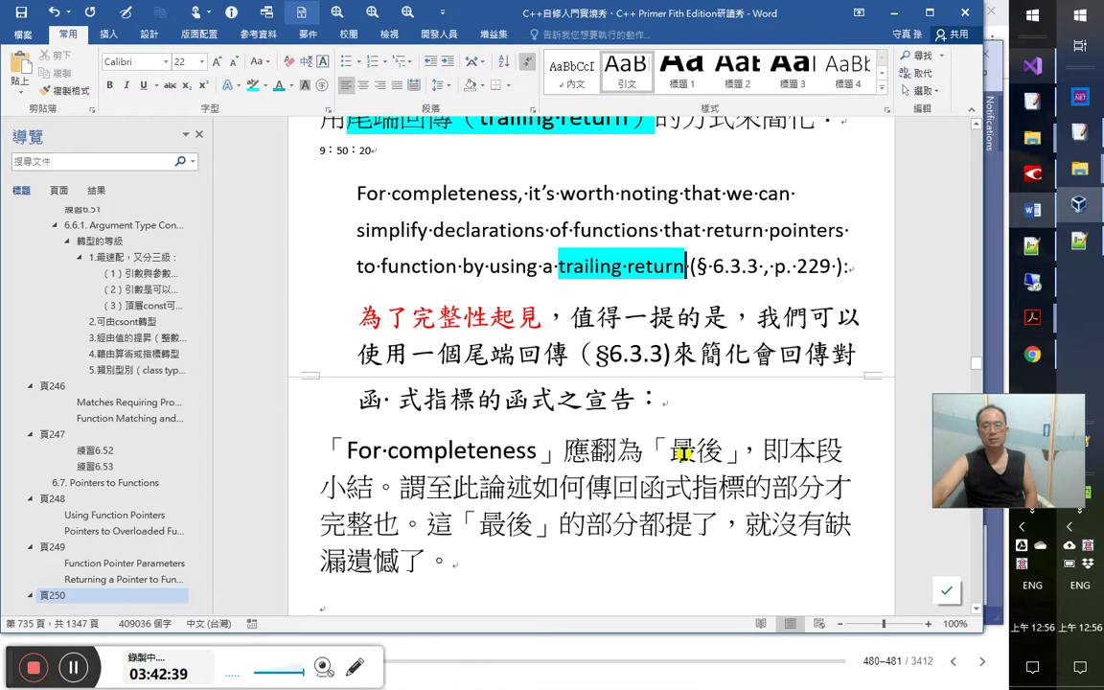
pyautogui.click(725, 451)
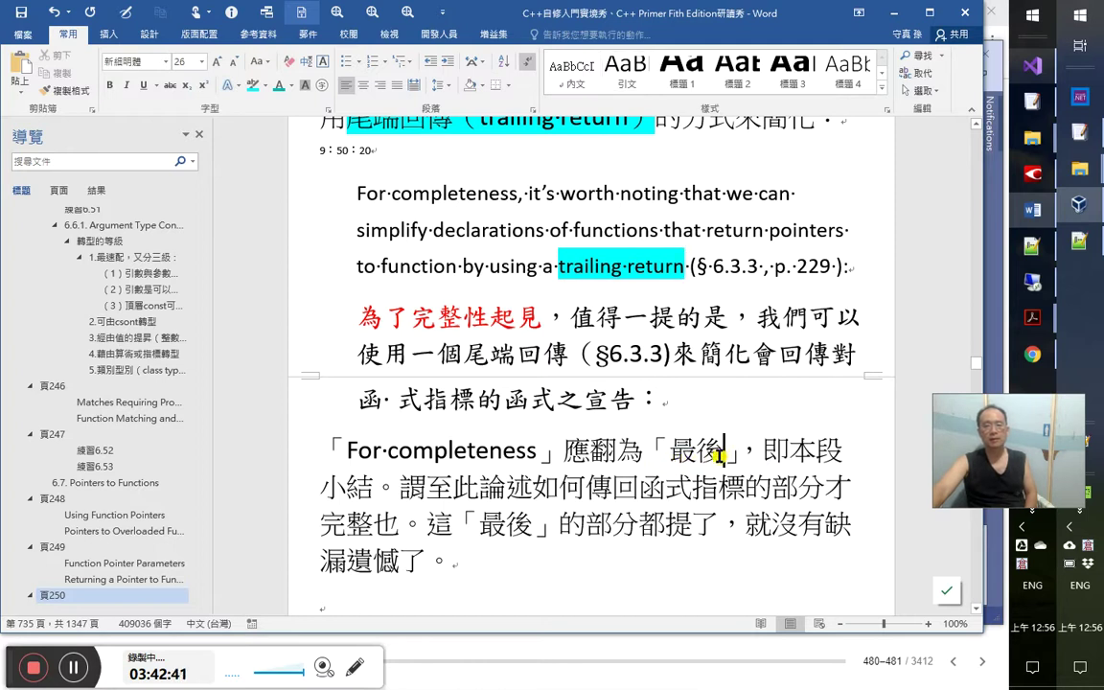
pyautogui.moveTo(669, 451); pyautogui.dragTo(724, 451)
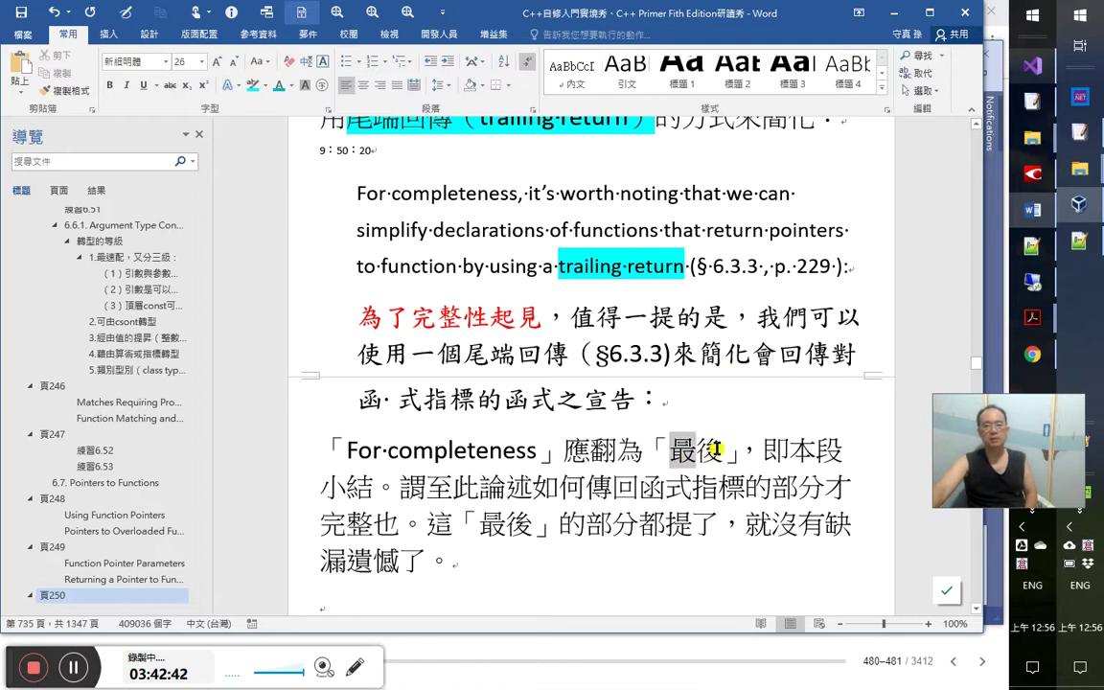
pyautogui.click(291, 85)
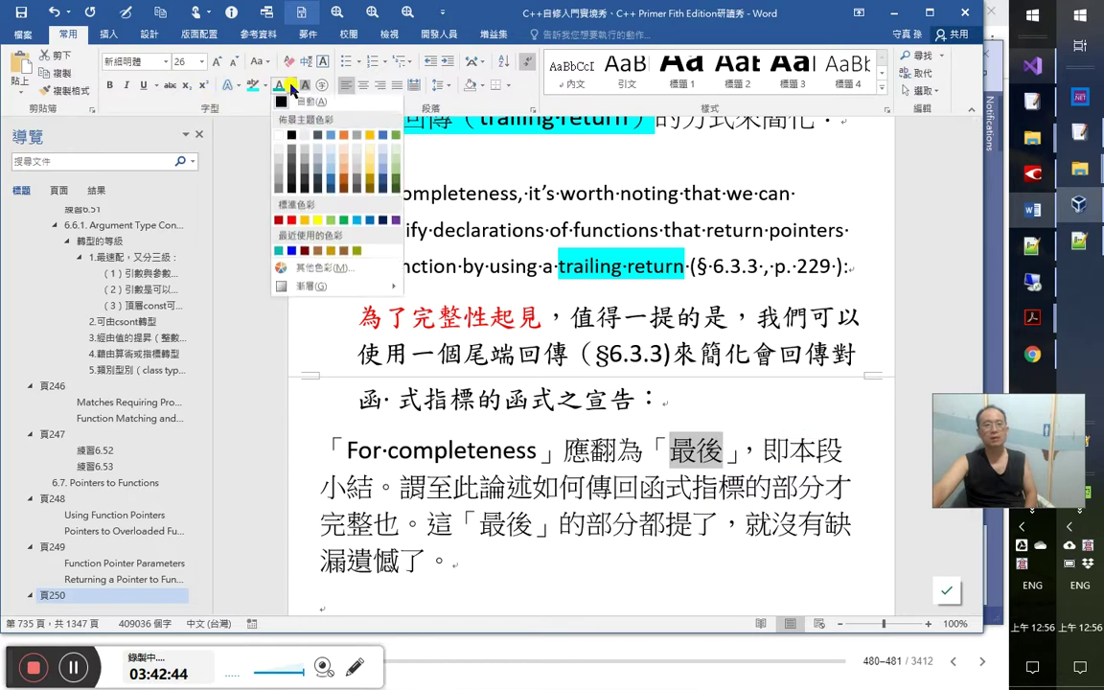
pyautogui.click(289, 223)
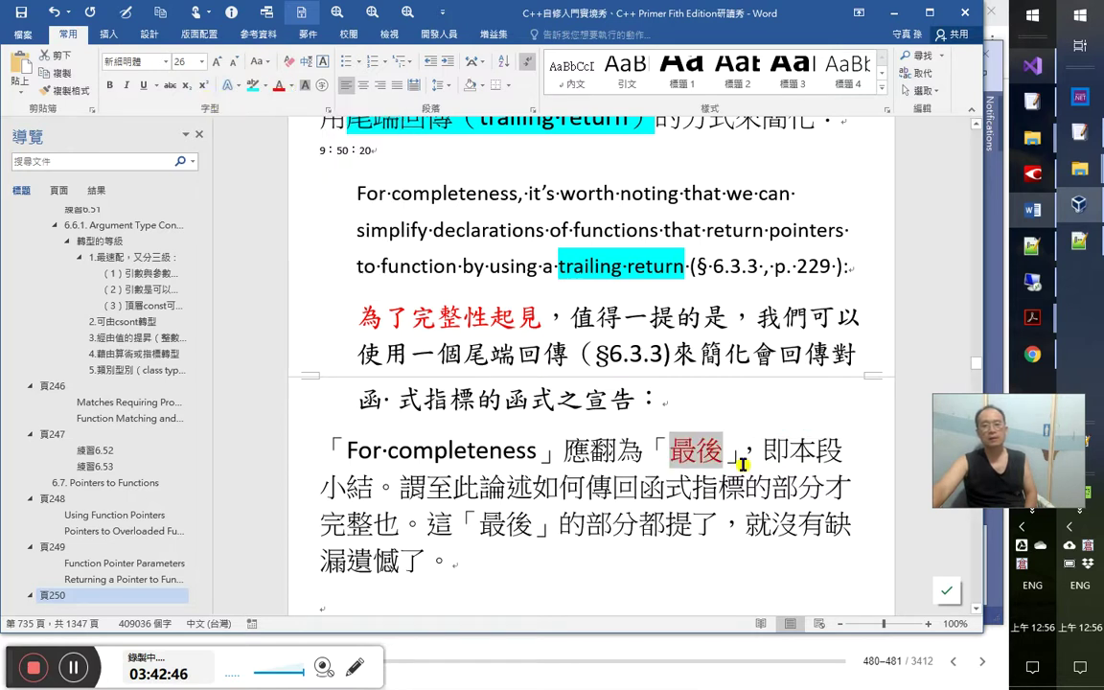
# Insert "或「還有一件」" right after 「最後」 in the comment on translating "For completeness"
pyautogui.scroll(2, 646, 394)
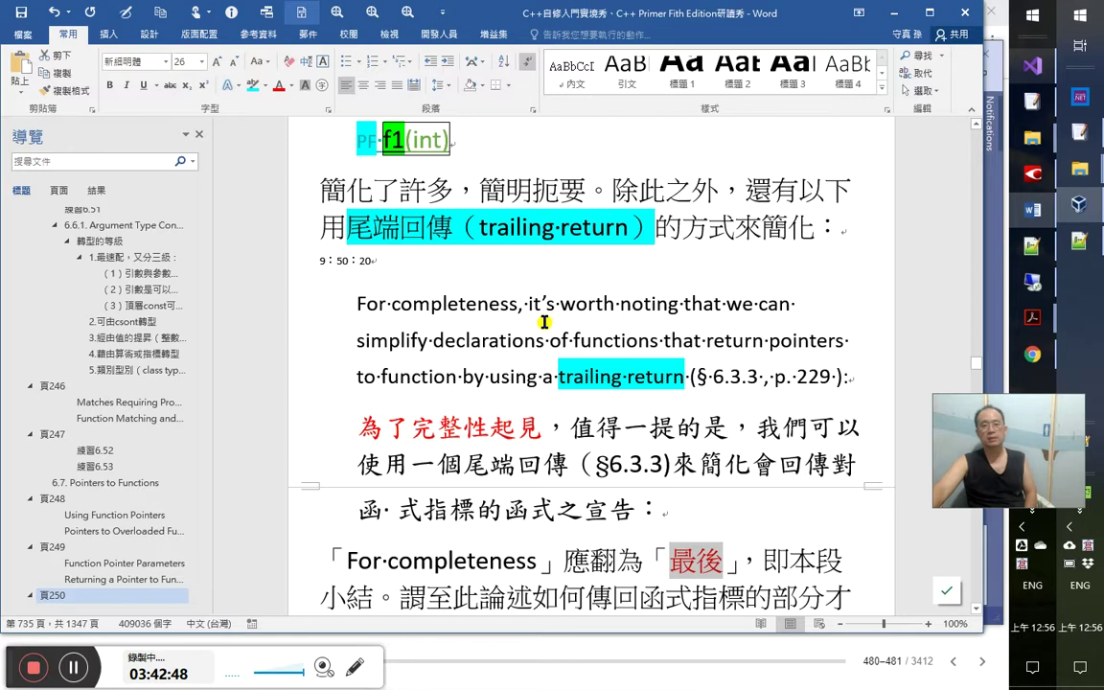
pyautogui.scroll(-1, 706, 492)
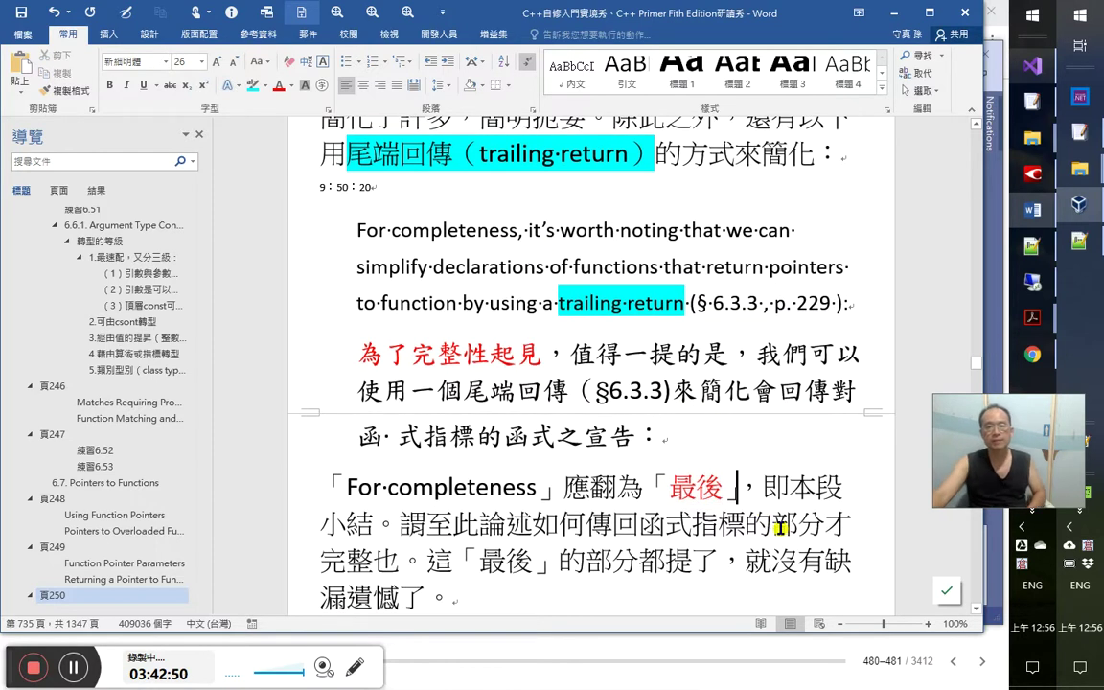
pyautogui.write('或「還有一」')
pyautogui.press('Left')
pyautogui.write('還有一')
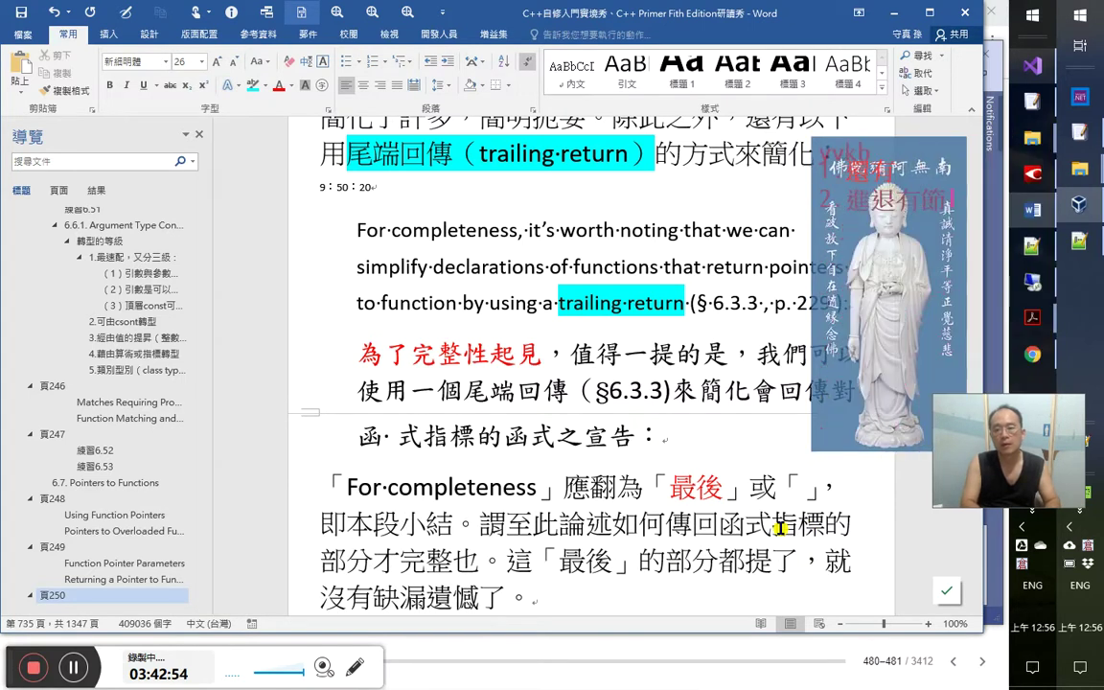
pyautogui.write('件」，即本段小結。謂至此論述如何傳回函')
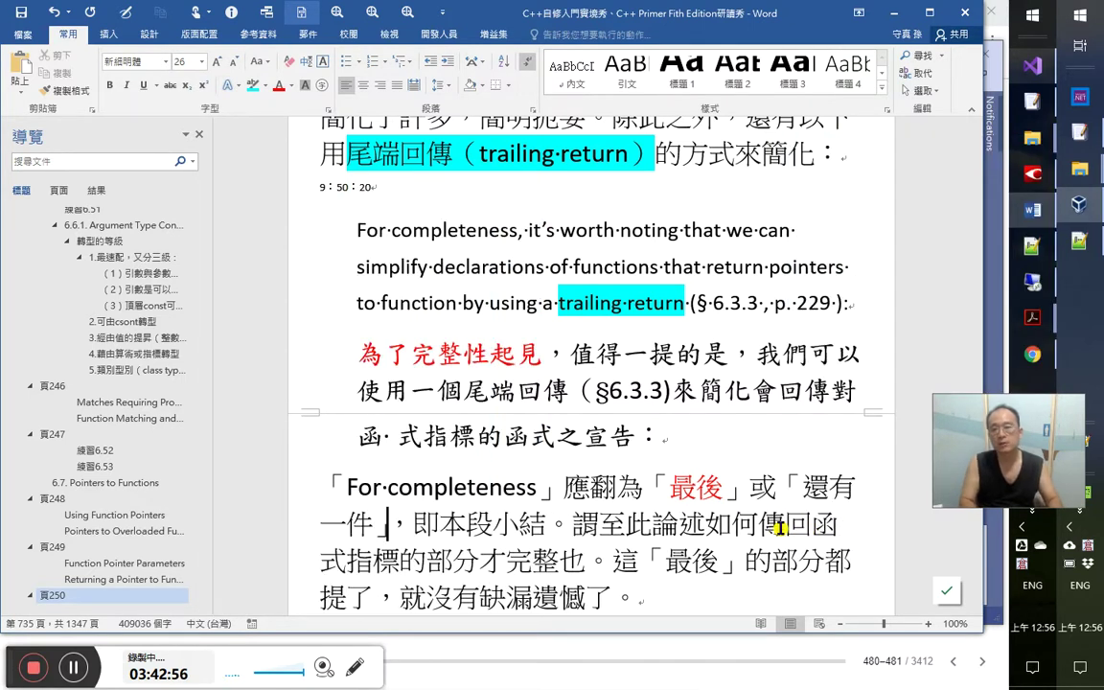
# Continue the comment after 「還有一件」 with "就表示，不提就有缺憾，就是不完整了"
pyautogui.press('Right')
pyautogui.write('就表示，')
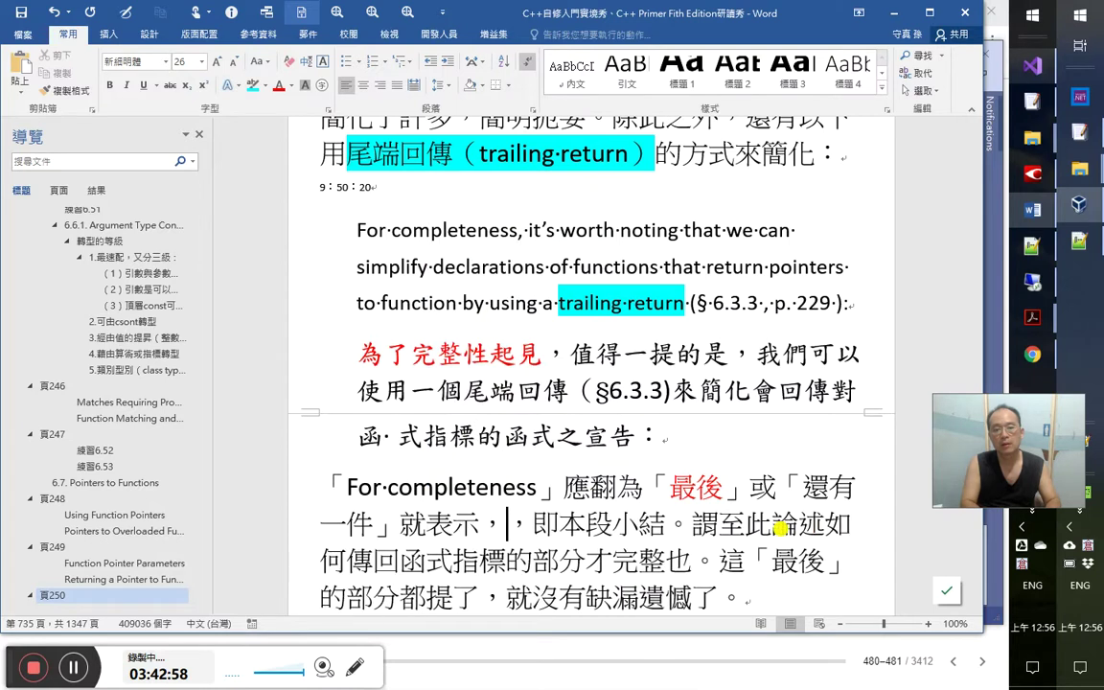
pyautogui.write('不提就')
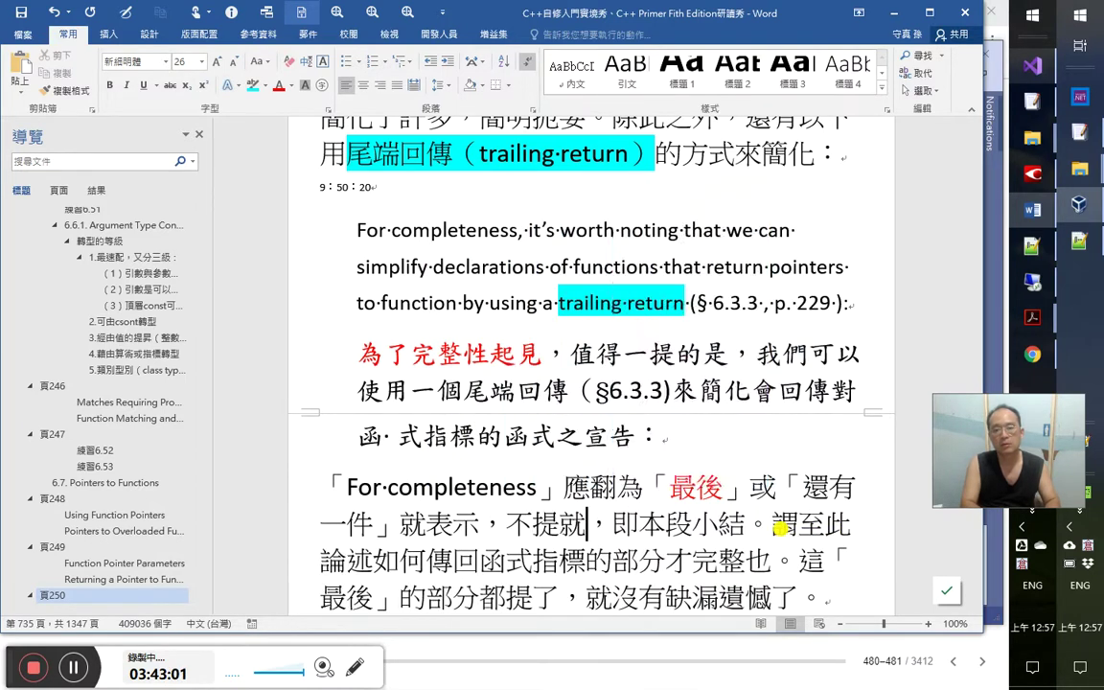
pyautogui.write('有')
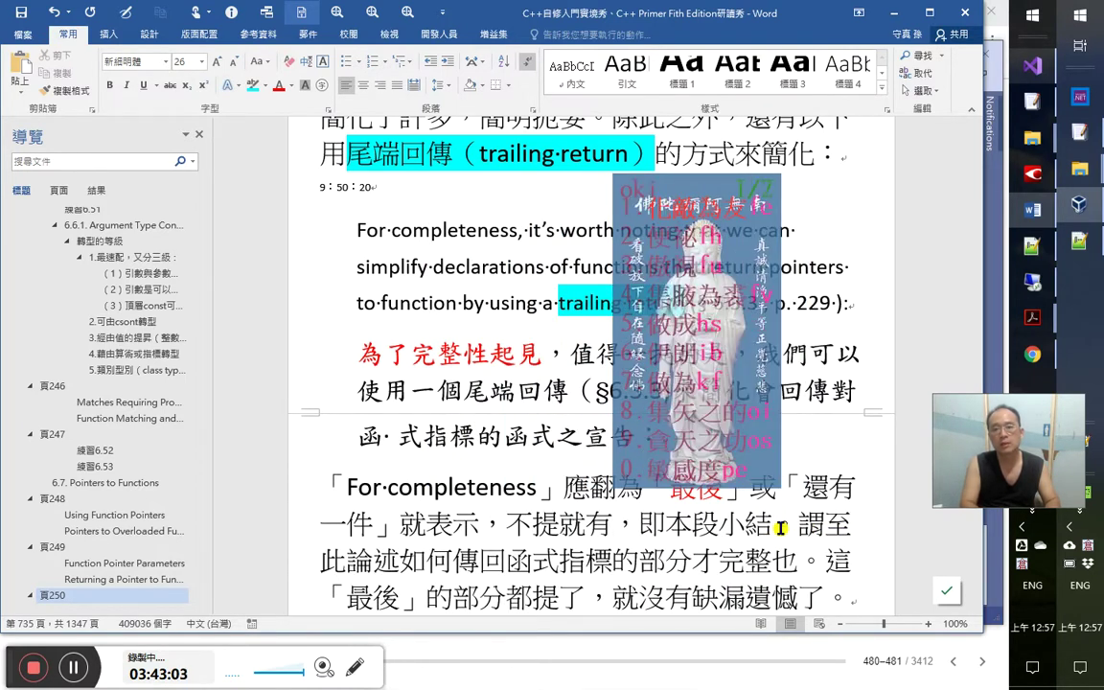
pyautogui.press('Escape')
pyautogui.write('okpip')
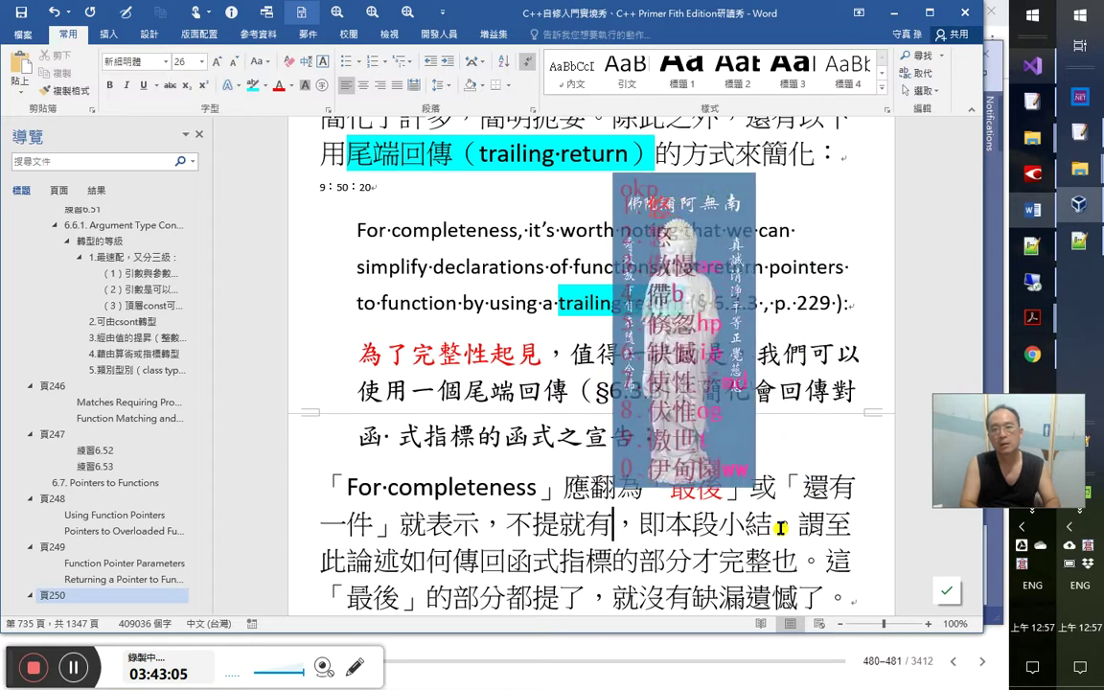
pyautogui.write('缺憾，就是不')
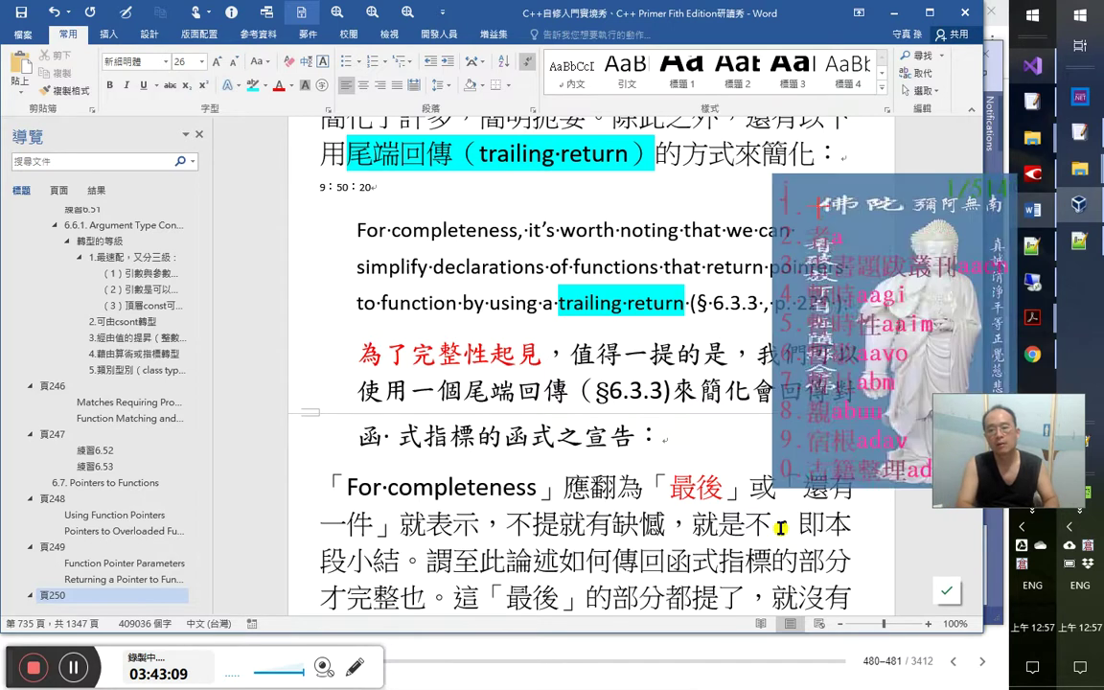
pyautogui.write('完整了')
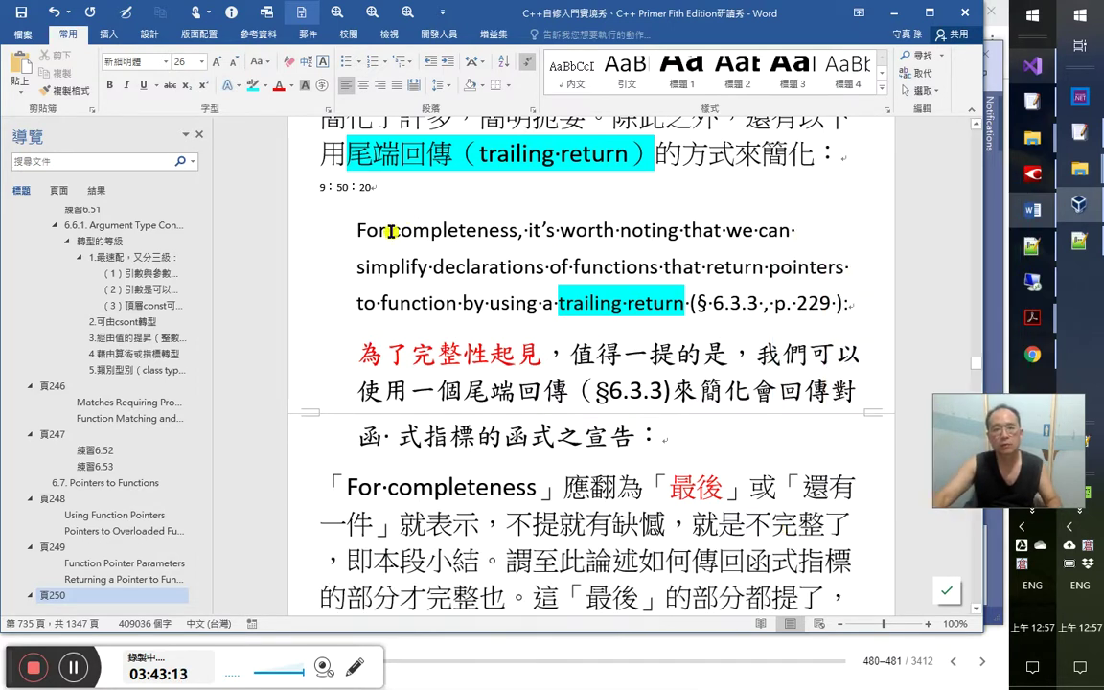
# Copy "completeness" from the English paragraph to after "不完整", and clear the character formatting from "，不提就有缺憾" through "了"
pyautogui.doubleClick(446, 232)
pyautogui.moveTo(456, 234); pyautogui.dragTo(826, 525)
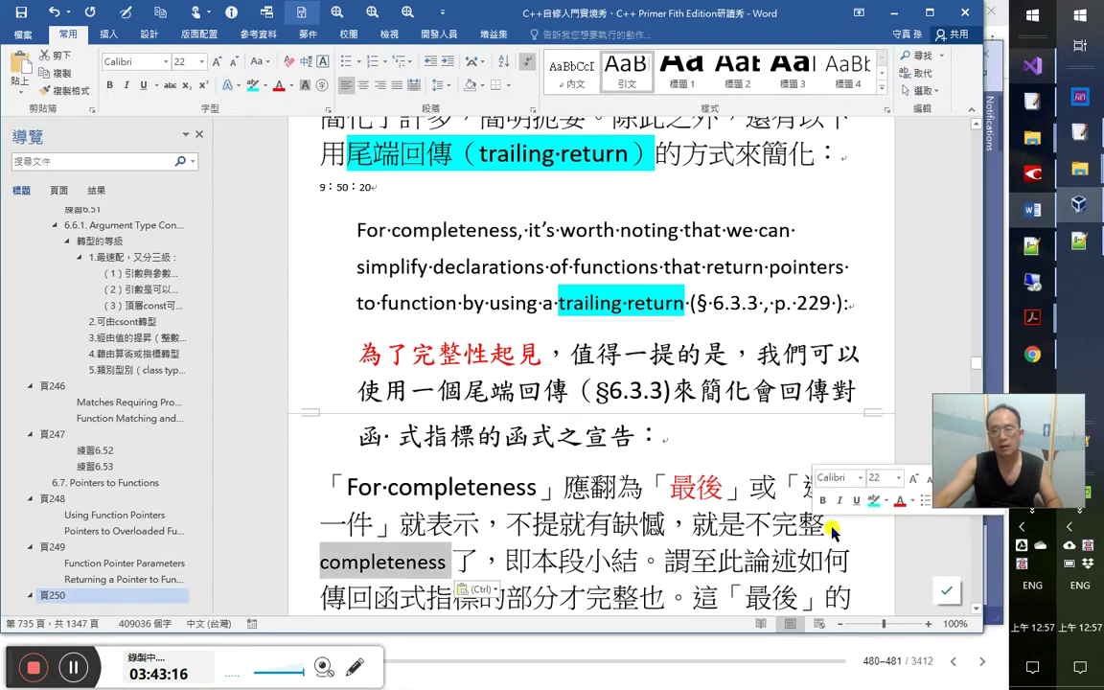
pyautogui.click(469, 560)
pyautogui.keyDown('shift'); pyautogui.click(513, 518); pyautogui.keyUp('shift')
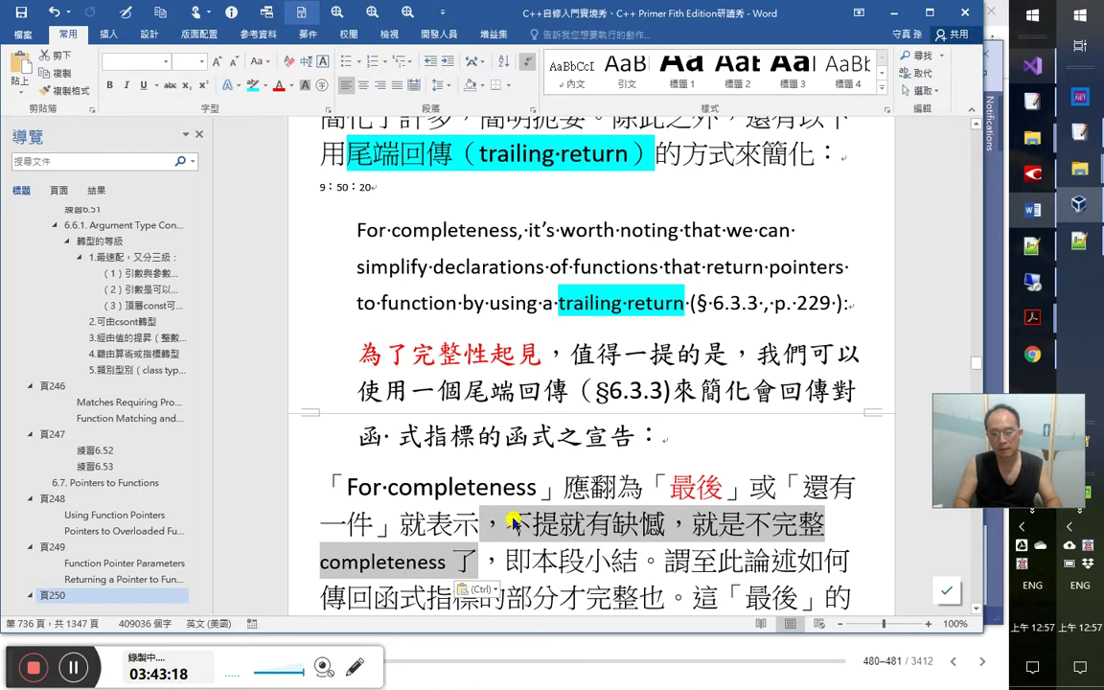
pyautogui.hotkey('ctrl', 'space')
pyautogui.press('Right')
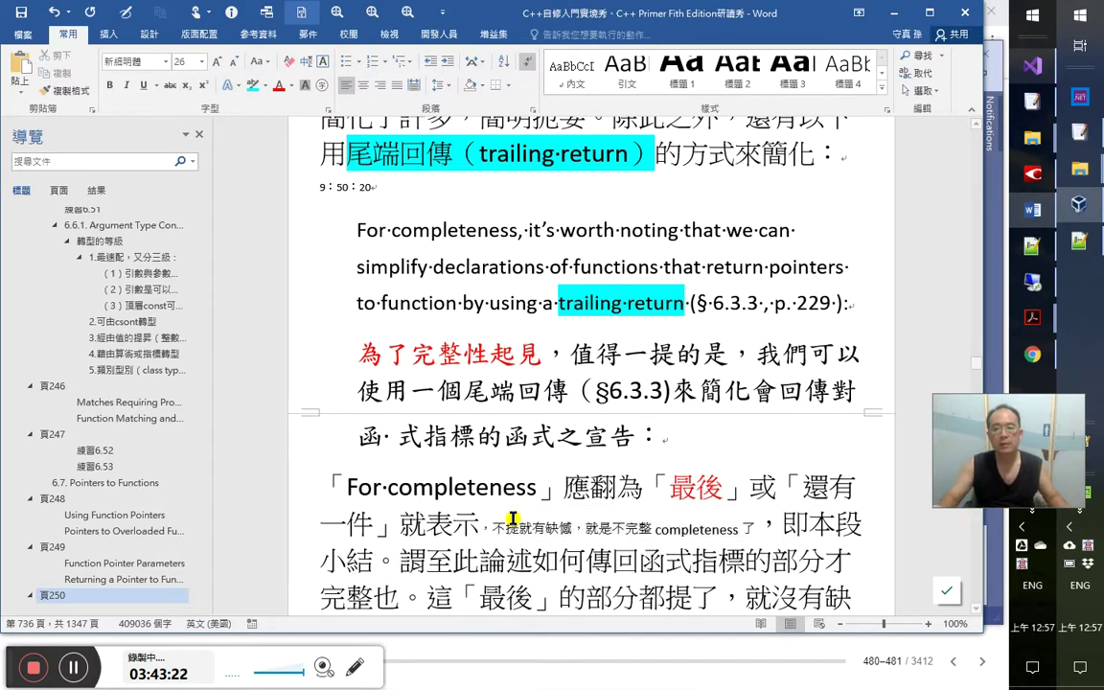
# Colour "還有一件" in the comment and the comma following "為了完整性起見" in the translation red
pyautogui.moveTo(803, 487); pyautogui.dragTo(372, 526)
pyautogui.click(286, 85)
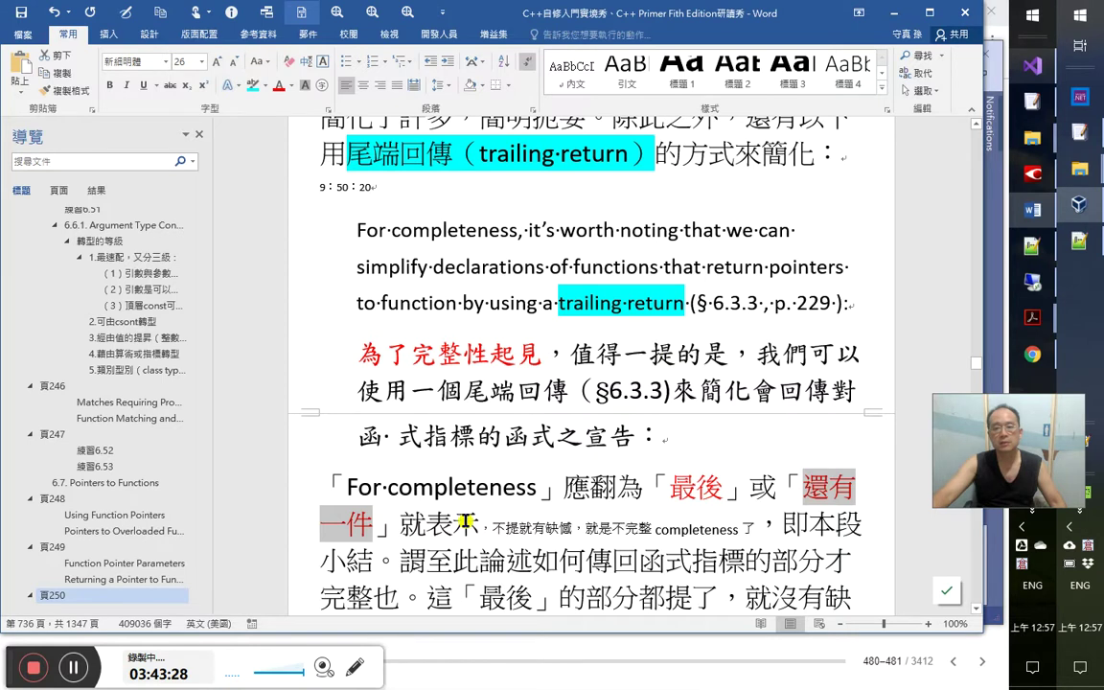
pyautogui.moveTo(567, 356); pyautogui.dragTo(545, 357)
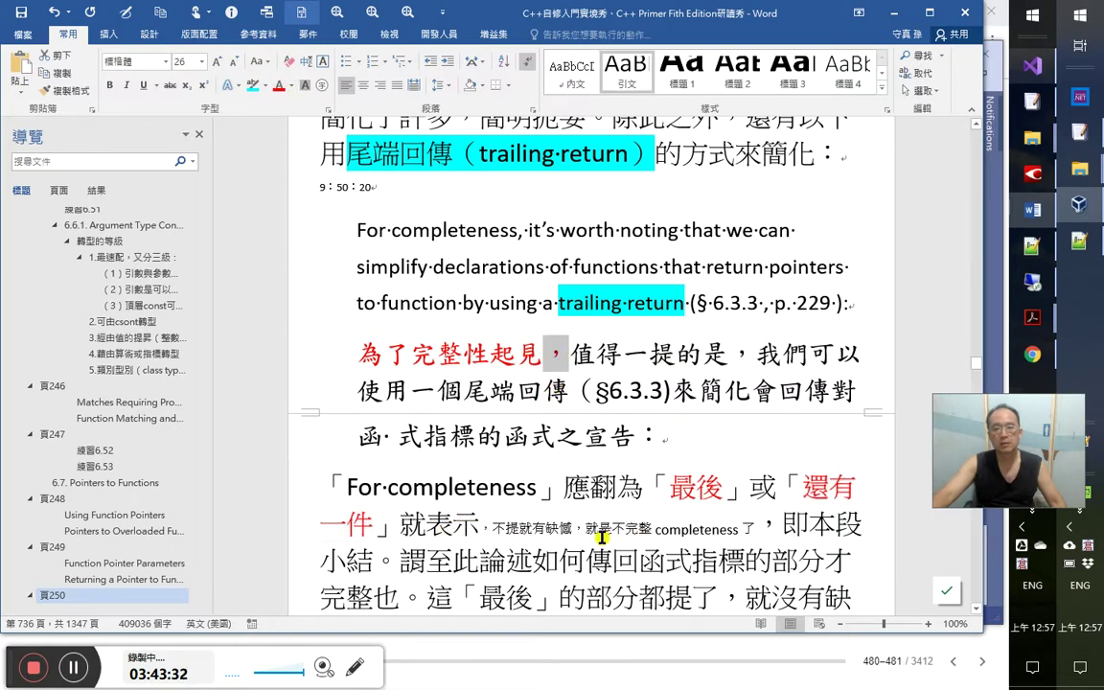
pyautogui.scroll(-1, 598, 542)
pyautogui.click(542, 452)
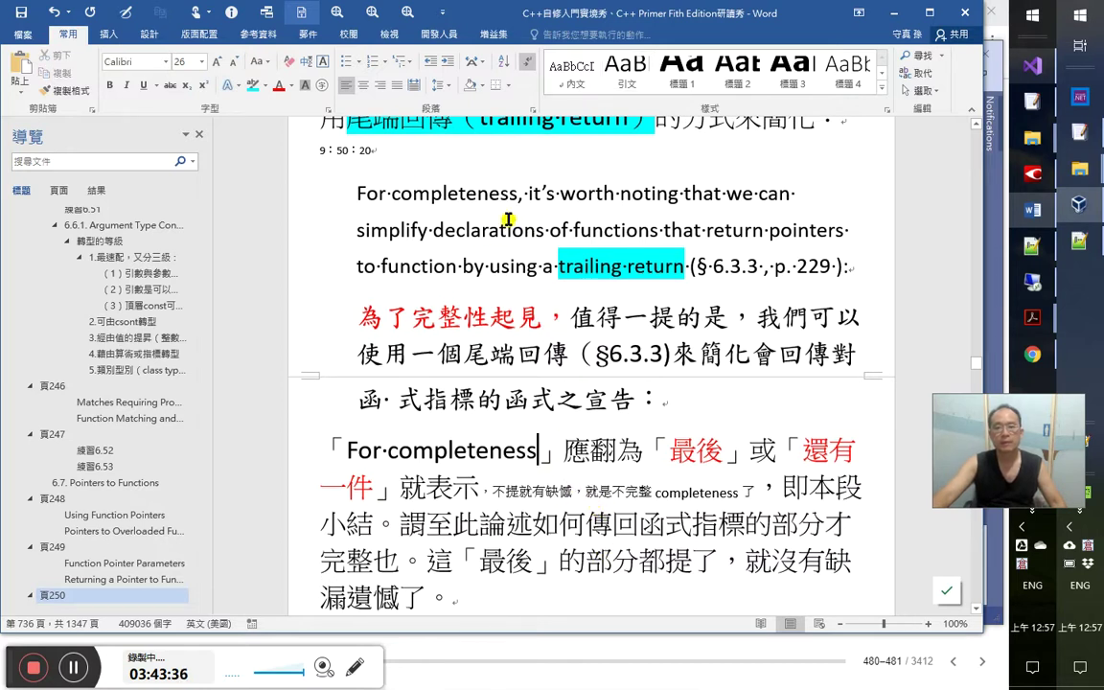
# Colour the opening "For completeness," of the English paragraph red to match its Chinese translation
pyautogui.moveTo(528, 197); pyautogui.dragTo(357, 192)
pyautogui.click(277, 86)
pyautogui.moveTo(572, 316); pyautogui.dragTo(298, 313)
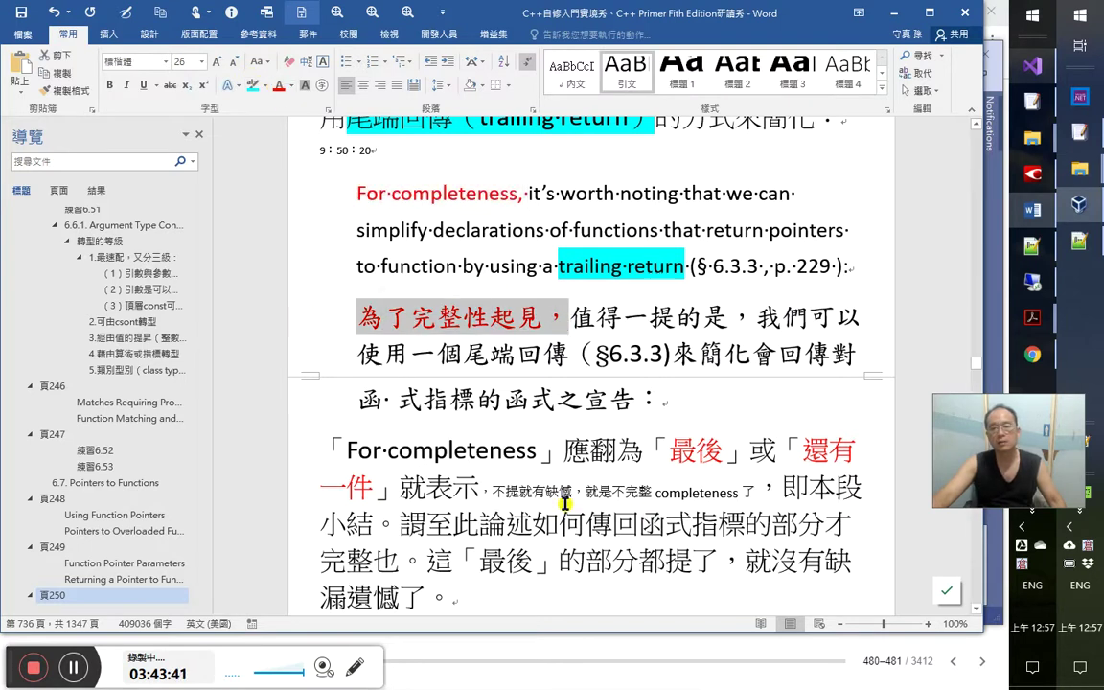